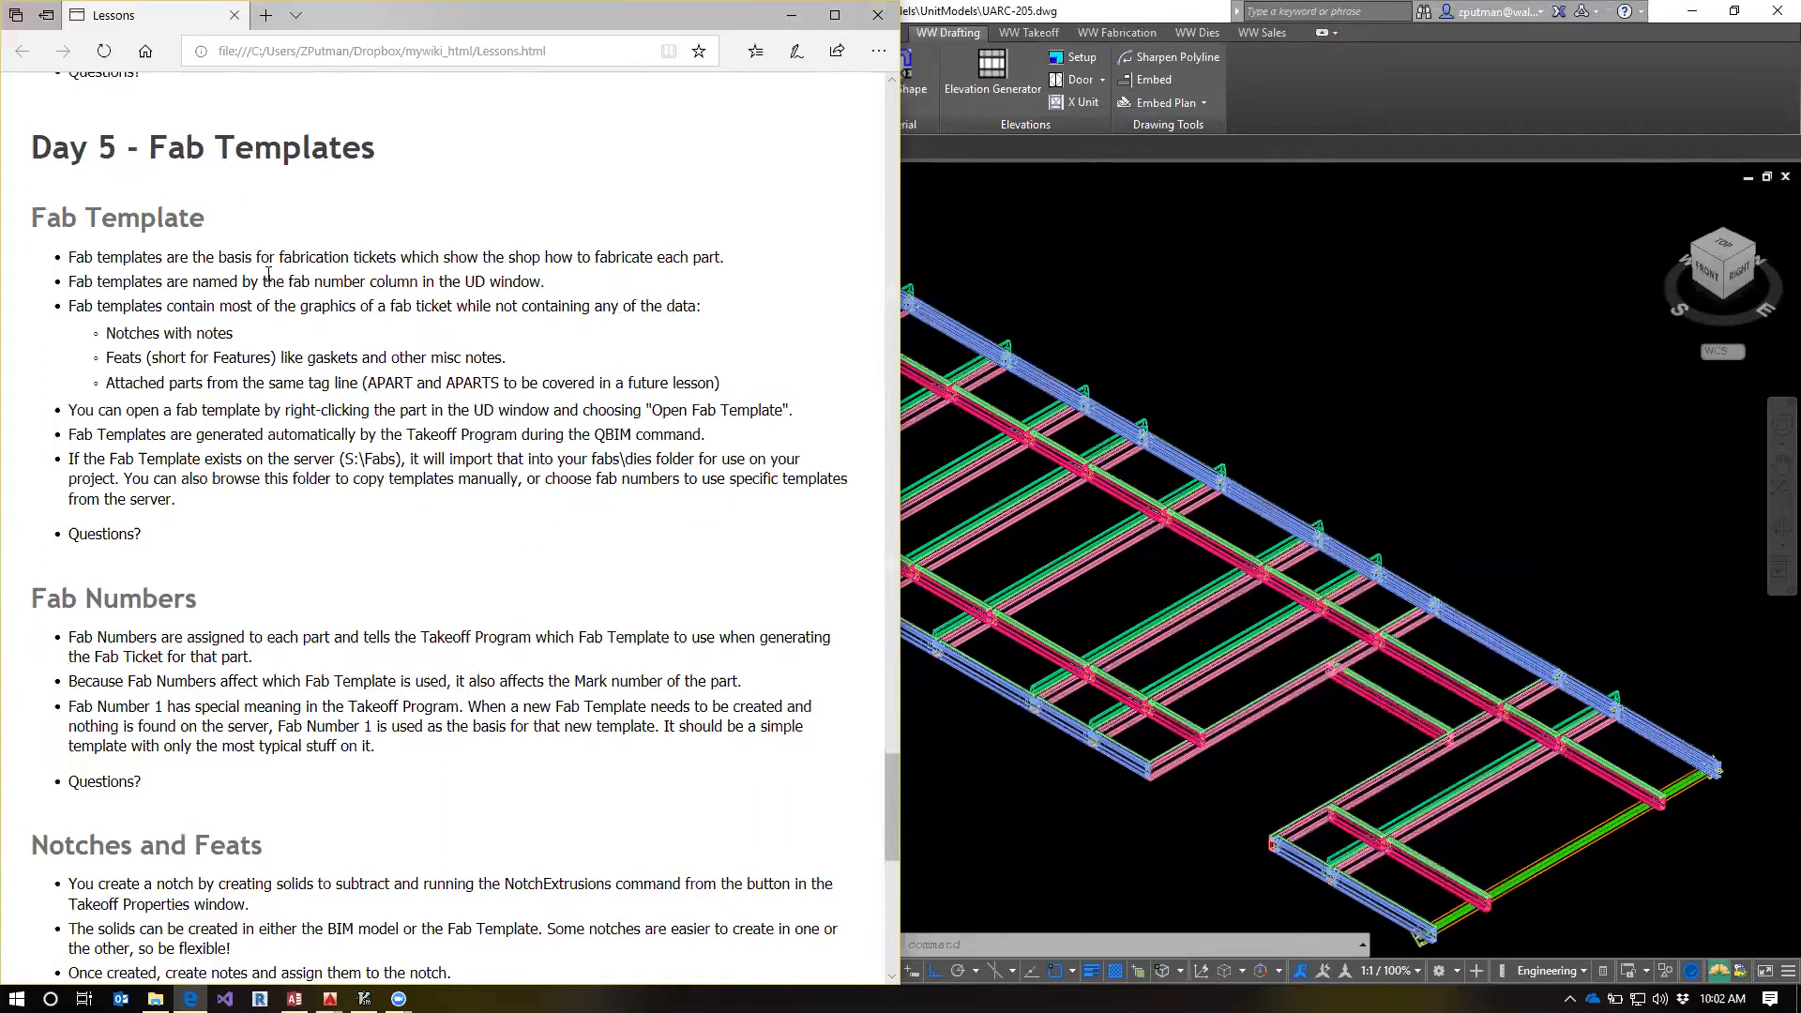
# Switch to AutoCAD, dismiss the chat notification and bring up the Training Project's project details
pyautogui.click(1279, 285)
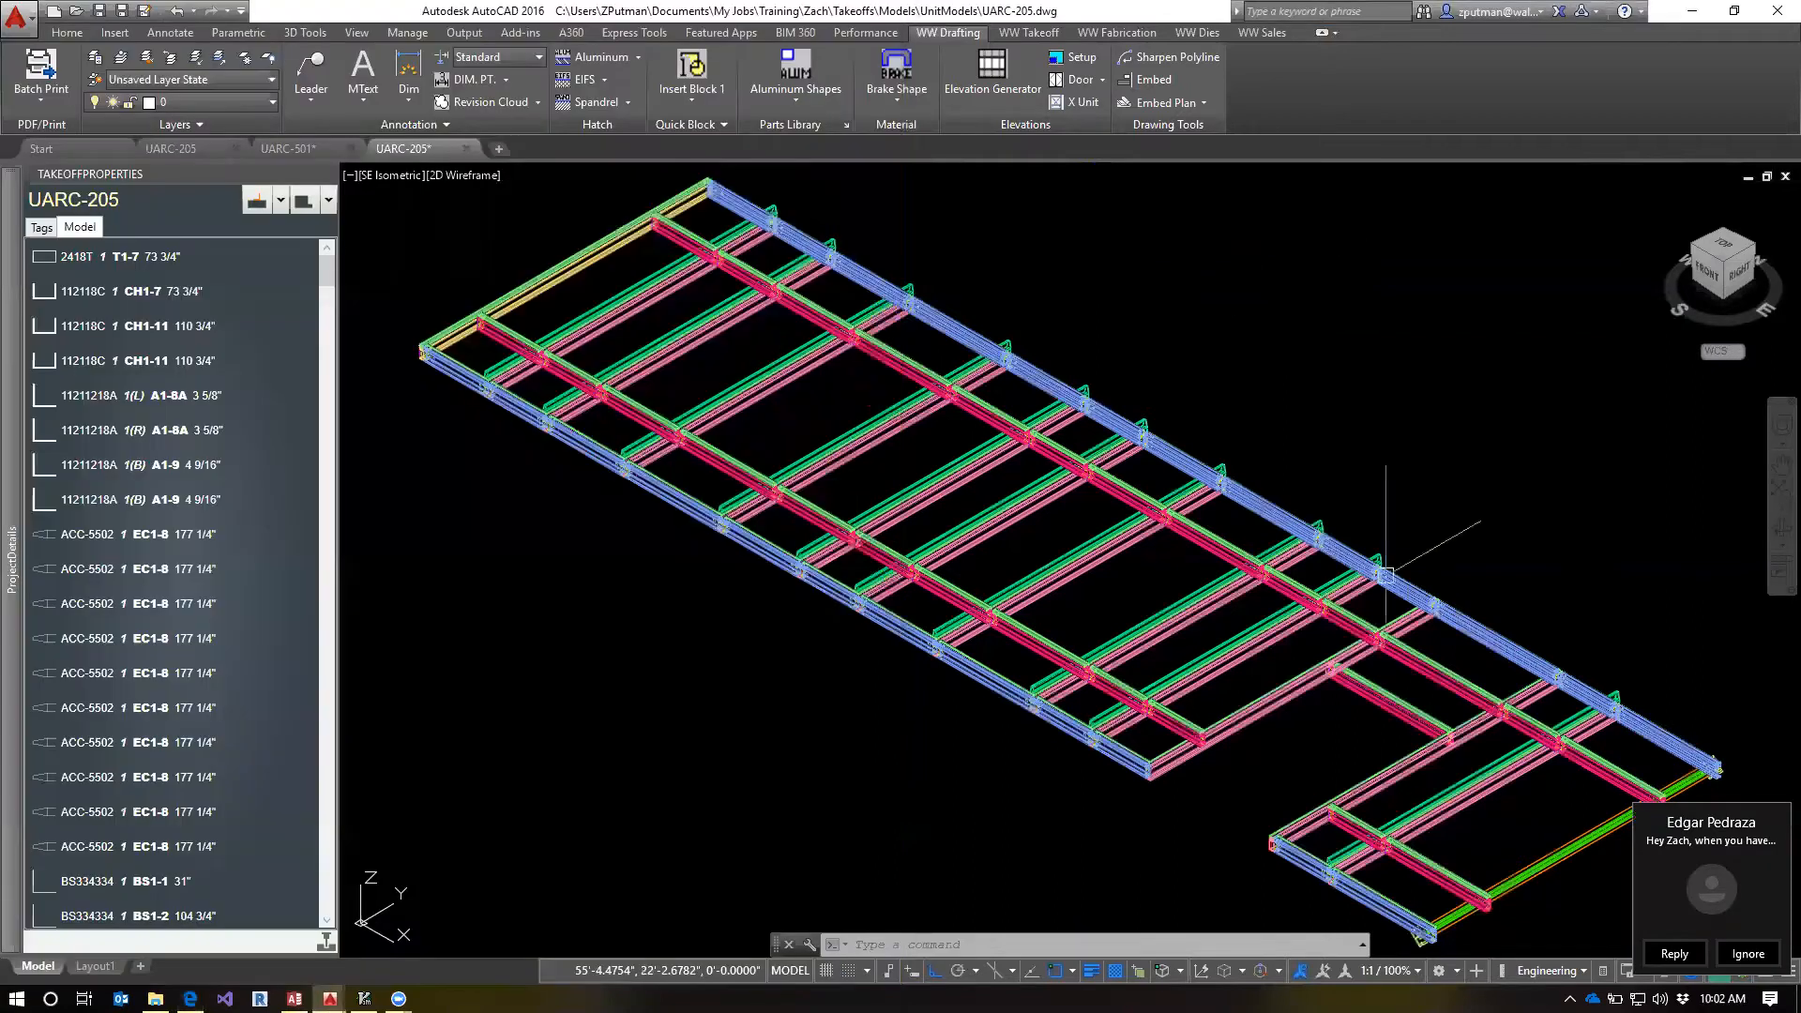
pyautogui.click(1730, 961)
pyautogui.moveTo(11, 399)
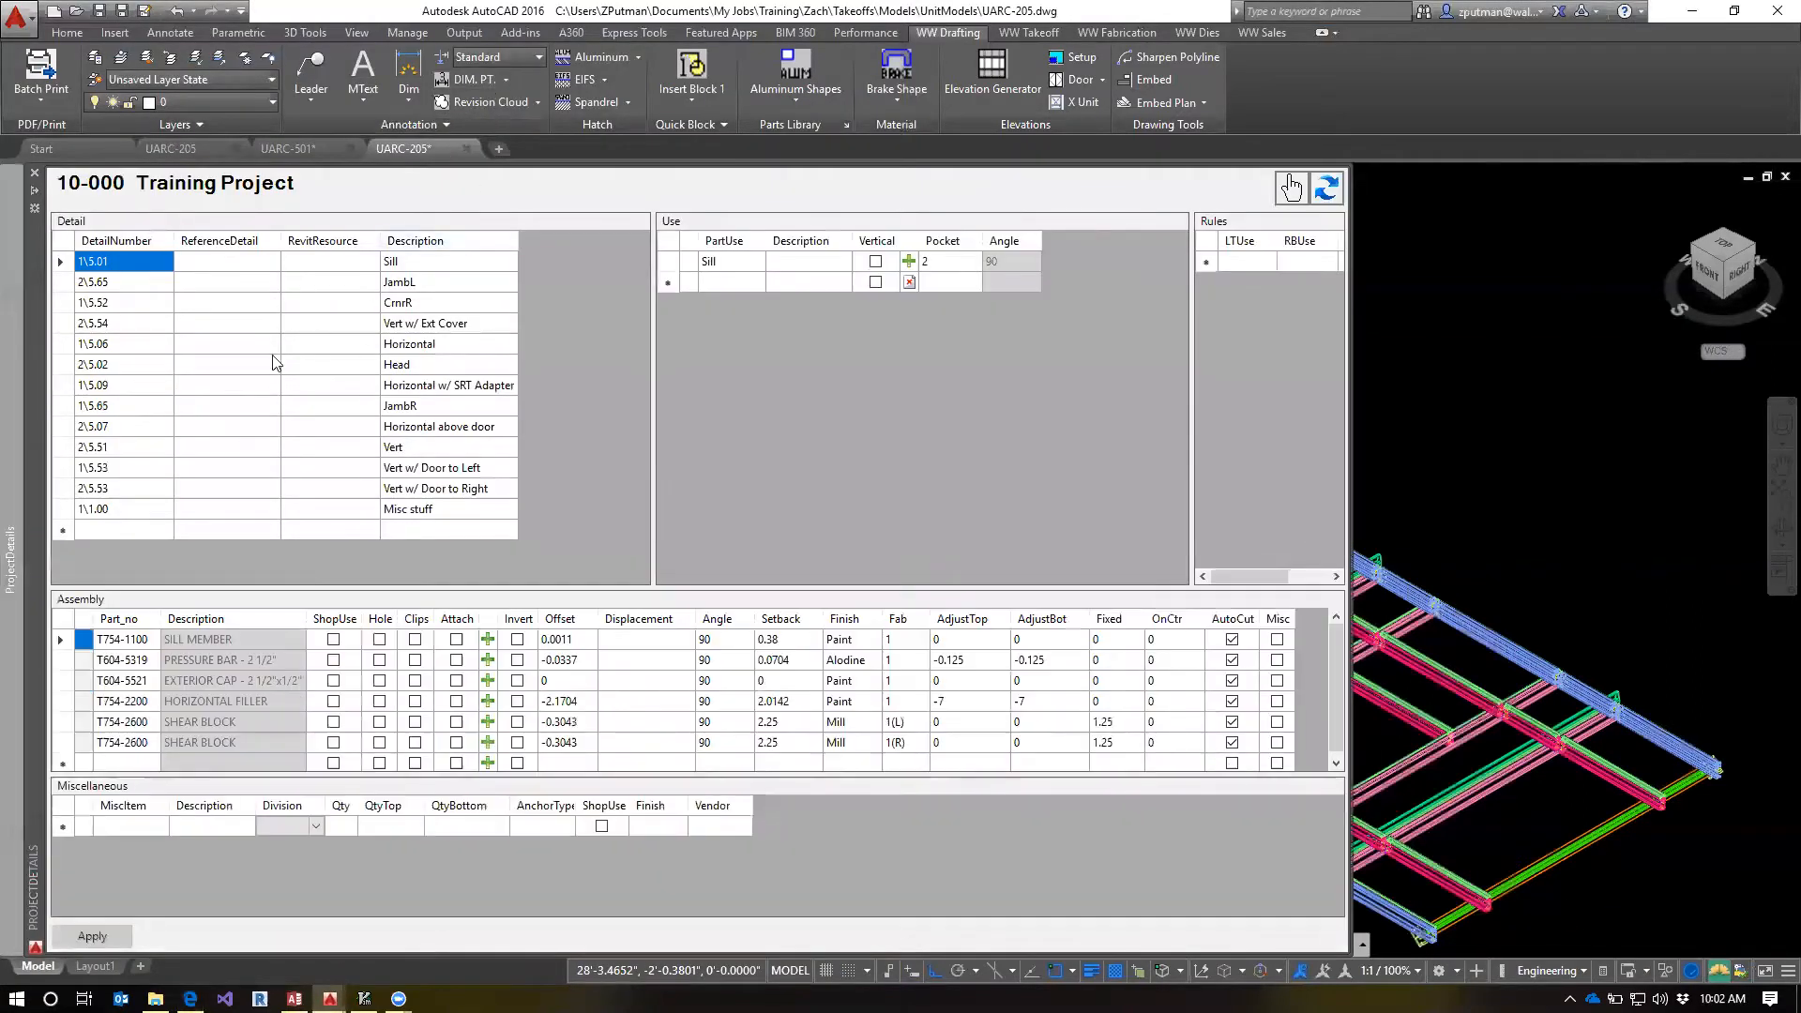
pyautogui.click(1314, 193)
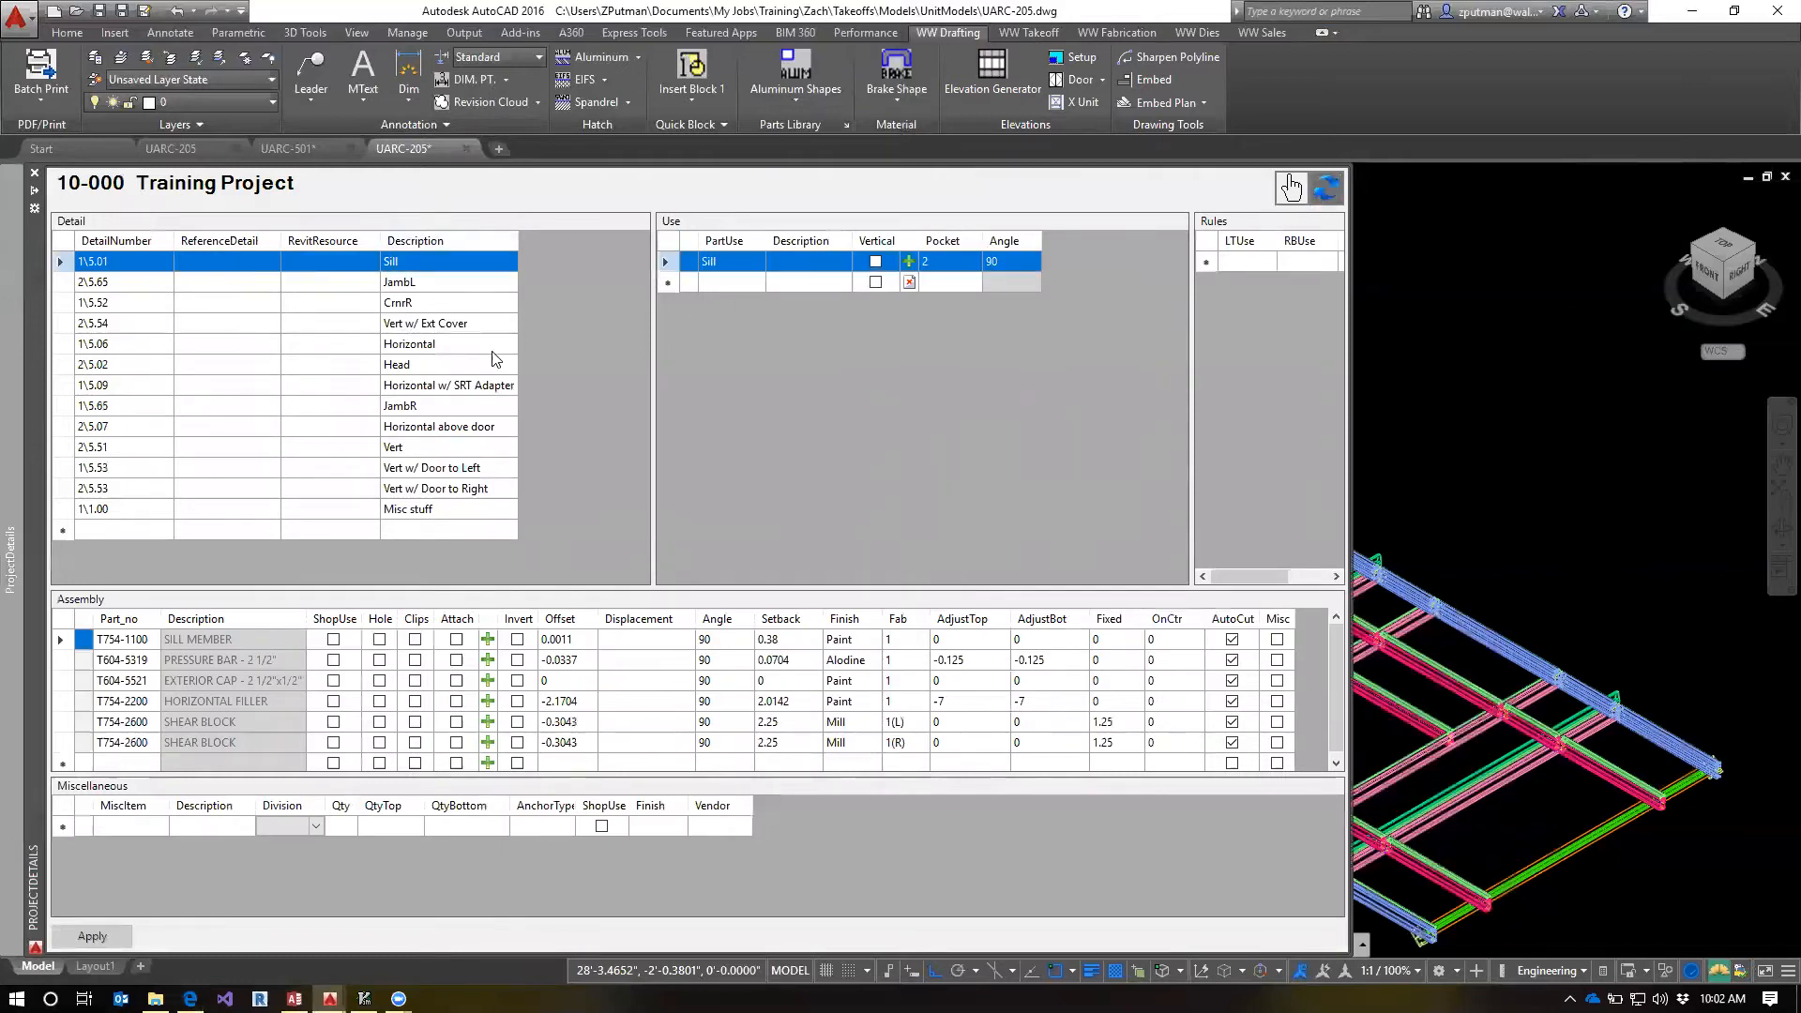
# Review the Fab numbers assigned to each part in the Sill detail's assembly
pyautogui.click(900, 619)
pyautogui.click(905, 639)
pyautogui.click(904, 641)
pyautogui.click(906, 663)
pyautogui.click(902, 662)
pyautogui.click(904, 686)
pyautogui.click(901, 684)
pyautogui.click(900, 706)
pyautogui.click(899, 703)
pyautogui.click(894, 724)
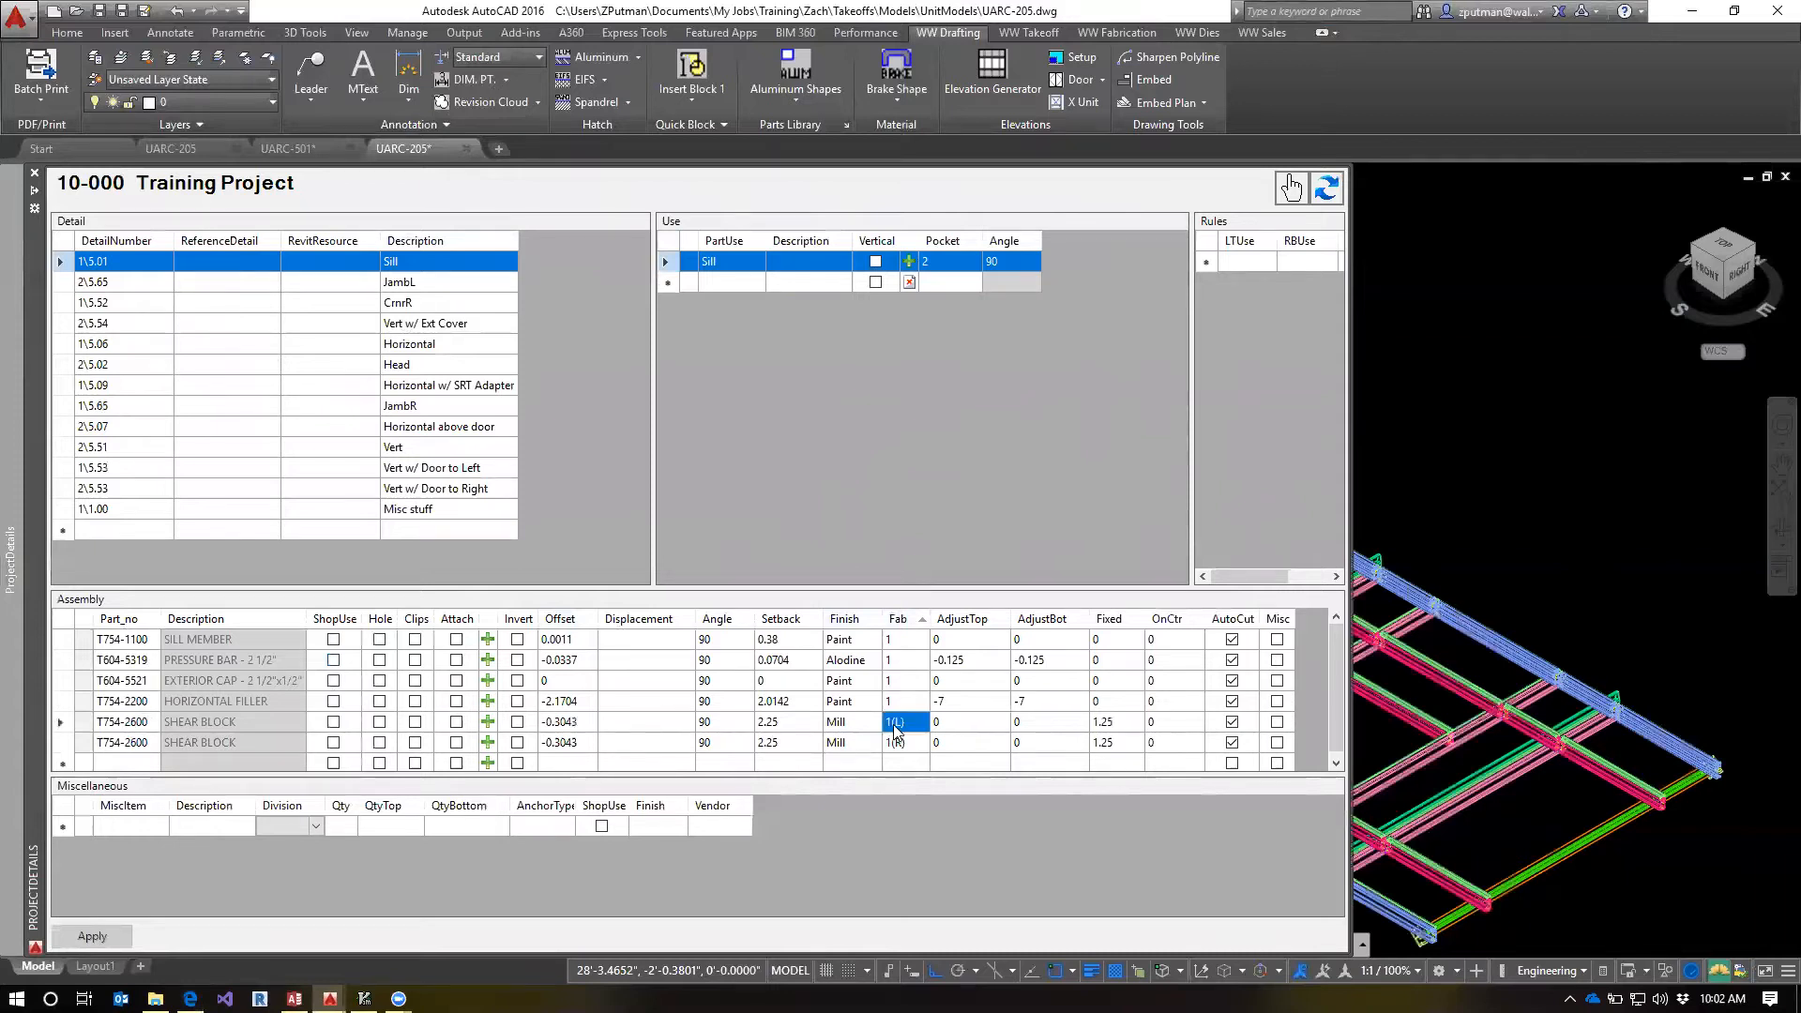
pyautogui.click(894, 724)
pyautogui.press('Up')
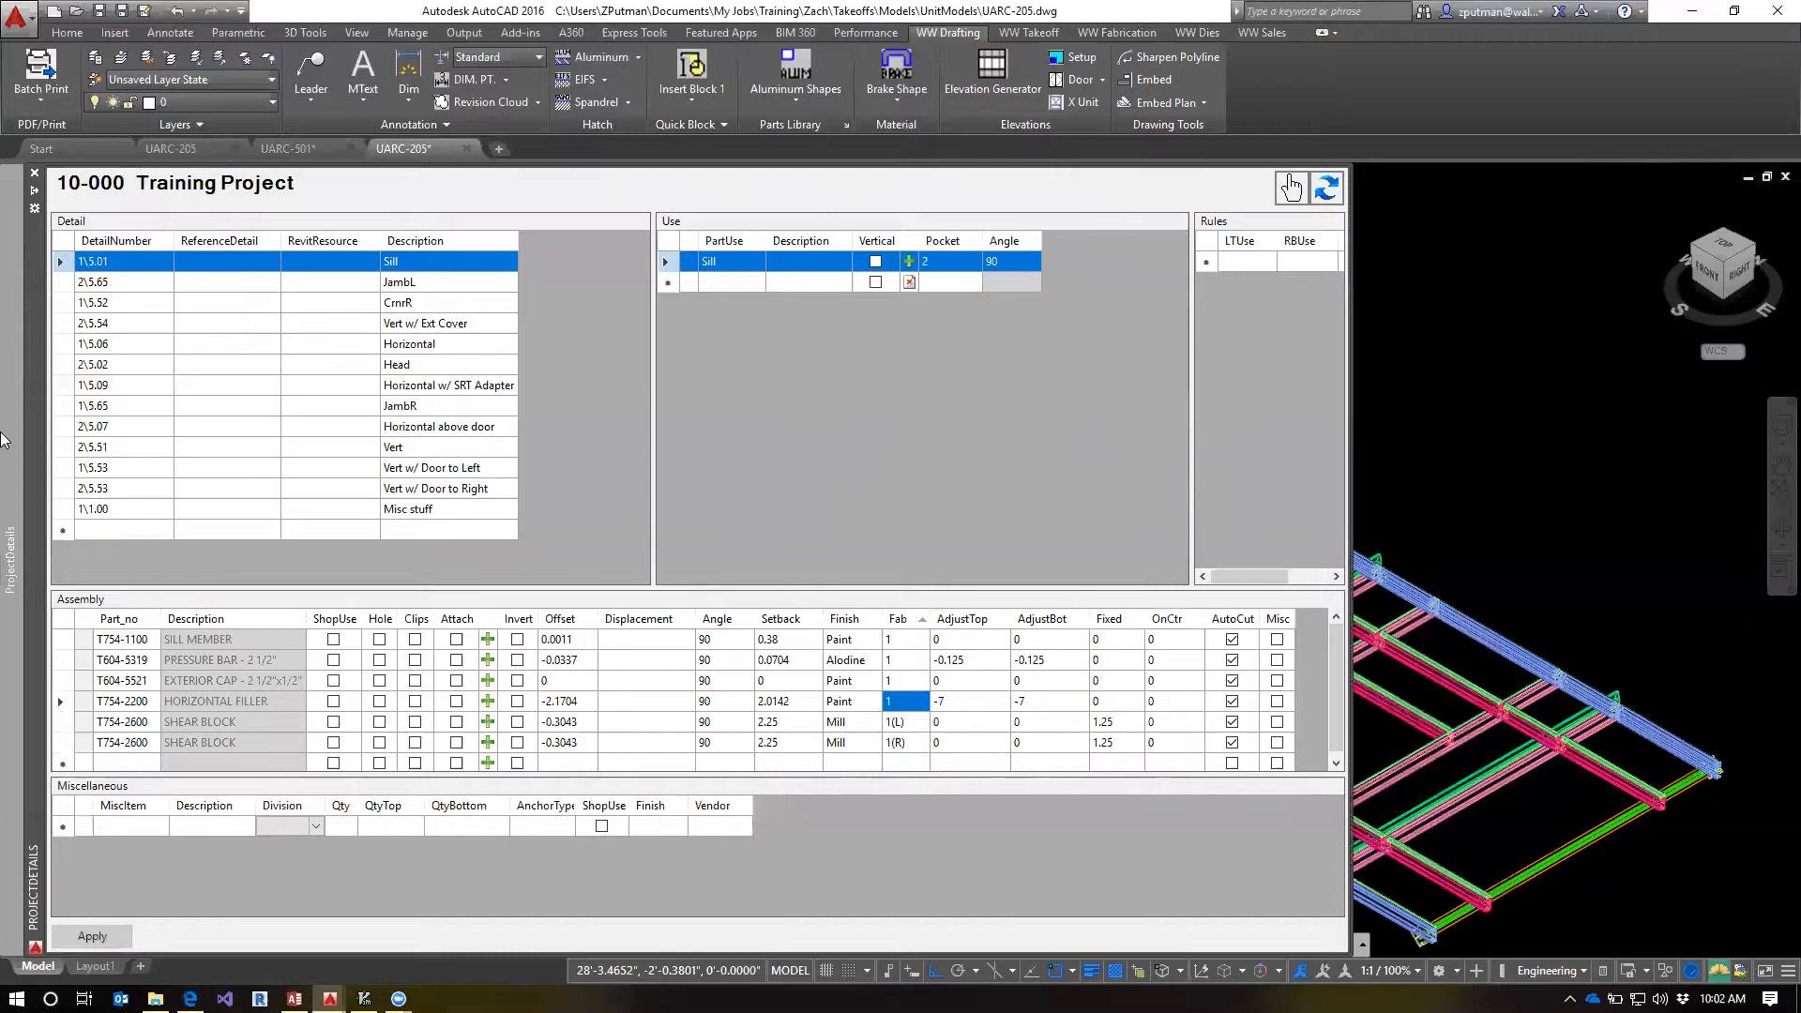
# Consult the Fab Templates lesson notes and open the fab template for a 33 1/2" T754-2100 HZ1-3 part in the AutoCAD model
pyautogui.click(192, 999)
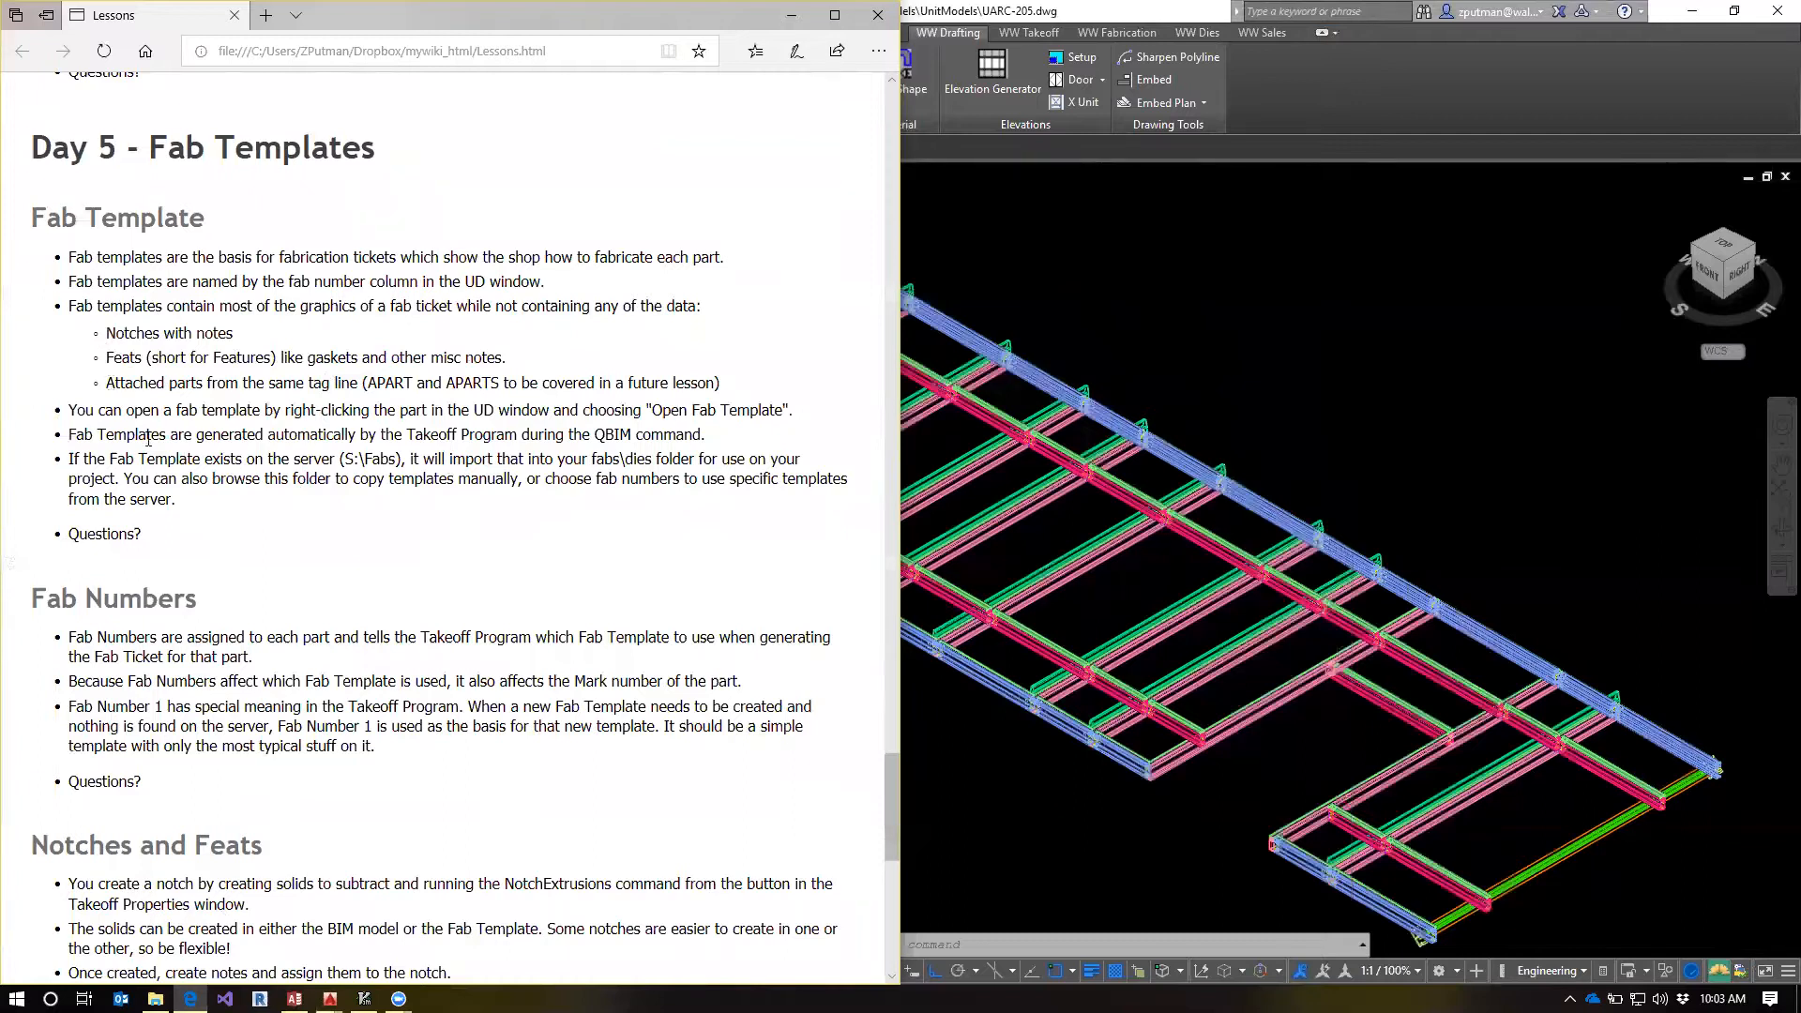
pyautogui.click(1404, 113)
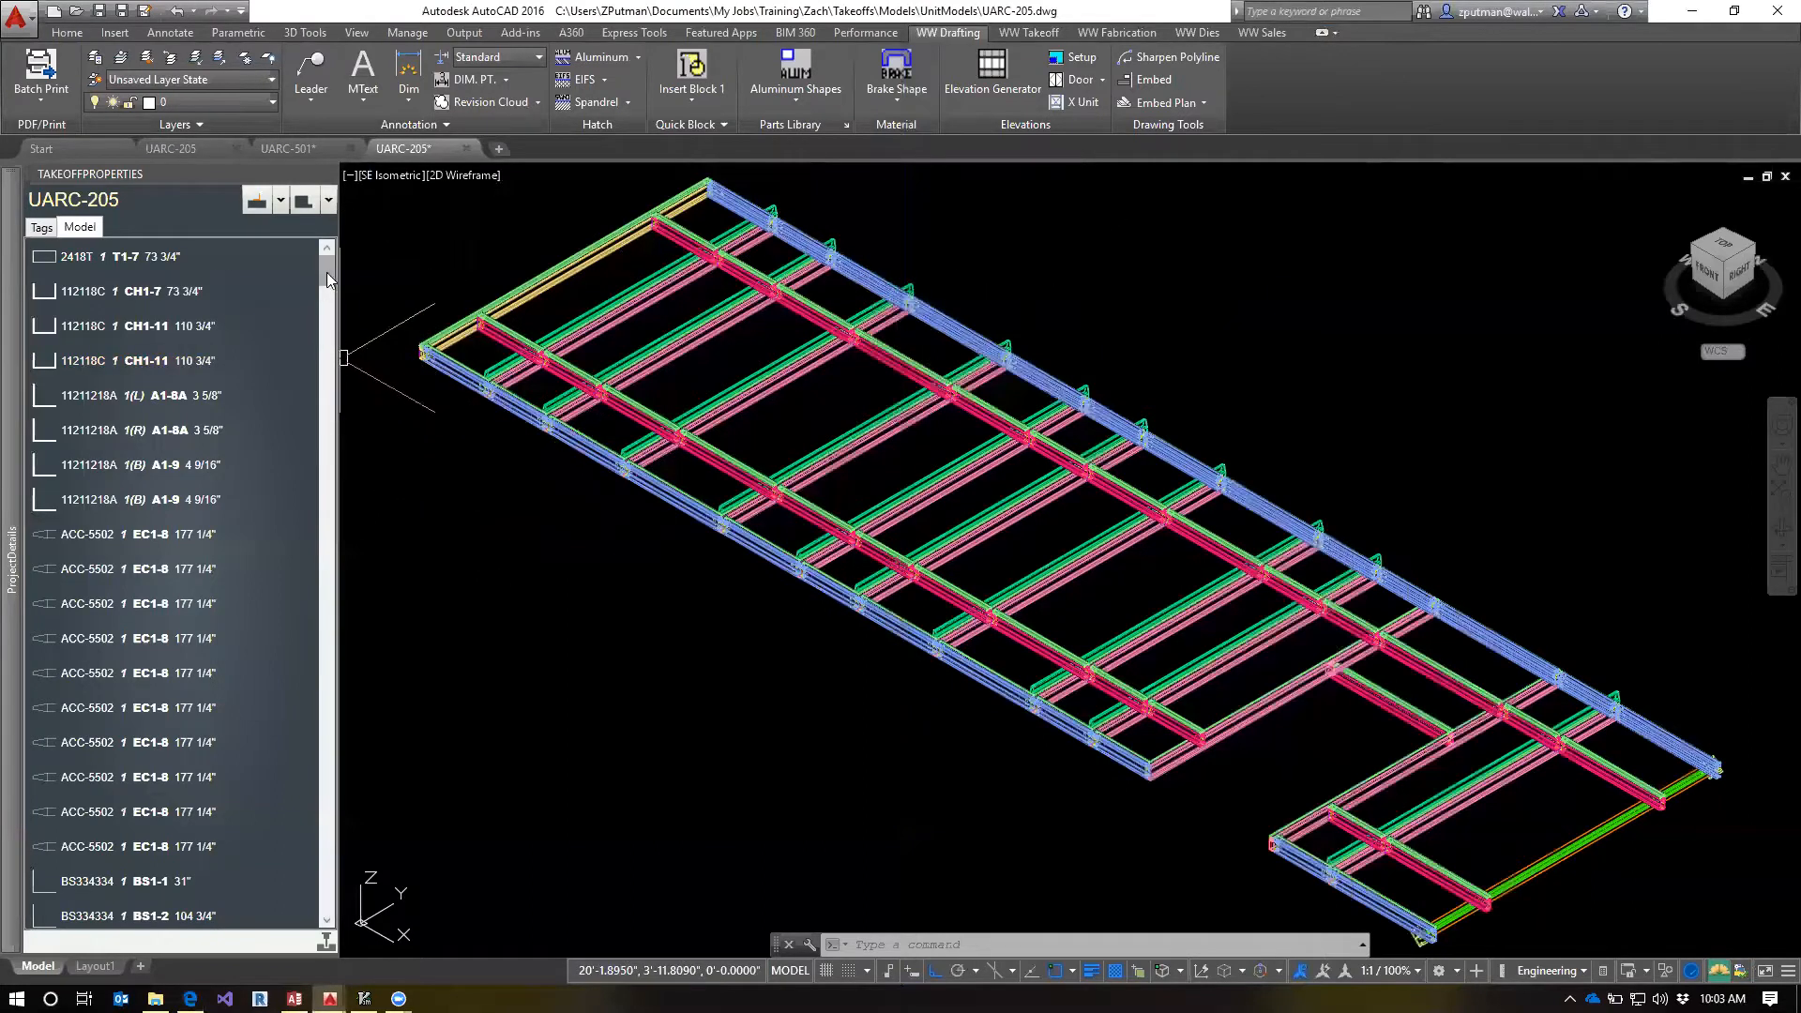
pyautogui.moveTo(327, 272); pyautogui.dragTo(343, 611)
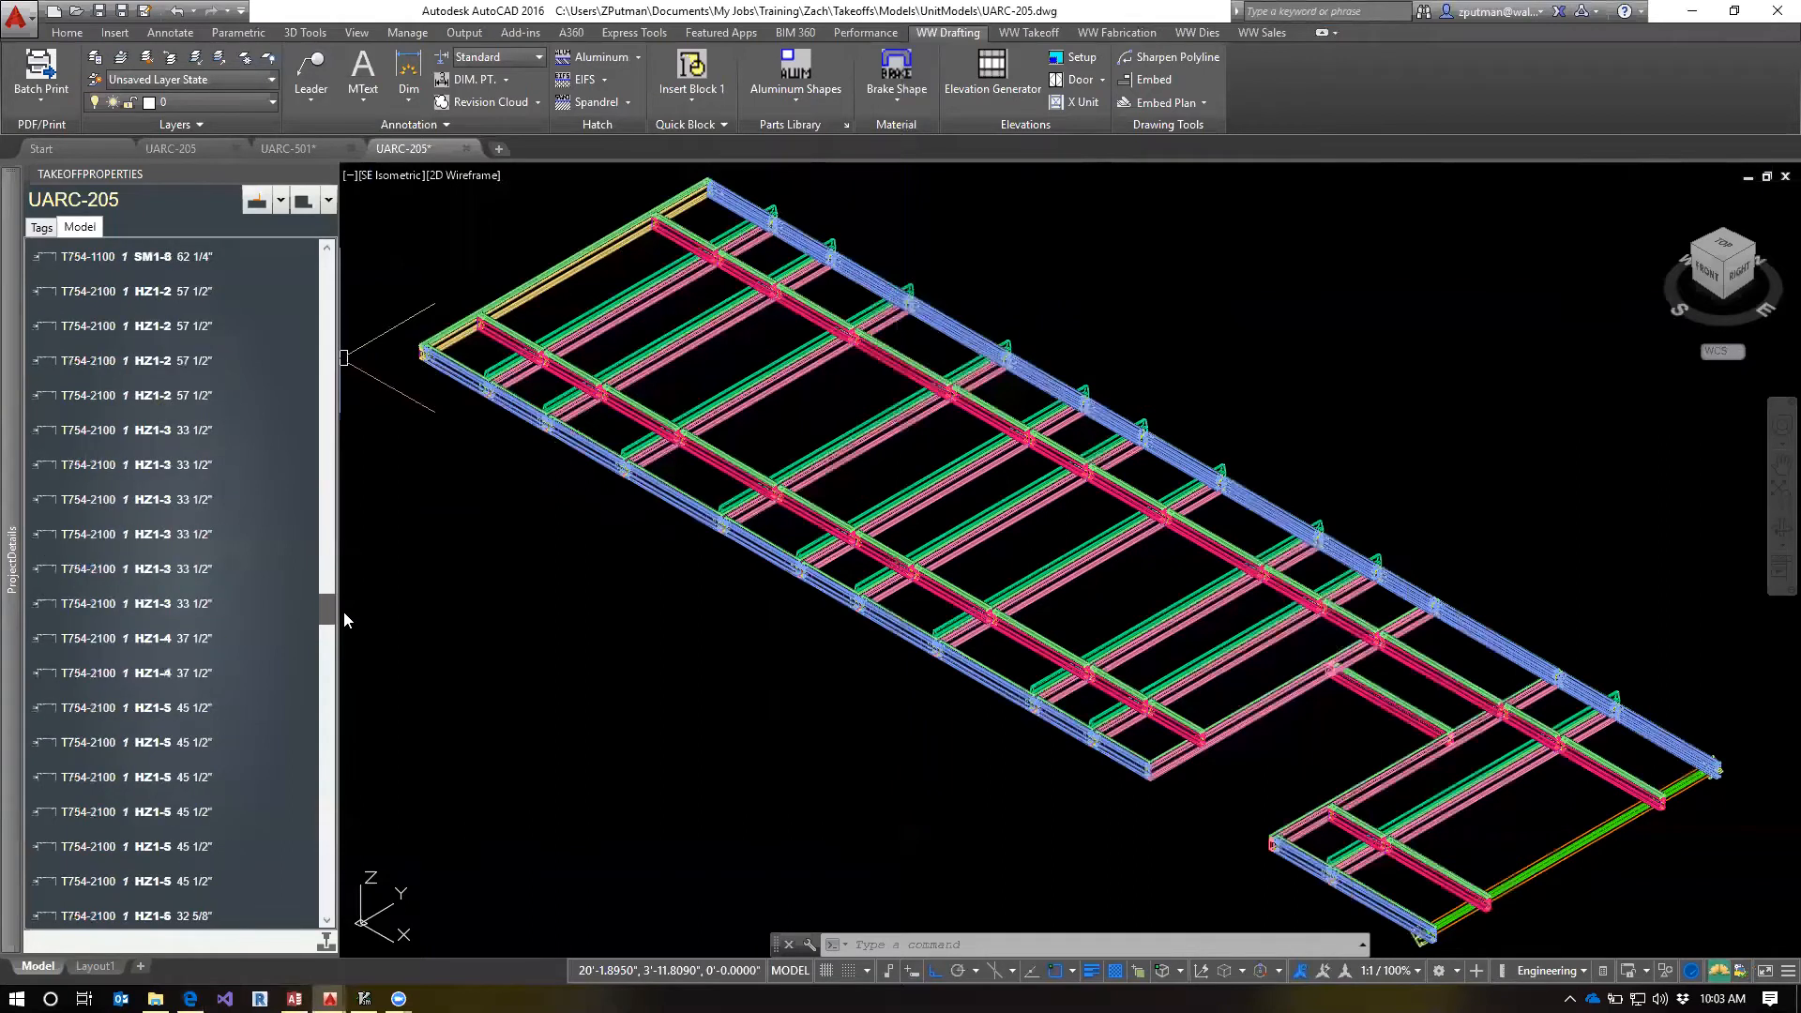
pyautogui.click(72, 536)
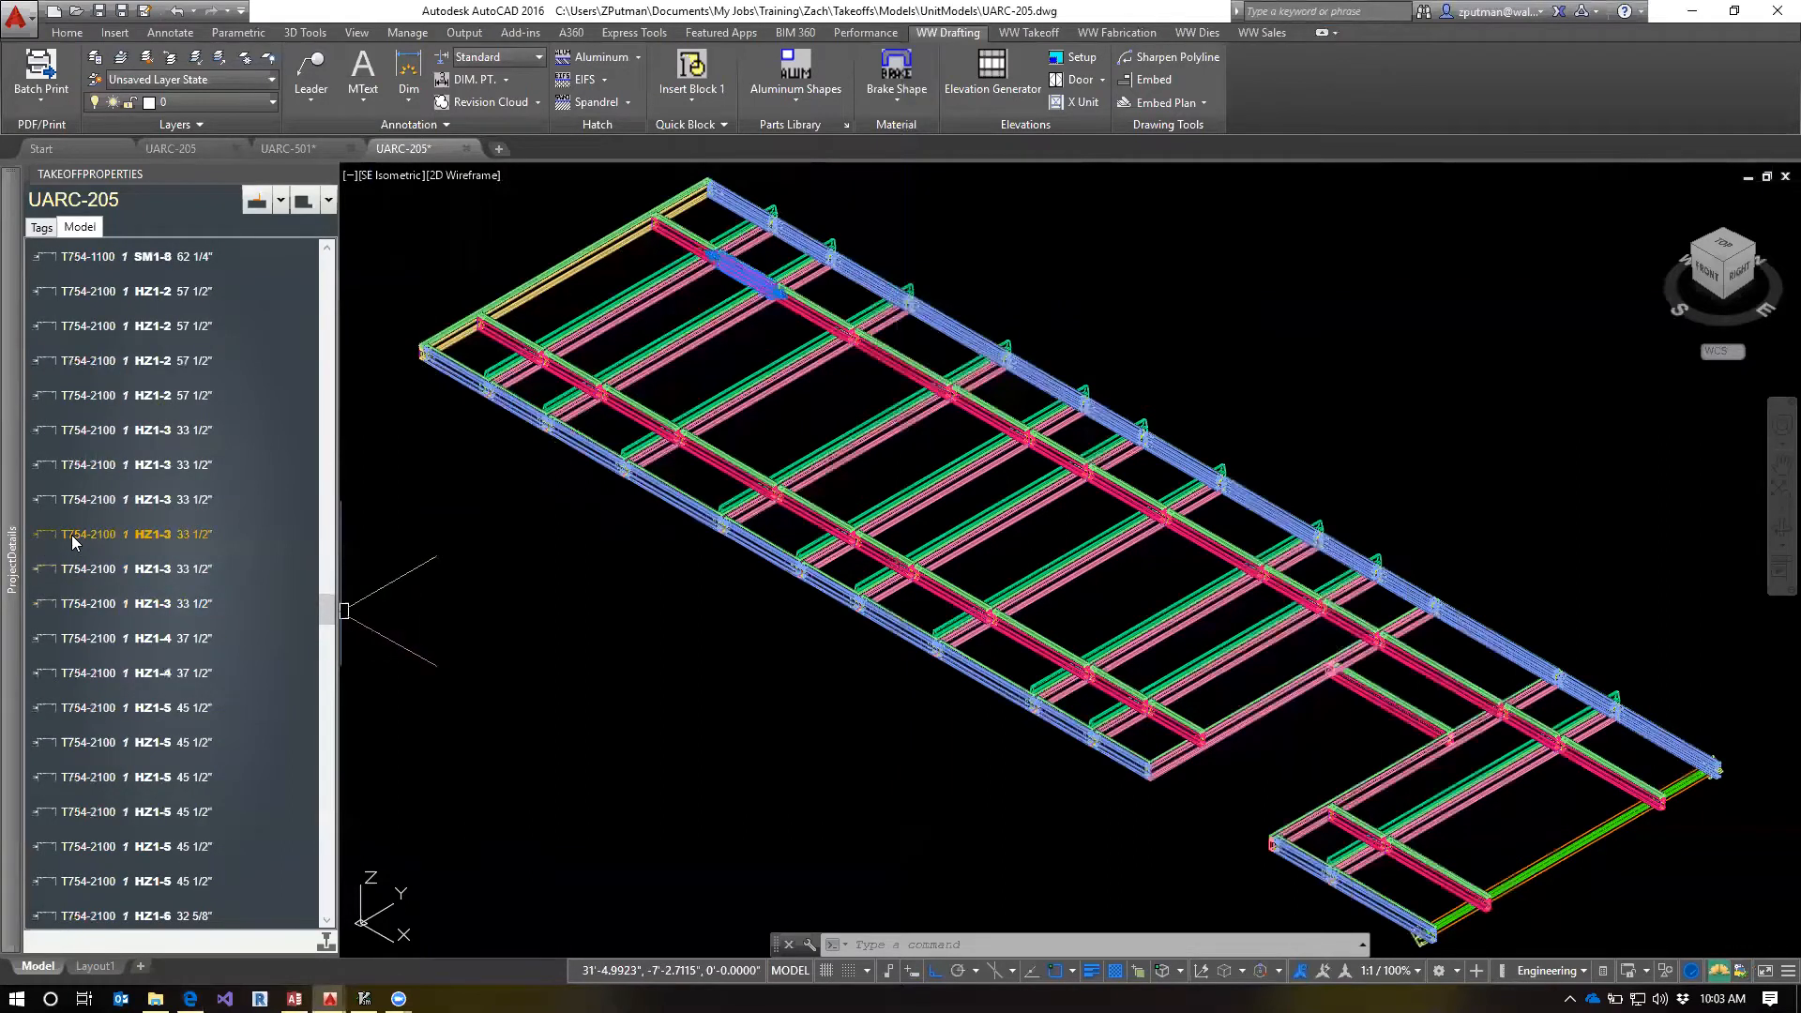
pyautogui.click(73, 539)
pyautogui.rightClick(74, 542)
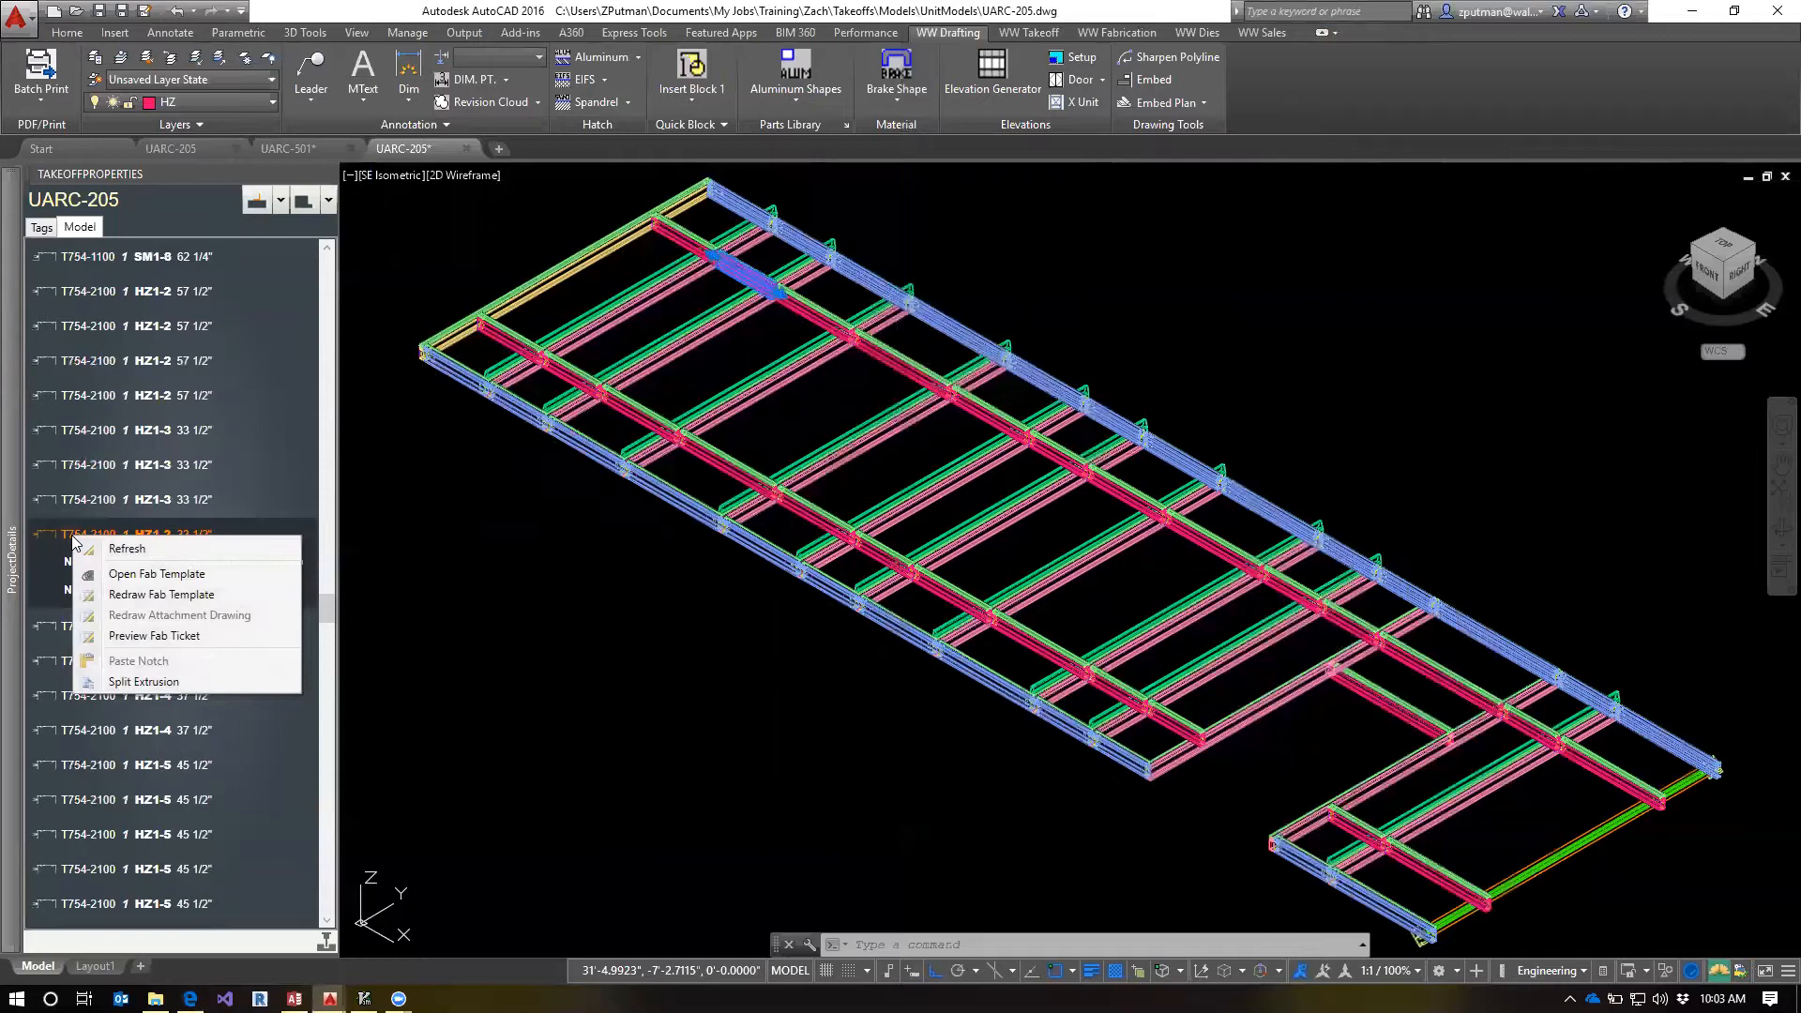
pyautogui.click(141, 574)
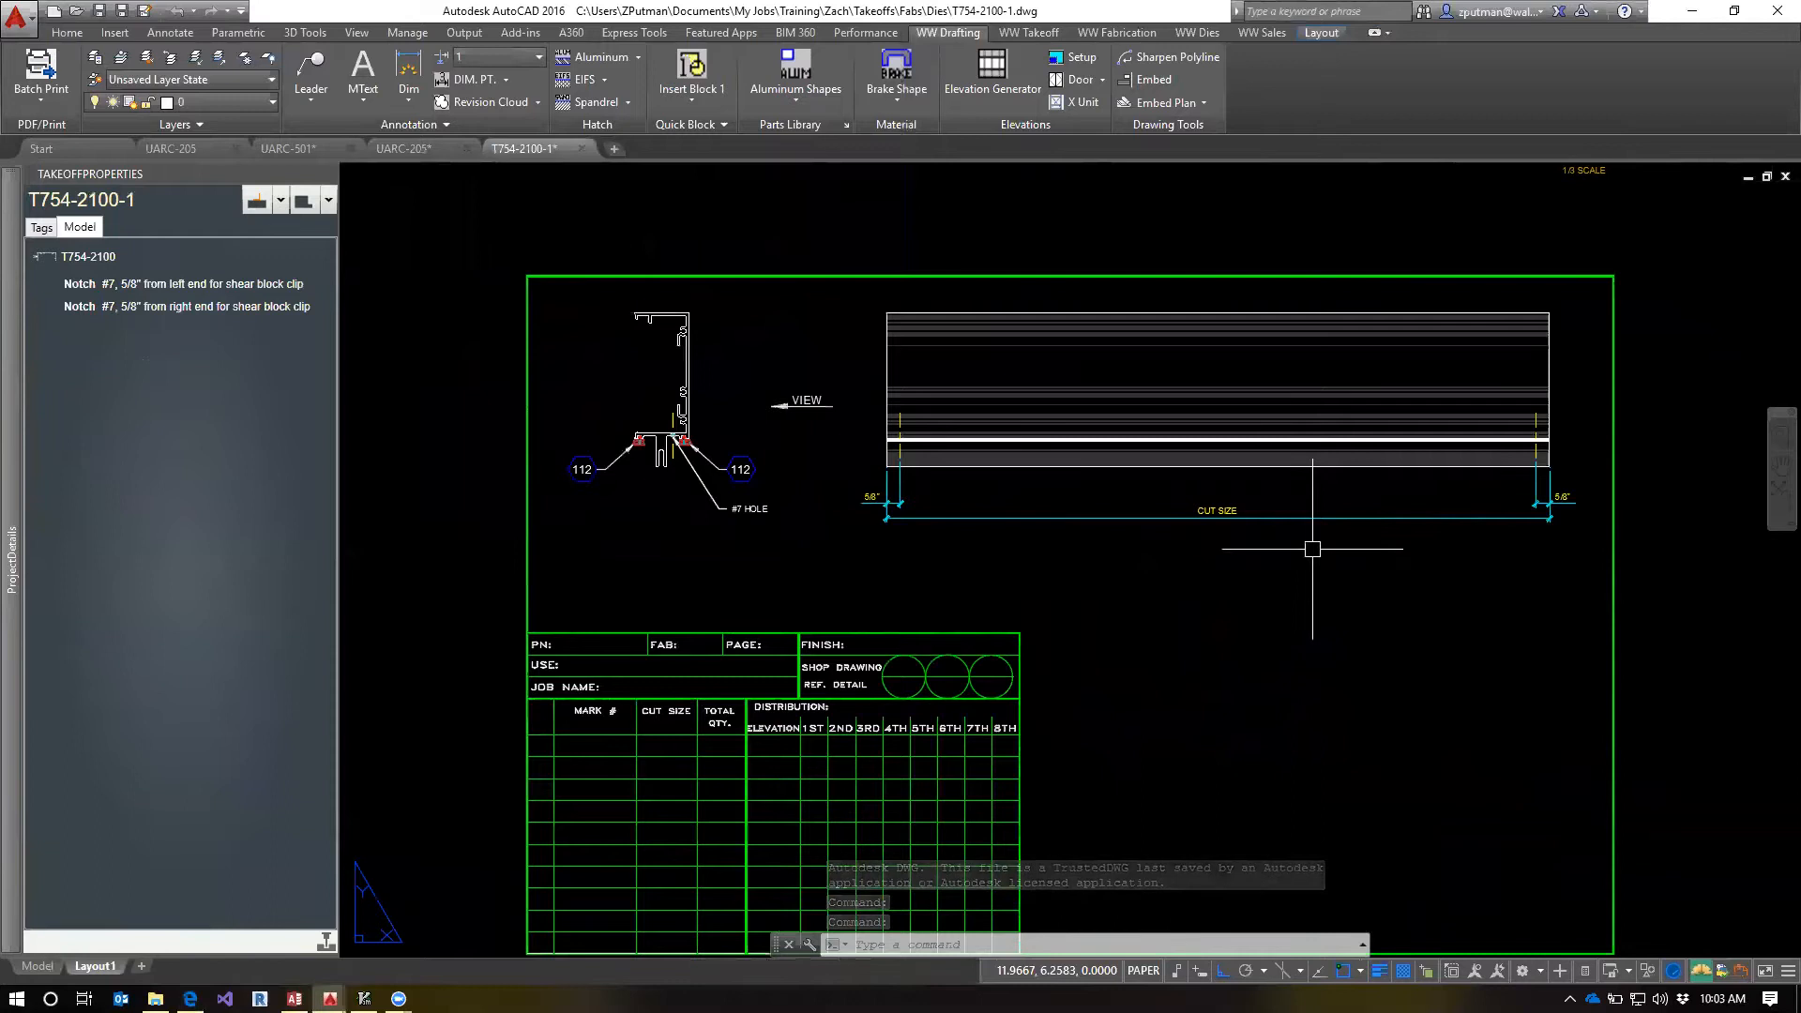
# Examine the T754-2100-1 fab template sheet with its blank title table and close the drawing
pyautogui.moveTo(1206, 643)
pyautogui.mouseDown(button='middle')
pyautogui.moveTo(1153, 610)
pyautogui.moveTo(1184, 604)
pyautogui.mouseUp(button='middle')
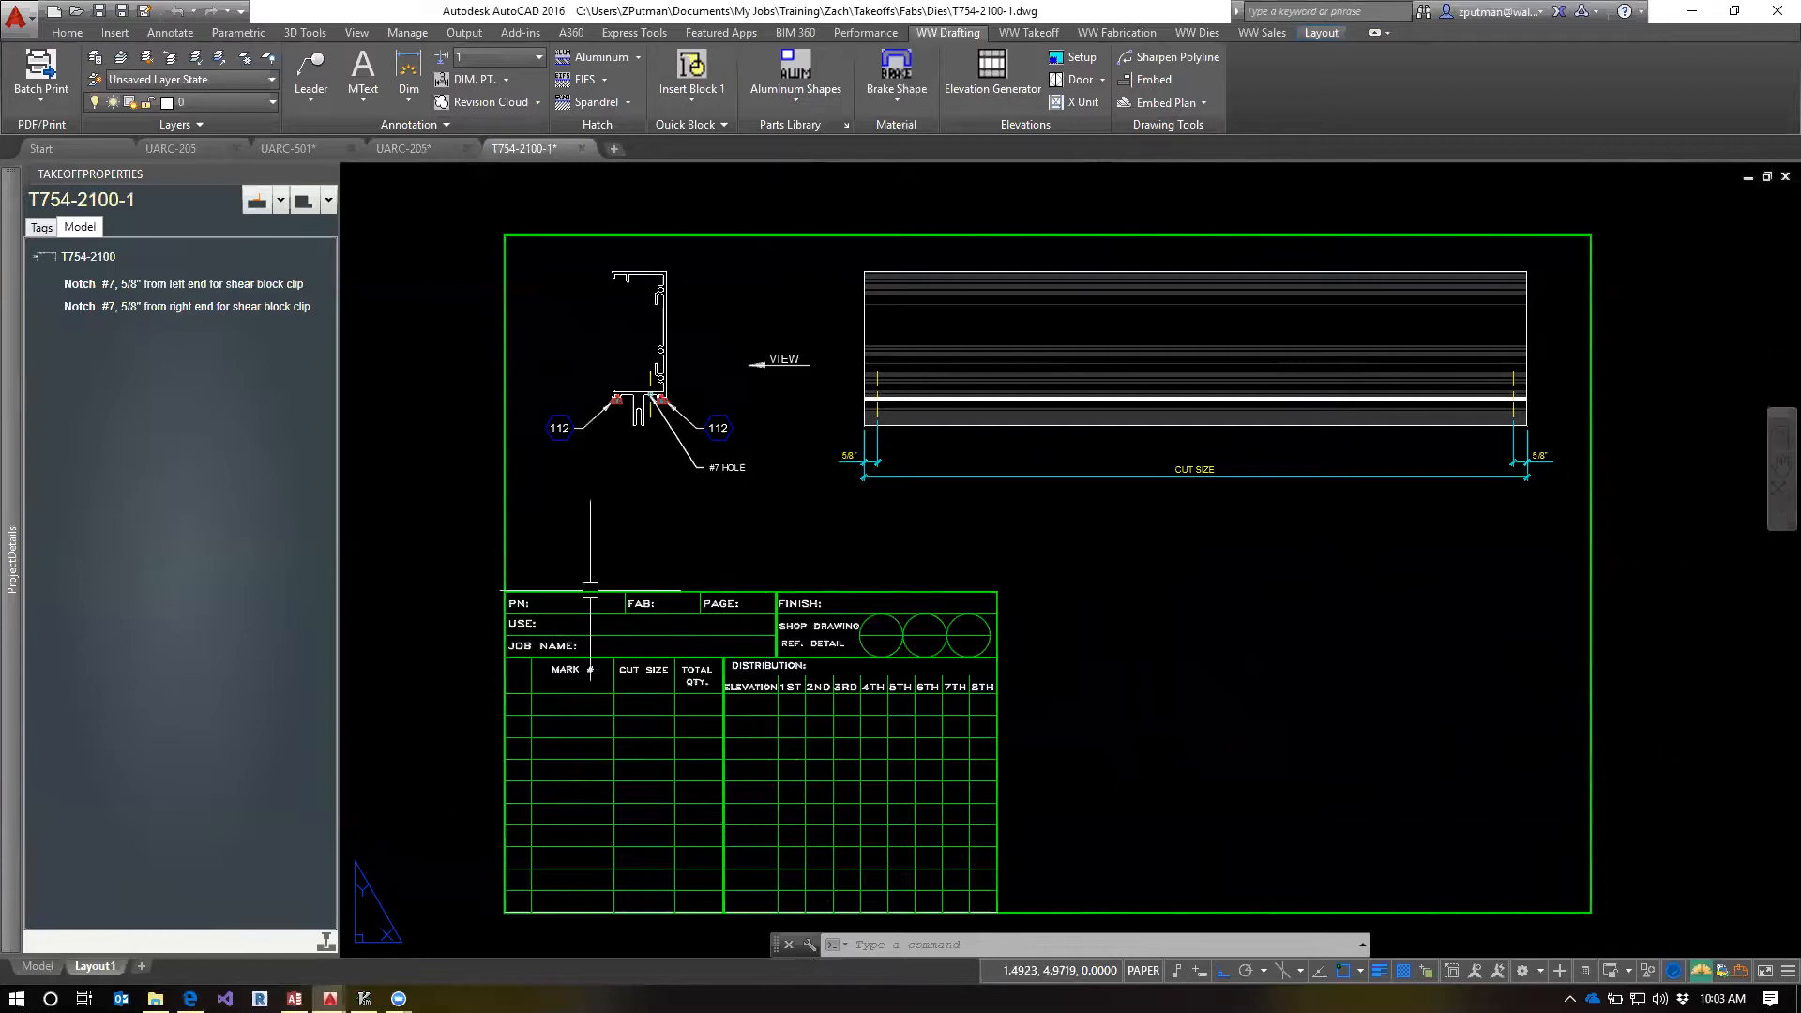
pyautogui.click(586, 147)
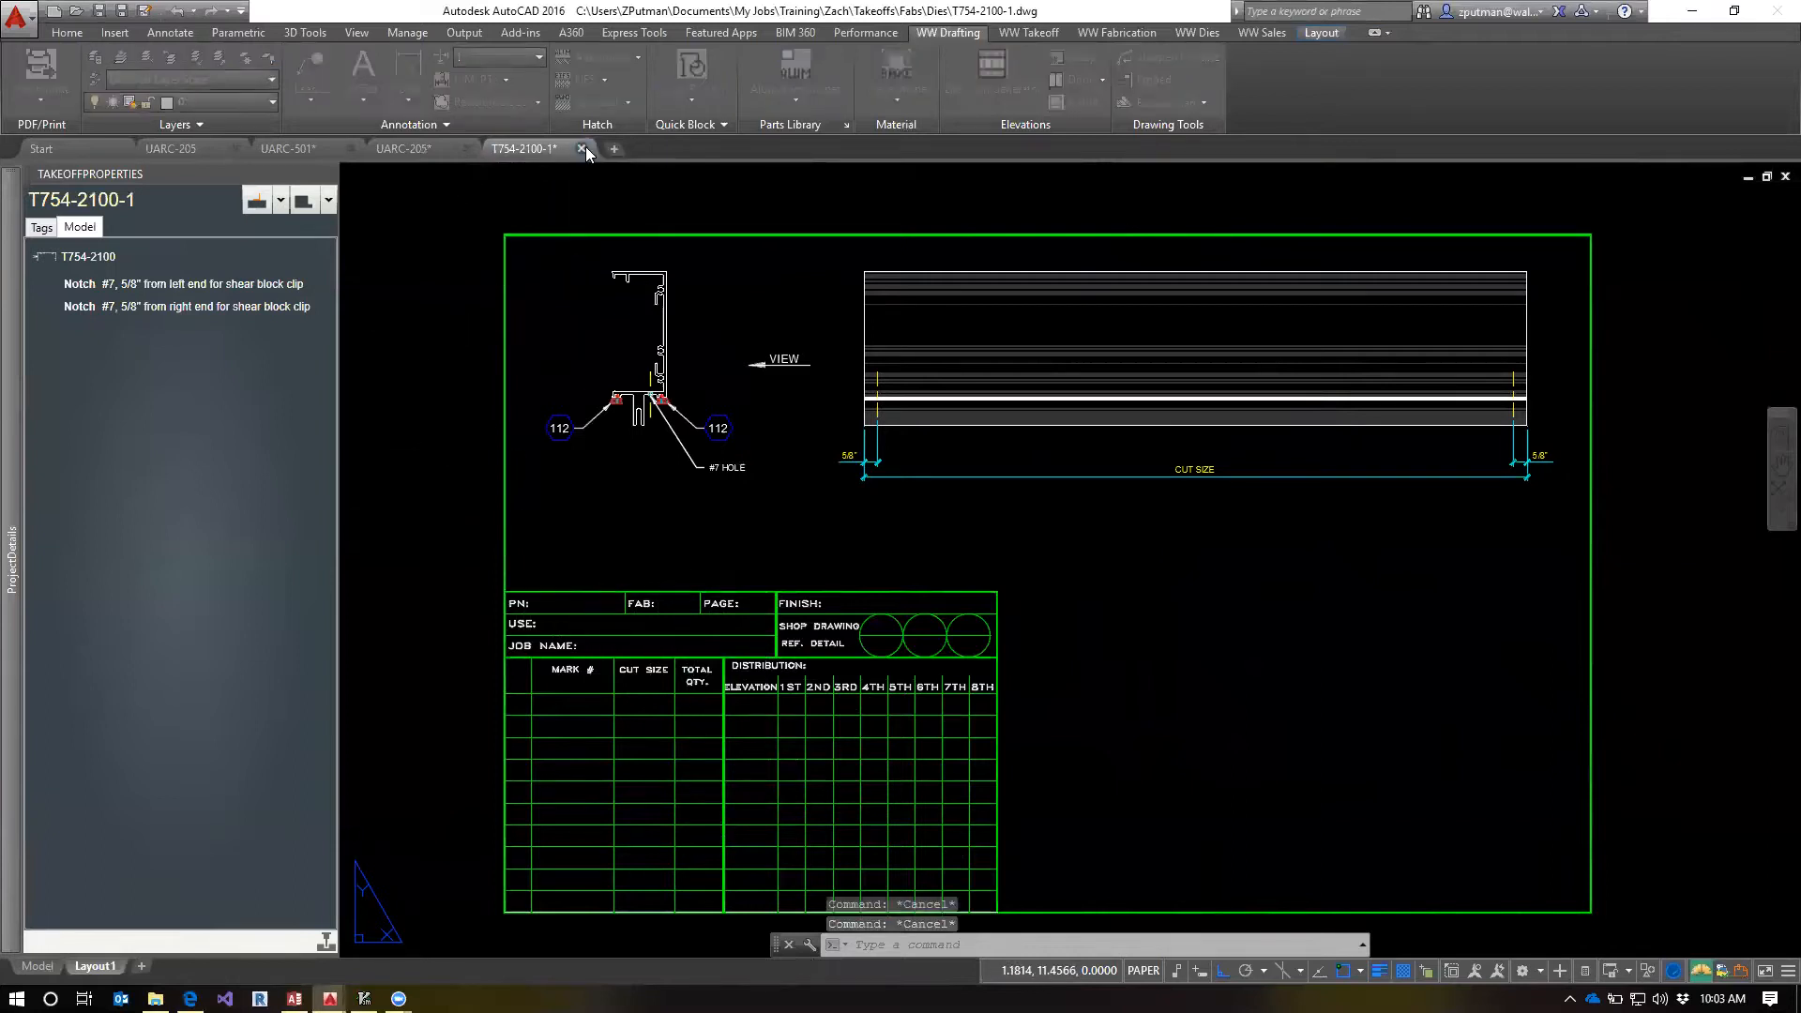
pyautogui.click(956, 543)
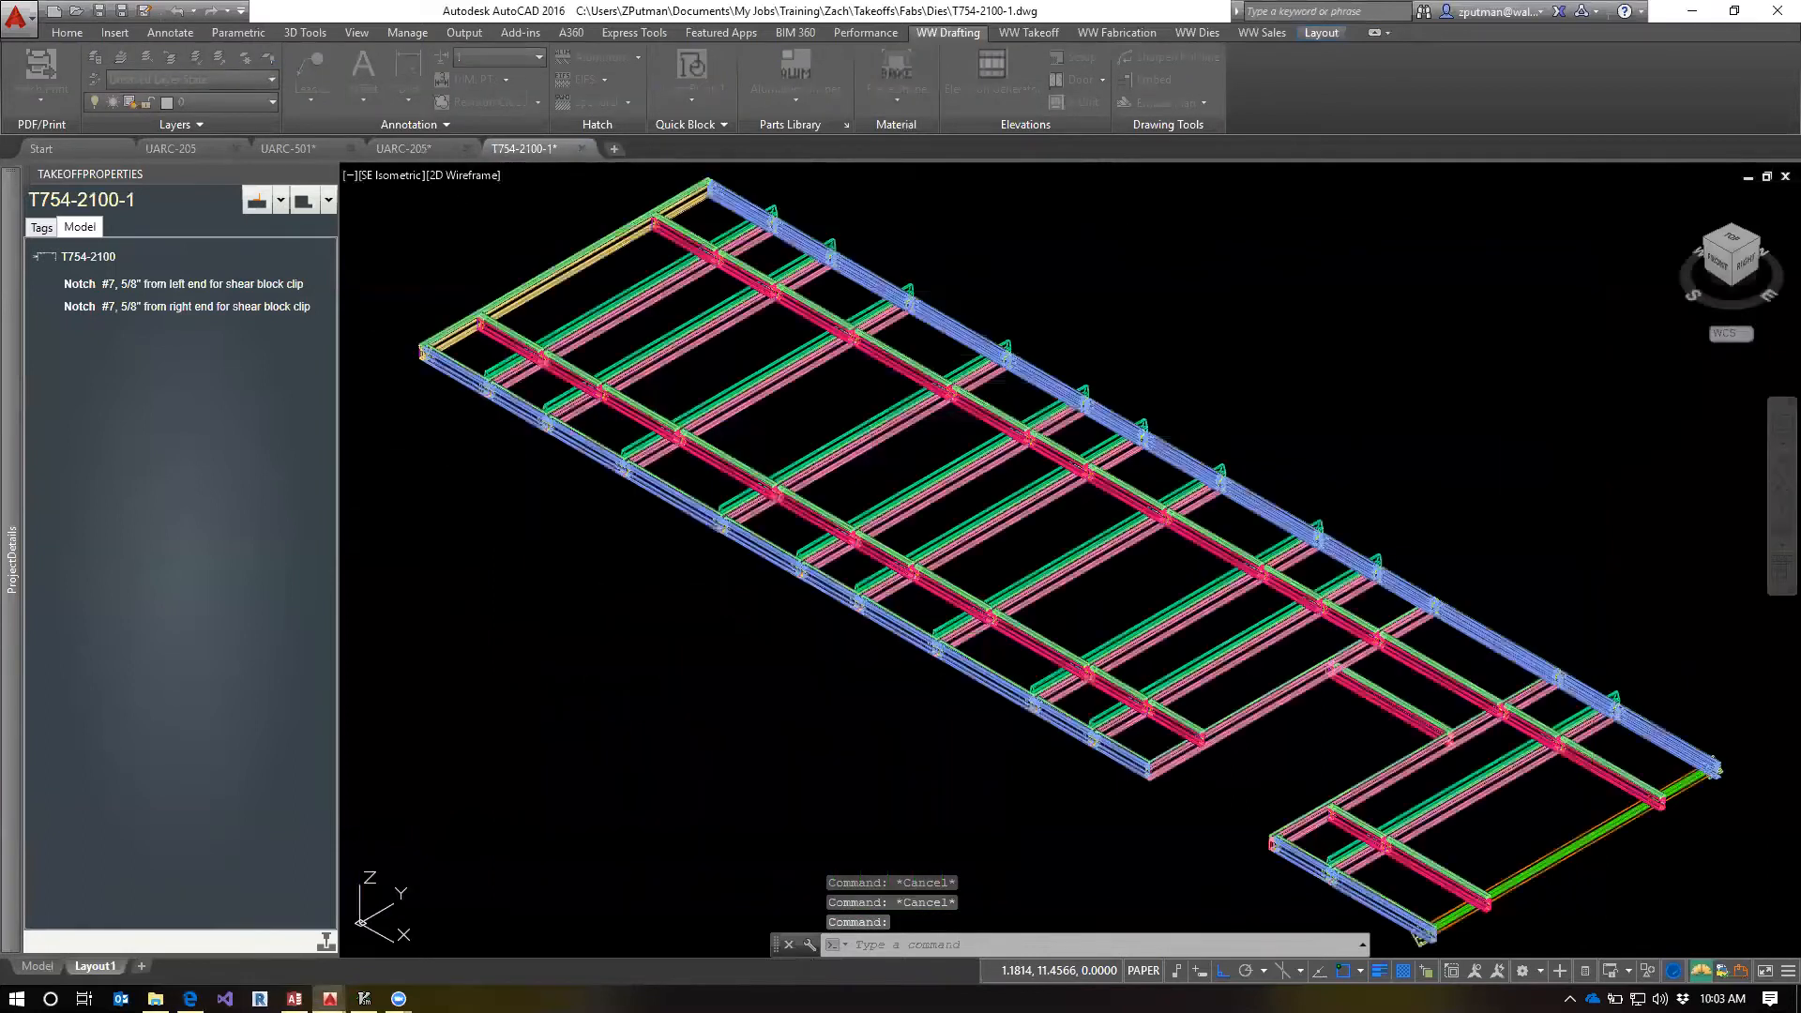
# Preview the fab ticket for the same T754-2100 HZ1-3 part
pyautogui.click(75, 537)
pyautogui.rightClick(75, 536)
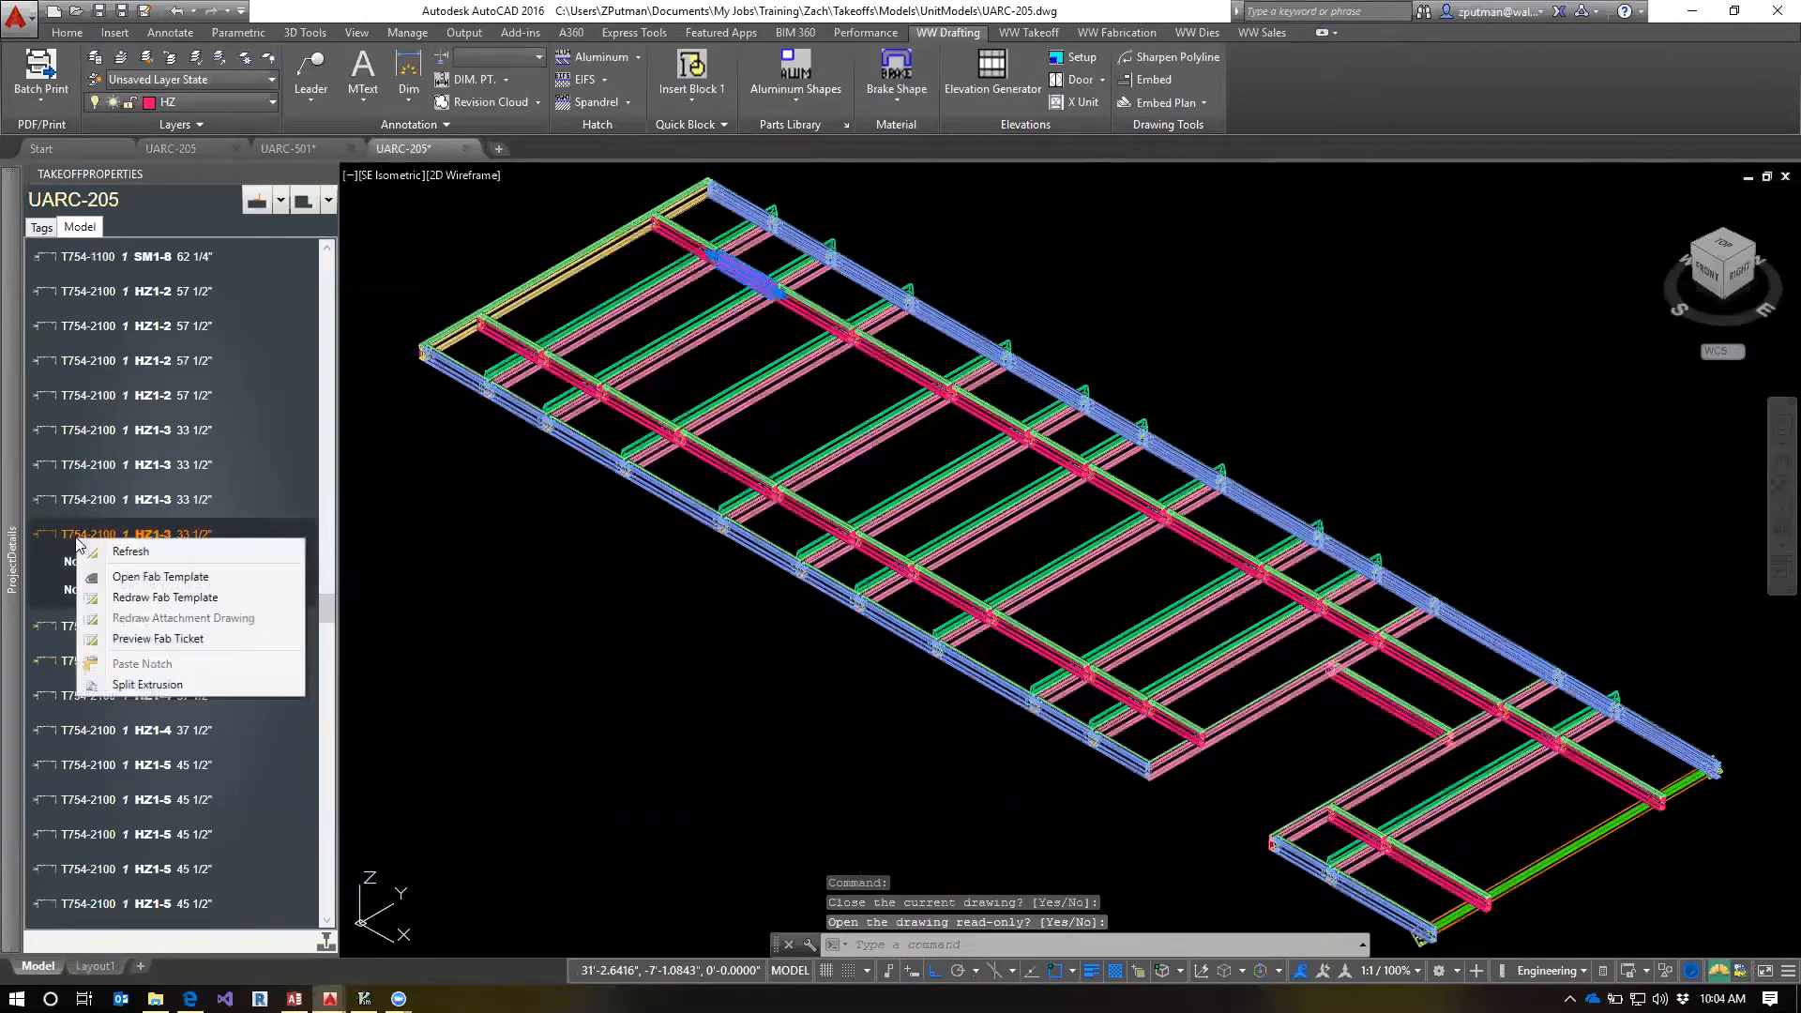
pyautogui.click(163, 641)
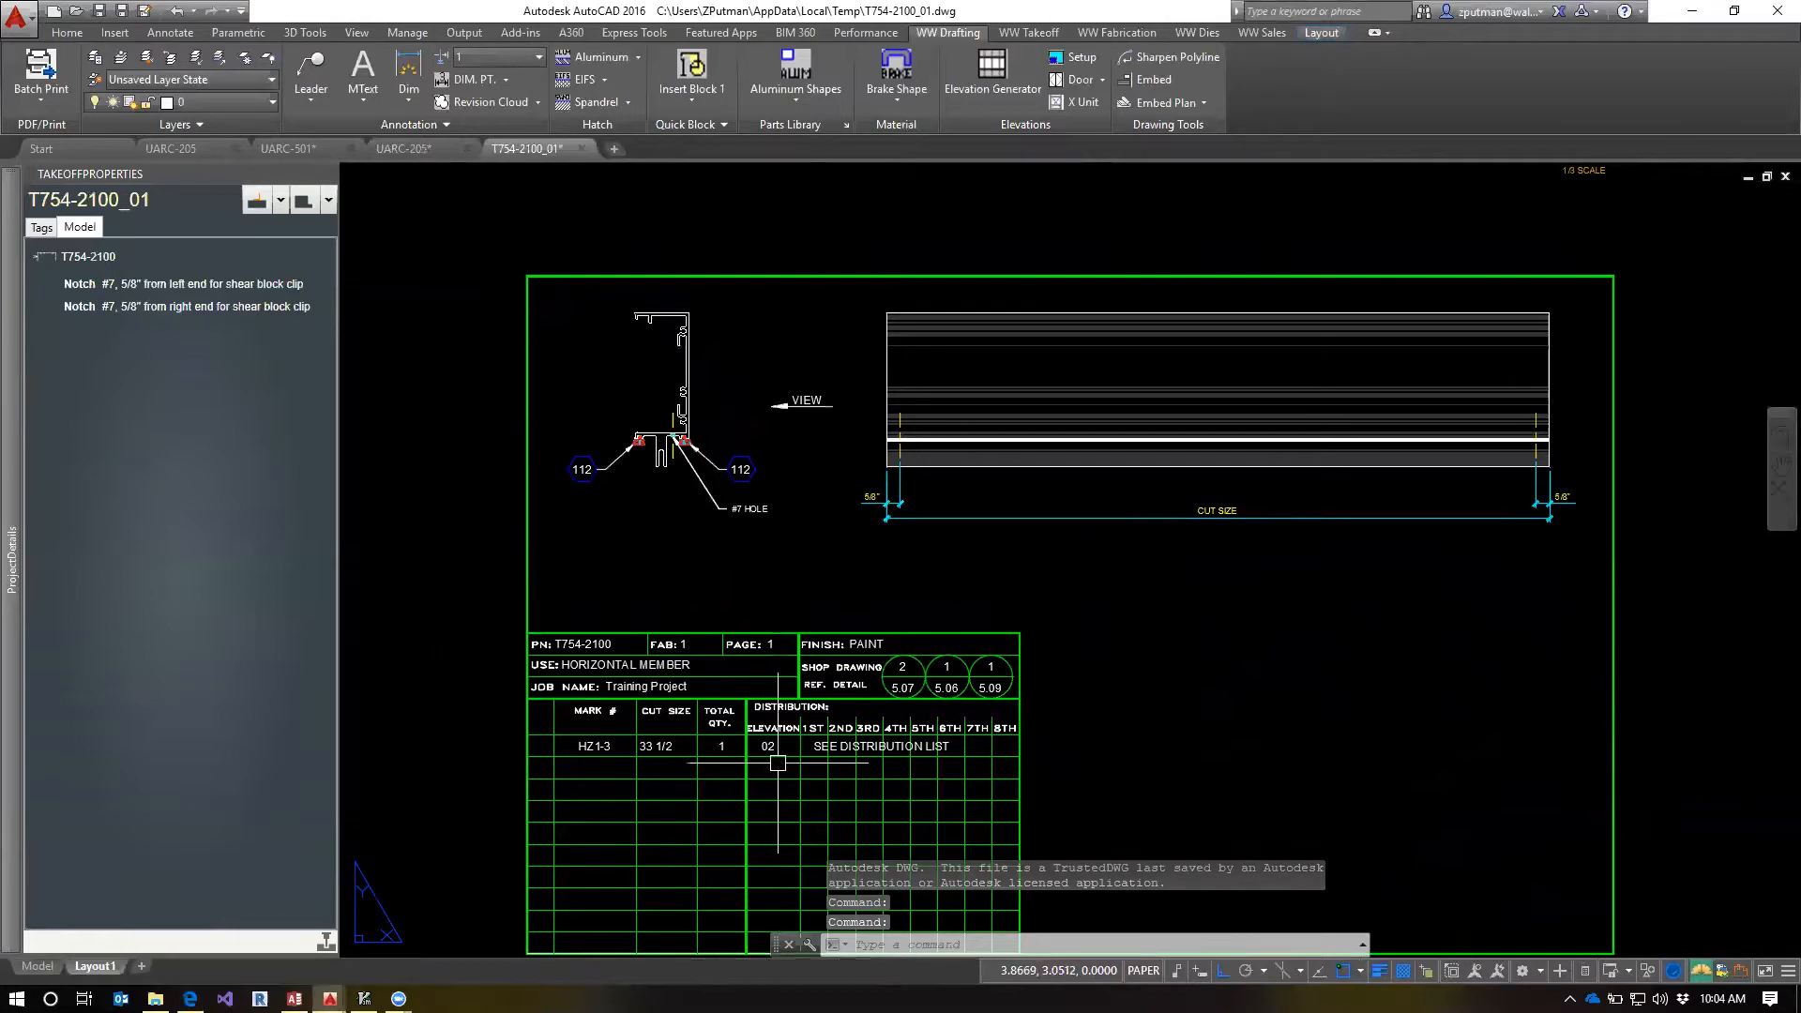
# Examine the total quantity and cut size information on the previewed fab ticket and close it
pyautogui.click(723, 740)
pyautogui.press('Escape')
pyautogui.press('Escape')
pyautogui.press('Escape')
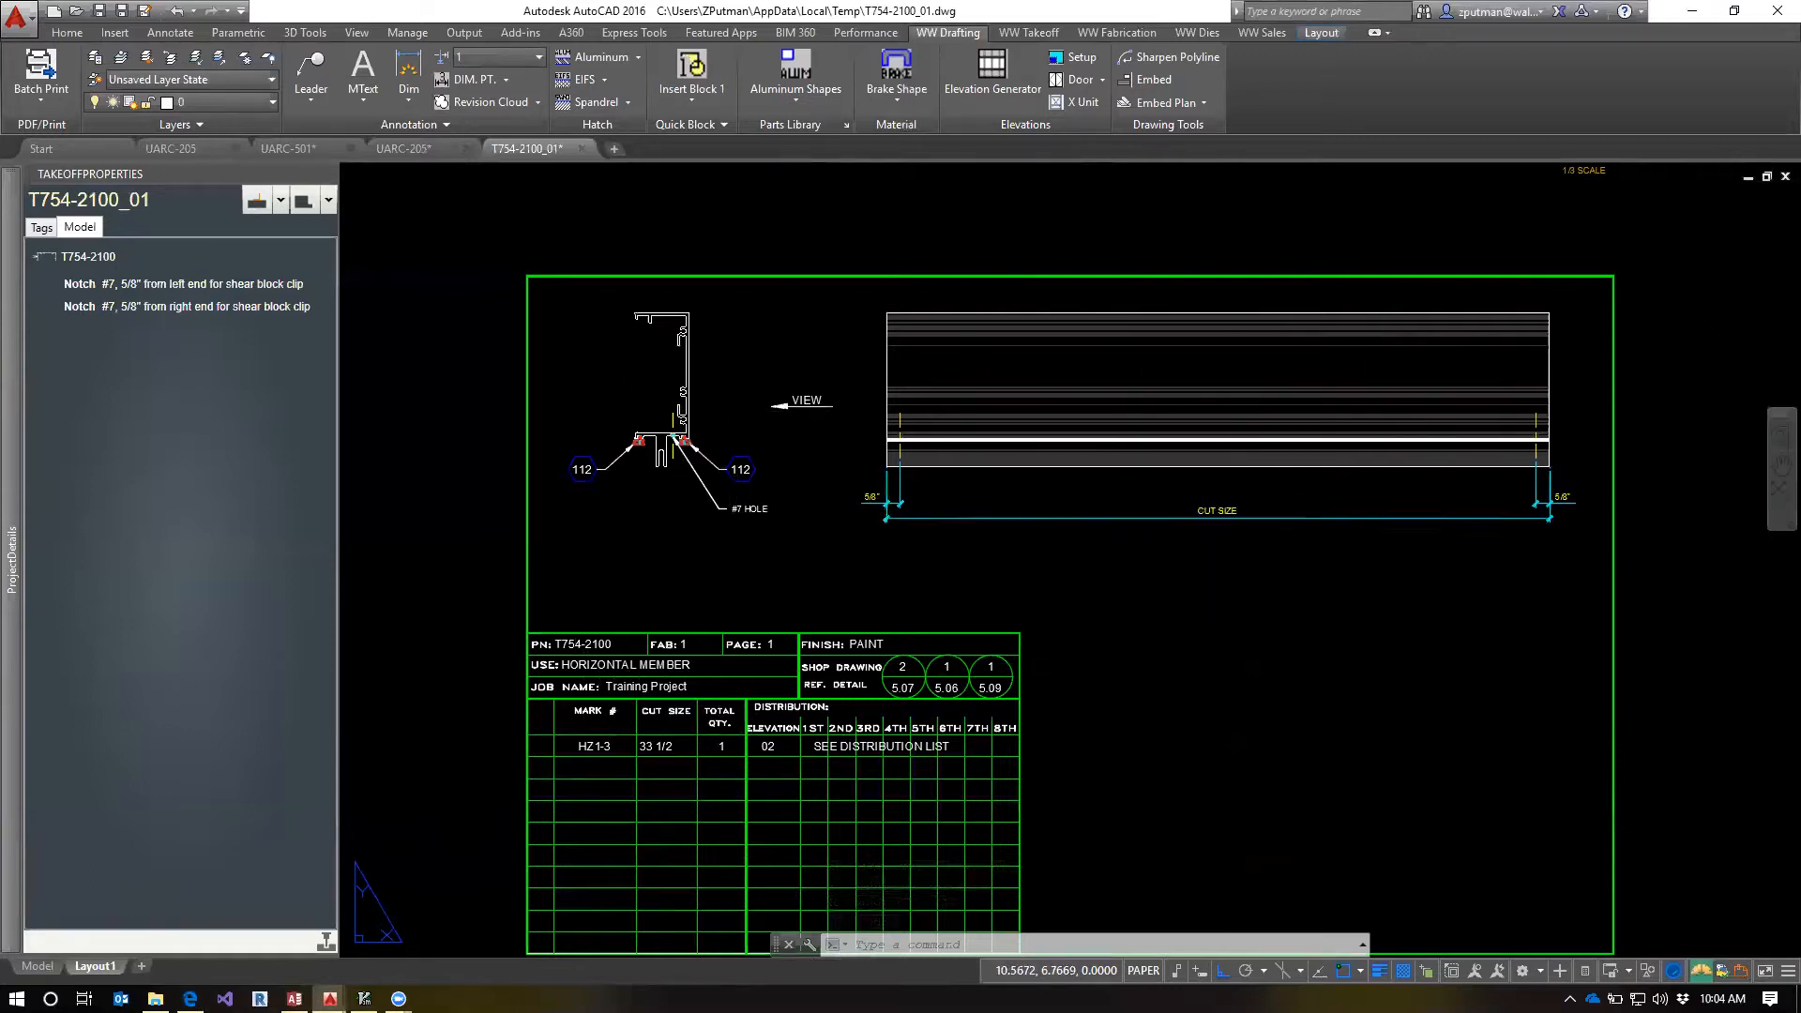
pyautogui.click(1217, 517)
pyautogui.press('Escape')
pyautogui.press('Escape')
pyautogui.press('Escape')
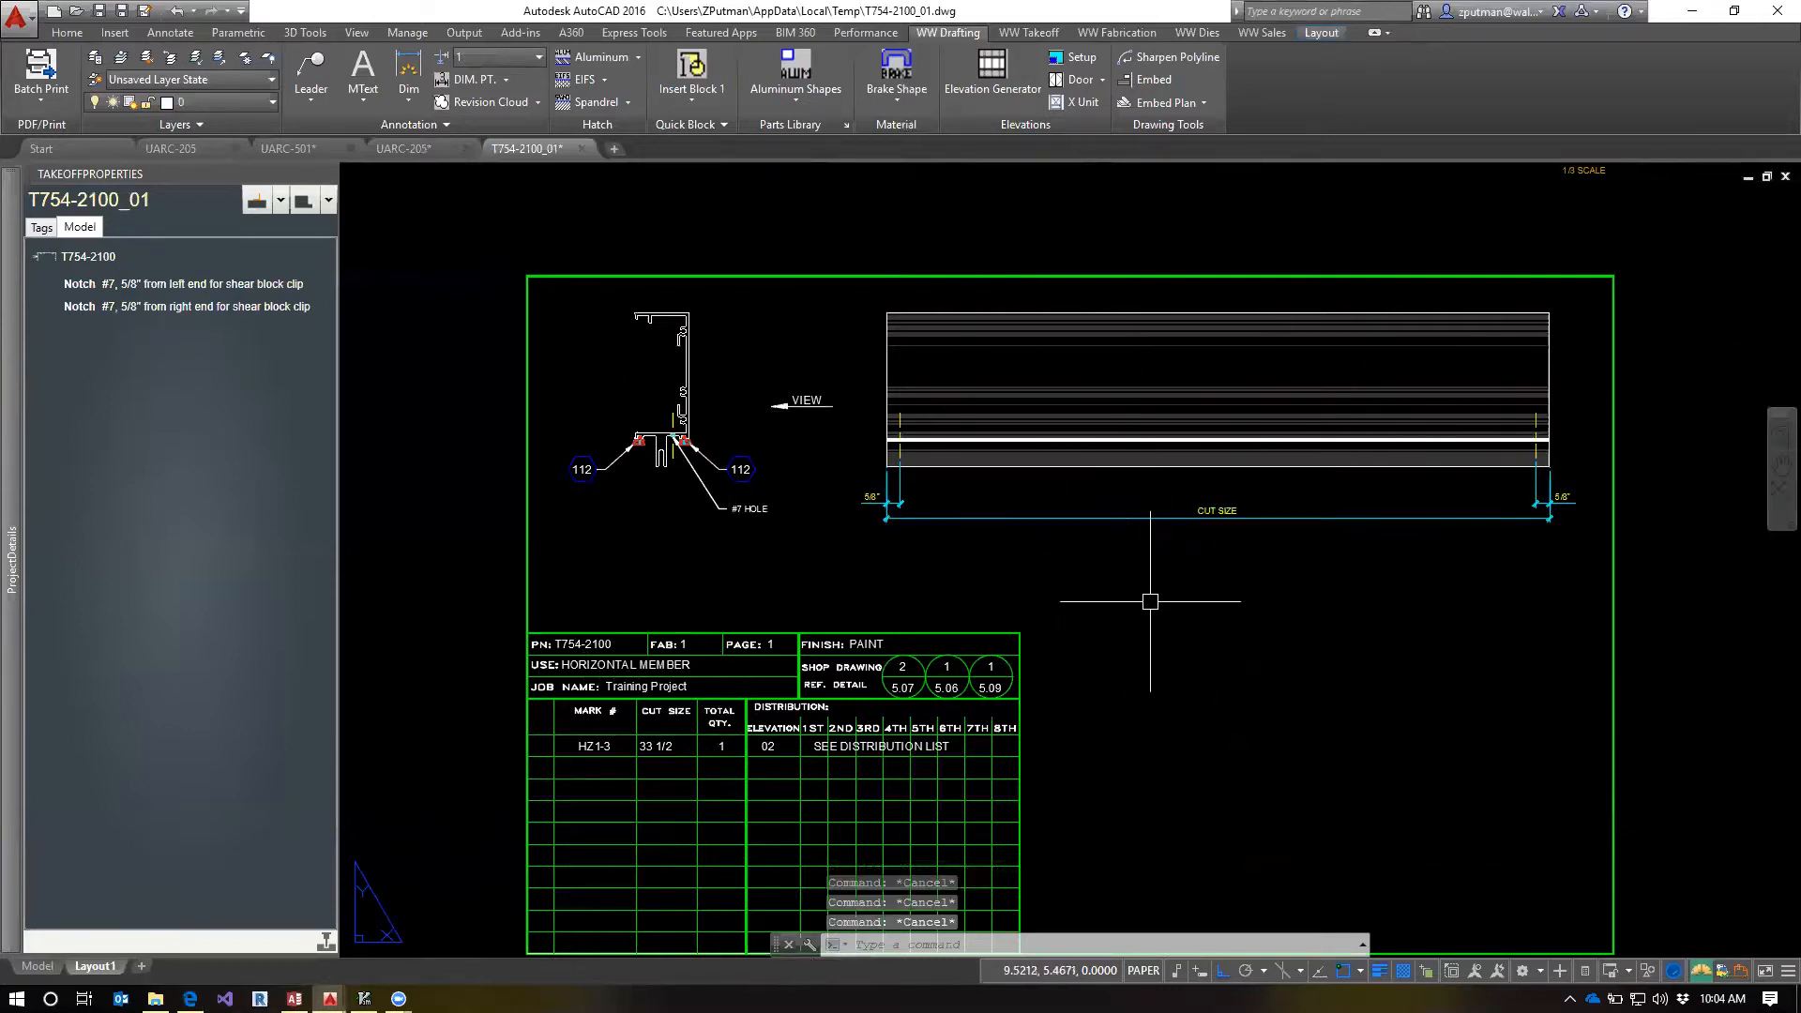
pyautogui.click(581, 149)
pyautogui.click(955, 540)
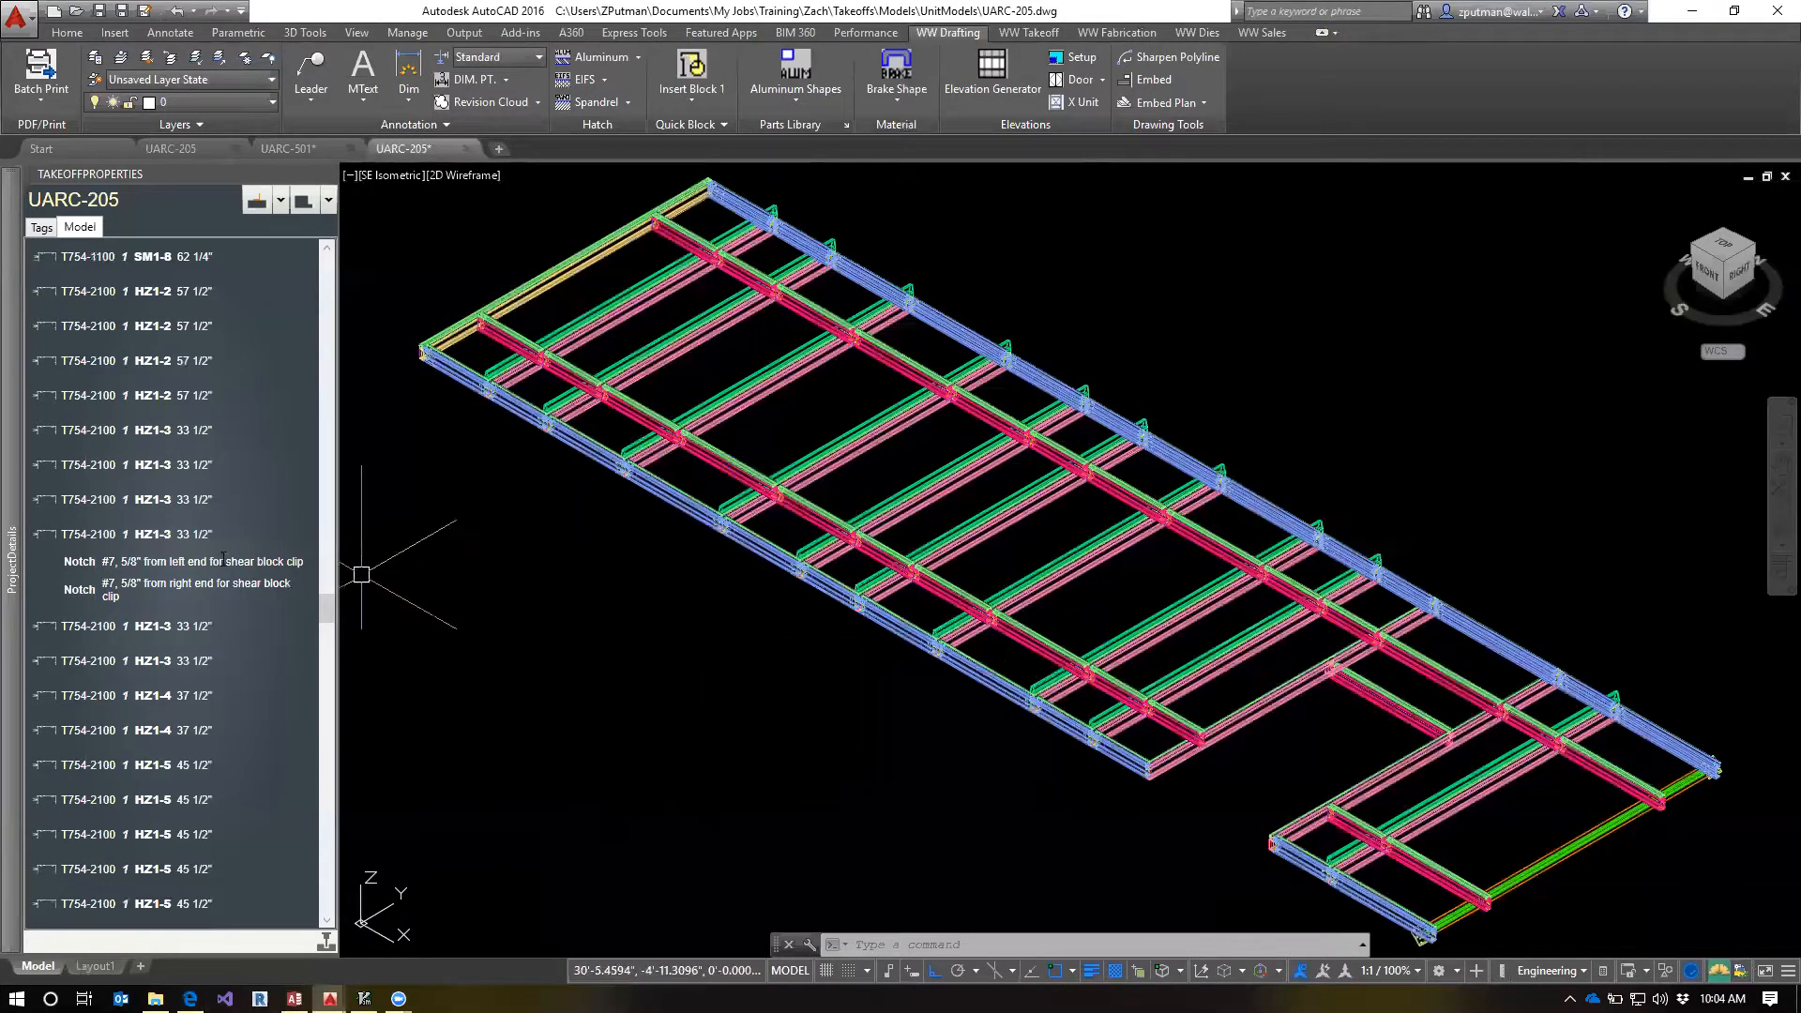
# Reselect the HZ1-3 part and display the server's S:\Fabs folder in File Explorer with a wider Name column
pyautogui.moveTo(100, 539)
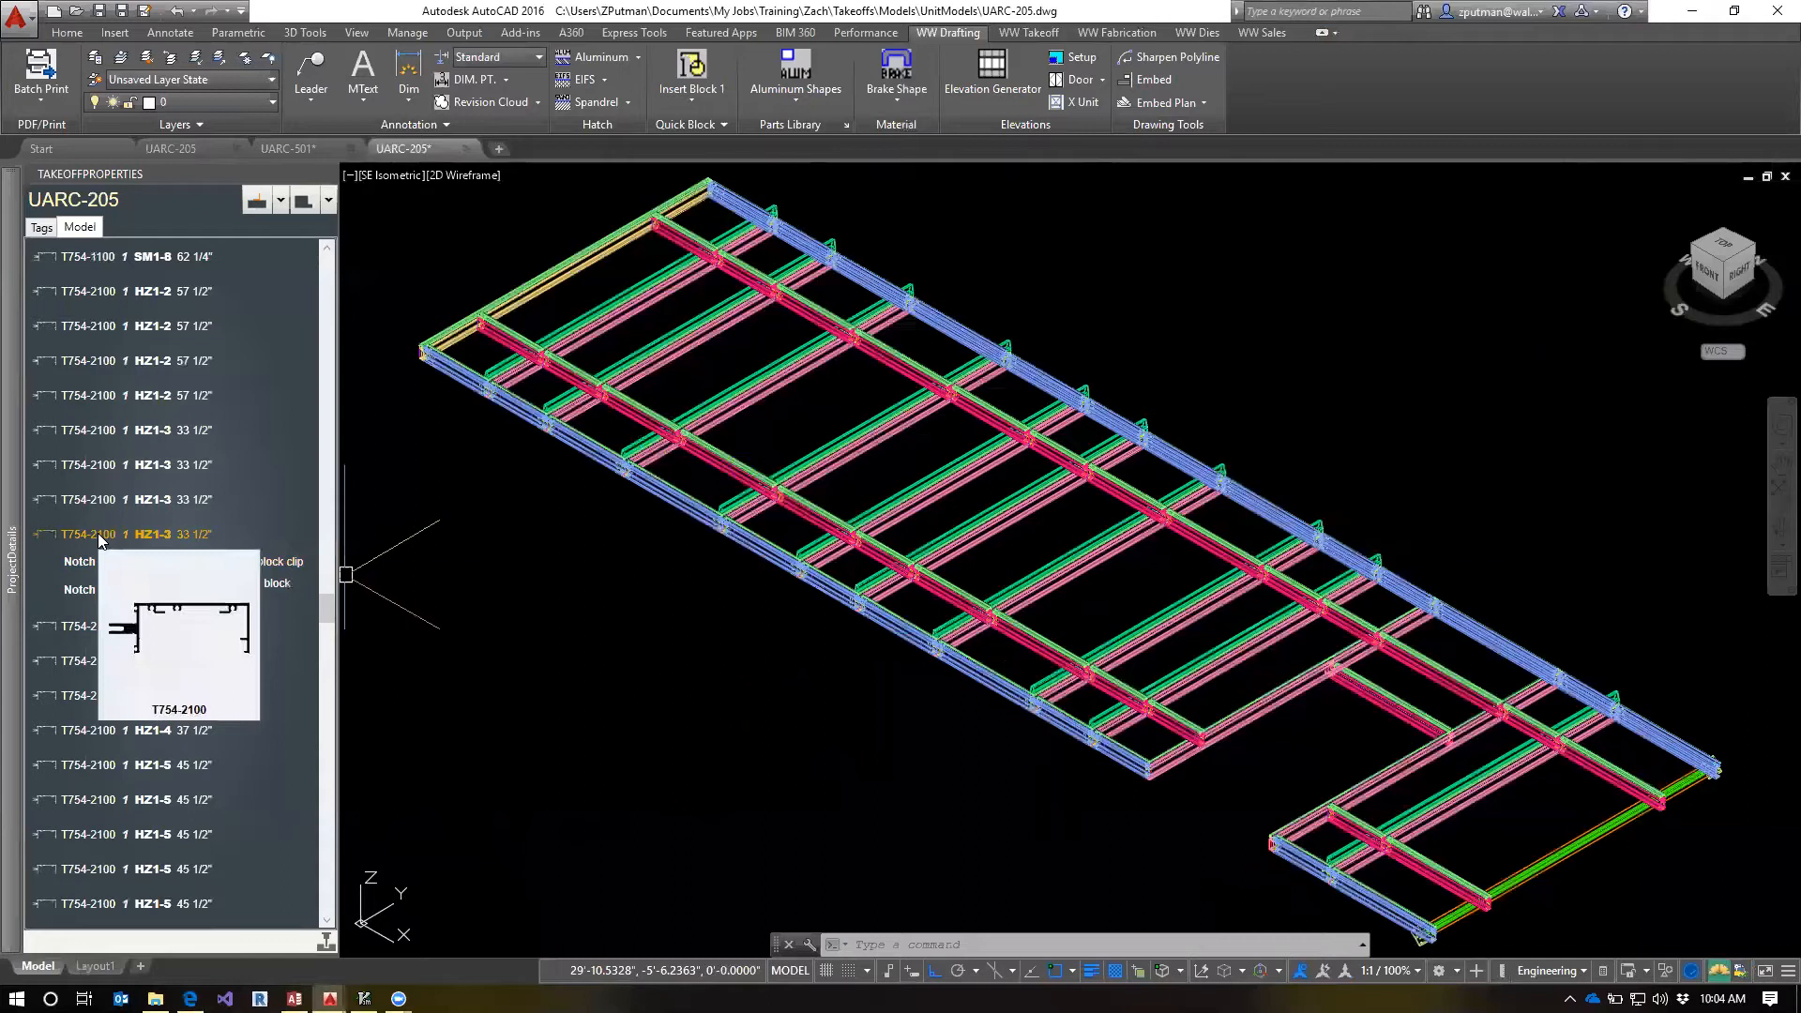
pyautogui.click(92, 534)
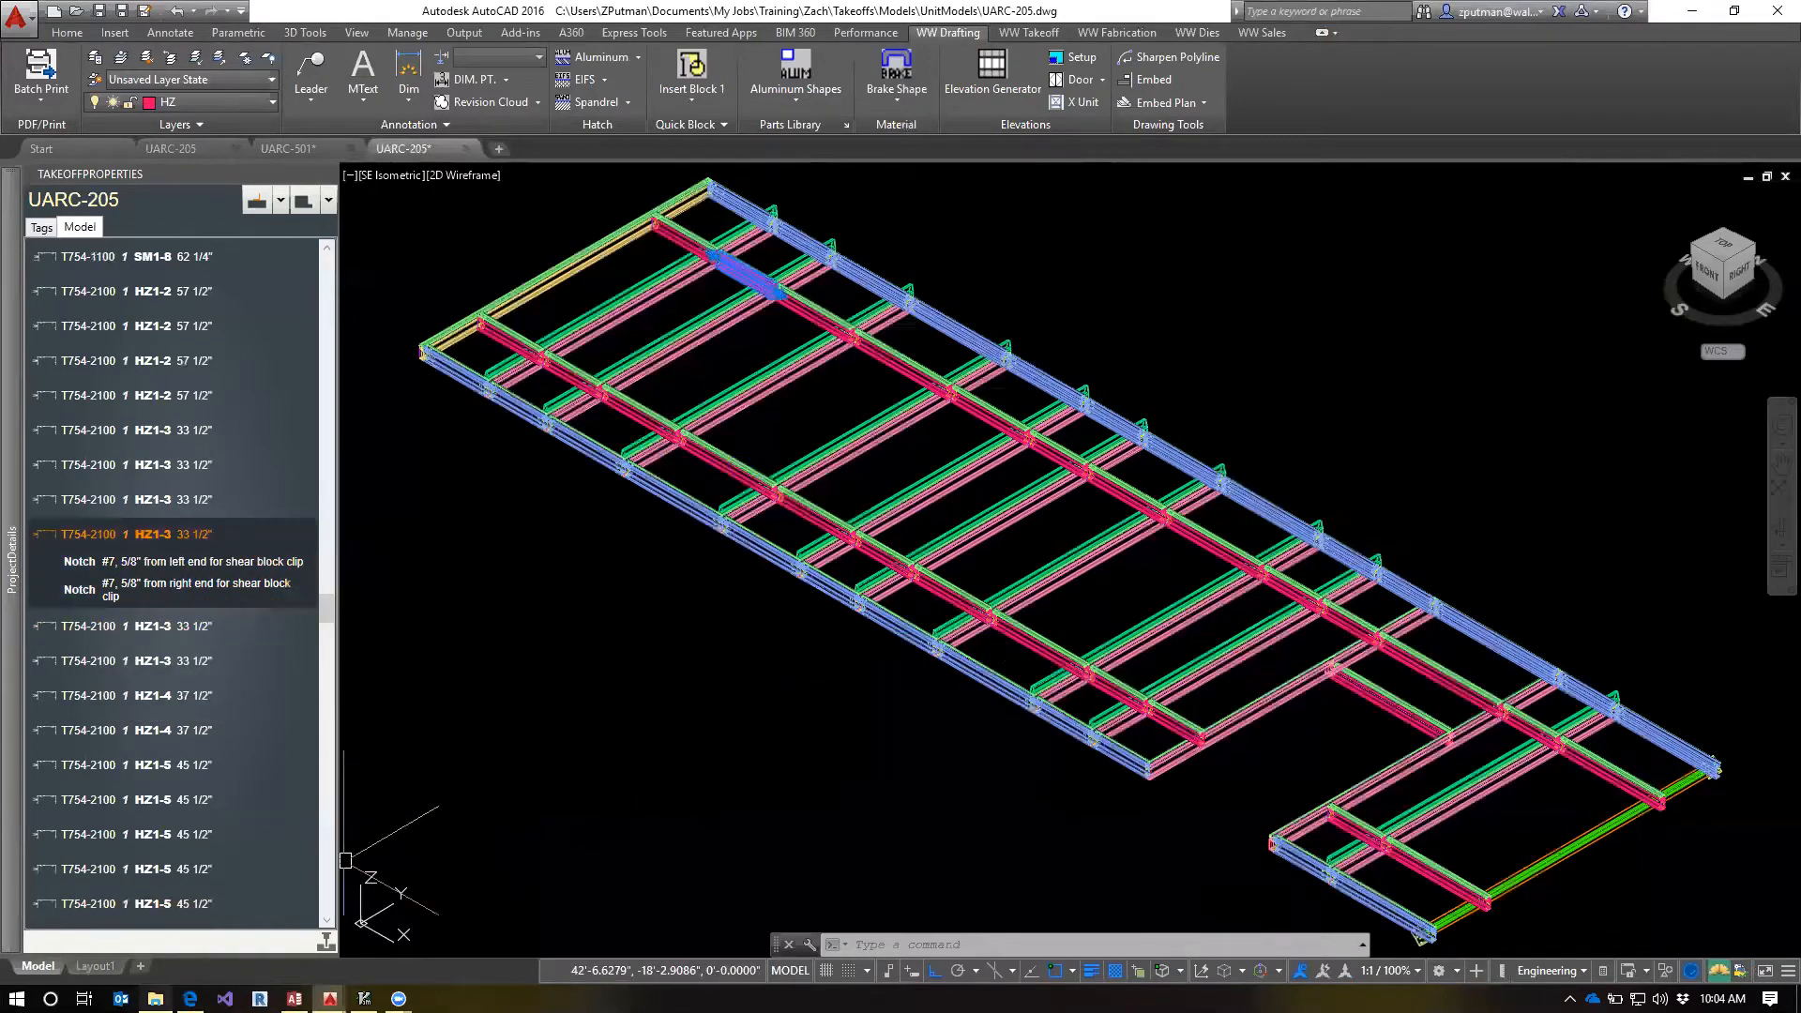
pyautogui.click(155, 998)
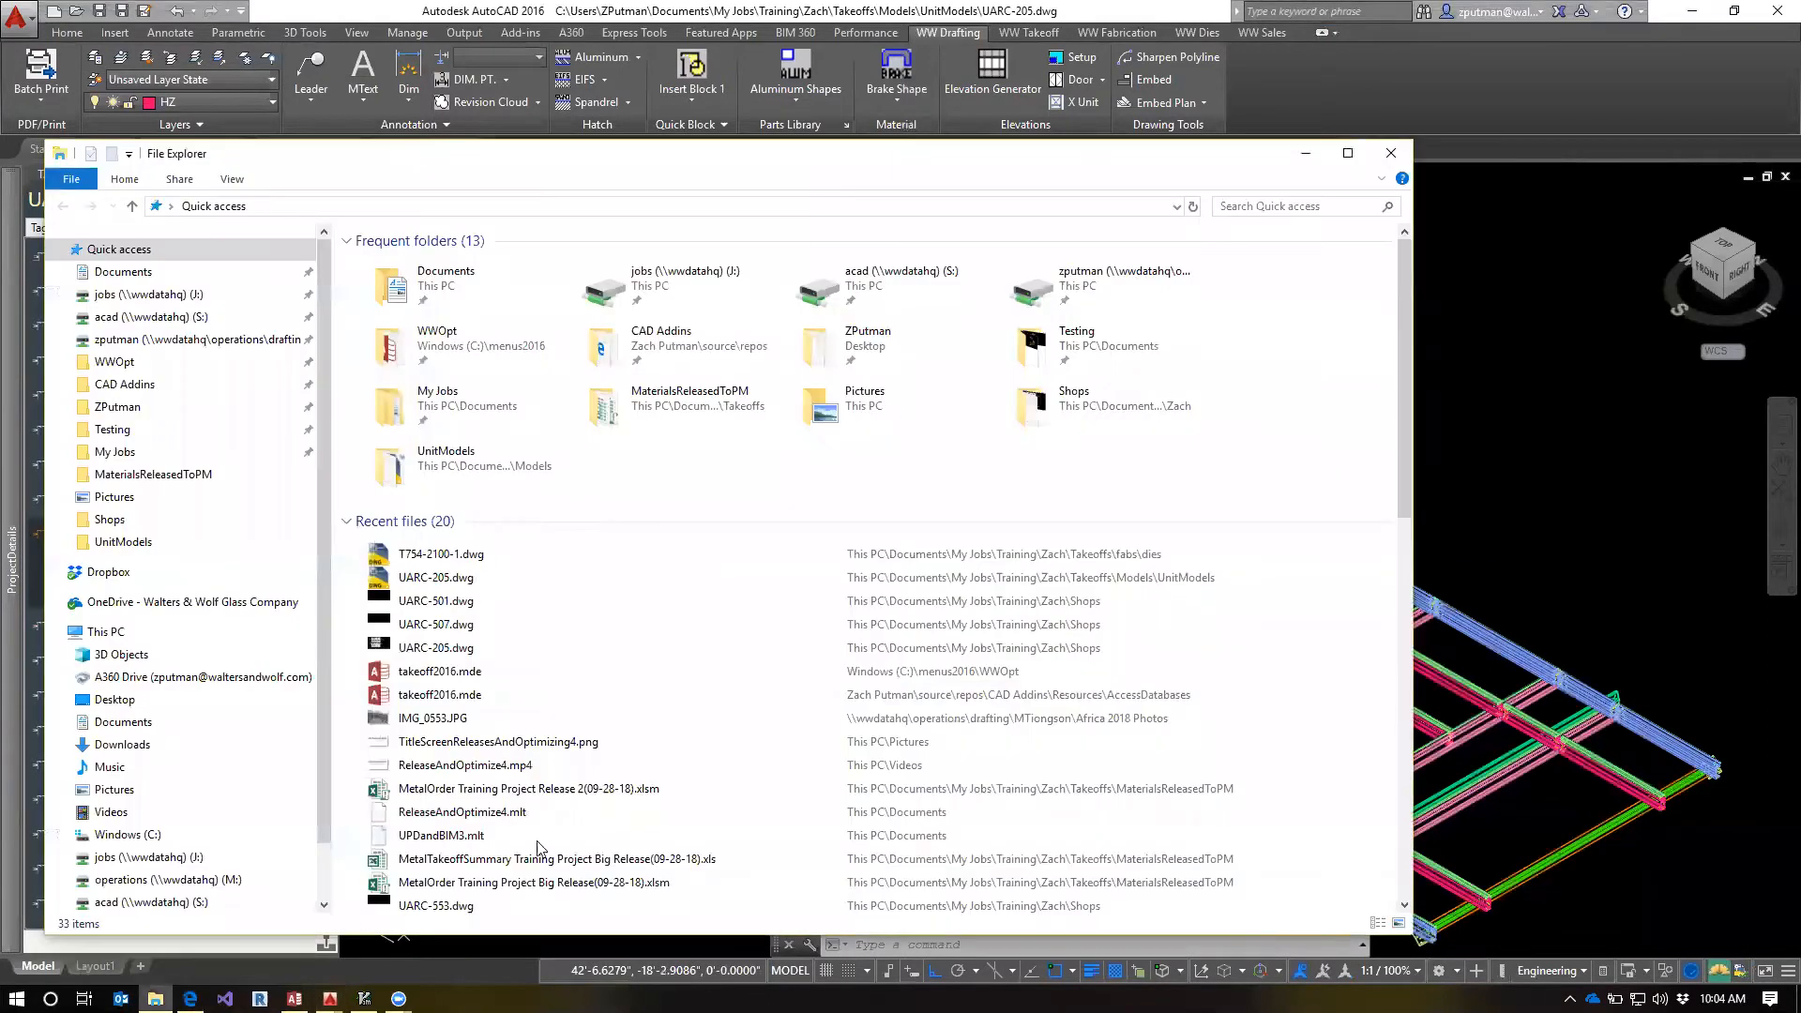
pyautogui.click(188, 903)
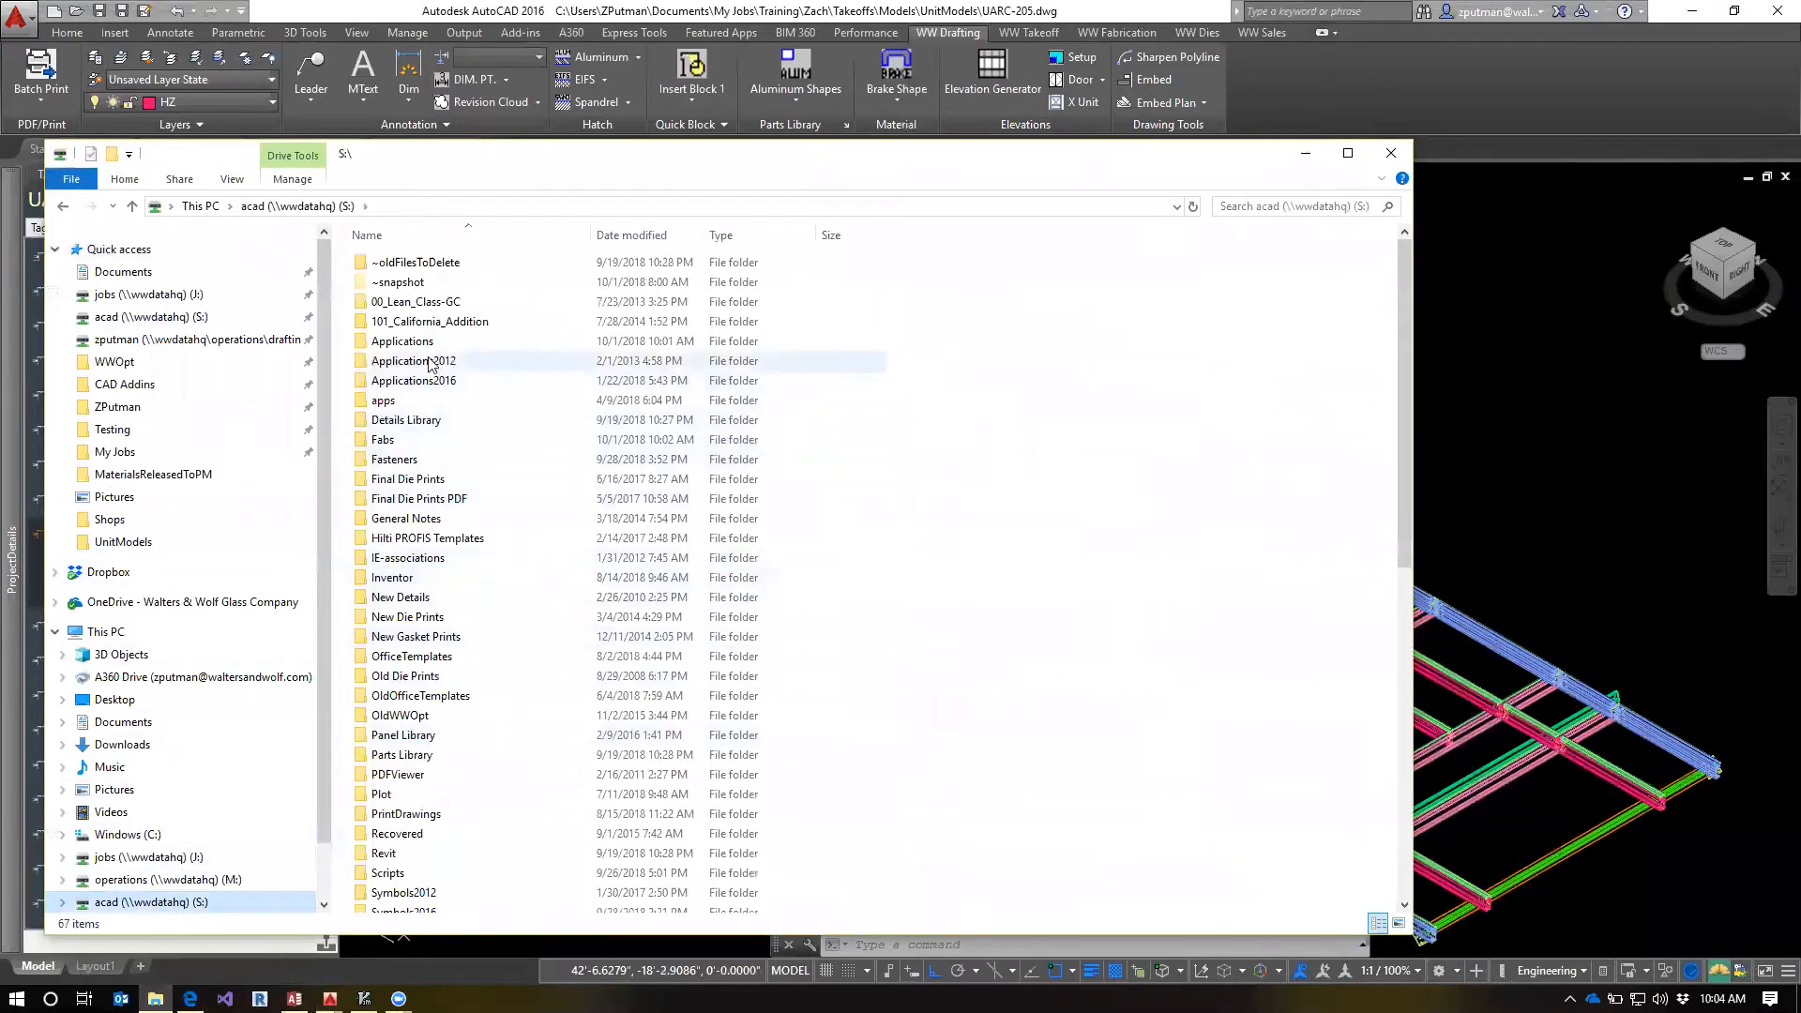
pyautogui.click(465, 520)
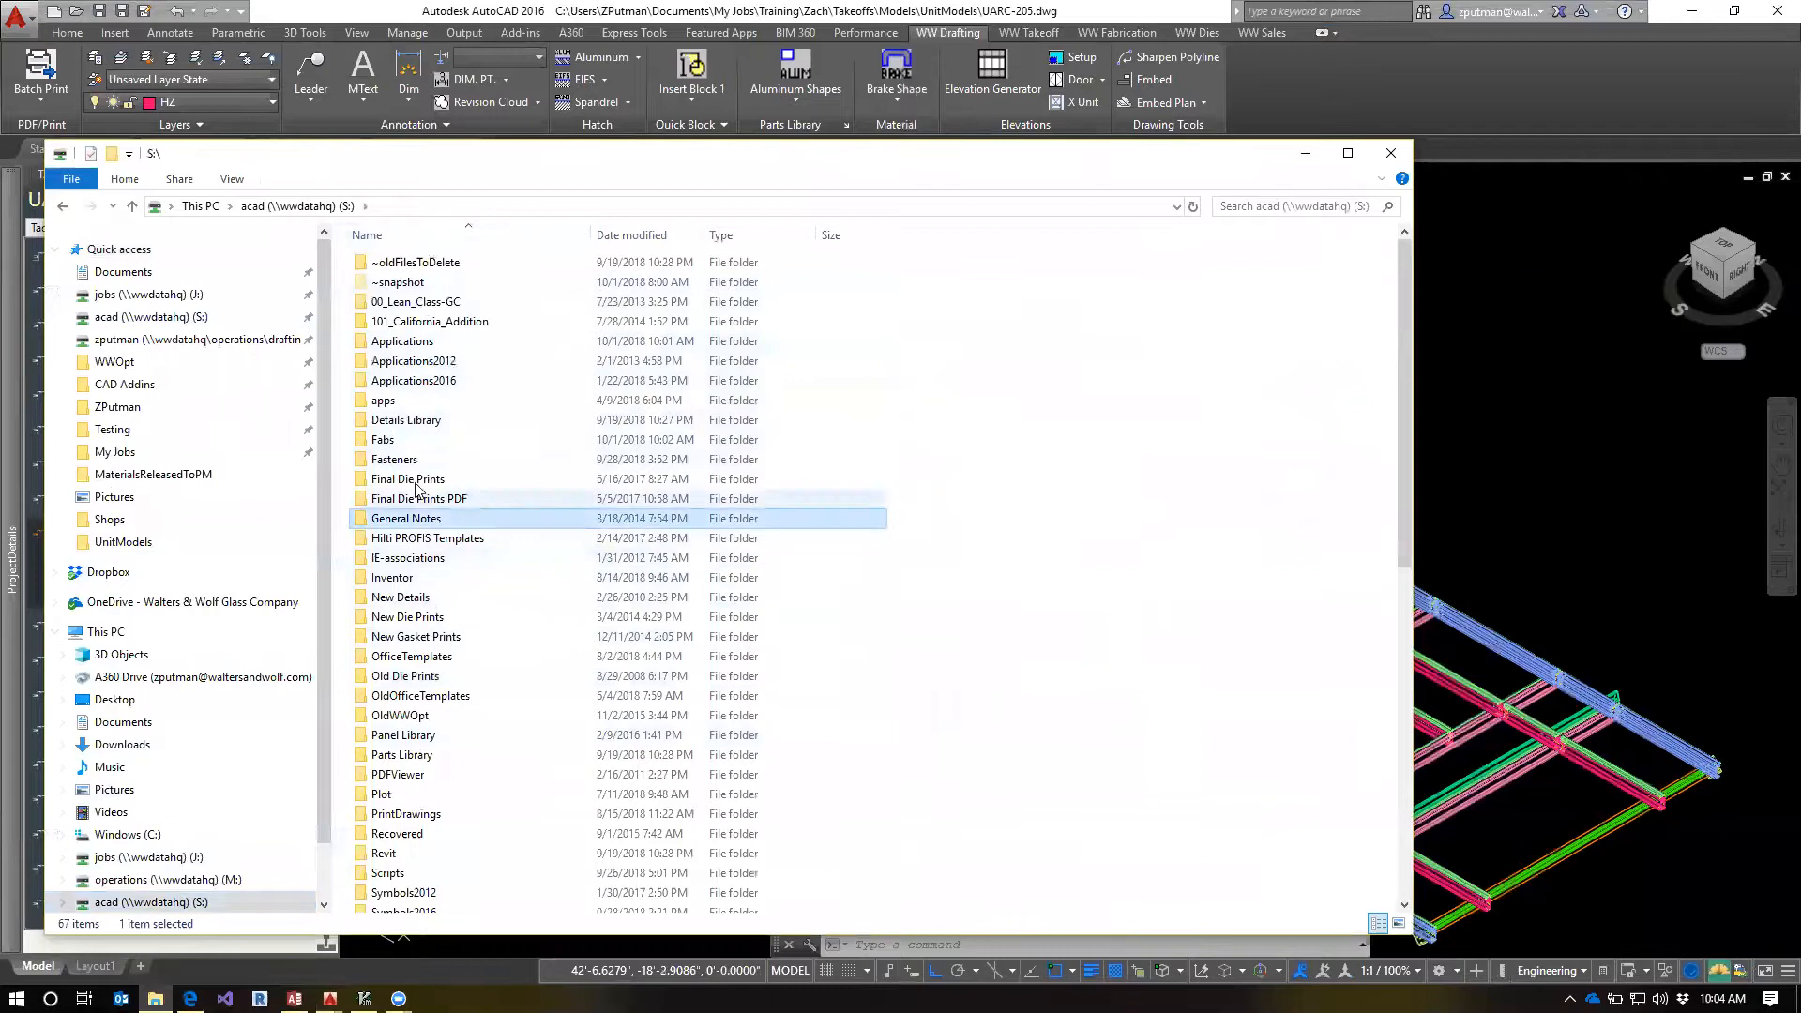
pyautogui.doubleClick(449, 439)
pyautogui.scroll(-5, 454, 750)
pyautogui.scroll(5, 459, 741)
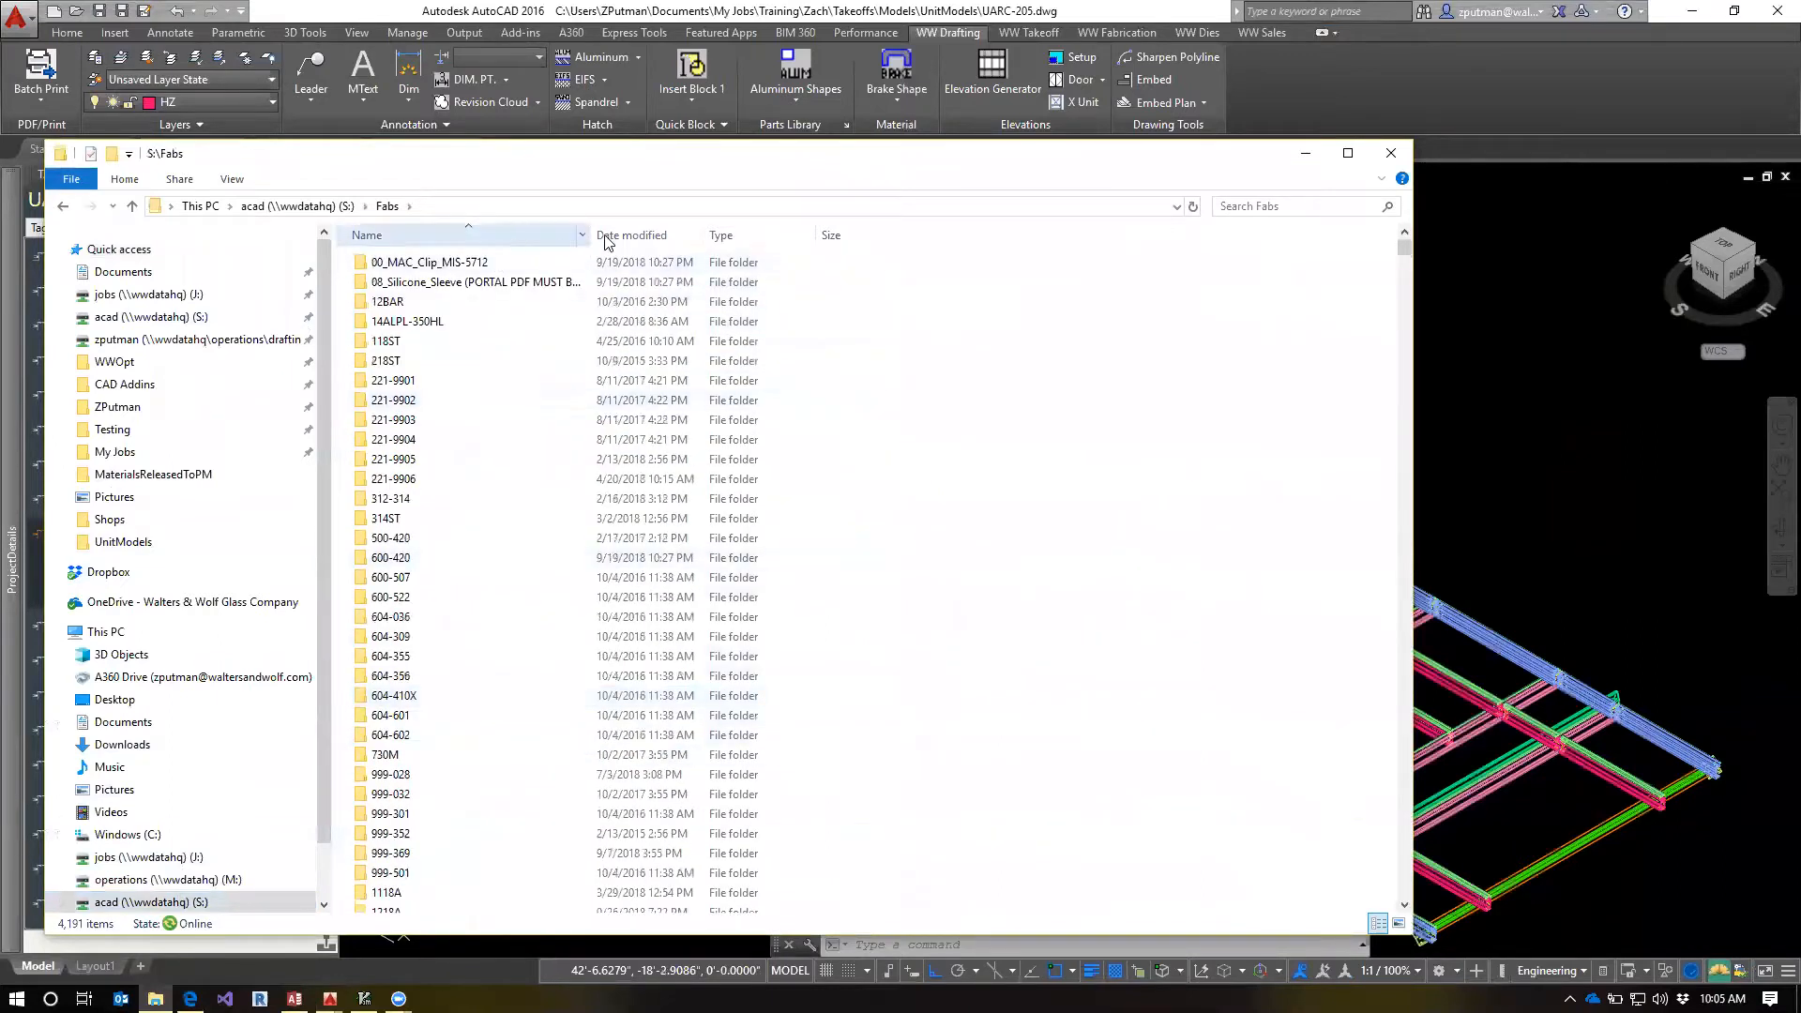
pyautogui.moveTo(591, 234); pyautogui.dragTo(705, 234)
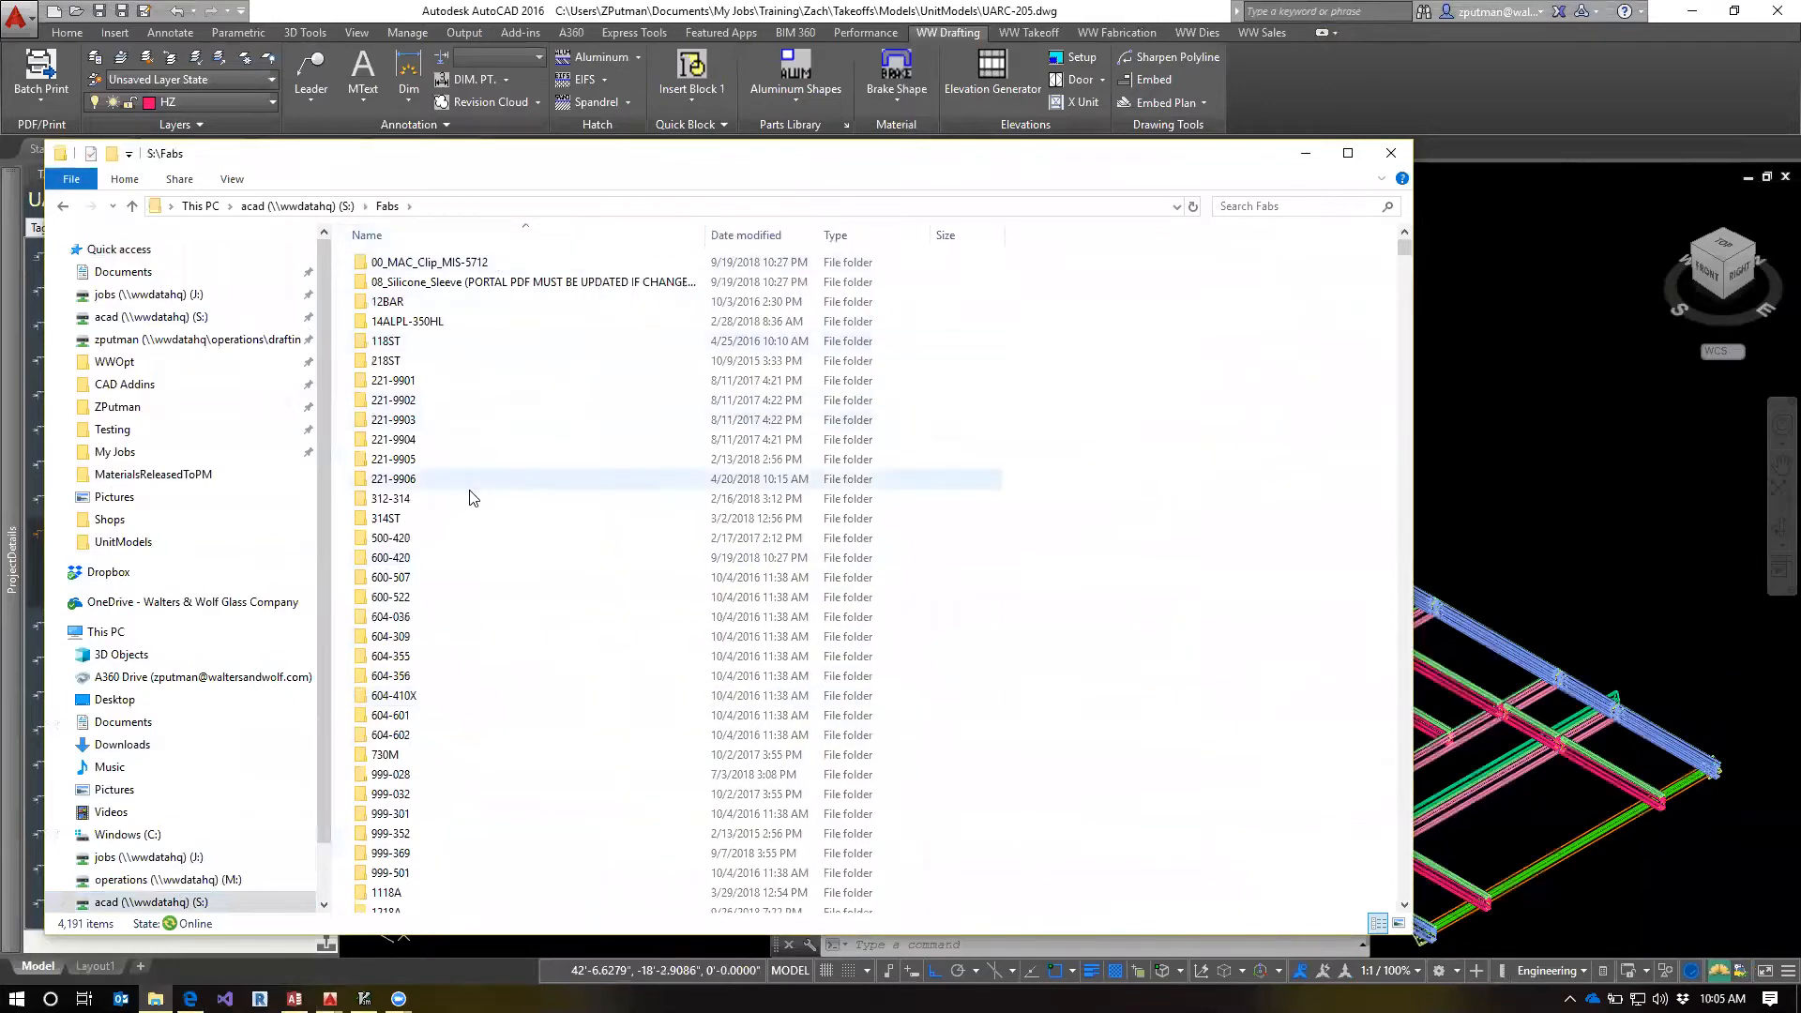
# Locate the T754-2100 folder within S:\Fabs and open it to view its template drawings
pyautogui.scroll(-10, 470, 502)
pyautogui.scroll(-15, 482, 531)
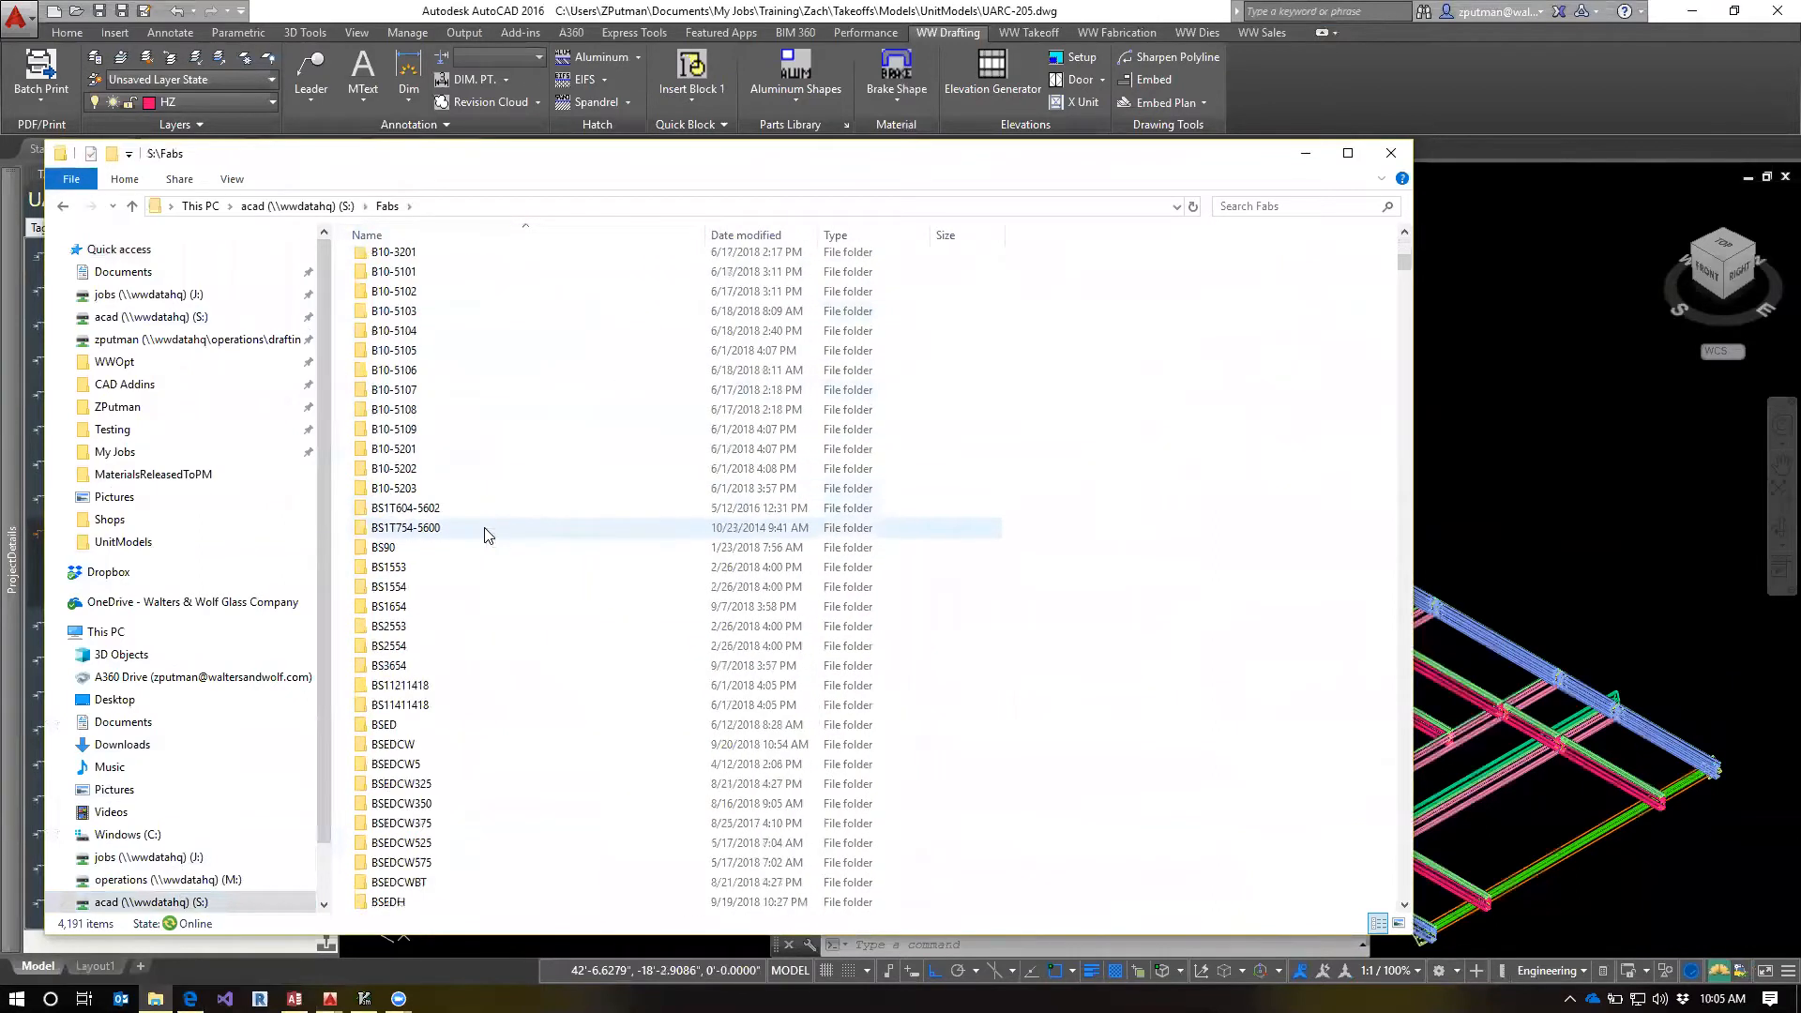
pyautogui.scroll(-15, 512, 549)
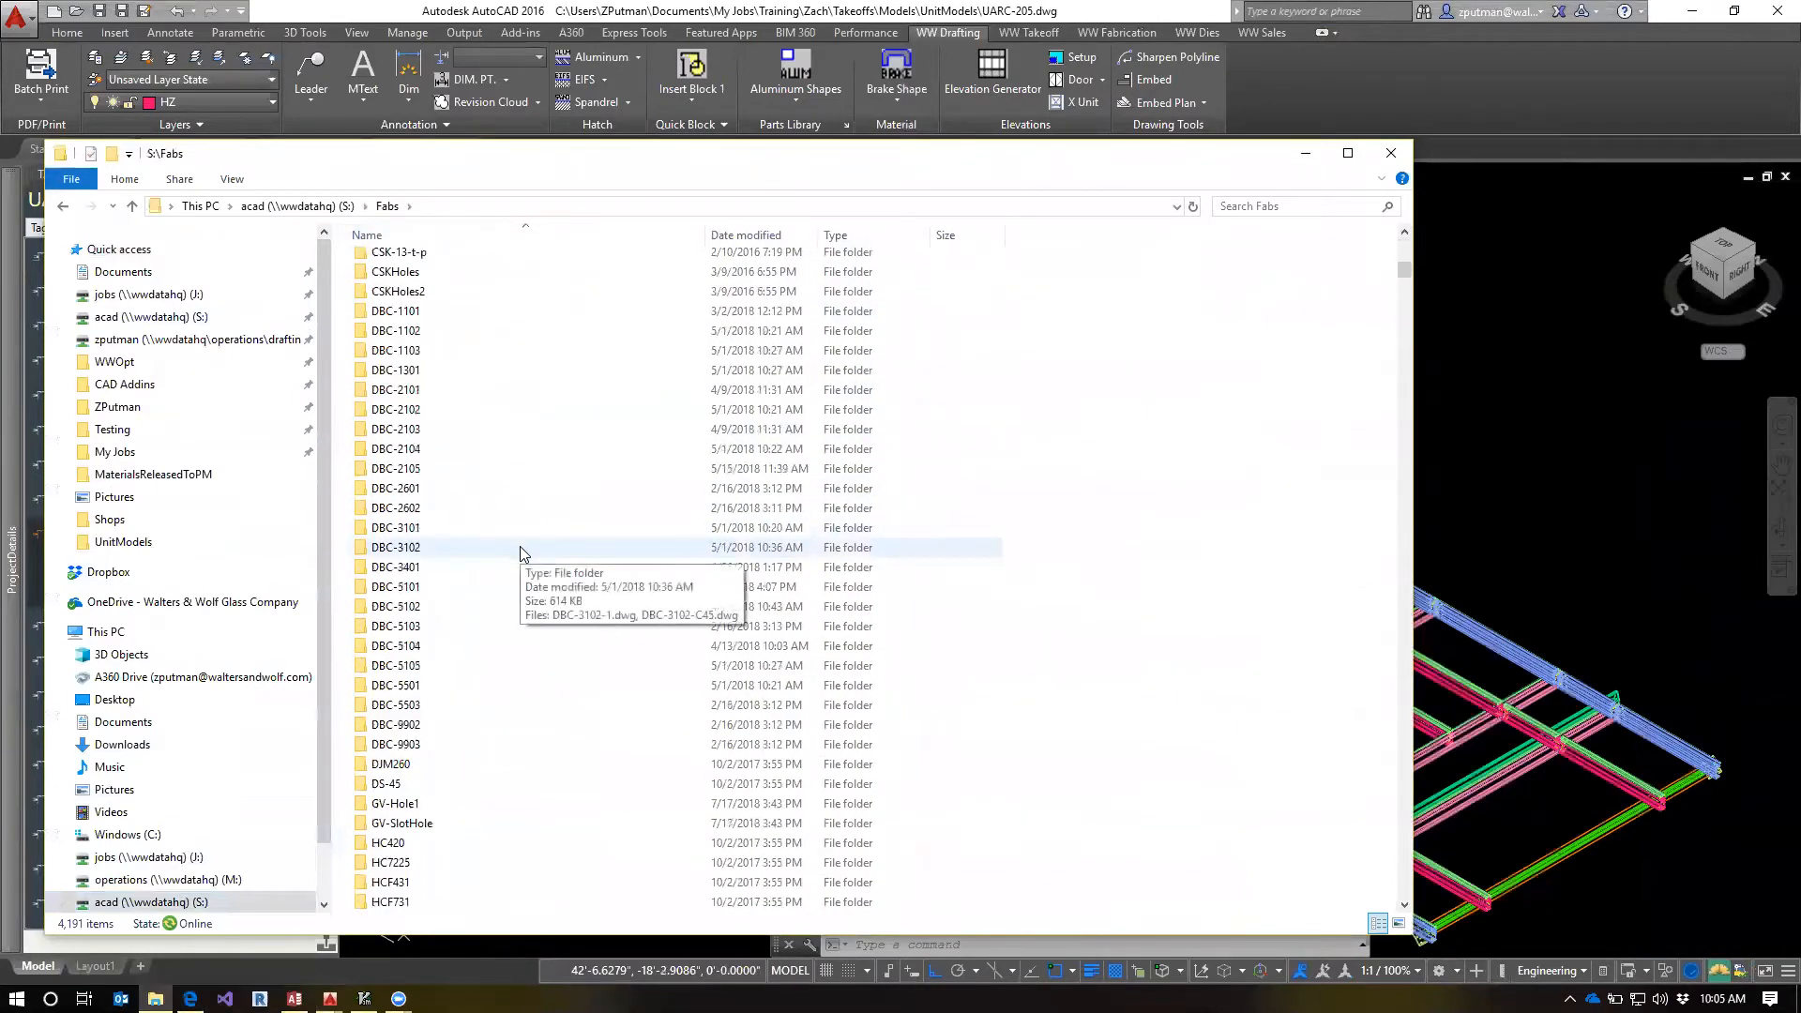
pyautogui.scroll(-15, 522, 553)
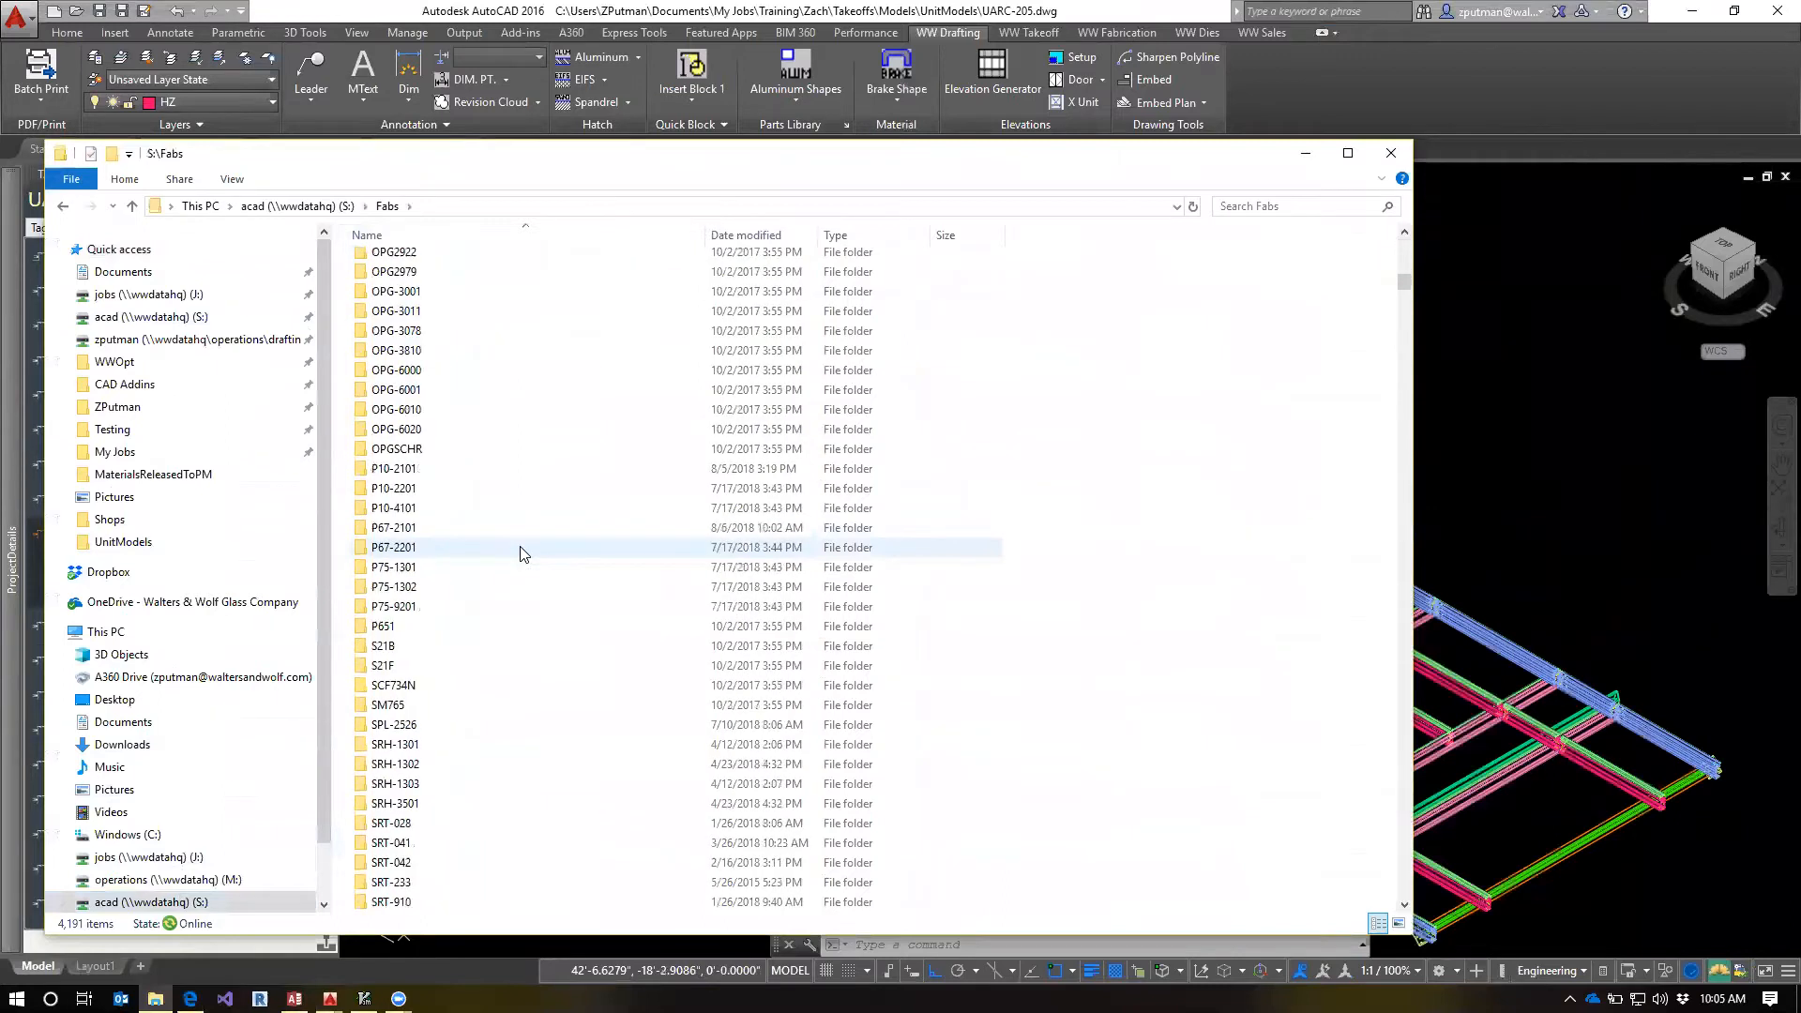
pyautogui.scroll(-11, 523, 555)
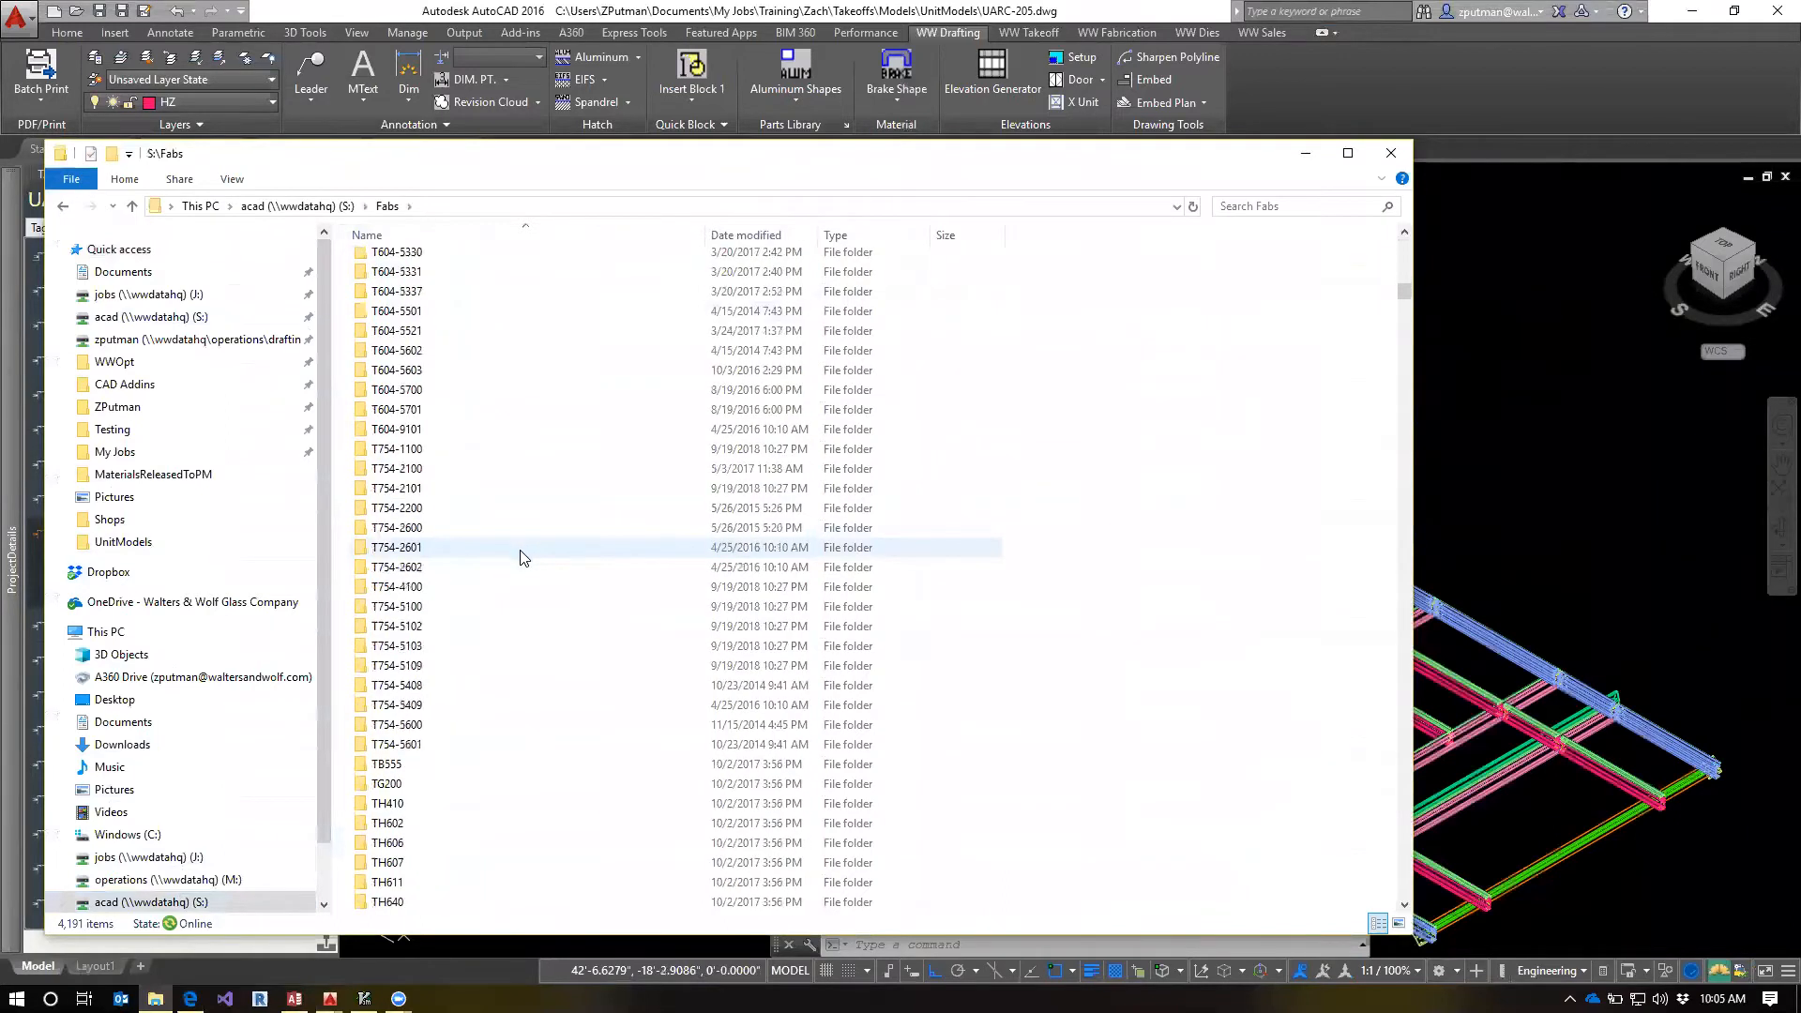
pyautogui.scroll(2, 530, 591)
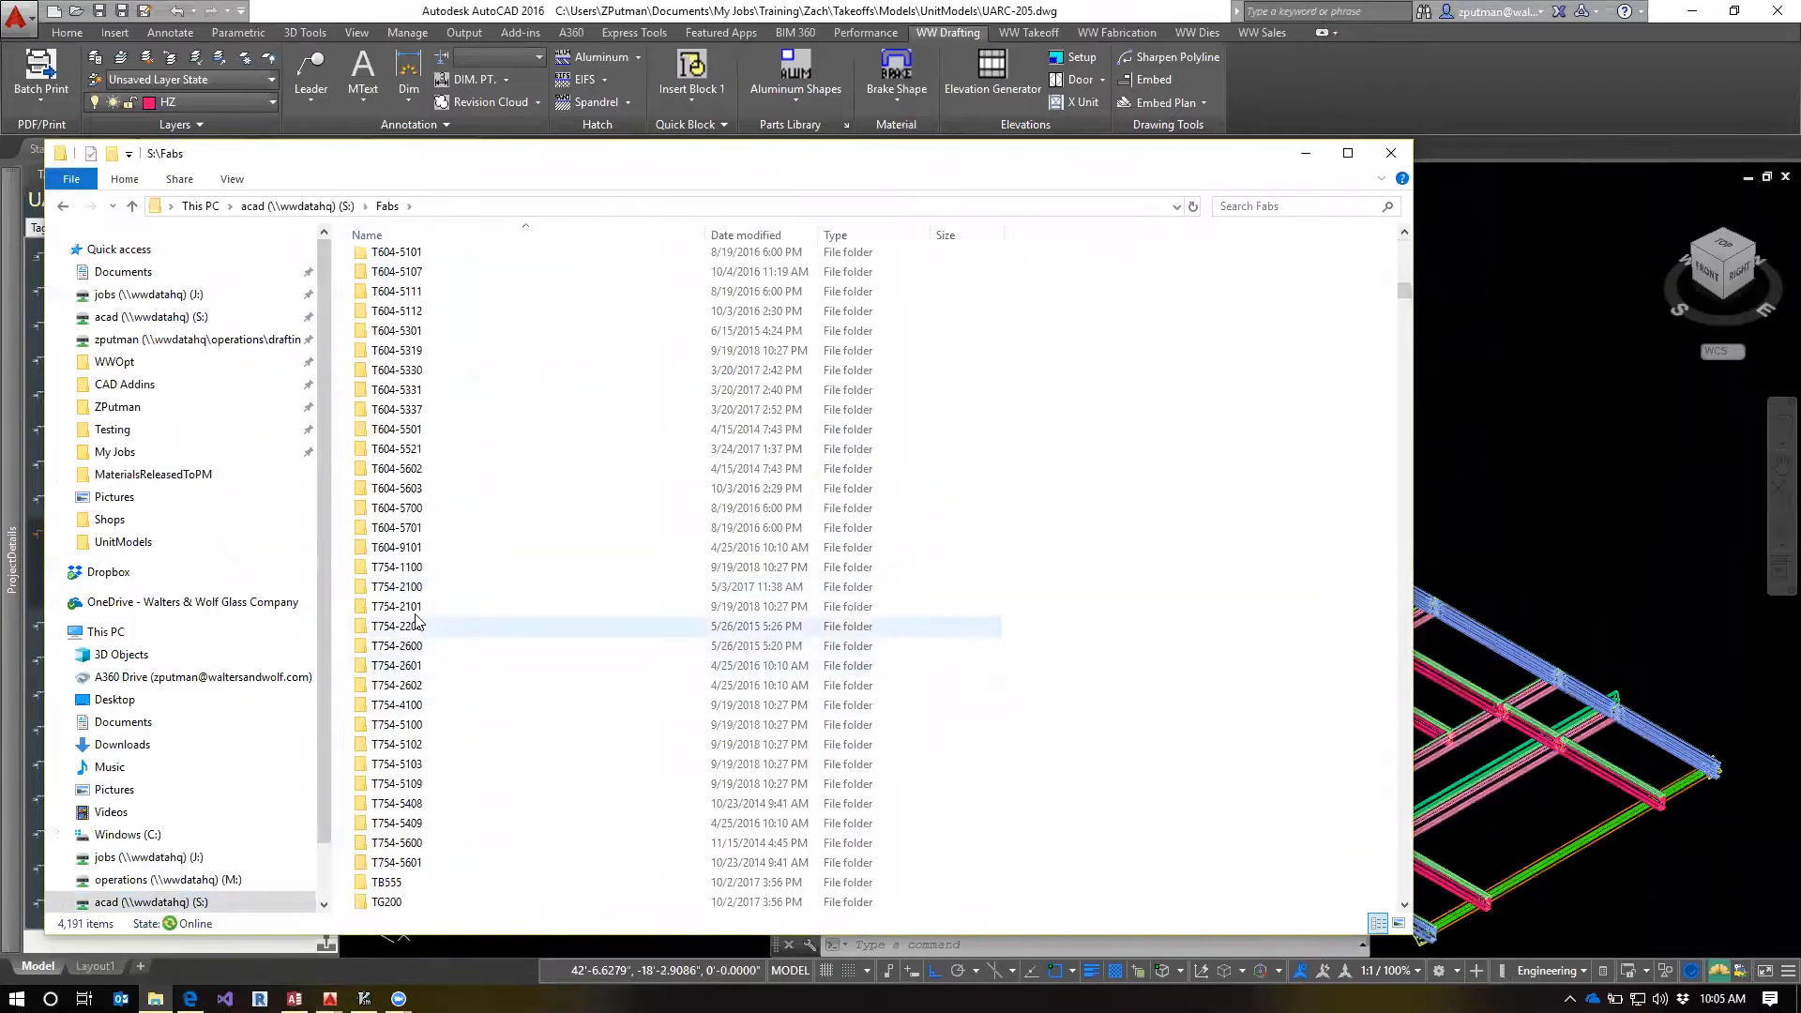
pyautogui.click(413, 589)
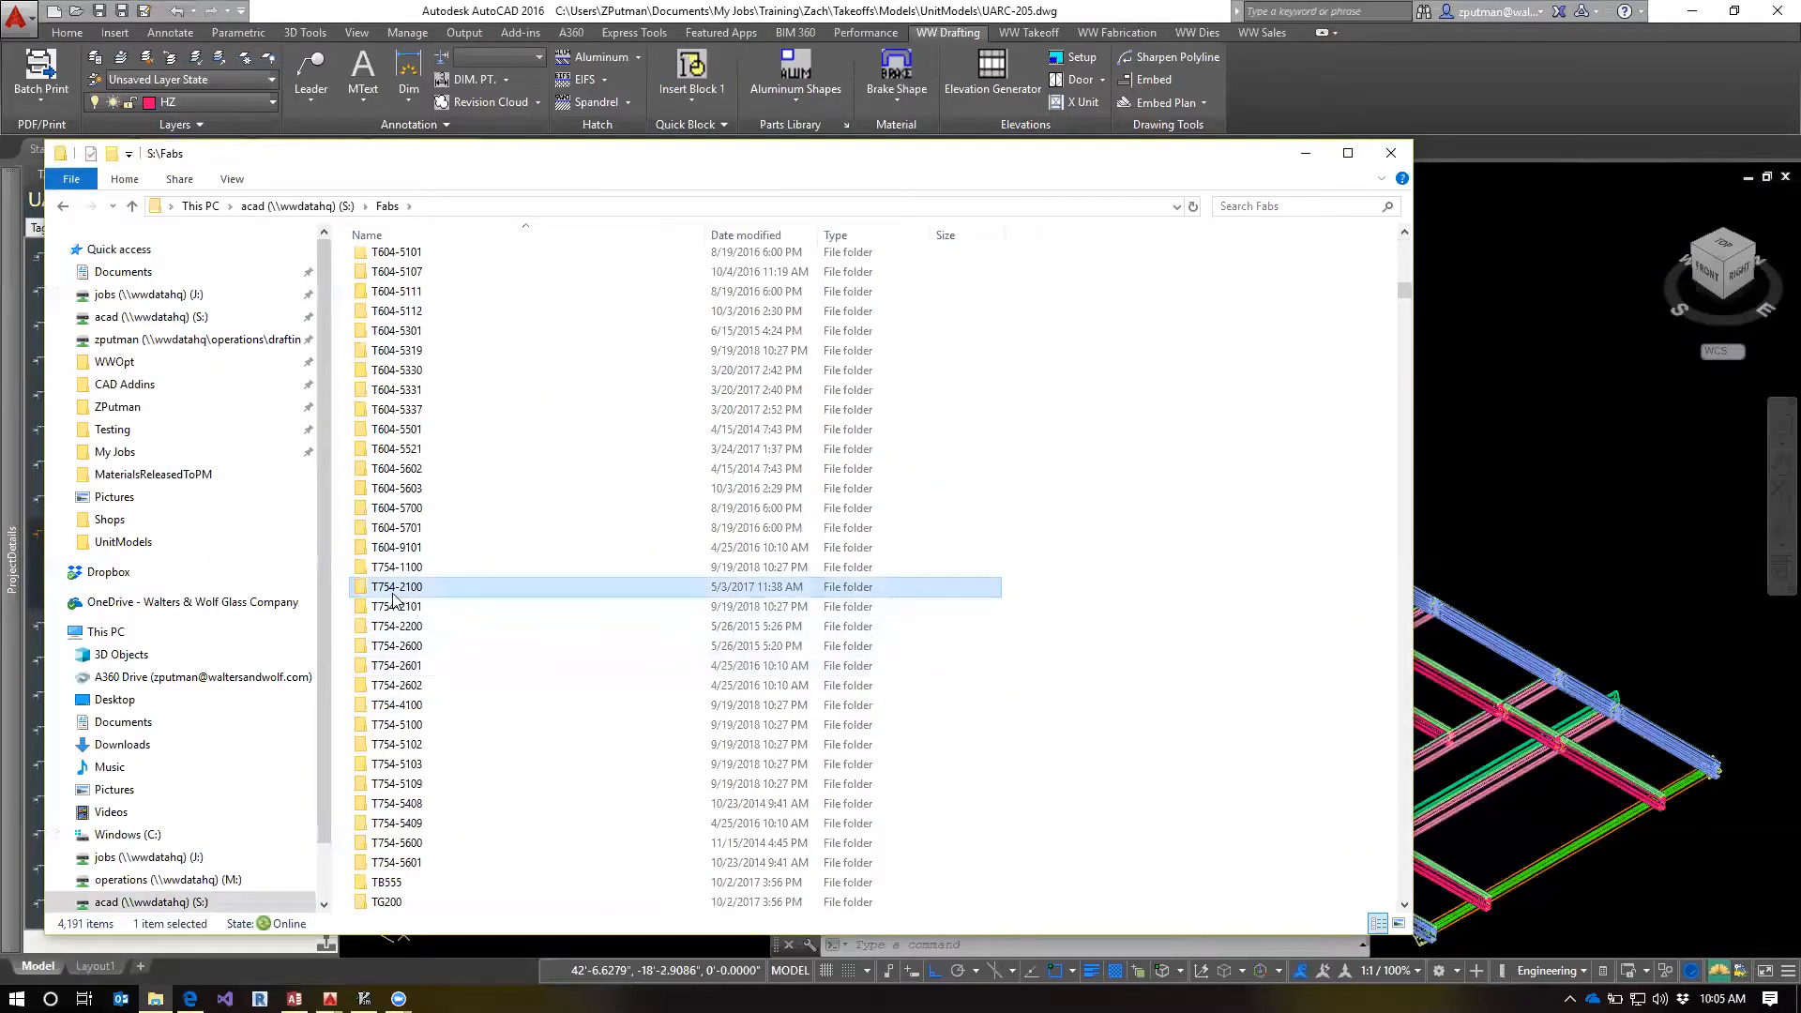
pyautogui.doubleClick(394, 589)
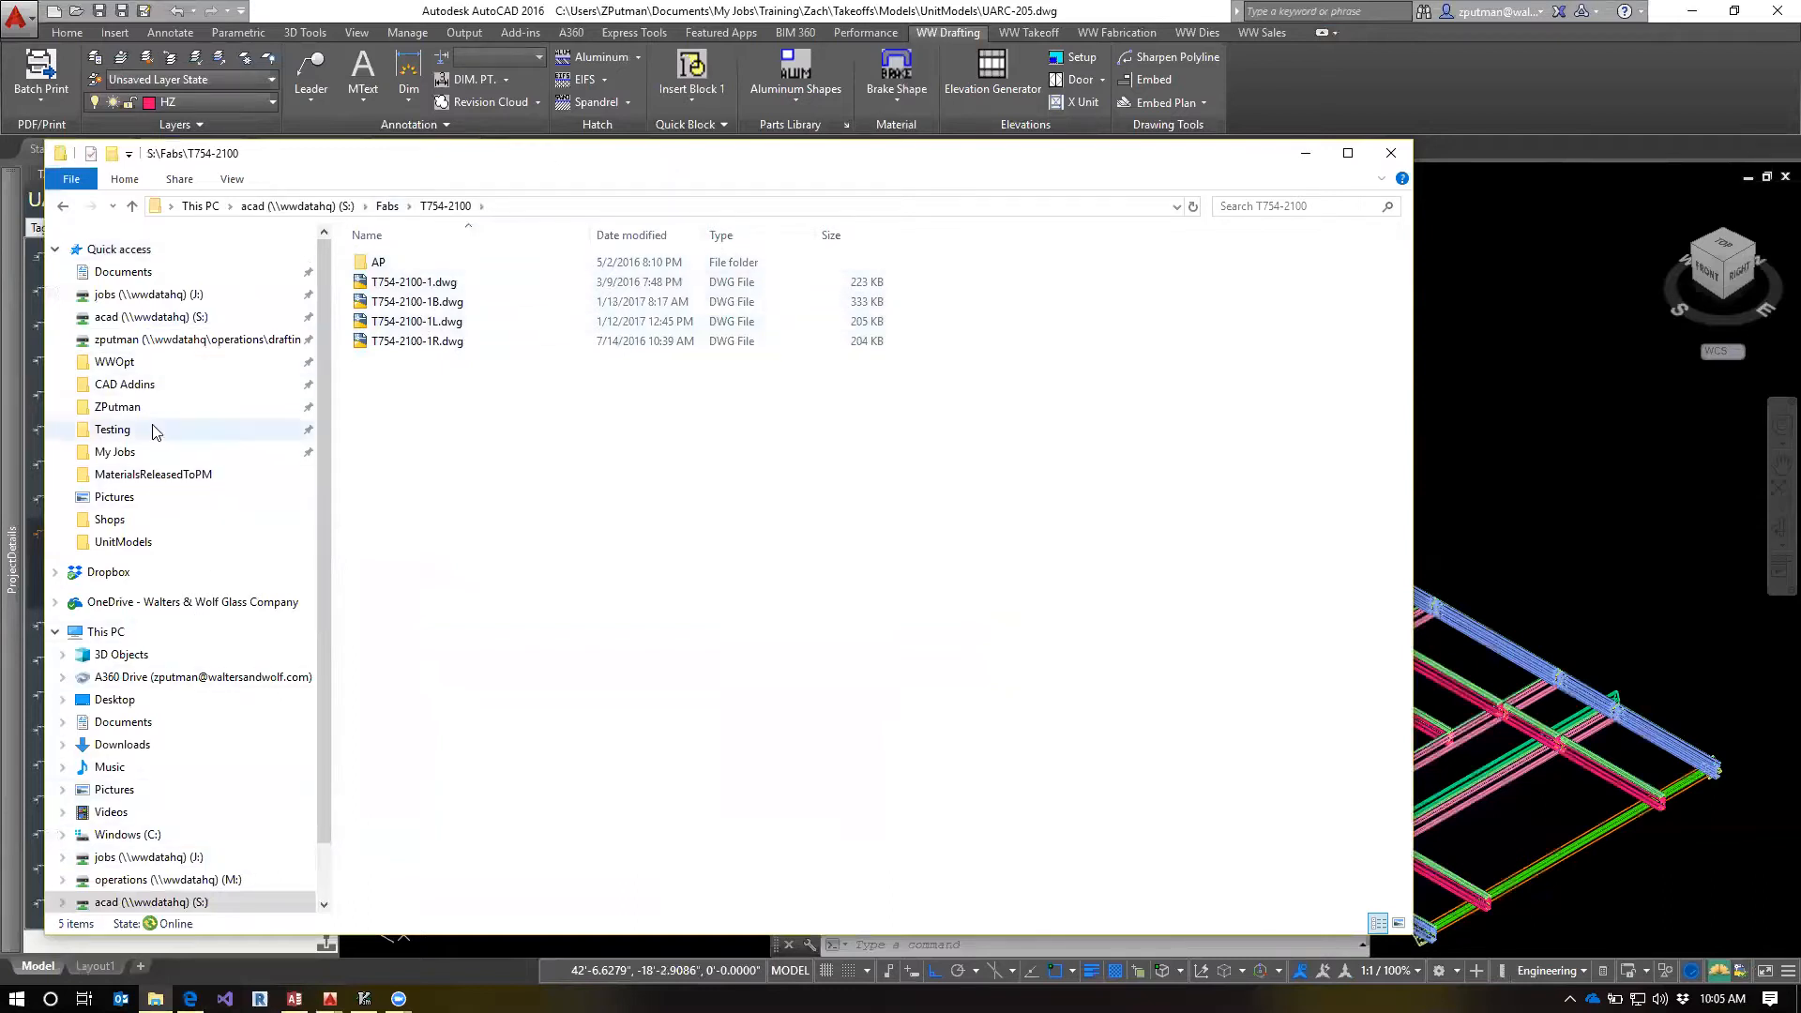
# Browse from My Jobs through the Training project folder into Takeoffs\fabs\dies to view the project's fab template drawings
pyautogui.click(132, 452)
pyautogui.doubleClick(442, 264)
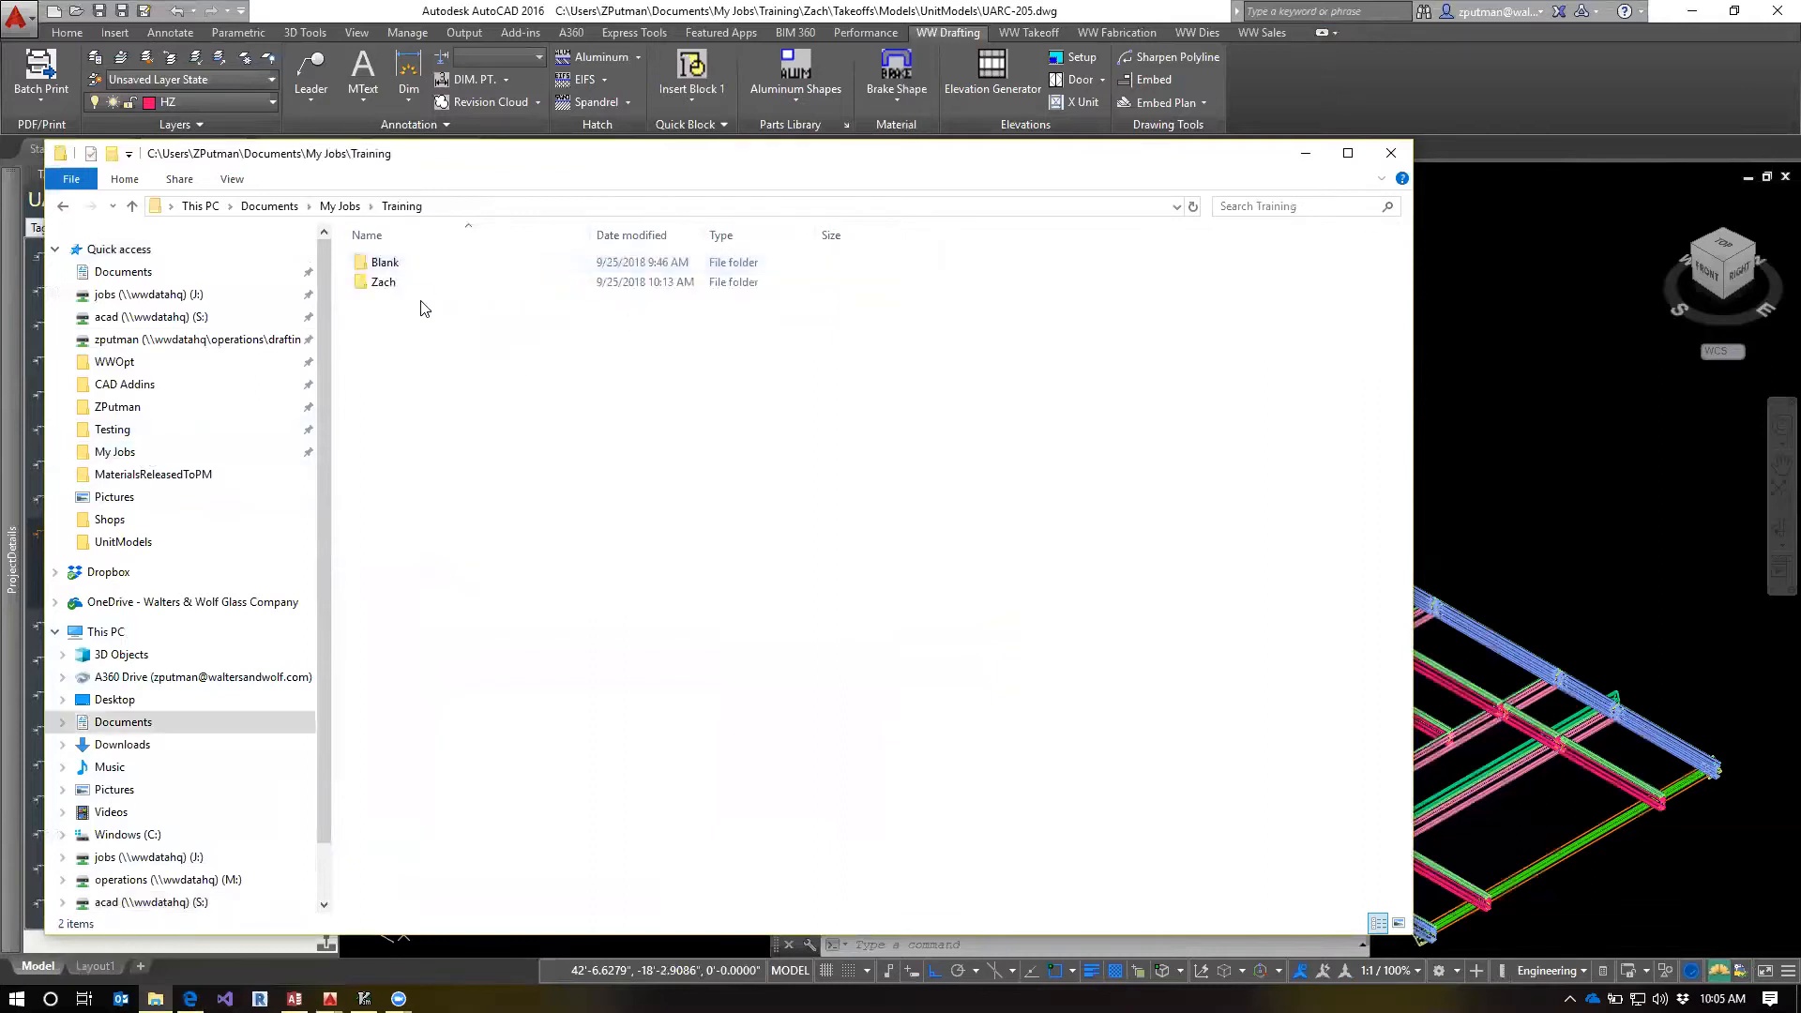
pyautogui.doubleClick(394, 283)
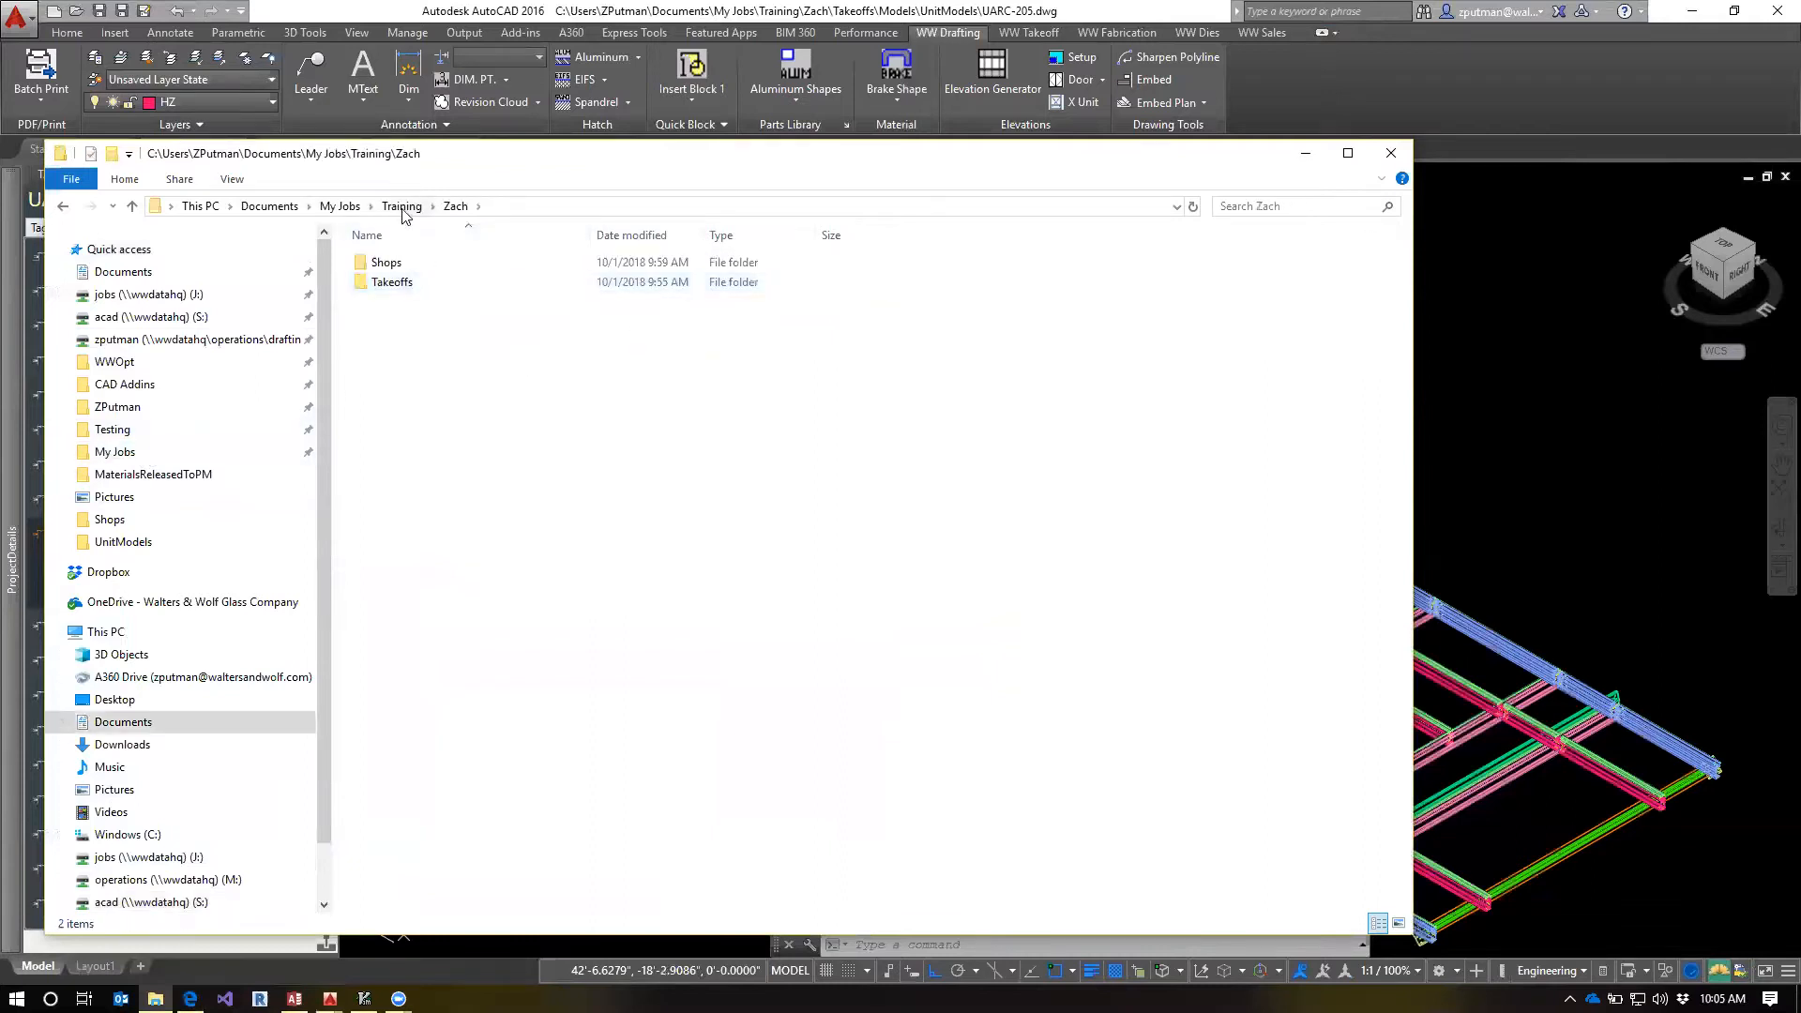
pyautogui.doubleClick(390, 283)
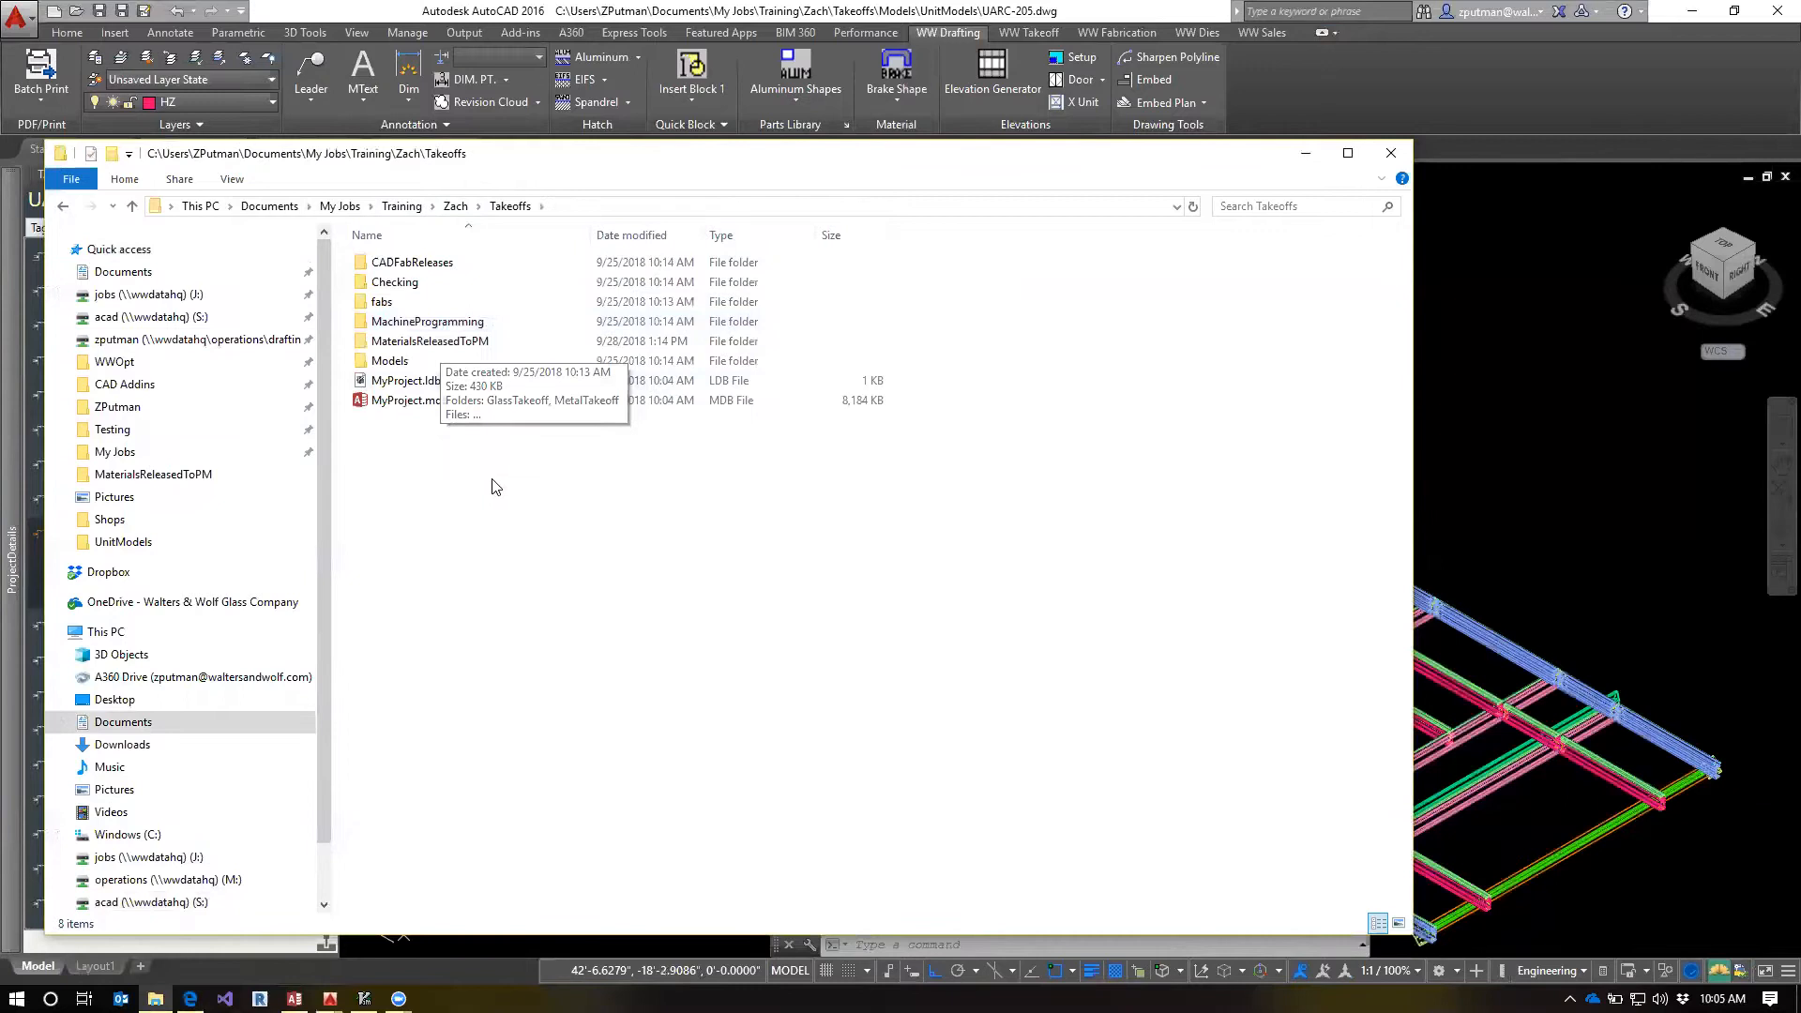
pyautogui.click(410, 401)
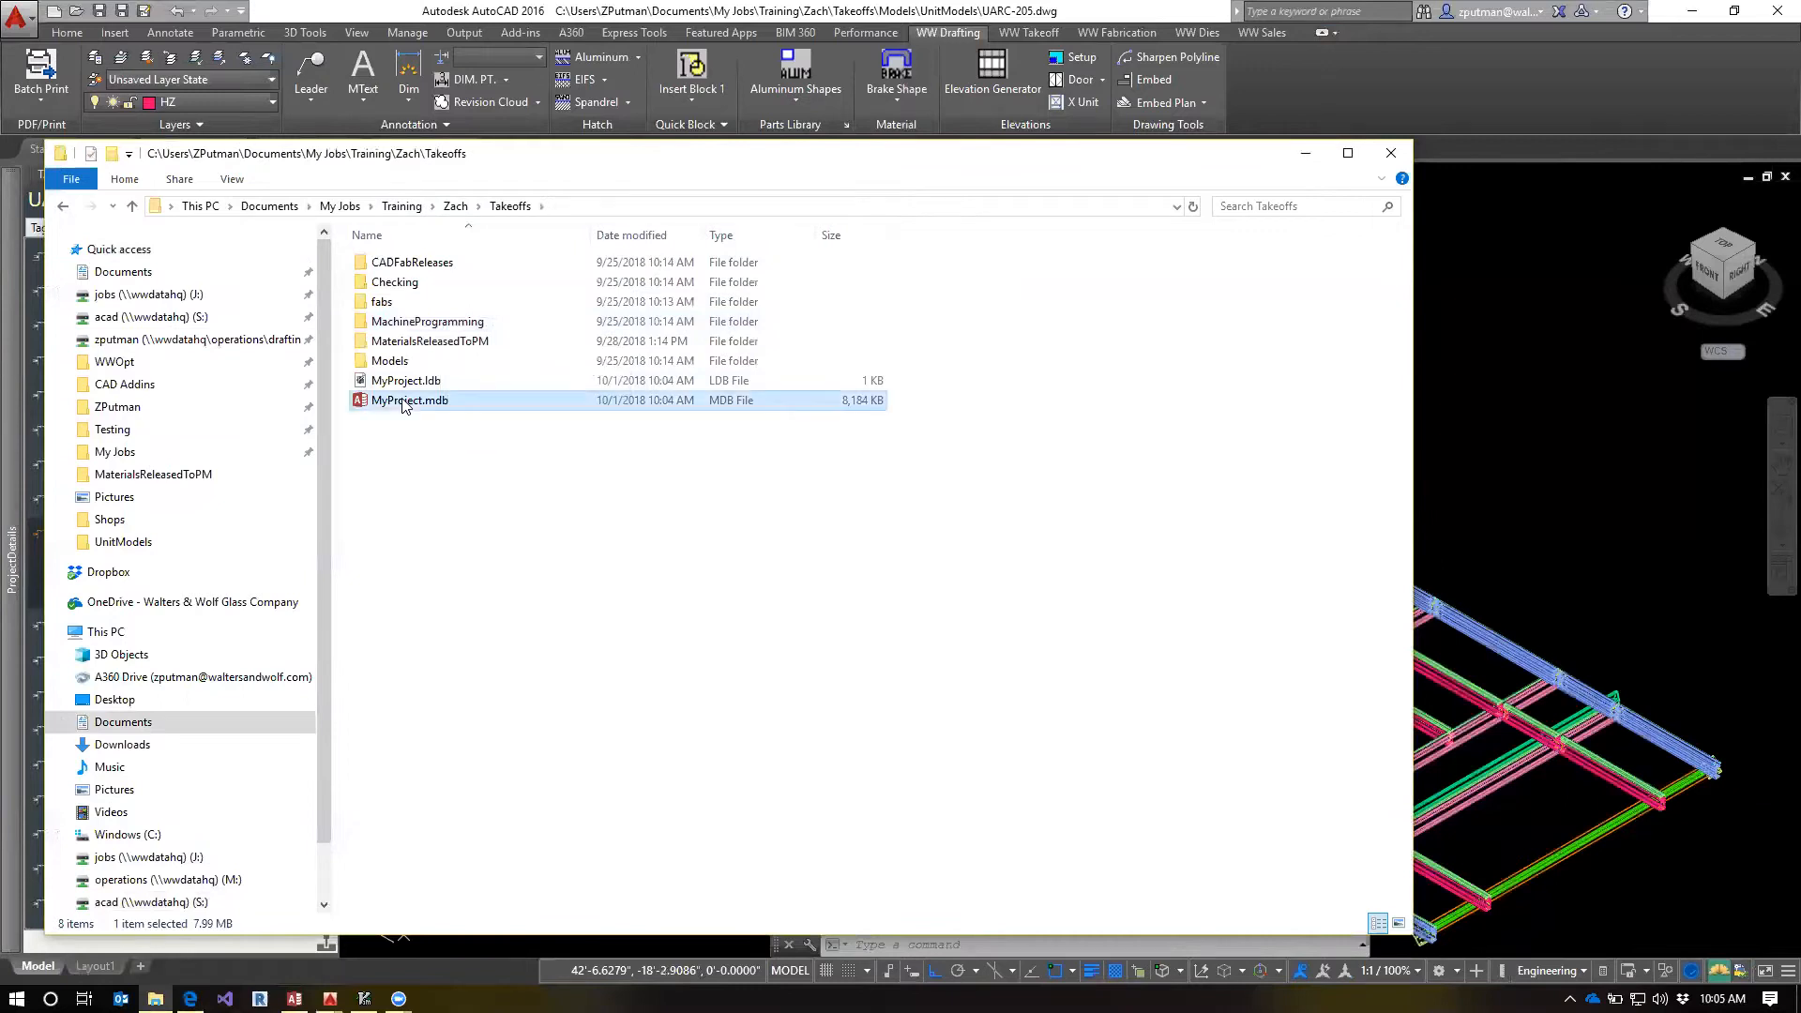
pyautogui.doubleClick(384, 303)
pyautogui.doubleClick(407, 264)
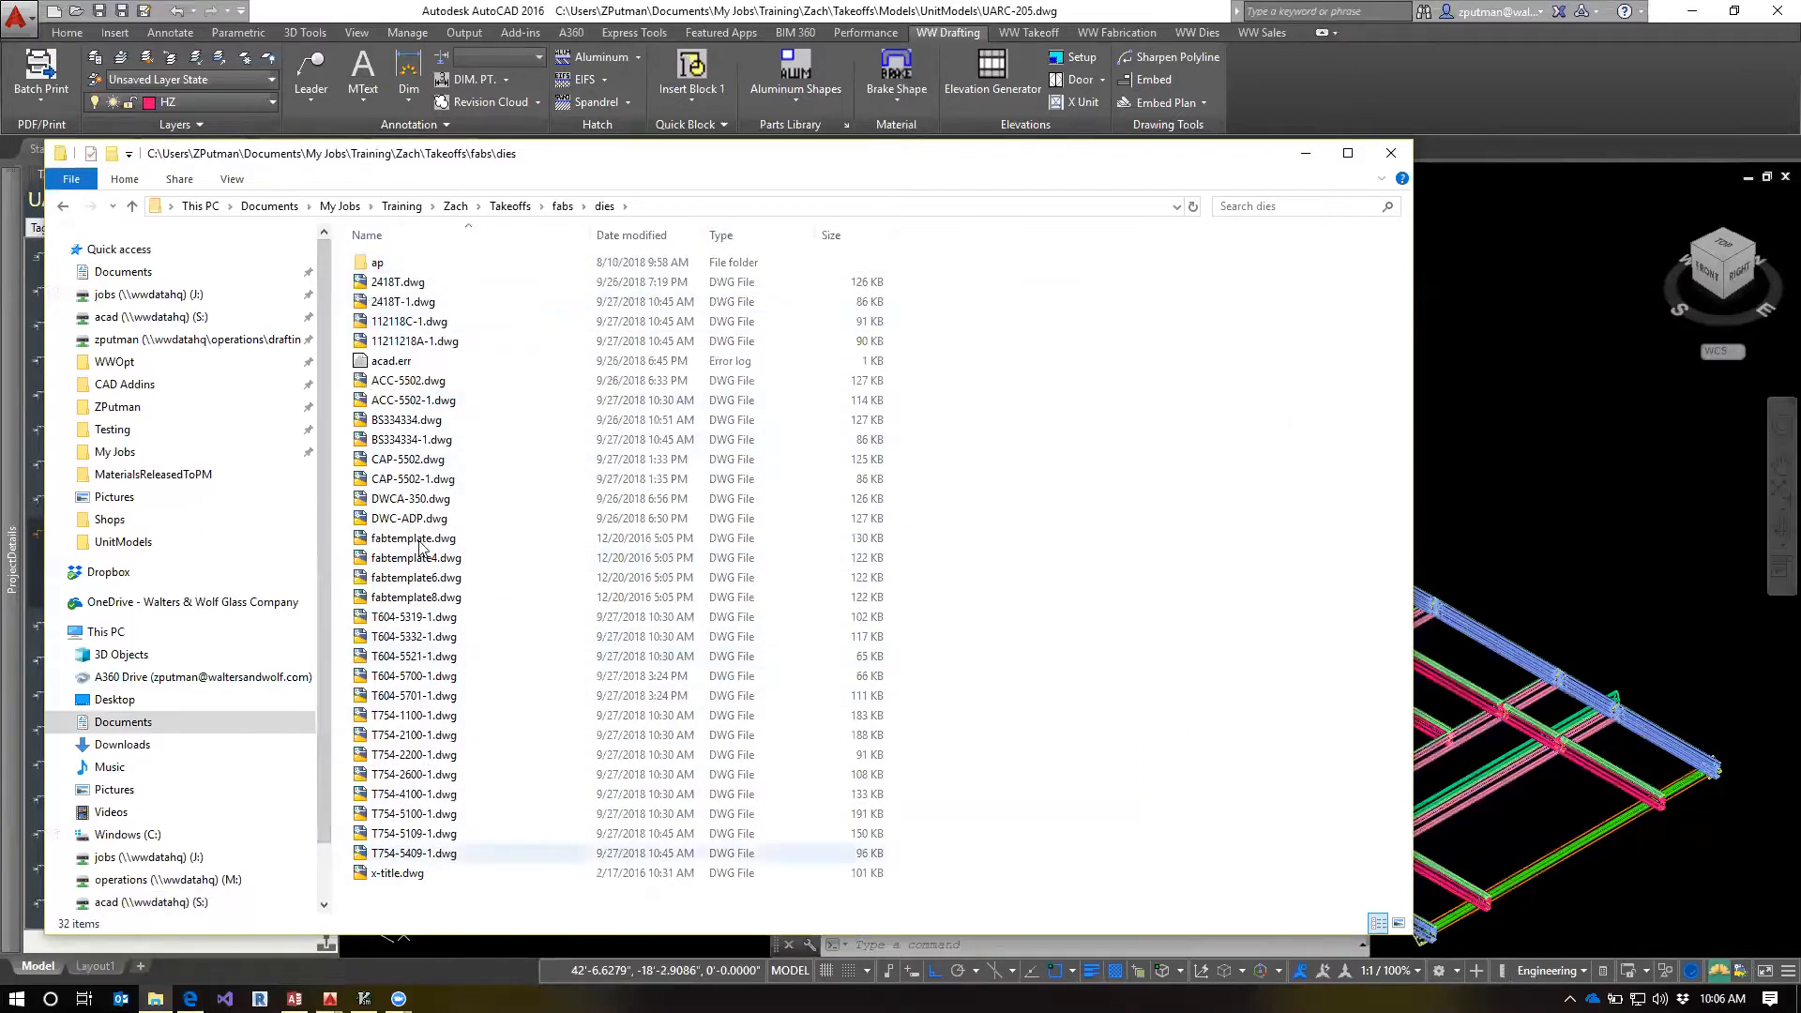
# Examine the part template drawings in the project's dies folder, from T604-5319-1.dwg to T754-5409-1.dwg, plus DWCA-350.dwg and CAP-5502-1.dwg
pyautogui.click(415, 619)
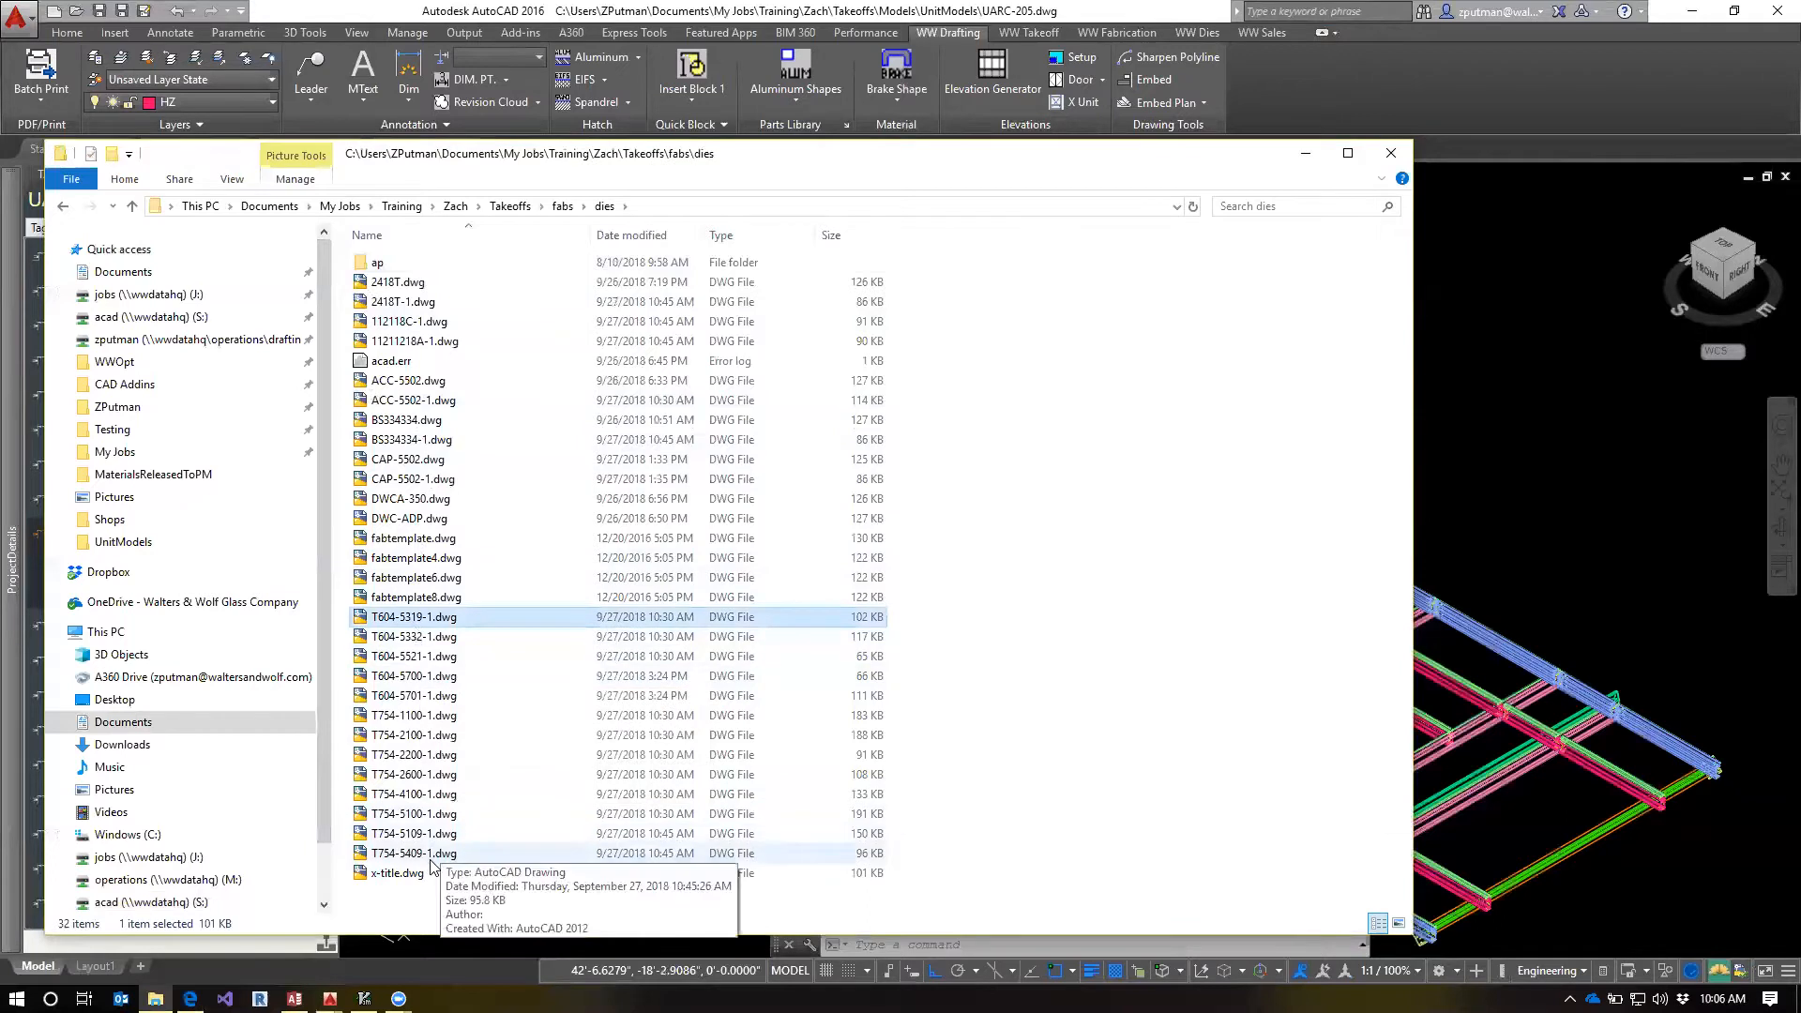
pyautogui.keyDown('shift'); pyautogui.click(417, 852); pyautogui.keyUp('shift')
pyautogui.click(439, 498)
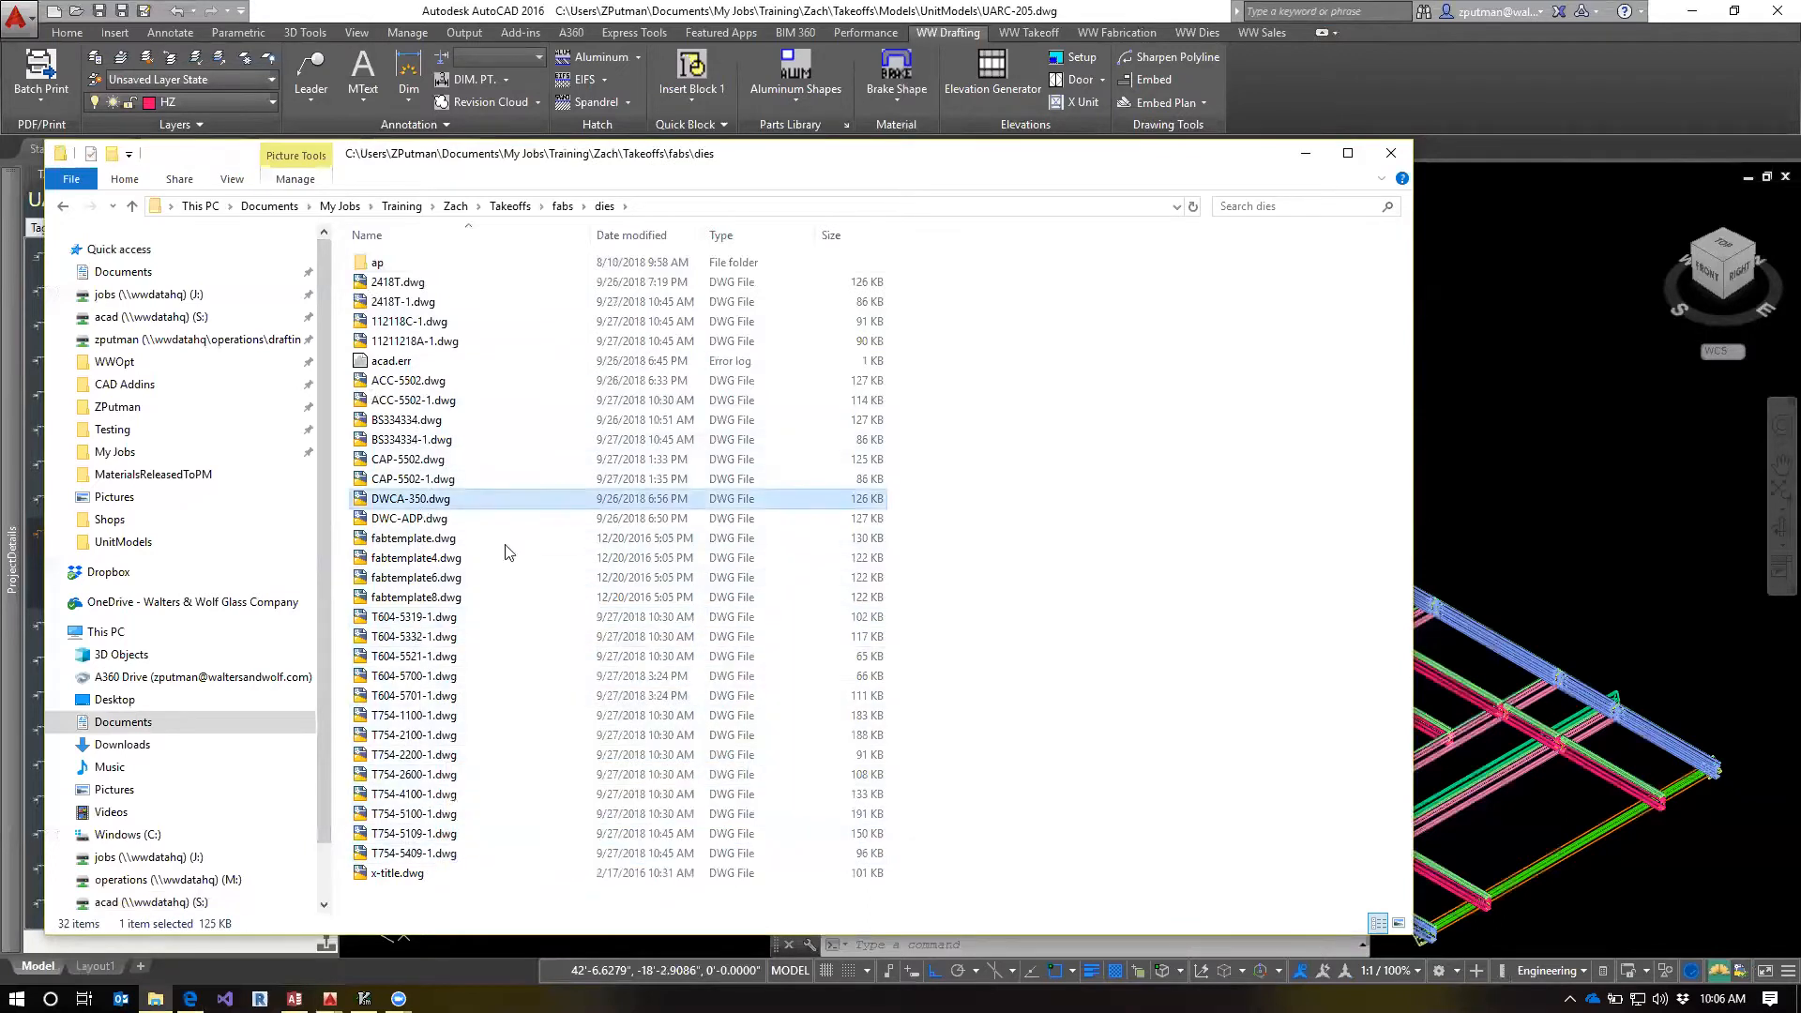
pyautogui.click(435, 486)
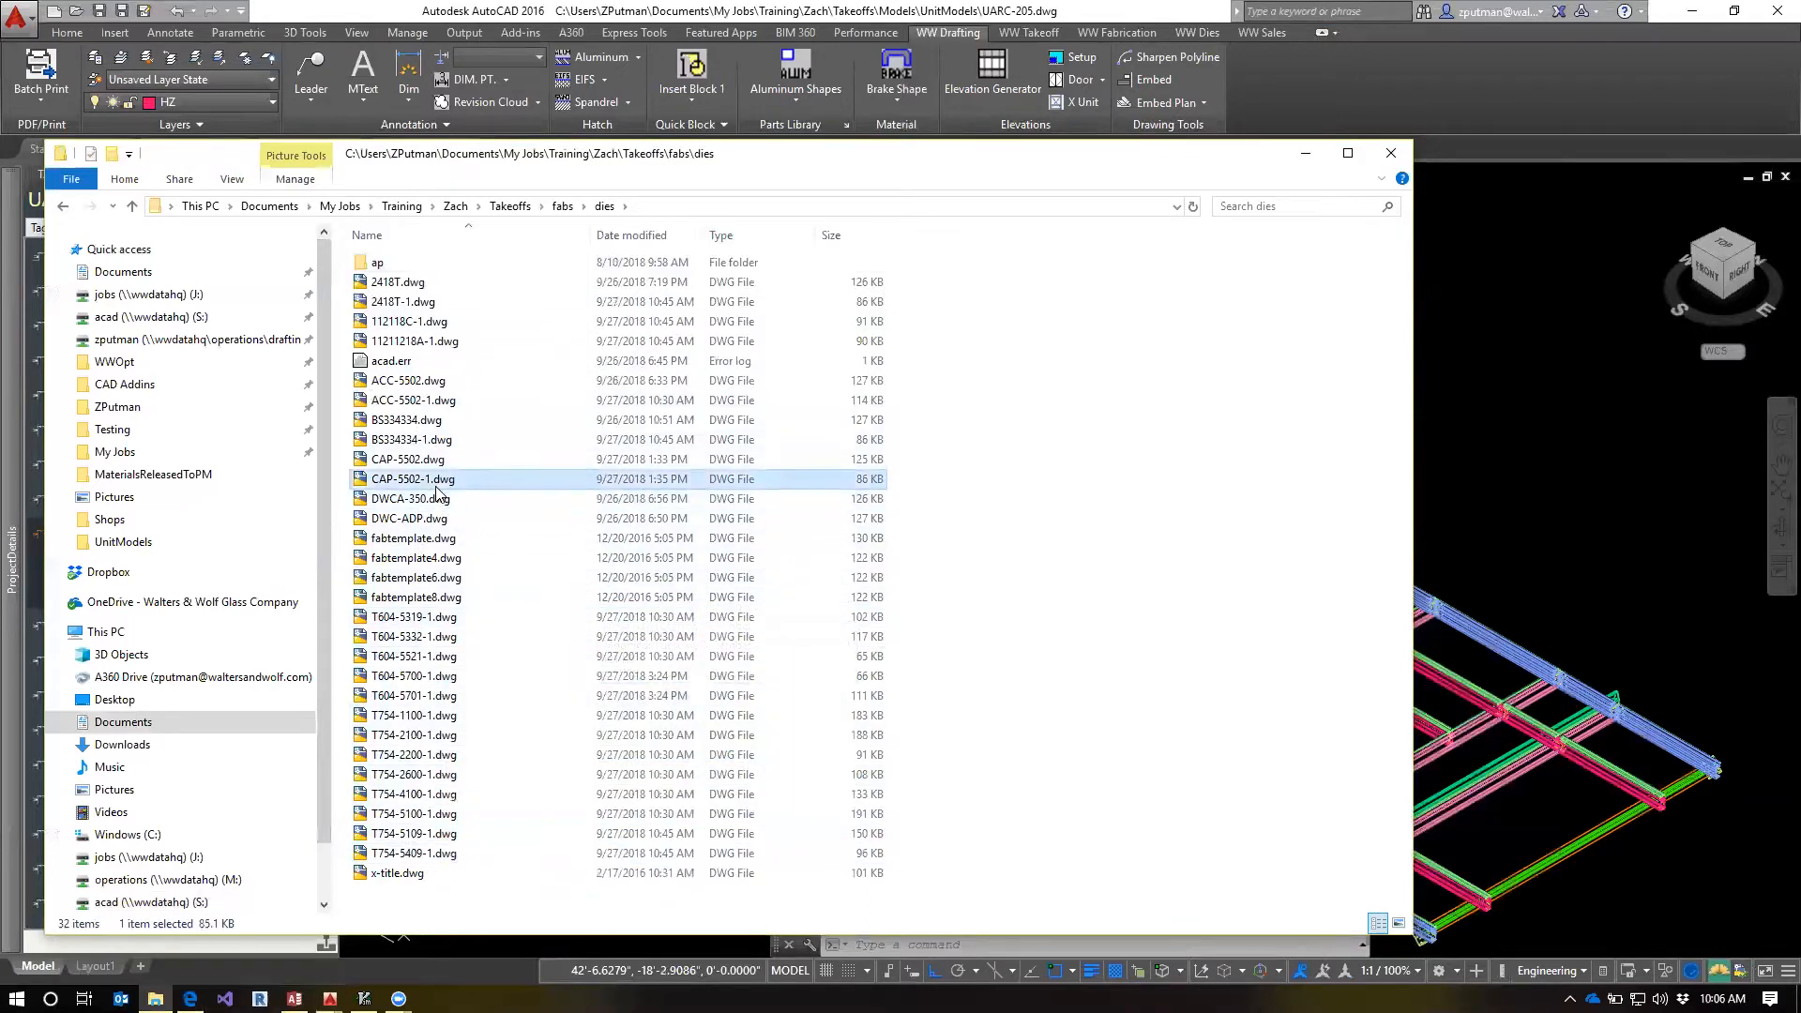
# Switch to AutoCAD and check the fab template commands available for the selected HZ1-3 part against the project's dies folder
pyautogui.click(518, 17)
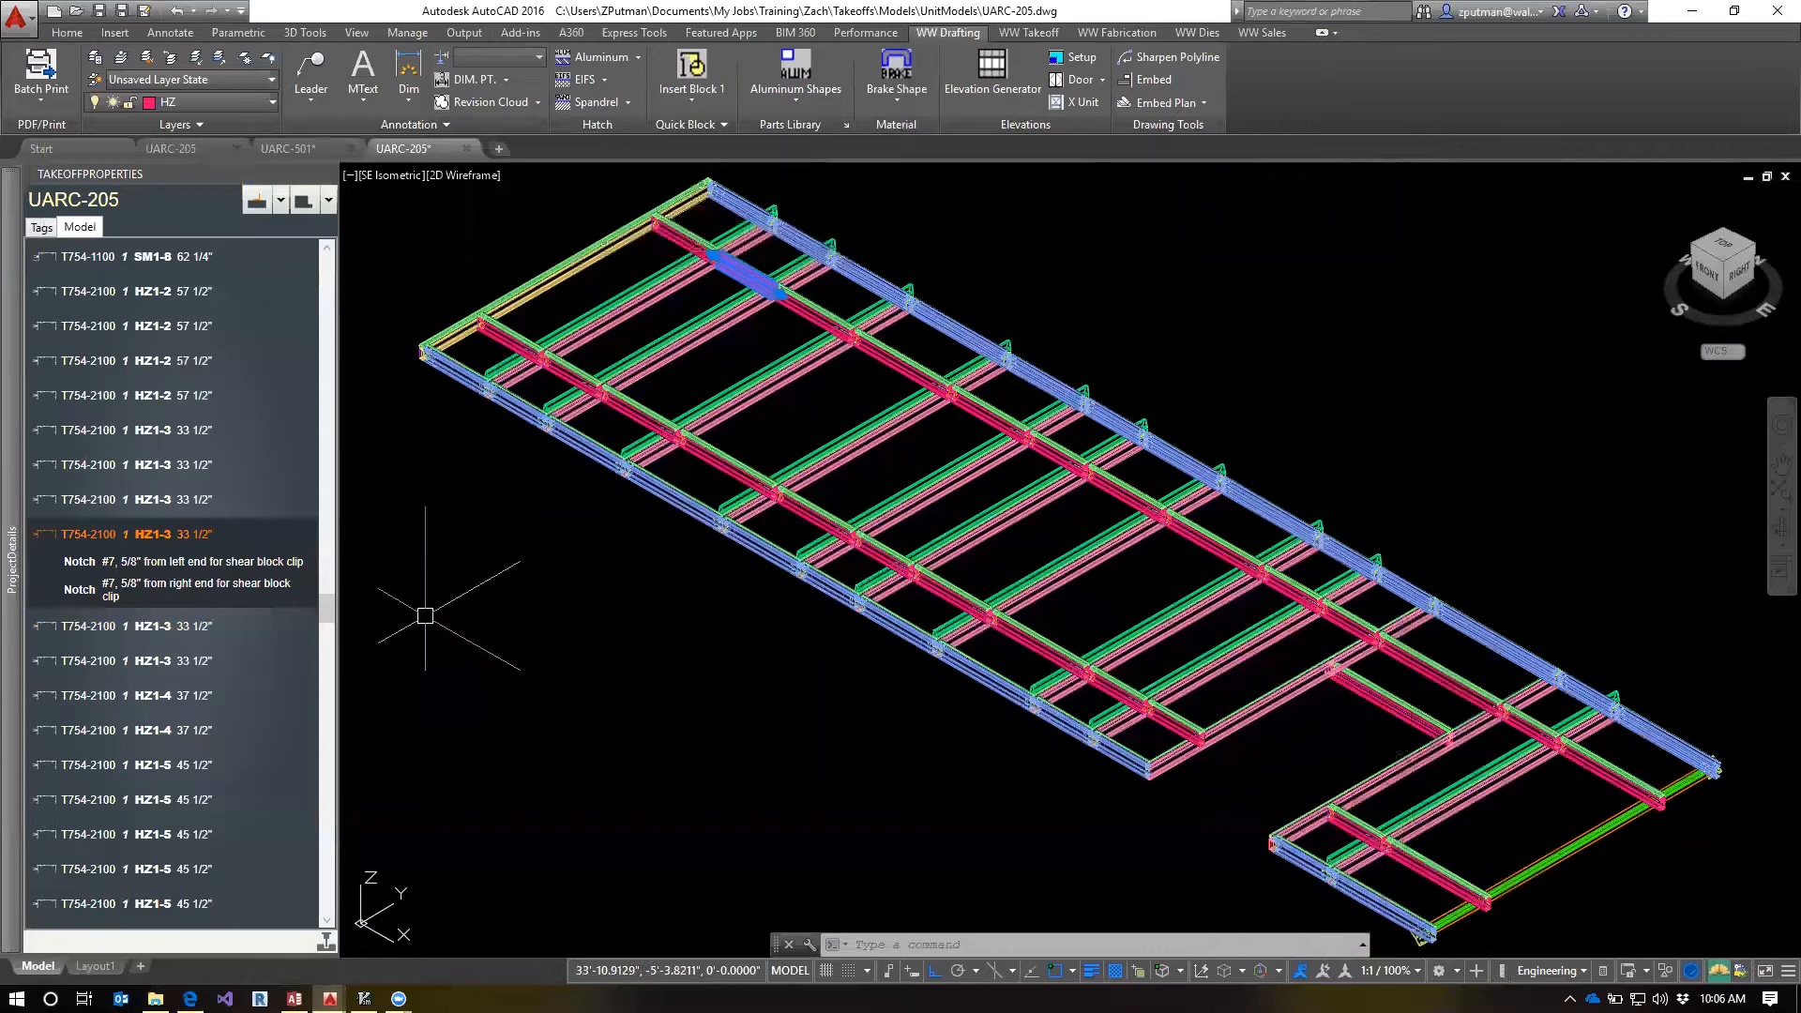
pyautogui.rightClick(84, 542)
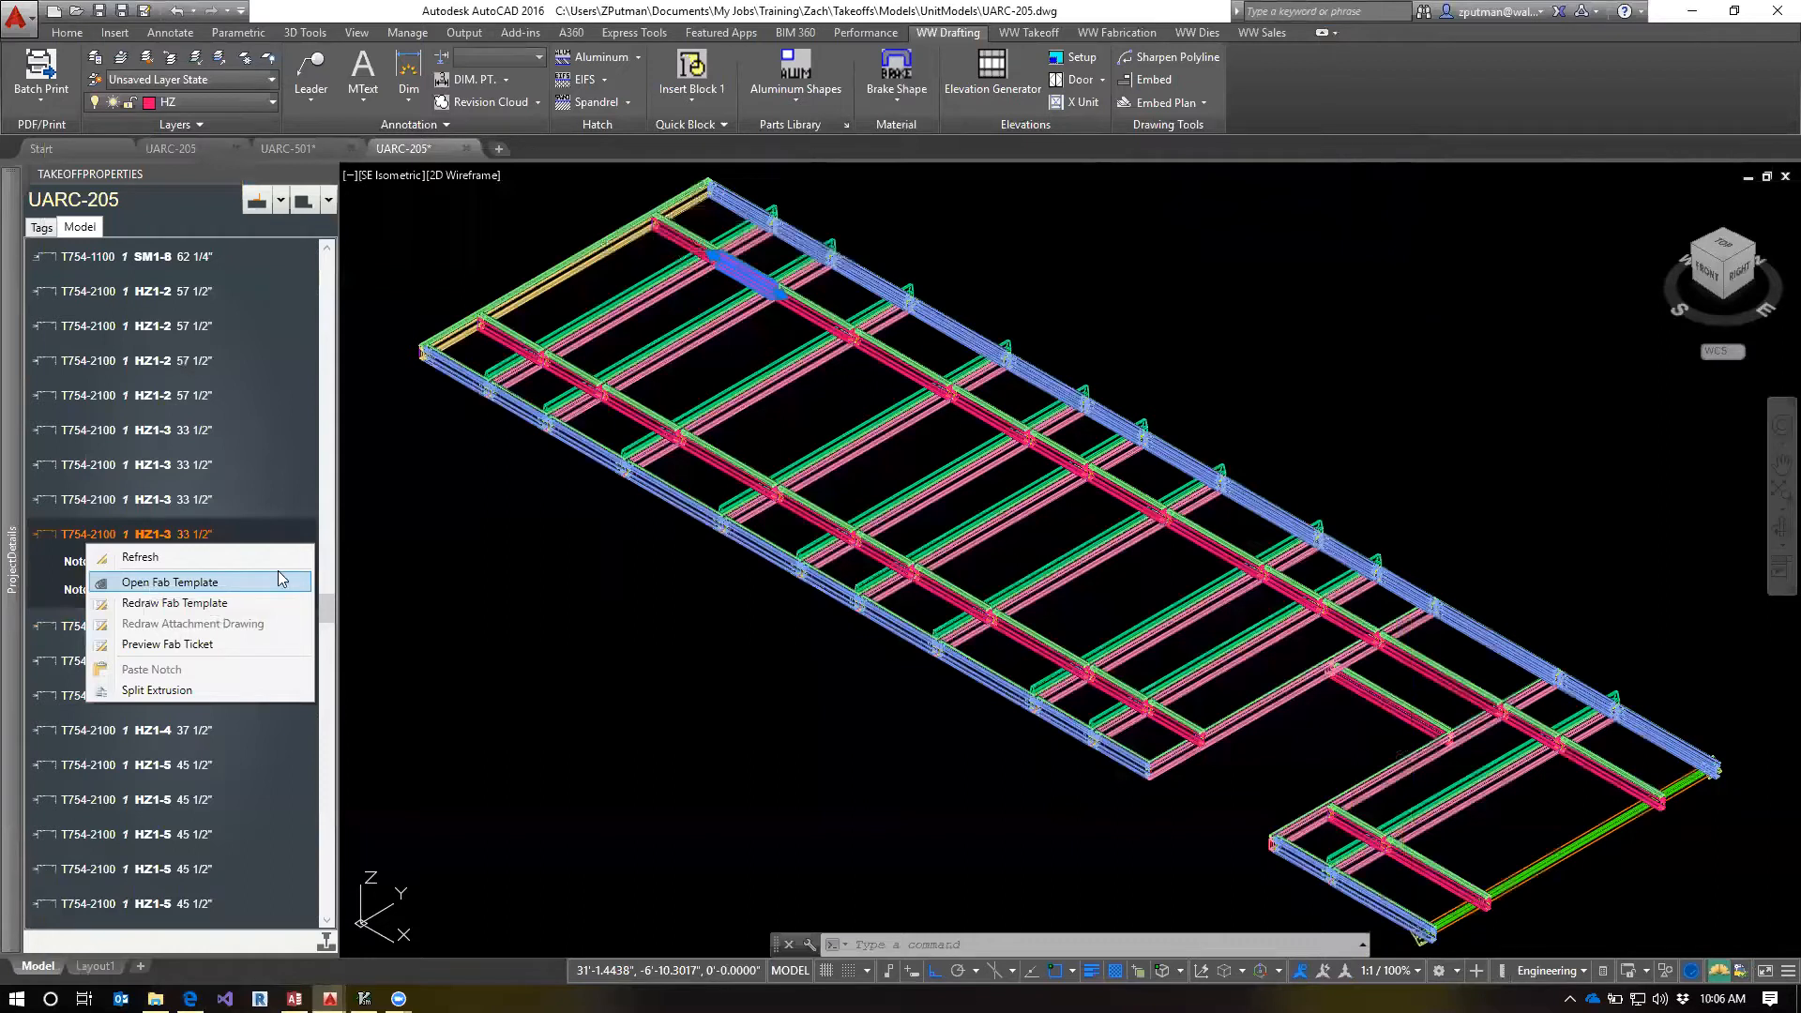
pyautogui.click(529, 578)
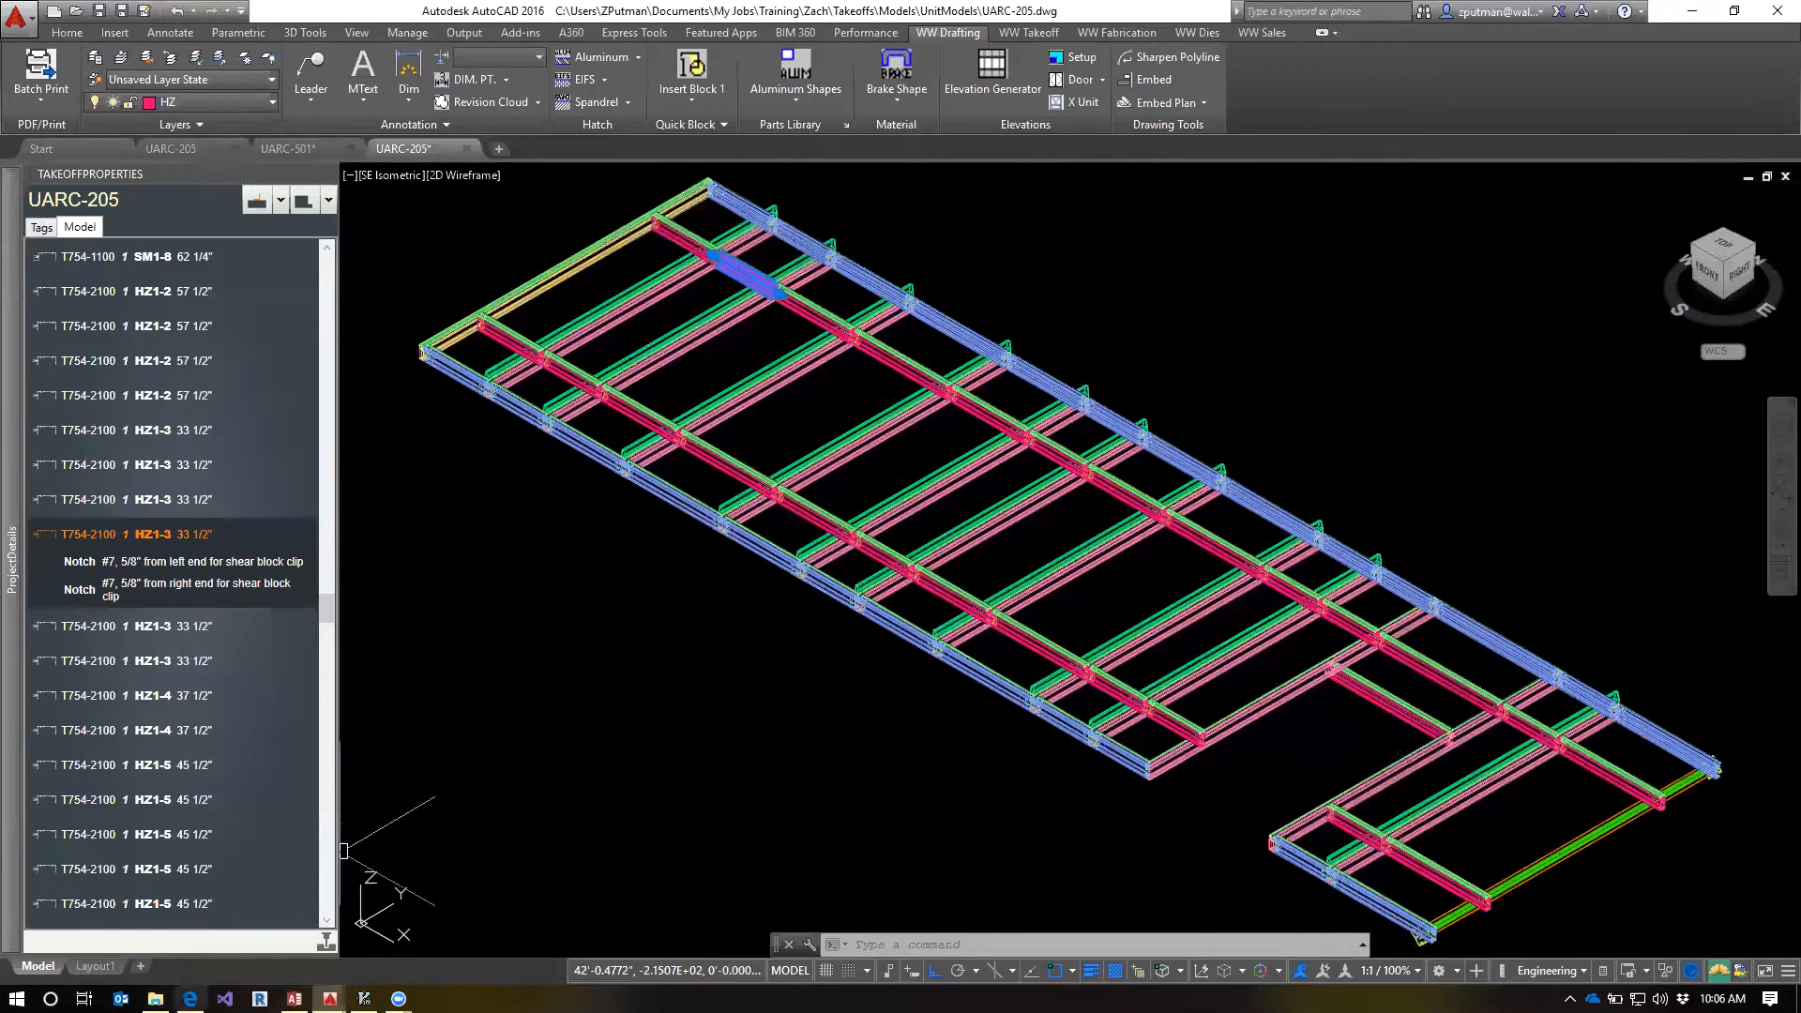
pyautogui.click(156, 998)
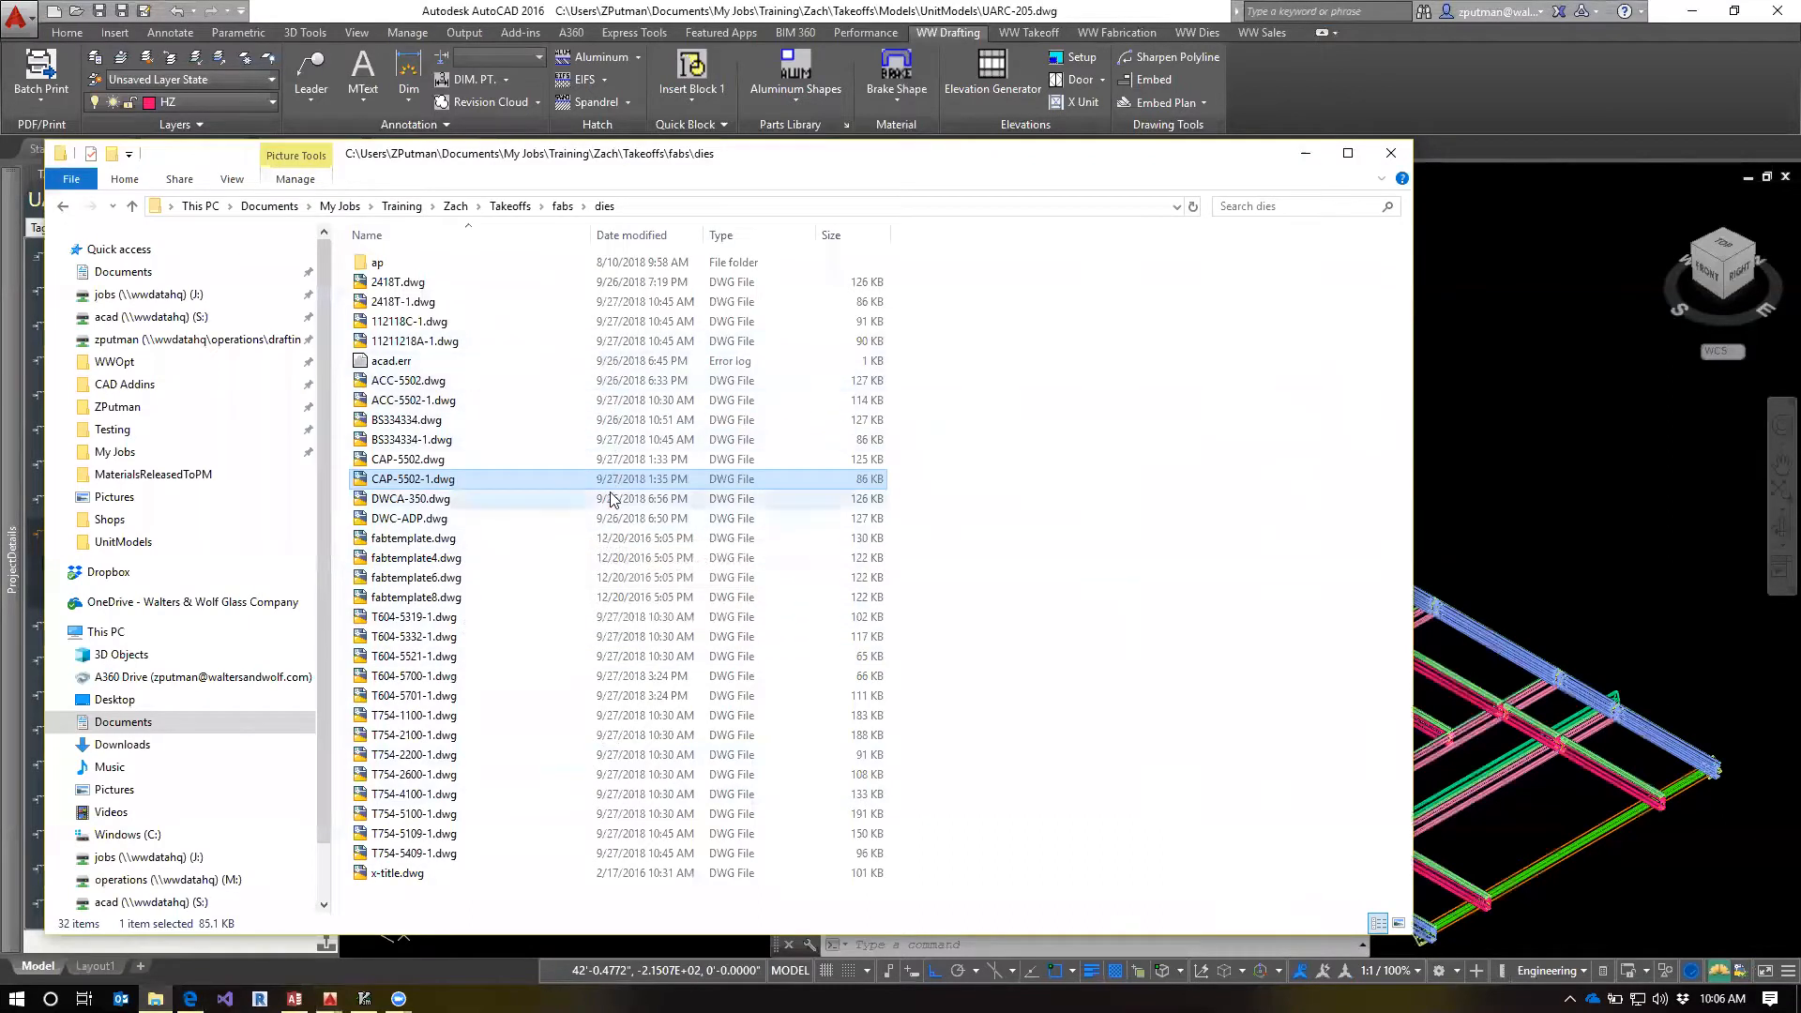
pyautogui.click(512, 107)
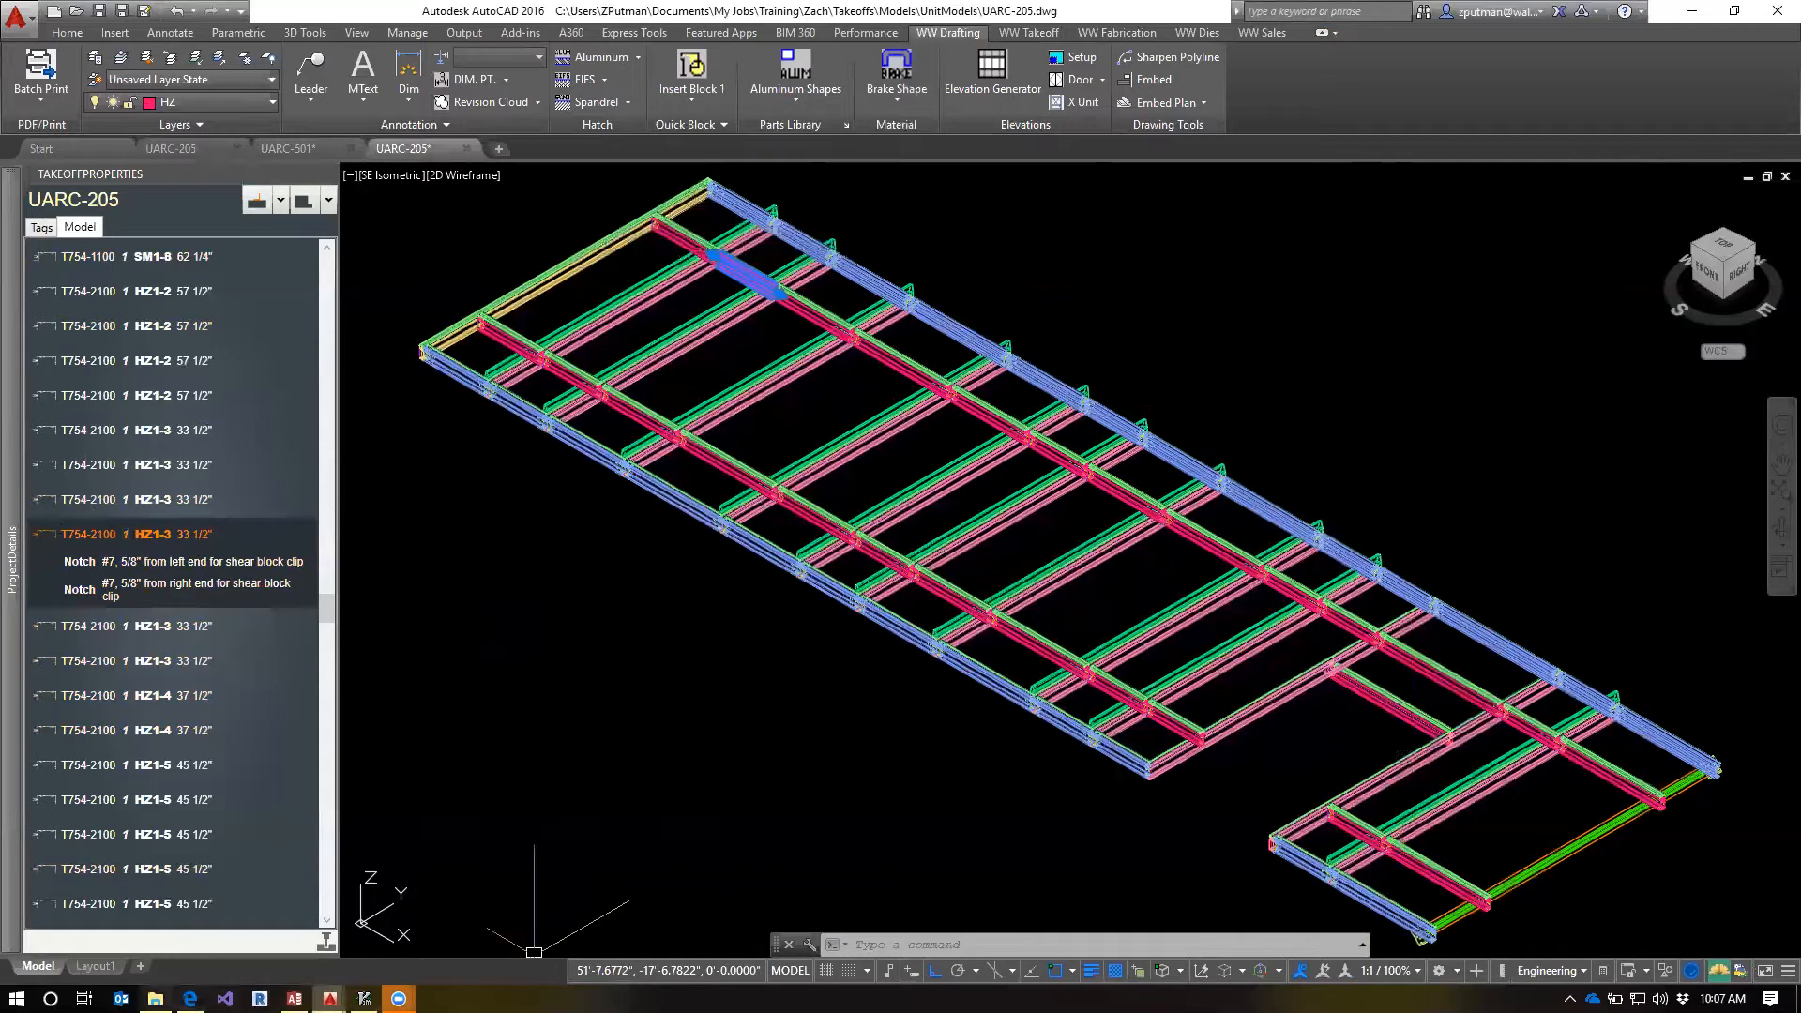
# Display the dies folder in File Explorer and check the fab number suffixes of CAP-5502-1.dwg, T604-5521-1.dwg and T754-2100-1.dwg
pyautogui.click(155, 998)
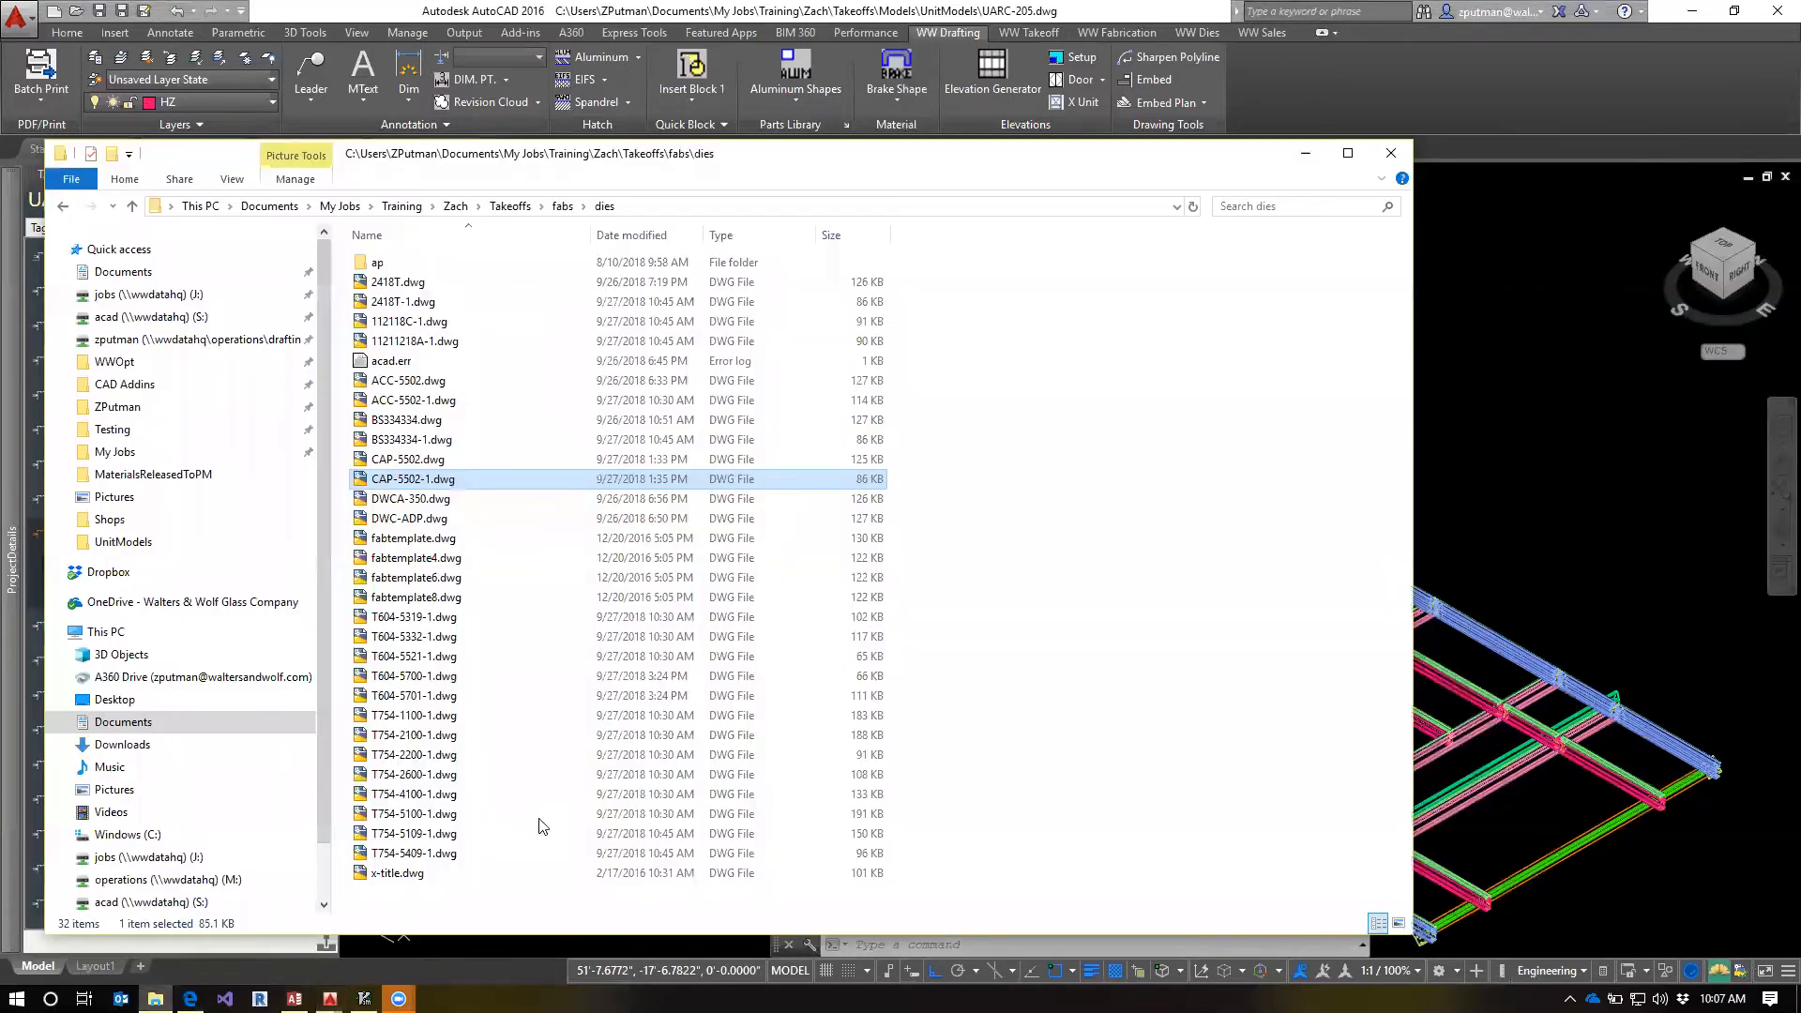
pyautogui.click(434, 481)
pyautogui.click(429, 479)
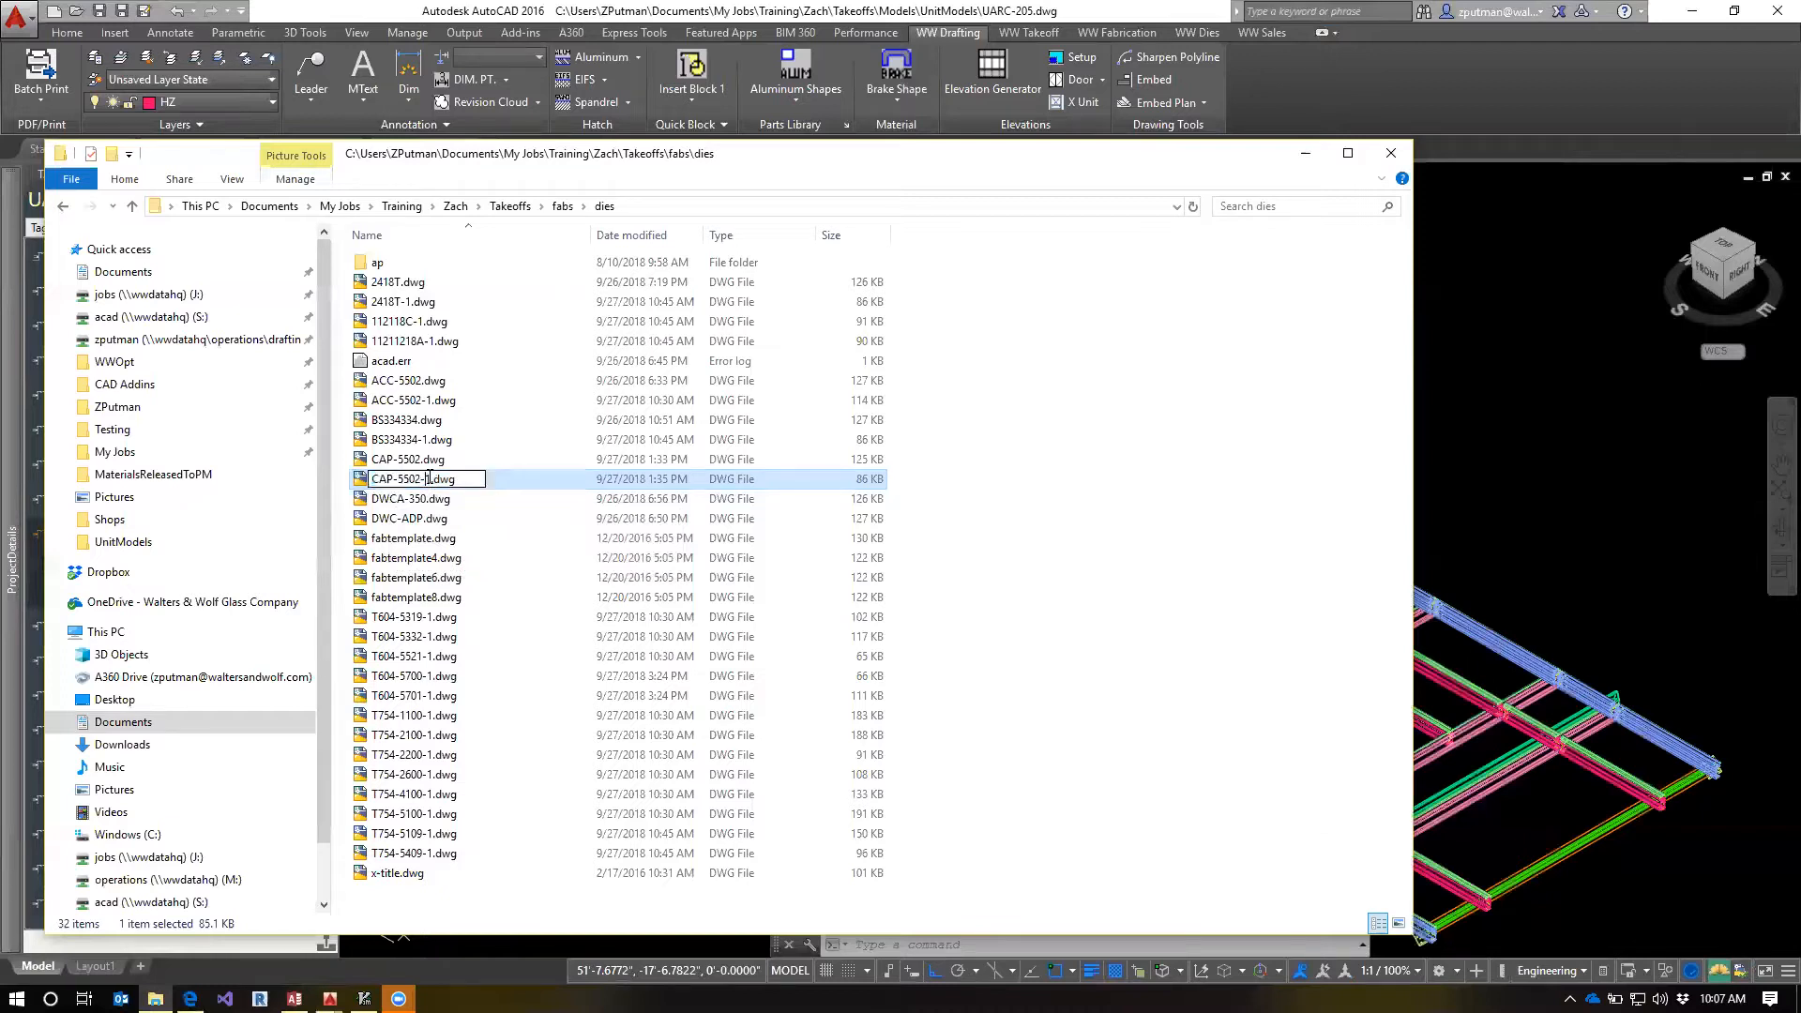
pyautogui.click(436, 656)
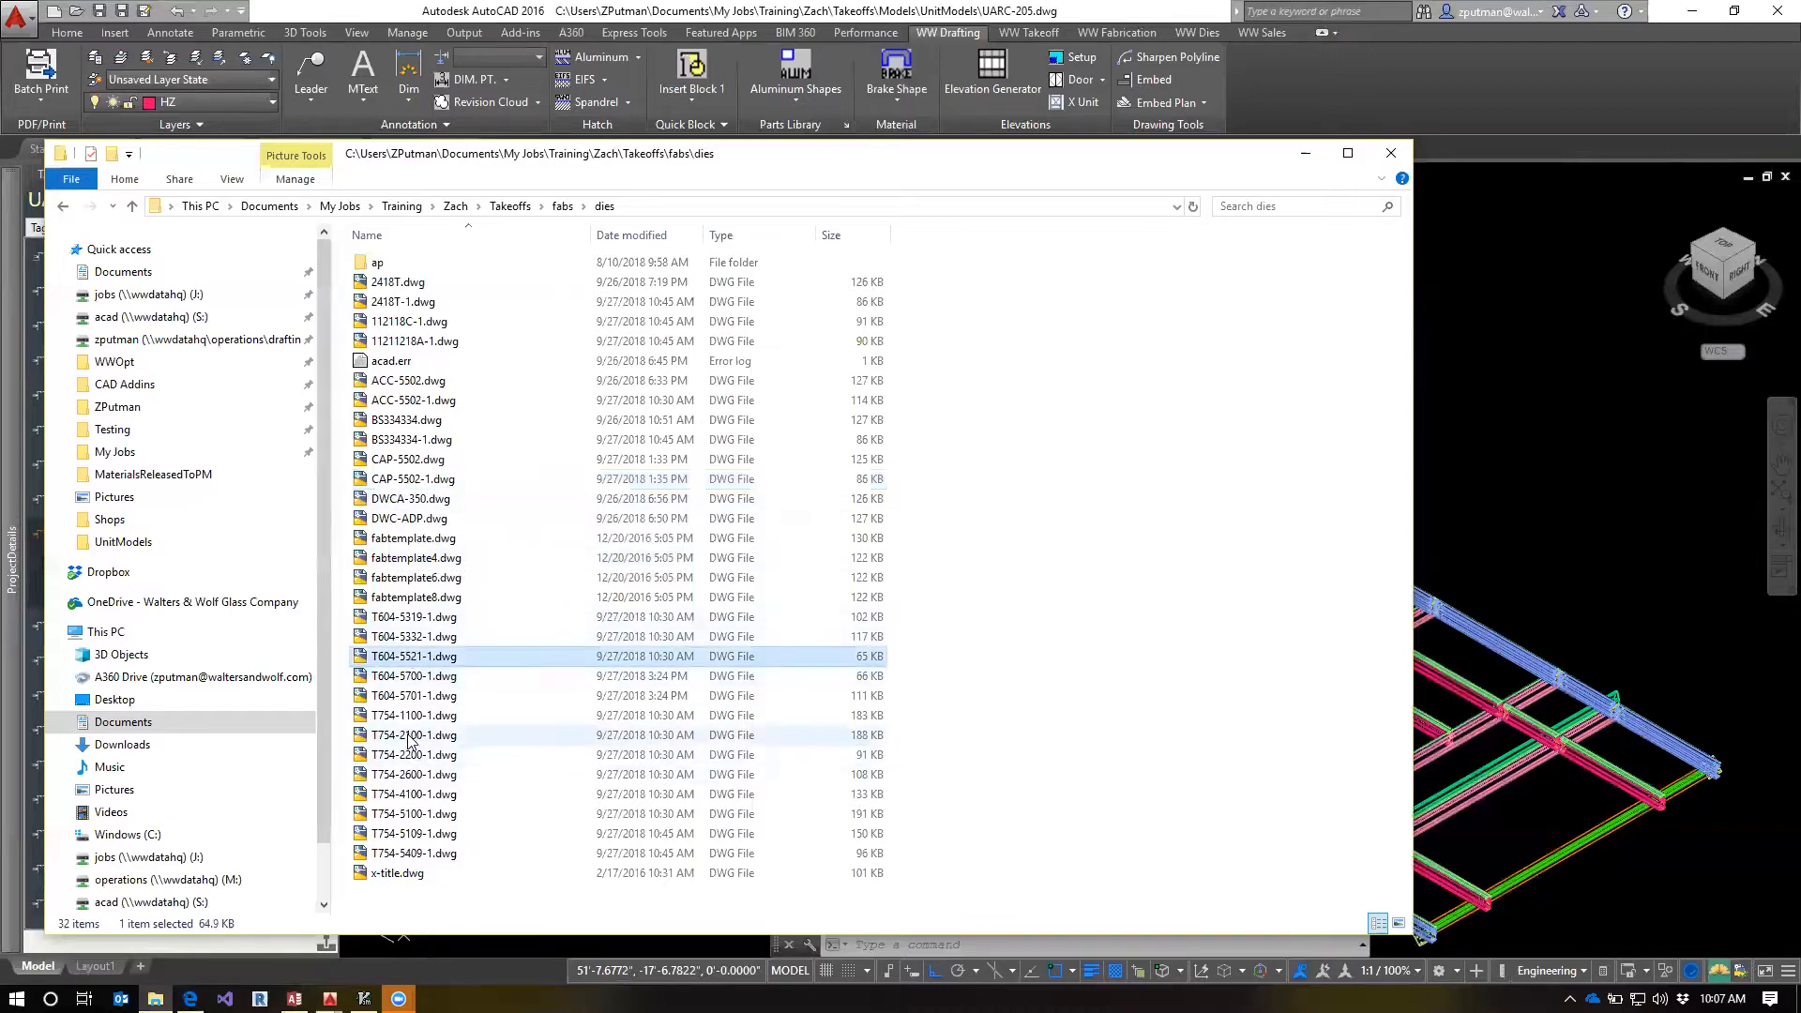
pyautogui.click(442, 736)
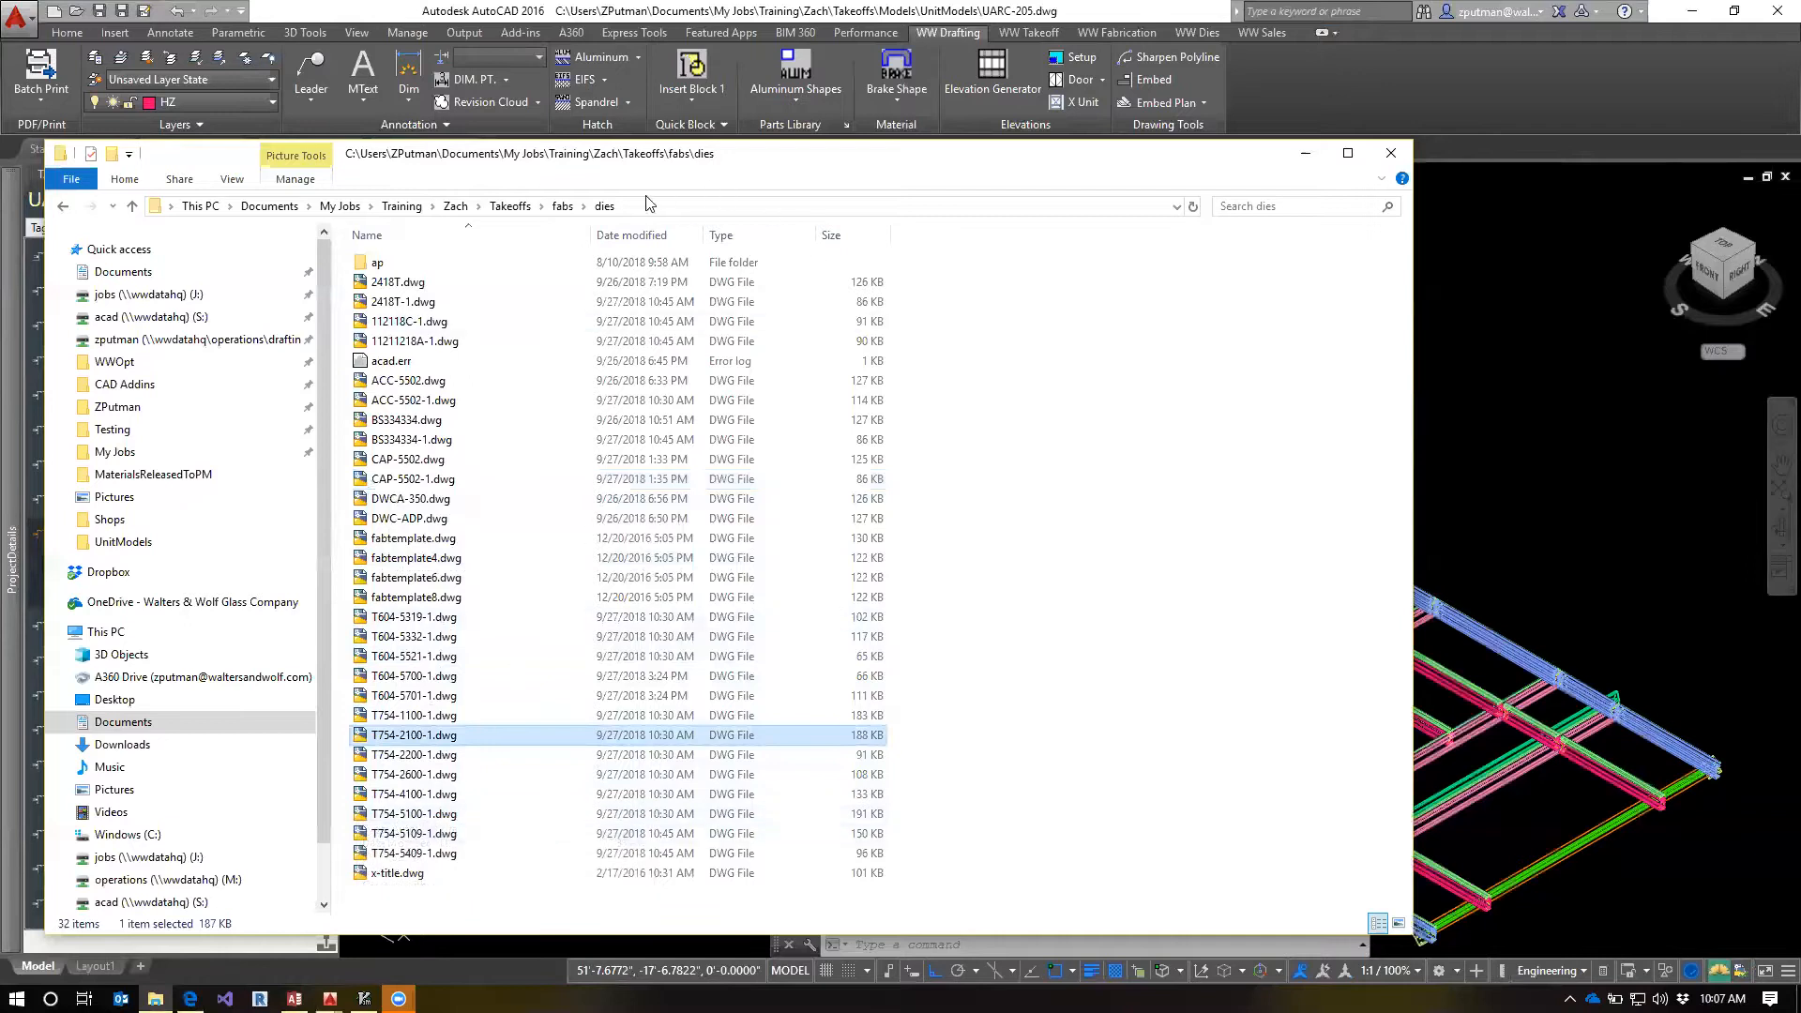
# Go back through the visited folders to the server's S:\Fabs\T754-2100 folder
pyautogui.click(63, 206)
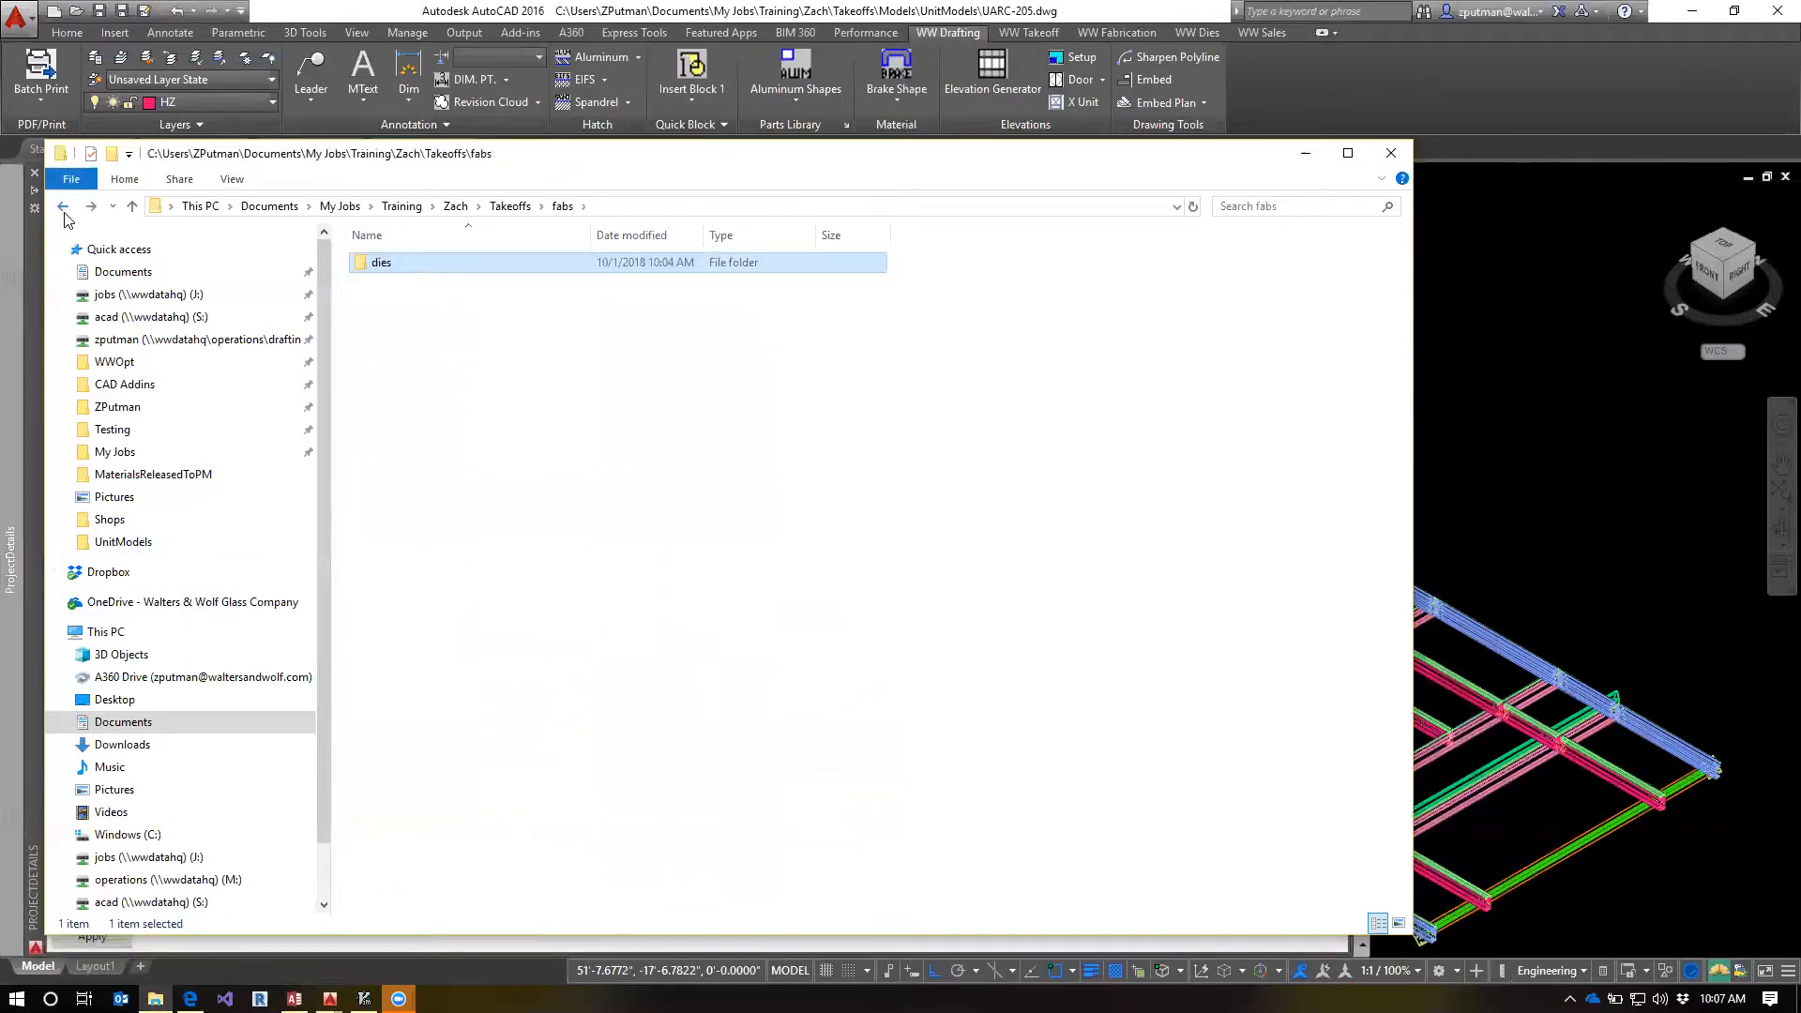
pyautogui.click(62, 205)
pyautogui.click(63, 208)
pyautogui.click(63, 209)
pyautogui.click(63, 208)
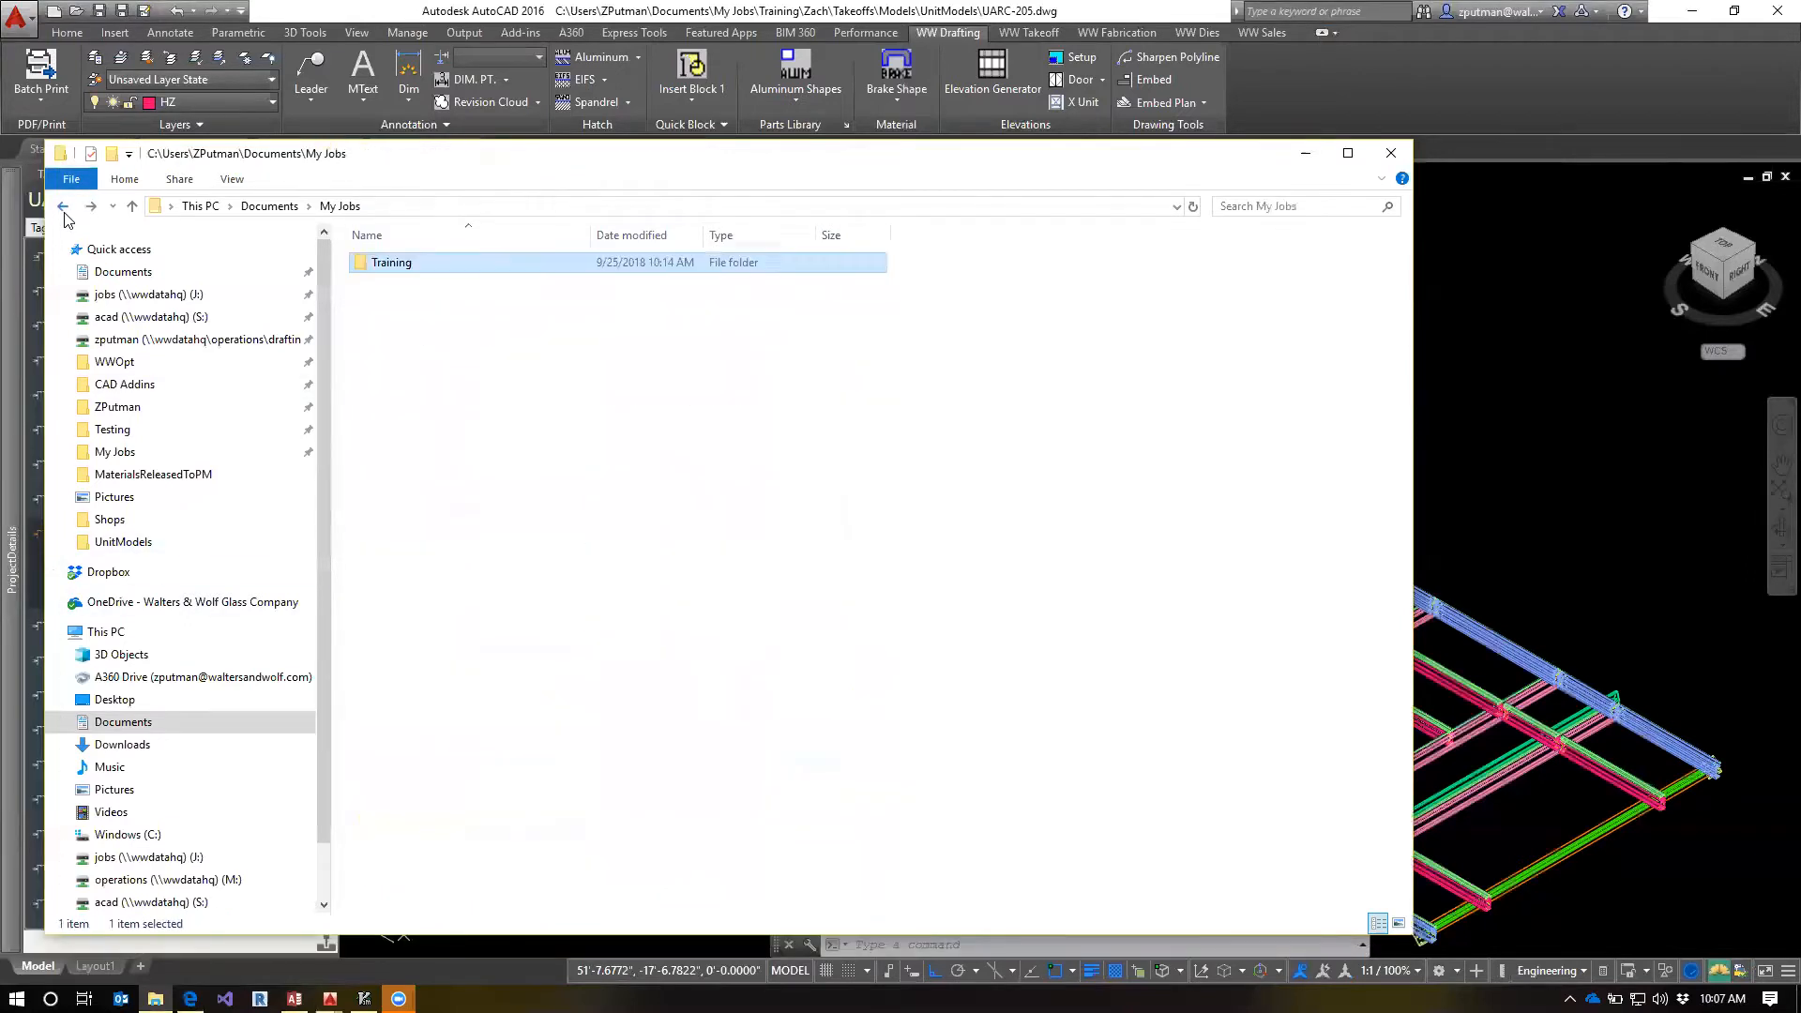
pyautogui.click(63, 209)
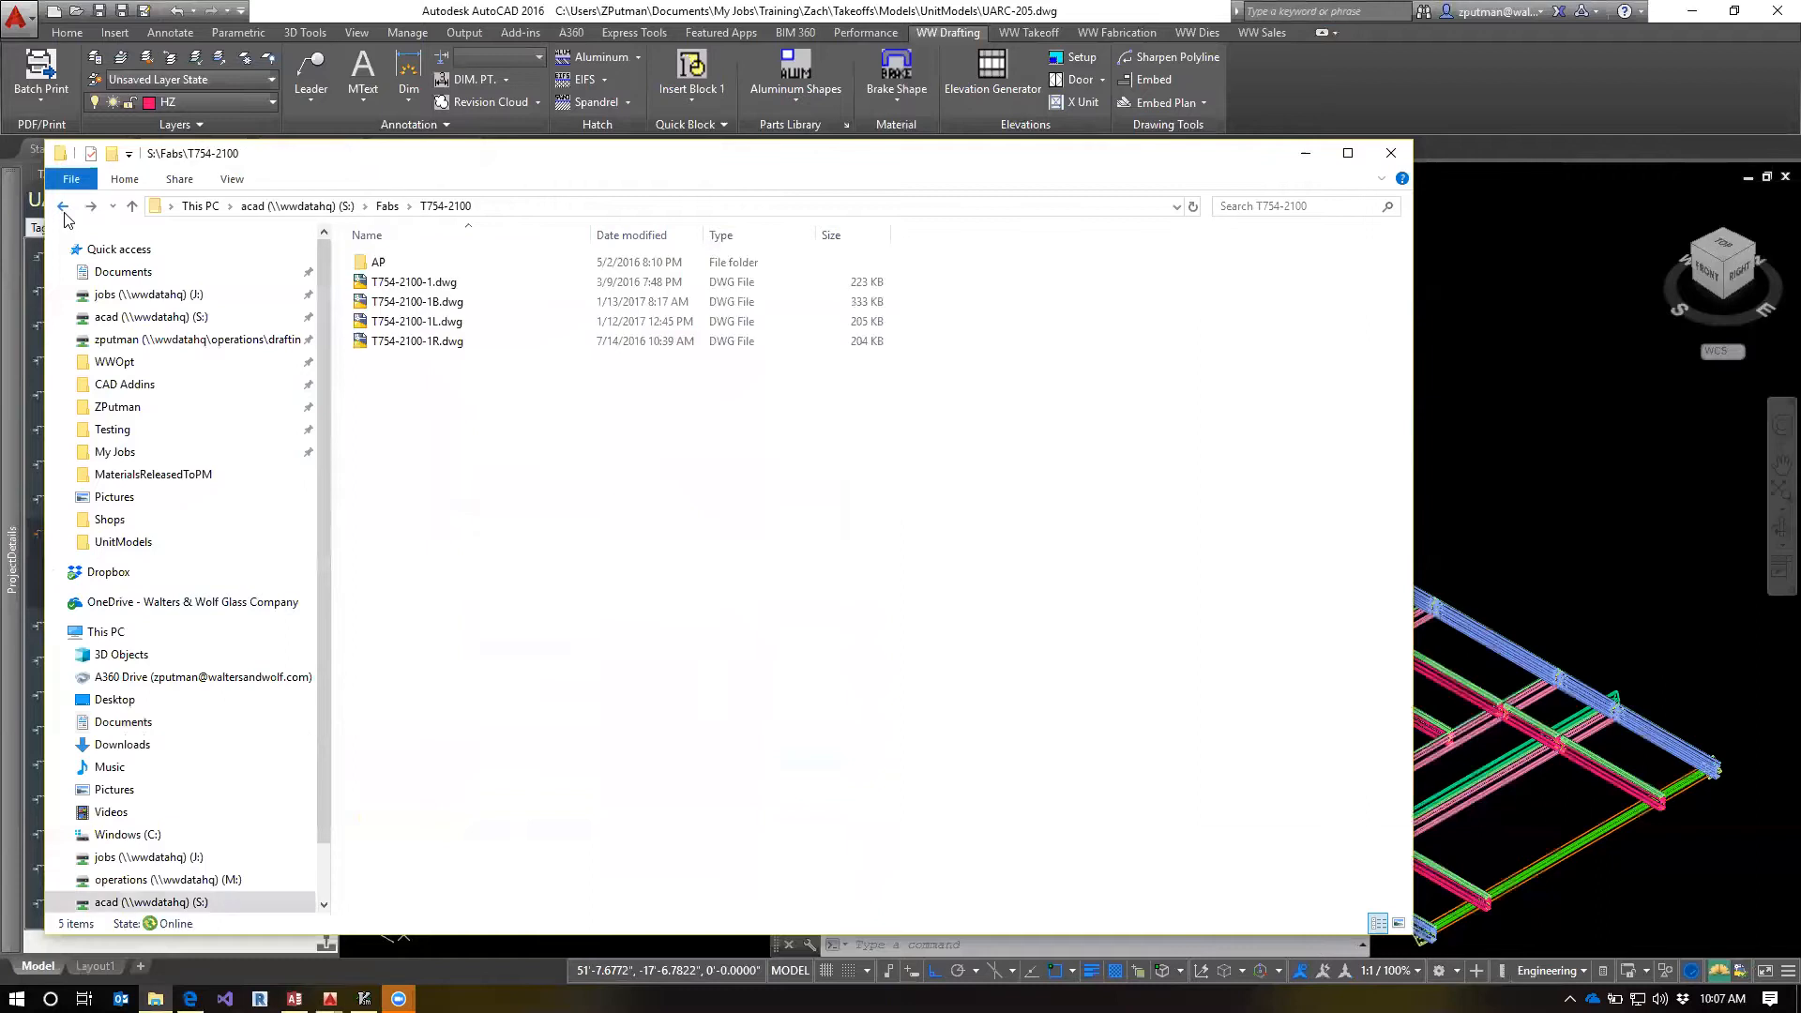
# Compare the T754-2100-1, T754-2100-1B and T754-2100-1R template drawings in the server folder and clear the file selection
pyautogui.click(437, 302)
pyautogui.click(438, 342)
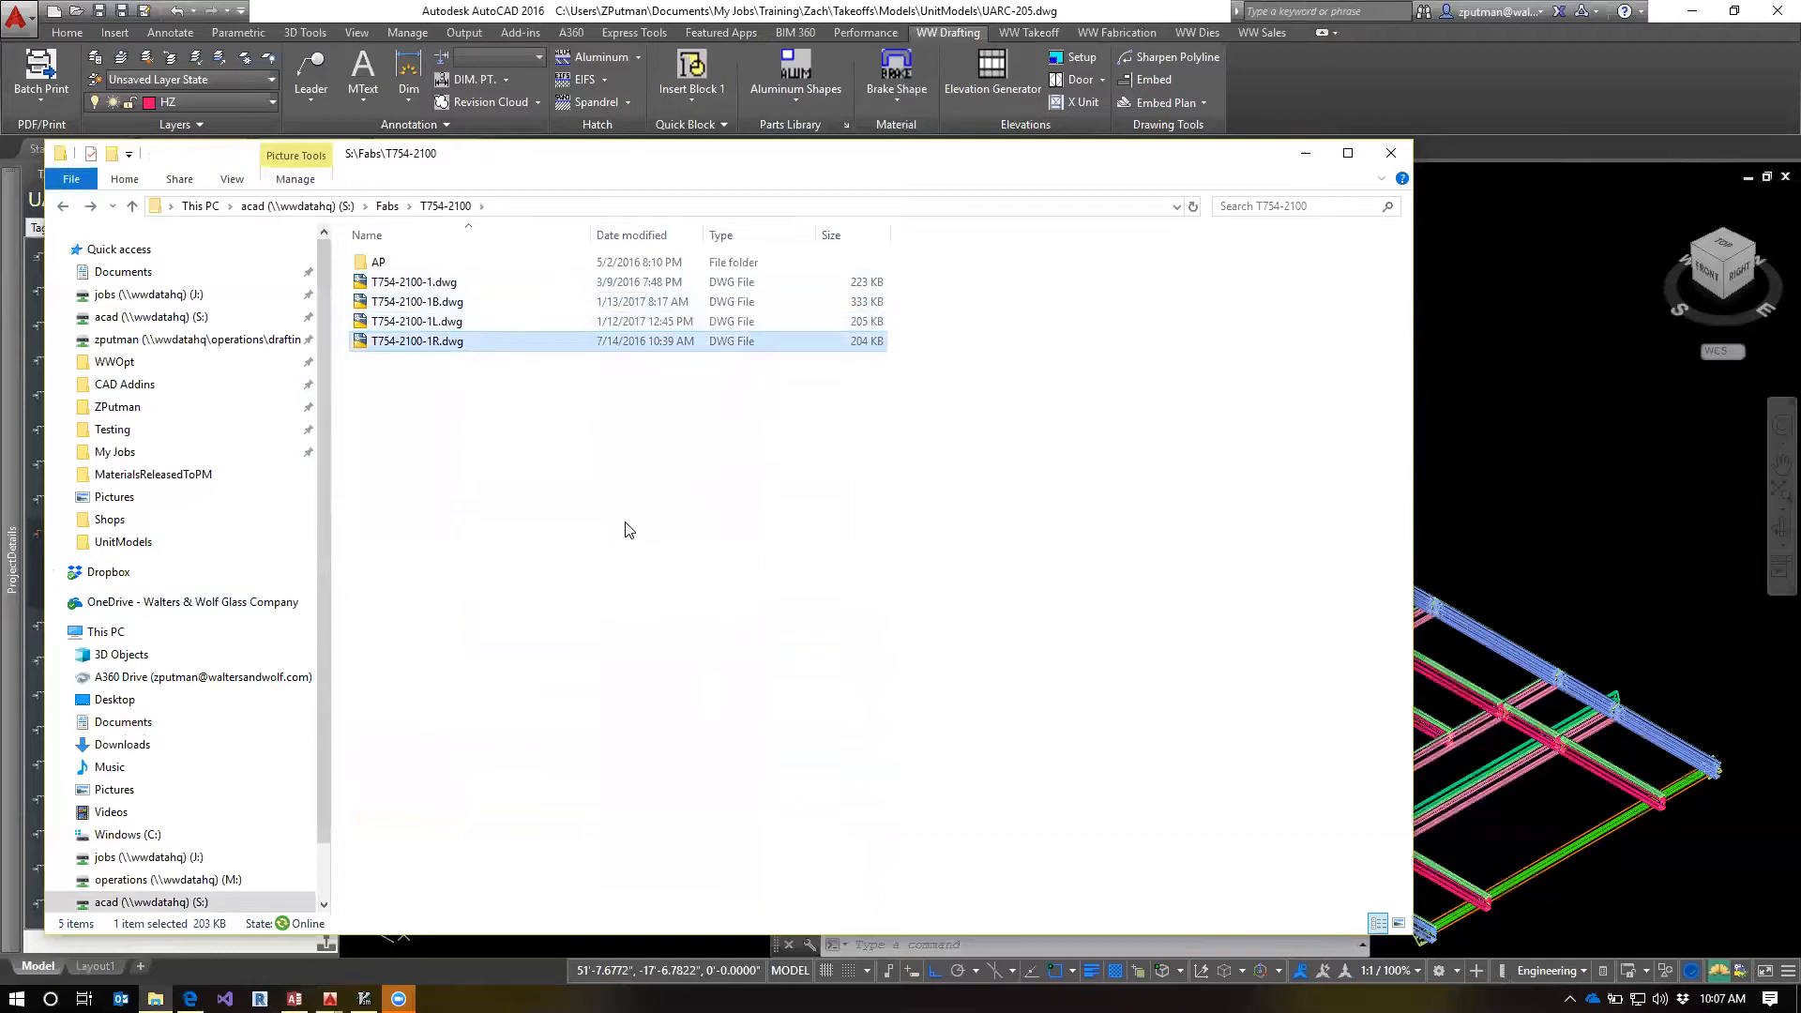
pyautogui.click(461, 283)
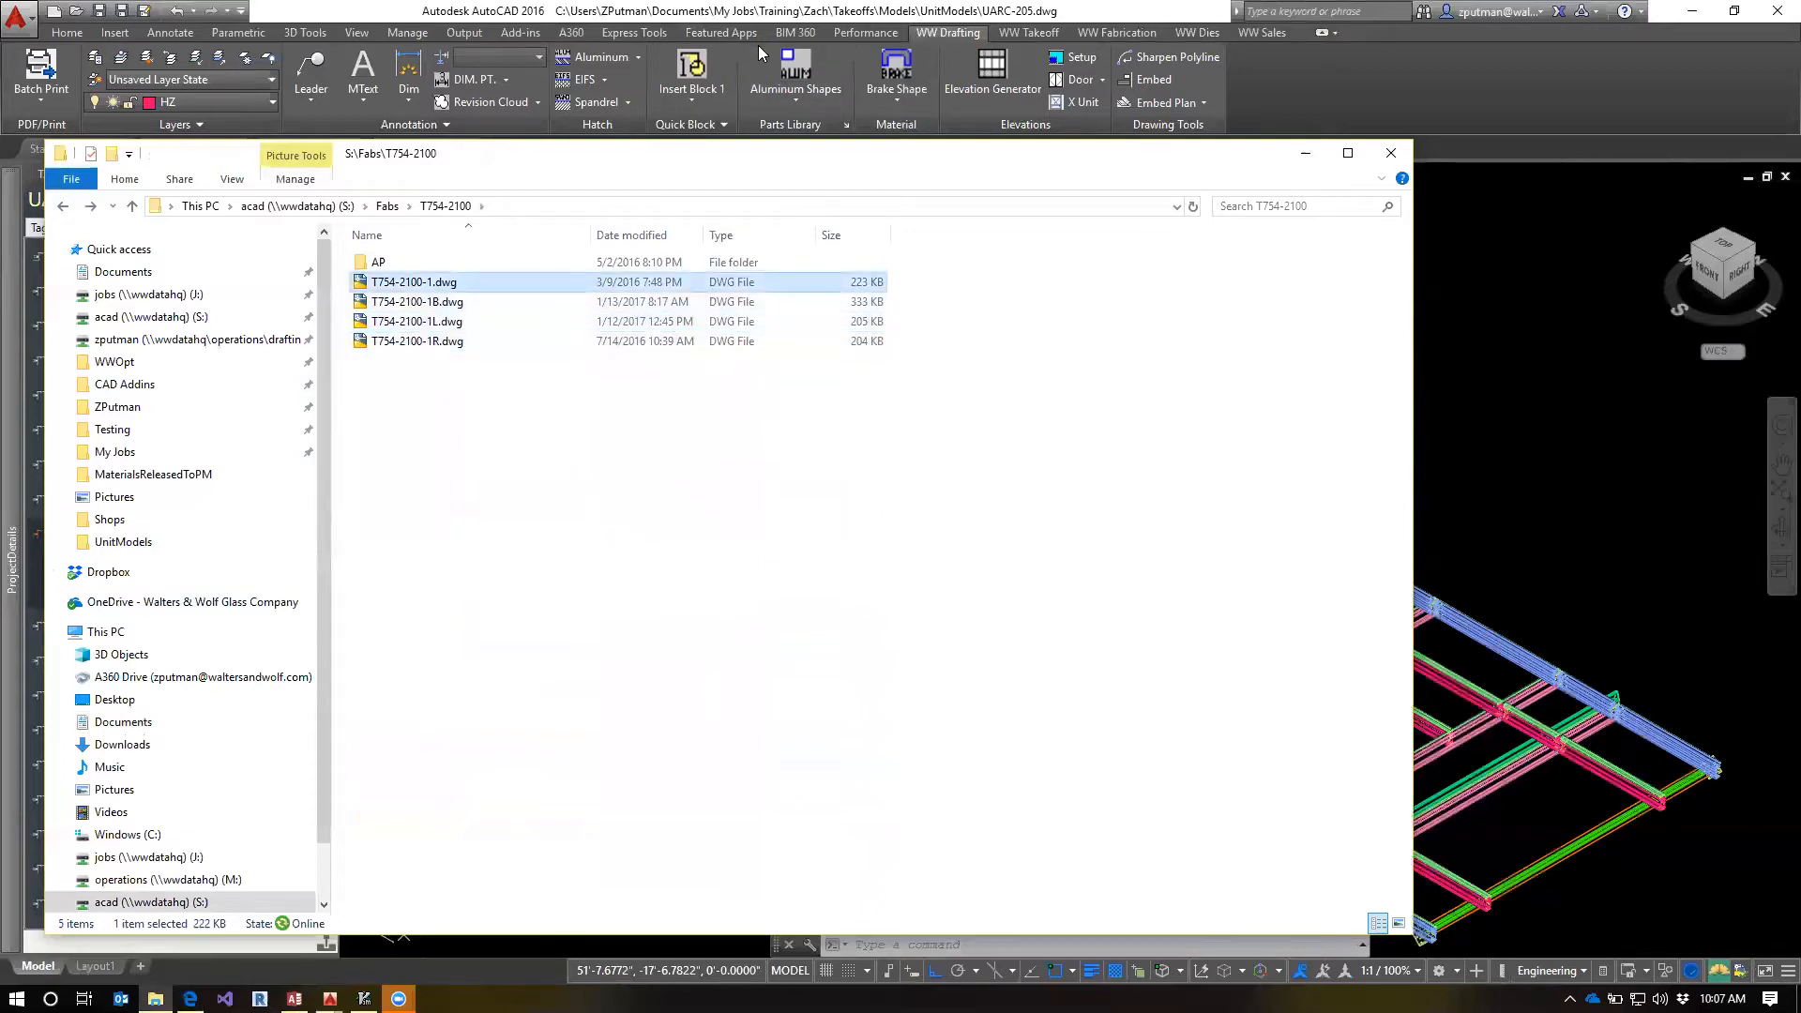
pyautogui.click(462, 302)
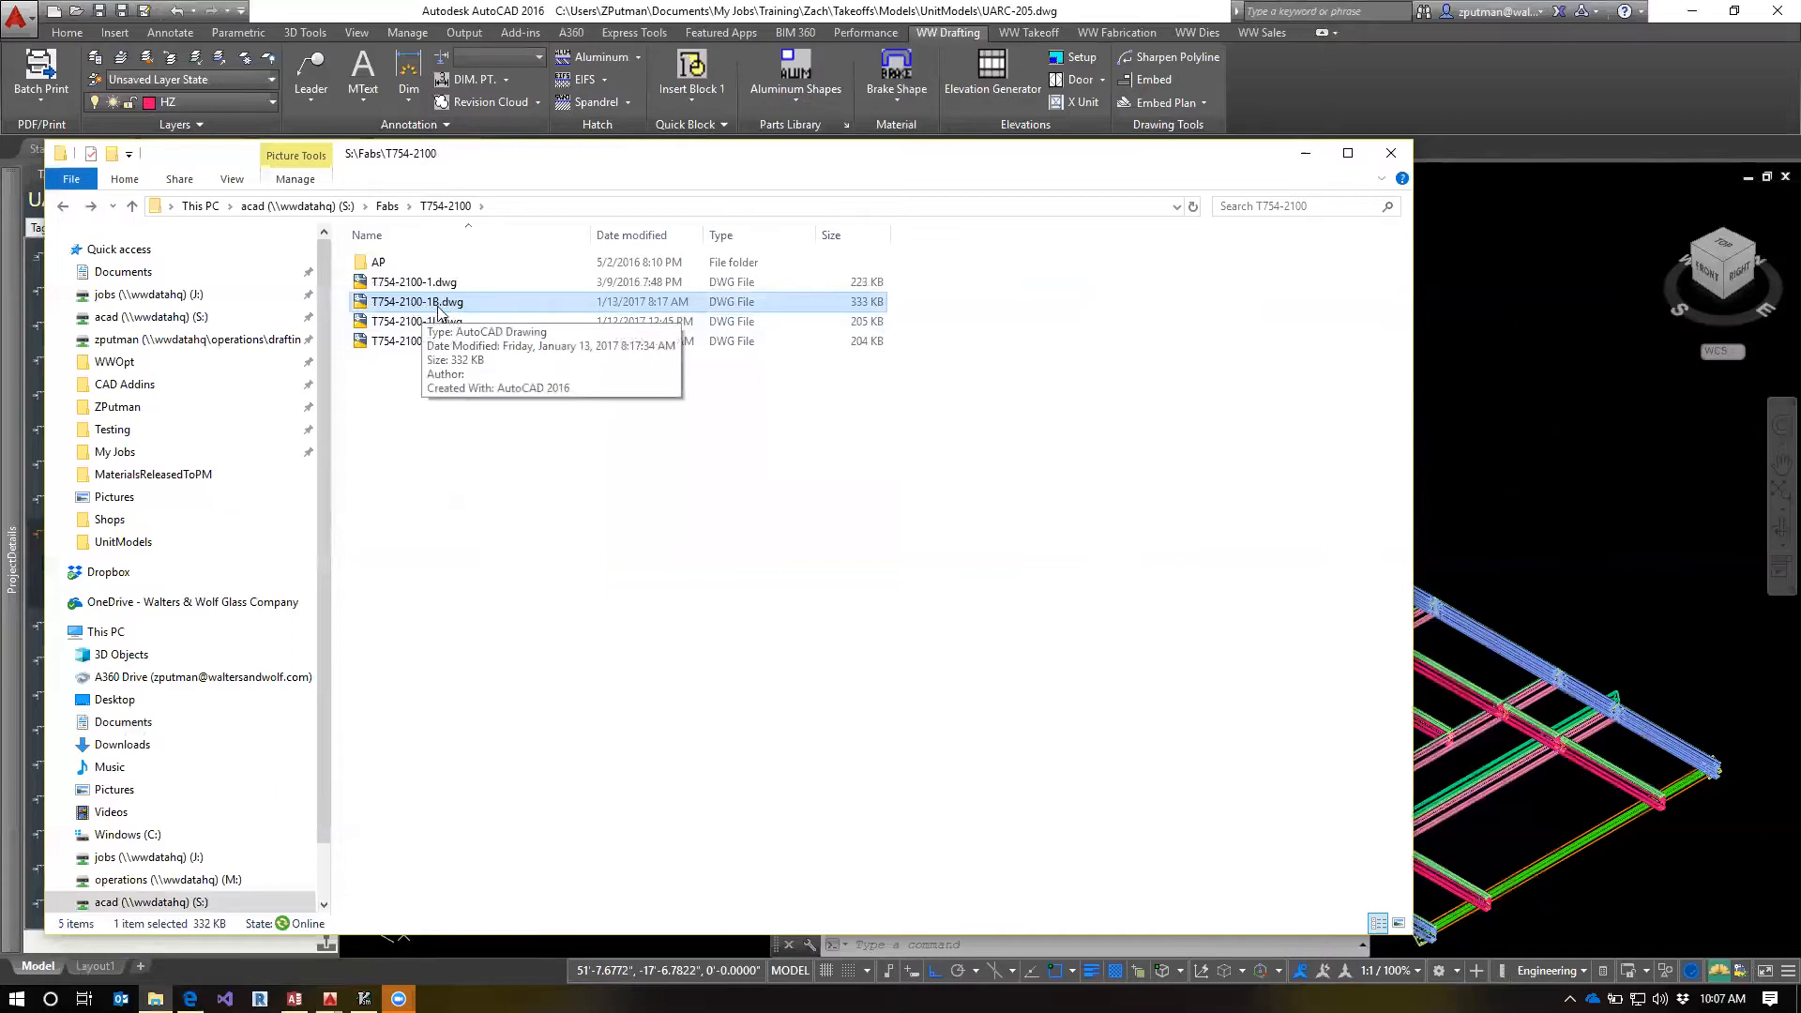
pyautogui.click(566, 542)
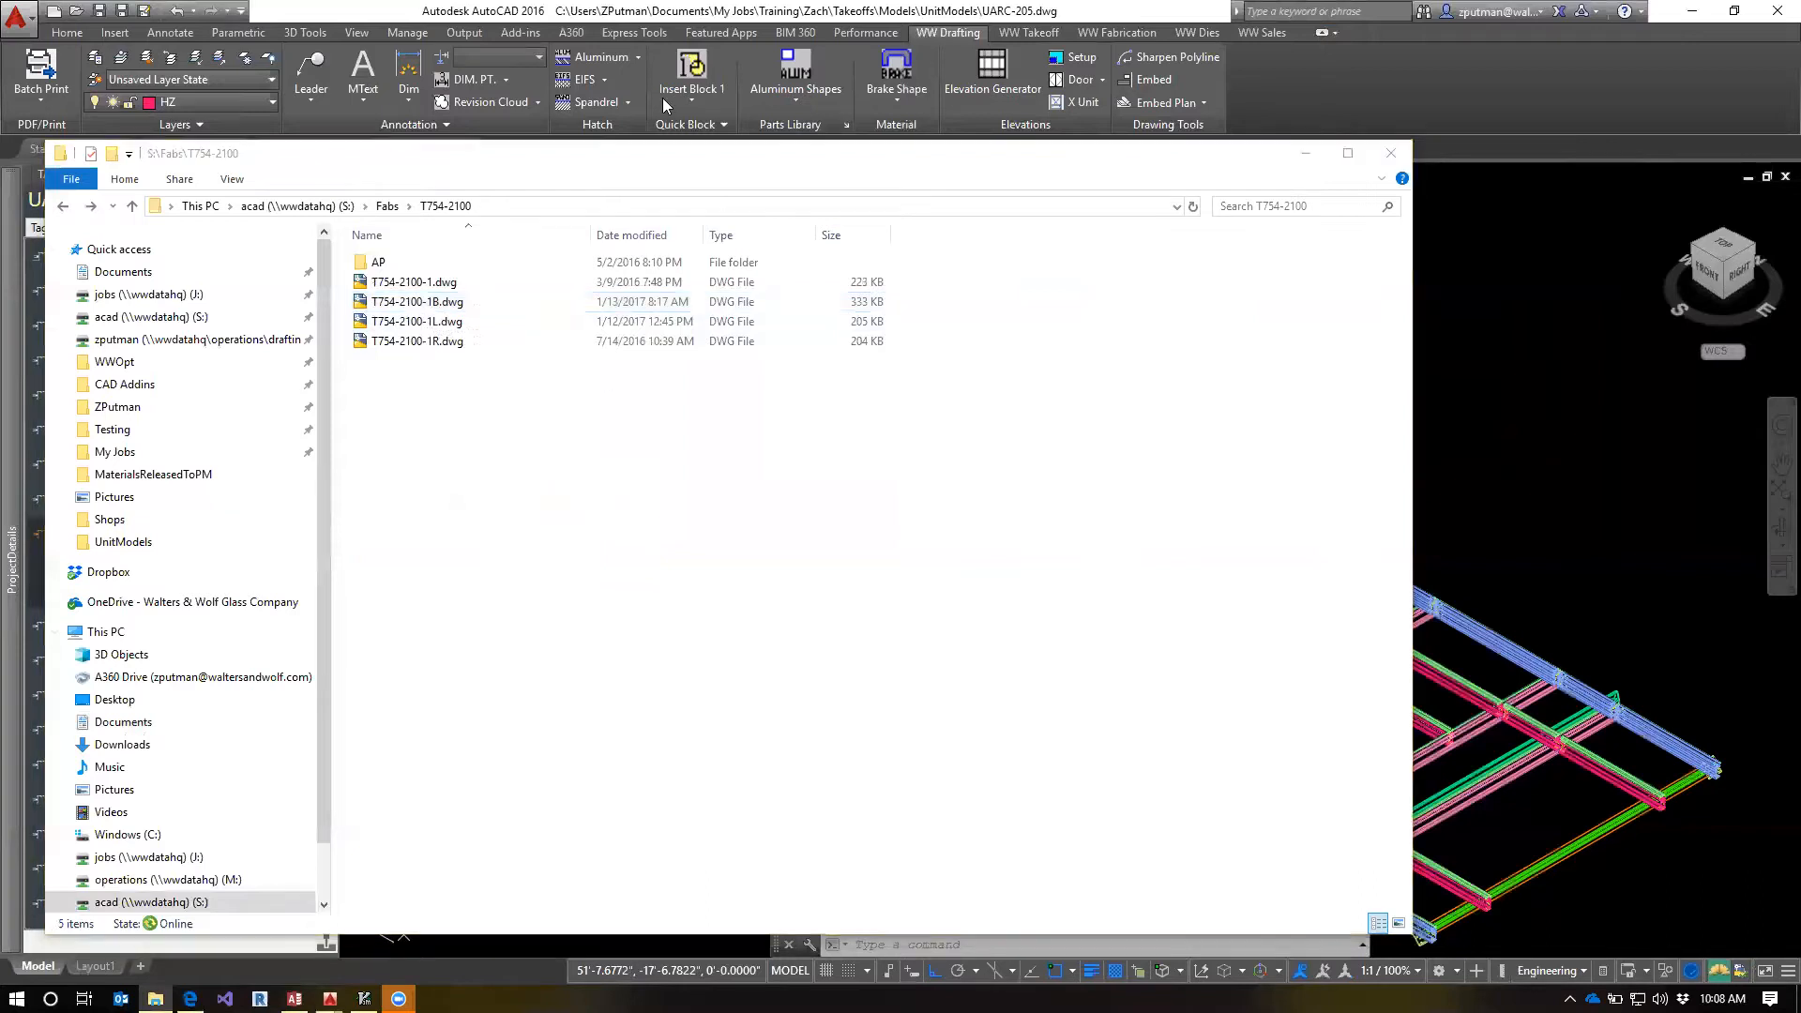
# Switch to AutoCAD, display the Project Details palette and check the Sill detail's fab number for the T754-1100 sill member
pyautogui.click(608, 41)
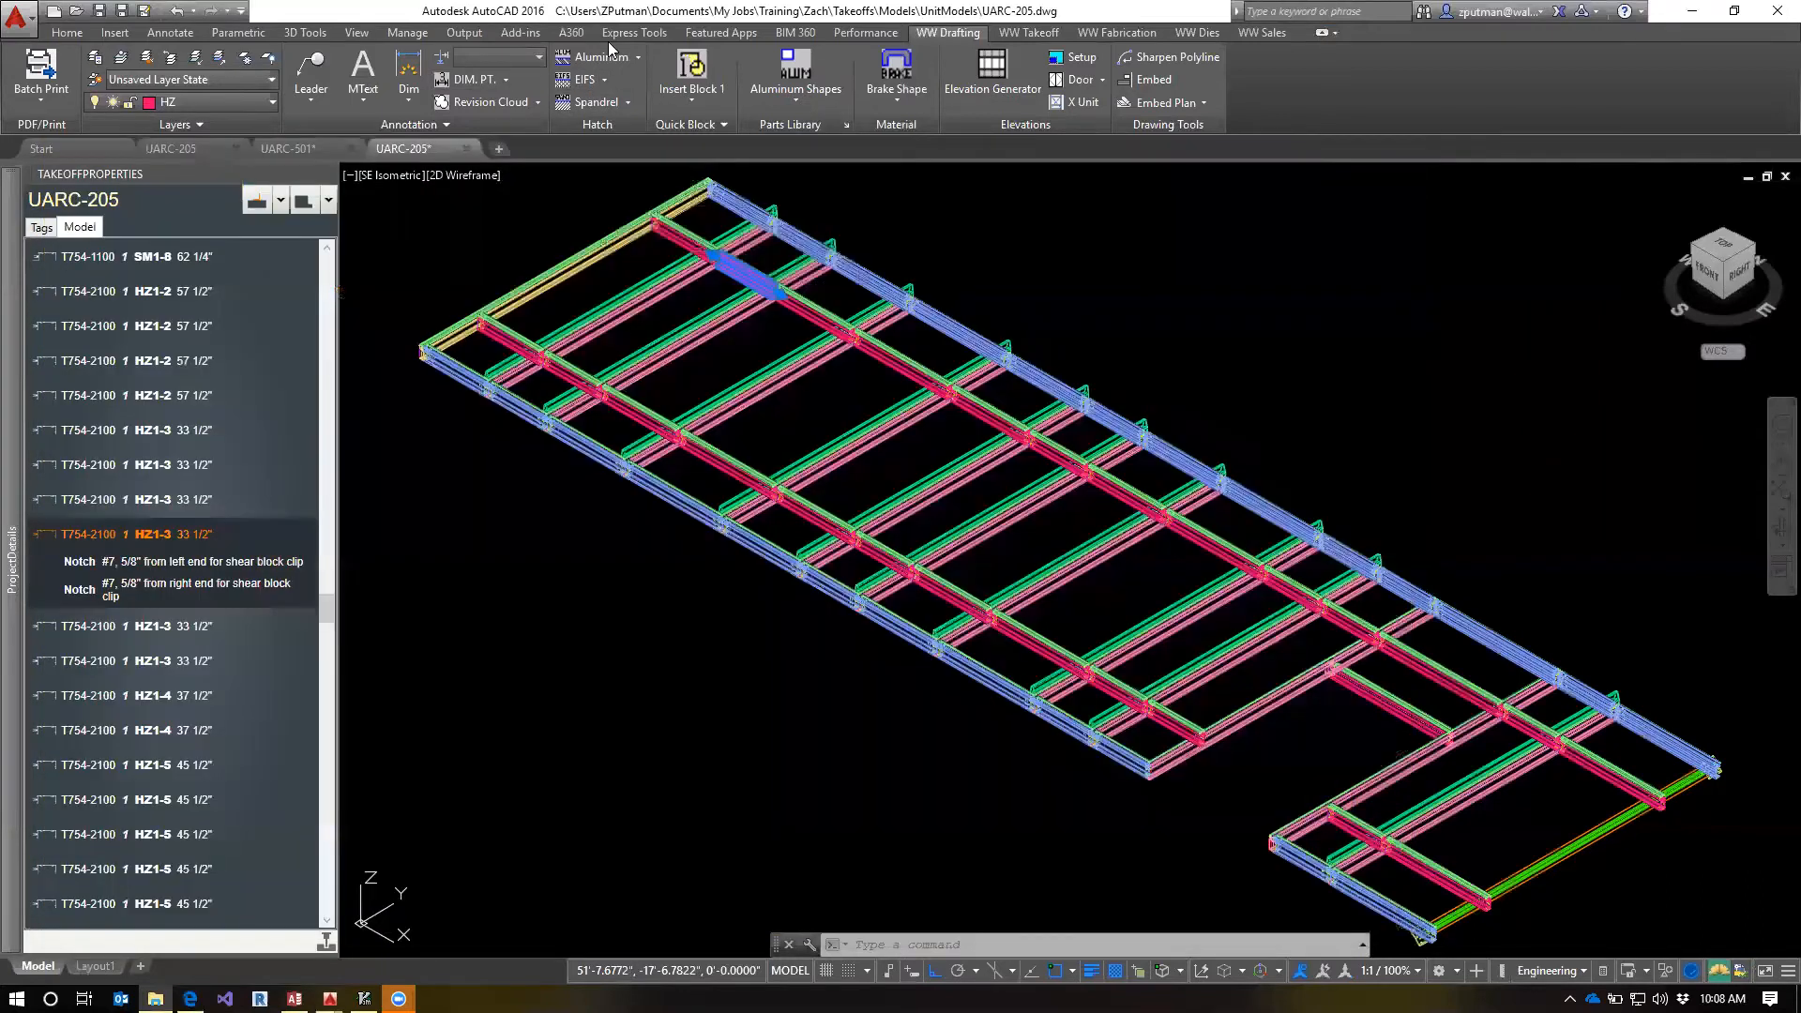
pyautogui.moveTo(12, 600)
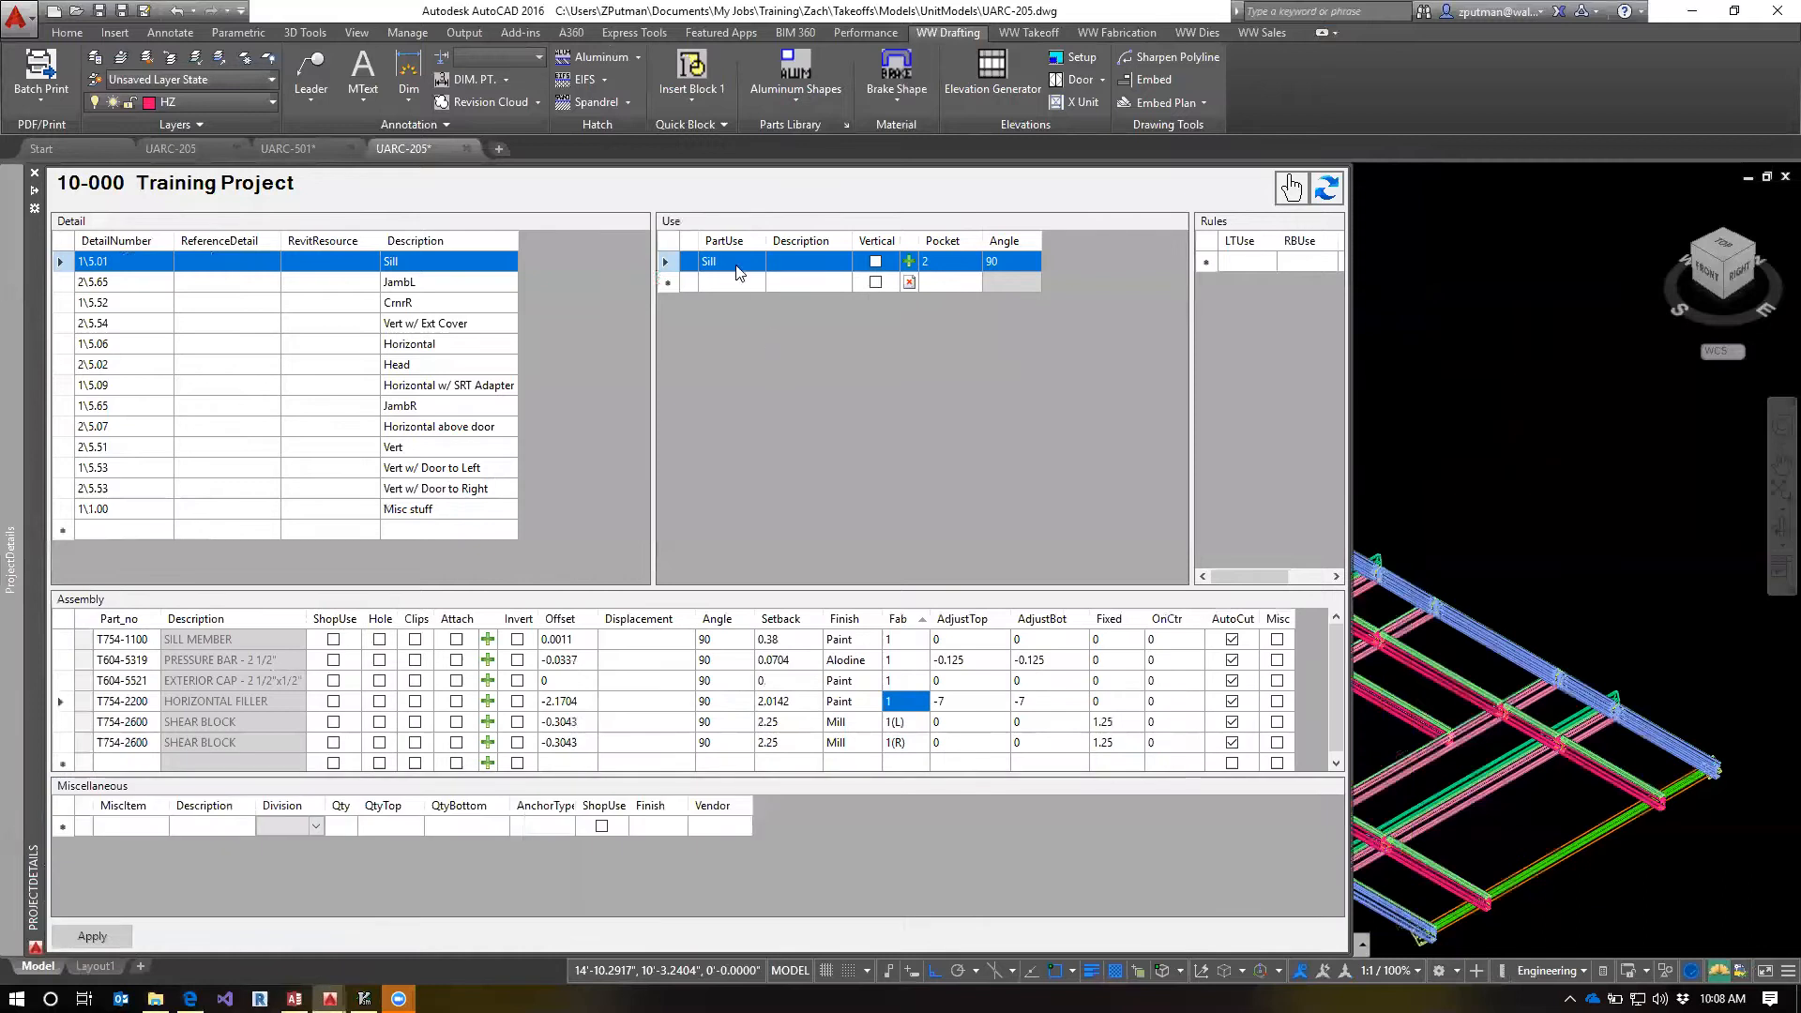
pyautogui.click(905, 640)
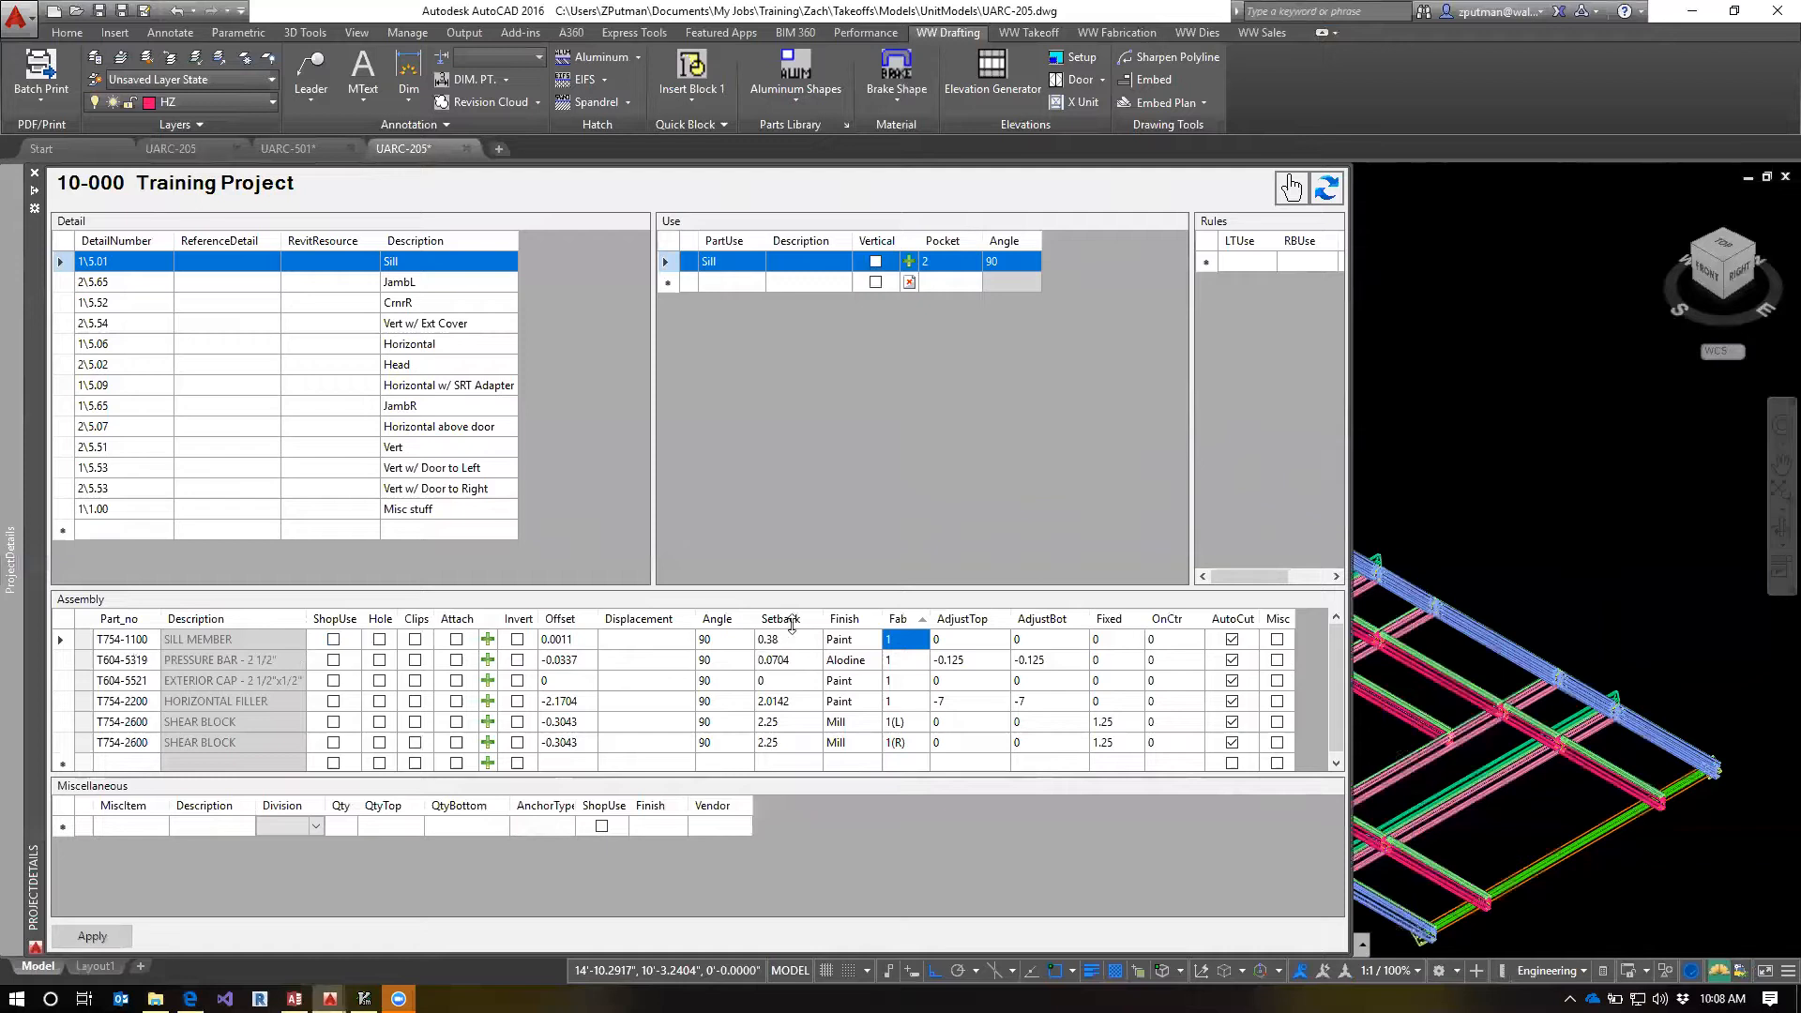
pyautogui.click(899, 644)
pyautogui.click(902, 641)
# Compare the assembly parts of the Horizontal and Horizontal w/ SRT Adapter details, including the DWC-ADP and T754-2100 rows
pyautogui.click(419, 343)
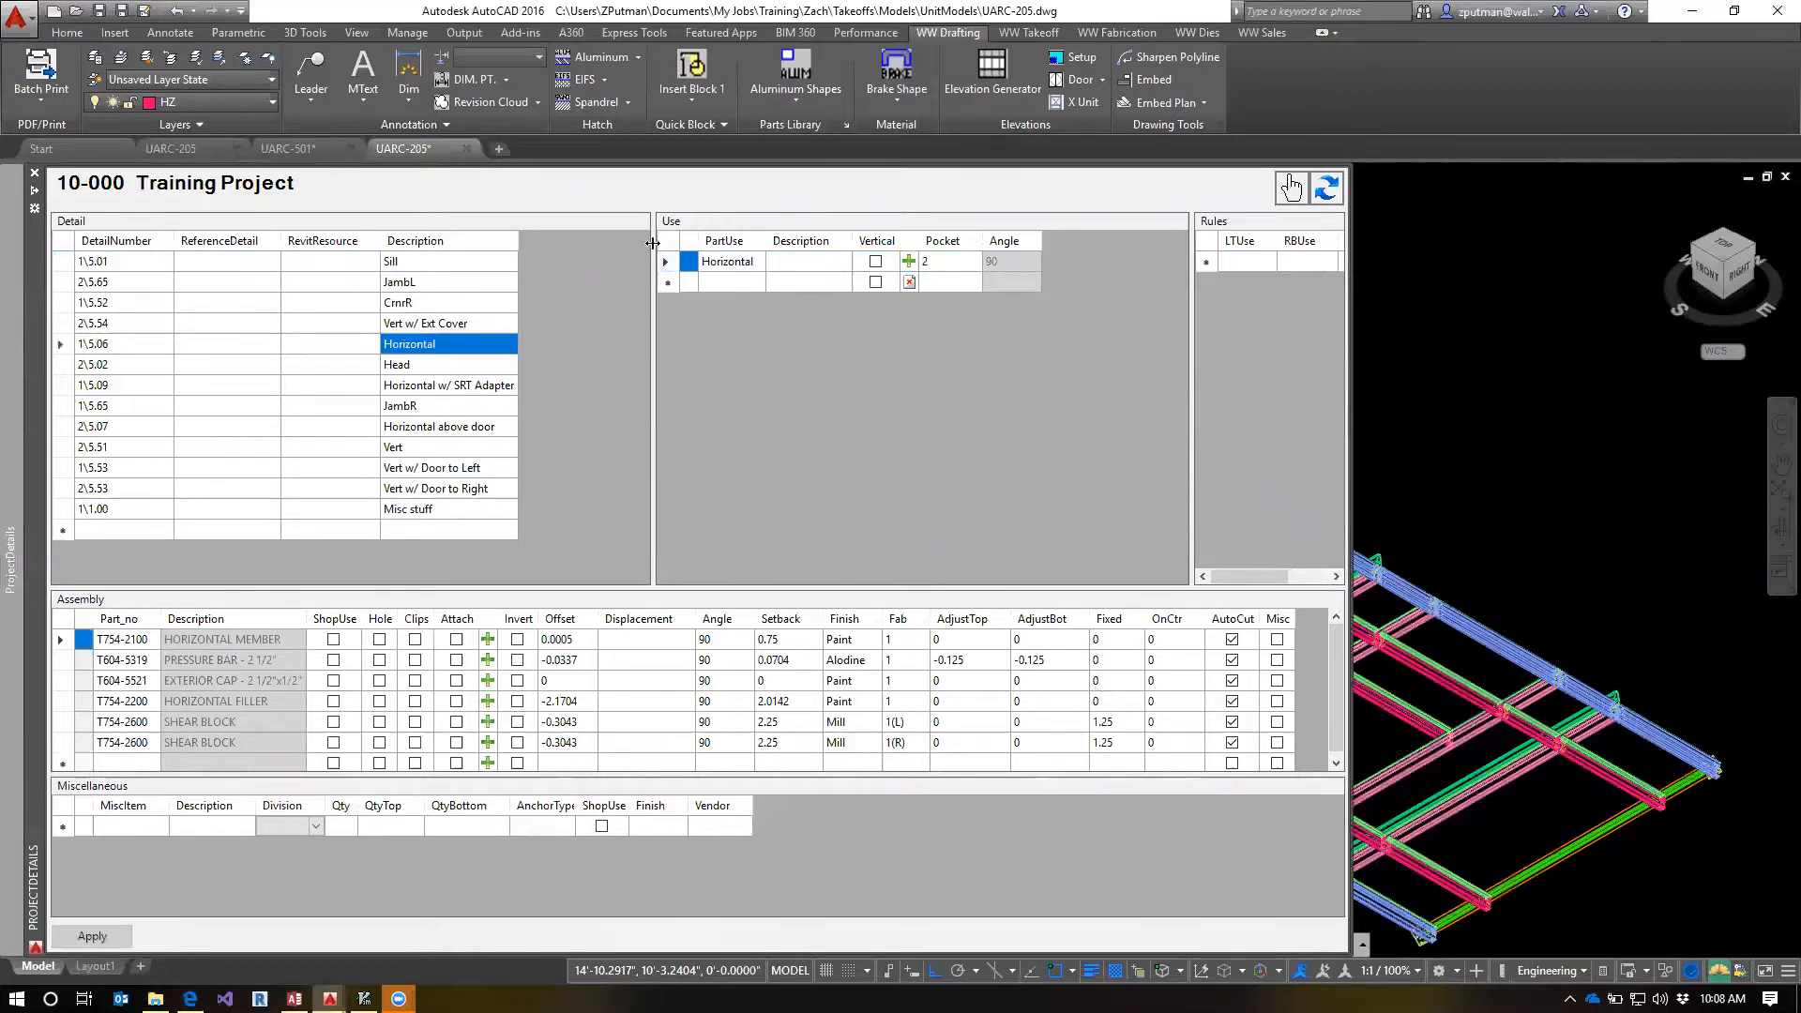
pyautogui.click(411, 387)
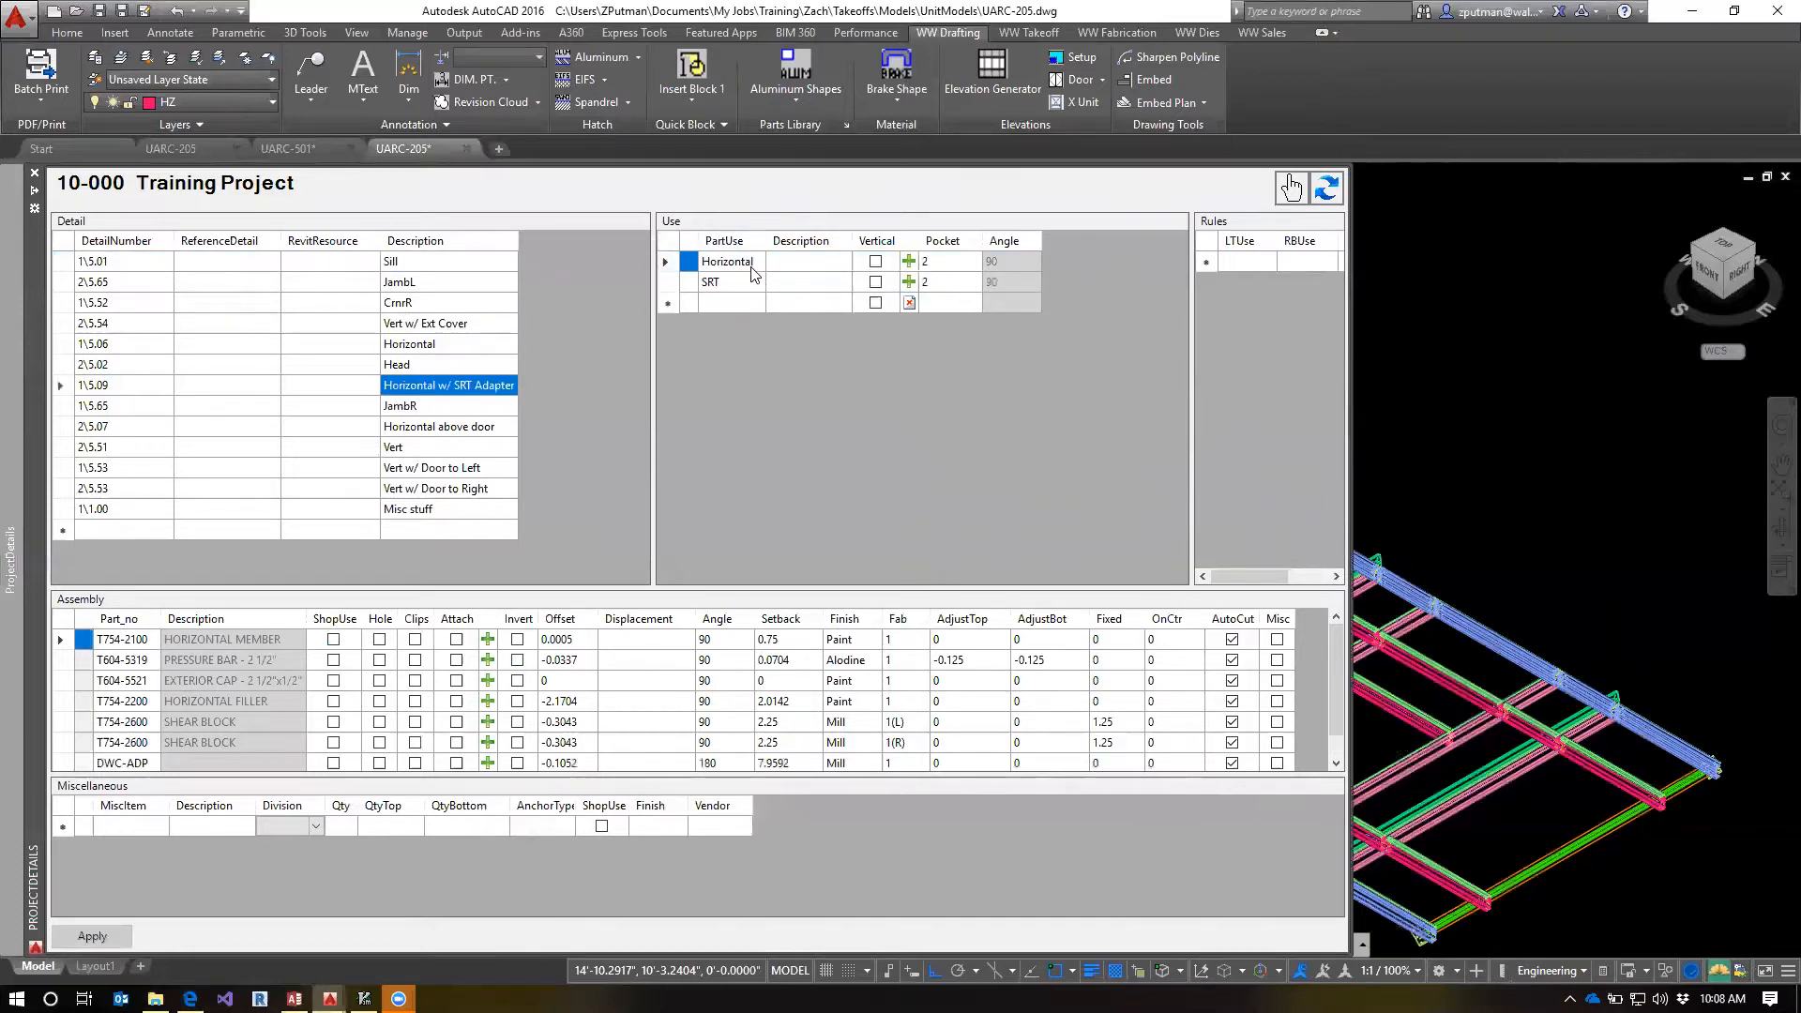
pyautogui.click(142, 765)
pyautogui.click(435, 342)
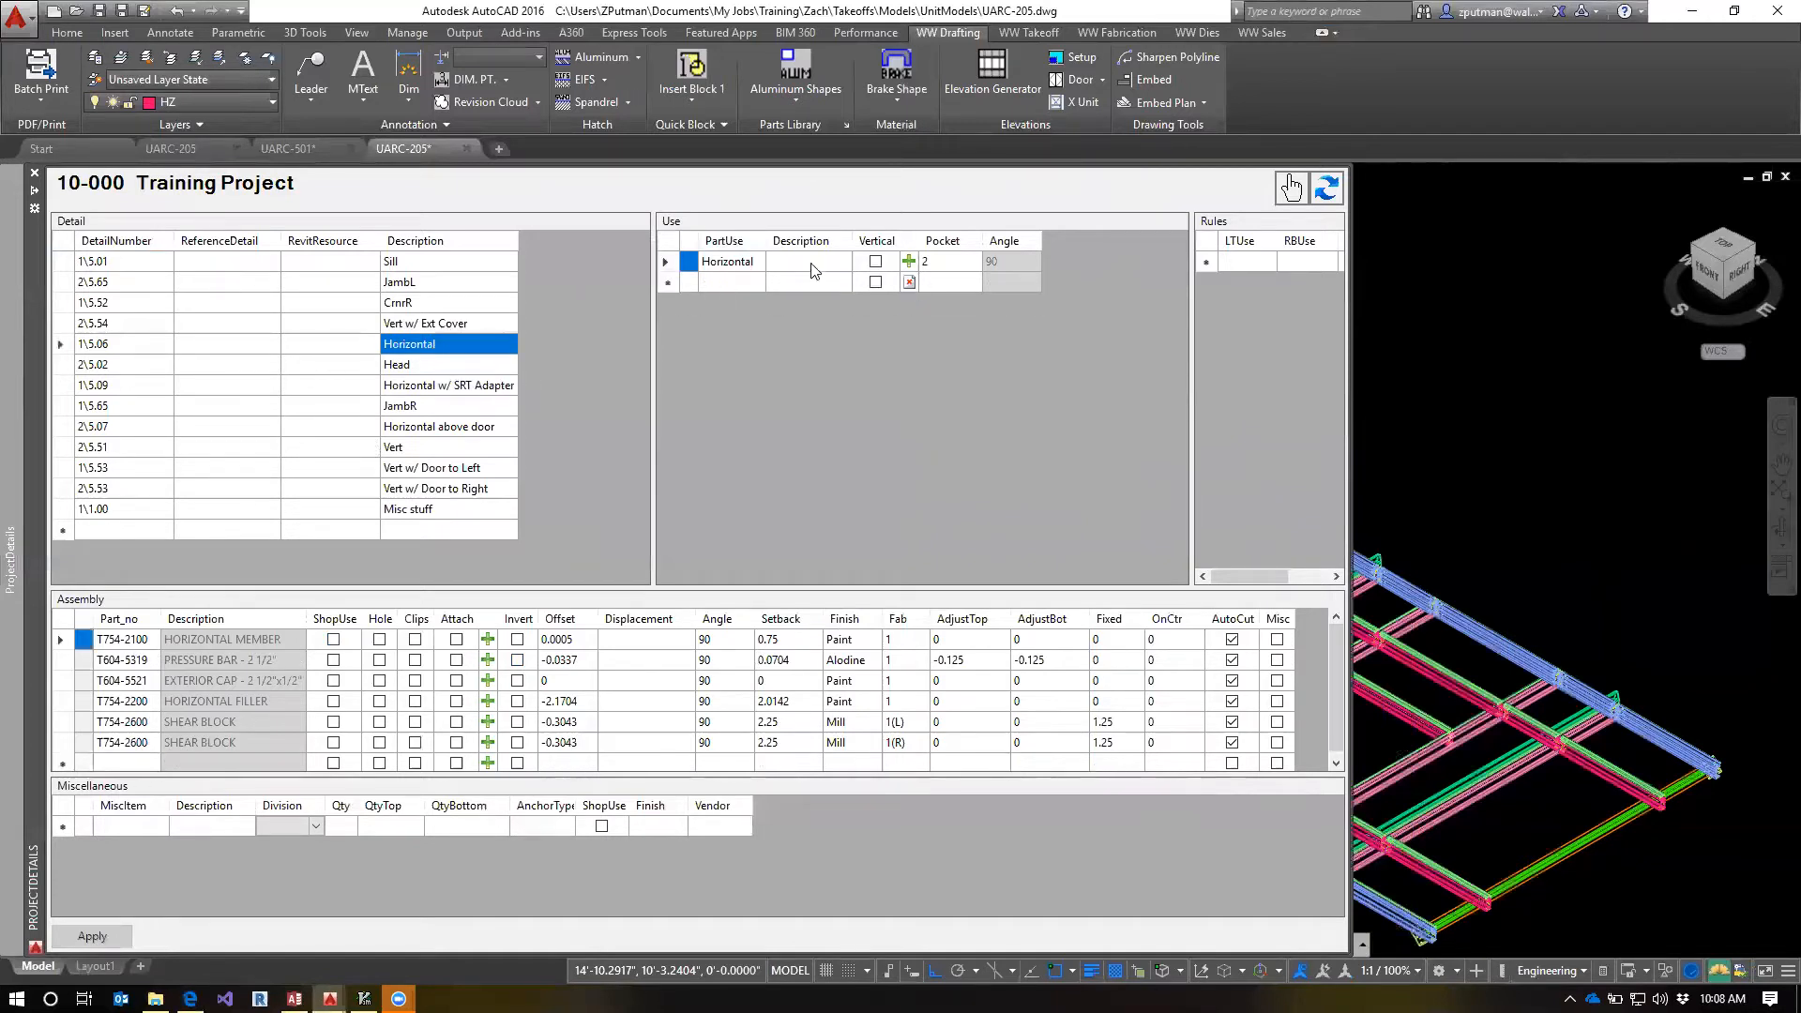
pyautogui.click(132, 644)
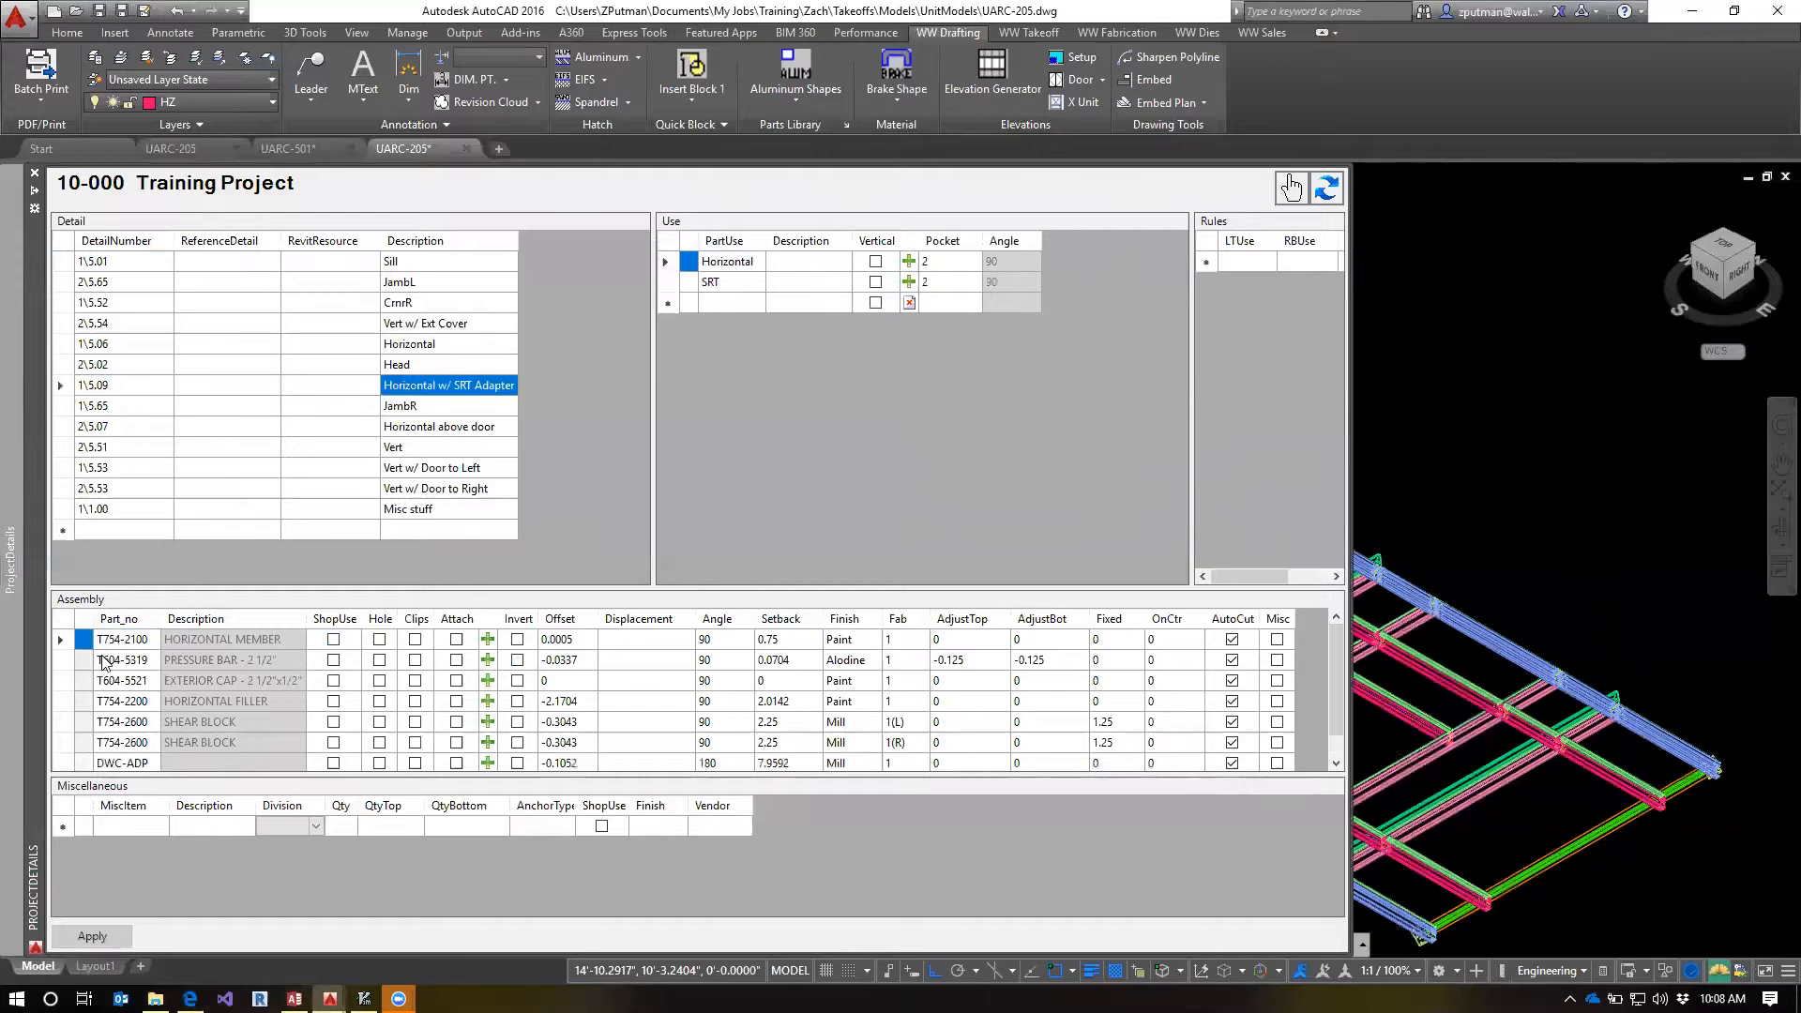
pyautogui.click(131, 641)
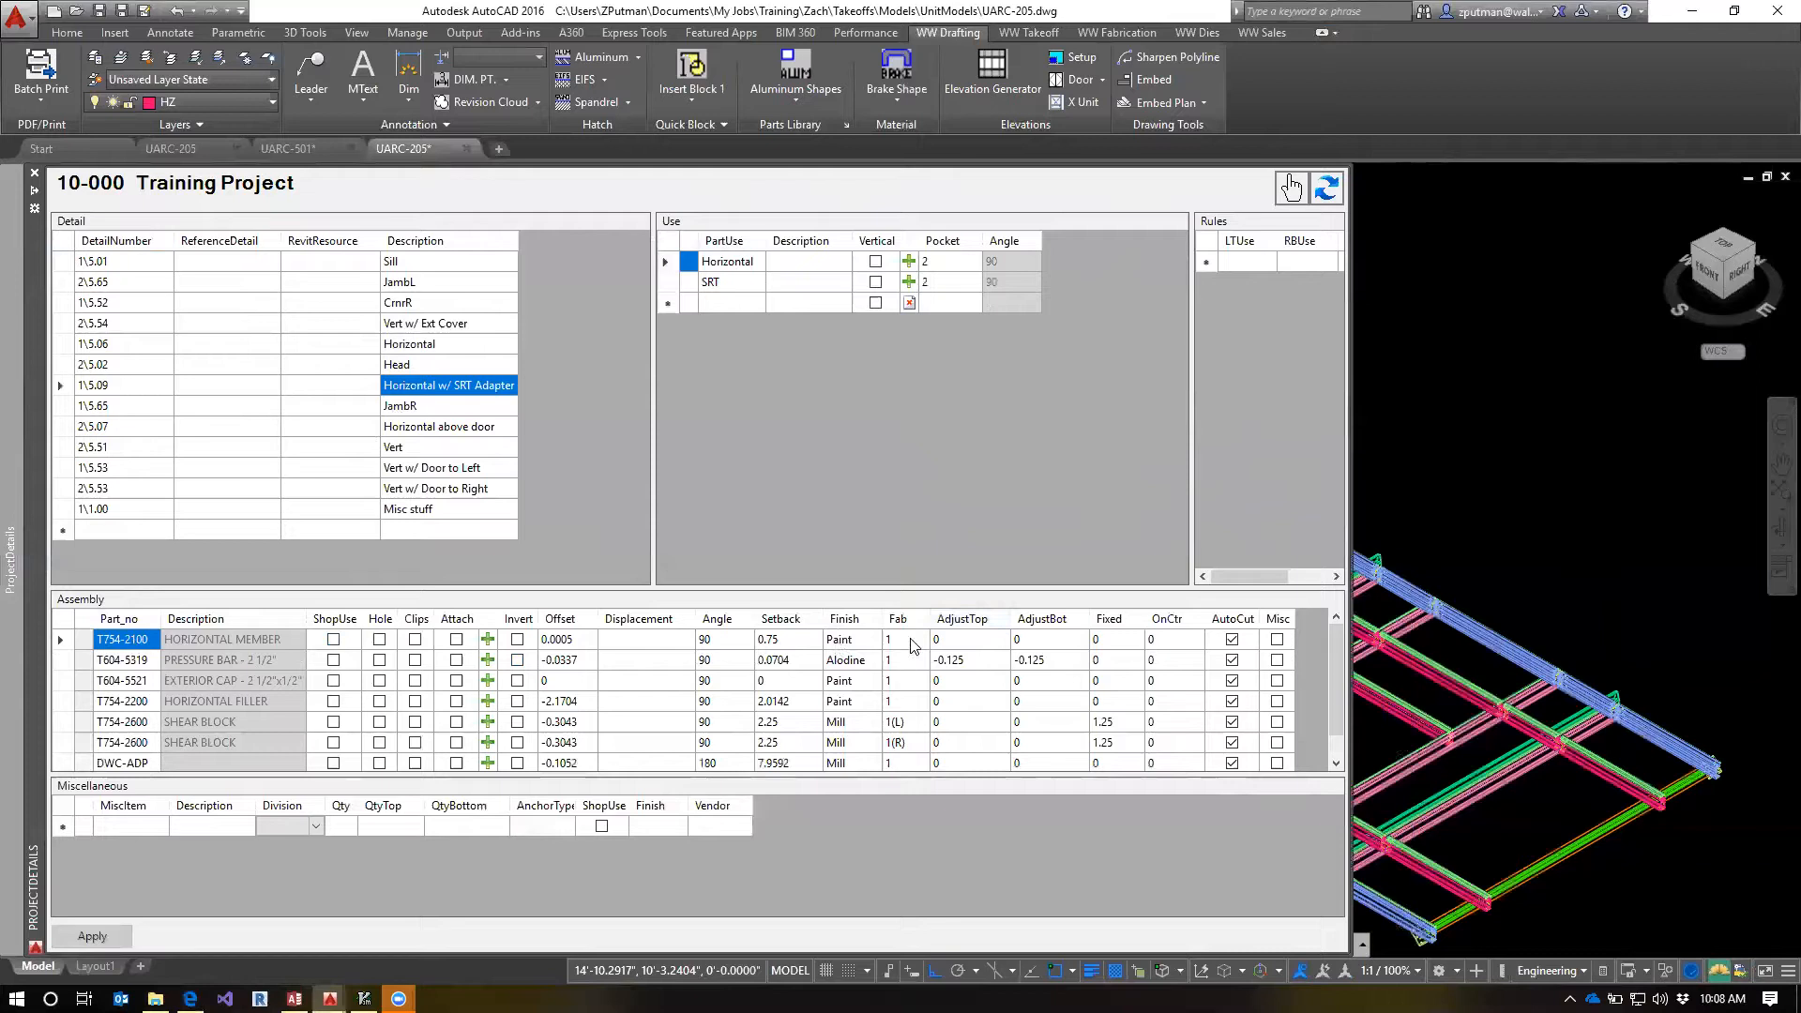
# Recheck the Horizontal detail, and select the fab number of the T754-2100 horizontal member in the Horizontal w/ SRT Adapter detail
pyautogui.click(443, 345)
pyautogui.click(454, 386)
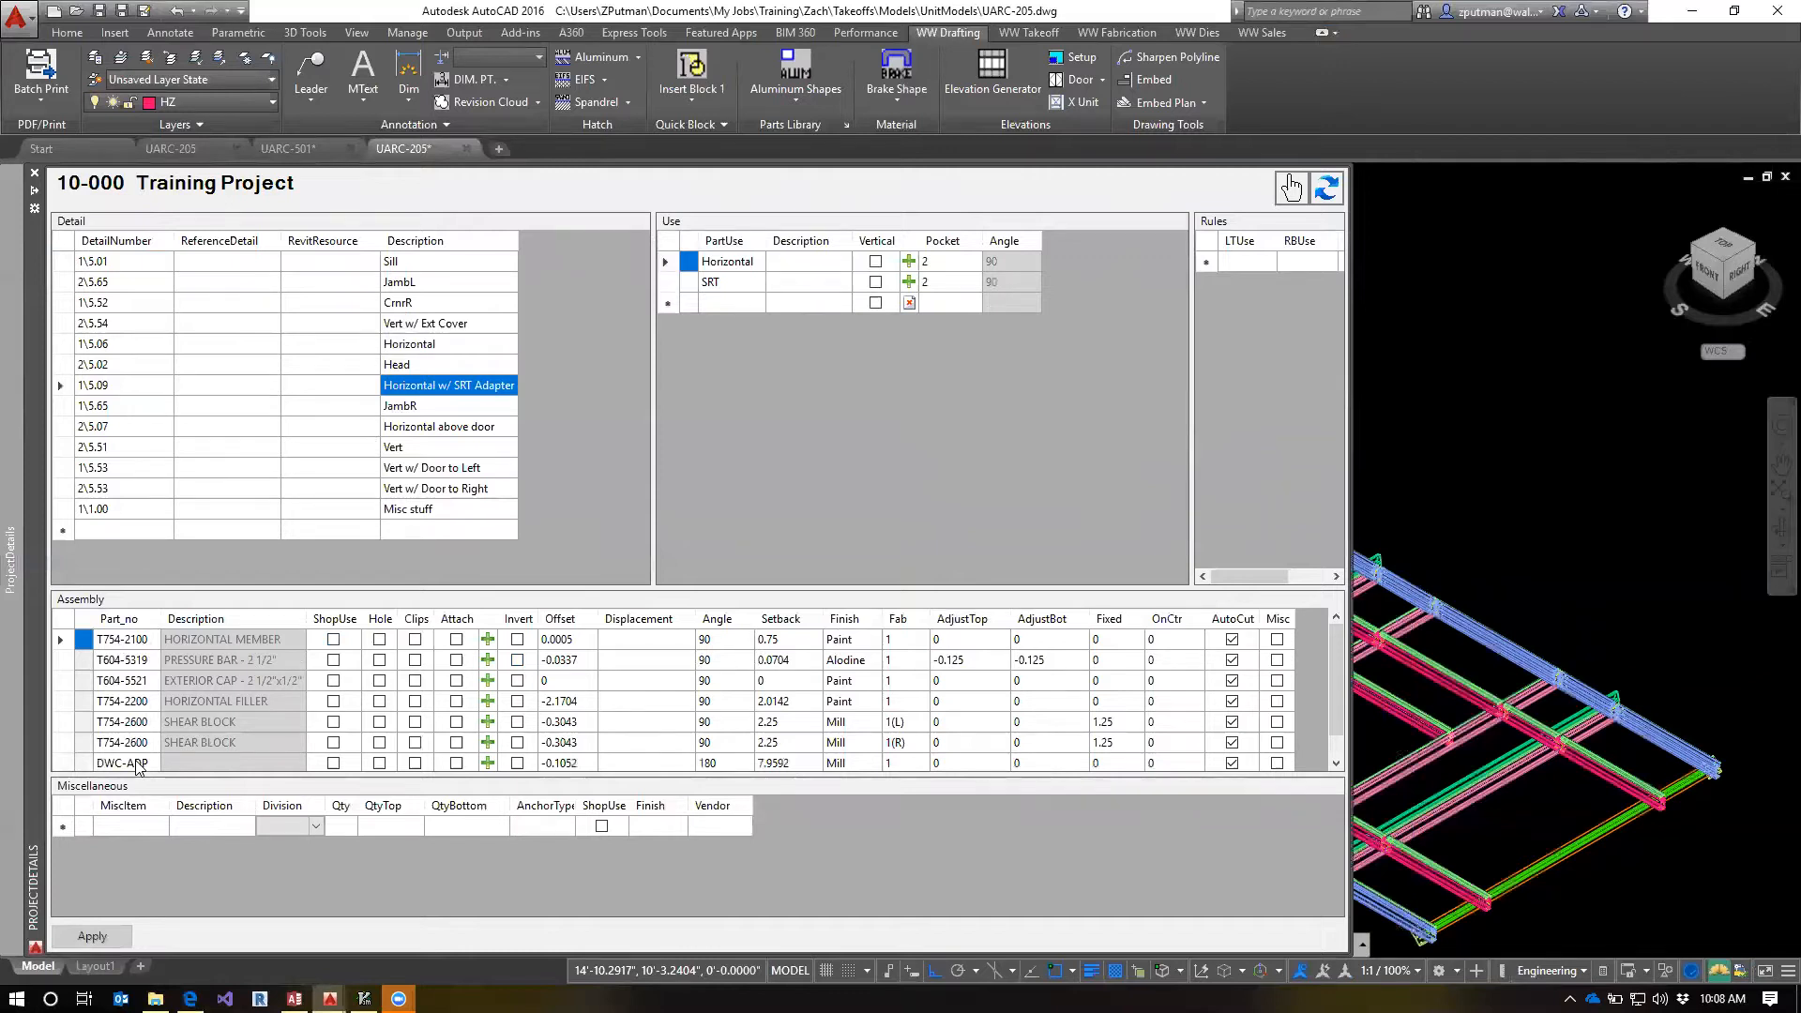
pyautogui.click(142, 642)
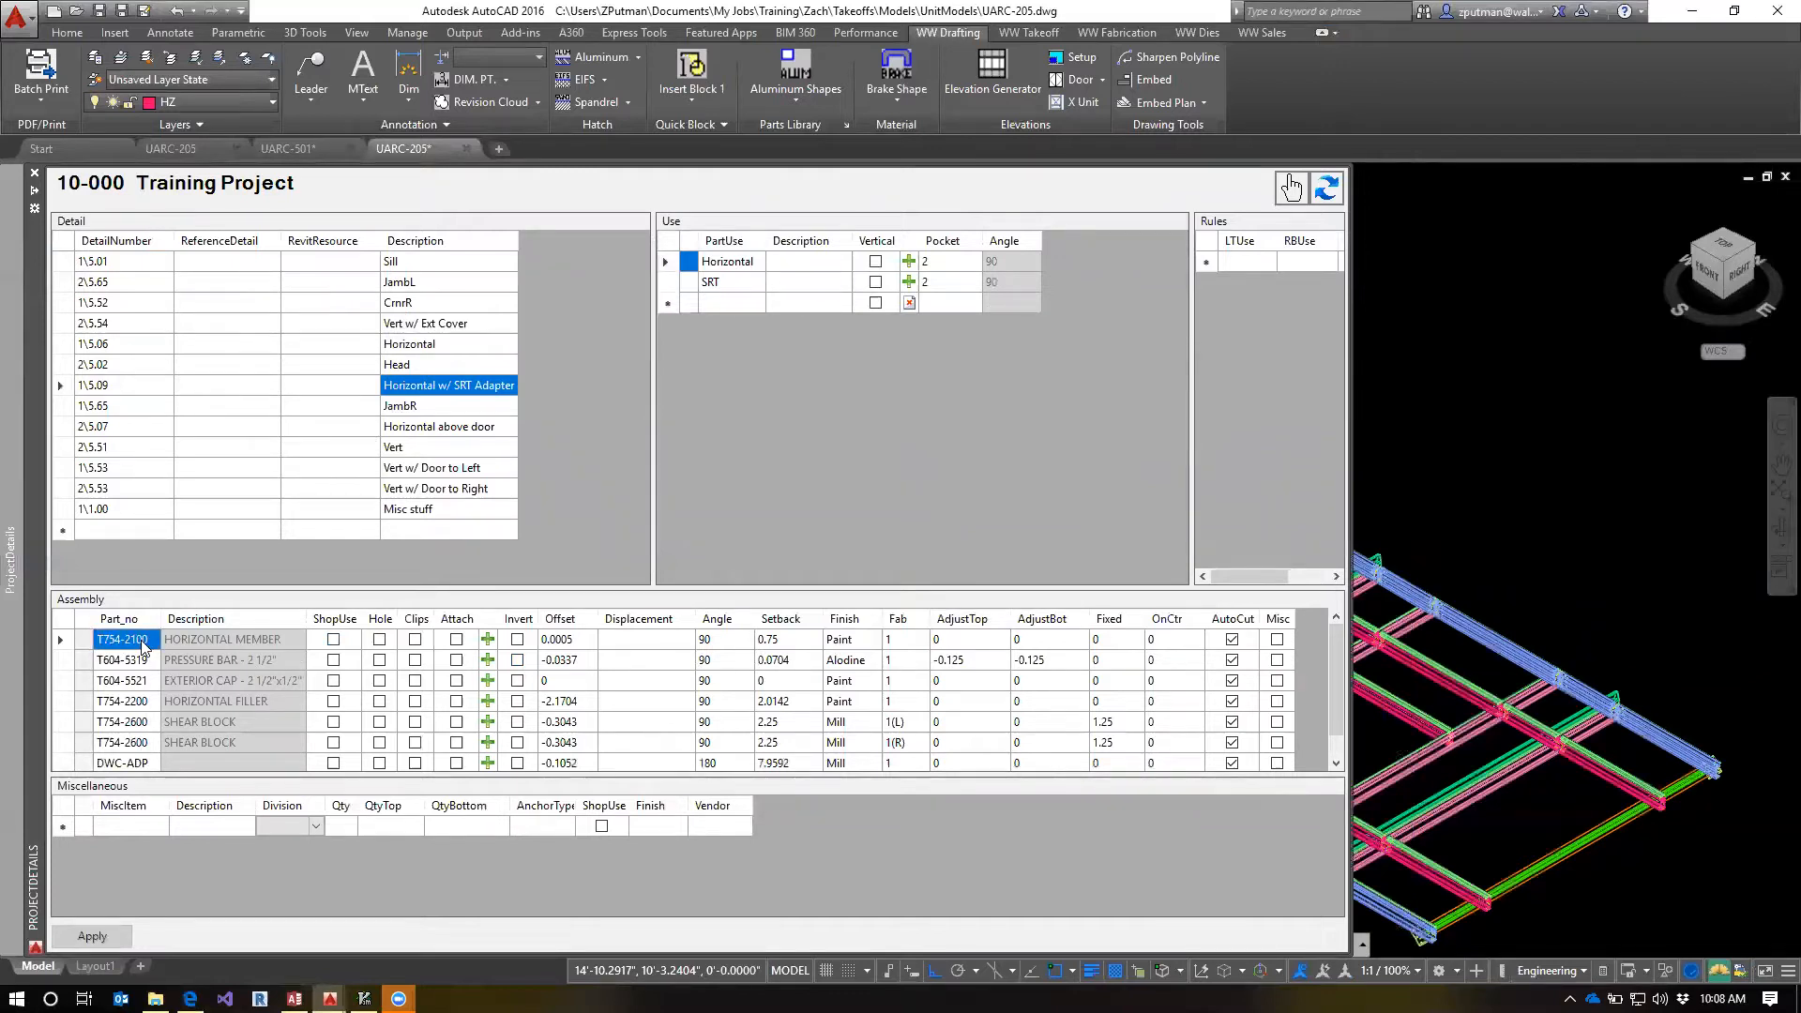
pyautogui.click(904, 640)
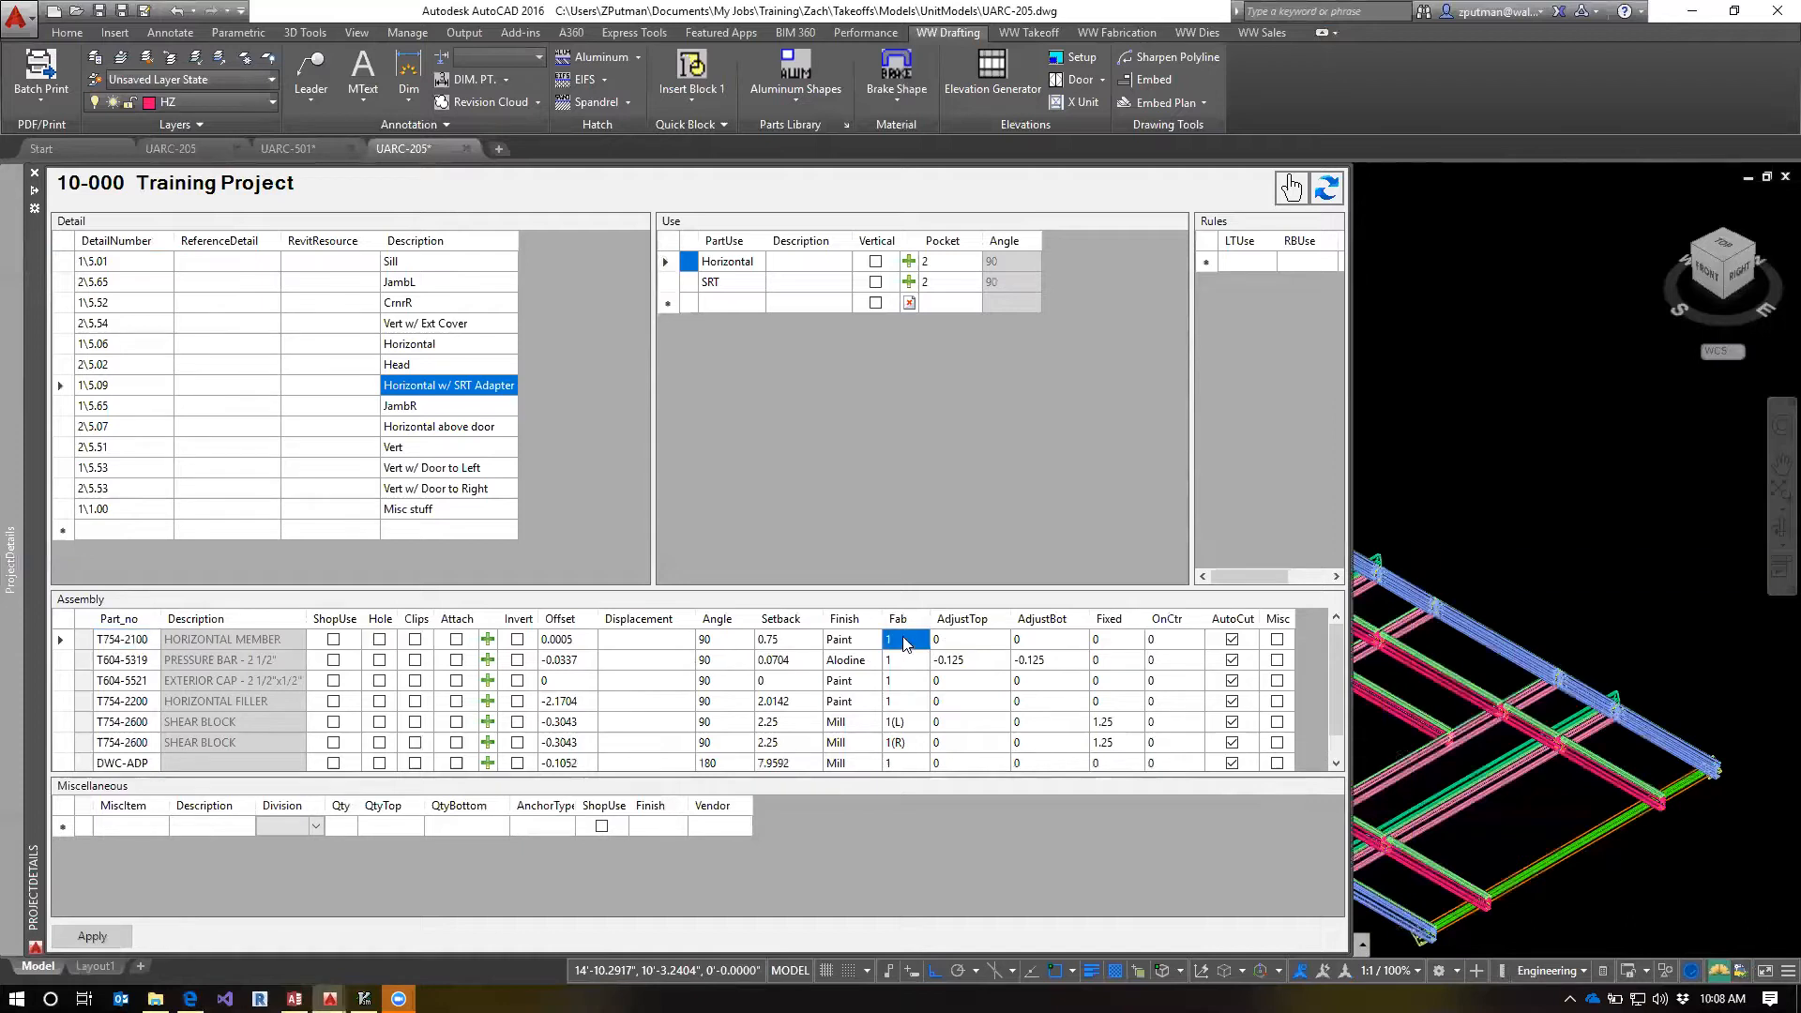
# Check the T754-2100 member's part number and fab number in the Horizontal w/ SRT Adapter detail, and compare the Horizontal detail
pyautogui.click(915, 644)
pyautogui.click(123, 648)
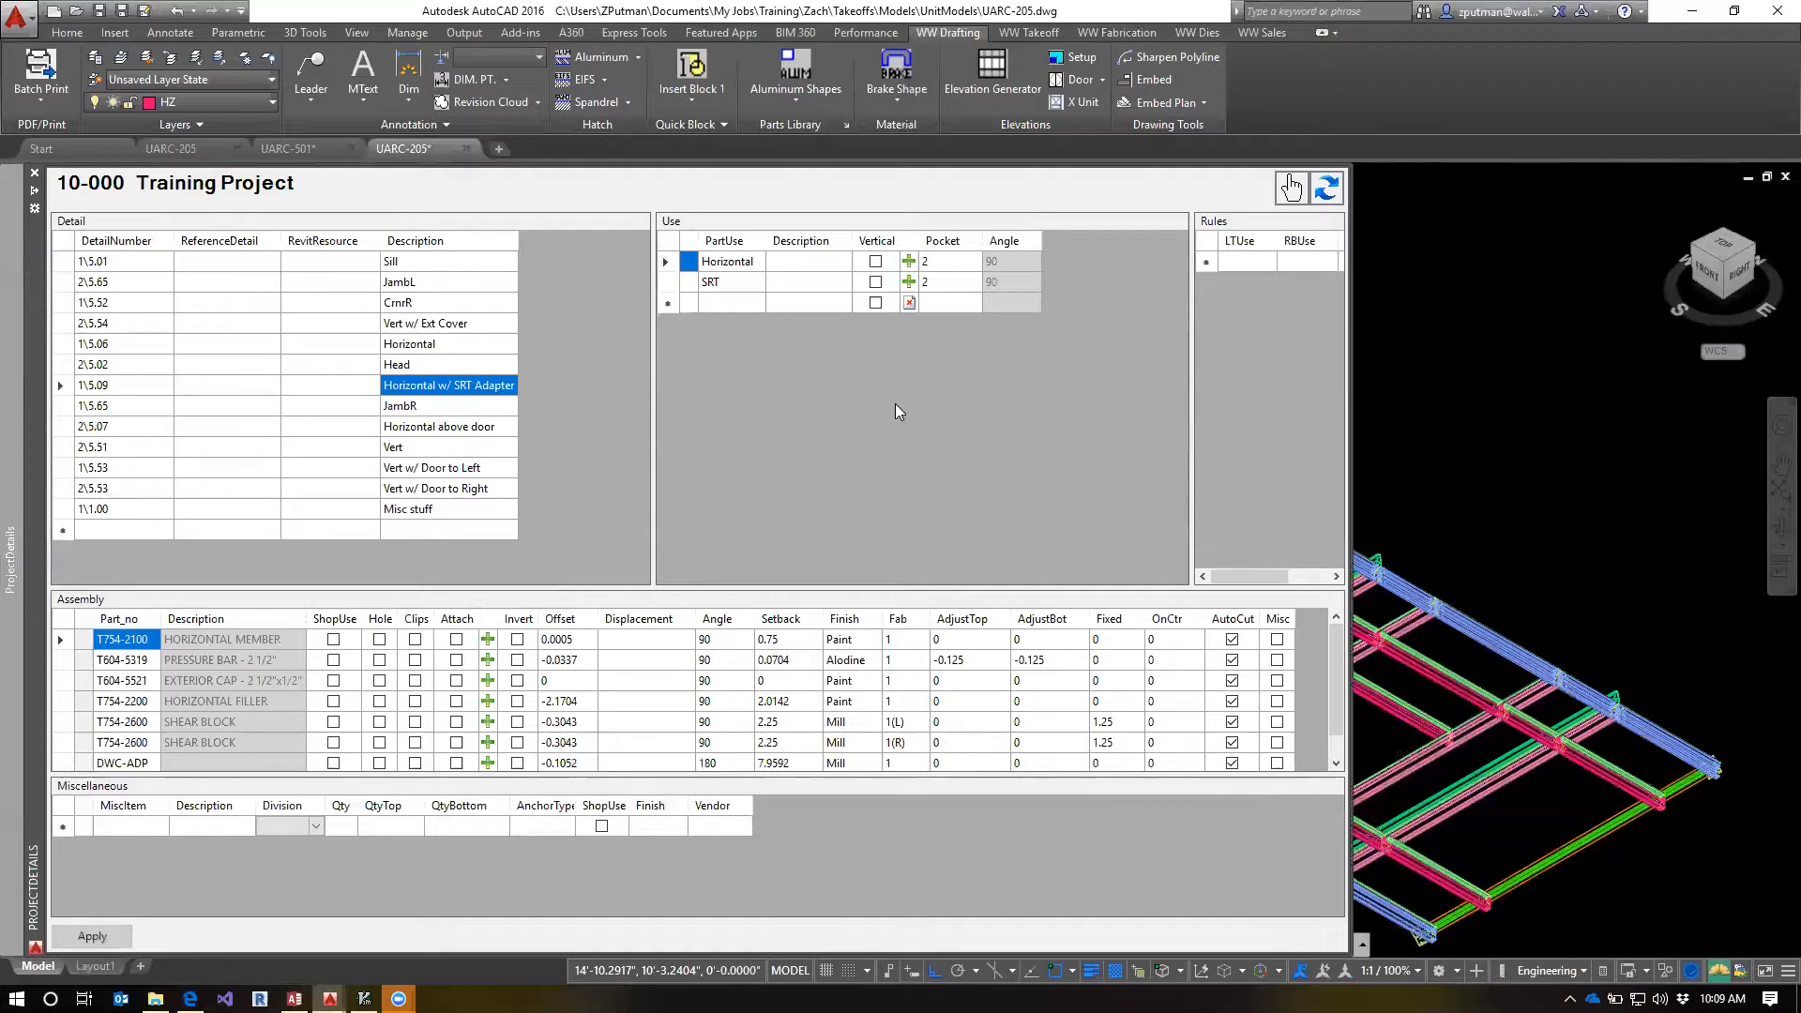
pyautogui.click(903, 643)
pyautogui.click(915, 640)
pyautogui.click(855, 639)
pyautogui.click(896, 638)
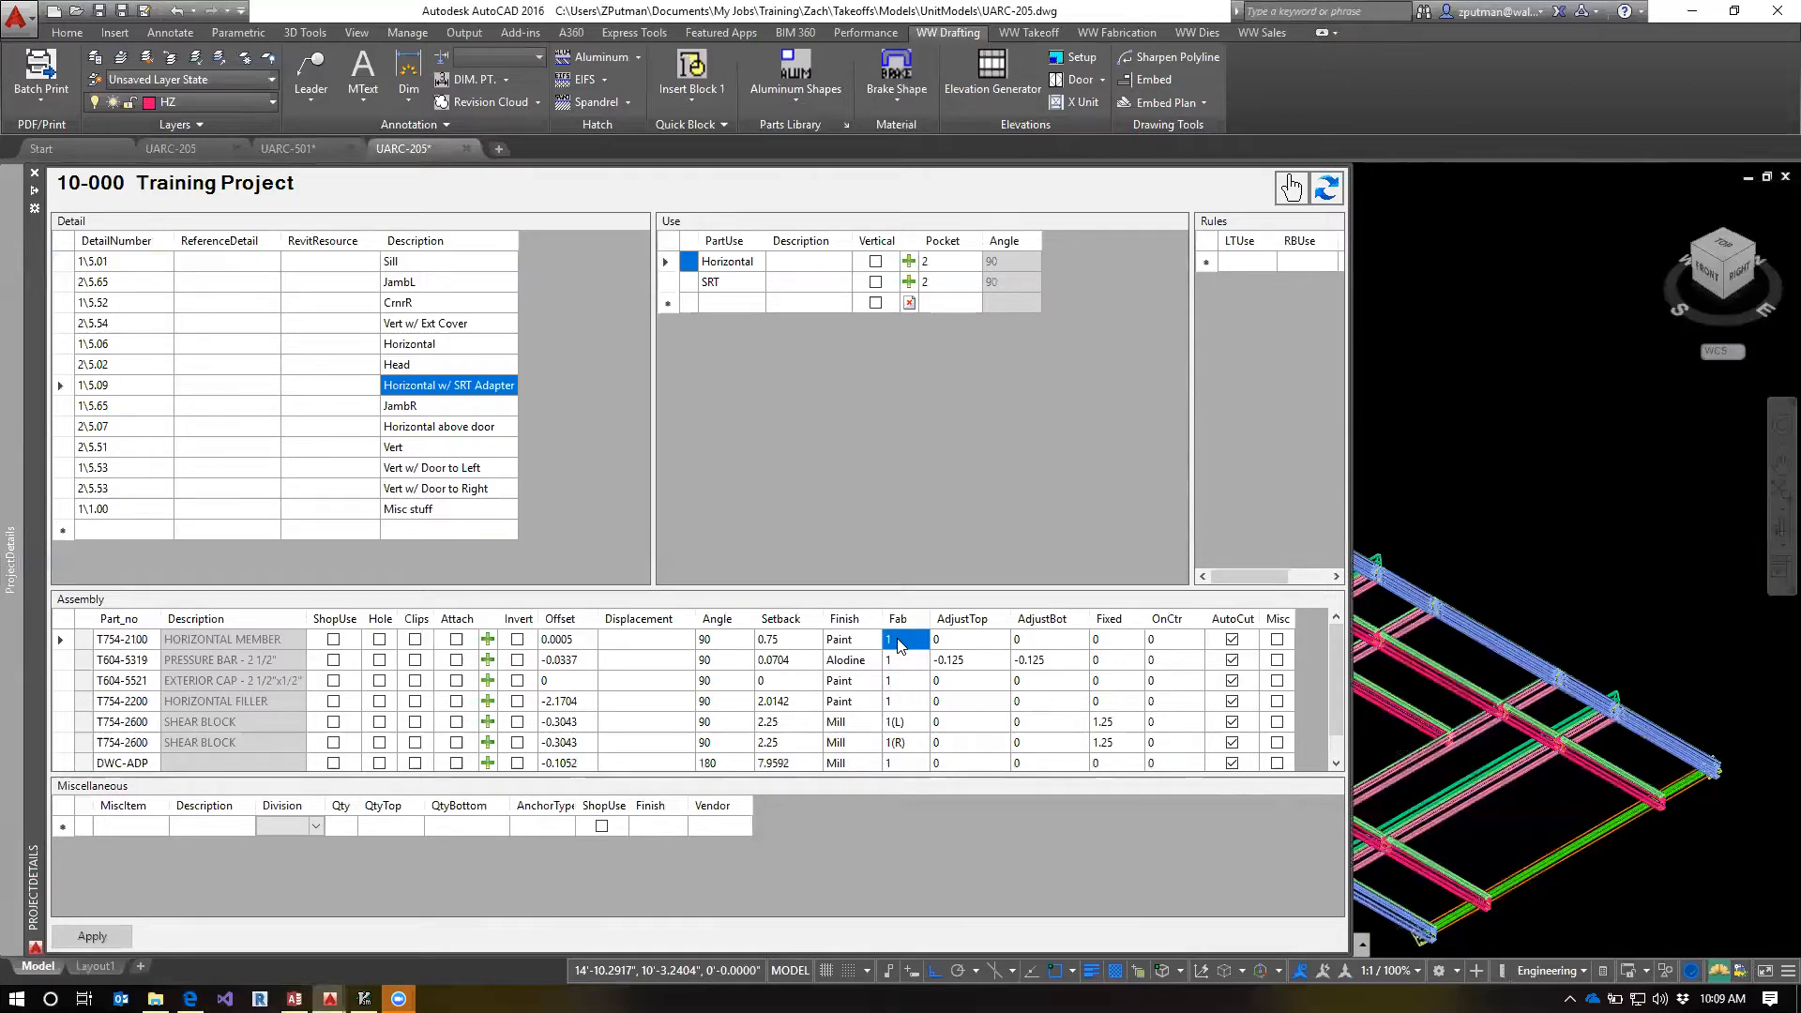
pyautogui.click(433, 347)
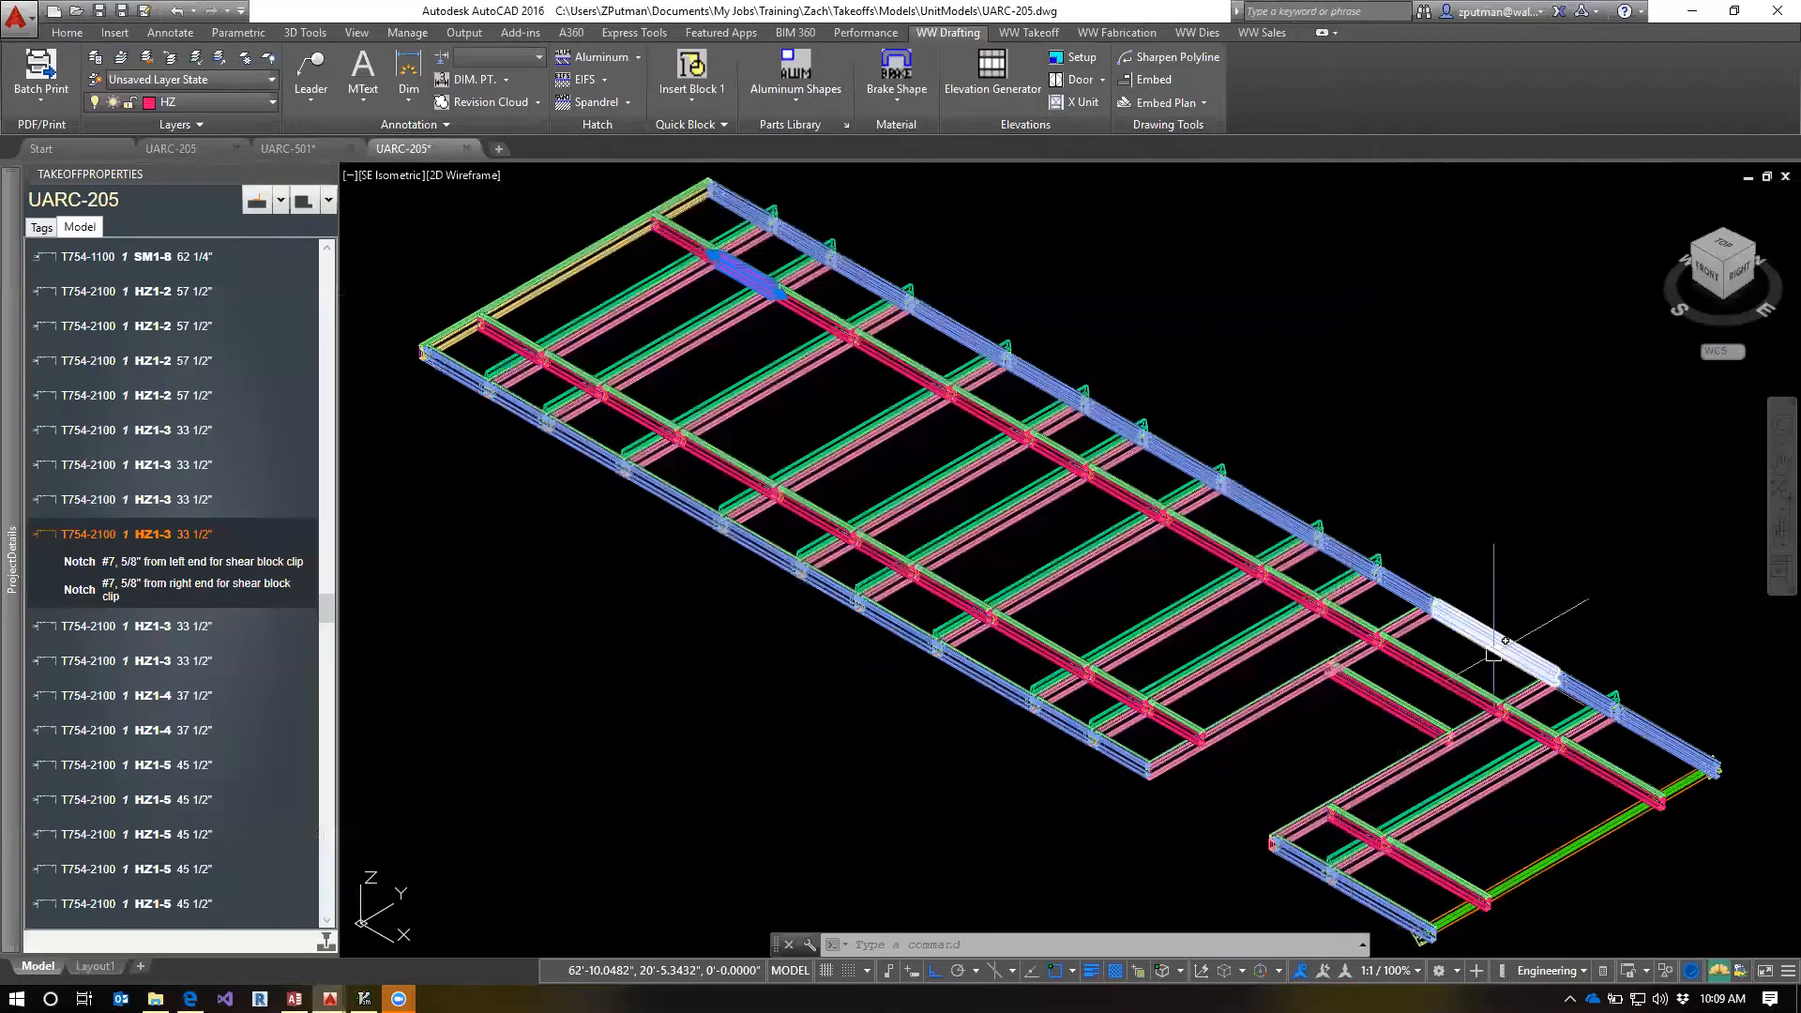
# Return to the UARC-205 model and show the notches of the first T754-2100 HZ1-3 members in the takeoff list
pyautogui.click(1498, 640)
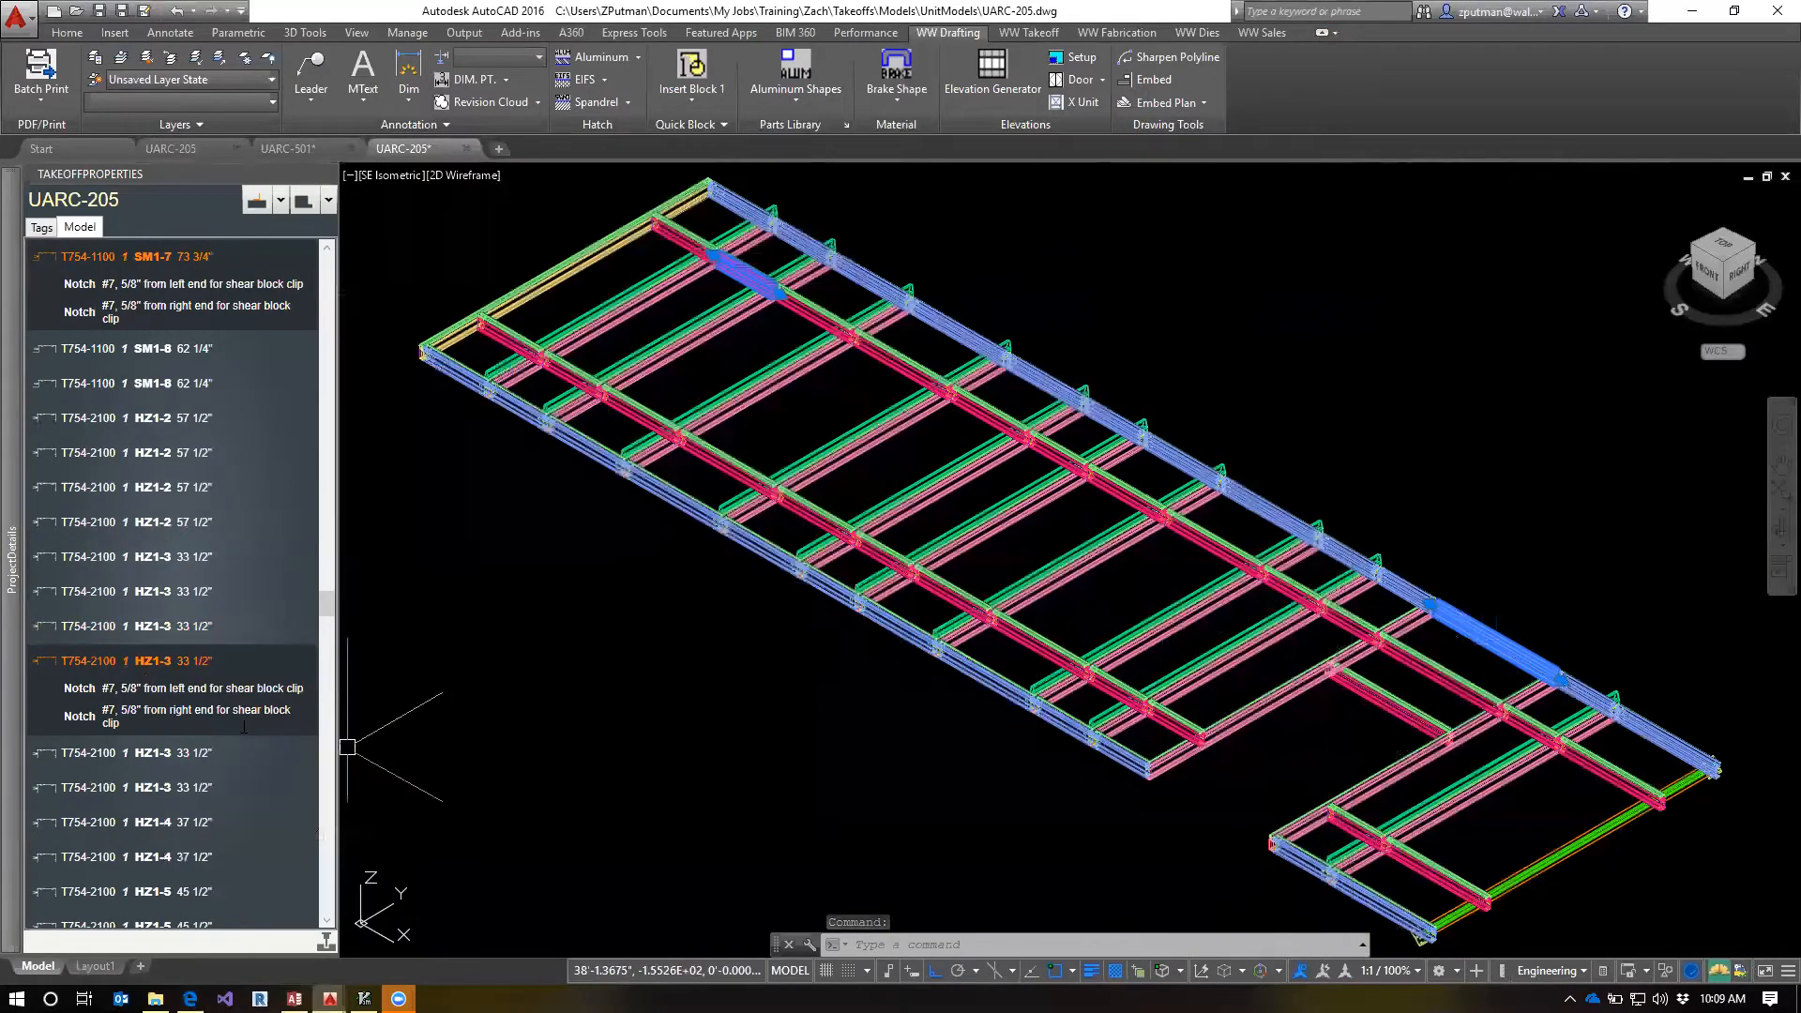
pyautogui.click(145, 639)
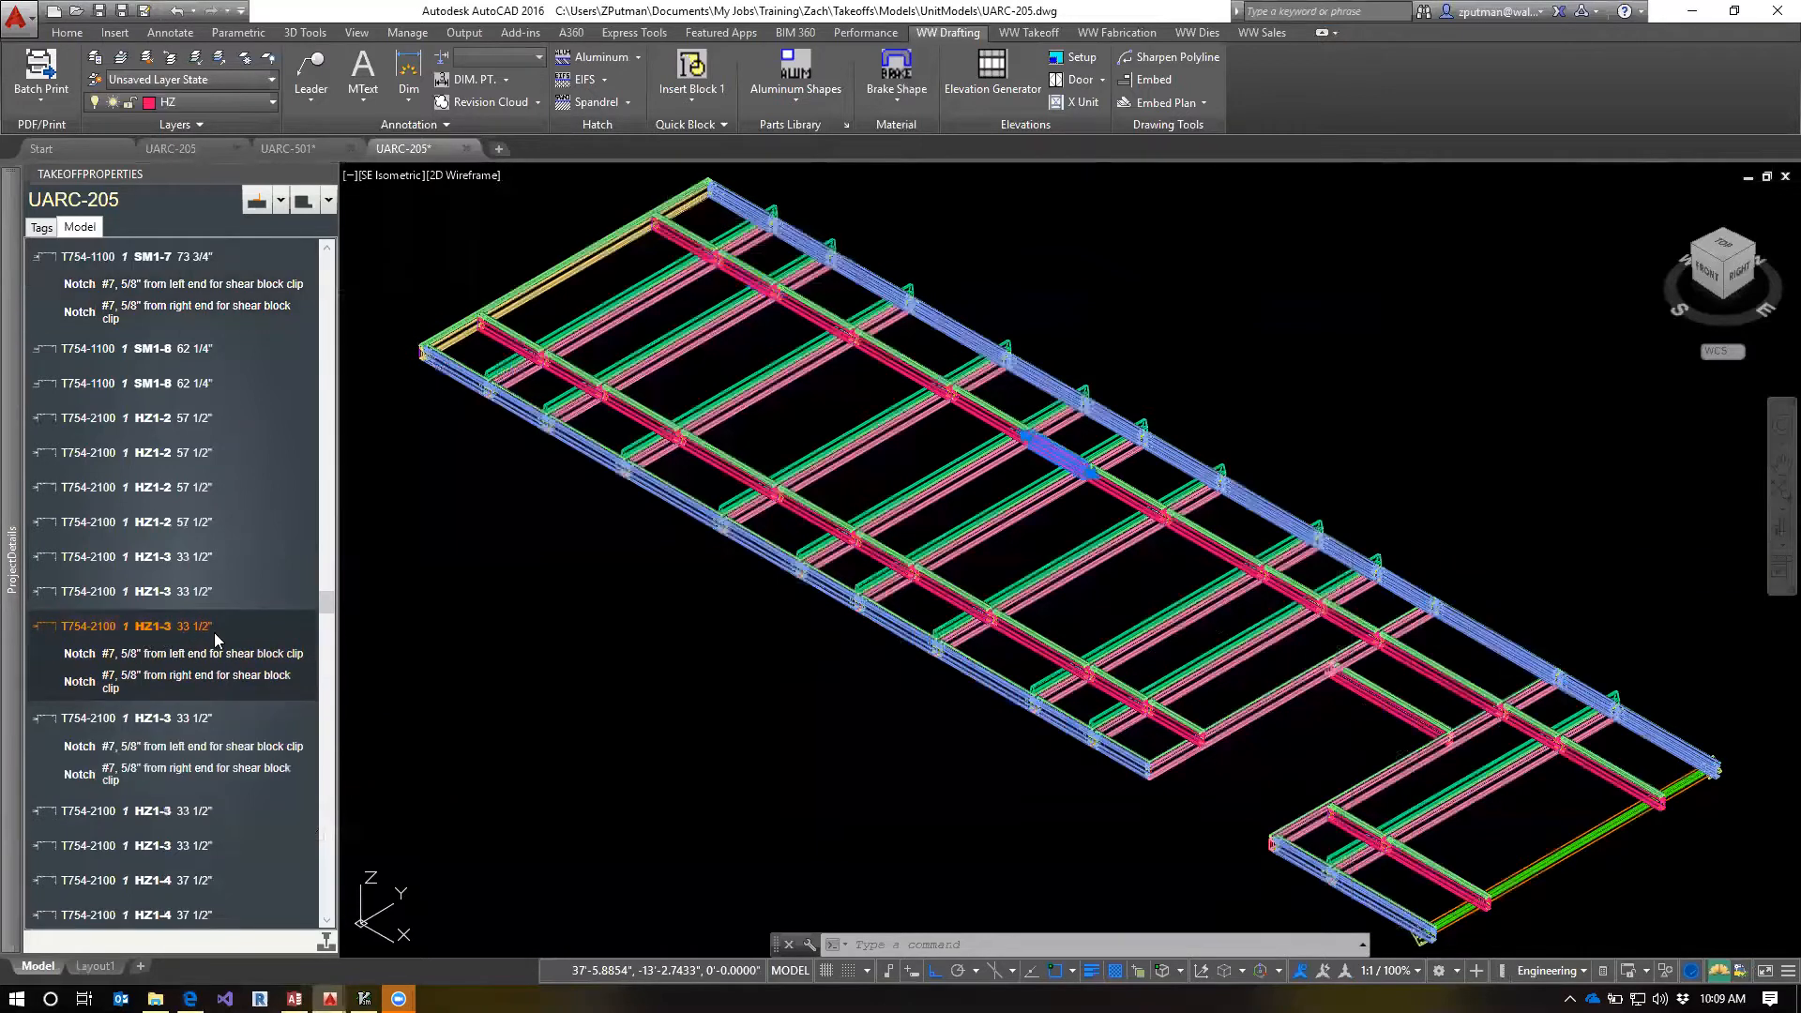
pyautogui.click(153, 593)
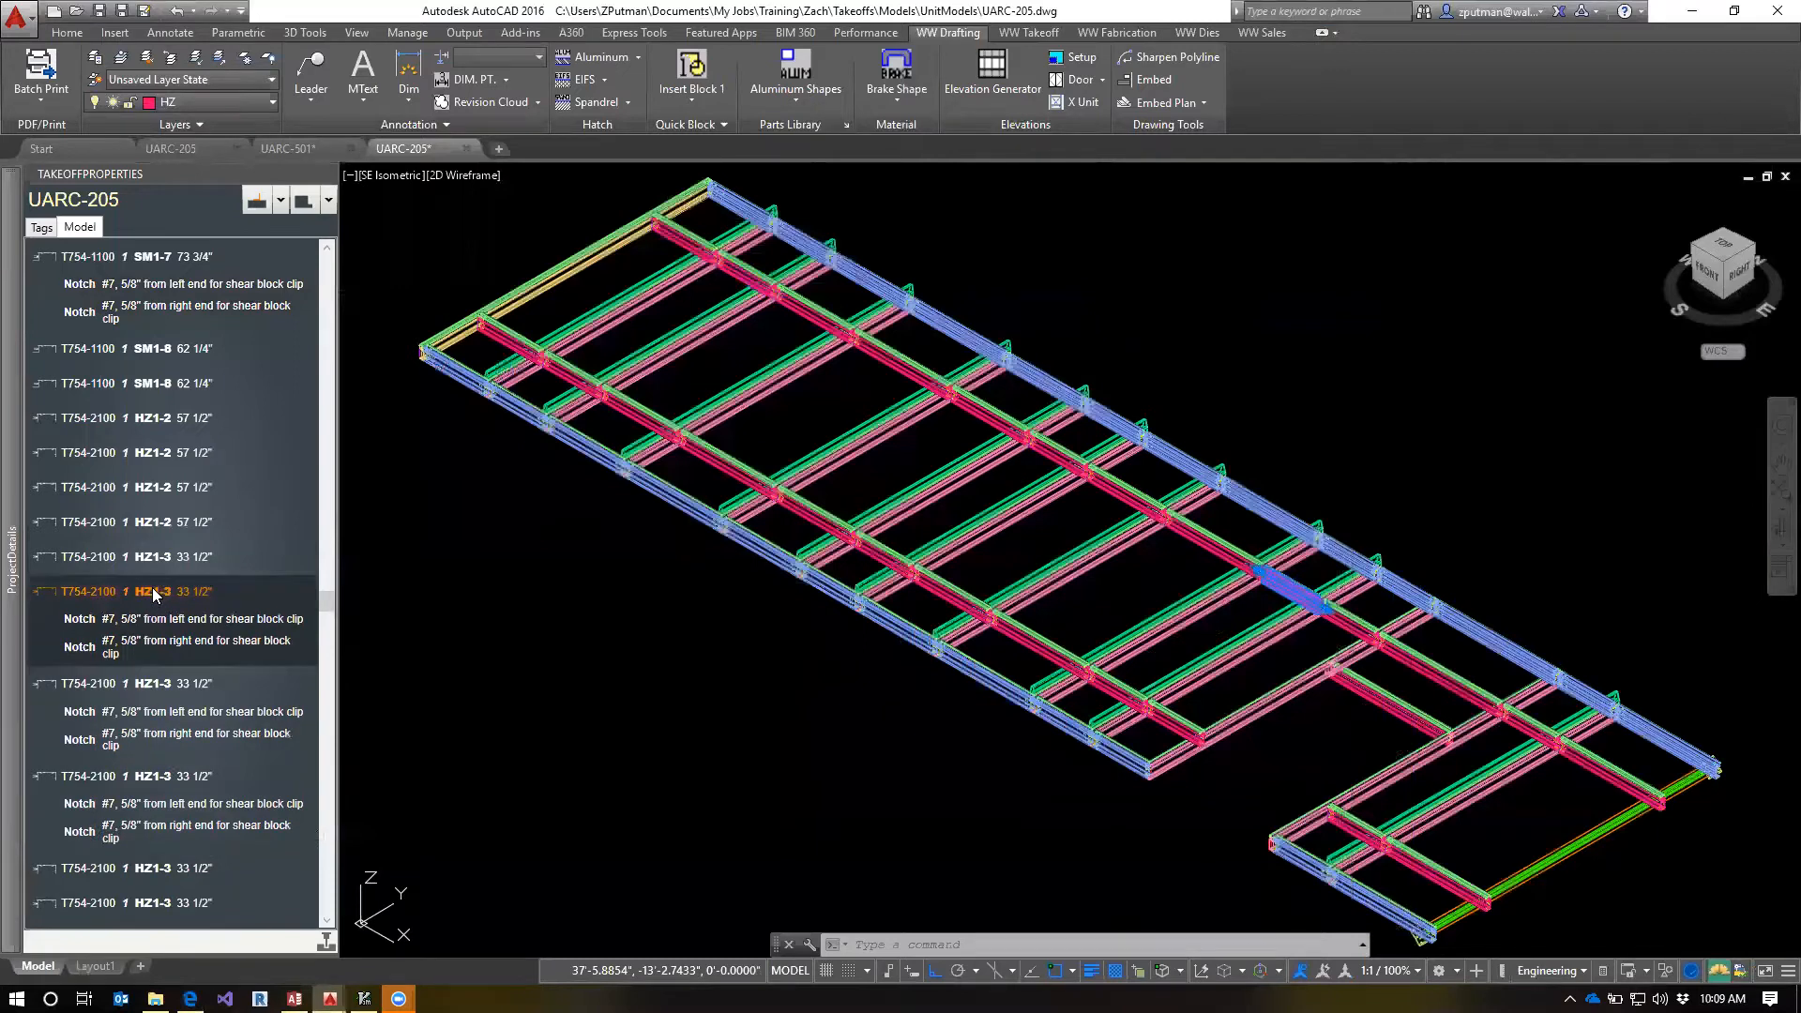
pyautogui.click(155, 561)
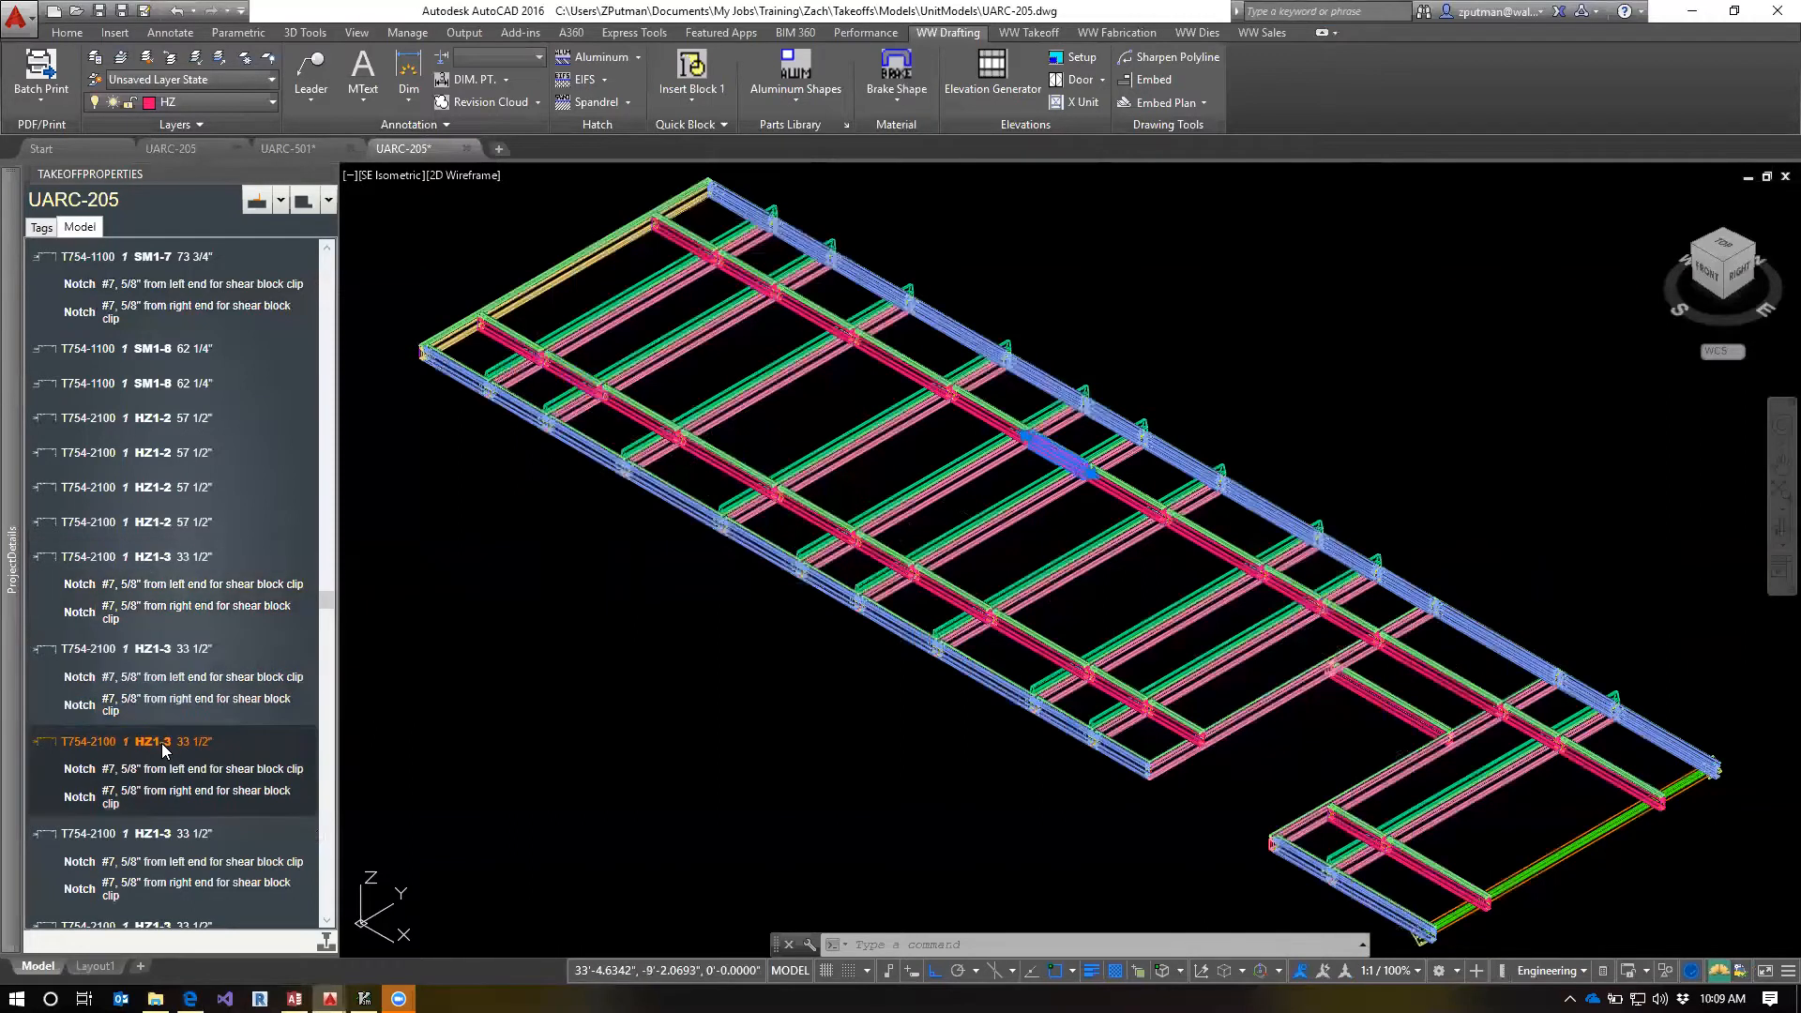
# Show the notches of the remaining HZ1-3 members and compare where each one sits in the model
pyautogui.scroll(-3, 191, 762)
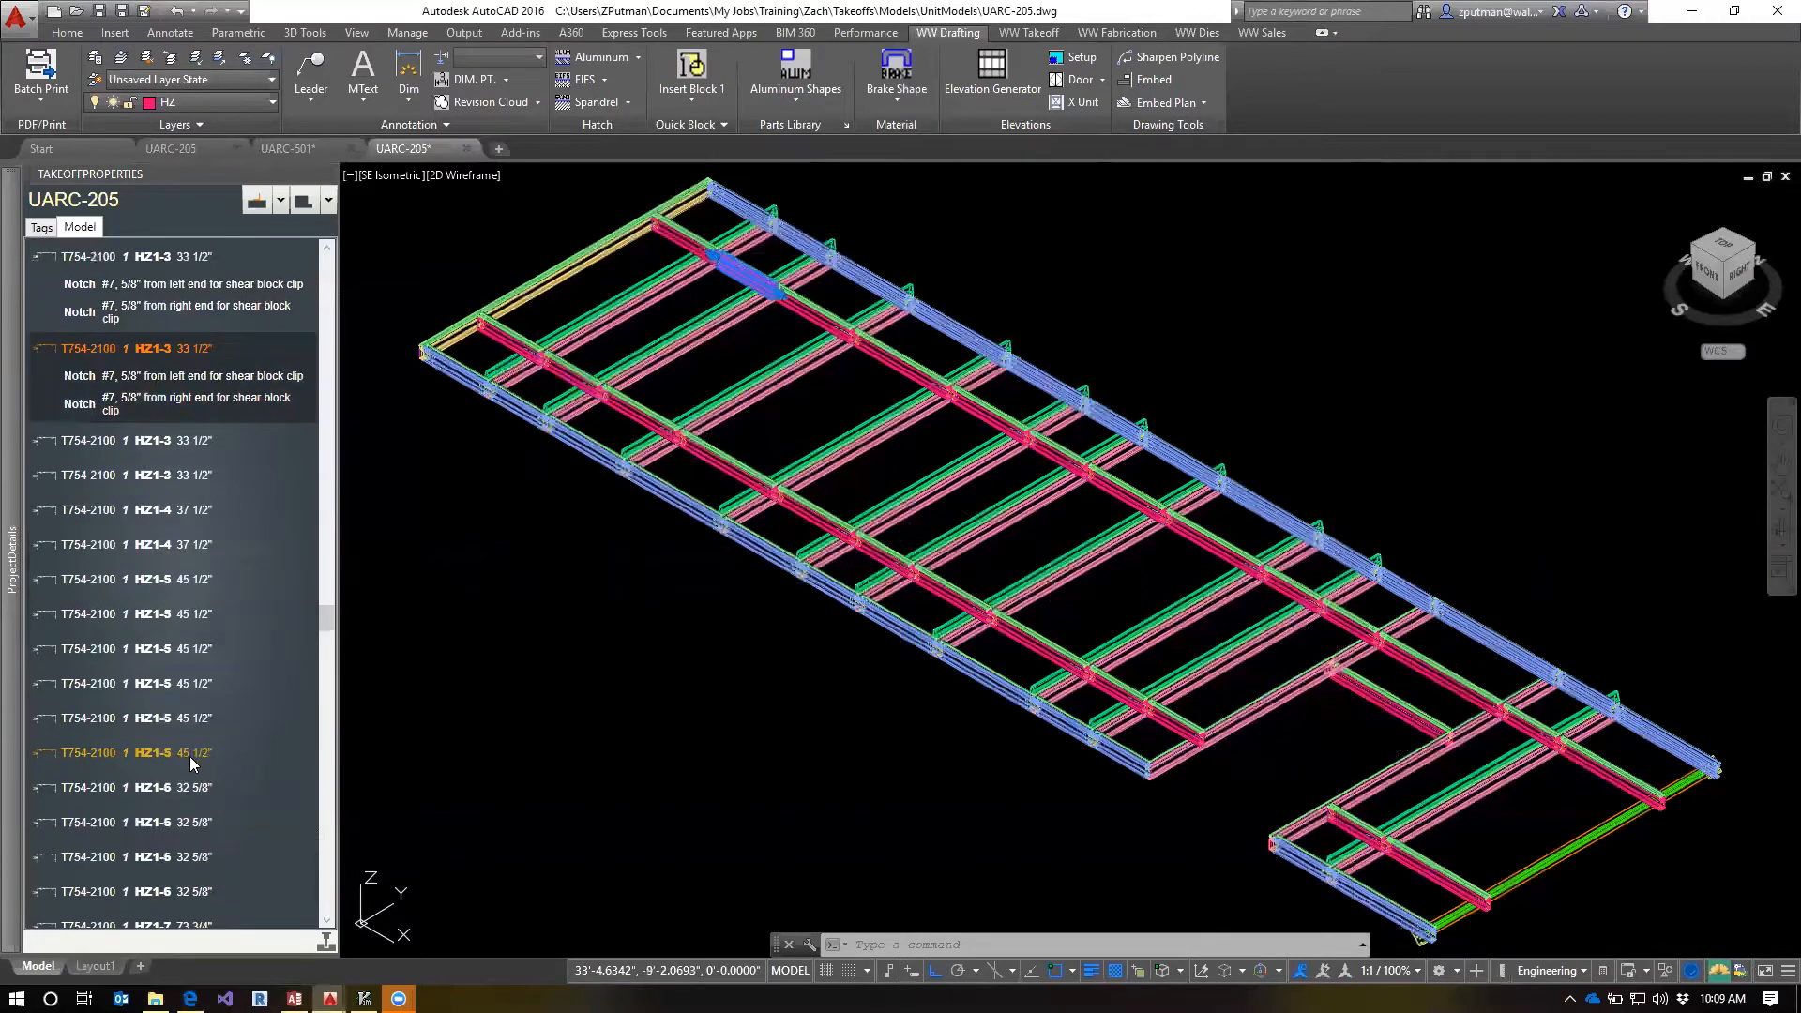
pyautogui.click(140, 443)
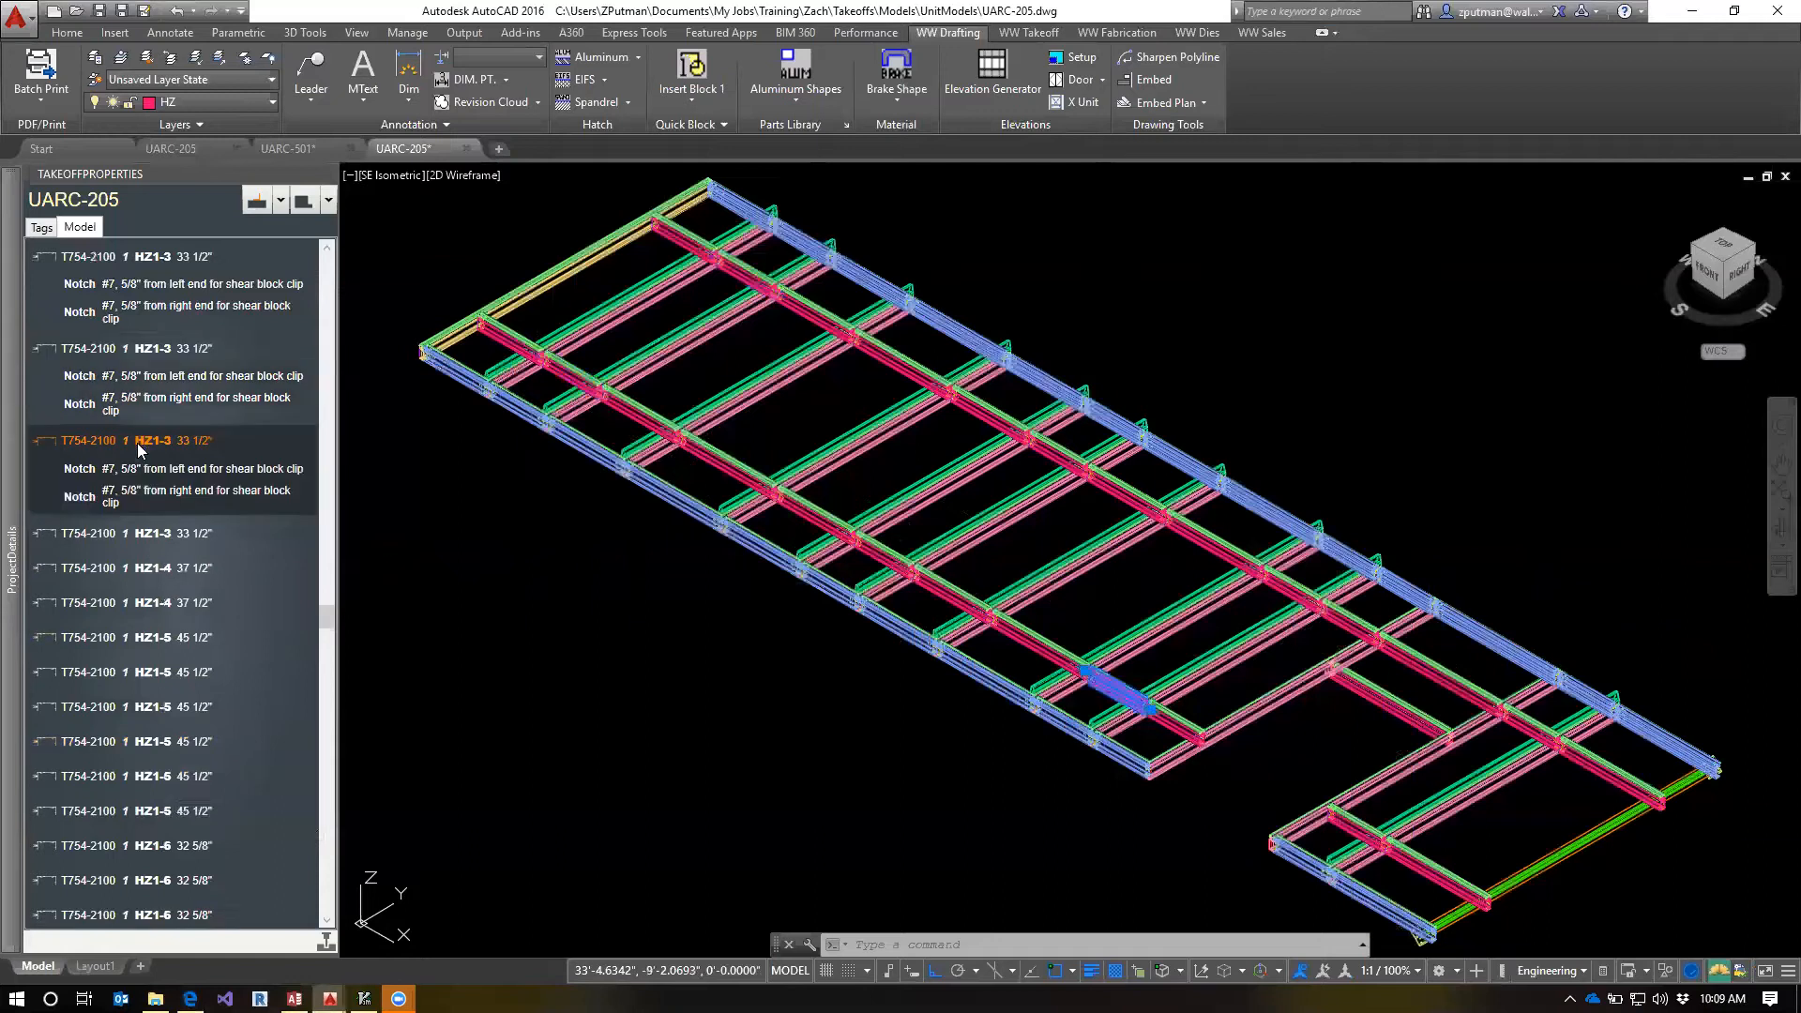
pyautogui.click(146, 535)
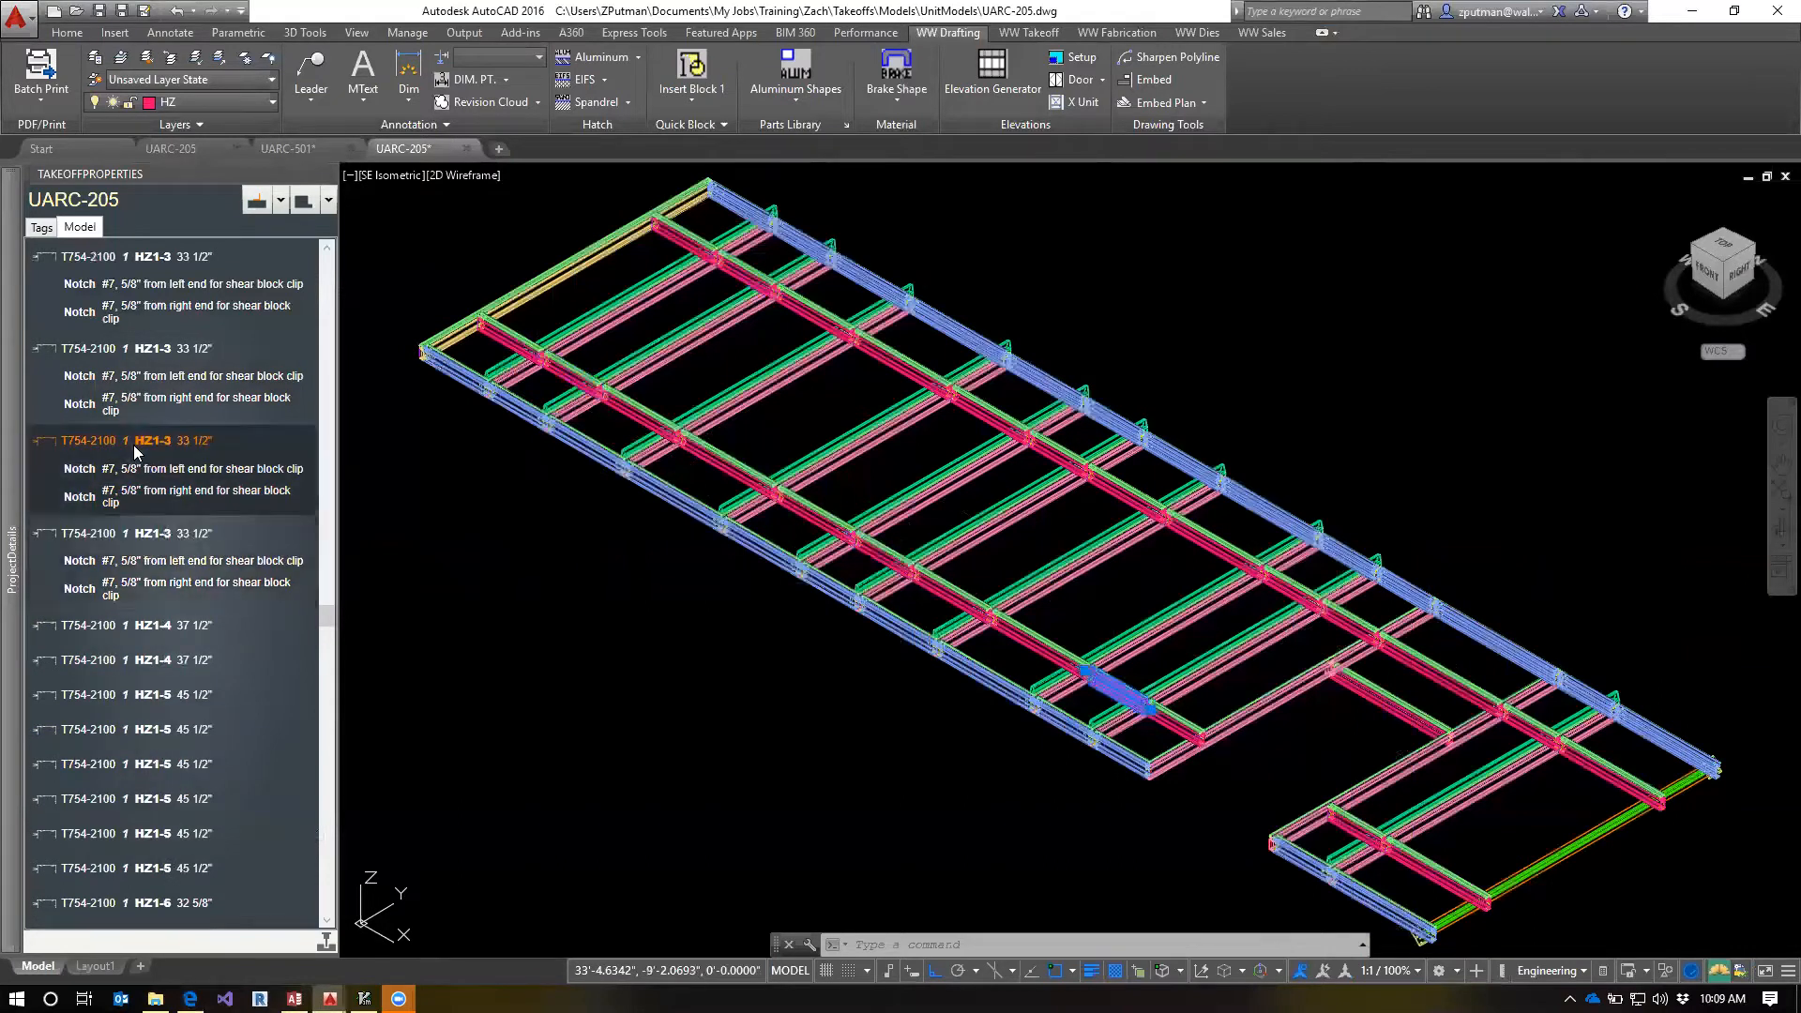
pyautogui.click(141, 349)
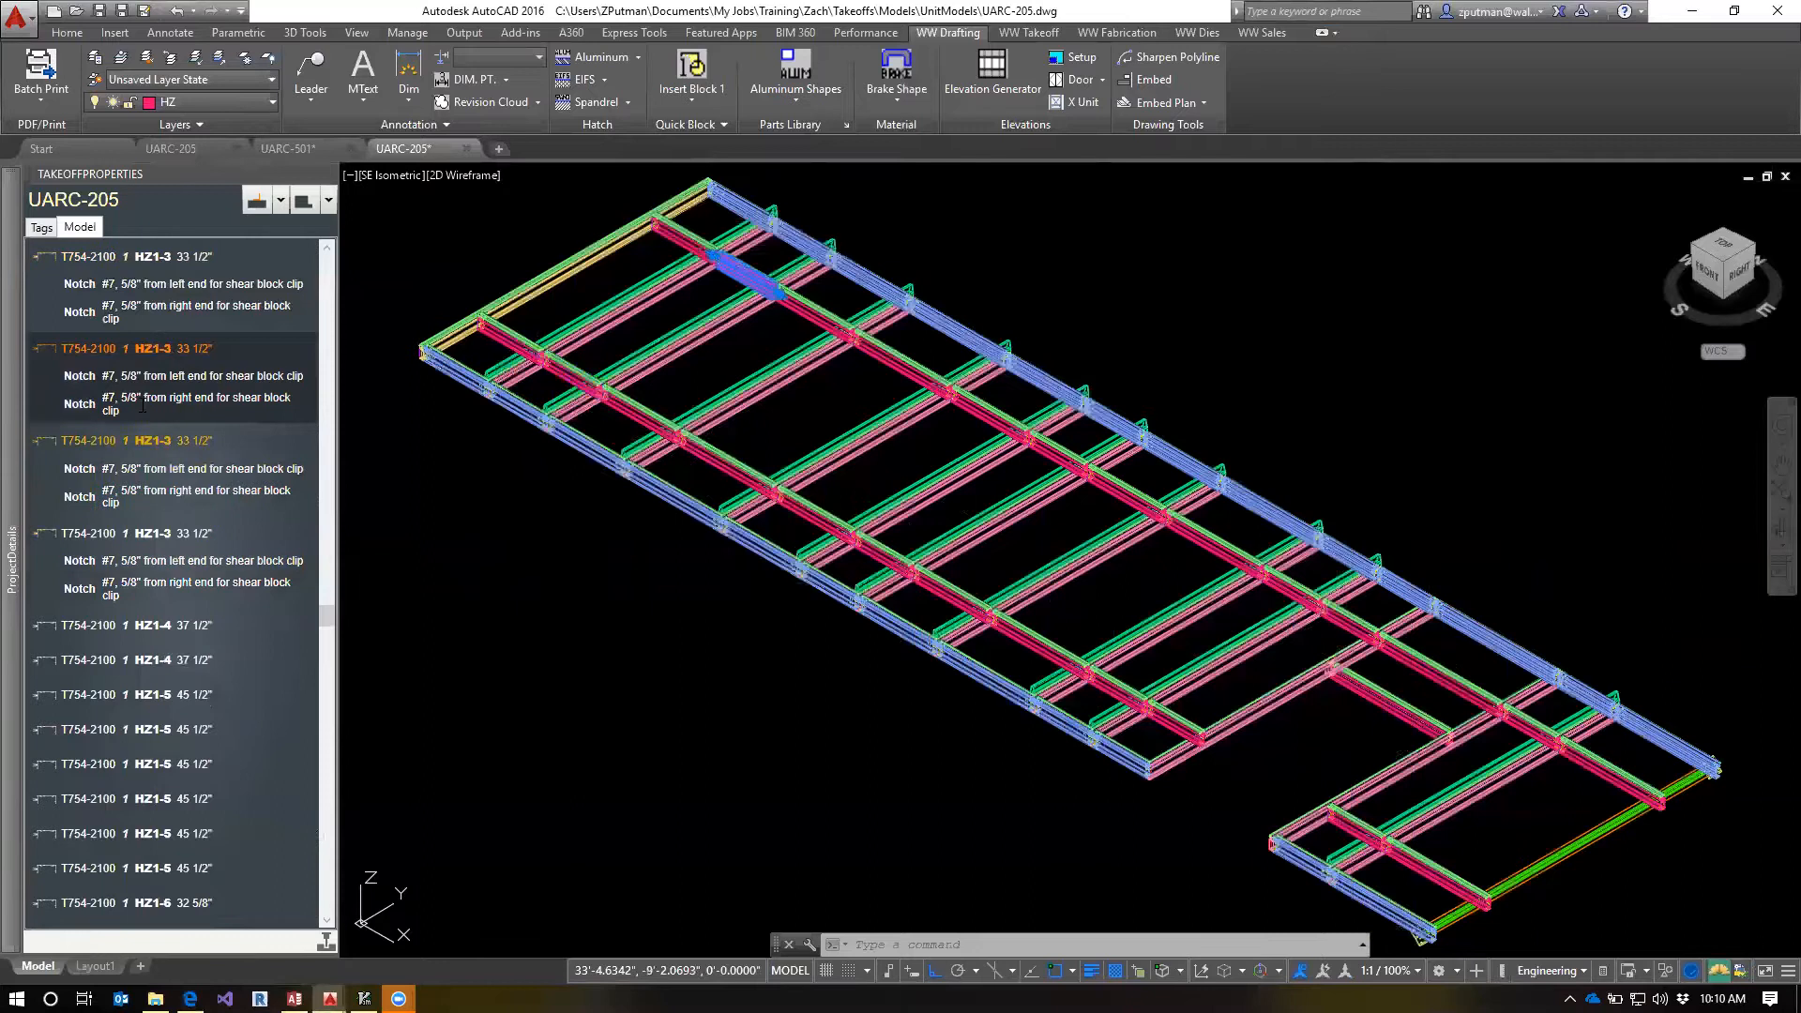
pyautogui.click(154, 441)
pyautogui.click(153, 536)
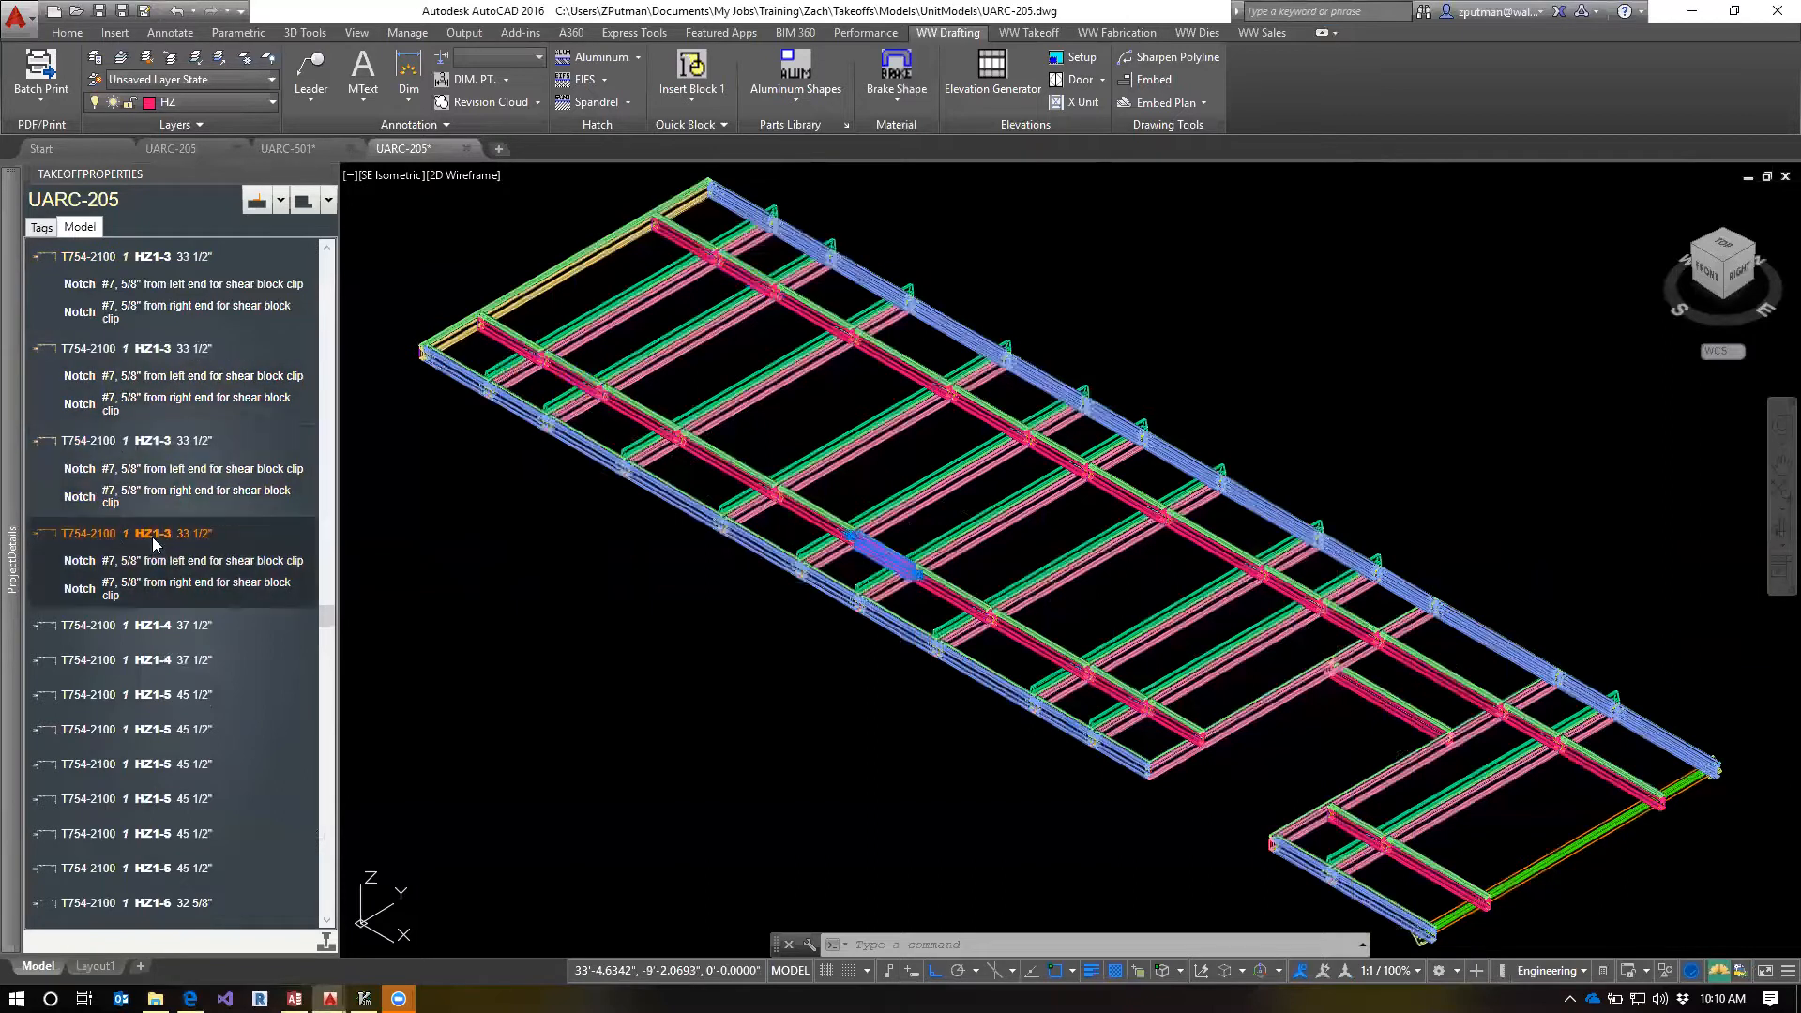
# Select the second HZ1-3 member in the takeoff list and inspect its location in the model
pyautogui.scroll(3, 157, 551)
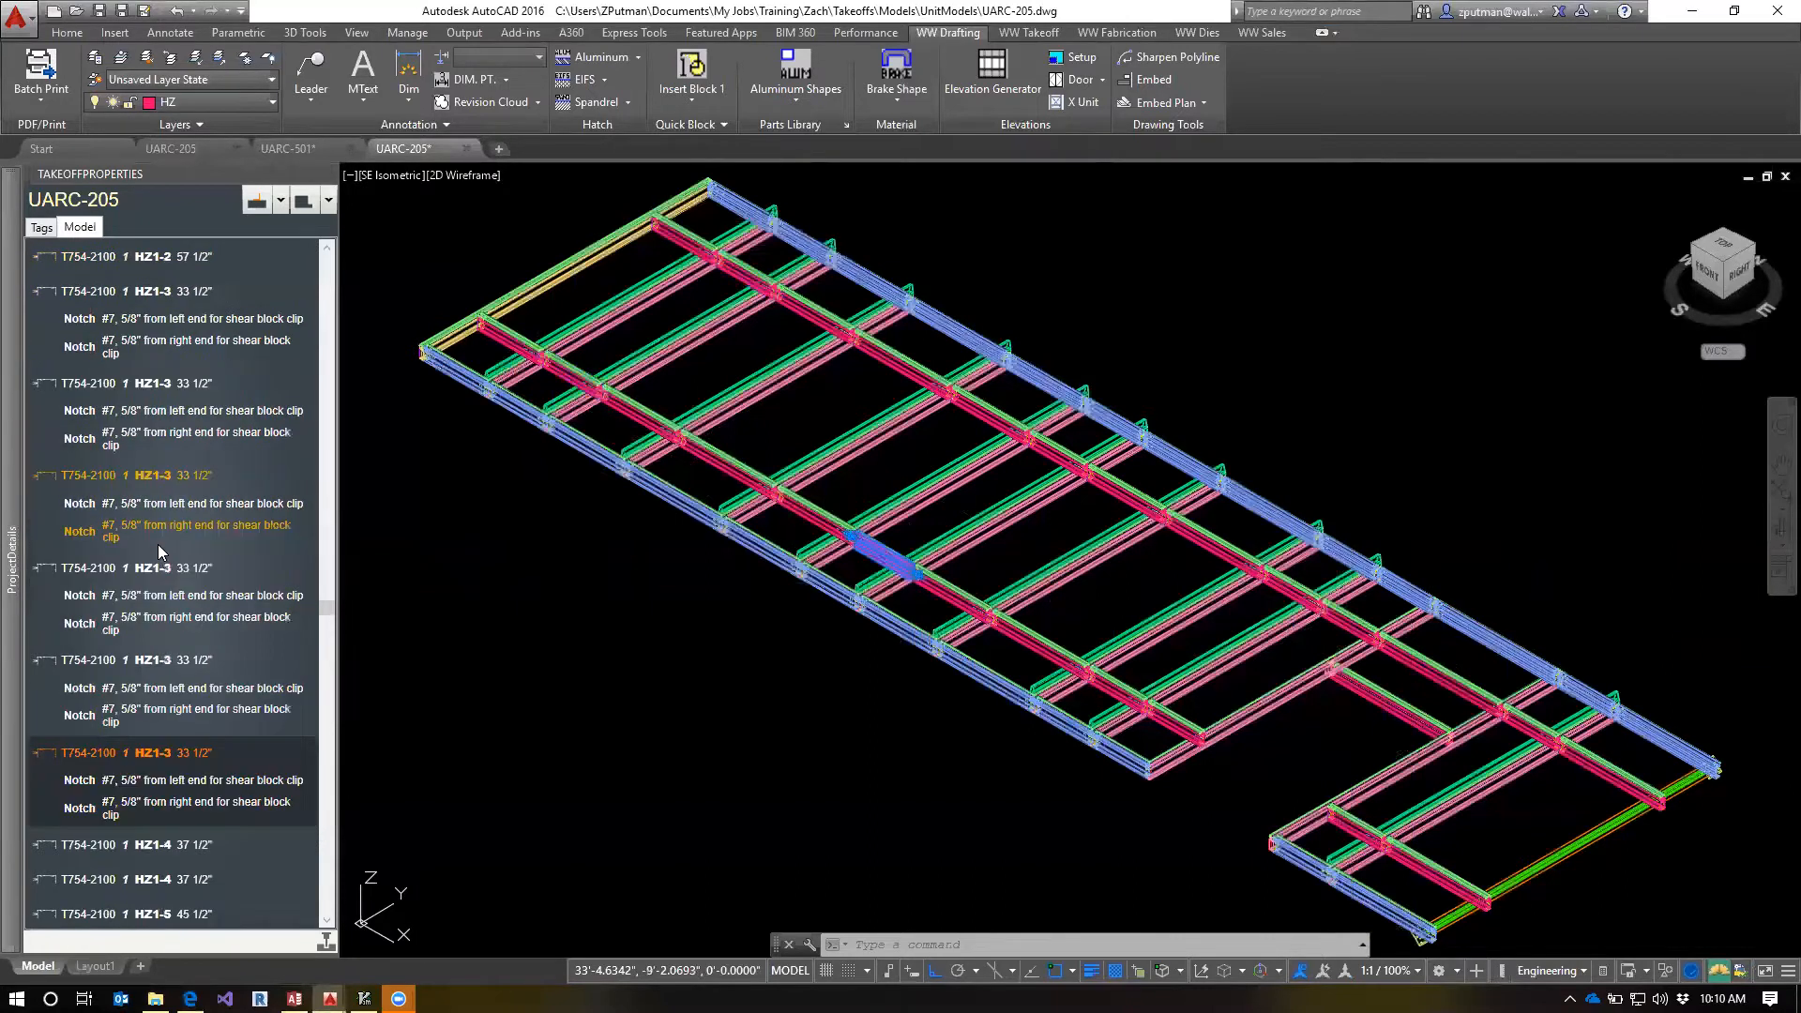
pyautogui.click(164, 475)
pyautogui.click(159, 388)
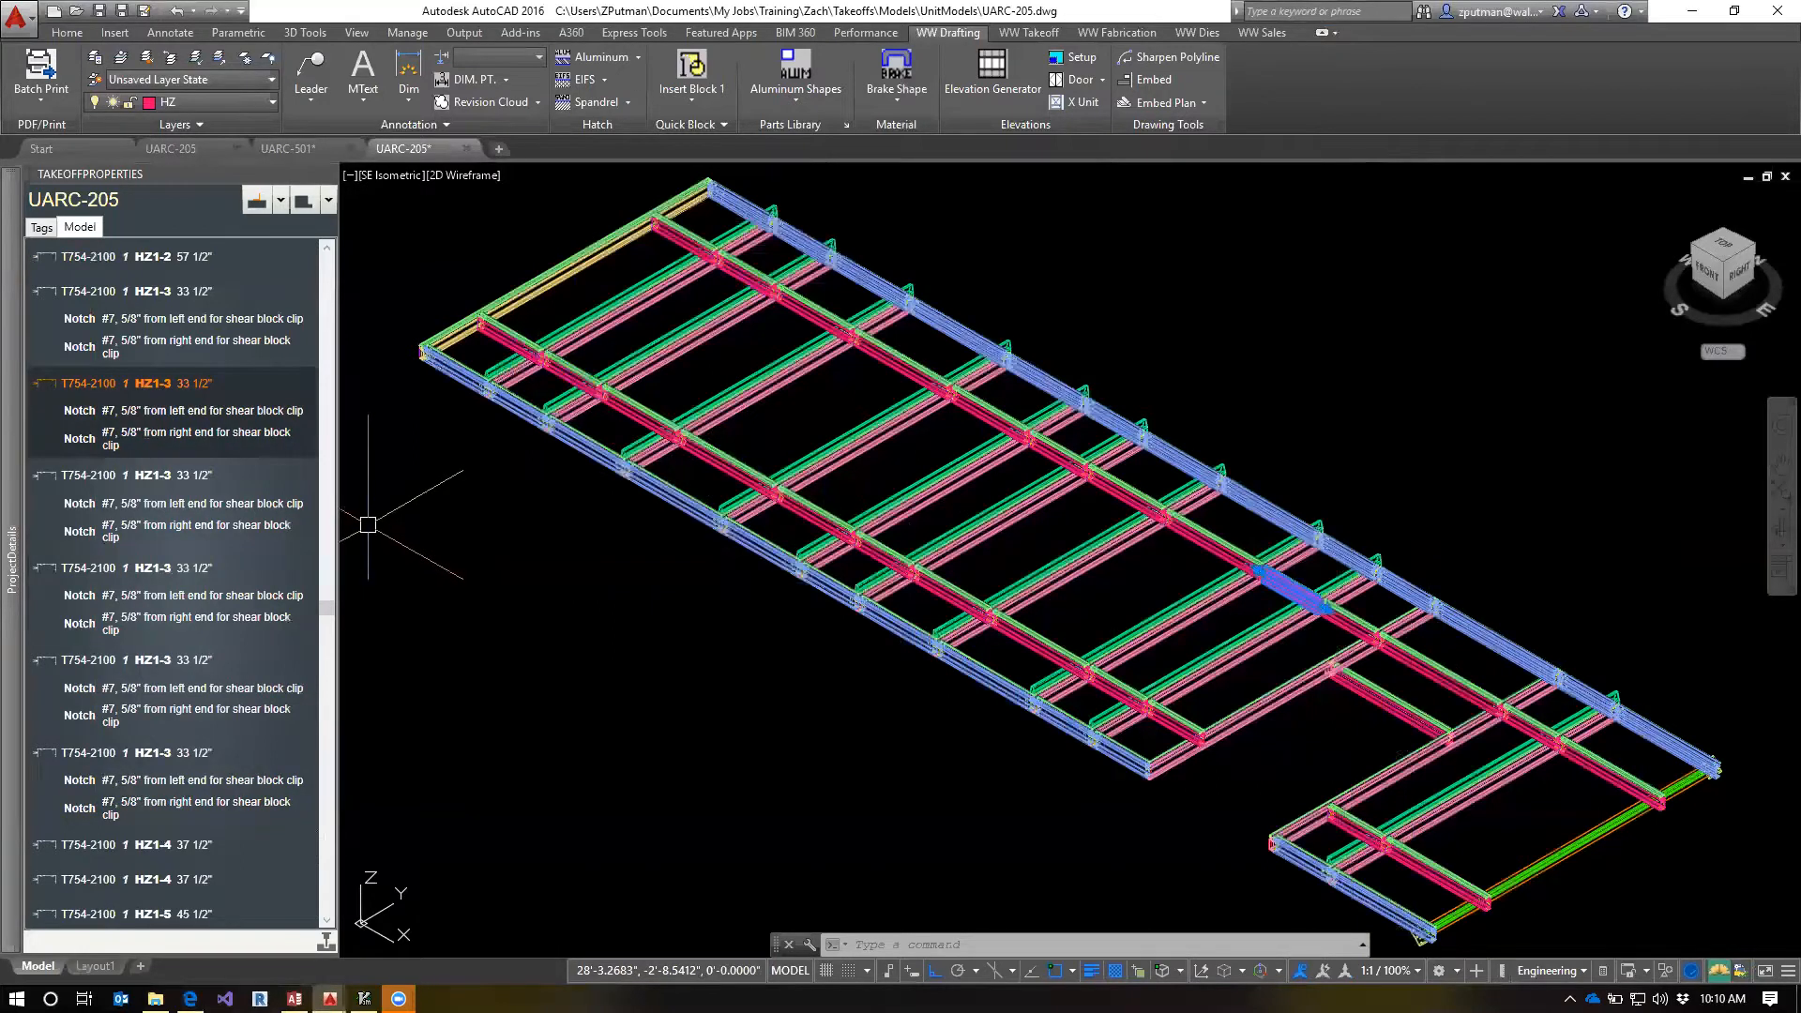
pyautogui.scroll(4, 434, 562)
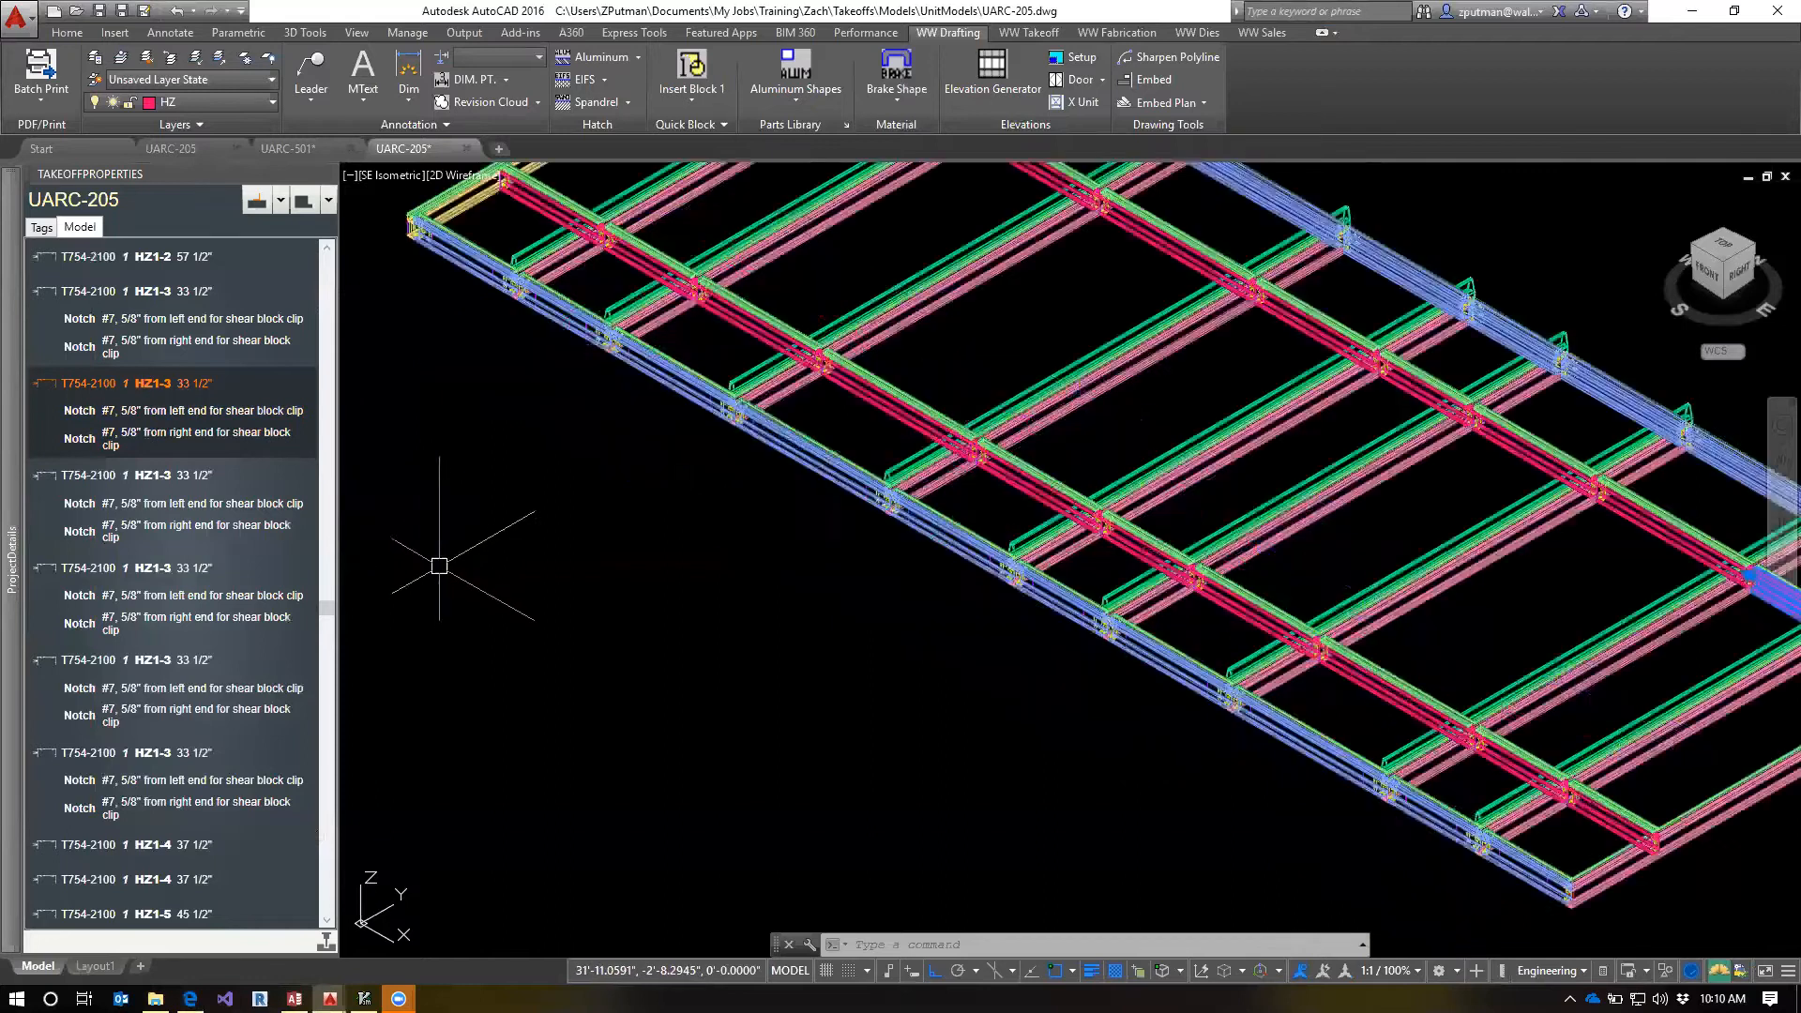
pyautogui.scroll(-4, 442, 550)
pyautogui.moveTo(651, 559); pyautogui.dragTo(698, 682, button='middle')
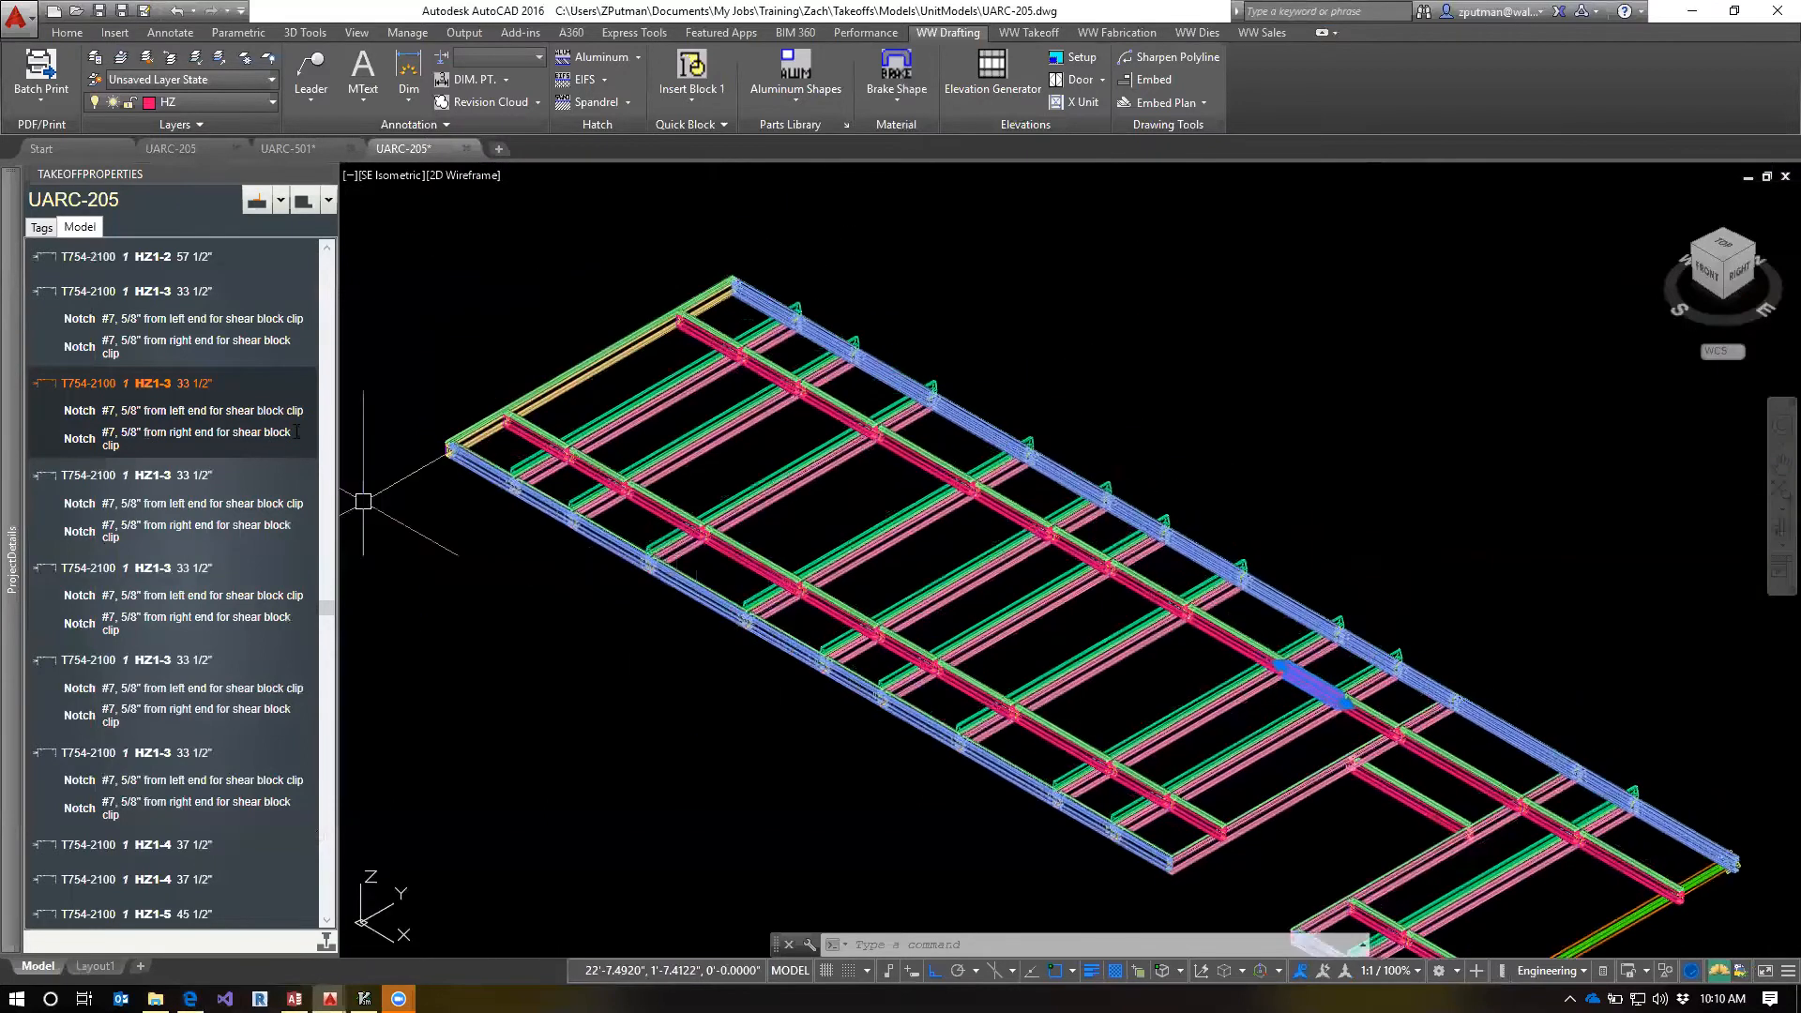
# Open the T754-2100-1 fab template from the selected HZ1-3 member and highlight its left-end shear block clip notch
pyautogui.rightClick(94, 386)
pyautogui.click(173, 427)
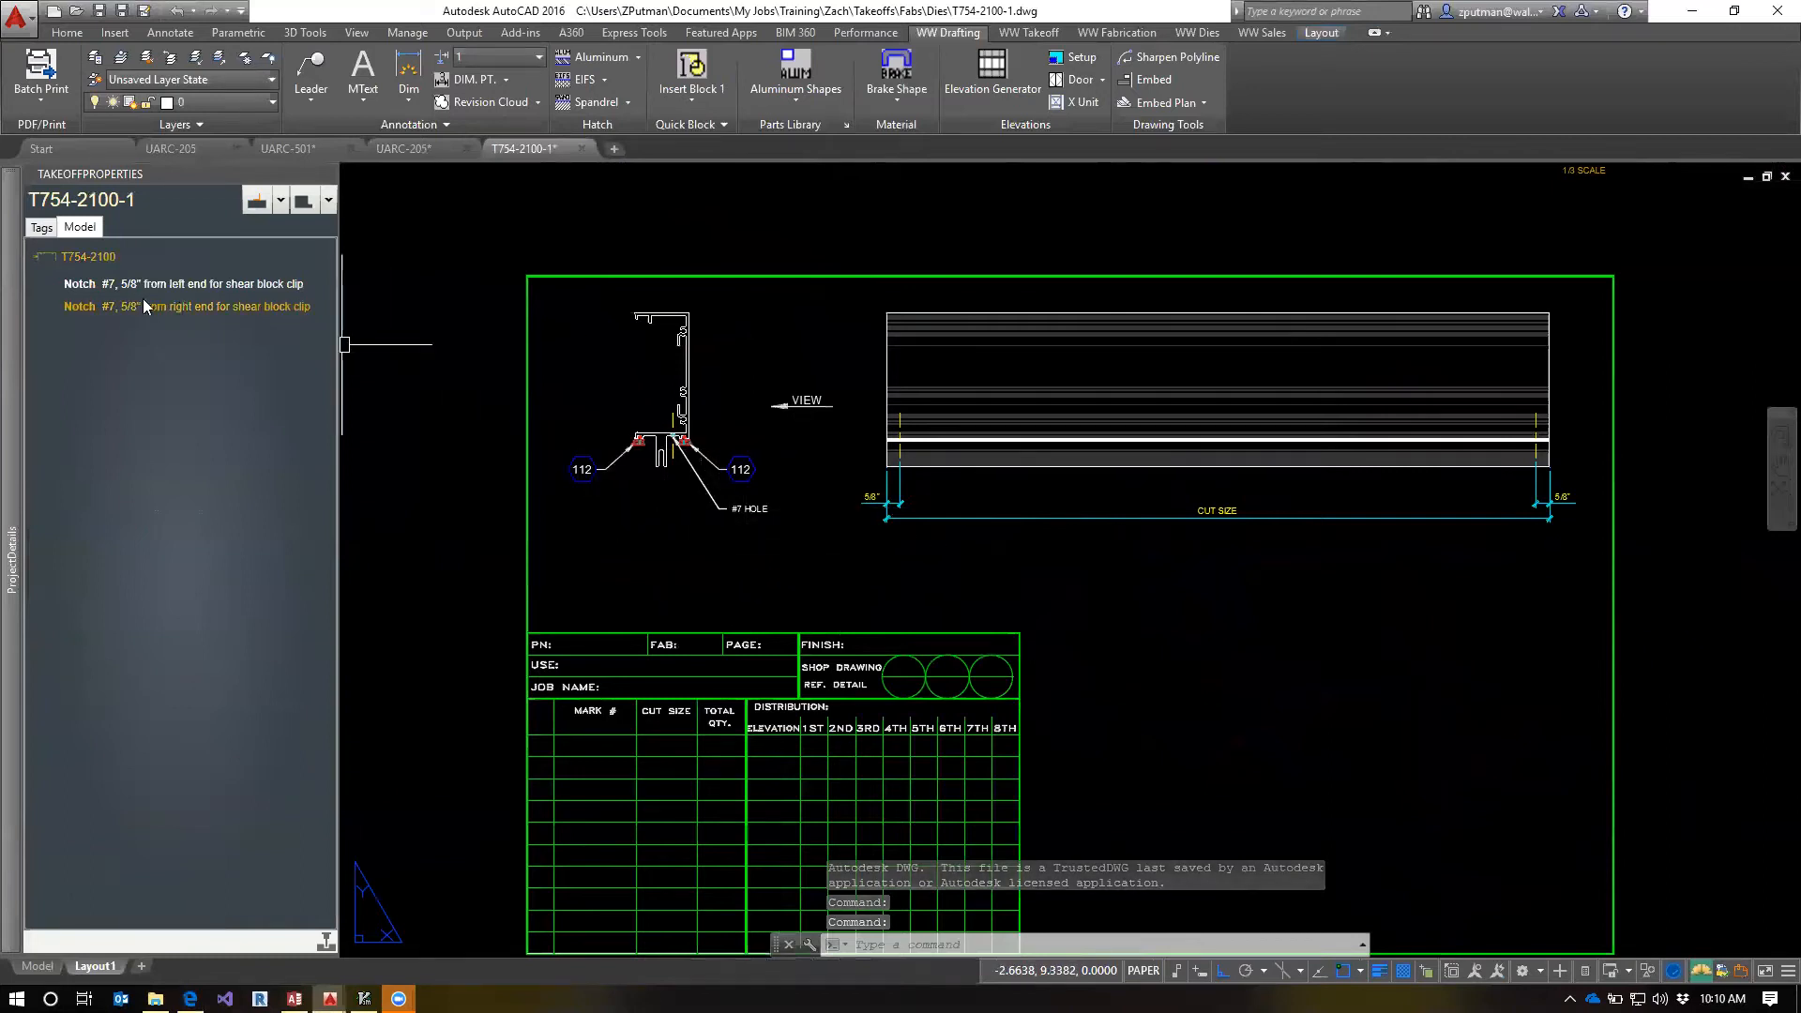
pyautogui.click(77, 287)
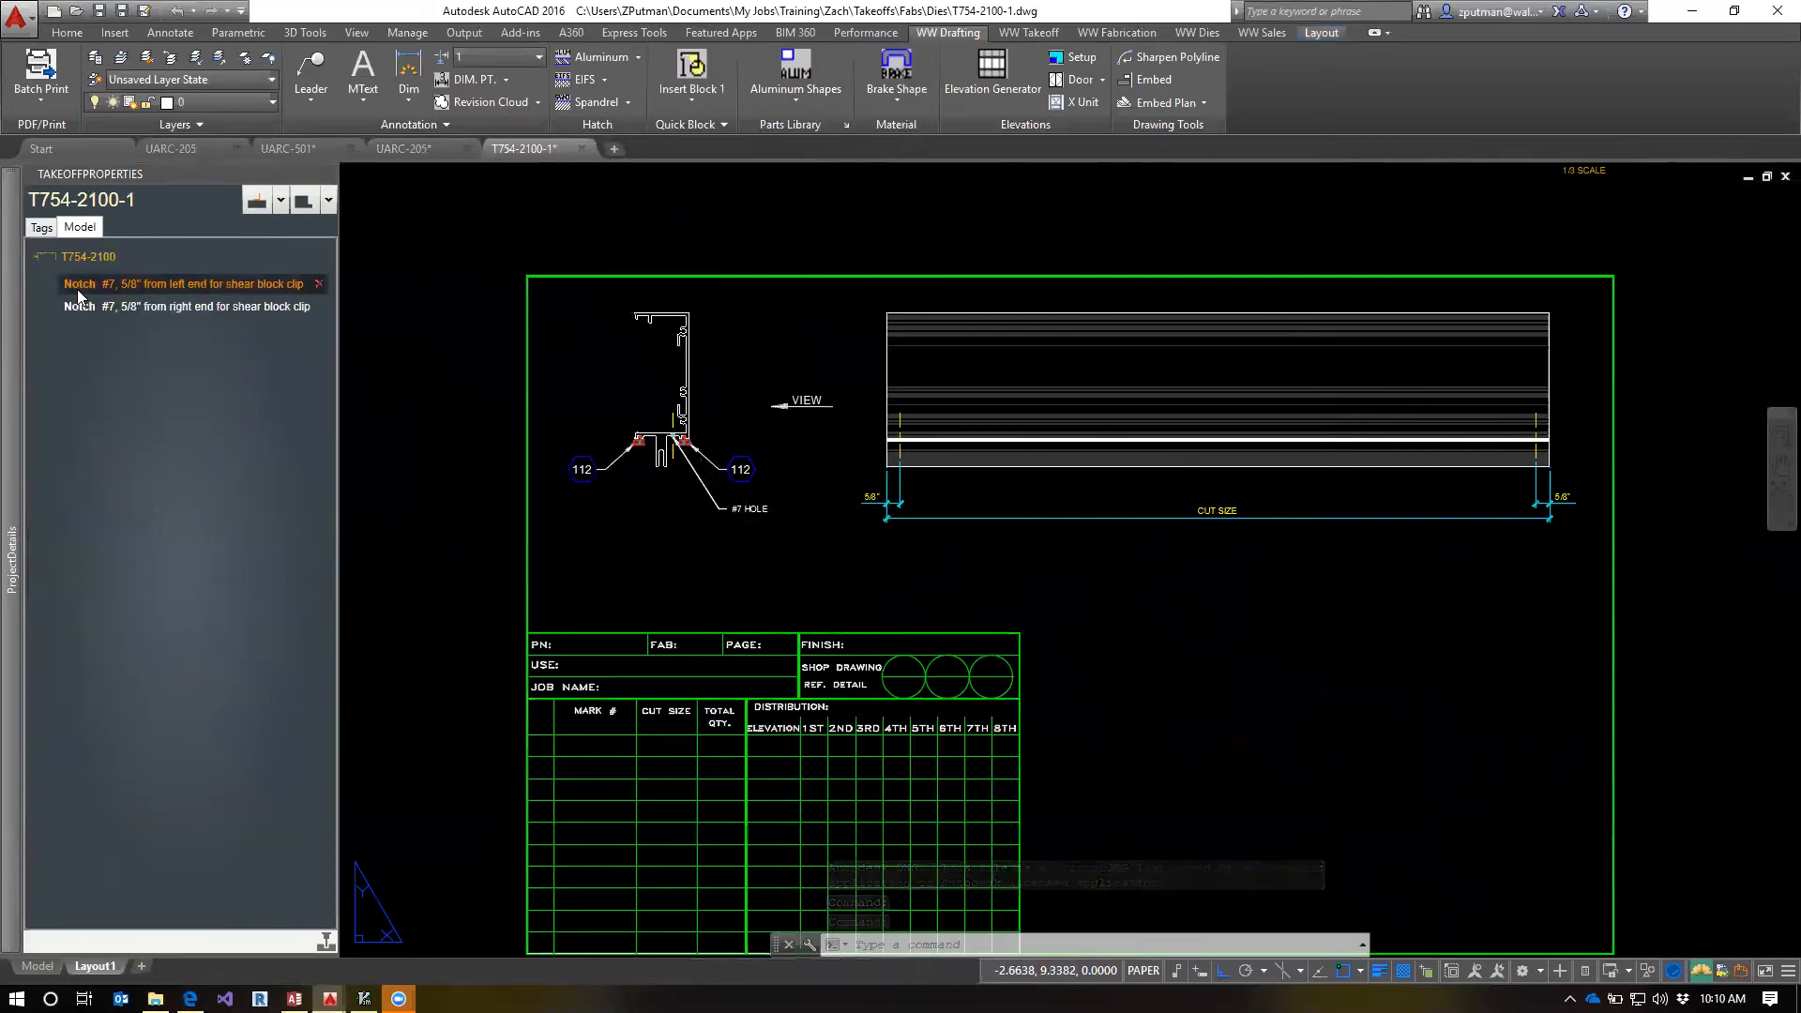
# Examine the highlighted #7 hole and its 5/8" left-end dimension in the template's section and side views
pyautogui.scroll(2, 897, 469)
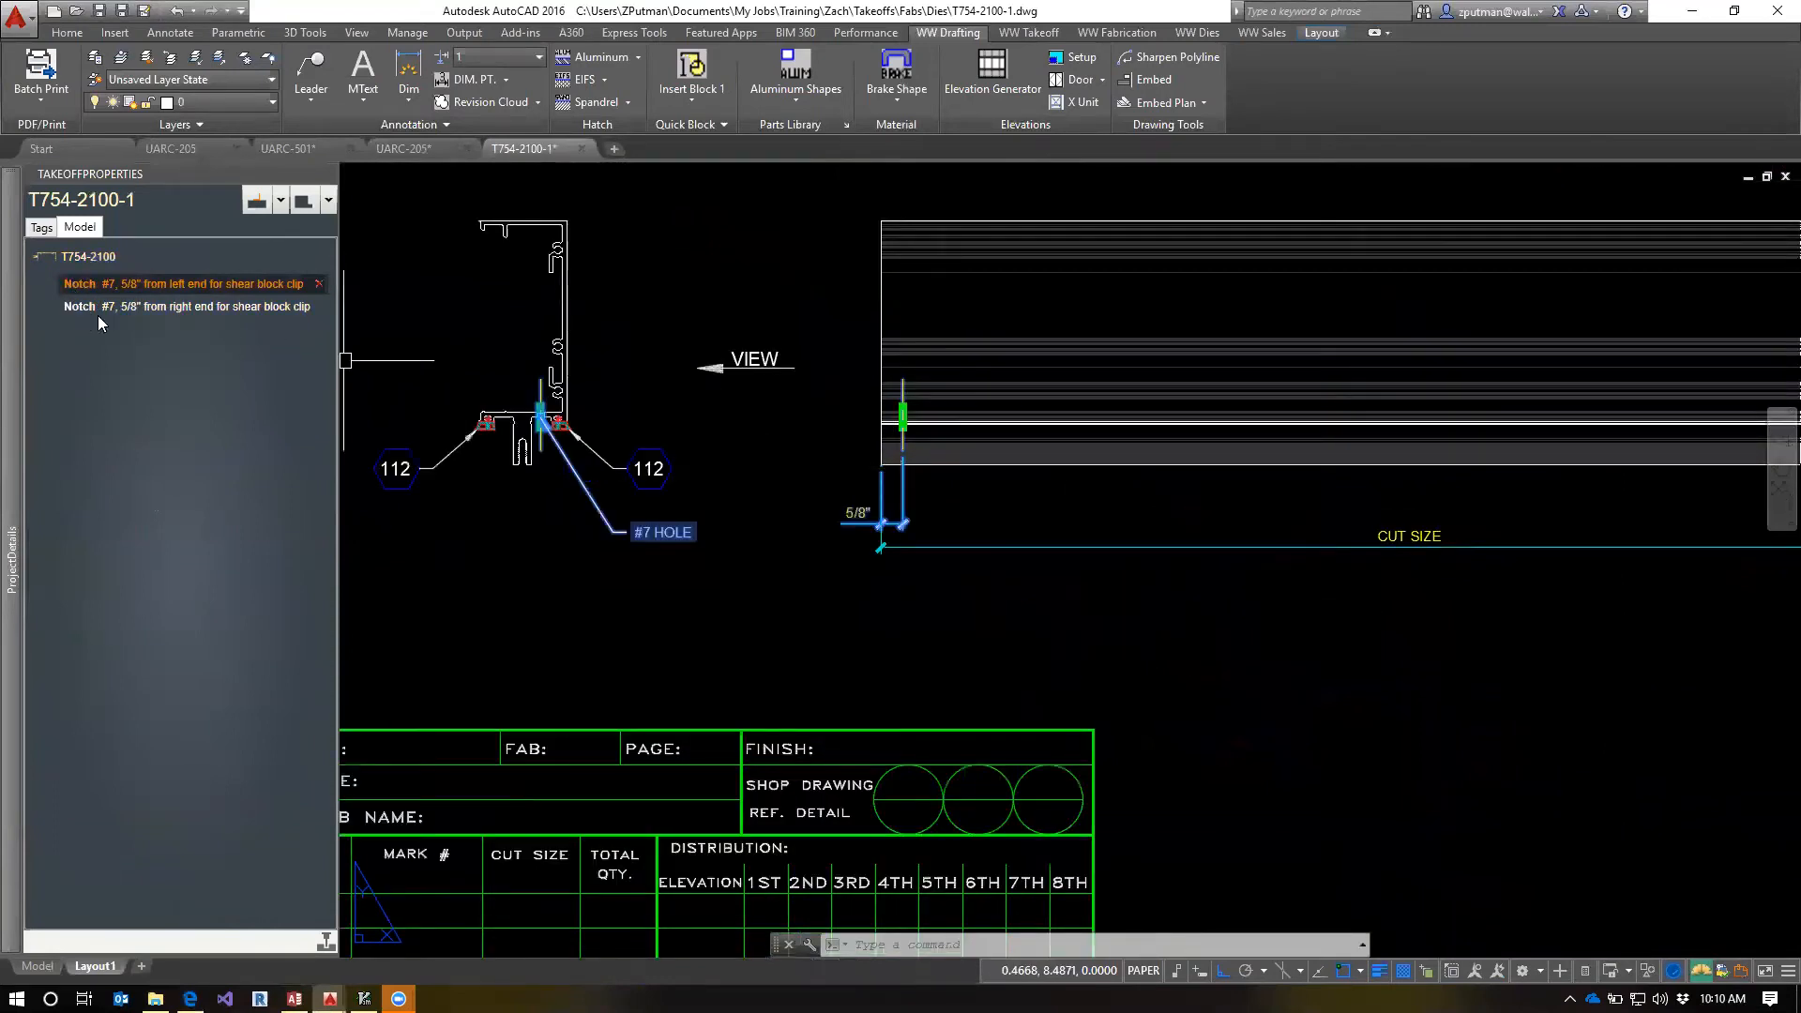
pyautogui.scroll(2, 908, 431)
pyautogui.scroll(4, 908, 430)
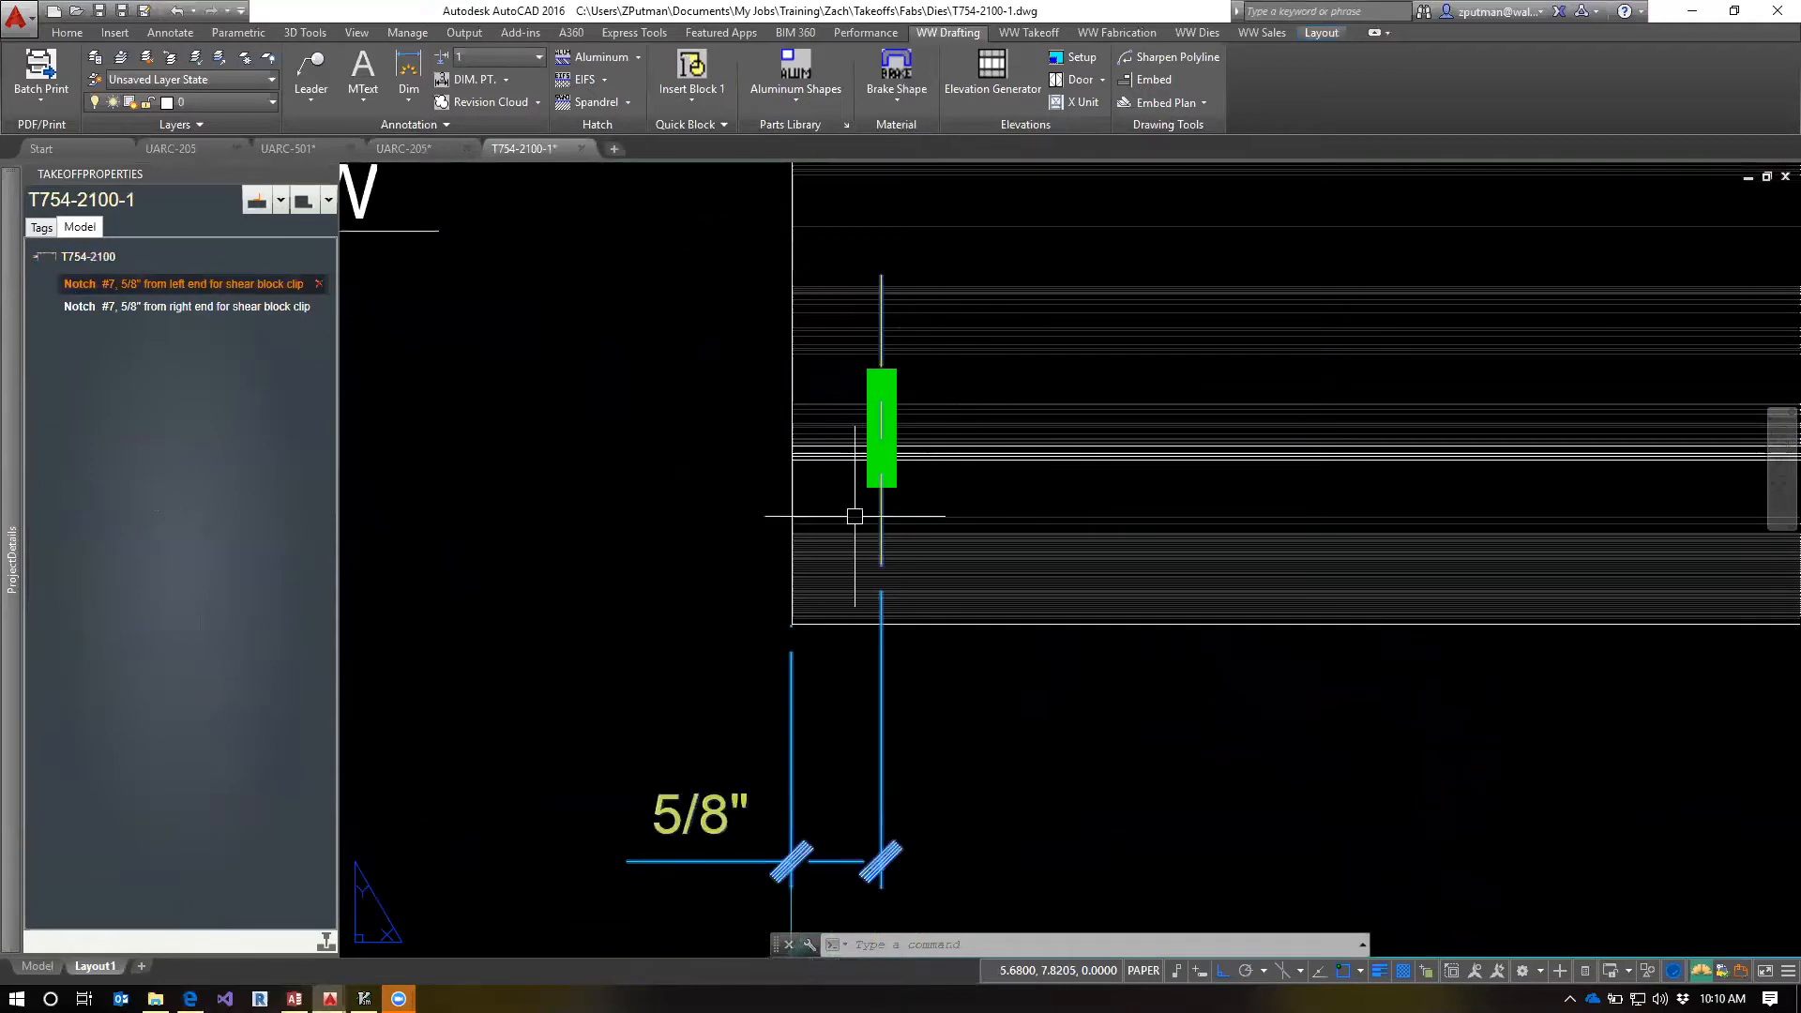
pyautogui.scroll(-2, 885, 474)
pyautogui.scroll(-3, 929, 567)
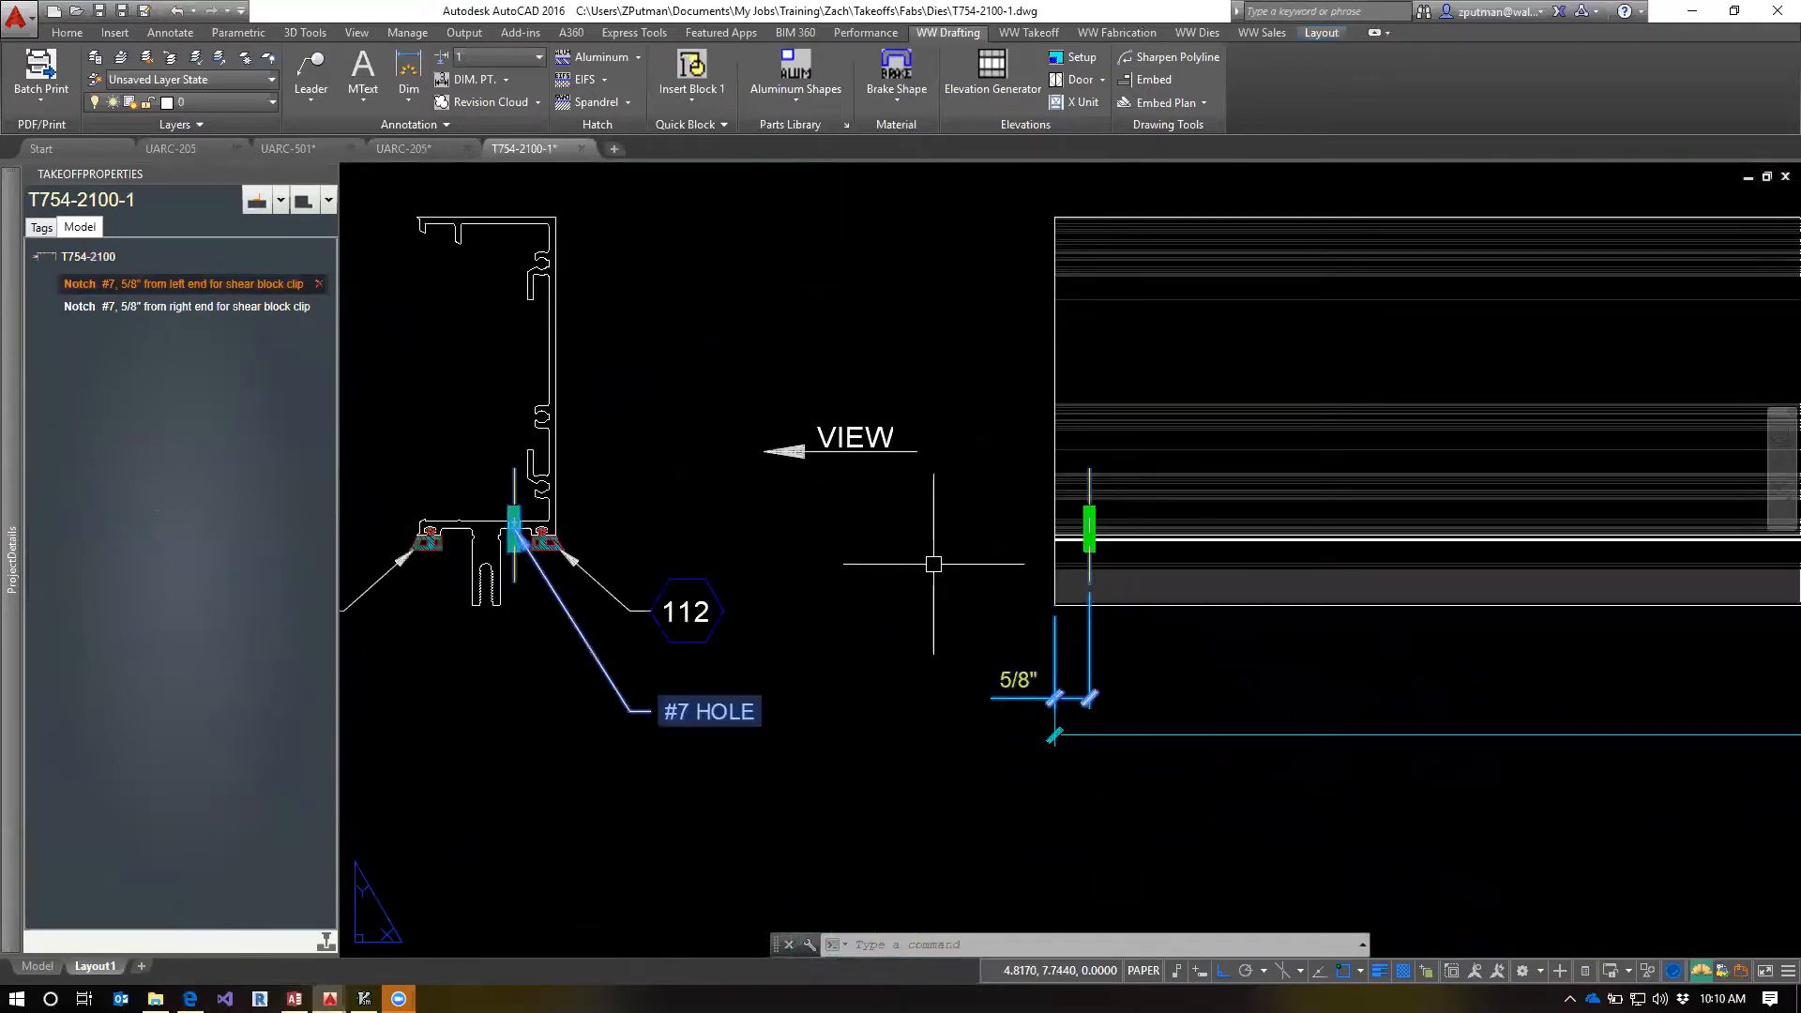
pyautogui.scroll(-2, 933, 549)
pyautogui.moveTo(1018, 571)
pyautogui.mouseDown(button='middle')
pyautogui.moveTo(865, 575)
pyautogui.moveTo(971, 612)
pyautogui.mouseUp(button='middle')
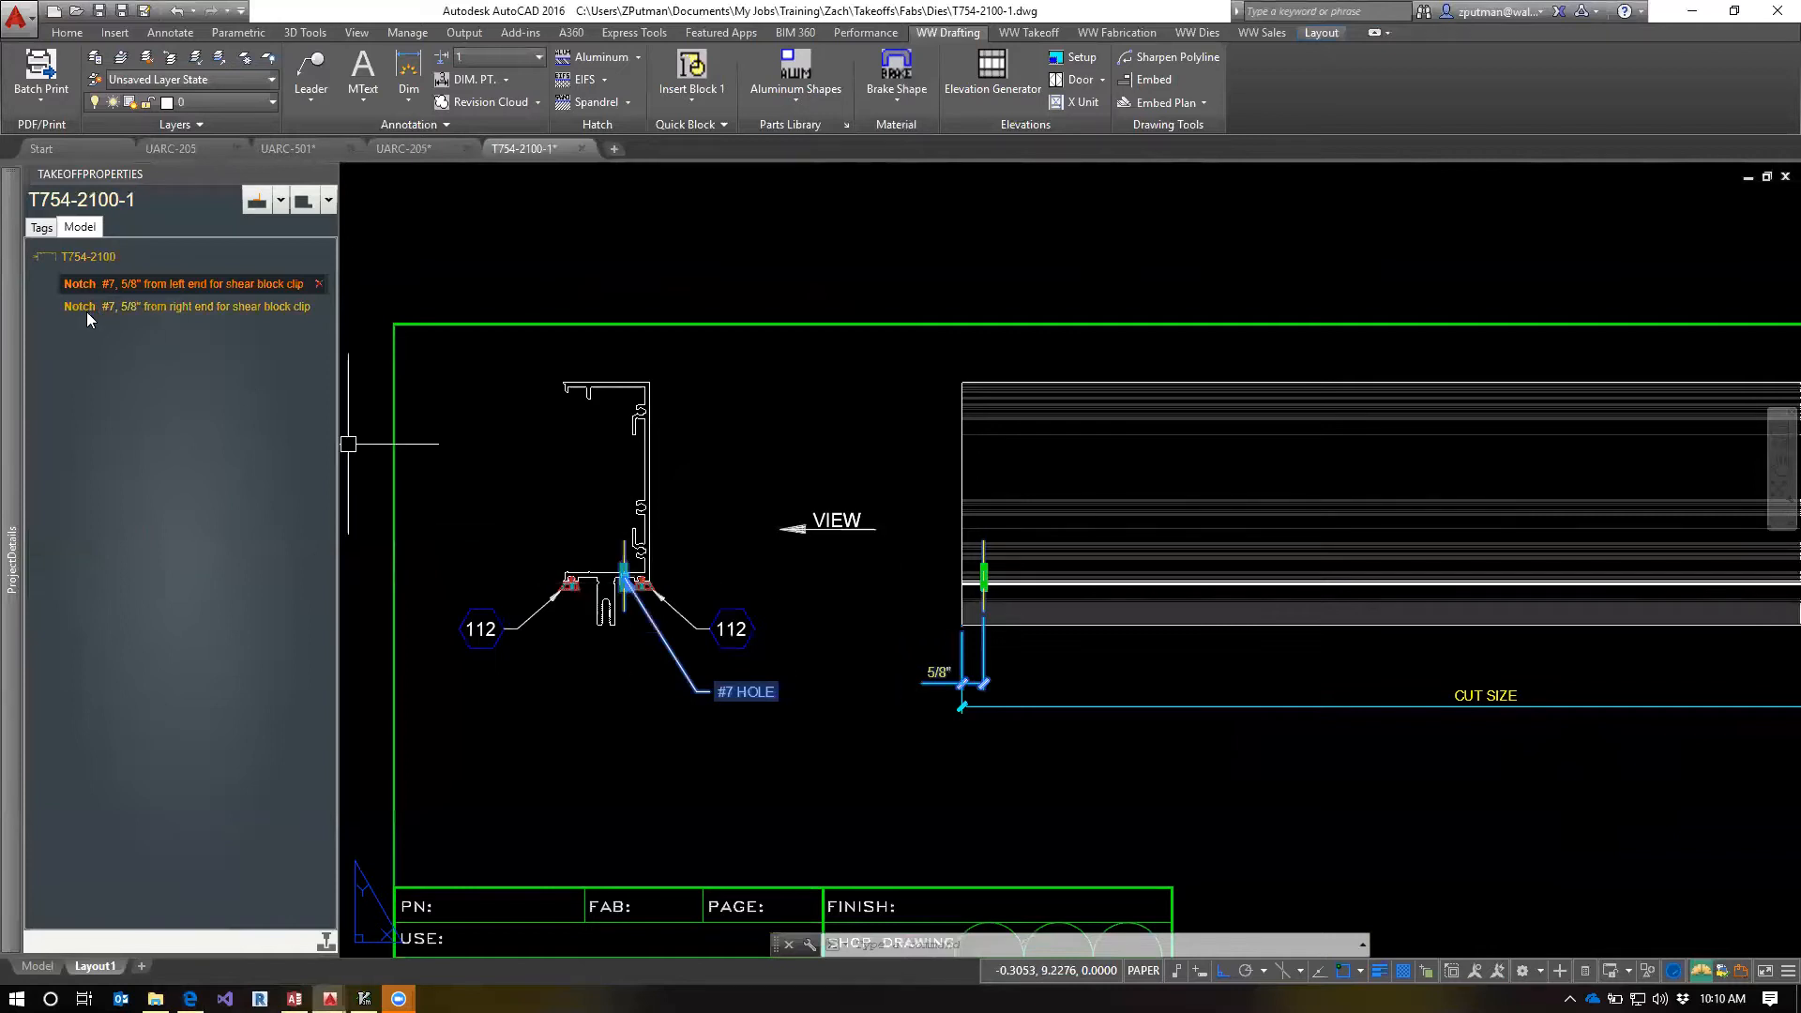
pyautogui.scroll(-2, 1107, 709)
pyautogui.moveTo(1556, 743); pyautogui.dragTo(1407, 704, button='middle')
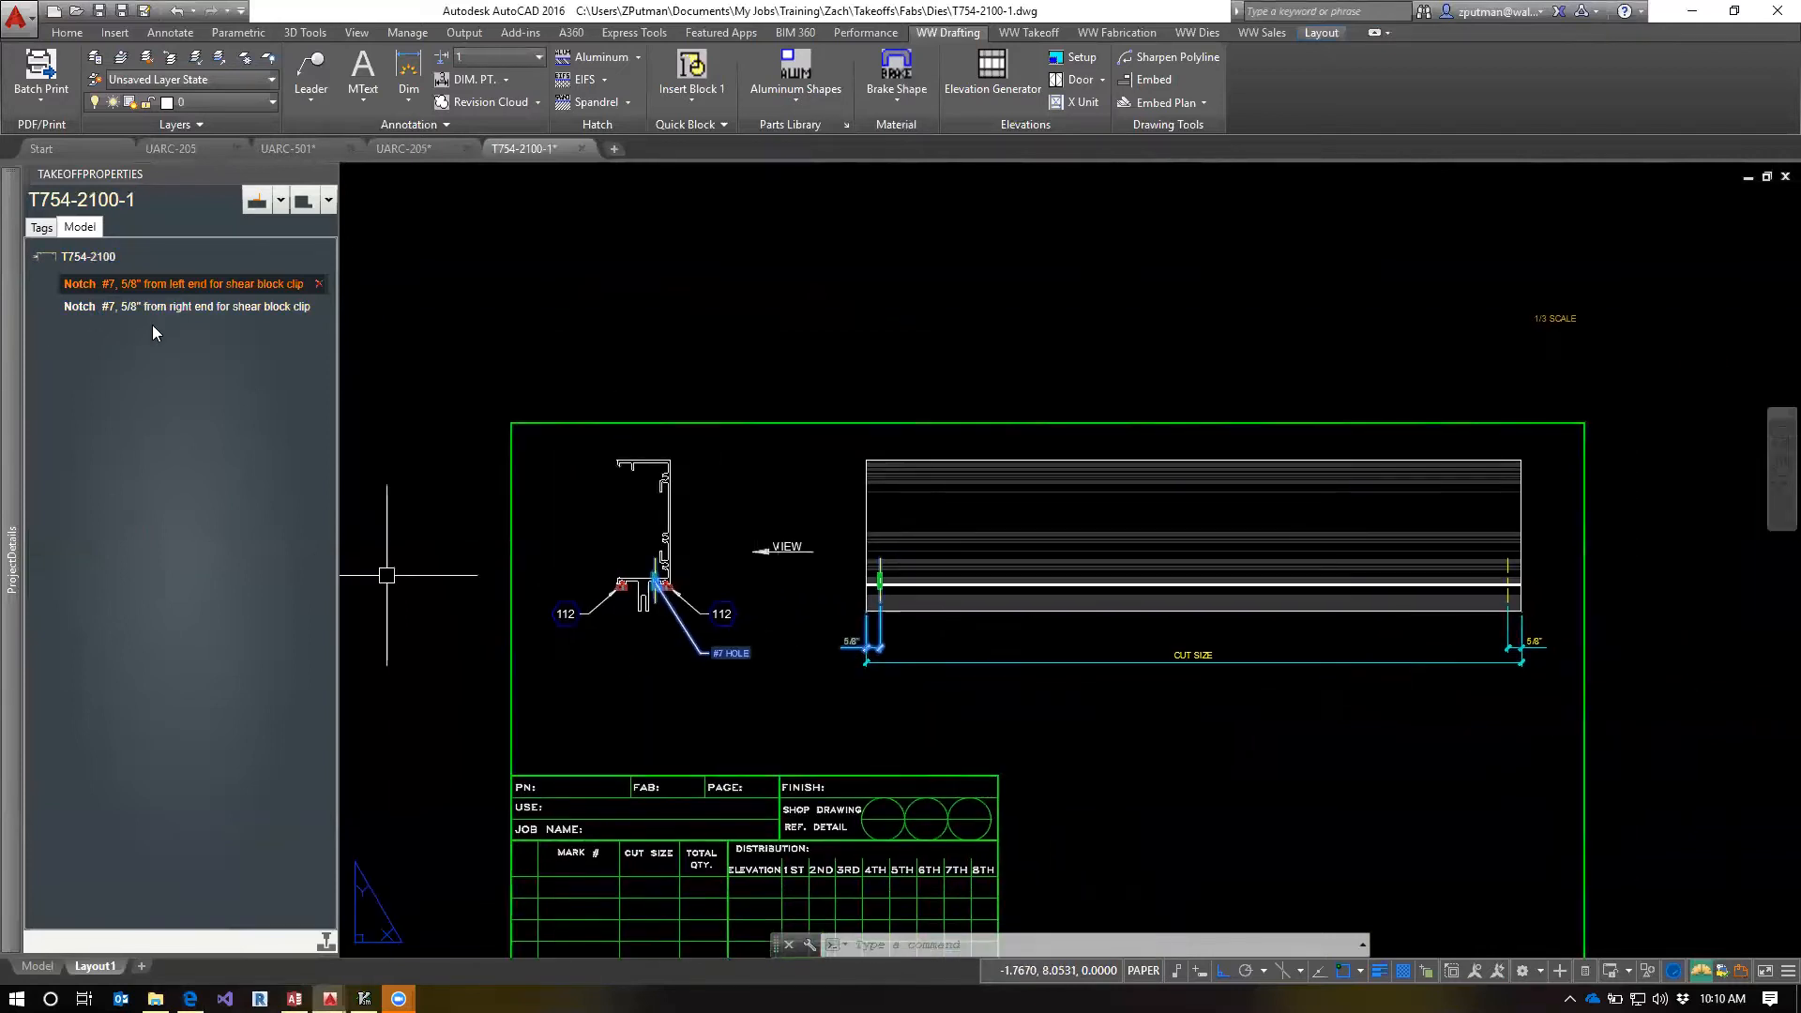
# Highlight the template's right-end shear block clip notch, and clear the selection
pyautogui.moveTo(11, 328)
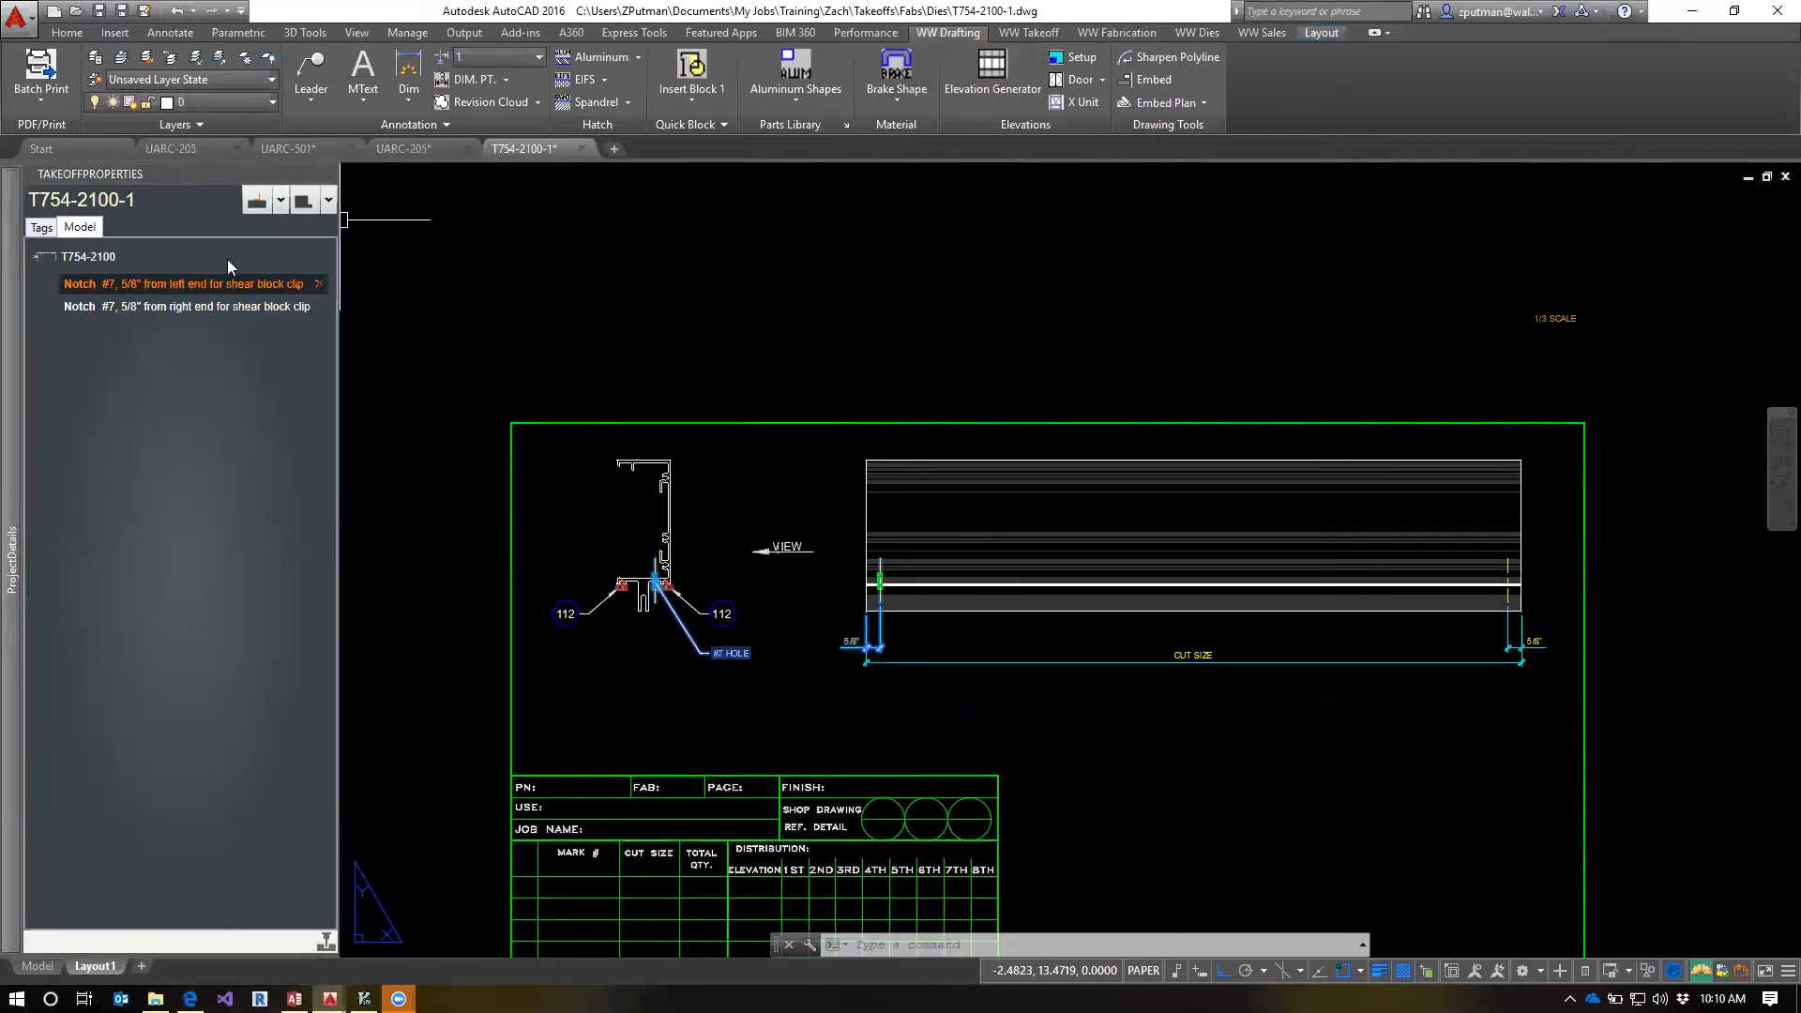
pyautogui.click(83, 305)
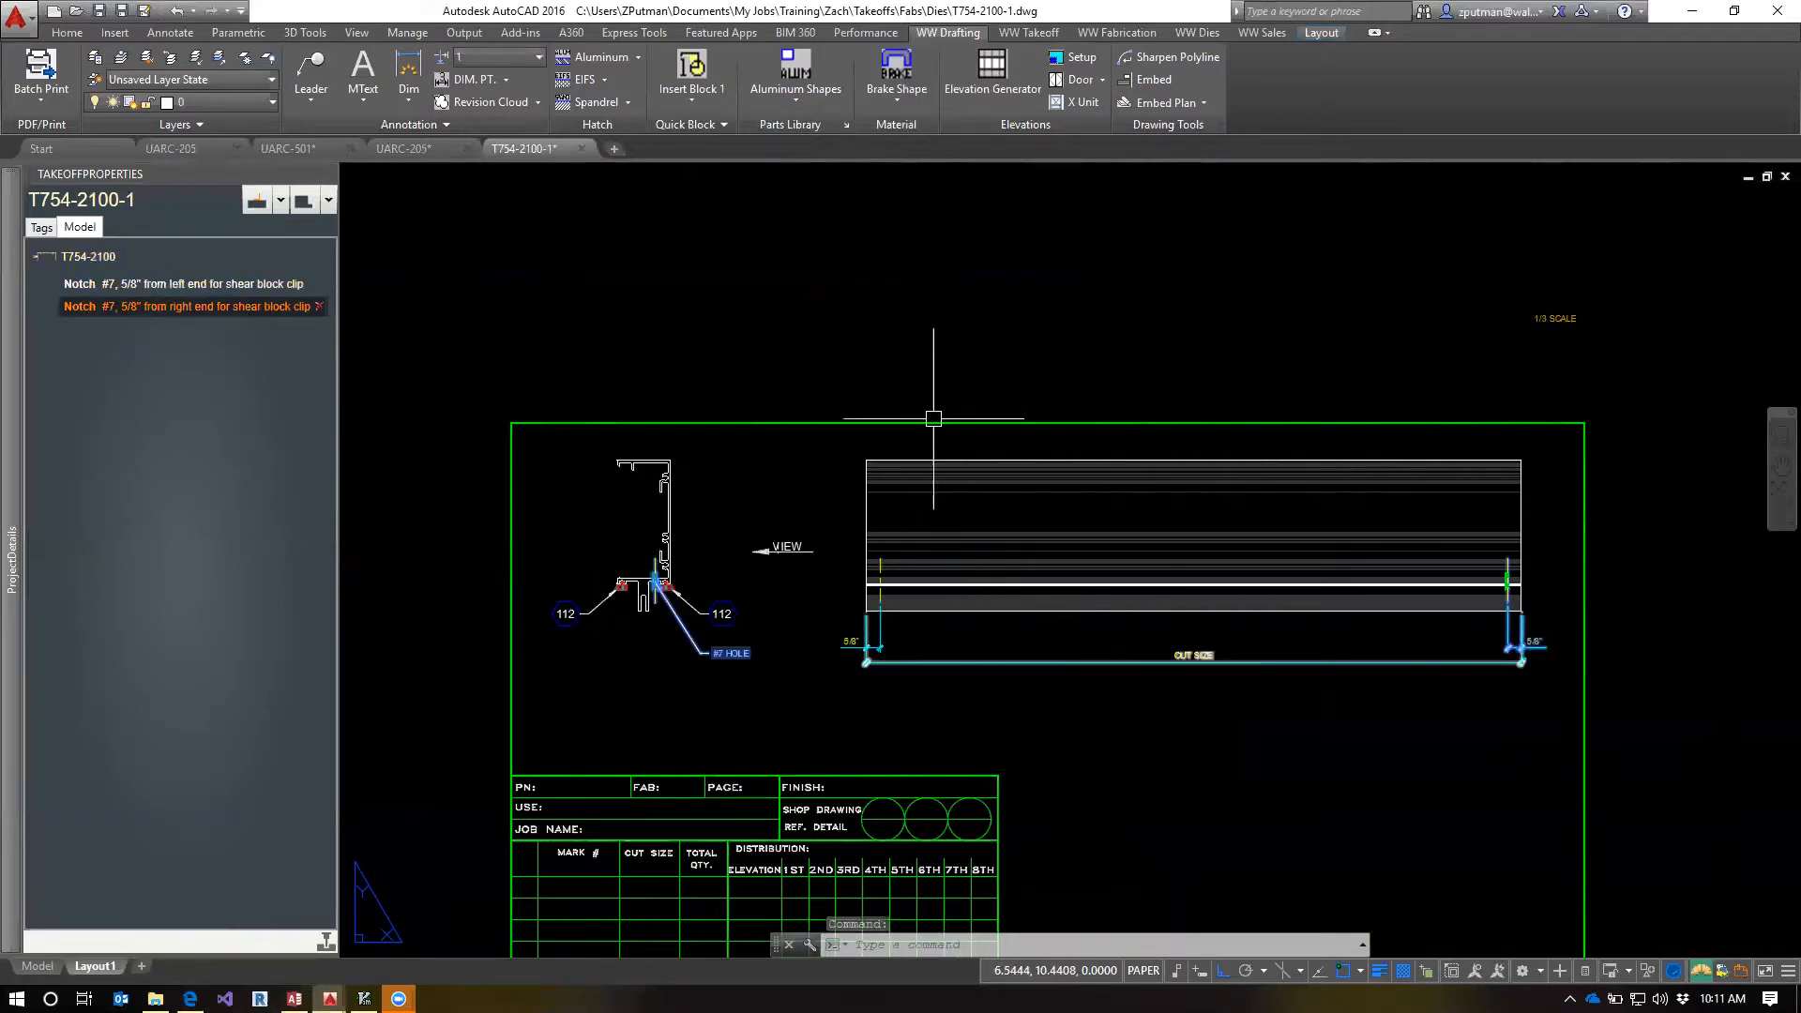
pyautogui.press('Escape')
pyautogui.press('Escape')
pyautogui.press('Escape')
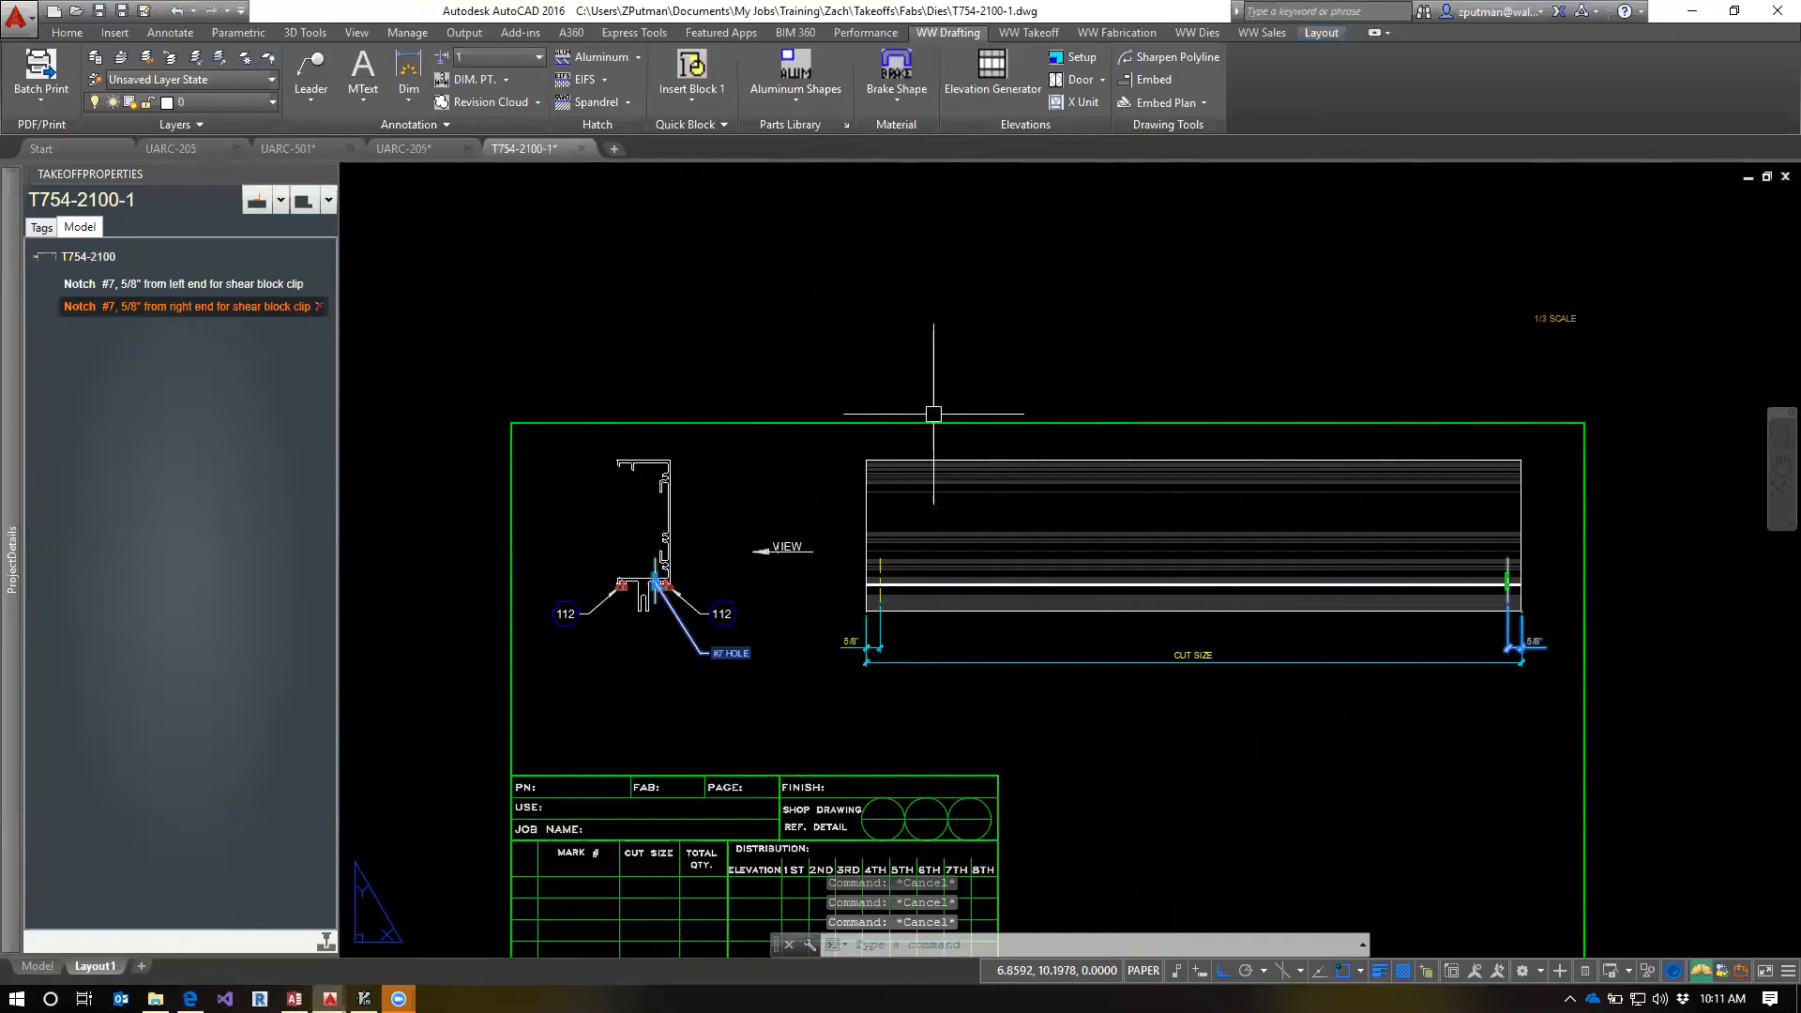
# Switch to the UARC-501 shop drawing and examine the 13-a-p screw connecting the T754-1100 sill to the T754-2600 shear block
pyautogui.click(286, 148)
pyautogui.scroll(6, 657, 779)
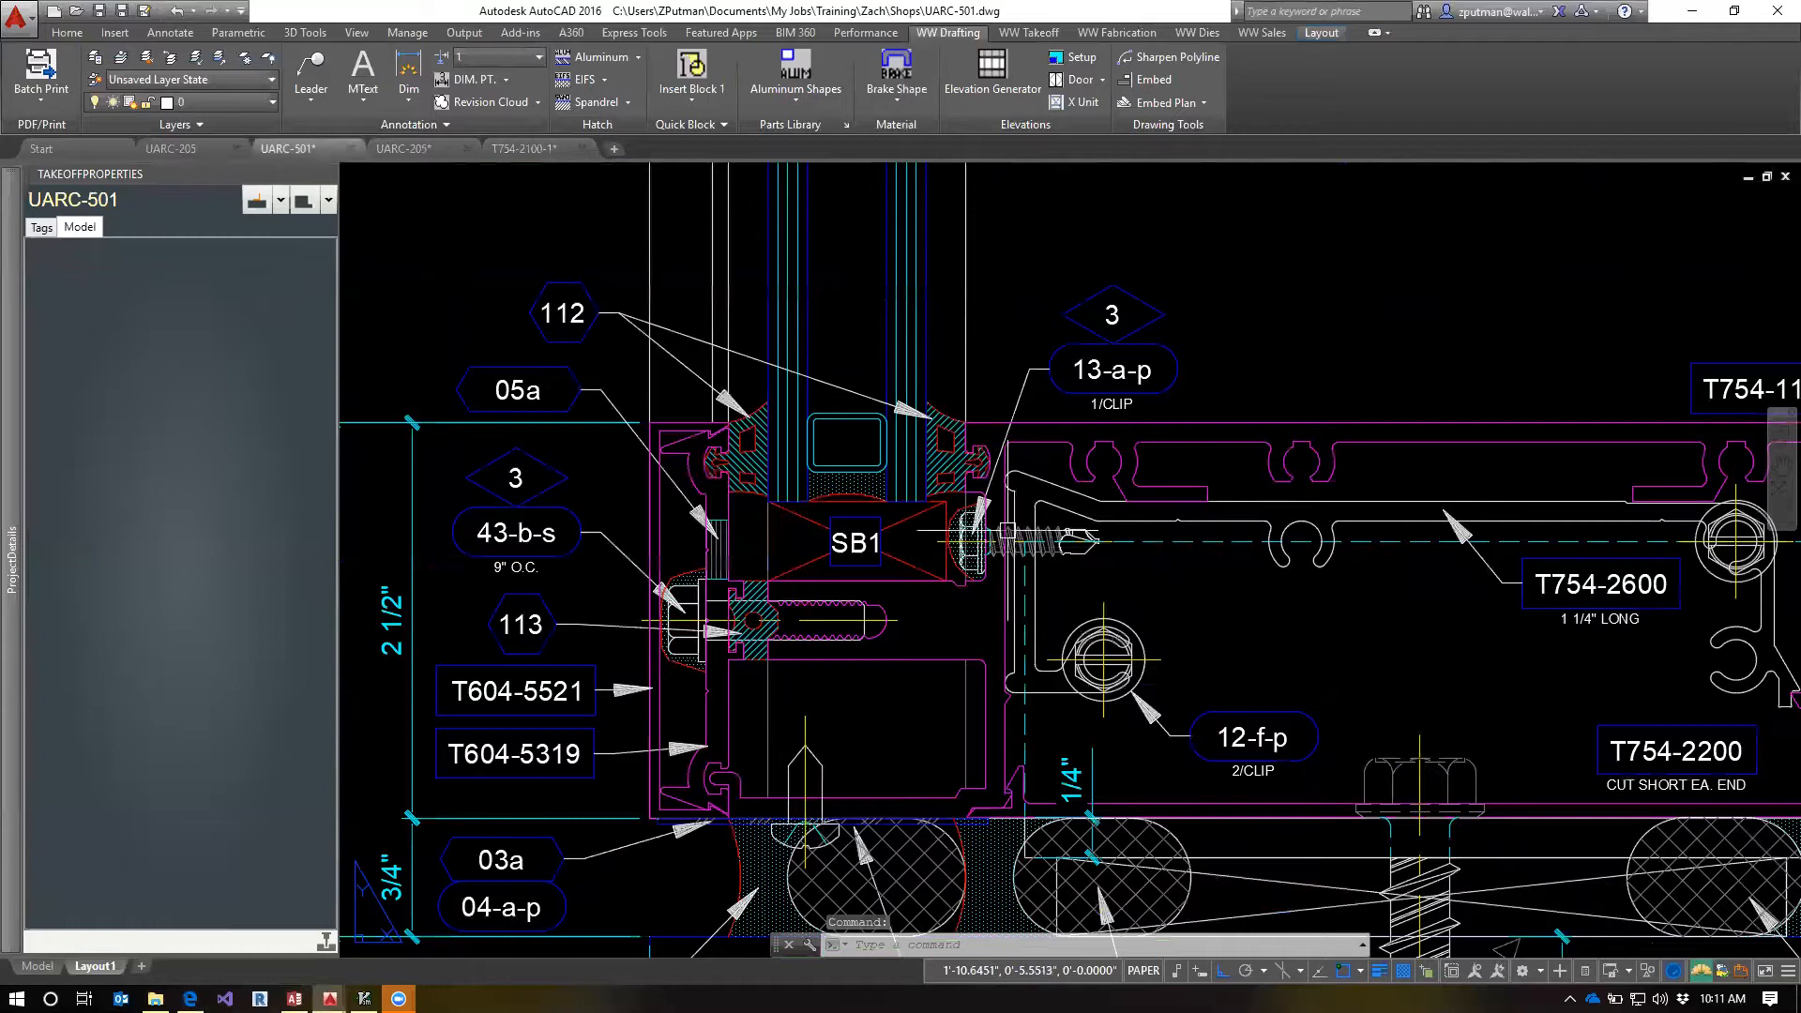
pyautogui.scroll(4, 1010, 532)
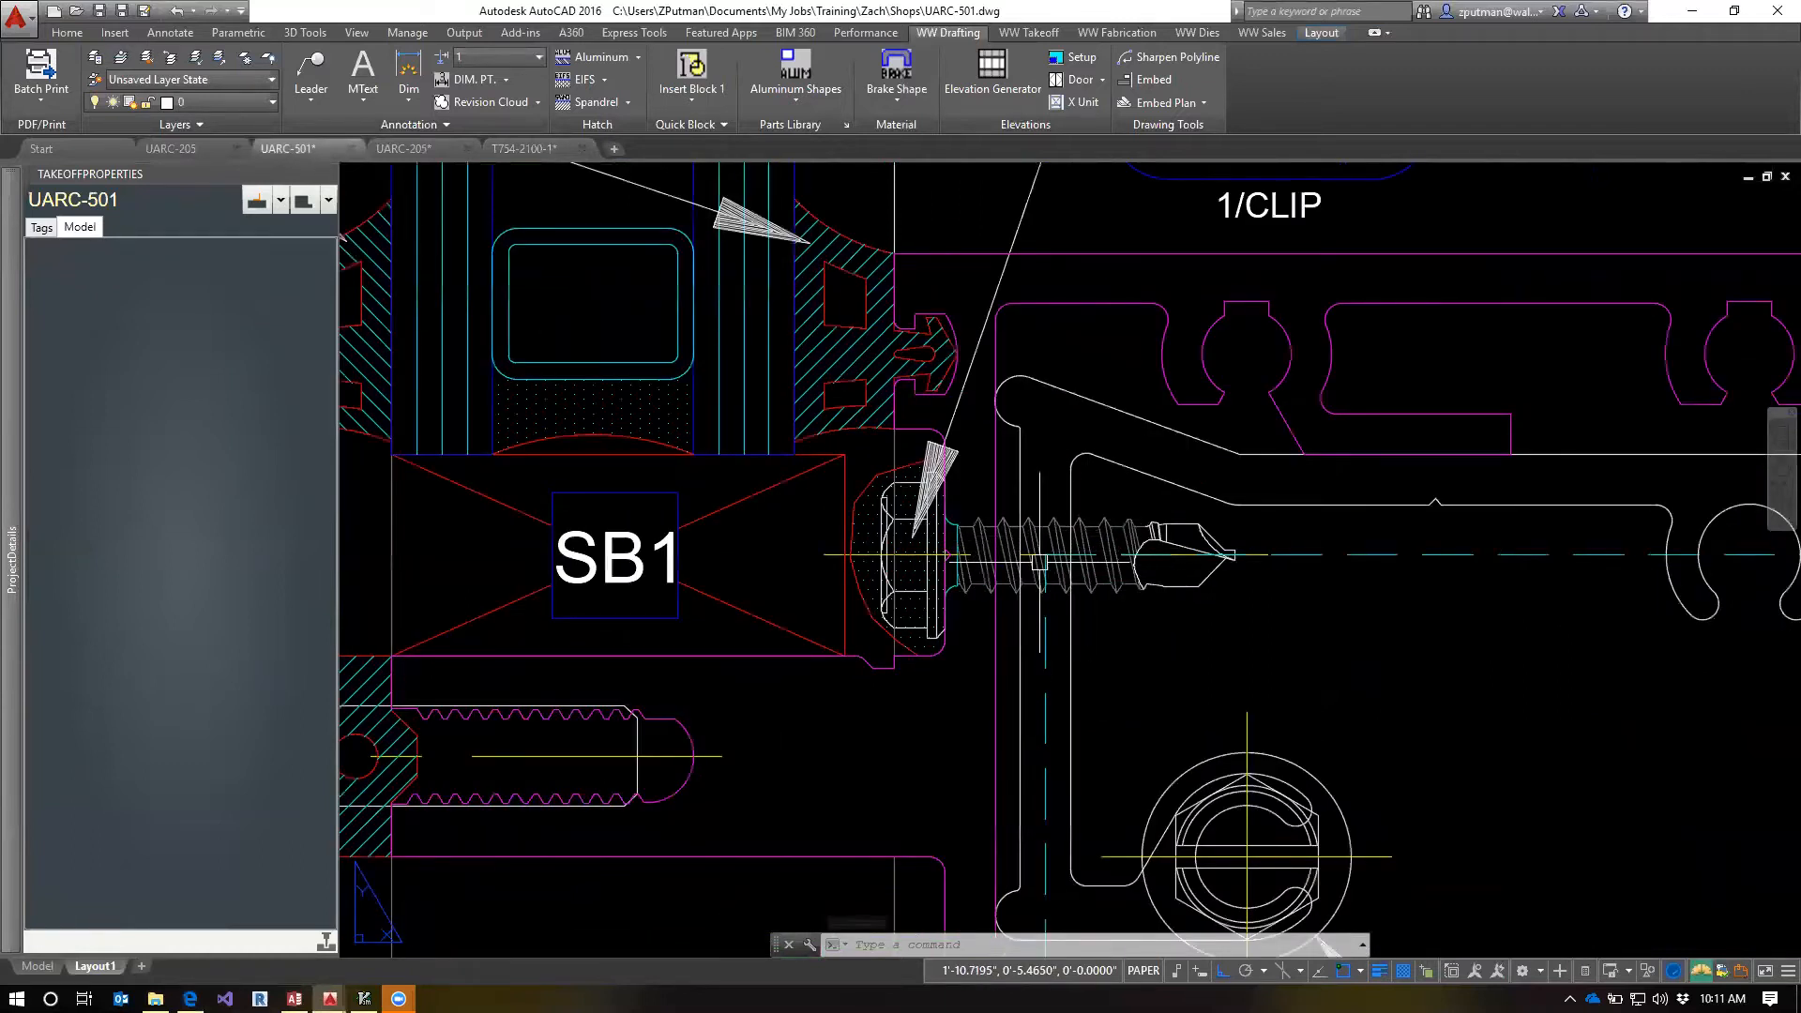
pyautogui.scroll(-4, 1037, 535)
pyautogui.scroll(2, 1012, 562)
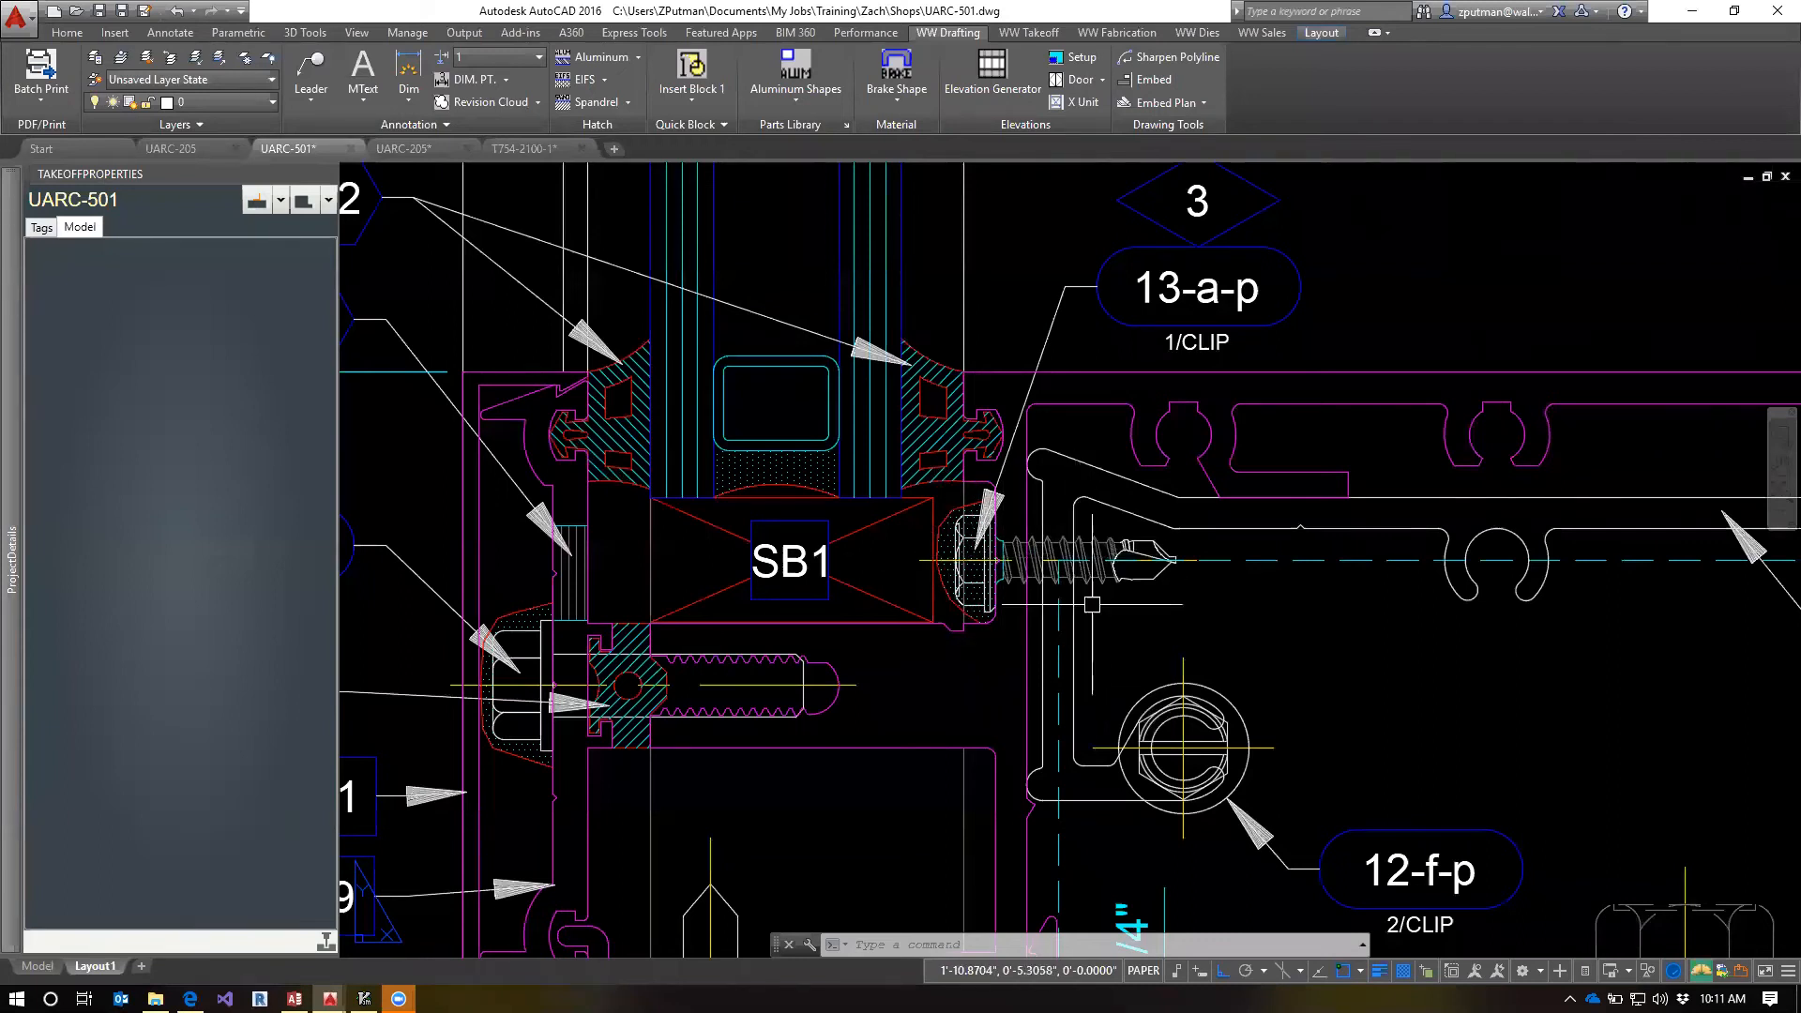
pyautogui.scroll(-4, 1088, 600)
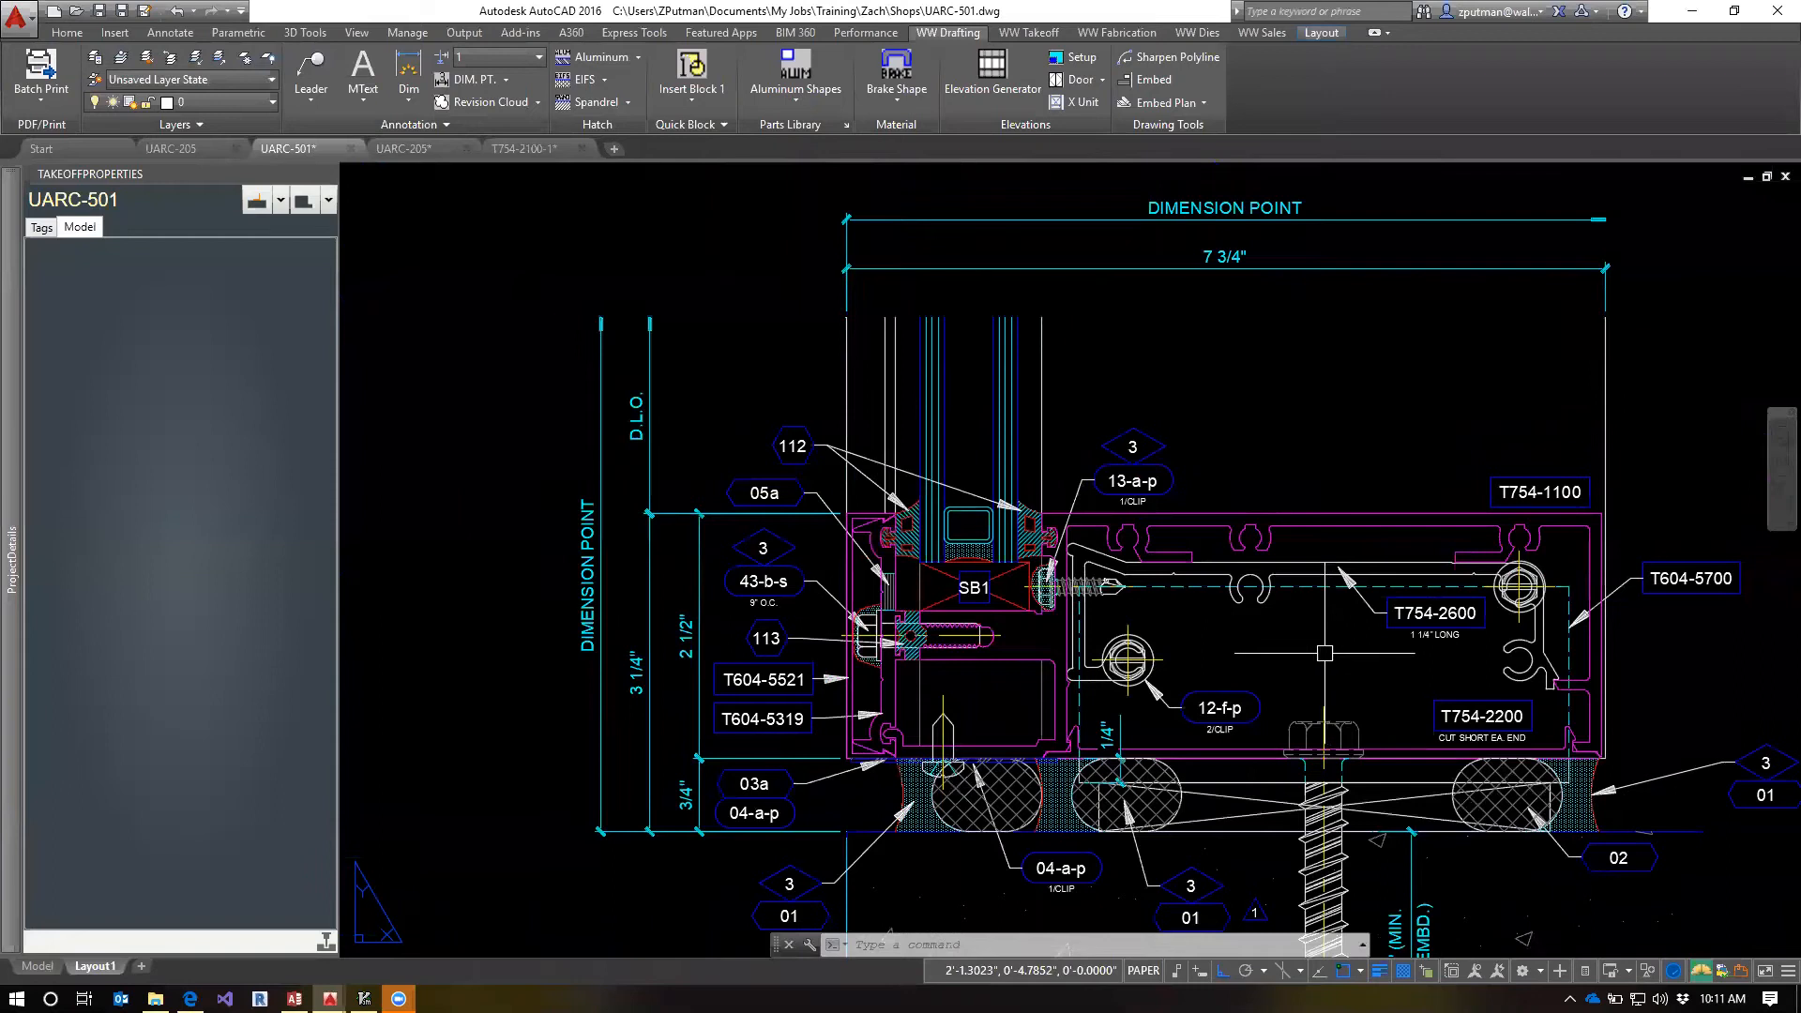
# Return to the T754-2100-1 template drawing and close it without saving changes
pyautogui.click(517, 149)
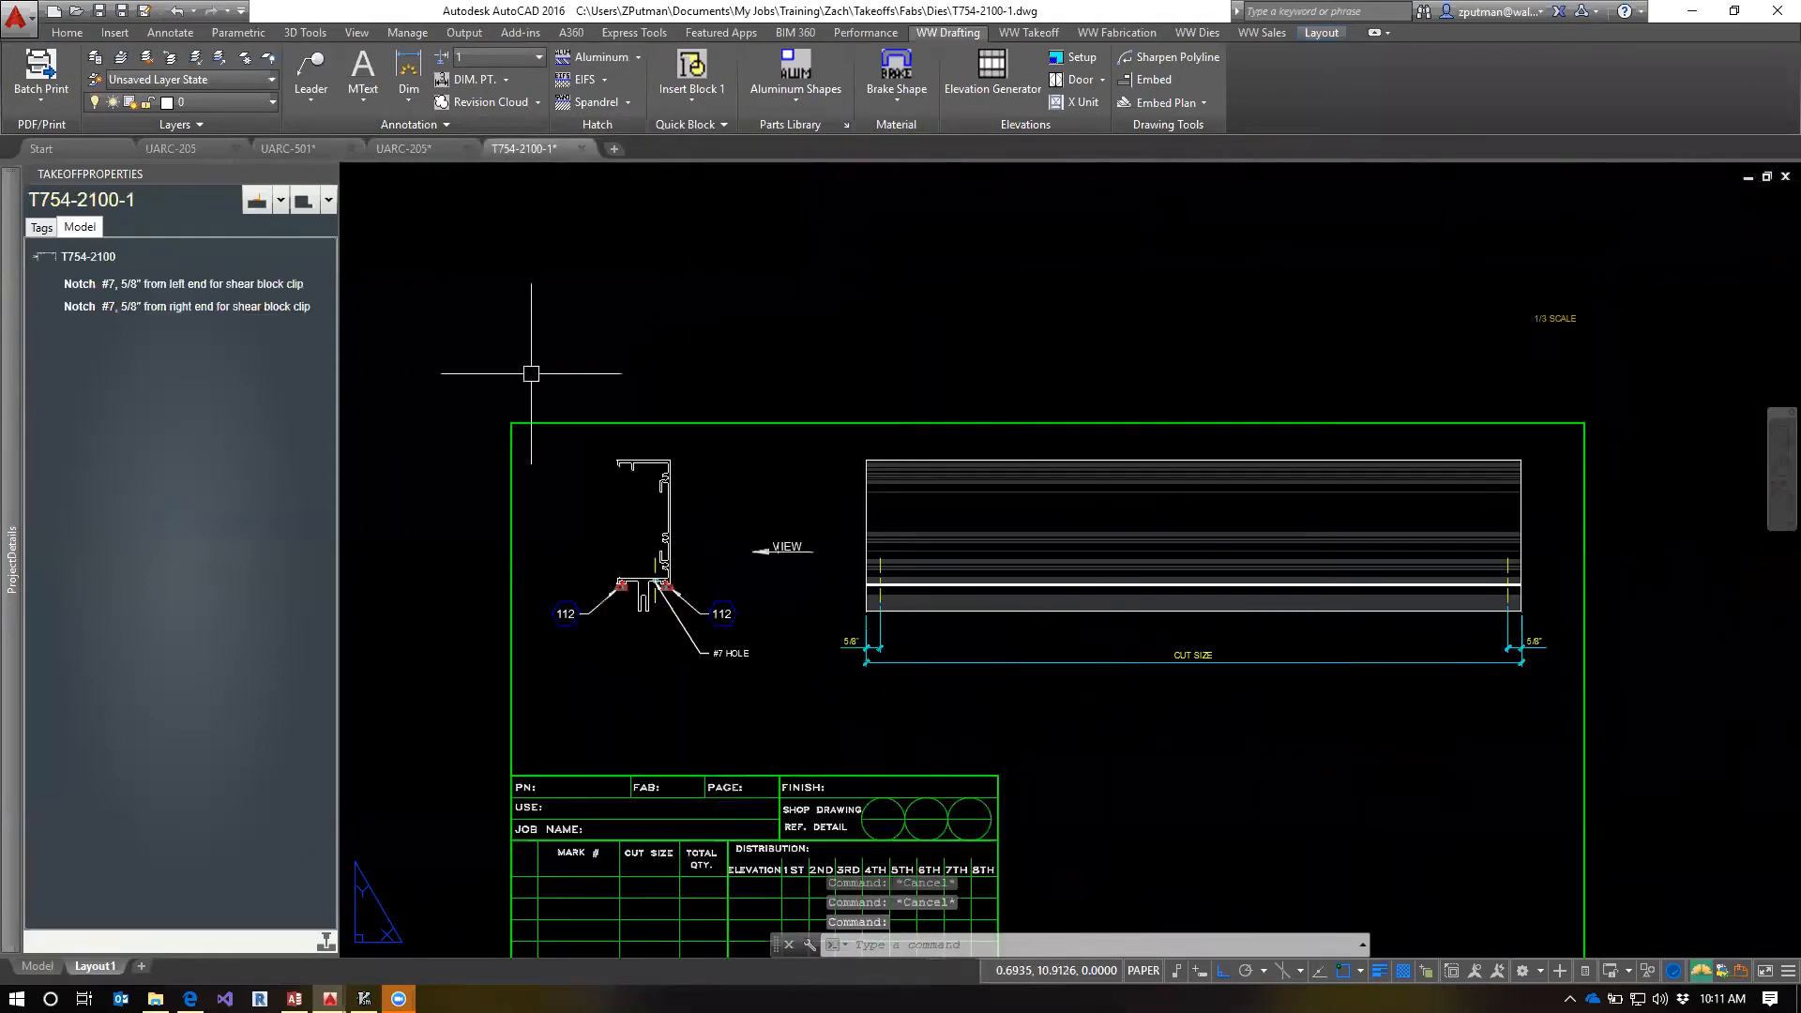
pyautogui.click(582, 149)
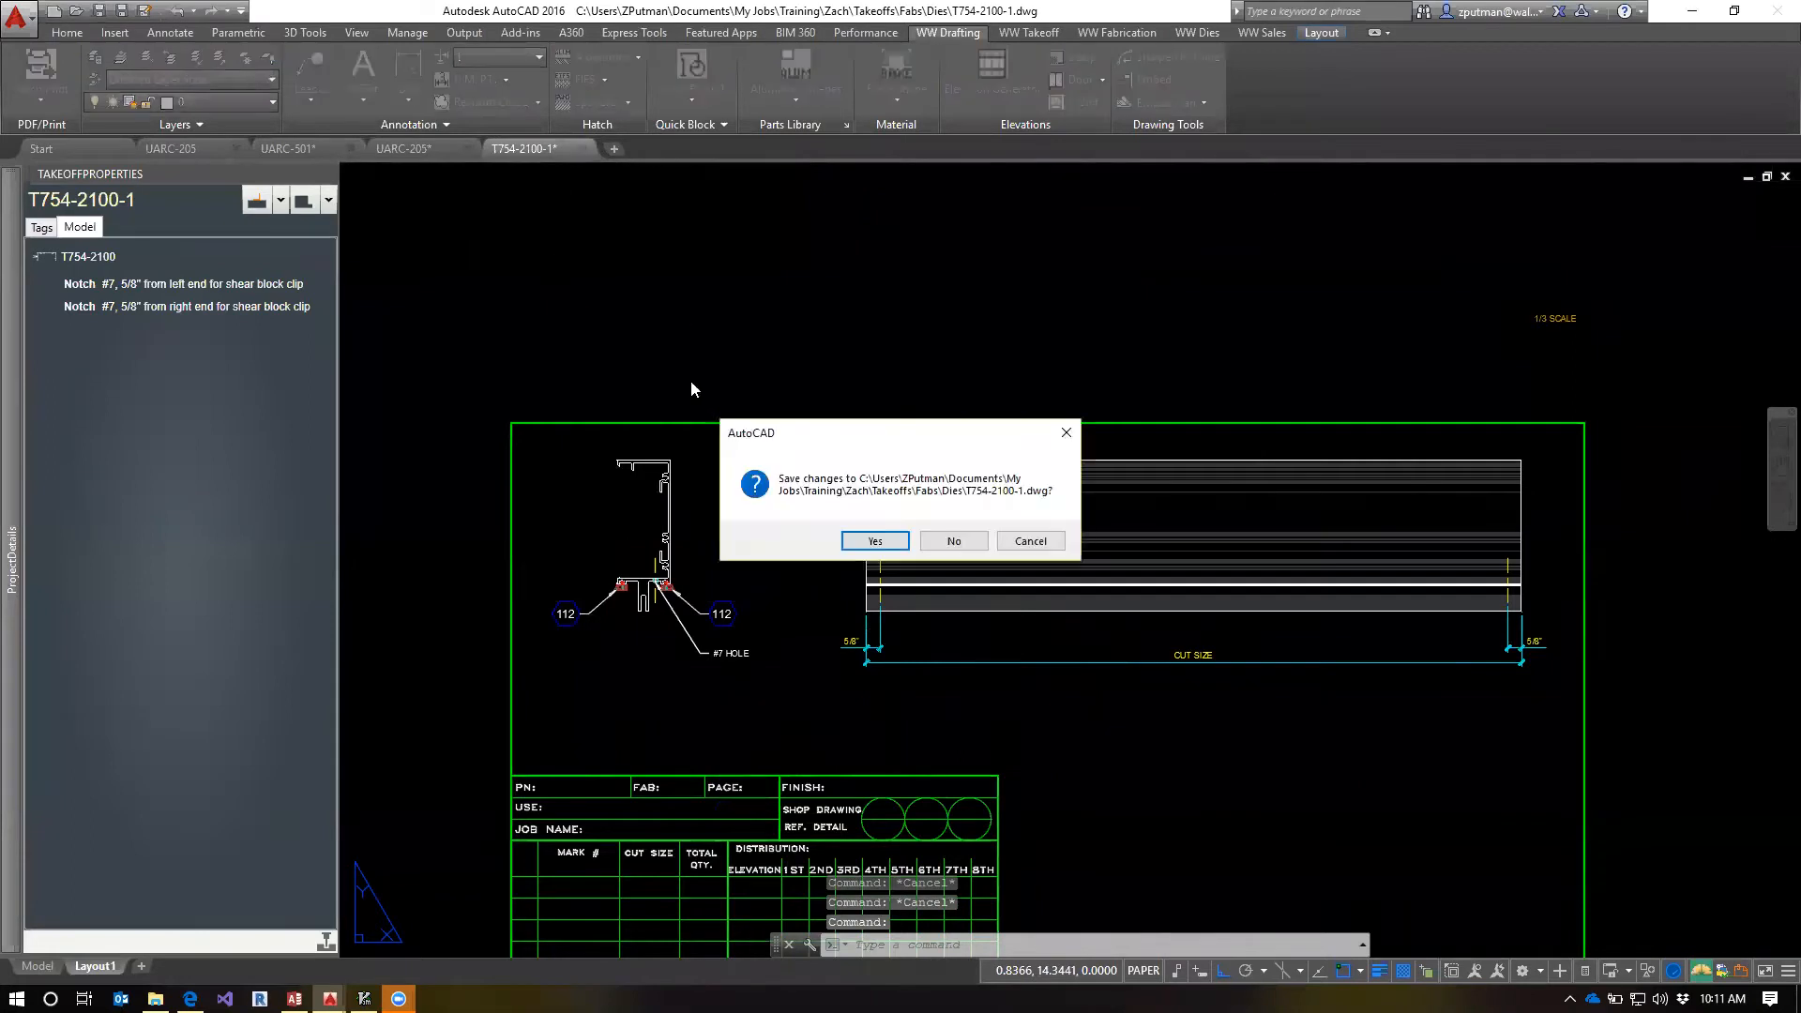
pyautogui.click(952, 541)
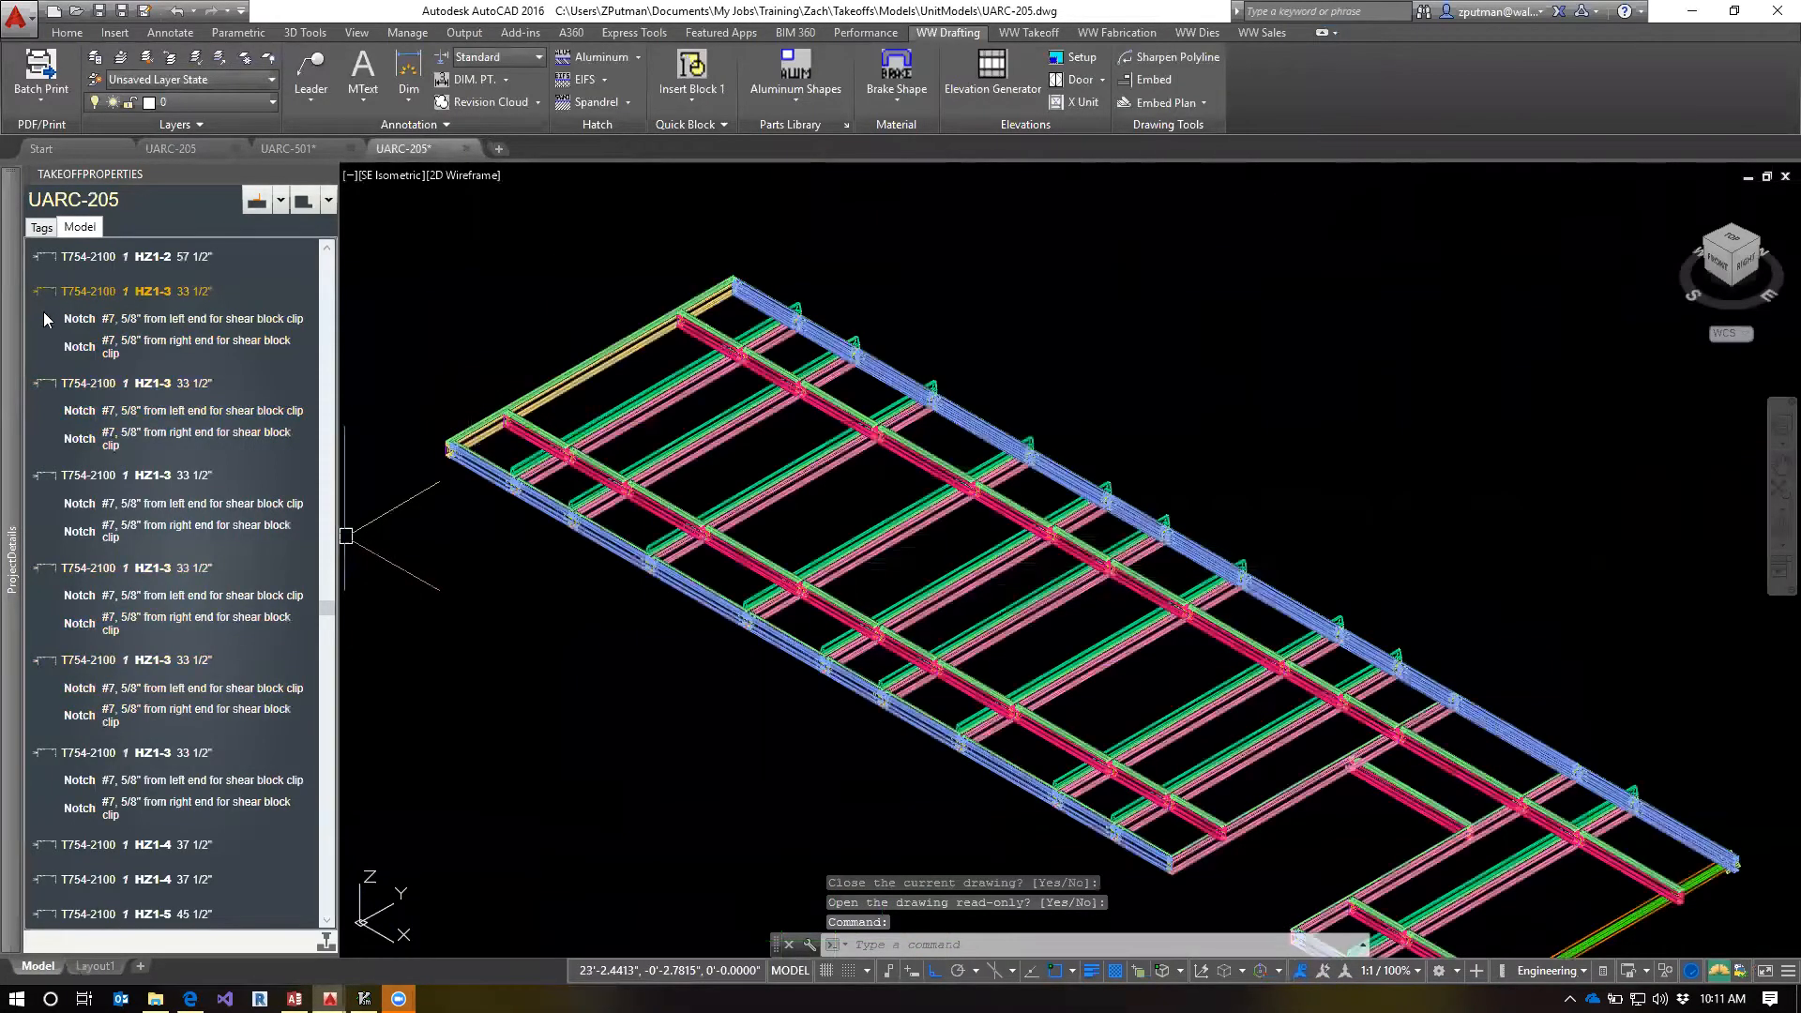
# Select the T754-1100 SM1-5 45 1/2" member from the model parts list and highlight its left-end shear block clip notch
pyautogui.scroll(3, 58, 310)
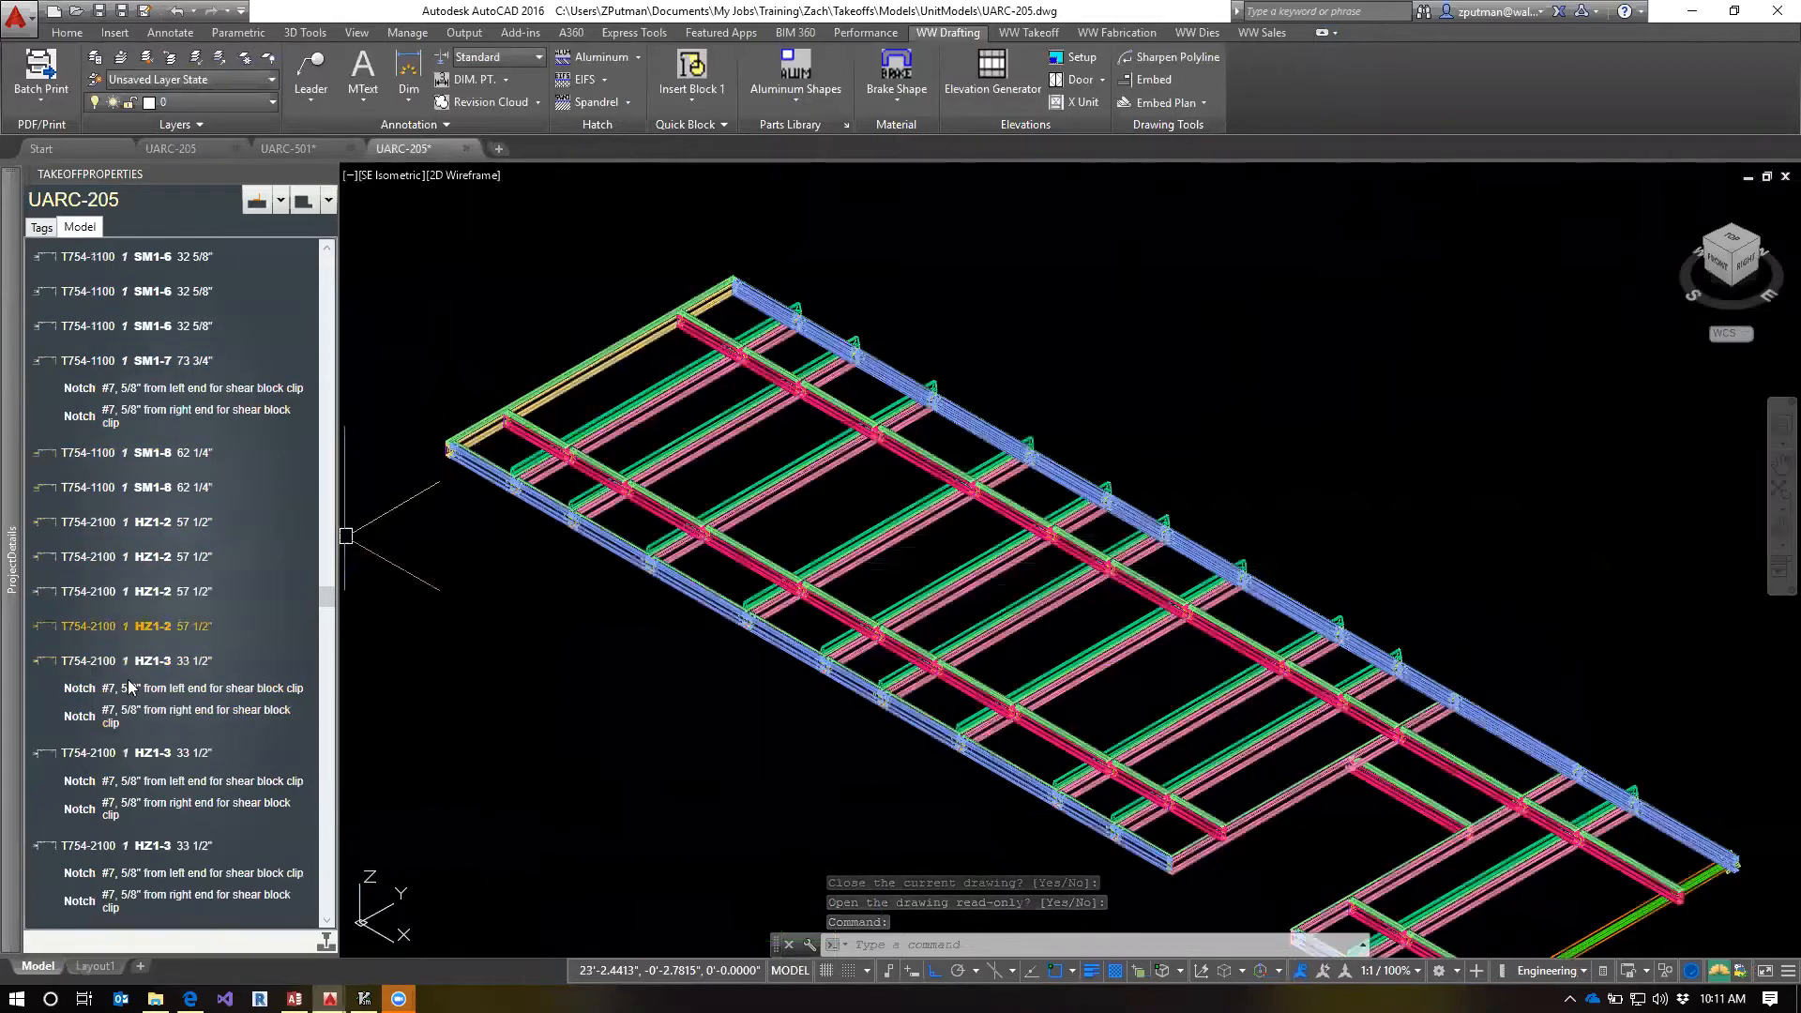
pyautogui.scroll(3, 122, 609)
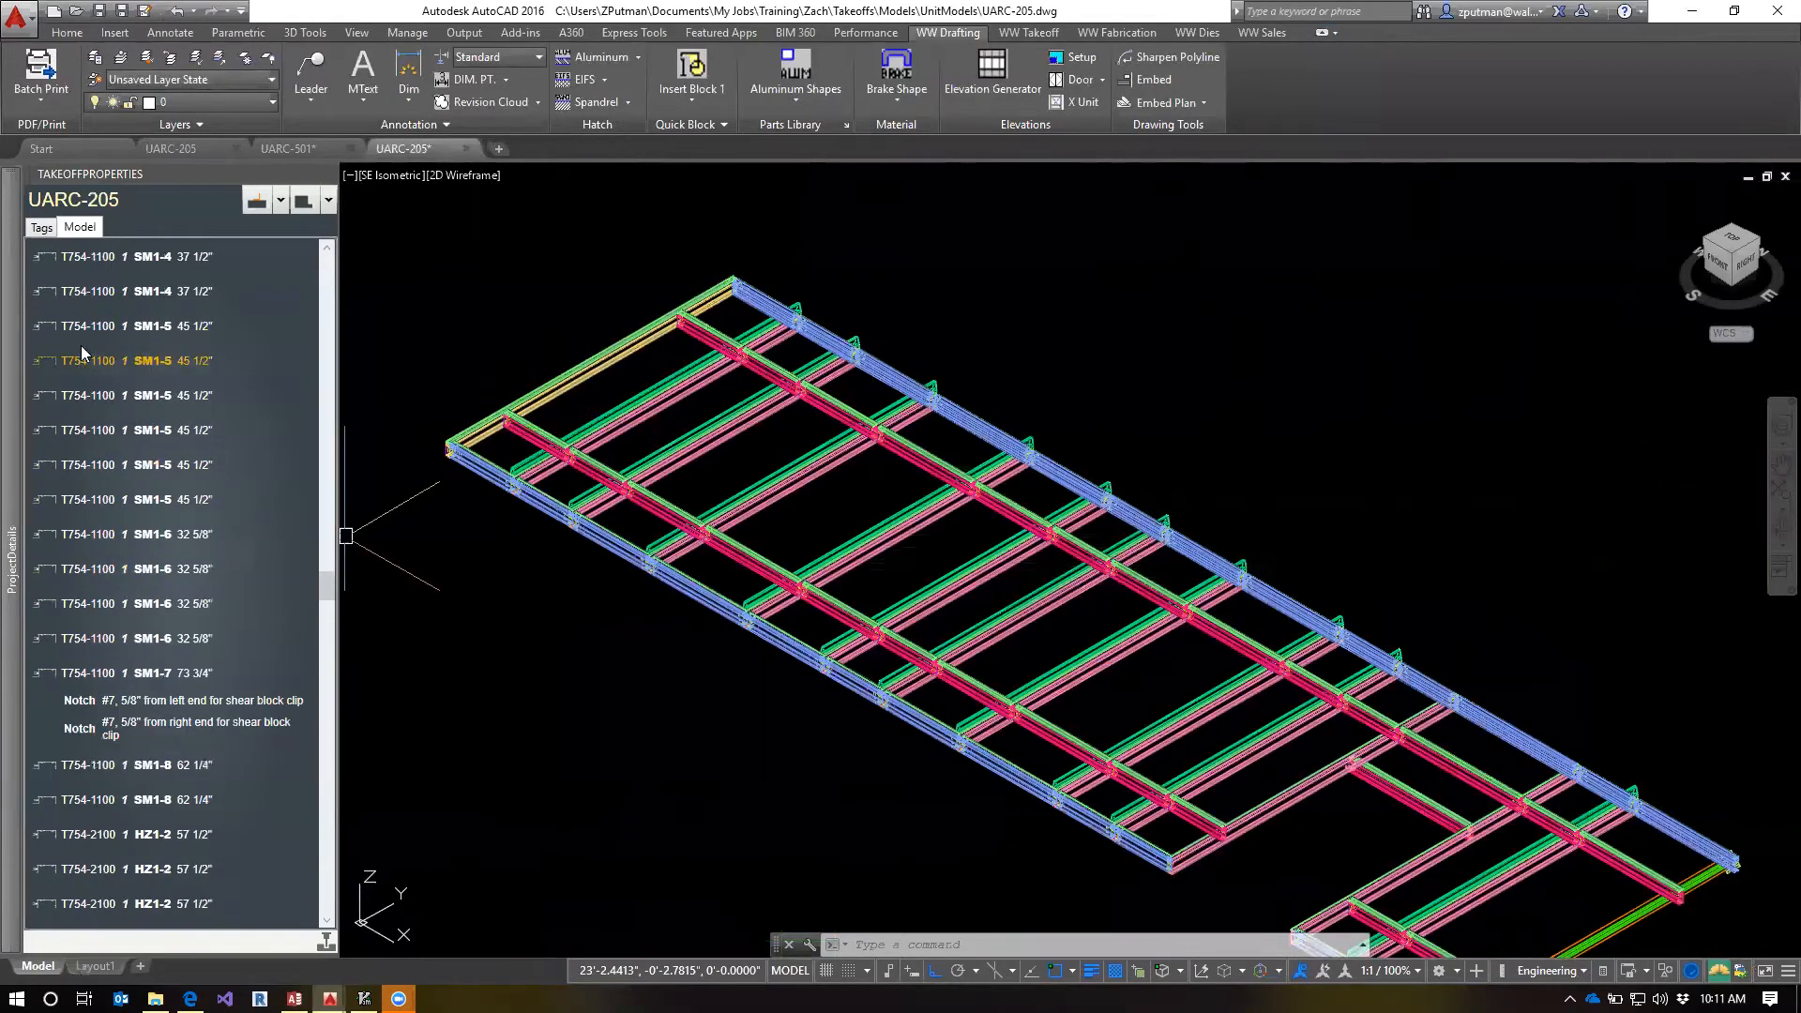
pyautogui.click(93, 404)
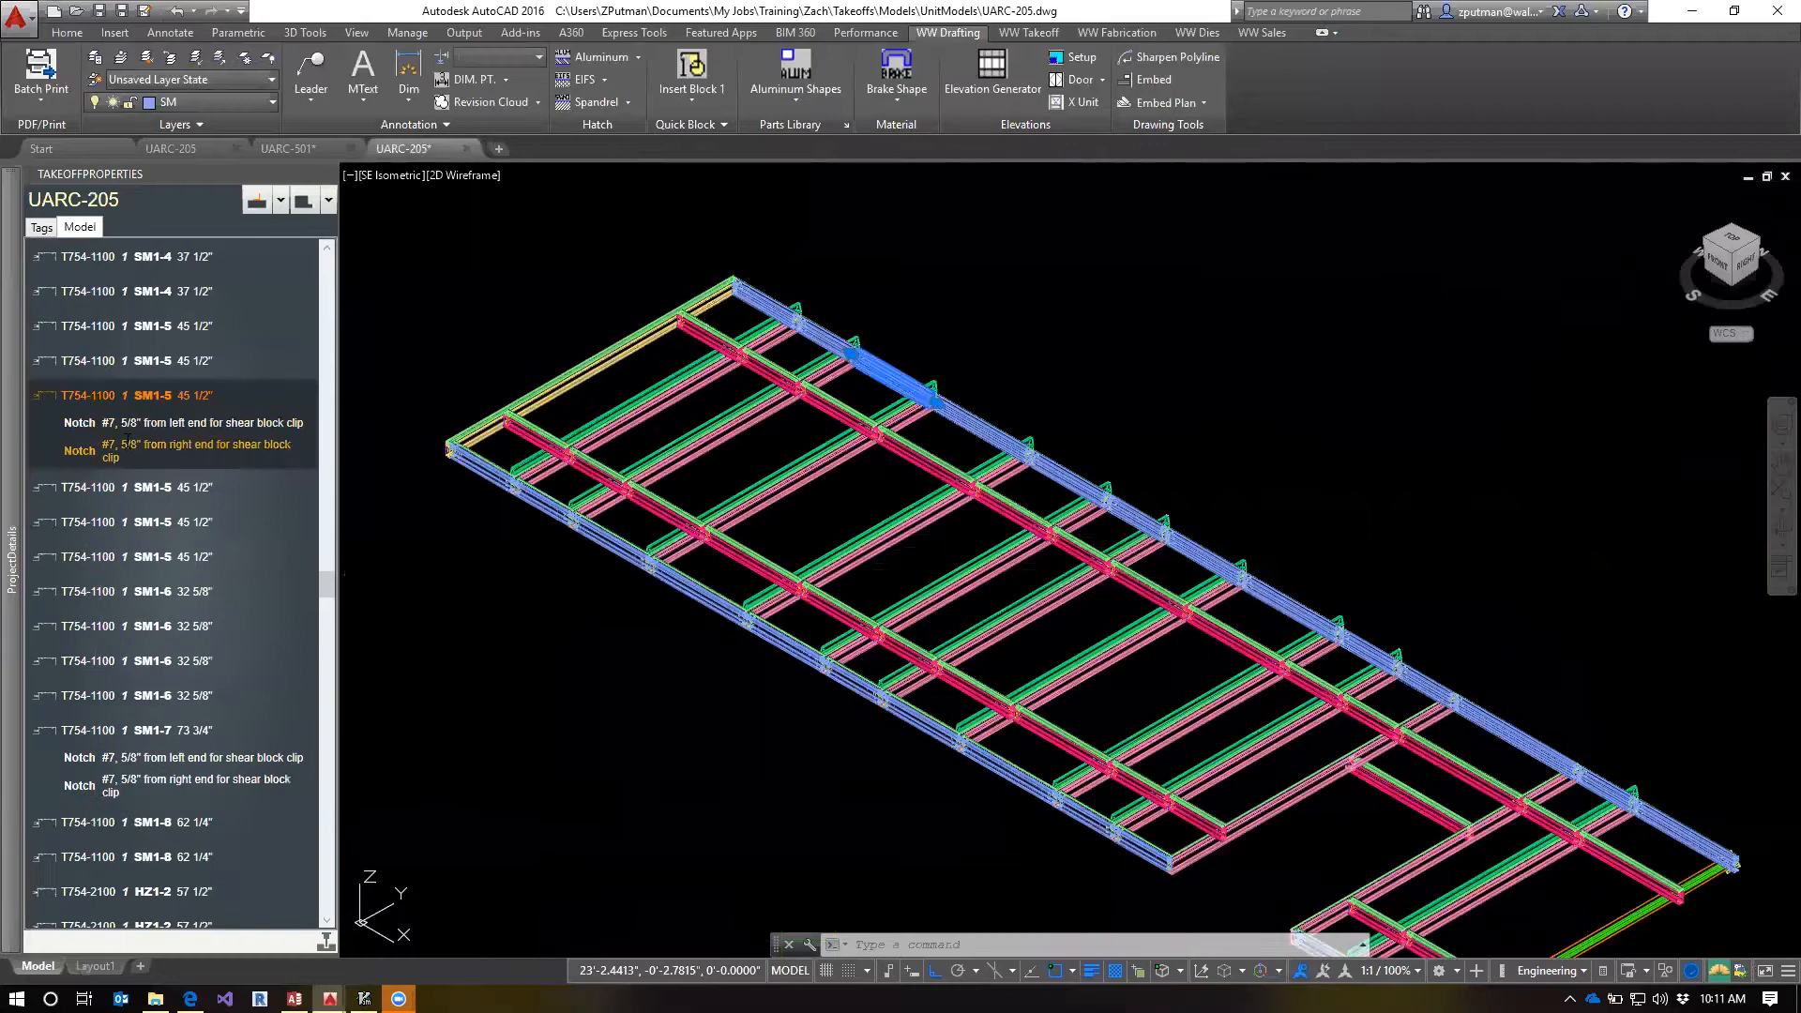
pyautogui.moveTo(850, 771); pyautogui.dragTo(845, 573, button='middle')
pyautogui.scroll(8, 1146, 692)
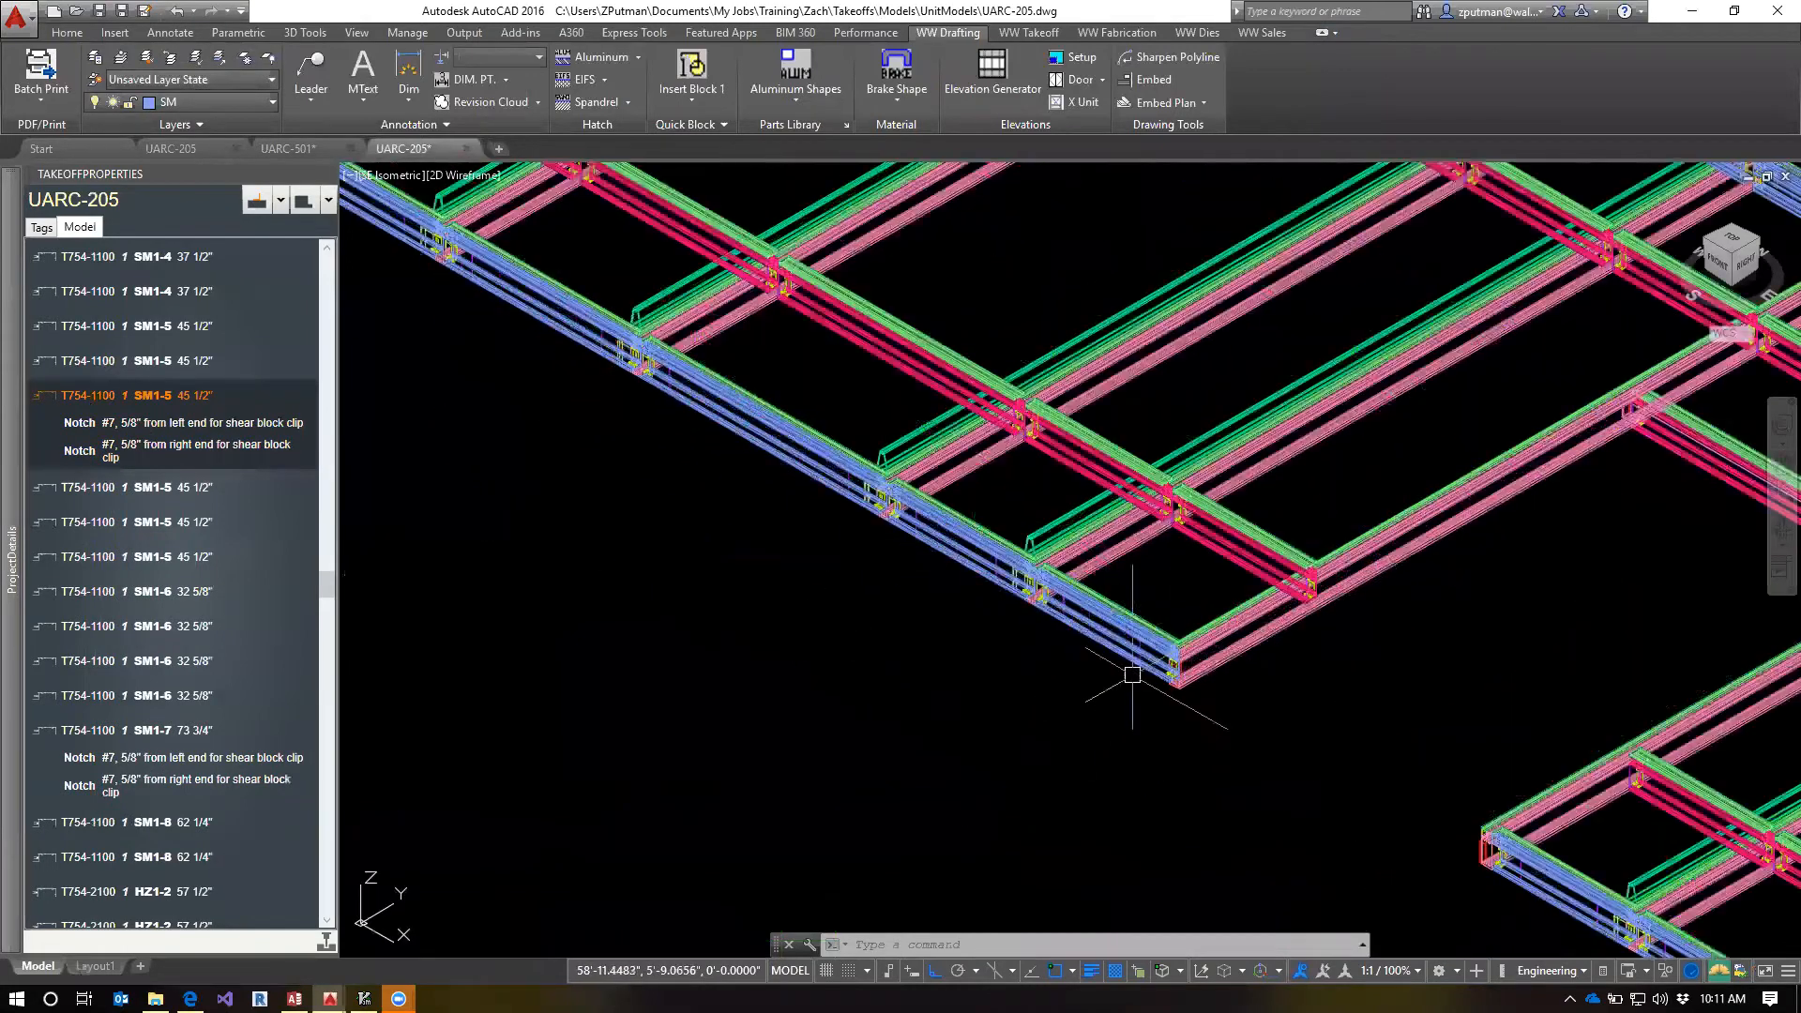
pyautogui.scroll(5, 1146, 684)
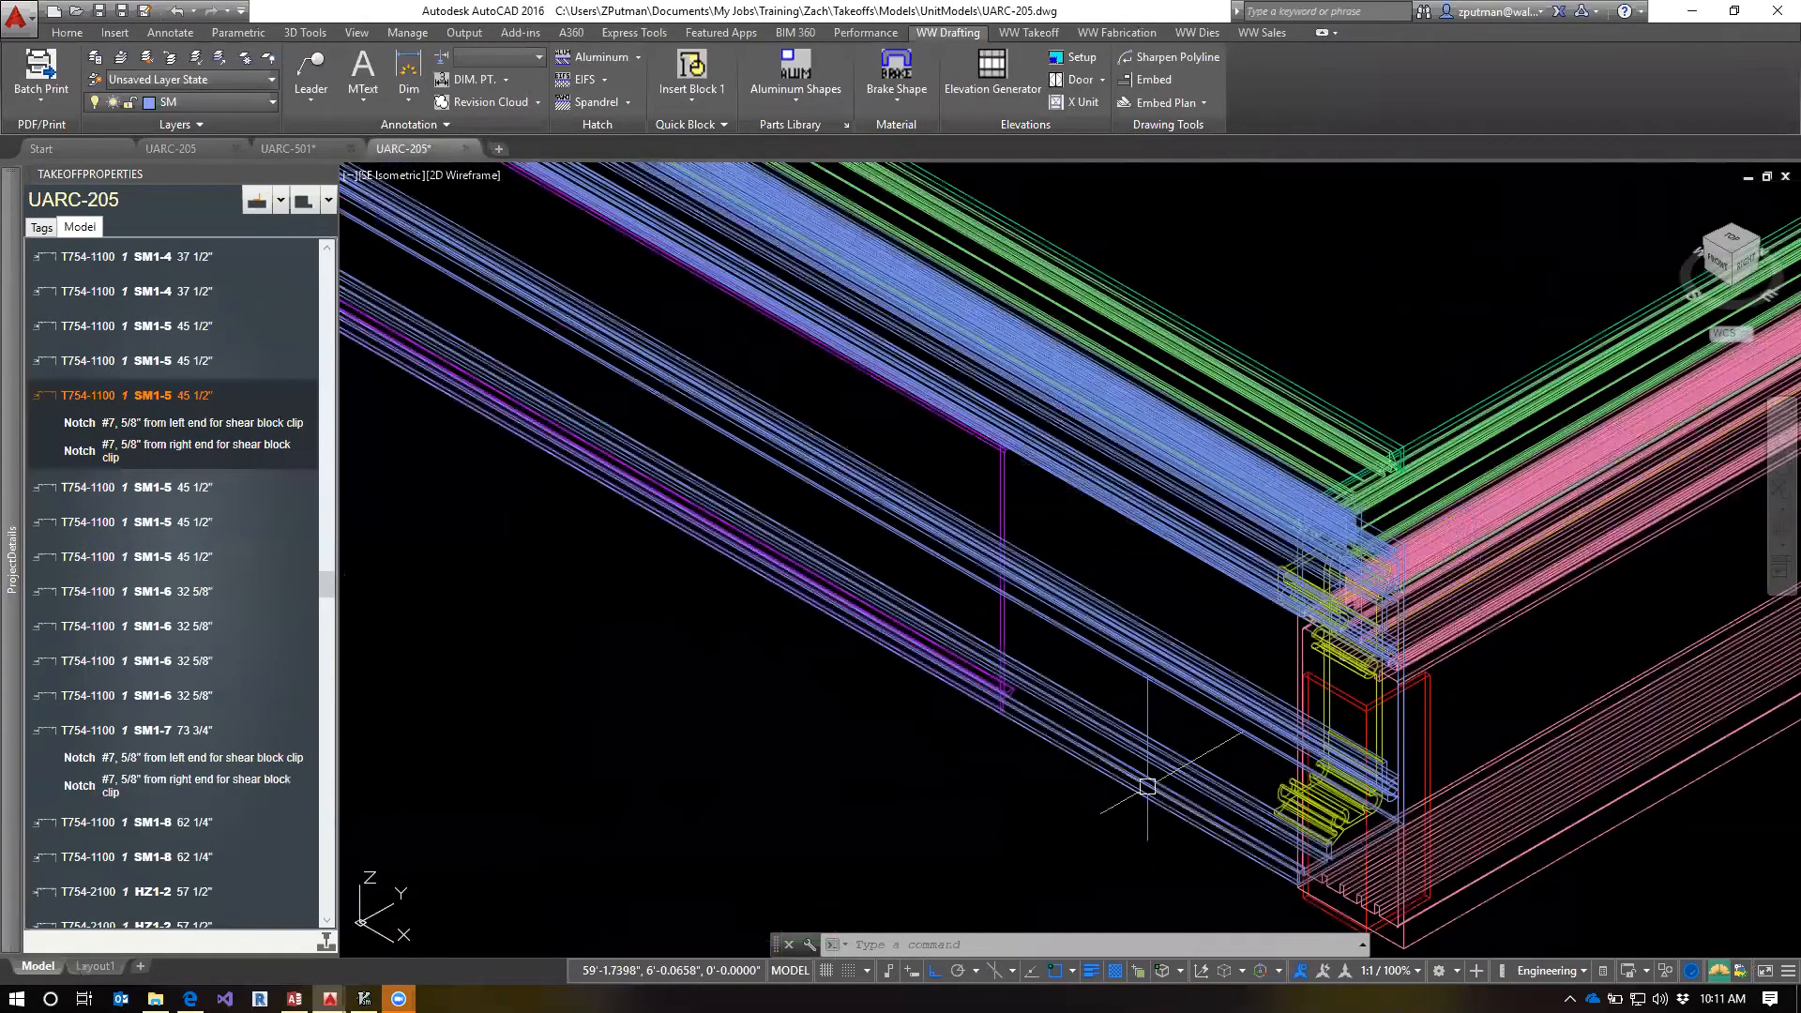
pyautogui.moveTo(1135, 770); pyautogui.dragTo(794, 773, button='middle')
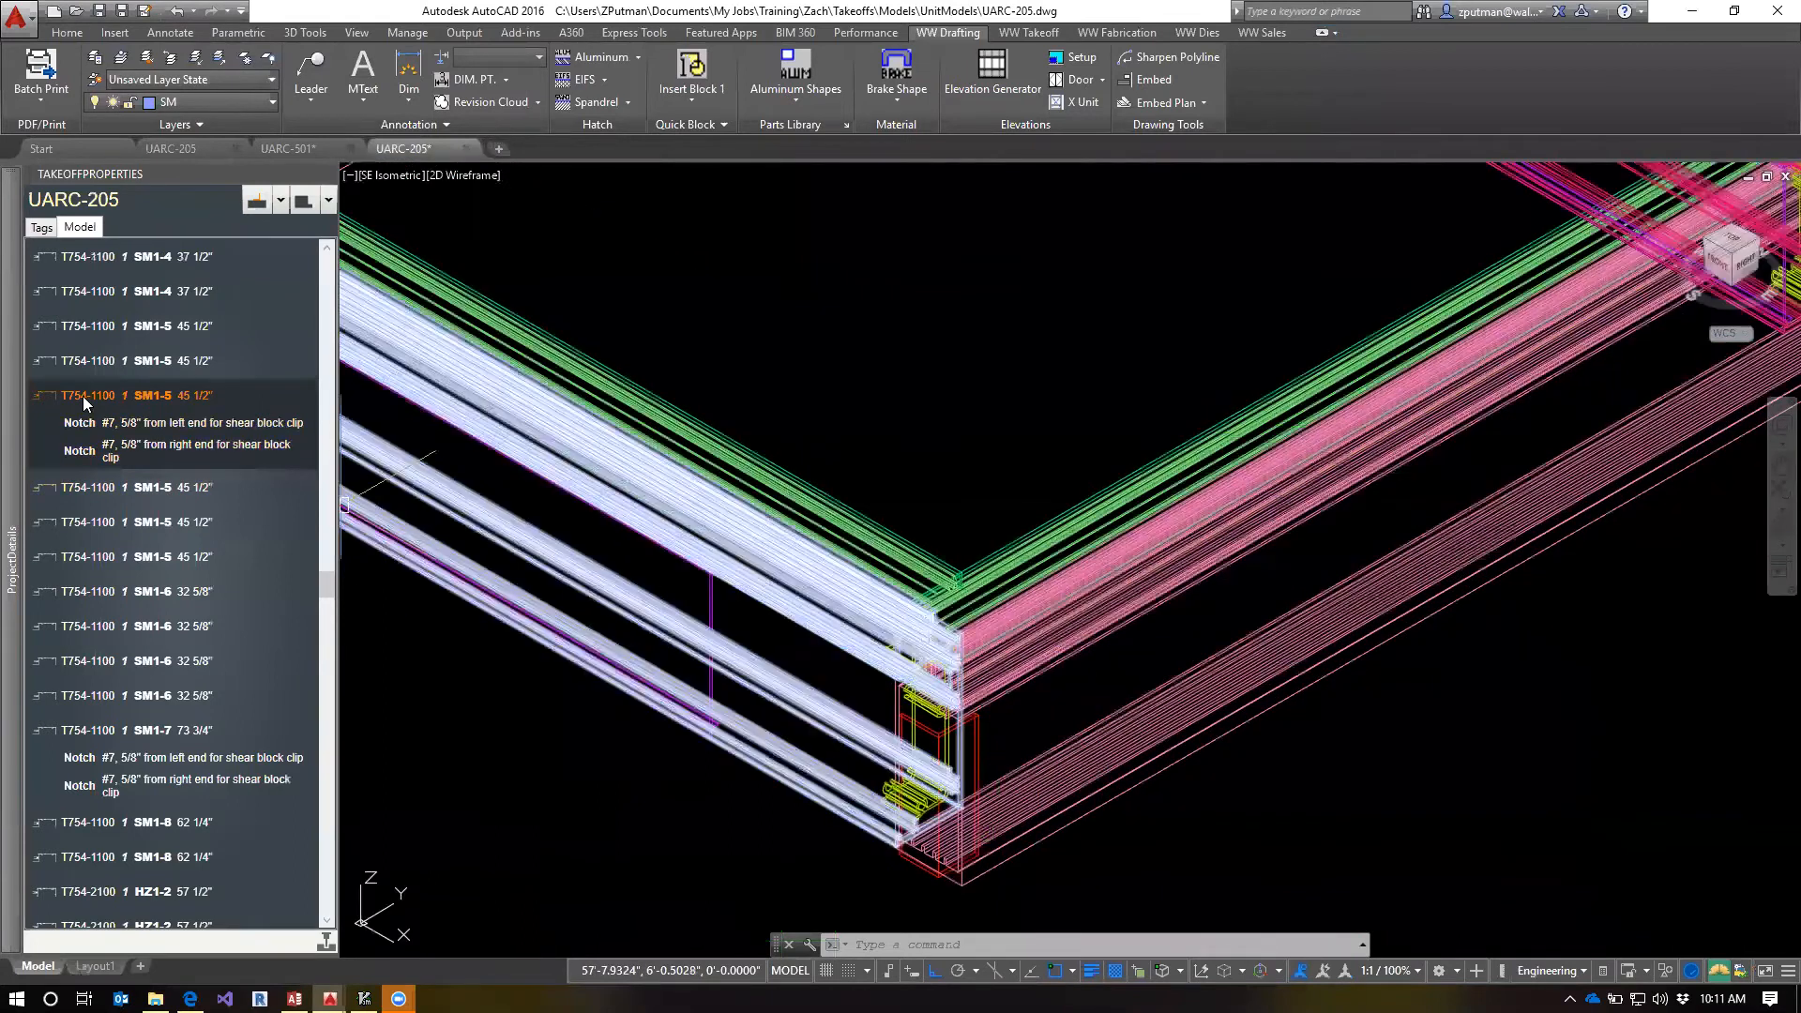
pyautogui.click(83, 424)
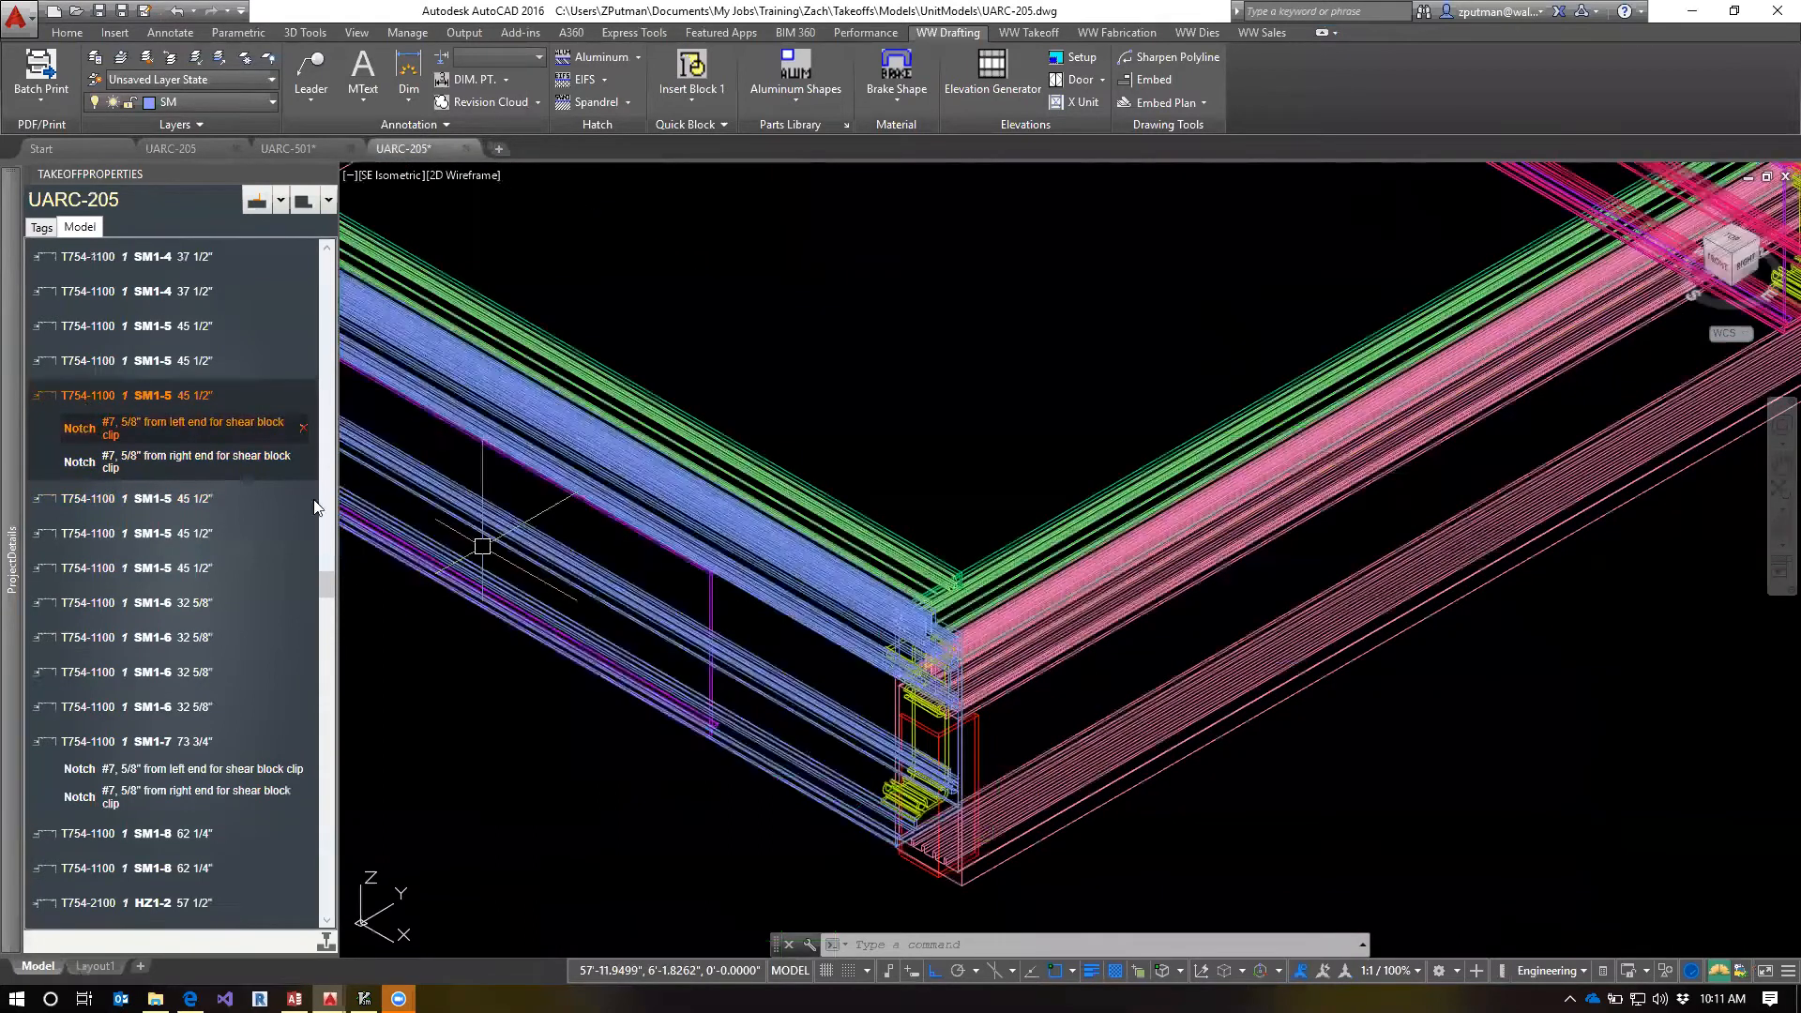
# Clear the selection and select the blue T754-1100 SM1-6 sill at the model's corner
pyautogui.press('Escape')
pyautogui.press('Escape')
pyautogui.click(797, 810)
pyautogui.press('Escape')
pyautogui.press('Escape')
pyautogui.click(783, 777)
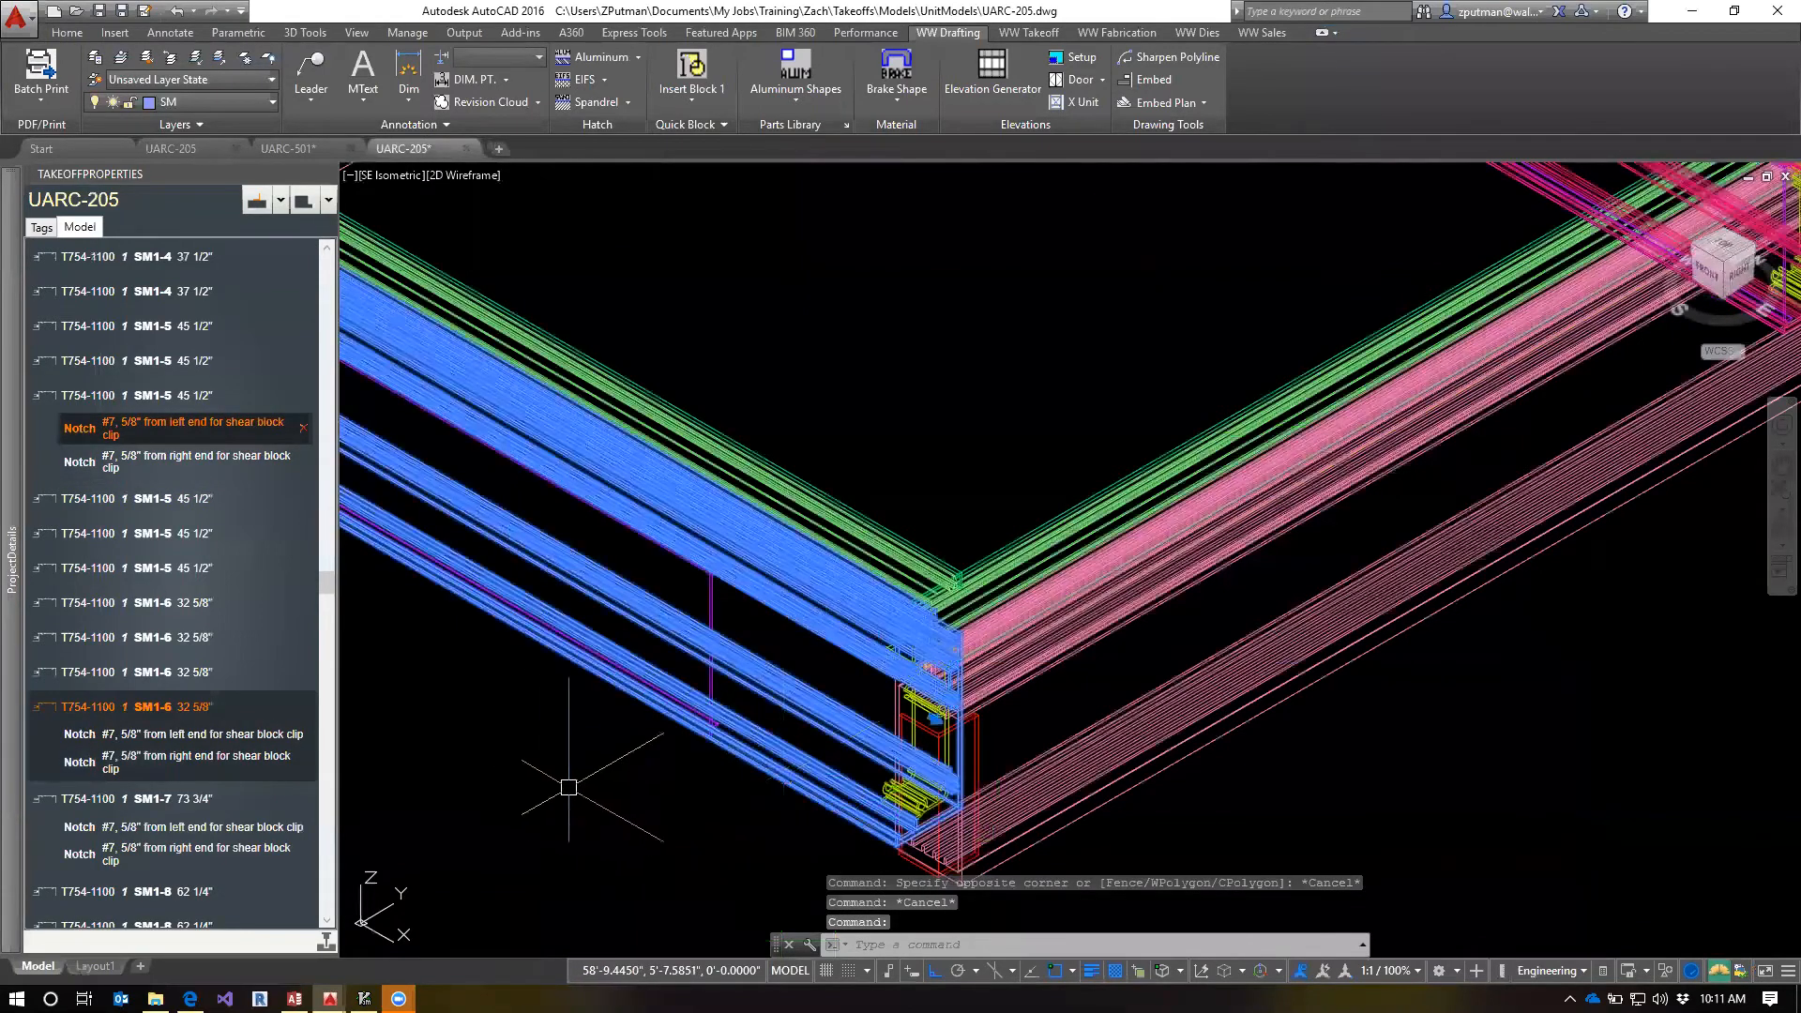
pyautogui.moveTo(580, 773); pyautogui.dragTo(632, 616, button='middle')
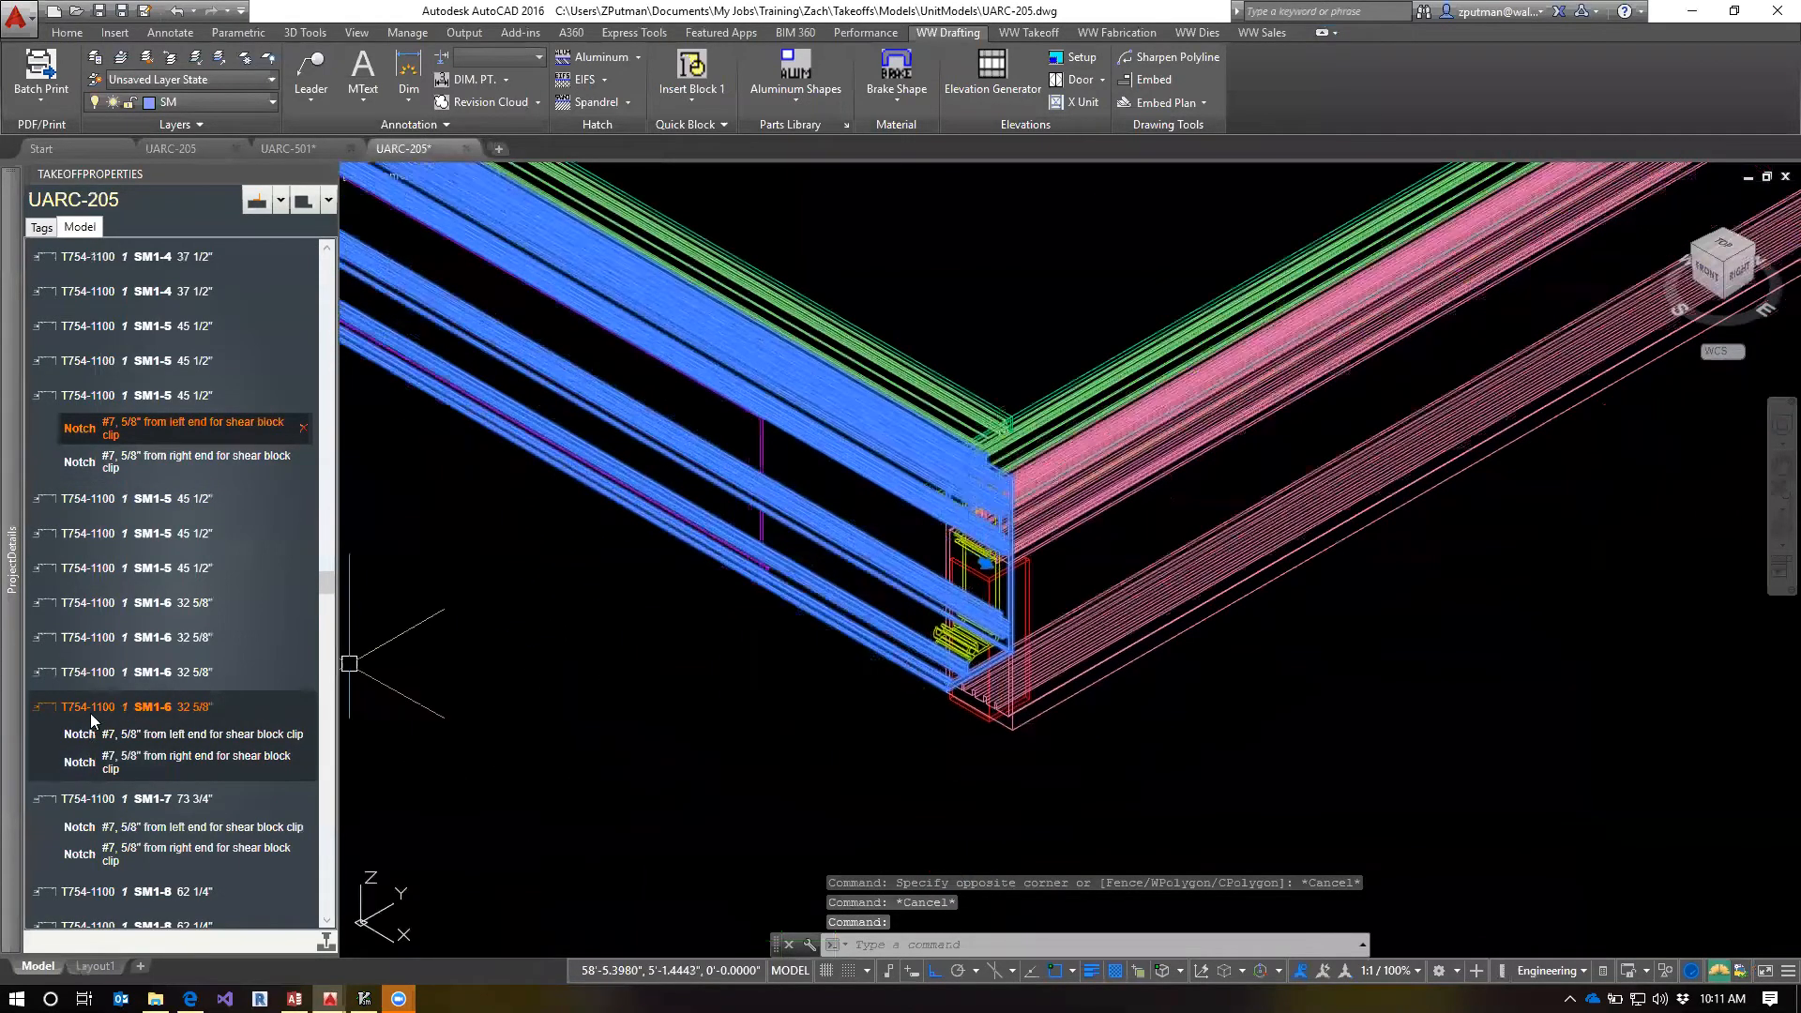
# Highlight the SM1-6 member's #7, 5/8" left-end shear block clip notch and examine the hole and the full member
pyautogui.moveTo(90, 706)
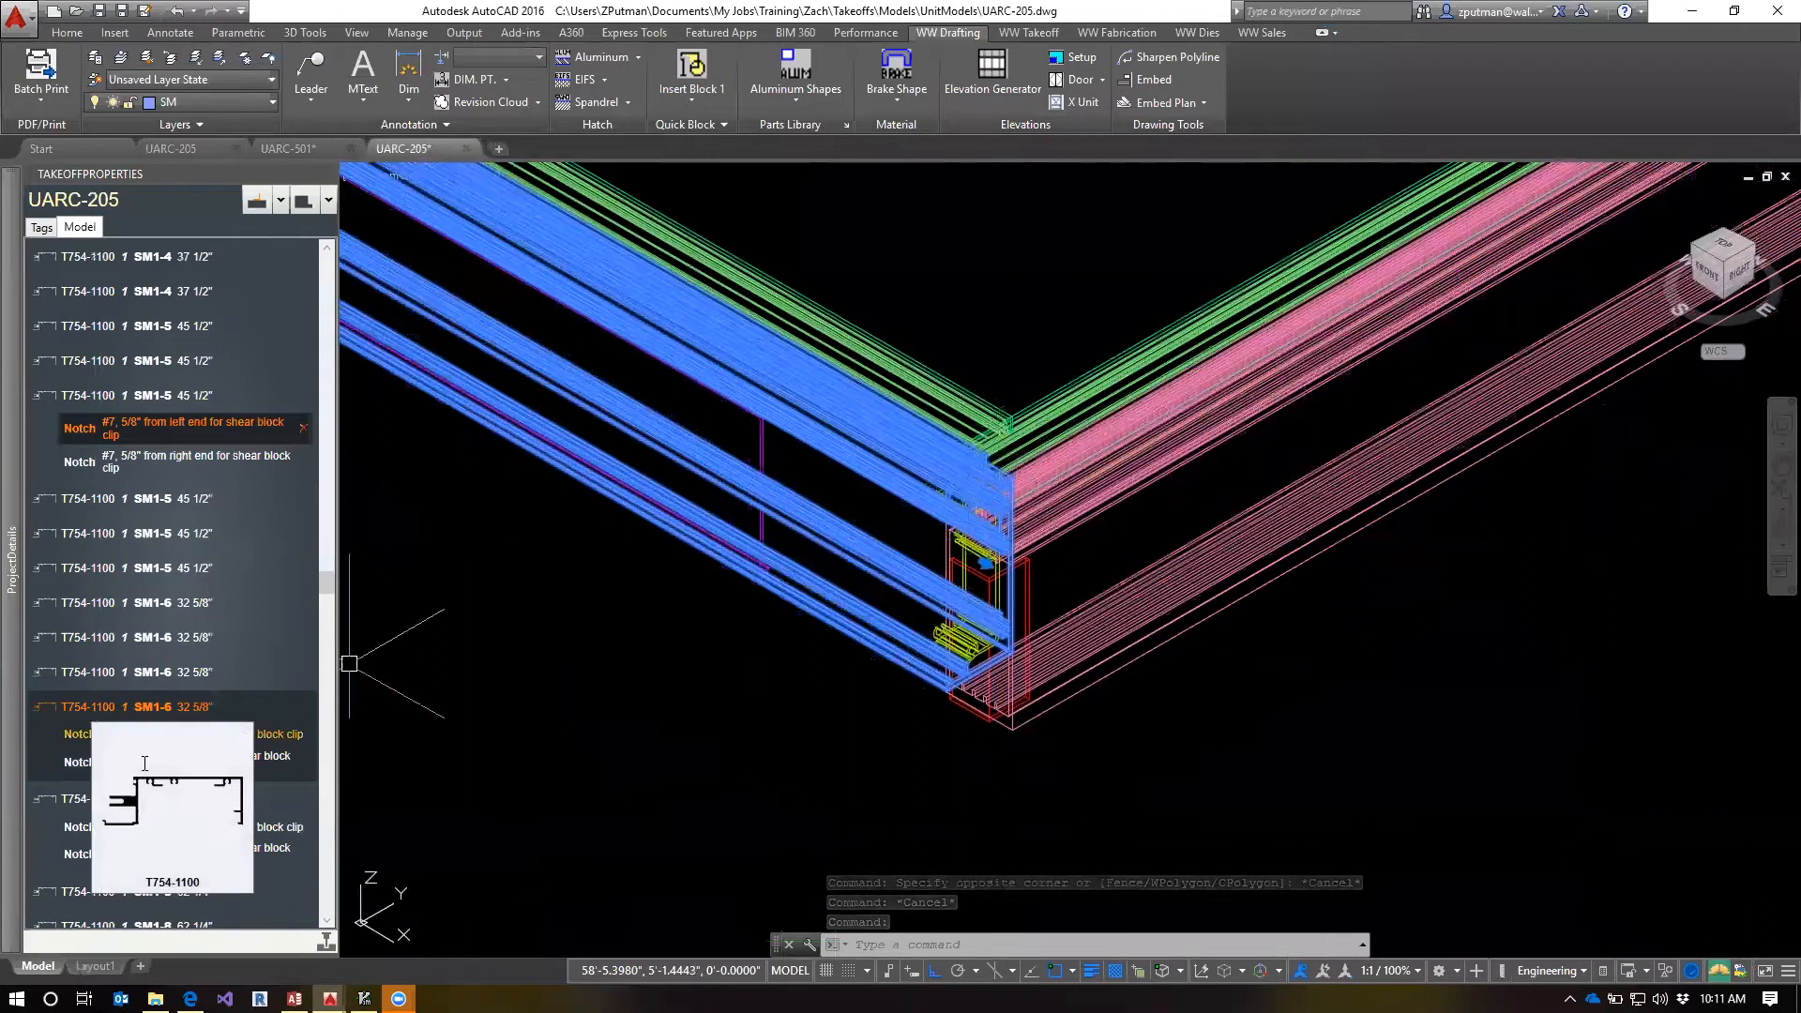
pyautogui.click(82, 739)
pyautogui.moveTo(475, 592)
pyautogui.mouseDown(button='middle')
pyautogui.moveTo(816, 711)
pyautogui.moveTo(909, 800)
pyautogui.moveTo(943, 796)
pyautogui.mouseUp(button='middle')
pyautogui.moveTo(614, 221); pyautogui.dragTo(673, 434, button='middle')
pyautogui.scroll(5, 673, 434)
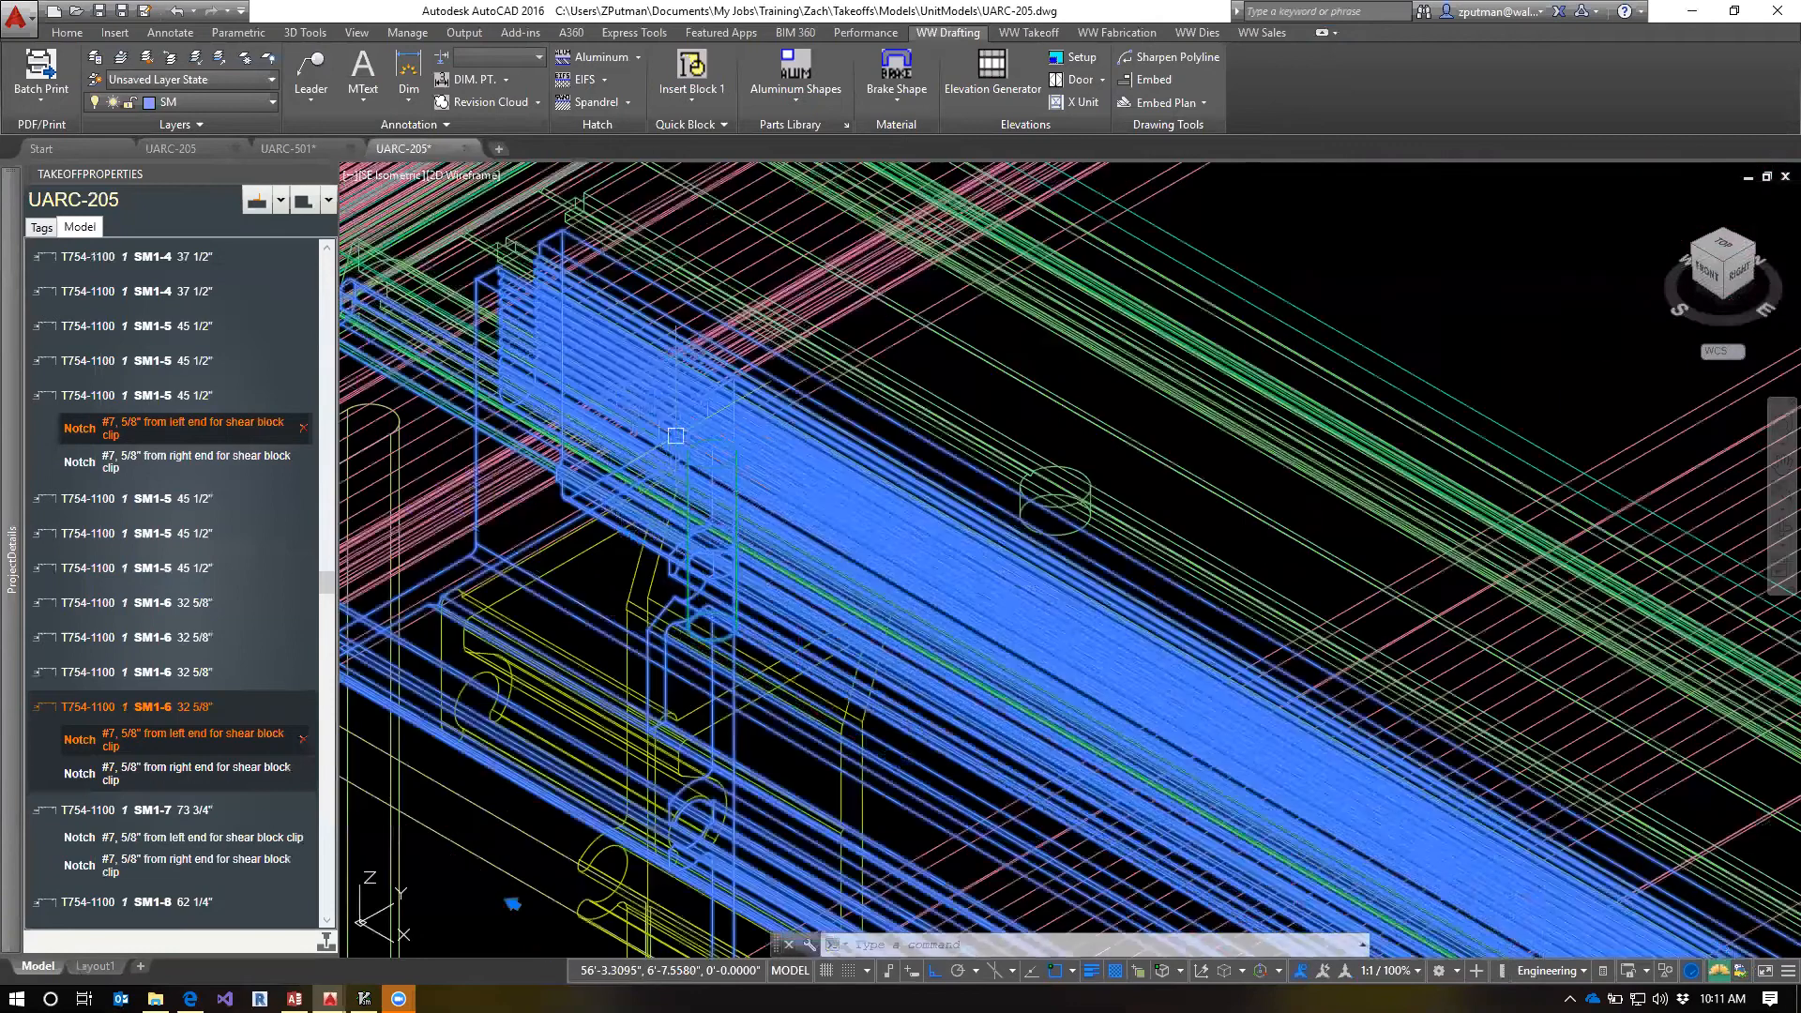
pyautogui.scroll(-4, 735, 677)
pyautogui.moveTo(970, 709); pyautogui.dragTo(870, 521, button='middle')
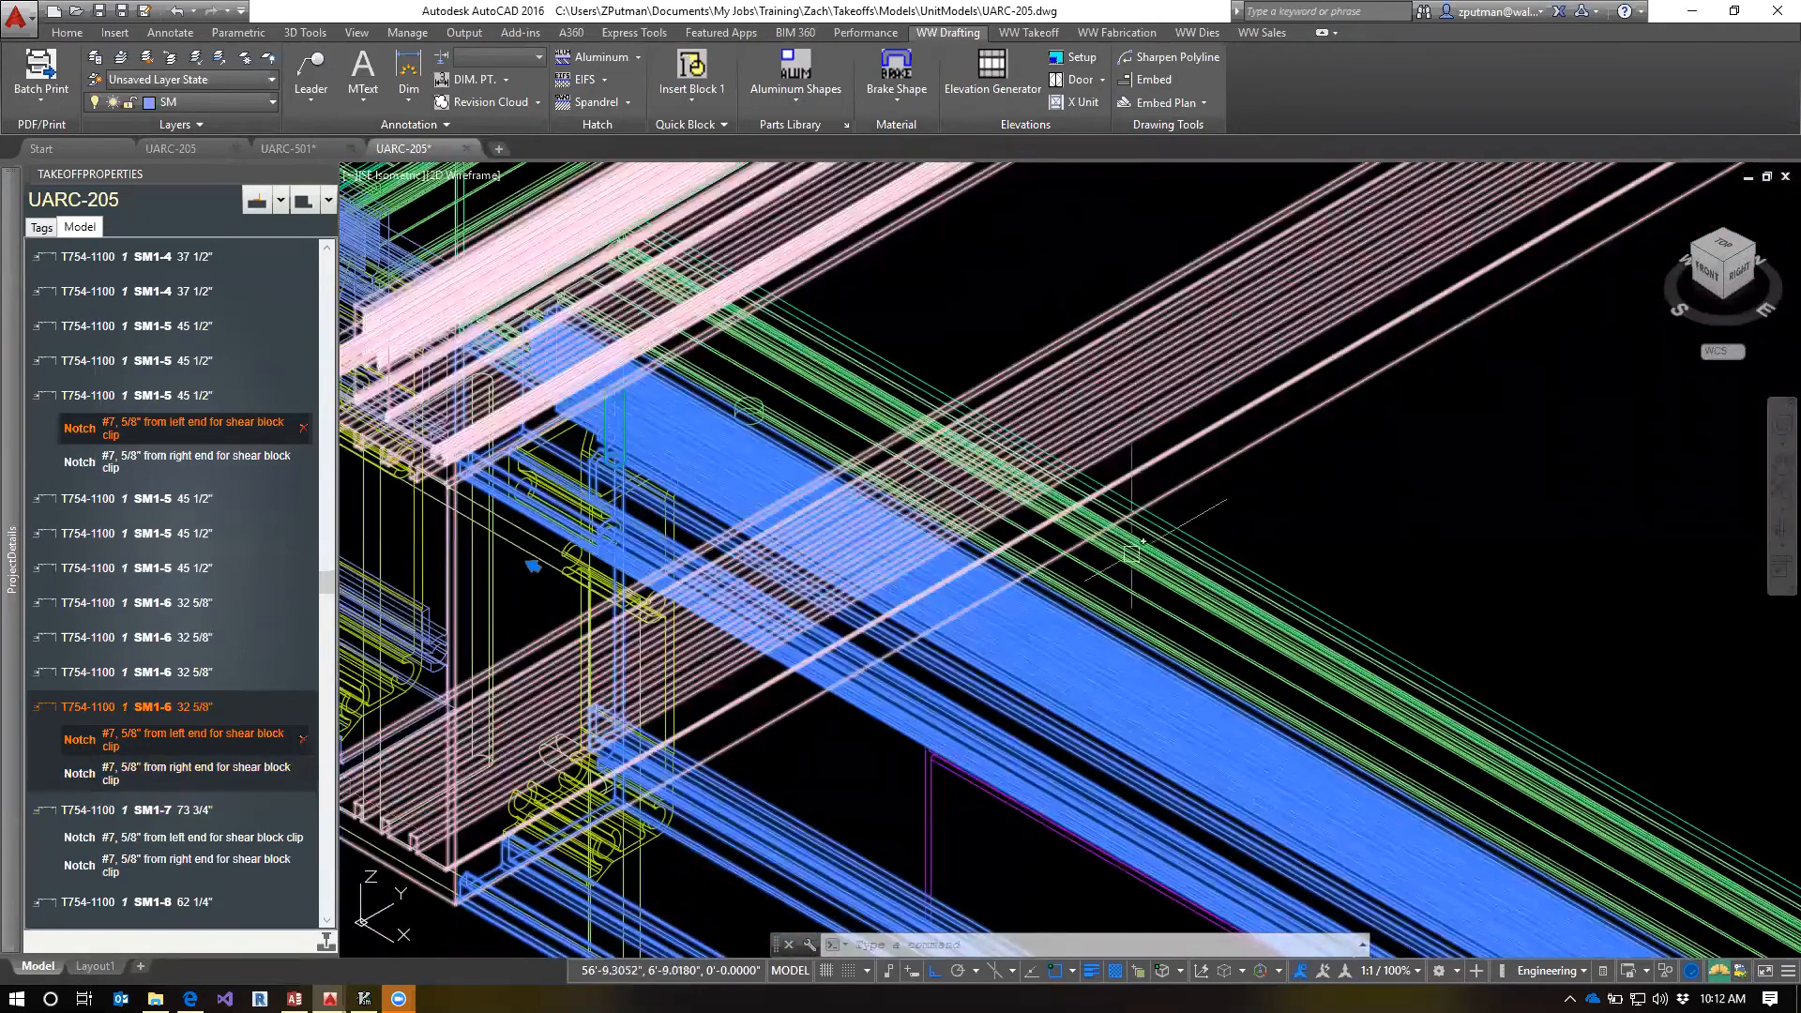
pyautogui.scroll(-3, 1516, 562)
pyautogui.moveTo(1516, 563); pyautogui.dragTo(1113, 362, button='middle')
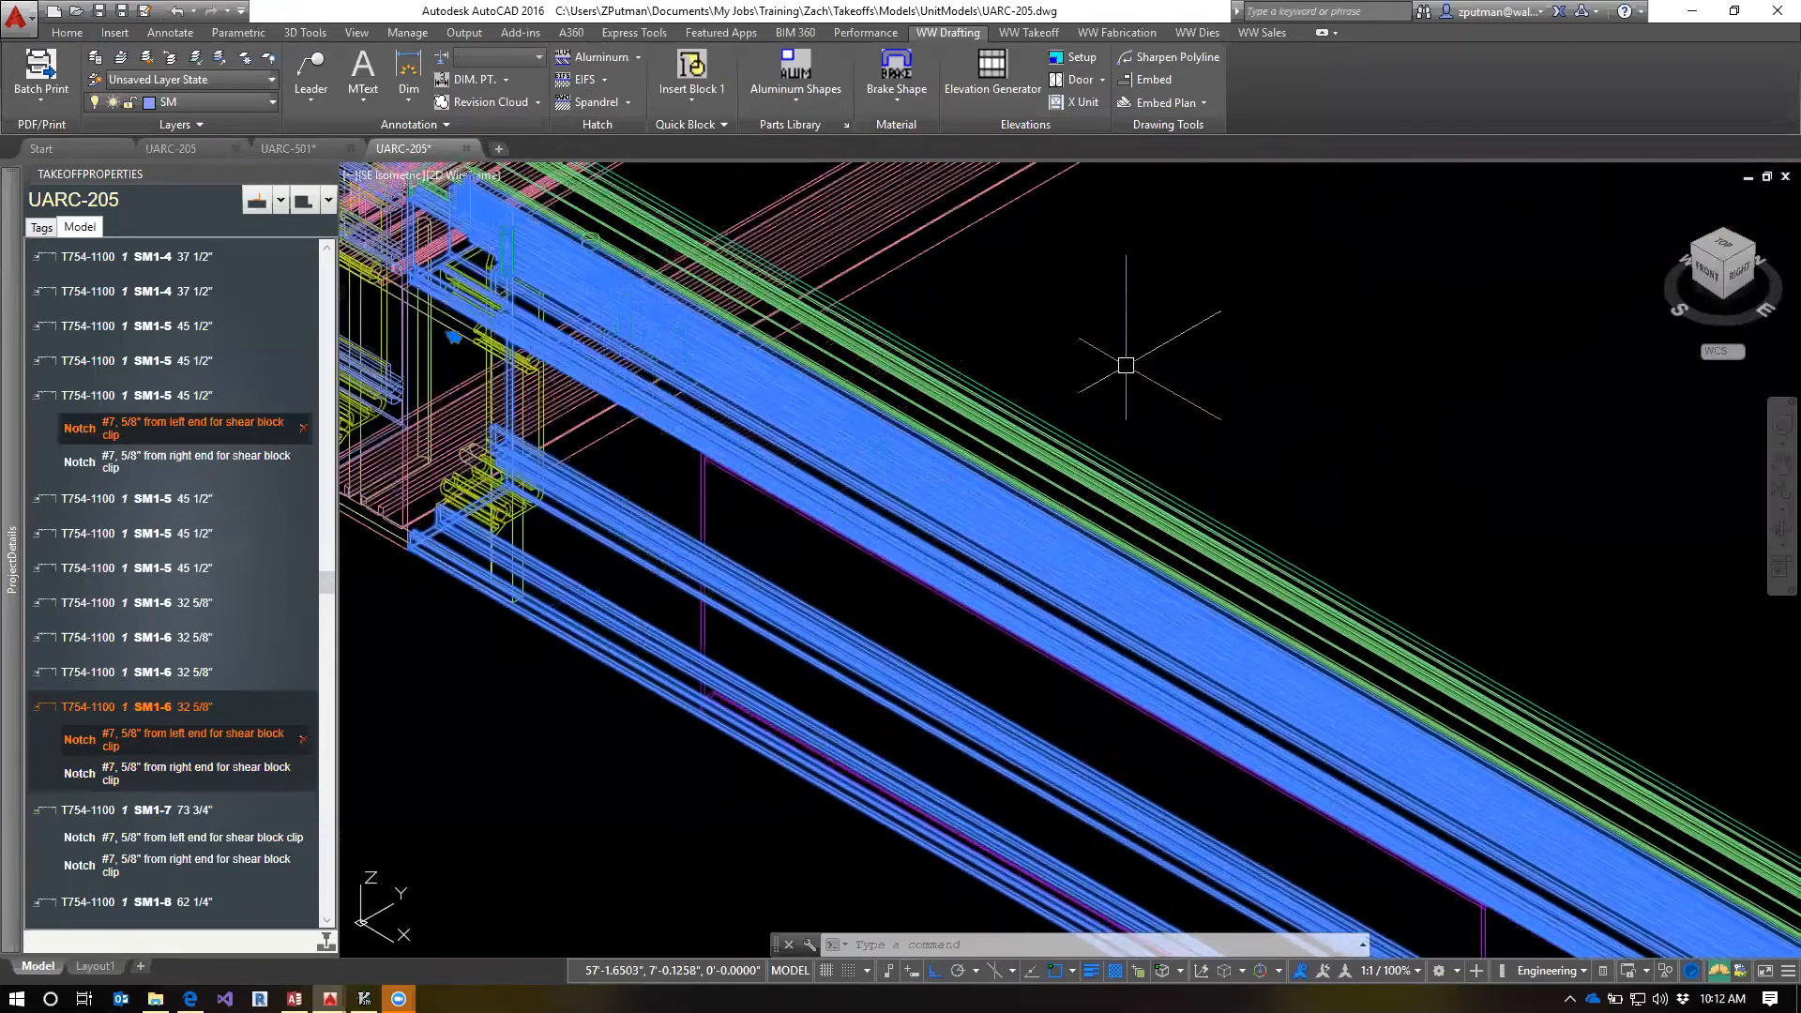
pyautogui.scroll(-3, 1125, 366)
pyautogui.moveTo(1500, 506); pyautogui.dragTo(1319, 416, button='middle')
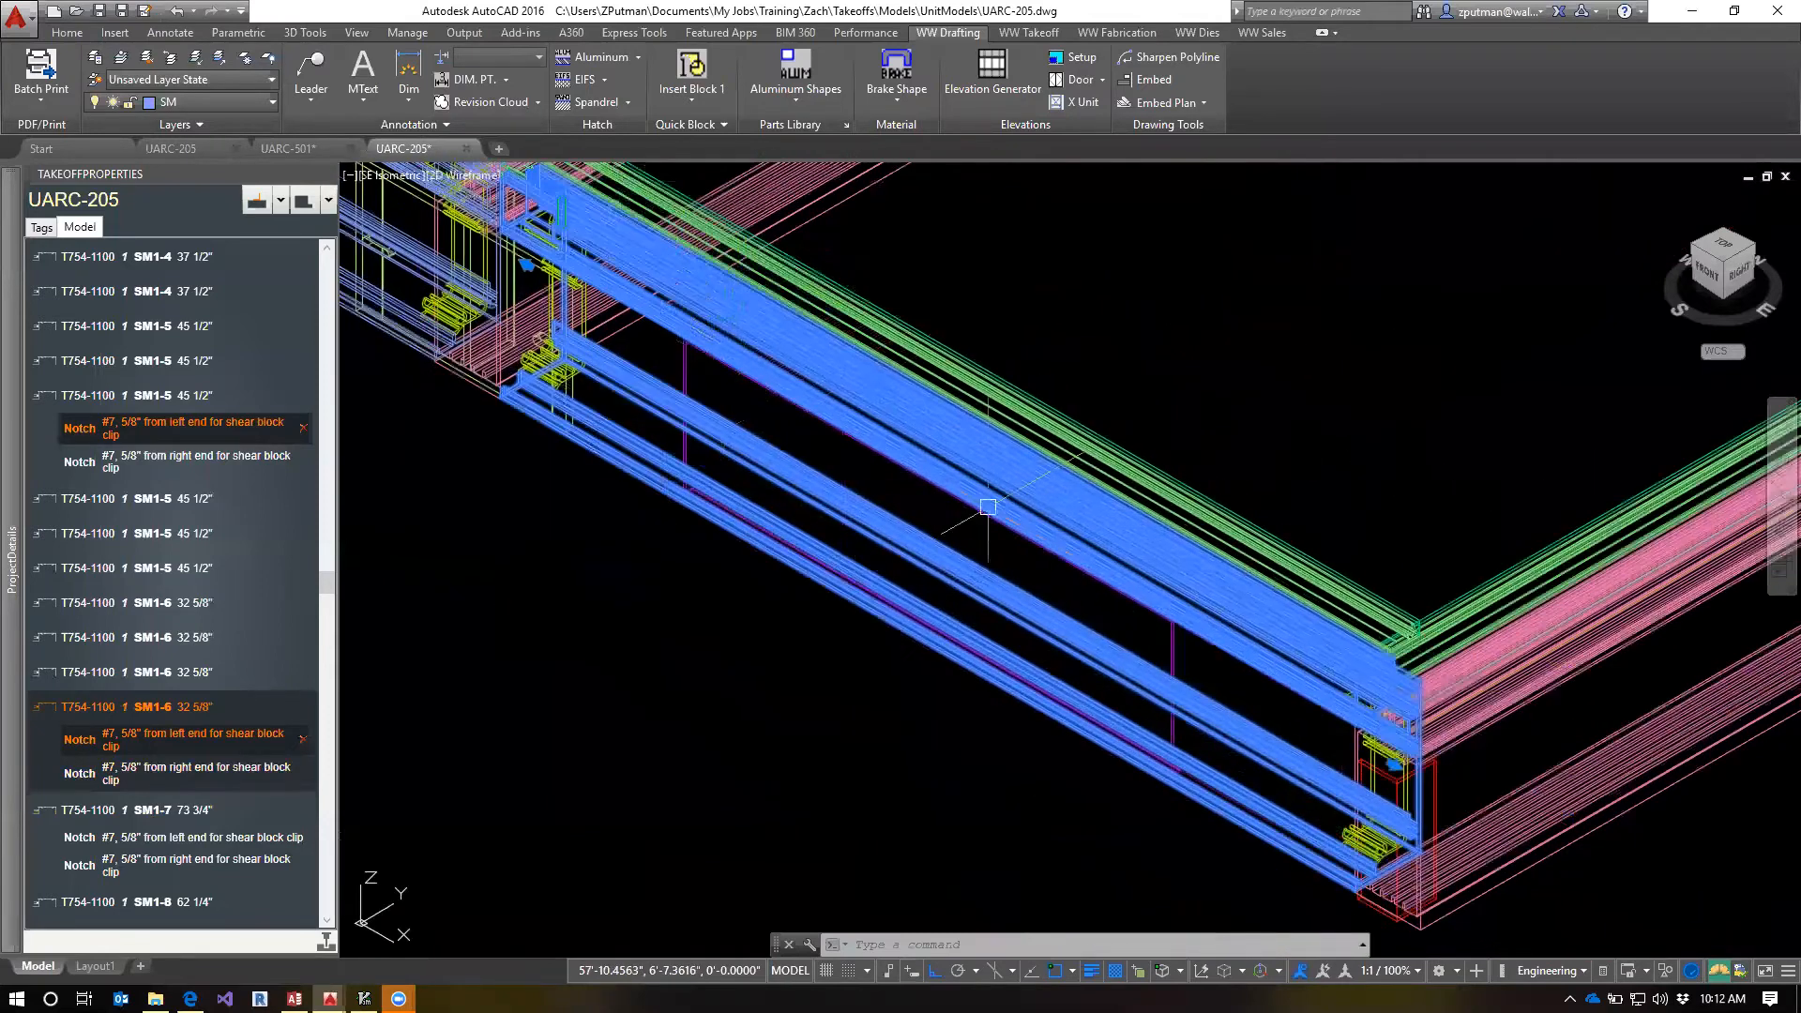
# Highlight the SM1-6 member's right-end notch, examine the clip holes in top view, and clear the selection
pyautogui.click(83, 771)
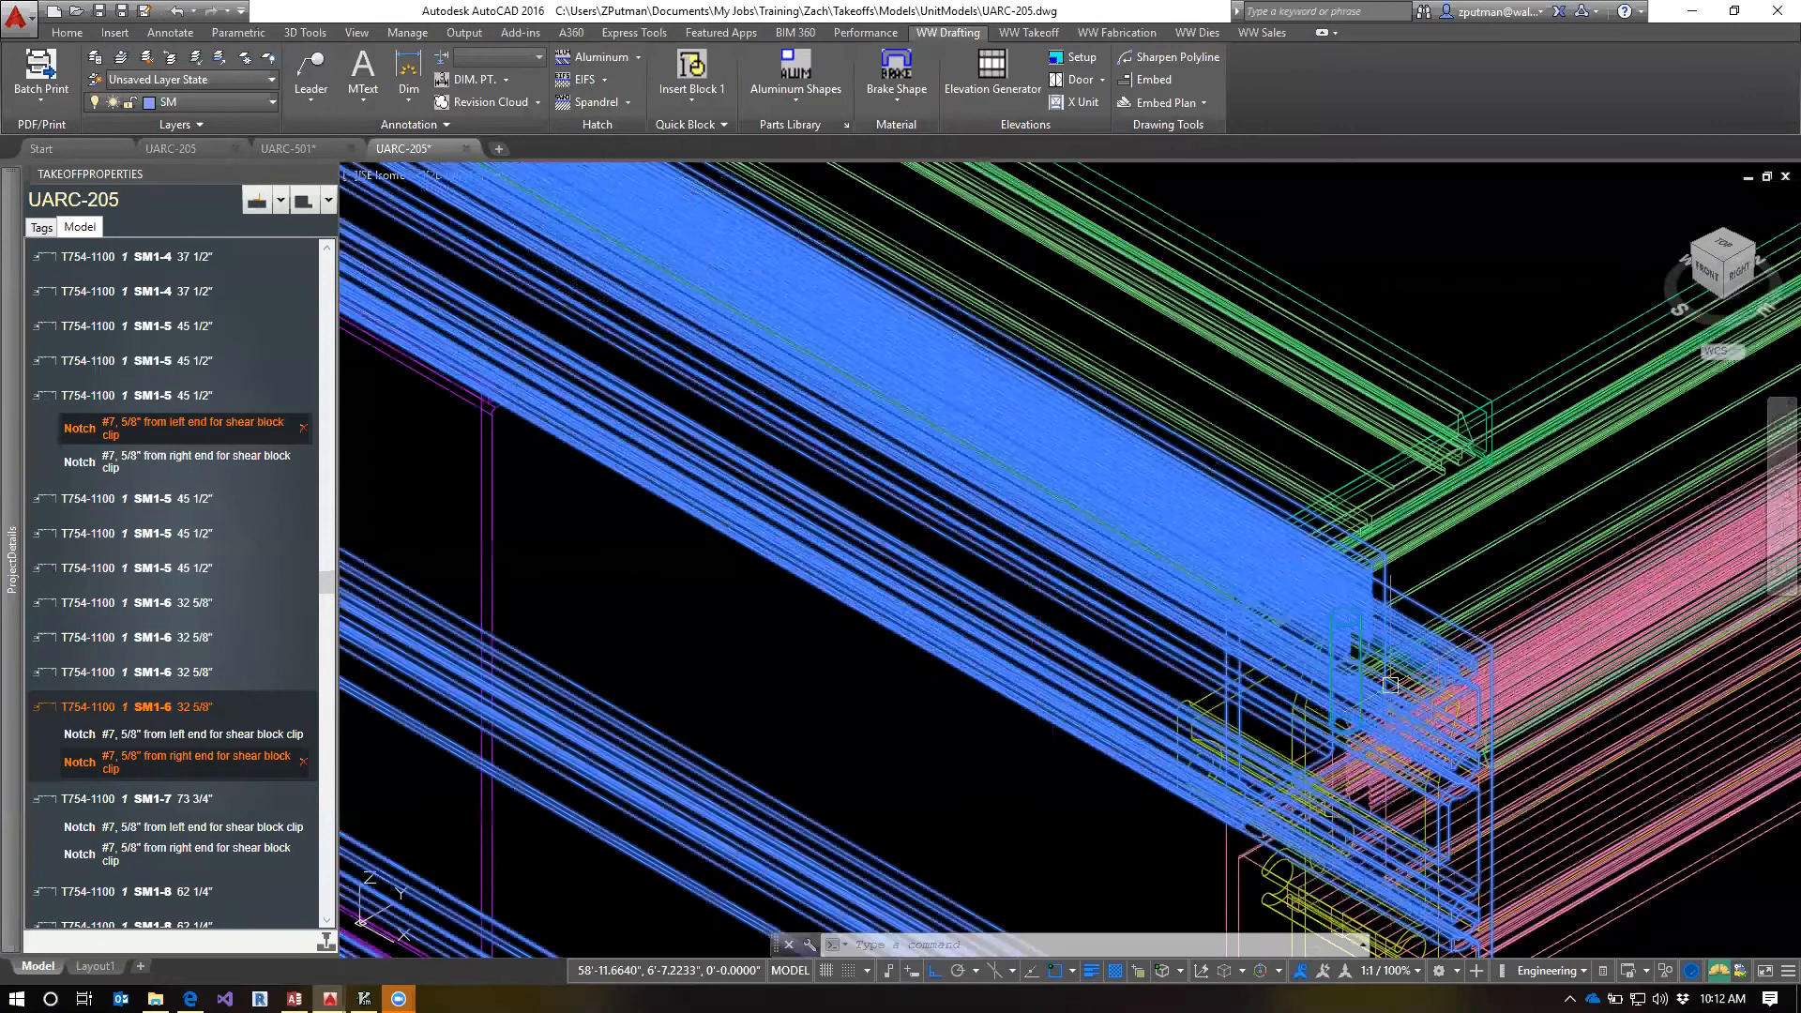
pyautogui.scroll(-4, 1314, 675)
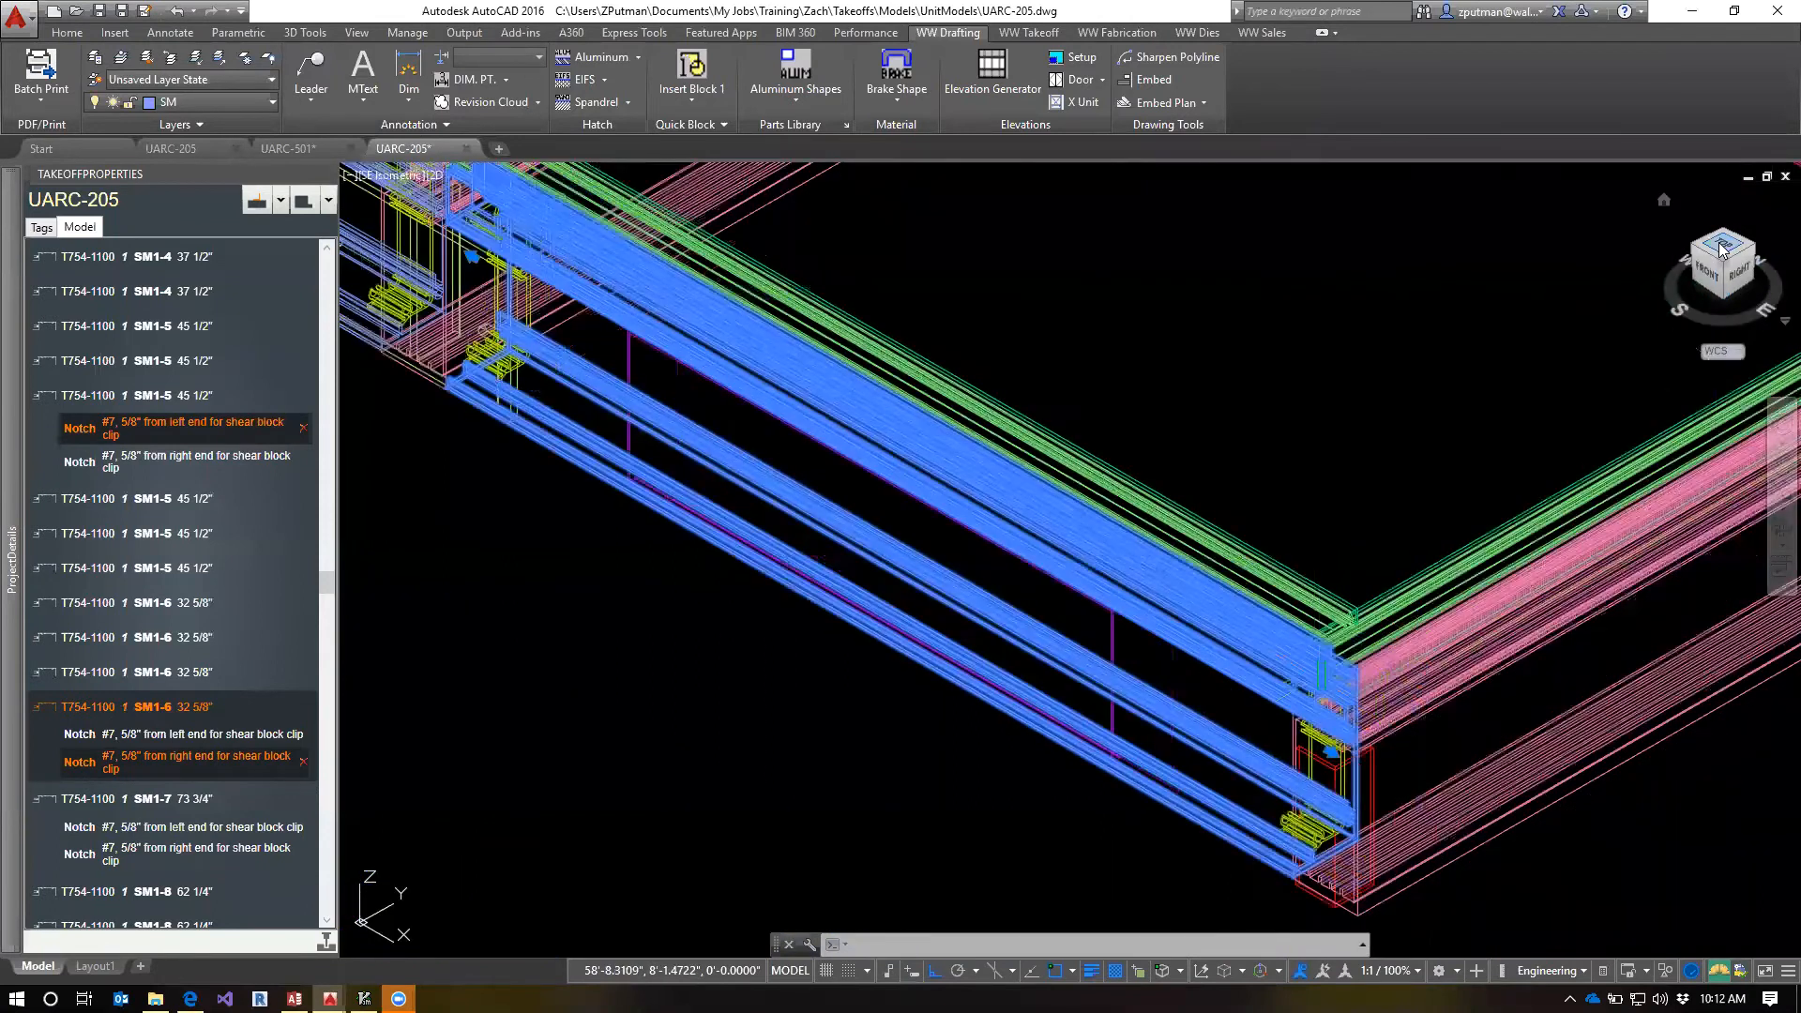
pyautogui.doubleClick(1333, 691)
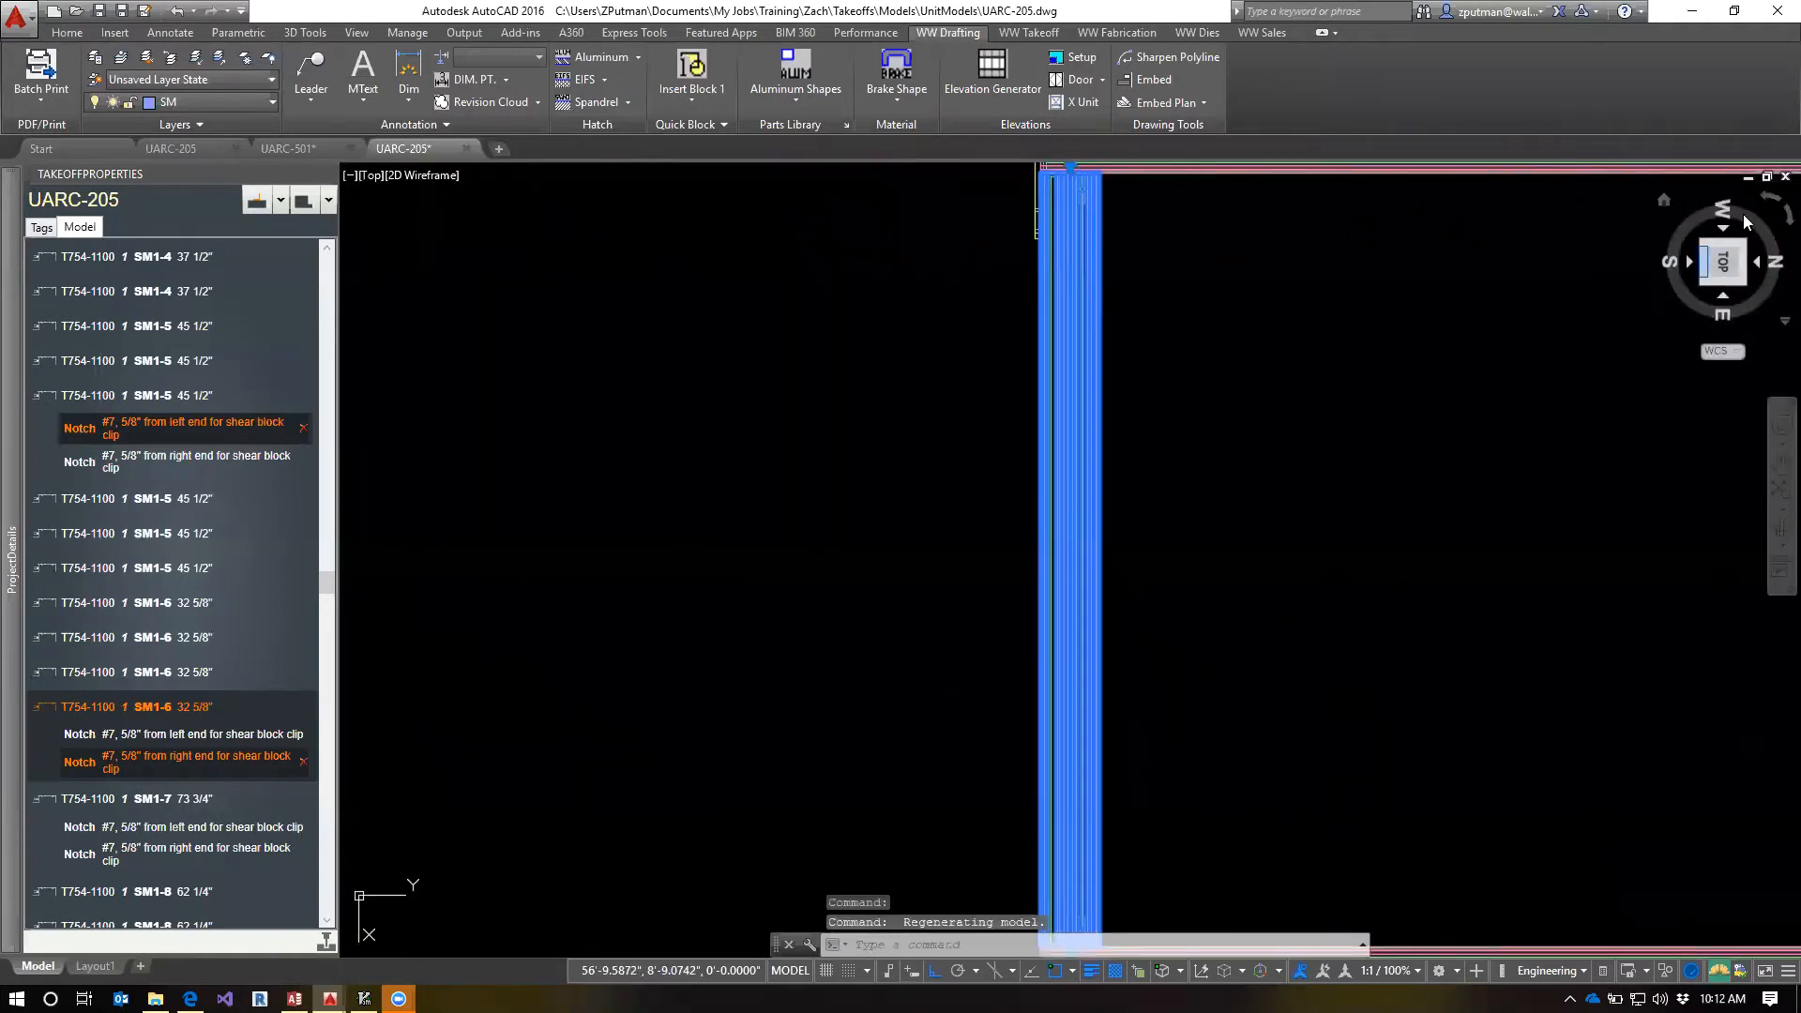
pyautogui.click(1773, 204)
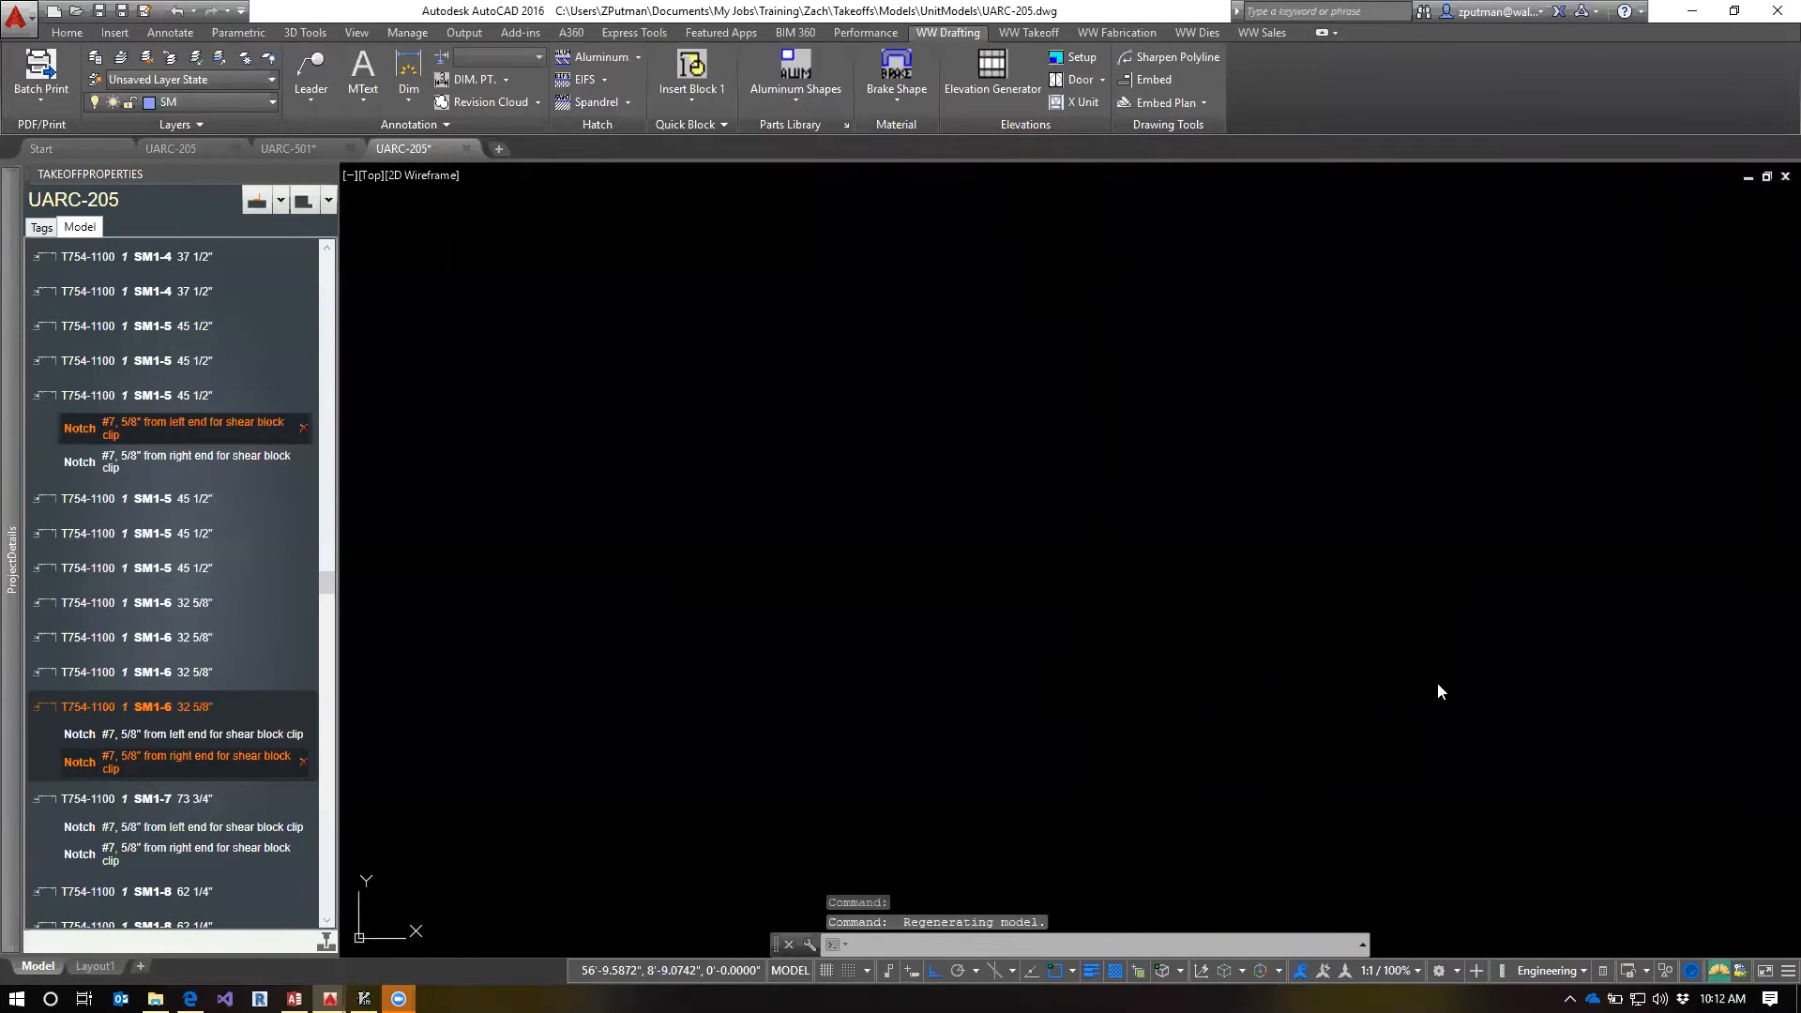
pyautogui.scroll(5, 1252, 533)
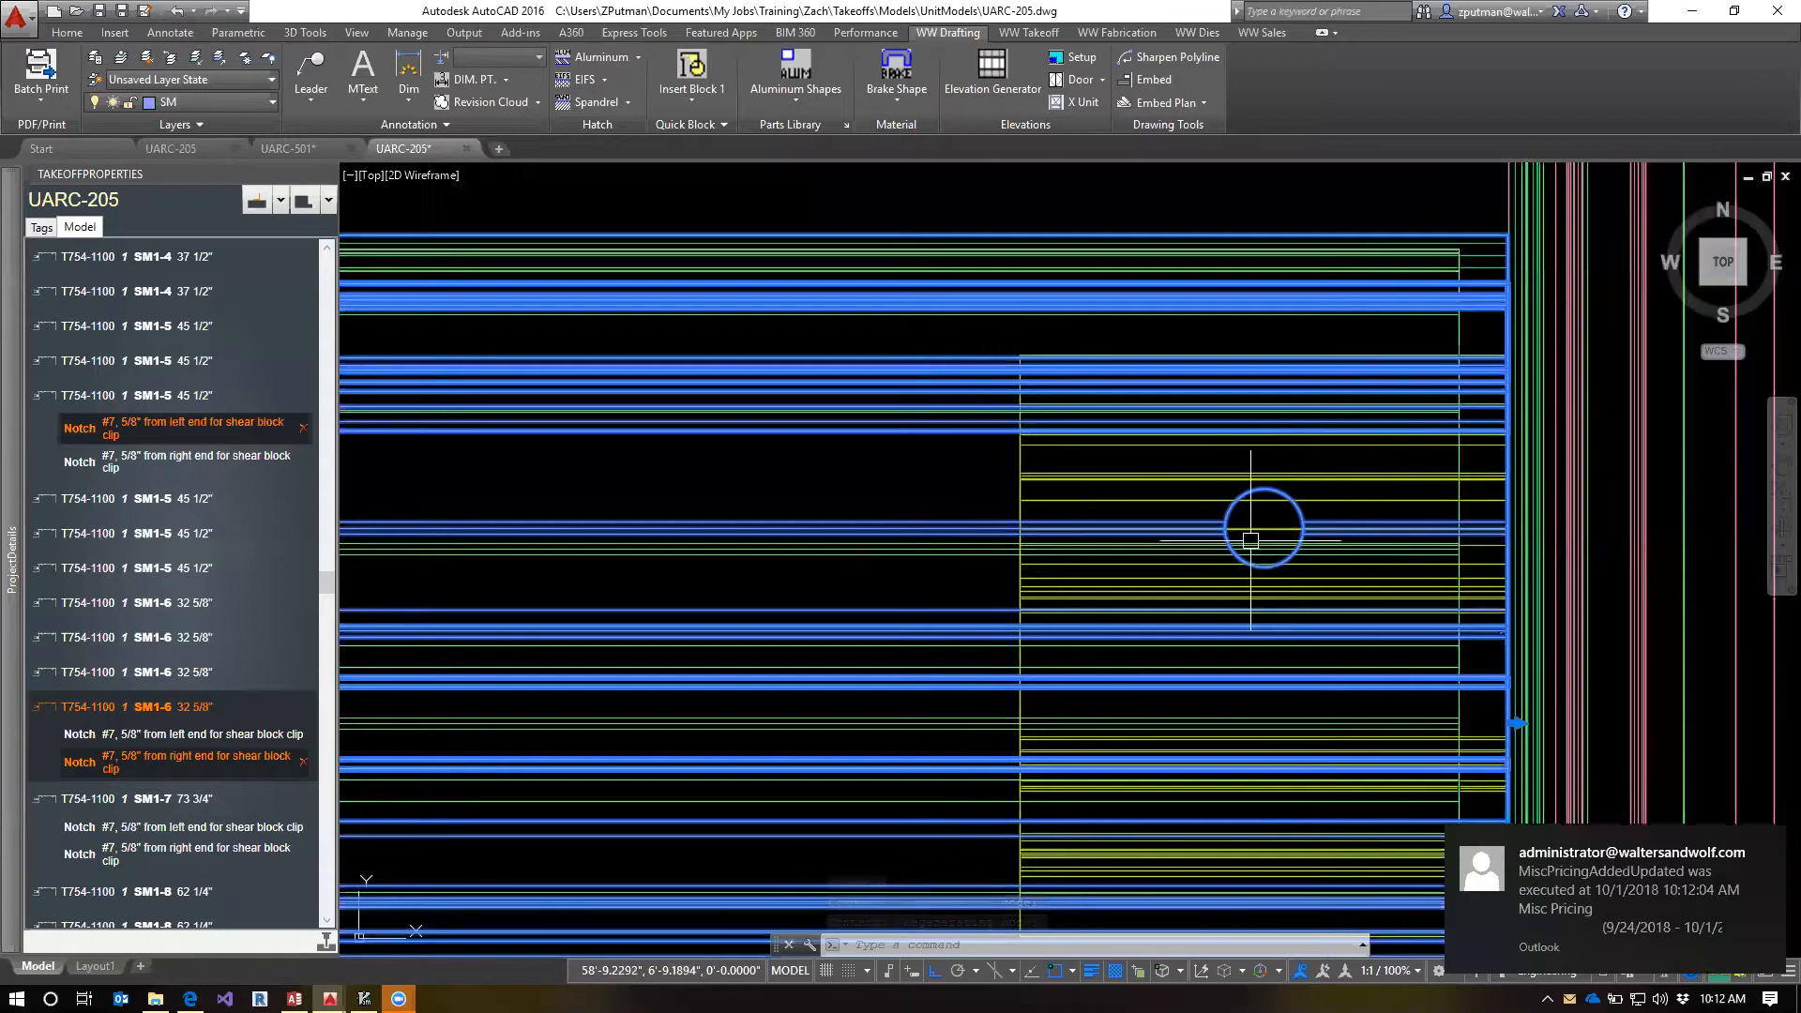
pyautogui.scroll(-5, 1155, 546)
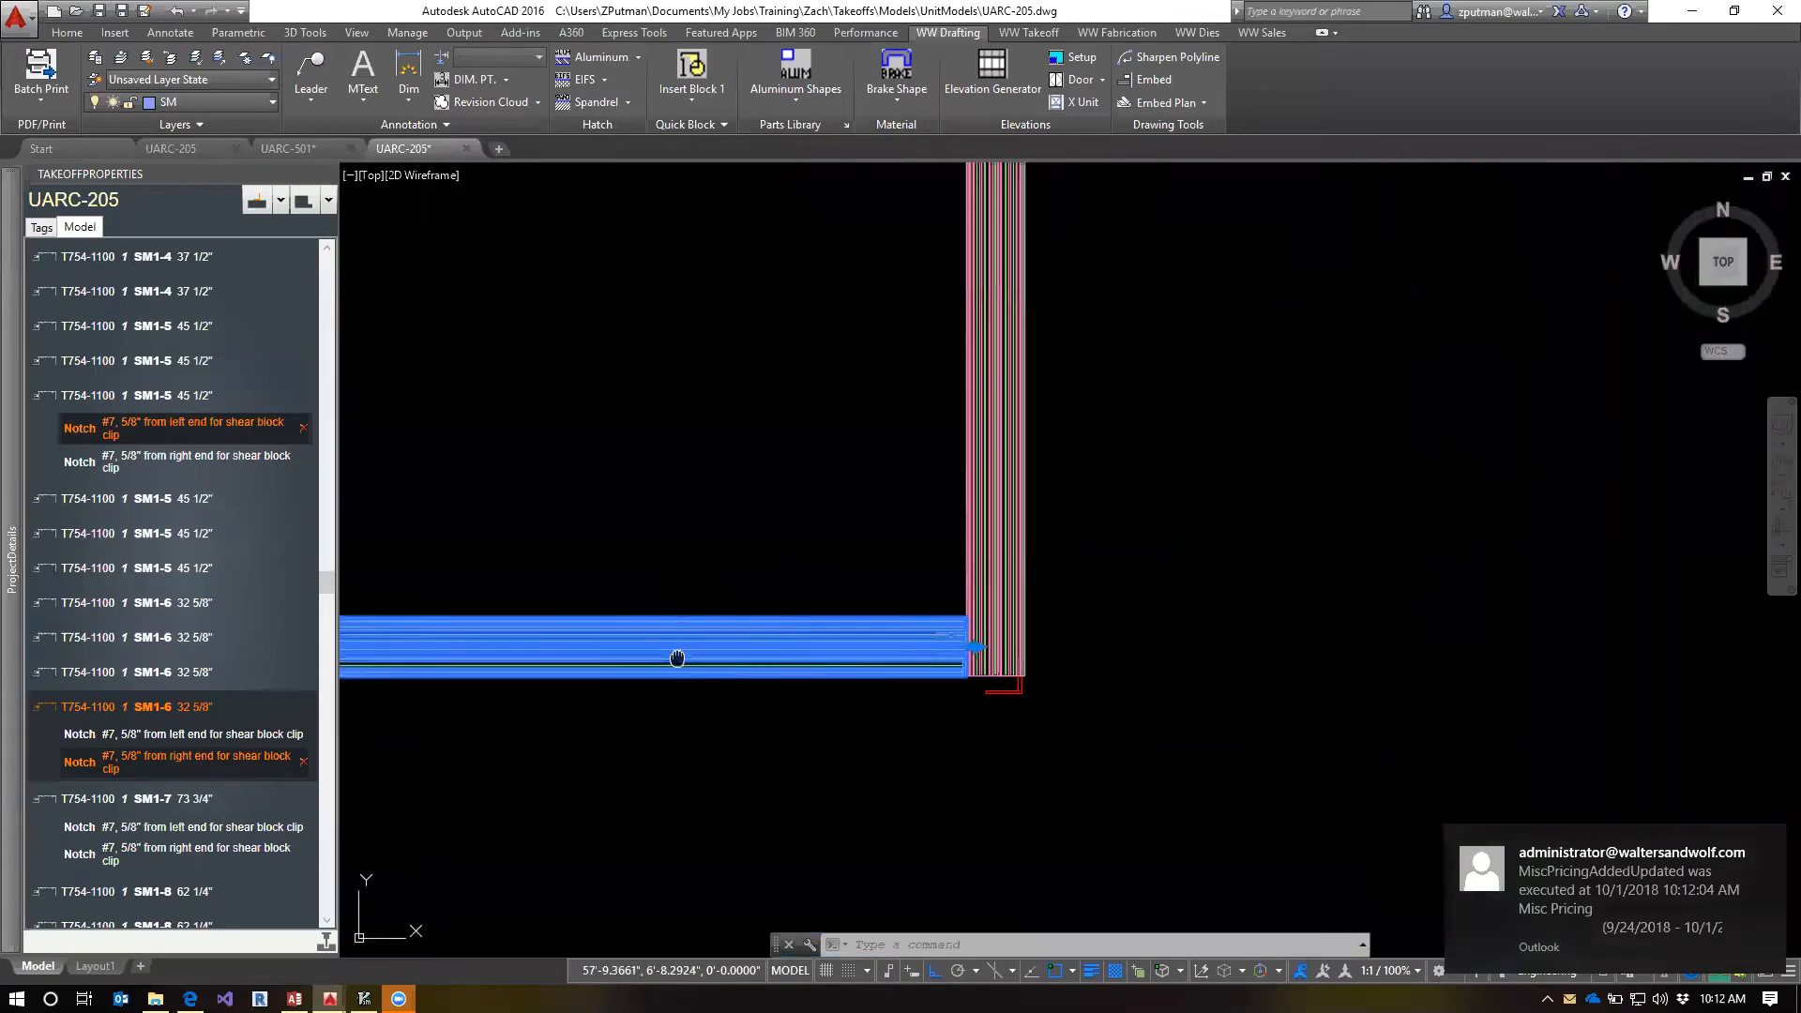
pyautogui.scroll(2, 1073, 597)
pyautogui.scroll(4, 996, 630)
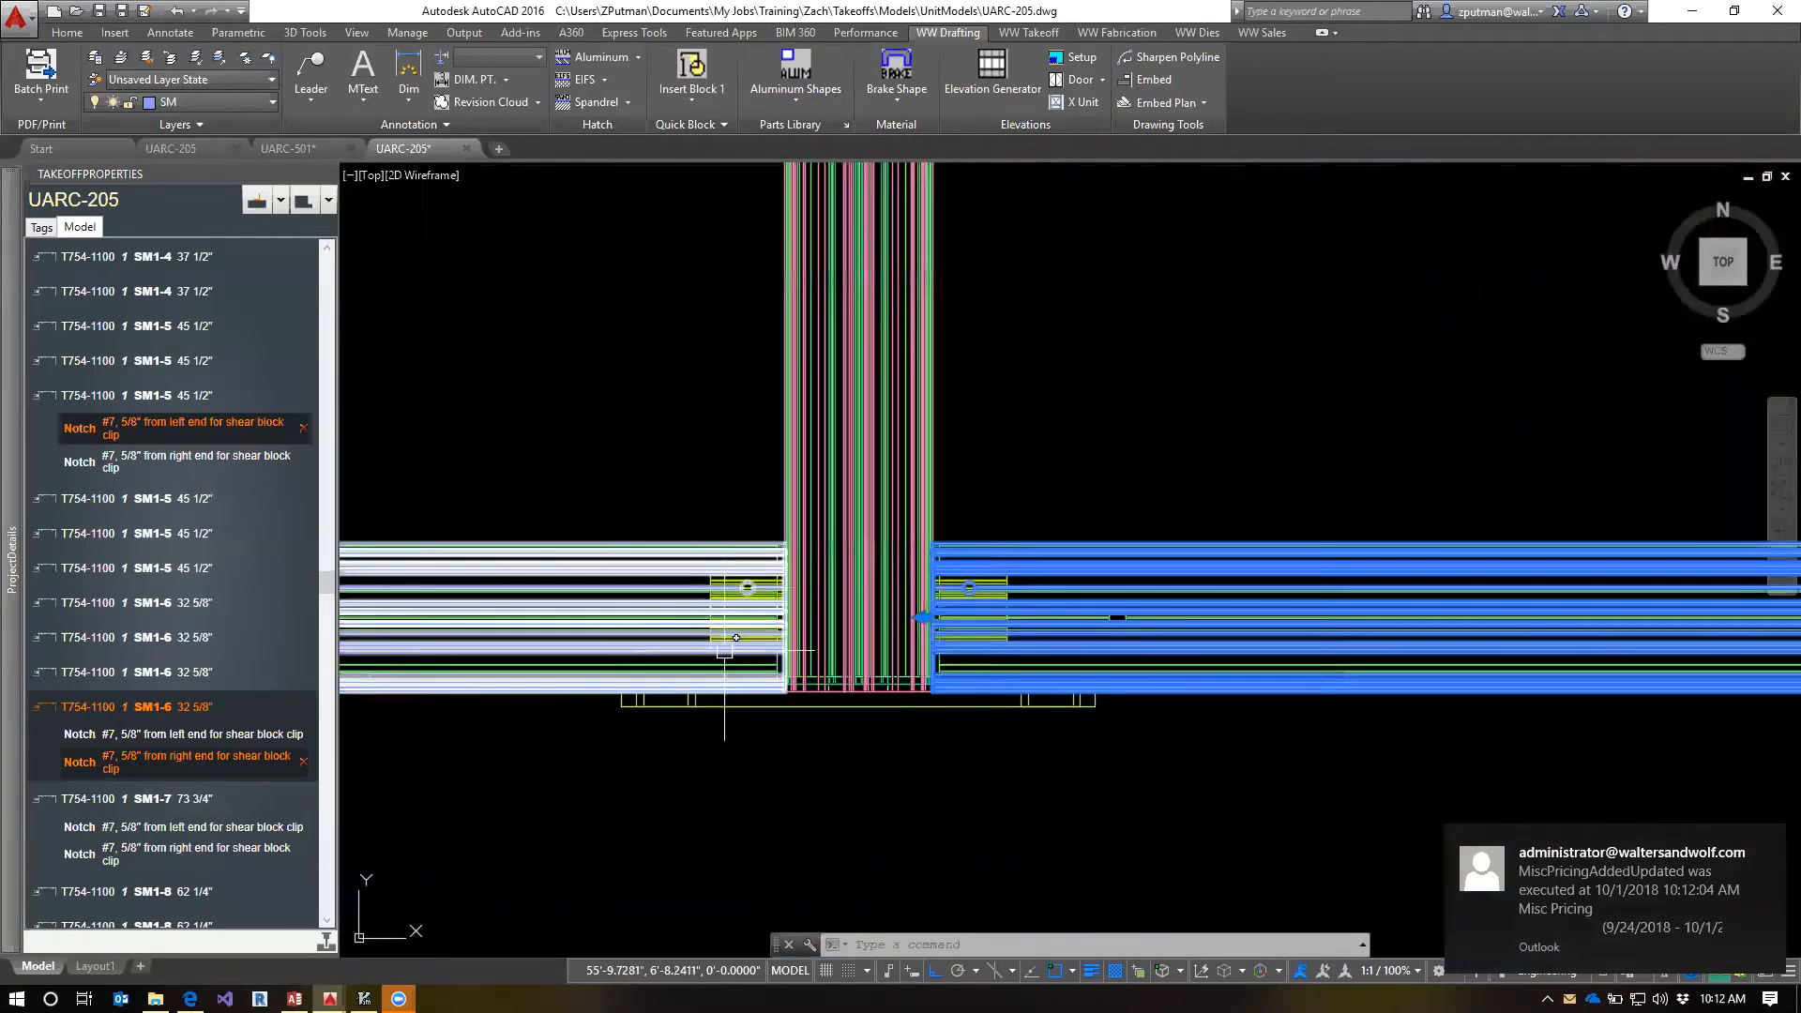
pyautogui.press('Escape')
pyautogui.press('Escape')
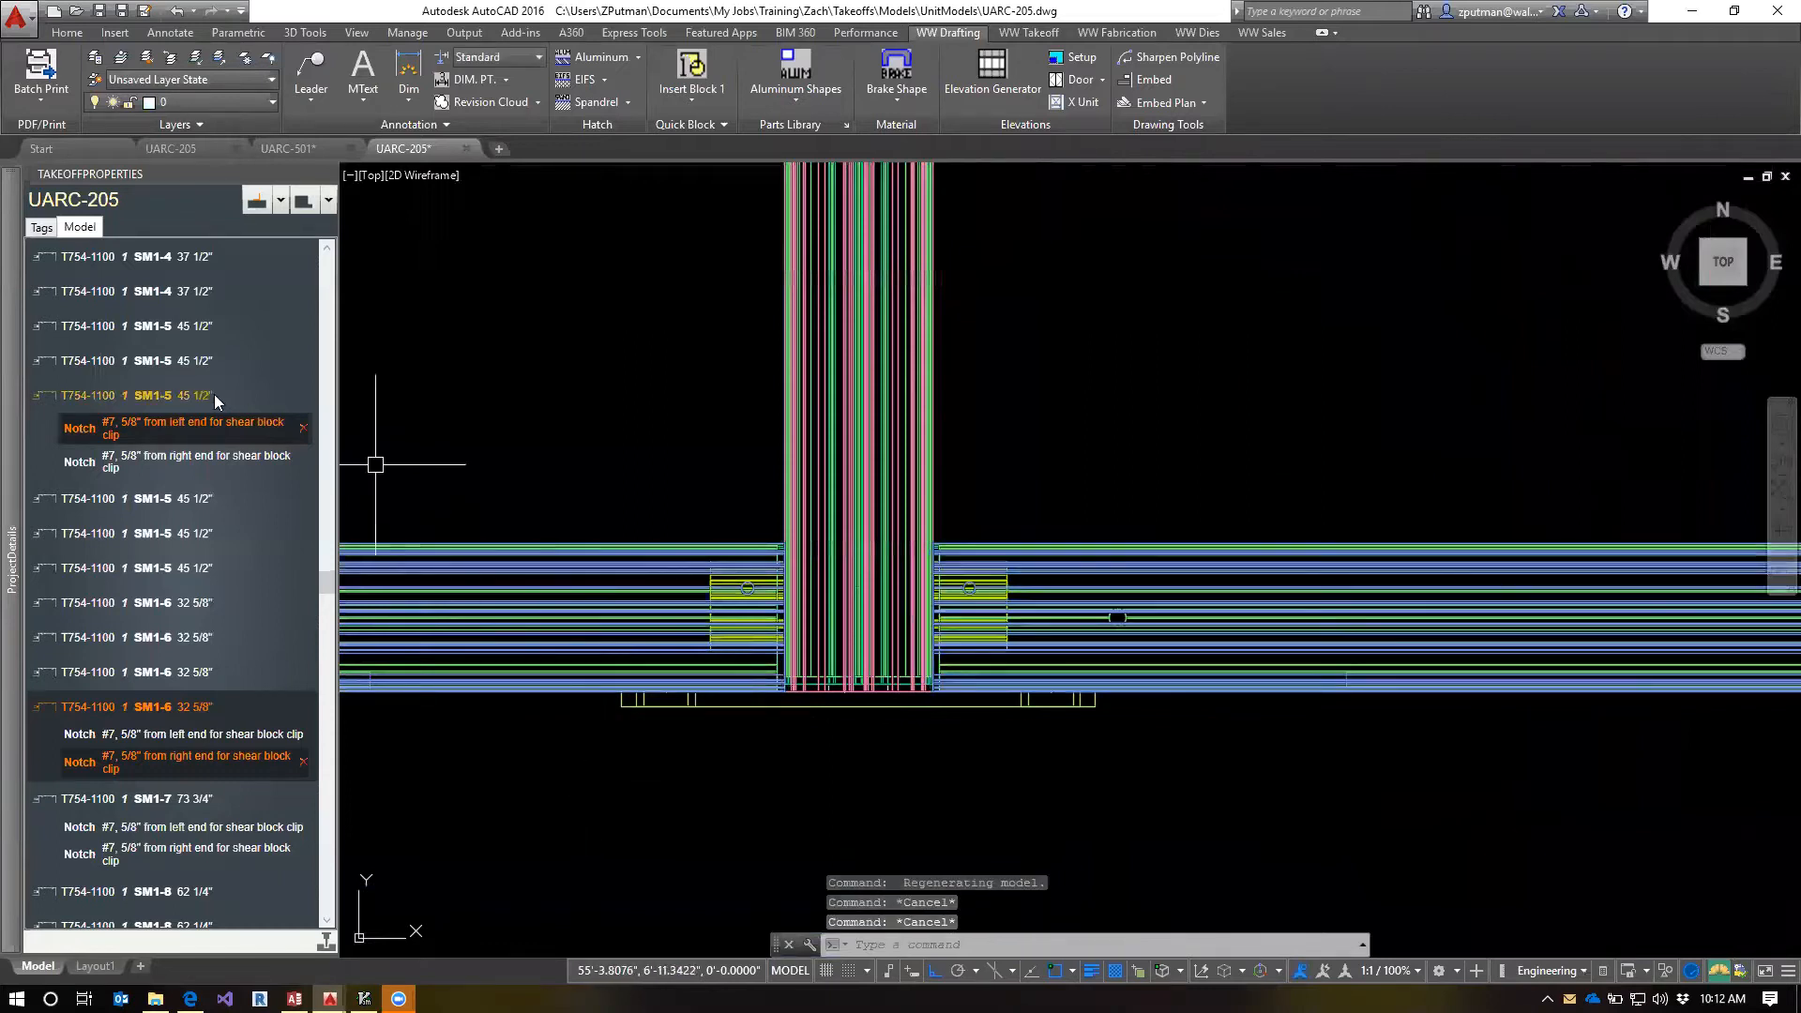
# Select the T604-5701 L5-1 top piece, examine its slotted holes in front view, and highlight the L5-1 bottom piece's notch
pyautogui.click(333, 561)
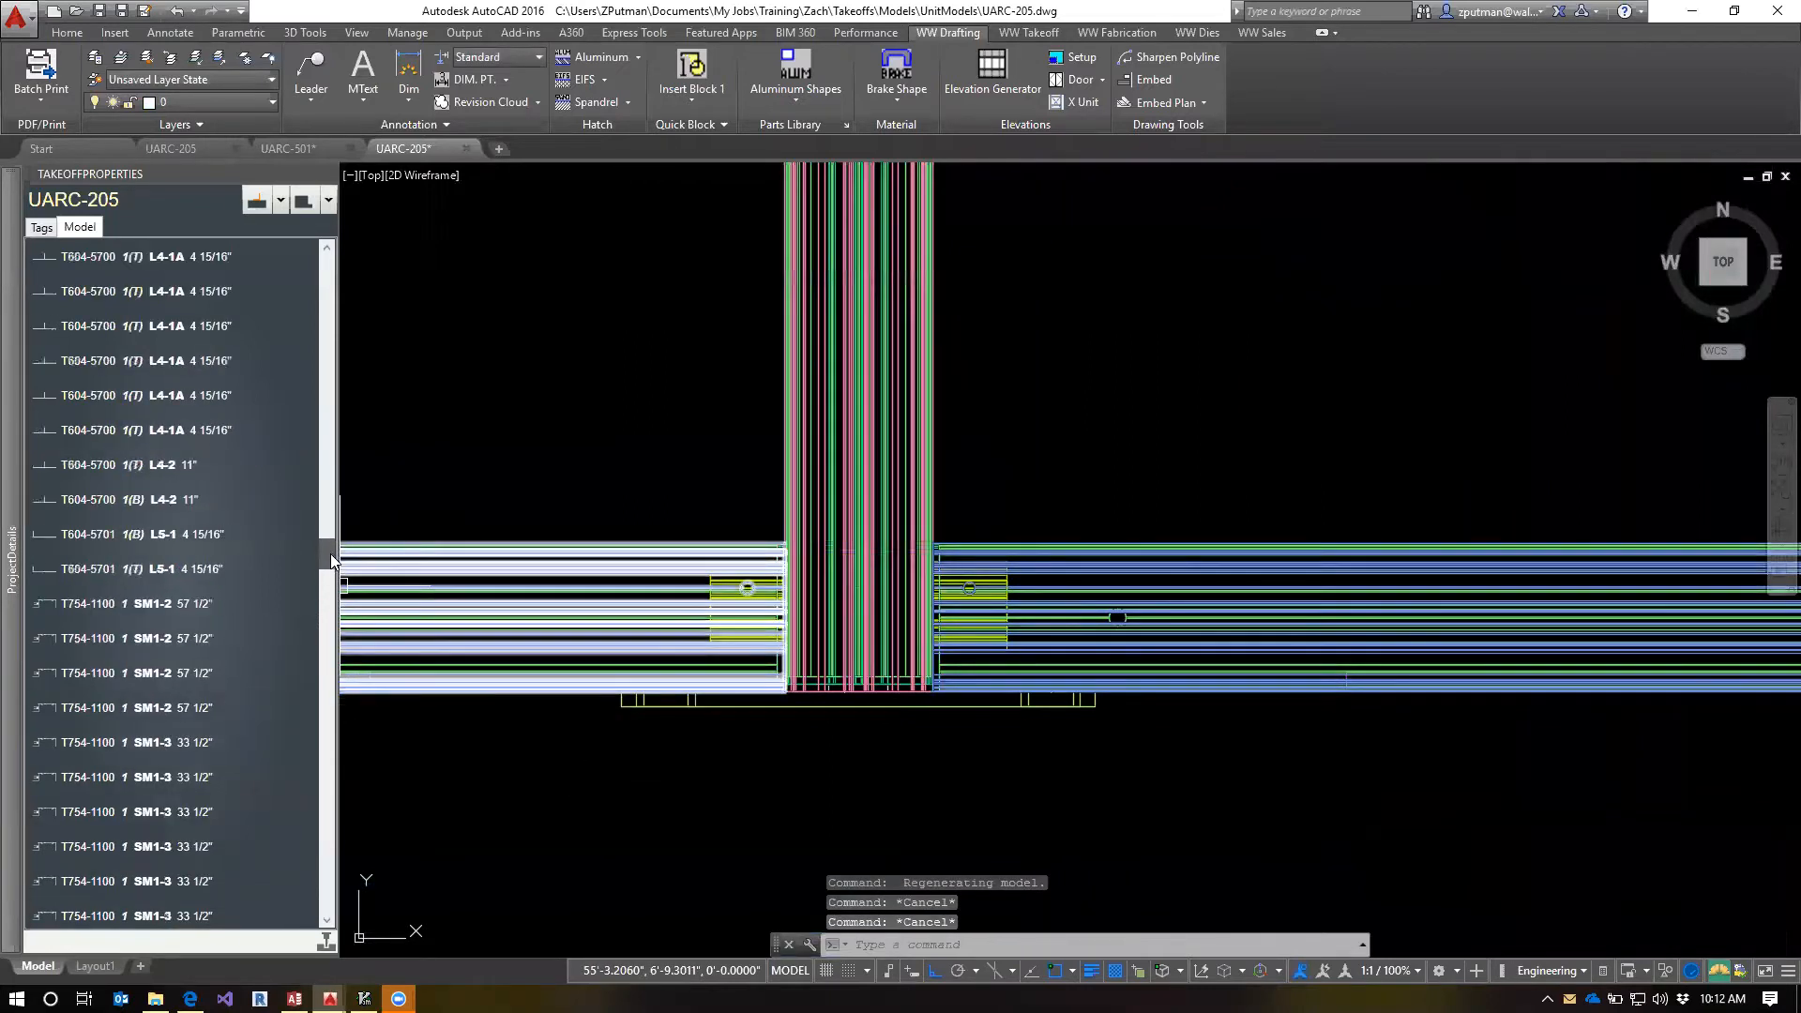
pyautogui.click(87, 553)
pyautogui.click(86, 563)
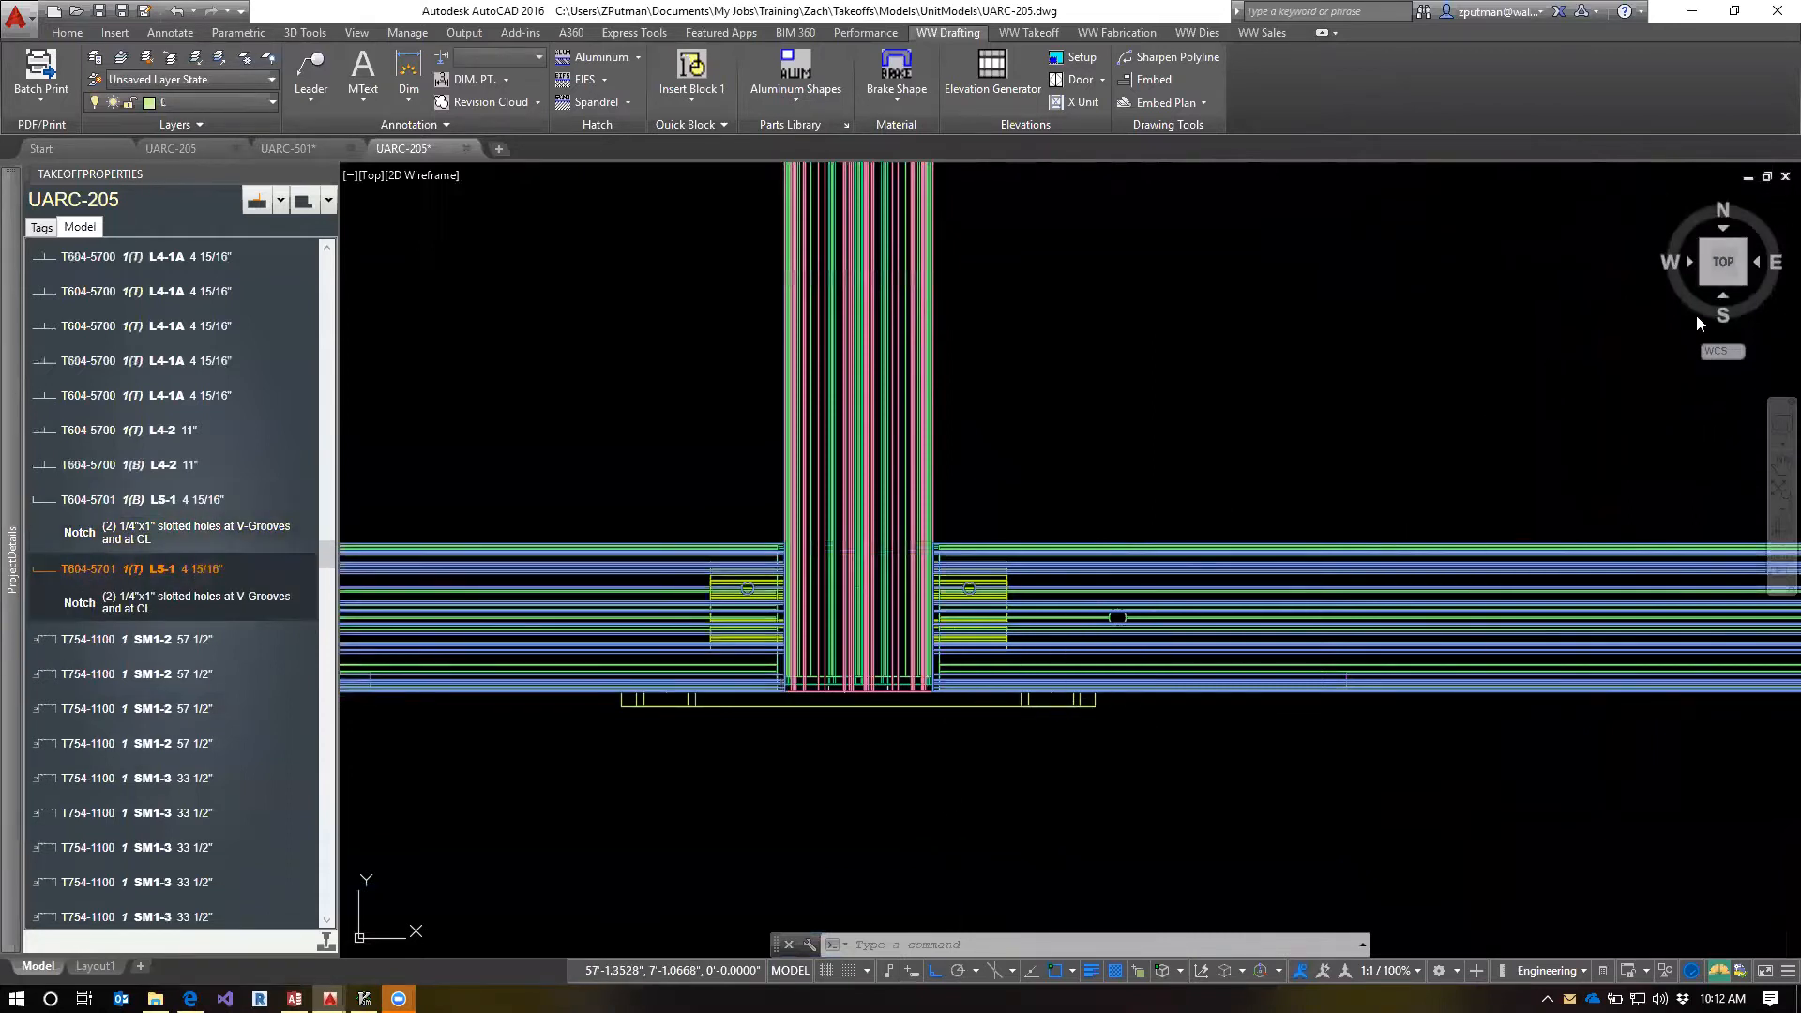
pyautogui.click(1721, 294)
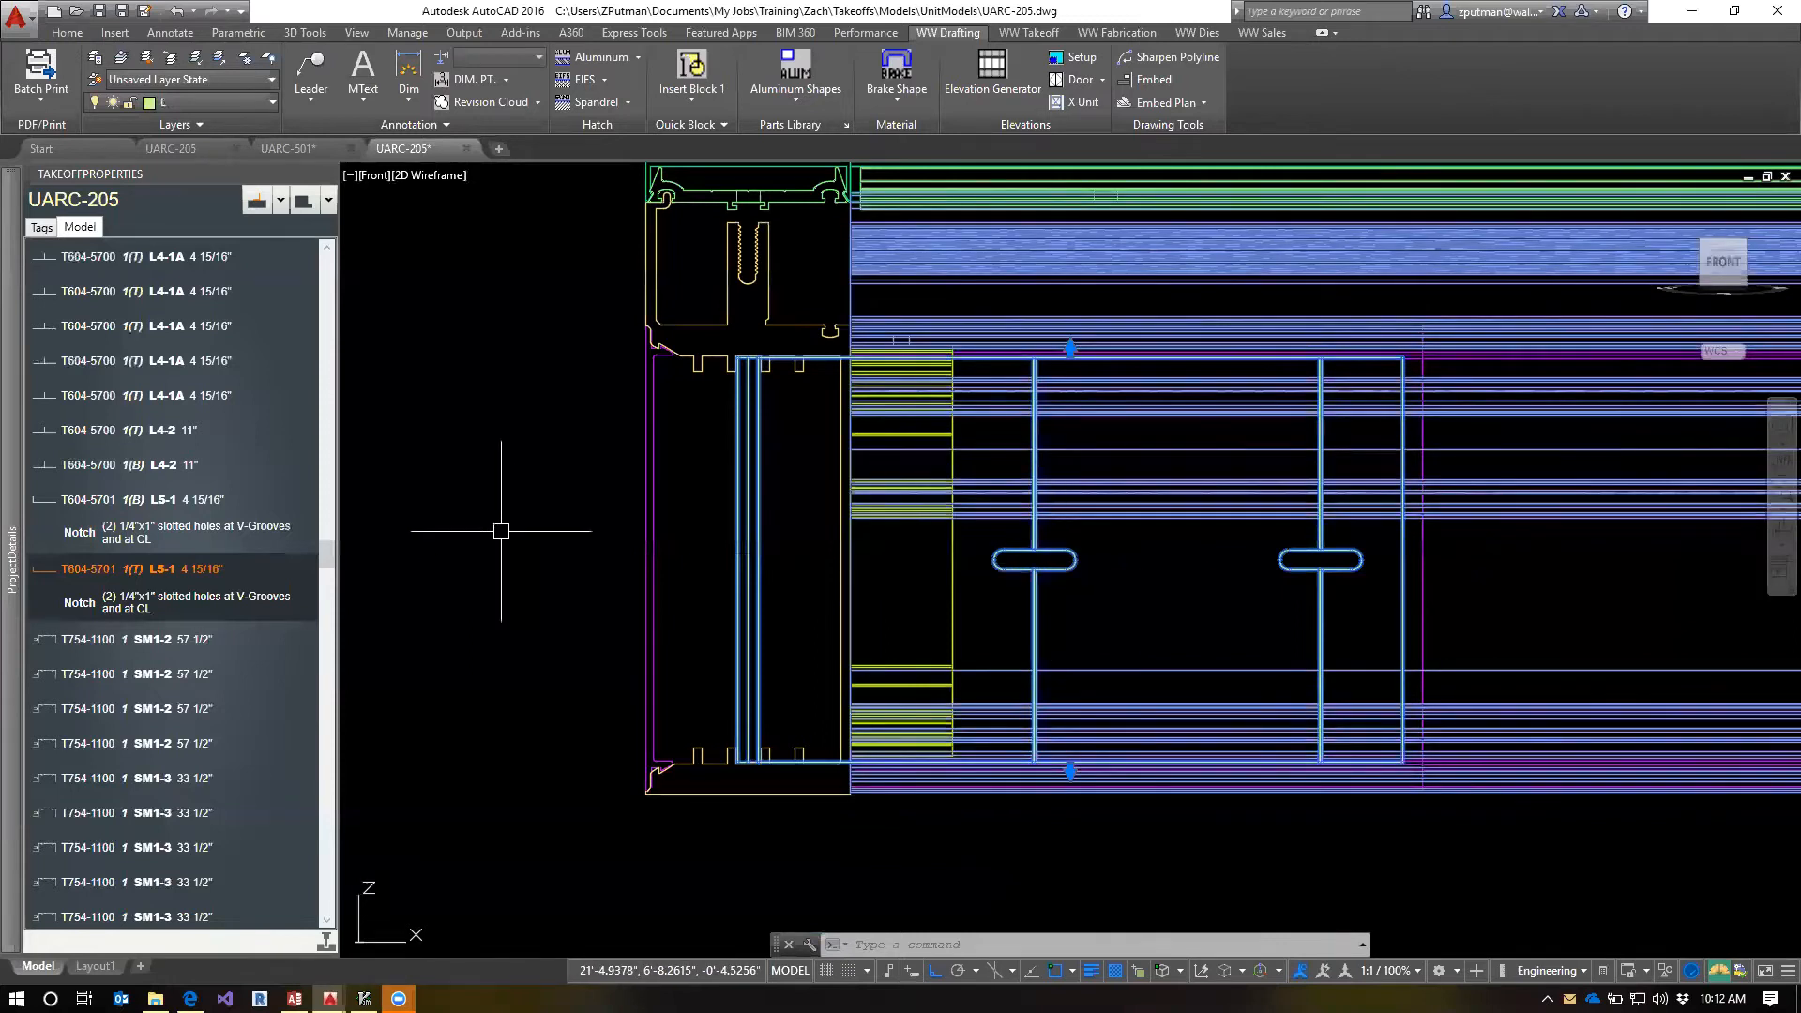
pyautogui.click(61, 545)
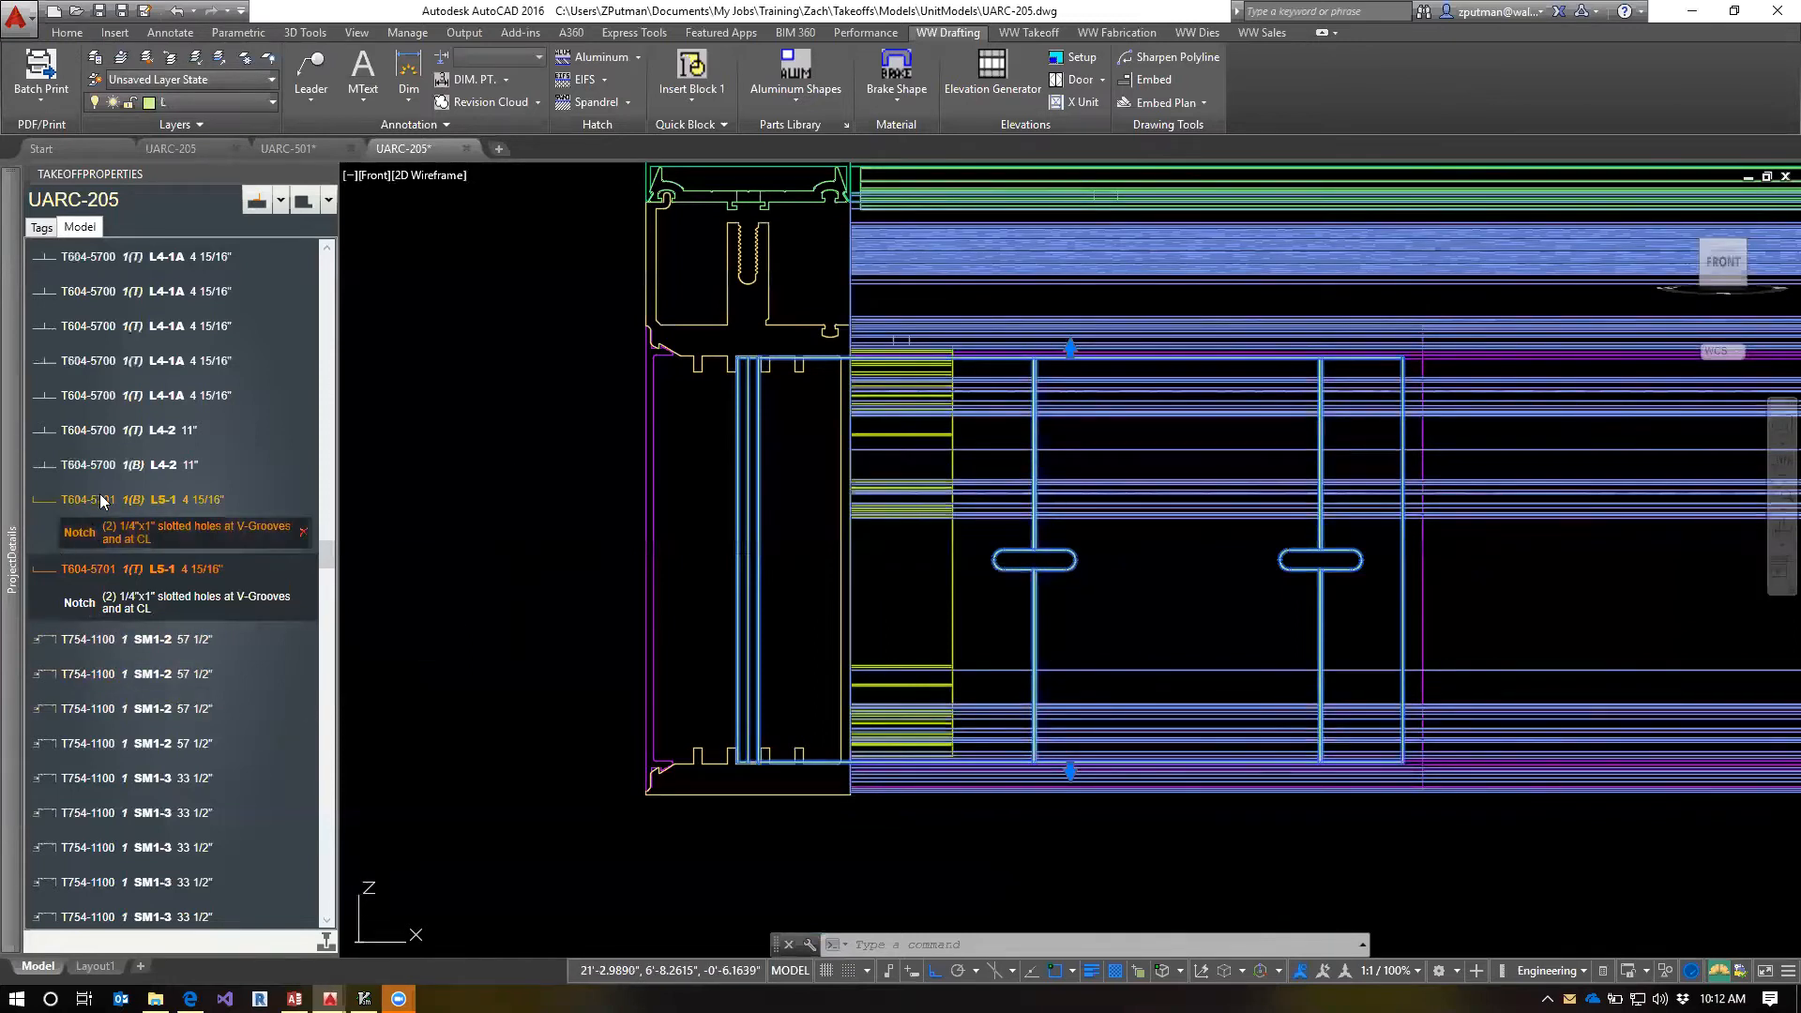
# Load the notches of the T604-5700 L4-2 and T754-1100 SM1-3 parts, select the slotted L5-1 piece in the model, and clear the selection
pyautogui.click(54, 473)
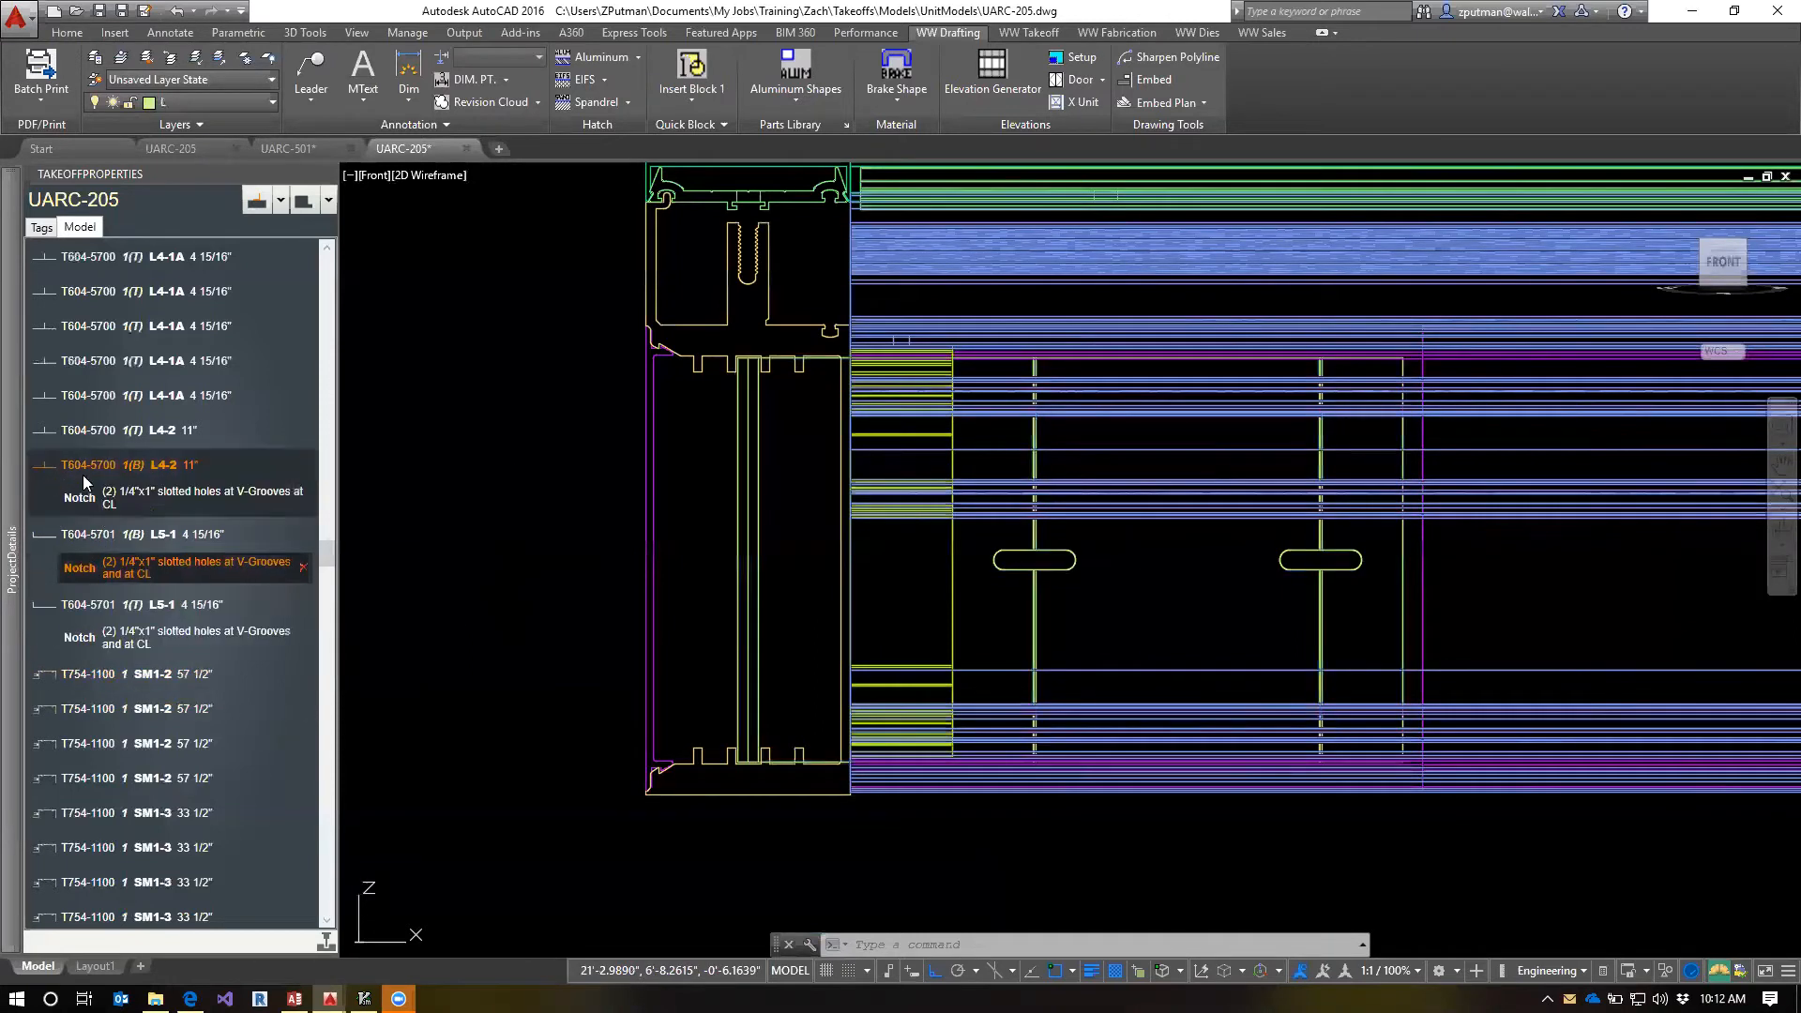
pyautogui.click(102, 819)
pyautogui.scroll(-6, 116, 810)
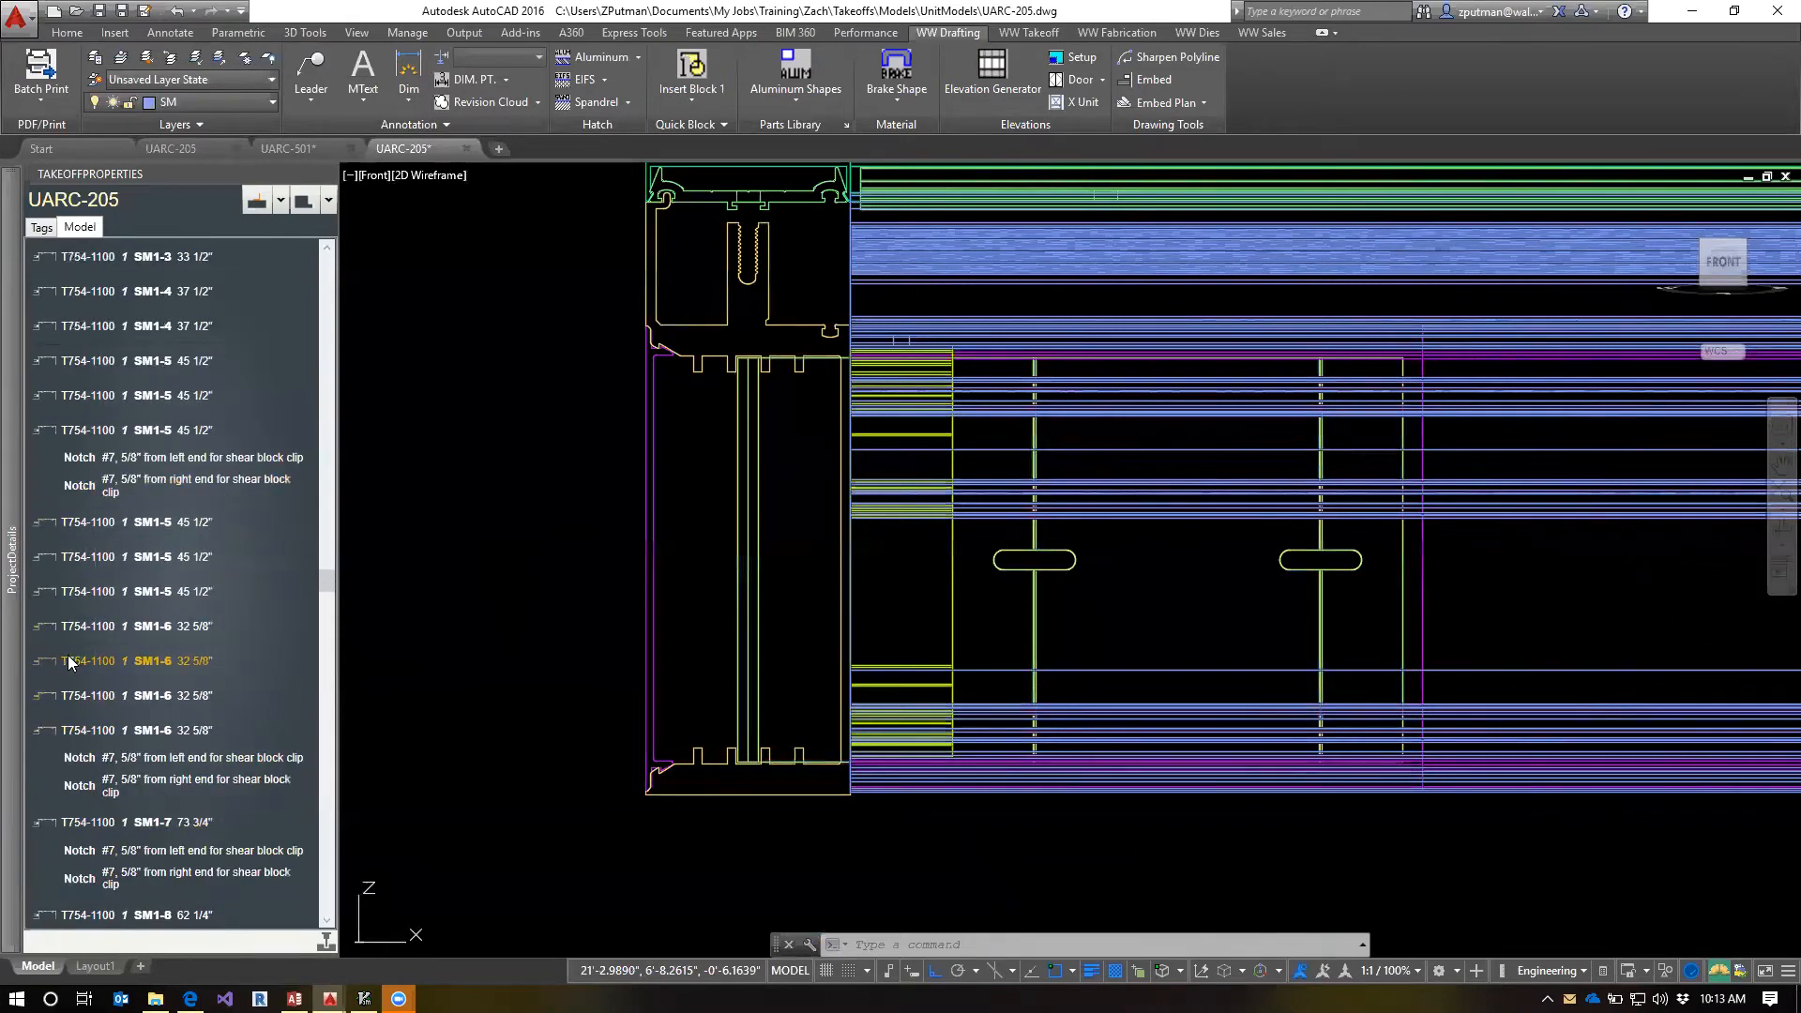
pyautogui.click(1030, 601)
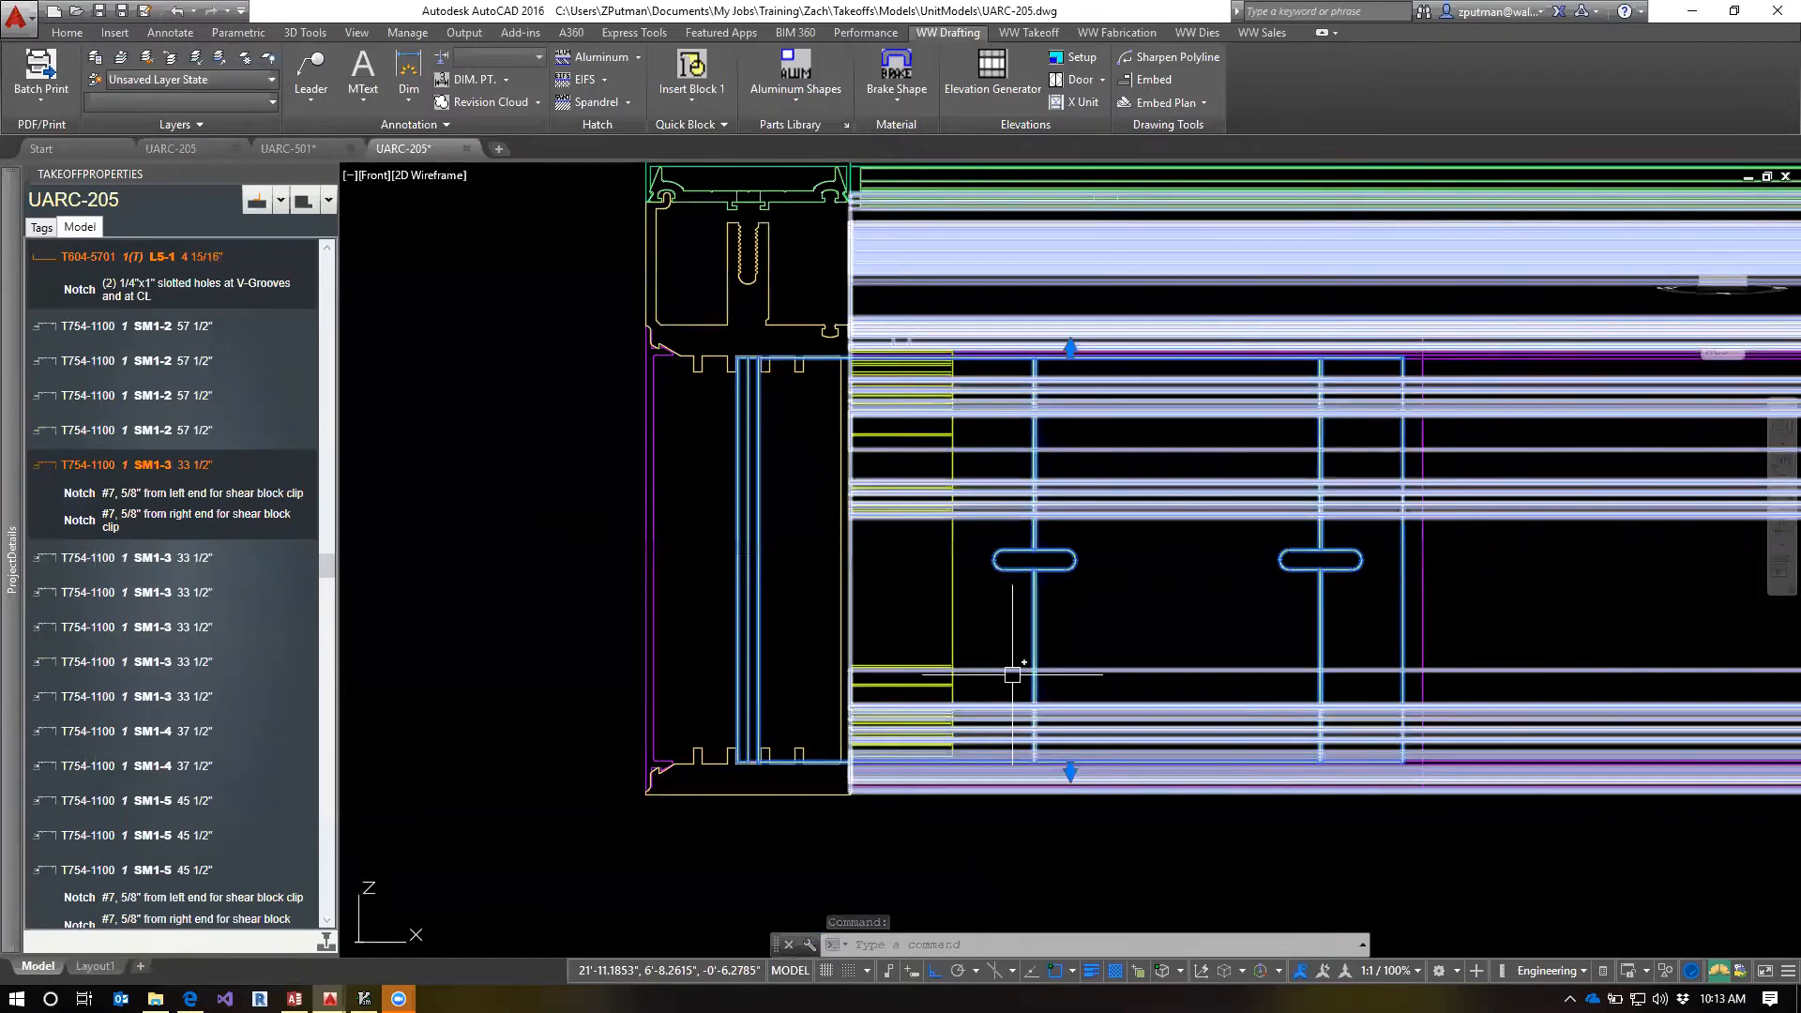
pyautogui.press('Escape')
pyautogui.press('Escape')
# Select the 2418T T1-7 73 3/4" tube from the model parts list and examine it in the southeast isometric view
pyautogui.scroll(-2, 1038, 533)
pyautogui.moveTo(334, 563); pyautogui.dragTo(341, 238)
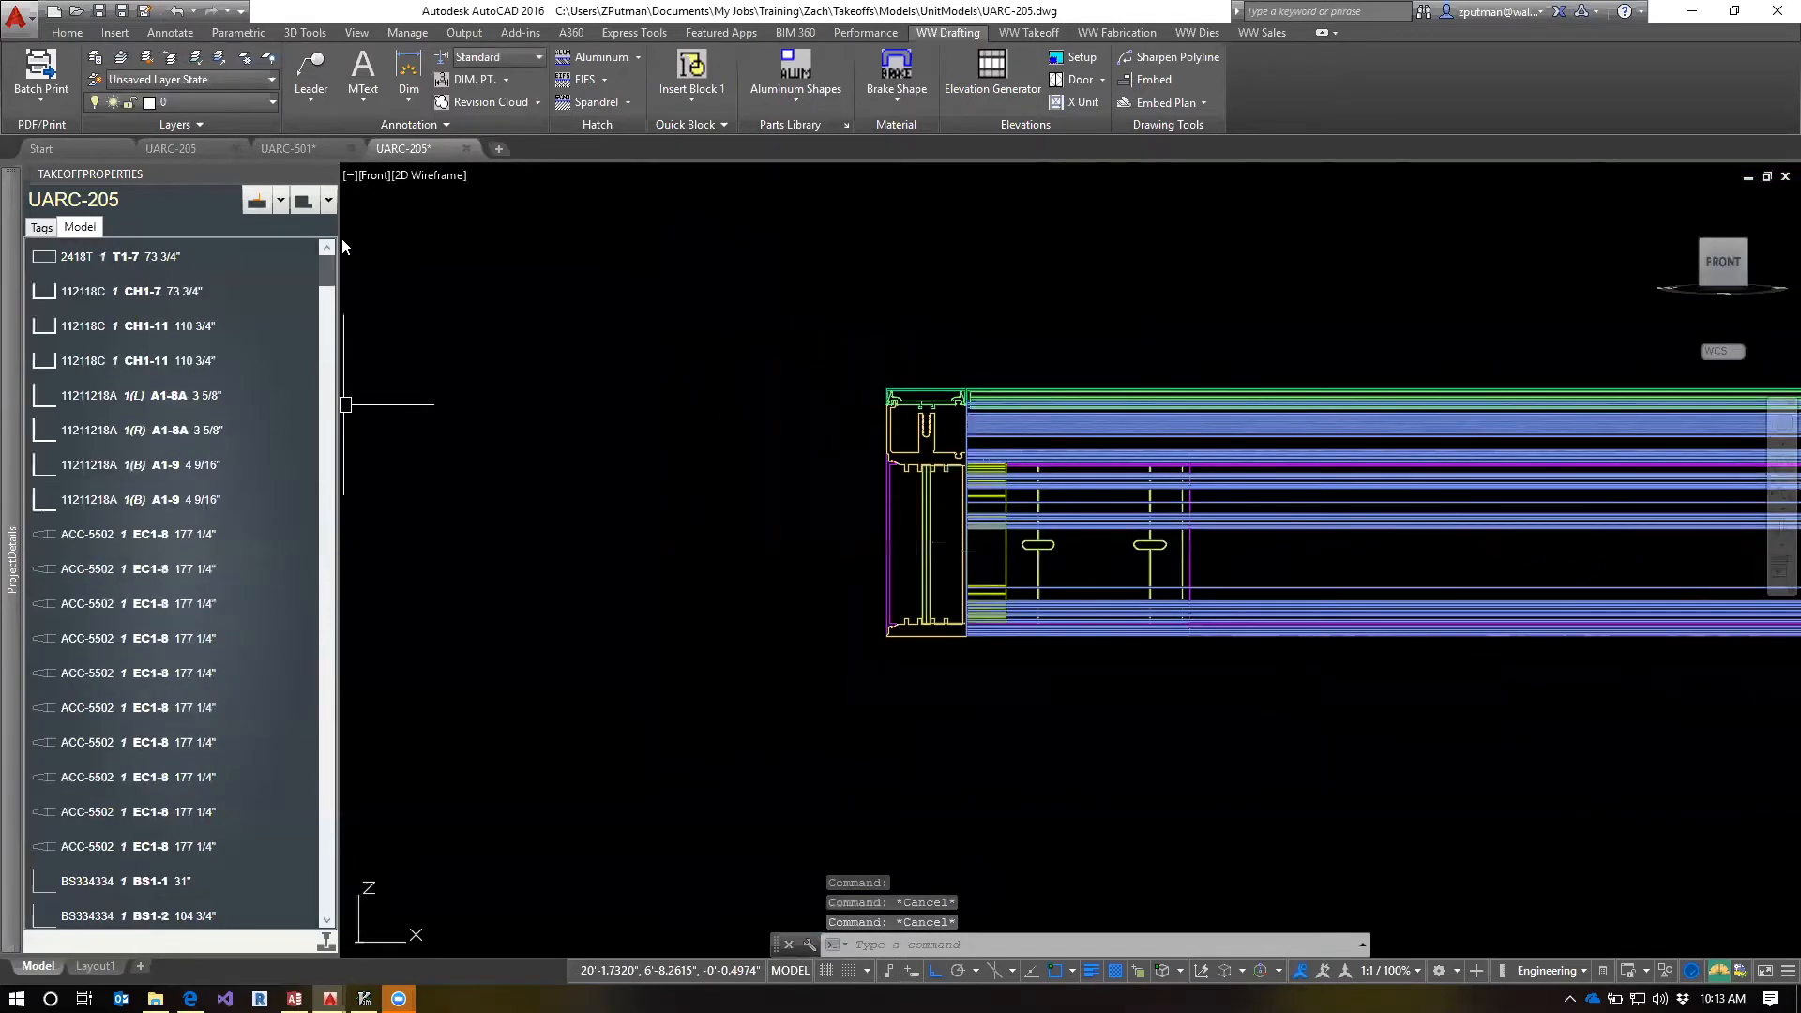
pyautogui.click(66, 256)
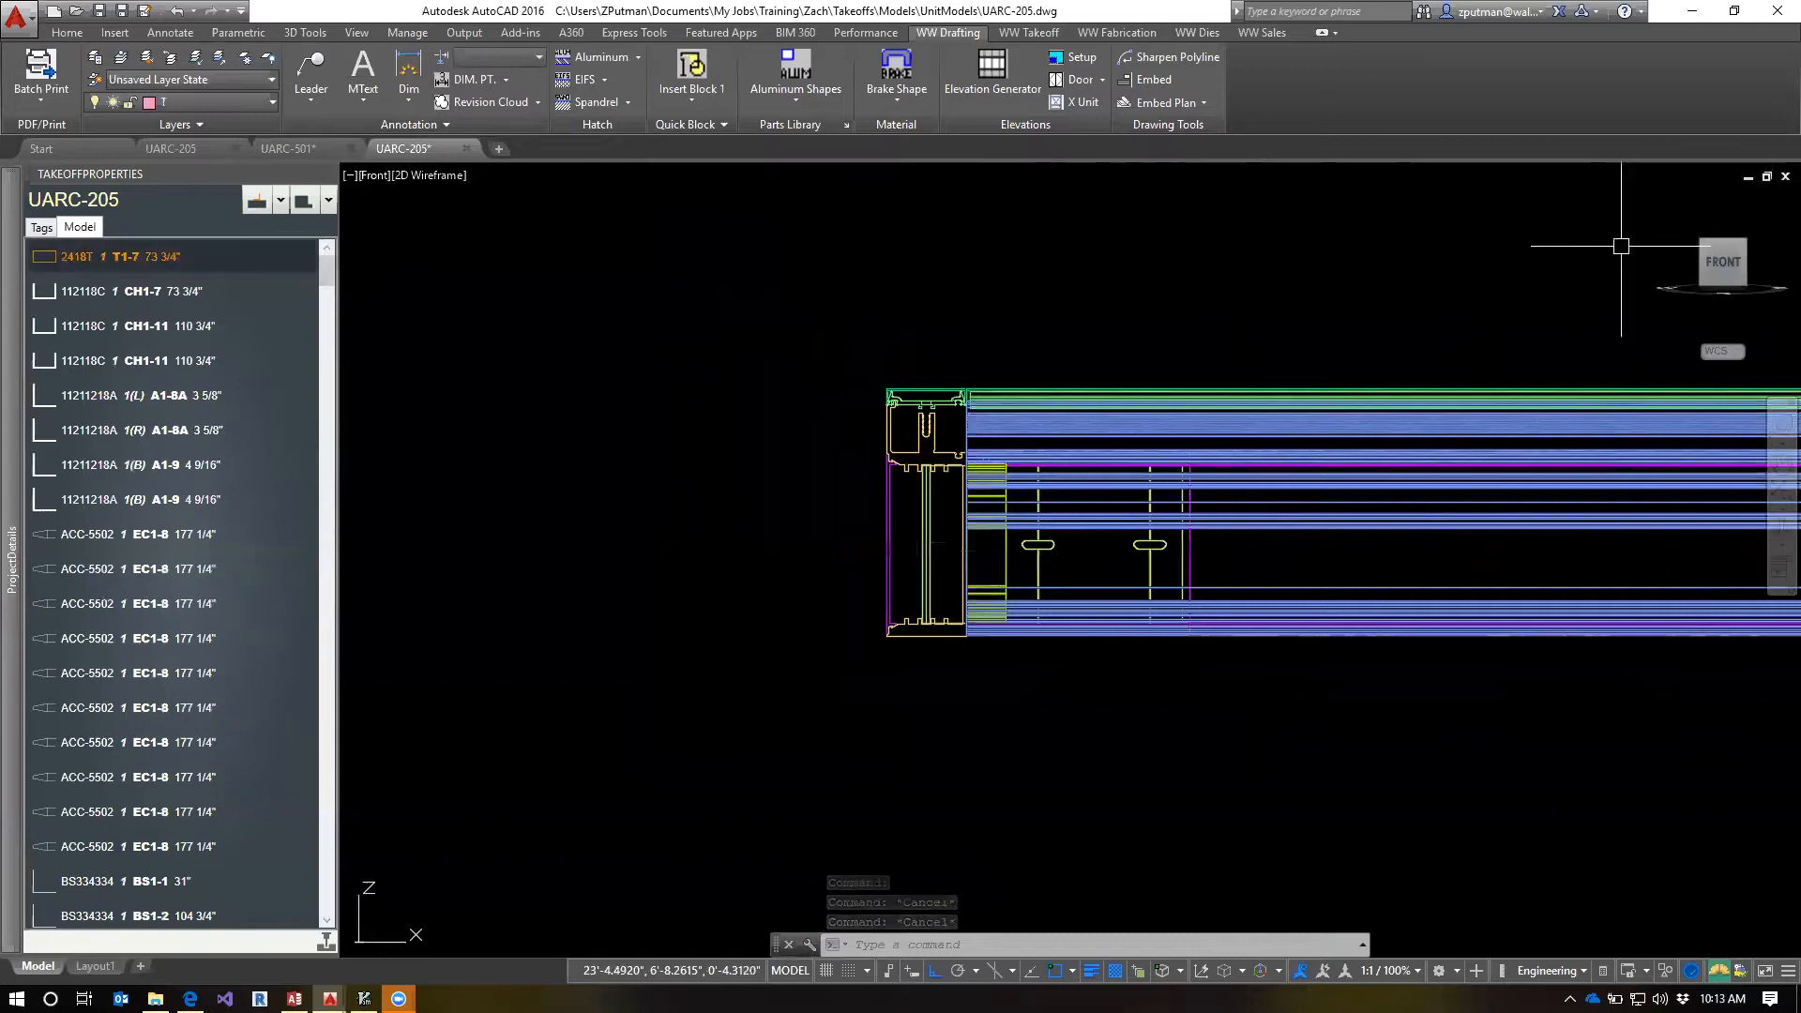
pyautogui.click(1747, 253)
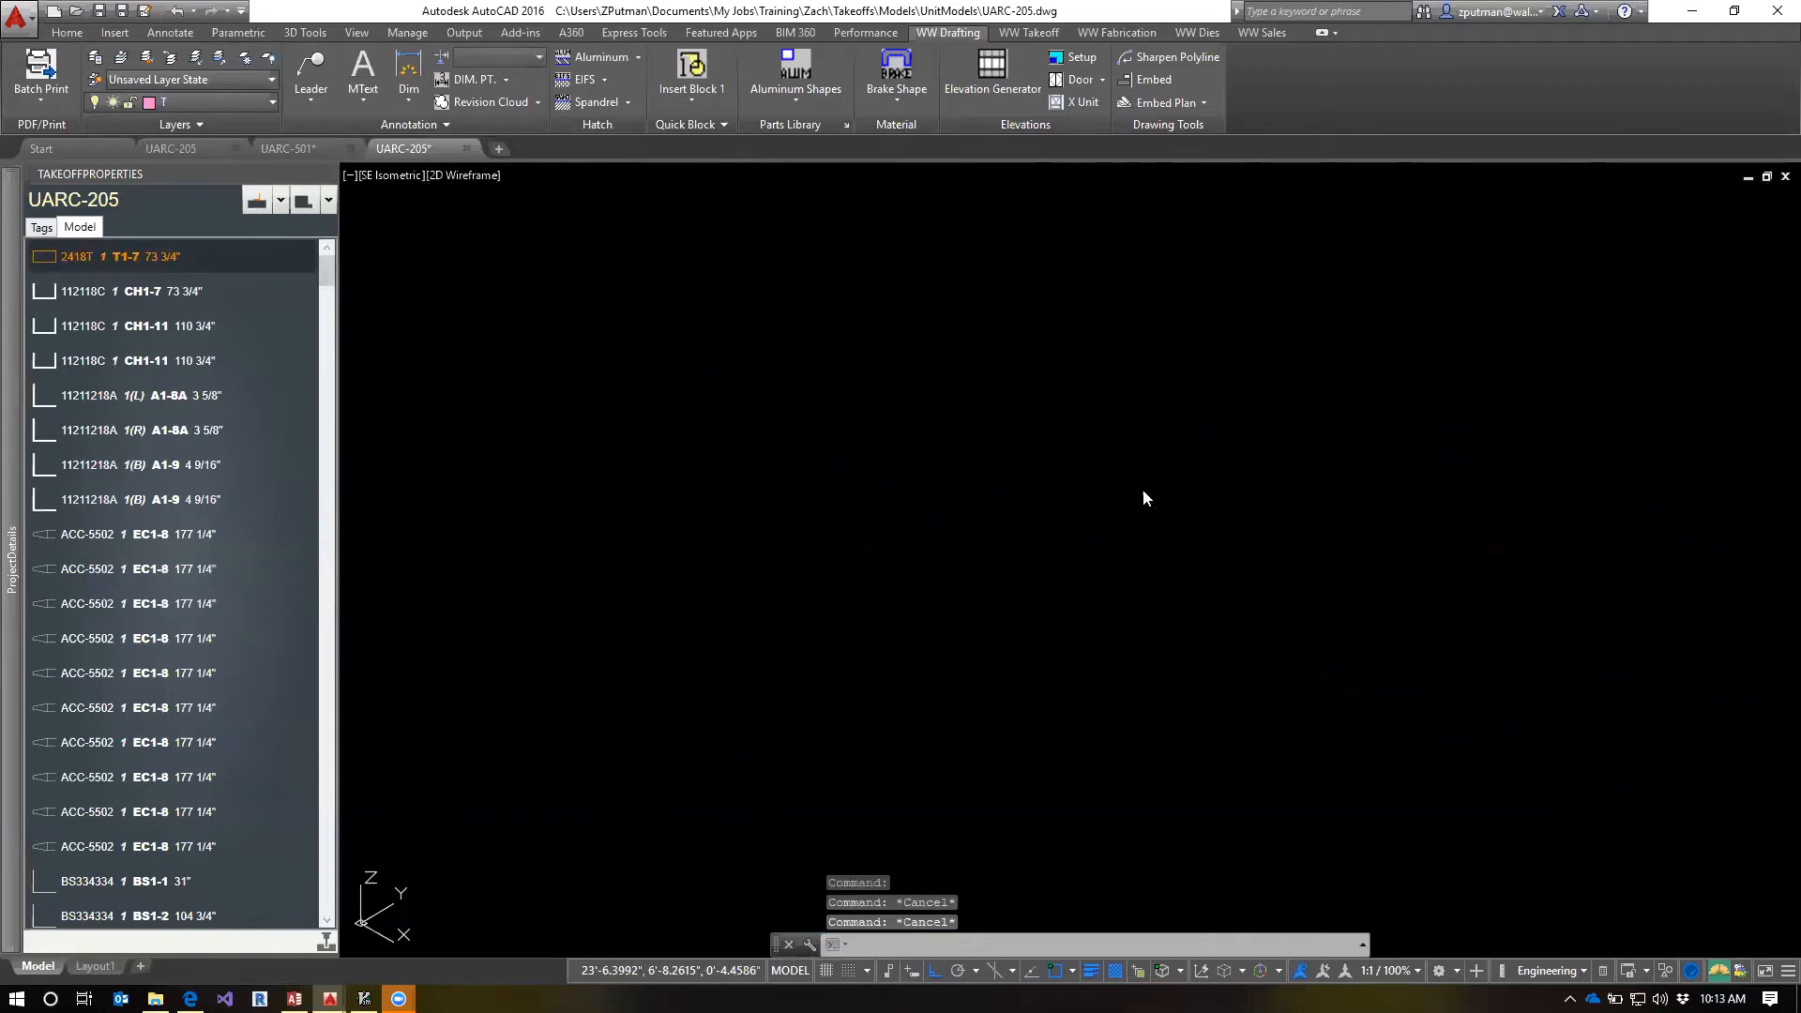
pyautogui.press('Escape')
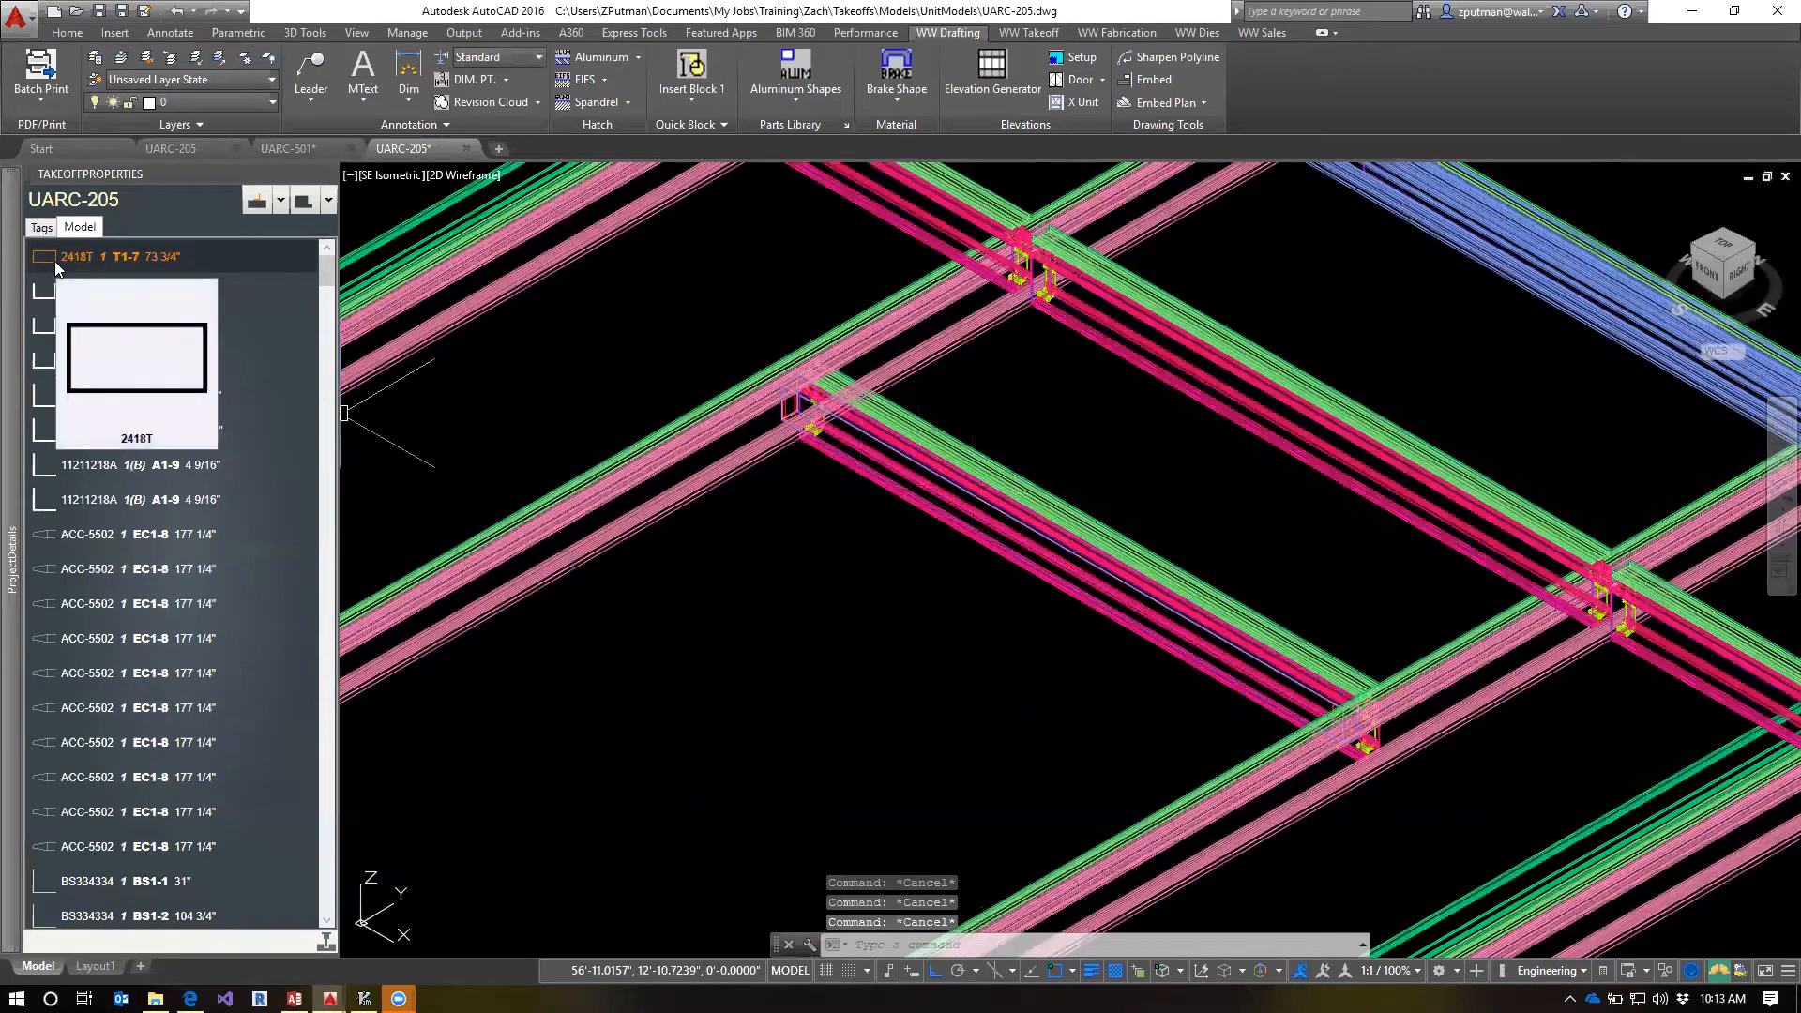
pyautogui.moveTo(62, 253)
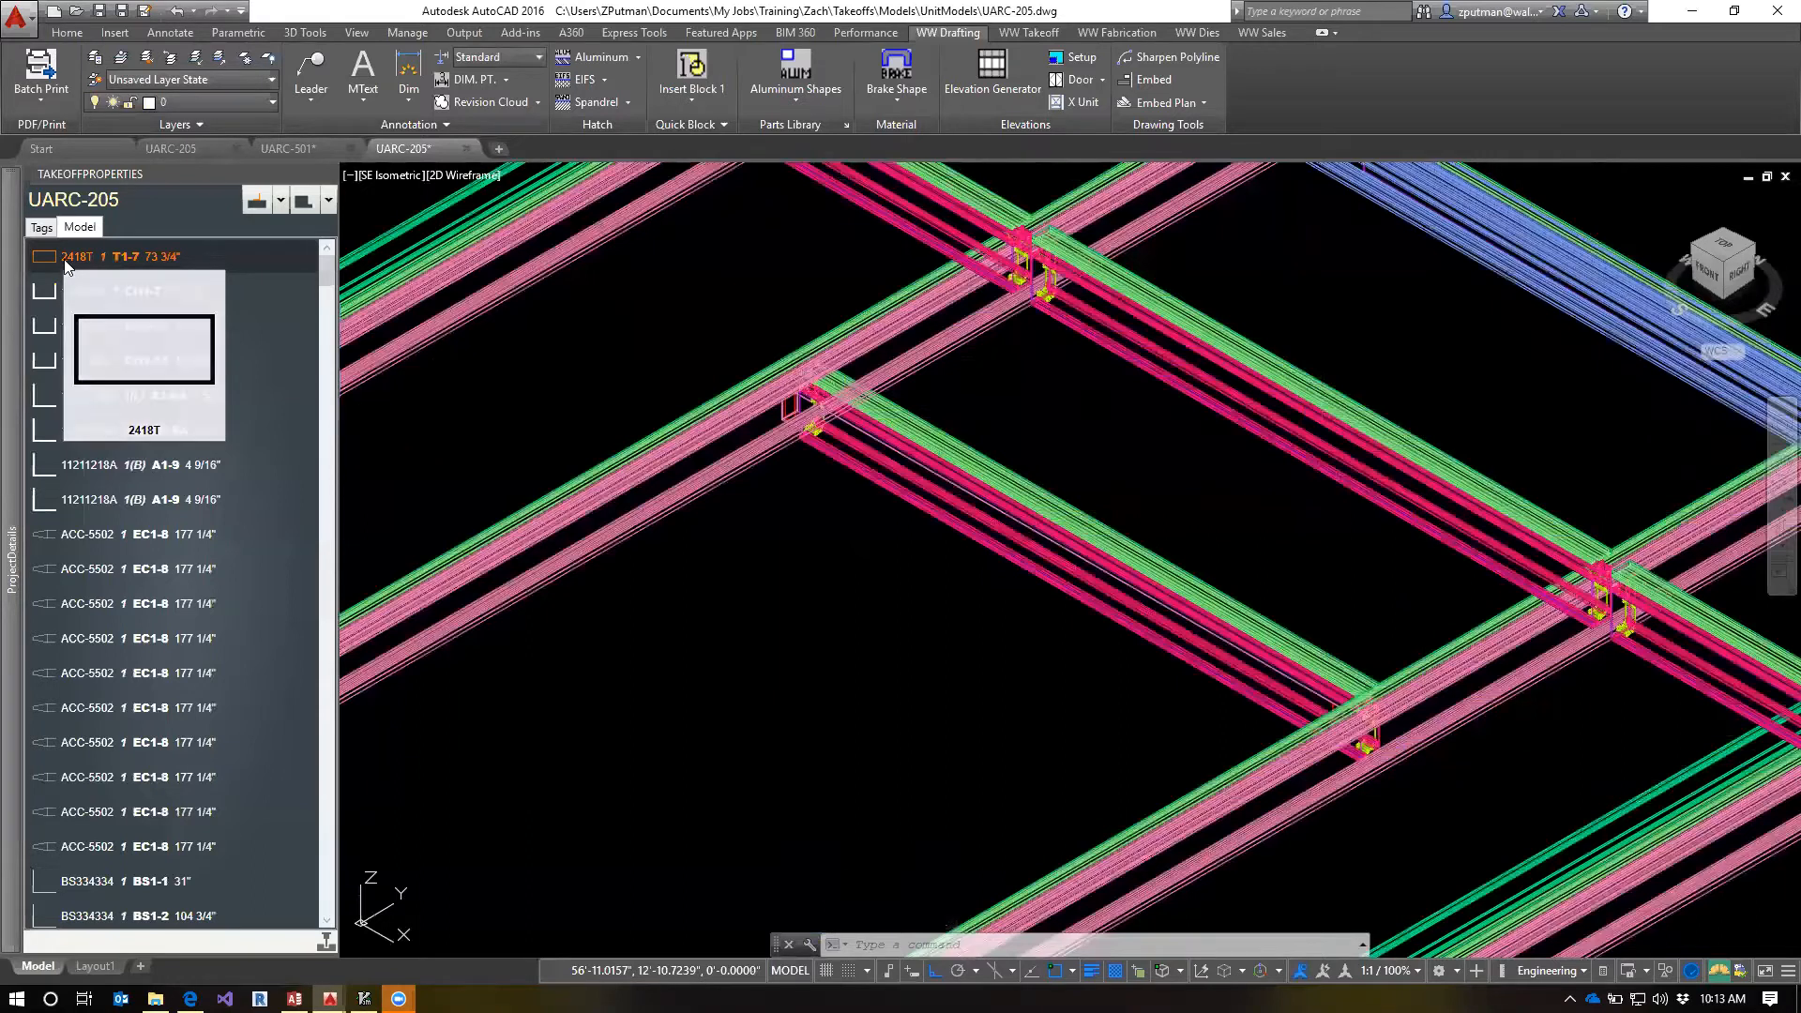
pyautogui.click(74, 286)
pyautogui.click(71, 258)
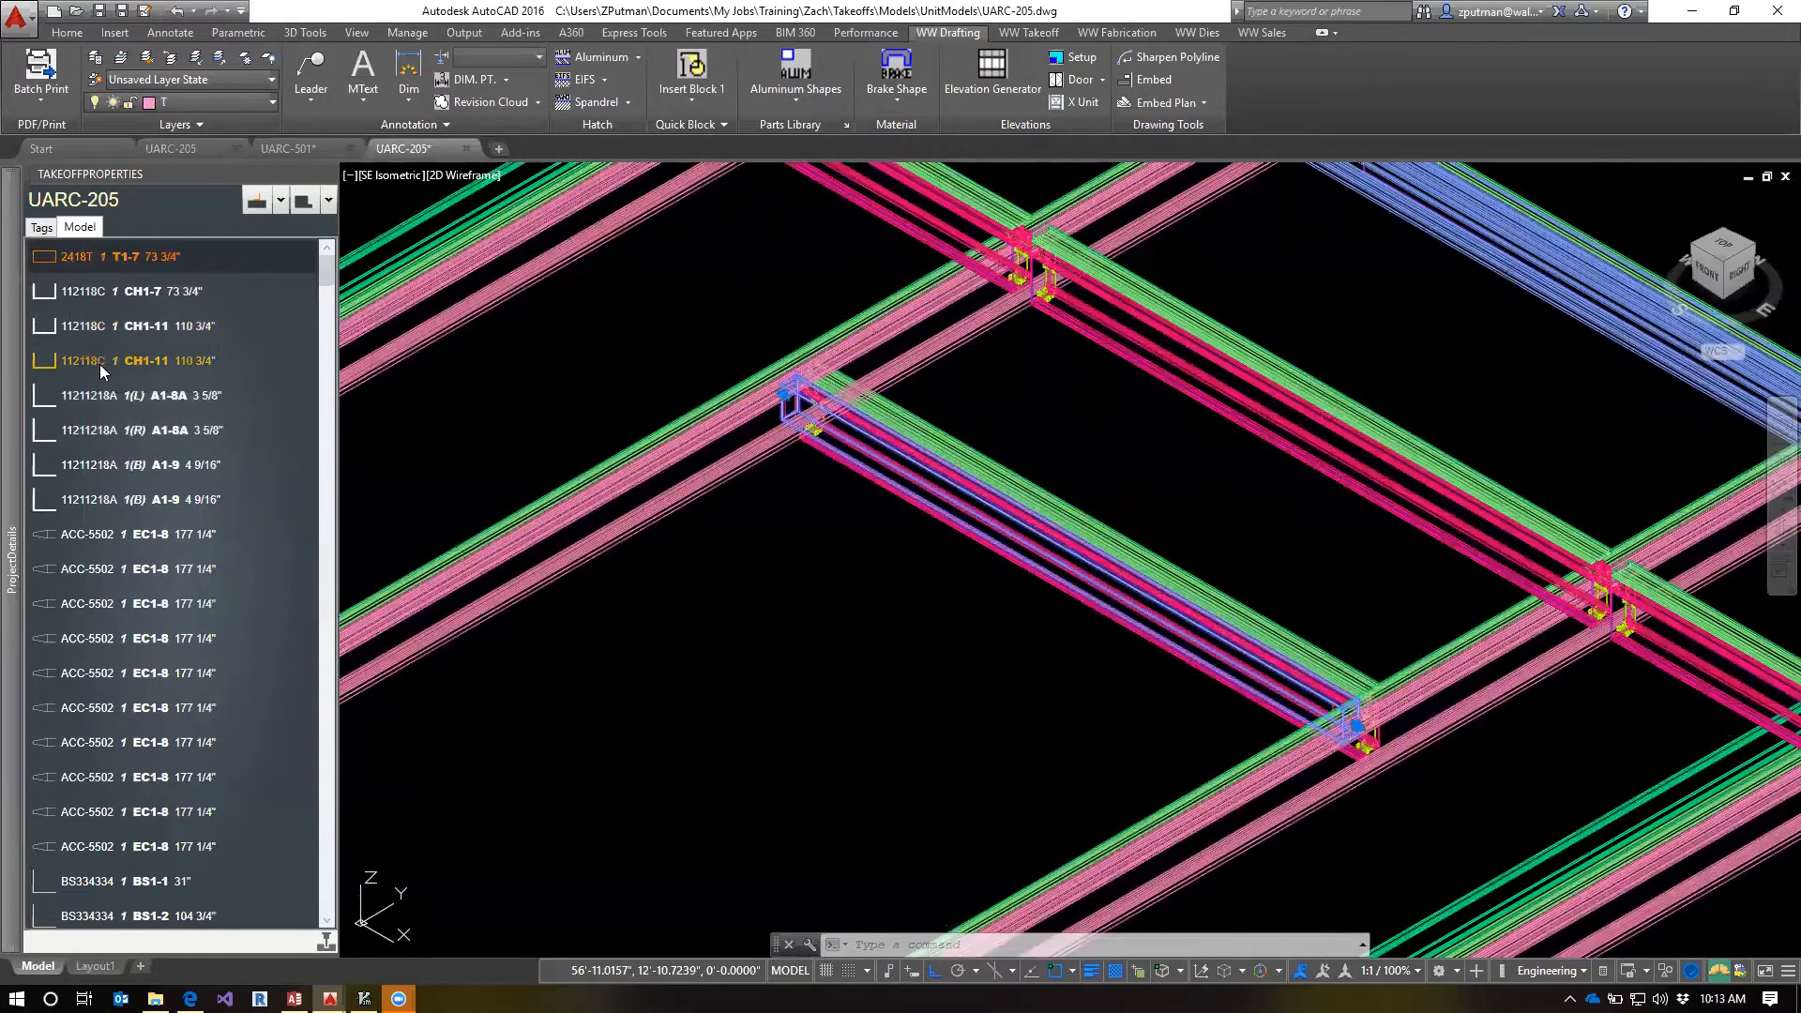
# Select the first ACC-5502 EC1-8 177 1/4" cover from the model parts list and examine its profile in front view
pyautogui.click(87, 535)
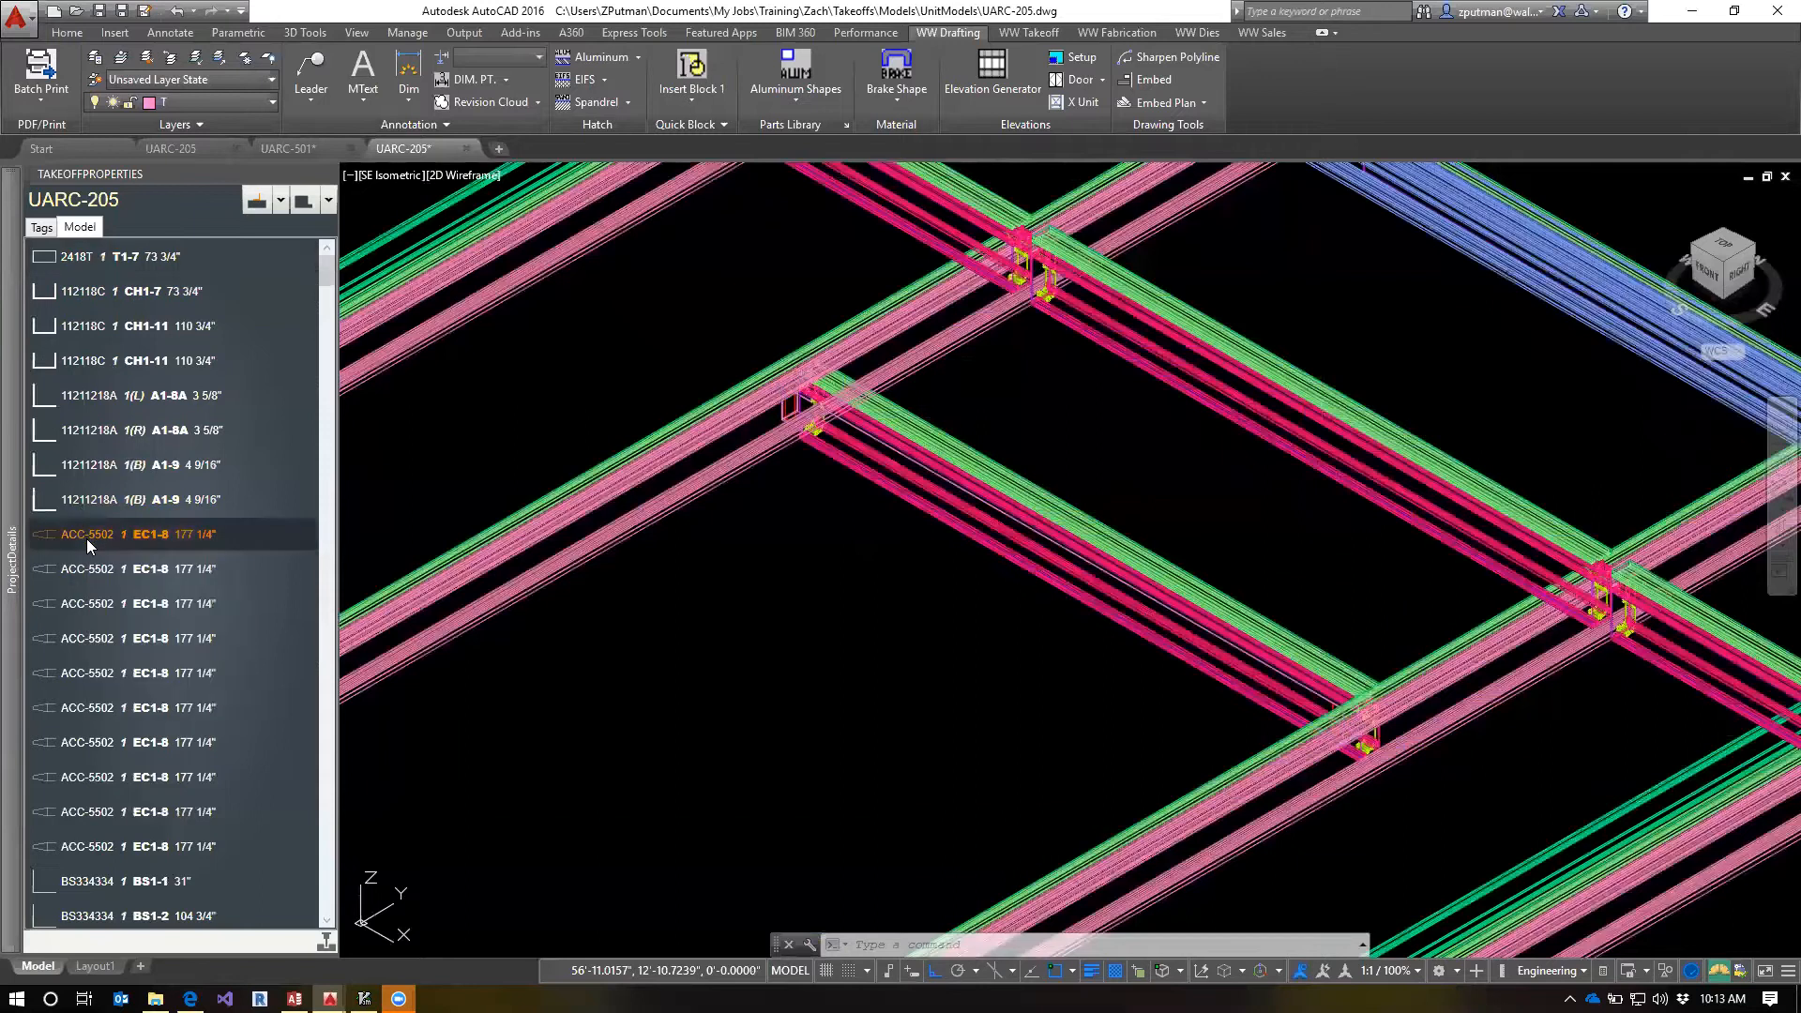
pyautogui.scroll(-2, 612, 631)
pyautogui.scroll(8, 590, 511)
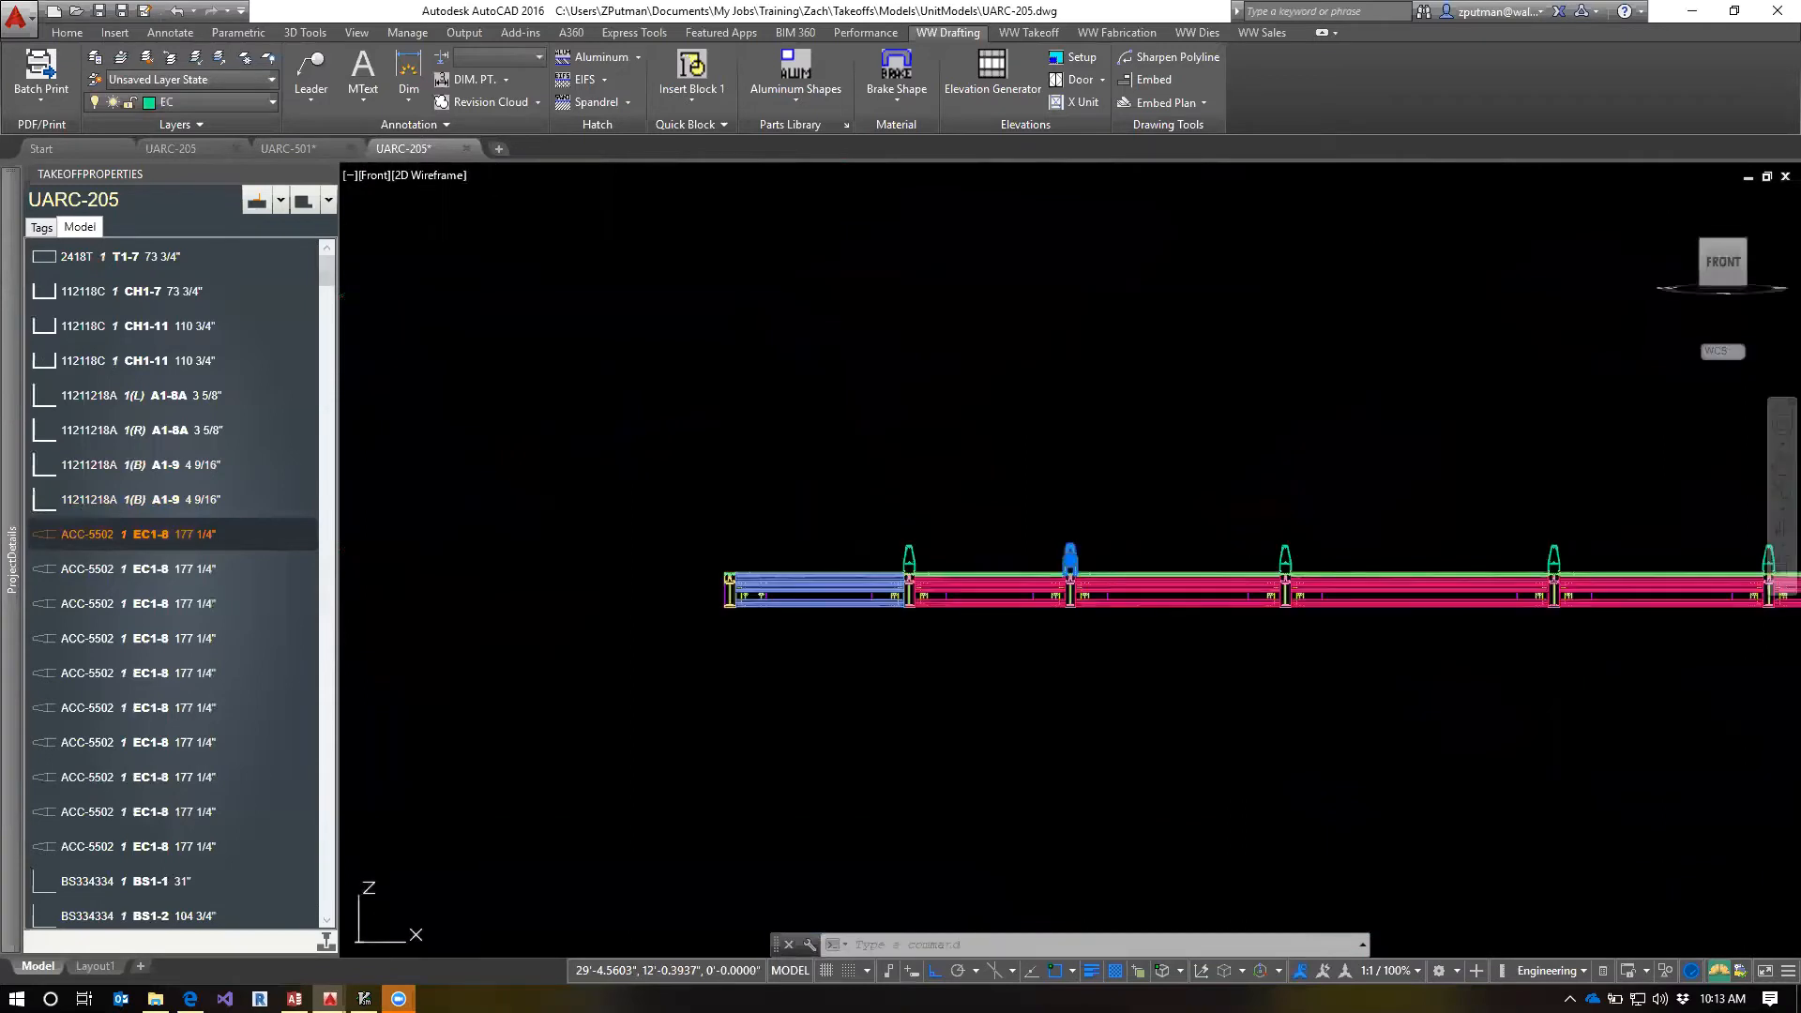
pyautogui.scroll(6, 1089, 560)
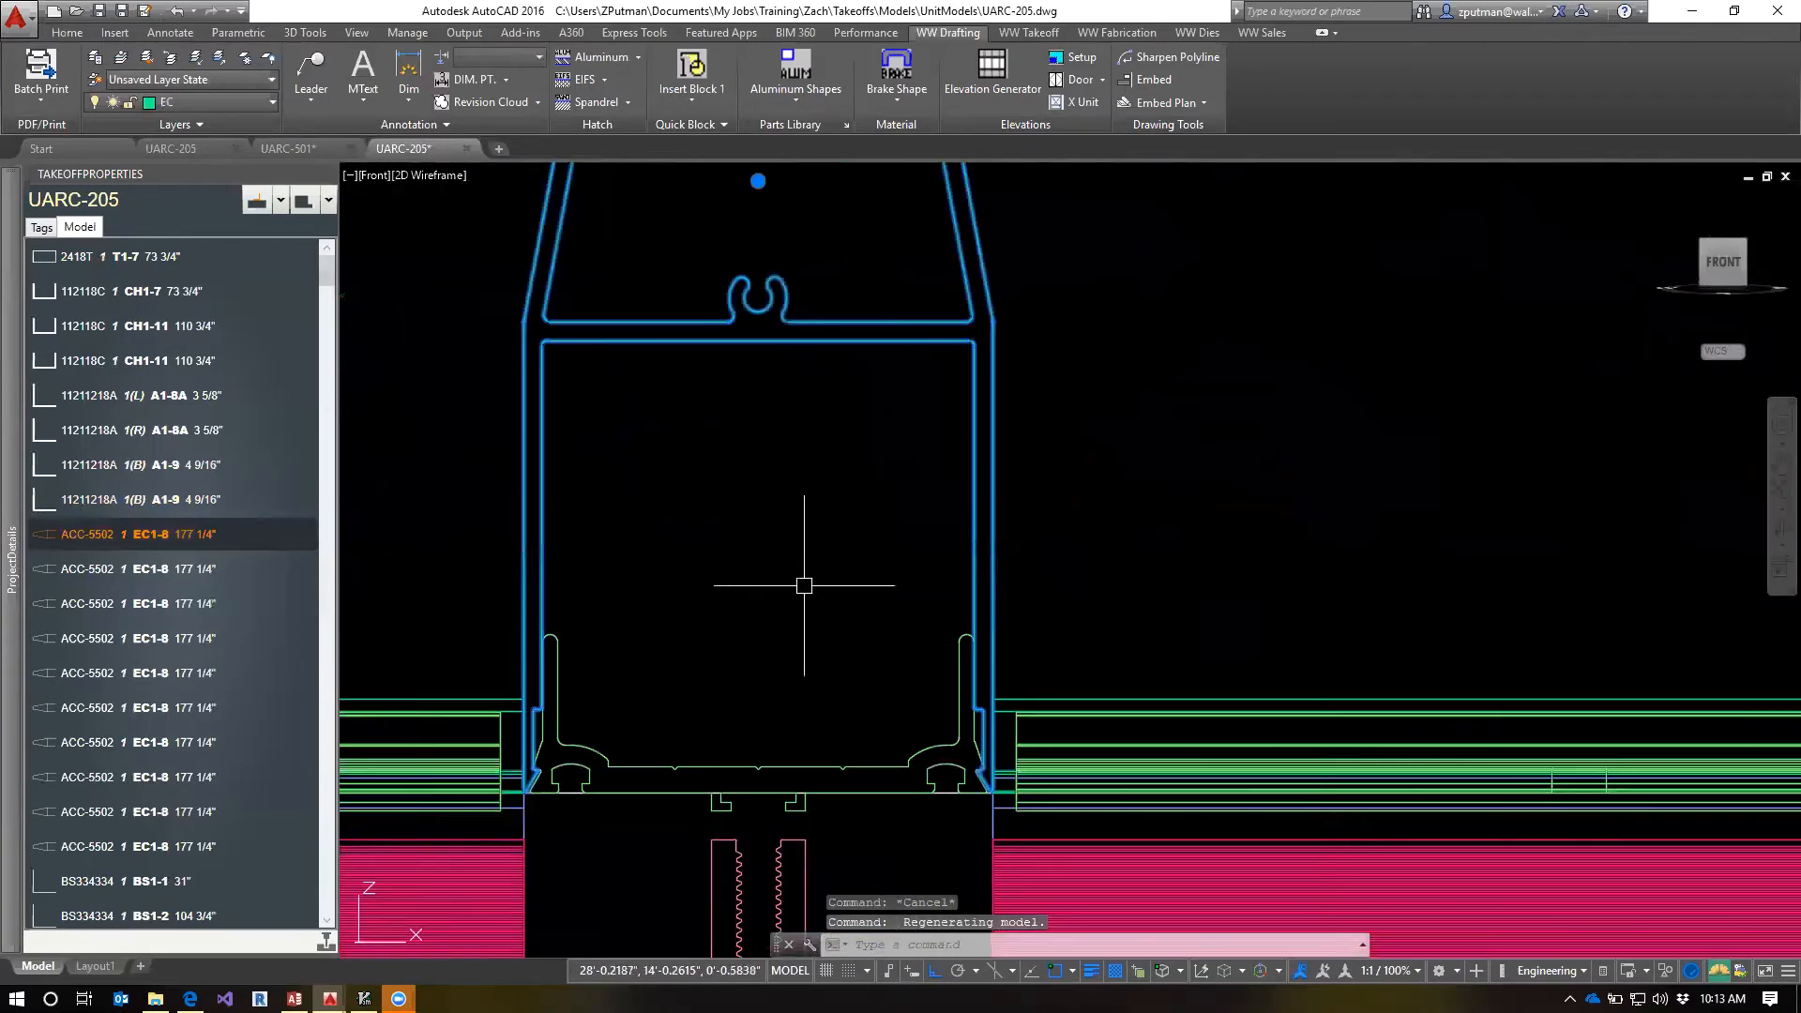
pyautogui.scroll(-3, 857, 672)
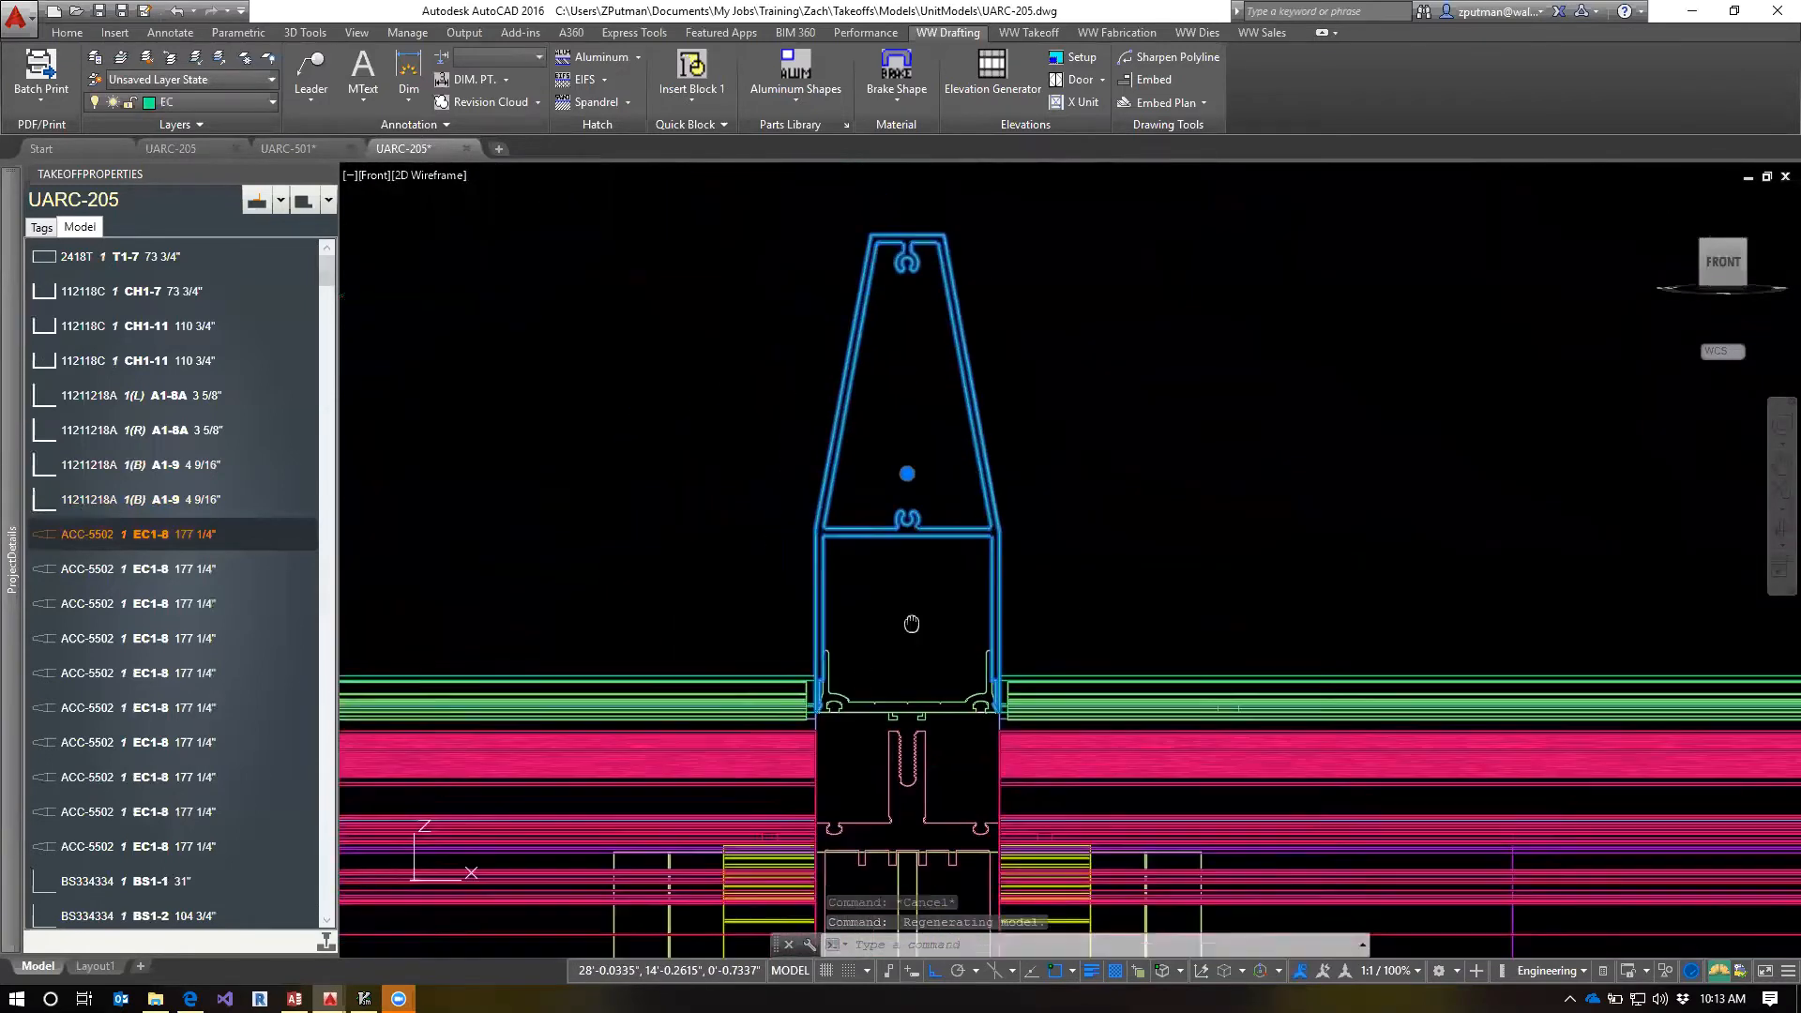
pyautogui.doubleClick(173, 569)
pyautogui.click(1290, 188)
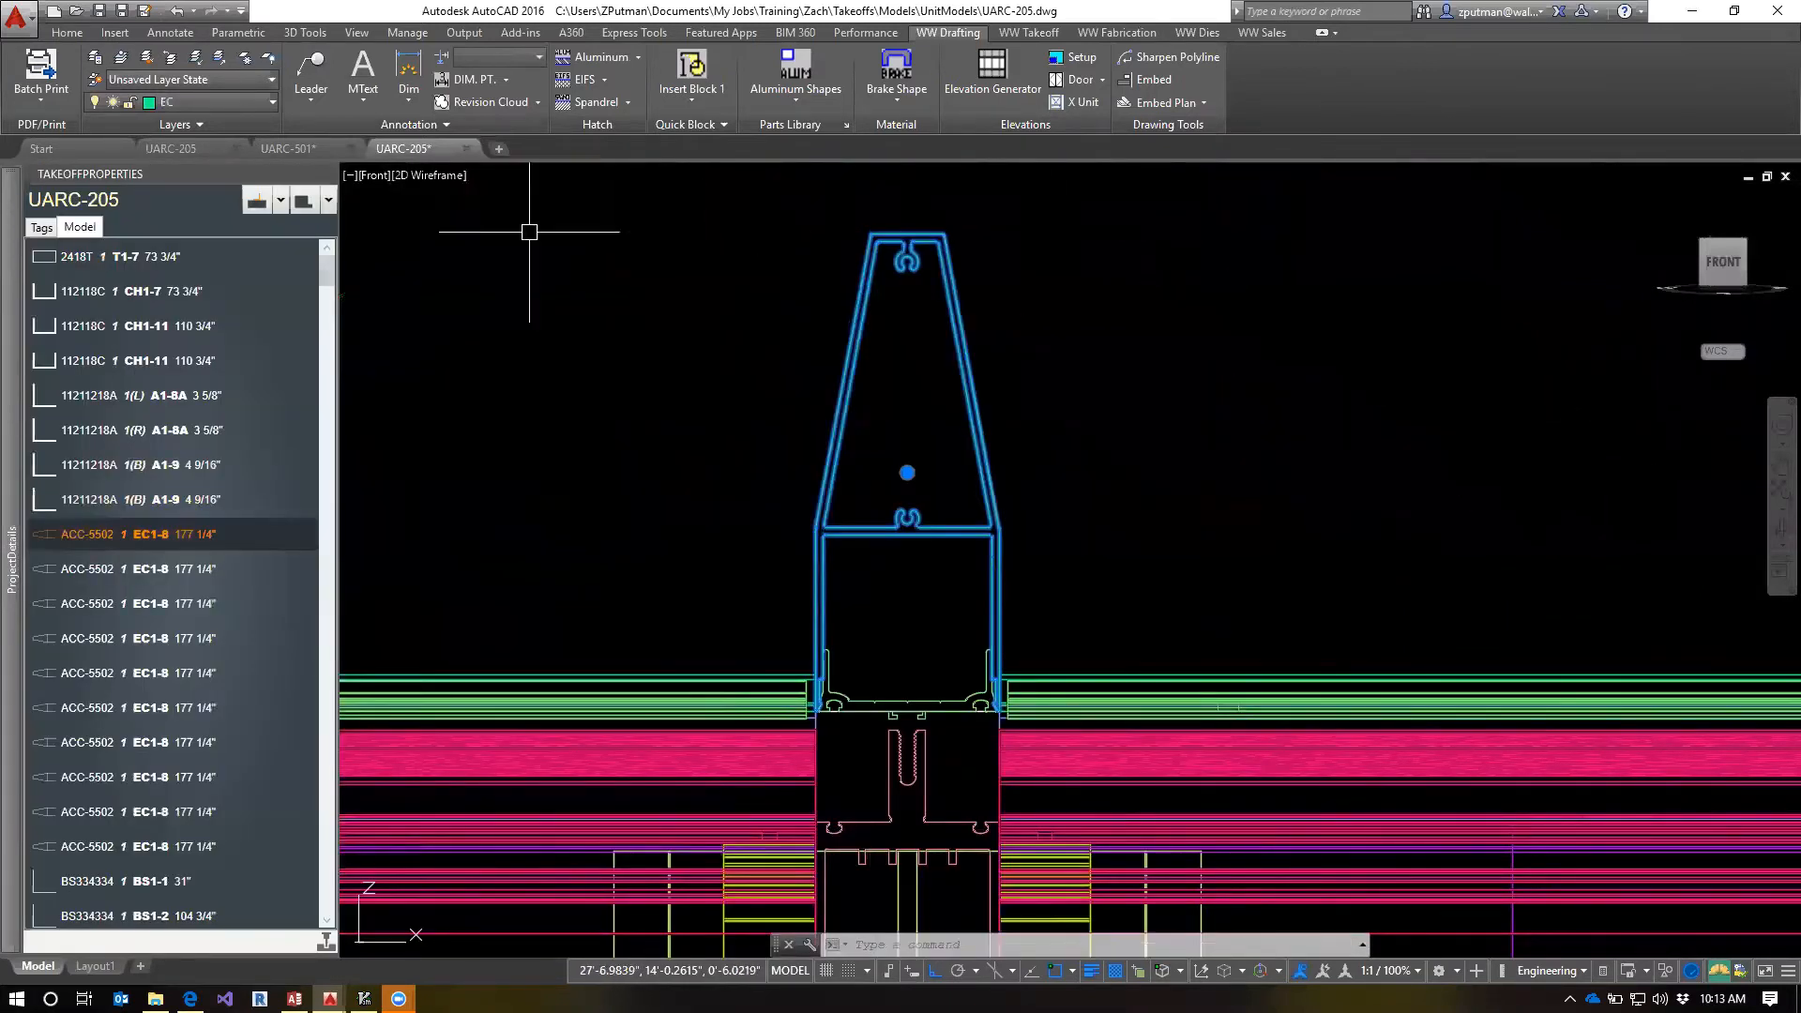
# Switch to the UARC-501 shop drawing and use QV to open sheet 554
pyautogui.click(311, 148)
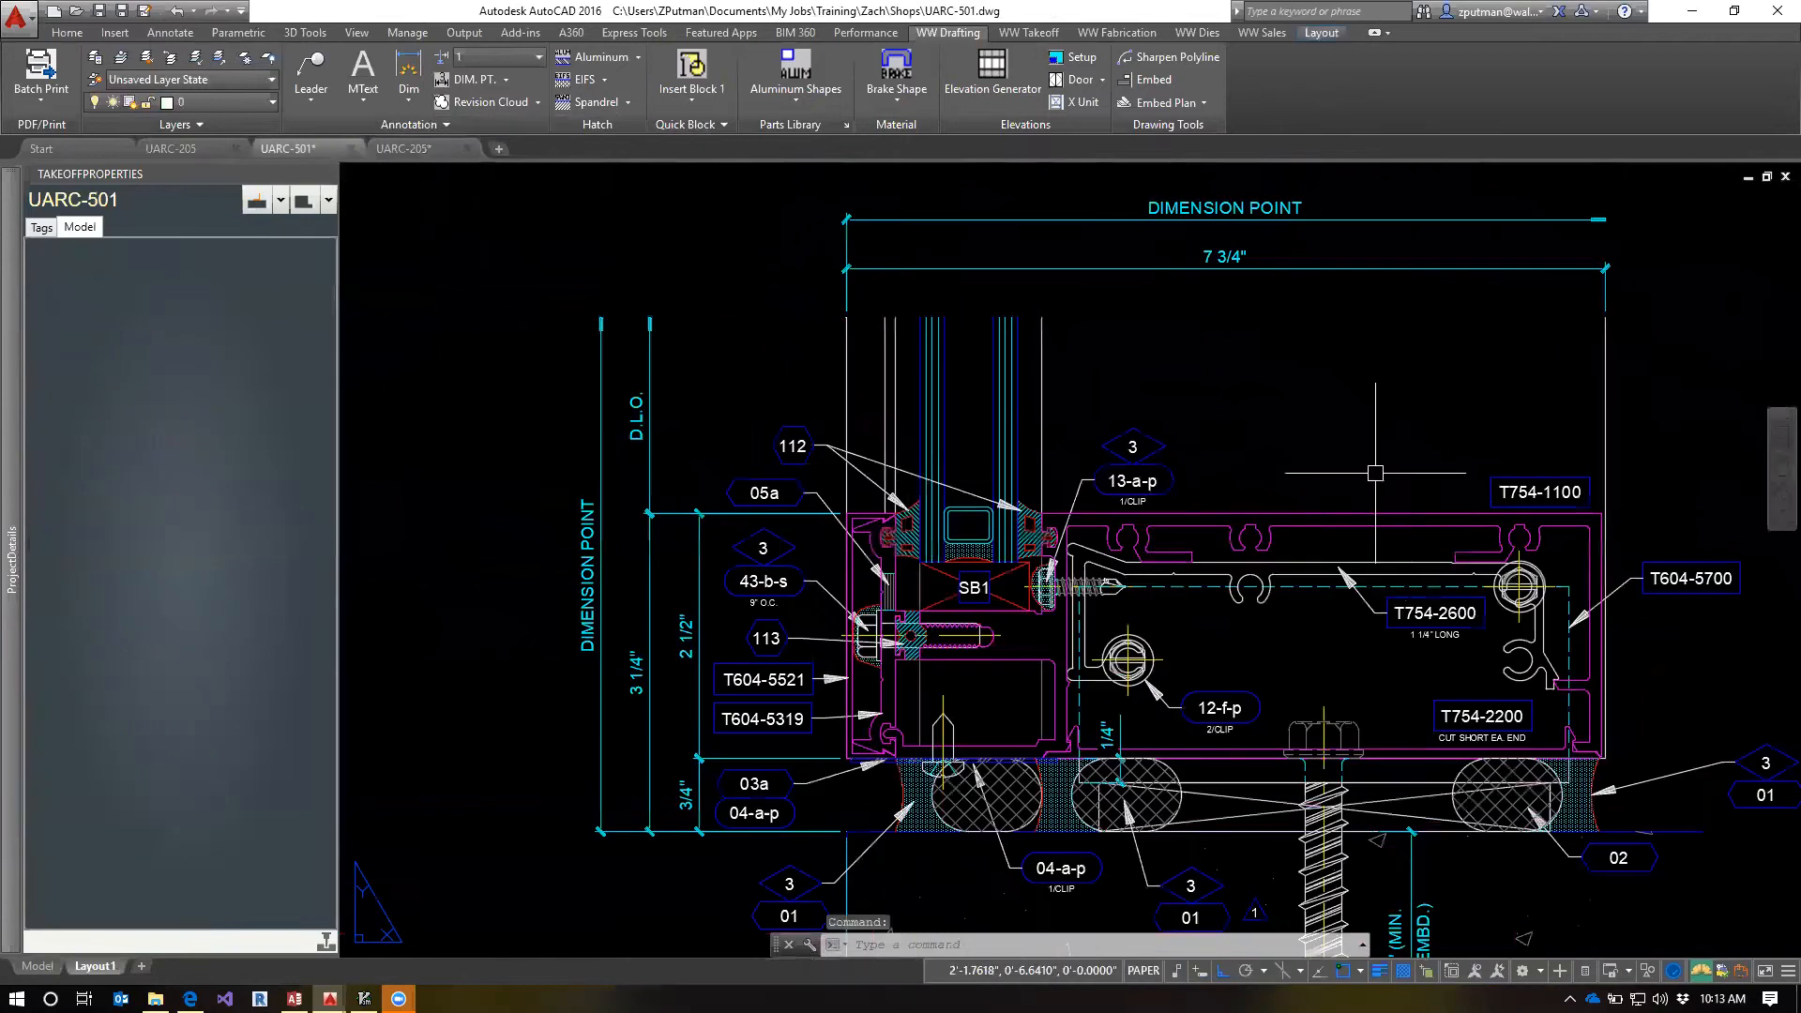
pyautogui.write('QV')
pyautogui.press('Return')
pyautogui.write('554')
pyautogui.press('Return')
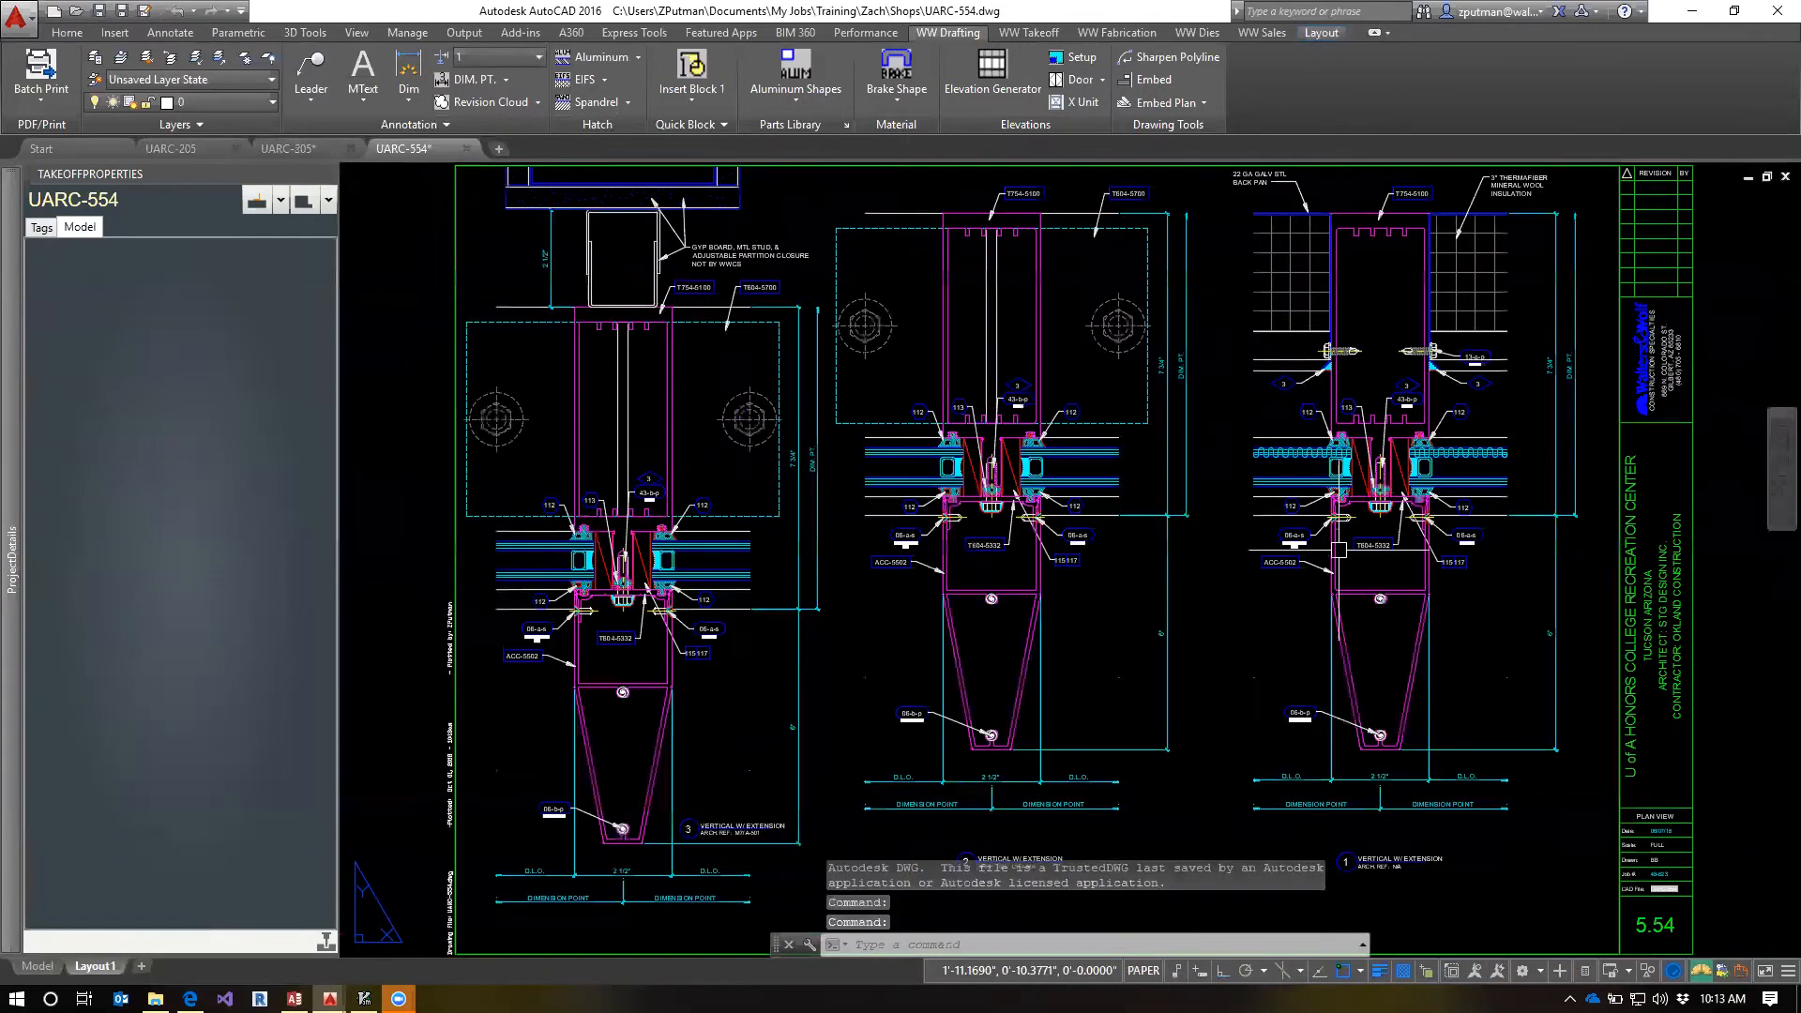
# Examine the countersunk 06-a-s fastener in the ACC-5502 wall of the middle vertical extension detail, and clear the selection
pyautogui.scroll(7, 1006, 514)
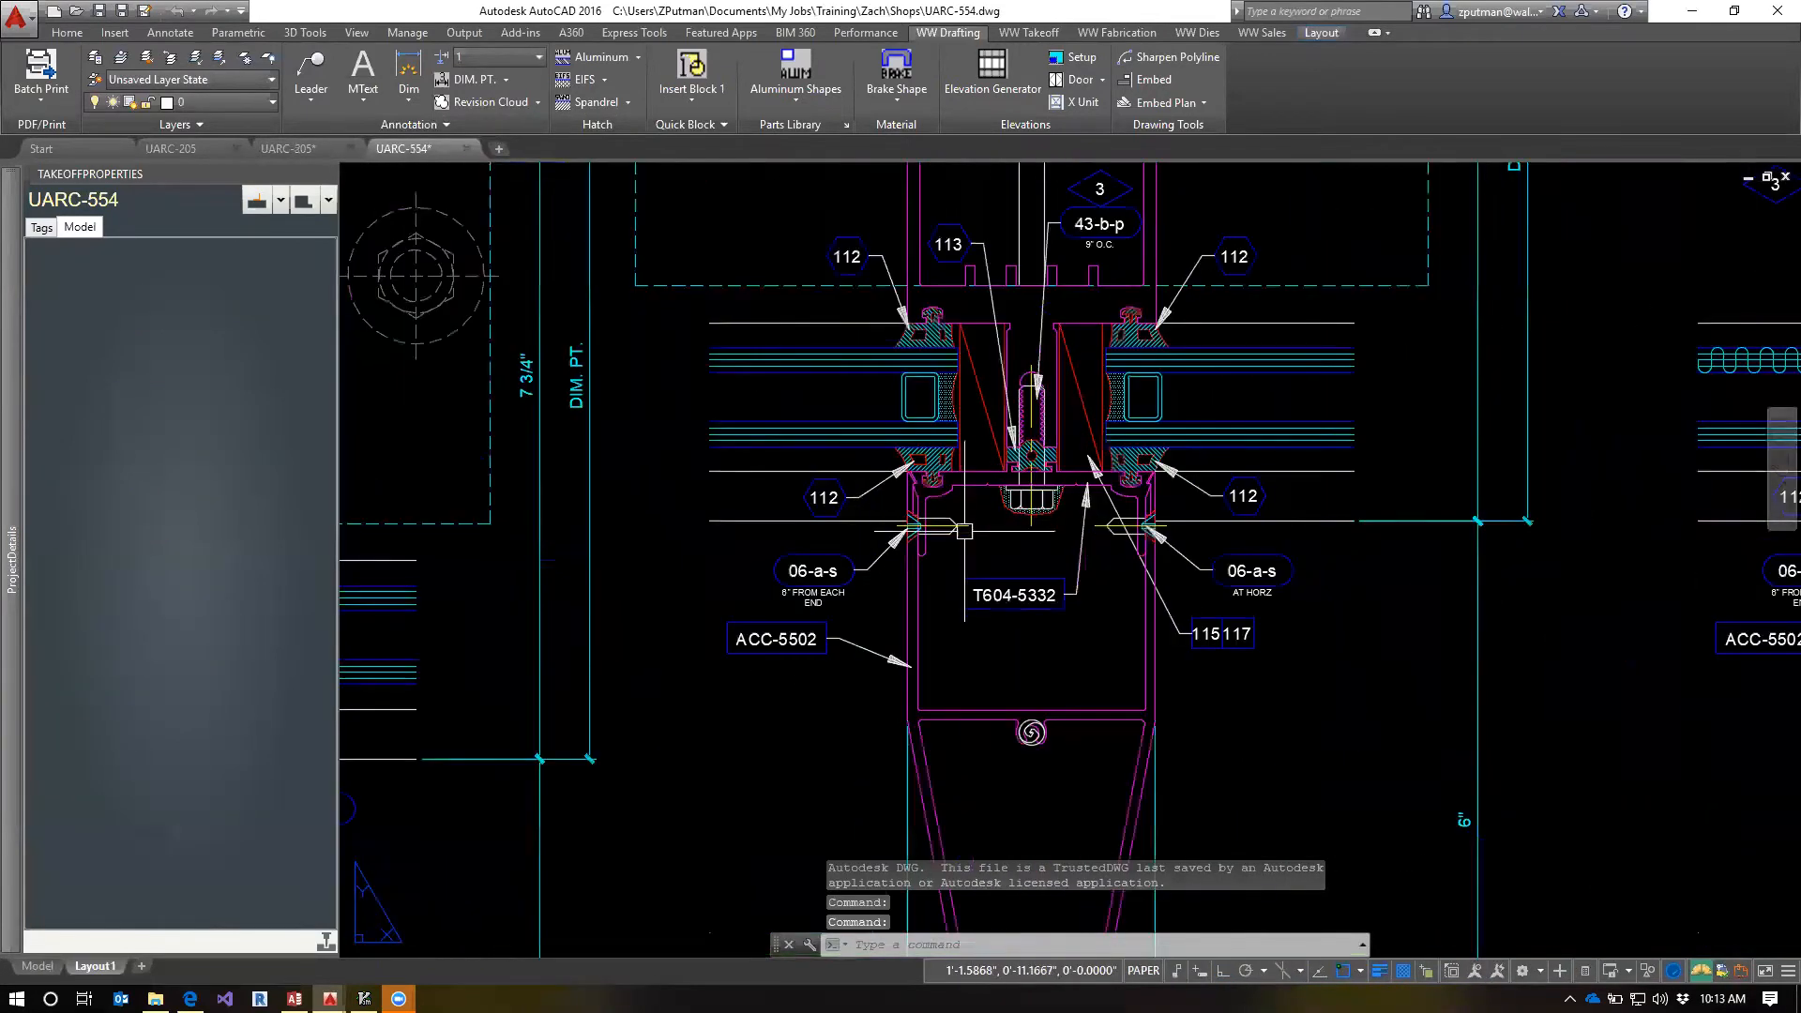
pyautogui.scroll(3, 873, 534)
pyautogui.scroll(2, 872, 534)
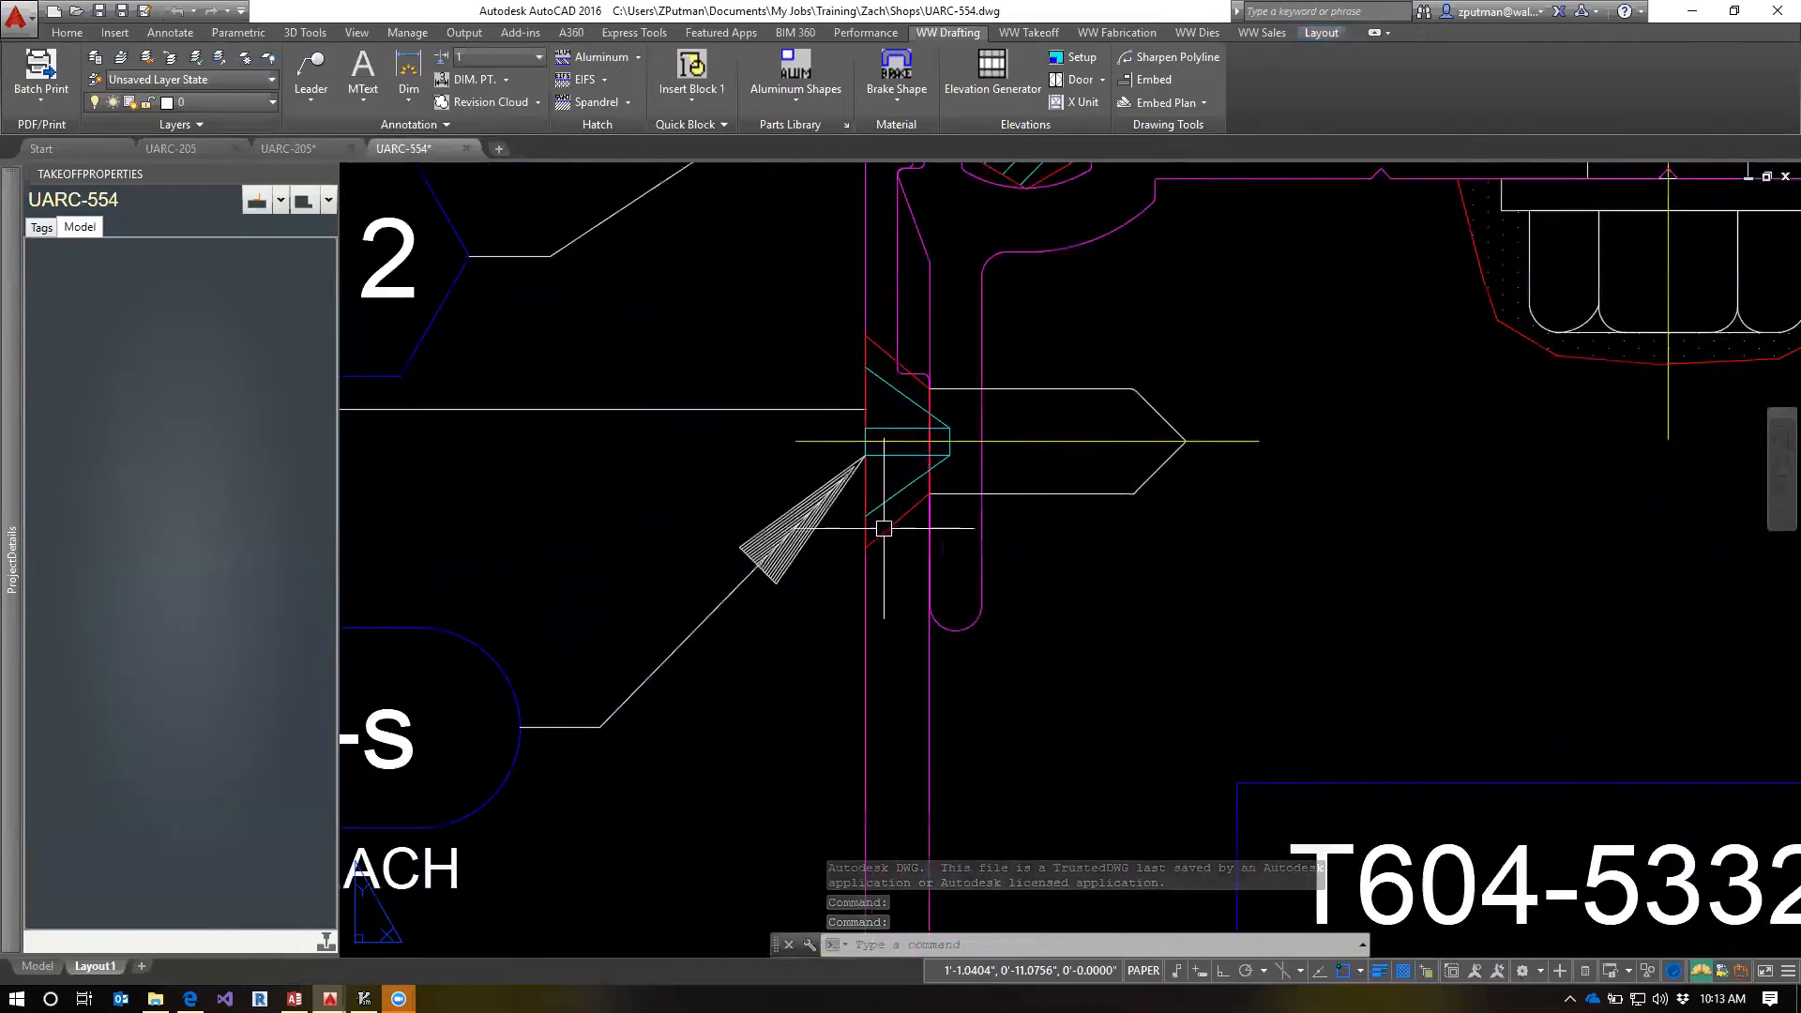
pyautogui.click(865, 518)
pyautogui.scroll(-6, 859, 540)
pyautogui.press('Escape')
pyautogui.press('Escape')
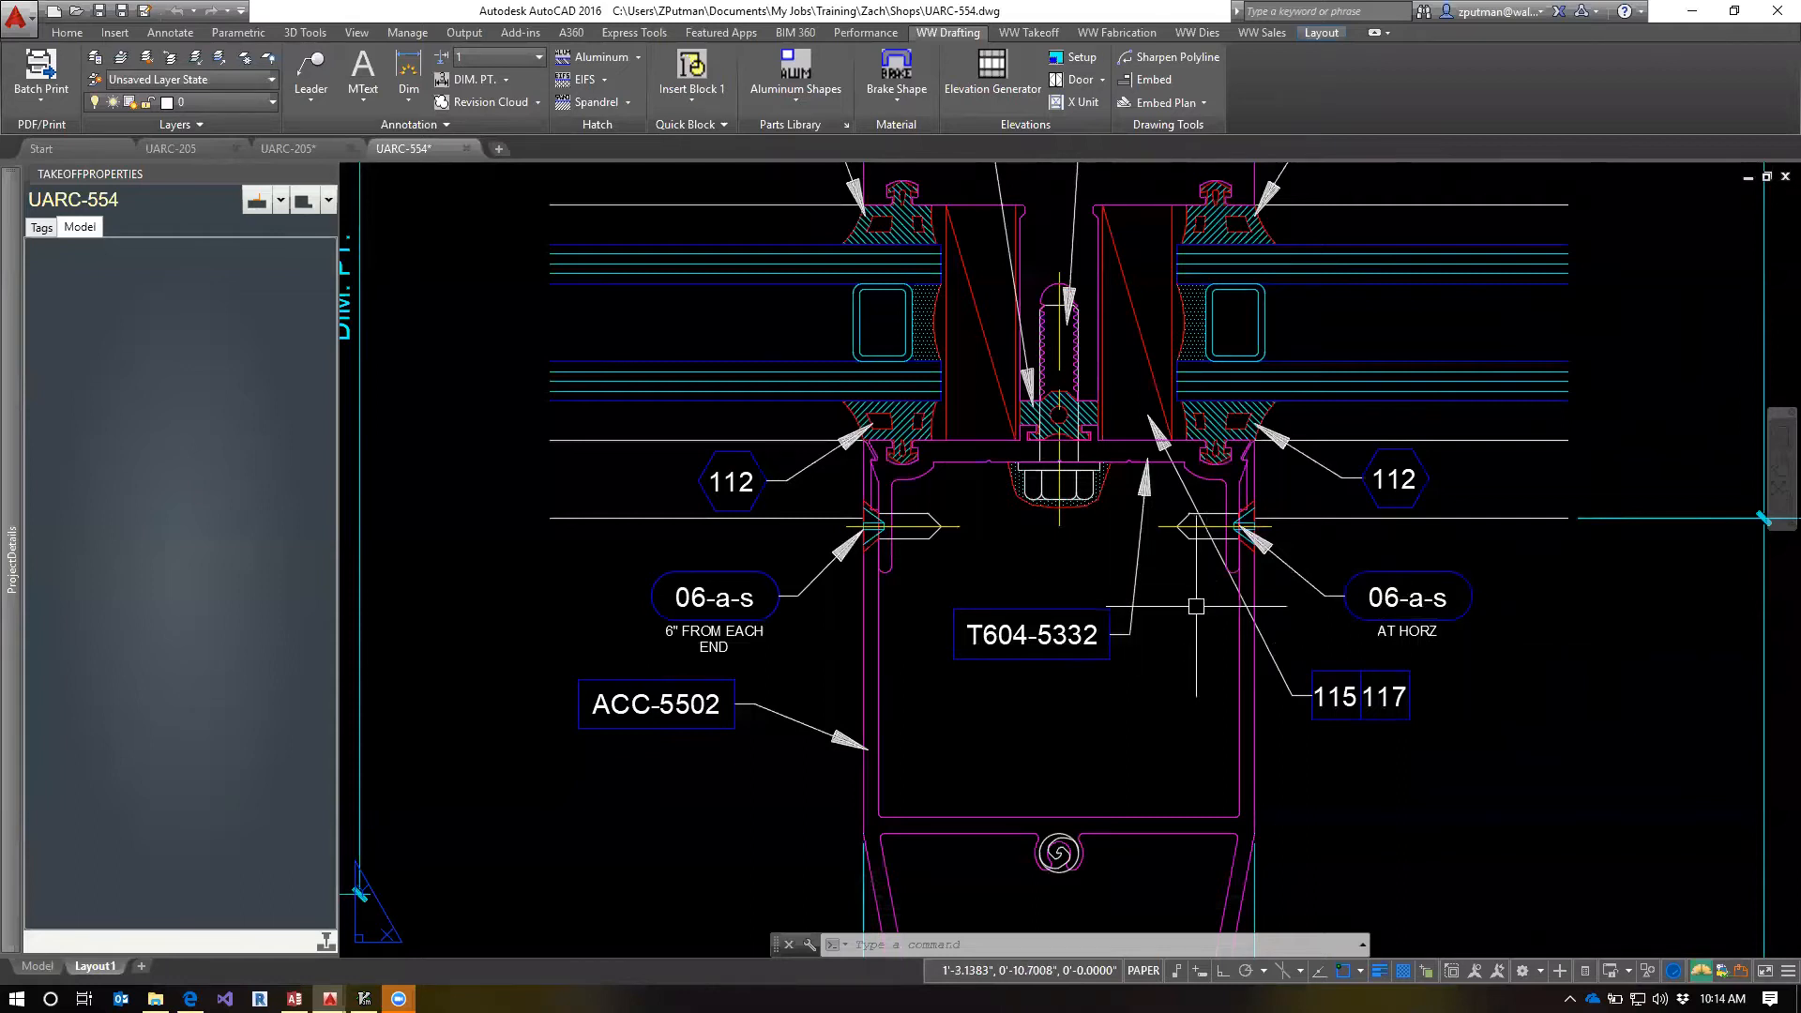
# Examine the ACC-5502 cover in the vertical extension details, including its 06-a-s and 06-b-p fastener locations and notes
pyautogui.scroll(-3, 1196, 606)
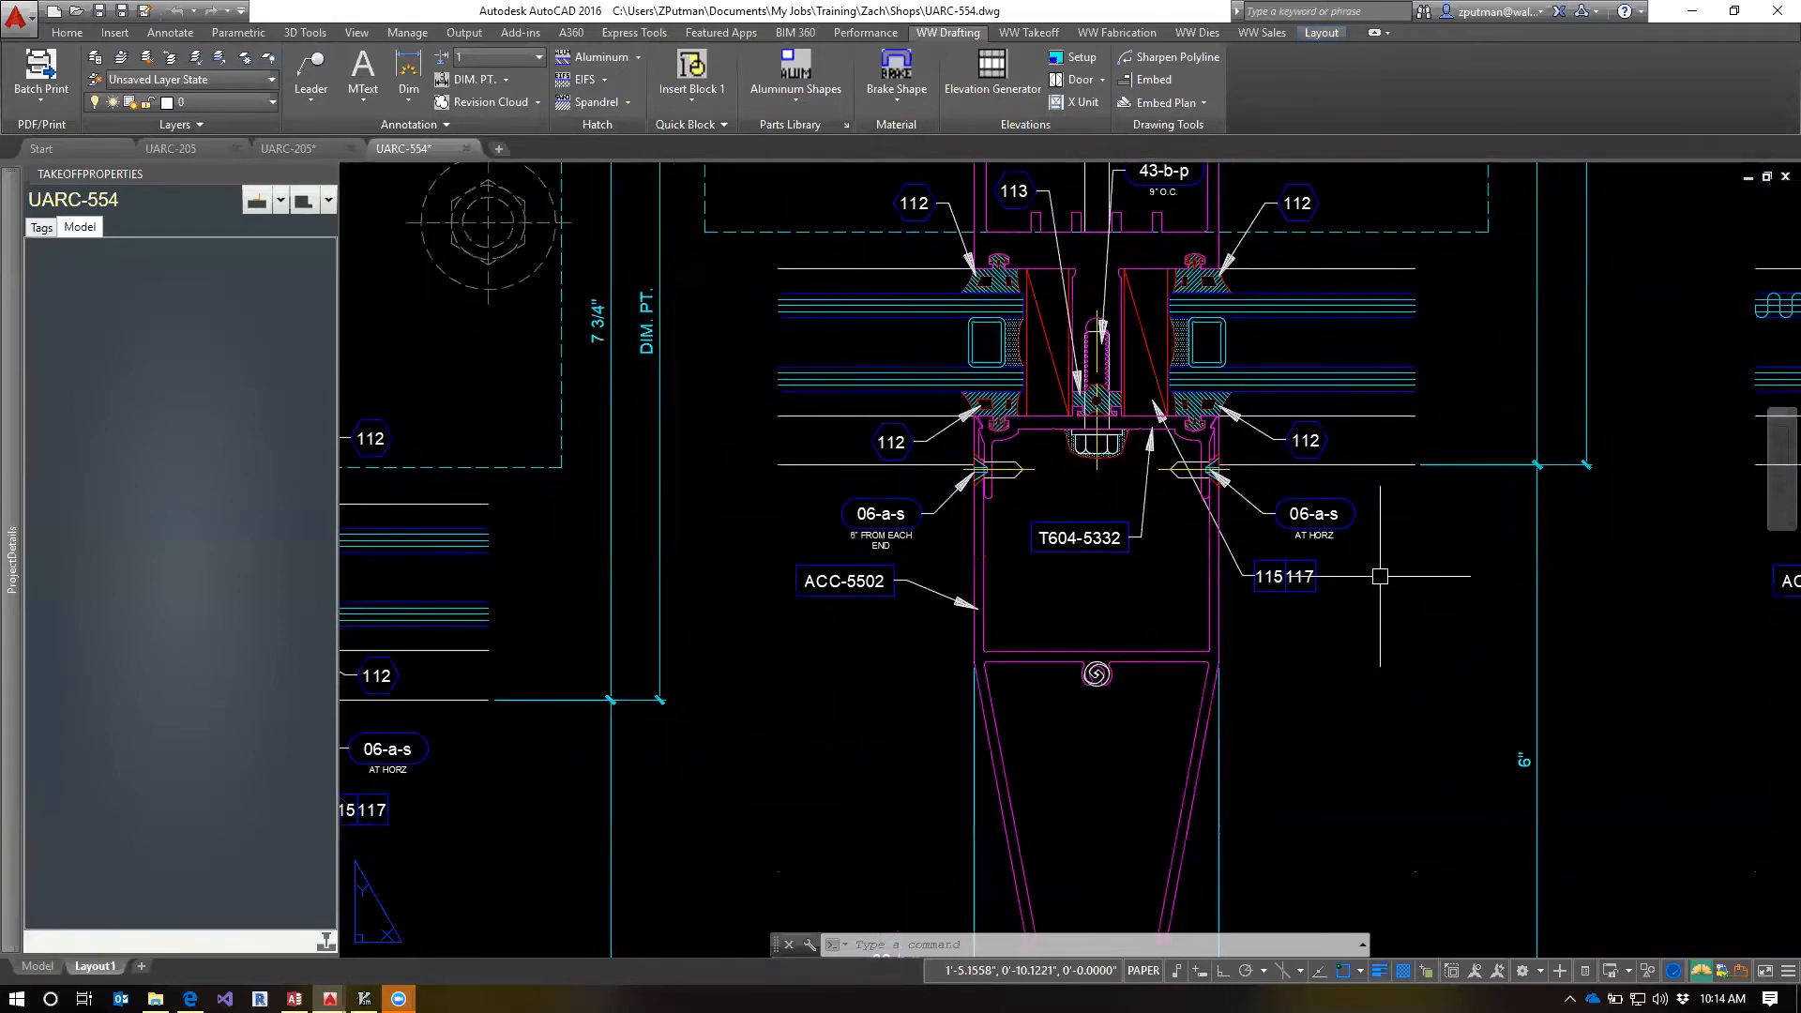
pyautogui.scroll(-2, 1180, 578)
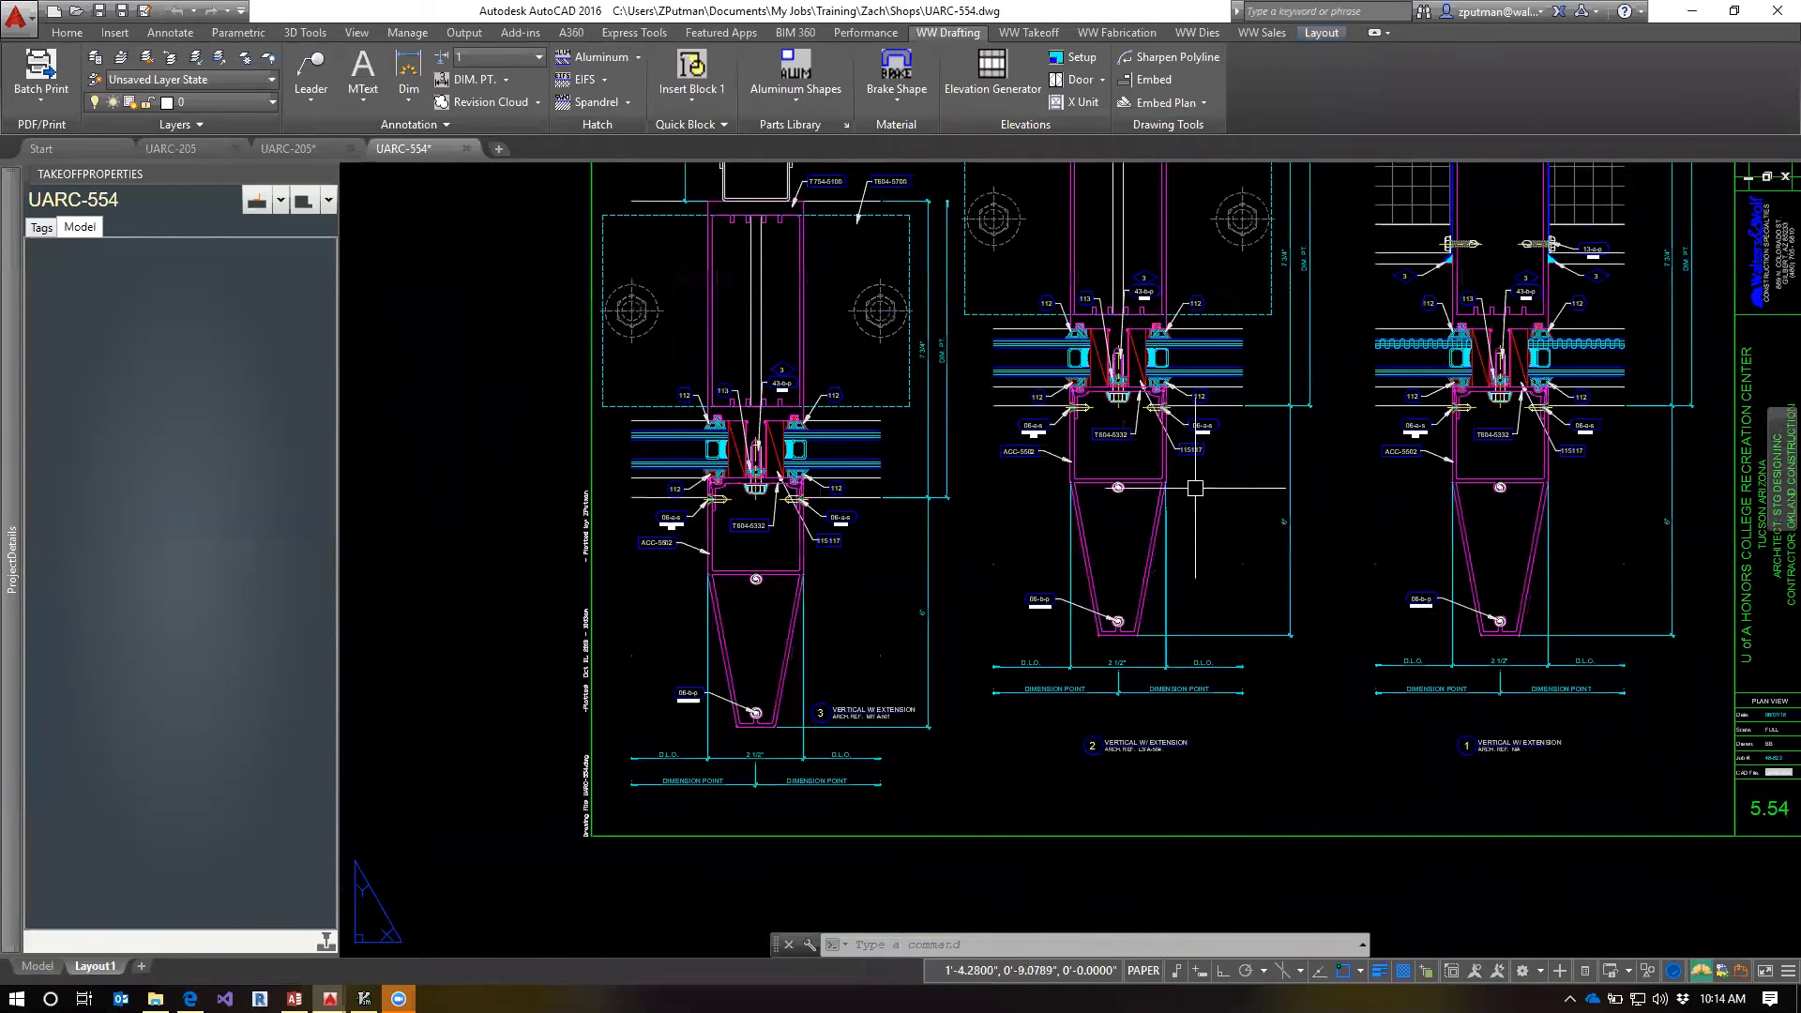
pyautogui.scroll(5, 1199, 433)
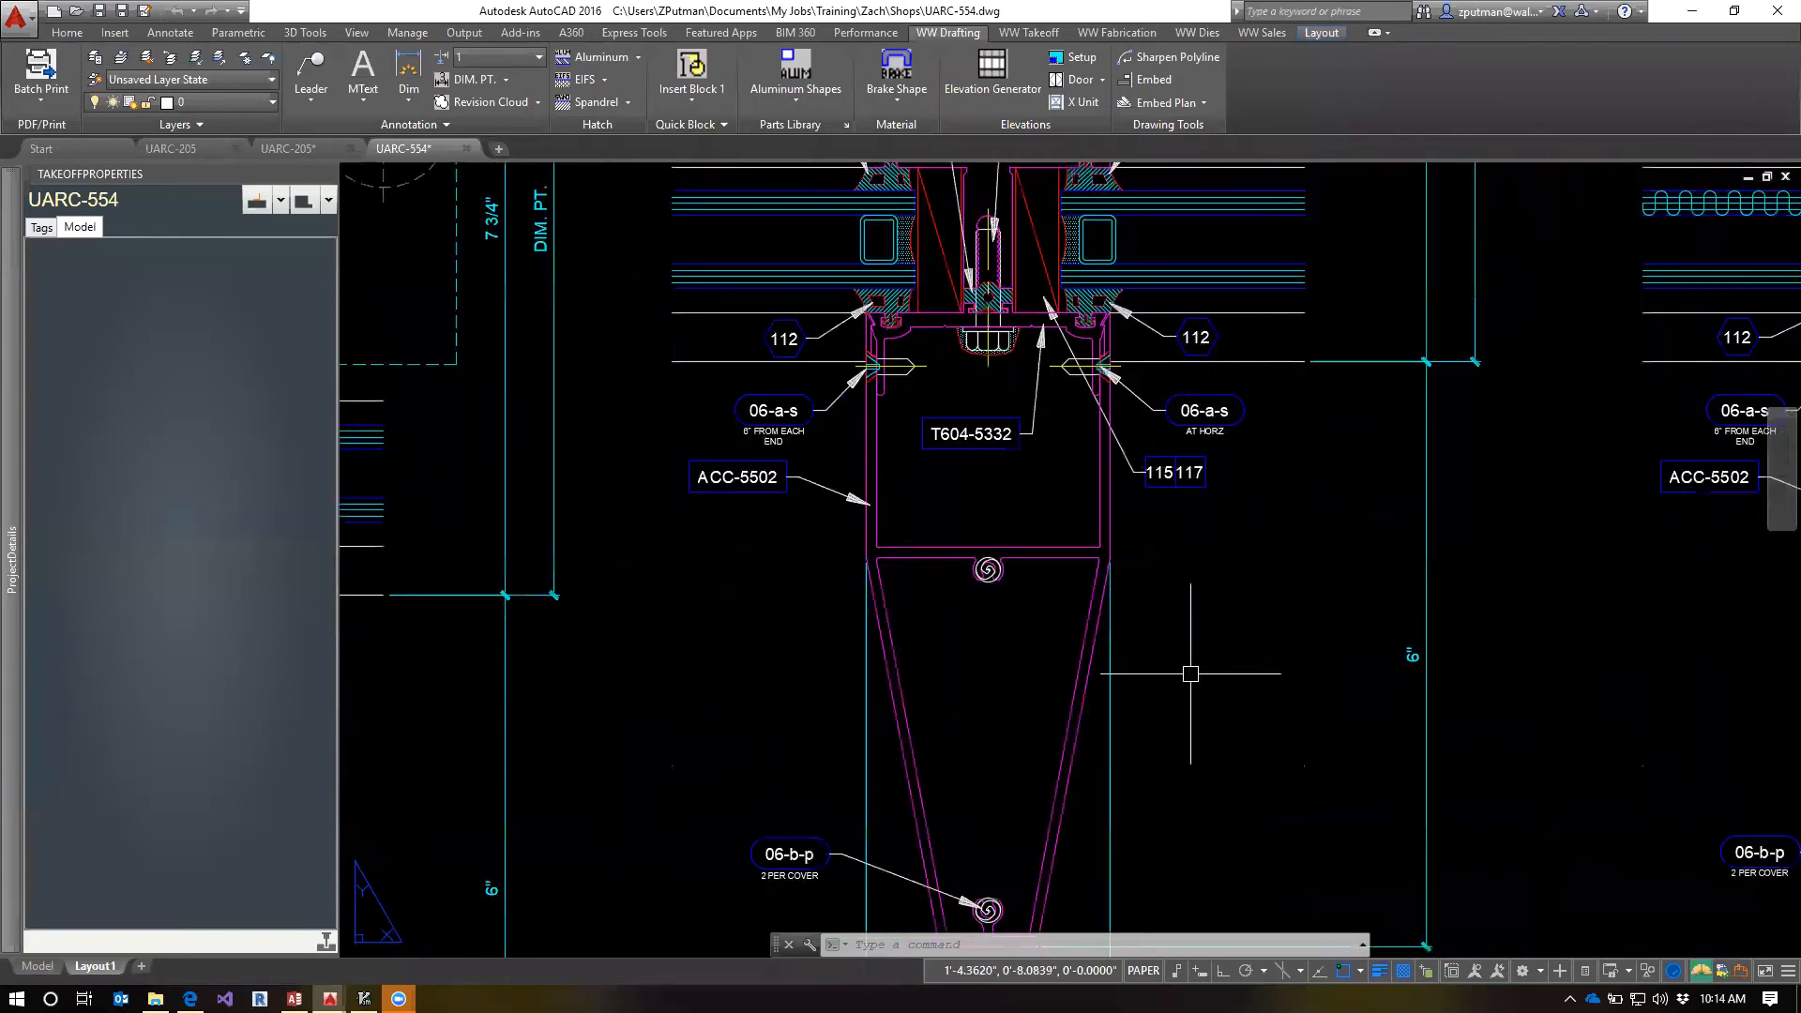
pyautogui.moveTo(1190, 674); pyautogui.dragTo(1173, 606, button='middle')
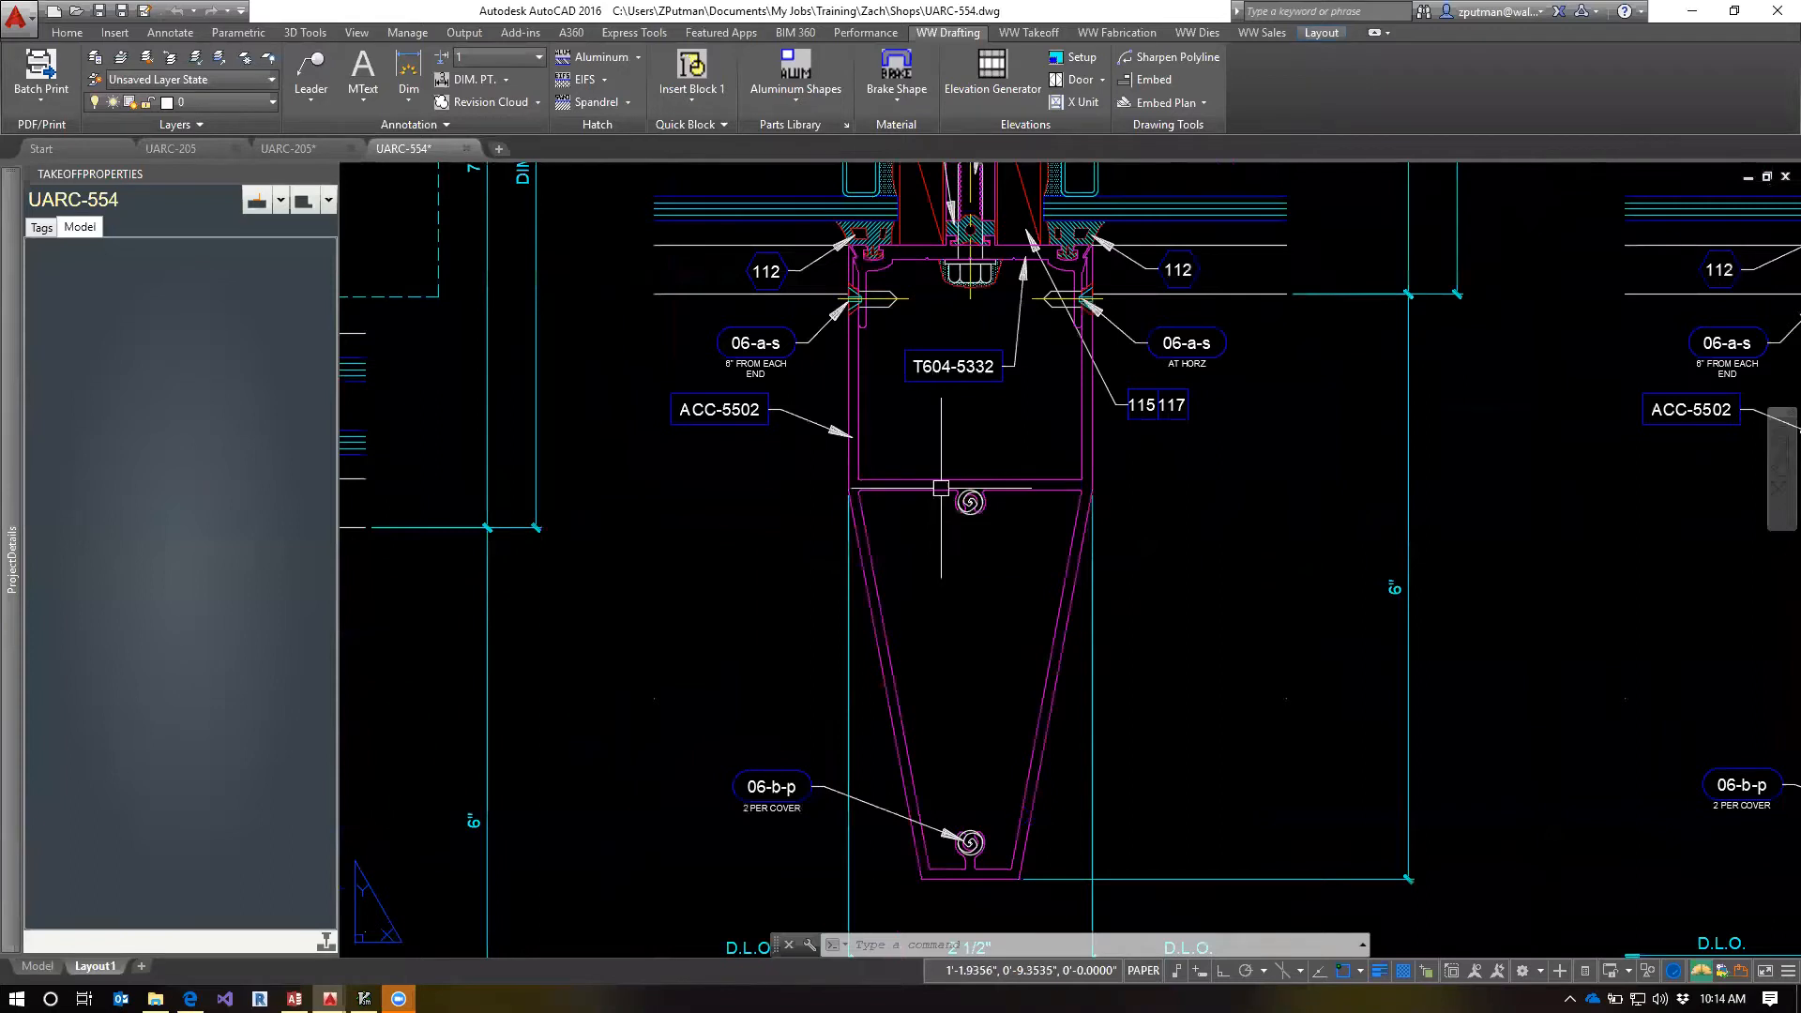
pyautogui.moveTo(956, 868); pyautogui.dragTo(952, 745, button='middle')
pyautogui.moveTo(1060, 359)
pyautogui.mouseDown(button='middle')
pyautogui.moveTo(1049, 631)
pyautogui.moveTo(1041, 570)
pyautogui.mouseUp(button='middle')
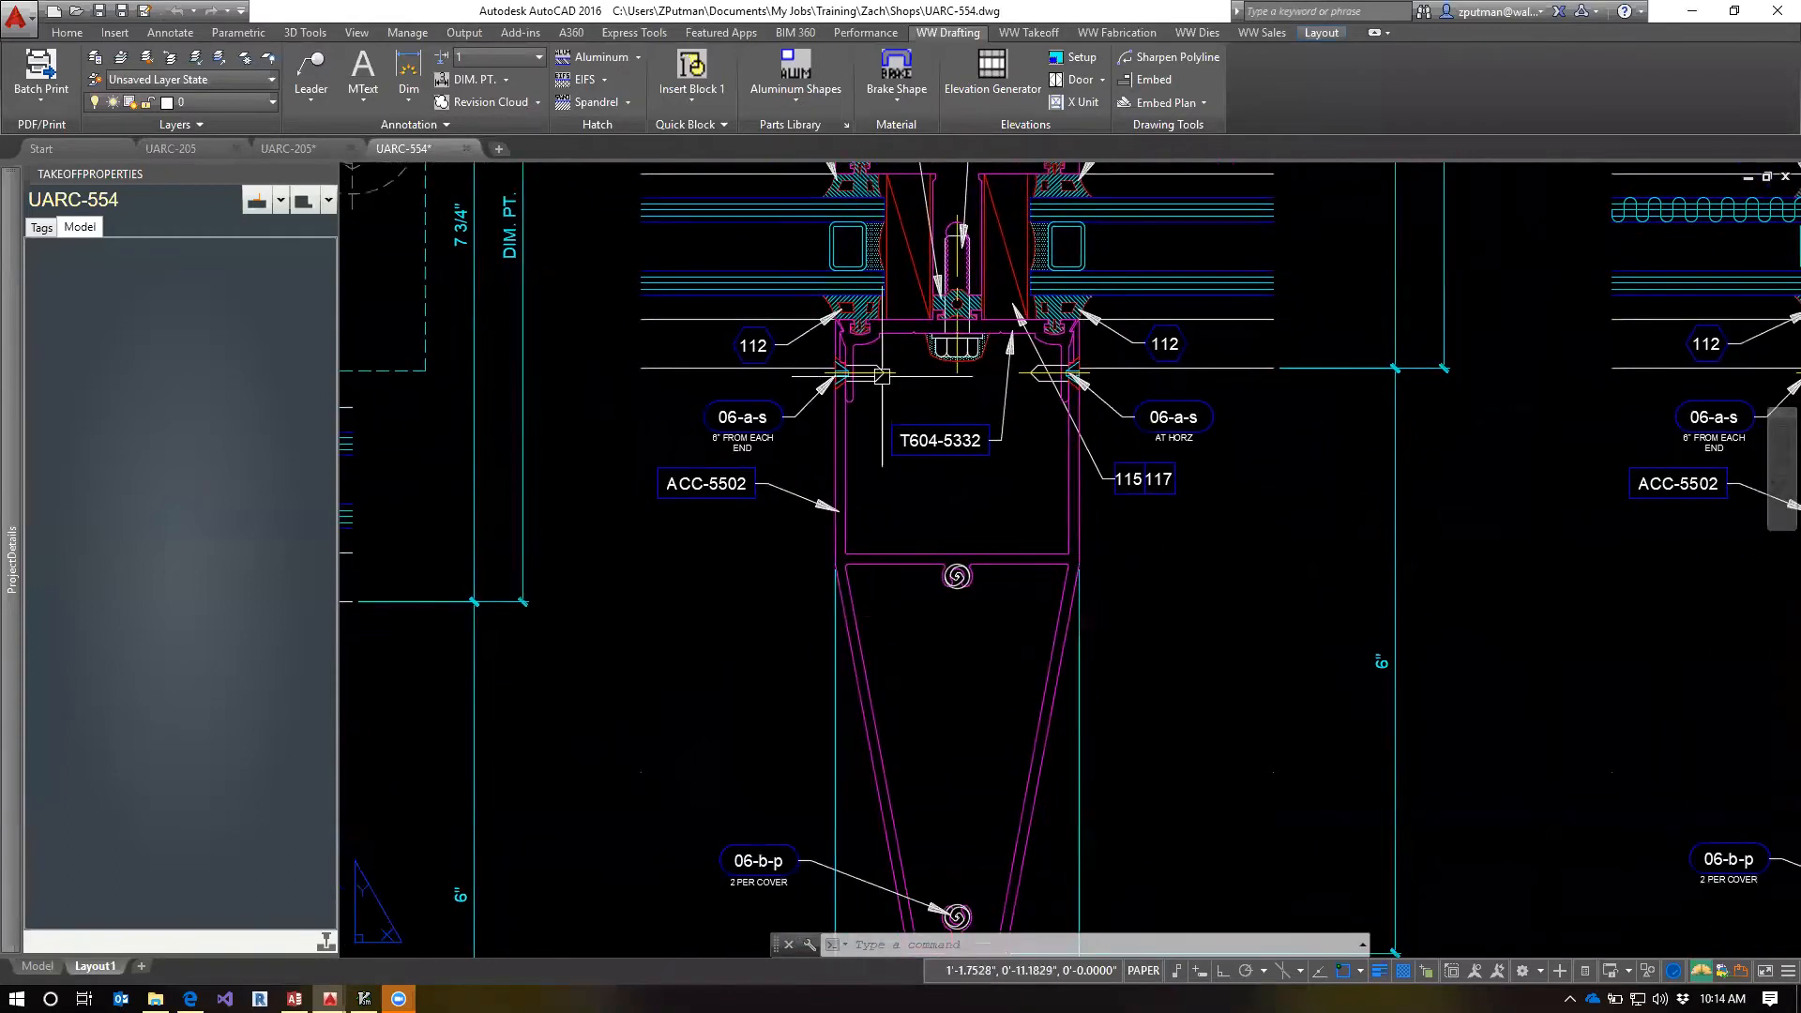
pyautogui.scroll(-3, 956, 467)
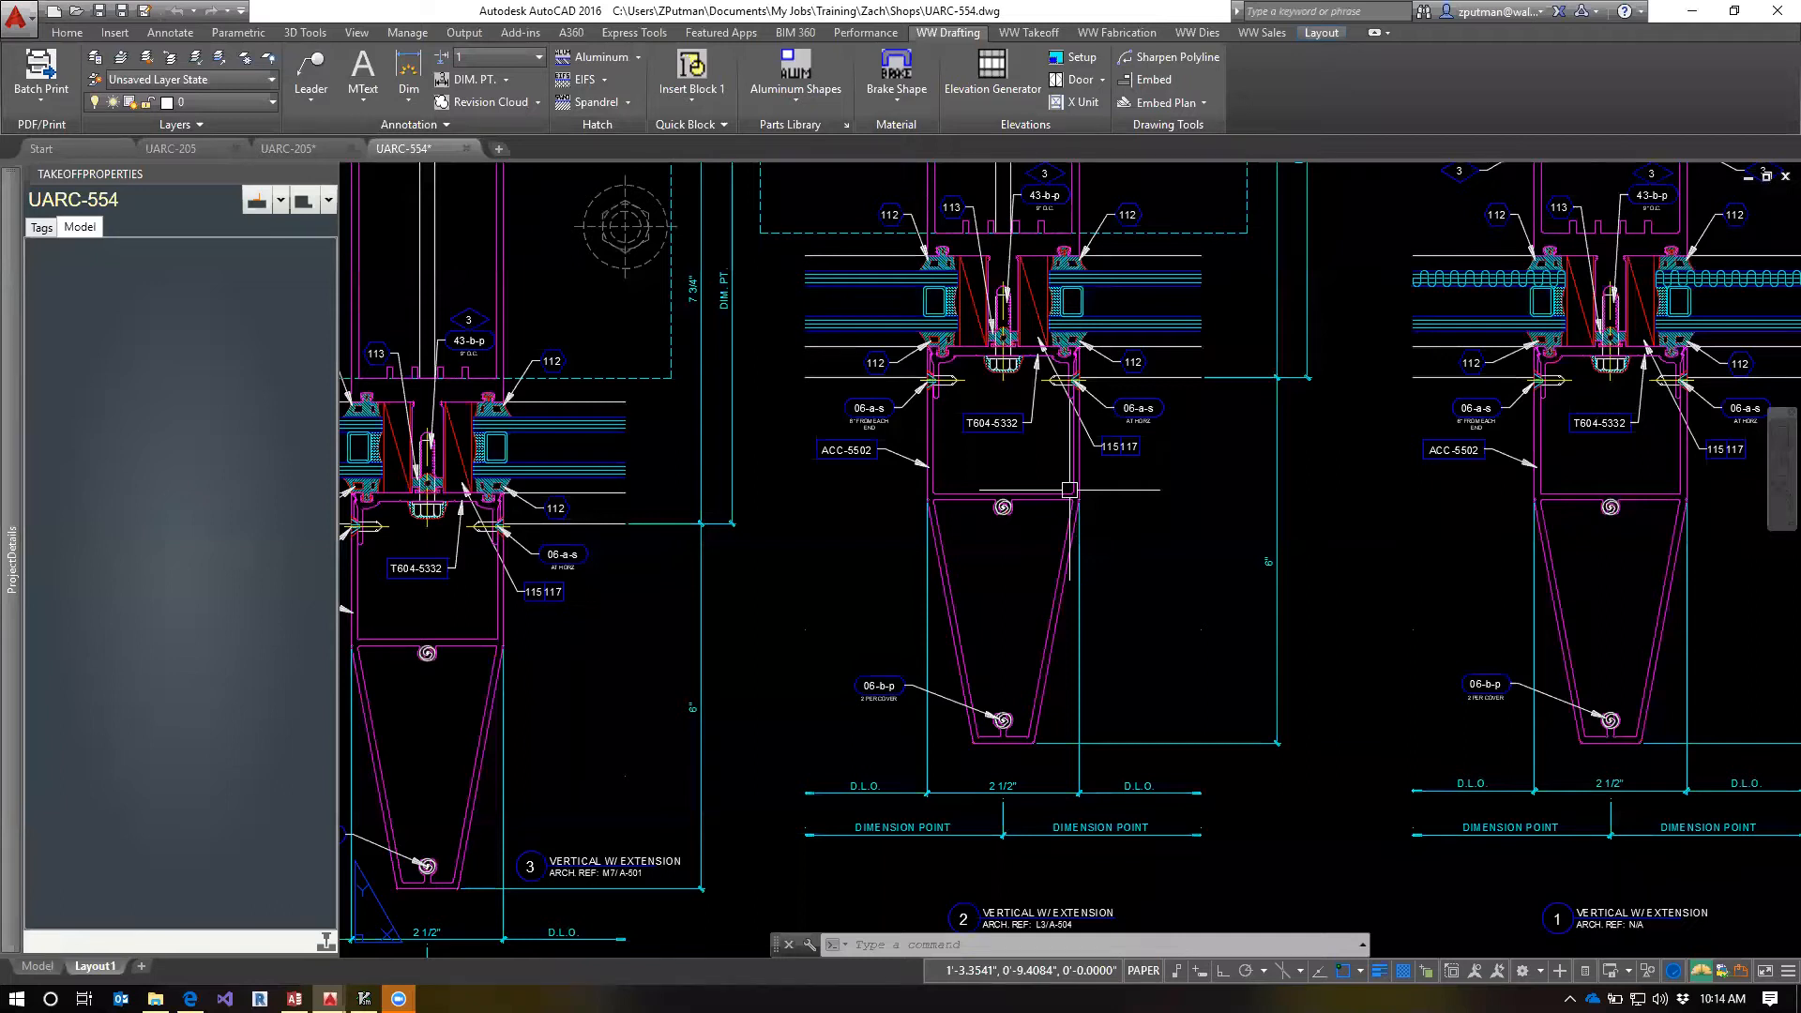
pyautogui.scroll(4, 917, 369)
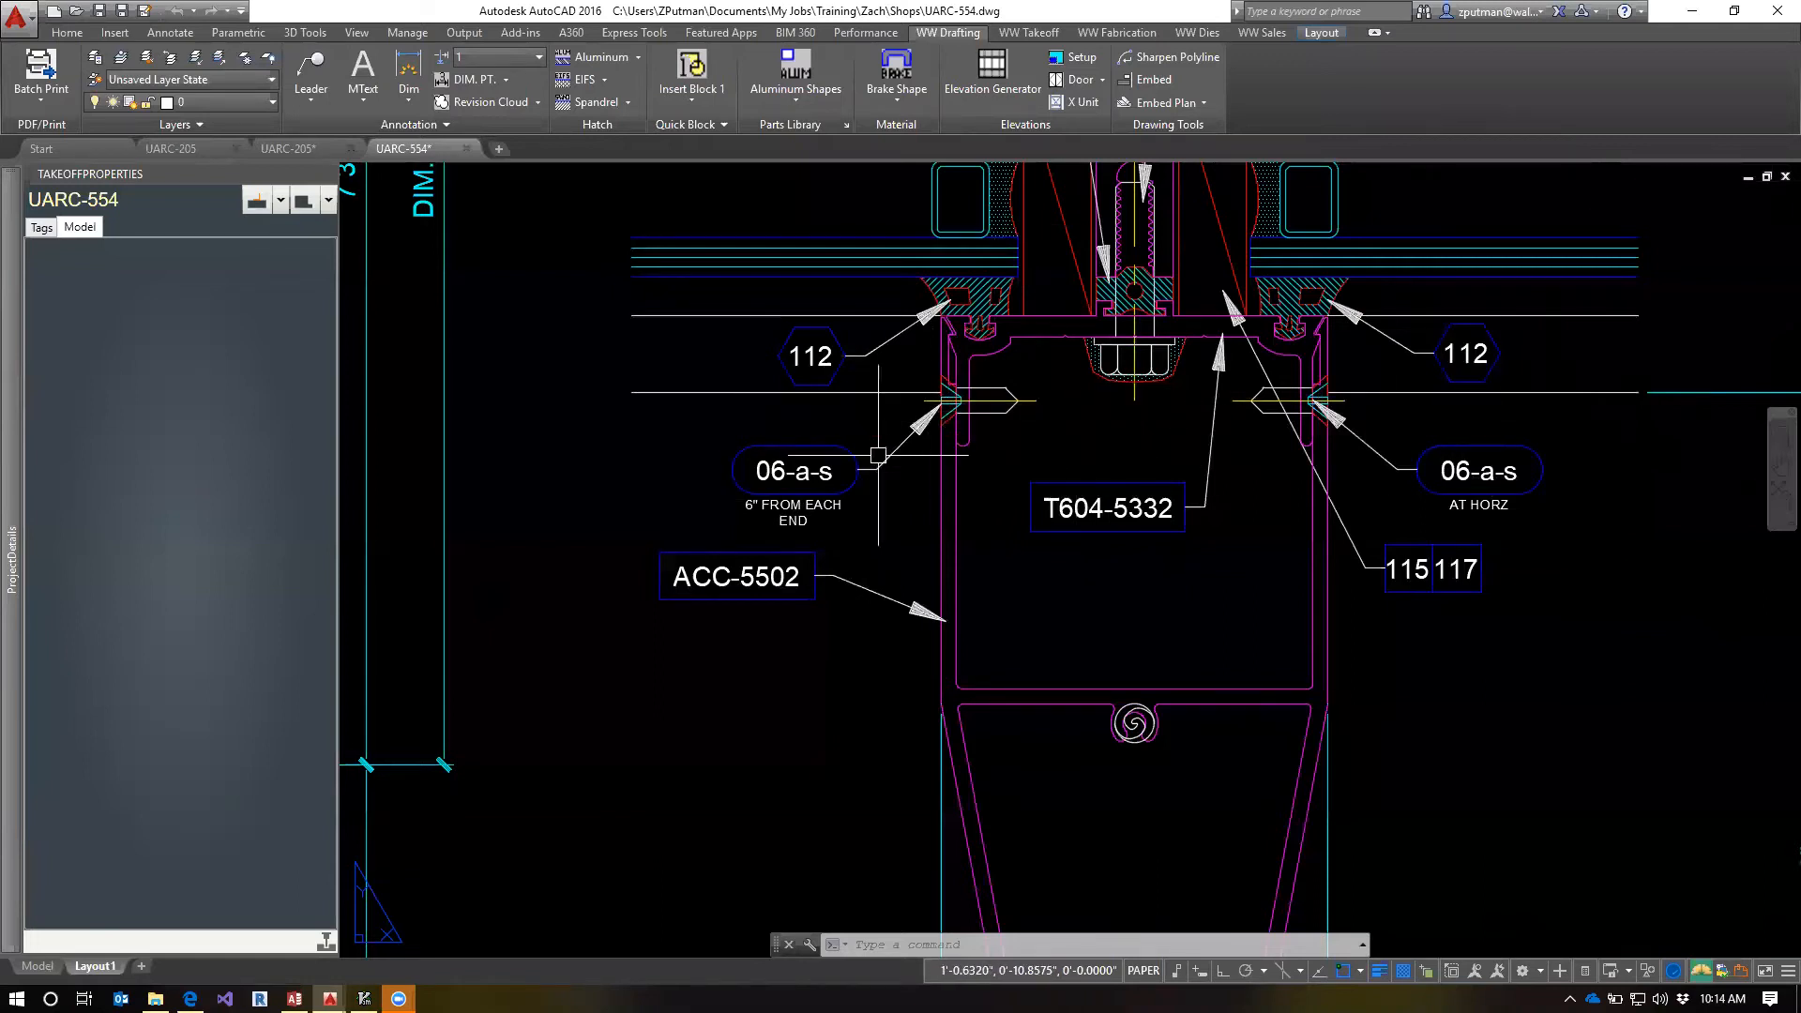
# Return to the UARC-205 model, show it in southeast isometric view, and select the ACC-5502 cover nearest the tan end member
pyautogui.click(313, 156)
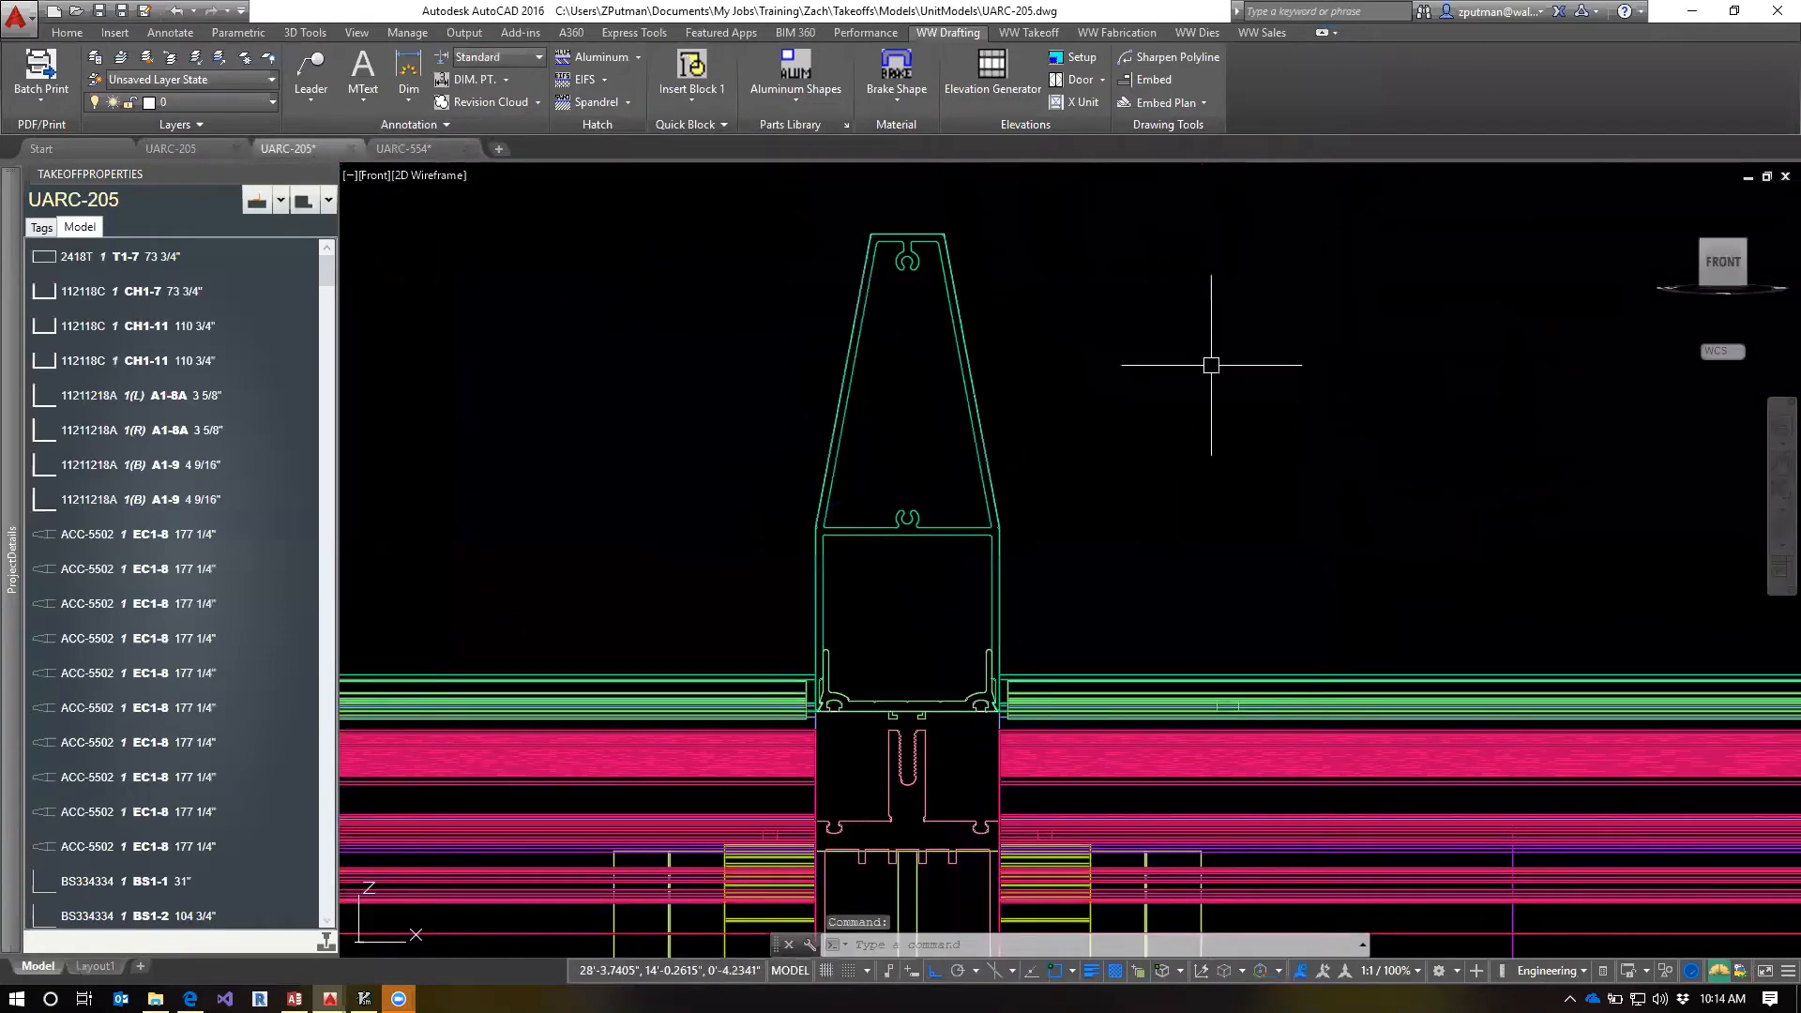
pyautogui.click(1744, 245)
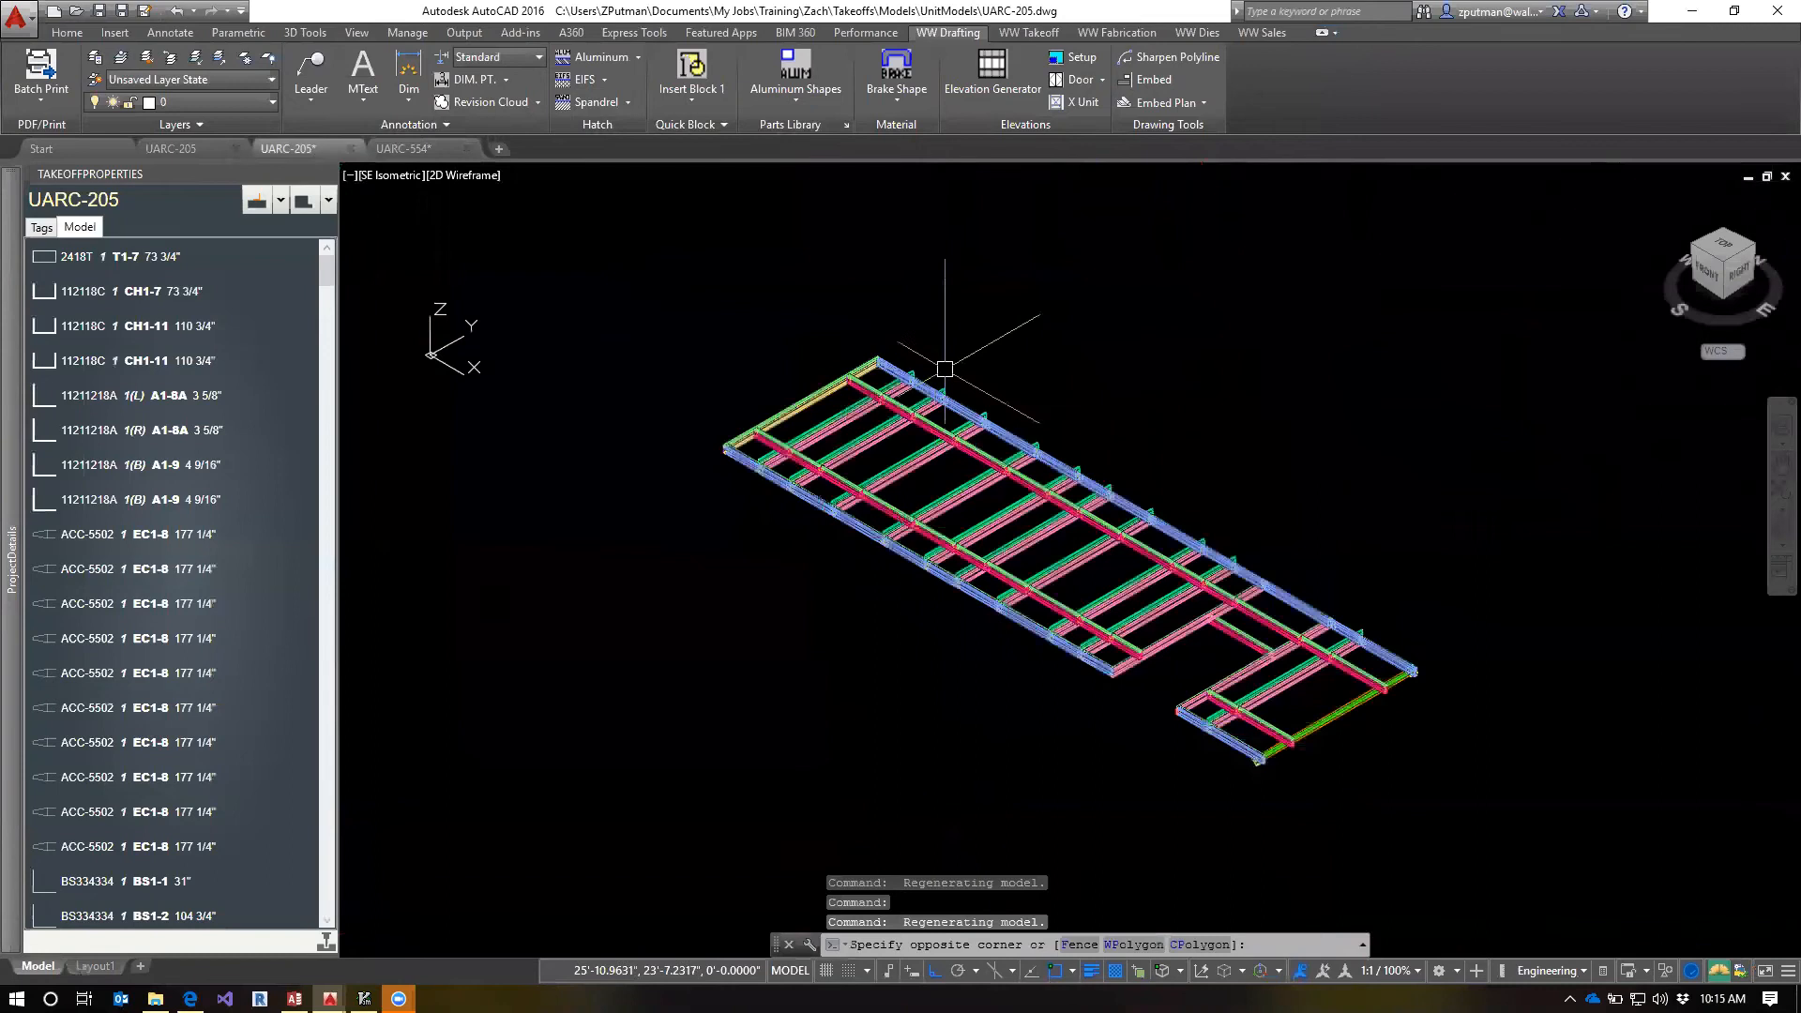
pyautogui.click(938, 362)
pyautogui.scroll(9, 912, 363)
pyautogui.click(913, 361)
pyautogui.scroll(-5, 1108, 358)
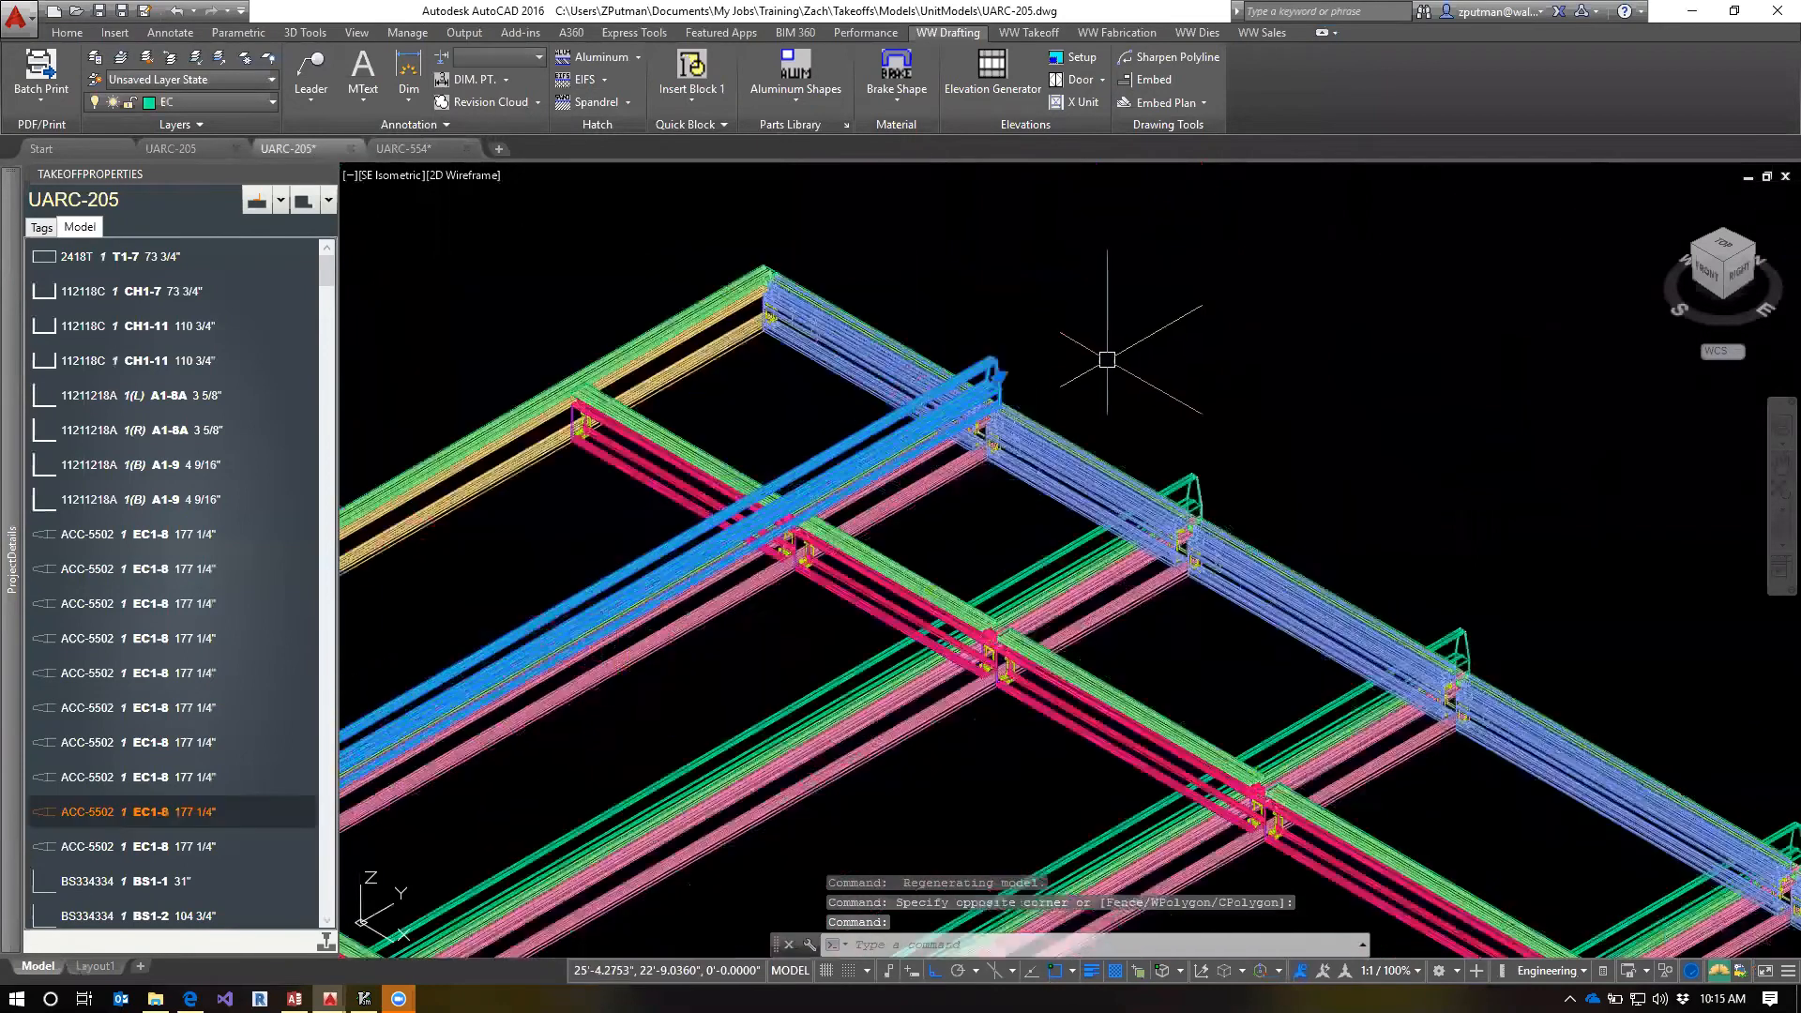
pyautogui.moveTo(735, 661); pyautogui.dragTo(924, 560, button='middle')
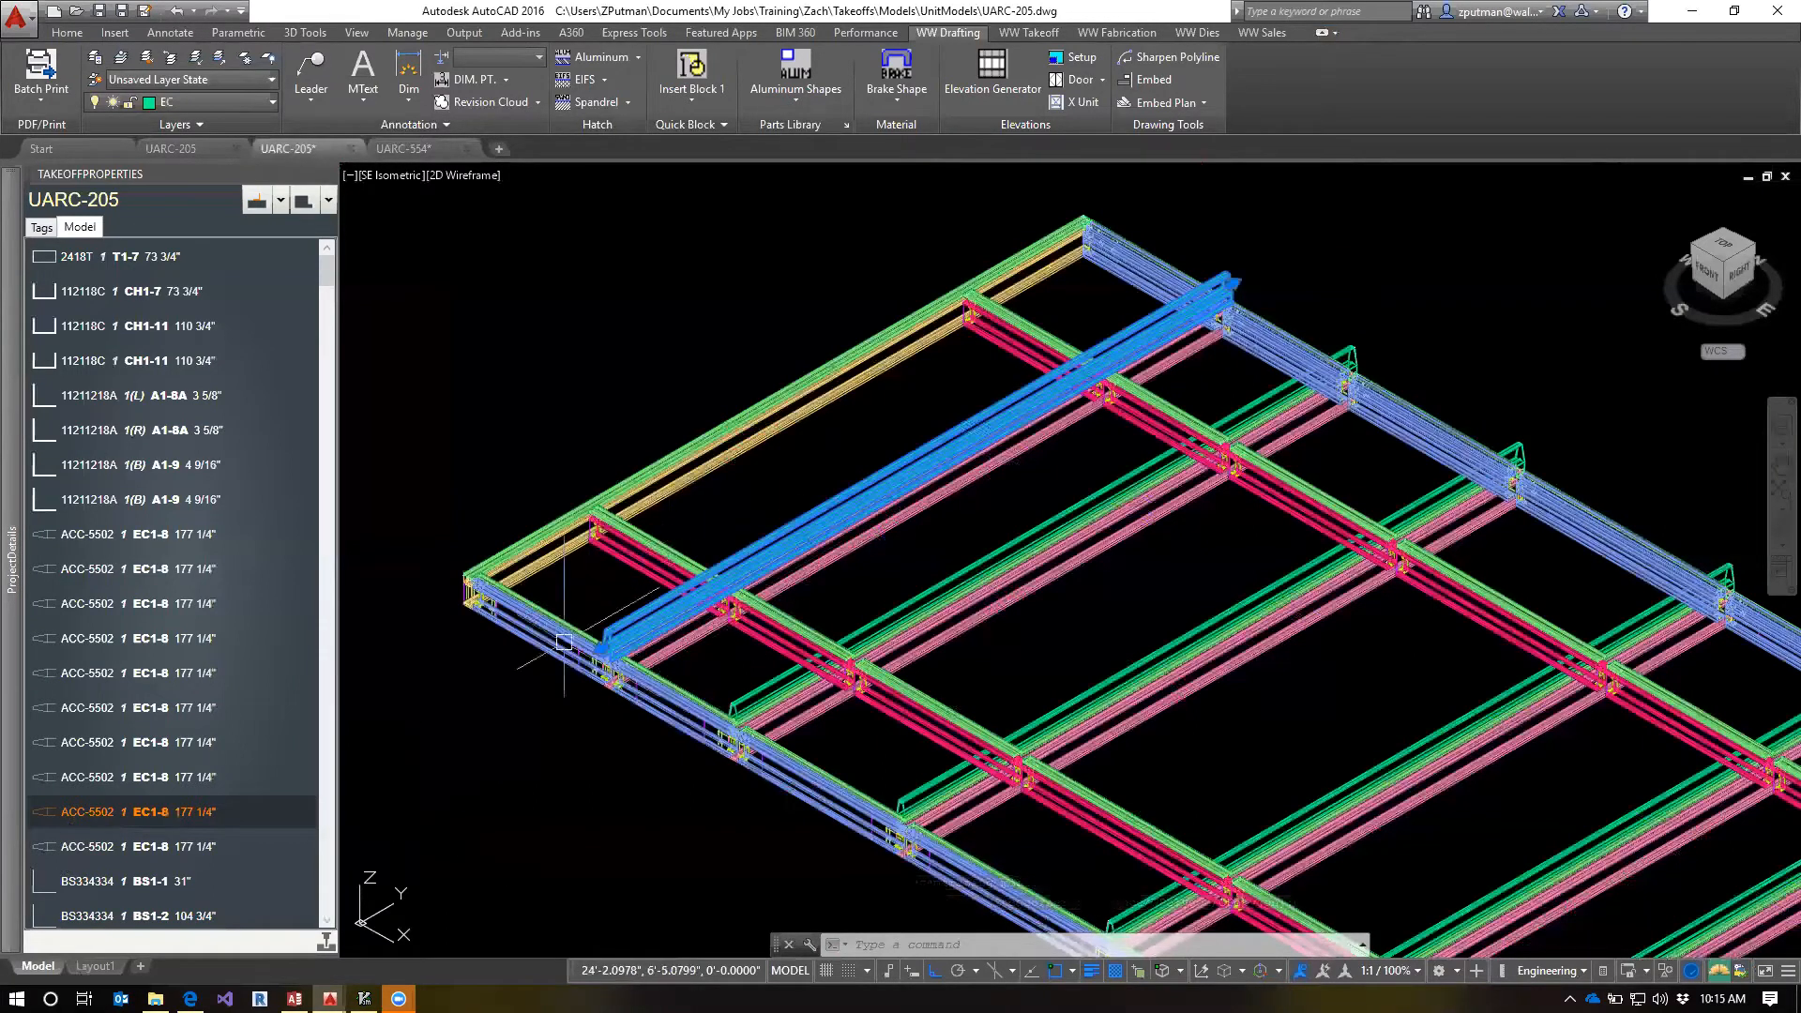
# Open the fab template of the selected ACC-5502 EC1-8 cover
pyautogui.rightClick(41, 818)
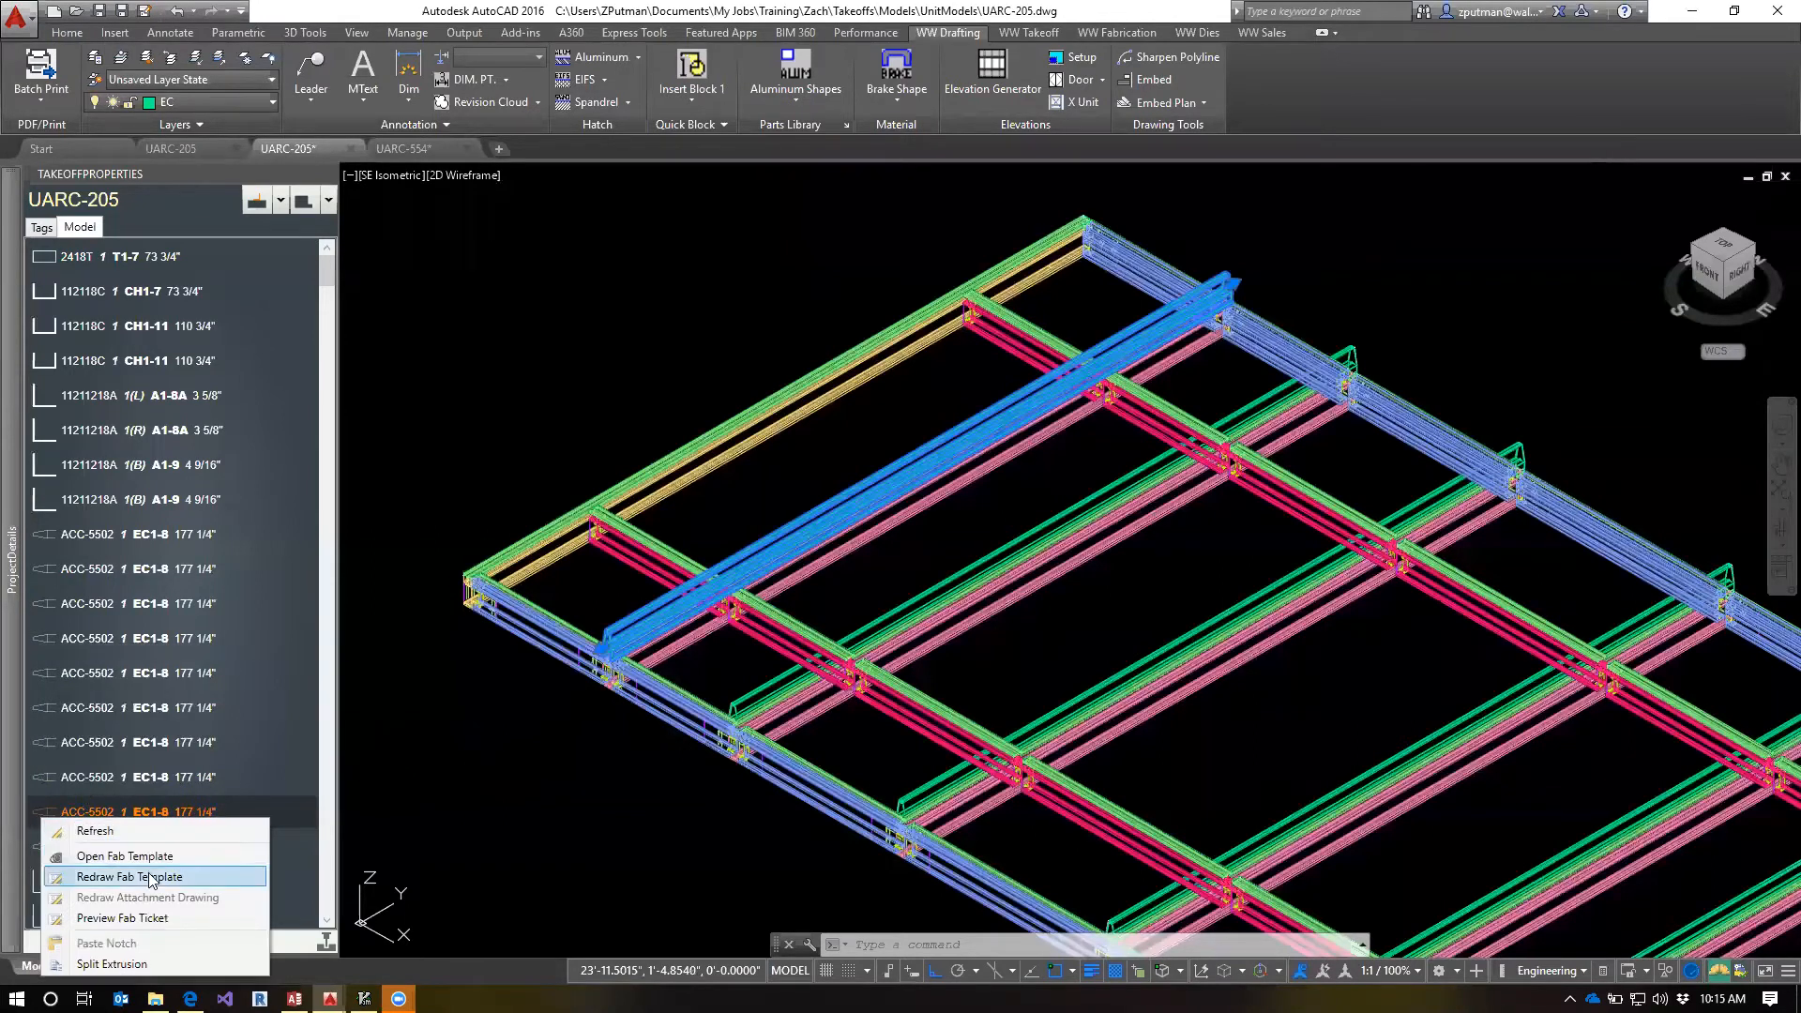
pyautogui.click(125, 856)
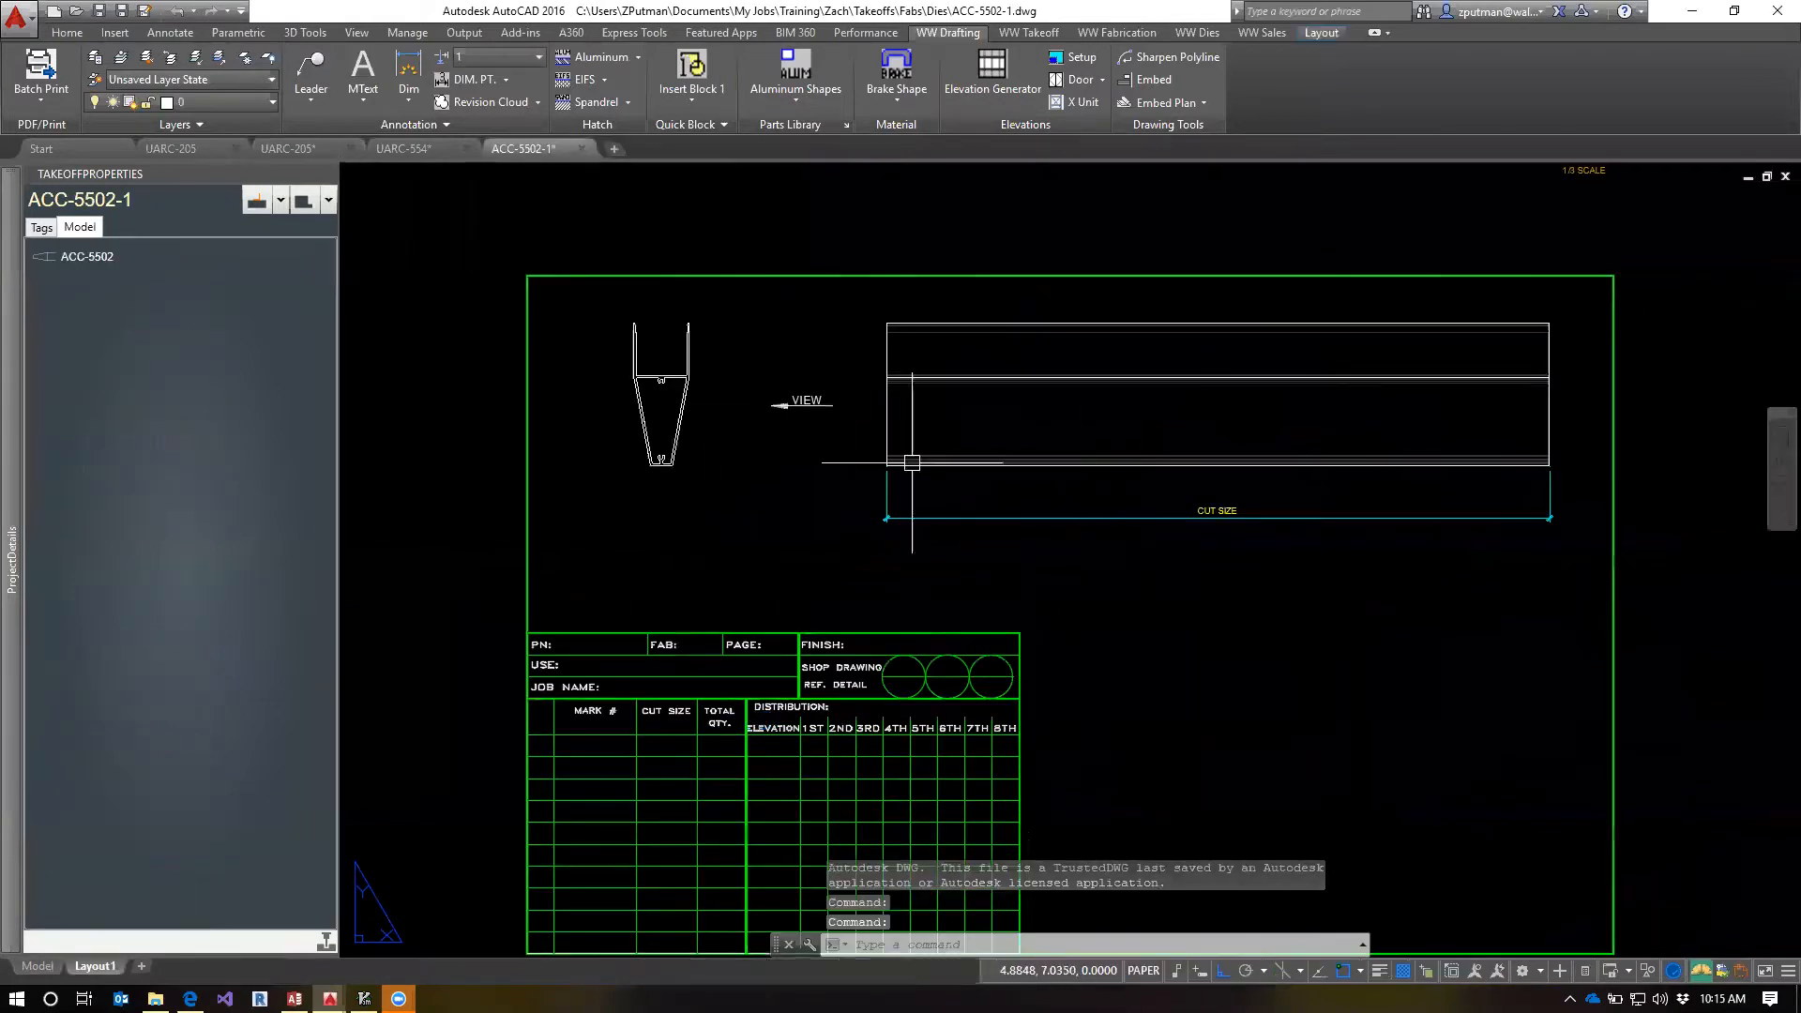
pyautogui.scroll(3, 993, 406)
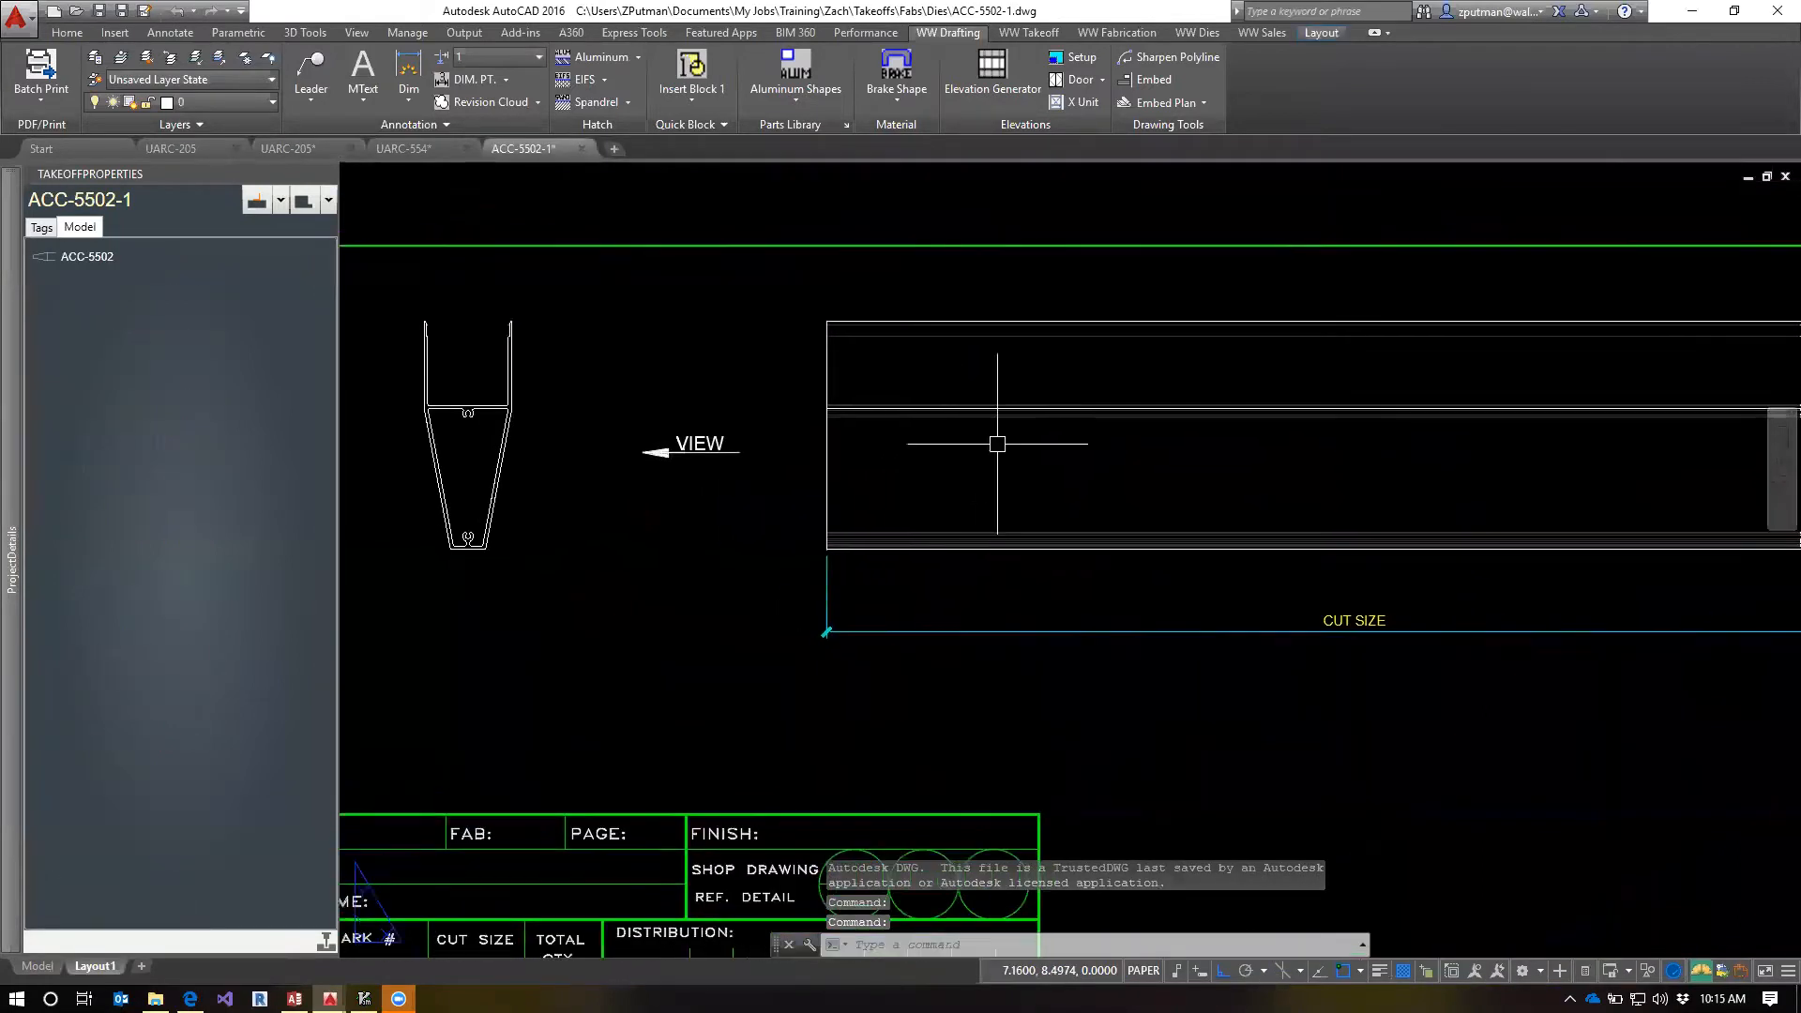
# Examine the ACC-5502-1 template's part in model space and its scale note and cut-size view in the layout
pyautogui.write('tm')
pyautogui.press('Return')
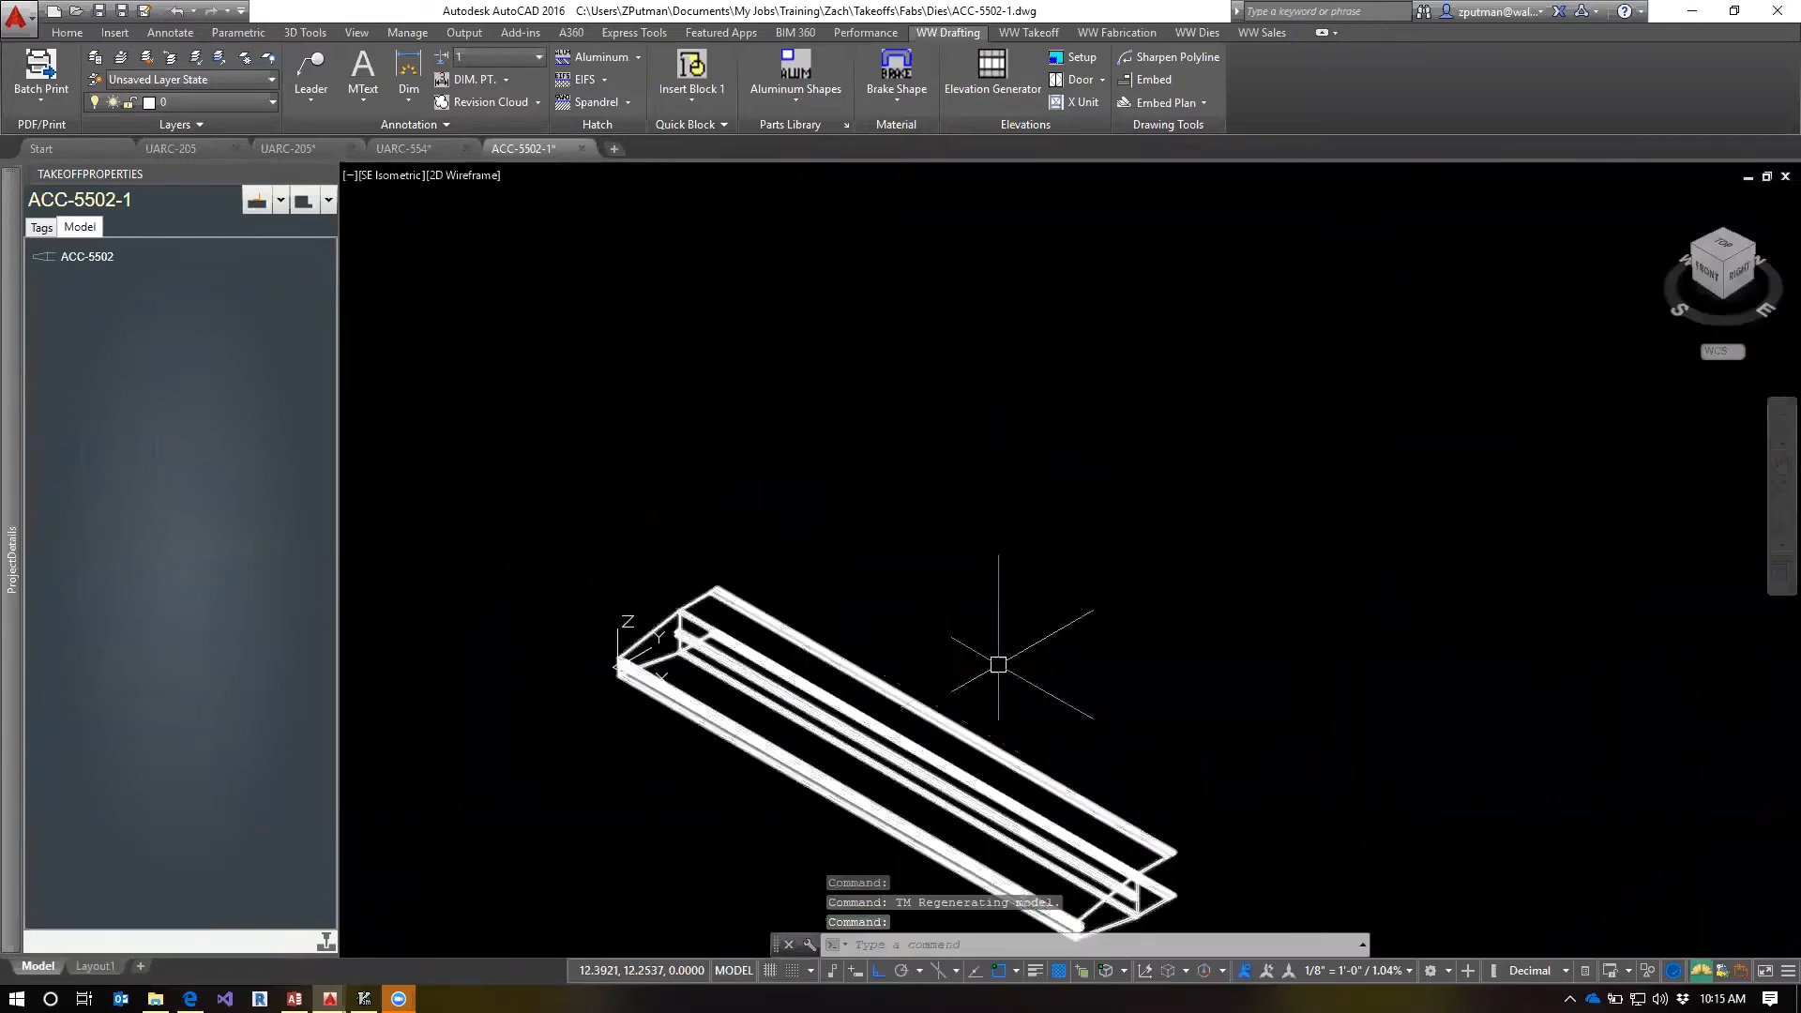
pyautogui.moveTo(1034, 683); pyautogui.dragTo(999, 455, button='middle')
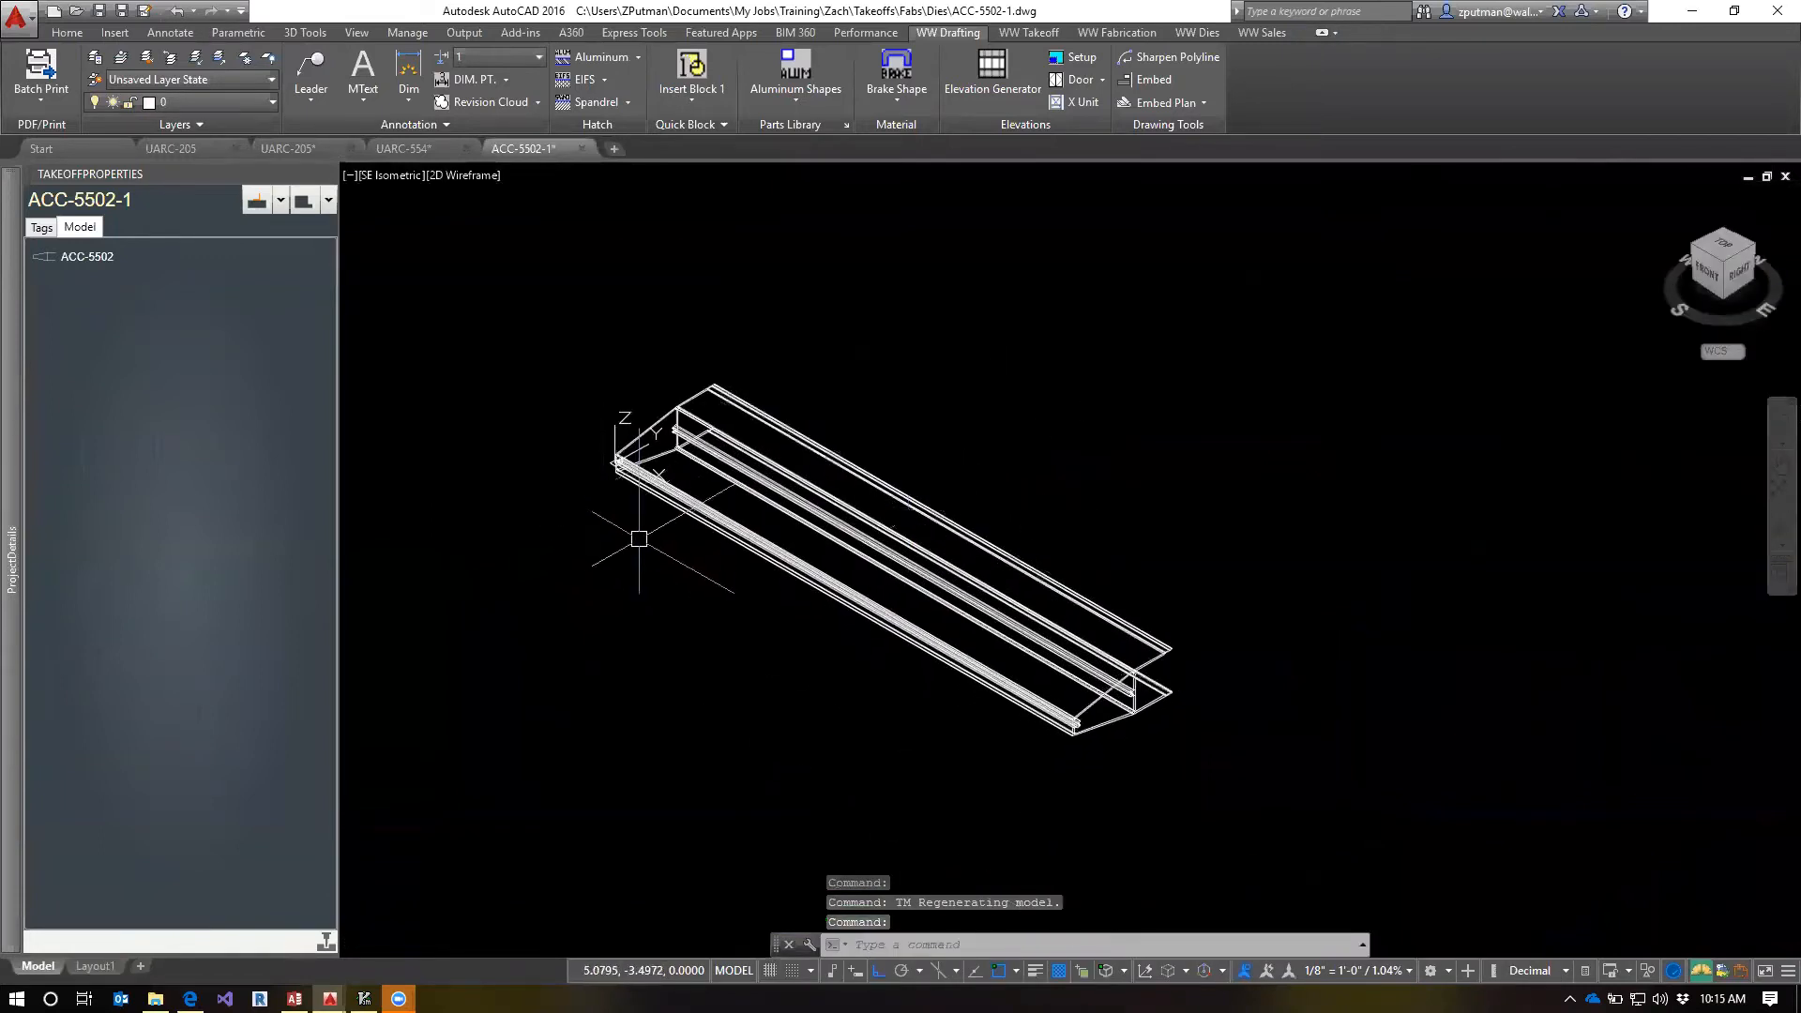
pyautogui.write('tm')
pyautogui.press('Return')
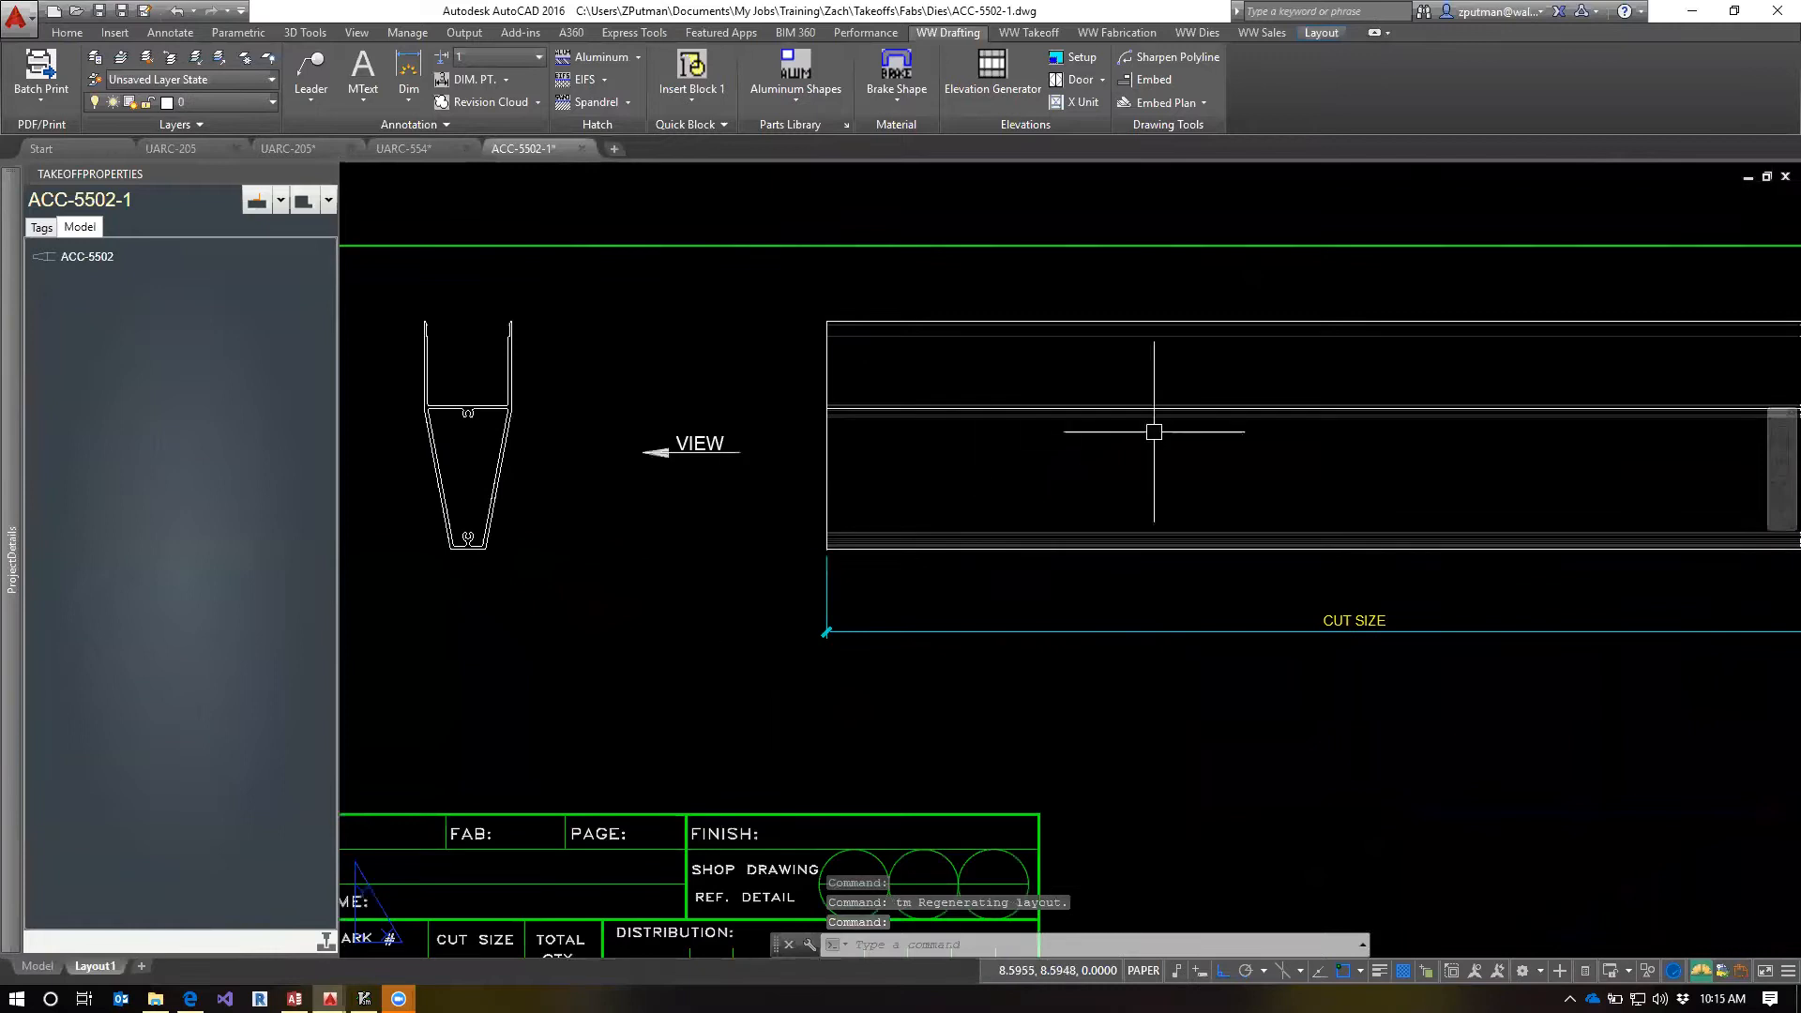
pyautogui.moveTo(1595, 286); pyautogui.dragTo(1098, 567, button='middle')
pyautogui.scroll(6, 1168, 510)
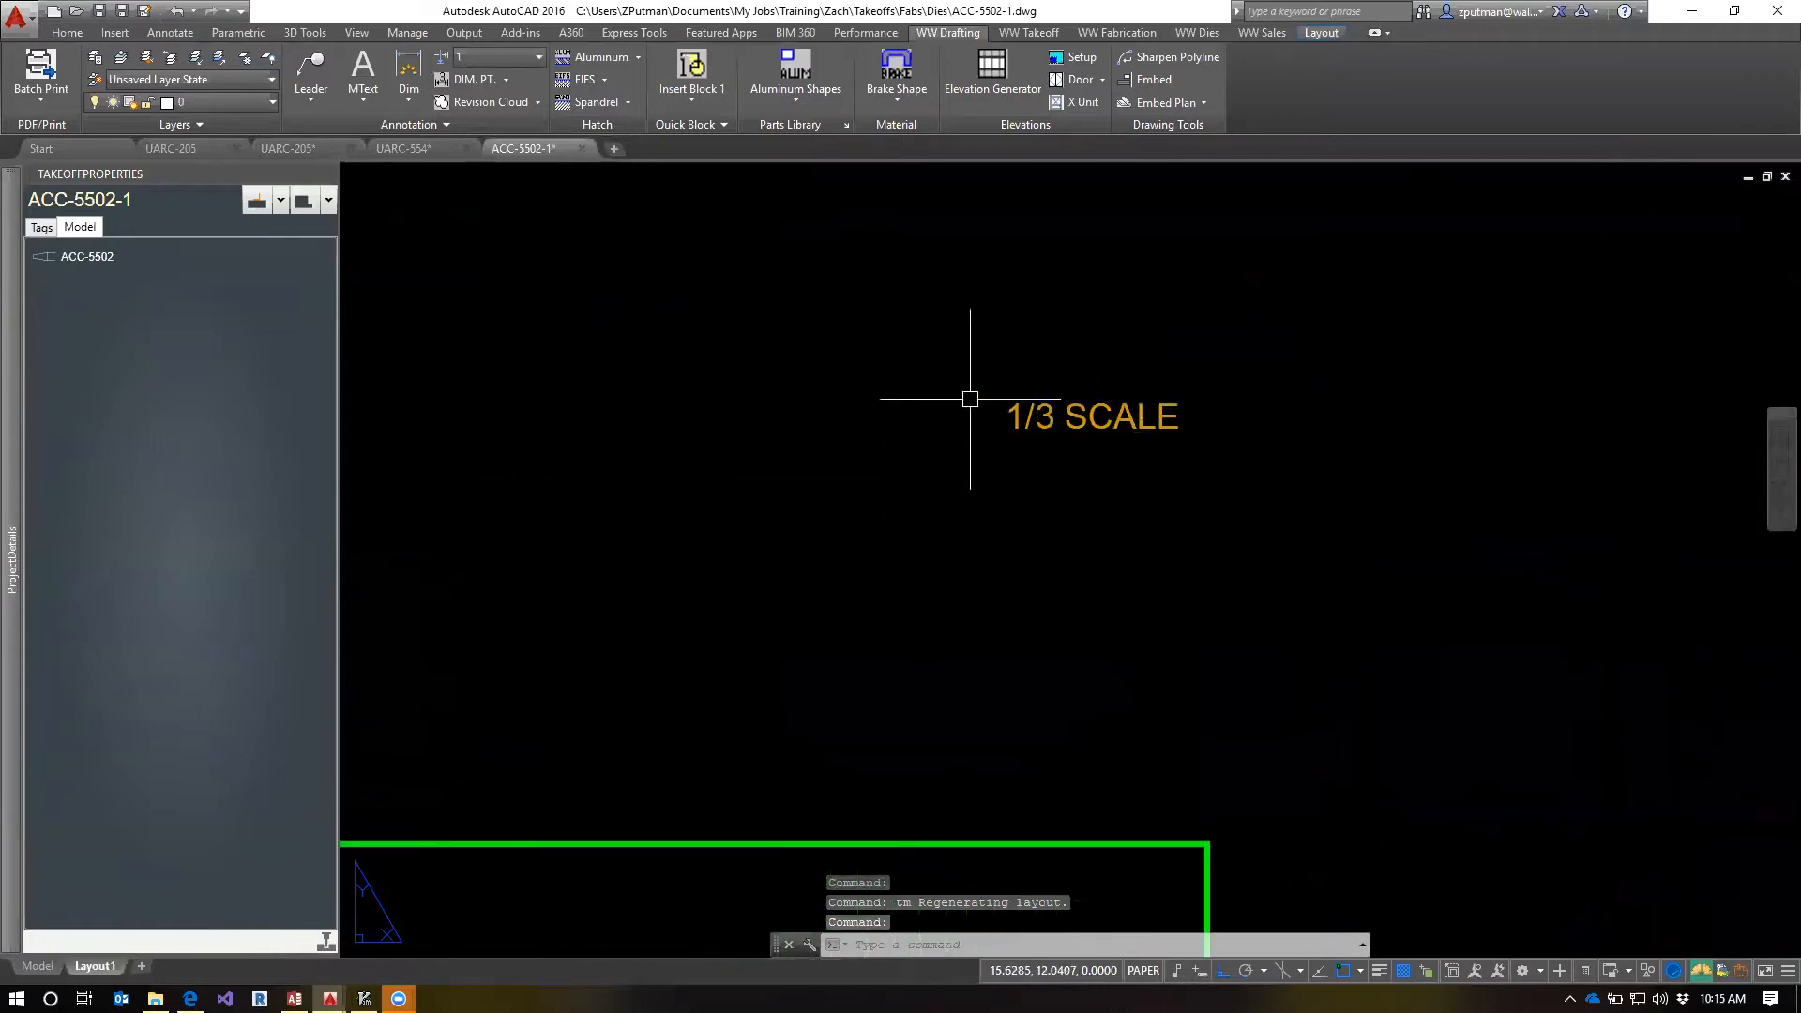
pyautogui.scroll(-4, 936, 492)
pyautogui.moveTo(936, 492); pyautogui.dragTo(1427, 408, button='middle')
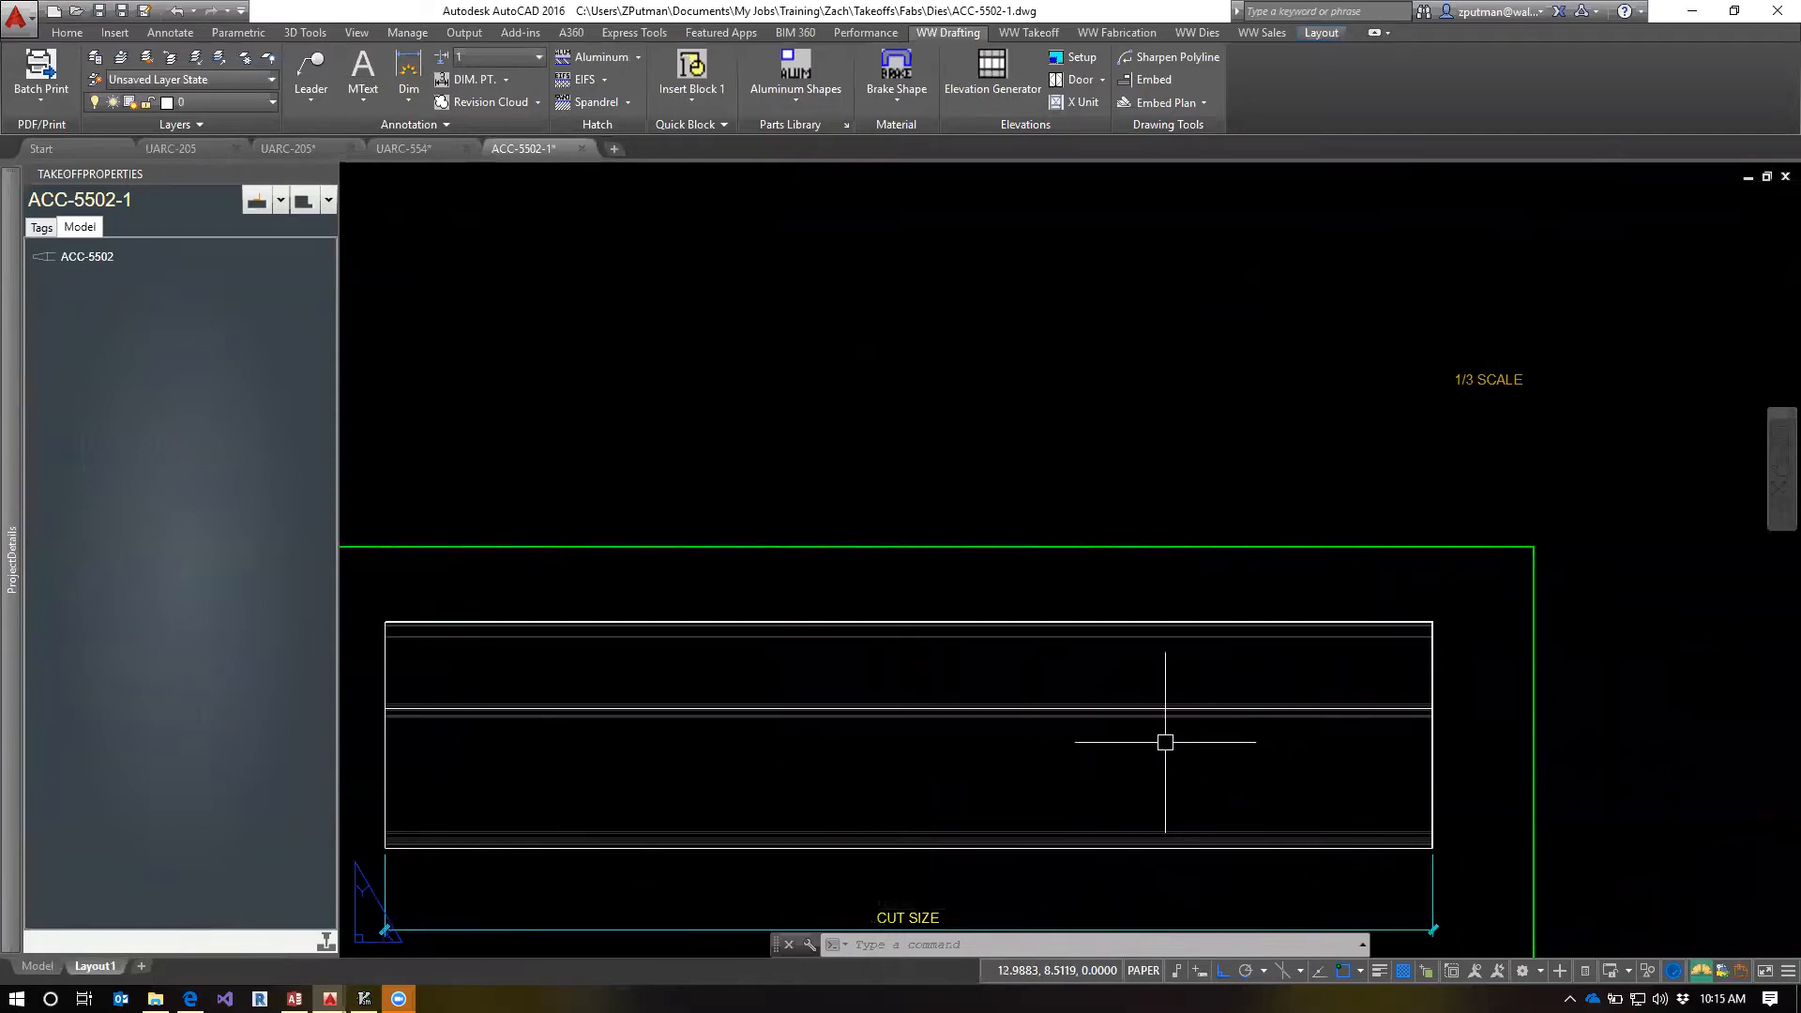
pyautogui.scroll(-2, 1166, 740)
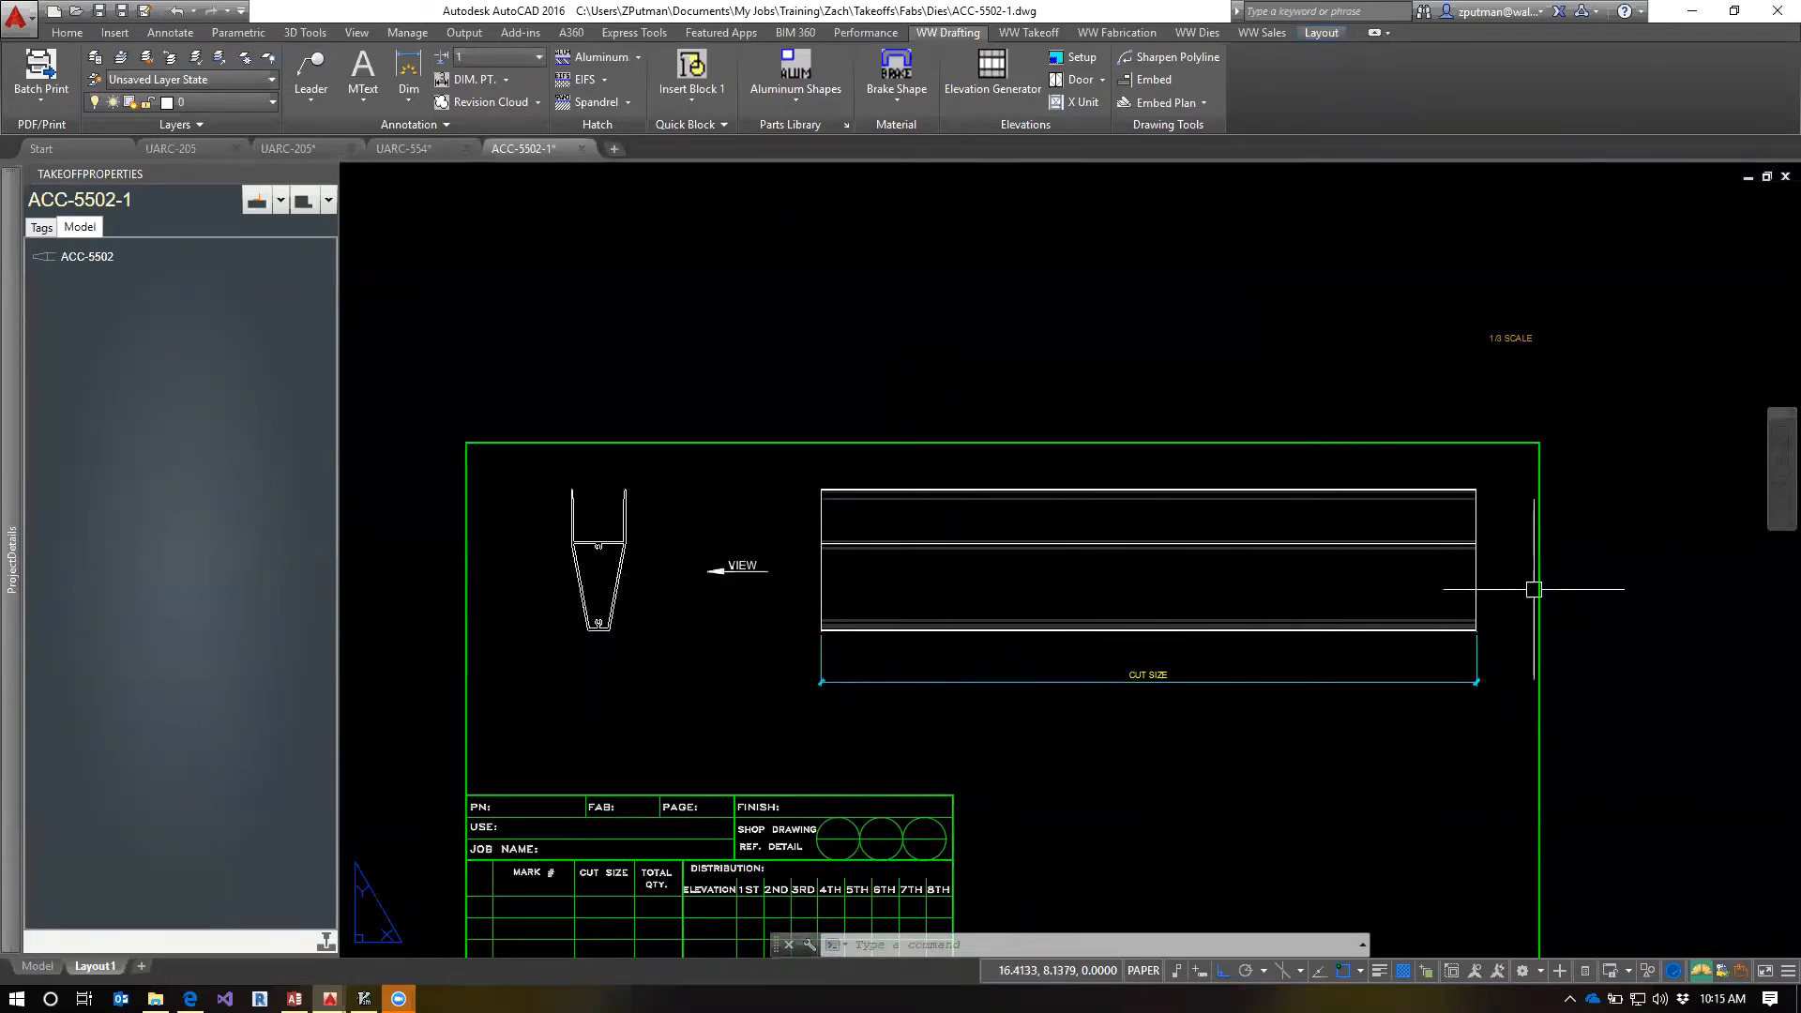
# Show the ACC-5502-1 template in model space and browse the extrusion parts library for WW Takeoff Holes and Fasteners
pyautogui.write('t')
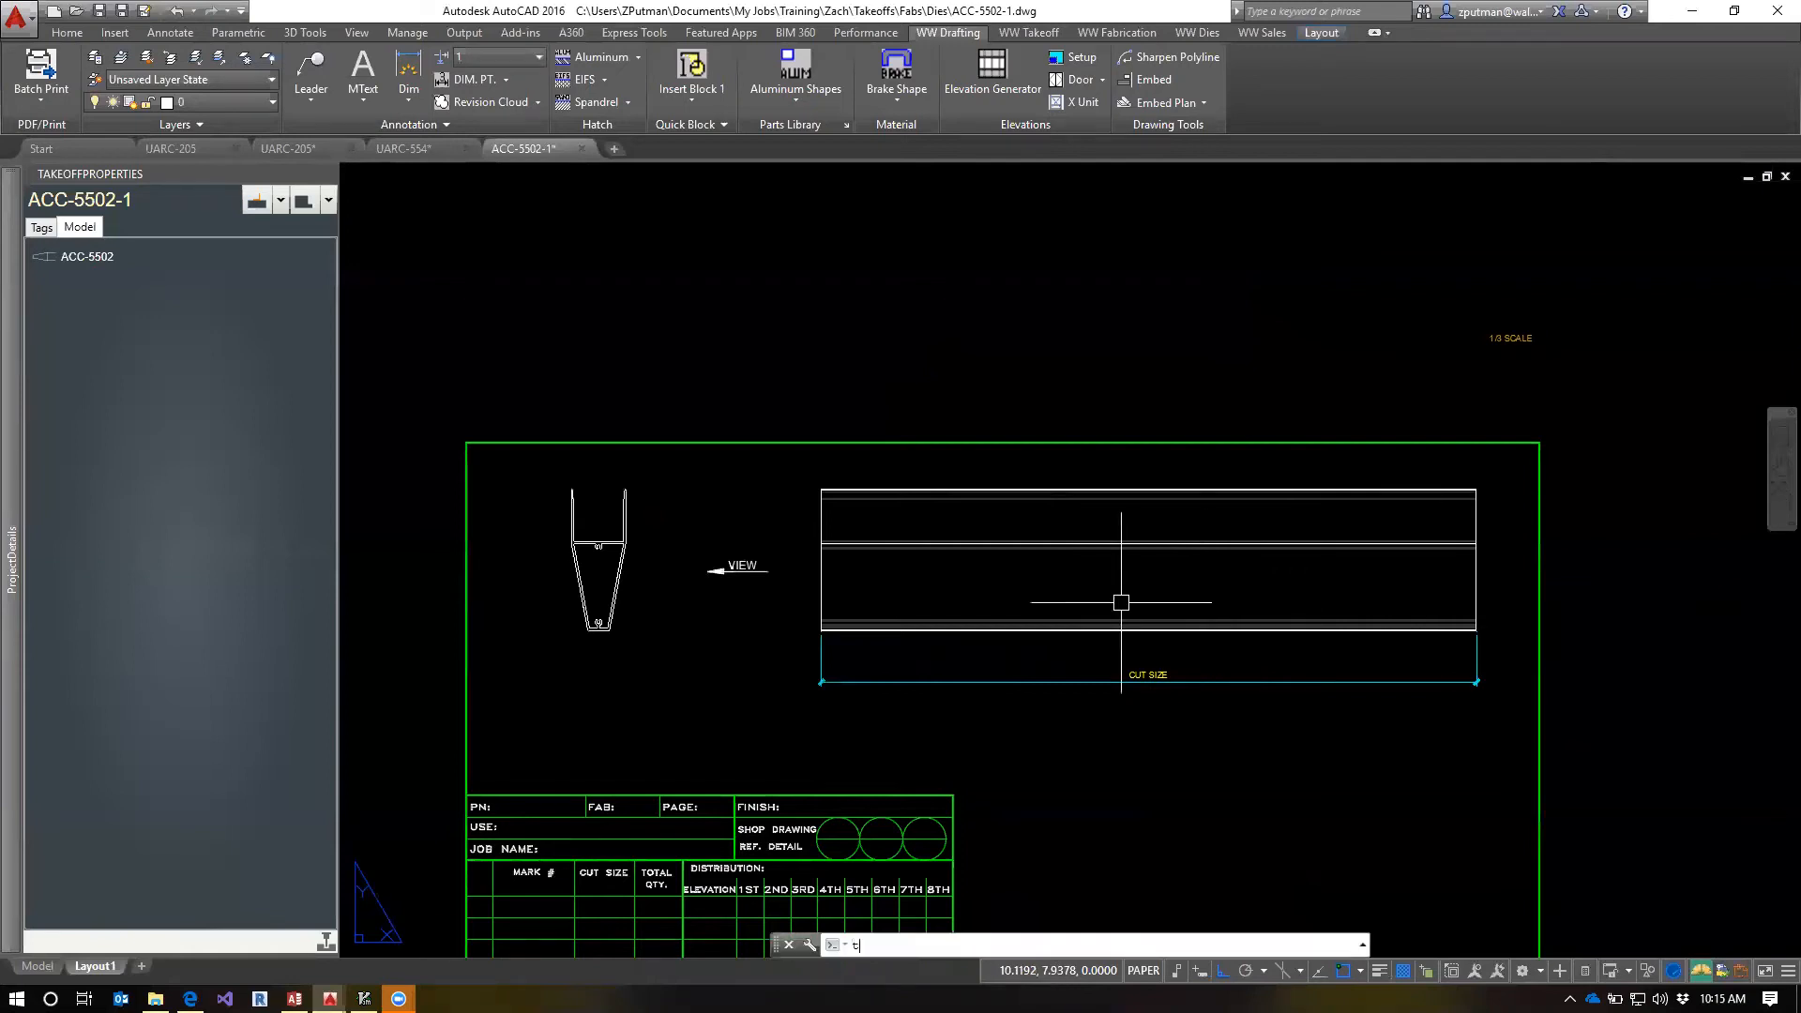
pyautogui.write('ing m')
pyautogui.press('Return')
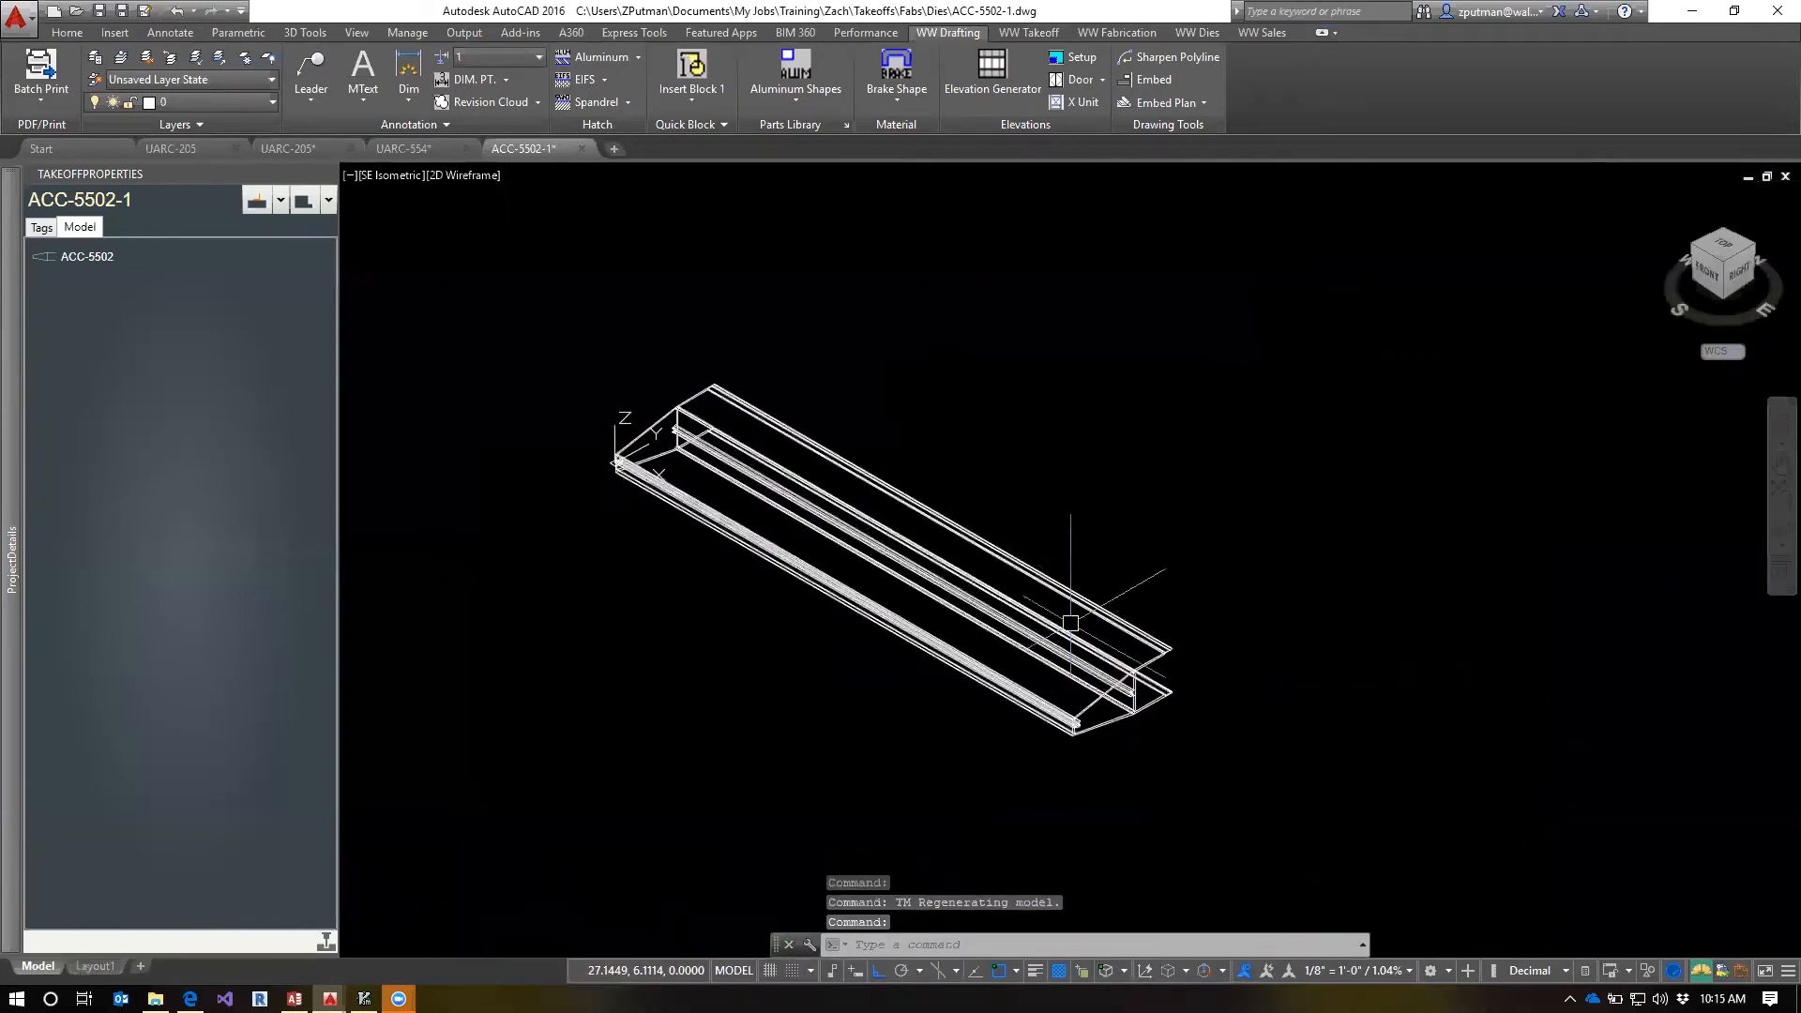
pyautogui.scroll(8, 784, 394)
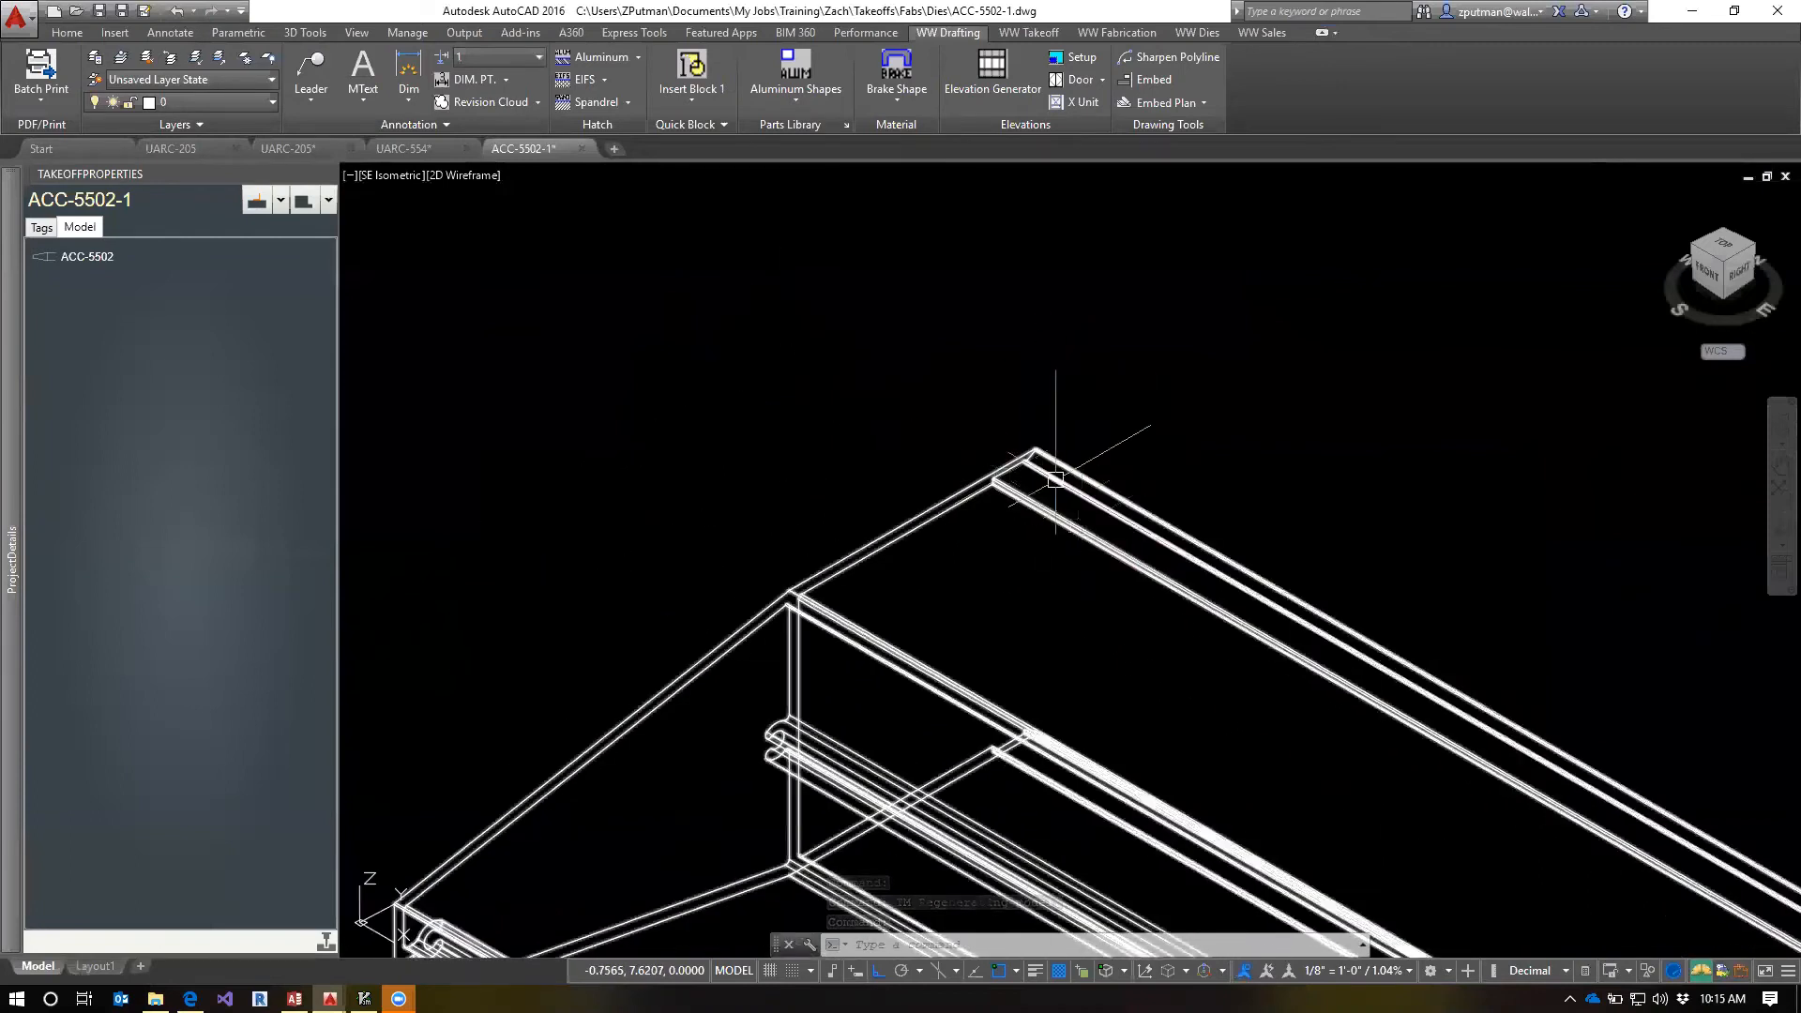
pyautogui.click(784, 101)
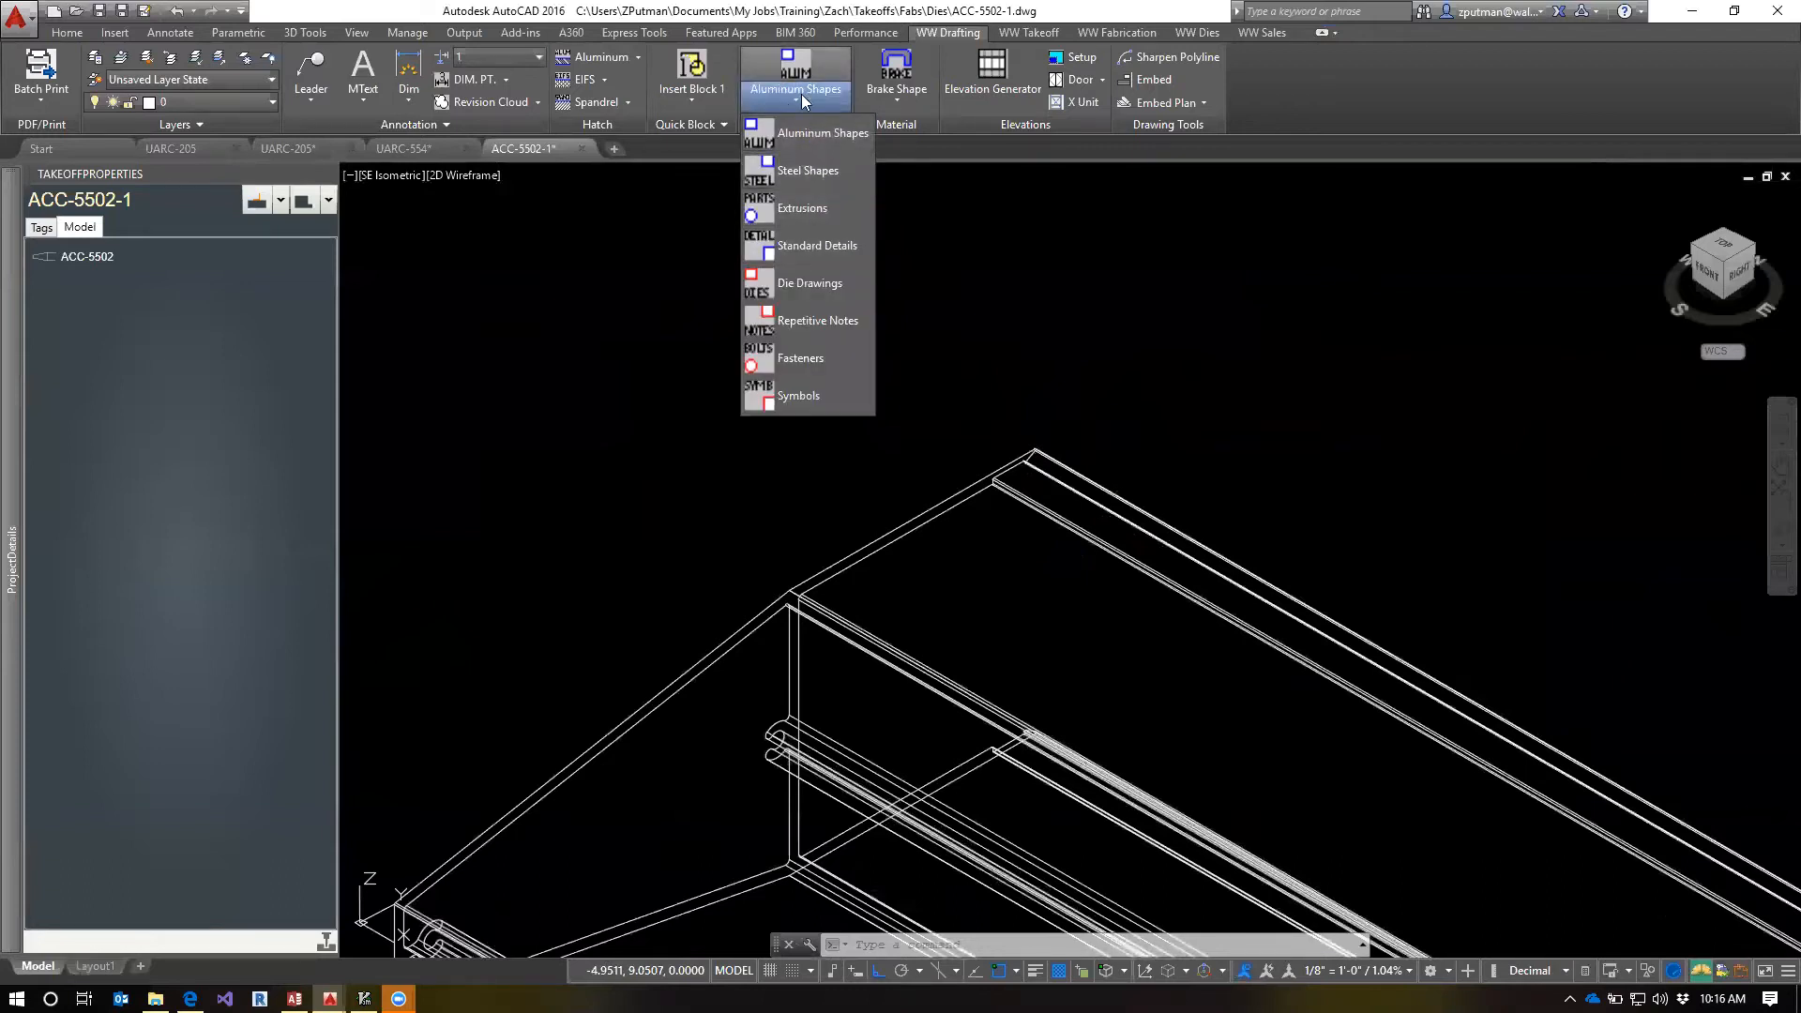
pyautogui.click(816, 212)
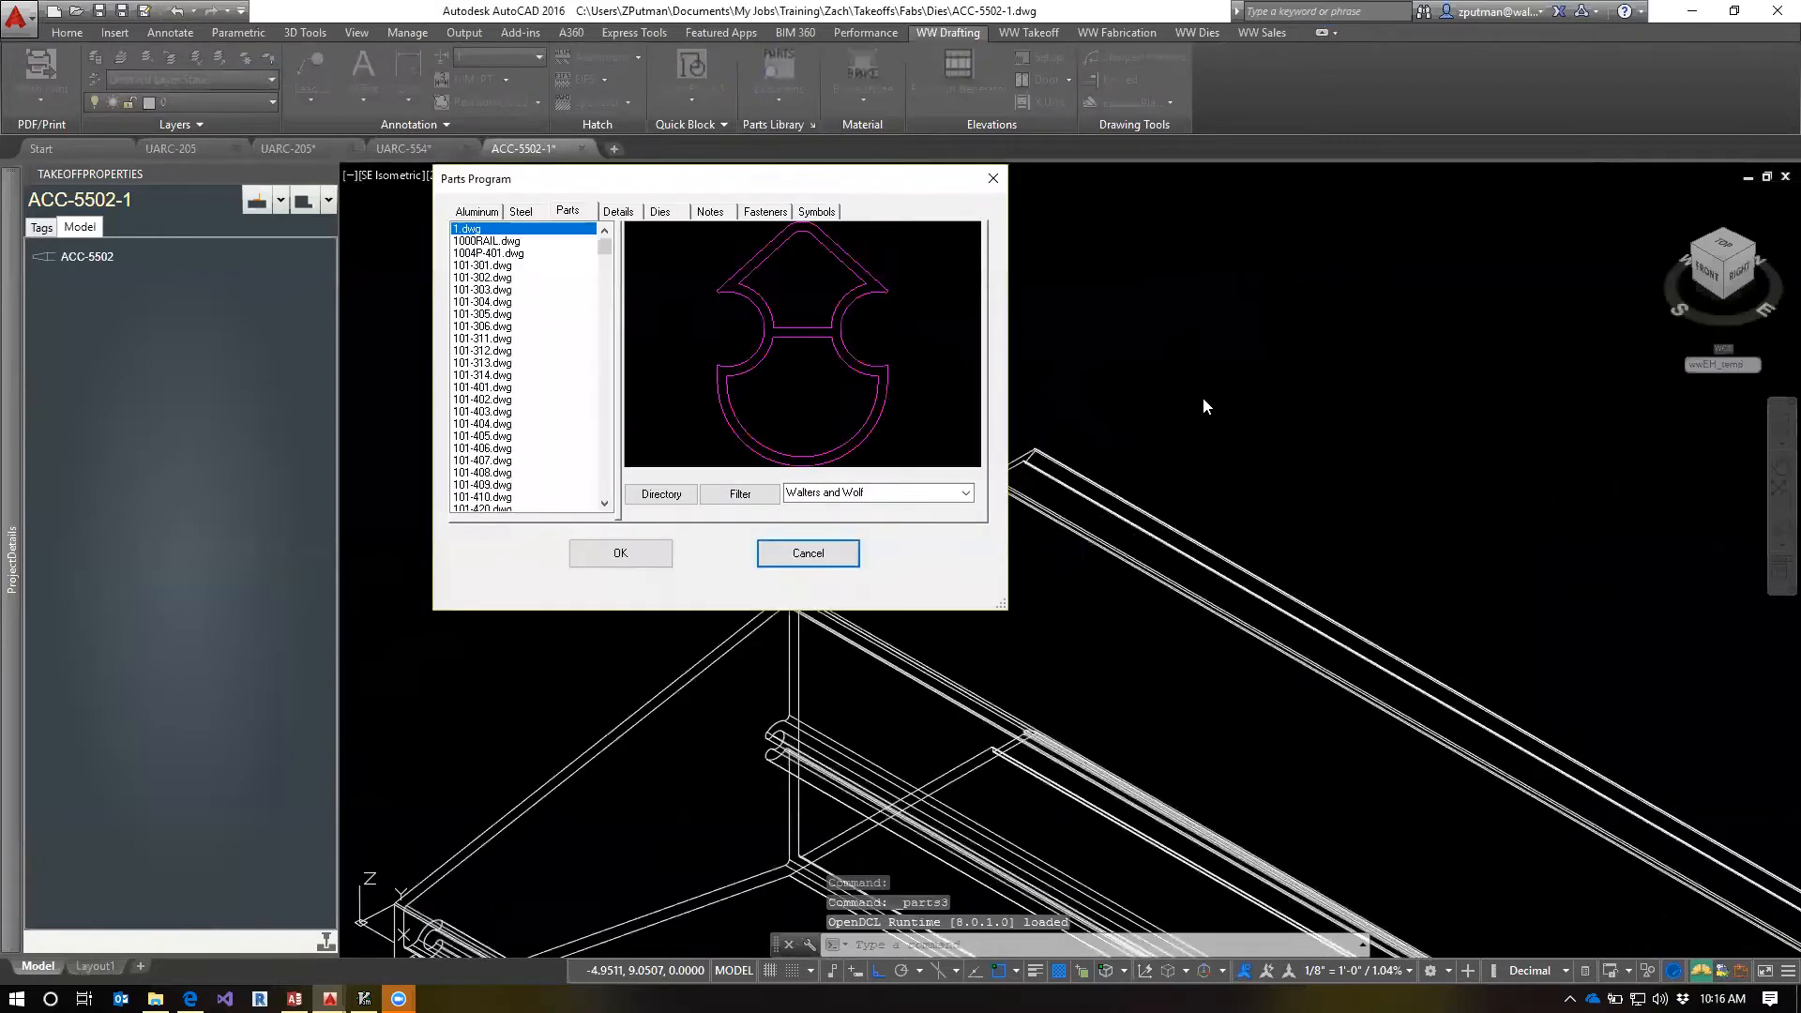
pyautogui.click(964, 491)
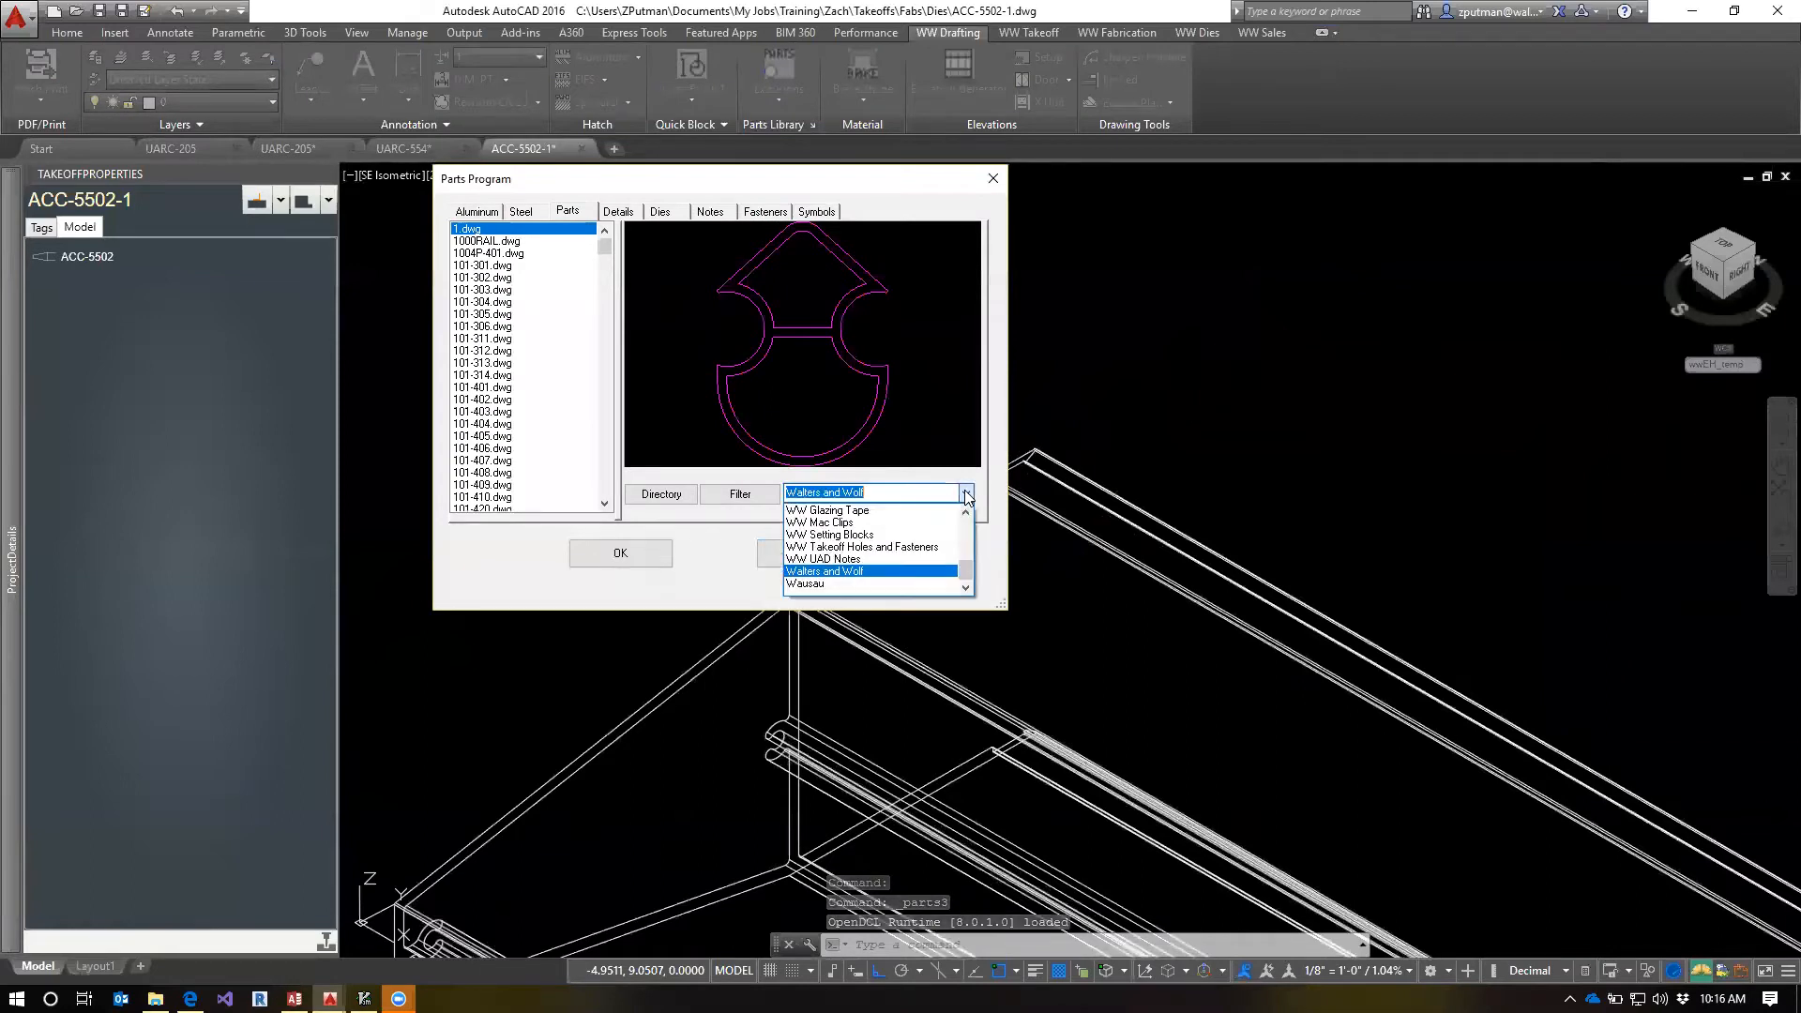
pyautogui.click(889, 547)
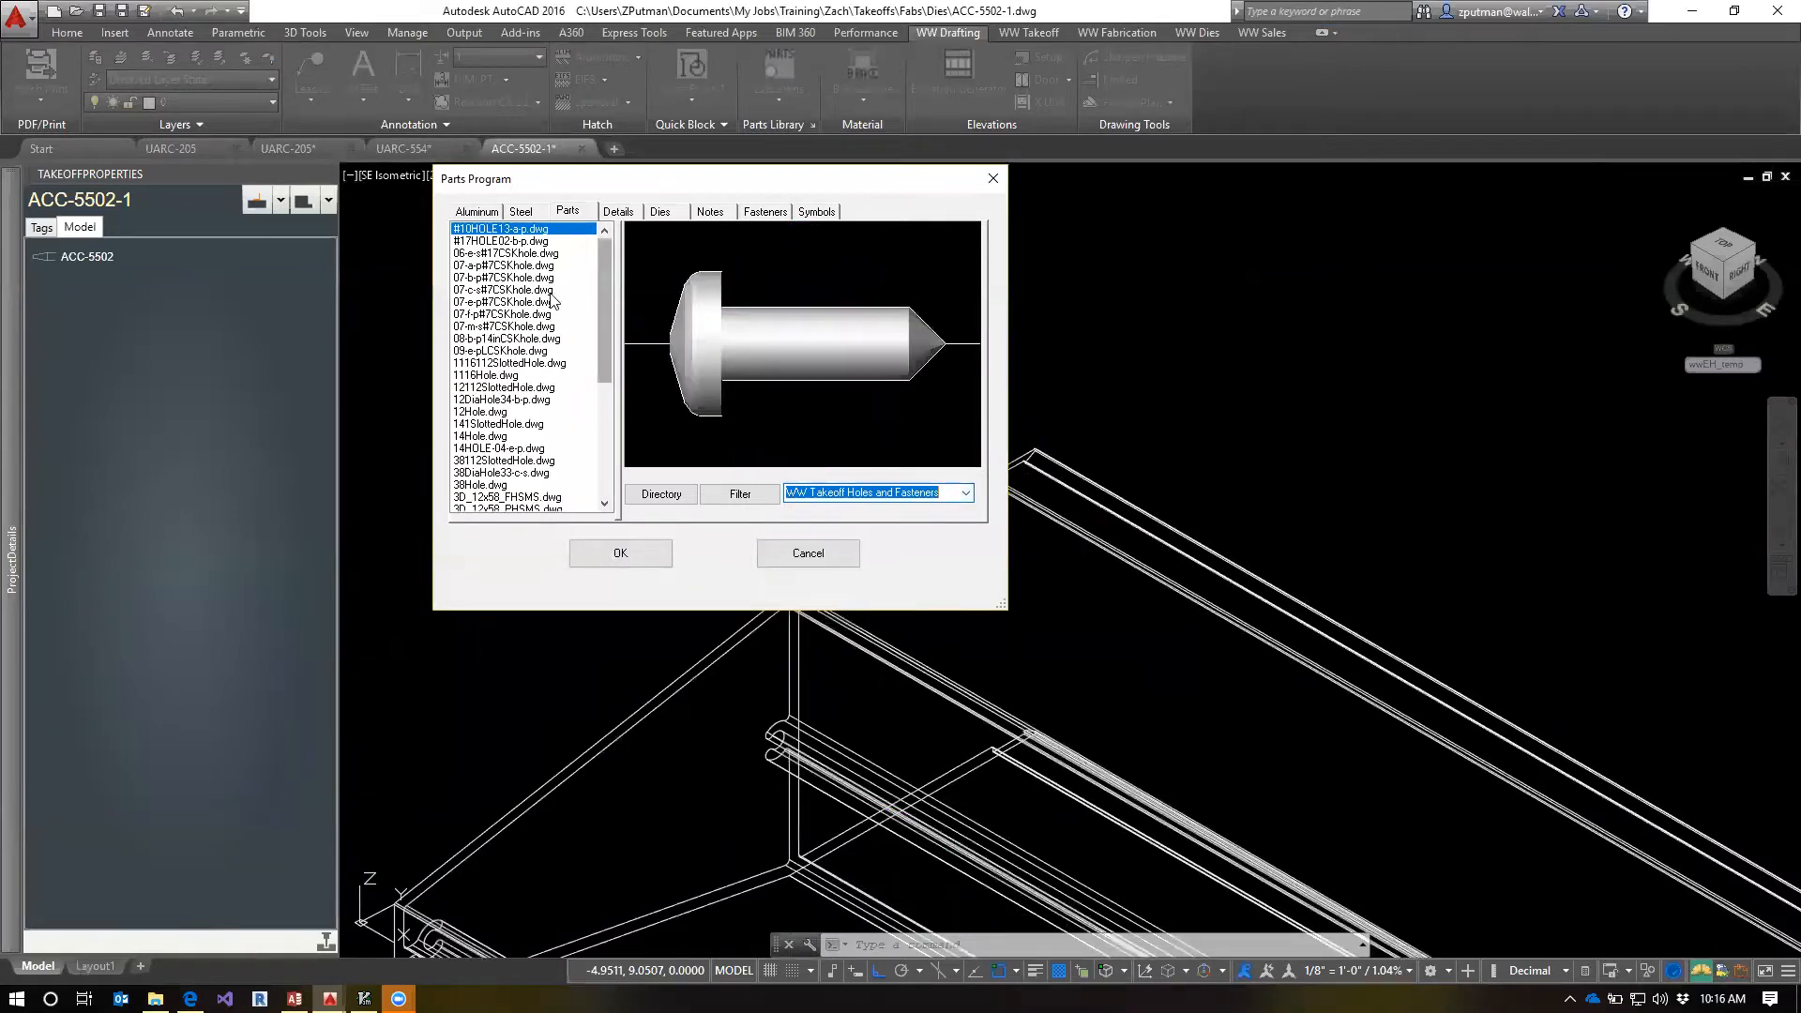
# Preview the countersunk hole parts, including 06-e-s#17CSKhole, 07-c-s#7CSKhole and 07-e-p#7CSKhole, and leave the library without inserting one
pyautogui.click(493, 252)
pyautogui.click(507, 290)
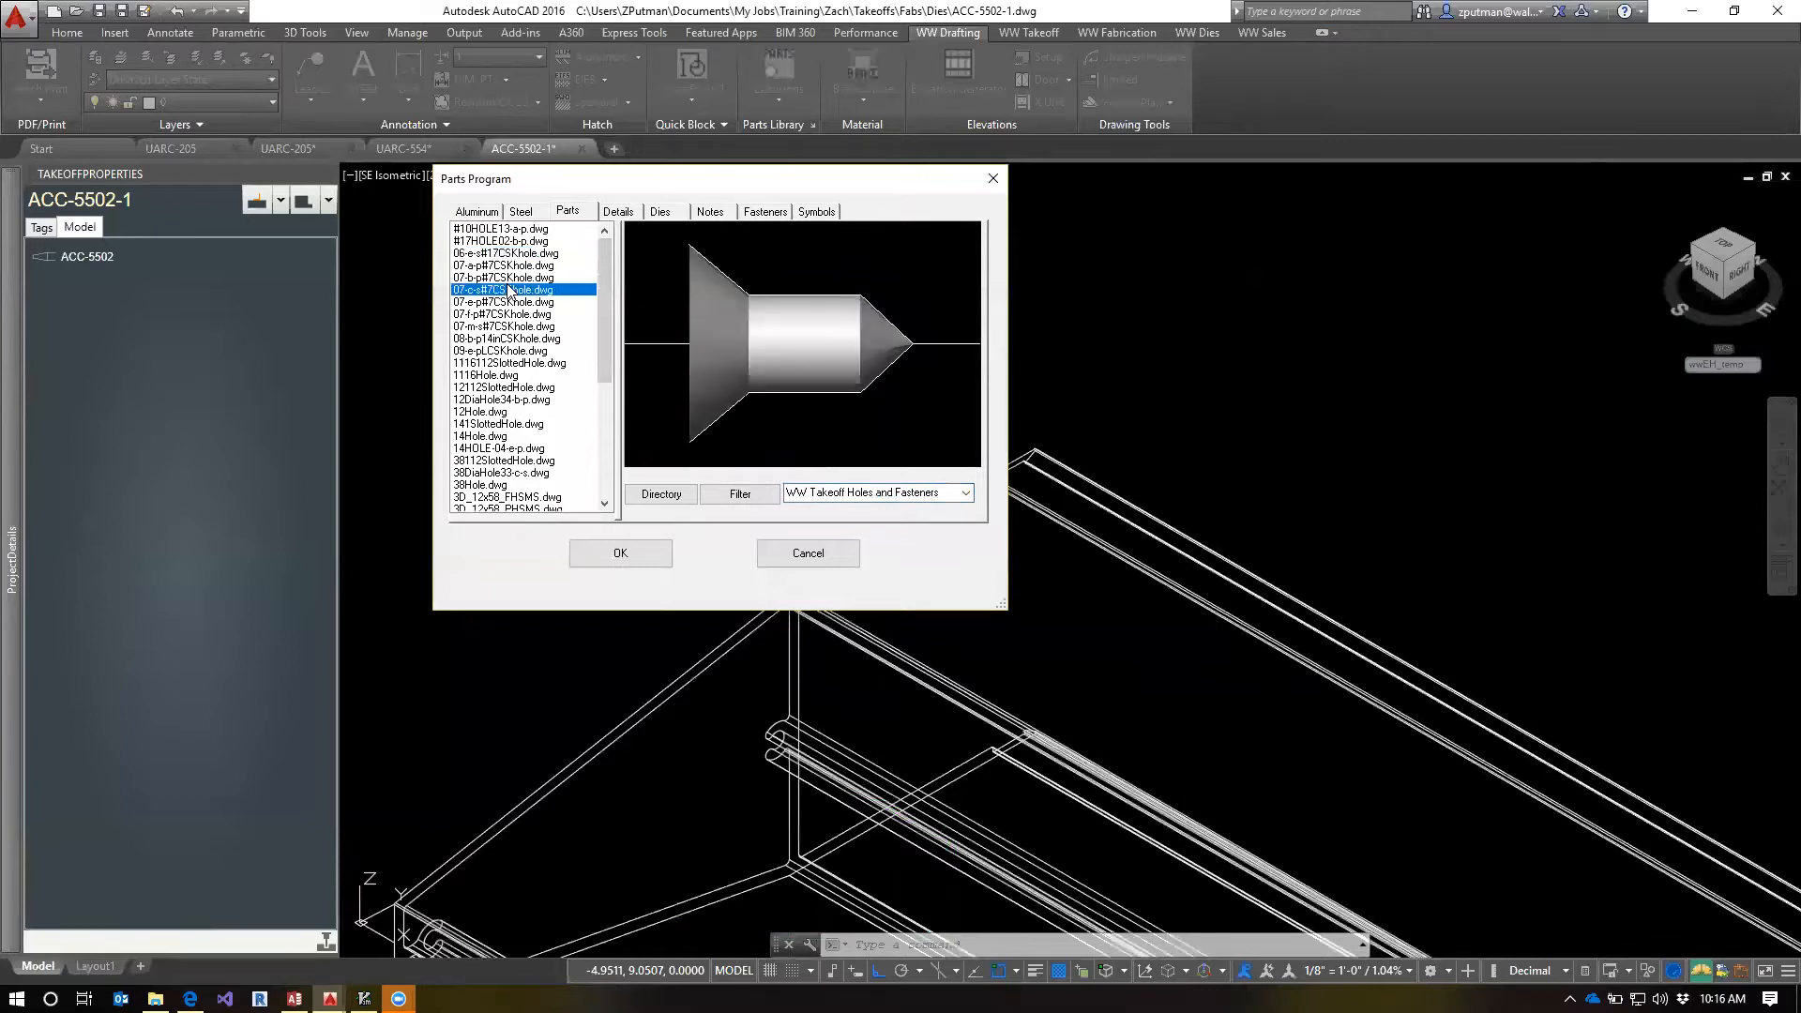
pyautogui.click(514, 253)
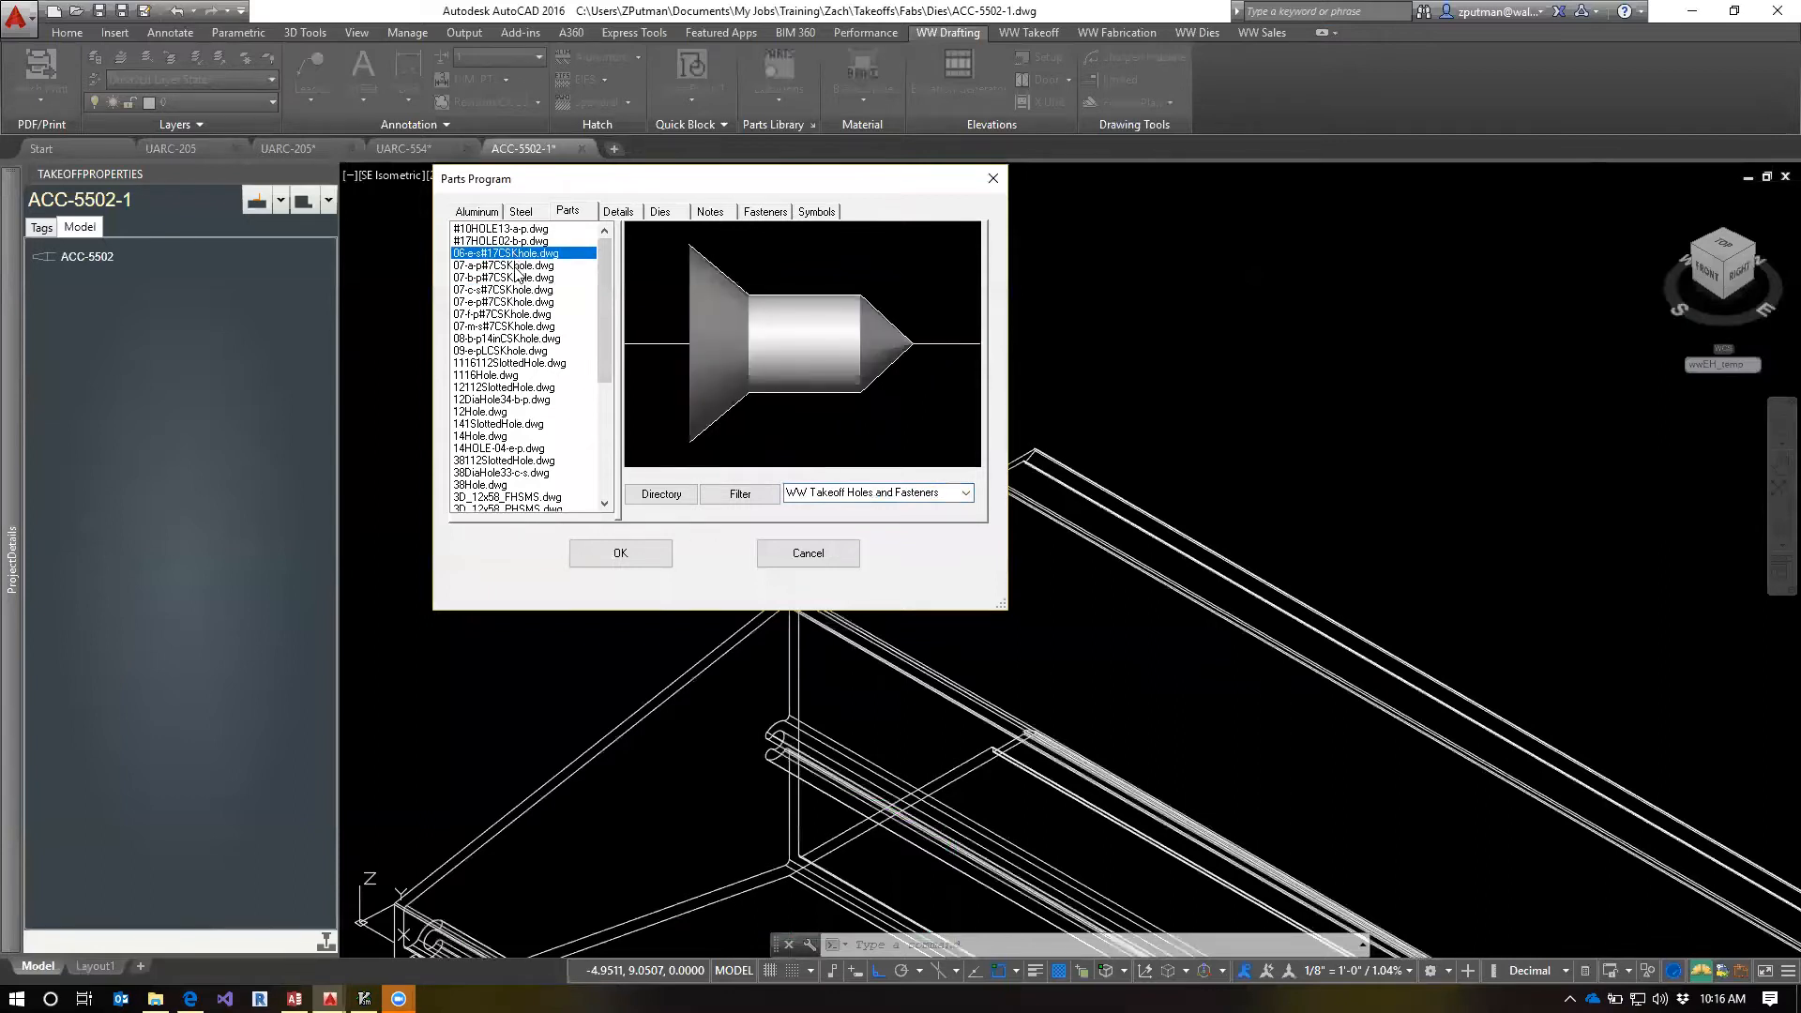
pyautogui.click(516, 268)
pyautogui.click(517, 279)
pyautogui.click(524, 302)
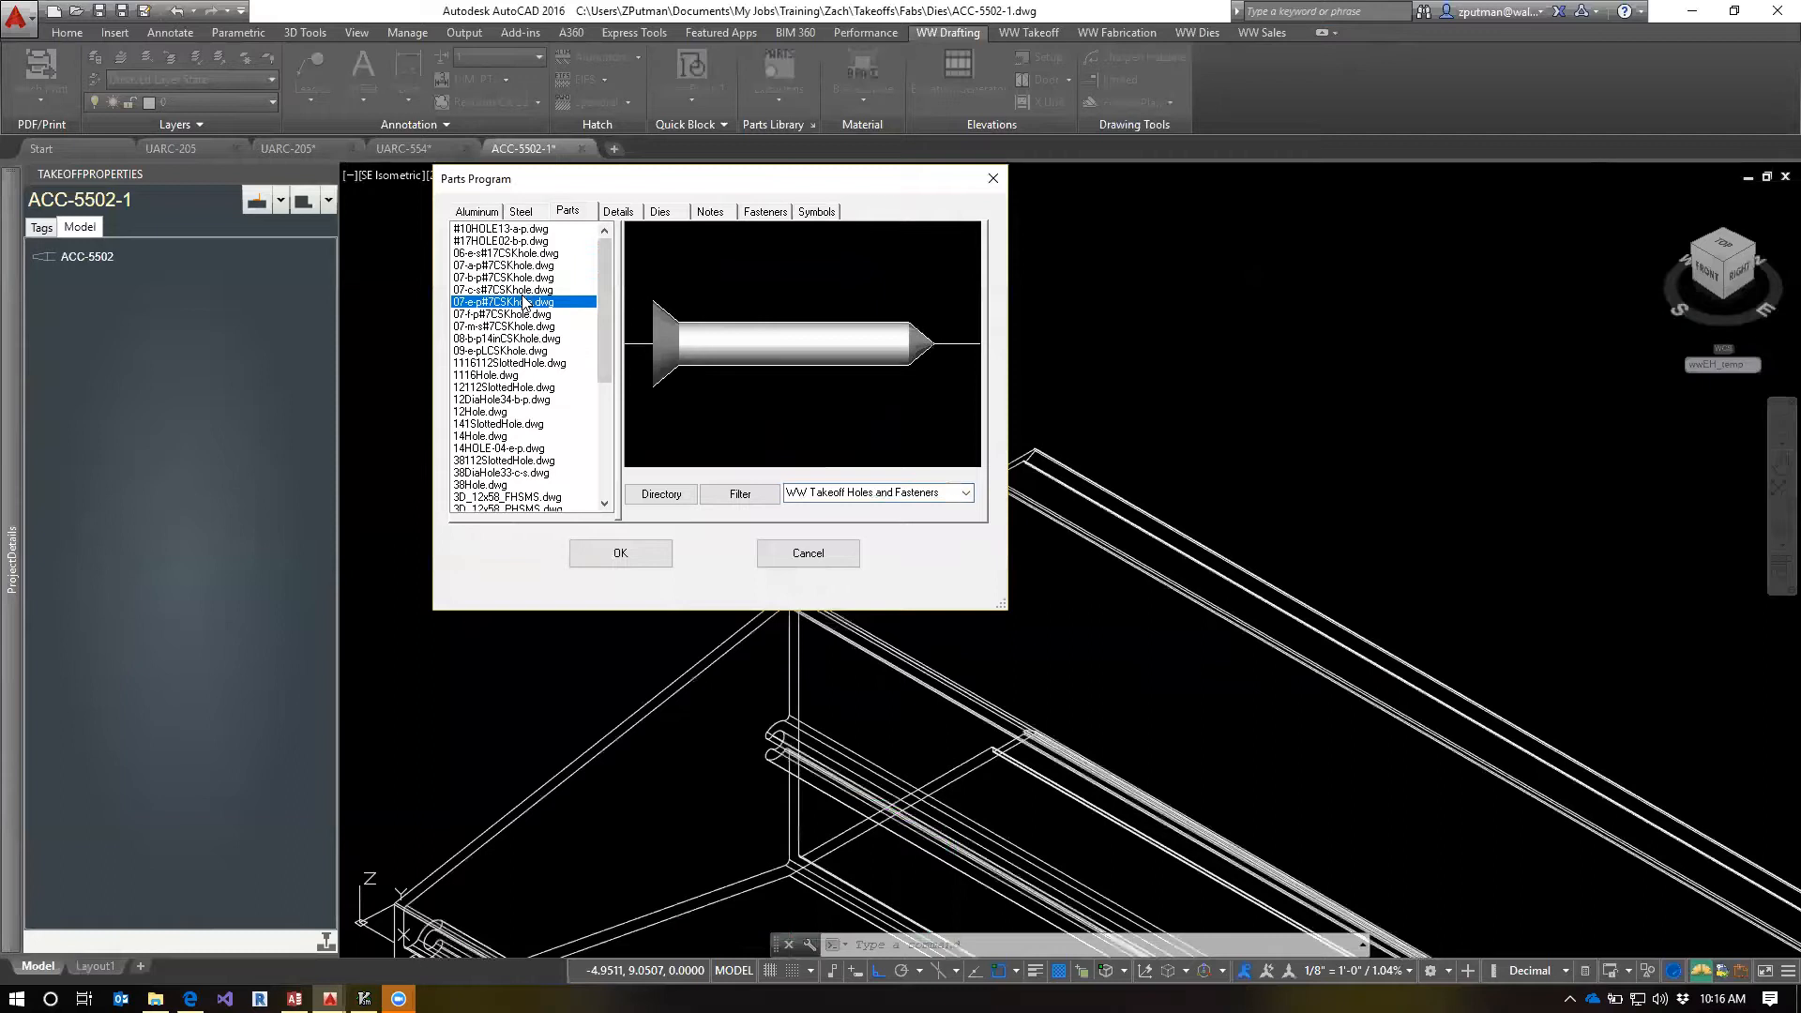
pyautogui.click(846, 554)
# Bring up the 06-a-s fastener callout of the ACC-5502 cover in the model space of UARC-554
pyautogui.click(432, 150)
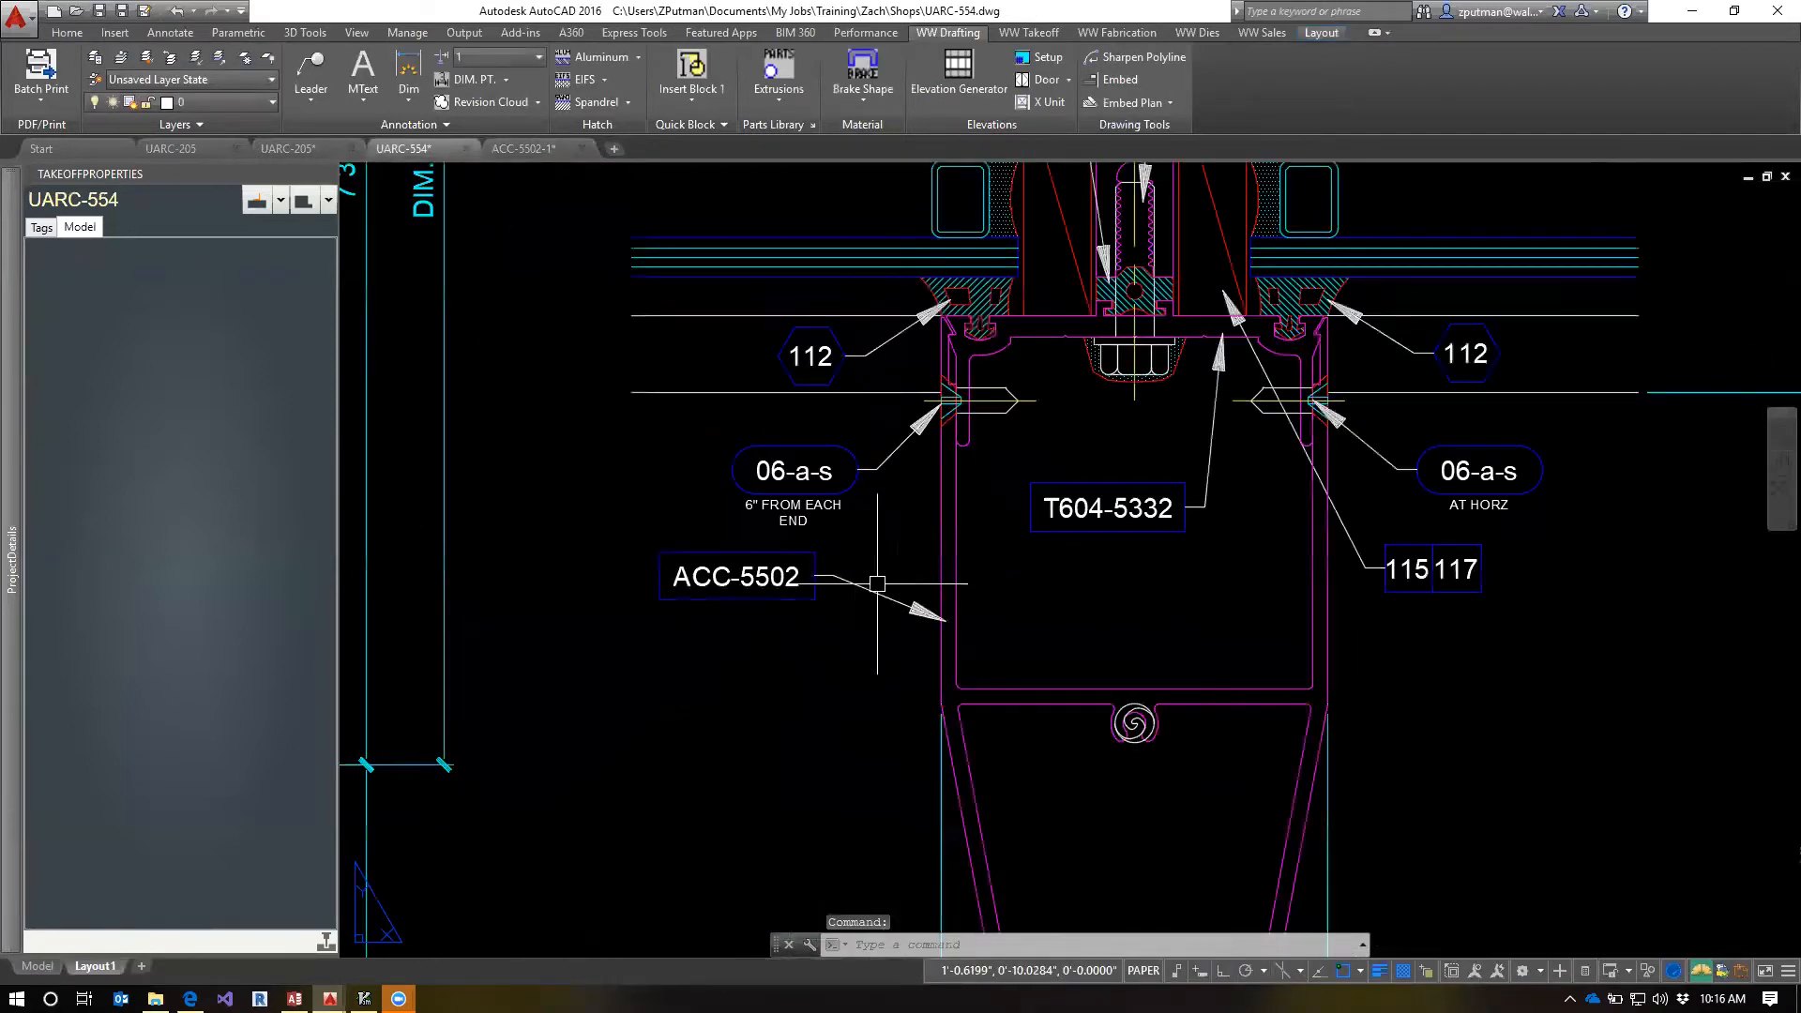
pyautogui.press('Escape')
pyautogui.press('Escape')
pyautogui.write('tm')
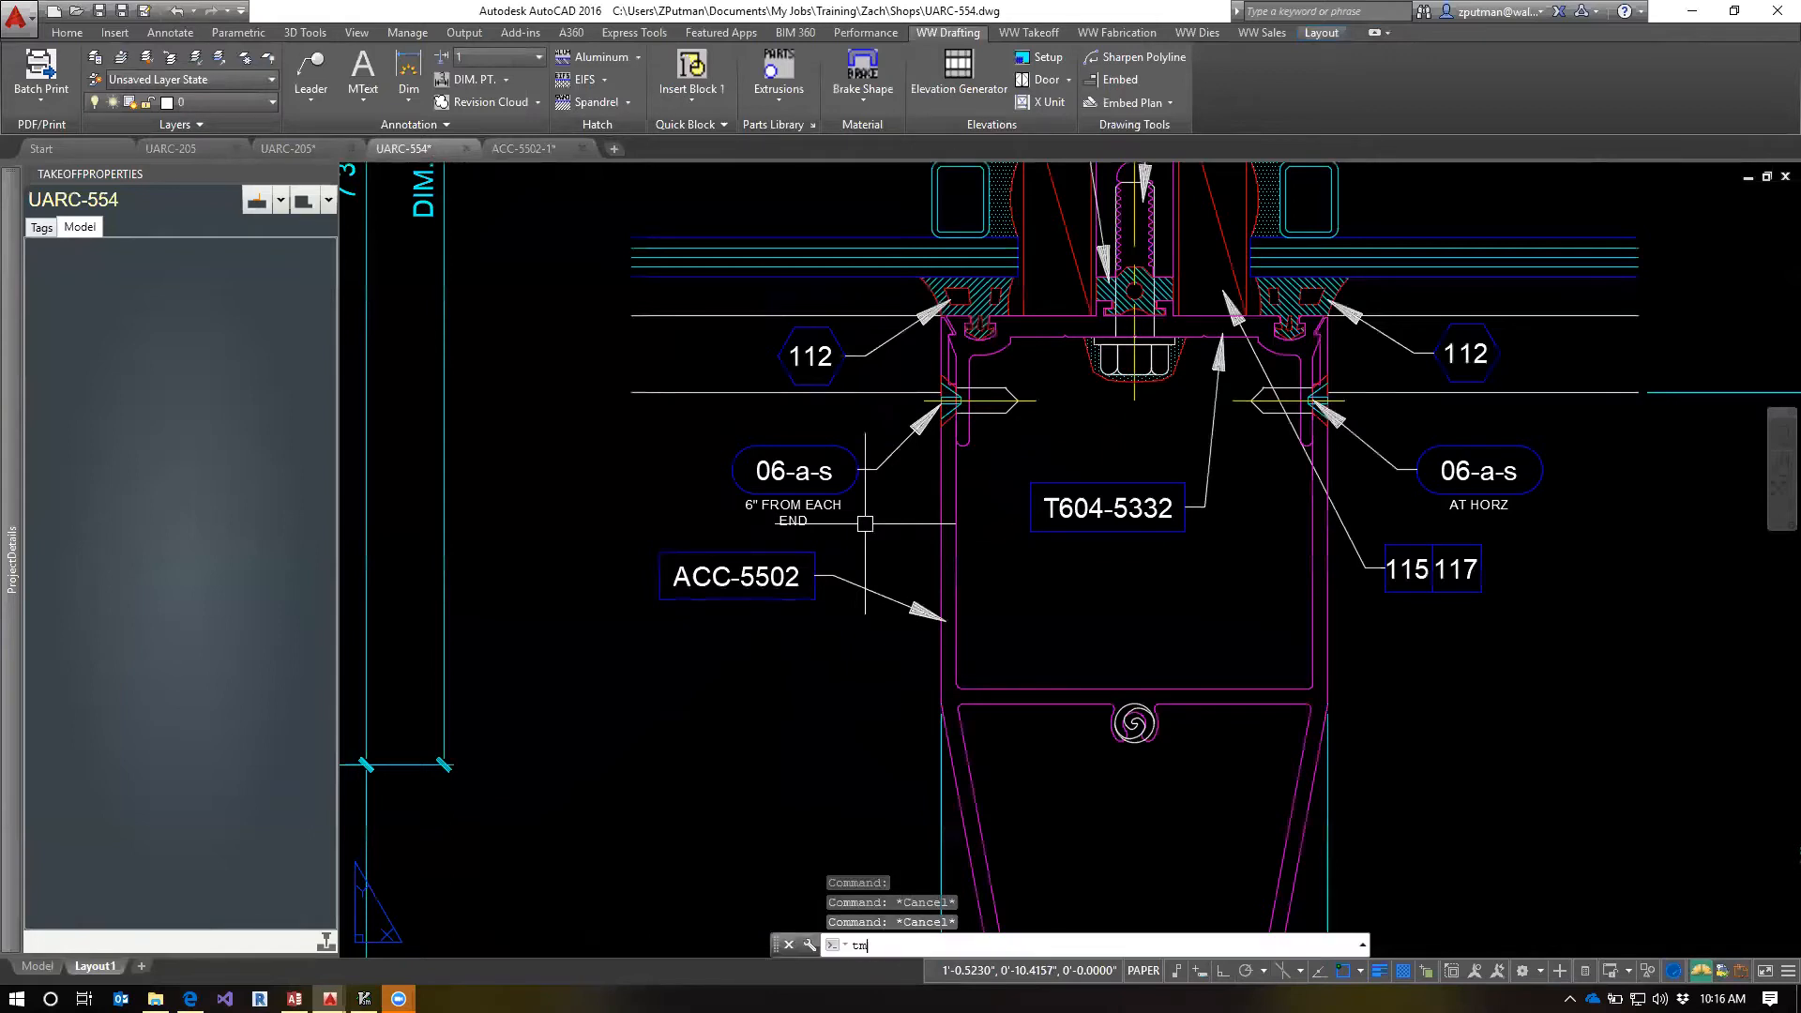
pyautogui.press('Return')
pyautogui.scroll(5, 1020, 717)
pyautogui.moveTo(855, 826); pyautogui.dragTo(1066, 608, button='middle')
pyautogui.scroll(2, 936, 647)
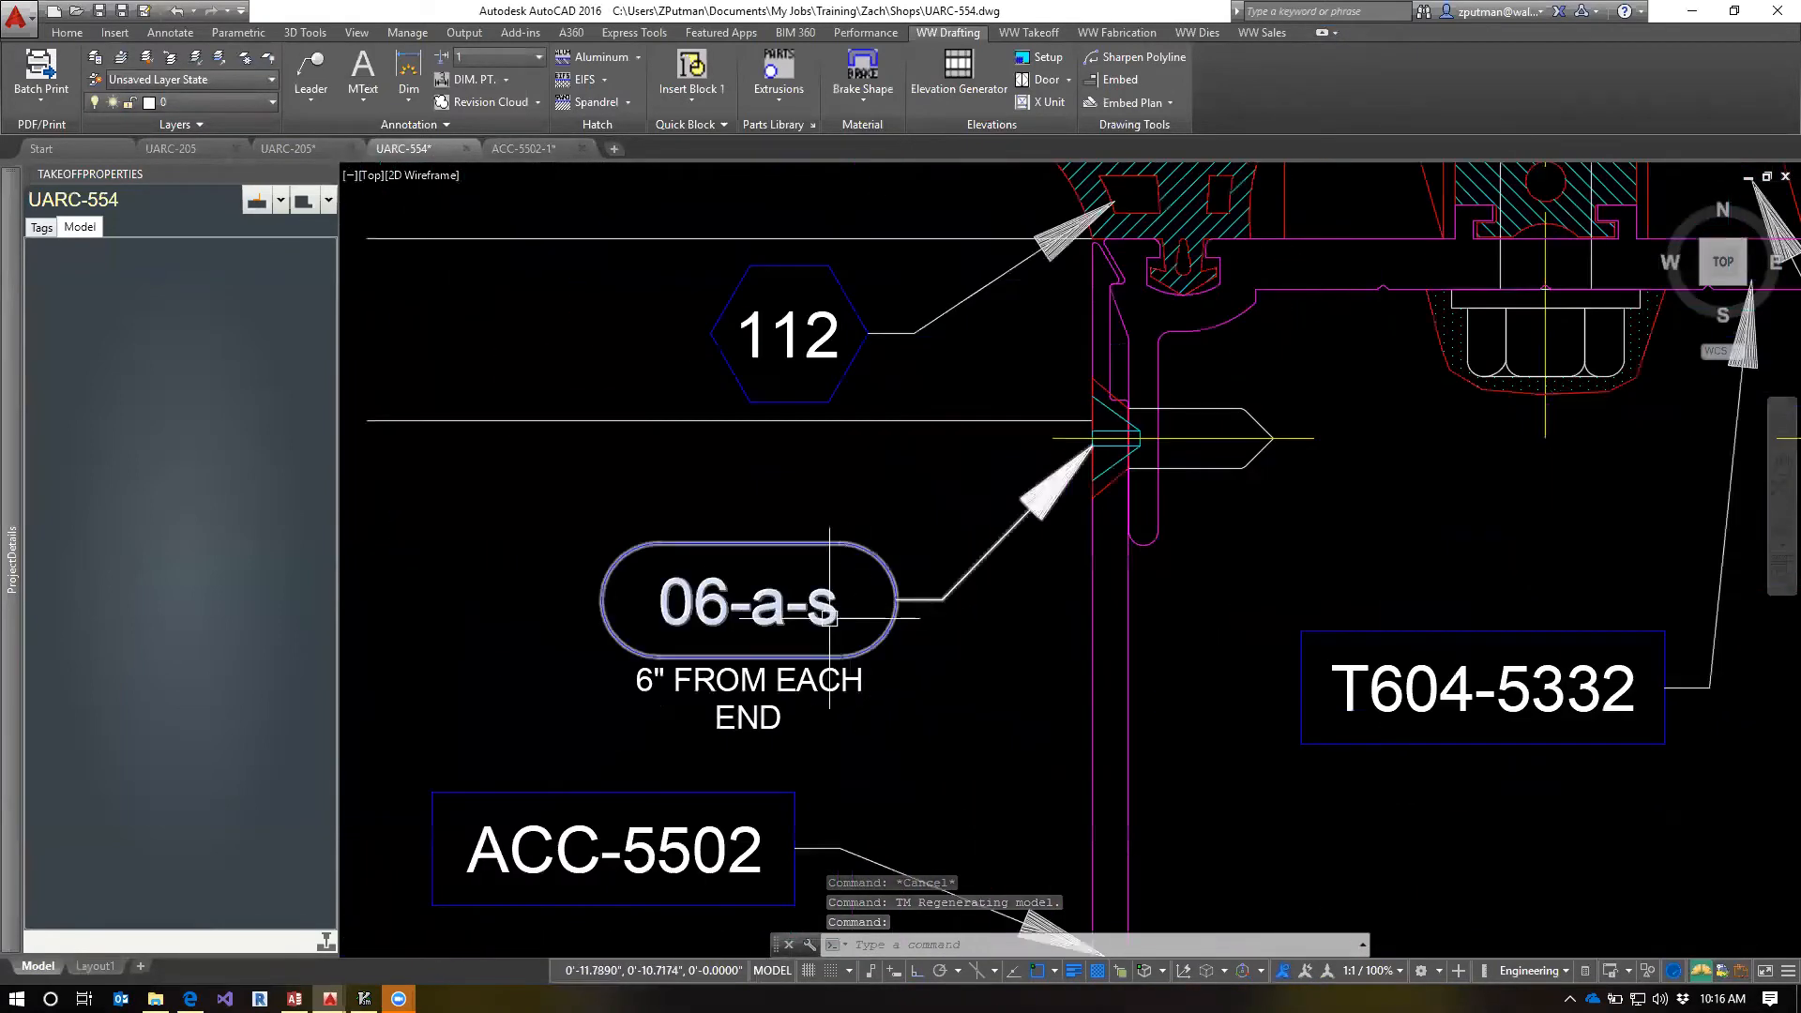
# Turn on the Walters & Wolf tooltips with WWTOOLTIPS and check the 06-a-s tag's description
pyautogui.write('WWt')
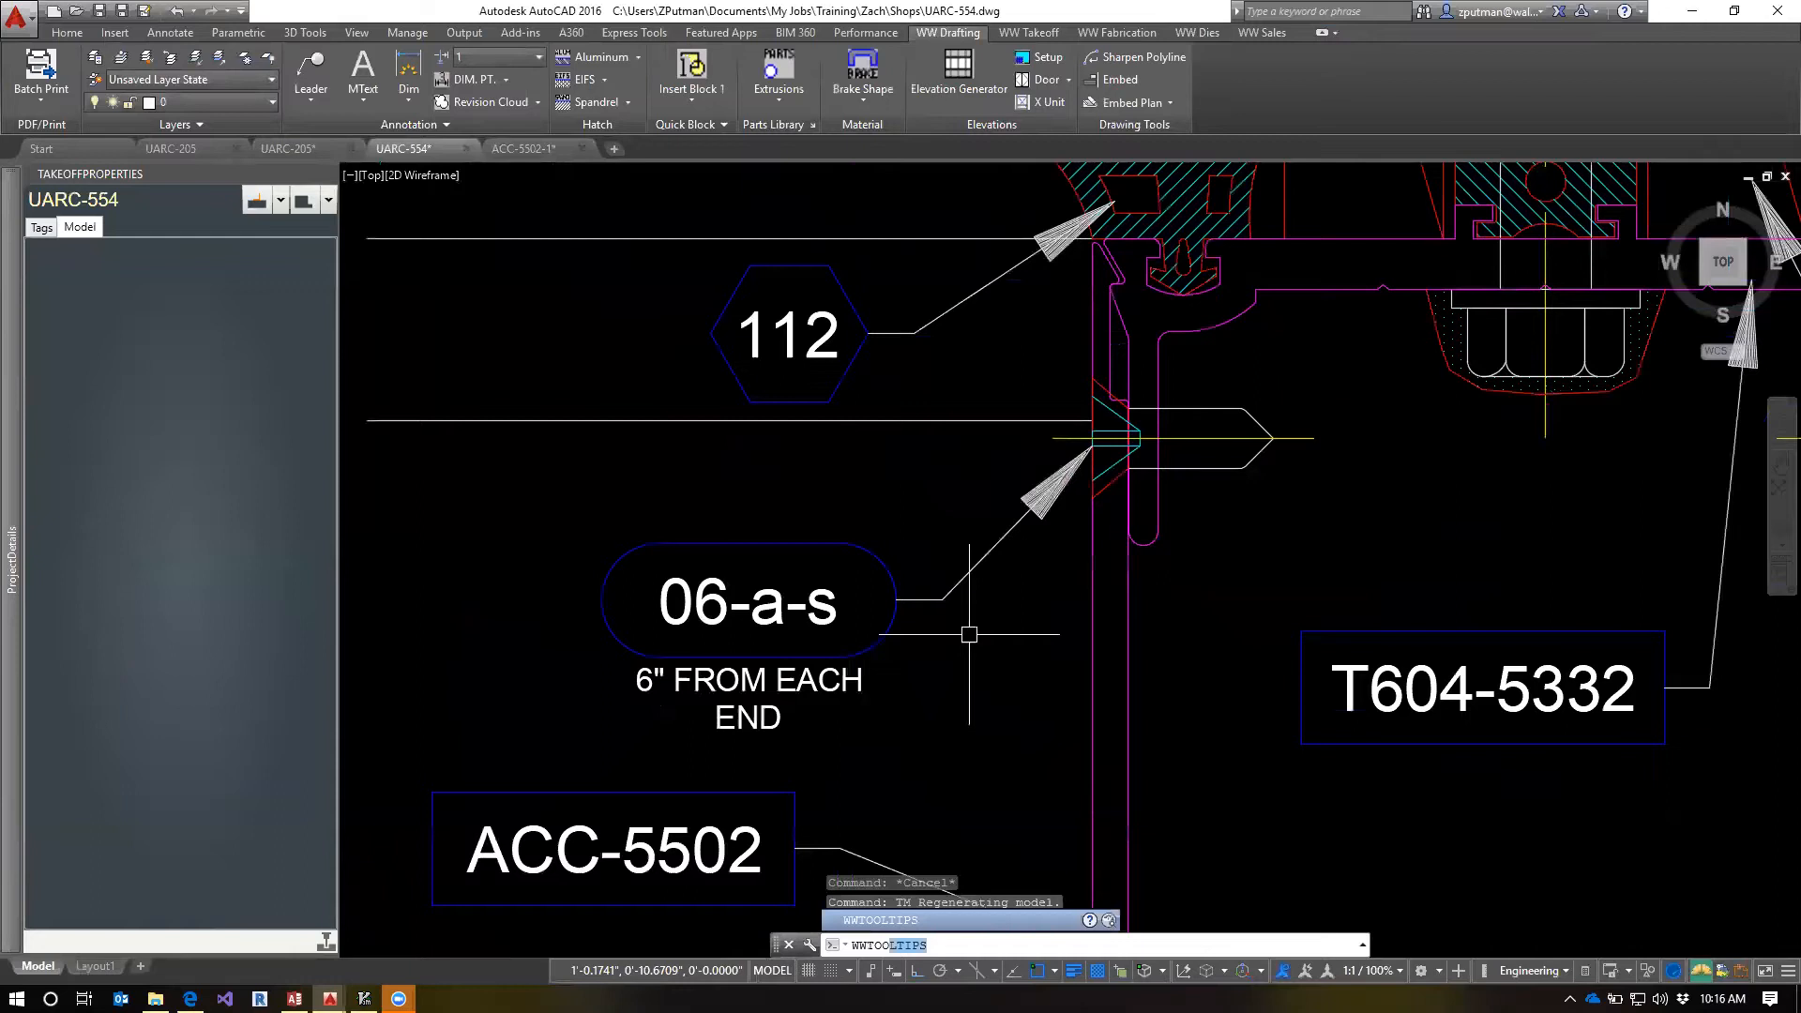
pyautogui.press('Return')
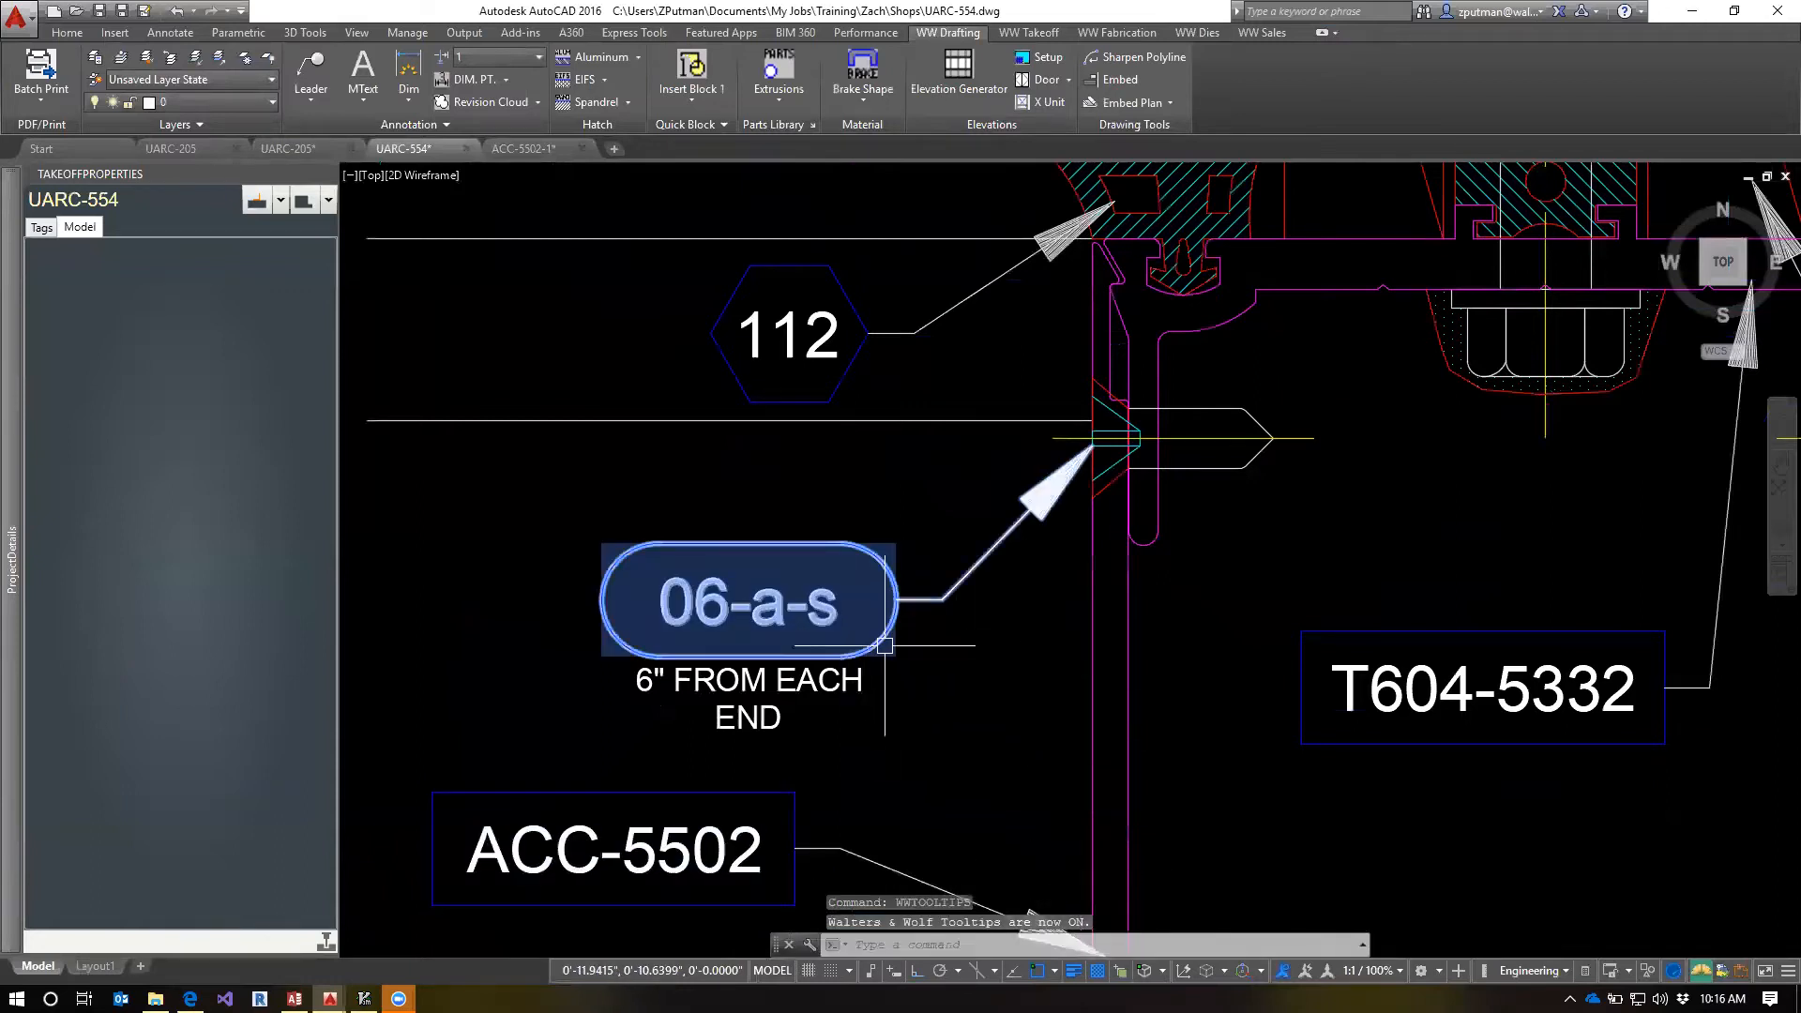
pyautogui.moveTo(884, 645)
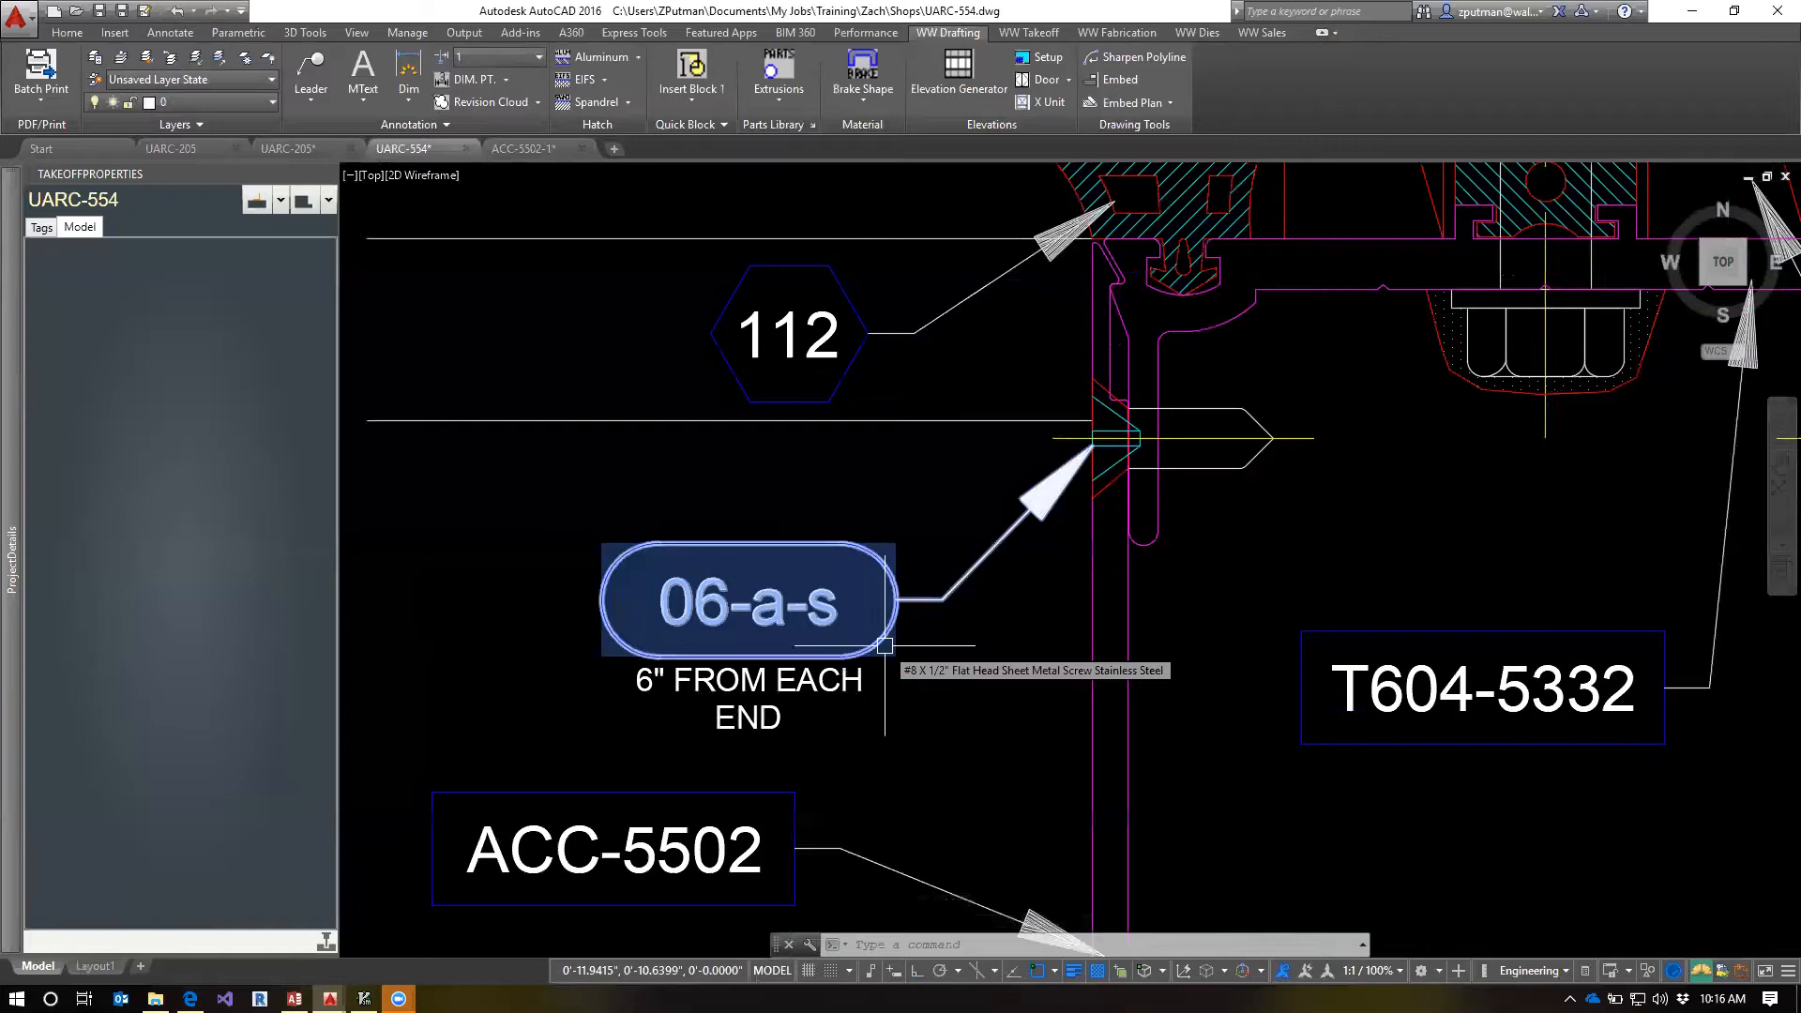
# Check the hole parts library against the open drawings and examine the 112 tag beside 06-a-s in UARC-554
pyautogui.click(524, 148)
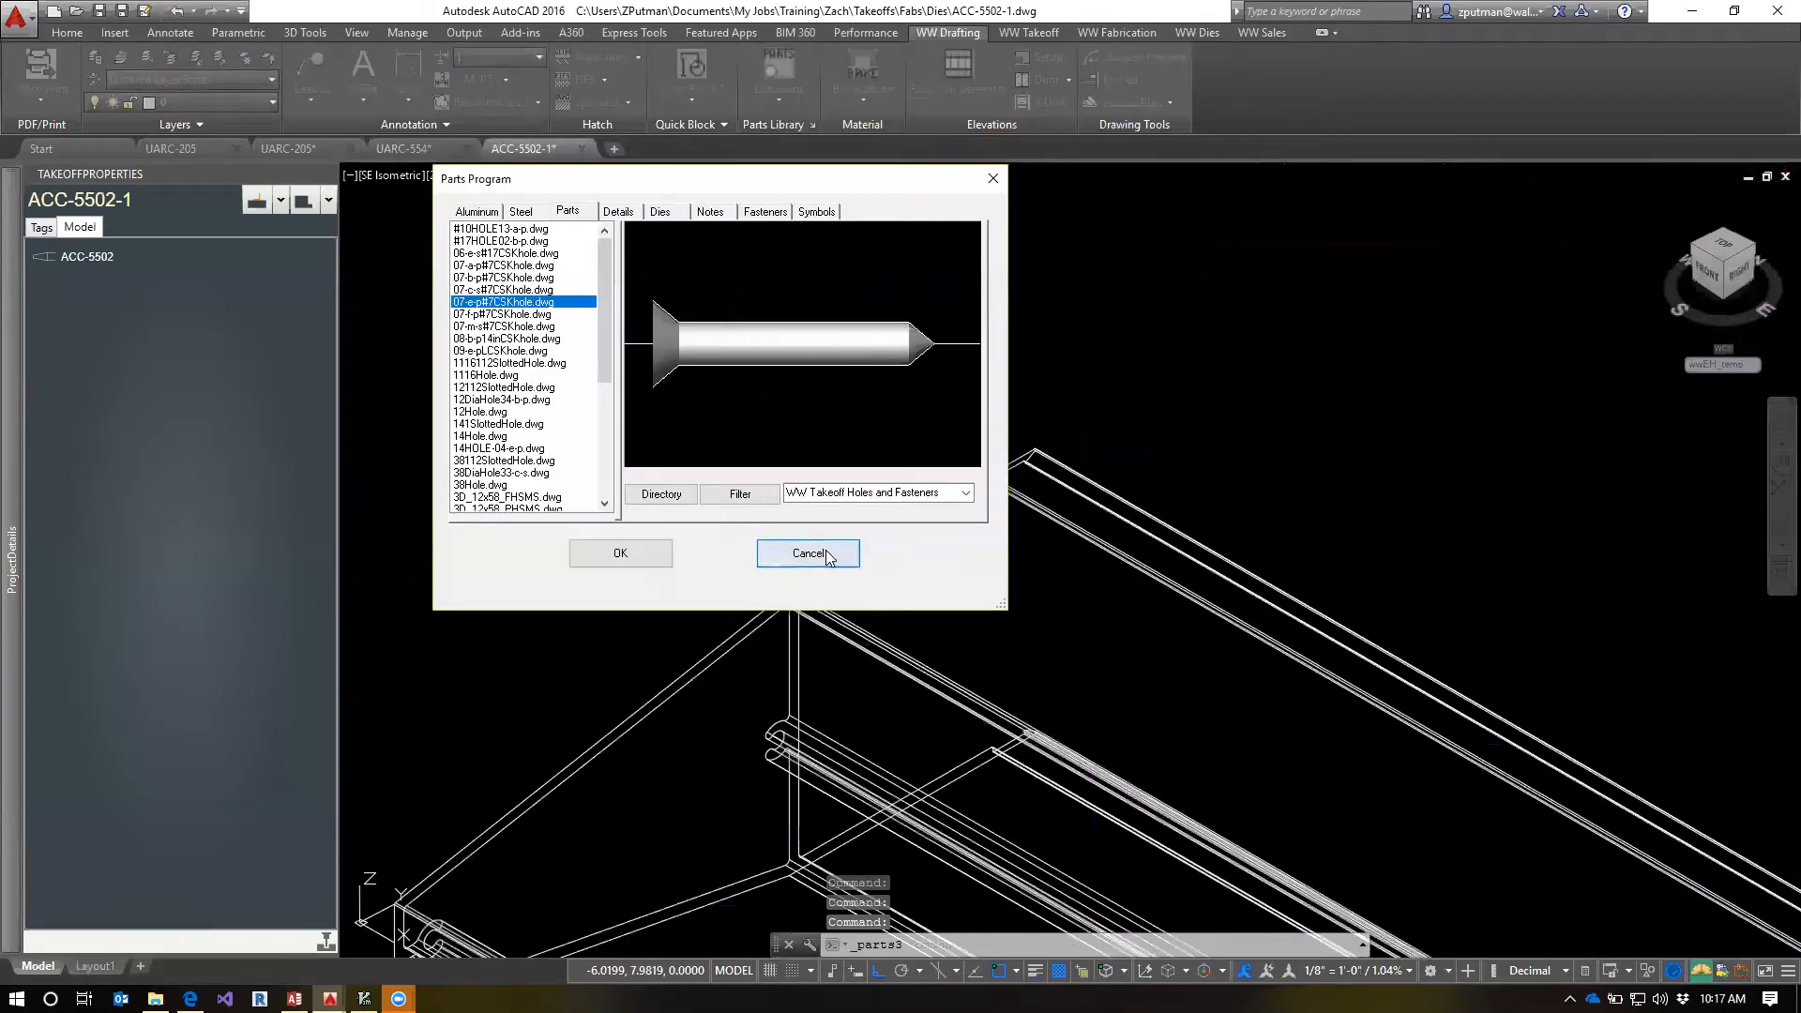
pyautogui.click(827, 557)
pyautogui.click(403, 150)
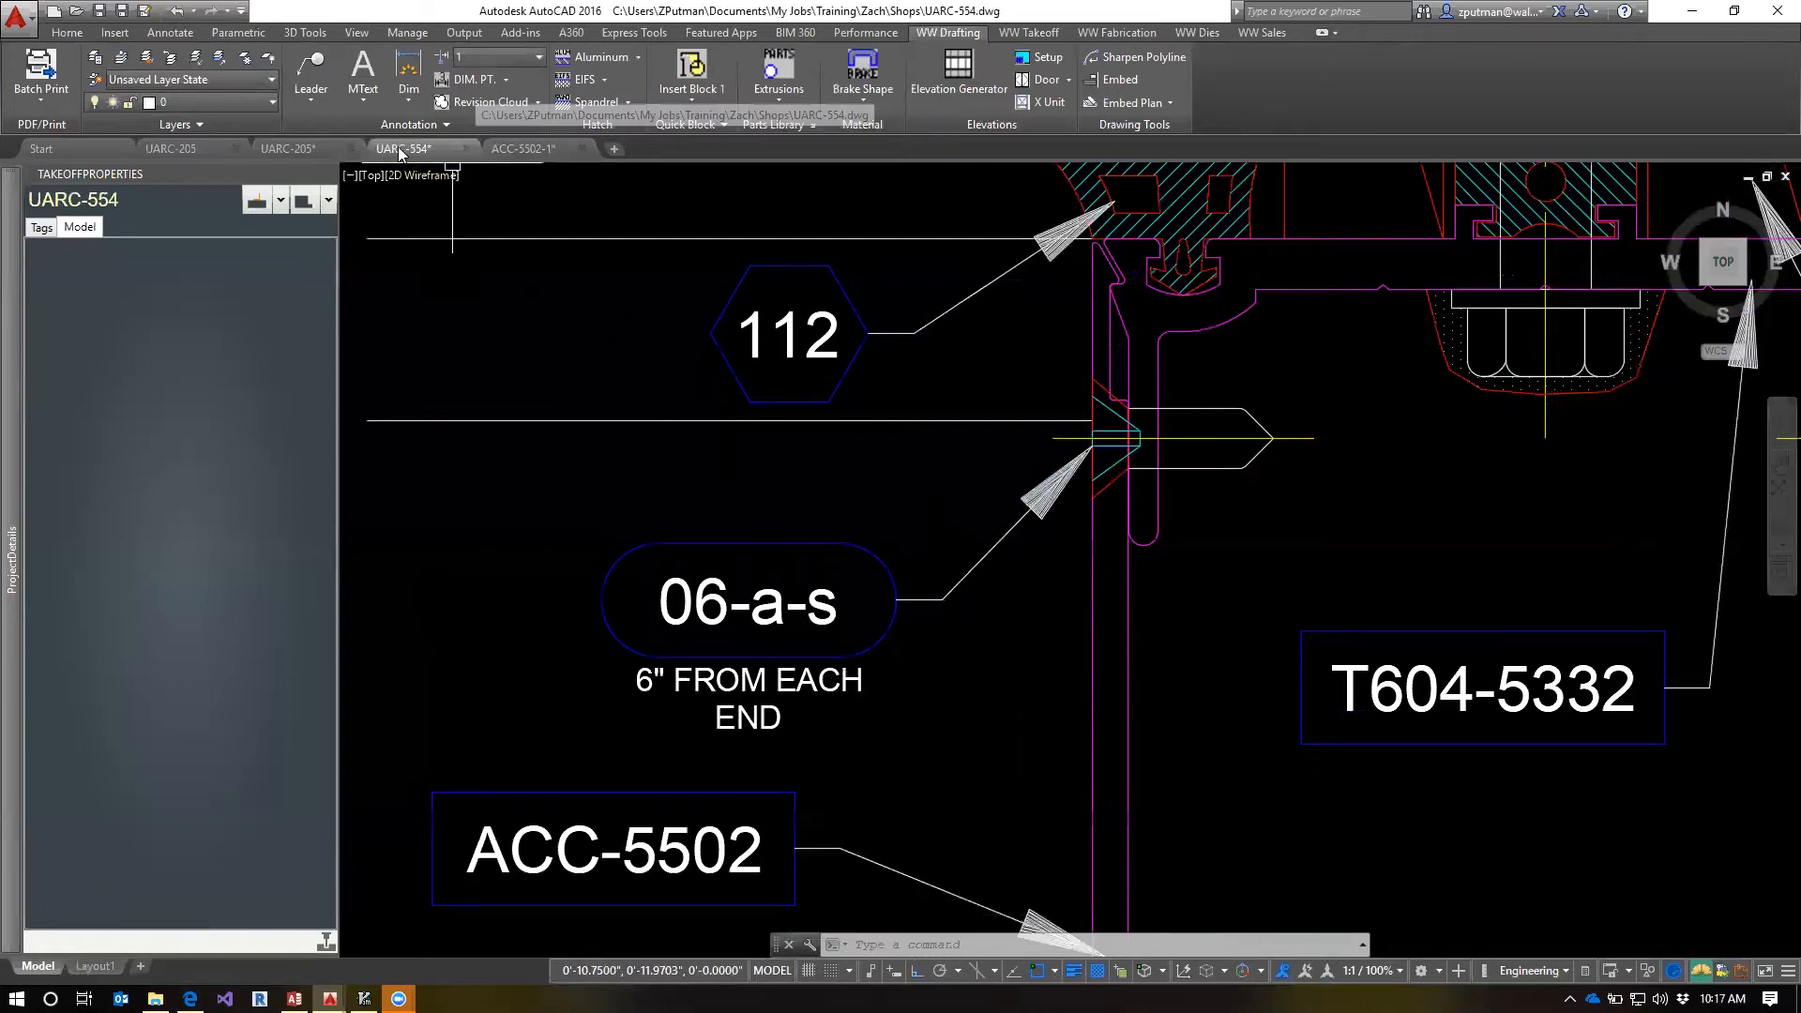
pyautogui.click(298, 155)
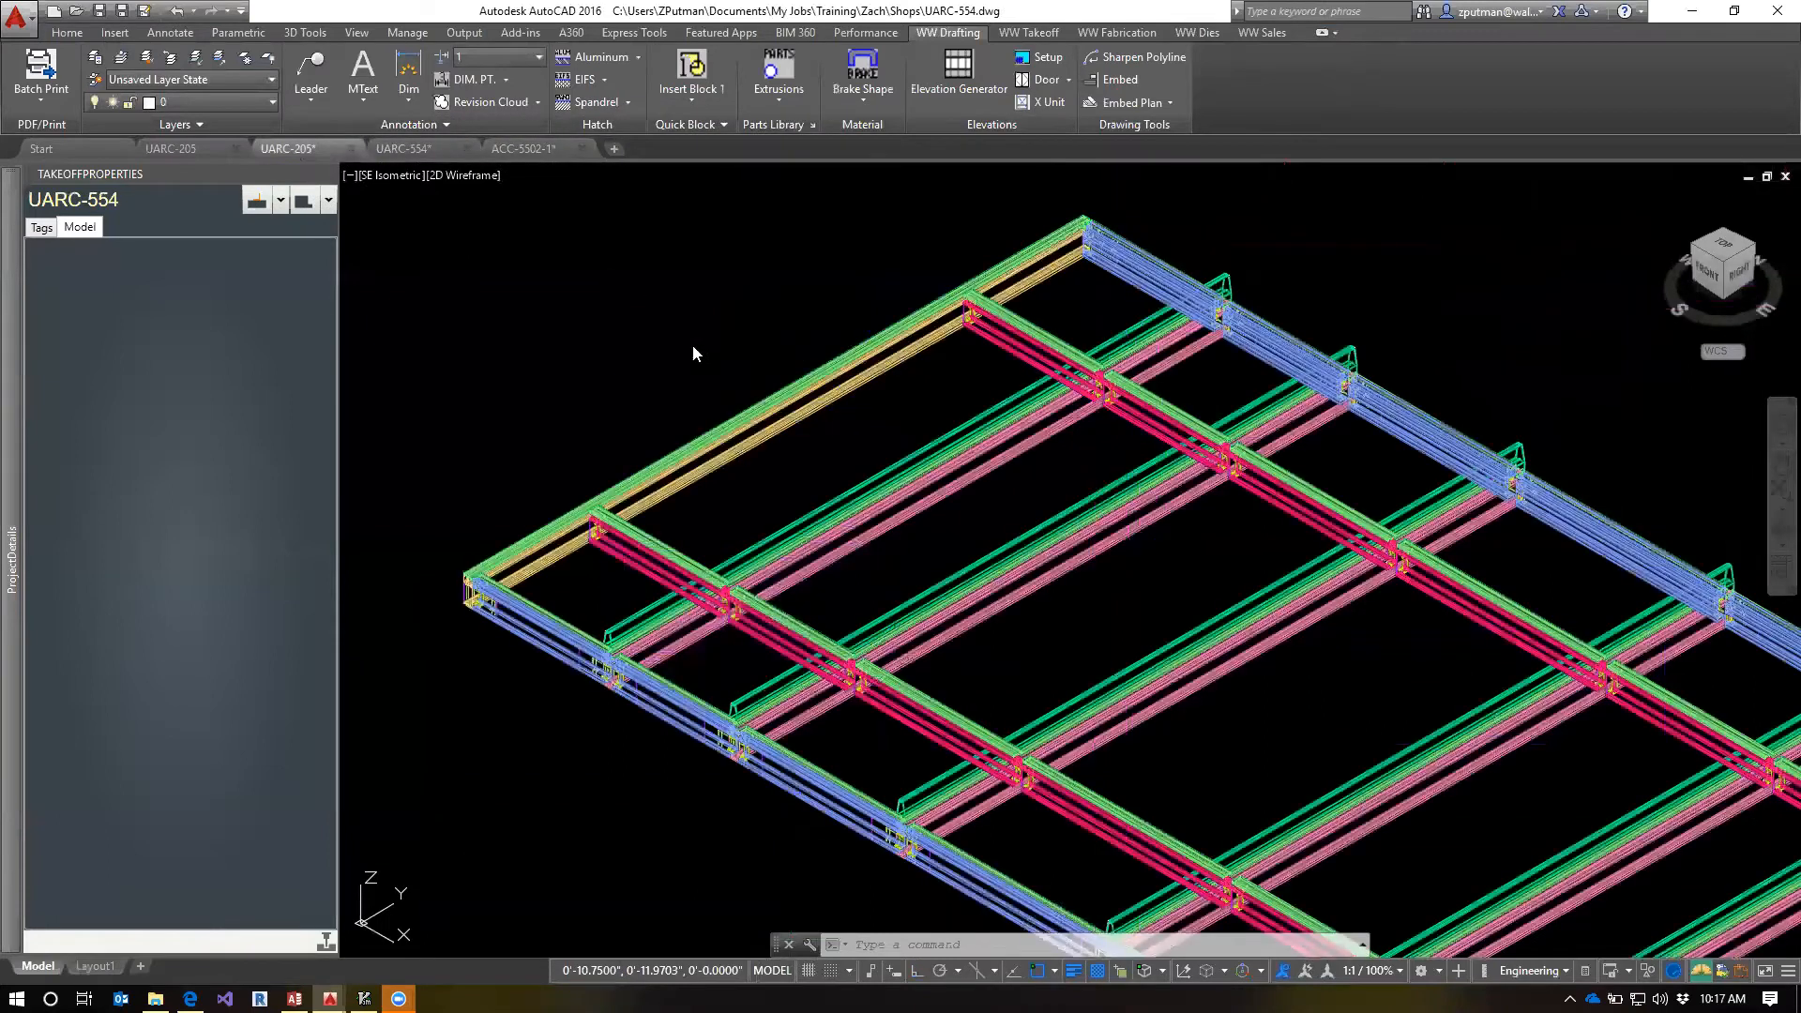
pyautogui.click(197, 146)
pyautogui.click(438, 146)
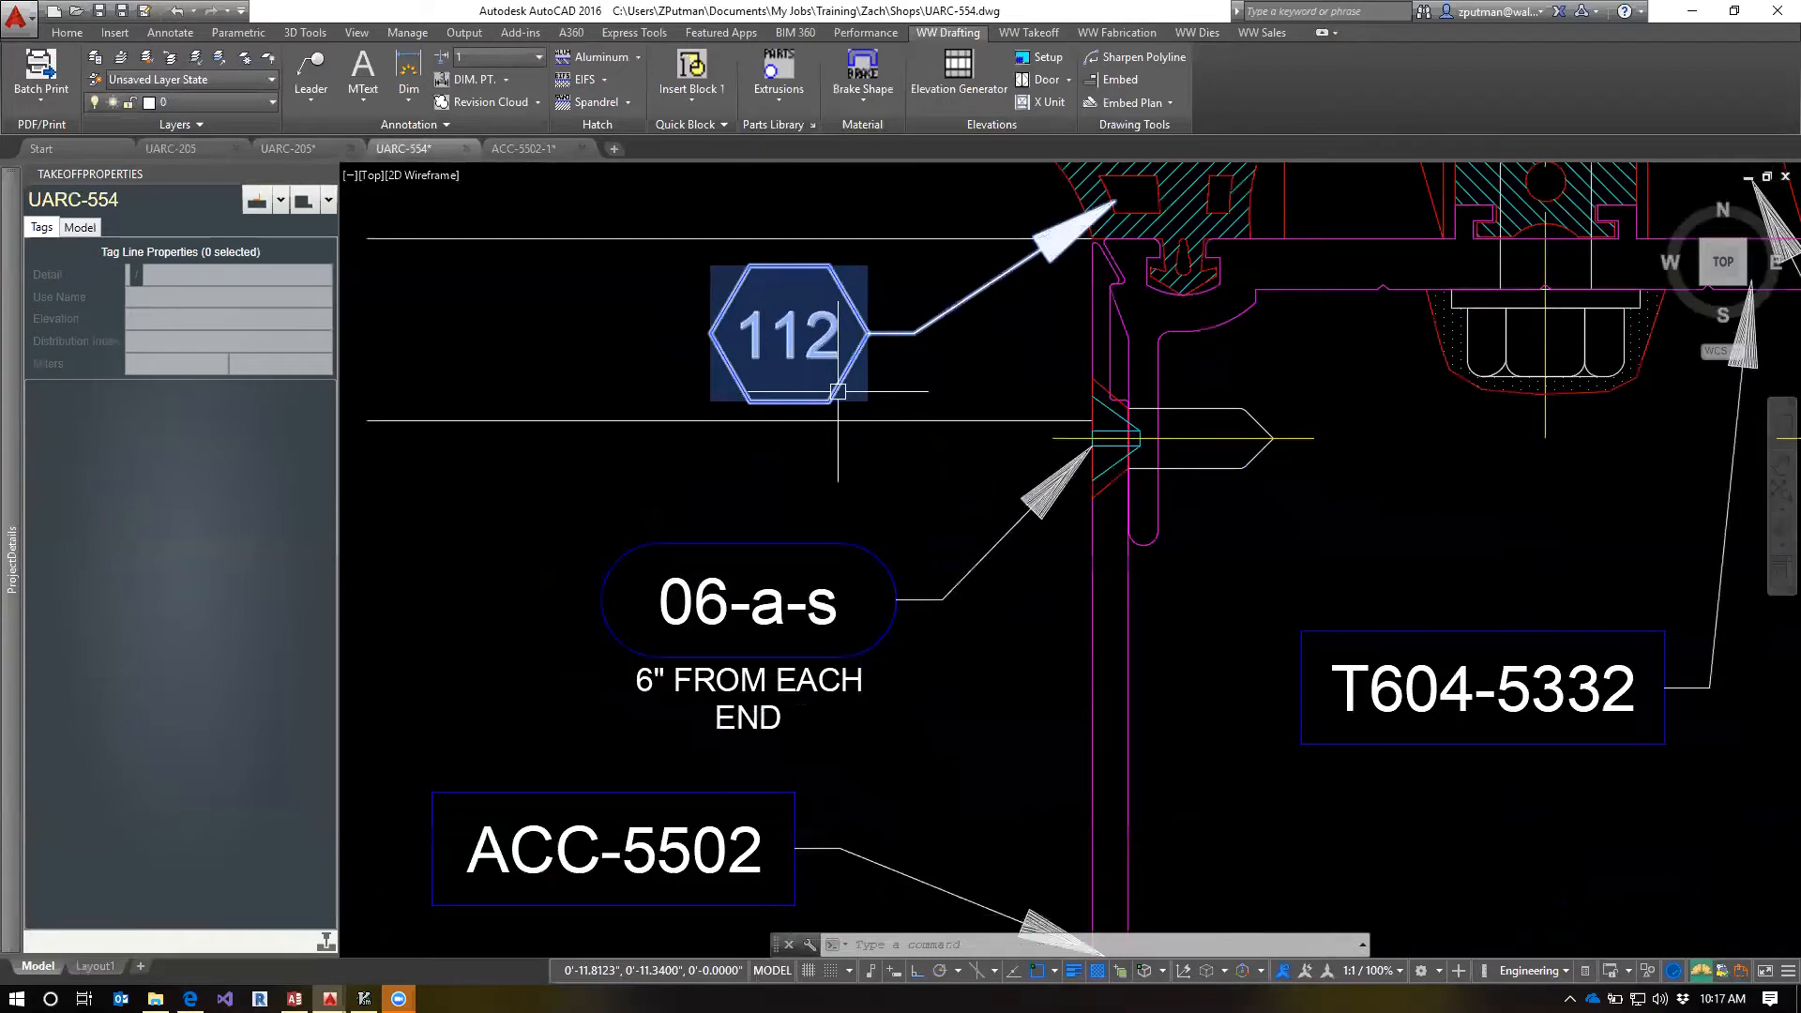
pyautogui.moveTo(834, 354)
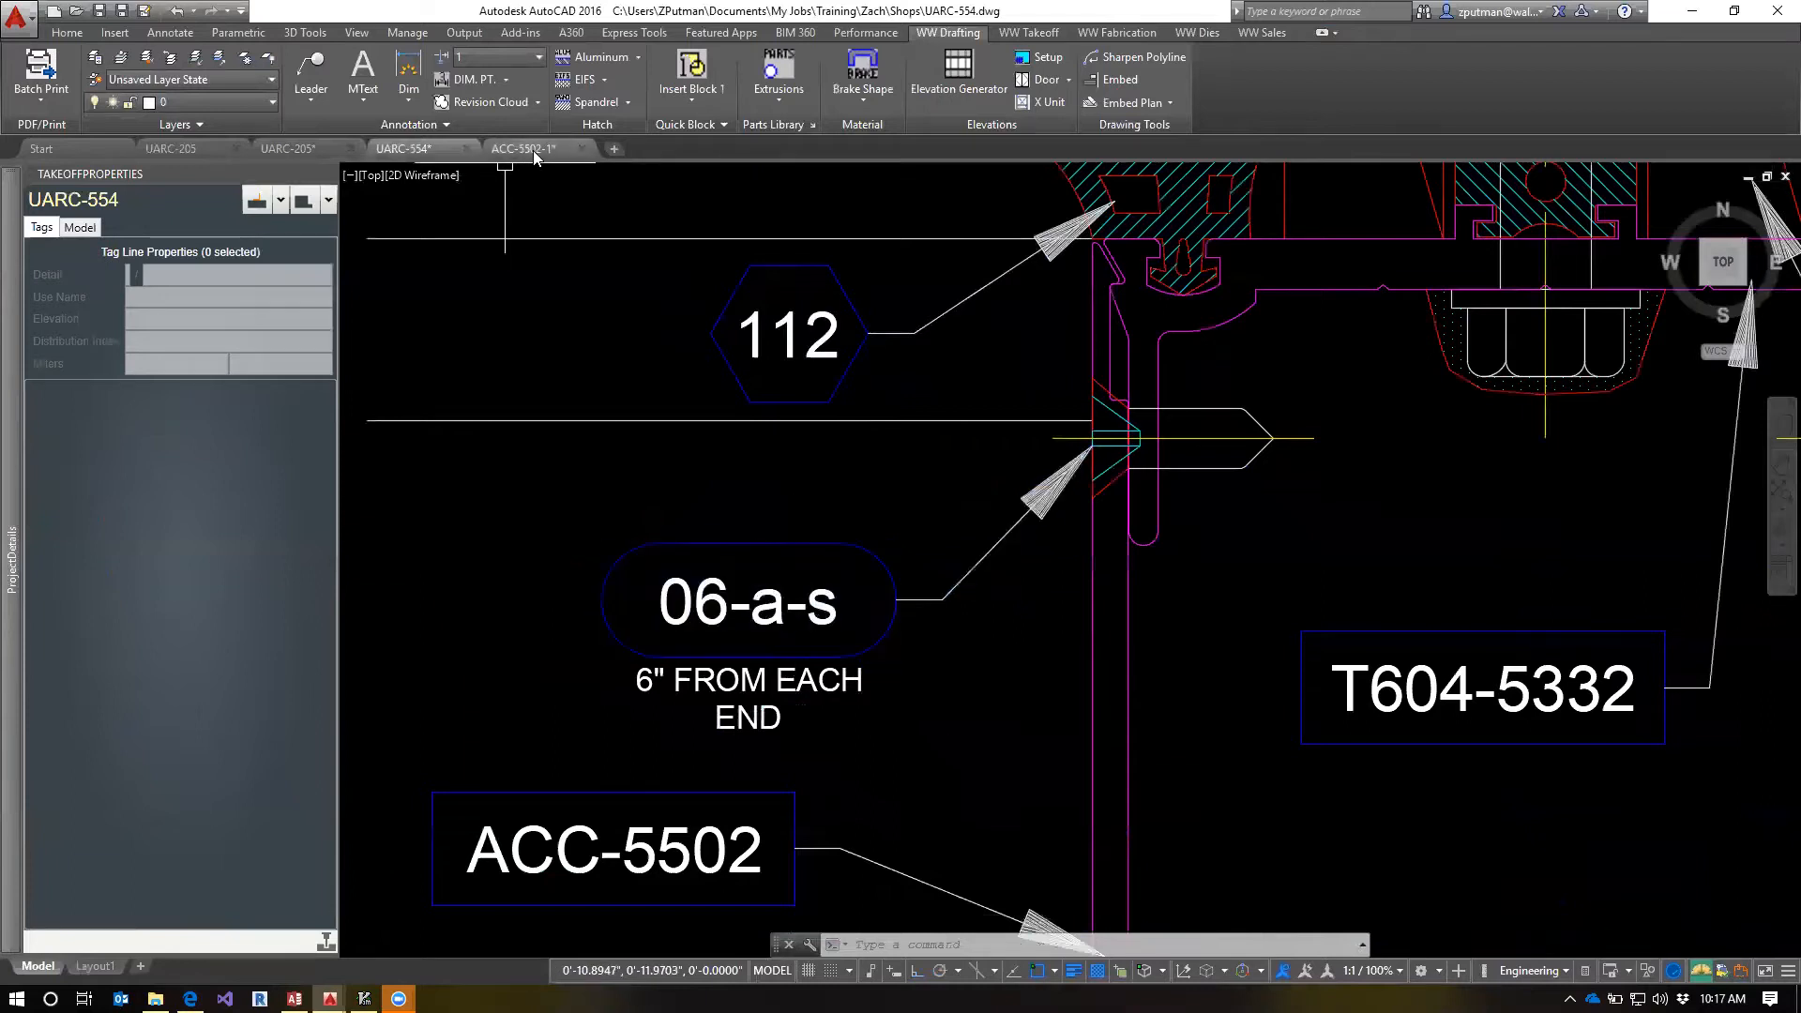
pyautogui.moveTo(538, 157)
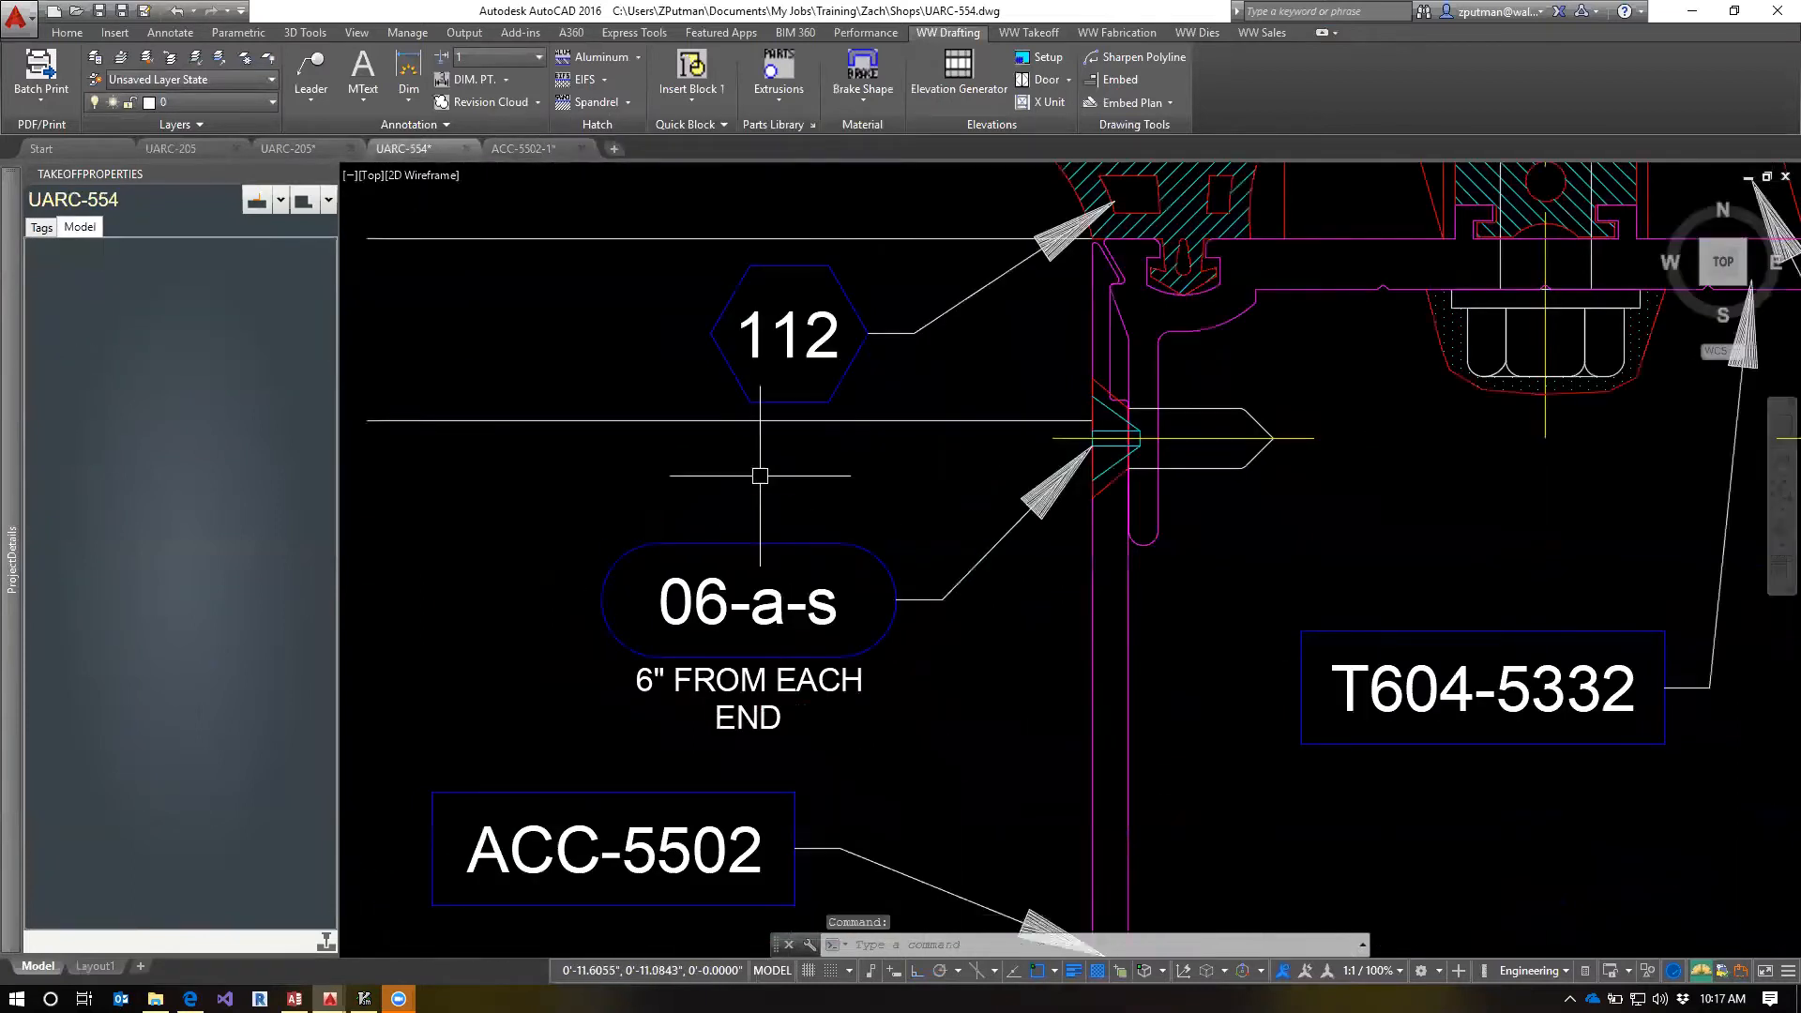
# Return to the ACC-5502-1 template's model space and reopen the takeoff holes and fasteners library
pyautogui.click(553, 148)
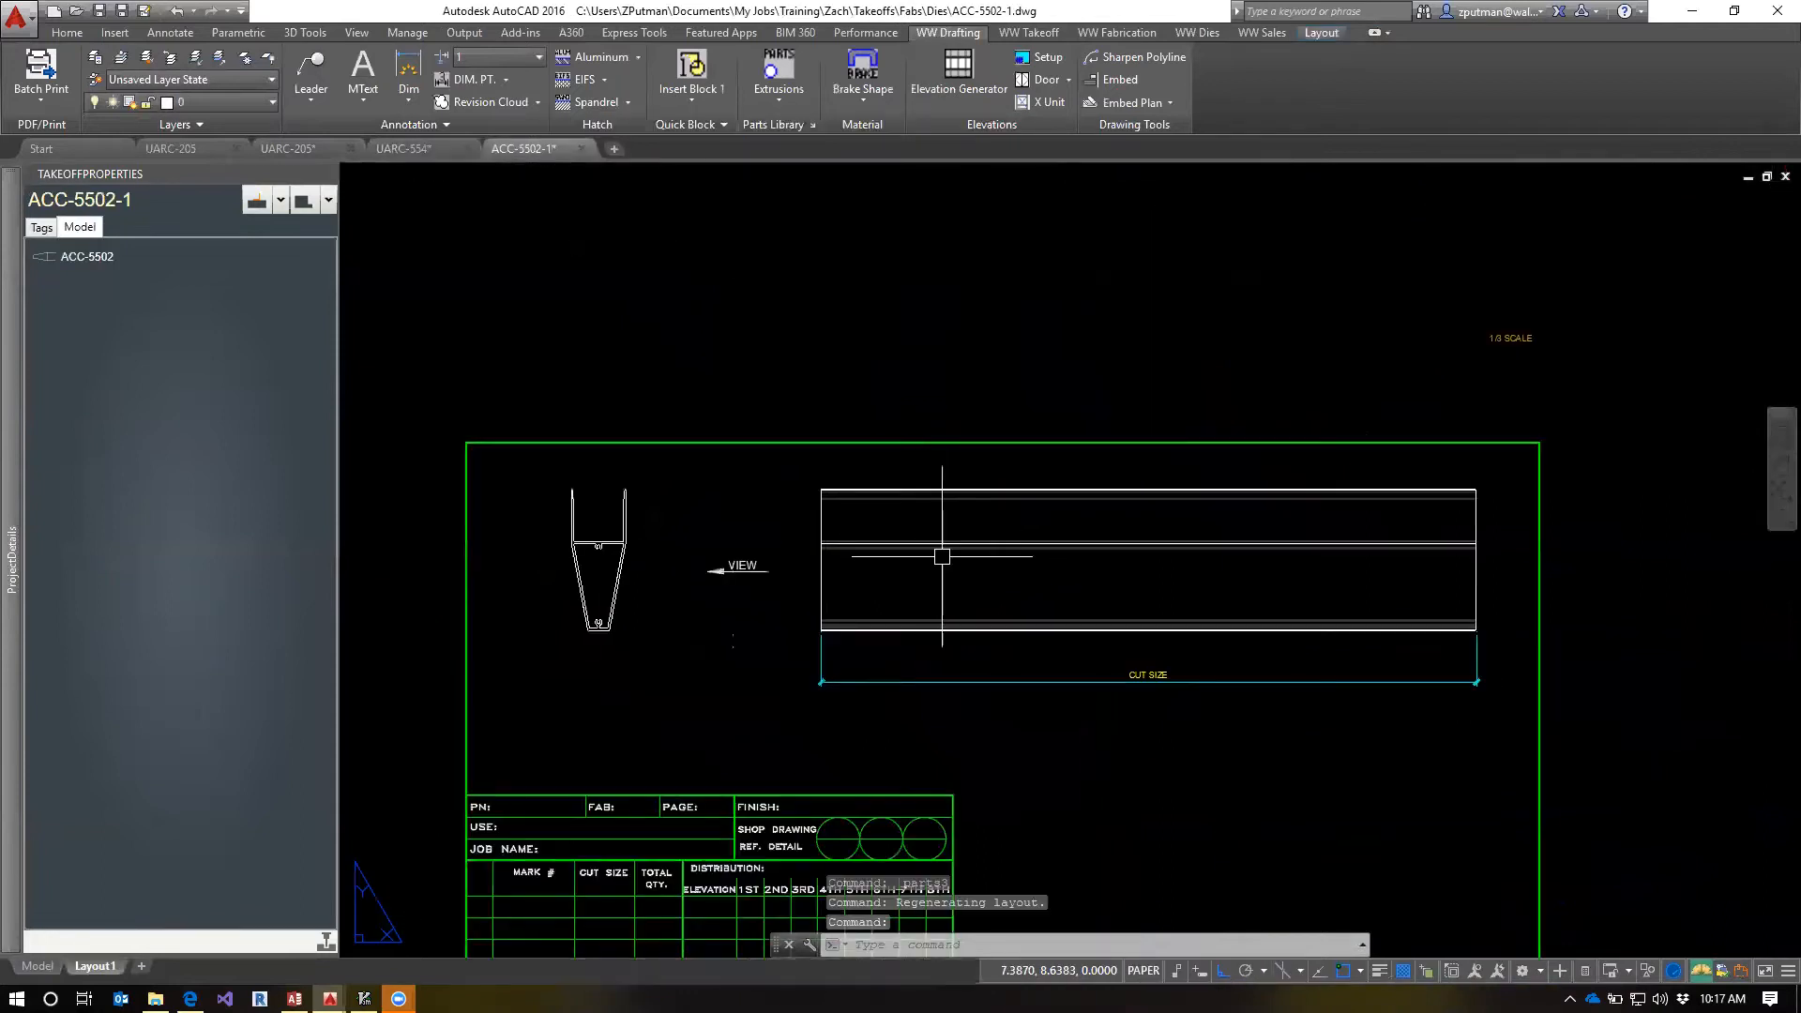
pyautogui.moveTo(645, 533); pyautogui.dragTo(825, 512, button='middle')
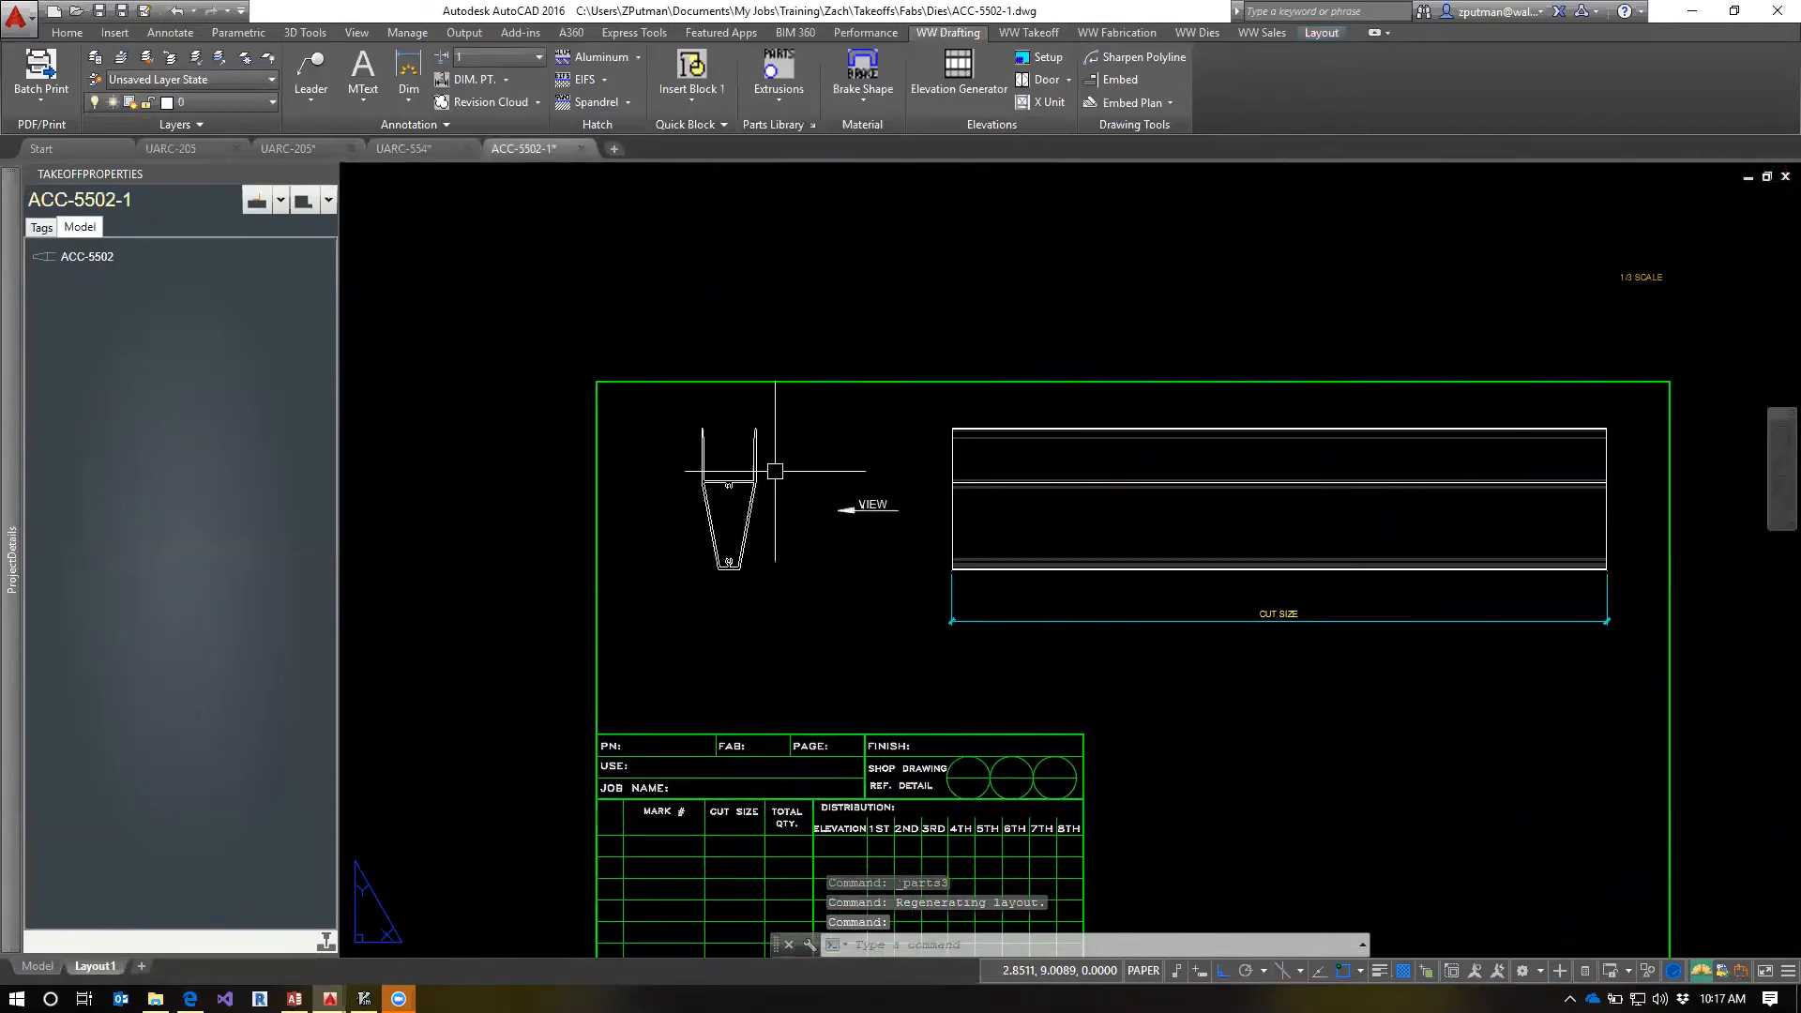
pyautogui.write('tm')
pyautogui.press('Return')
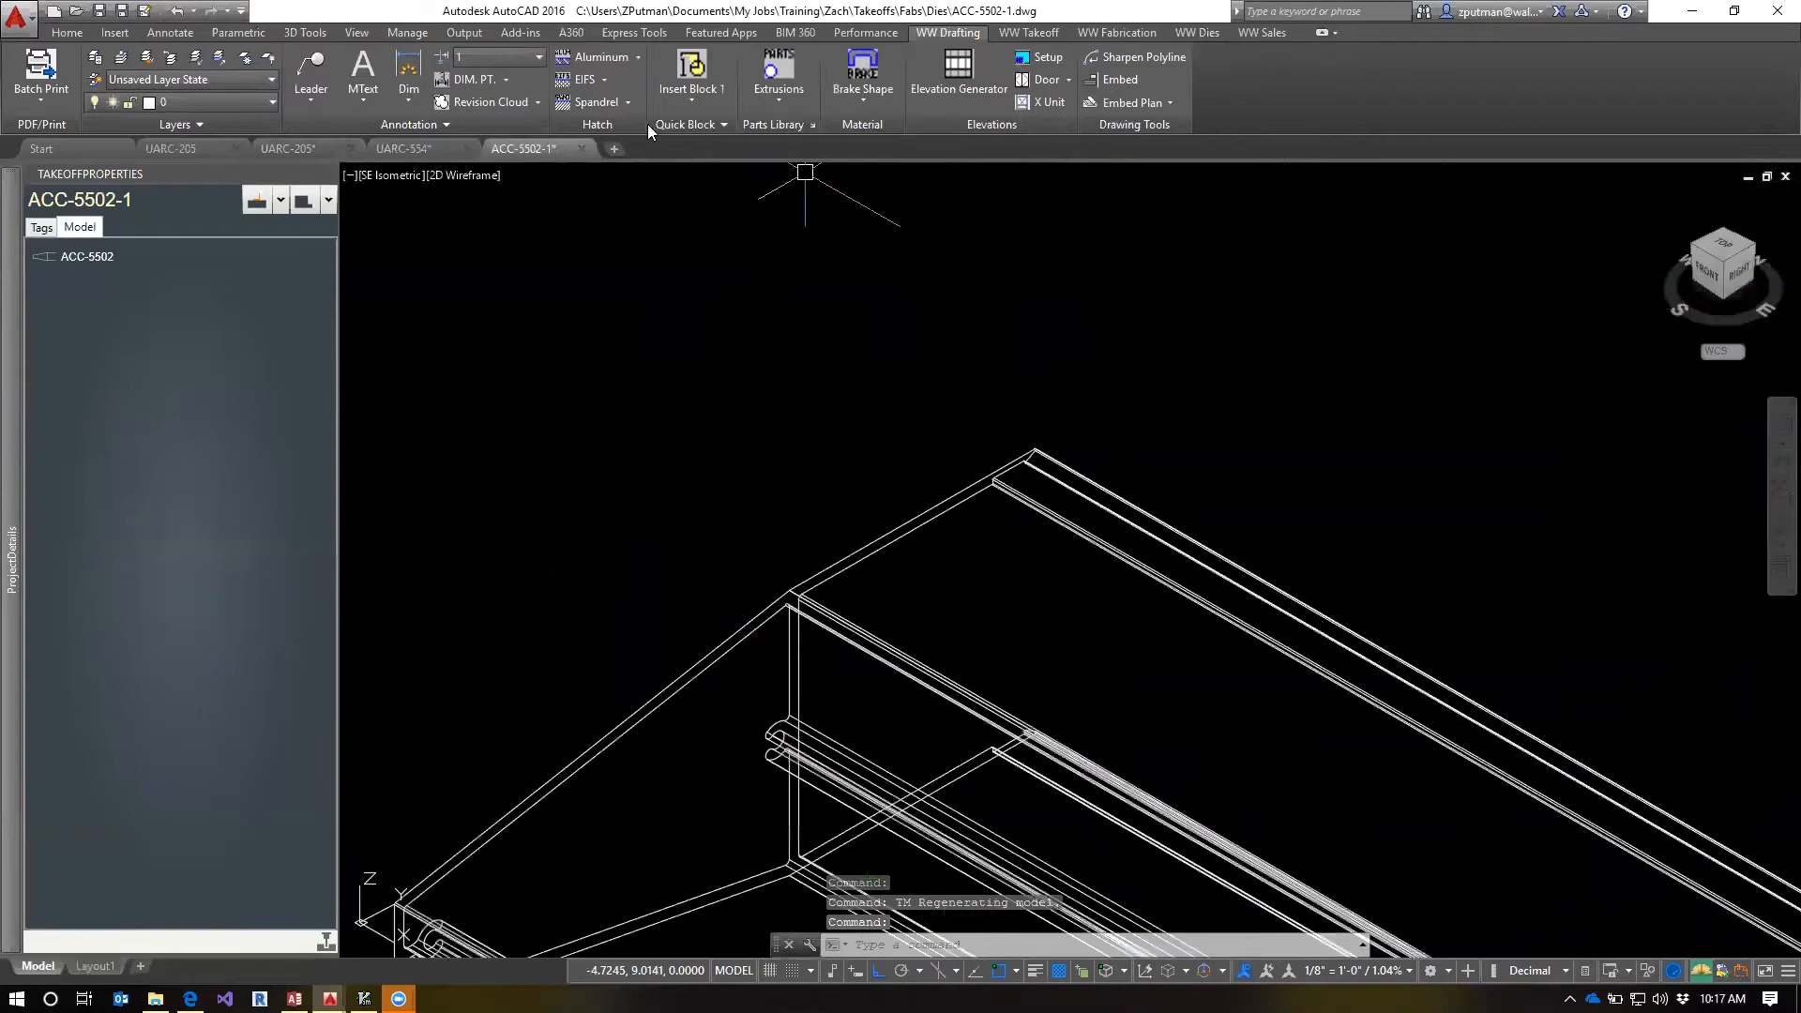
pyautogui.click(782, 66)
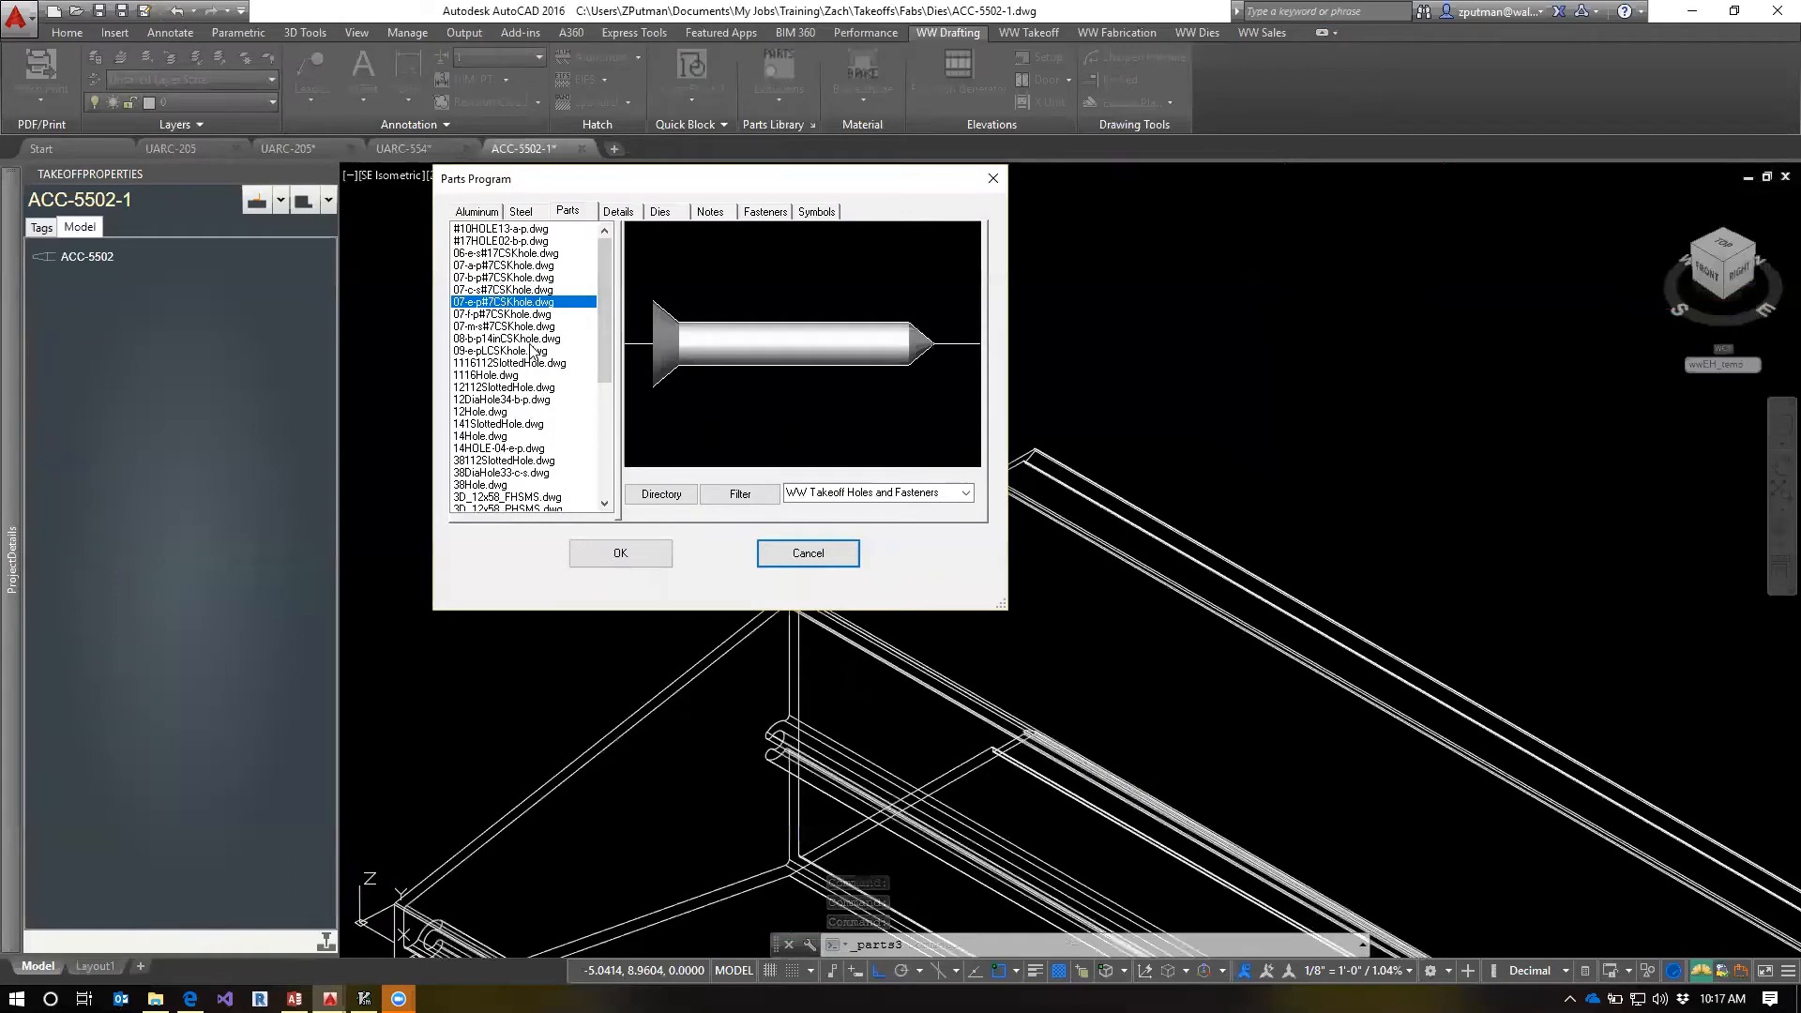
# Compare the previews of #10HOLE13-a-p, 08-b-p14inCSKhole and 06-e-s#17CSKhole, and leave the library without inserting a part
pyautogui.click(498, 231)
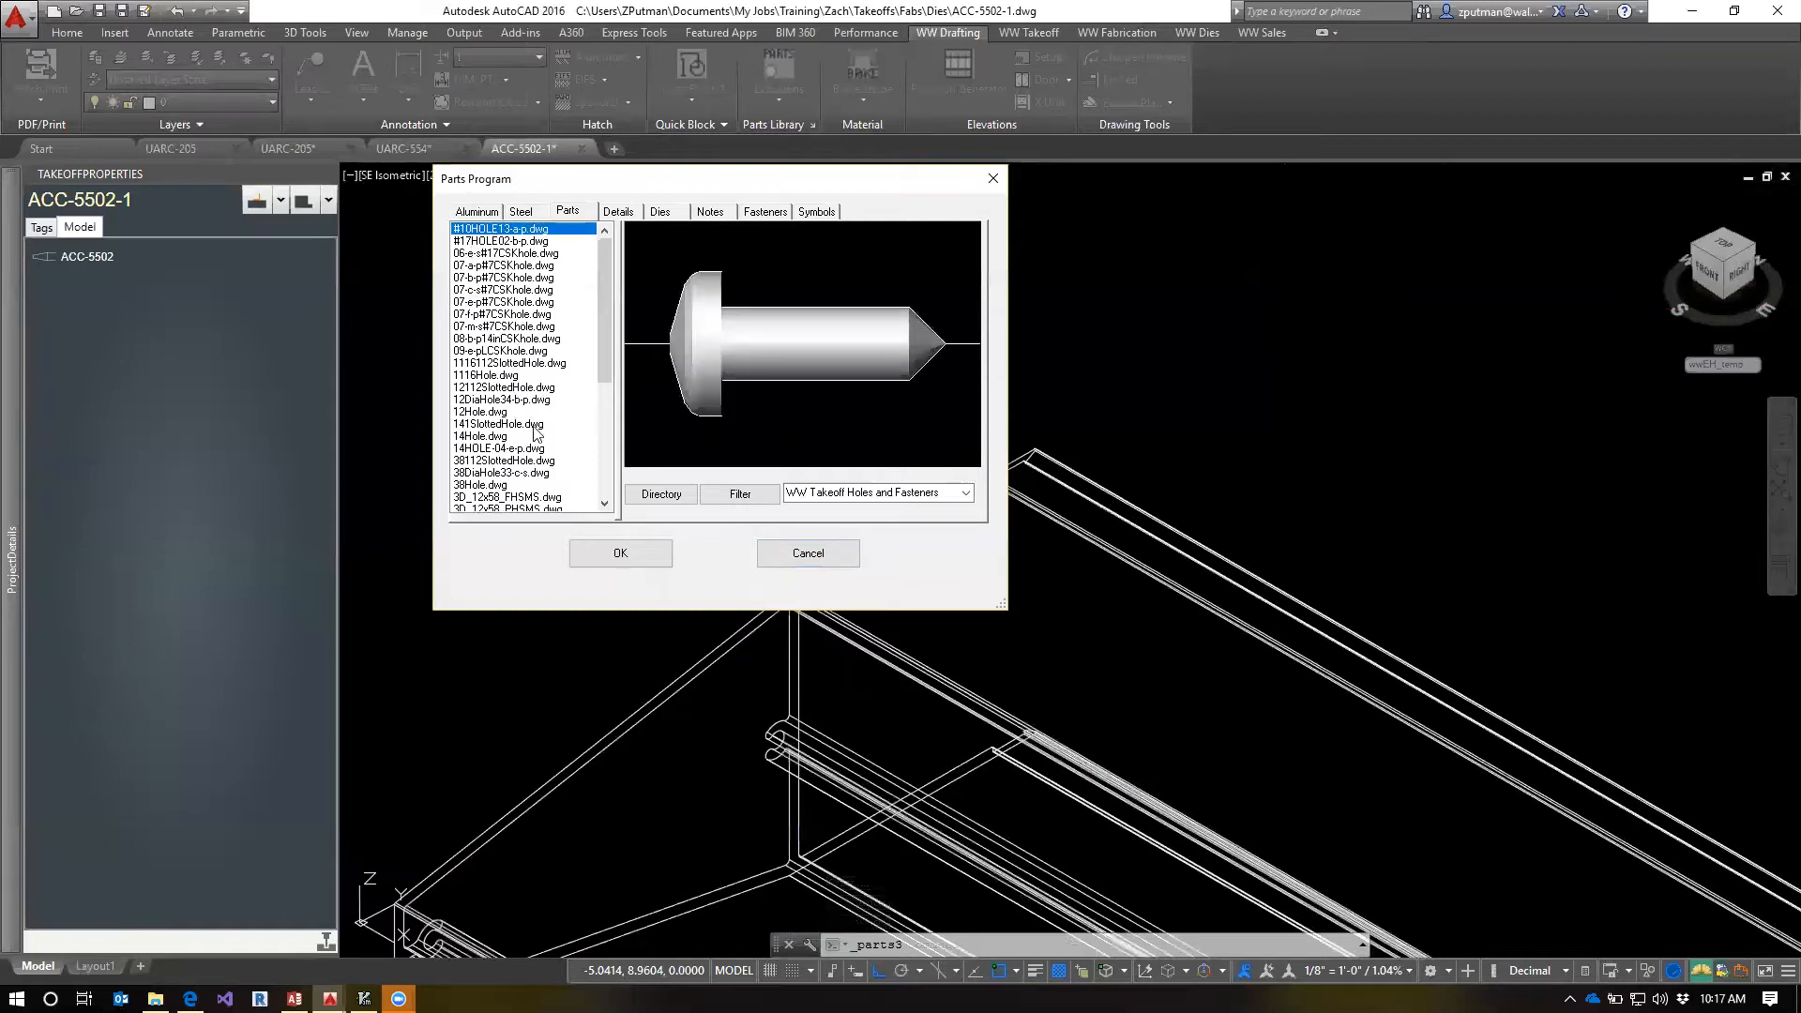
pyautogui.moveTo(604, 341)
pyautogui.mouseDown()
pyautogui.moveTo(614, 403)
pyautogui.moveTo(618, 350)
pyautogui.mouseUp()
pyautogui.click(514, 338)
pyautogui.click(514, 327)
pyautogui.click(515, 341)
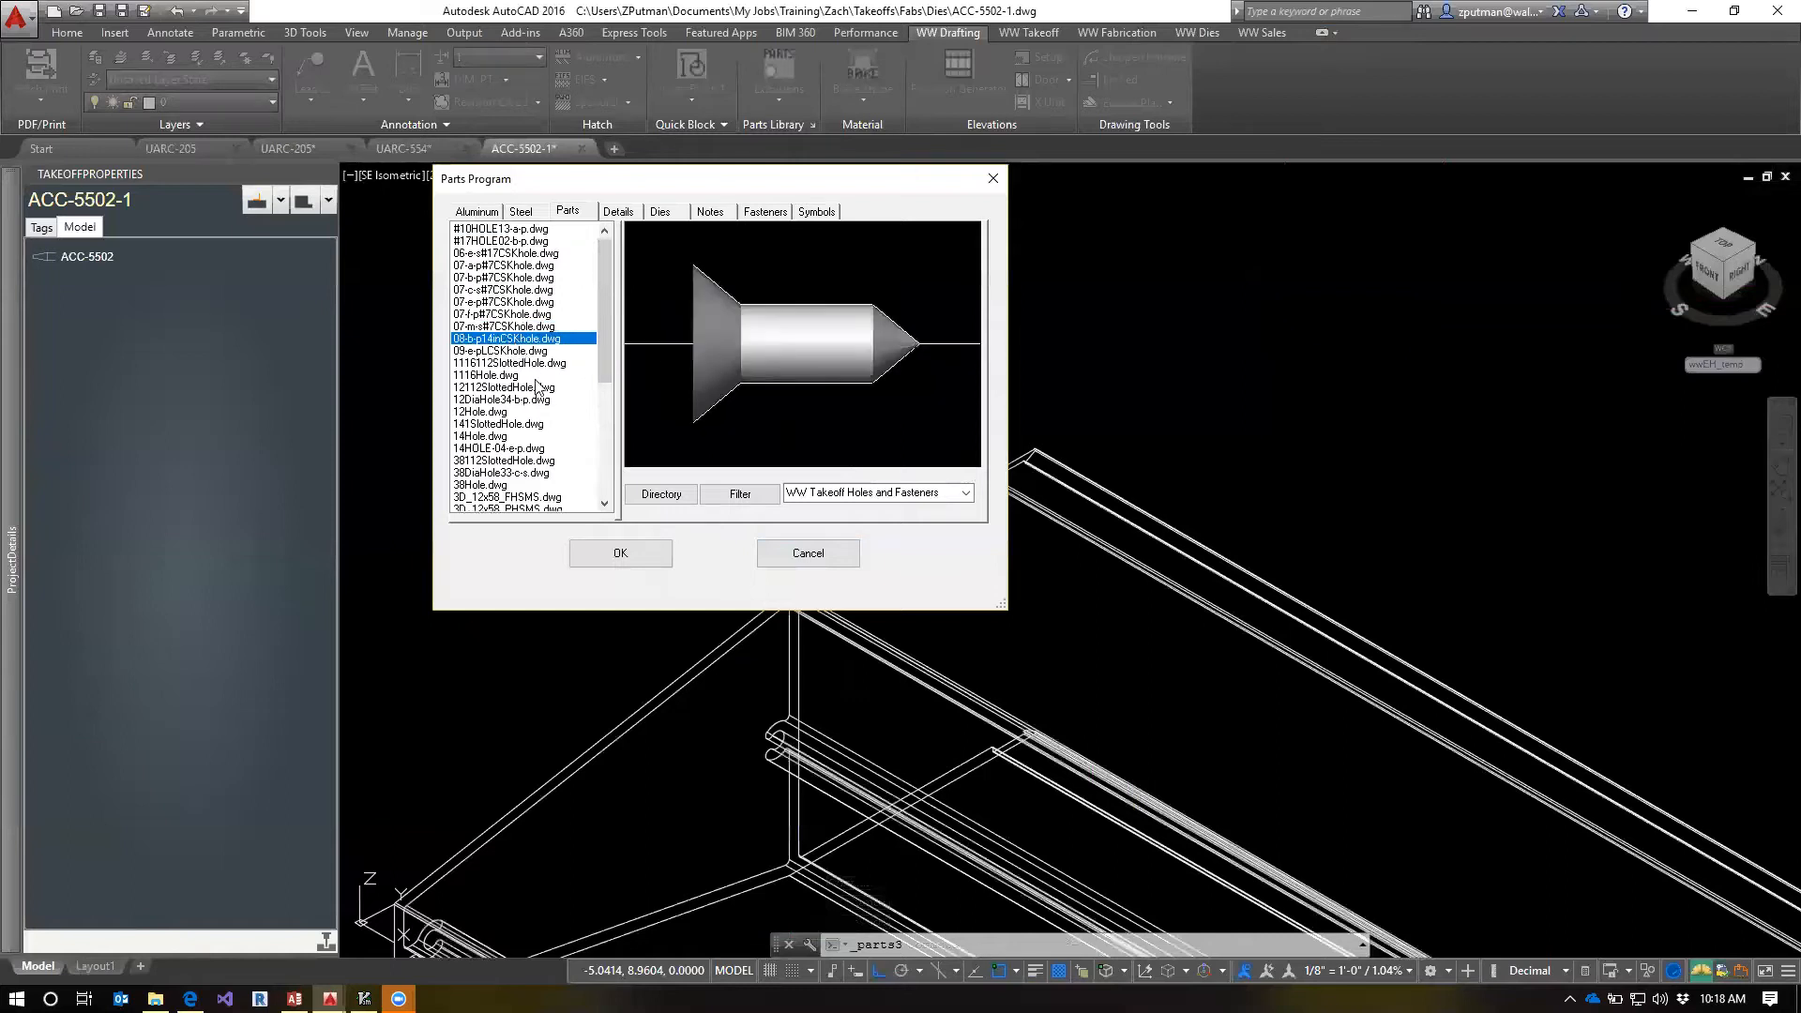
pyautogui.click(509, 255)
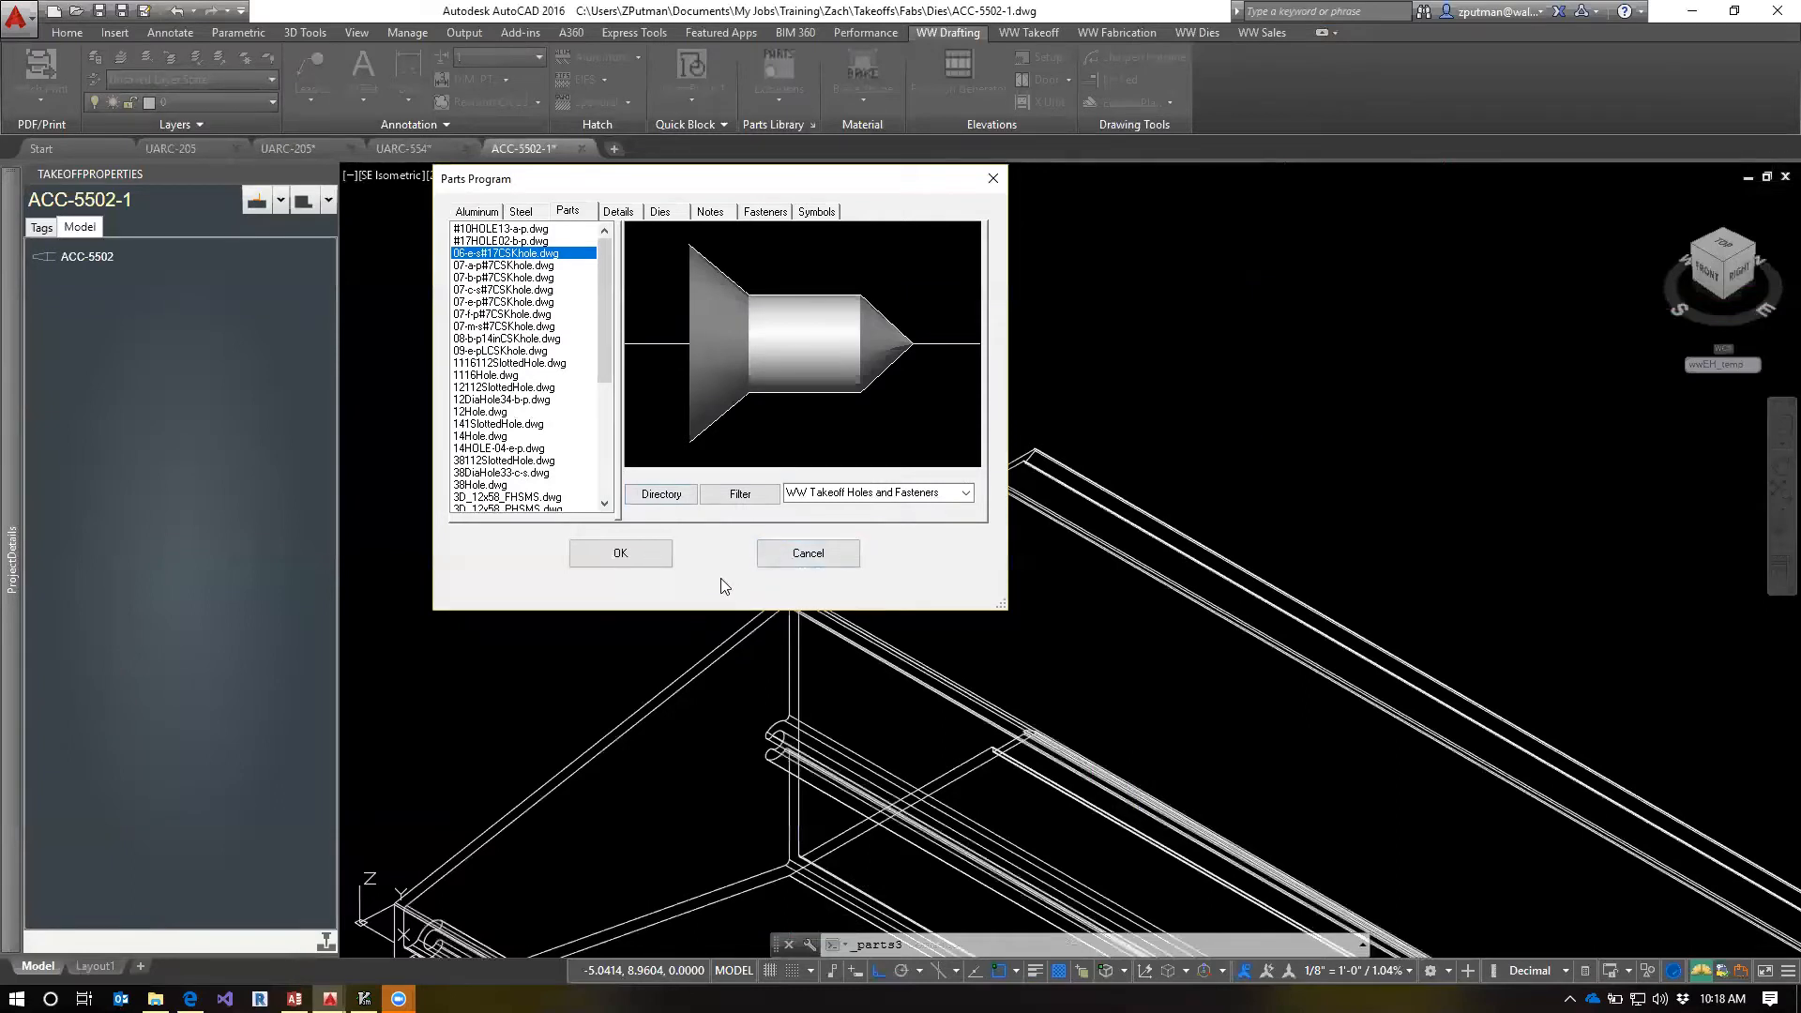
pyautogui.click(820, 557)
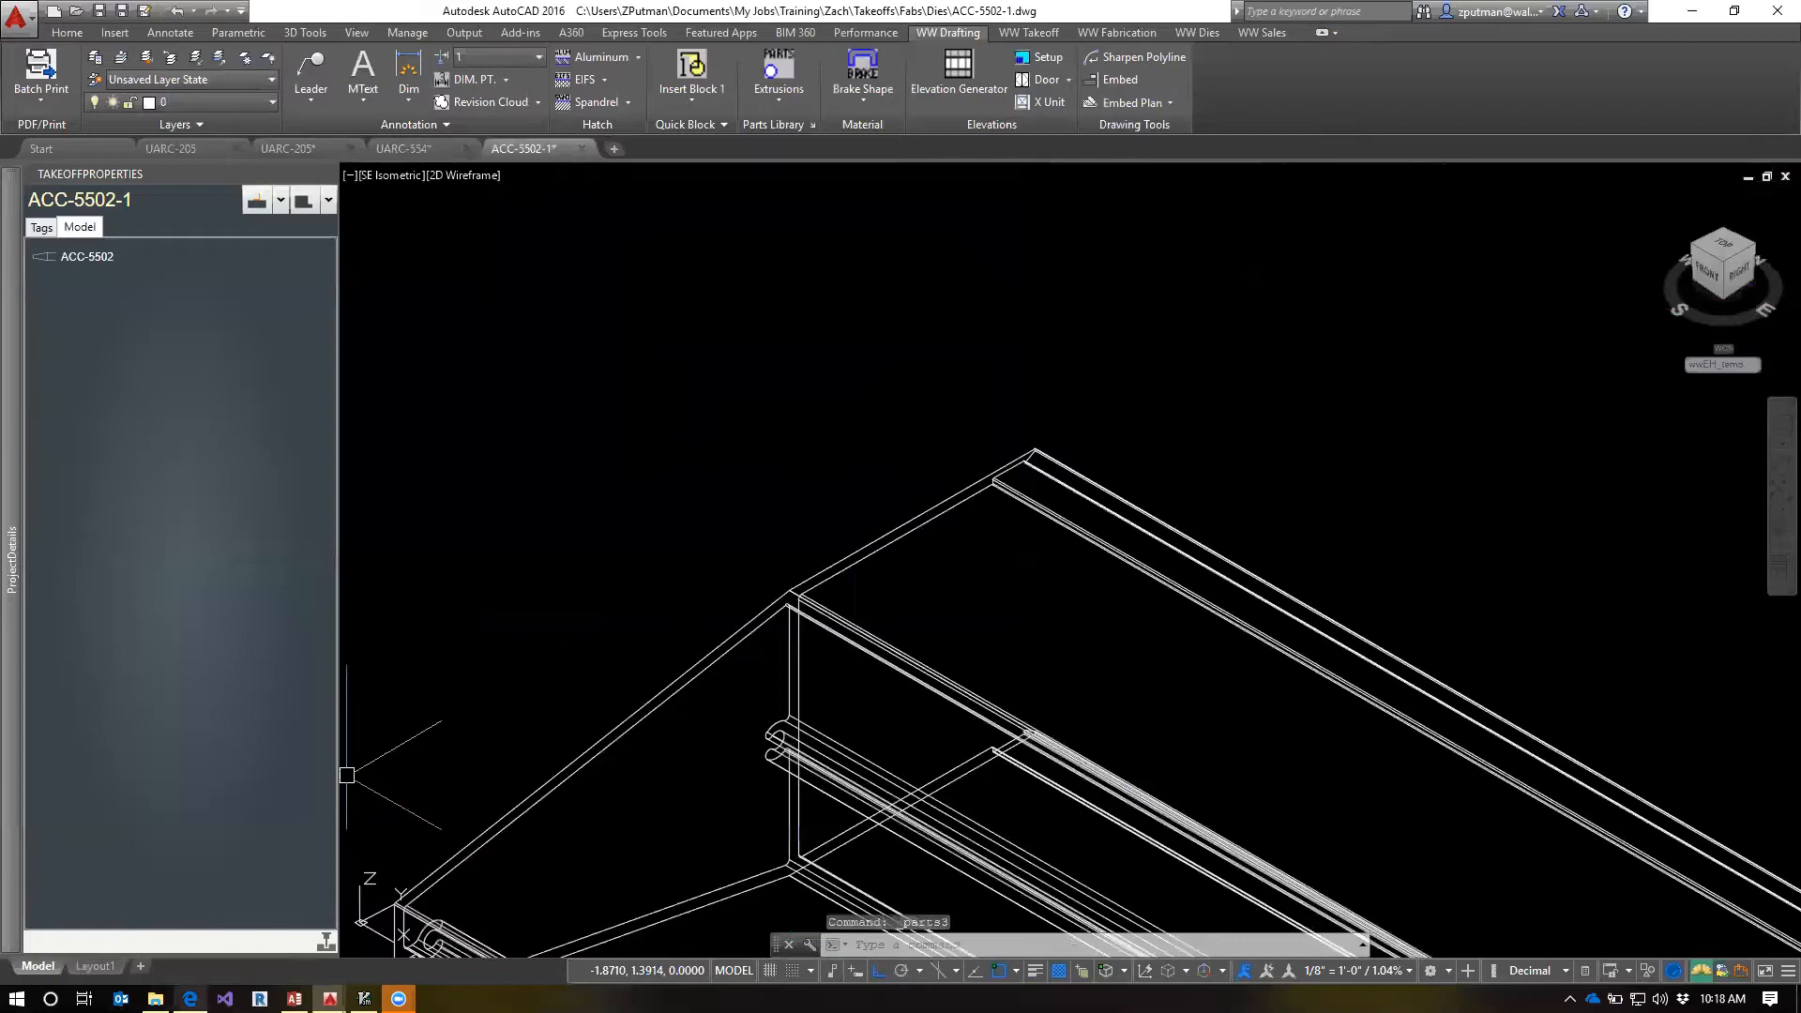
# Switch to Microsoft Edge and open the Glass Division page of the Walters & Wolf wiki
pyautogui.moveTo(191, 998)
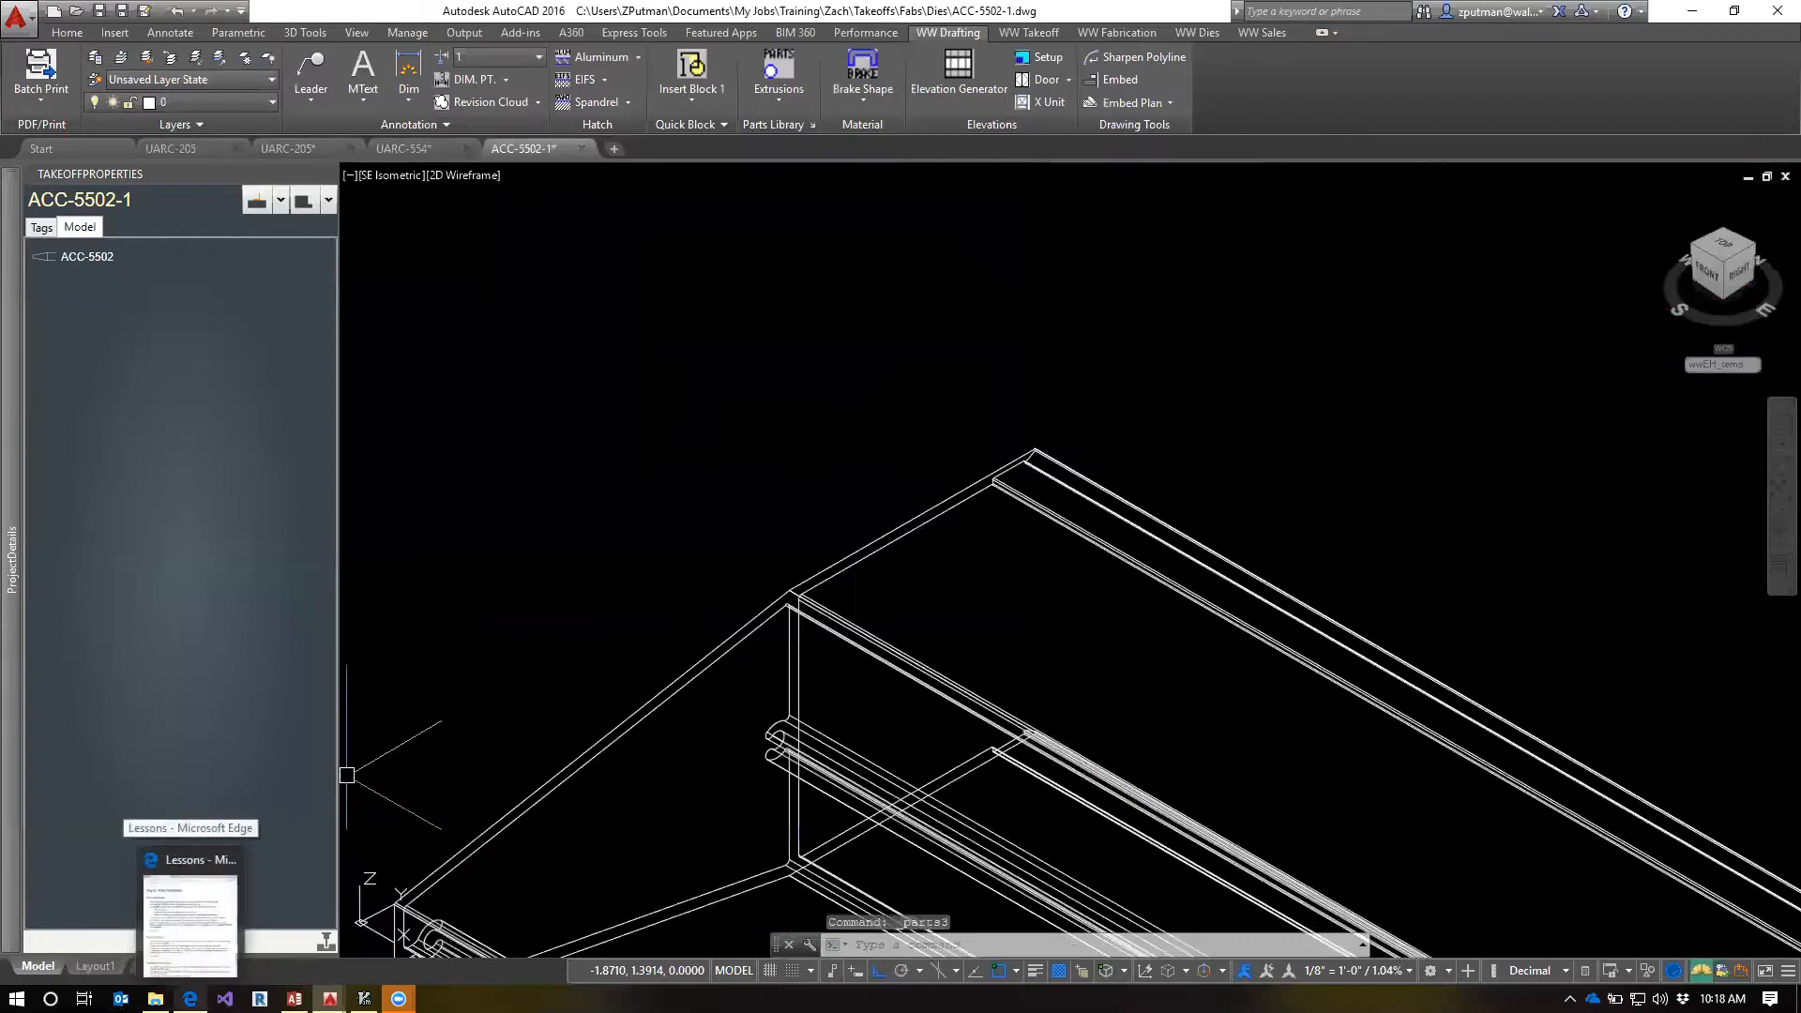
pyautogui.middleClick(190, 998)
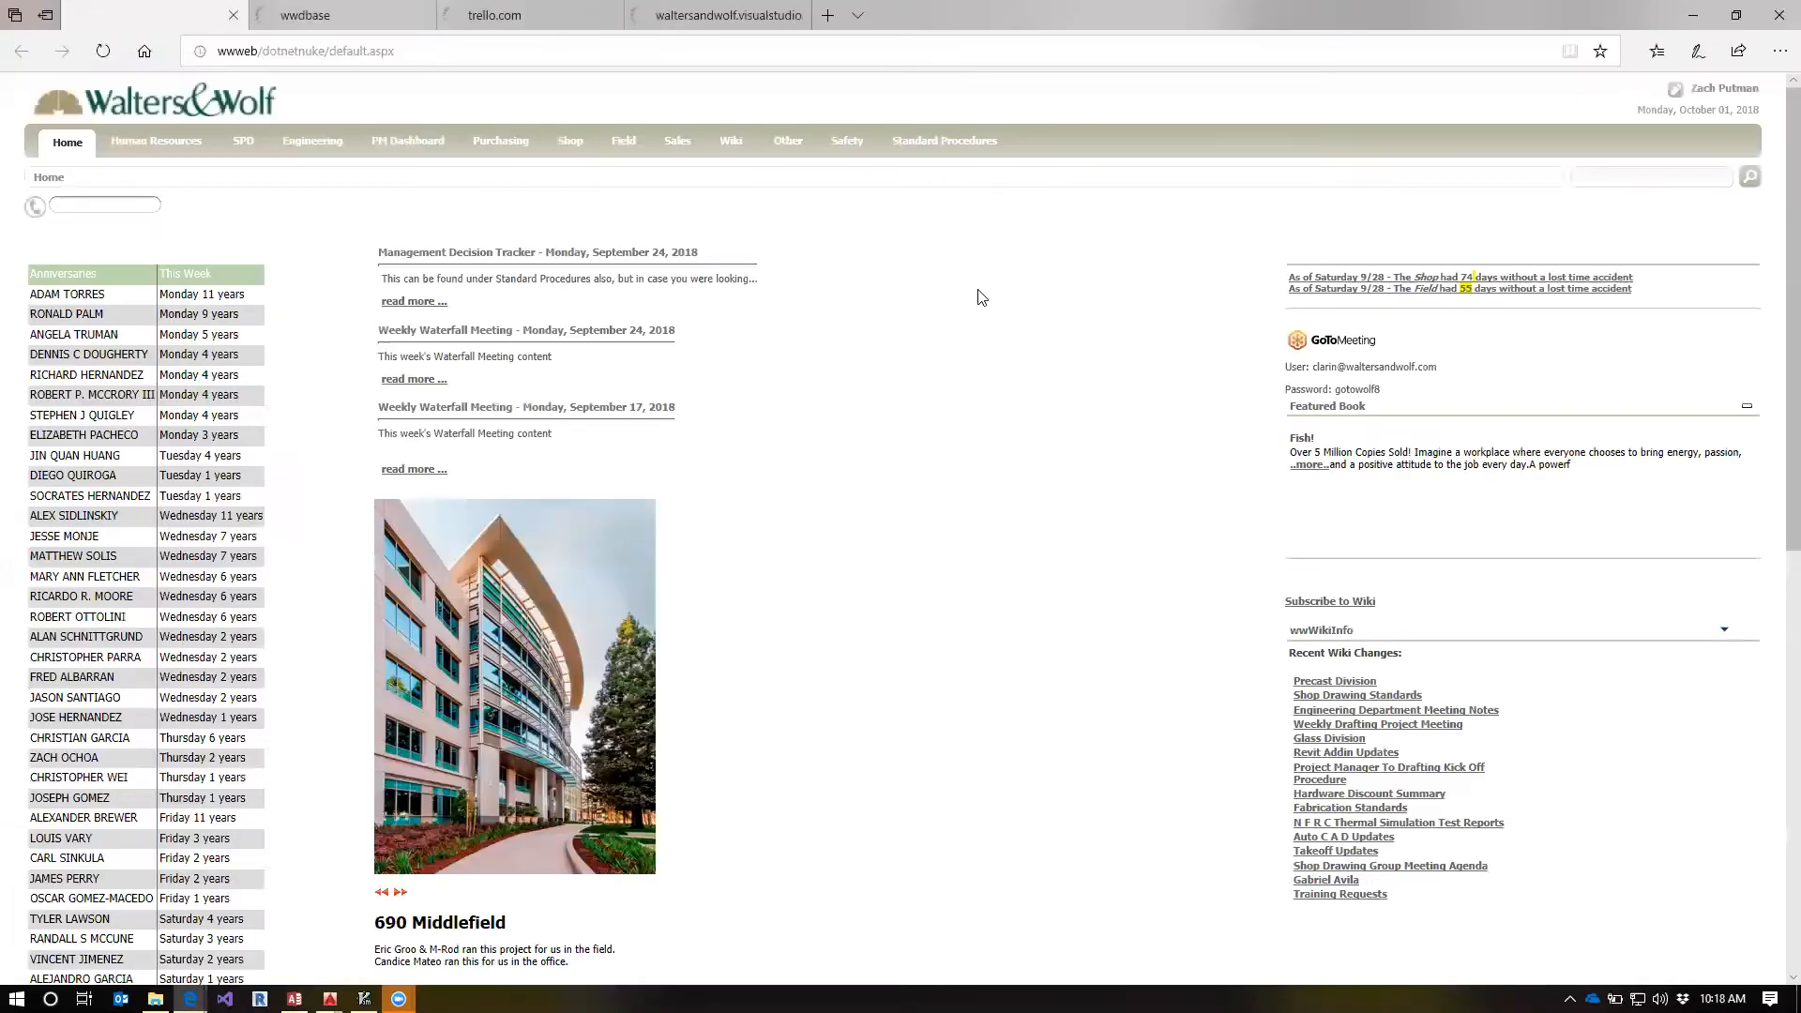
pyautogui.click(737, 144)
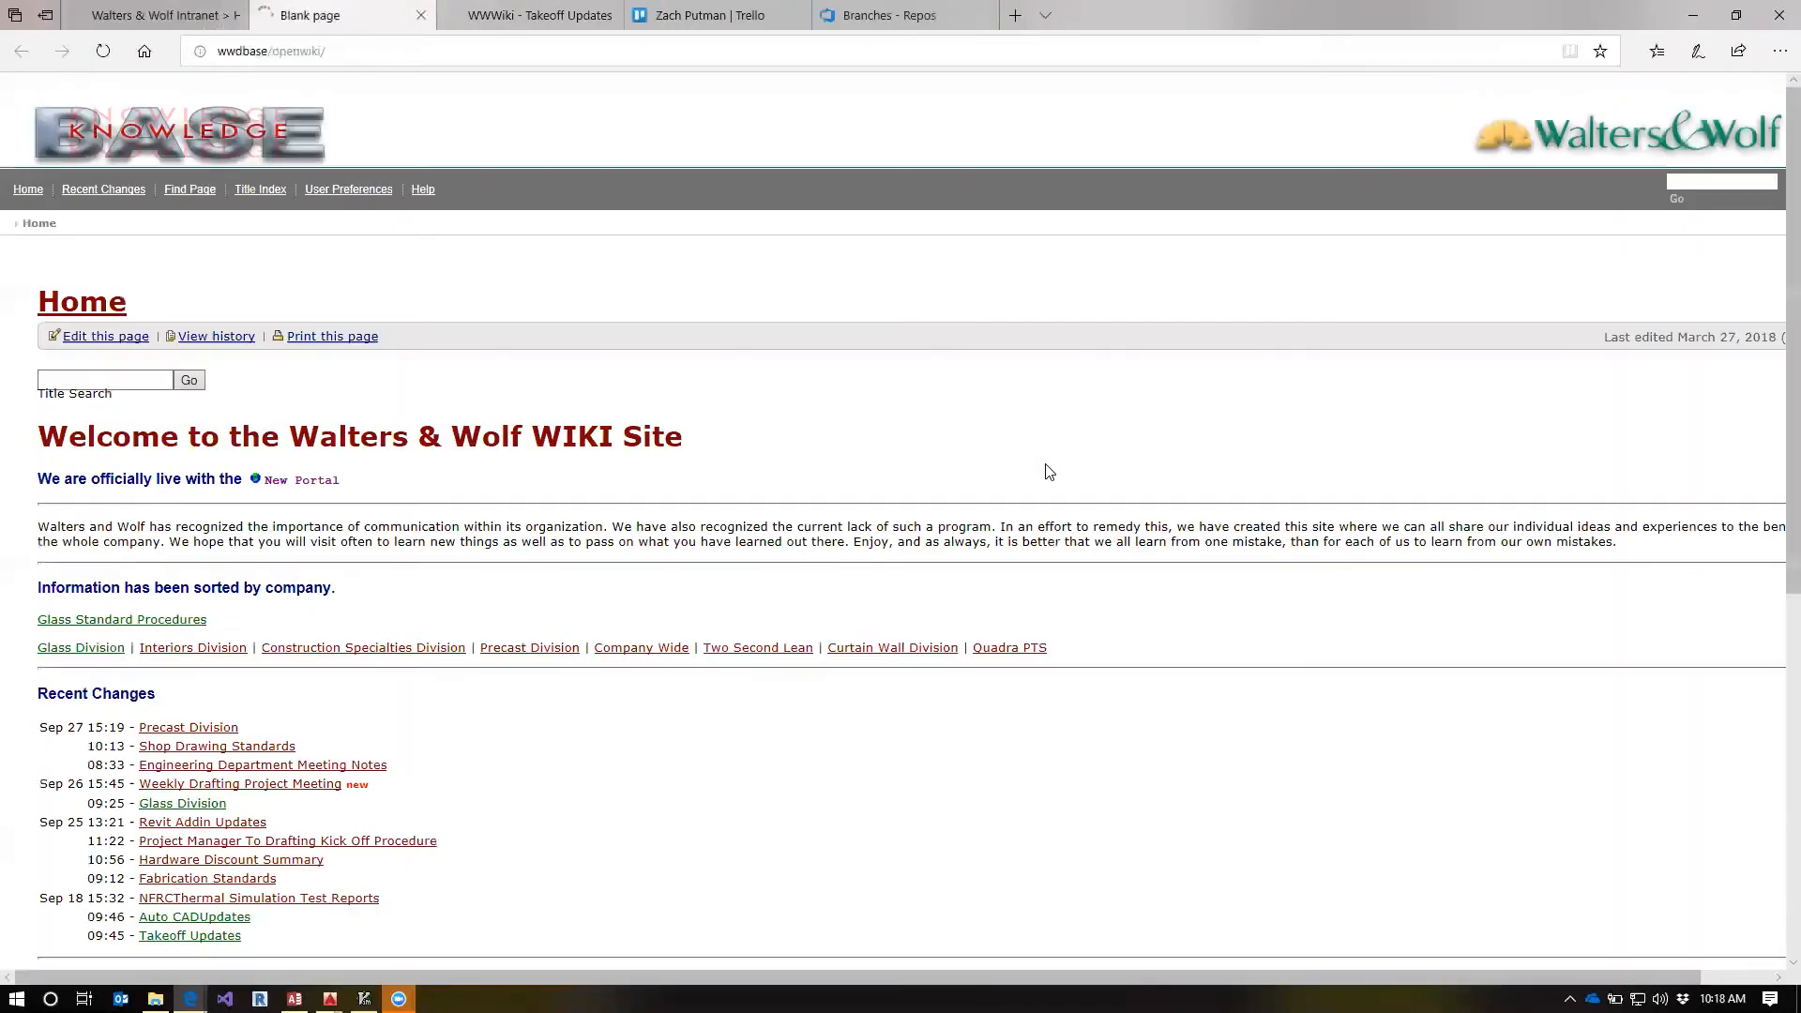
pyautogui.scroll(-3, 672, 519)
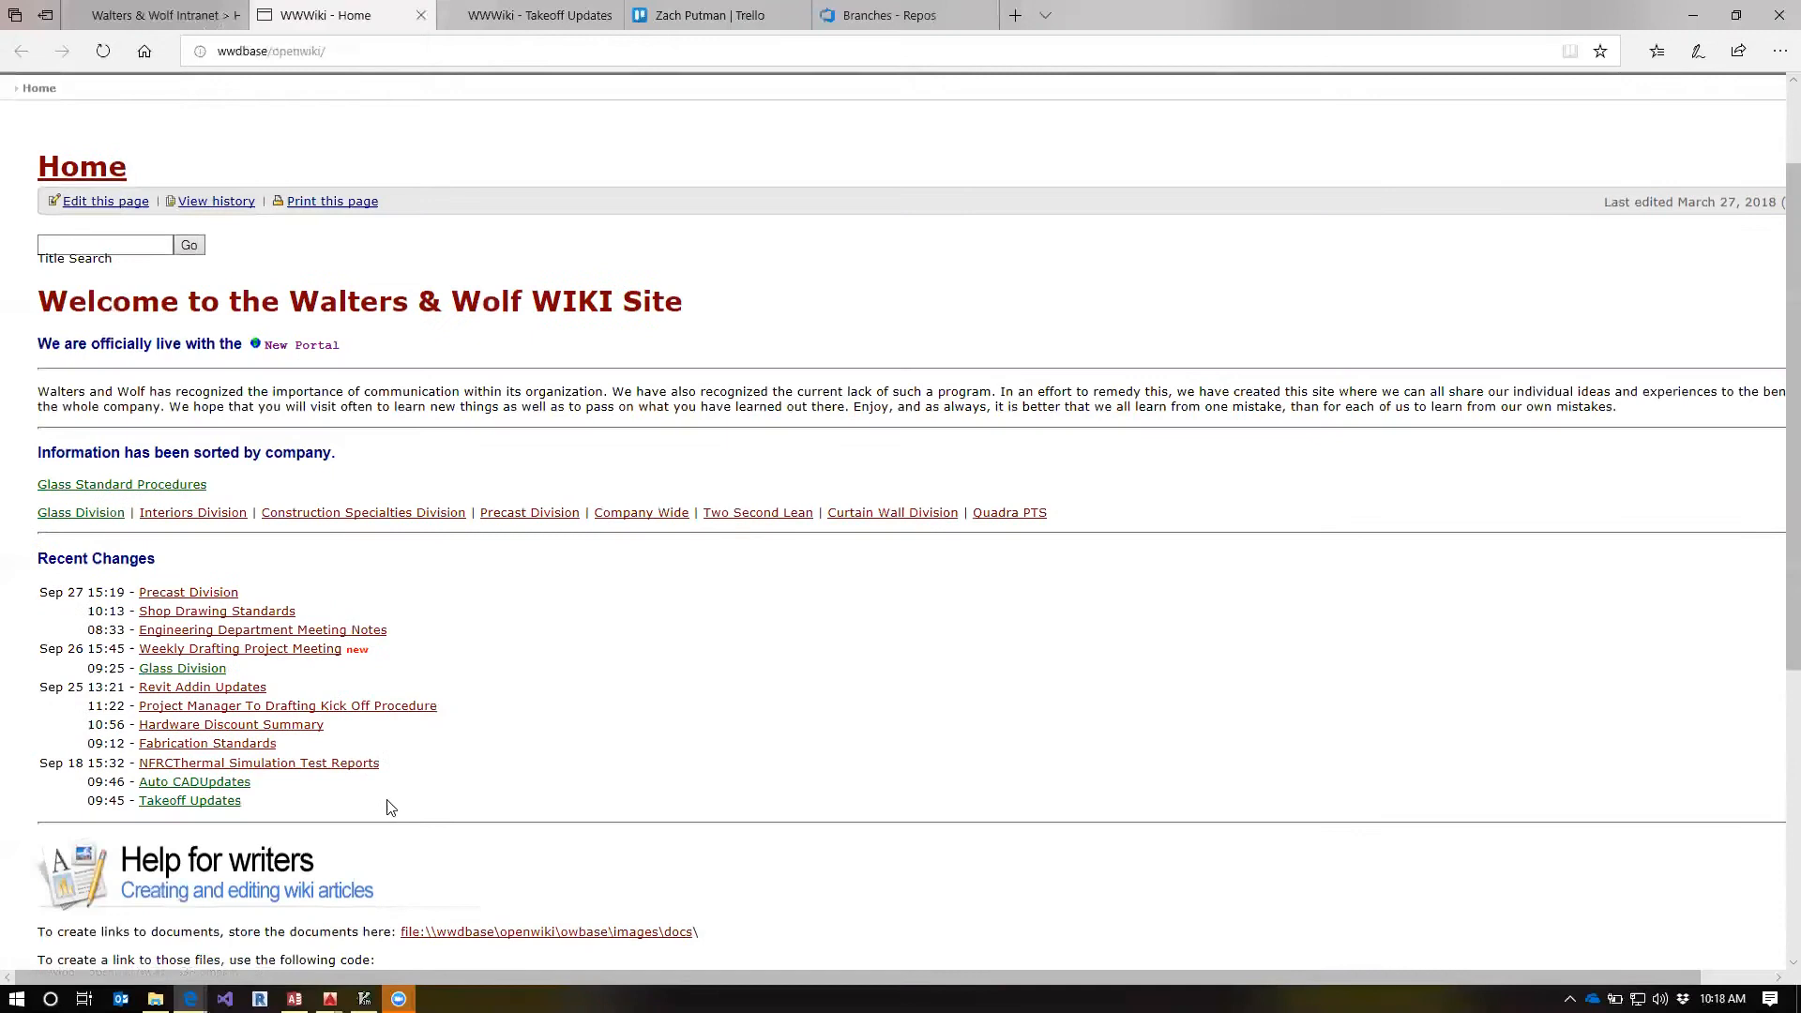
pyautogui.click(85, 518)
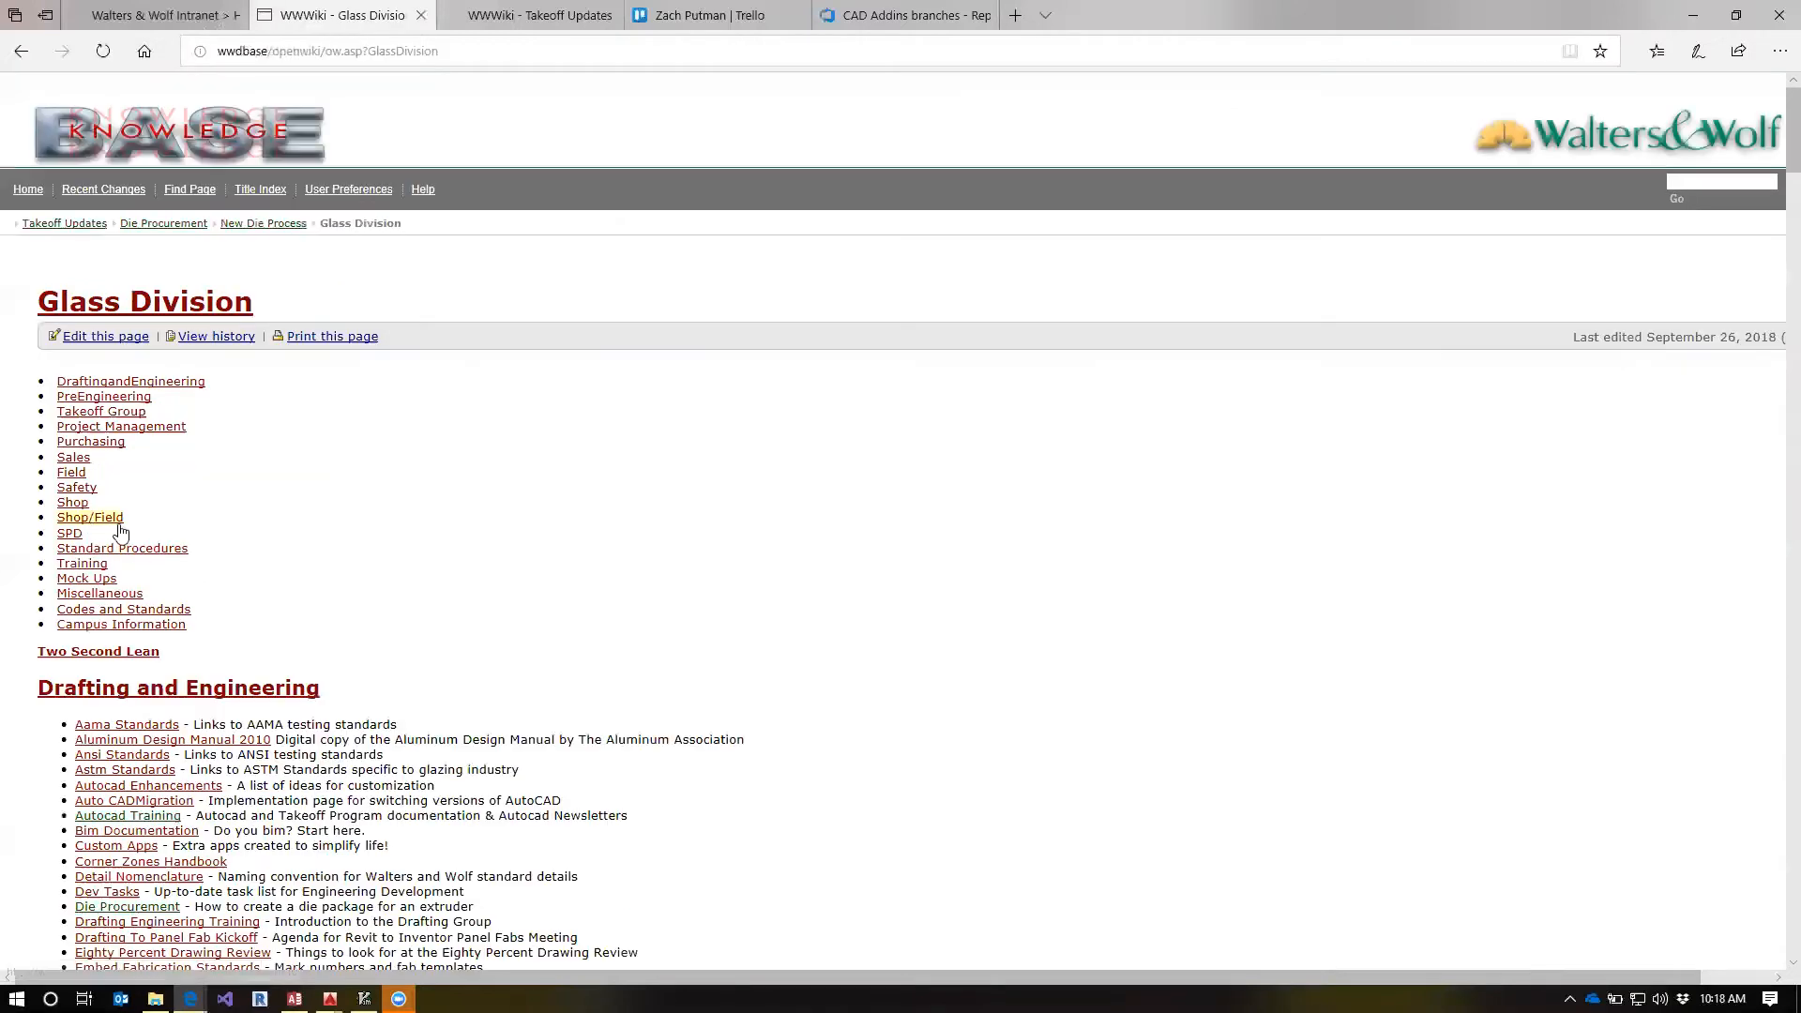
# Look through the Drafting and Engineering links, check the Takeoff Program Standards page, and return to the Glass Division page
pyautogui.scroll(-3, 716, 672)
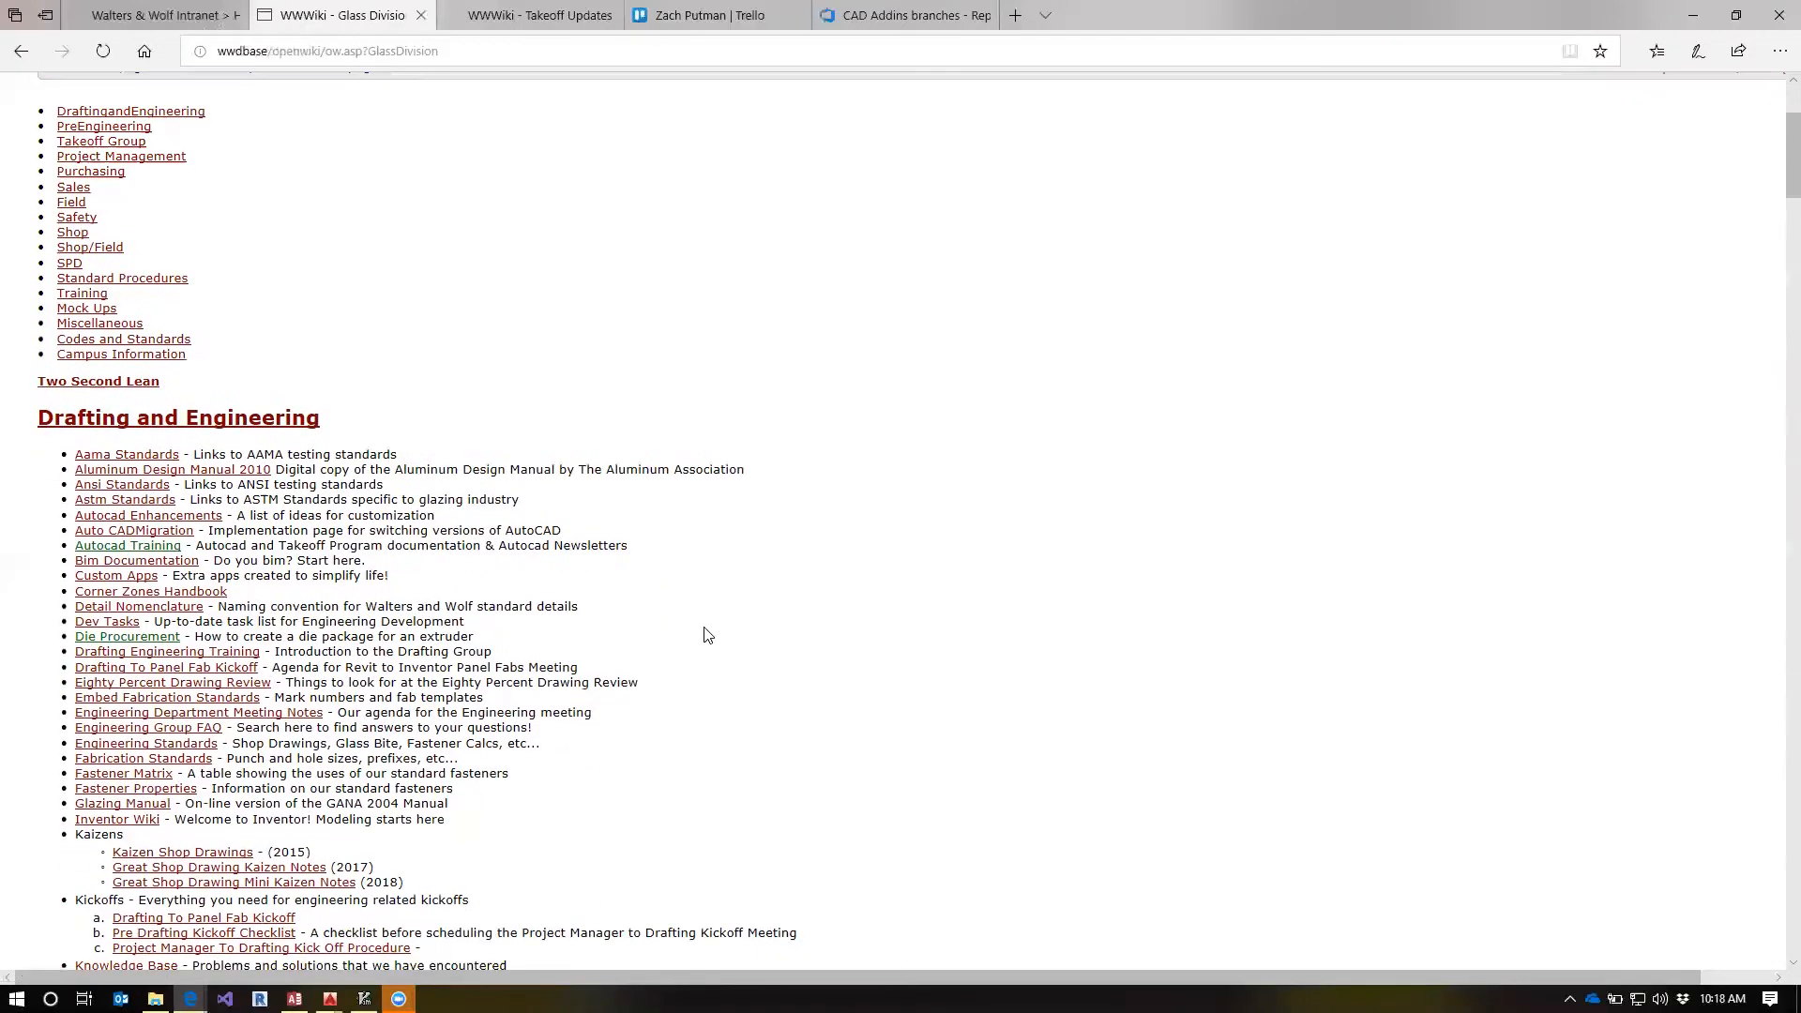
pyautogui.scroll(-5, 566, 593)
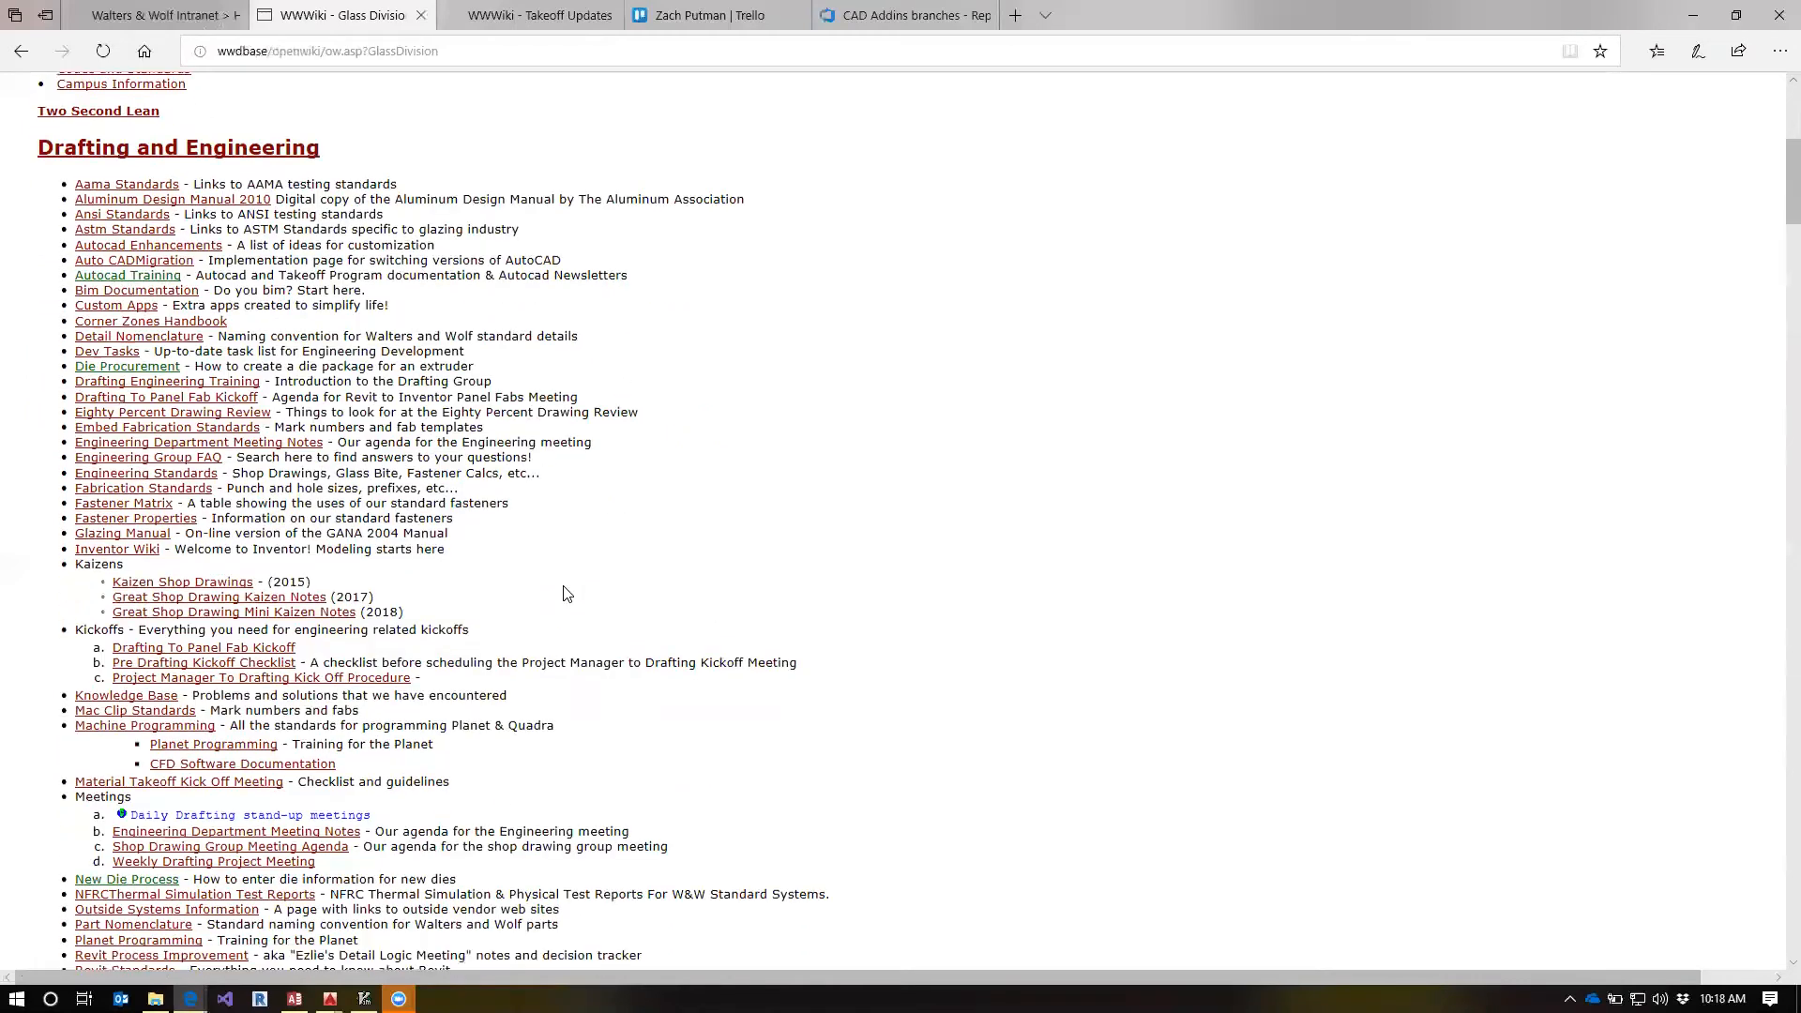
pyautogui.scroll(-2, 565, 592)
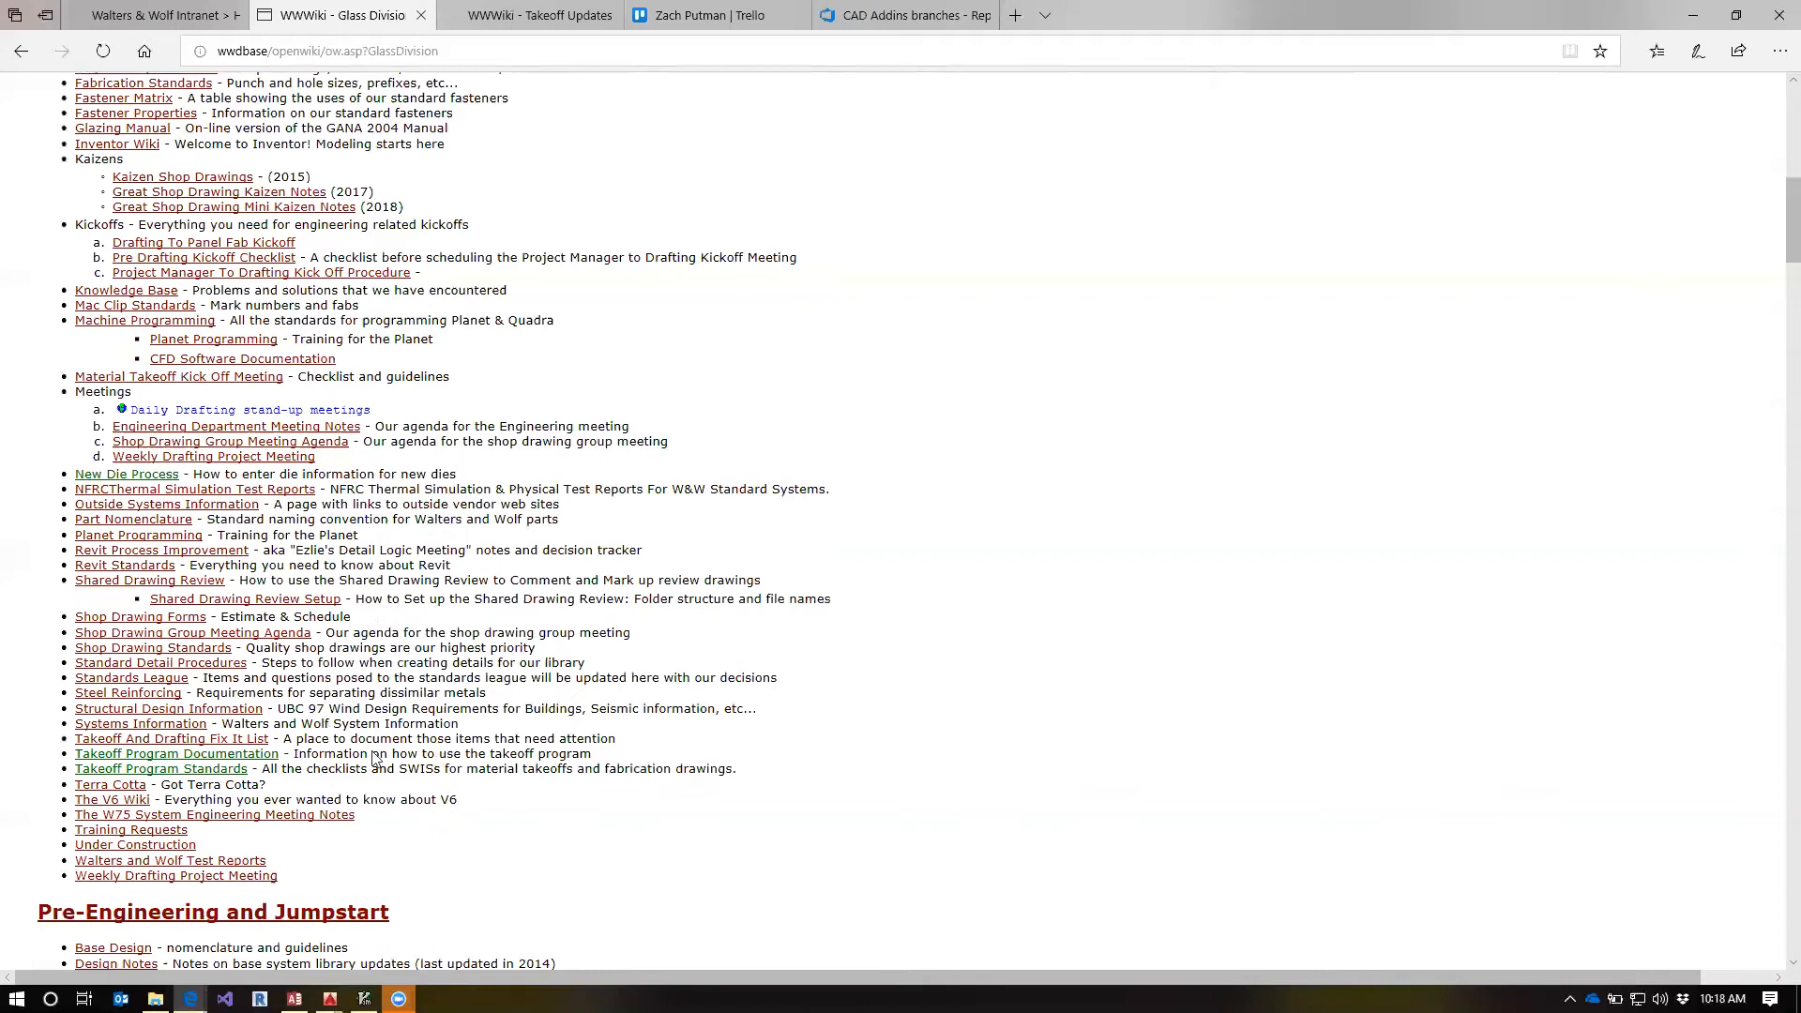
pyautogui.click(212, 770)
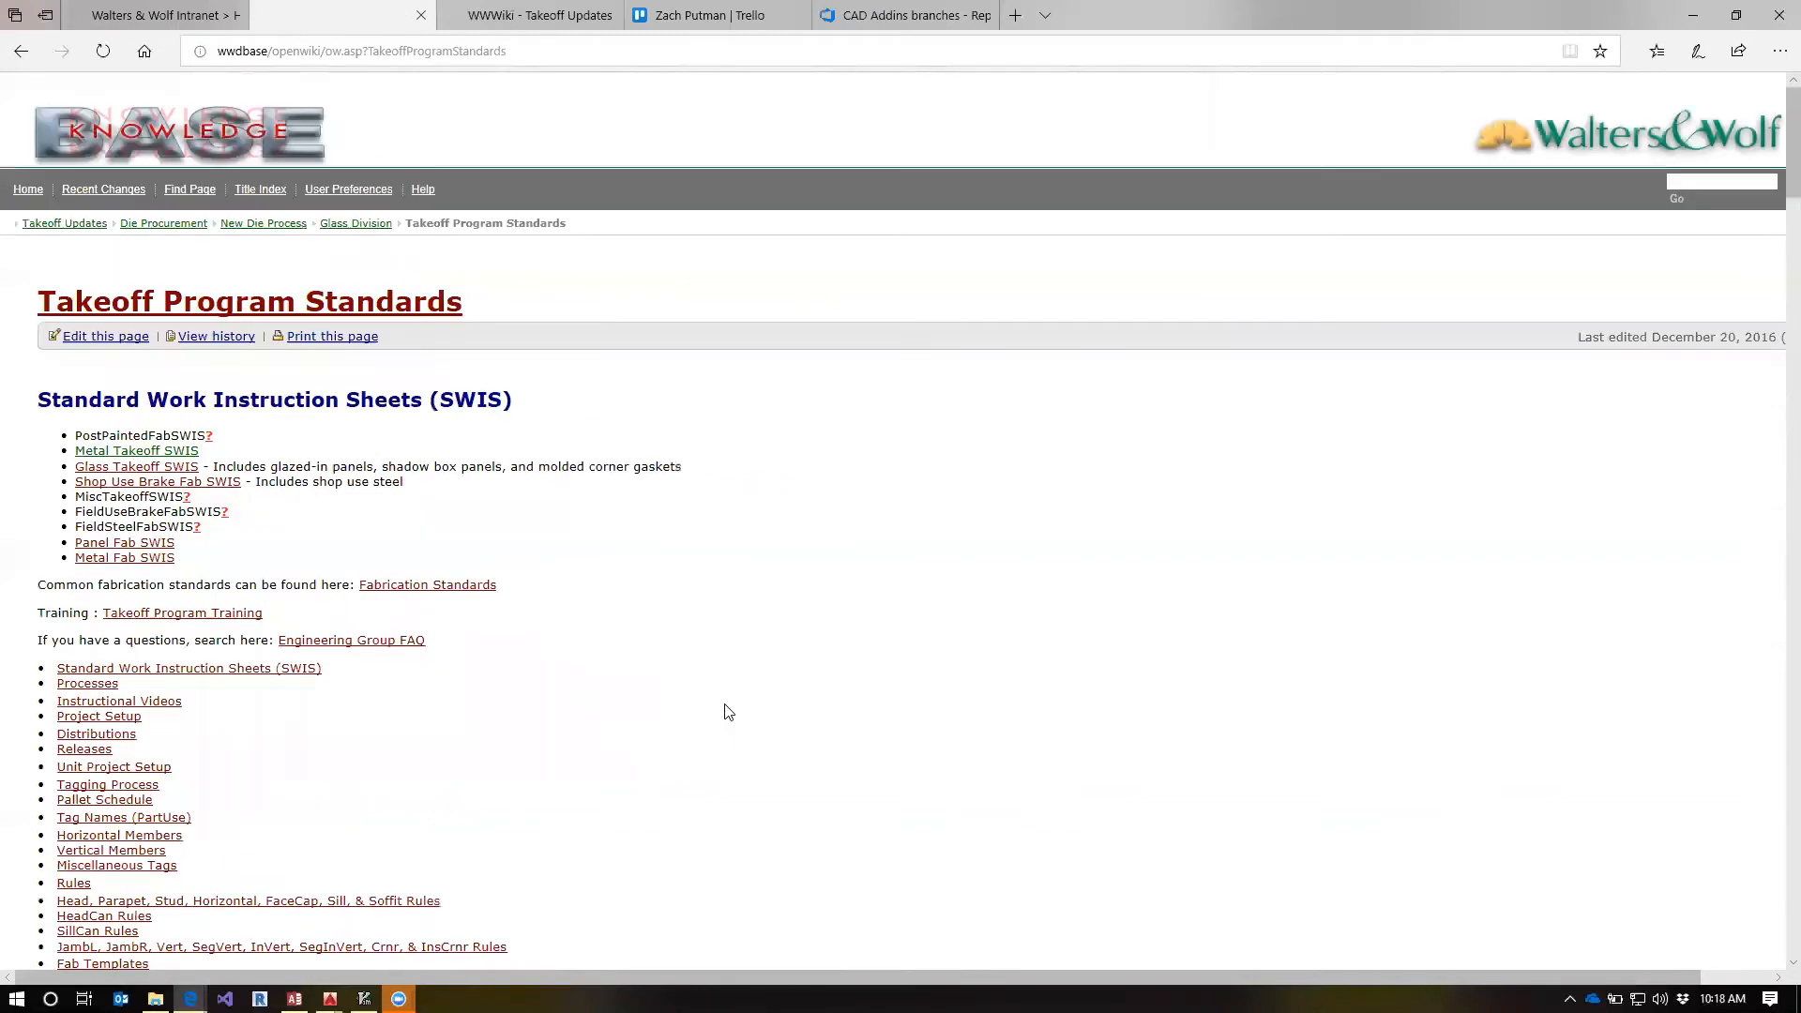
pyautogui.scroll(-5, 644, 643)
pyautogui.scroll(4, 644, 643)
pyautogui.click(20, 52)
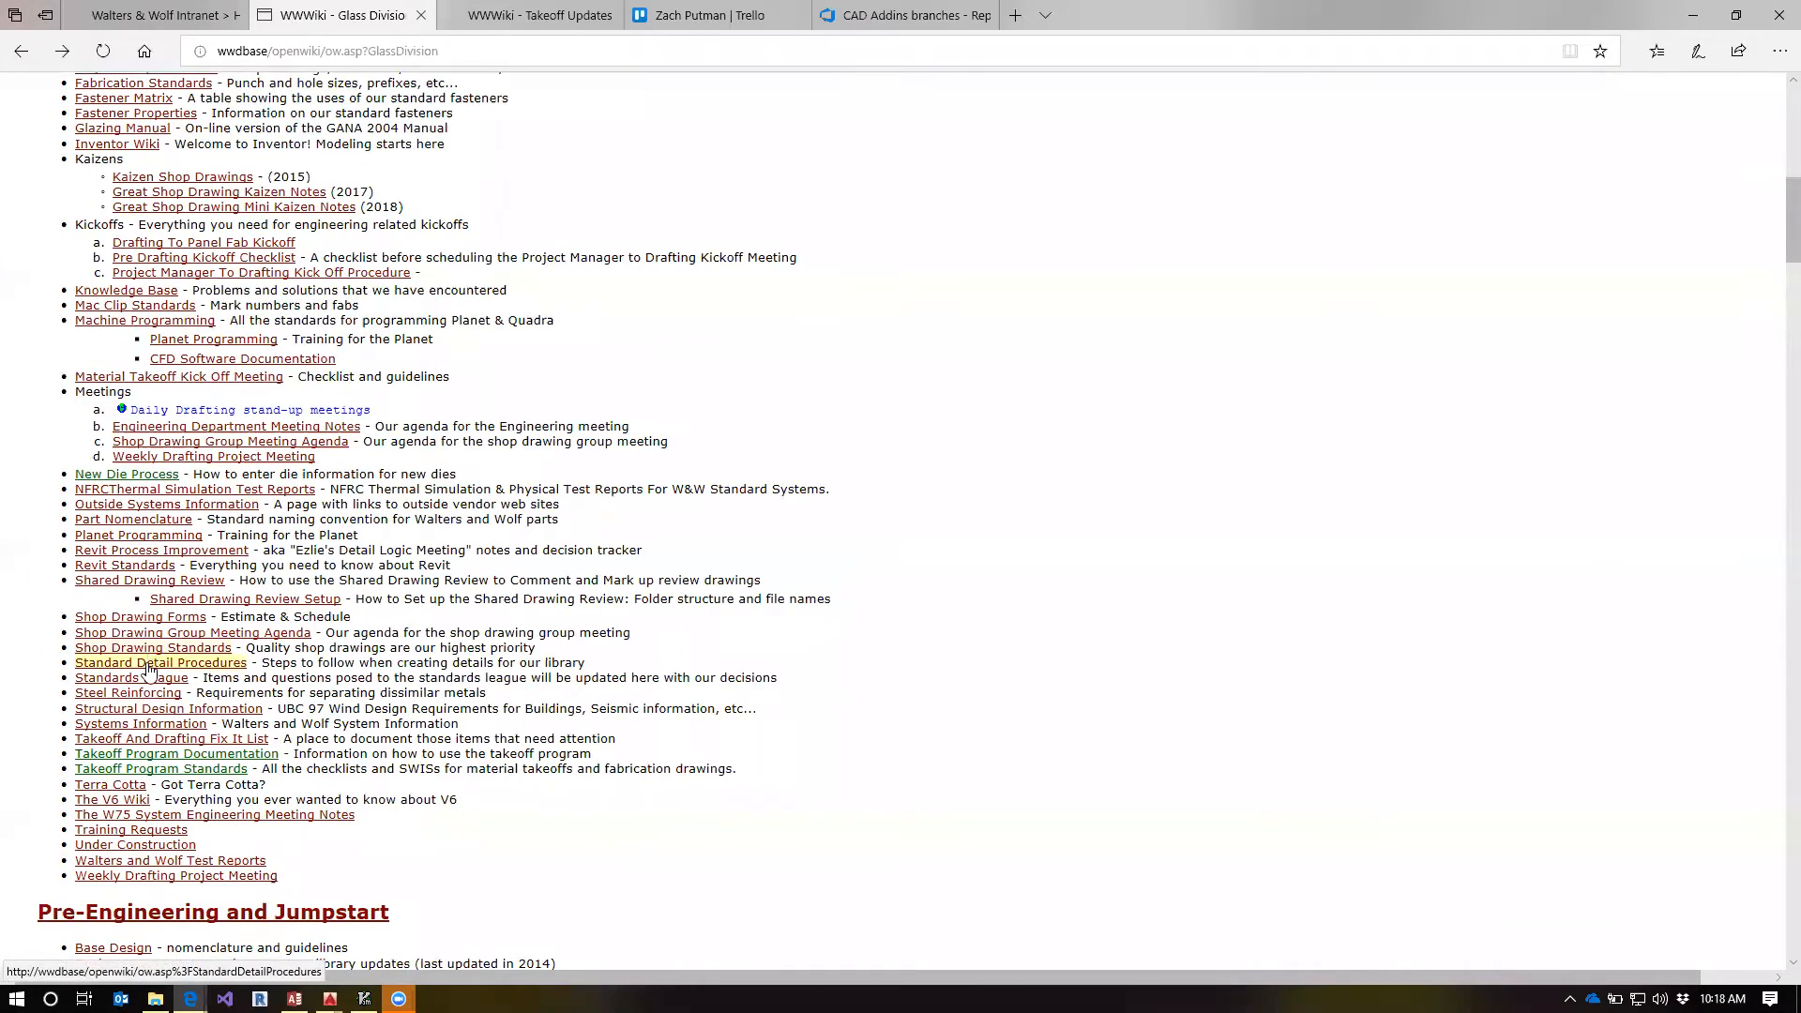
pyautogui.scroll(4, 500, 647)
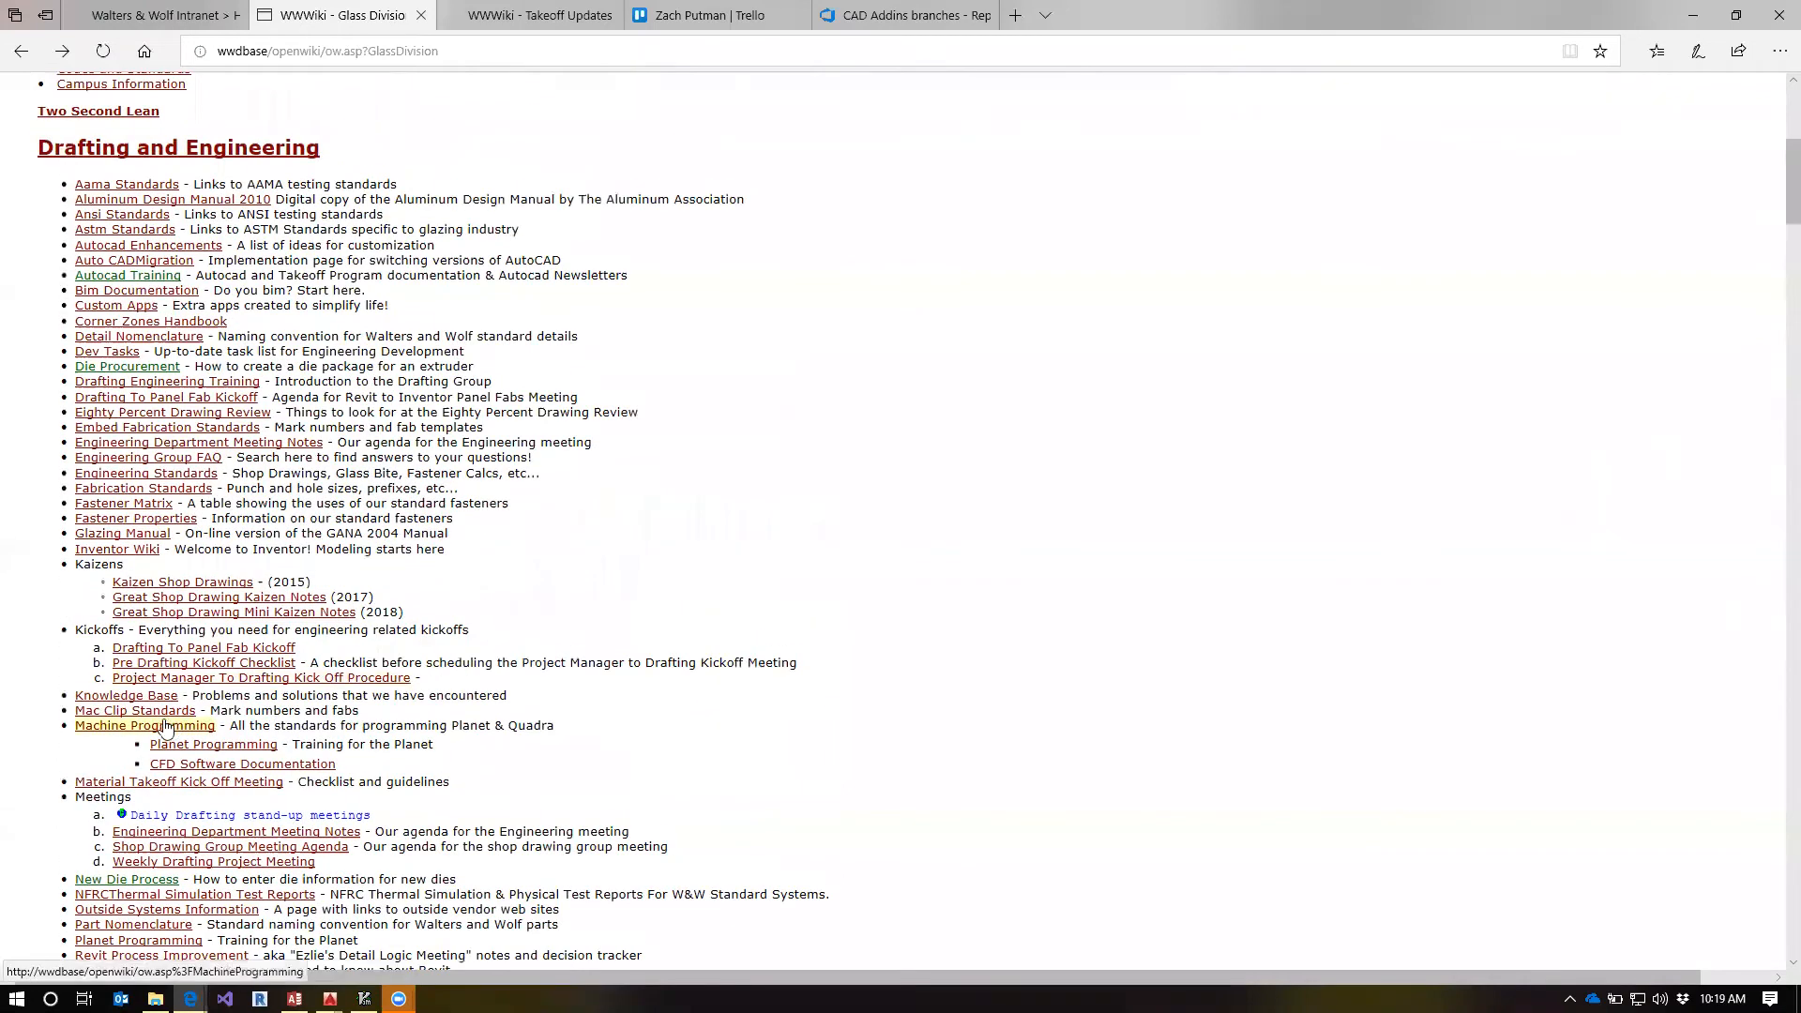
pyautogui.scroll(2, 266, 597)
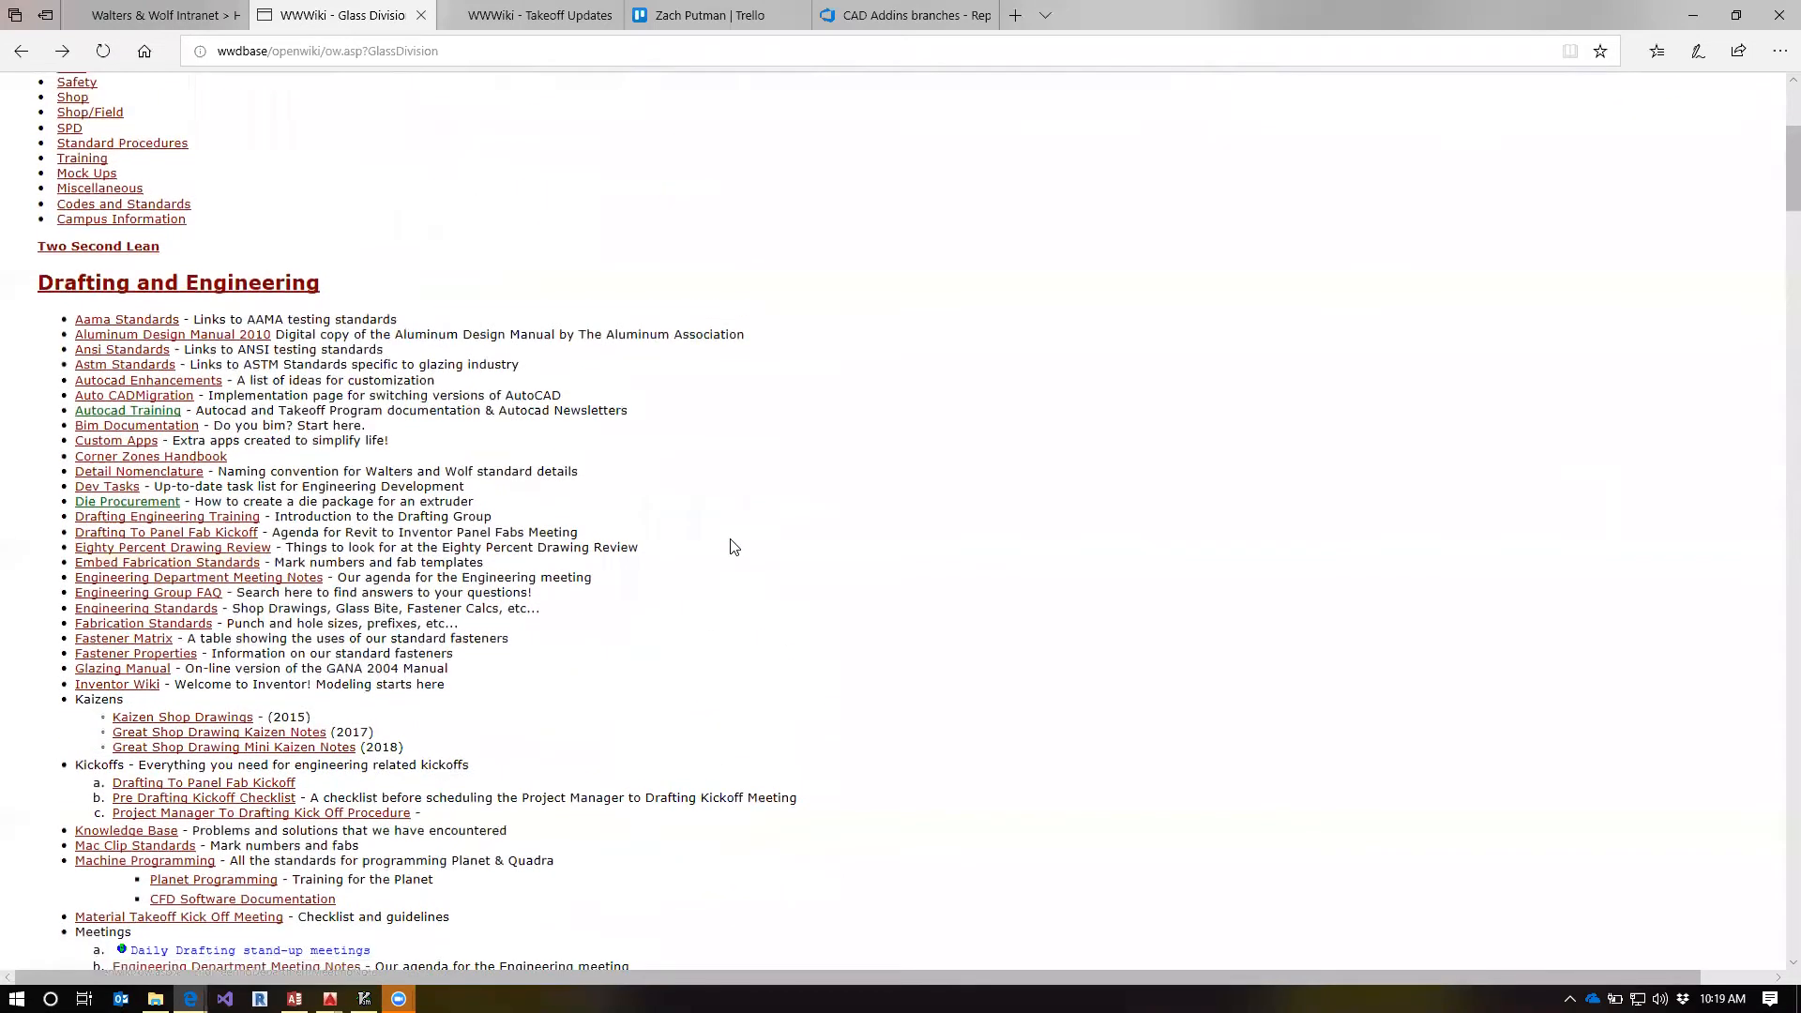
# Search the Glass Division page for "takeoff", check the Takeoff Group page, and go back
pyautogui.hotkey('ctrl', 'f')
pyautogui.write('takeoff')
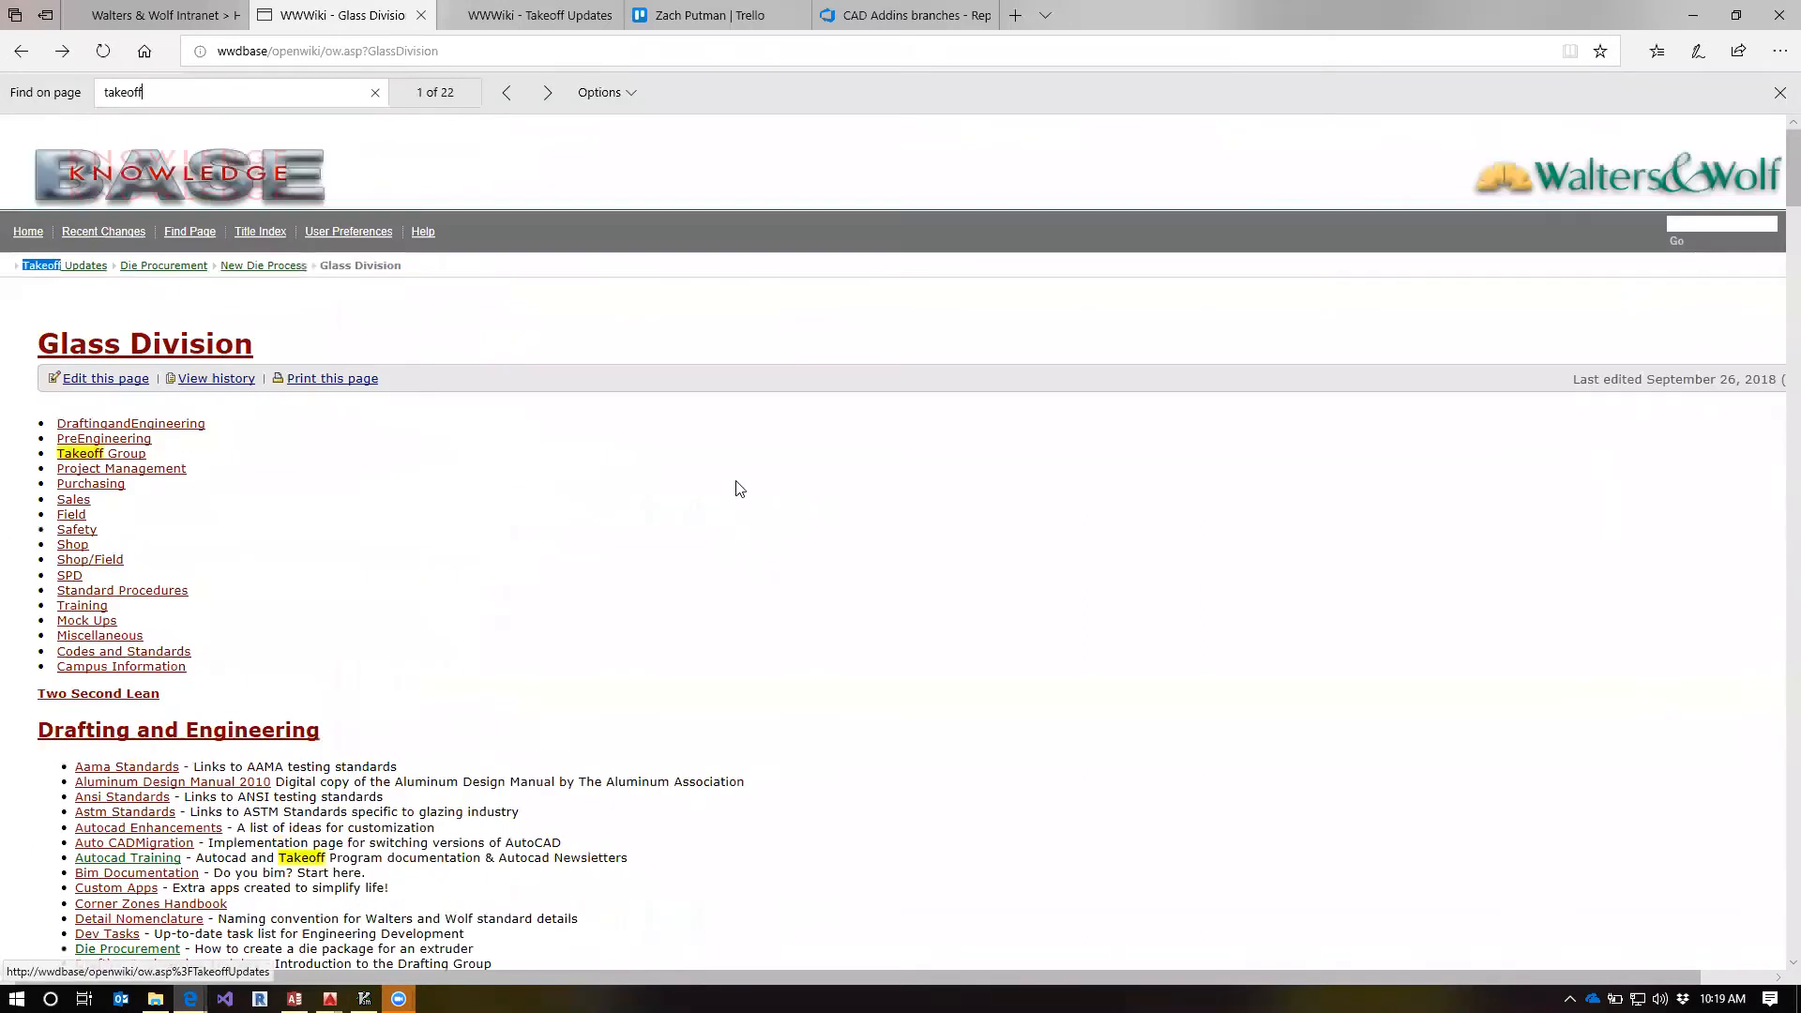
pyautogui.scroll(-10, 556, 738)
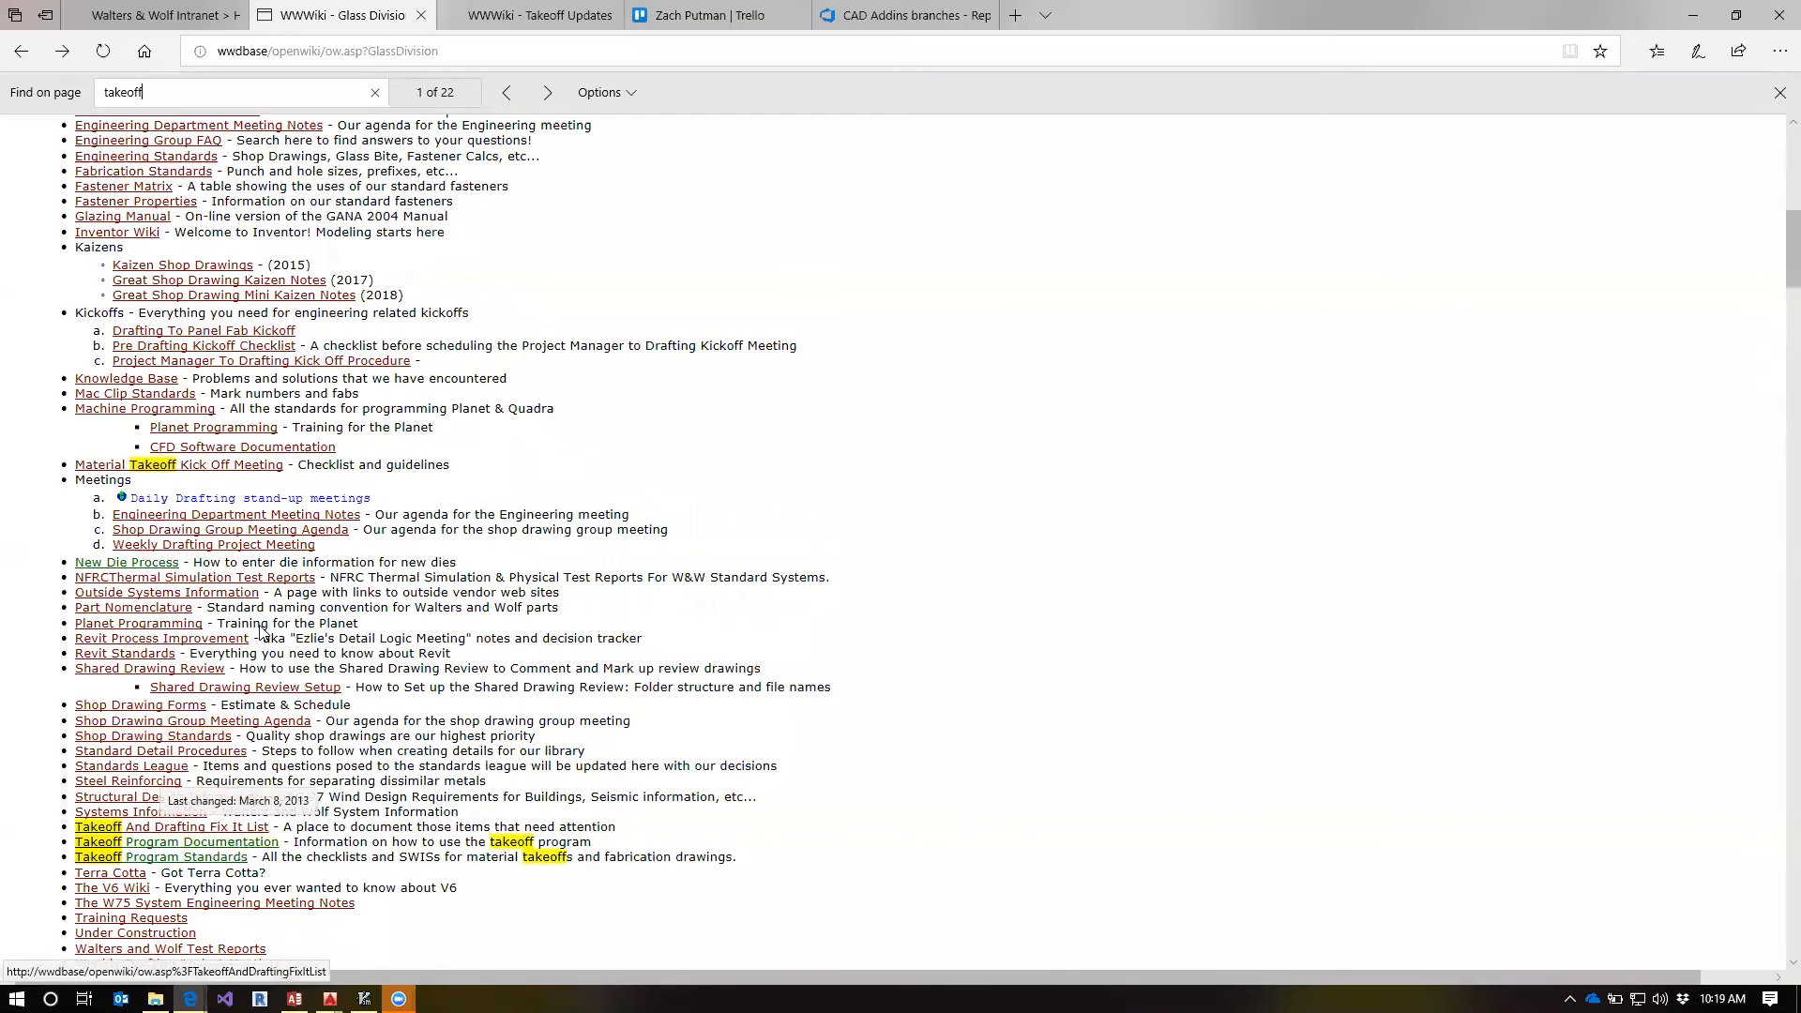
pyautogui.scroll(-3, 513, 714)
pyautogui.scroll(-4, 513, 715)
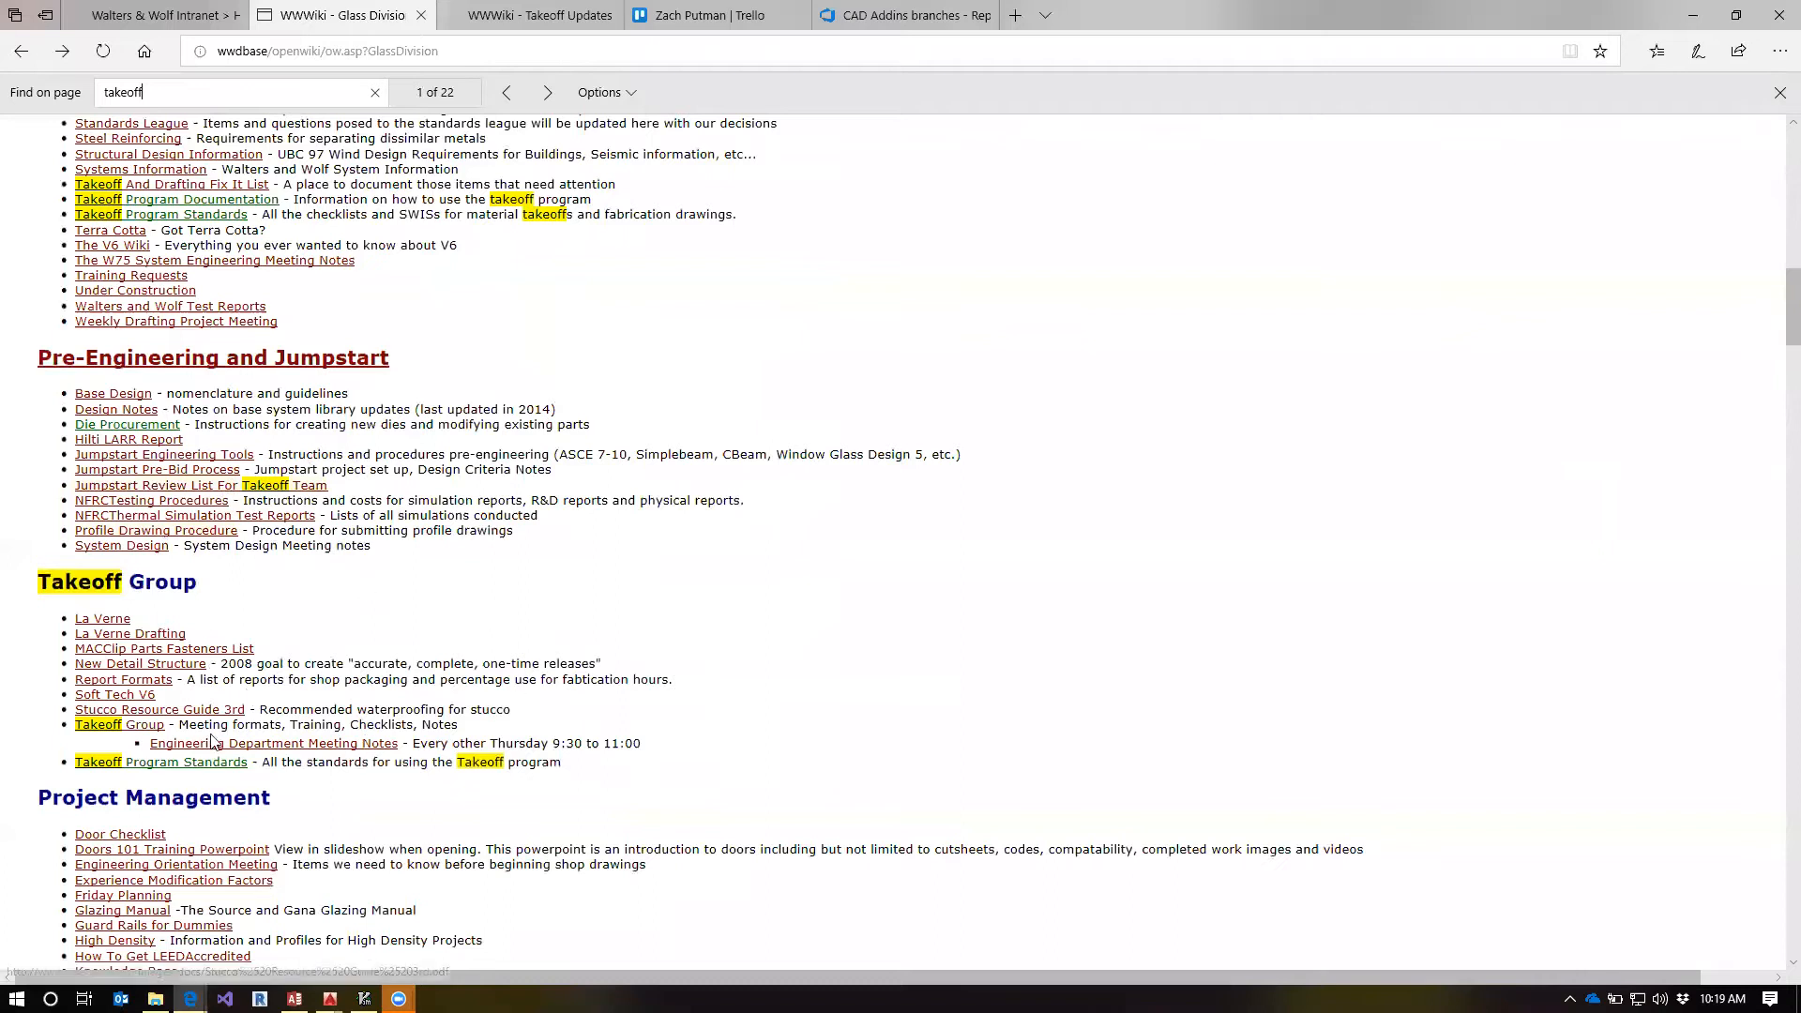
pyautogui.click(134, 724)
pyautogui.scroll(-5, 335, 438)
pyautogui.click(21, 51)
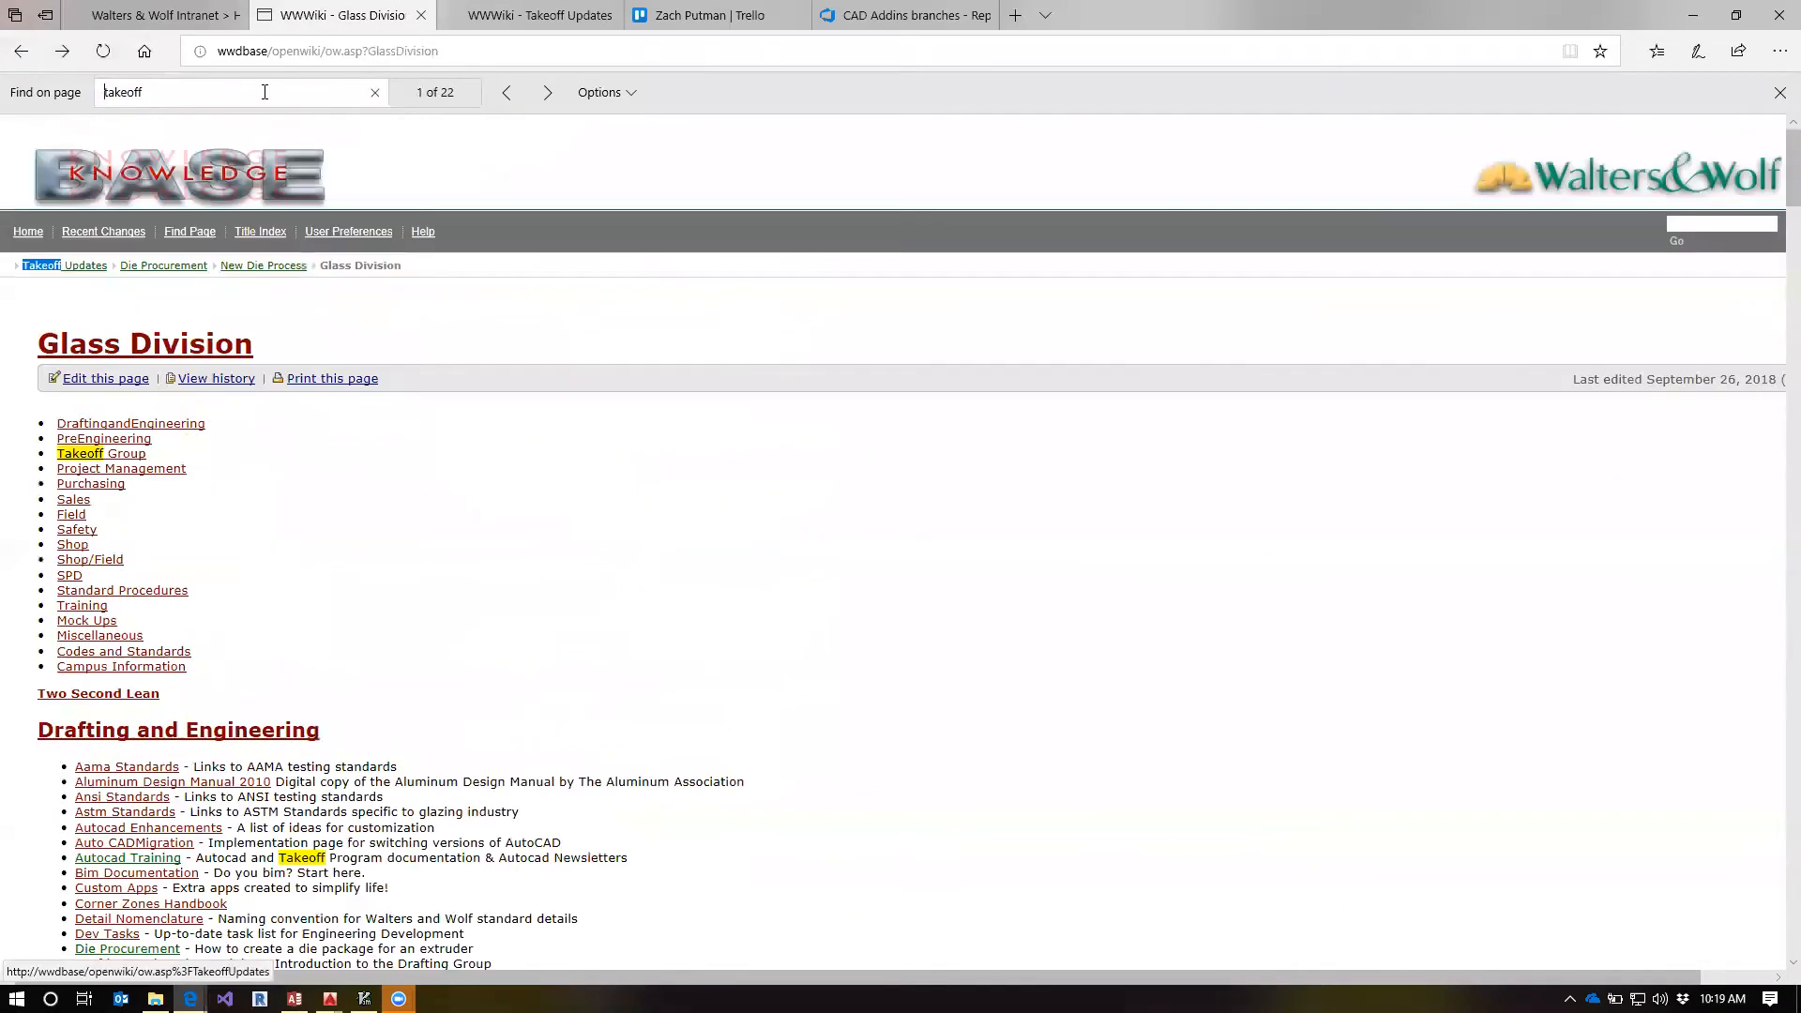
# Search the Glass Division page for "standard", check the Engineering Standards page, and go back
pyautogui.moveTo(265, 92); pyautogui.dragTo(28, 88)
pyautogui.write('standard')
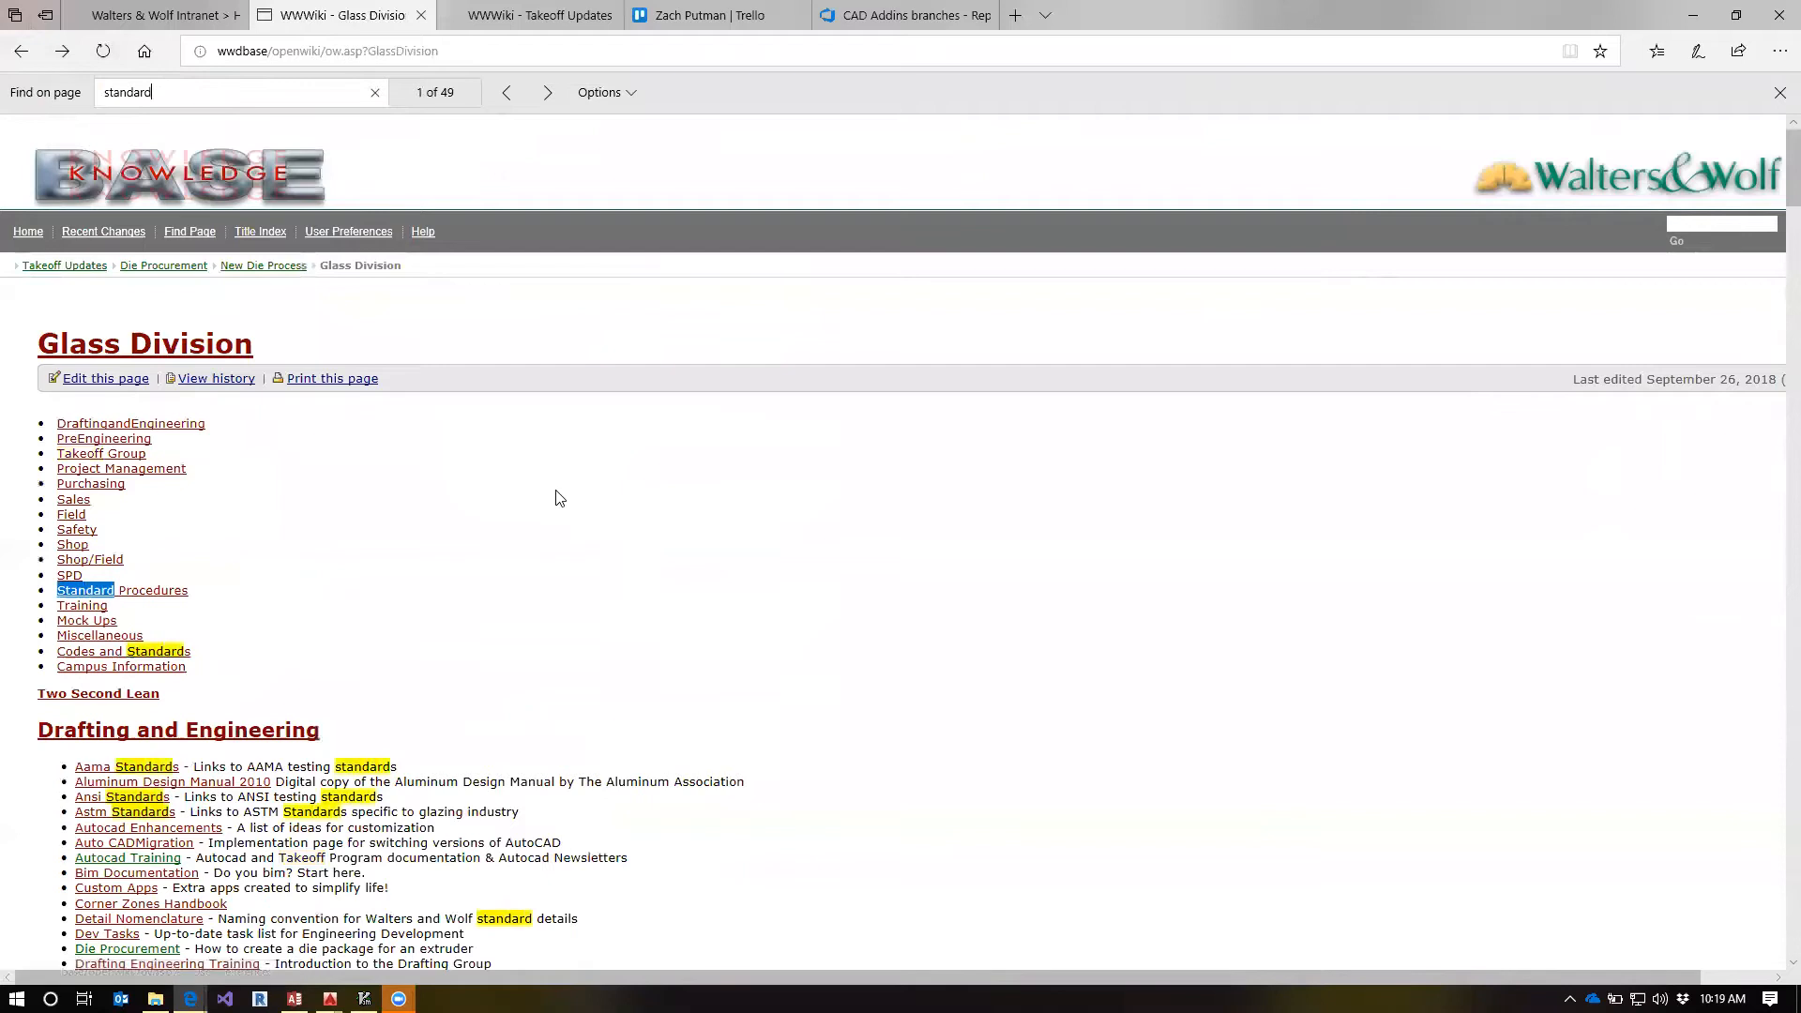
pyautogui.scroll(-3, 560, 504)
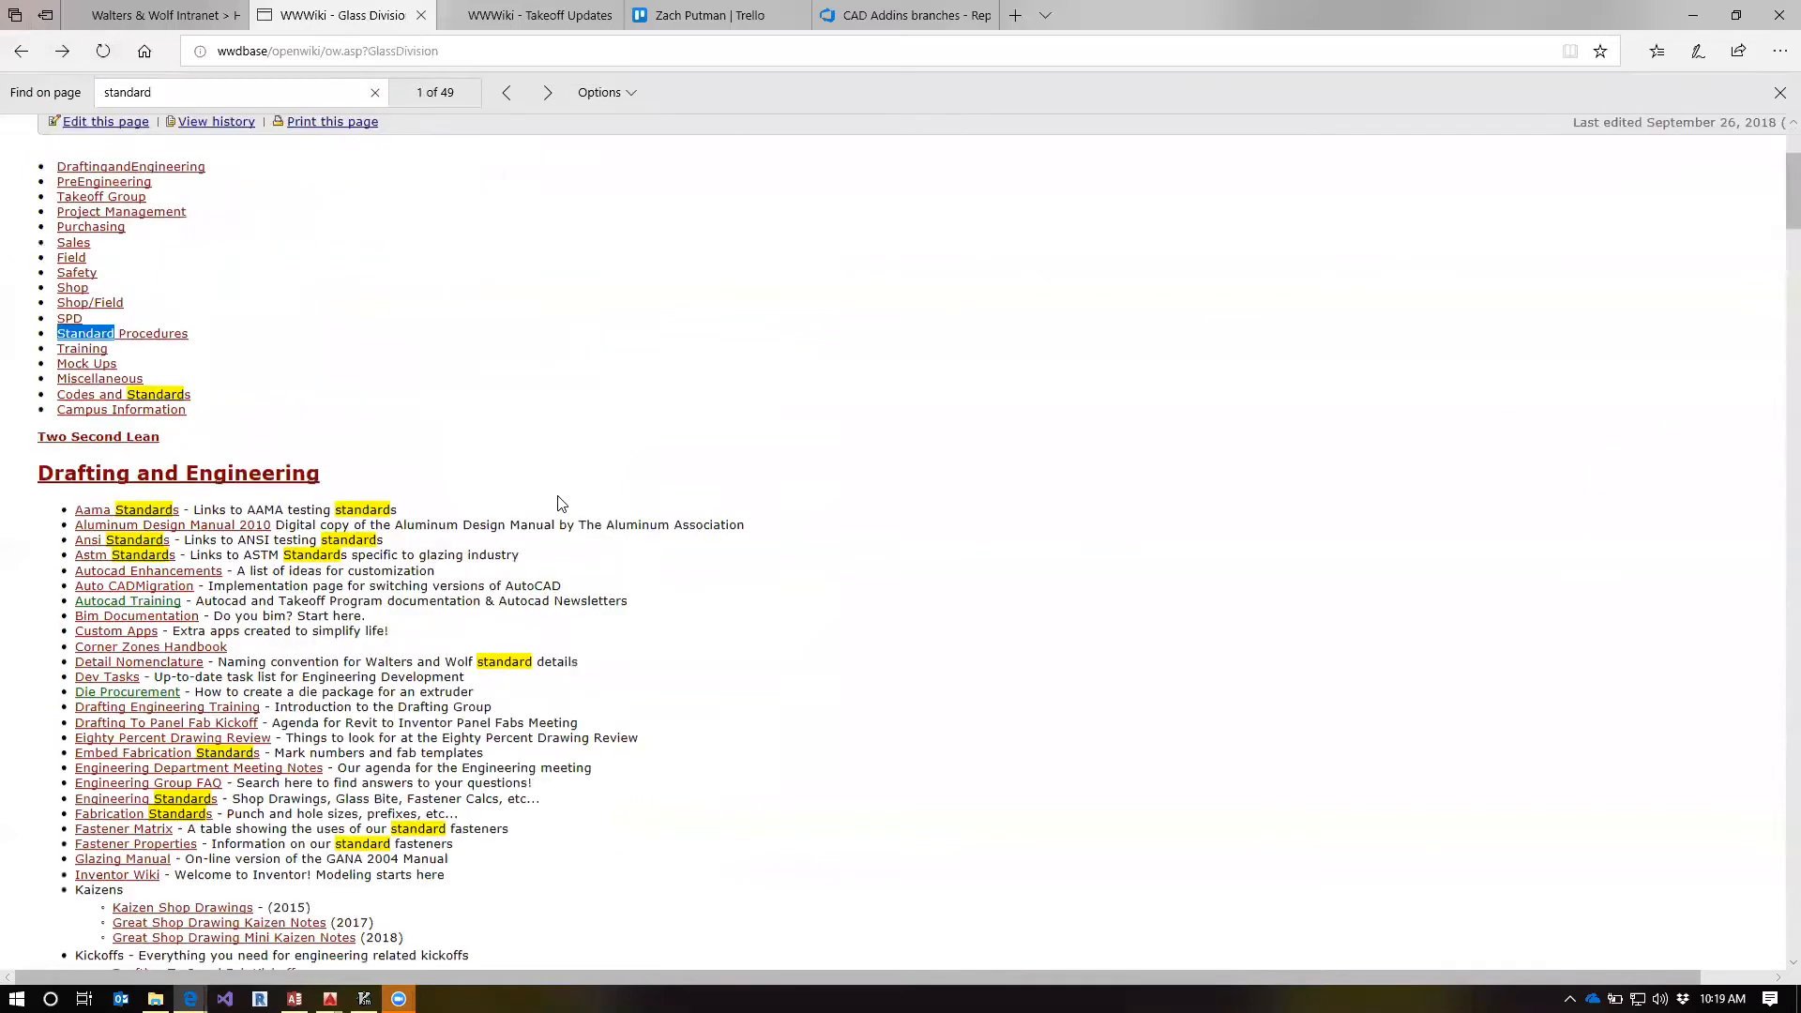
pyautogui.click(136, 807)
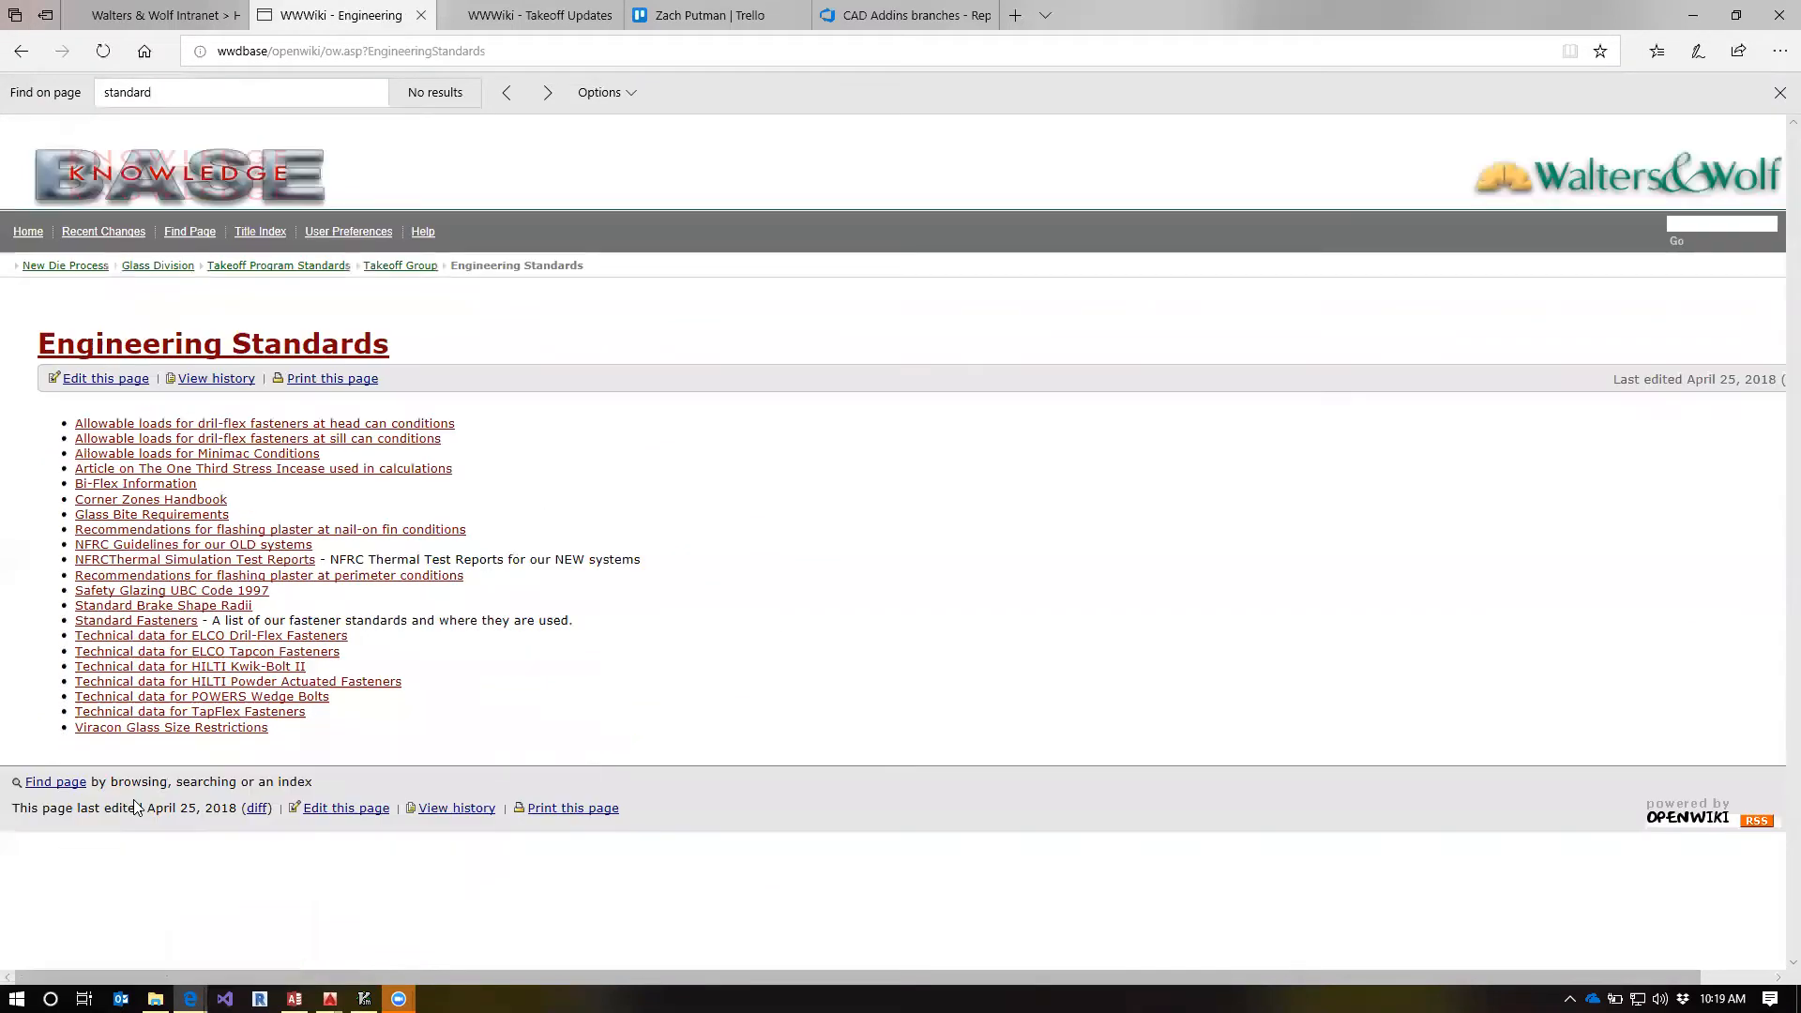
pyautogui.click(20, 51)
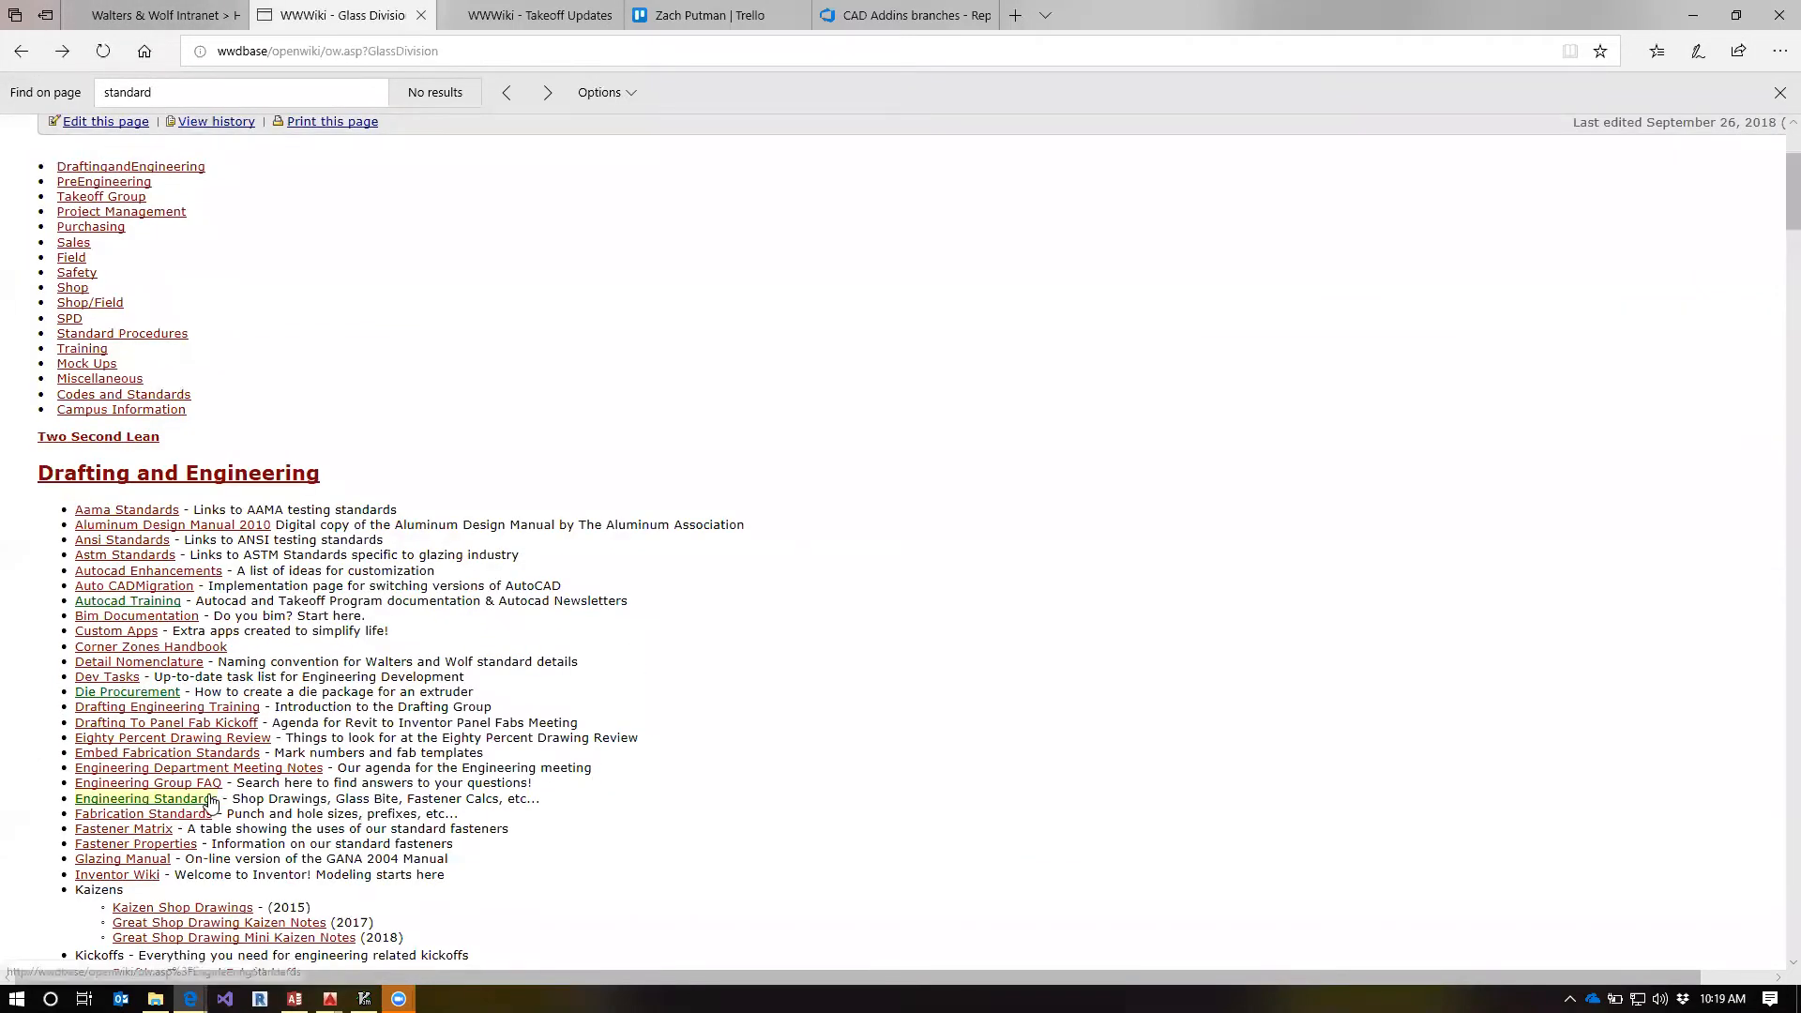
# Open the Fabrication Standards page and examine the clearance and pilot drill sizes in the Typical Fastener & Drill Sizes table
pyautogui.click(192, 814)
pyautogui.scroll(-15, 684, 682)
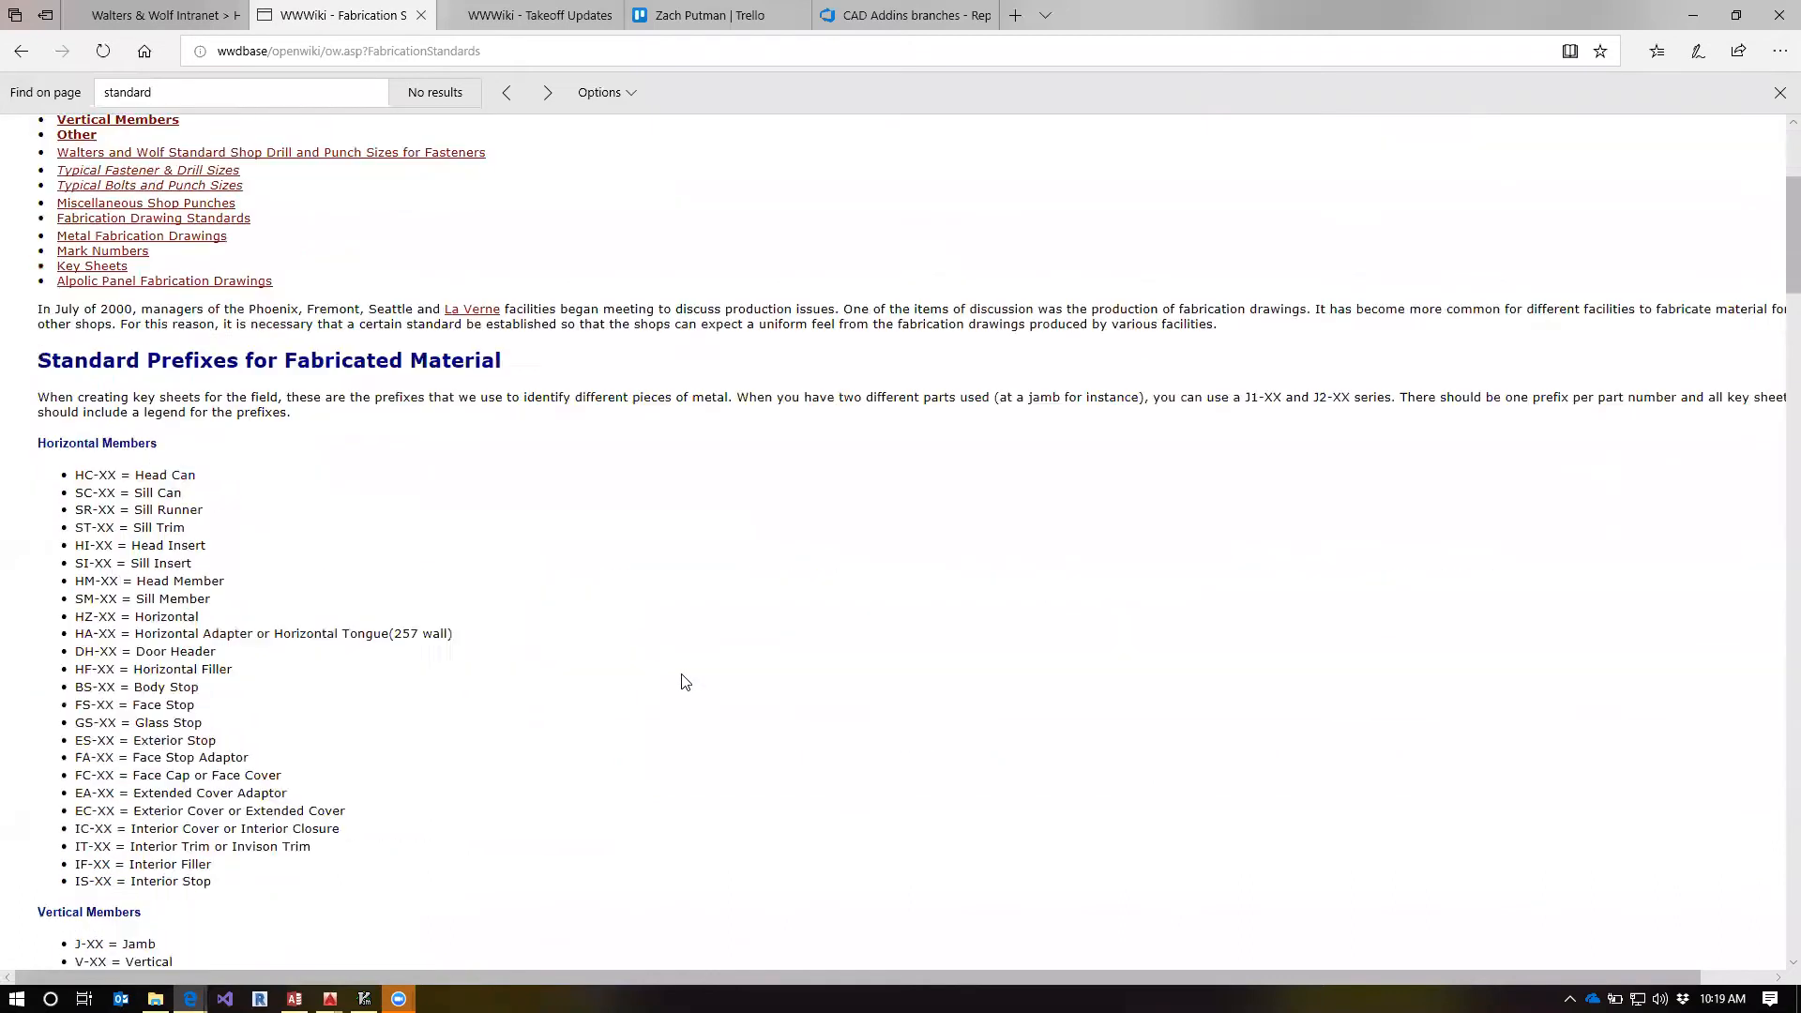
pyautogui.scroll(-7, 685, 682)
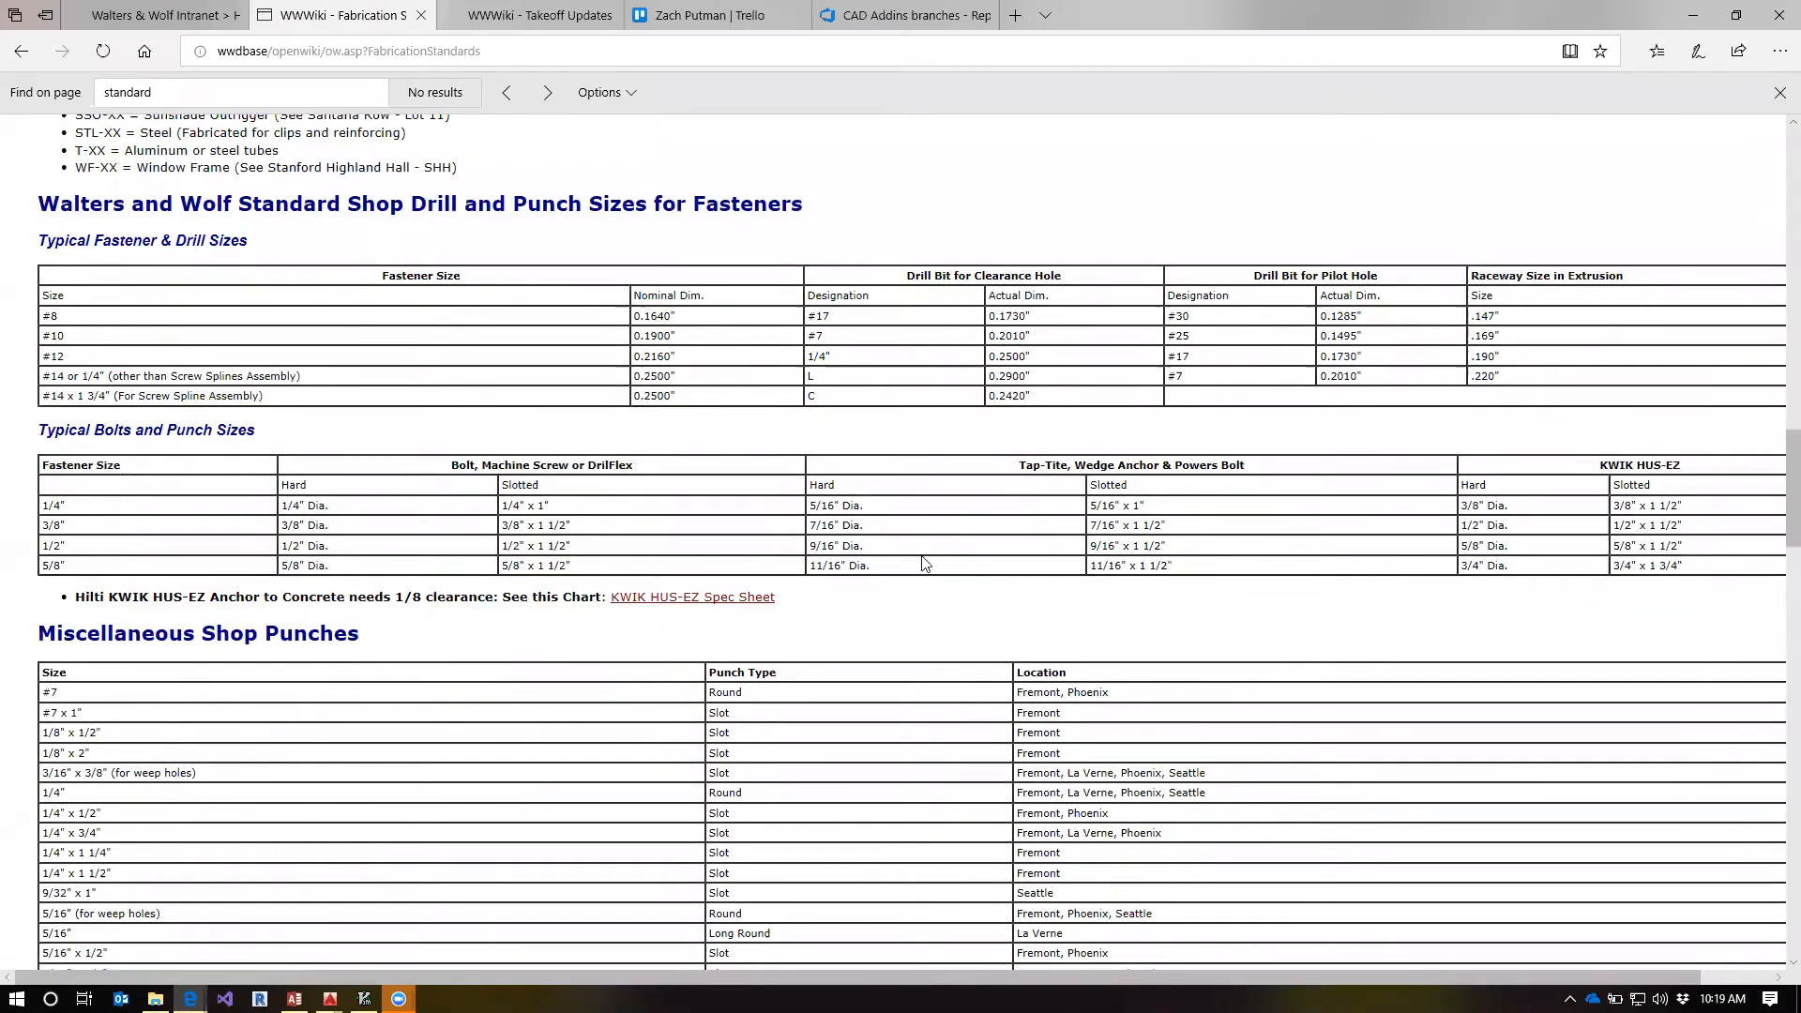
pyautogui.scroll(-1, 908, 567)
pyautogui.scroll(1, 906, 528)
pyautogui.click(818, 321)
pyautogui.click(771, 324)
pyautogui.doubleClick(837, 320)
# Return to AutoCAD and insert 06-e-s#17CSKhole from WW Takeoff Holes and Fasteners into the ACC-5502-1 template, without adding a part number
pyautogui.click(1693, 15)
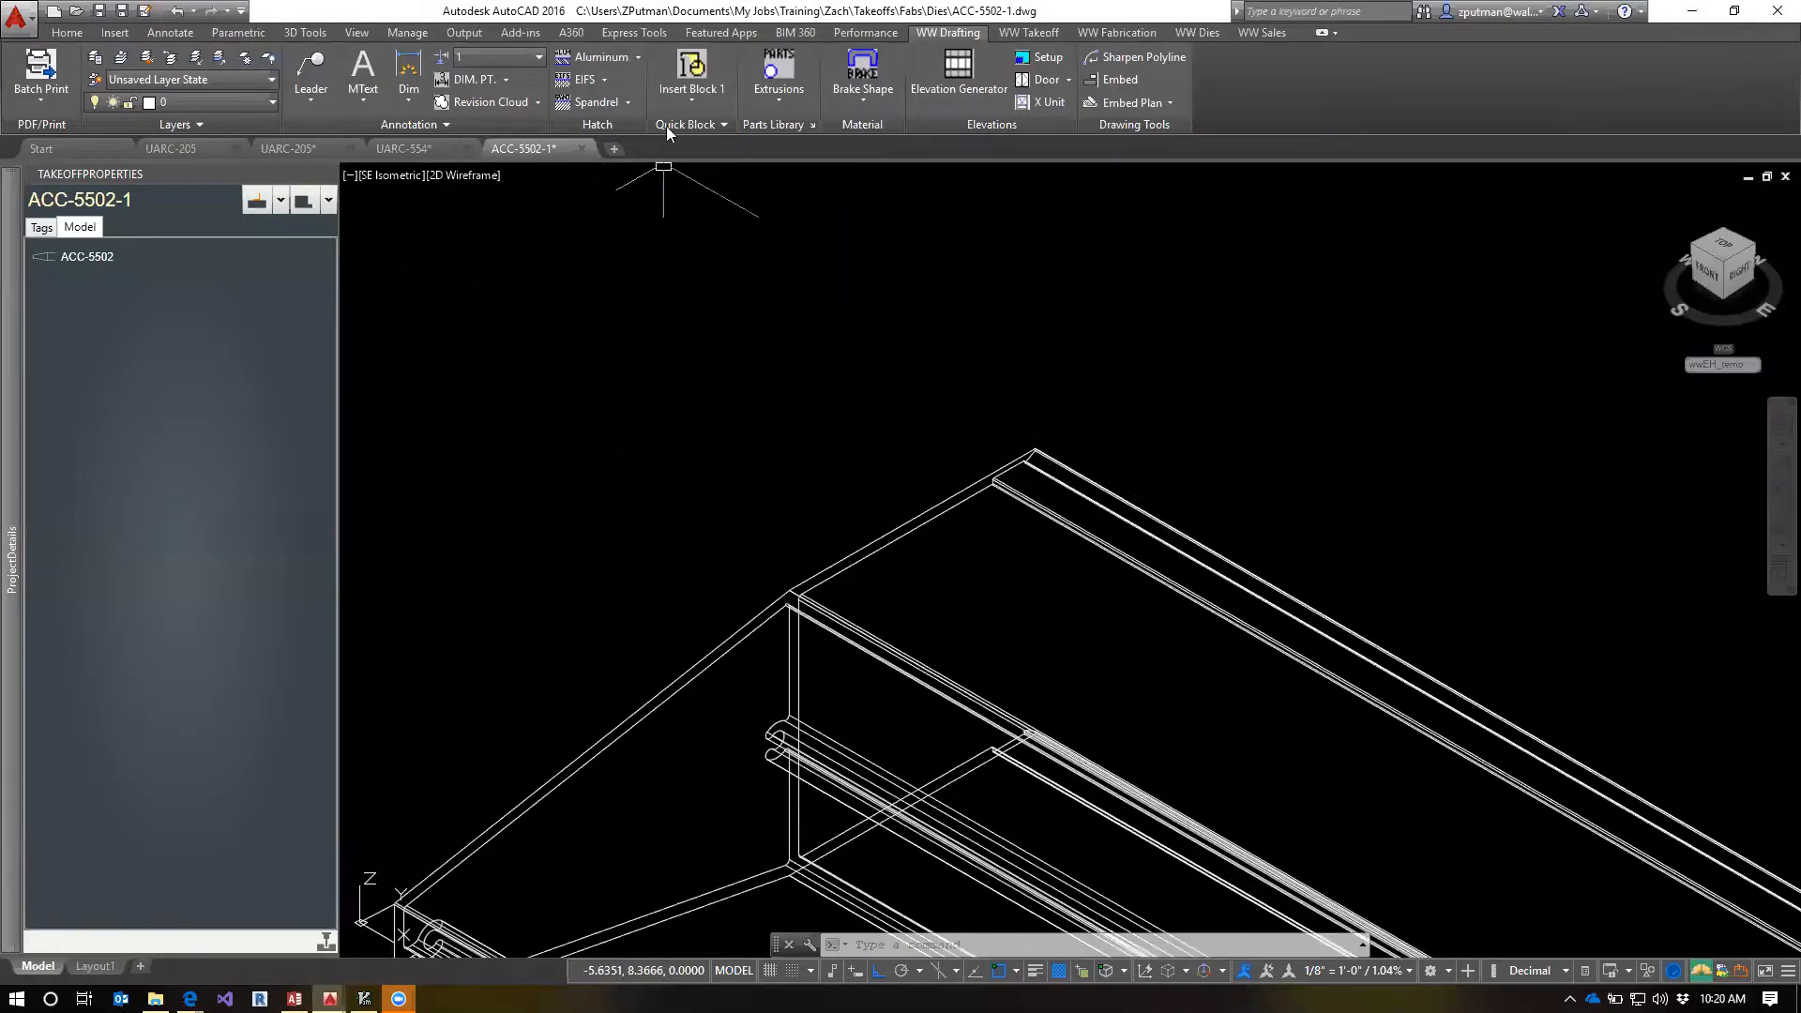
pyautogui.click(778, 100)
pyautogui.click(816, 210)
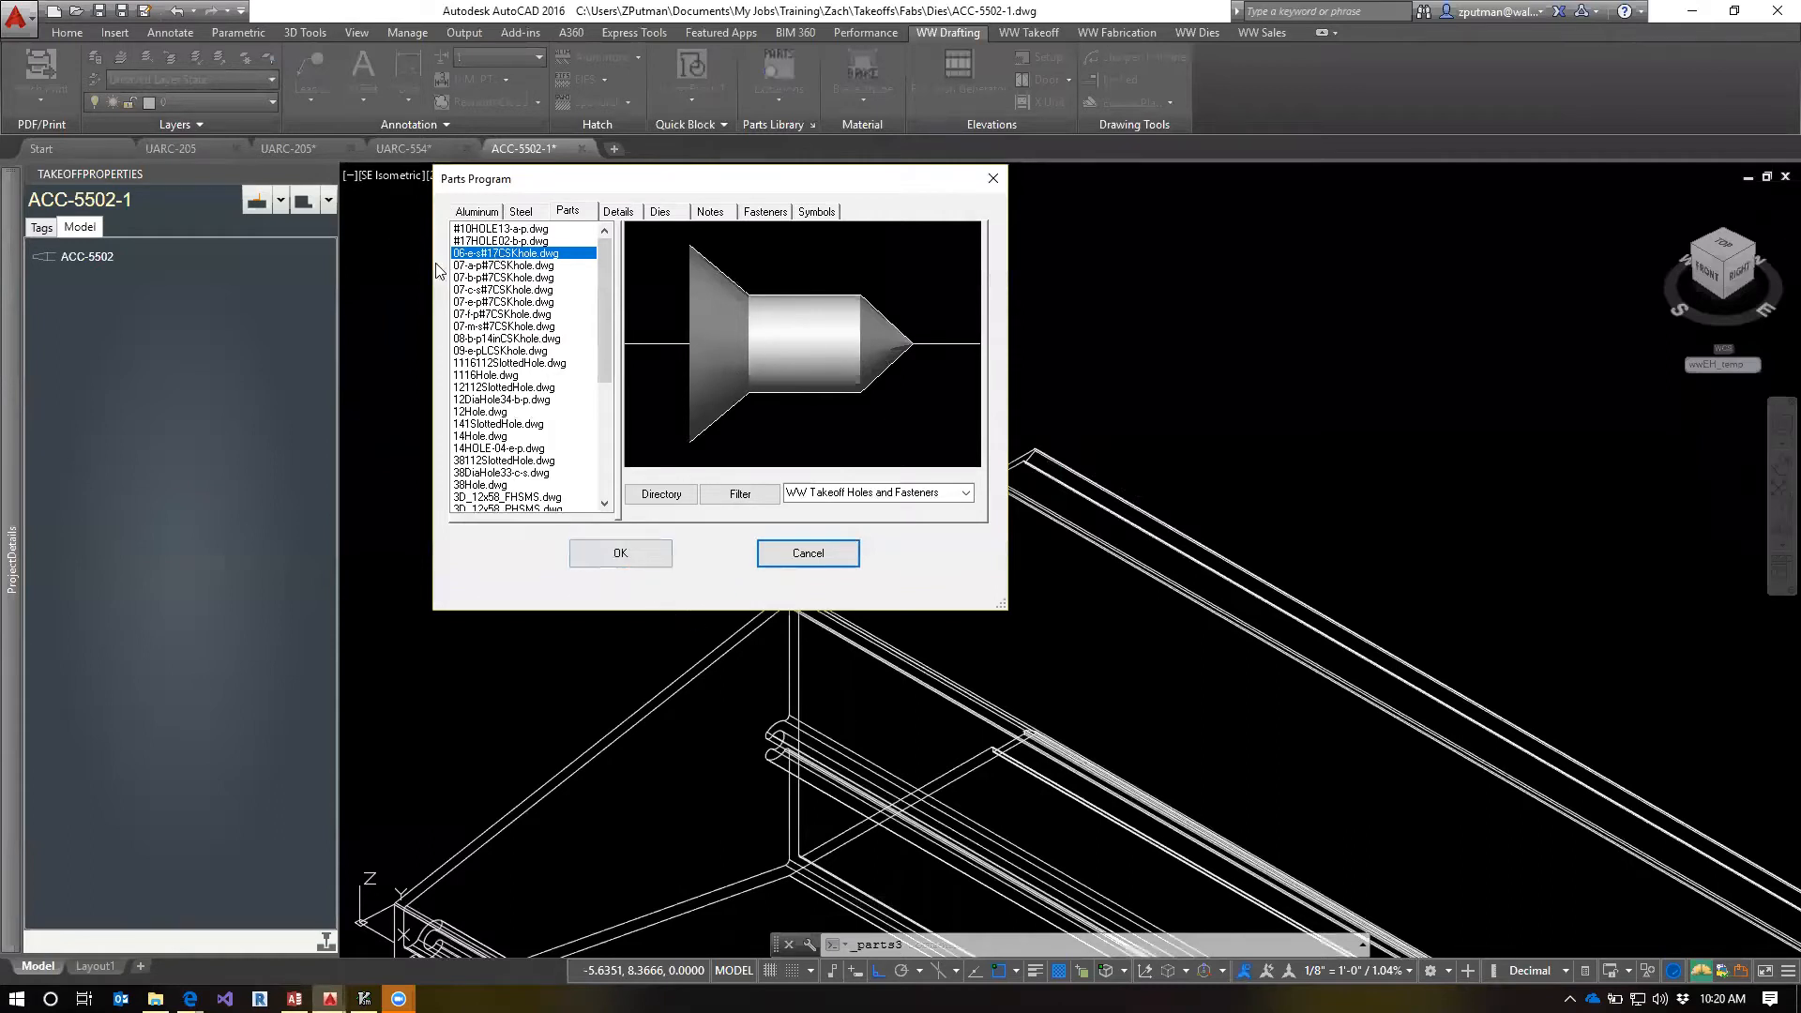
pyautogui.click(621, 554)
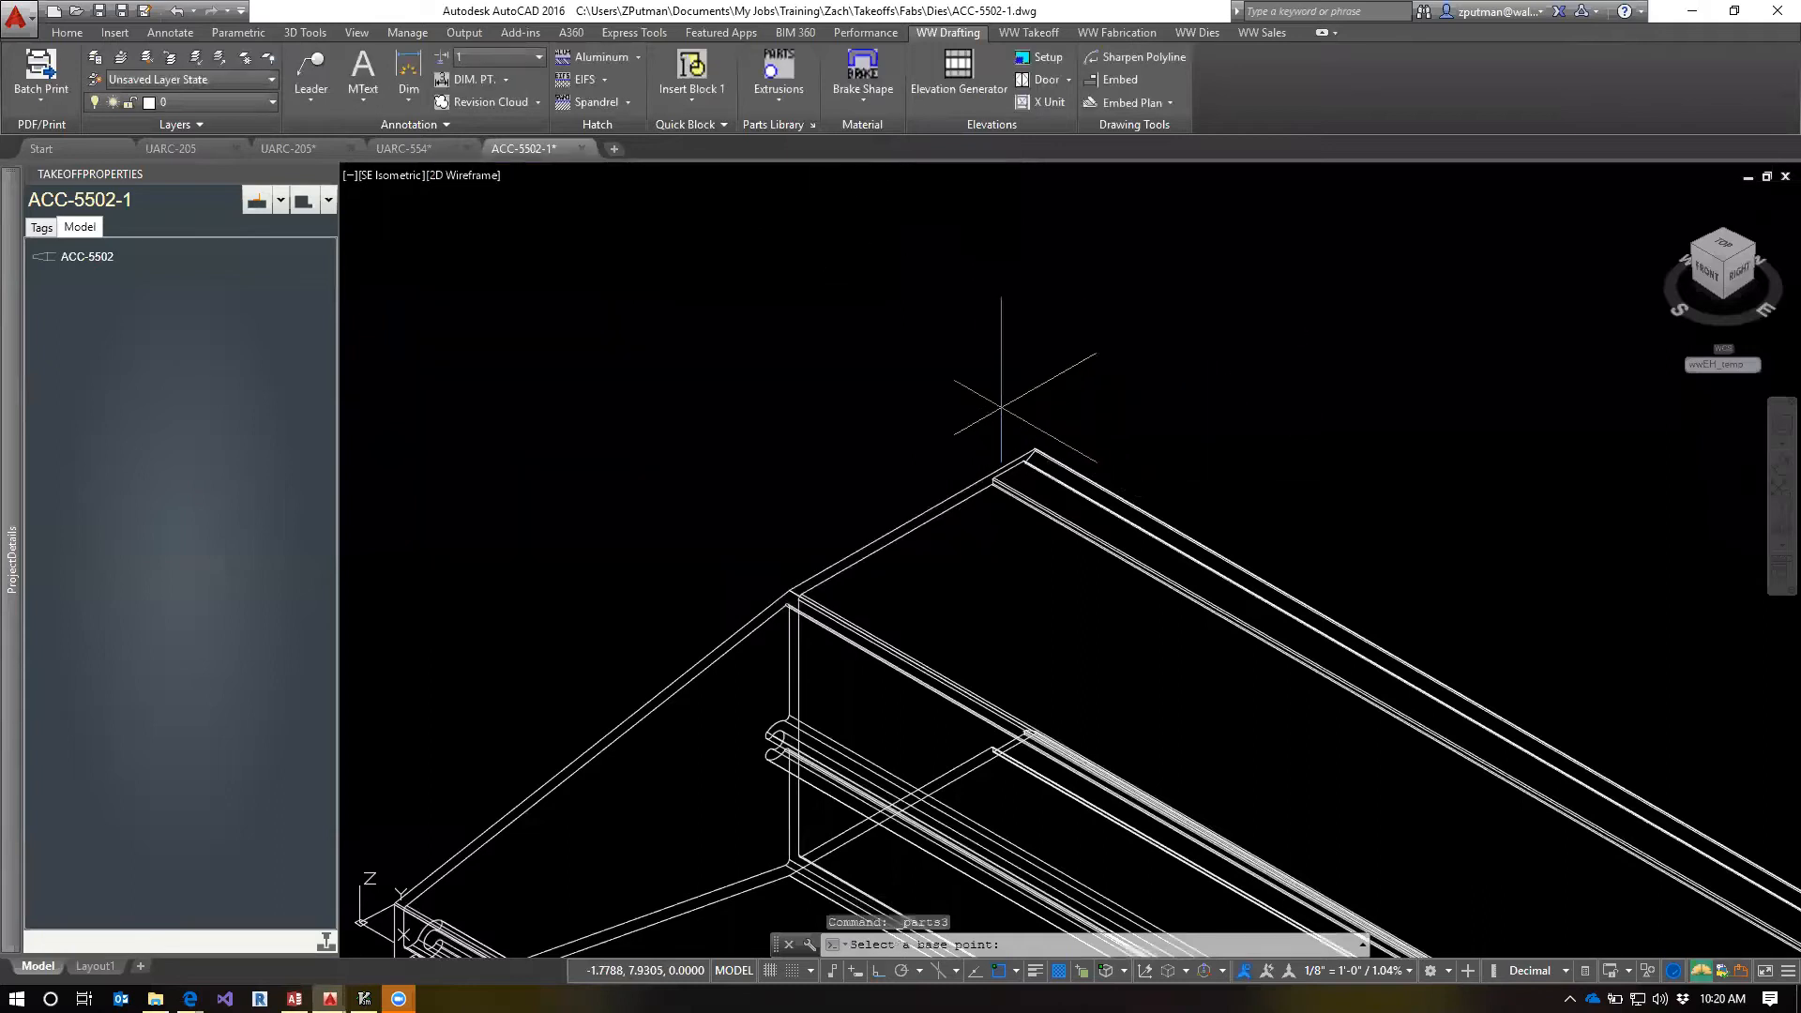
pyautogui.scroll(-4, 1042, 389)
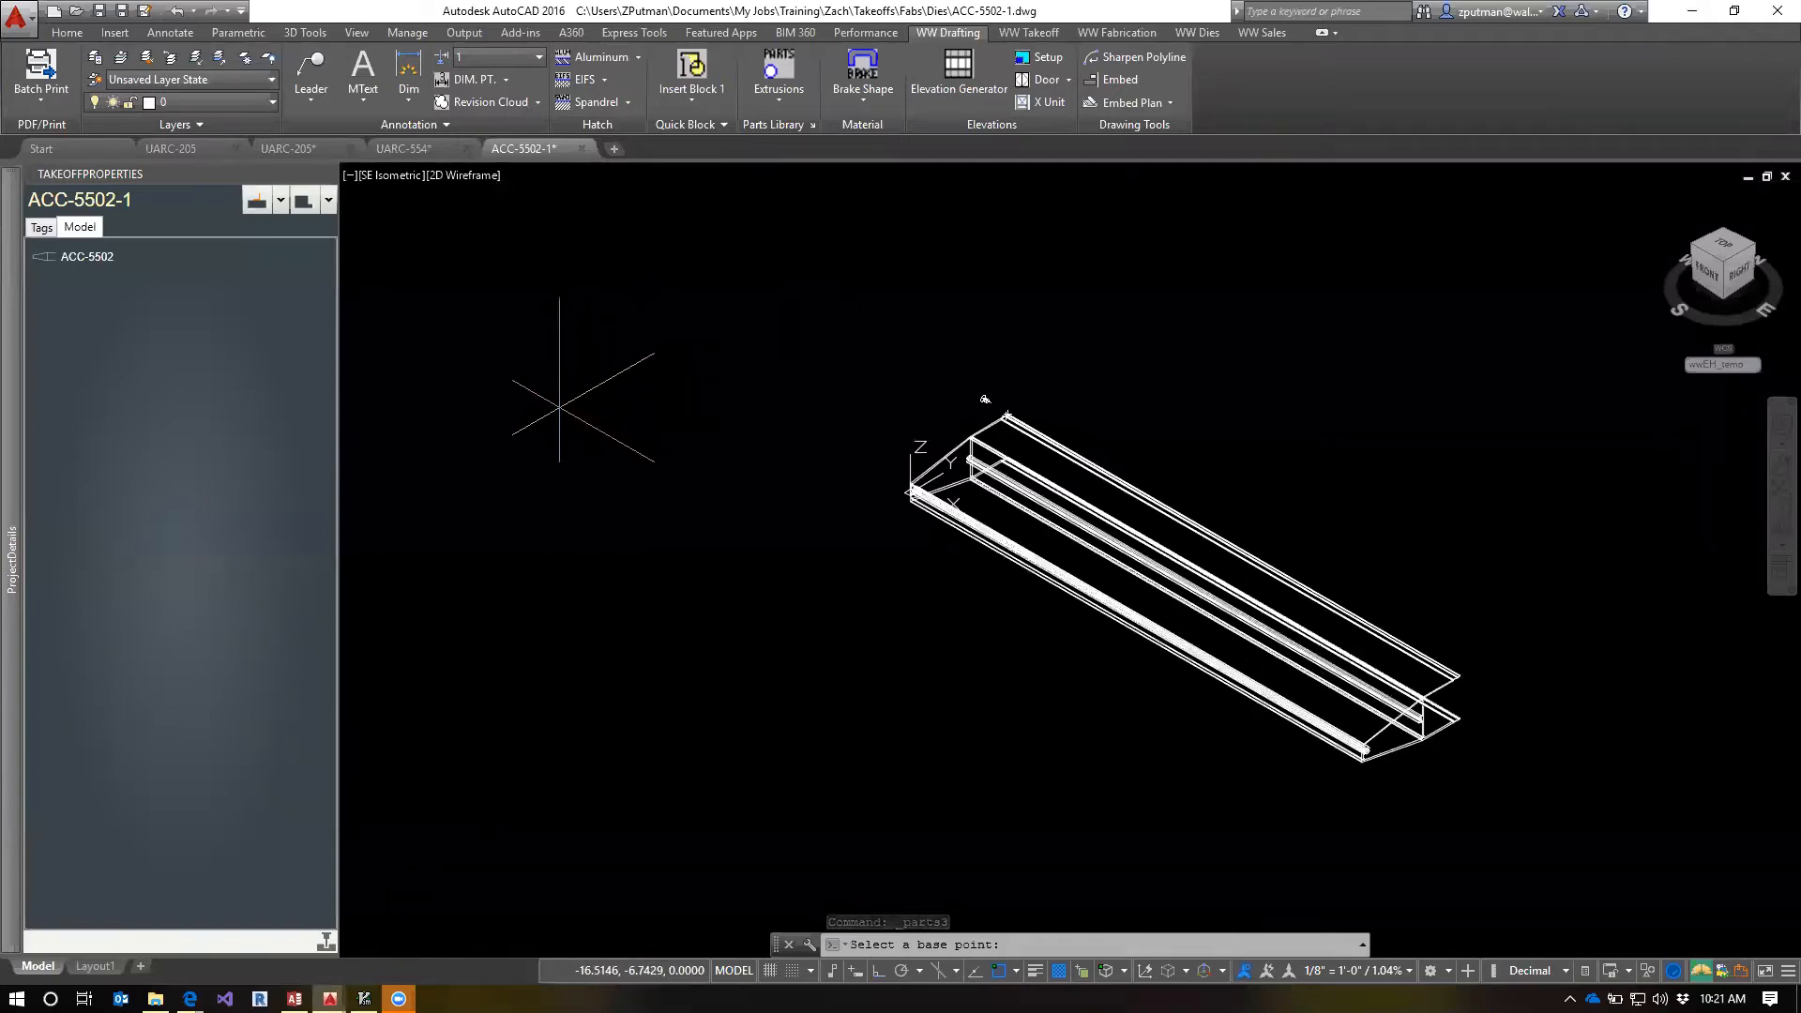
pyautogui.click(559, 406)
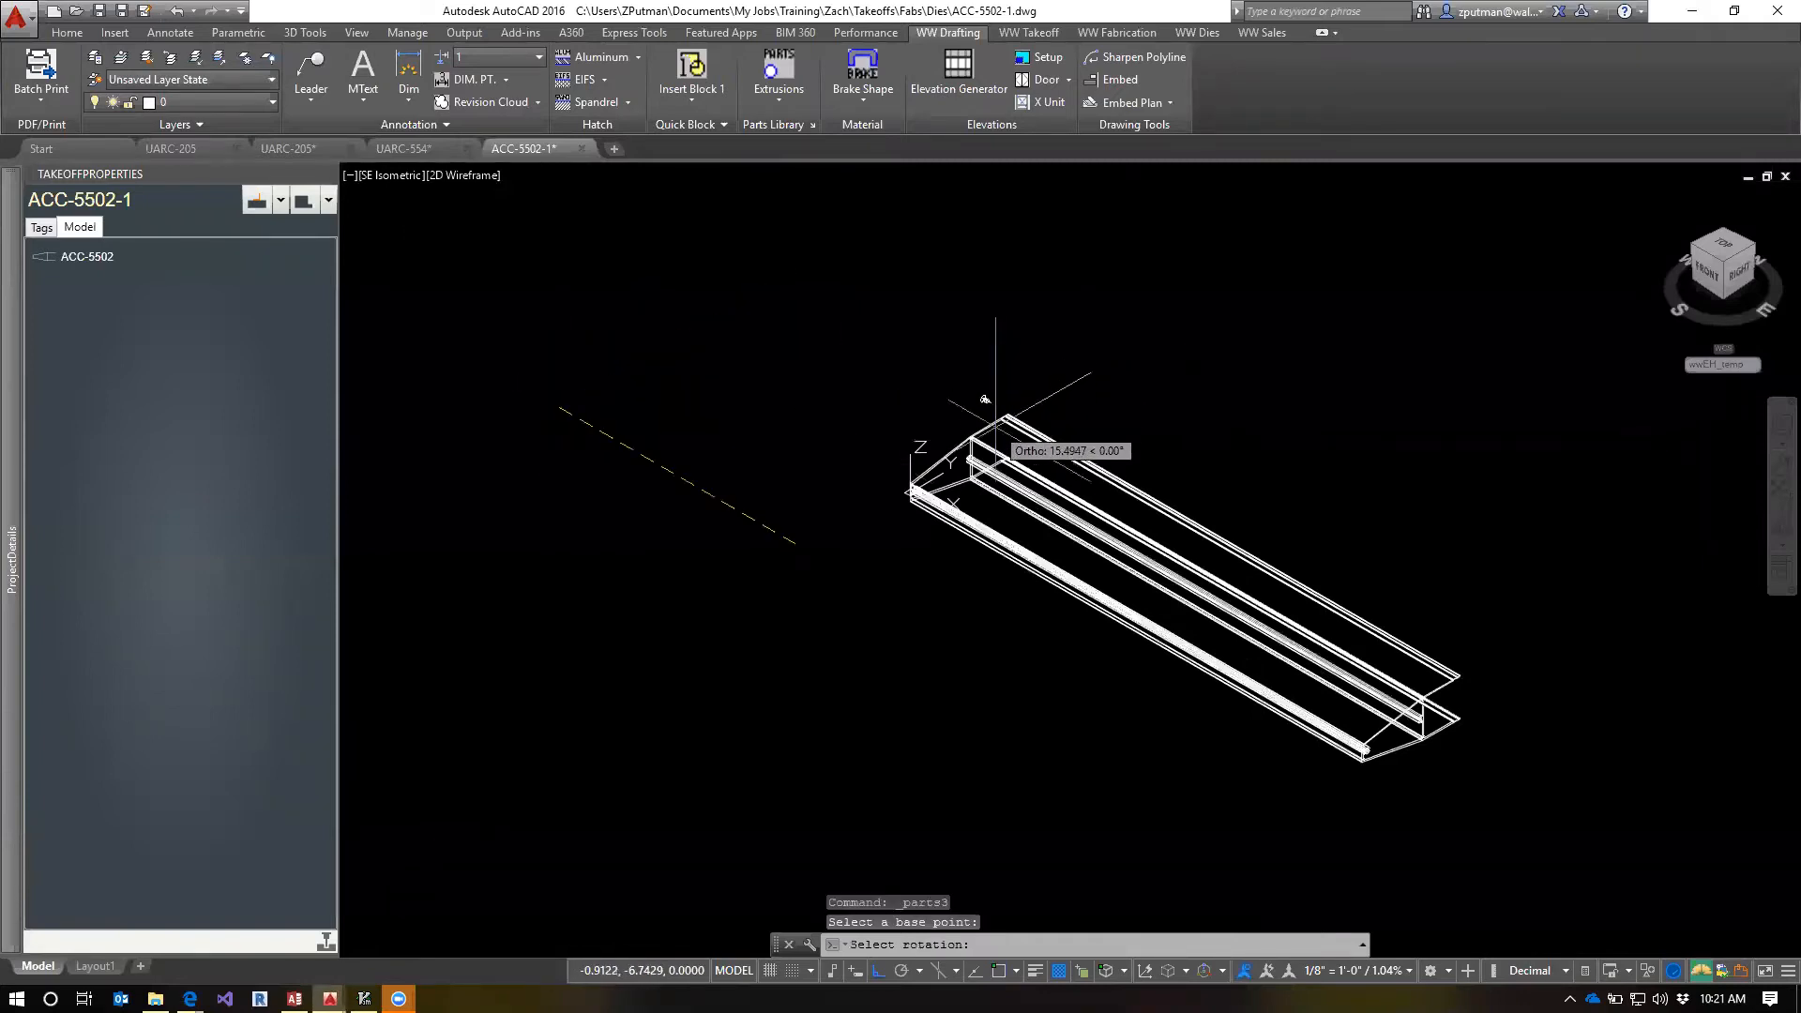
pyautogui.click(916, 628)
pyautogui.press('Escape')
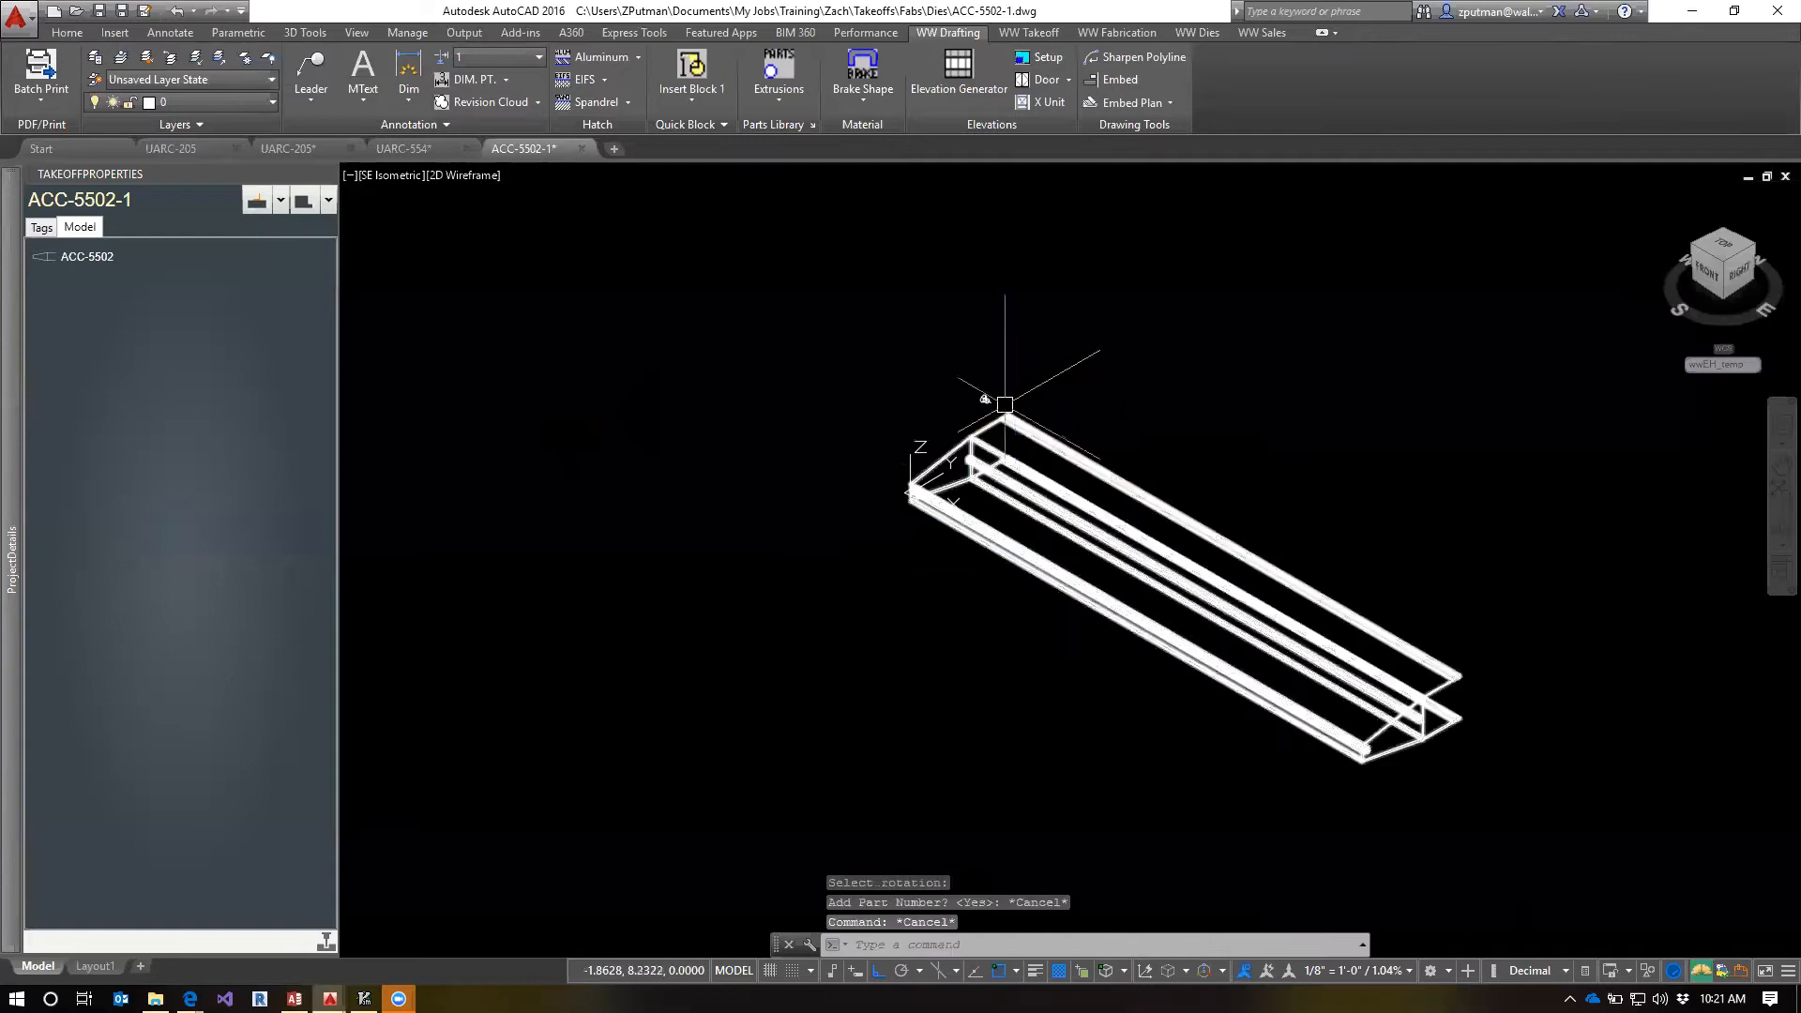
# Erase the stray object beside the inserted countersunk hole
pyautogui.scroll(3, 904, 421)
pyautogui.click(1088, 337)
pyautogui.write('e')
pyautogui.press('Return')
pyautogui.scroll(-3, 1088, 445)
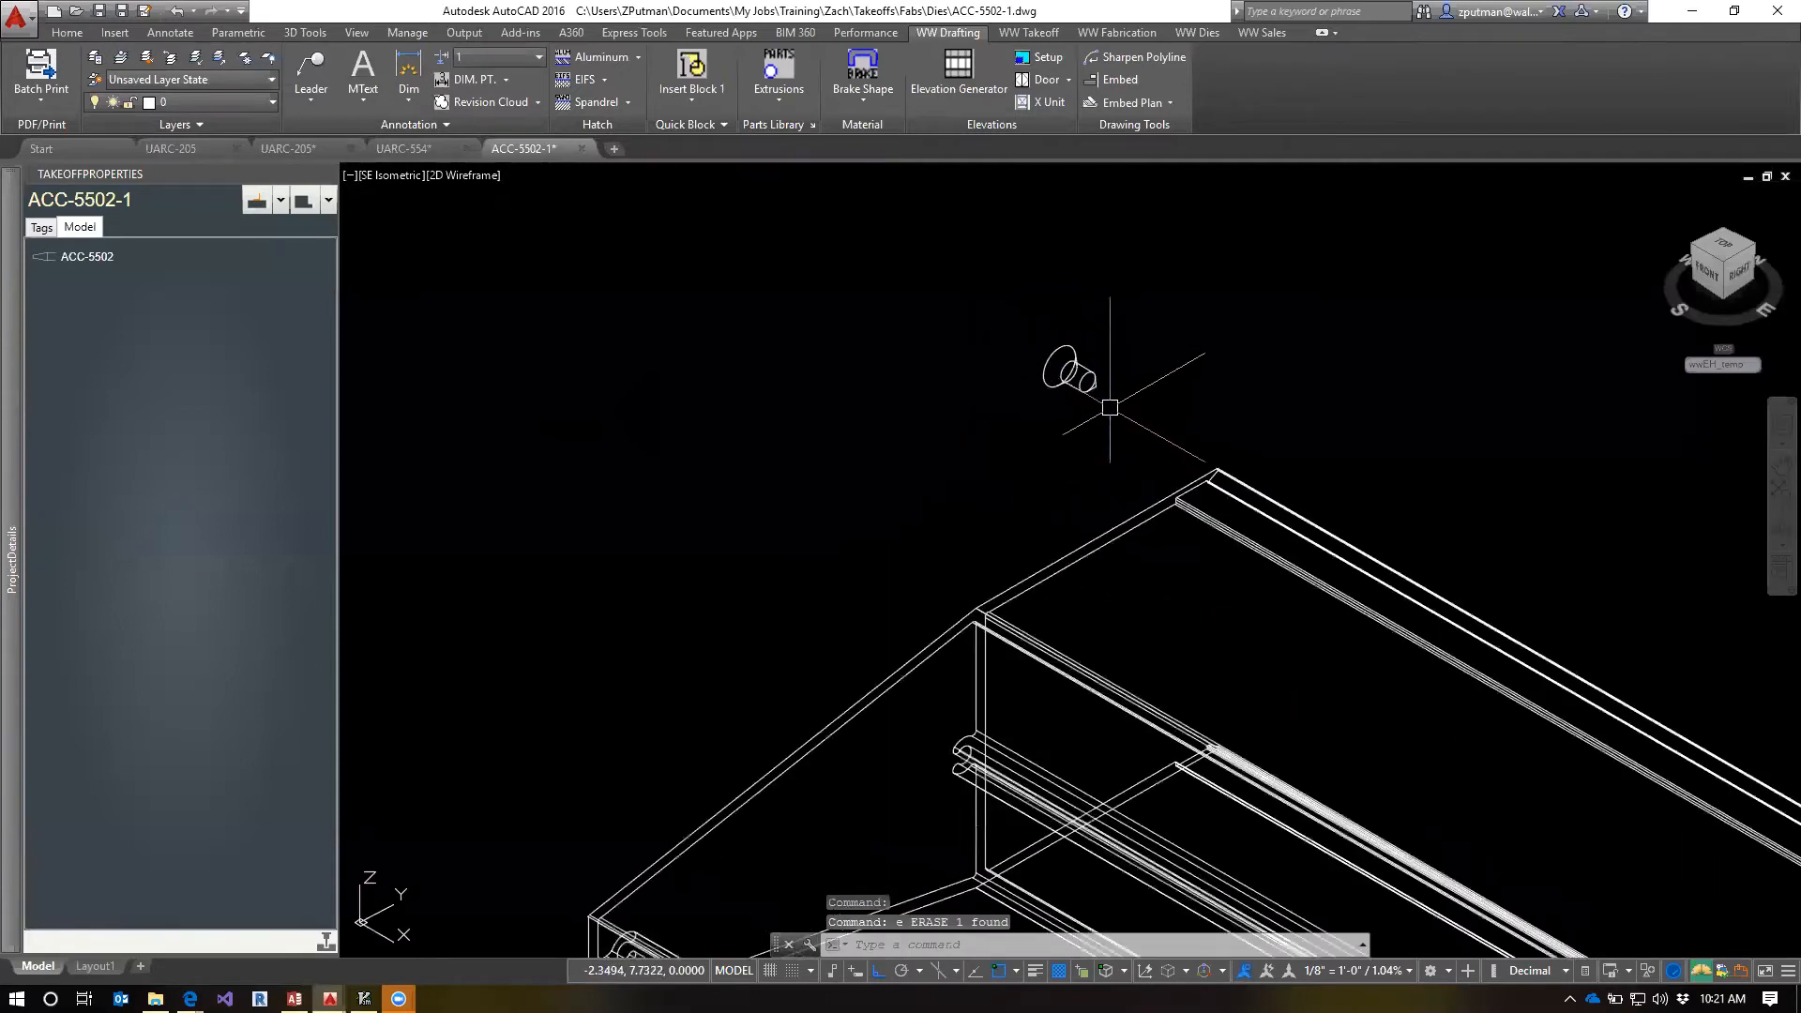
# Rotate the UCS 90° about the X axis and rotate the countersunk hole so its tip points straight down
pyautogui.write('ucx')
pyautogui.press('Return')
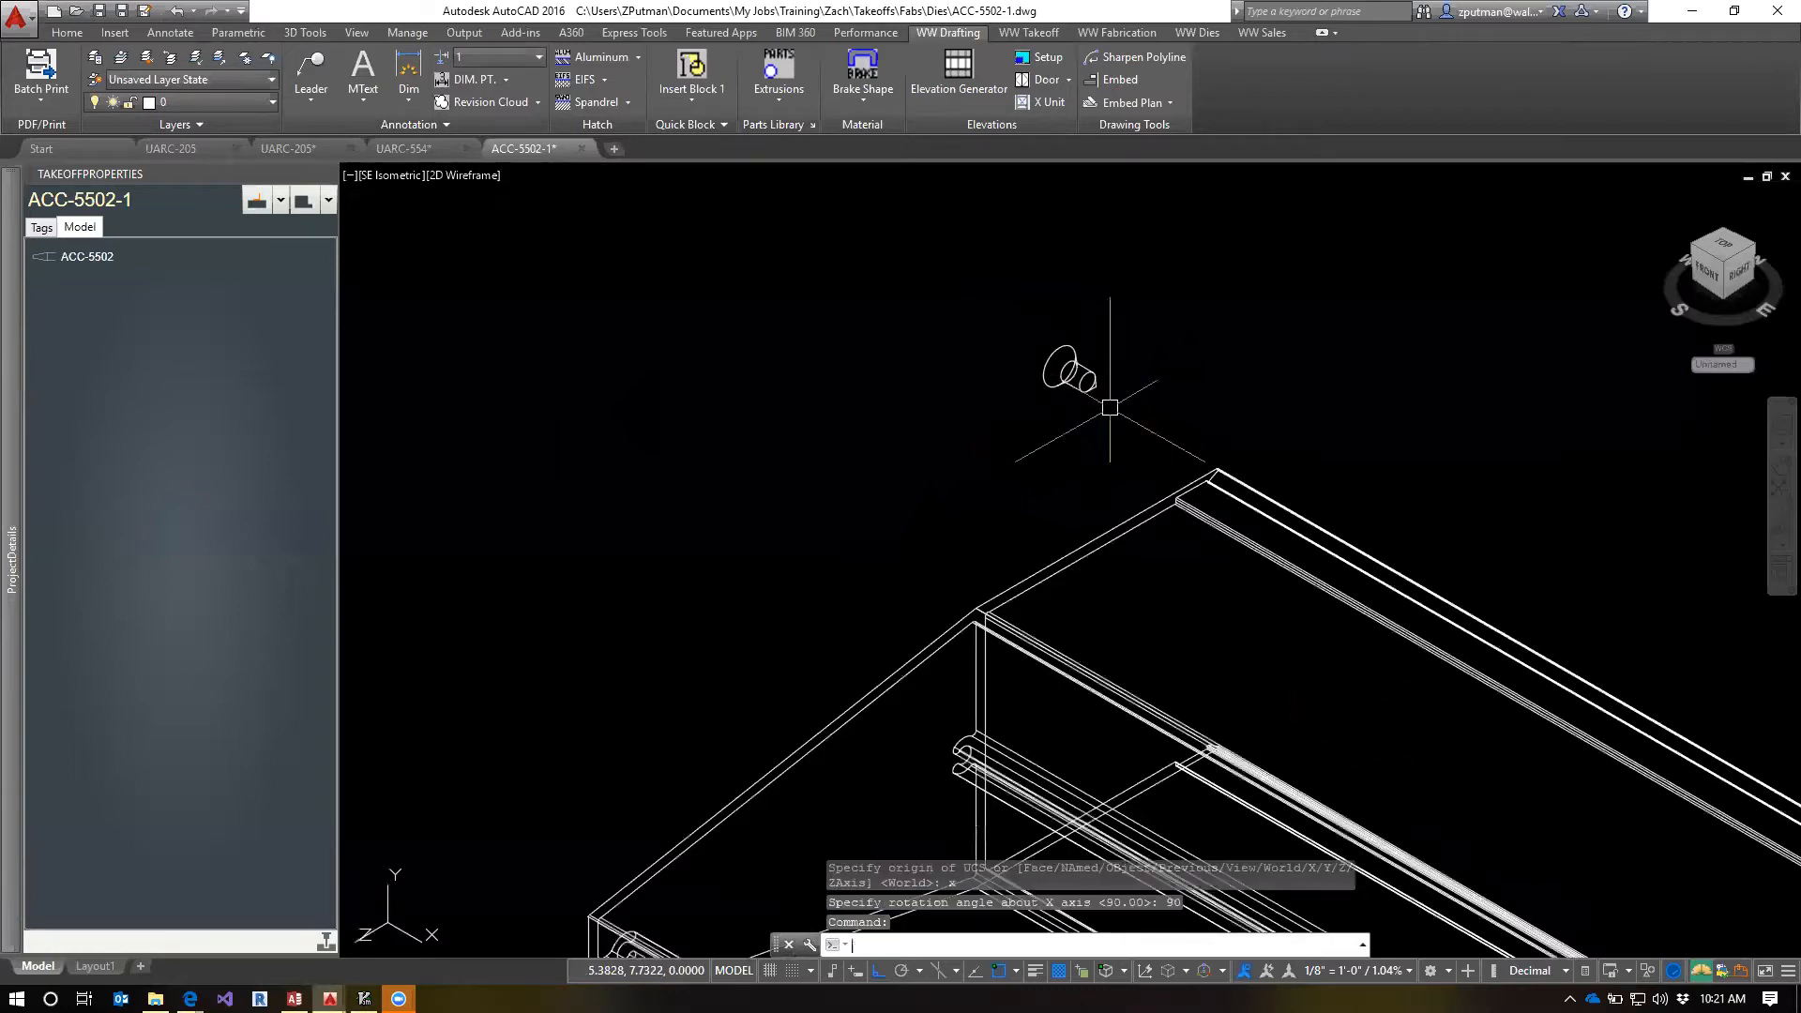
pyautogui.click(1088, 388)
pyautogui.write('r')
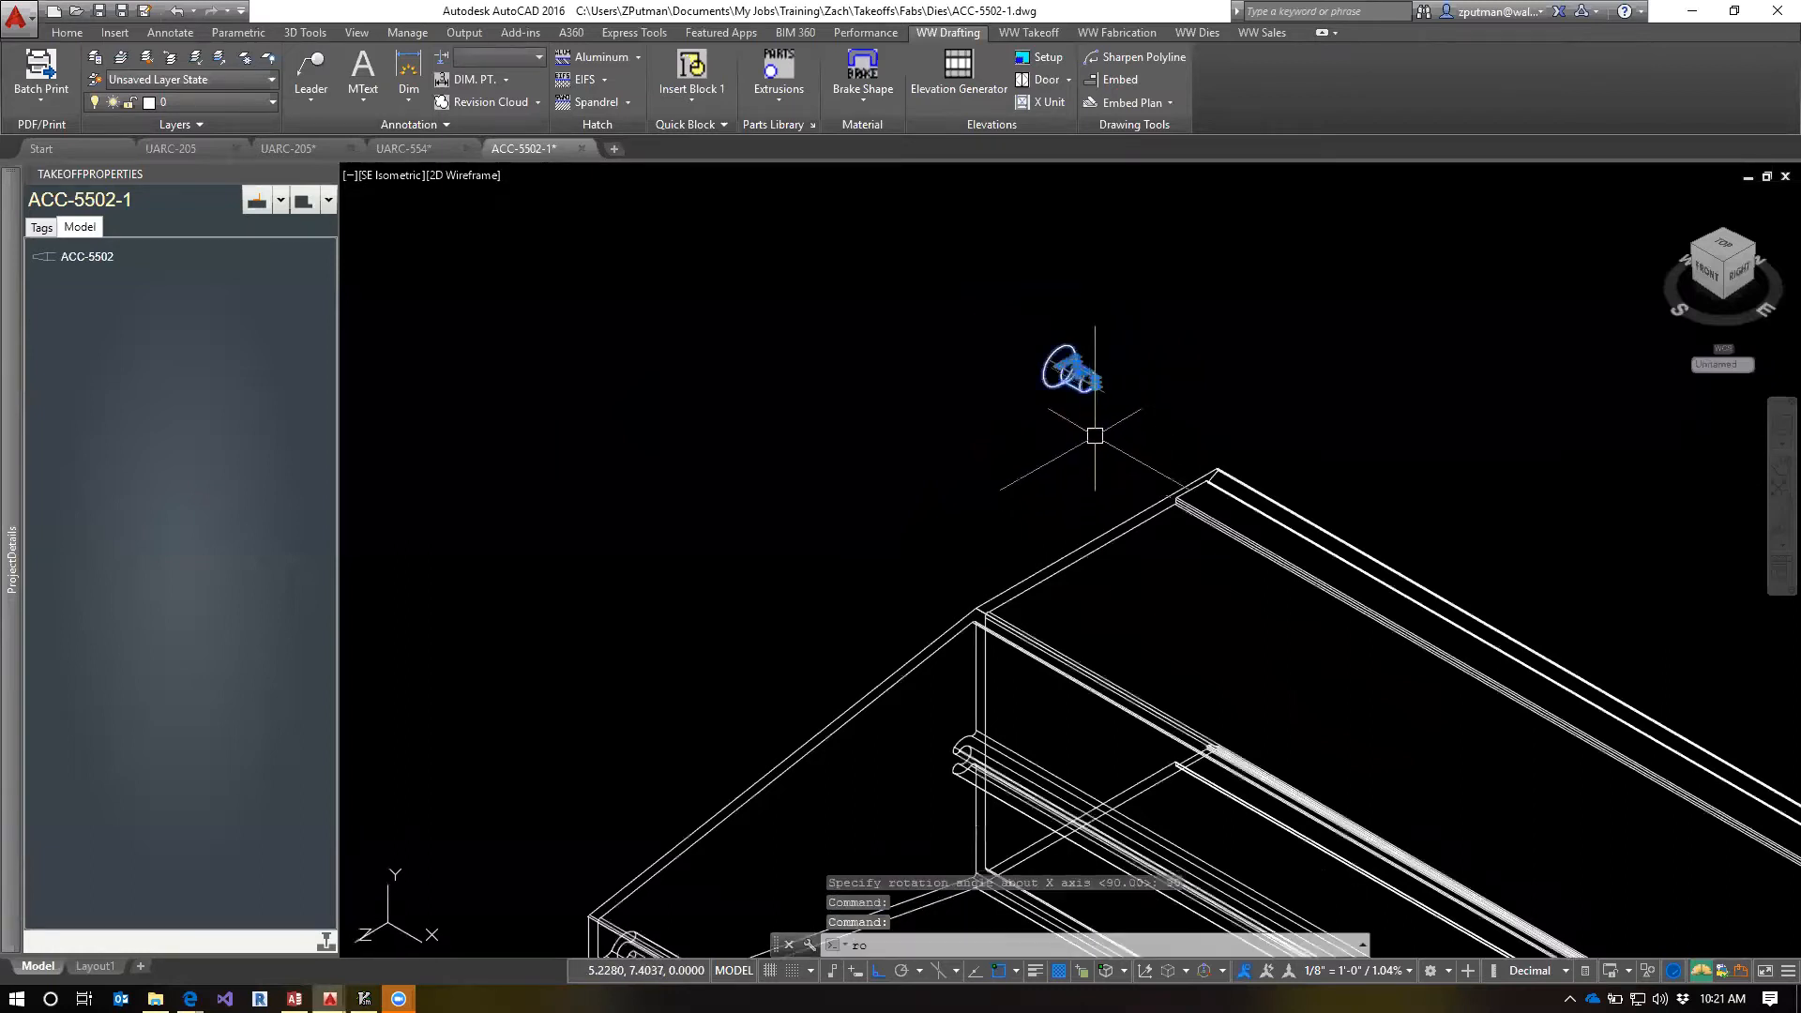
pyautogui.write('o')
pyautogui.press('Return')
pyautogui.press('Escape')
pyautogui.press('Escape')
pyautogui.press('Escape')
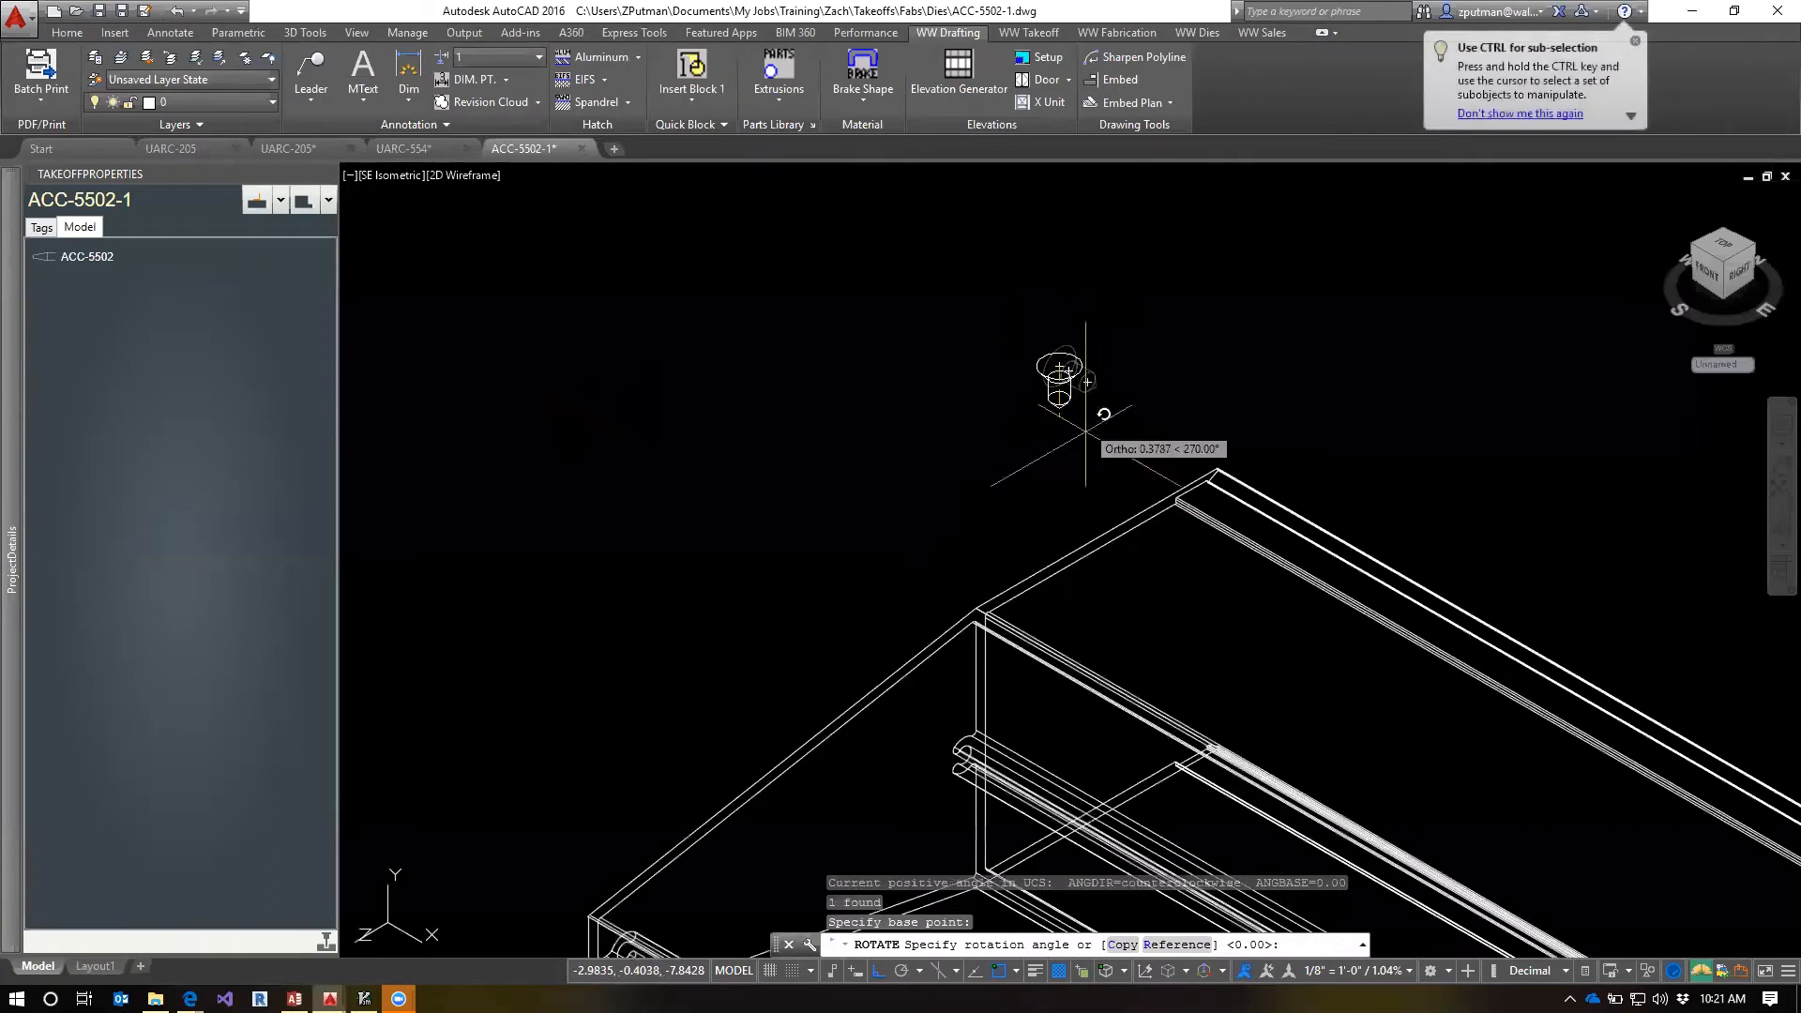
pyautogui.moveTo(1163, 386); pyautogui.dragTo(1030, 280, button='middle')
pyautogui.scroll(-1, 1029, 281)
pyautogui.scroll(2, 995, 264)
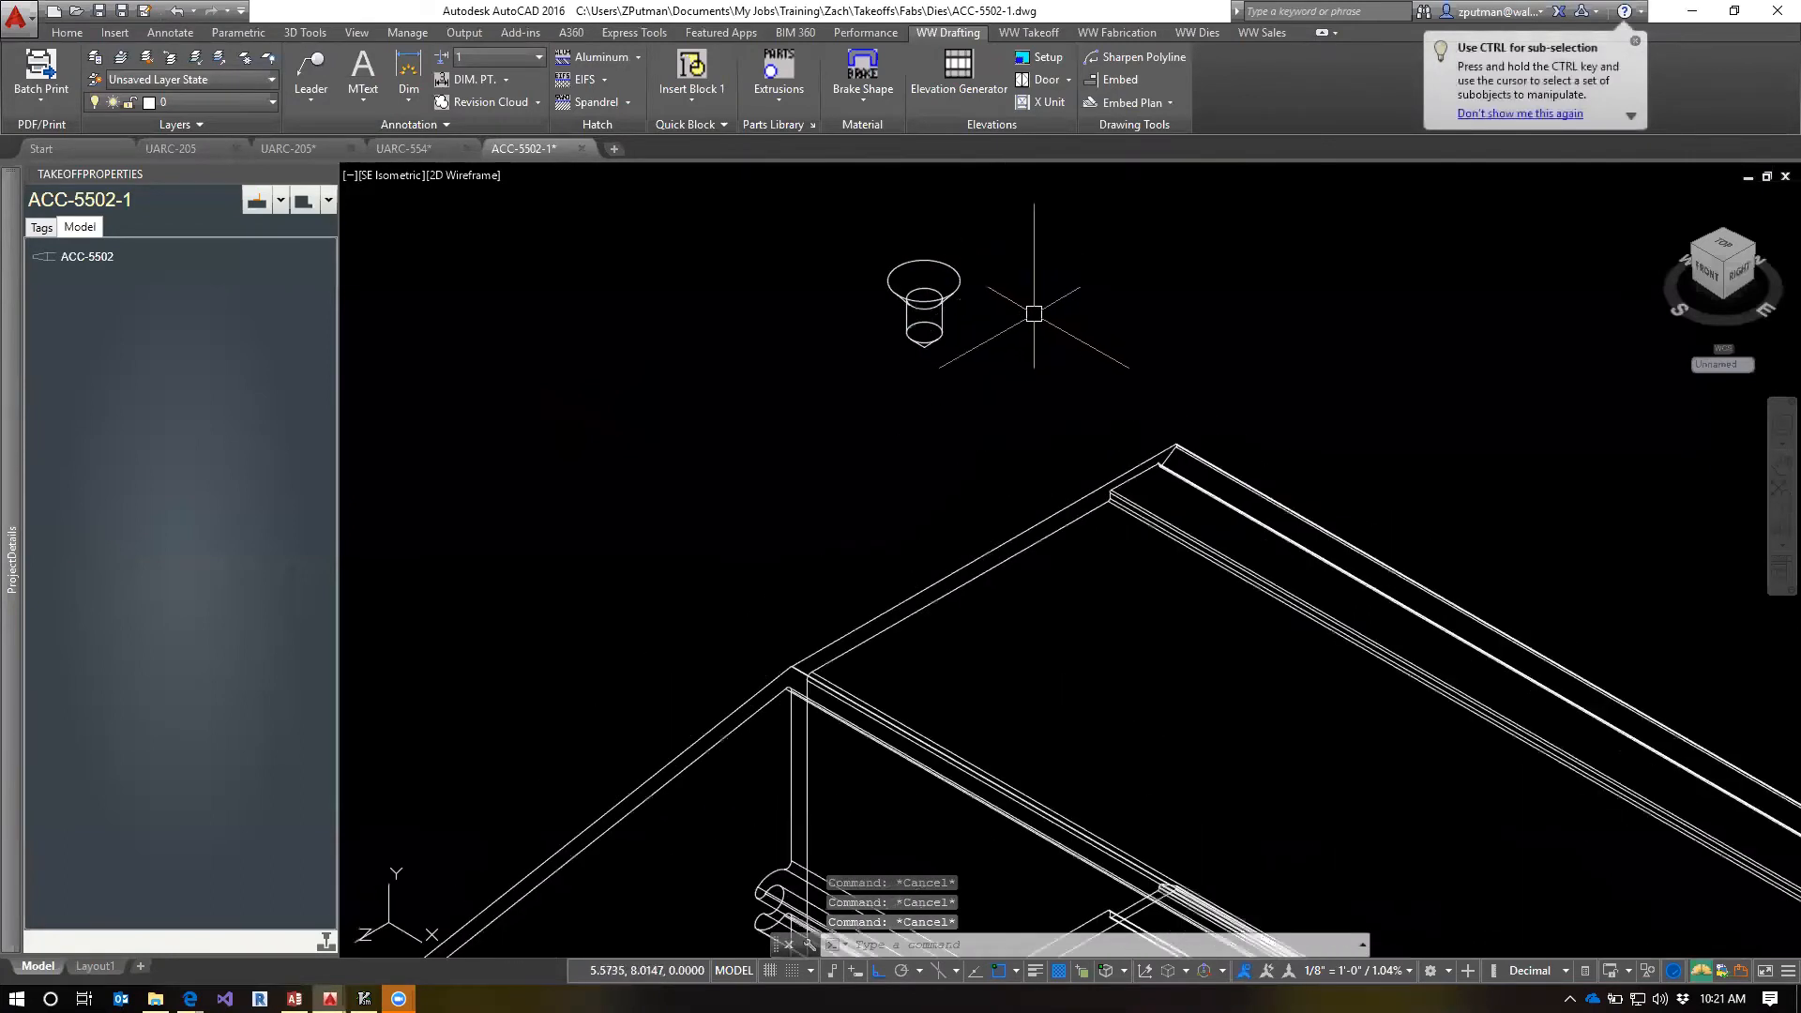
pyautogui.write('m')
pyautogui.press('Return')
pyautogui.write('cen')
pyautogui.press('Return')
pyautogui.click(924, 281)
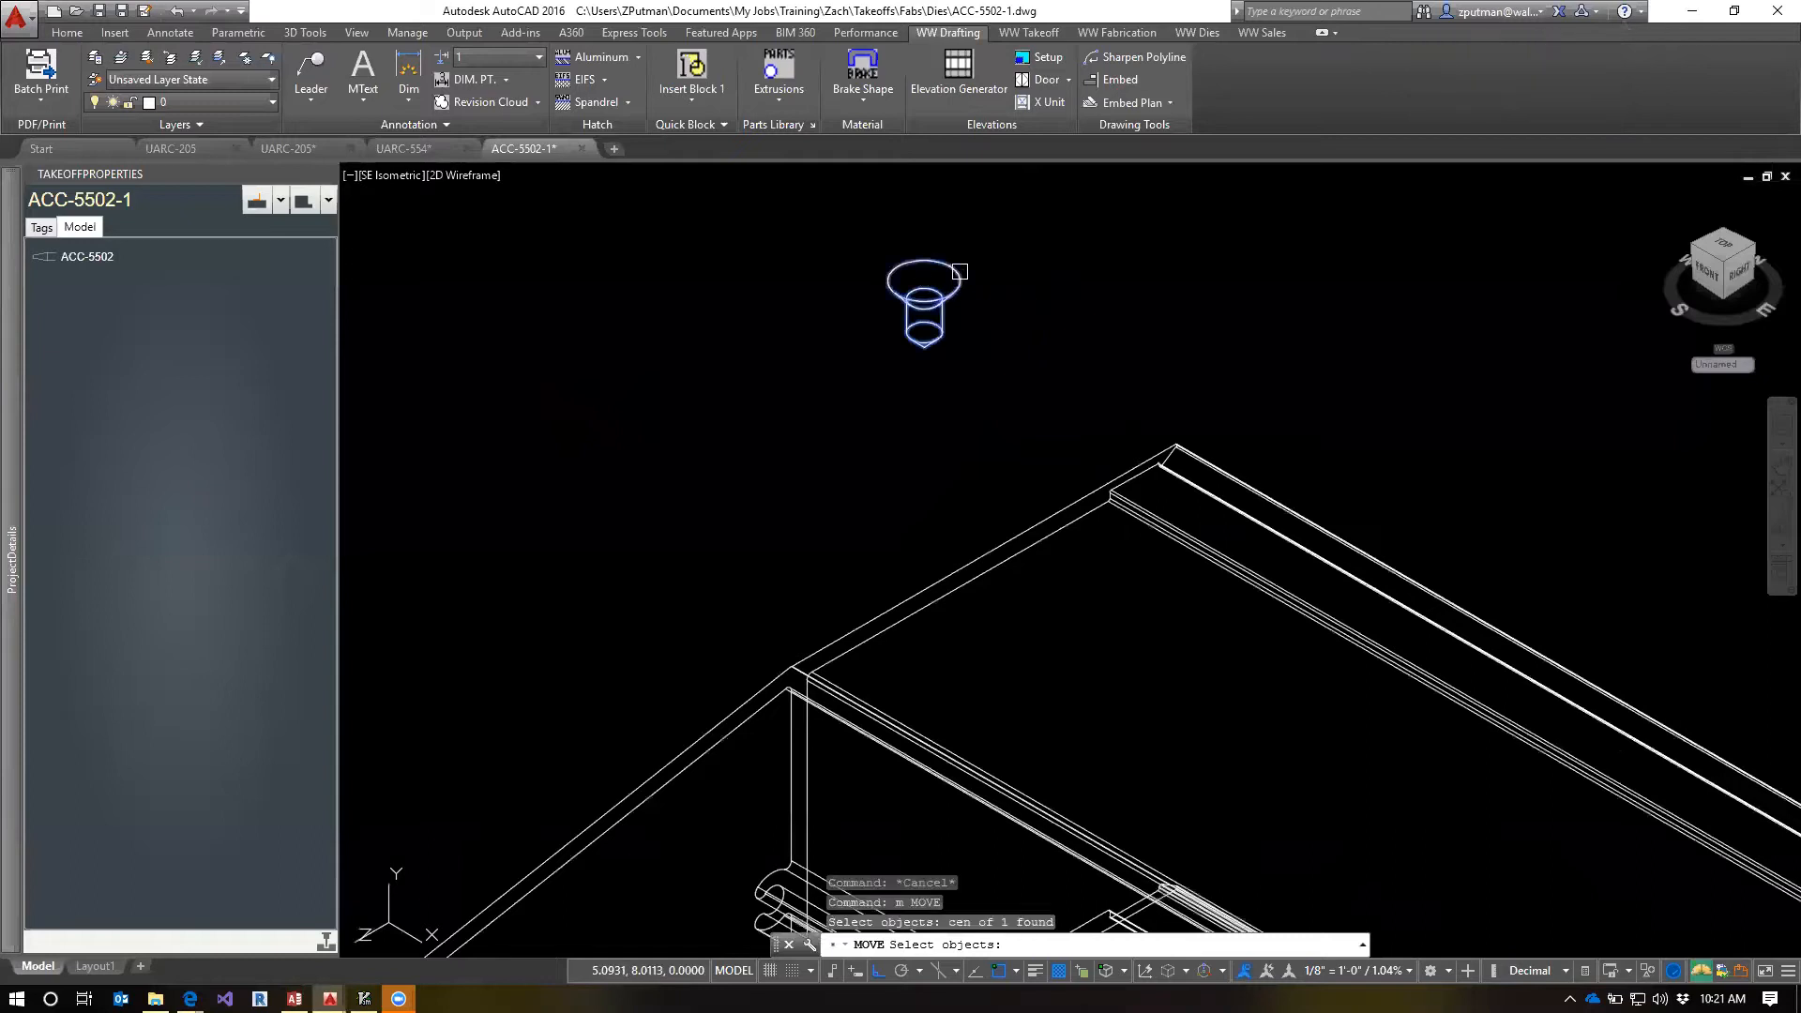
pyautogui.press('Return')
pyautogui.press('Escape')
pyautogui.press('Escape')
# Move the countersunk hole from the centre of its head to the upper end corner of the ACC-5502 extrusion
pyautogui.write('m')
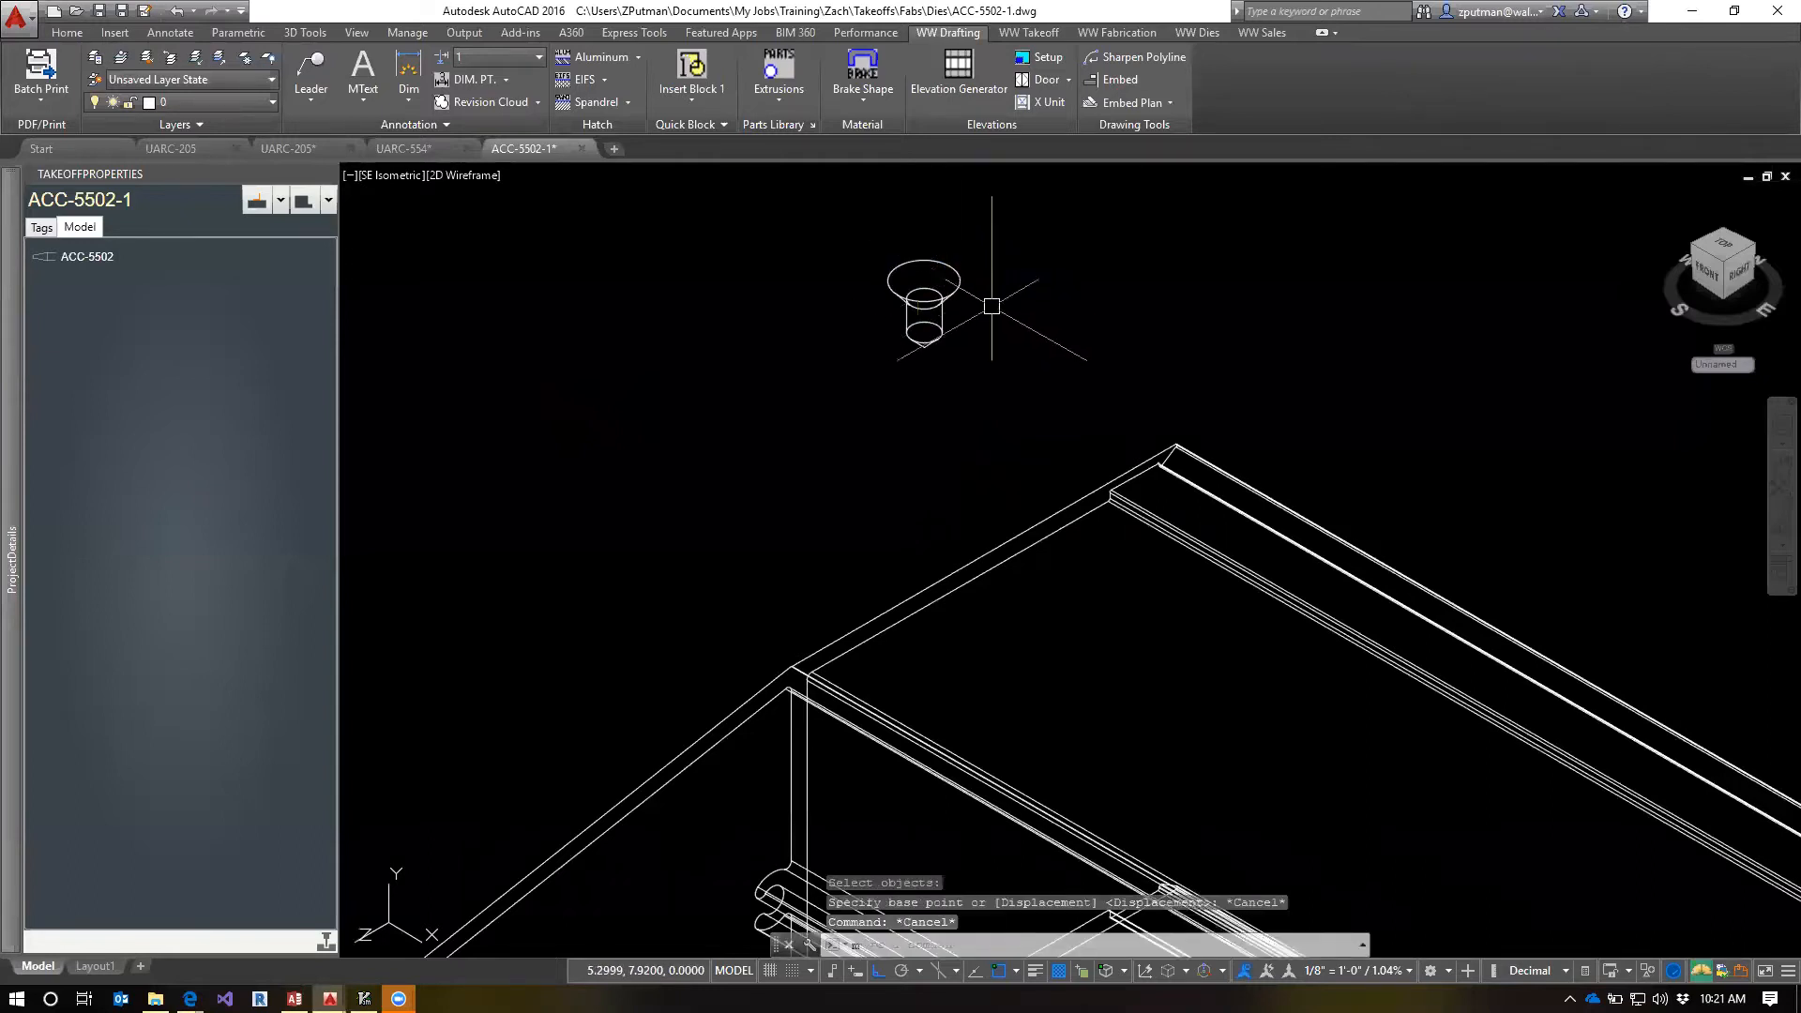
pyautogui.press('Return')
pyautogui.click(932, 264)
pyautogui.press('Return')
pyautogui.write('cen')
pyautogui.press('Return')
pyautogui.click(924, 280)
pyautogui.scroll(4, 1126, 375)
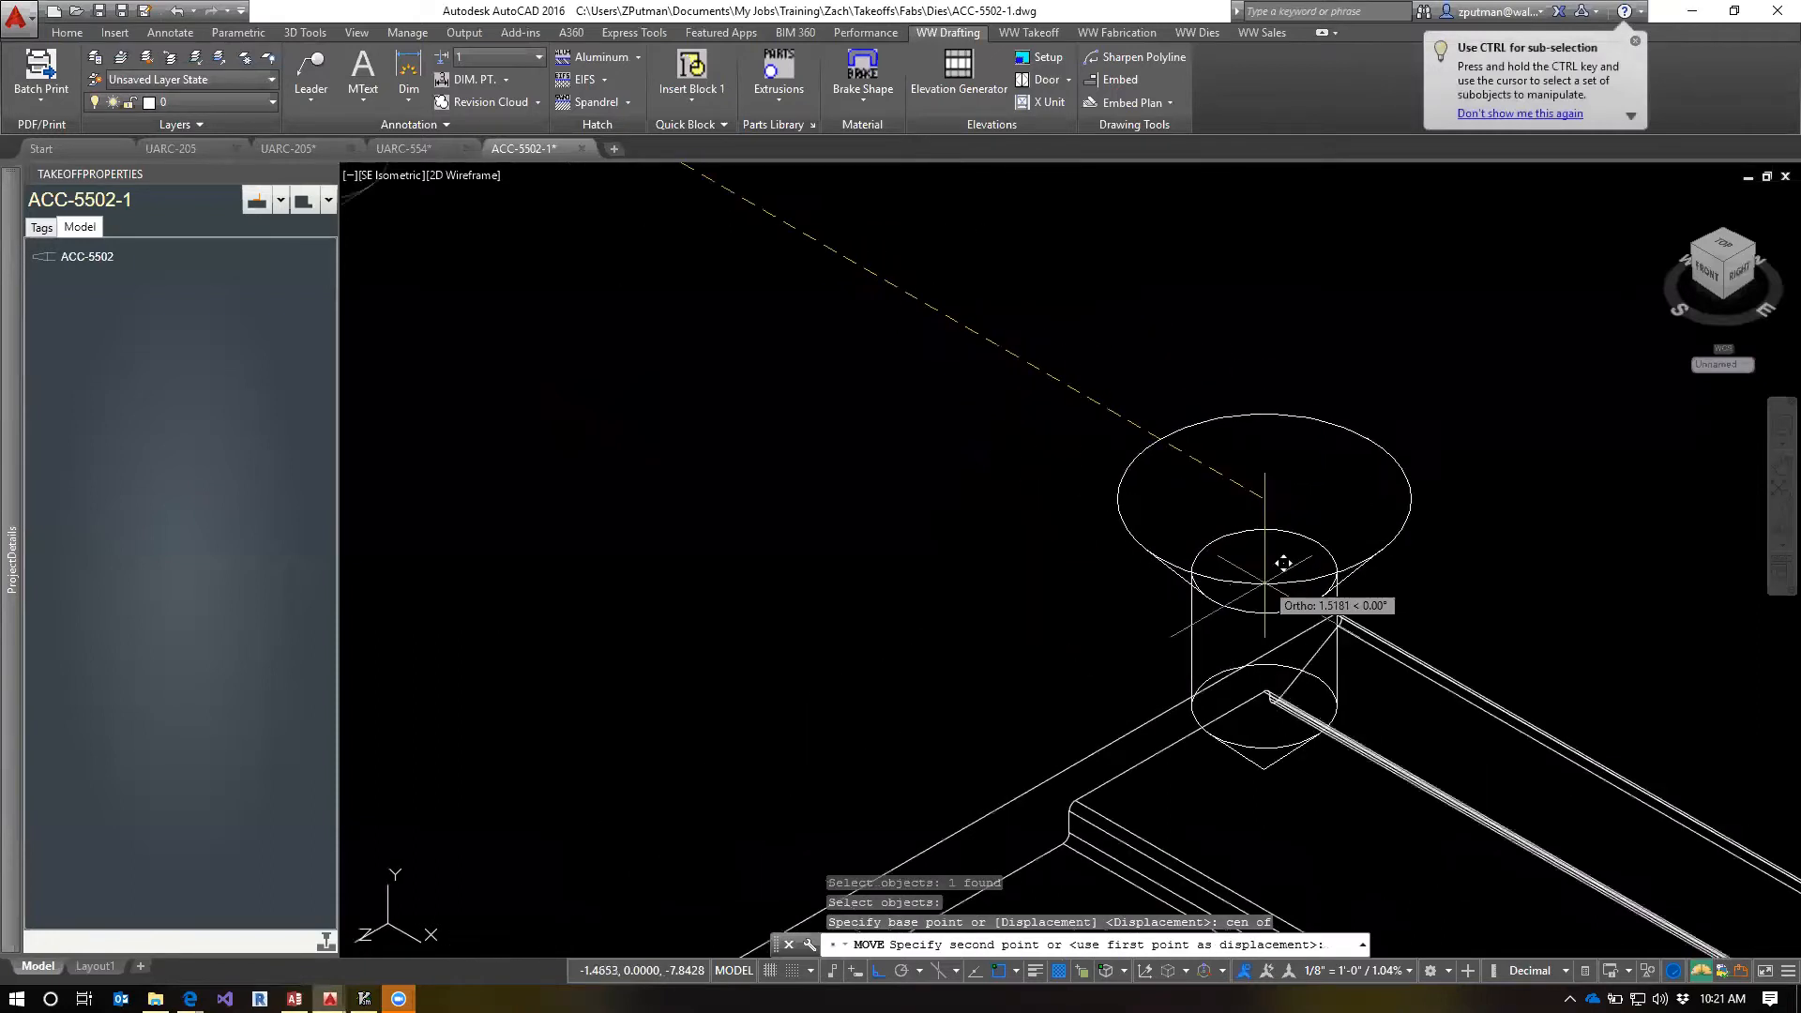
pyautogui.click(1287, 624)
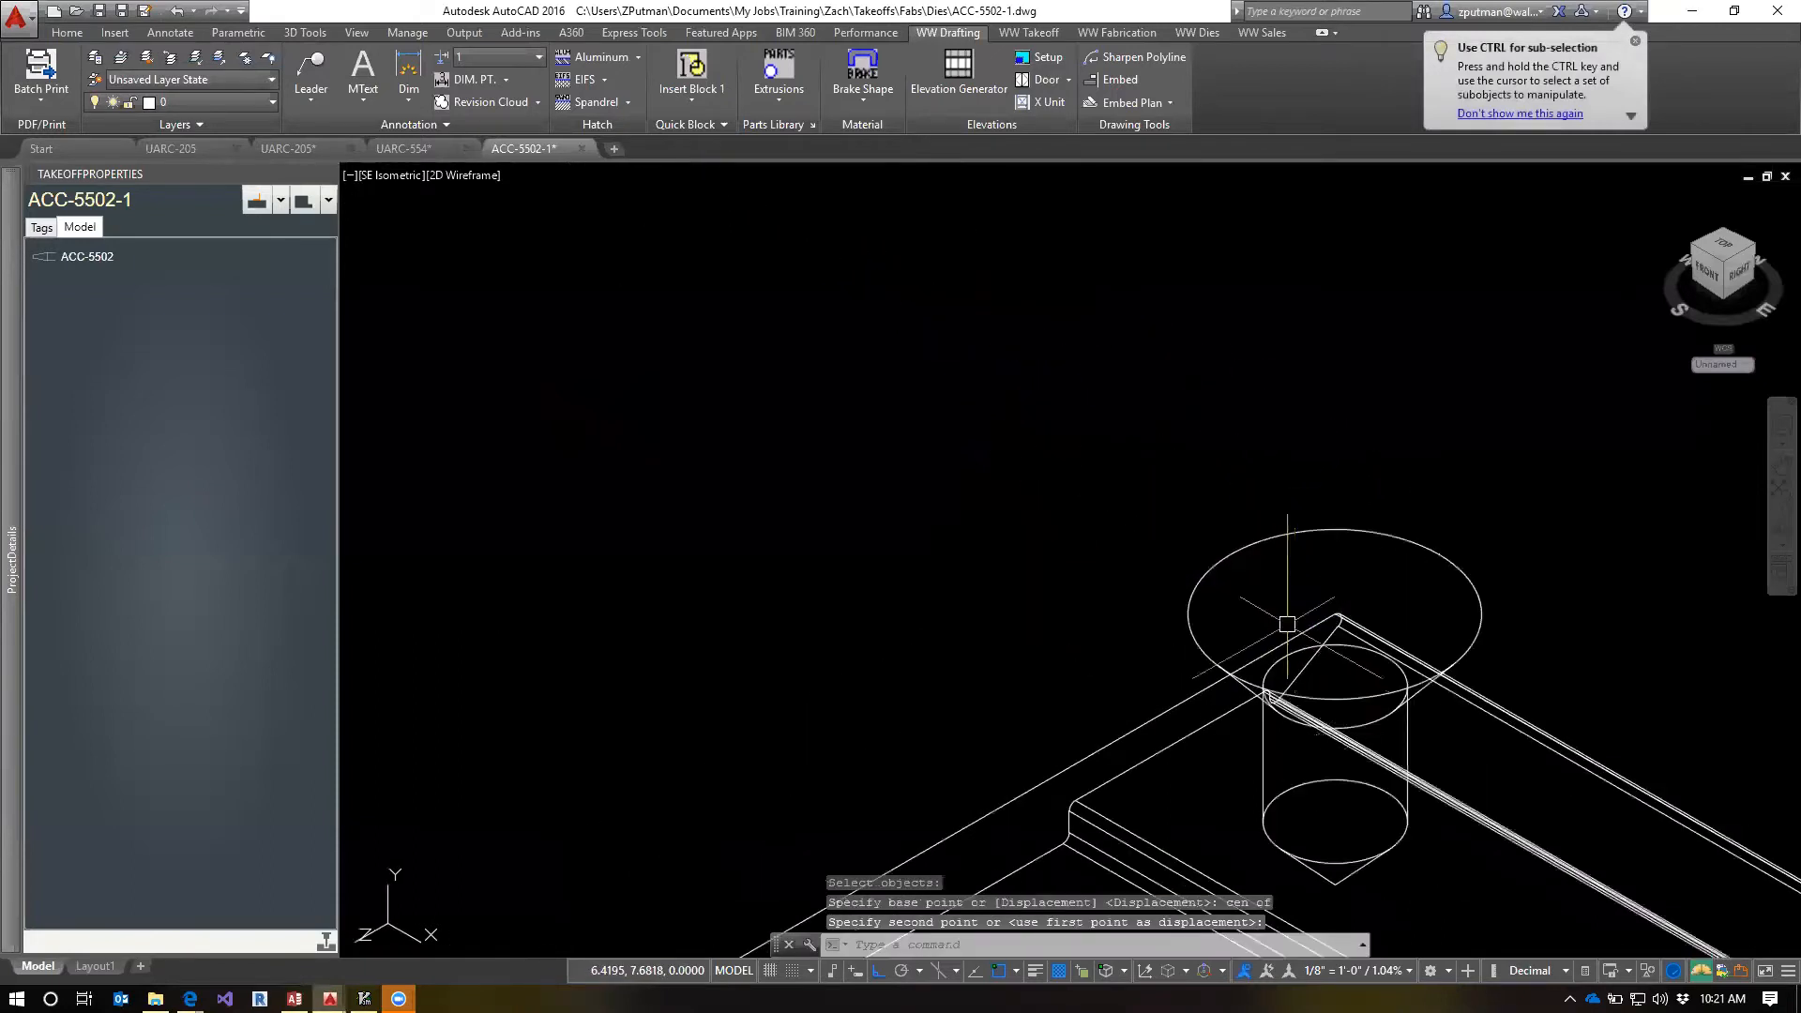
# Switch to the UARC-554 drawing and examine how the 06-a-s fastener sits in the ACC-5502 cover
pyautogui.scroll(-4, 1210, 516)
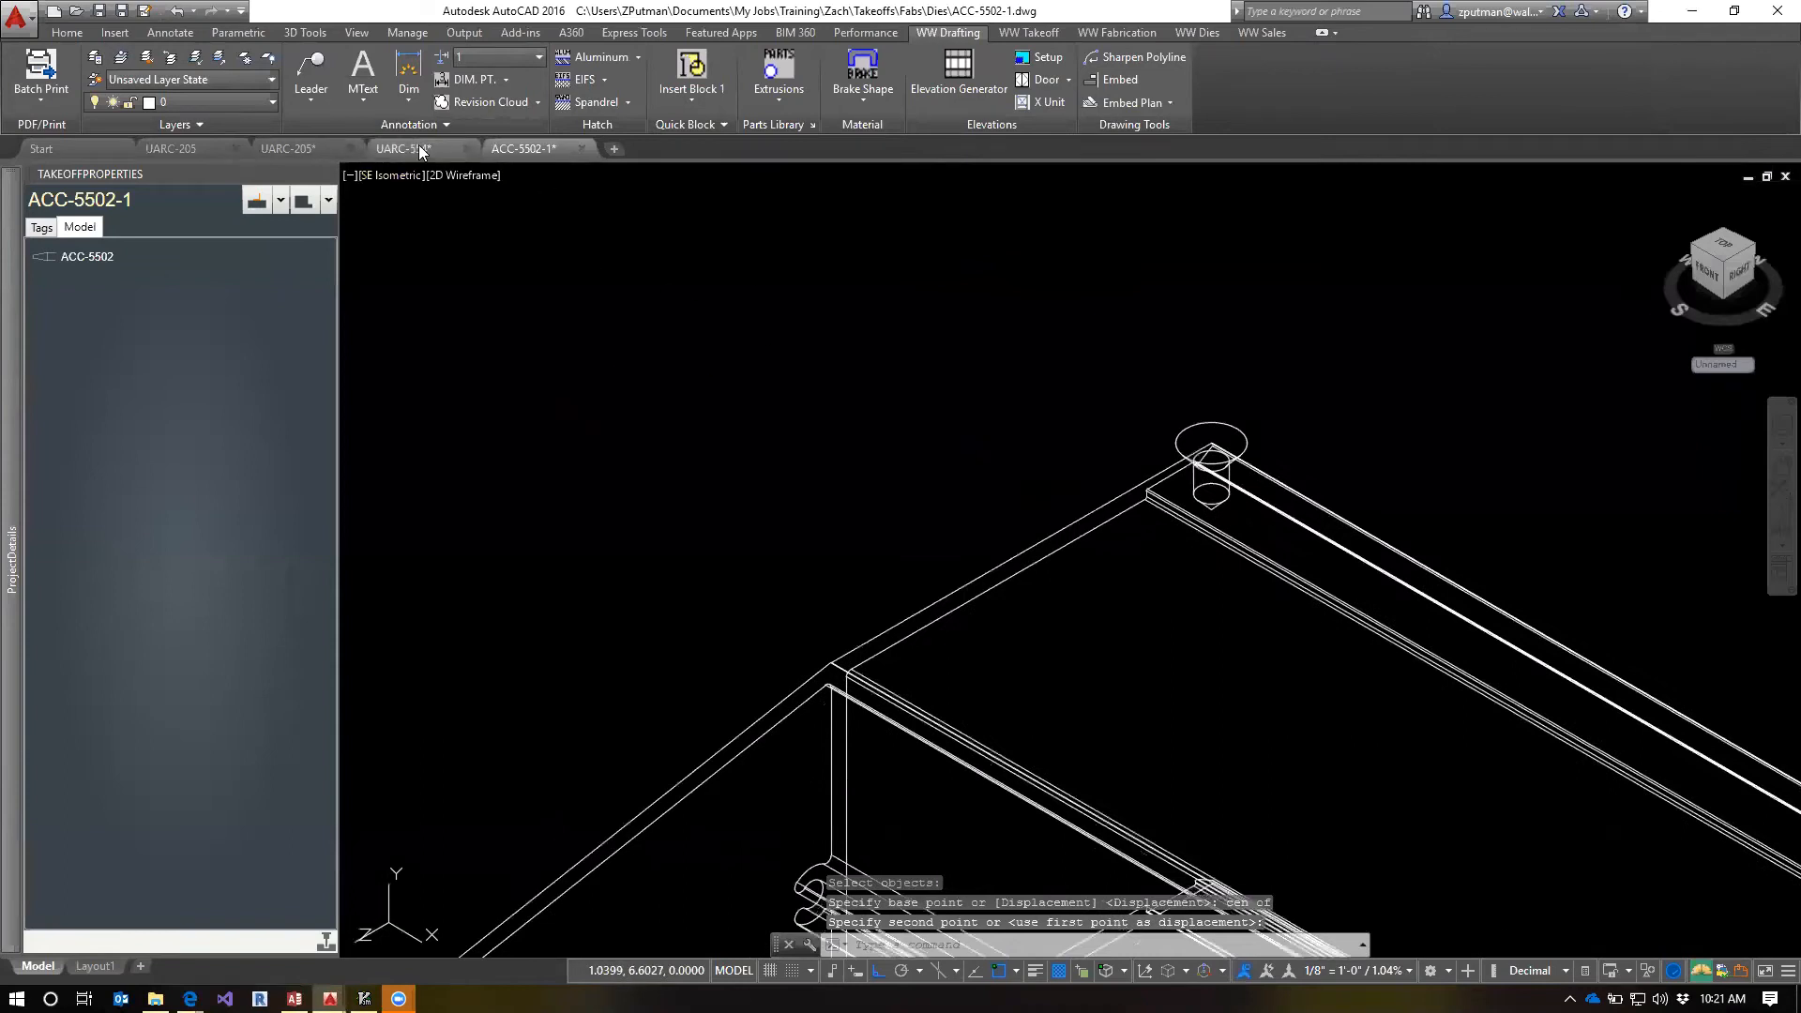
pyautogui.click(420, 150)
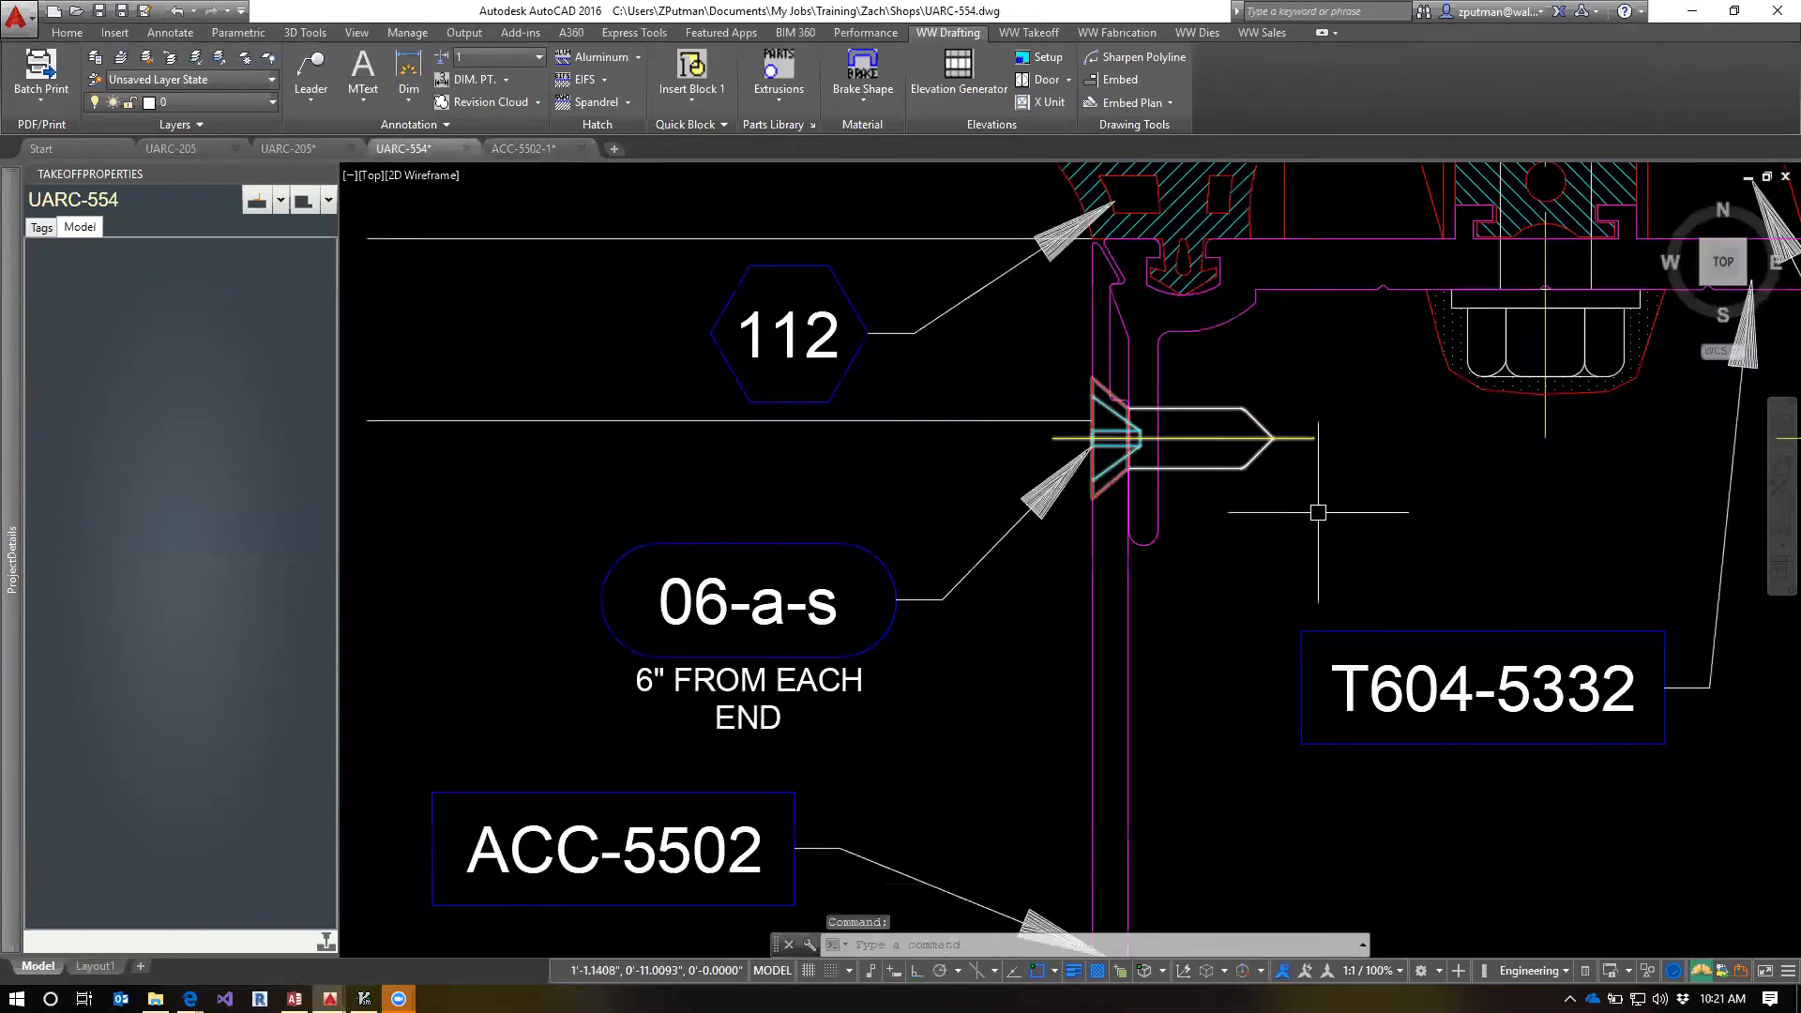
pyautogui.scroll(4, 1055, 441)
pyautogui.scroll(-5, 1172, 364)
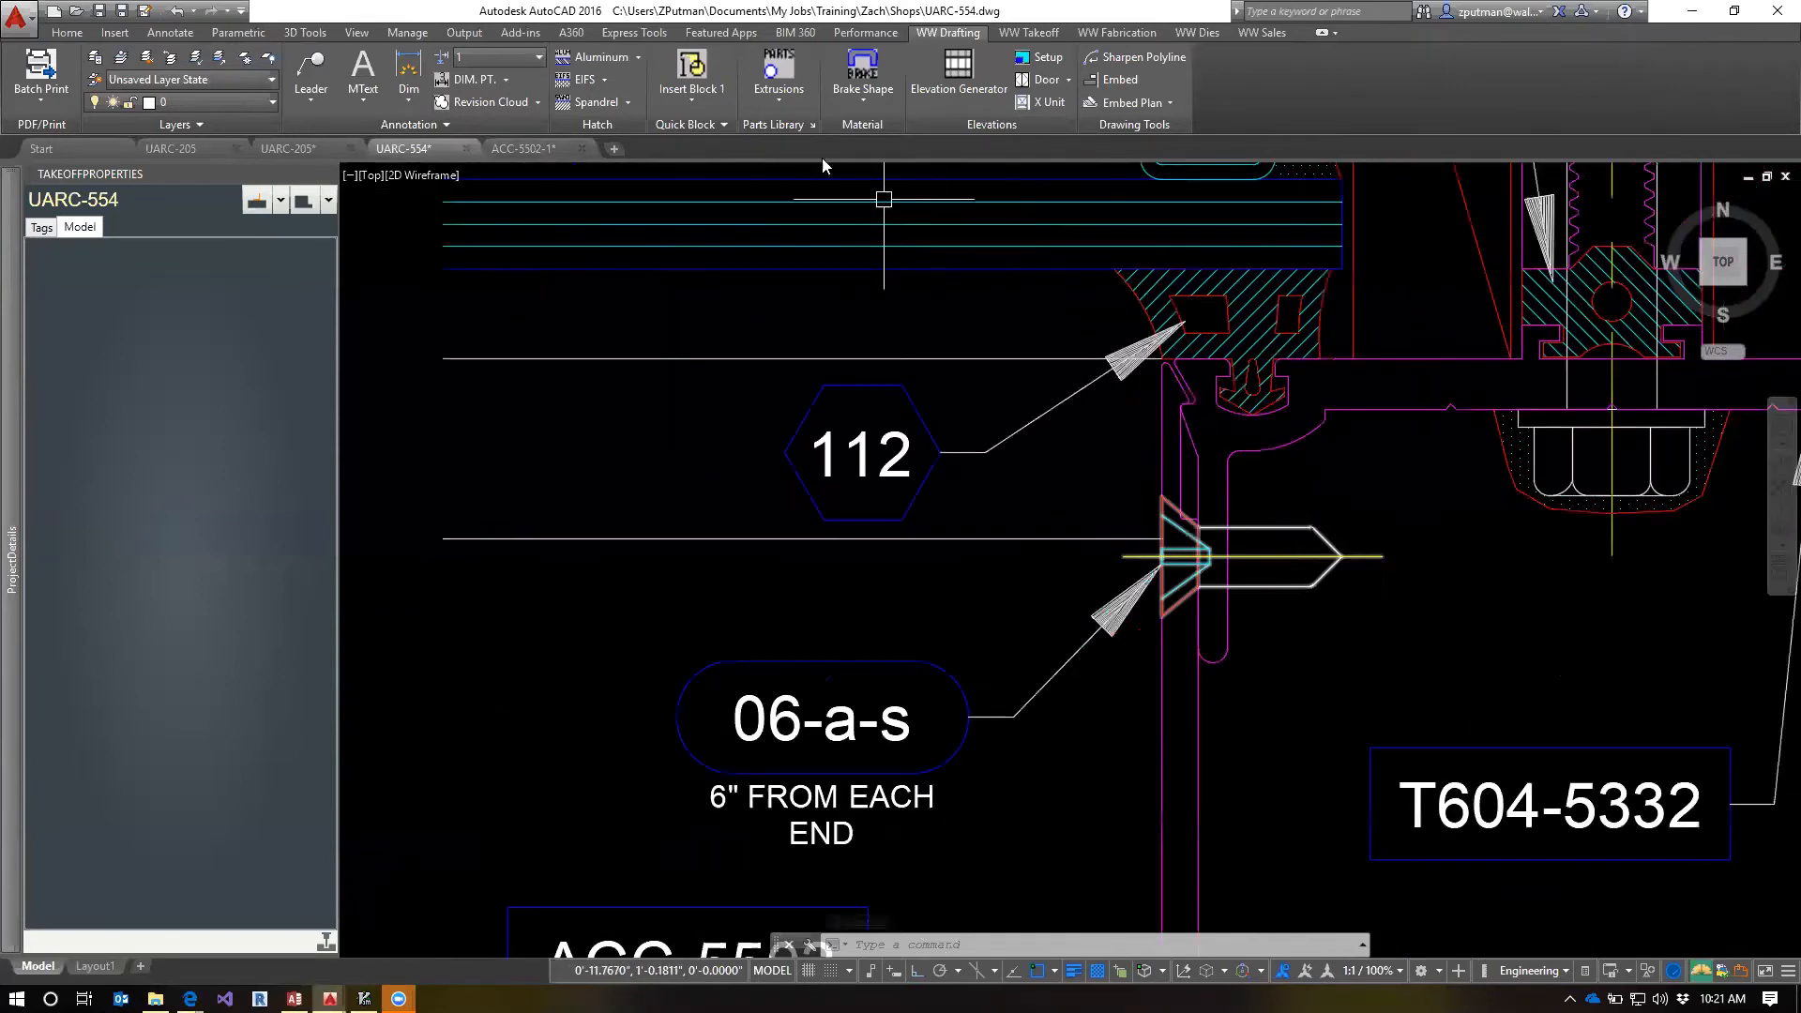
# Add a linear dimension in UARC-554 from the quadrant of the cover's rounded end to the 06-a-s fastener's centreline
pyautogui.click(409, 94)
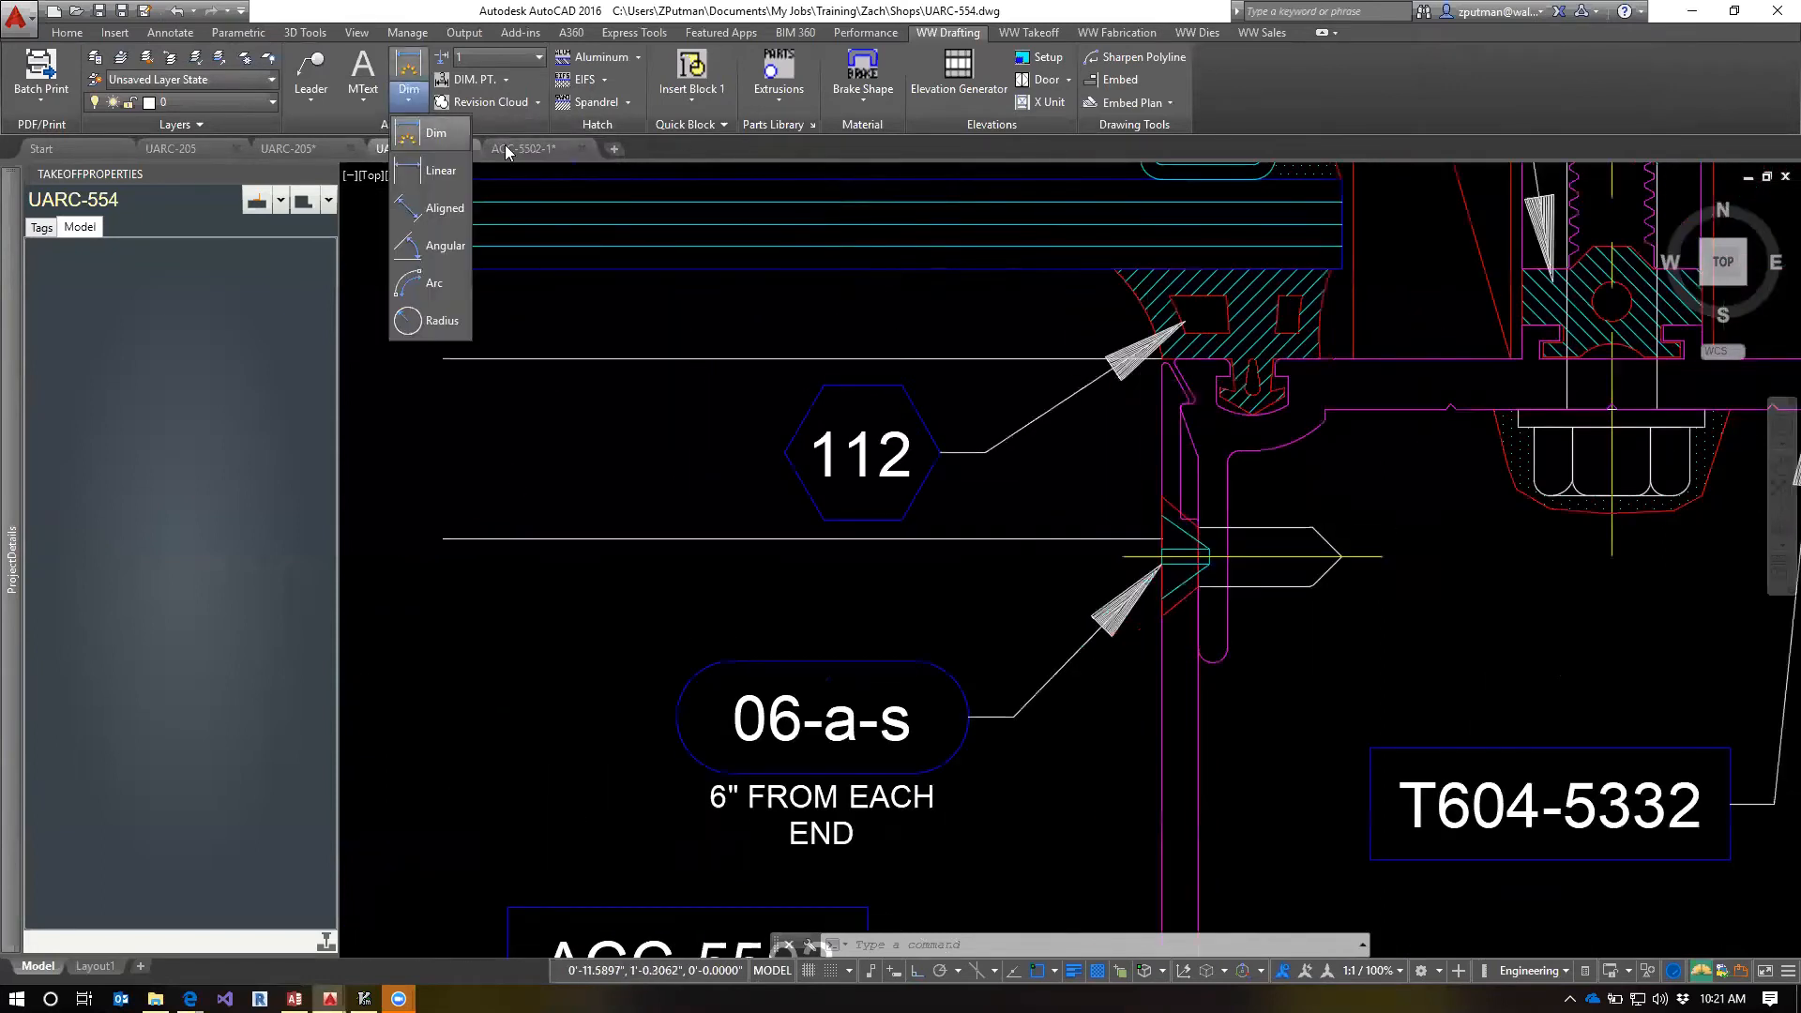
pyautogui.click(437, 170)
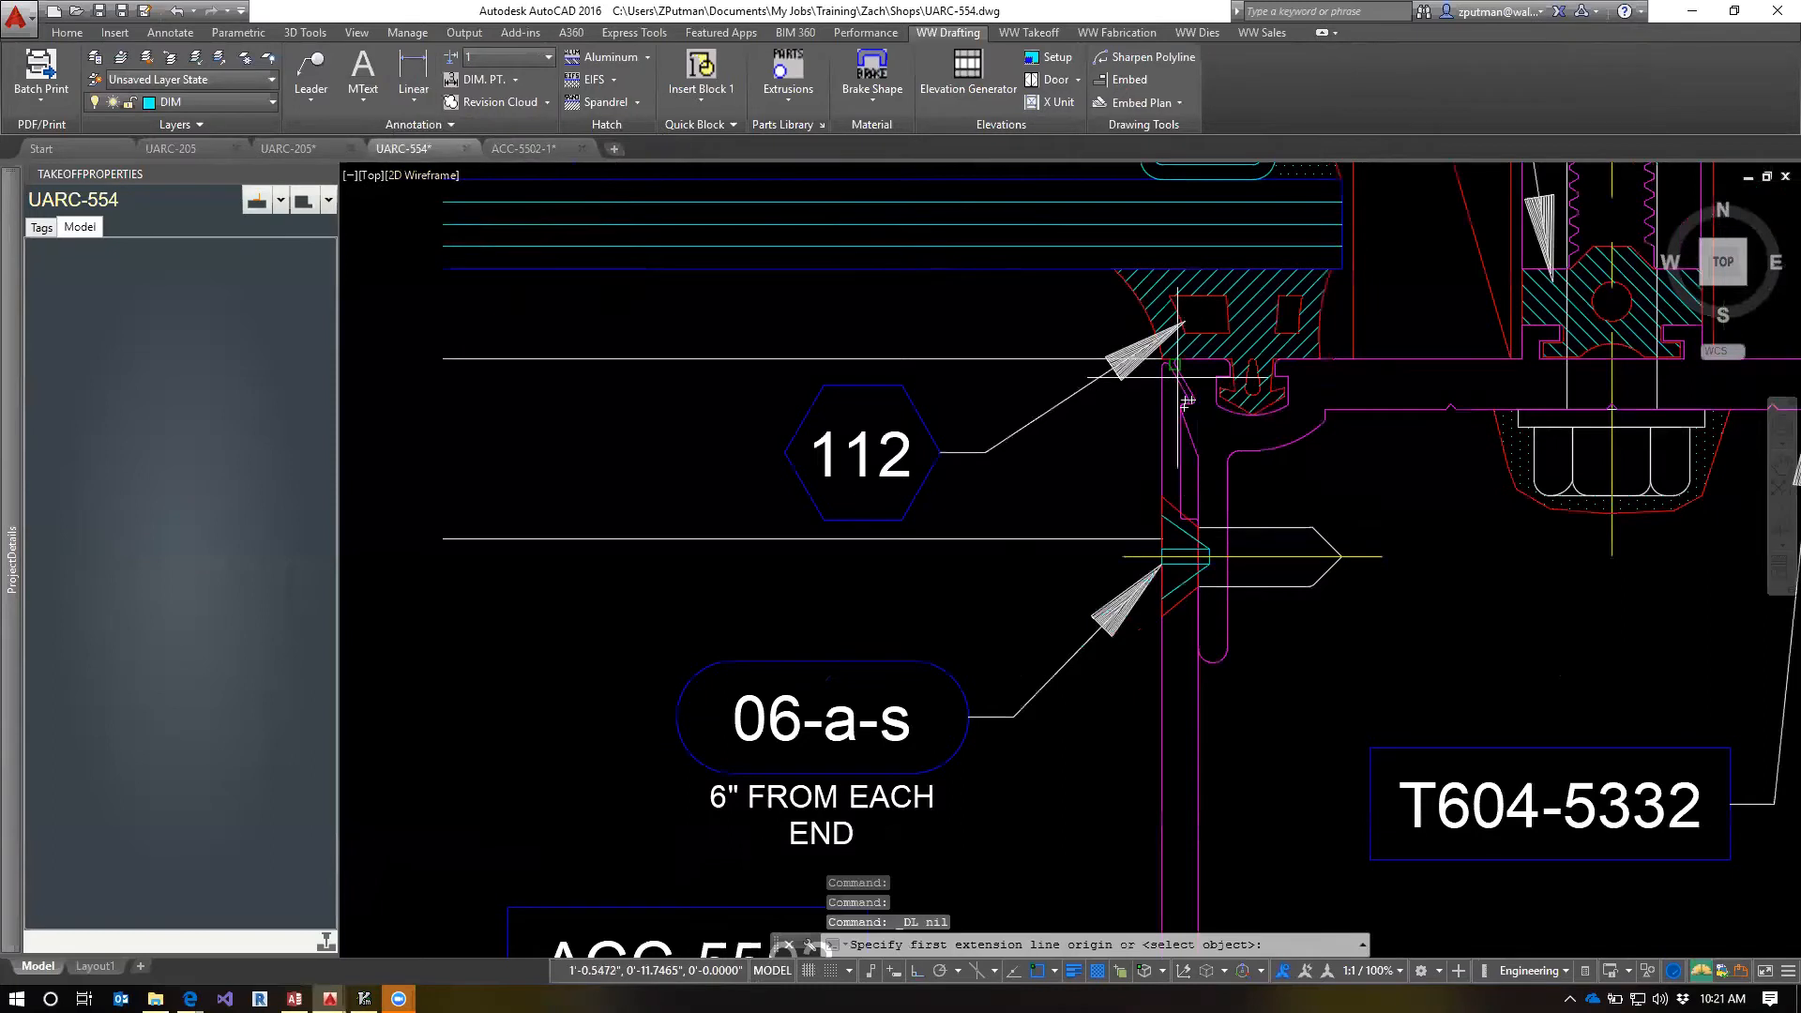
pyautogui.scroll(5, 1188, 402)
pyautogui.write('qua')
pyautogui.press('space')
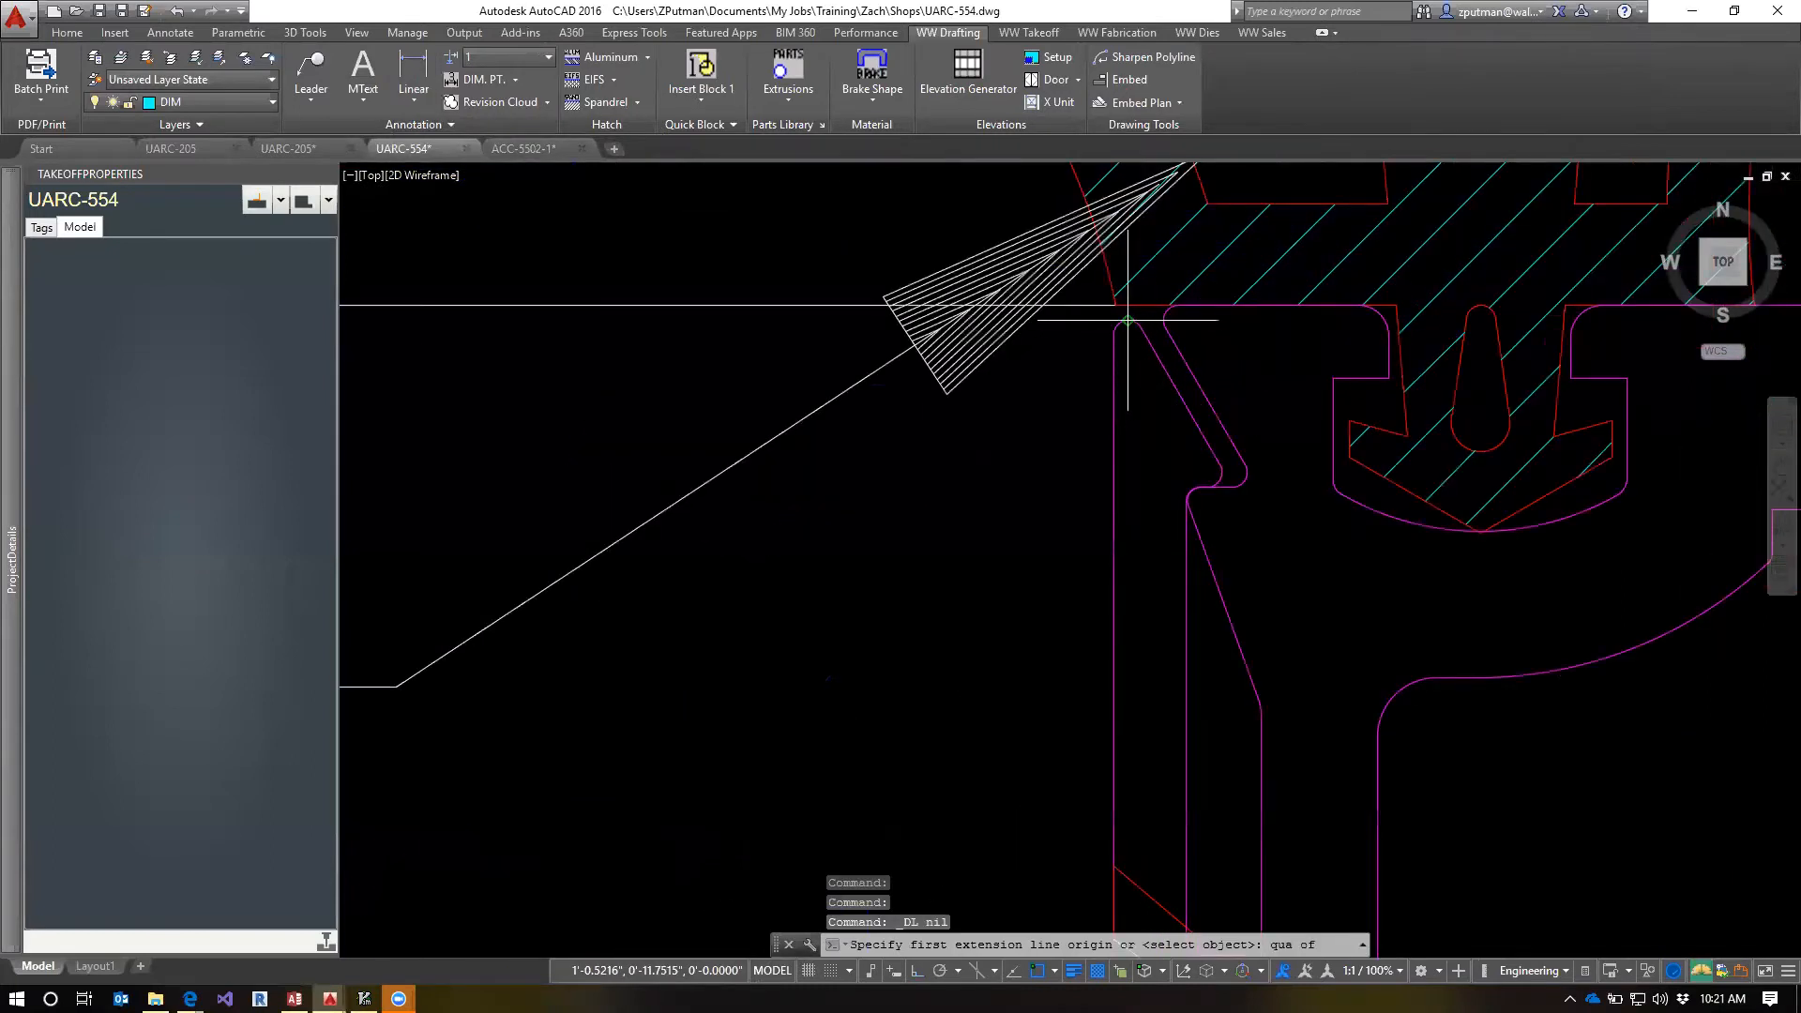
pyautogui.click(1127, 320)
pyautogui.scroll(-4, 1154, 390)
pyautogui.click(1126, 556)
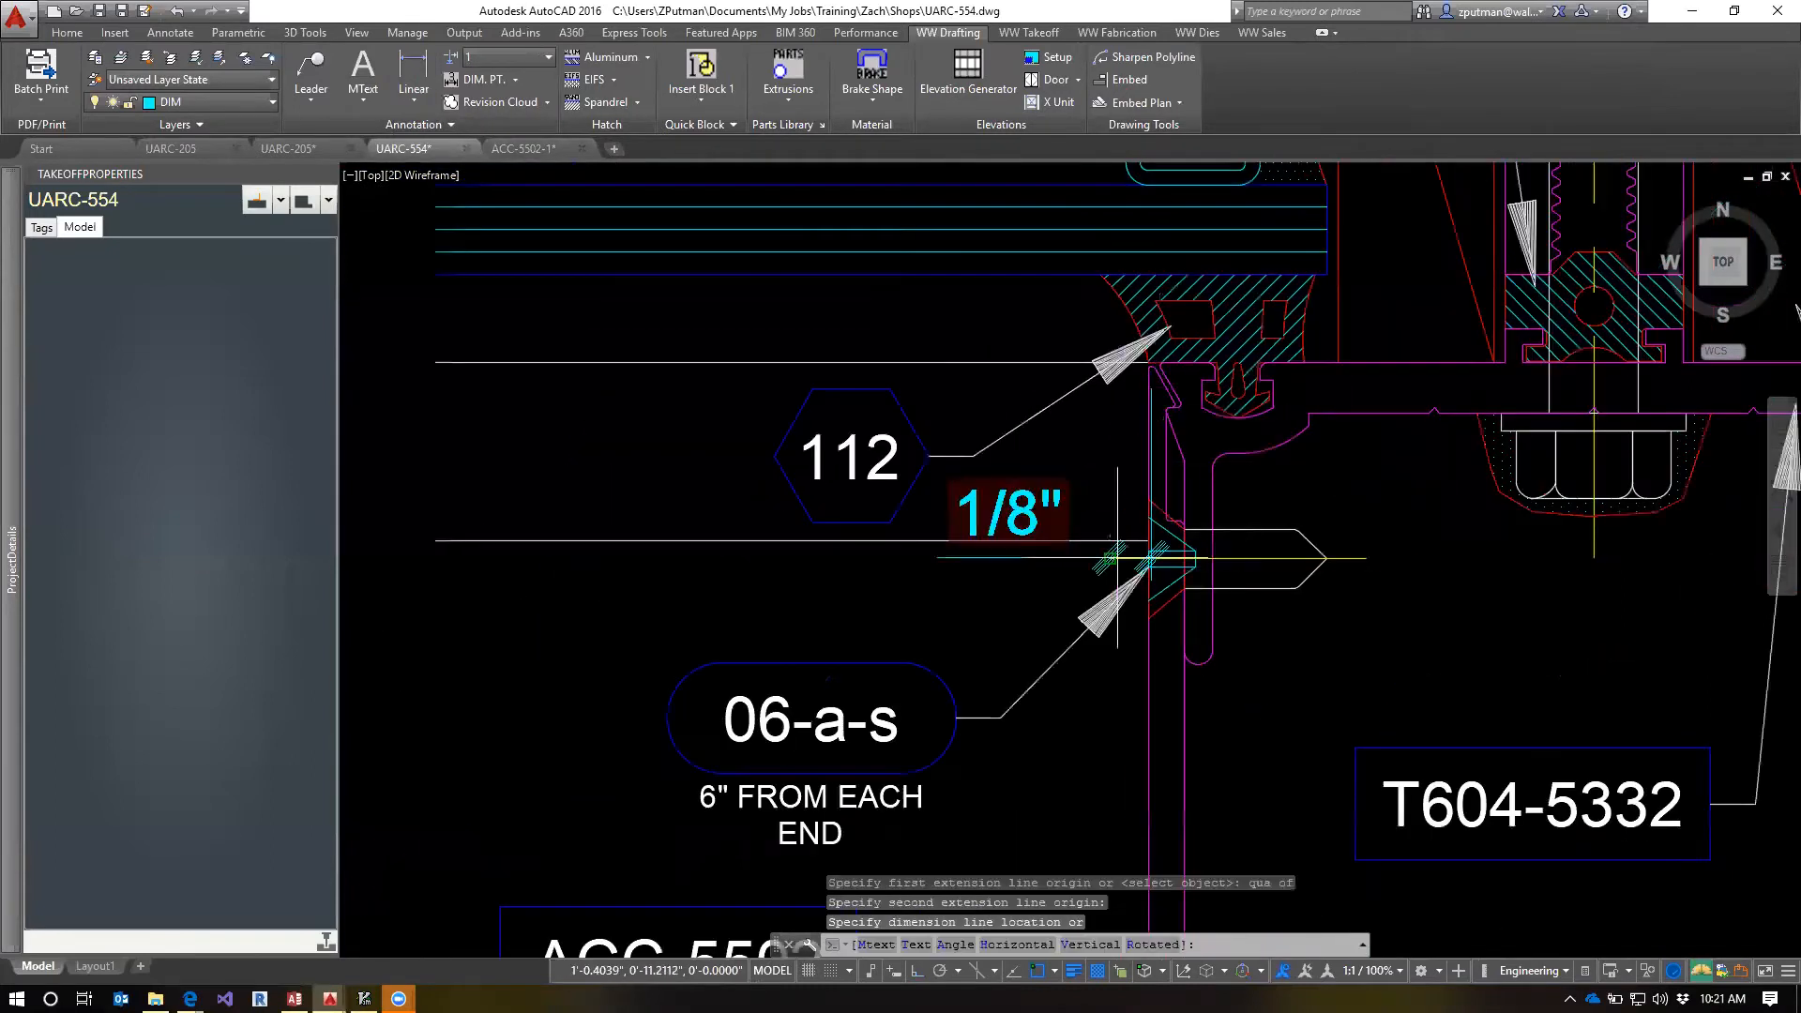
pyautogui.click(553, 610)
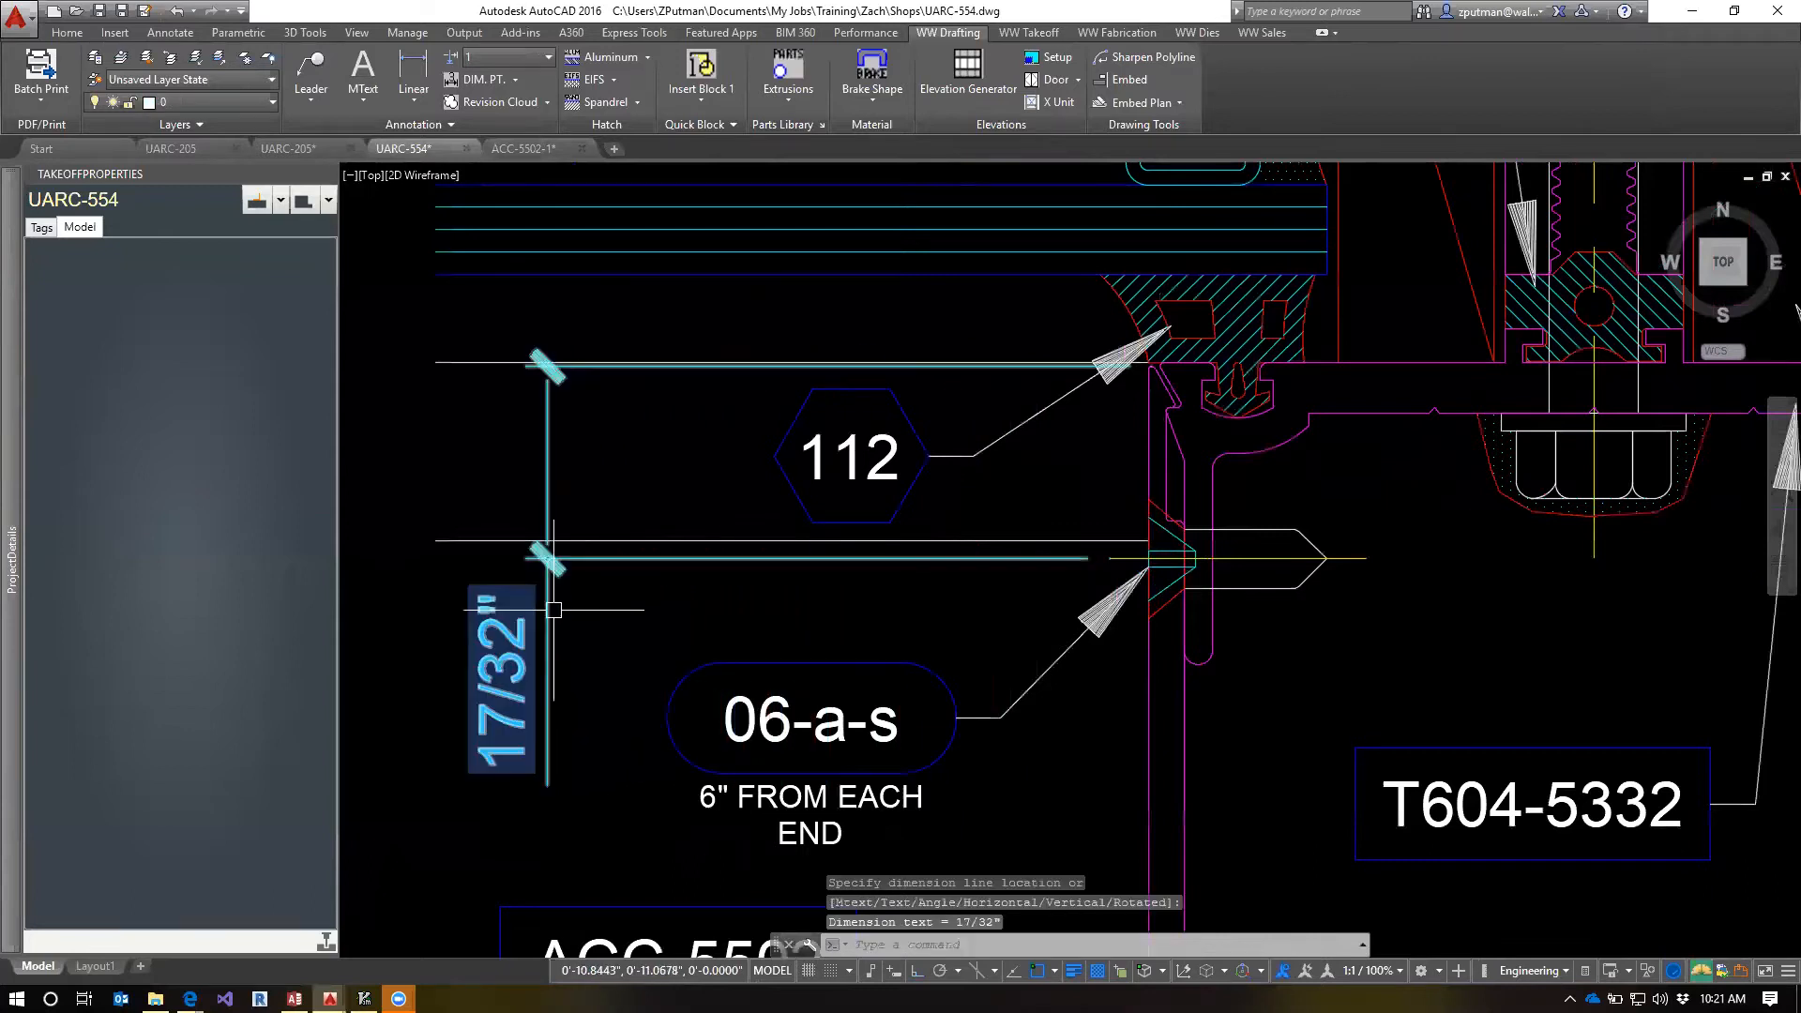
pyautogui.click(548, 614)
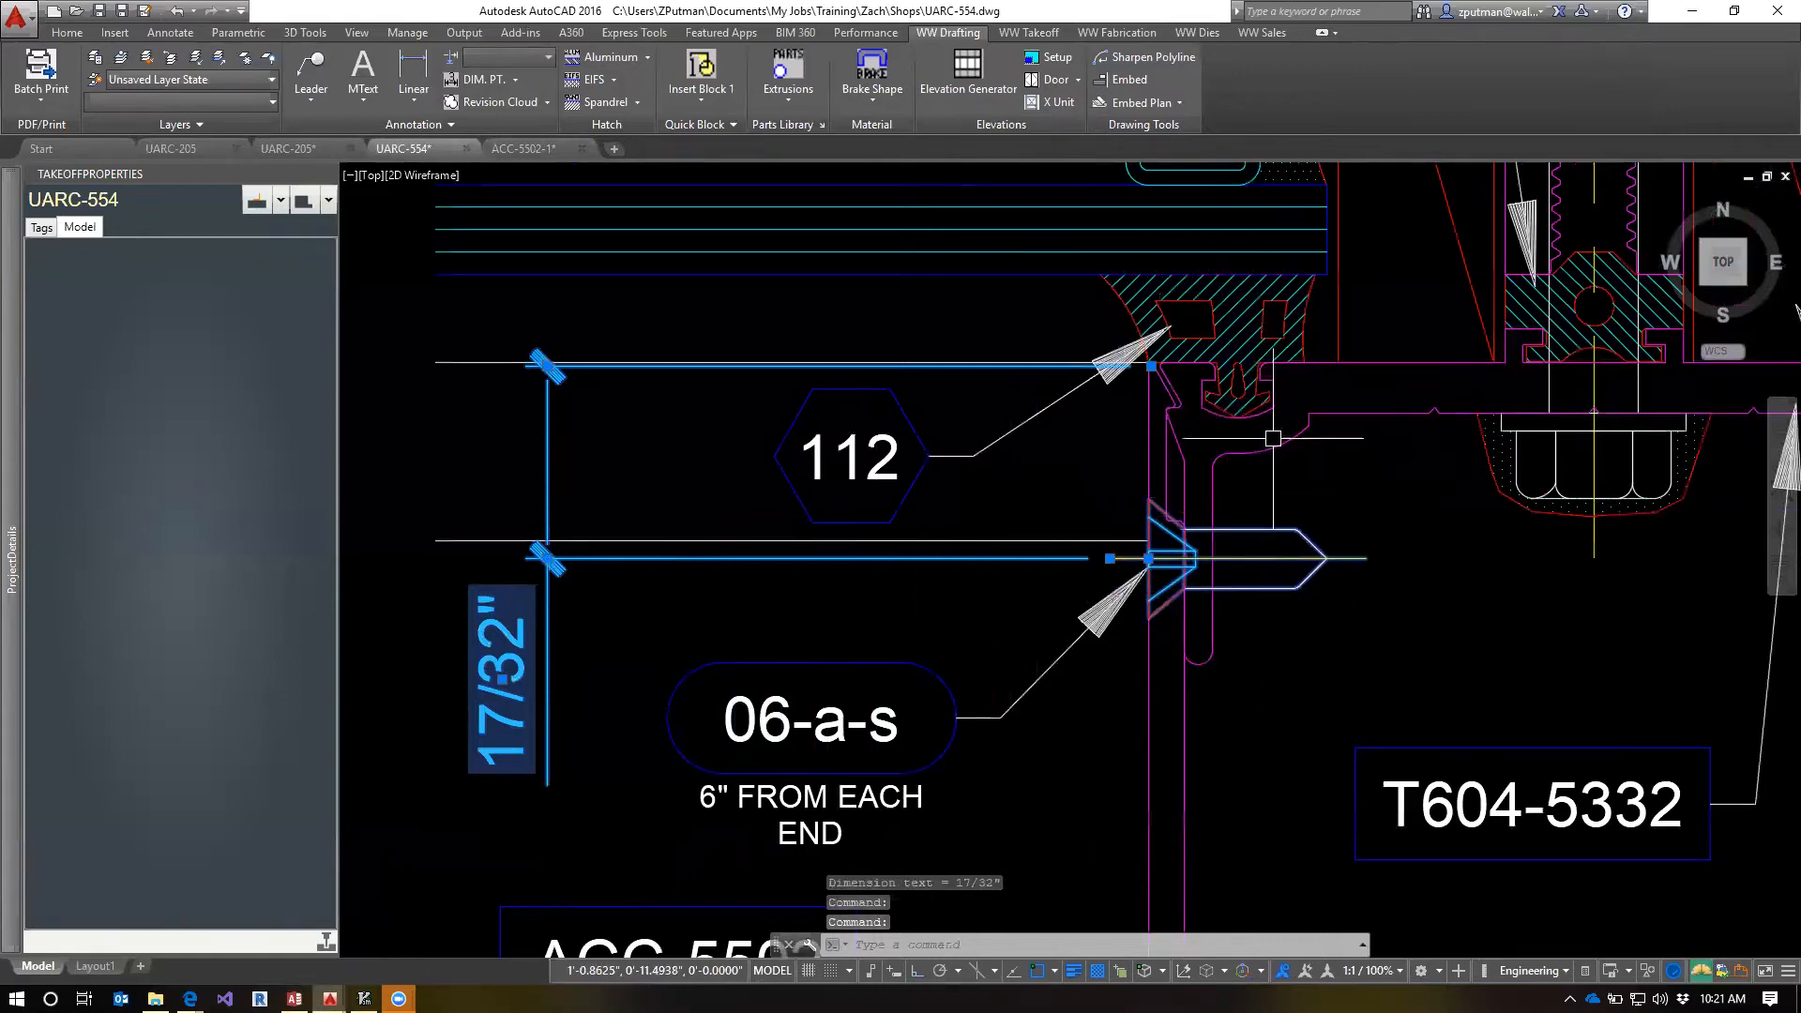
pyautogui.press('Escape')
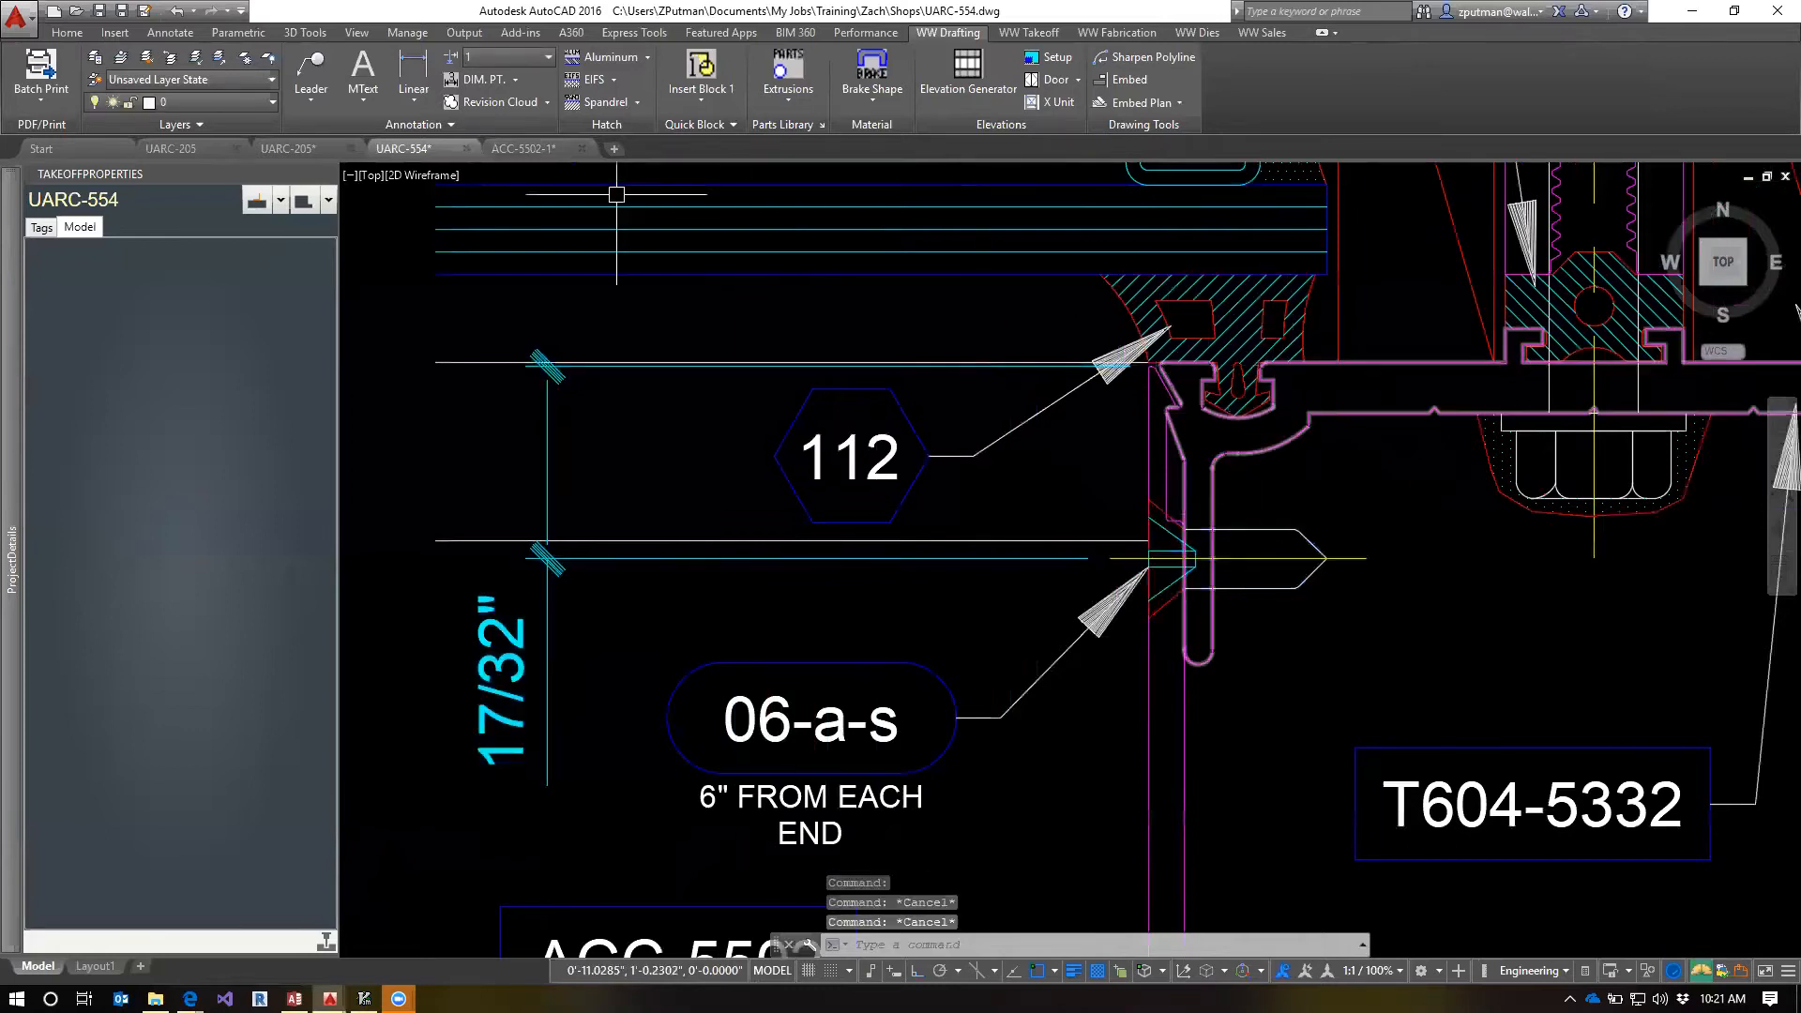
# In the ACC-5502-1 drawing, move the countersunk hole 0.5 inward from the corner along the extrusion's end edge
pyautogui.click(523, 149)
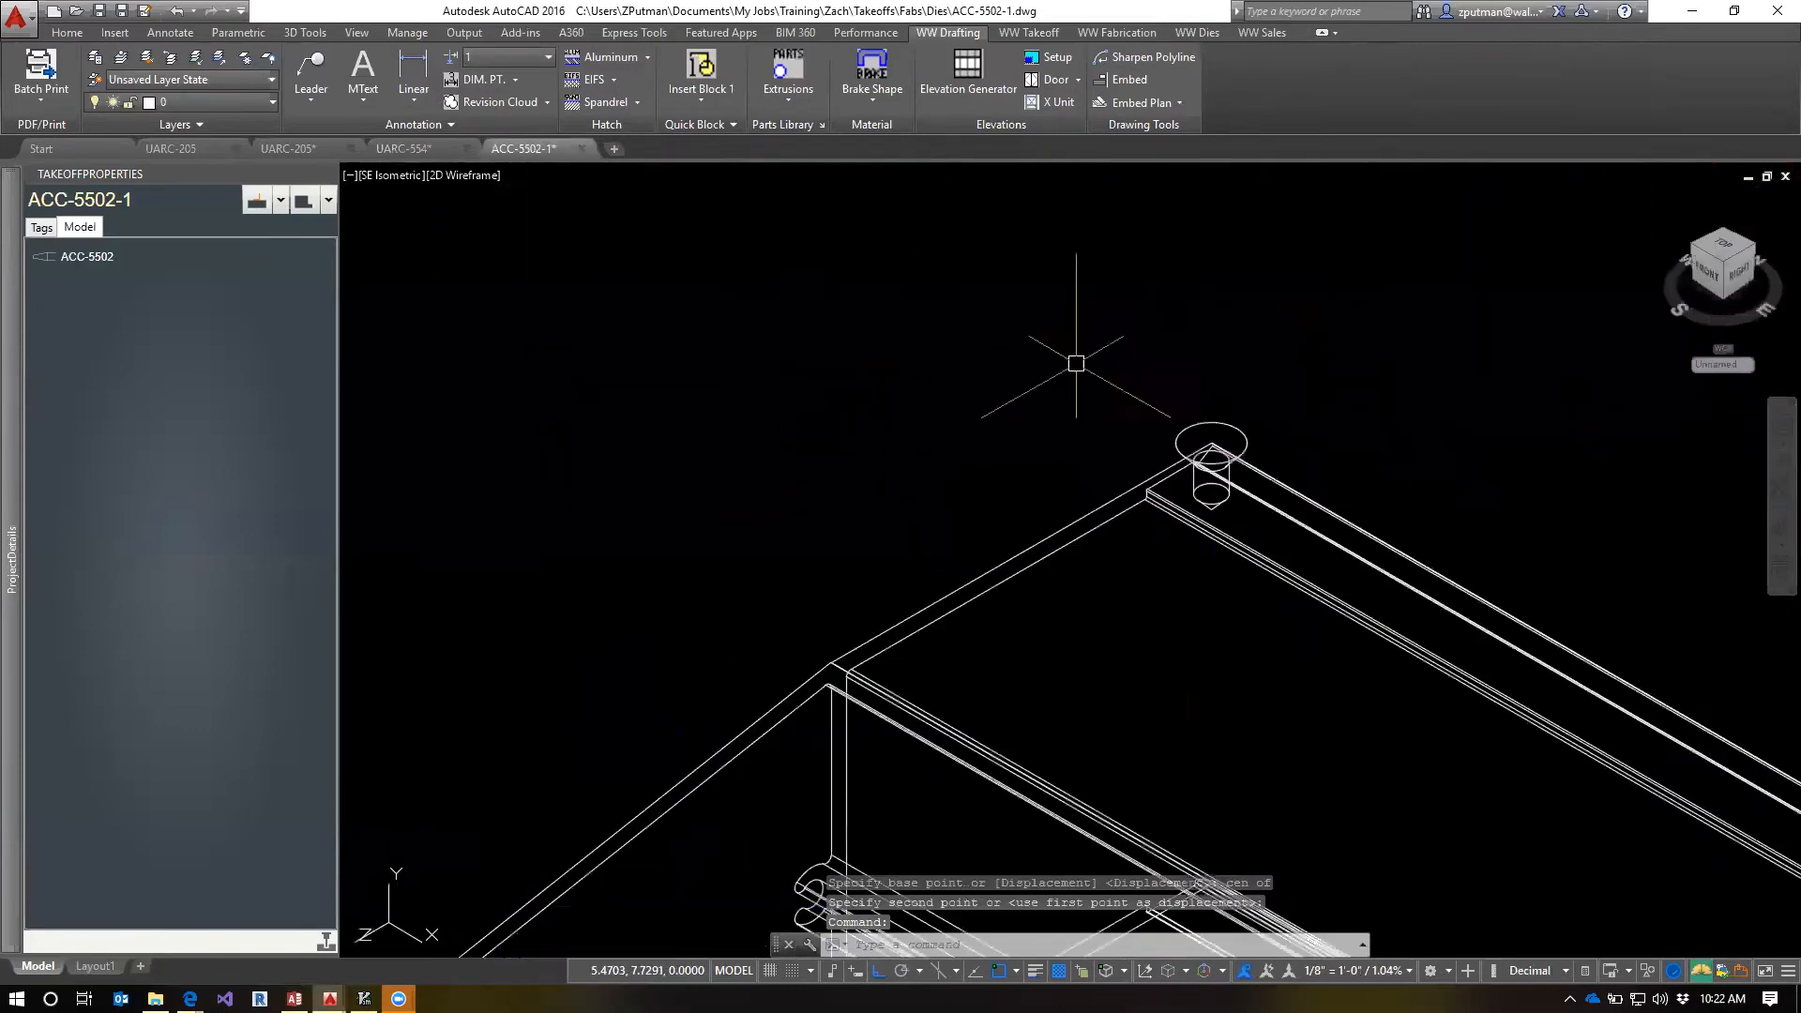
pyautogui.click(1240, 429)
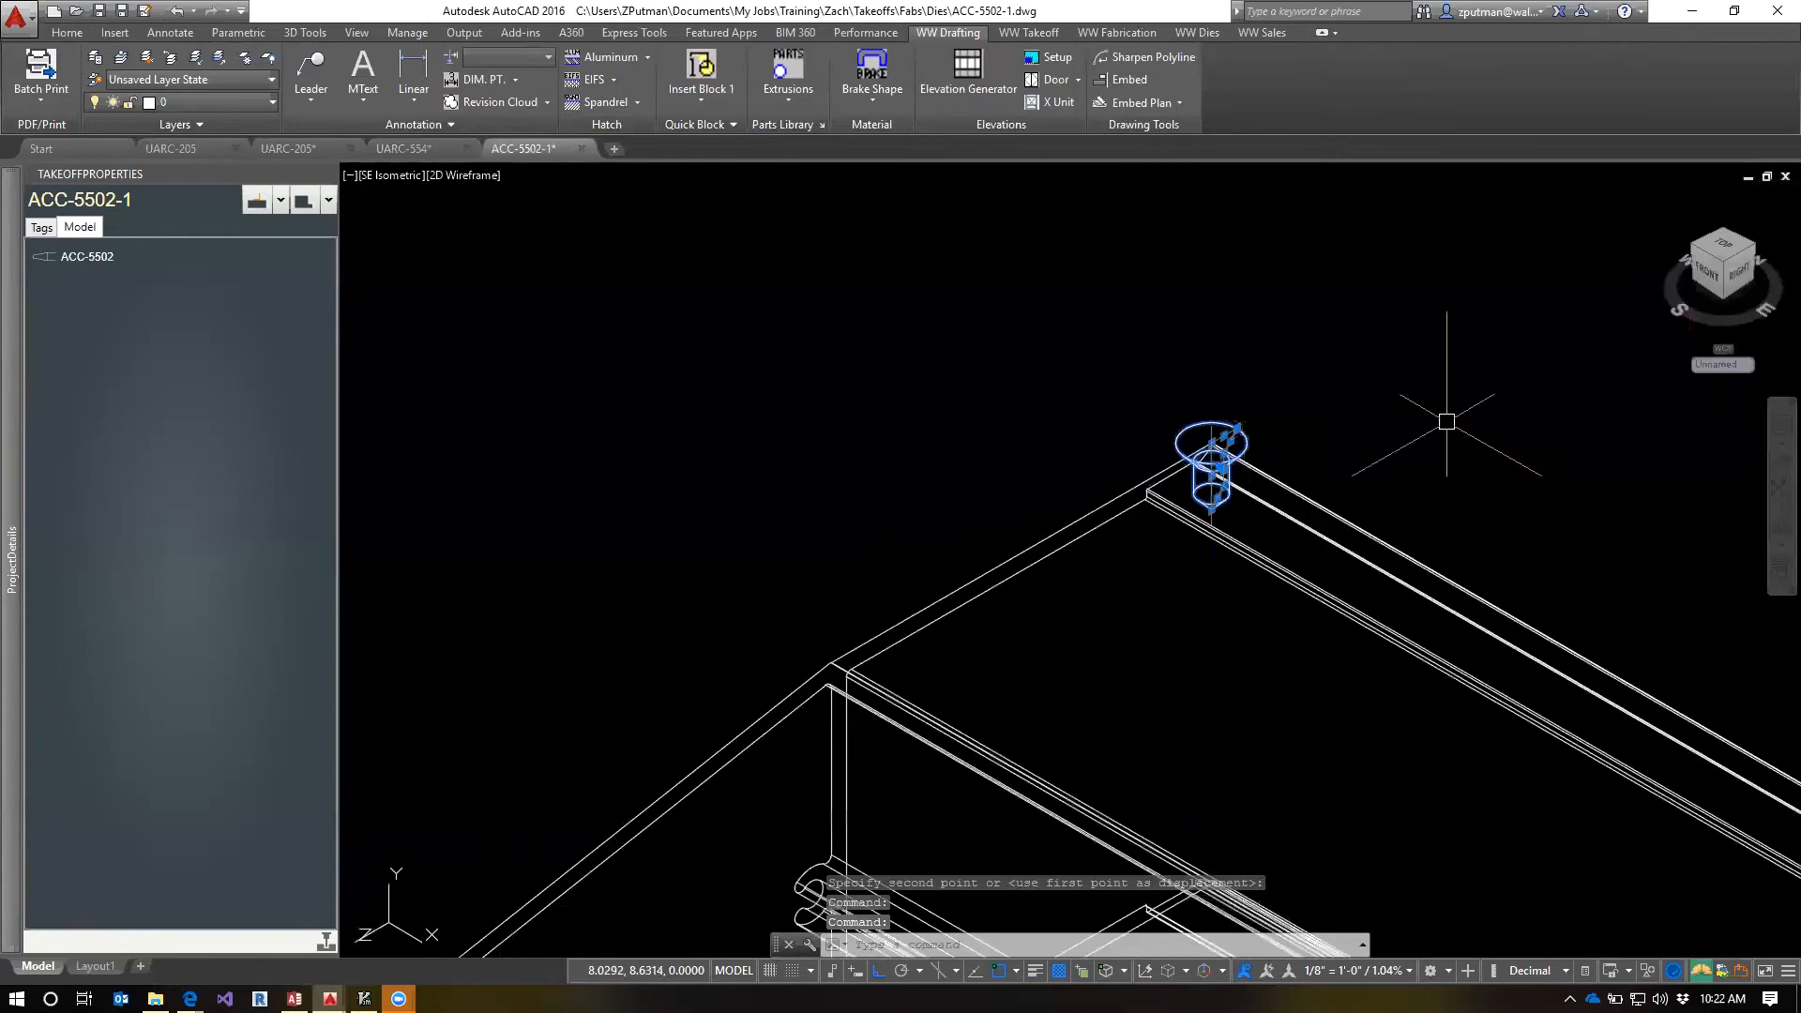
pyautogui.write('m')
pyautogui.press('Return')
pyautogui.click(1409, 275)
pyautogui.write('.5')
pyautogui.press('Return')
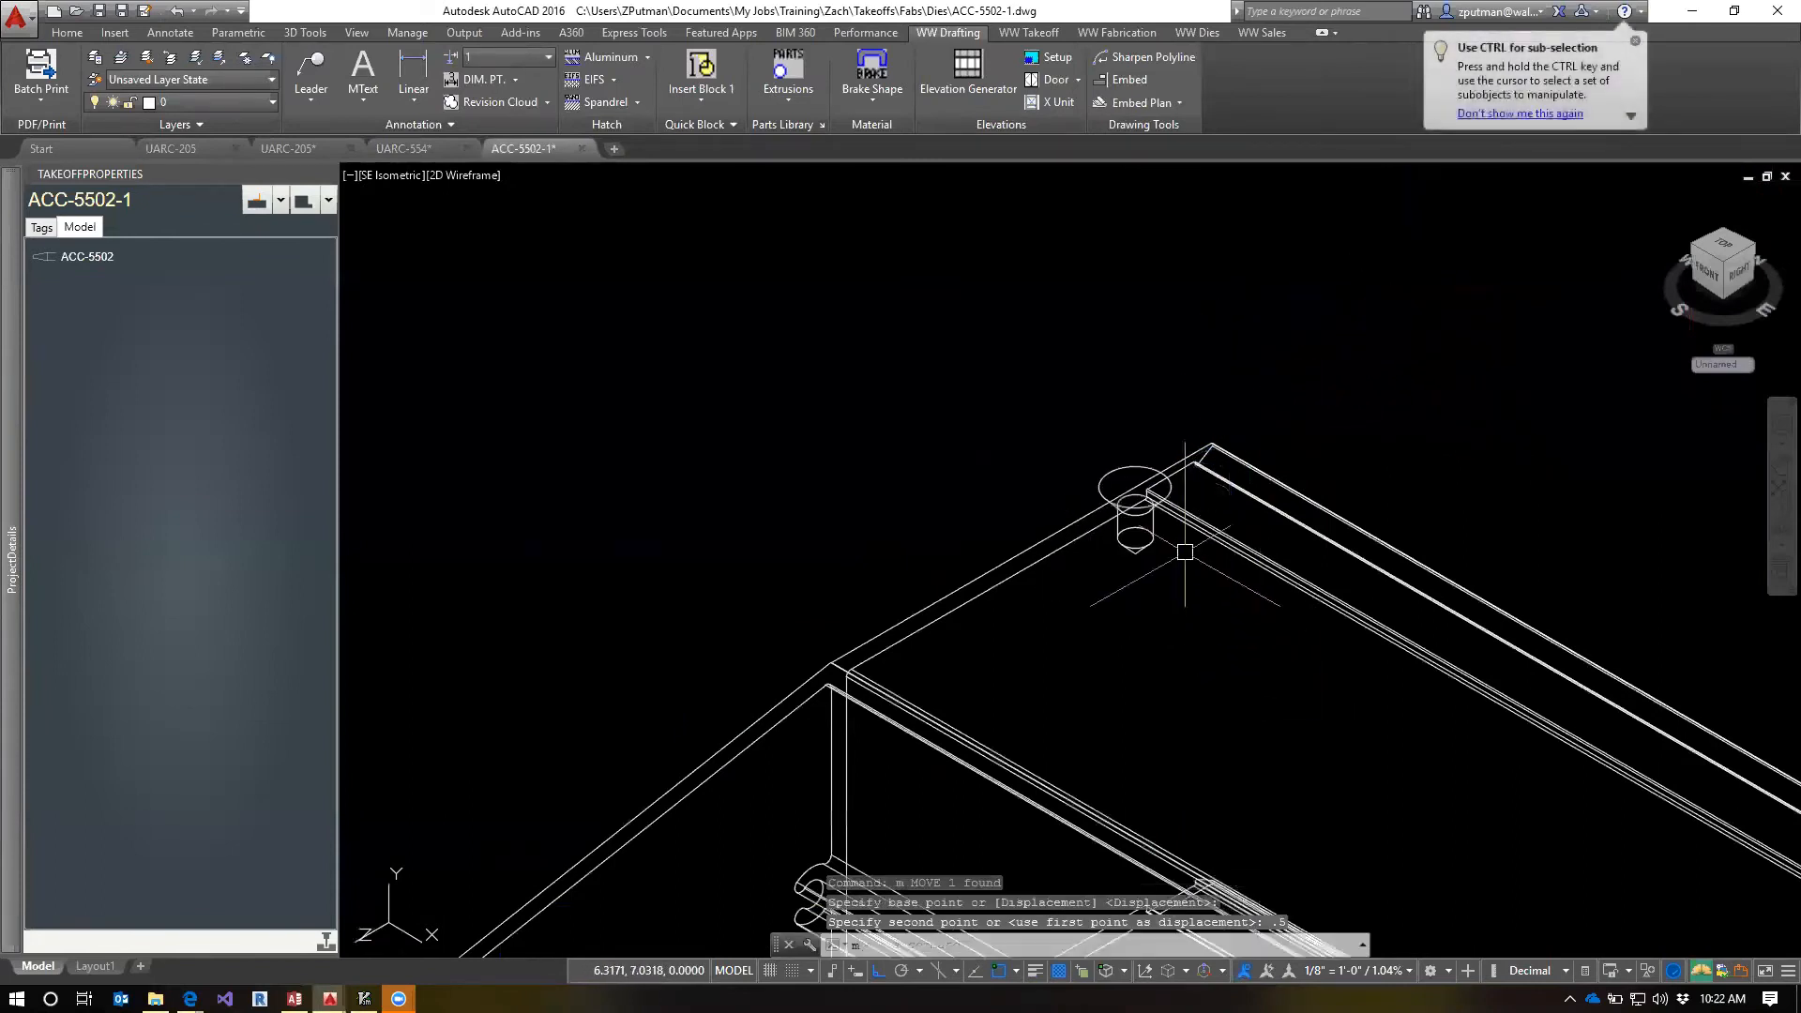
# Move the countersunk hole 6 along the length of the ACC-5502 extrusion, away from its end
pyautogui.press('Return')
pyautogui.click(1136, 511)
pyautogui.press('Return')
pyautogui.click(1112, 629)
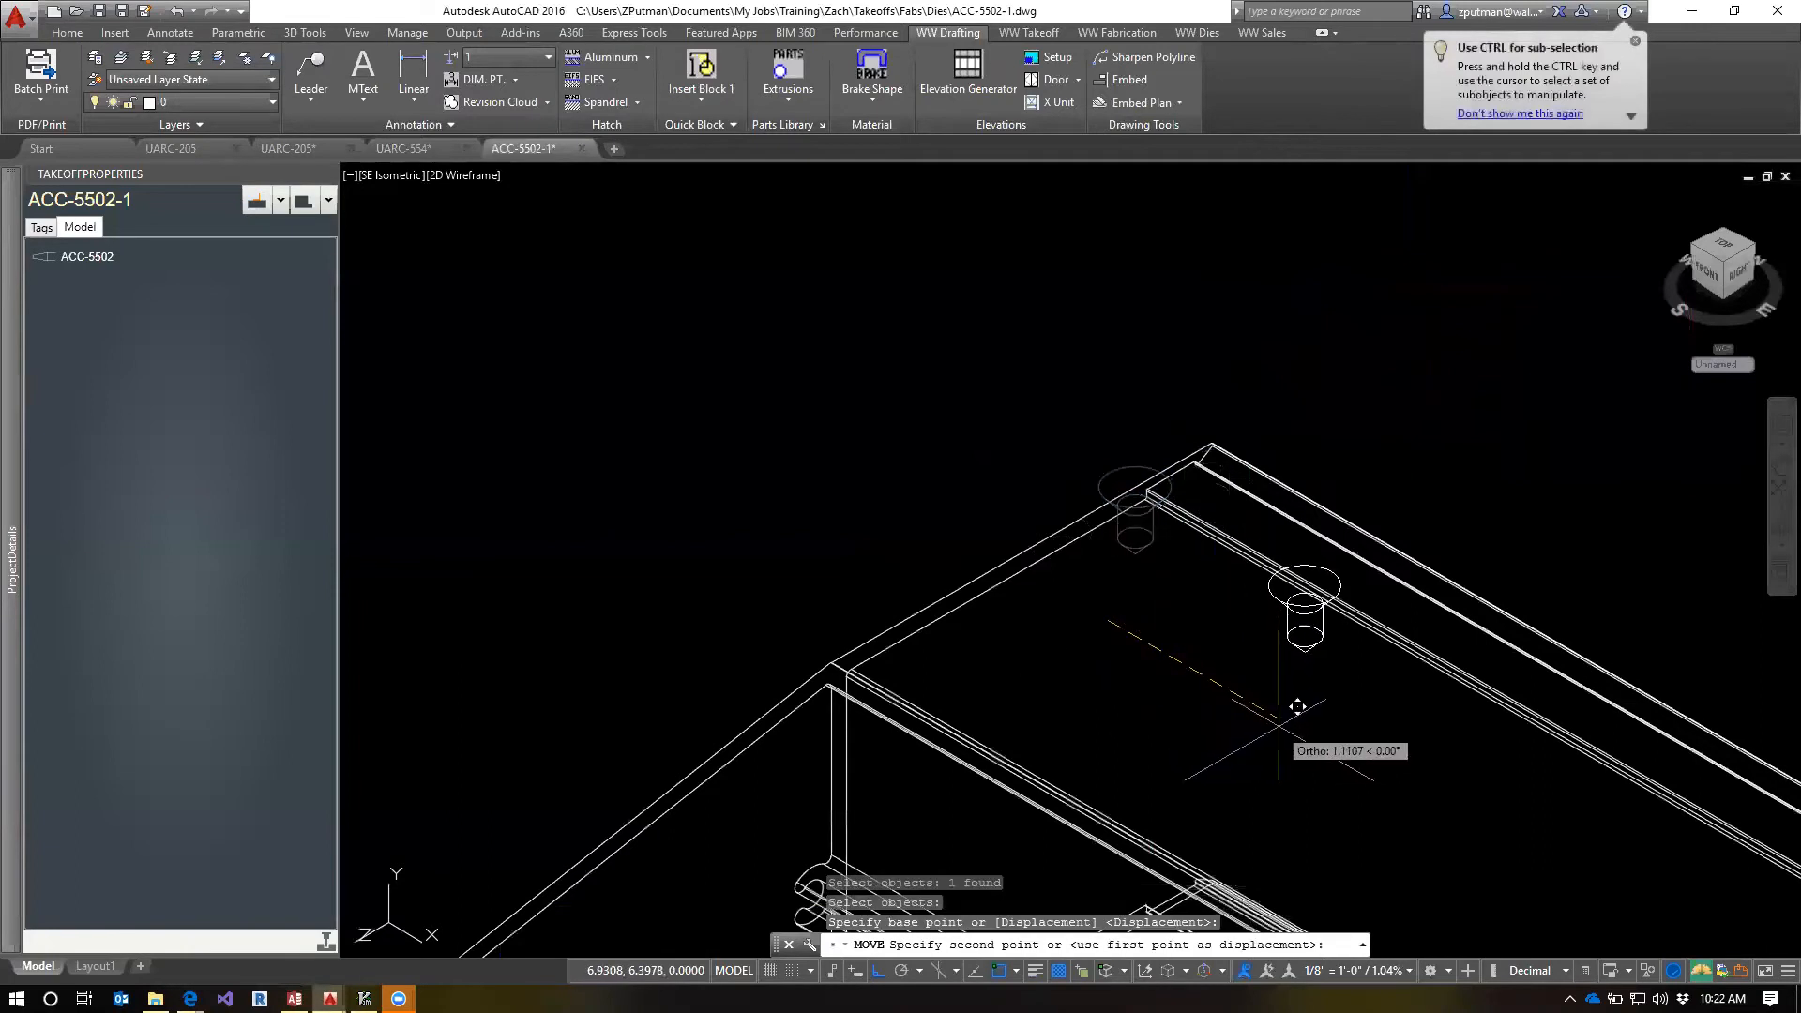
pyautogui.write('6')
pyautogui.press('Return')
pyautogui.press('Escape')
pyautogui.press('Escape')
pyautogui.moveTo(1279, 724); pyautogui.dragTo(783, 411, button='middle')
pyautogui.scroll(-3, 875, 430)
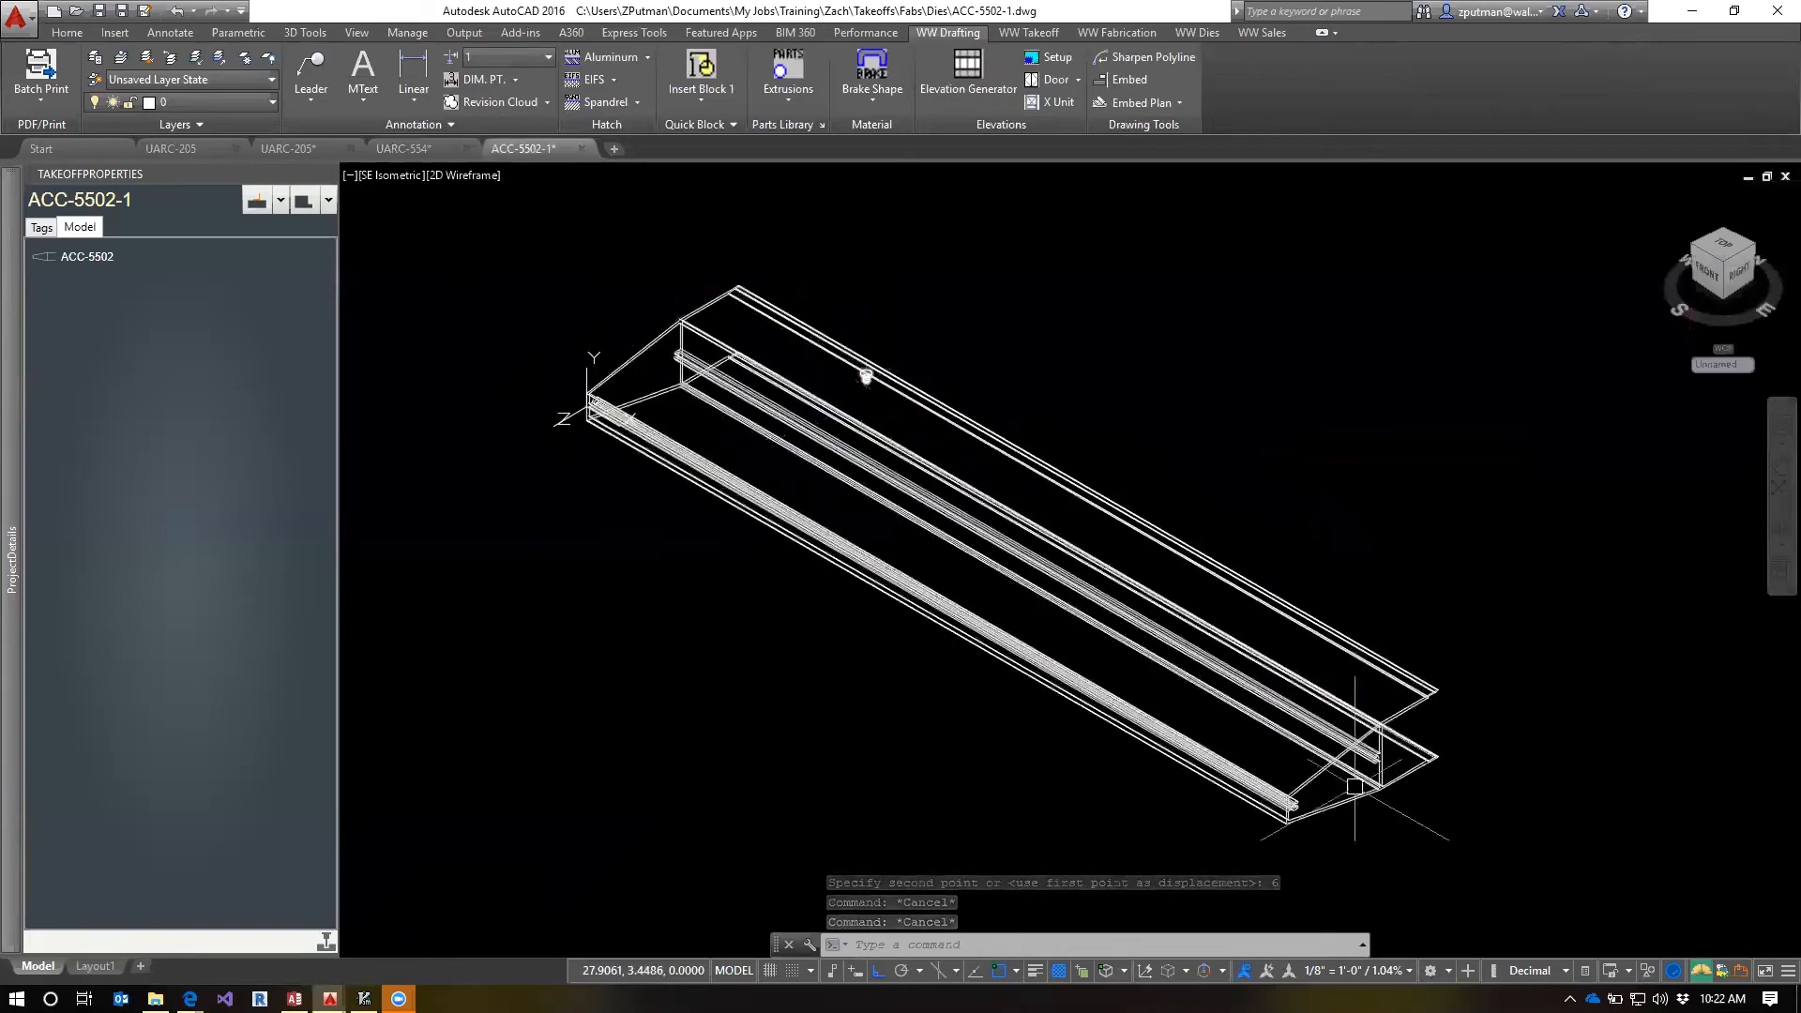
pyautogui.scroll(4, 816, 398)
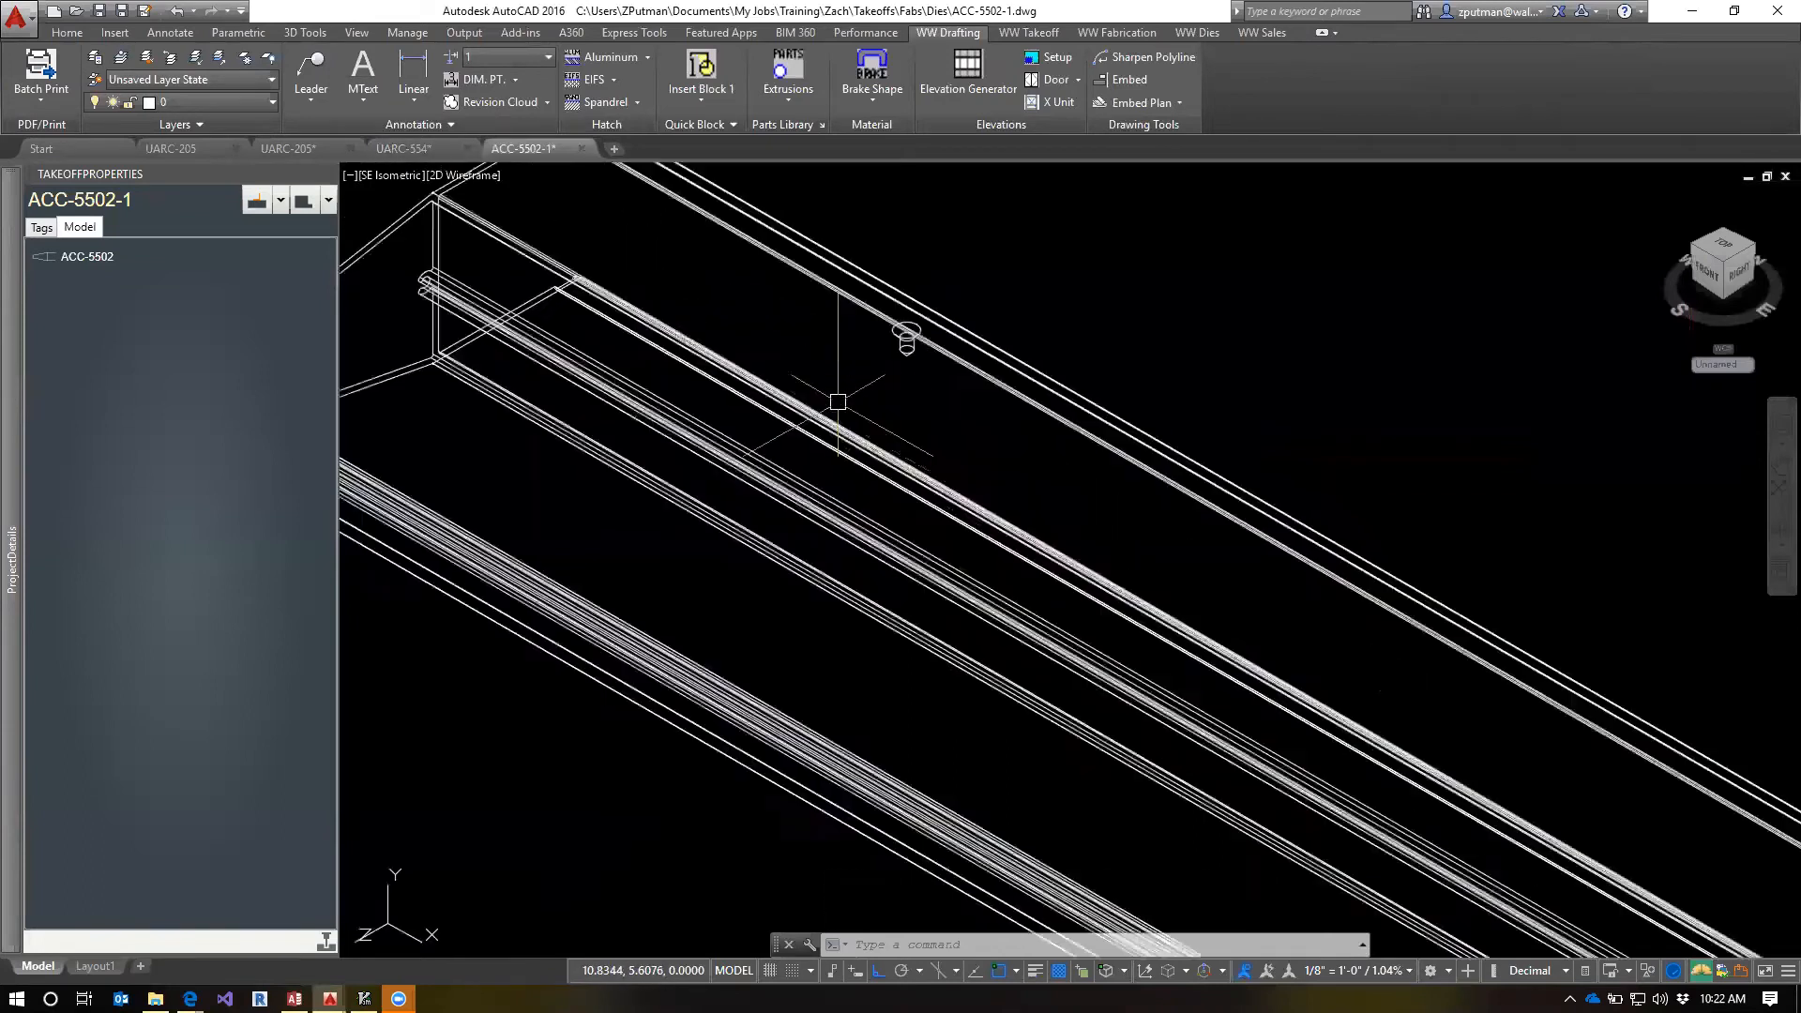
pyautogui.scroll(-4, 927, 386)
pyautogui.scroll(1, 1054, 450)
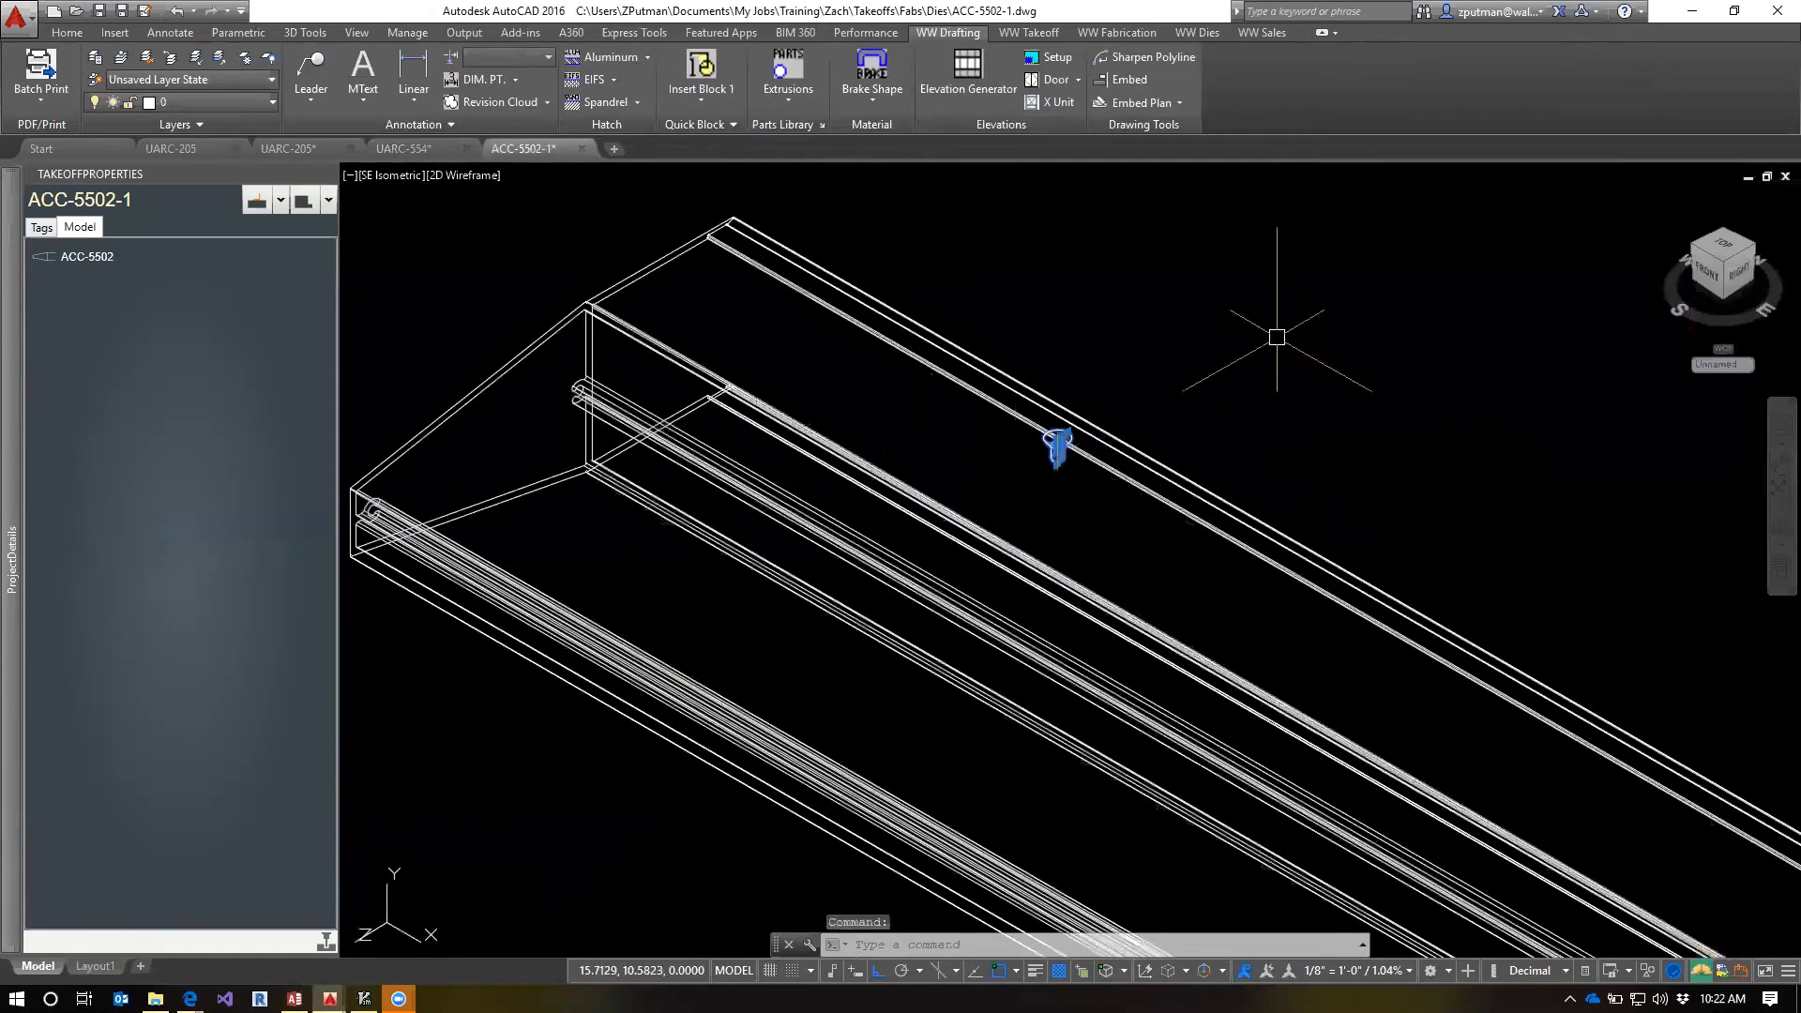
pyautogui.write('m')
pyautogui.press('Return')
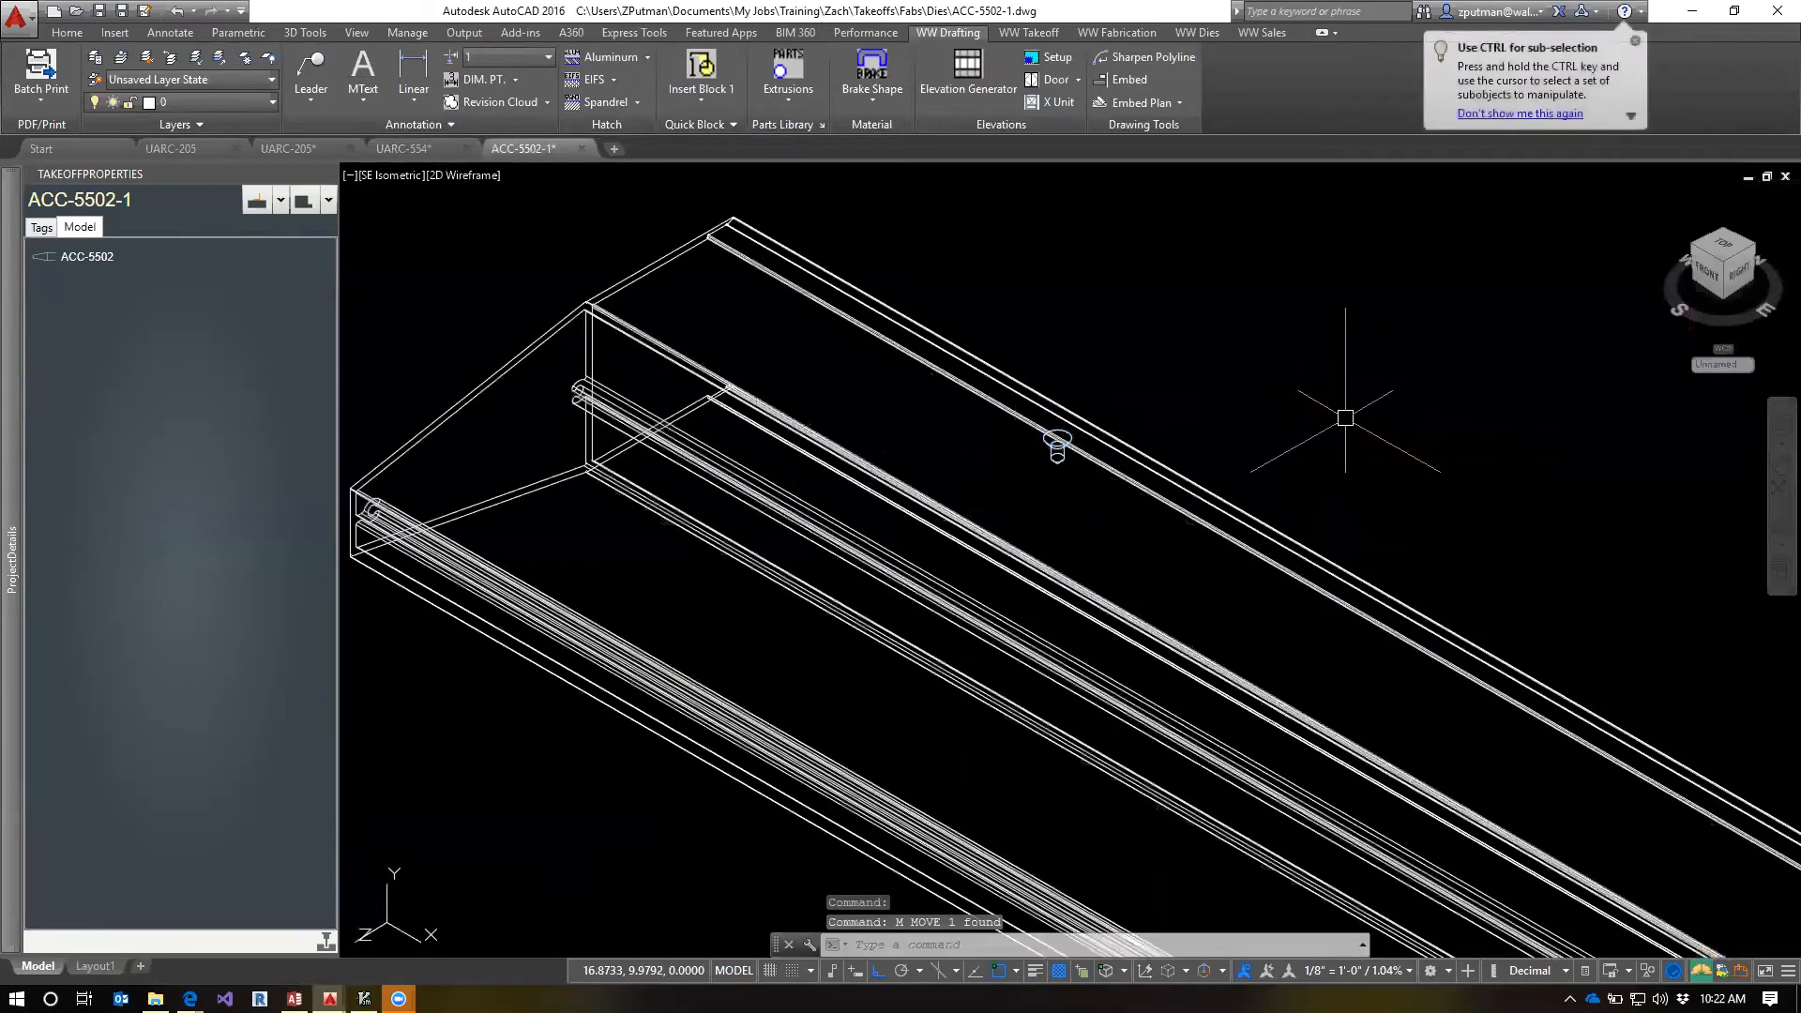
pyautogui.press('Escape')
pyautogui.press('Escape')
pyautogui.press('Escape')
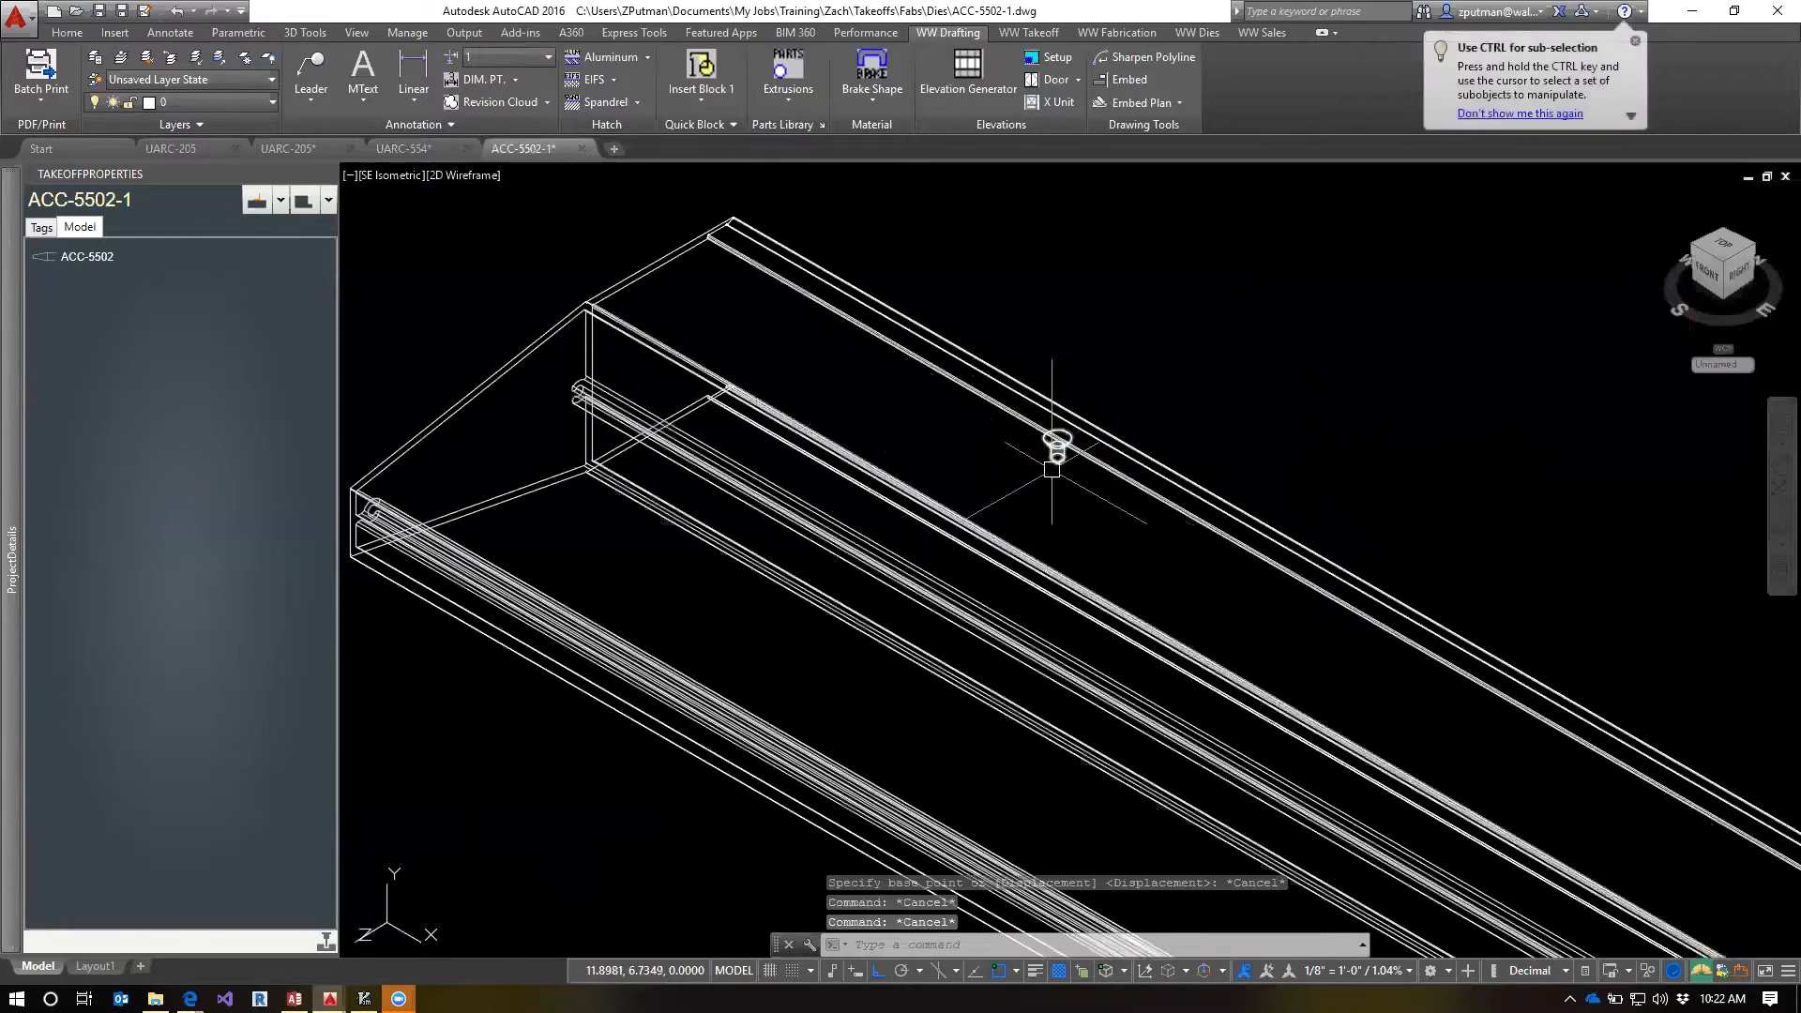
pyautogui.scroll(-3, 1052, 469)
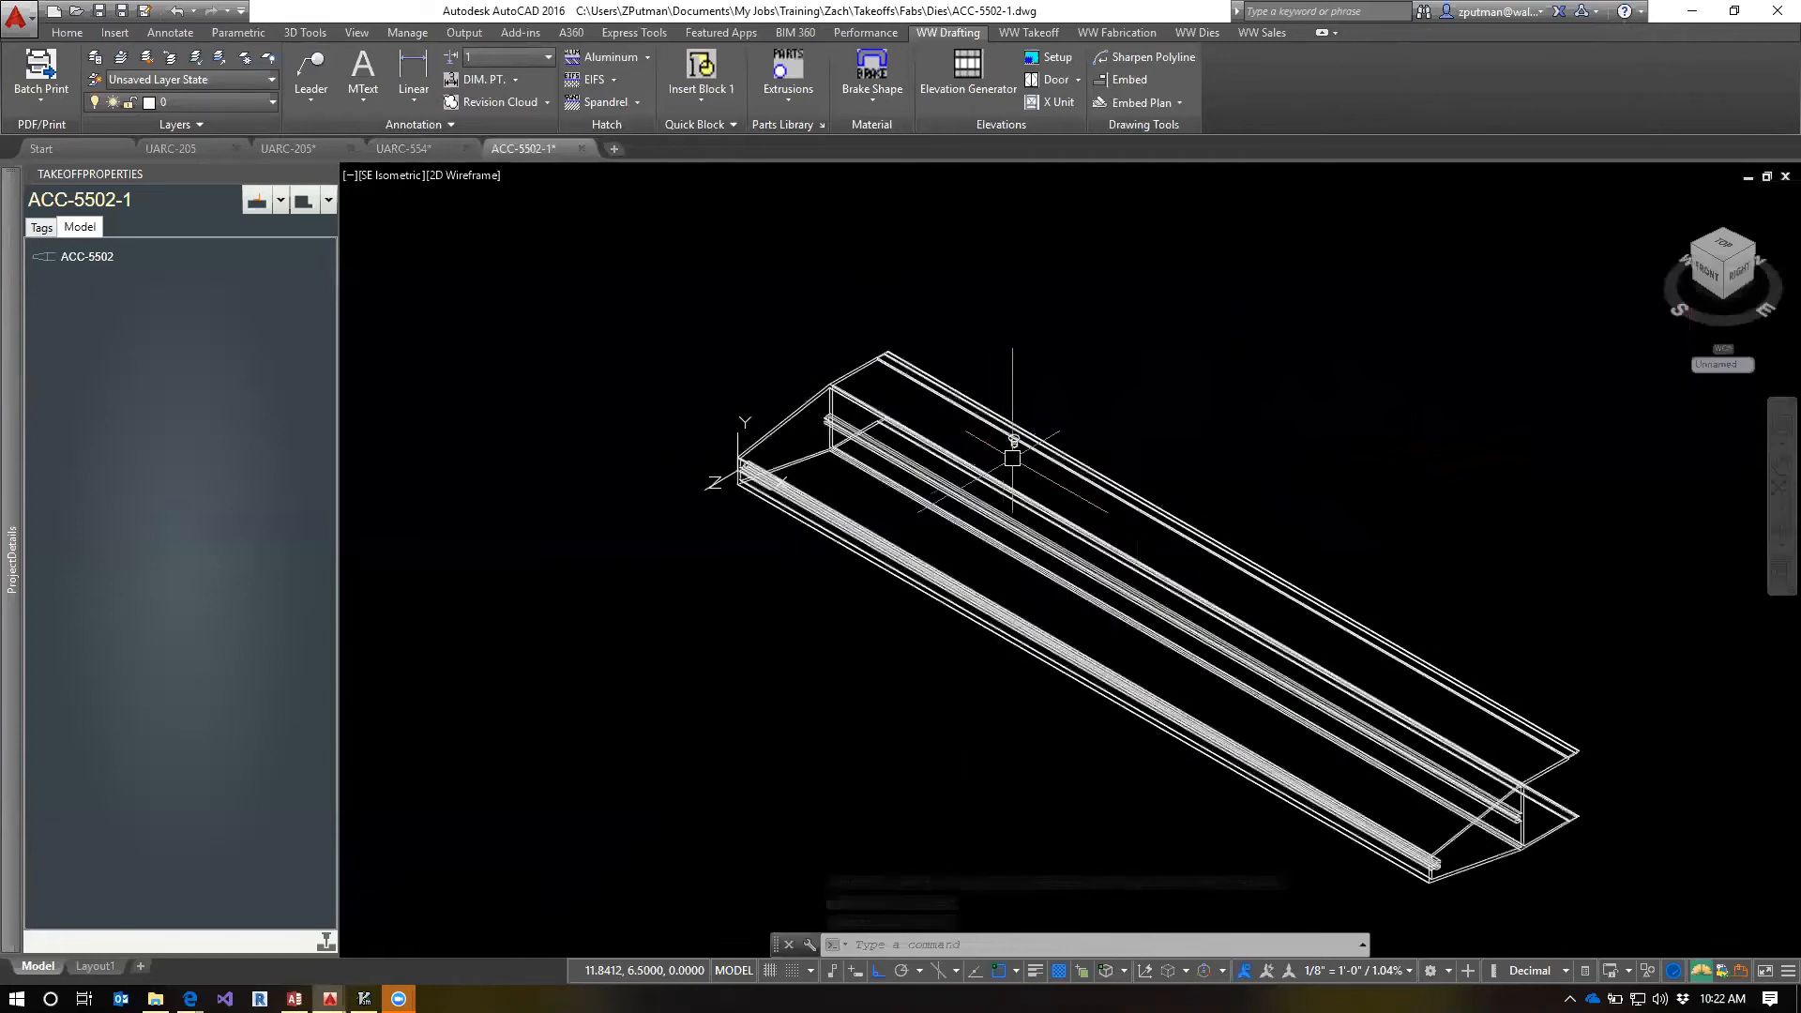
pyautogui.scroll(2, 1023, 413)
pyautogui.scroll(3, 1016, 441)
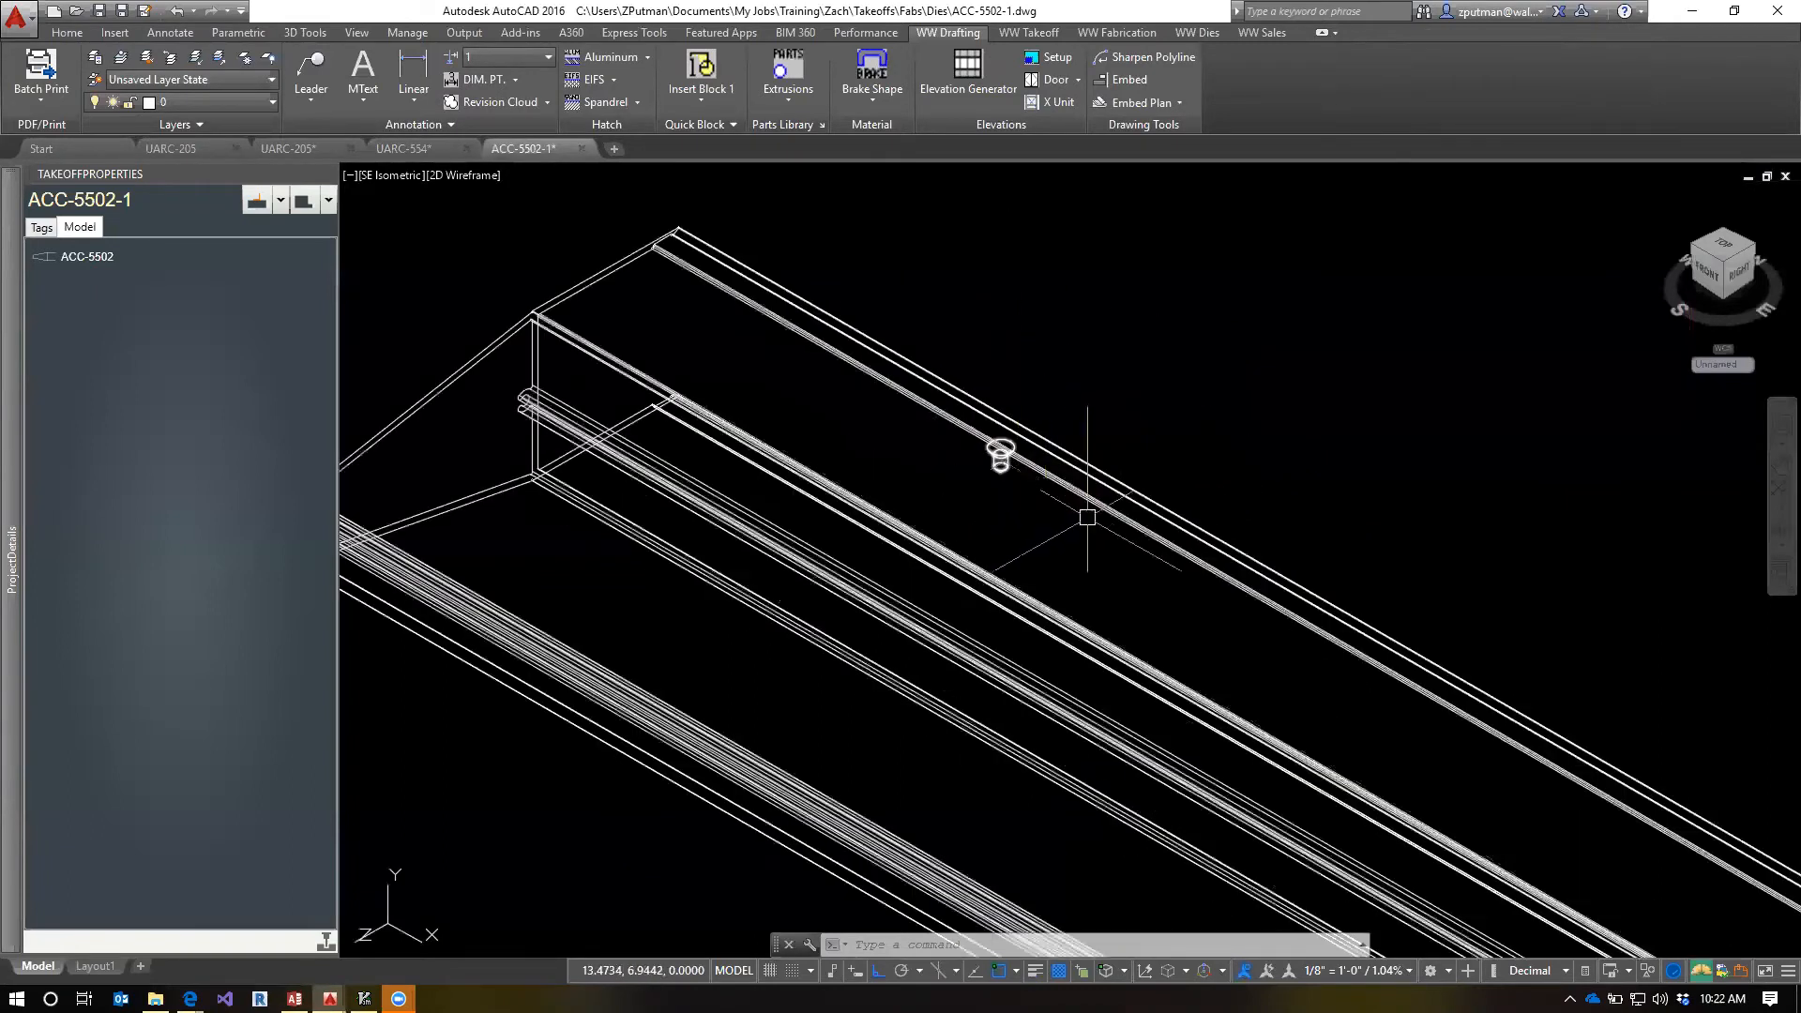
pyautogui.write('mi')
pyautogui.press('Return')
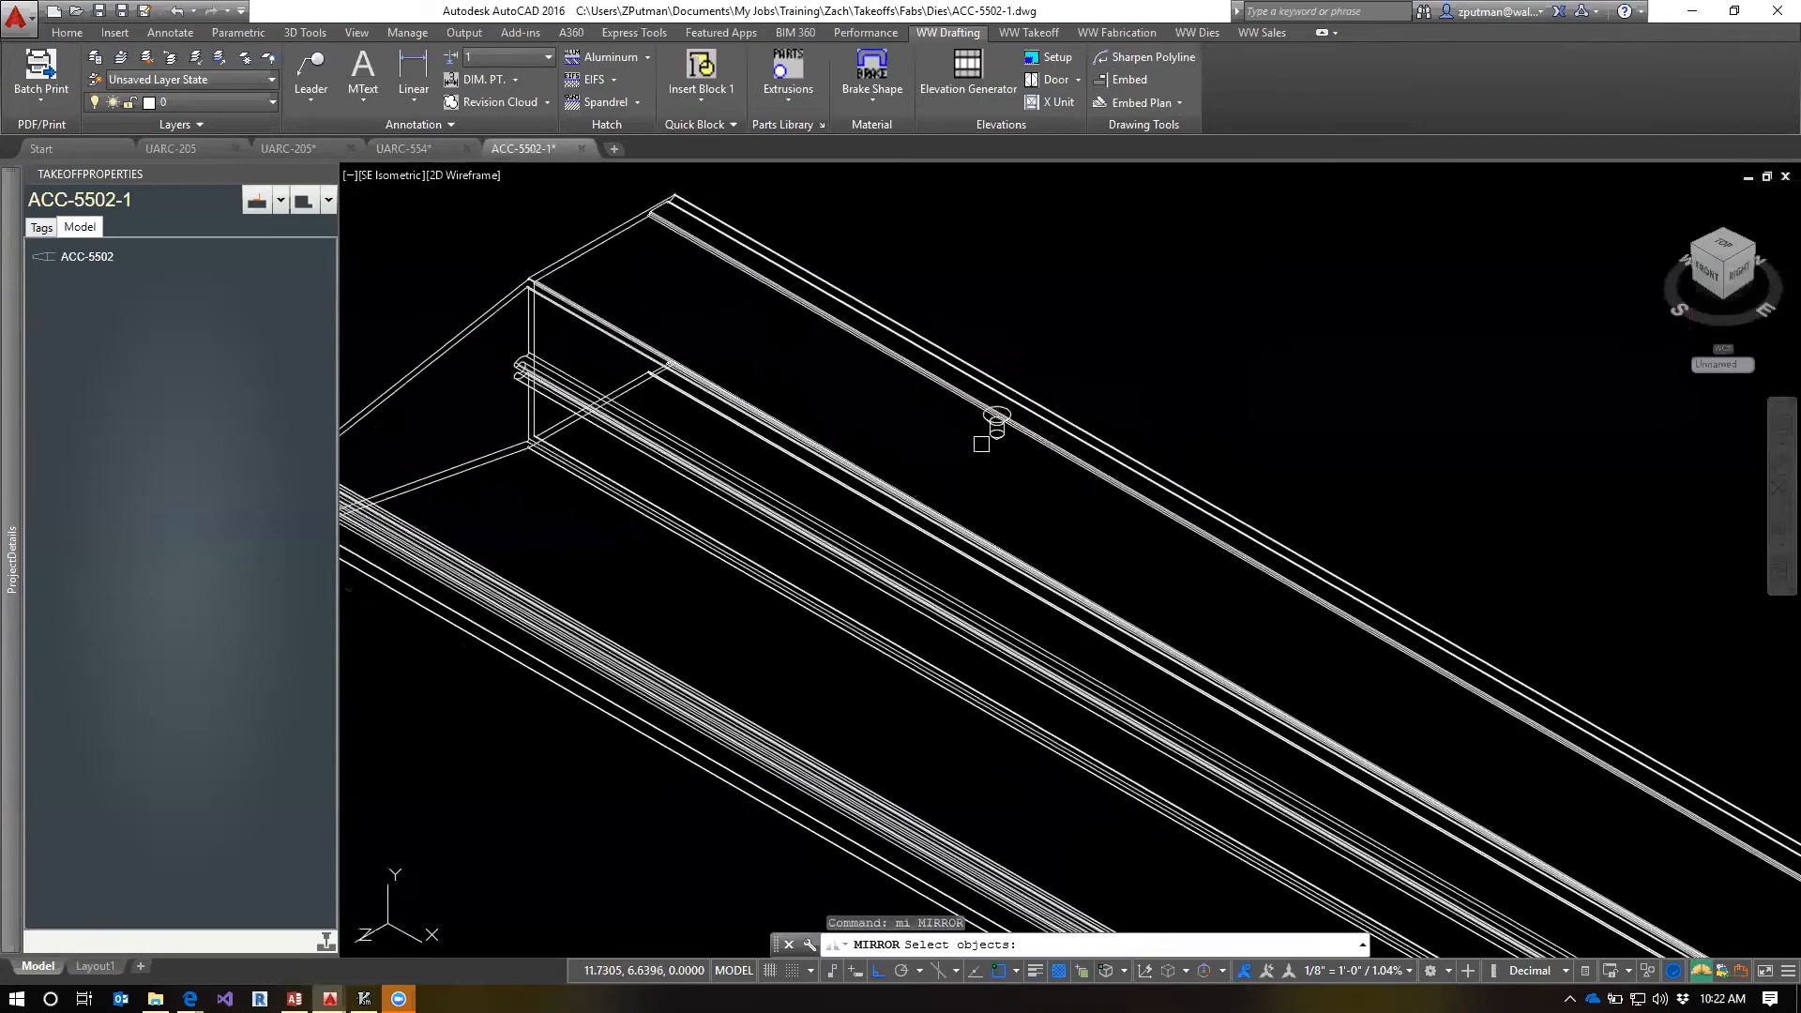
pyautogui.press('Escape')
pyautogui.press('Escape')
pyautogui.press('Escape')
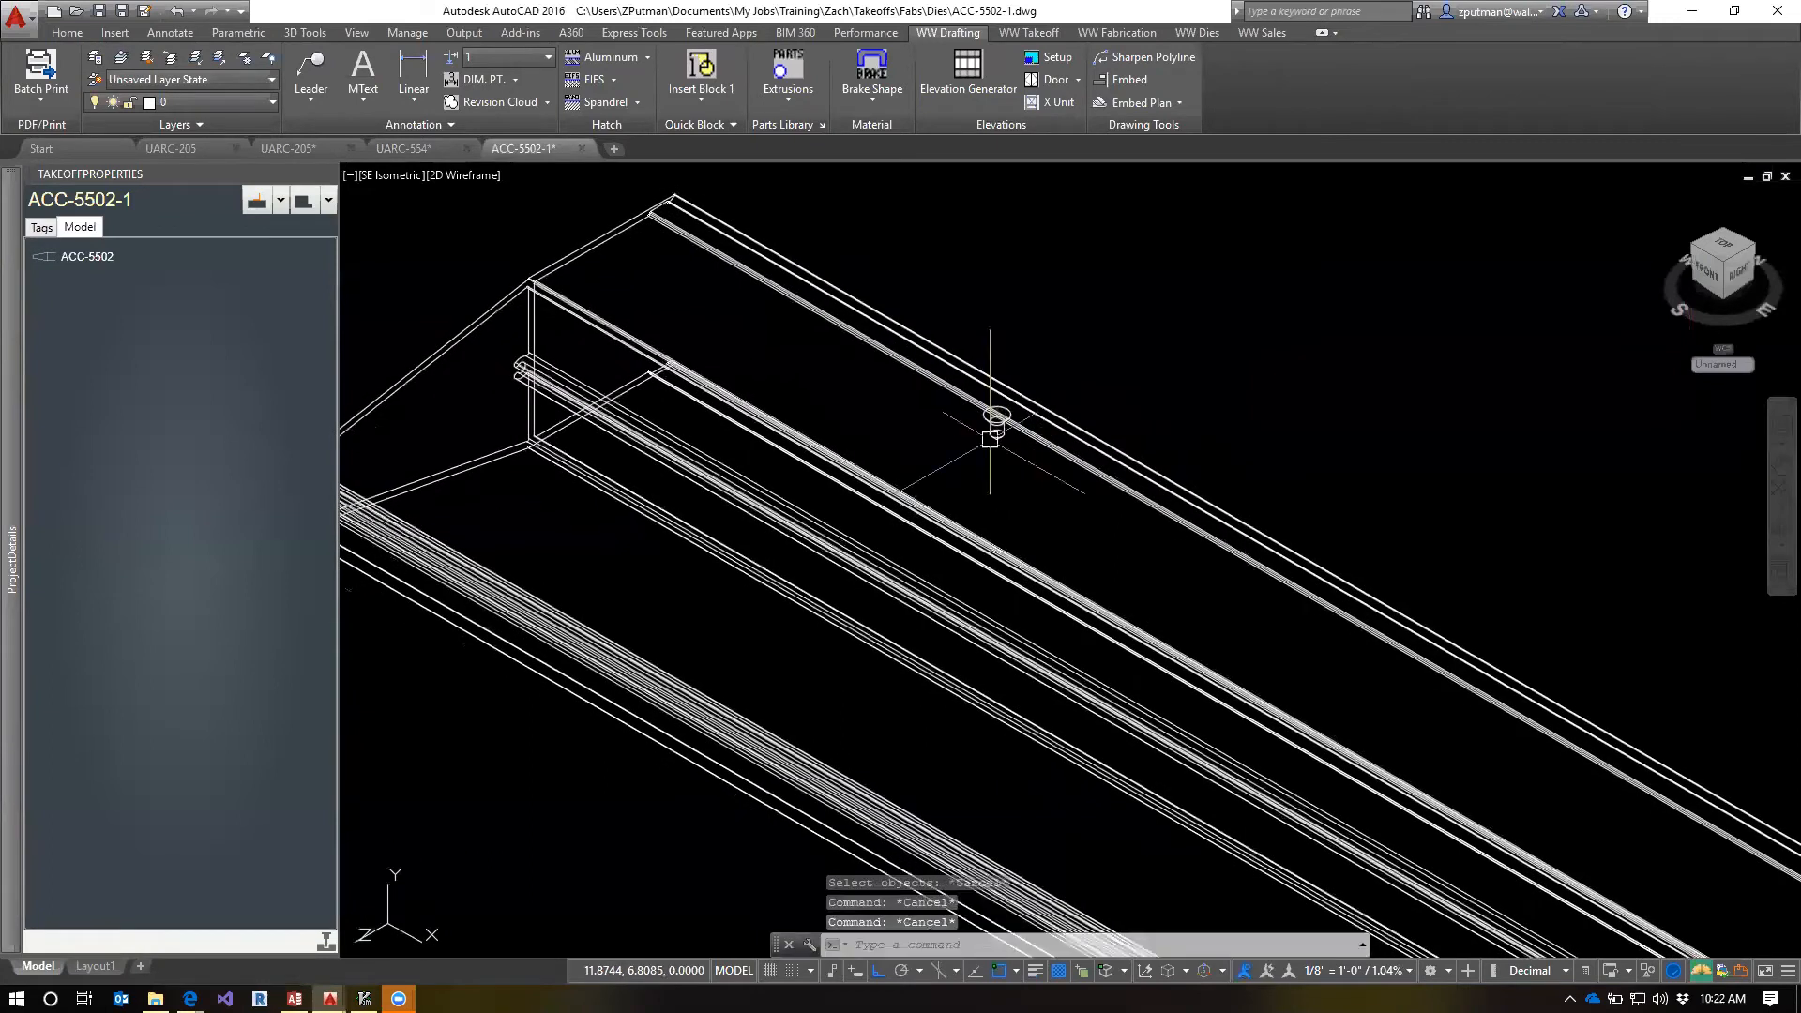
# Mirror the countersunk hole to the opposite flange about a line along the X axis through 0,0, keeping the source hole
pyautogui.write('mi')
pyautogui.press('Return')
pyautogui.click(993, 418)
pyautogui.press('Return')
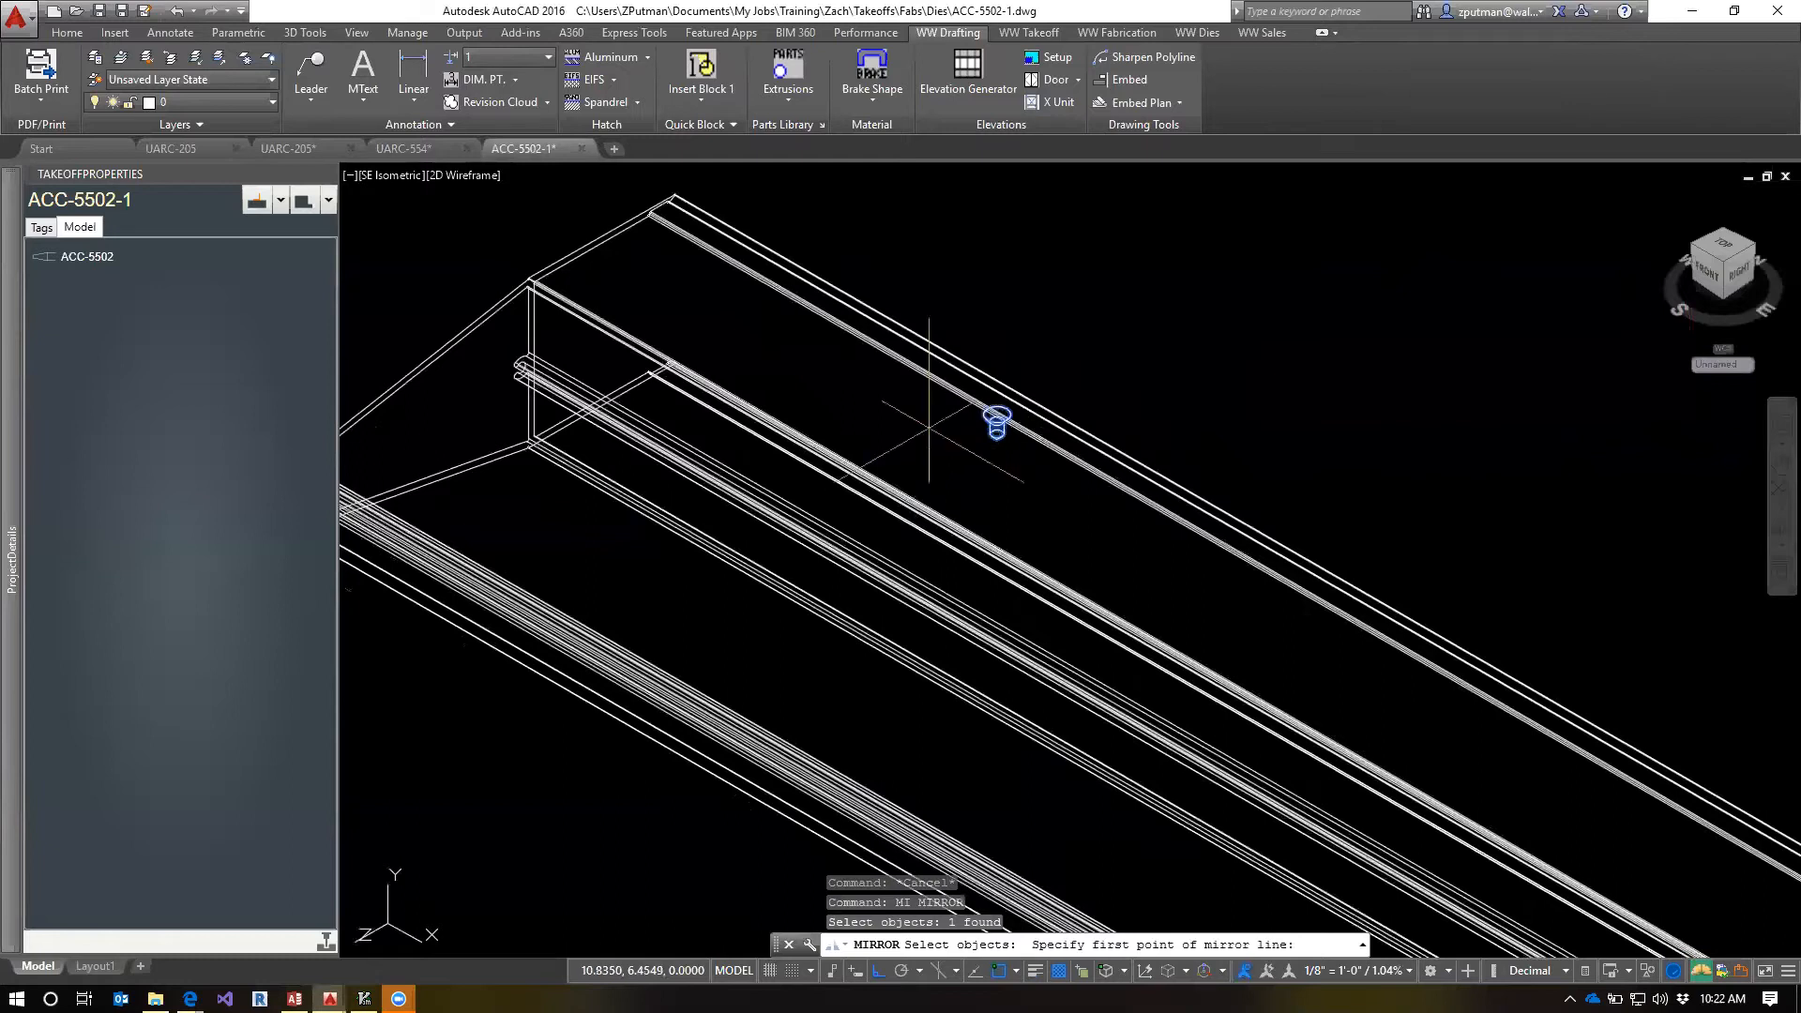
pyautogui.scroll(-4, 929, 427)
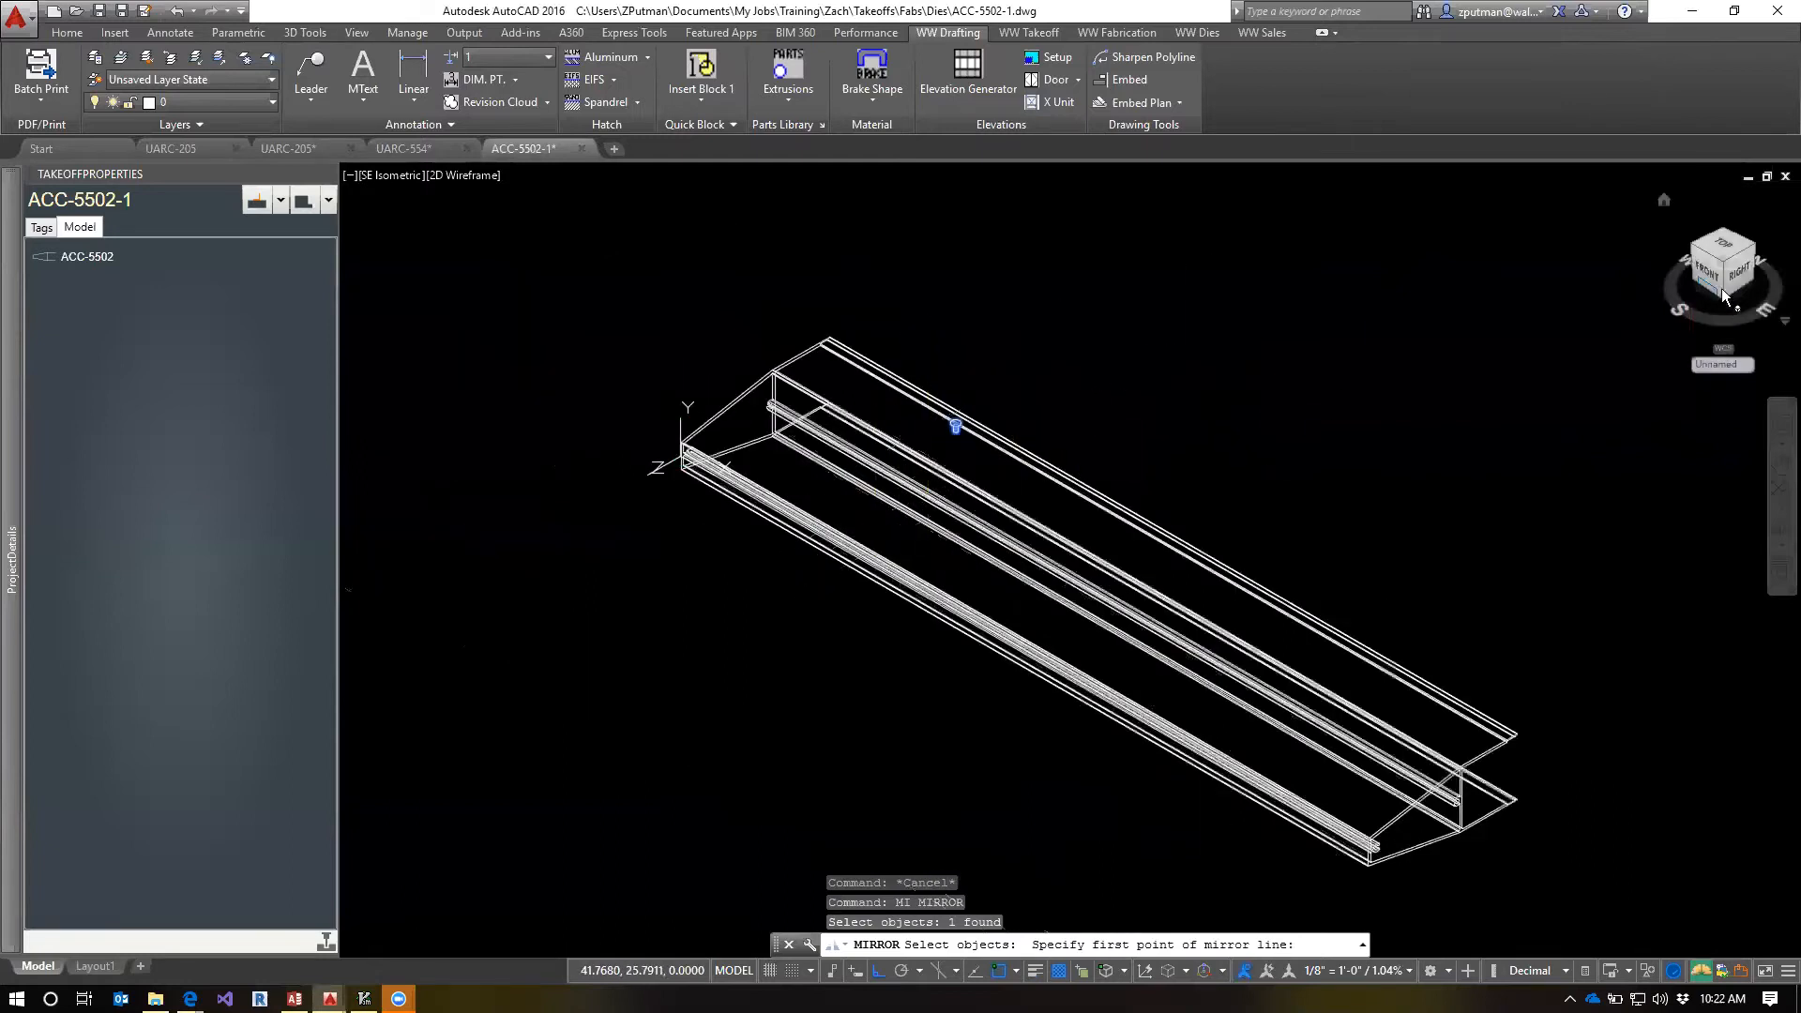
pyautogui.scroll(2, 879, 420)
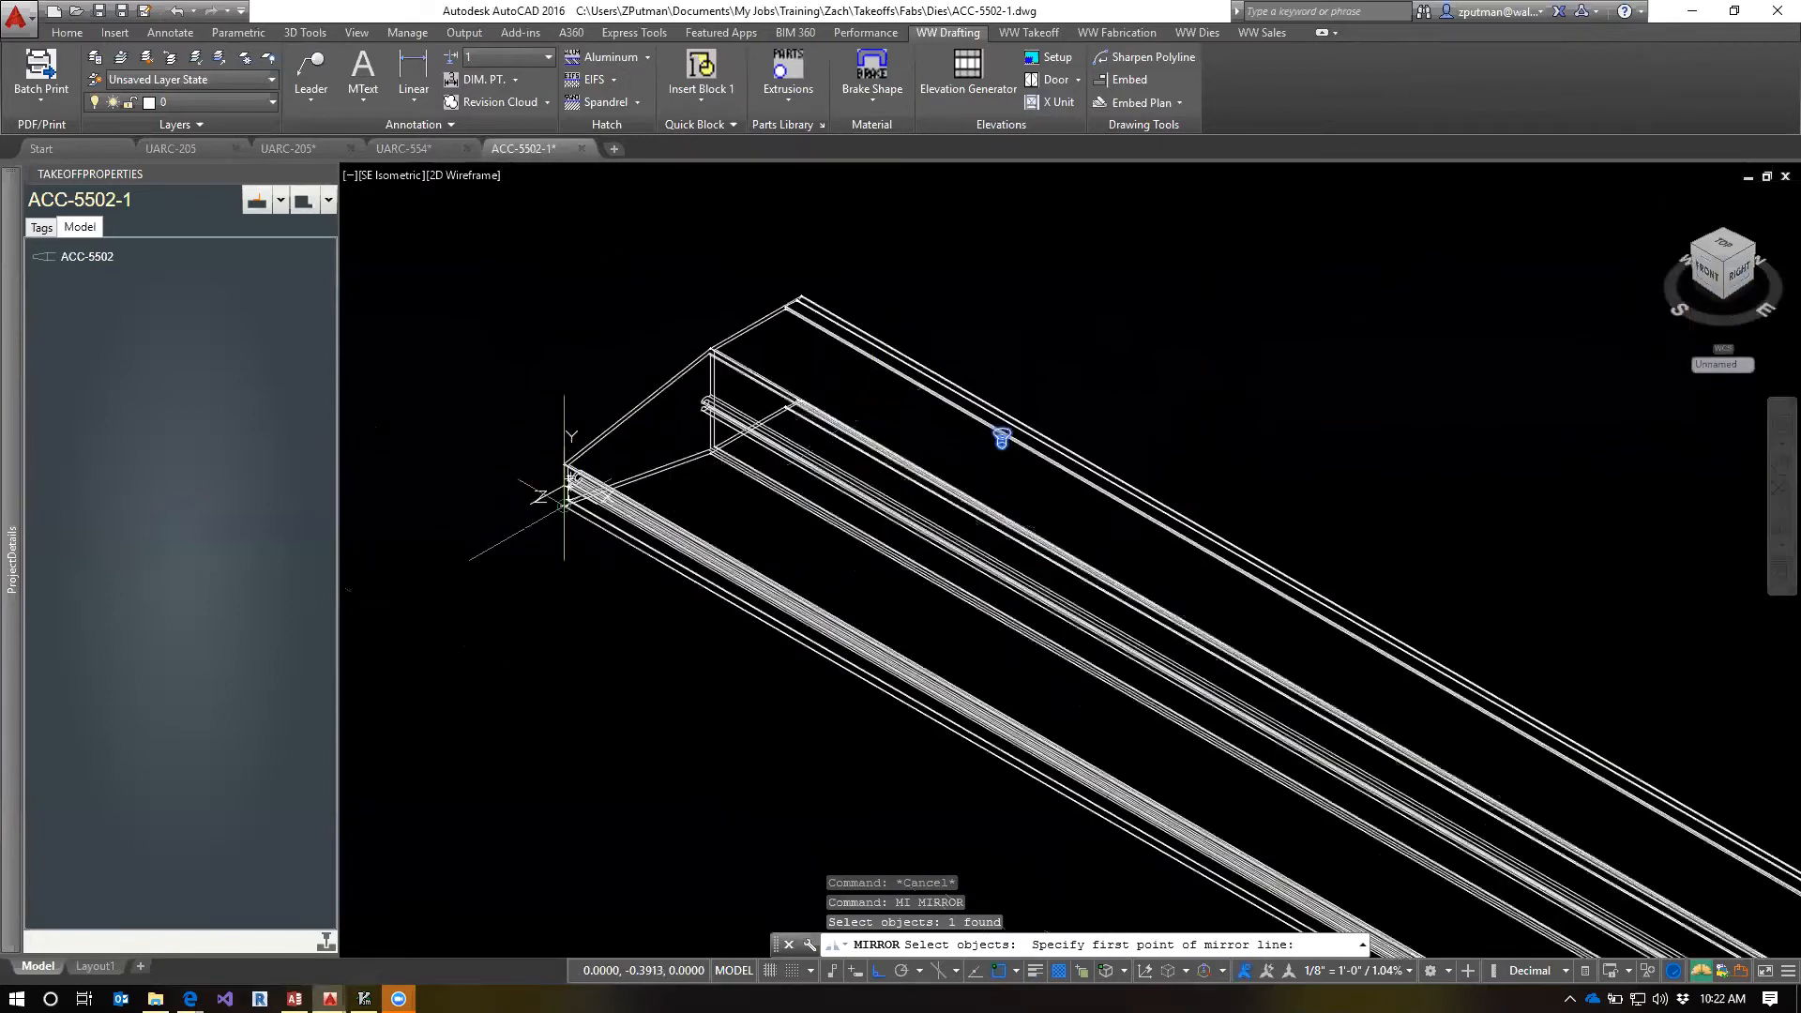
pyautogui.scroll(2, 550, 488)
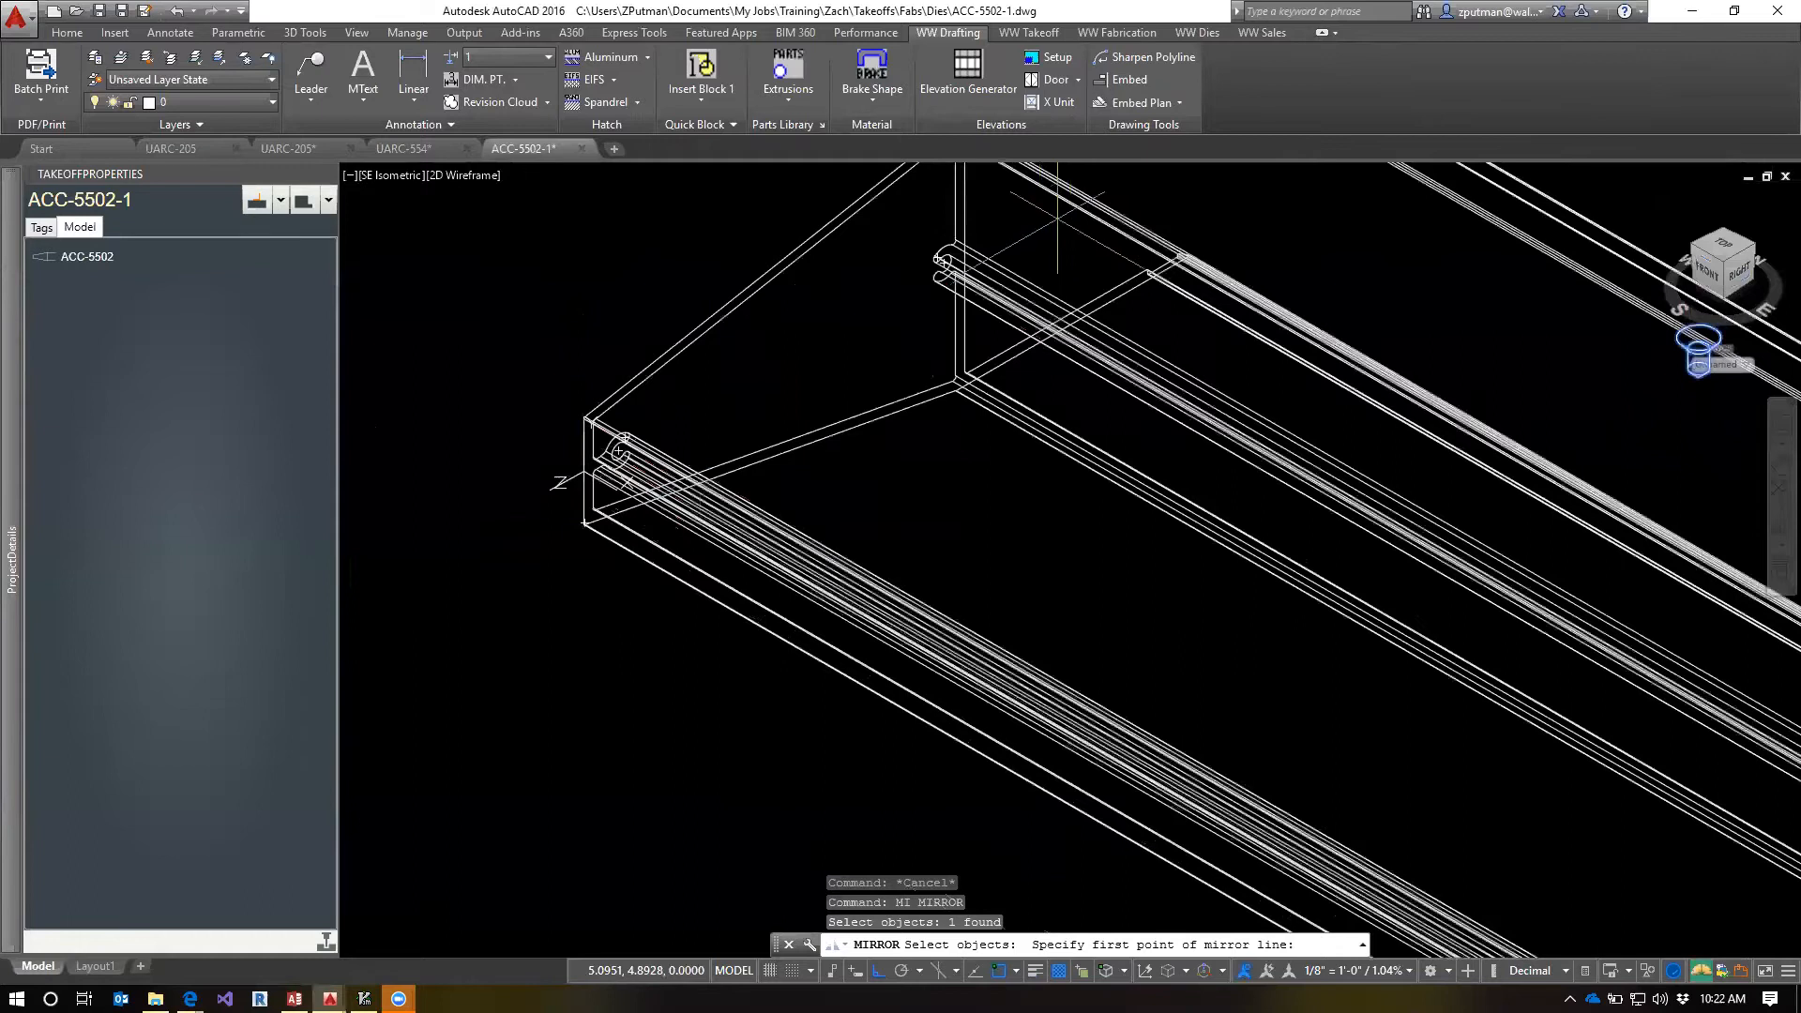
pyautogui.scroll(-1, 837, 319)
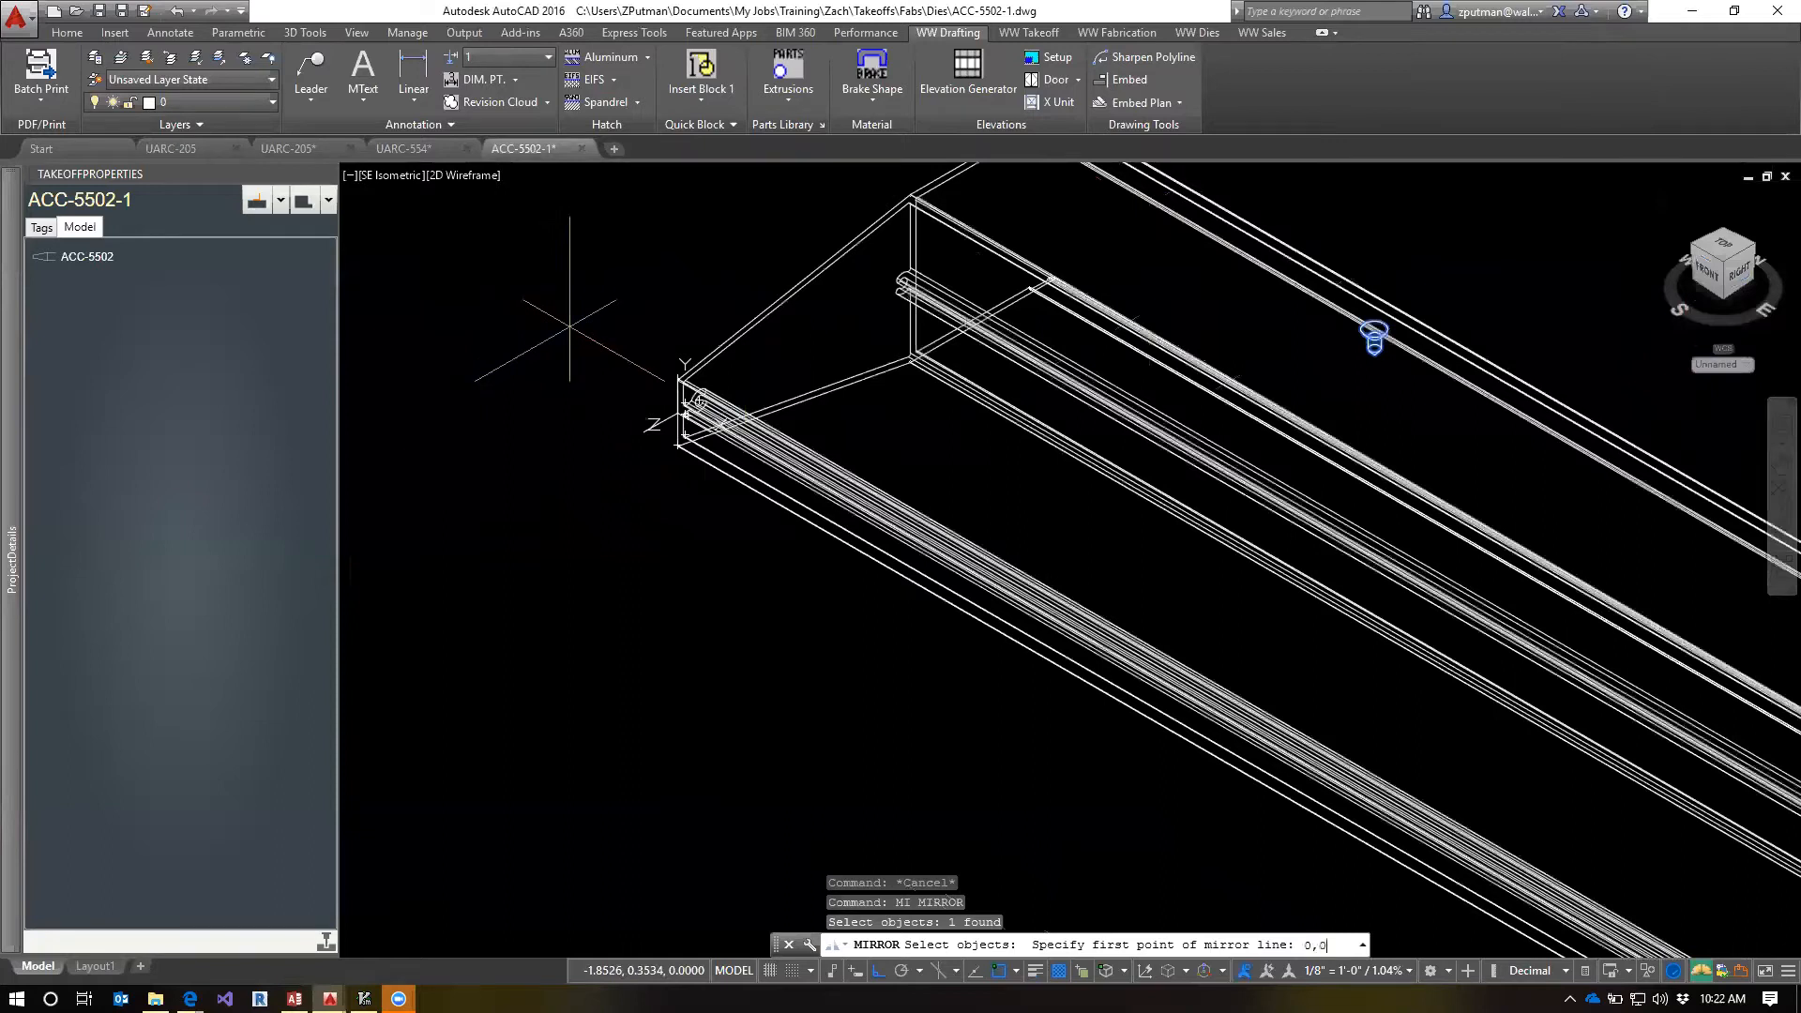
pyautogui.press('Return')
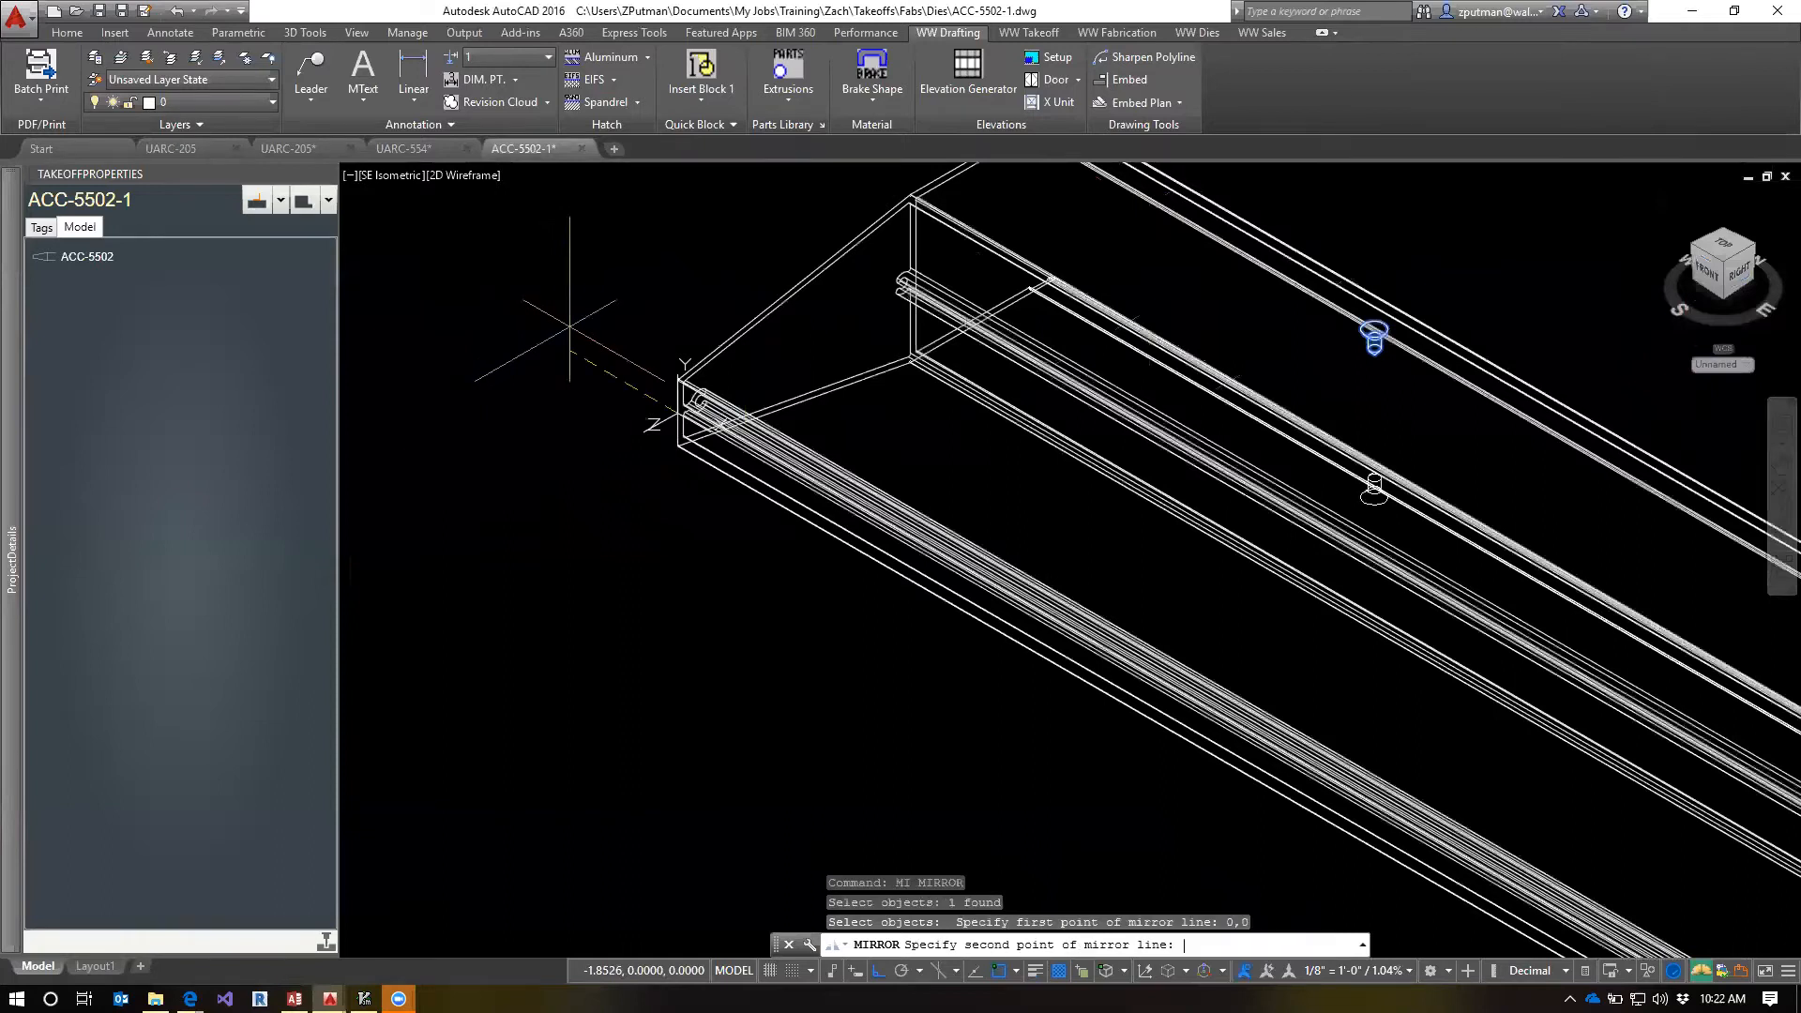
pyautogui.click(484, 422)
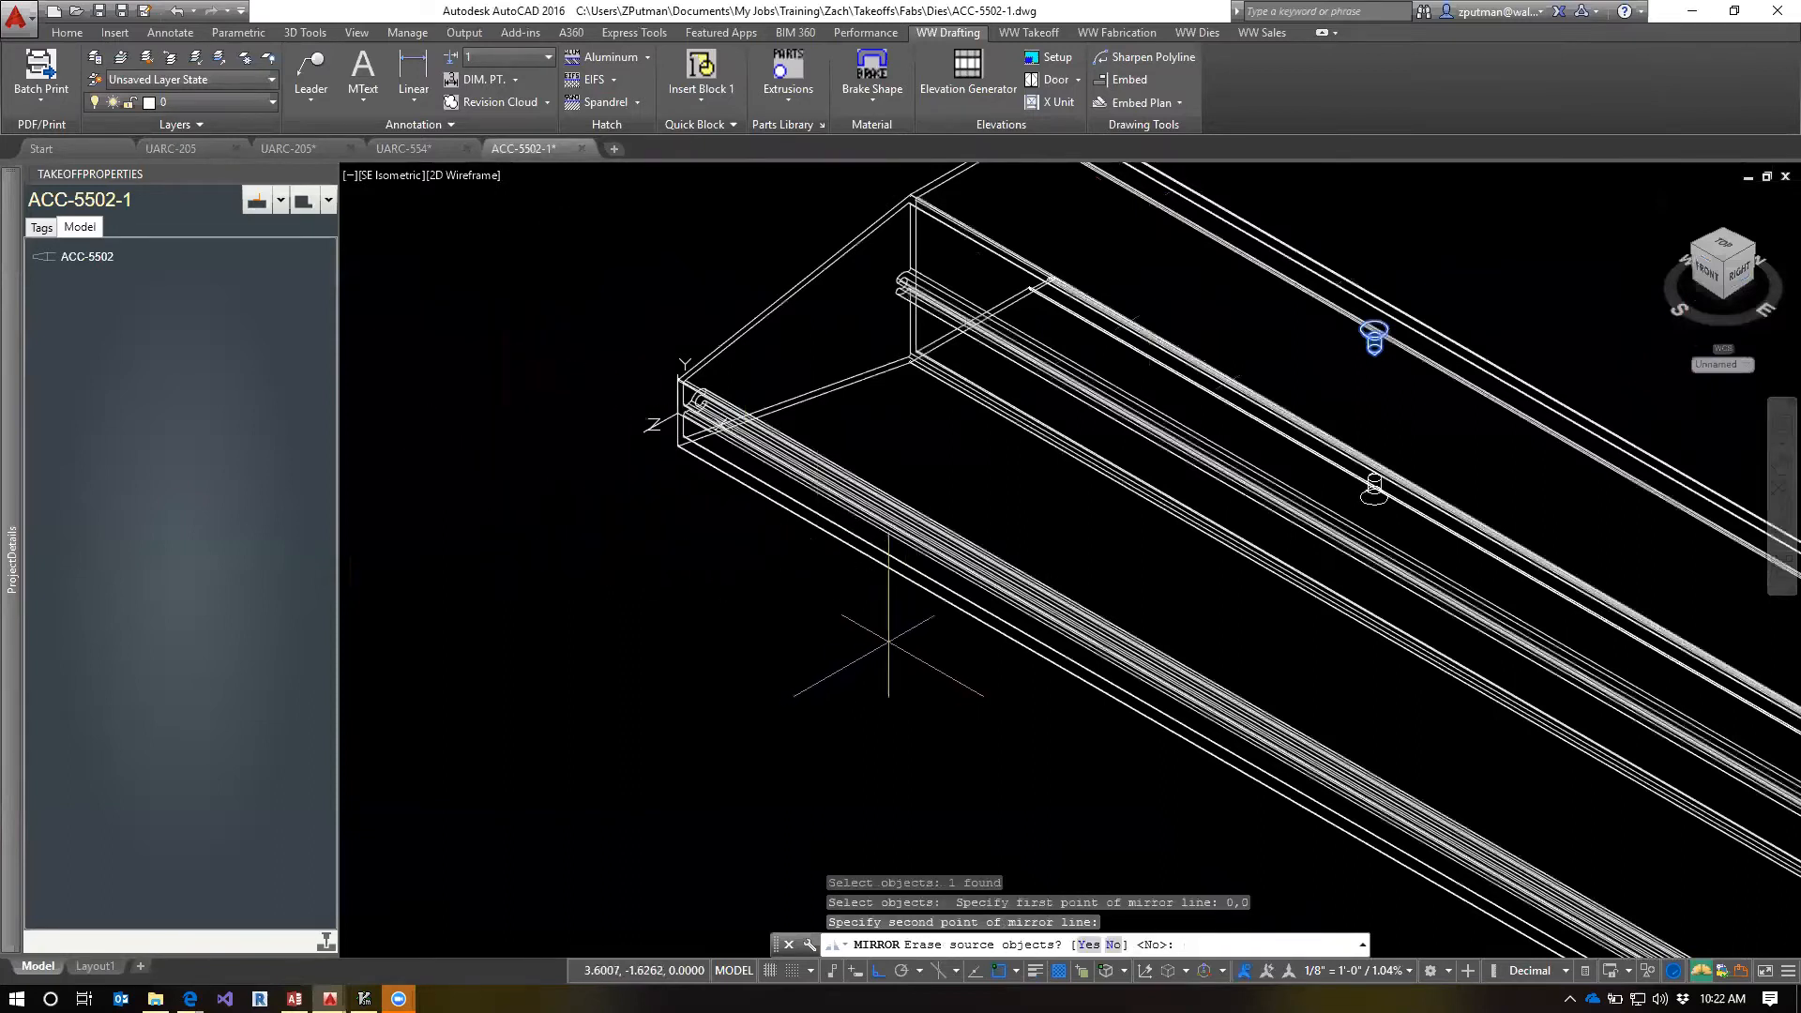
pyautogui.write('n')
pyautogui.press('Return')
pyautogui.scroll(-2, 1247, 444)
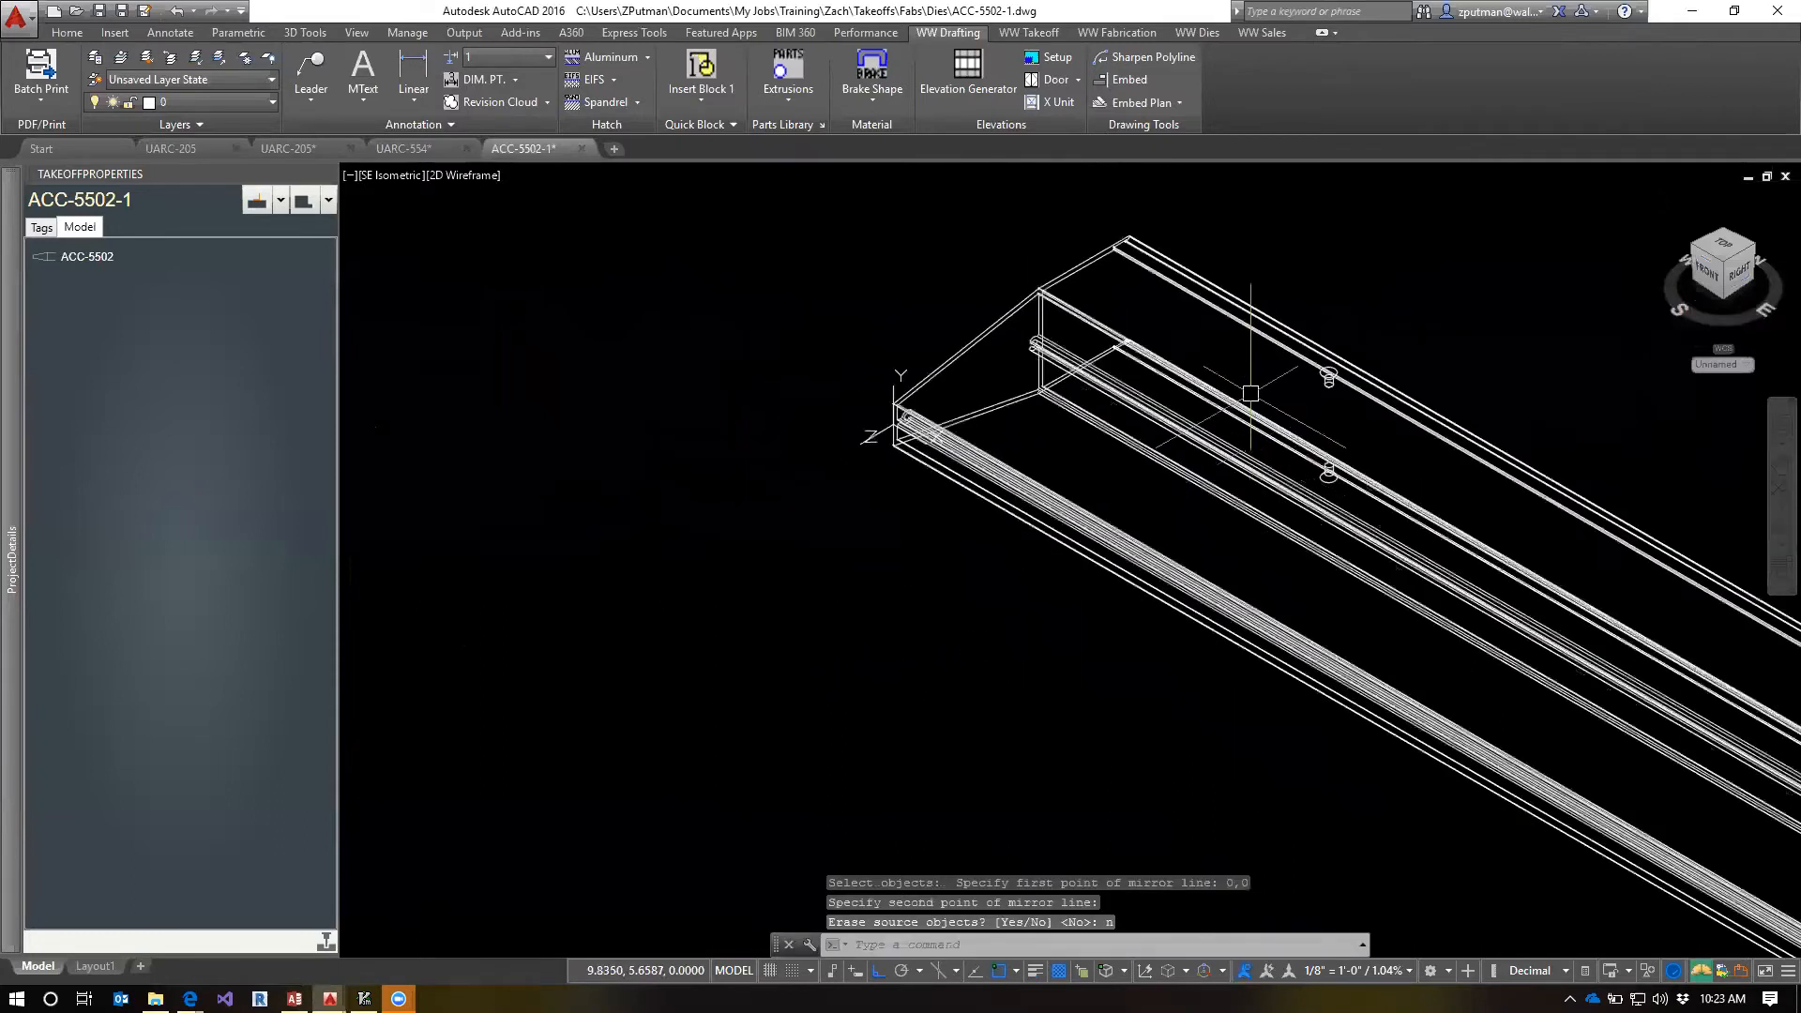
pyautogui.press('Escape')
pyautogui.press('Escape')
# Examine from the right side how both countersunk holes sit in the upper and lower flanges of the ACC-5502 profile
pyautogui.moveTo(1243, 372); pyautogui.dragTo(1079, 366, button='middle')
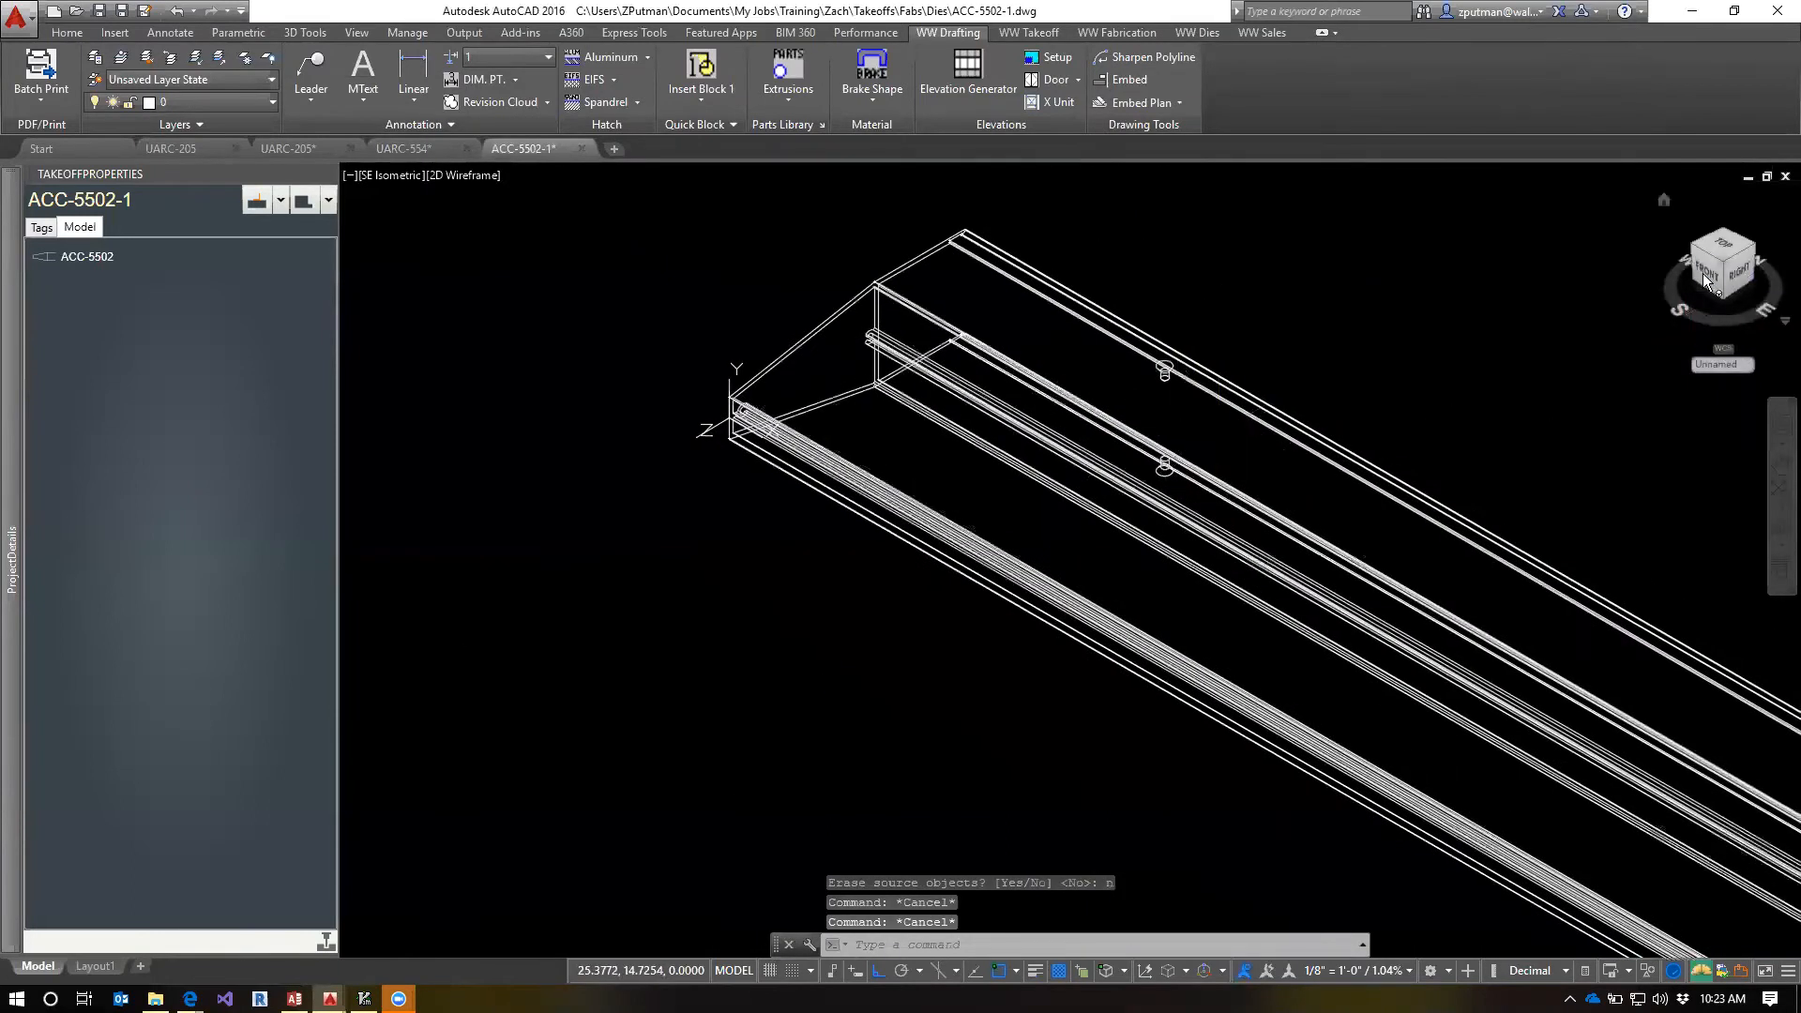
pyautogui.click(1731, 275)
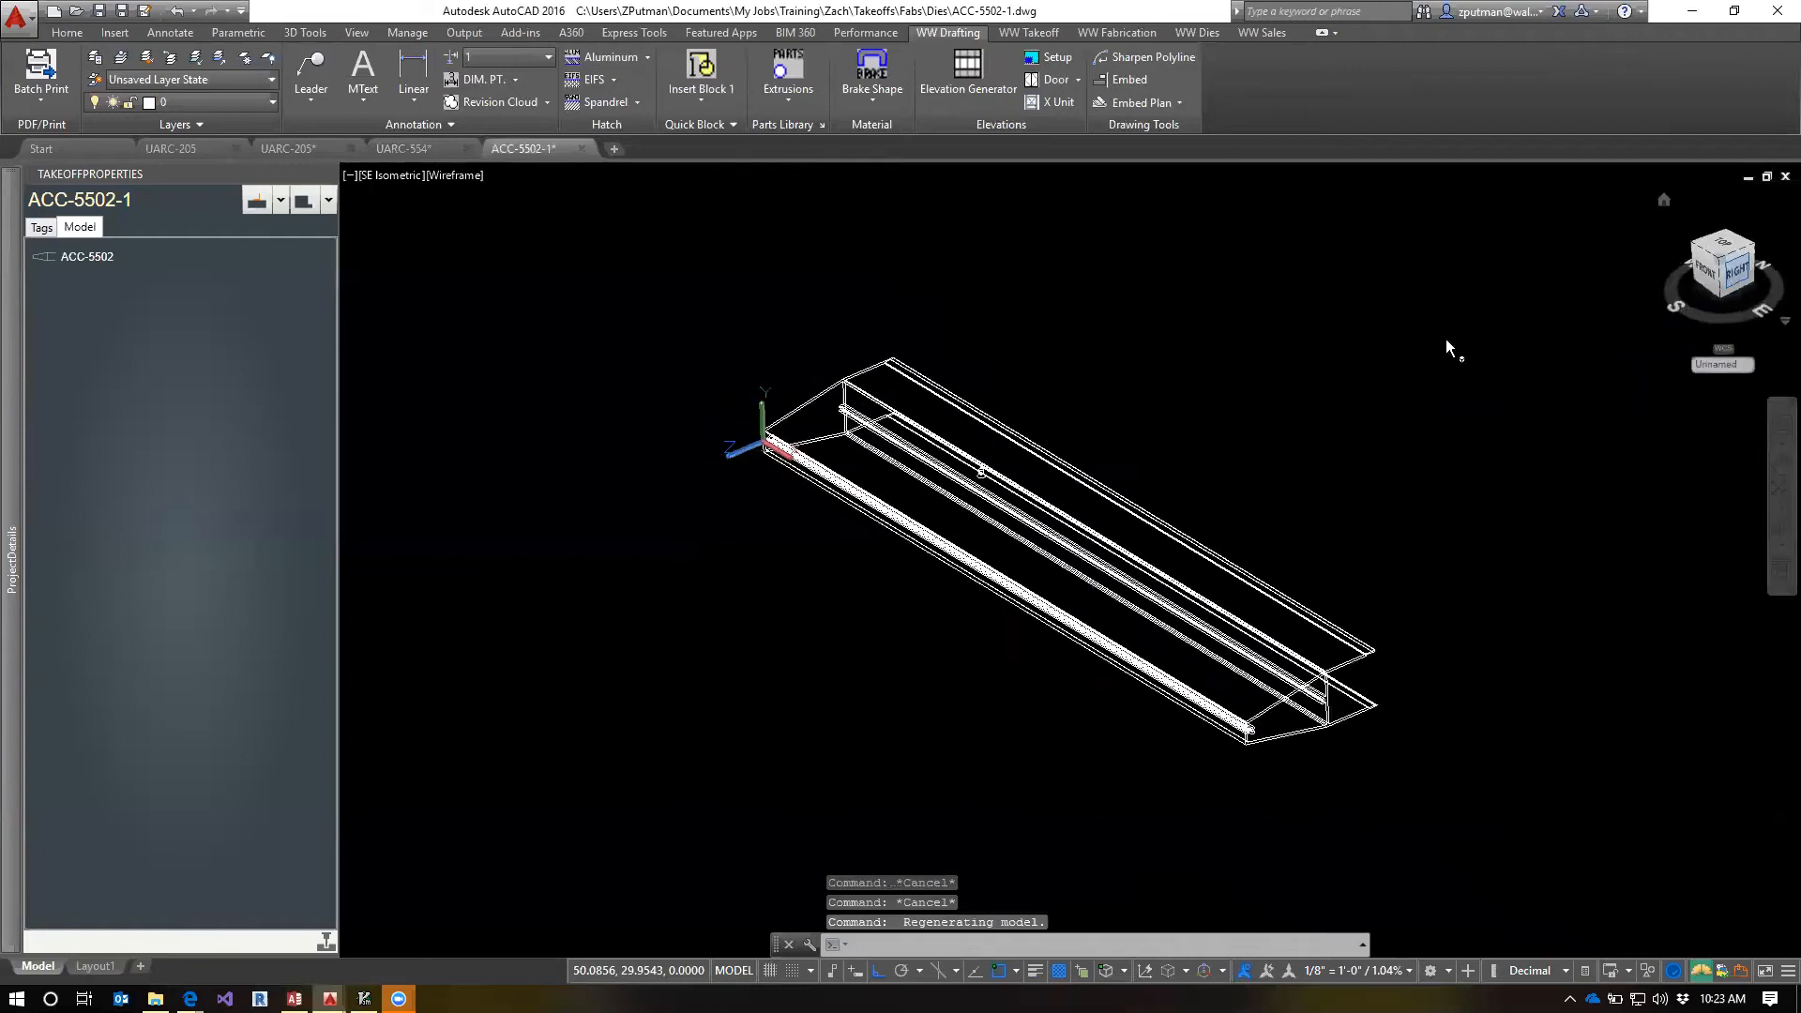
pyautogui.scroll(5, 1177, 560)
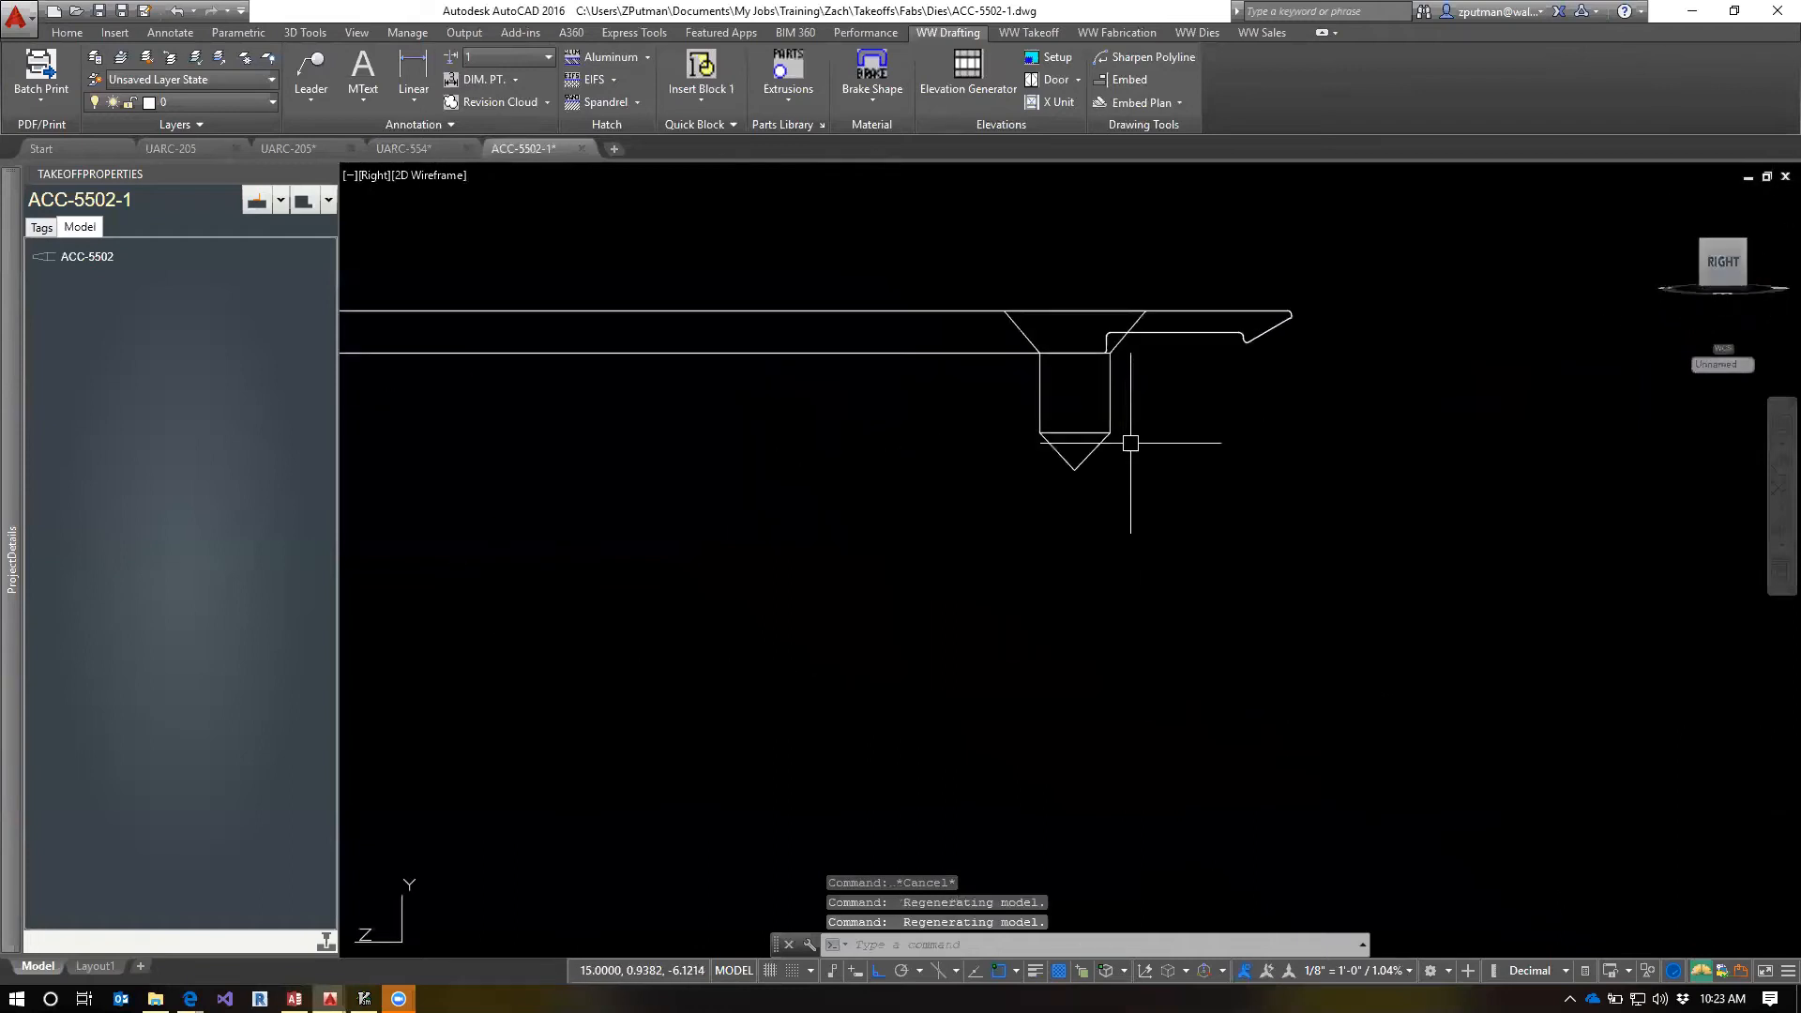
pyautogui.scroll(-5, 1117, 601)
pyautogui.scroll(6, 1116, 610)
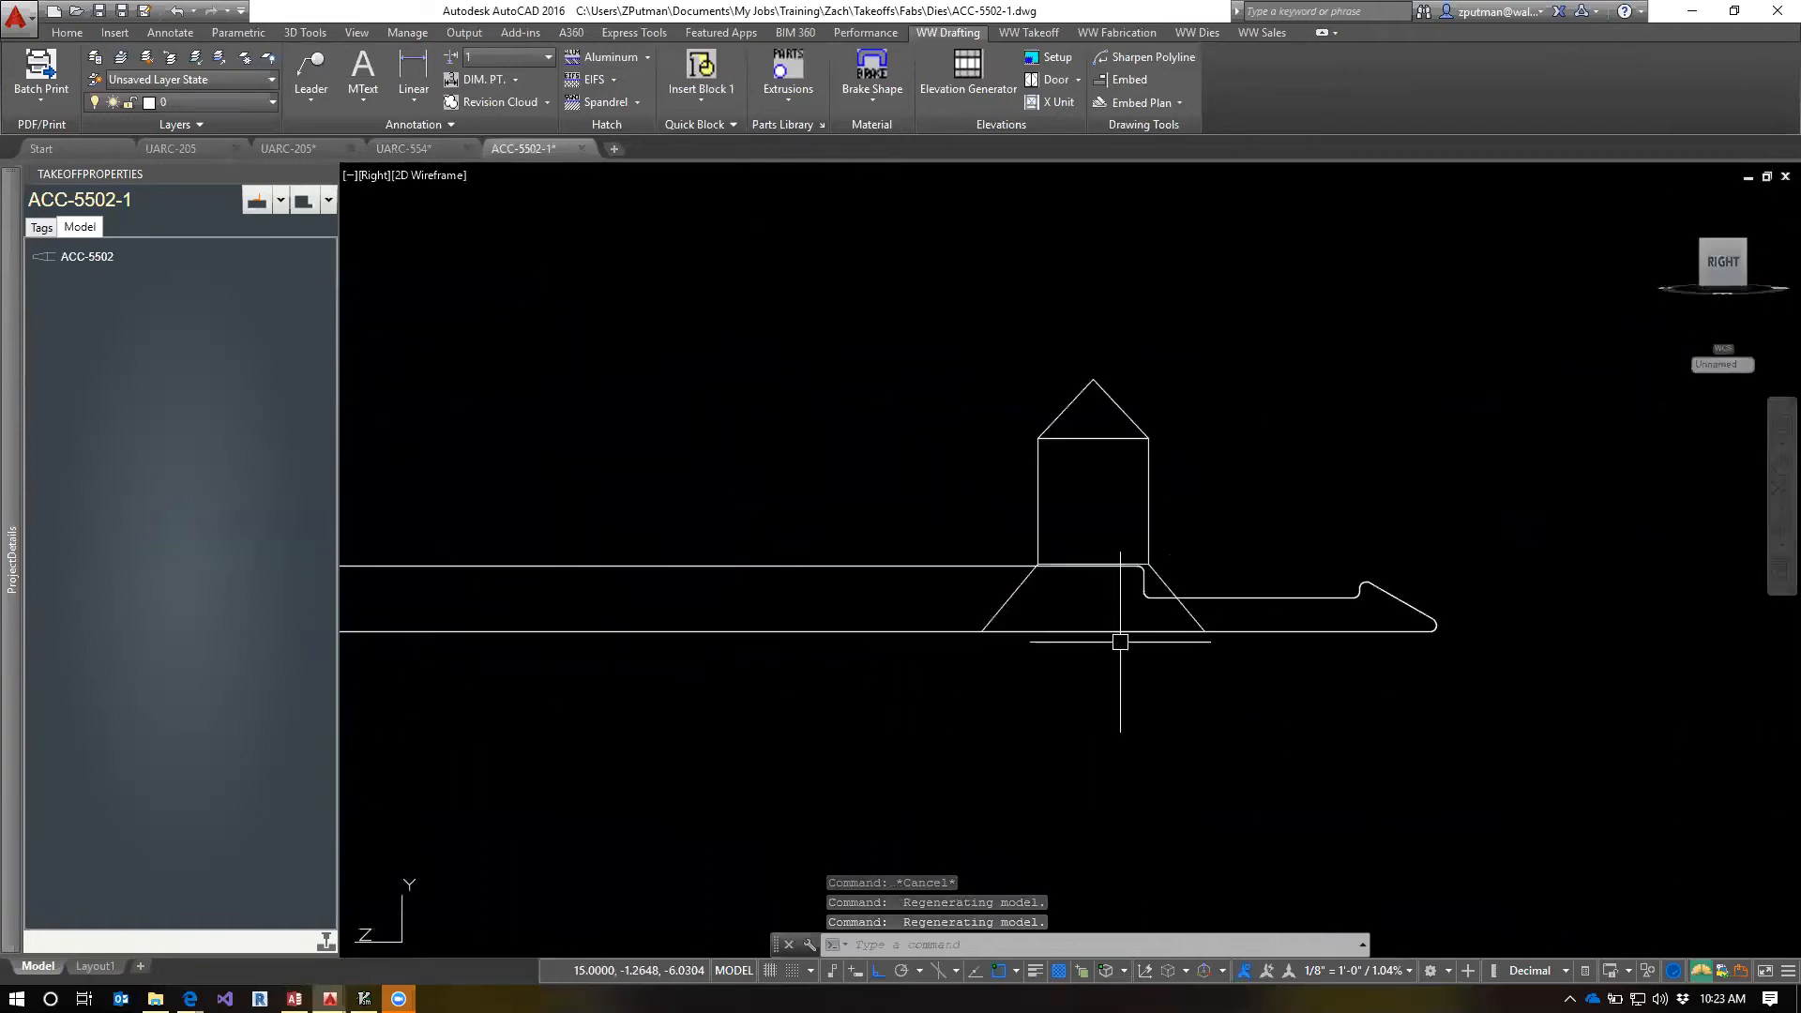
pyautogui.scroll(4, 1077, 565)
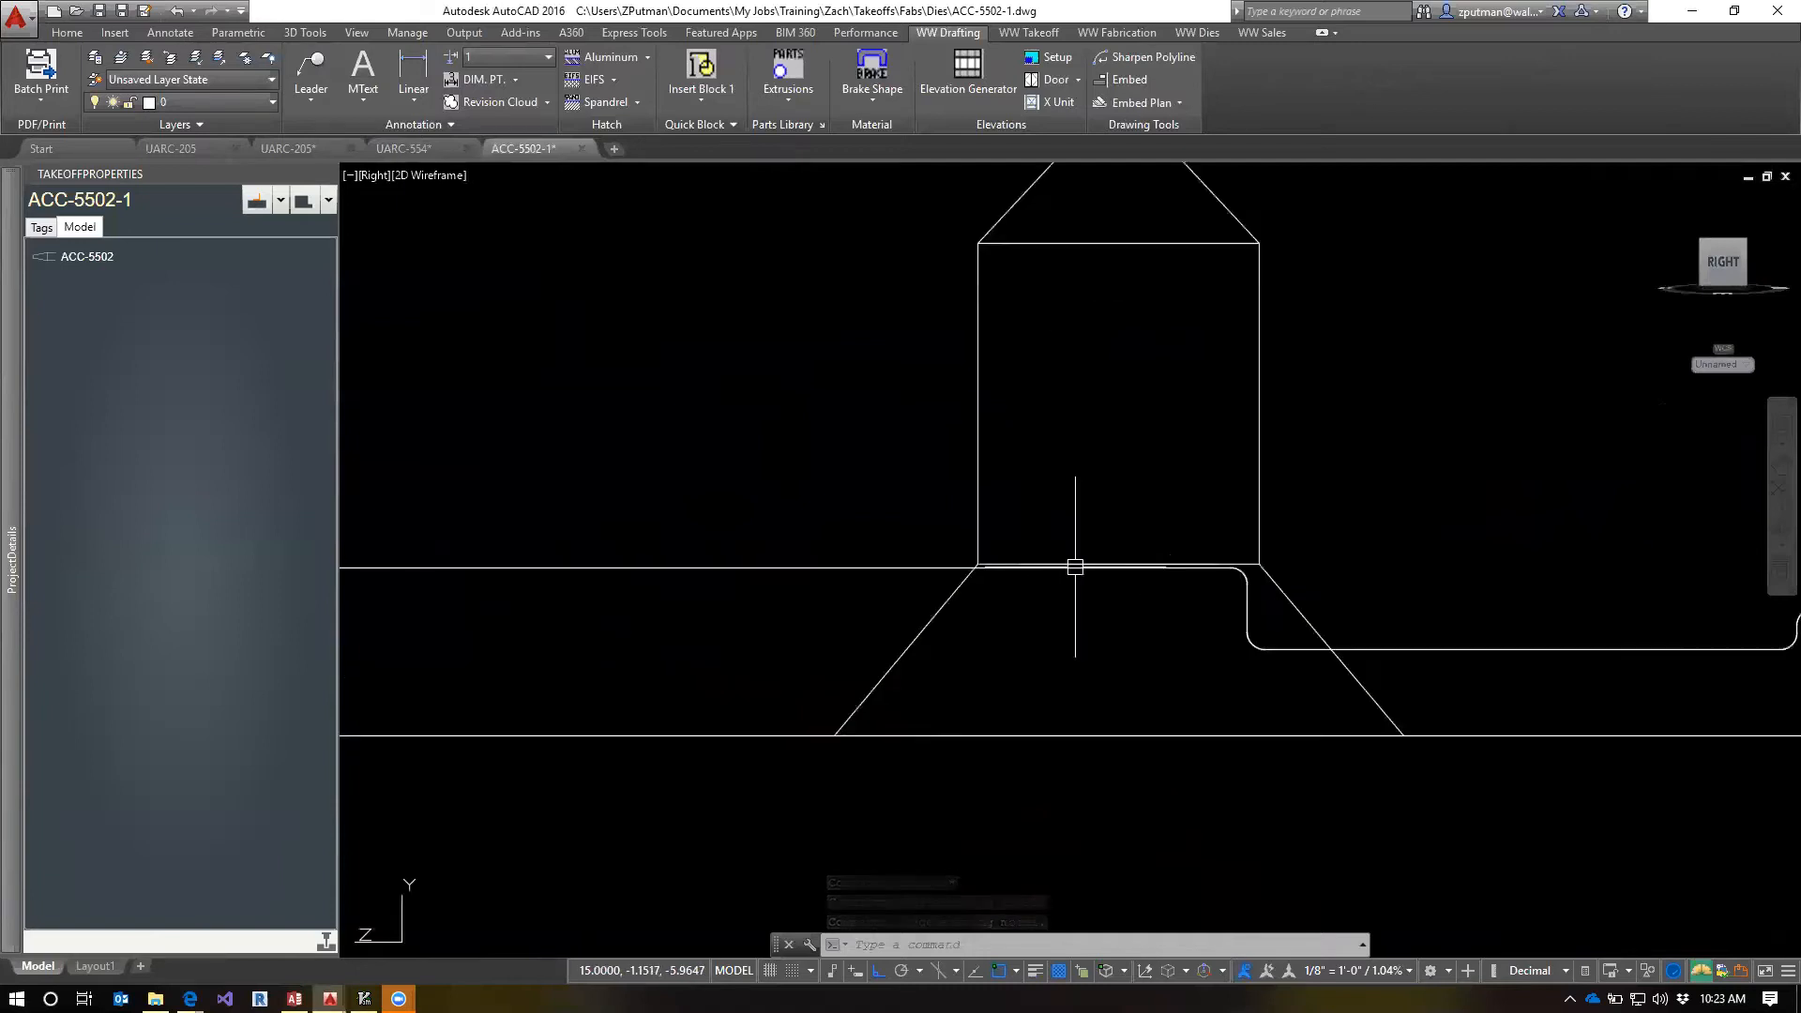
pyautogui.scroll(-5, 973, 566)
pyautogui.scroll(5, 1074, 506)
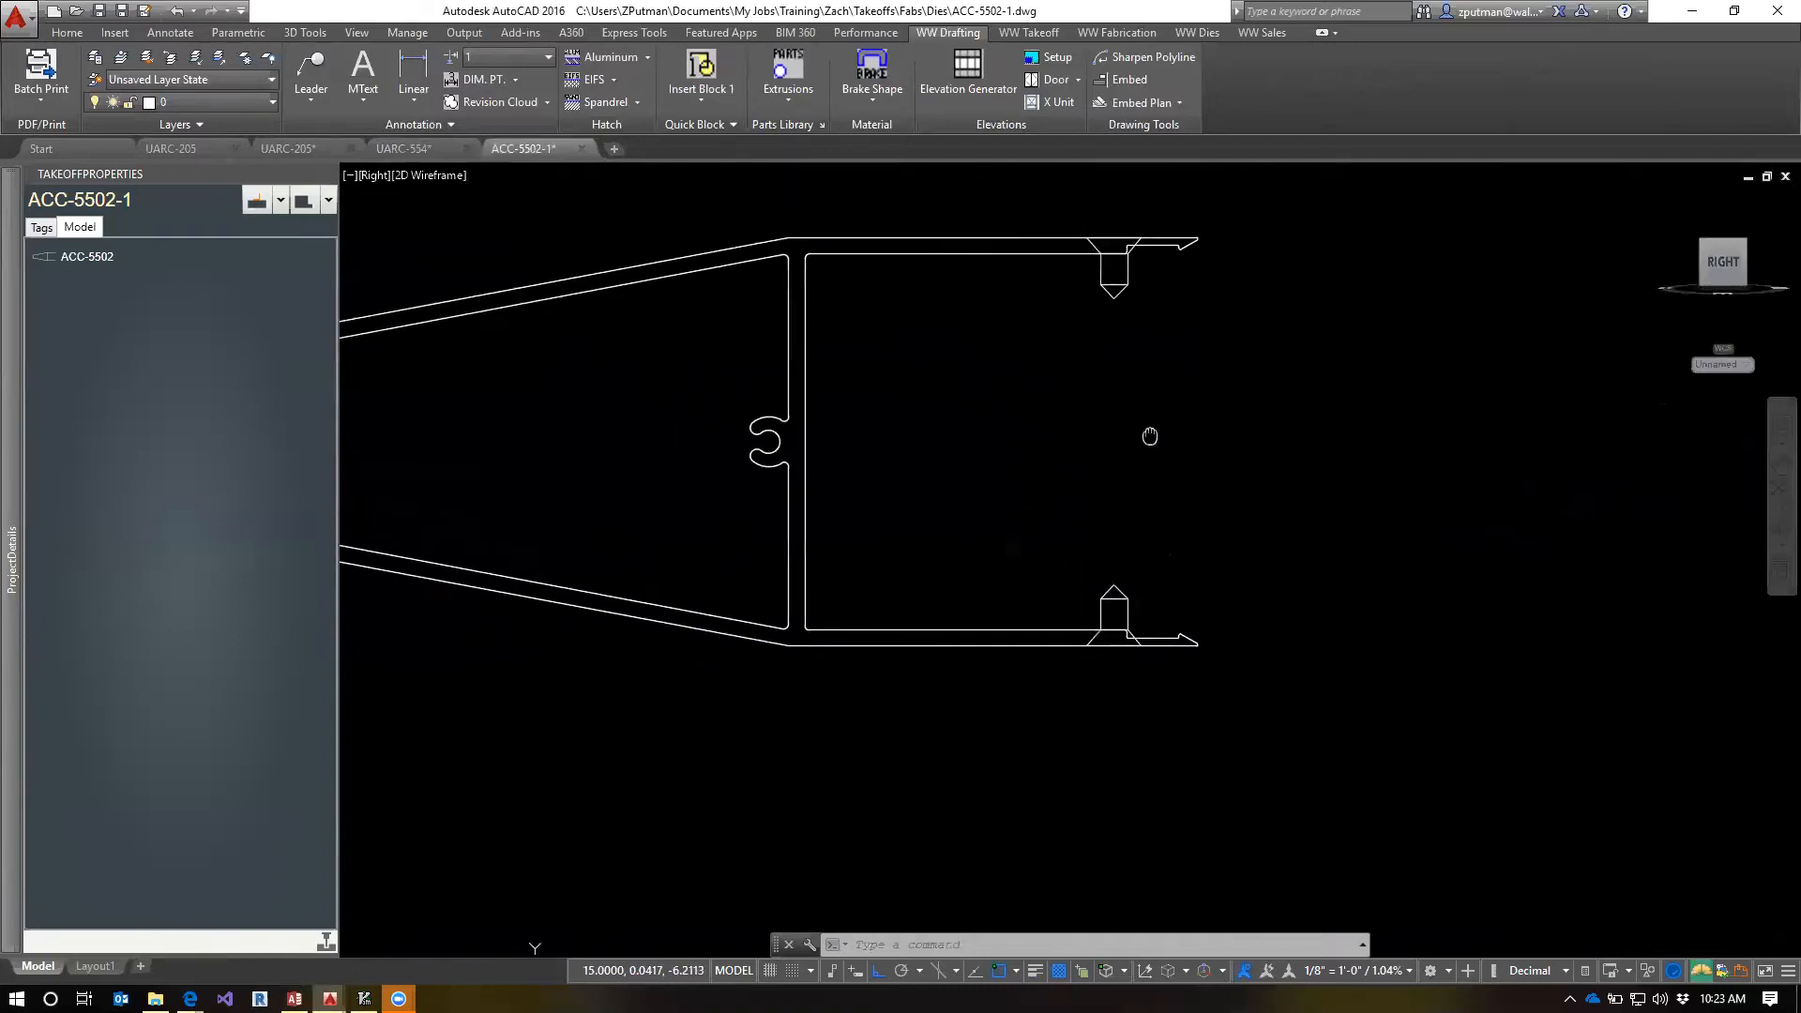
# Return to the isometric view and start the Notch Extrusion command for the ACC-5502 extrusion
pyautogui.click(1664, 200)
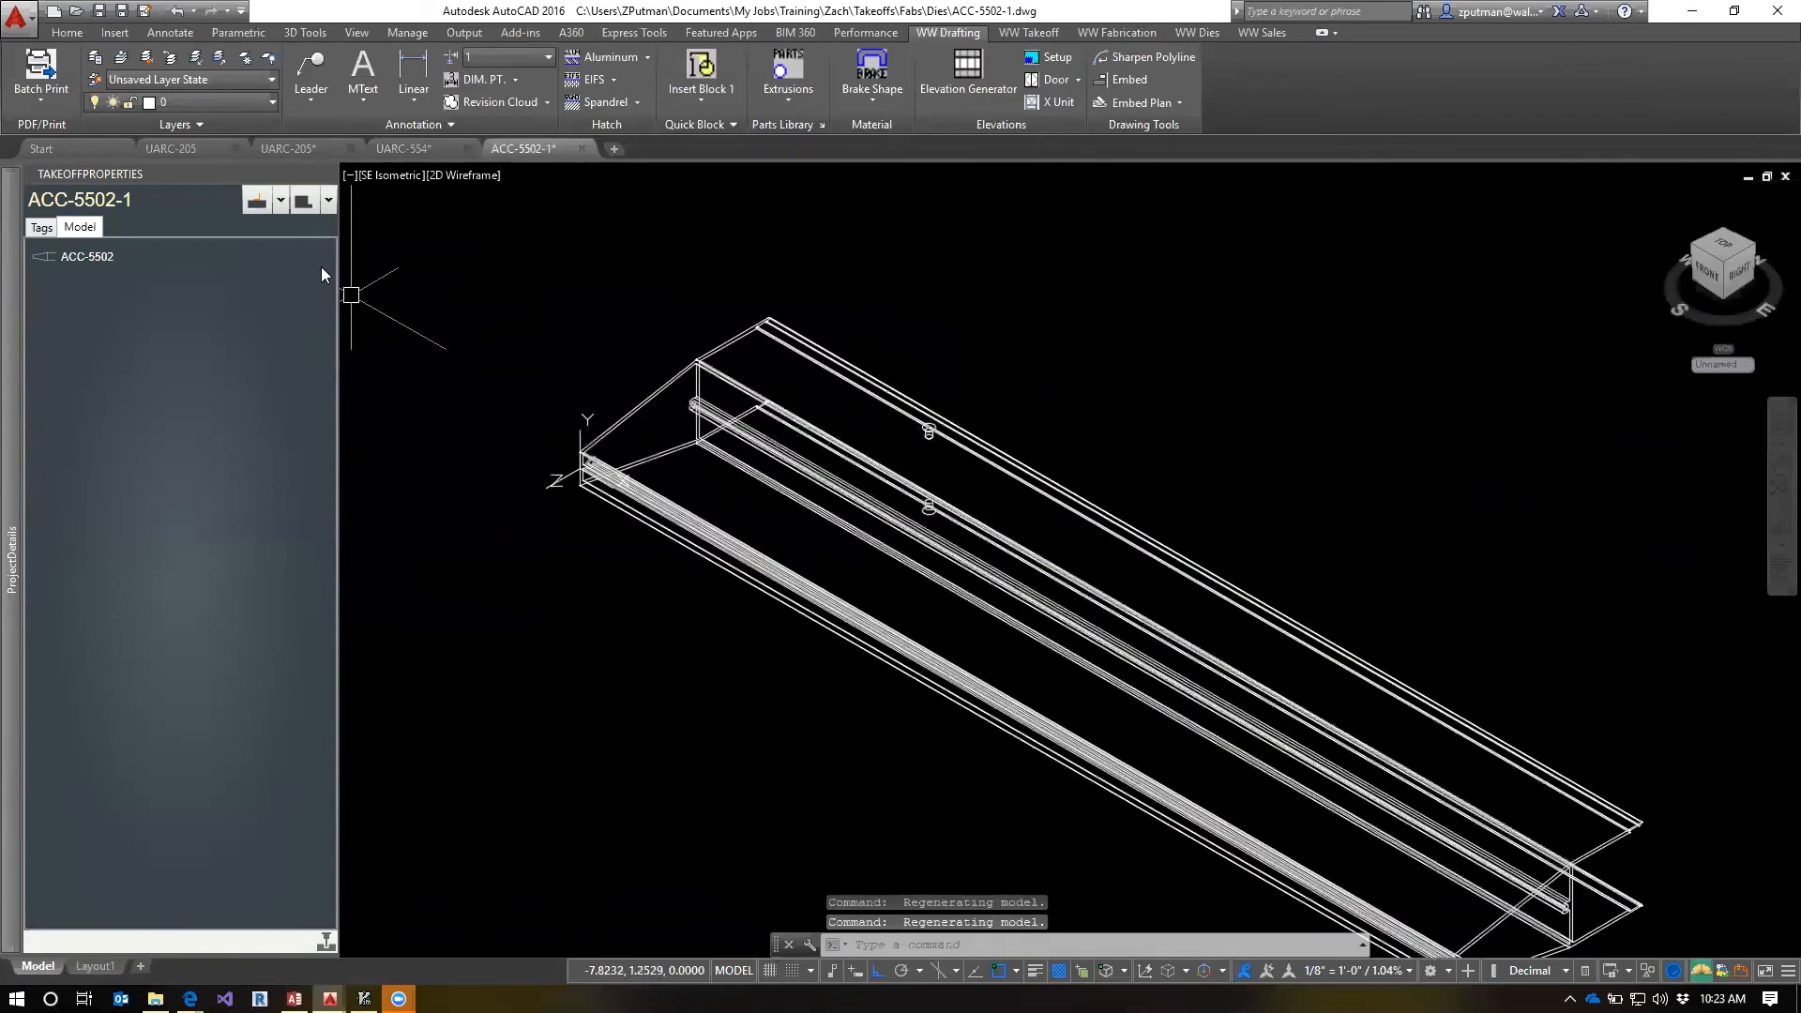
pyautogui.click(309, 204)
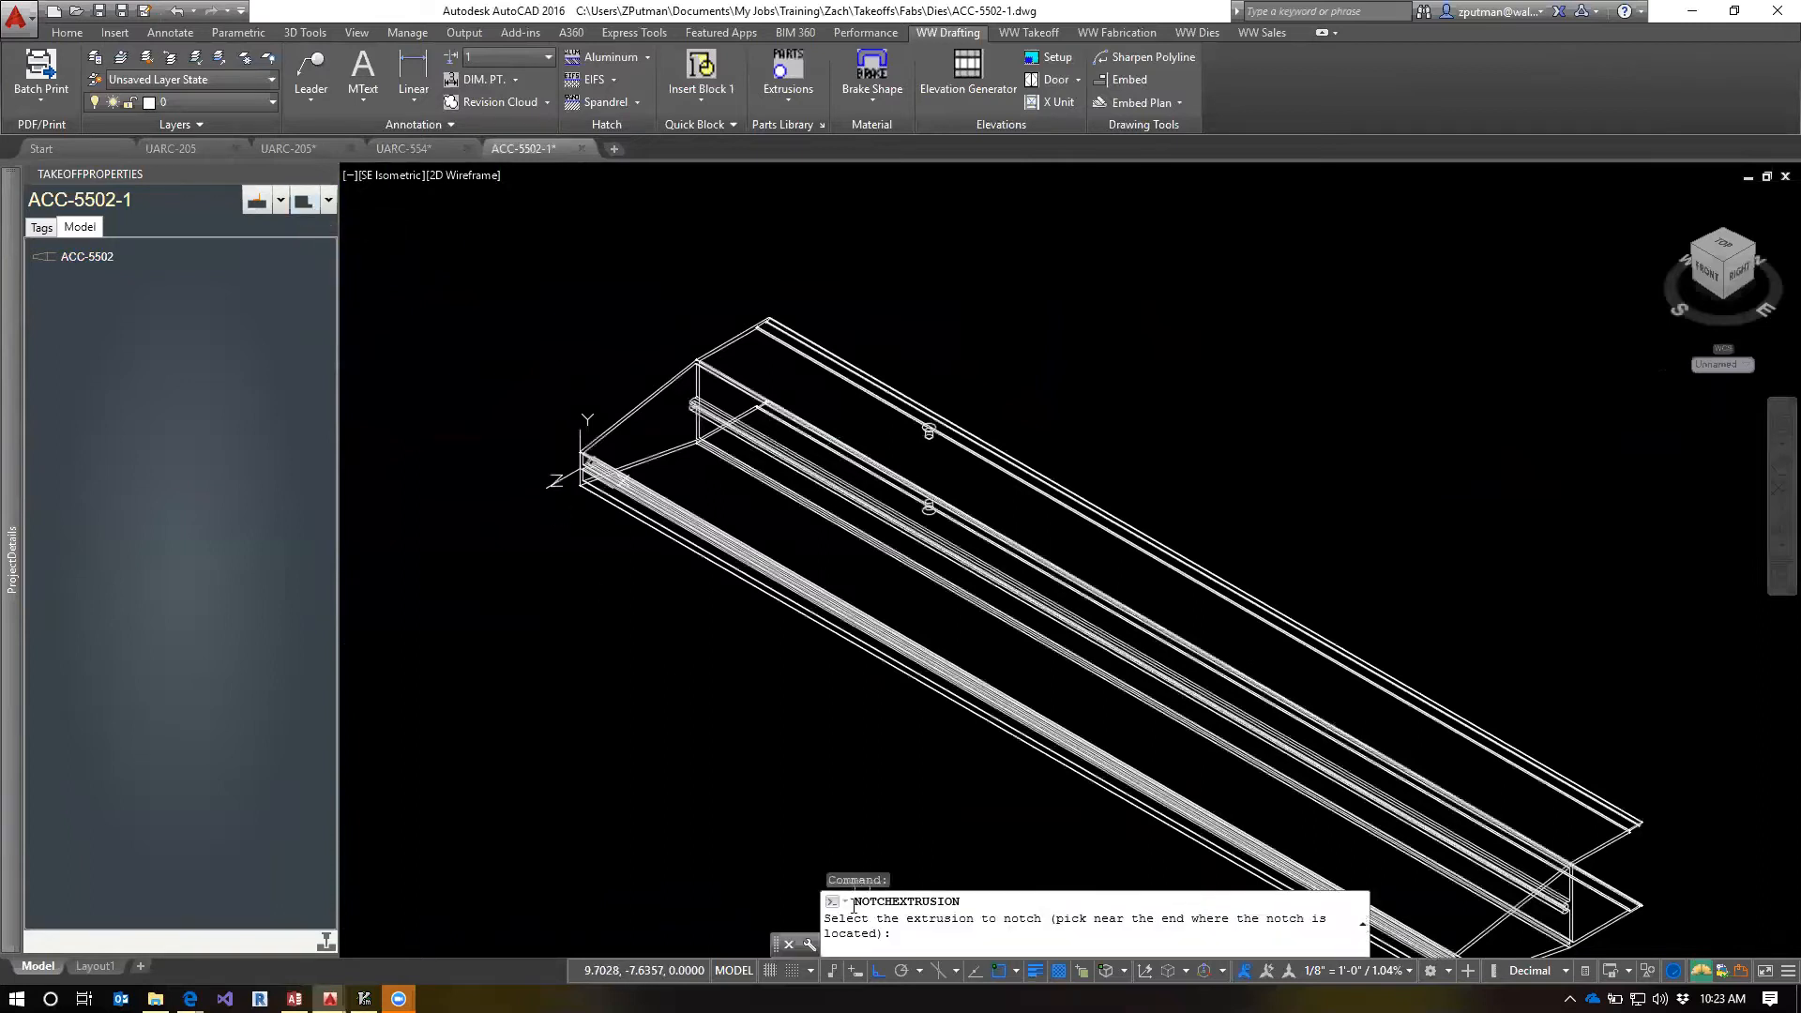
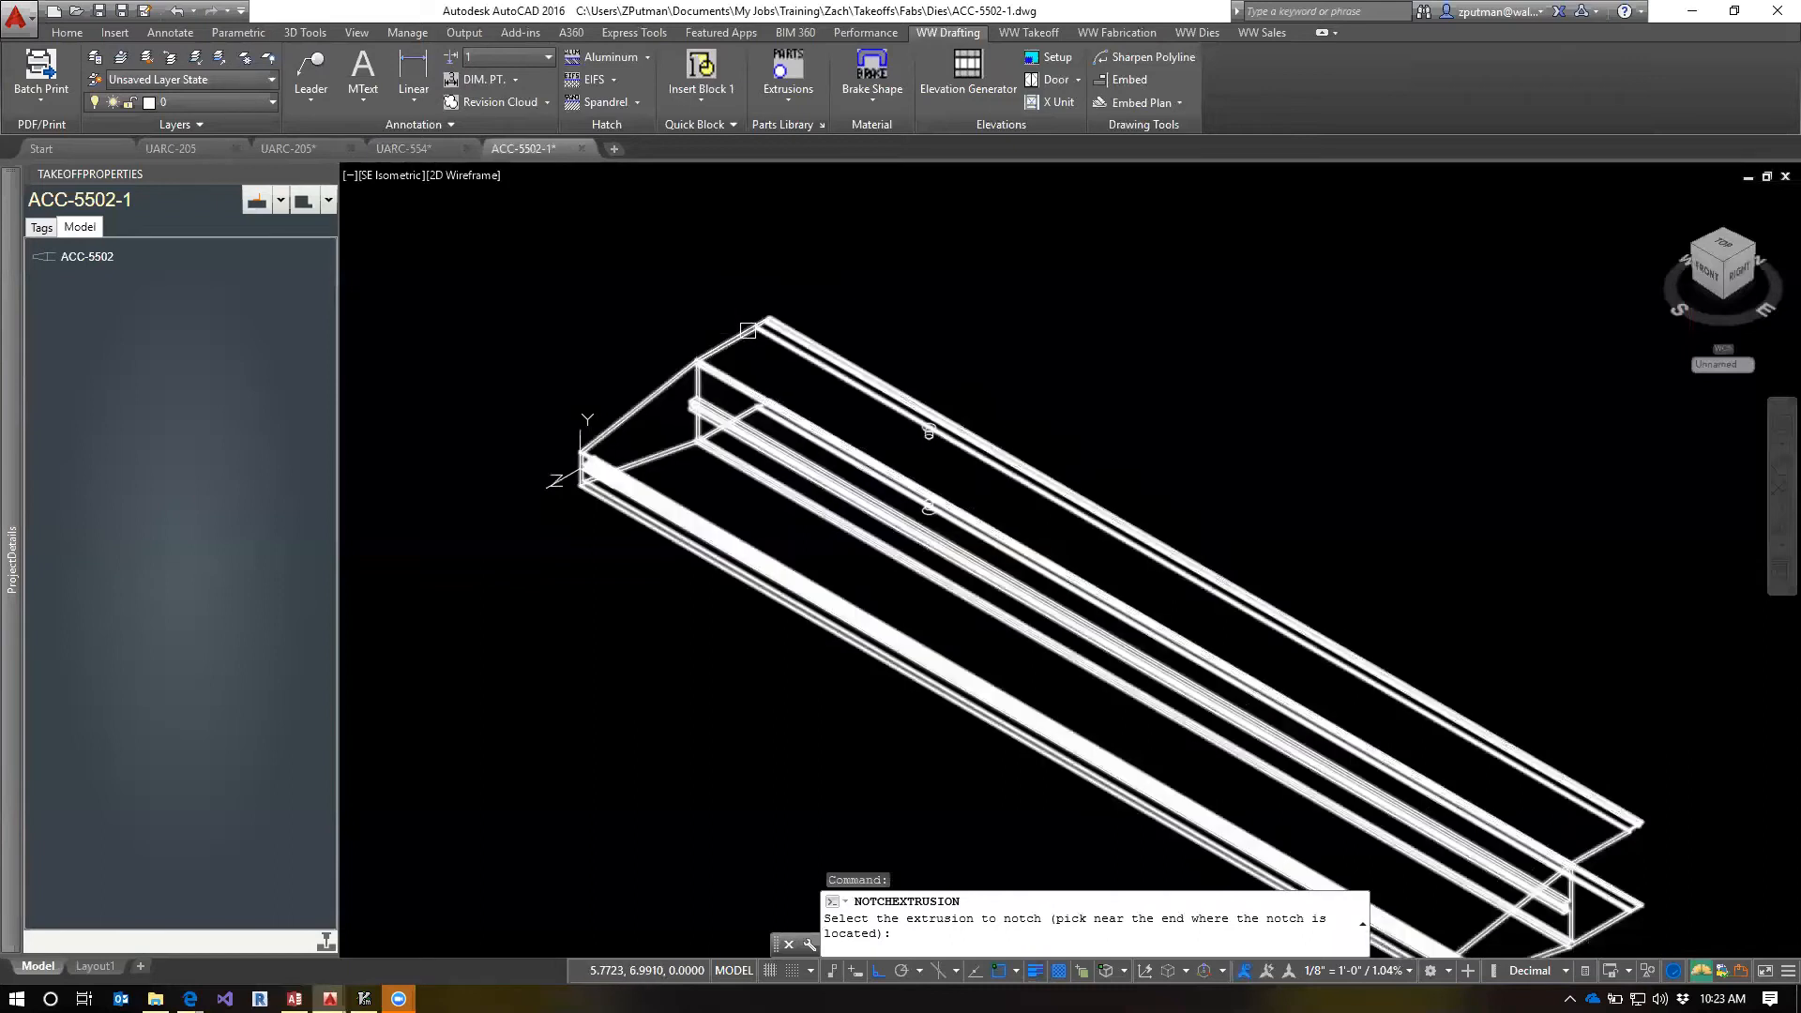
# Notch the ACC-5502 extrusion near its origin end with both countersunk holes, accept adding the notch to the fab template, and regenerate the model
pyautogui.click(699, 357)
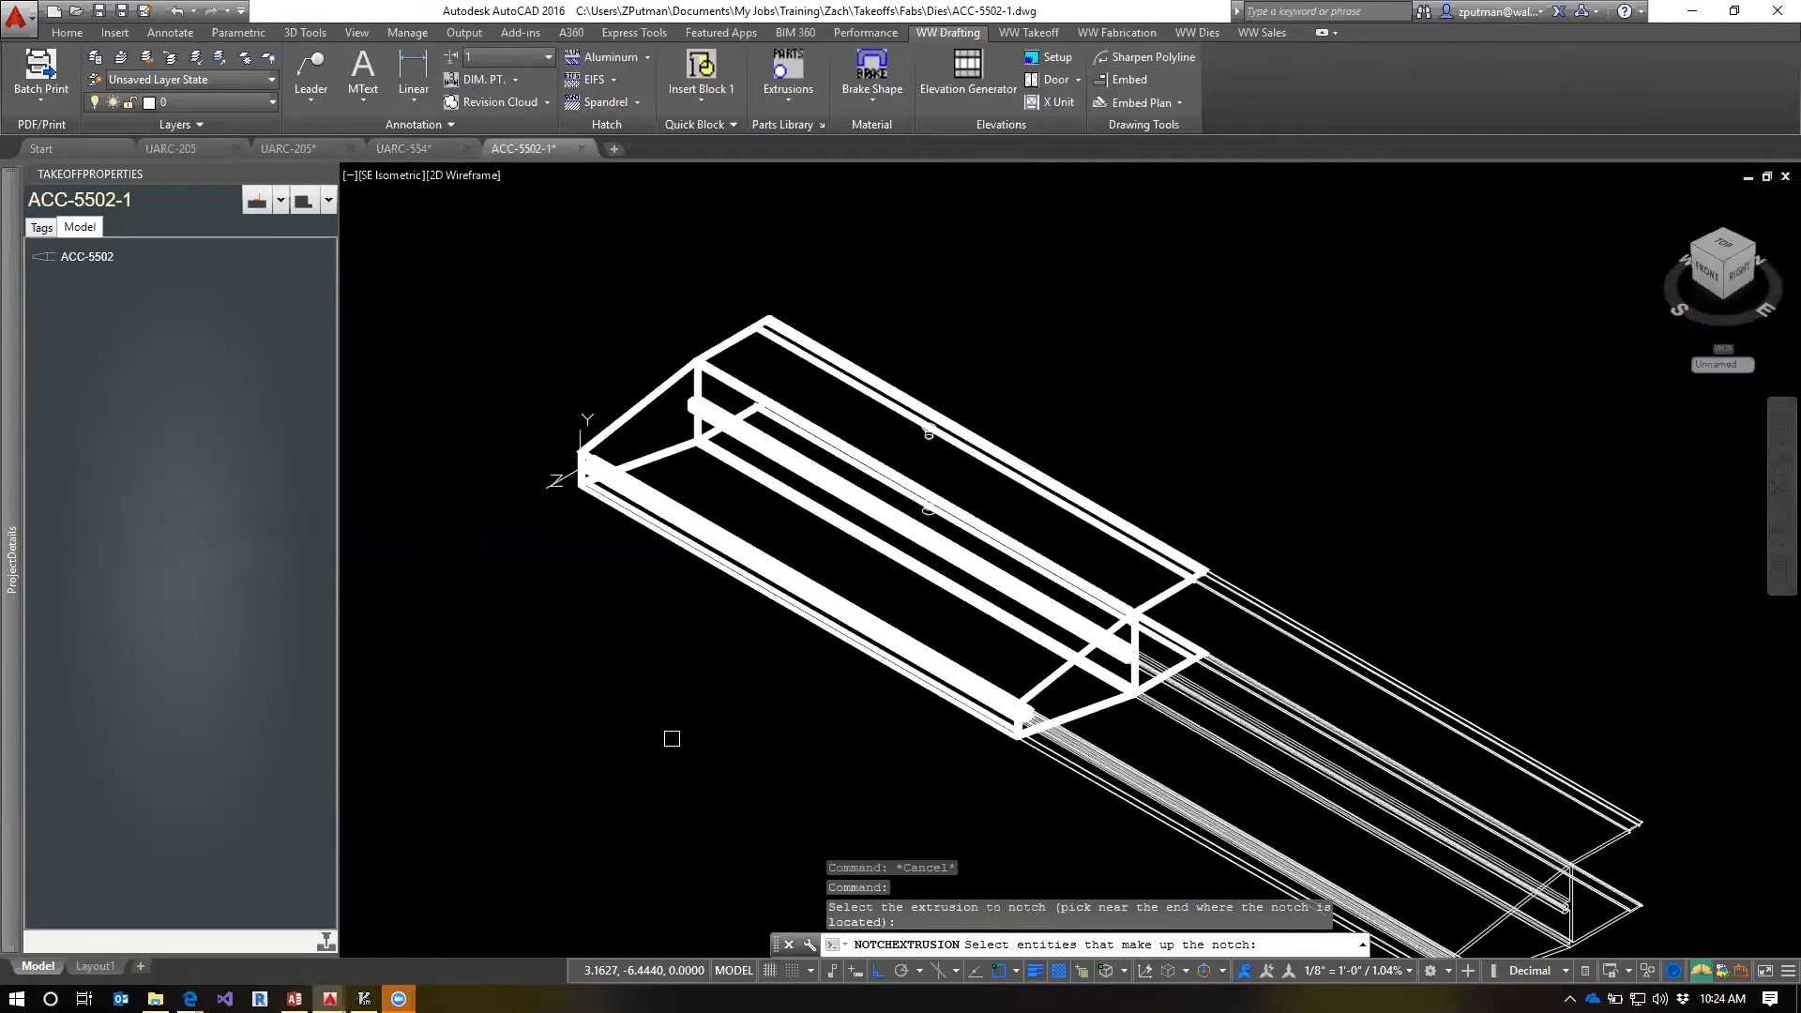
pyautogui.scroll(2, 671, 739)
pyautogui.moveTo(752, 634); pyautogui.dragTo(620, 819, button='middle')
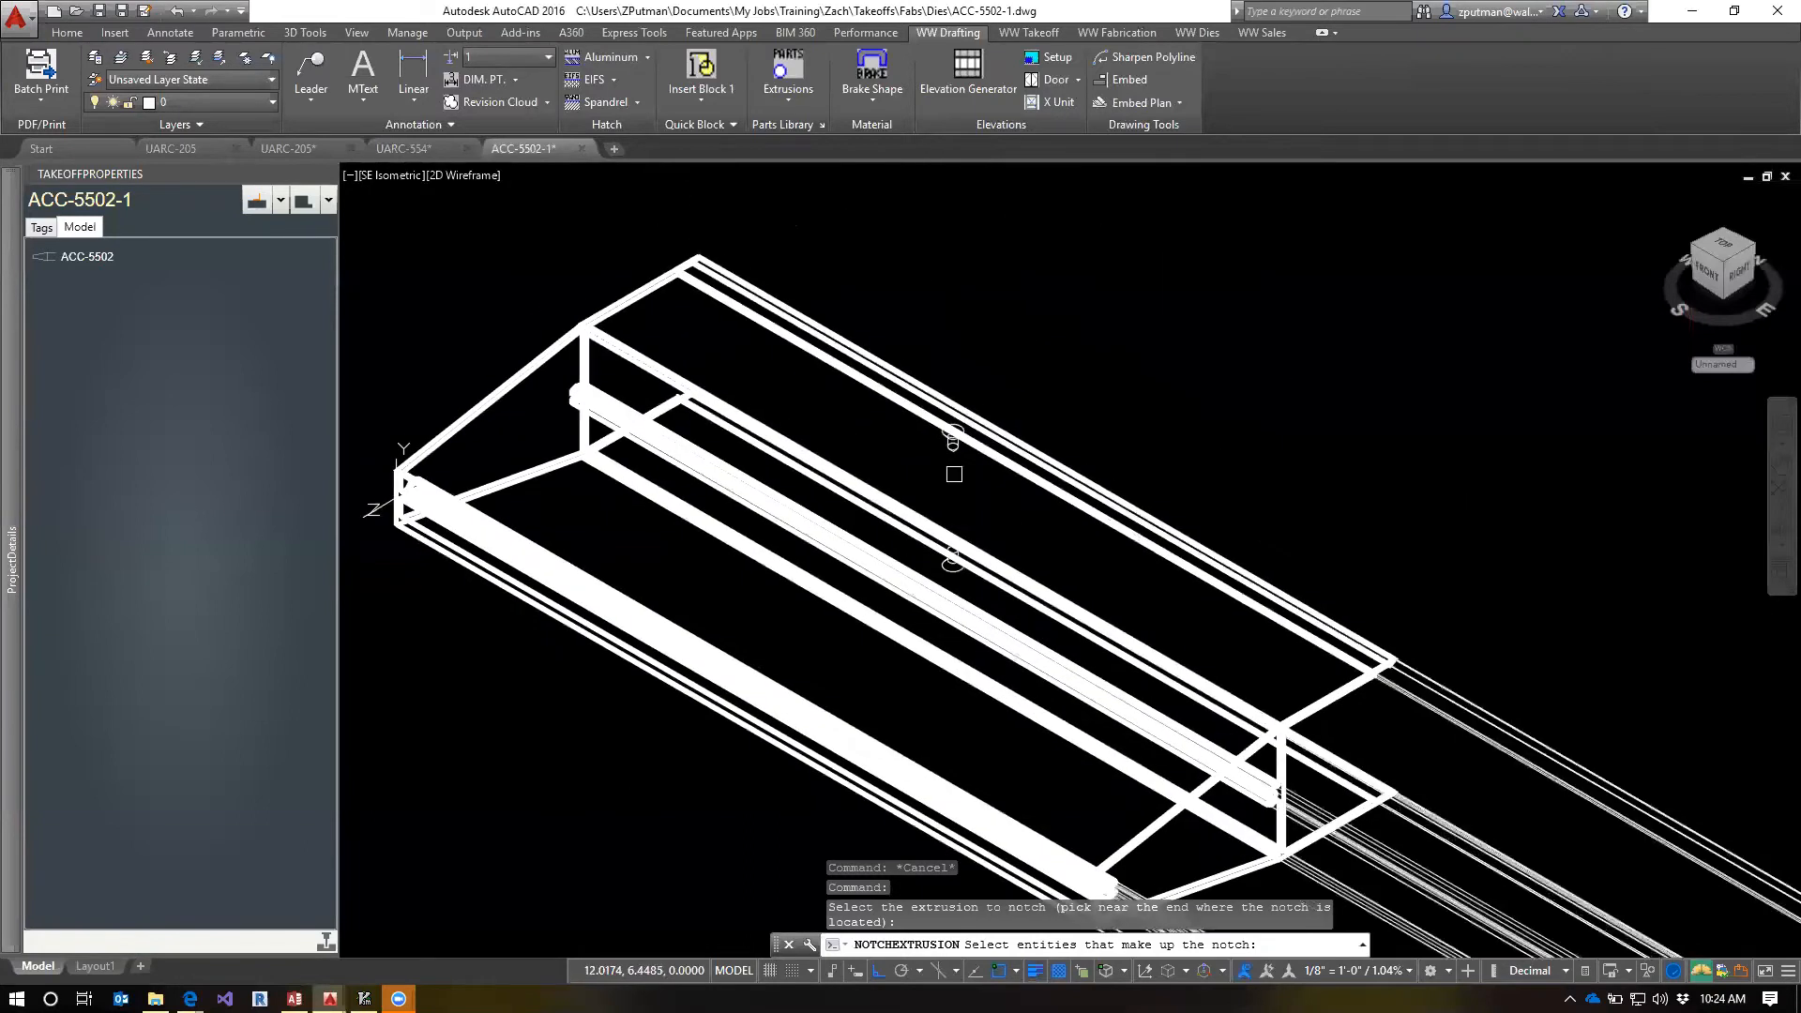
pyautogui.click(949, 453)
pyautogui.click(944, 566)
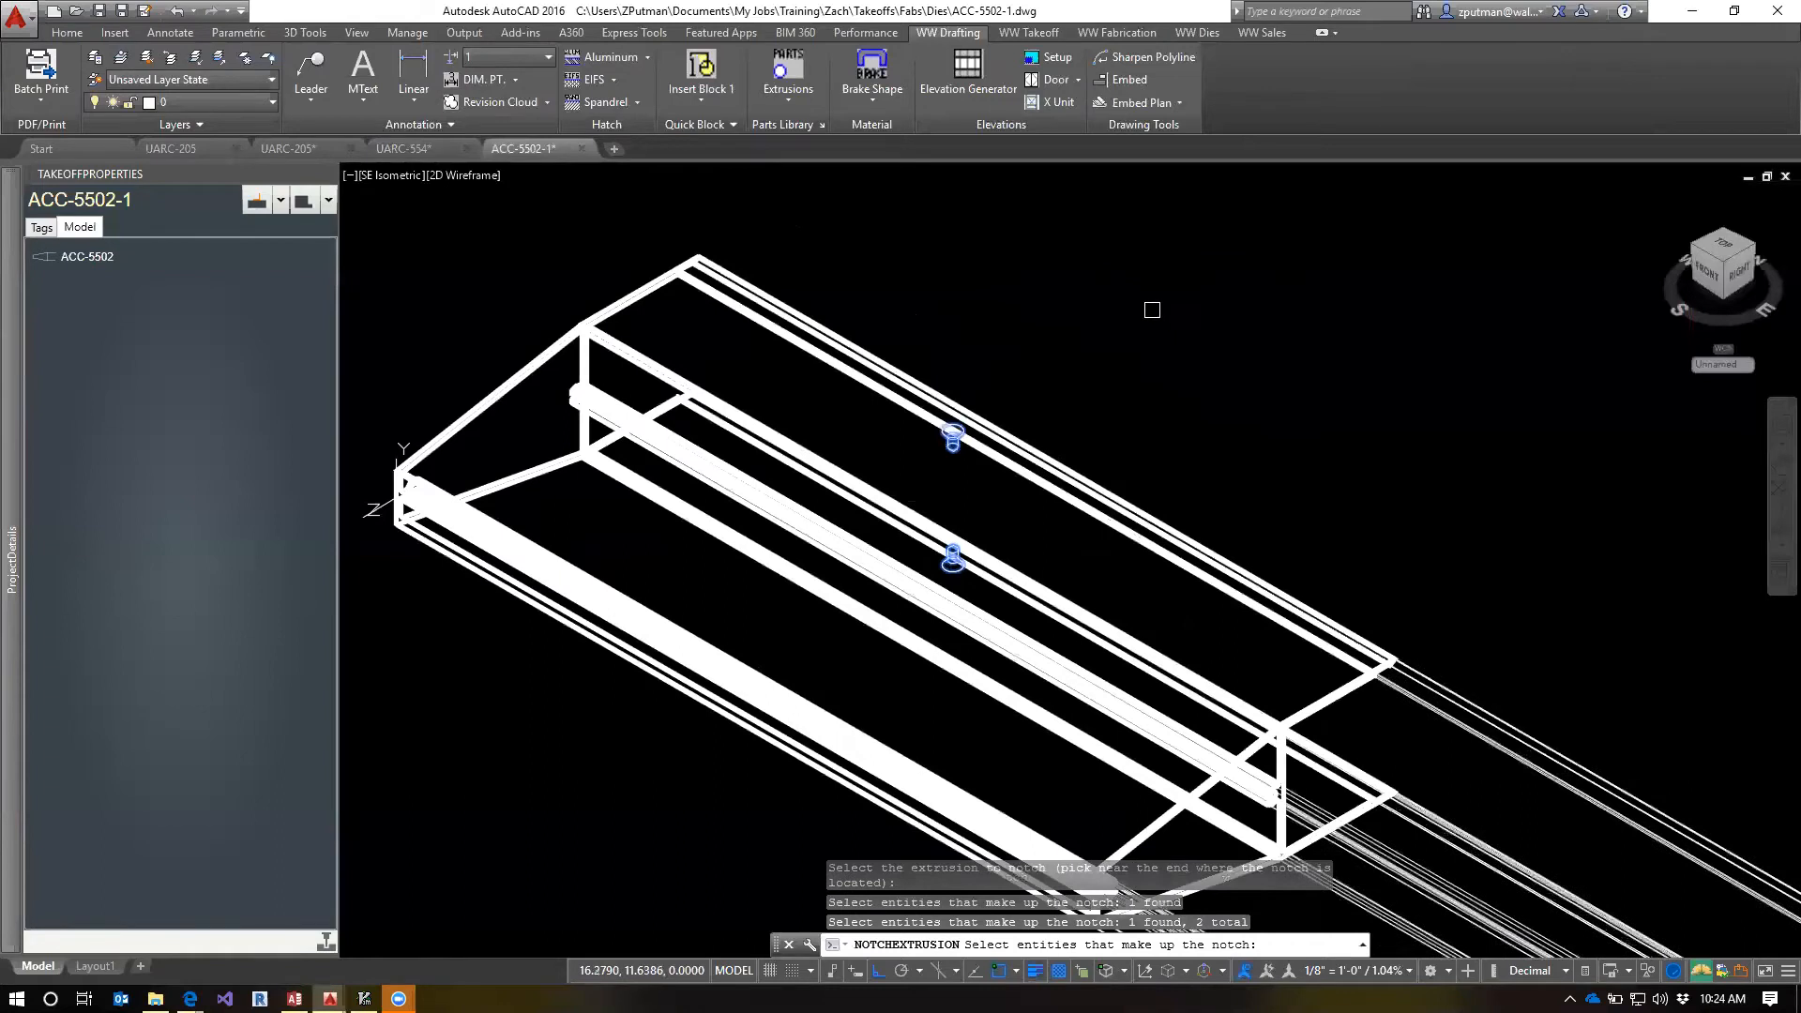
pyautogui.press('Return')
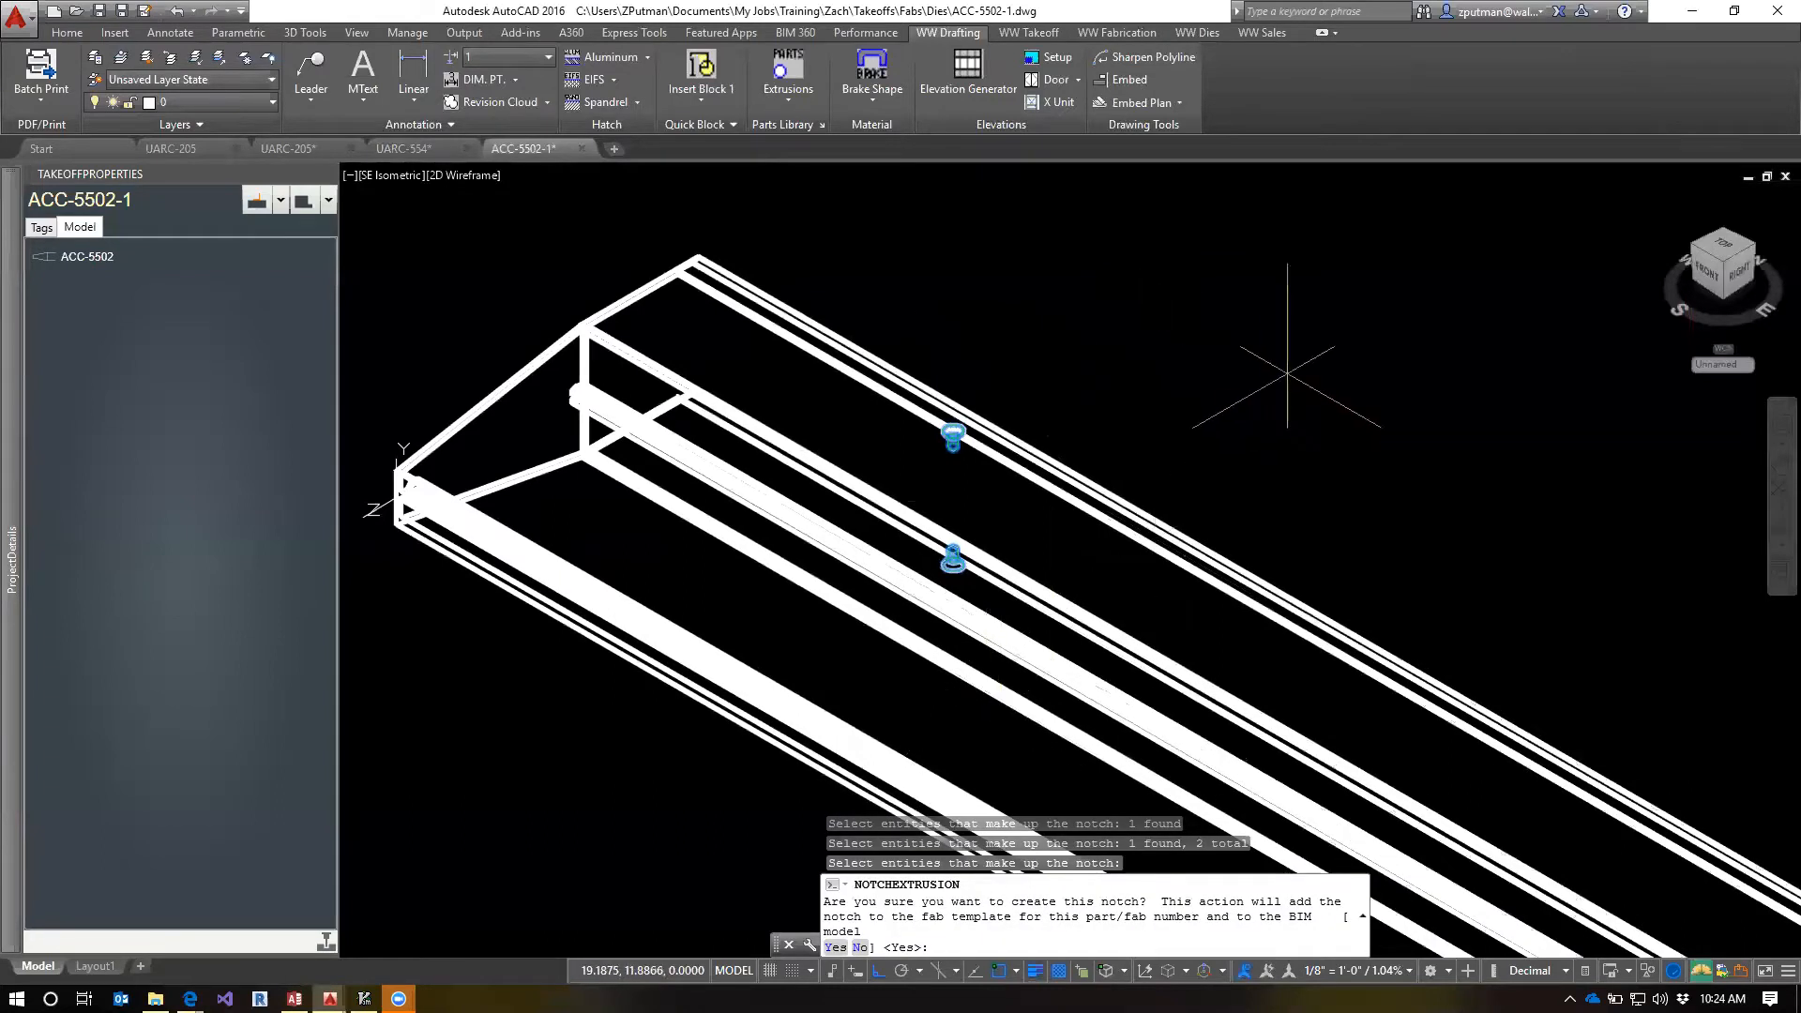
pyautogui.press('Return')
pyautogui.write('re')
pyautogui.press('Return')
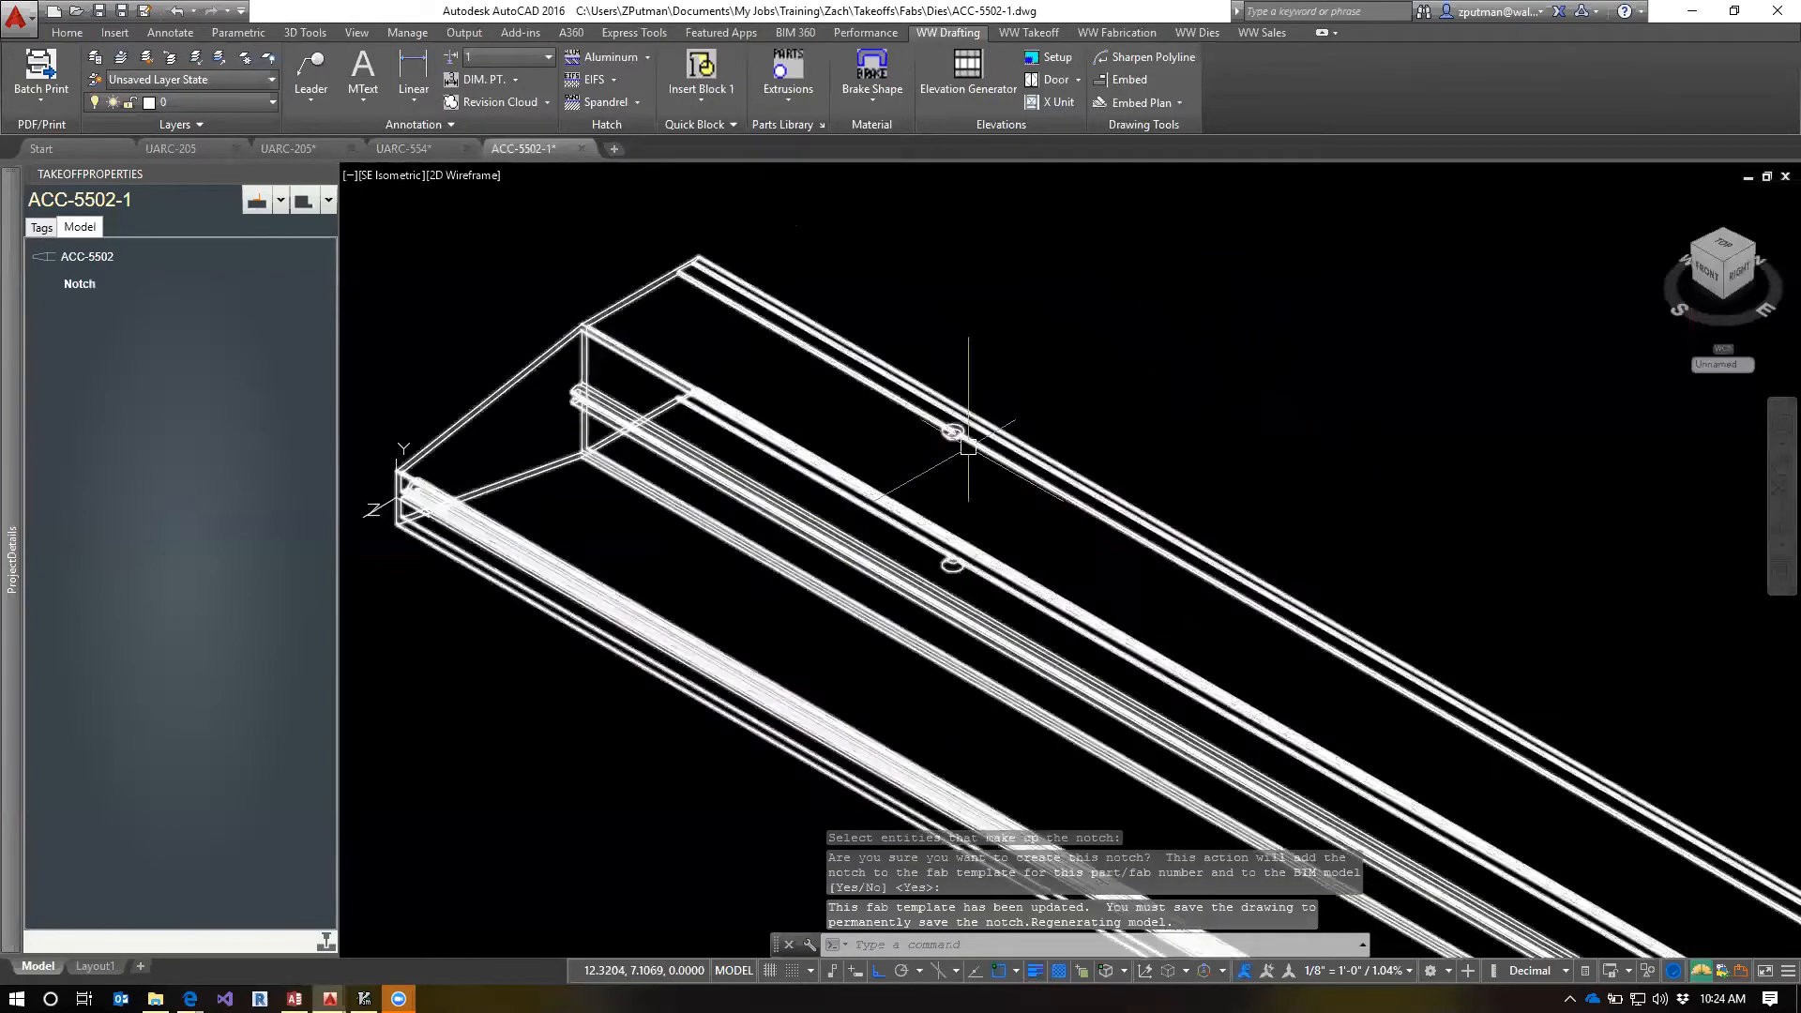
# Label the new notch under ACC-5502 as "#17 Csk" in the takeoff properties
pyautogui.scroll(3, 985, 482)
pyautogui.scroll(-2, 925, 469)
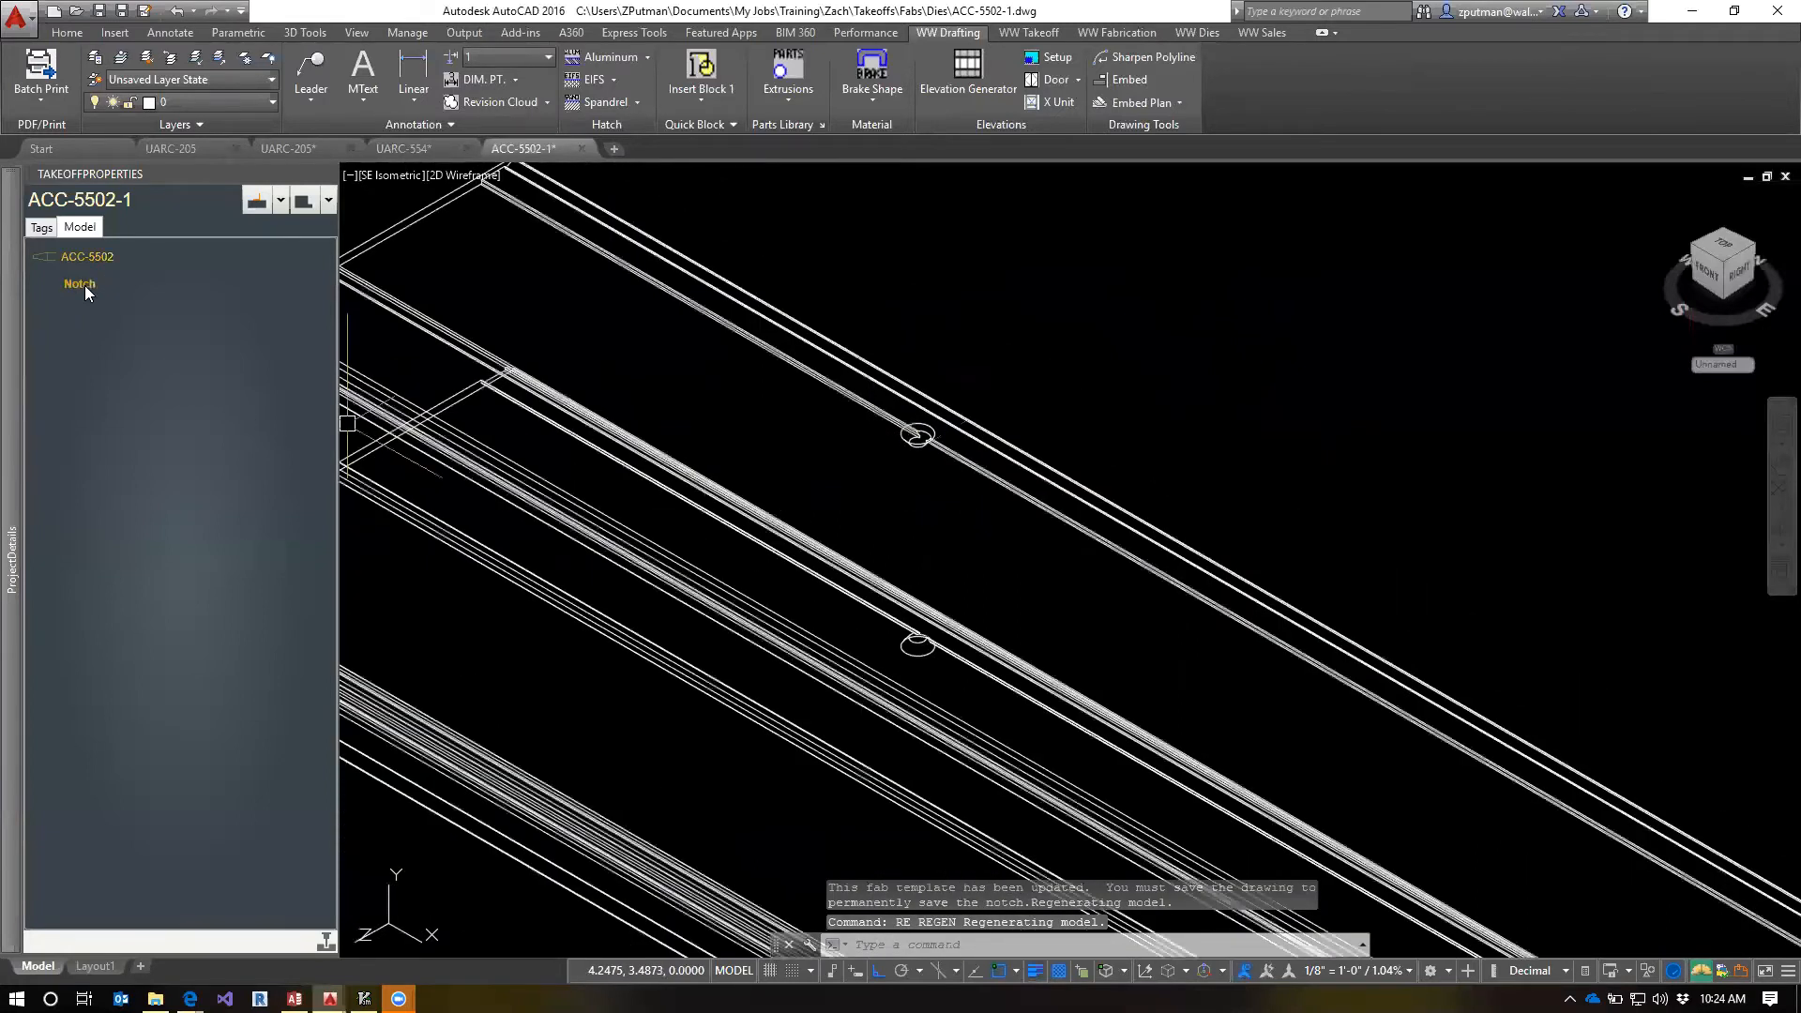
pyautogui.scroll(-2, 852, 461)
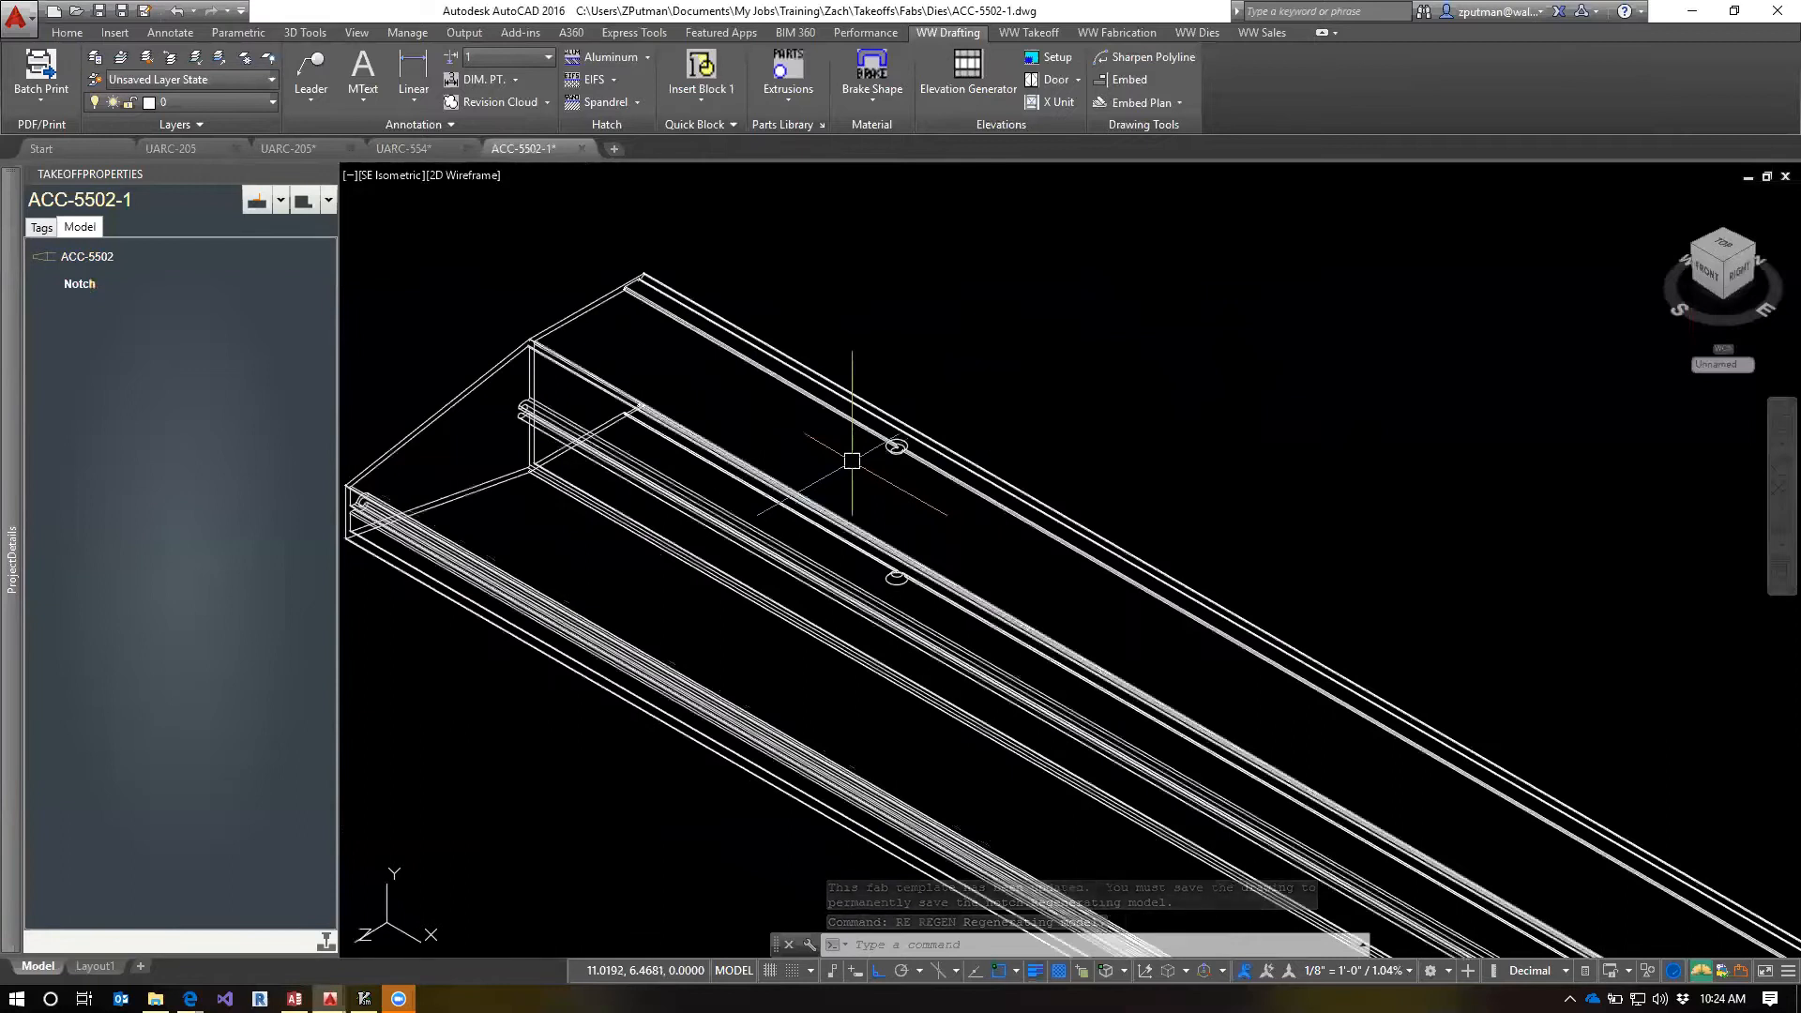
pyautogui.click(81, 287)
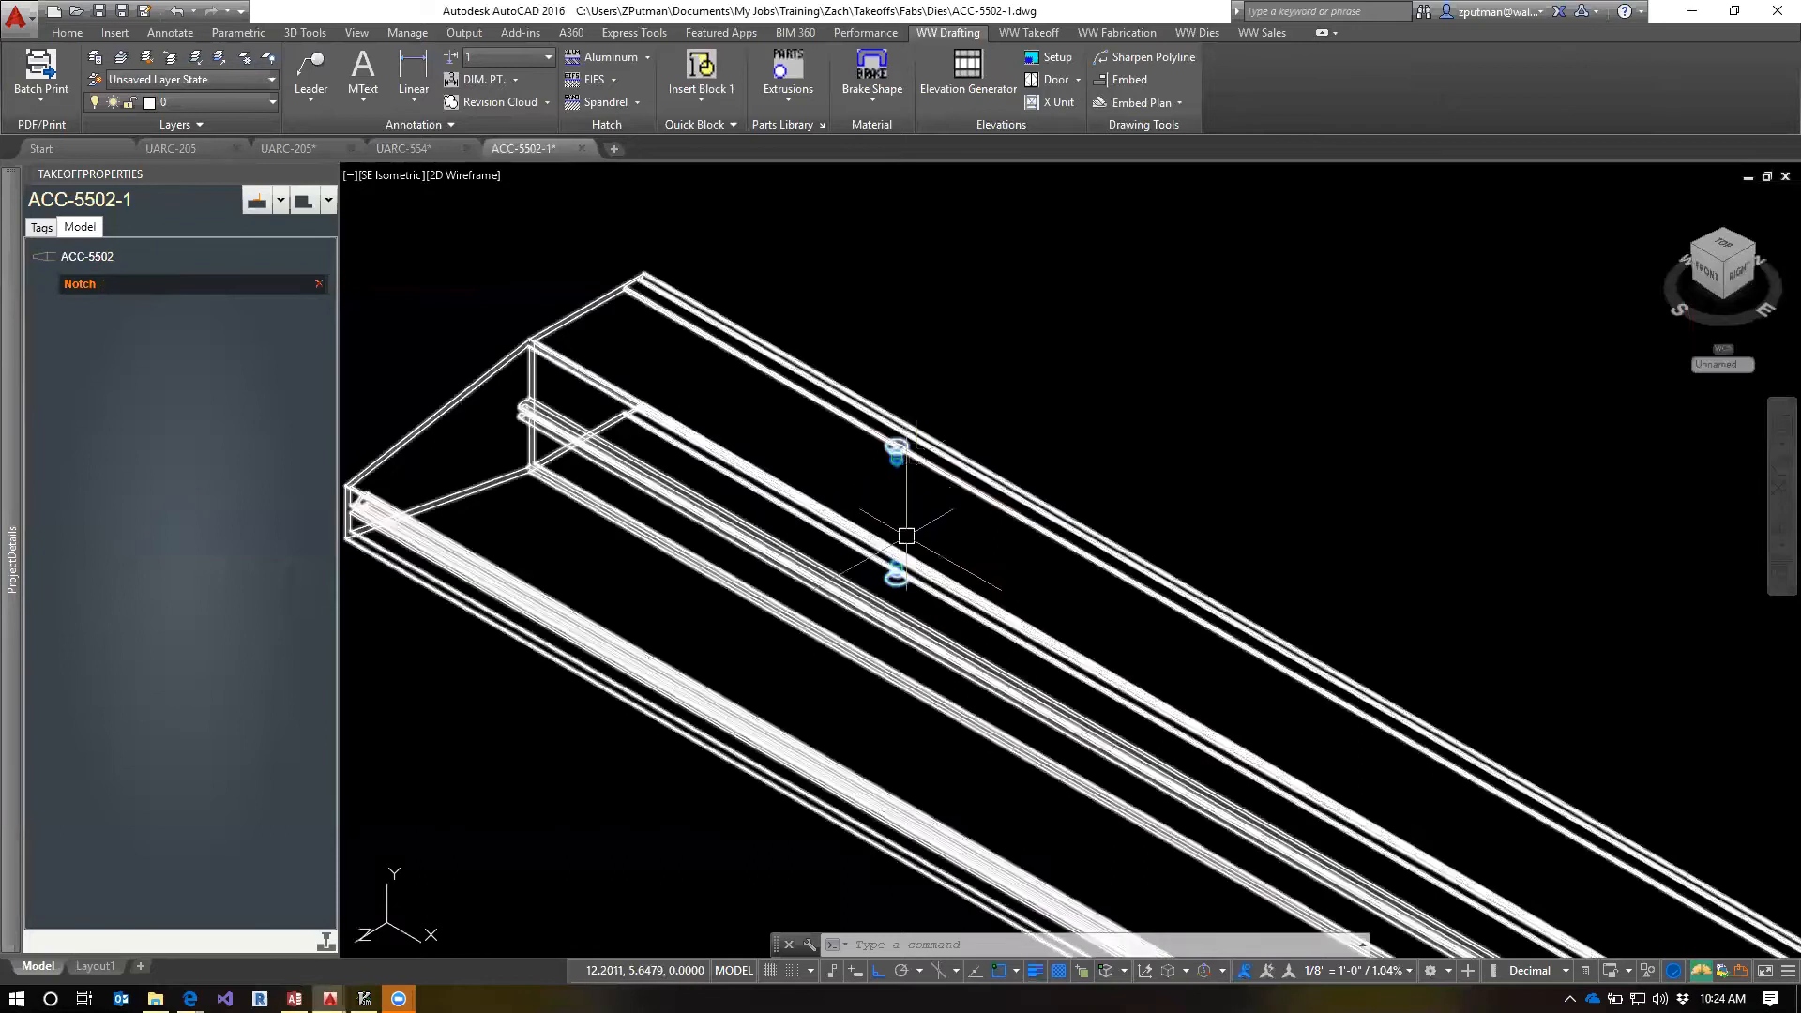
pyautogui.click(152, 285)
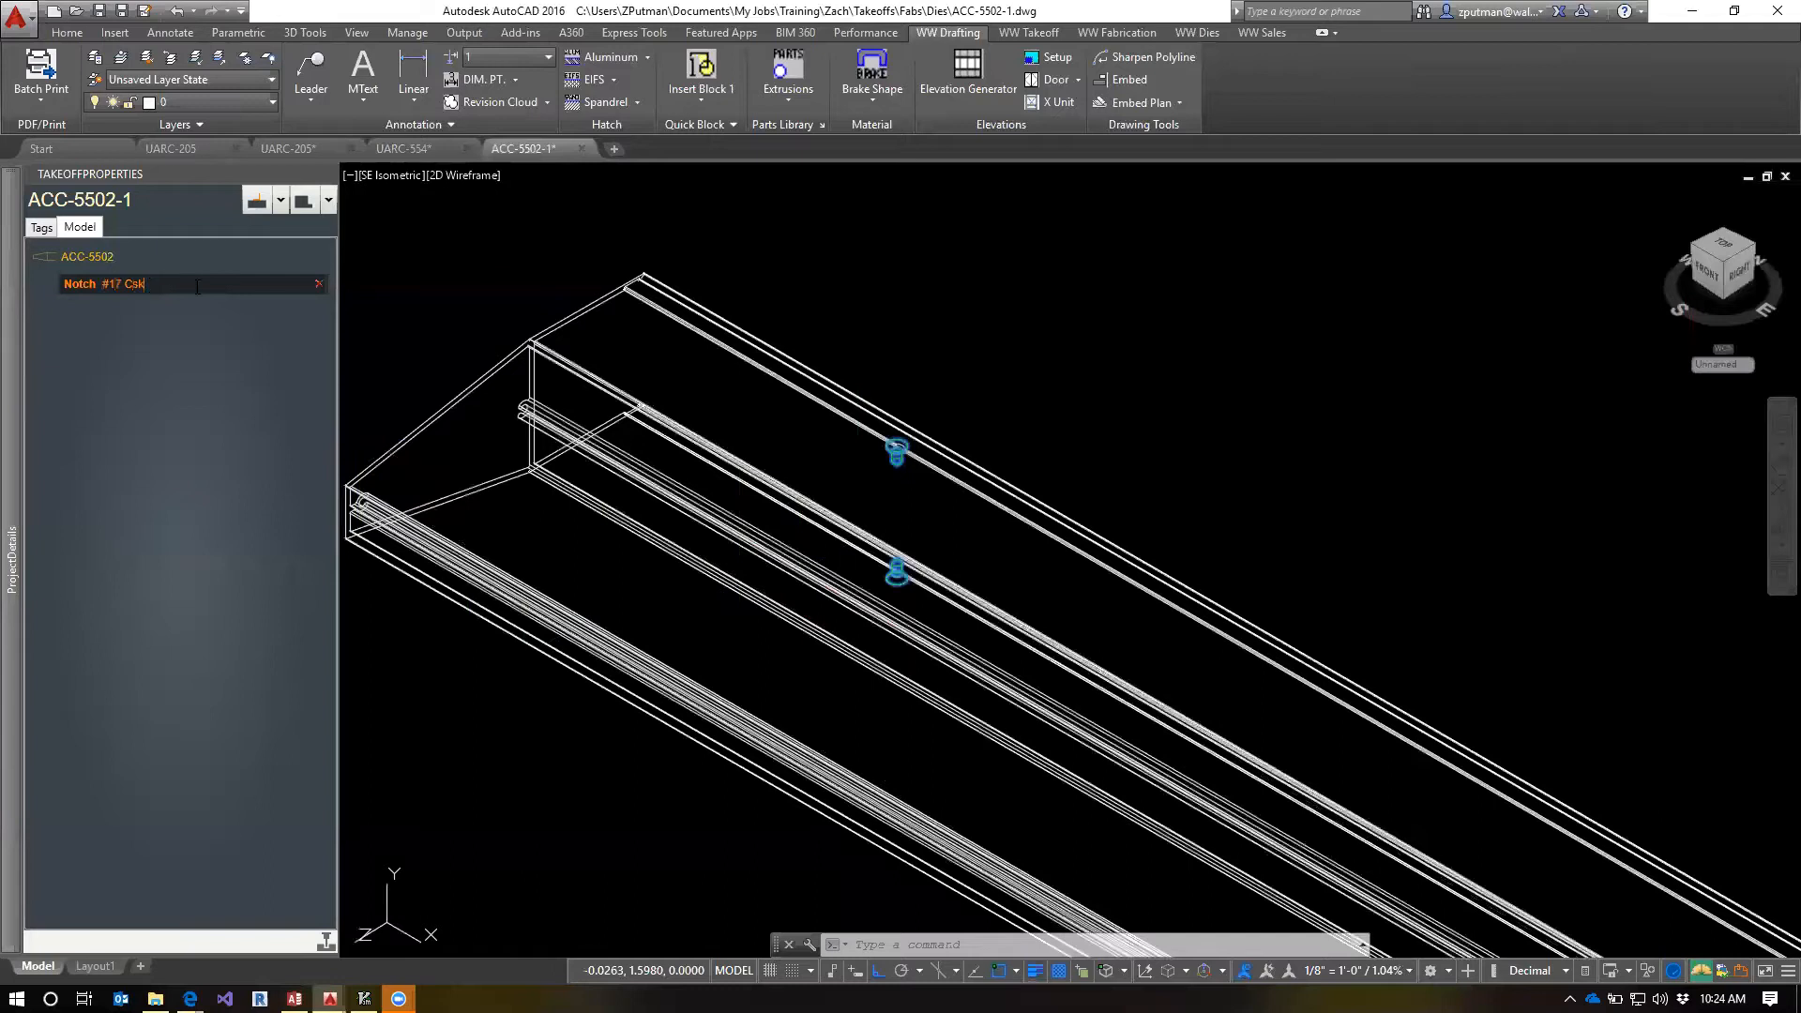
pyautogui.press('Escape')
pyautogui.press('Escape')
pyautogui.press('Escape')
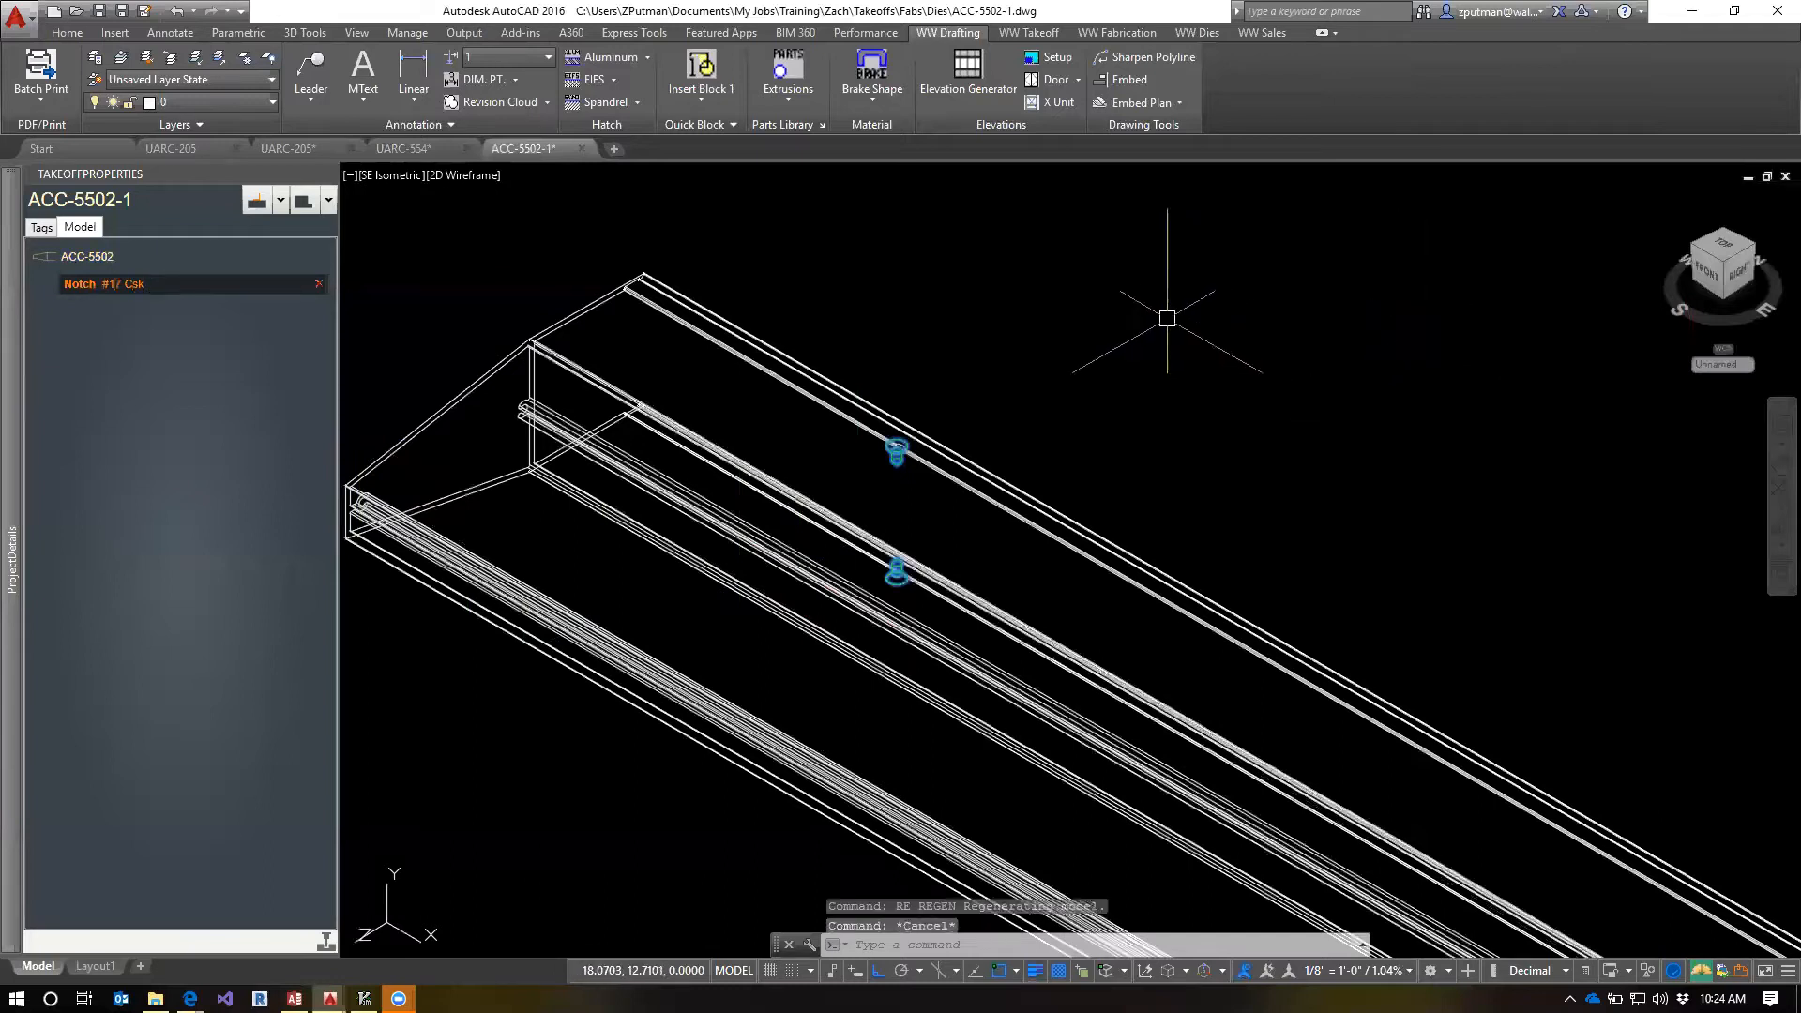
# Switch the ACC-5502-1 template to its paper layout, regenerate it at the countersunk hole, and save the drawing
pyautogui.scroll(-2, 1173, 359)
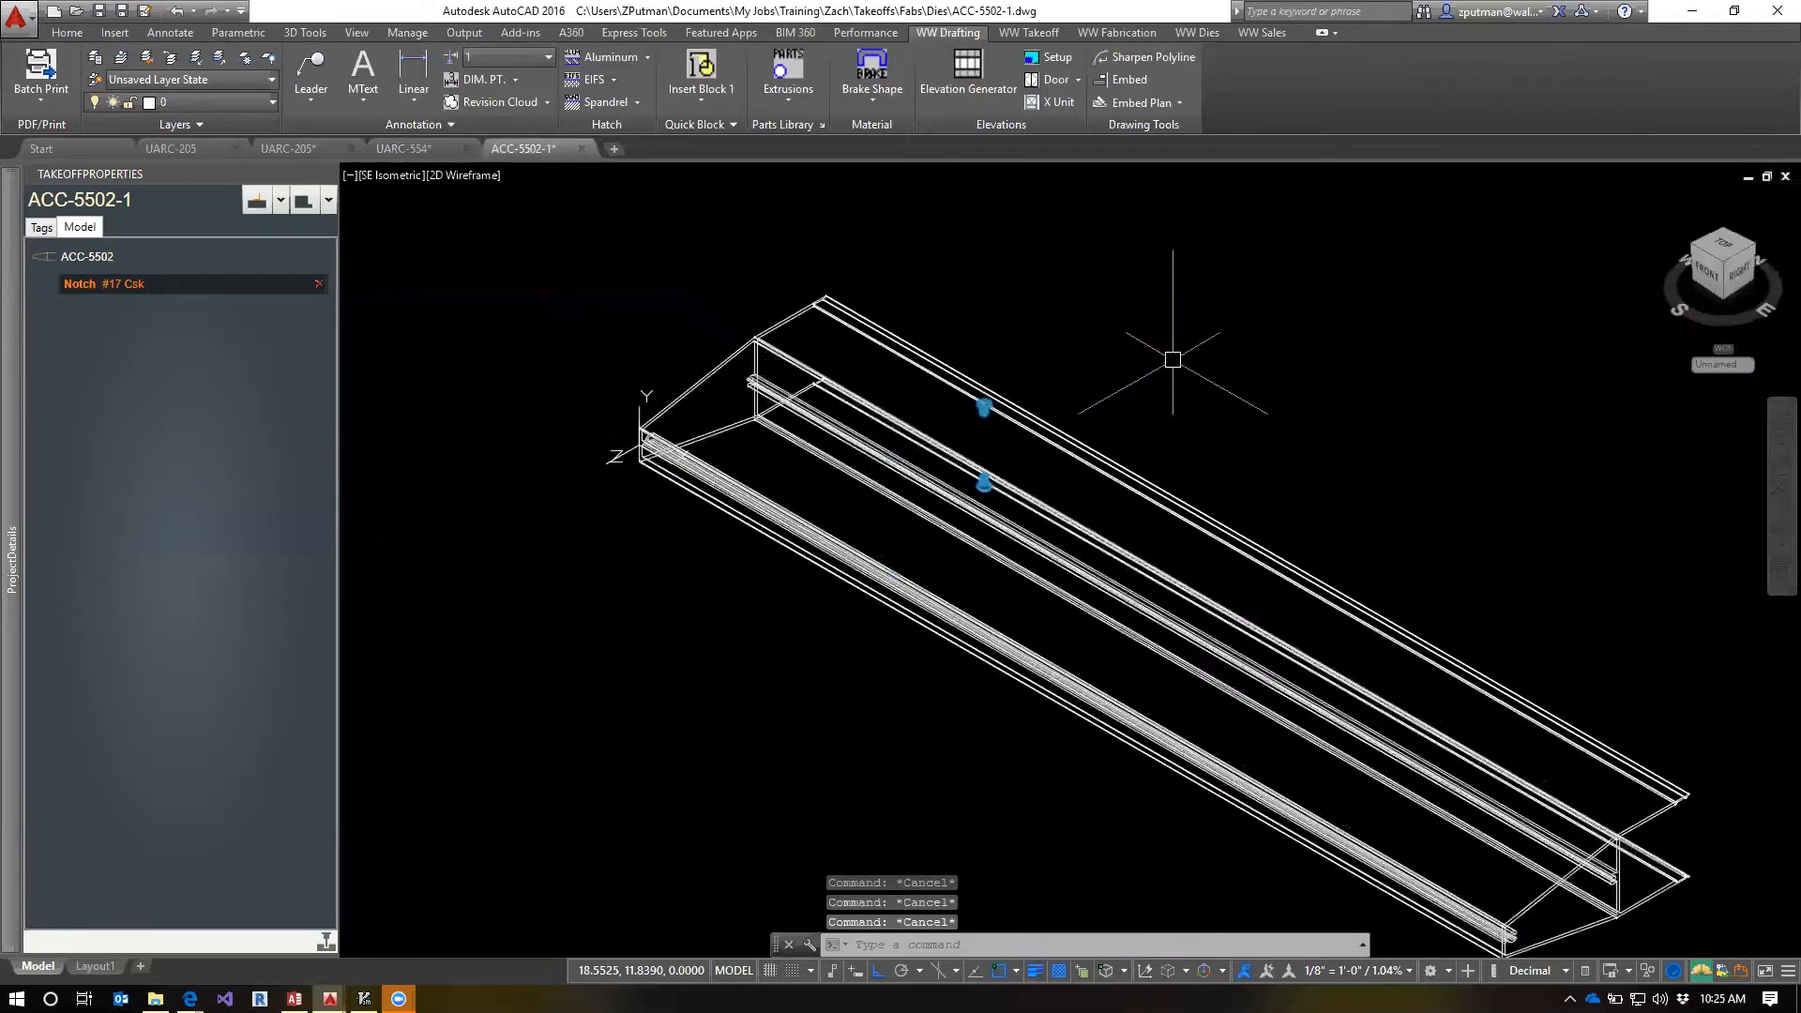
pyautogui.write('tm')
pyautogui.press('Return')
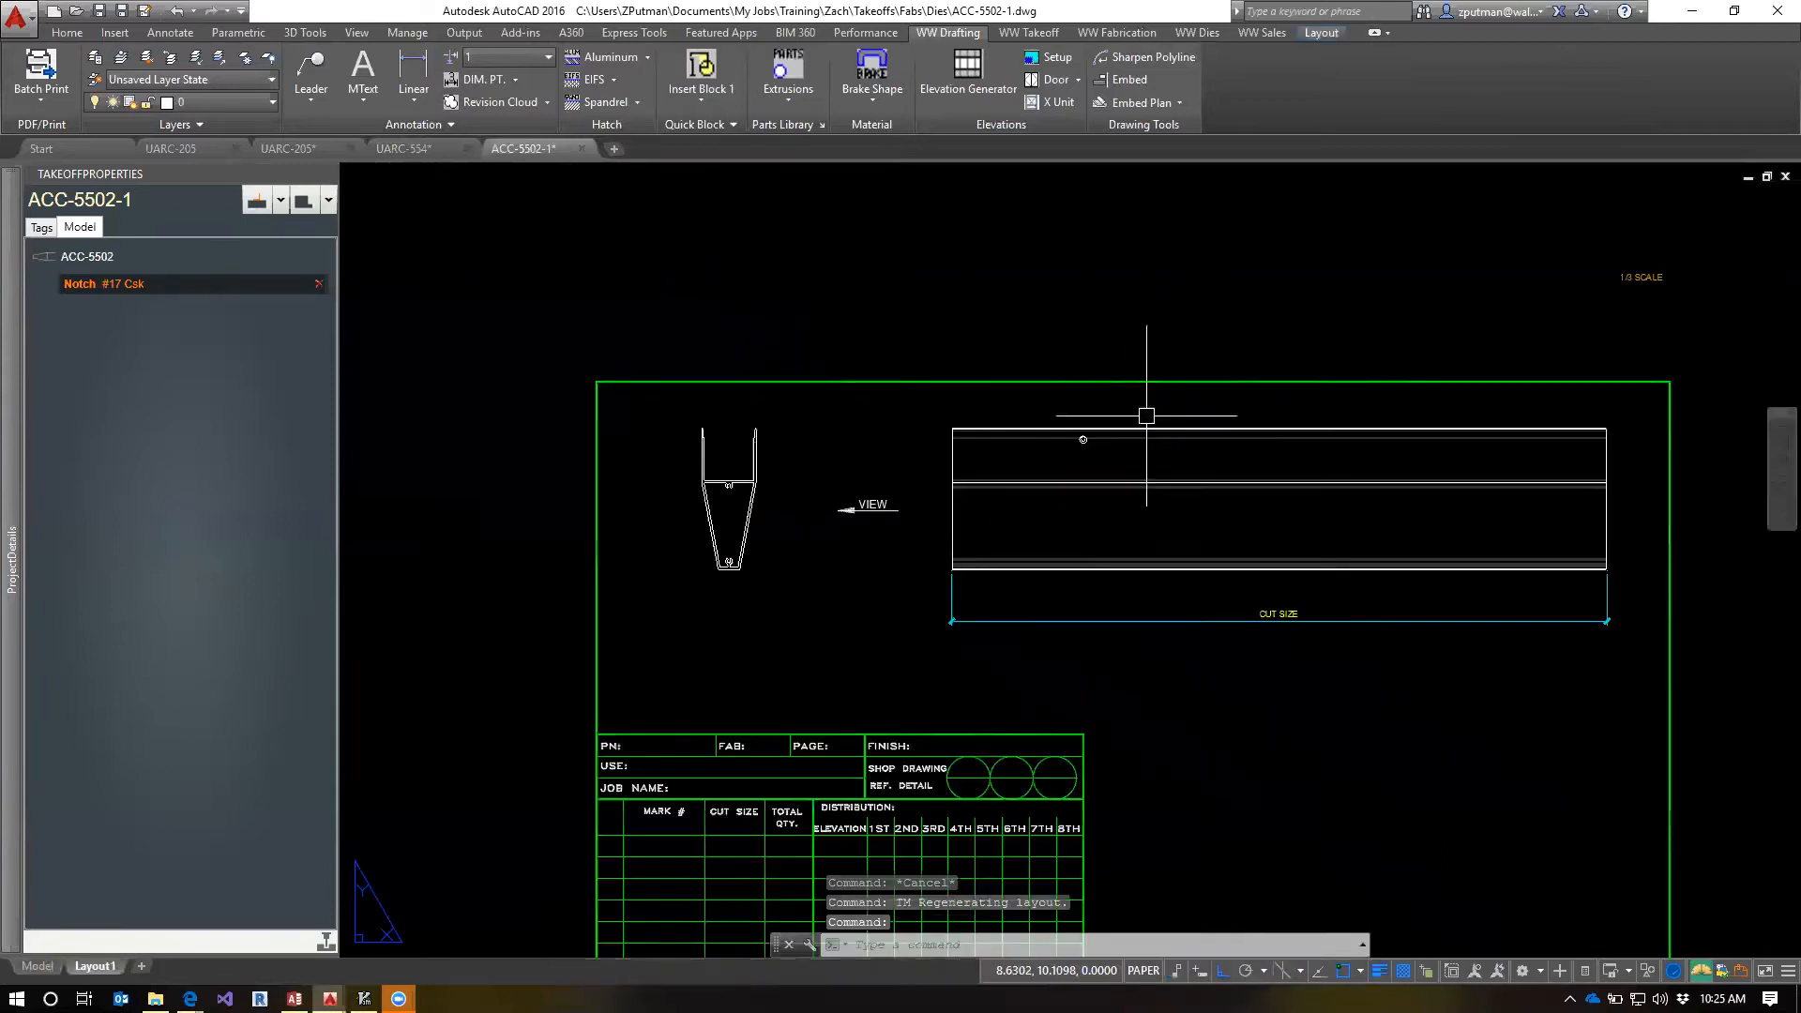
pyautogui.scroll(3, 1101, 447)
pyautogui.moveTo(960, 466); pyautogui.dragTo(1200, 534, button='middle')
pyautogui.write('re')
pyautogui.press('Return')
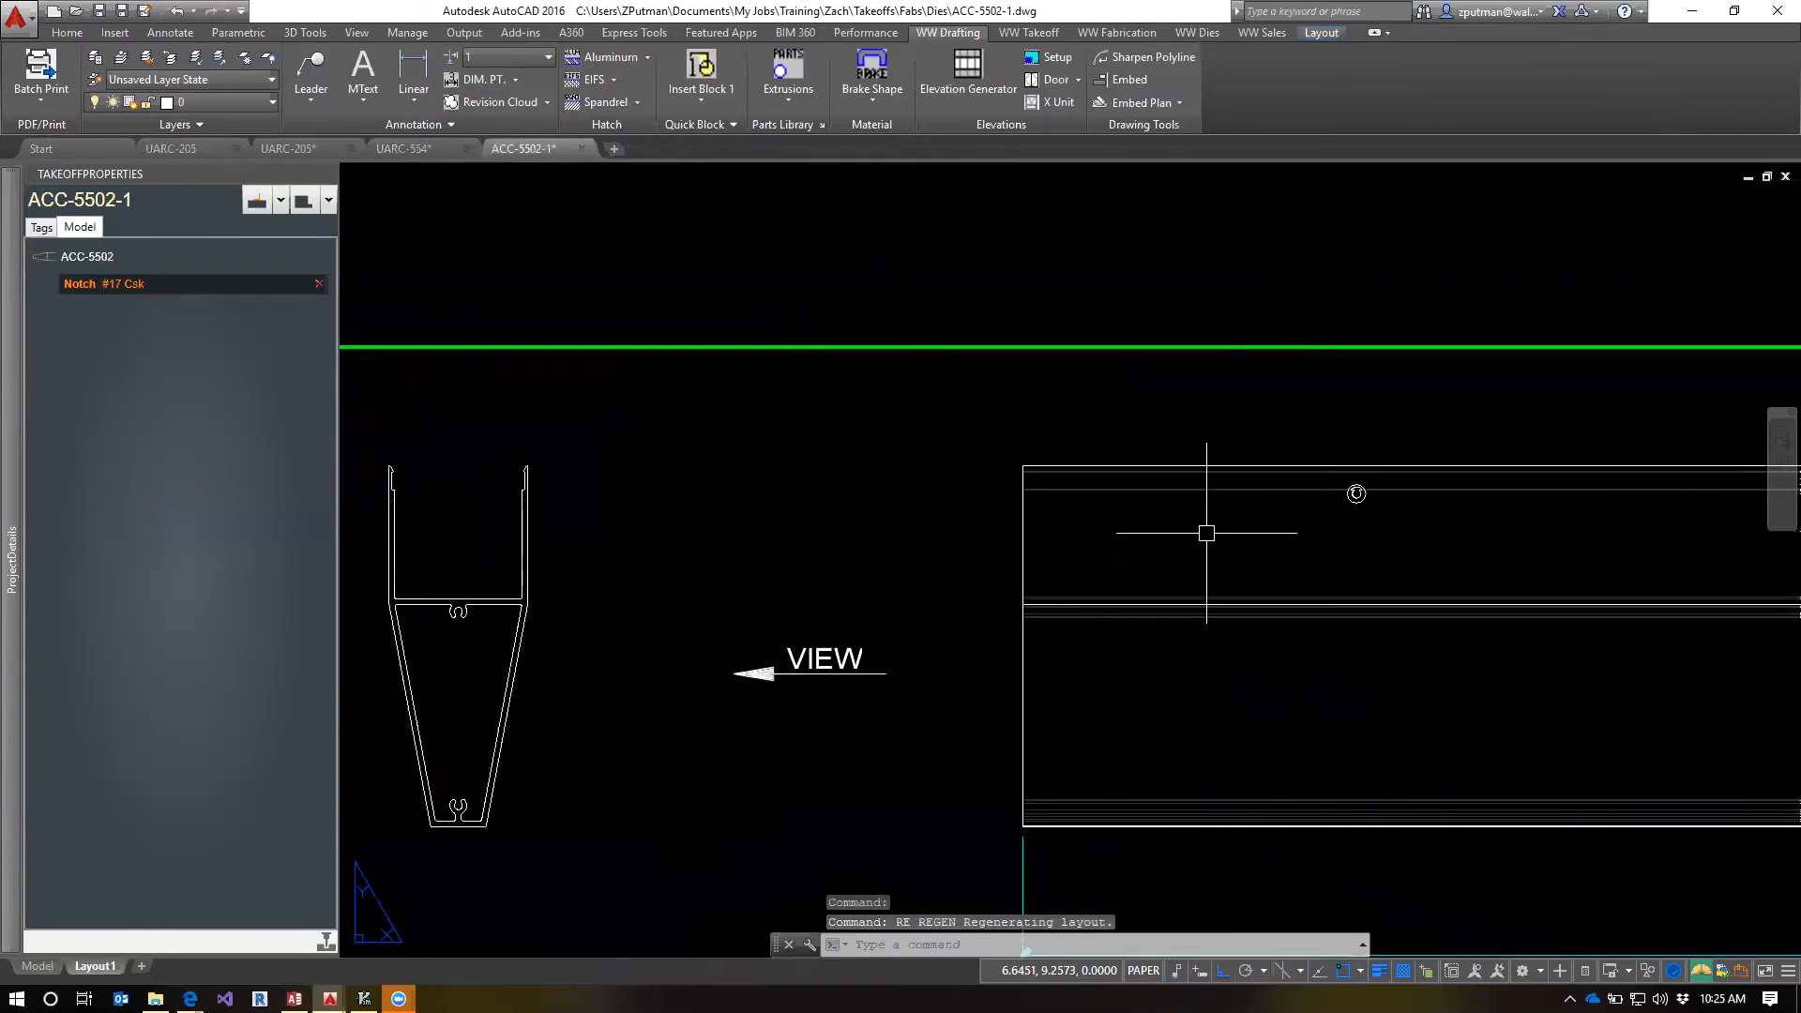
pyautogui.scroll(-2, 1206, 532)
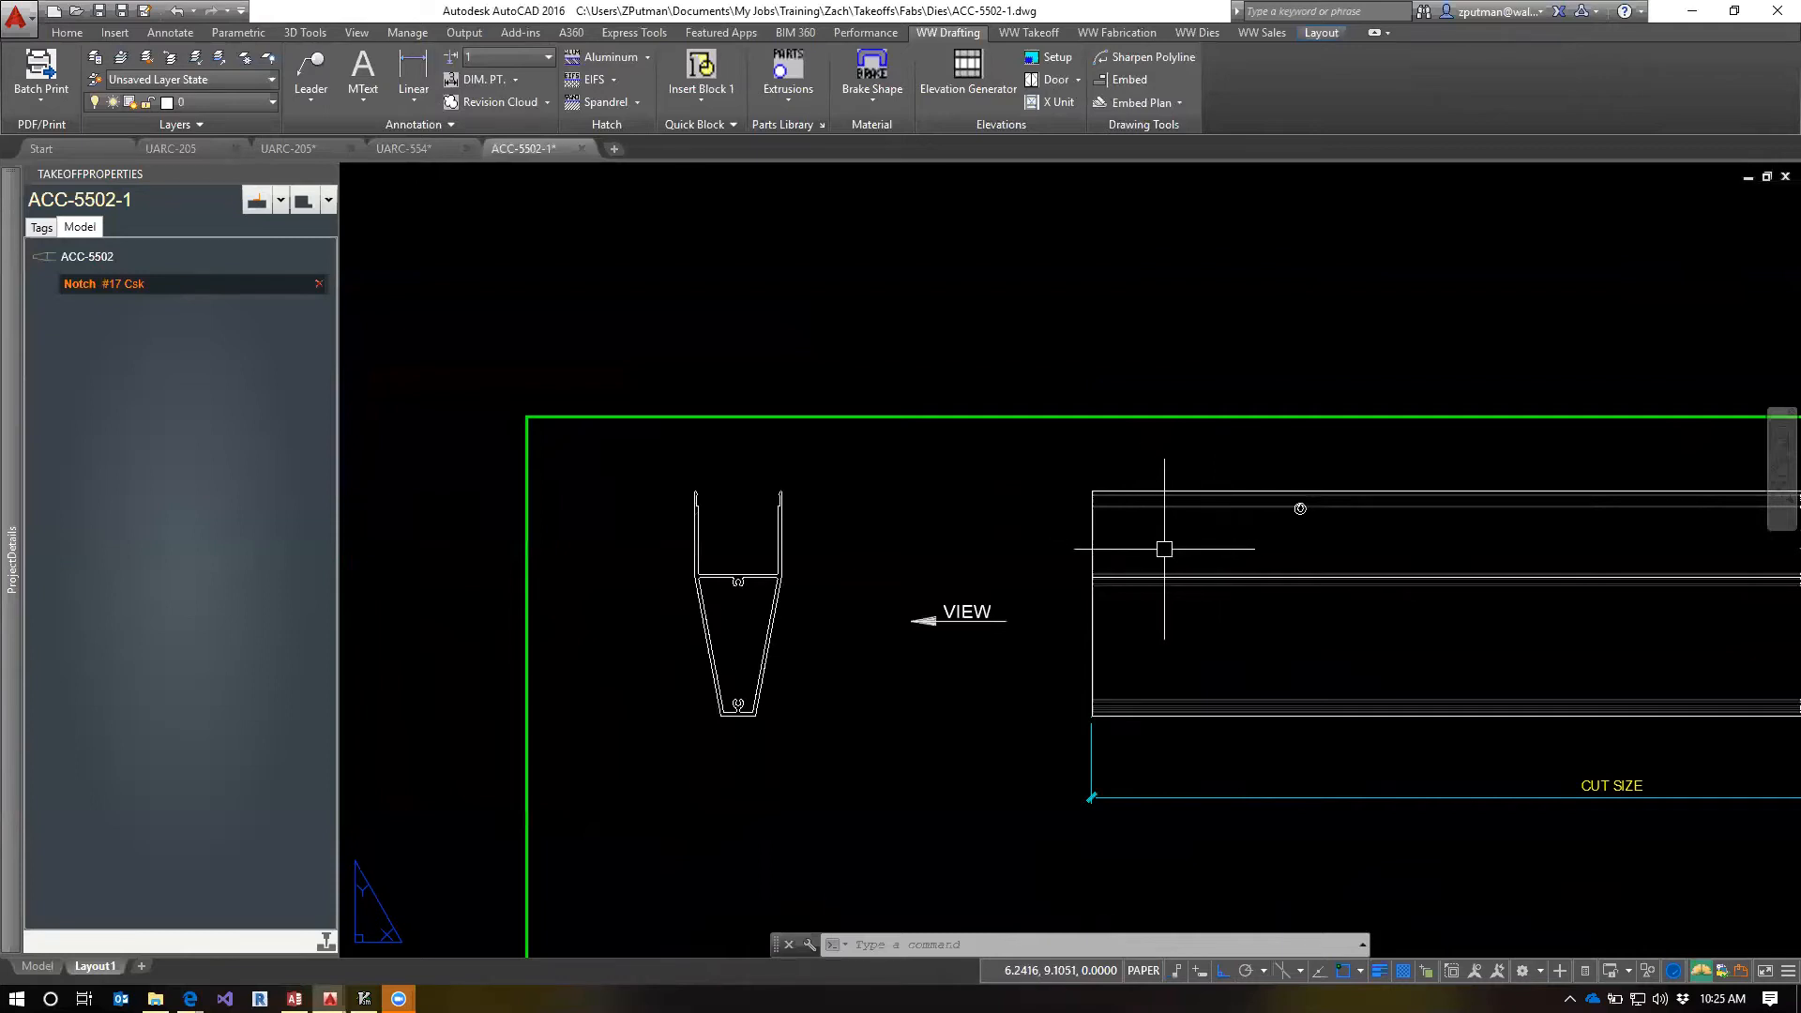
pyautogui.write('qsave')
pyautogui.press('Return')
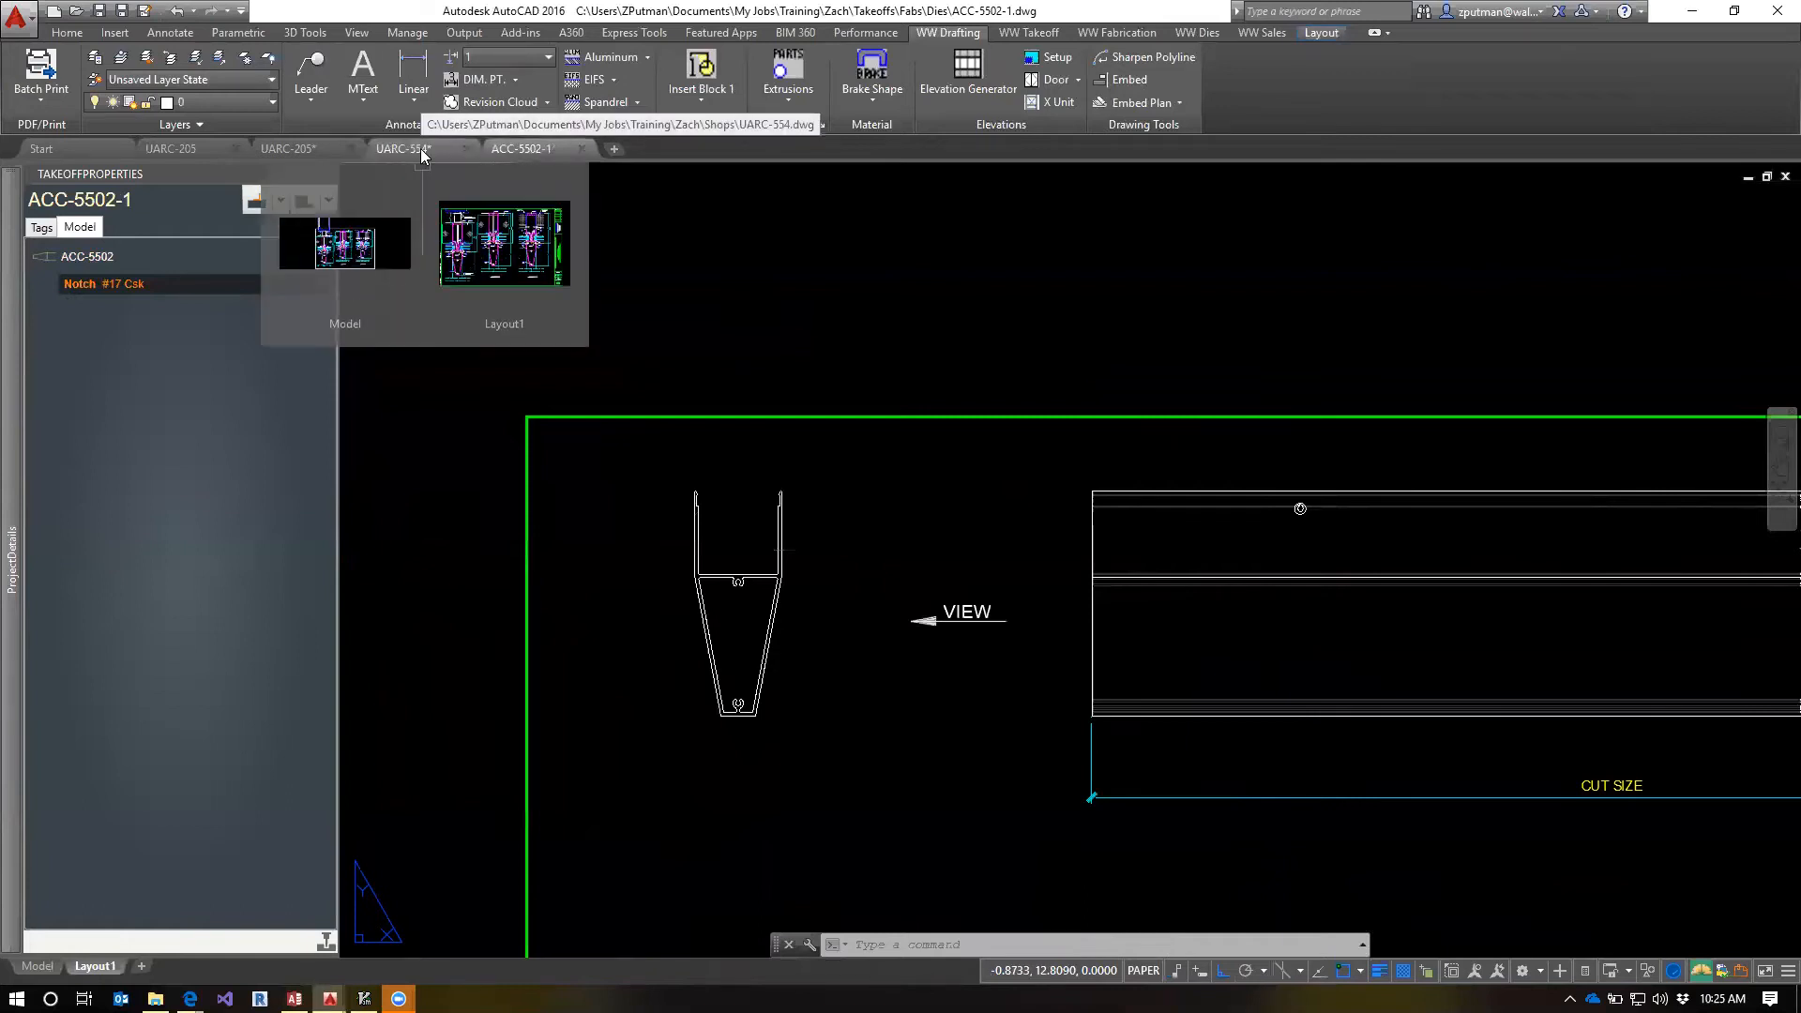
# Switch to the UARC-205 unit model and refresh an ACC-5502 EC1-8 extrusion from its updated fab template
pyautogui.click(305, 146)
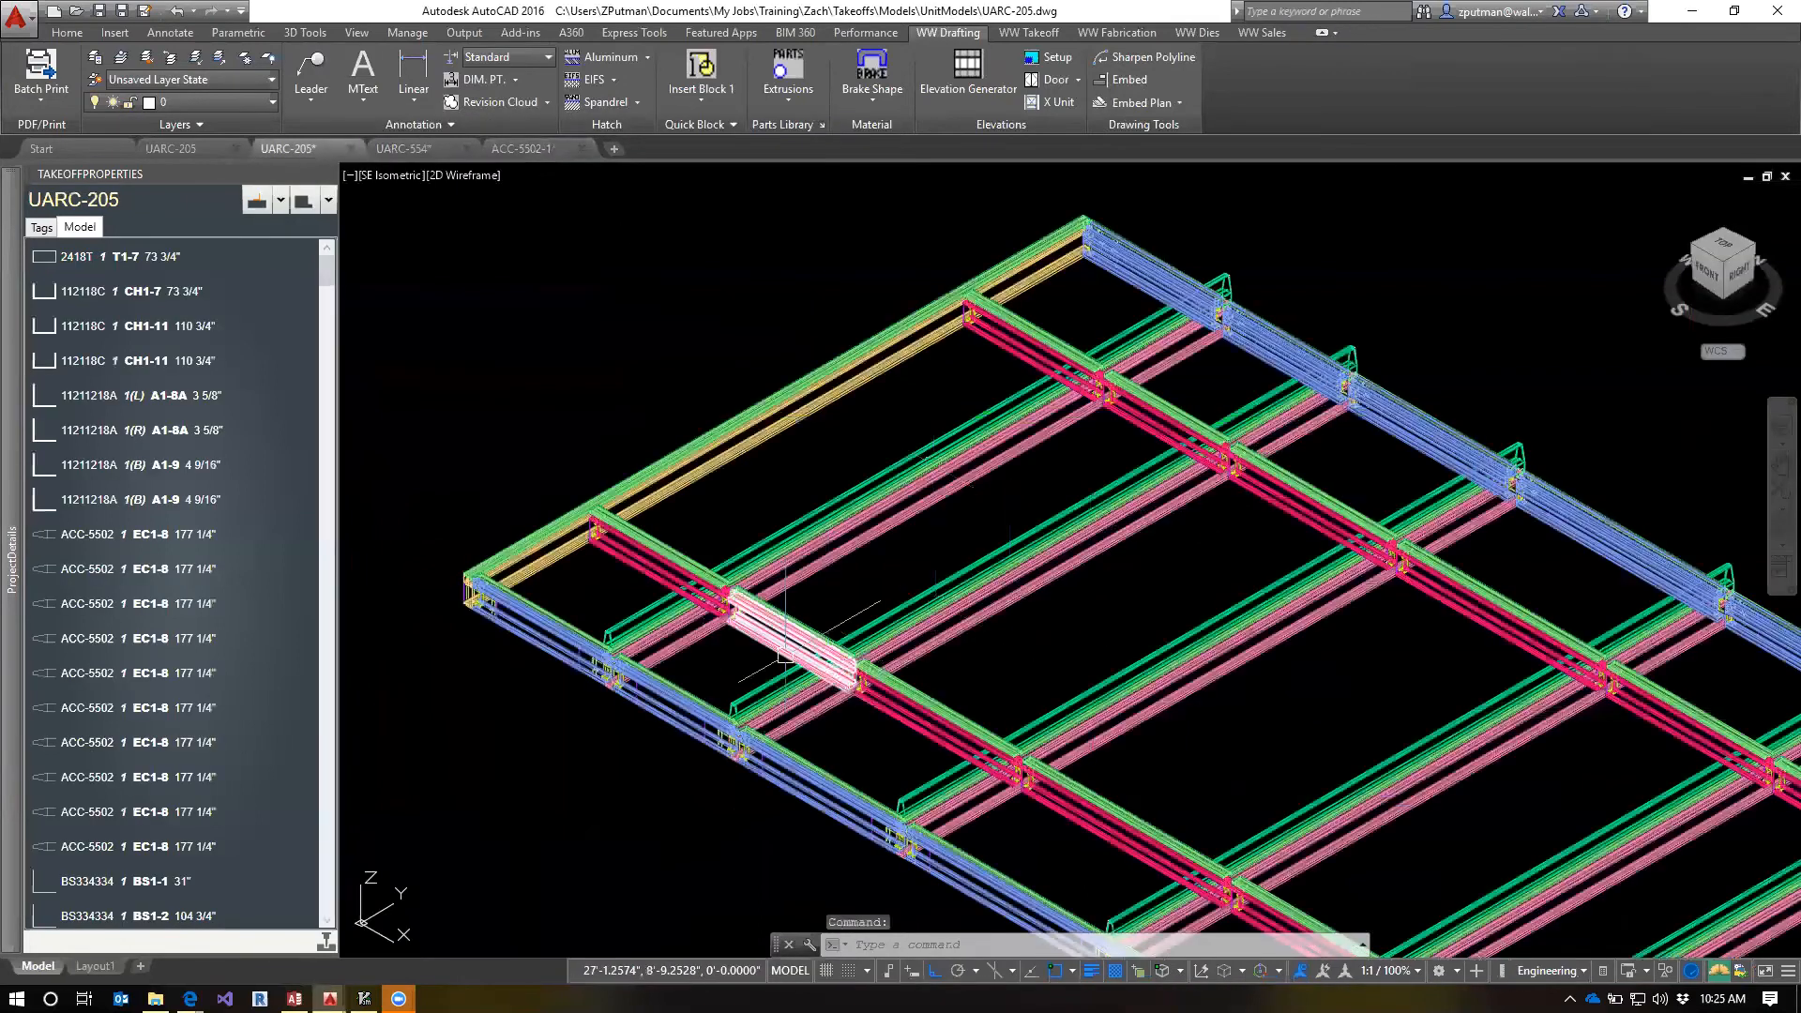
pyautogui.scroll(4, 543, 663)
pyautogui.click(716, 614)
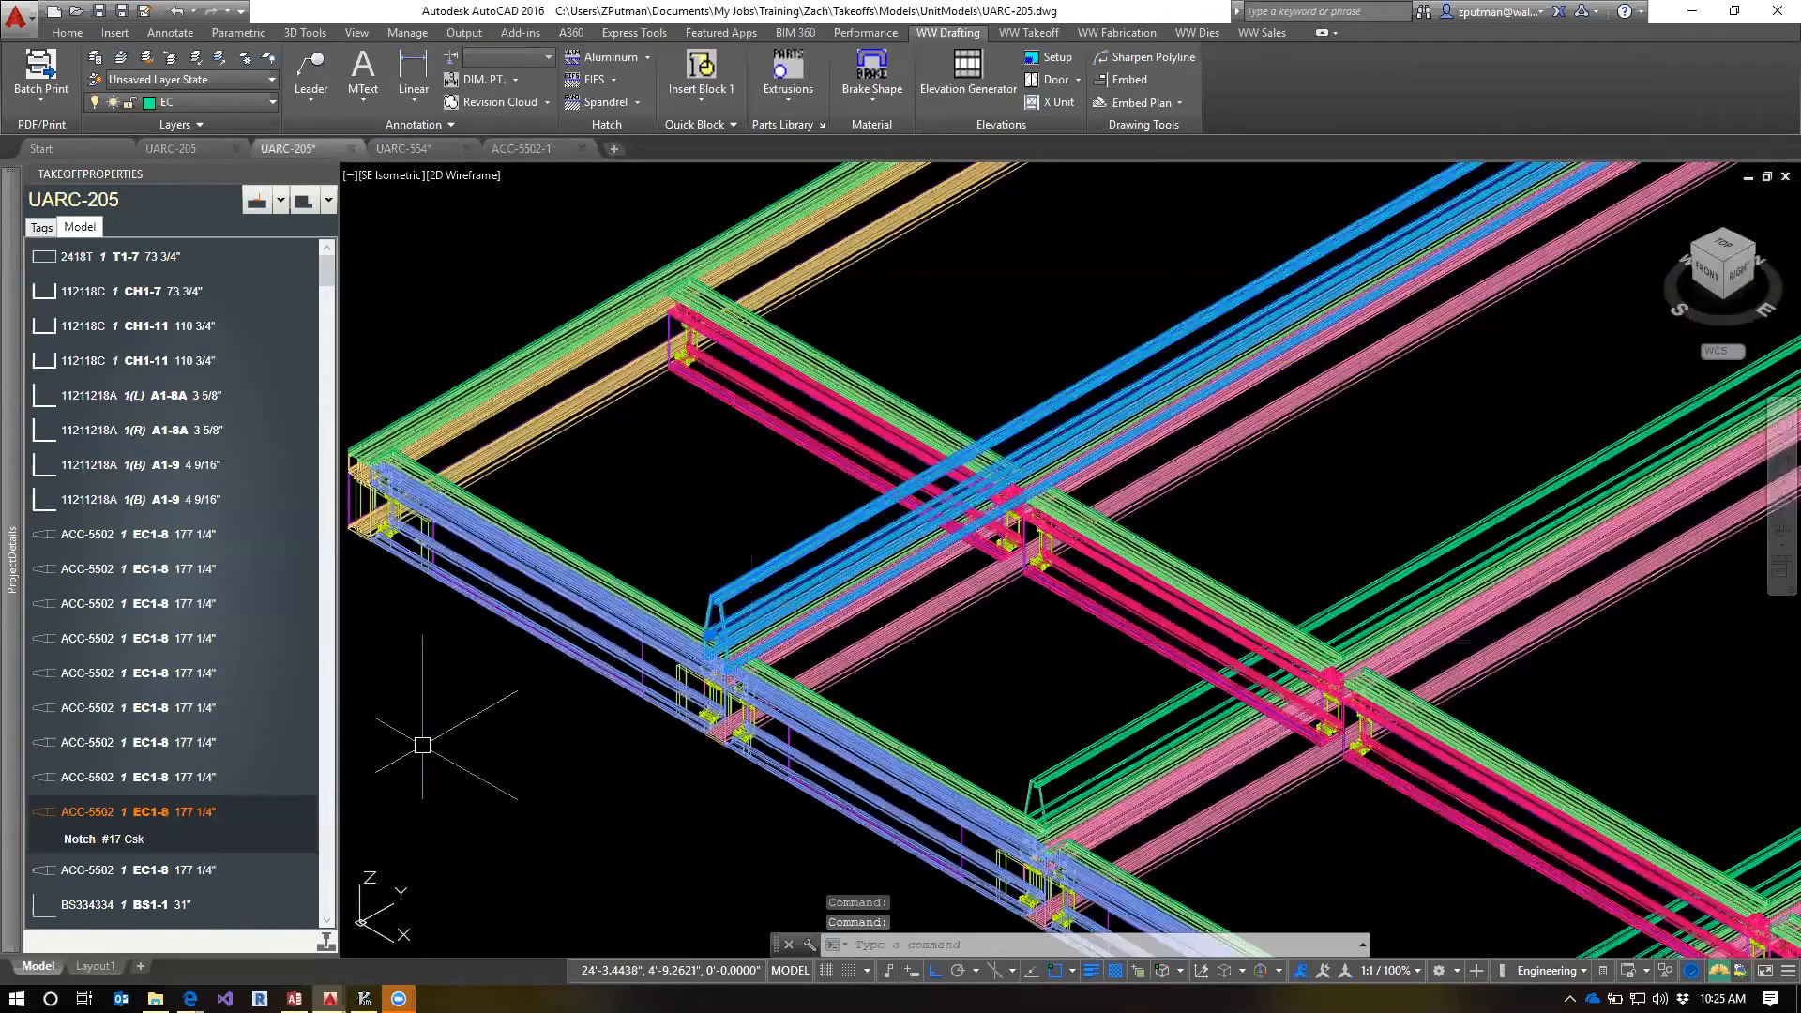
pyautogui.scroll(6, 722, 638)
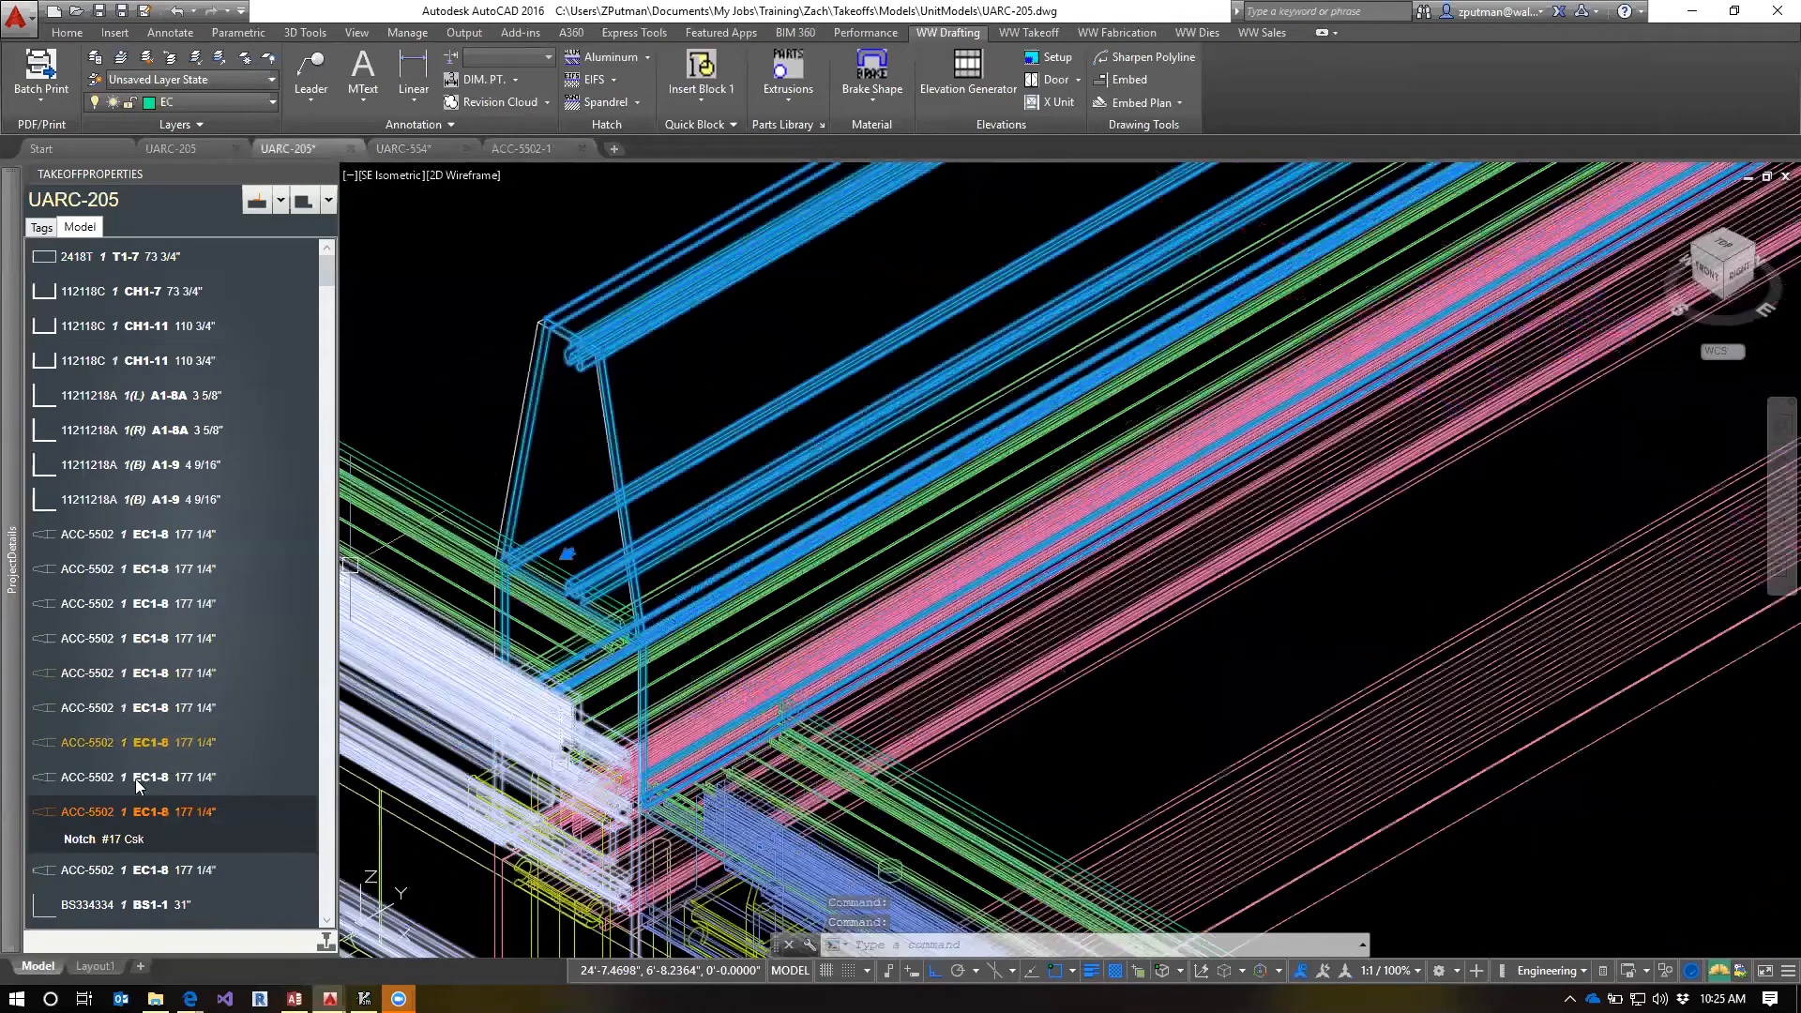
pyautogui.rightClick(81, 814)
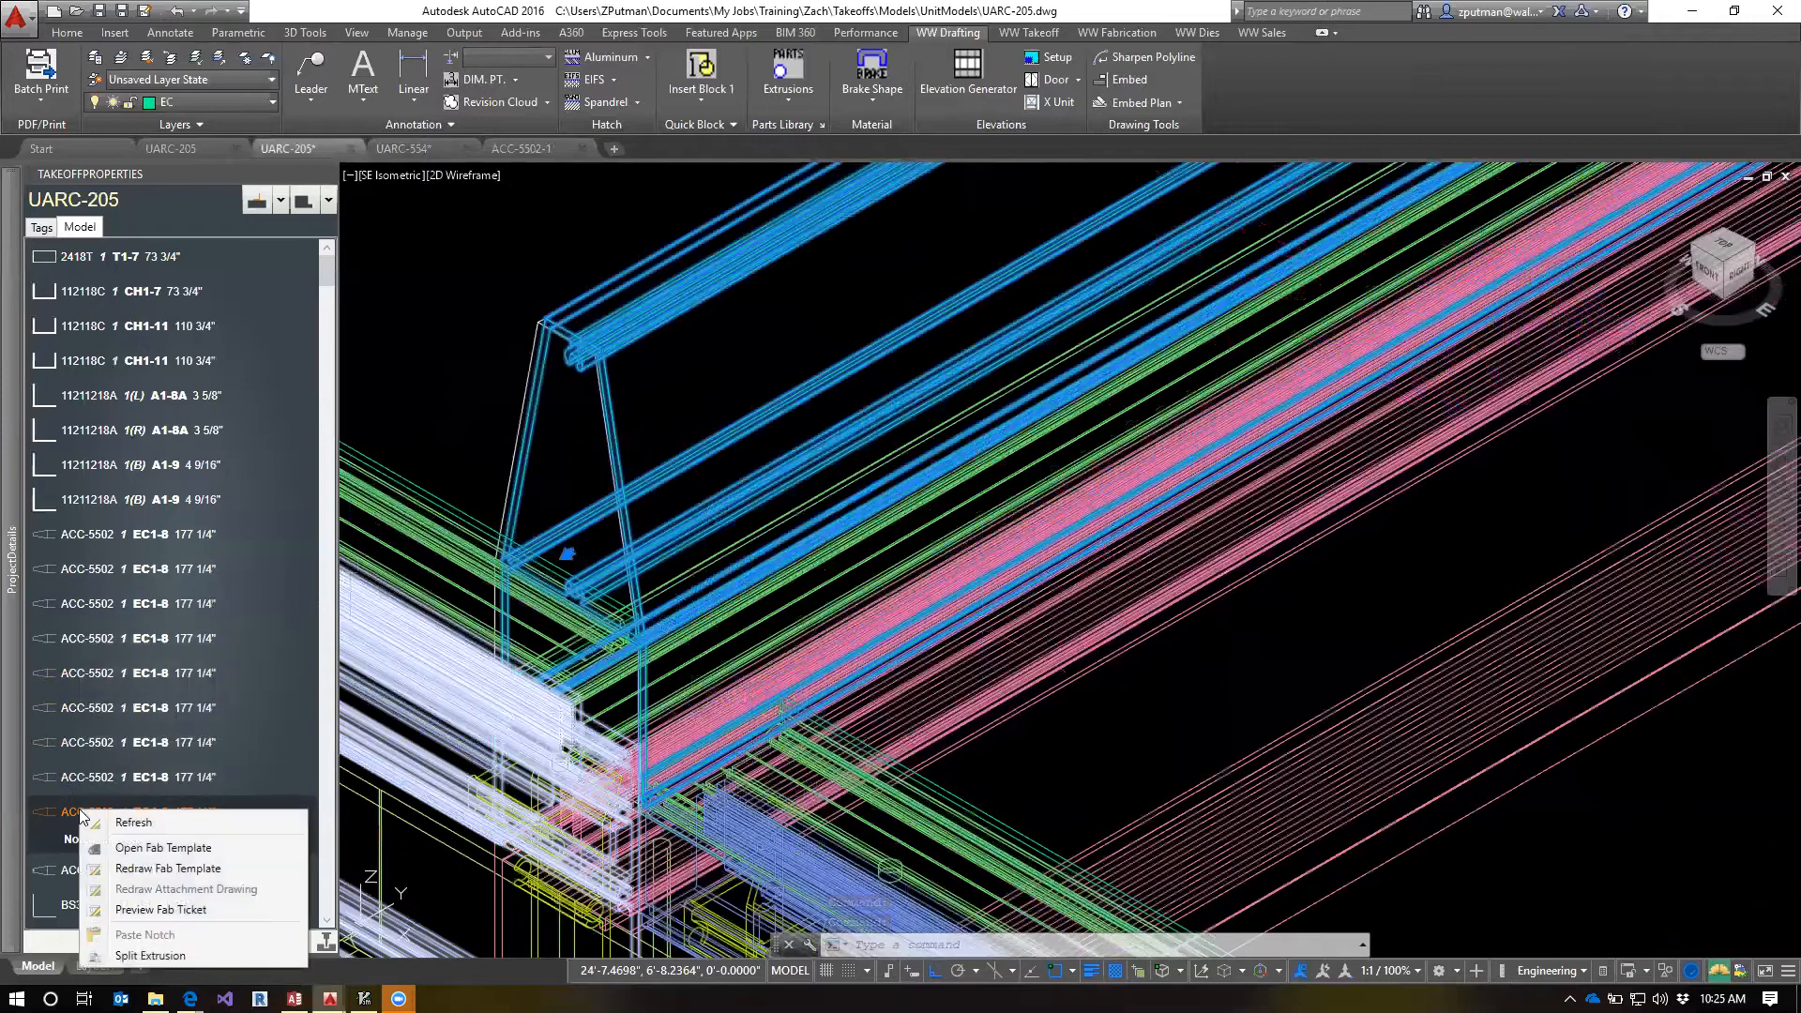
pyautogui.click(167, 822)
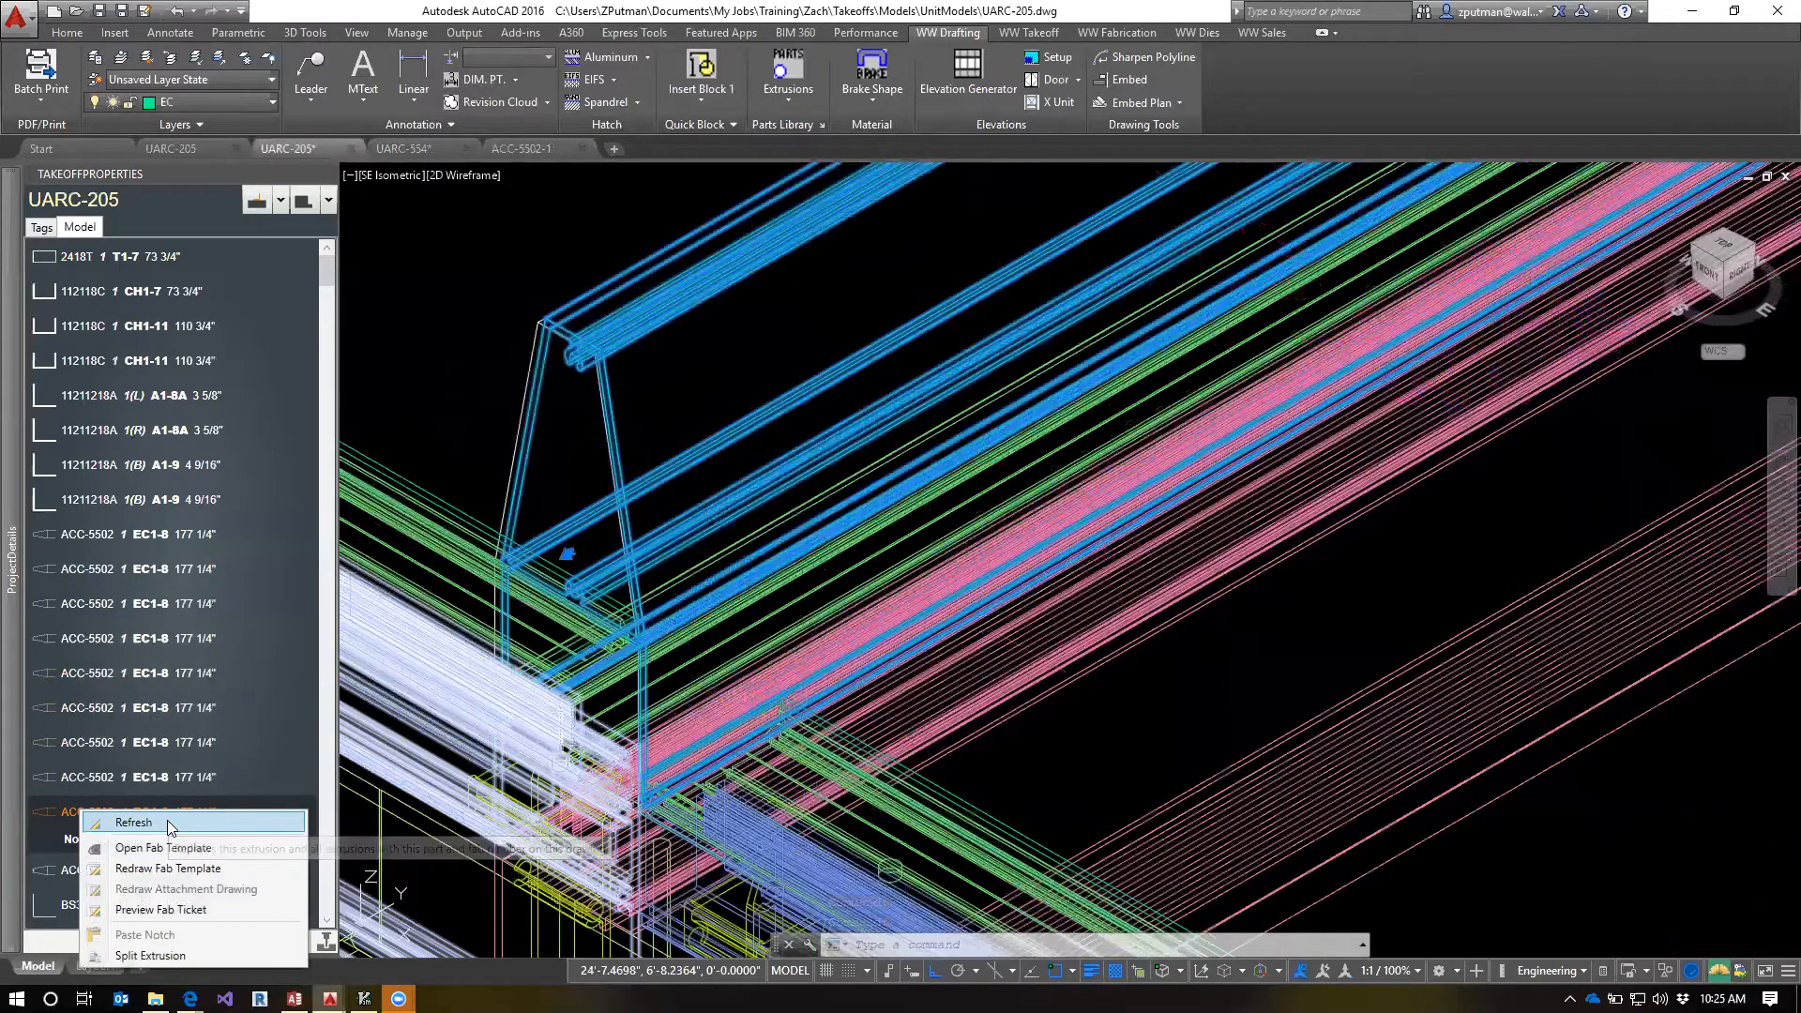
# Select an ACC-5502 extrusion in the unit model and examine the countersunk holes near its far end
pyautogui.click(741, 387)
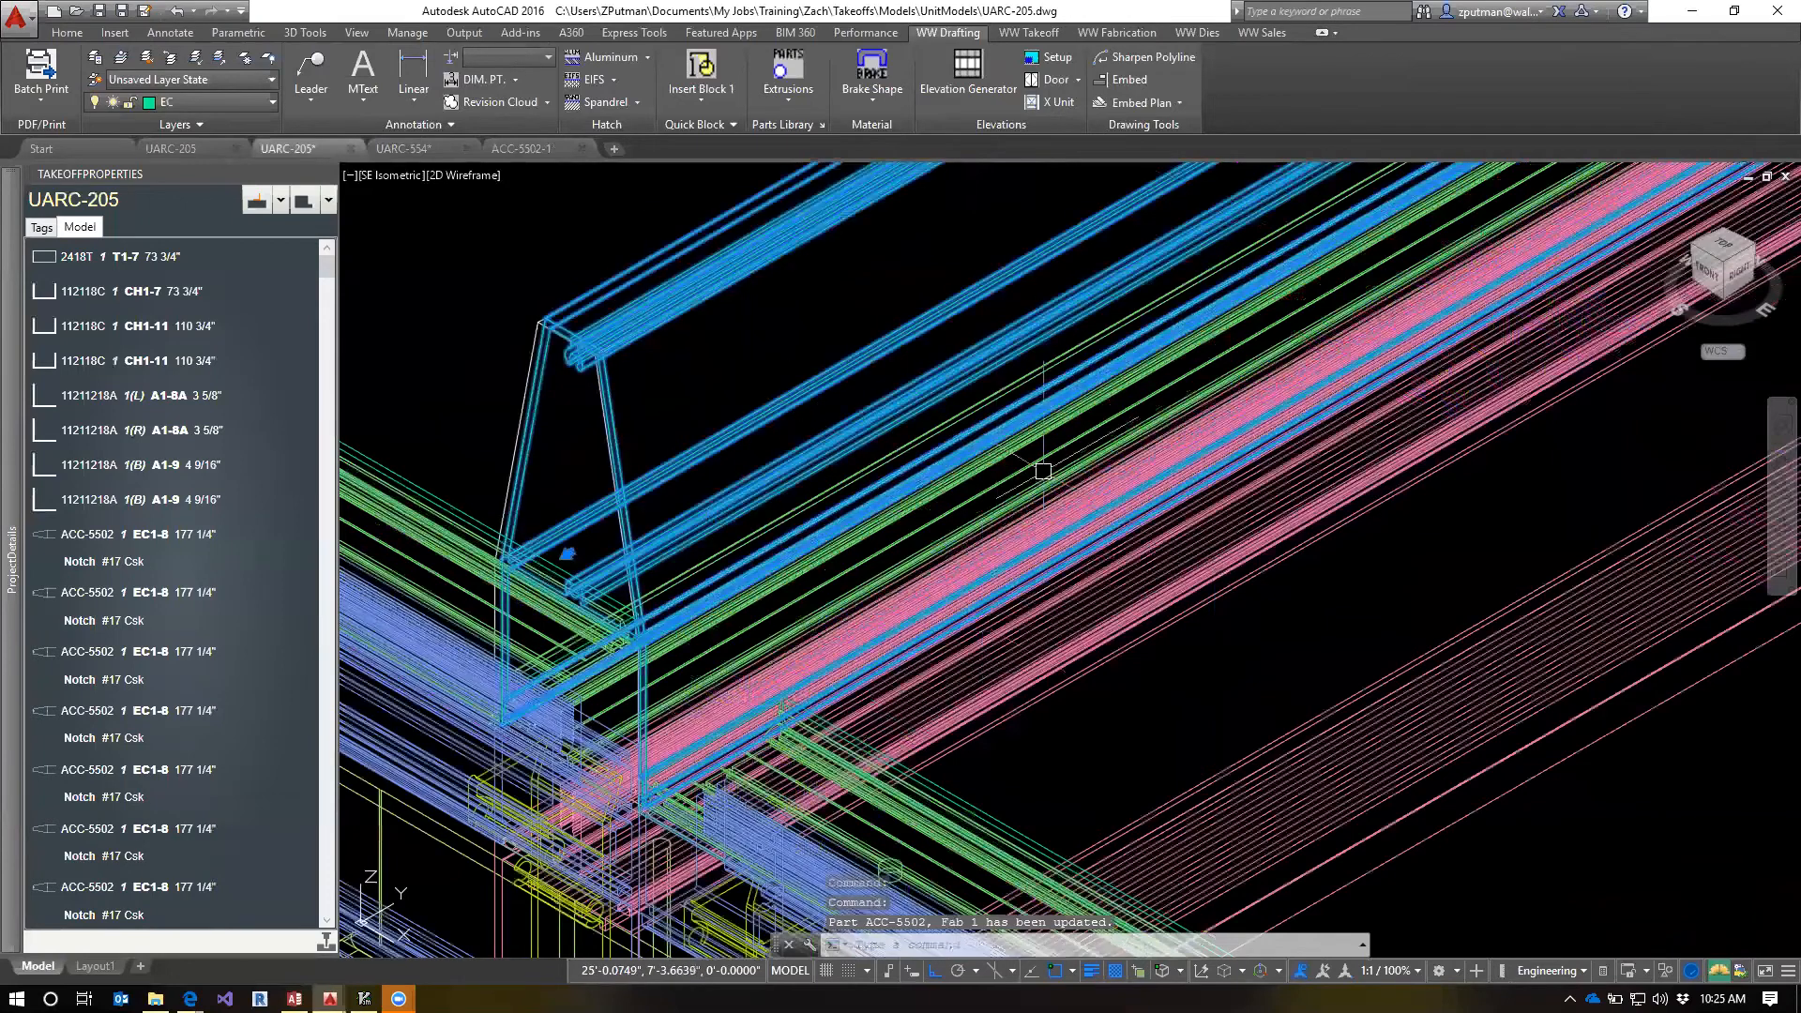
pyautogui.scroll(-5, 1043, 471)
pyautogui.moveTo(1512, 345); pyautogui.dragTo(796, 752, button='middle')
pyautogui.scroll(-2, 797, 751)
pyautogui.moveTo(1459, 422); pyautogui.dragTo(783, 826, button='middle')
pyautogui.moveTo(1619, 346); pyautogui.dragTo(1189, 659, button='middle')
pyautogui.scroll(2, 1367, 664)
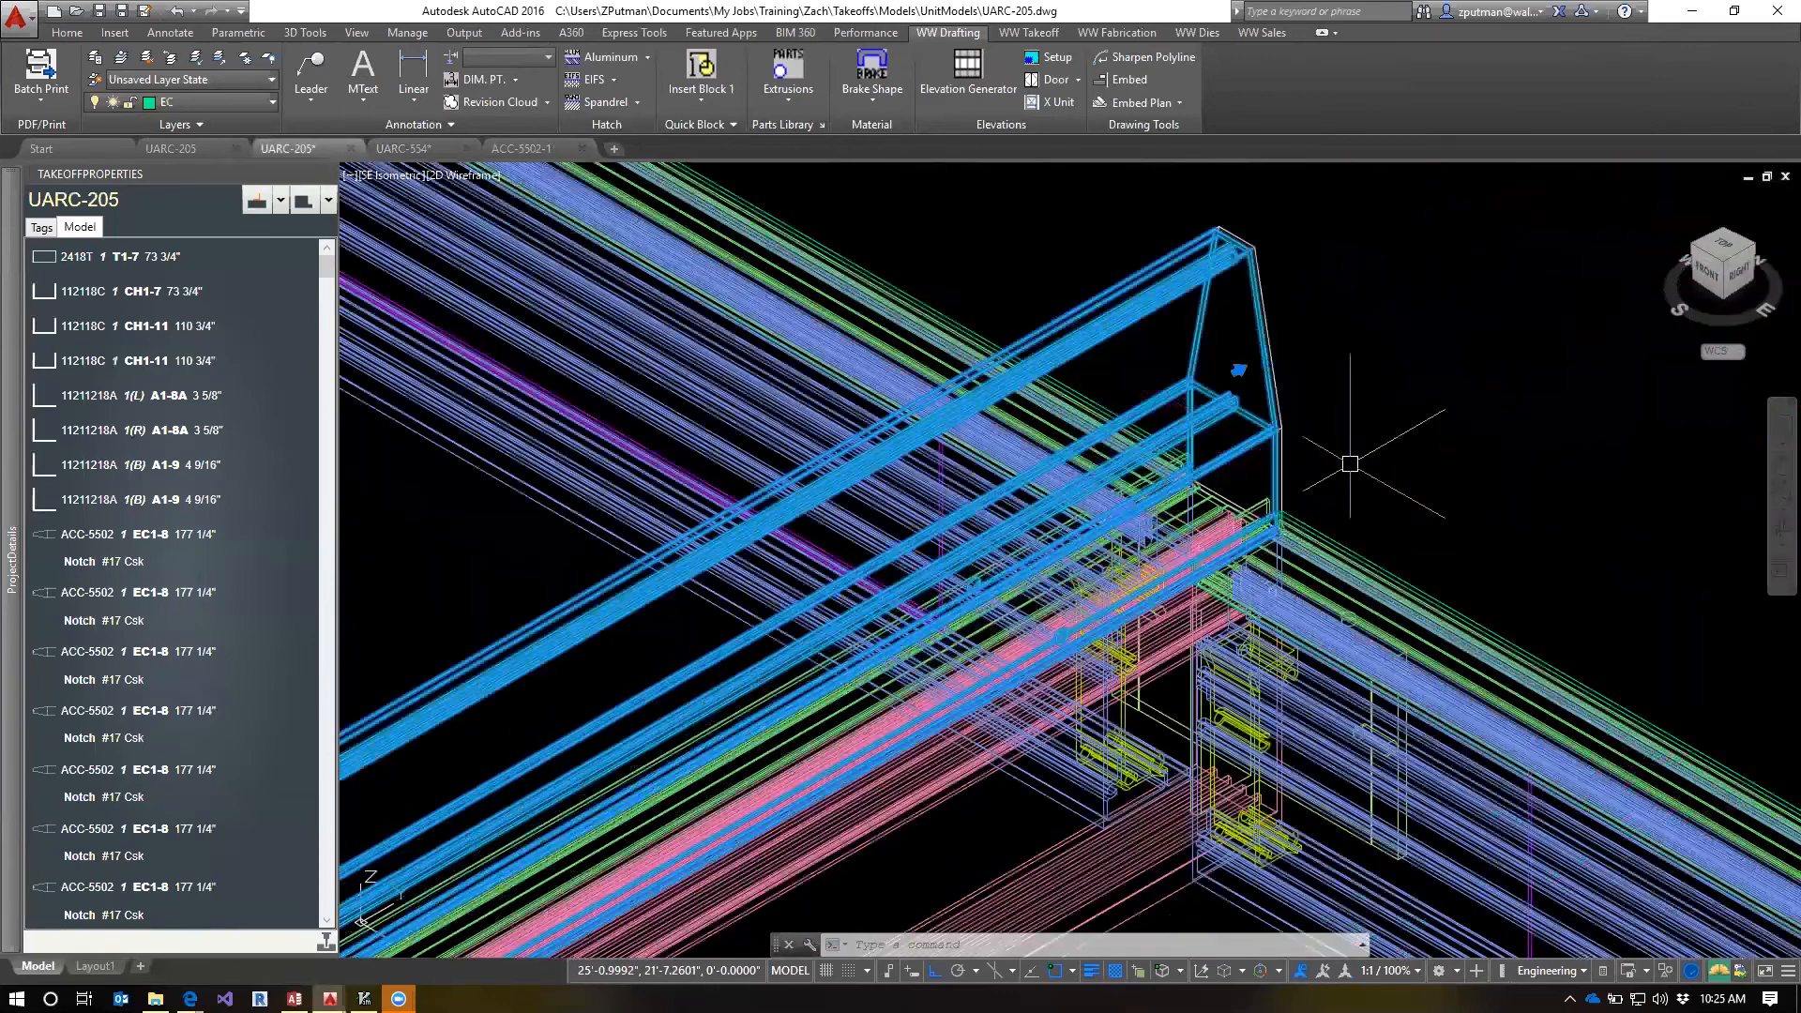
pyautogui.scroll(3, 1053, 668)
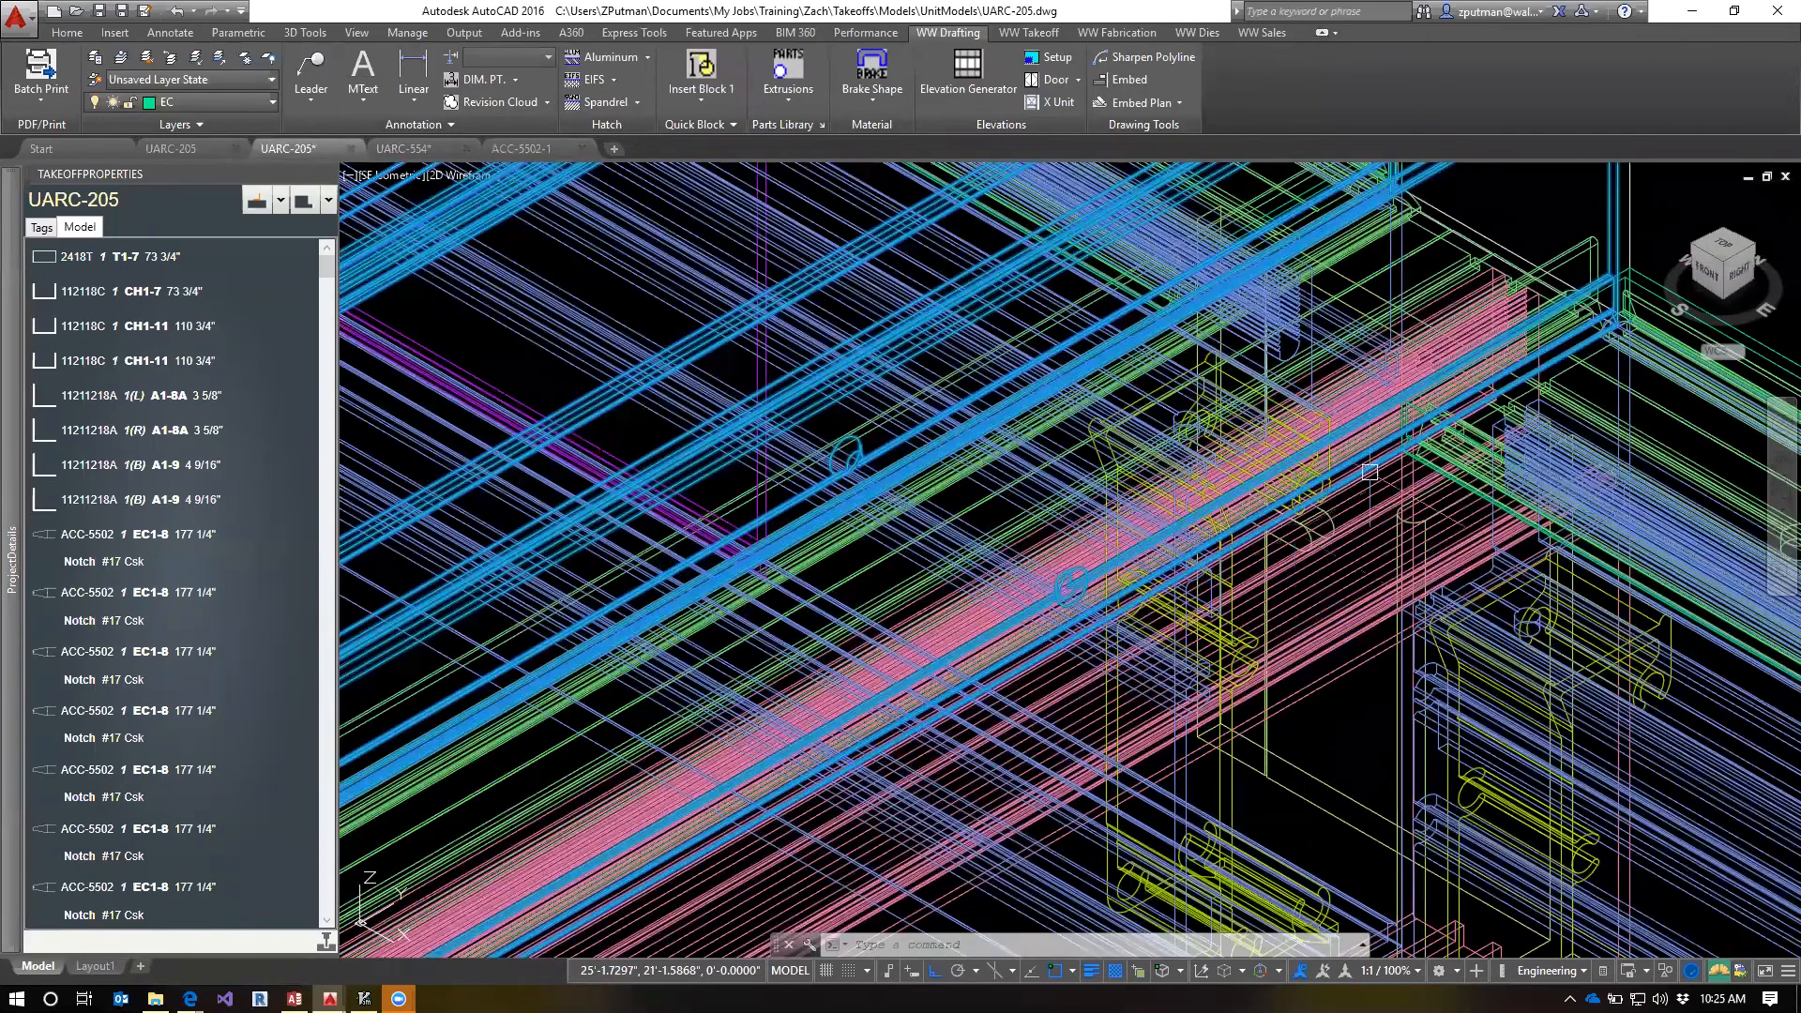
pyautogui.scroll(-3, 1121, 607)
pyautogui.scroll(3, 1256, 510)
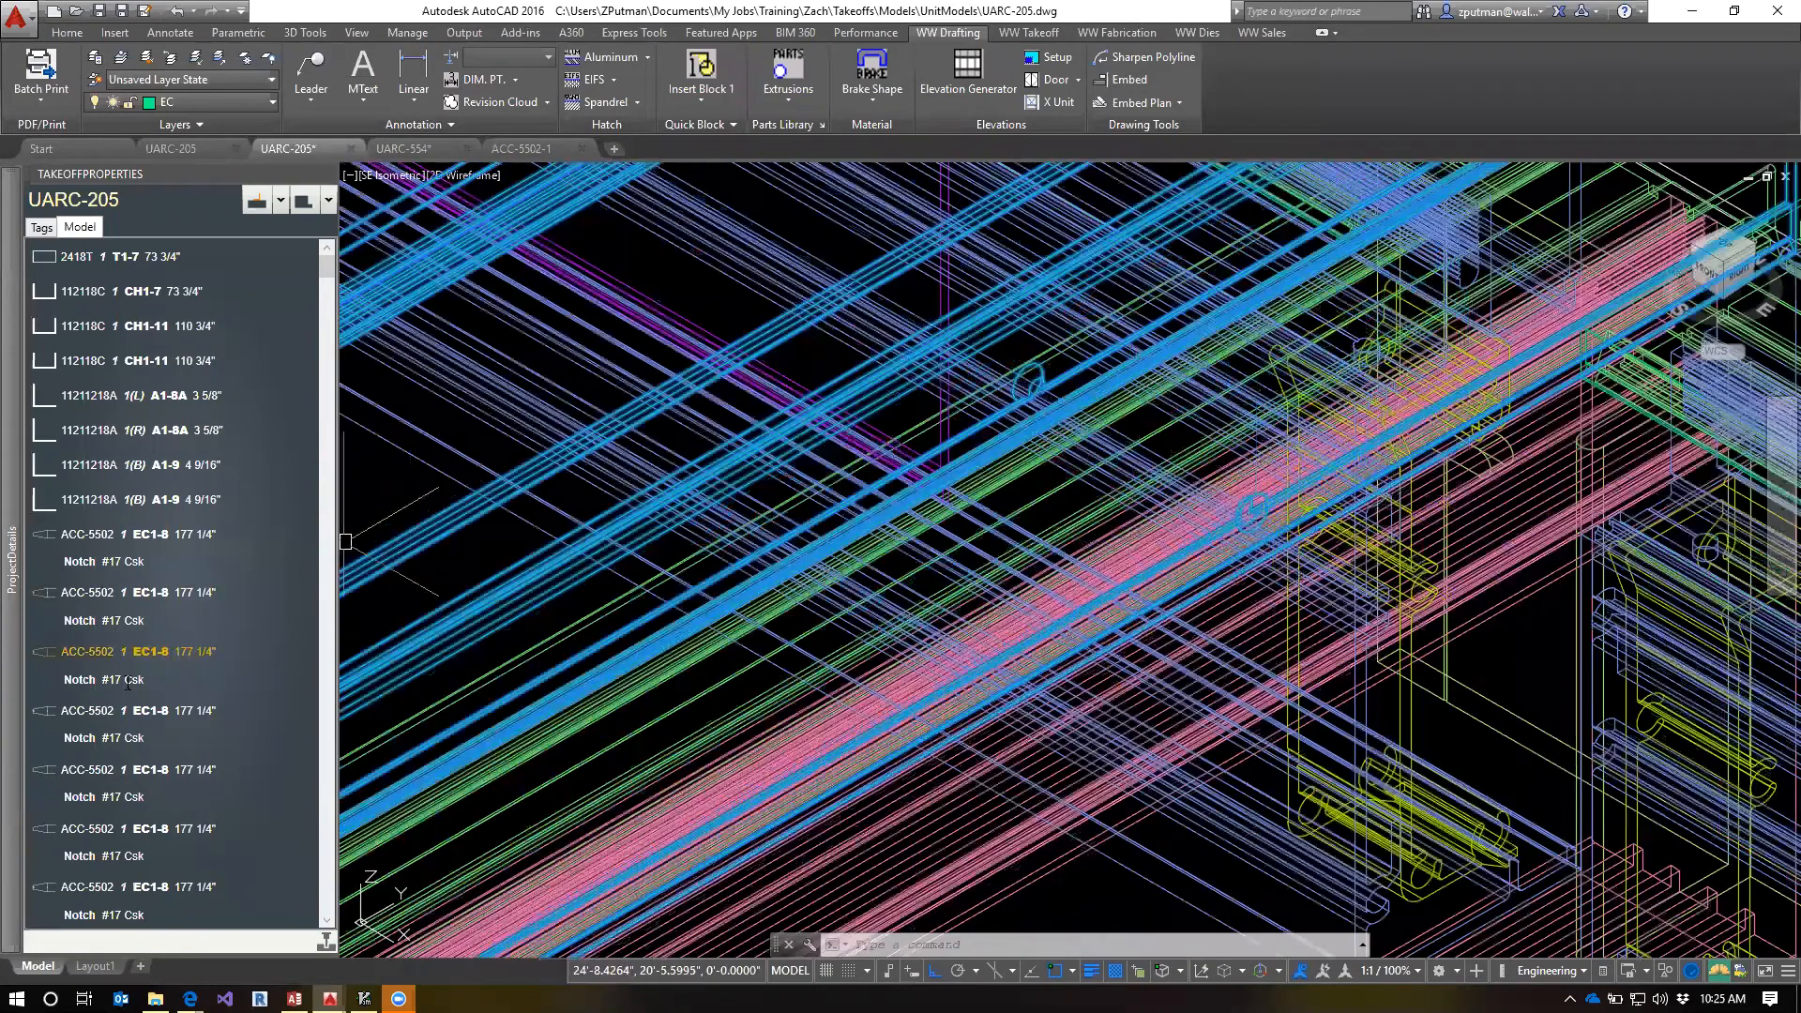
pyautogui.moveTo(13, 765)
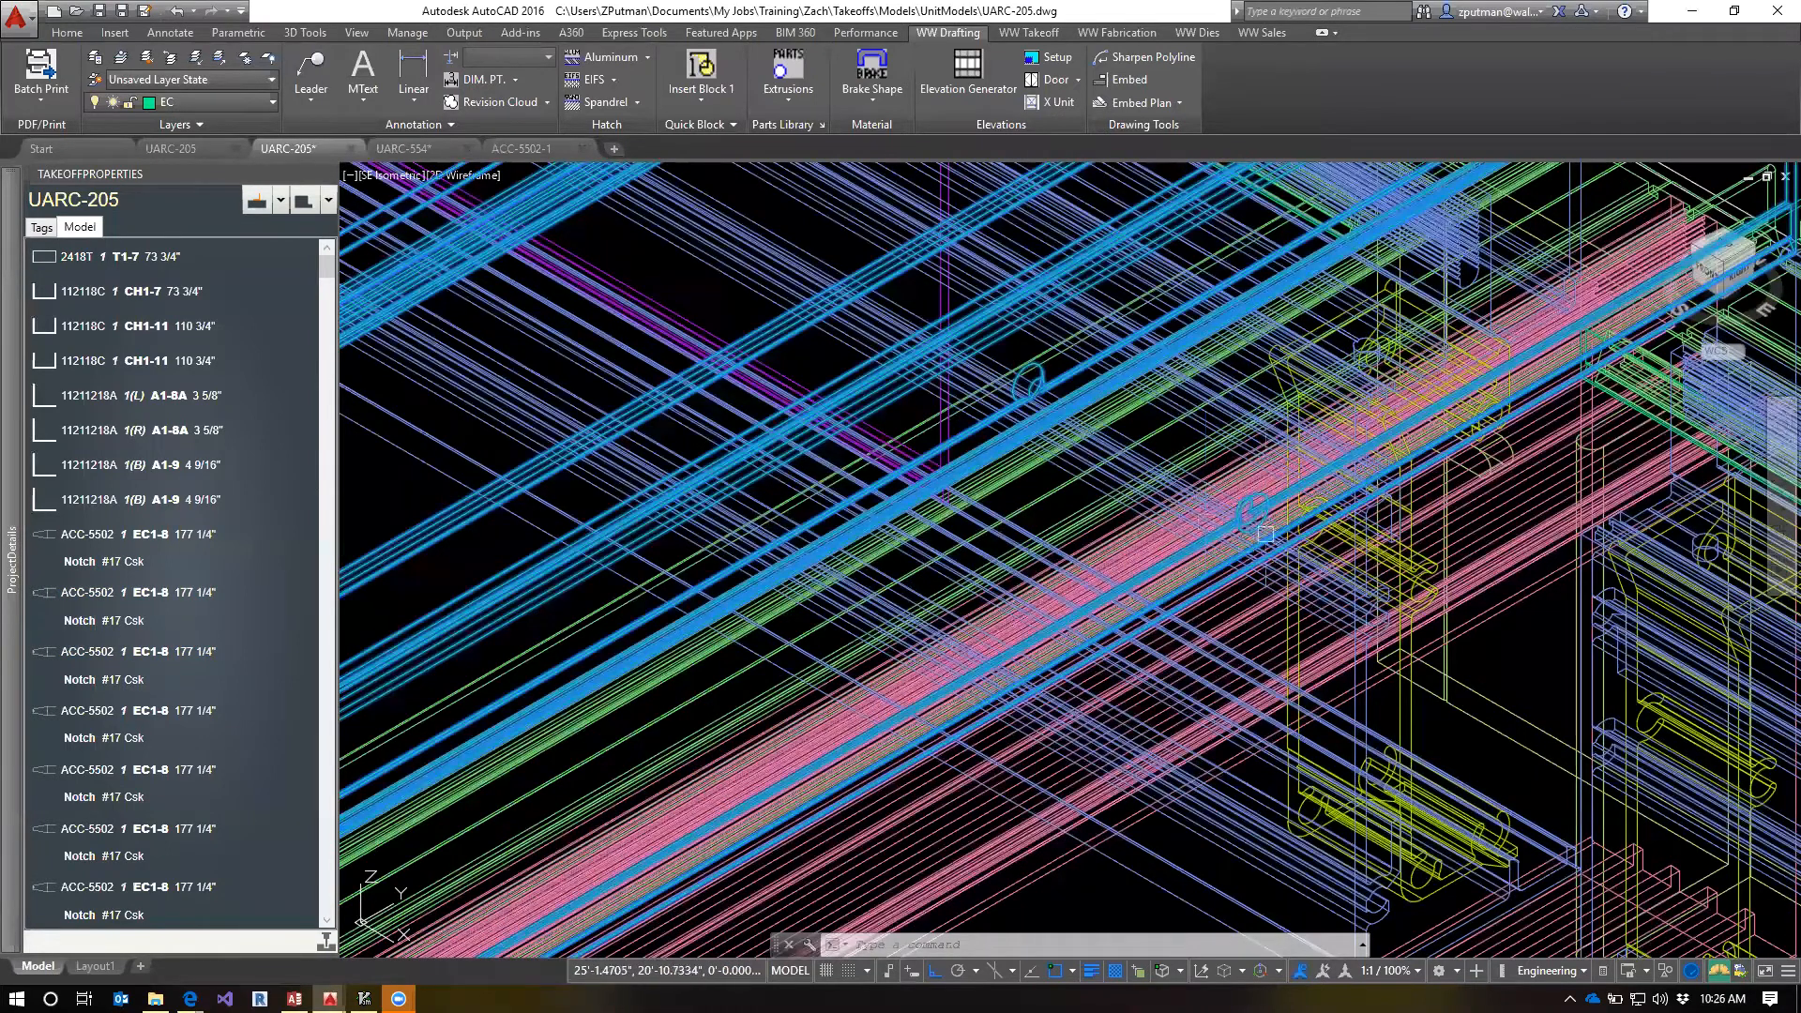
pyautogui.click(75, 721)
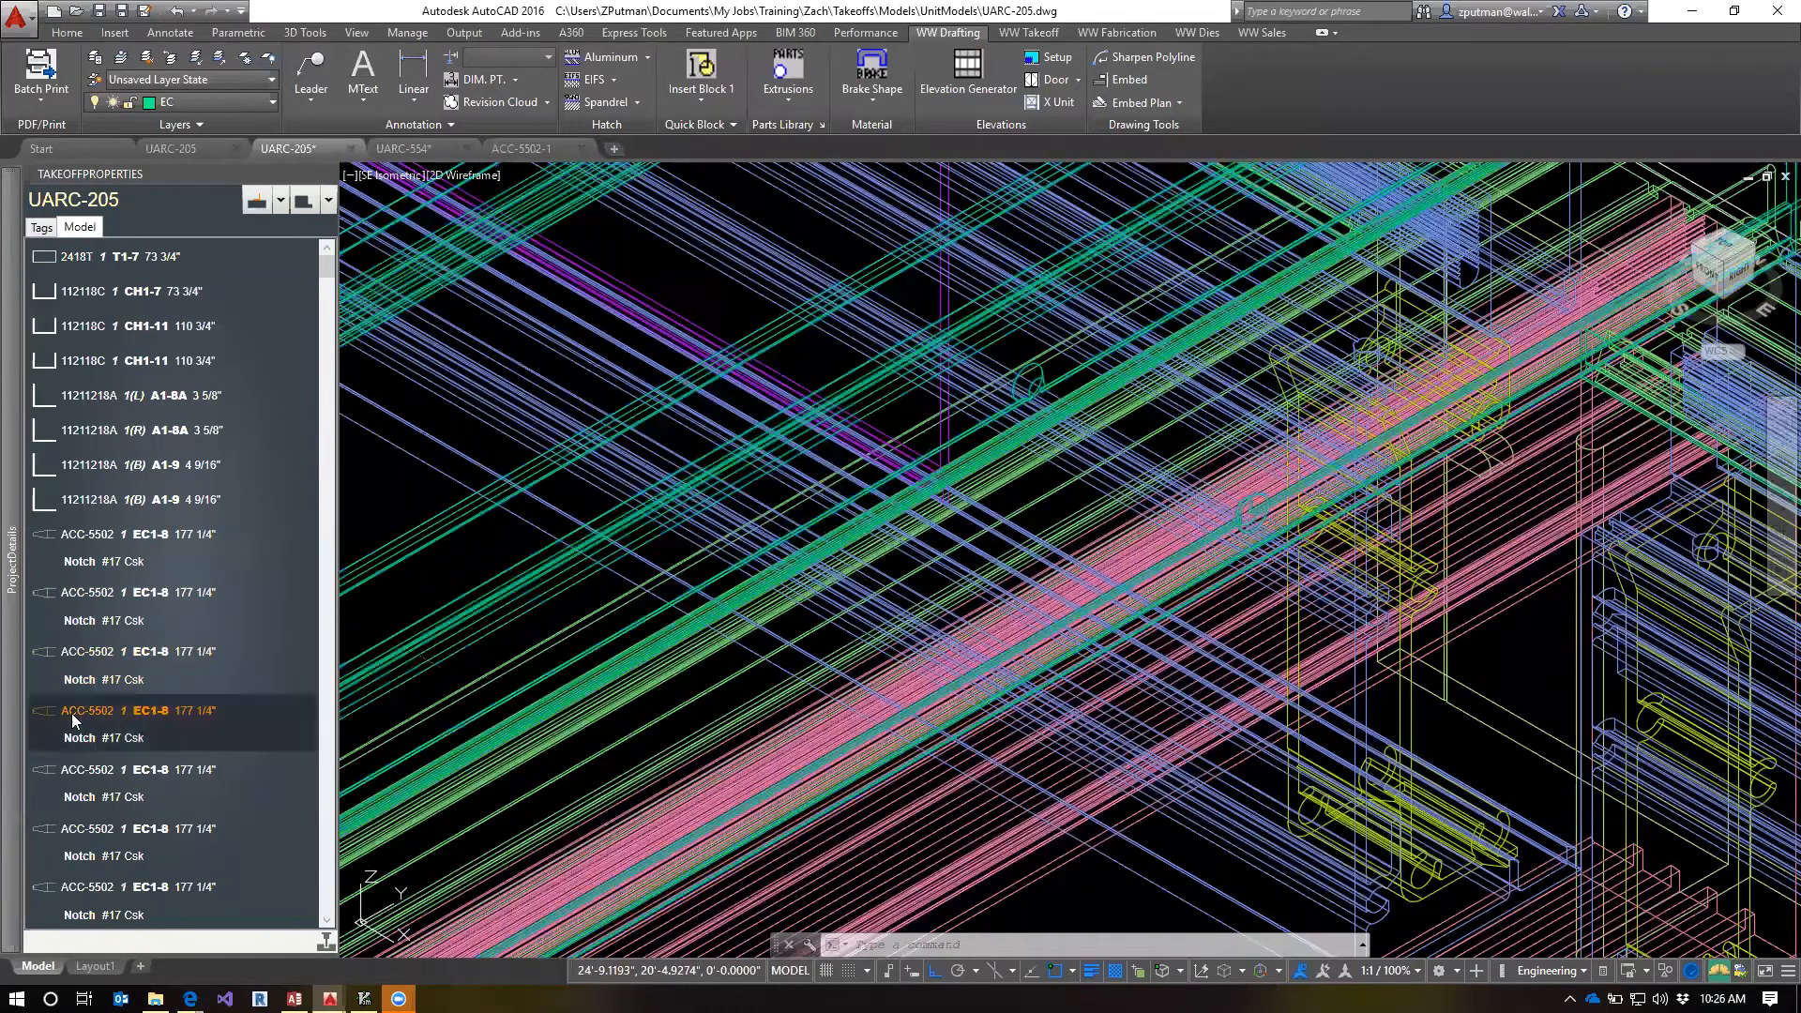
pyautogui.rightClick(73, 719)
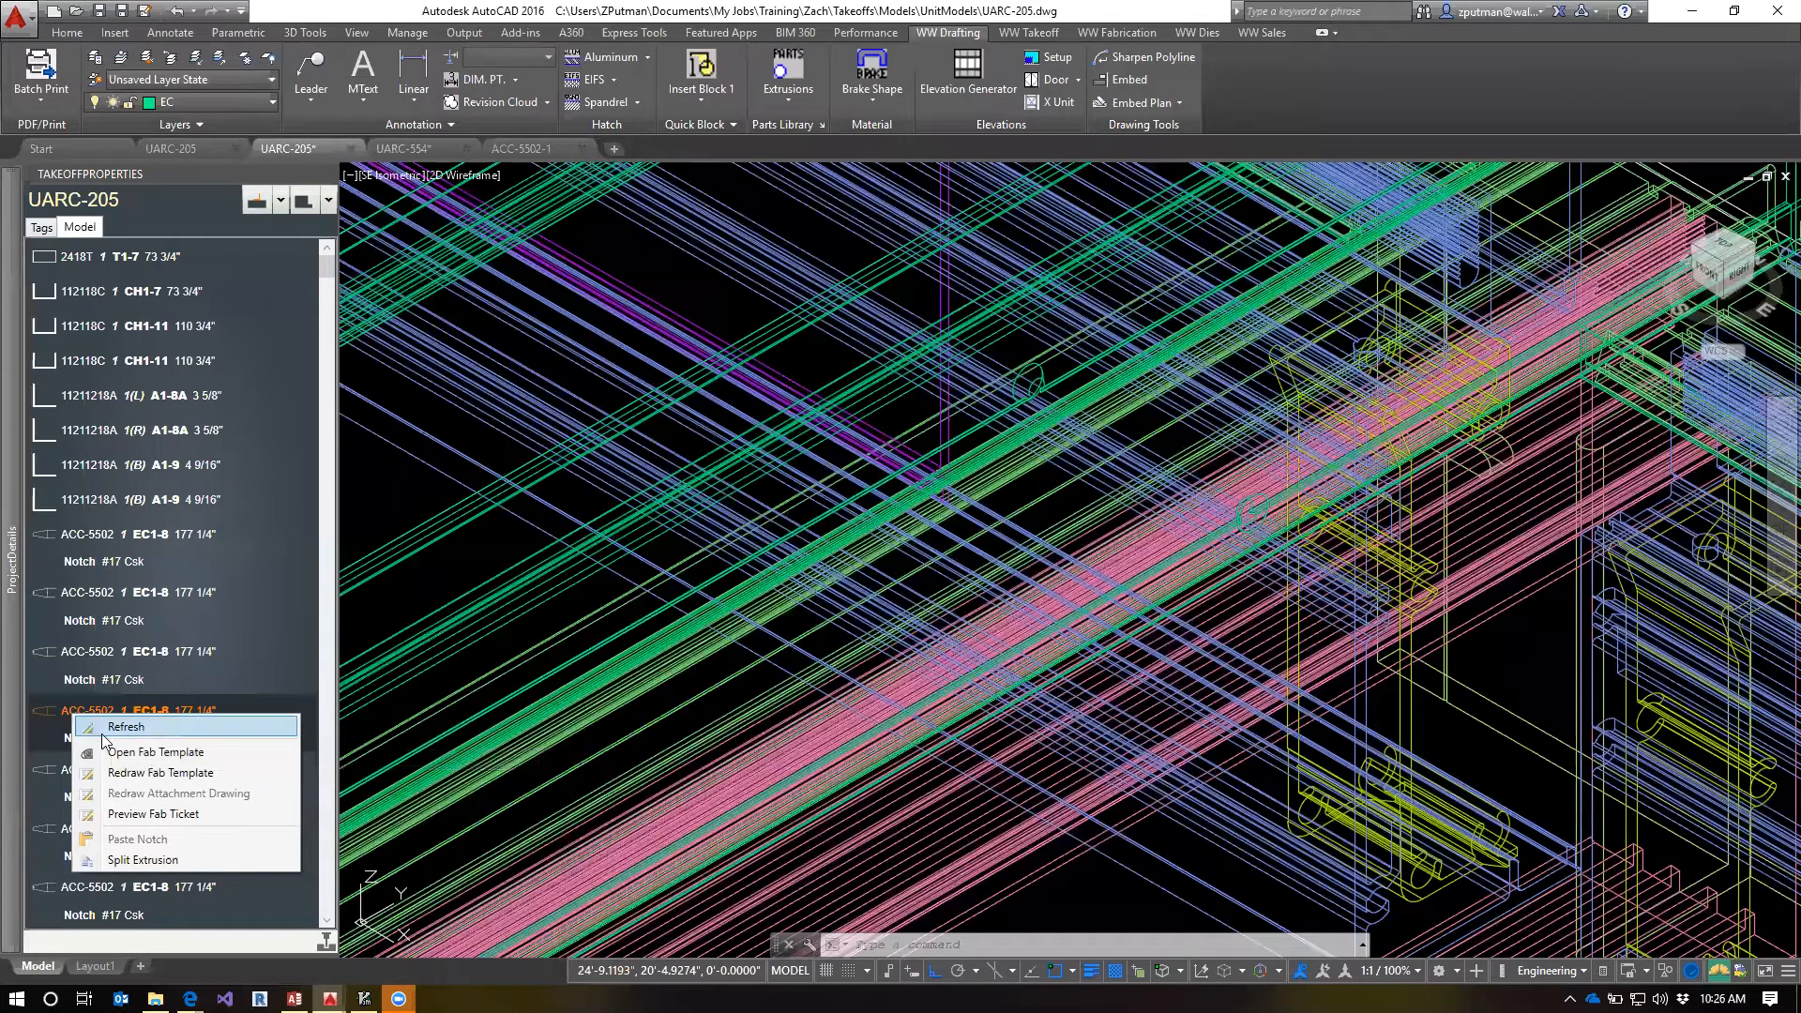
pyautogui.click(537, 624)
pyautogui.press('Escape')
pyautogui.press('Escape')
pyautogui.scroll(-4, 536, 622)
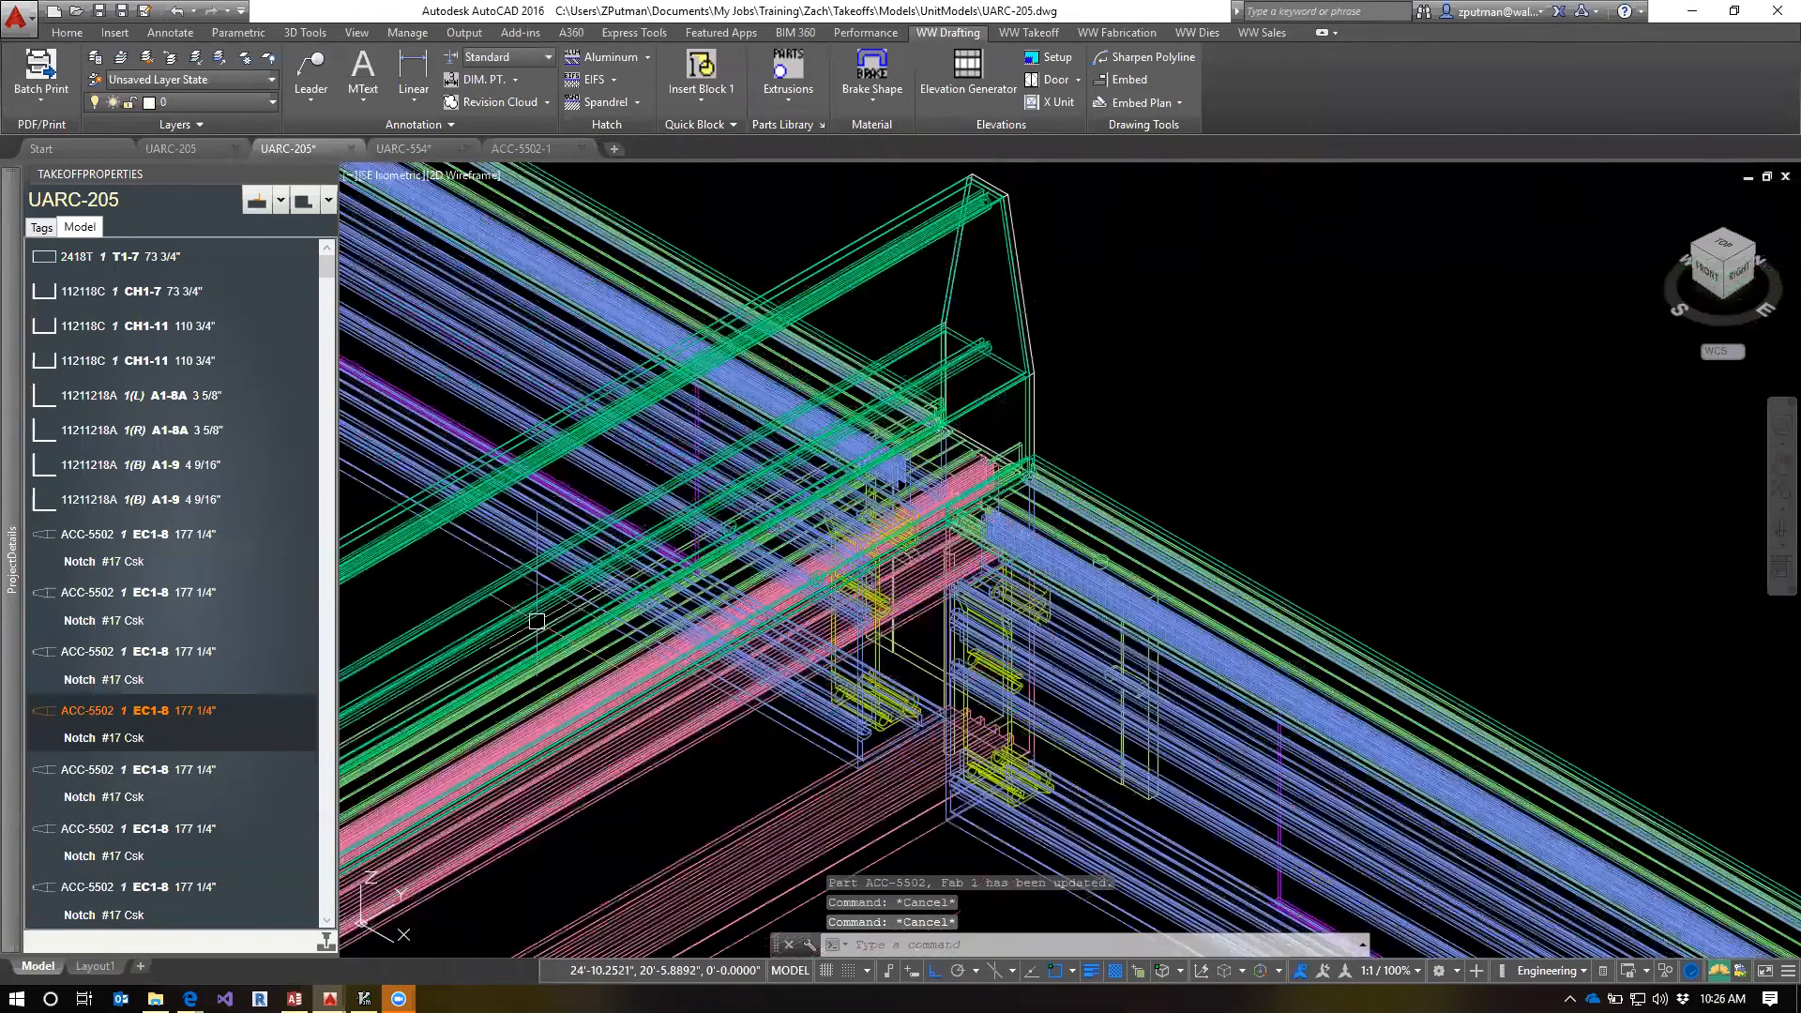
pyautogui.scroll(-2, 537, 621)
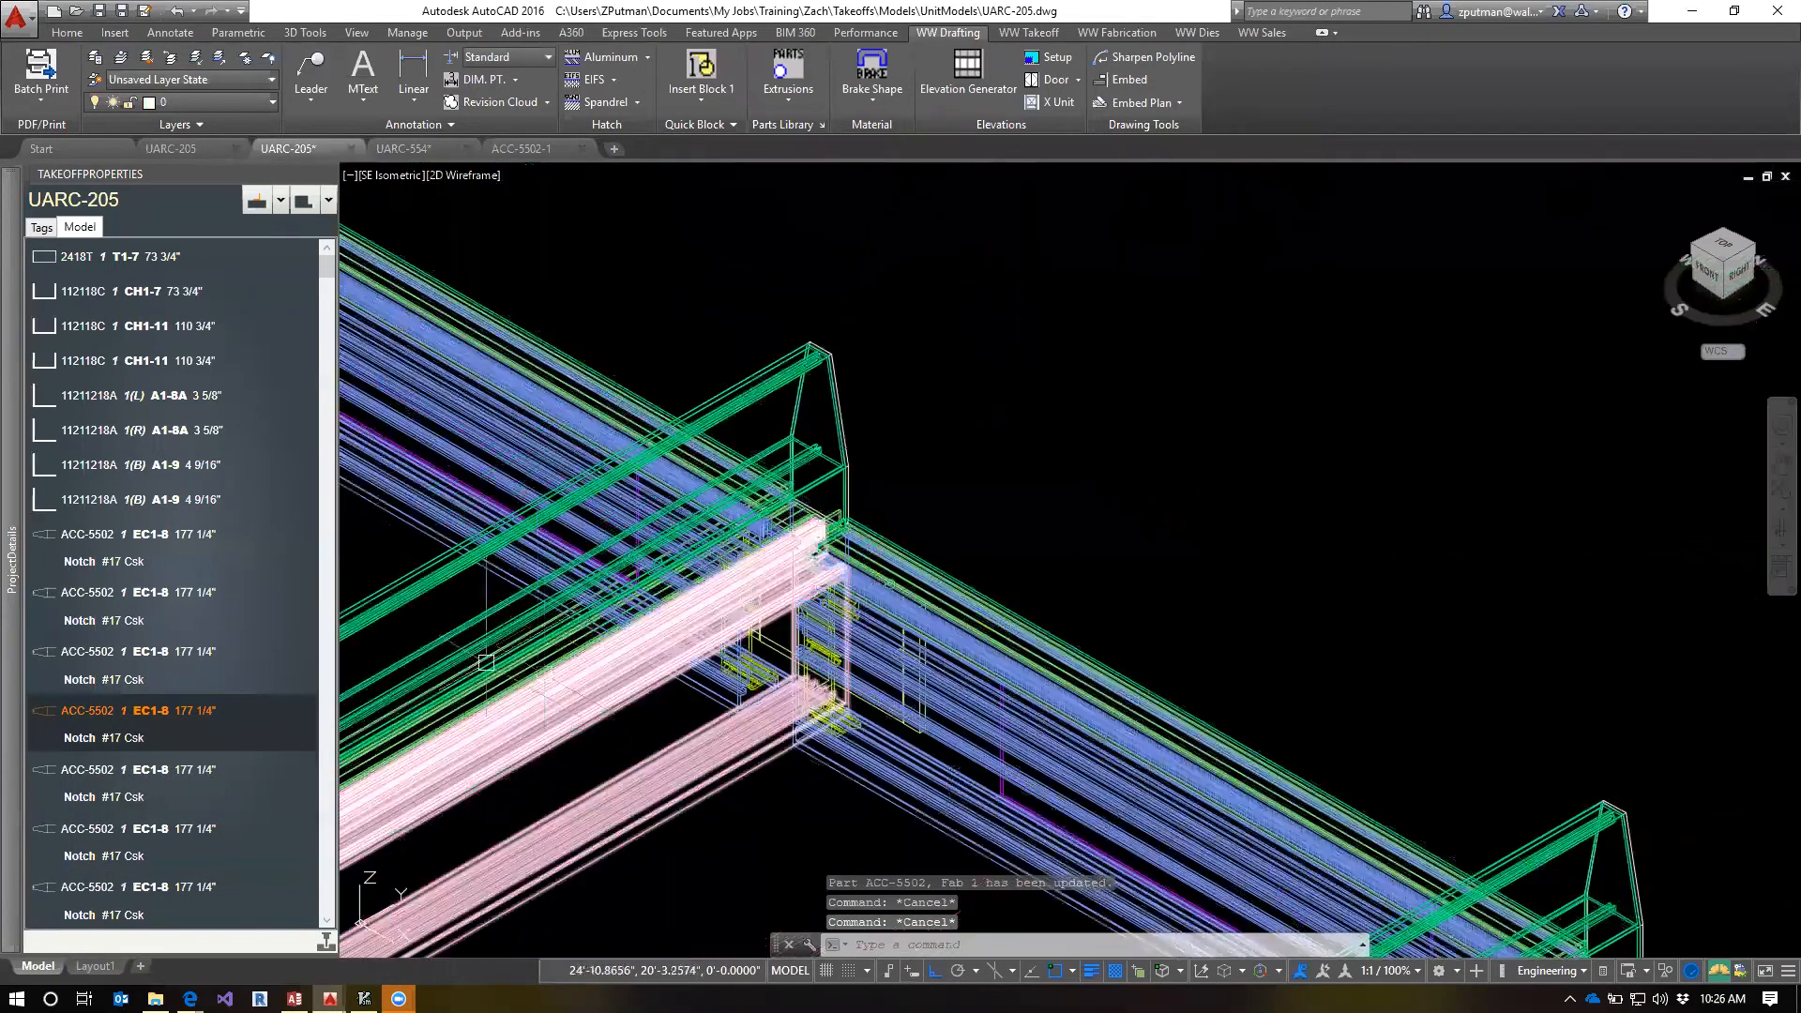
pyautogui.rightClick(73, 719)
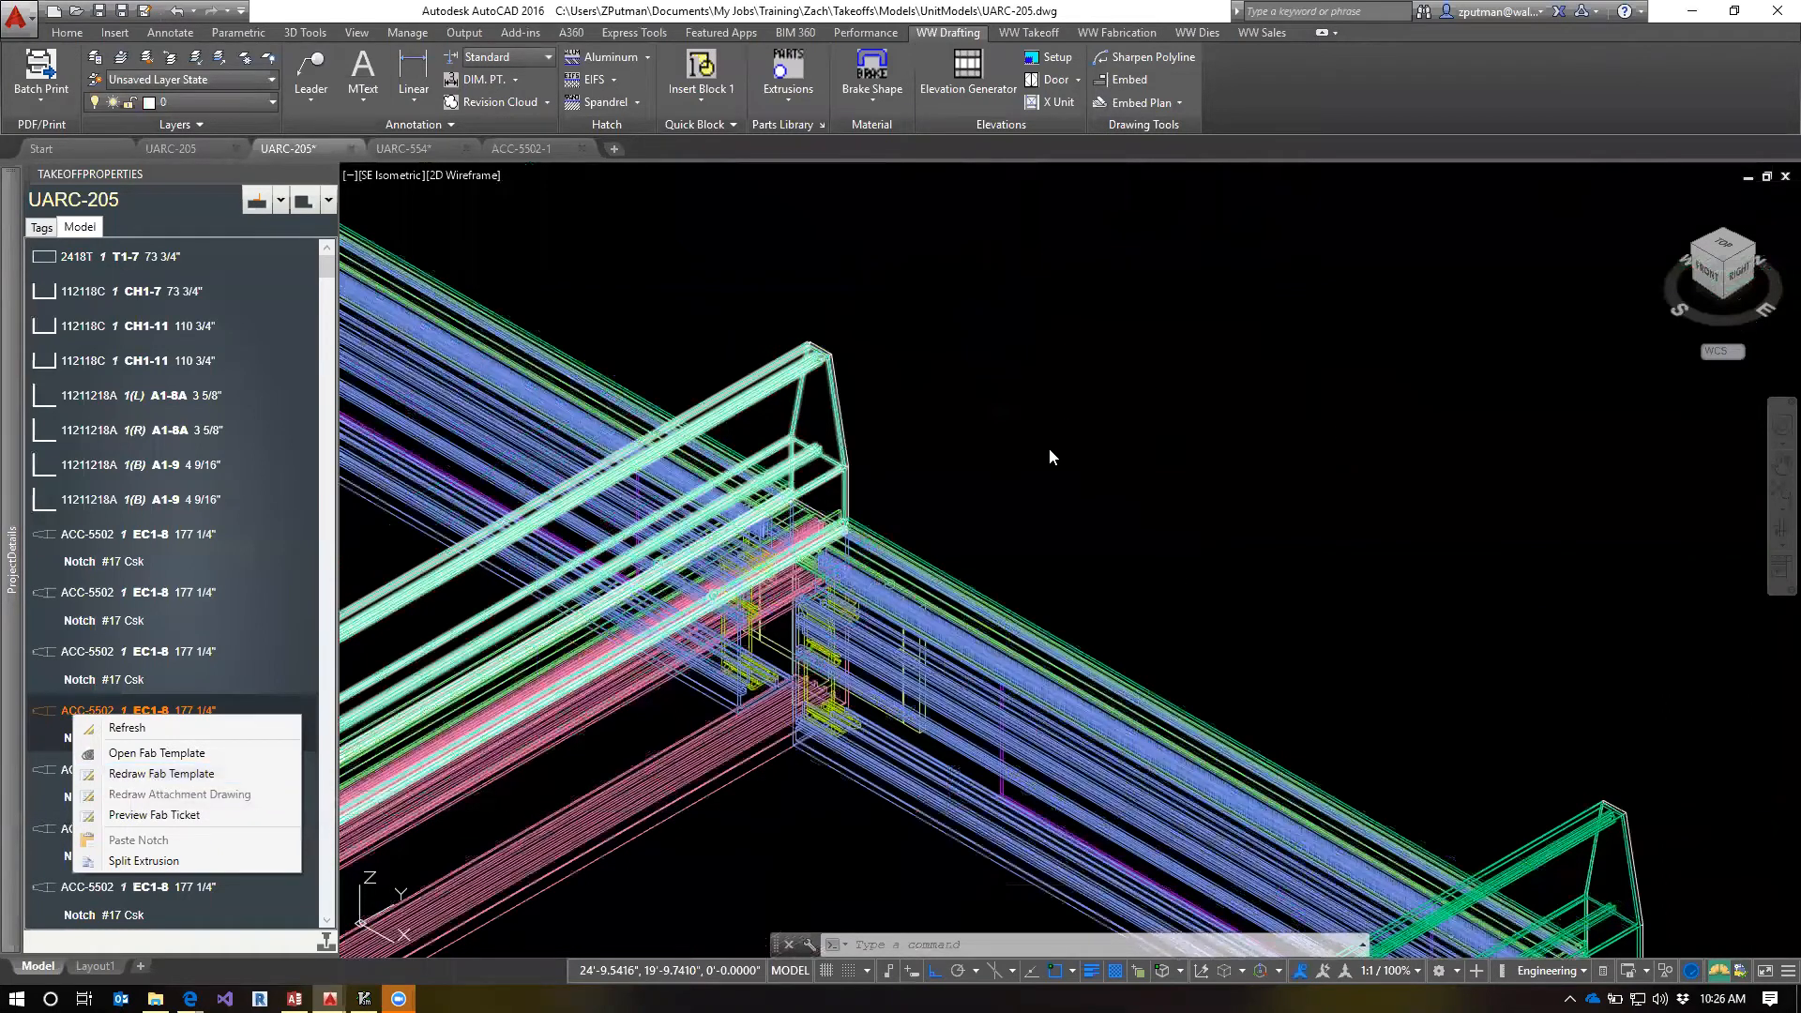
pyautogui.press('Escape')
pyautogui.press('Escape')
pyautogui.press('Escape')
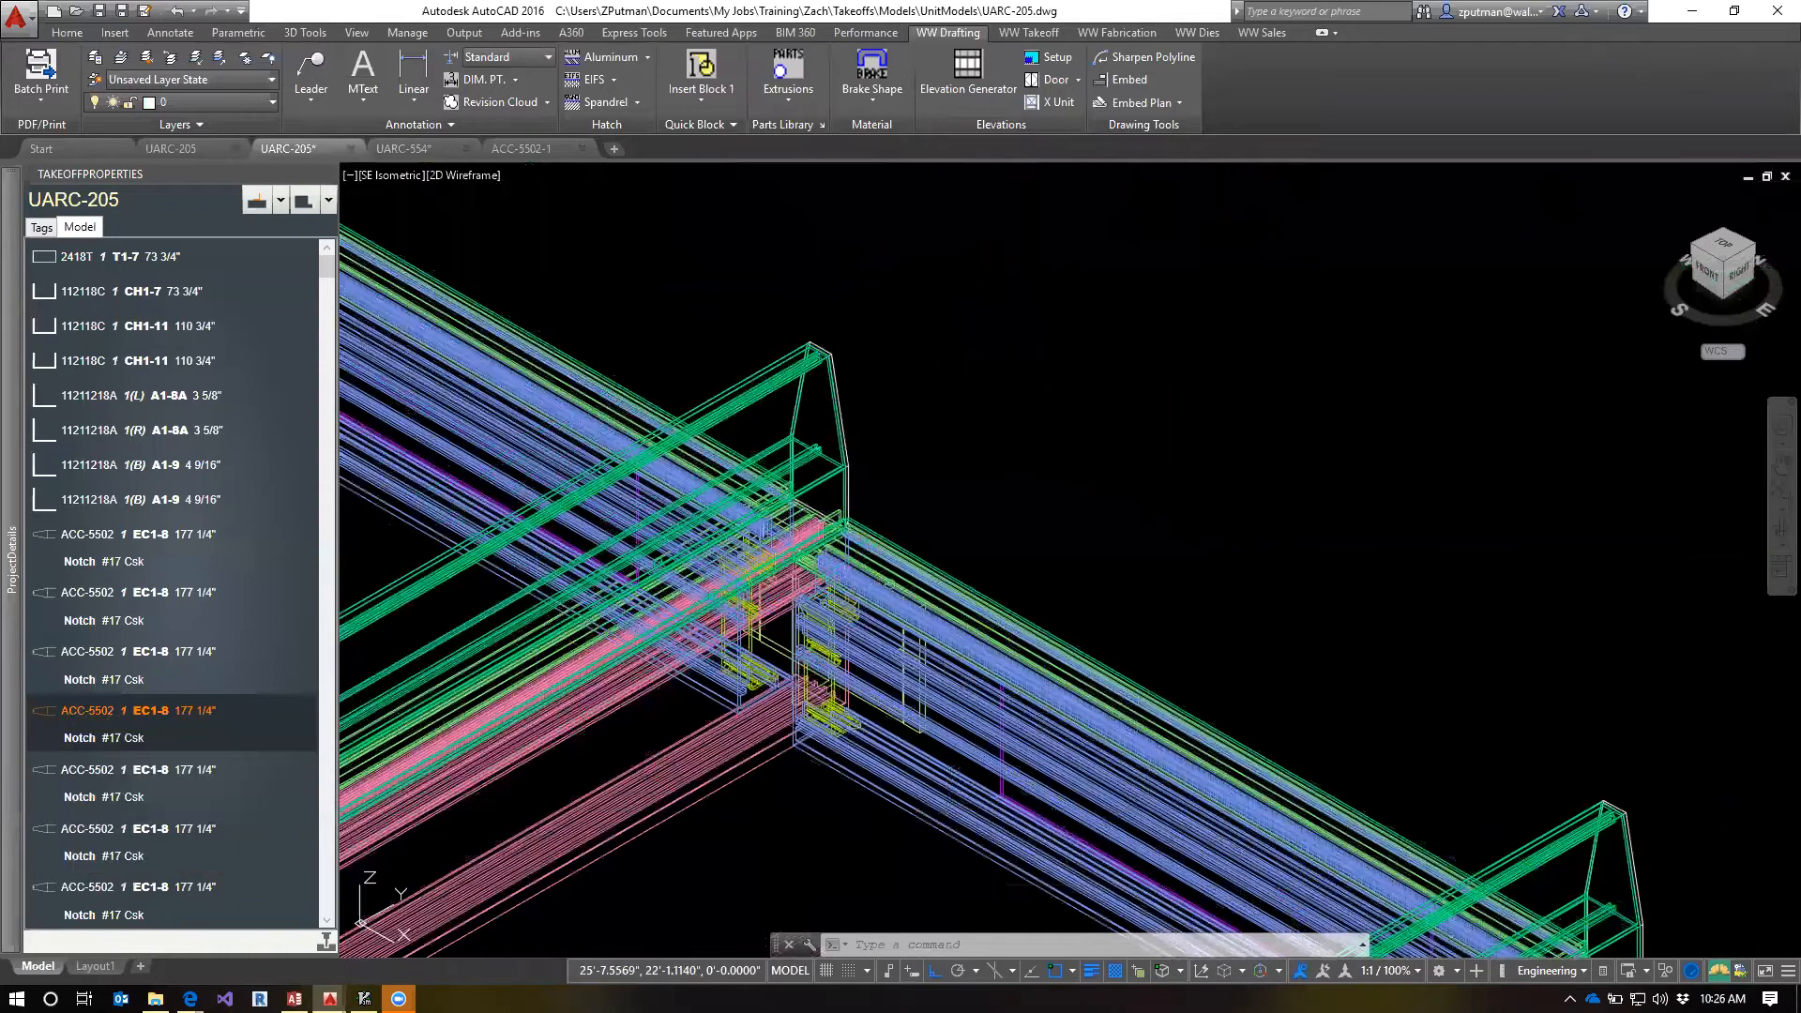
pyautogui.scroll(-2, 1126, 497)
pyautogui.scroll(-3, 1112, 502)
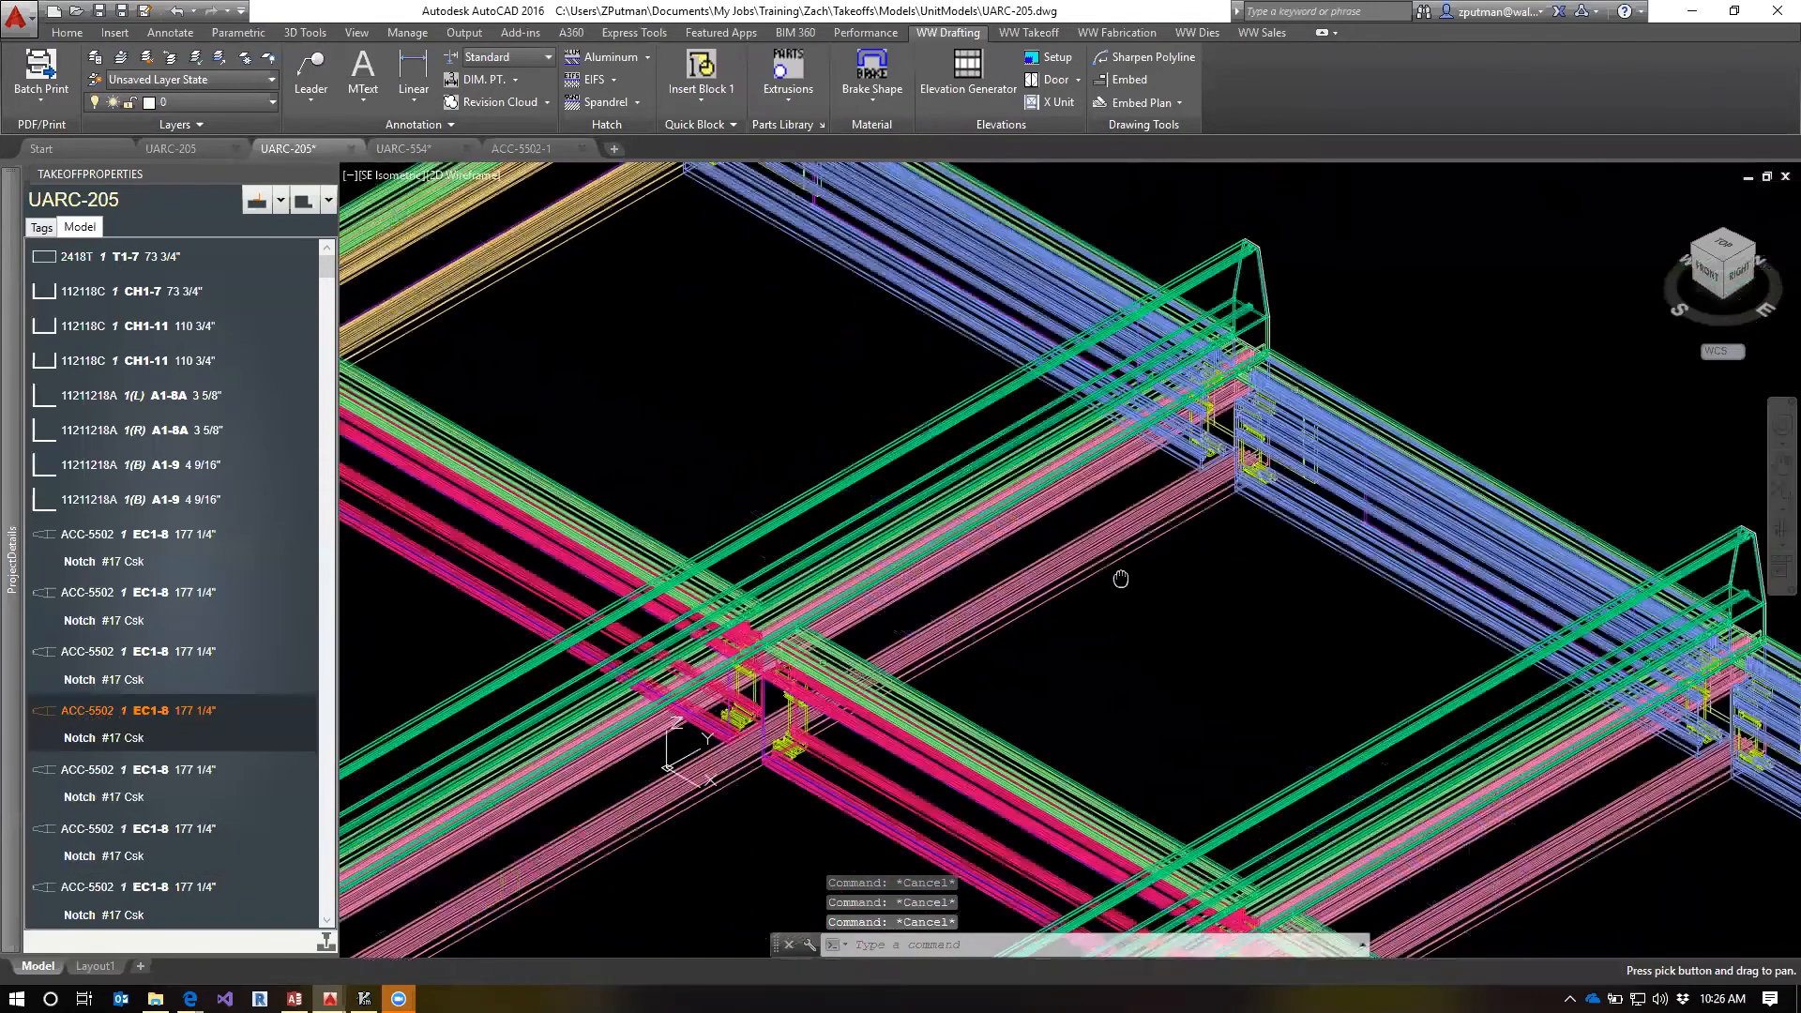
# Switch back to the ACC-5502-1 fab template drawing and save it
pyautogui.click(541, 150)
pyautogui.scroll(-3, 938, 503)
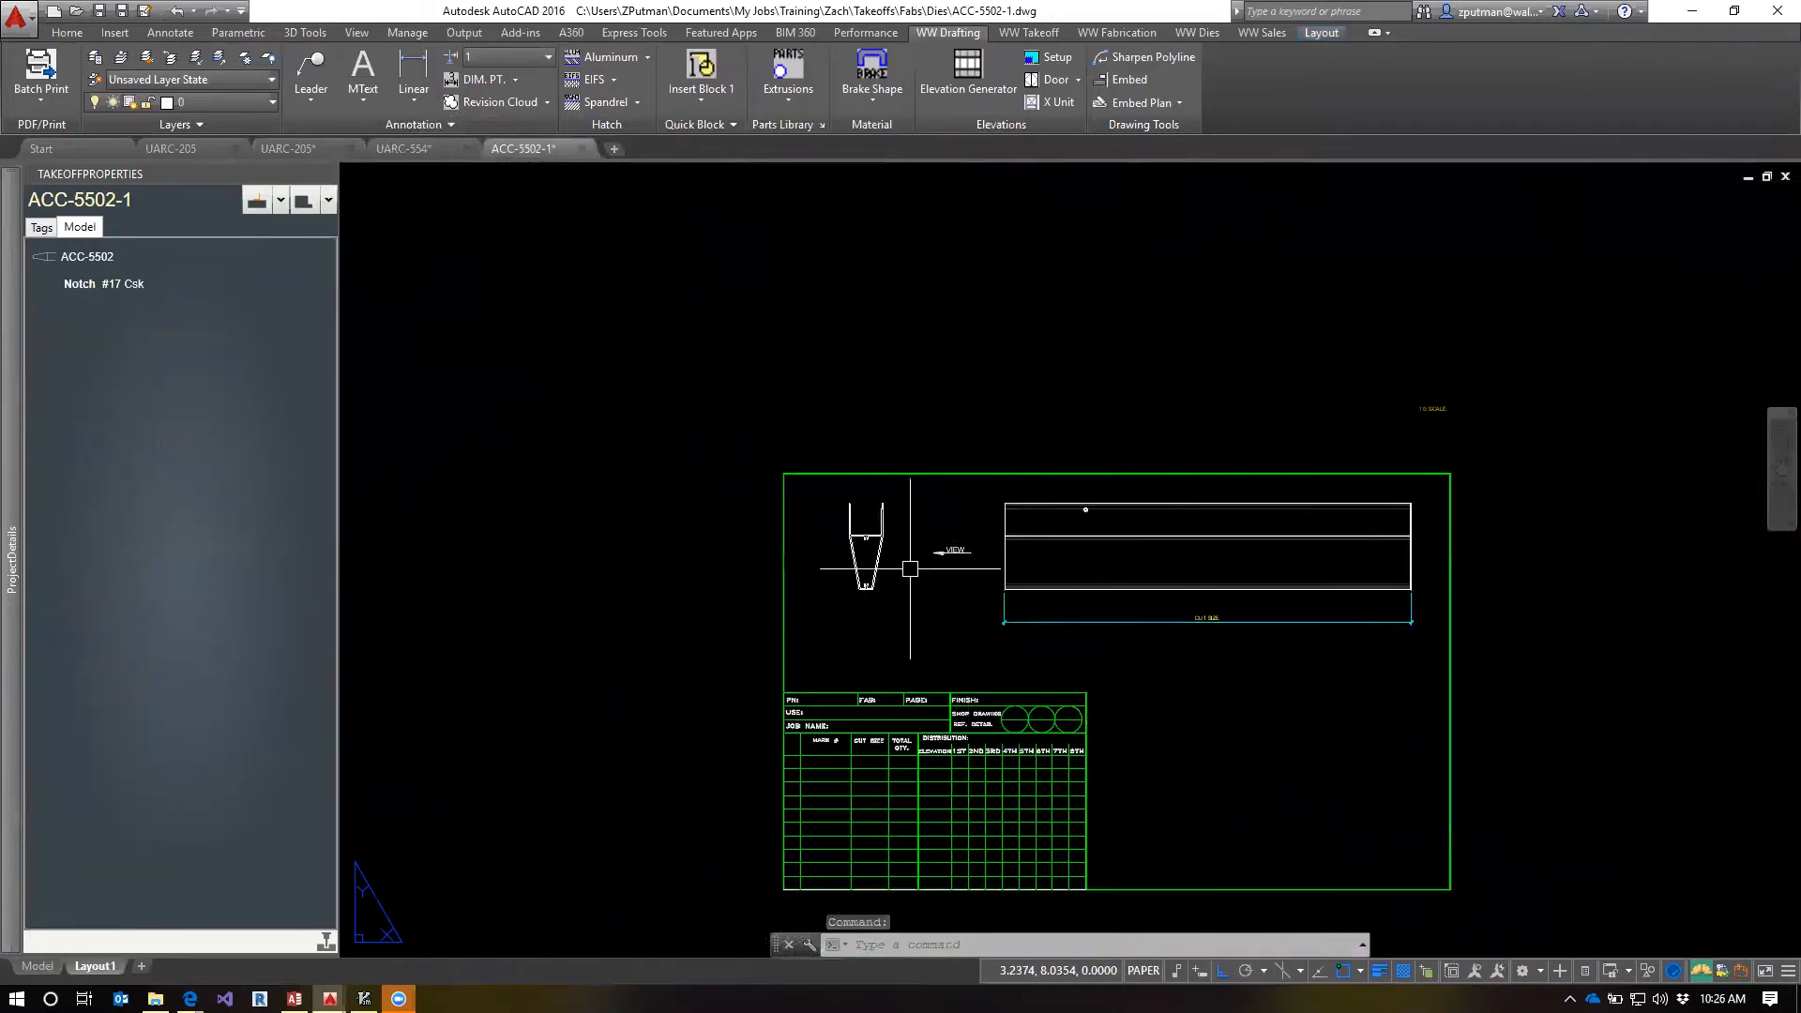
pyautogui.scroll(4, 915, 566)
pyautogui.scroll(-3, 923, 582)
pyautogui.scroll(1, 965, 635)
pyautogui.moveTo(965, 635); pyautogui.dragTo(769, 507, button='middle')
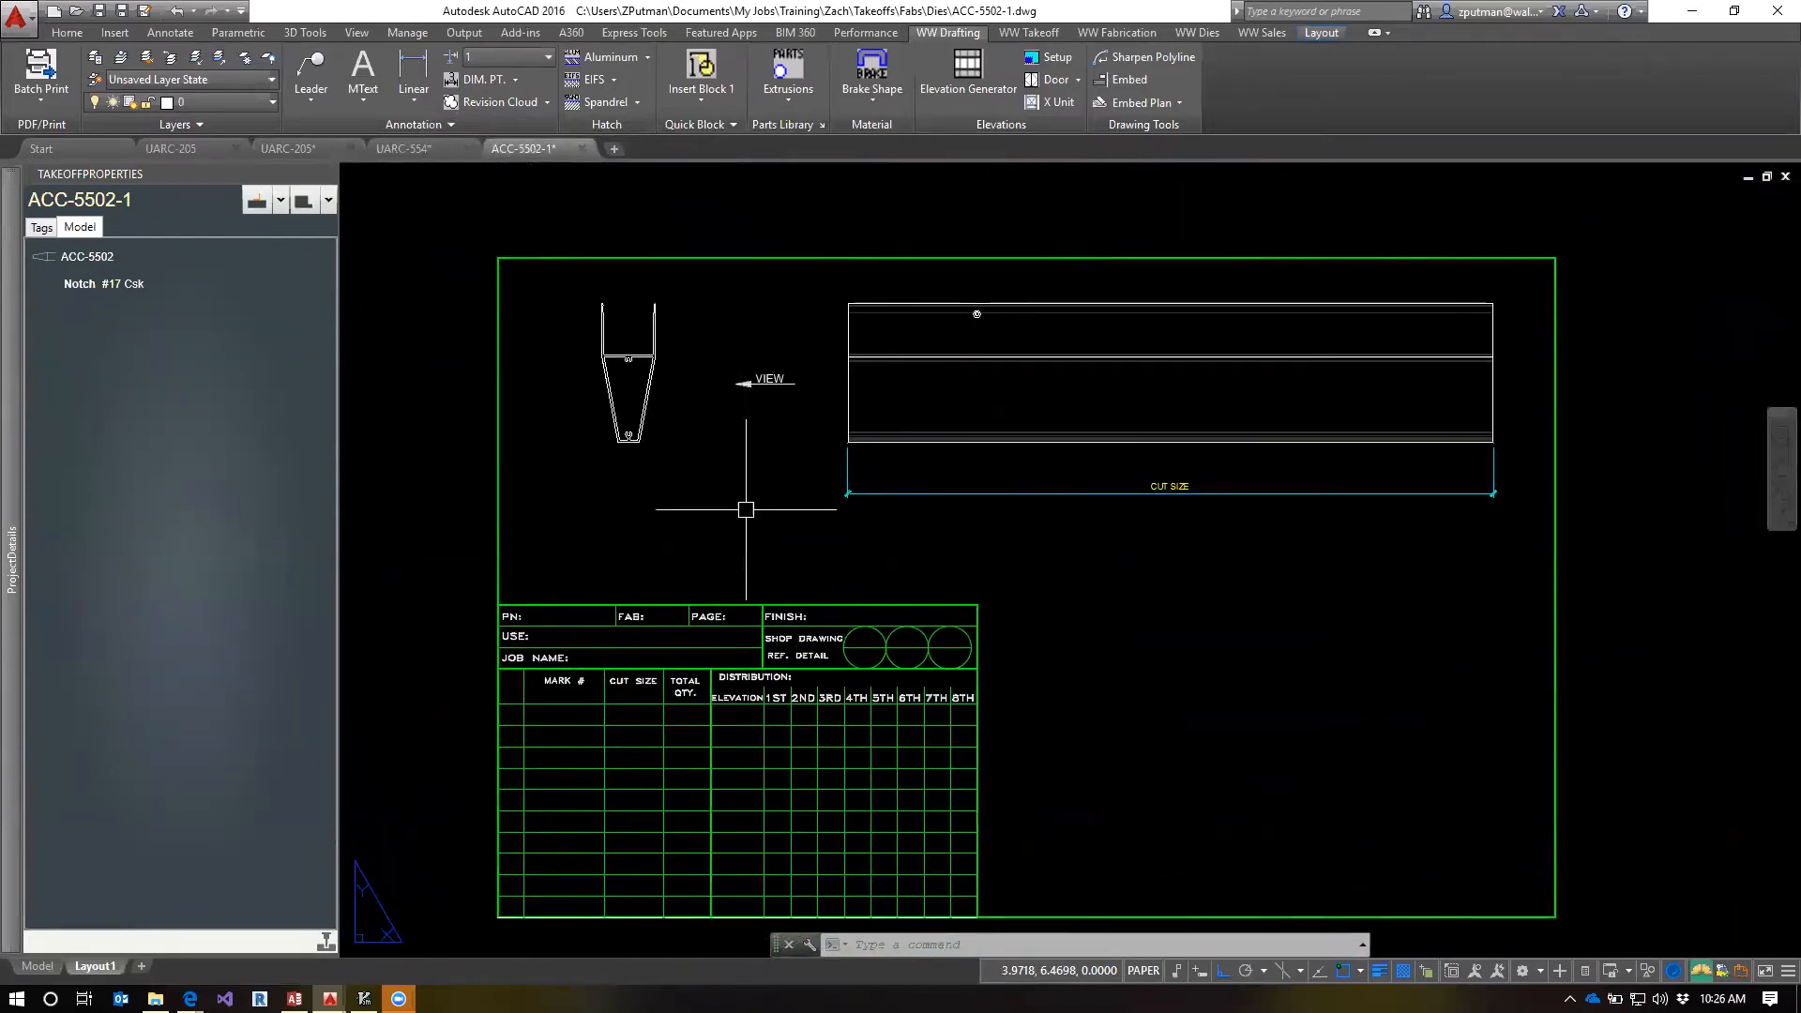
pyautogui.write('qsave')
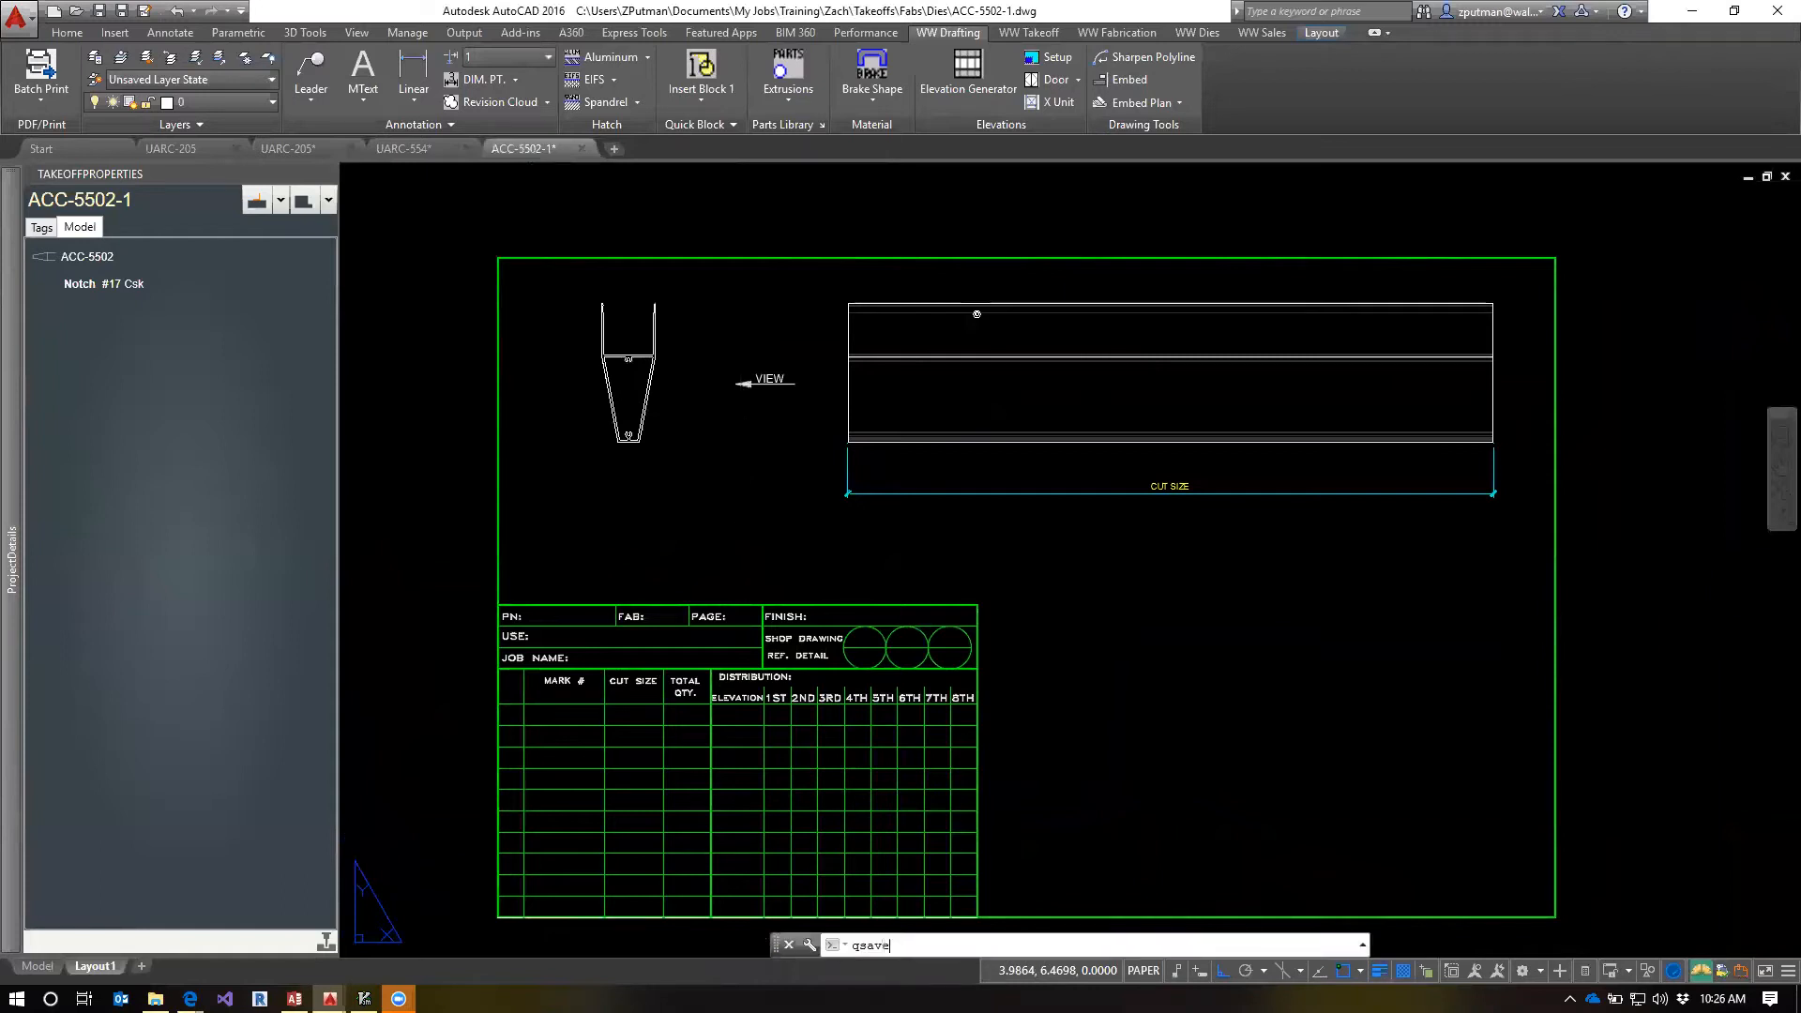
pyautogui.press('Return')
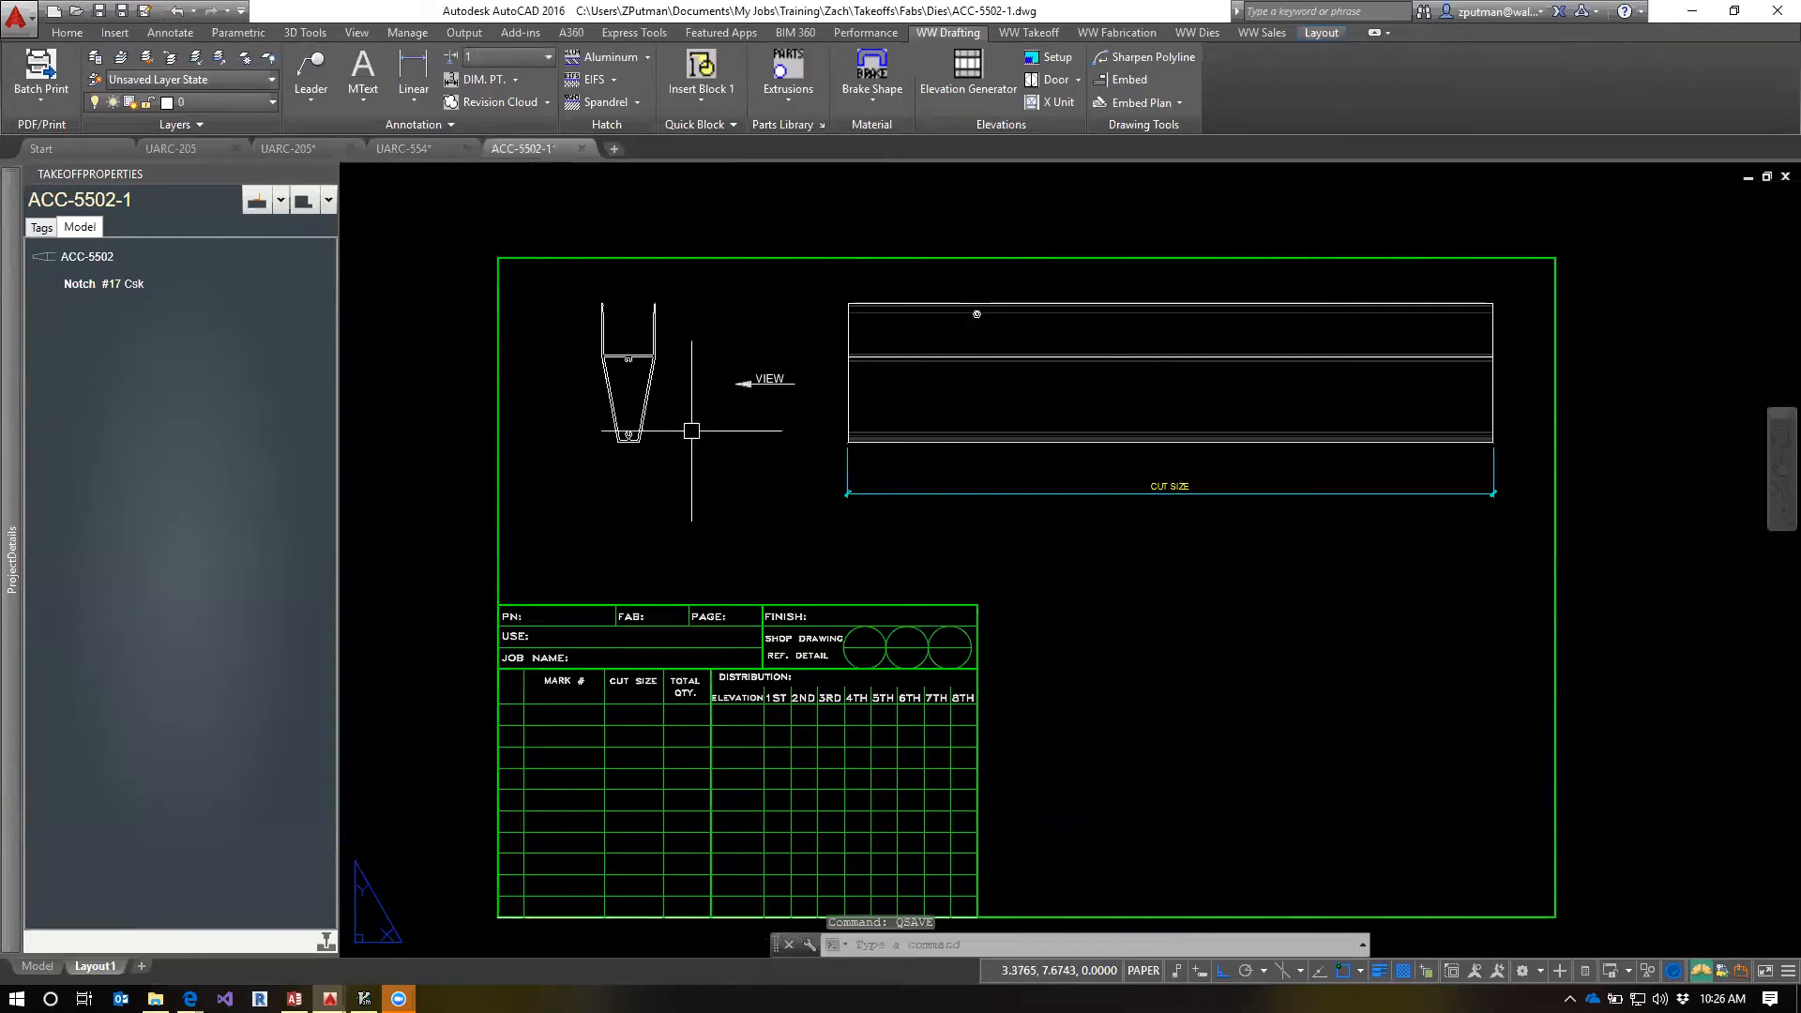
# Turn off the x-title|BORDER1 layer and turn on the x-title|BORDER4 and x-title|Border4B layers
pyautogui.click(267, 104)
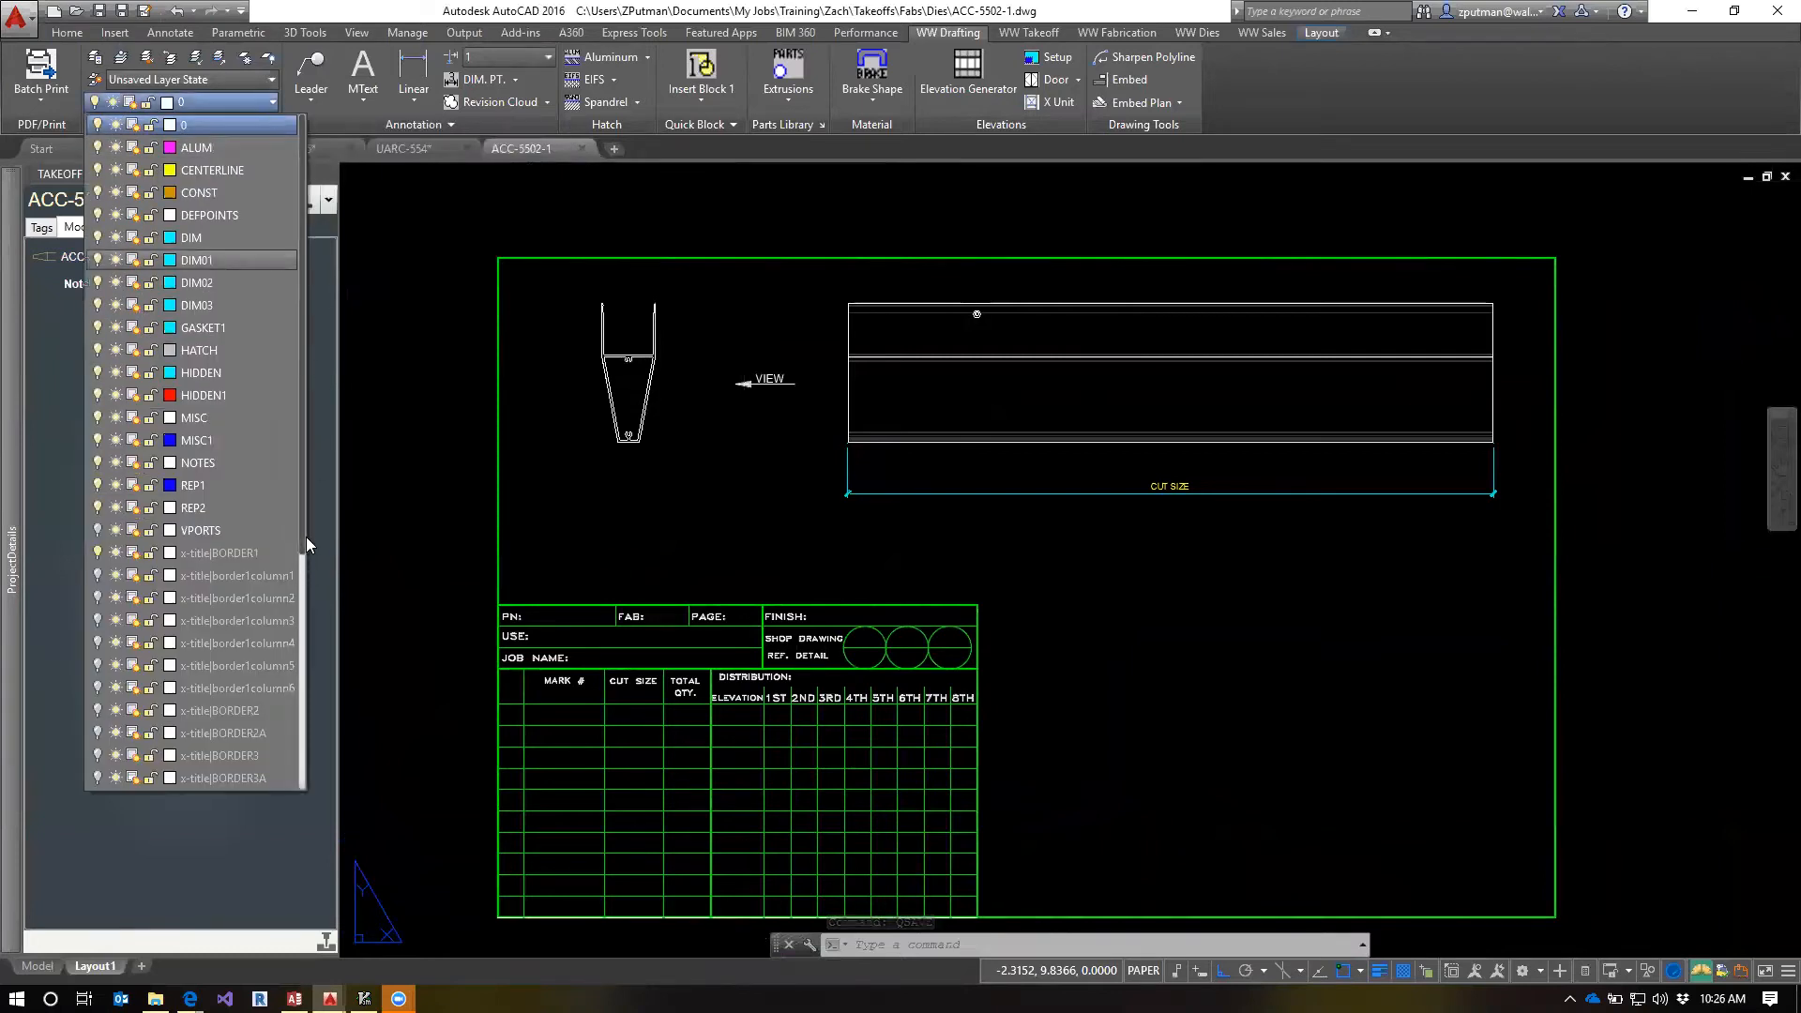
pyautogui.moveTo(302, 537); pyautogui.dragTo(296, 784)
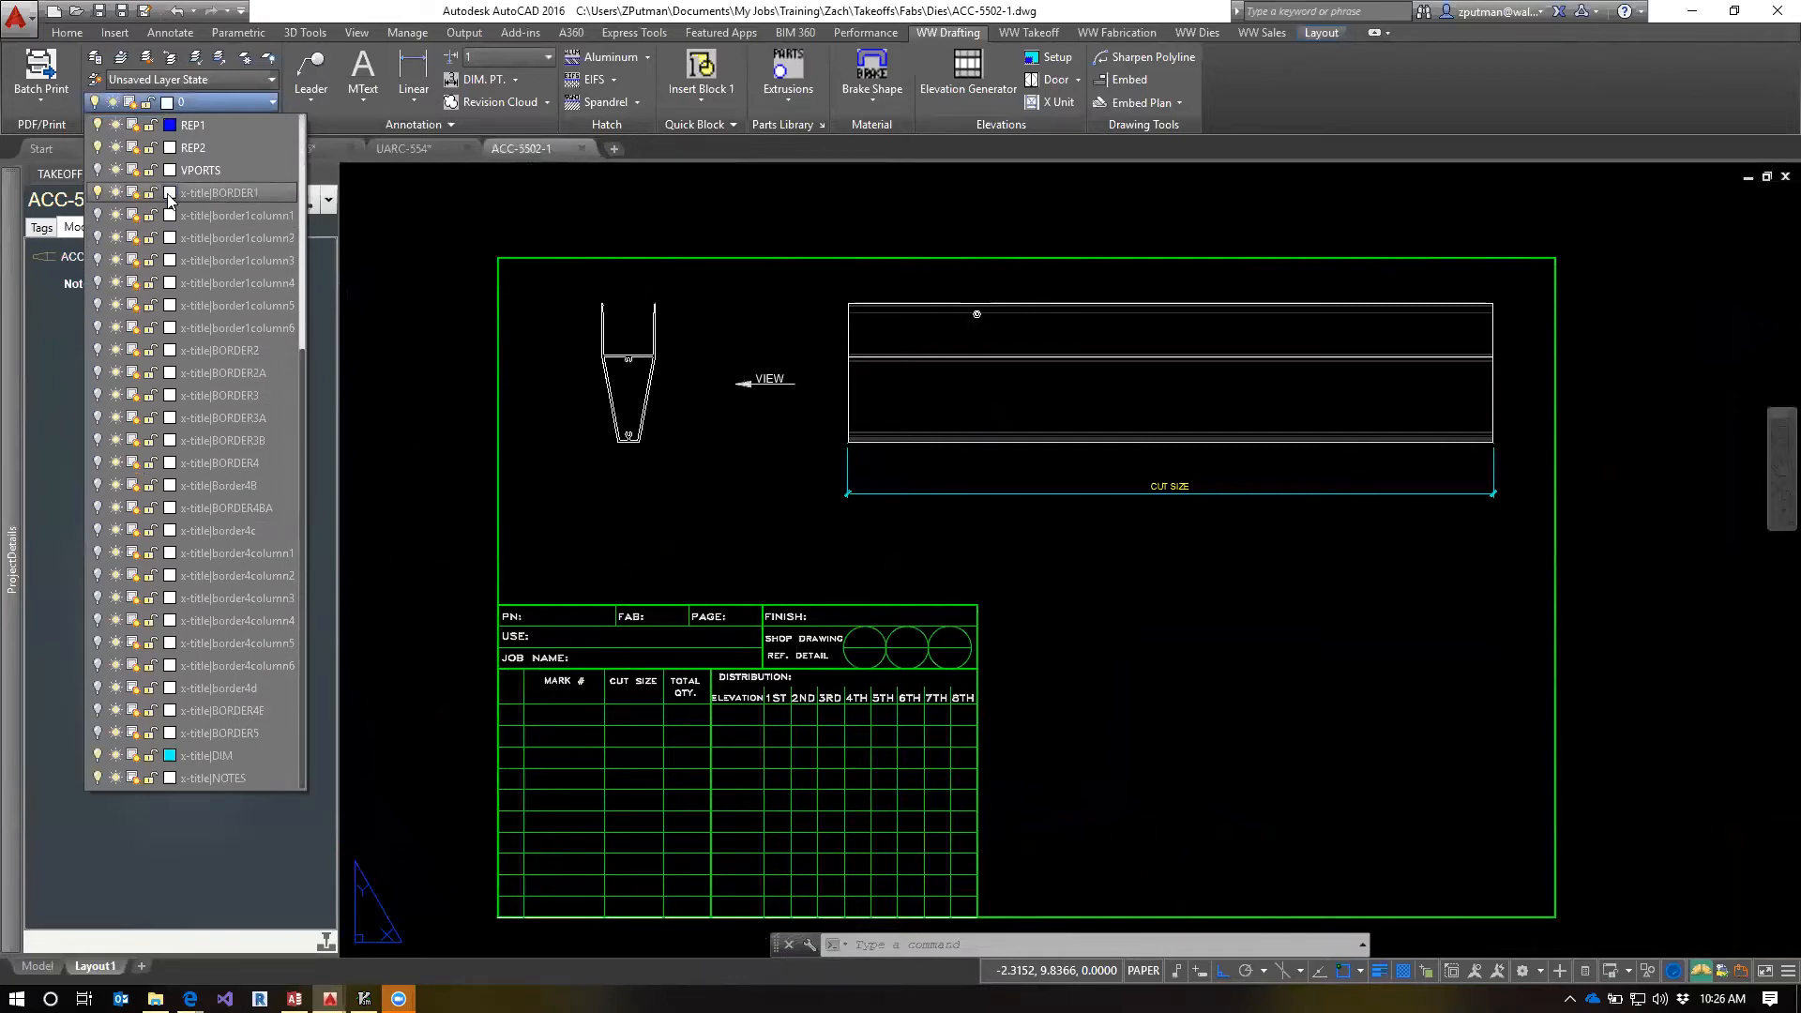
pyautogui.click(97, 193)
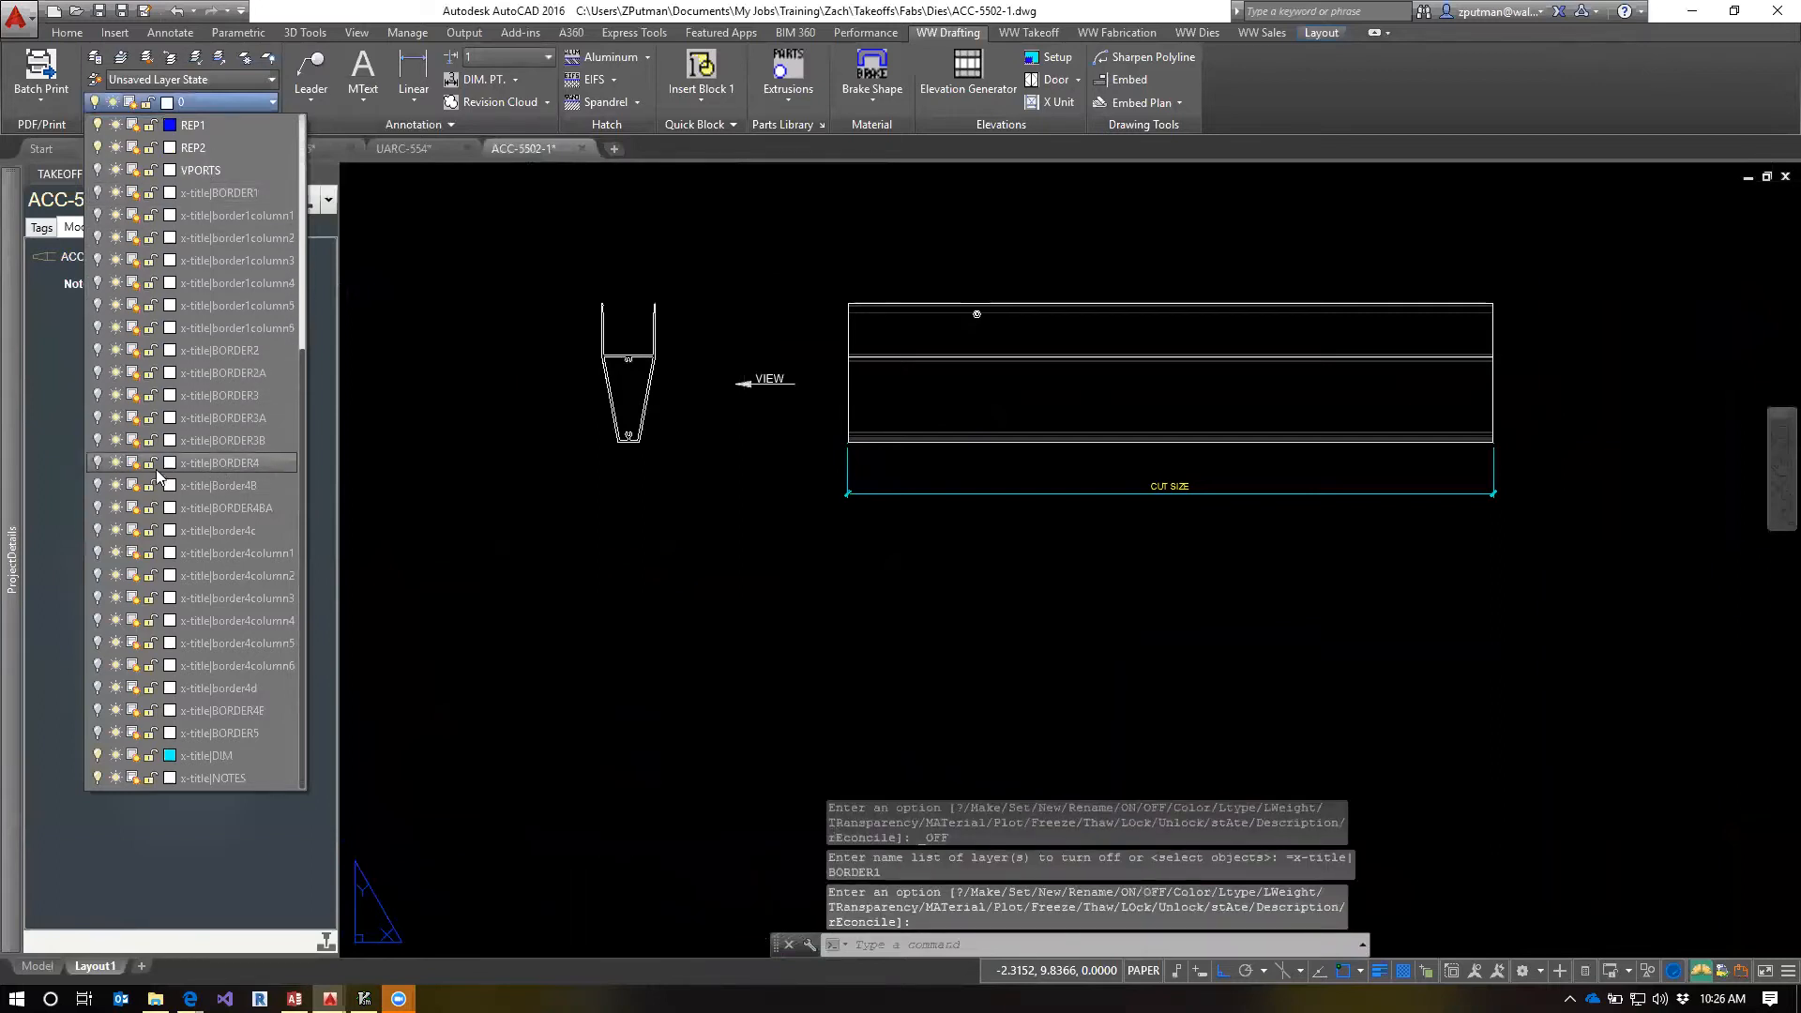
pyautogui.click(98, 463)
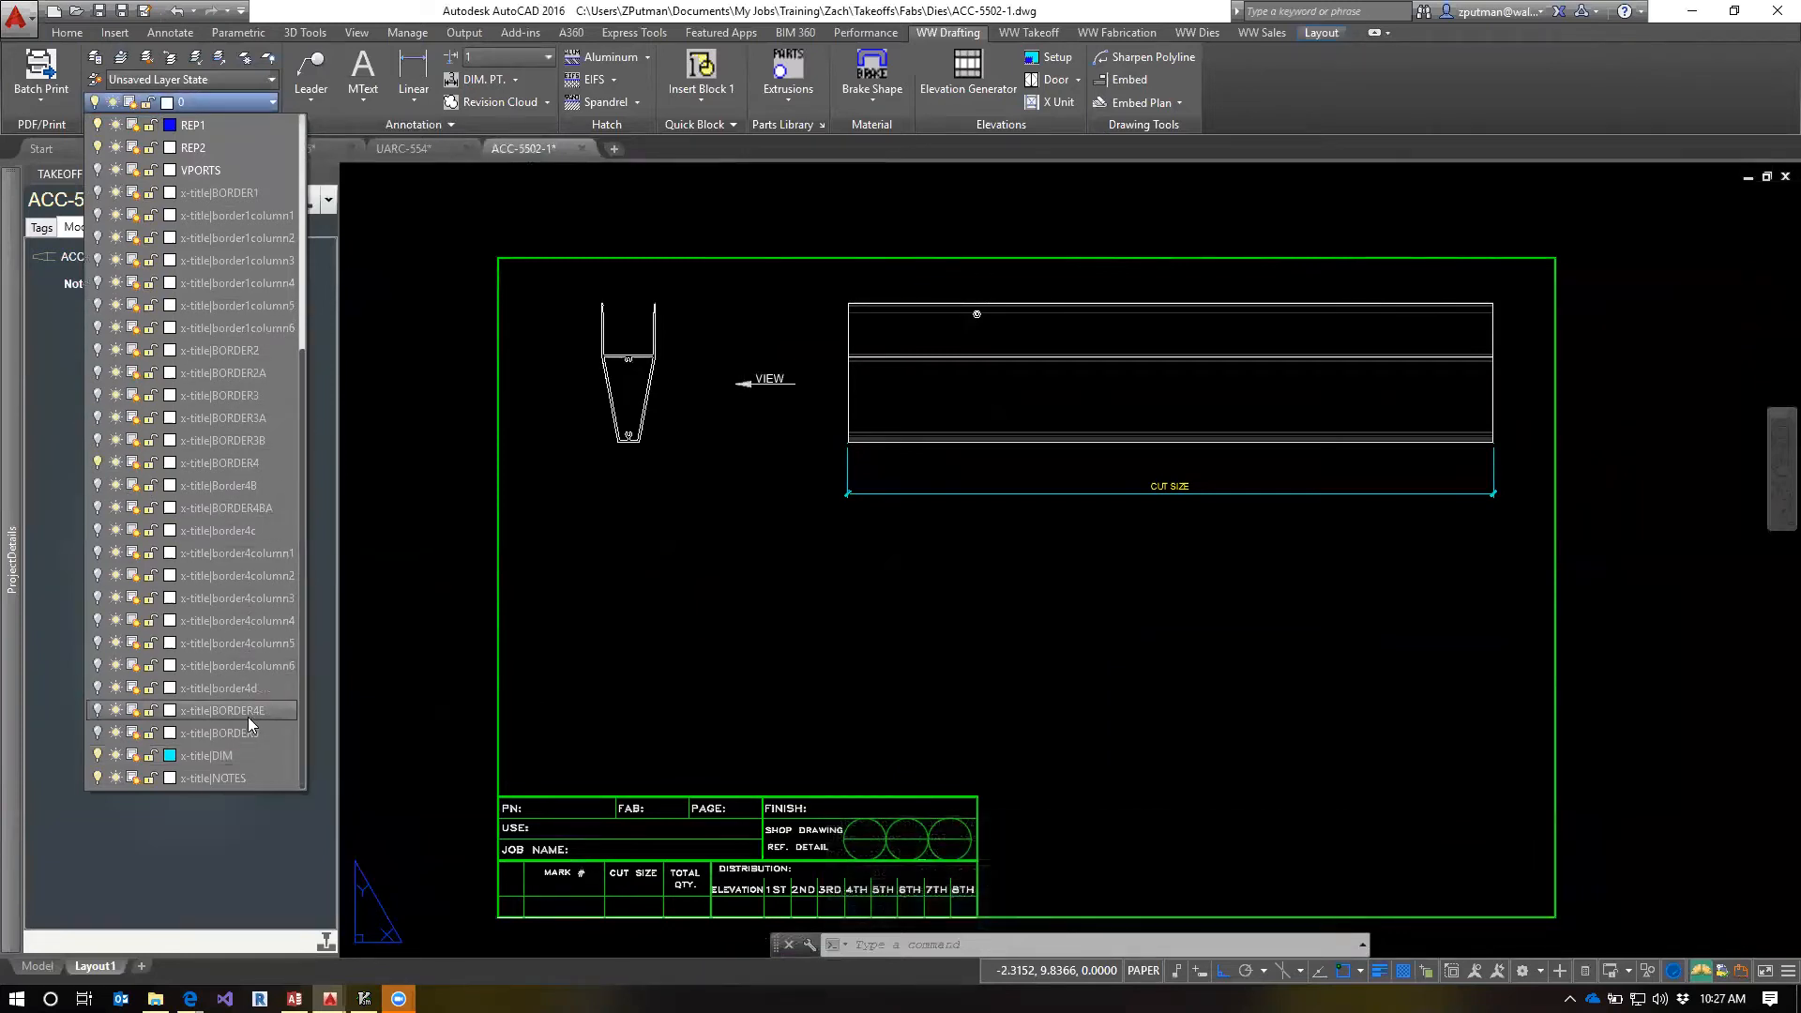
pyautogui.click(98, 486)
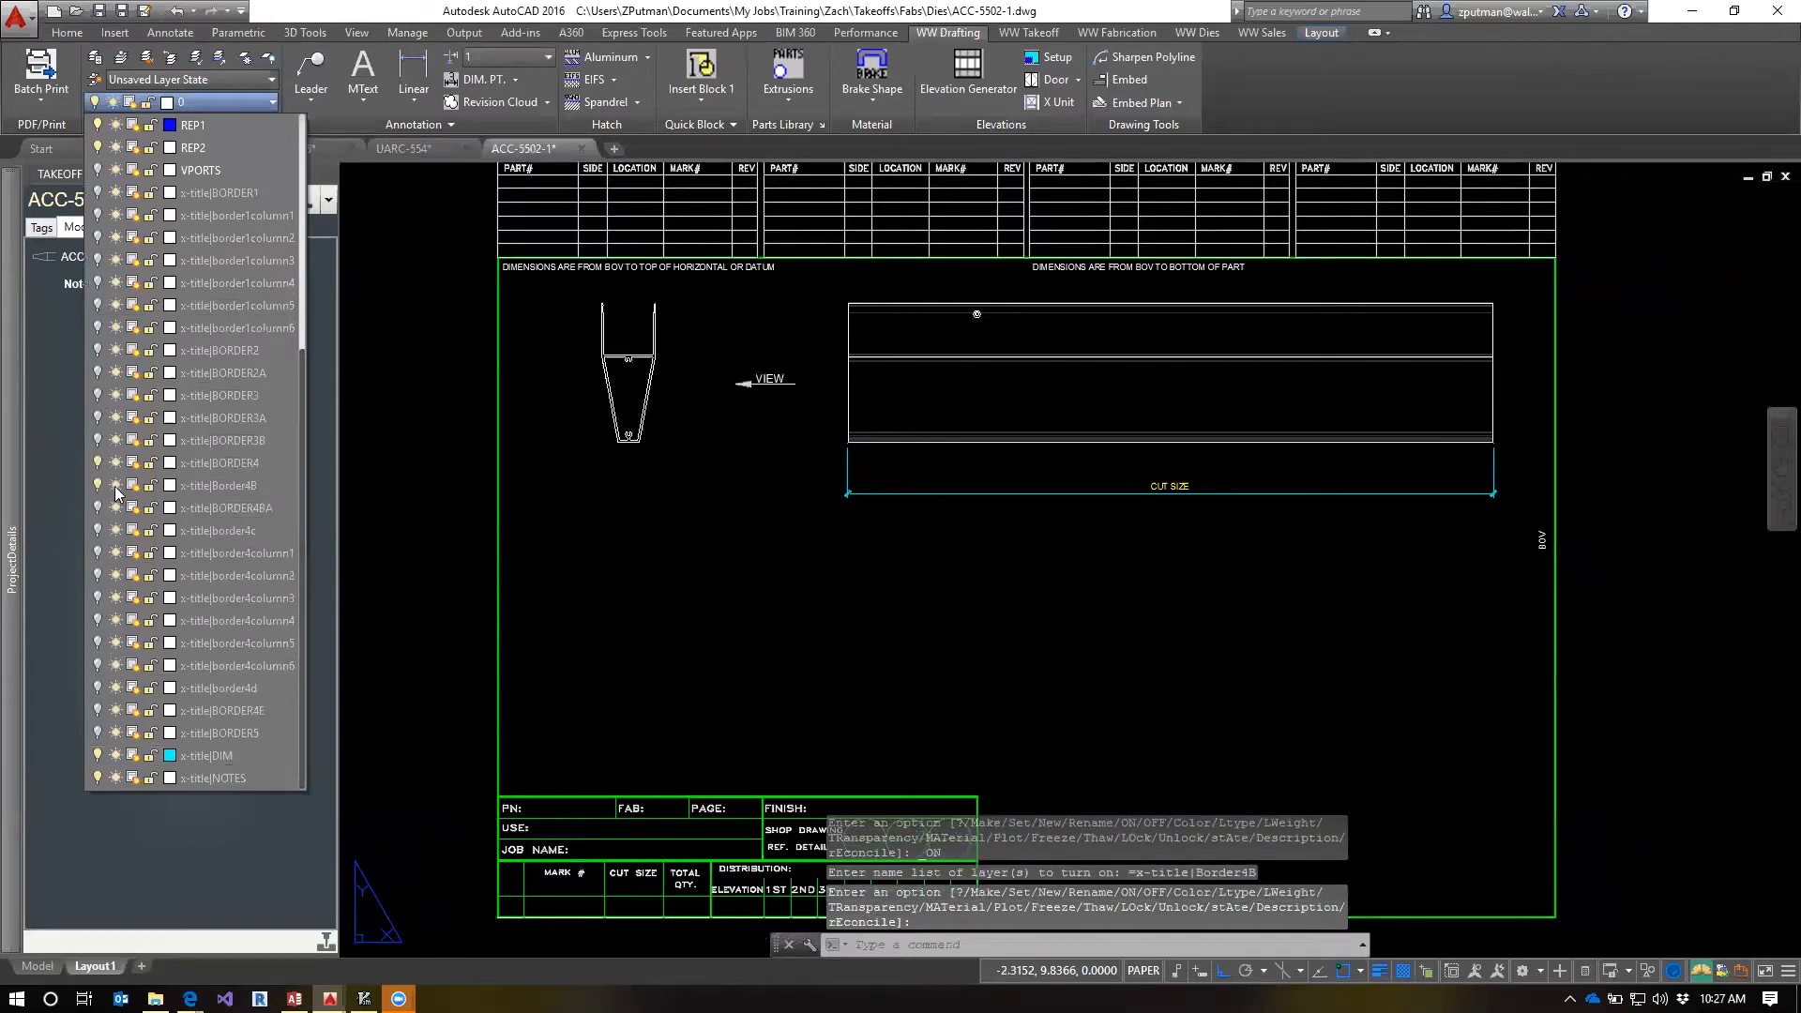
pyautogui.click(785, 524)
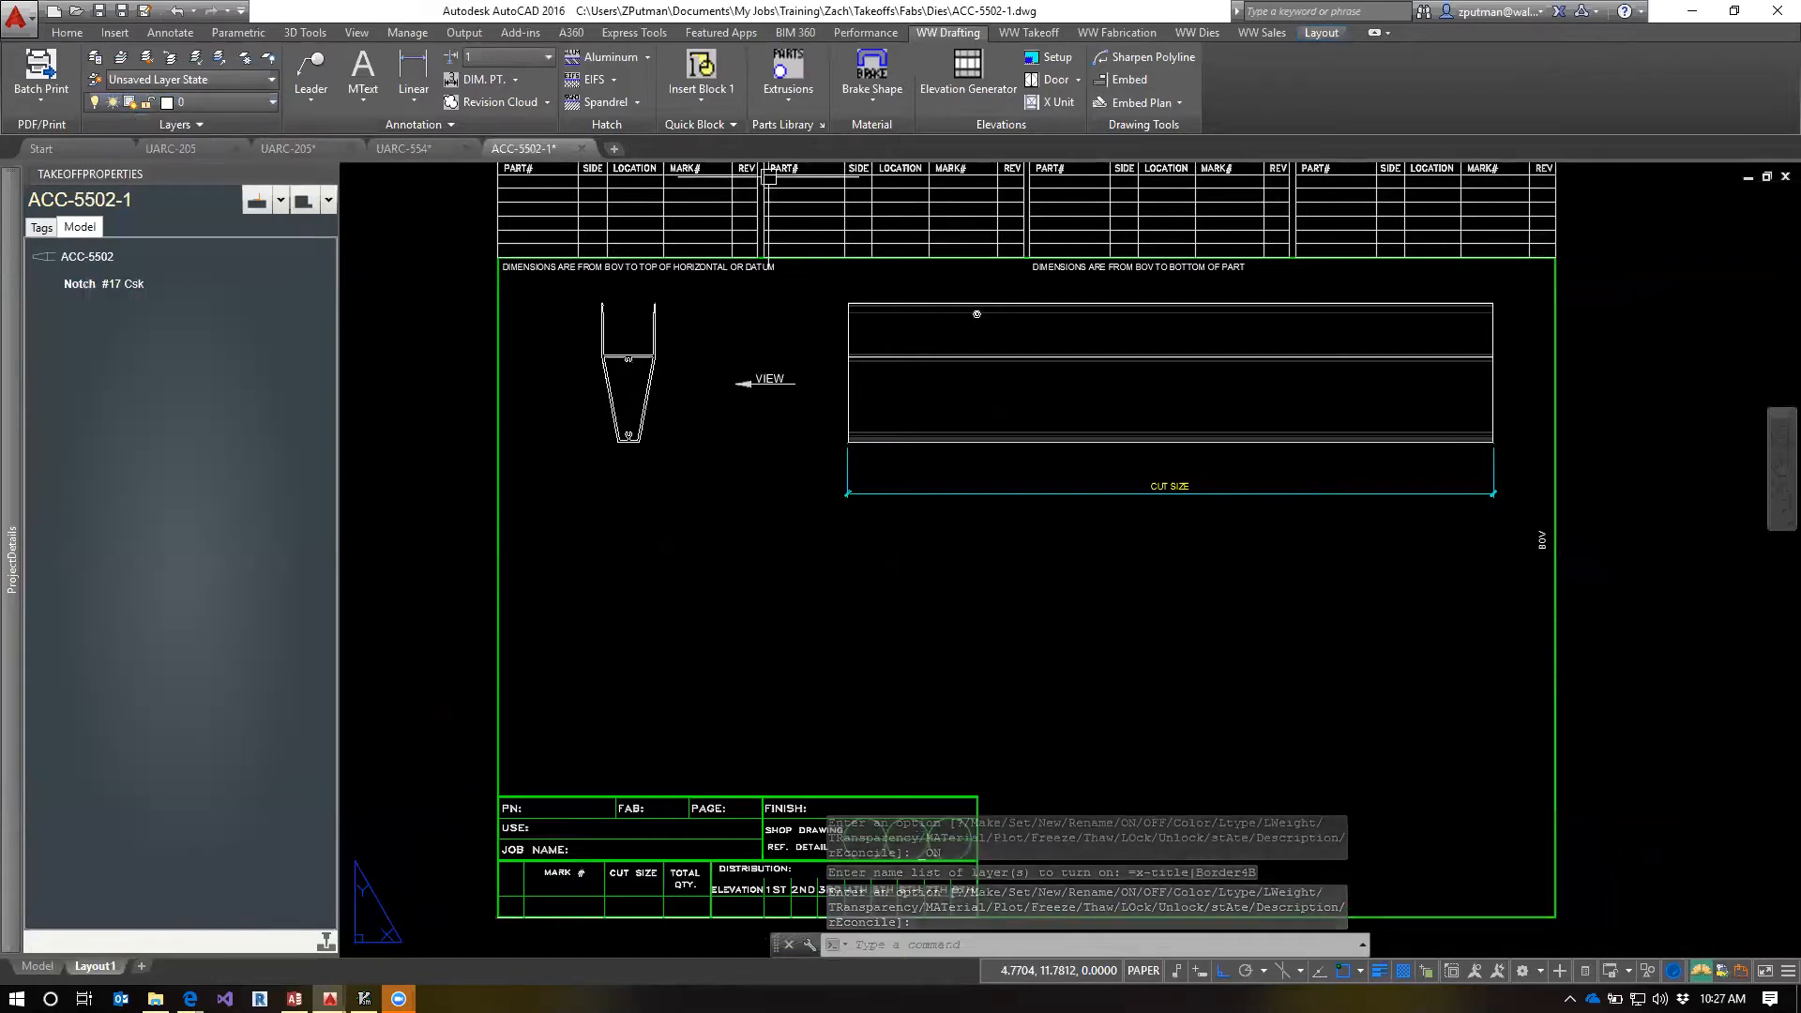
# Examine the part tables, the BOV dimension notes and the part views within the new title border
pyautogui.scroll(-2, 1008, 223)
pyautogui.moveTo(913, 208); pyautogui.dragTo(926, 300, button='middle')
pyautogui.scroll(2, 927, 300)
pyautogui.scroll(1, 928, 300)
pyautogui.click(885, 354)
pyautogui.press('Escape')
pyautogui.press('Escape')
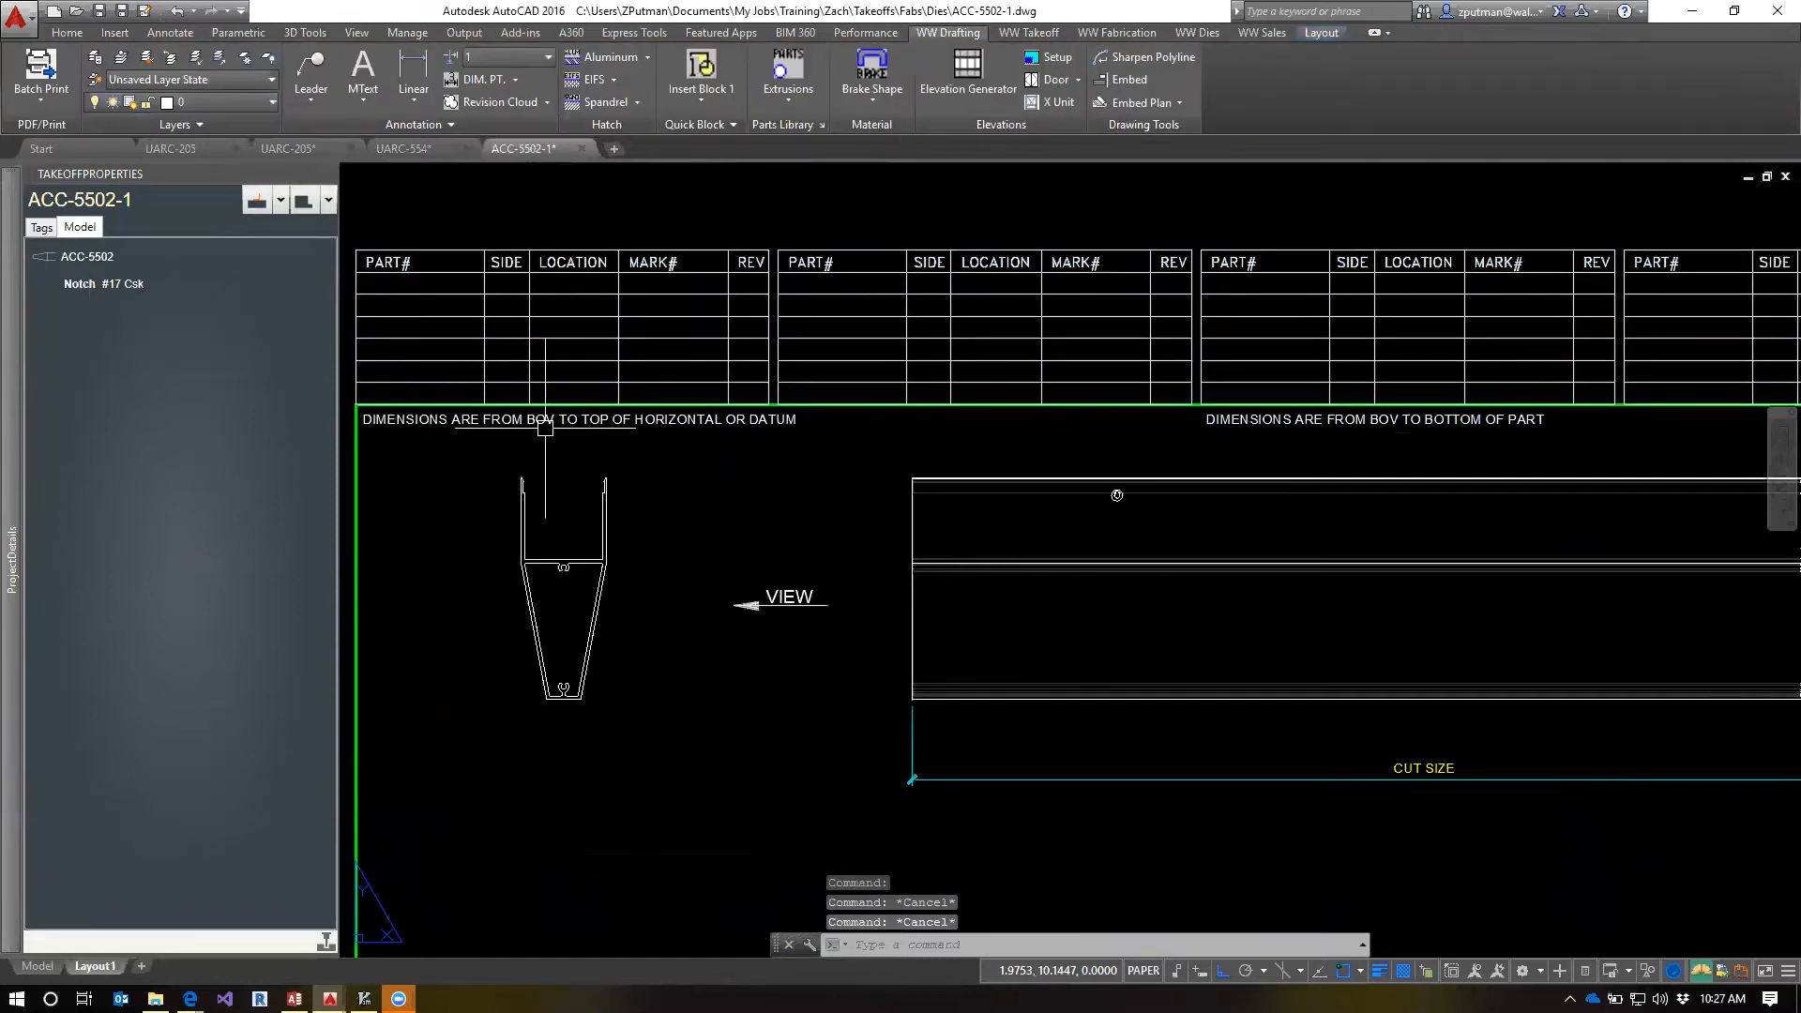
pyautogui.scroll(-2, 726, 427)
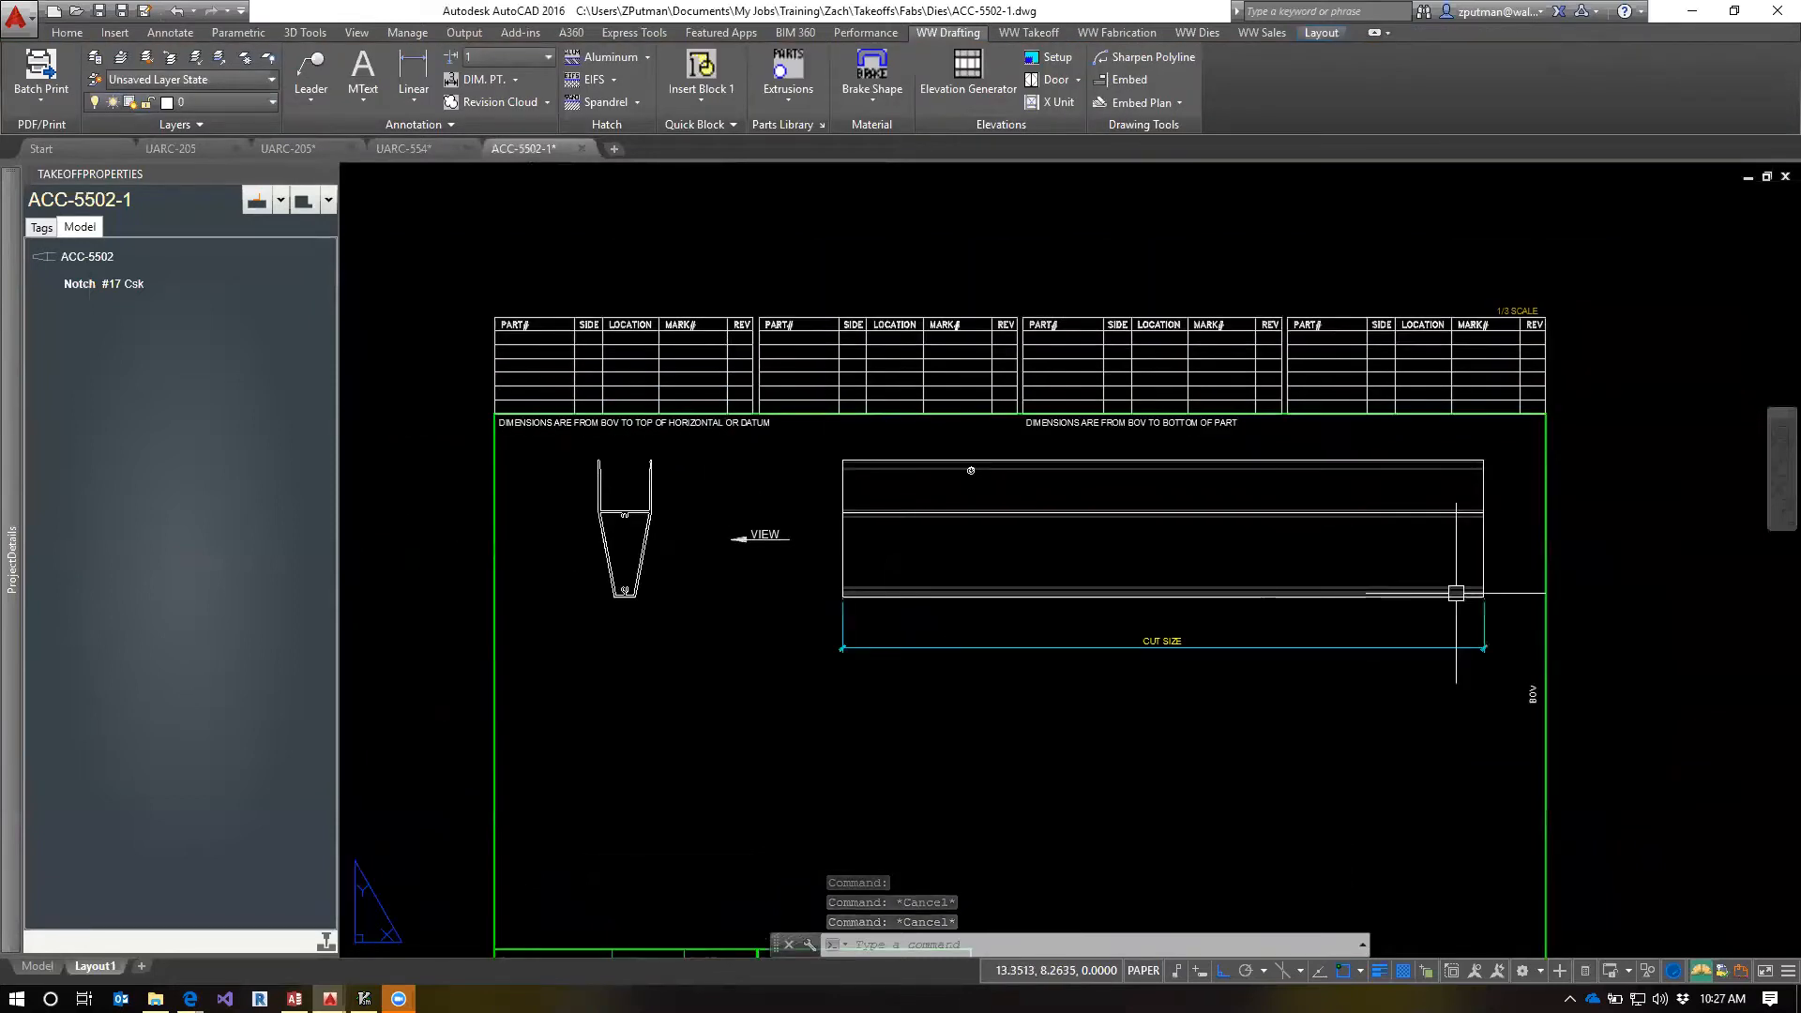
pyautogui.moveTo(1257, 743); pyautogui.dragTo(1277, 590, button='middle')
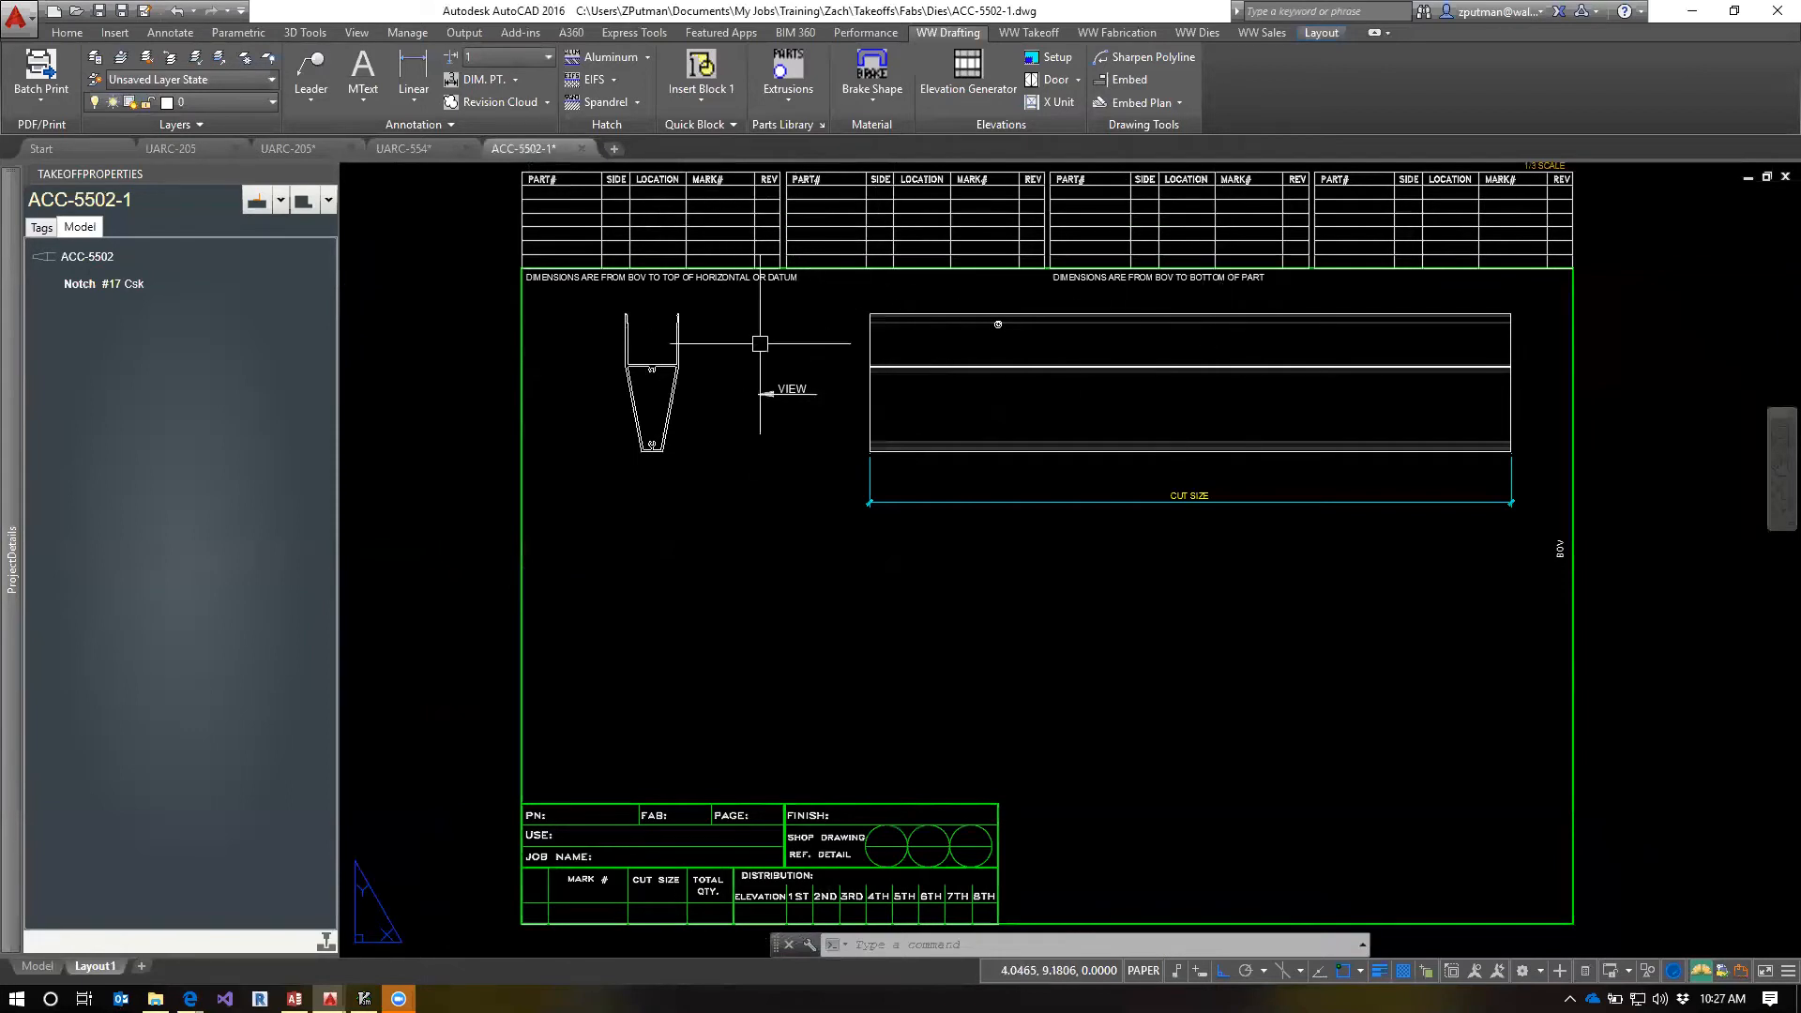
# Turn on the VPORTS layer to reveal the viewport frames on the layout
pyautogui.click(236, 103)
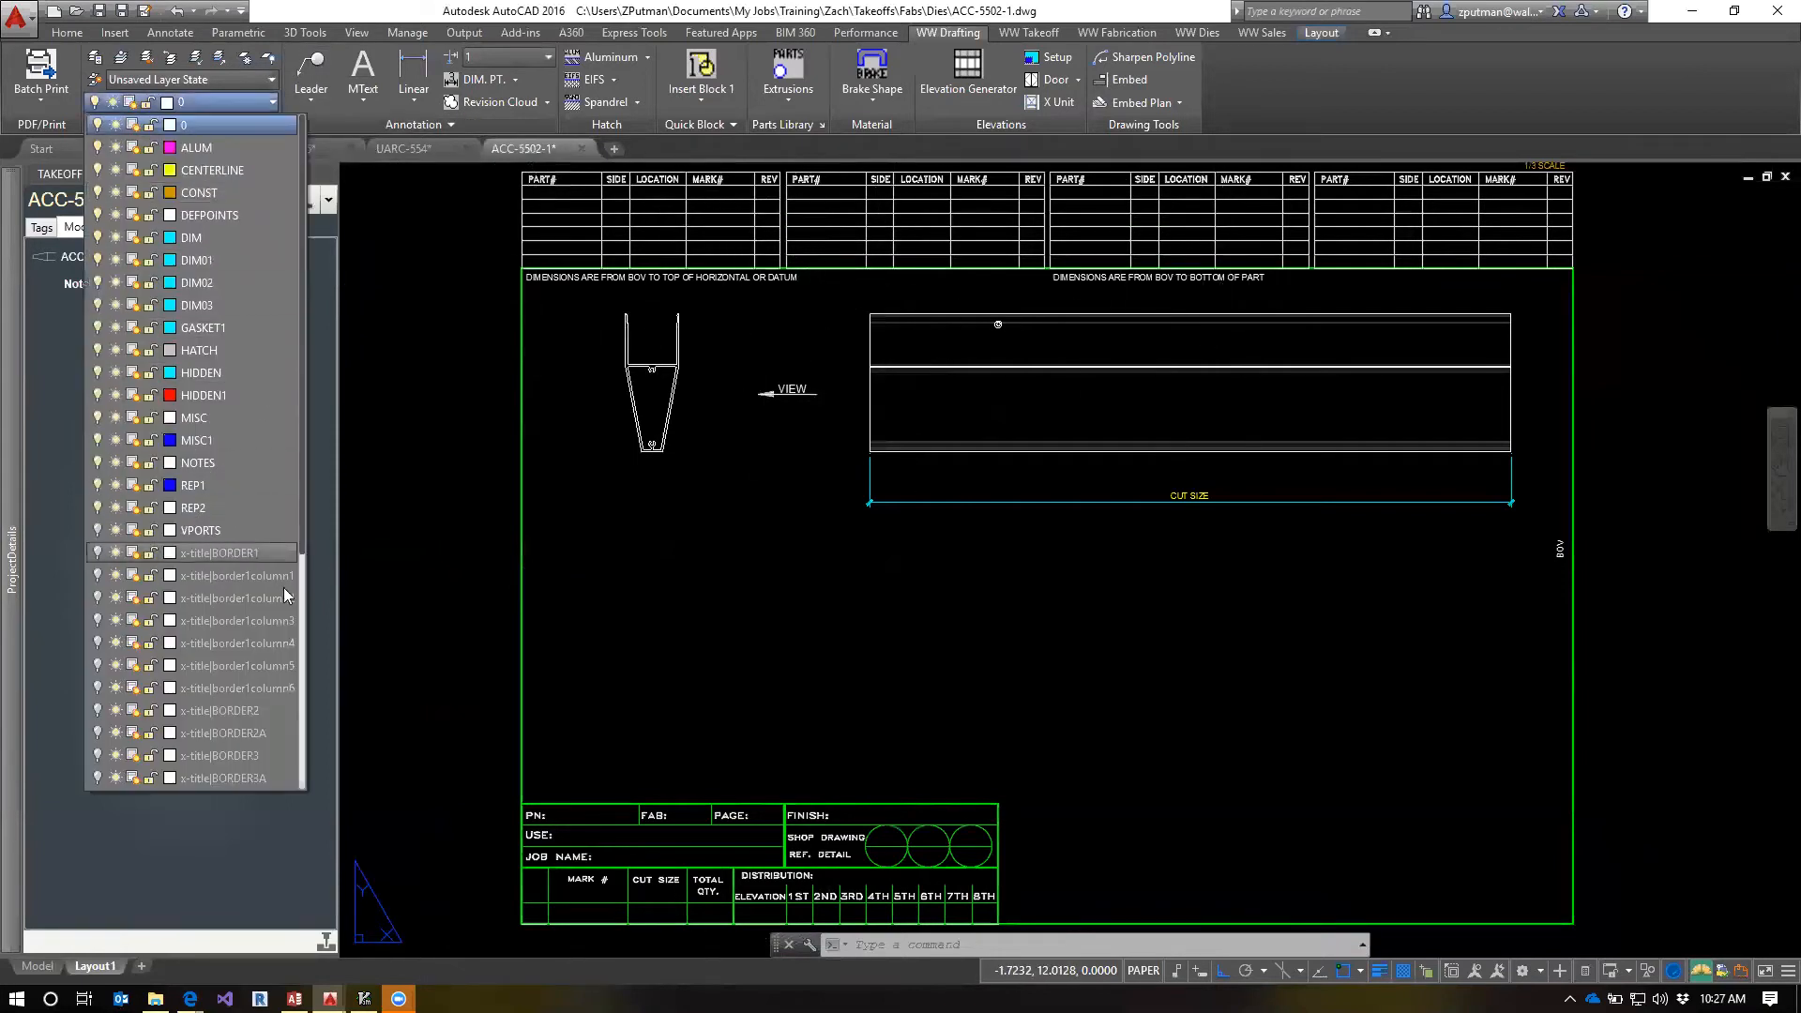
pyautogui.moveTo(304, 544); pyautogui.dragTo(291, 685)
pyautogui.click(96, 328)
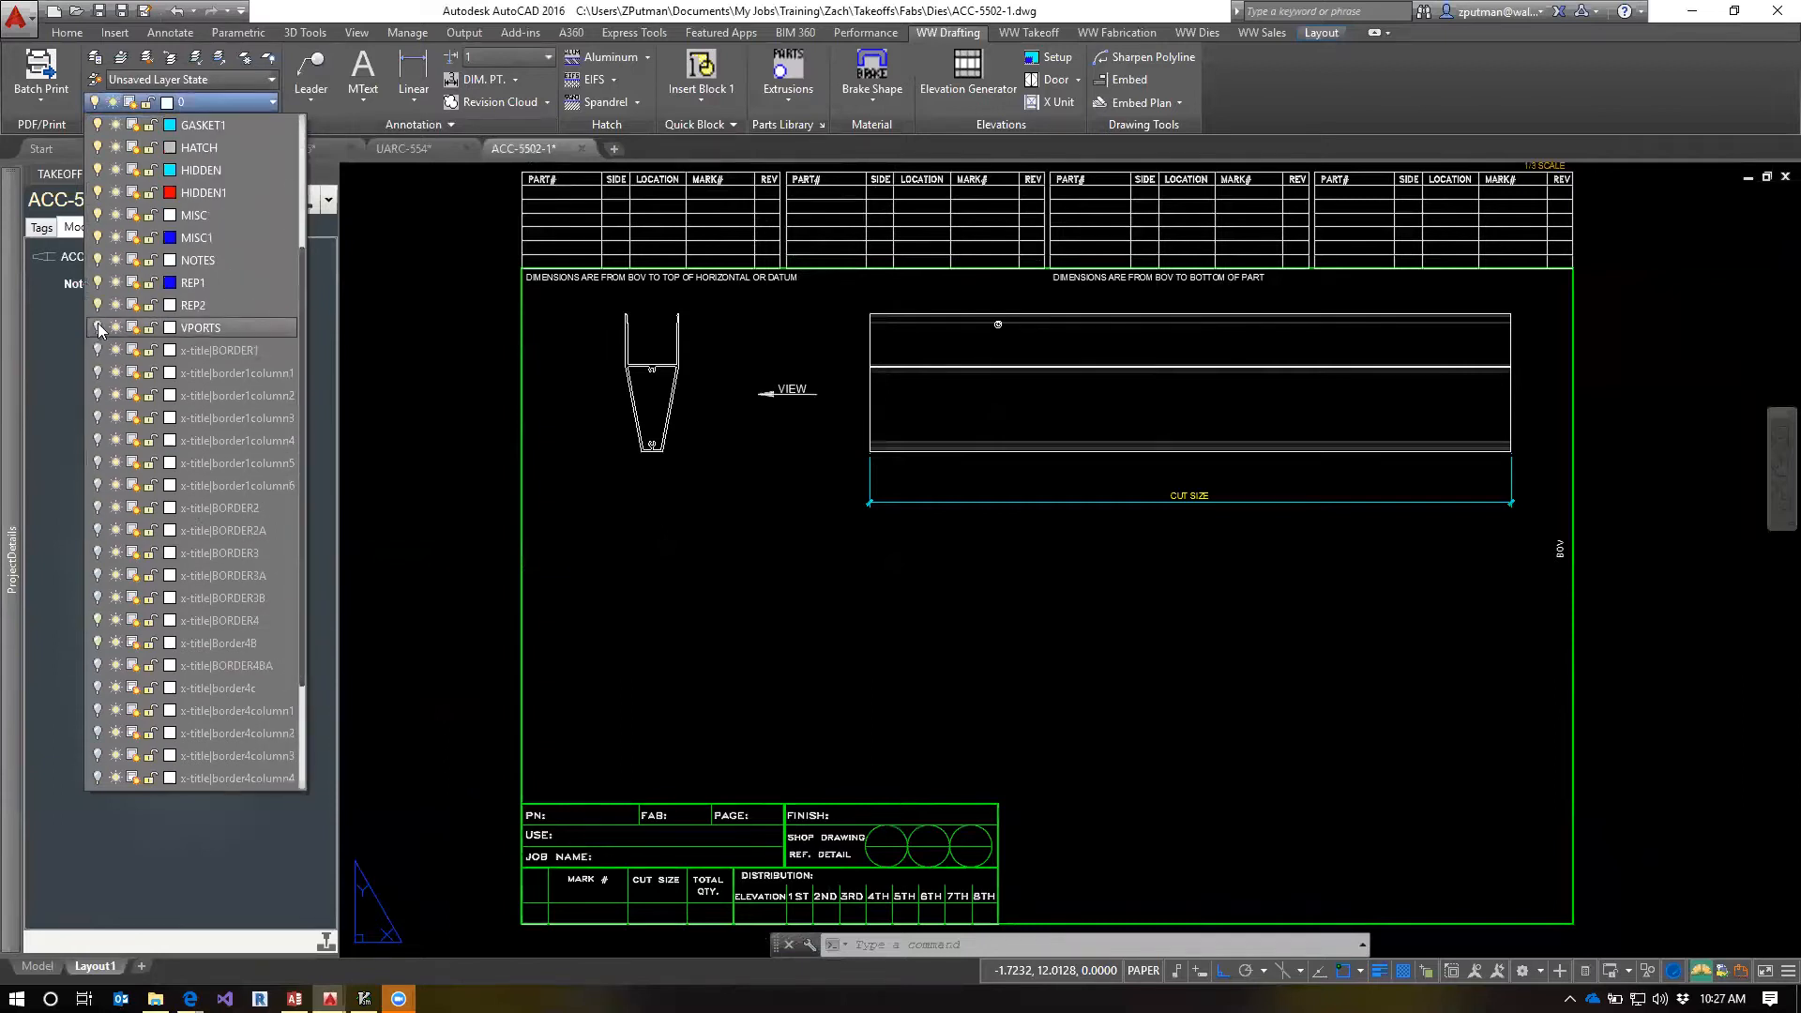
pyautogui.click(1265, 589)
pyautogui.press('Escape')
pyautogui.press('Escape')
# Enable Display Viewport Objects for the two lower viewports, and turn the VPORTS layer off
pyautogui.click(929, 668)
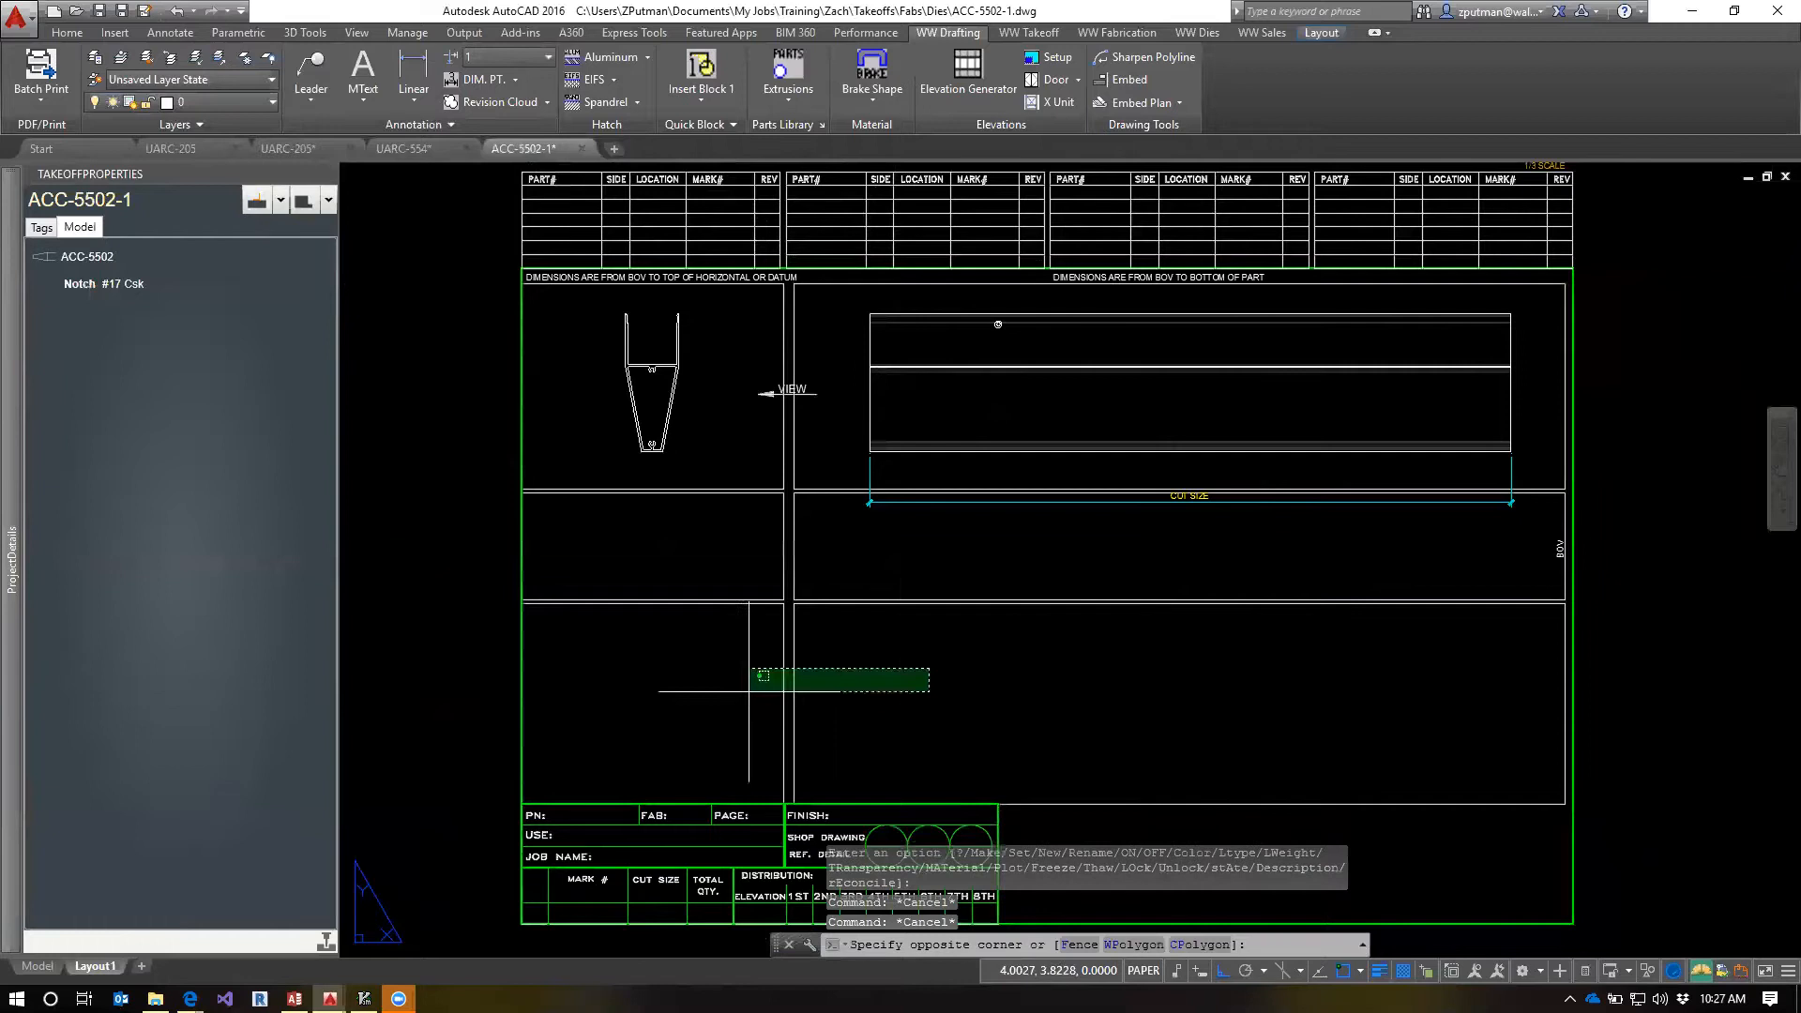
pyautogui.click(698, 719)
pyautogui.rightClick(829, 714)
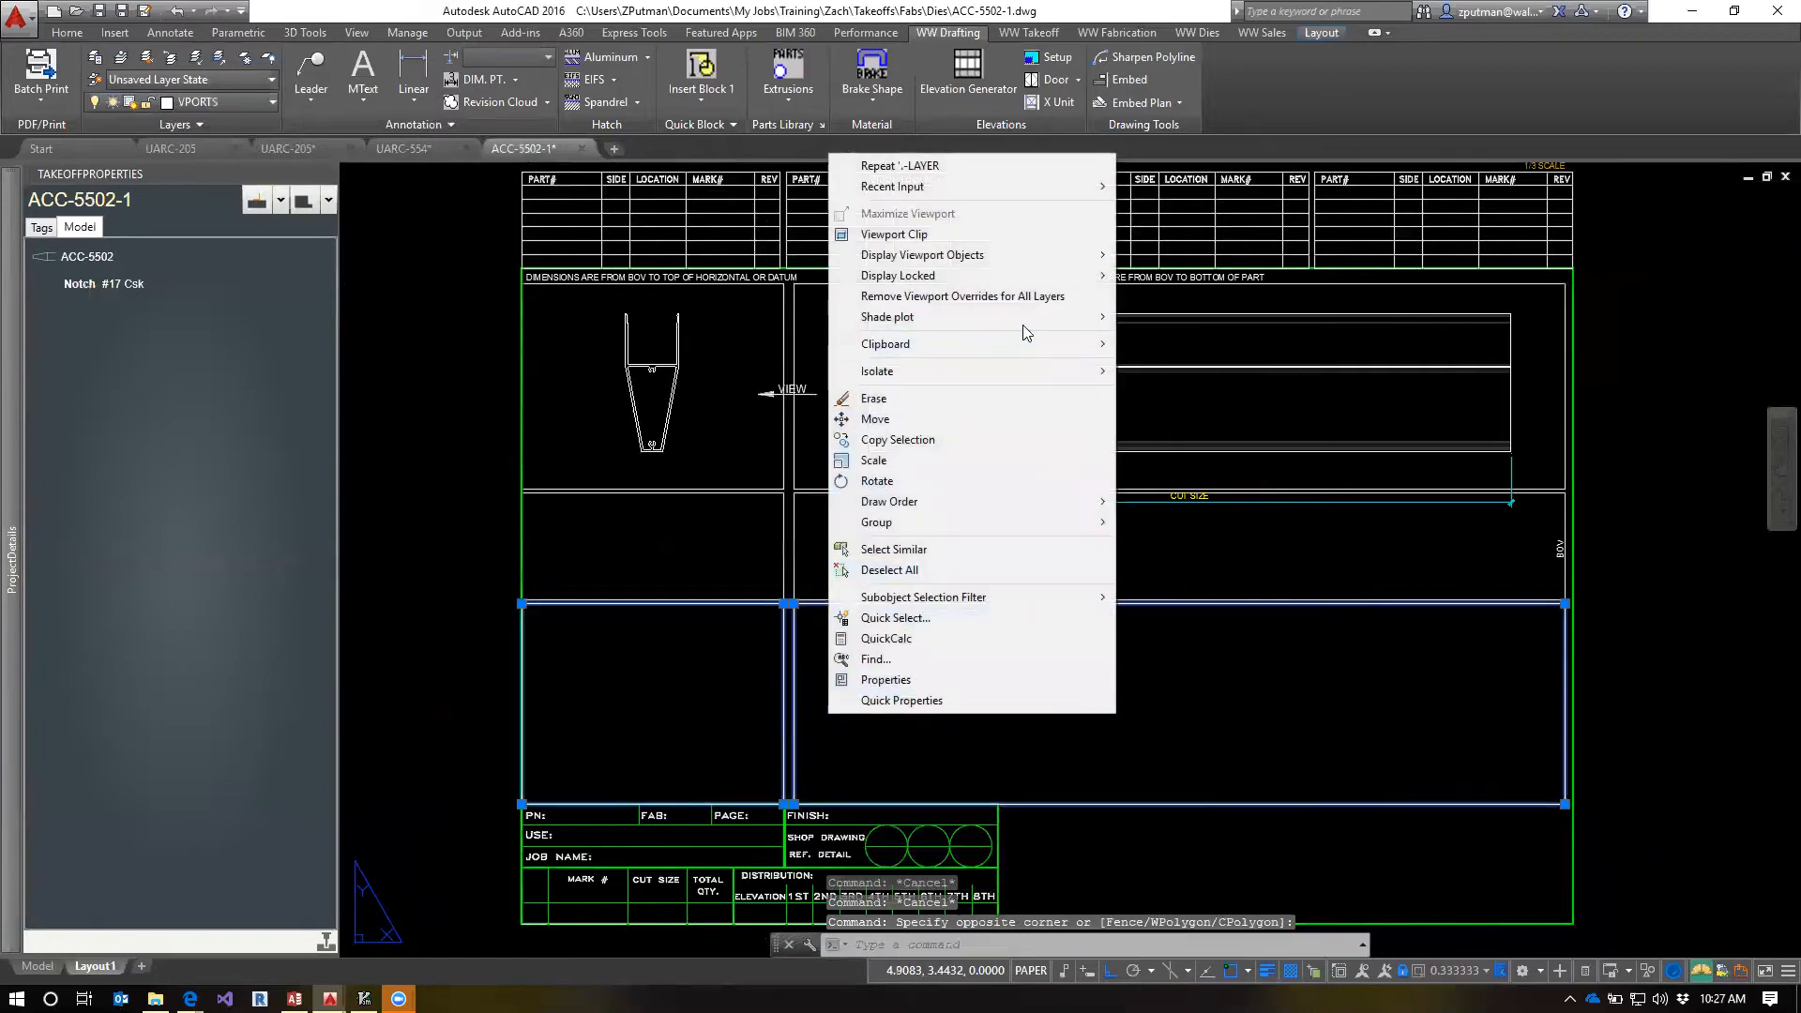
pyautogui.moveTo(962, 257)
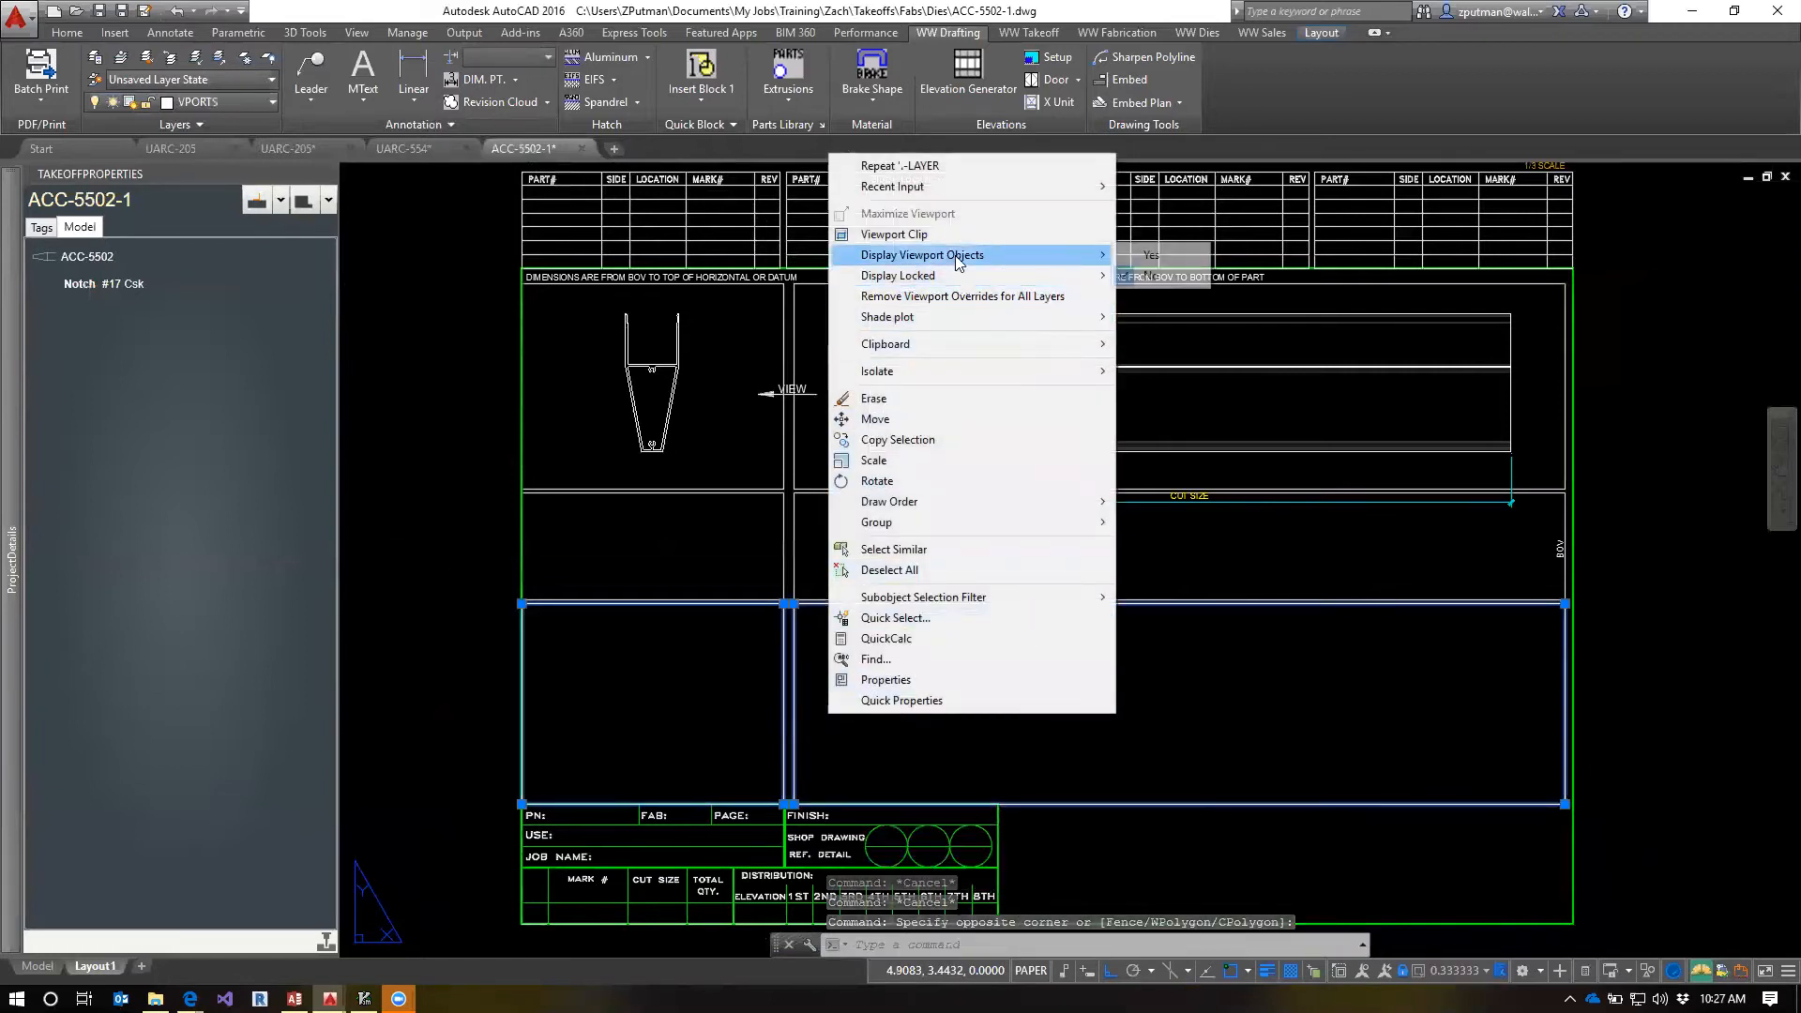
pyautogui.click(1157, 255)
pyautogui.press('Escape')
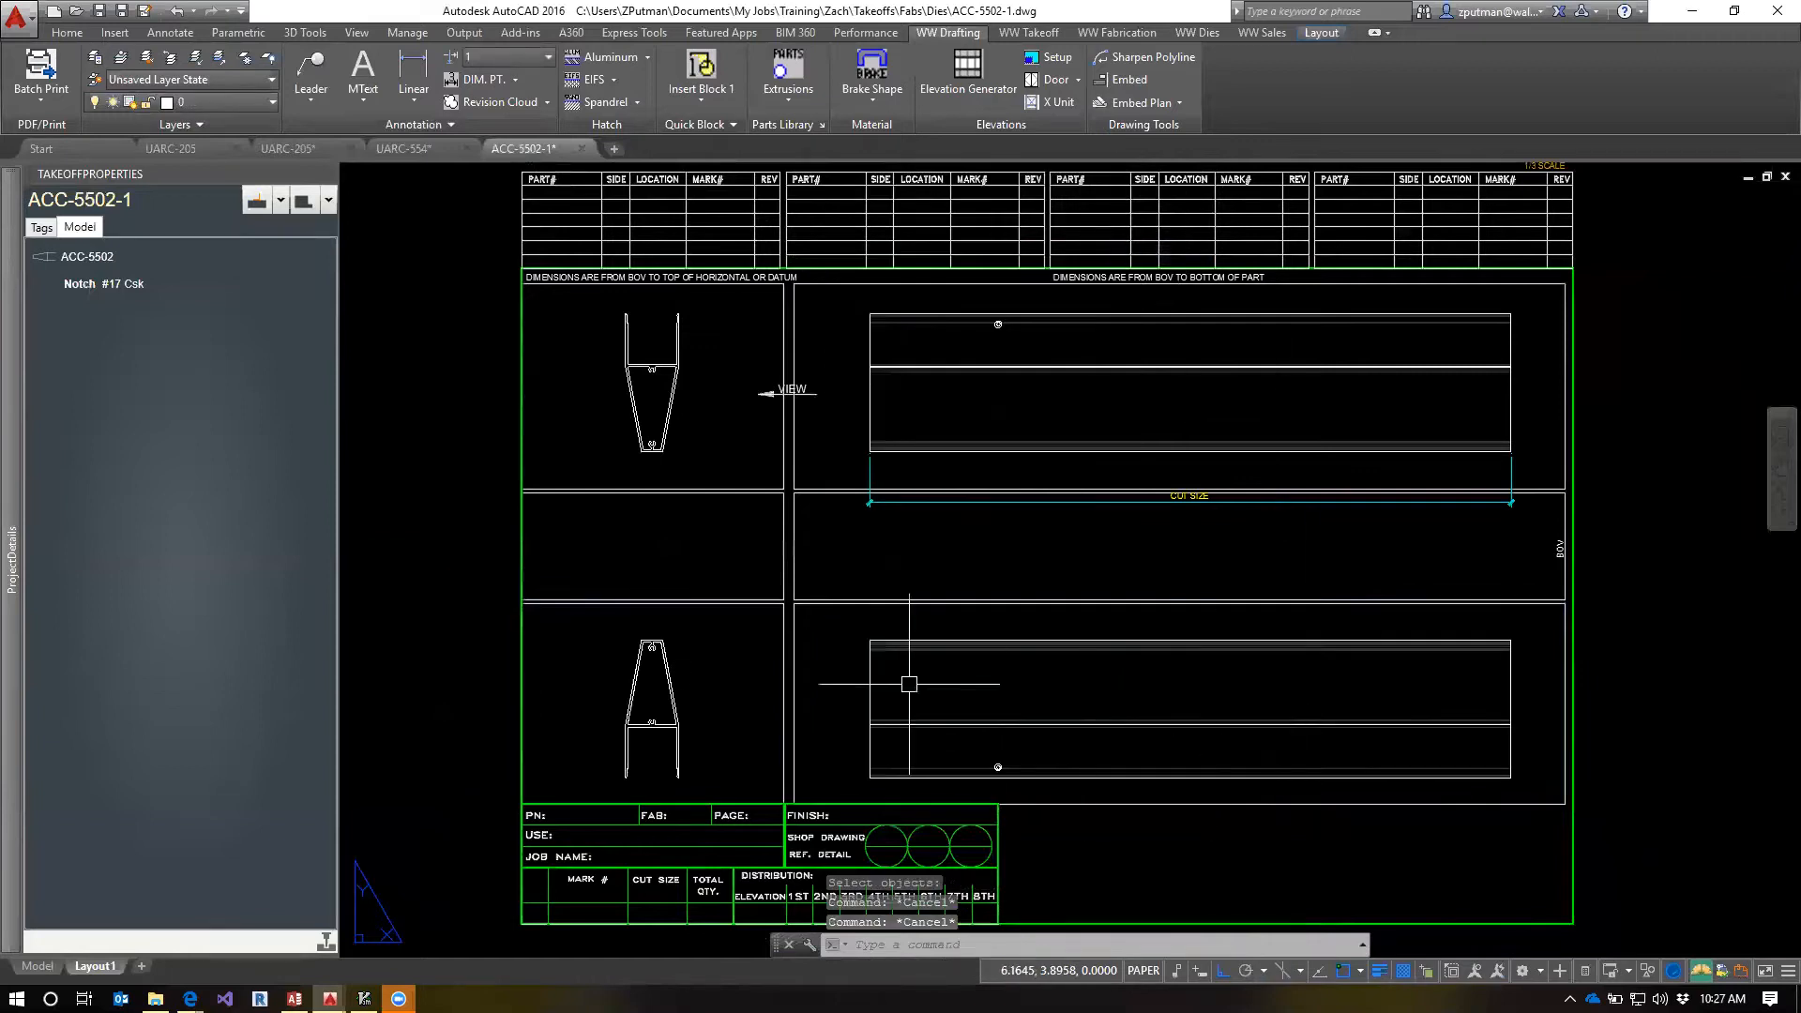
pyautogui.click(204, 101)
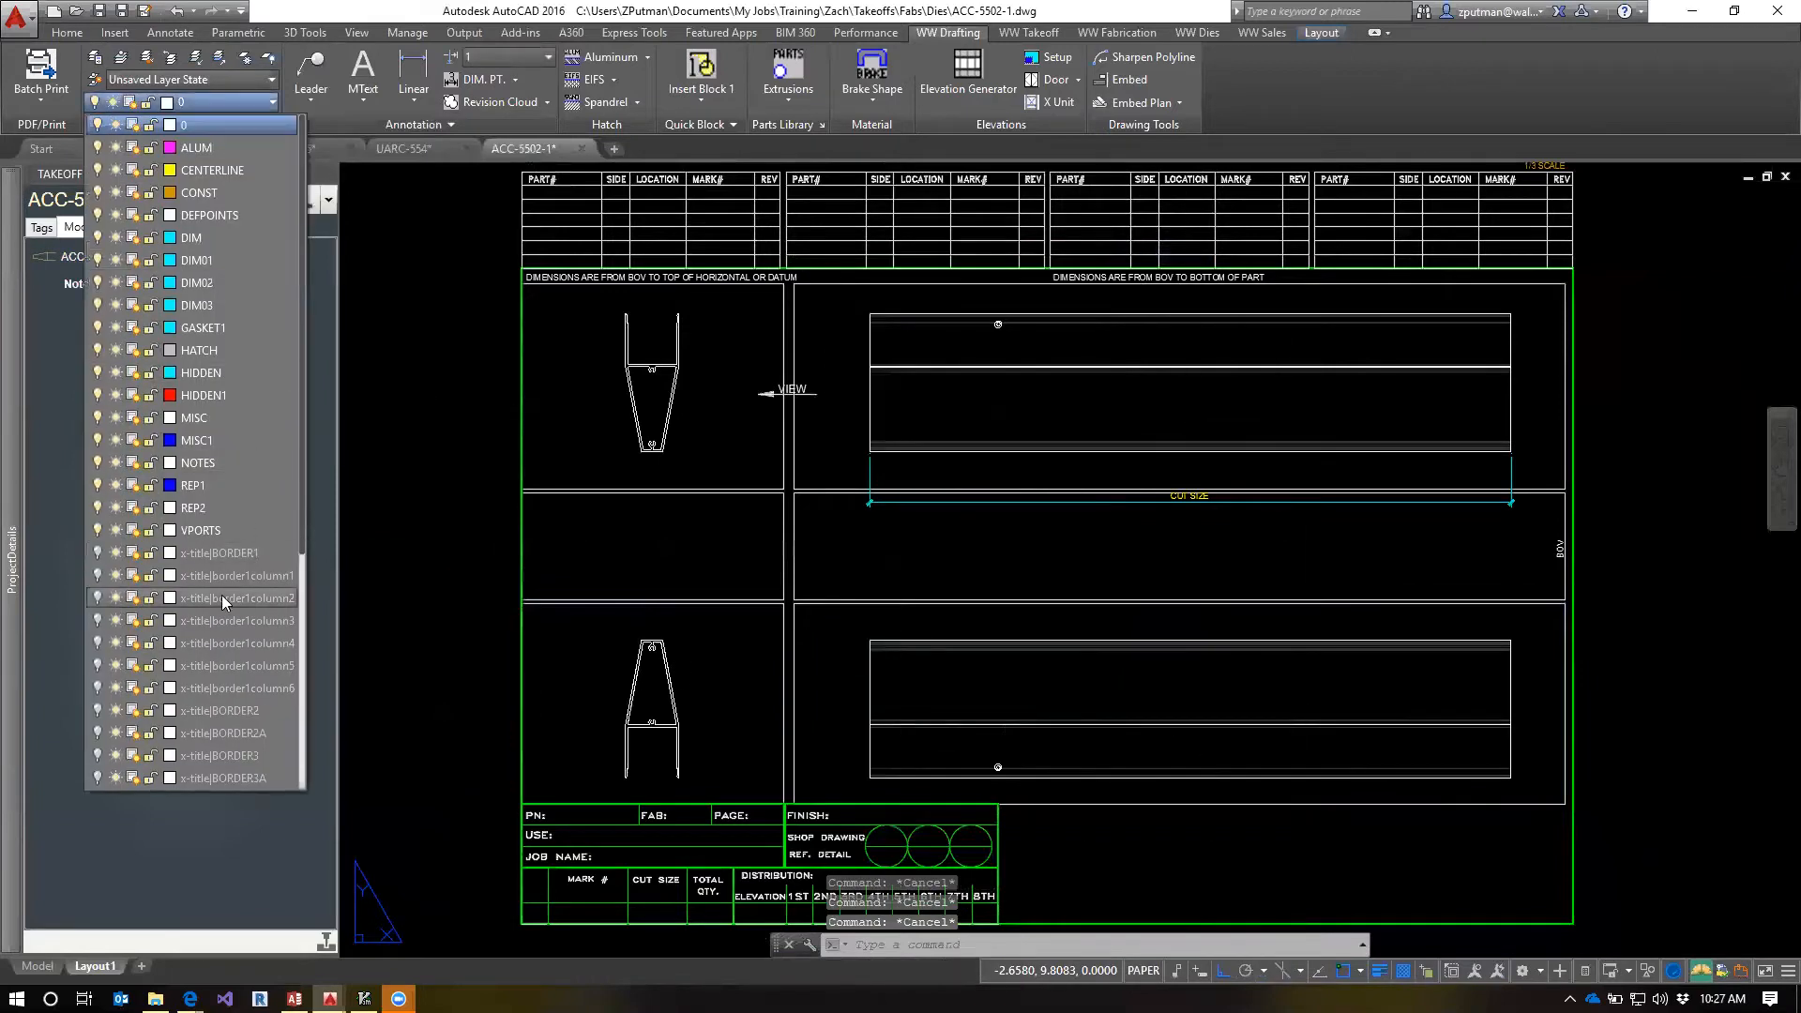
pyautogui.click(96, 531)
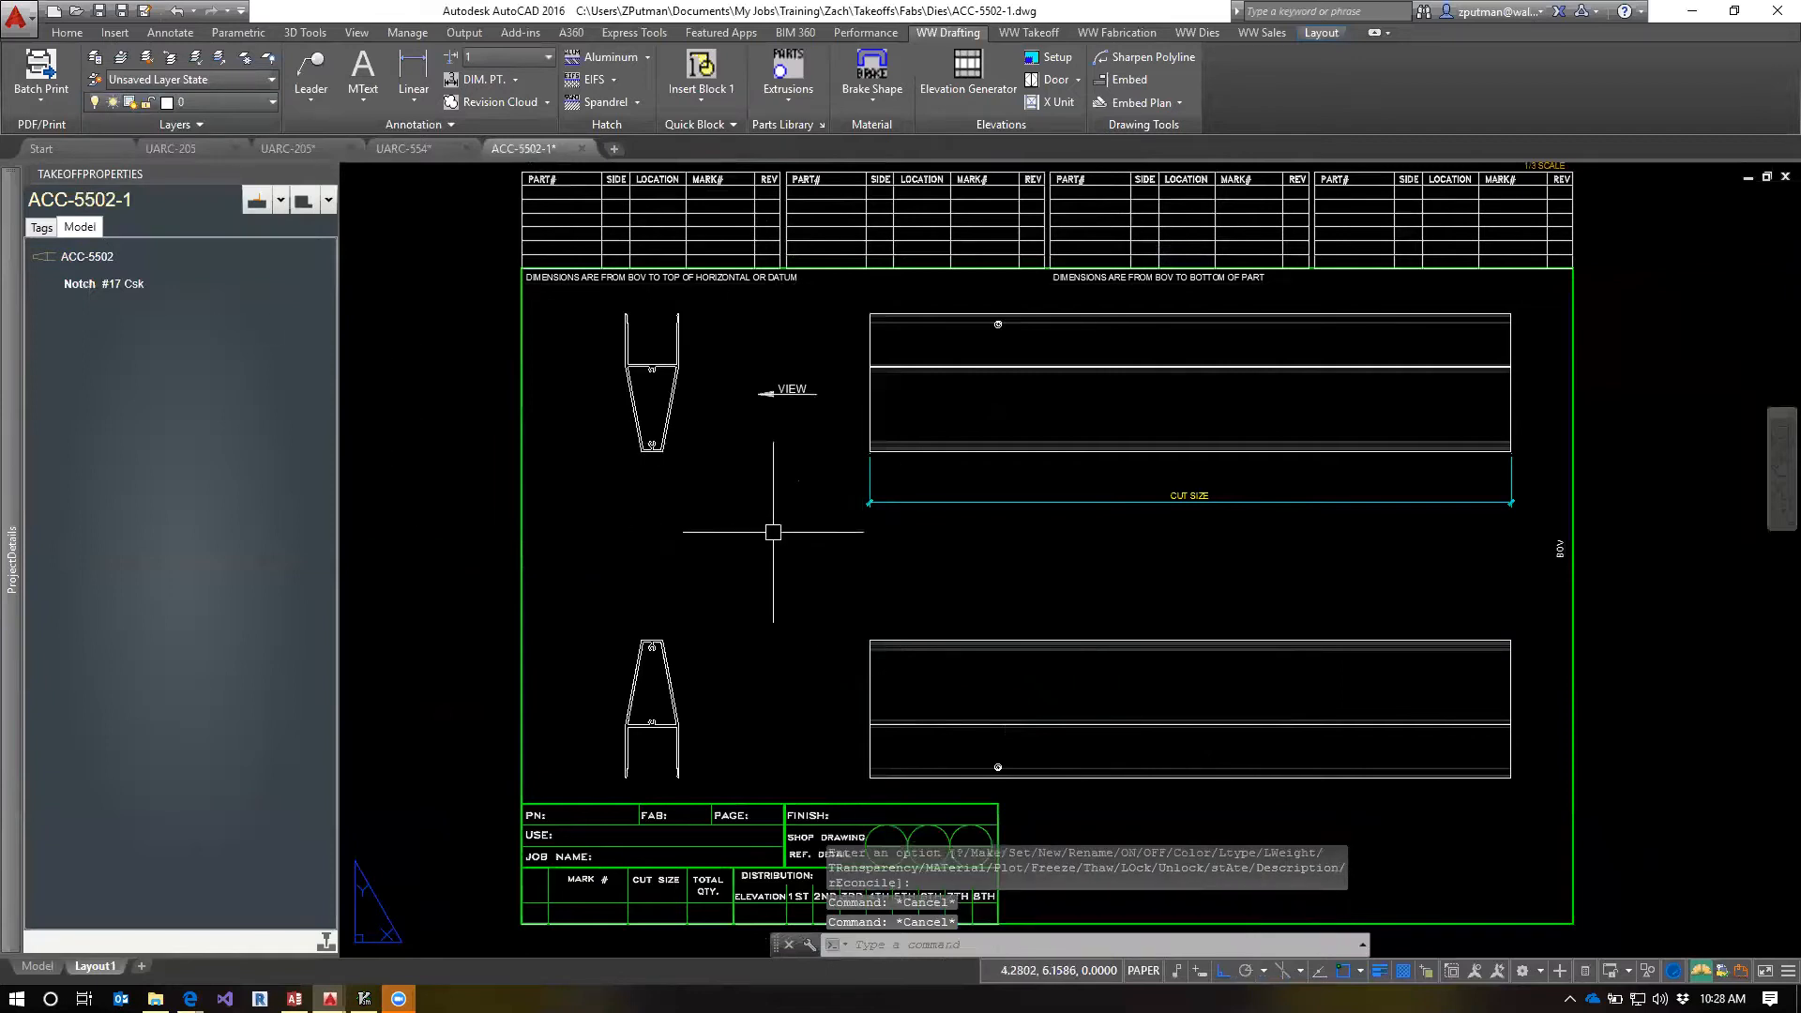
# Refresh the ACC-5502 part in the takeoff properties and save the fab template drawing
pyautogui.rightClick(80, 267)
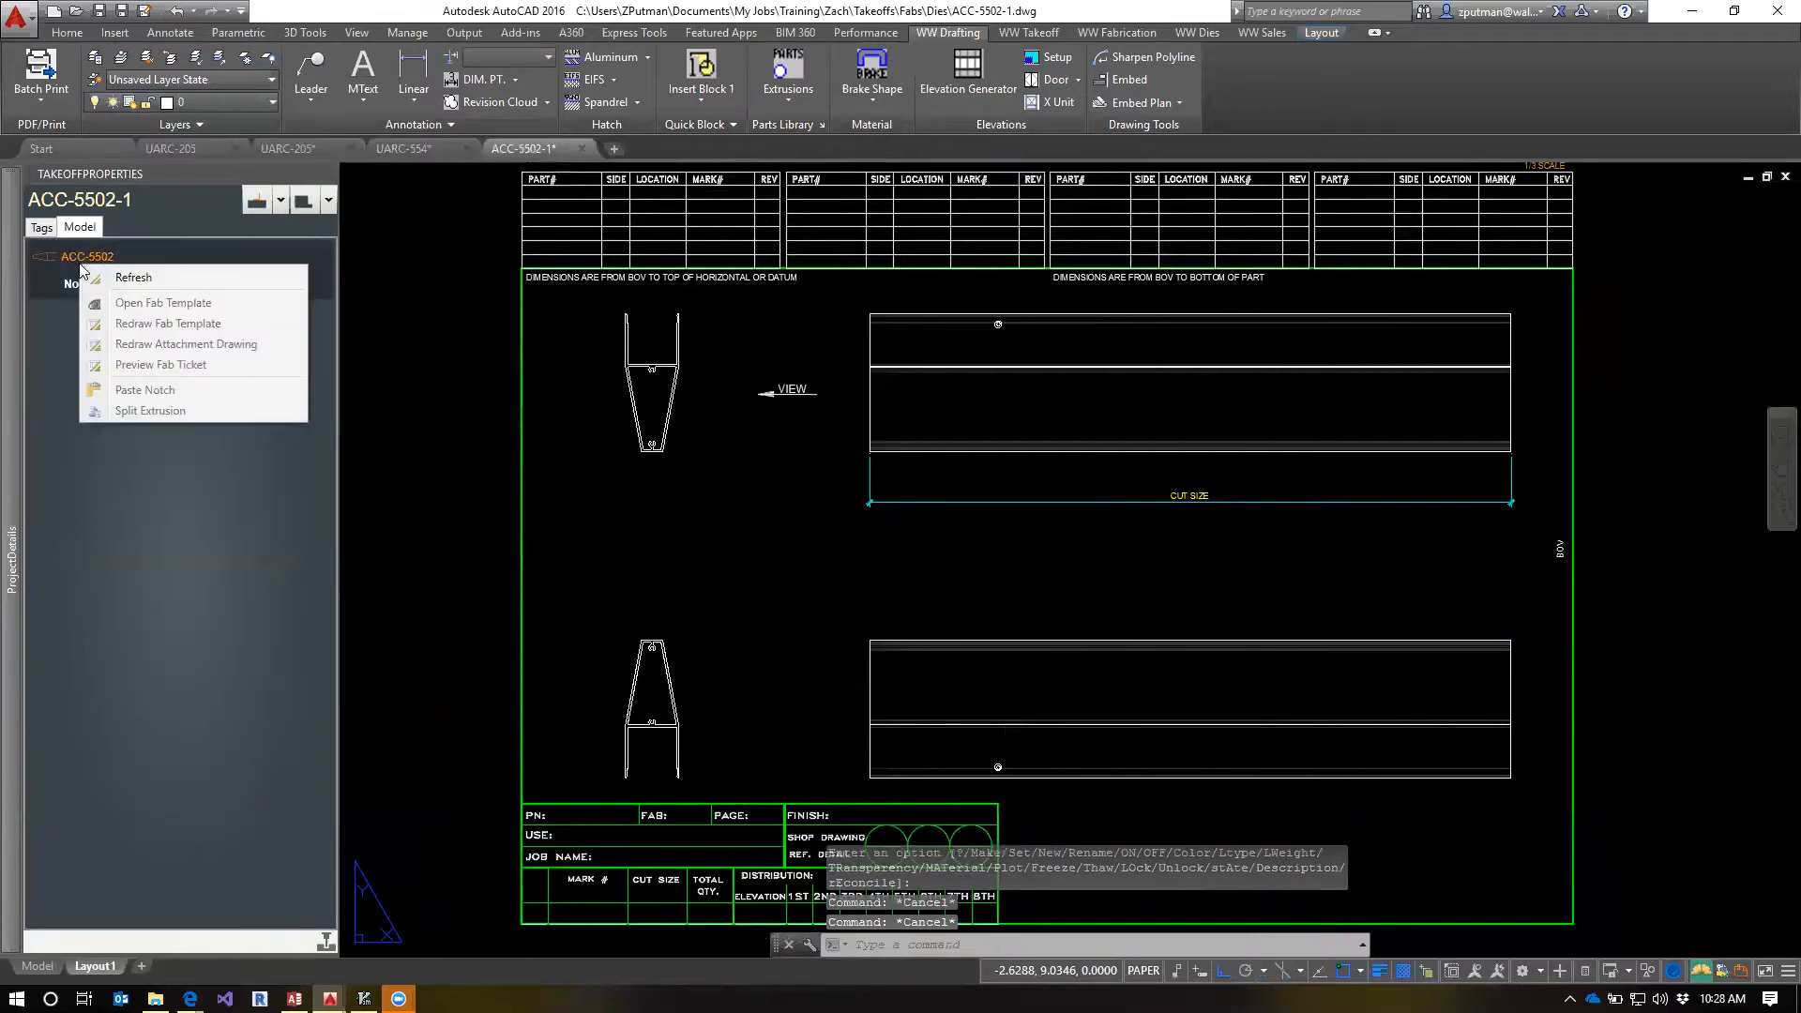
pyautogui.click(143, 282)
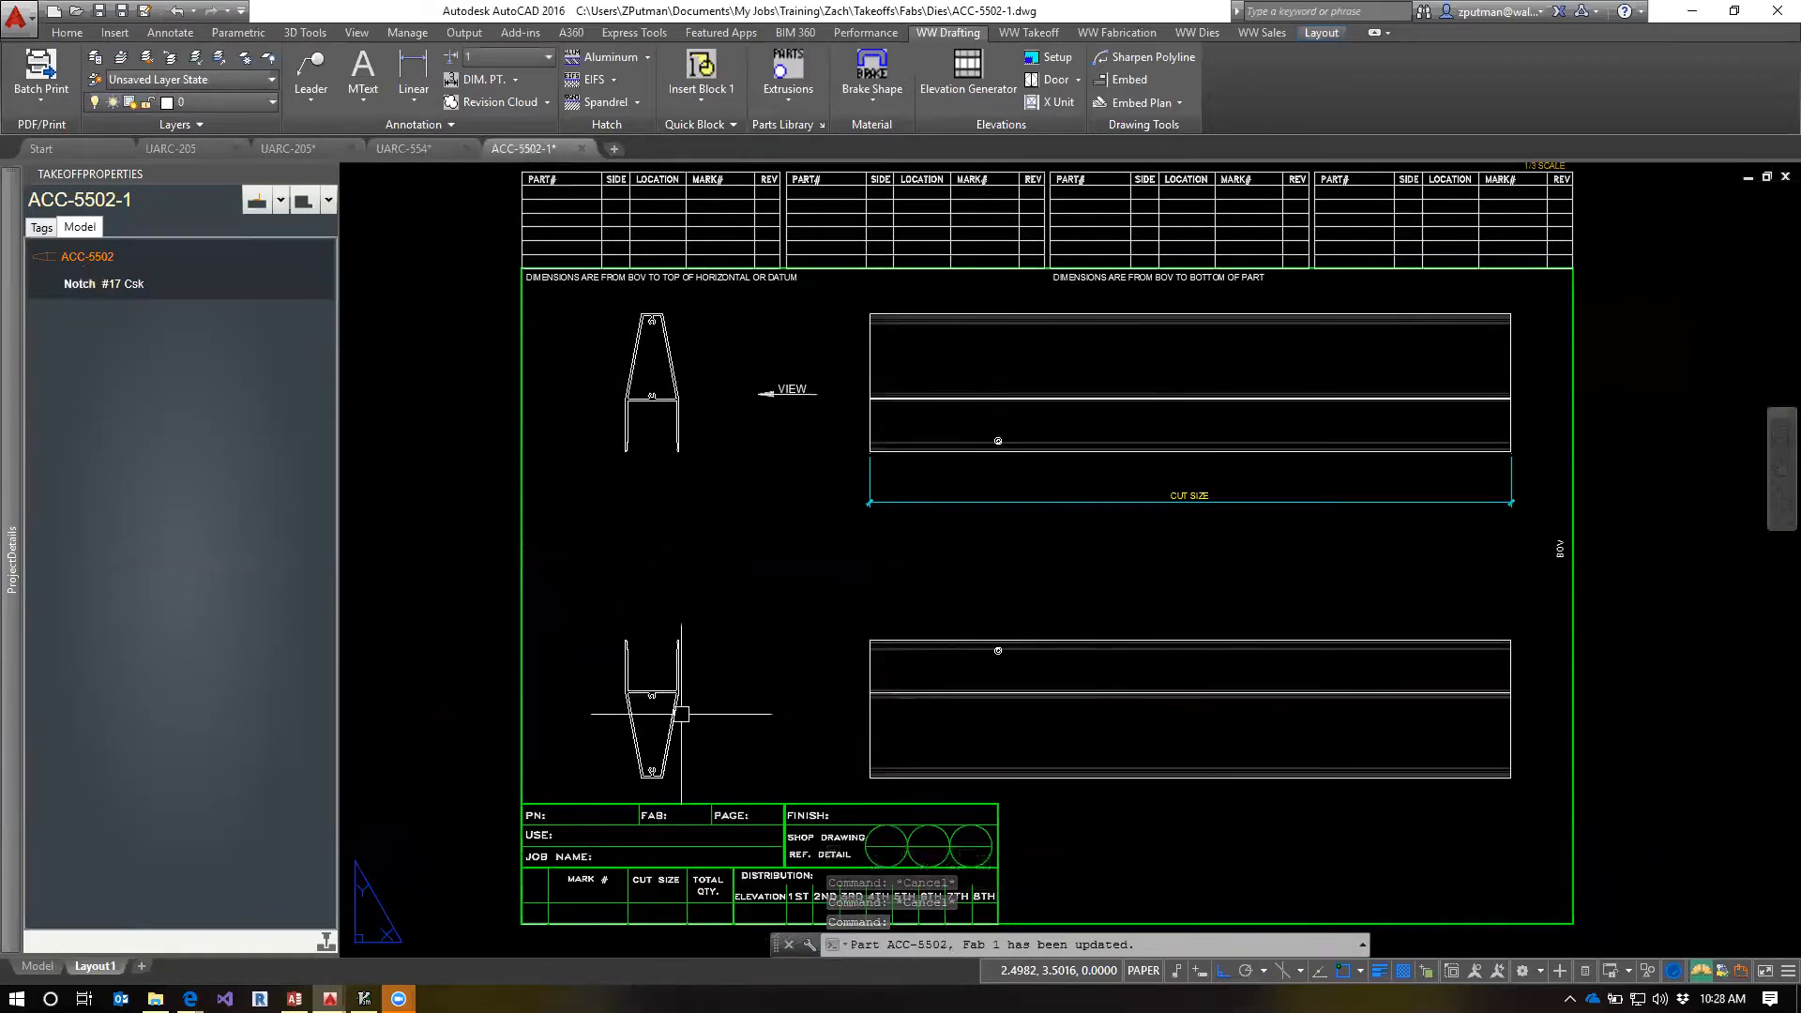
pyautogui.click(822, 572)
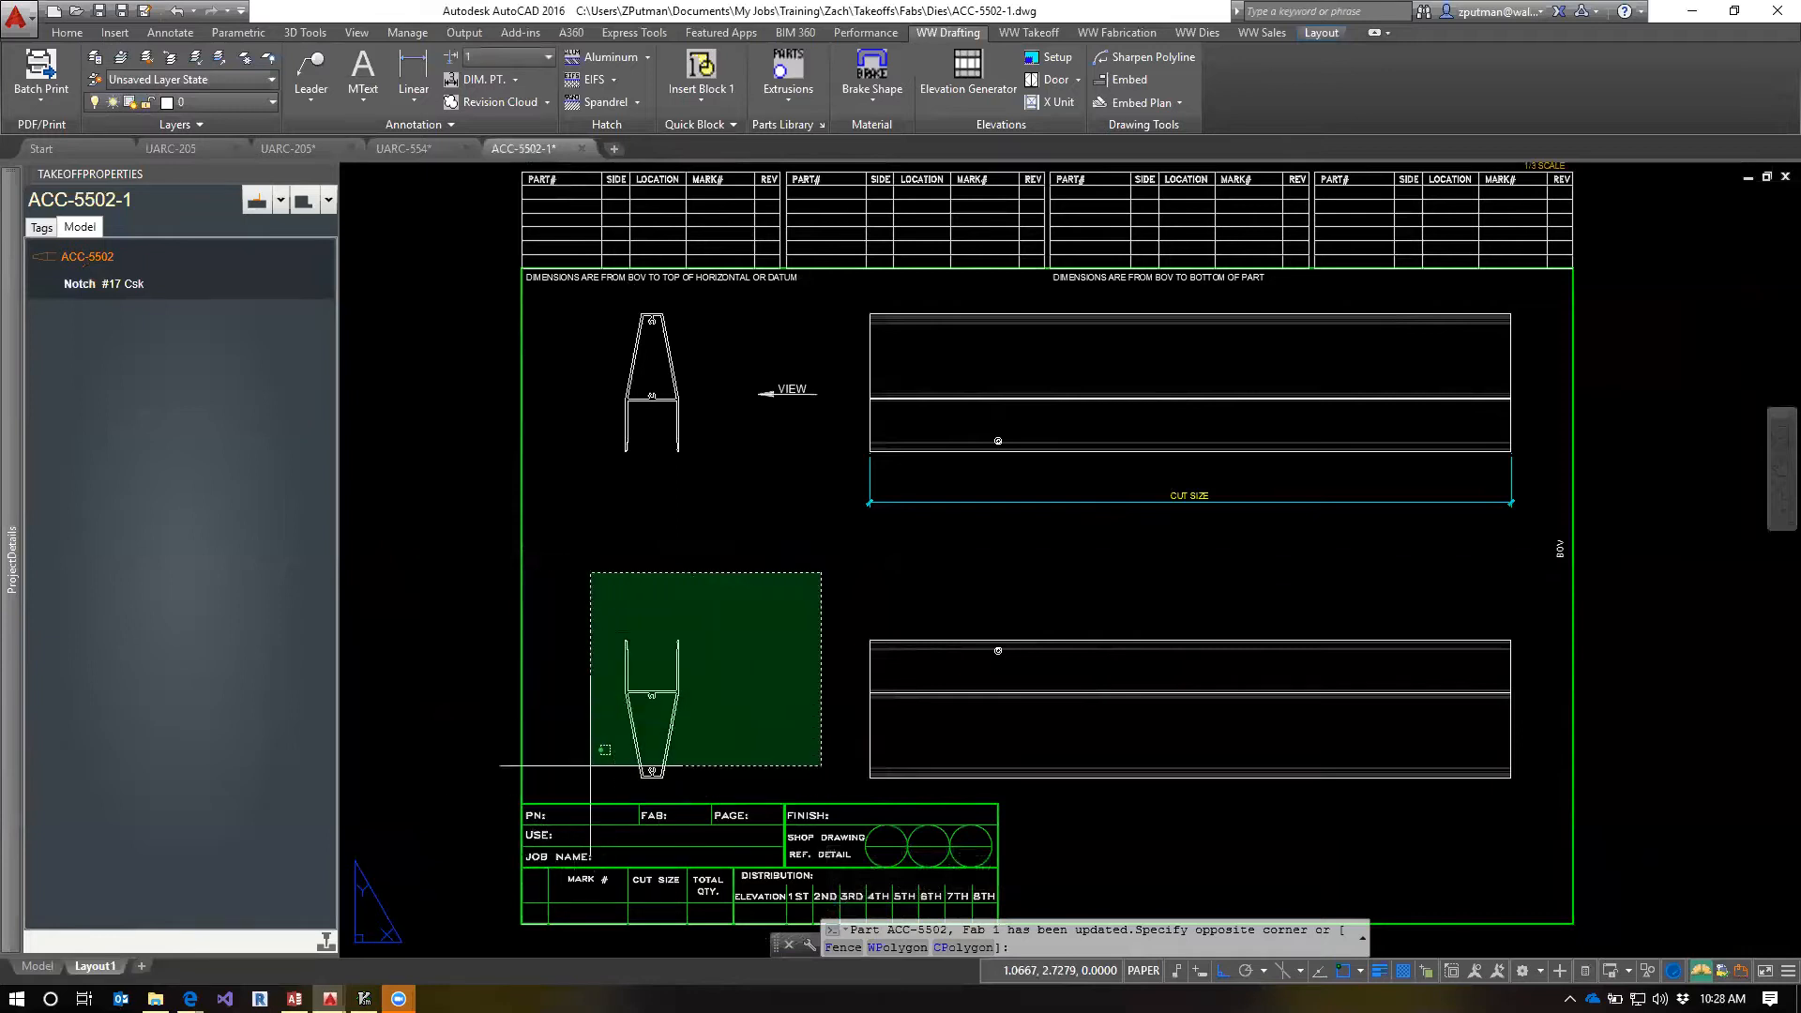
pyautogui.press('Escape')
pyautogui.press('Escape')
pyautogui.press('Escape')
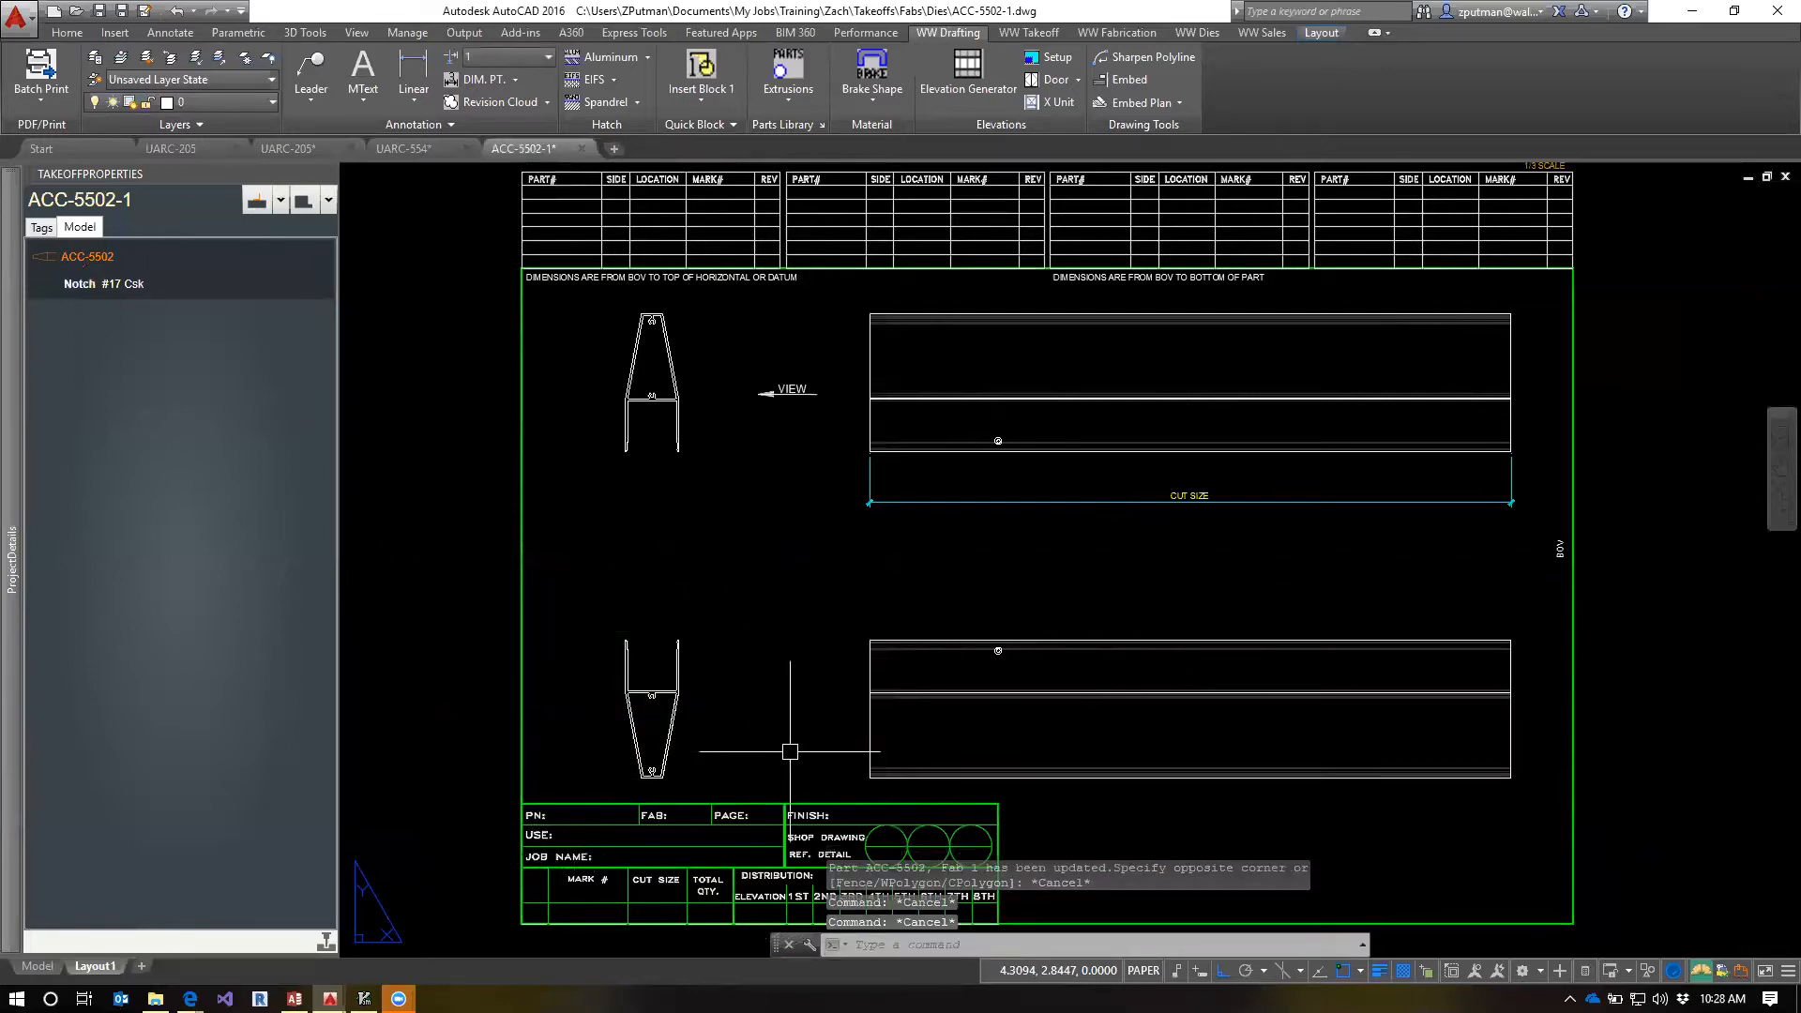
pyautogui.write('g')
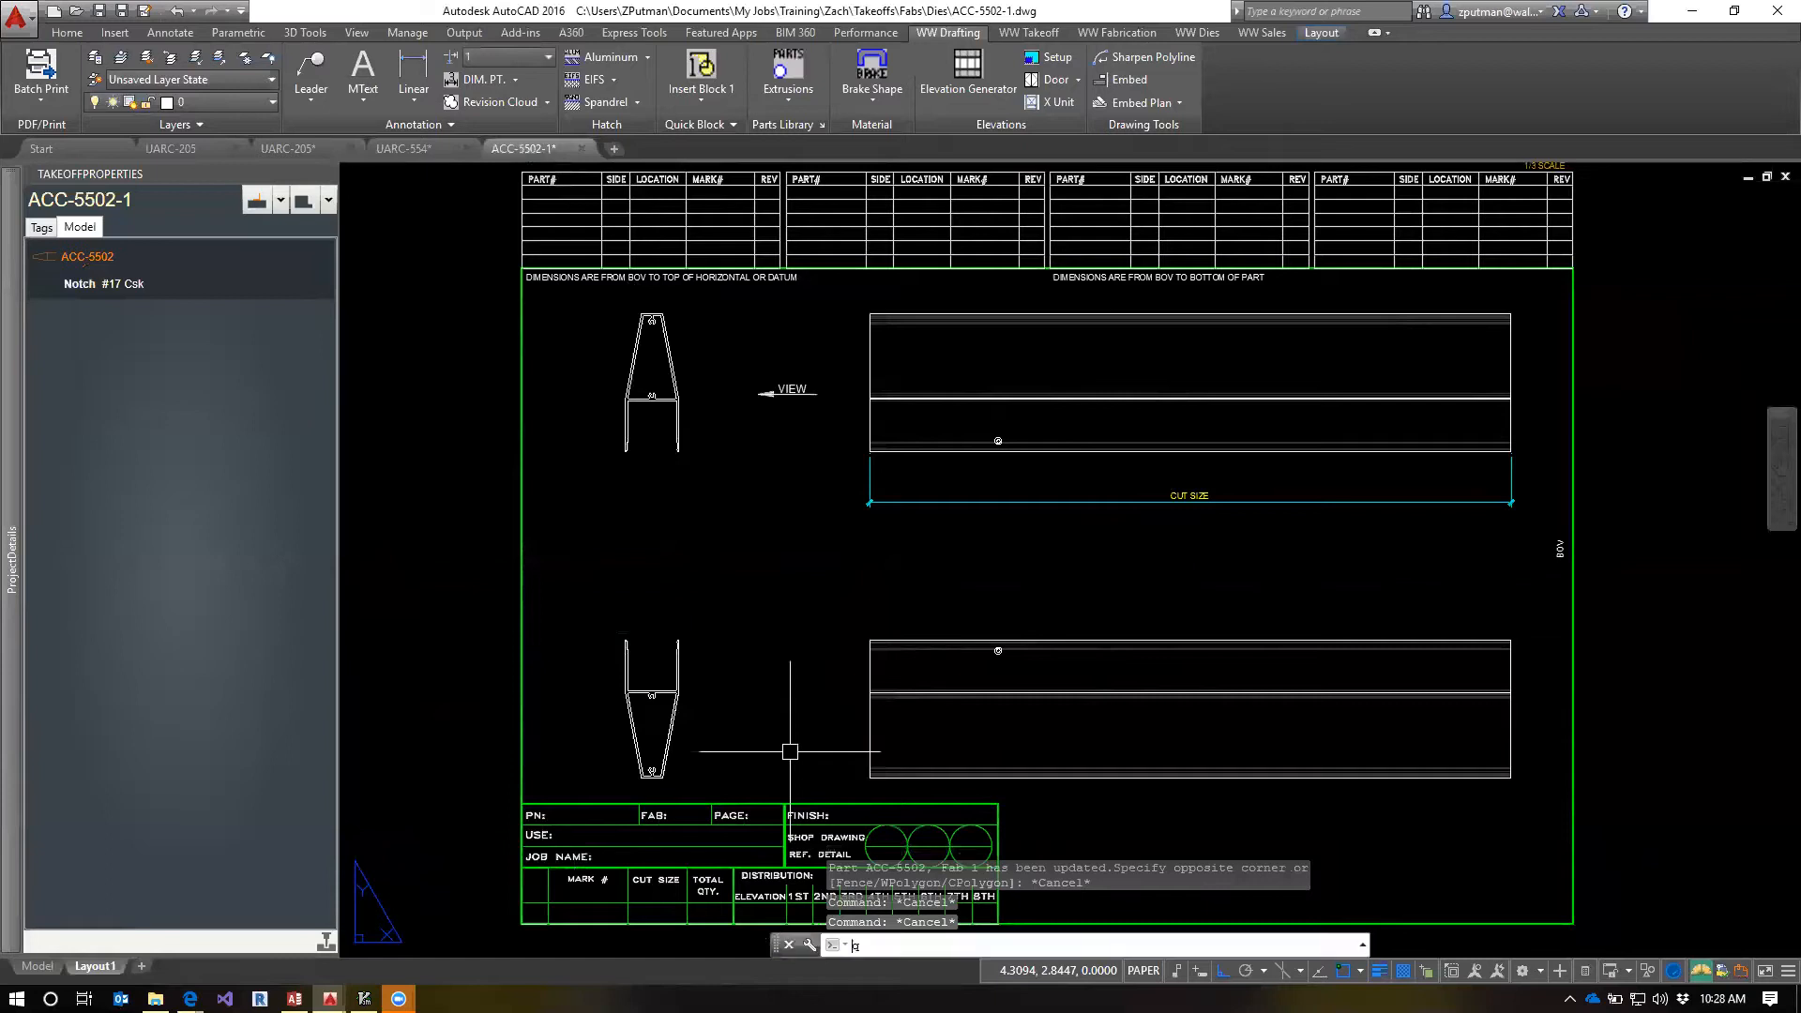
pyautogui.write('SAVE')
pyautogui.press('Return')
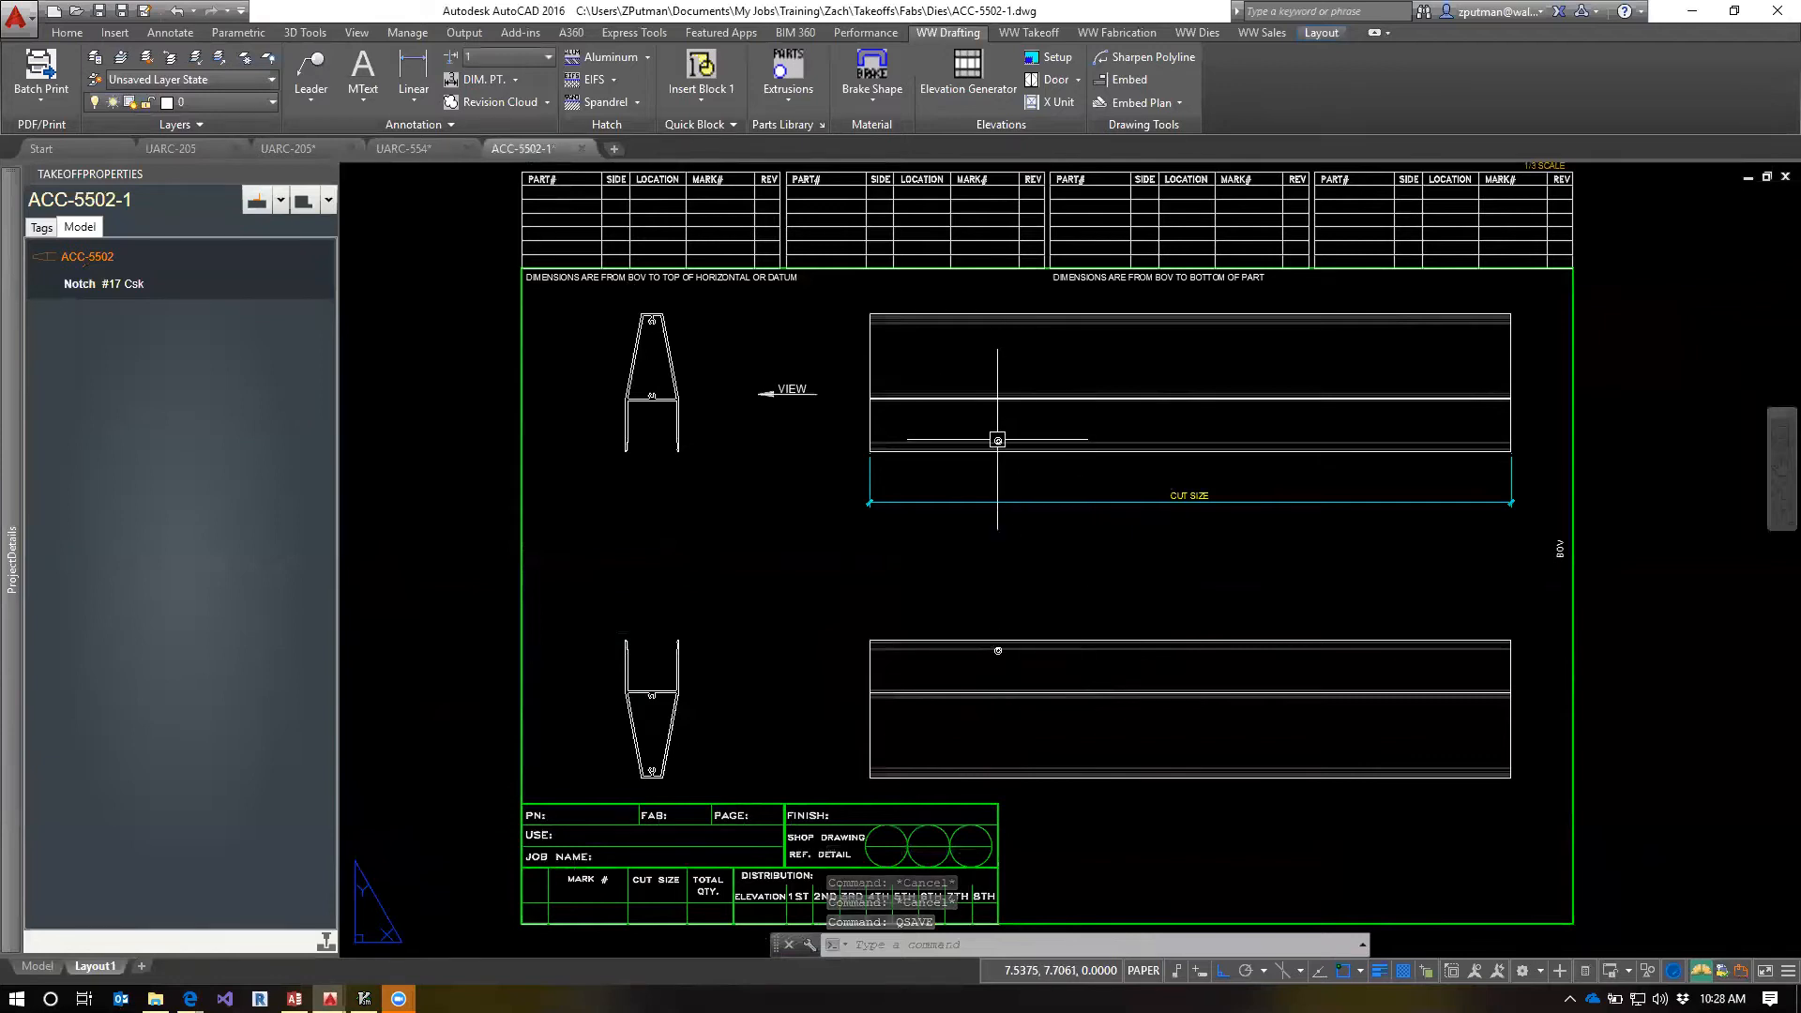
# Examine the countersunk hole and profile orientation in the upper and lower views of the part
pyautogui.scroll(2, 997, 435)
pyautogui.scroll(-2, 1023, 516)
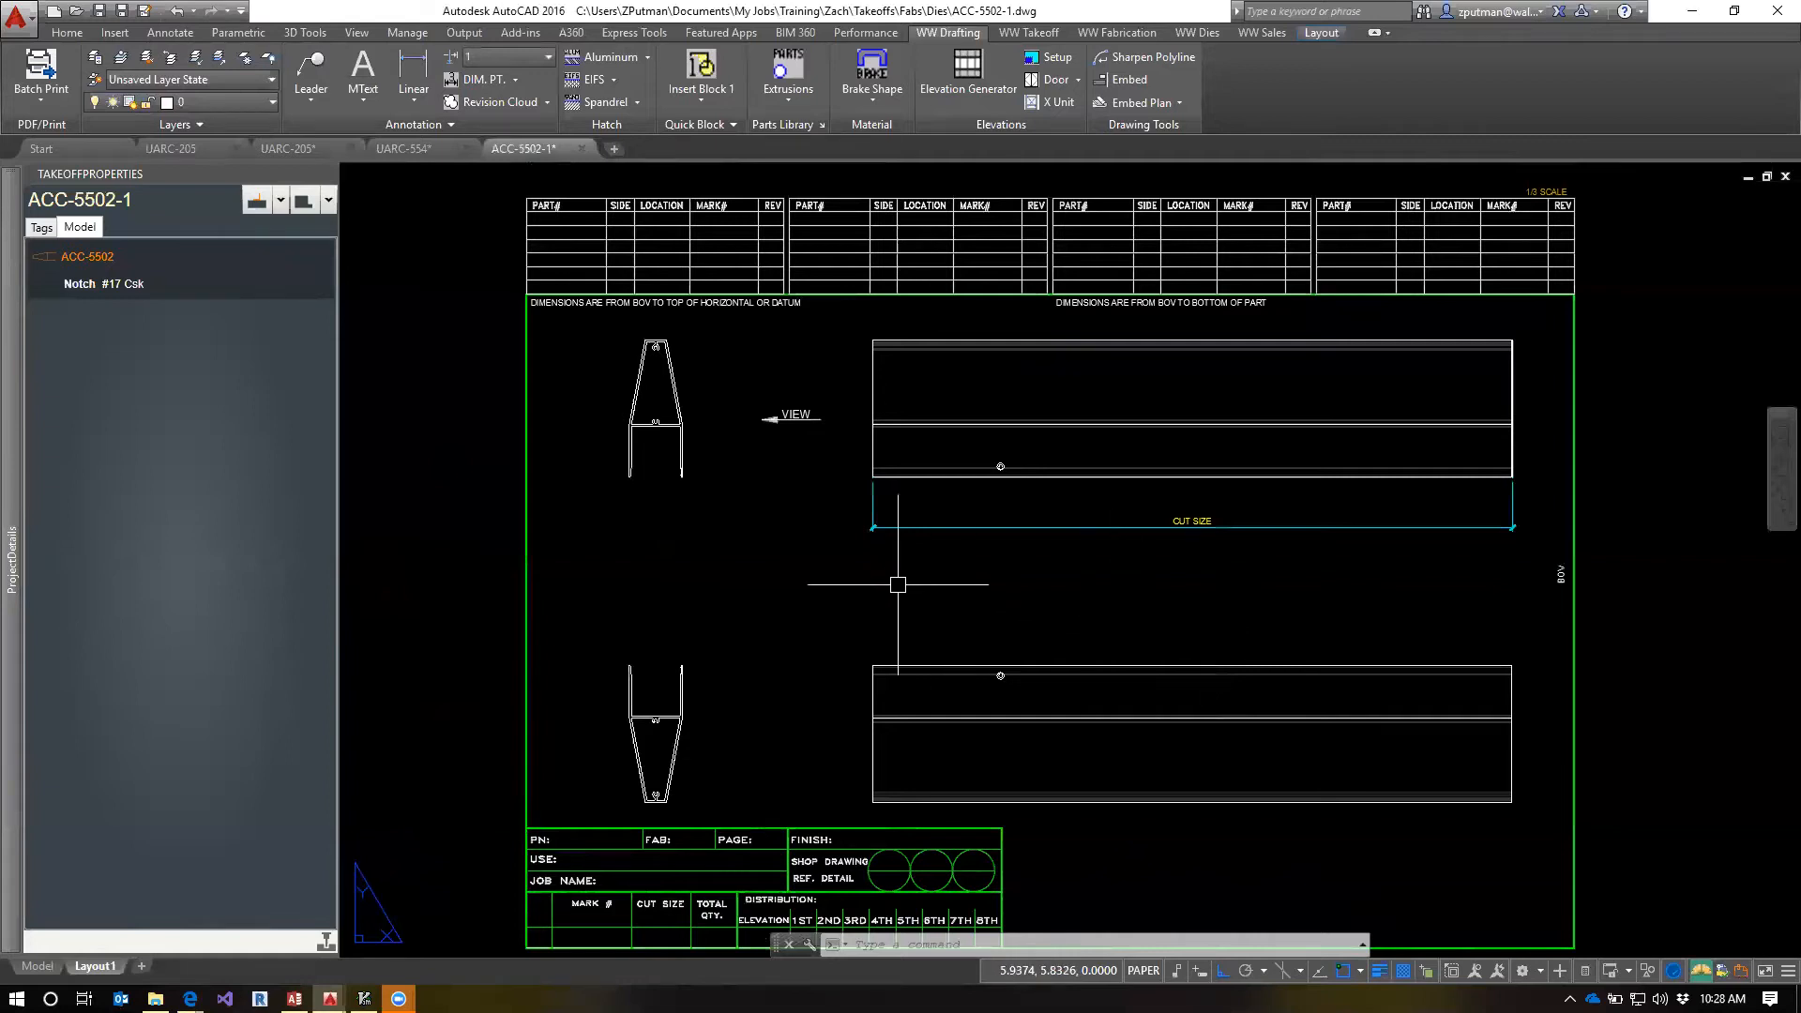
pyautogui.moveTo(417, 155)
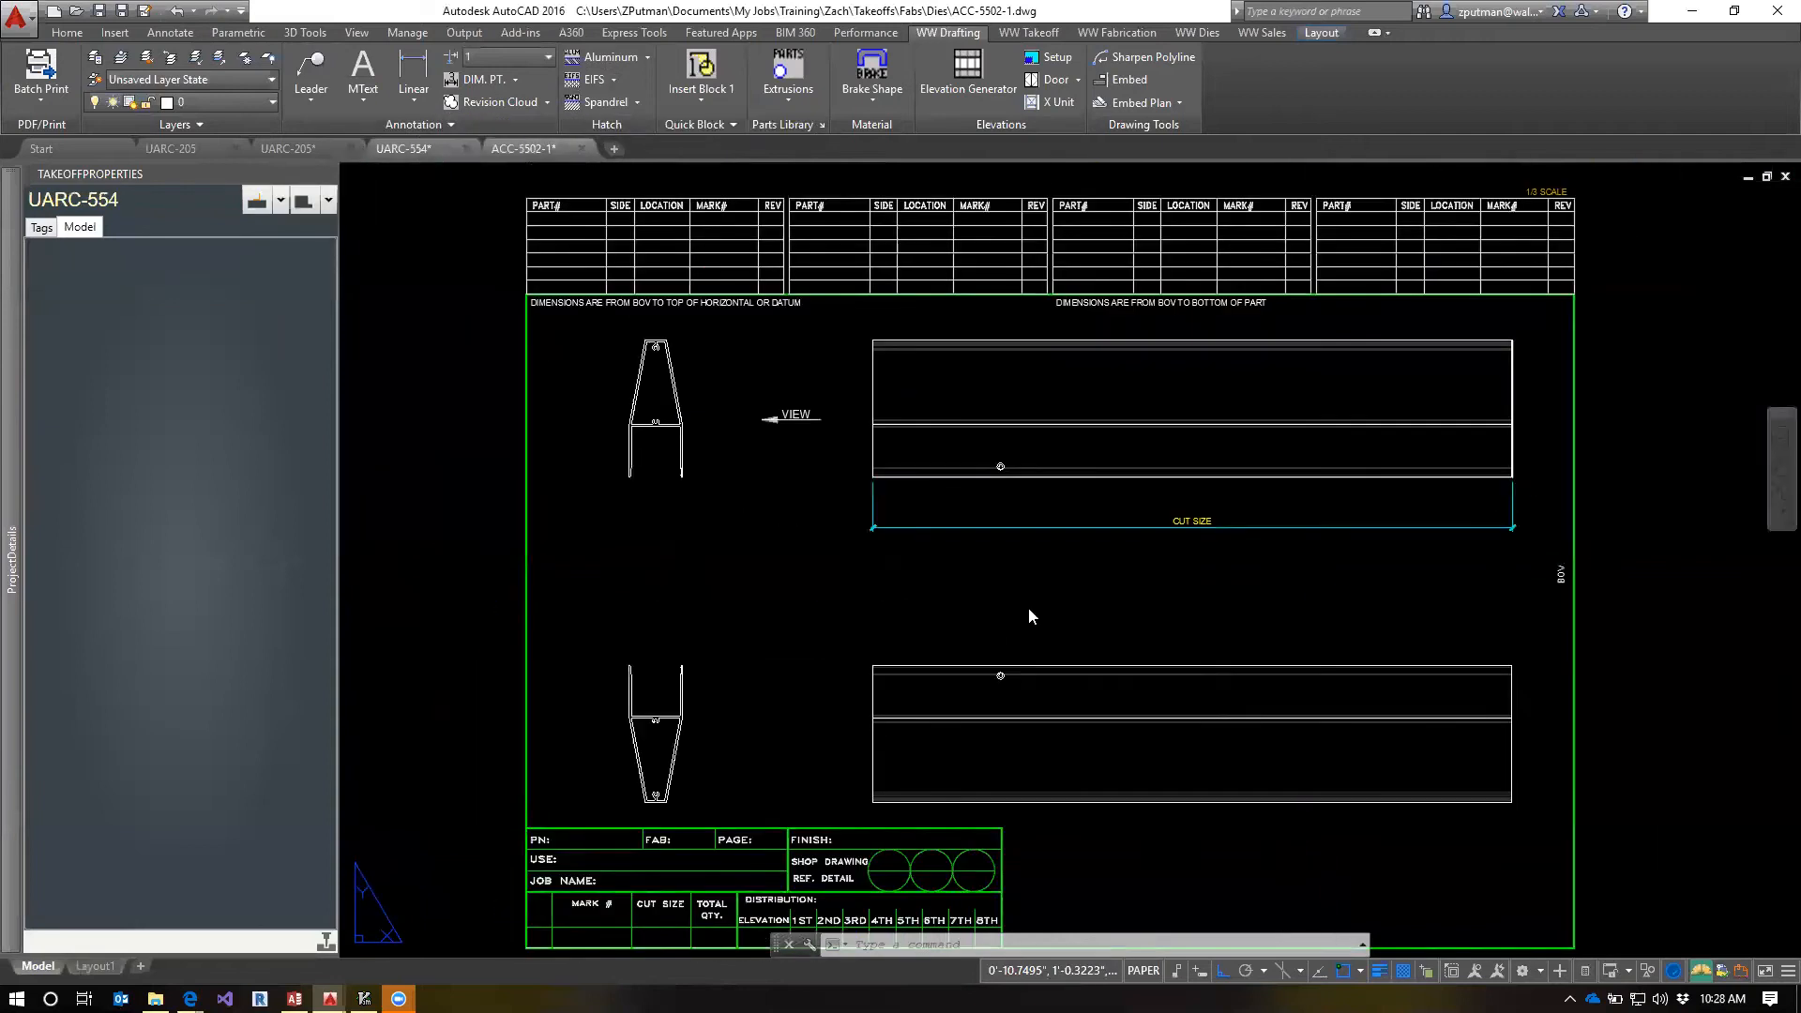
pyautogui.press('Escape')
pyautogui.press('Escape')
pyautogui.scroll(2, 882, 653)
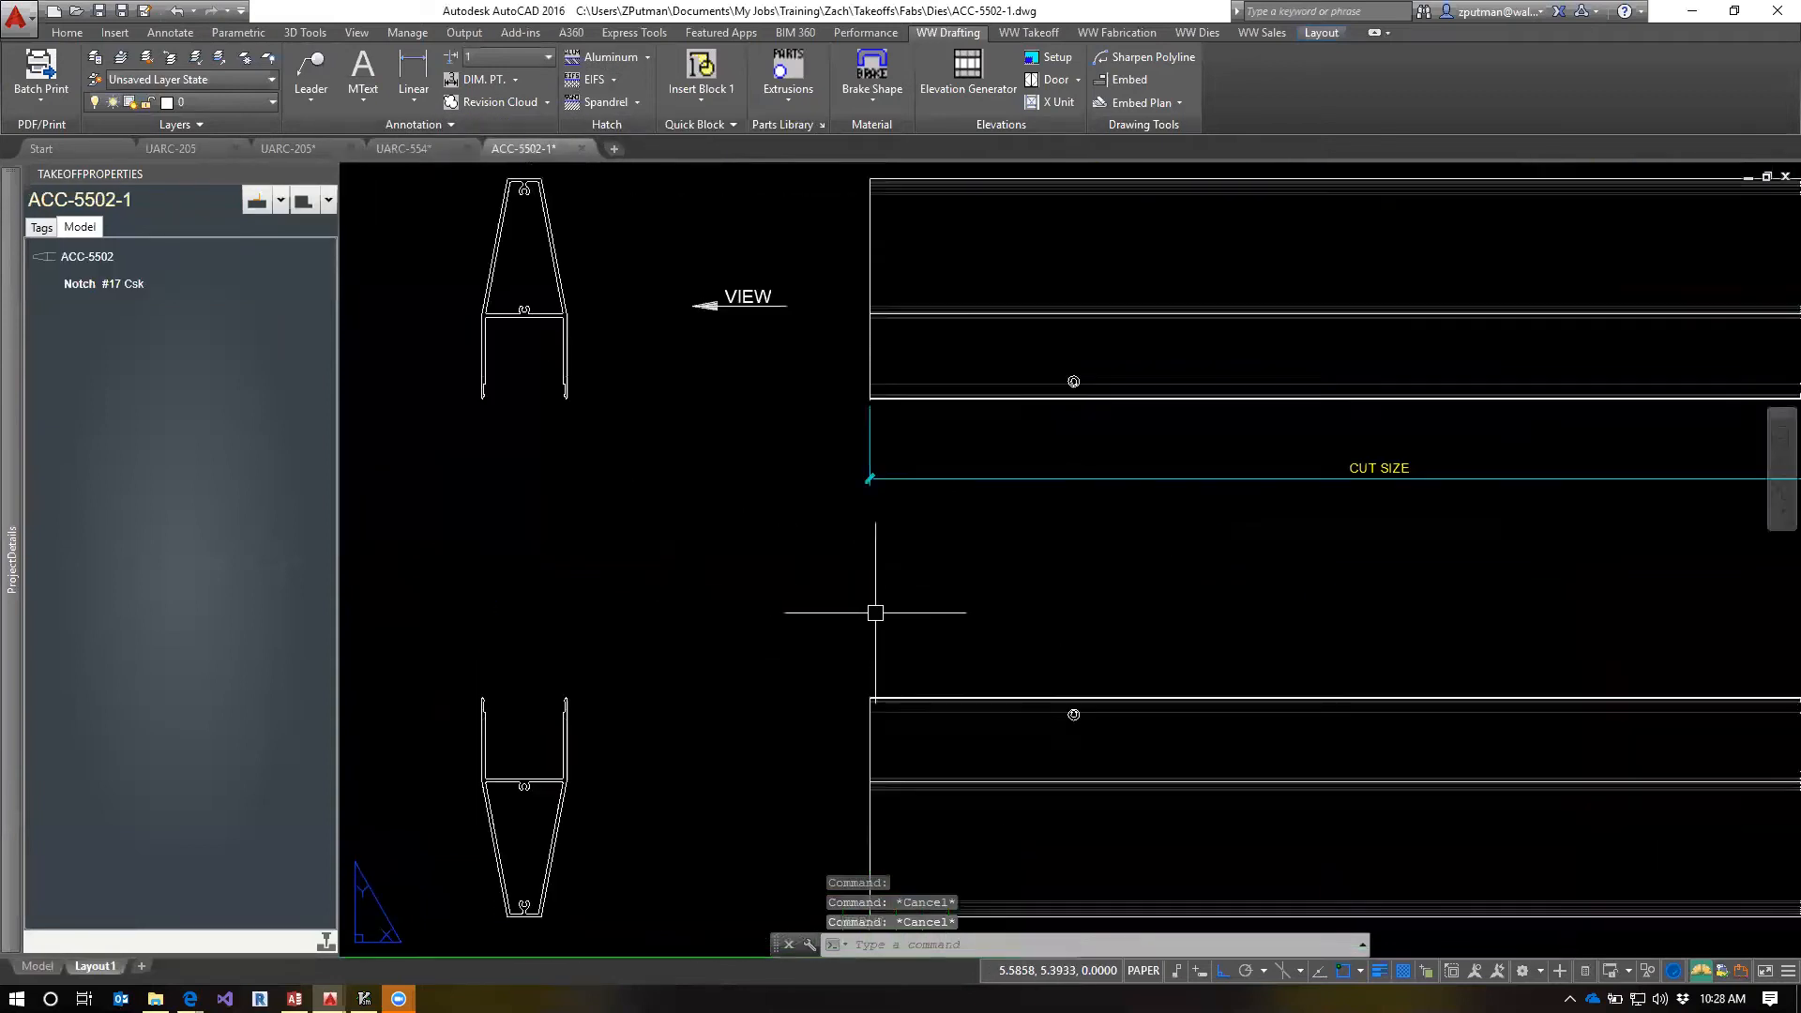
pyautogui.moveTo(878, 617); pyautogui.dragTo(1020, 592, button='middle')
pyautogui.scroll(-3, 1050, 575)
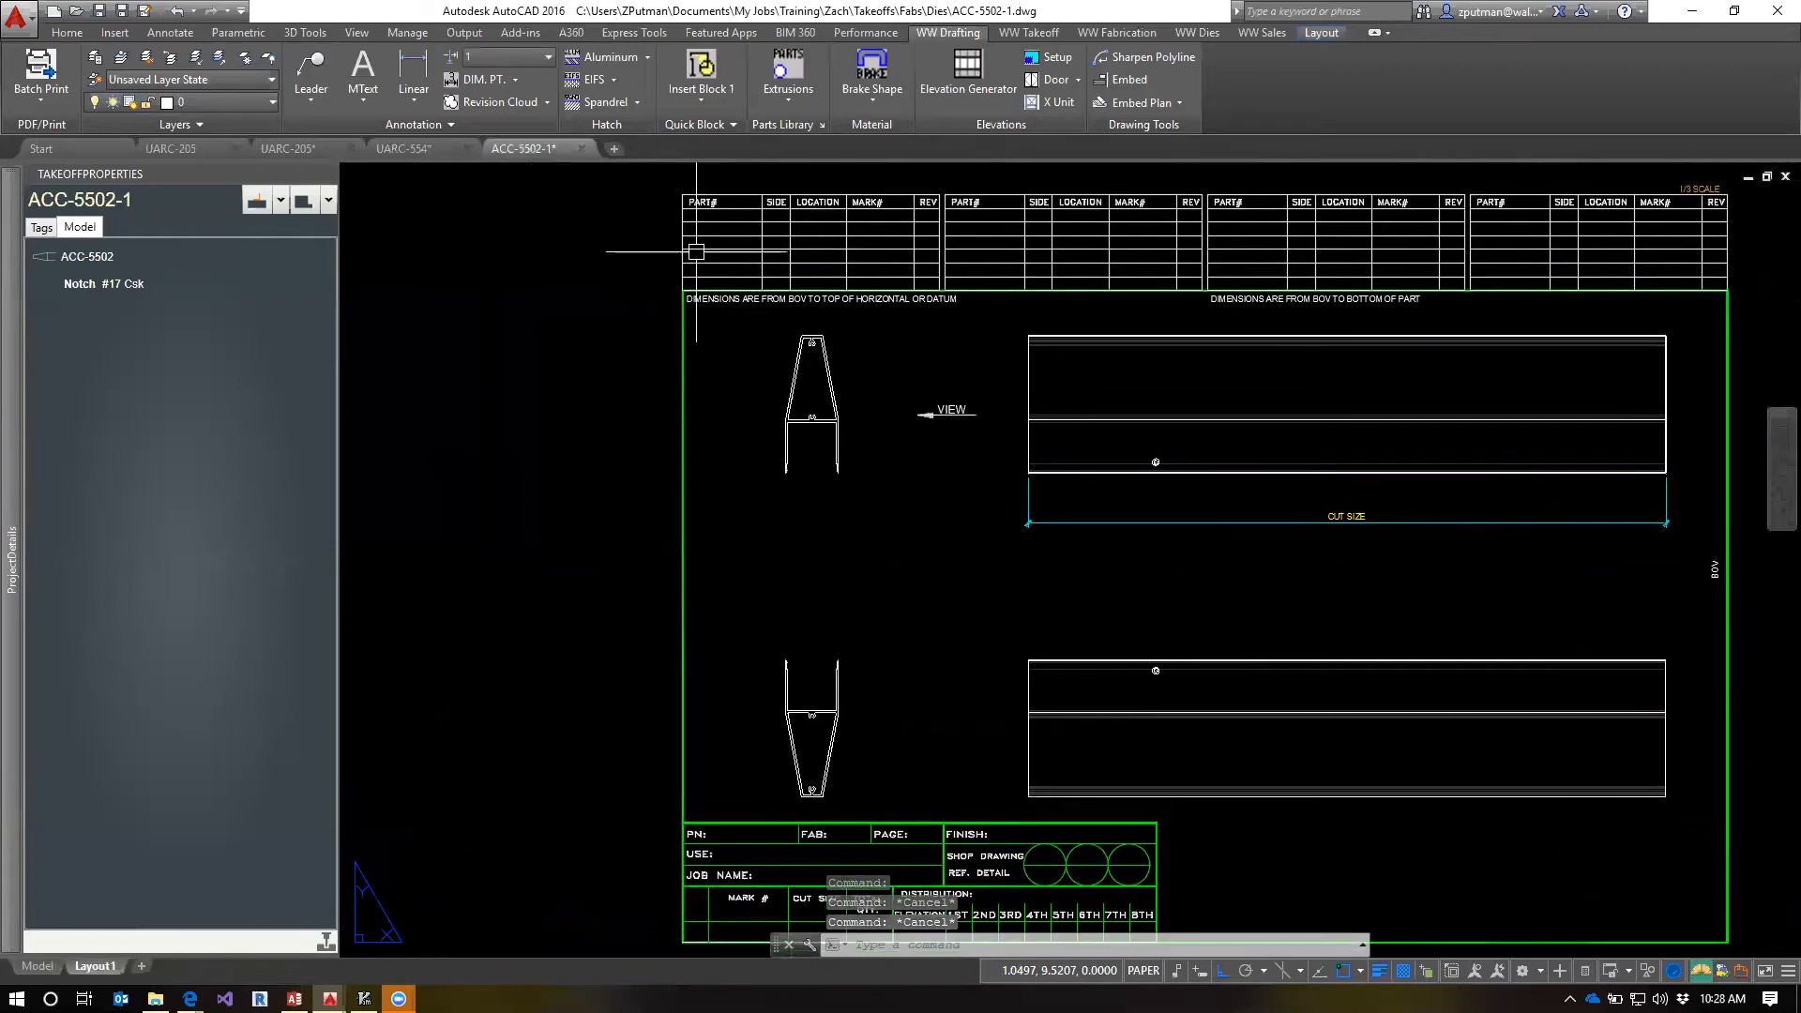
# Add a linear dimension from the countersunk hole to the near end of the part, placed above the lower long view
pyautogui.click(414, 65)
pyautogui.scroll(3, 1087, 656)
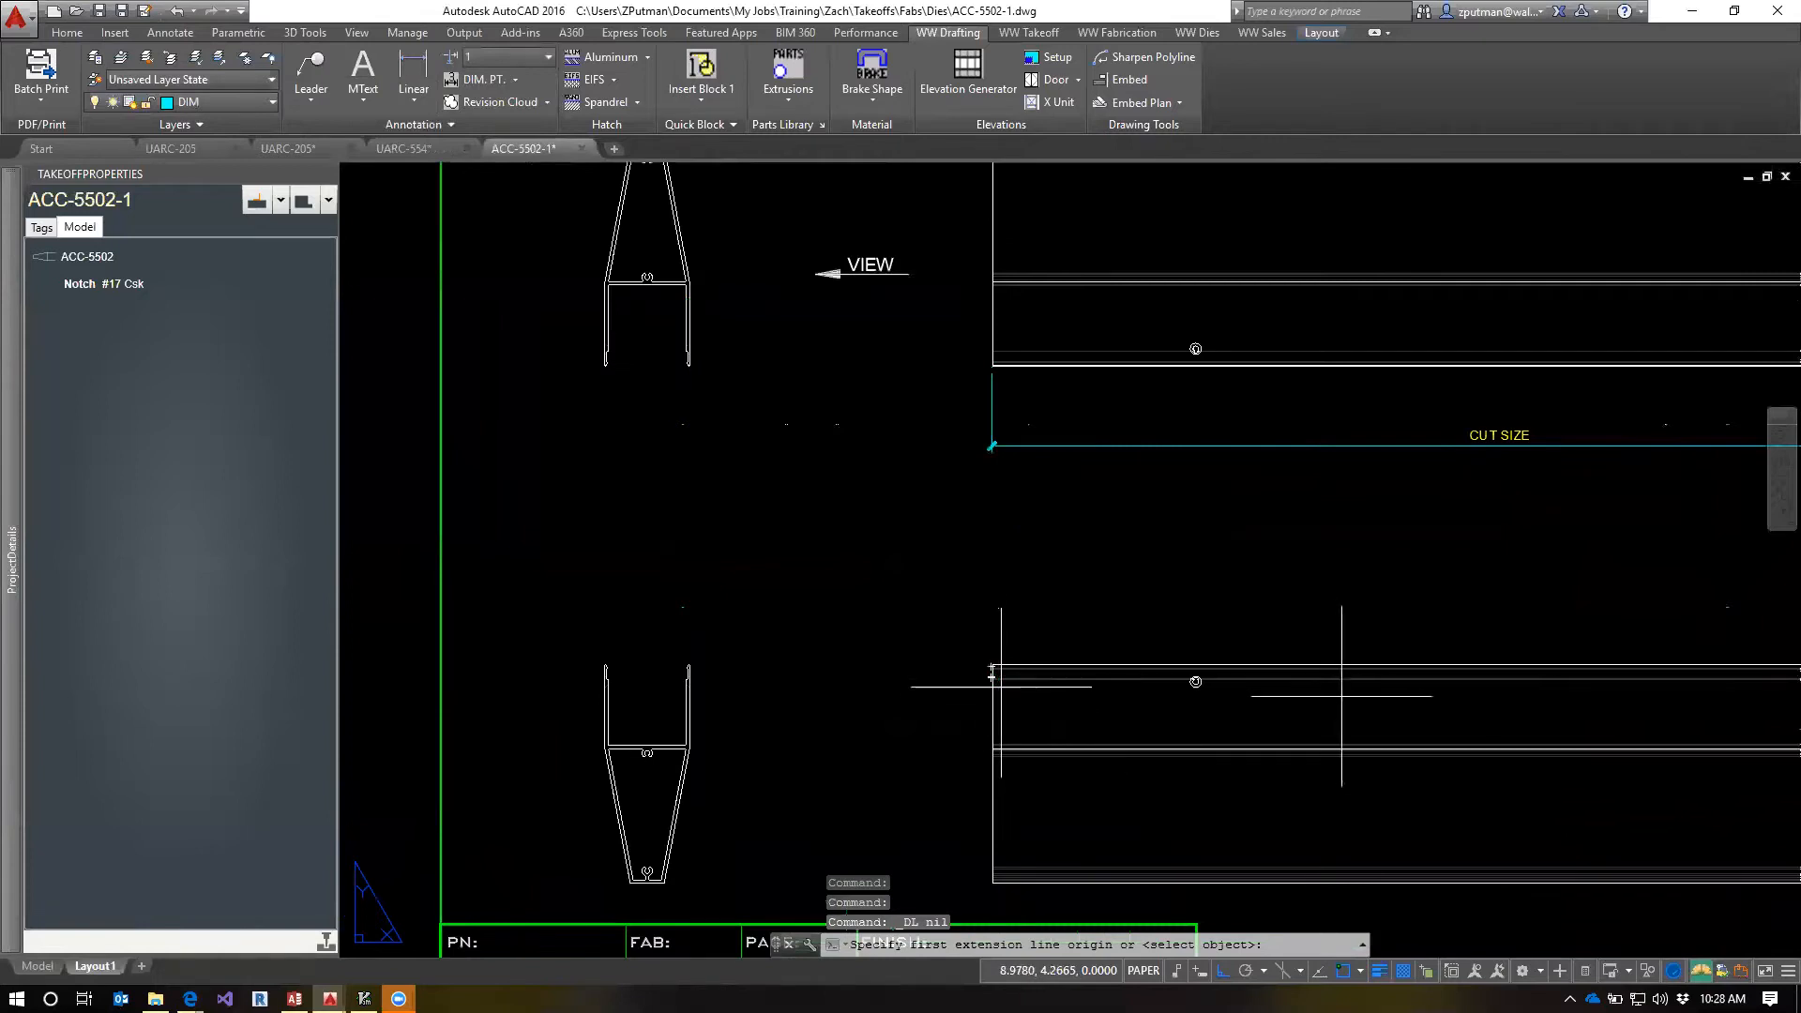
pyautogui.scroll(6, 1220, 684)
pyautogui.click(1201, 656)
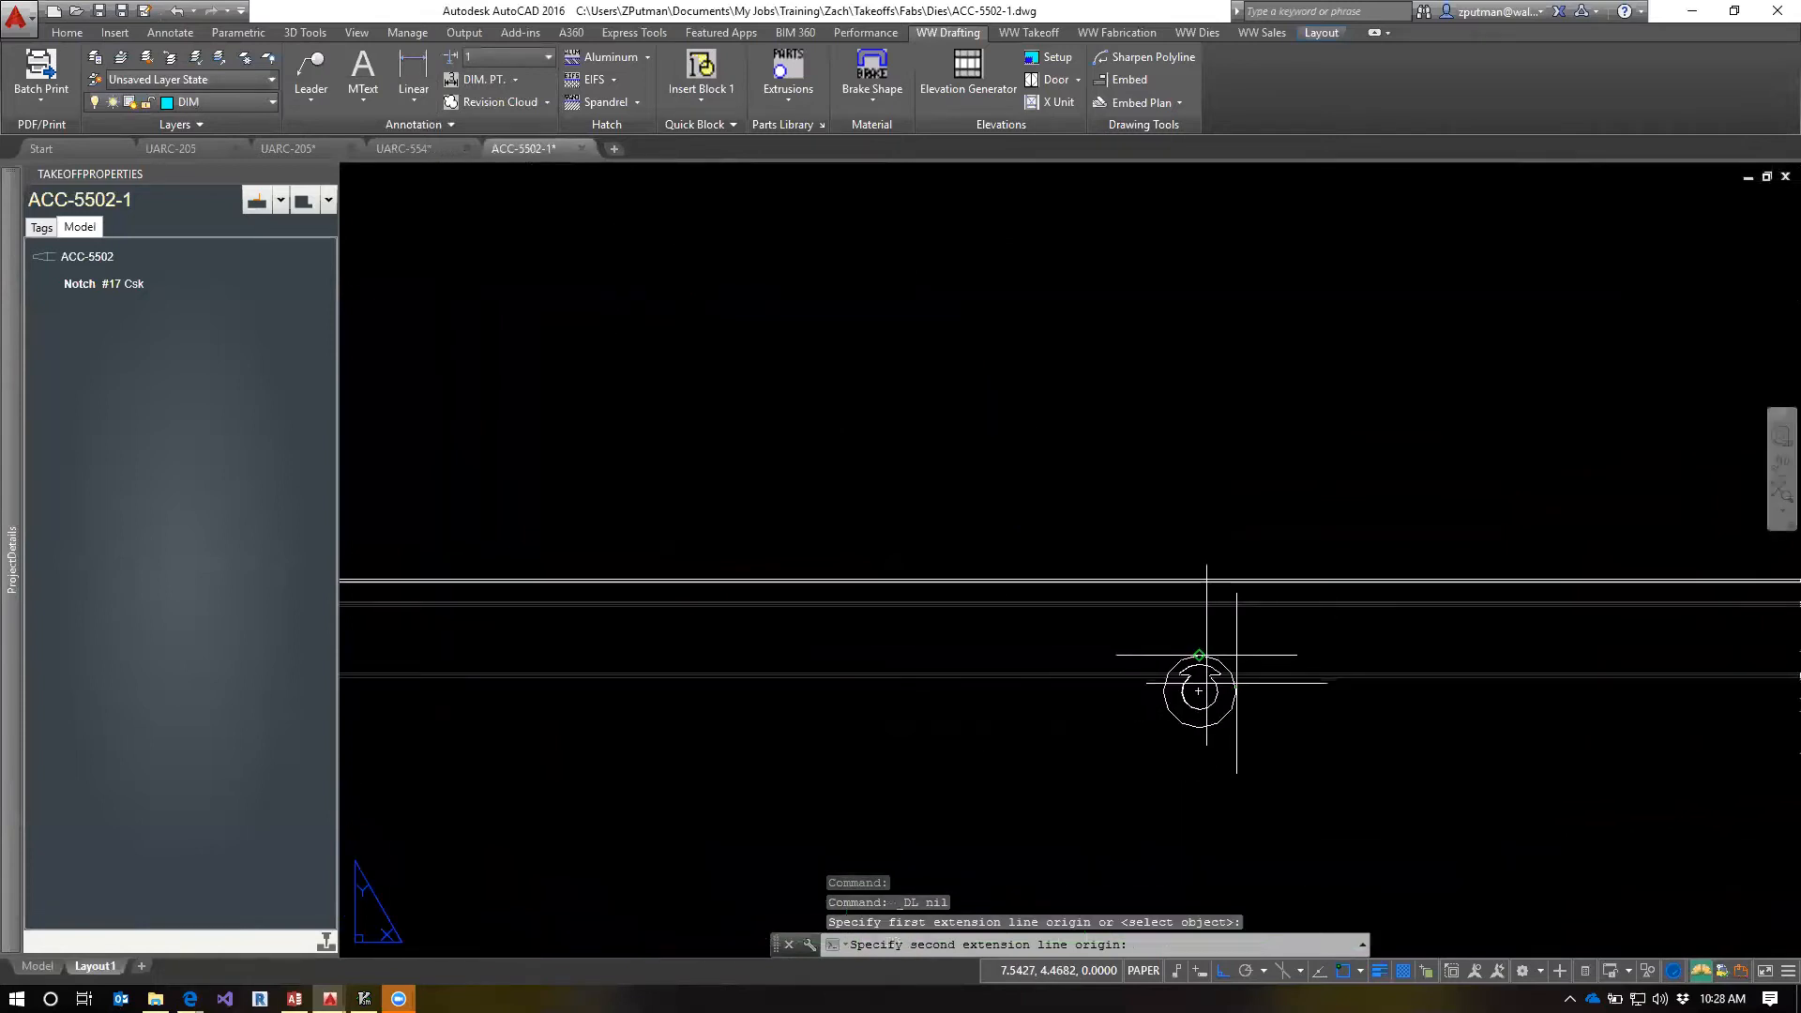
pyautogui.scroll(-4, 986, 619)
pyautogui.scroll(-2, 549, 597)
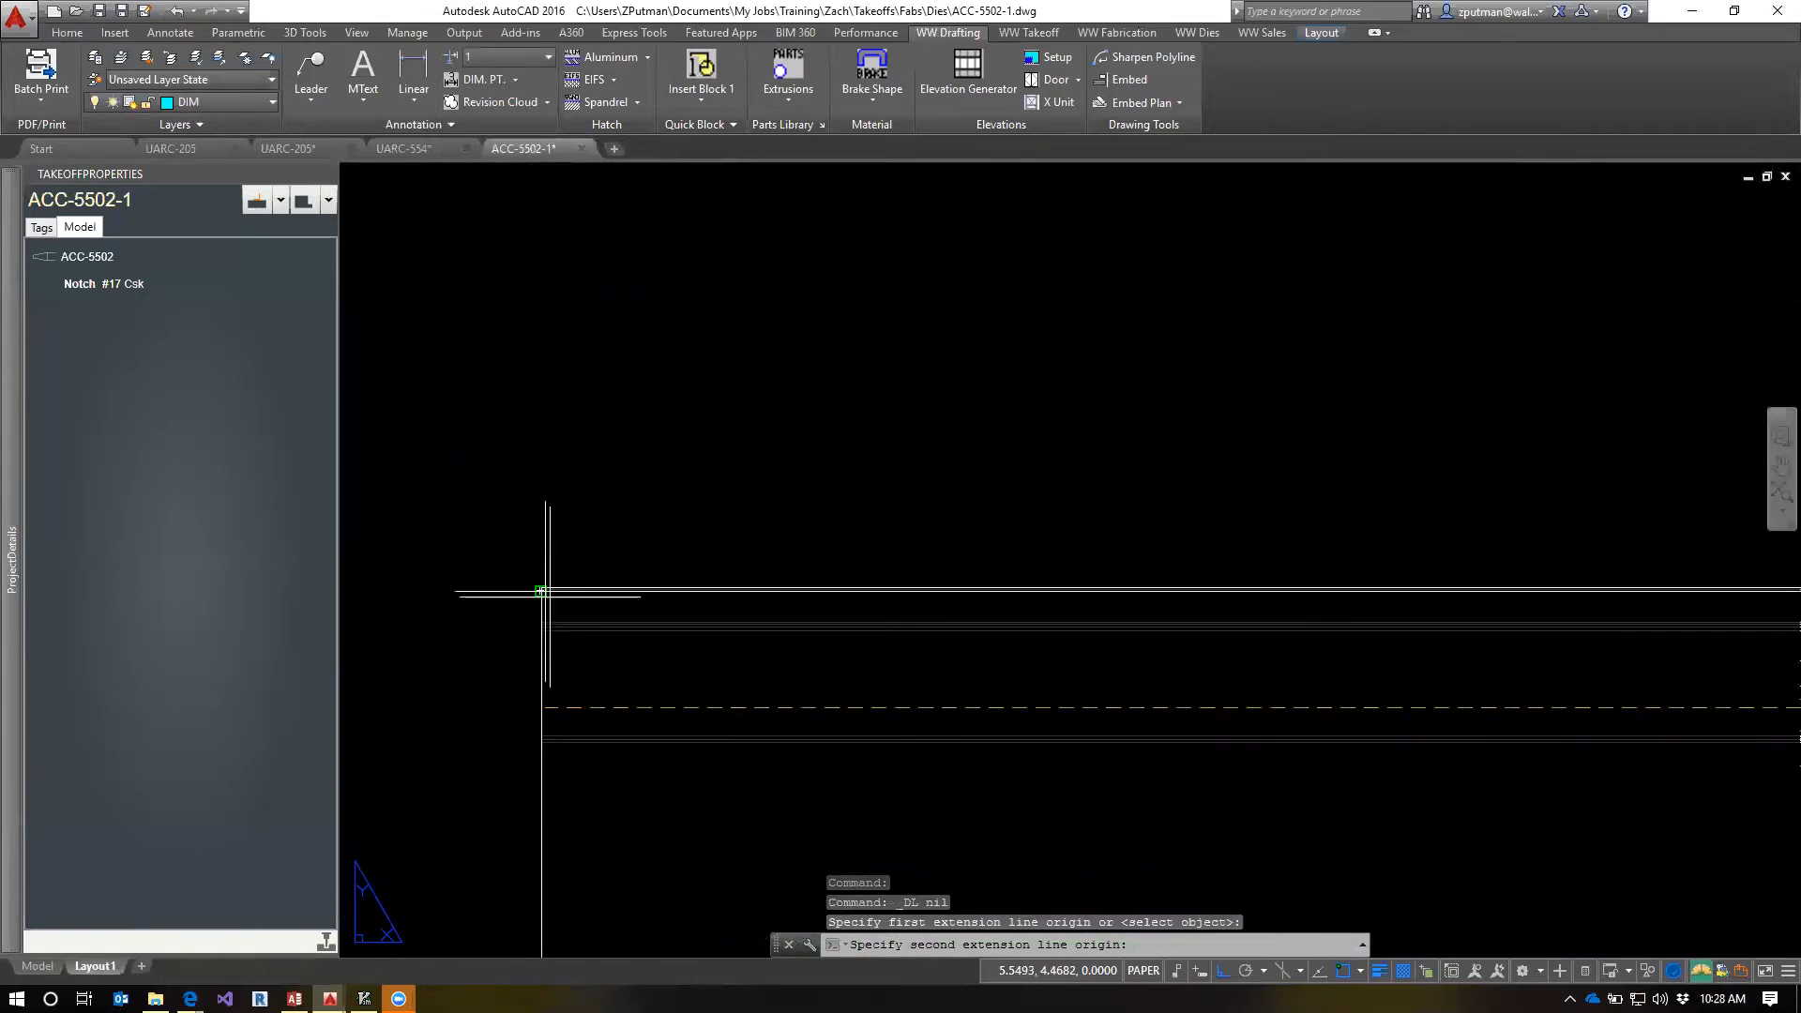
pyautogui.click(541, 589)
pyautogui.scroll(-3, 1086, 507)
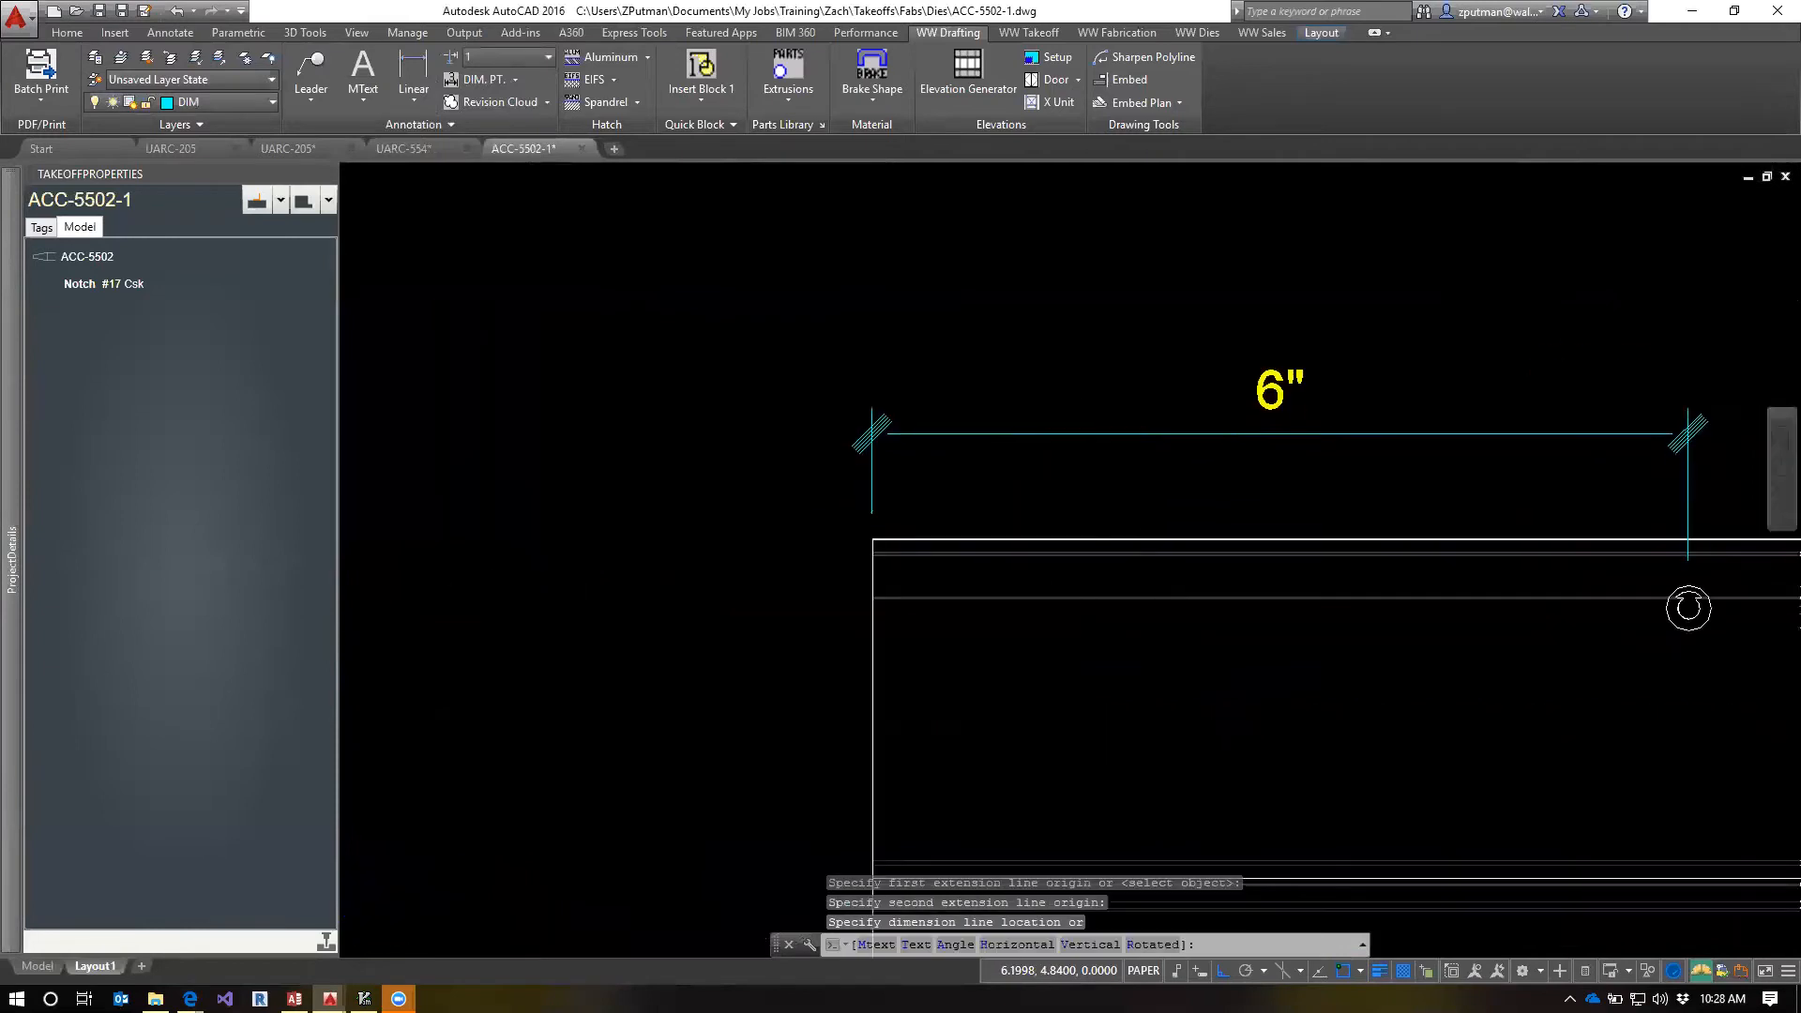
pyautogui.scroll(-4, 1153, 412)
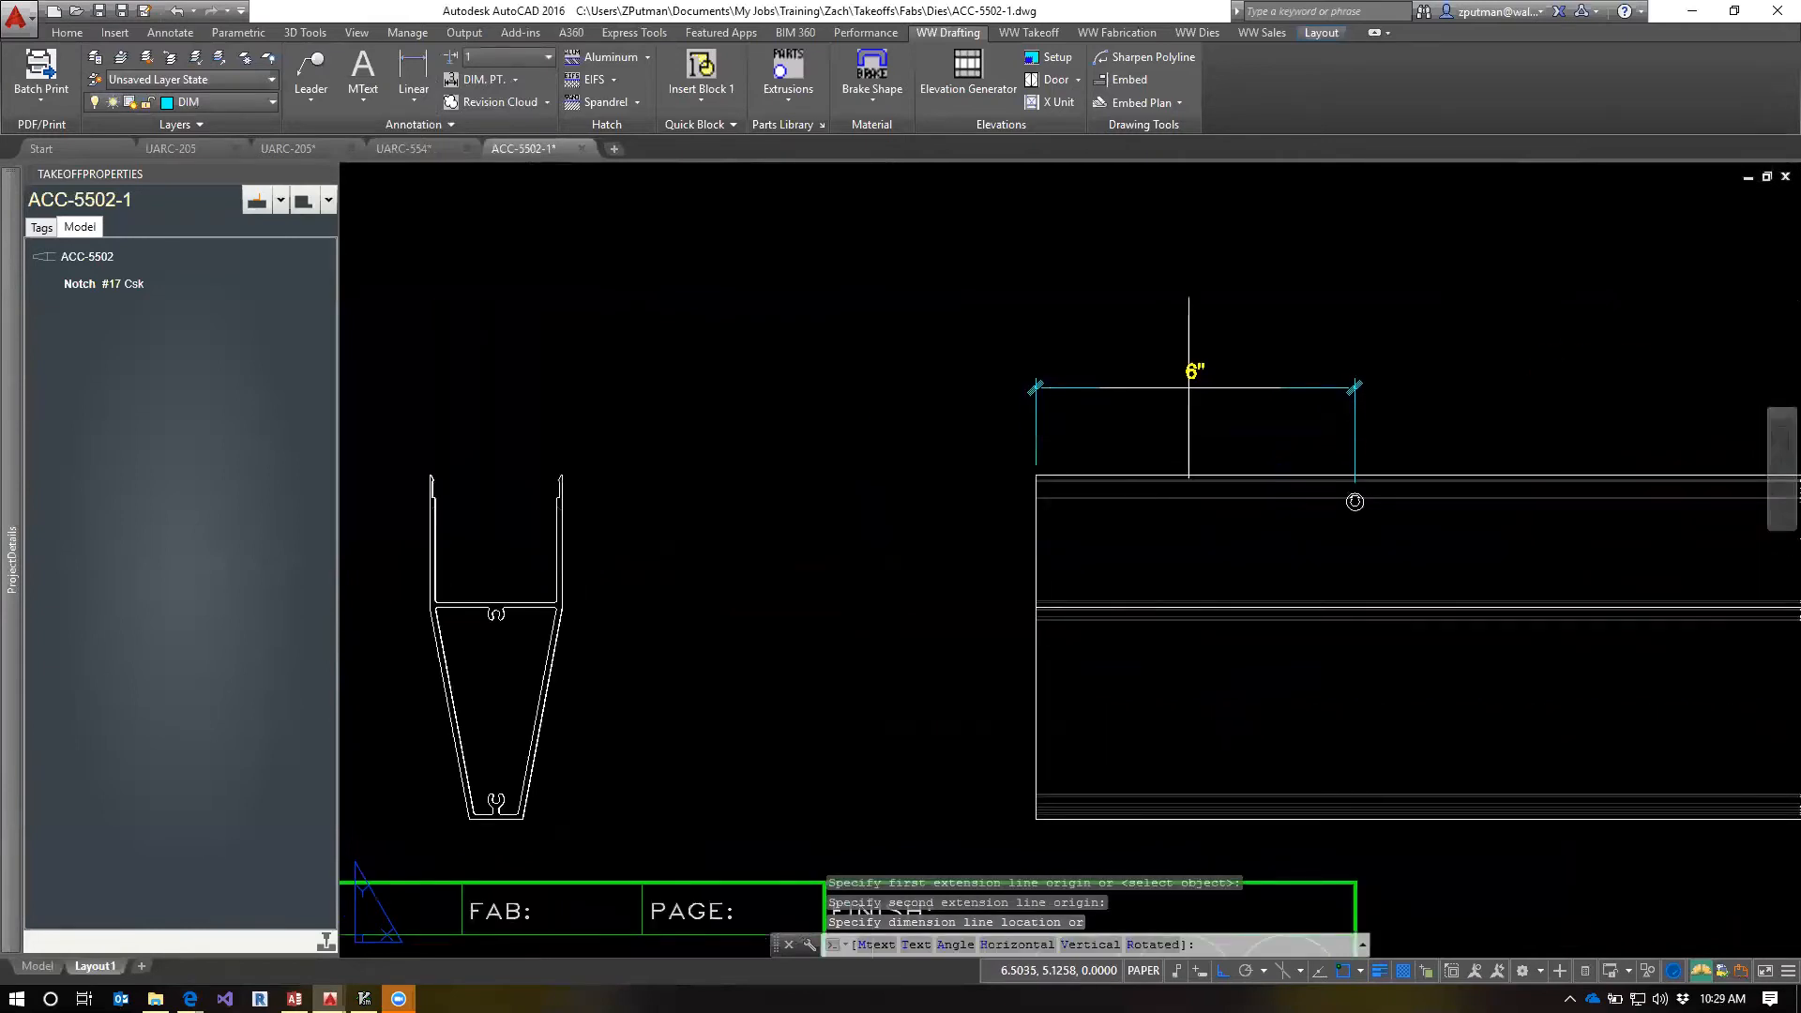
pyautogui.click(1163, 387)
pyautogui.scroll(-7, 1307, 517)
pyautogui.scroll(2, 1267, 516)
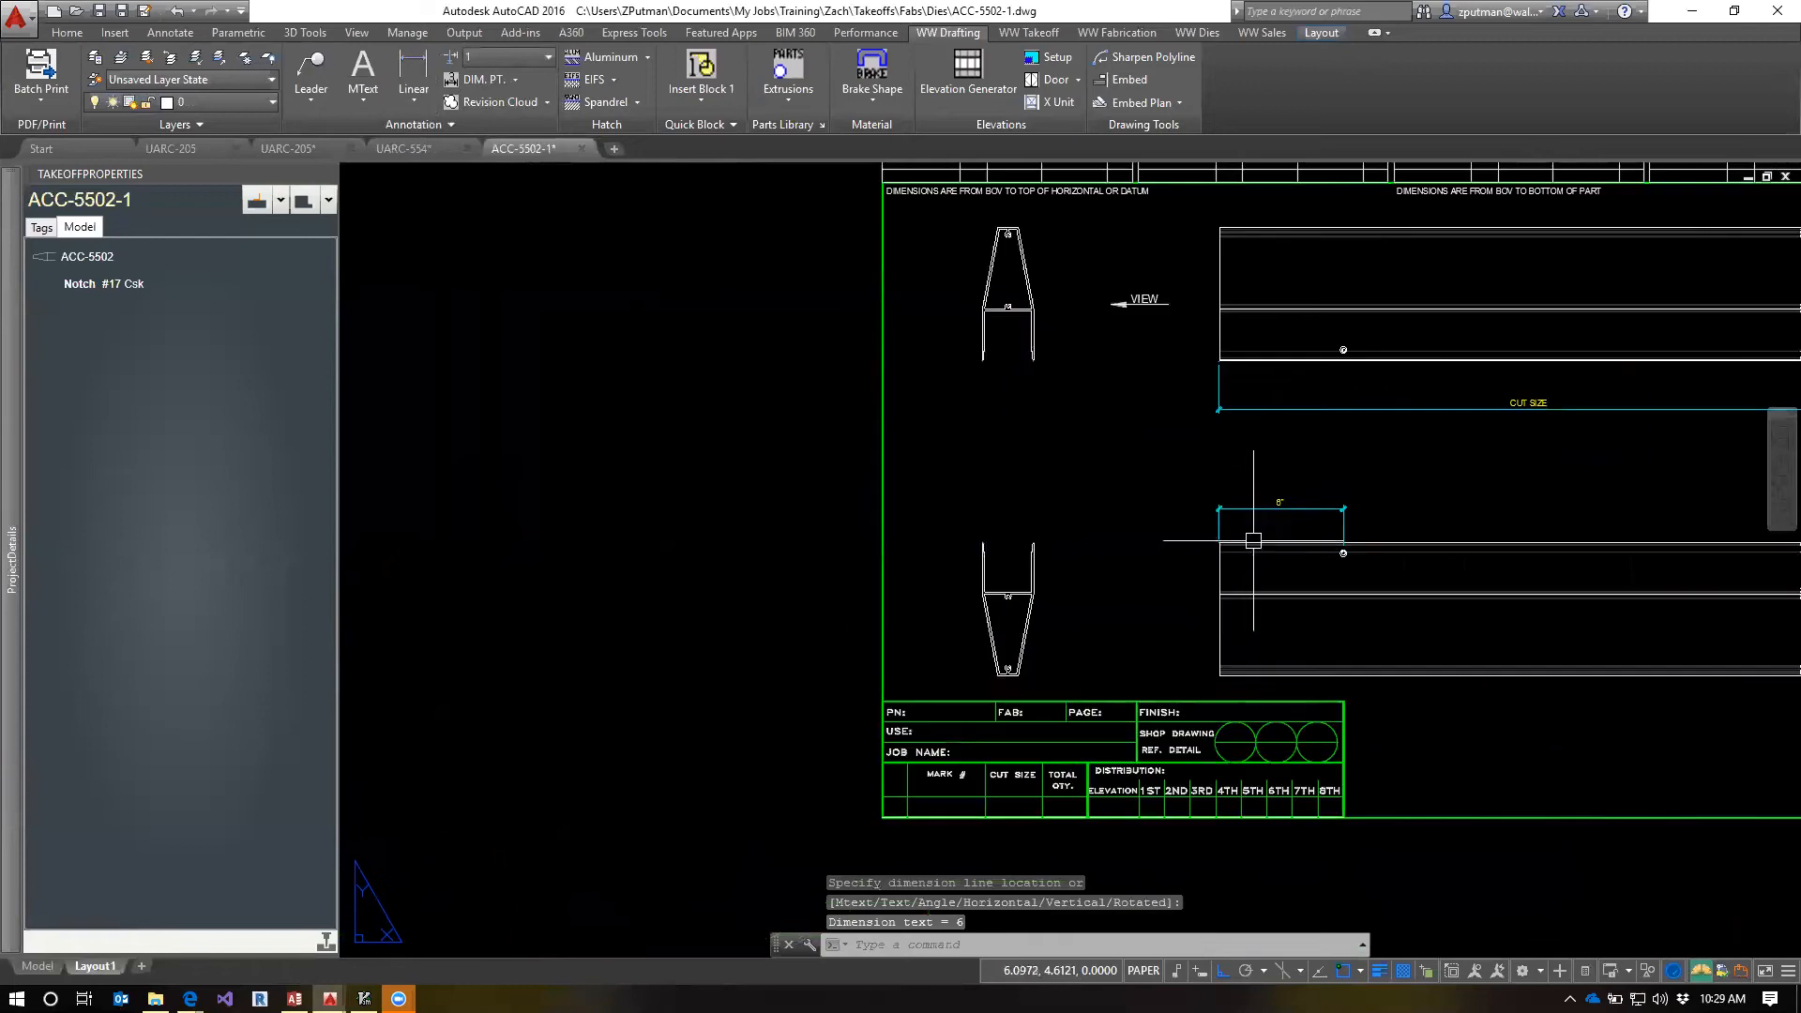
pyautogui.press('Escape')
pyautogui.press('Escape')
# Examine where the countersunk hole falls on the legs of the profile in the lower end view
pyautogui.scroll(4, 1325, 531)
pyautogui.scroll(-2, 1336, 479)
pyautogui.moveTo(1371, 424); pyautogui.dragTo(1373, 523, button='middle')
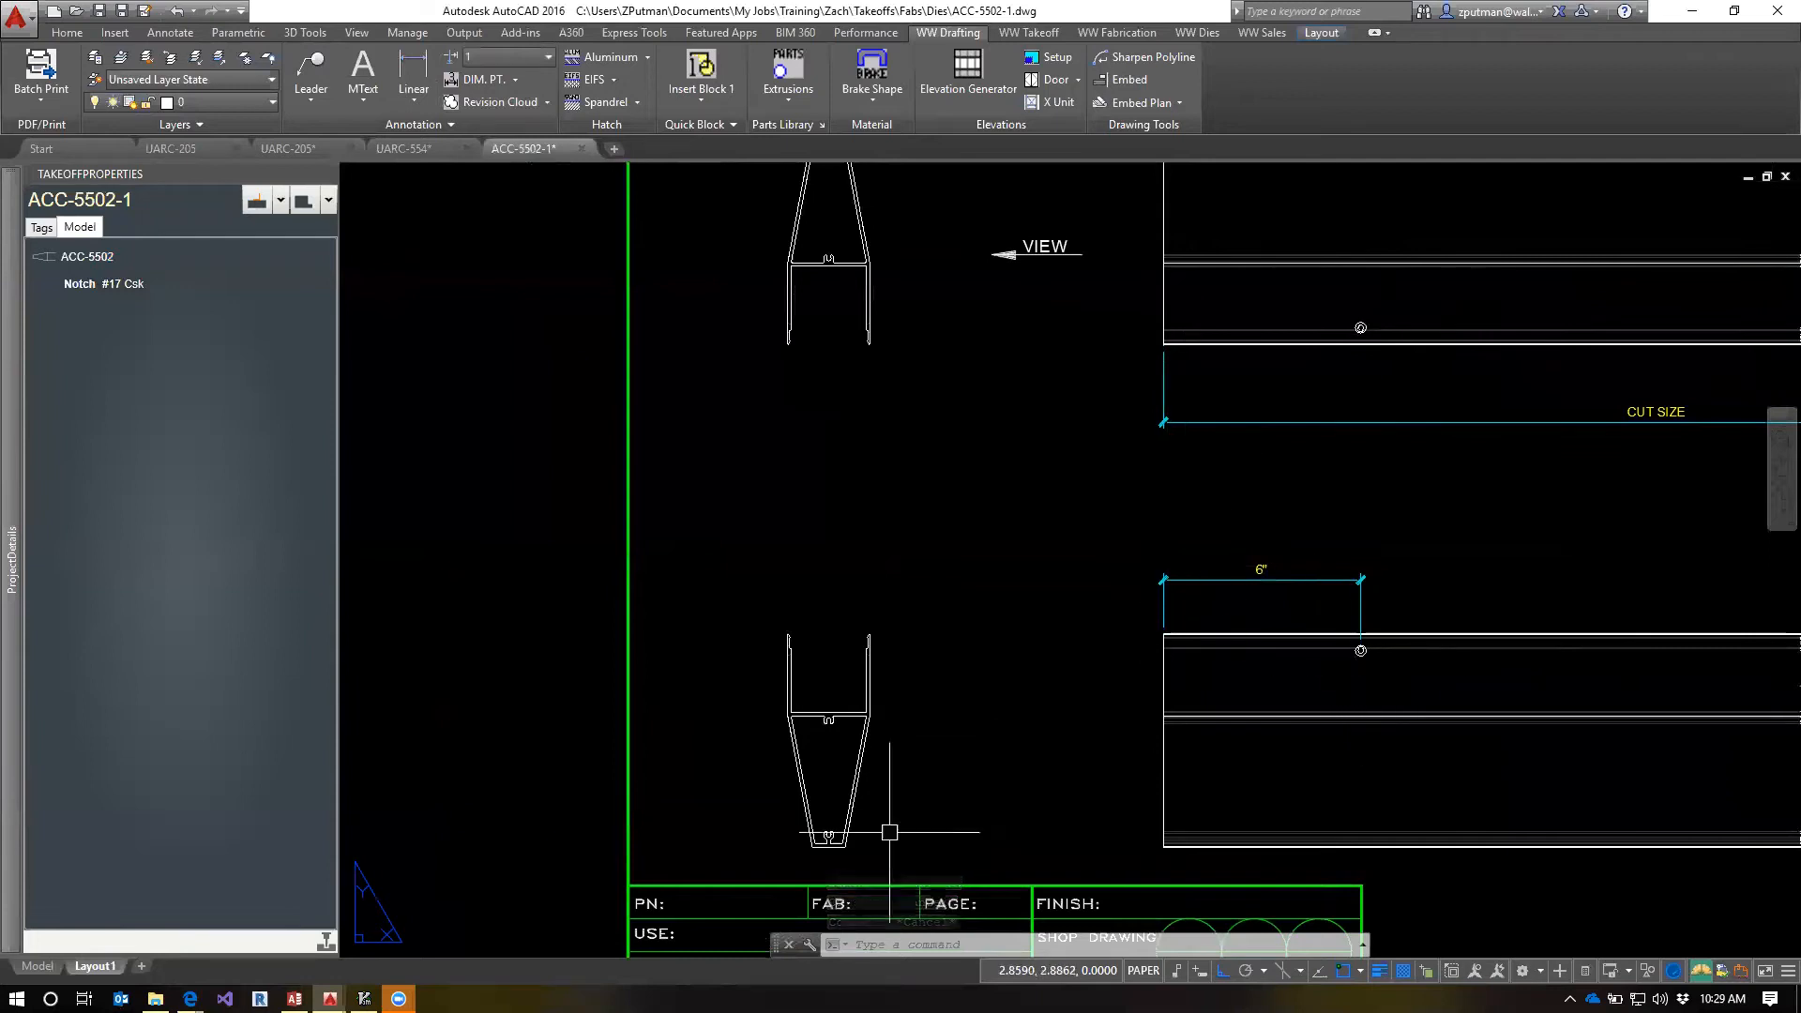
pyautogui.scroll(4, 875, 674)
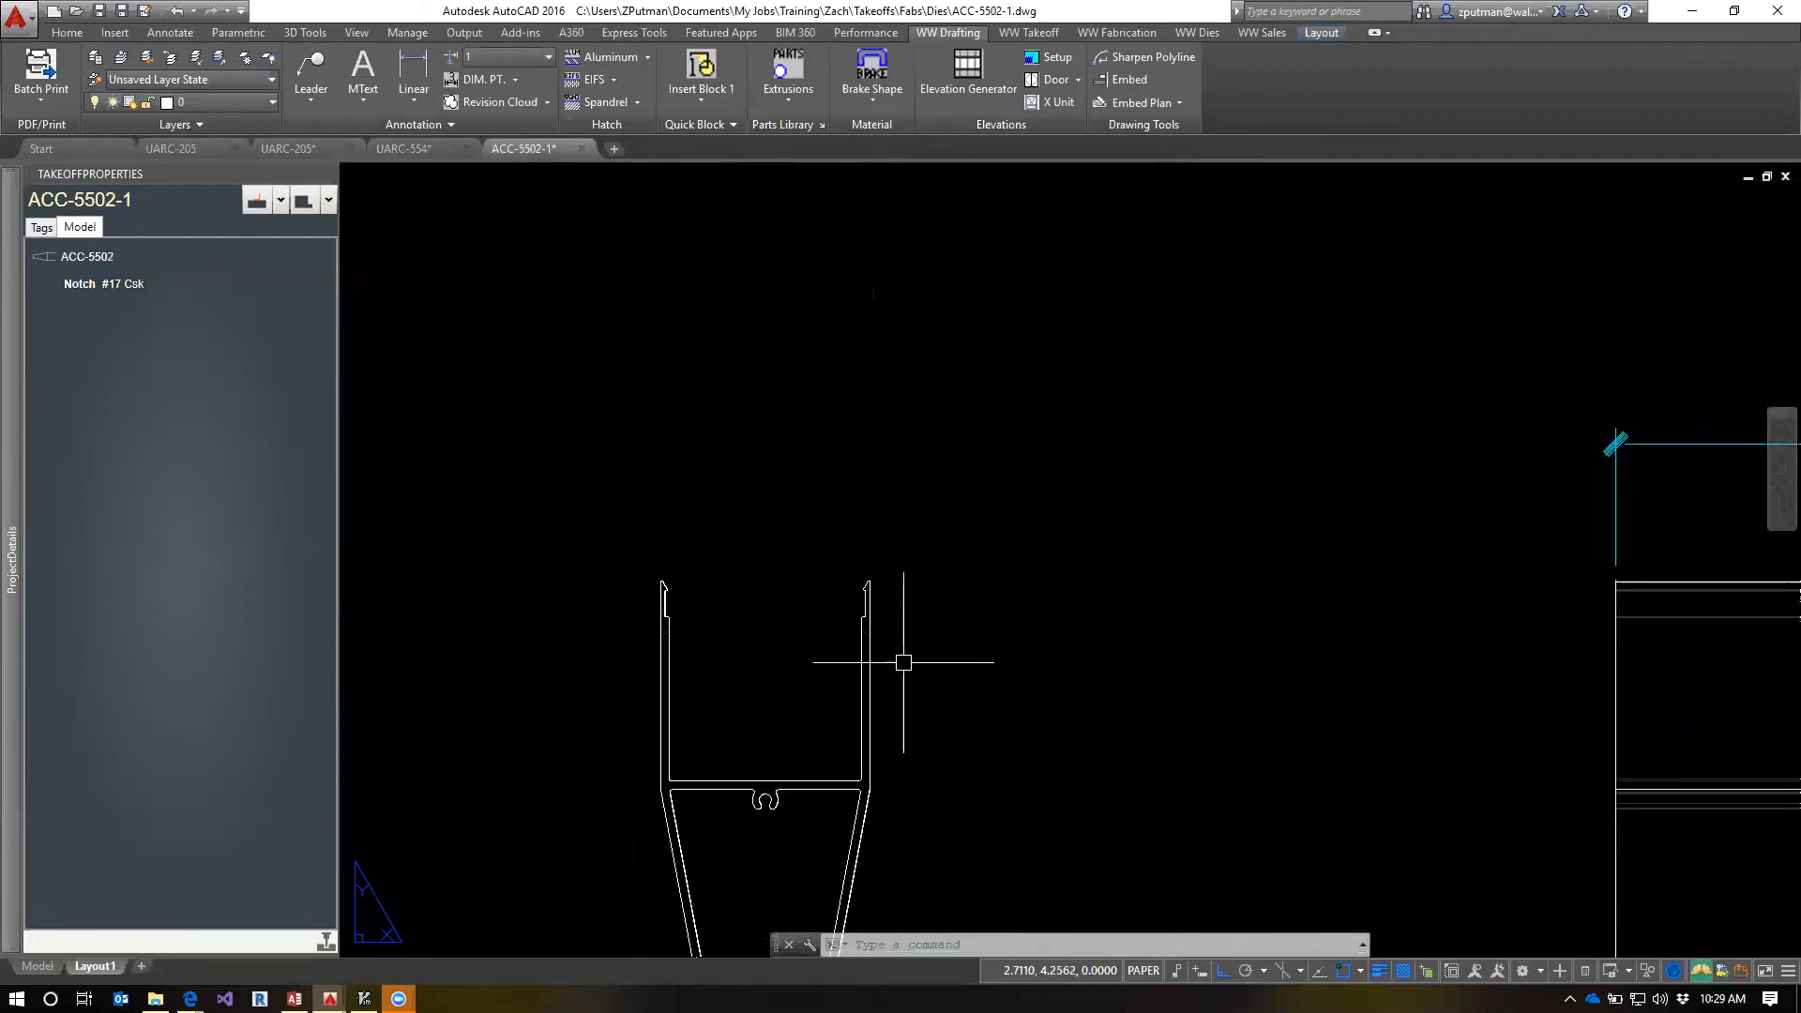
pyautogui.scroll(-2, 900, 655)
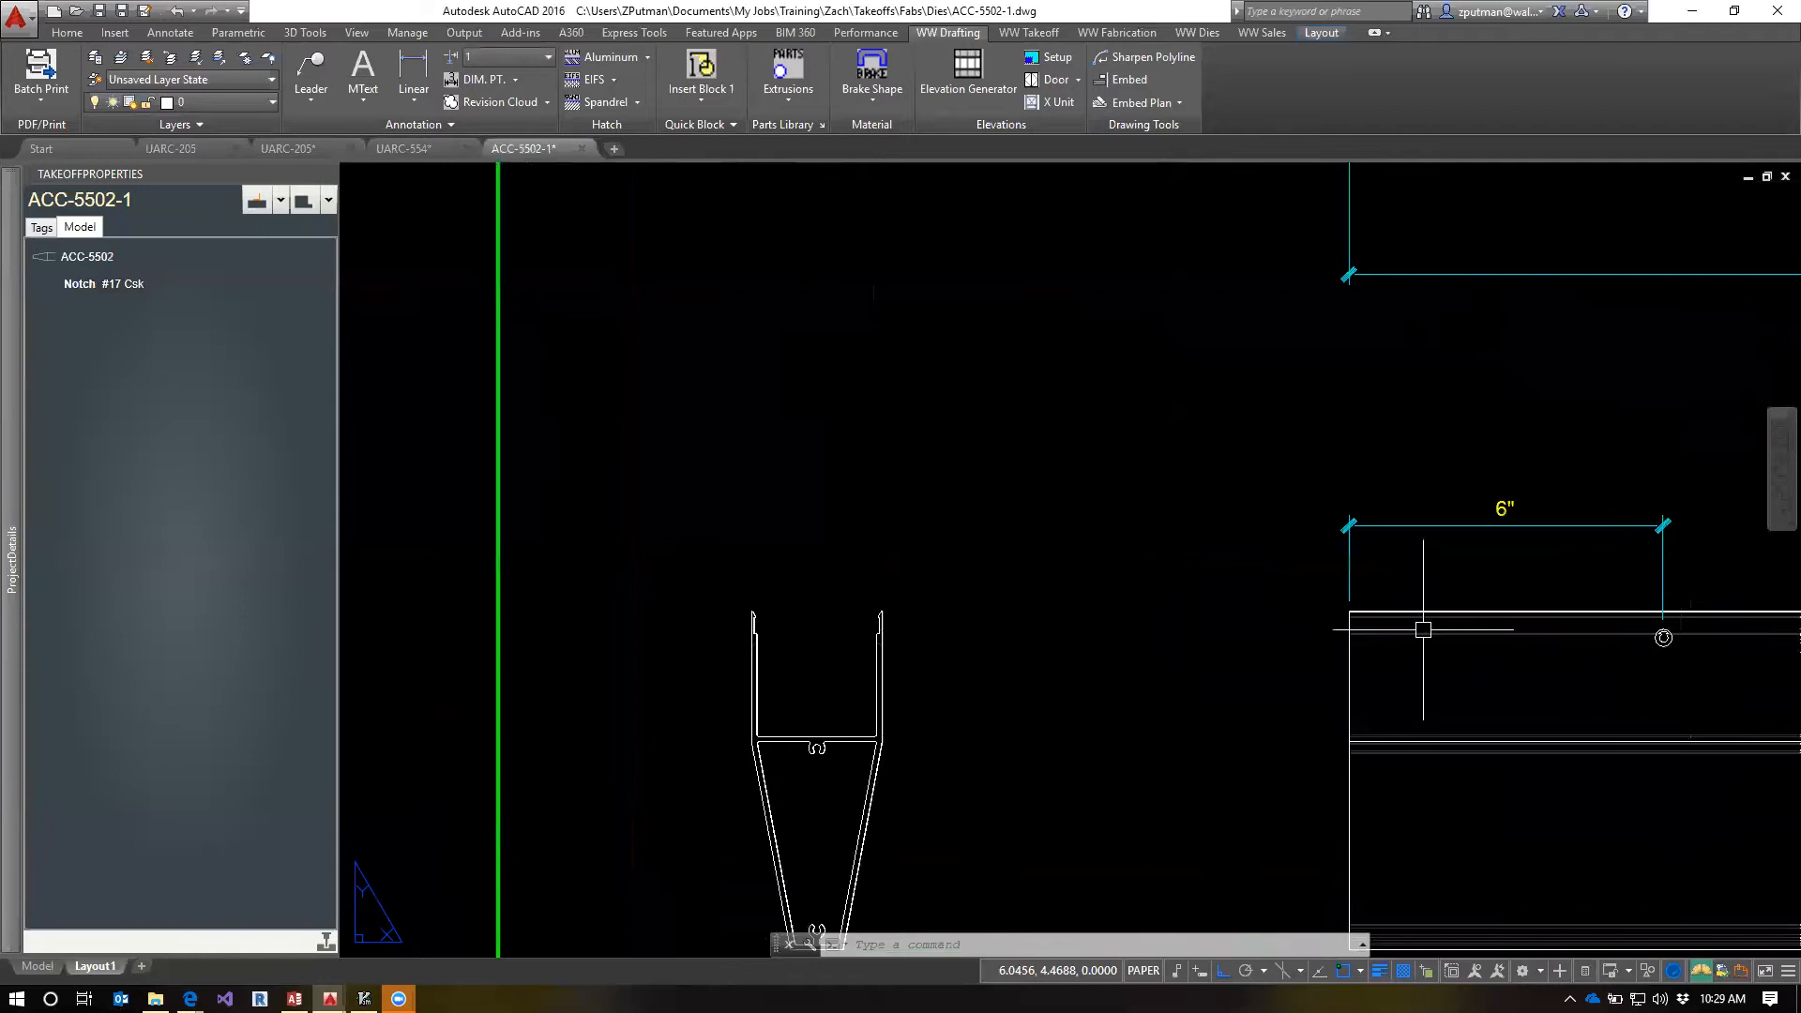
pyautogui.scroll(5, 850, 661)
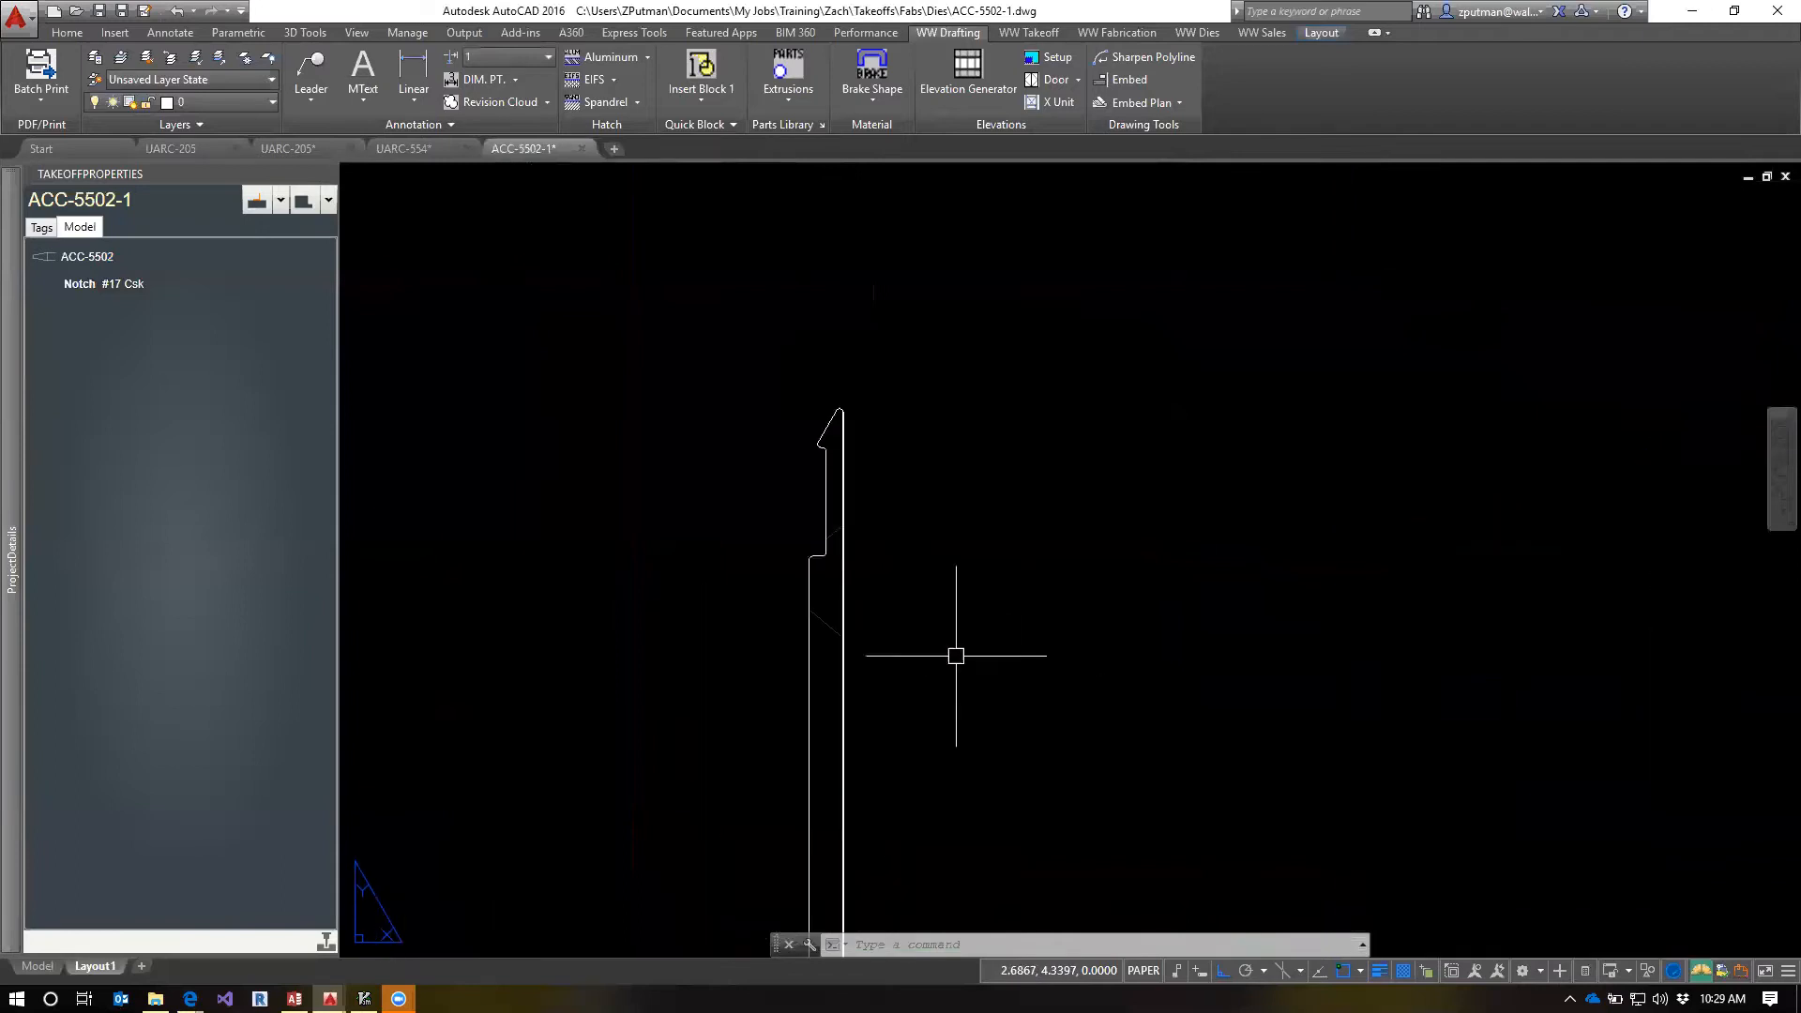
pyautogui.click(827, 619)
pyautogui.press('Escape')
pyautogui.moveTo(824, 657); pyautogui.dragTo(1194, 582, button='middle')
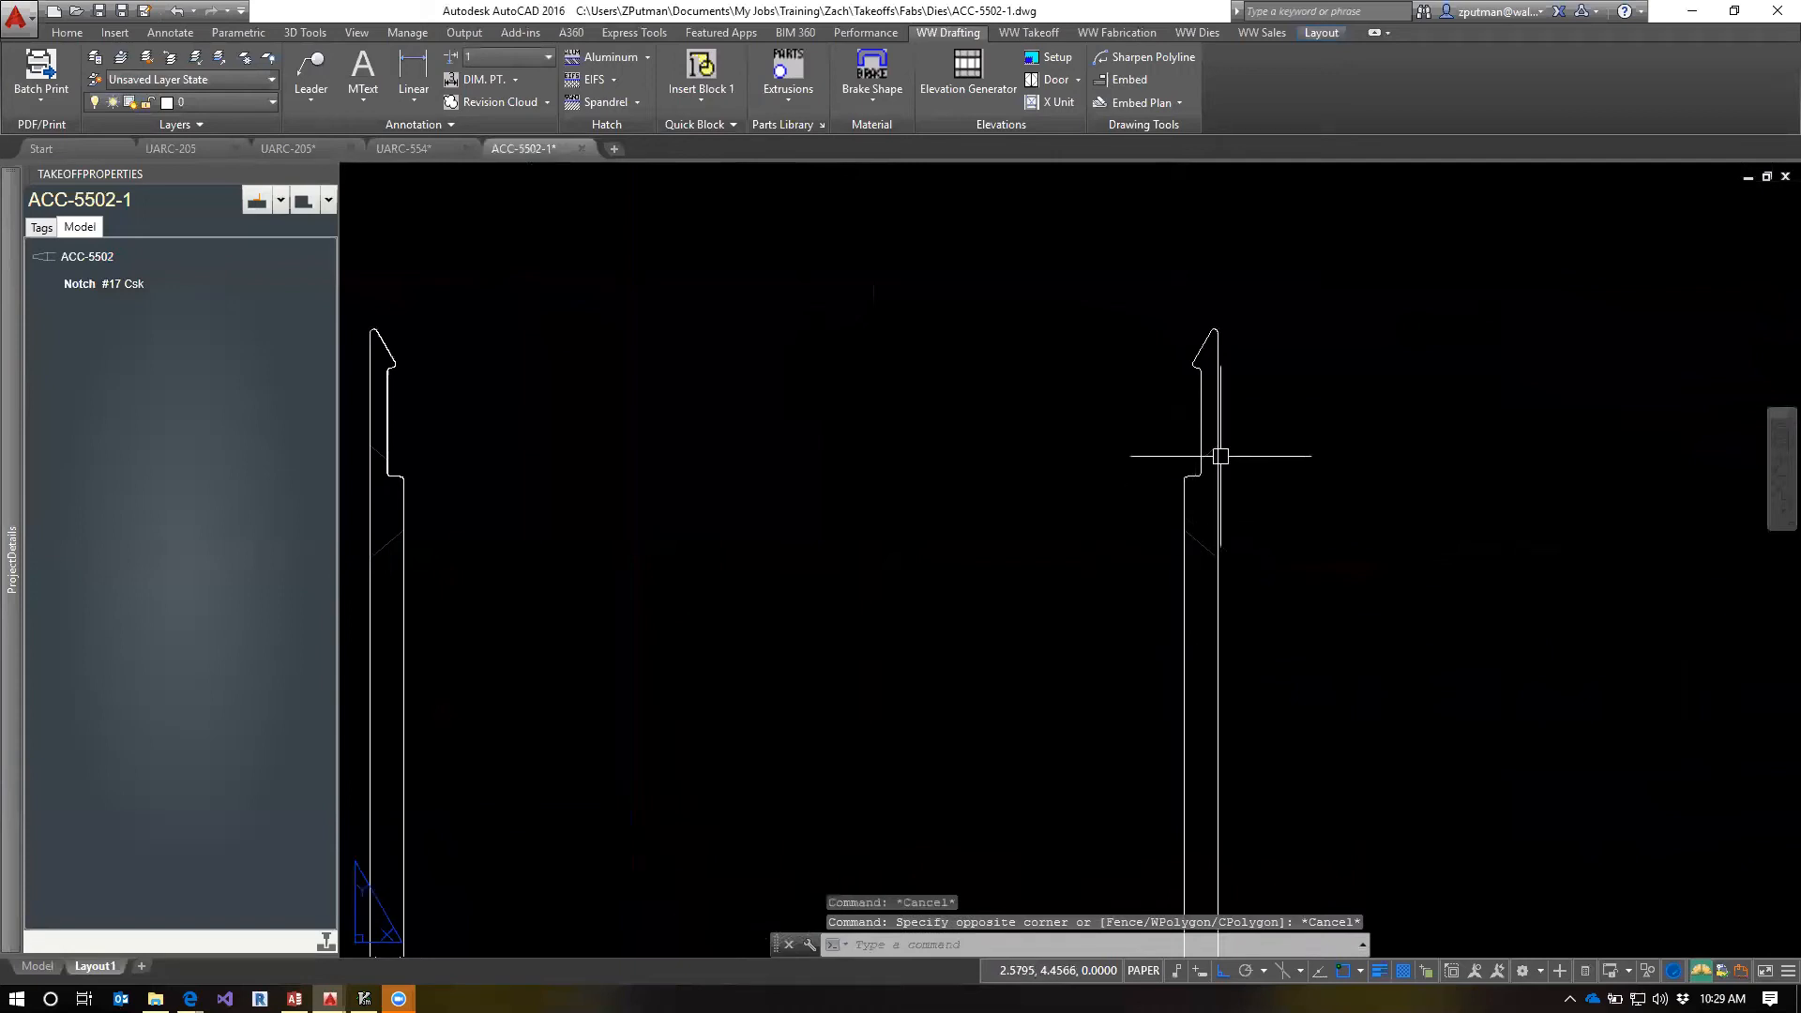
pyautogui.scroll(-4, 1206, 478)
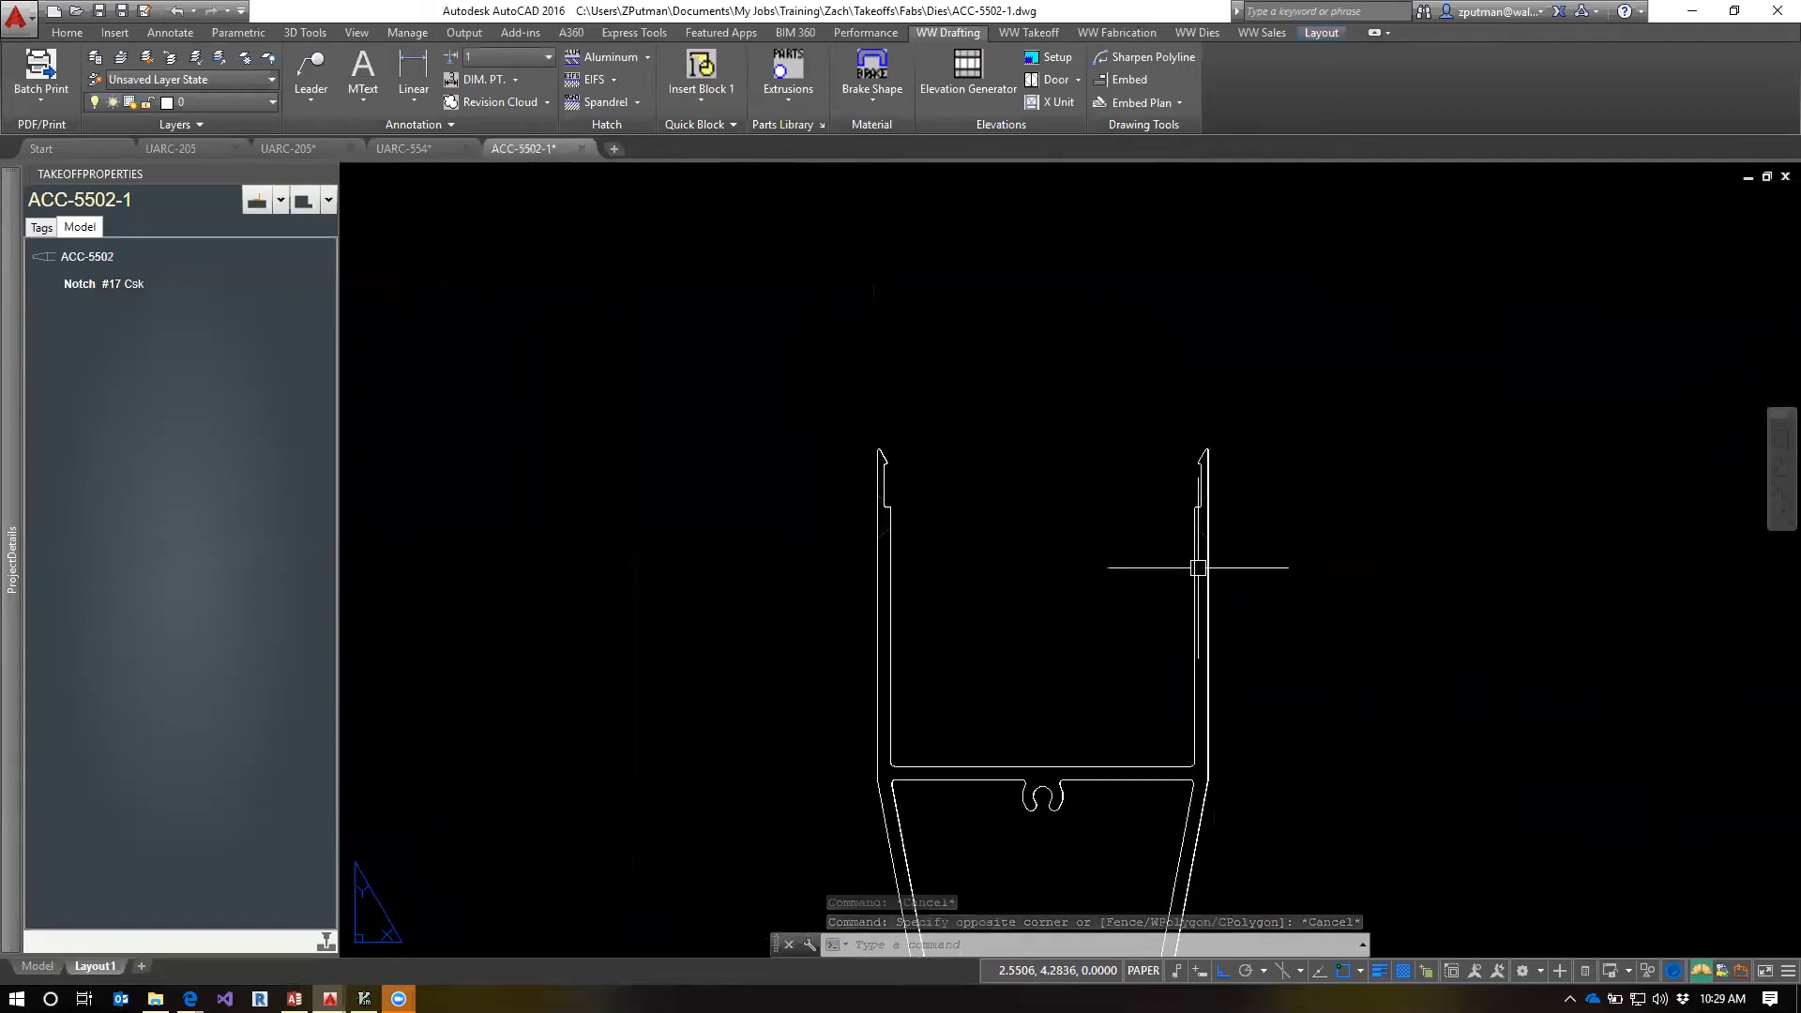
pyautogui.moveTo(1349, 581); pyautogui.dragTo(1226, 583, button='middle')
pyautogui.scroll(-4, 1222, 579)
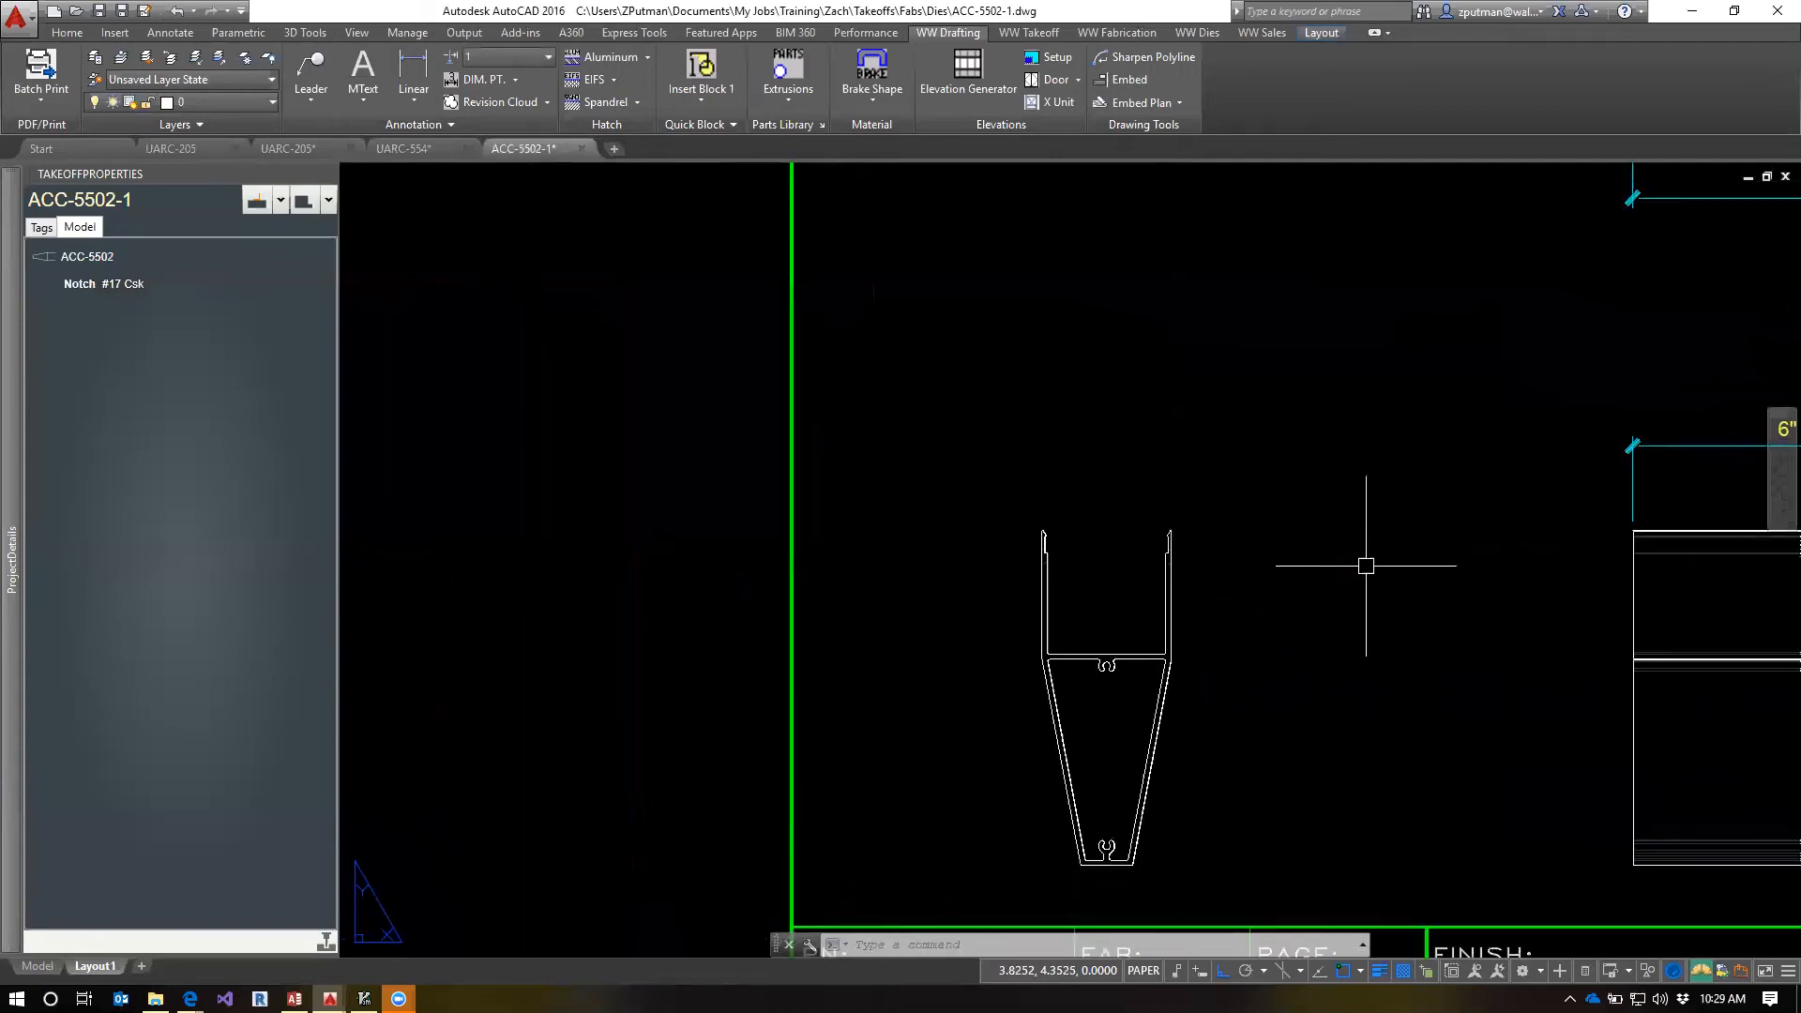
pyautogui.moveTo(1360, 559); pyautogui.dragTo(1157, 603, button='middle')
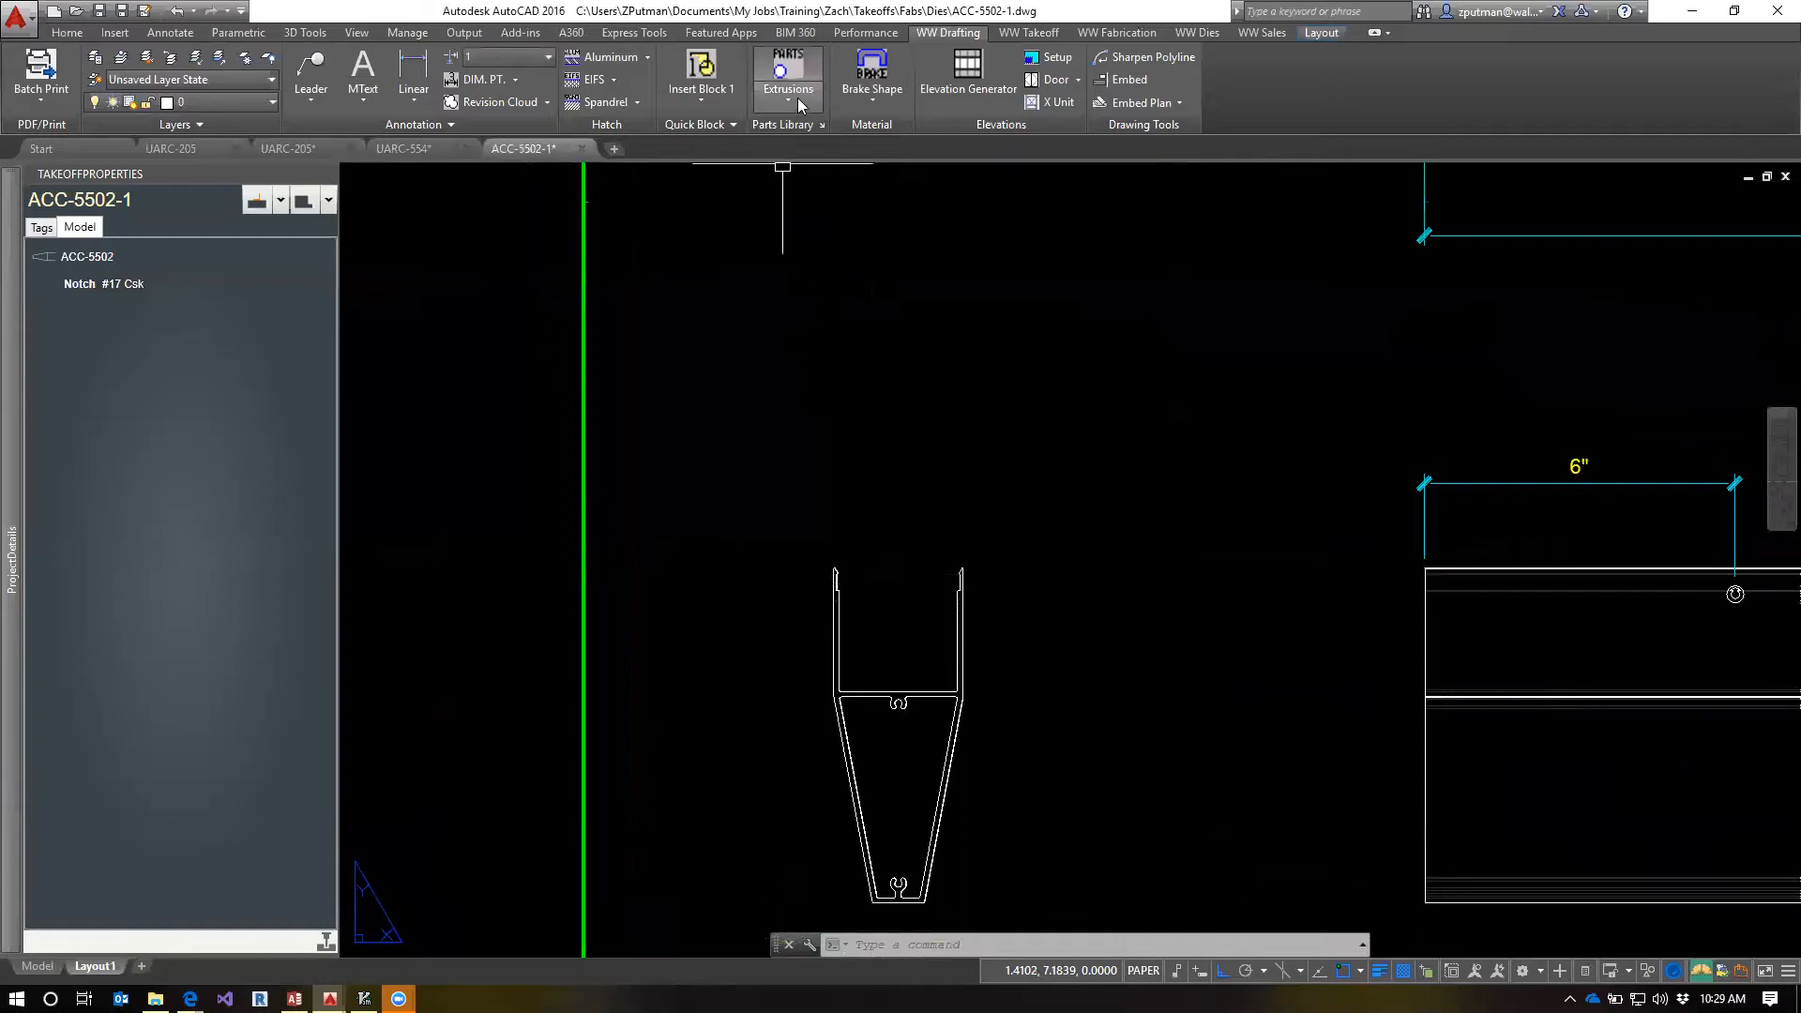
# Hatch the countersink faces of the holes in both legs of the part with Hatch Faces
pyautogui.click(1116, 32)
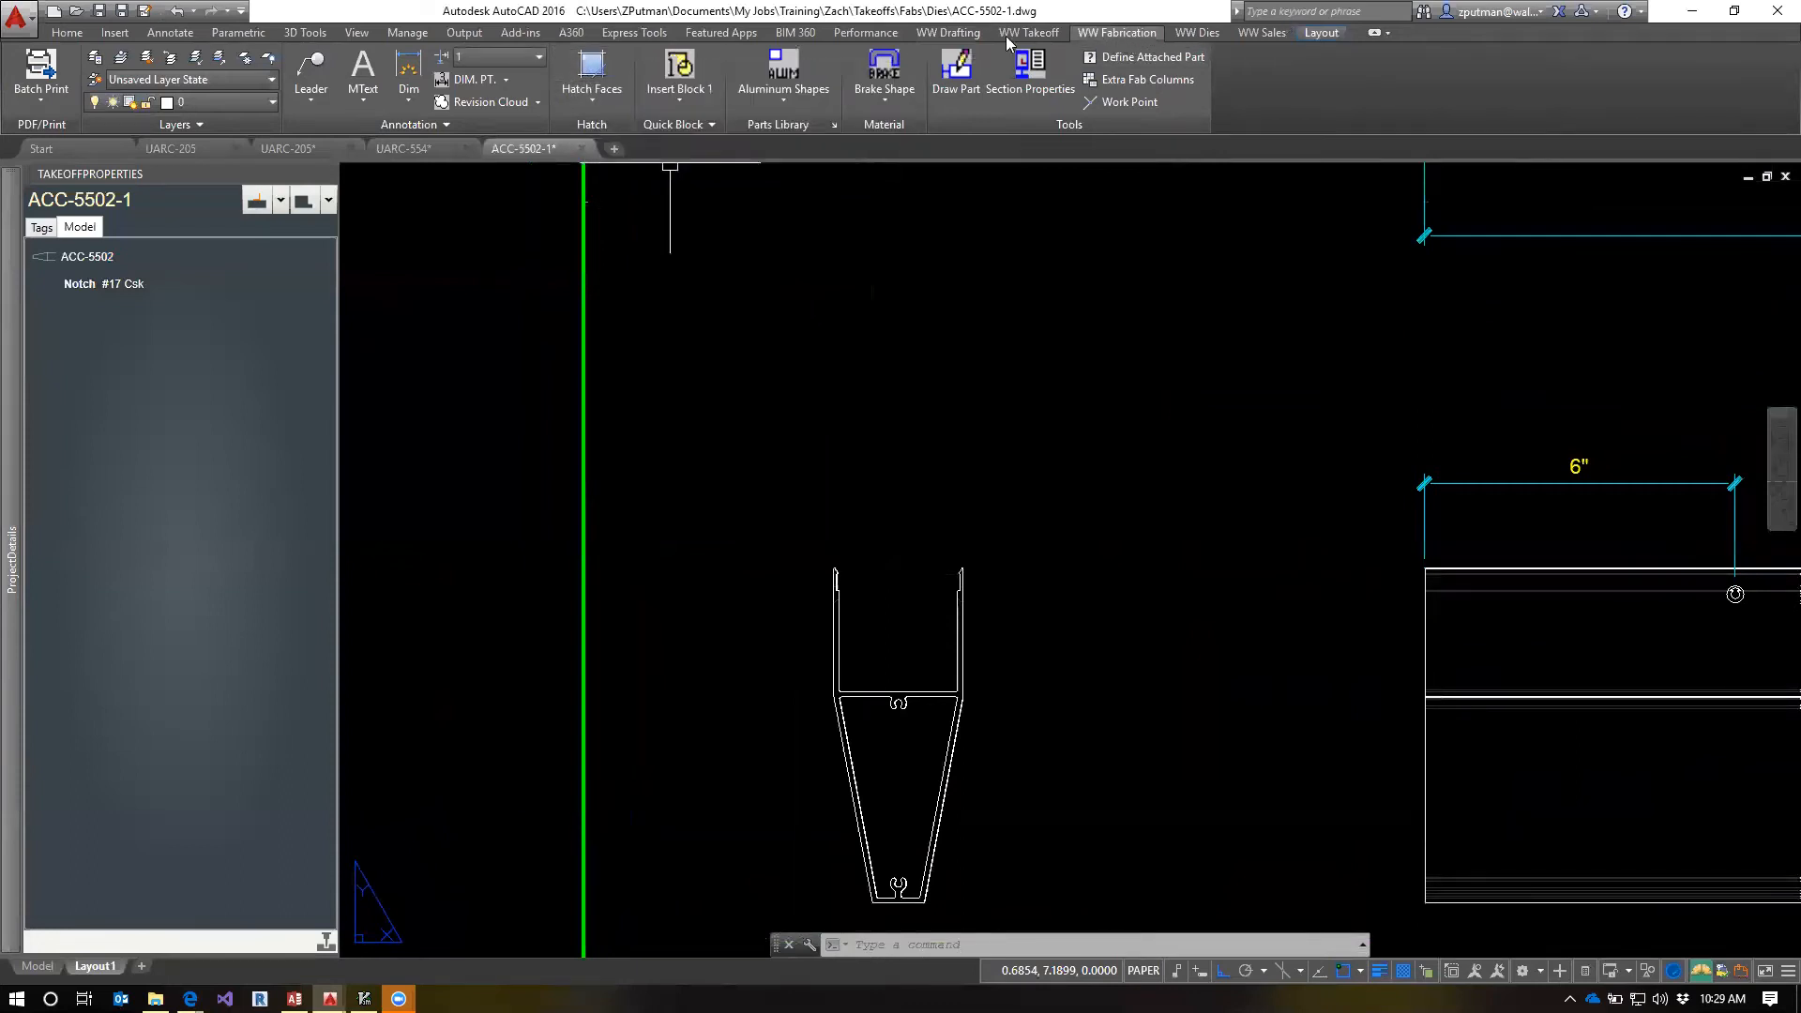
pyautogui.click(601, 78)
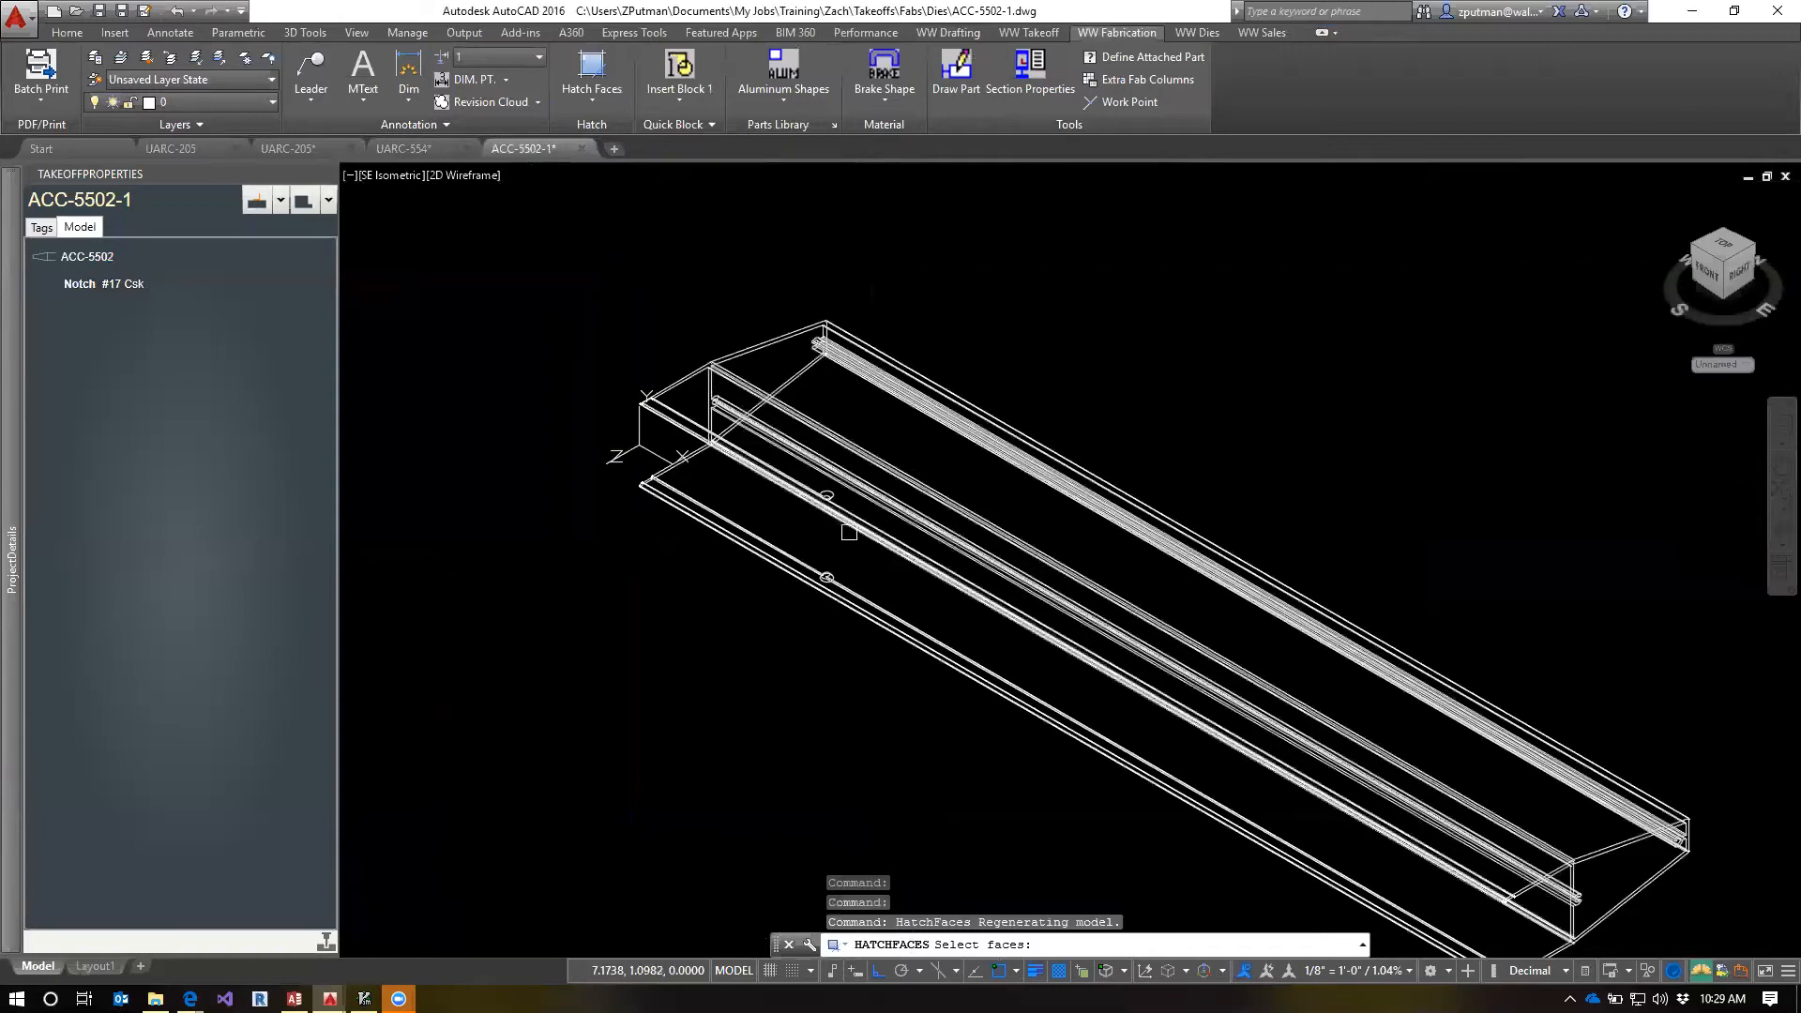
pyautogui.scroll(10, 849, 532)
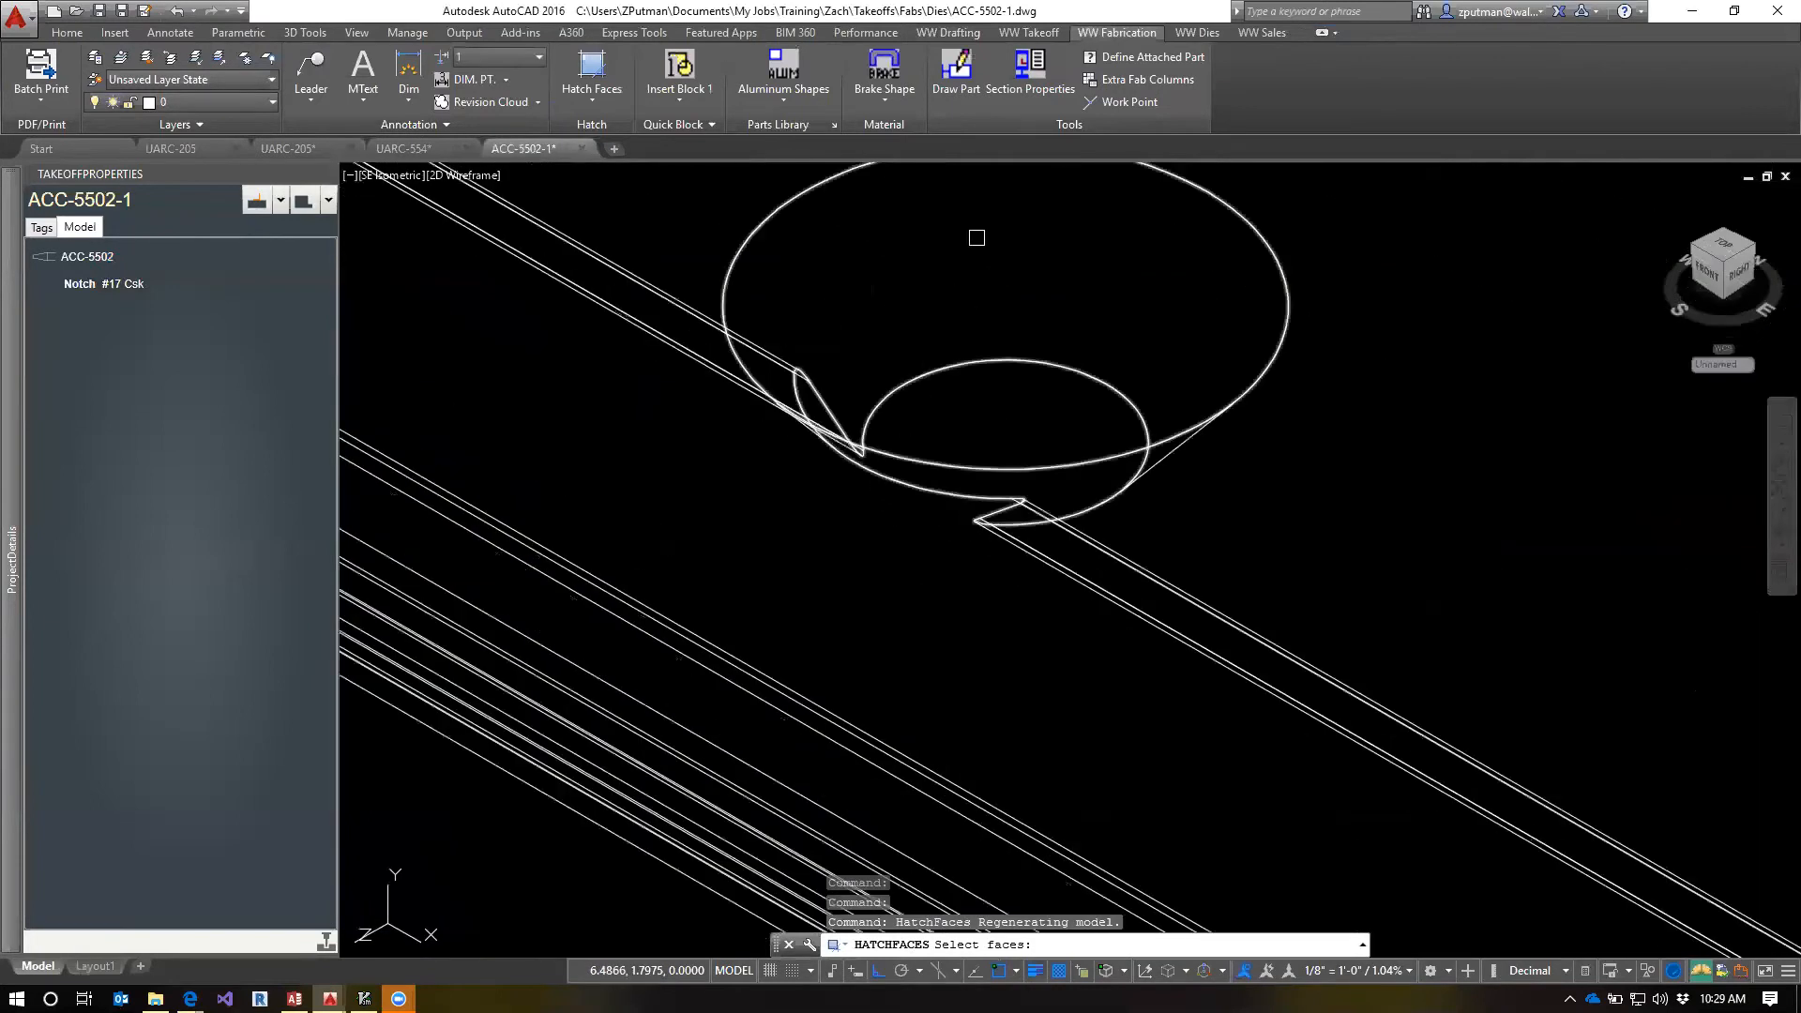
pyautogui.click(976, 237)
pyautogui.scroll(-12, 967, 460)
pyautogui.scroll(8, 976, 675)
pyautogui.scroll(-4, 951, 611)
pyautogui.scroll(8, 951, 611)
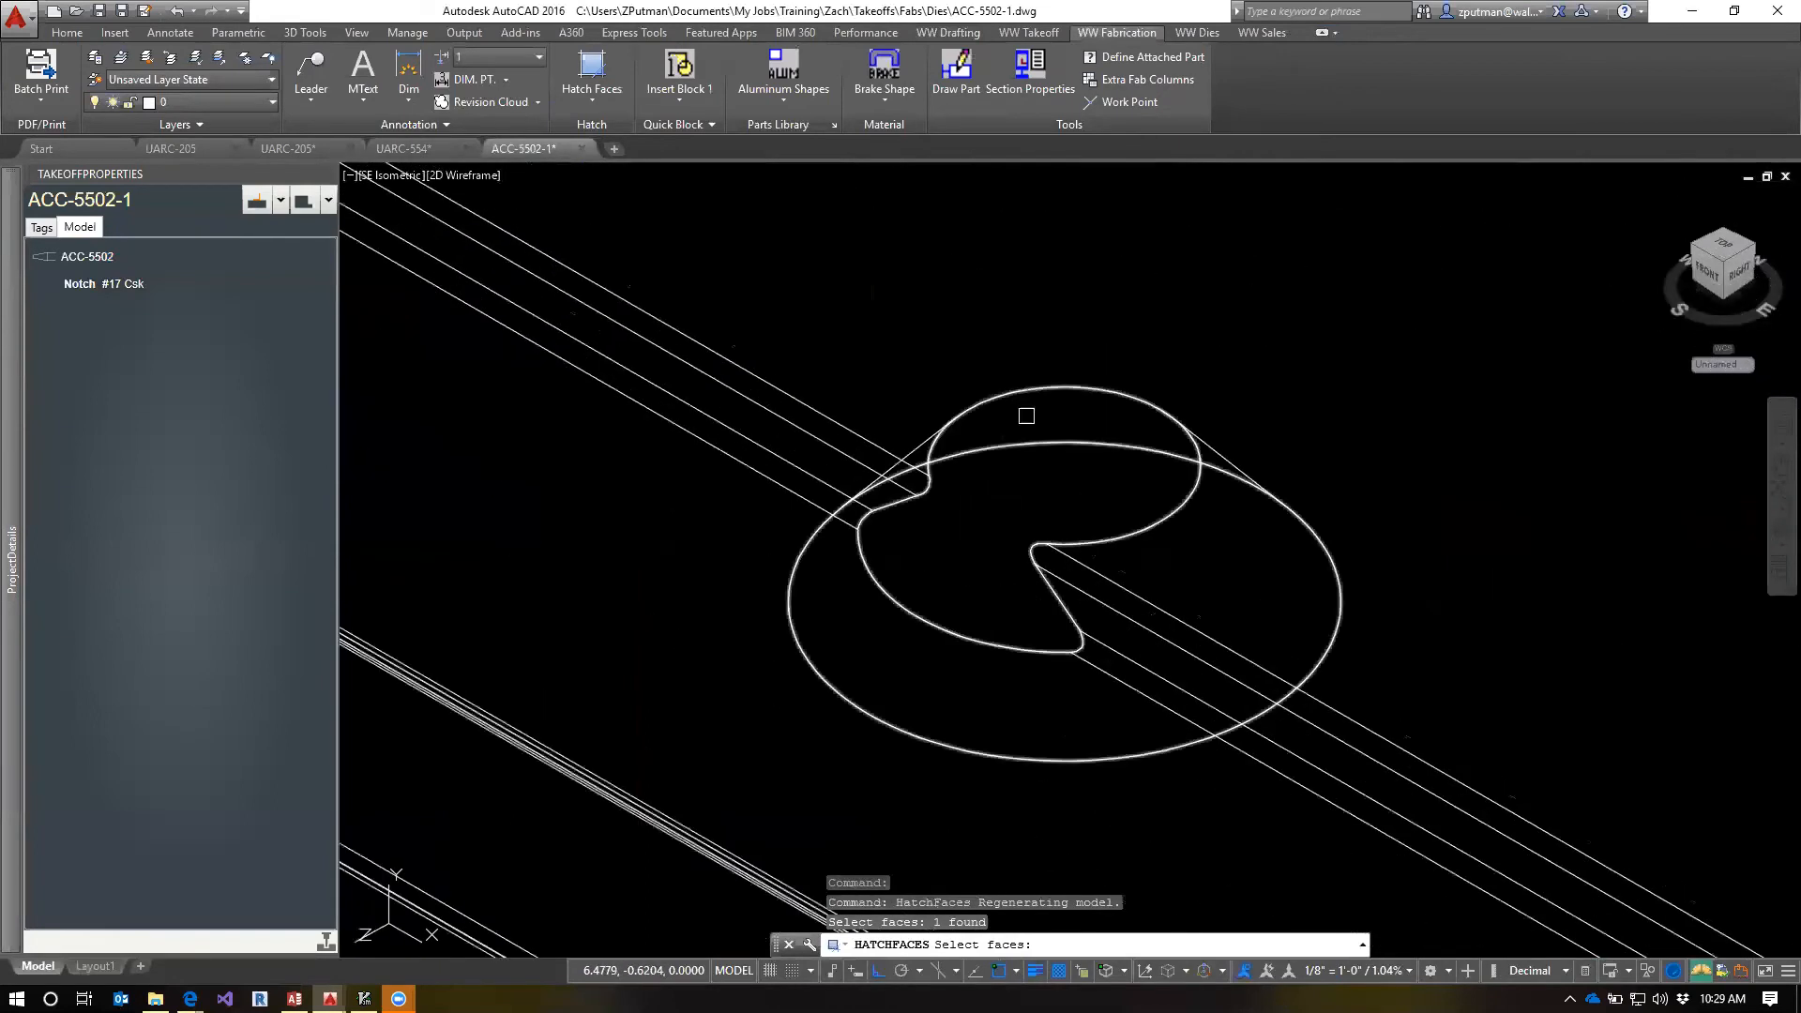
pyautogui.click(1028, 414)
pyautogui.scroll(-8, 1001, 511)
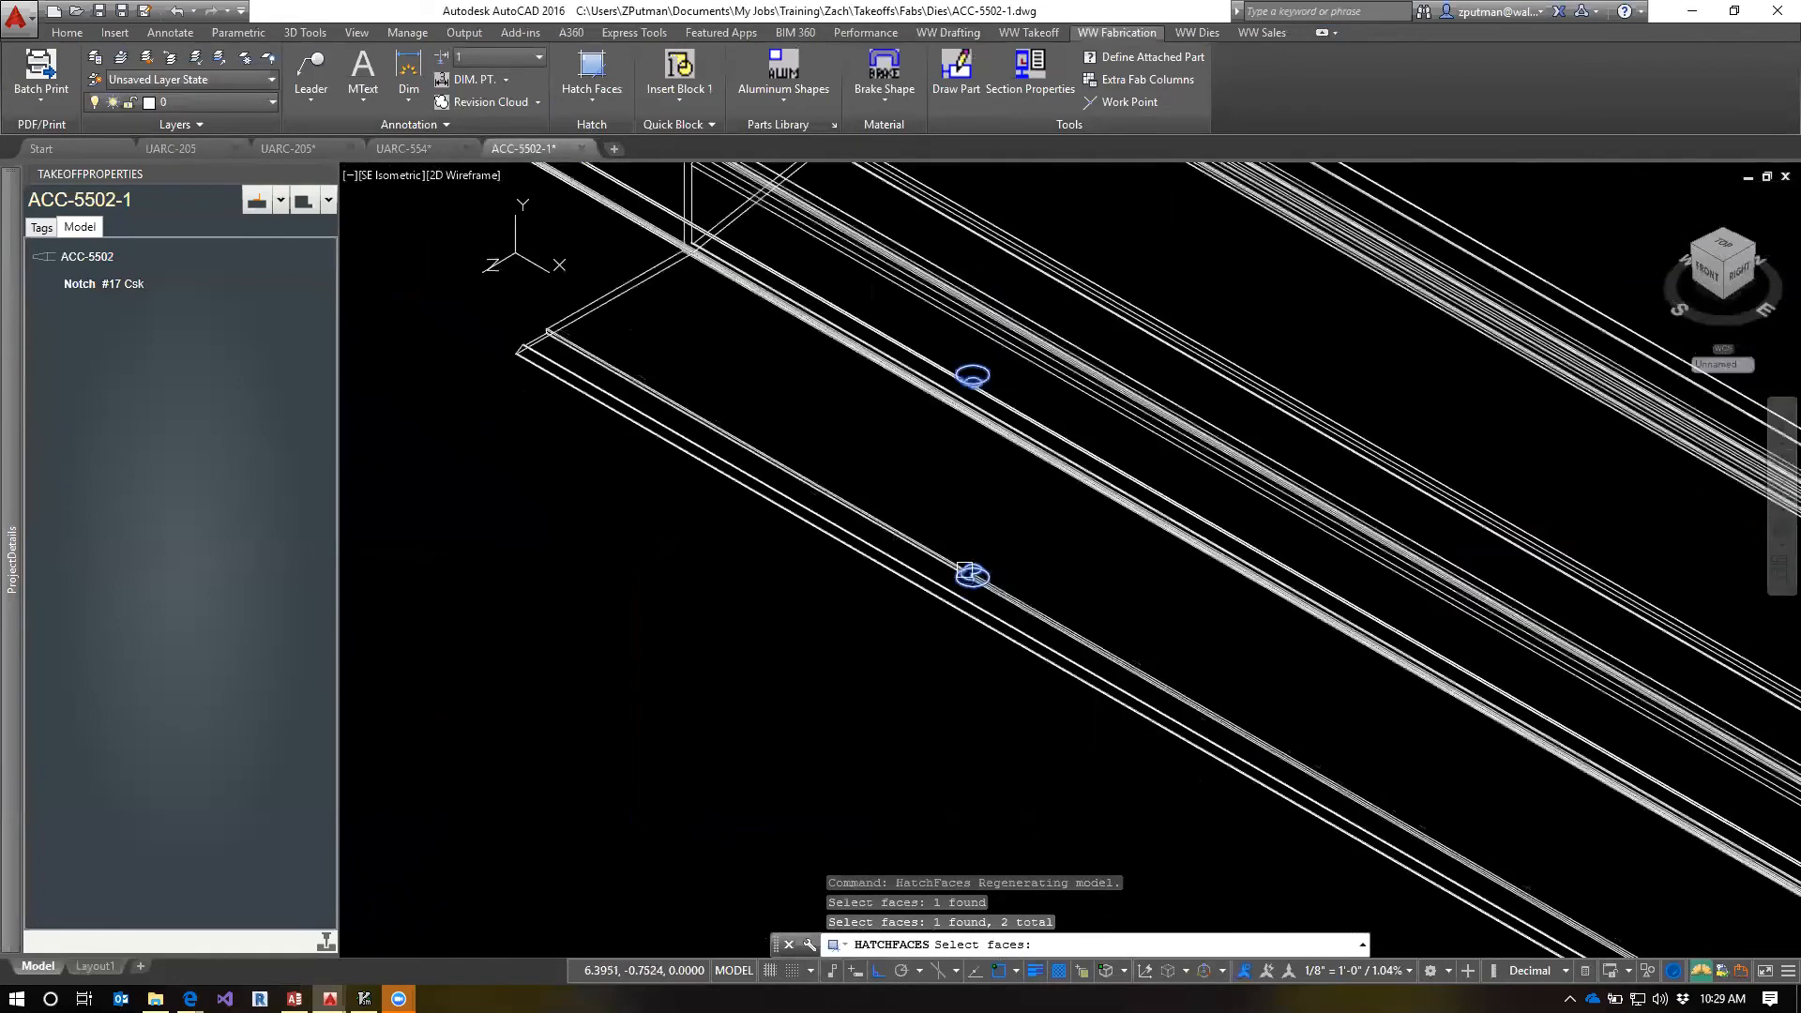
pyautogui.press('Return')
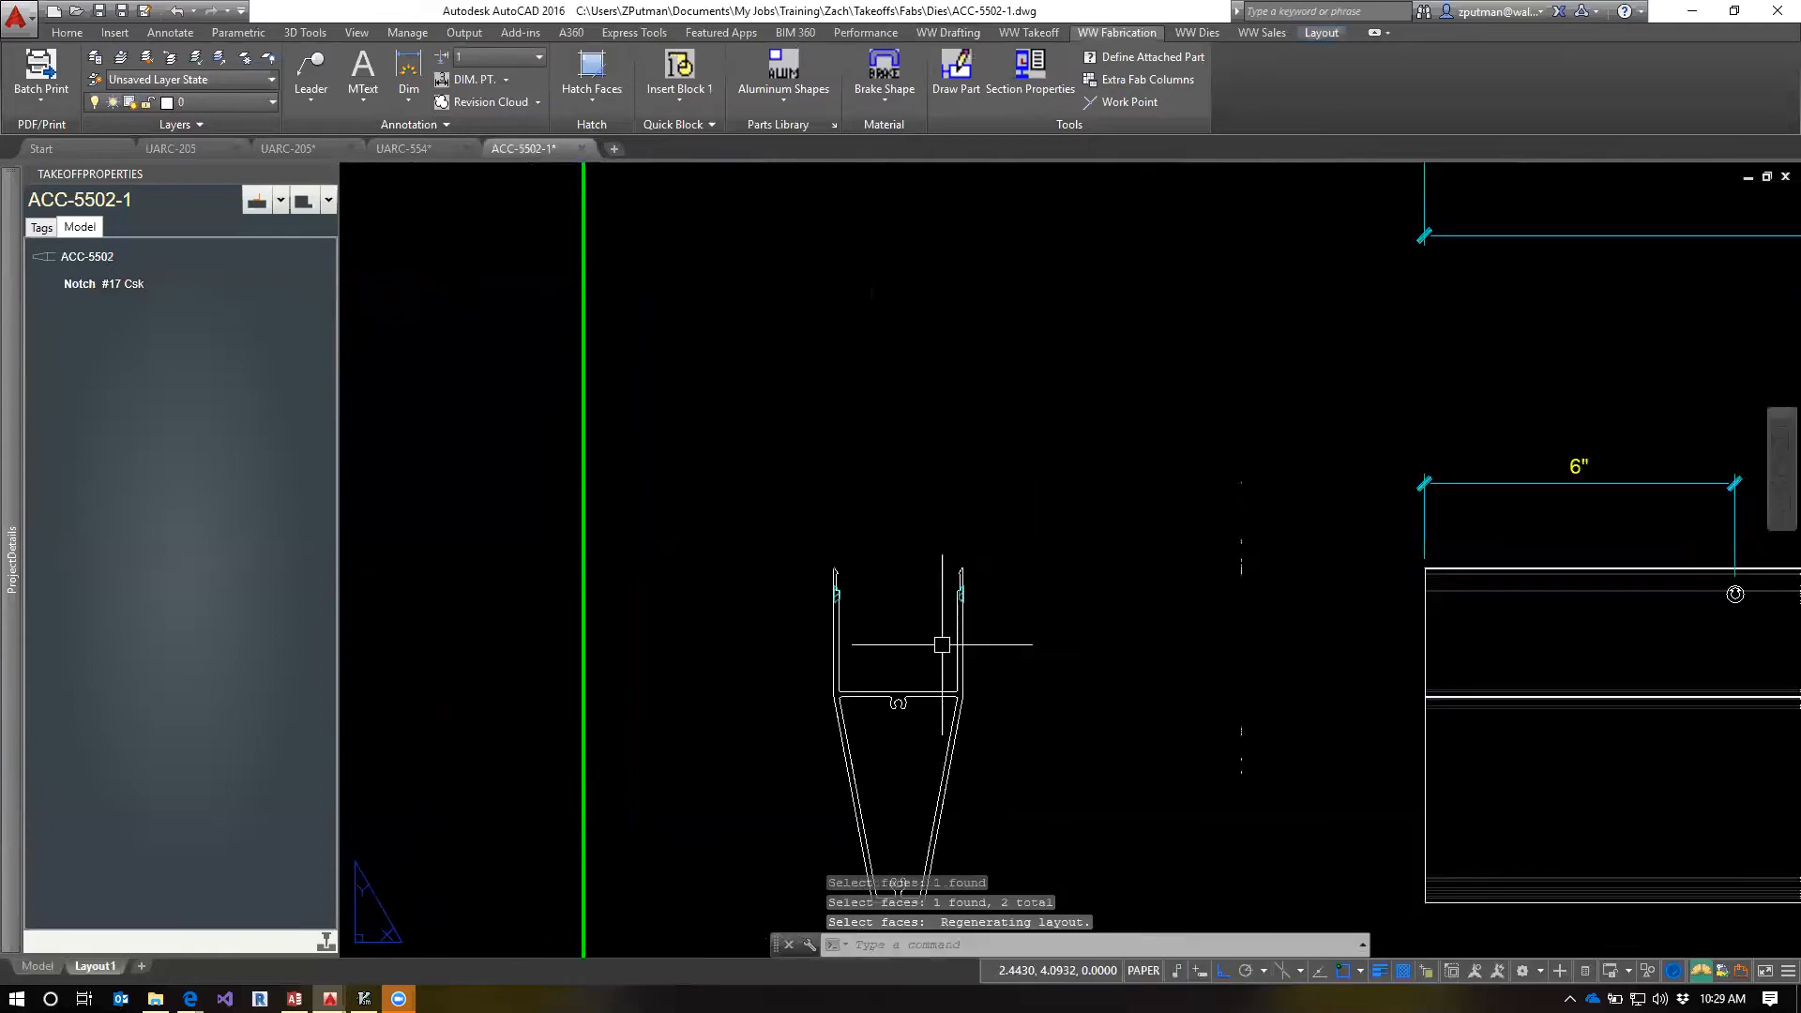
# Examine the notch hatching in the upper and lower end views and the dimensioned hole in the lower long view
pyautogui.scroll(4, 929, 606)
pyautogui.scroll(6, 1013, 592)
pyautogui.scroll(-5, 1028, 601)
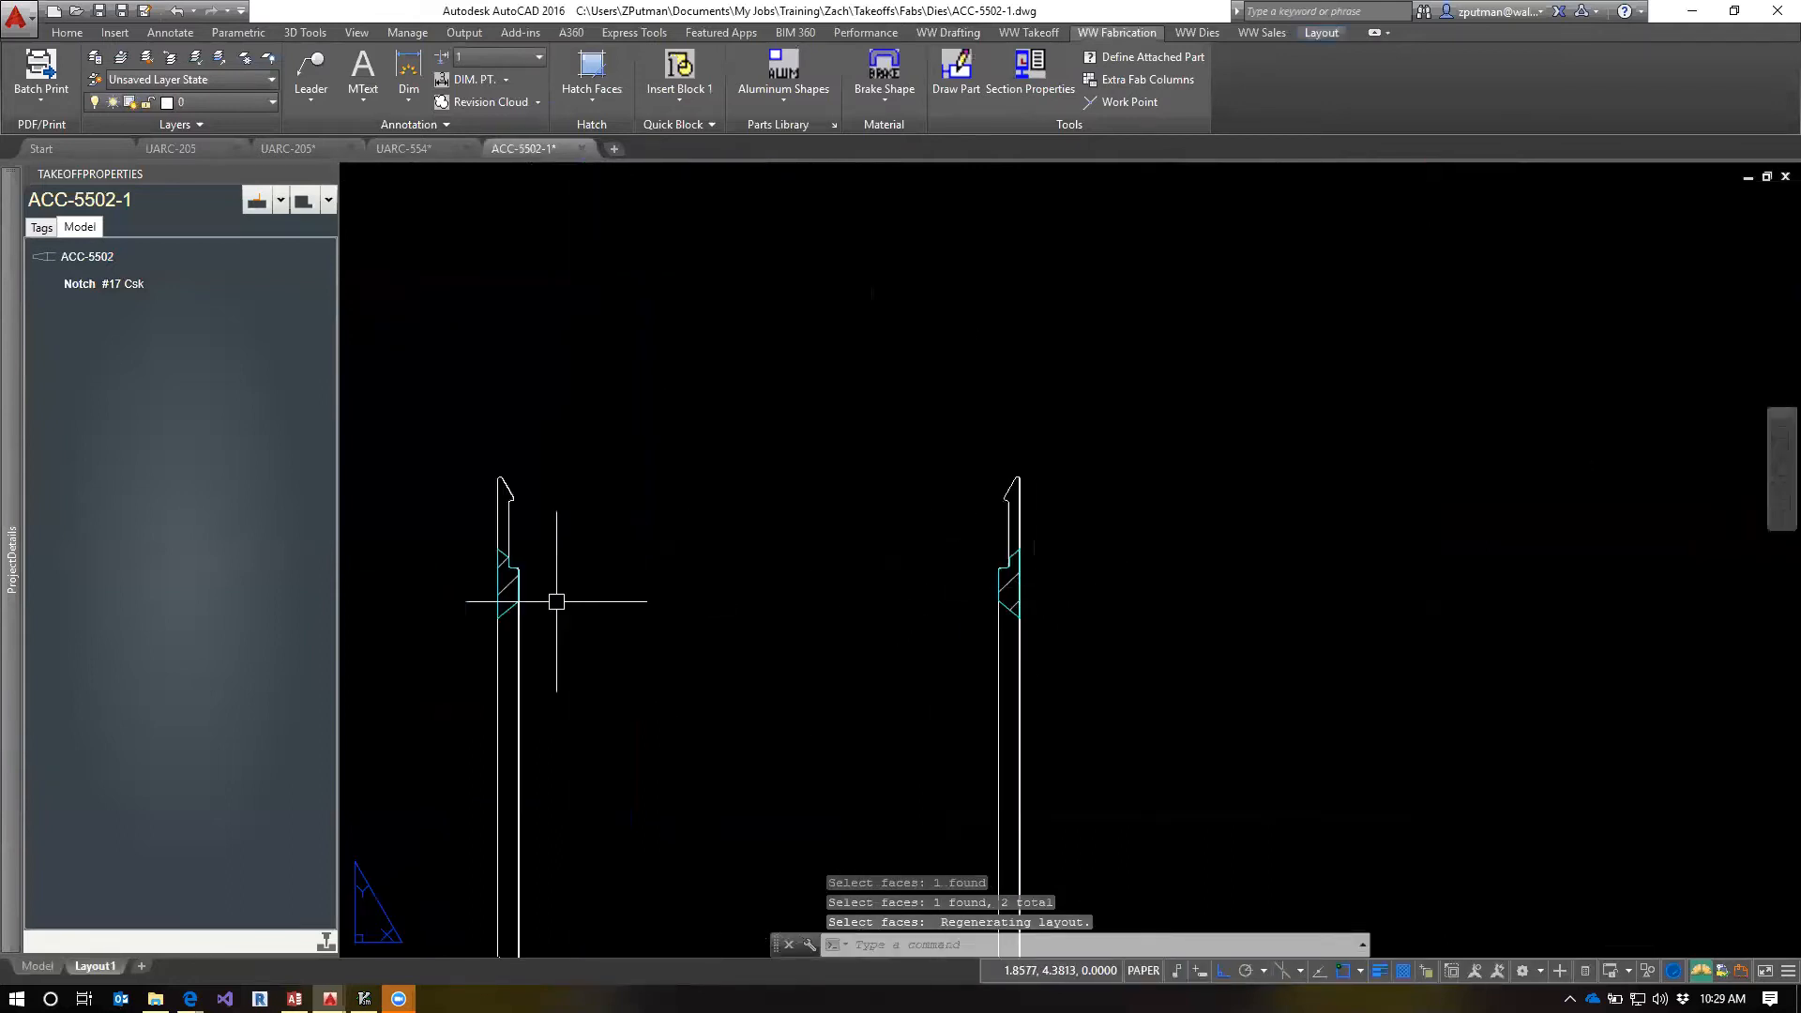
pyautogui.scroll(-2, 928, 661)
pyautogui.scroll(-4, 920, 665)
pyautogui.click(986, 600)
pyautogui.click(889, 693)
pyautogui.press('Escape')
pyautogui.press('Escape')
pyautogui.press('Escape')
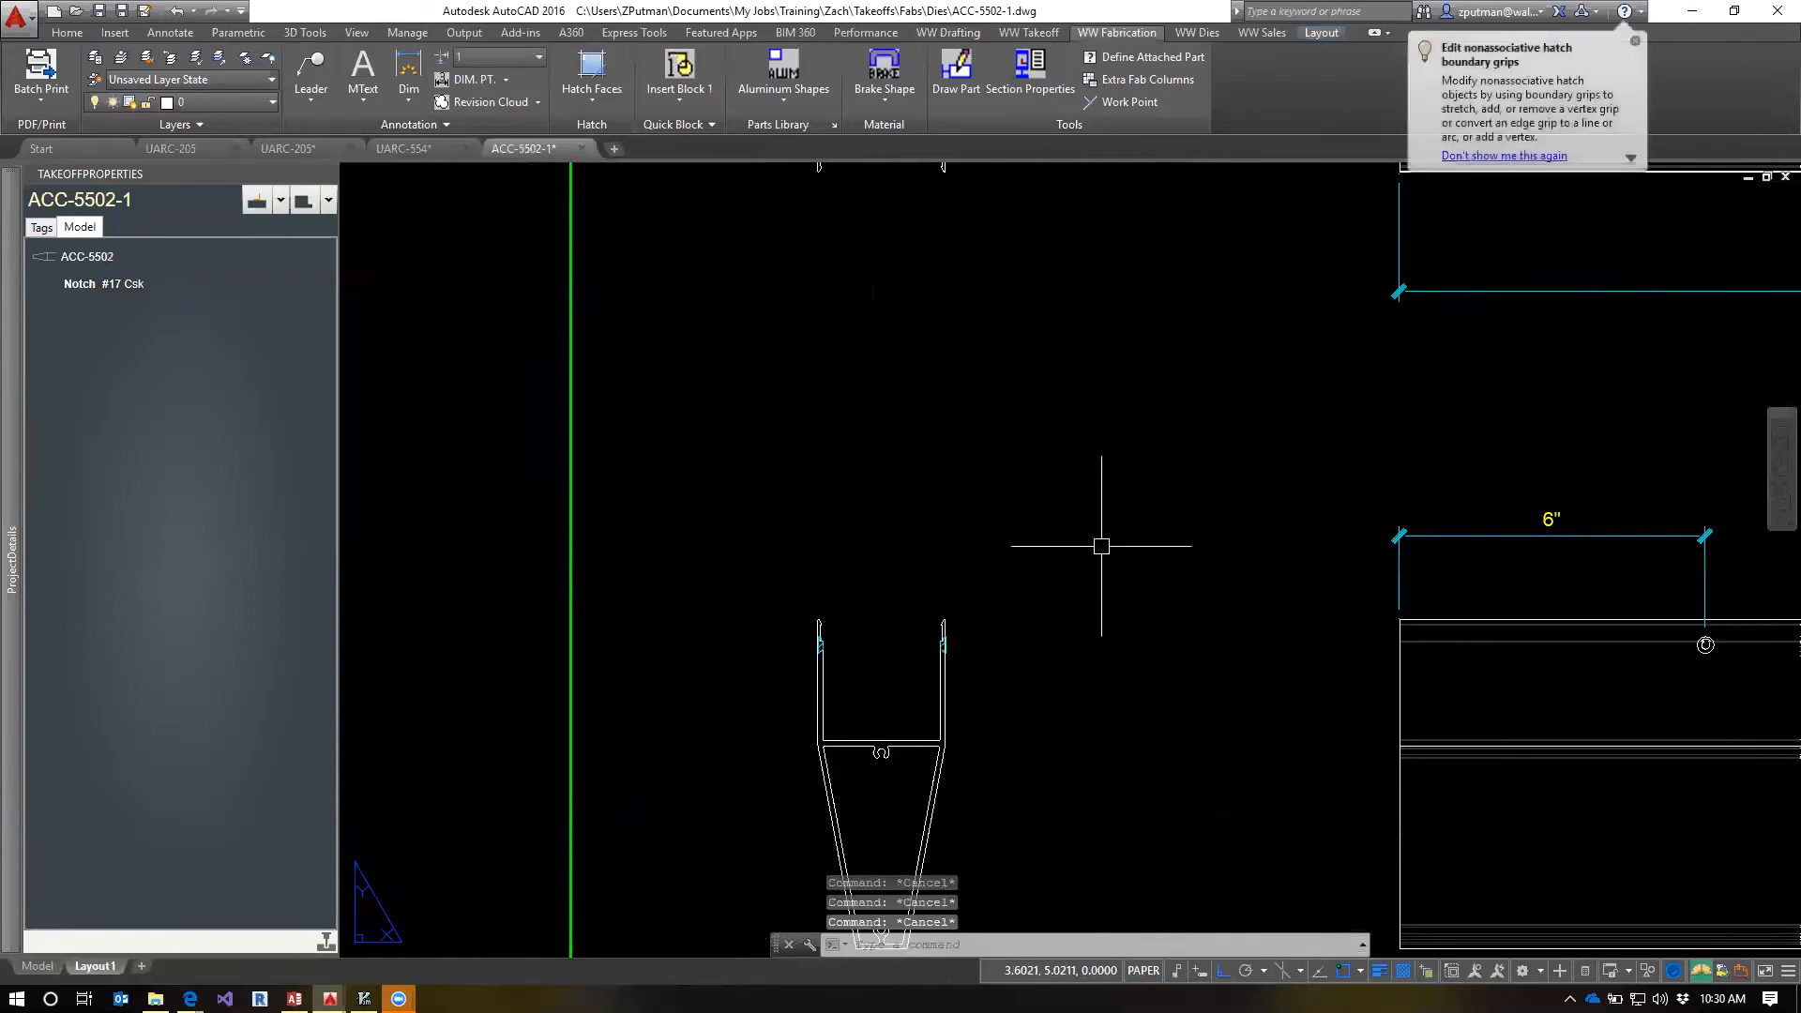
pyautogui.moveTo(1102, 469); pyautogui.dragTo(1066, 744, button='middle')
pyautogui.scroll(-2, 993, 508)
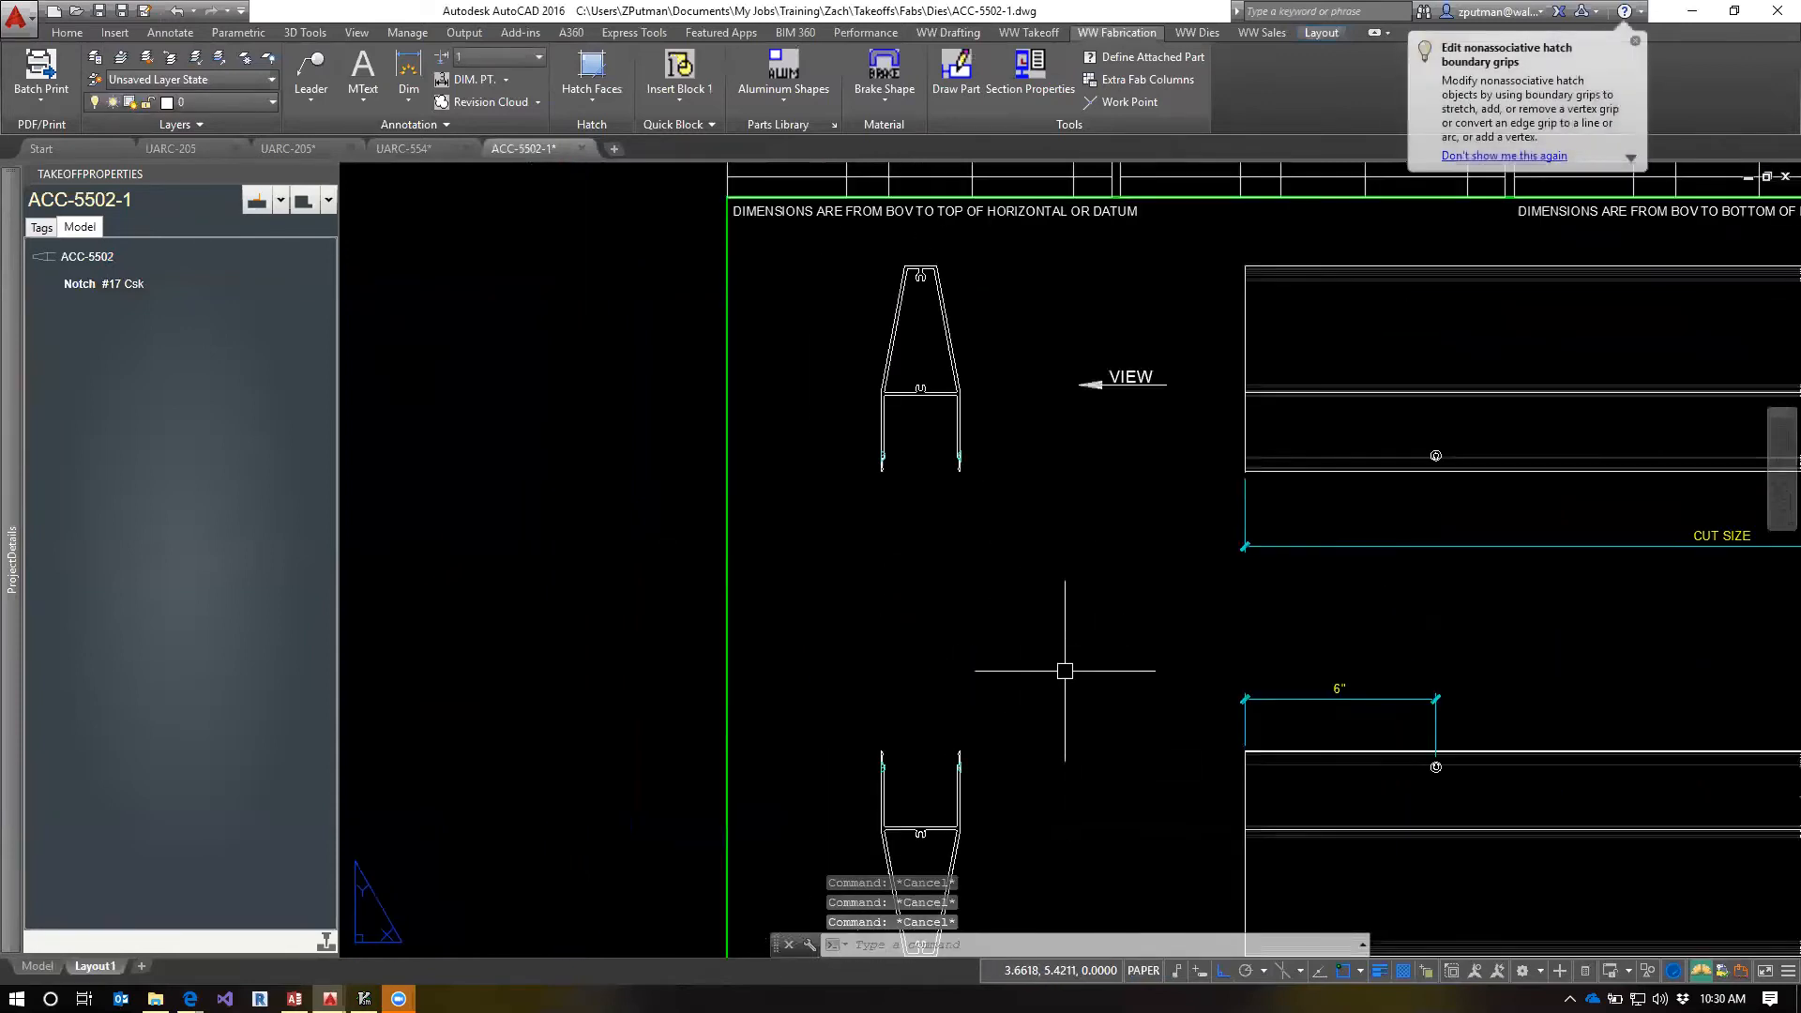
pyautogui.moveTo(1057, 663); pyautogui.dragTo(916, 522, button='middle')
pyautogui.scroll(5, 1273, 638)
pyautogui.click(1244, 648)
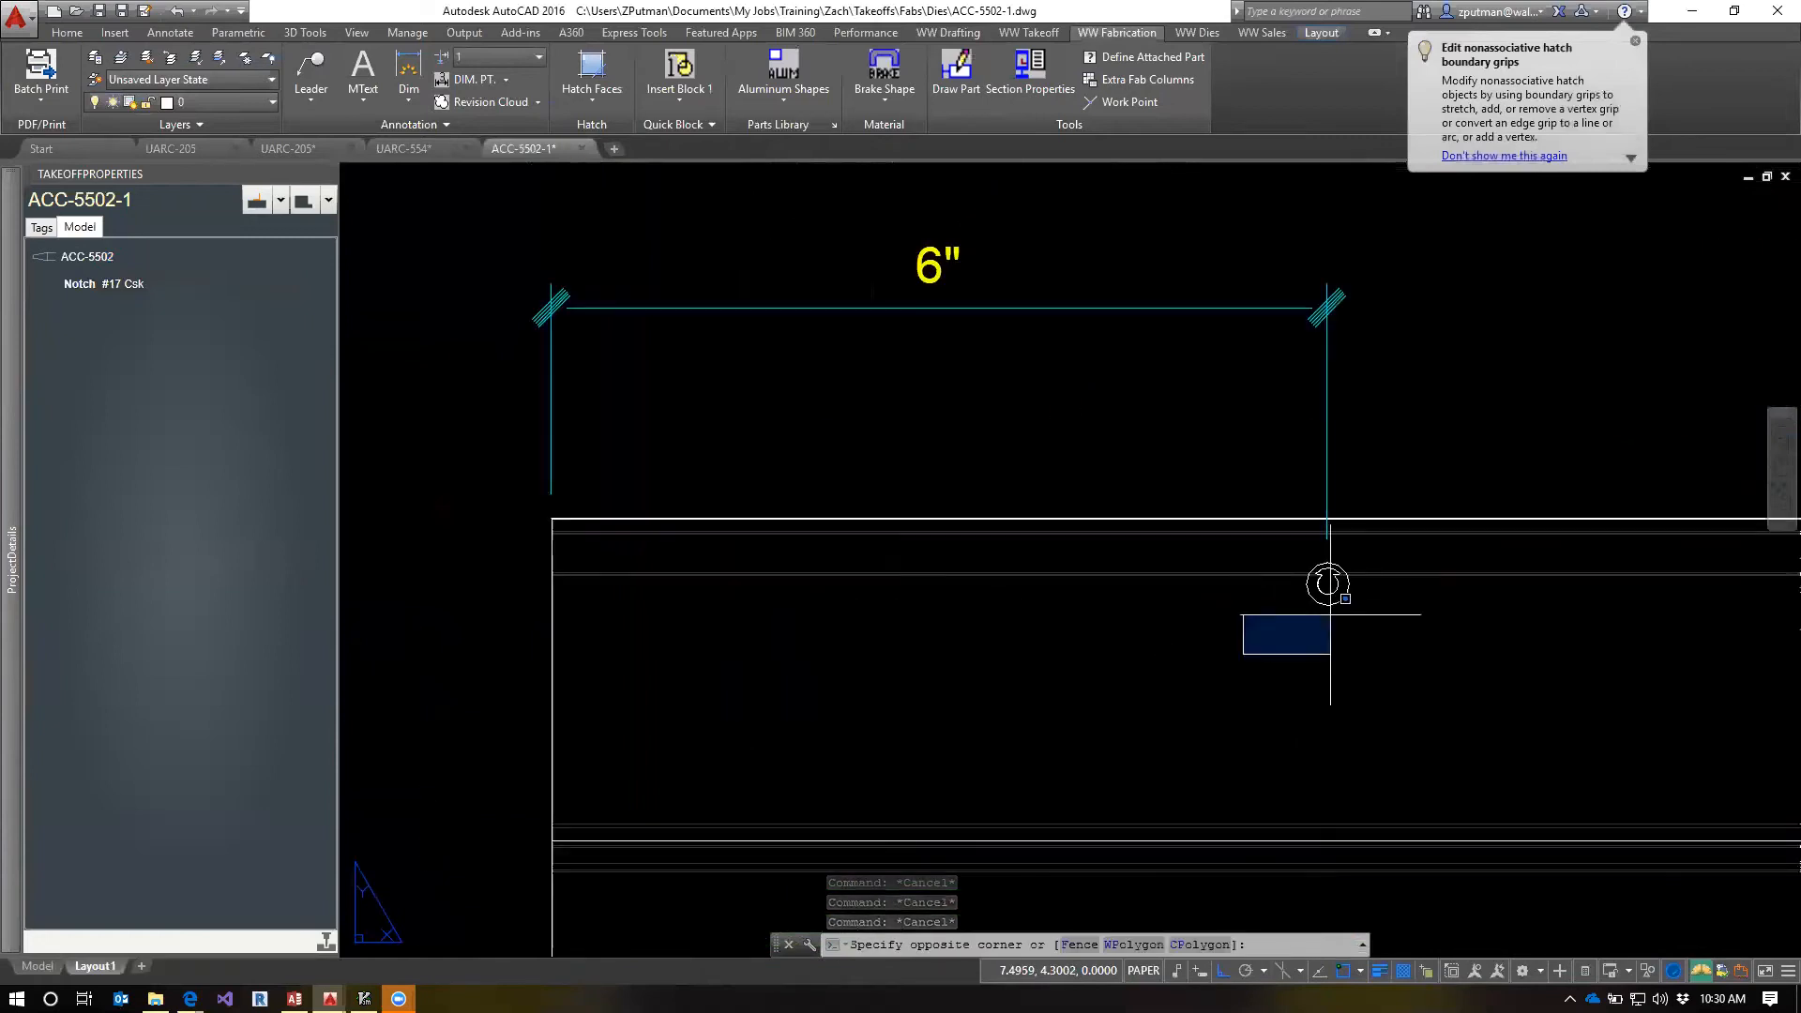
pyautogui.press('Escape')
pyautogui.press('Escape')
pyautogui.scroll(-6, 1359, 662)
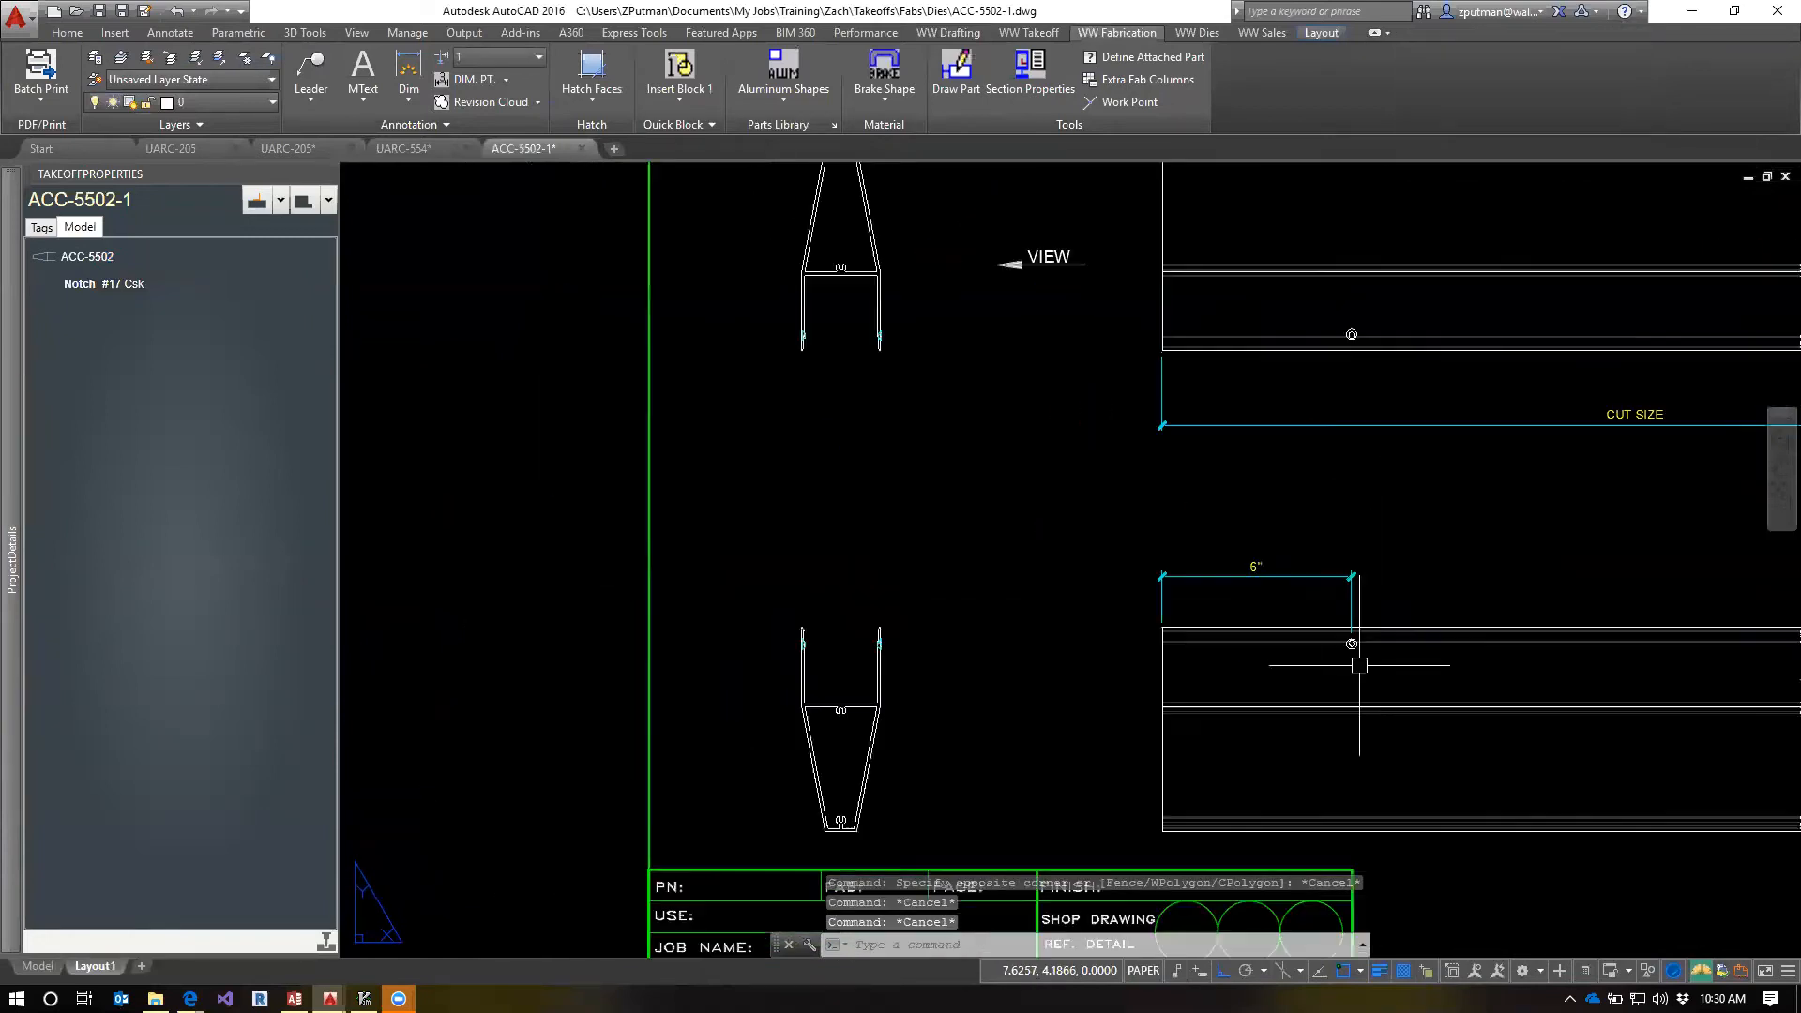
pyautogui.moveTo(1409, 650)
pyautogui.mouseDown(button='middle')
pyautogui.moveTo(1071, 634)
pyautogui.moveTo(1044, 656)
pyautogui.moveTo(1325, 669)
pyautogui.mouseUp(button='middle')
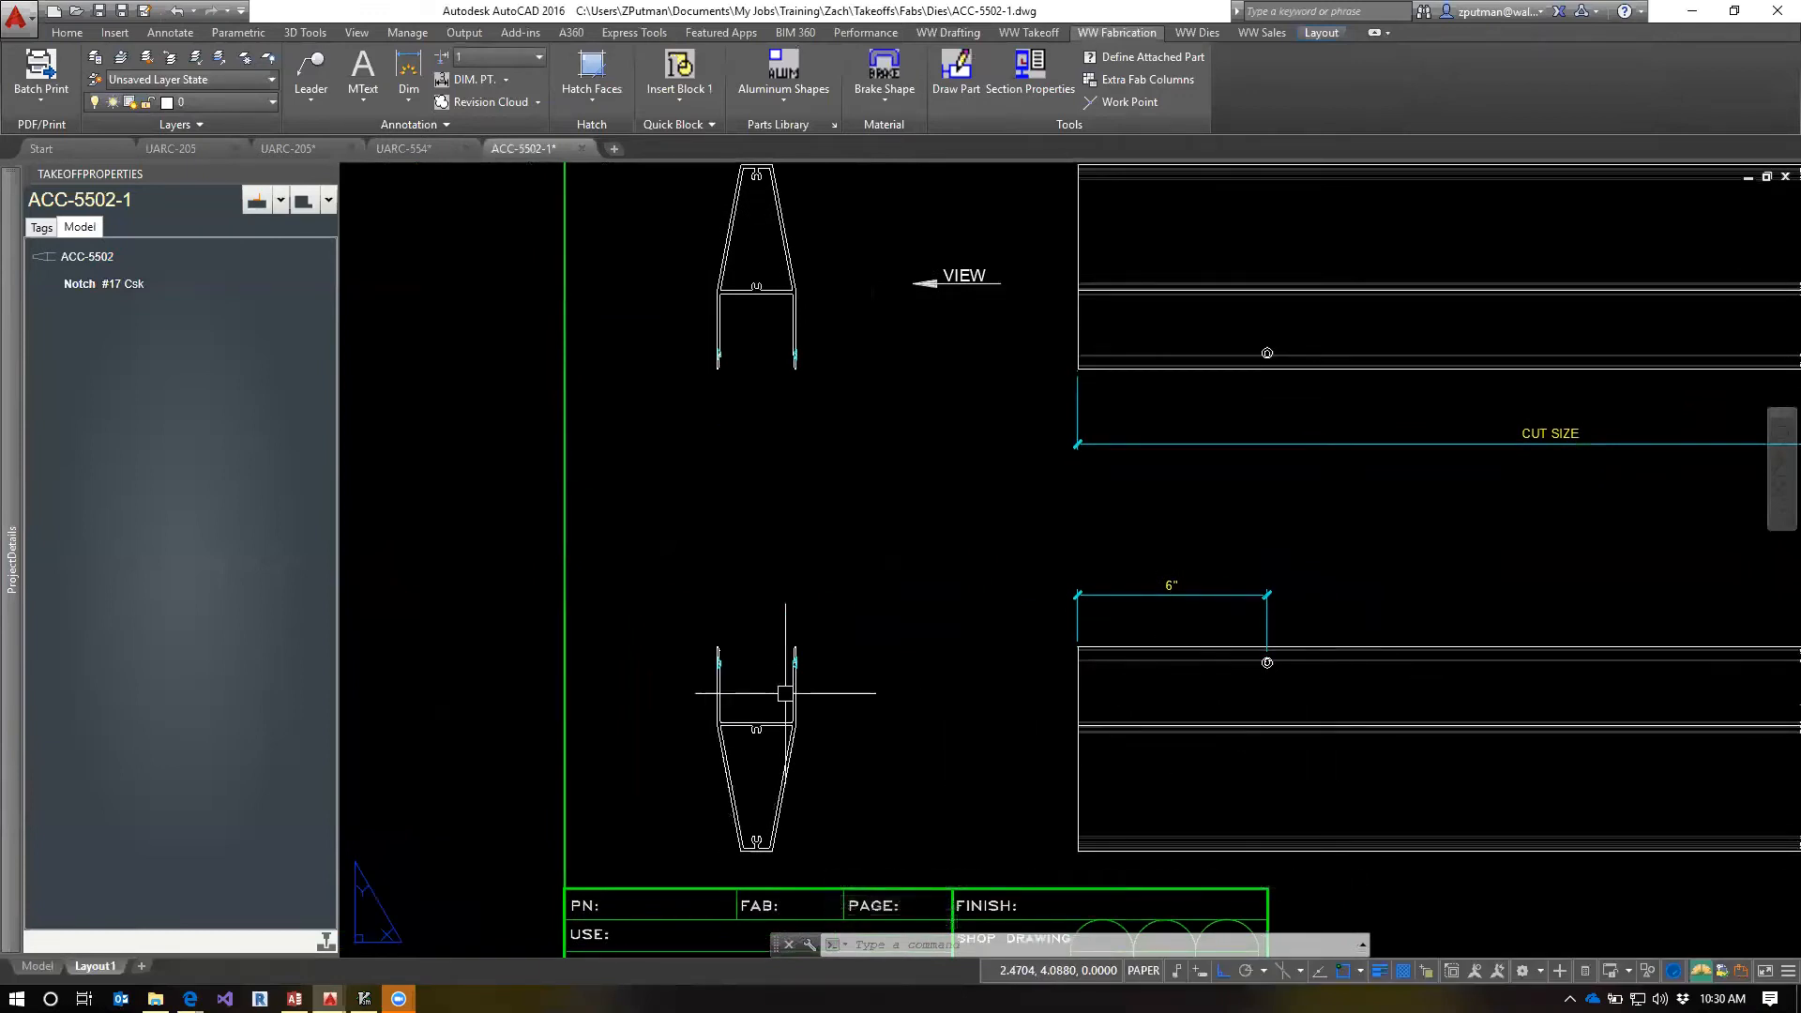
# Draw a horizontal line through the hatched notch on the right leg of the lower end view, extending past both faces
pyautogui.scroll(6, 785, 694)
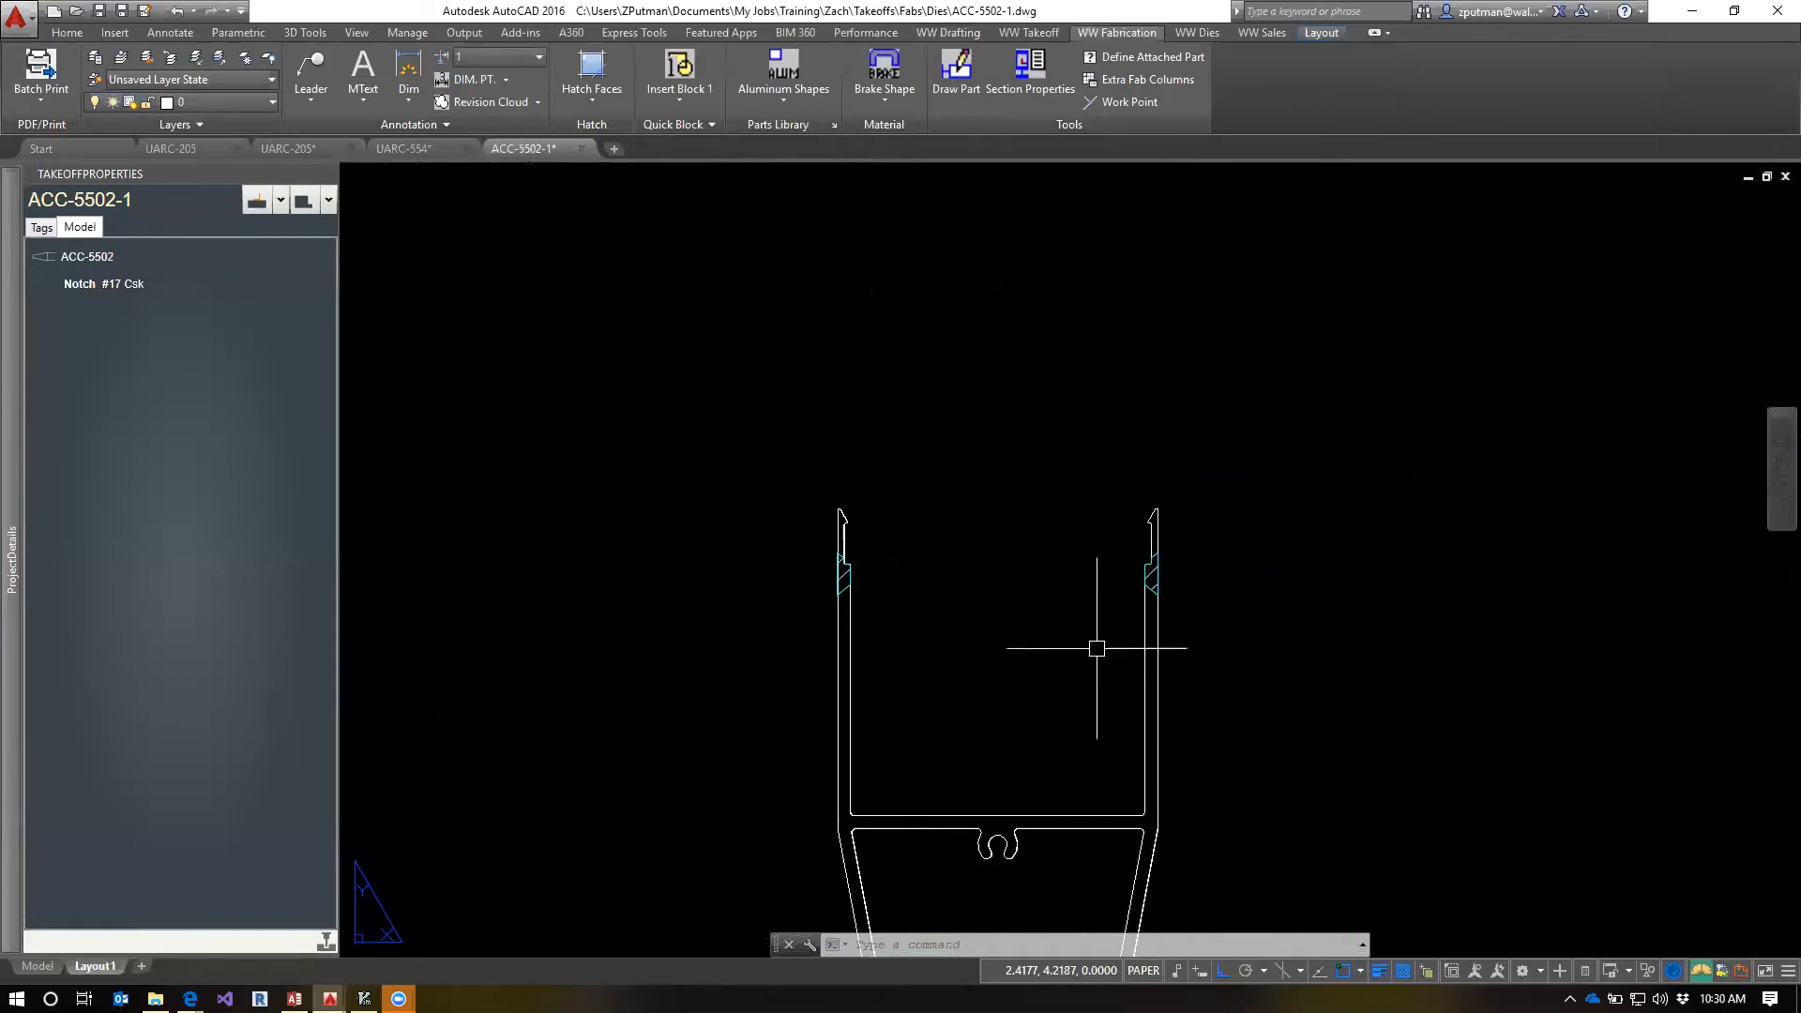
pyautogui.write('l')
pyautogui.press('Return')
pyautogui.scroll(4, 1146, 577)
pyautogui.click(970, 563)
pyautogui.click(1139, 563)
pyautogui.press('Escape')
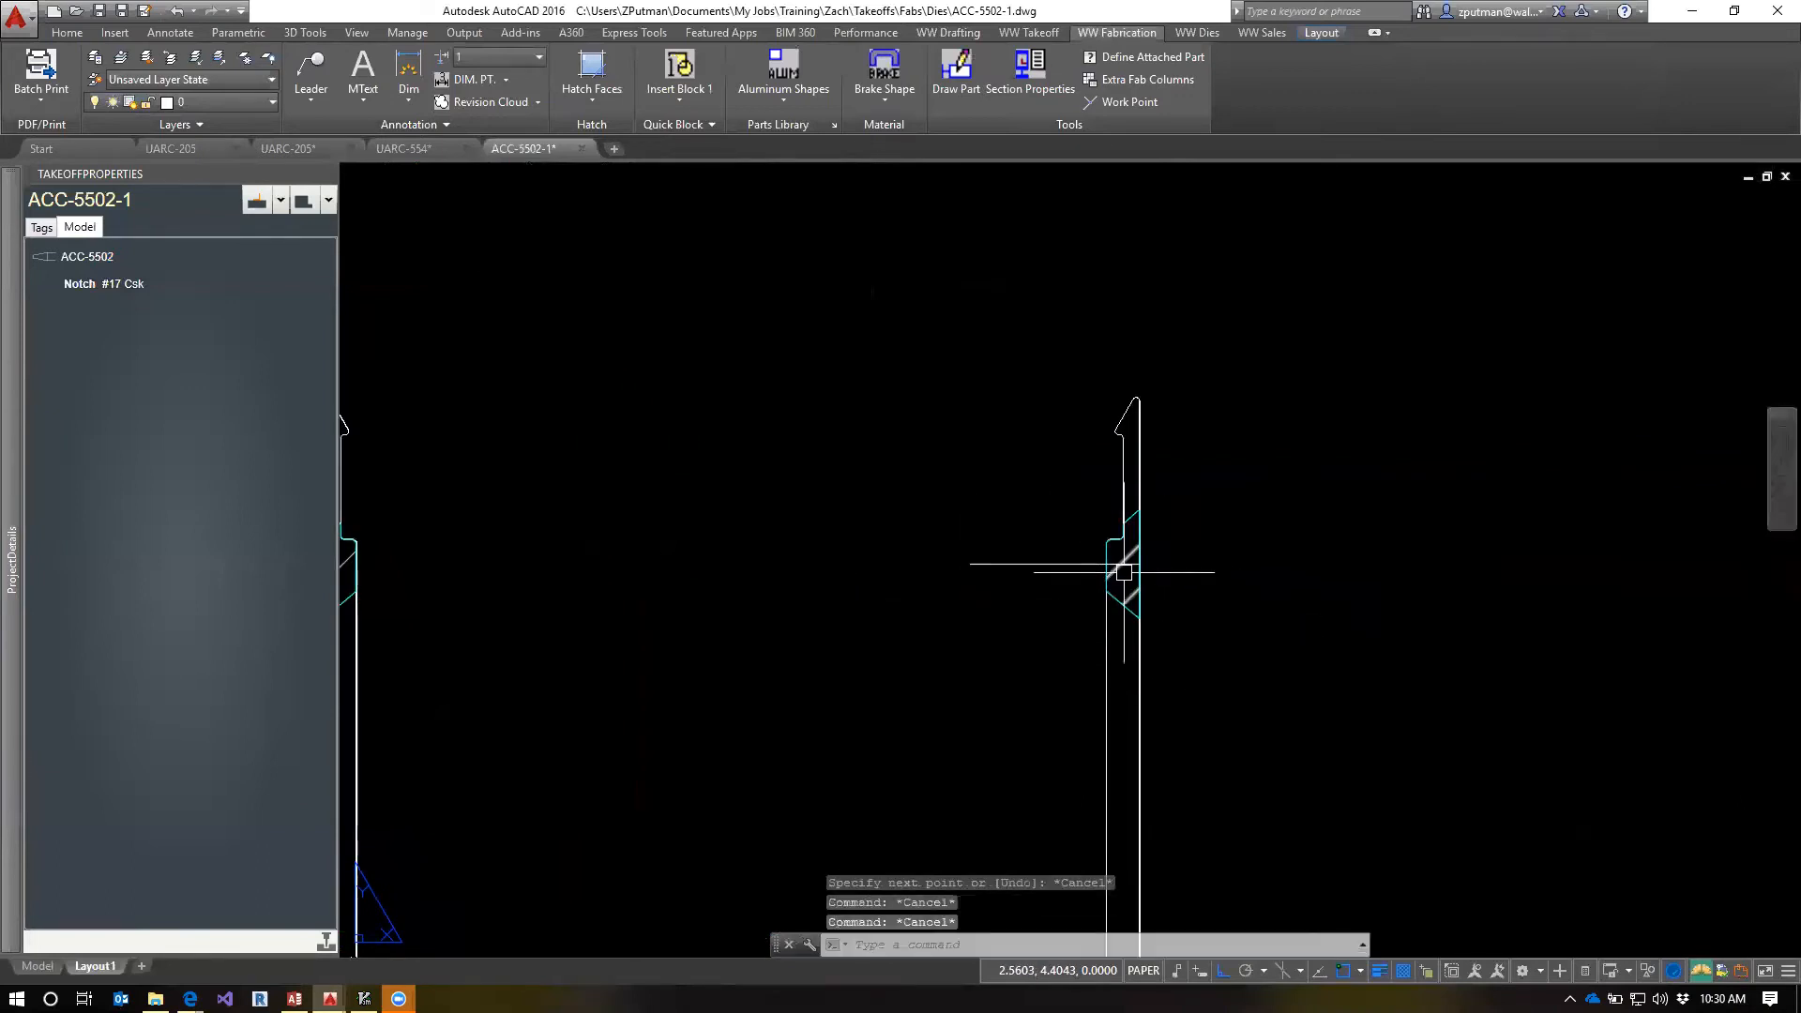
pyautogui.press('Escape')
pyautogui.click(1078, 564)
pyautogui.click(1138, 563)
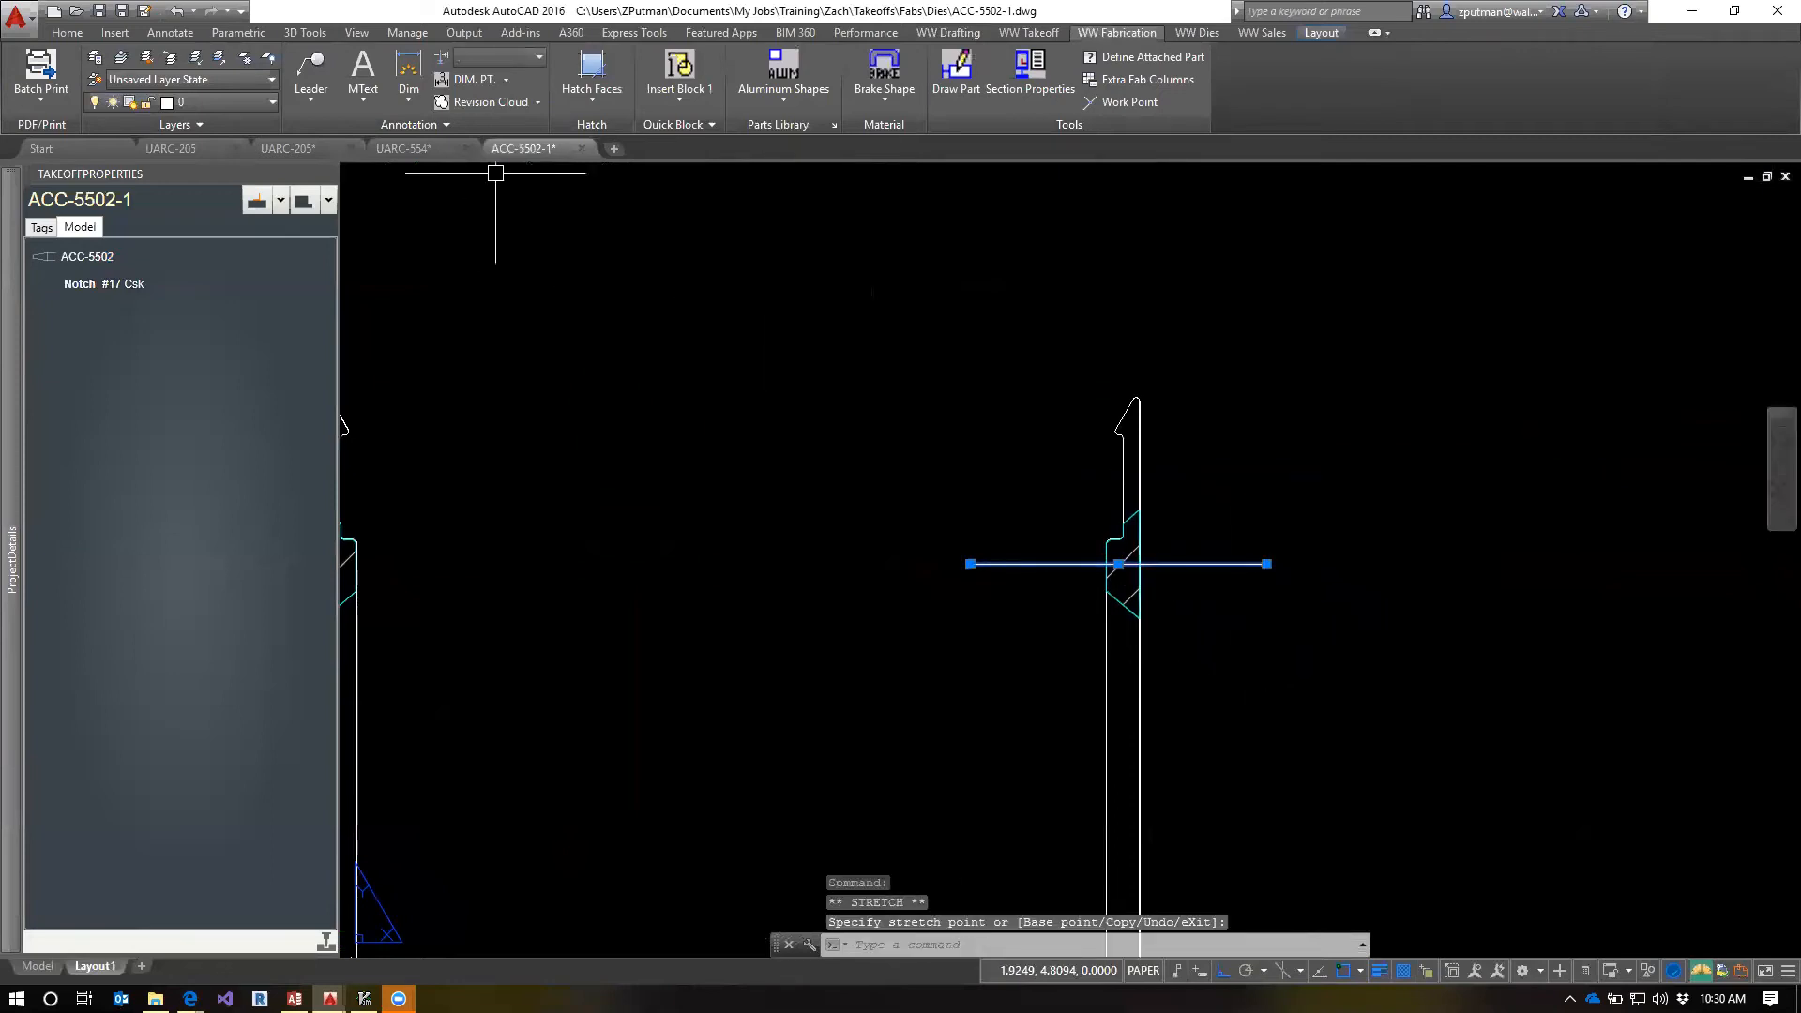
# Assign the line through the right leg's notch to the CENTERLINE layer
pyautogui.click(255, 101)
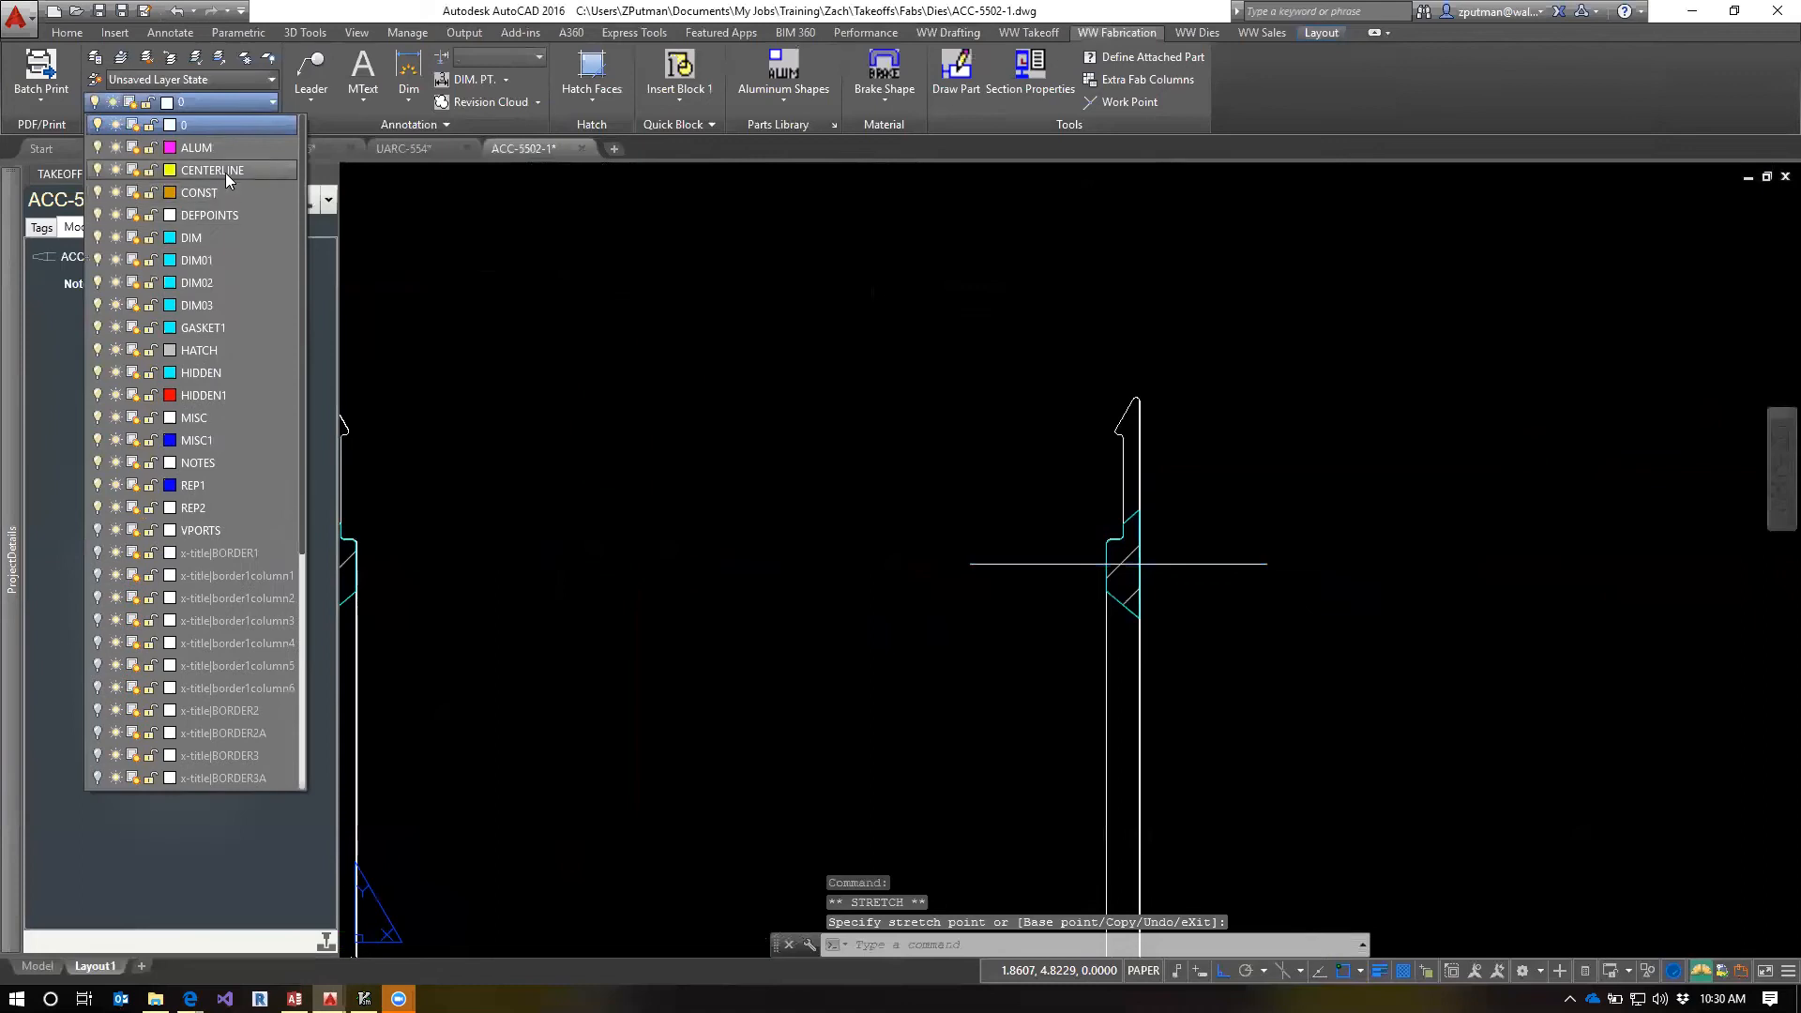
pyautogui.click(225, 173)
pyautogui.press('Escape')
pyautogui.press('Escape')
pyautogui.press('Escape')
# Try to lengthen the centerline through the right leg's notch in the lower end view to a total of .7
pyautogui.scroll(-4, 1005, 669)
pyautogui.moveTo(991, 699); pyautogui.dragTo(1206, 627, button='middle')
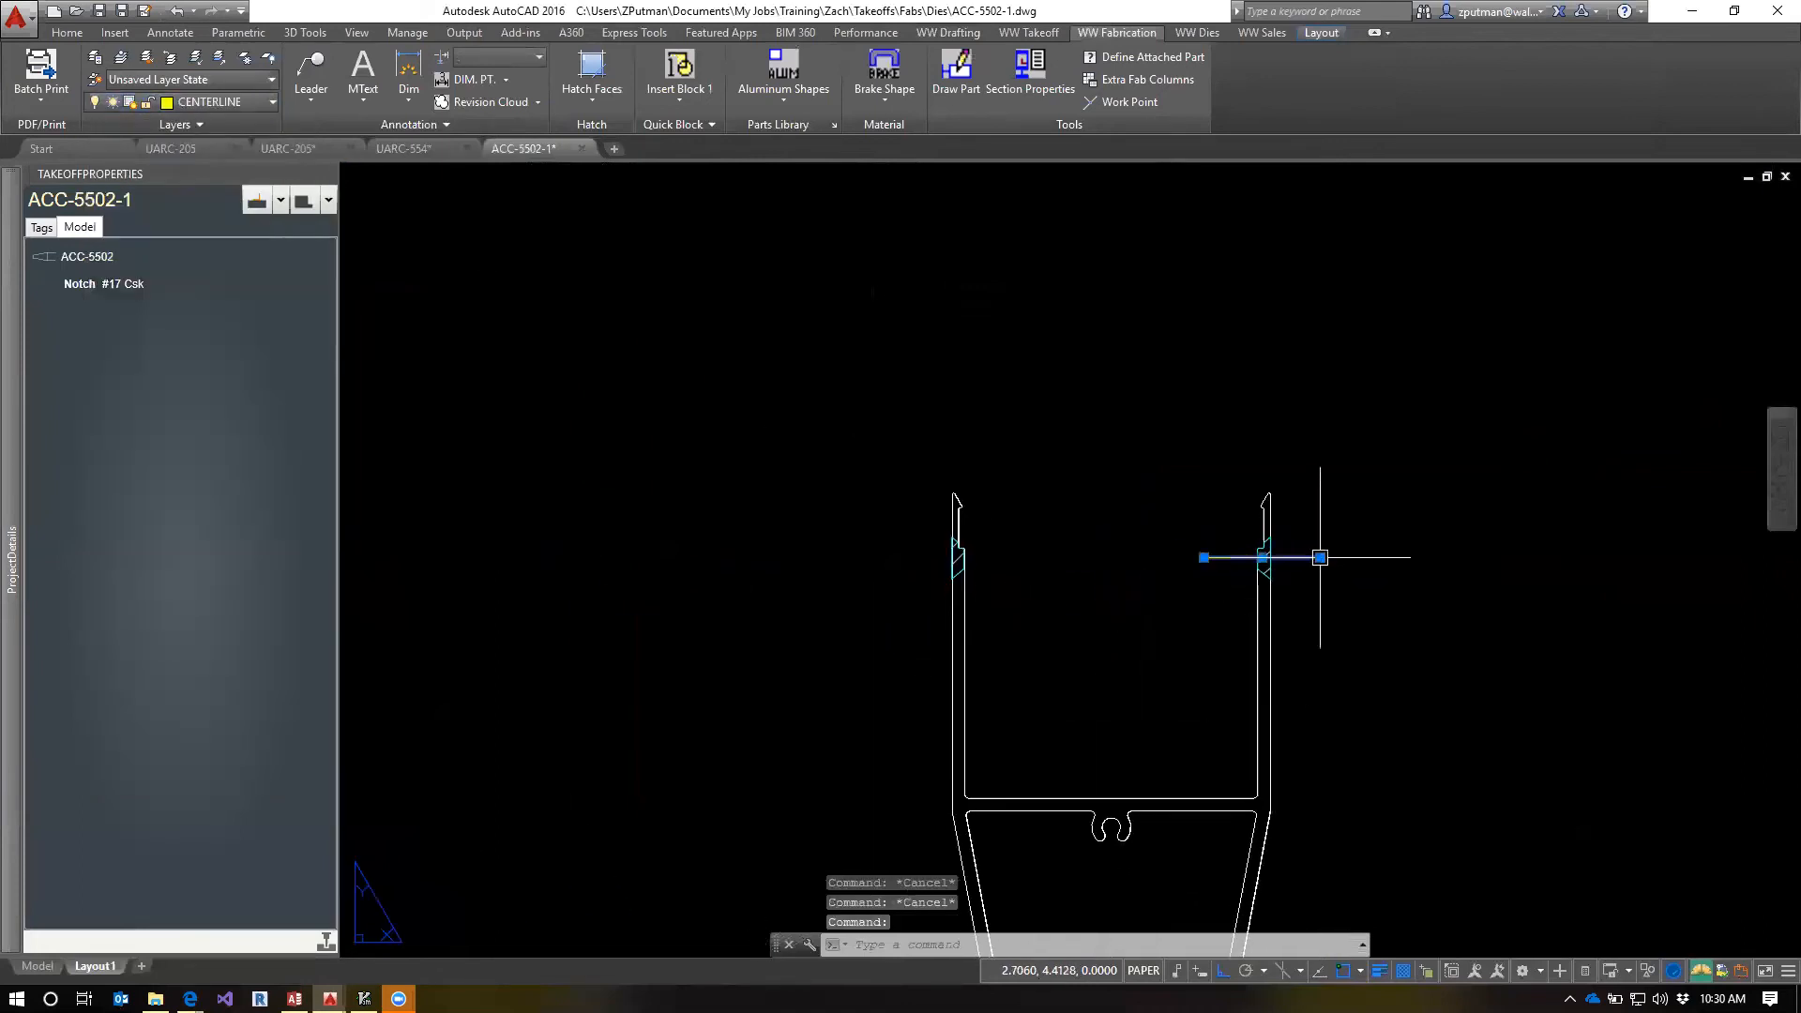
pyautogui.moveTo(1319, 557)
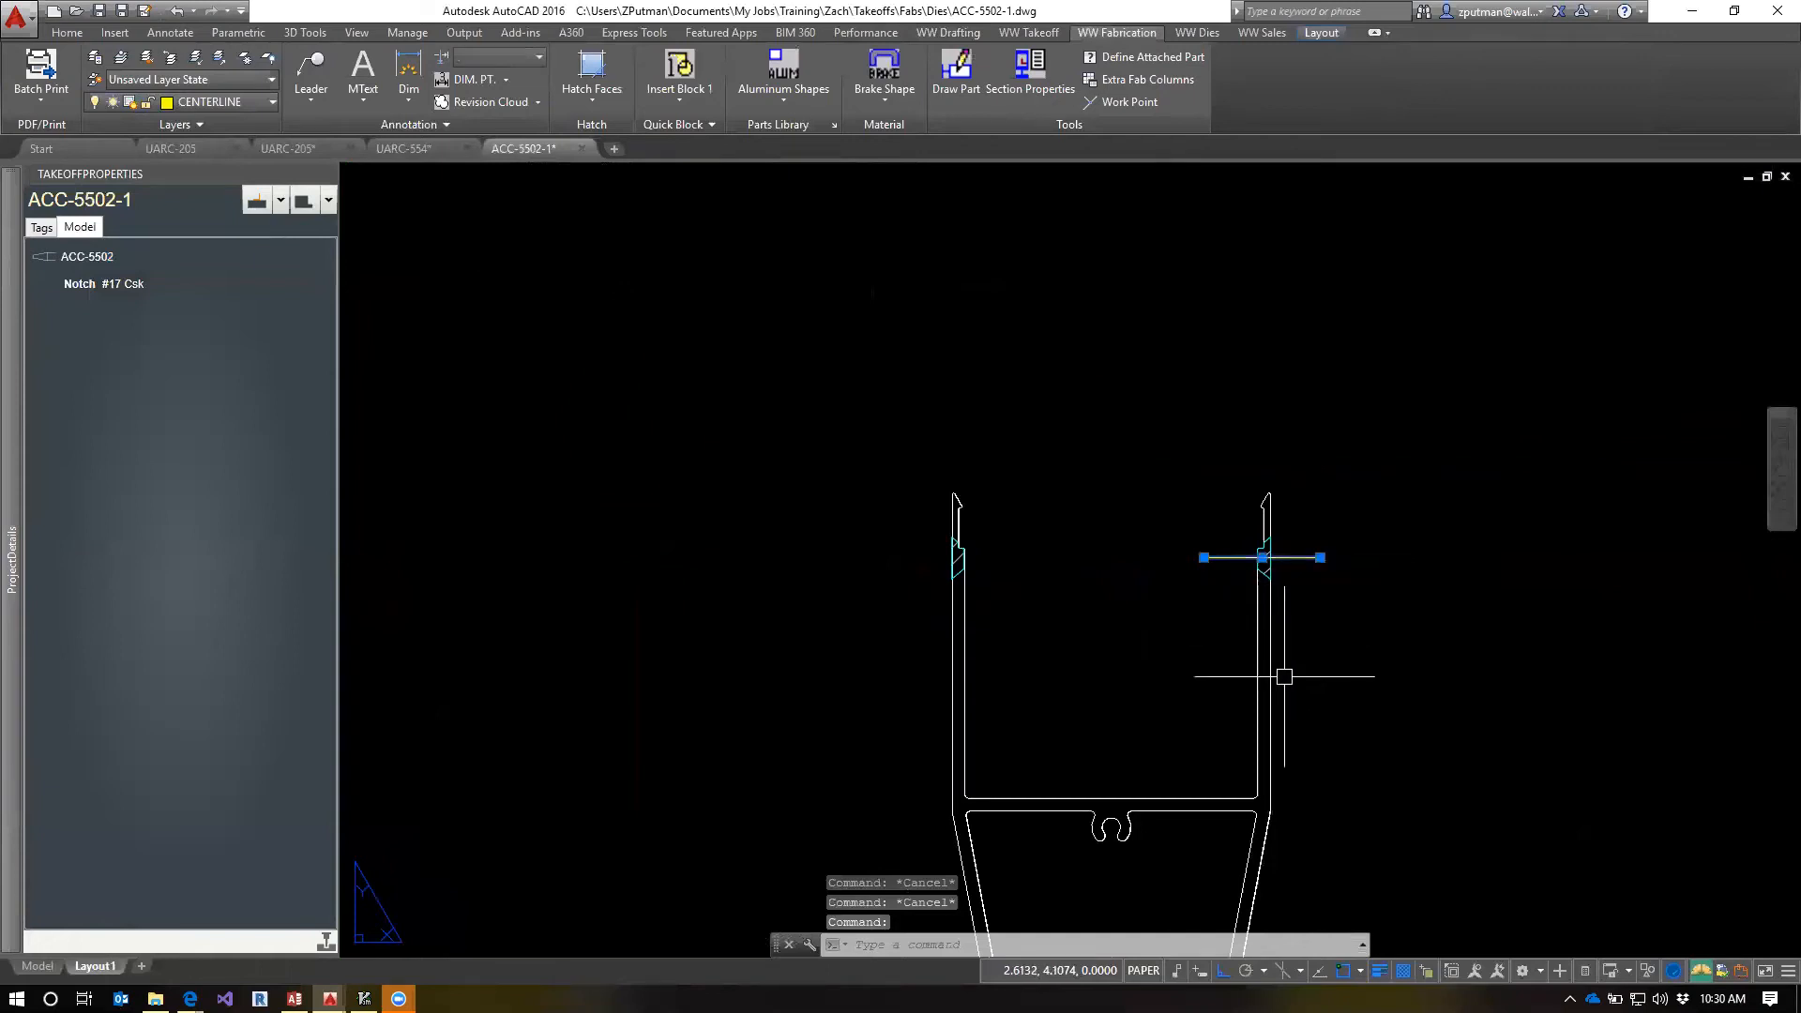
pyautogui.press('Escape')
pyautogui.write('len')
pyautogui.press('Return')
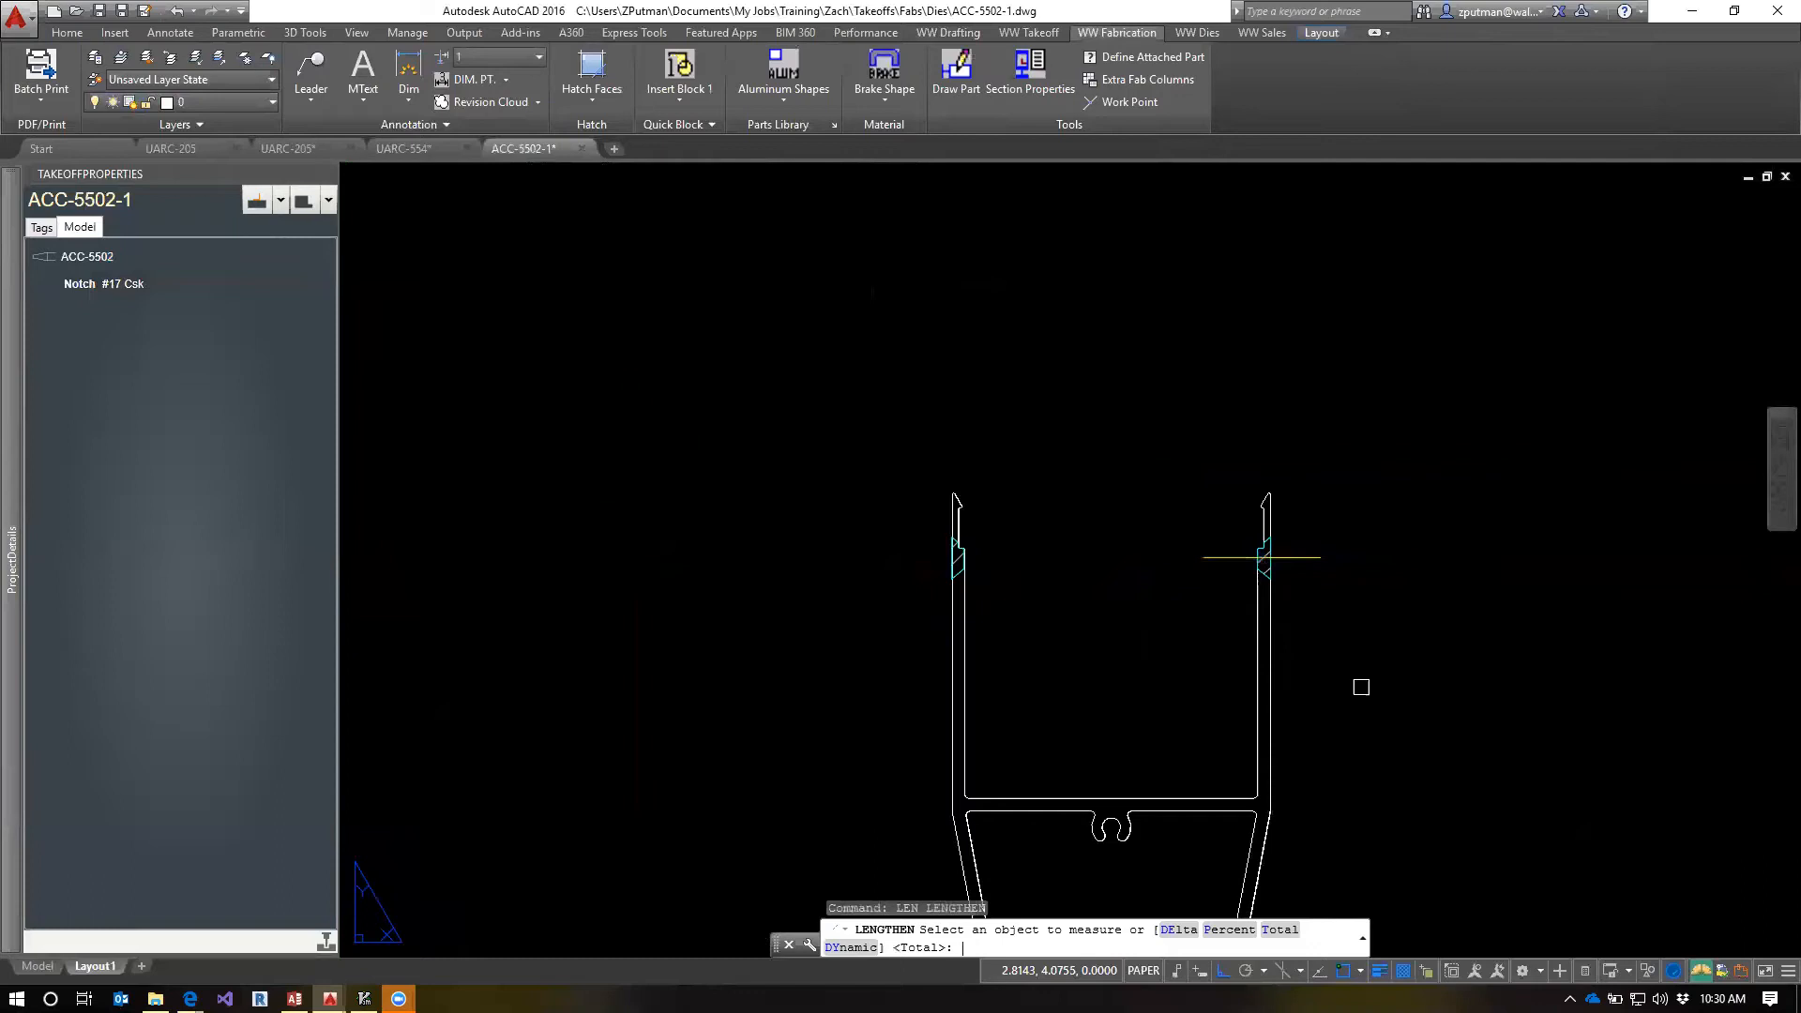
pyautogui.write('t')
pyautogui.press('Return')
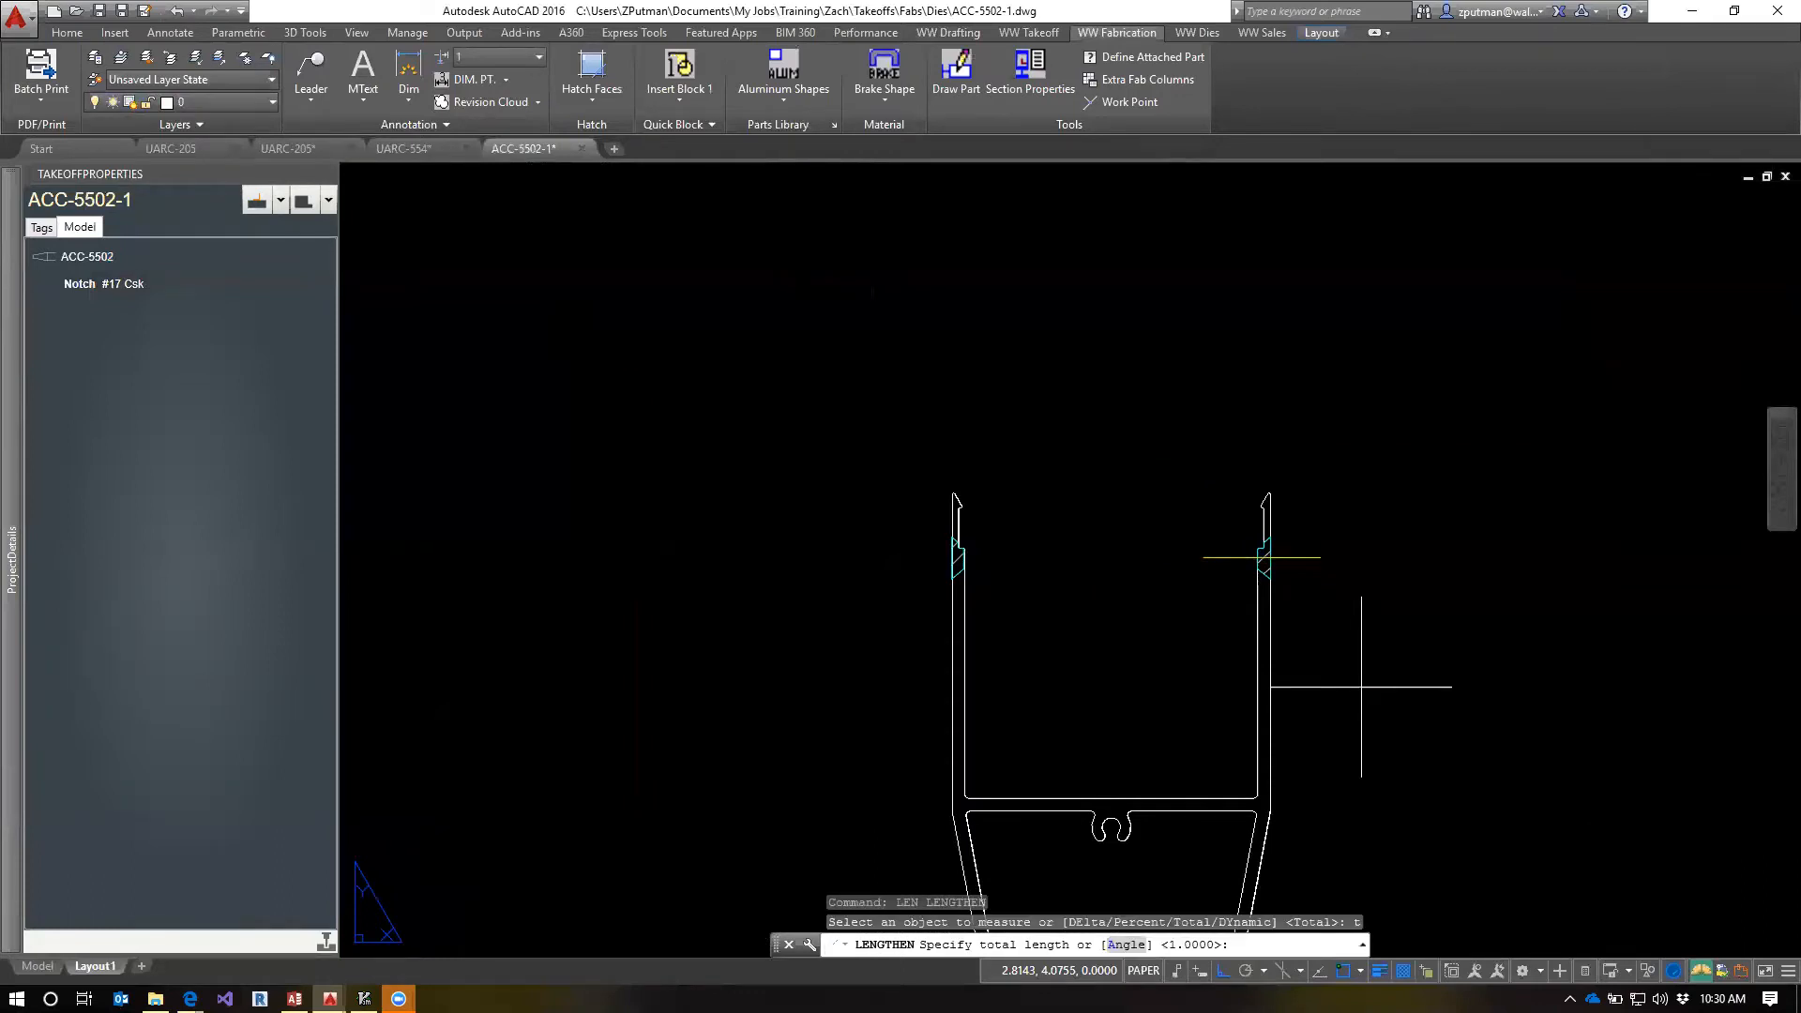
pyautogui.write('.7')
pyautogui.press('Return')
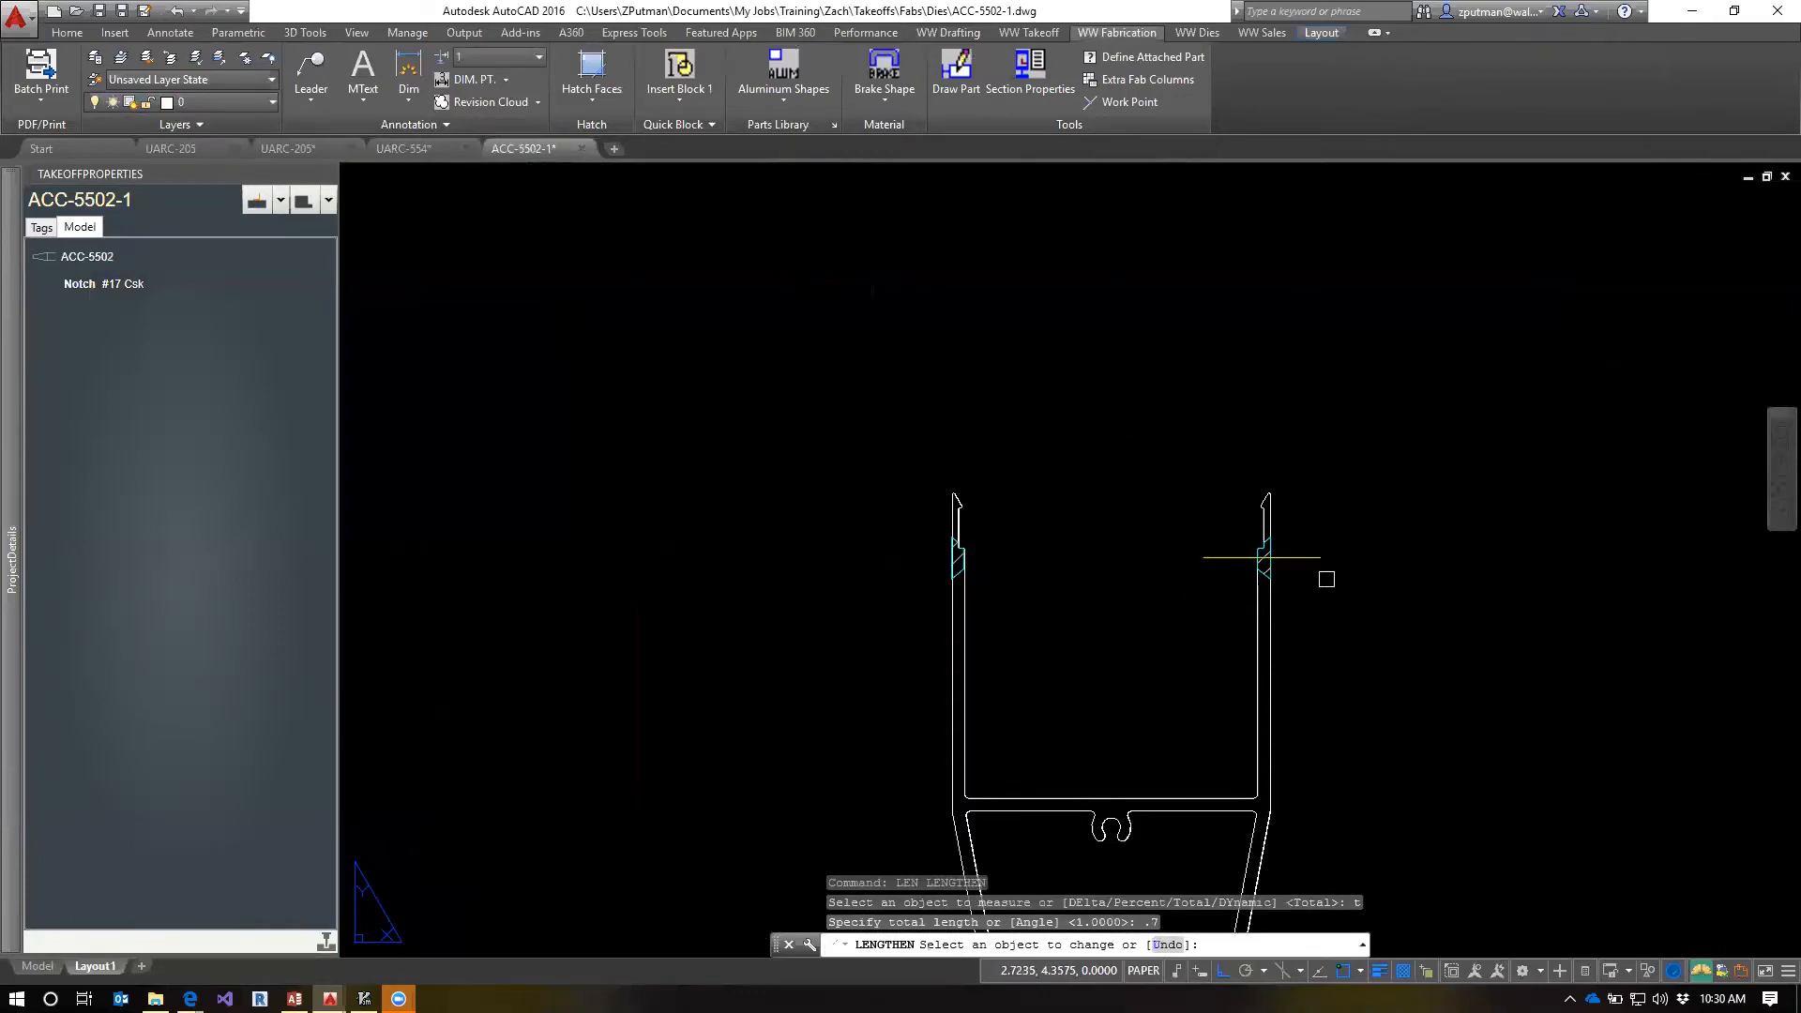
pyautogui.click(1314, 560)
pyautogui.press('Escape')
pyautogui.press('Escape')
pyautogui.press('Escape')
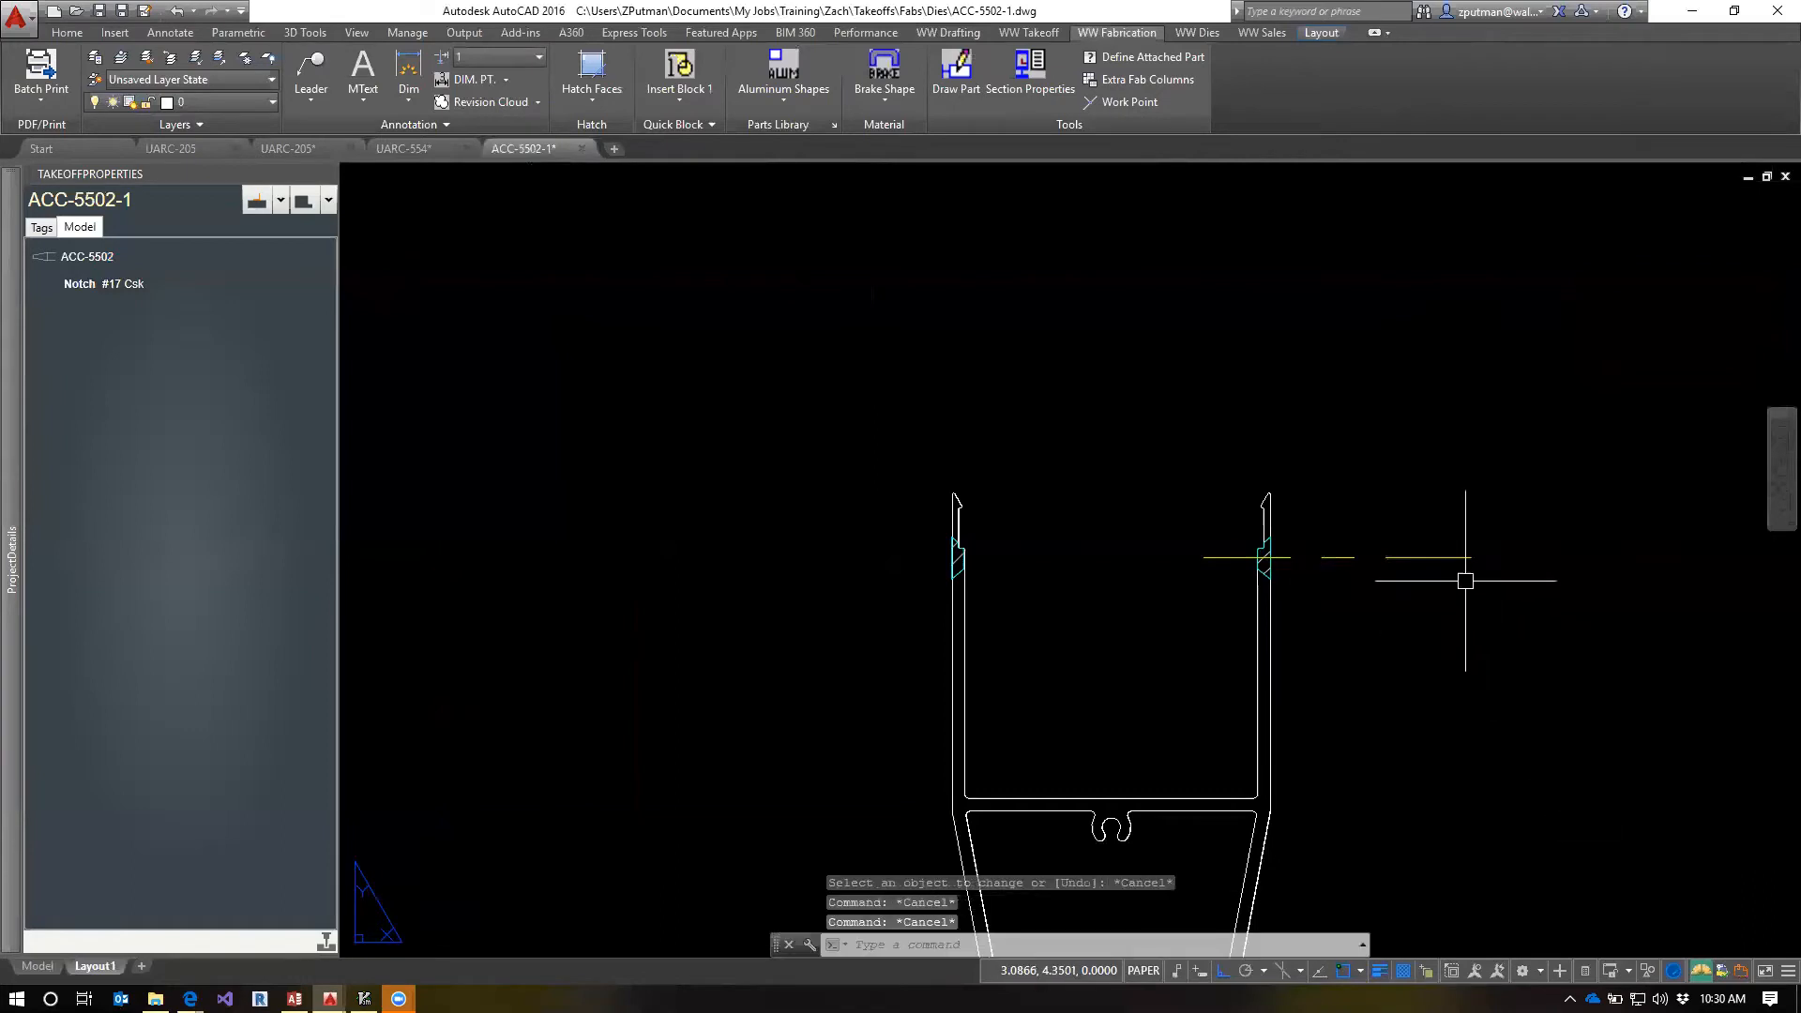
# Try to move the lengthened centerline horizontally so it centers on the right leg's notch
pyautogui.click(1445, 557)
pyautogui.write('m')
pyautogui.press('Return')
pyautogui.click(1517, 681)
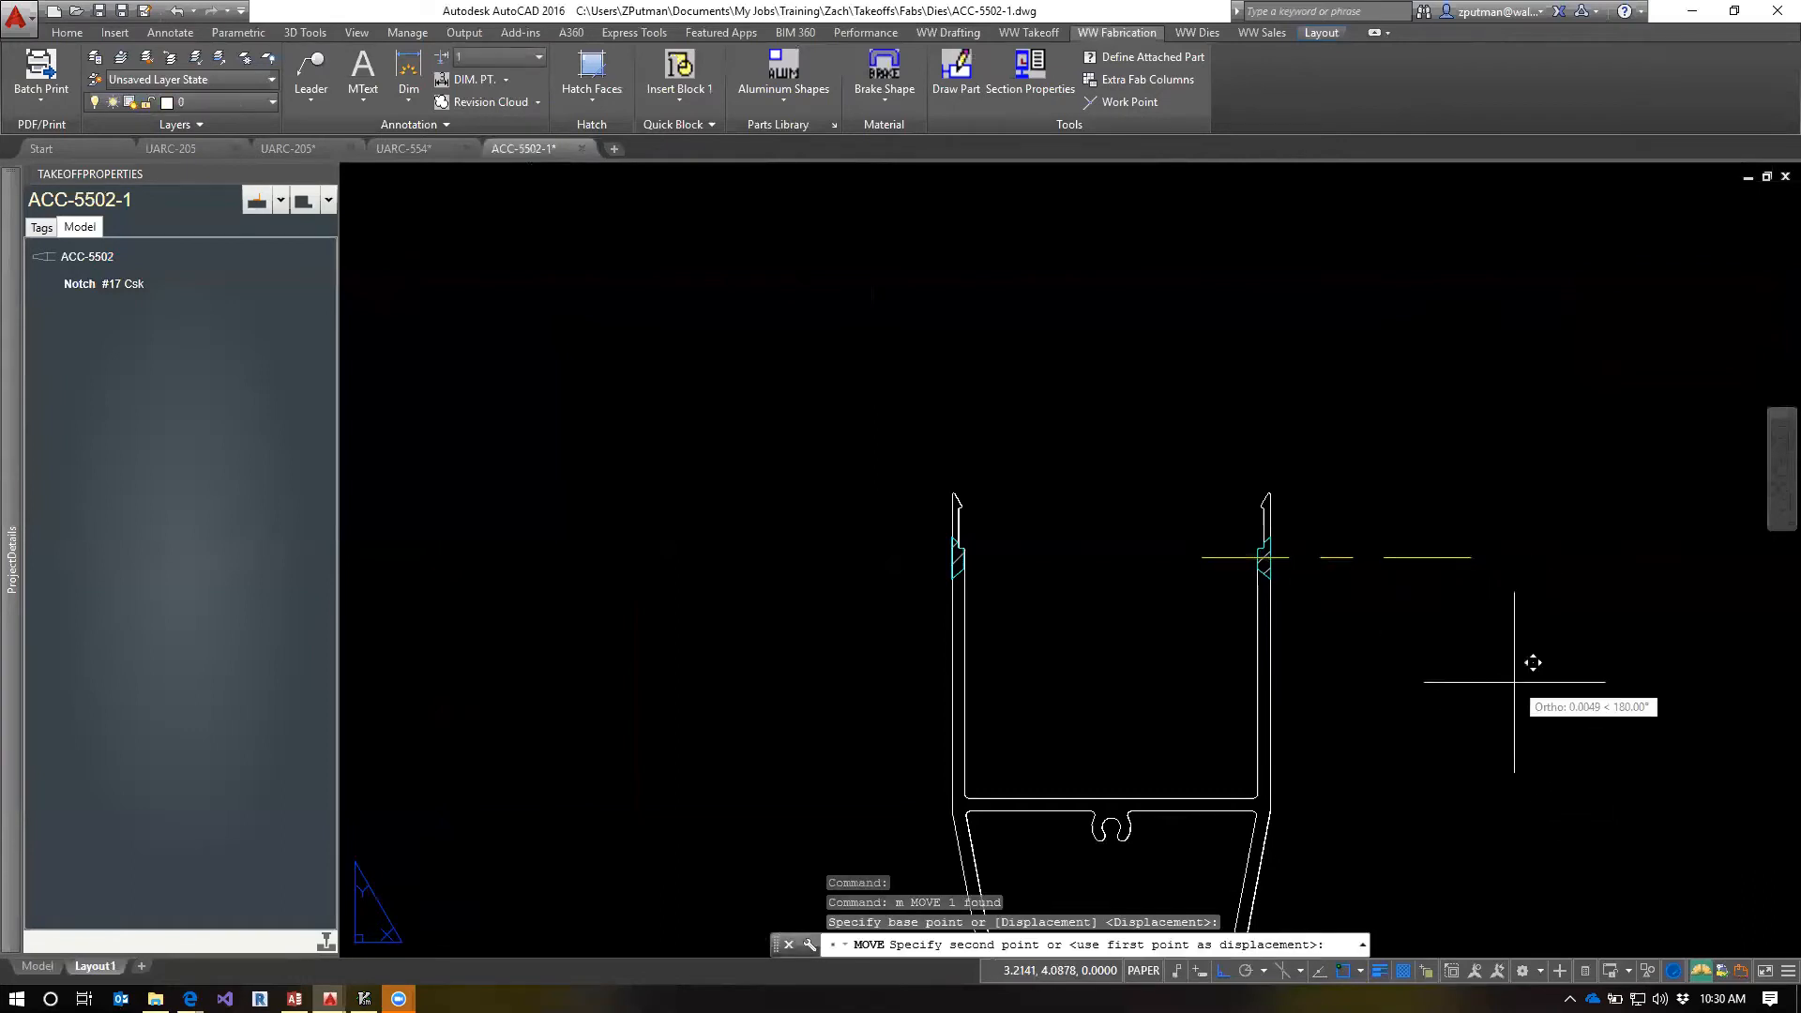
pyautogui.press('Escape')
pyautogui.press('Escape')
pyautogui.press('Escape')
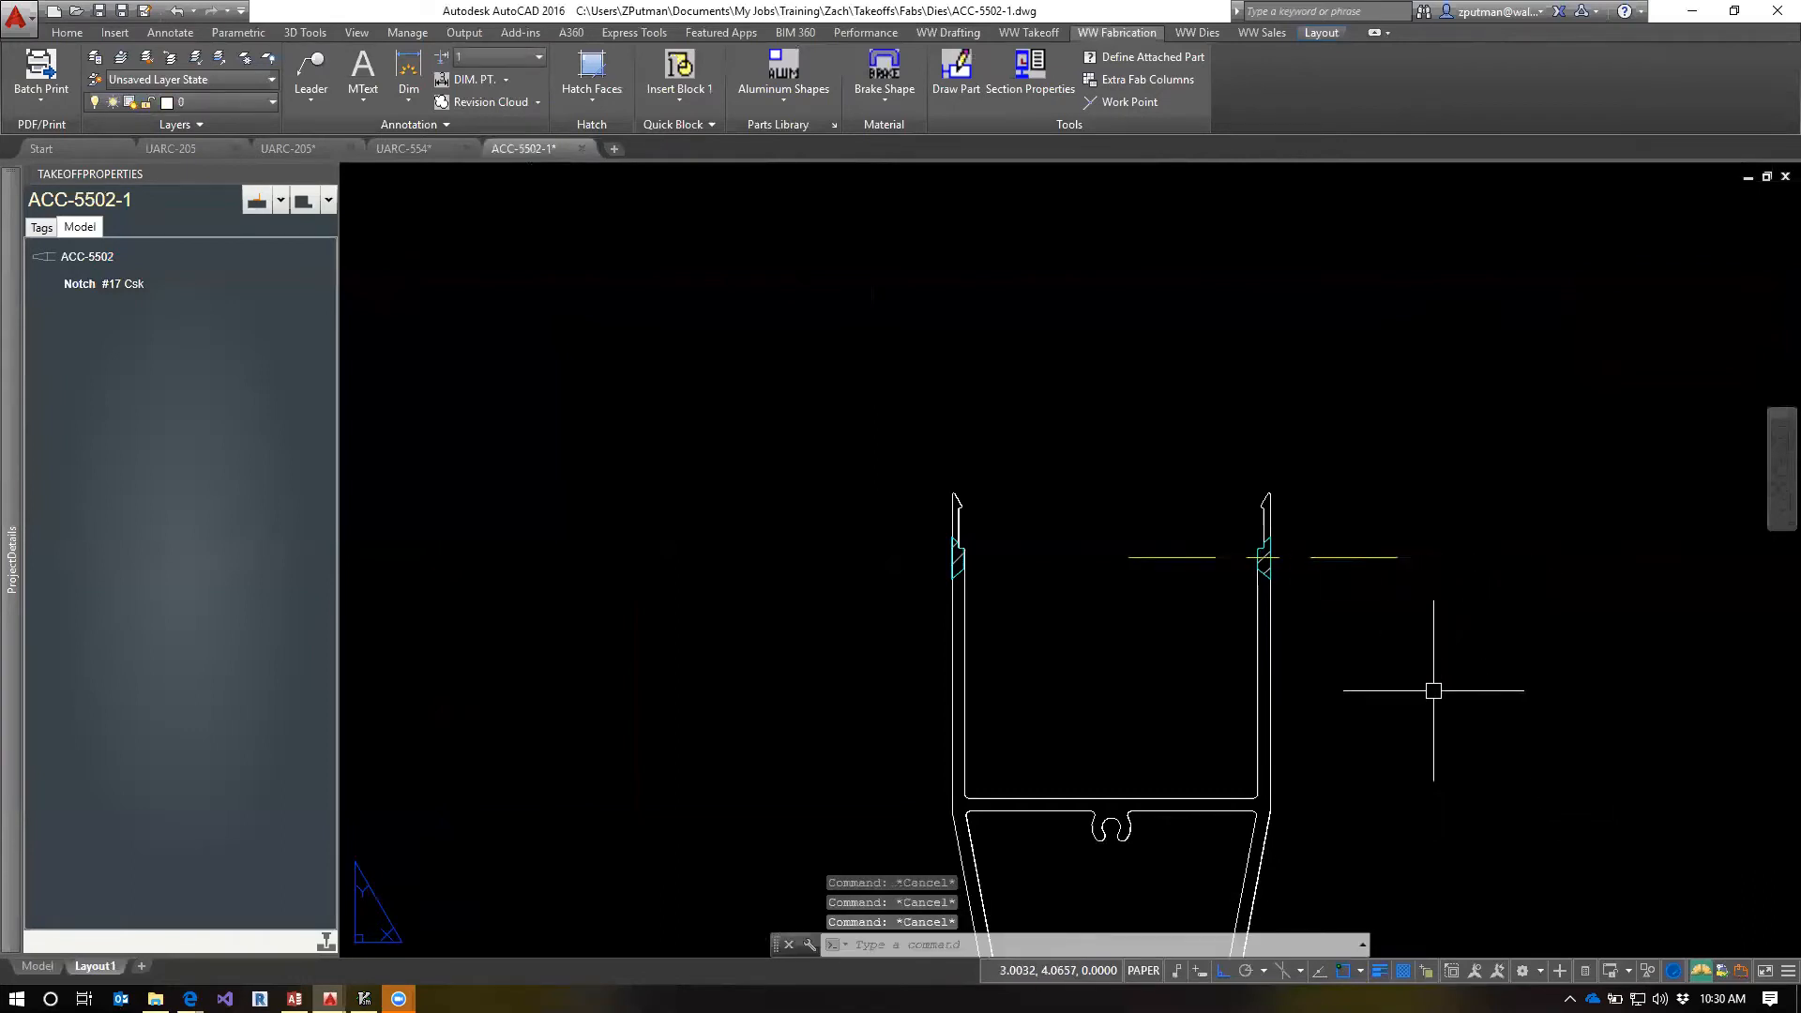
# Undo the move and the lengthening of the right notch's centerline
pyautogui.write('u')
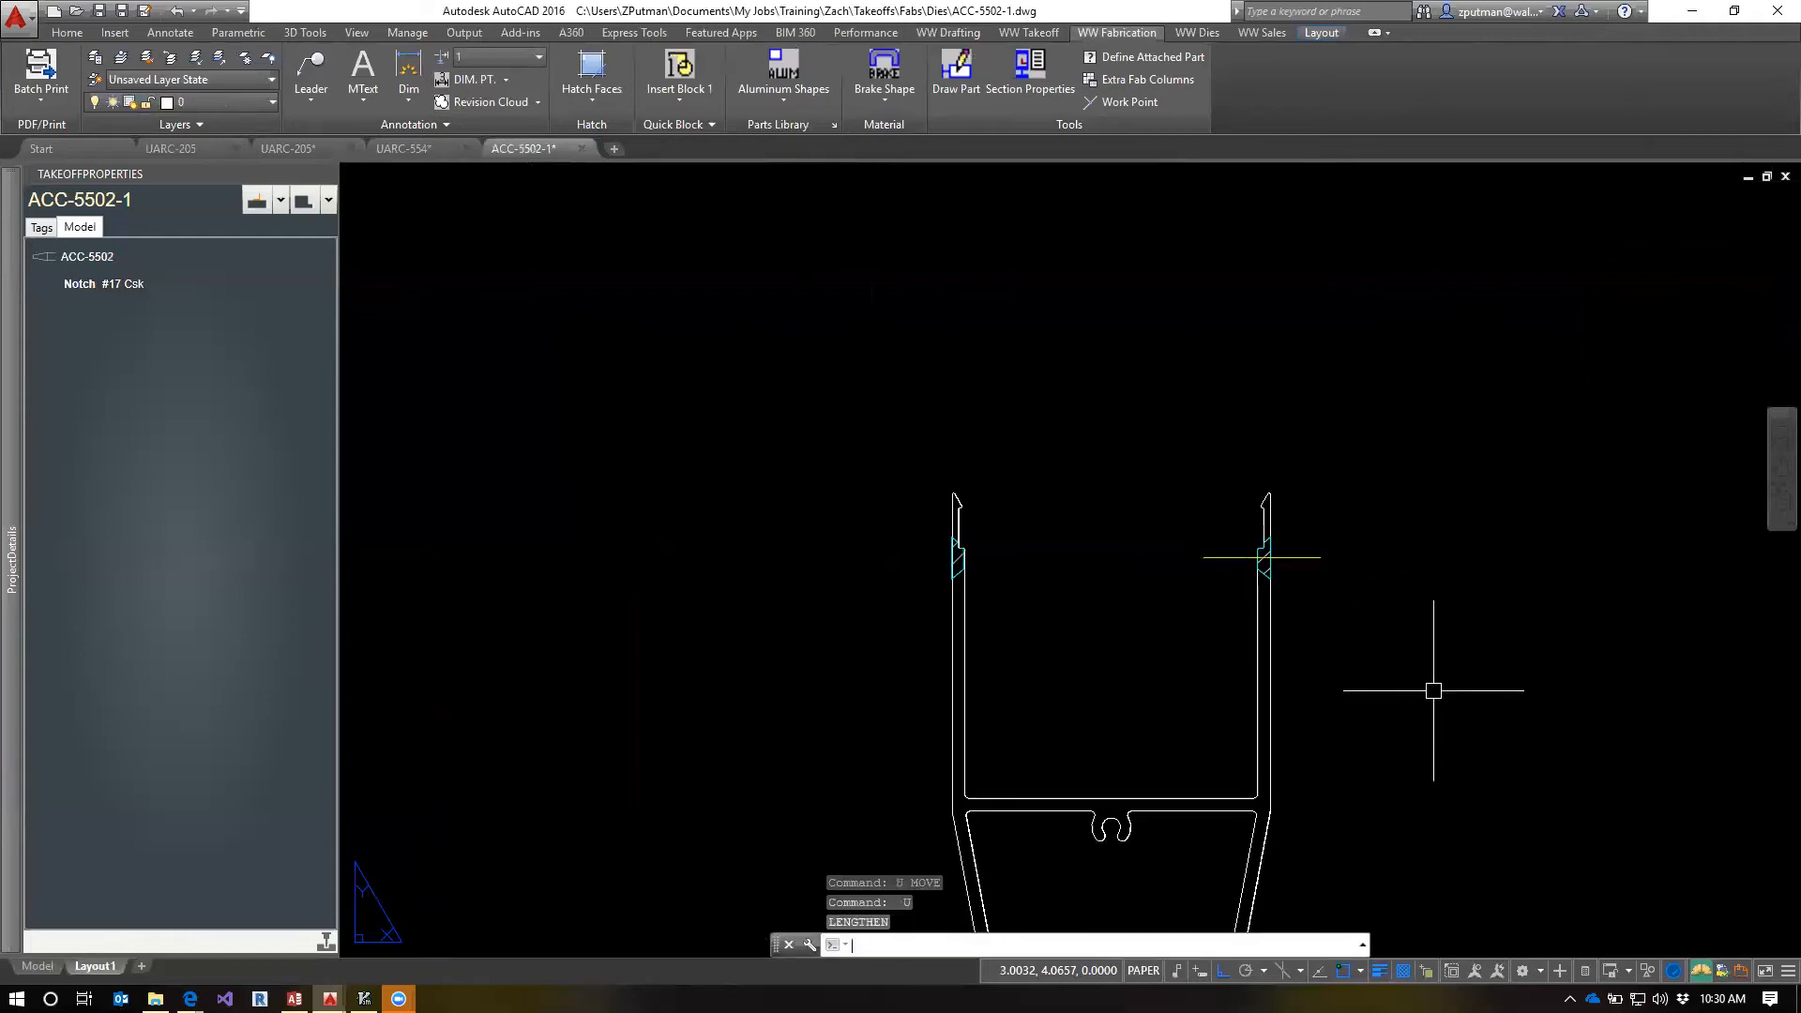
pyautogui.write('u')
pyautogui.press('Return')
# Copy the right notch's centerline horizontally about 0.8 to the left, across the left leg's notch
pyautogui.write('cp')
pyautogui.press('Return')
pyautogui.click(1313, 566)
pyautogui.press('Return')
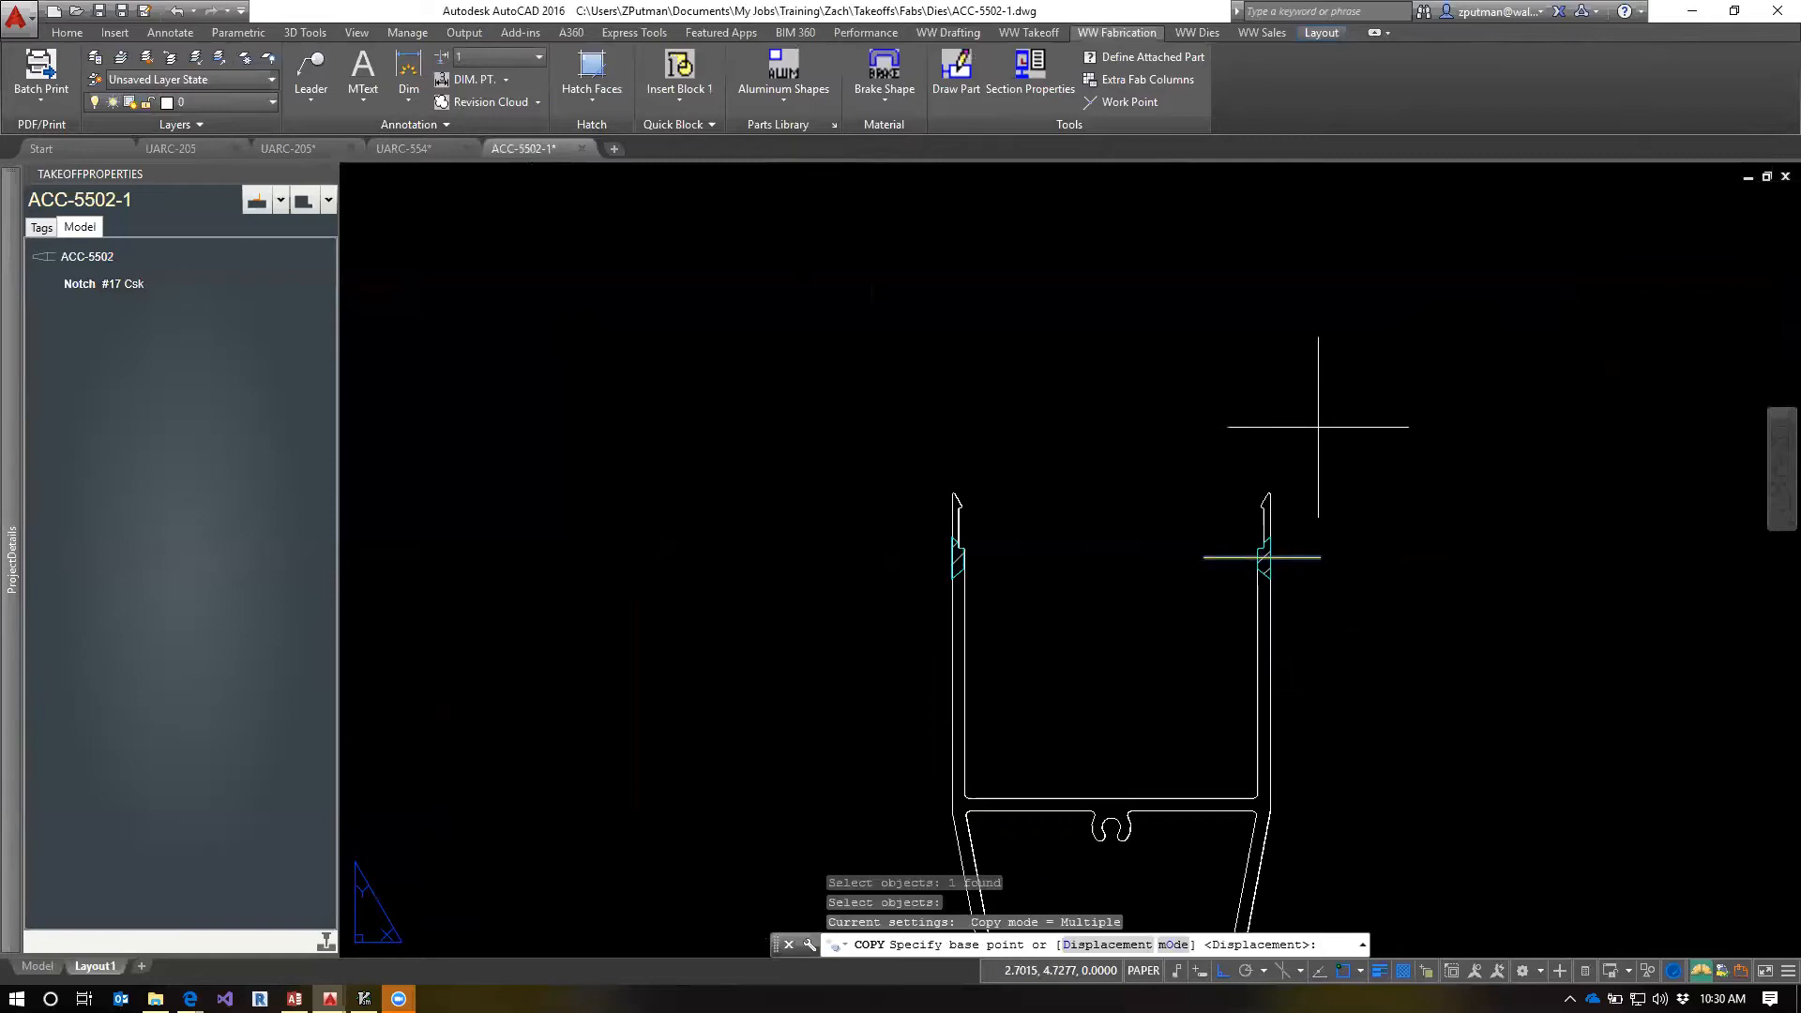
pyautogui.click(1290, 403)
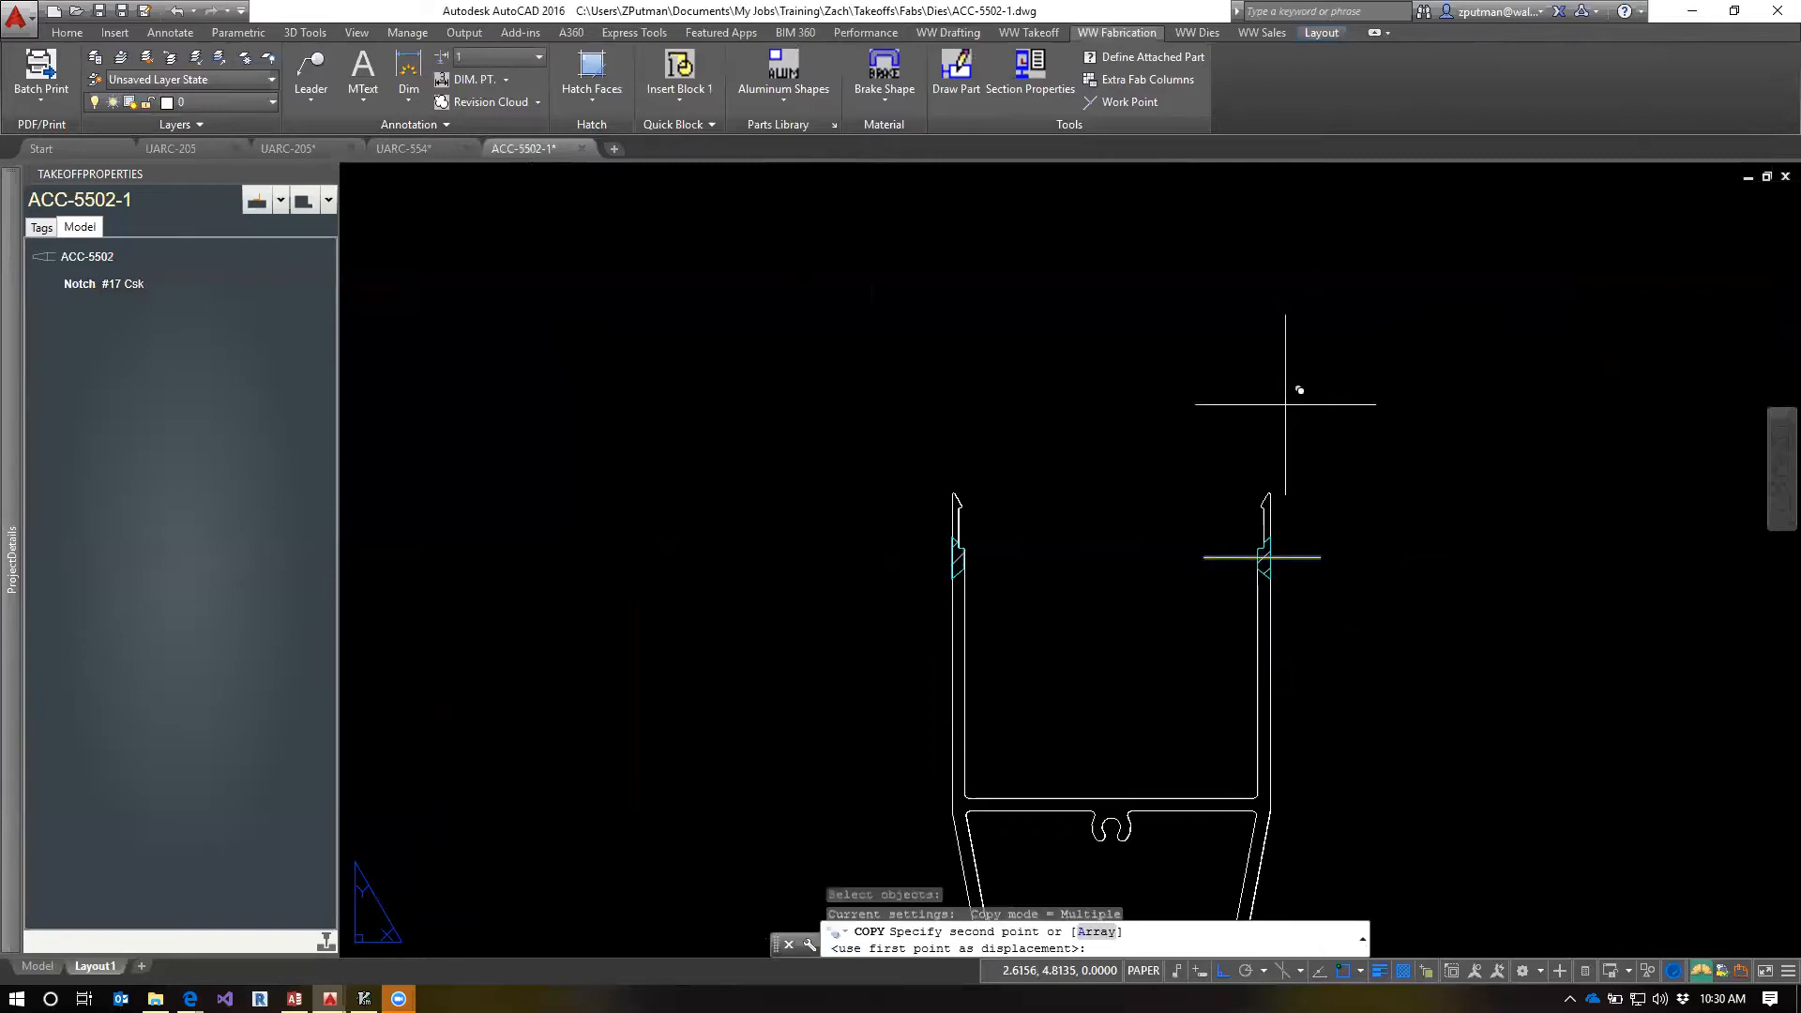
pyautogui.click(980, 409)
pyautogui.press('Escape')
pyautogui.press('Escape')
pyautogui.press('Escape')
# Examine the centerlines in the lower end view and the notches in the upper end view
pyautogui.scroll(-5, 1126, 628)
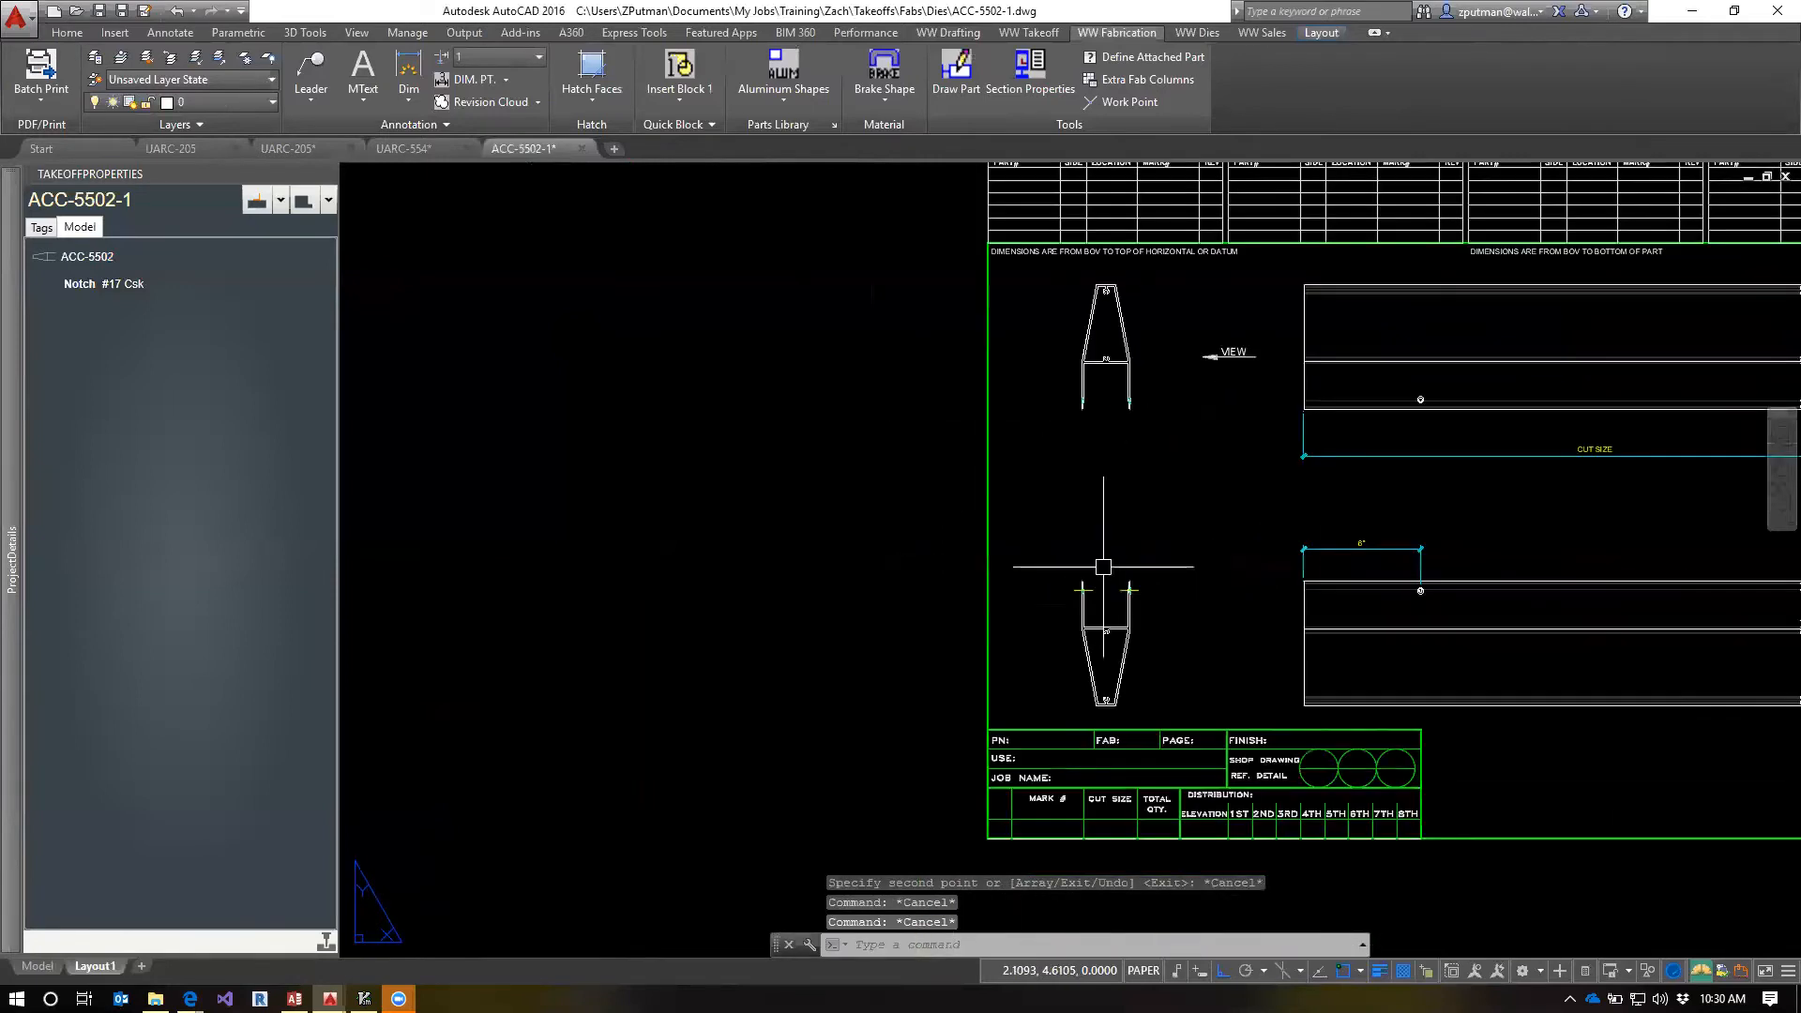
pyautogui.scroll(2, 1114, 555)
pyautogui.scroll(2, 1080, 629)
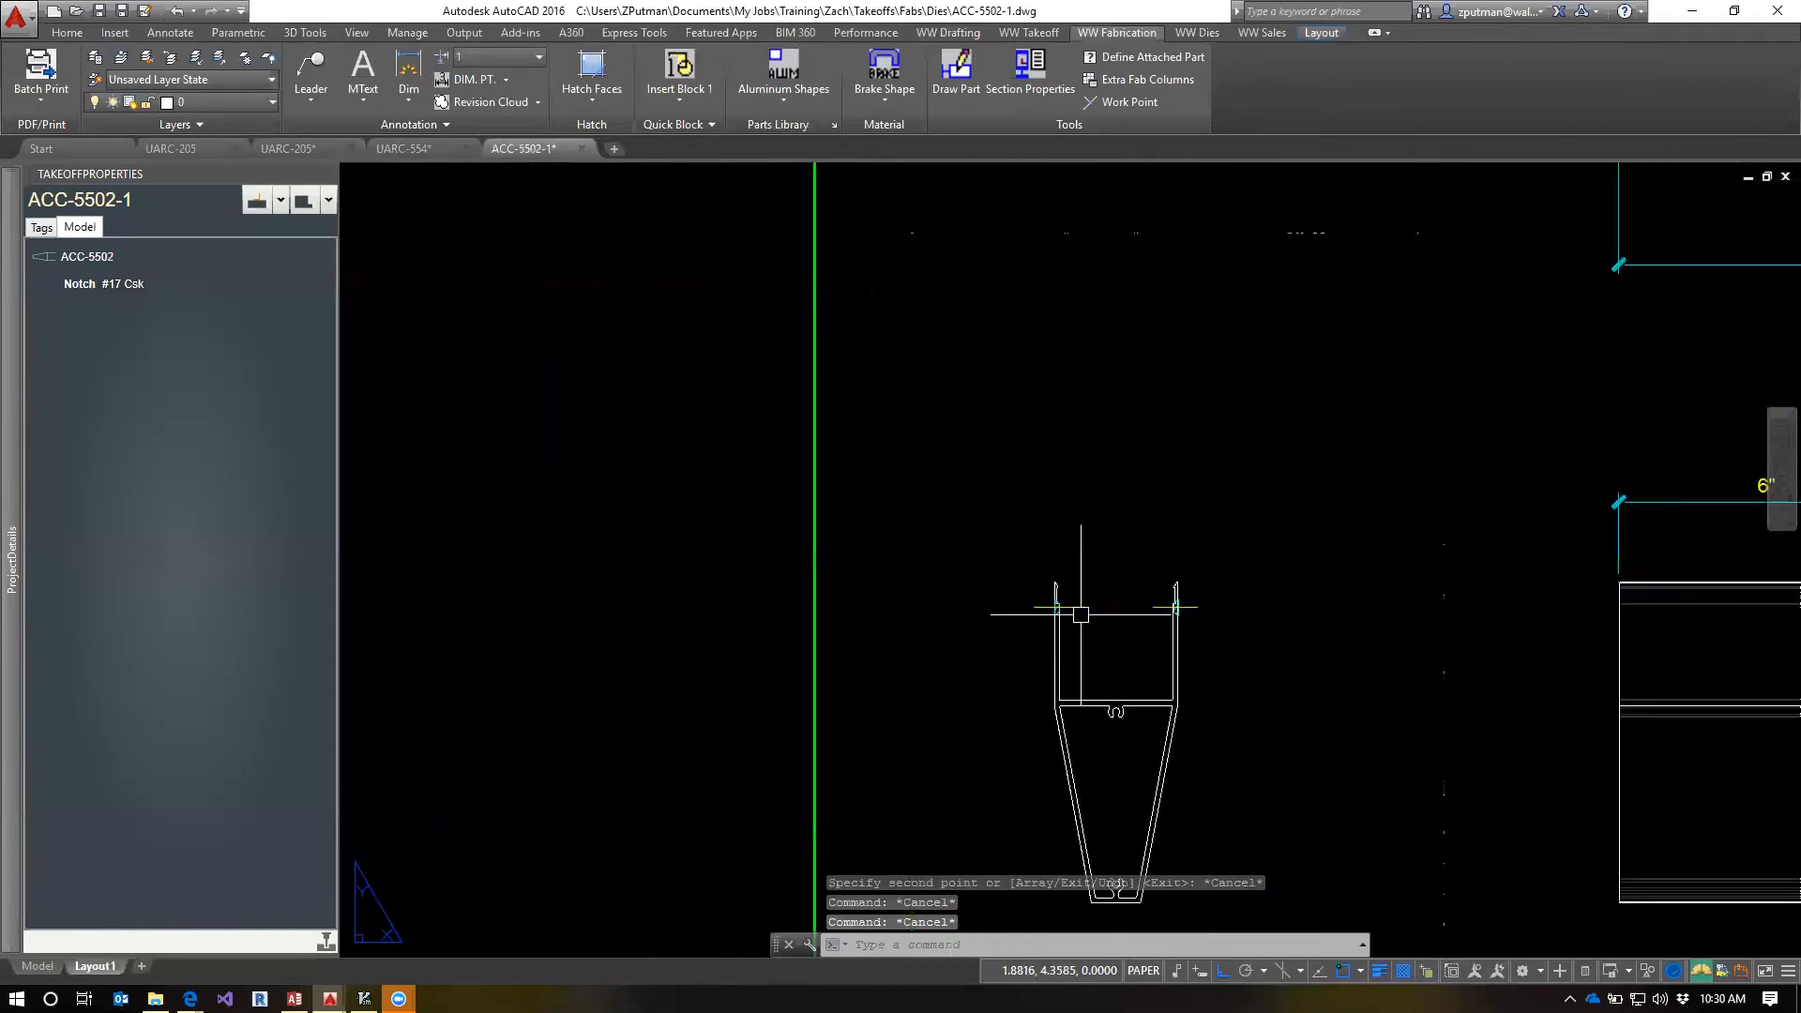
pyautogui.moveTo(1134, 491); pyautogui.dragTo(1237, 678, button='middle')
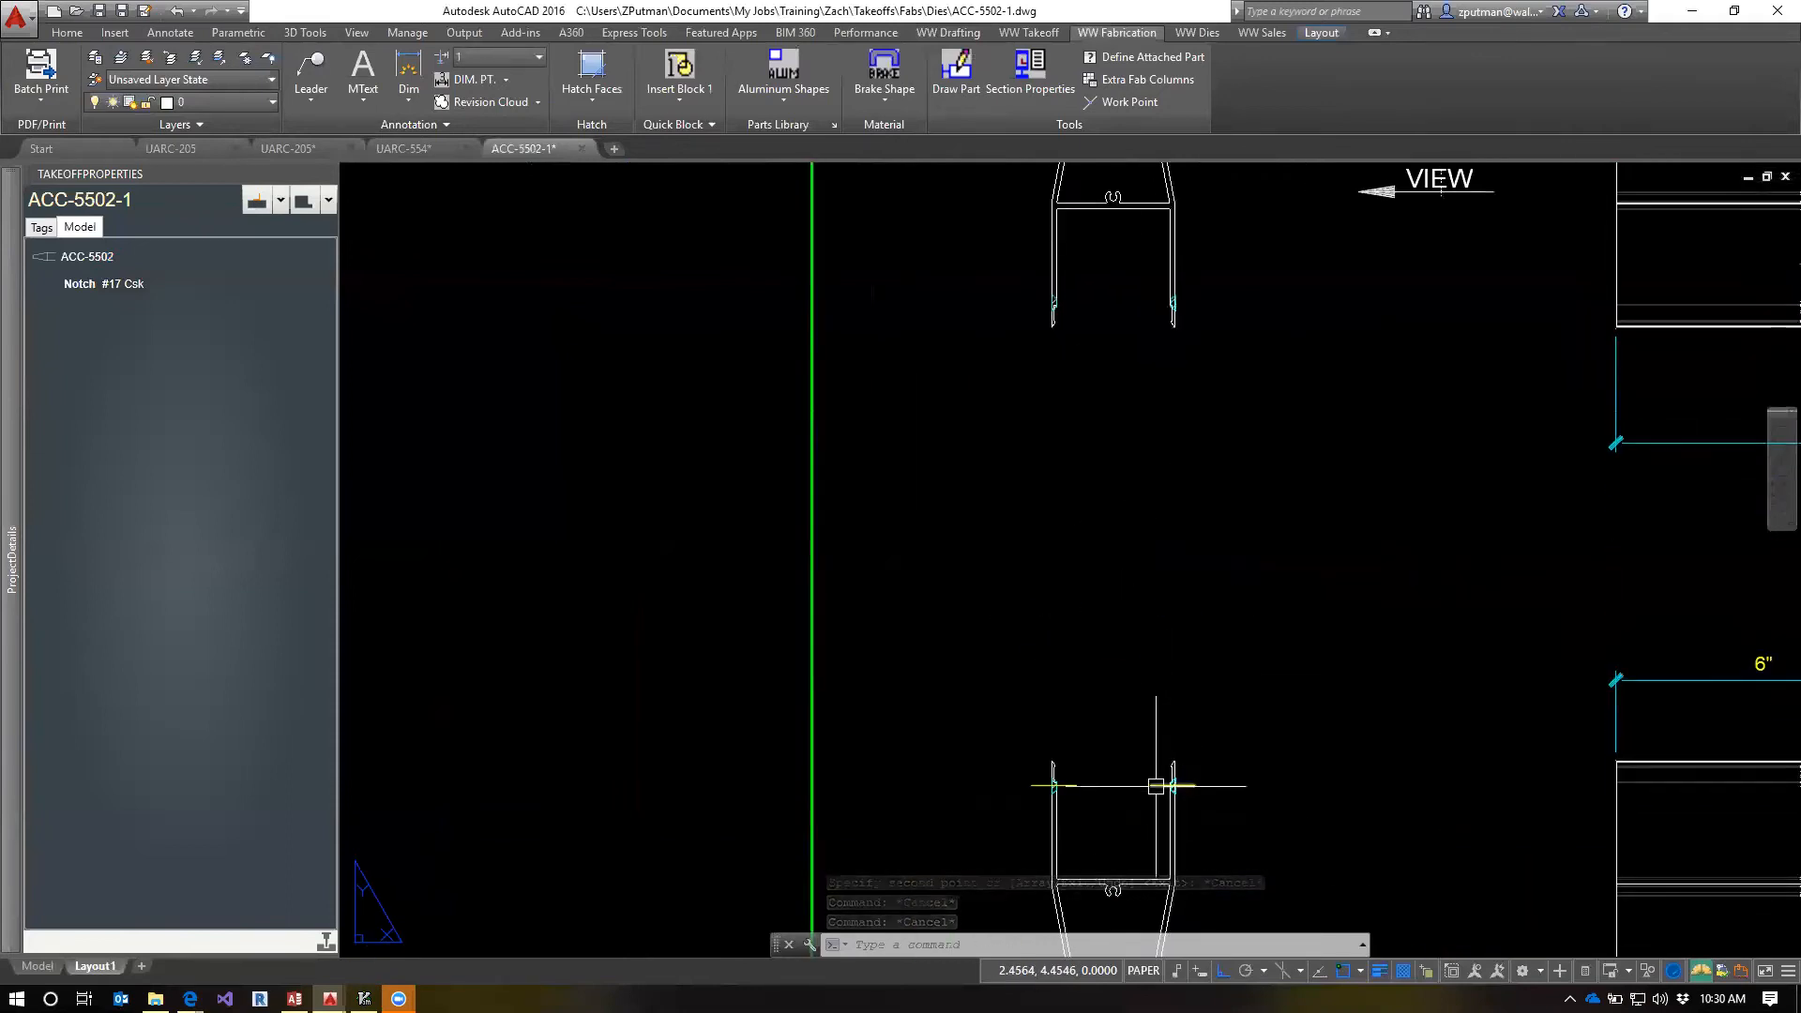
pyautogui.scroll(-2, 1158, 390)
pyautogui.scroll(2, 1128, 667)
pyautogui.scroll(1, 1117, 623)
pyautogui.scroll(-3, 1118, 623)
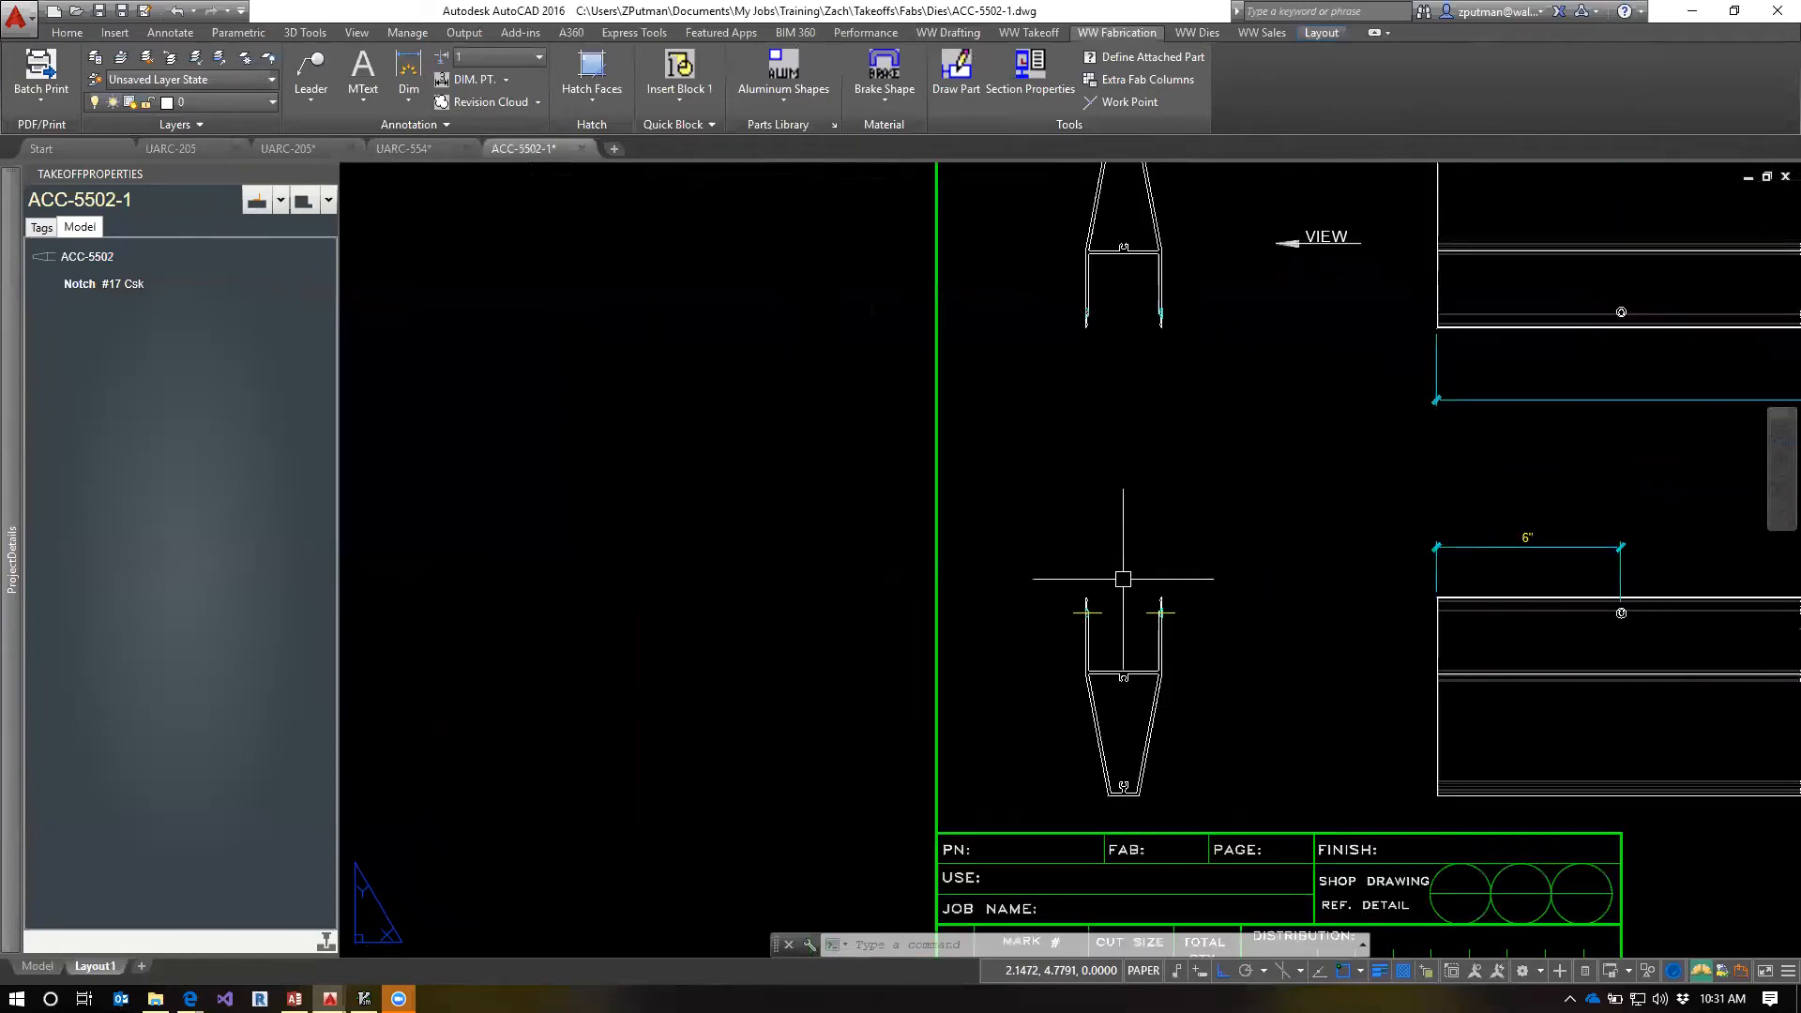
pyautogui.write('co')
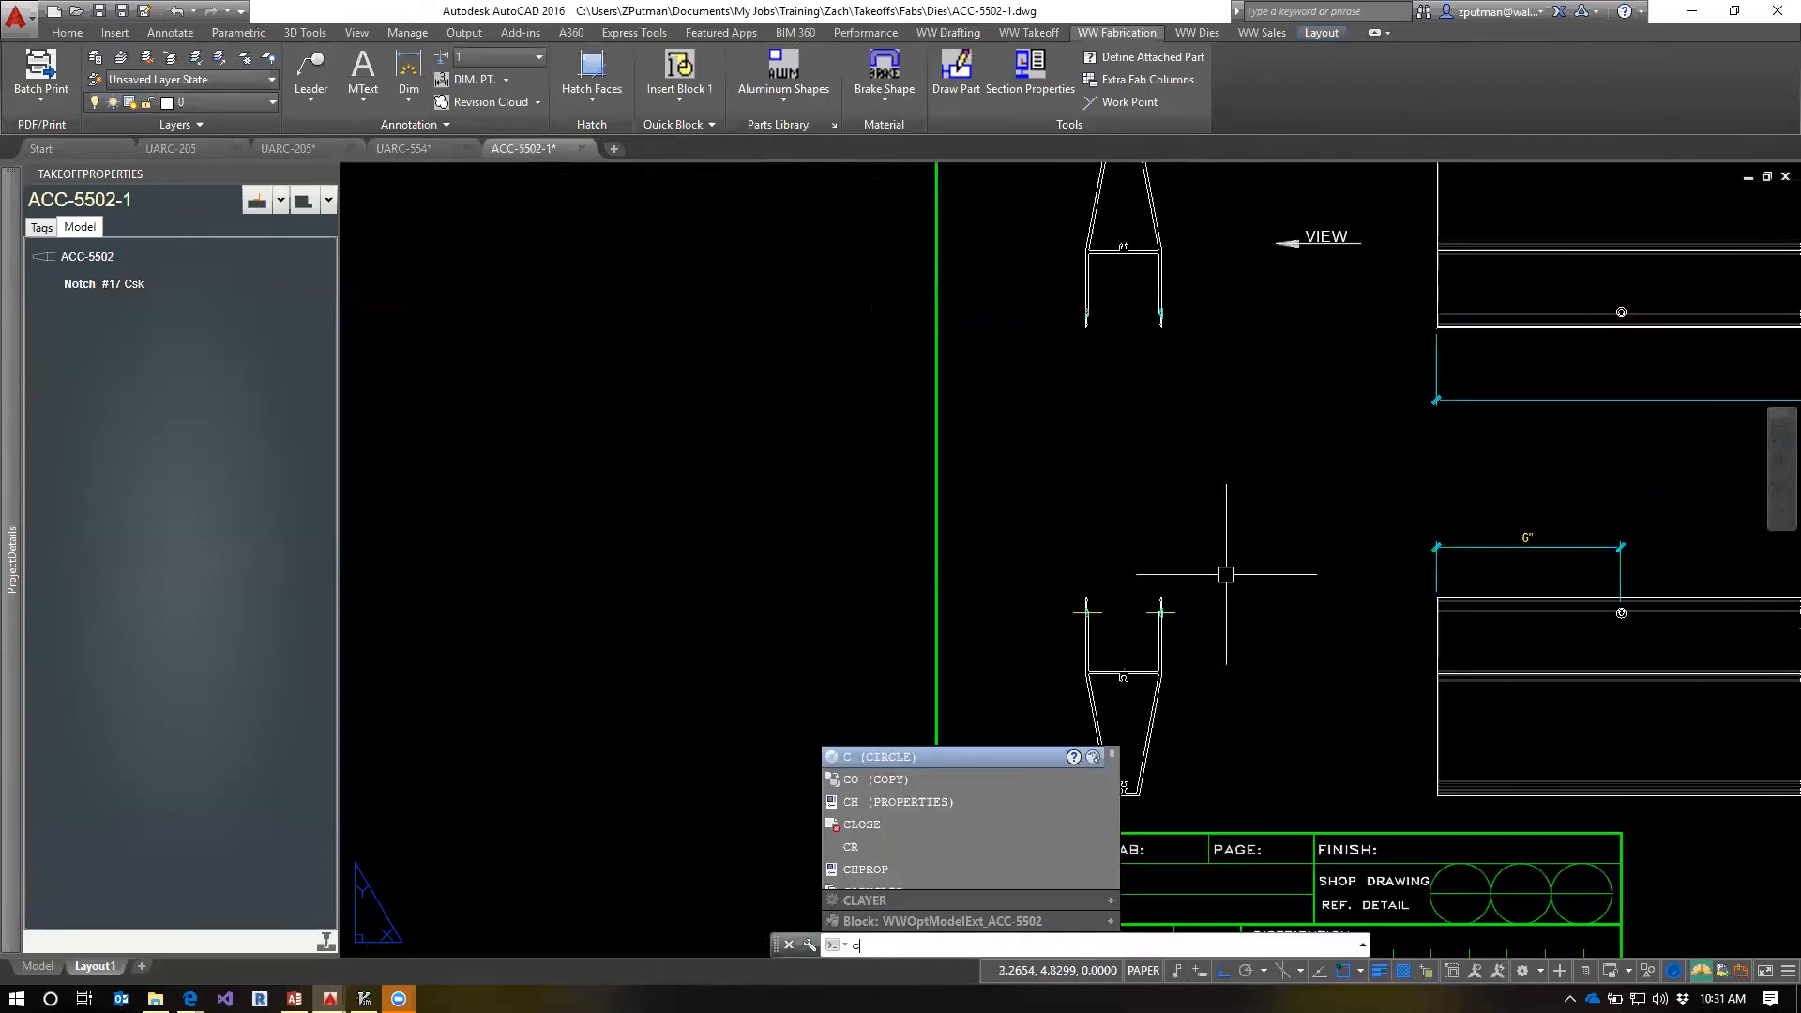
pyautogui.press('BackSpace')
pyautogui.press('BackSpace')
pyautogui.press('Escape')
pyautogui.press('Escape')
pyautogui.press('Escape')
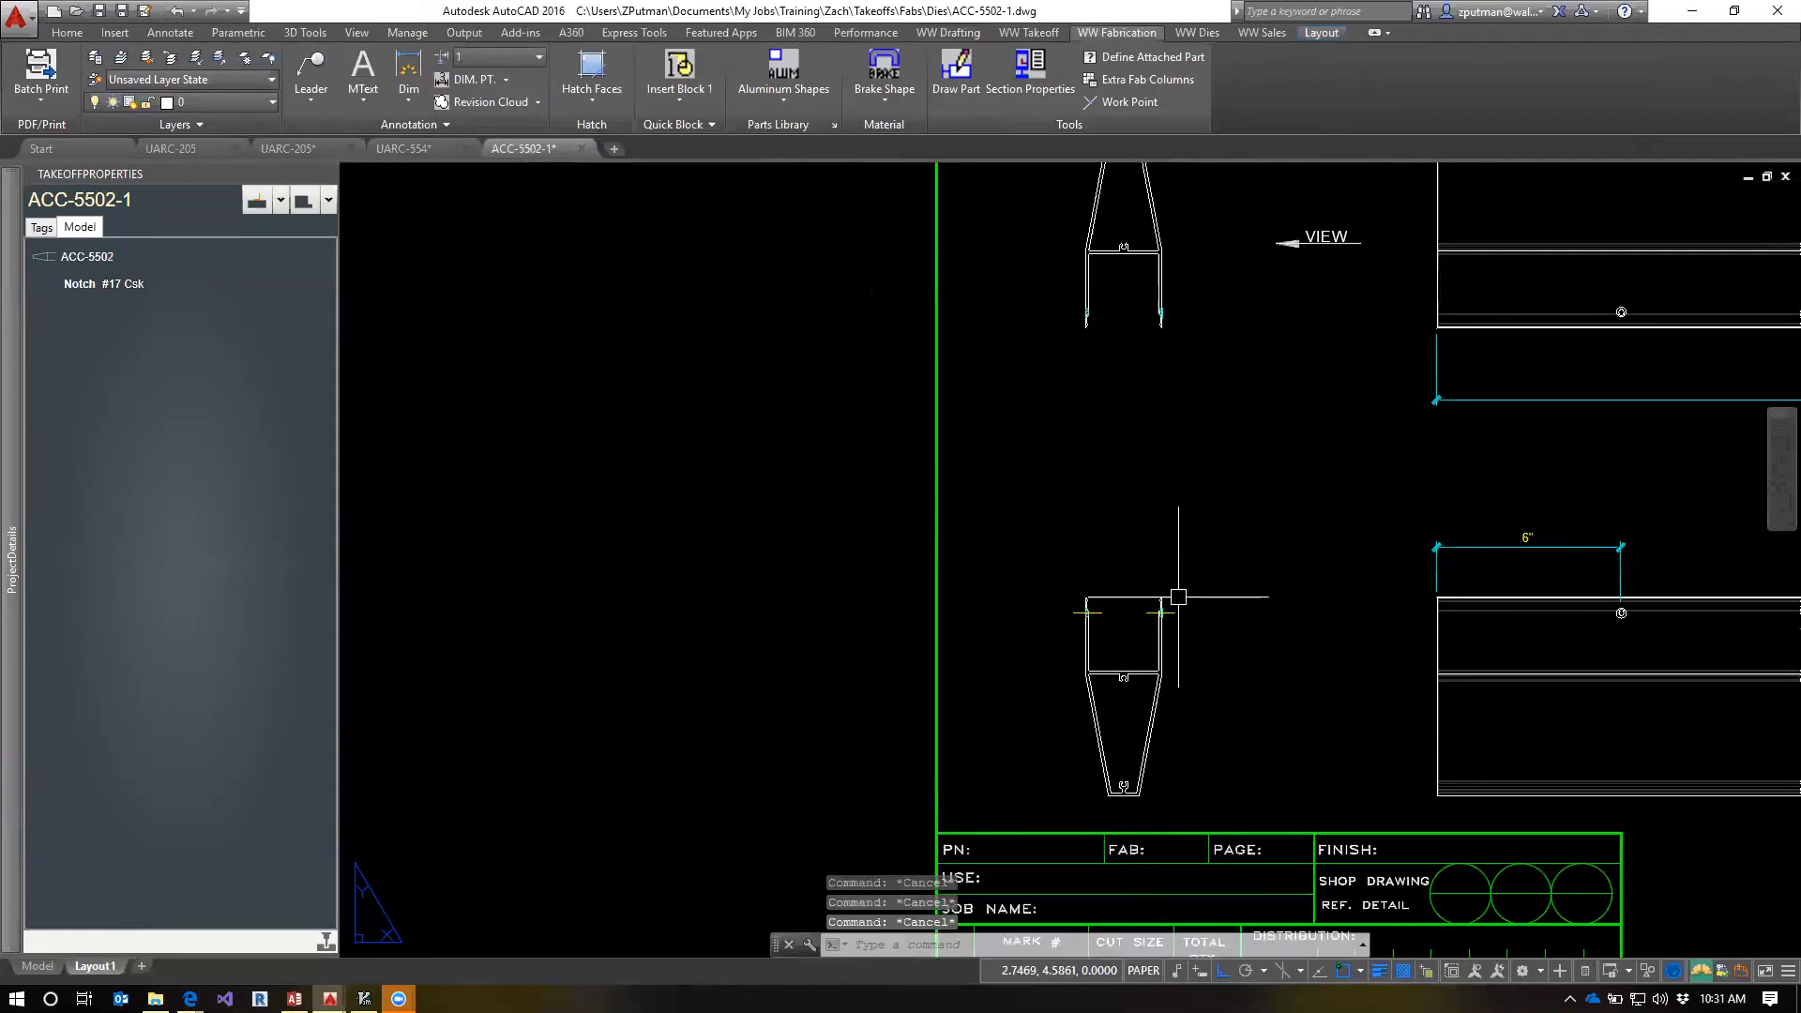
# Mirror both notch centerlines onto the upper end view about a horizontal line midway between the two end views, keeping the originals
pyautogui.write('mi')
pyautogui.press('Return')
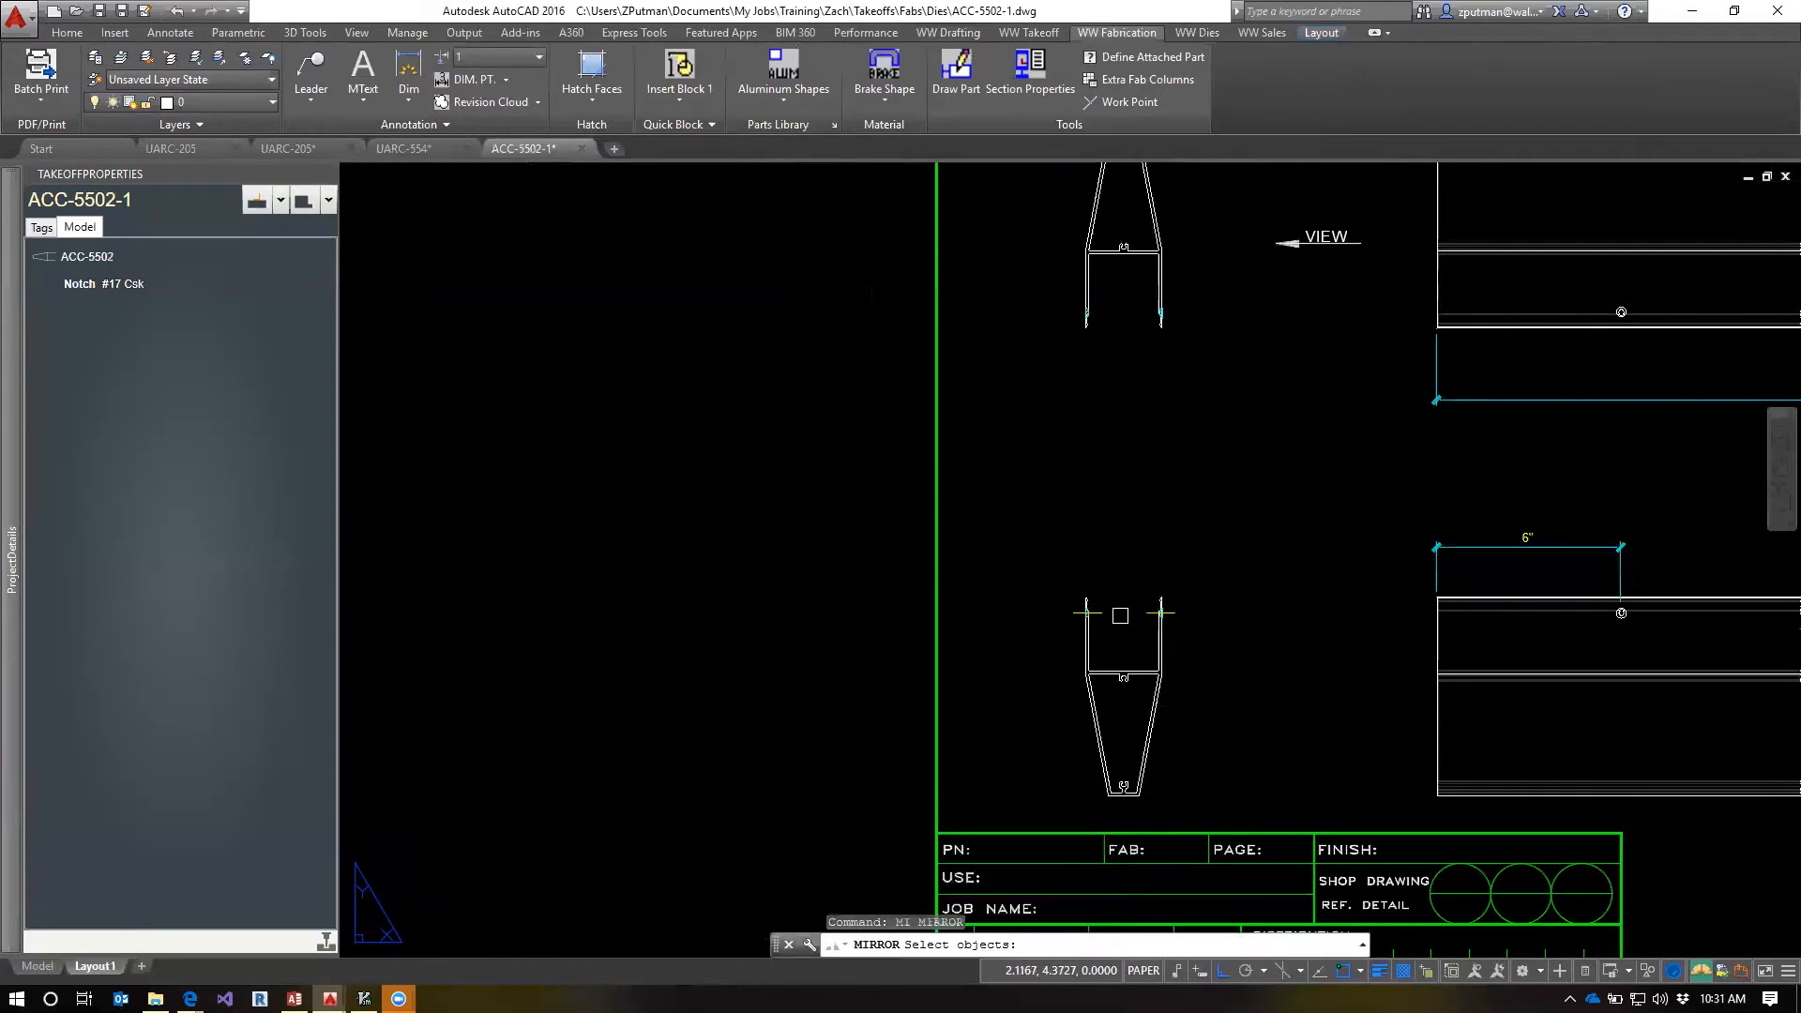
pyautogui.click(1107, 612)
pyautogui.click(1160, 612)
pyautogui.press('Return')
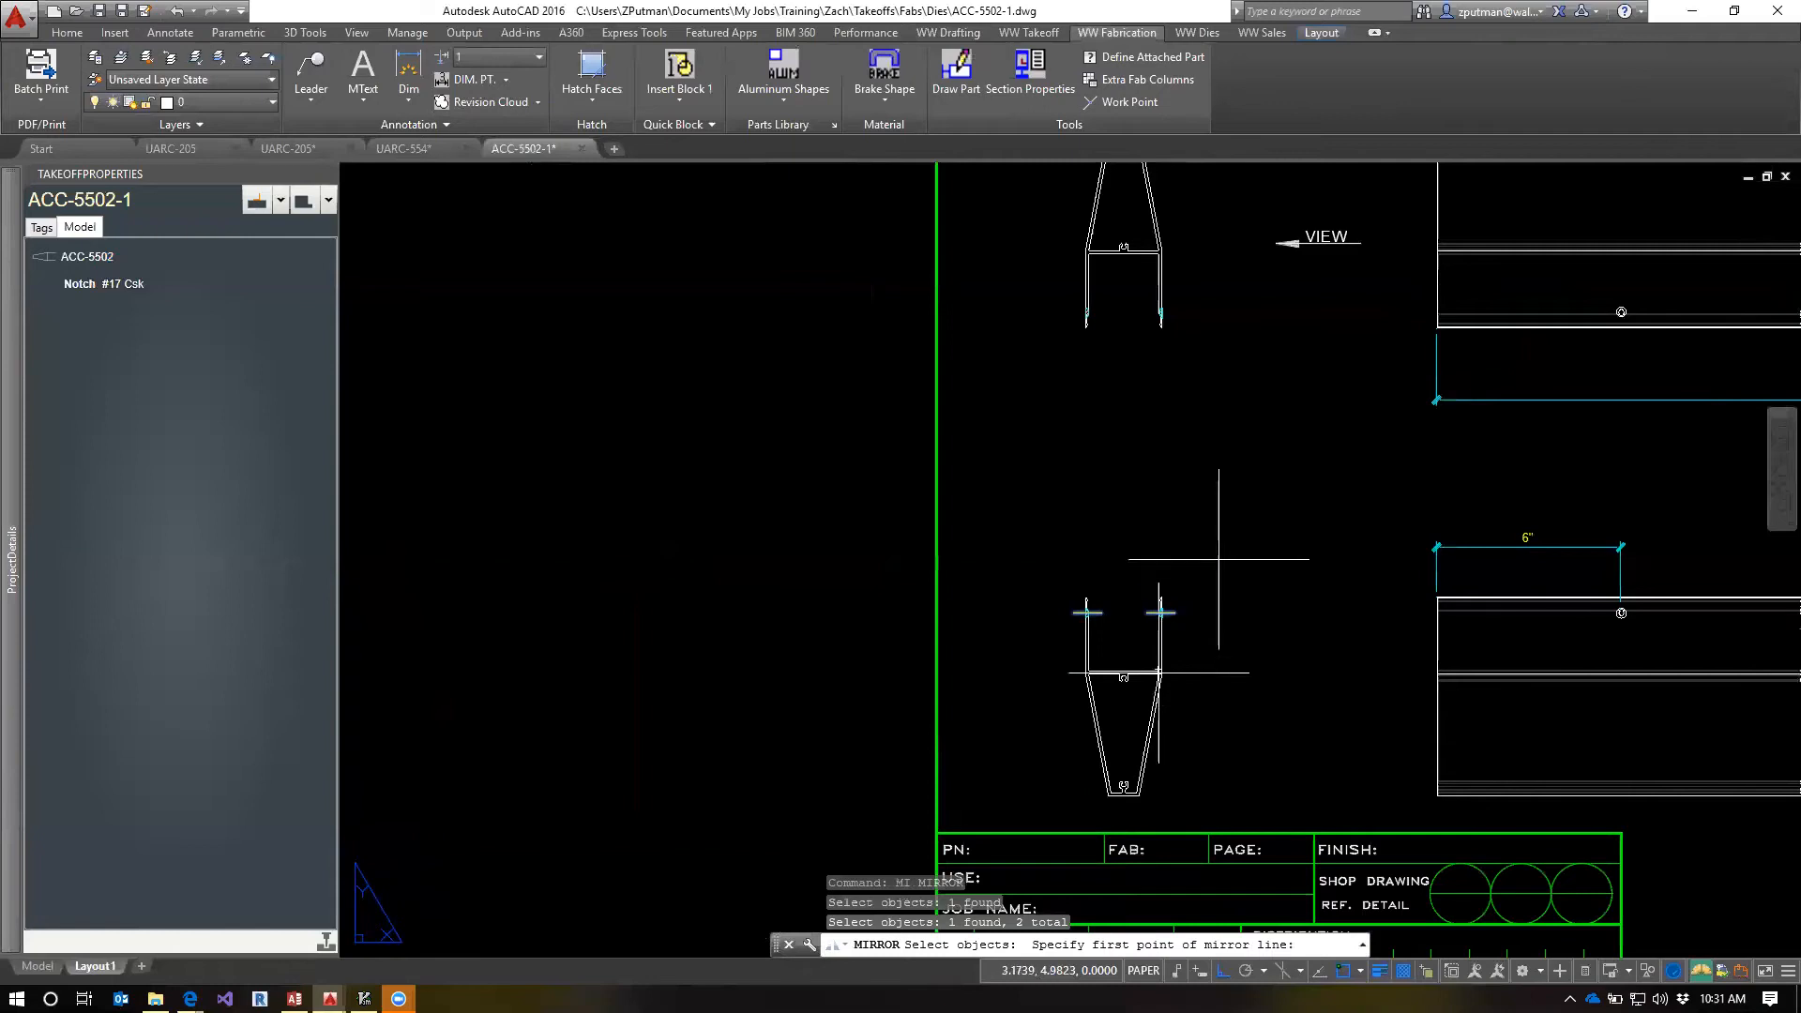
pyautogui.write('m2p')
pyautogui.press('Return')
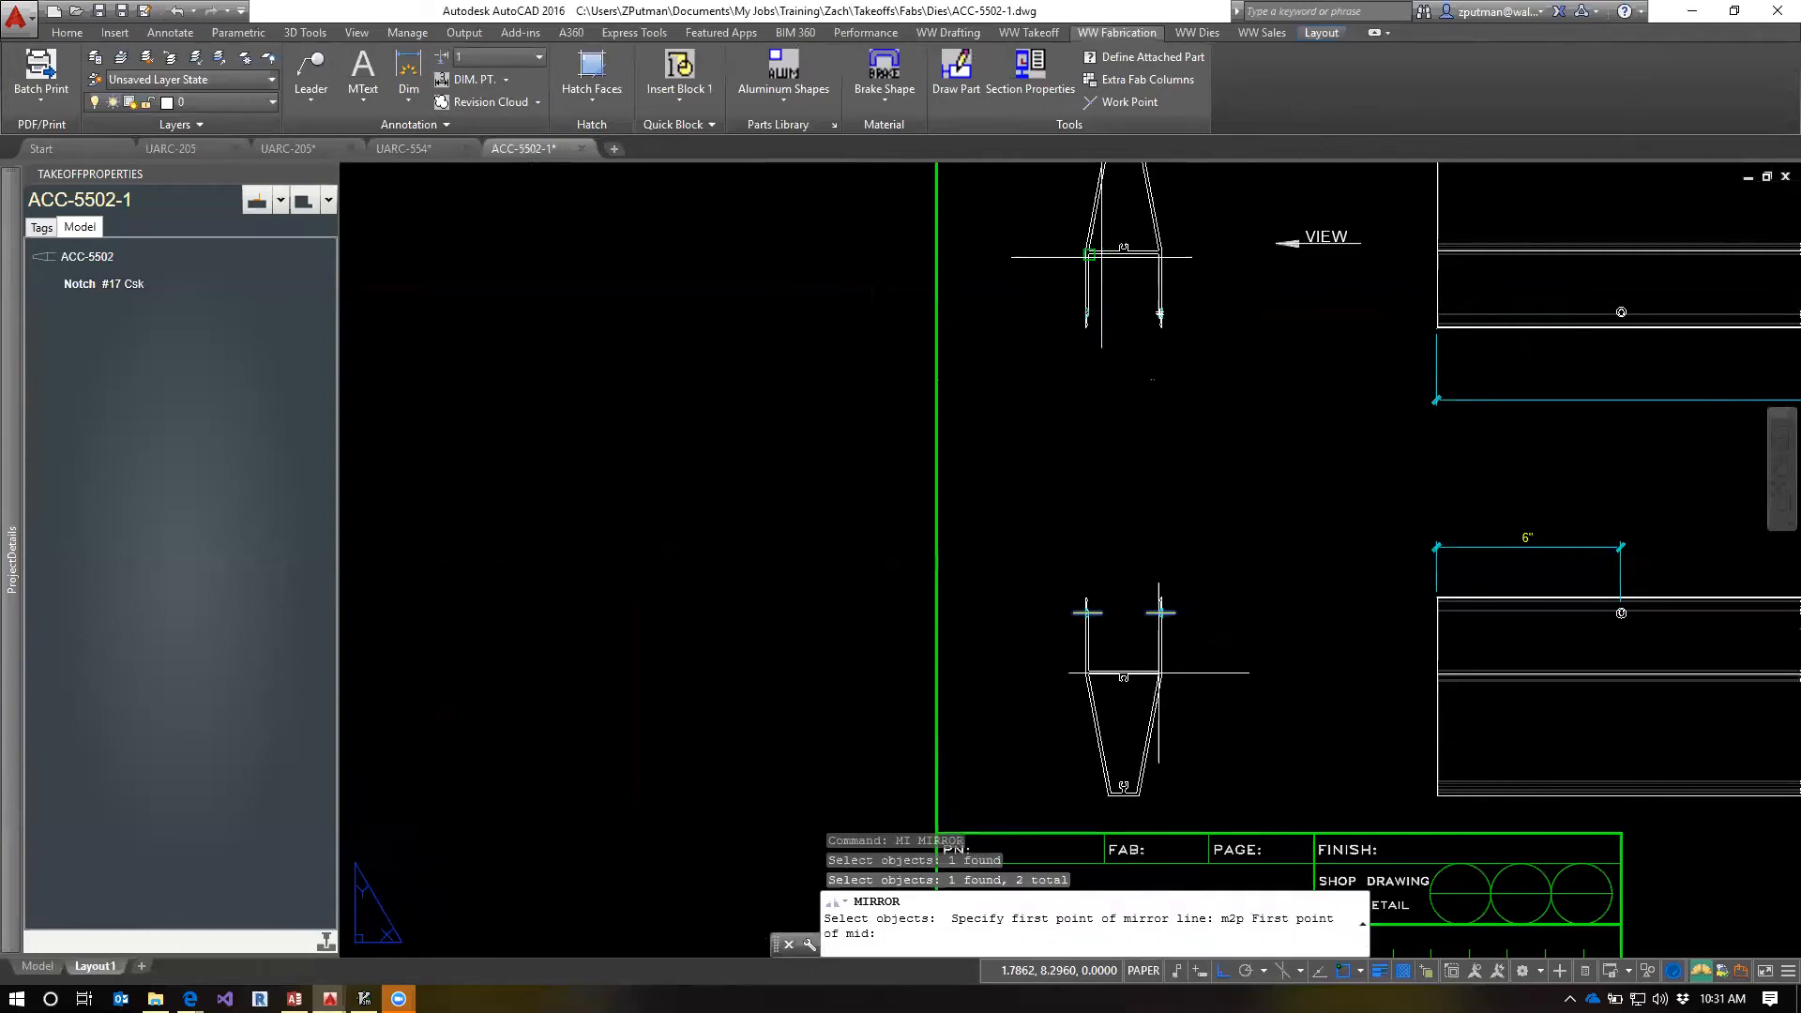
pyautogui.scroll(5, 1157, 669)
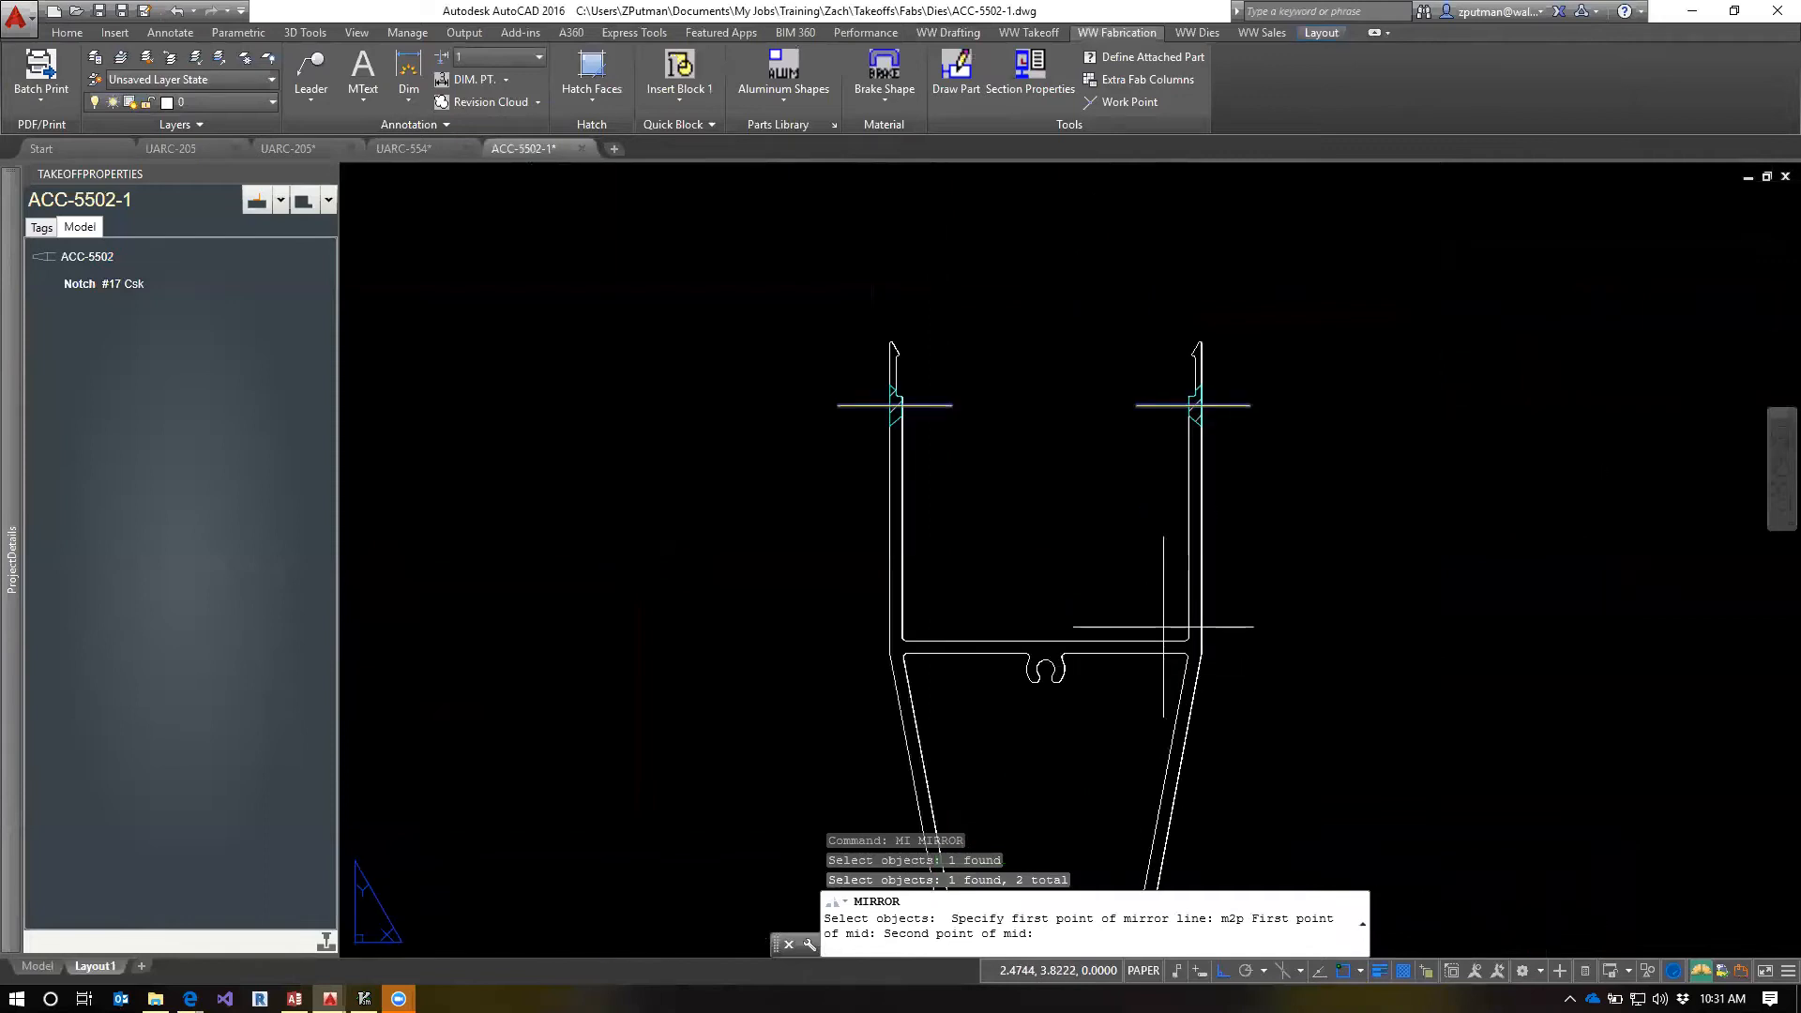
pyautogui.click(1159, 670)
pyautogui.scroll(-5, 1159, 670)
pyautogui.click(1313, 392)
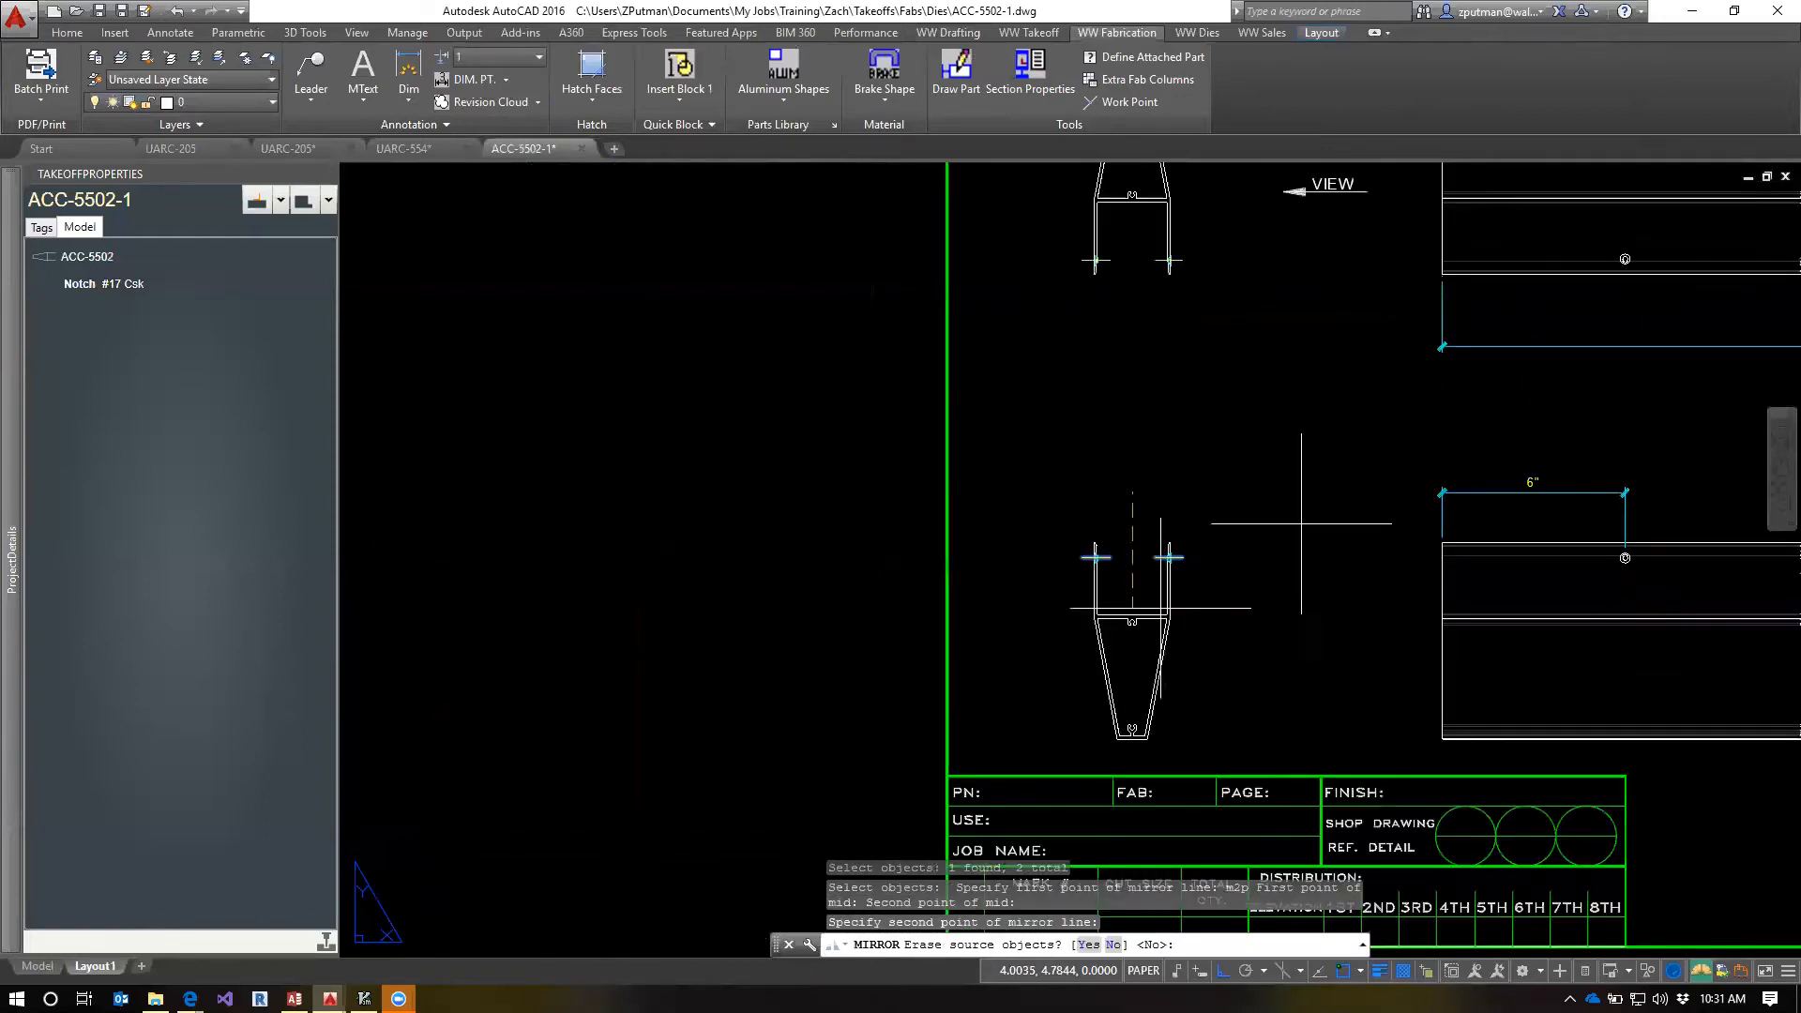
pyautogui.write('n')
pyautogui.press('Return')
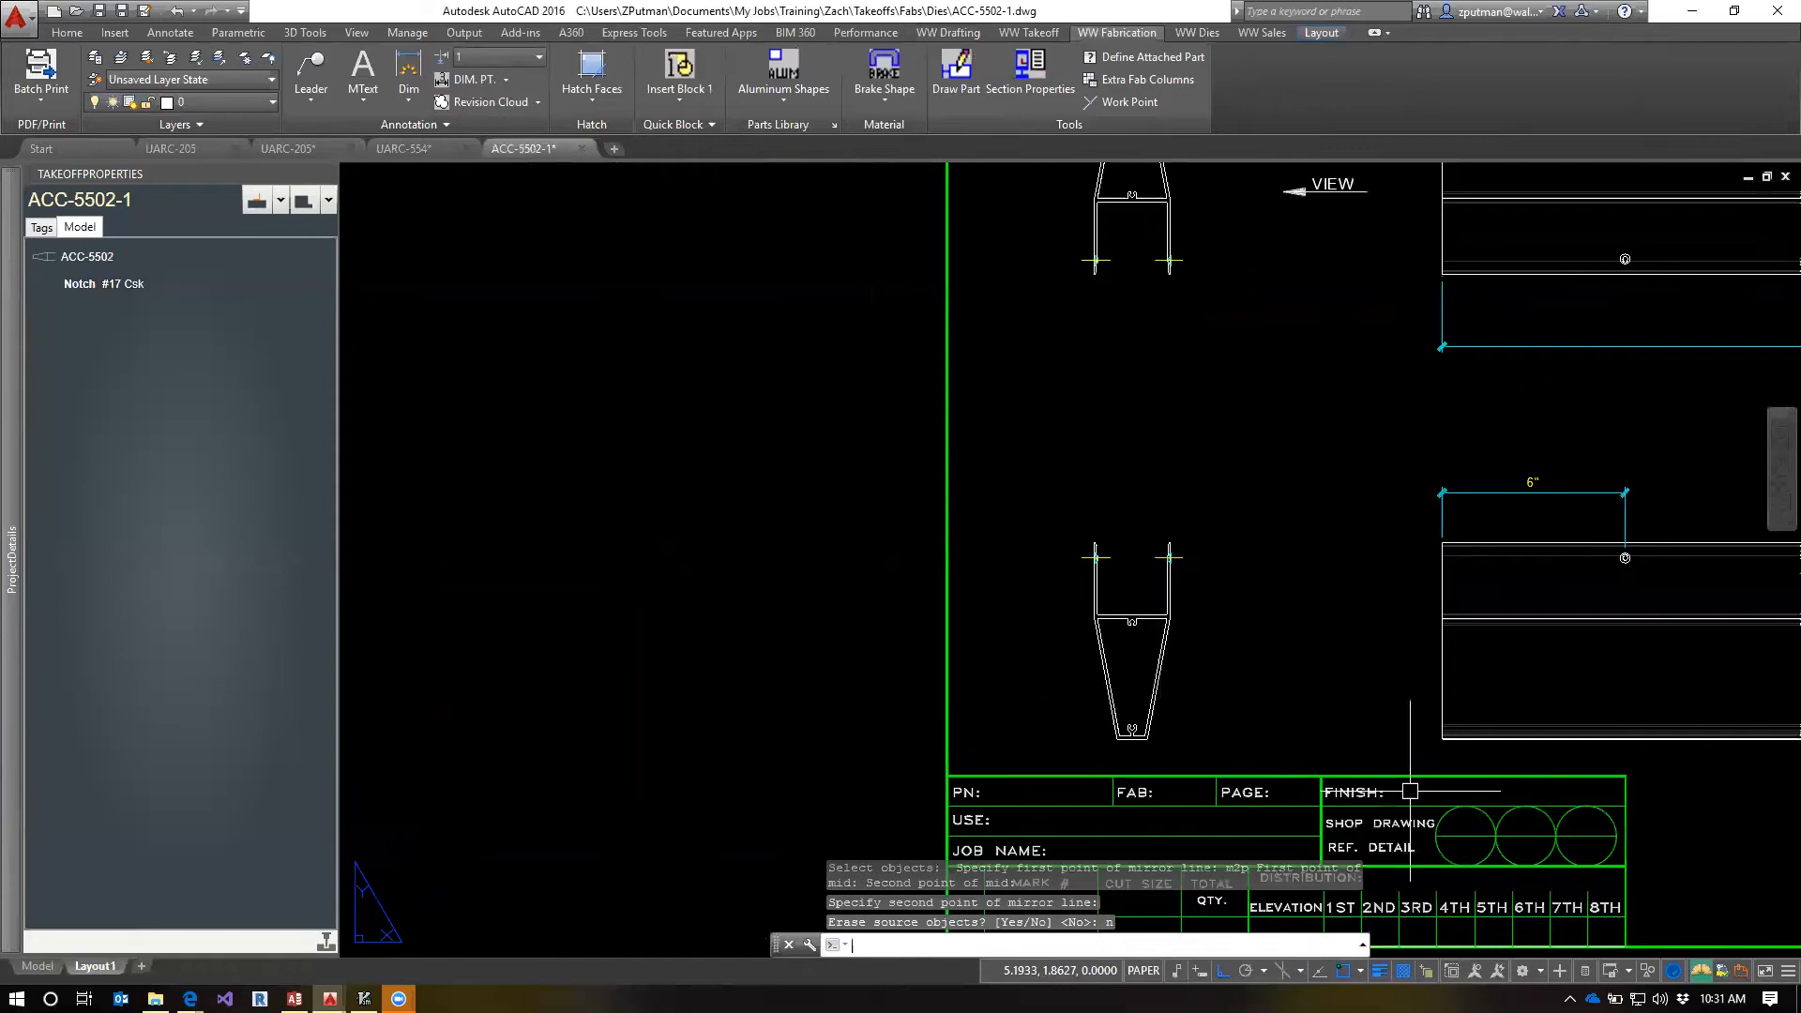
# Place a leader pointing at the right leg's notch in the lower end view, with its landing above and to the right
pyautogui.scroll(-2, 1384, 649)
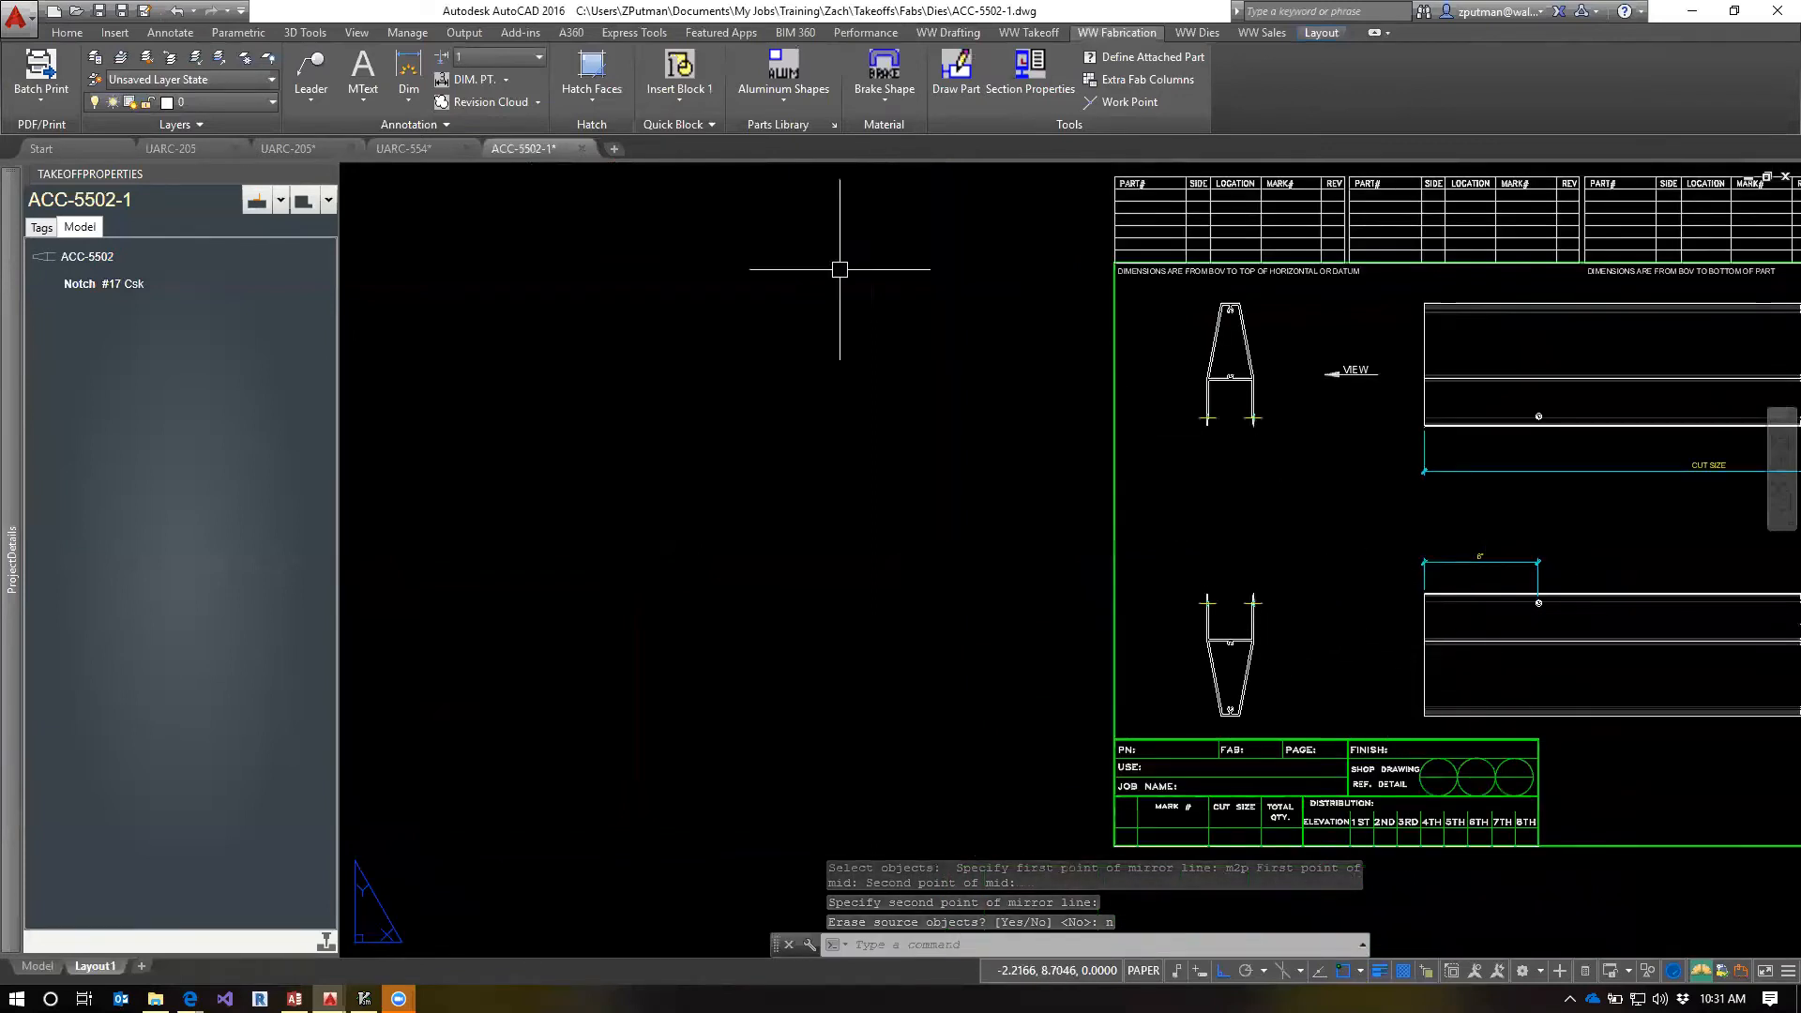
pyautogui.click(419, 110)
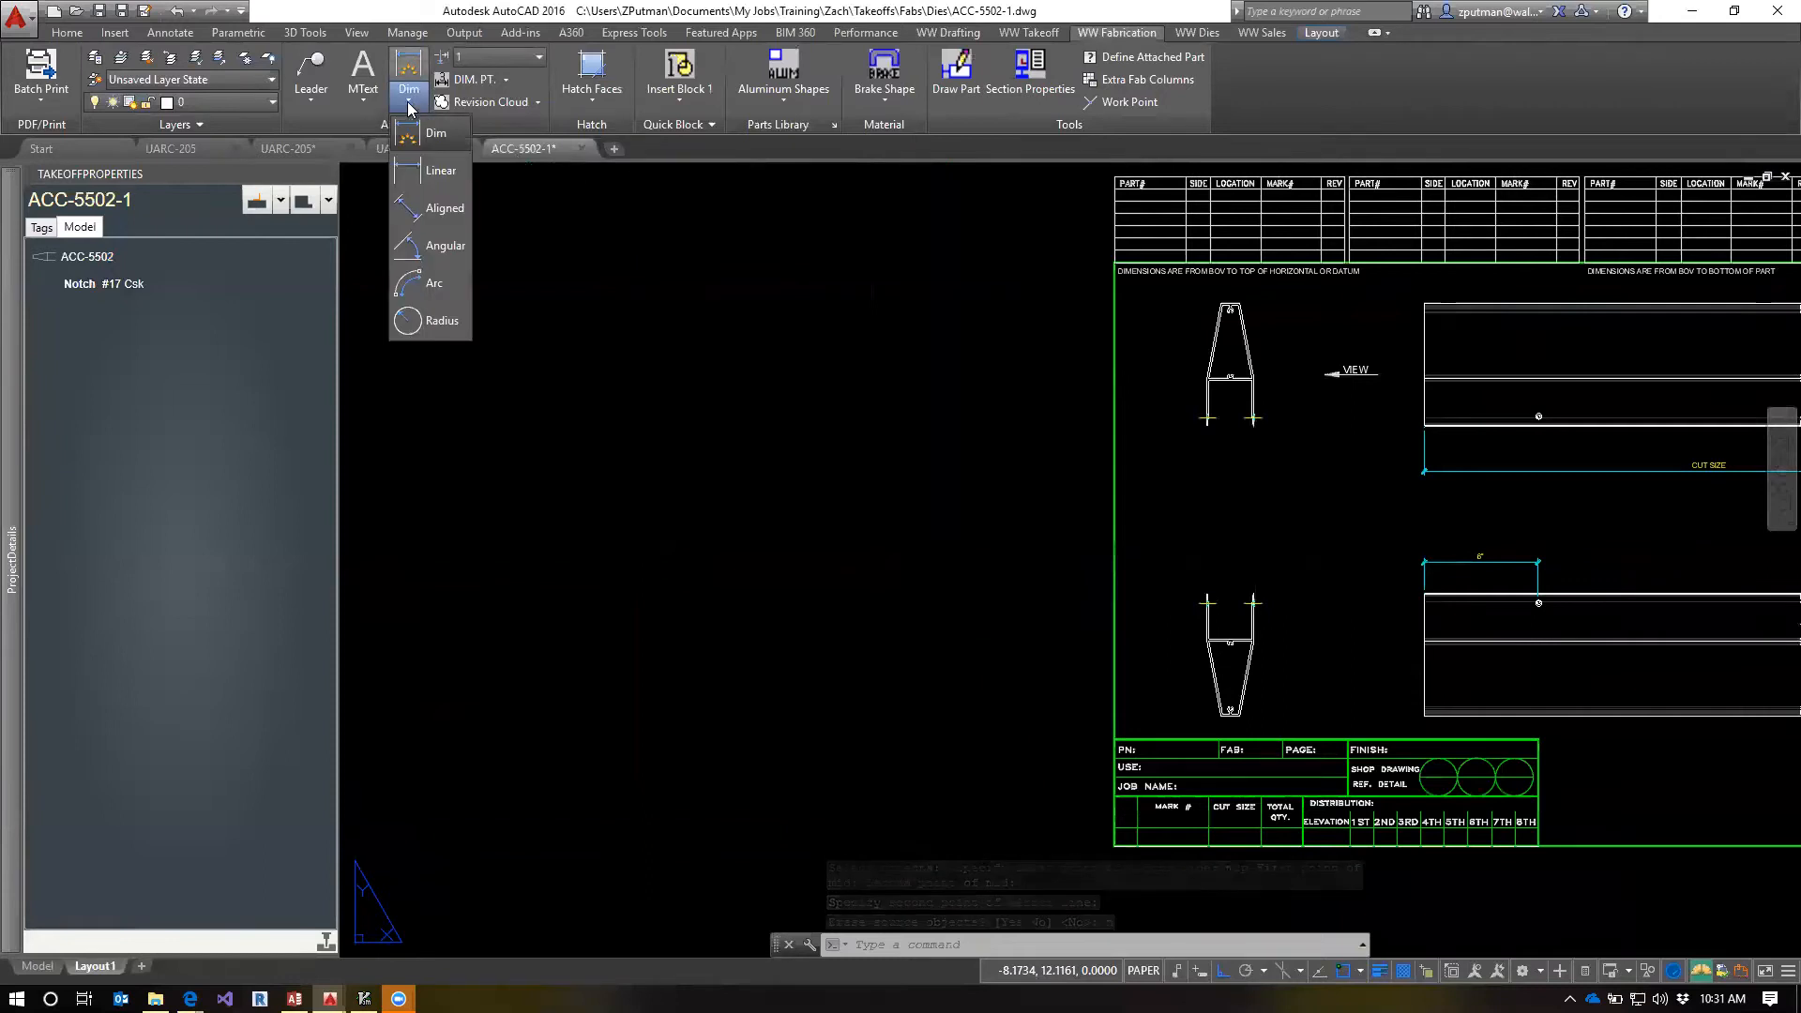
pyautogui.click(312, 79)
pyautogui.click(328, 132)
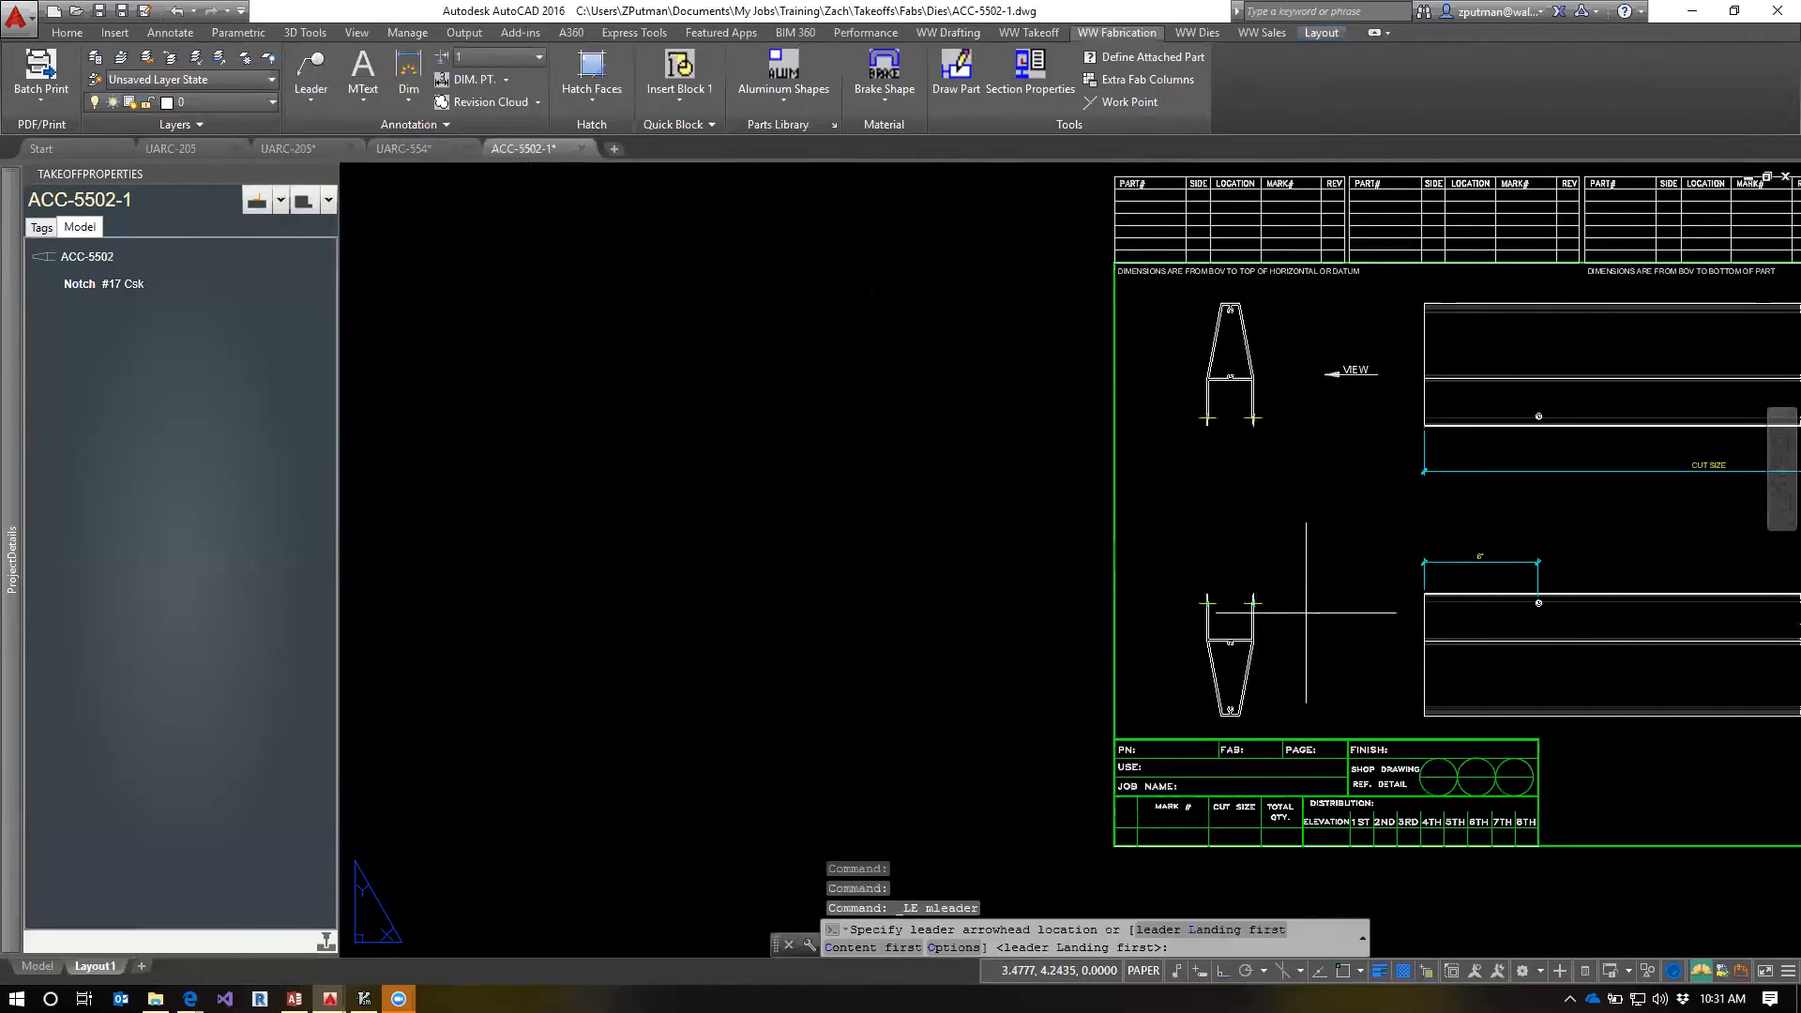
pyautogui.scroll(4, 1220, 605)
pyautogui.scroll(2, 1145, 588)
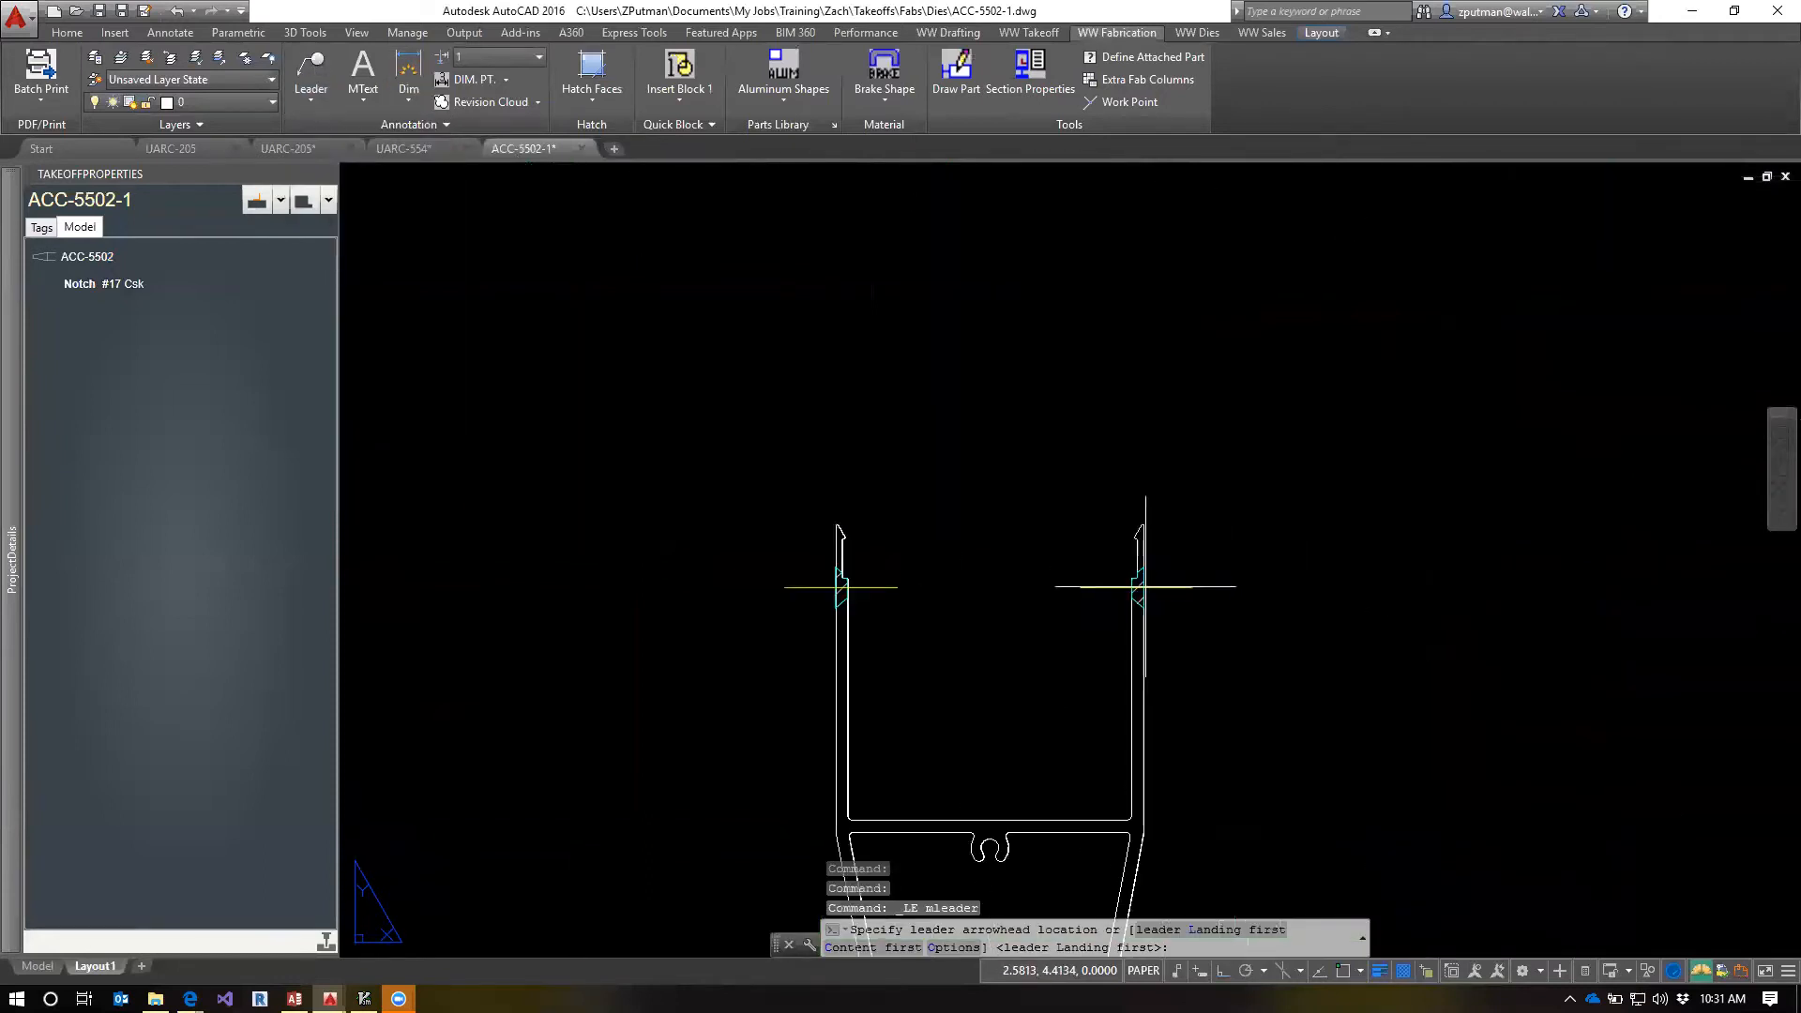
pyautogui.click(1143, 586)
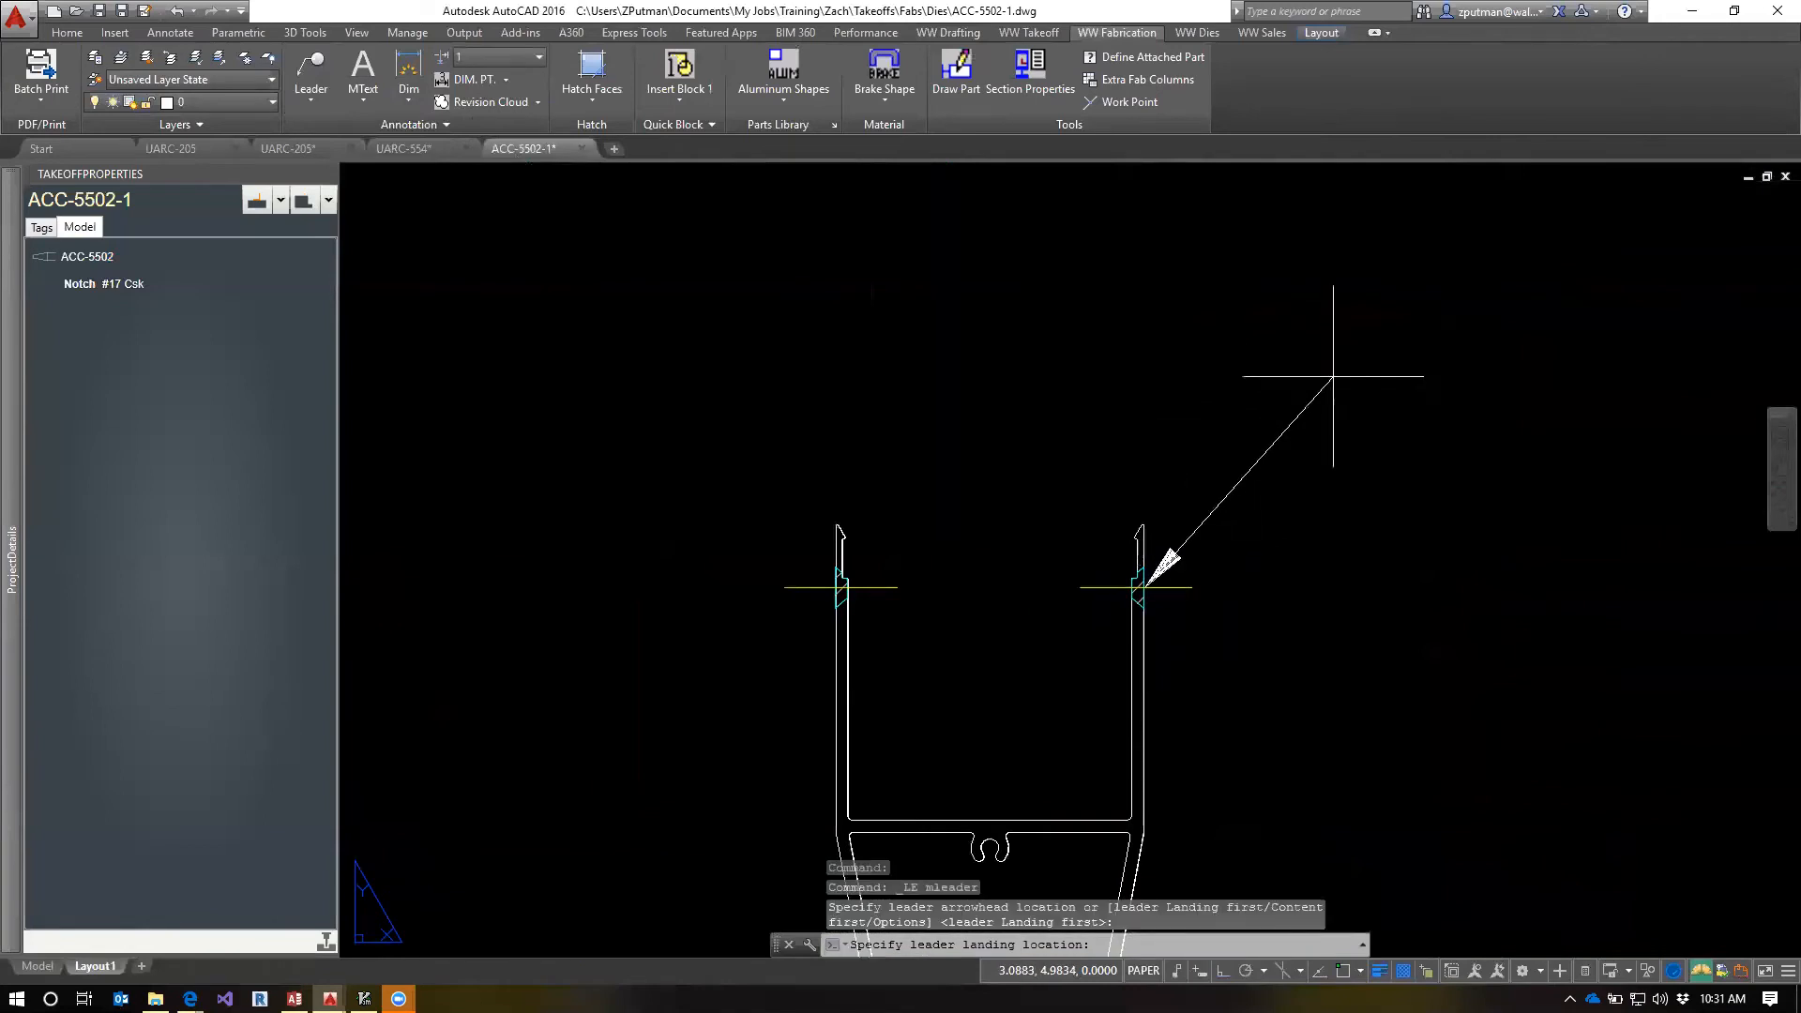
pyautogui.click(1292, 364)
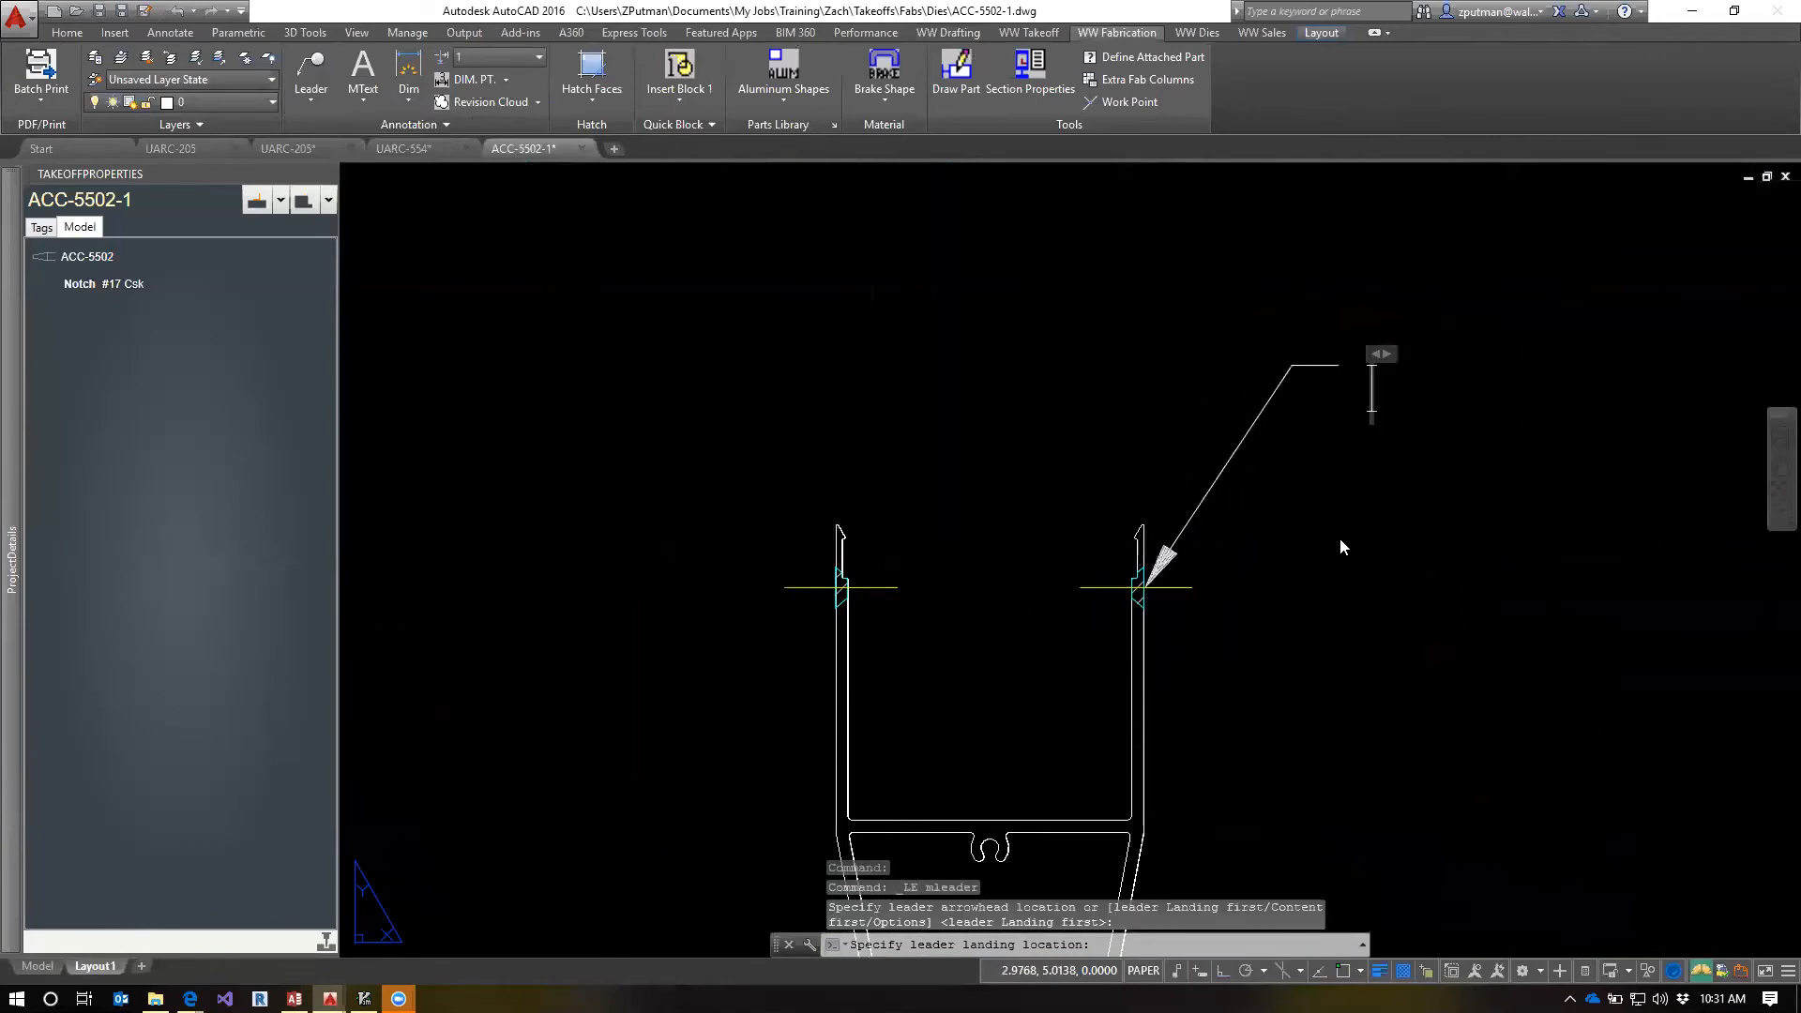
# Enter "CSK FOR" as the leader's text and finish the leader
pyautogui.scroll(-4, 1339, 548)
pyautogui.write('CSK FOR')
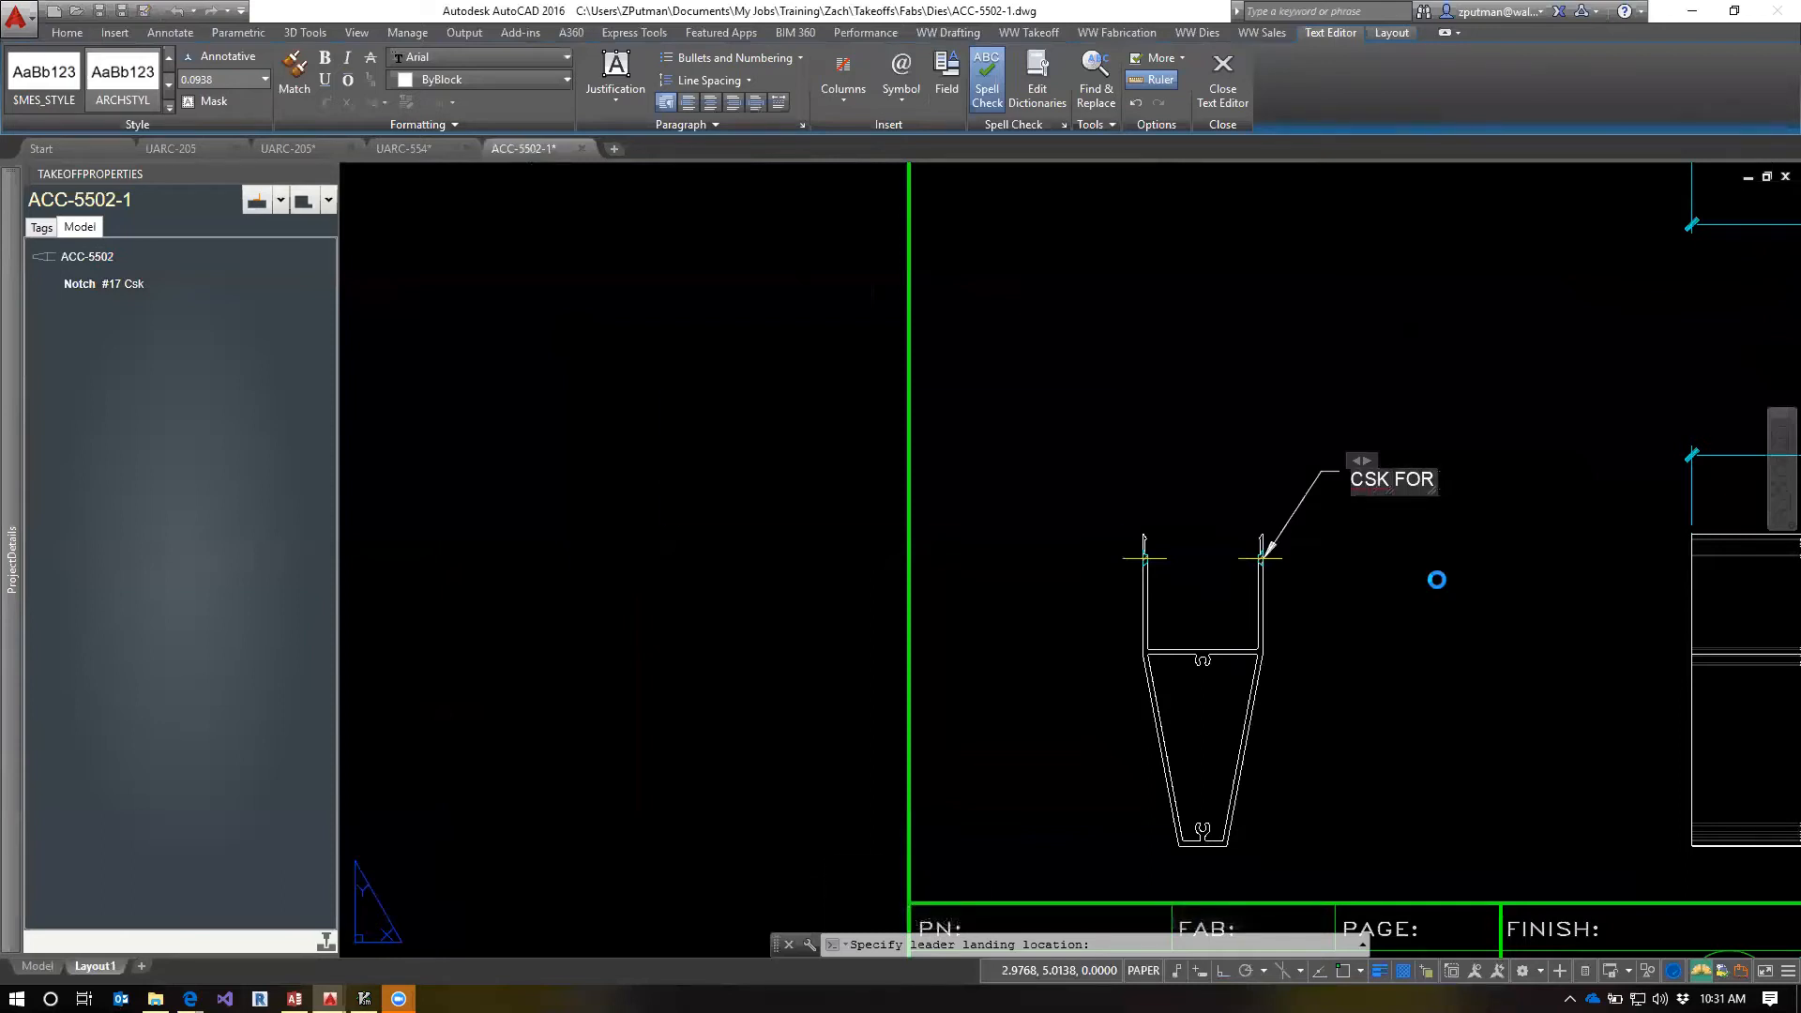
pyautogui.press('Return')
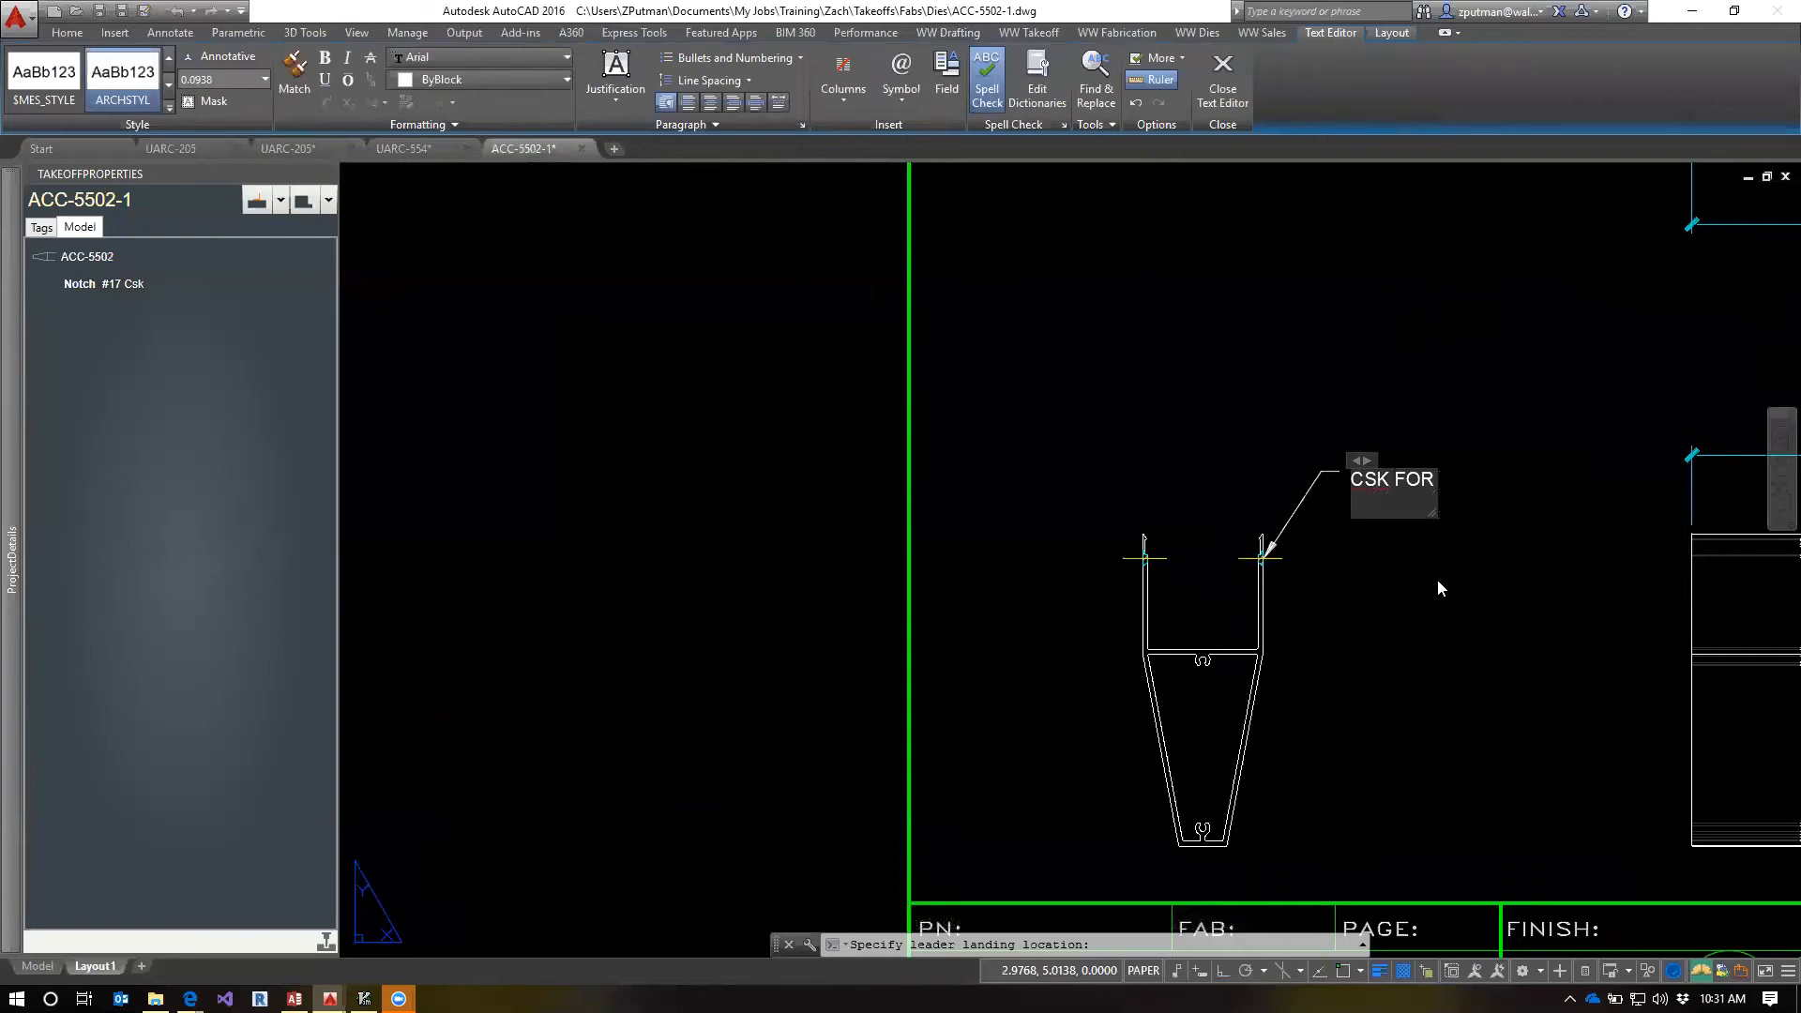
pyautogui.press('BackSpace')
pyautogui.click(1437, 580)
pyautogui.press('Escape')
pyautogui.press('Escape')
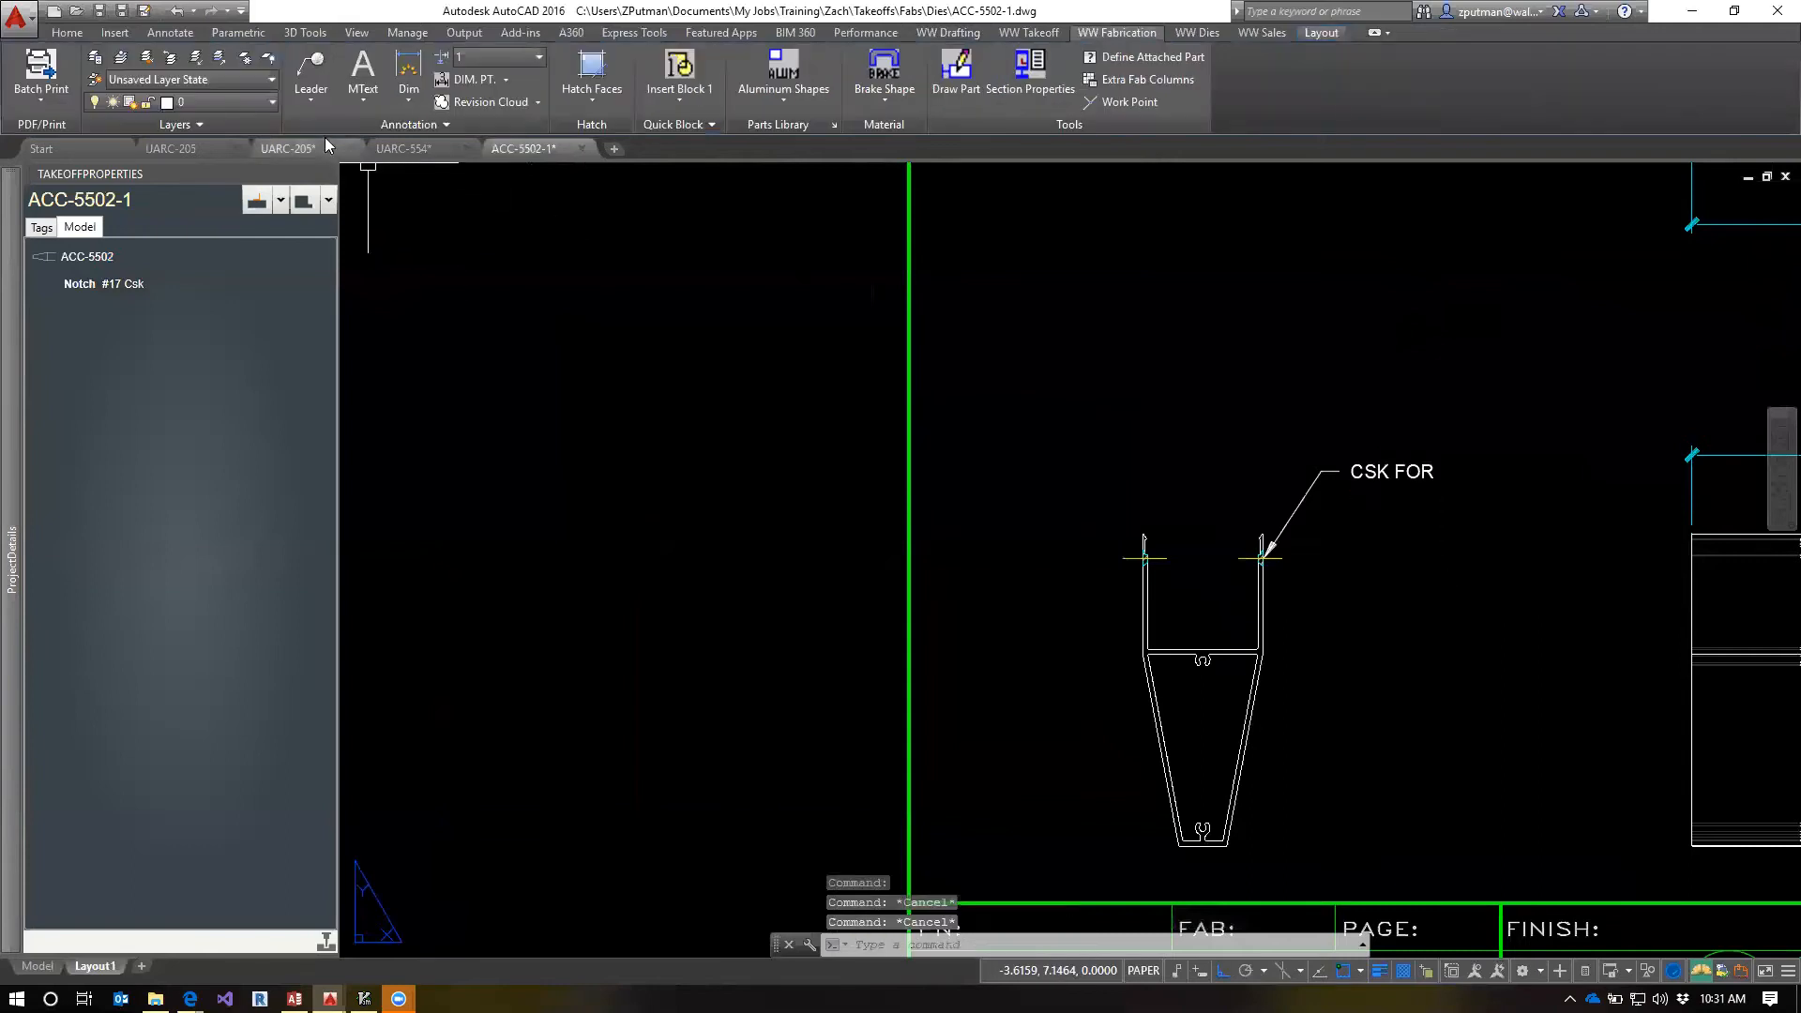
# Check the screw mark at the cover's legs in UARC-554 and add "[06-A-S]" after "CSK FOR" in the ACC-5502-1 leader text
pyautogui.click(424, 150)
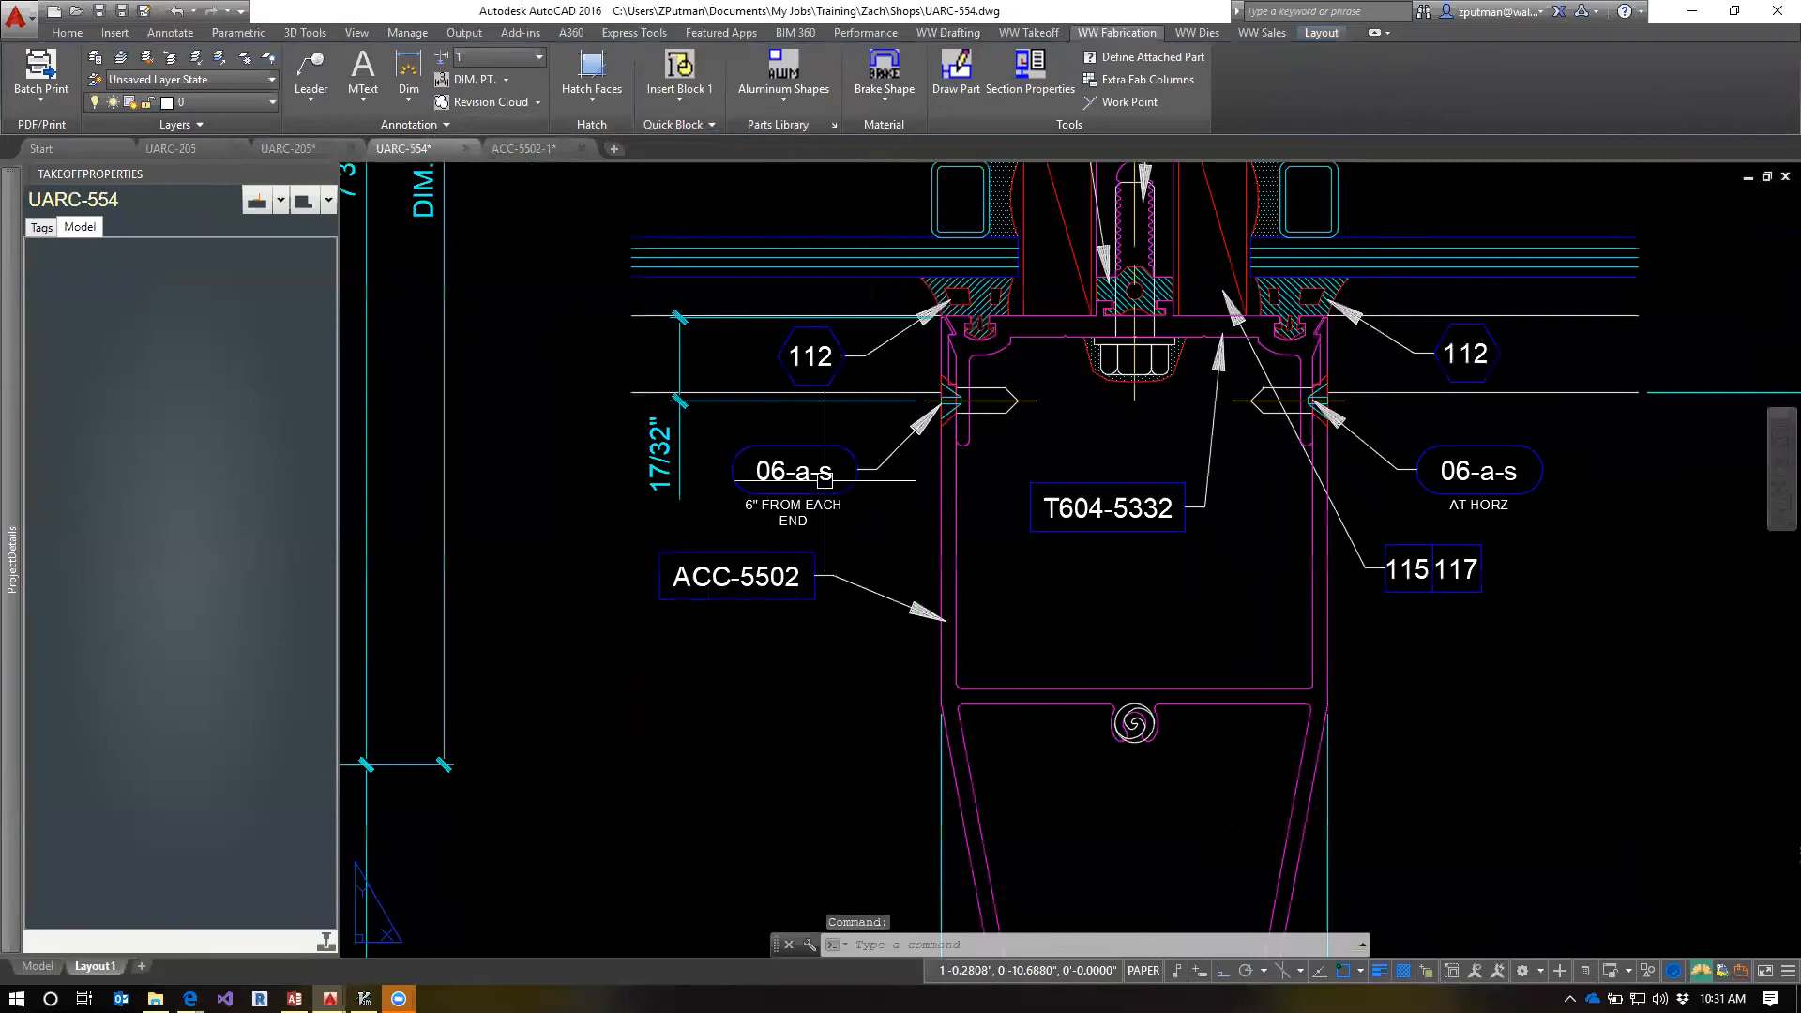
pyautogui.click(546, 151)
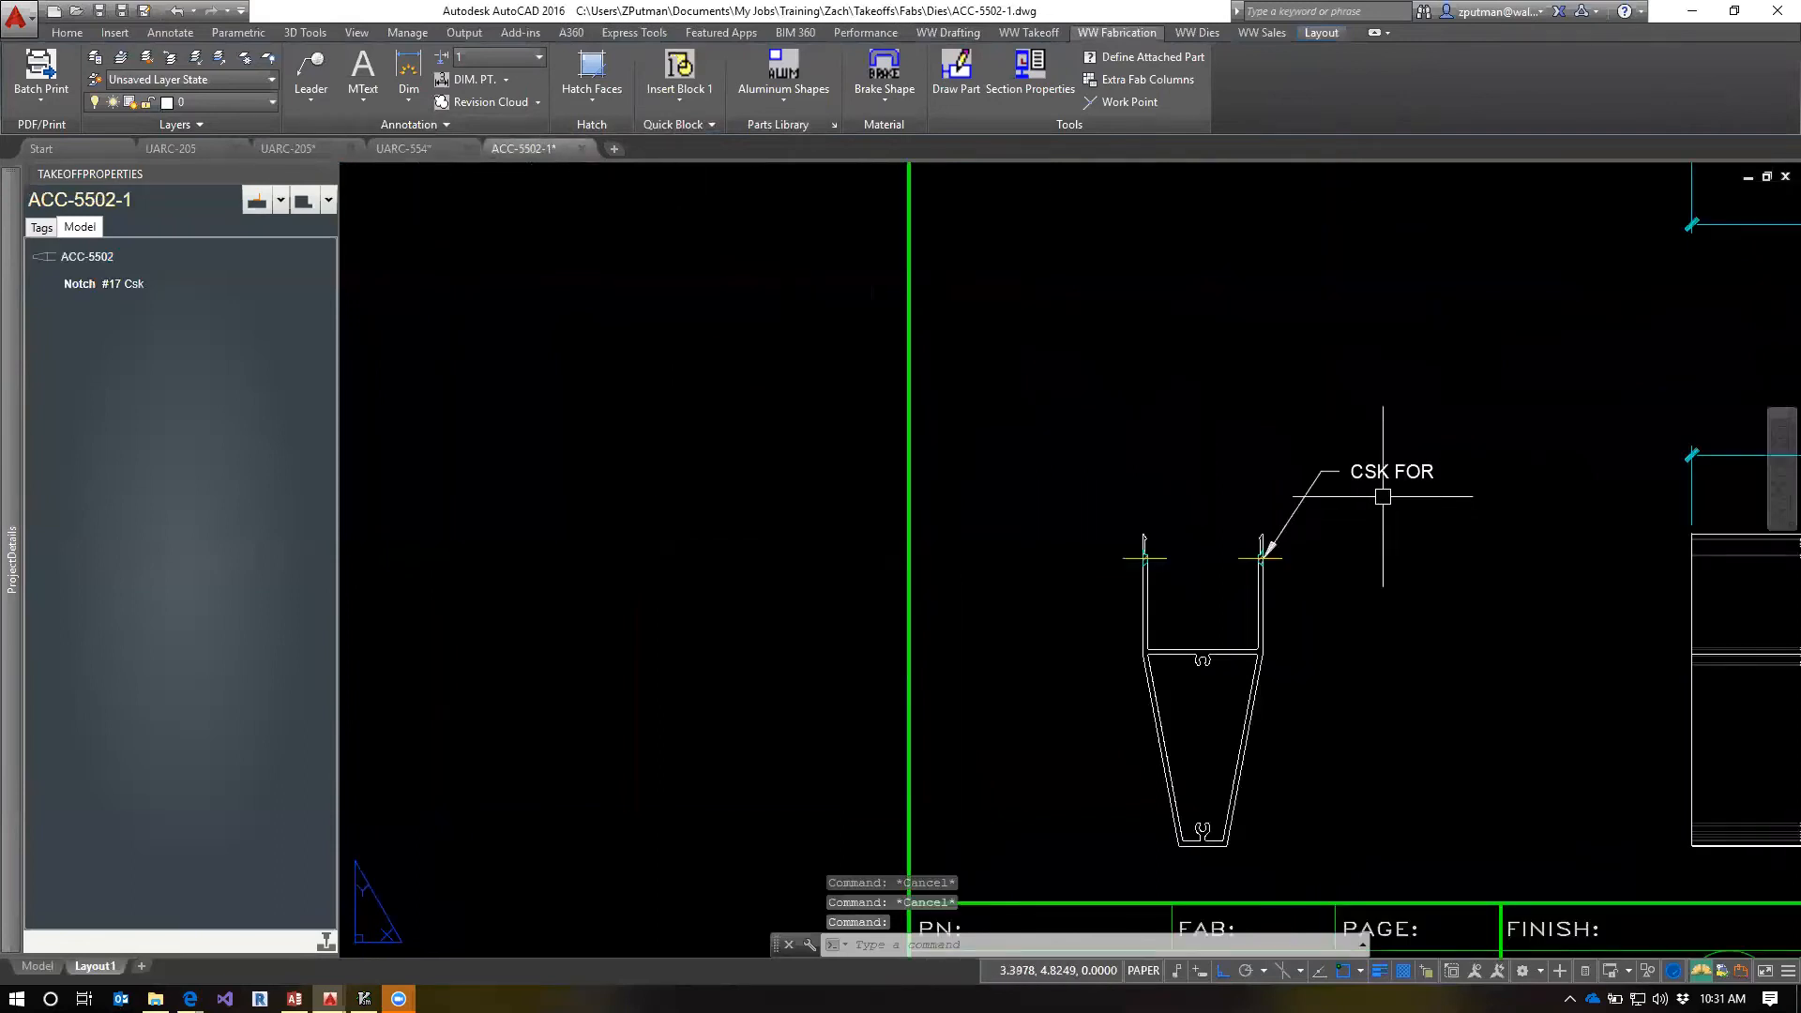
pyautogui.doubleClick(1407, 474)
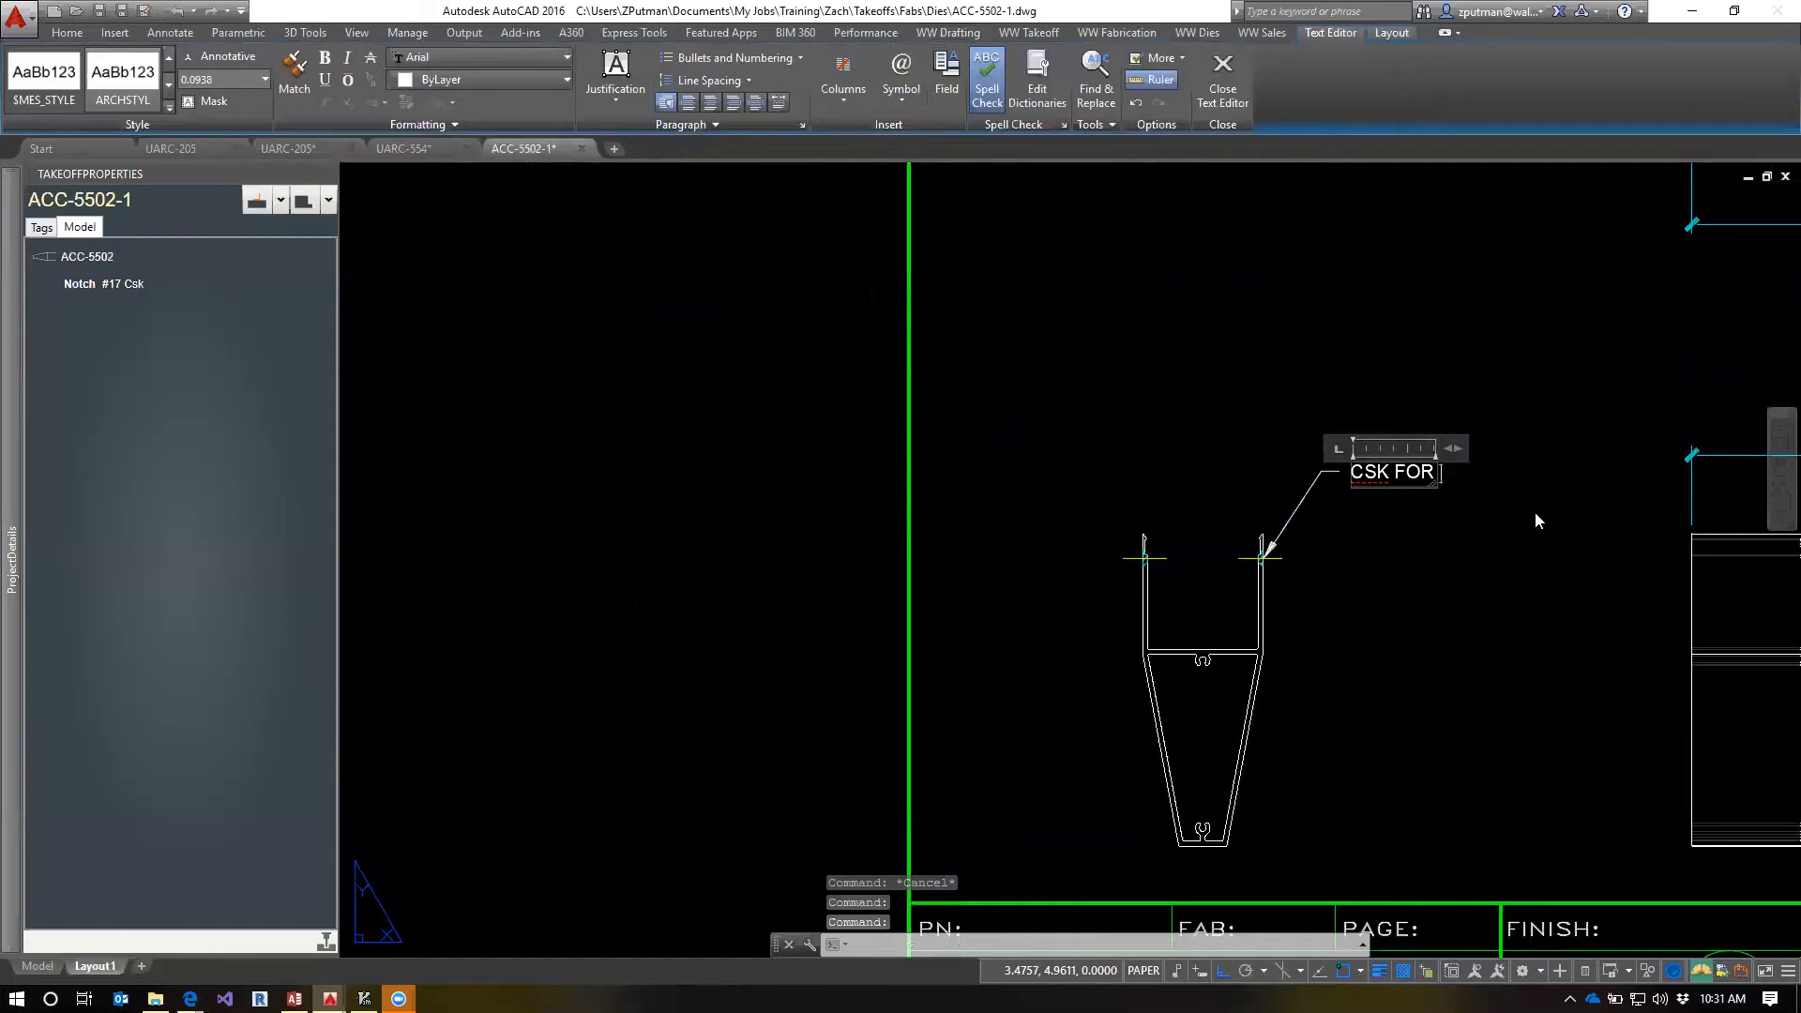
pyautogui.write('06-A')
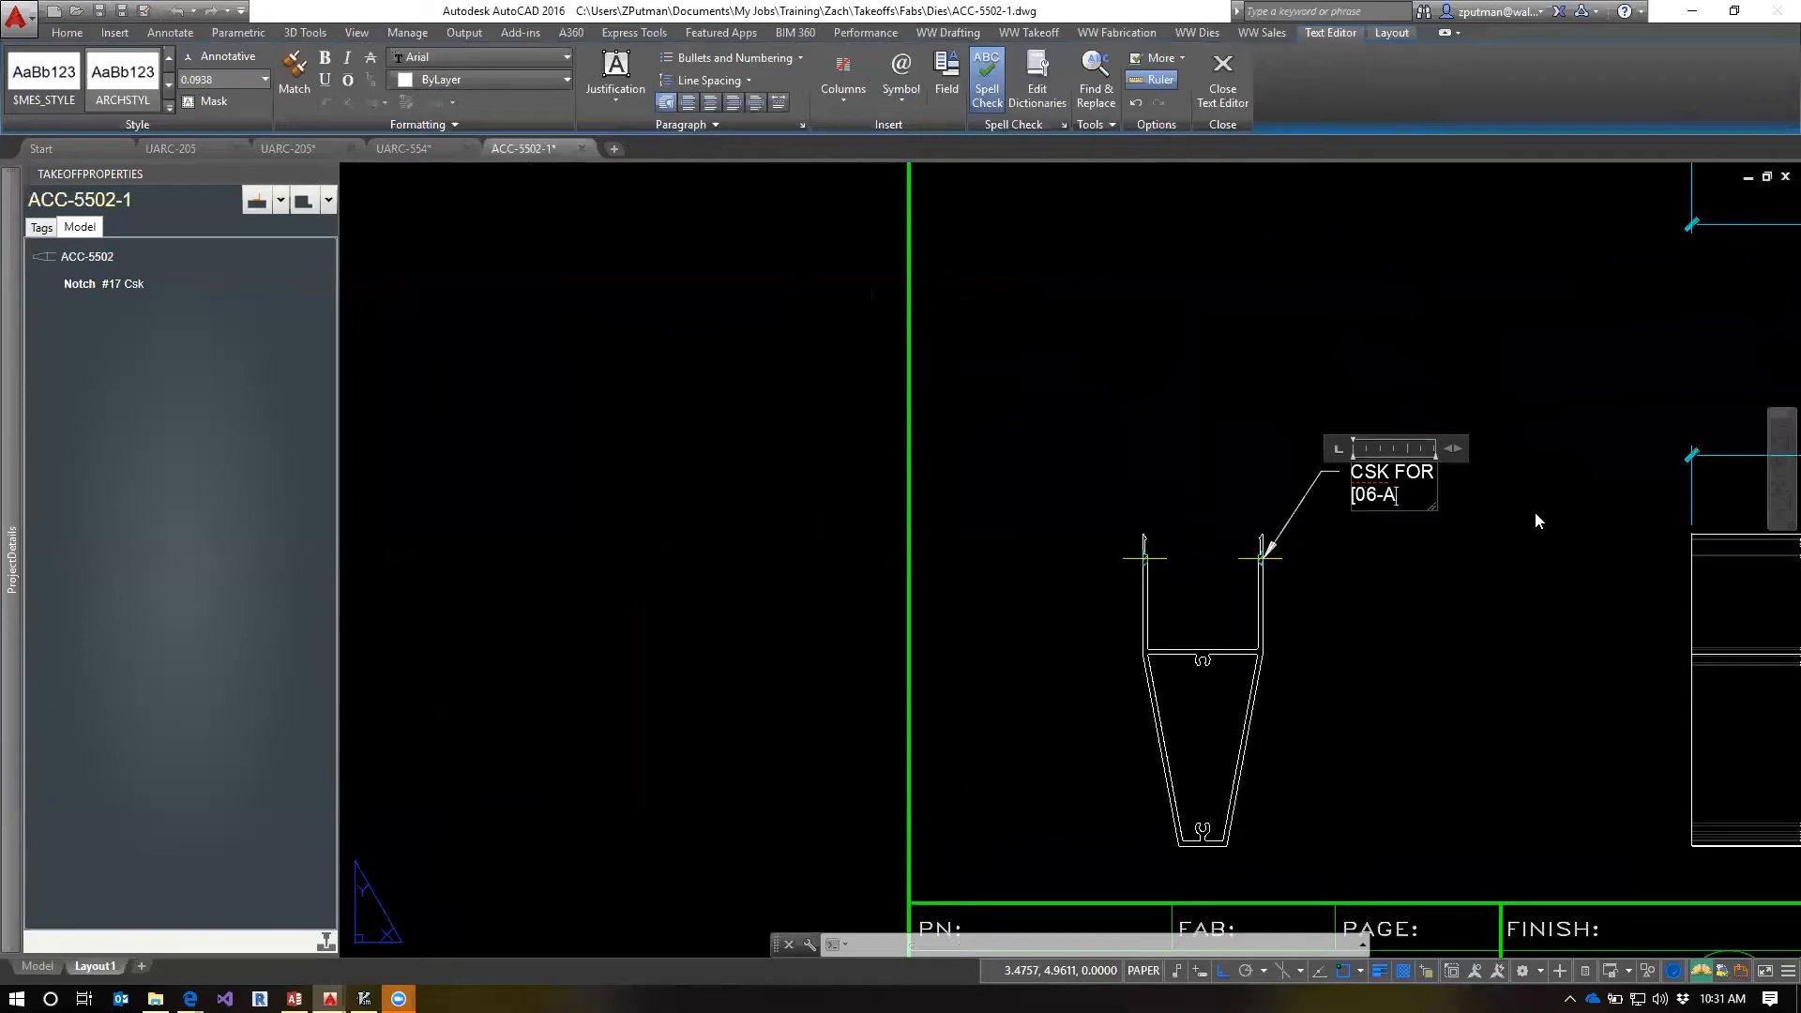
pyautogui.write('-S]')
pyautogui.press('Escape')
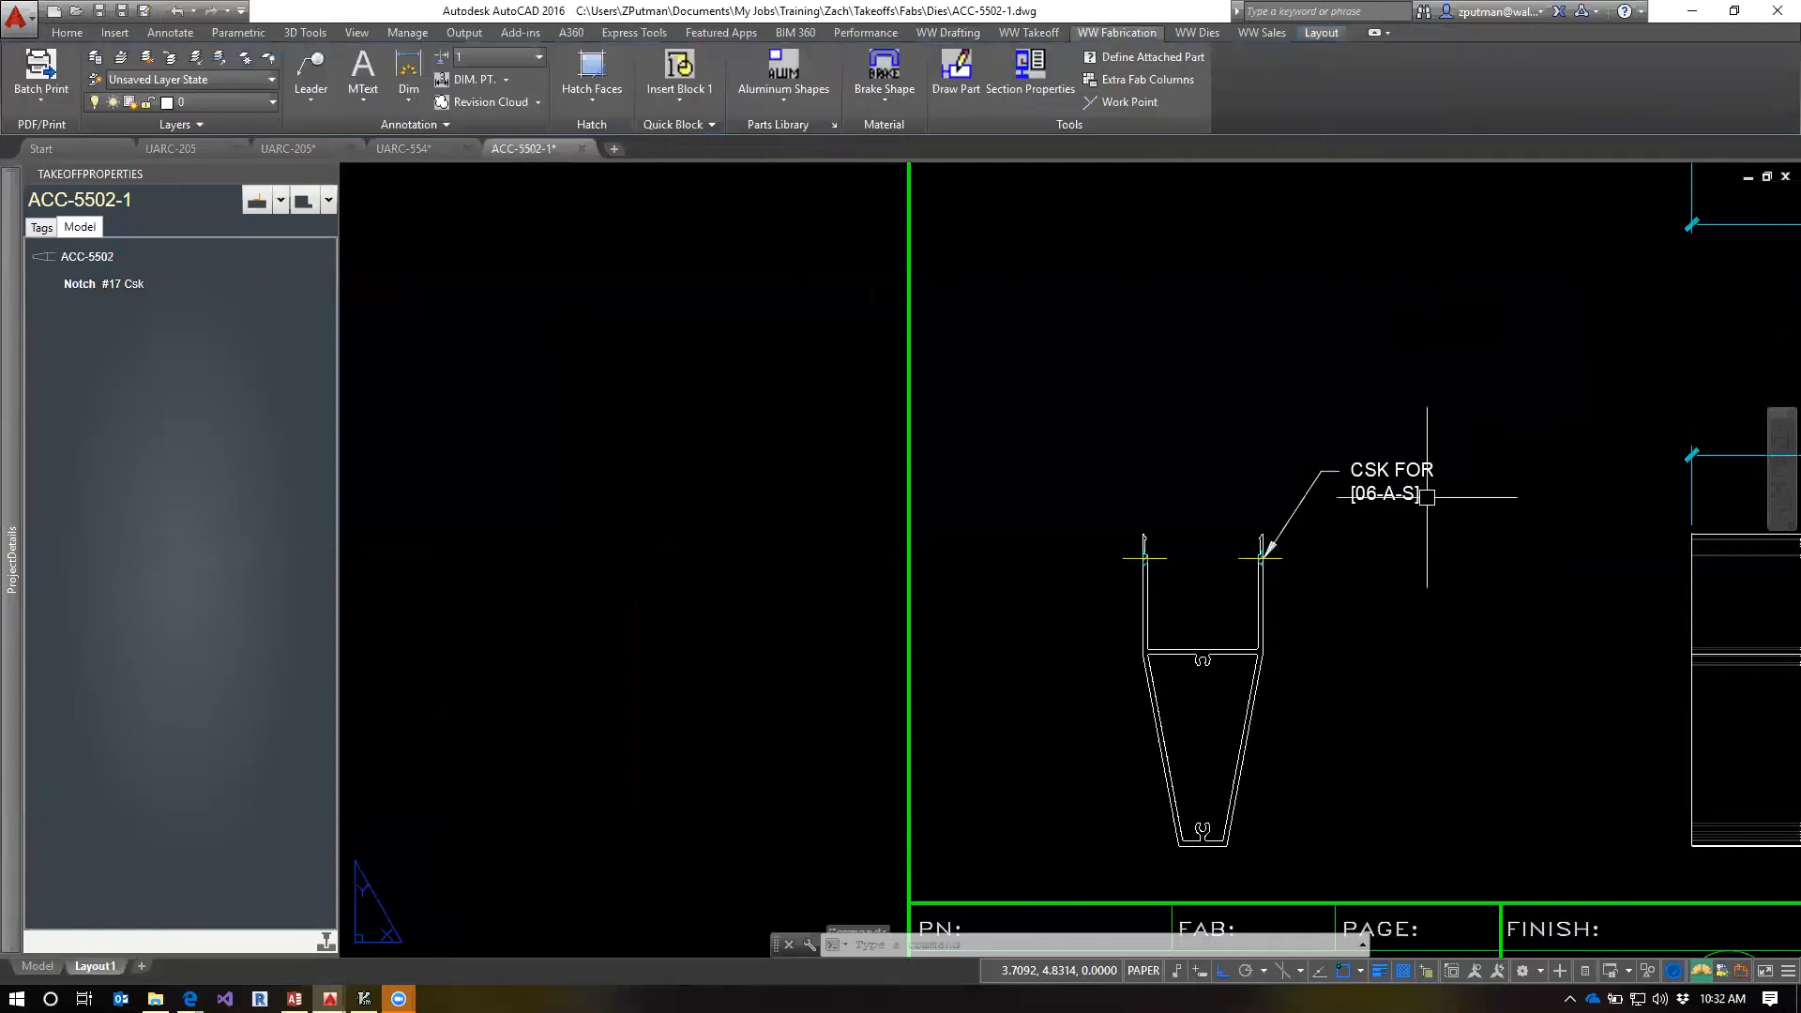
# Run Insert Descriptions on the CSK leader to replace its bracketed screw code with the full screw description
pyautogui.scroll(2, 1317, 495)
pyautogui.scroll(2, 1408, 510)
pyautogui.moveTo(1433, 492); pyautogui.dragTo(1333, 552, button='middle')
pyautogui.scroll(-2, 1332, 579)
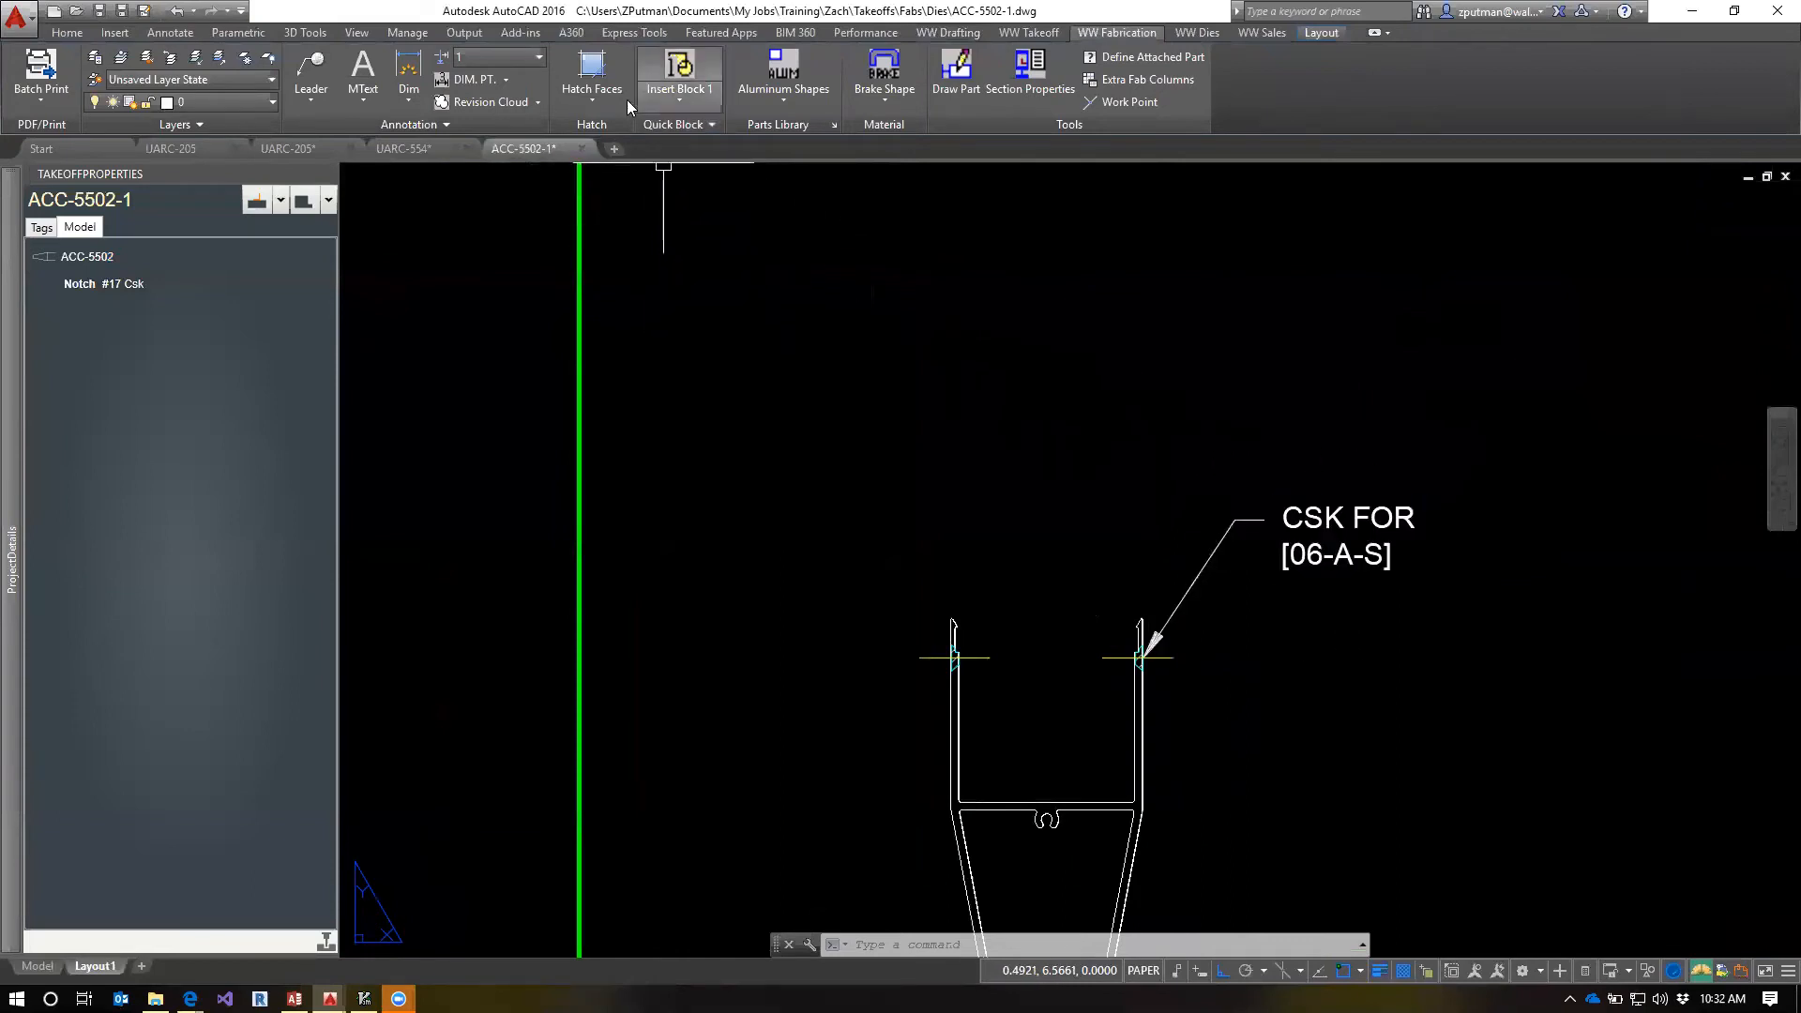
pyautogui.click(417, 107)
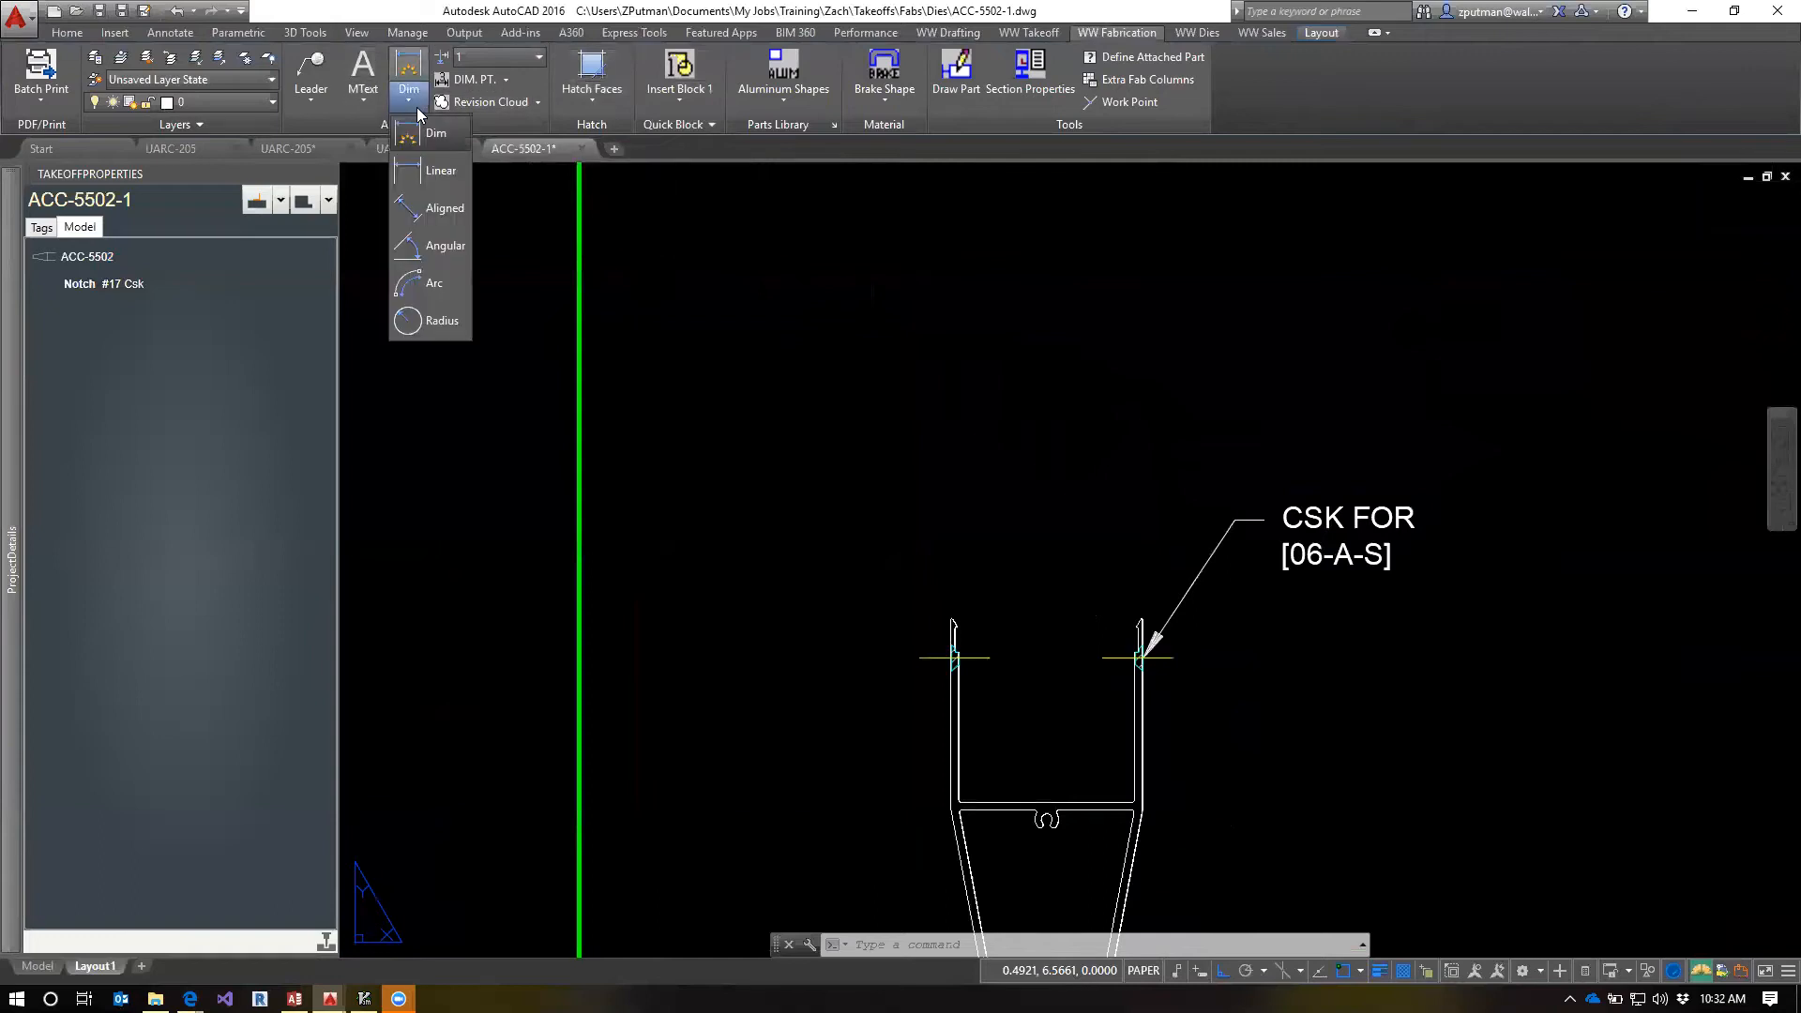
pyautogui.click(506, 80)
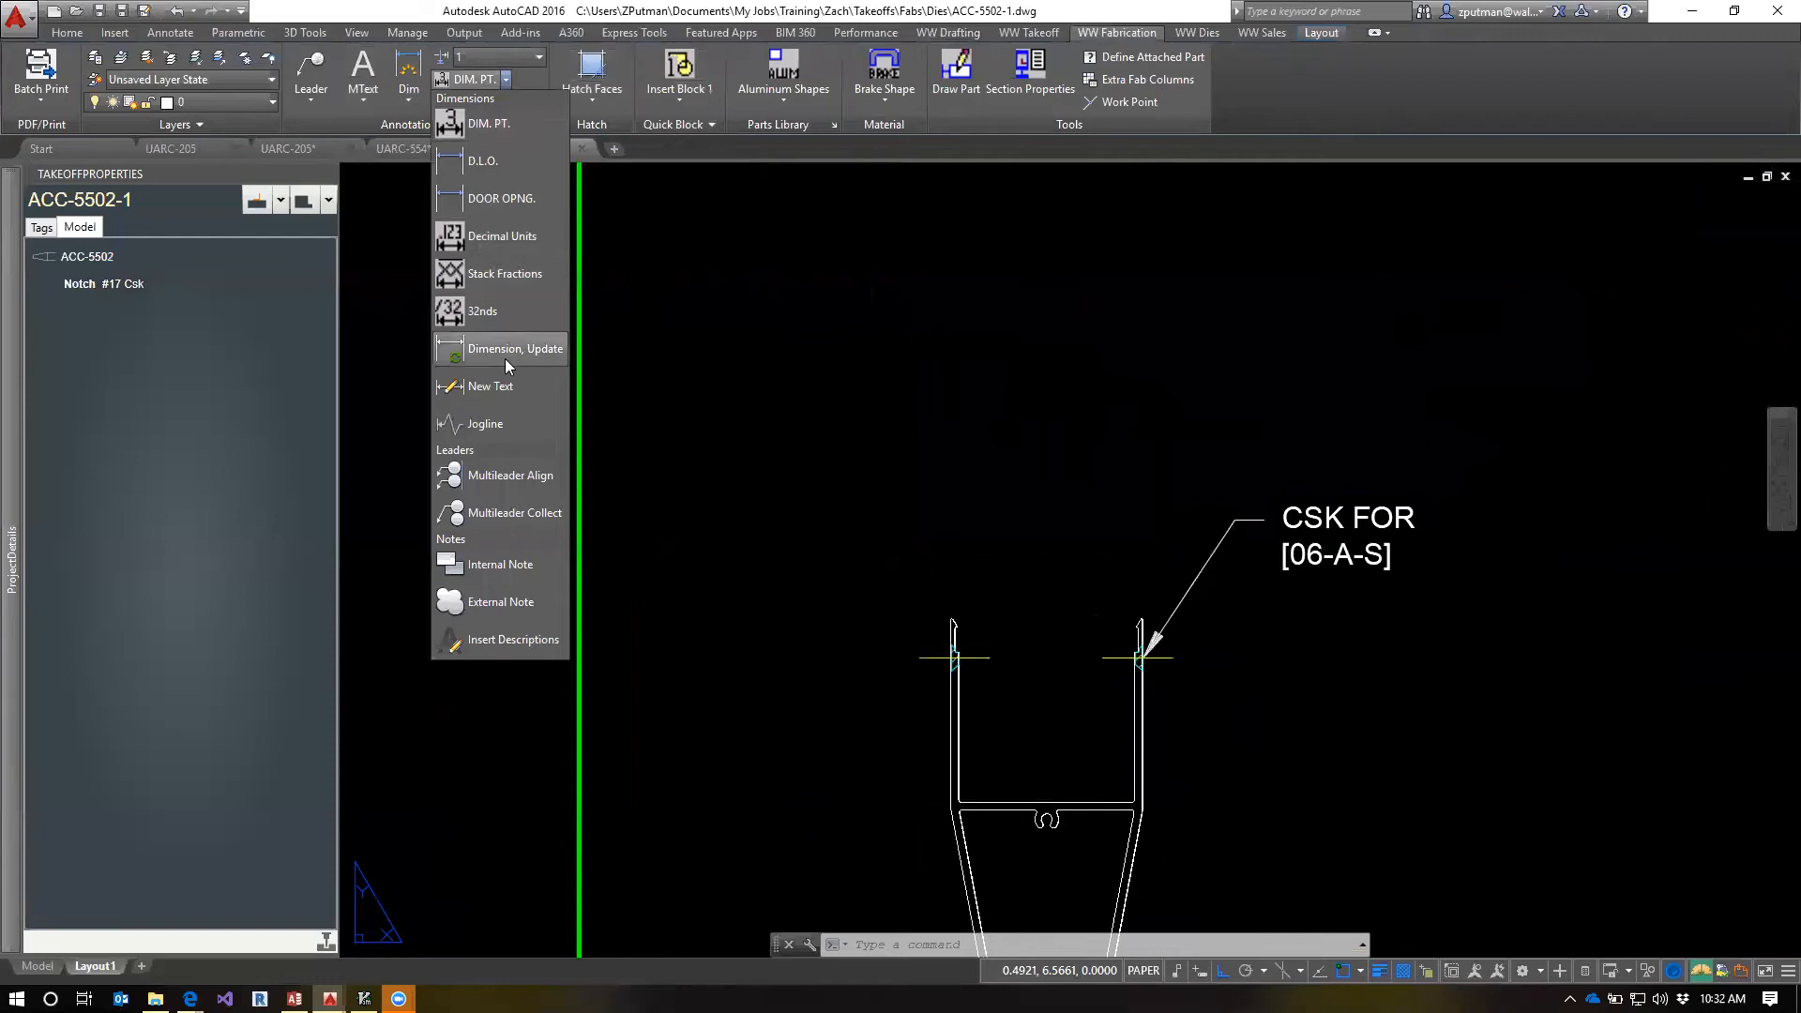
pyautogui.click(504, 641)
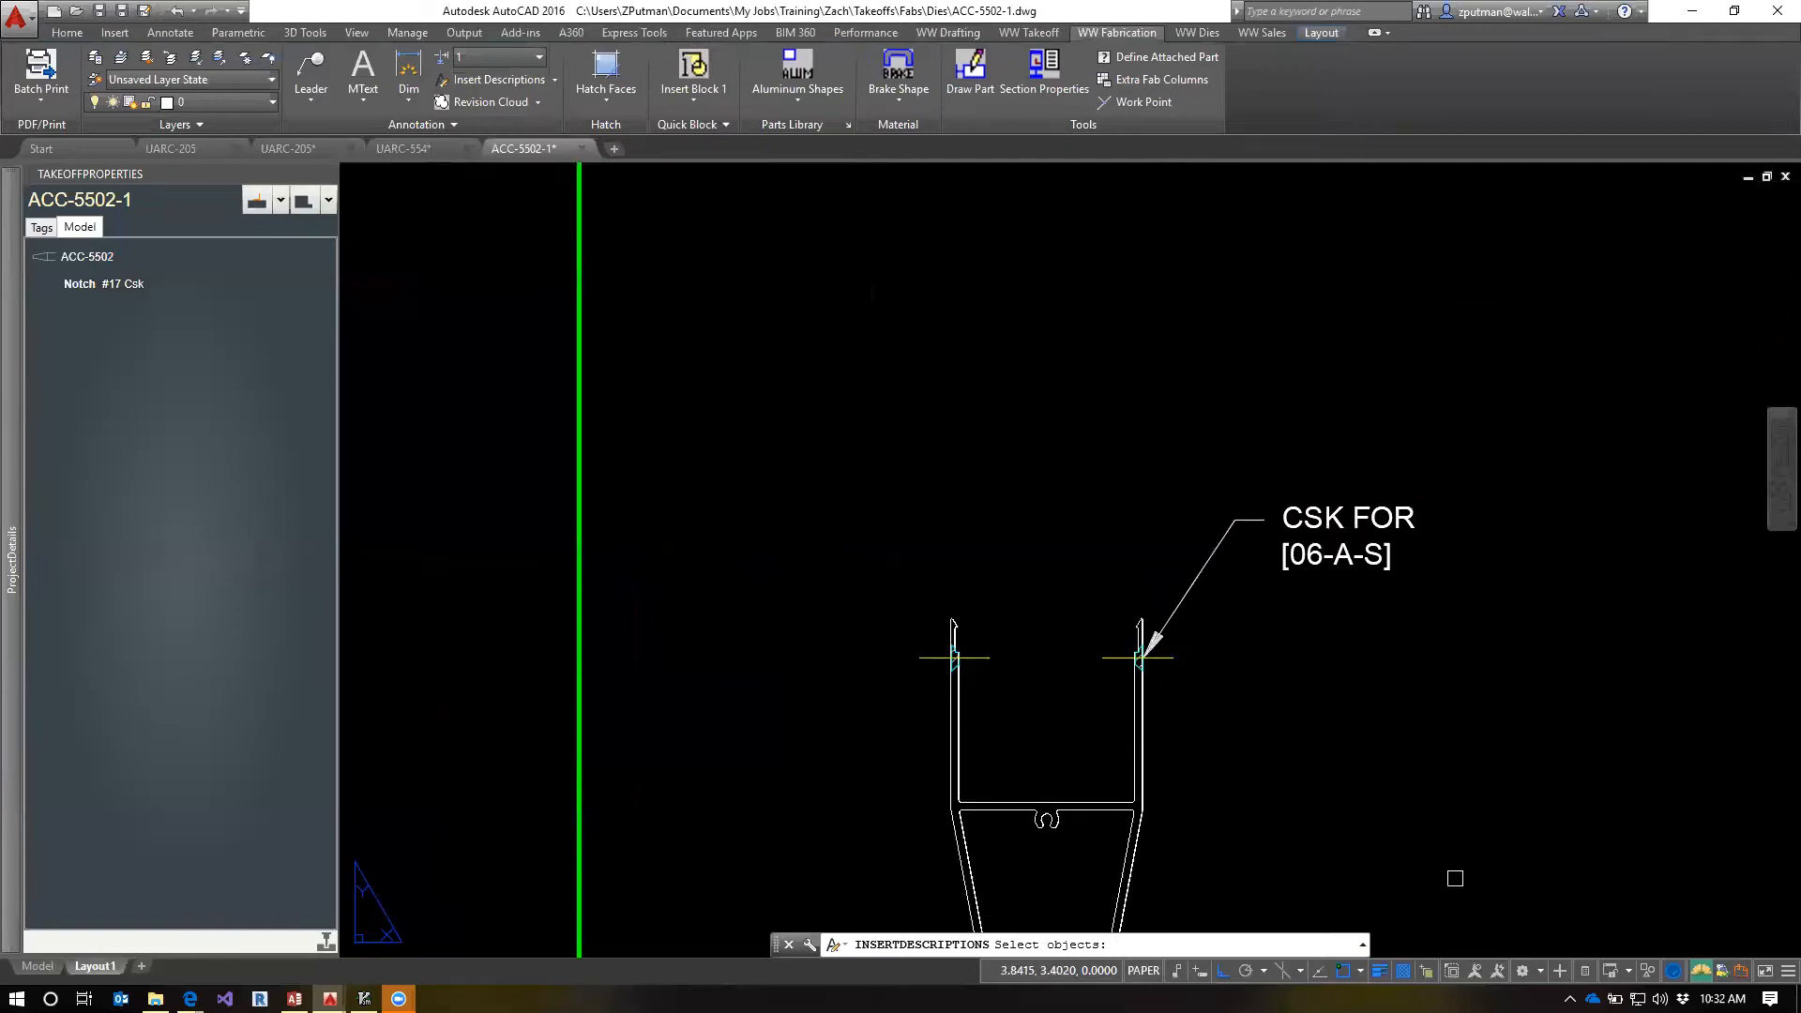
pyautogui.click(1373, 554)
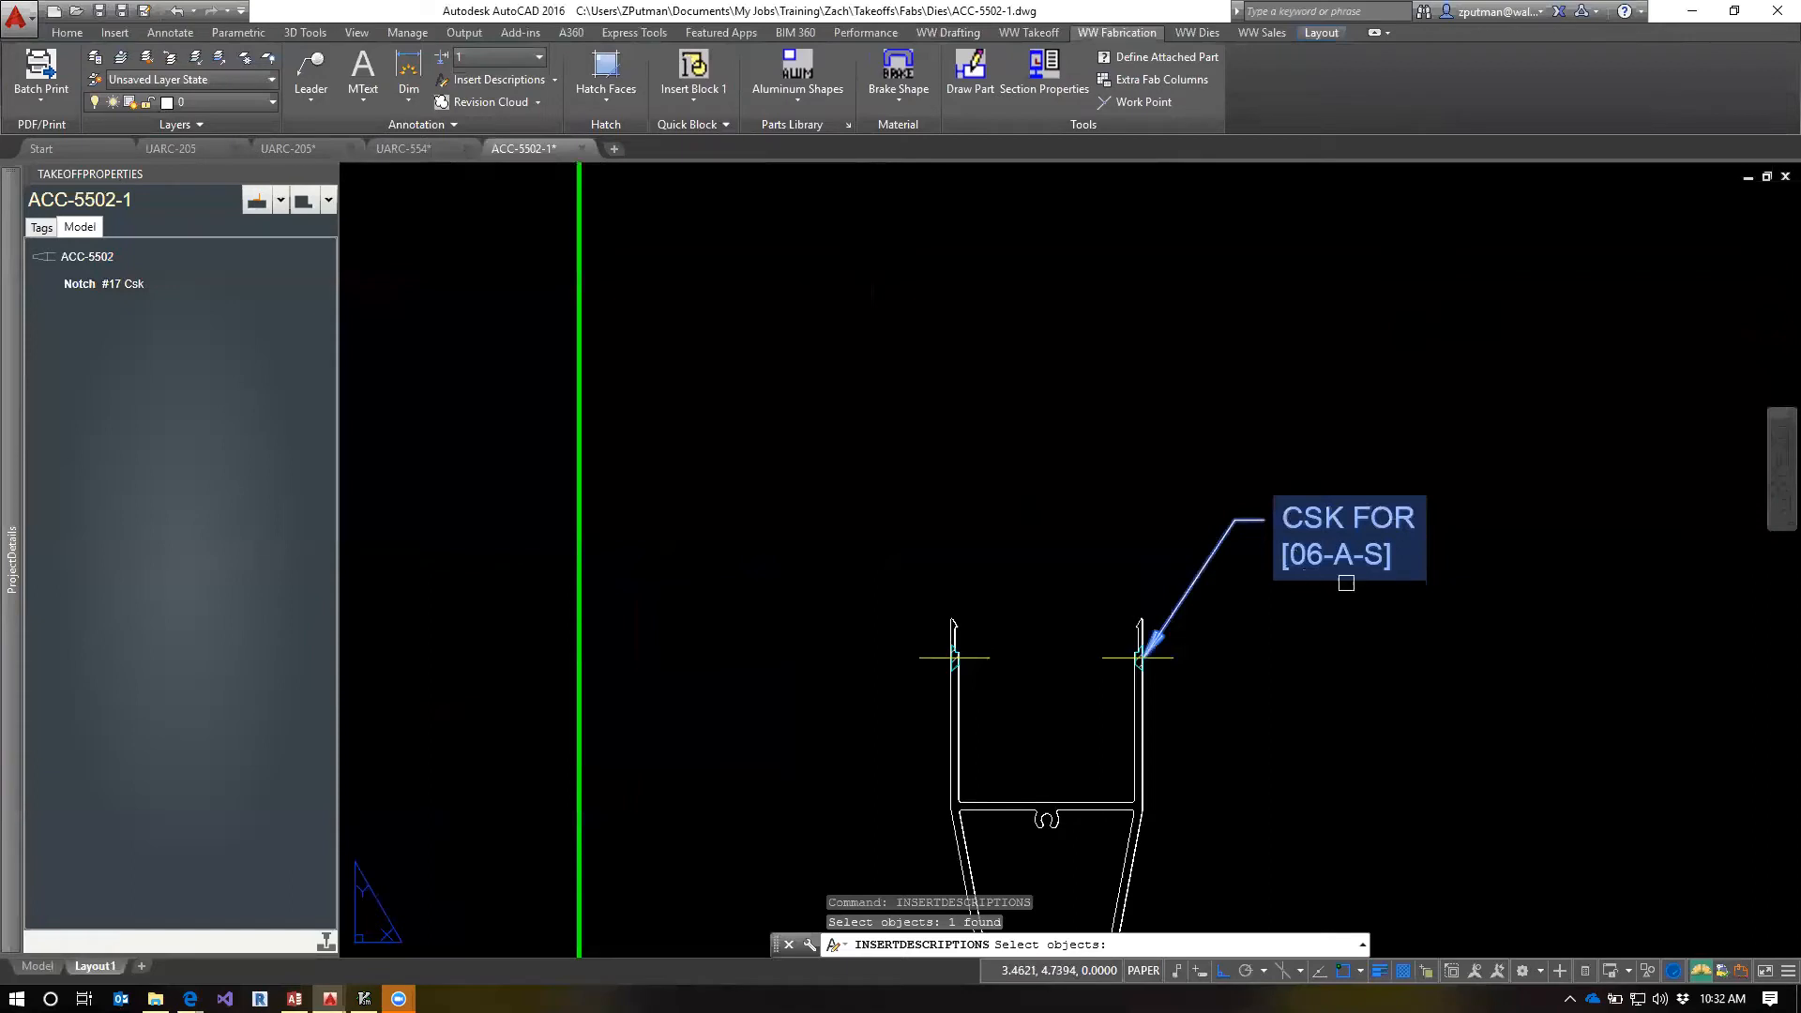
pyautogui.press('Return')
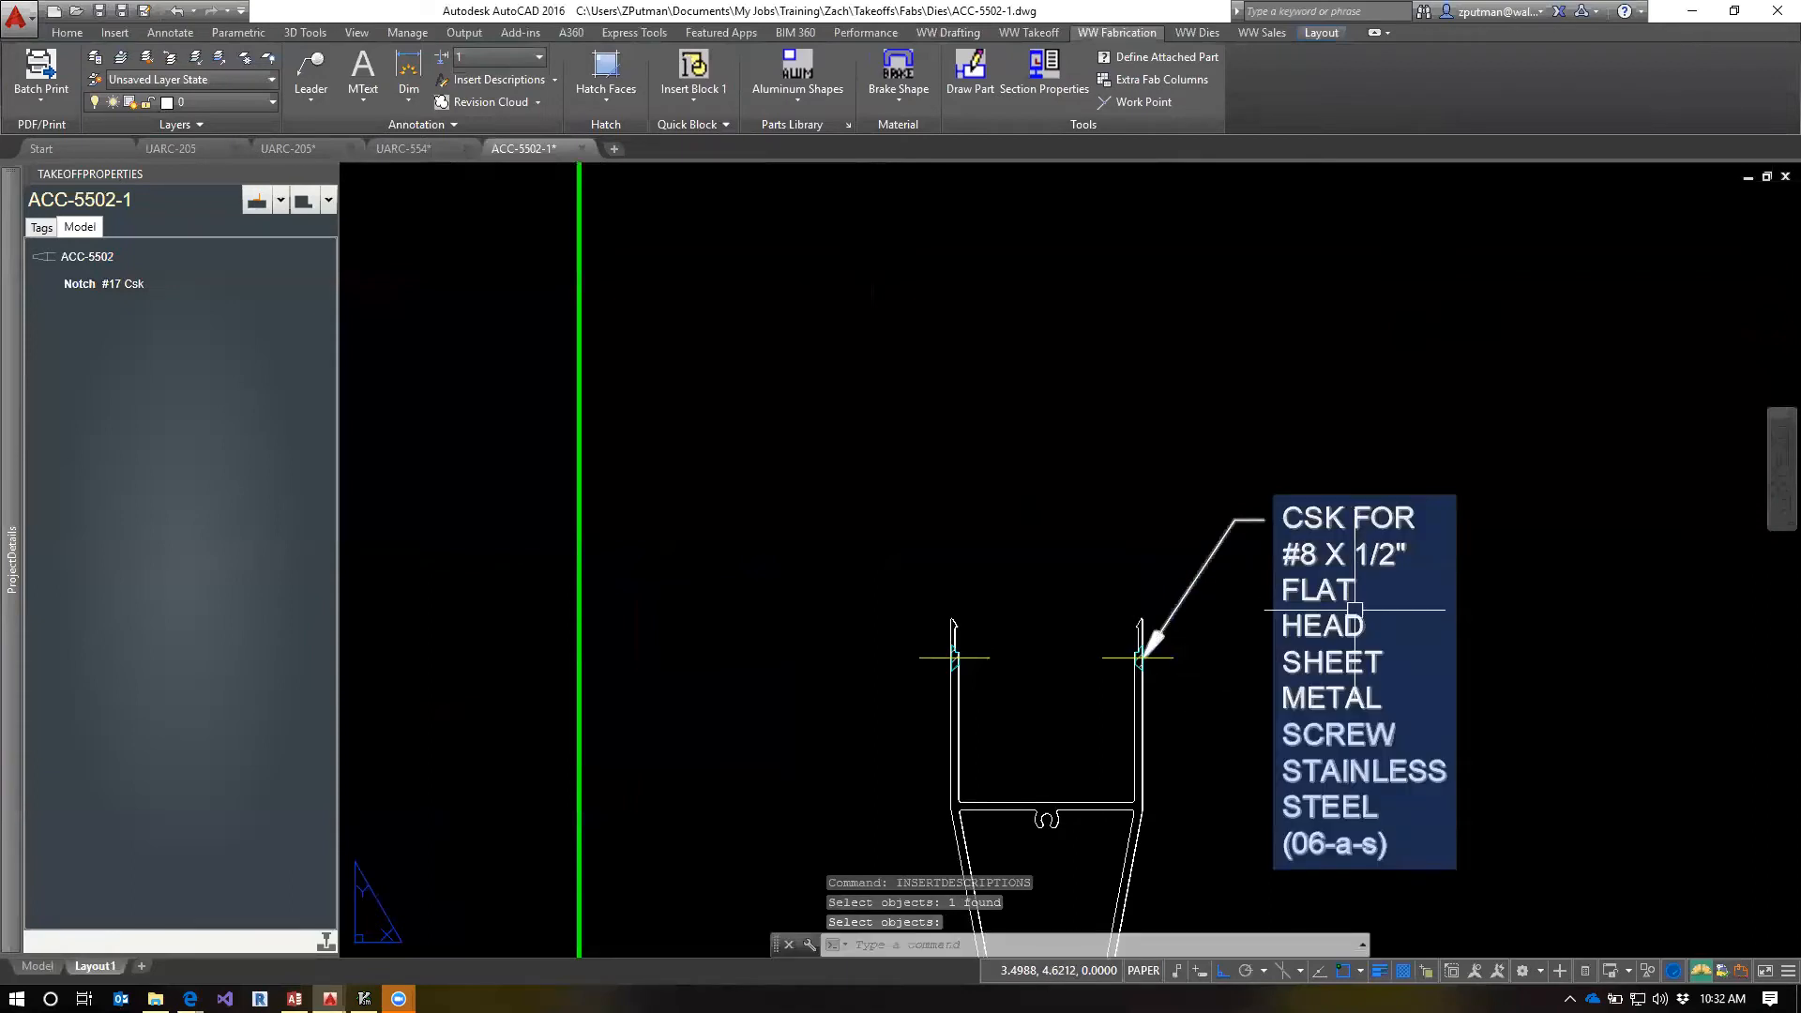
# Widen the CSK leader's text frame until the screw note wraps onto four lines
pyautogui.click(1355, 610)
pyautogui.scroll(-2, 1384, 669)
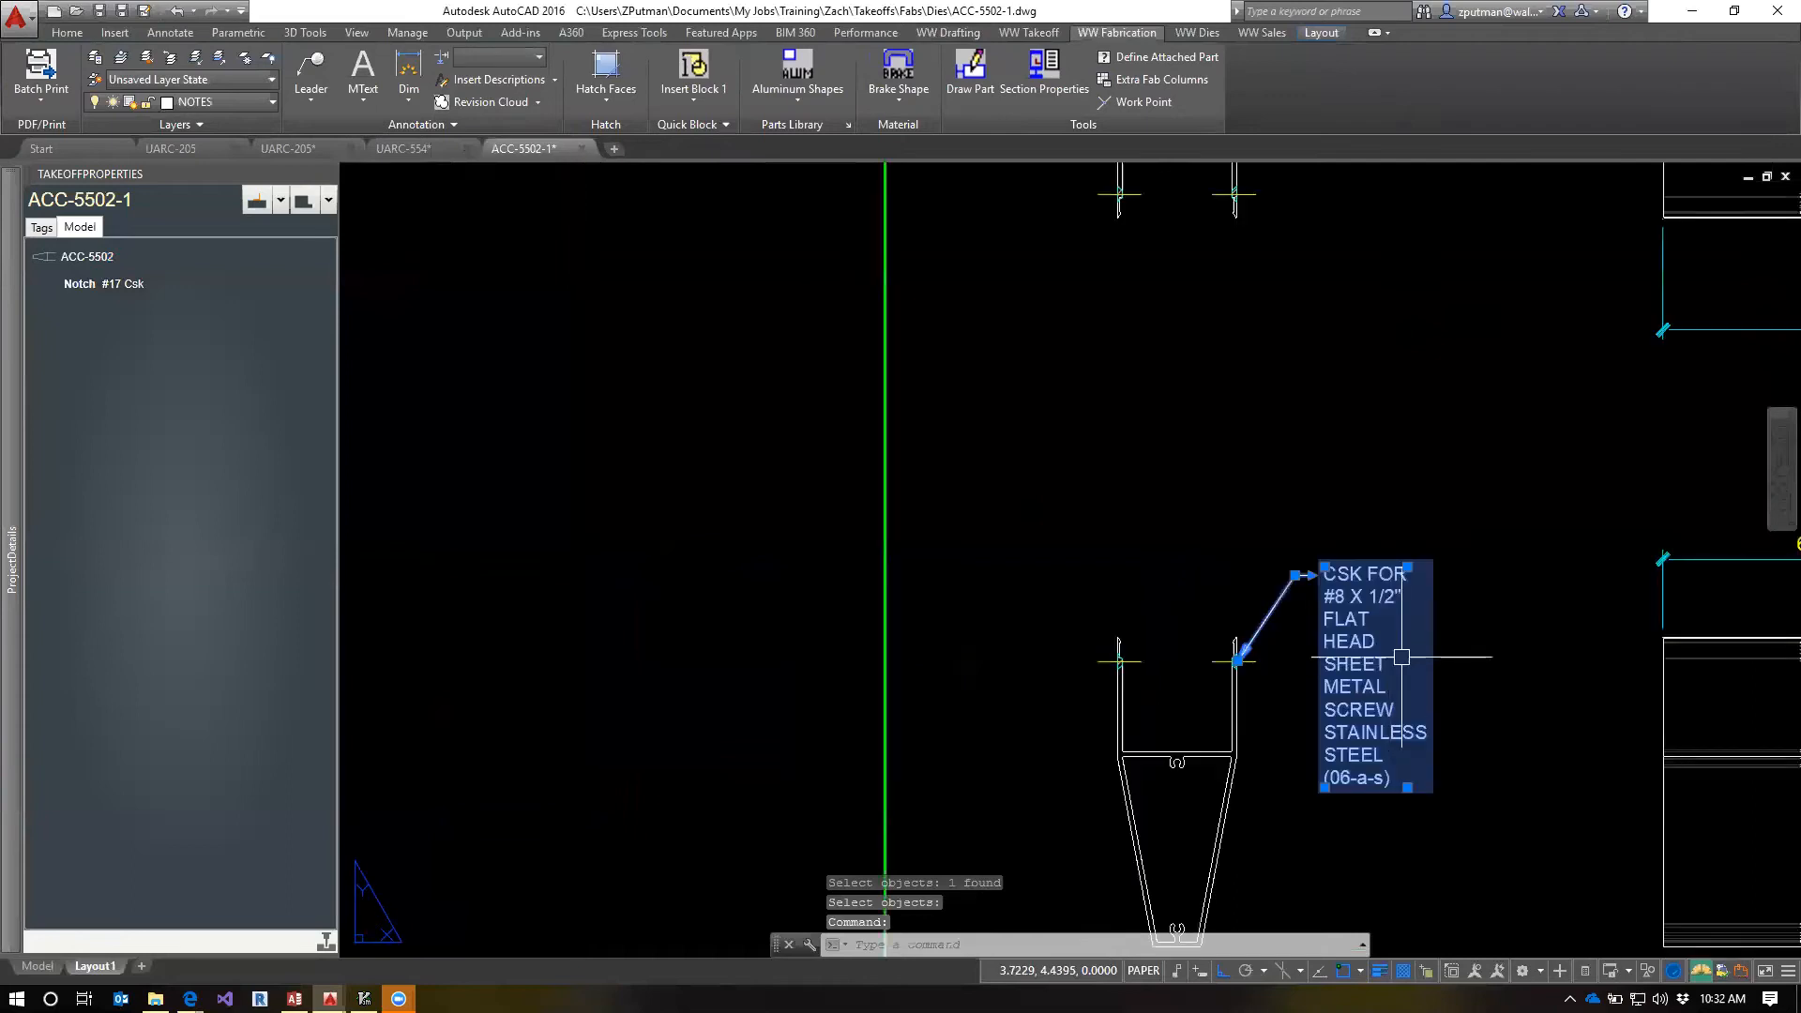
pyautogui.click(1407, 567)
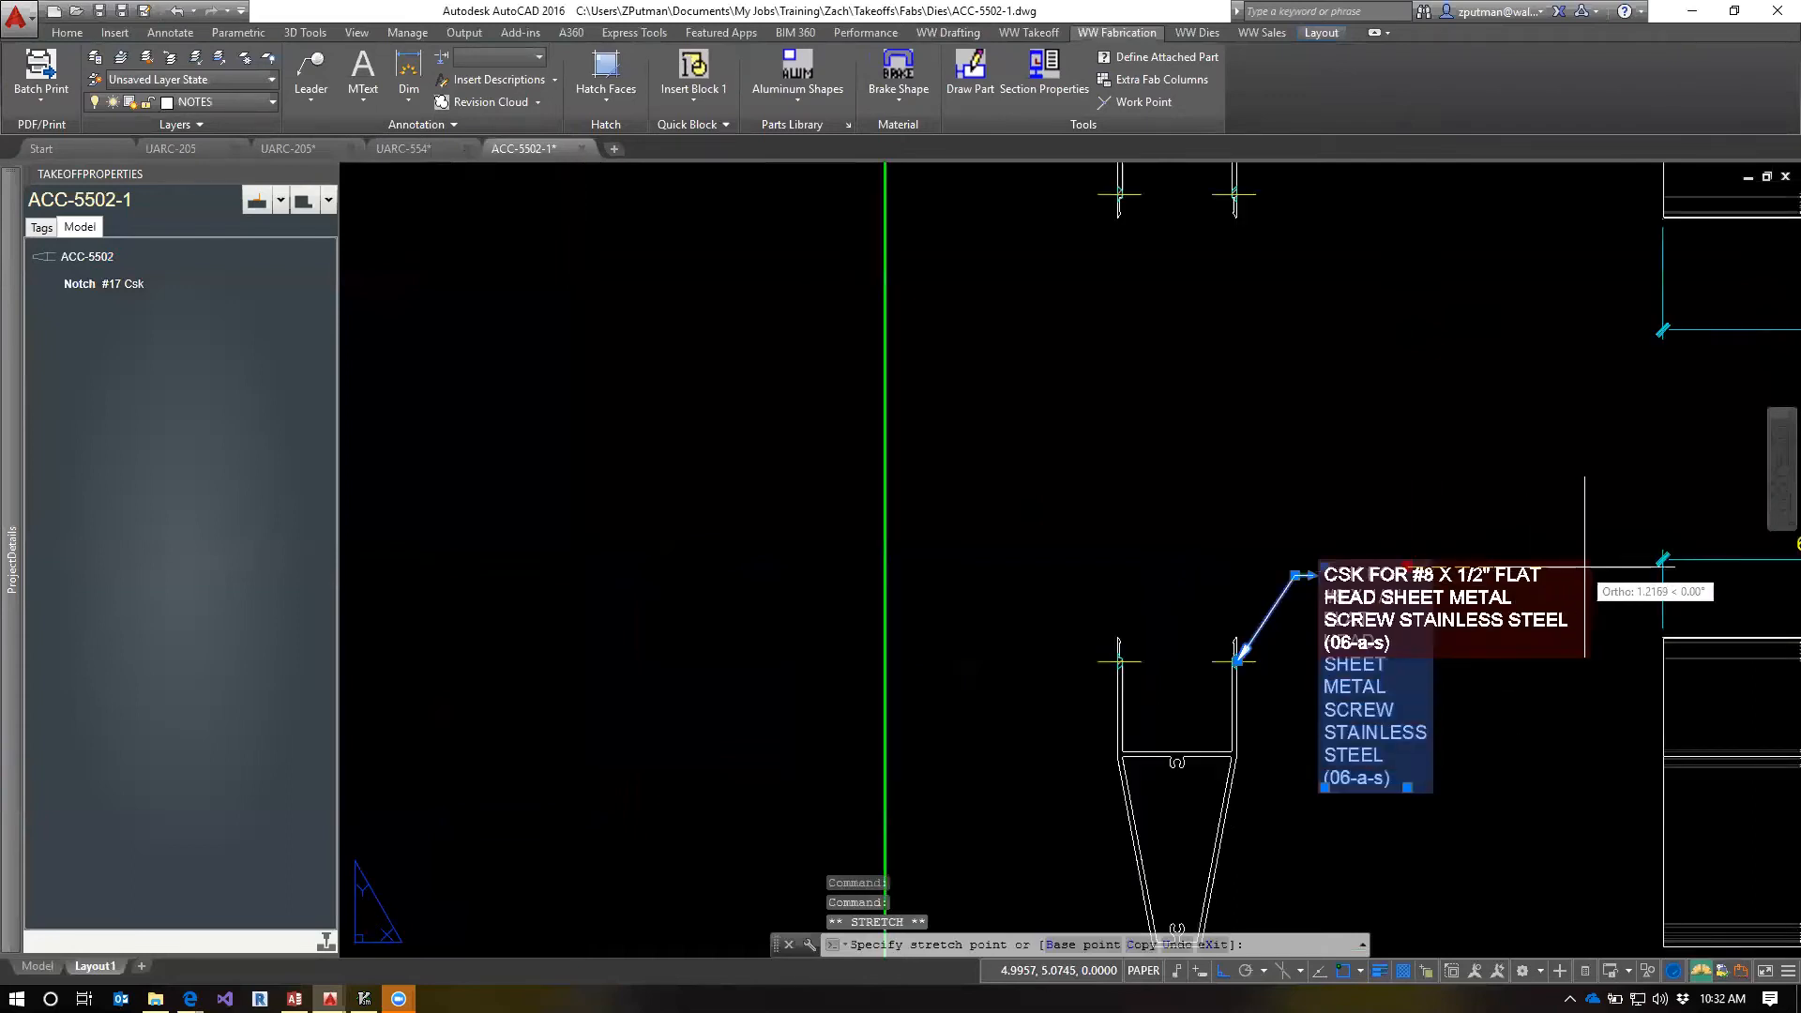
pyautogui.click(1573, 566)
pyautogui.press('Escape')
pyautogui.press('Escape')
pyautogui.scroll(3, 1313, 694)
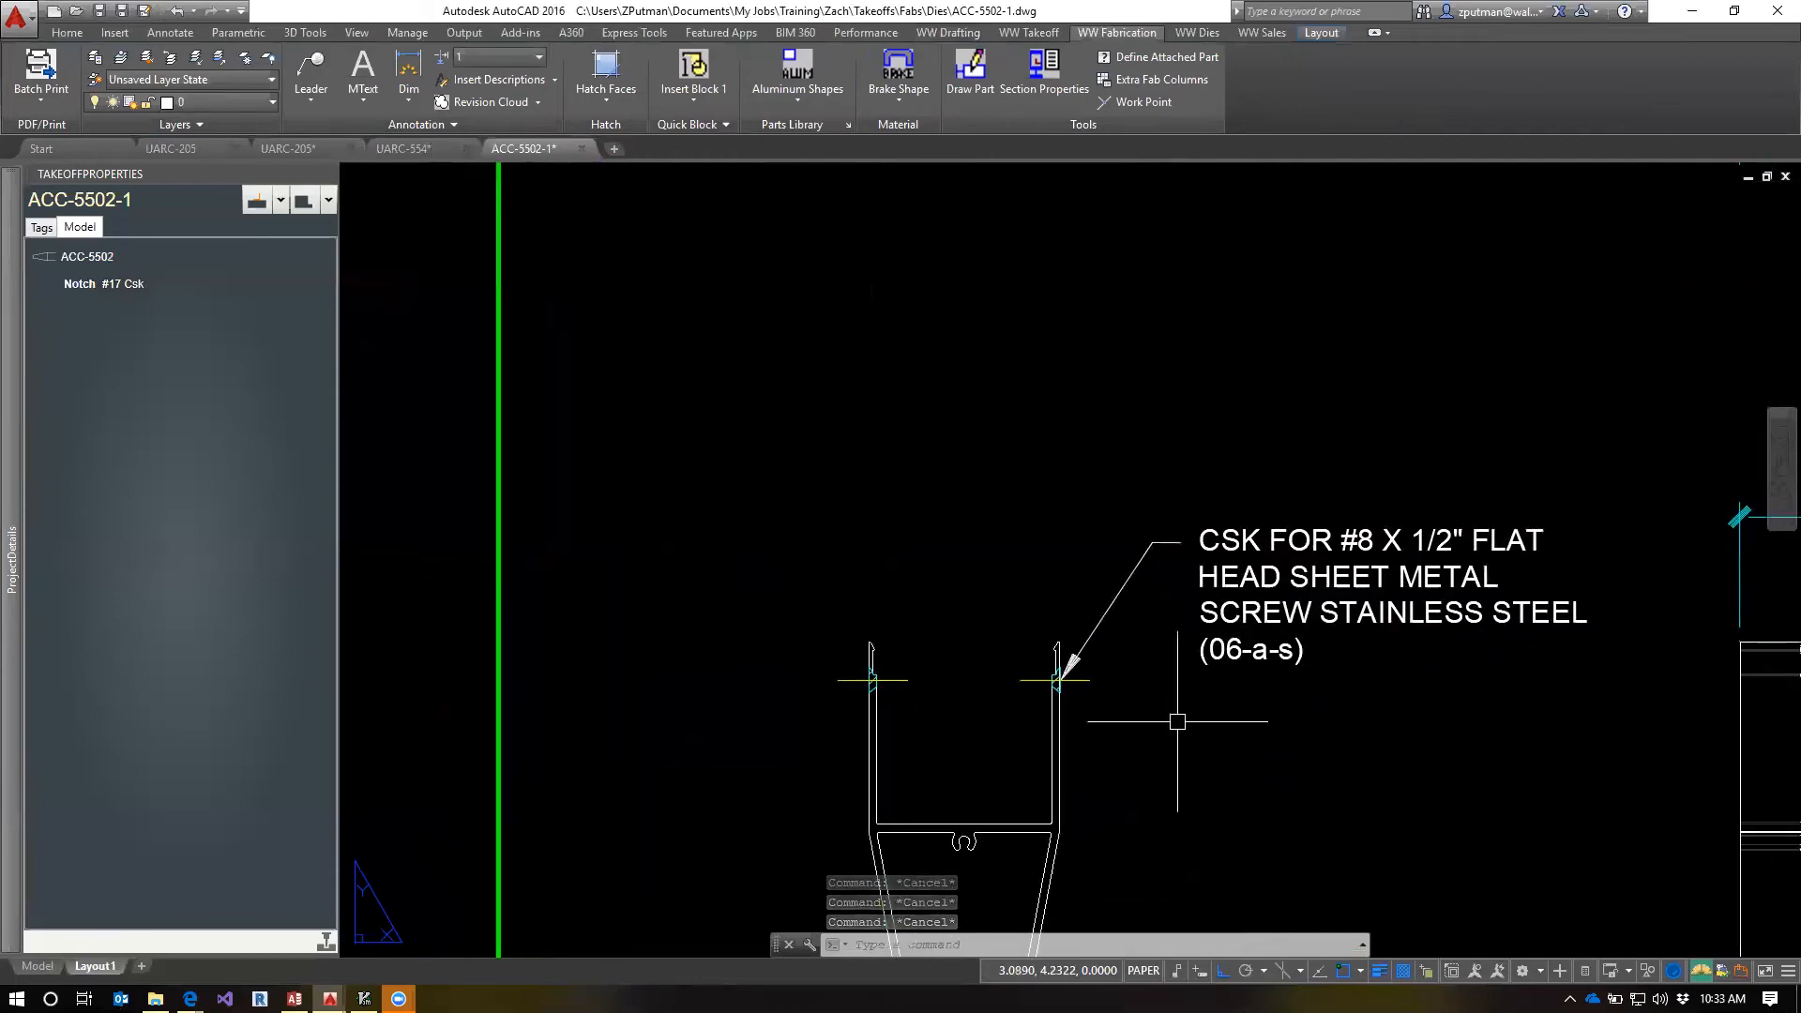
# Mirror the CSK leader to the left notch about a vertical line through the crosspiece's midpoint in the lower end view, keeping the original
pyautogui.scroll(-2, 1178, 723)
pyautogui.moveTo(1178, 736); pyautogui.dragTo(1168, 706, button='middle')
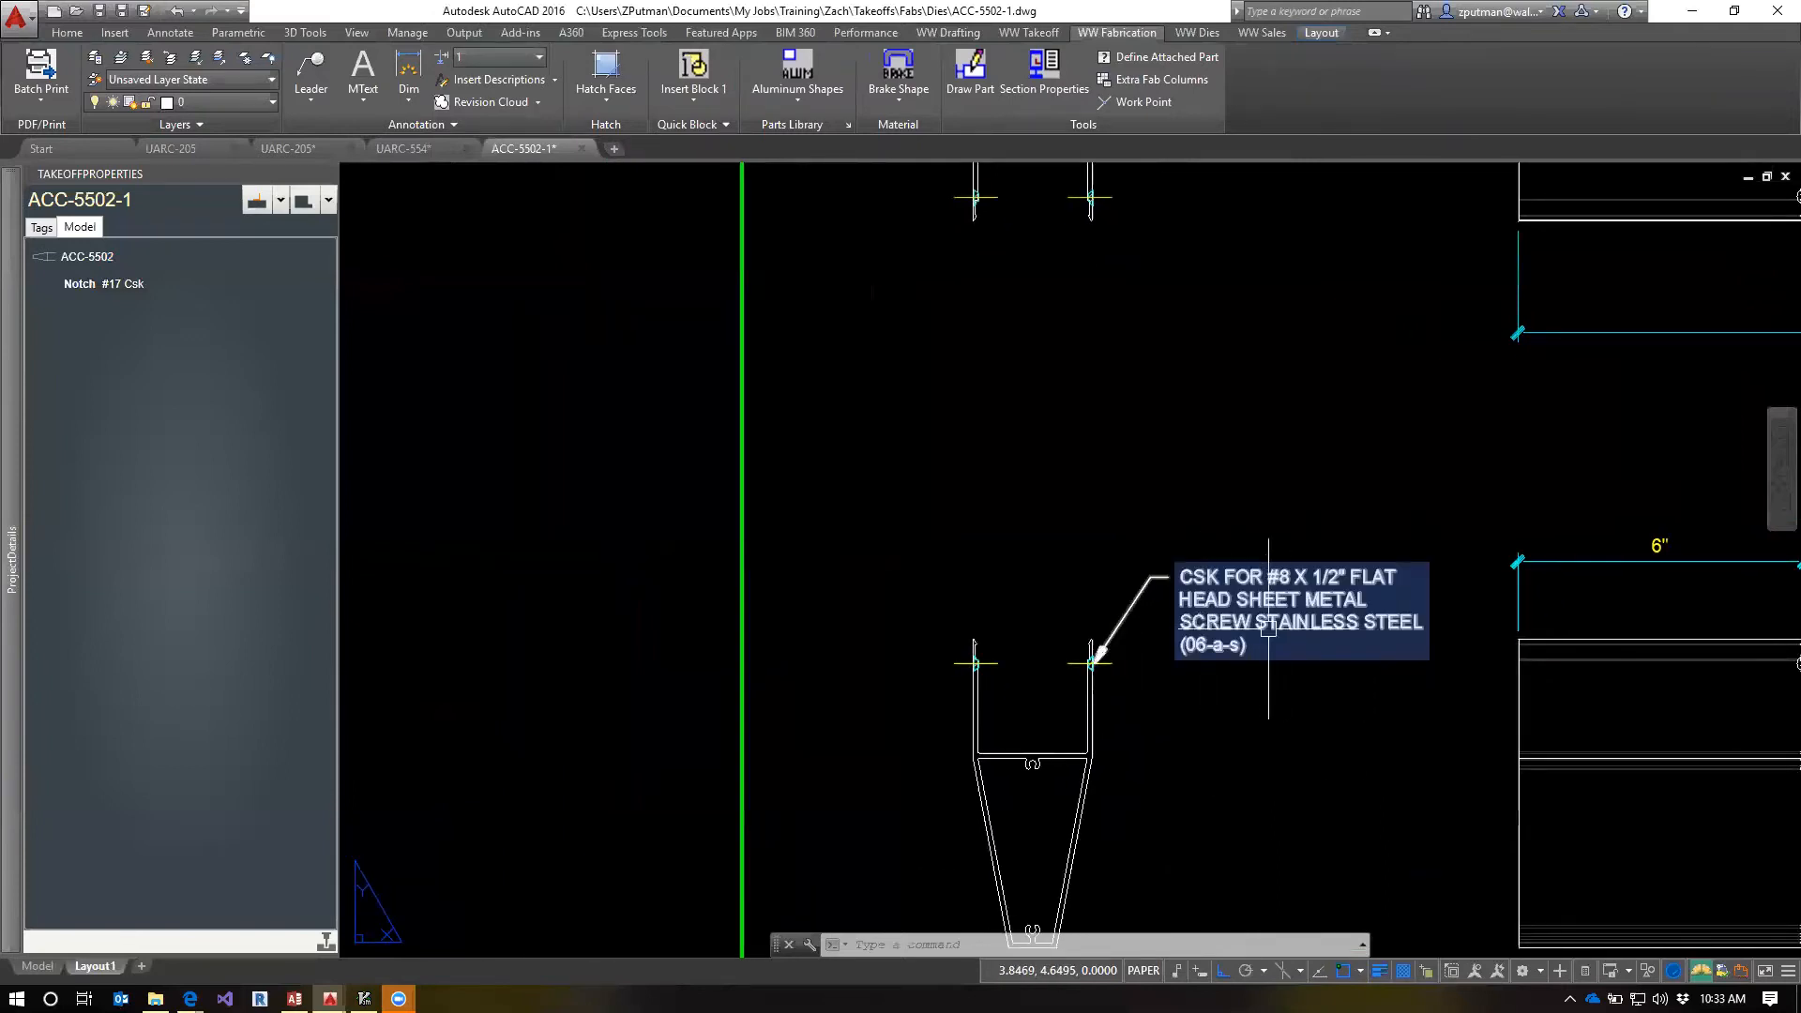
pyautogui.moveTo(1167, 694); pyautogui.dragTo(1270, 707, button='middle')
pyautogui.write('mi')
pyautogui.press('Return')
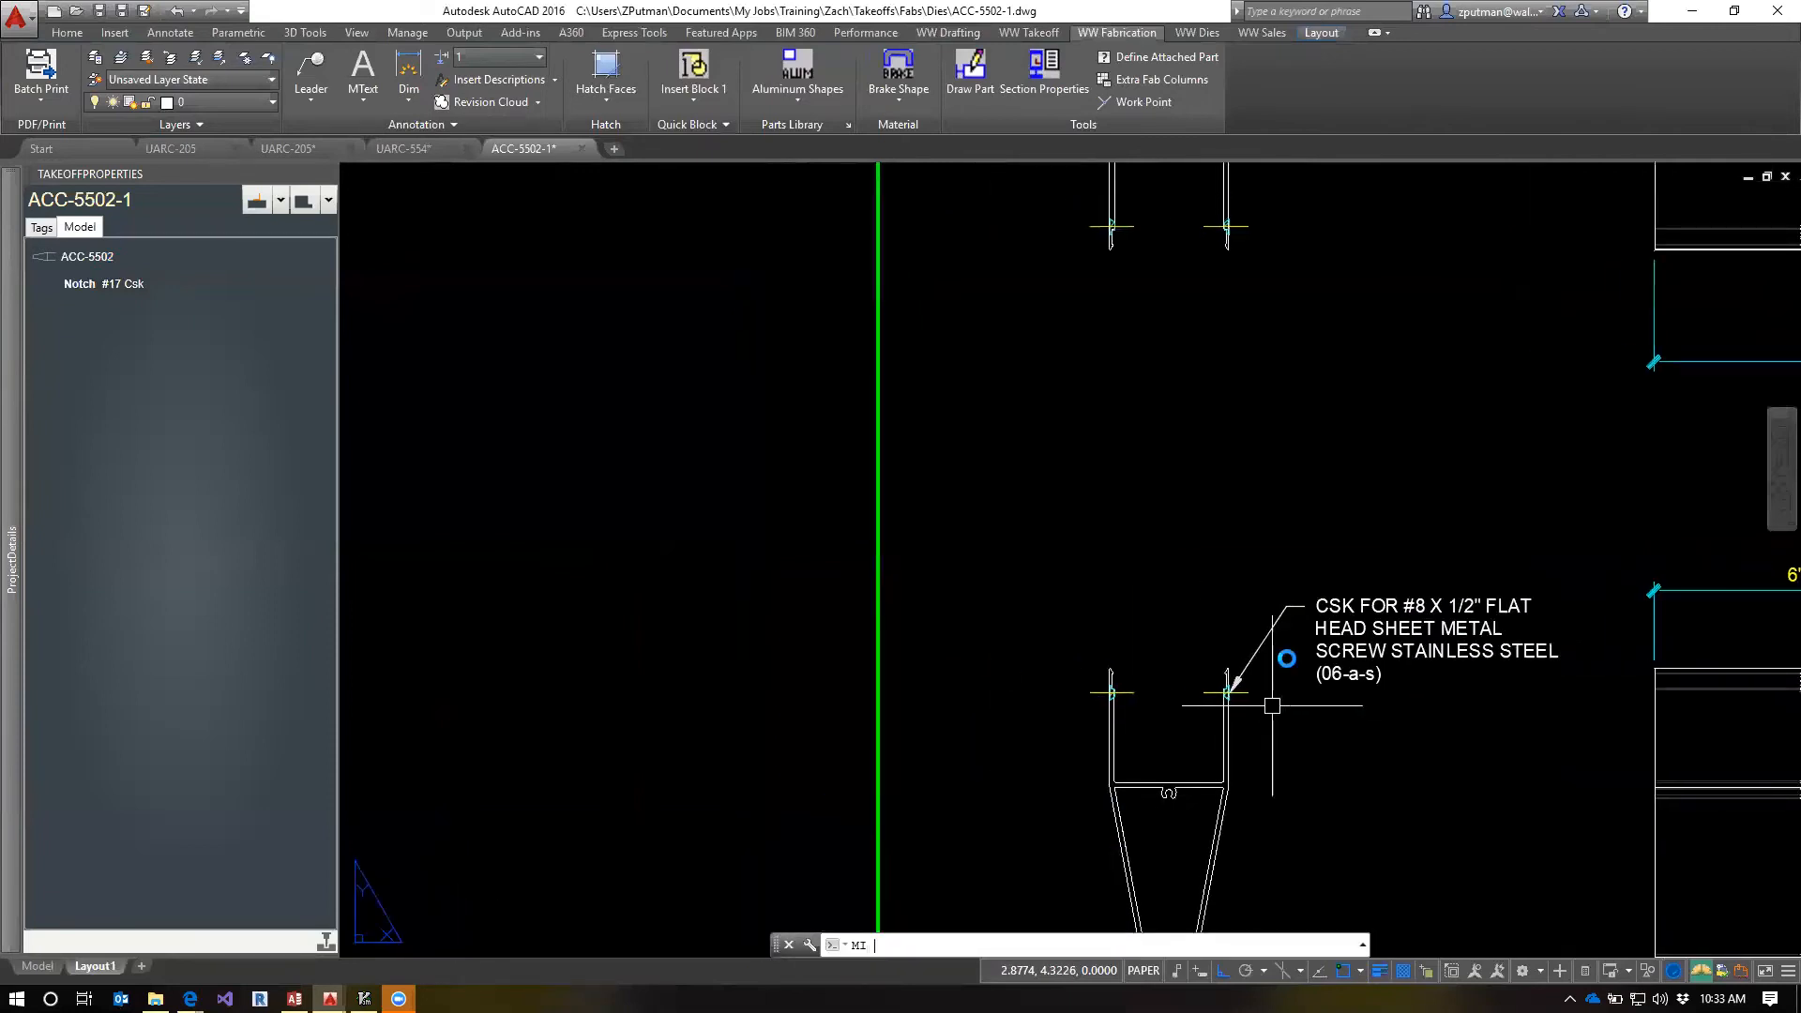
pyautogui.click(1250, 642)
pyautogui.press('Return')
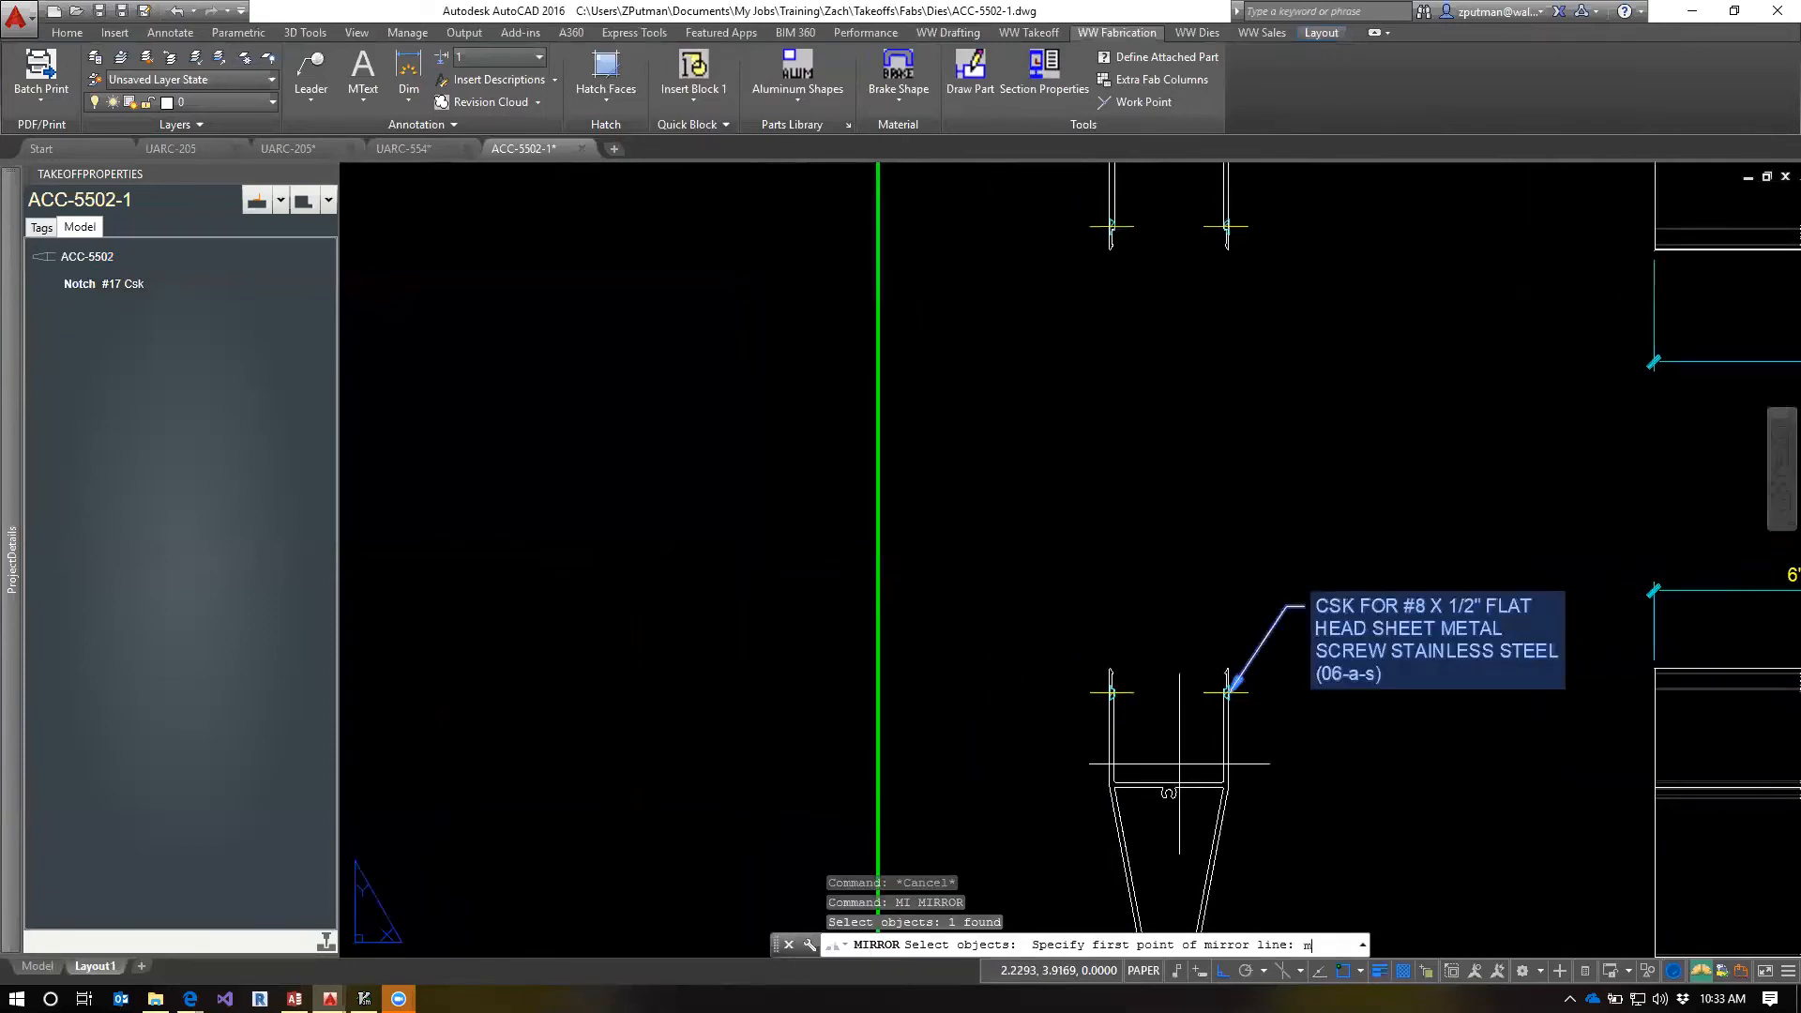
pyautogui.press('Return')
pyautogui.click(1171, 778)
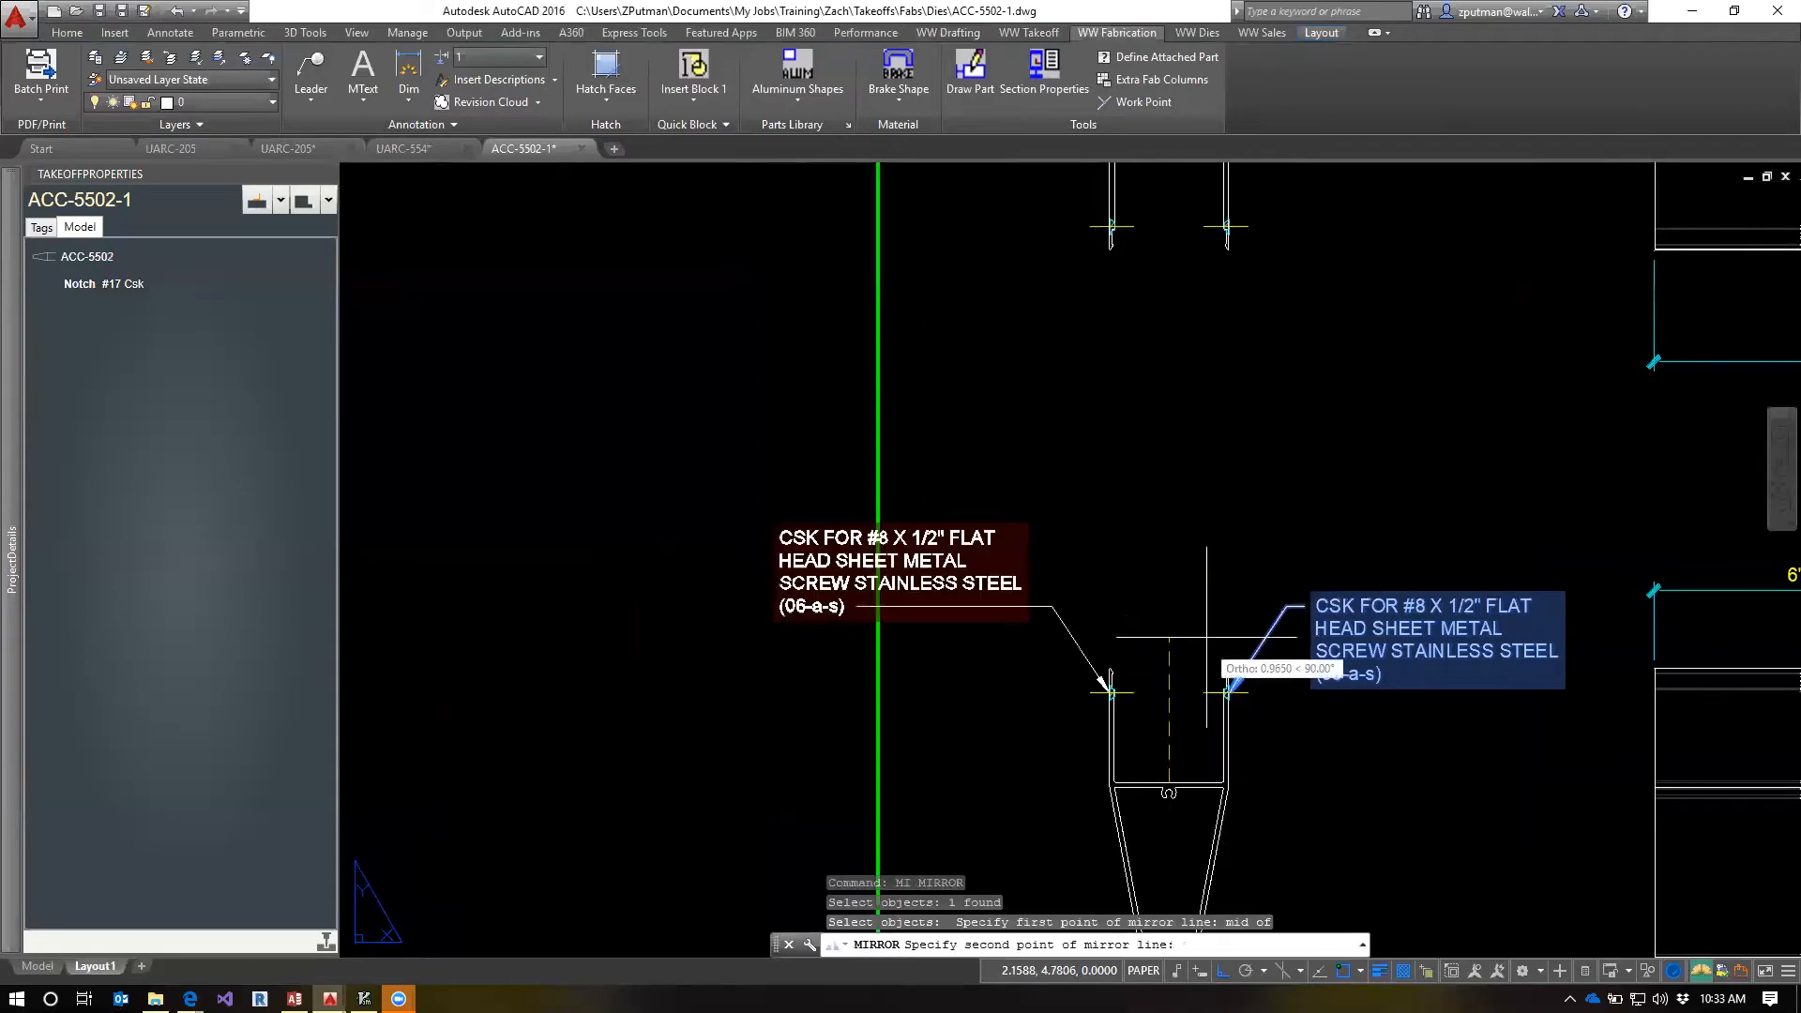
pyautogui.click(1277, 548)
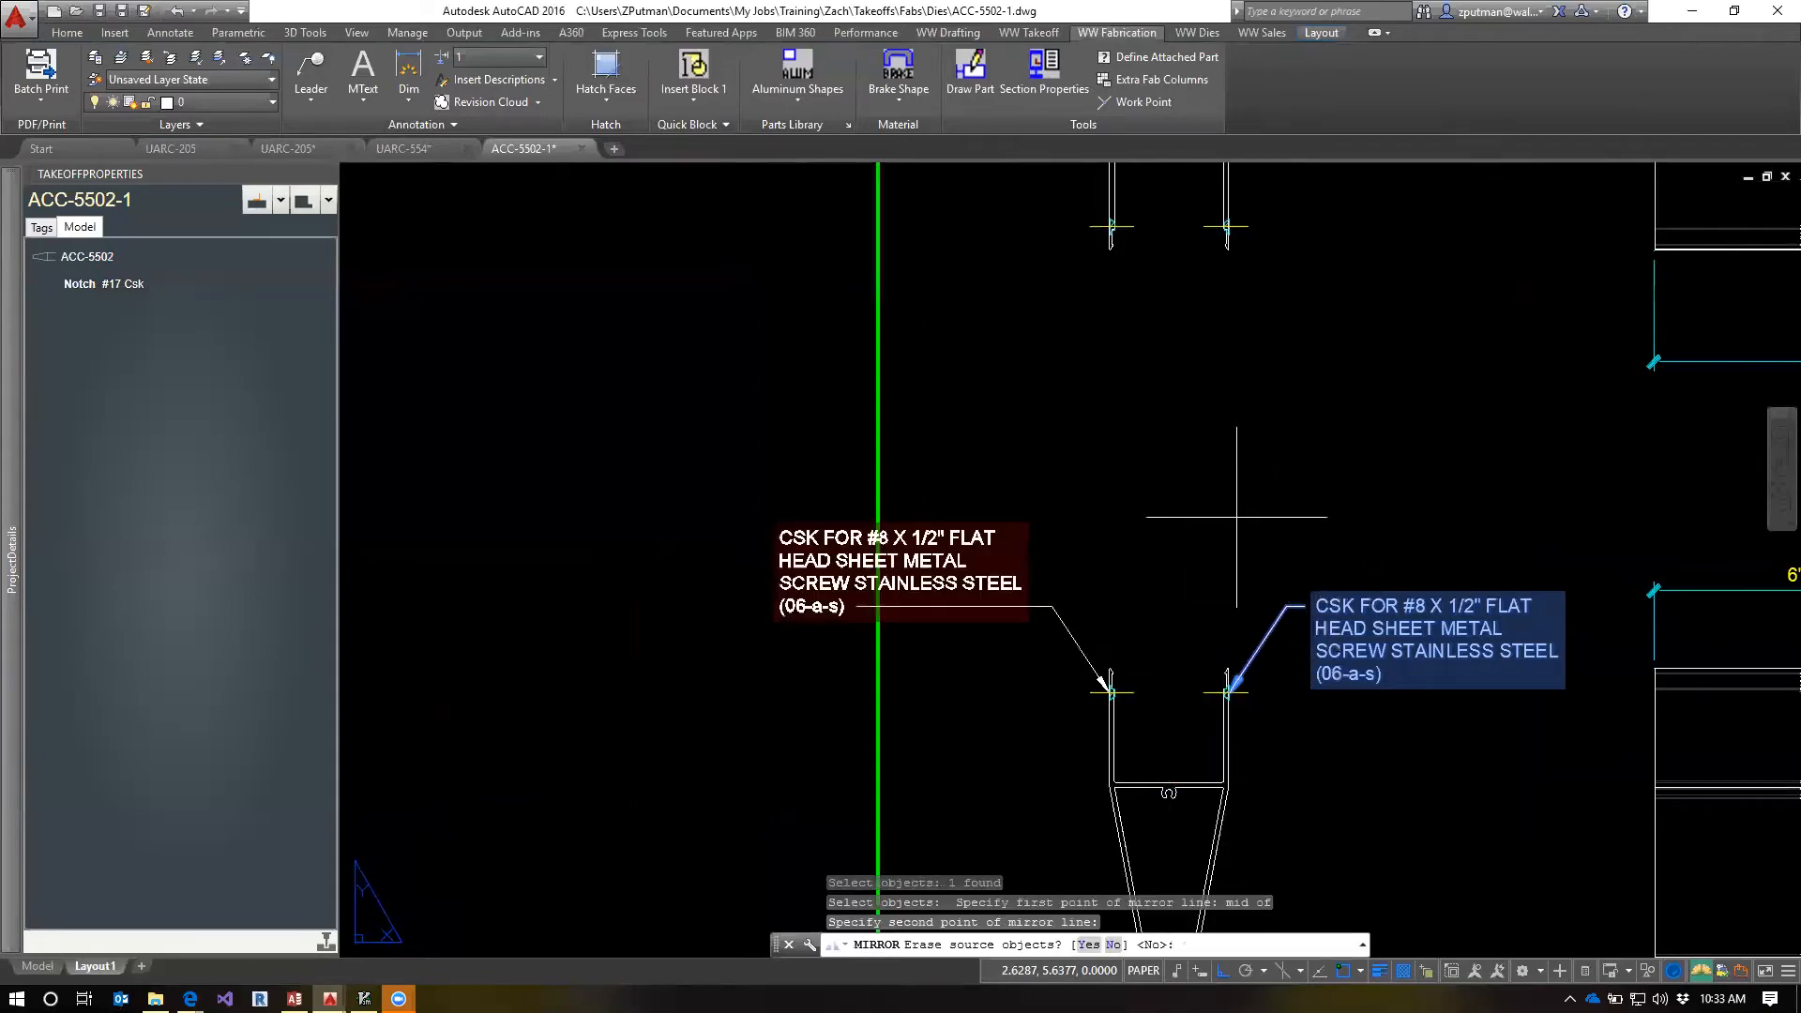
pyautogui.write('n')
pyautogui.press('Return')
pyautogui.press('Escape')
pyautogui.press('Escape')
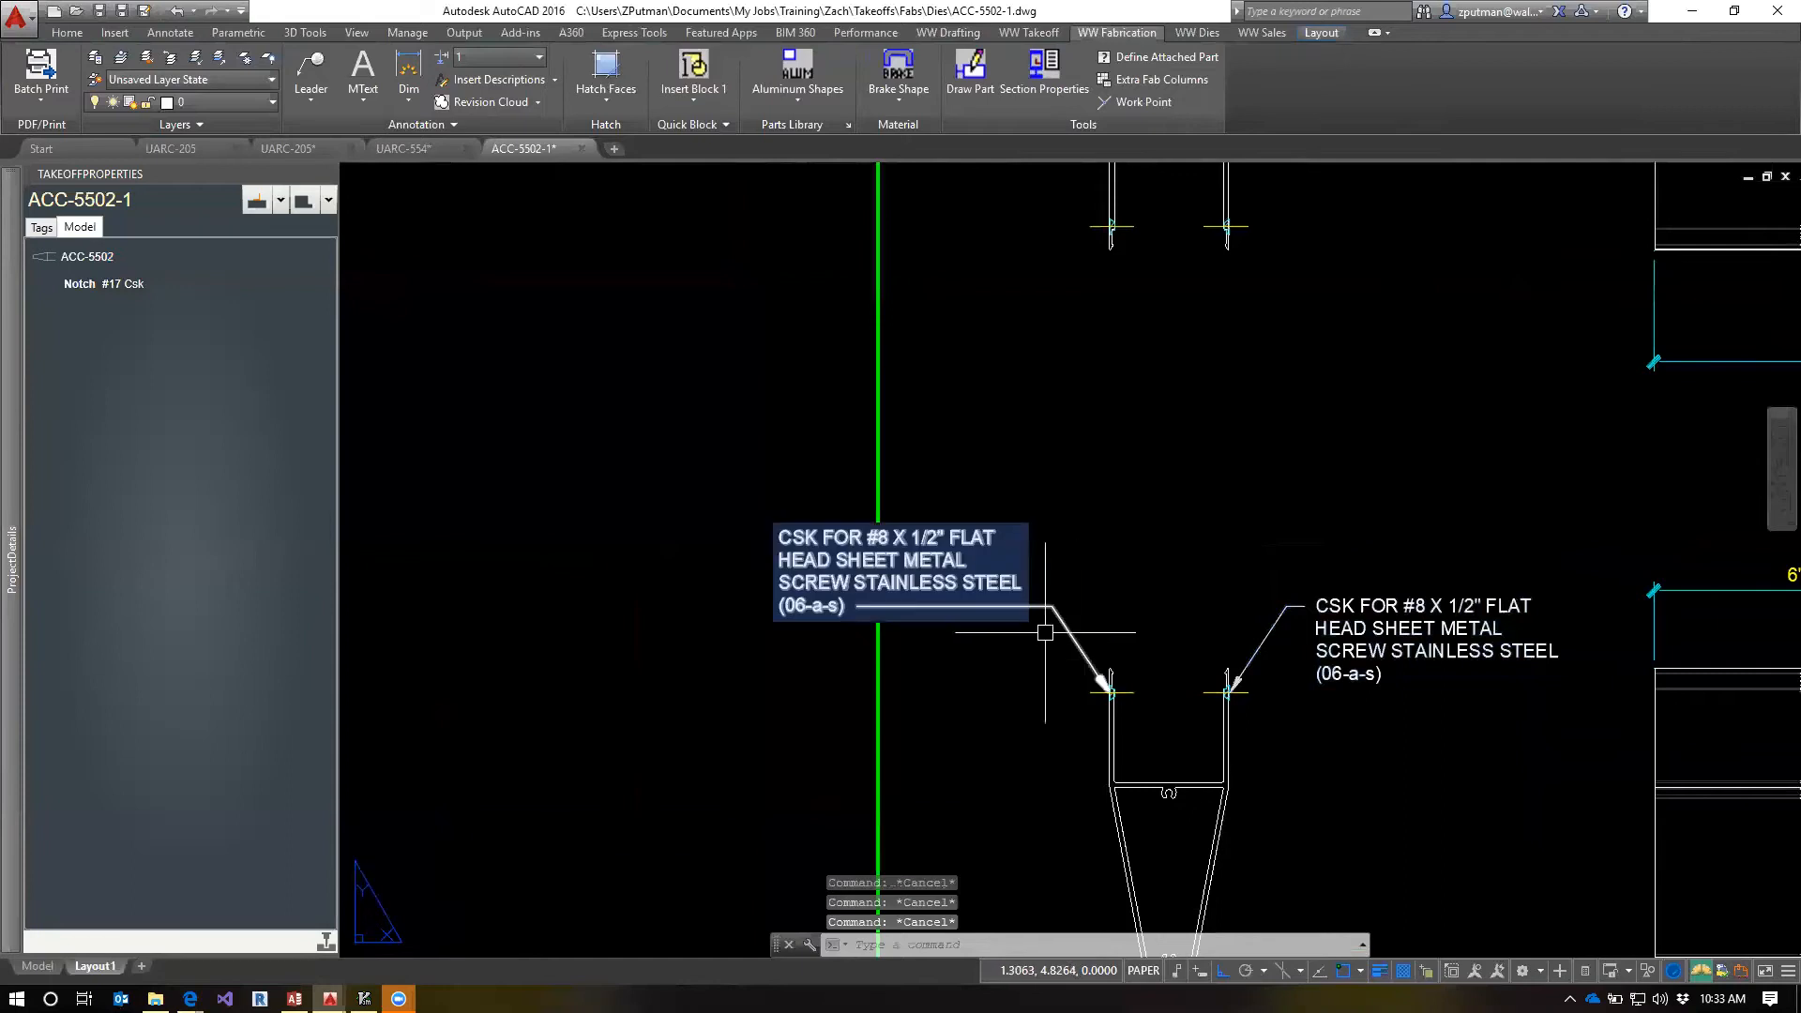
# Try shifting the mirrored leader's landing and note to the right, inside the green border, and delete that mirrored leader
pyautogui.click(1044, 607)
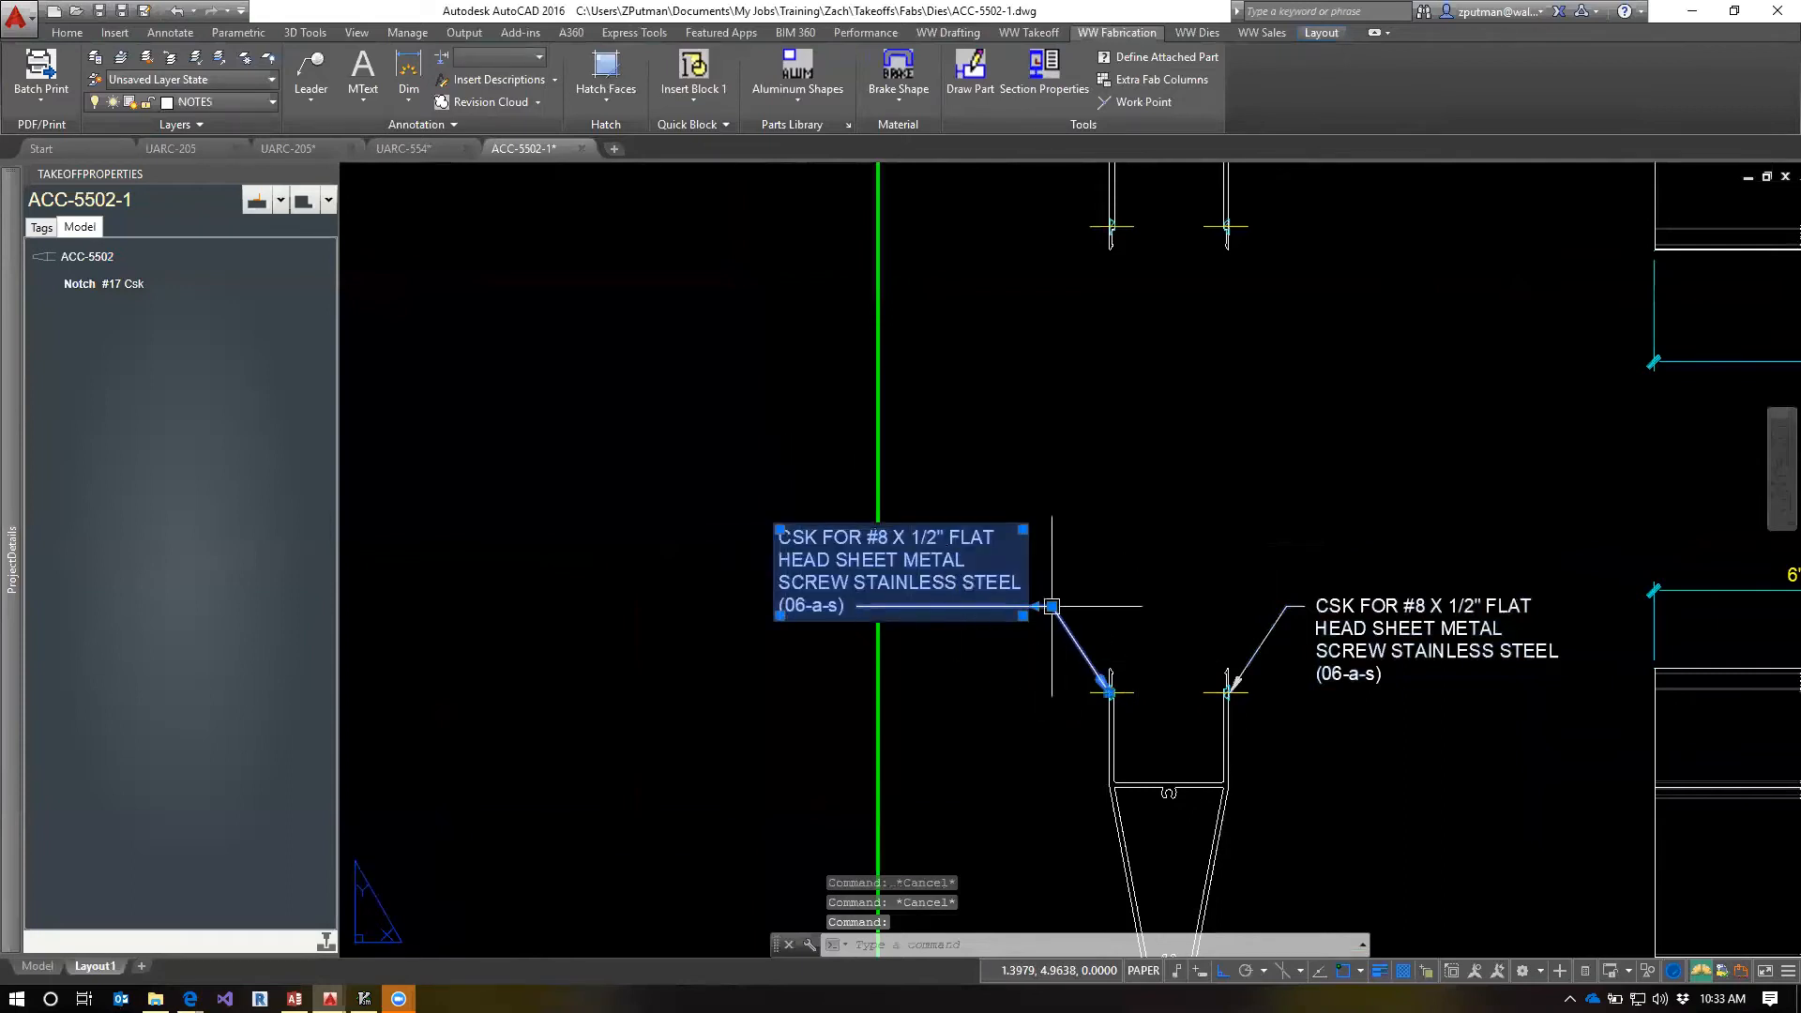
pyautogui.click(1051, 607)
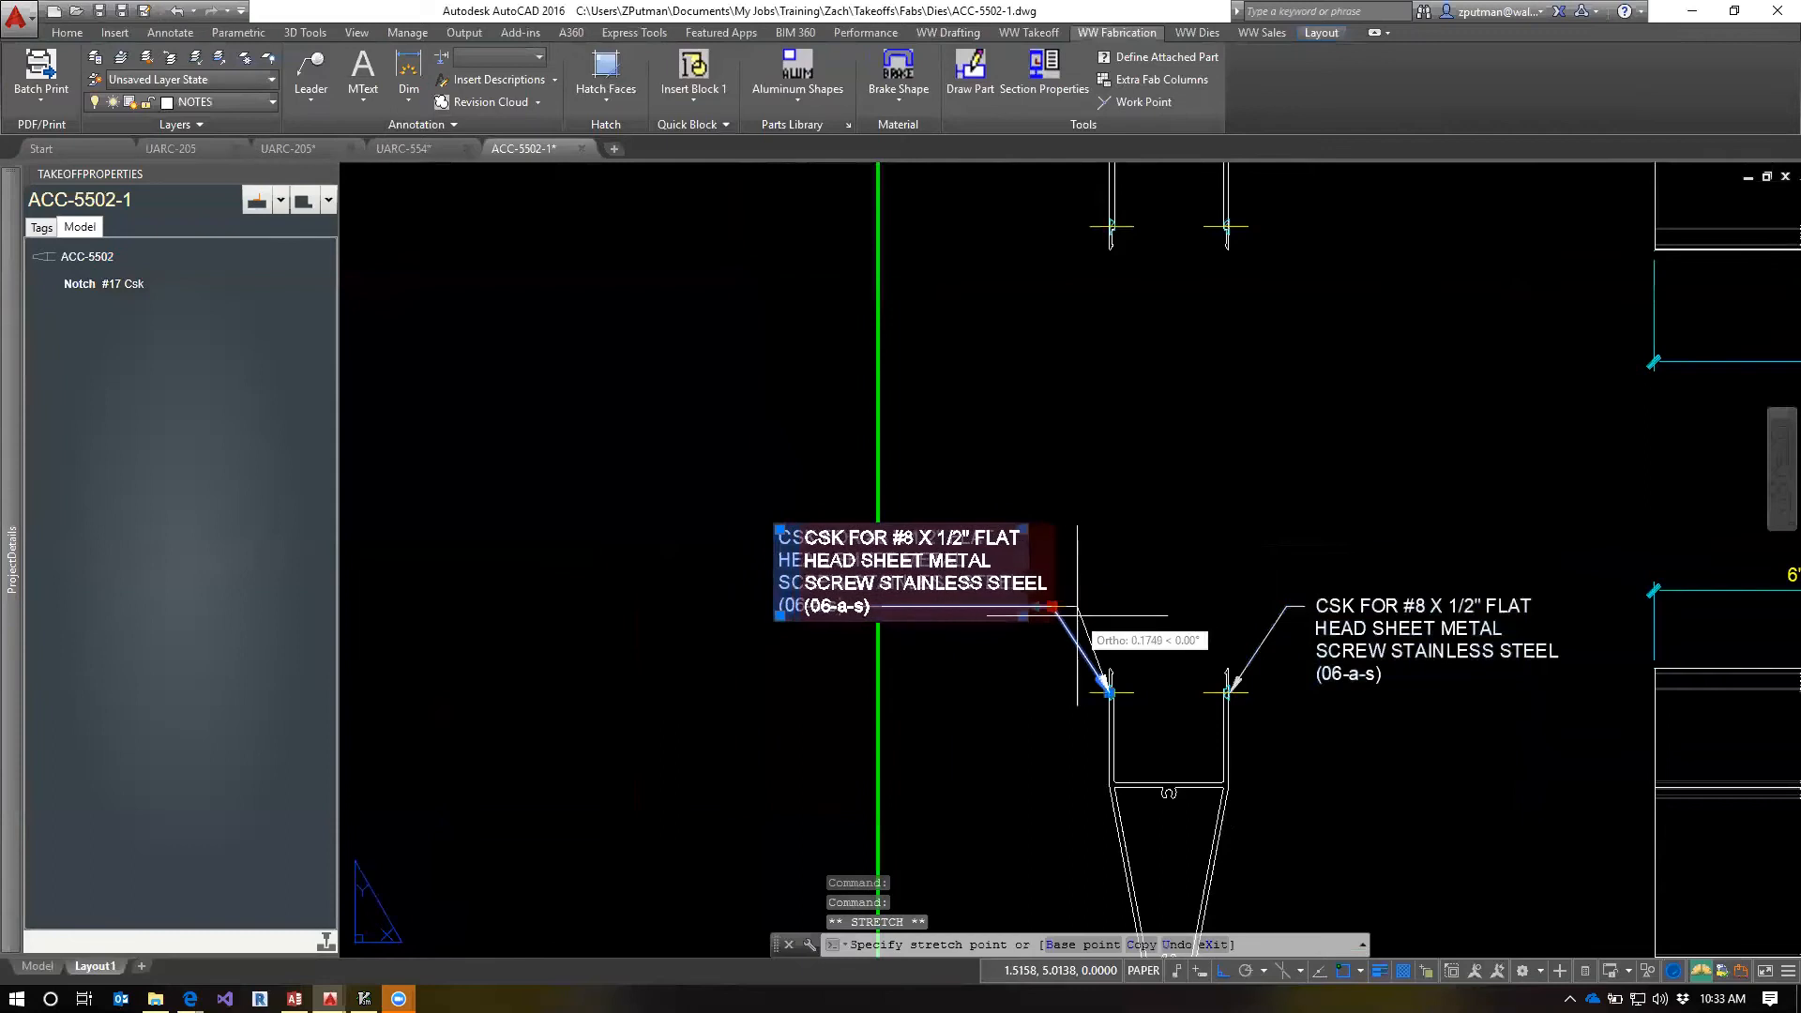
pyautogui.click(1077, 607)
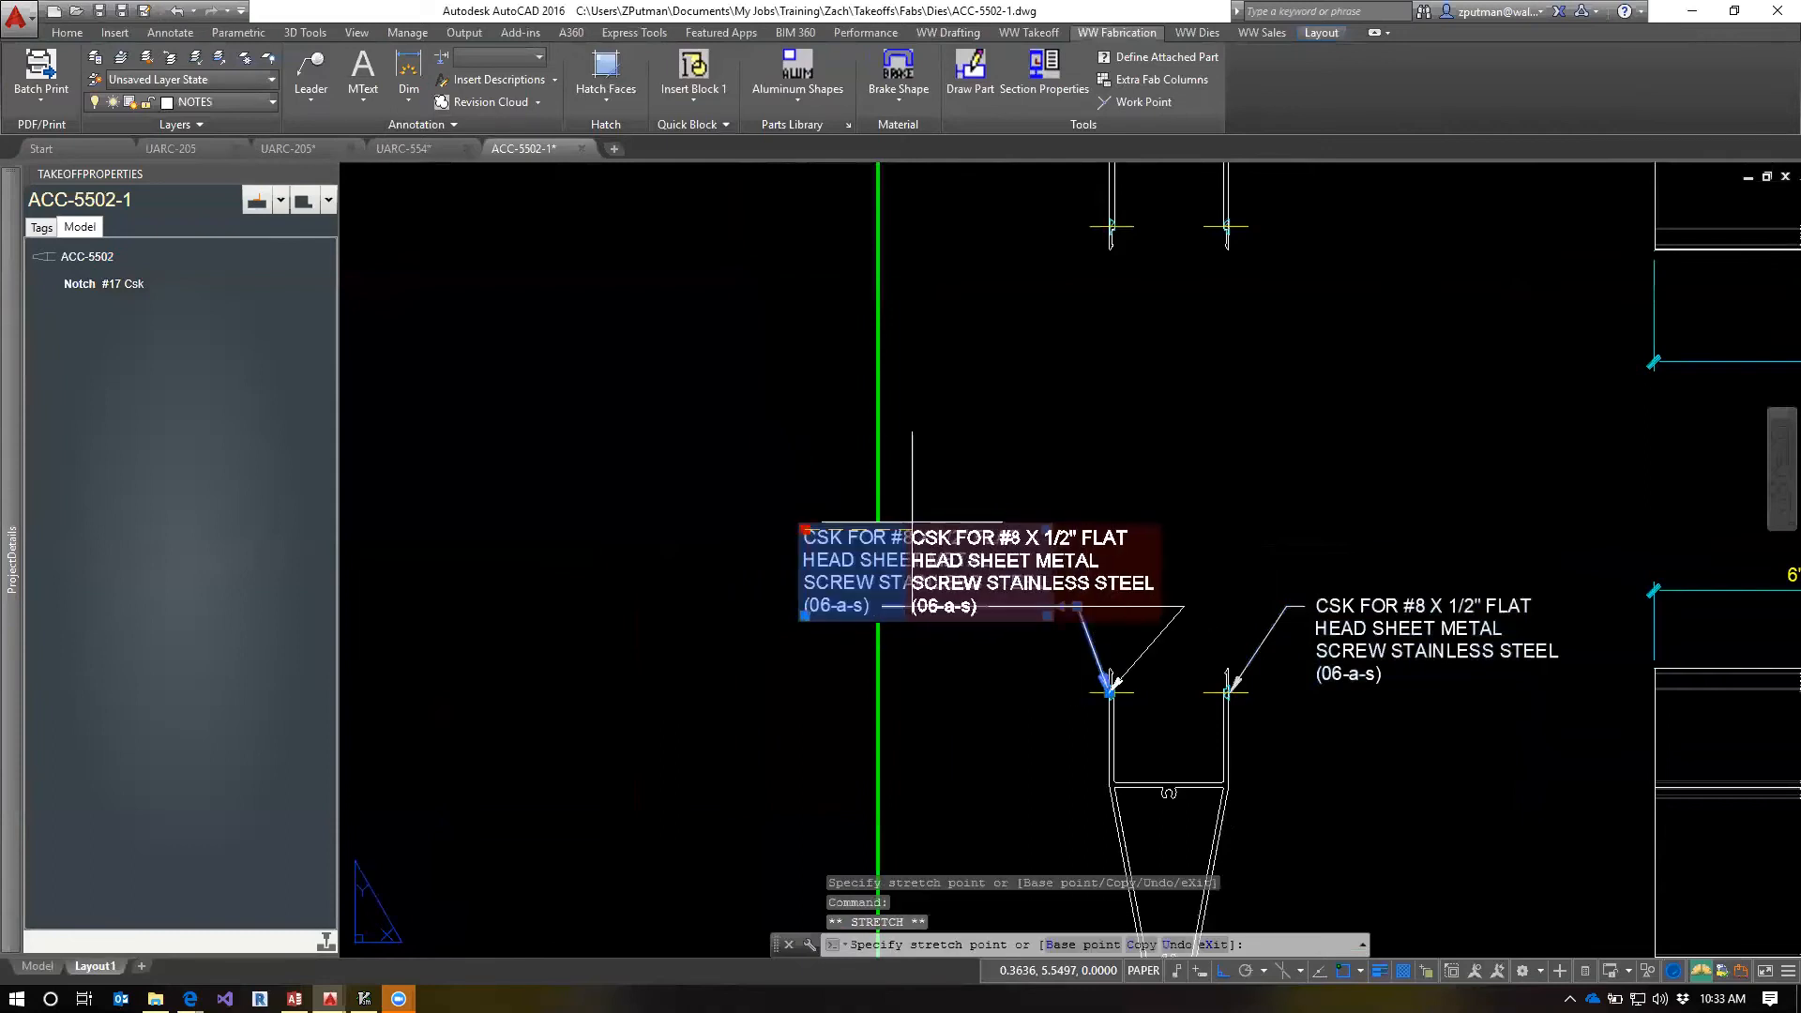
pyautogui.click(805, 530)
pyautogui.click(909, 506)
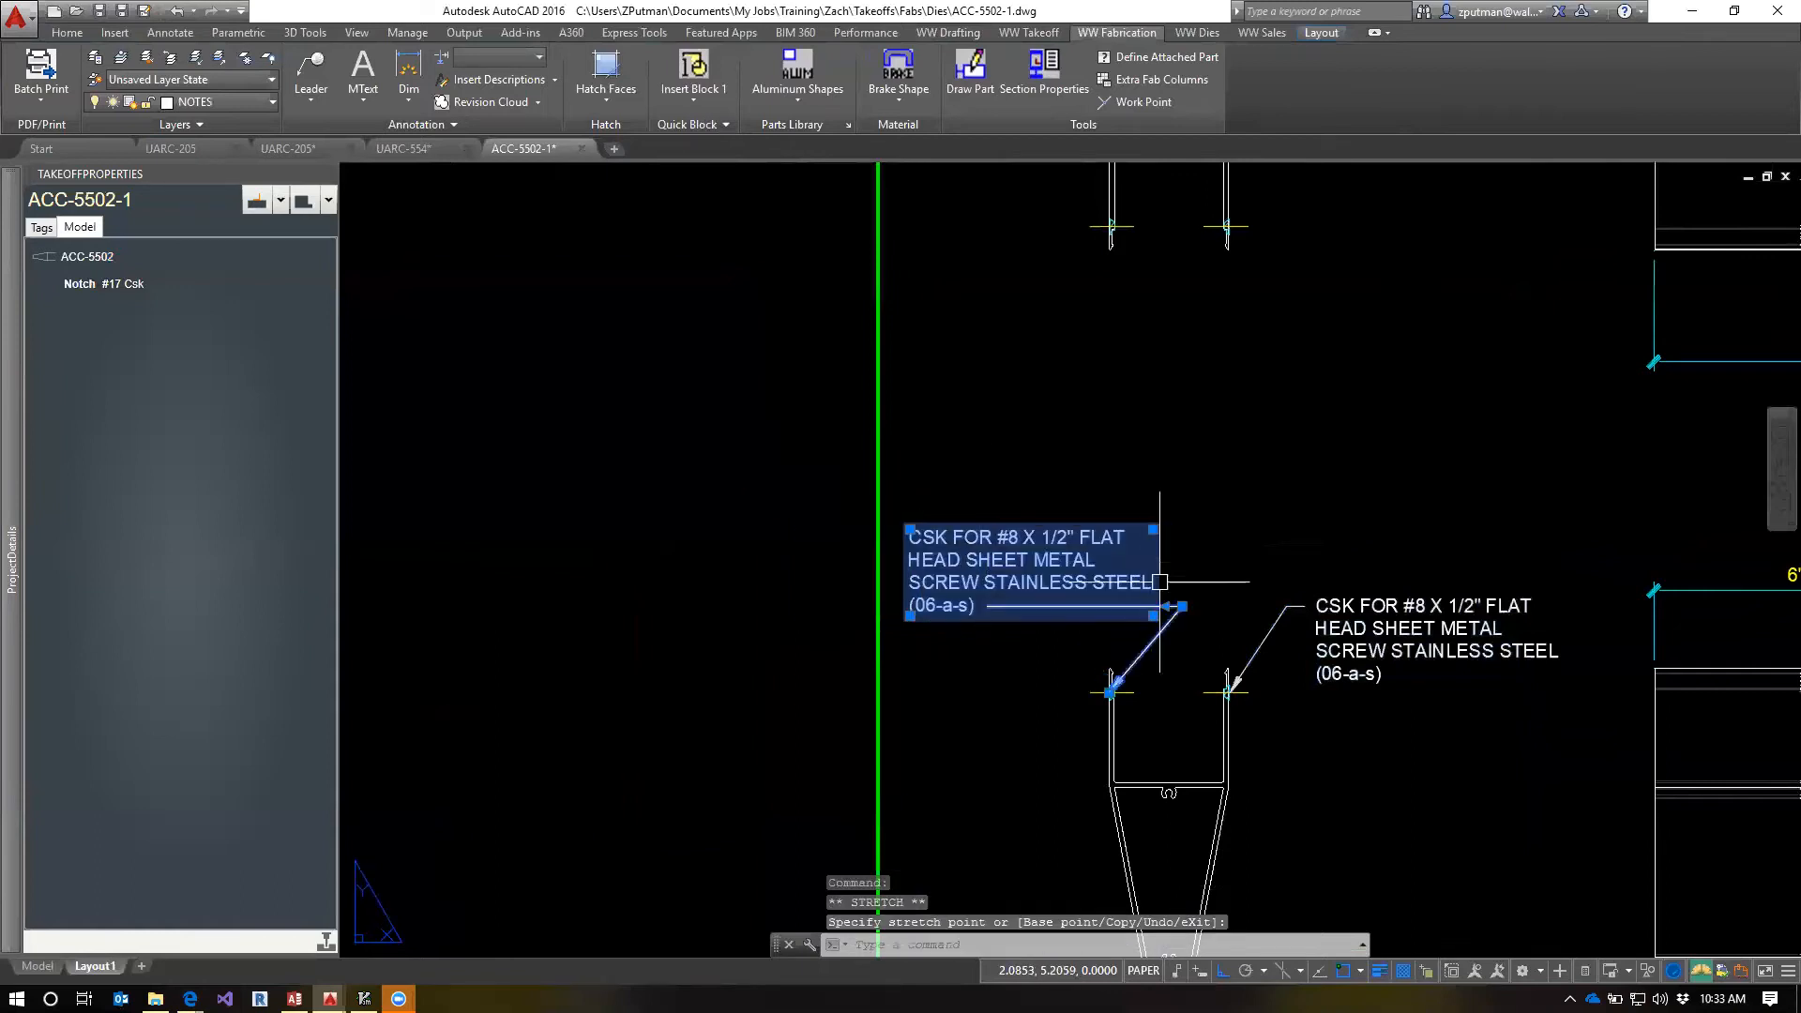
pyautogui.click(1181, 606)
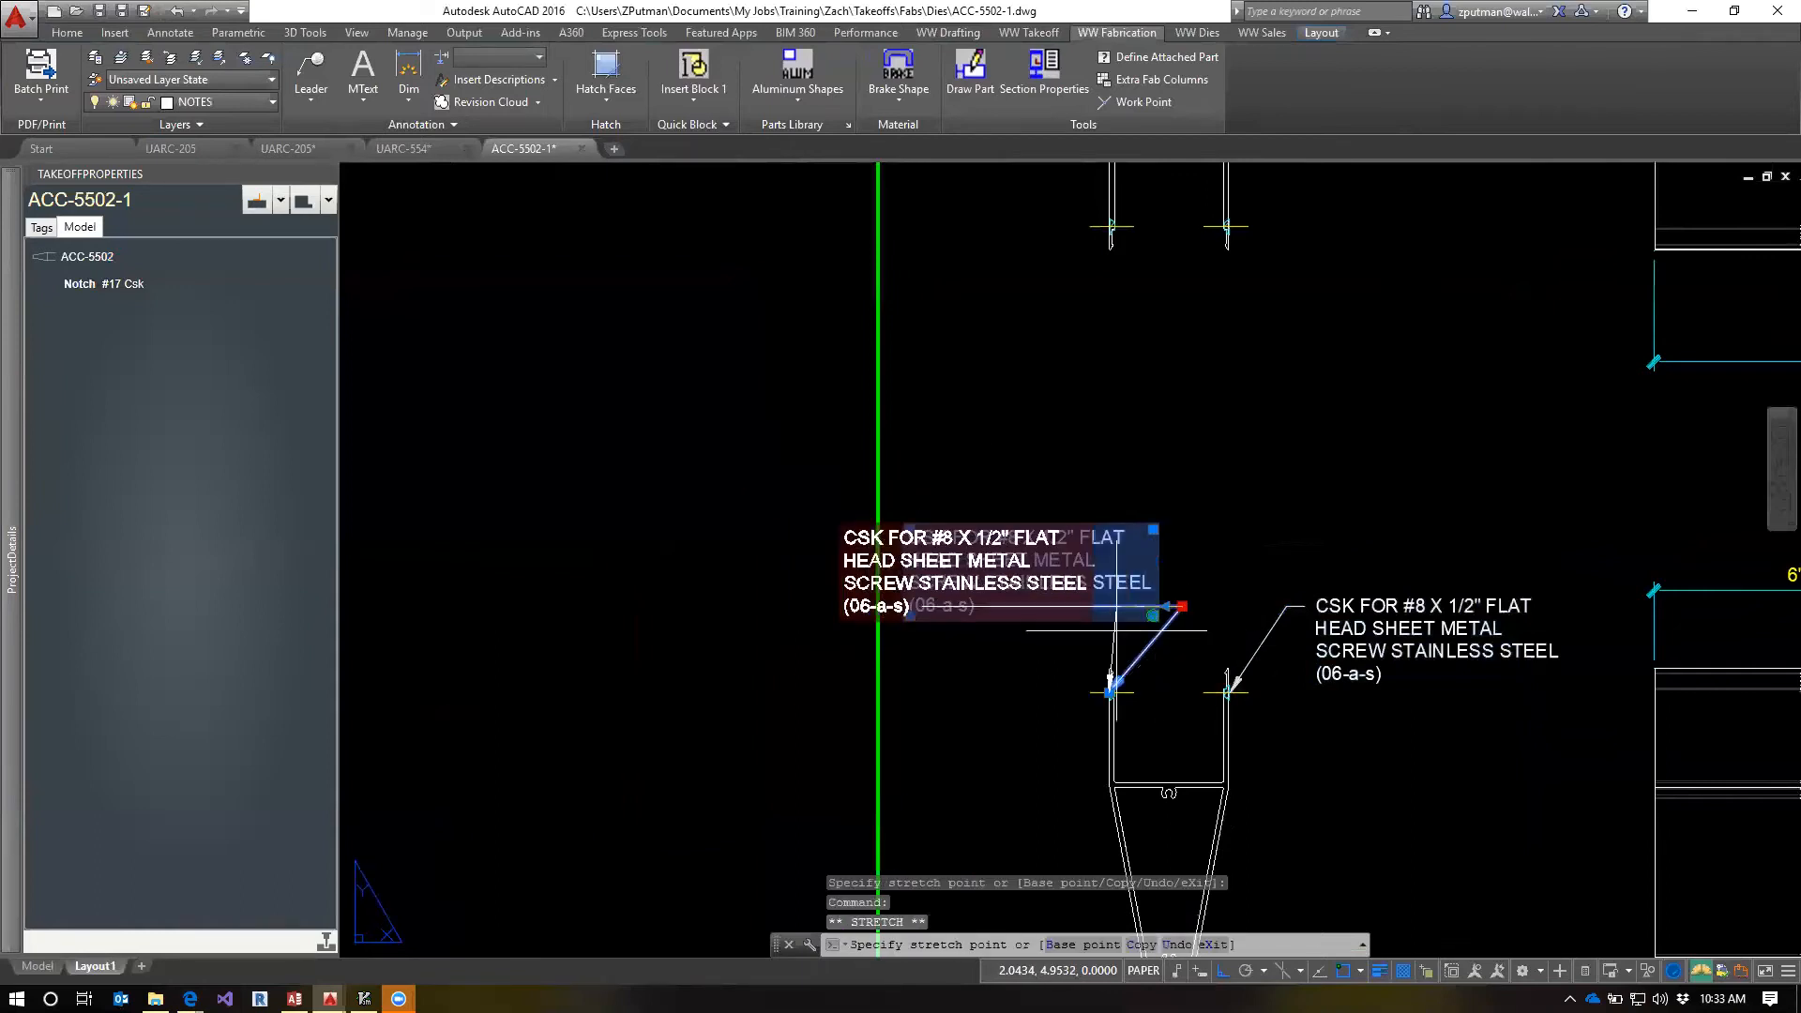
pyautogui.press('Escape')
pyautogui.press('Escape')
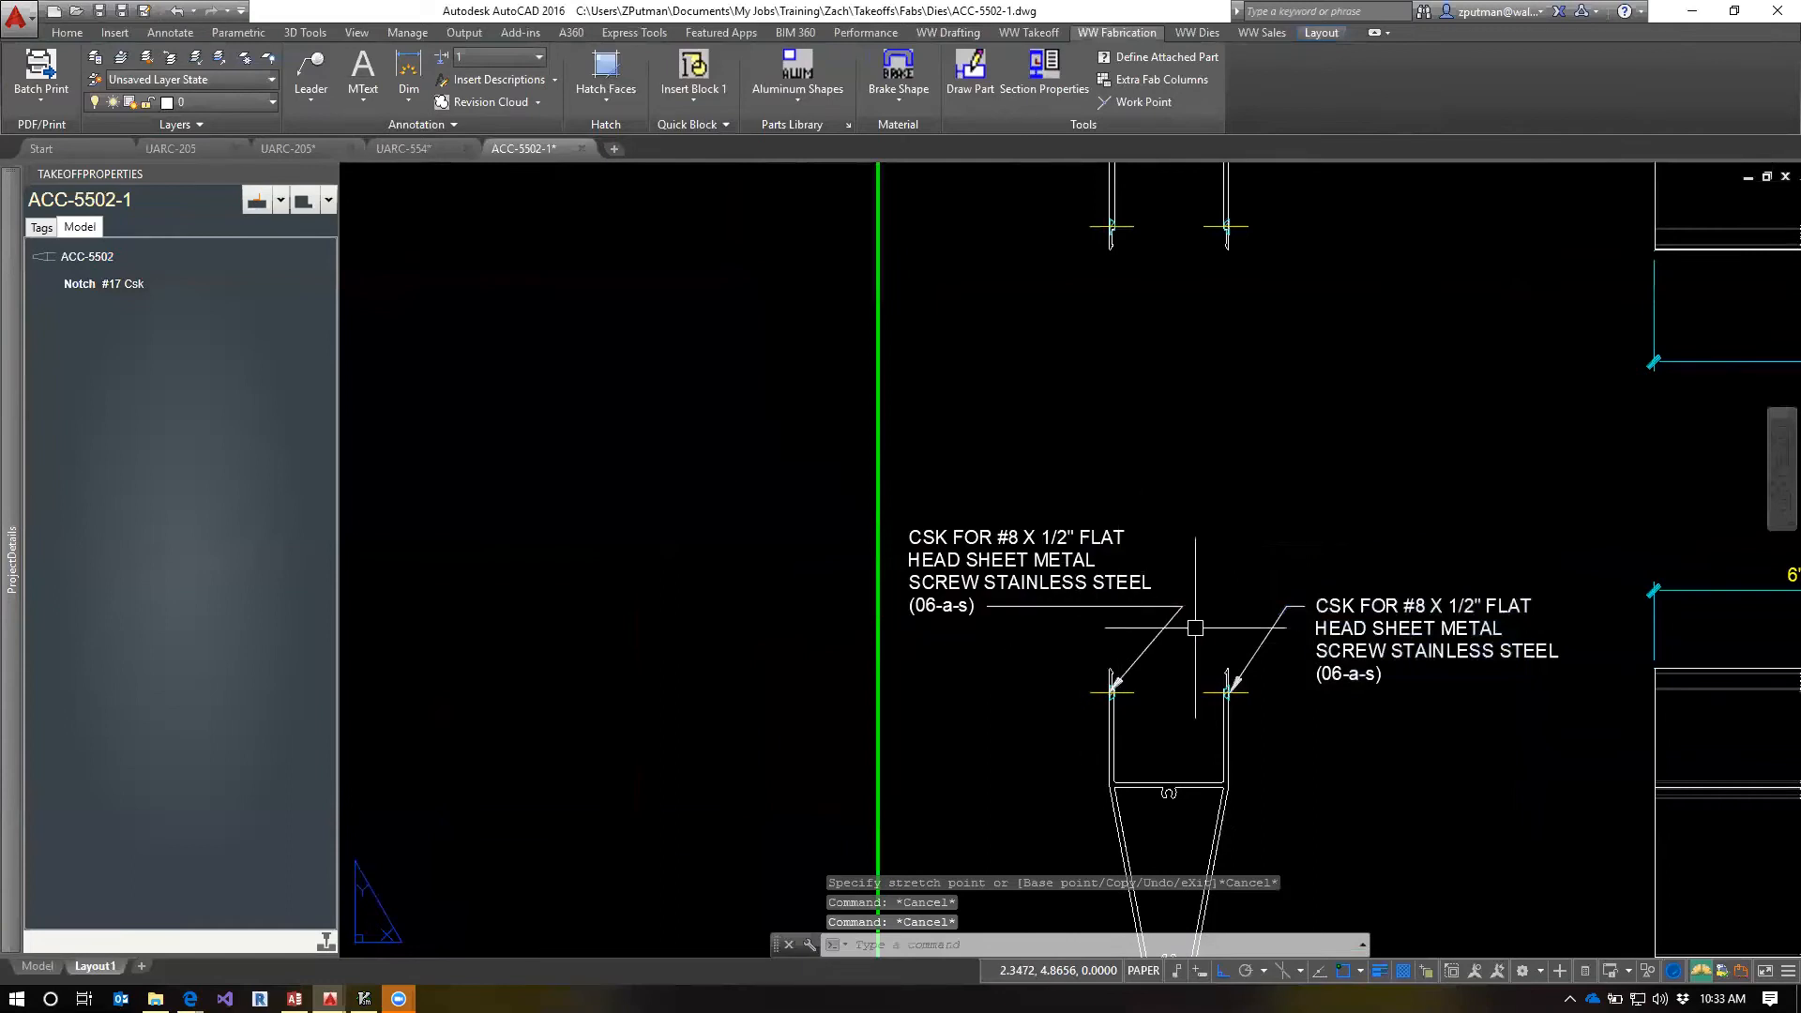
pyautogui.click(1070, 568)
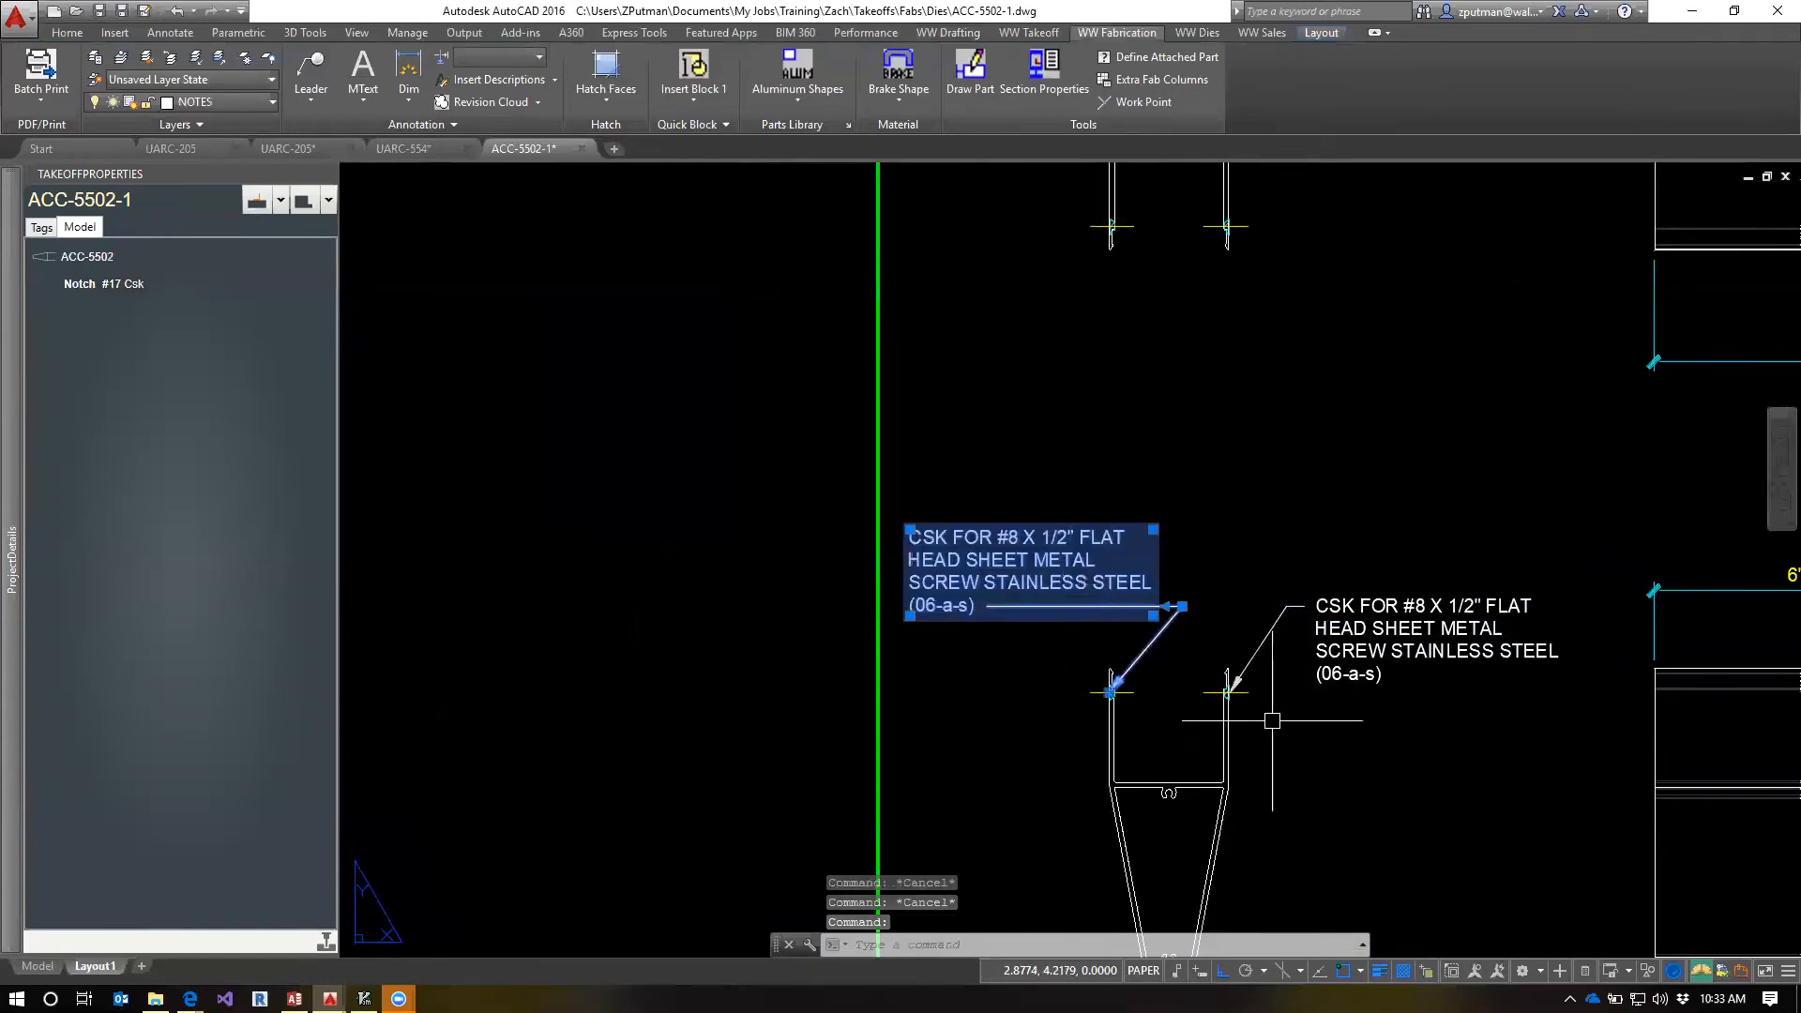
pyautogui.press('Delete')
# Add a second leader arrow from the CSK note's landing point to the left leg's notch in the lower end view
pyautogui.scroll(4, 1245, 692)
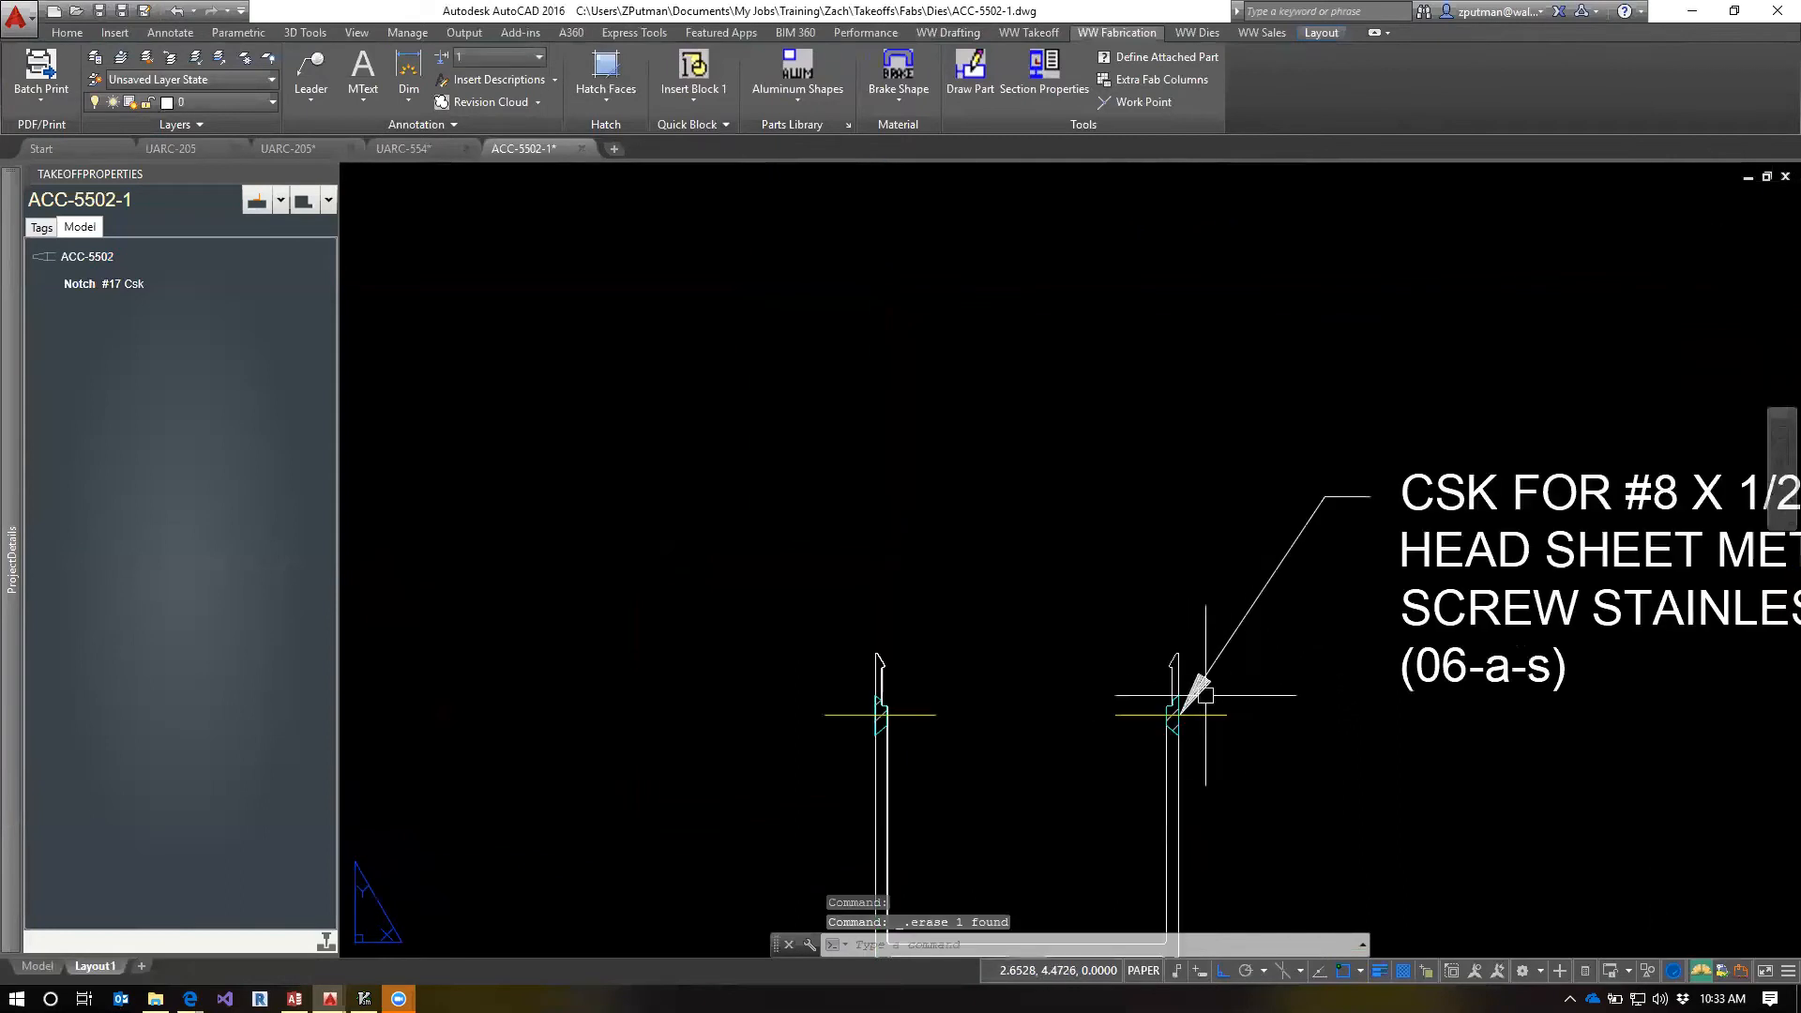
pyautogui.scroll(4, 1205, 695)
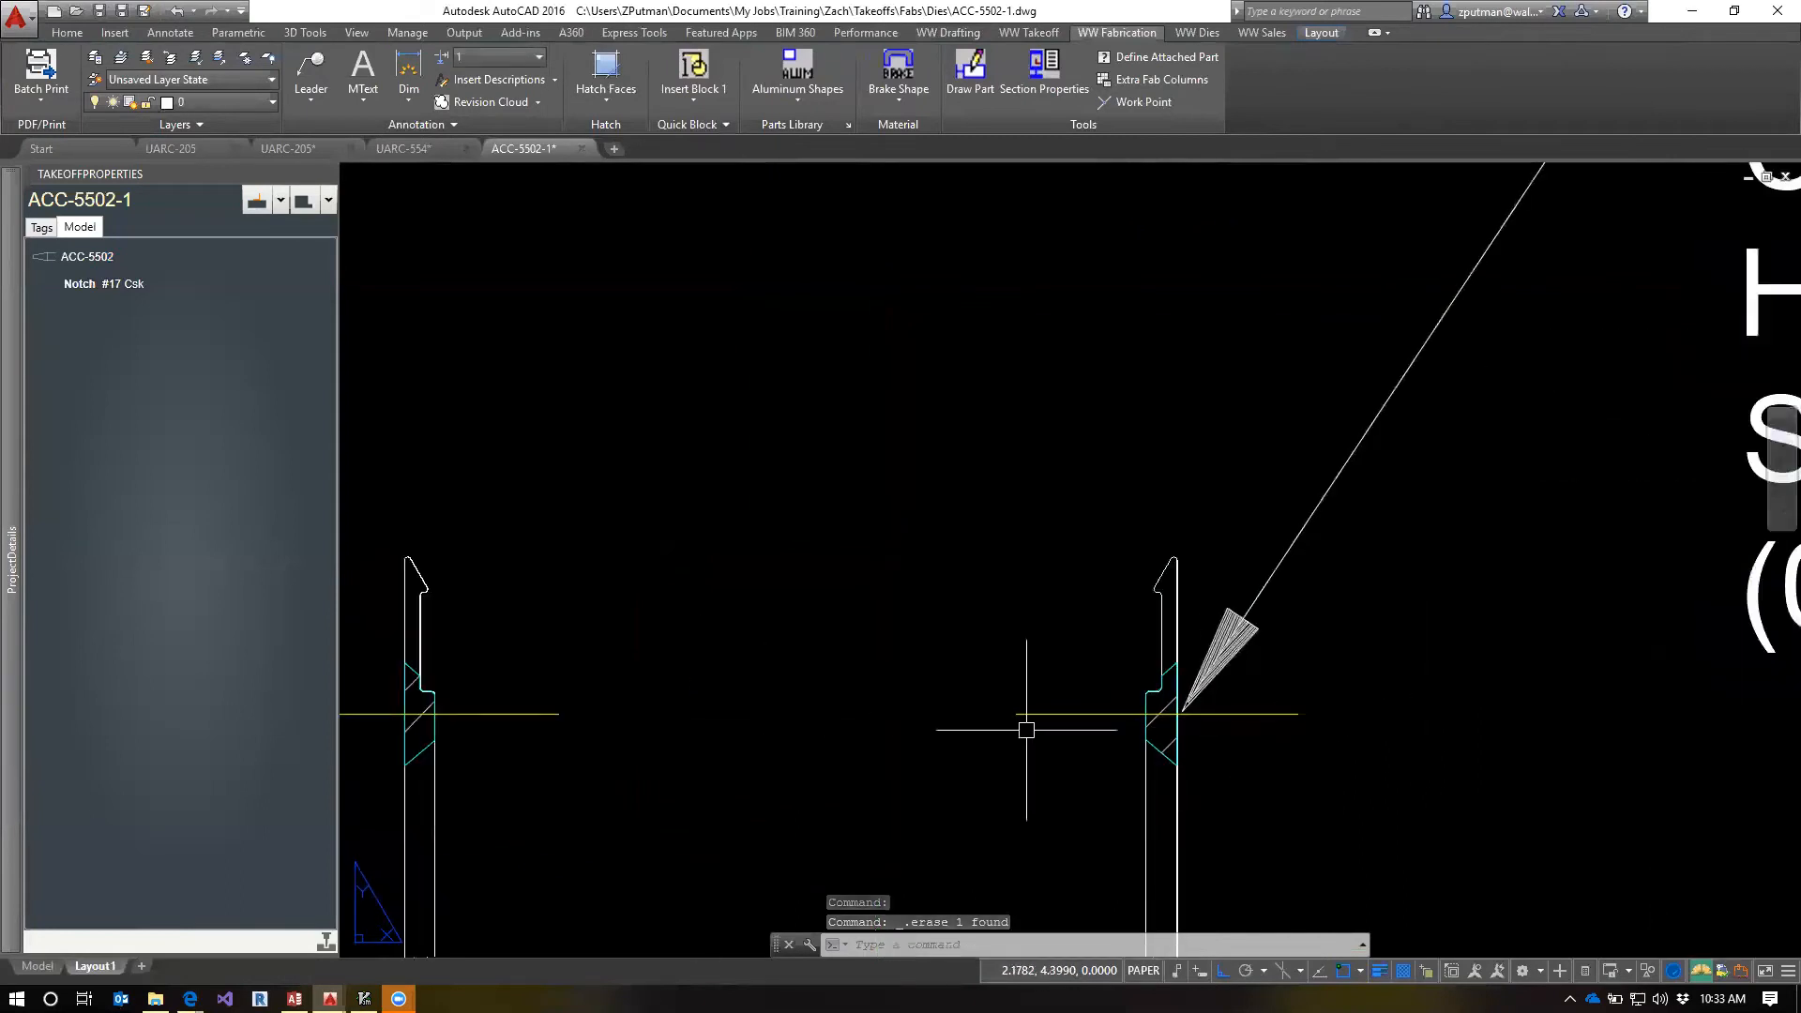
pyautogui.scroll(-4, 1098, 698)
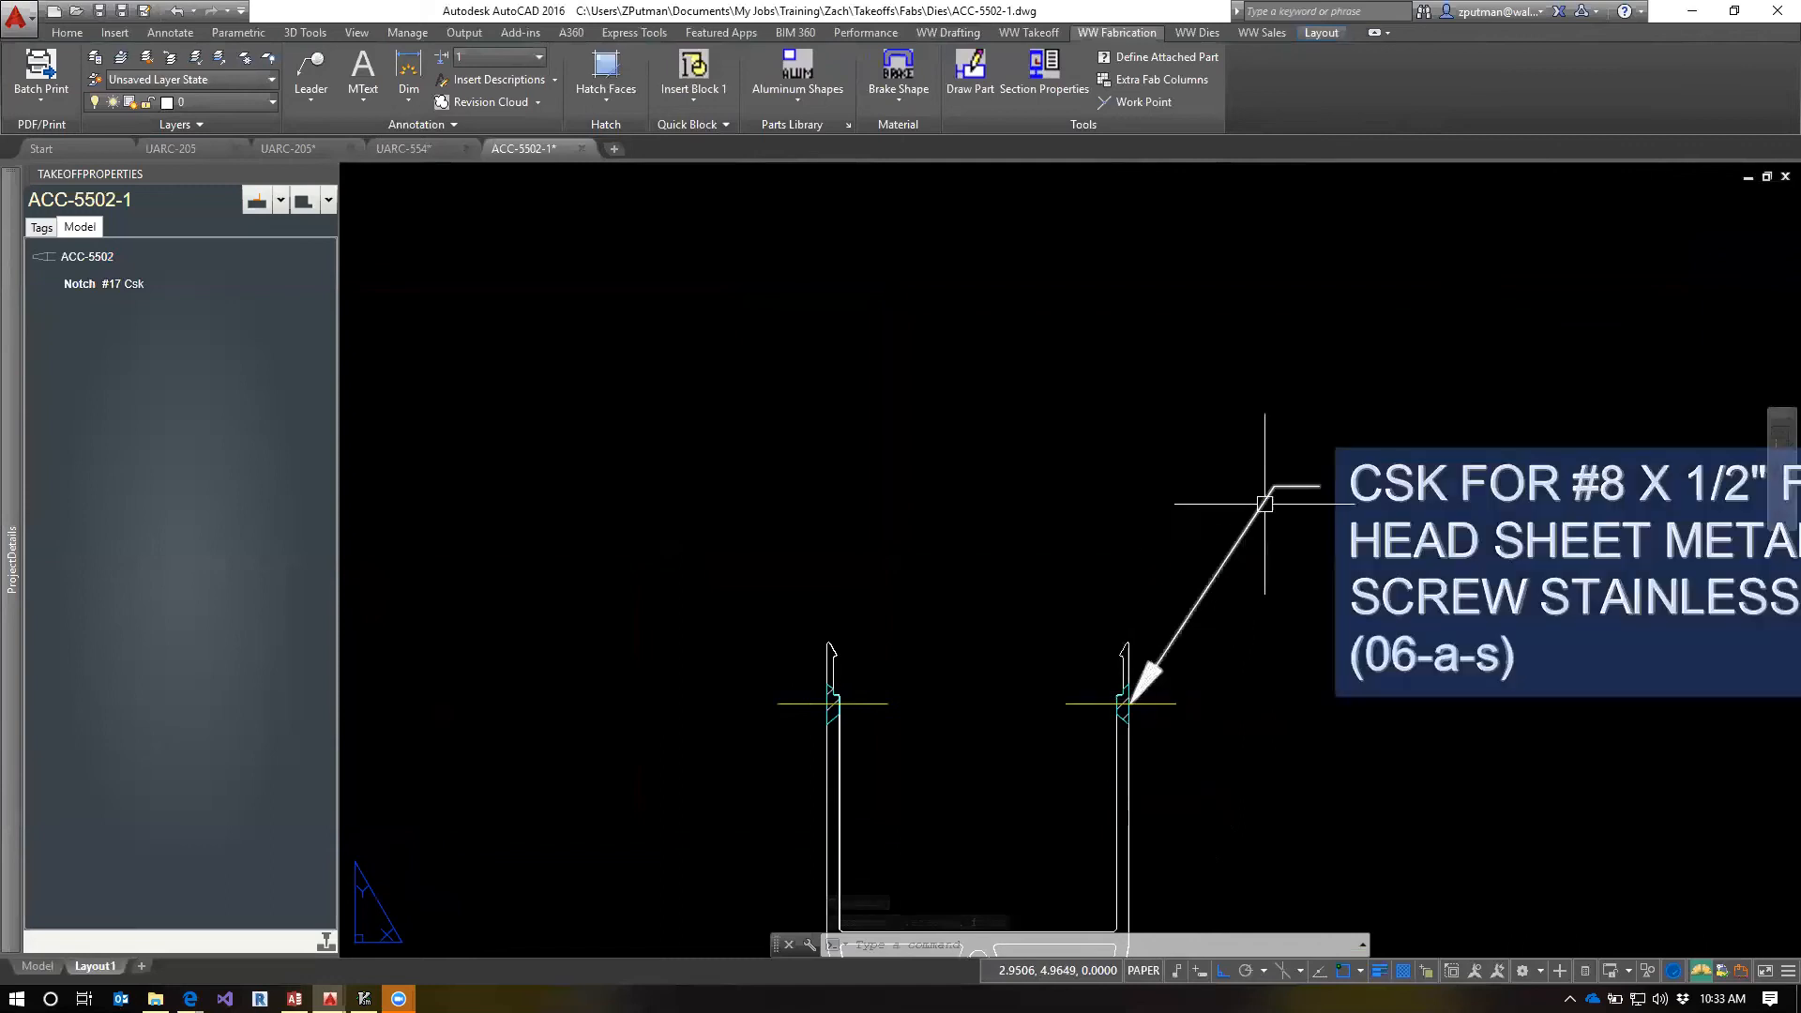
pyautogui.click(1264, 504)
pyautogui.moveTo(1274, 486)
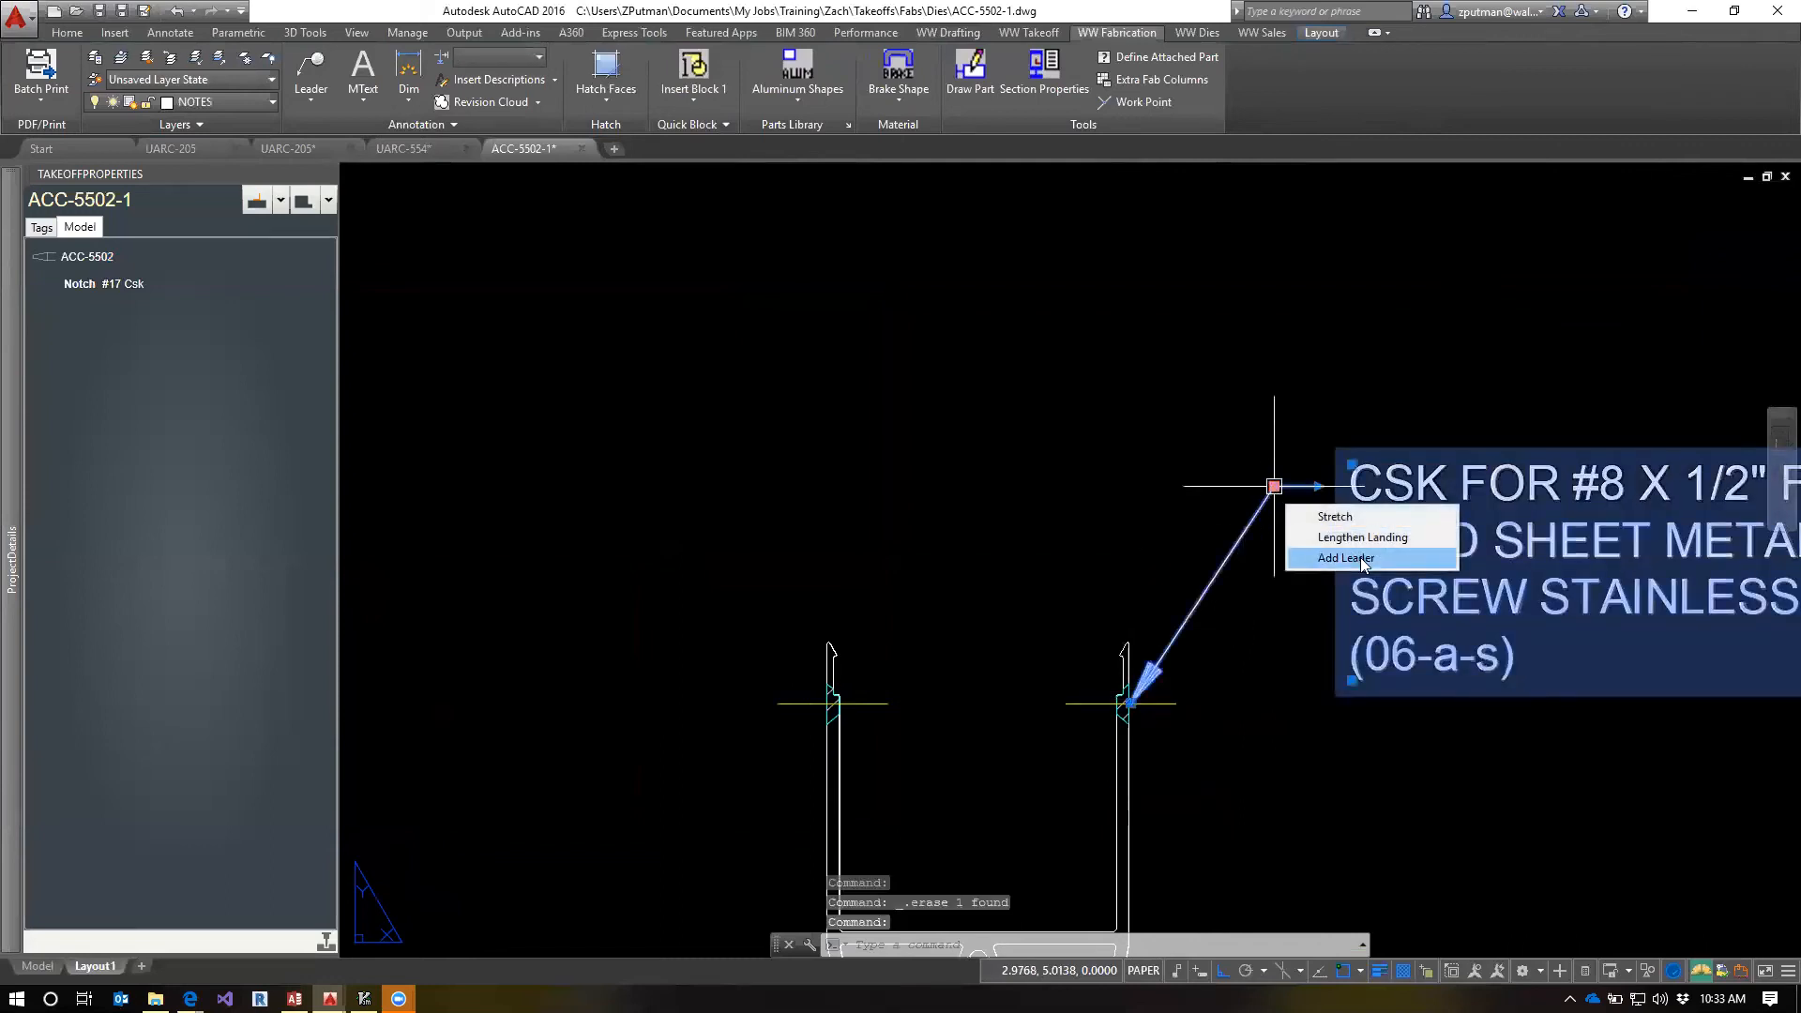
pyautogui.click(1360, 557)
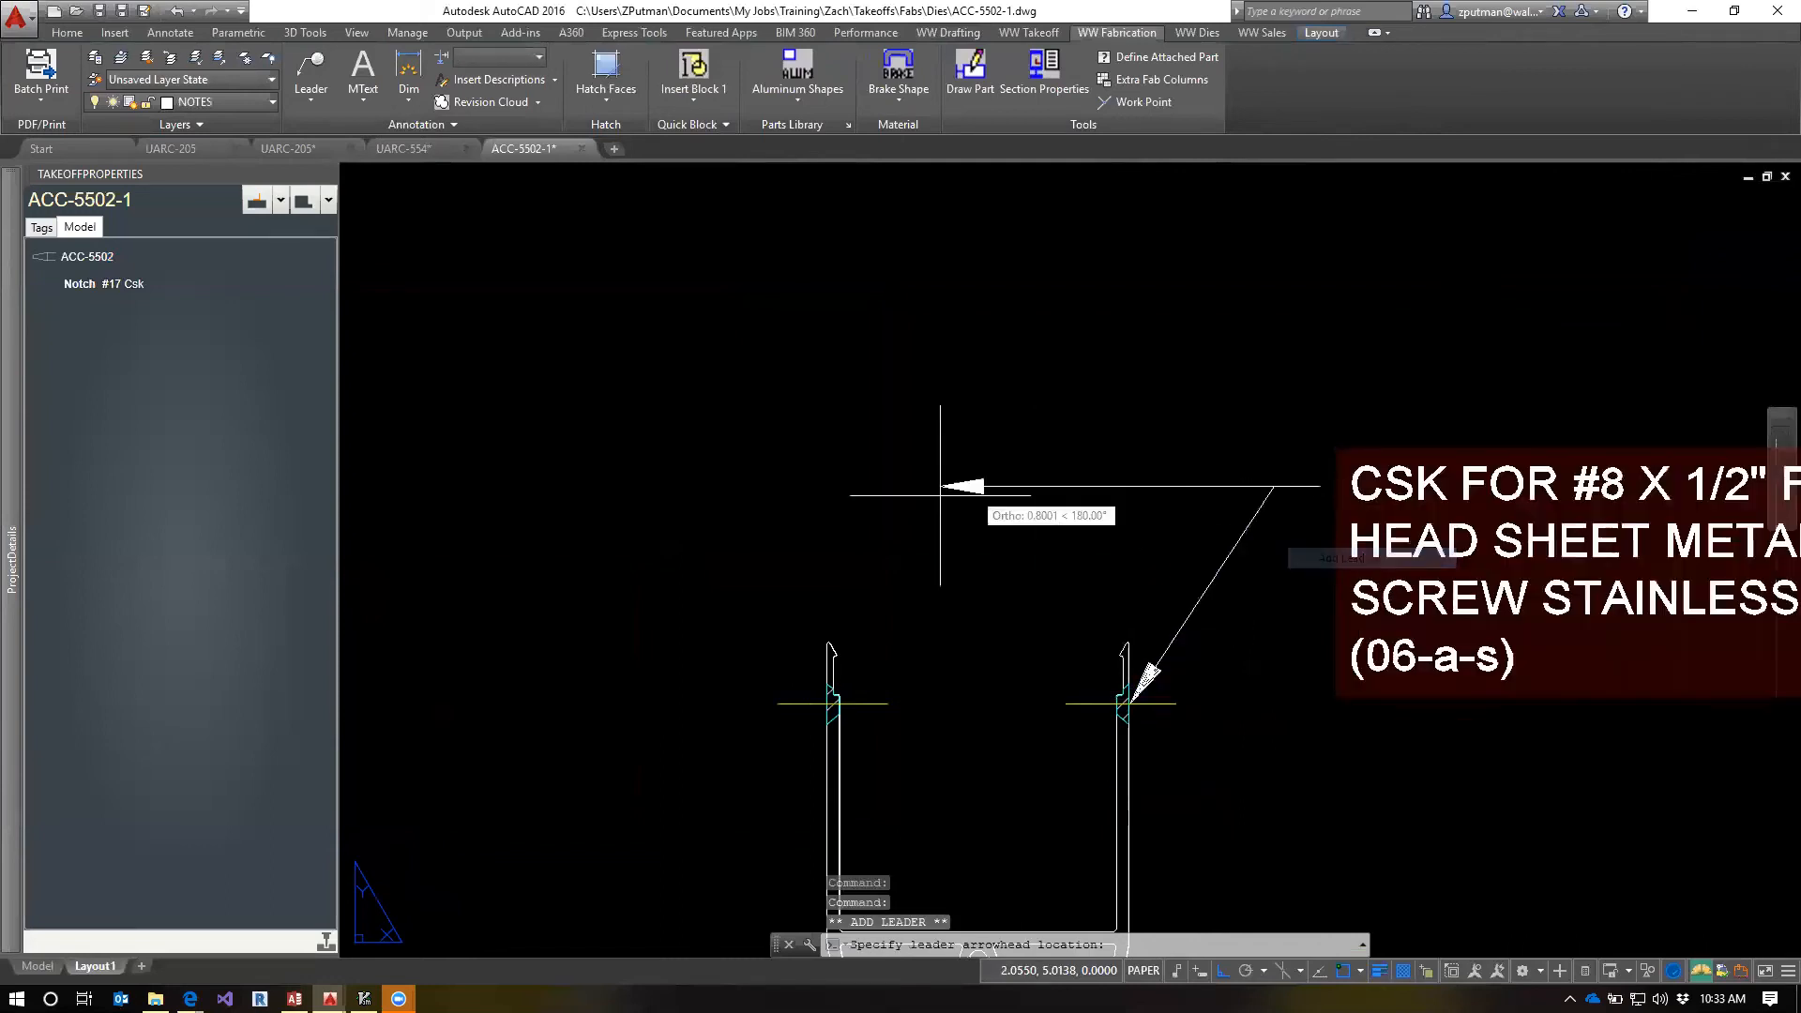
pyautogui.click(831, 703)
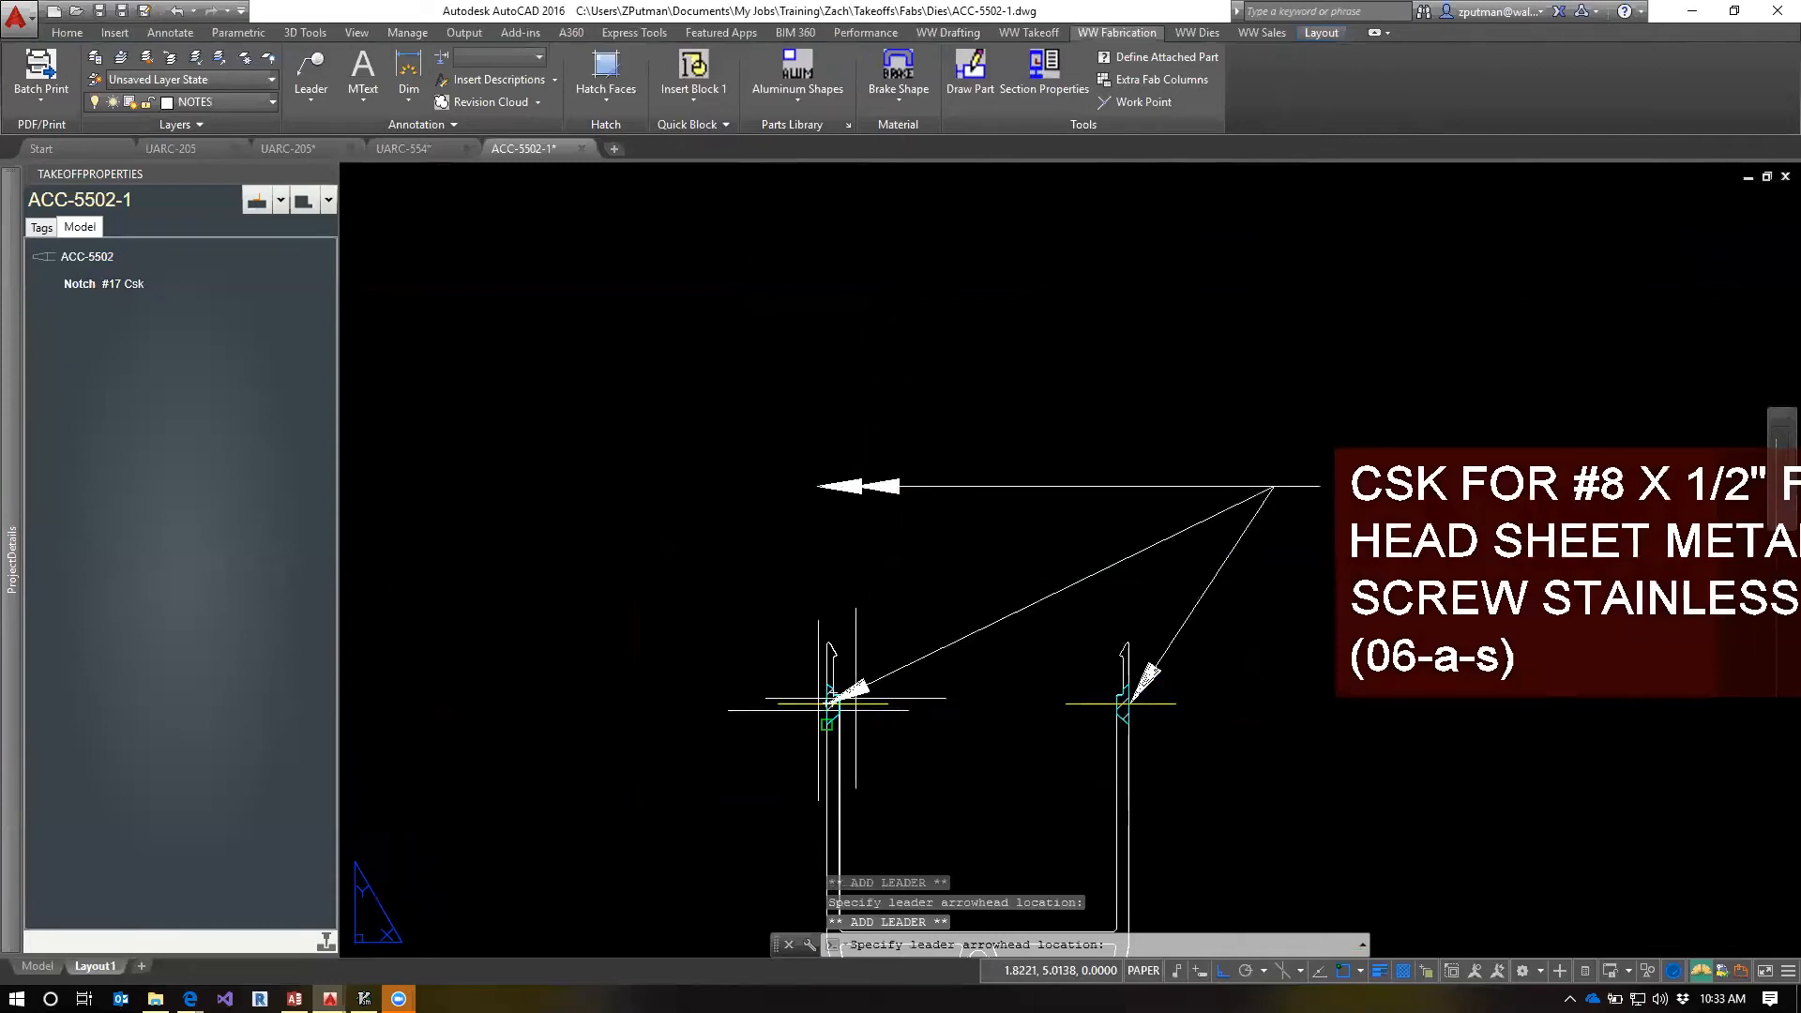
pyautogui.press('Escape')
pyautogui.press('Escape')
pyautogui.press('Escape')
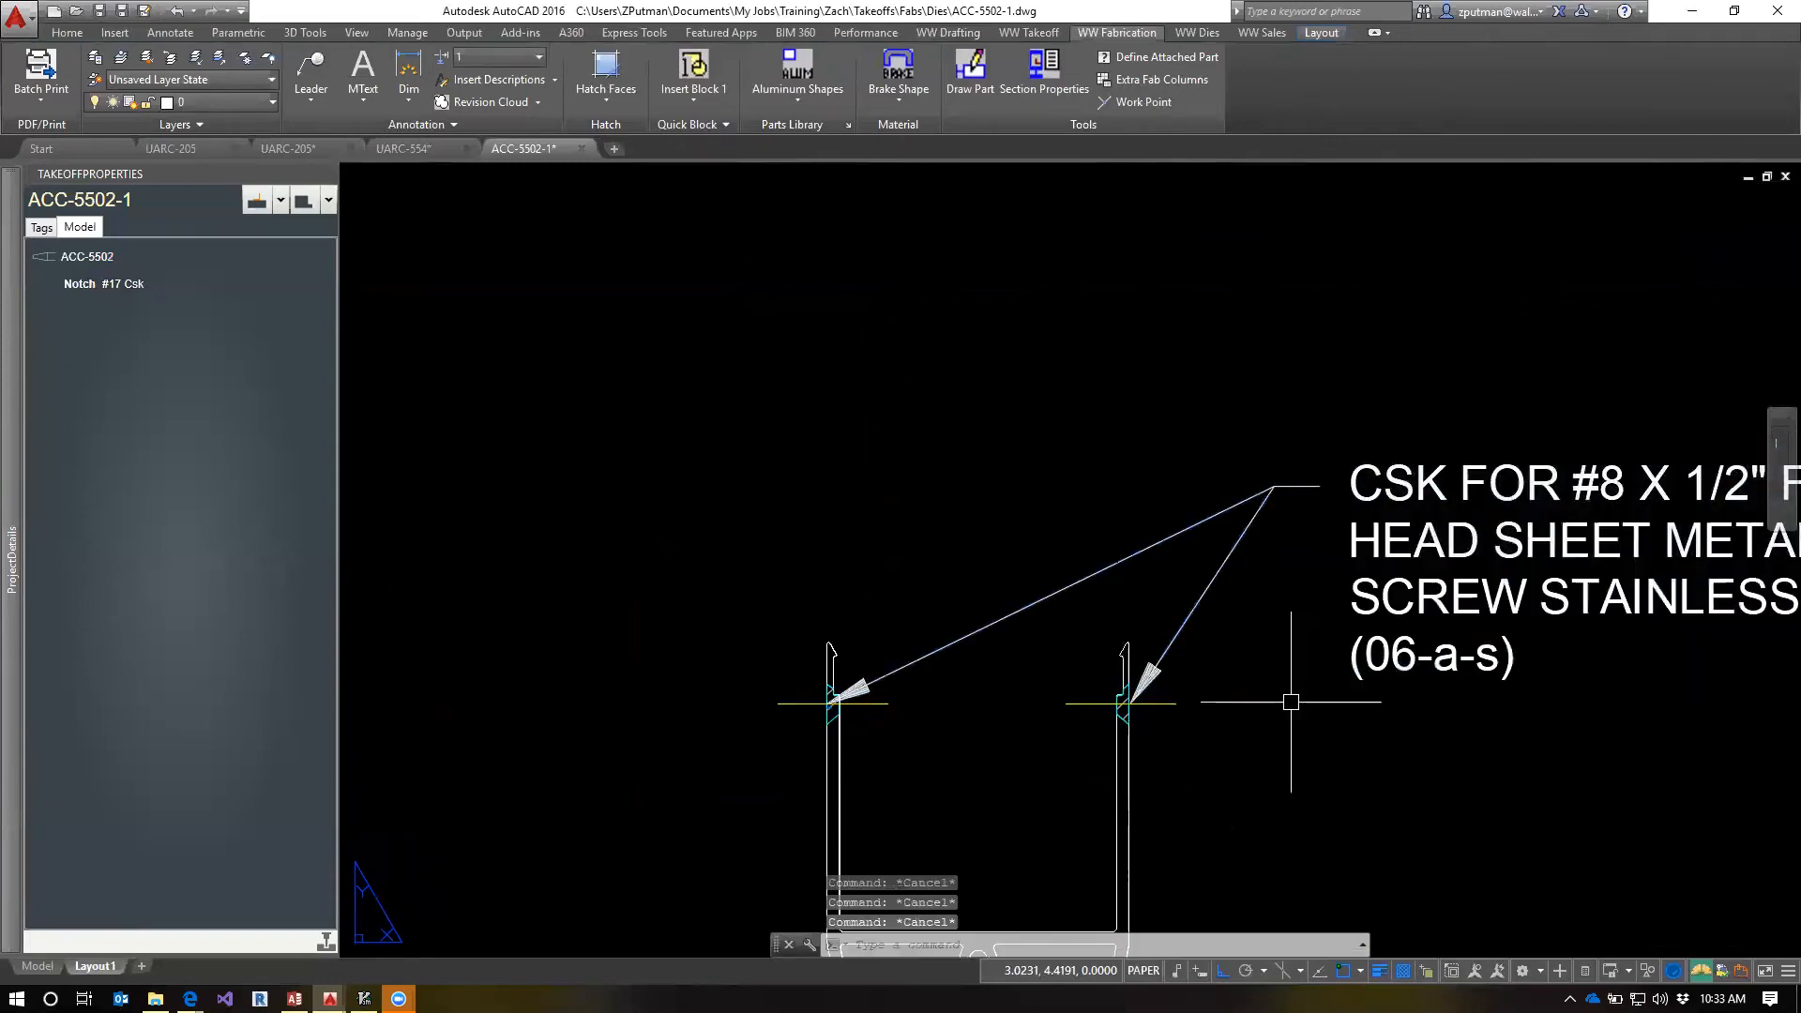
# Examine the grip options at the two-arrow CSK leader's landing point
pyautogui.click(1225, 564)
pyautogui.moveTo(1273, 486)
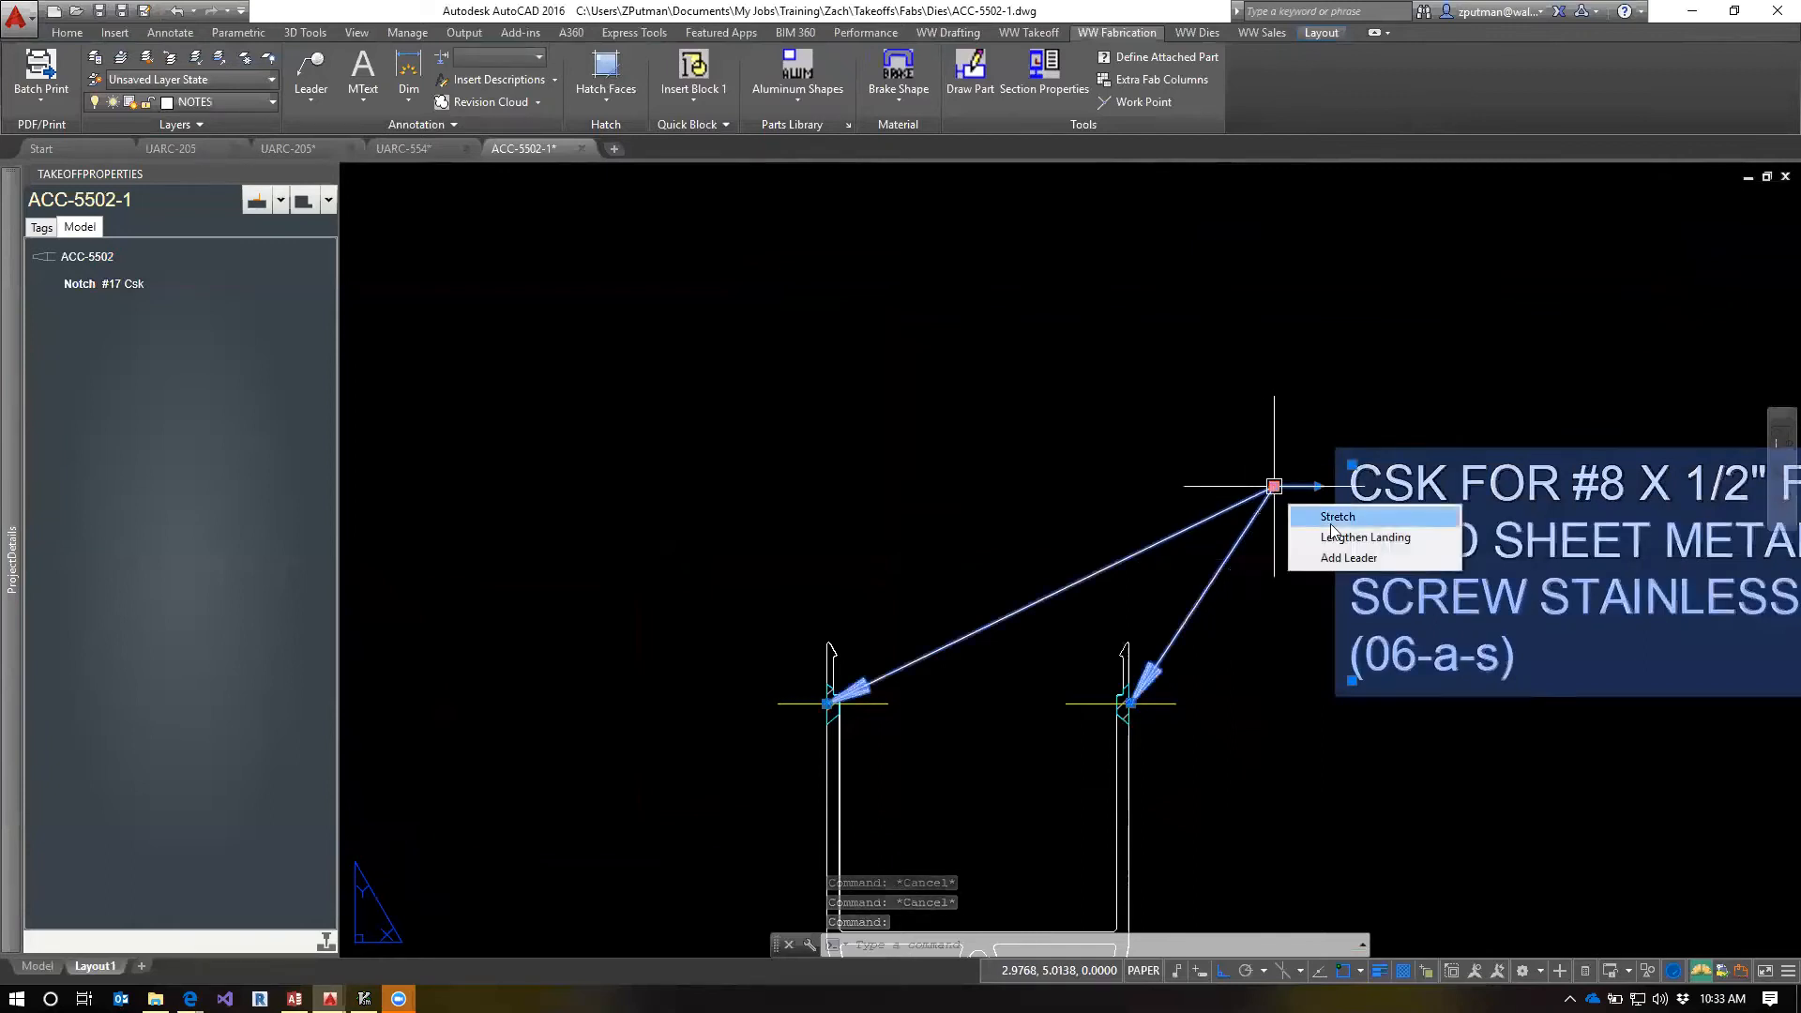
pyautogui.press('Escape')
pyautogui.press('Escape')
pyautogui.press('Escape')
# Add a vertical linear dimension from the notch centre to the part's upper-left corner in the lower side view, placed beyond the part's left end
pyautogui.scroll(-2, 1277, 781)
pyautogui.moveTo(1331, 809); pyautogui.dragTo(1104, 660, button='middle')
pyautogui.scroll(-4, 1190, 719)
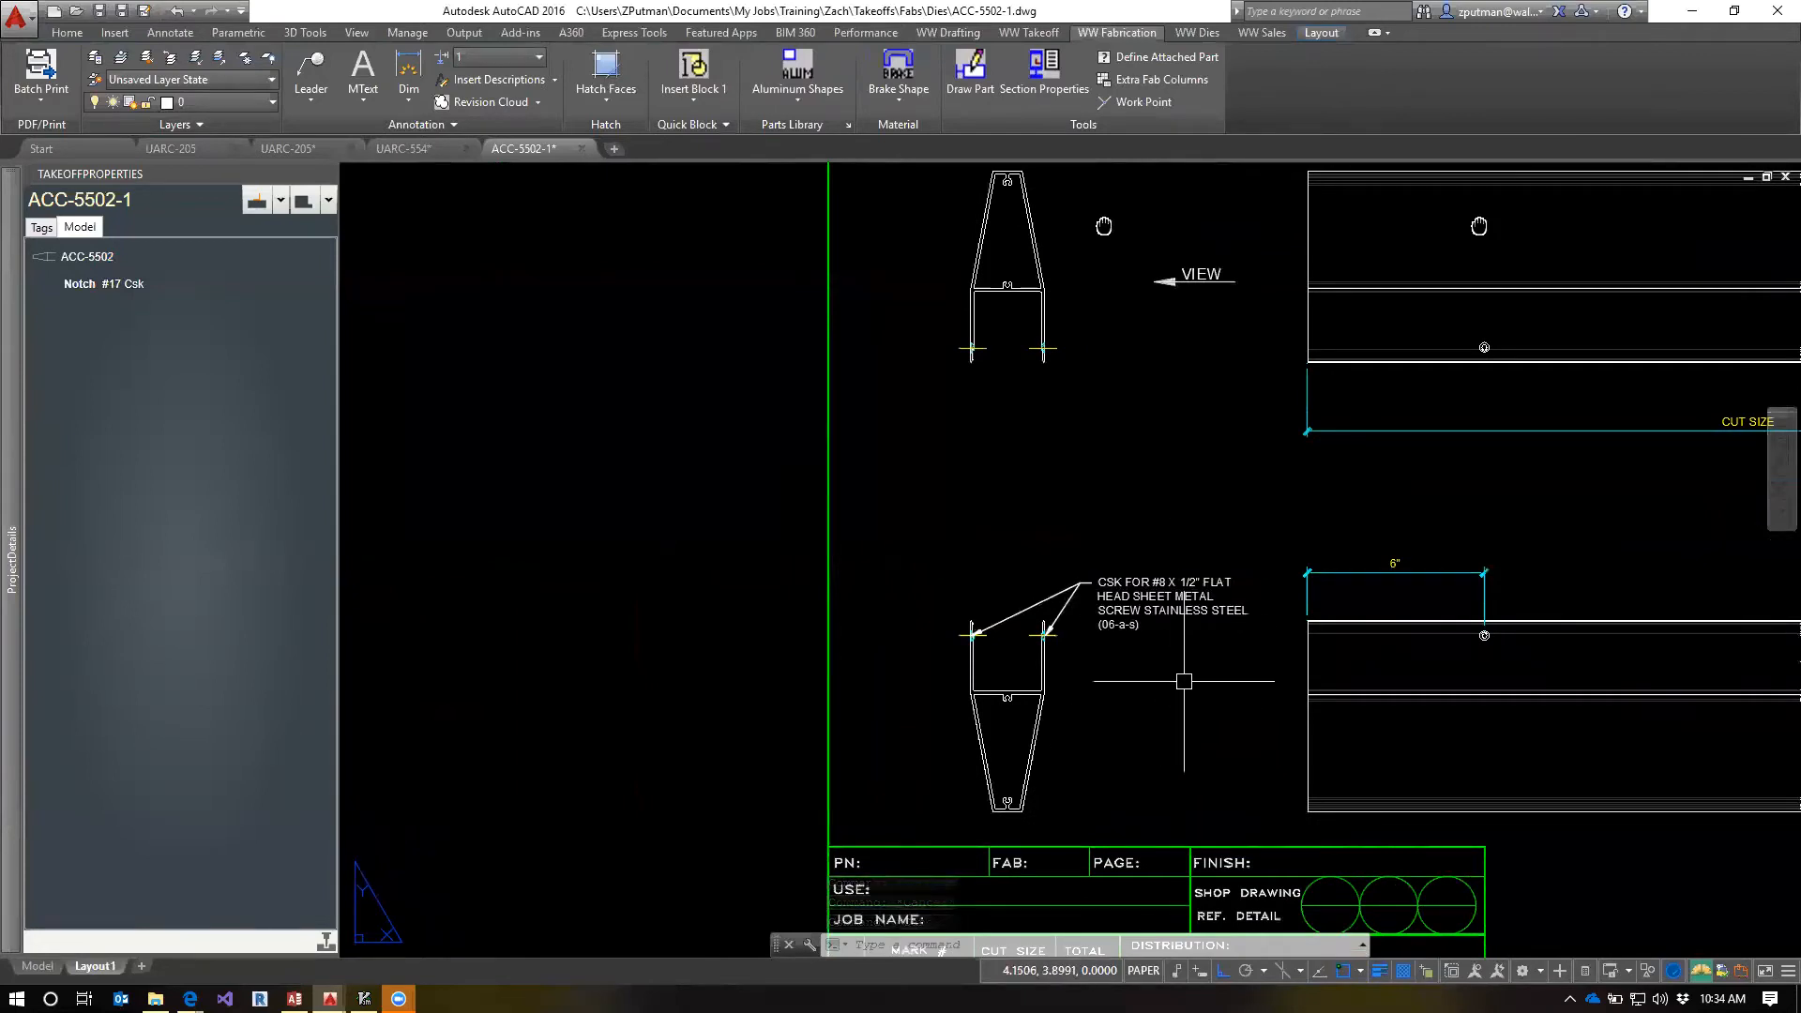
pyautogui.moveTo(1187, 678)
pyautogui.mouseDown(button='middle')
pyautogui.moveTo(1084, 687)
pyautogui.moveTo(1050, 715)
pyautogui.mouseUp(button='middle')
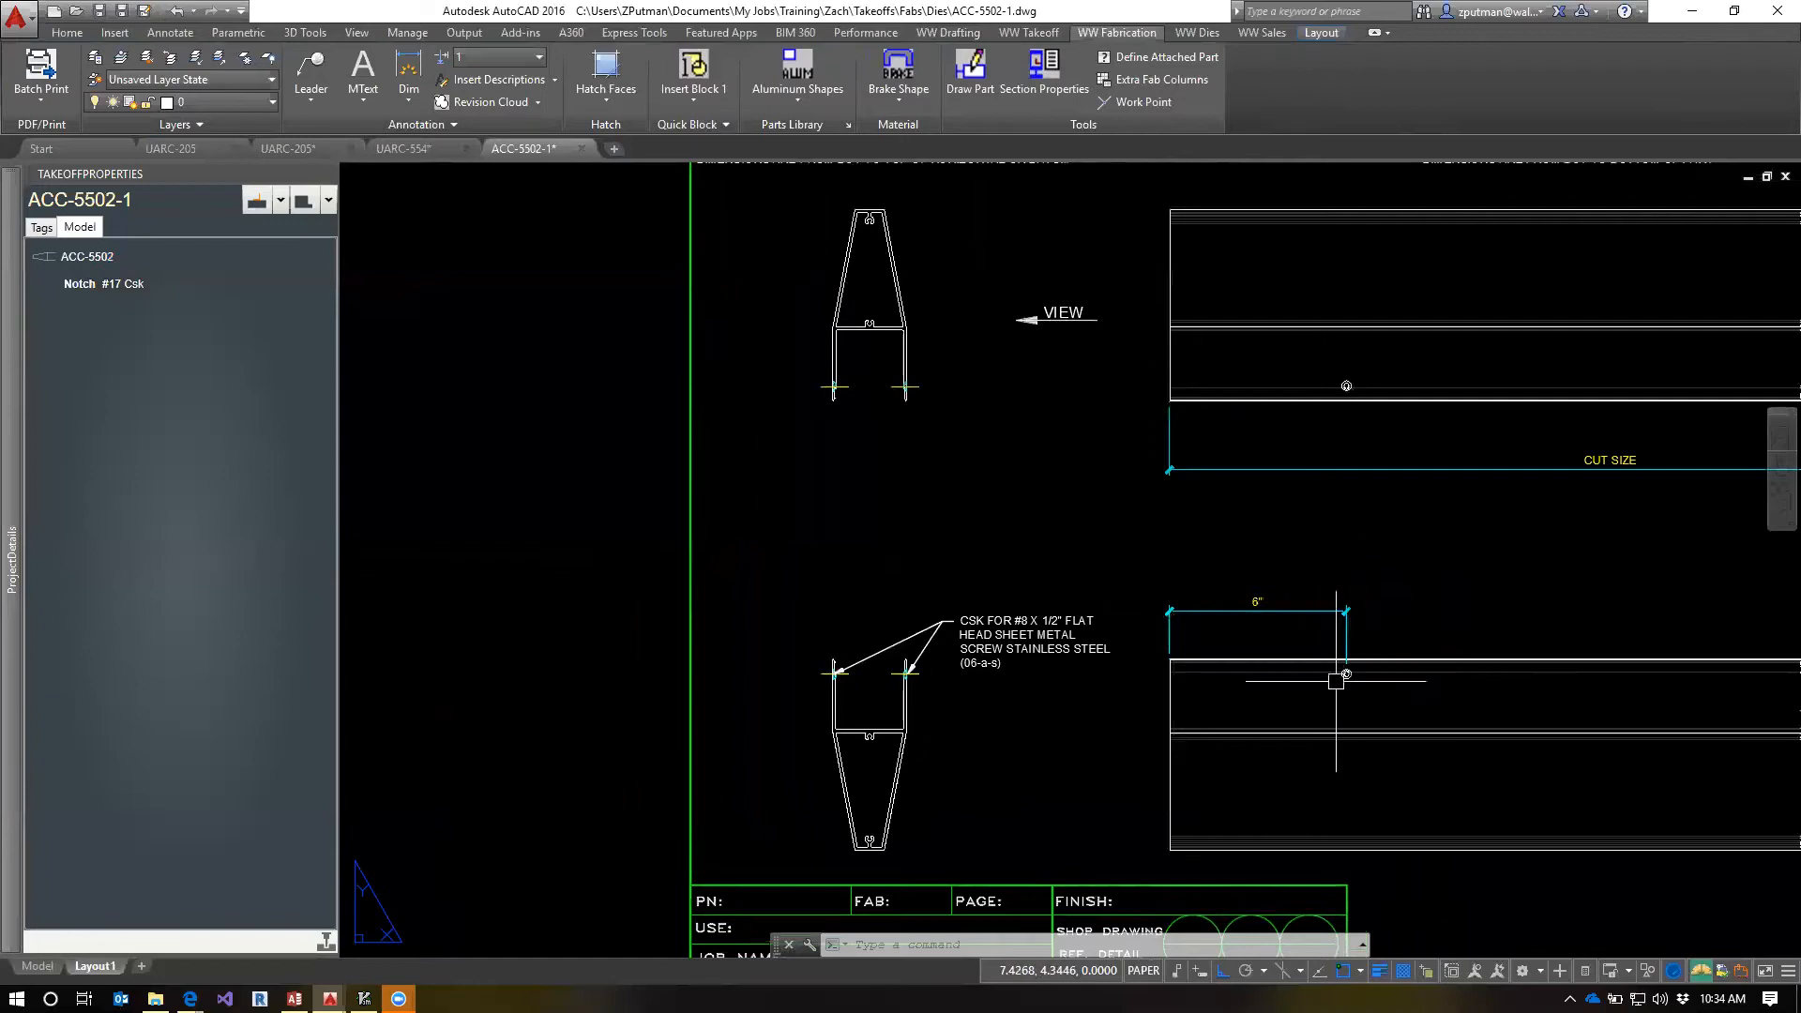
pyautogui.click(1330, 611)
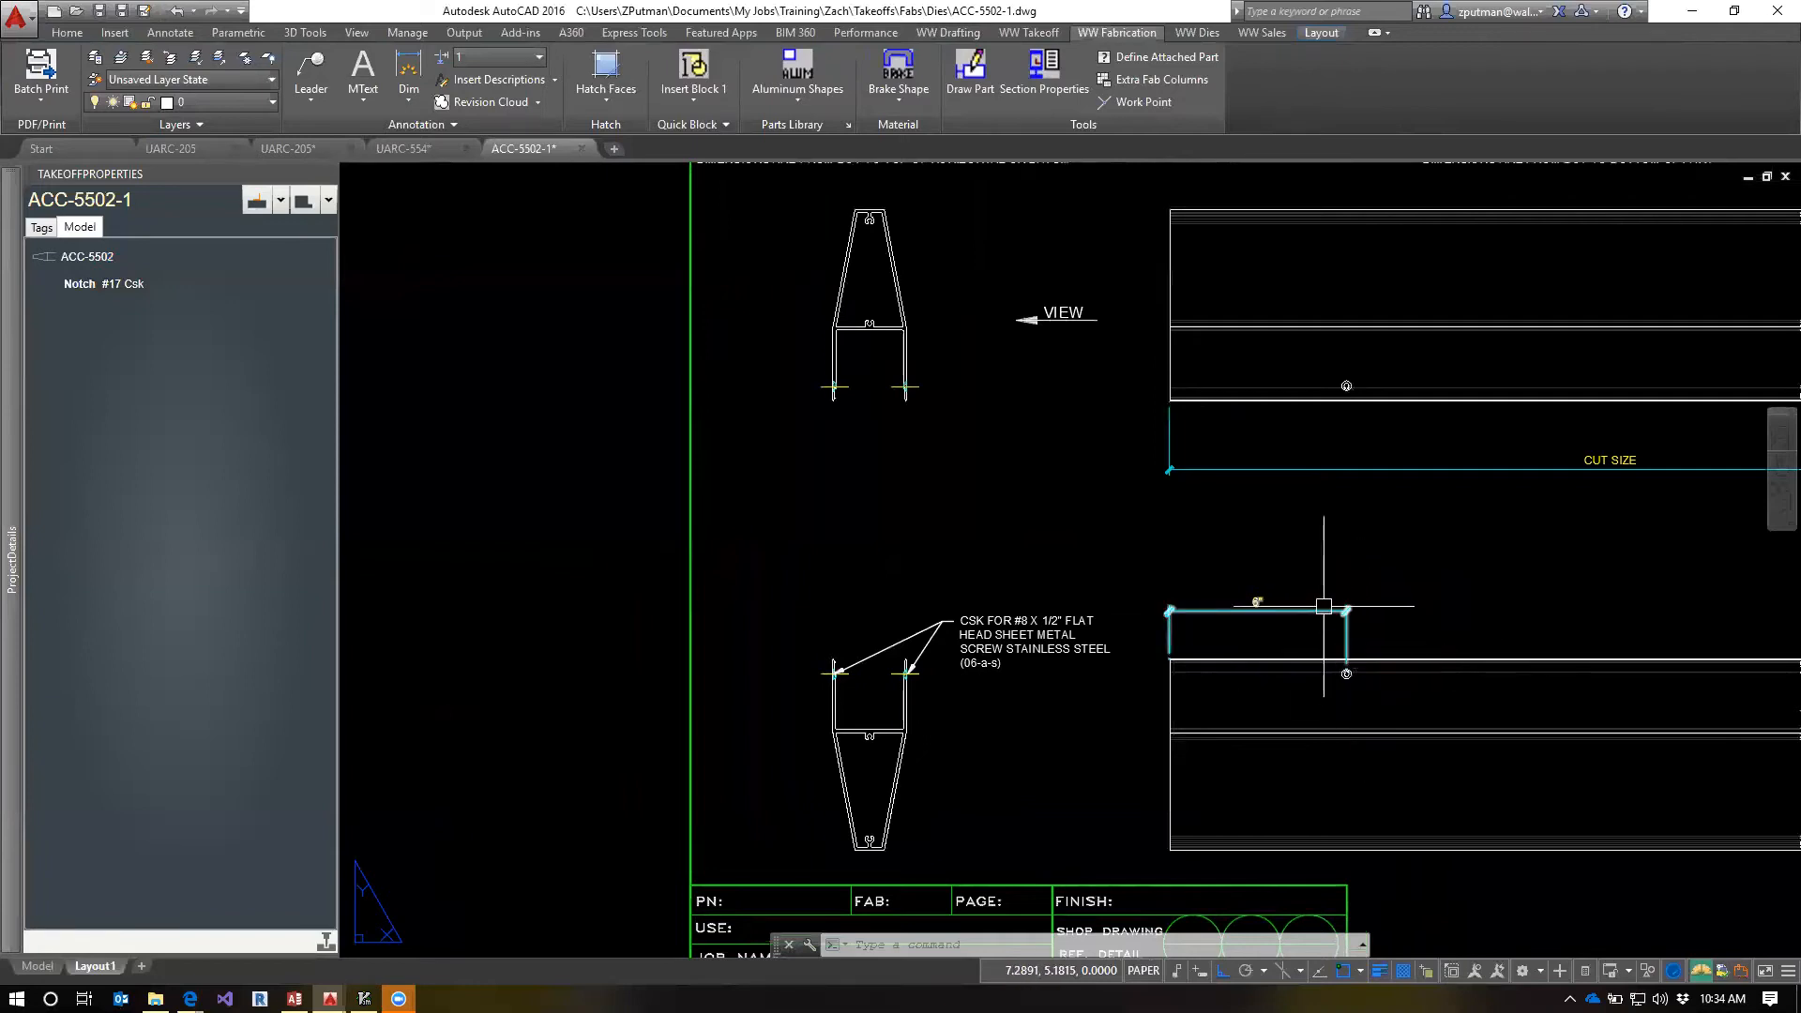
pyautogui.click(410, 106)
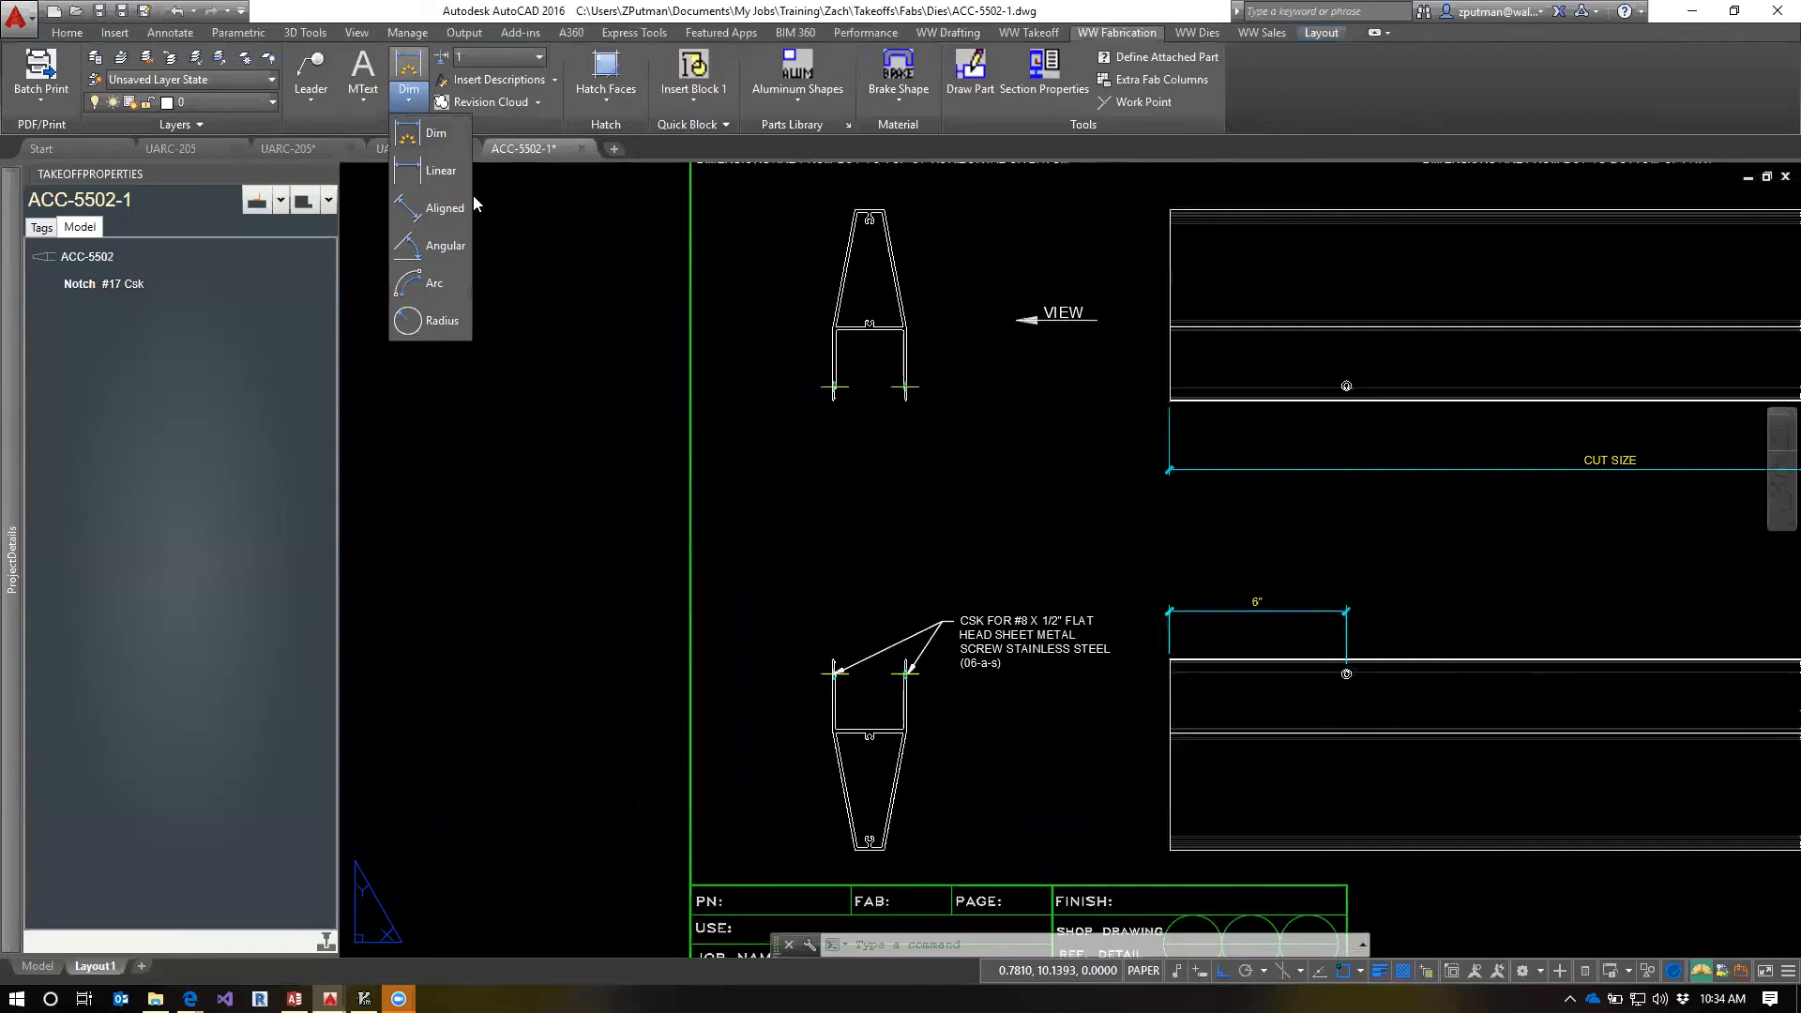
pyautogui.click(436, 135)
pyautogui.scroll(6, 1350, 674)
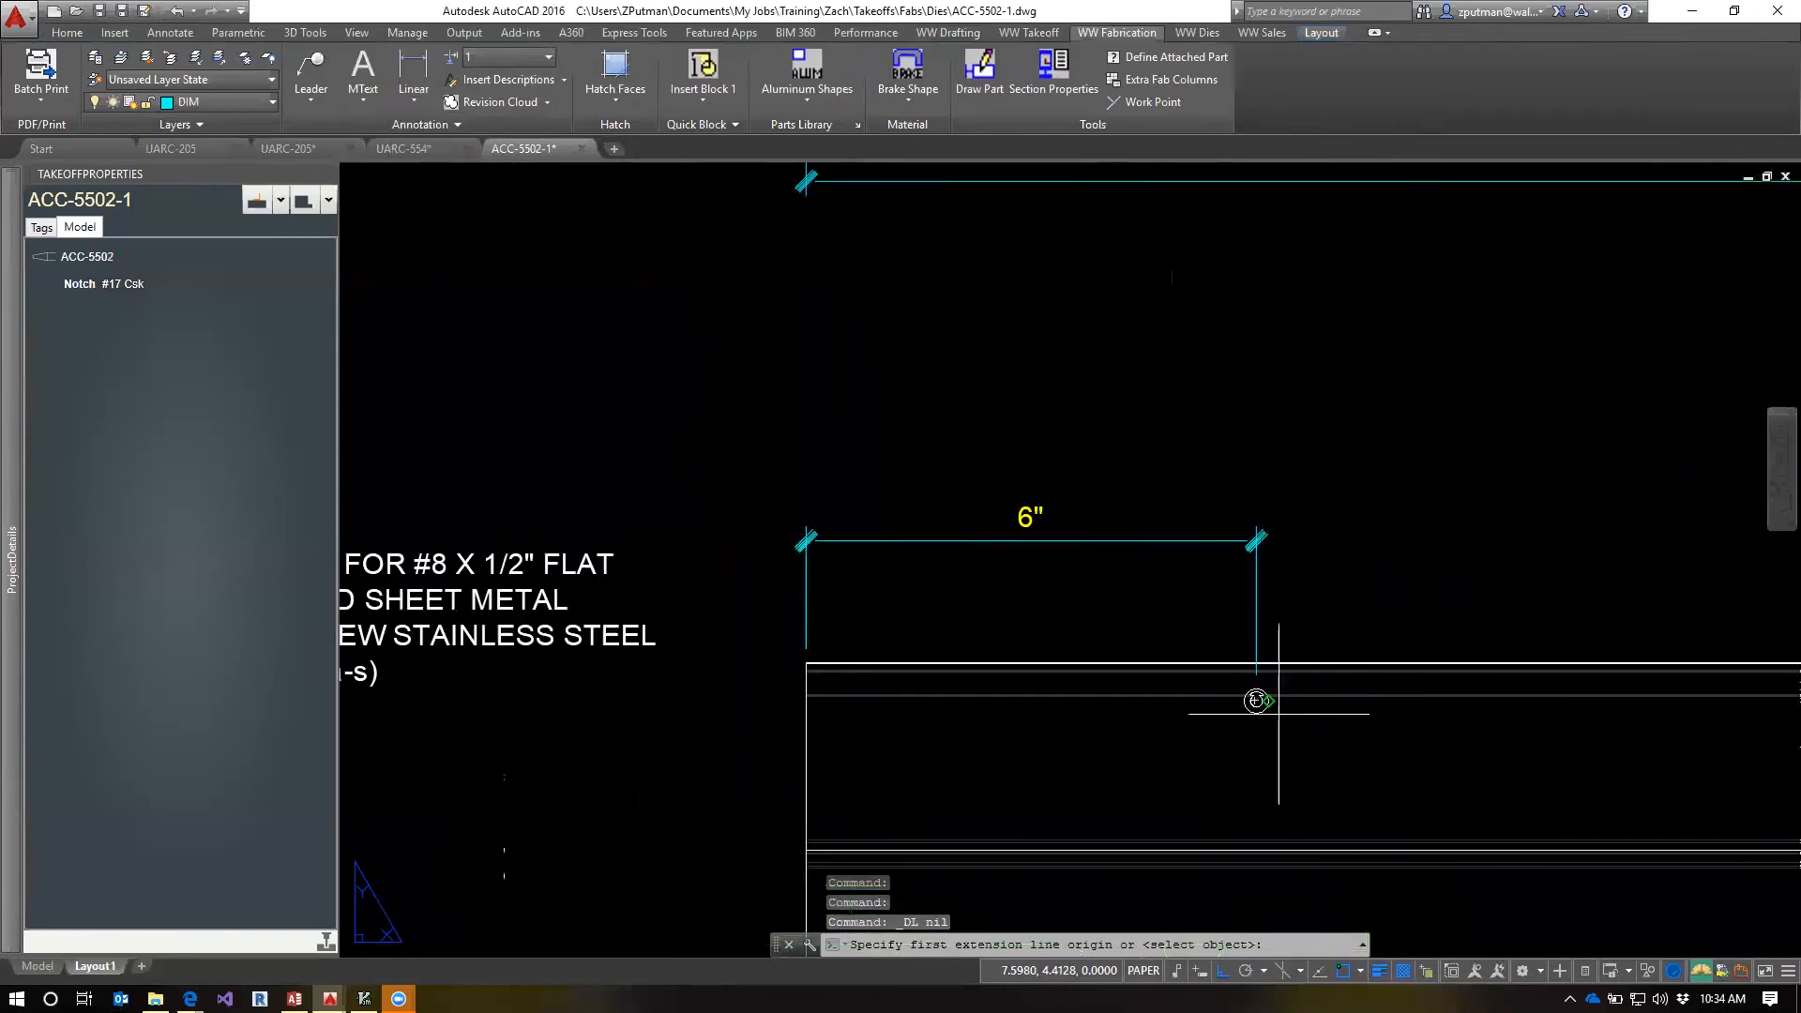
pyautogui.click(1258, 691)
pyautogui.moveTo(615, 717); pyautogui.dragTo(923, 693, button='middle')
pyautogui.scroll(6, 1065, 619)
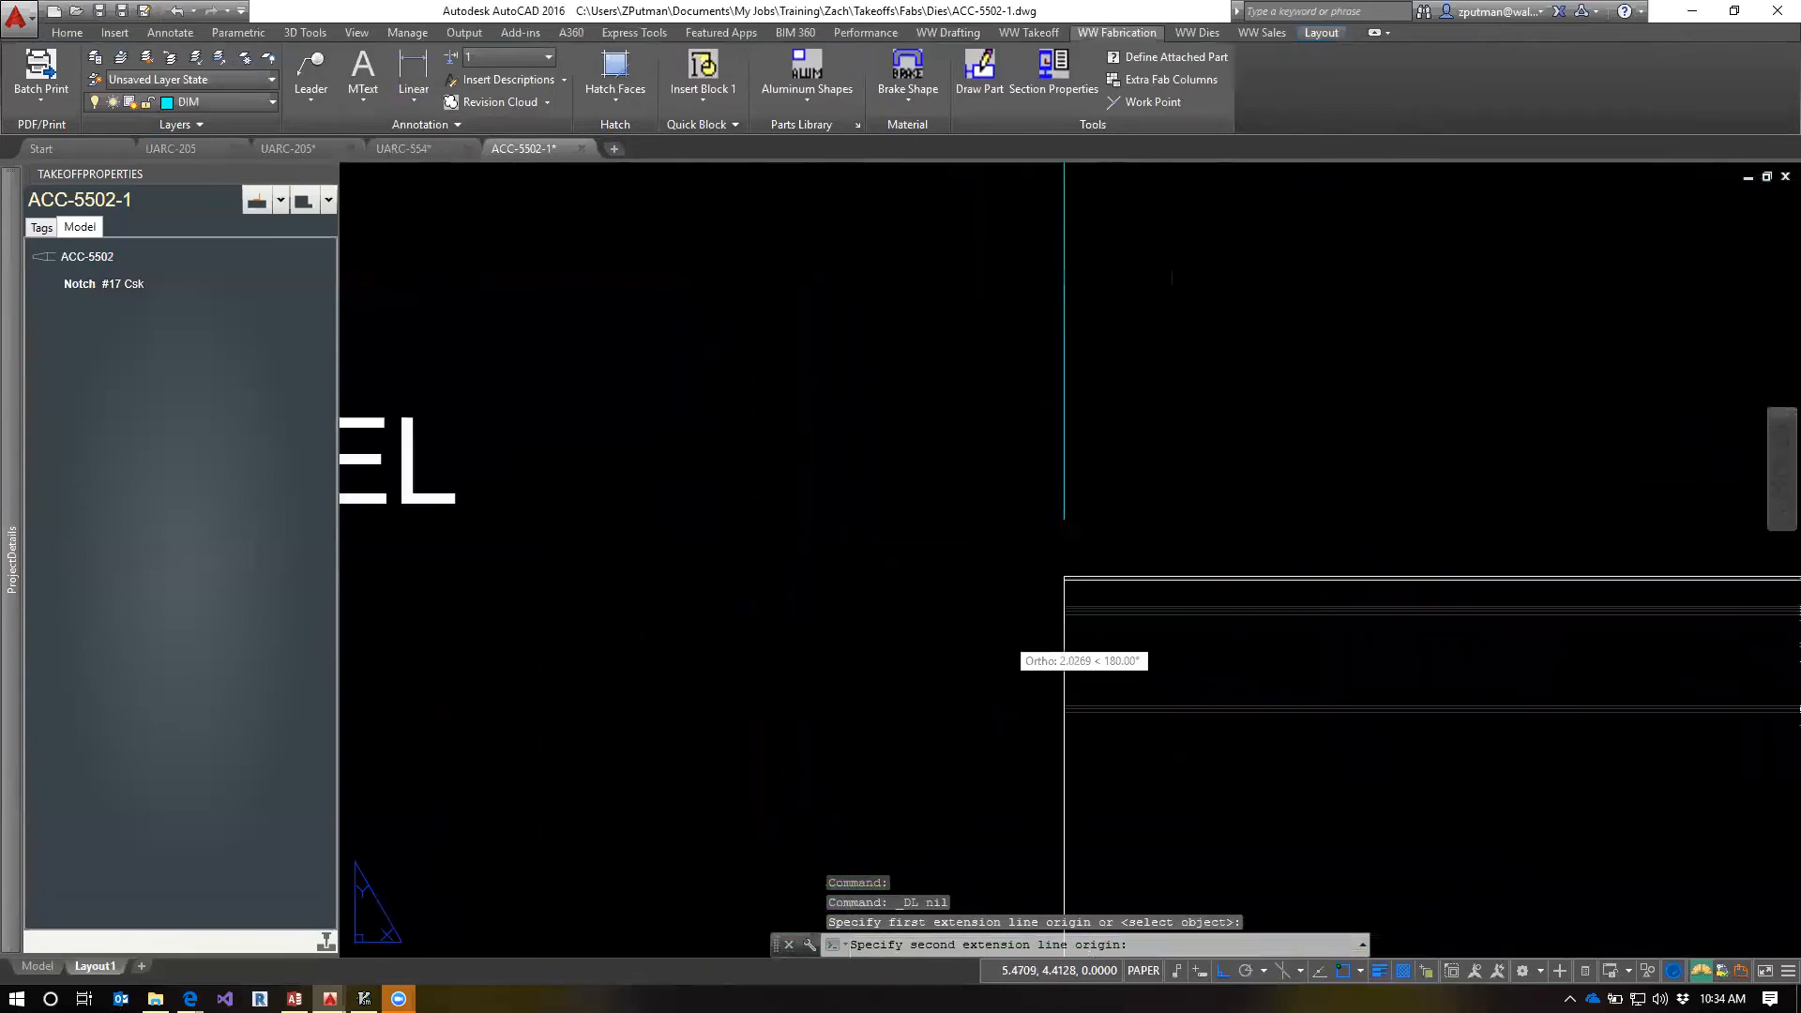
pyautogui.click(1110, 511)
pyautogui.scroll(-4, 1110, 511)
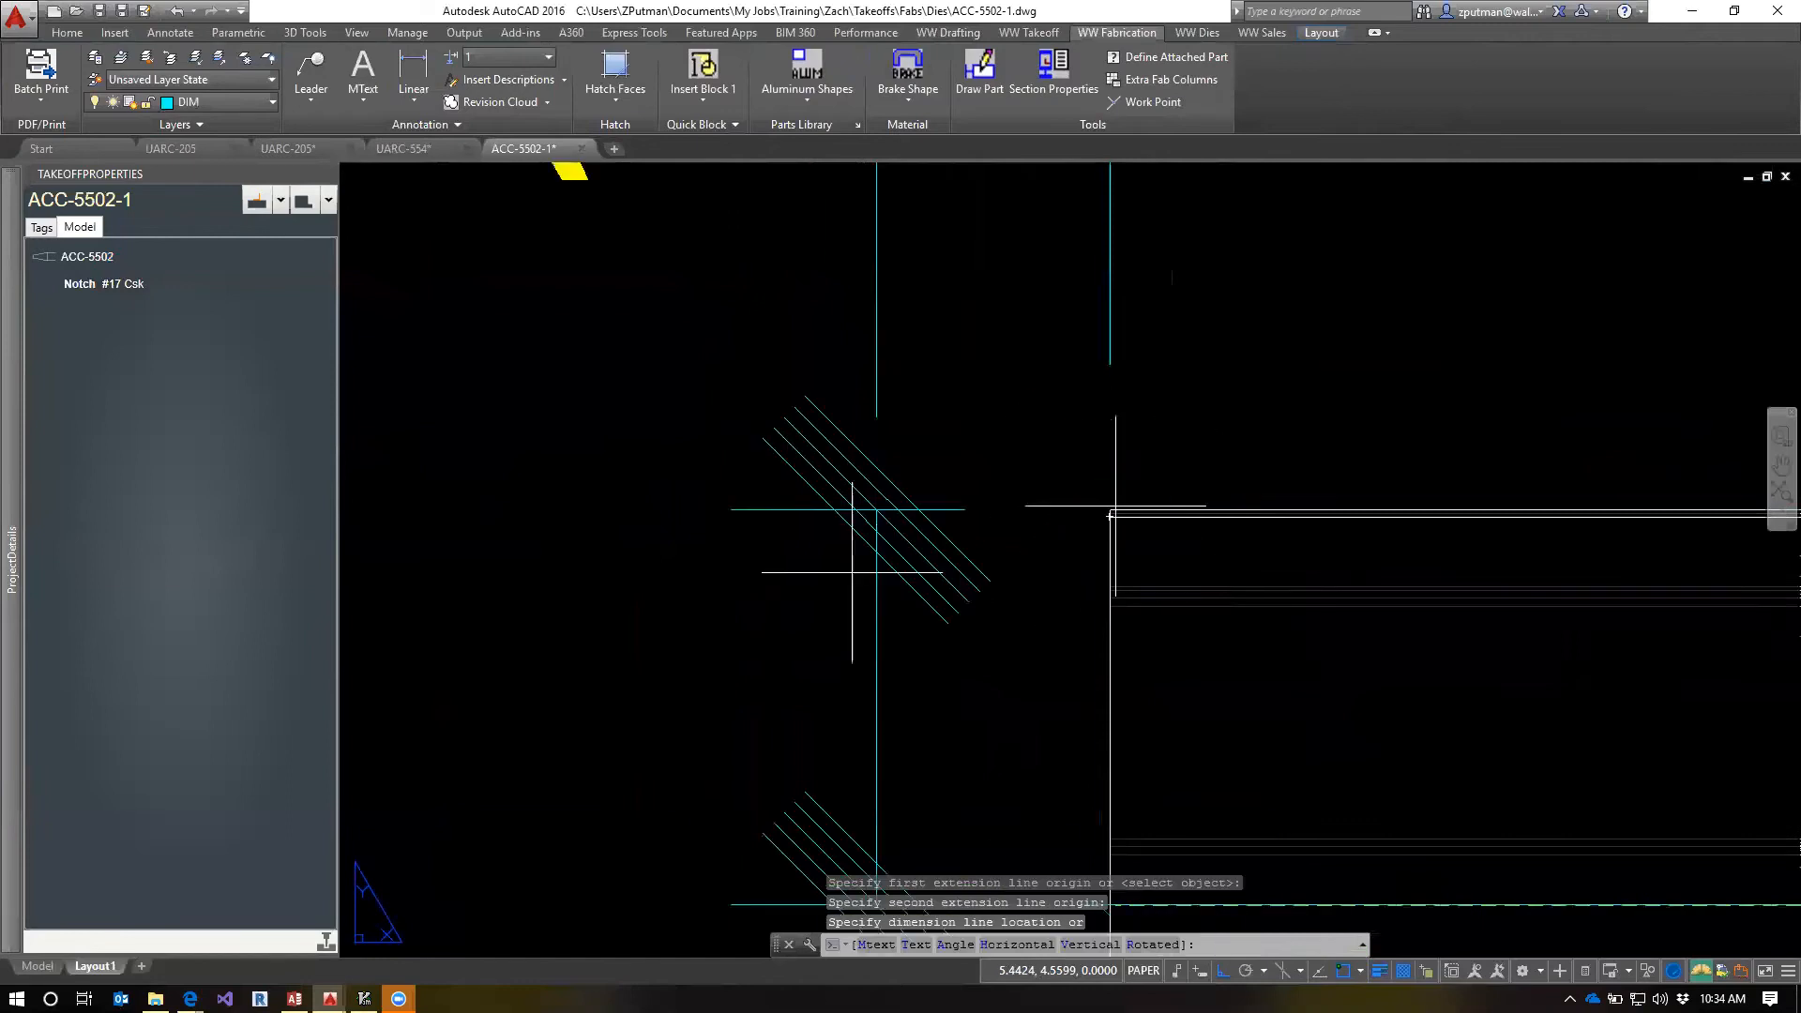
pyautogui.click(793, 658)
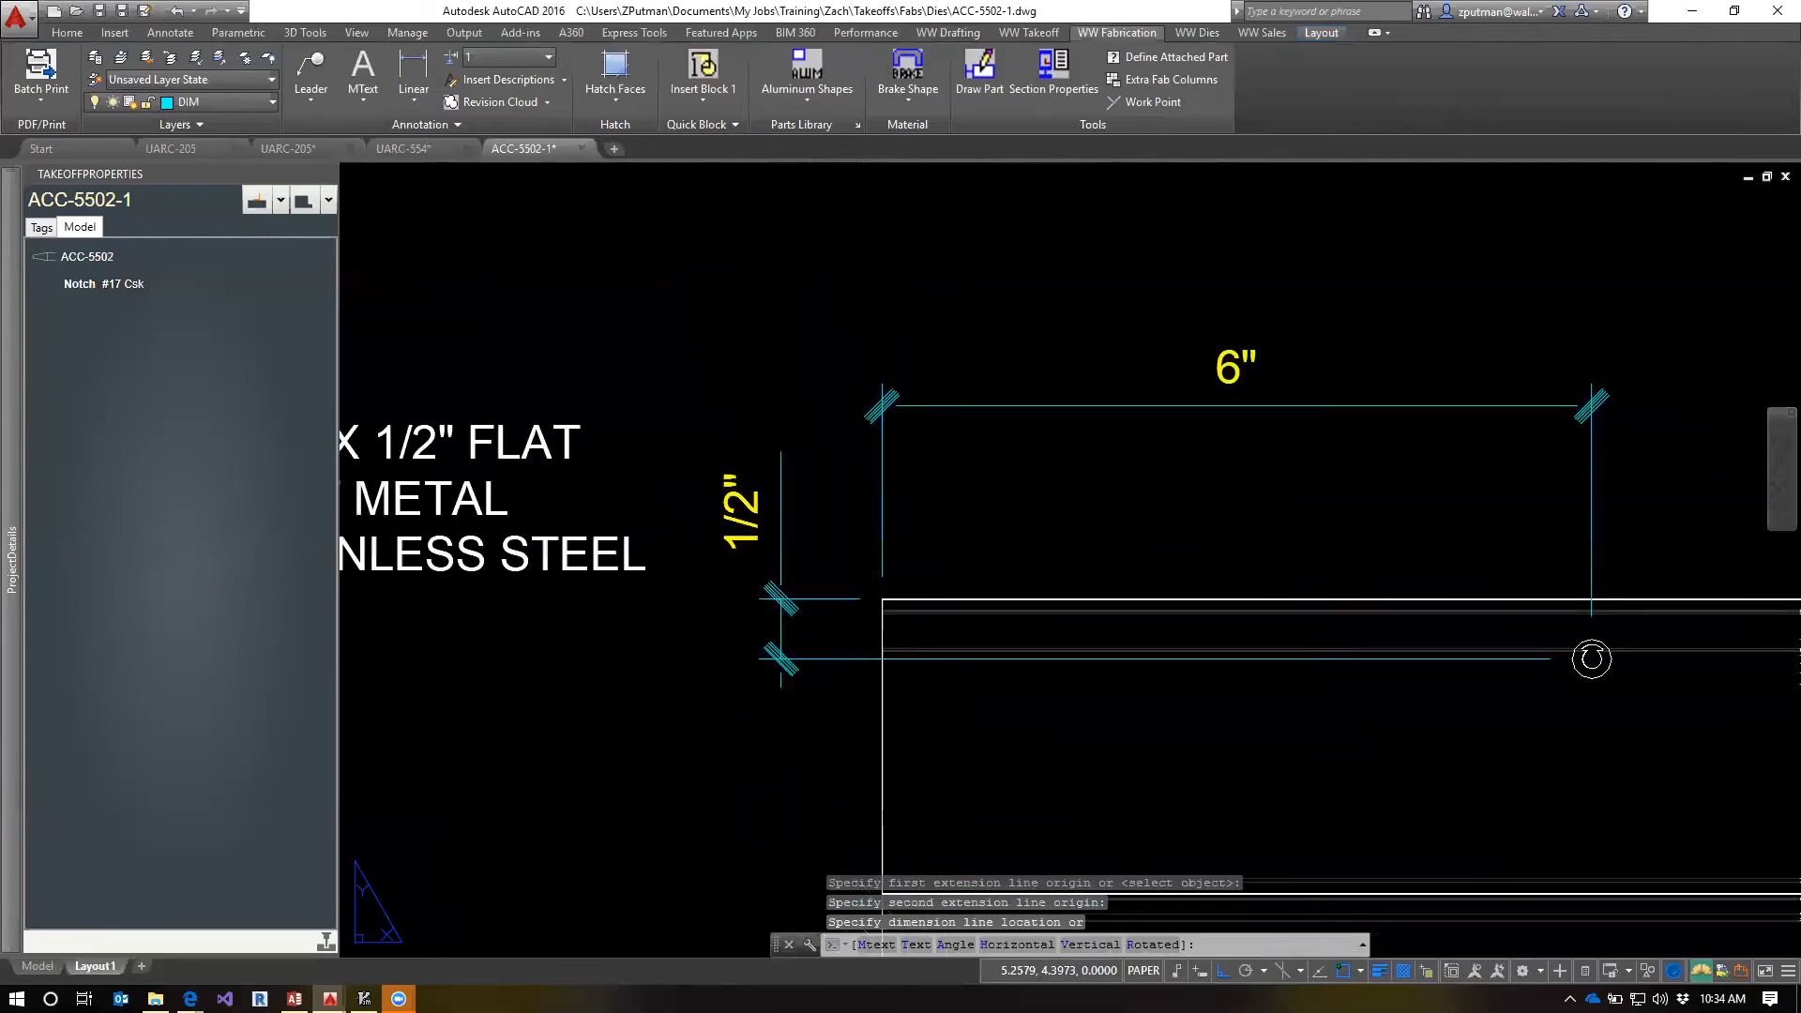
pyautogui.press('Escape')
pyautogui.press('Escape')
pyautogui.press('Escape')
# Erase the short centerline through the right leg's notch in the lower end view
pyautogui.scroll(-3, 1283, 753)
pyautogui.scroll(-1, 1283, 753)
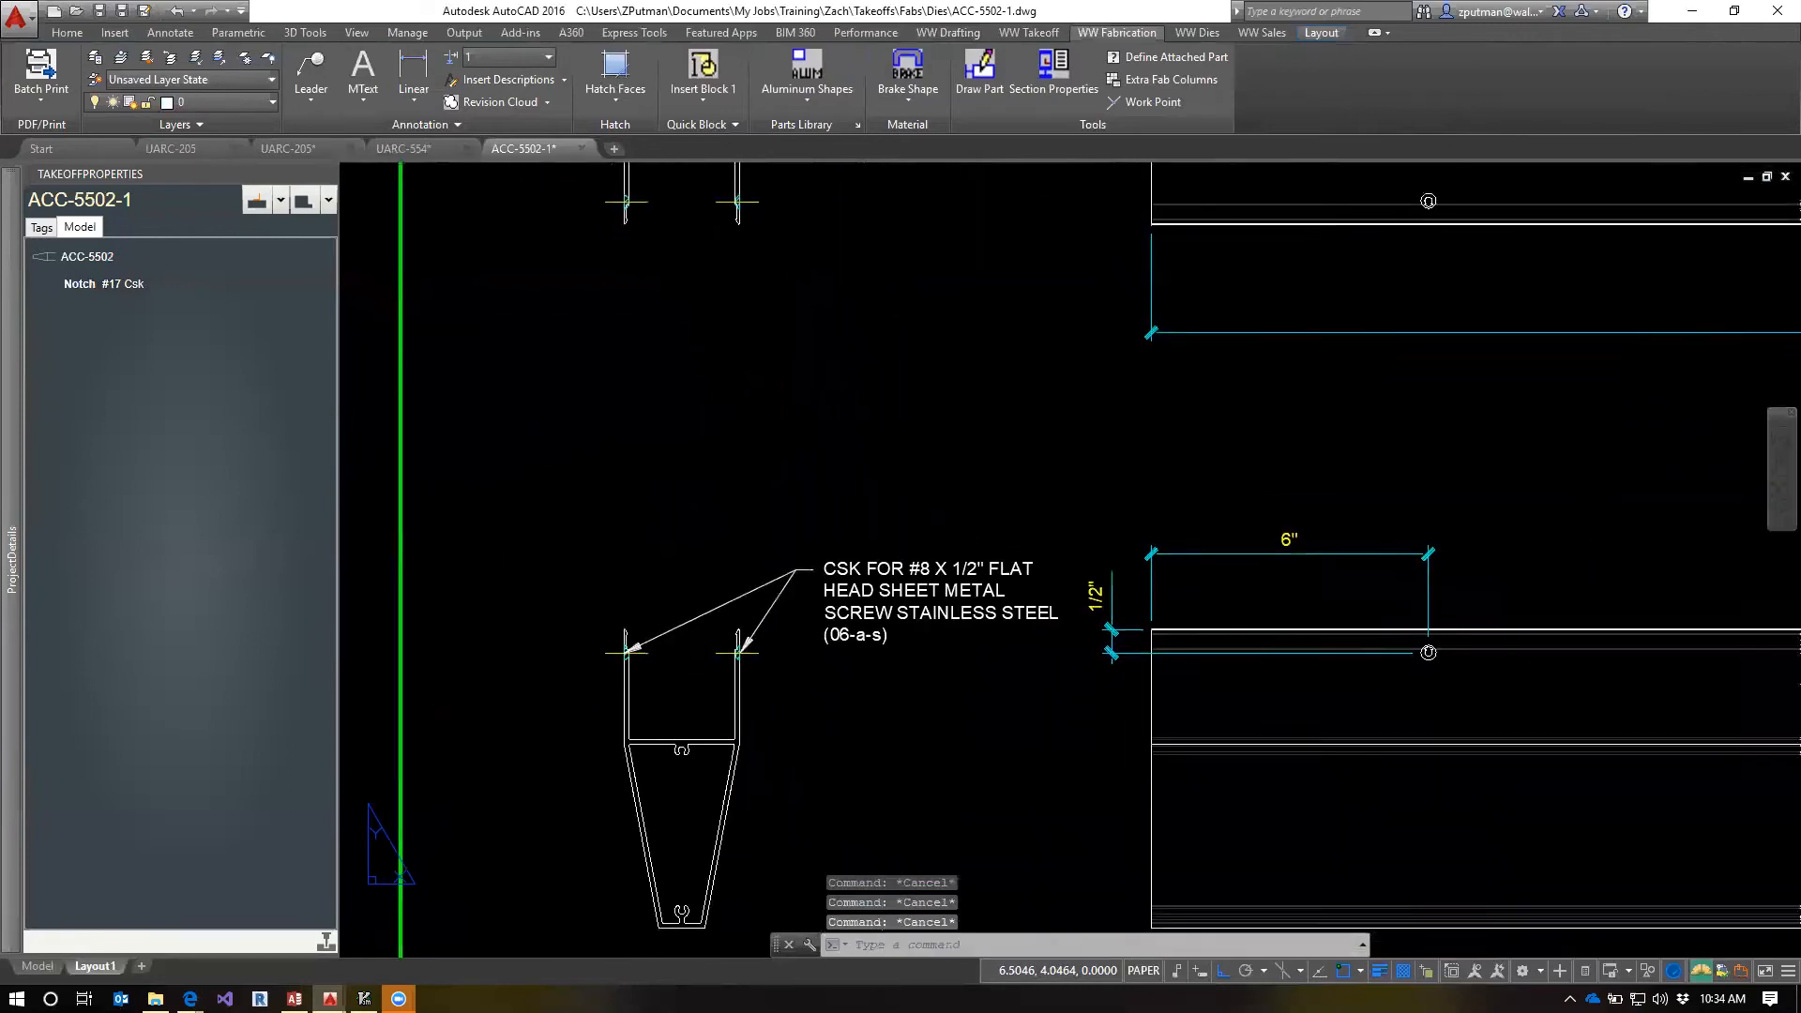
pyautogui.scroll(1, 1293, 752)
pyautogui.click(1433, 680)
pyautogui.press('Escape')
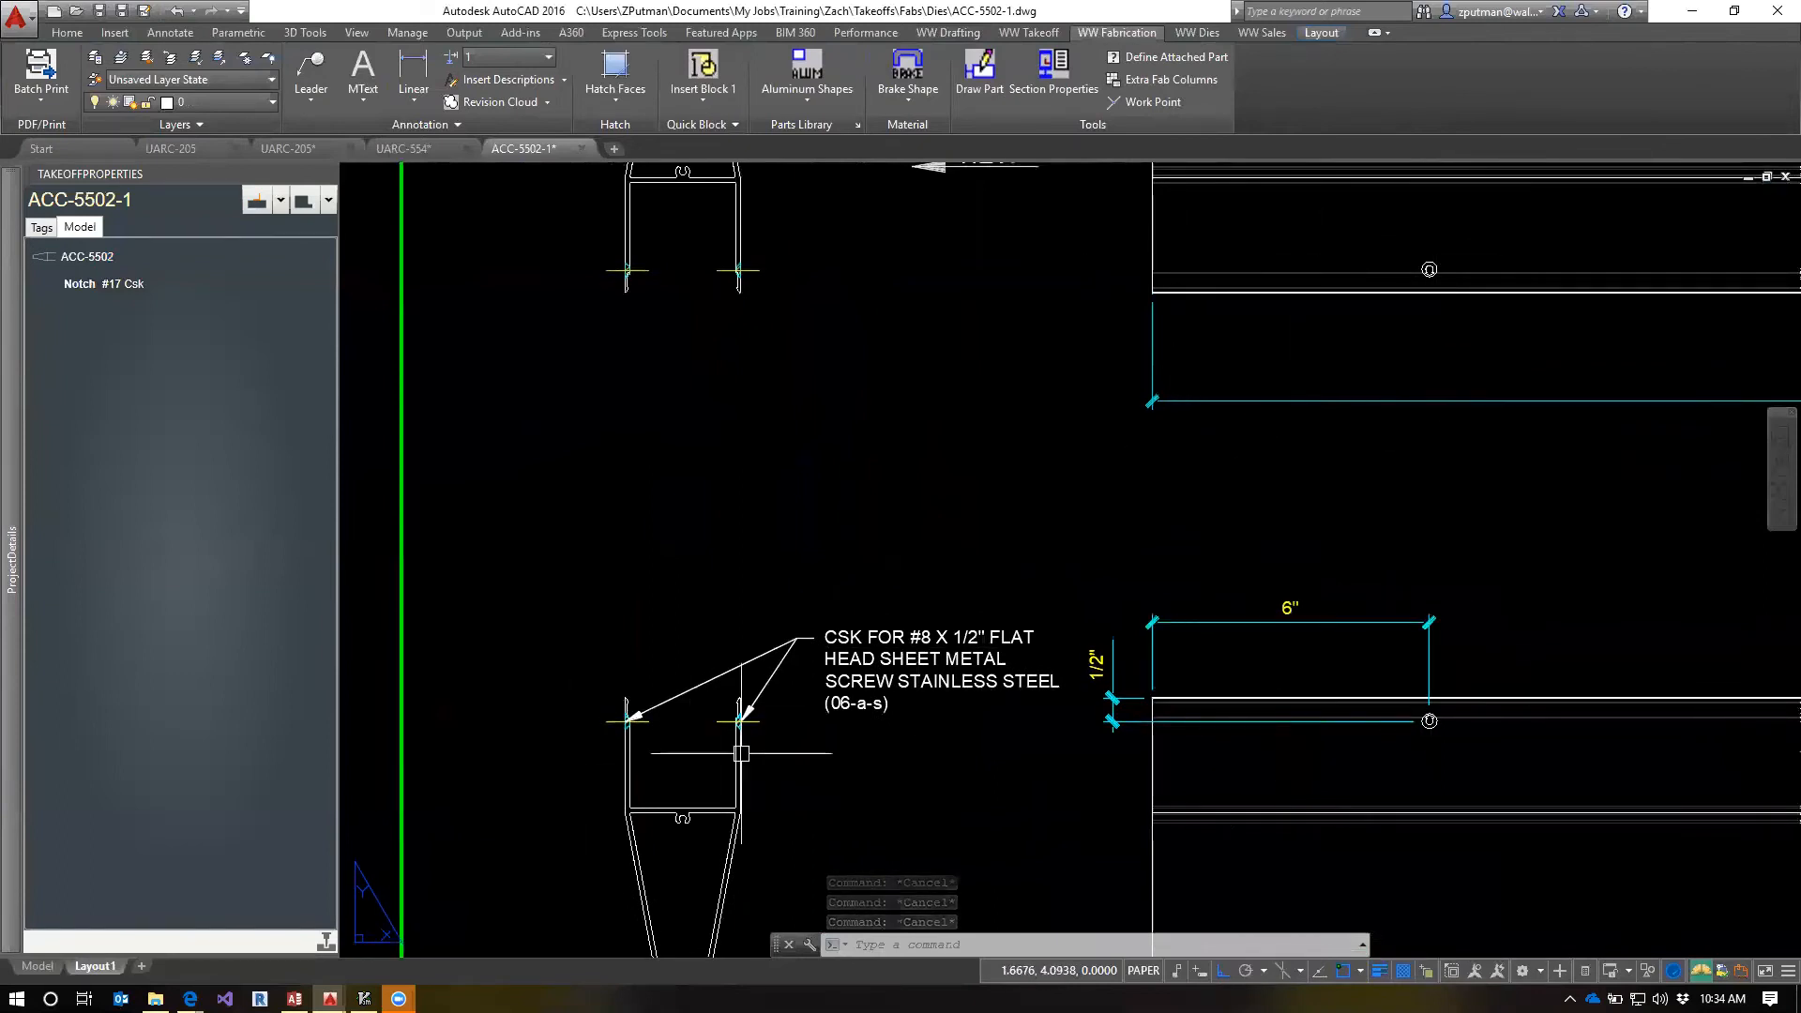
pyautogui.click(715, 722)
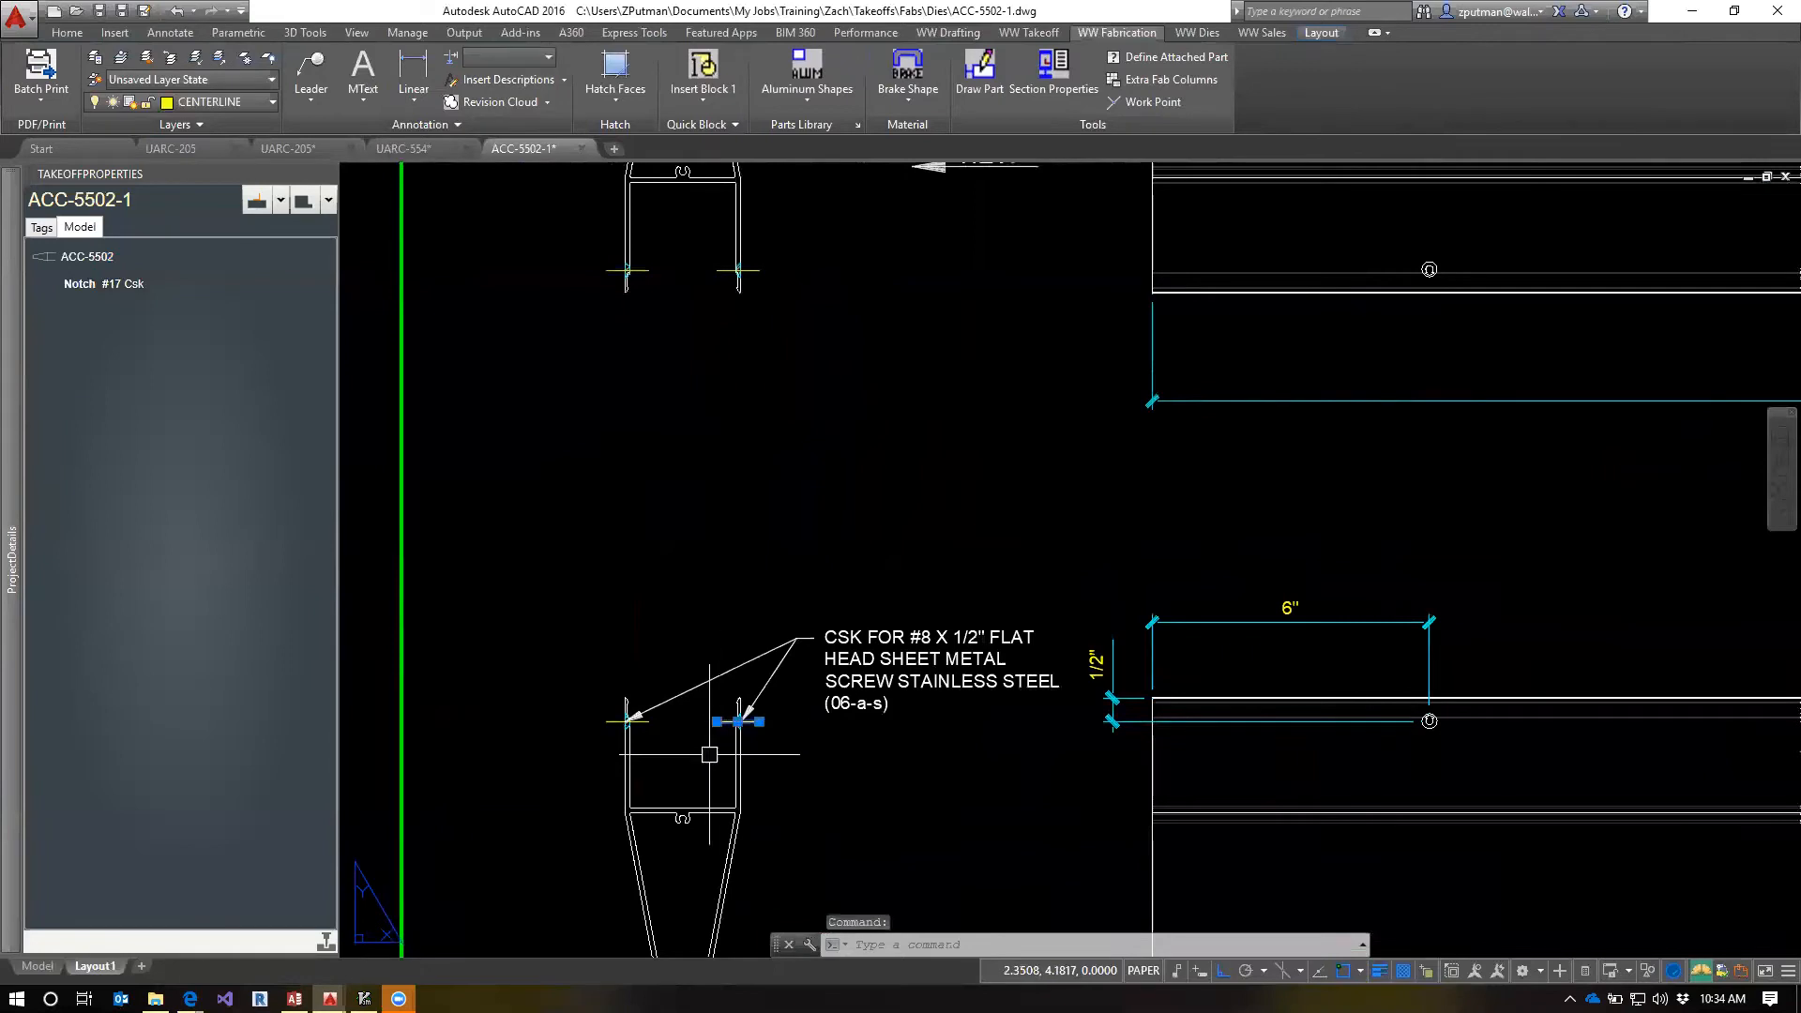
pyautogui.write('e')
pyautogui.press('Return')
# Stretch the left leg's notch centerline across and just past the right leg in the lower end view
pyautogui.click(651, 722)
pyautogui.click(648, 721)
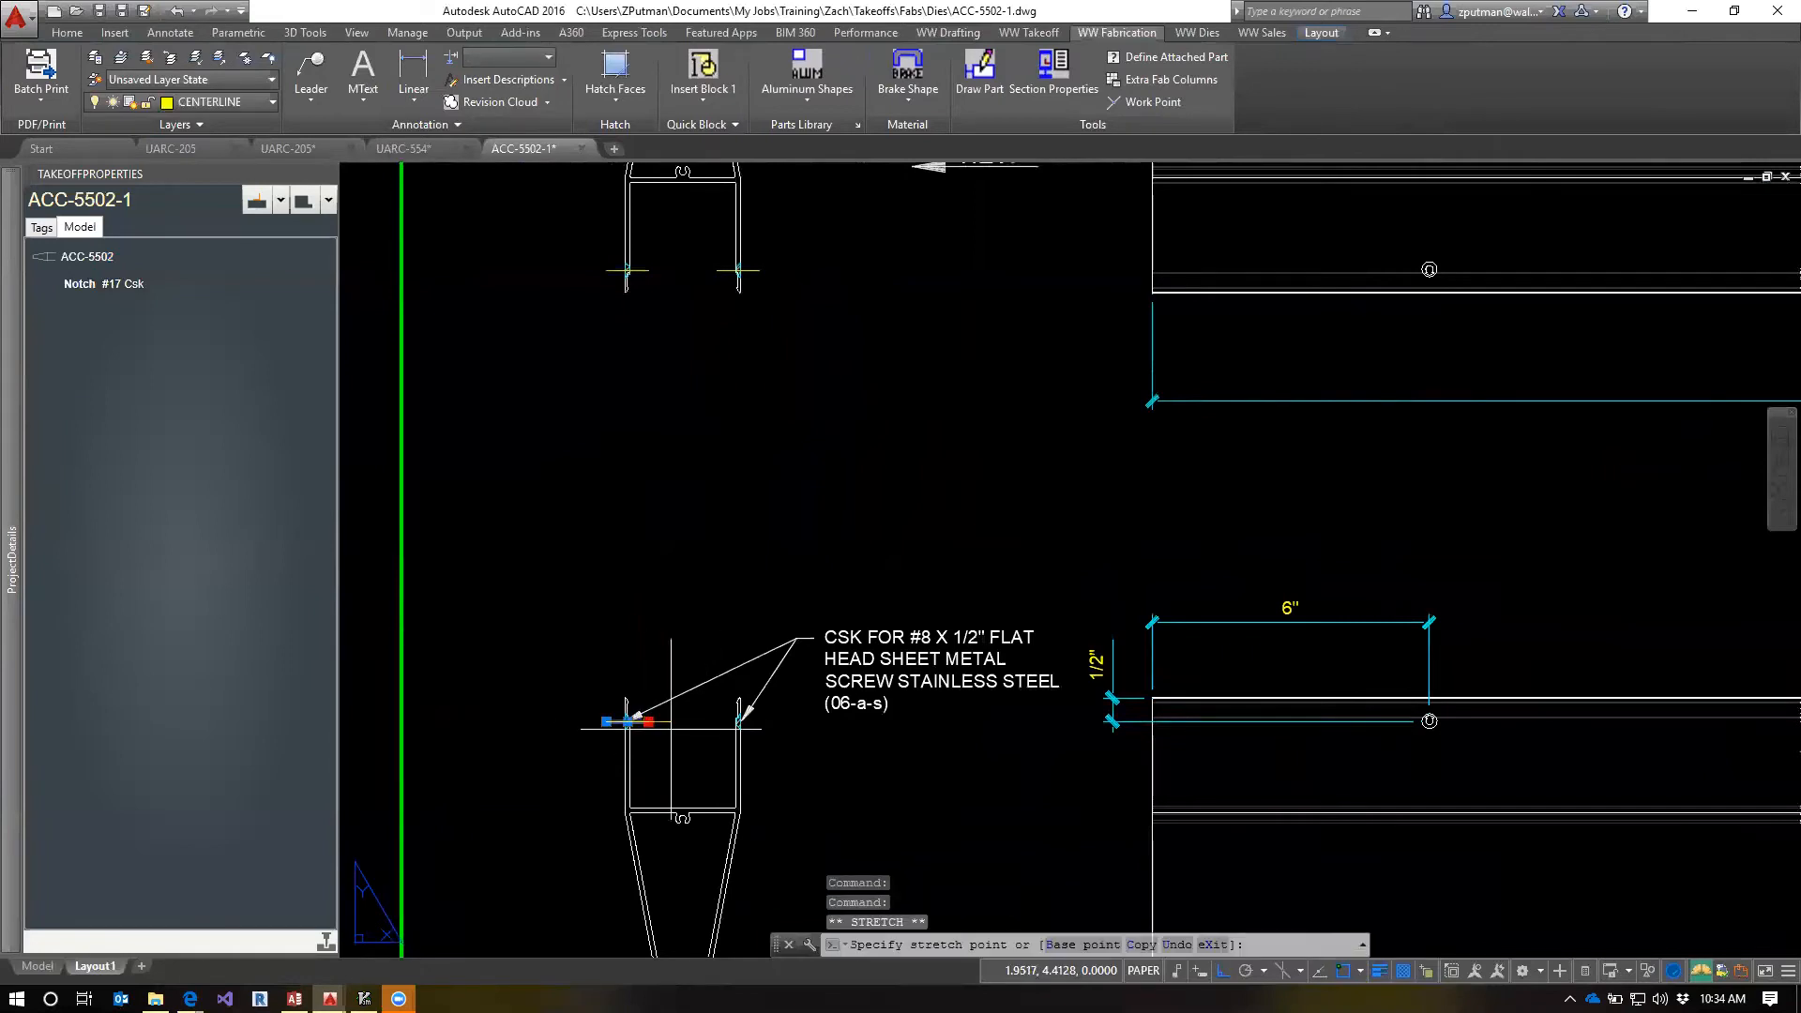
pyautogui.press('Escape')
pyautogui.press('Escape')
pyautogui.press('Escape')
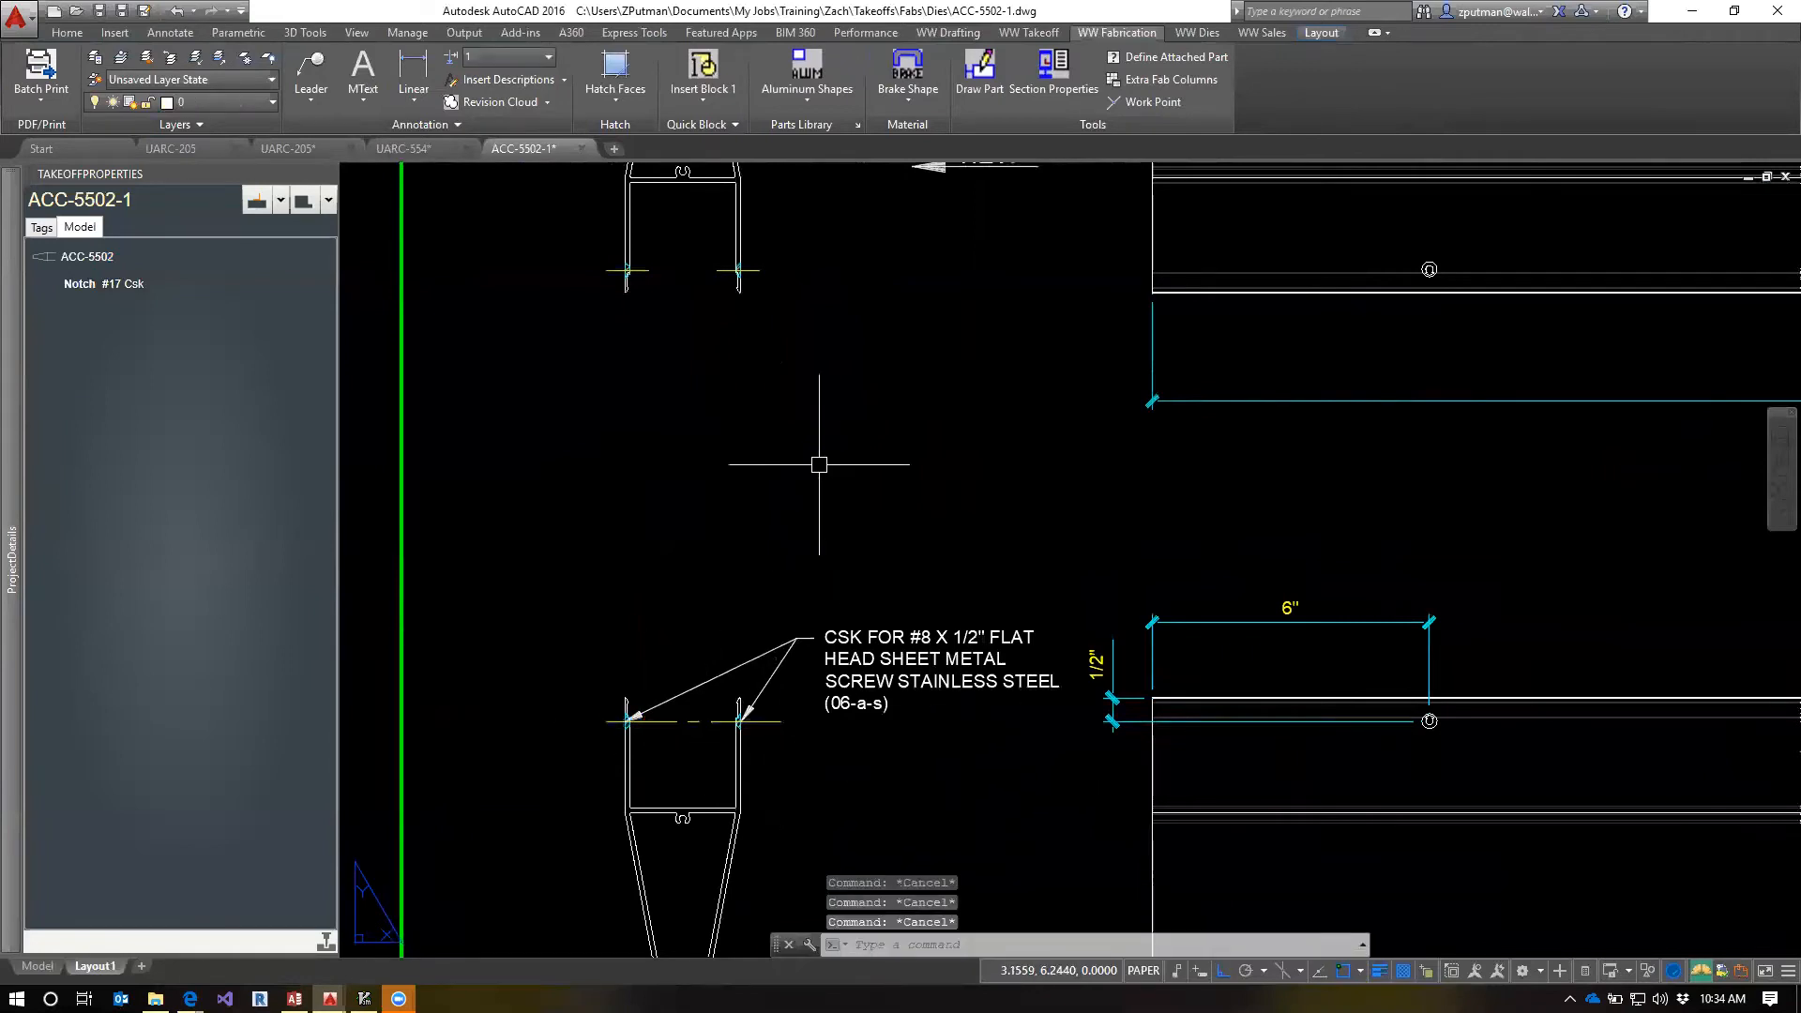
# Erase both short notch centerlines in the upper end view
pyautogui.click(737, 272)
pyautogui.click(630, 272)
pyautogui.write('e')
pyautogui.press('Return')
# Mirror the long centerline to the upper end view about a horizontal line midway between the two end views, keeping the original
pyautogui.write('mi')
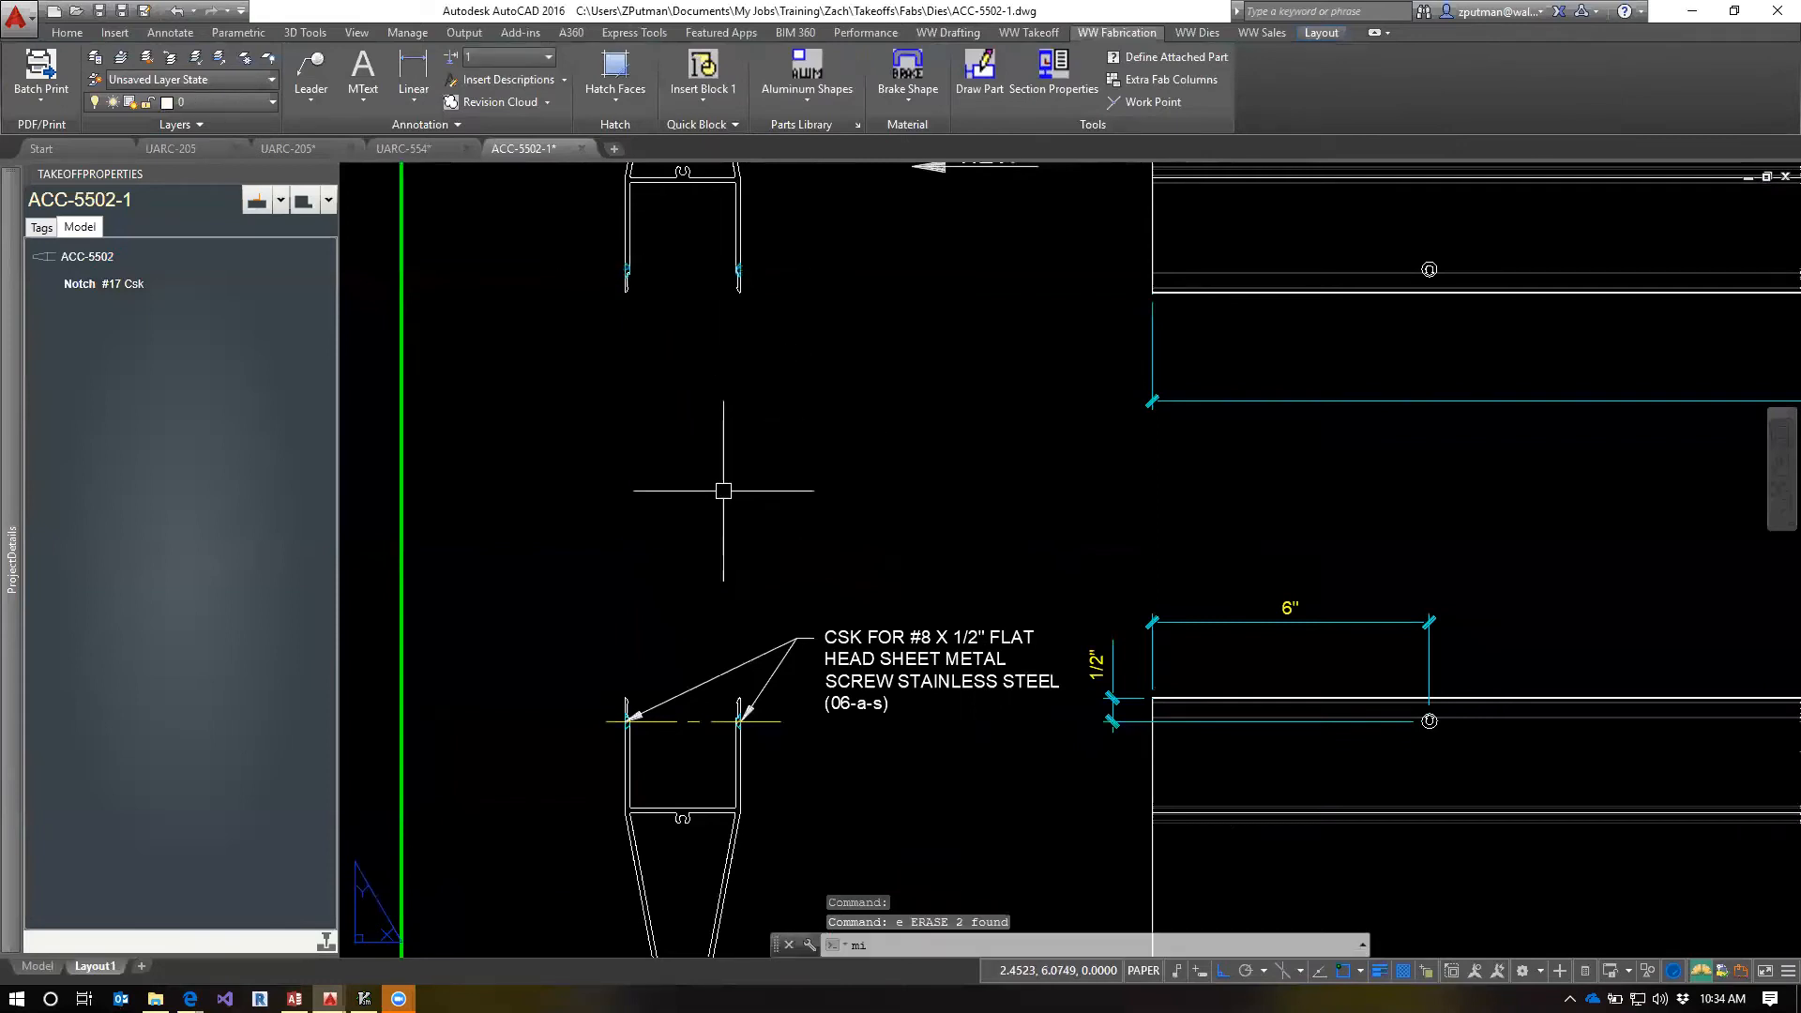
pyautogui.press('Return')
pyautogui.click(692, 721)
pyautogui.press('Return')
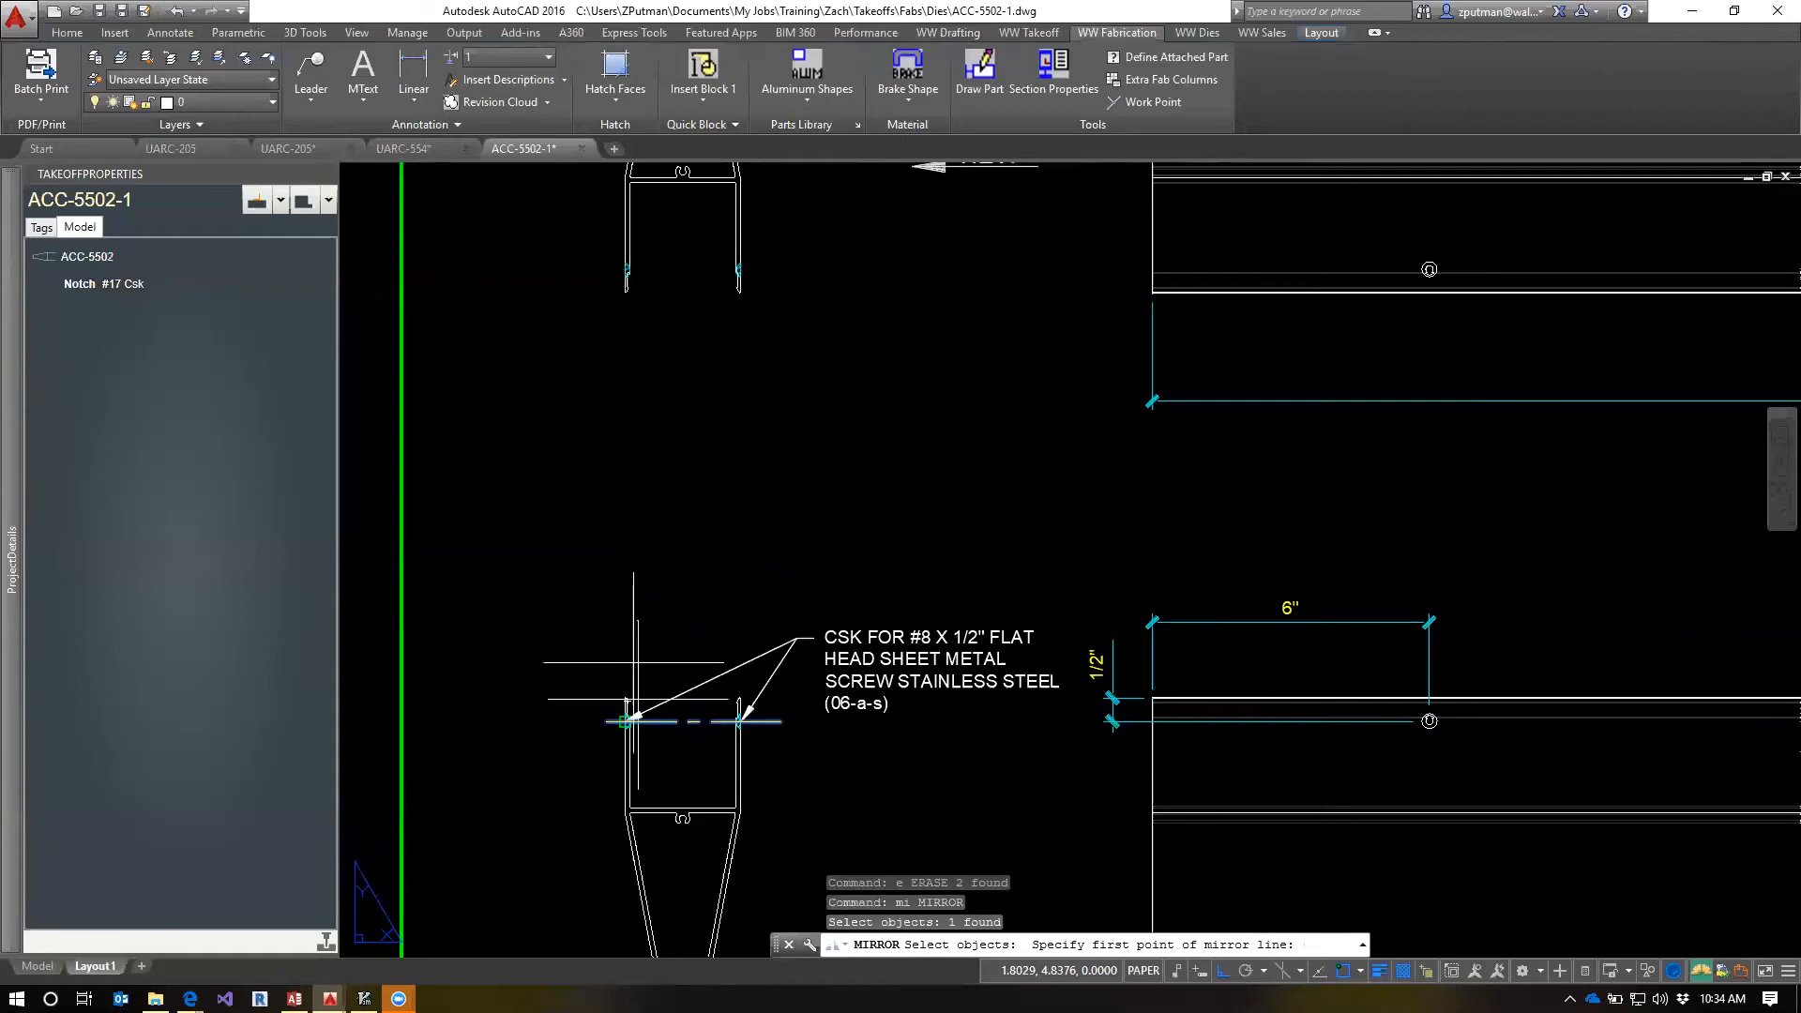
pyautogui.write('m2p')
pyautogui.press('Return')
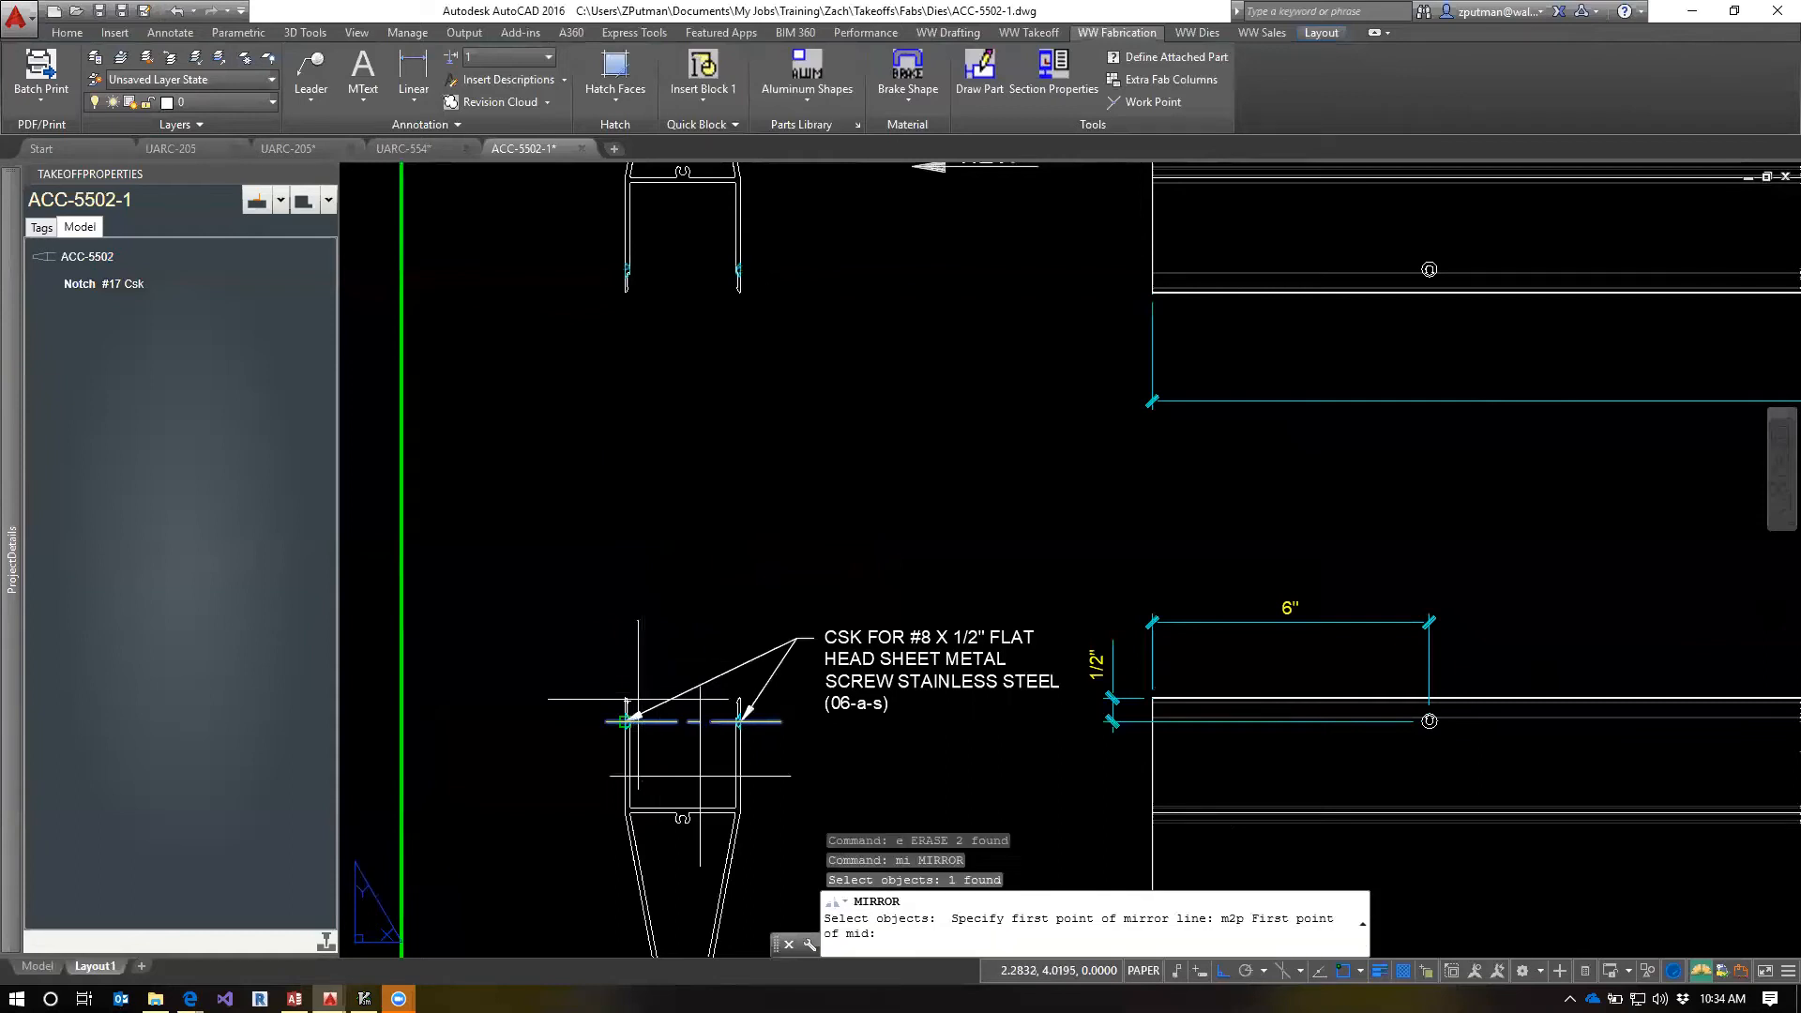
pyautogui.click(660, 187)
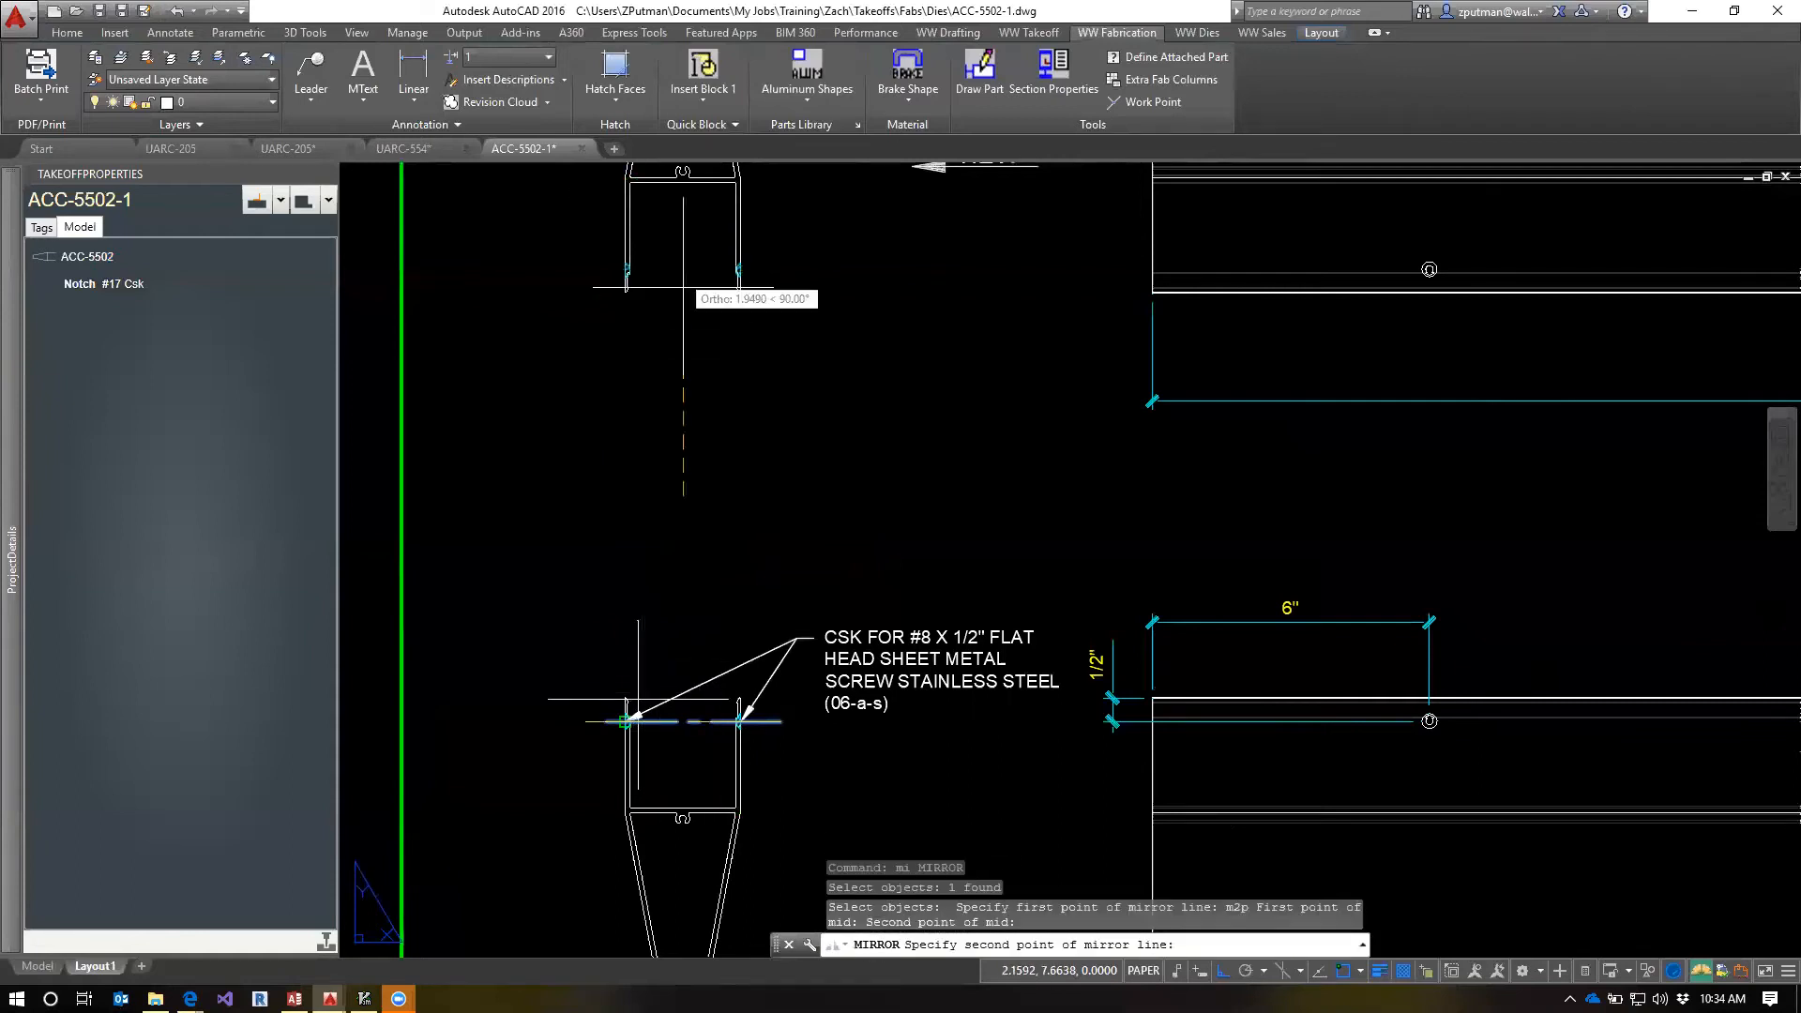
pyautogui.click(997, 509)
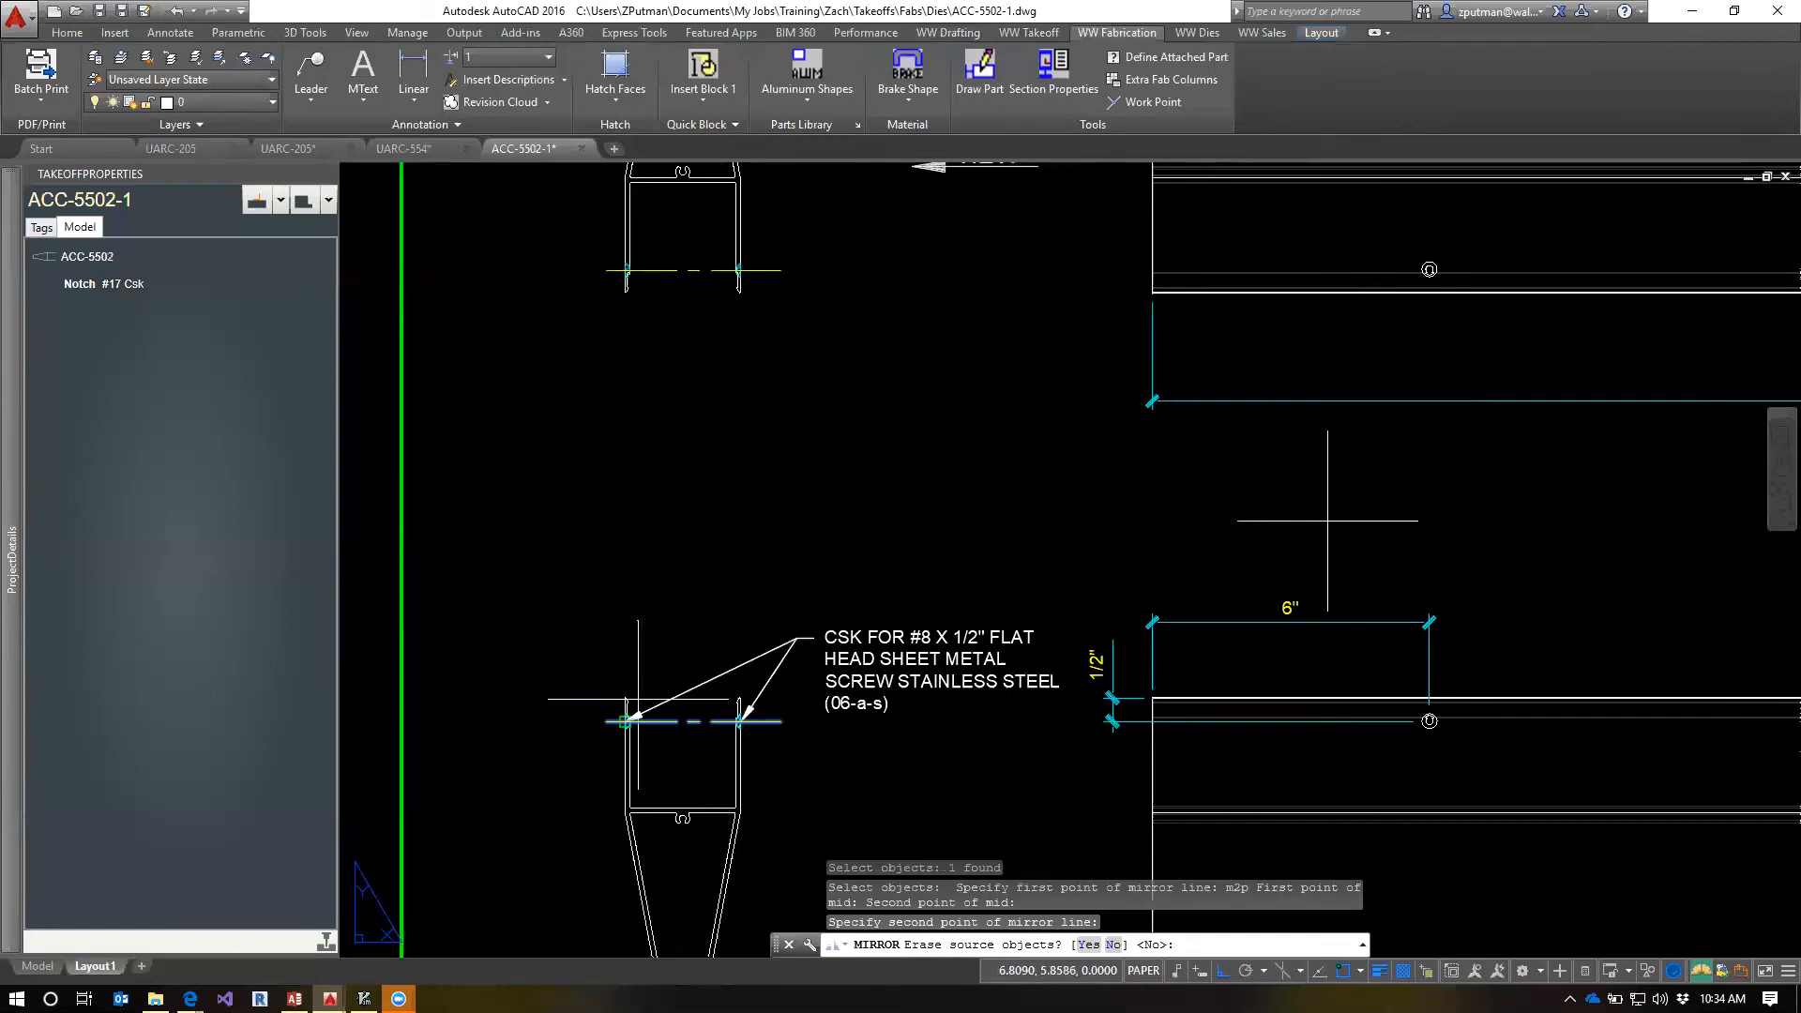
pyautogui.write('n')
pyautogui.press('Return')
pyautogui.press('Escape')
pyautogui.press('Escape')
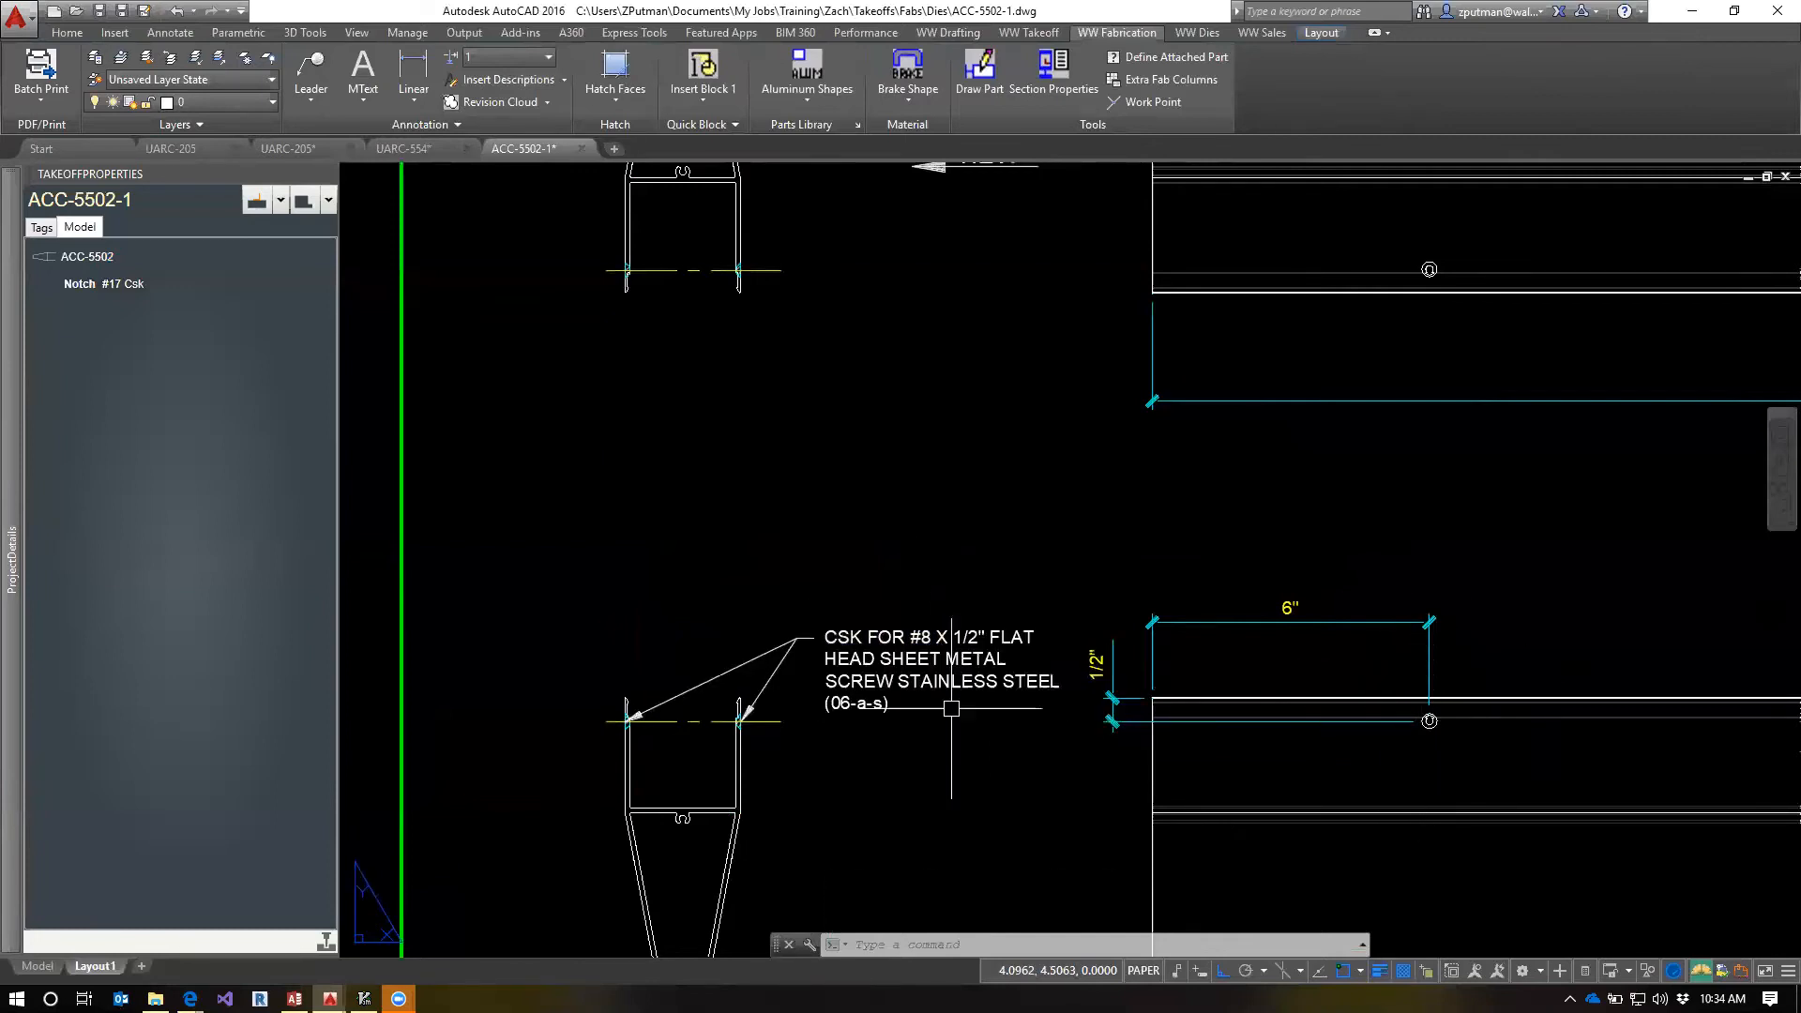
# Highlight the #17 Csk notch in the drawing and examine the commands available for it
pyautogui.scroll(-2, 856, 751)
pyautogui.moveTo(924, 750); pyautogui.dragTo(882, 656, button='middle')
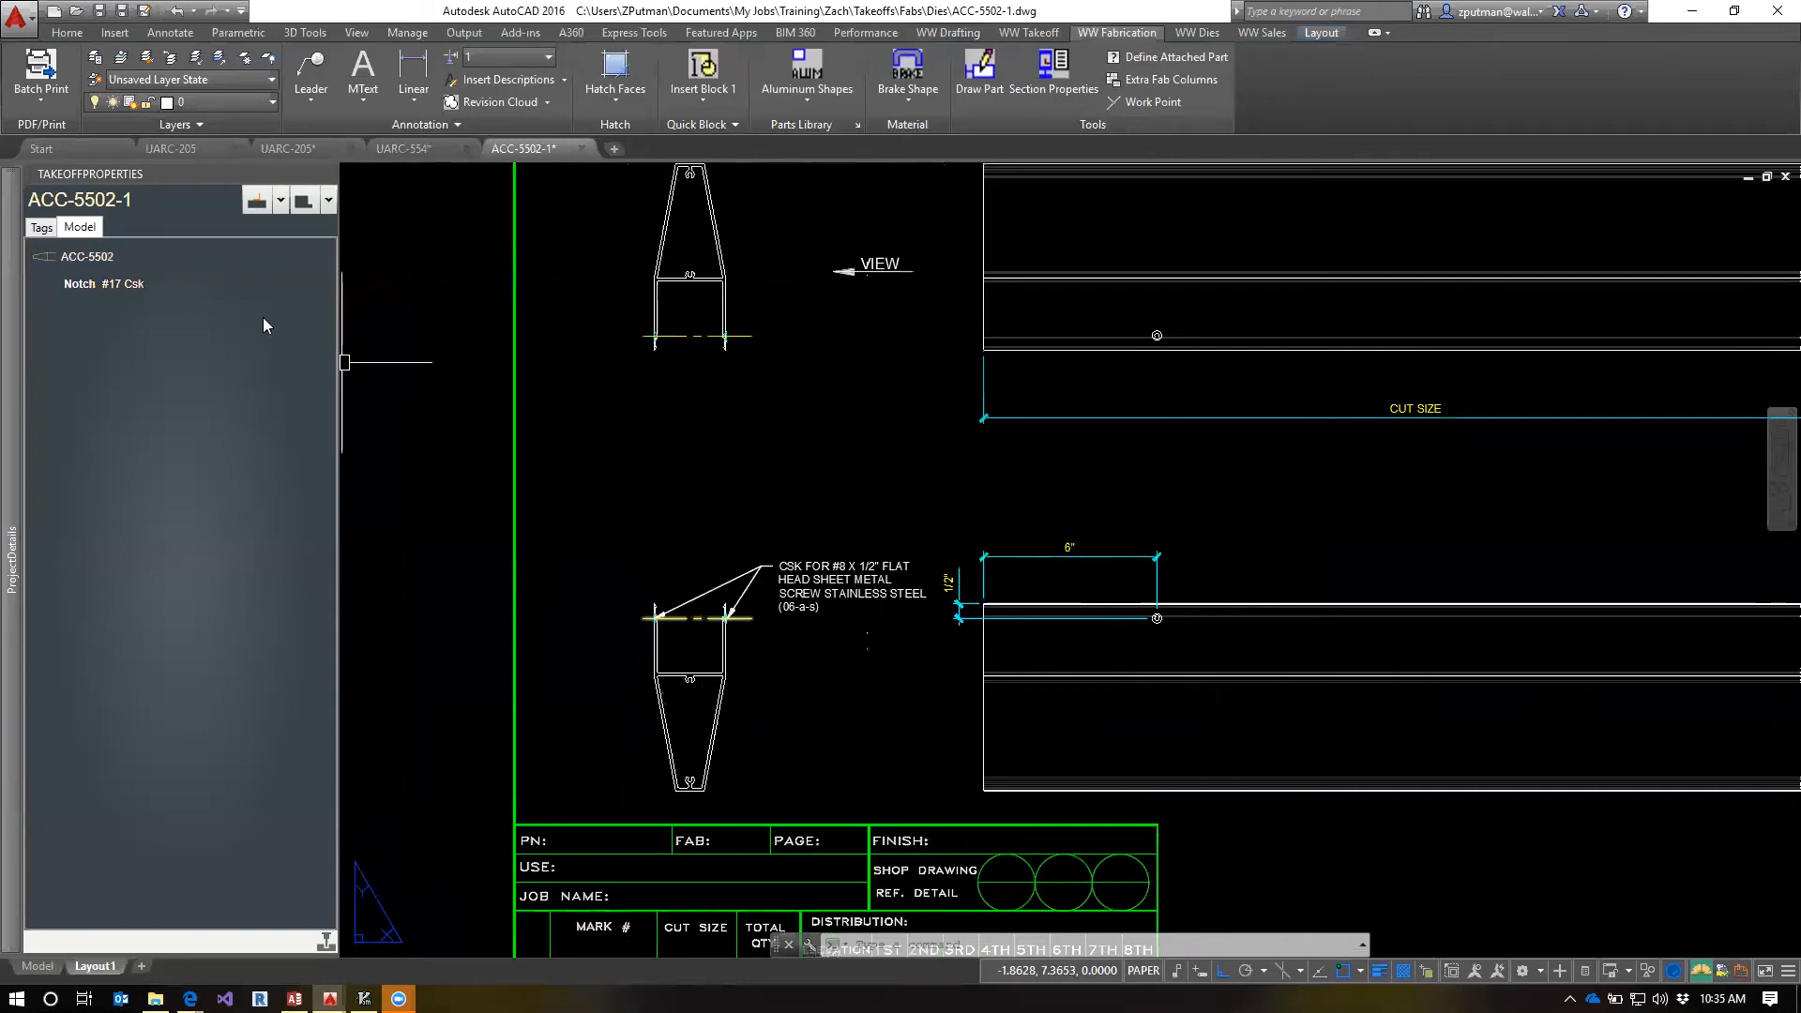
pyautogui.click(88, 286)
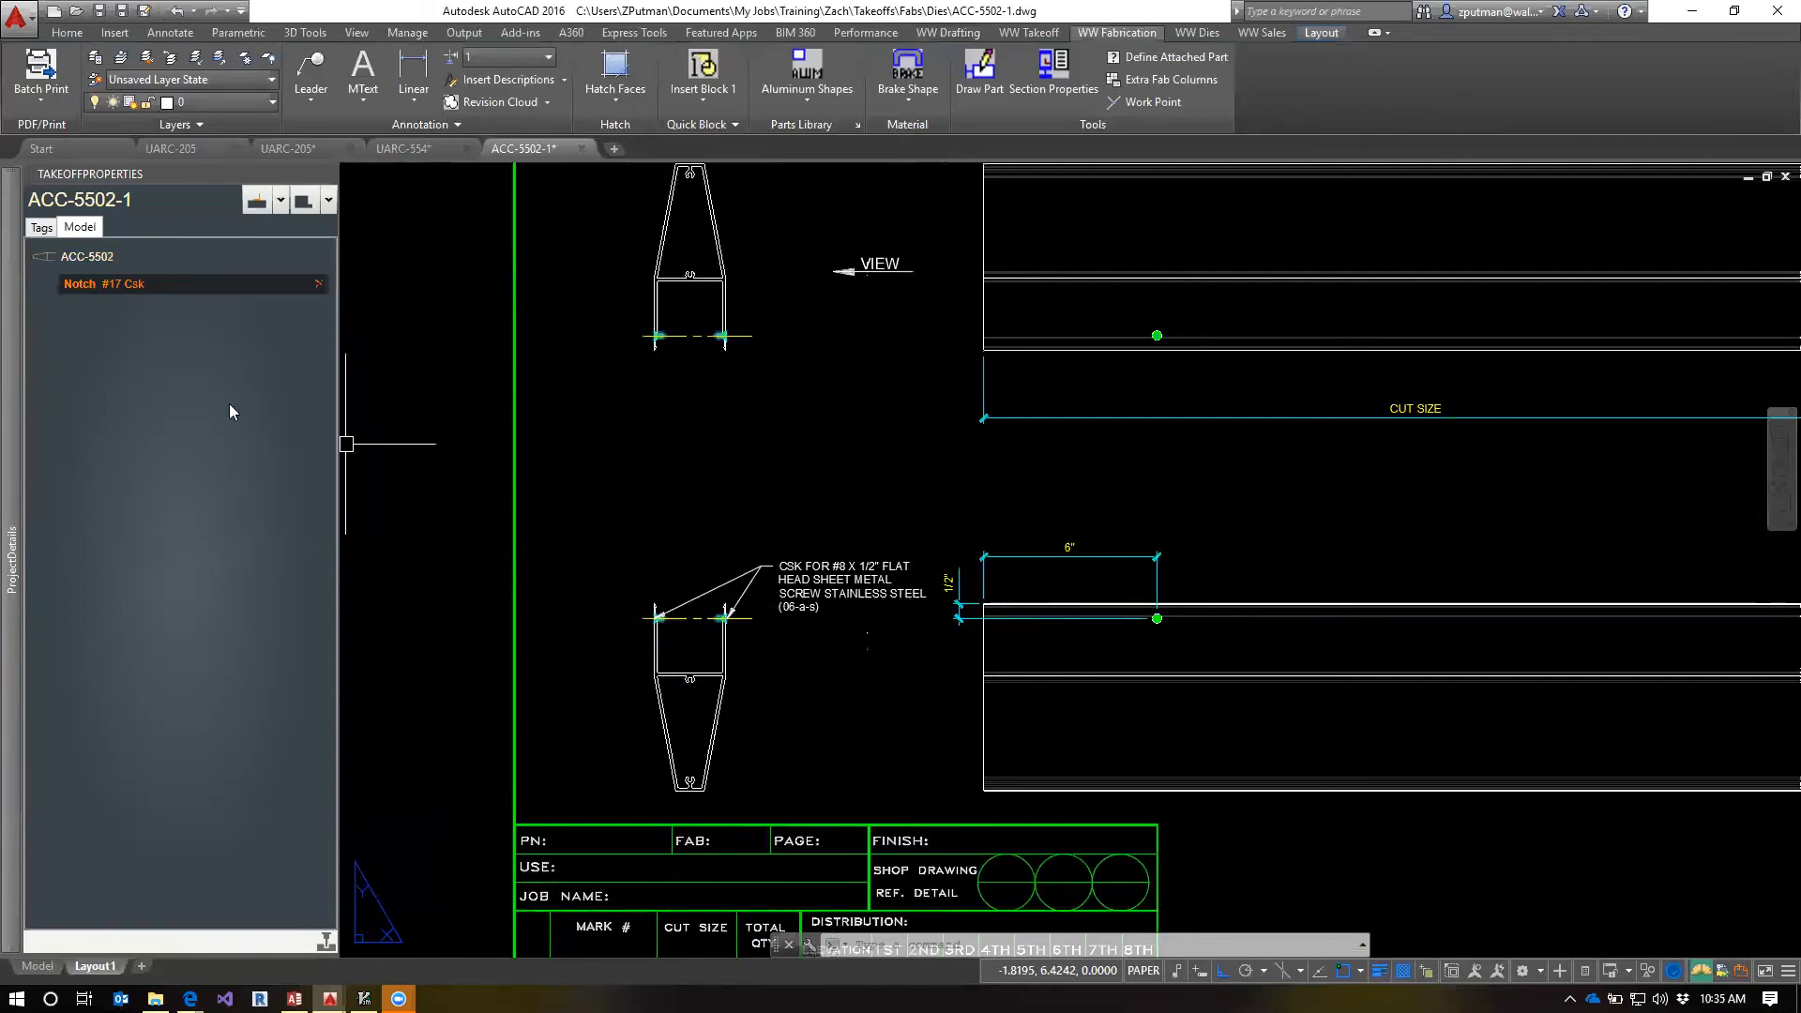
pyautogui.rightClick(85, 293)
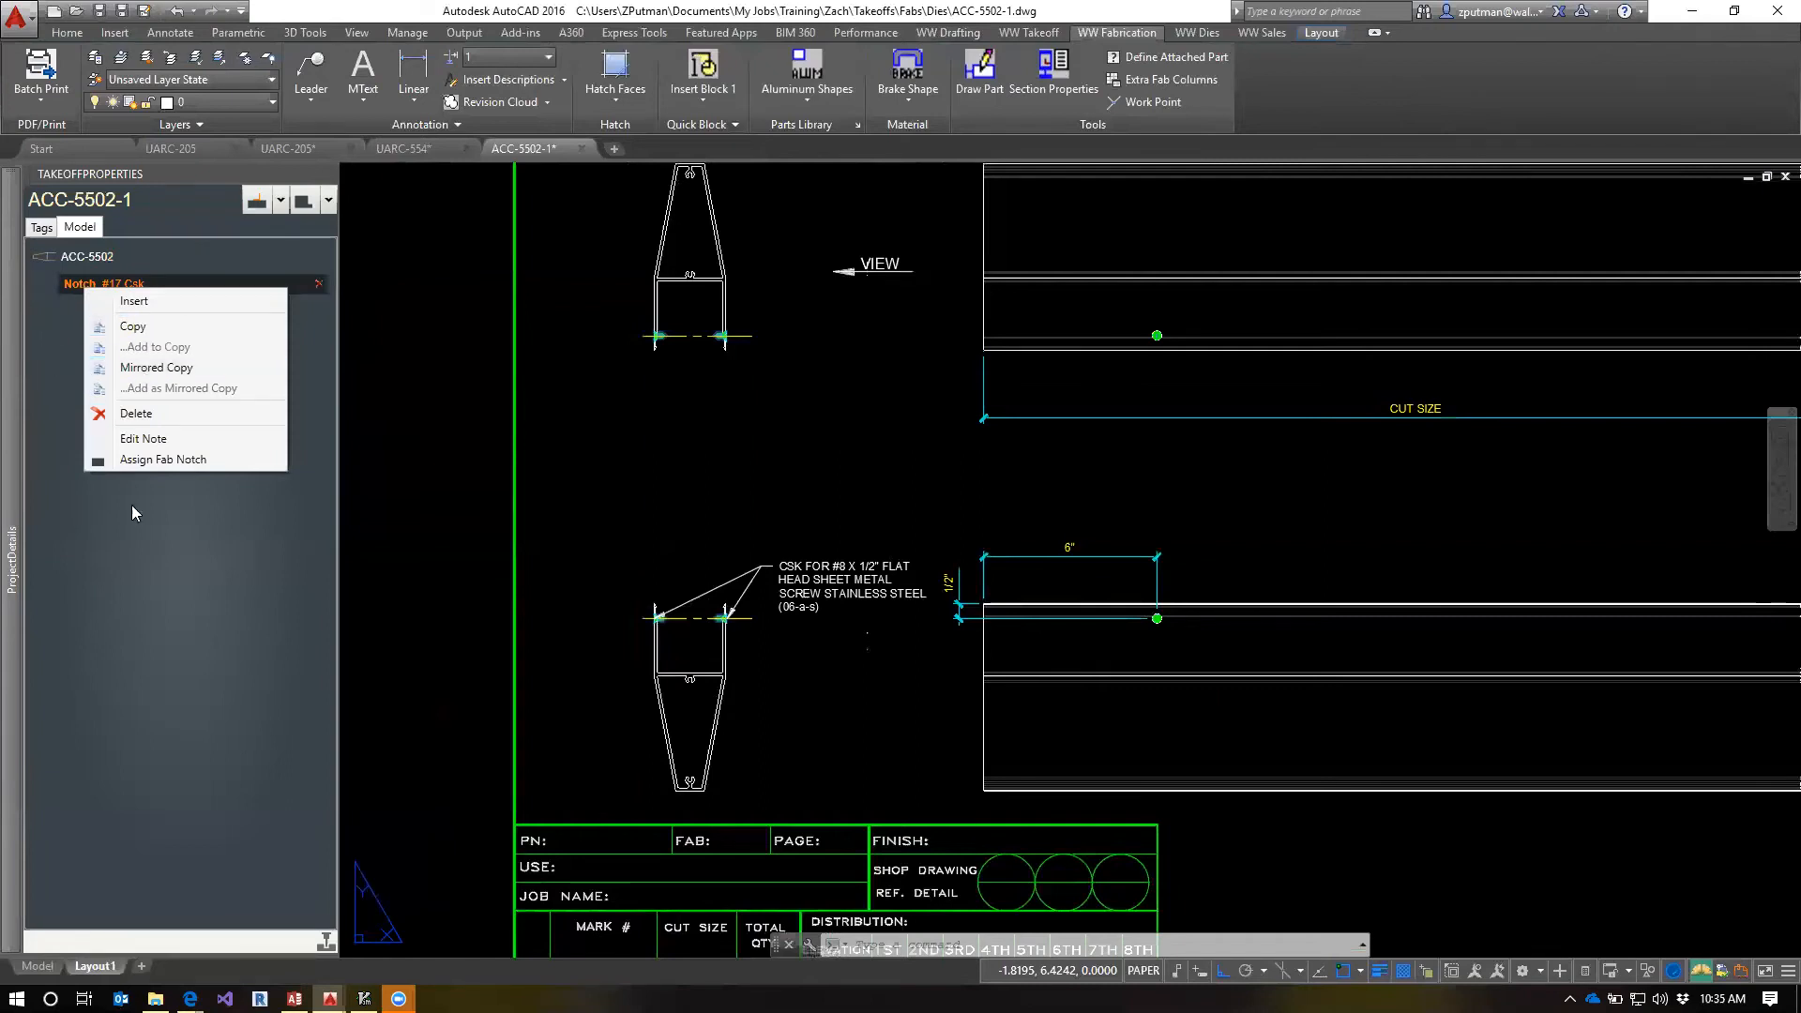
pyautogui.click(192, 653)
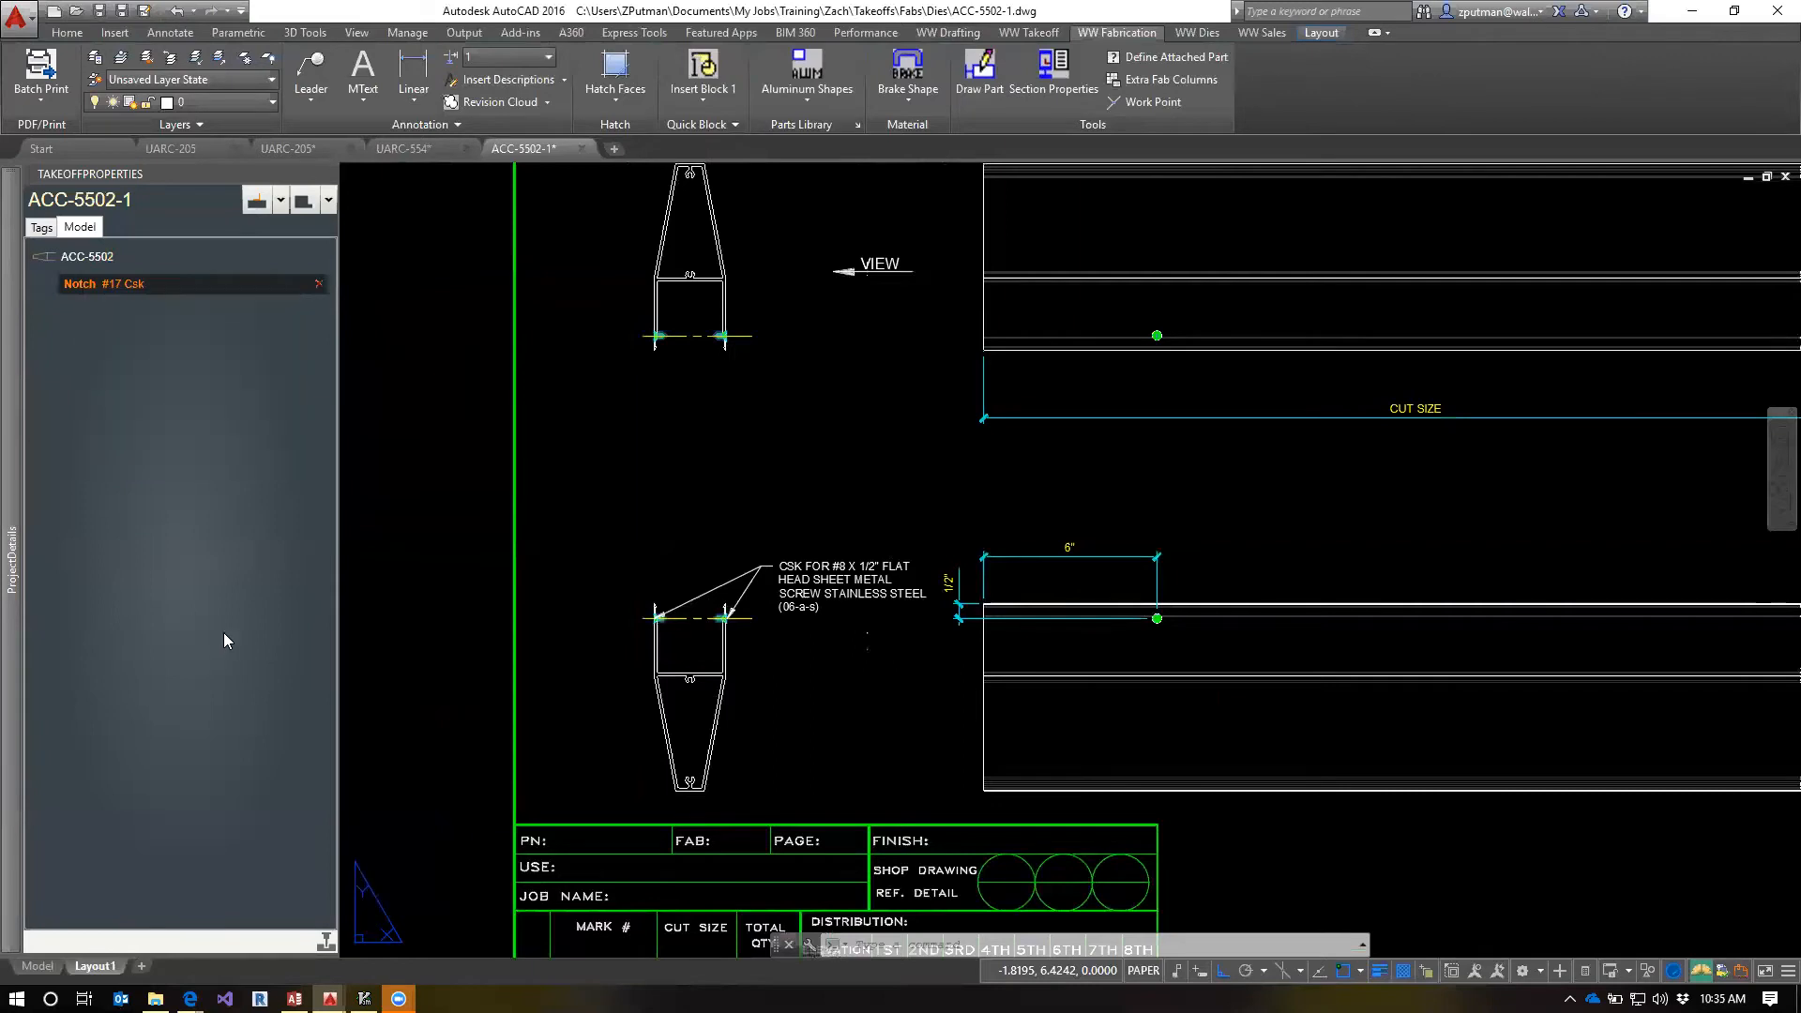
pyautogui.press('Escape')
pyautogui.press('Escape')
pyautogui.press('Escape')
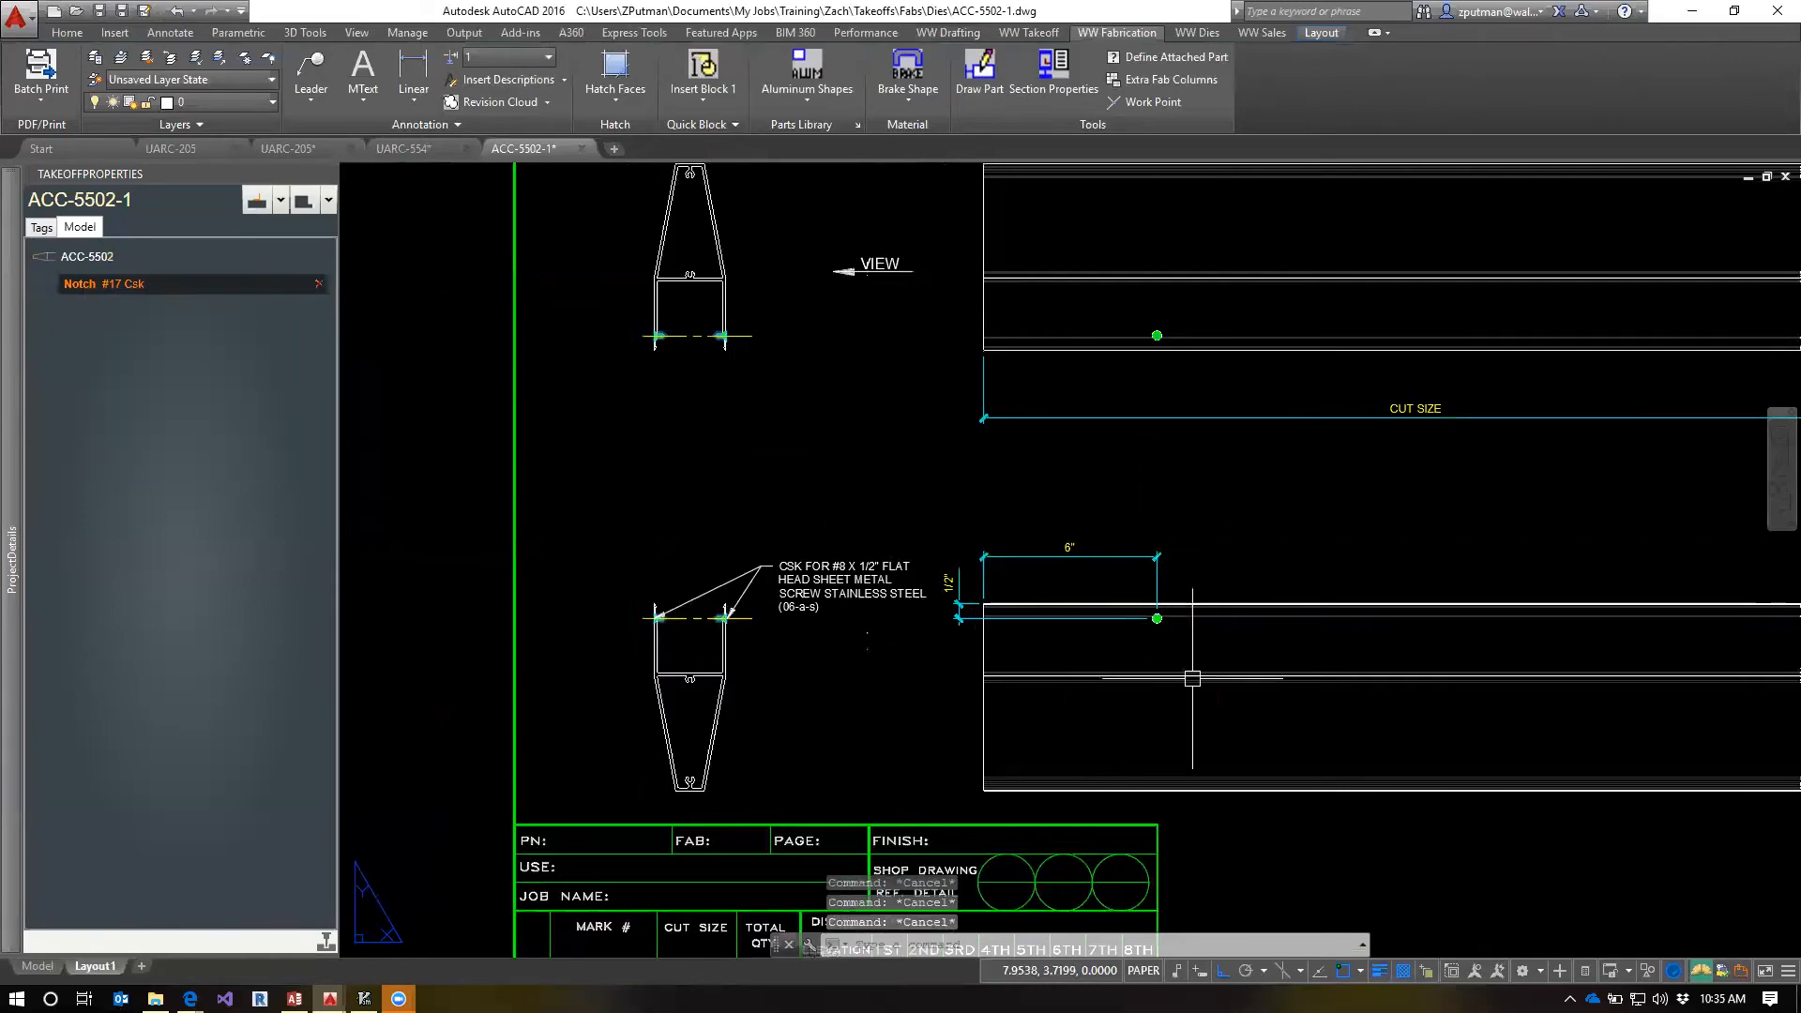
# Start editing the #17 Csk notch's note and add the CSK leader, the 6" and 1/2" dimensions and both end views' centerlines to its working set
pyautogui.rightClick(77, 288)
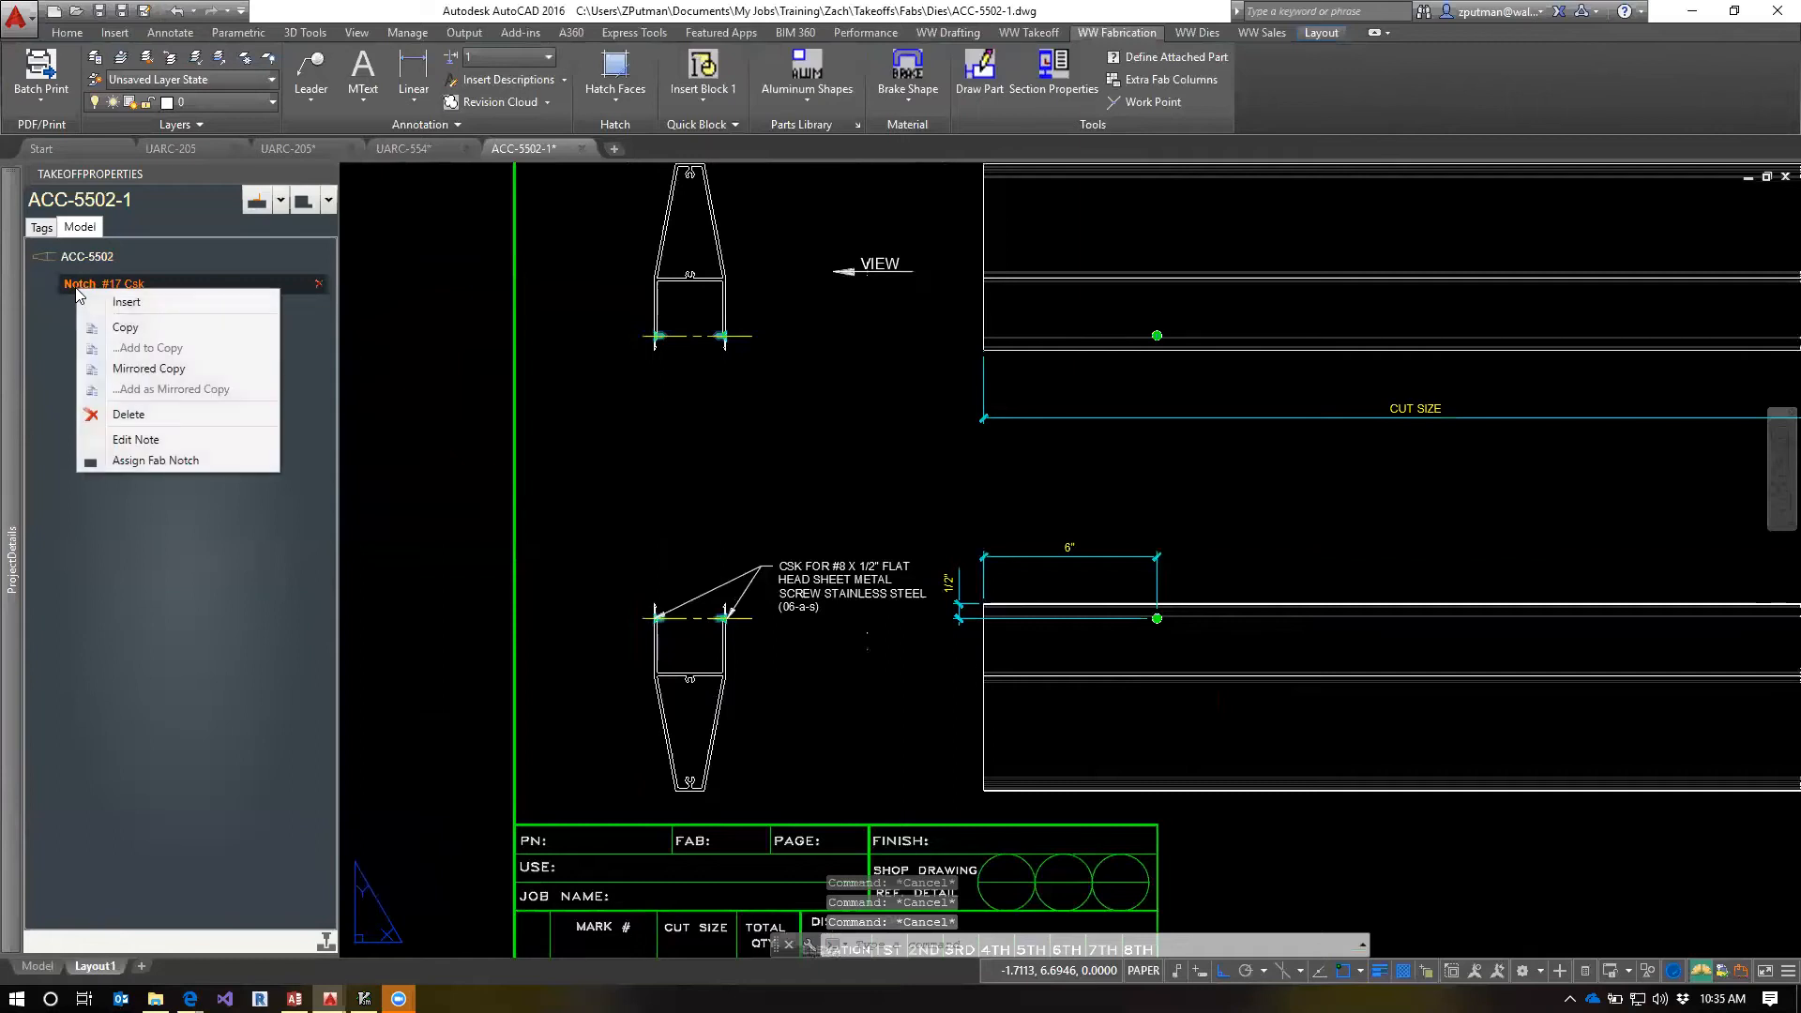
pyautogui.click(141, 440)
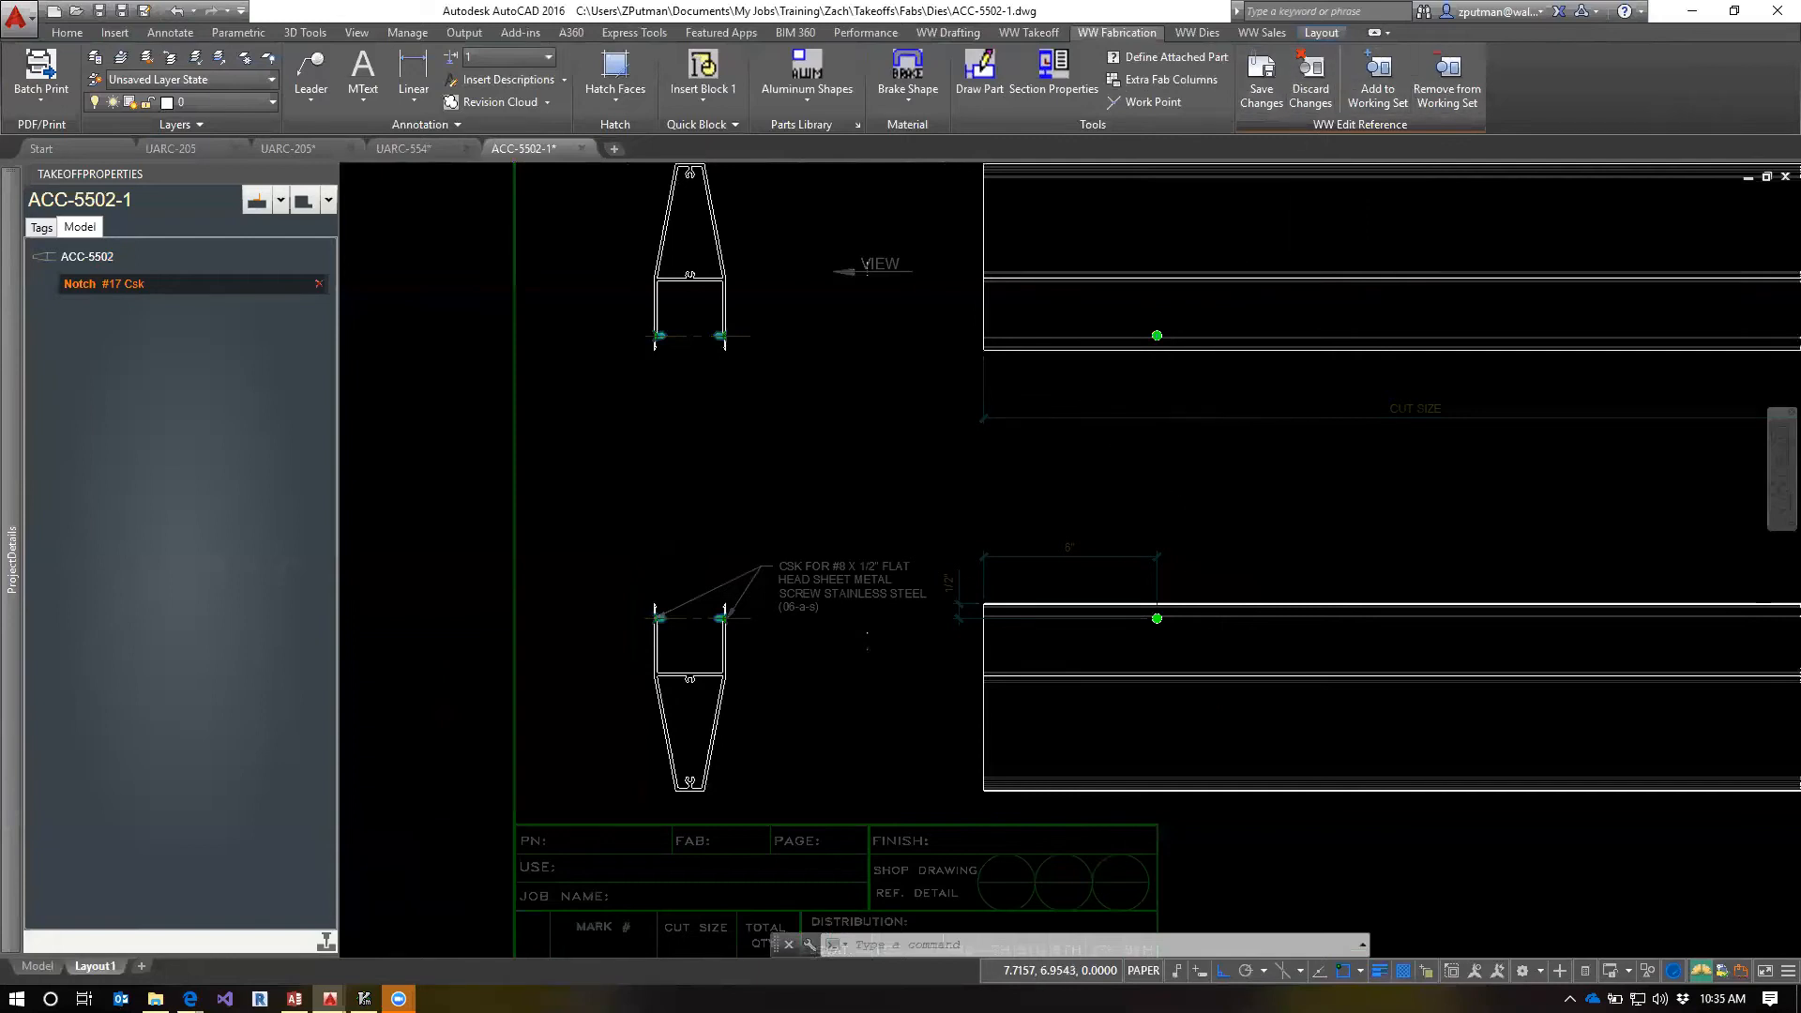
pyautogui.scroll(-2, 1170, 400)
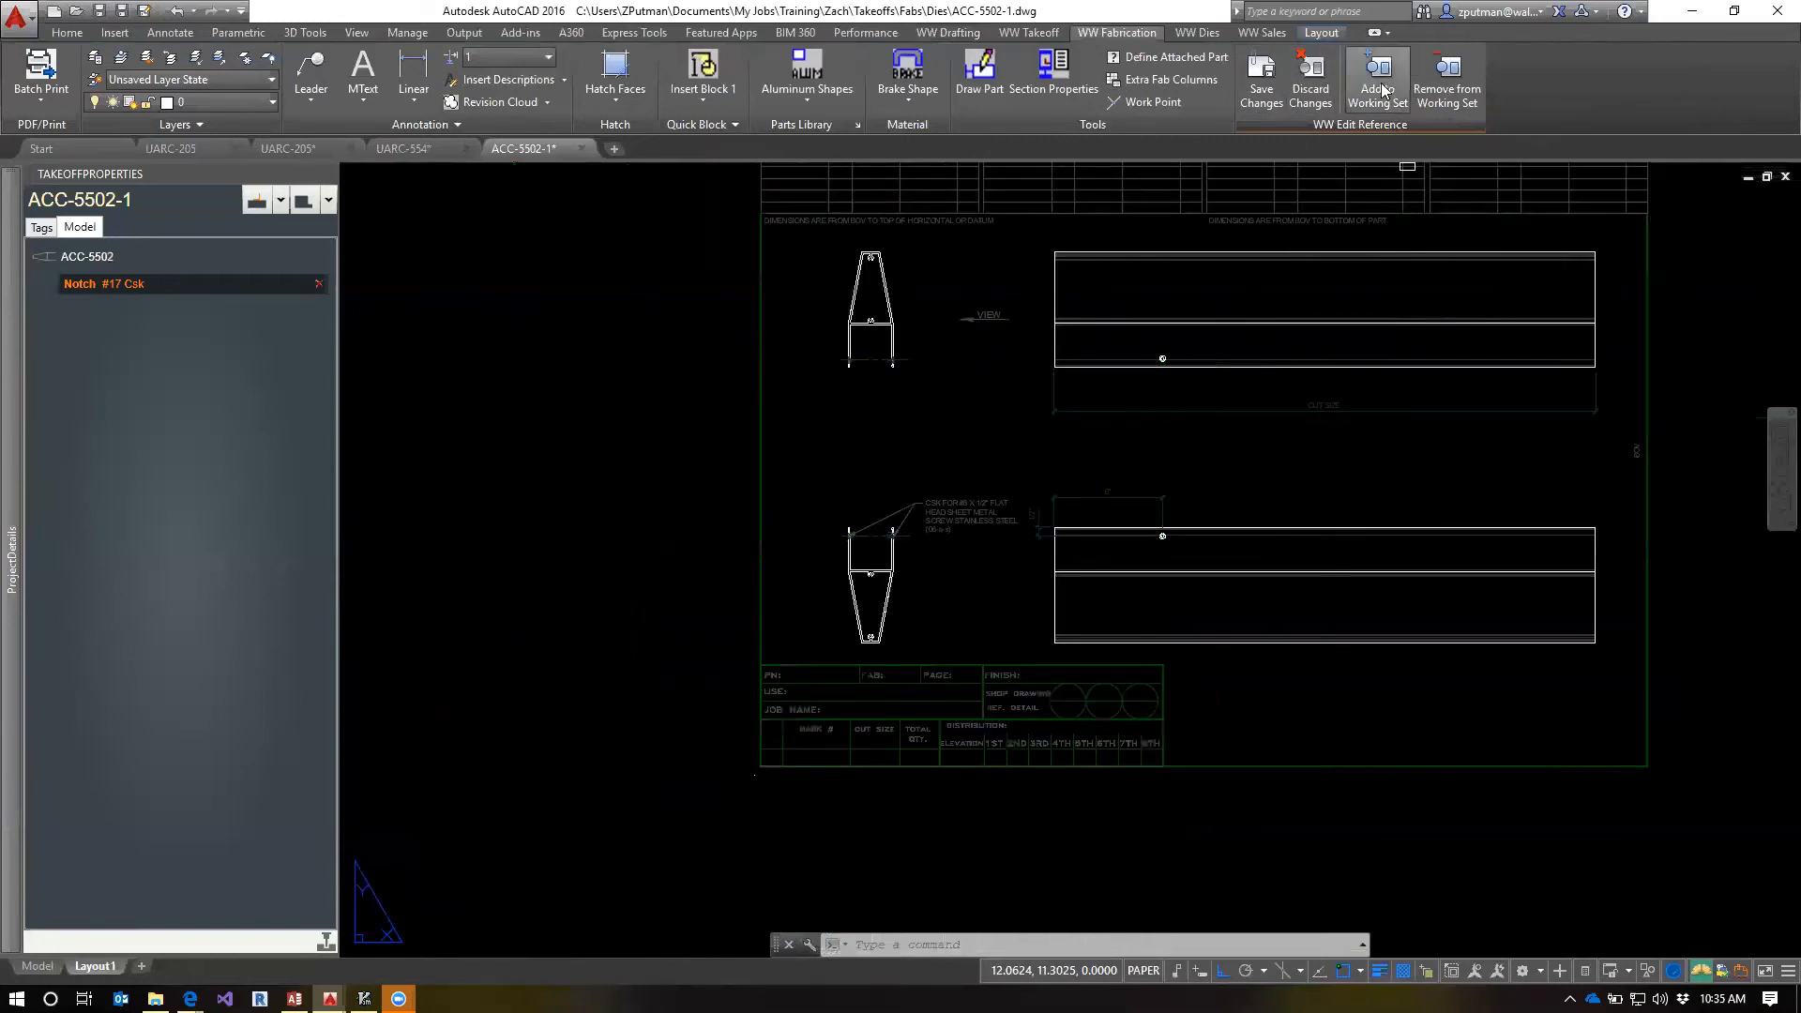
pyautogui.click(1383, 89)
pyautogui.scroll(5, 1185, 498)
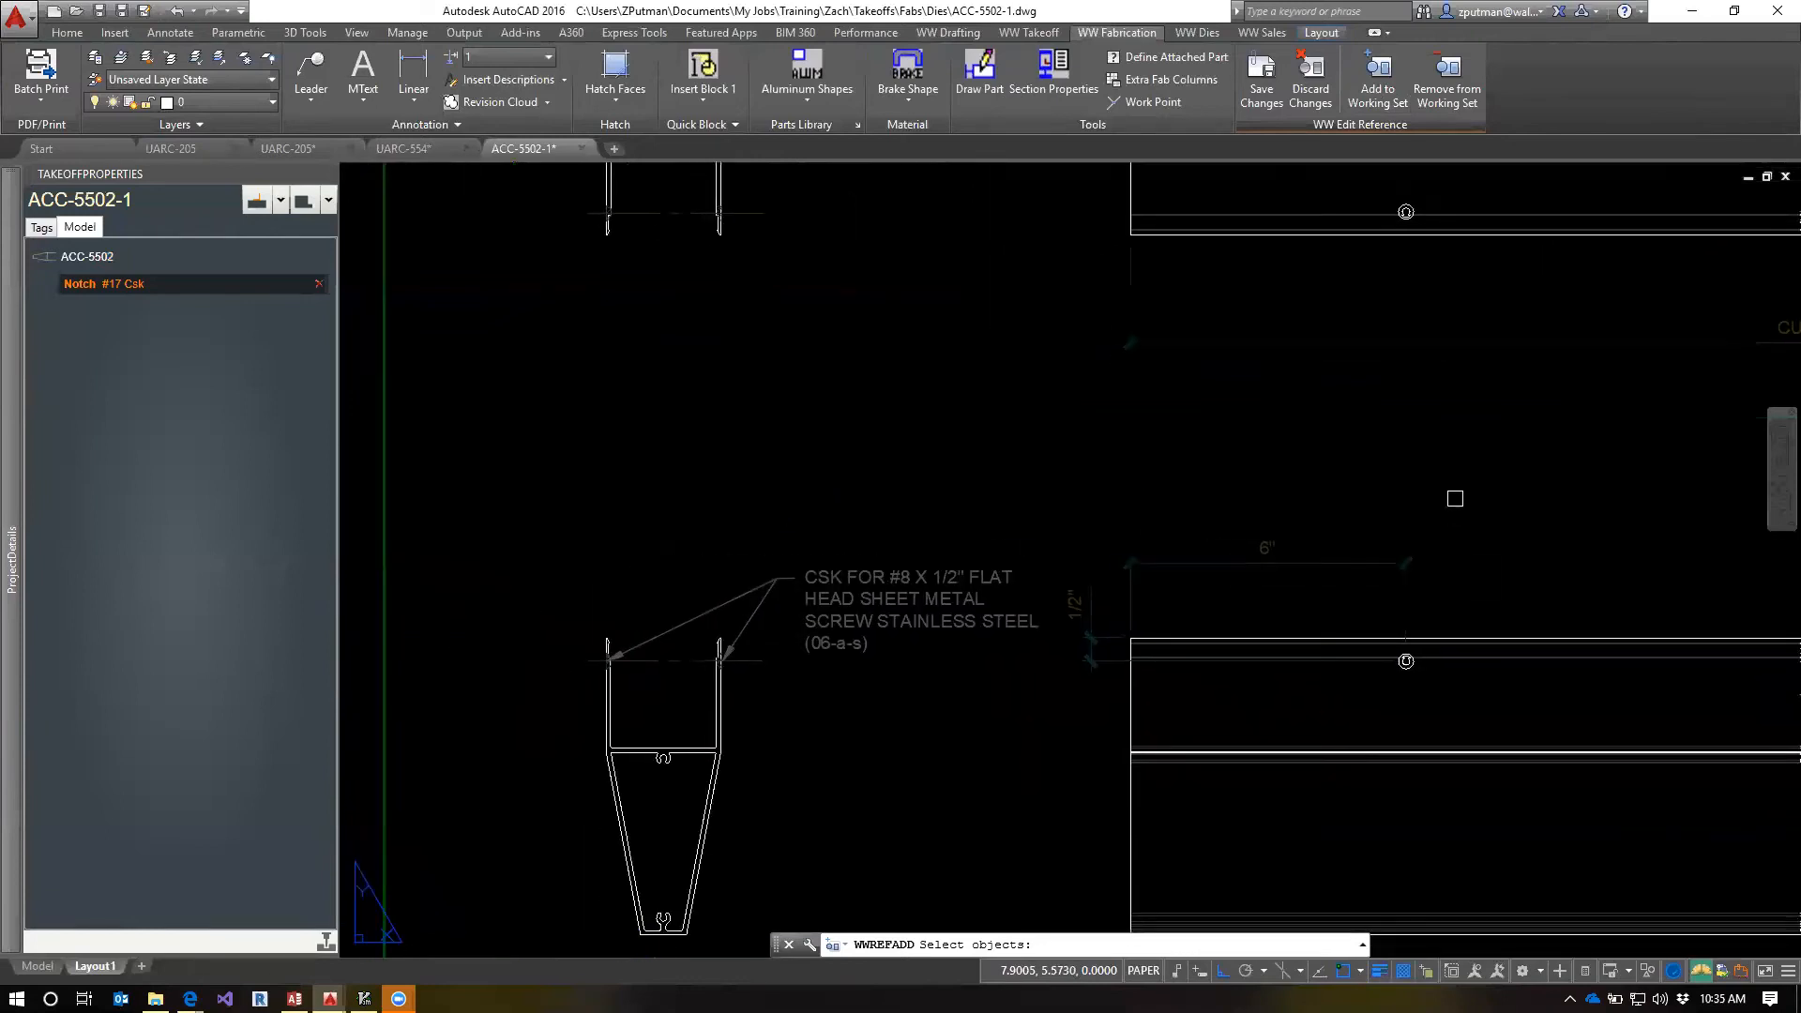
pyautogui.click(1455, 498)
pyautogui.click(494, 701)
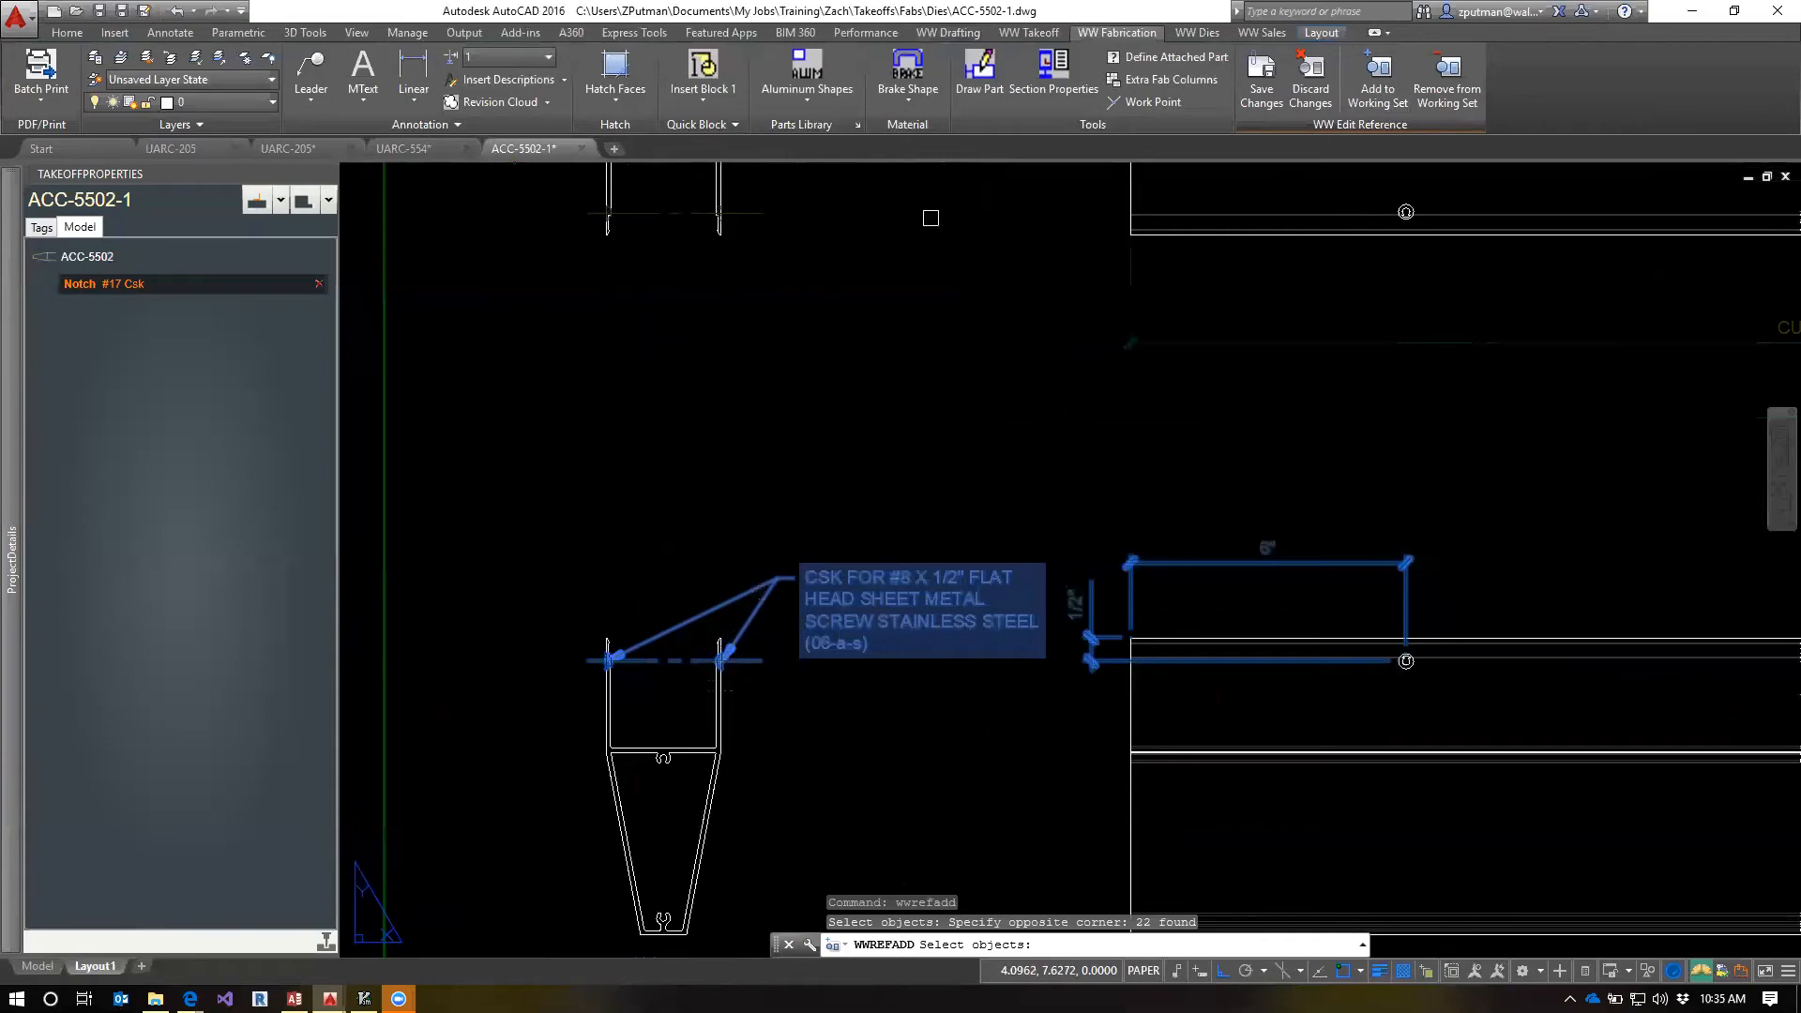
pyautogui.moveTo(931, 217); pyautogui.dragTo(981, 469, button='middle')
pyautogui.click(981, 456)
pyautogui.click(541, 660)
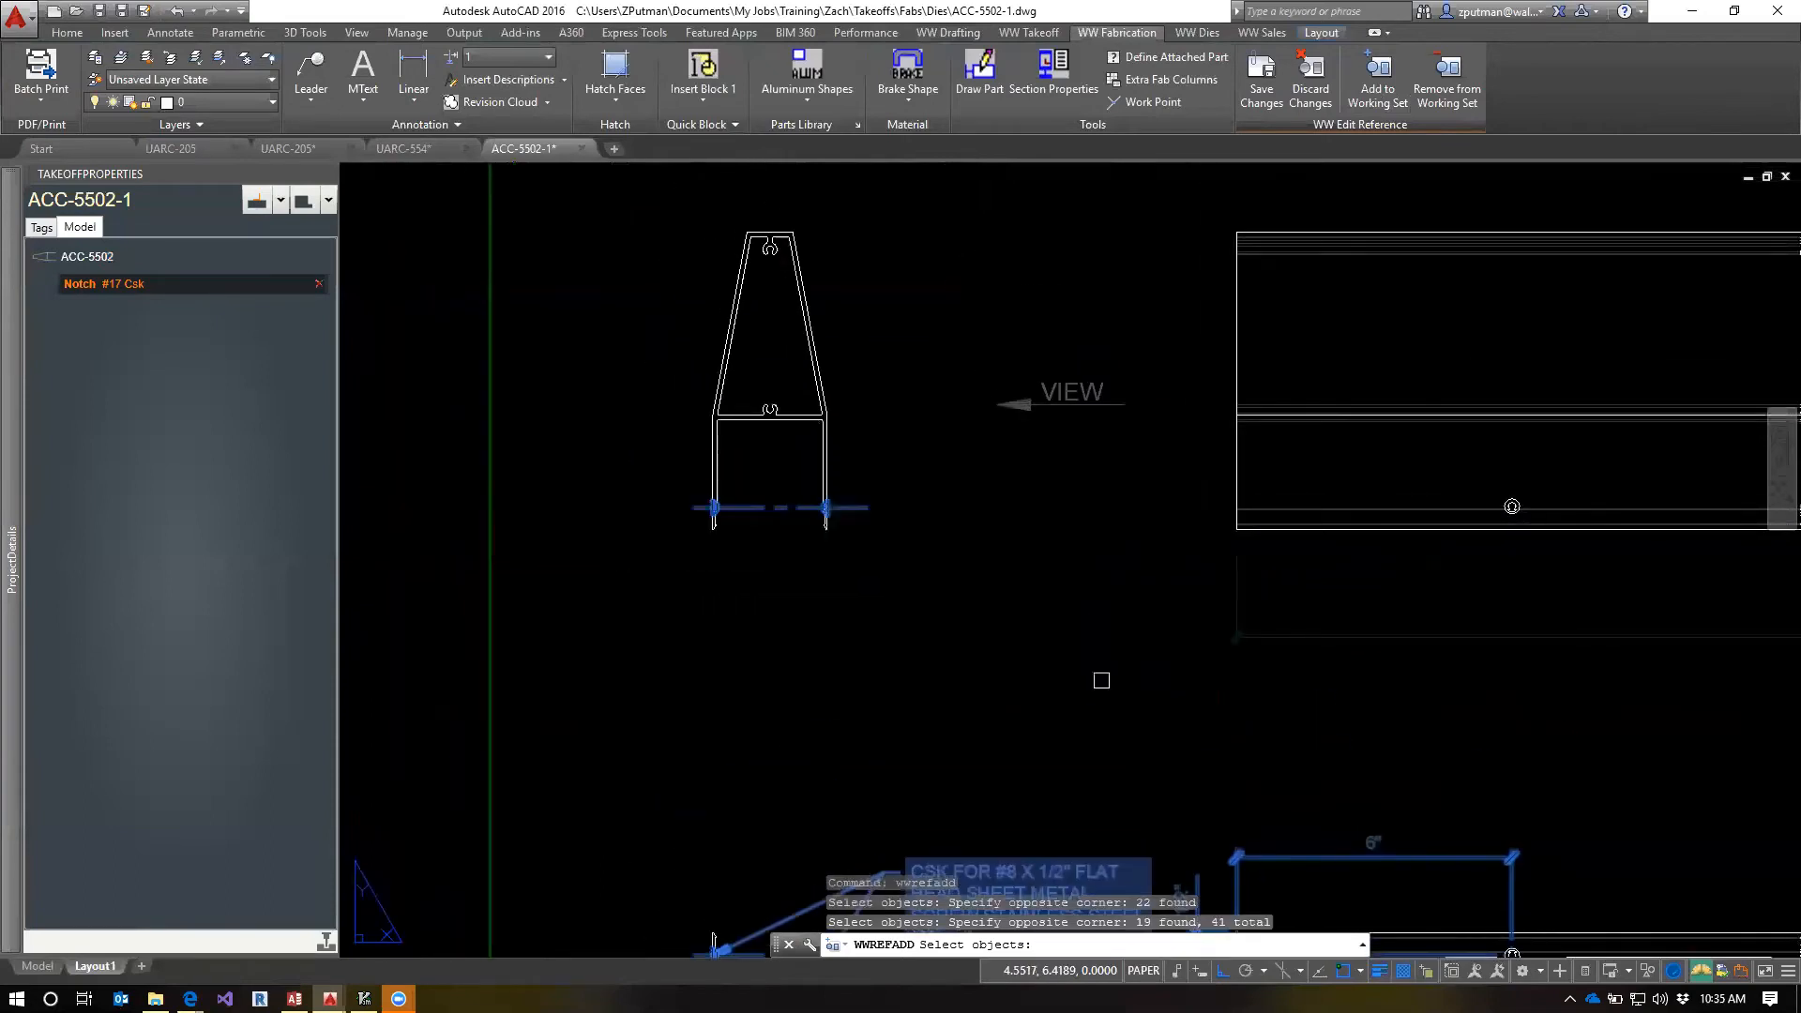
pyautogui.moveTo(1102, 680); pyautogui.dragTo(1004, 530, button='middle')
pyautogui.scroll(-2, 999, 535)
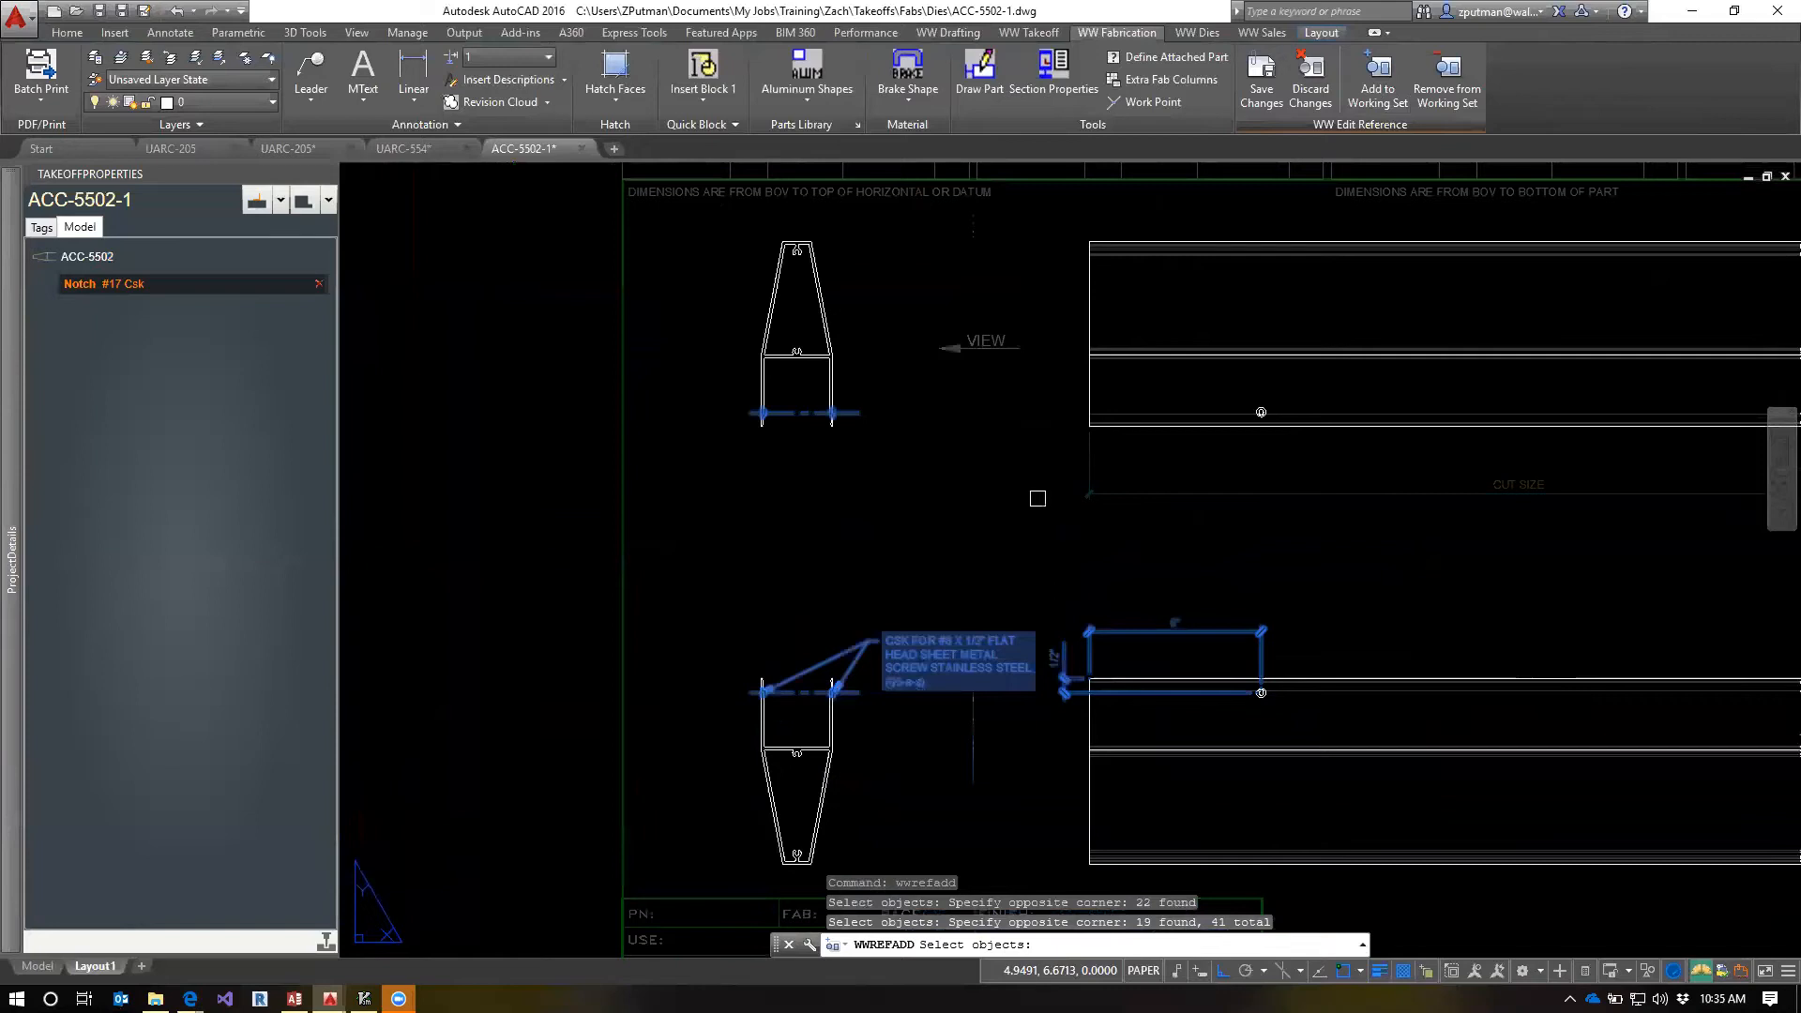
pyautogui.press('Return')
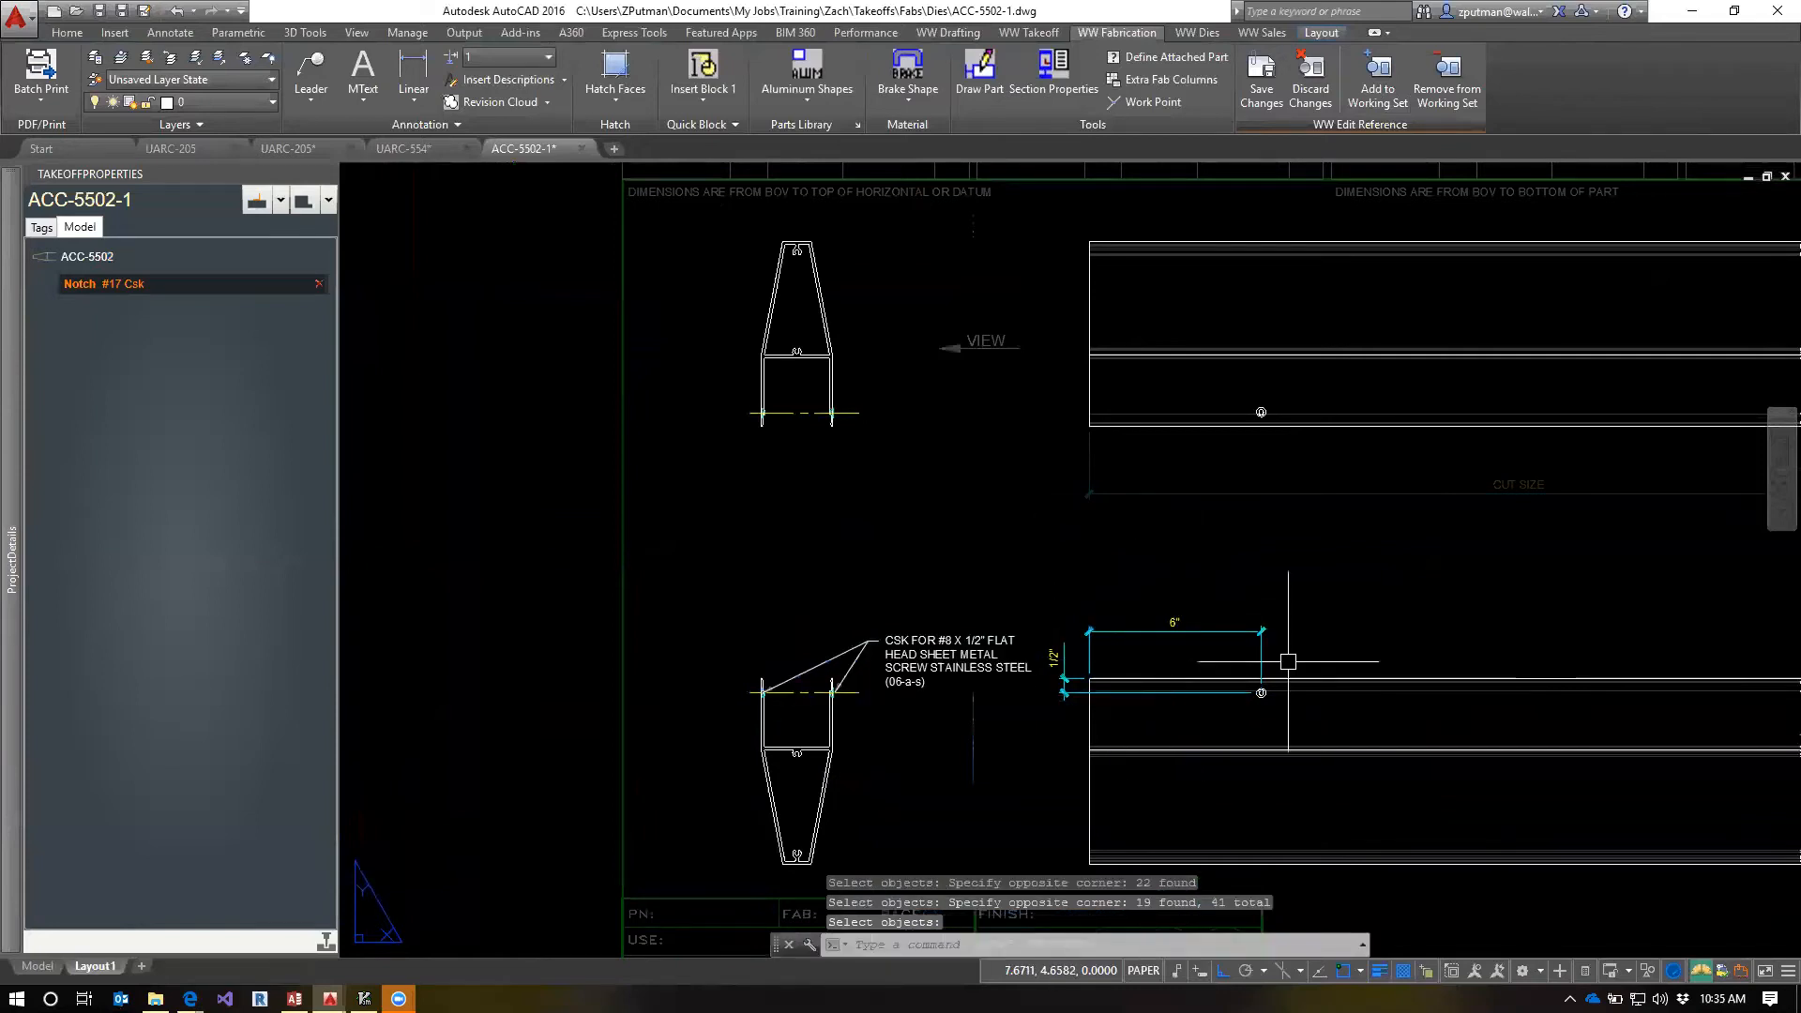
# Save the #17 Csk note reference changes and highlight the ACC-5502 part in the drawing
pyautogui.click(1261, 79)
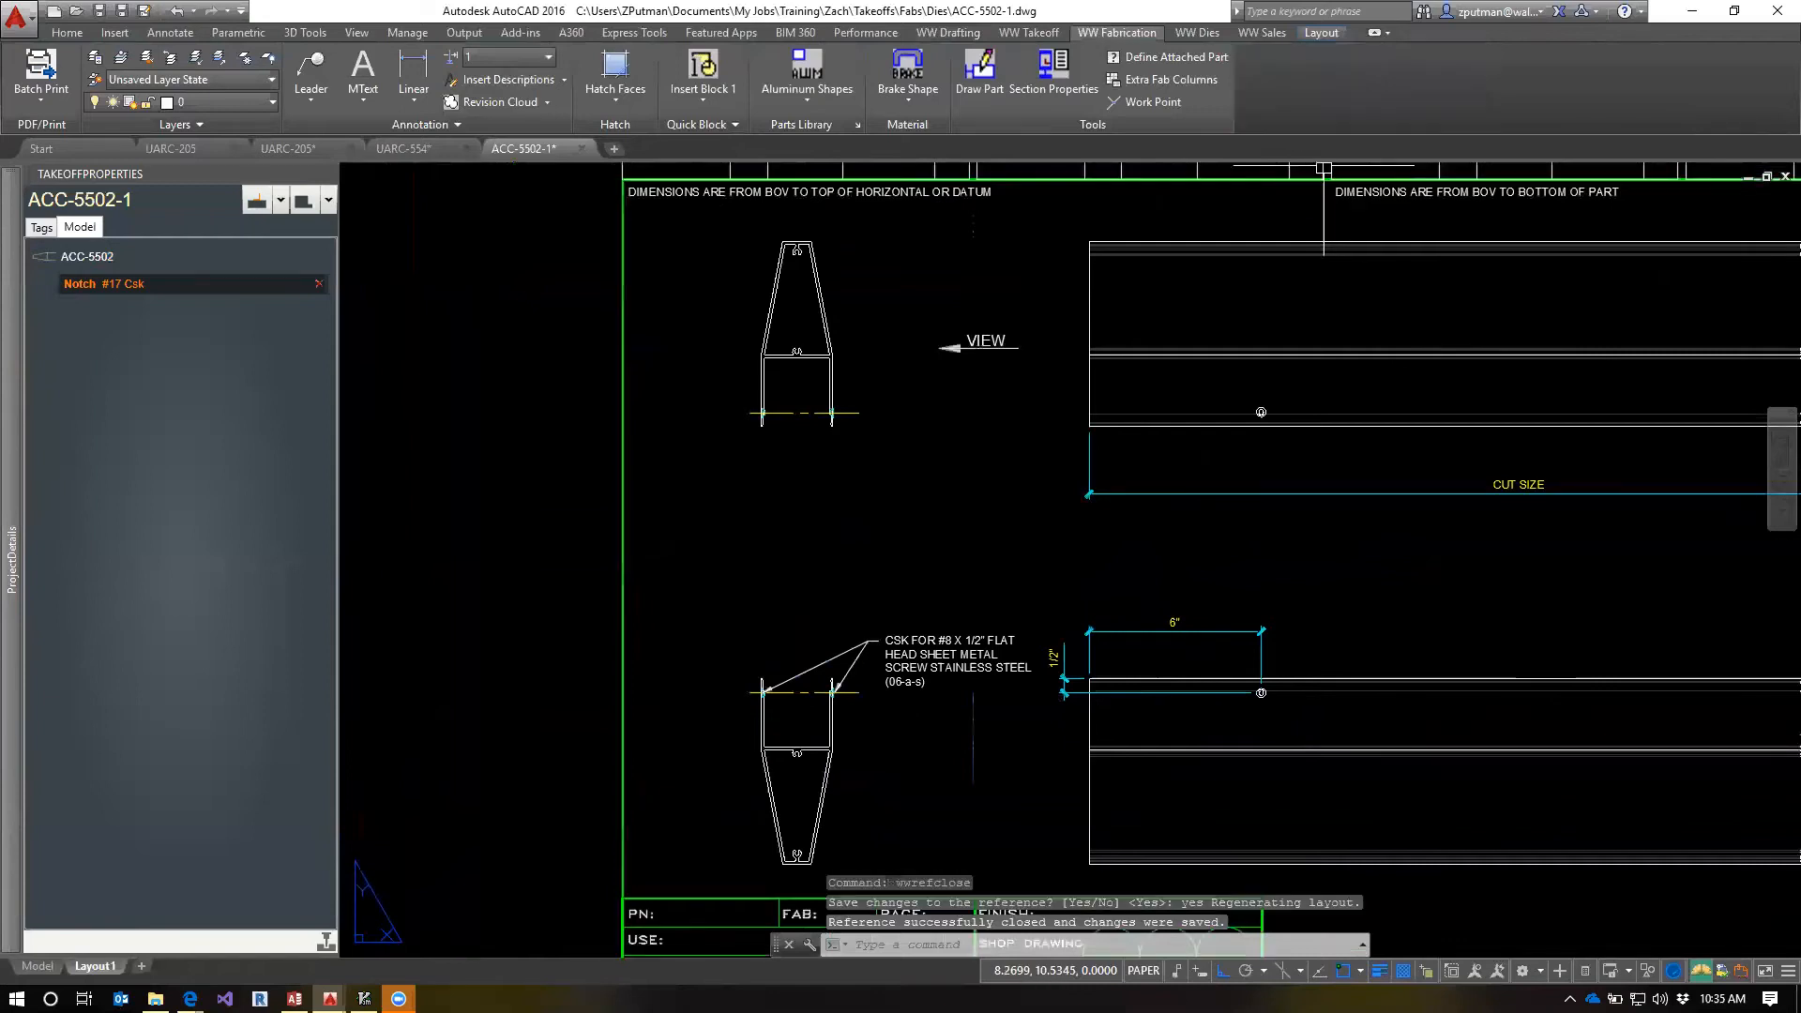
pyautogui.click(73, 261)
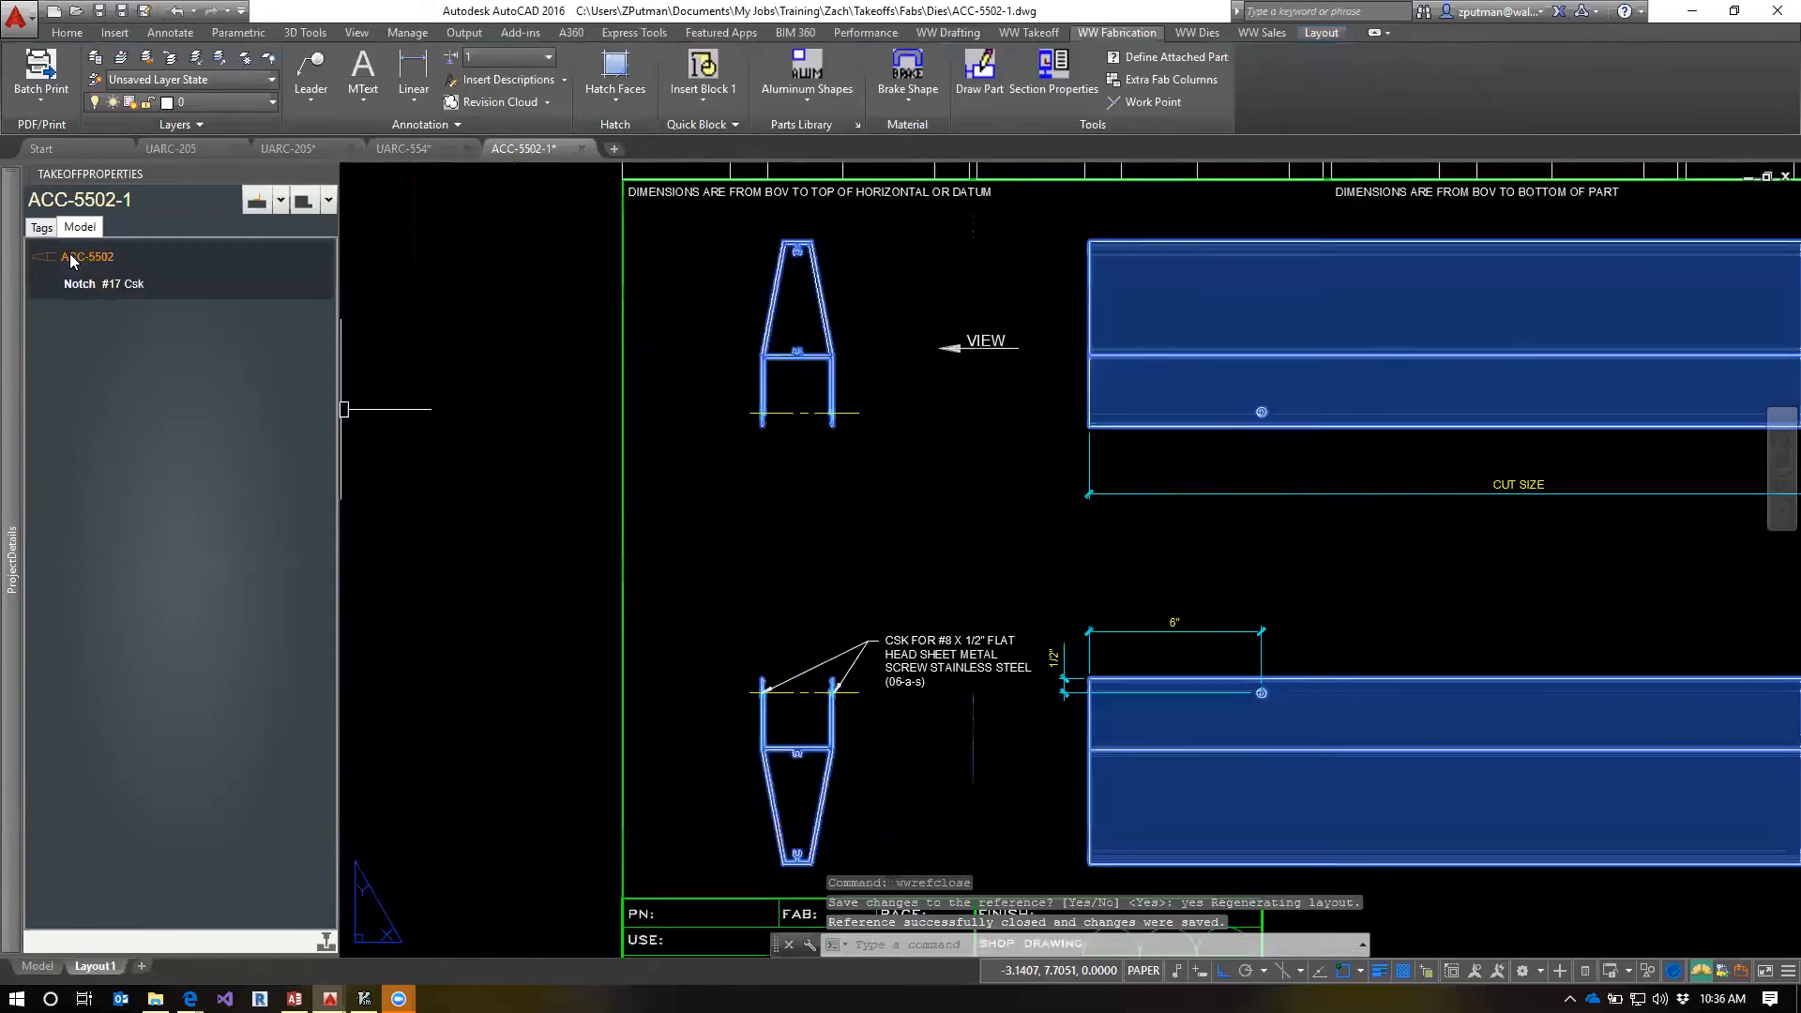
# Highlight the #17 Csk notch with its attached note and dimensions, and regenerate all views of the drawing
pyautogui.click(79, 297)
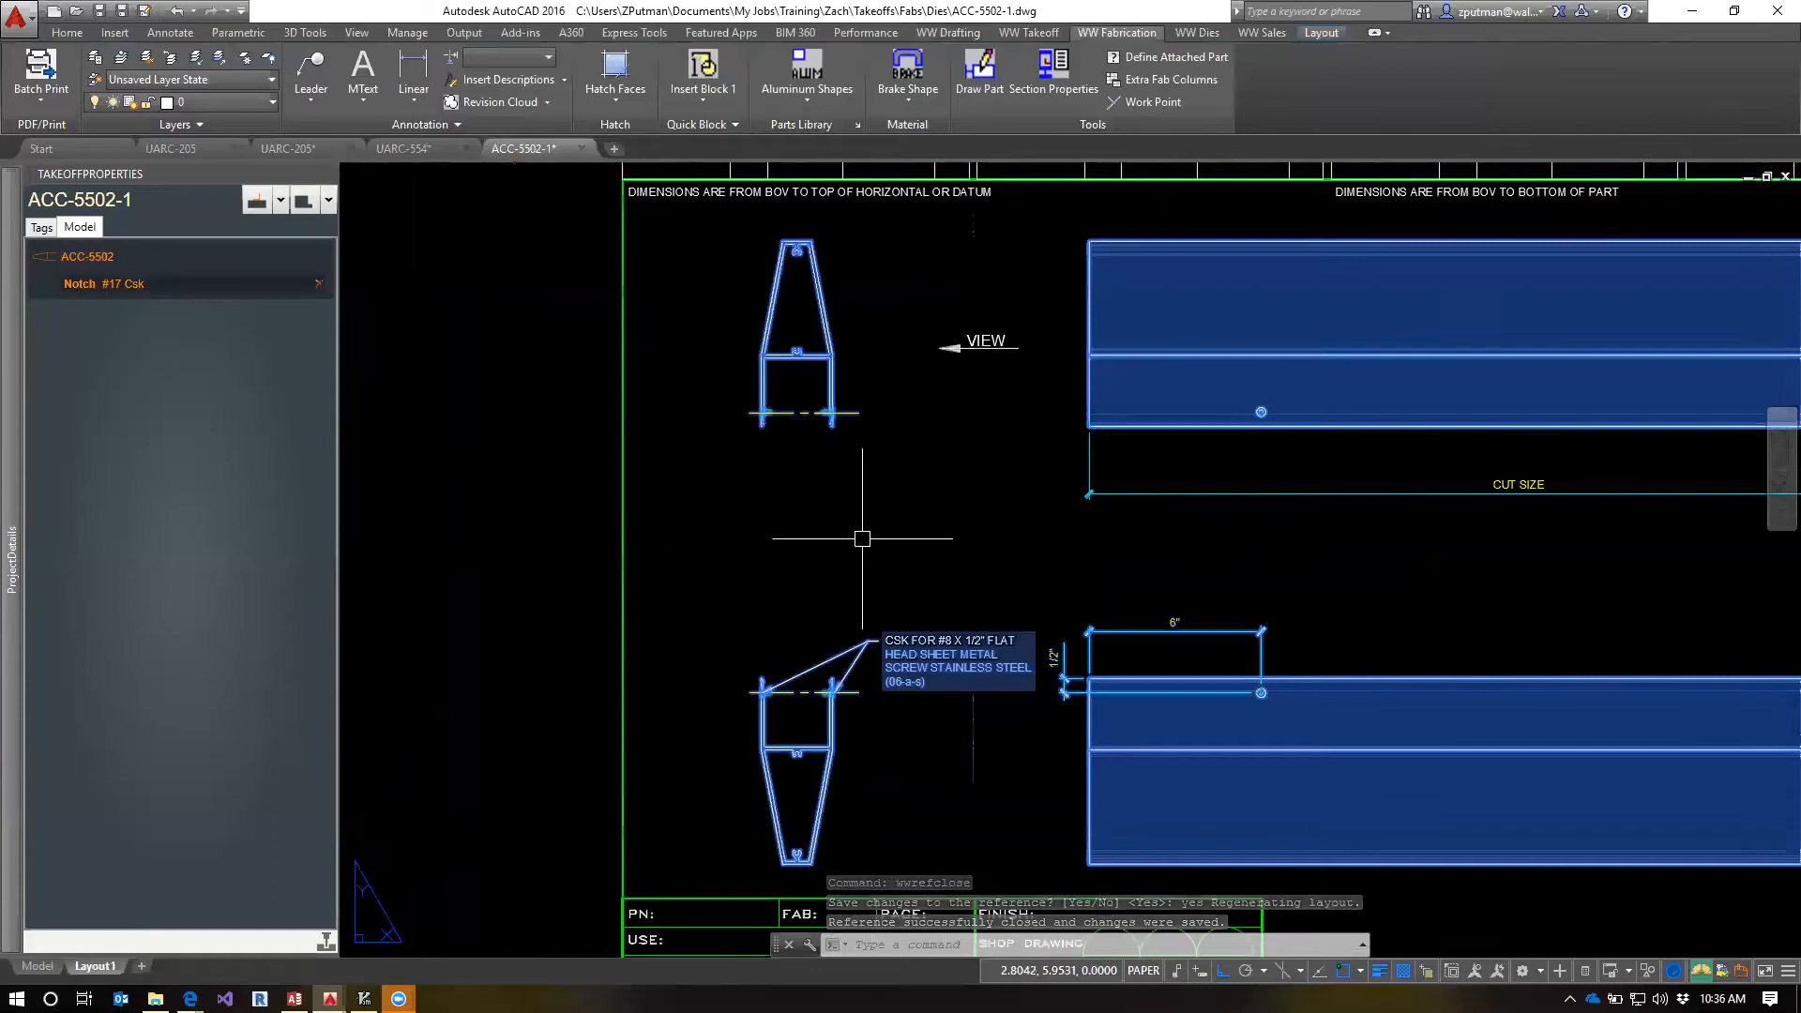
pyautogui.write('regenall')
pyautogui.press('Return')
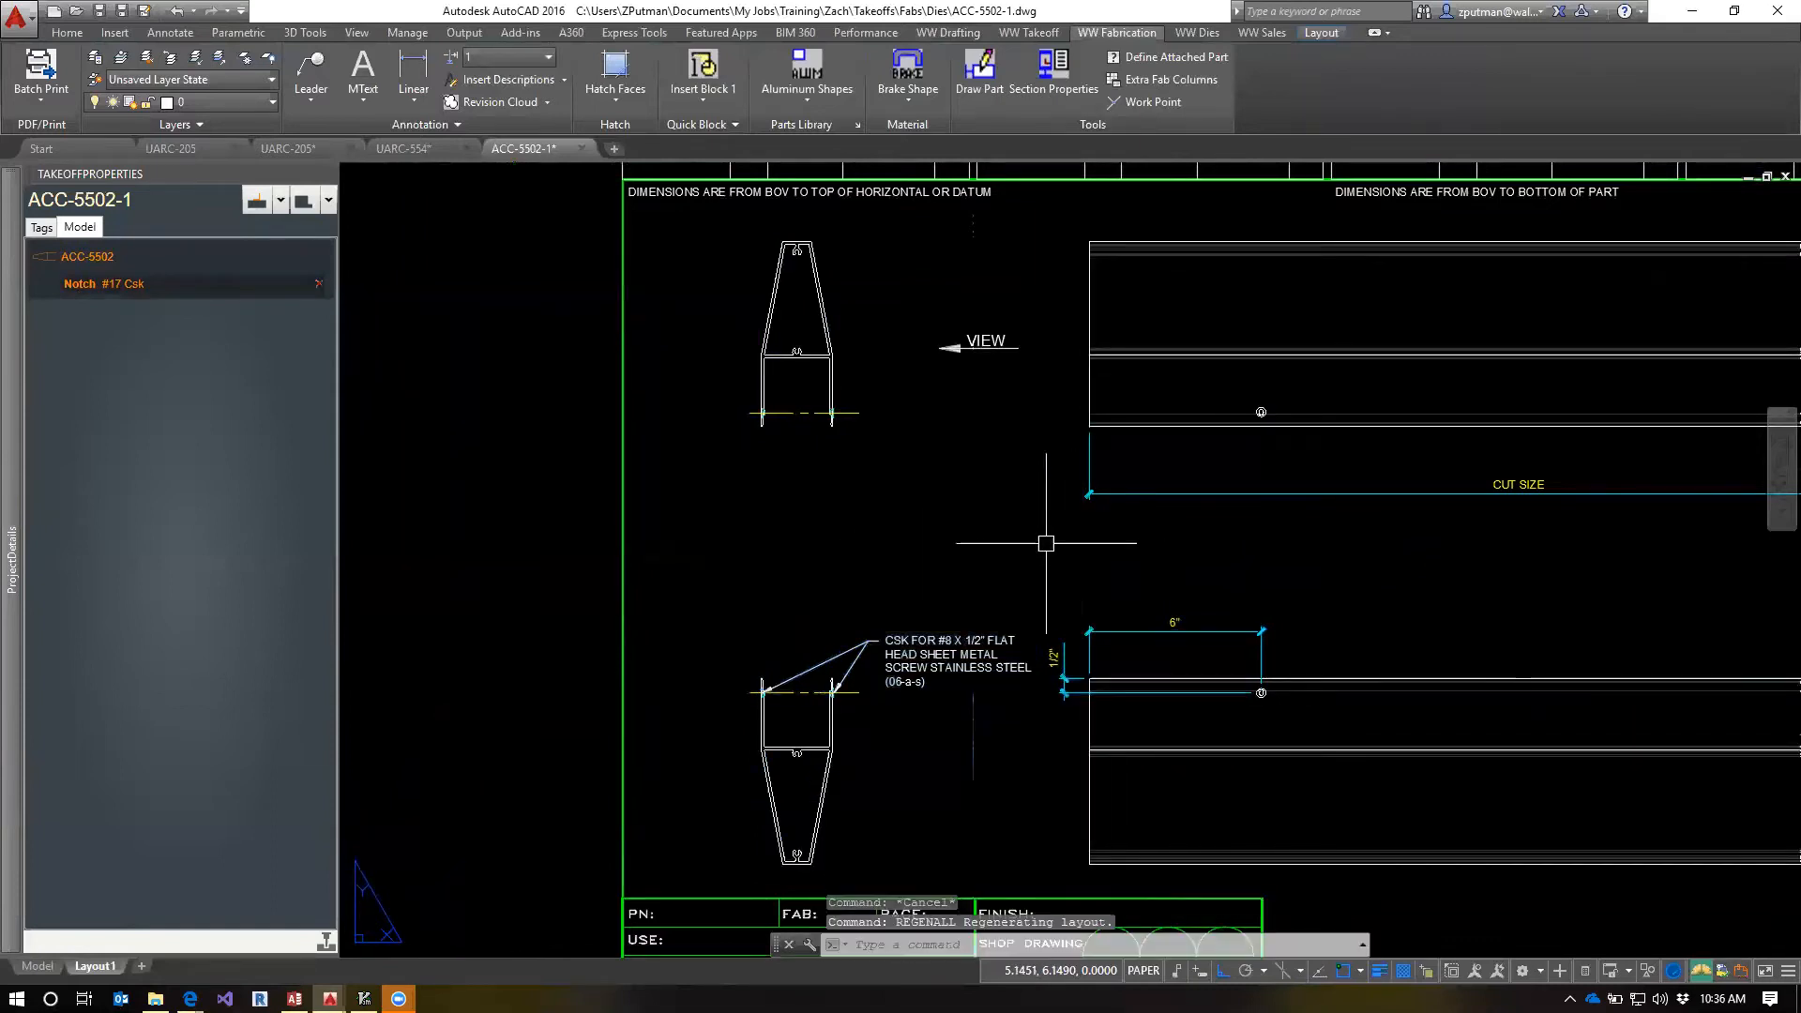
# Copy the #17 Csk notch and delete the original from the model and the fab template
pyautogui.click(77, 294)
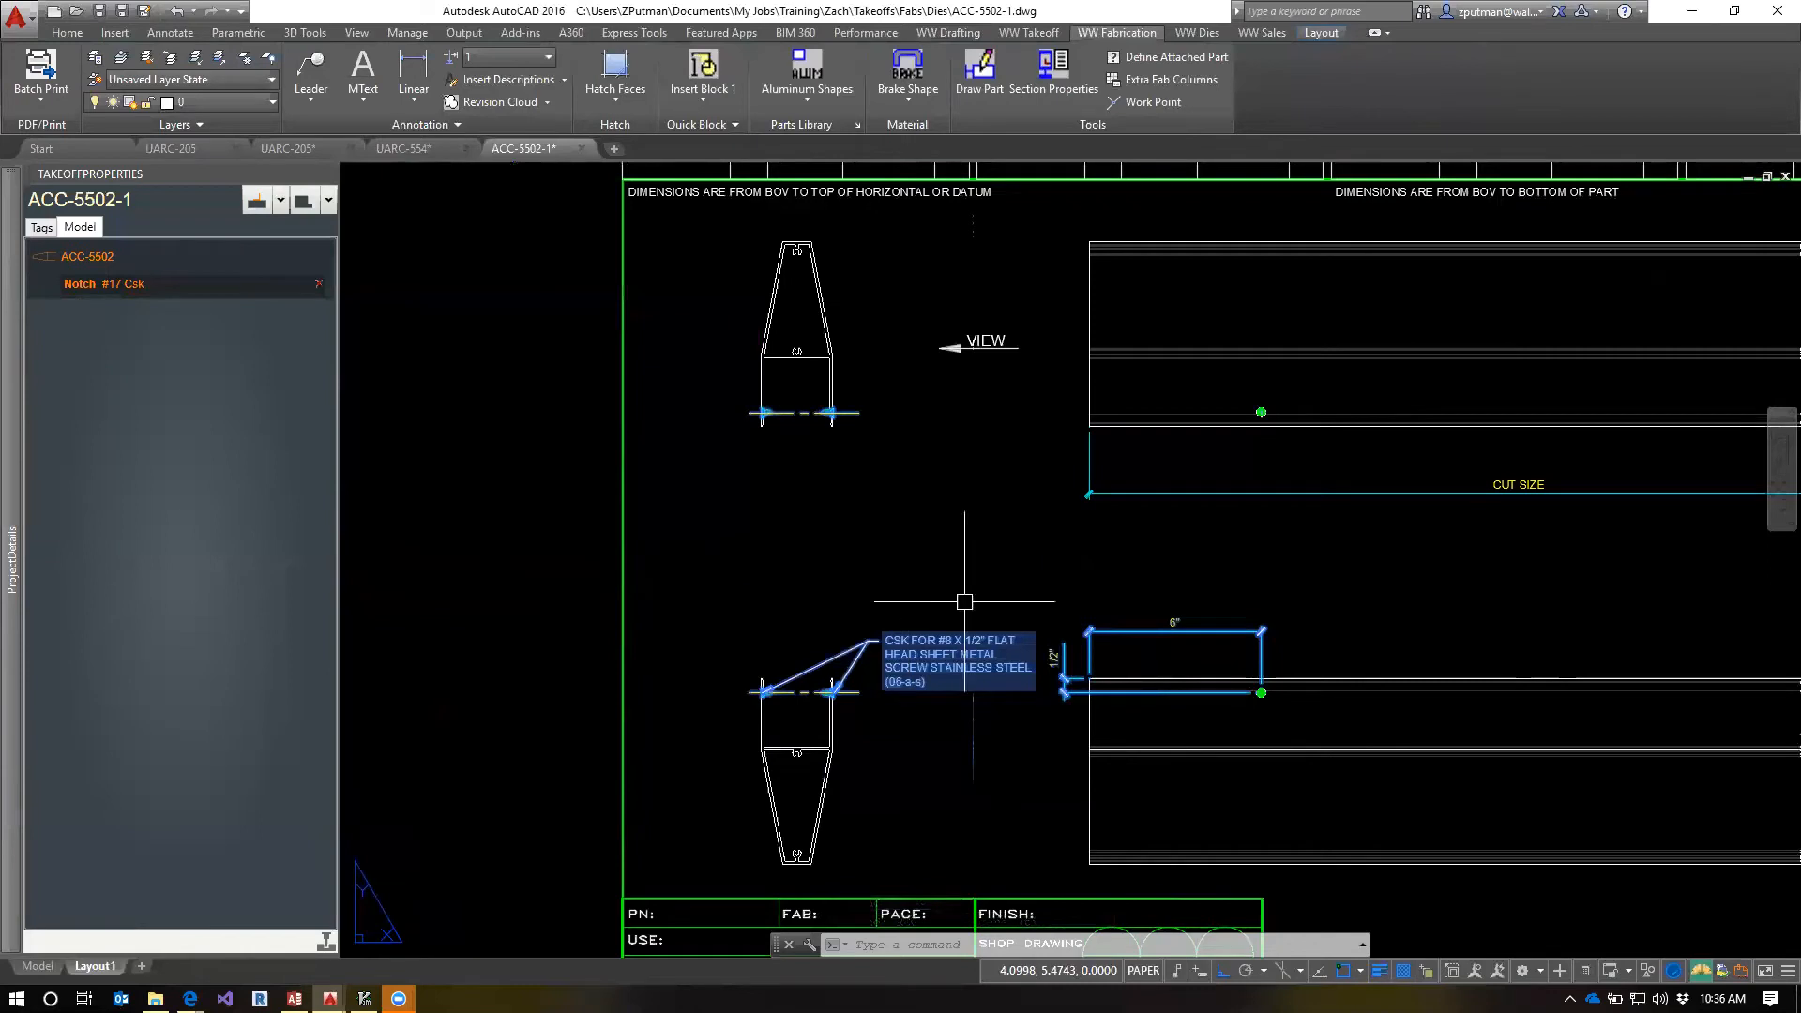
pyautogui.press('Escape')
pyautogui.press('Escape')
pyautogui.press('Escape')
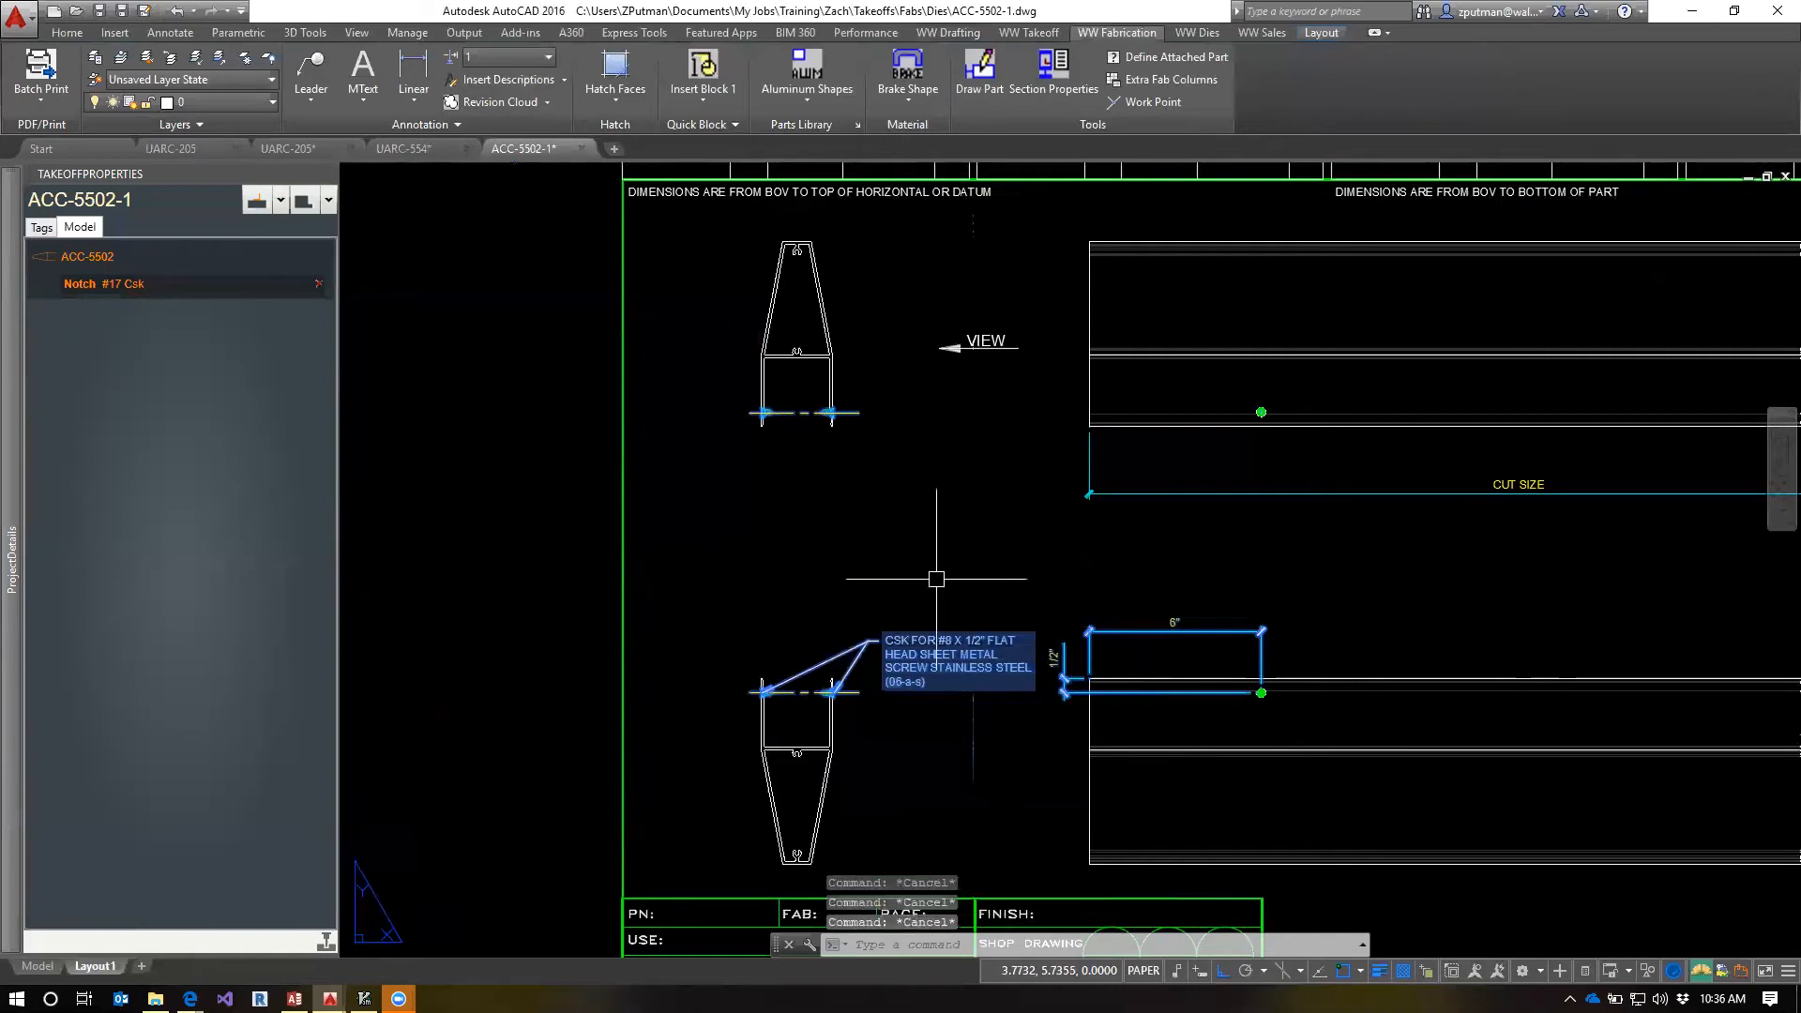
pyautogui.rightClick(71, 285)
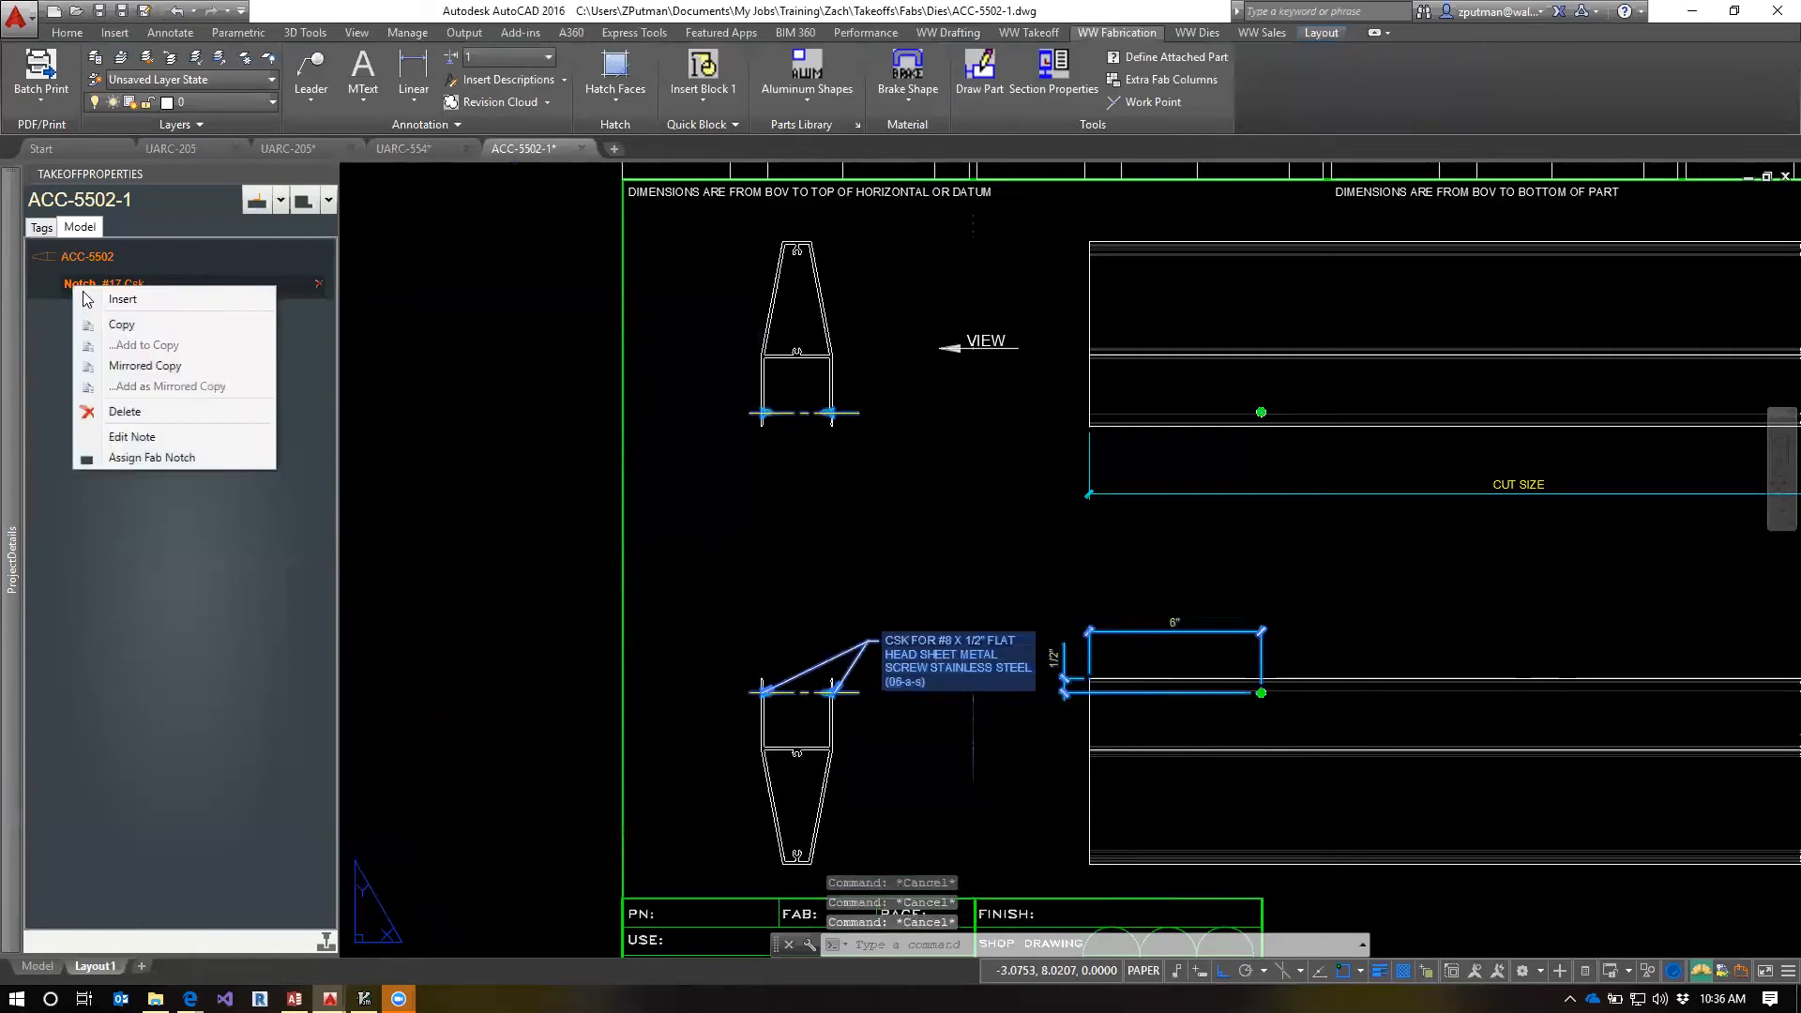
pyautogui.click(123, 326)
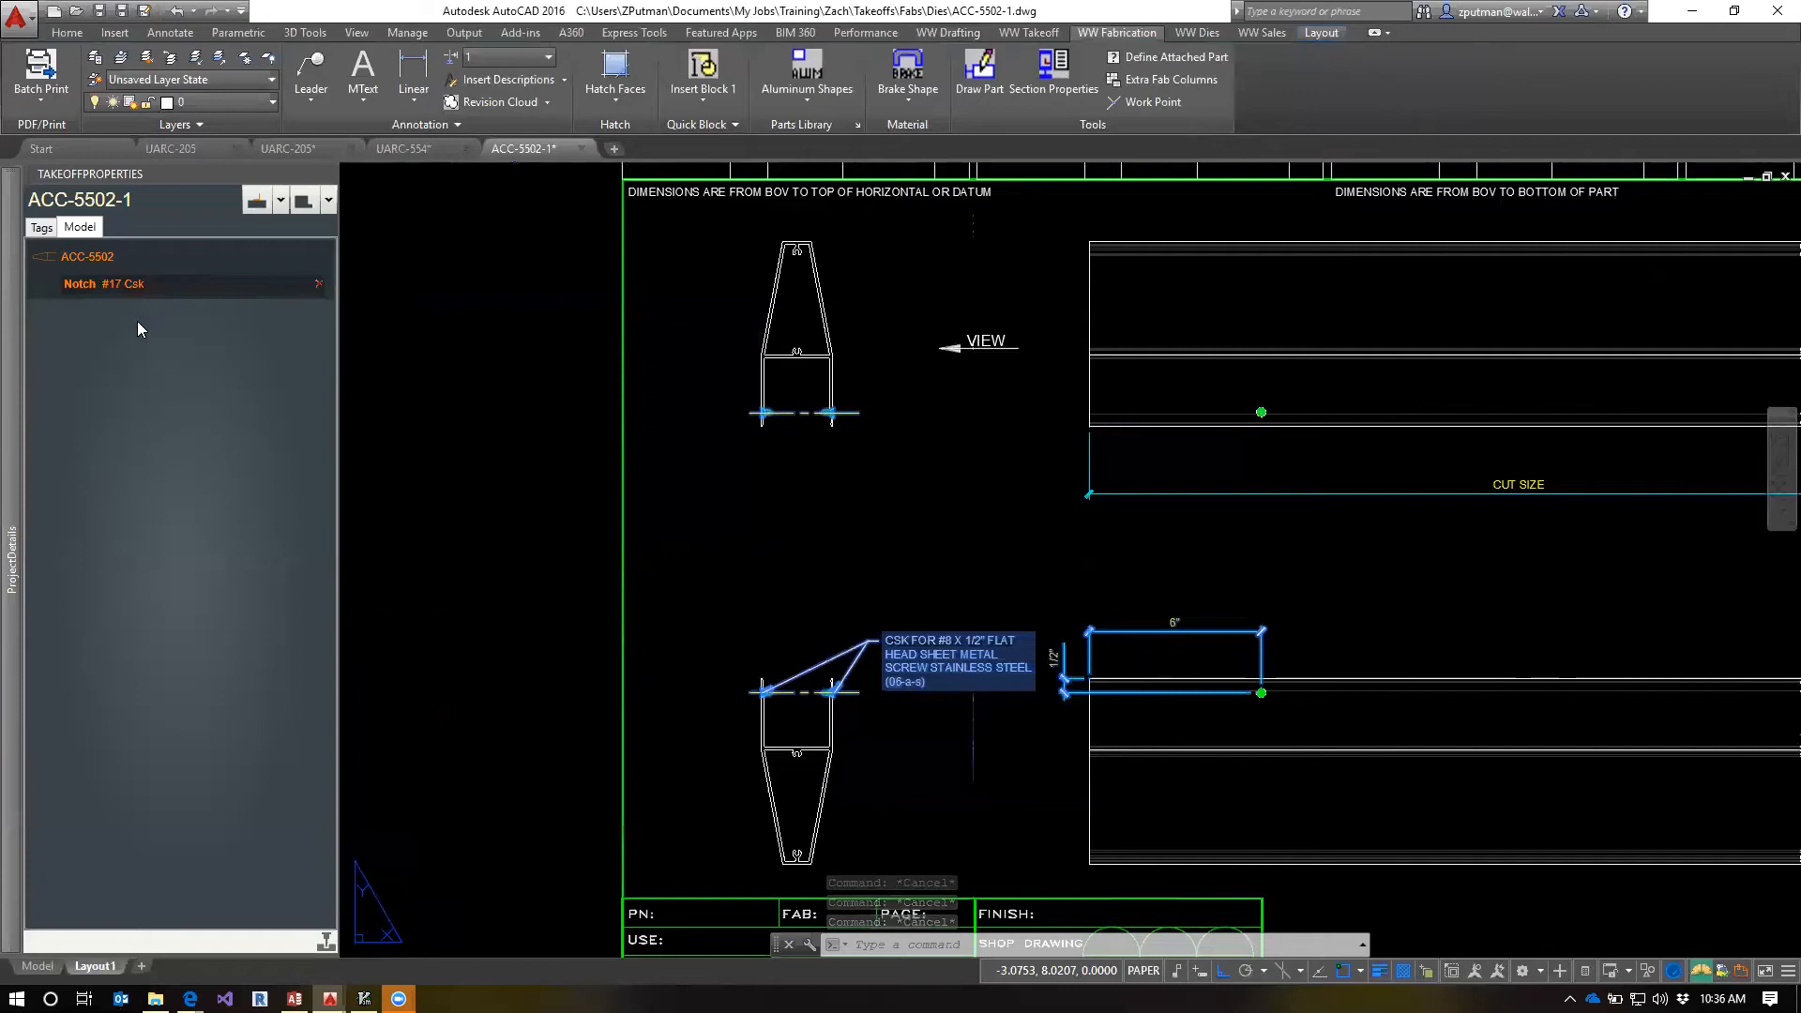
pyautogui.click(319, 283)
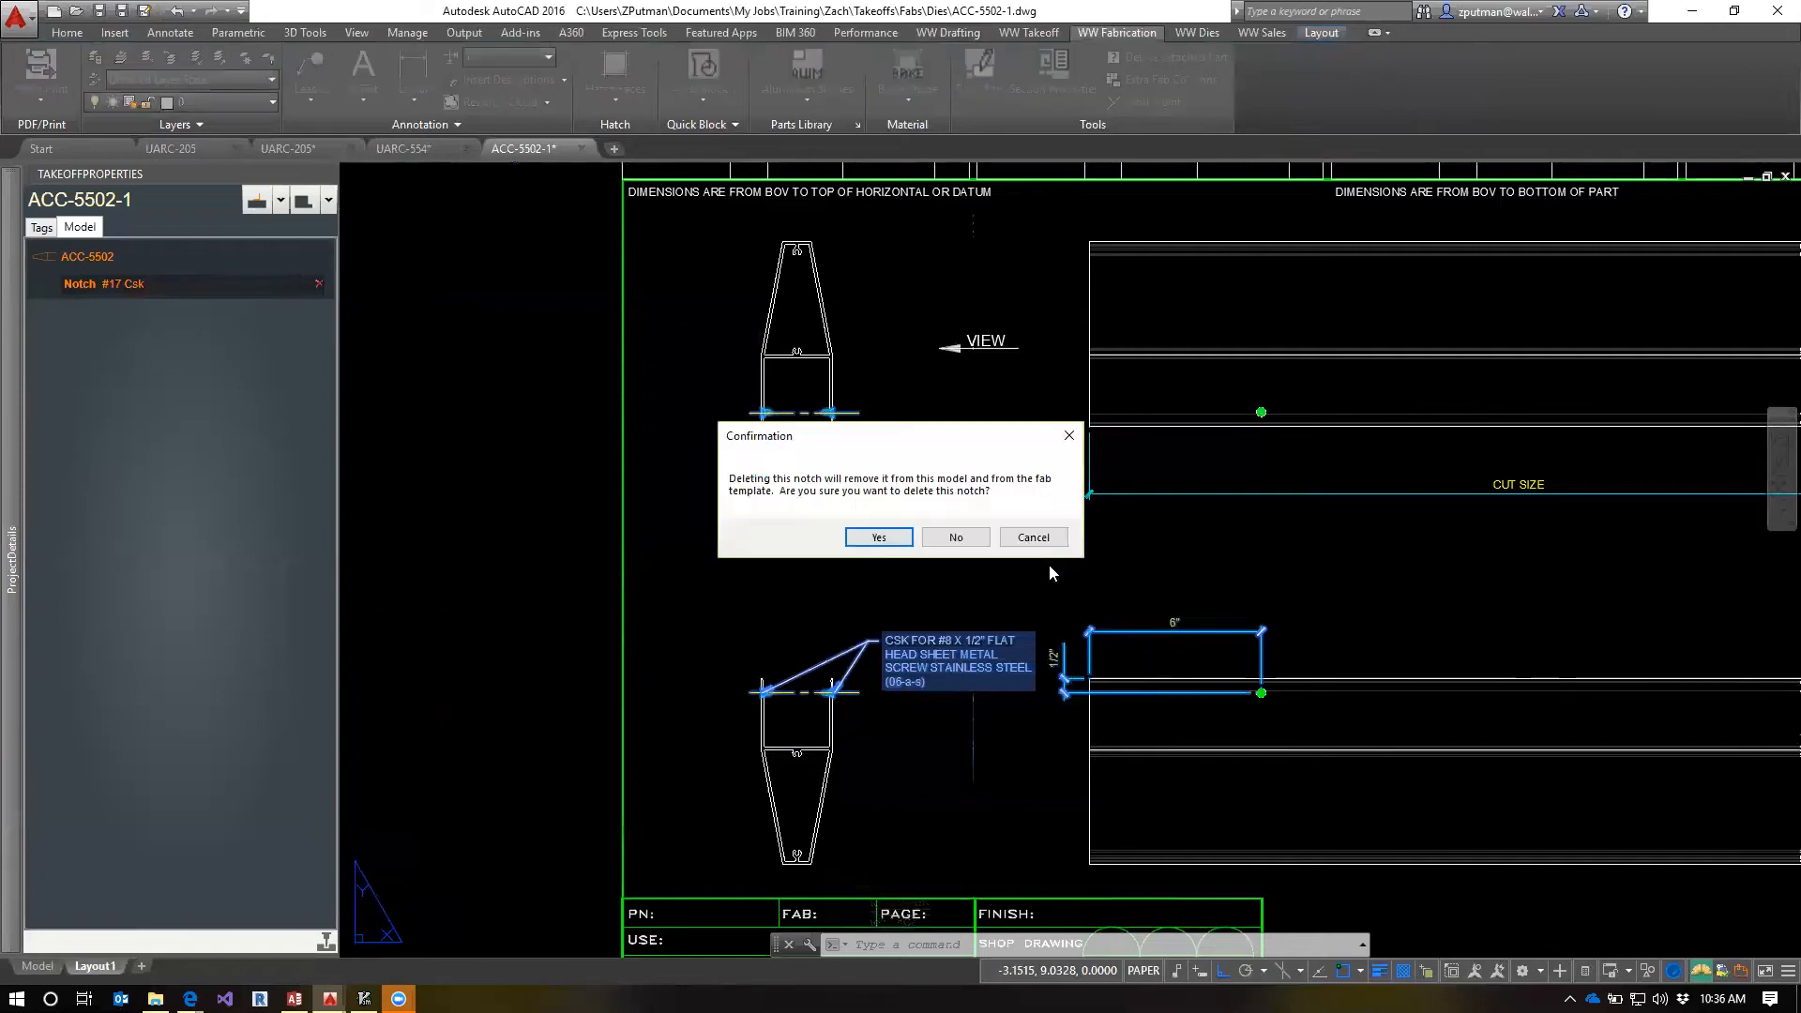
pyautogui.click(878, 537)
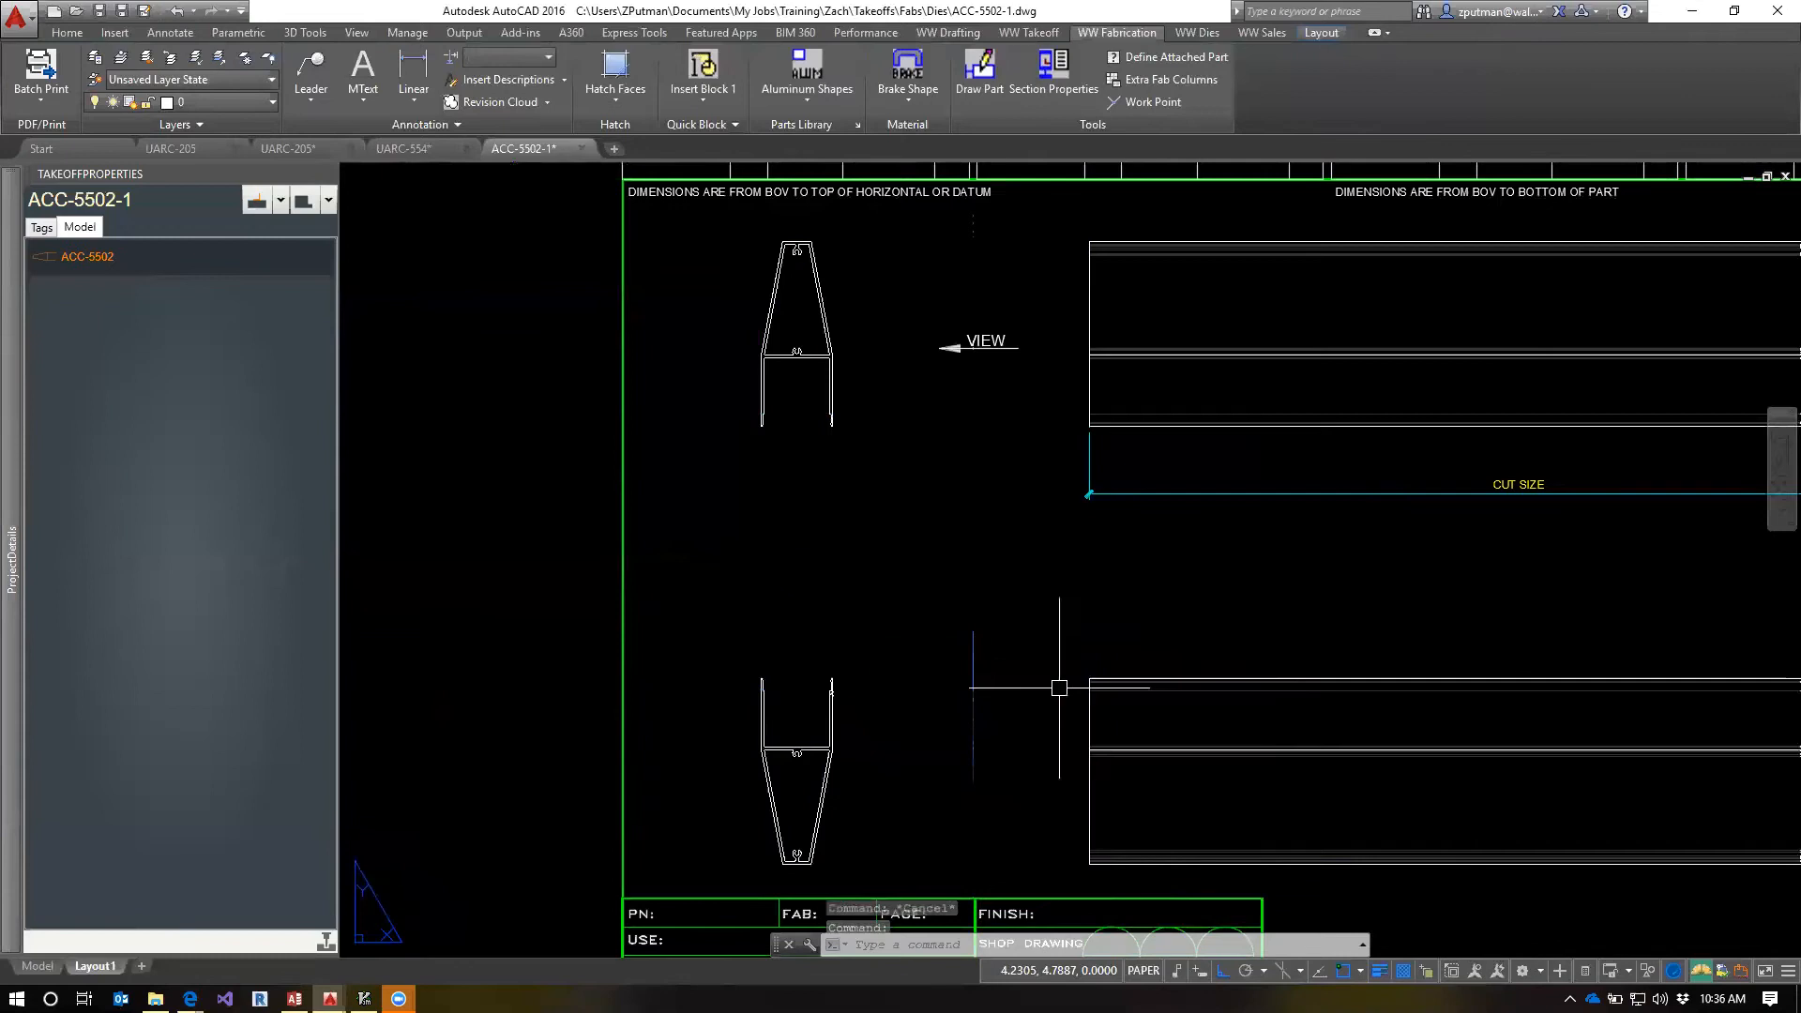
# Erase the CUT SIZE dimension while clearing leftover notch linework from the lower end view's right leg
pyautogui.scroll(8, 1081, 660)
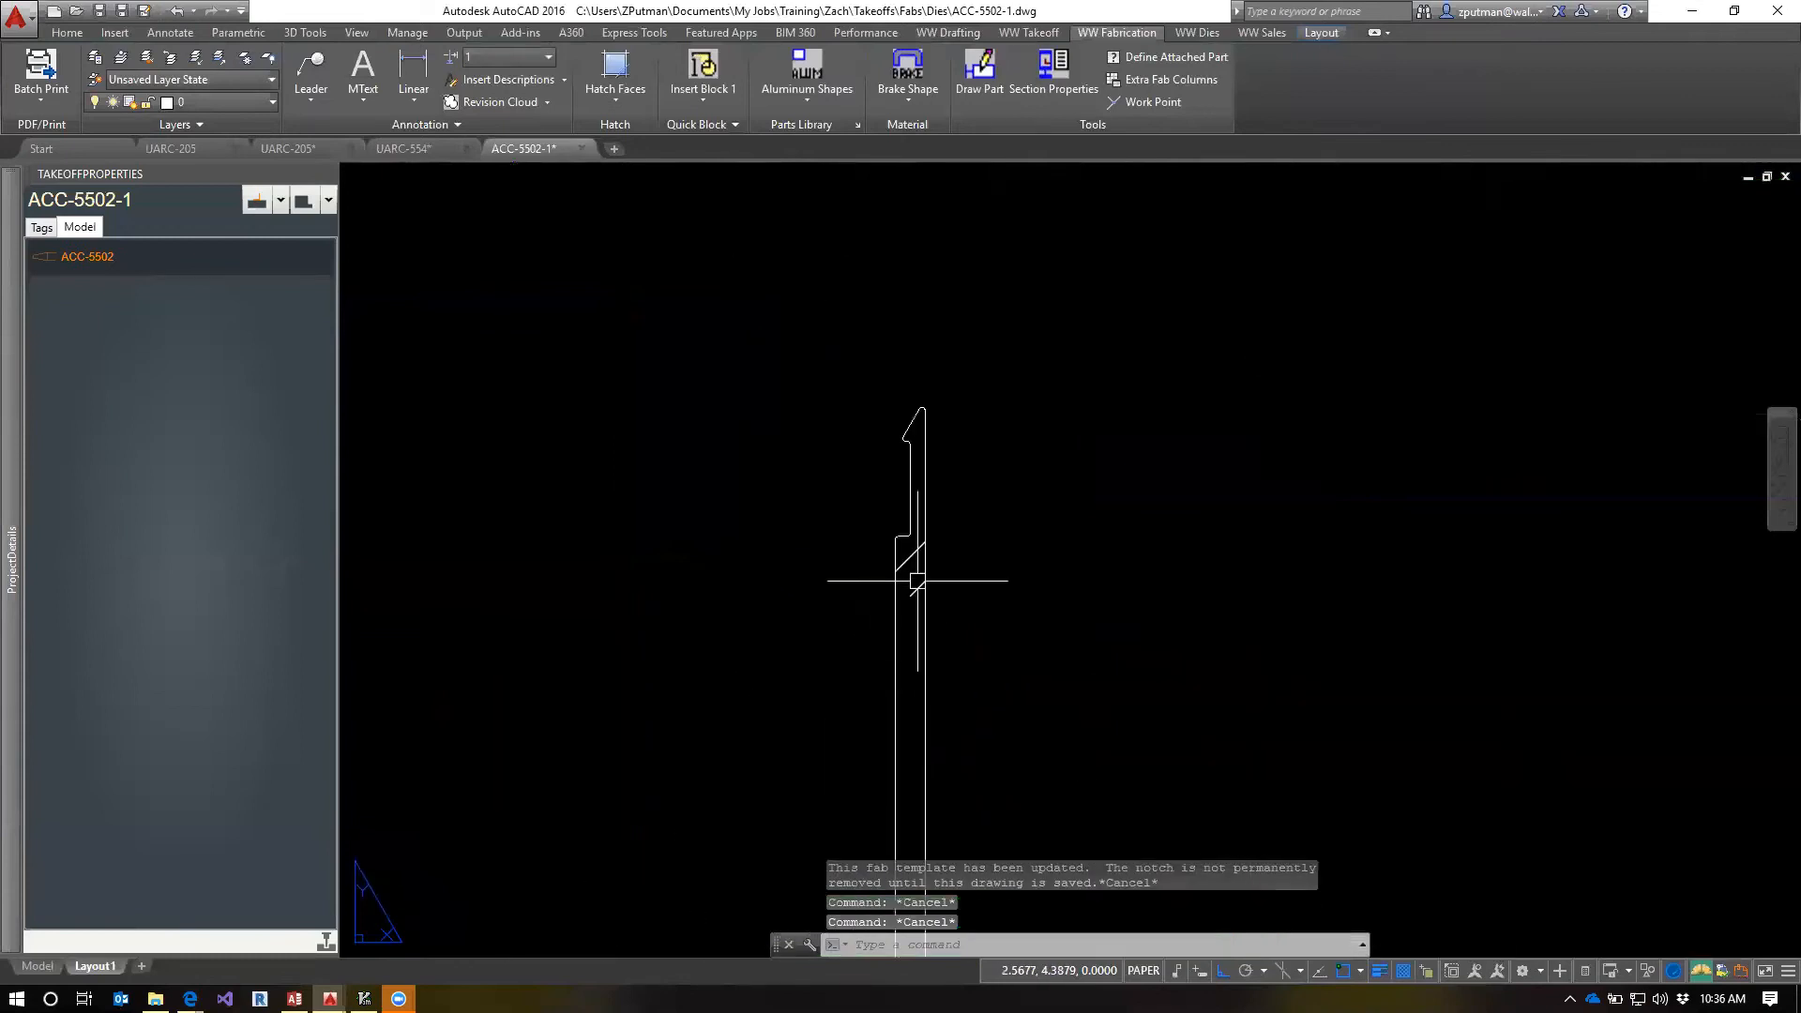
pyautogui.scroll(-5, 1137, 715)
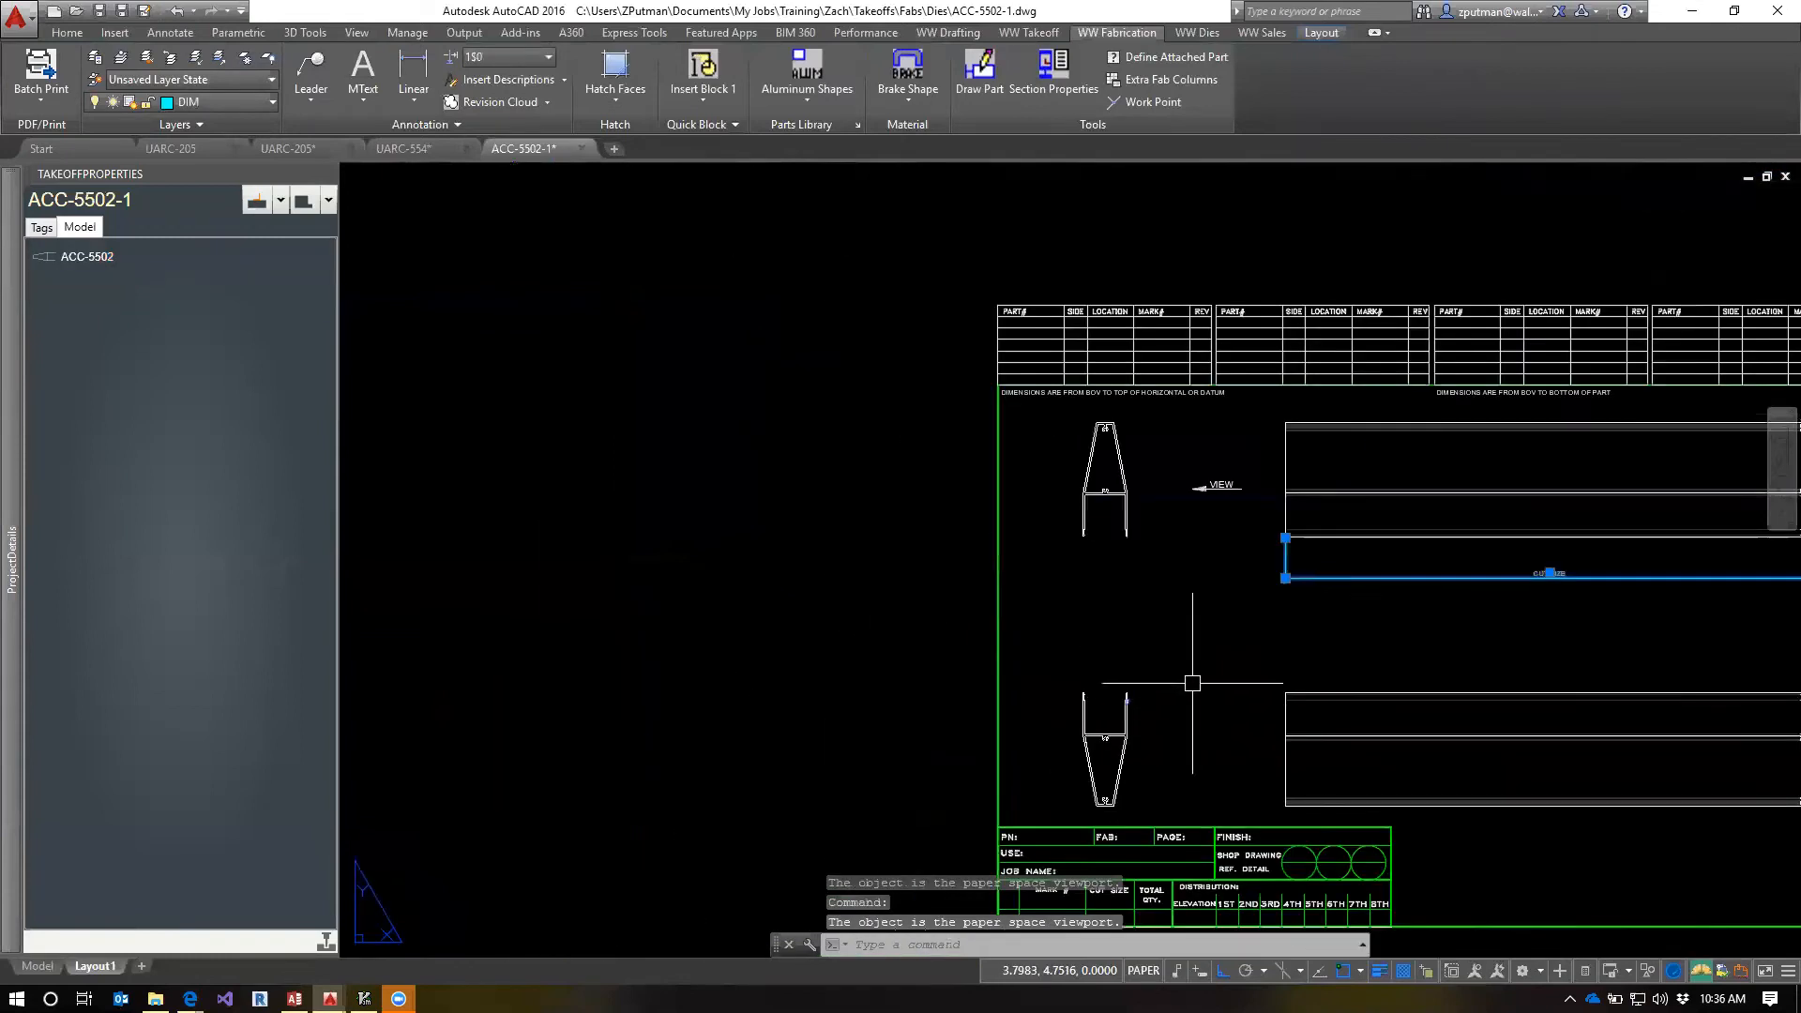
pyautogui.press('Escape')
pyautogui.write('e')
pyautogui.press('Return')
pyautogui.scroll(5, 1107, 710)
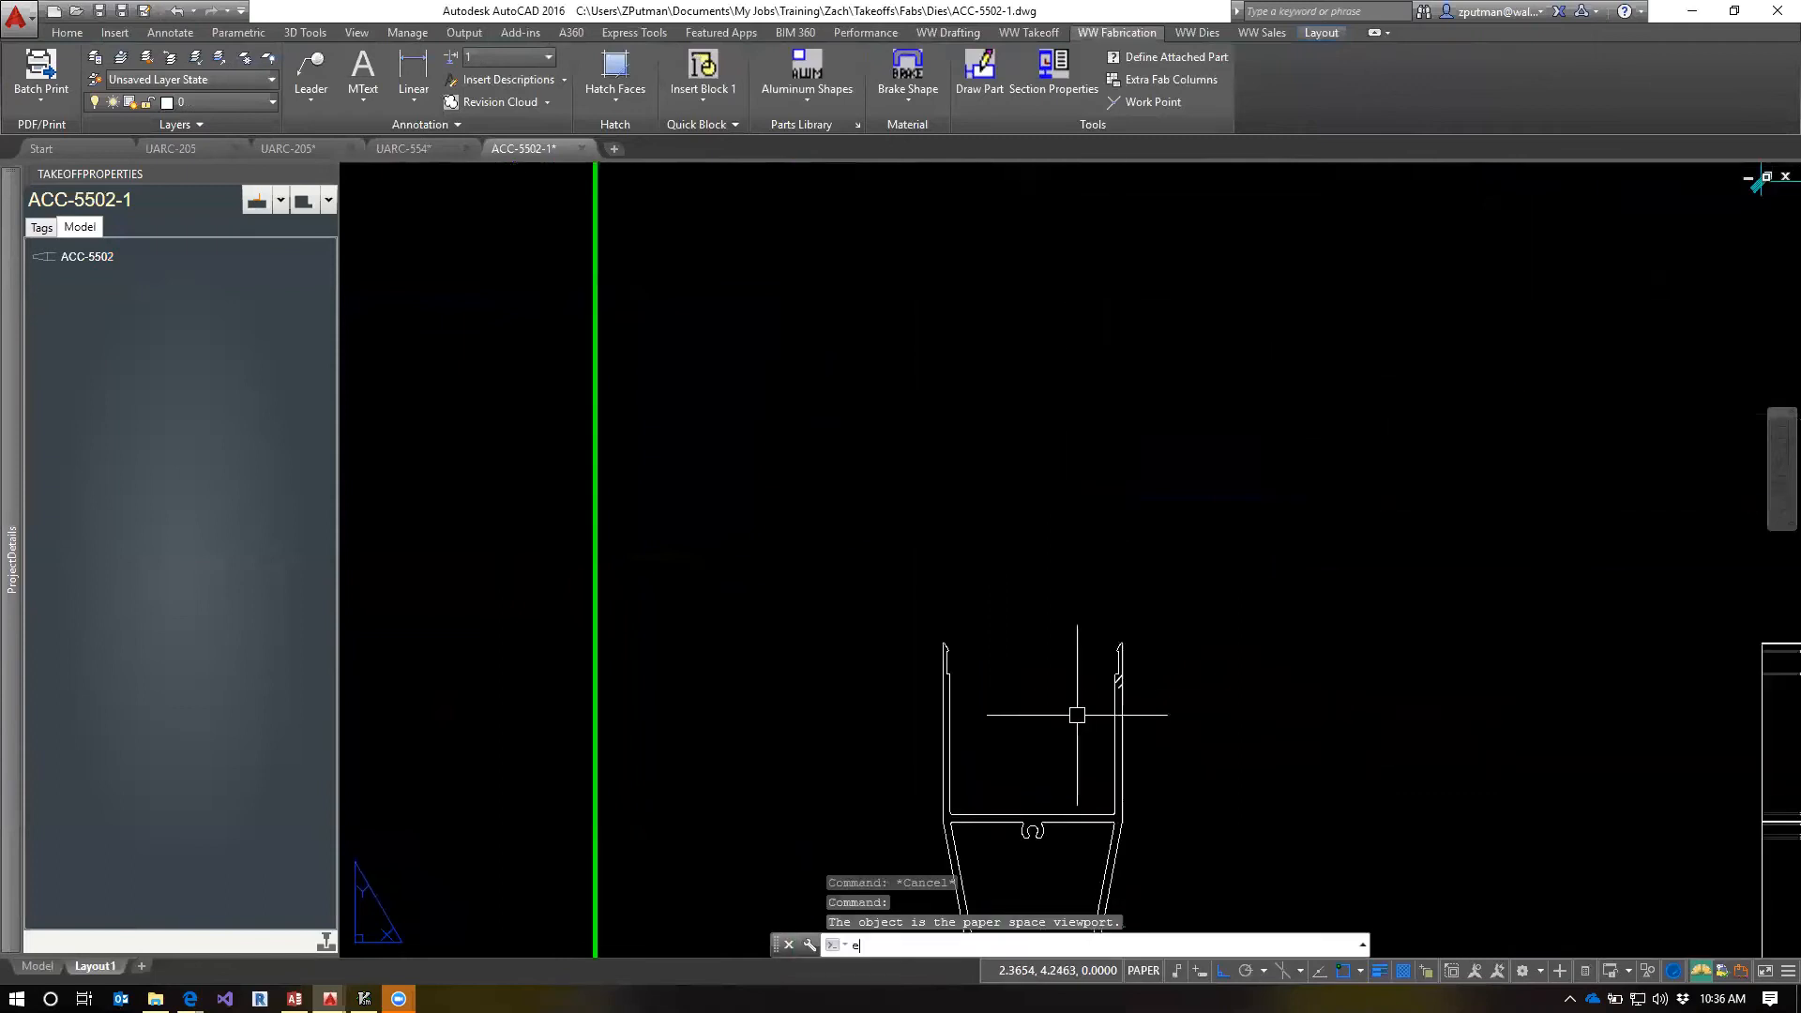
pyautogui.click(1175, 637)
pyautogui.click(1008, 793)
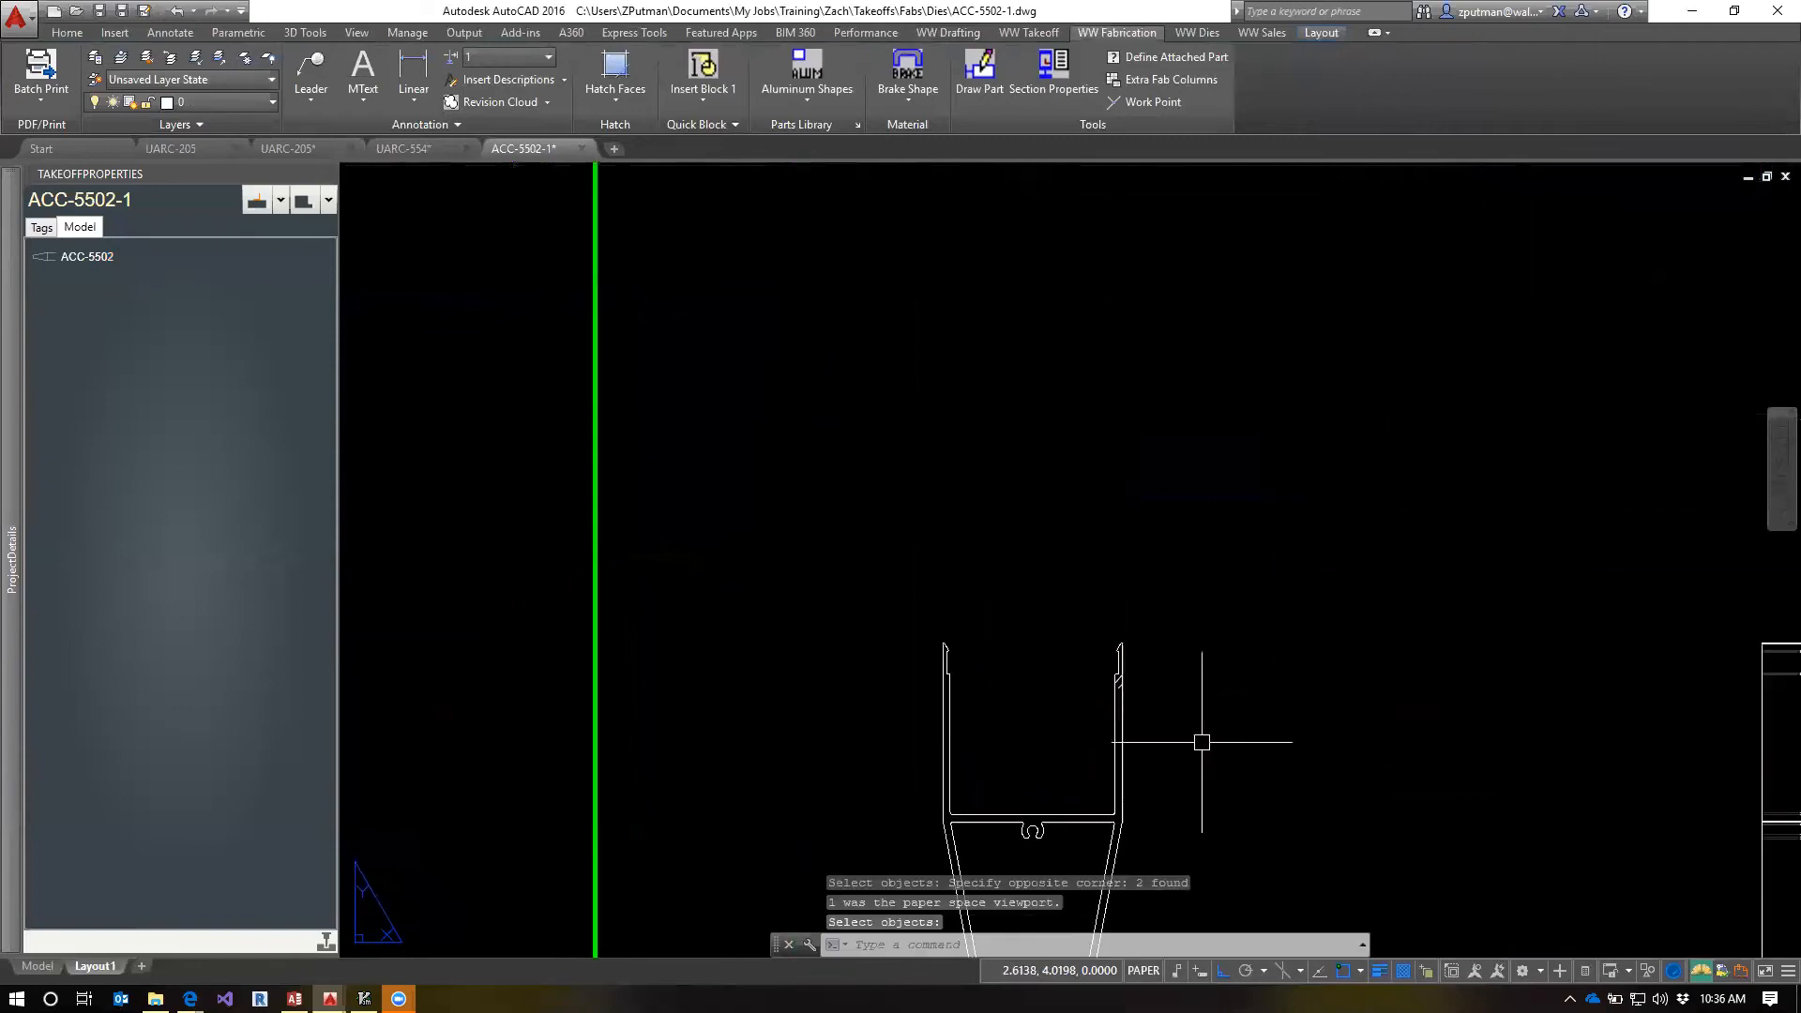
# Try again to erase the leftover notch lines in the lower end view, and regenerate the whole drawing
pyautogui.write('e')
pyautogui.press('Return')
pyautogui.click(1205, 636)
pyautogui.click(1058, 734)
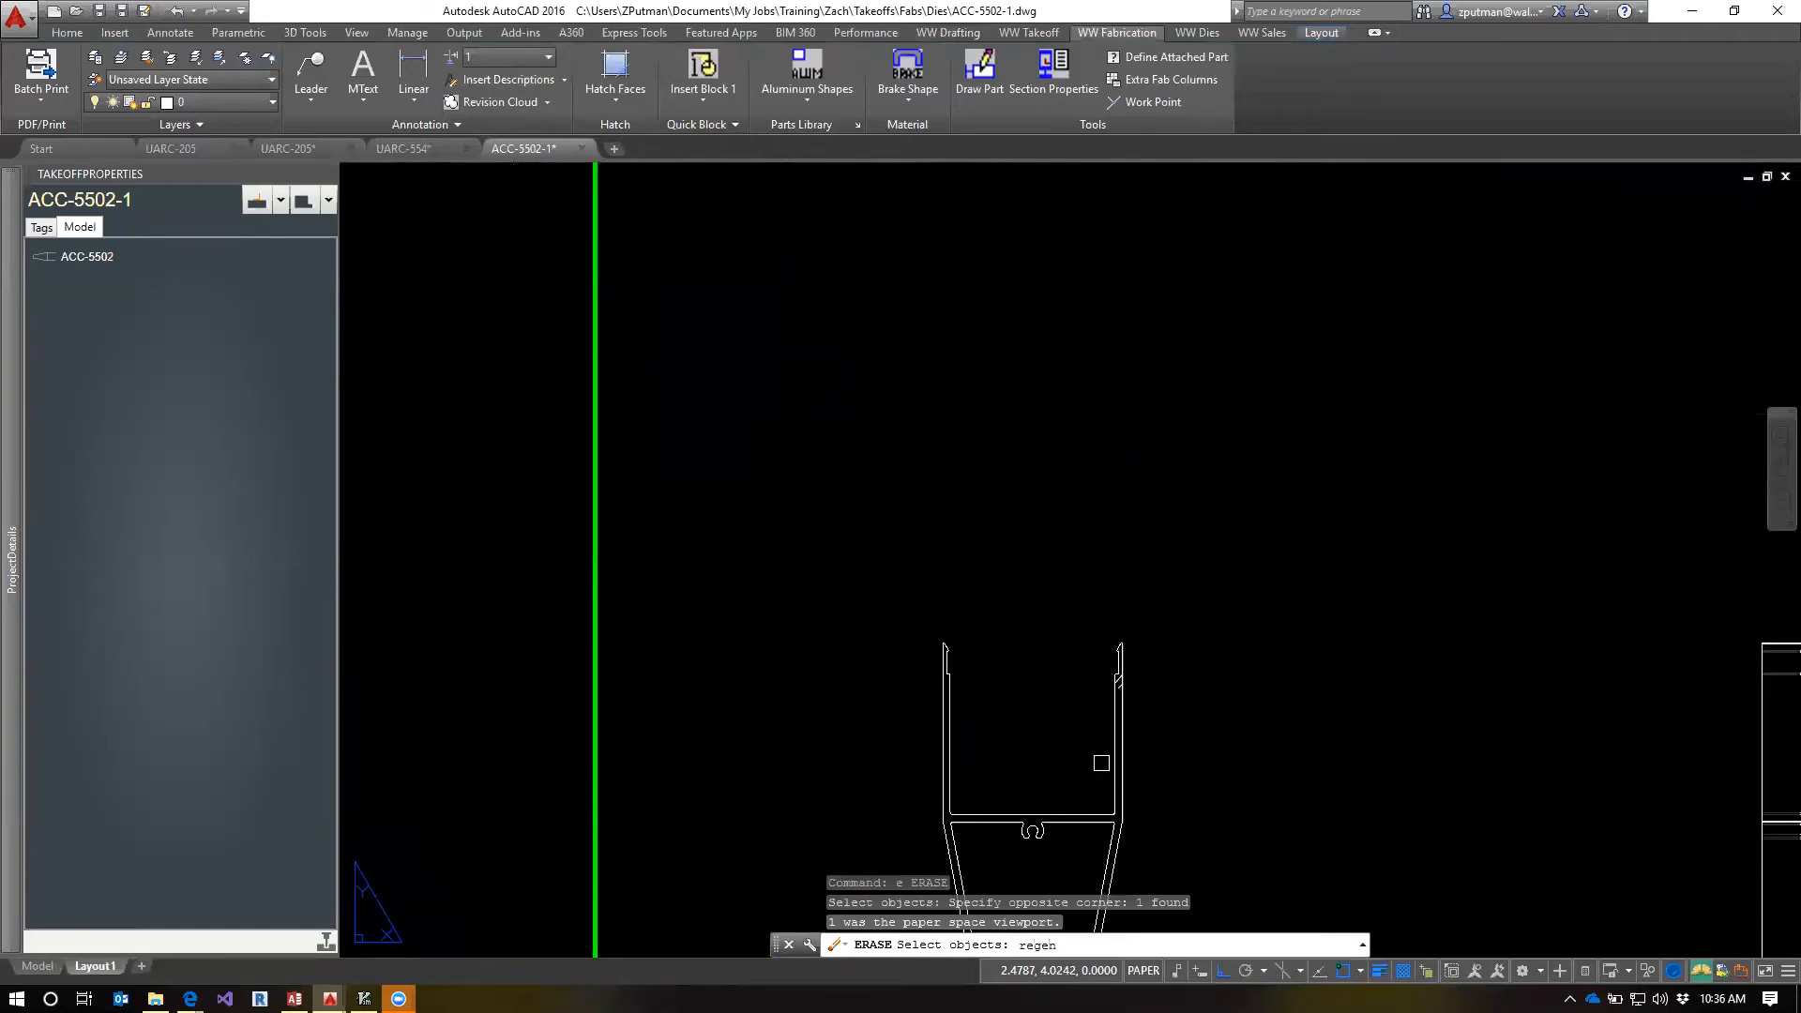
pyautogui.press('Escape')
pyautogui.press('Escape')
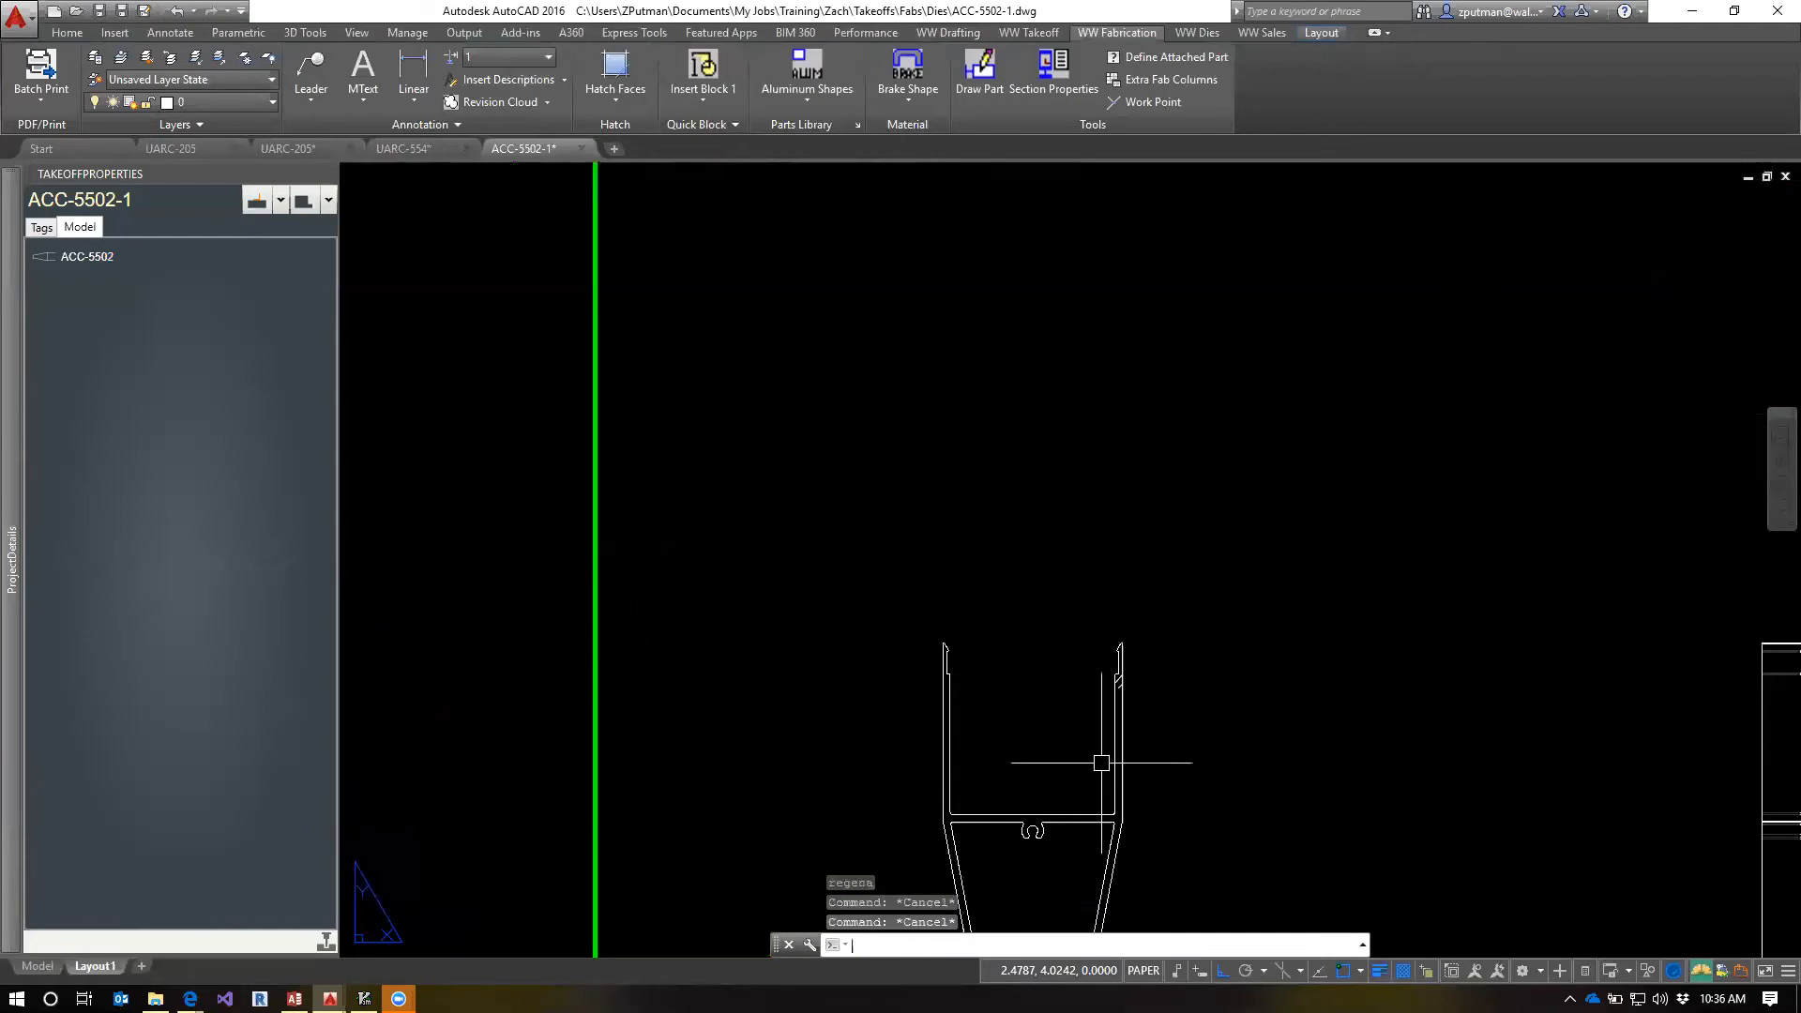
pyautogui.write('regenall')
pyautogui.press('Return')
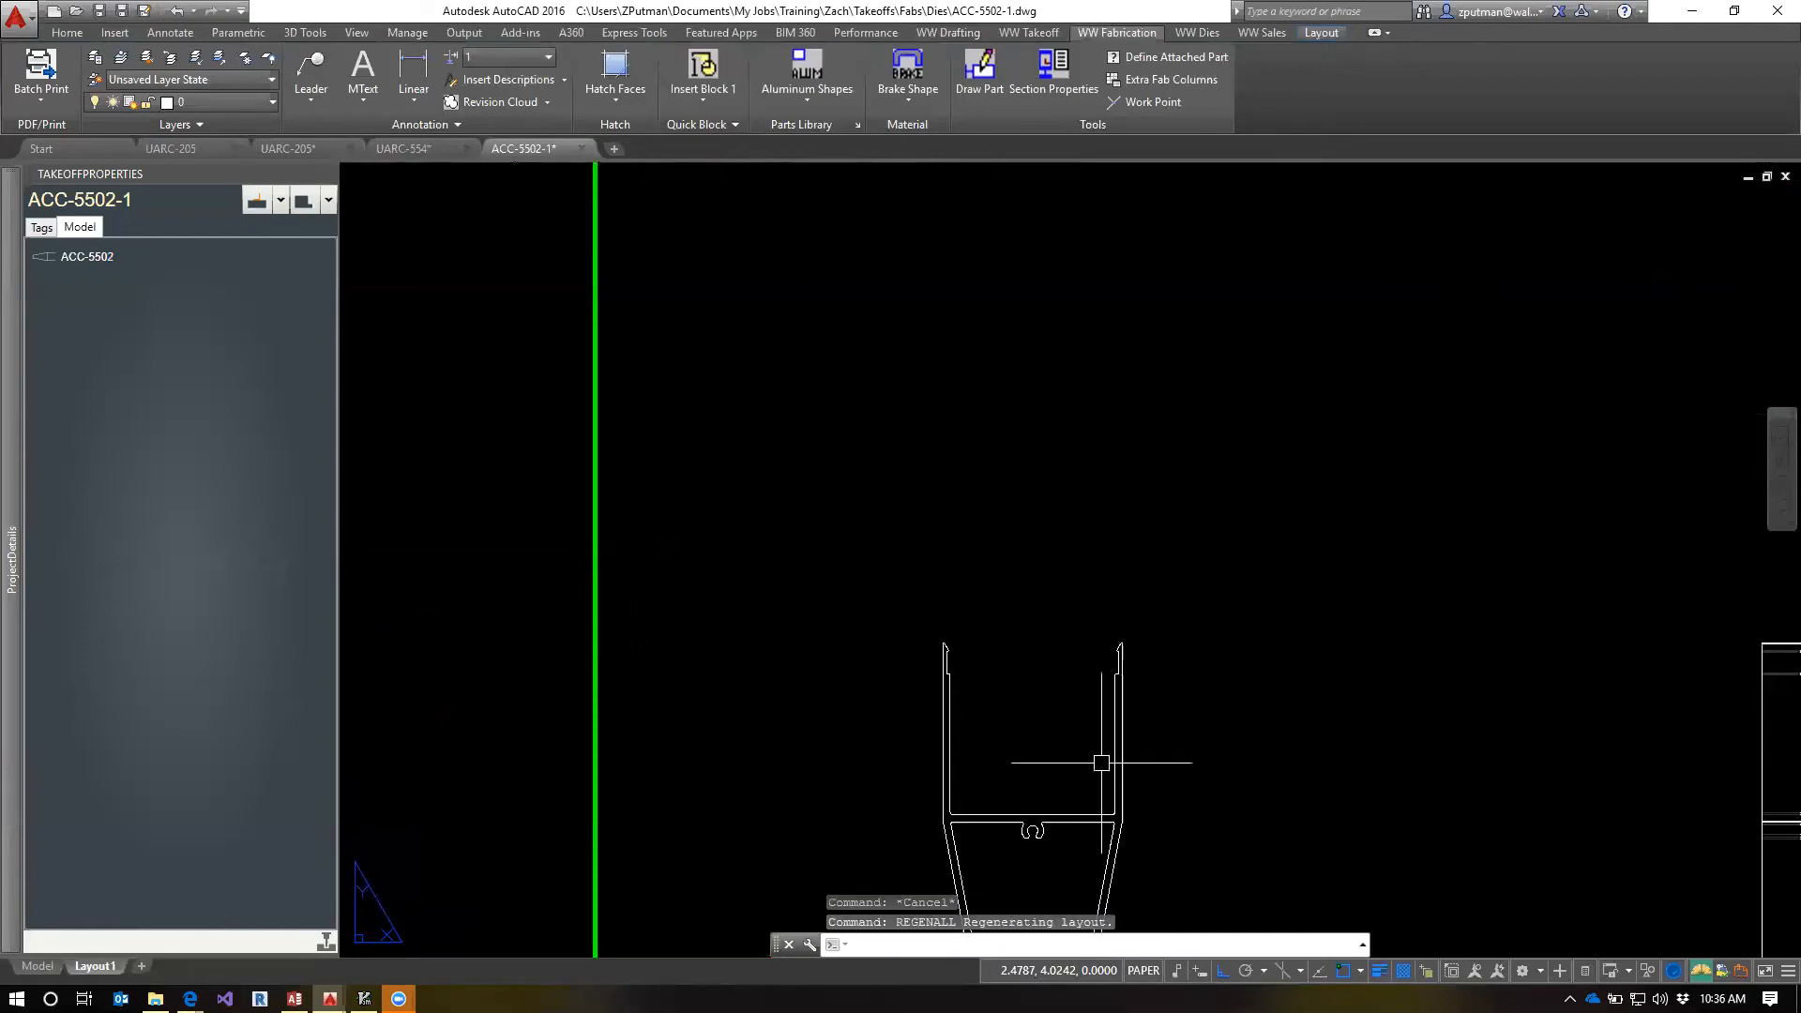
# Paste the copied #17 Csk notch with its note, centerlines and dimensions onto part ACC-5502 and regenerate the layout
pyautogui.scroll(-6, 1102, 762)
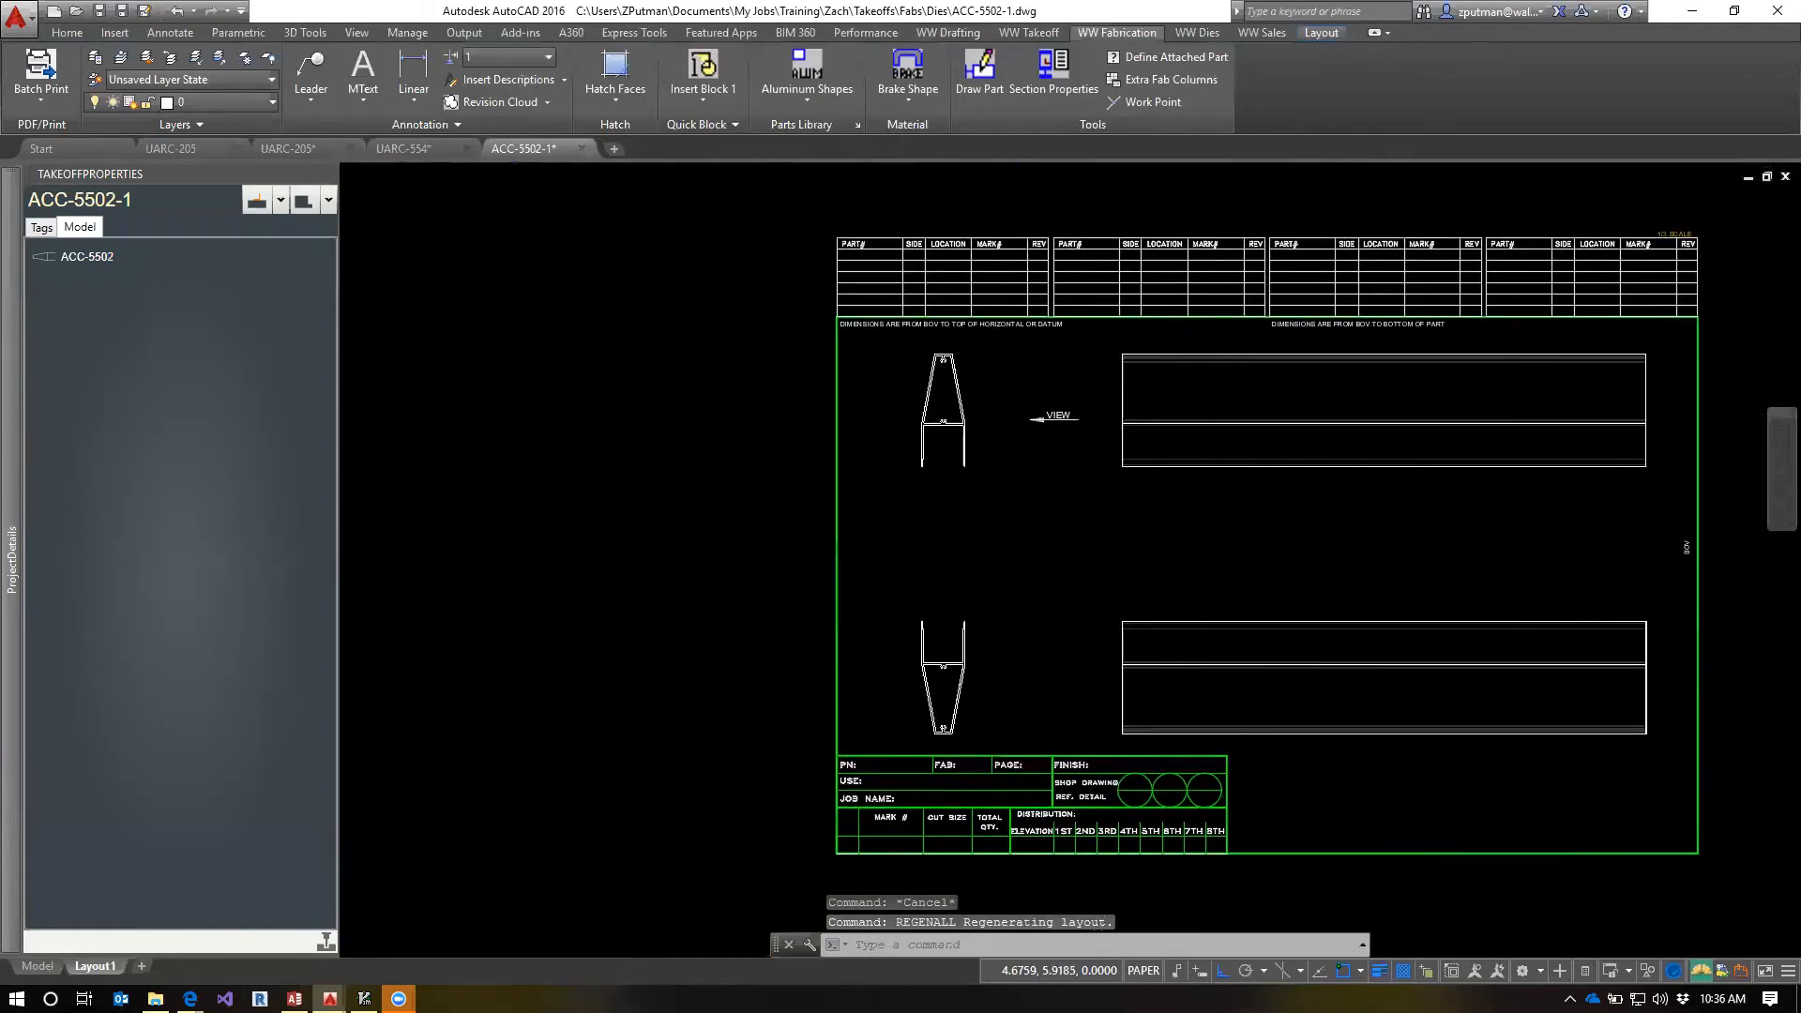
pyautogui.scroll(2, 1055, 562)
pyautogui.moveTo(1055, 561); pyautogui.dragTo(922, 585, button='middle')
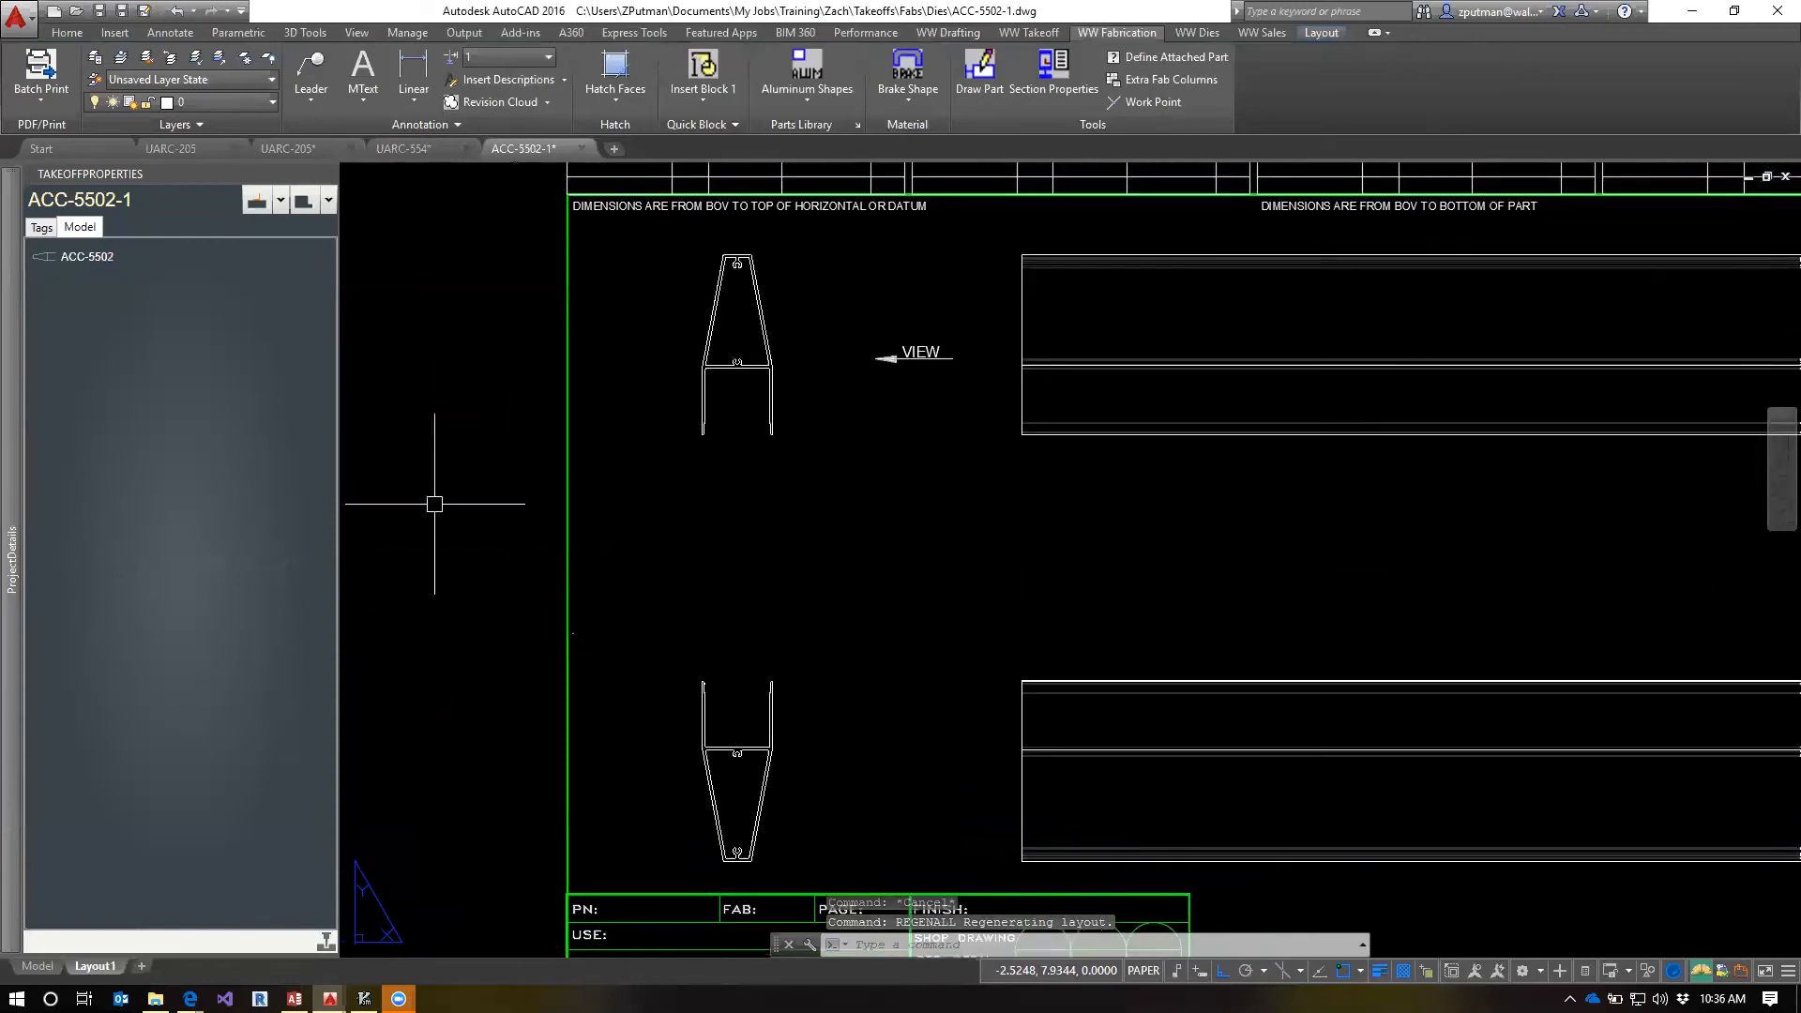
pyautogui.rightClick(69, 262)
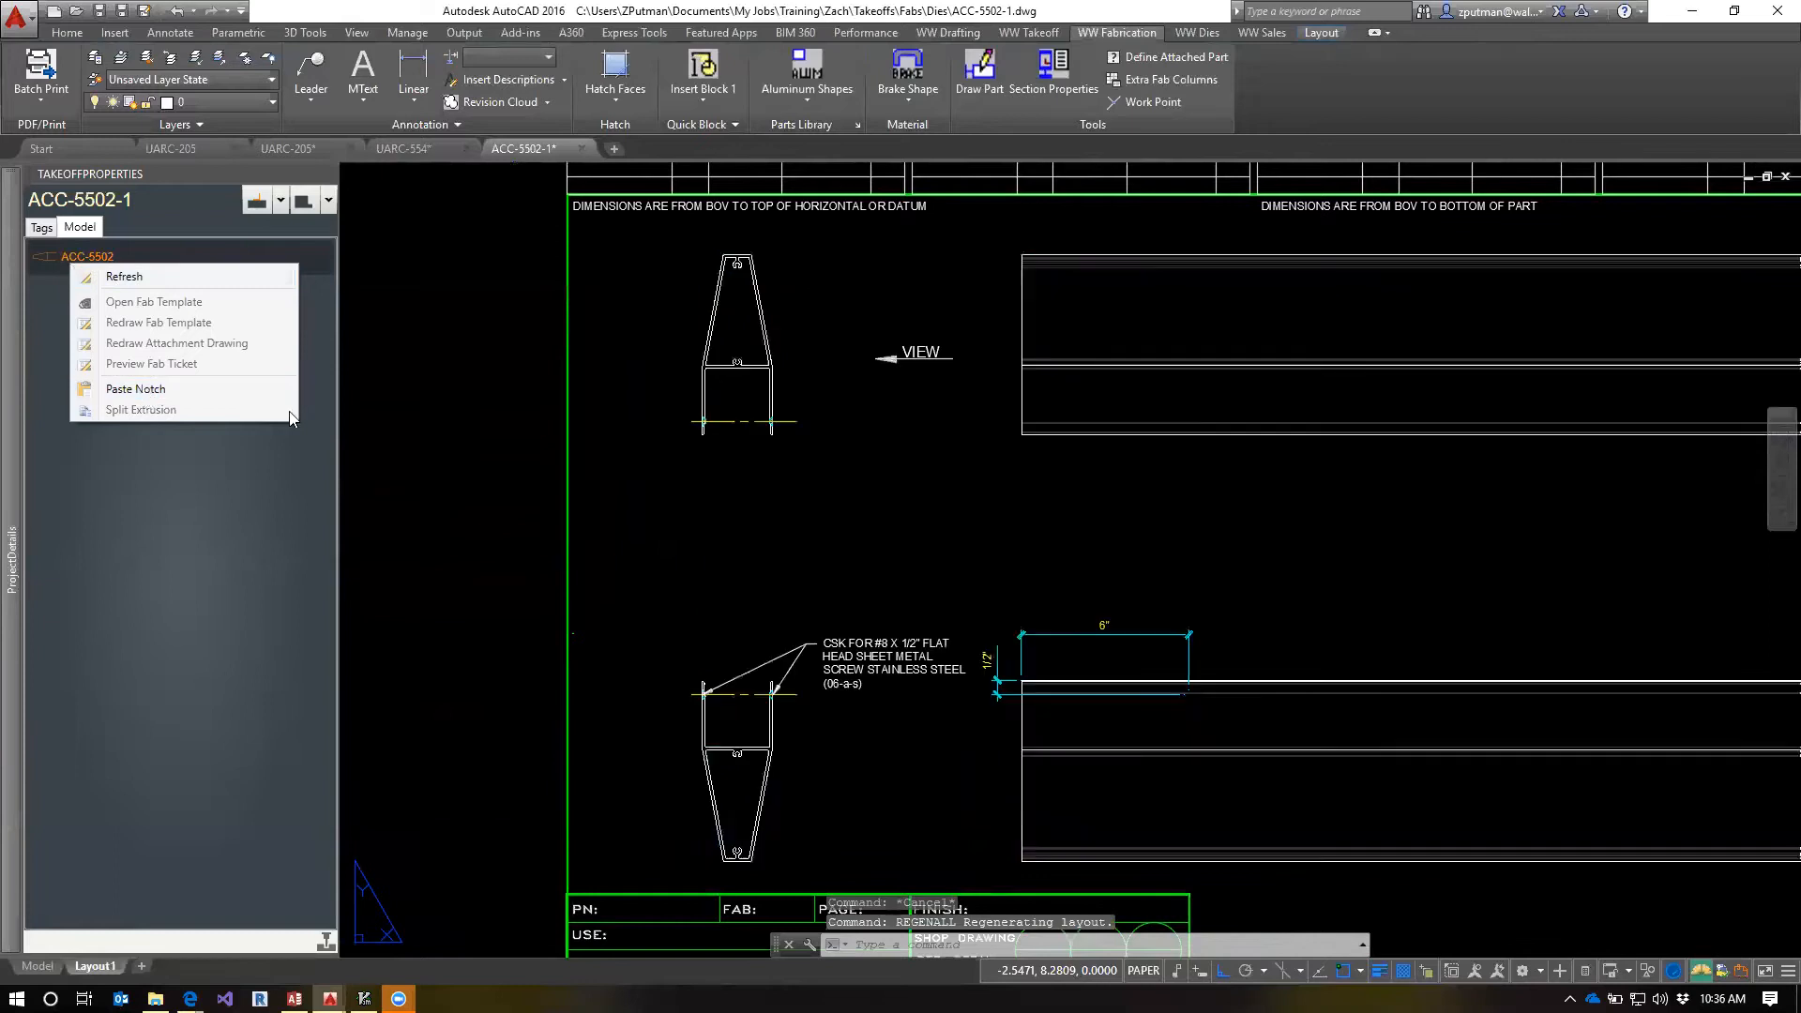
pyautogui.click(144, 392)
pyautogui.press('Escape')
pyautogui.press('Escape')
pyautogui.press('Escape')
pyautogui.scroll(-2, 1297, 588)
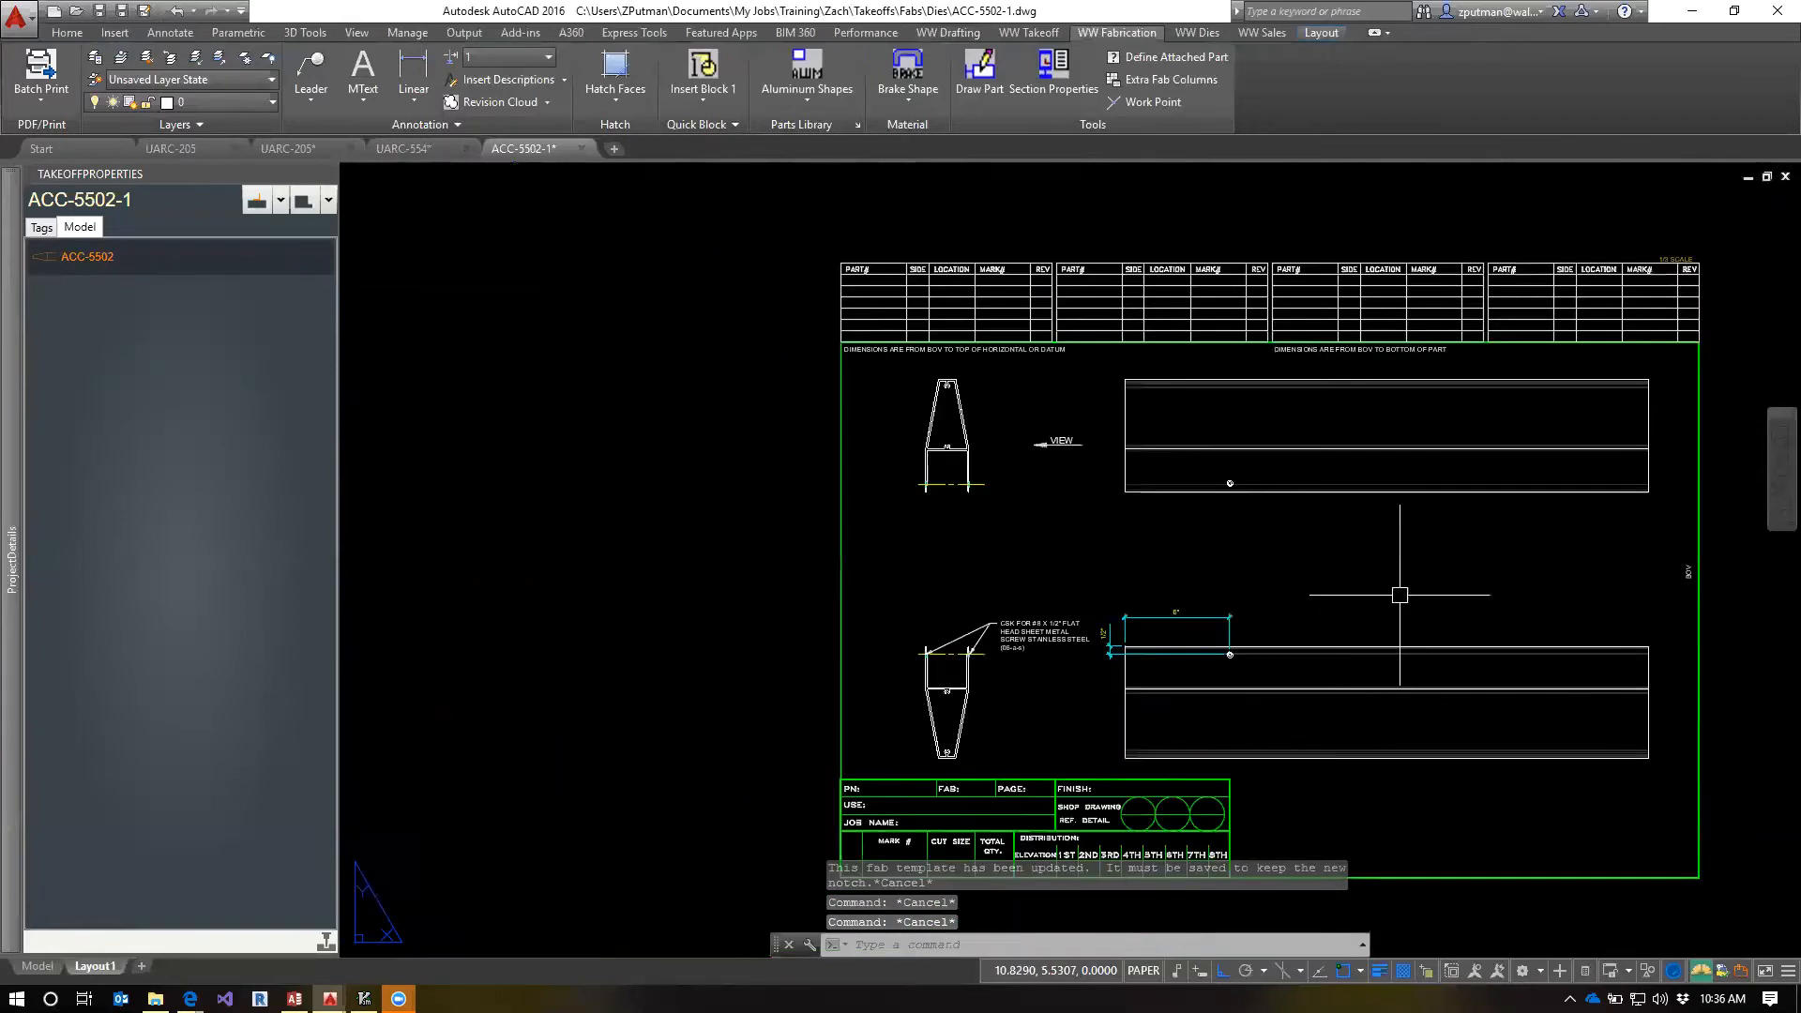
pyautogui.scroll(2, 1207, 551)
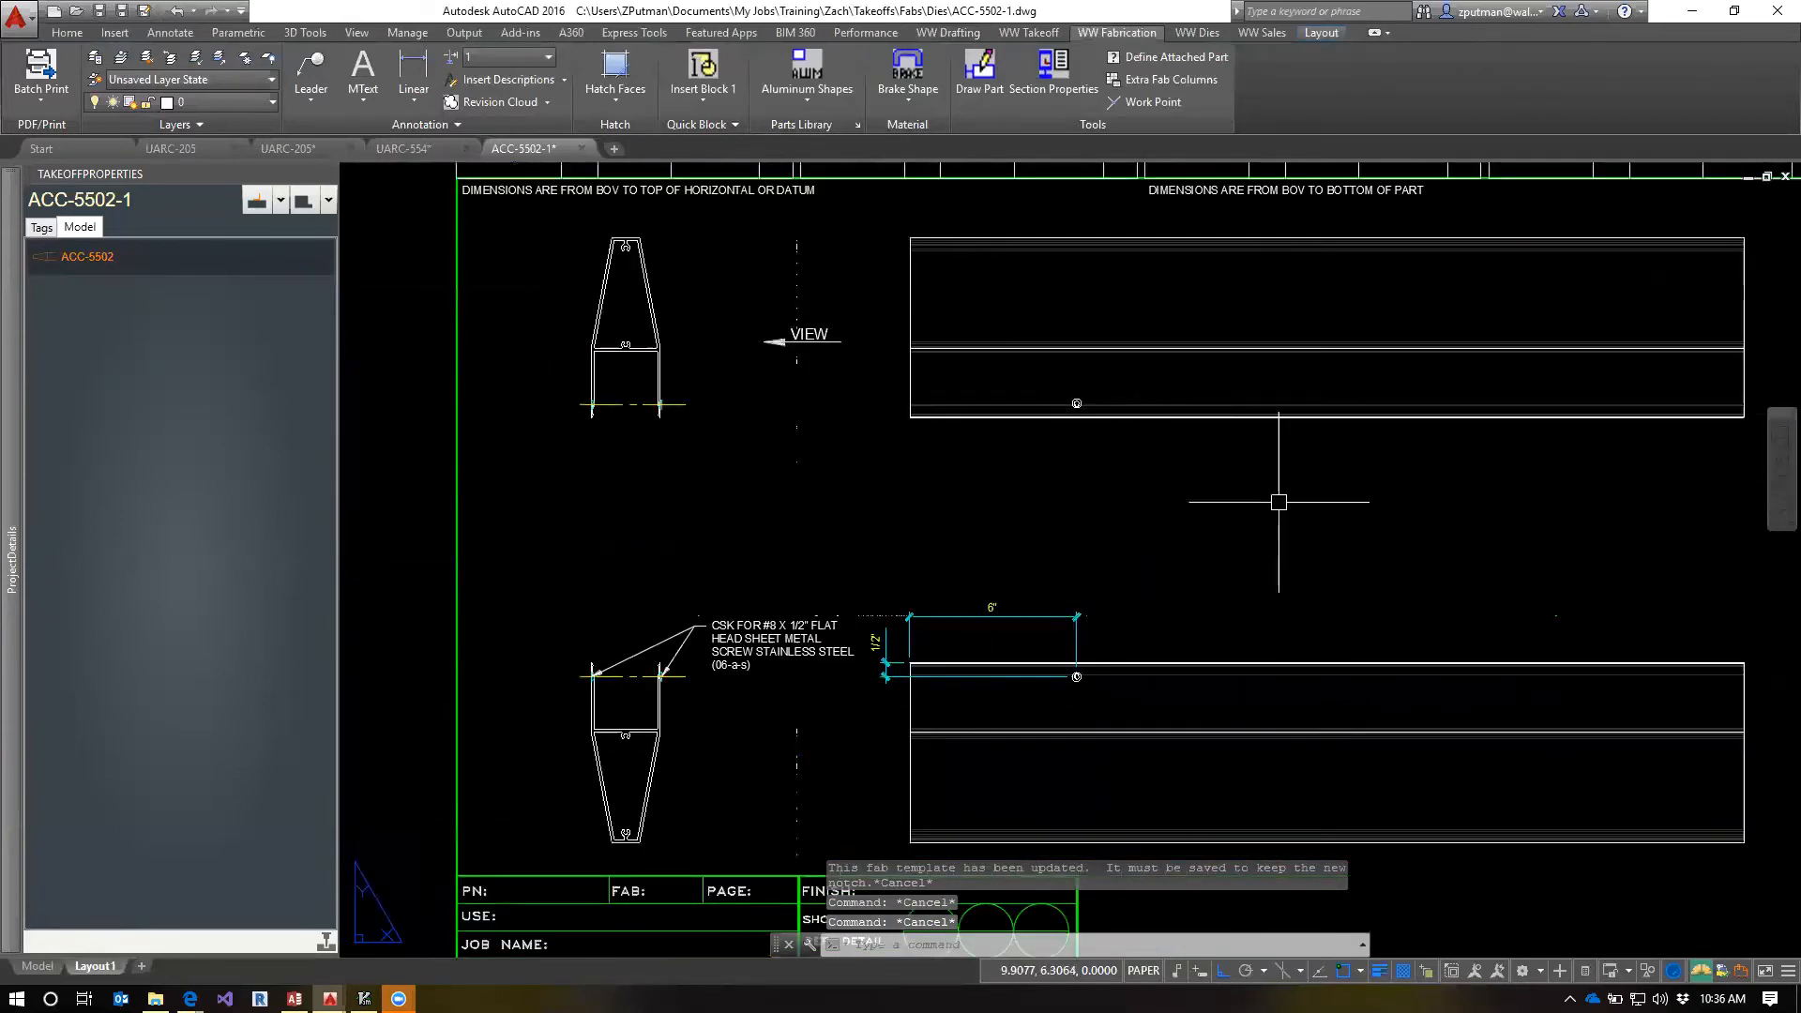
pyautogui.write('re')
pyautogui.press('Return')
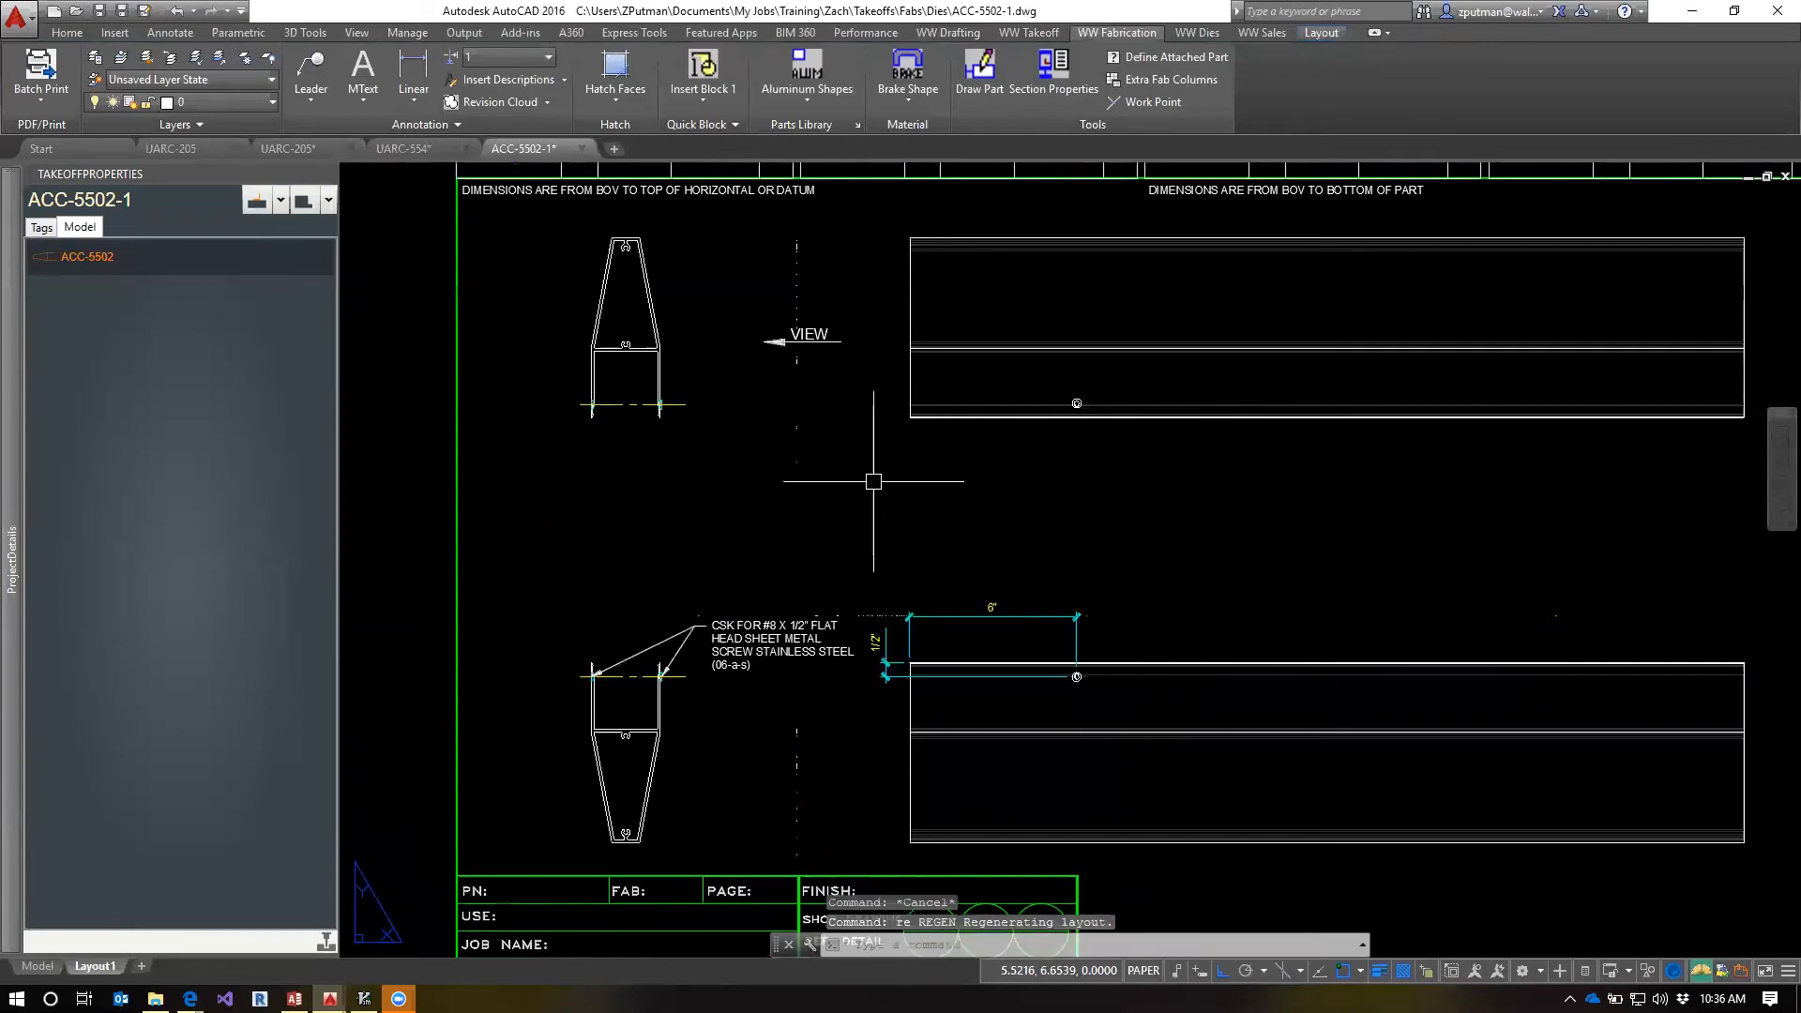
# Refresh the ACC-5502 part in the takeoff model
pyautogui.rightClick(64, 275)
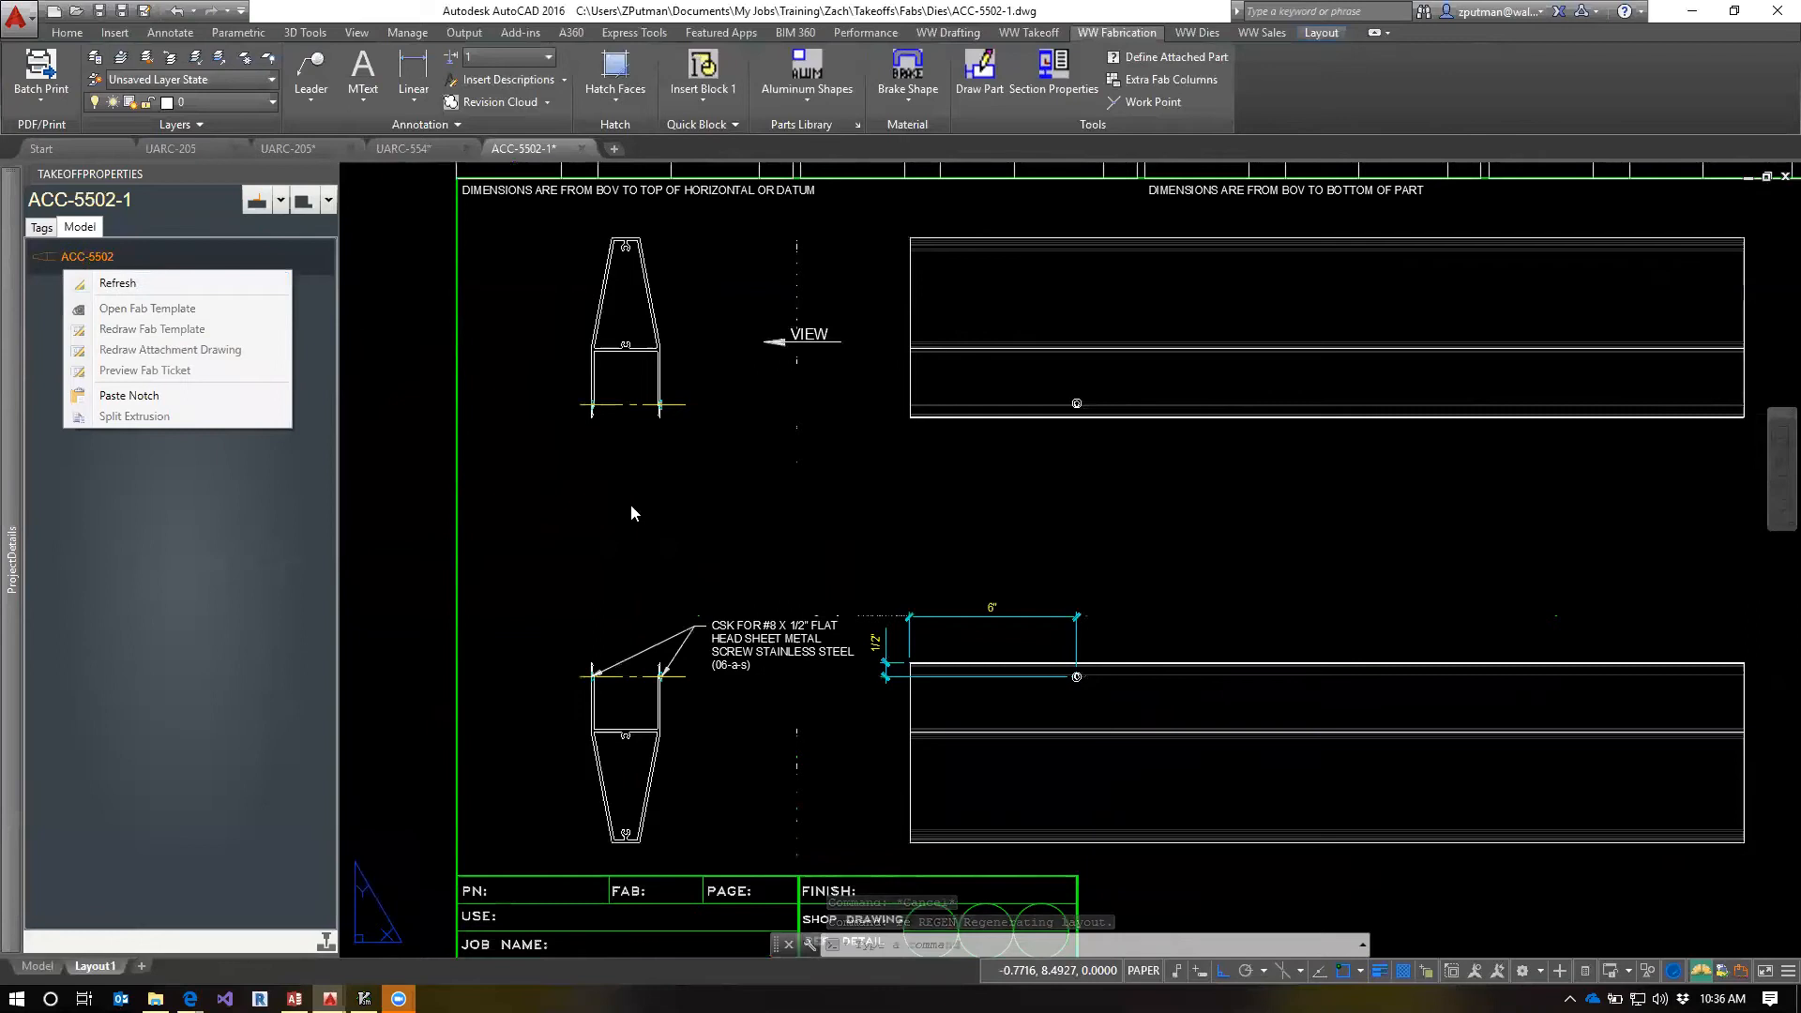
pyautogui.click(52, 235)
pyautogui.rightClick(74, 266)
pyautogui.click(131, 280)
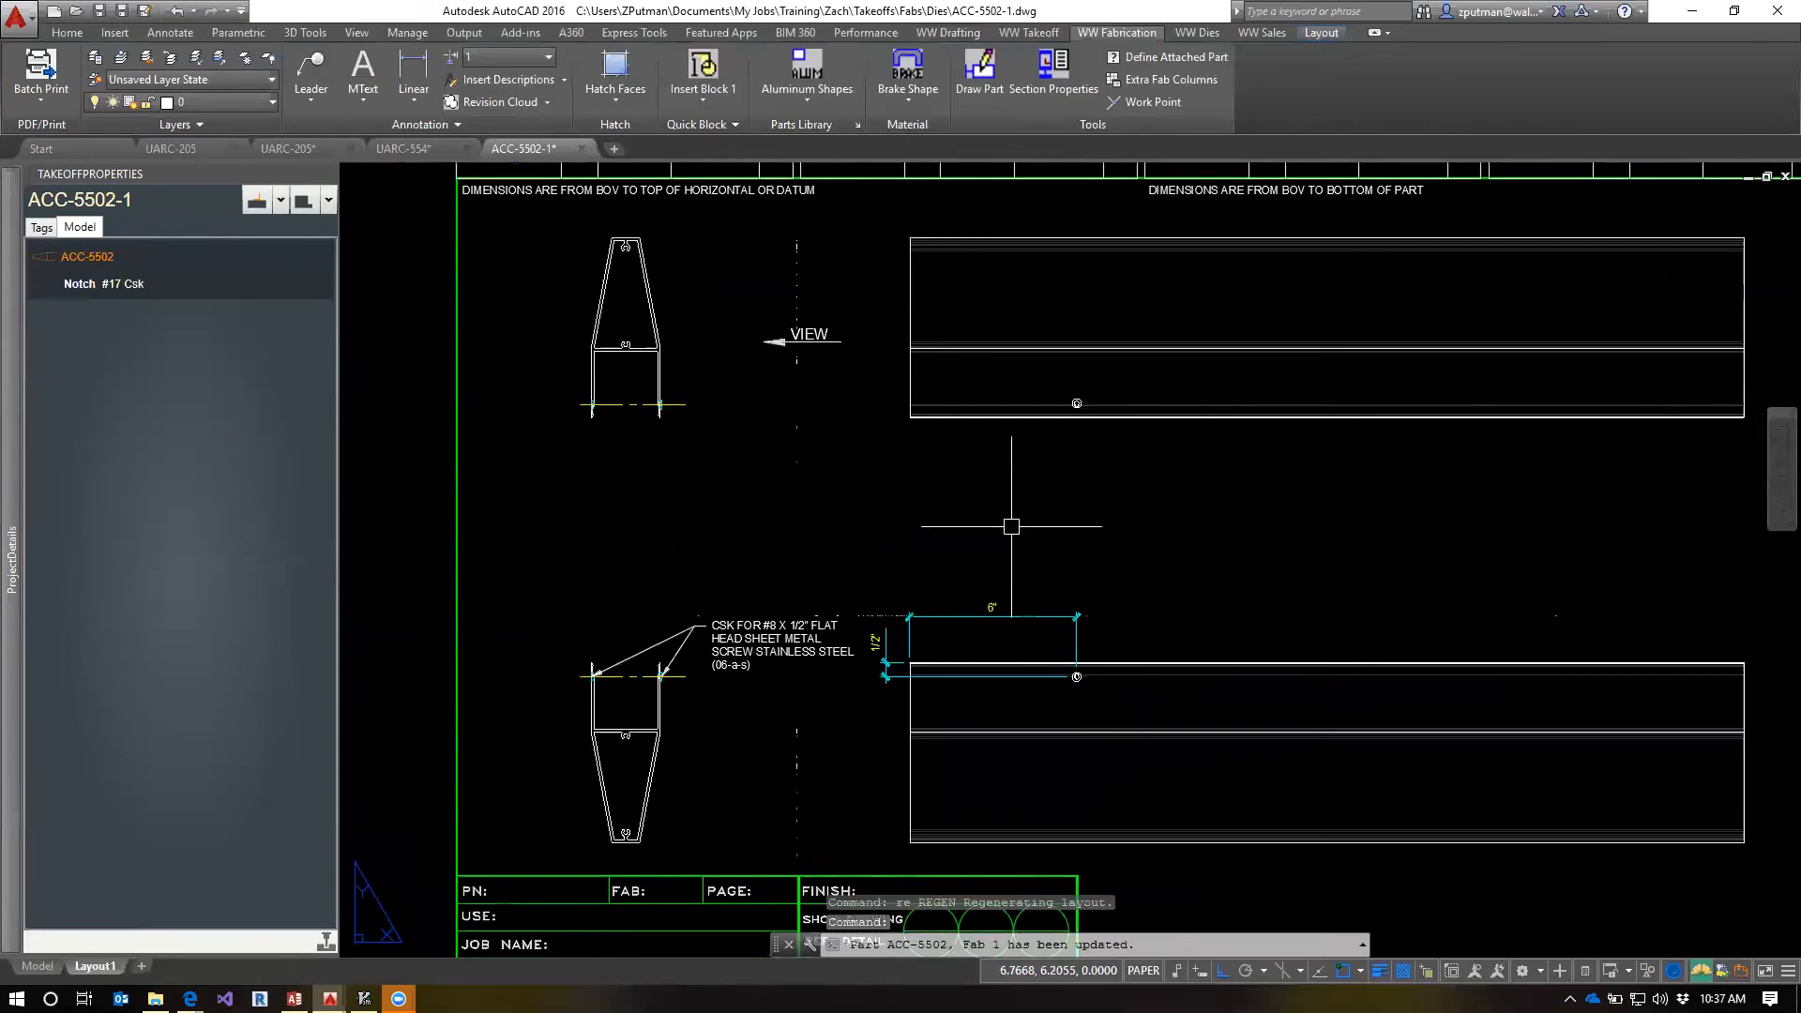
# Make a mirrored copy of the #17 Csk notch and paste it onto part ACC-5502
pyautogui.rightClick(76, 285)
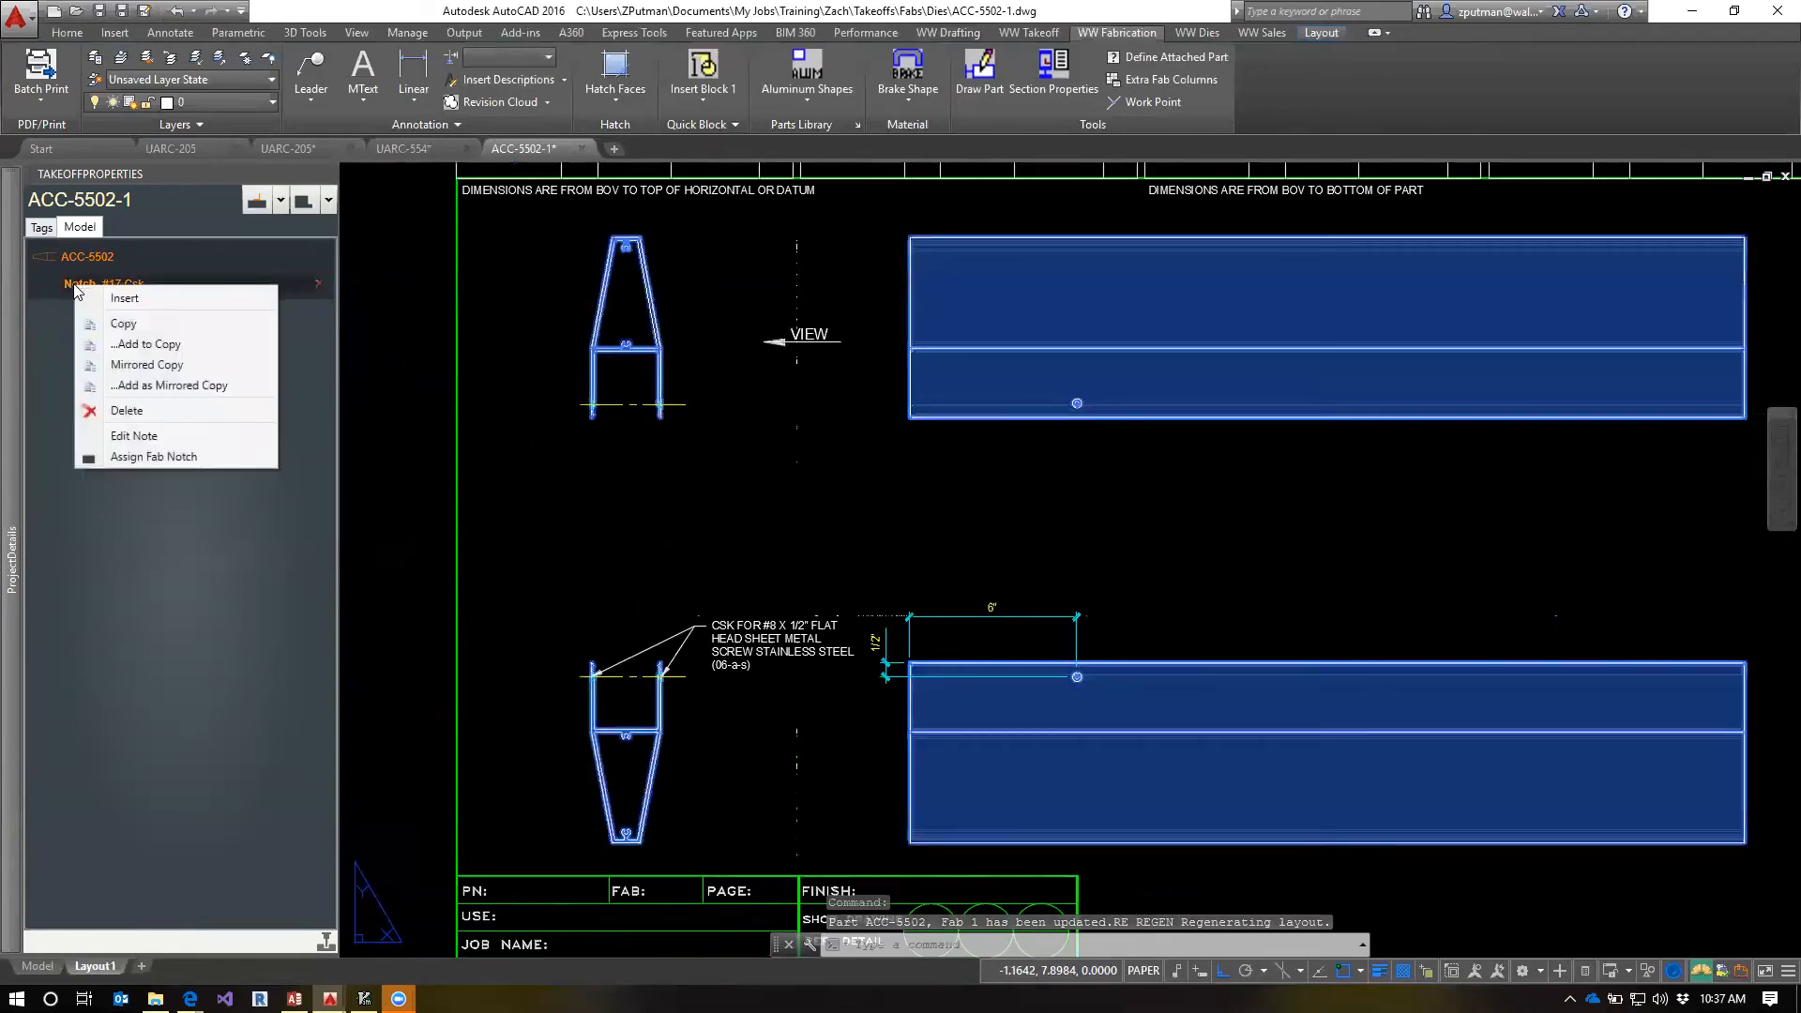
pyautogui.click(164, 368)
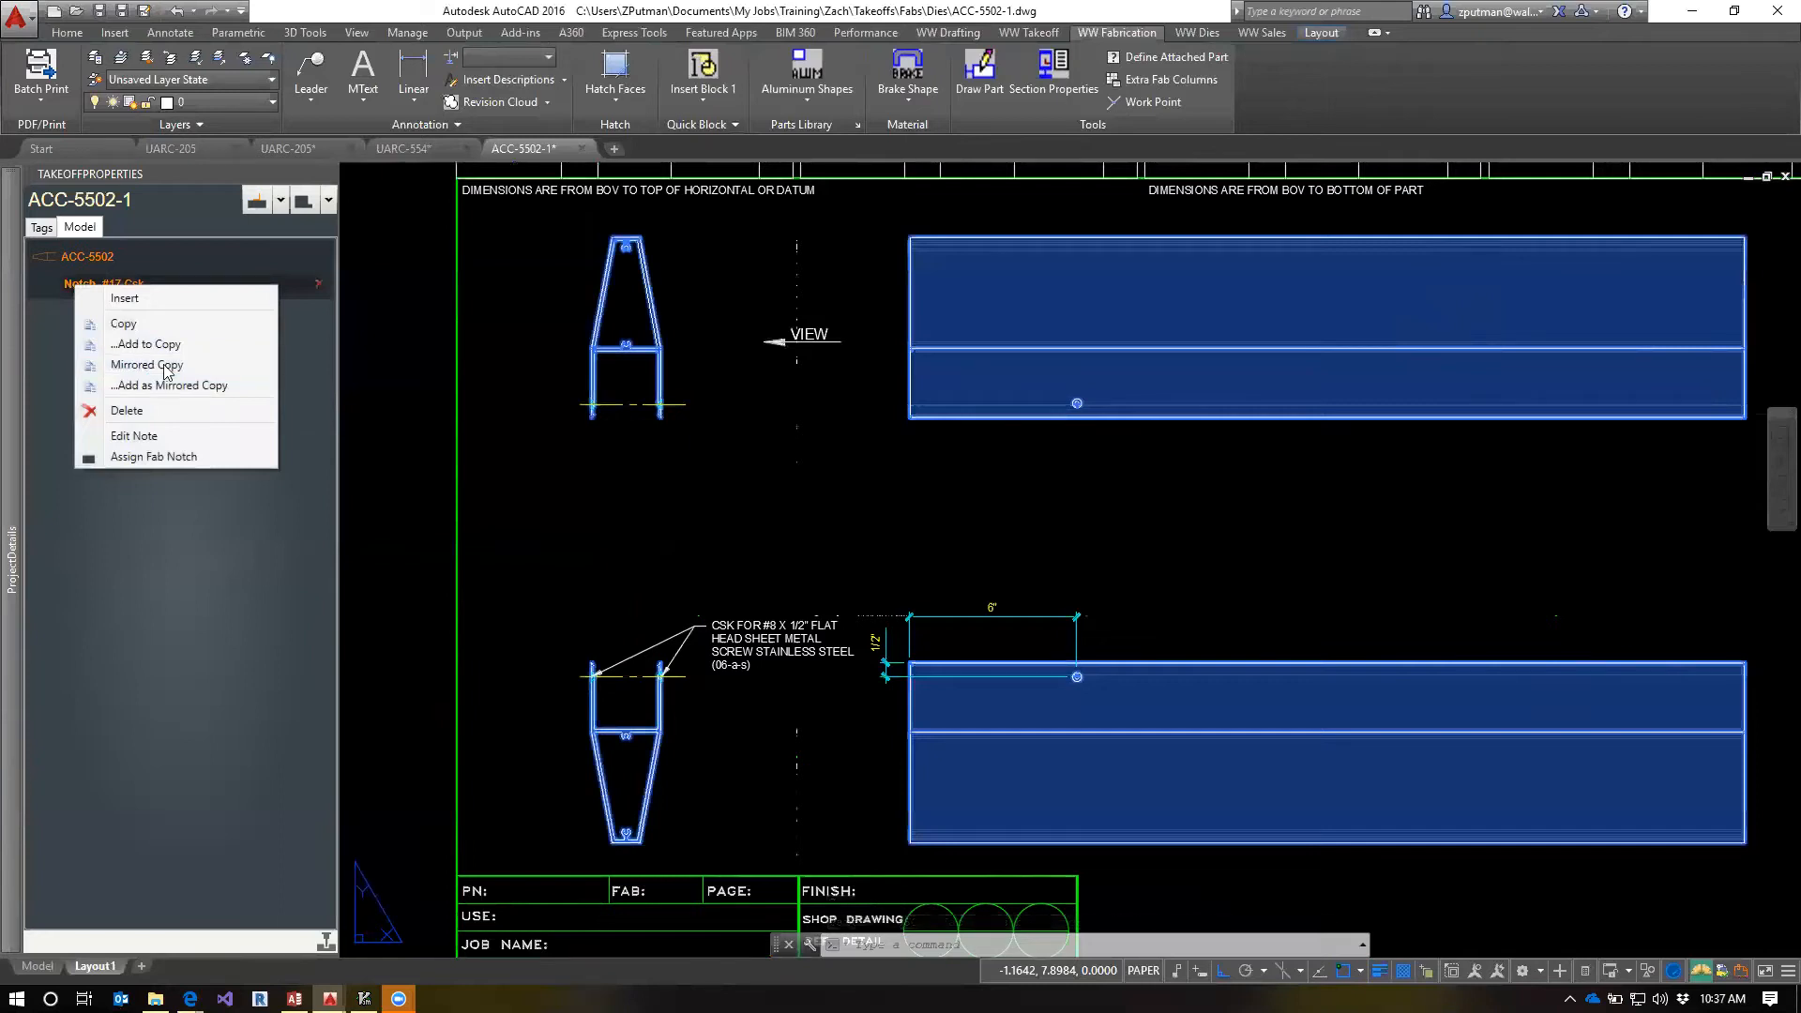
pyautogui.rightClick(81, 257)
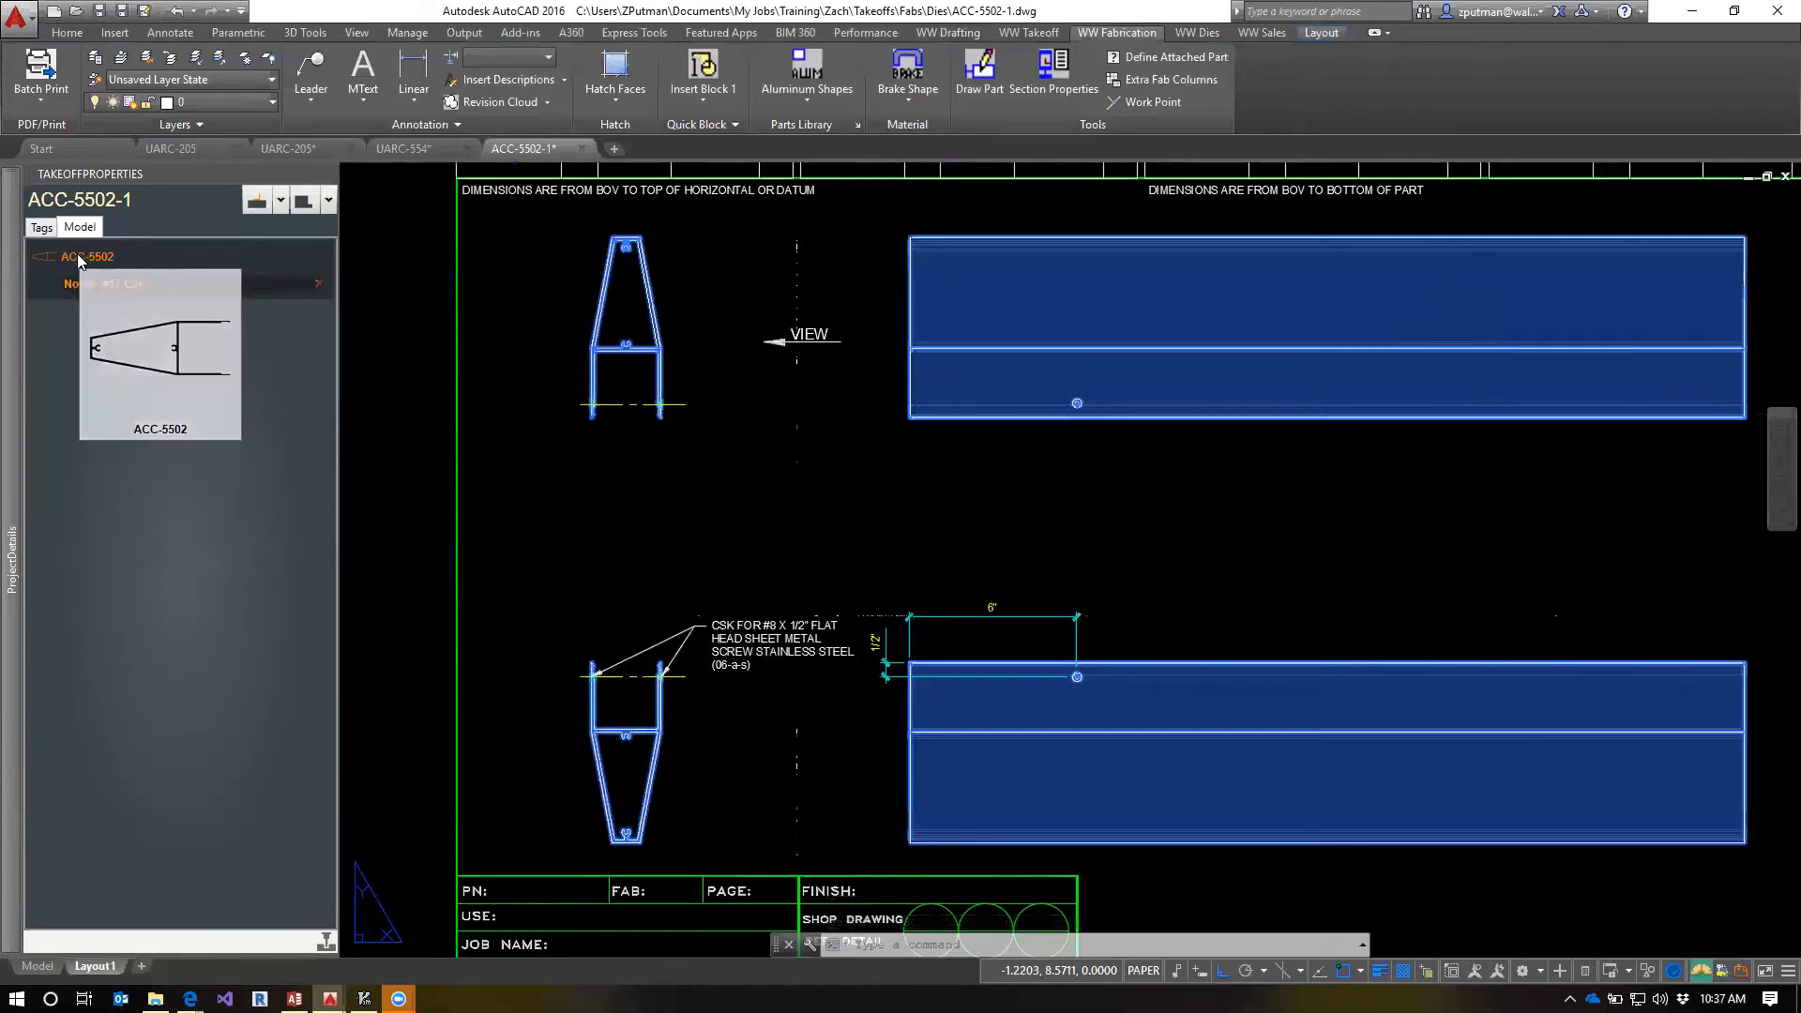
pyautogui.click(145, 379)
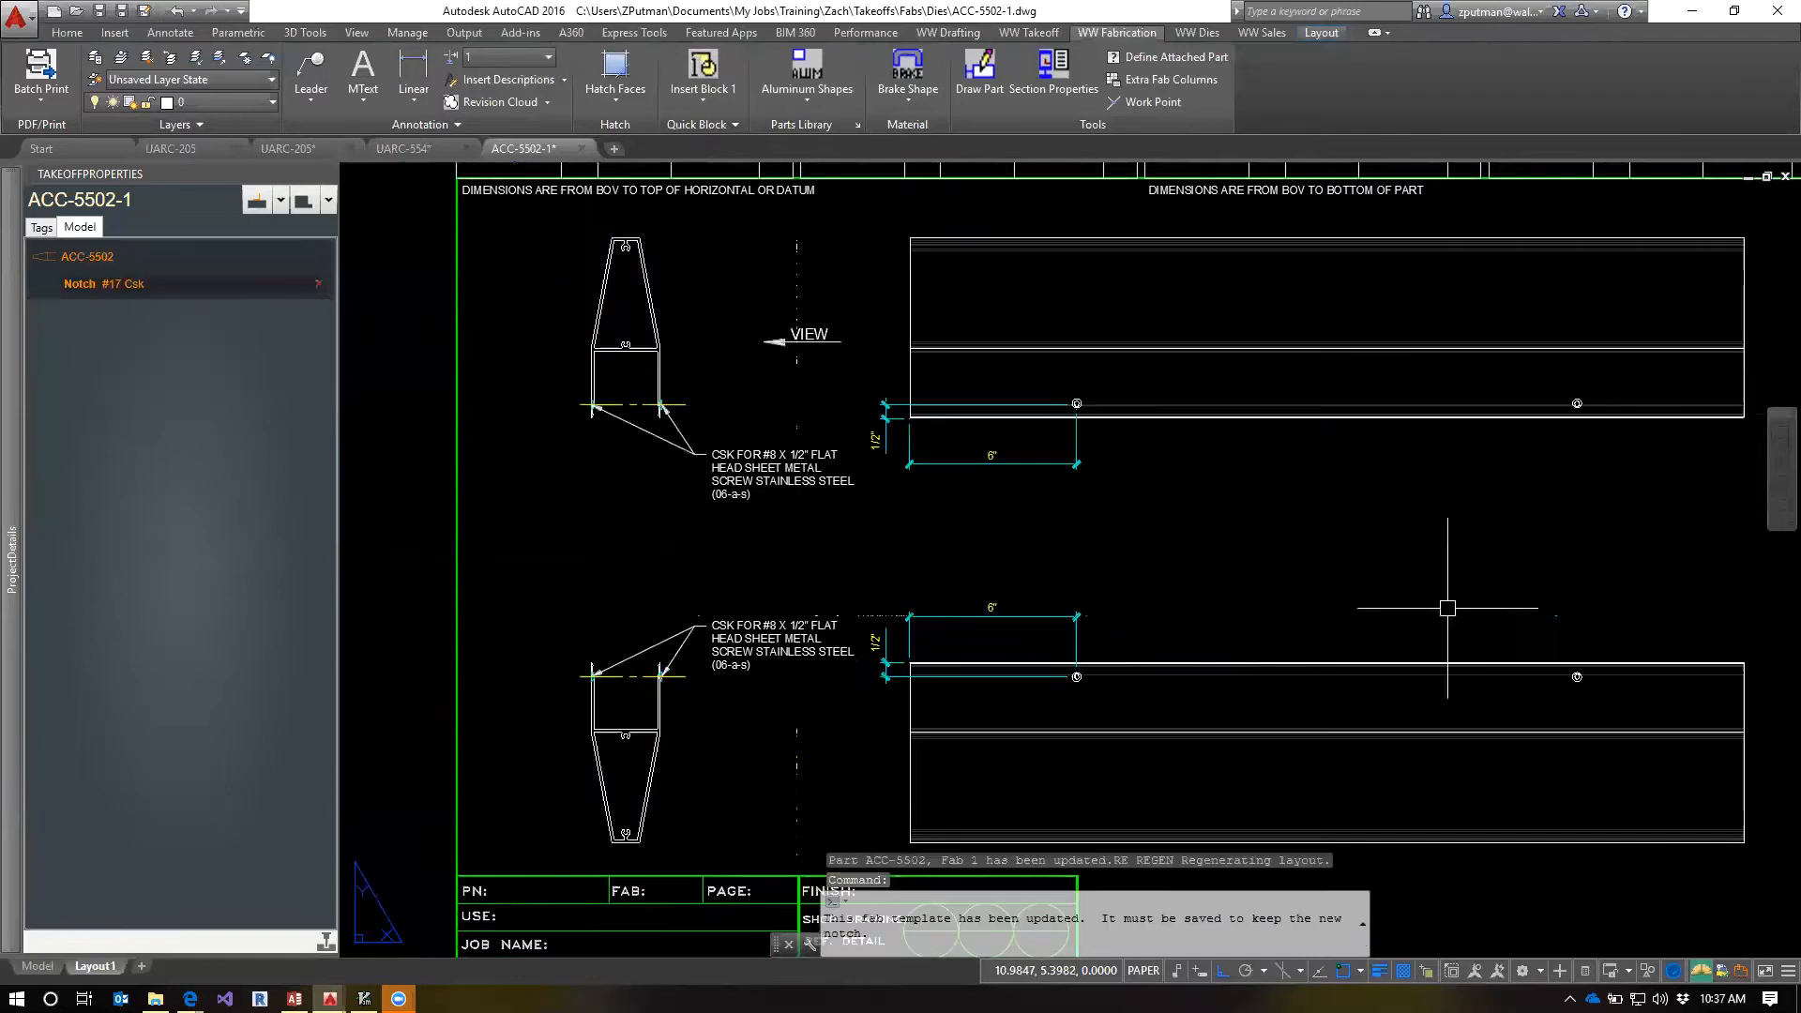
pyautogui.press('Escape')
pyautogui.press('Escape')
pyautogui.press('Escape')
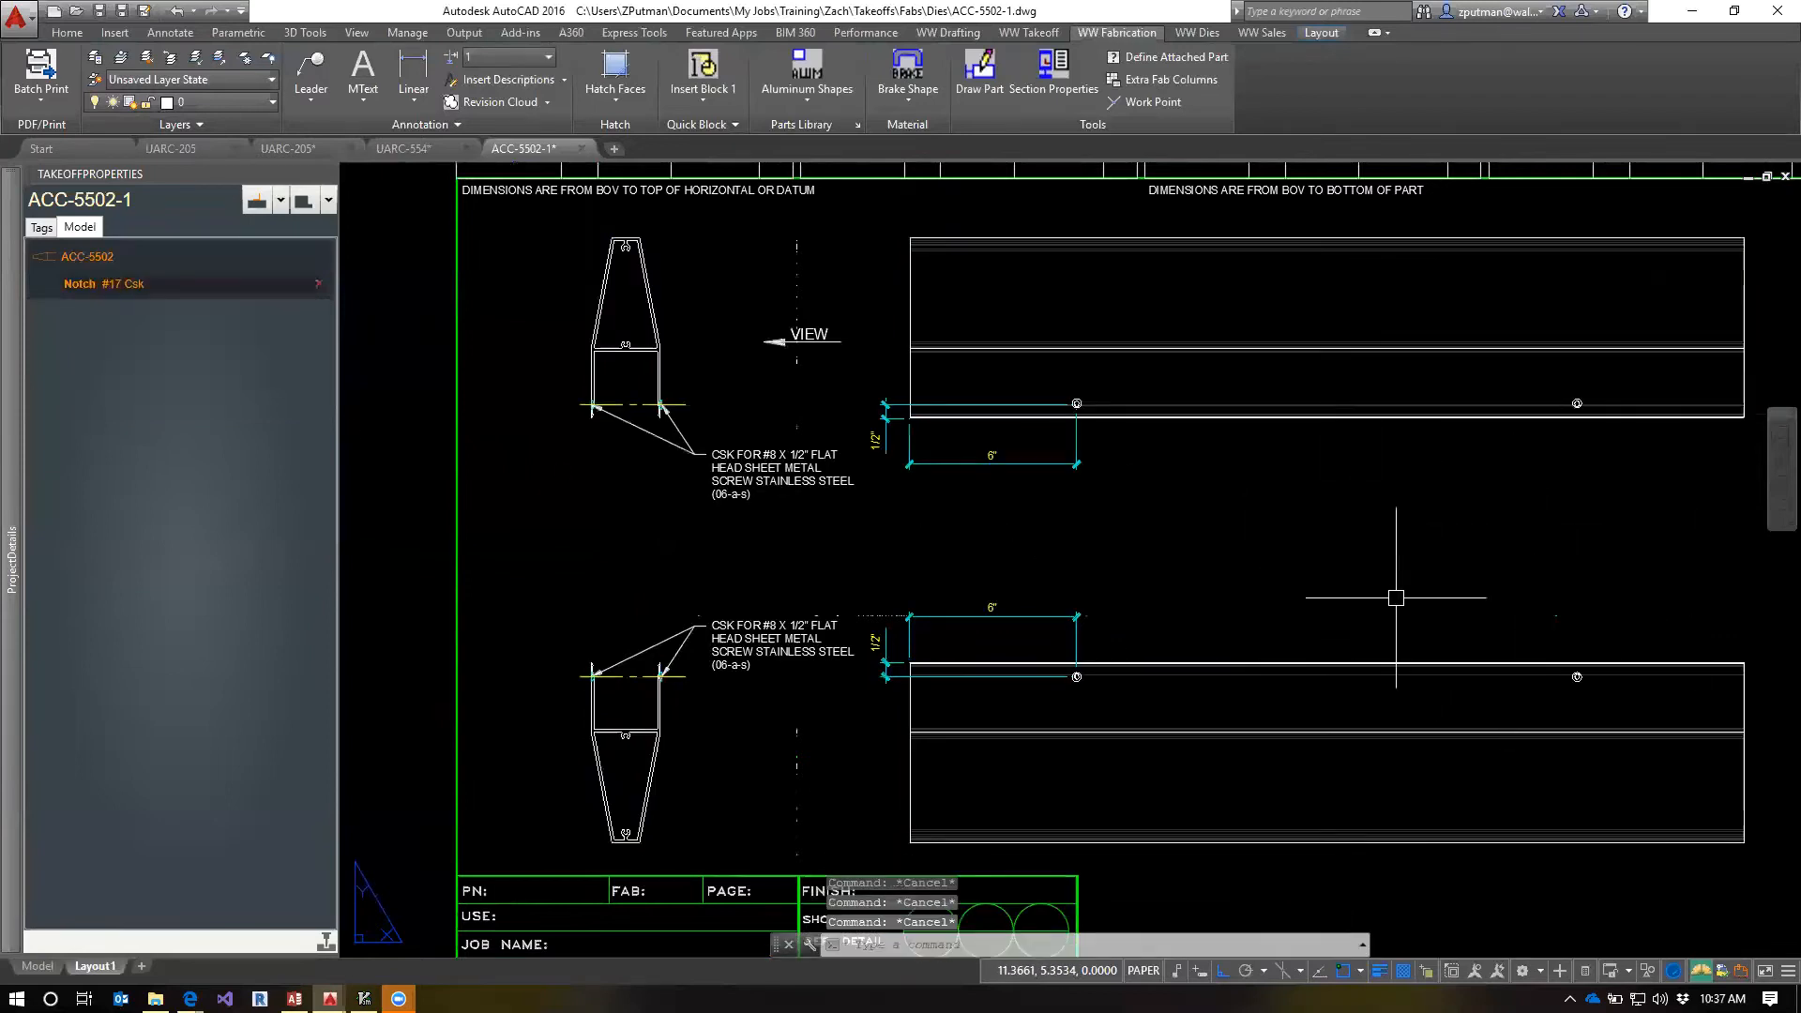
# Regenerate the layout and all views, and examine the mirrored notch holes, notes and dimensions on the sheet
pyautogui.write('re')
pyautogui.press('Return')
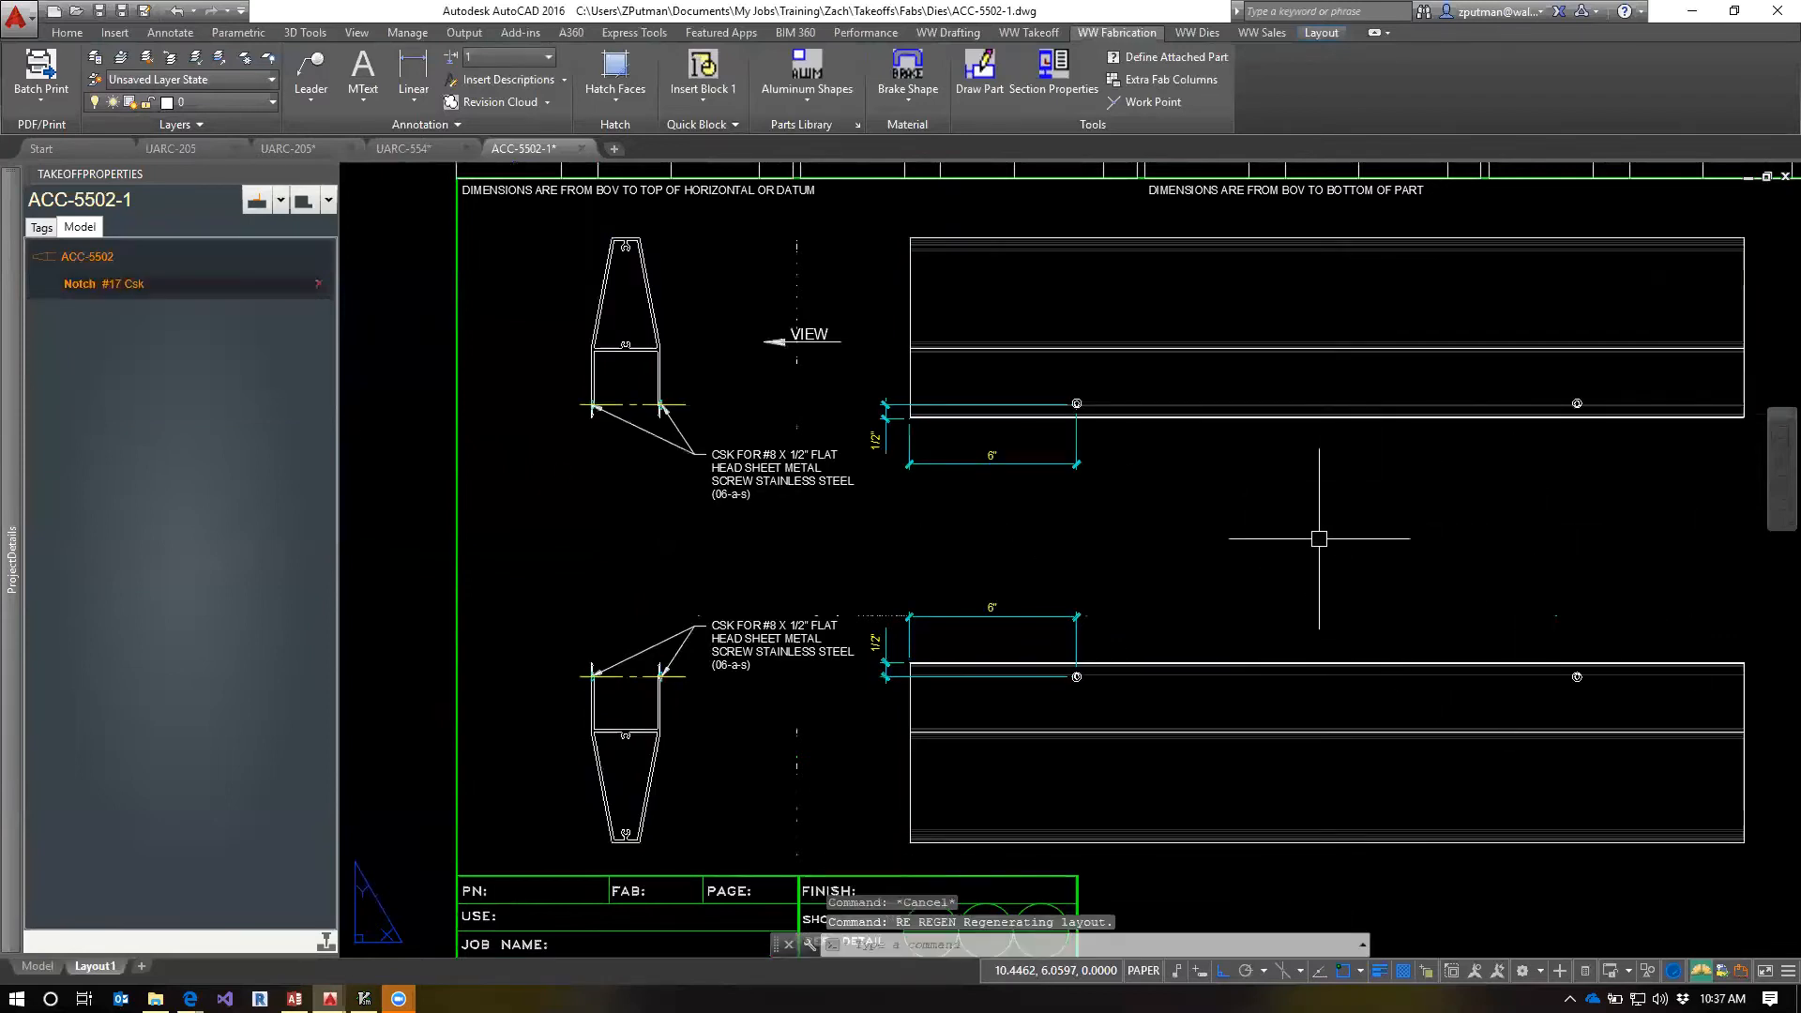
pyautogui.write('regenall')
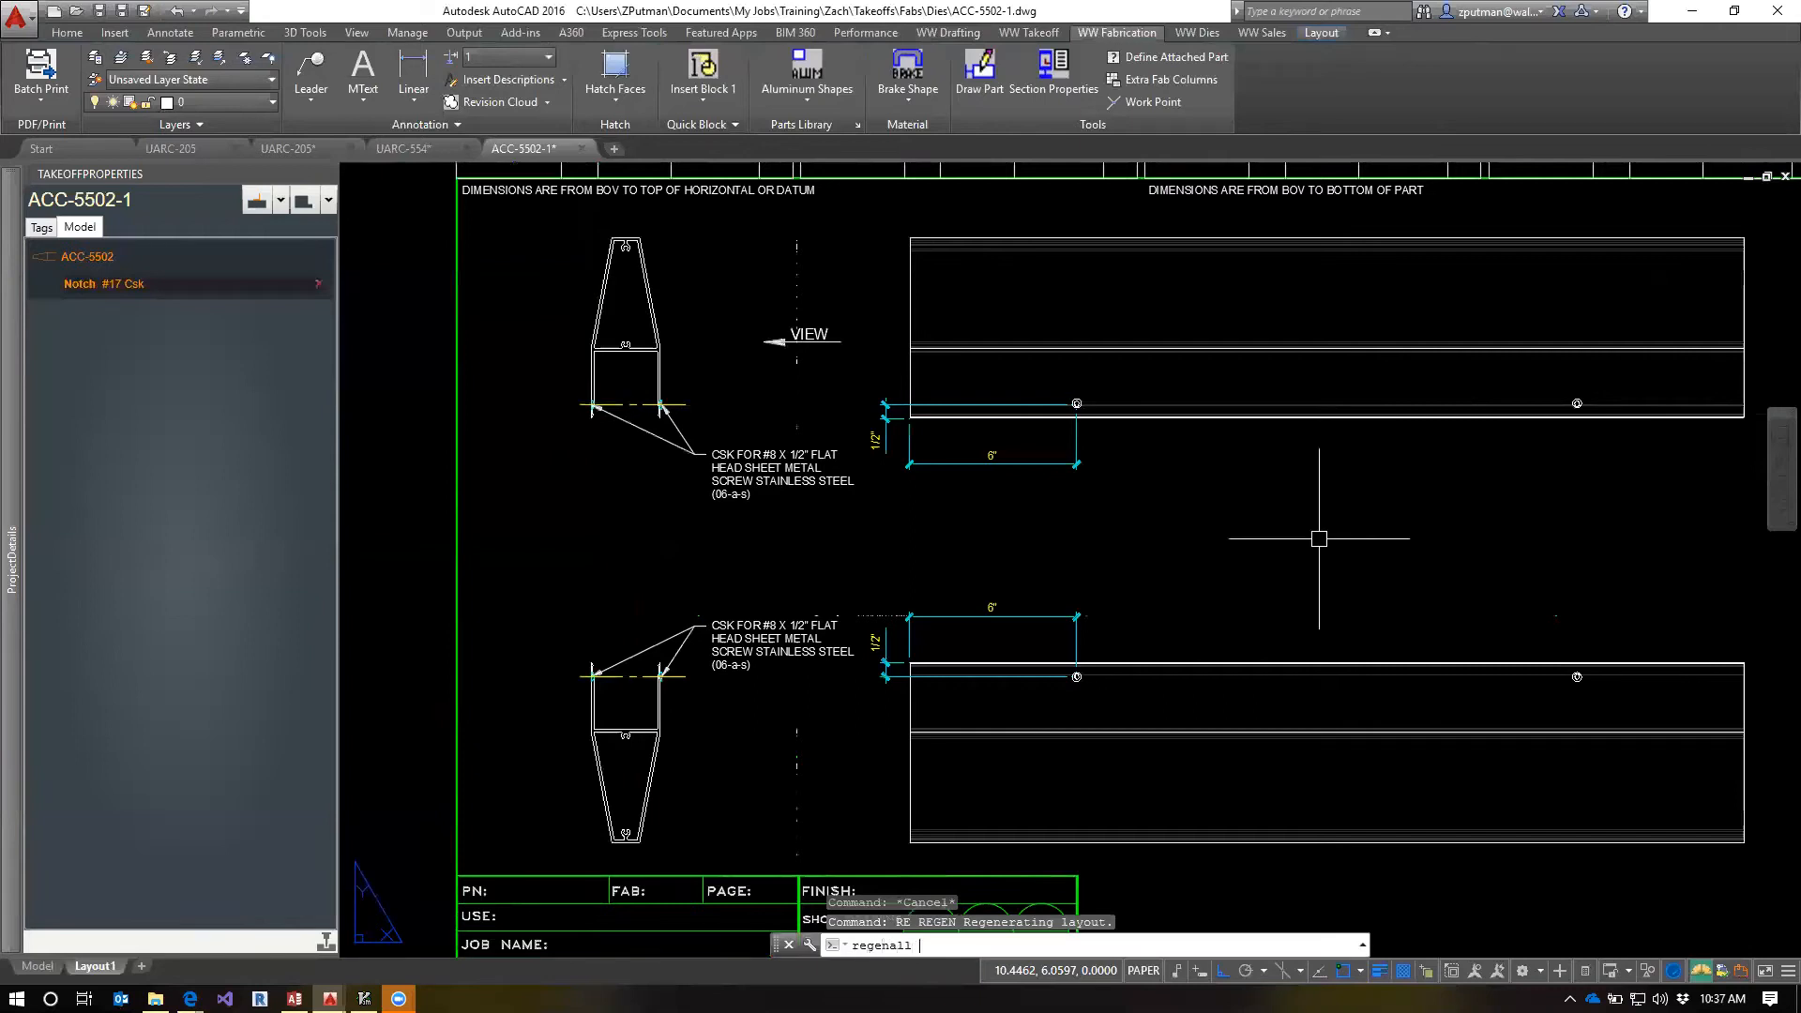
pyautogui.press('Return')
pyautogui.scroll(-6, 1319, 538)
pyautogui.scroll(4, 1314, 539)
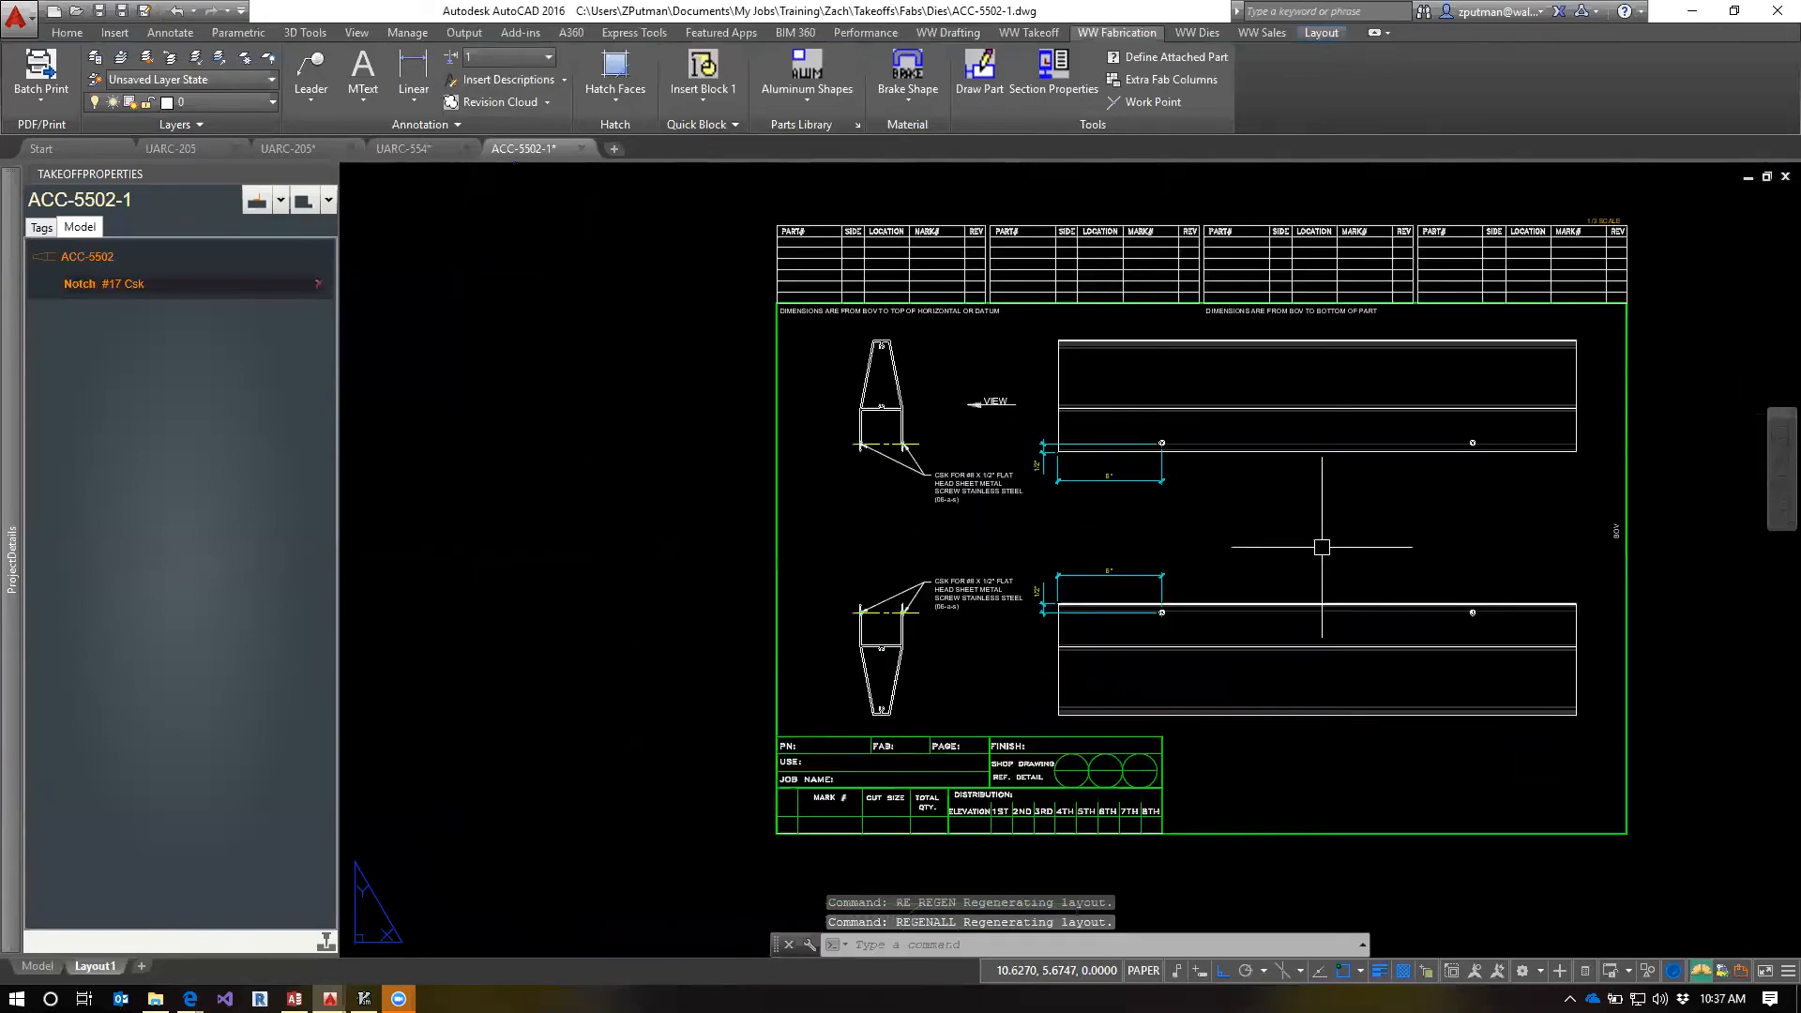
pyautogui.scroll(4, 1350, 565)
pyautogui.scroll(-2, 1163, 487)
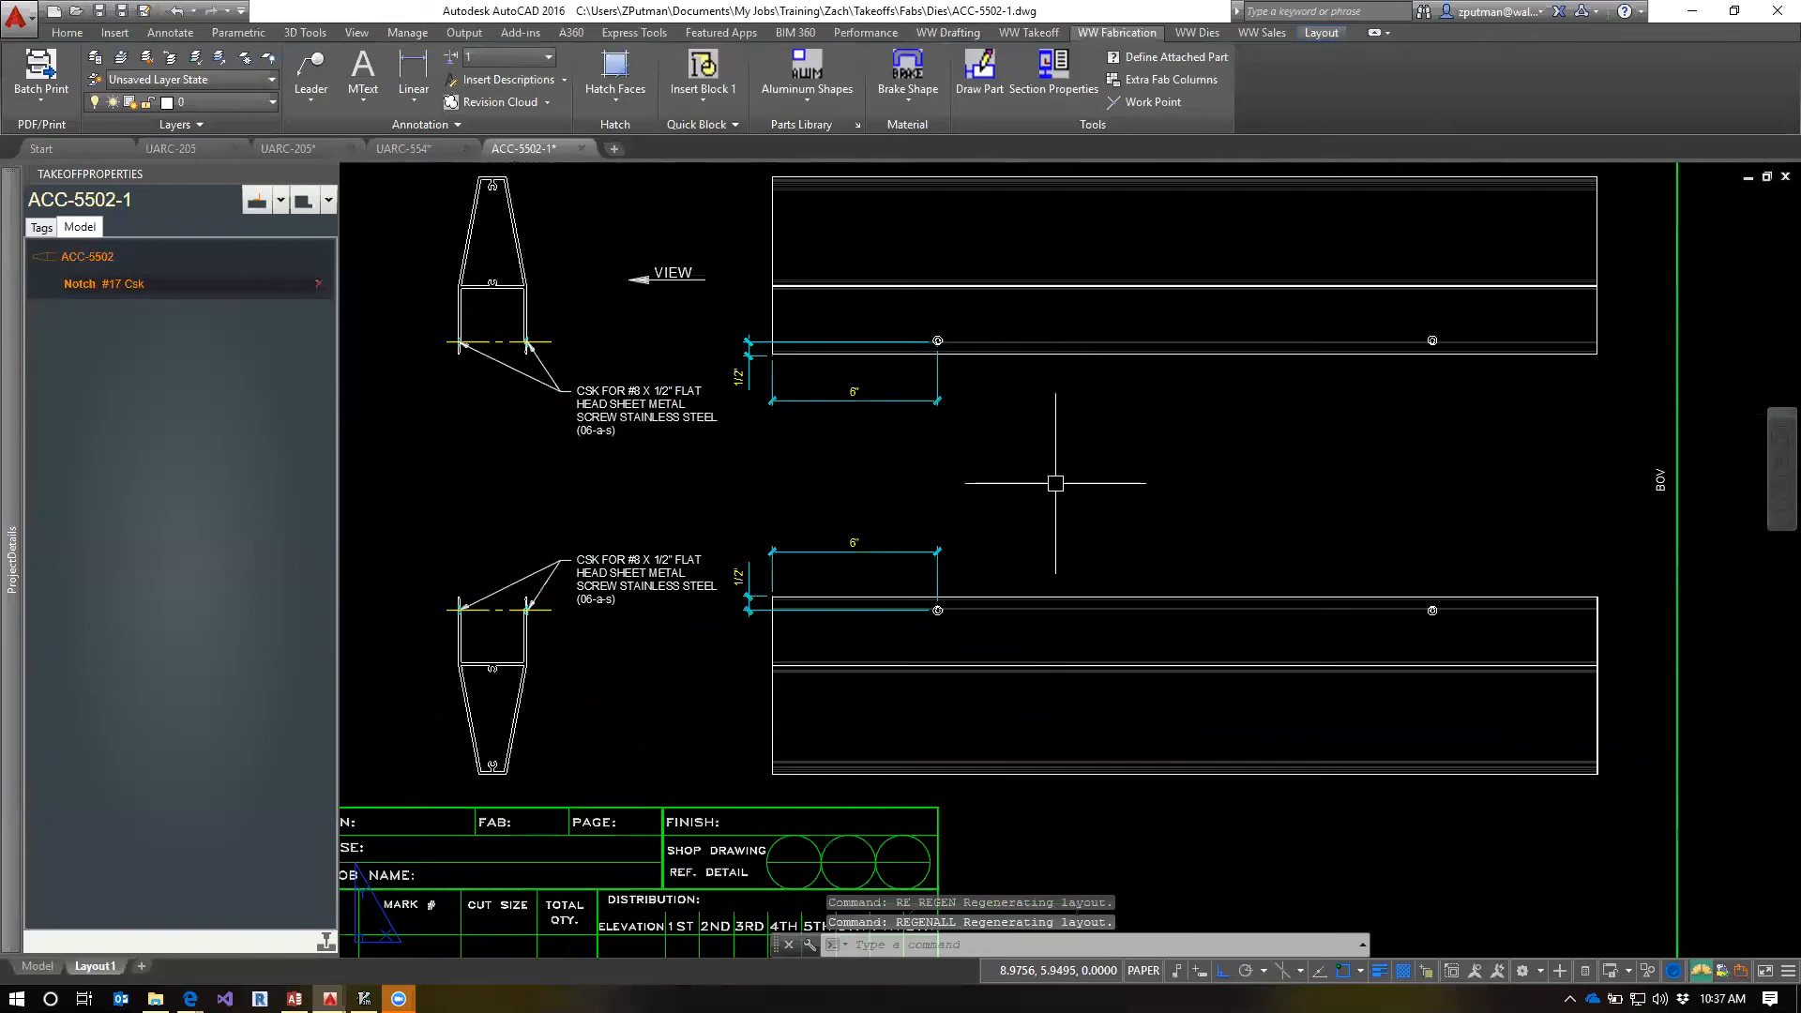
# Select the 6" dimension below the upper elevation to examine which note, dimensions and centerlines belong to its notch
pyautogui.click(861, 403)
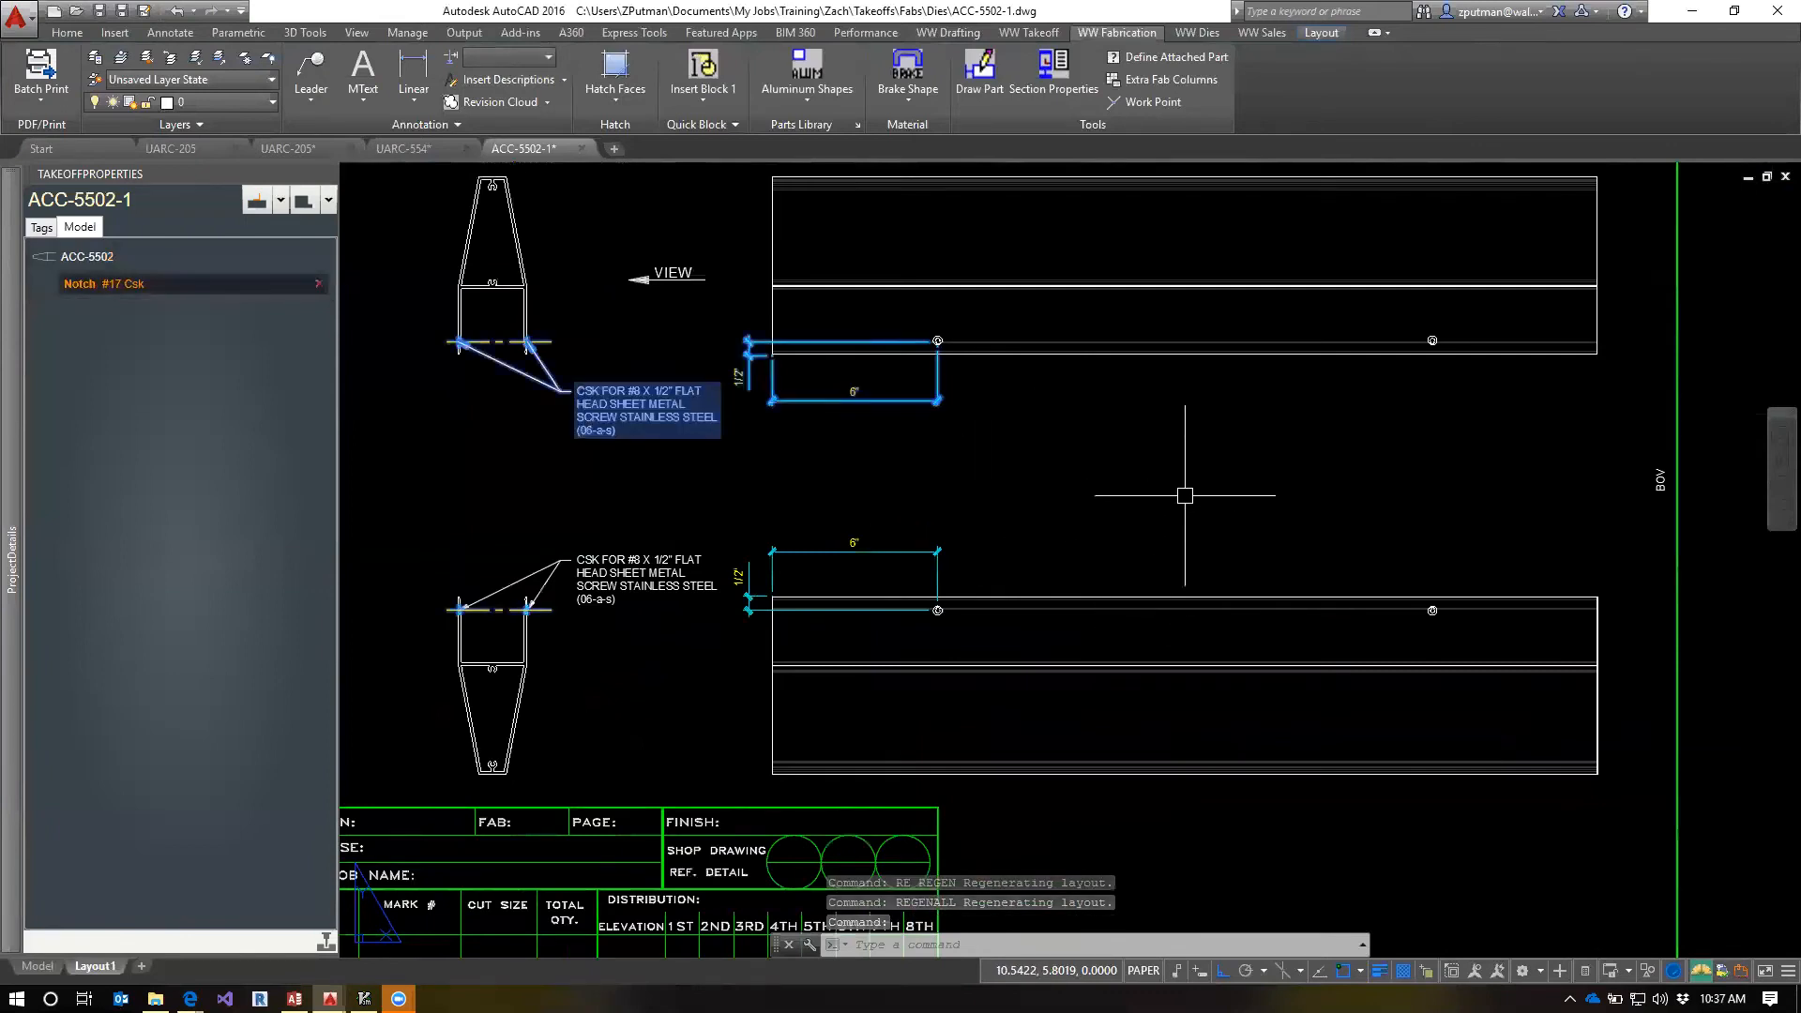
pyautogui.moveTo(1057, 466); pyautogui.dragTo(1298, 524, button='middle')
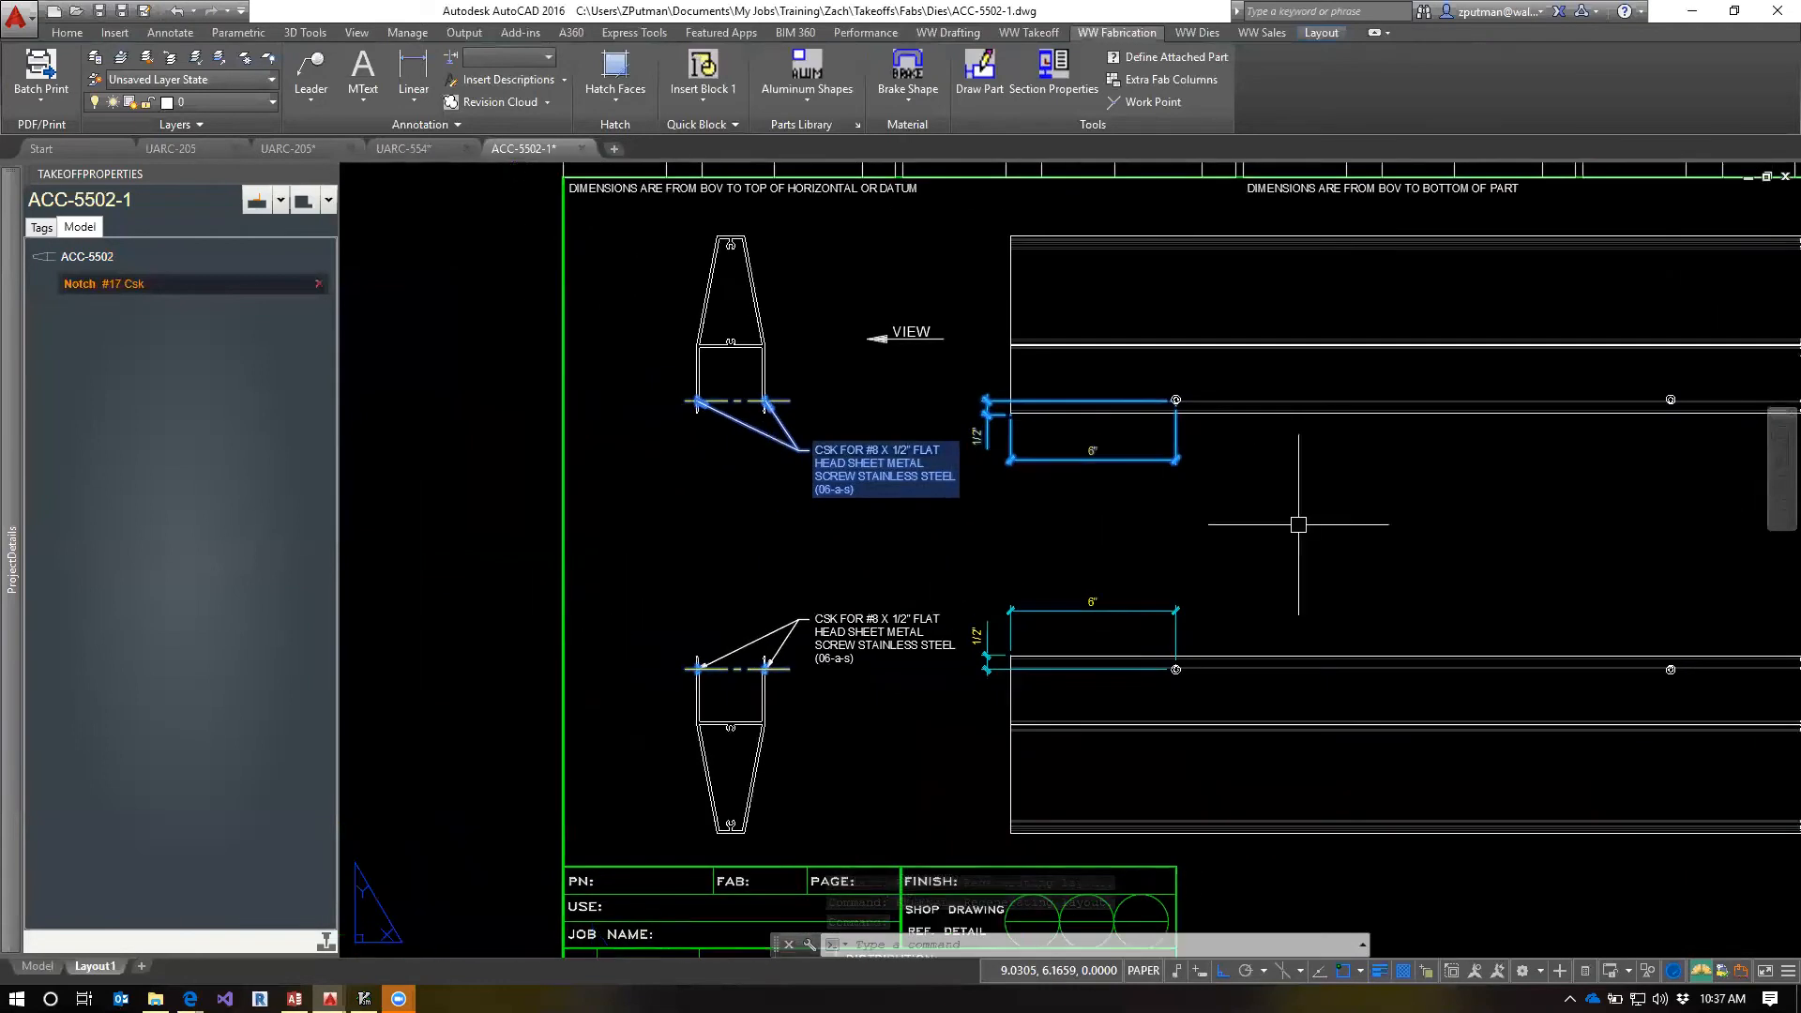
pyautogui.moveTo(1357, 455); pyautogui.dragTo(1286, 450, button='middle')
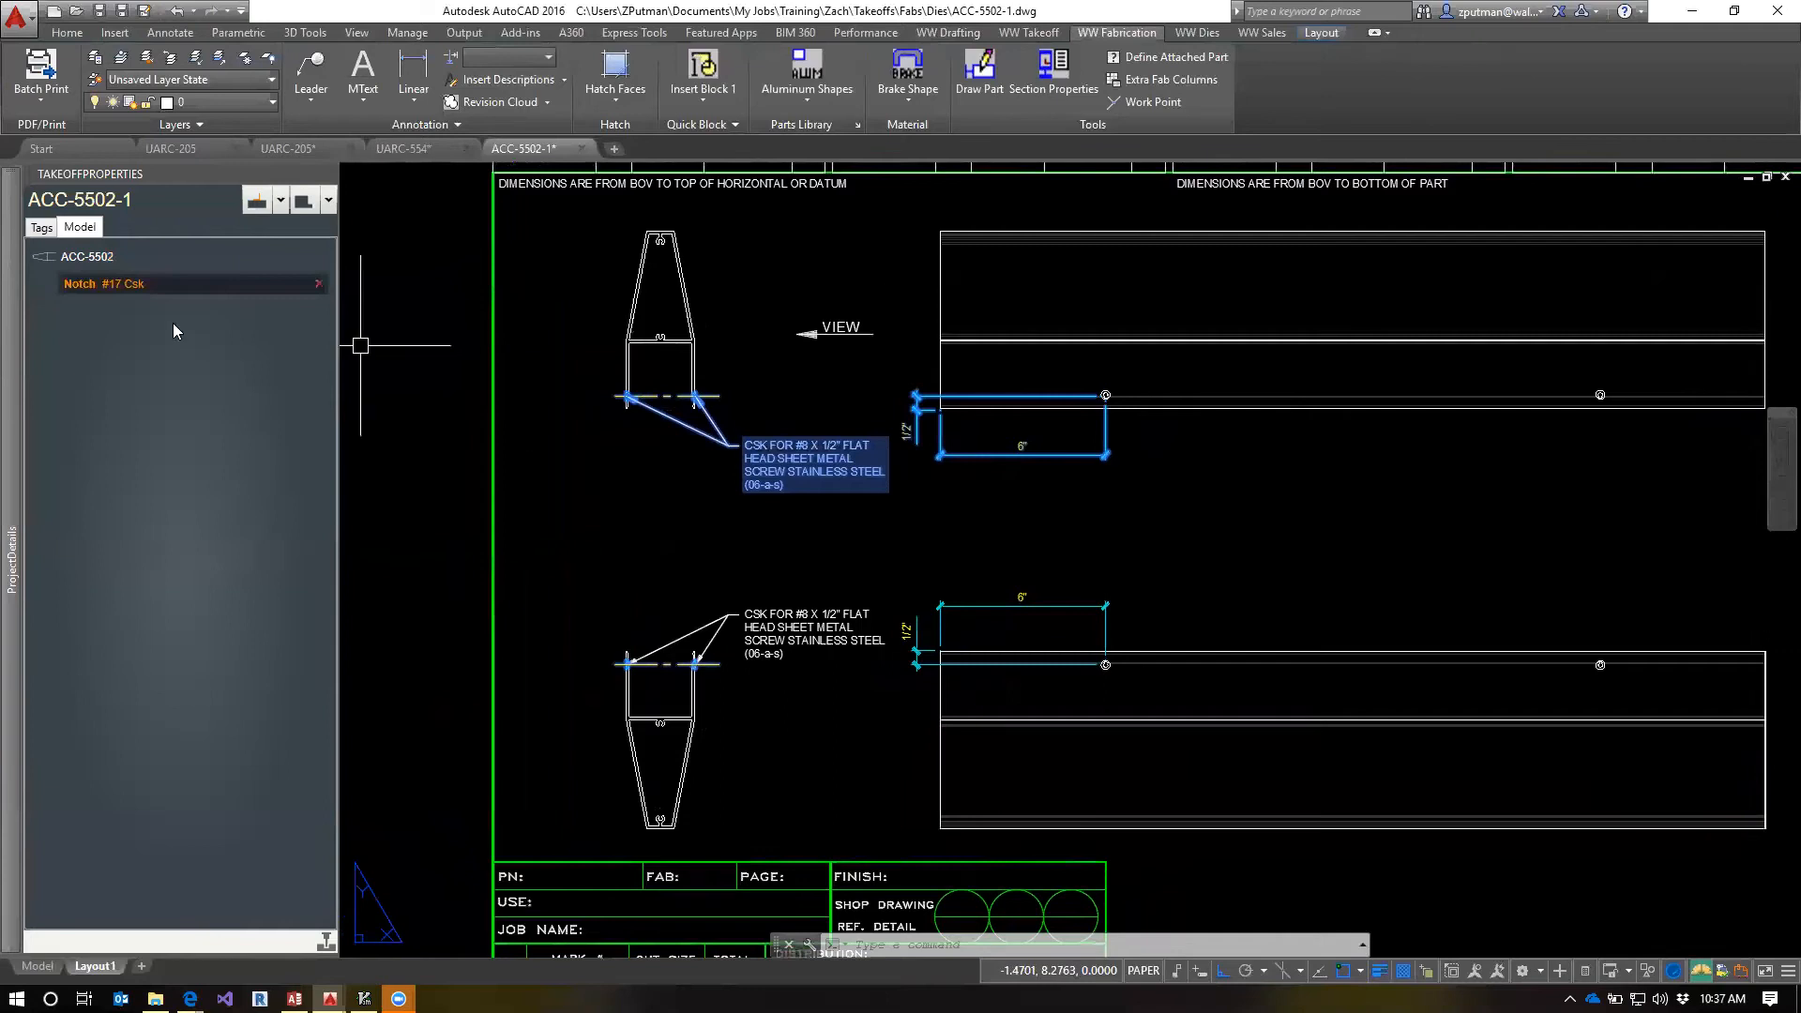
# Refresh part ACC-5502 in the takeoff model and open the mirrored #17 Csk notch's note for editing
pyautogui.click(83, 257)
pyautogui.rightClick(83, 257)
pyautogui.click(104, 276)
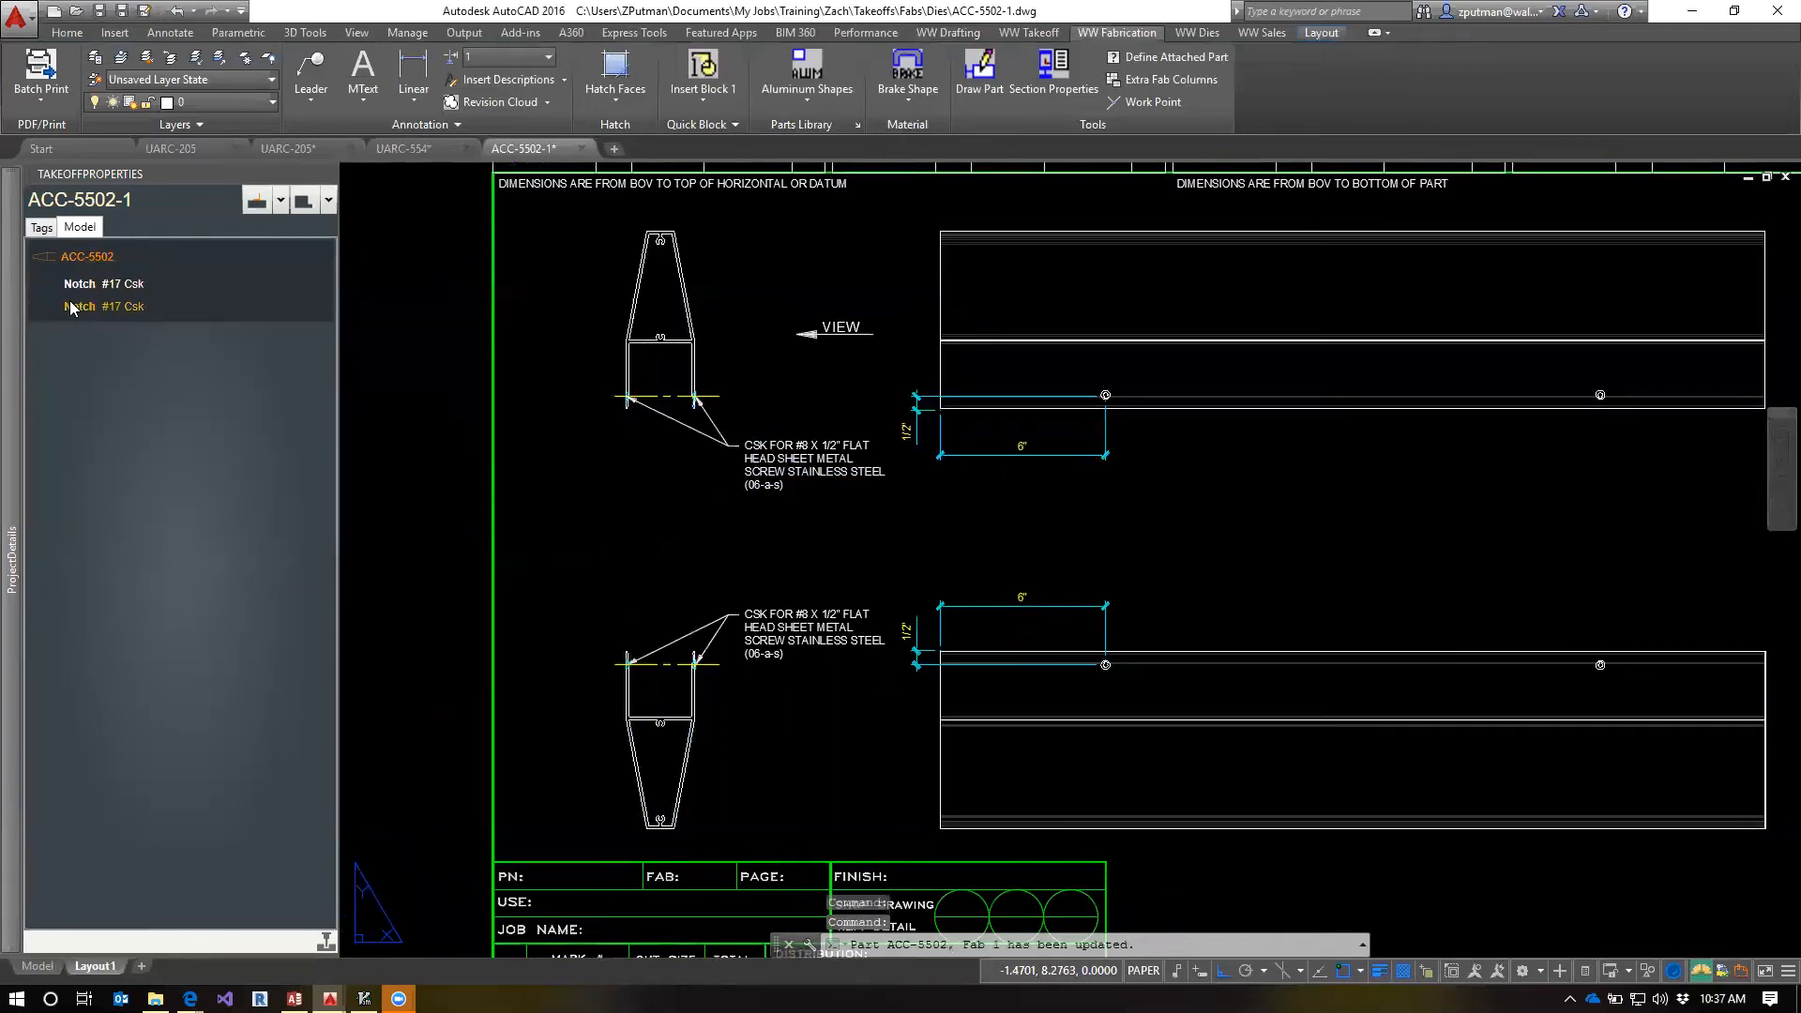
pyautogui.click(70, 307)
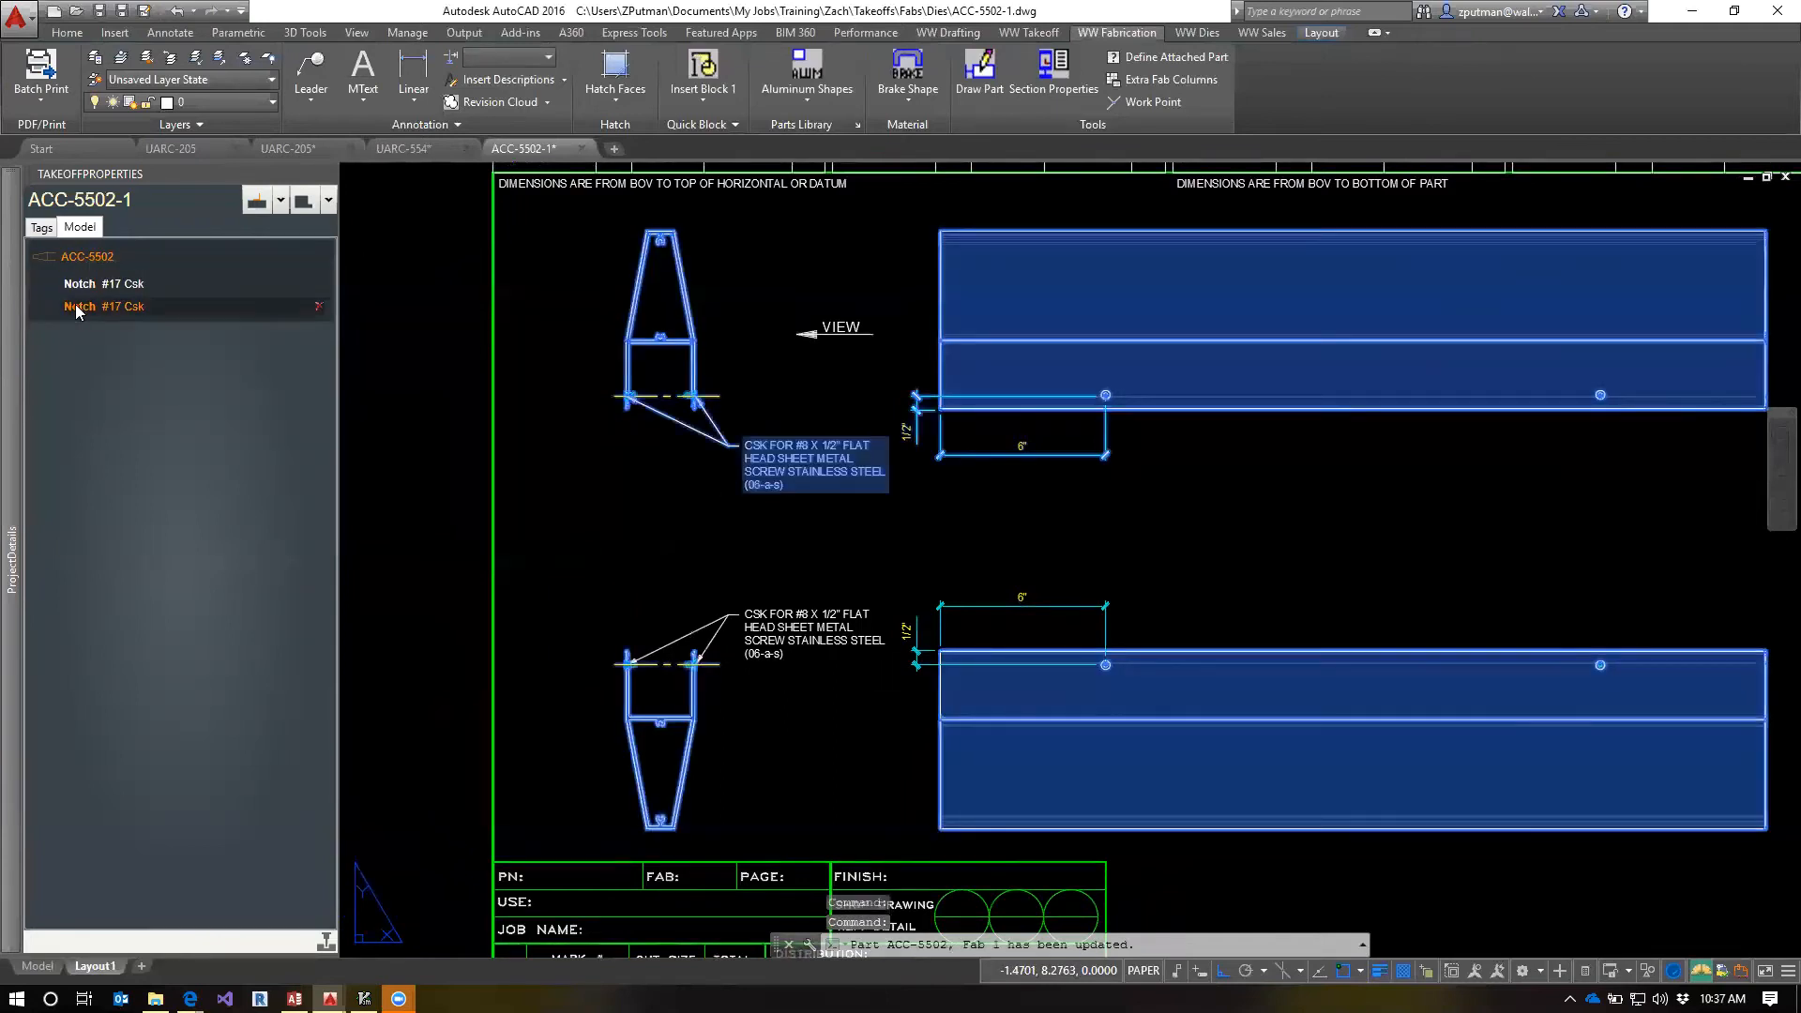
pyautogui.rightClick(76, 311)
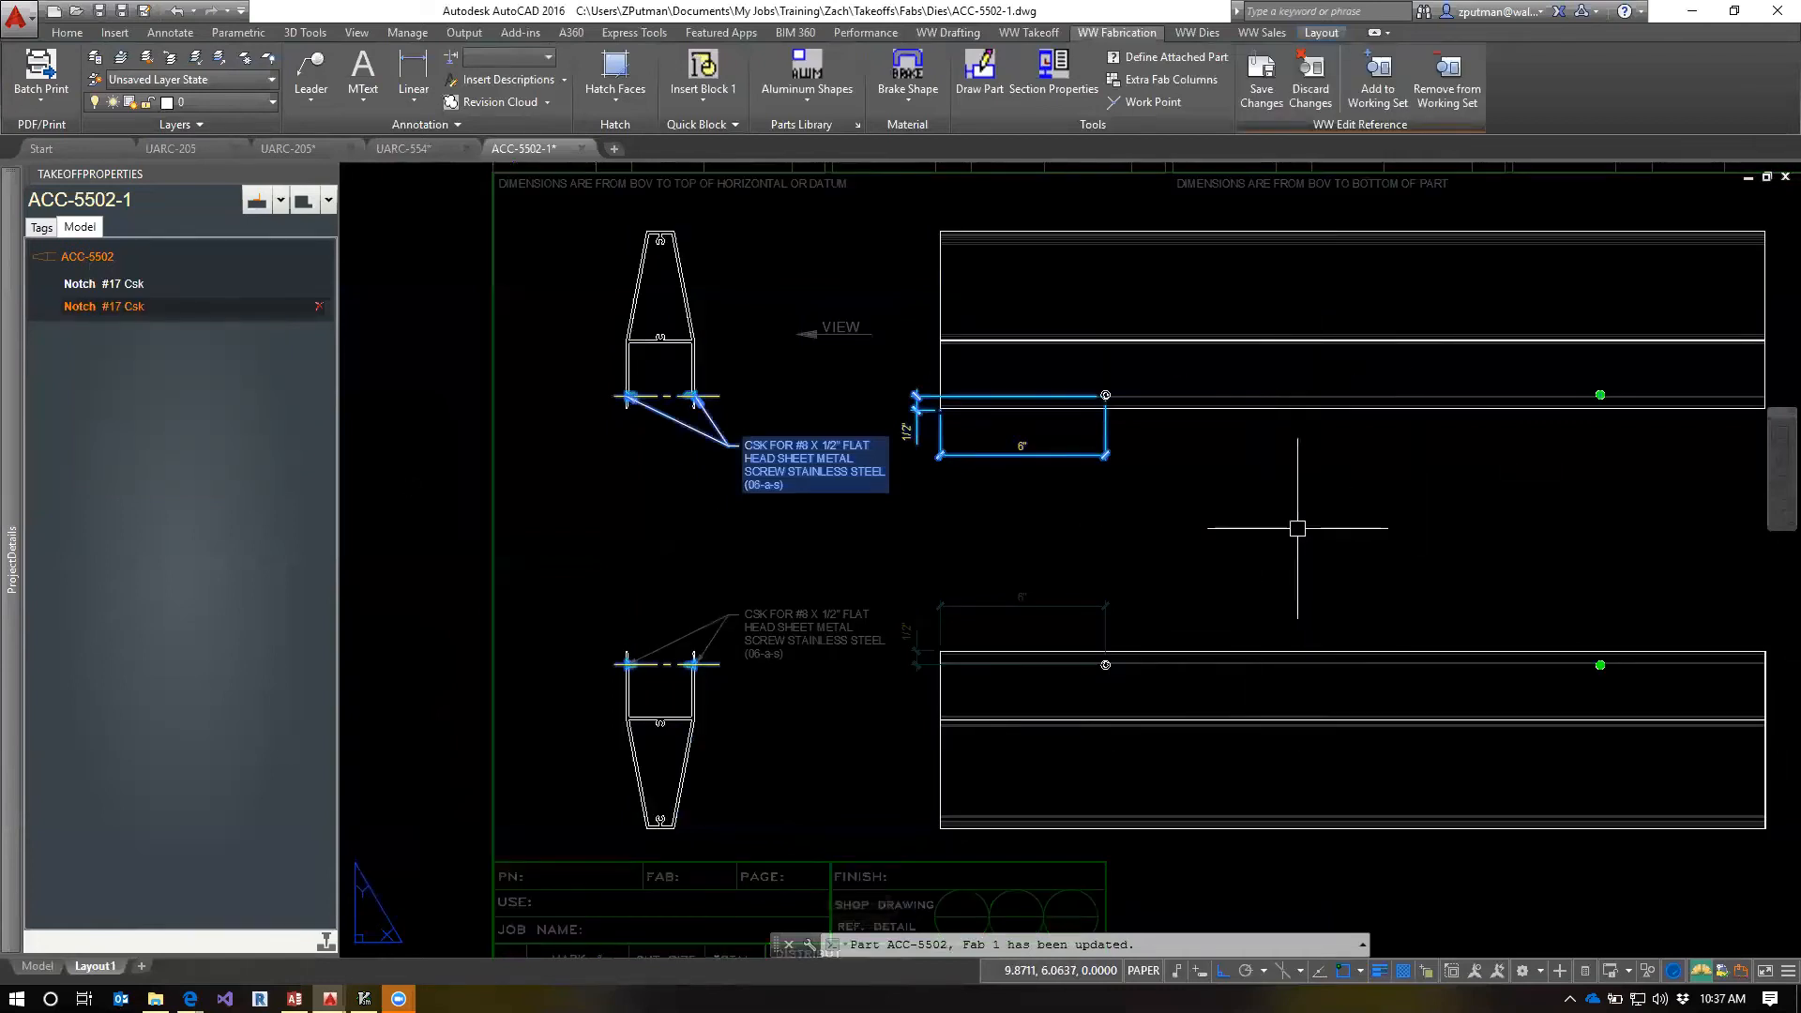
# Erase the 6" and 1/2" dimensions attached to the mirrored notch below the upper elevation
pyautogui.moveTo(1237, 484)
pyautogui.mouseDown(button='middle')
pyautogui.moveTo(1190, 498)
pyautogui.moveTo(1122, 479)
pyautogui.mouseUp(button='middle')
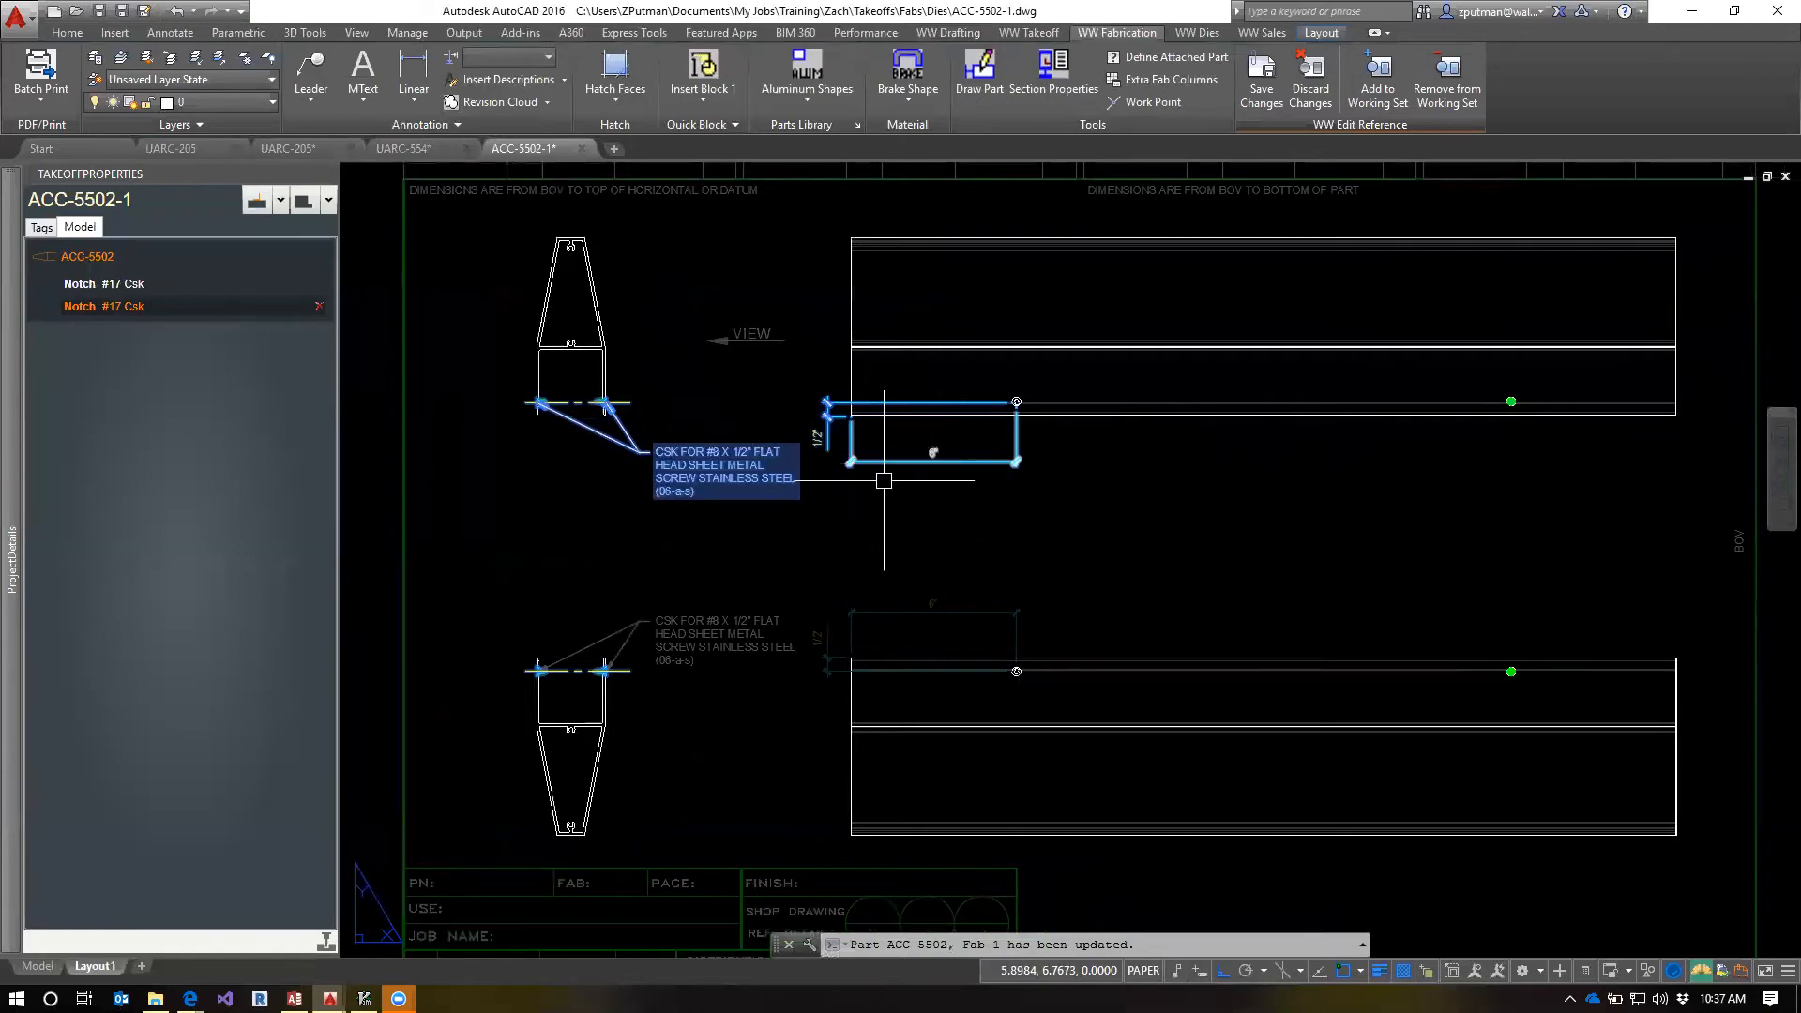
pyautogui.scroll(3, 883, 481)
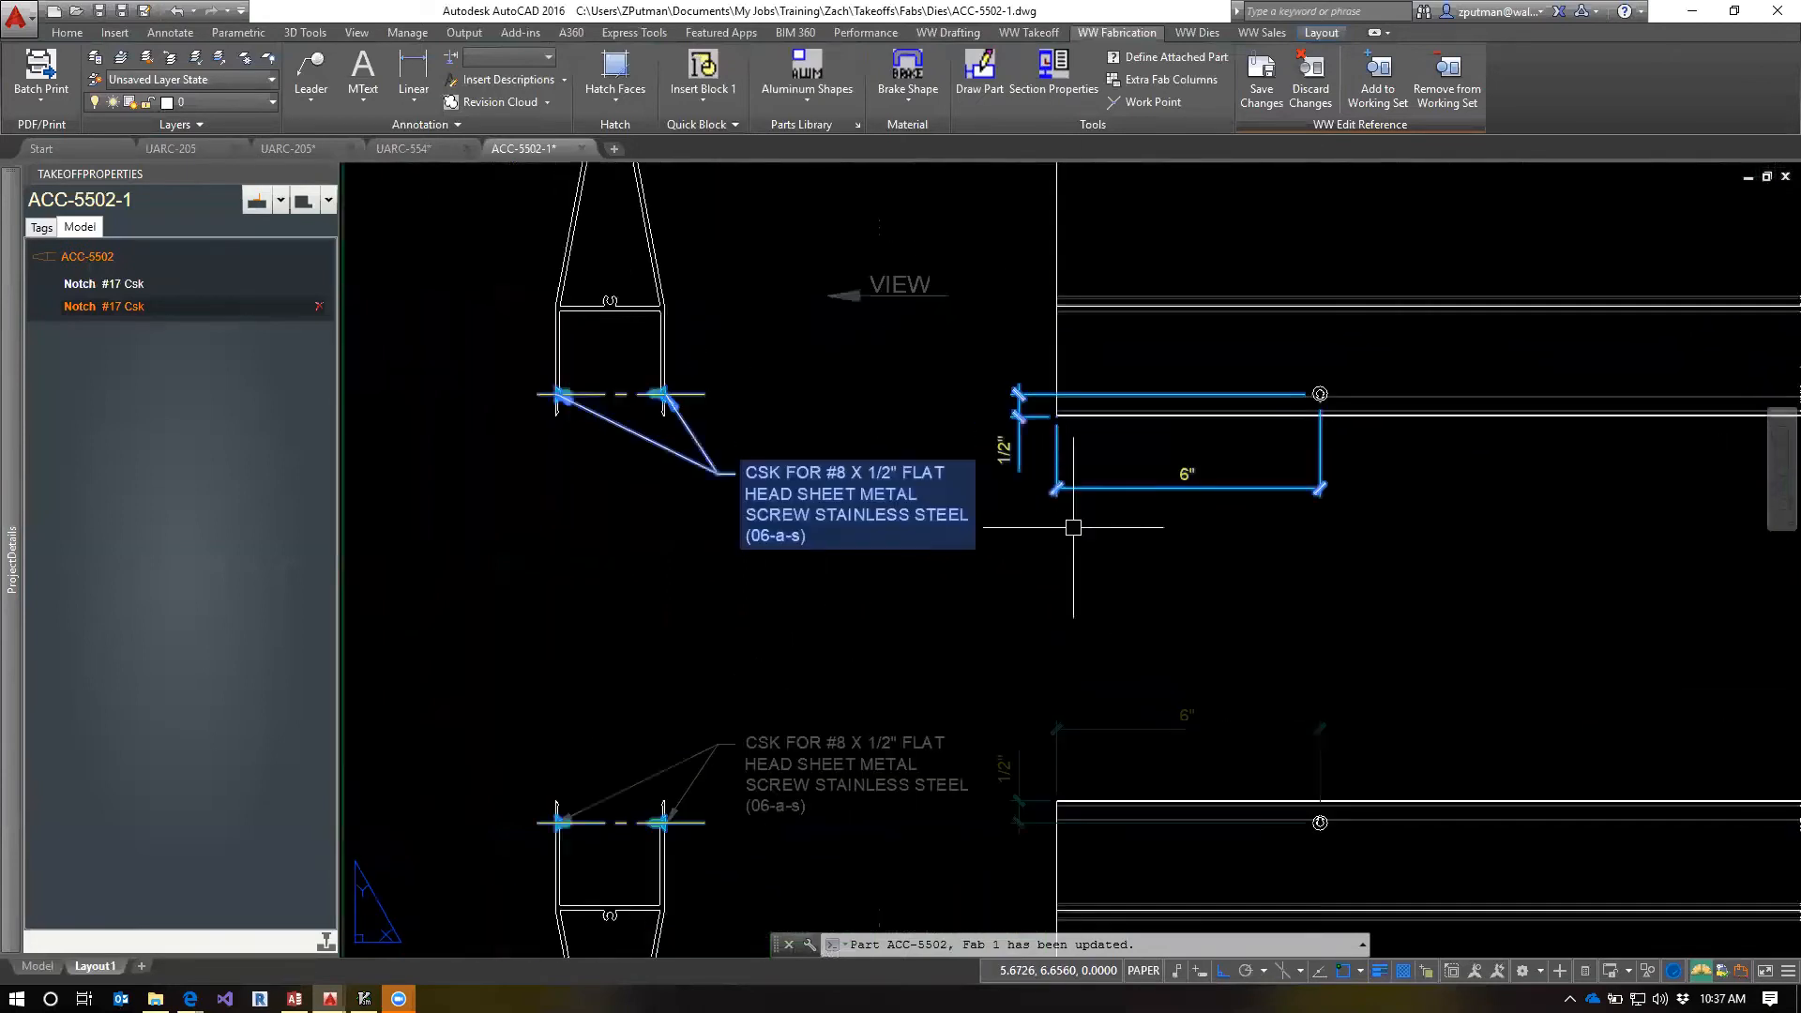
pyautogui.scroll(-2, 1073, 527)
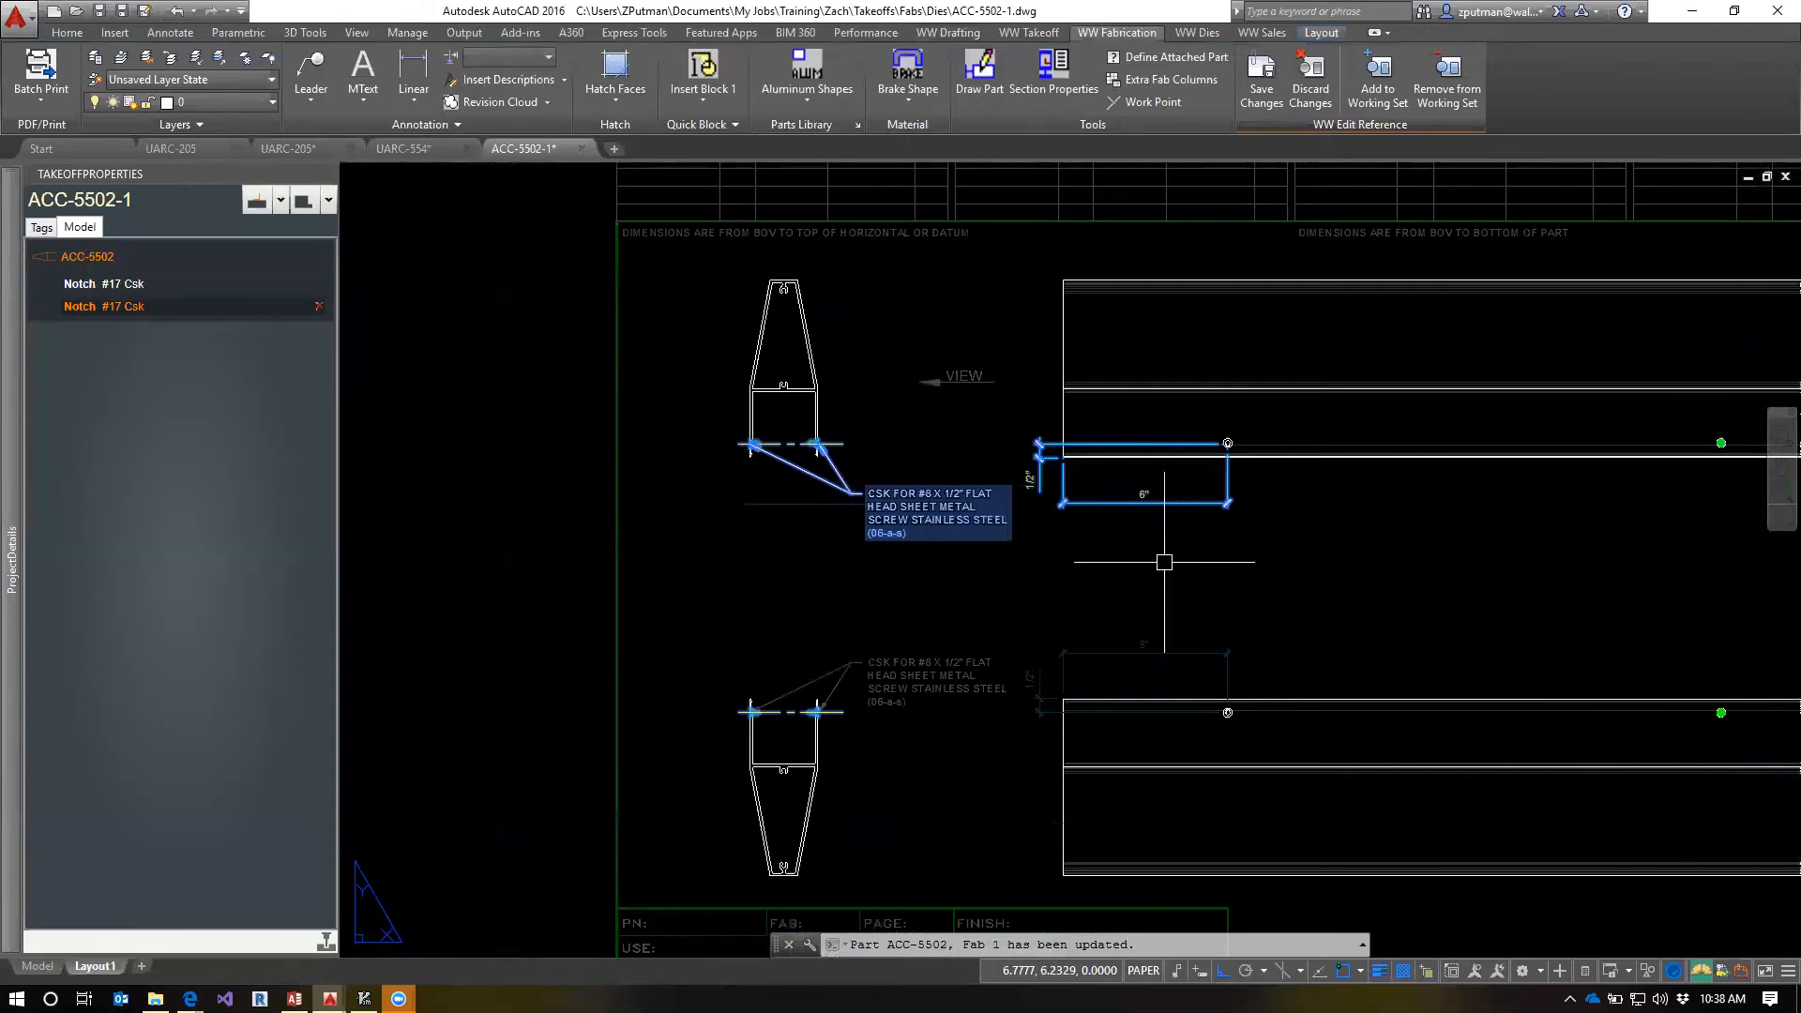
pyautogui.press('Escape')
pyautogui.press('Escape')
pyautogui.write('e')
pyautogui.press('Return')
pyautogui.click(1295, 384)
pyautogui.click(966, 636)
# Erase the duplicate countersink note and its leaders beside the upper section view
pyautogui.scroll(2, 890, 553)
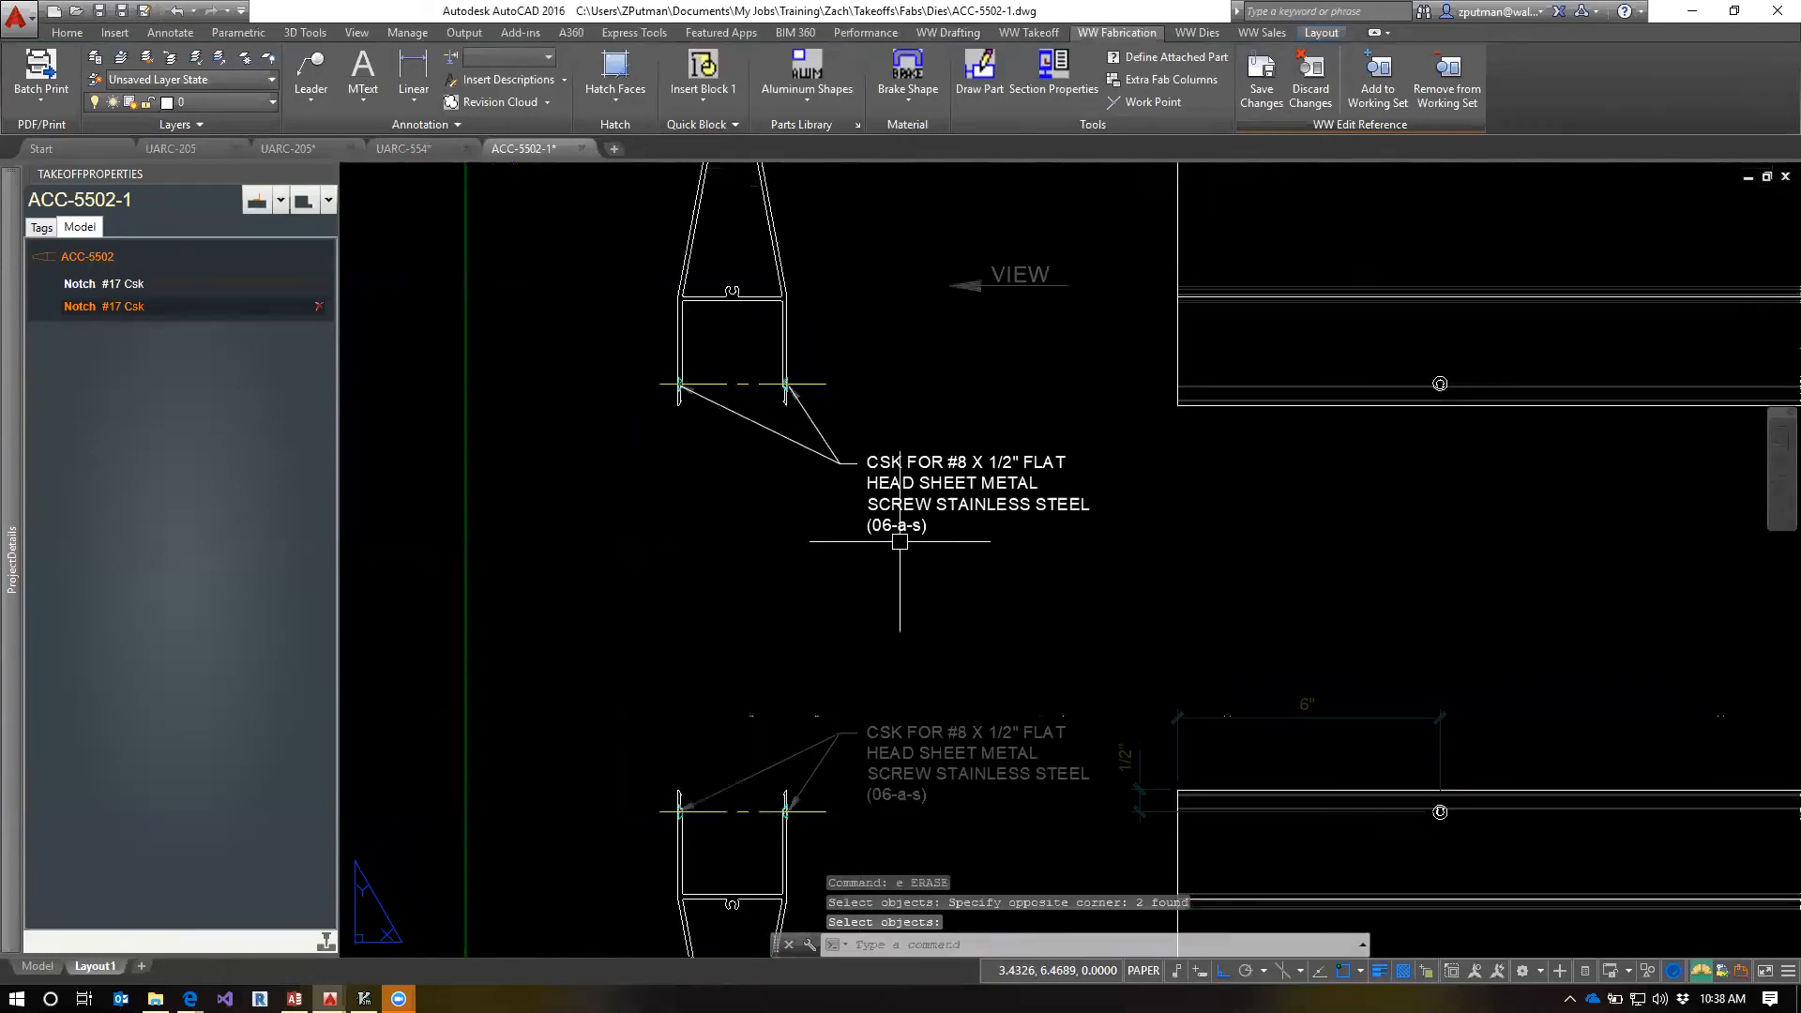
pyautogui.press('Return')
pyautogui.write('e')
pyautogui.press('Return')
pyautogui.click(903, 532)
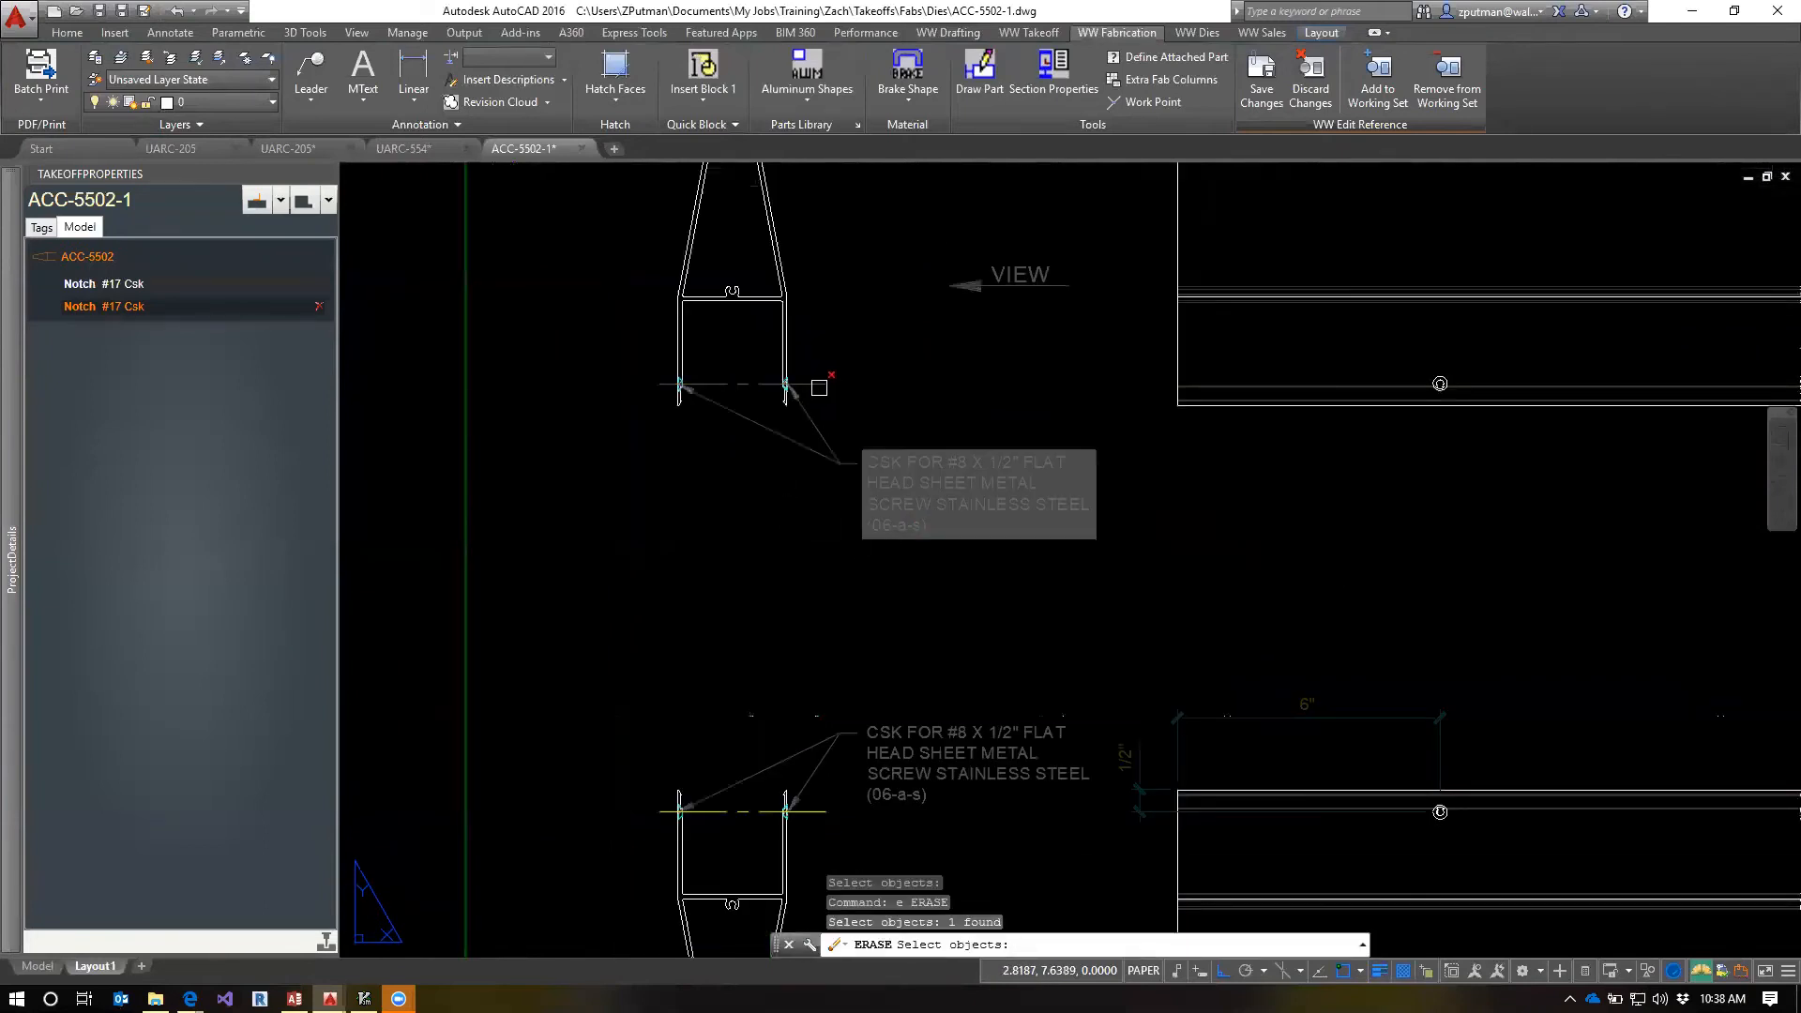
pyautogui.press('Return')
# Erase the mirrored notch's duplicate centerlines in both section views and save the changes to the note reference
pyautogui.scroll(2, 764, 394)
pyautogui.moveTo(765, 402)
pyautogui.mouseDown(button='middle')
pyautogui.moveTo(1245, 253)
pyautogui.moveTo(1163, 445)
pyautogui.mouseUp(button='middle')
pyautogui.scroll(-3, 1245, 253)
pyautogui.scroll(3, 1161, 425)
pyautogui.scroll(-5, 1168, 390)
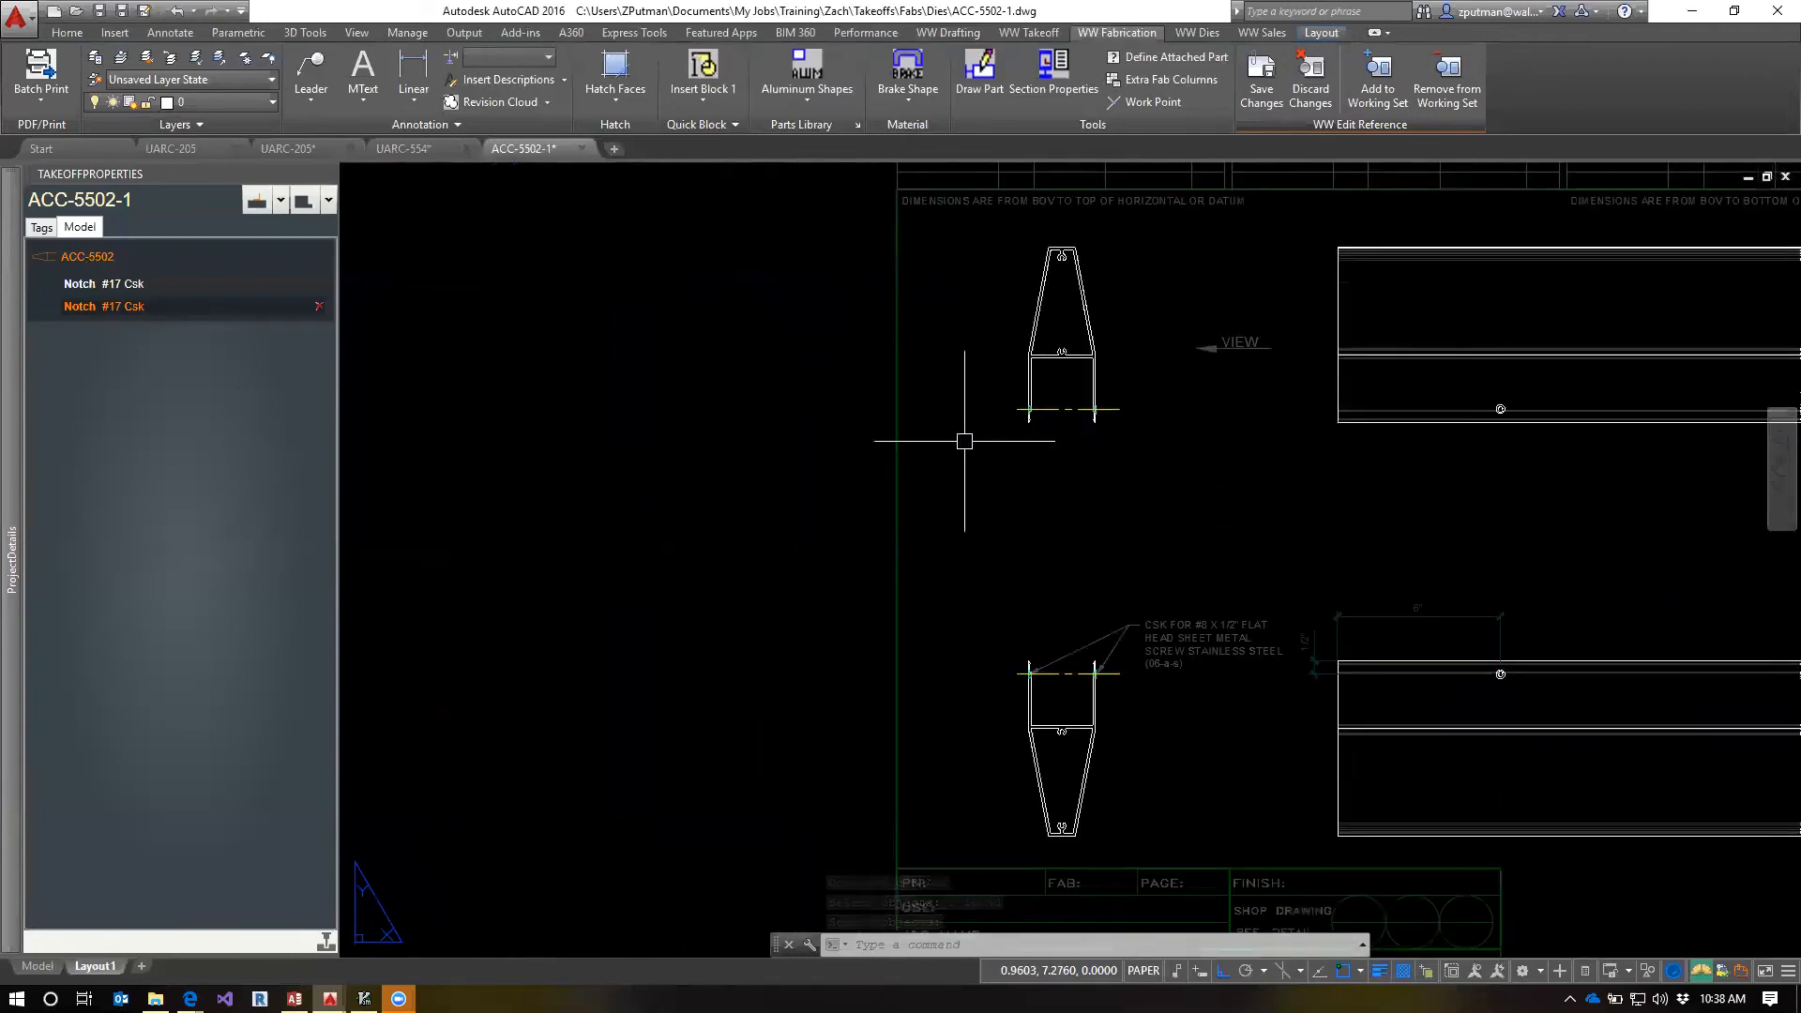
pyautogui.write('e')
pyautogui.press('Return')
pyautogui.click(961, 368)
pyautogui.click(1200, 464)
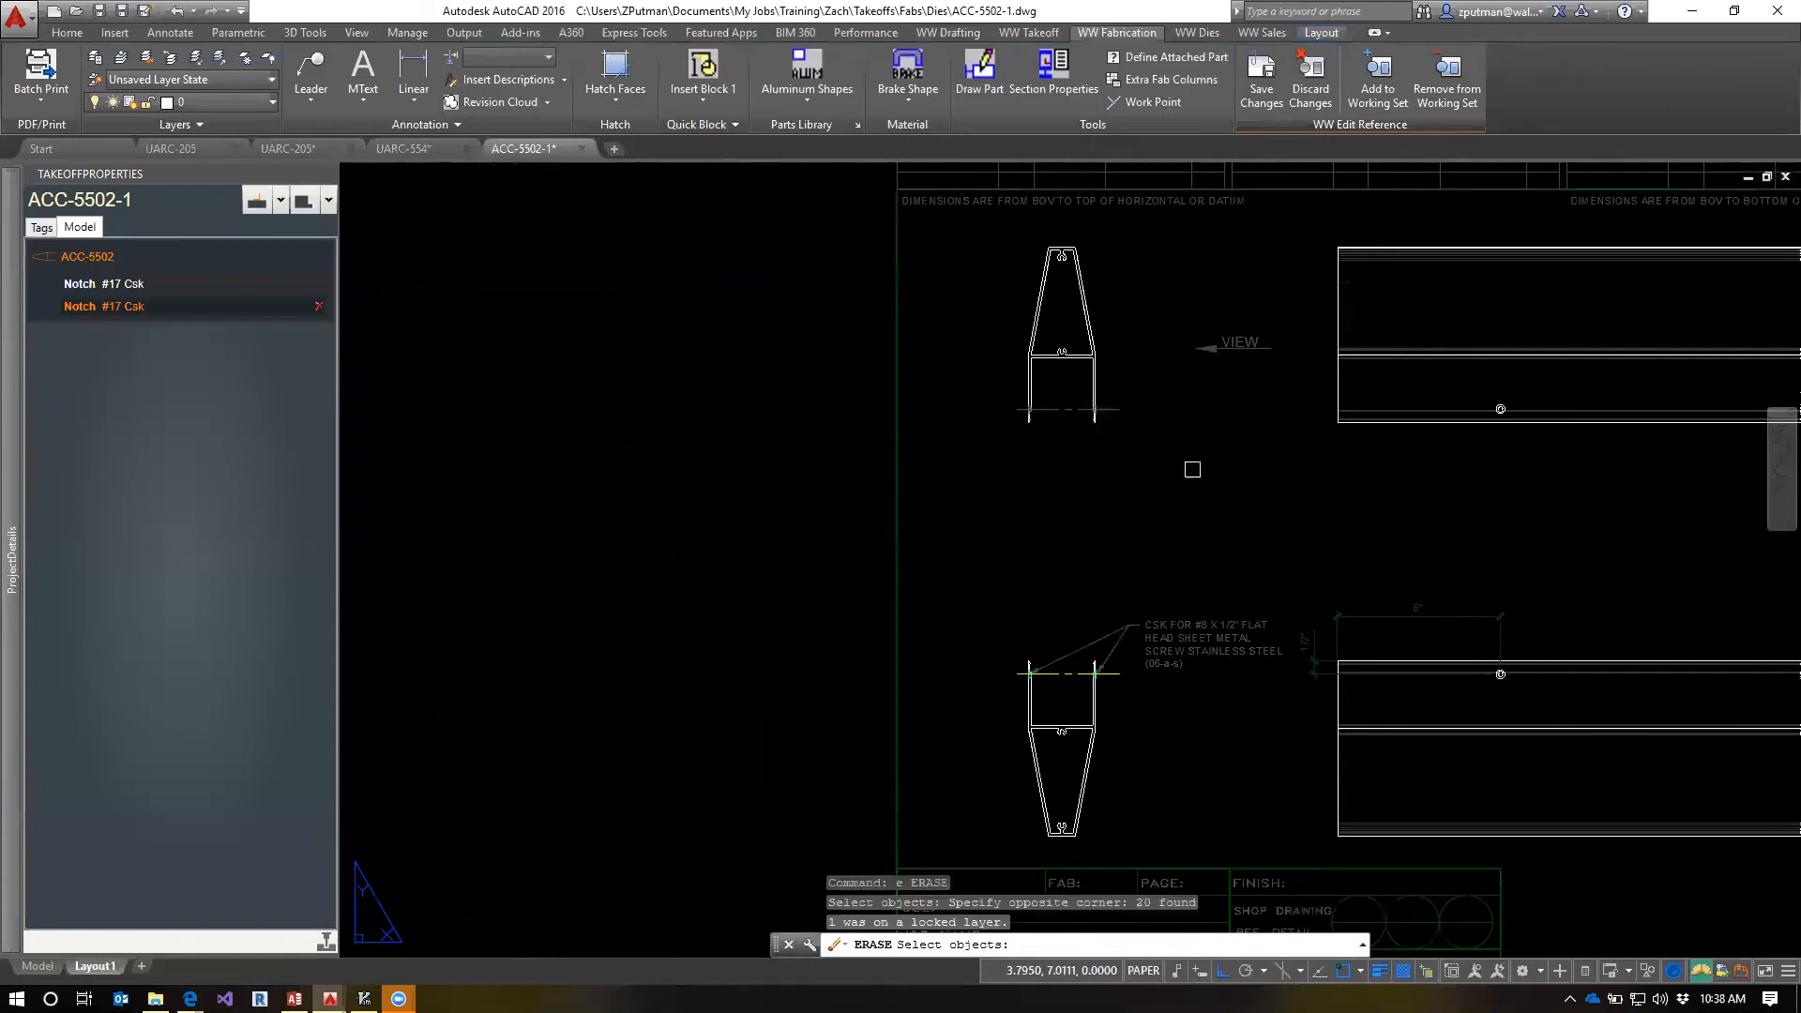
pyautogui.click(1165, 638)
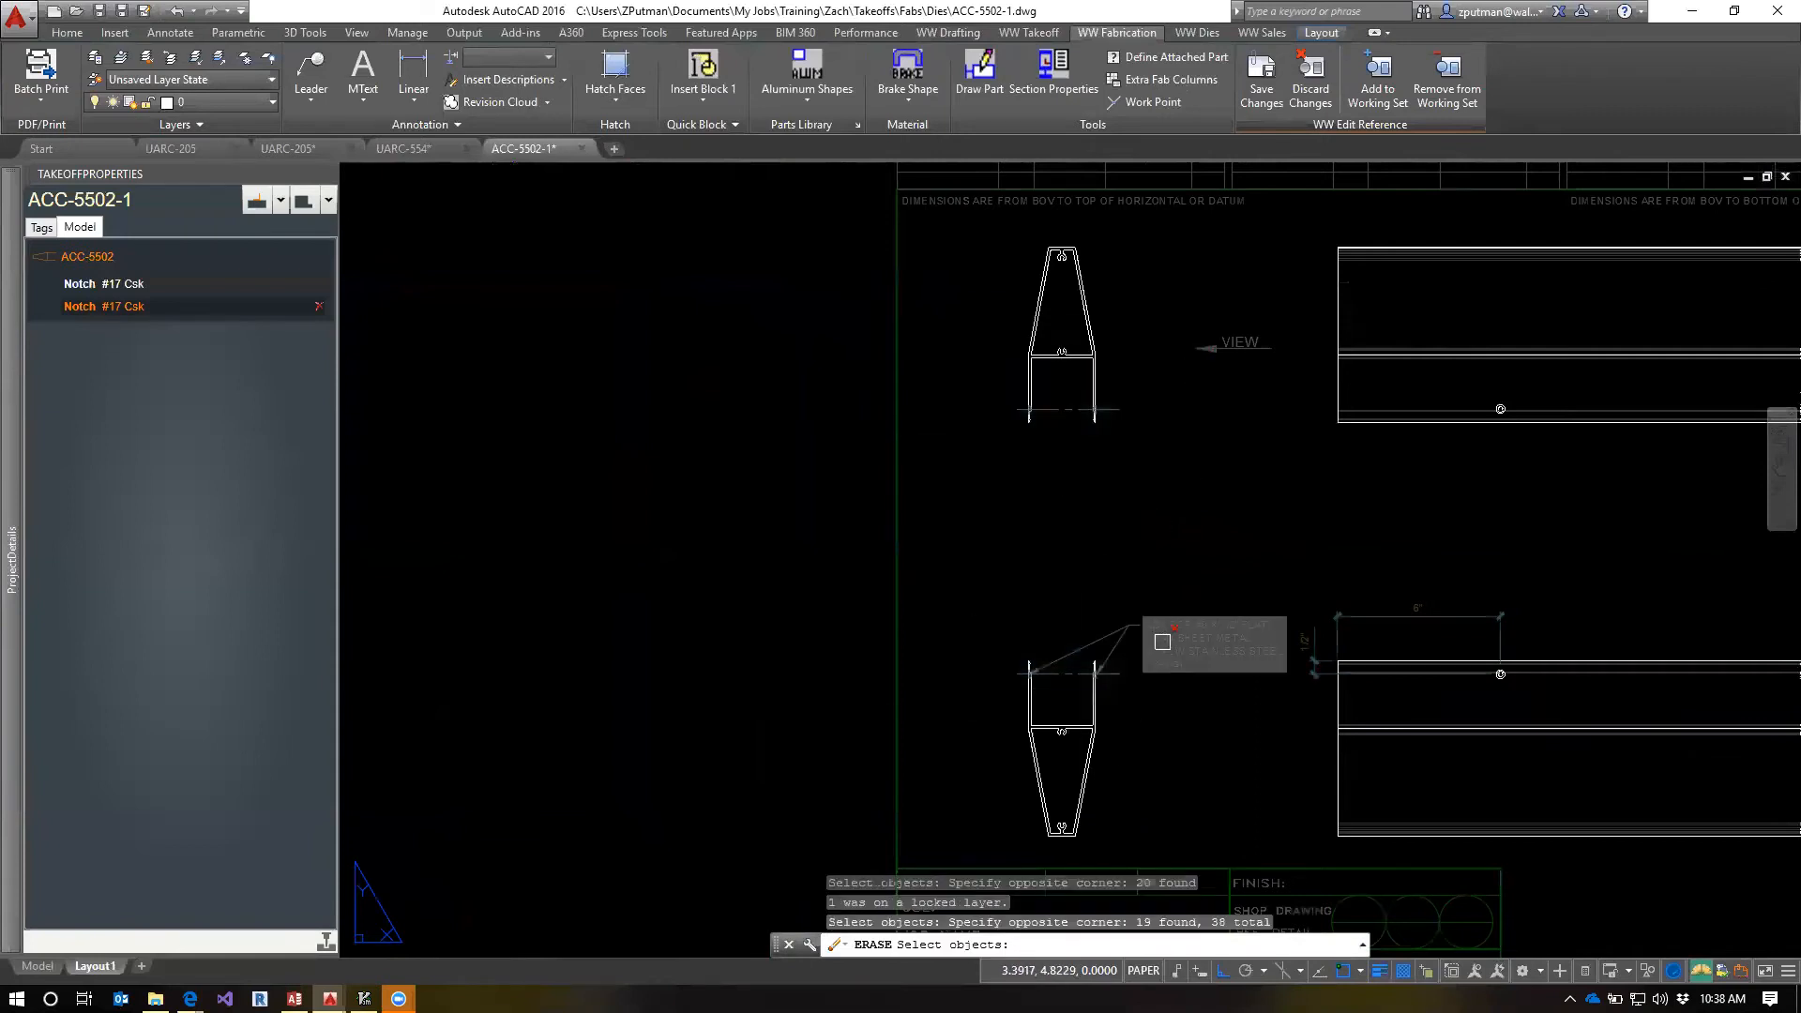
pyautogui.press('Return')
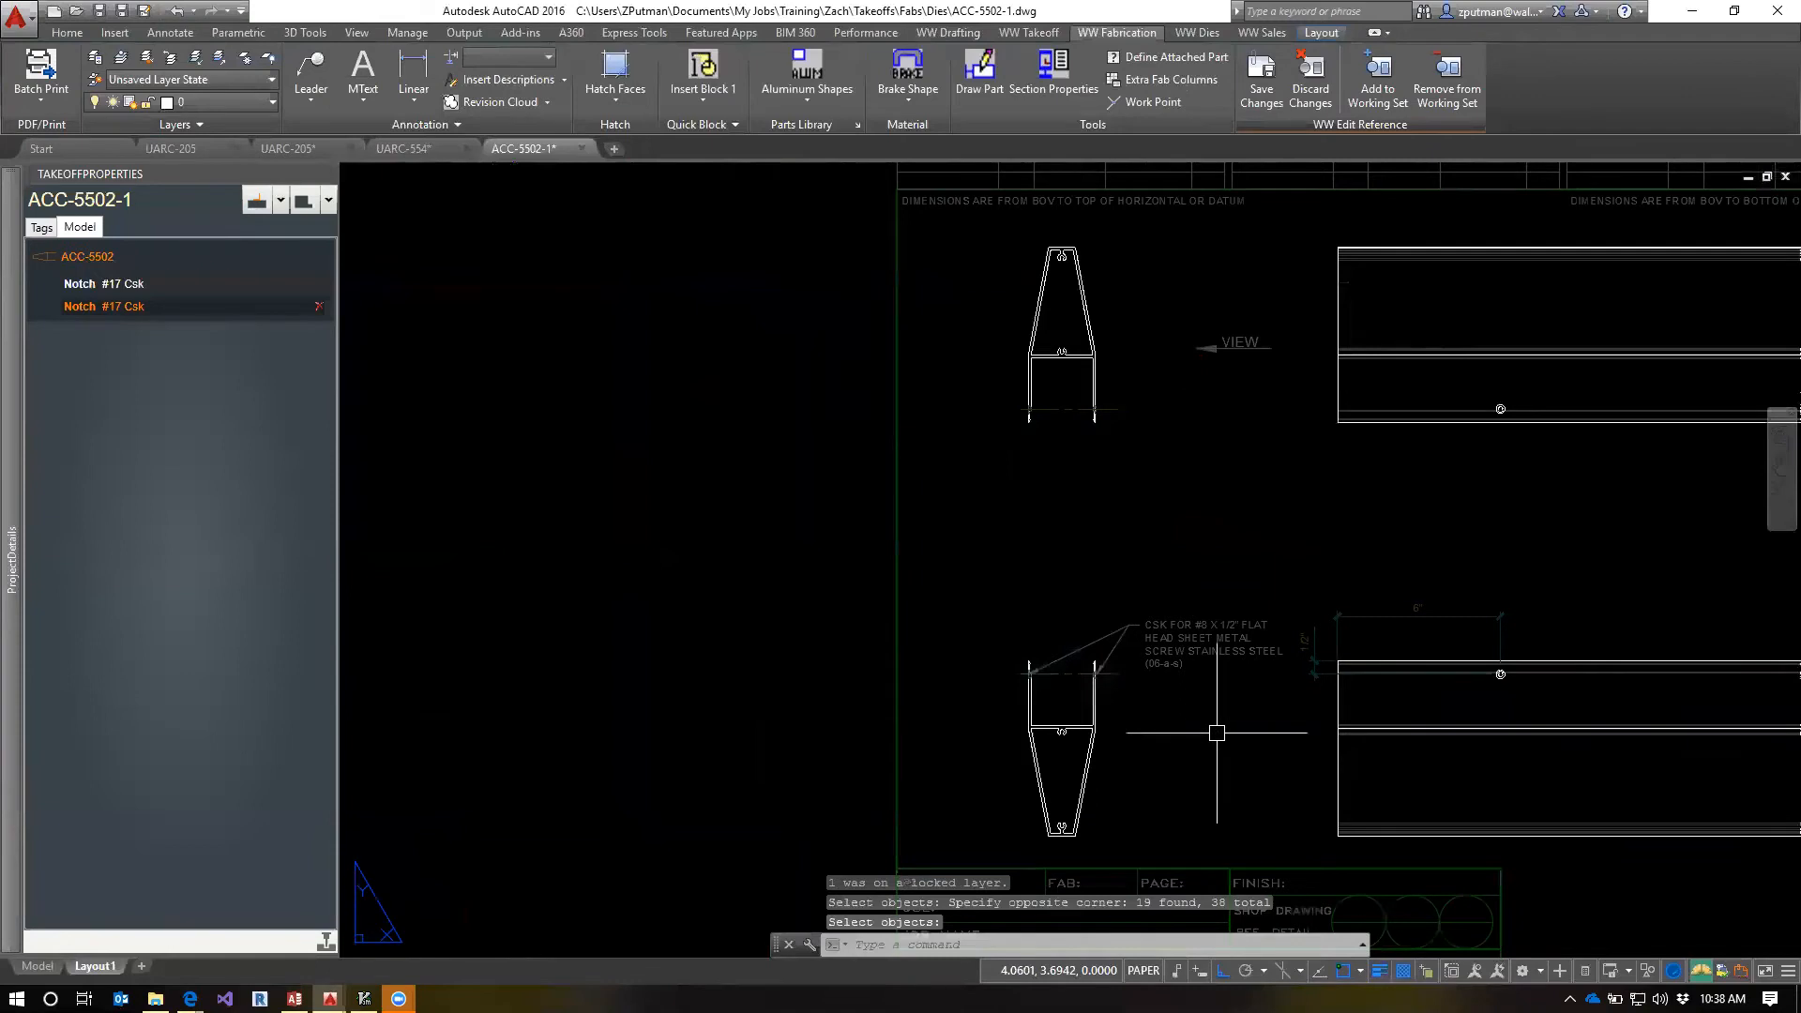
pyautogui.click(1261, 75)
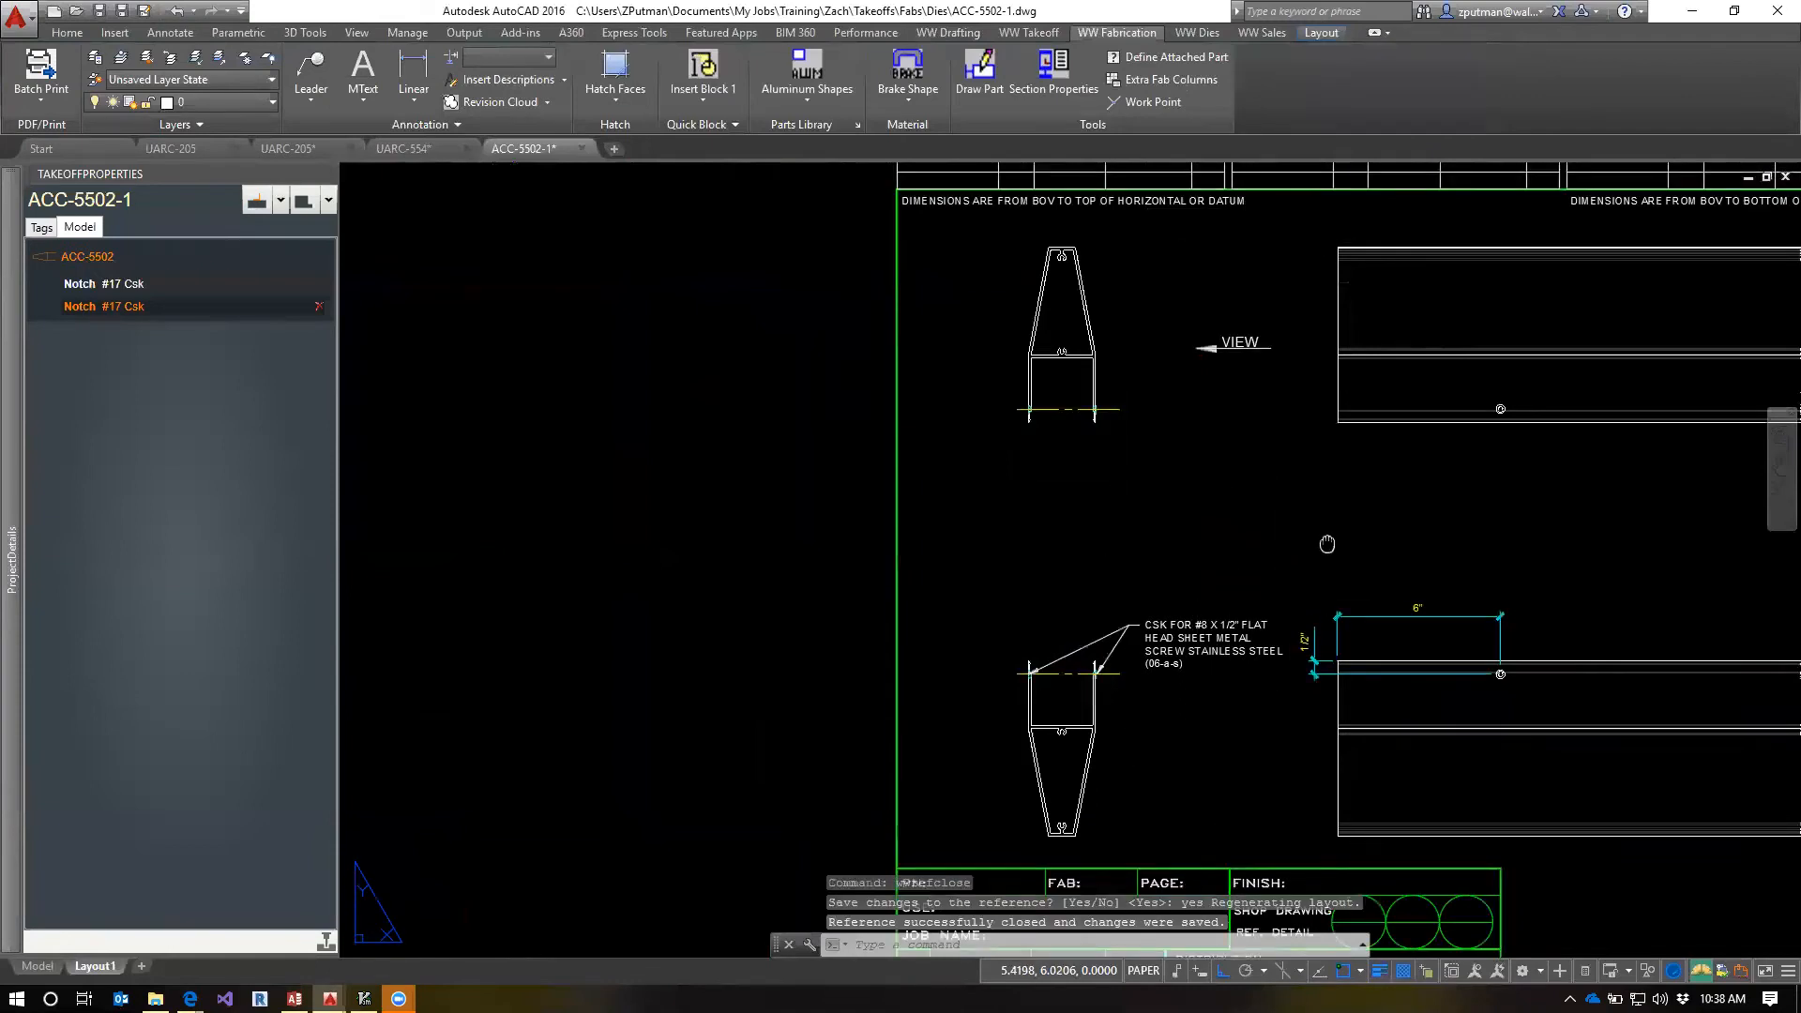
# Select each #17 Csk notch in turn to examine which holes, note and dimensions belong to it
pyautogui.moveTo(1328, 544); pyautogui.dragTo(1102, 499, button='middle')
pyautogui.moveTo(19, 281)
pyautogui.click(74, 287)
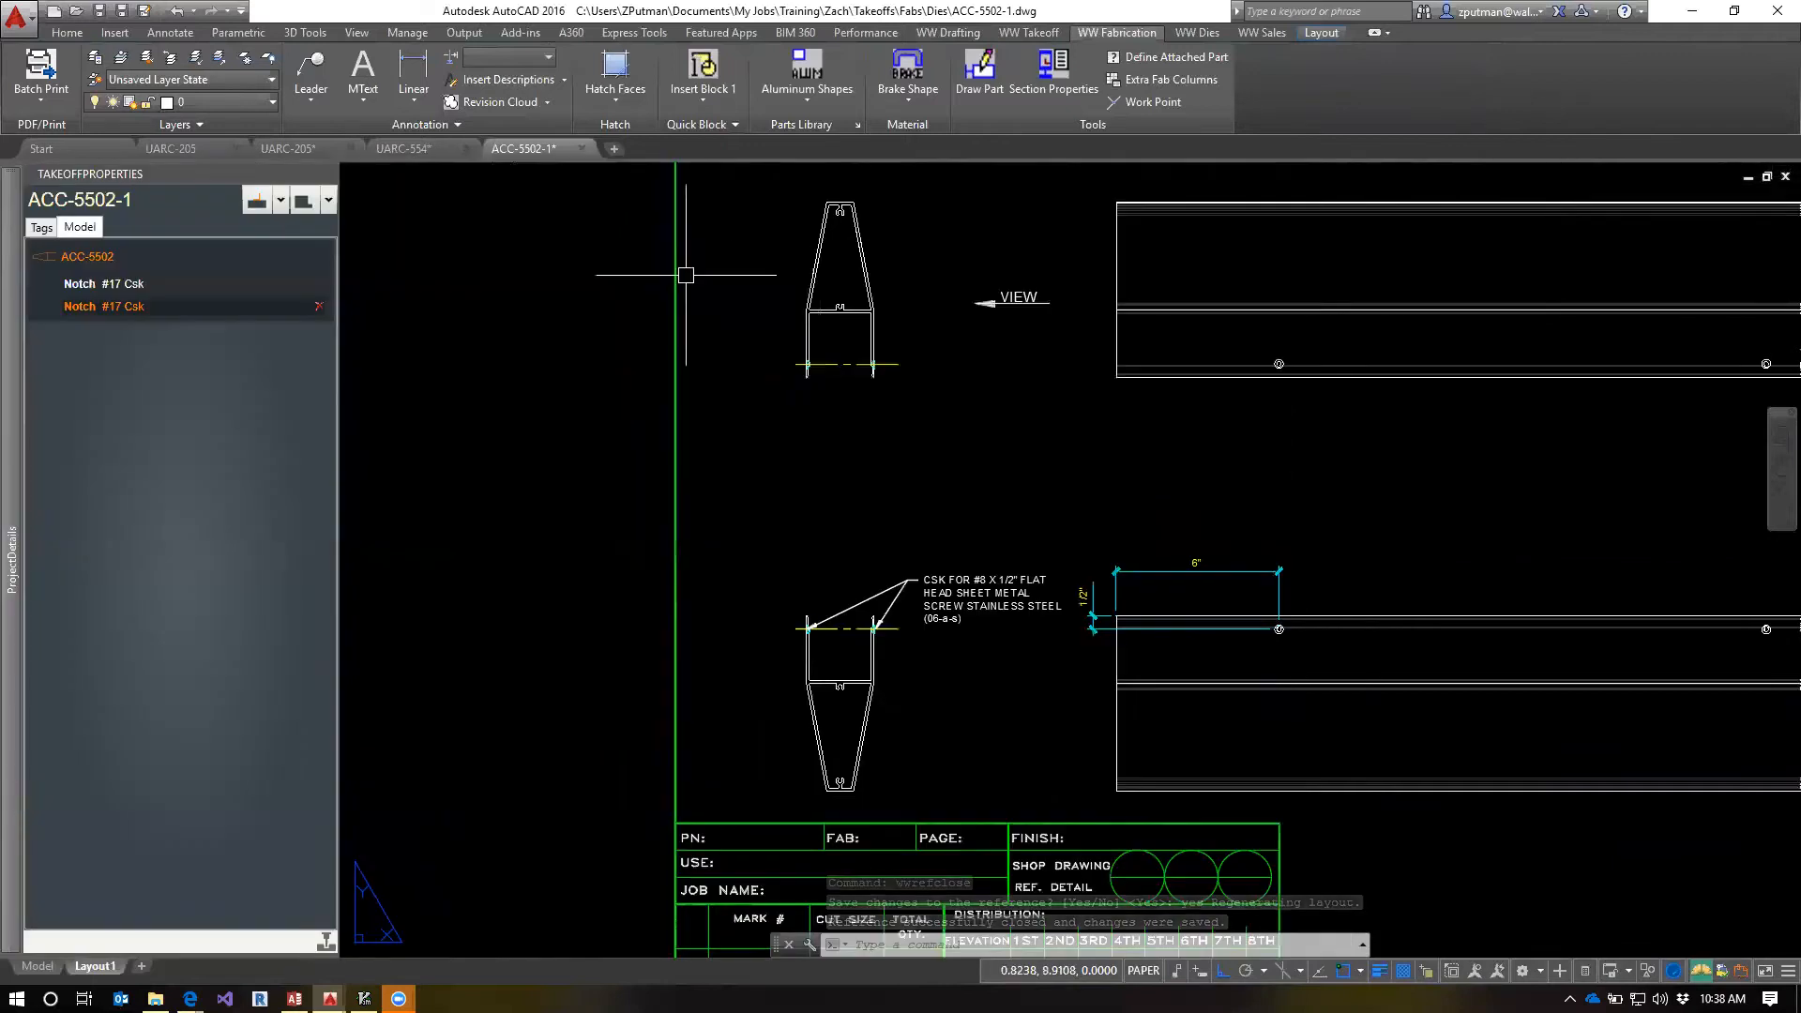
pyautogui.click(76, 285)
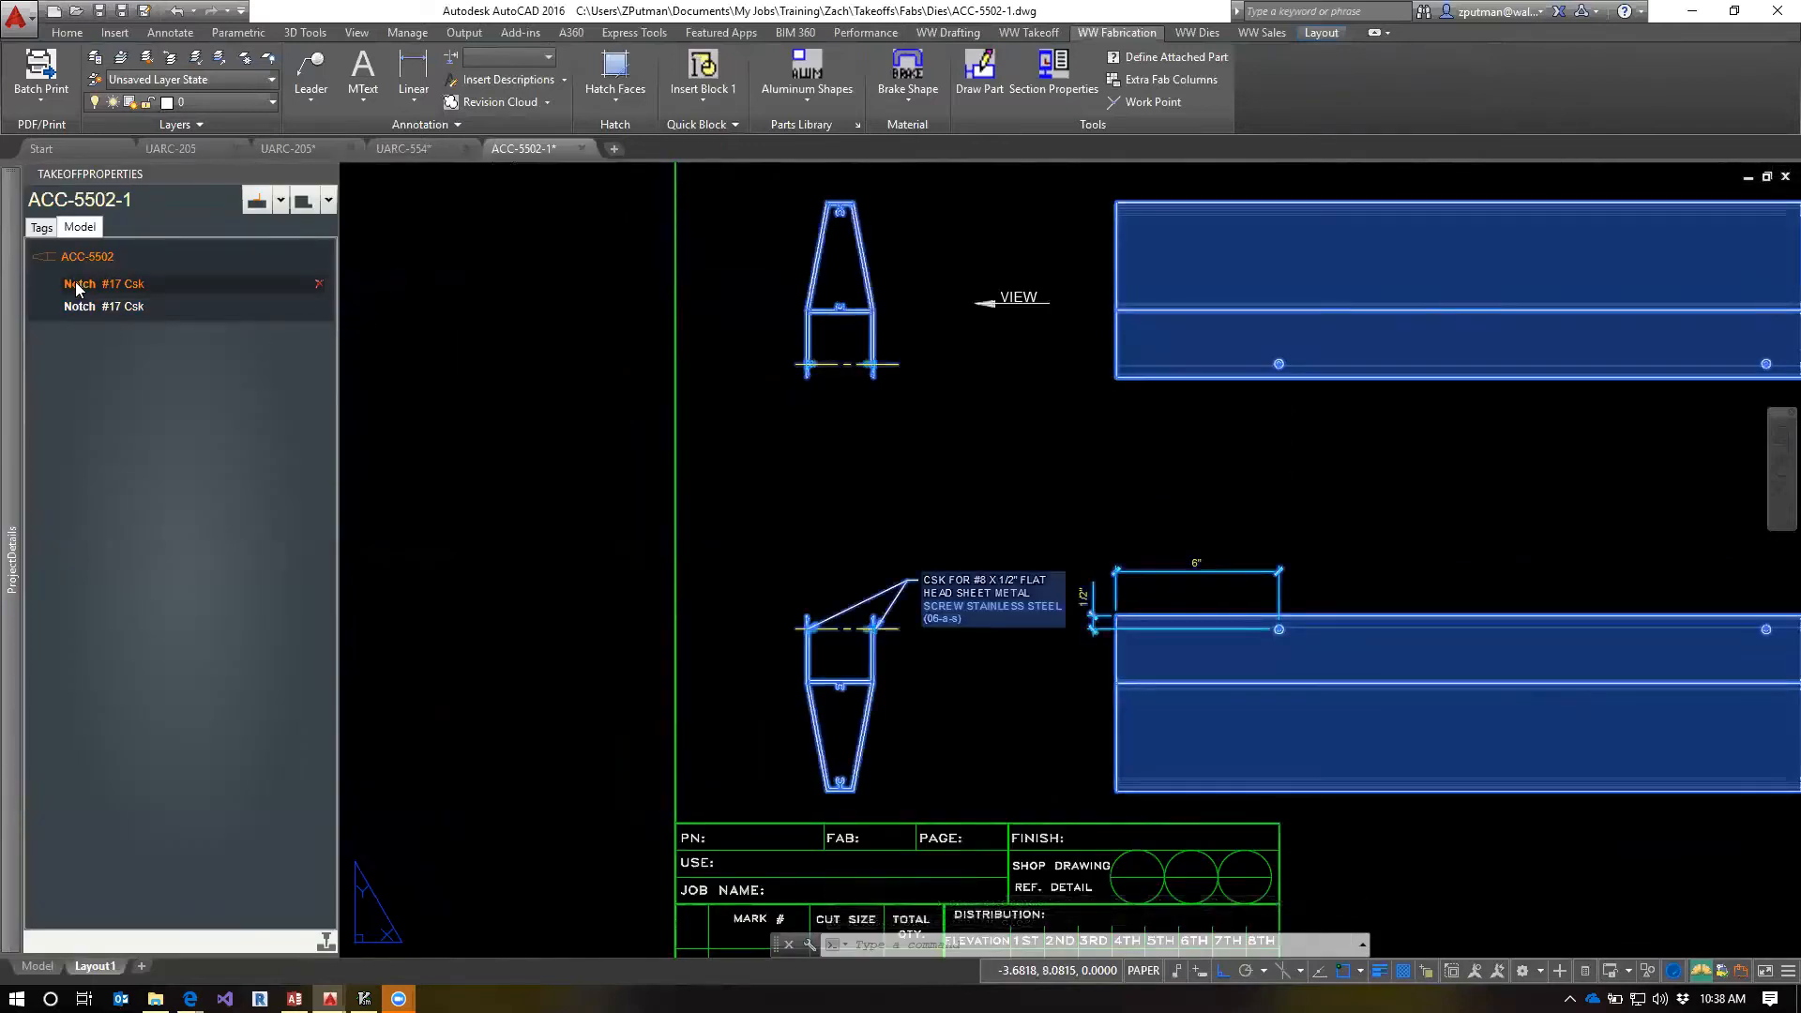
pyautogui.scroll(-2, 1091, 486)
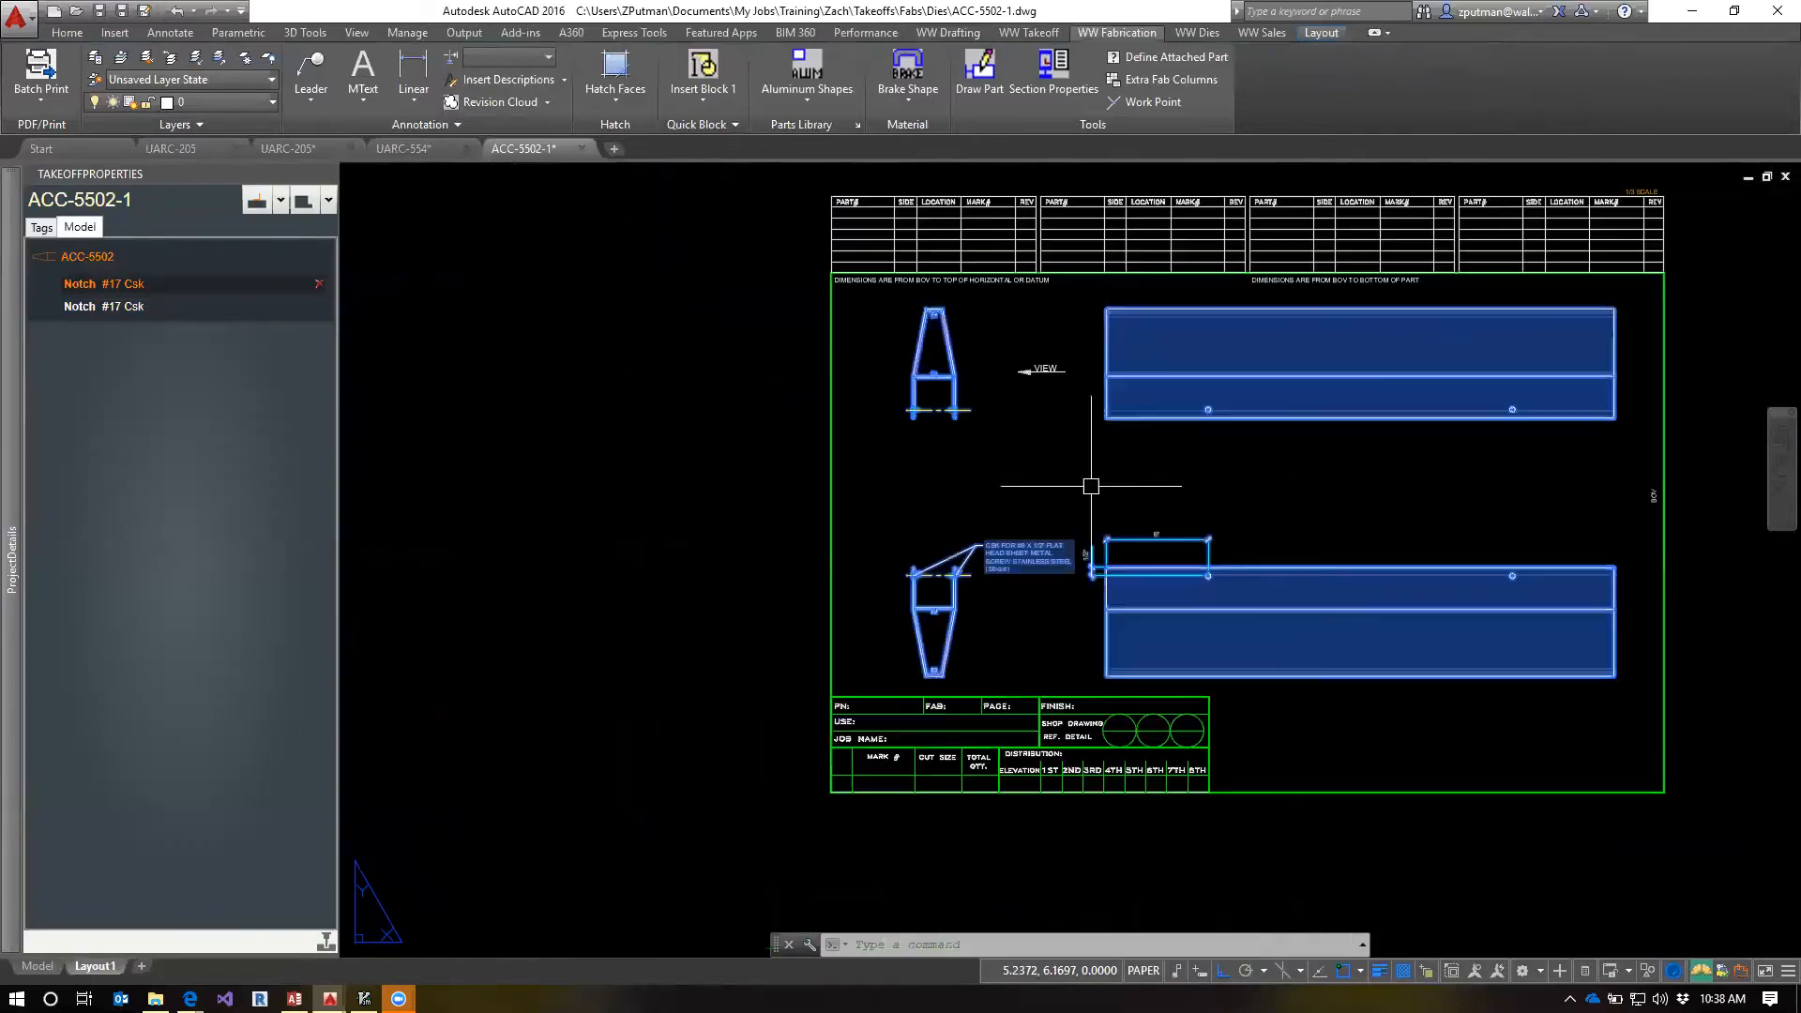
pyautogui.click(93, 309)
pyautogui.rightClick(93, 309)
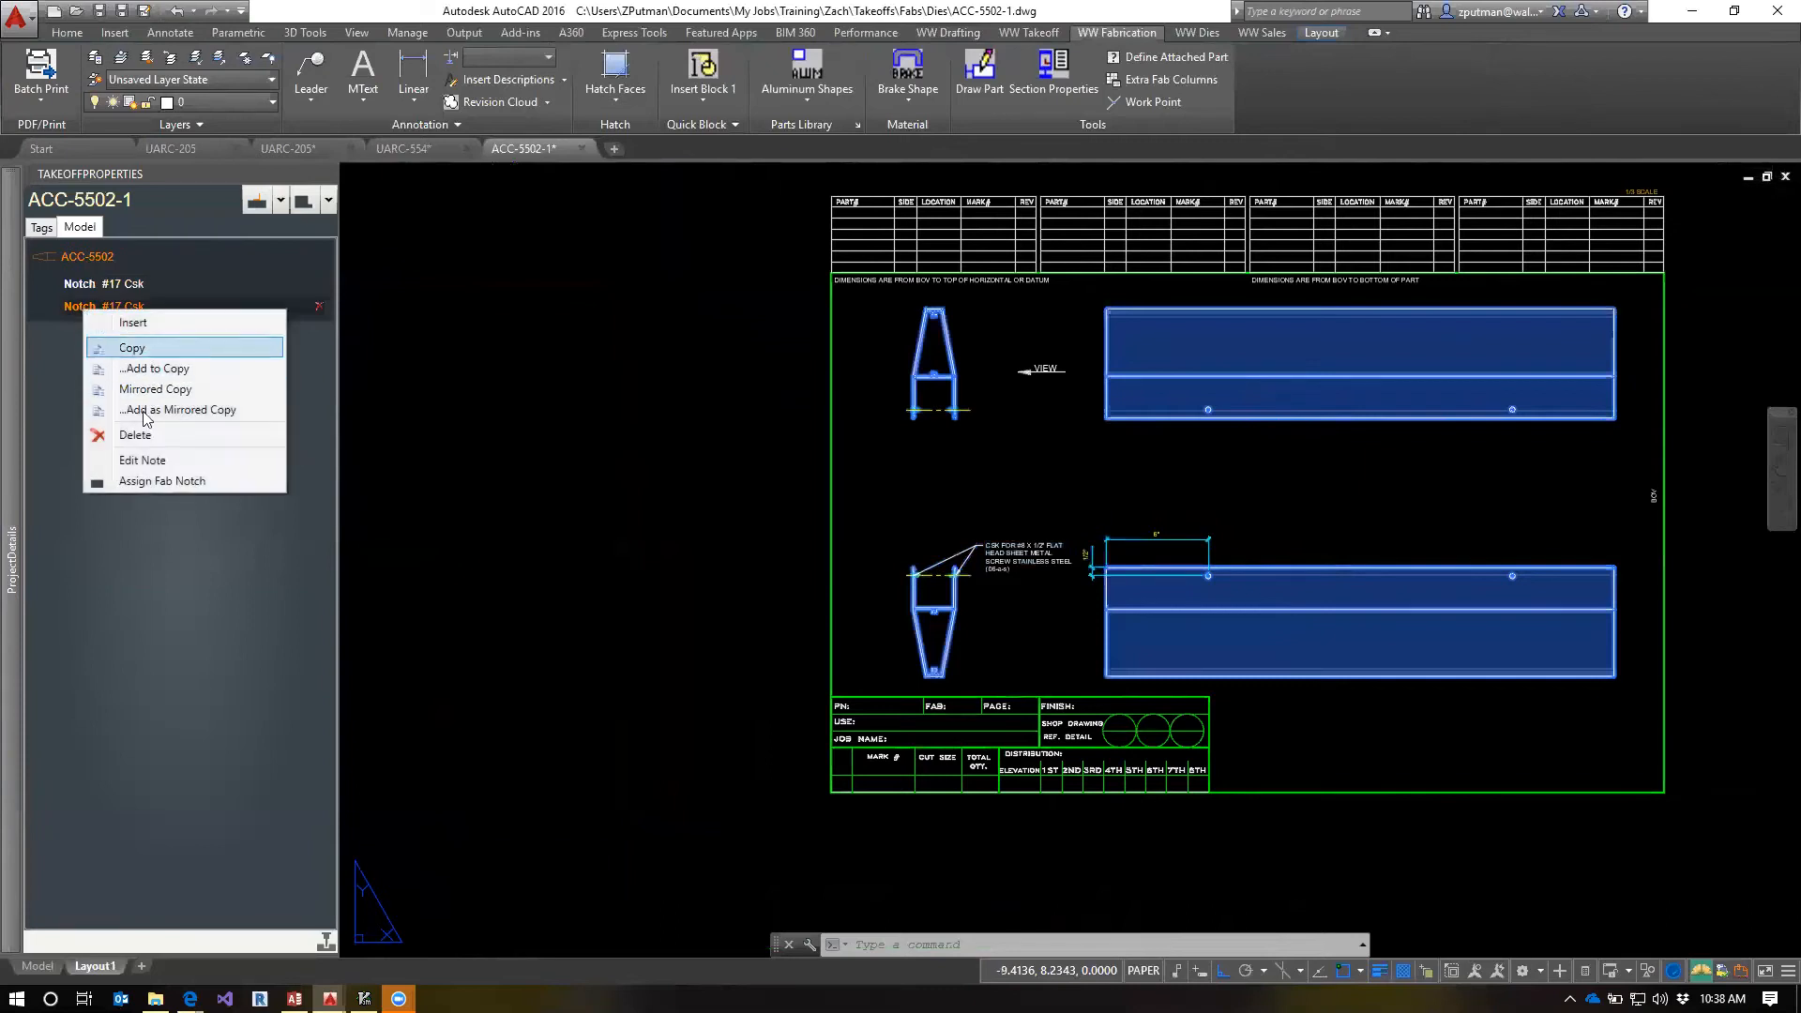
pyautogui.press('Escape')
pyautogui.press('Escape')
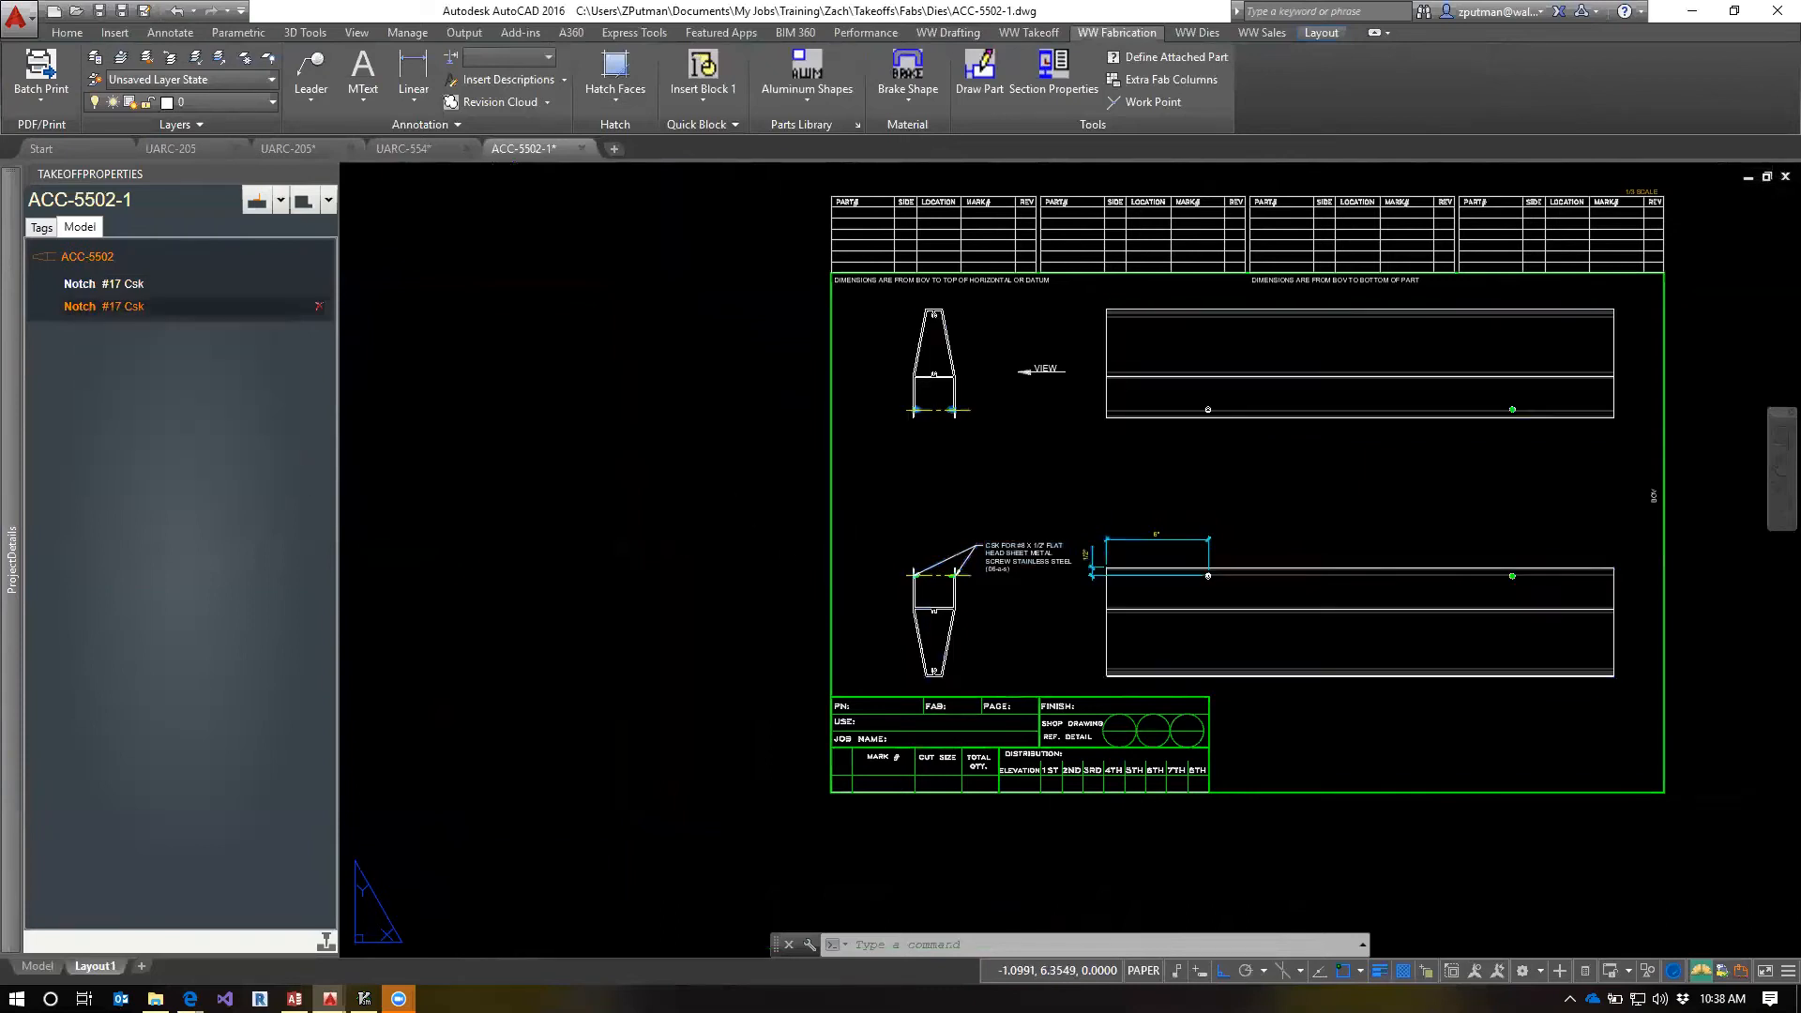
# Reopen the mirrored #17 Csk notch's note for editing
pyautogui.moveTo(14, 324)
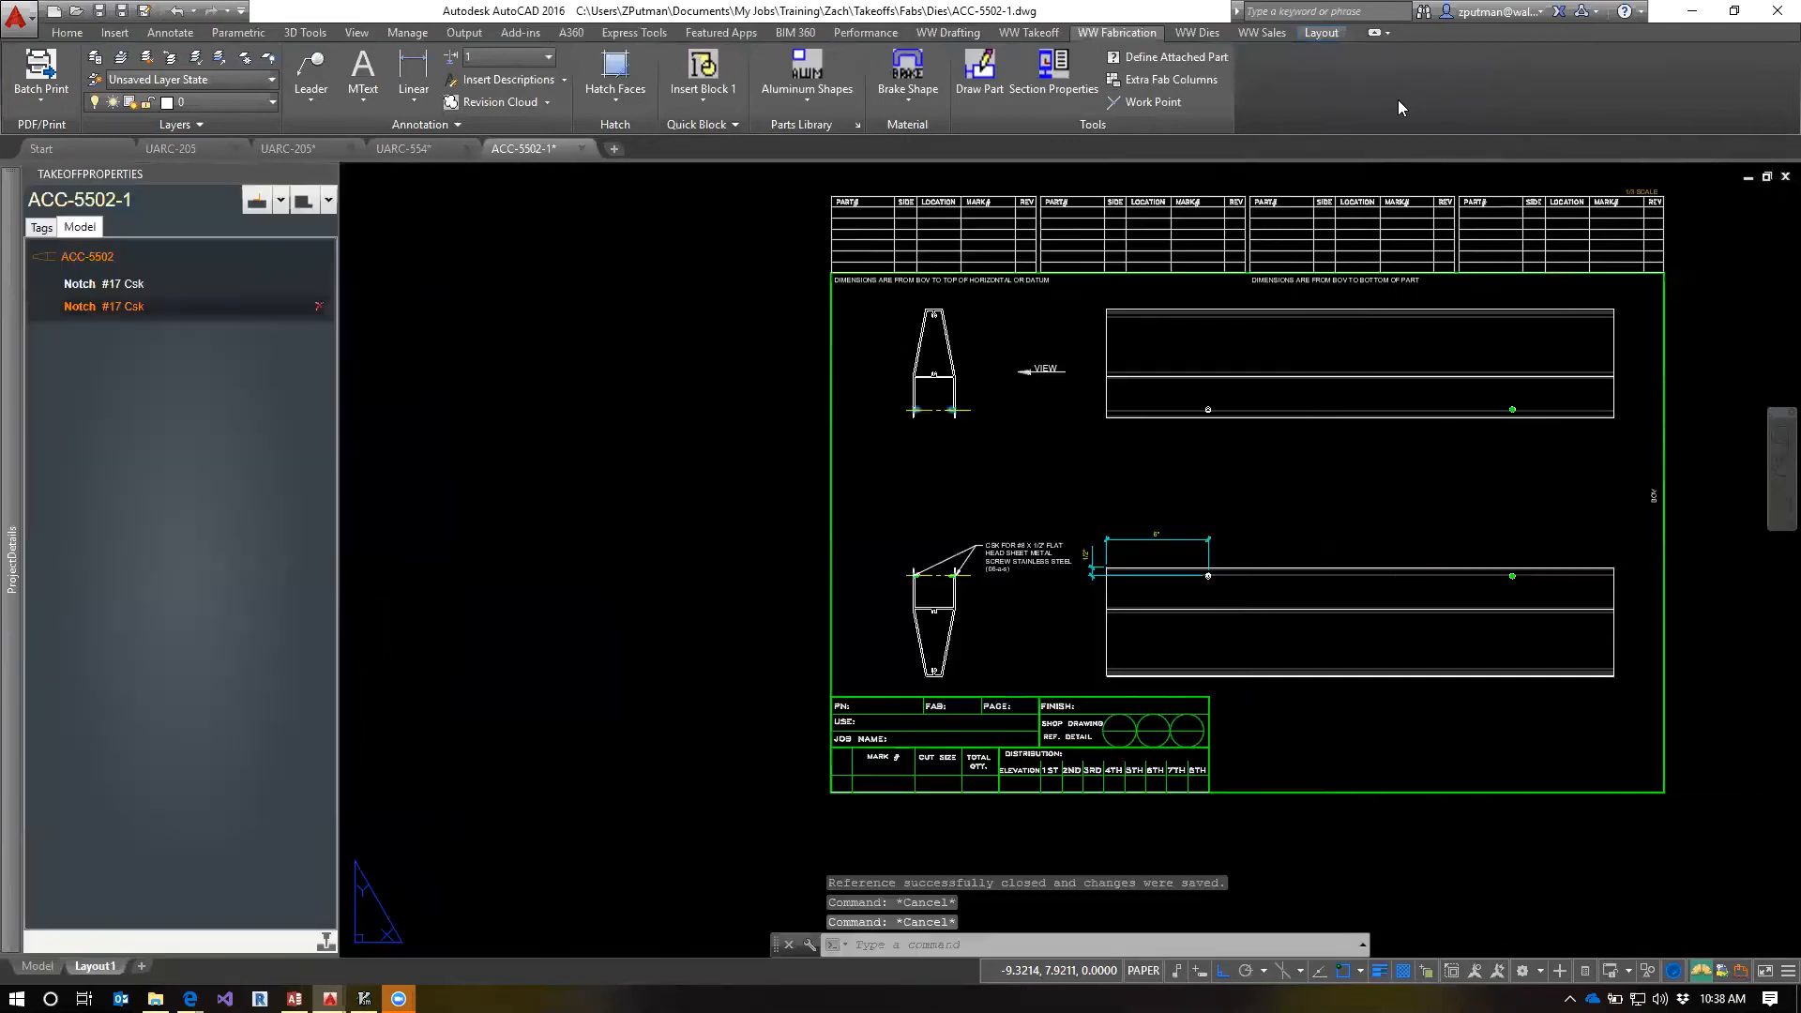
pyautogui.rightClick(81, 308)
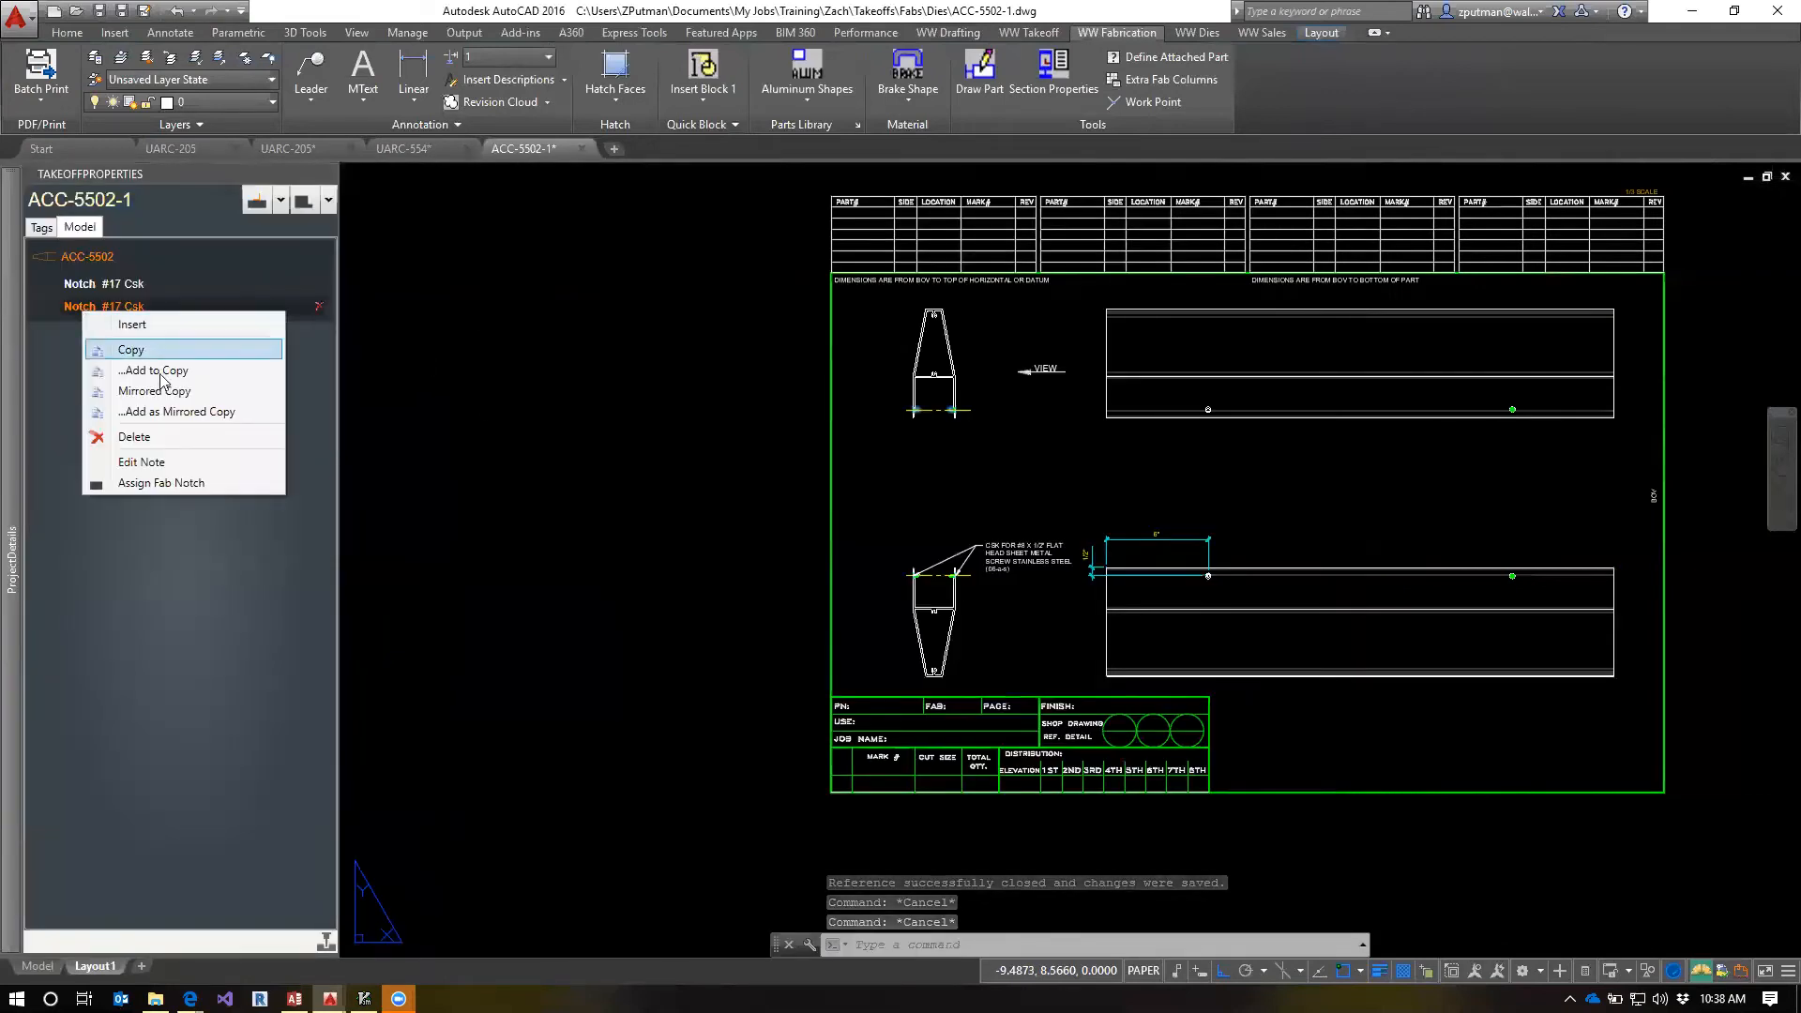
pyautogui.click(155, 469)
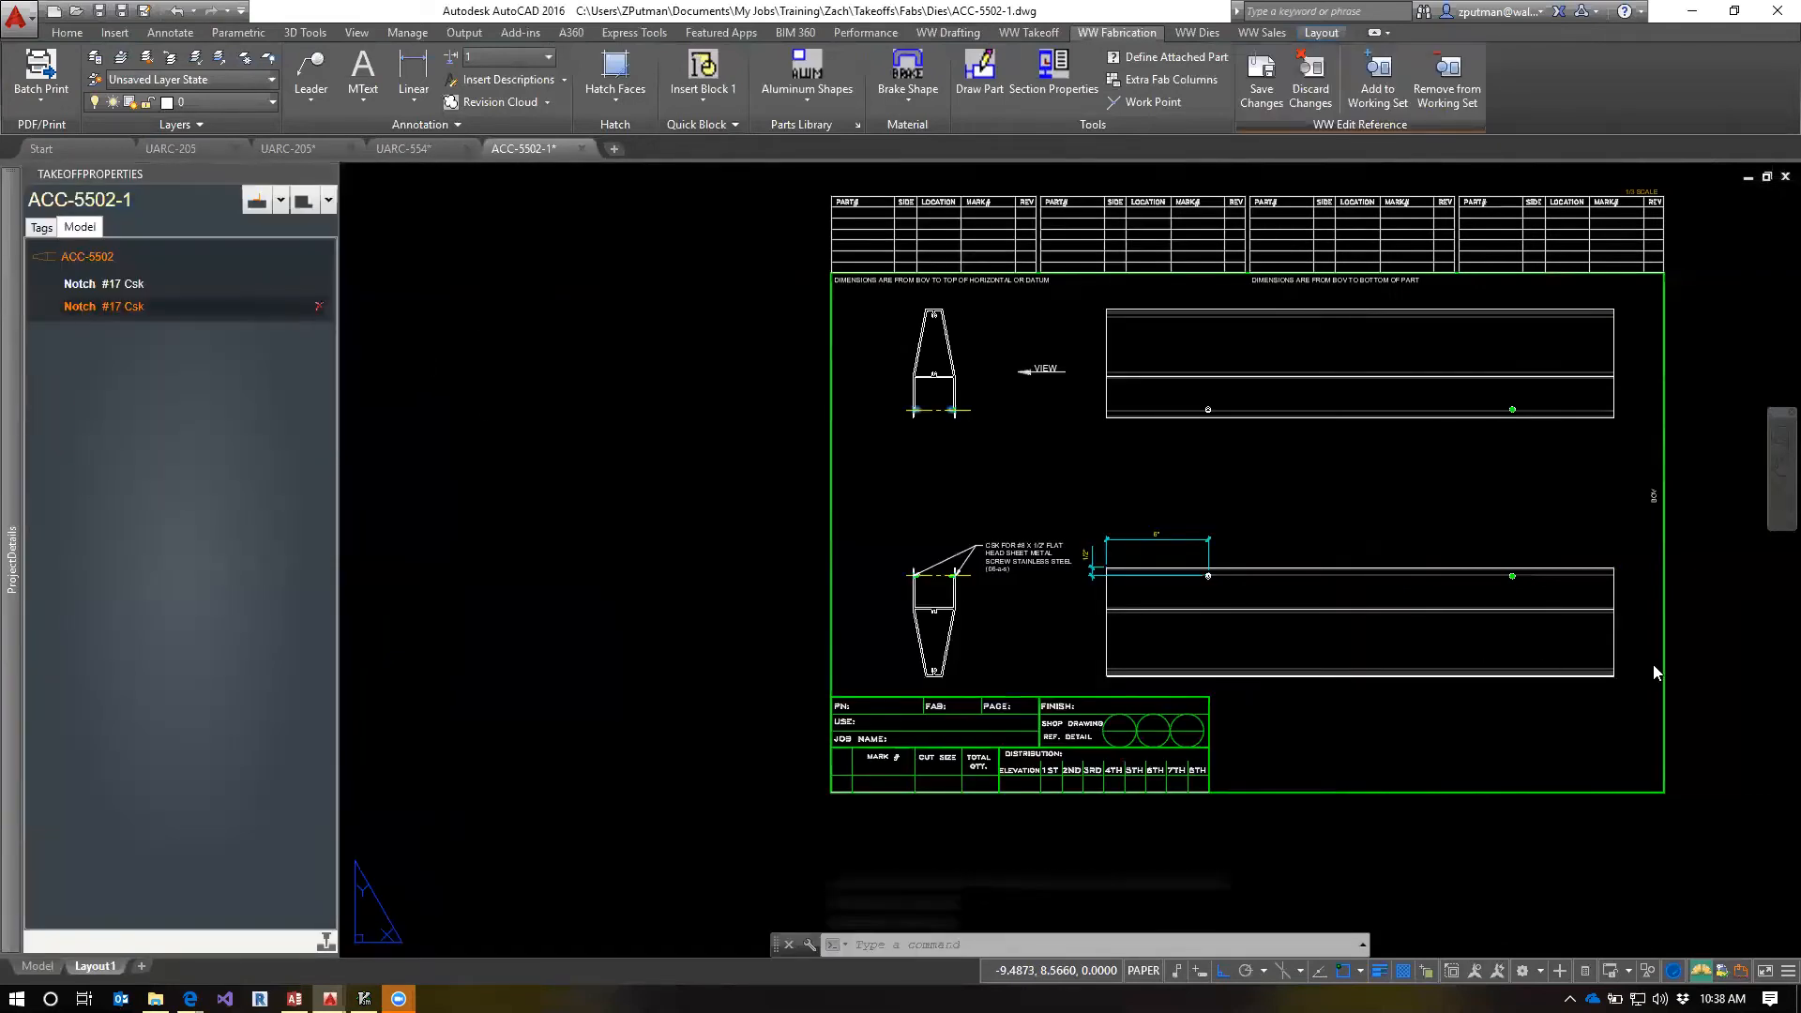
# Add a horizontal linear dimension from the mirrored hole's quadrant to the lower elevation's right end, aligned with the existing 6" dimension
pyautogui.scroll(4, 1636, 569)
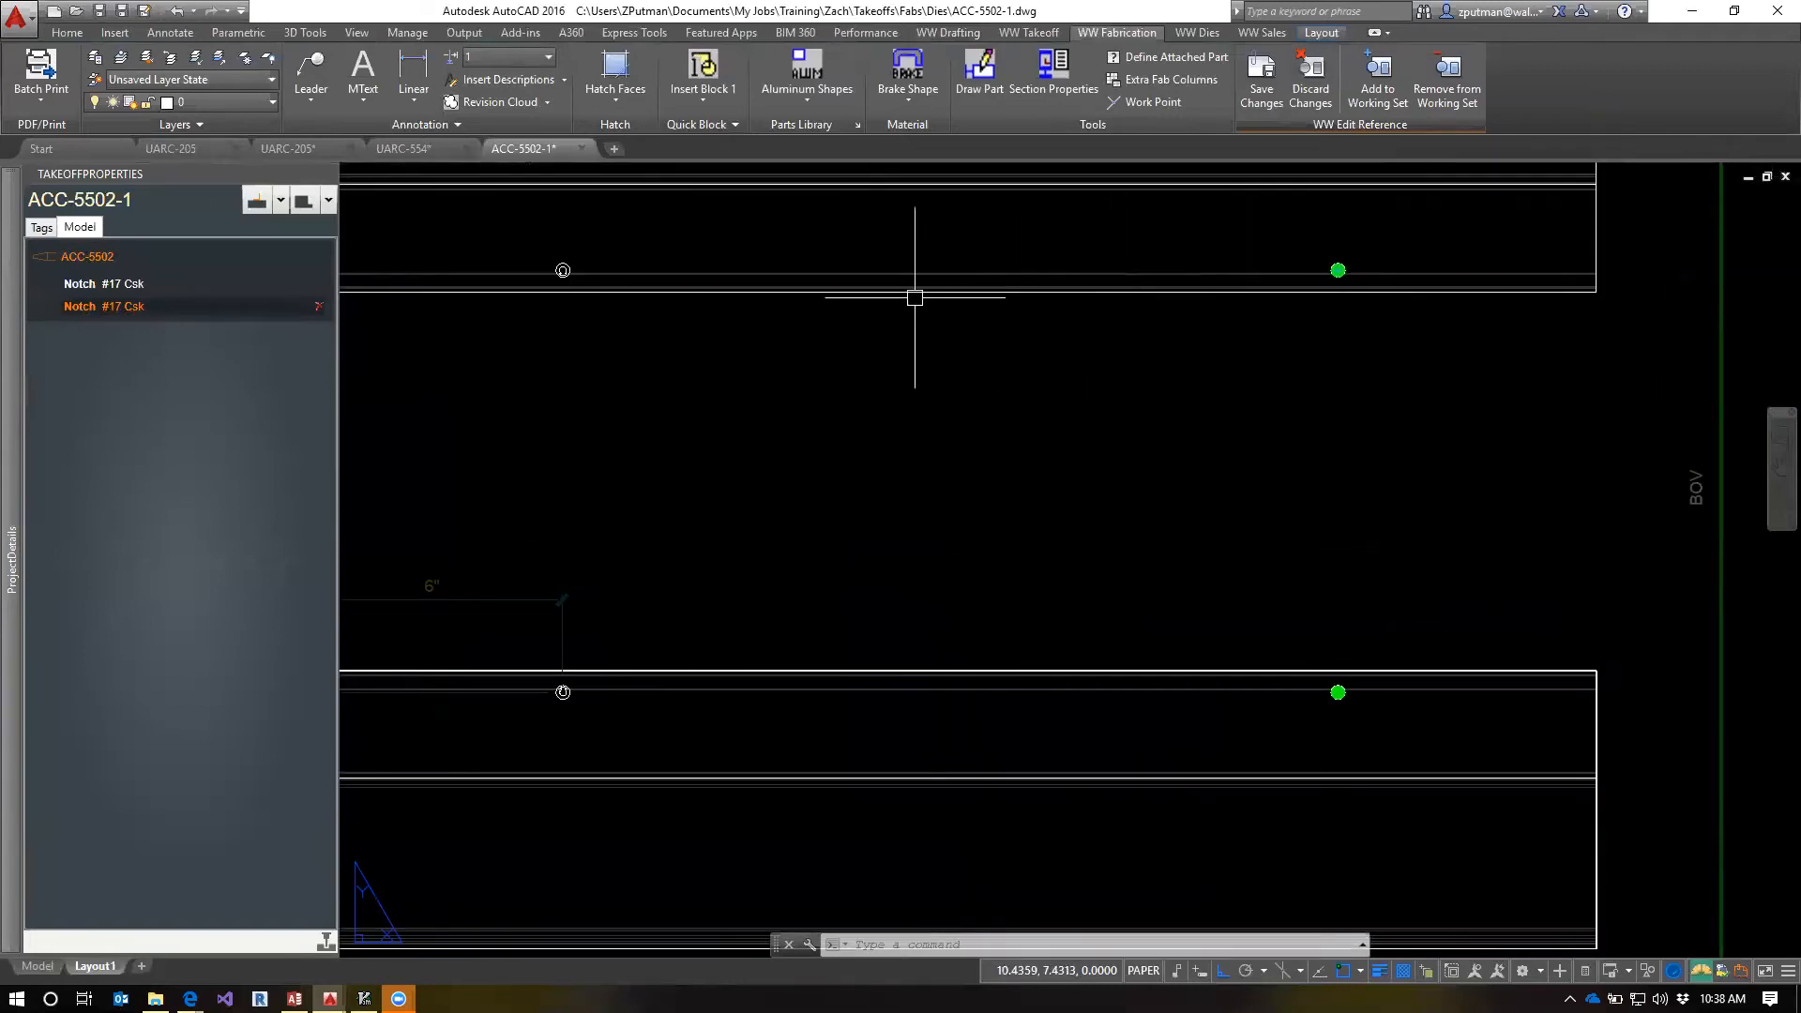
pyautogui.click(413, 75)
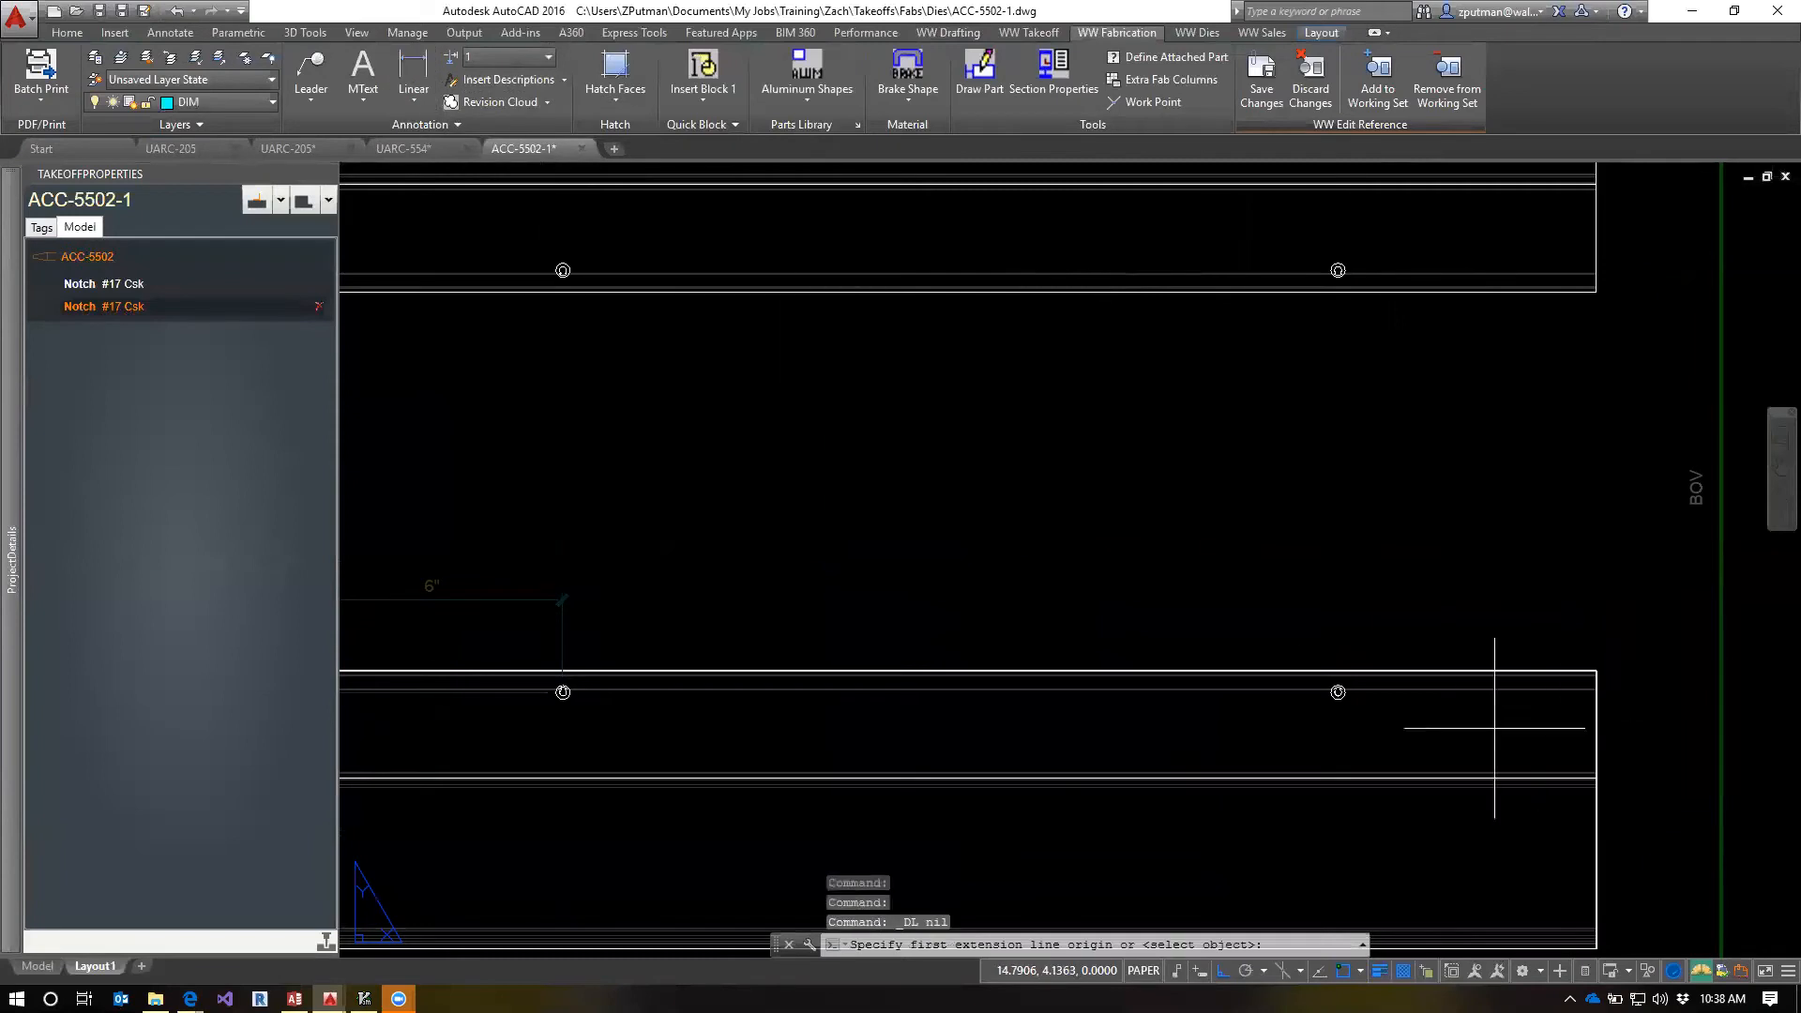
pyautogui.write('qua')
pyautogui.press('space')
pyautogui.scroll(4, 1337, 692)
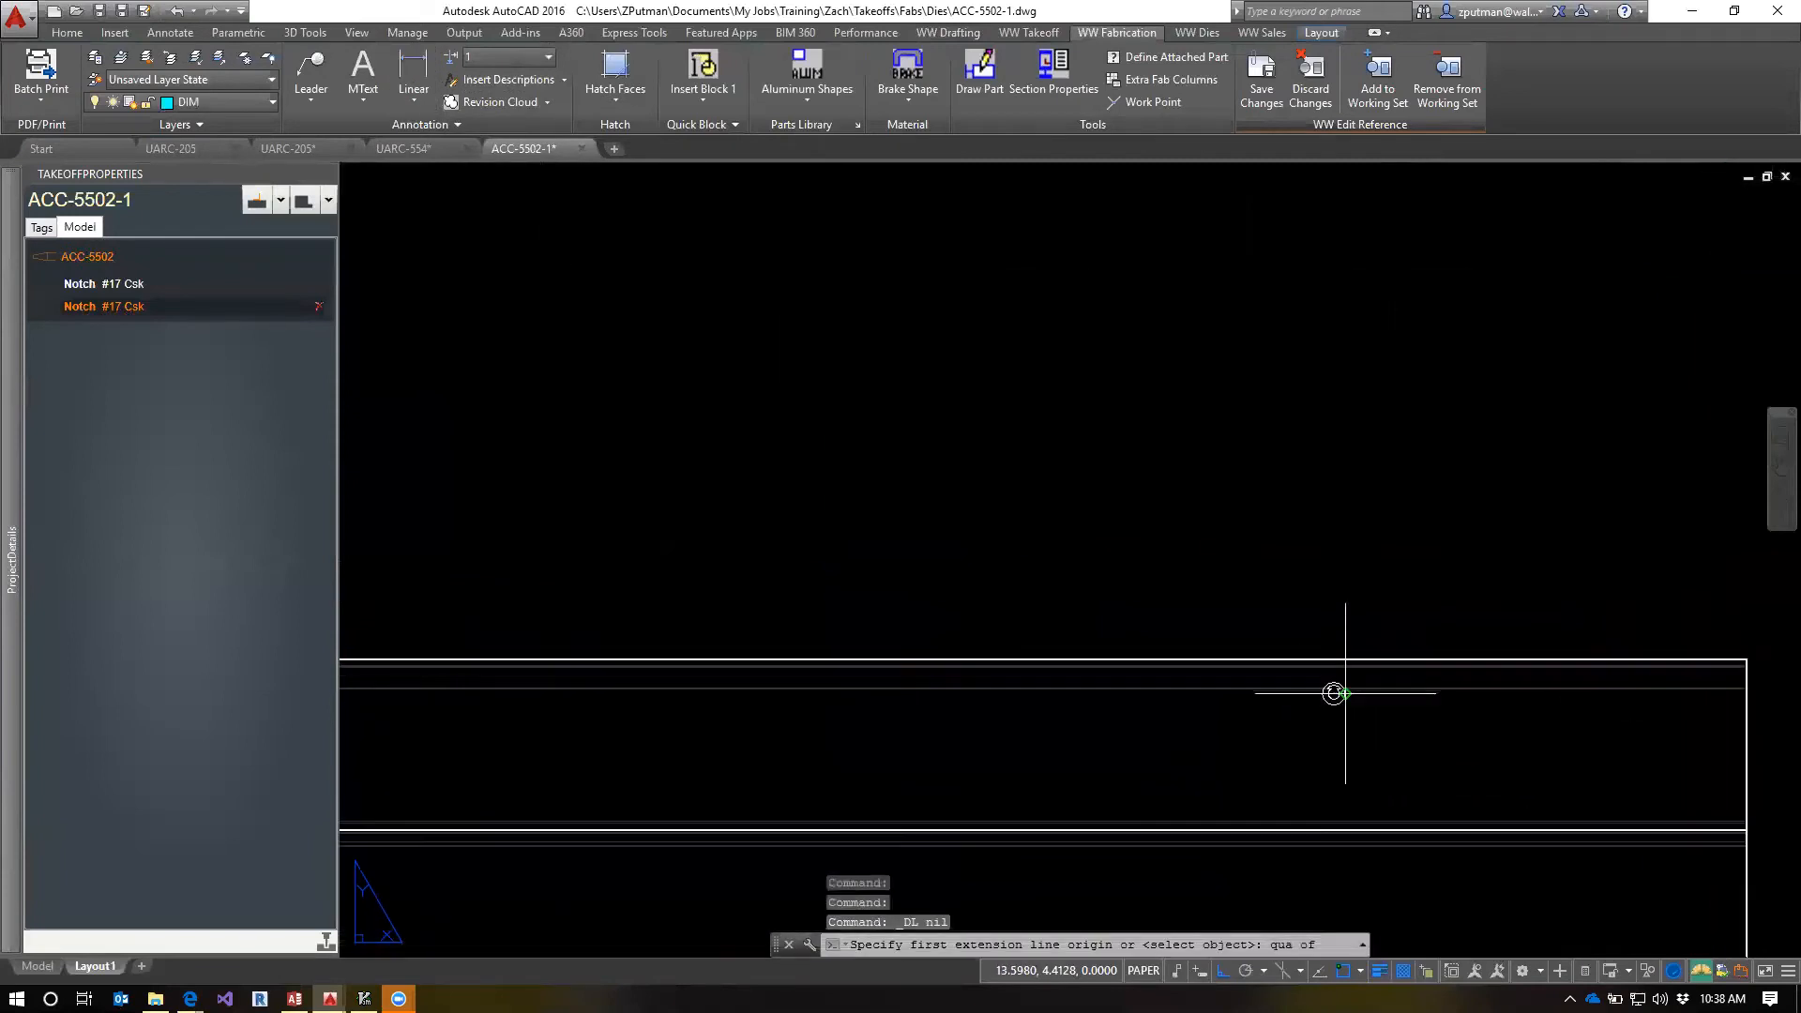
pyautogui.click(1320, 674)
pyautogui.scroll(-2, 1322, 674)
pyautogui.scroll(5, 1746, 654)
pyautogui.click(1608, 660)
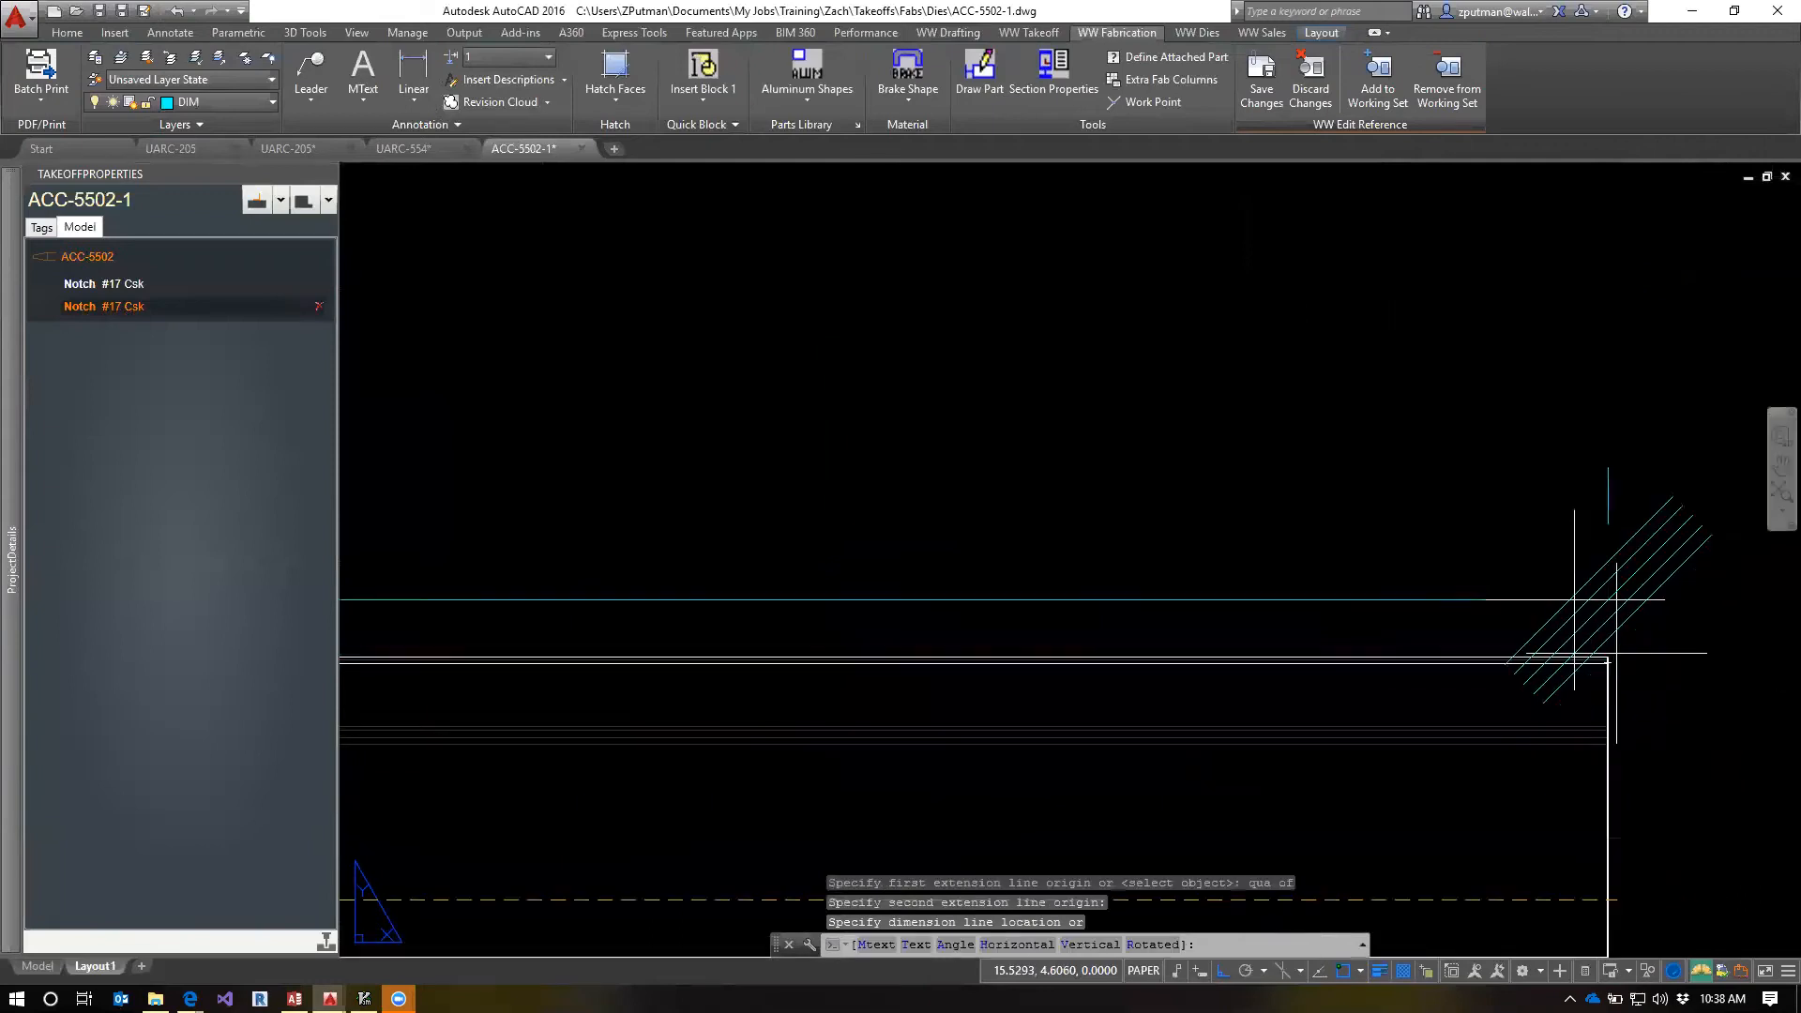
pyautogui.scroll(-6, 1397, 482)
pyautogui.moveTo(757, 413); pyautogui.dragTo(1135, 464, button='middle')
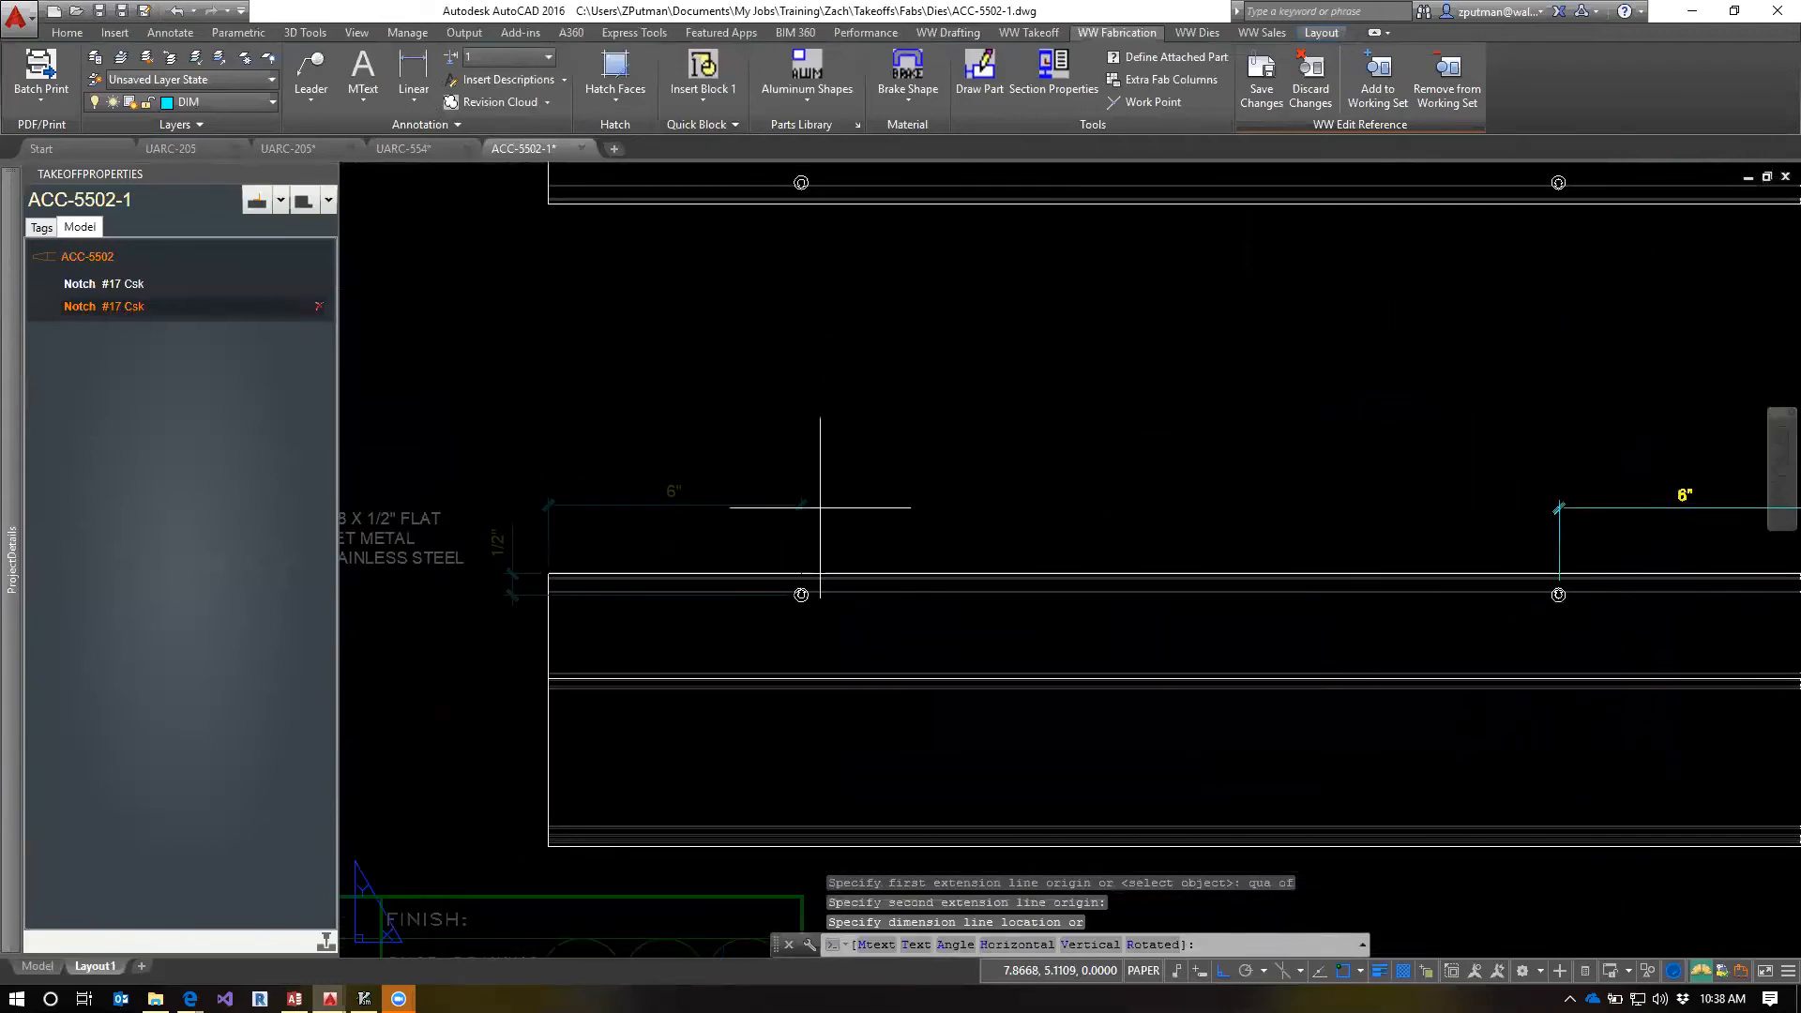
pyautogui.click(752, 503)
pyautogui.moveTo(1274, 541)
pyautogui.mouseDown(button='middle')
pyautogui.moveTo(1135, 463)
pyautogui.moveTo(1134, 502)
pyautogui.moveTo(1129, 479)
pyautogui.mouseUp(button='middle')
# Add a vertical linear dimension from the mirrored hole to the lower elevation's top edge, placed beyond the part's right end, and save the note changes
pyautogui.click(413, 71)
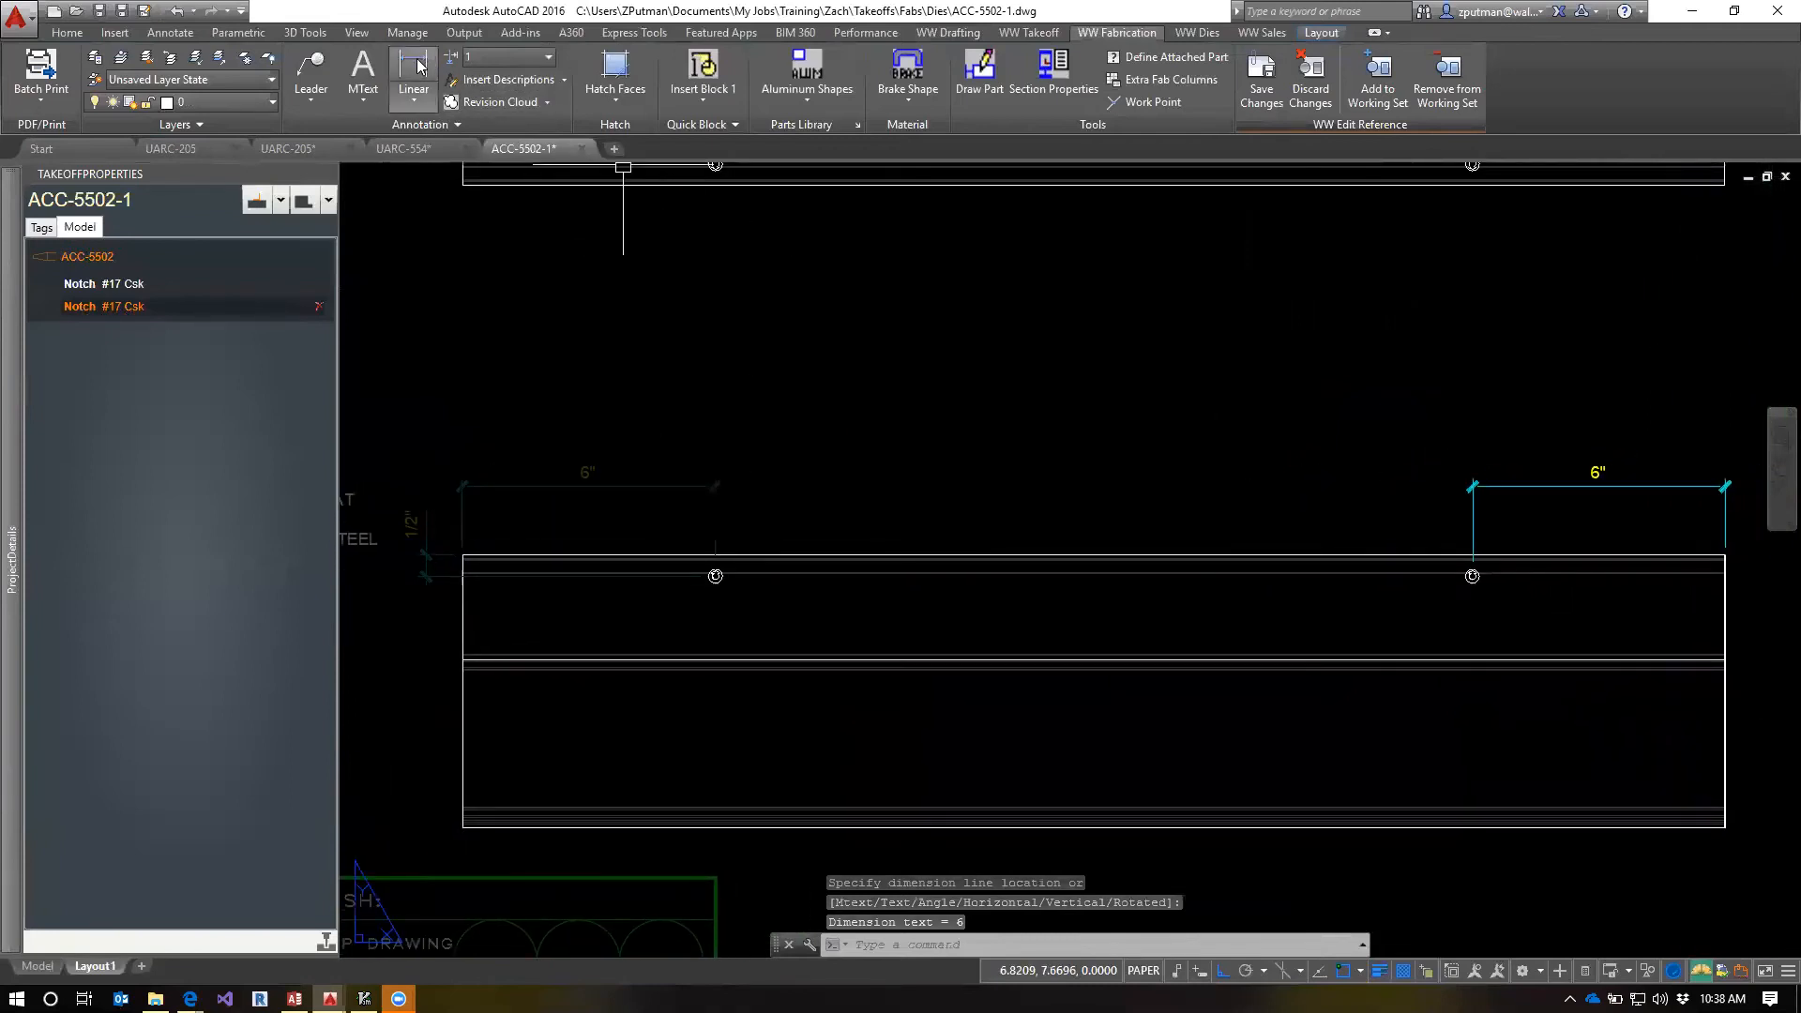
pyautogui.scroll(4, 1677, 613)
pyautogui.moveTo(1730, 583); pyautogui.dragTo(1488, 583, button='middle')
pyautogui.scroll(1, 1463, 540)
pyautogui.scroll(-2, 1445, 538)
pyautogui.scroll(-2, 1506, 655)
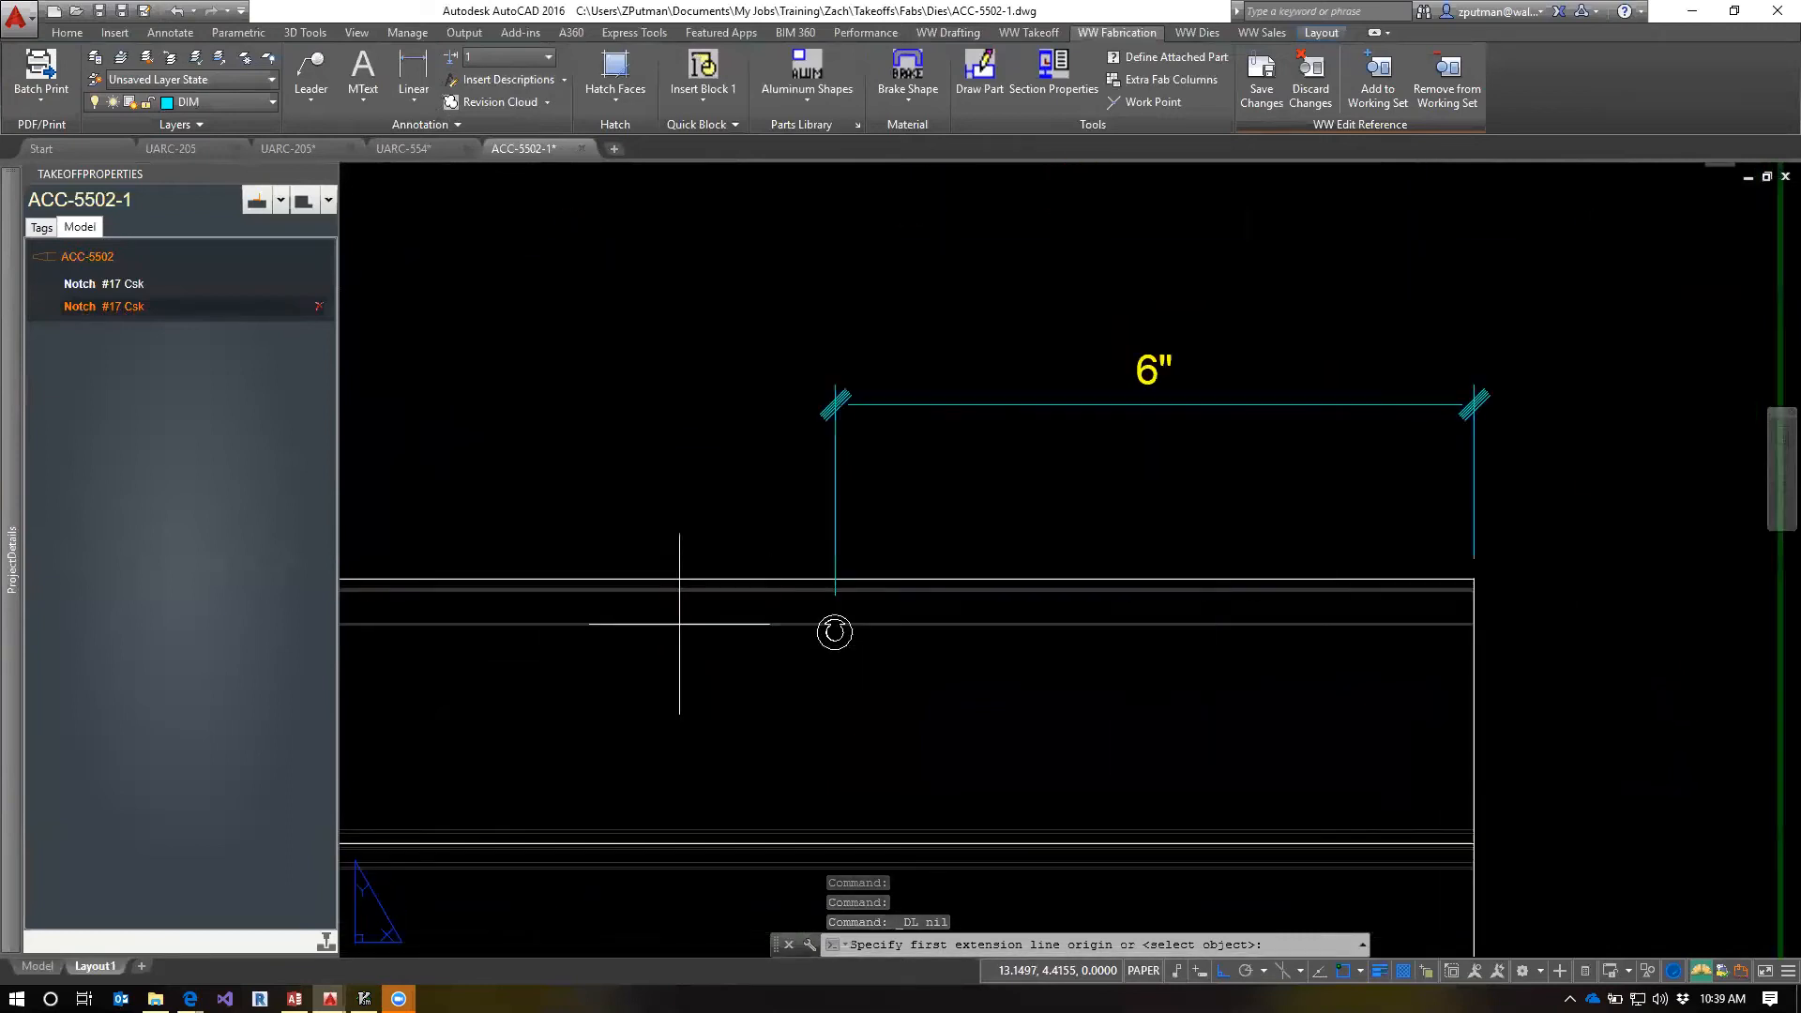
pyautogui.click(844, 632)
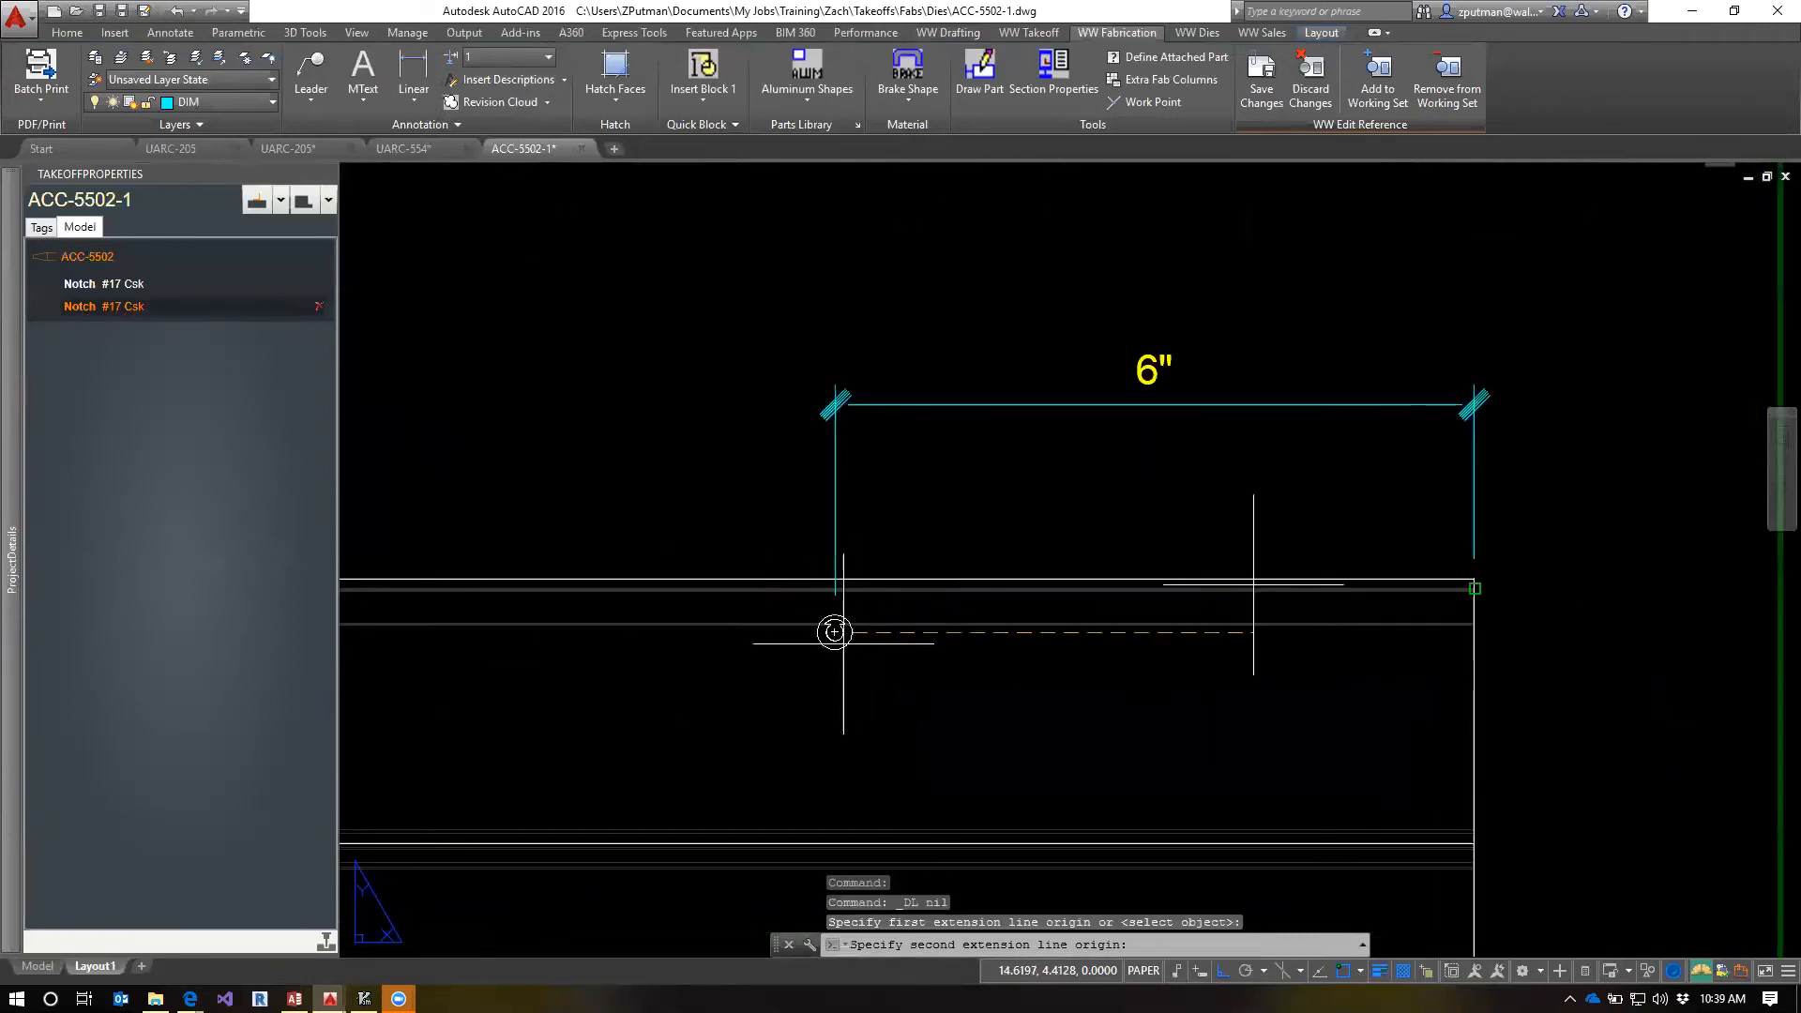
pyautogui.scroll(2, 1468, 577)
pyautogui.click(1461, 568)
pyautogui.scroll(-2, 1460, 568)
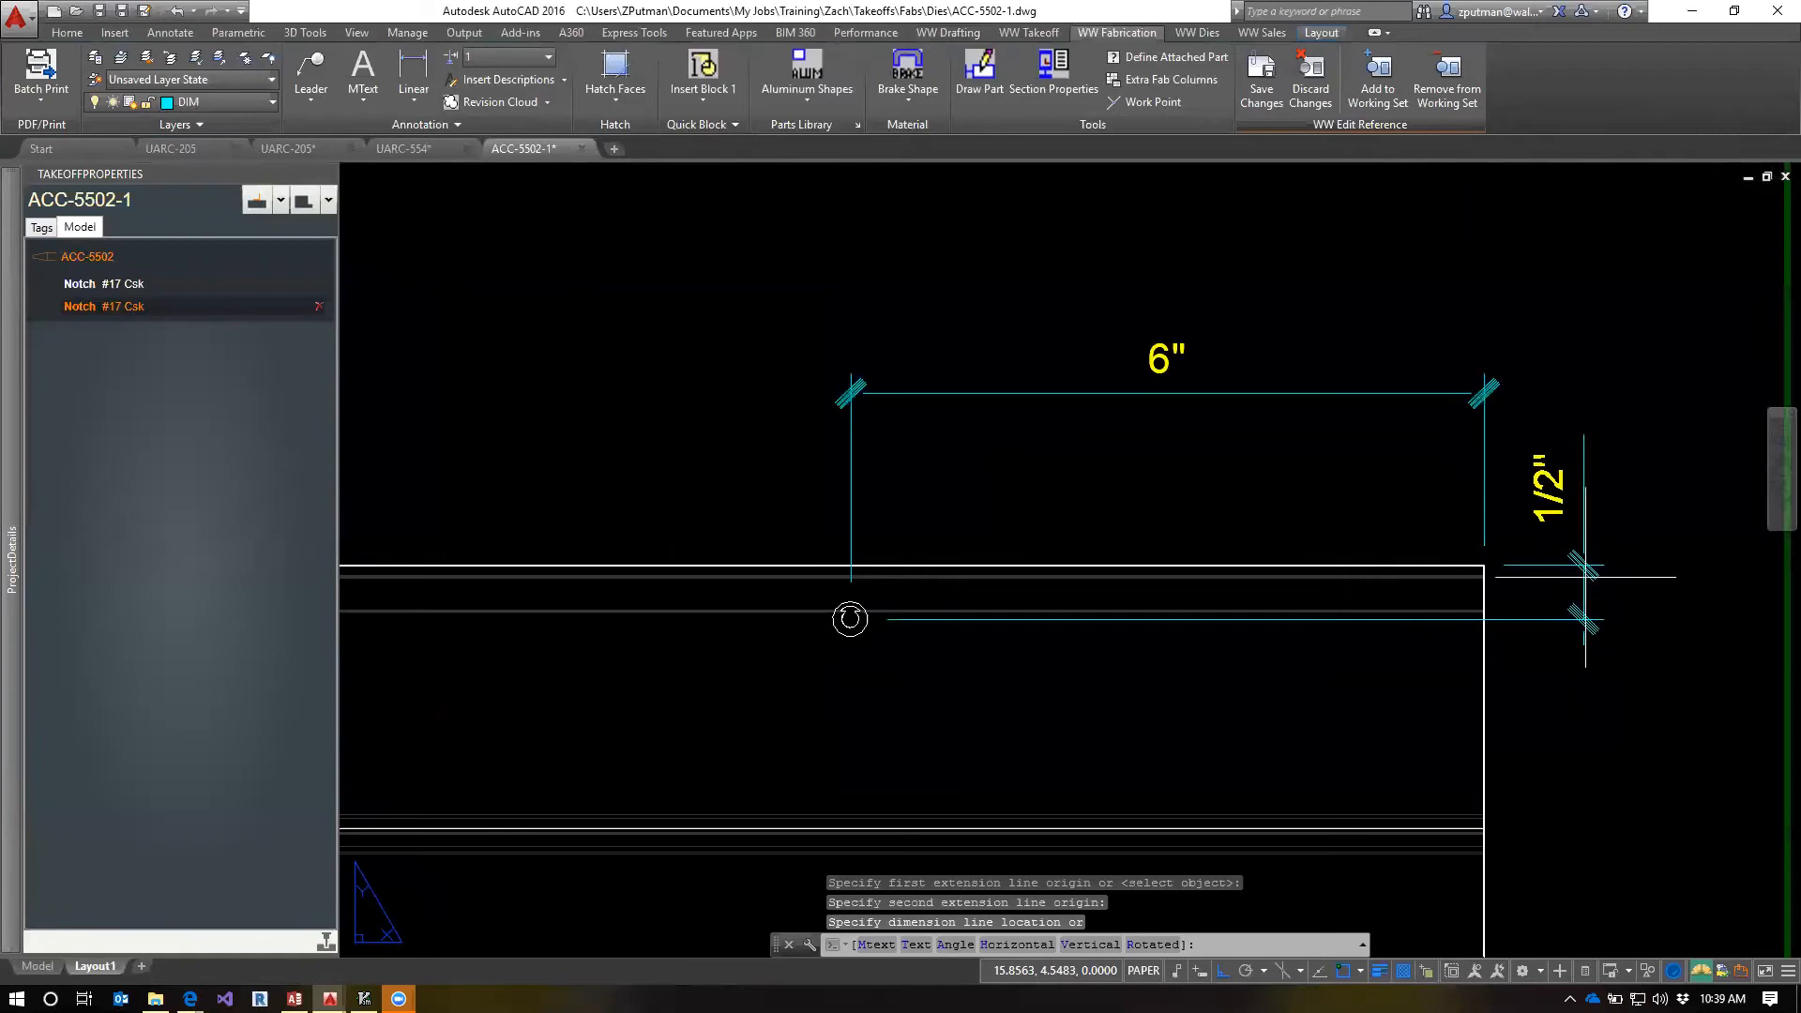
pyautogui.click(1621, 591)
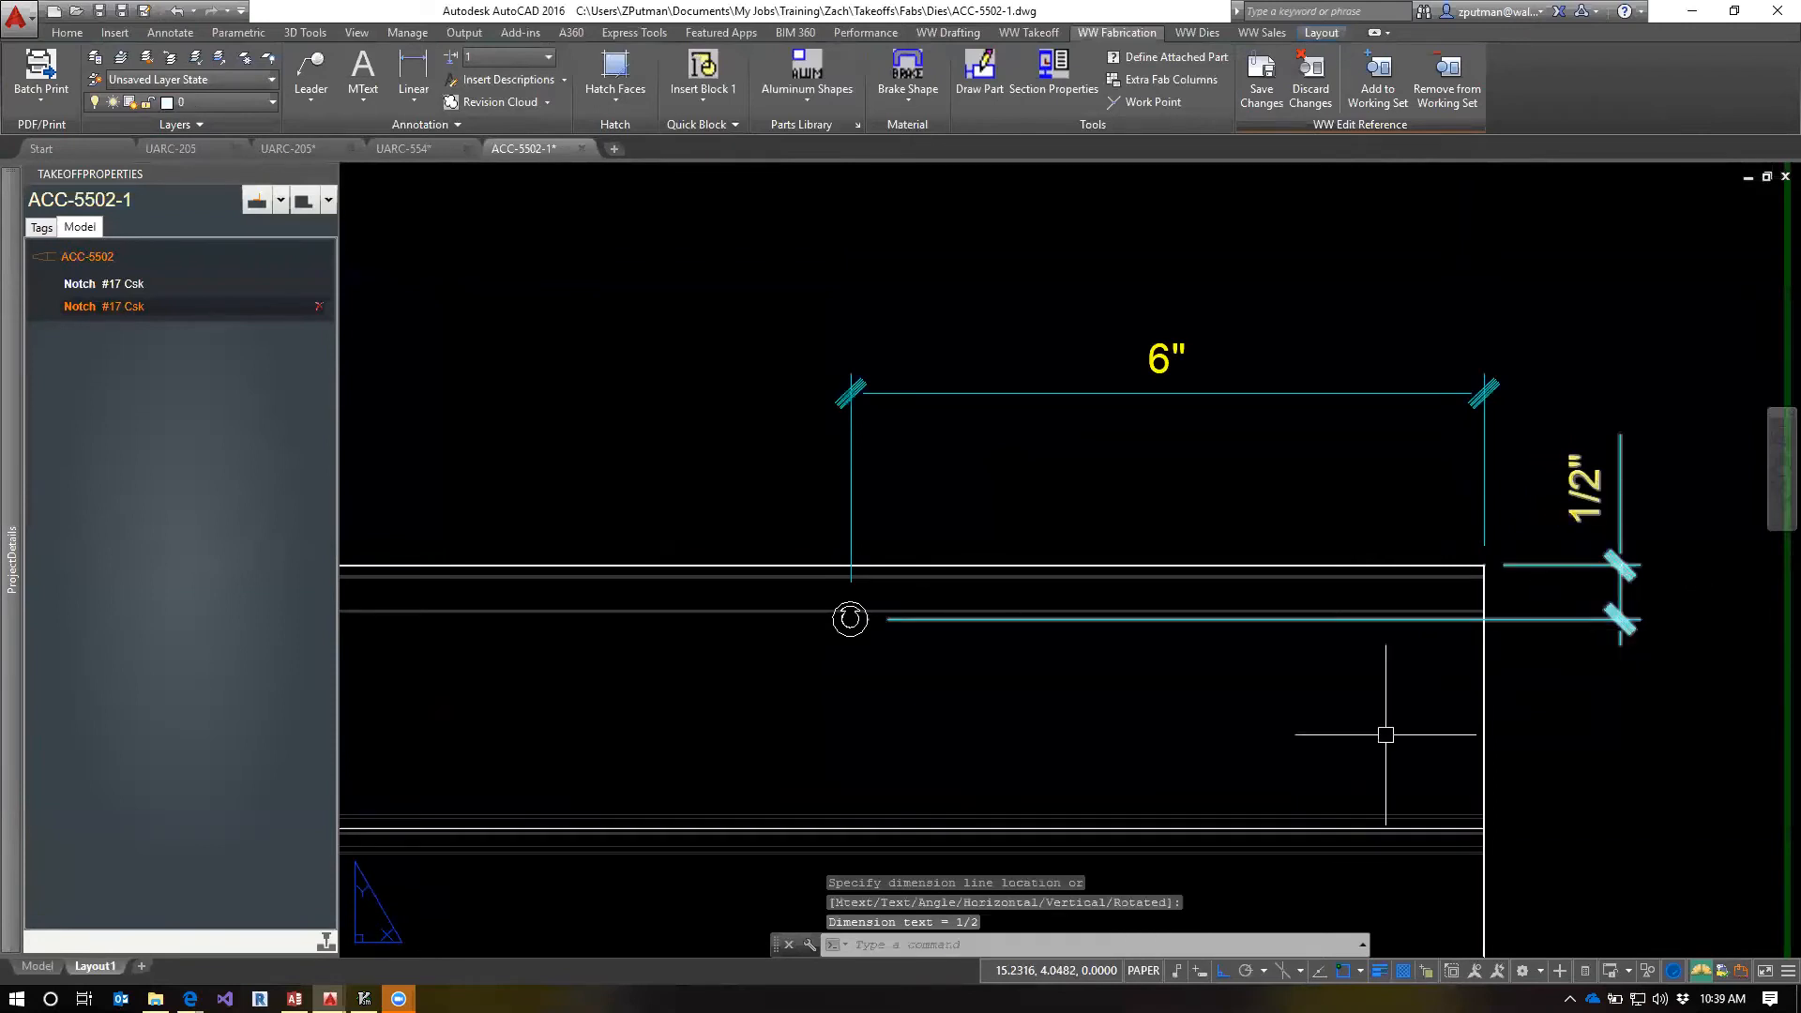
pyautogui.scroll(-5, 1382, 736)
pyautogui.moveTo(1126, 724); pyautogui.dragTo(1346, 631, button='middle')
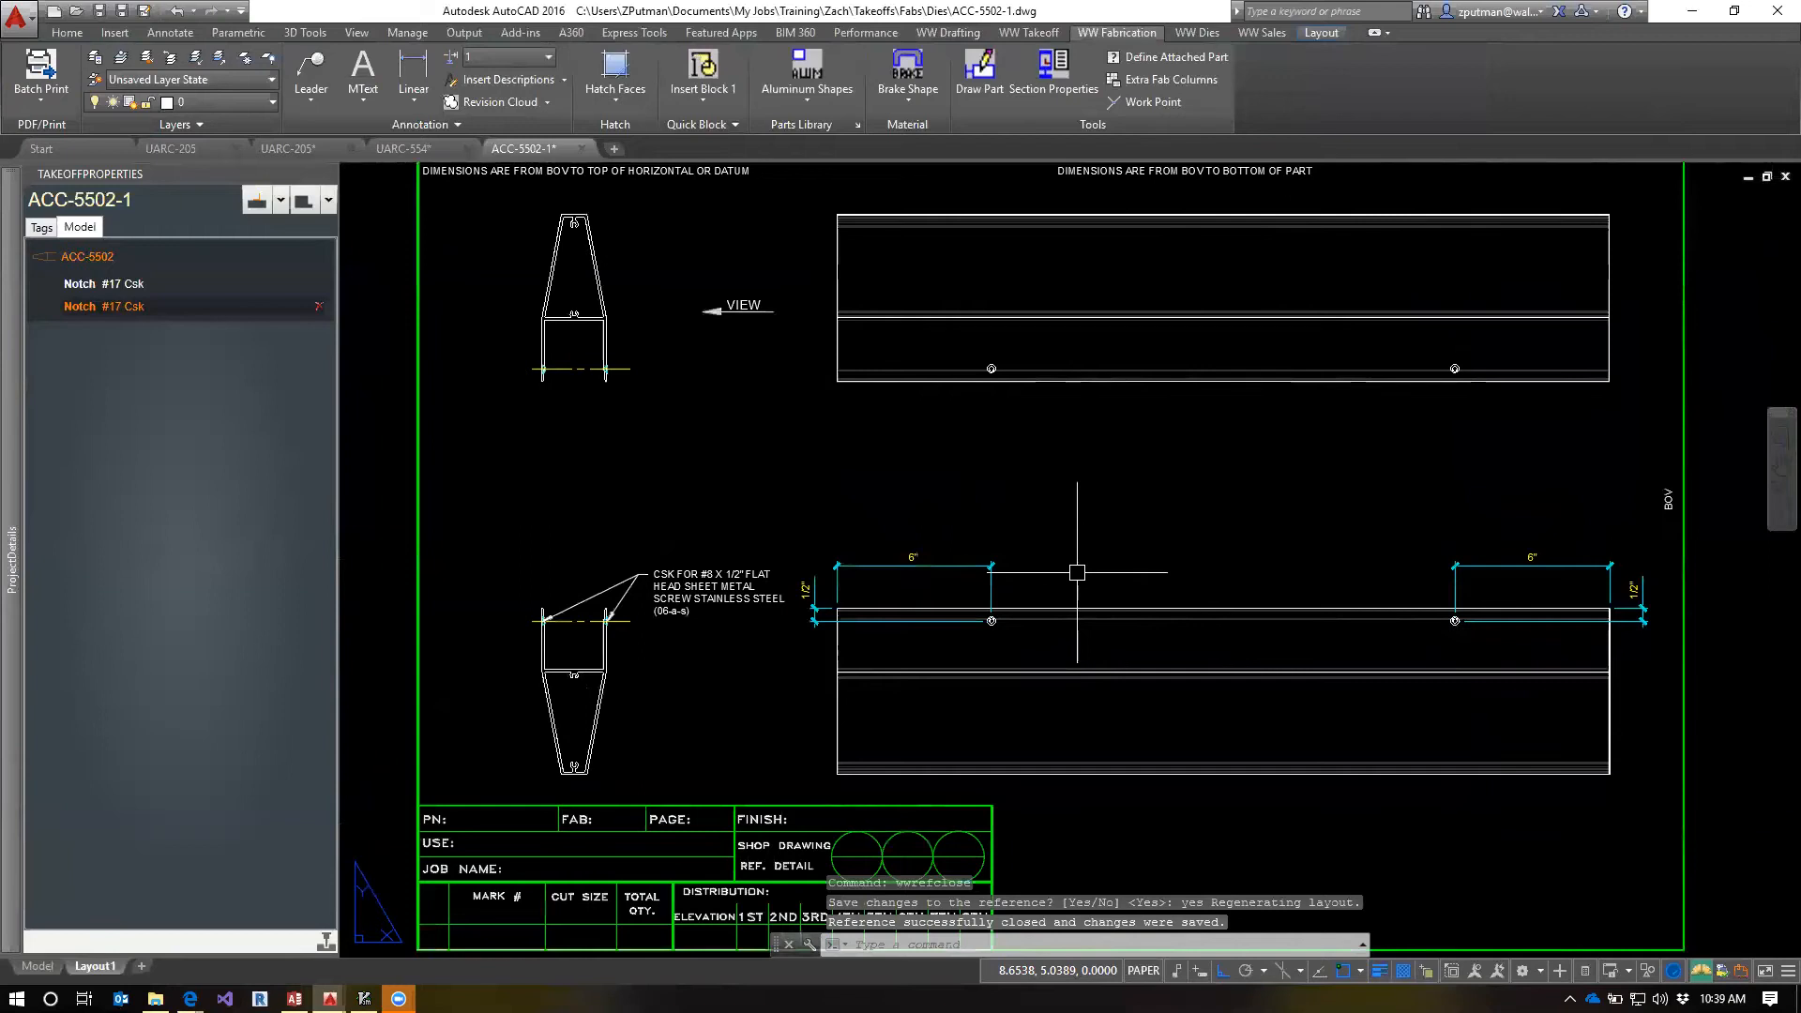
# Select the #17 Csk notches to examine which note, dimensions and centerlines each one carries, and clear the selection
pyautogui.click(80, 286)
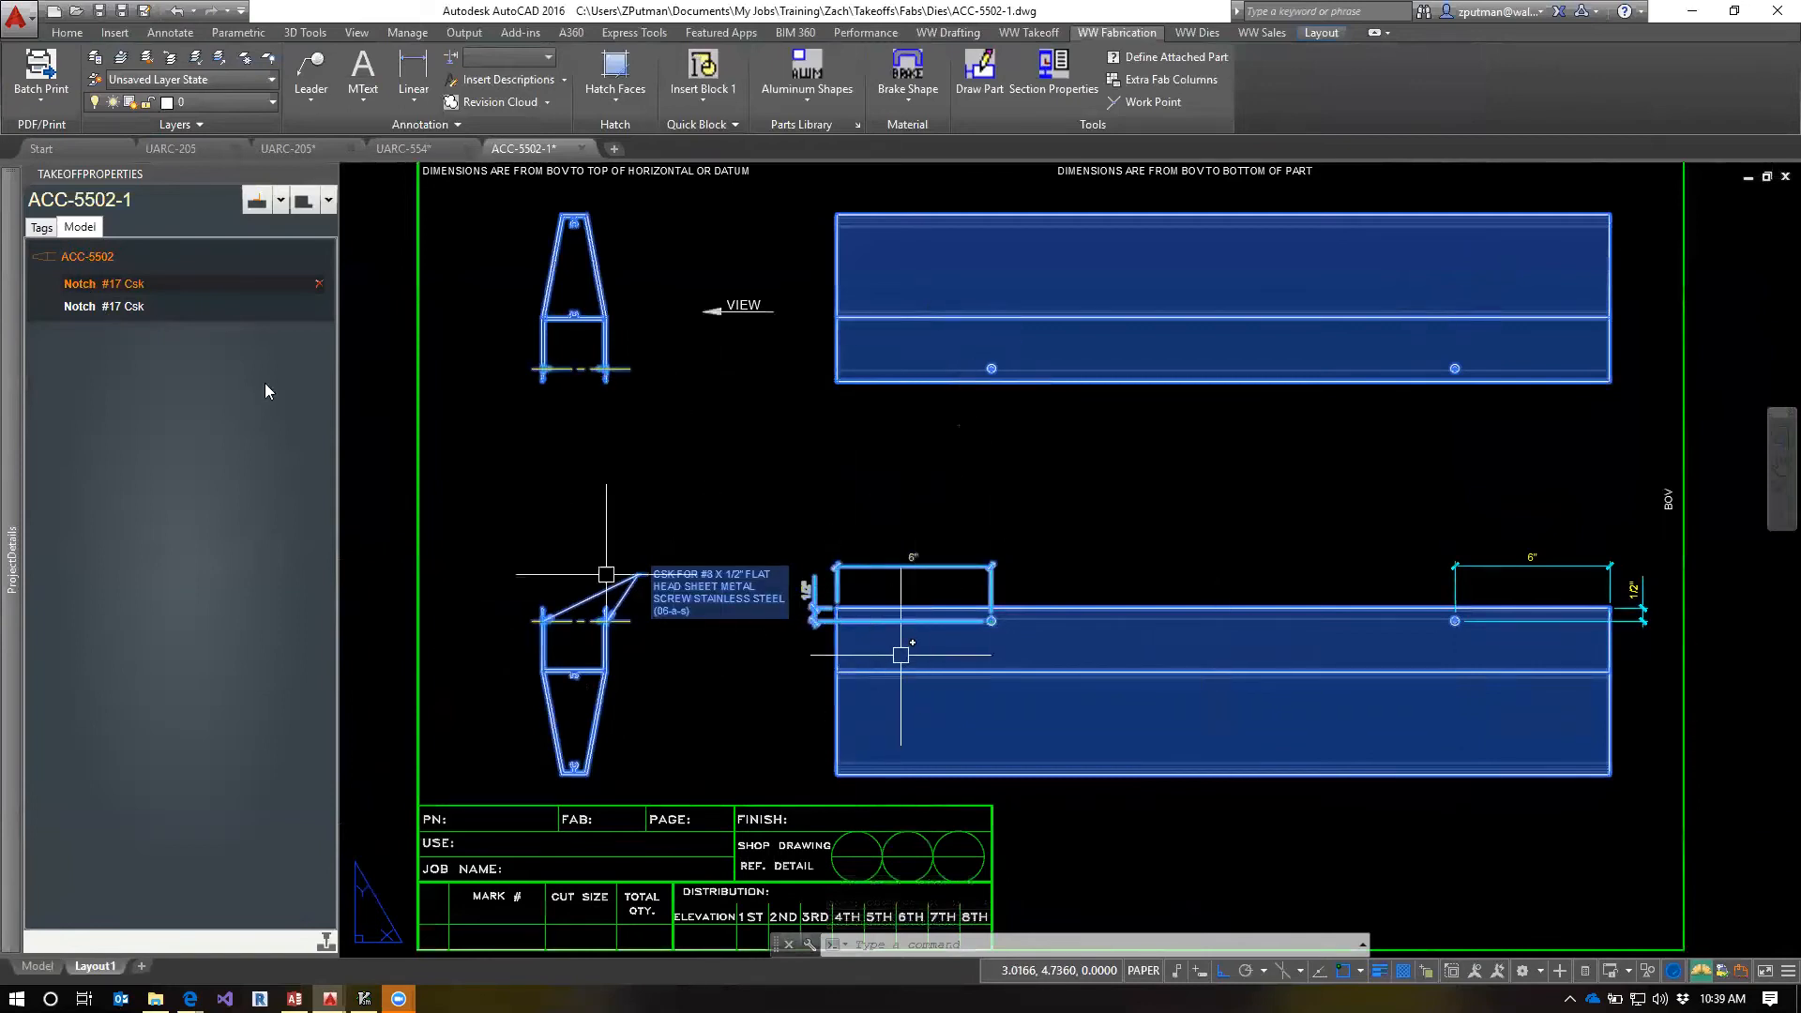
pyautogui.click(87, 310)
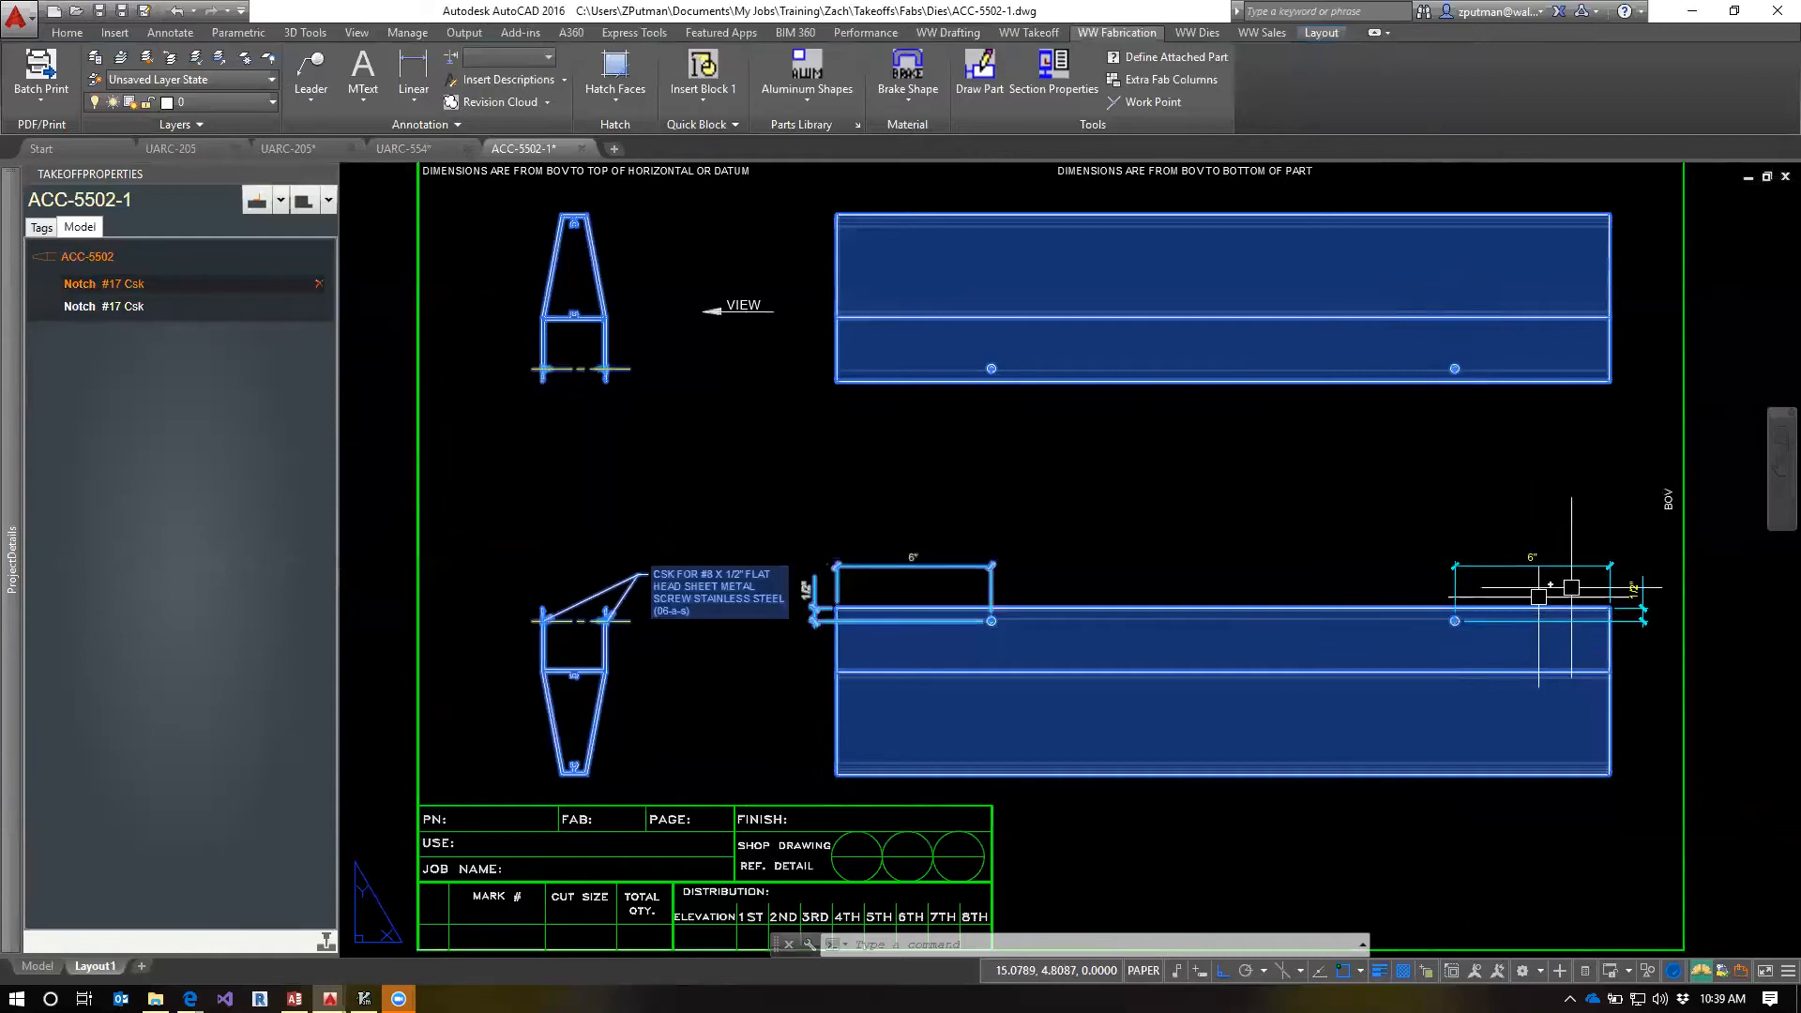
pyautogui.press('Escape')
pyautogui.press('Escape')
pyautogui.press('Escape')
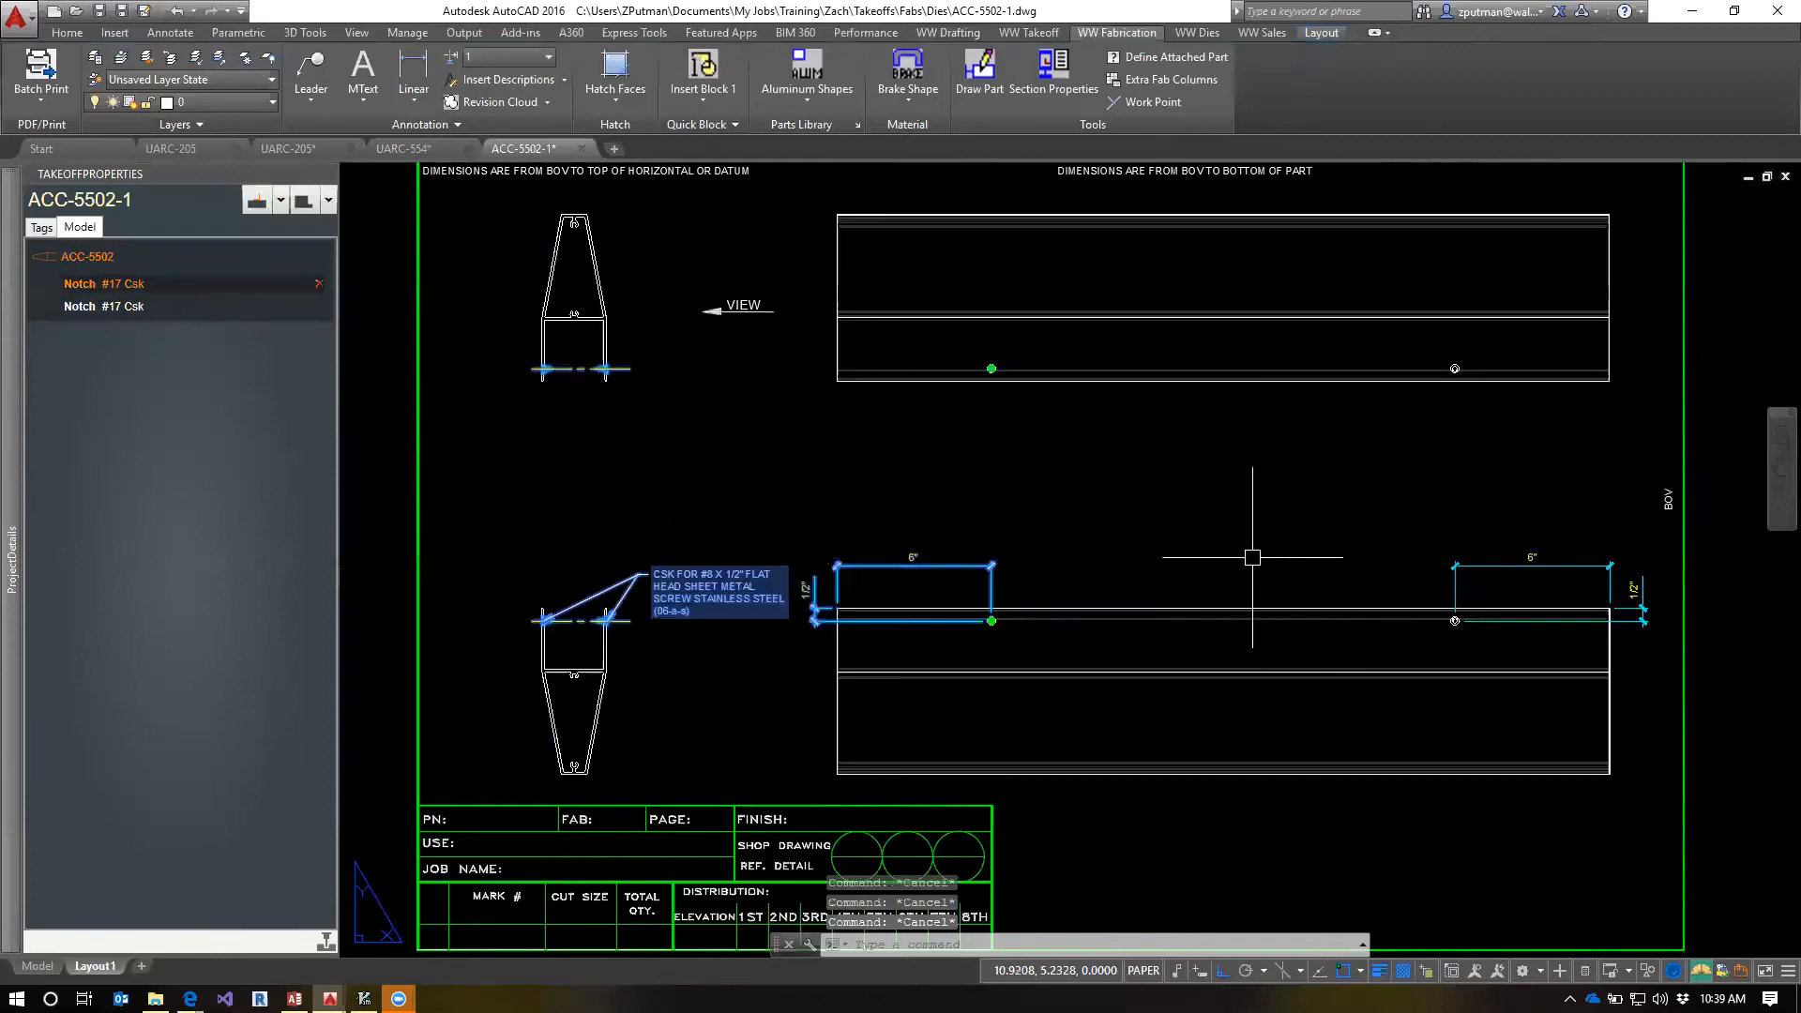
# Regenerate the ACC-5502-1 fab template layout, save the drawing and close it
pyautogui.write('RE')
pyautogui.press('Return')
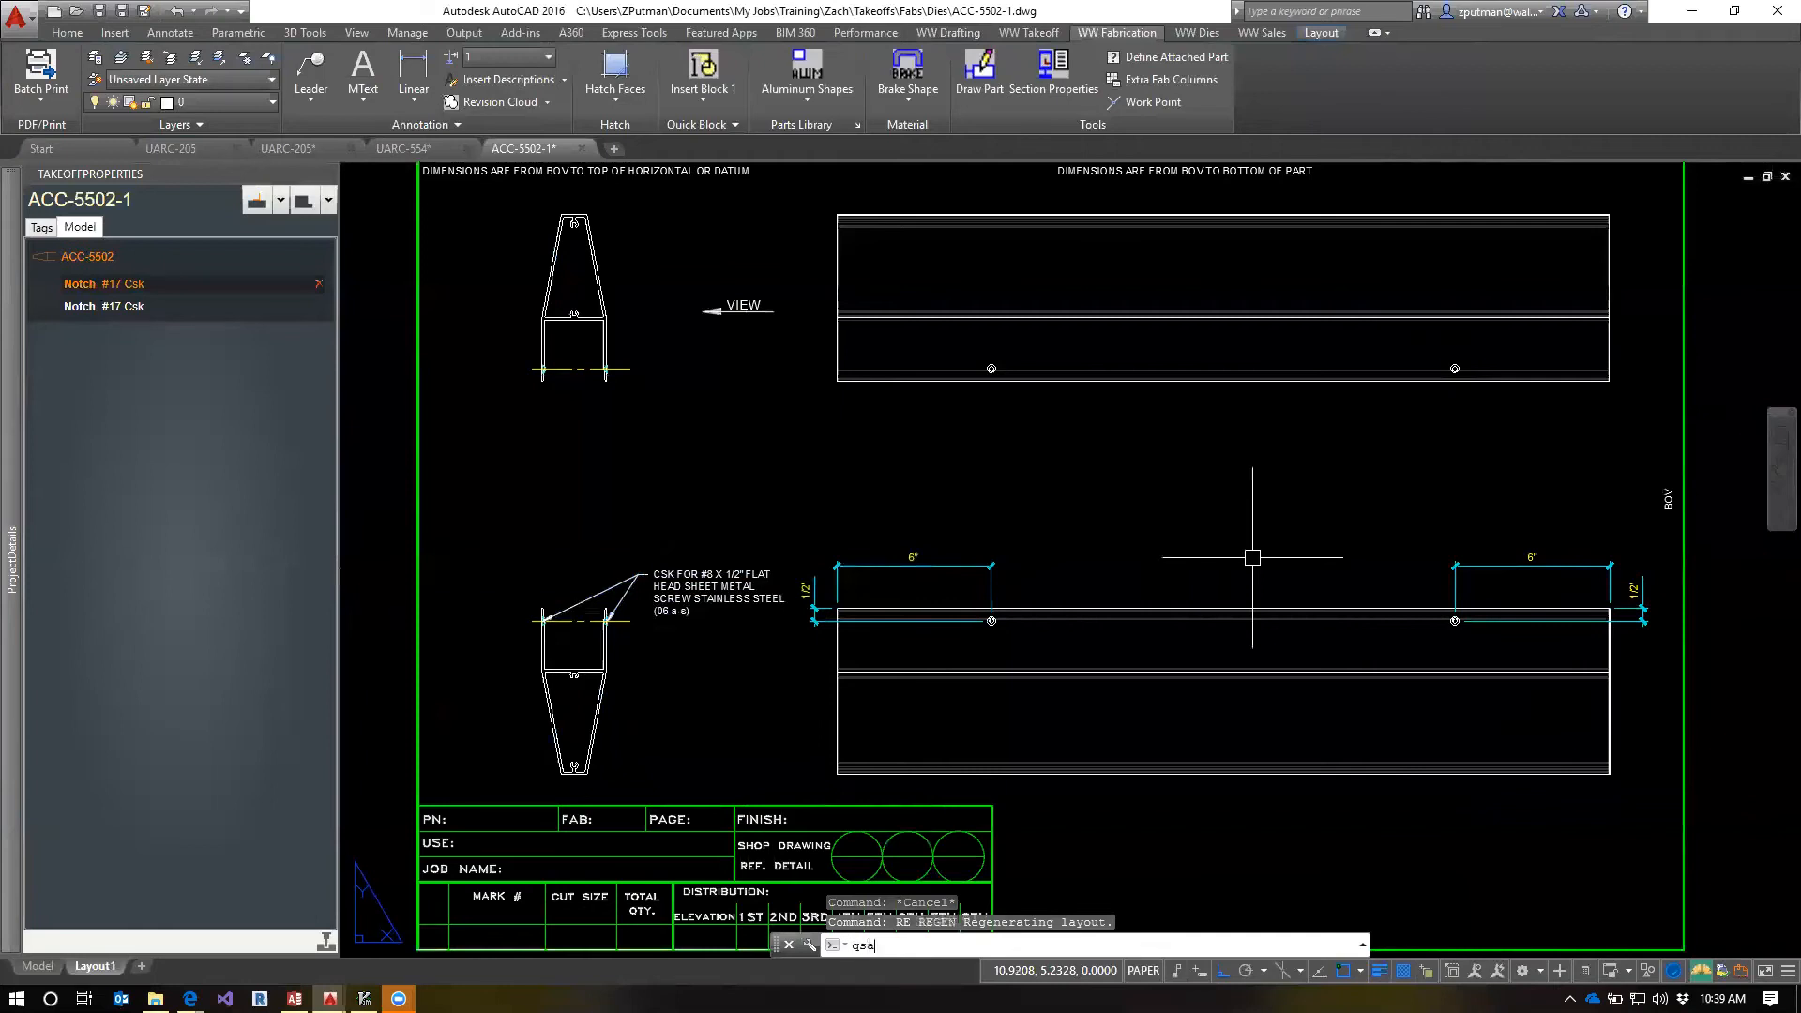
pyautogui.write('qsave')
pyautogui.press('Return')
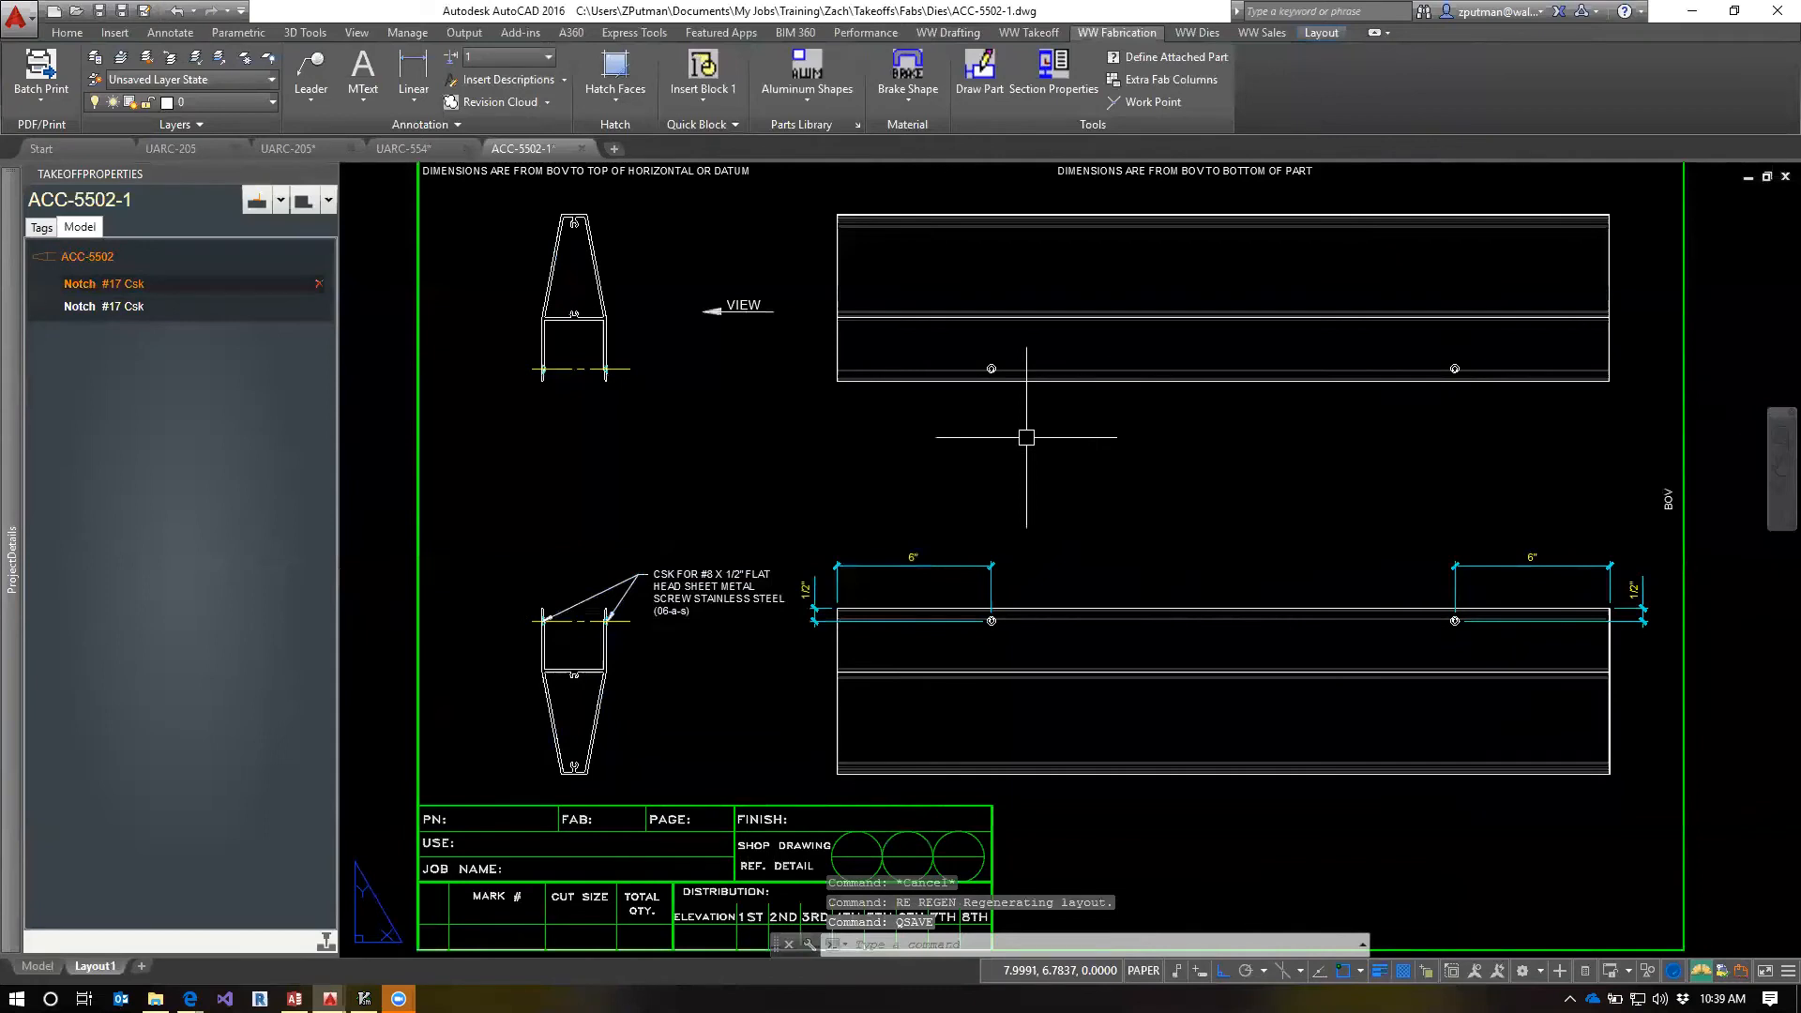
pyautogui.click(582, 149)
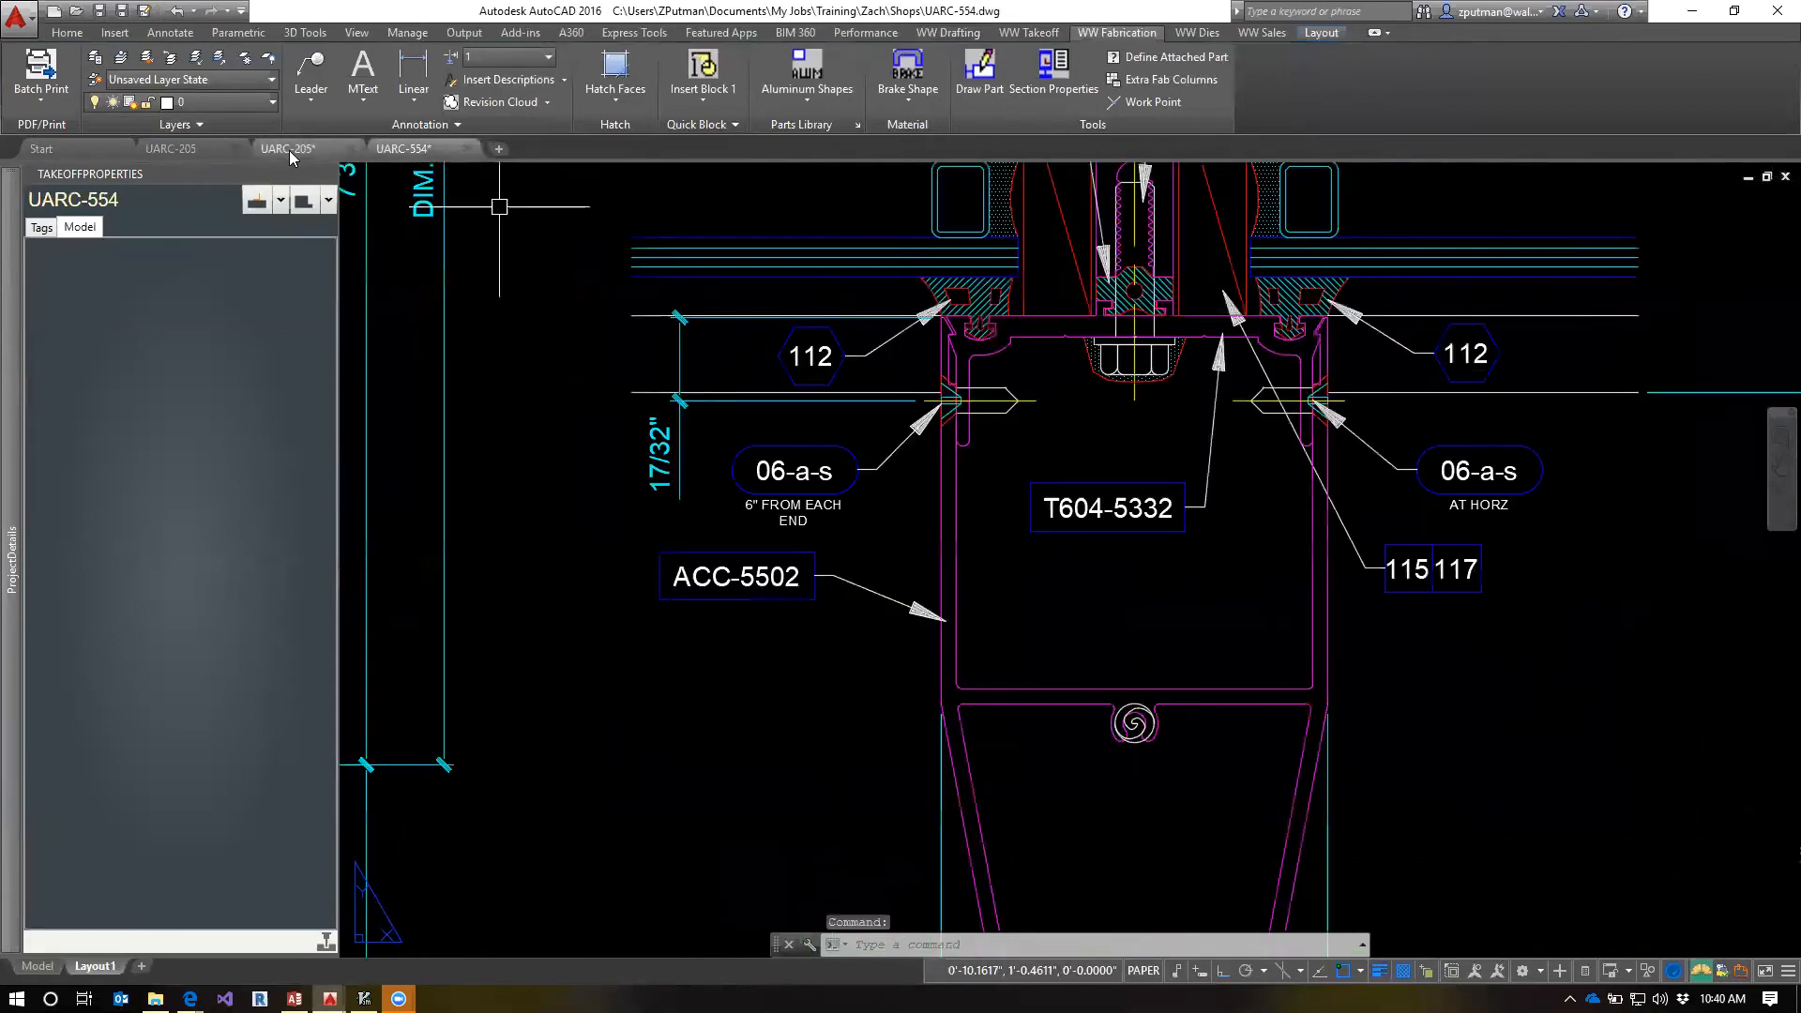
# Switch to the UARC-205 unit model and refresh the first ACC-5502 EC1-8 part from its updated fab template
pyautogui.click(289, 149)
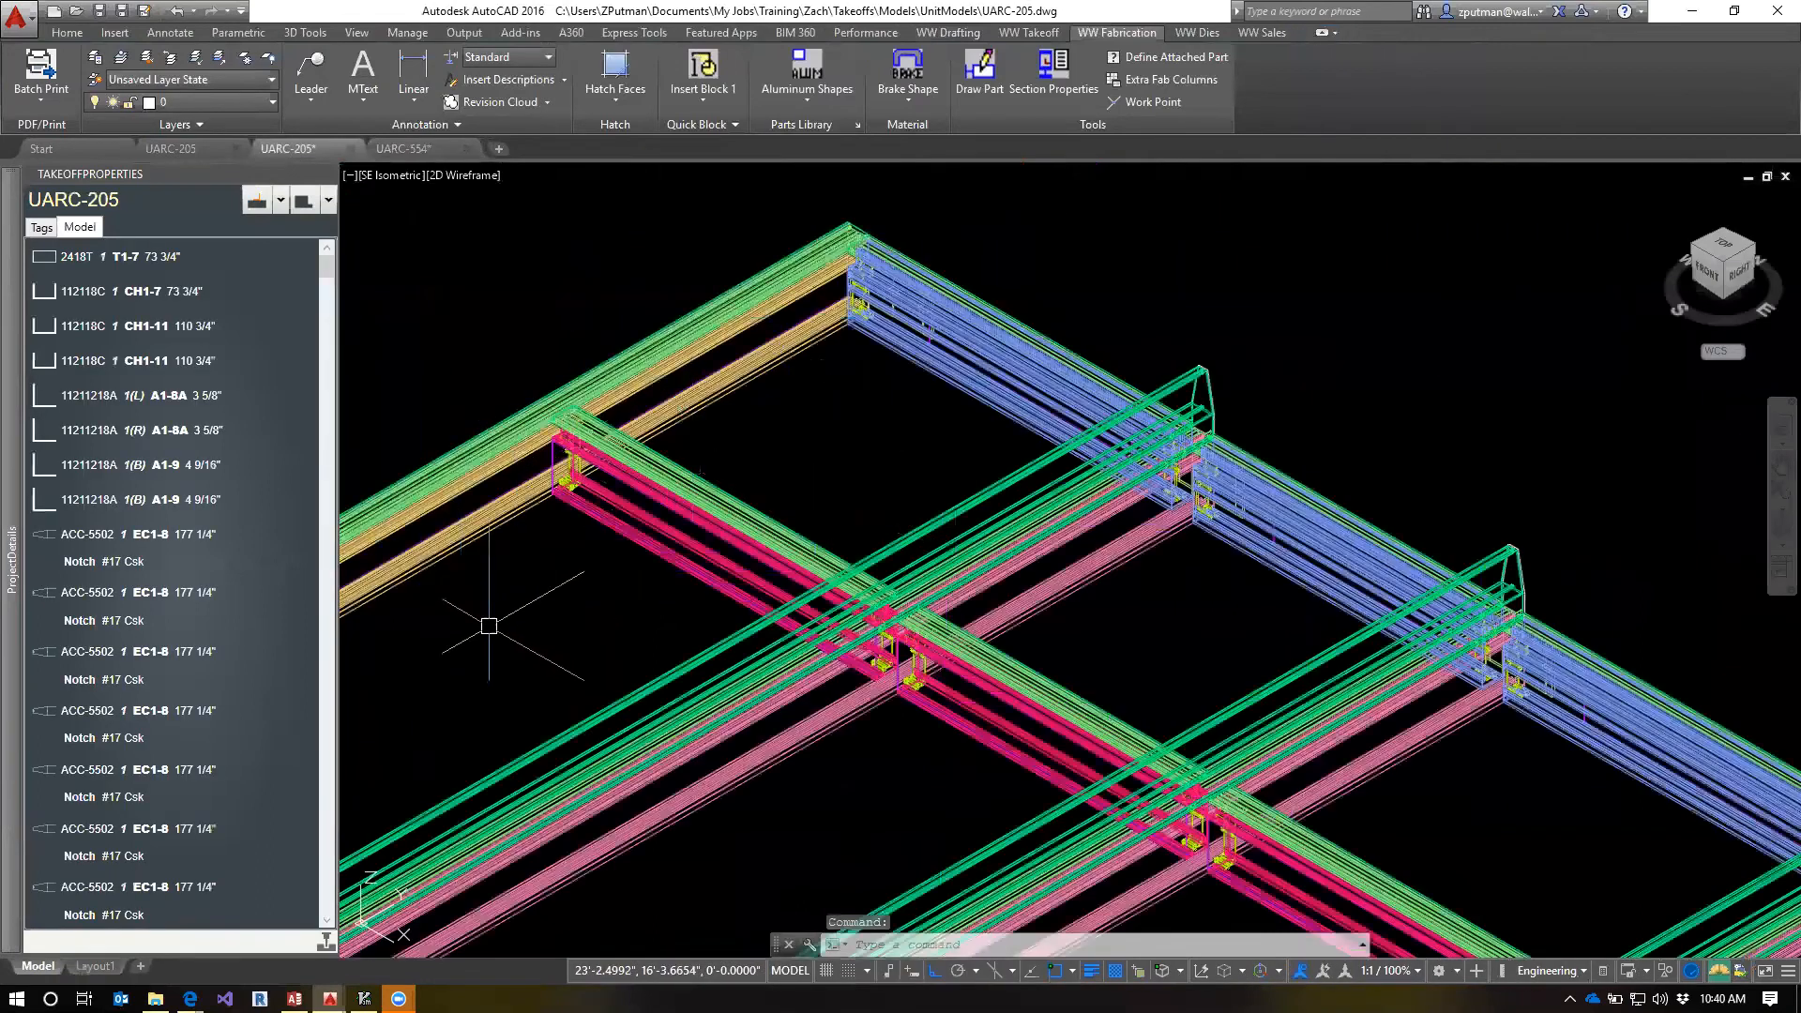
pyautogui.rightClick(79, 533)
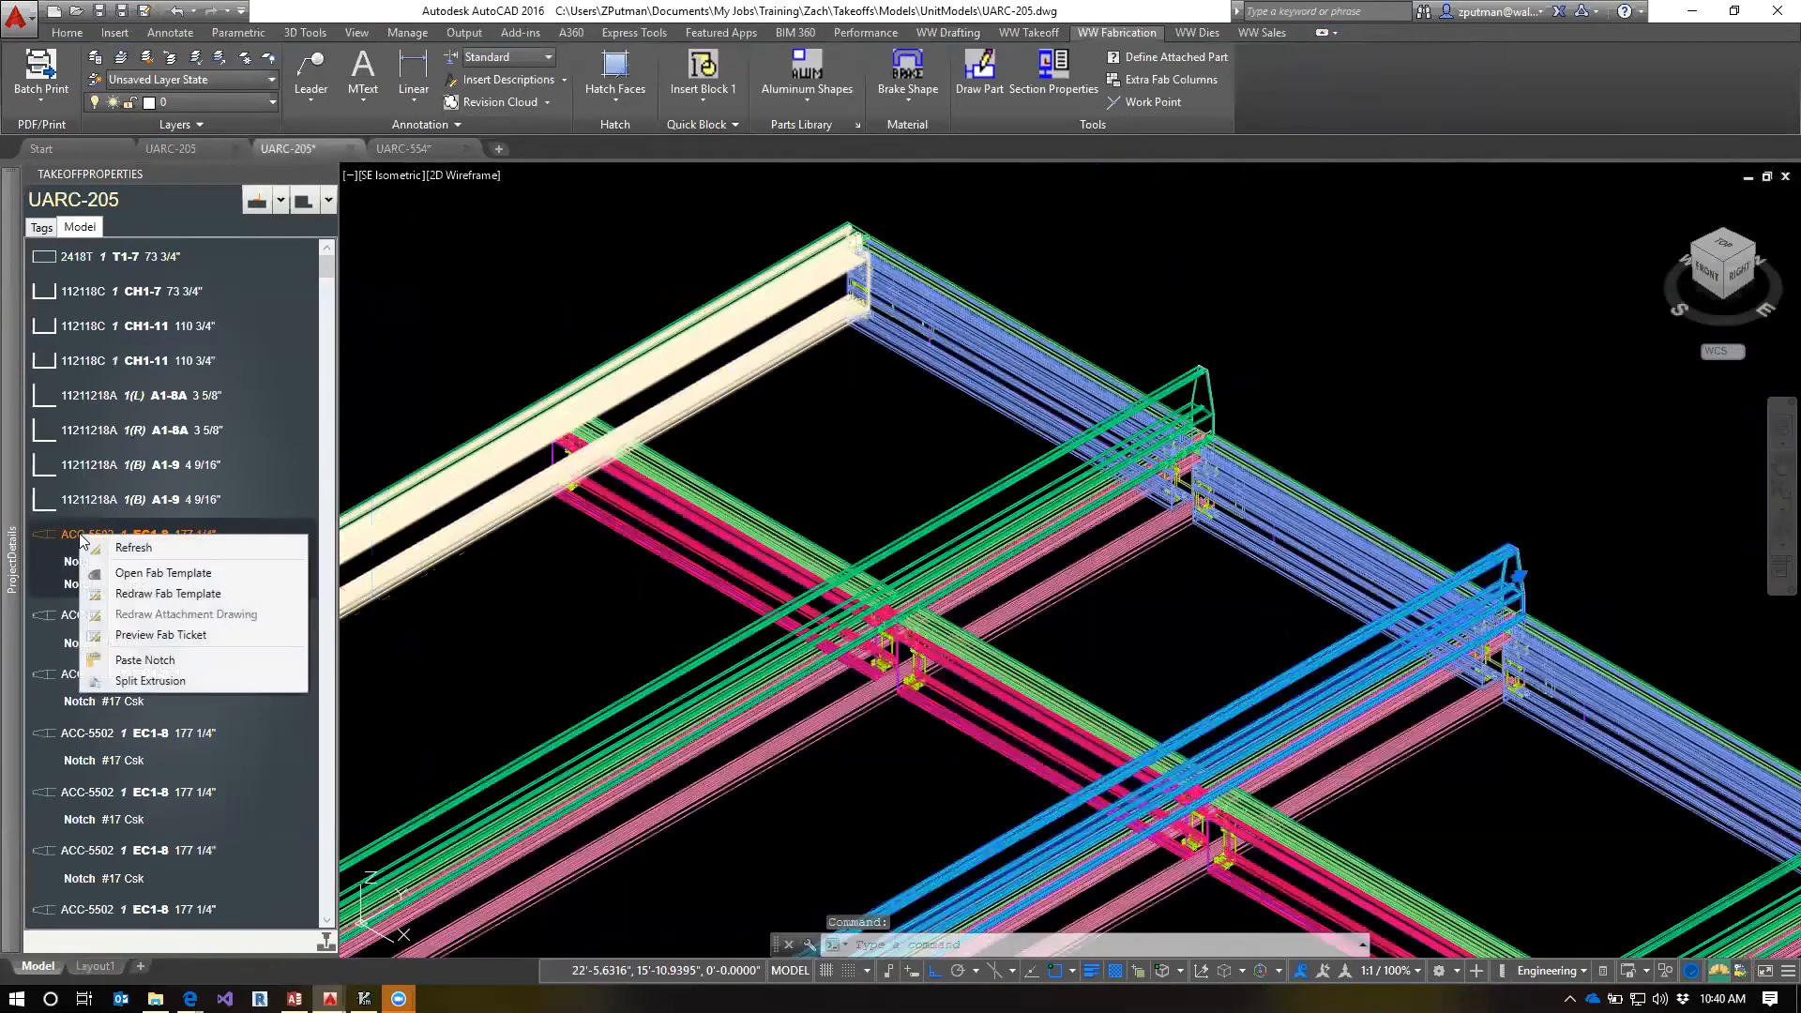
pyautogui.click(134, 547)
# Examine the refreshed ACC-5502 covers where they meet the frame along the UARC-205 model, selecting one cover, and clear the selection
pyautogui.moveTo(825, 820); pyautogui.dragTo(1398, 382, button='middle')
pyautogui.moveTo(896, 692); pyautogui.dragTo(1469, 327, button='middle')
pyautogui.scroll(4, 849, 543)
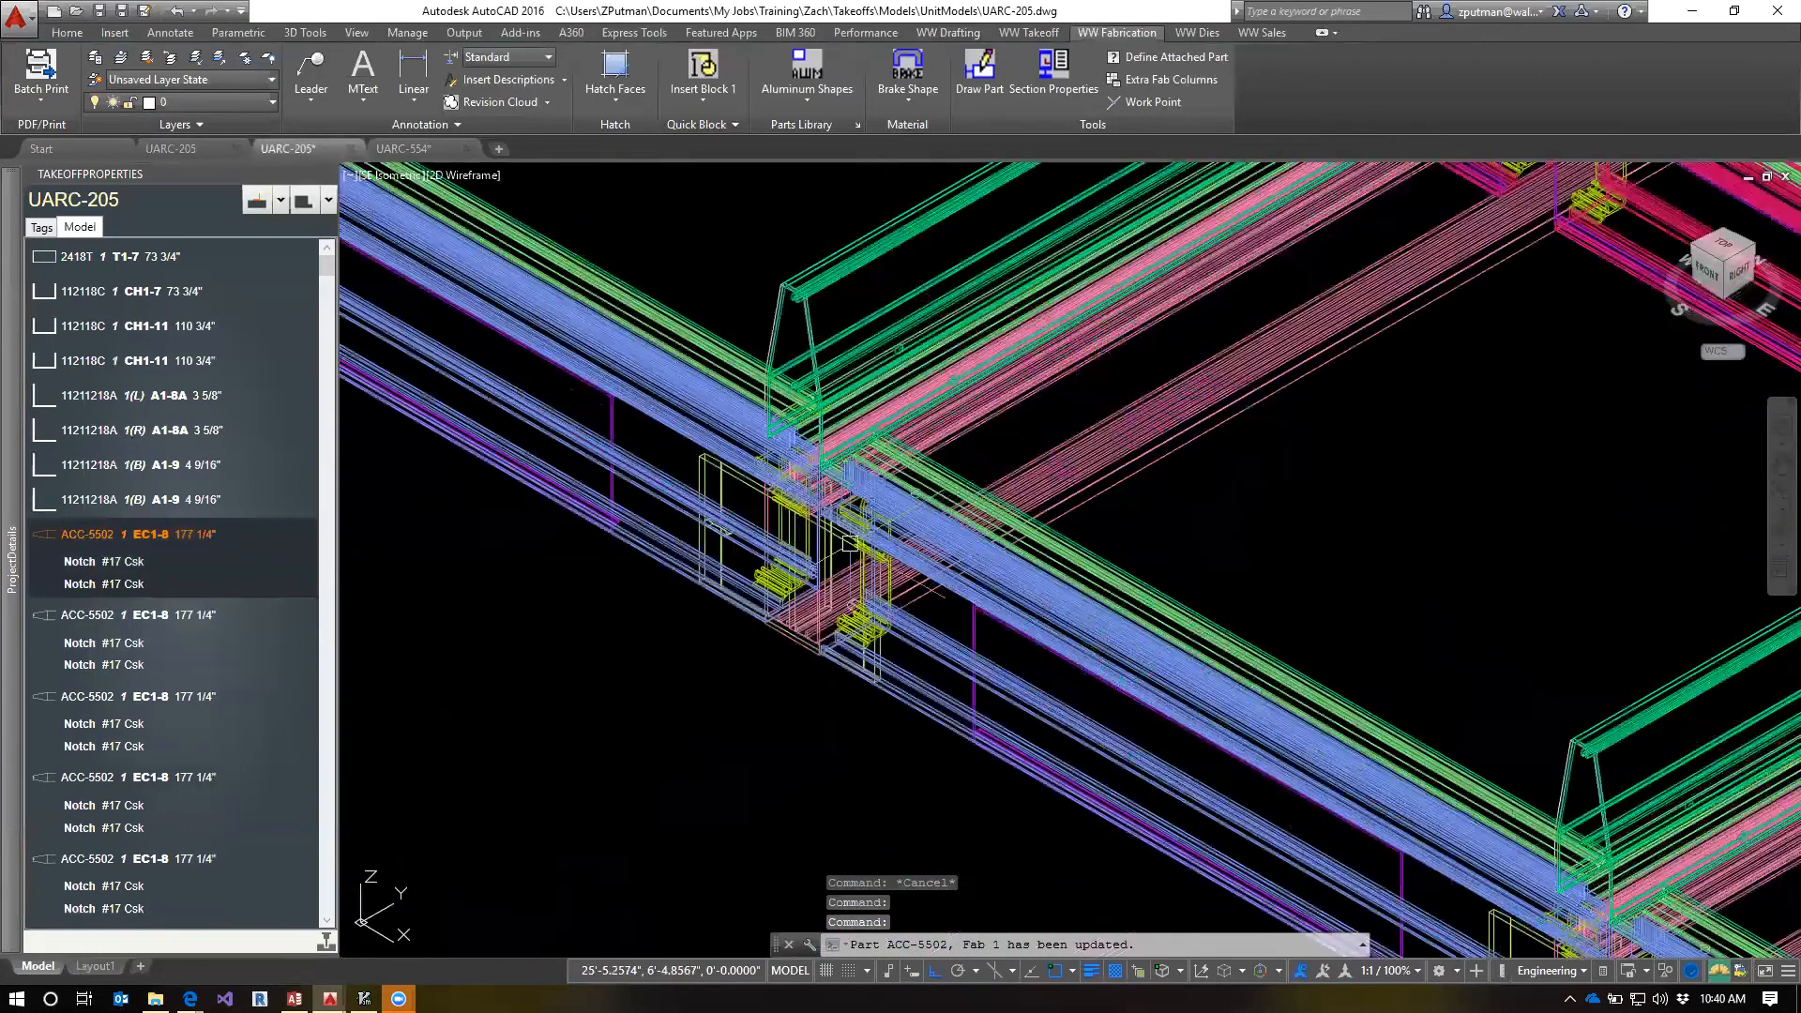
pyautogui.scroll(2, 848, 543)
pyautogui.moveTo(1529, 574); pyautogui.dragTo(1299, 531, button='middle')
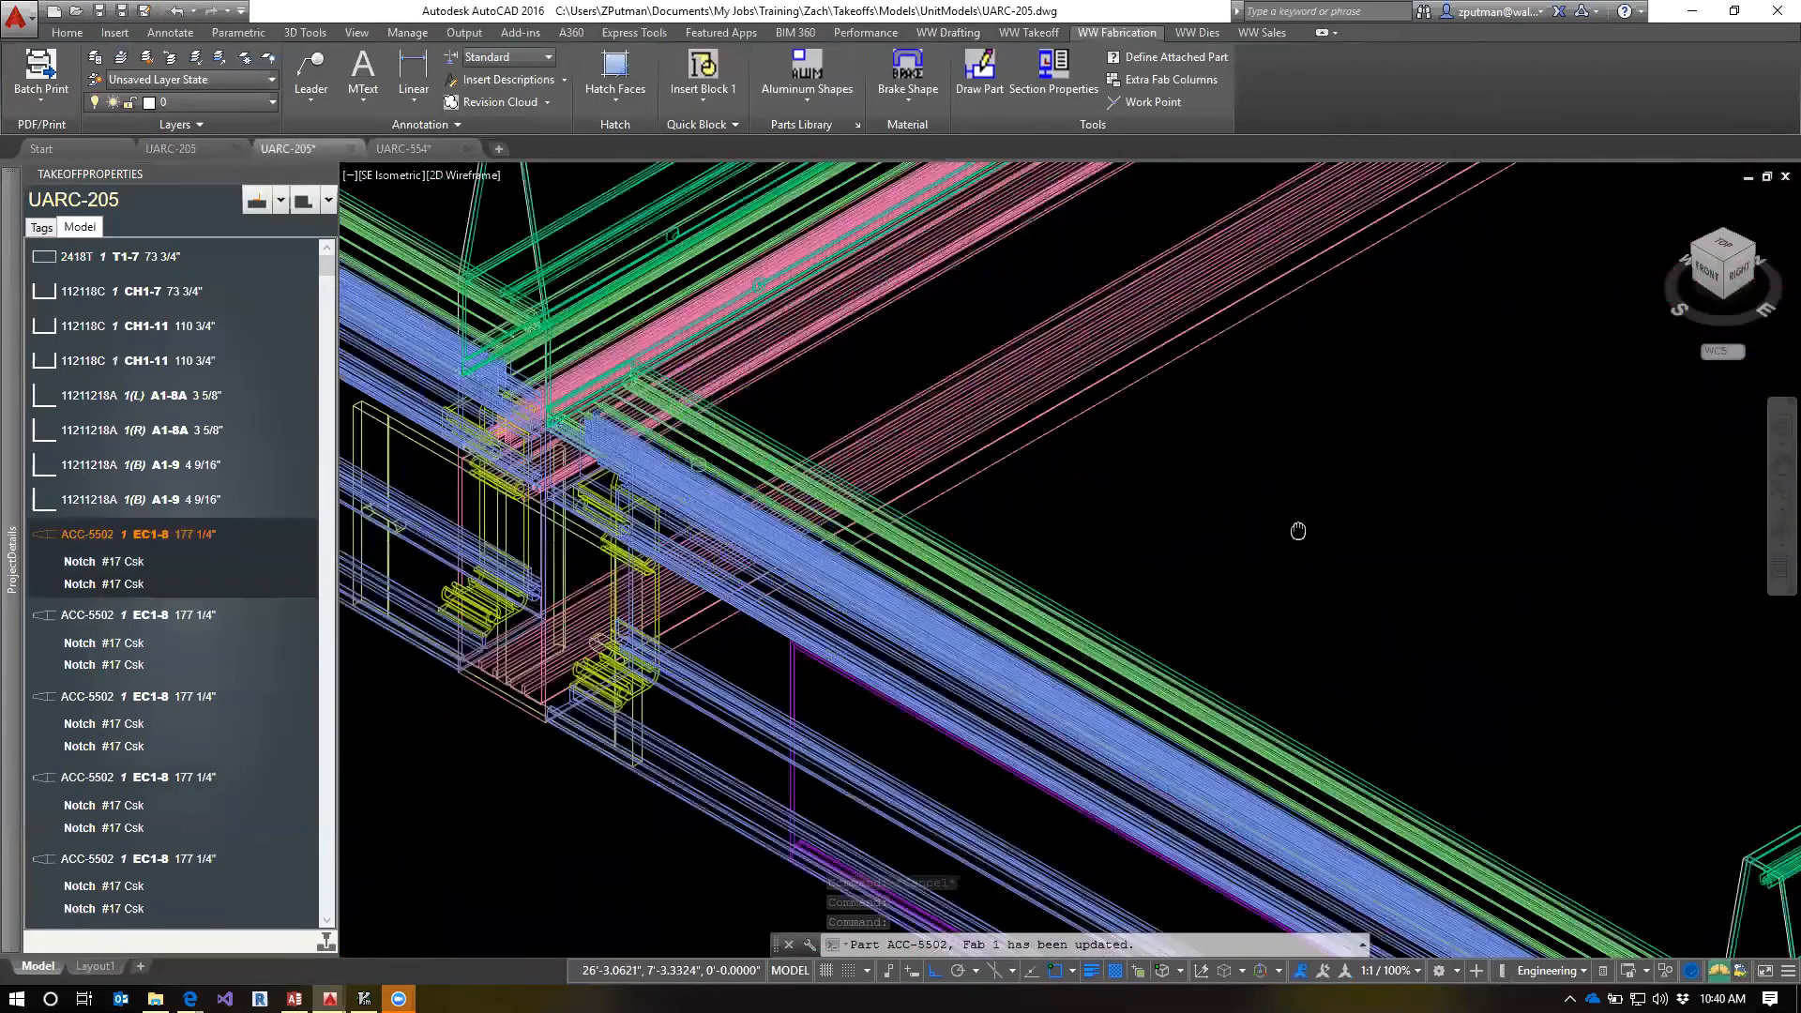
pyautogui.scroll(-3, 1298, 531)
pyautogui.click(1418, 753)
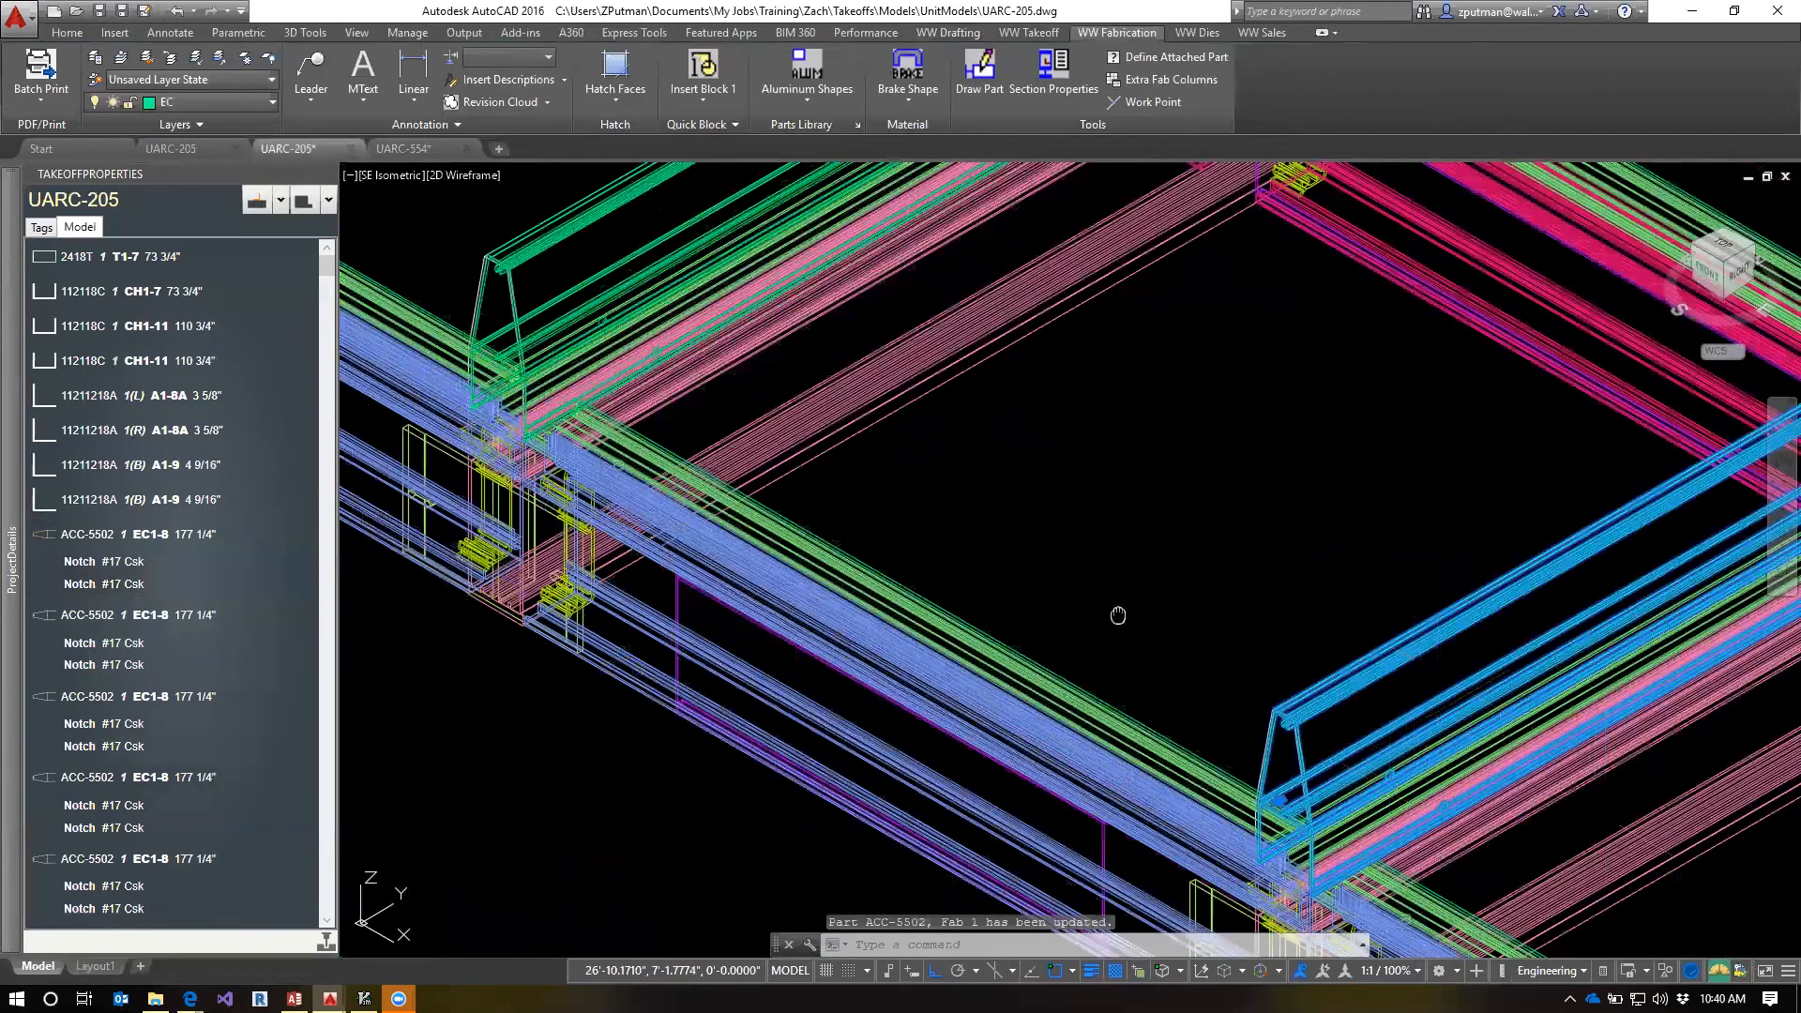
pyautogui.moveTo(1117, 615); pyautogui.dragTo(907, 380, button='middle')
pyautogui.scroll(-4, 929, 629)
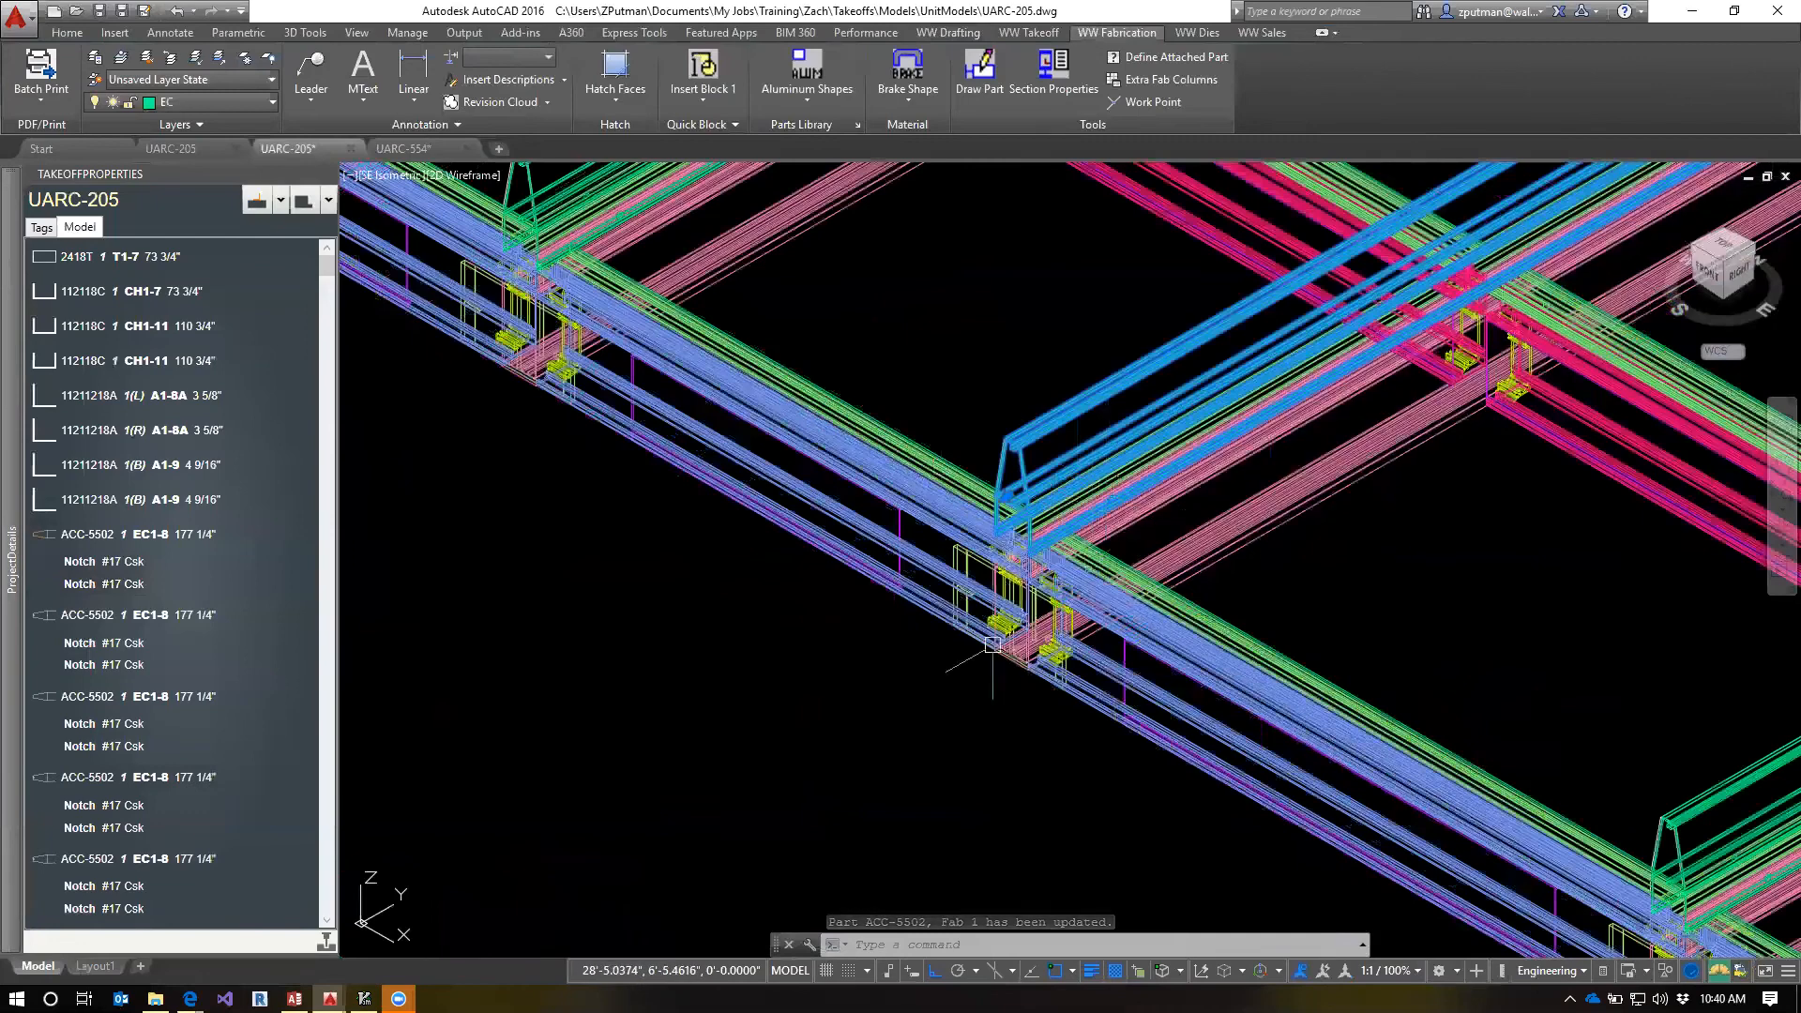
pyautogui.scroll(2, 1103, 670)
pyautogui.scroll(-3, 1103, 670)
pyautogui.scroll(3, 869, 487)
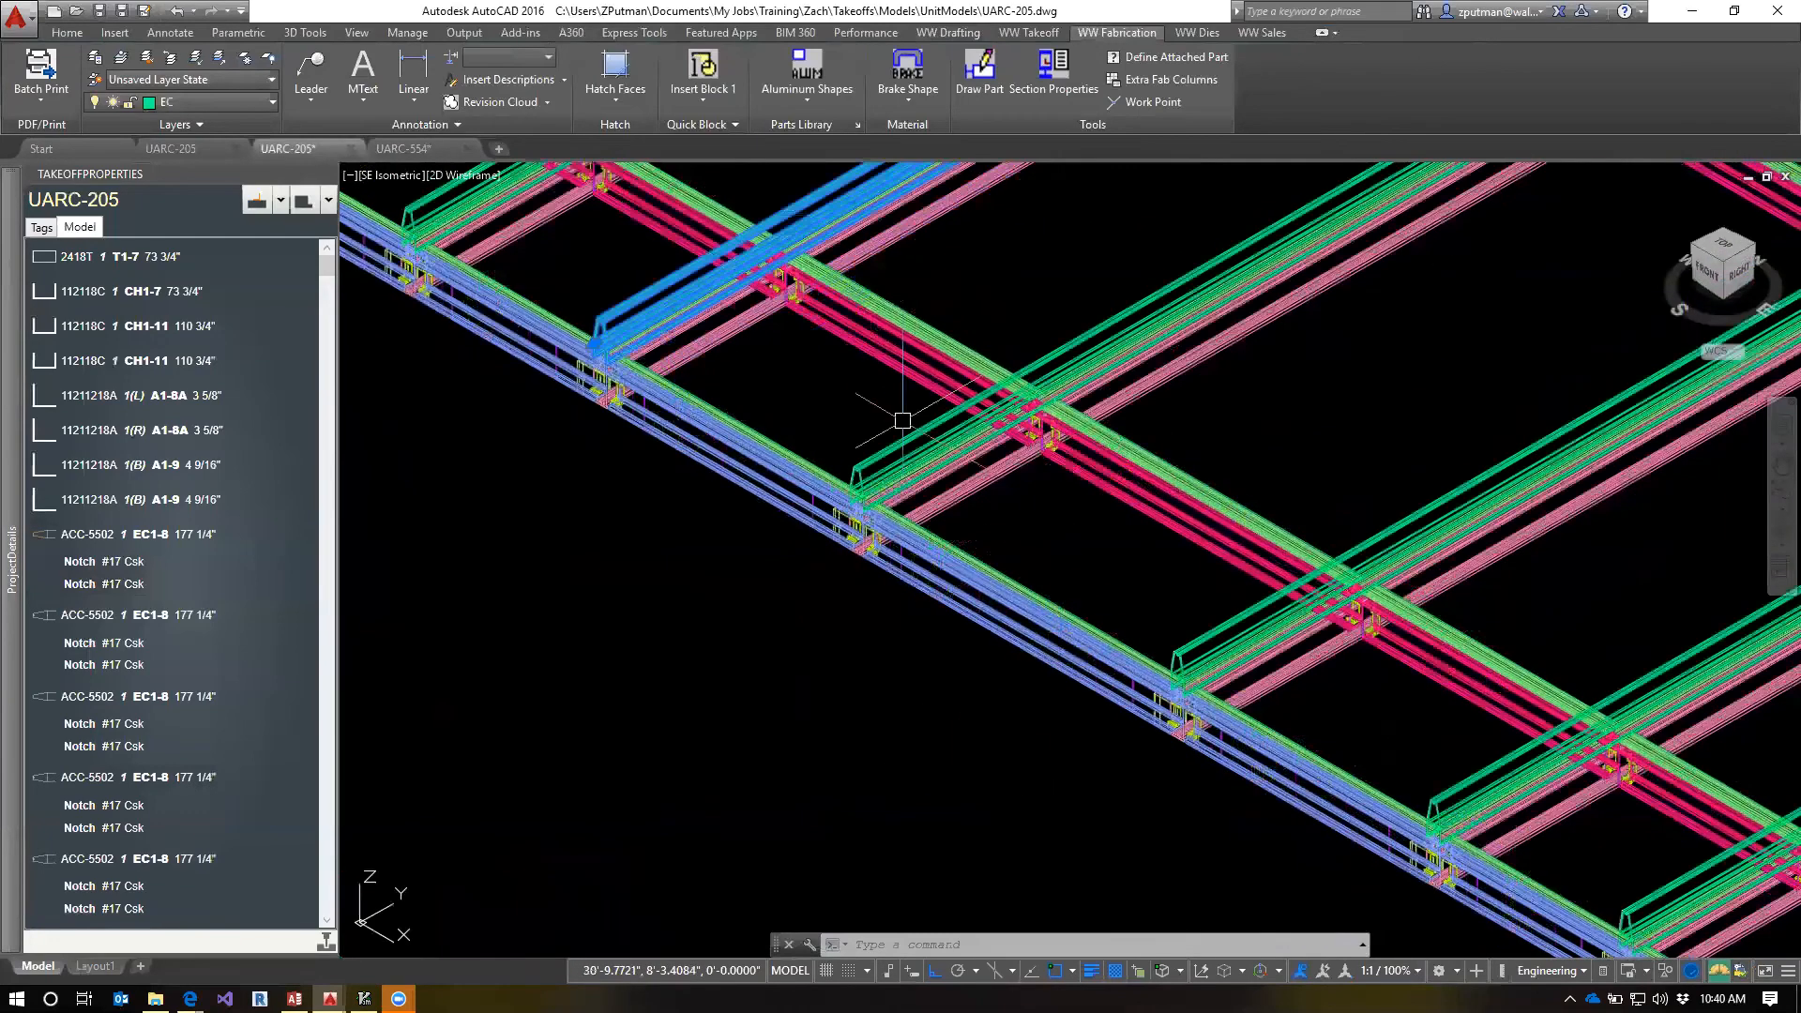
pyautogui.scroll(4, 869, 487)
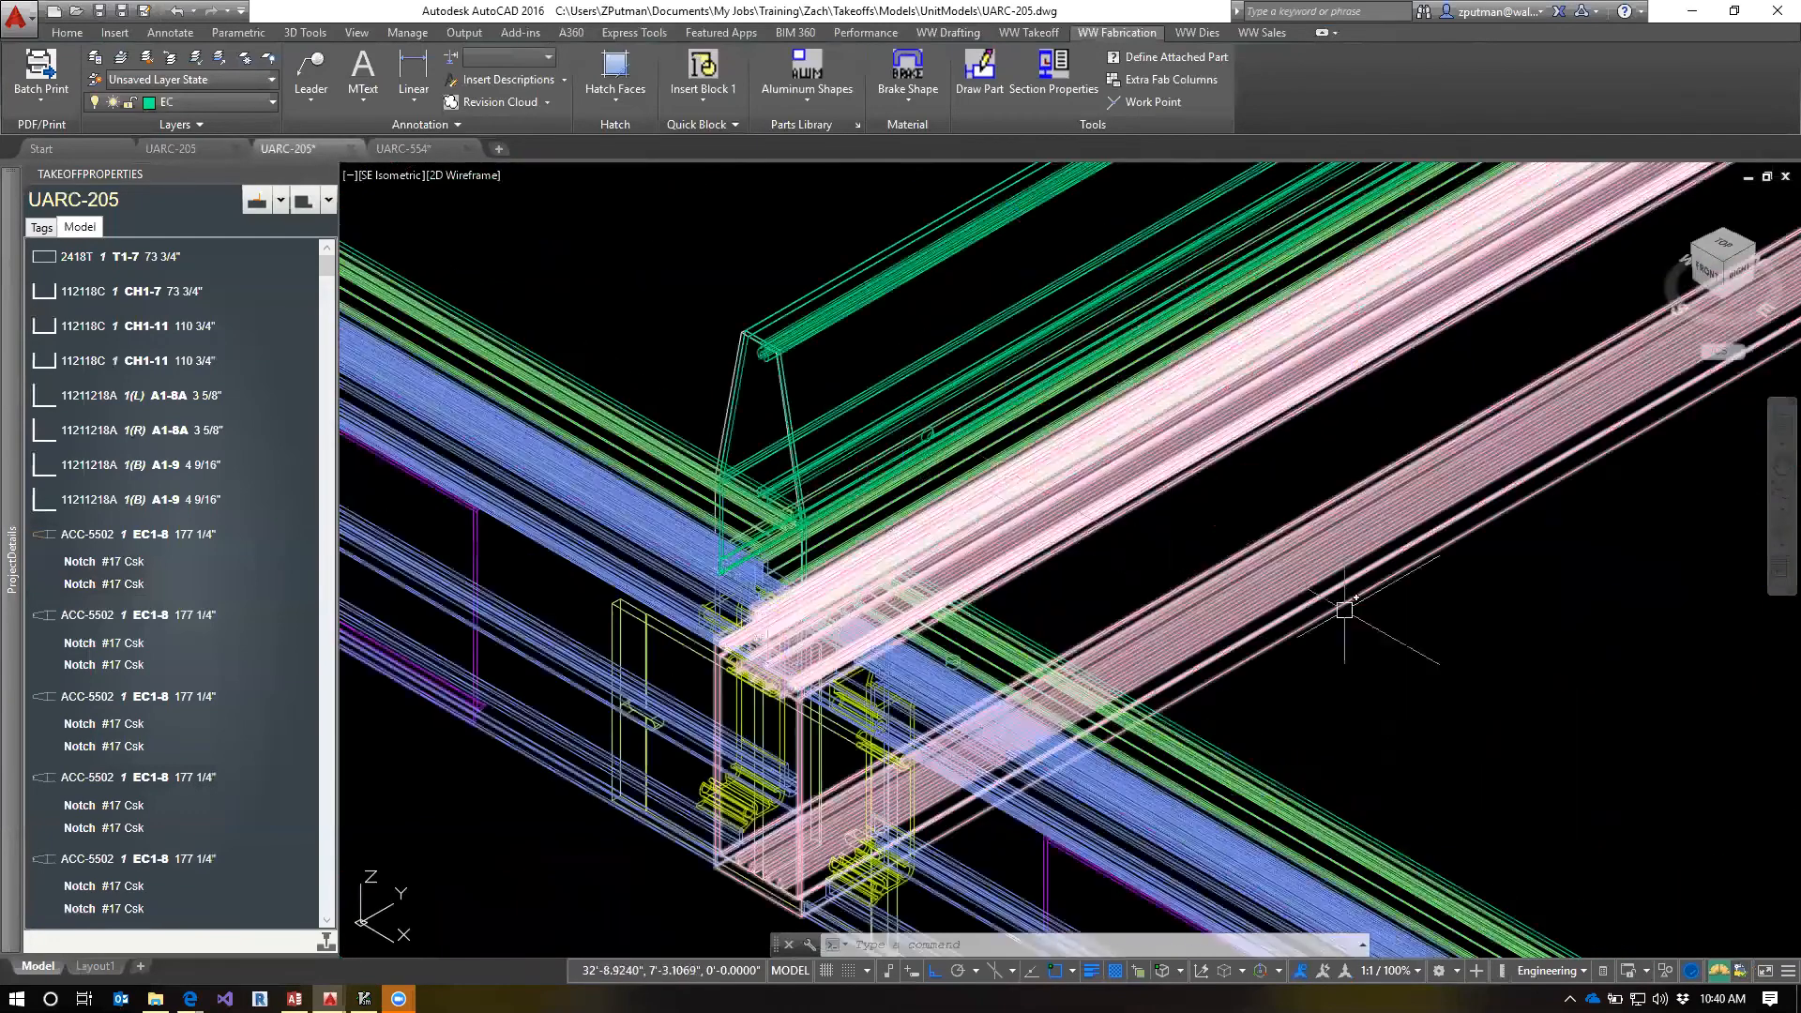
pyautogui.scroll(-3, 1566, 729)
pyautogui.moveTo(1565, 729); pyautogui.dragTo(975, 579, button='middle')
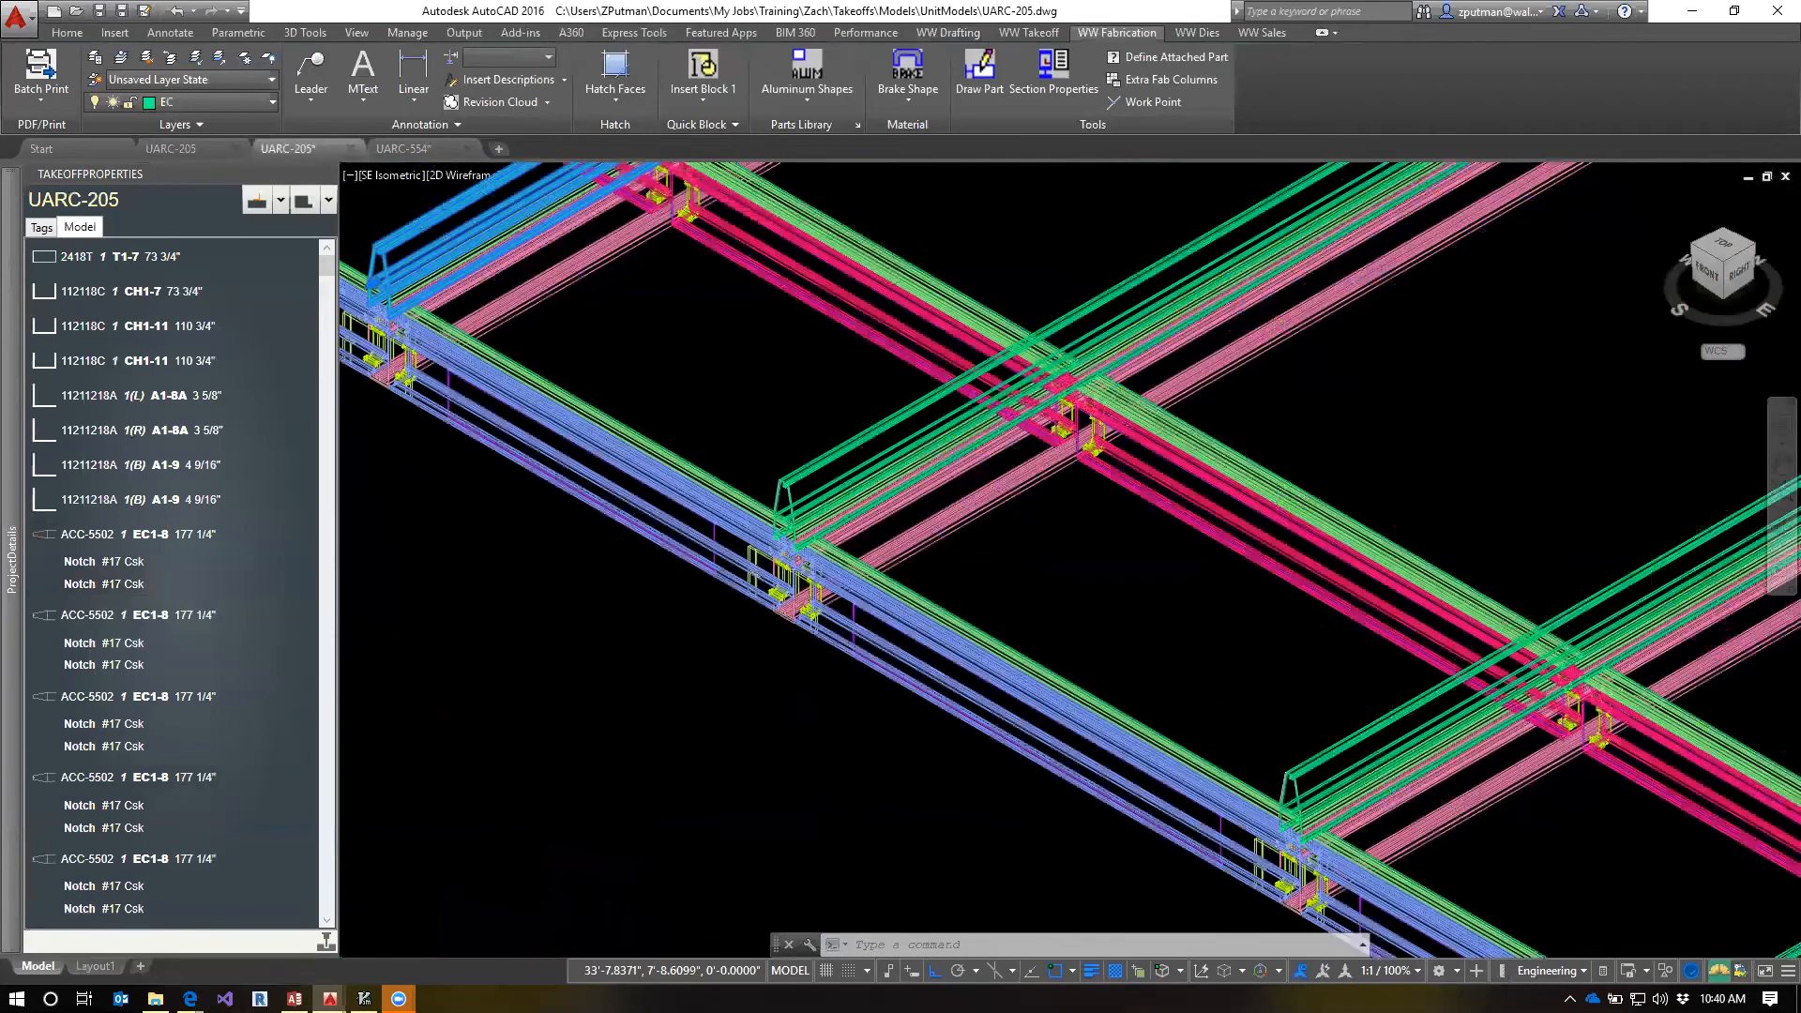
pyautogui.scroll(-2, 1066, 575)
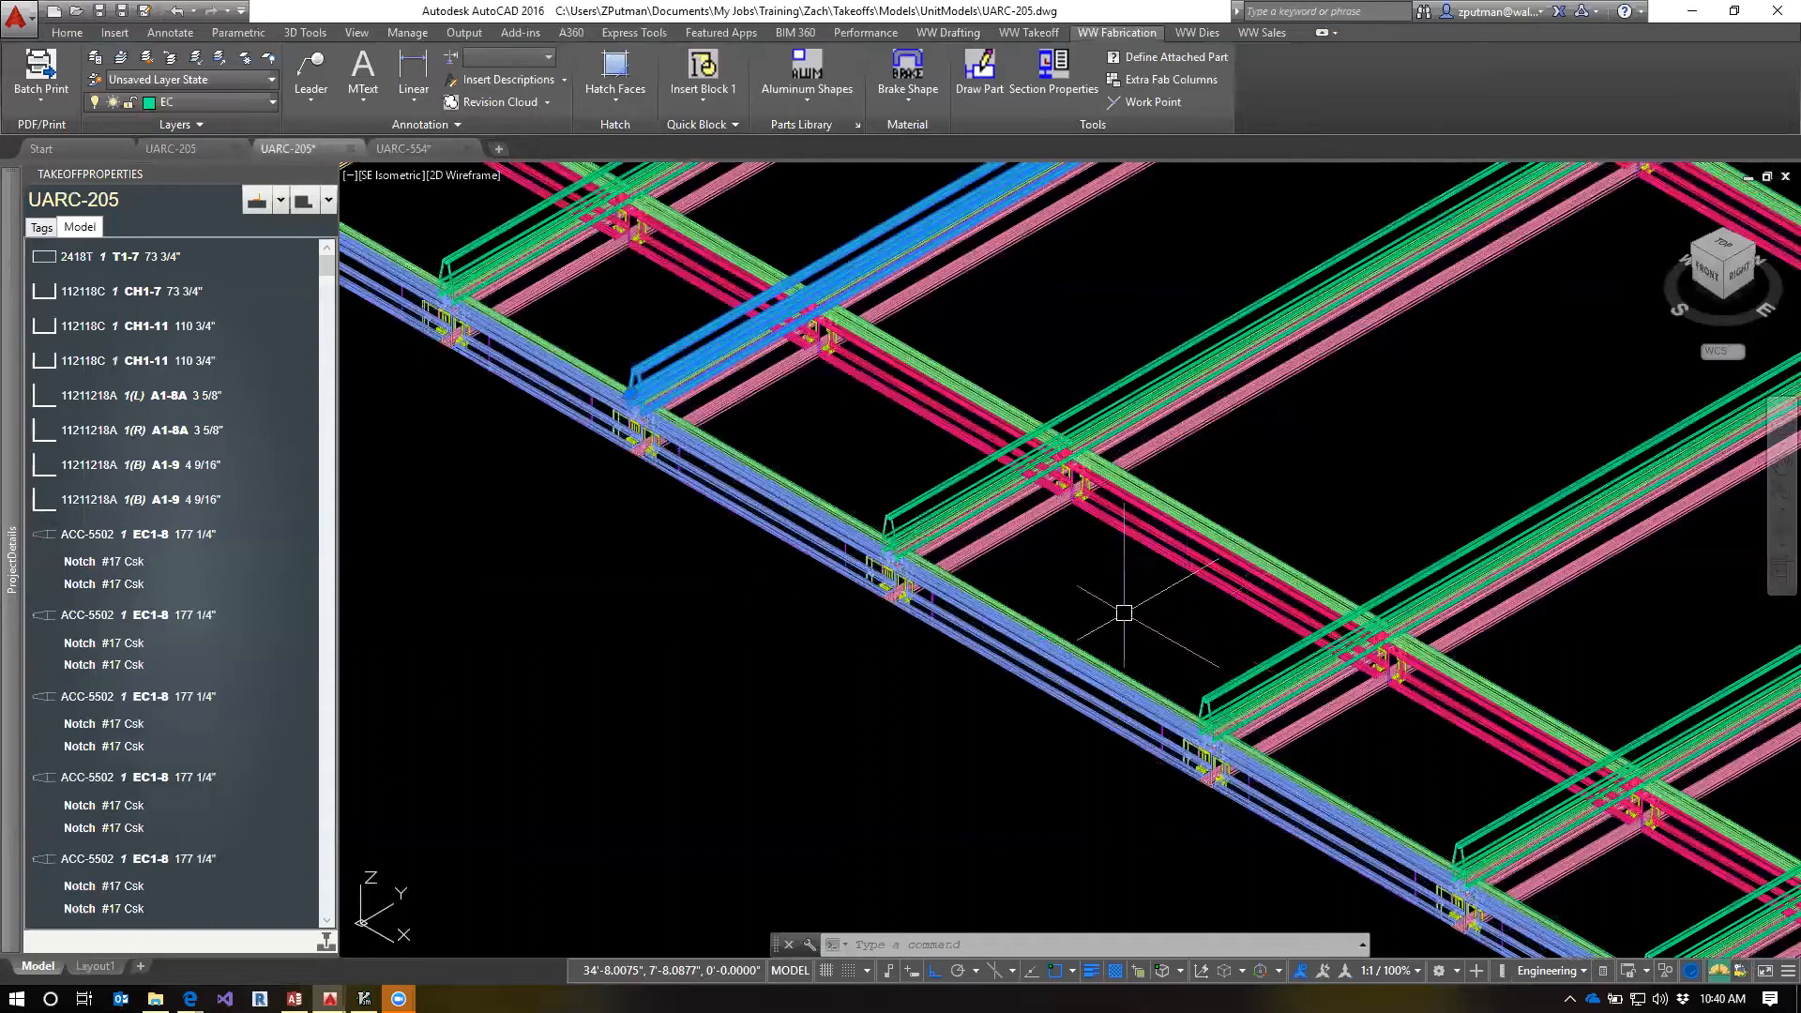
pyautogui.moveTo(1124, 614); pyautogui.dragTo(1297, 765, button='middle')
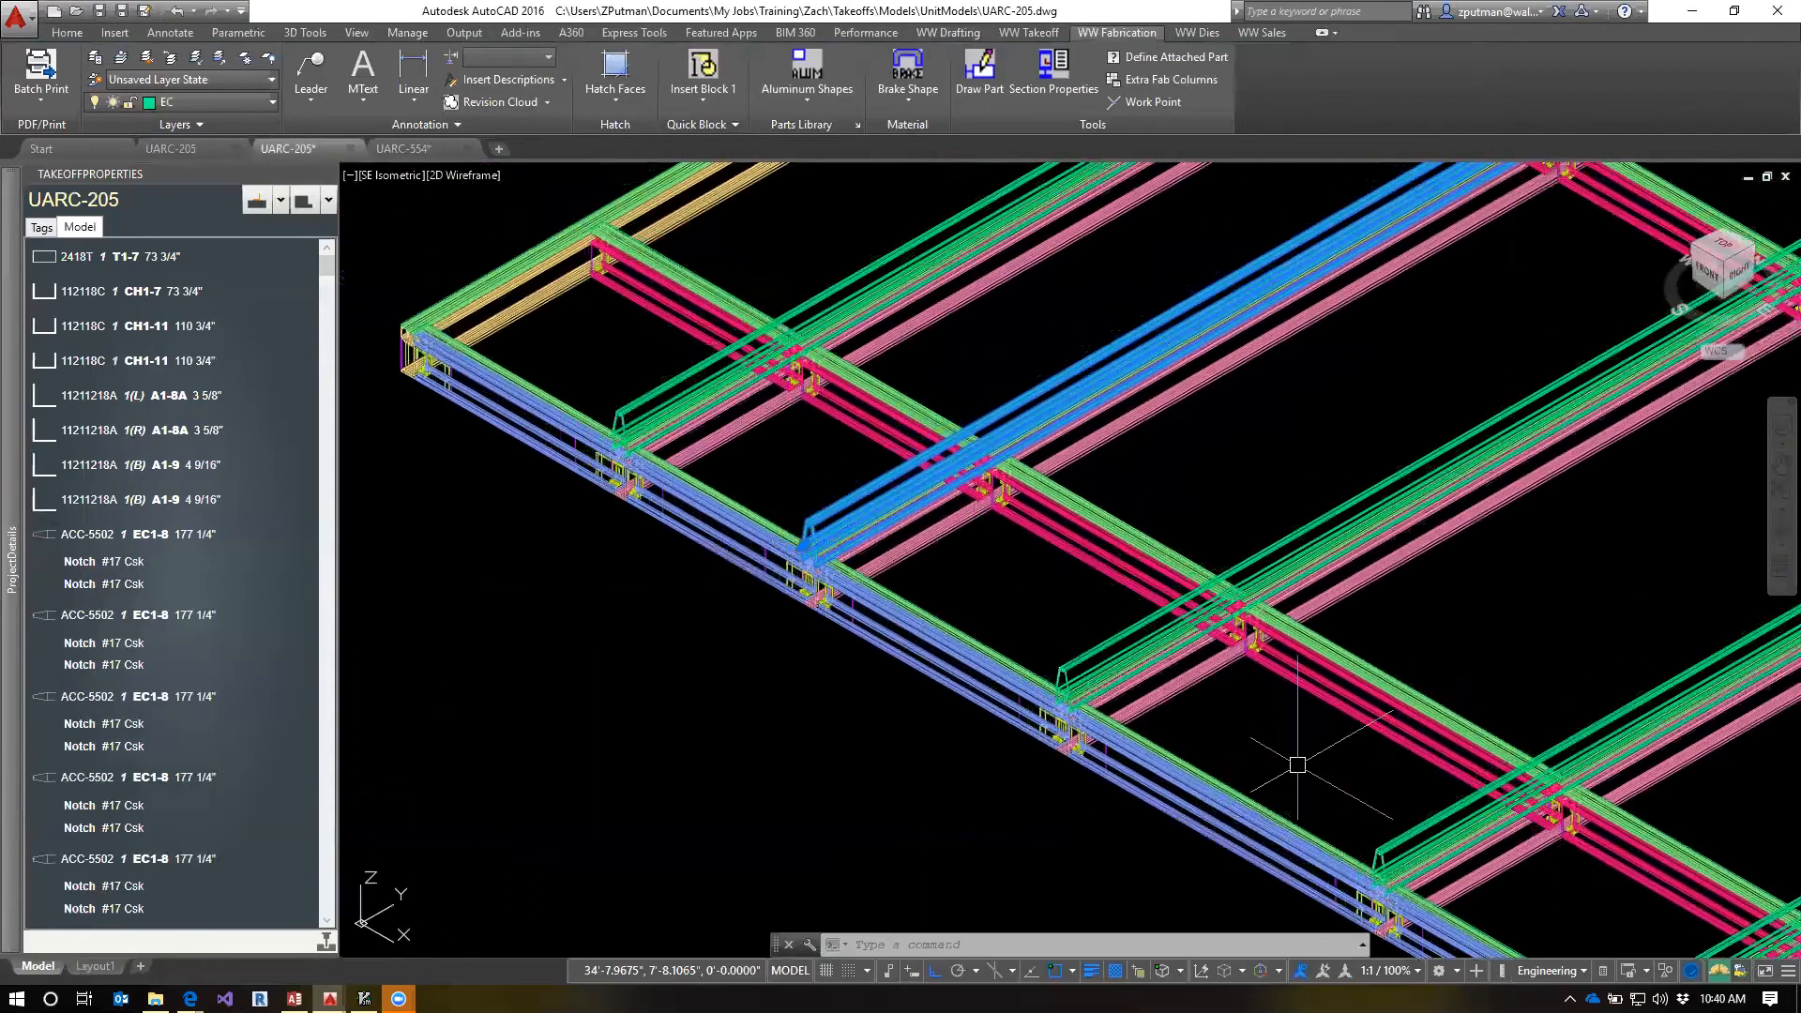
pyautogui.press('Escape')
pyautogui.press('Escape')
pyautogui.press('Escape')
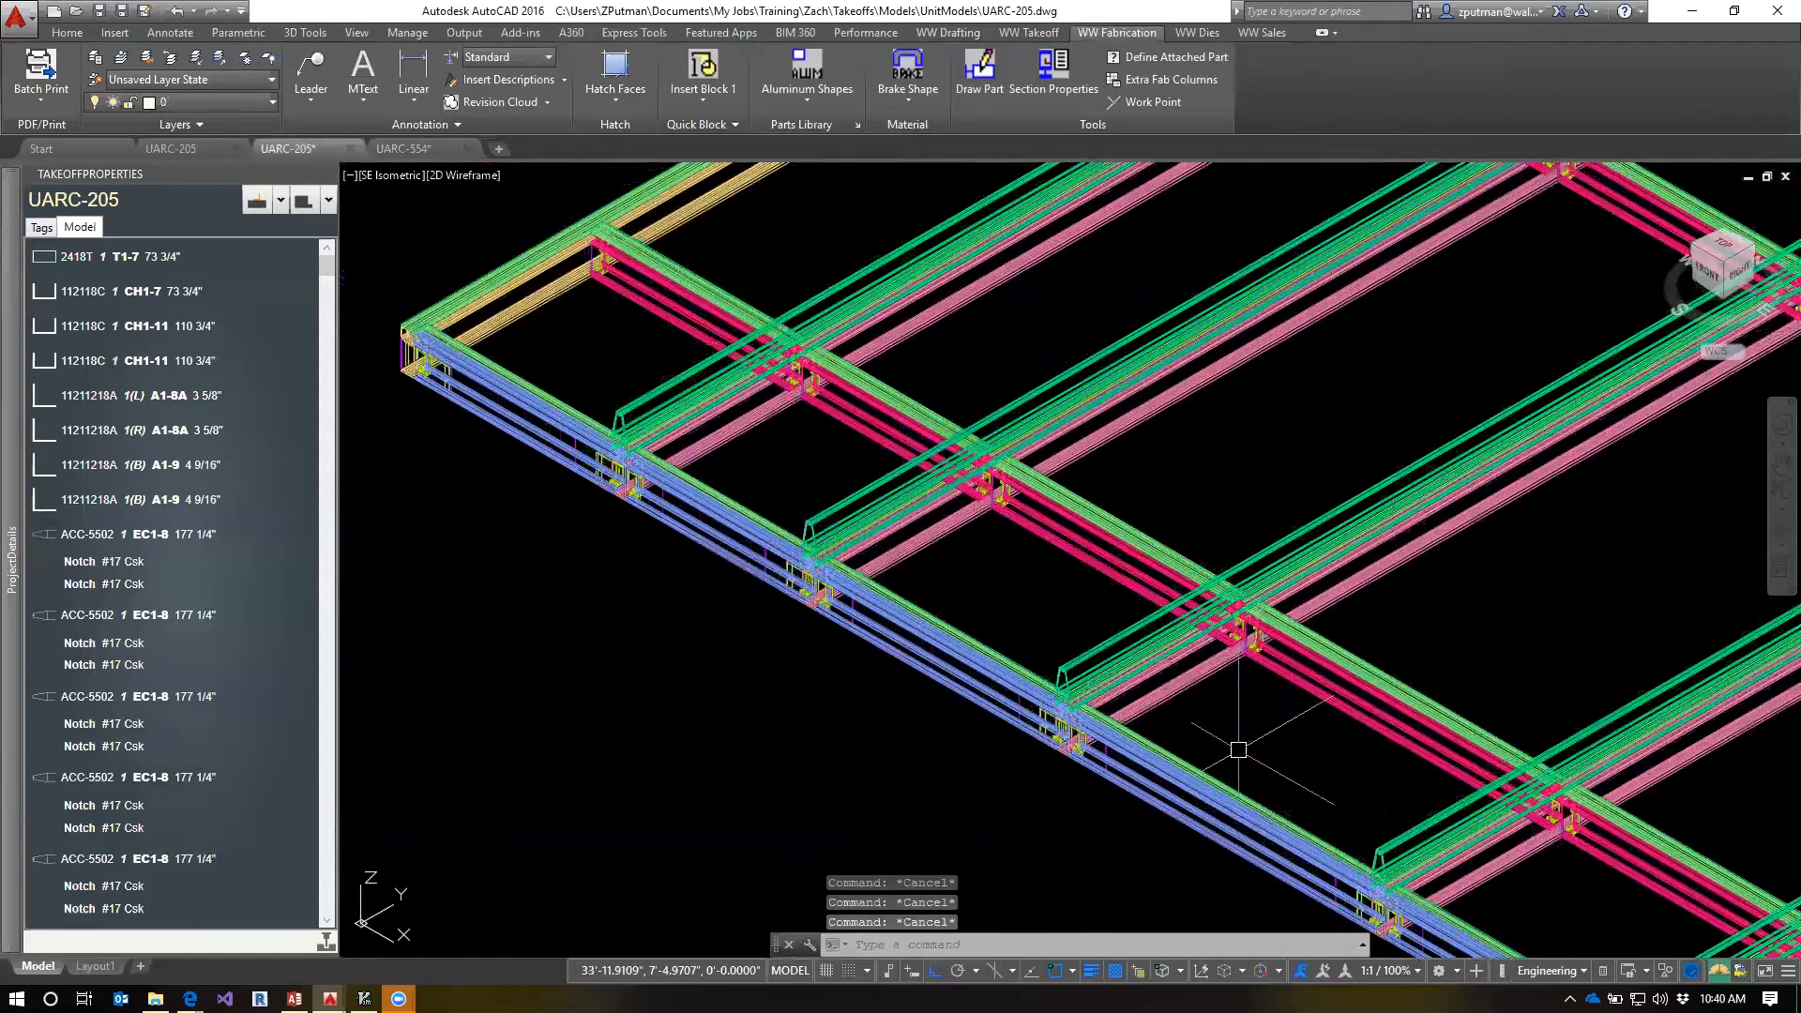
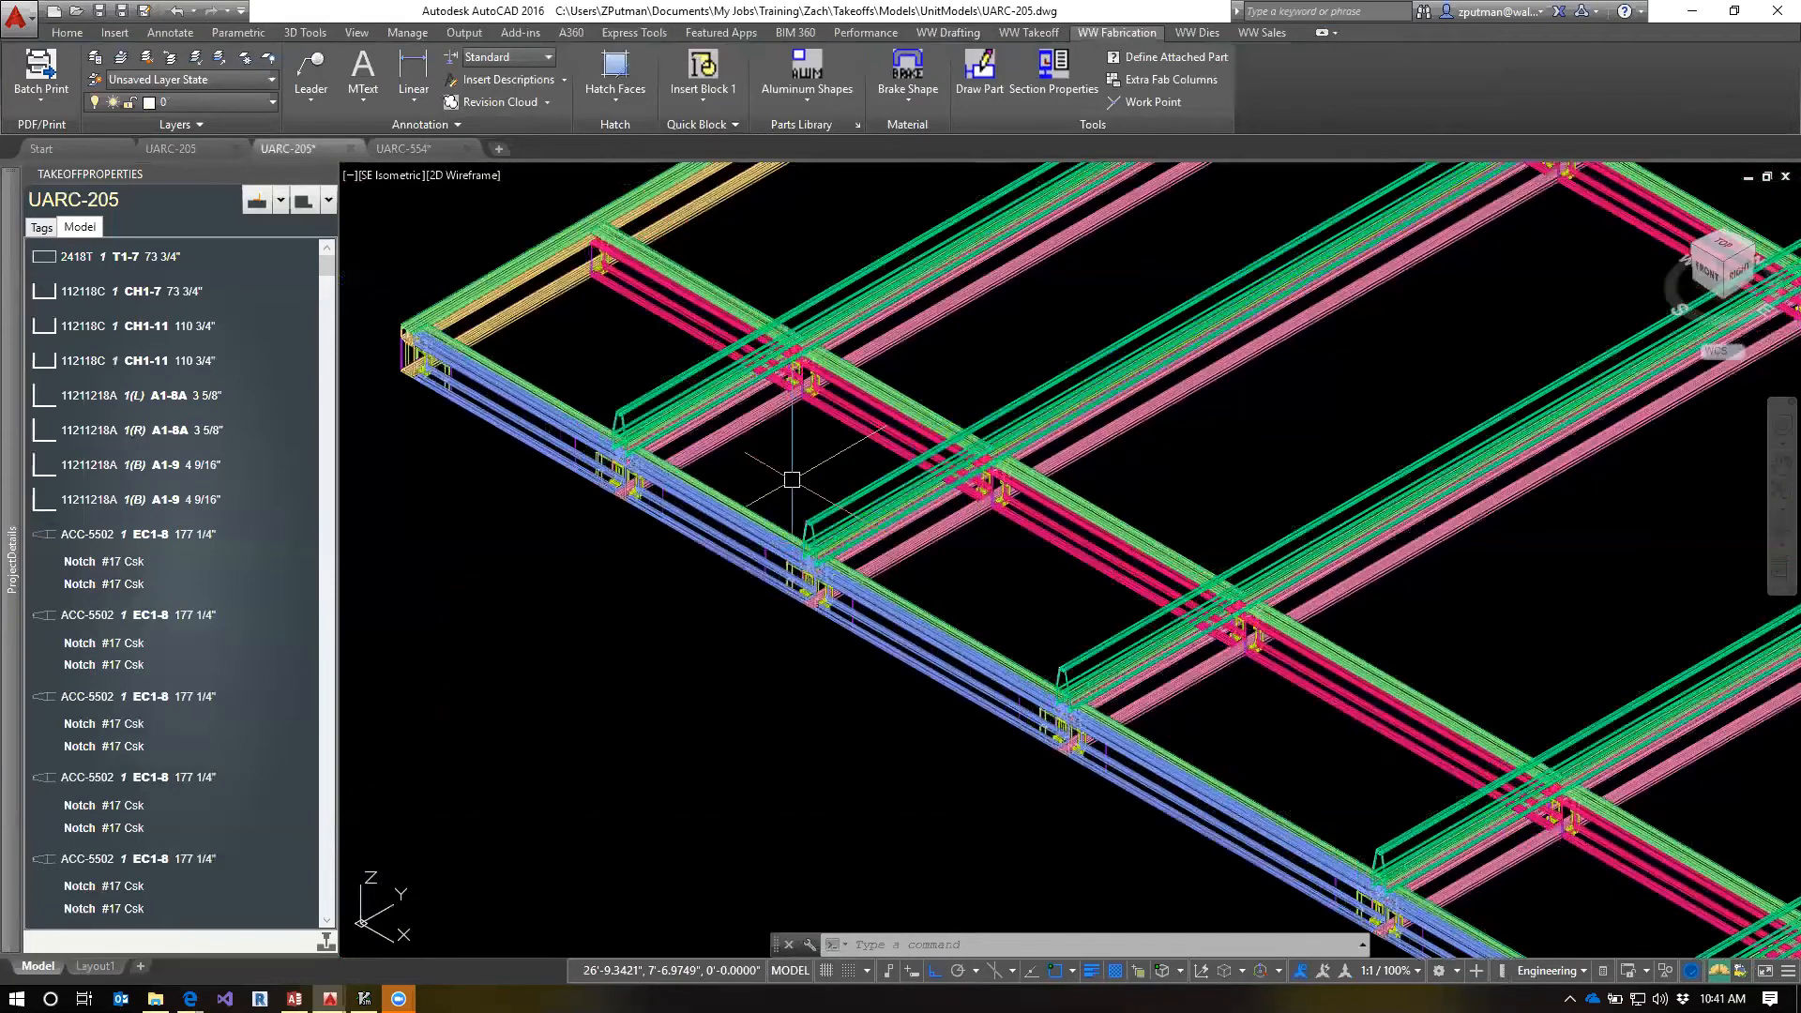
# Select the ACC-5502 cover nearest the frame corner, examine its end and its two #17 Csk notches, and clear the selection
pyautogui.click(682, 365)
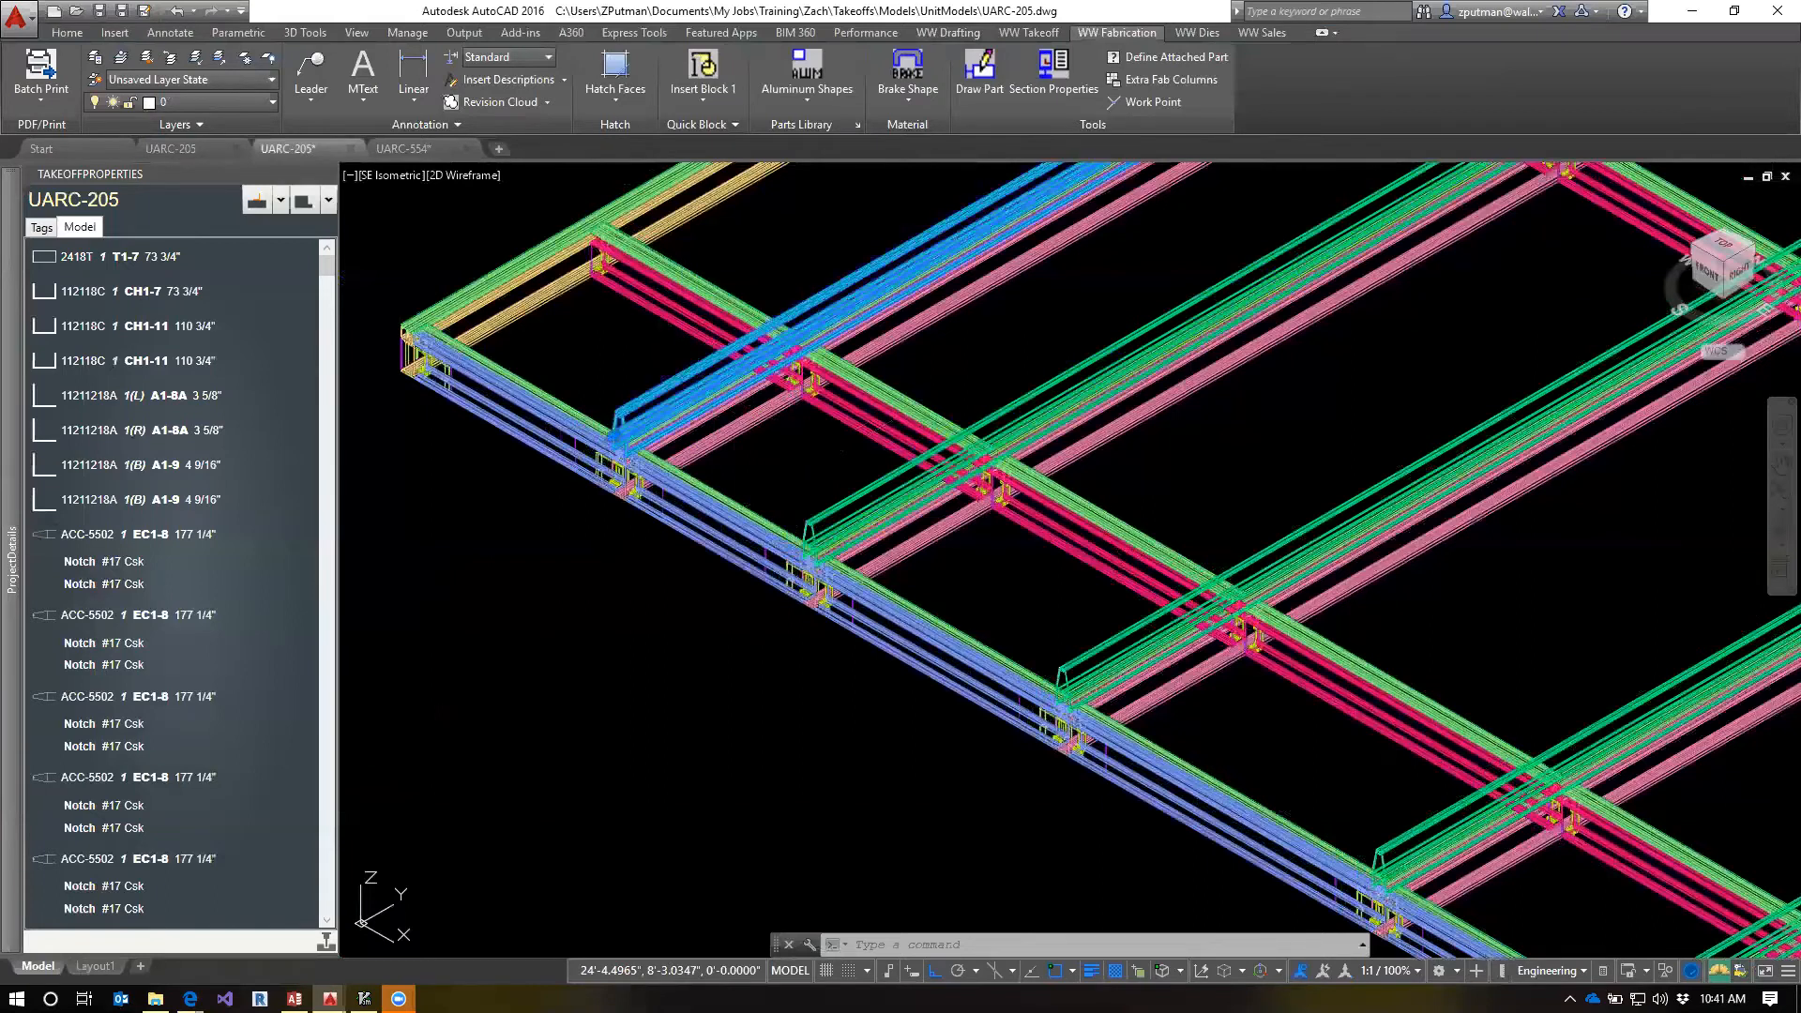
pyautogui.press('Escape')
pyautogui.press('Escape')
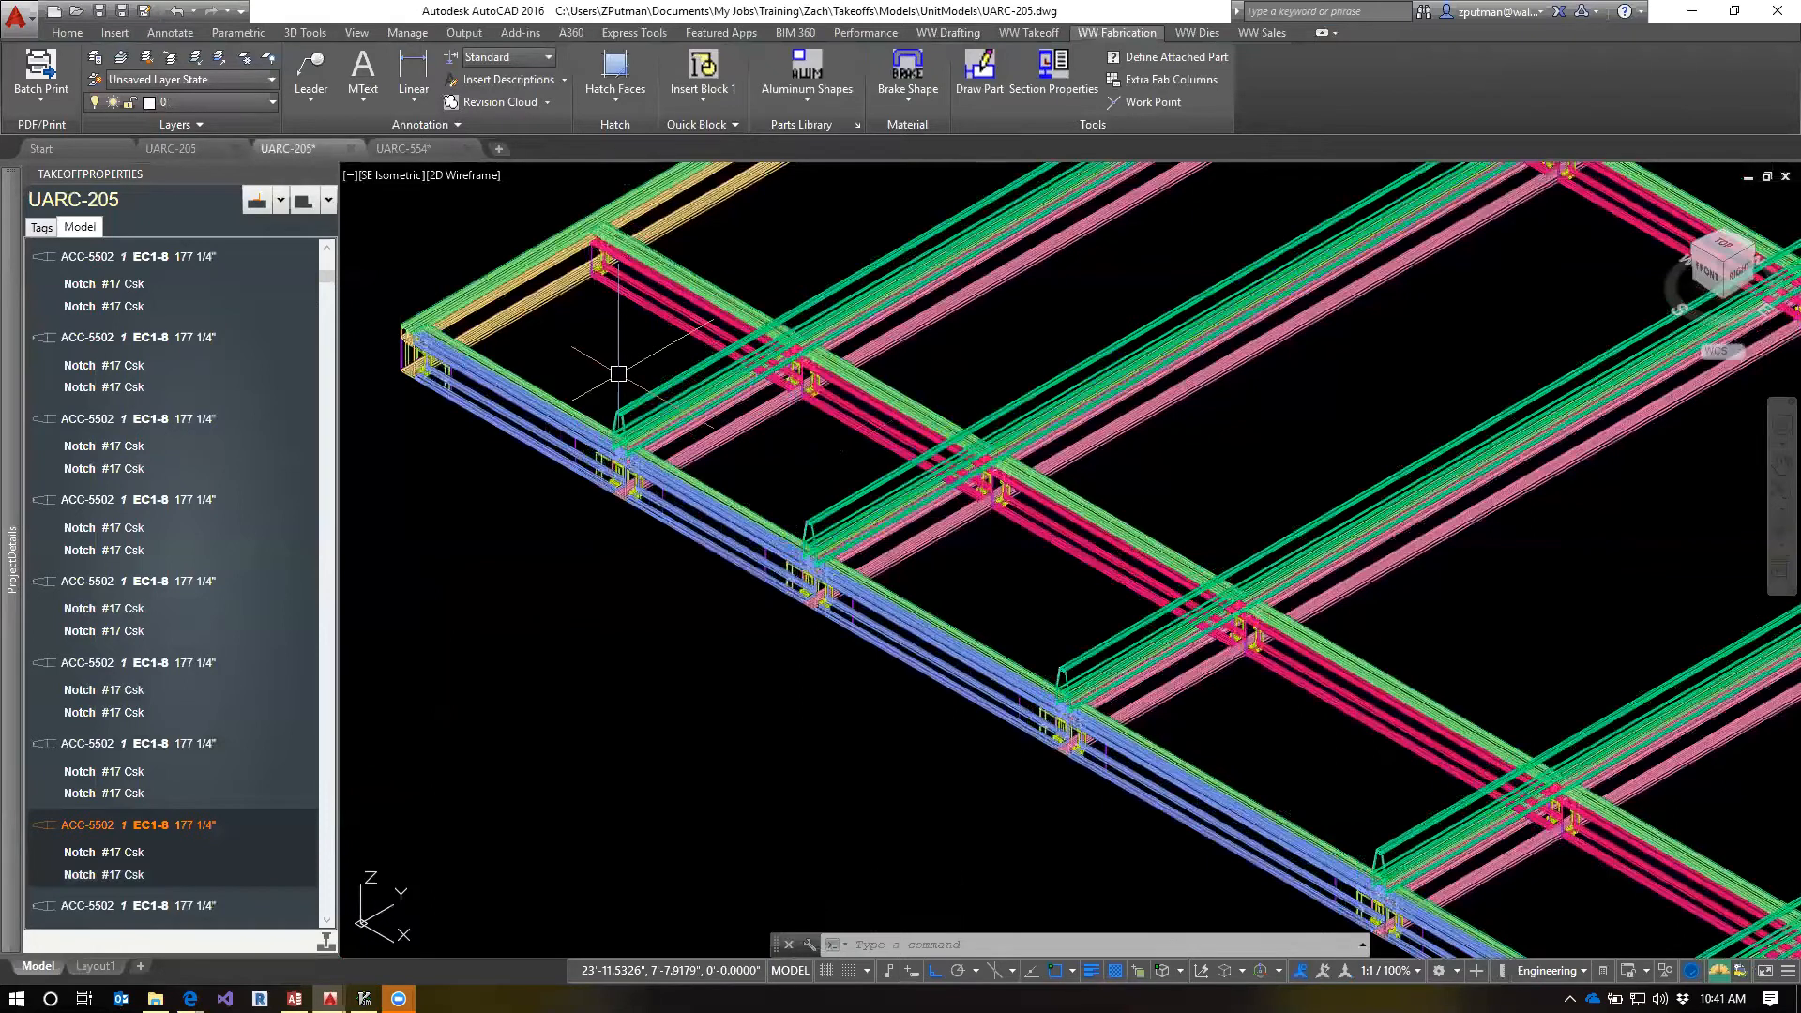
pyautogui.click(647, 399)
pyautogui.scroll(5, 691, 419)
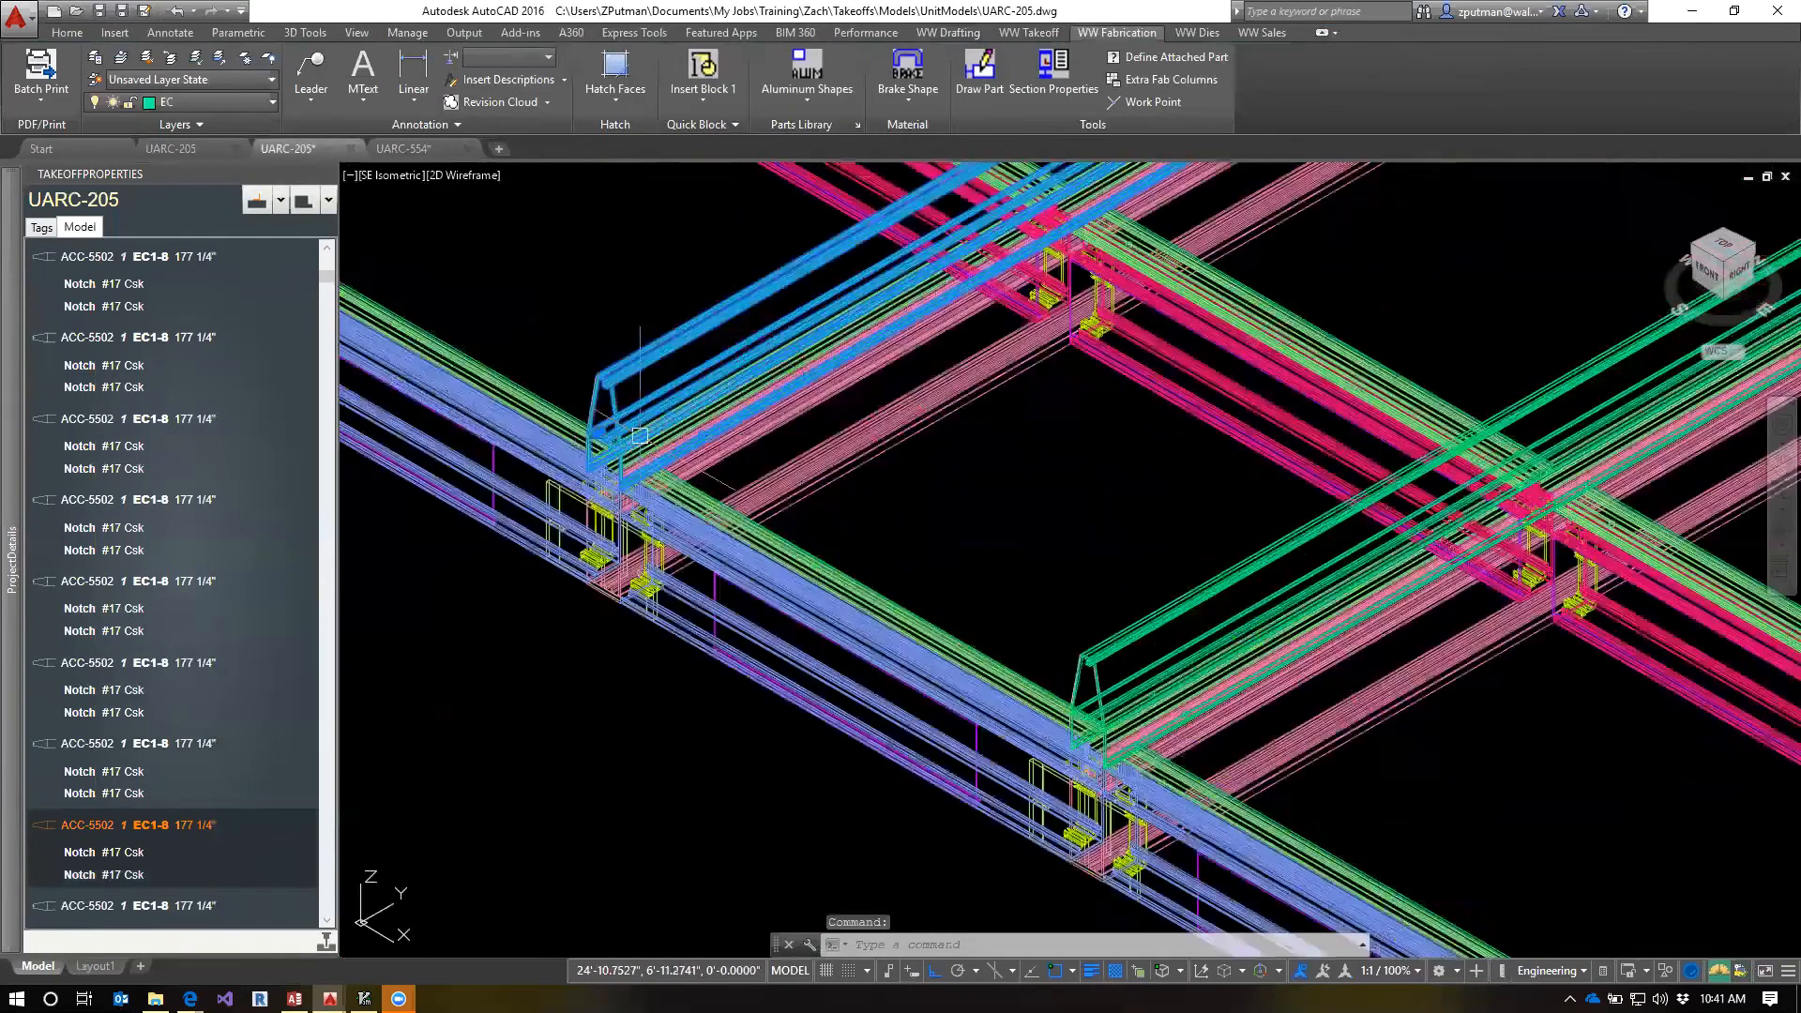
pyautogui.scroll(3, 692, 420)
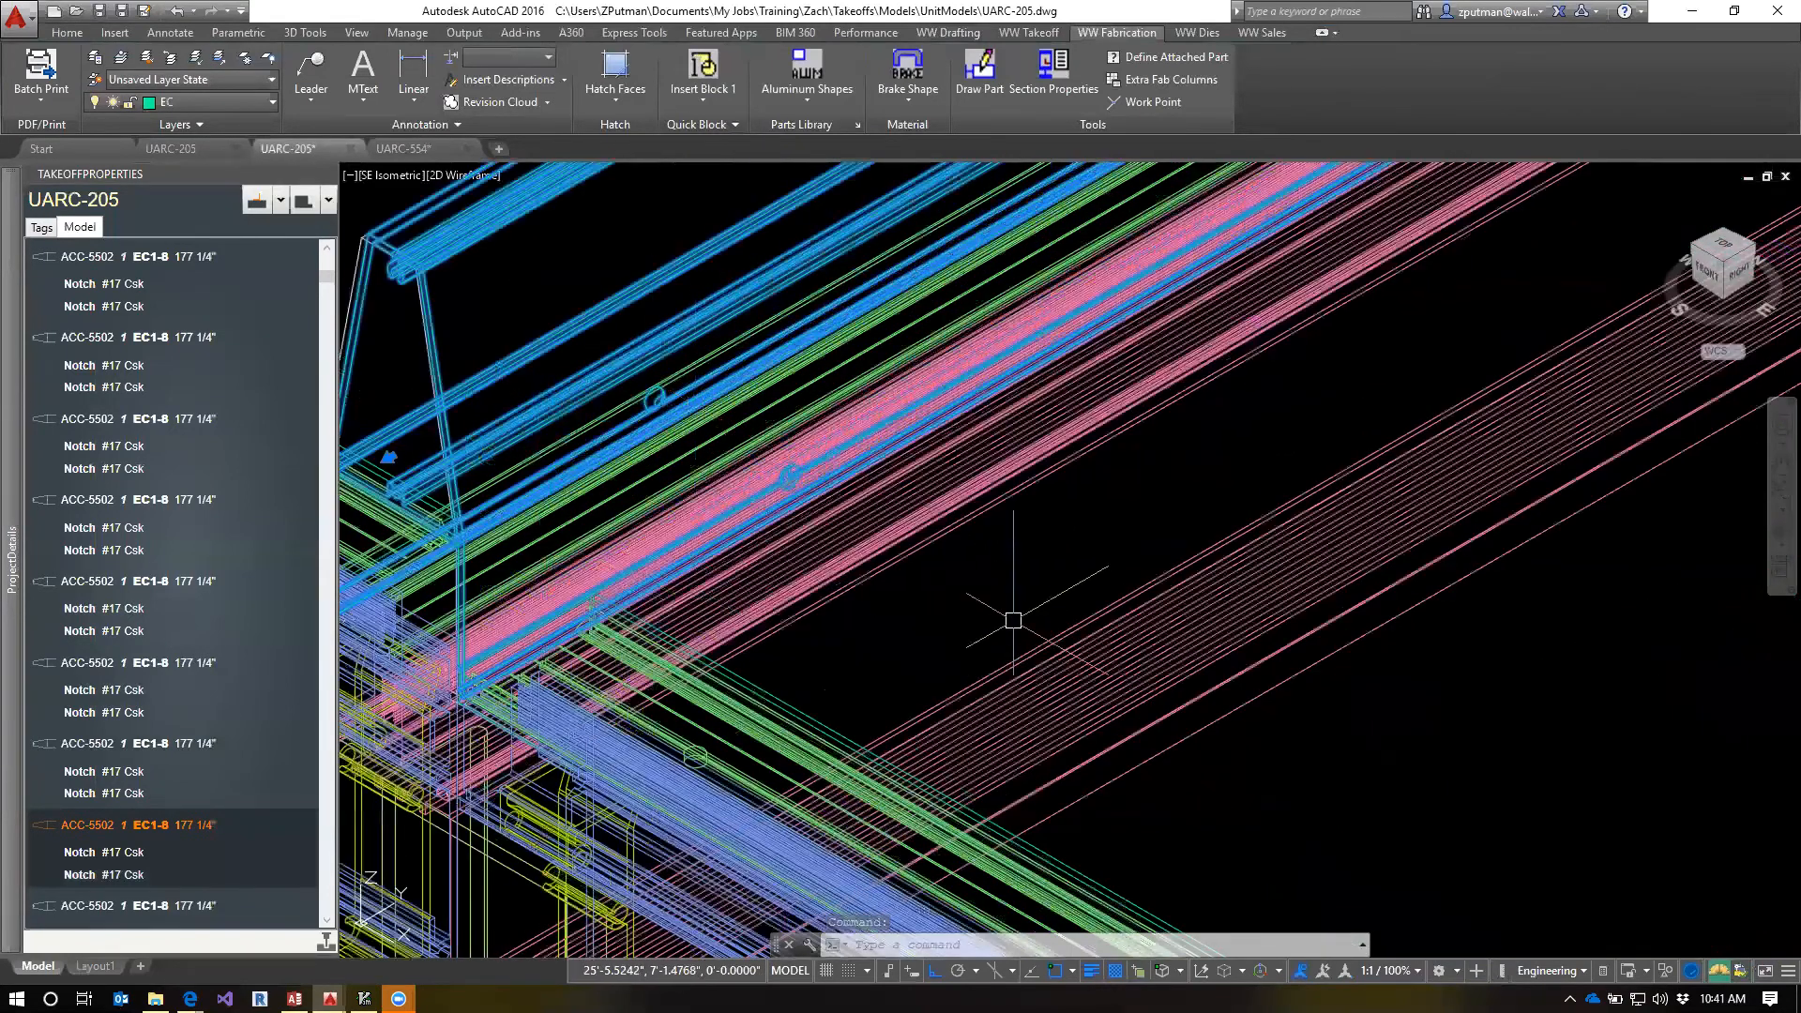
pyautogui.scroll(-3, 974, 592)
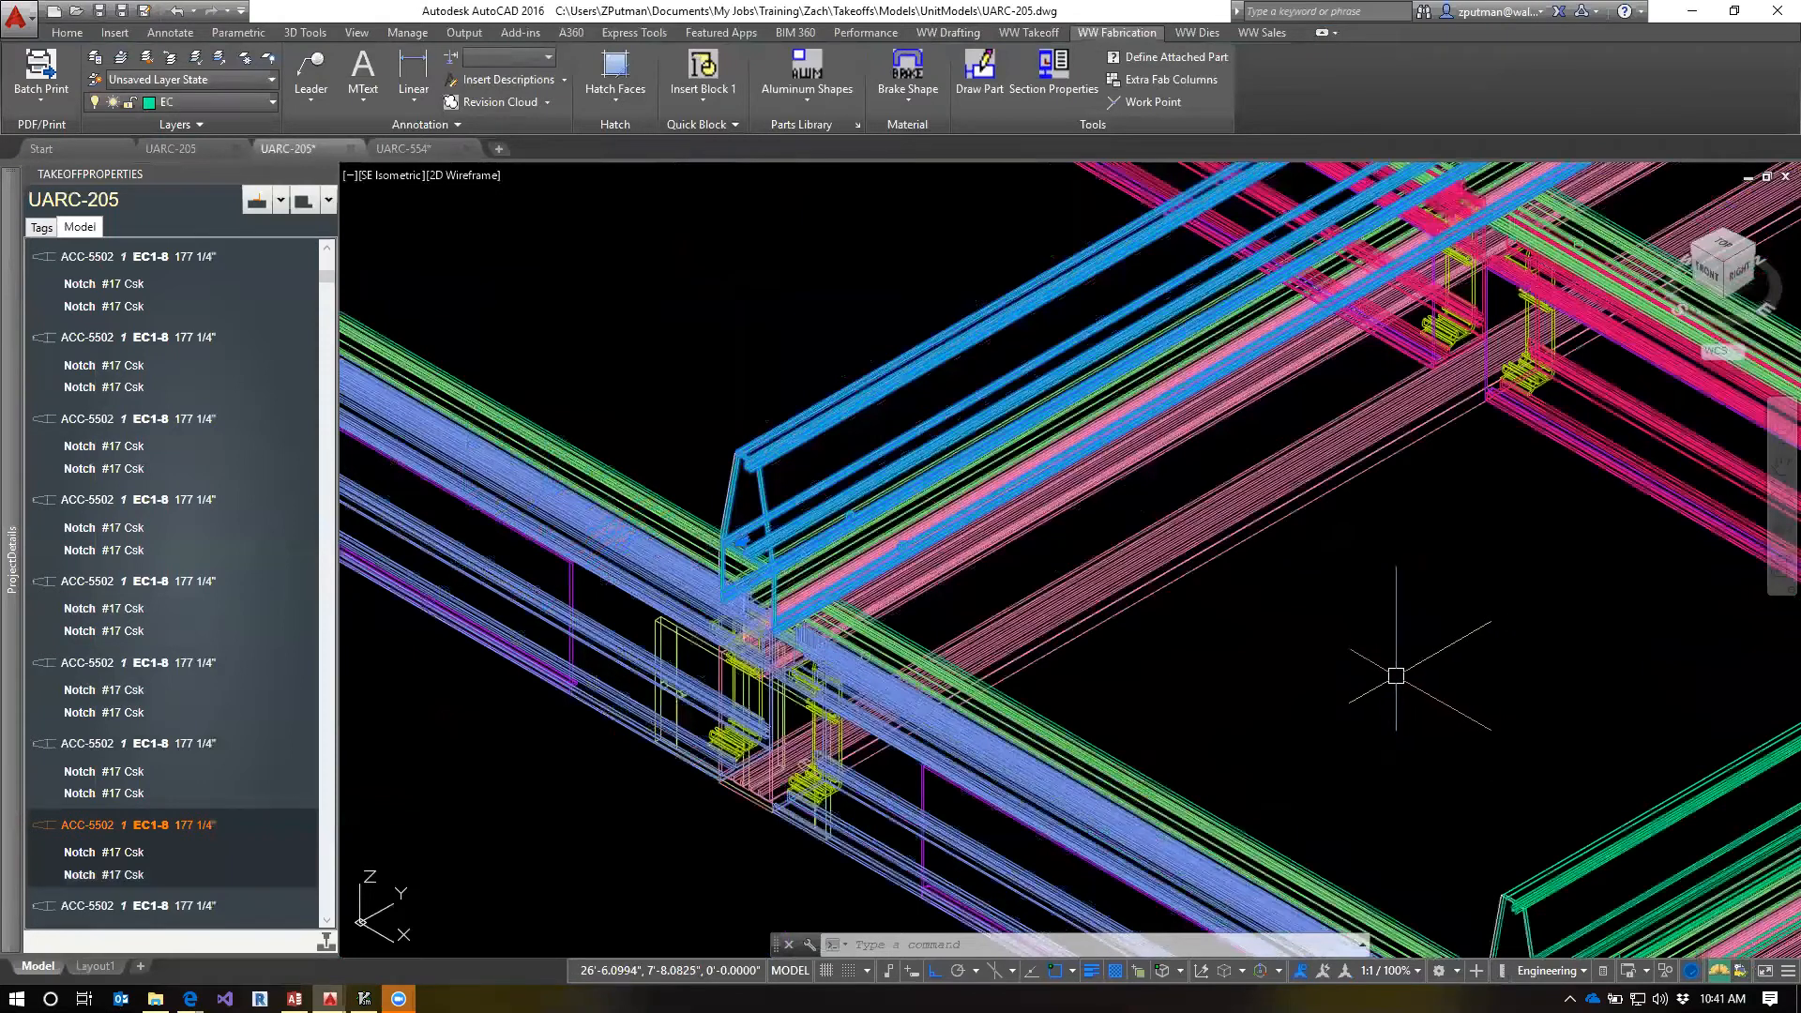
pyautogui.click(81, 874)
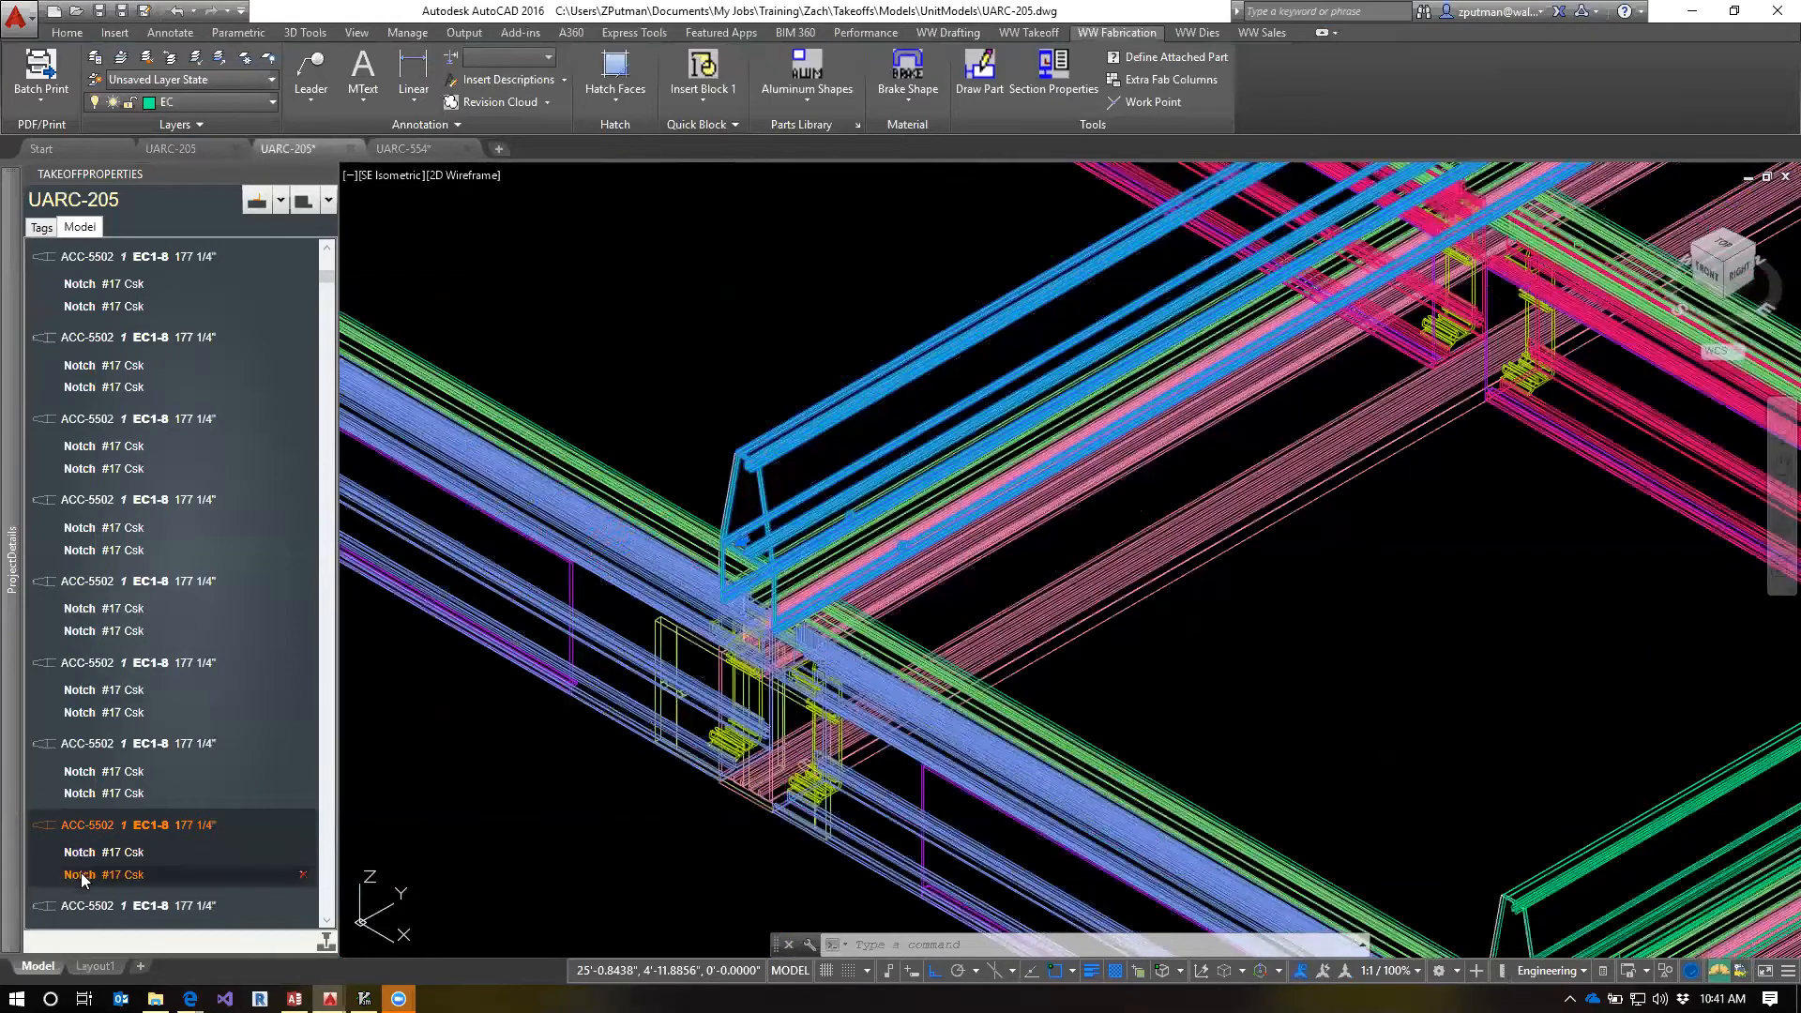
pyautogui.moveTo(92, 827)
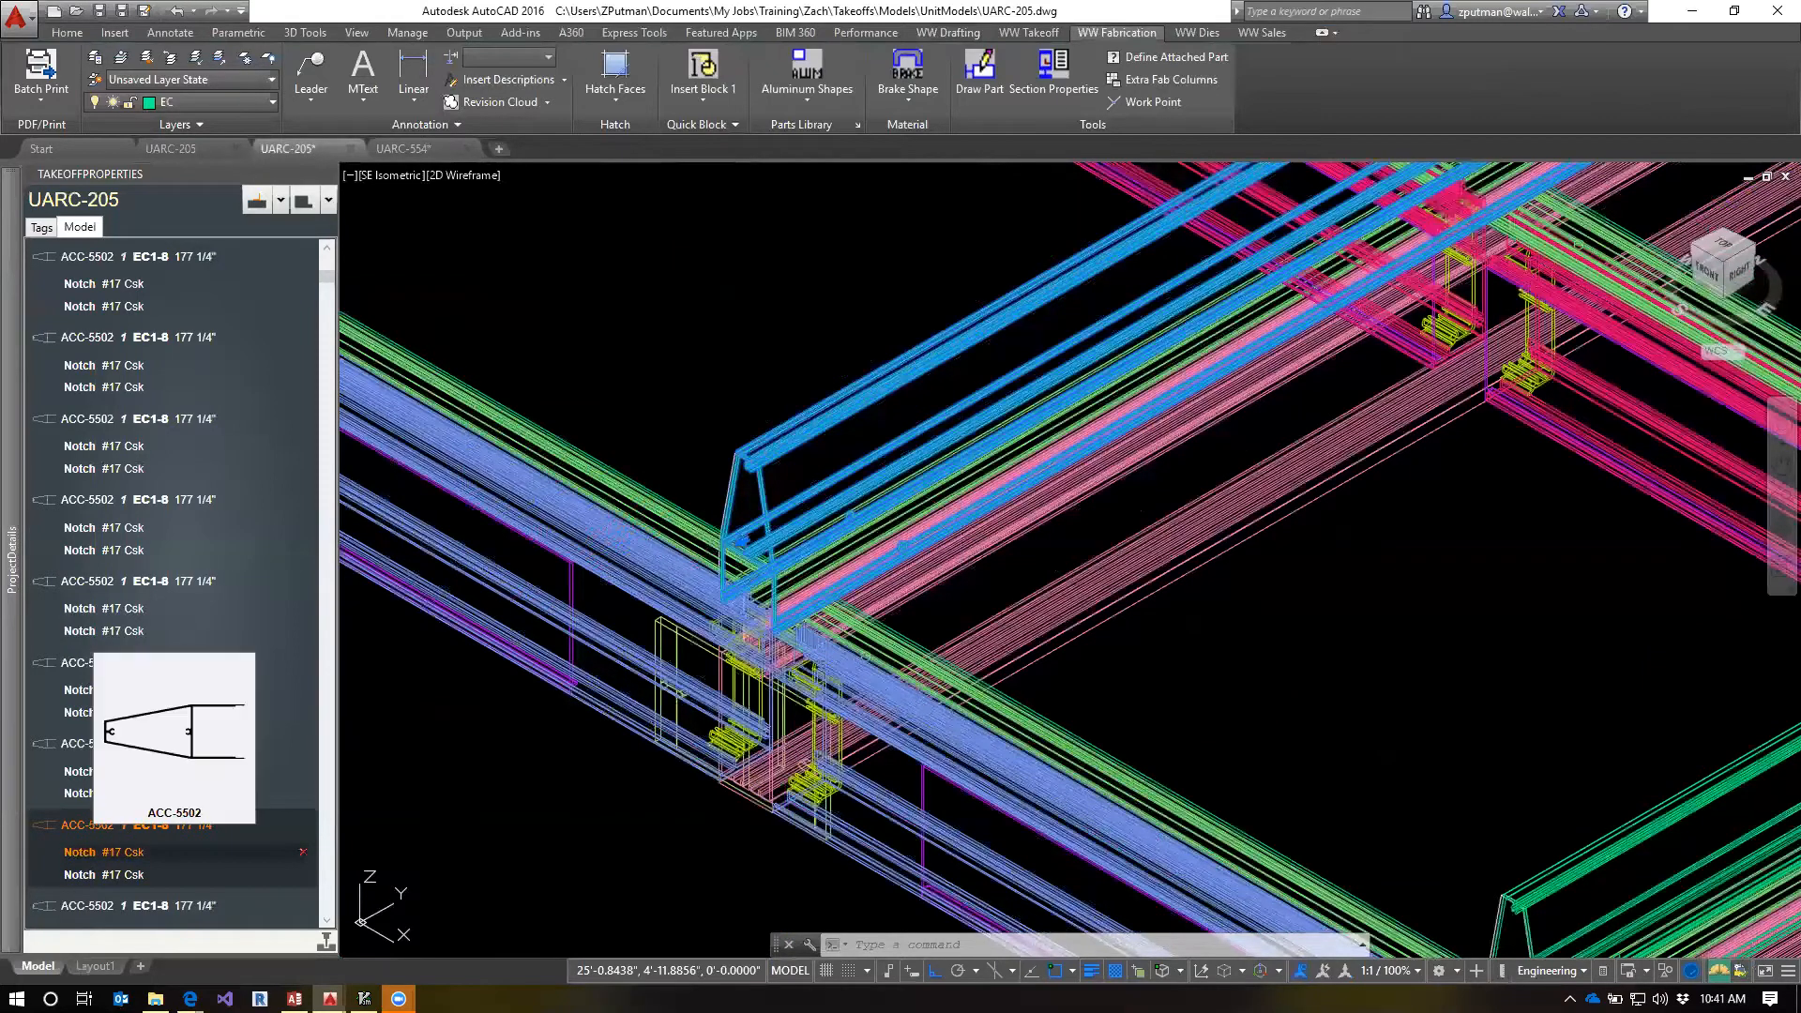
pyautogui.press('Escape')
pyautogui.press('Escape')
# Examine both ends of the ACC-5502 covers where they cross the frame along the UARC-205 model
pyautogui.scroll(-2, 1466, 652)
pyautogui.moveTo(1466, 652); pyautogui.dragTo(1194, 521, button='middle')
pyautogui.moveTo(1428, 736); pyautogui.dragTo(1097, 482, button='middle')
pyautogui.scroll(-2, 1331, 607)
pyautogui.moveTo(1330, 531); pyautogui.dragTo(1338, 767, button='middle')
pyautogui.scroll(-6, 777, 457)
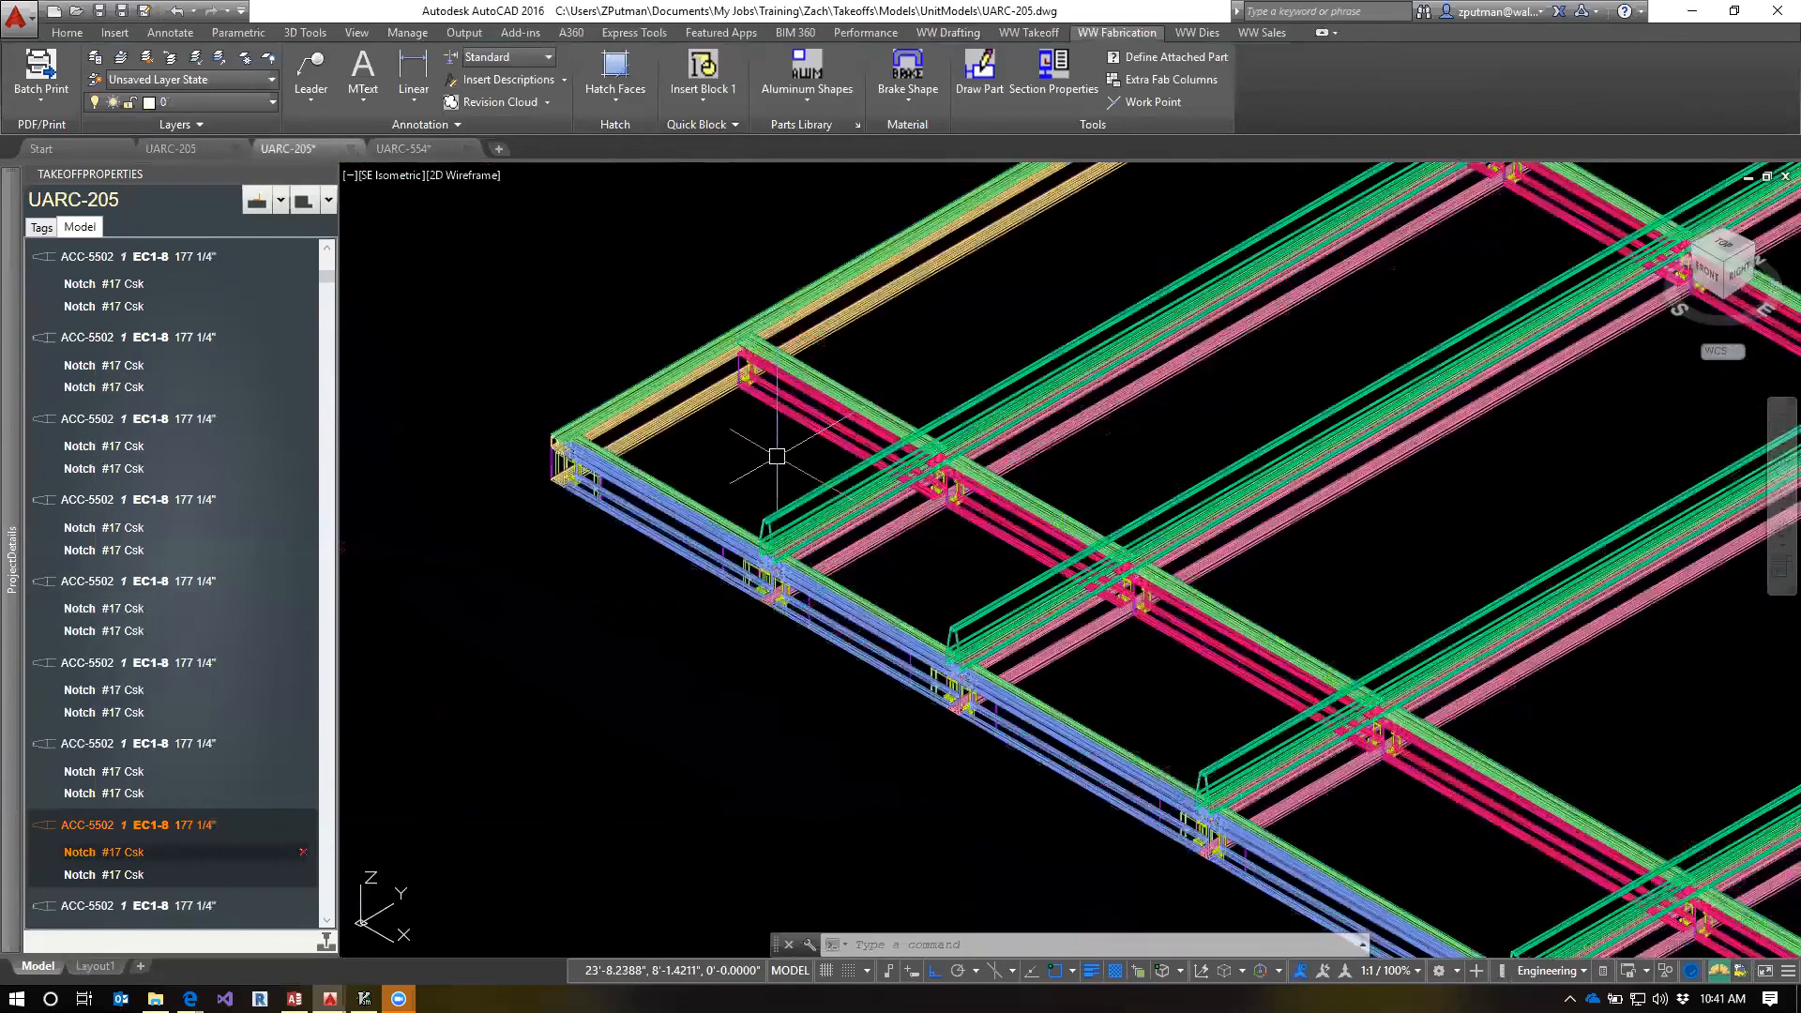
pyautogui.scroll(4, 879, 414)
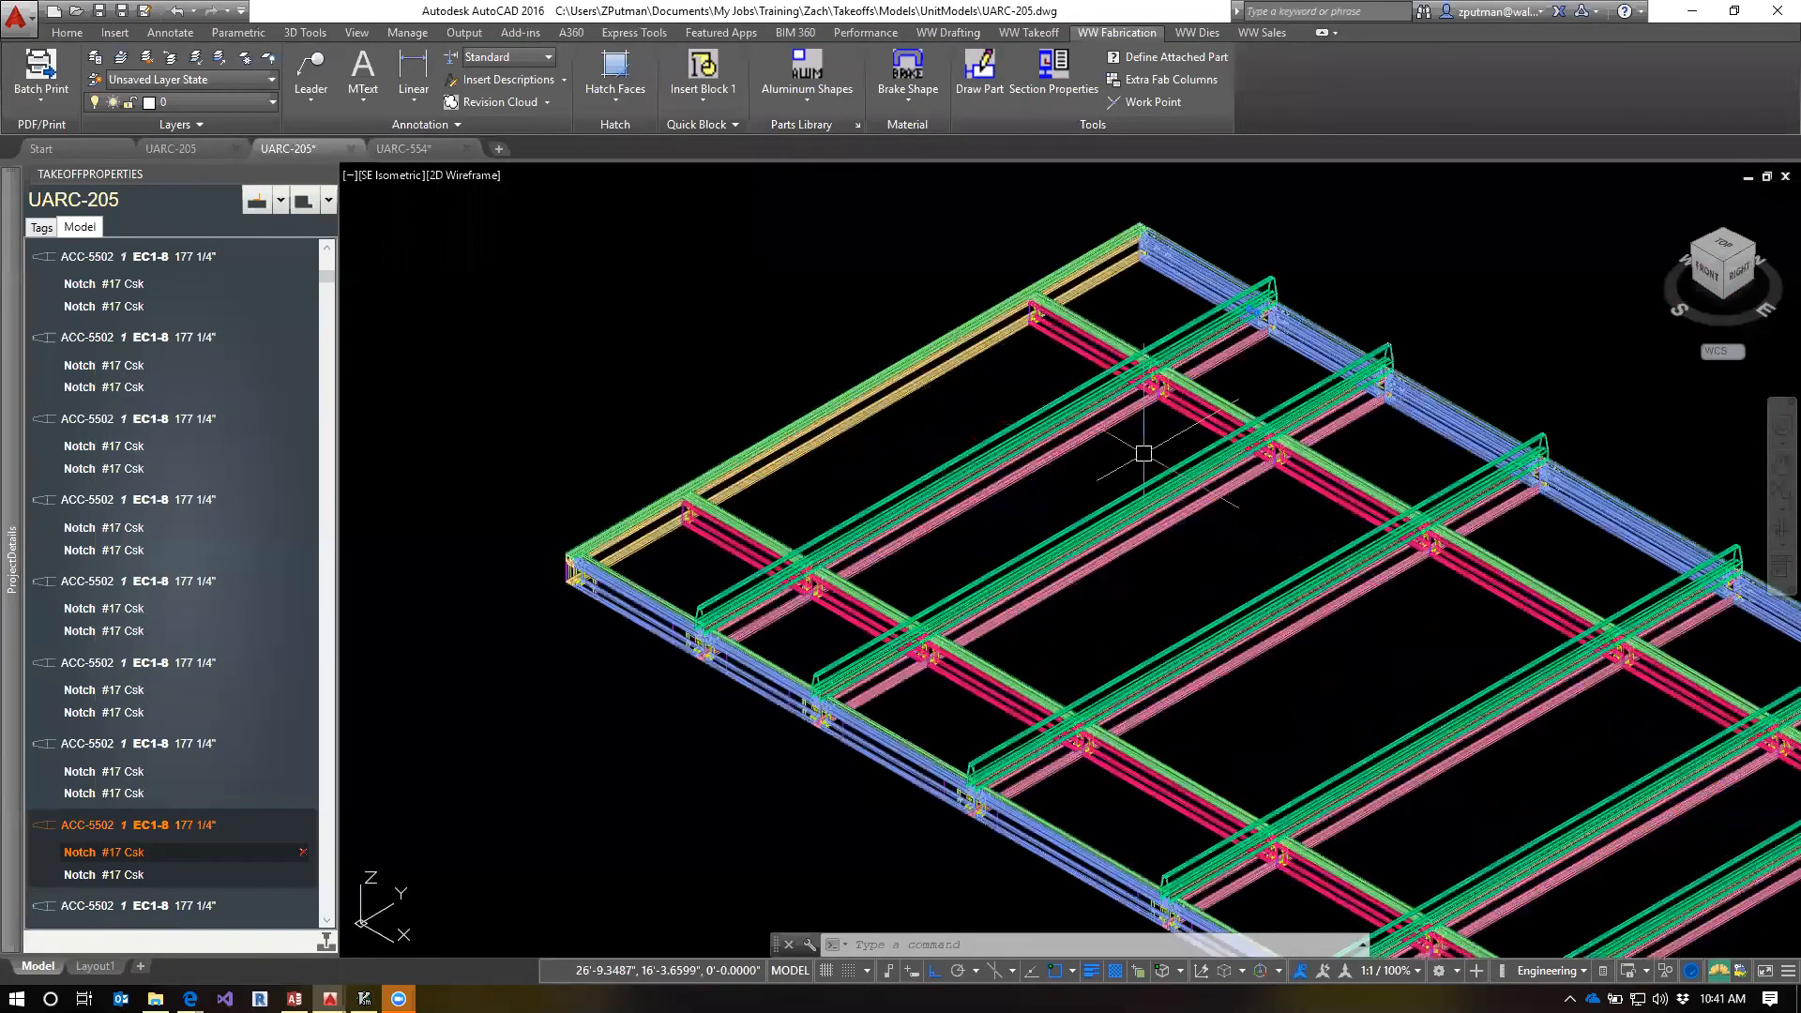
pyautogui.scroll(5, 1154, 441)
pyautogui.moveTo(1173, 407); pyautogui.dragTo(1197, 568, button='middle')
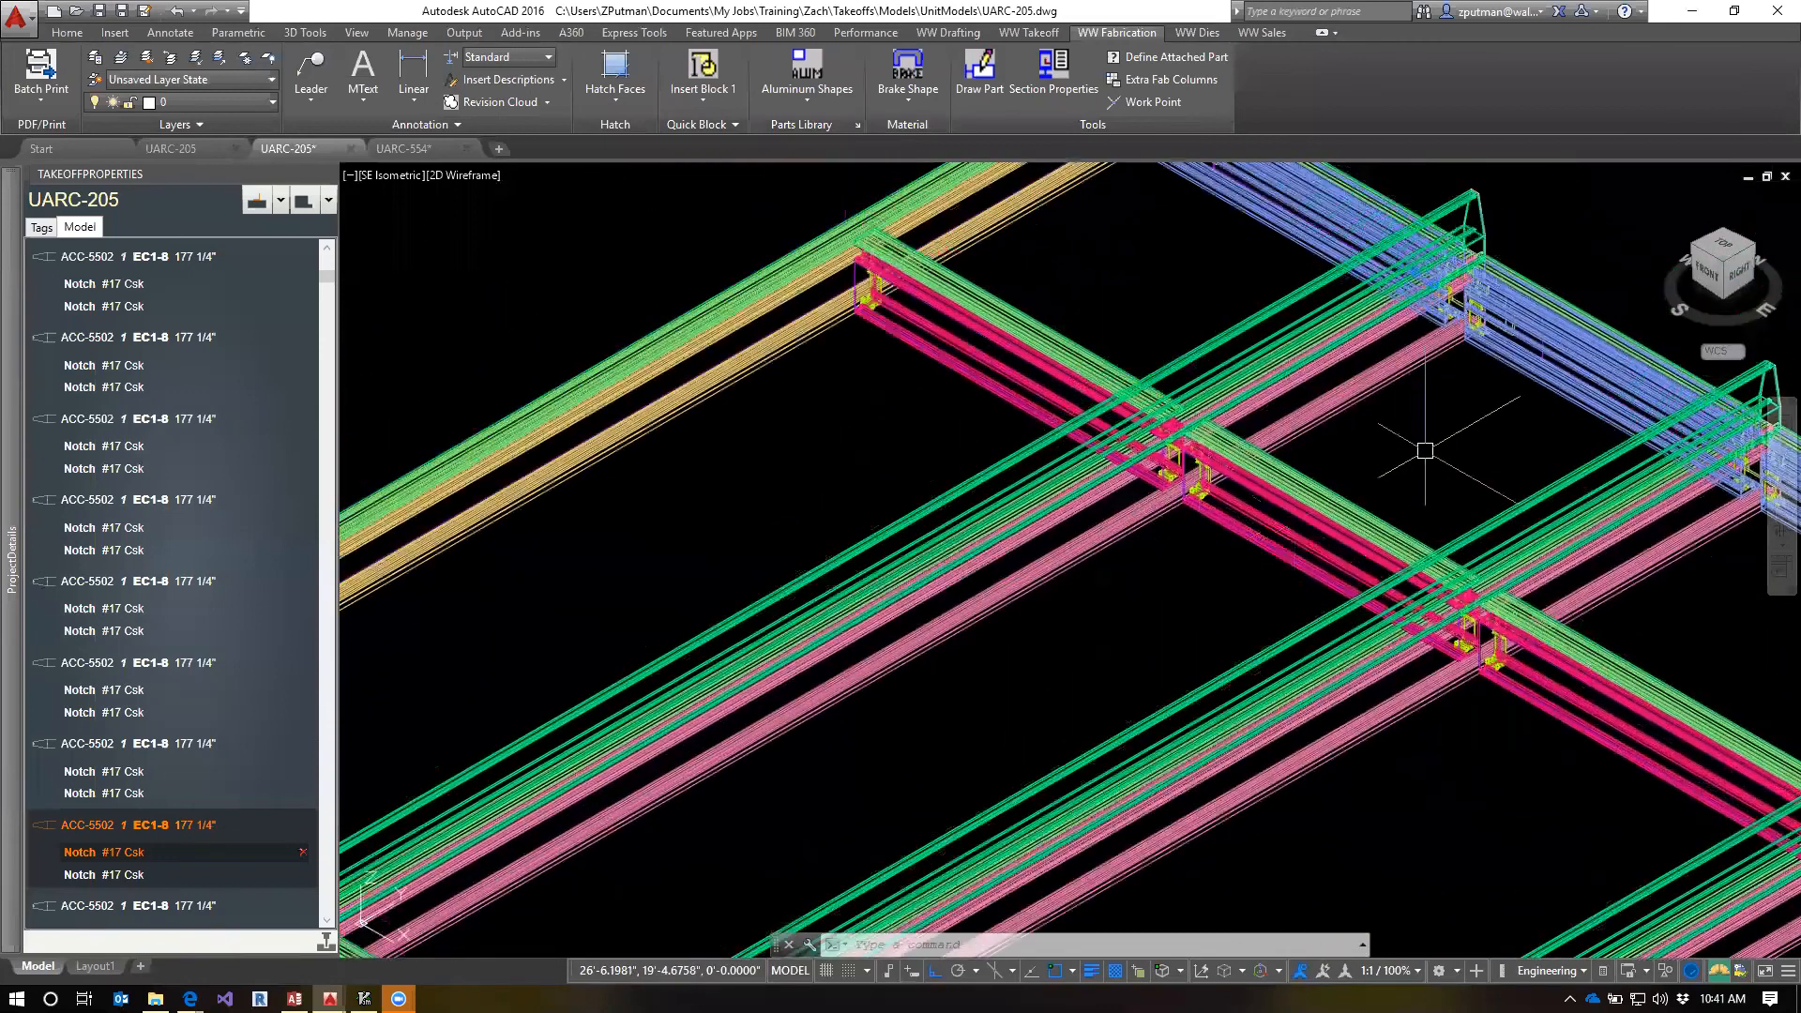
pyautogui.scroll(-4, 1441, 452)
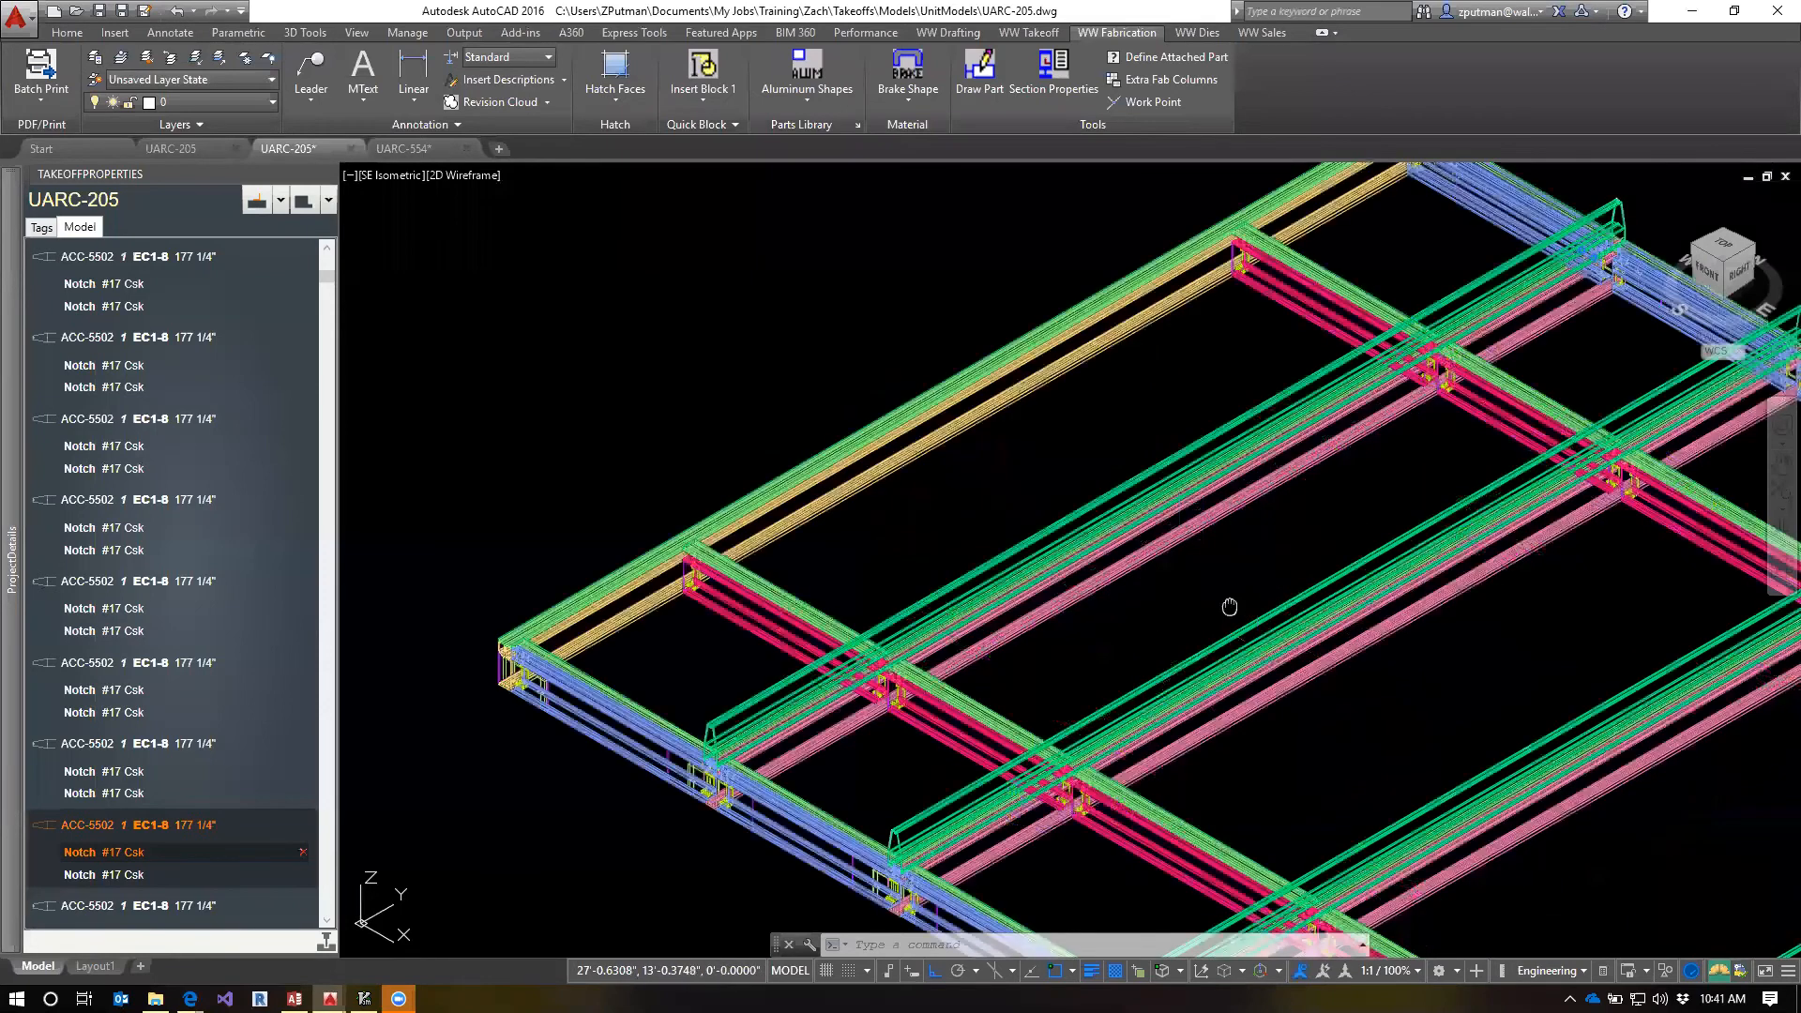
pyautogui.scroll(3, 1226, 604)
pyautogui.moveTo(1407, 683); pyautogui.dragTo(1306, 563, button='middle')
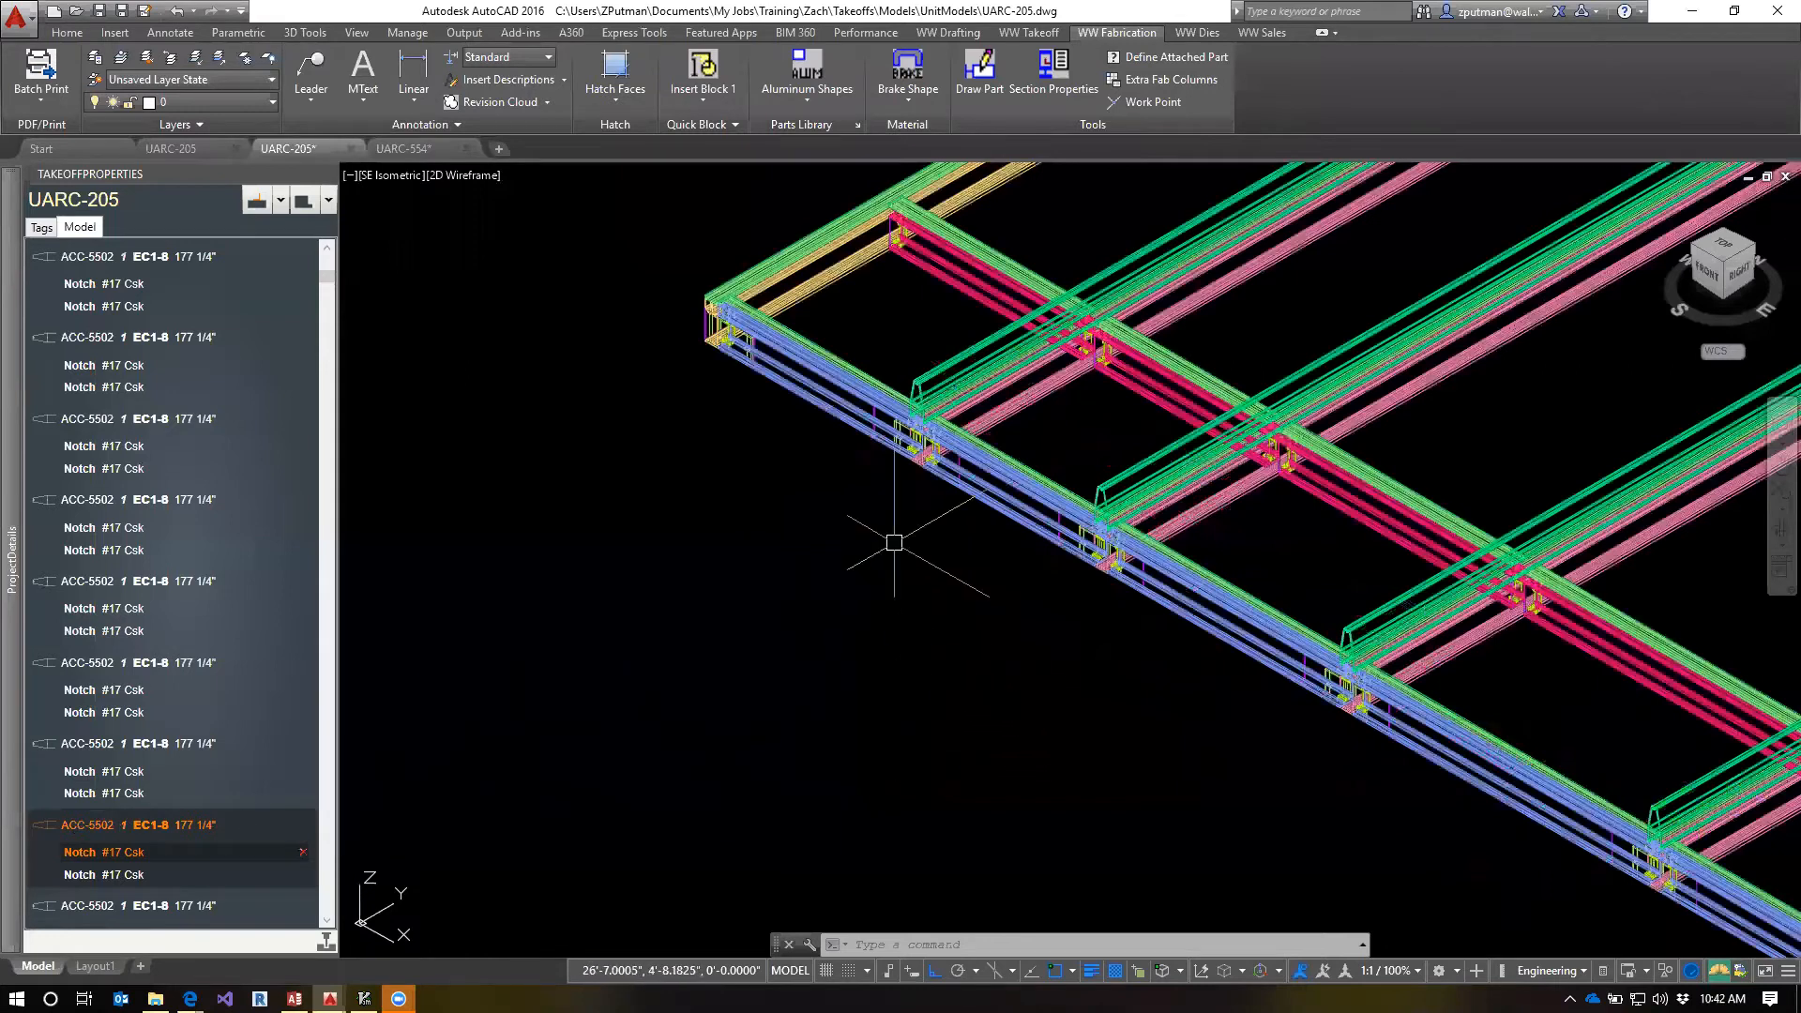
# Select the ACC-5502 cover nearest the frame corner again and examine how its end sits over the frame member
pyautogui.moveTo(98, 831)
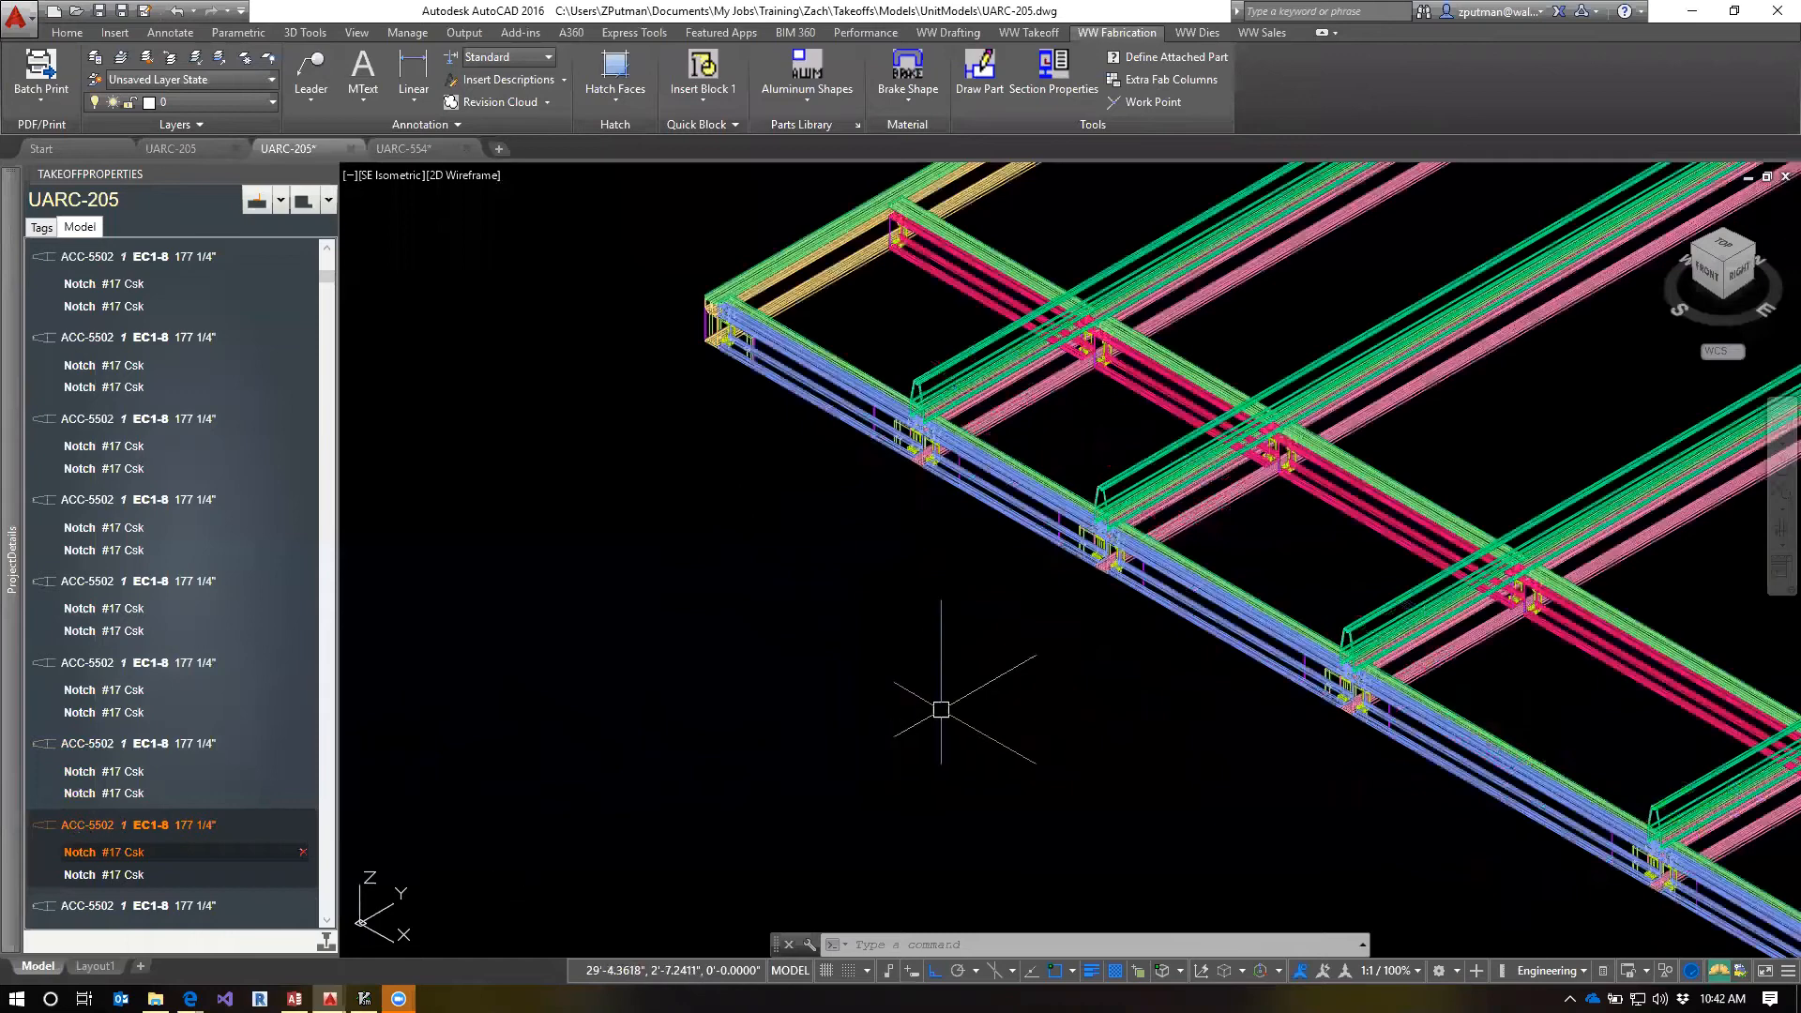
pyautogui.moveTo(974, 552); pyautogui.dragTo(941, 736, button='middle')
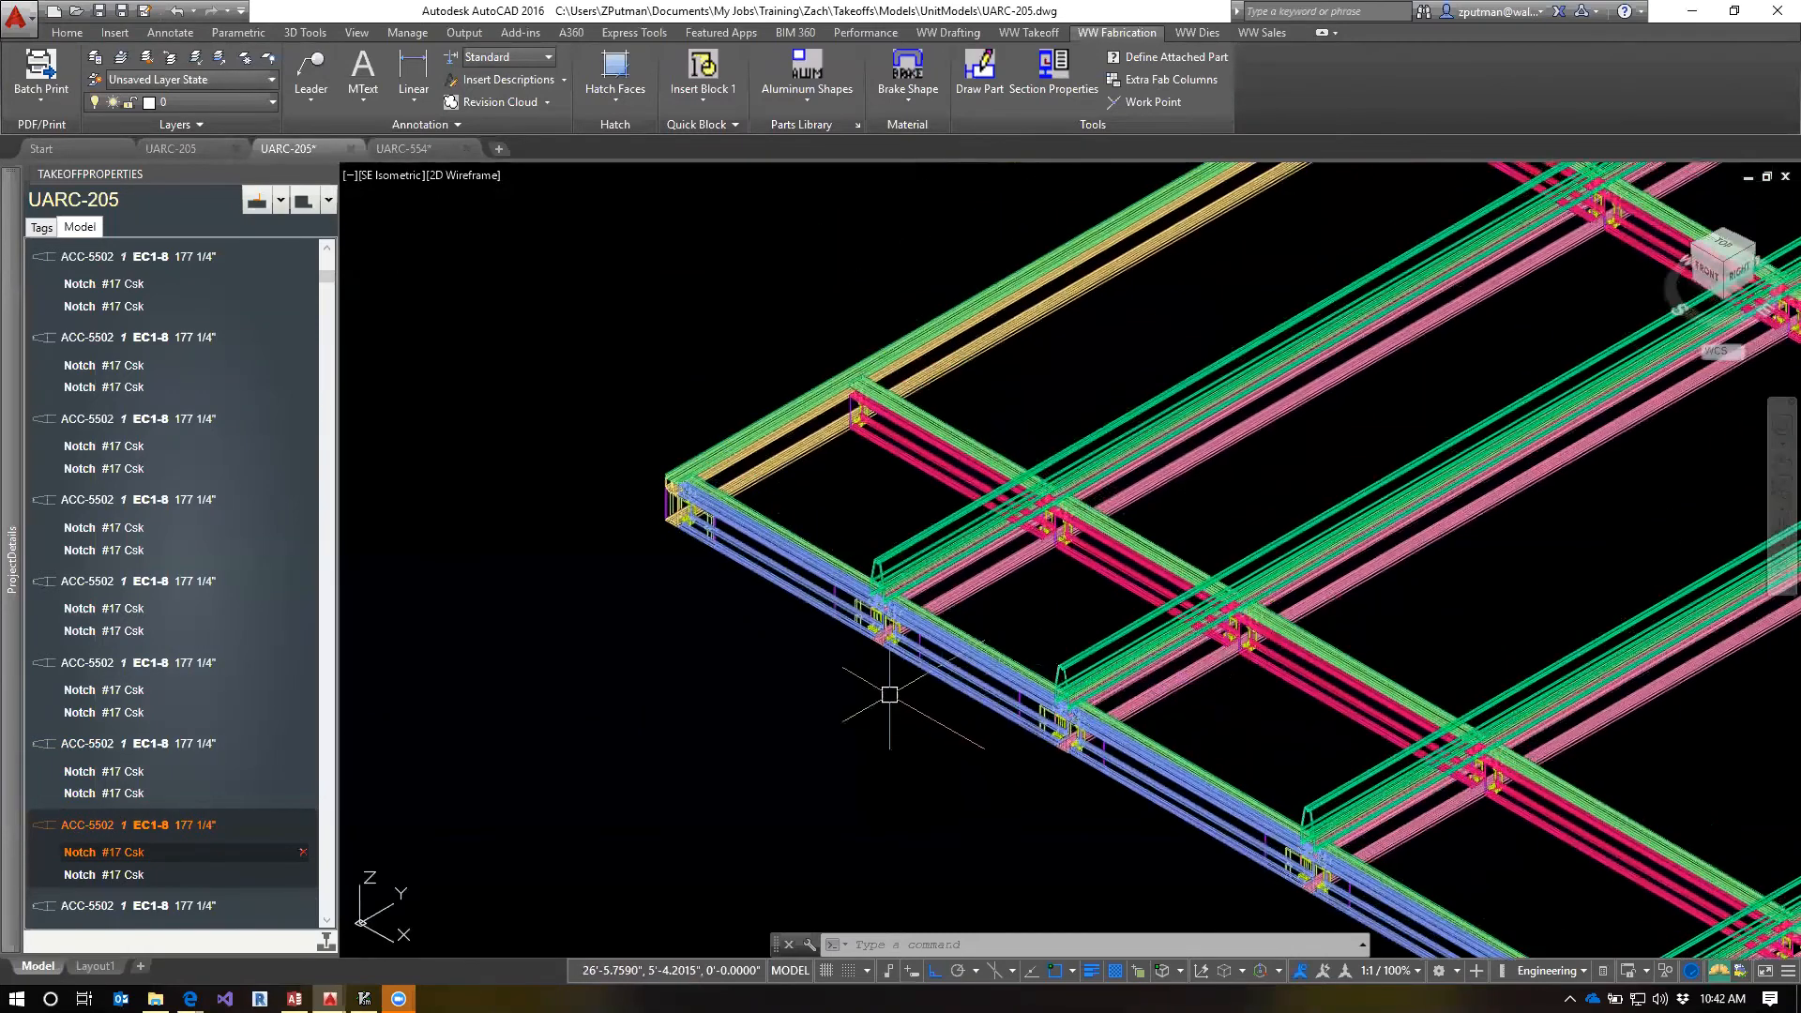
pyautogui.scroll(5, 884, 694)
pyautogui.moveTo(892, 647); pyautogui.dragTo(922, 806, button='middle')
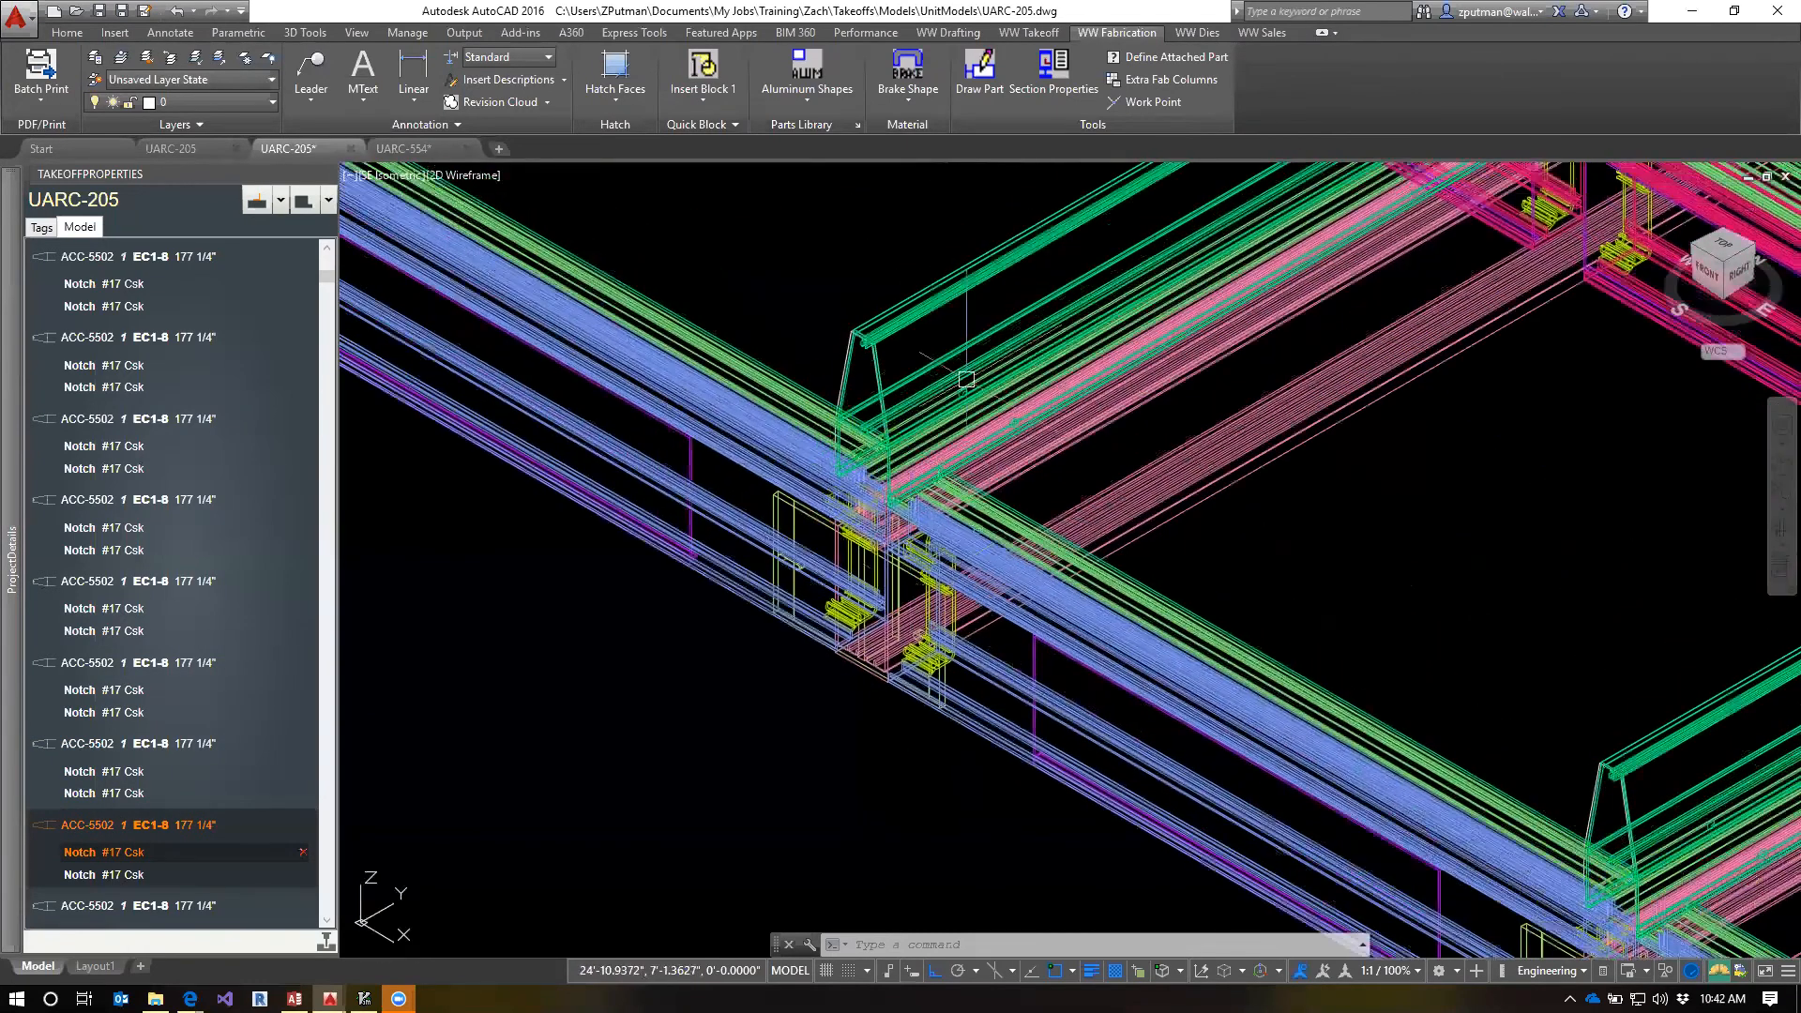
pyautogui.click(960, 271)
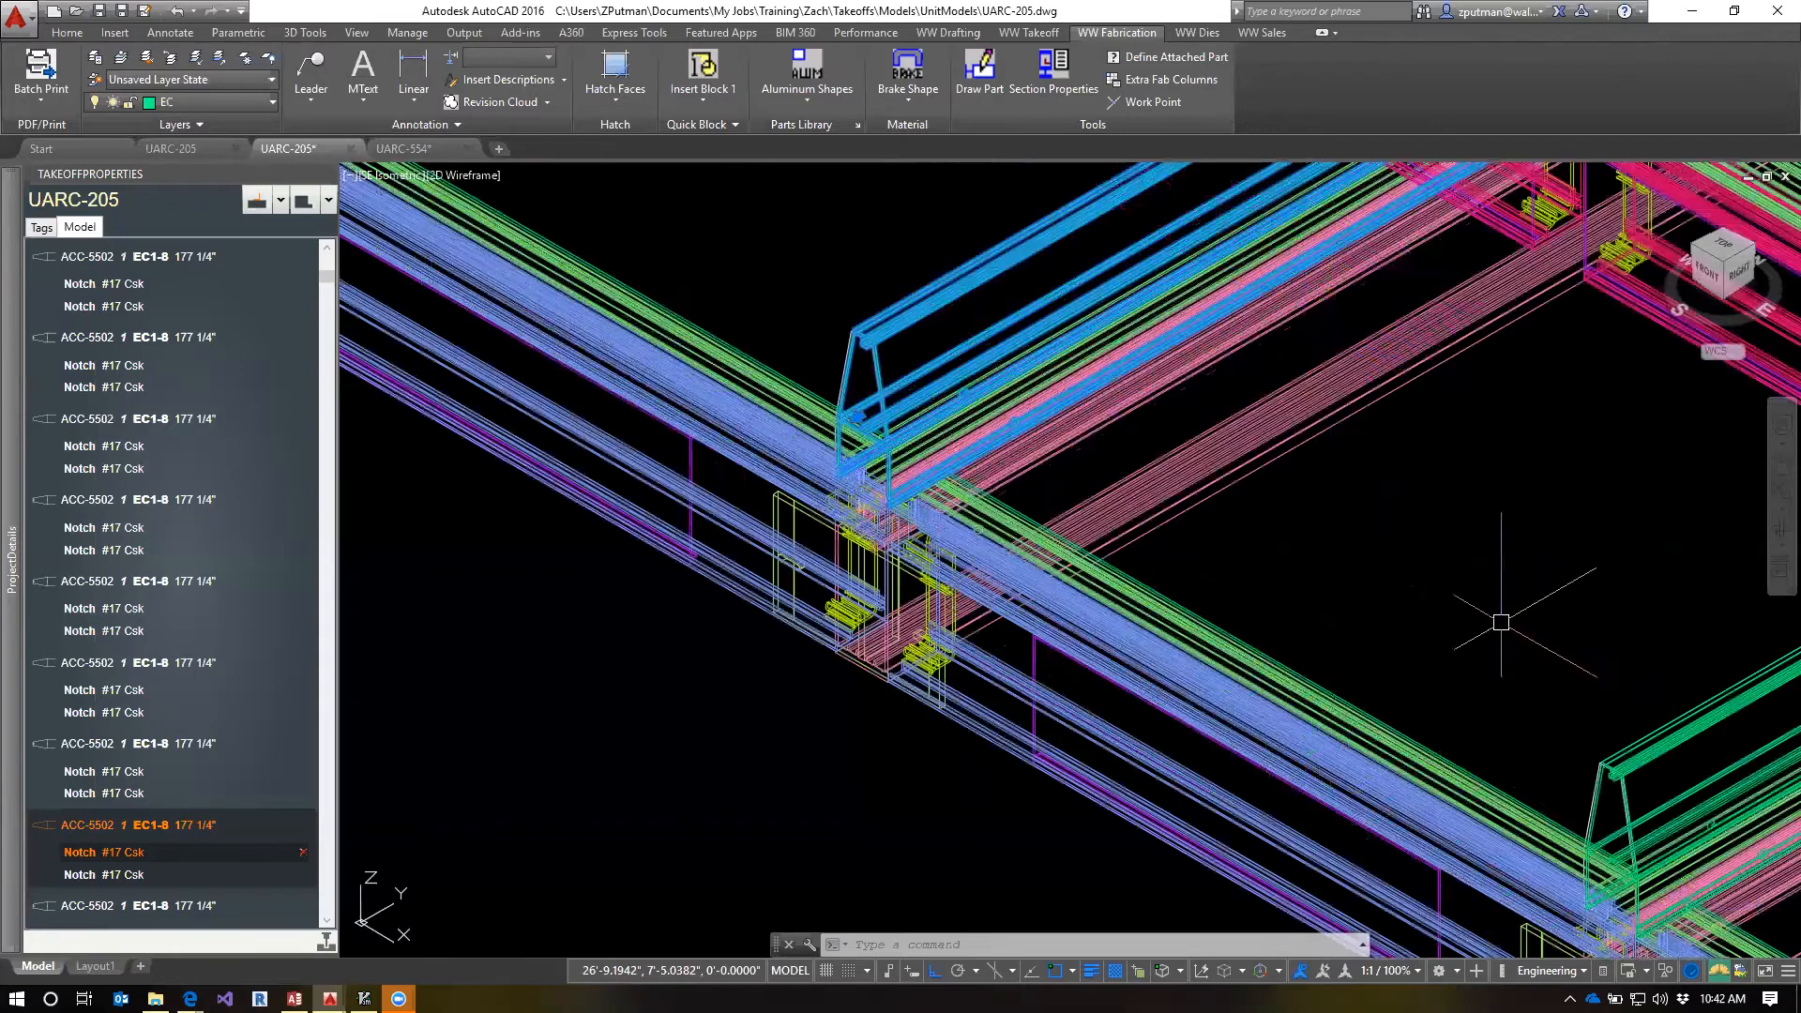
pyautogui.scroll(-2, 1500, 622)
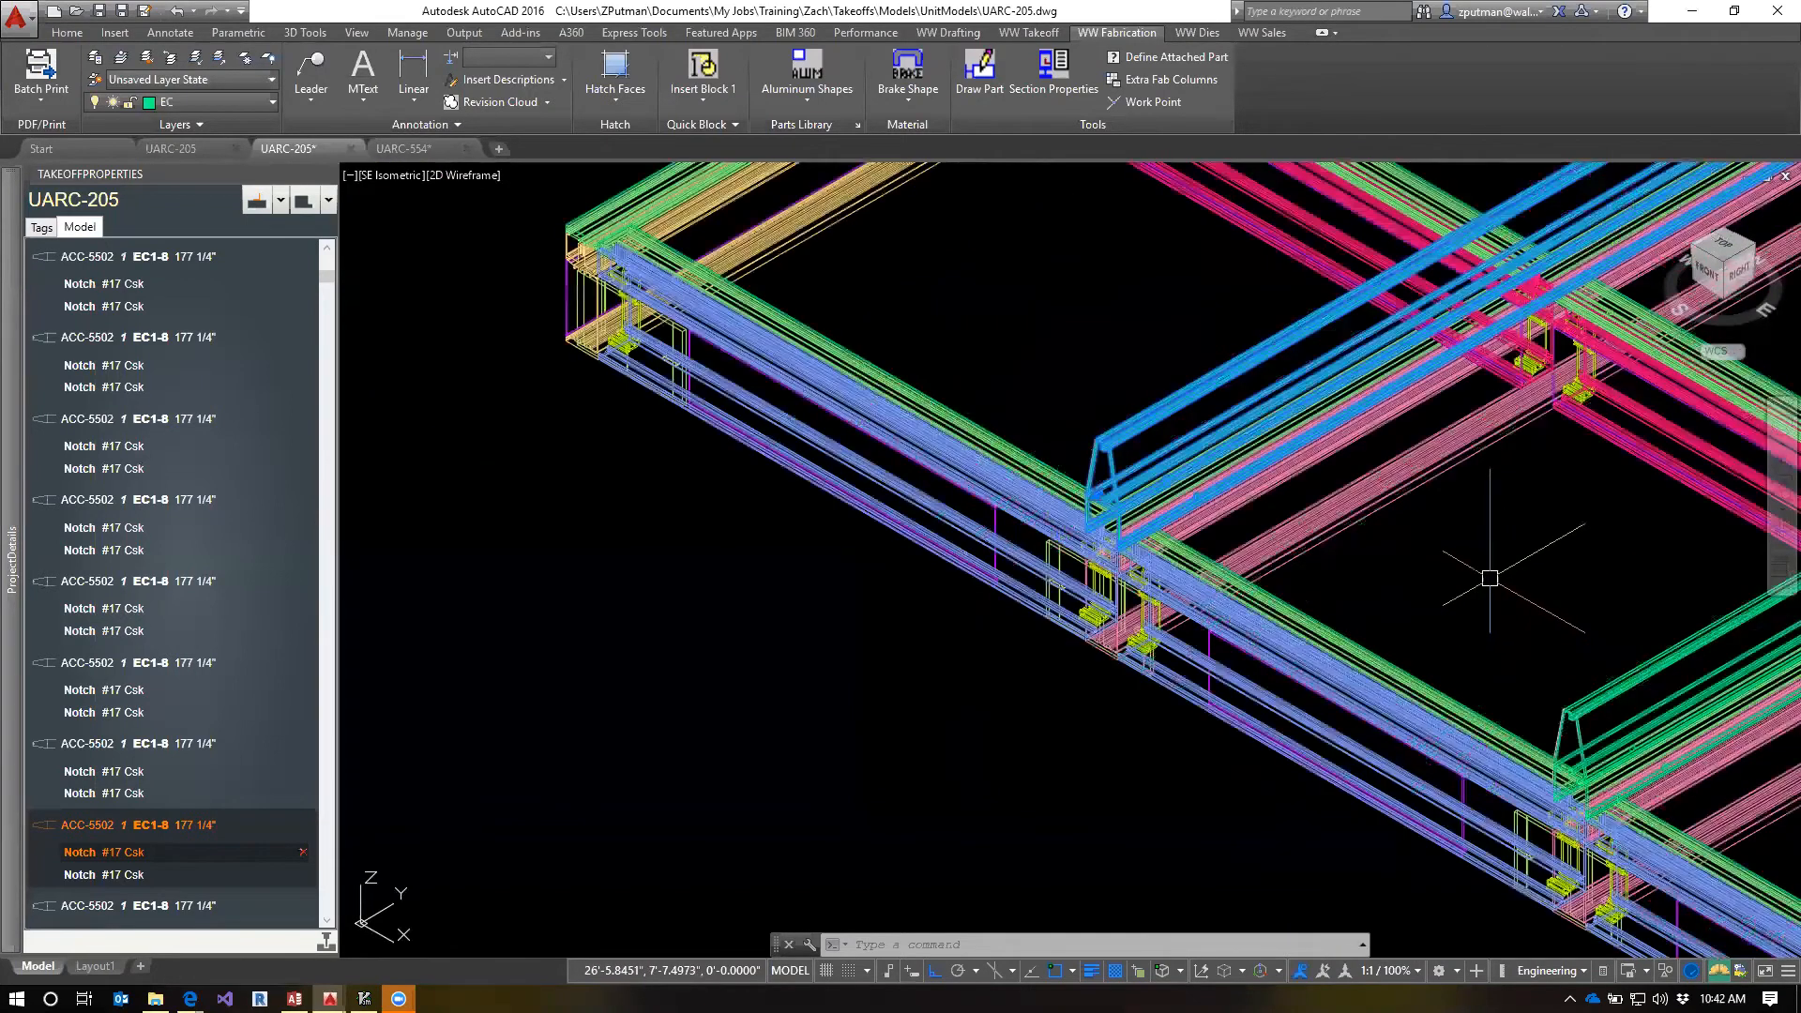
pyautogui.moveTo(1519, 532); pyautogui.dragTo(1460, 518, button='middle')
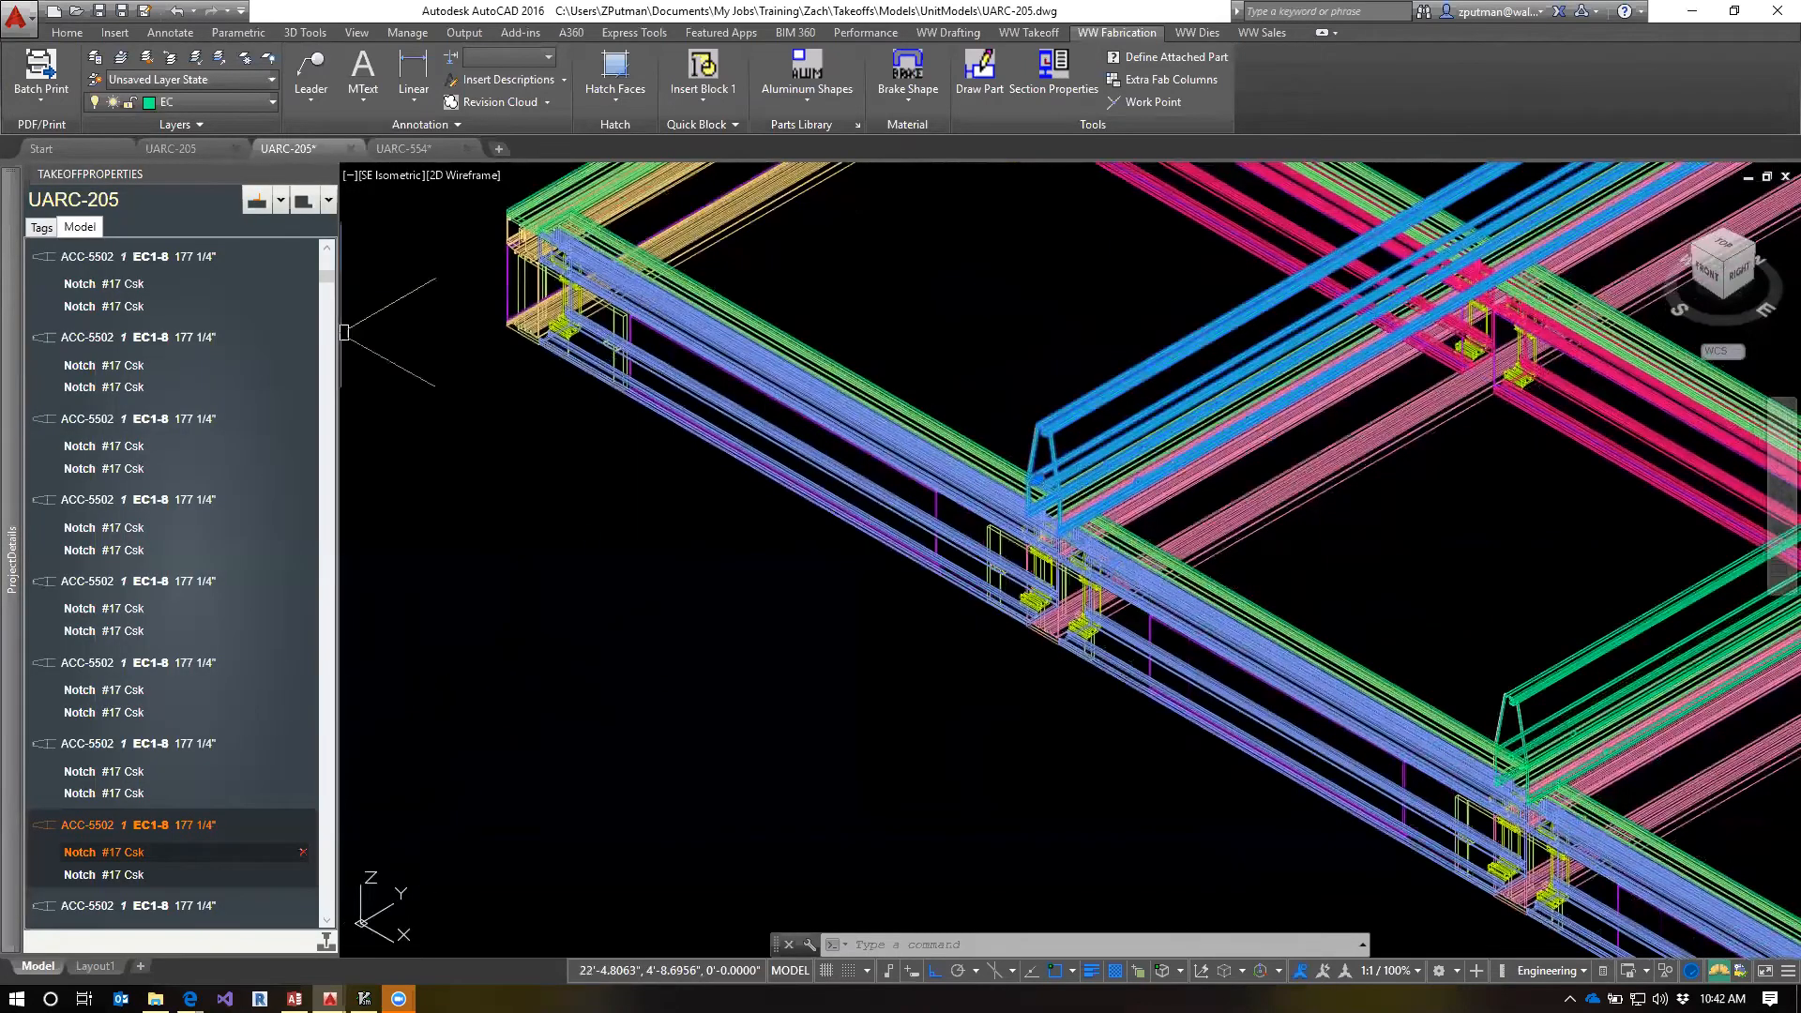
# Select the first T604-5319 PB1-5A part to locate it in the model, and examine the notch notes of both PB1-5A parts
pyautogui.moveTo(328, 283); pyautogui.dragTo(353, 318)
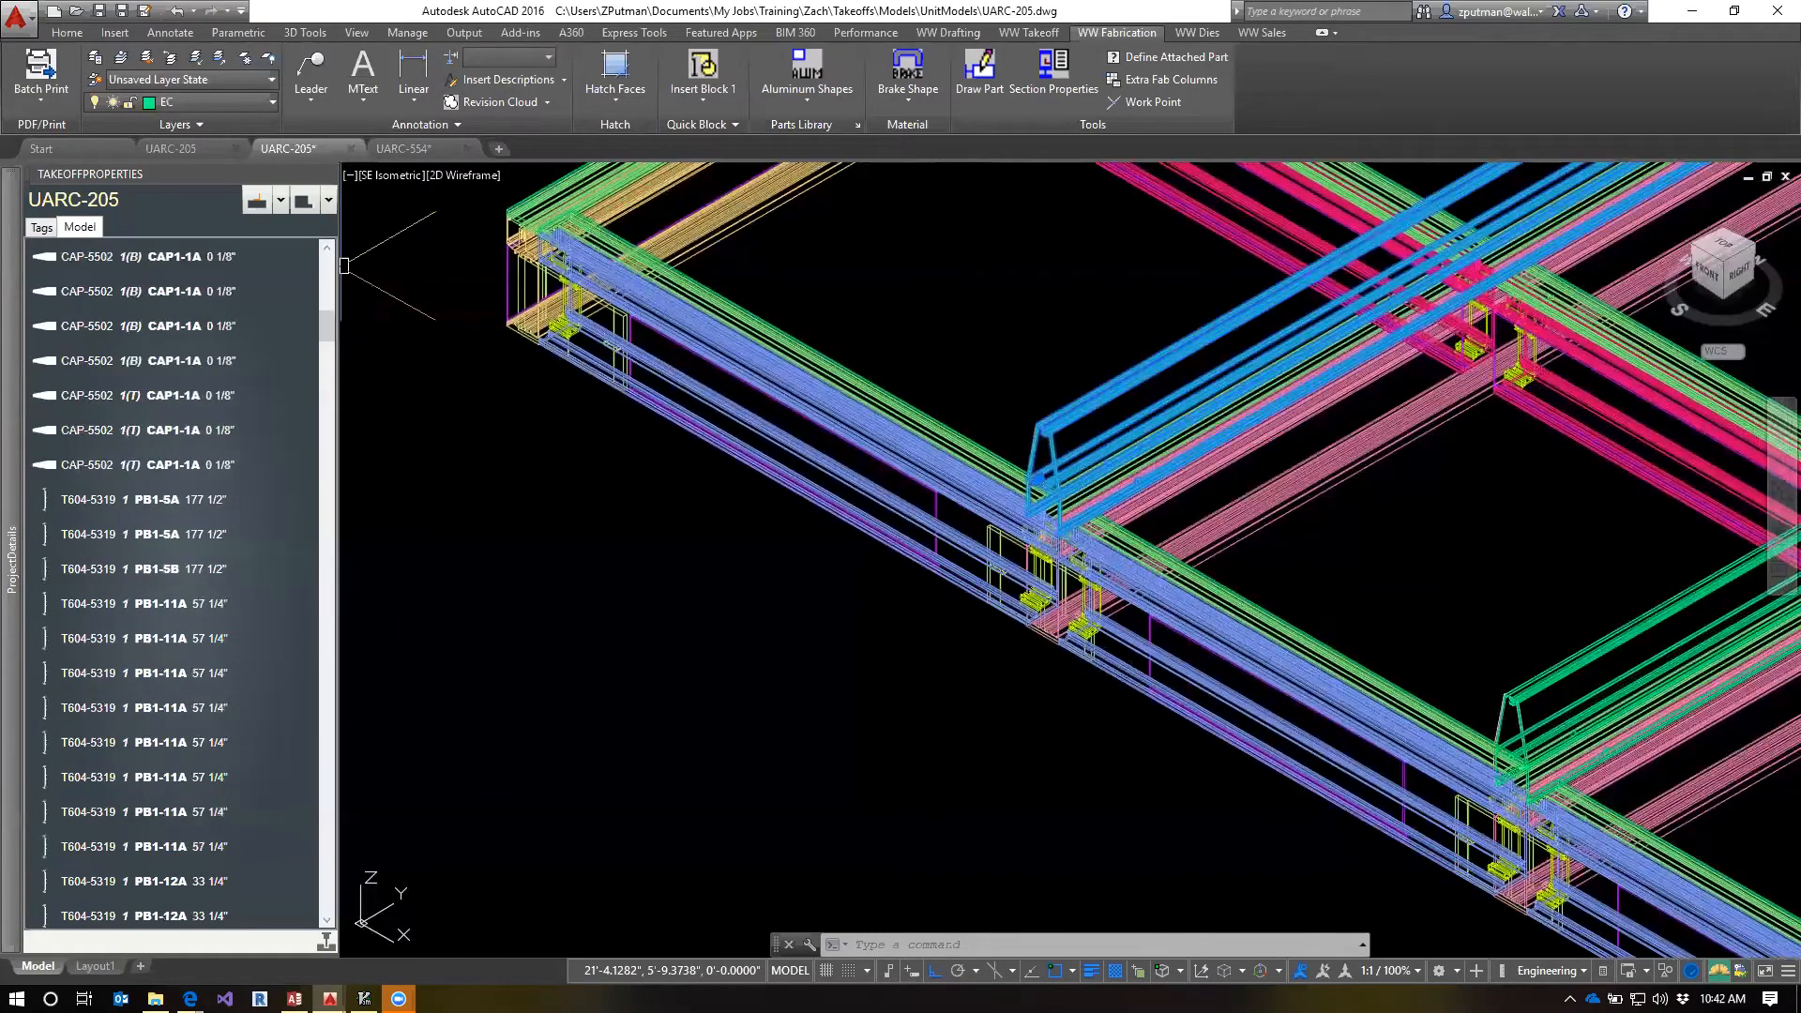
pyautogui.click(98, 500)
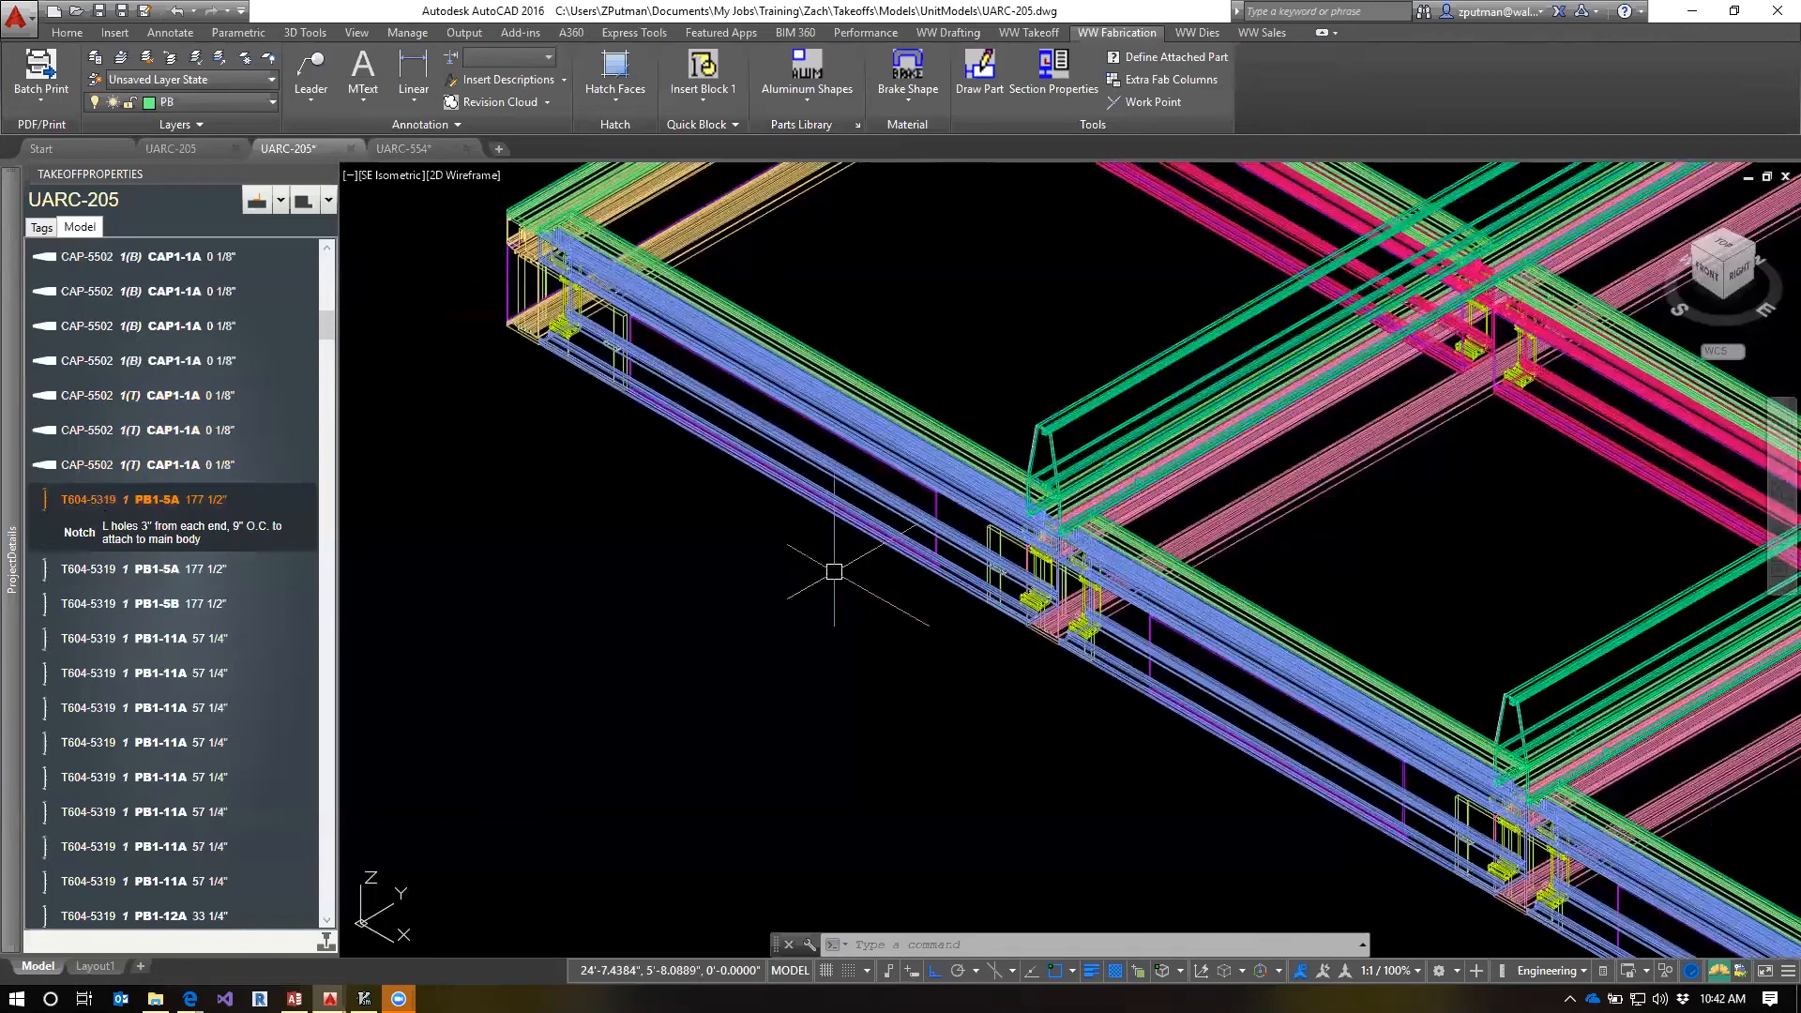
pyautogui.scroll(-4, 832, 574)
pyautogui.moveTo(1488, 574); pyautogui.dragTo(710, 676, button='middle')
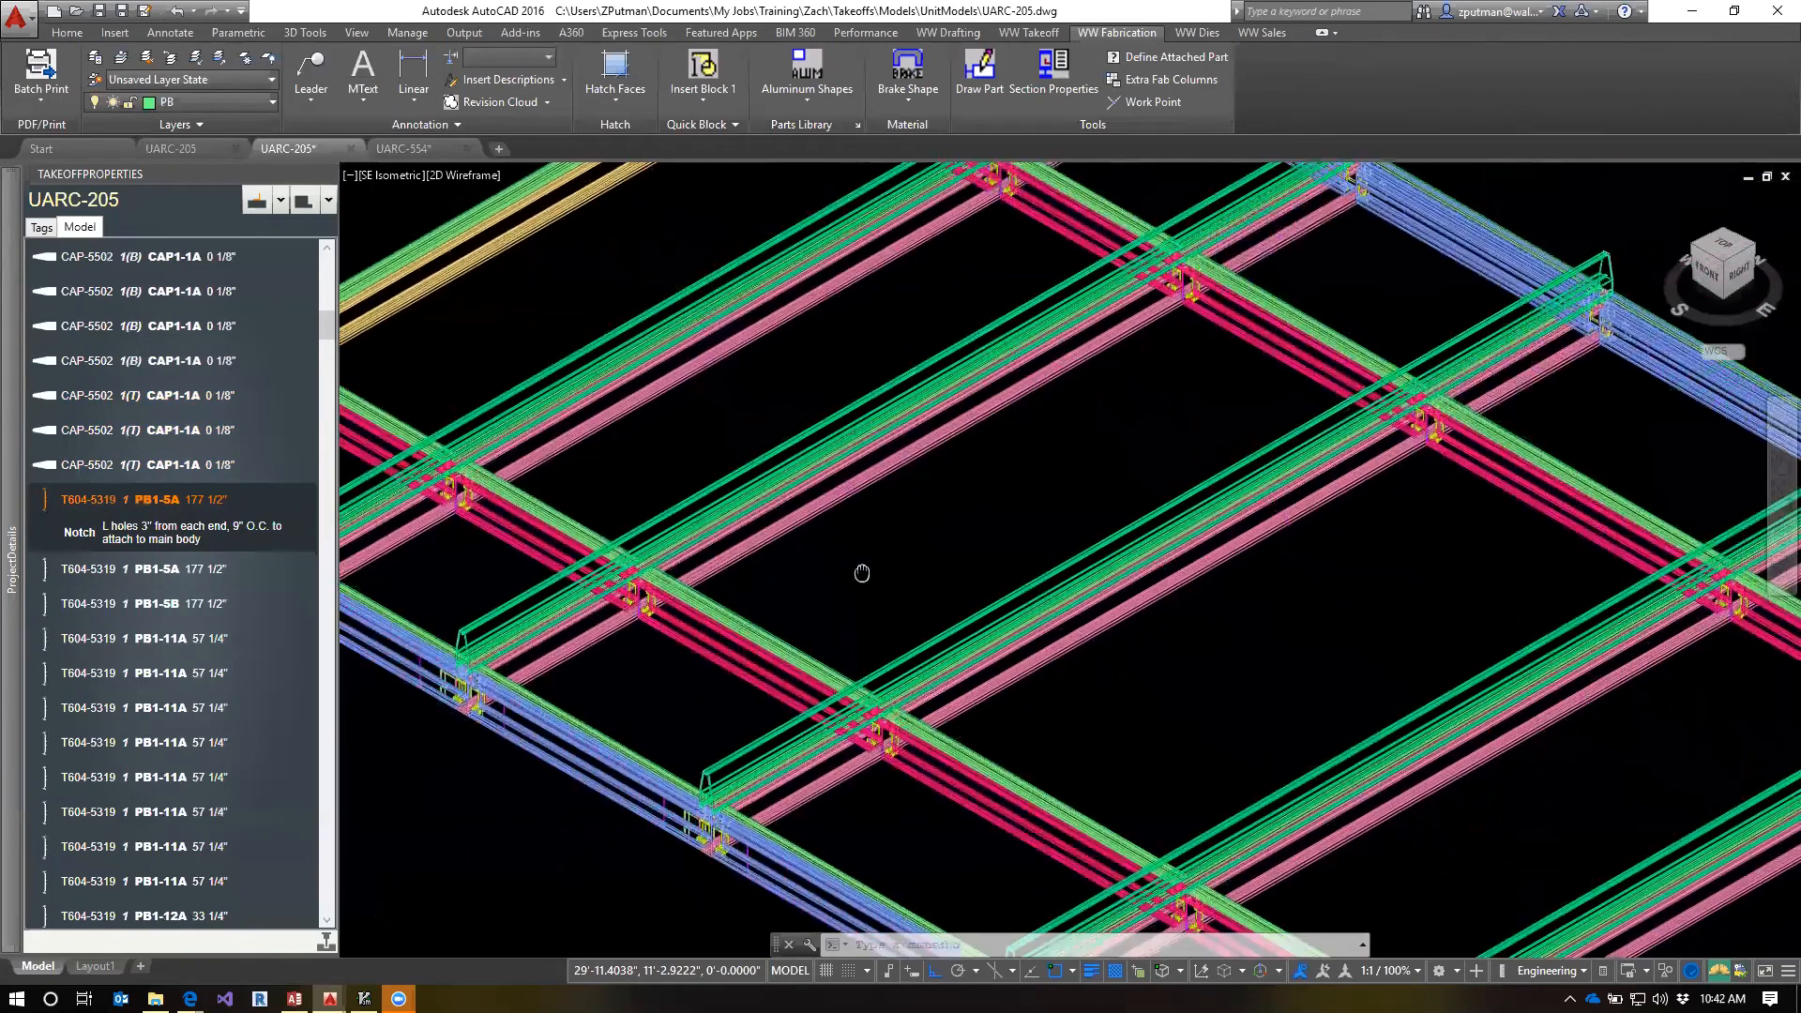
pyautogui.scroll(-5, 997, 631)
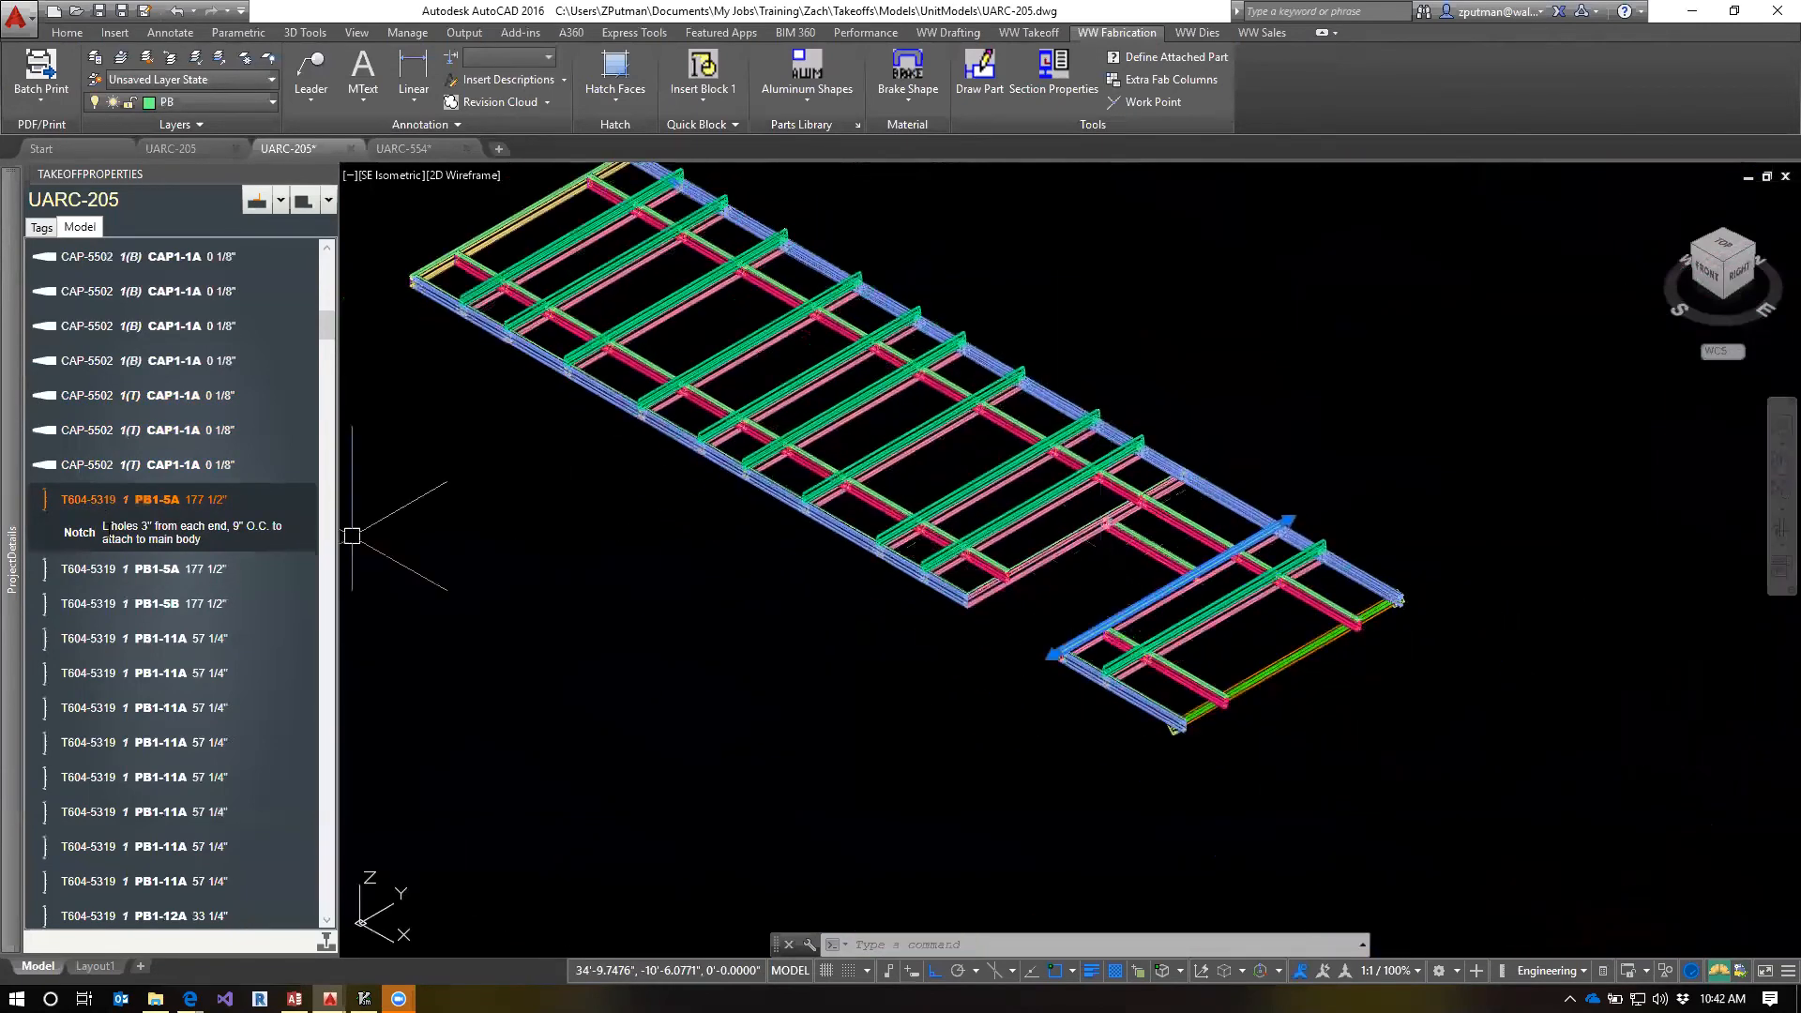
pyautogui.click(79, 569)
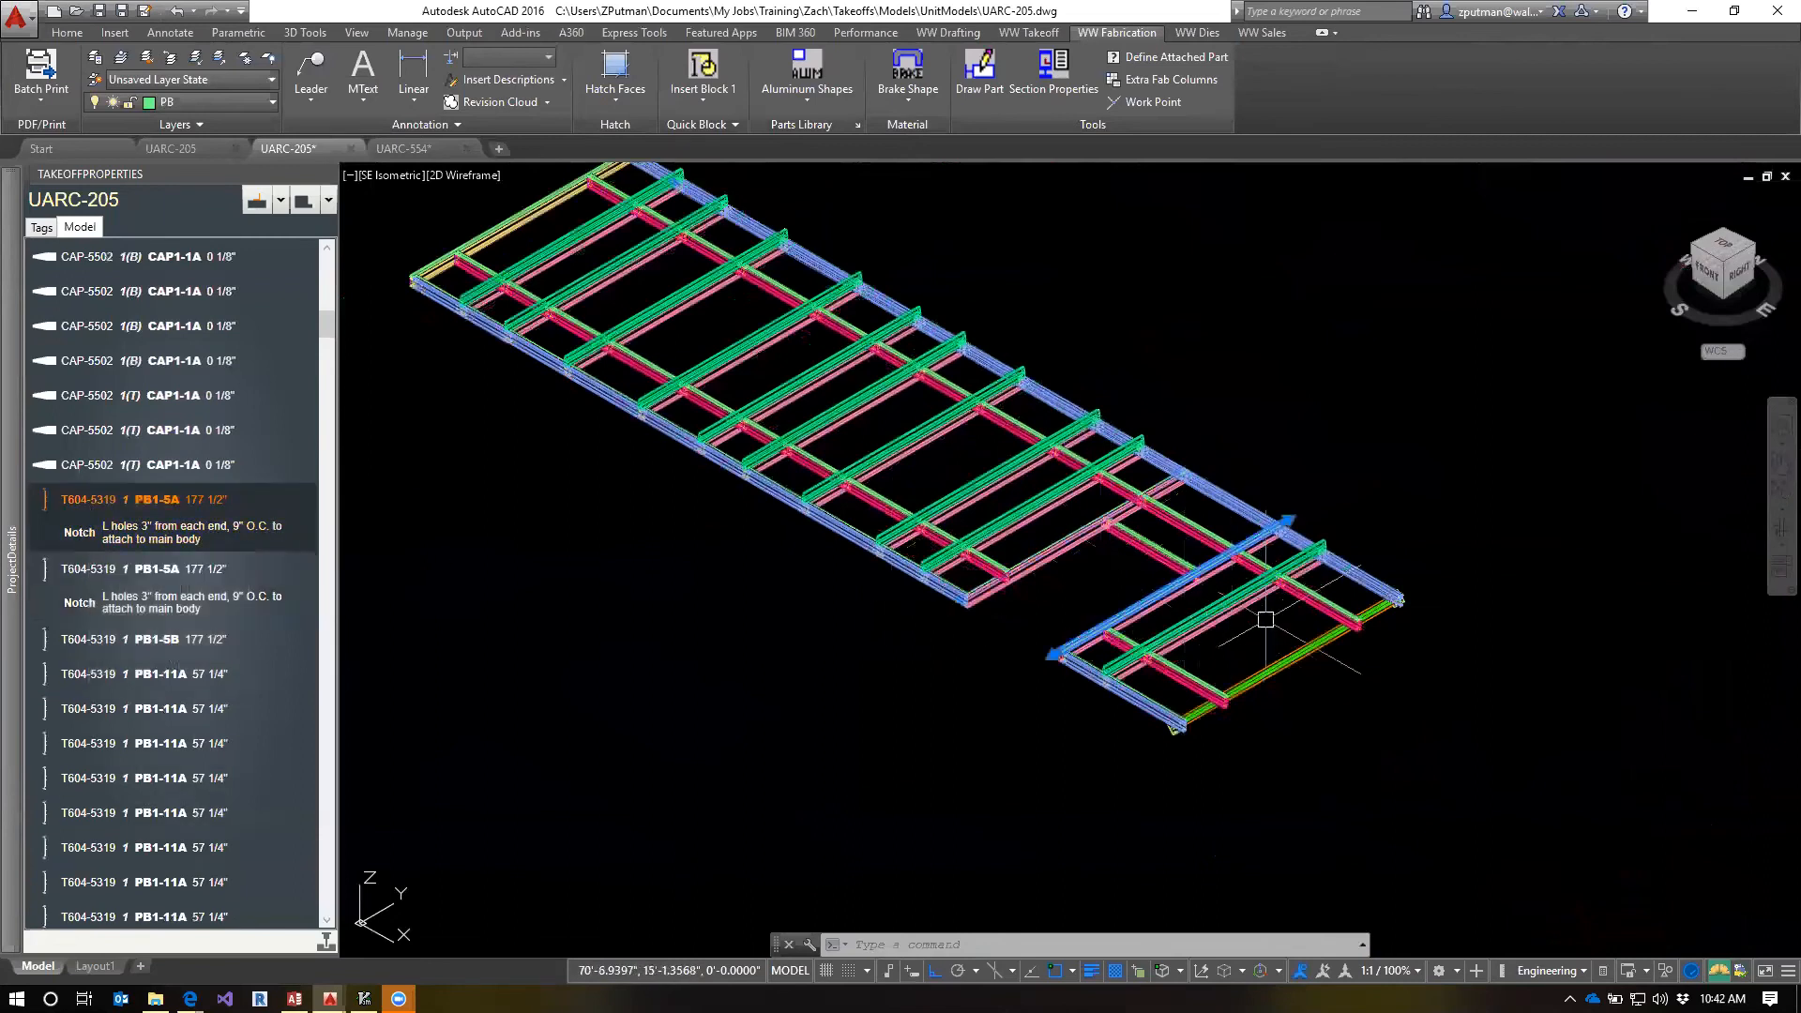
pyautogui.scroll(2, 1060, 554)
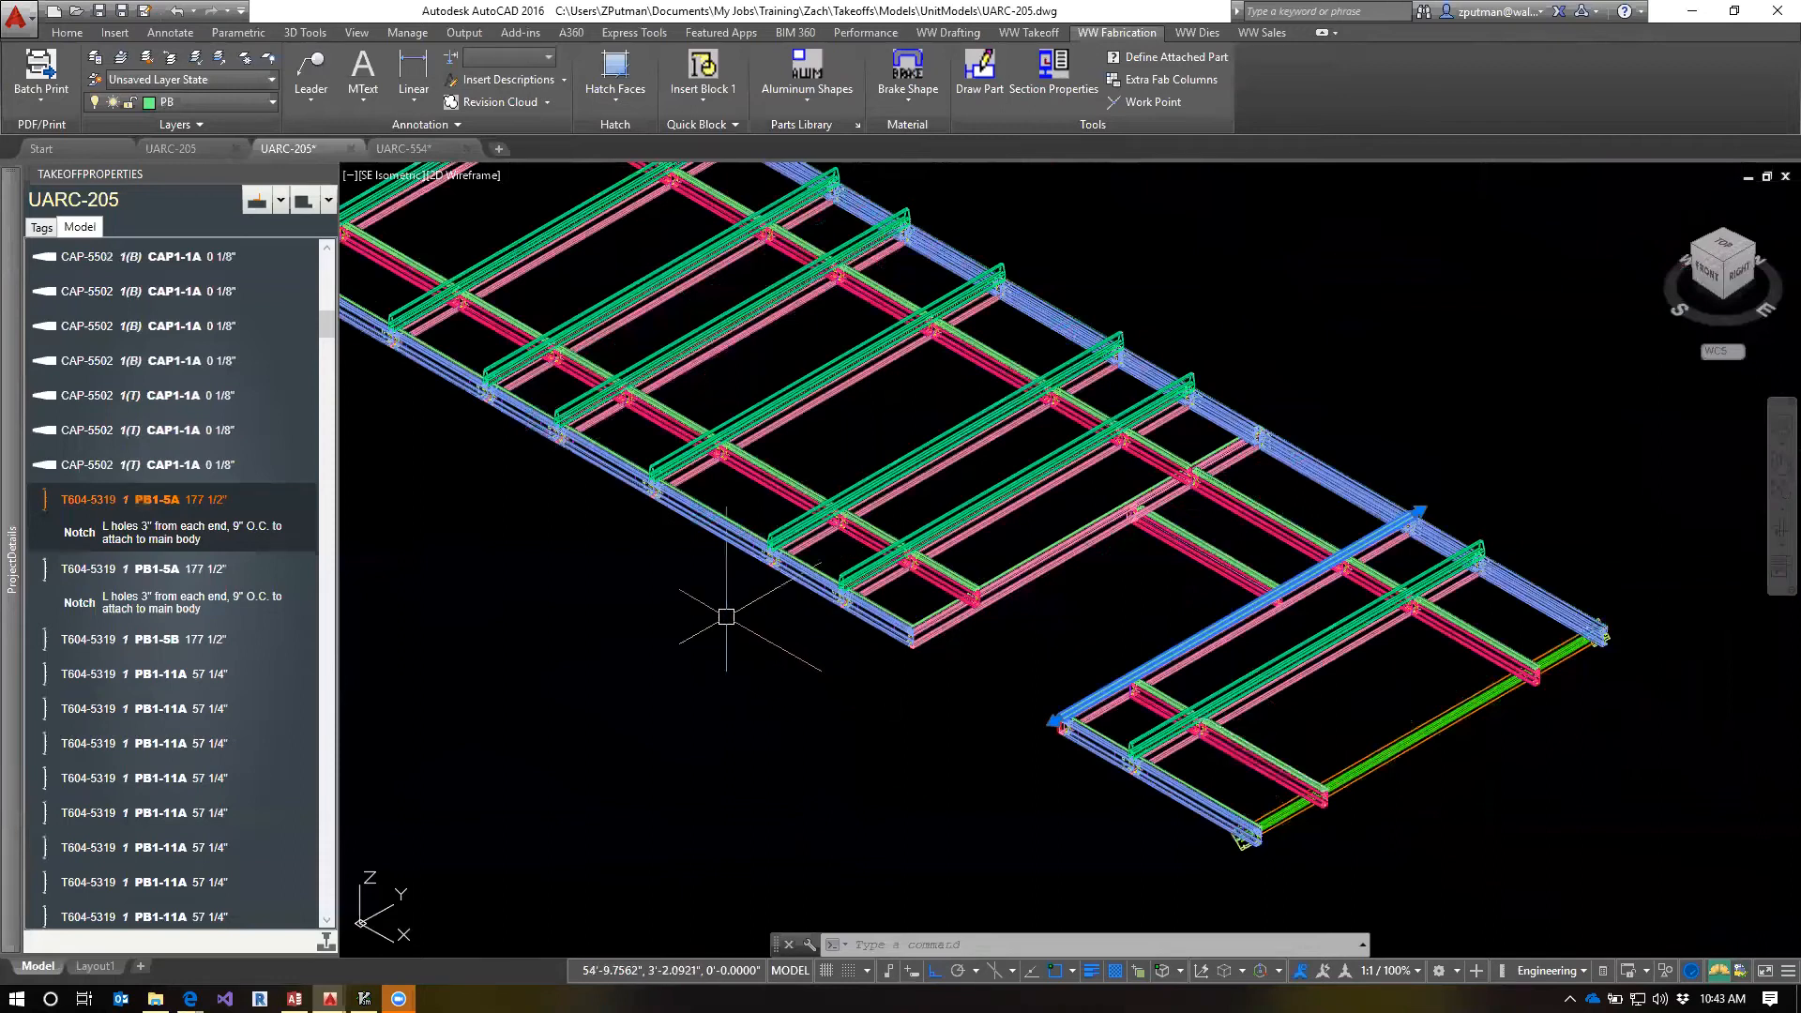
# Select the first T604-5332 PB2-8A part in the UARC-205 parts list and refresh it from its fab template
pyautogui.moveTo(321, 330); pyautogui.dragTo(352, 418)
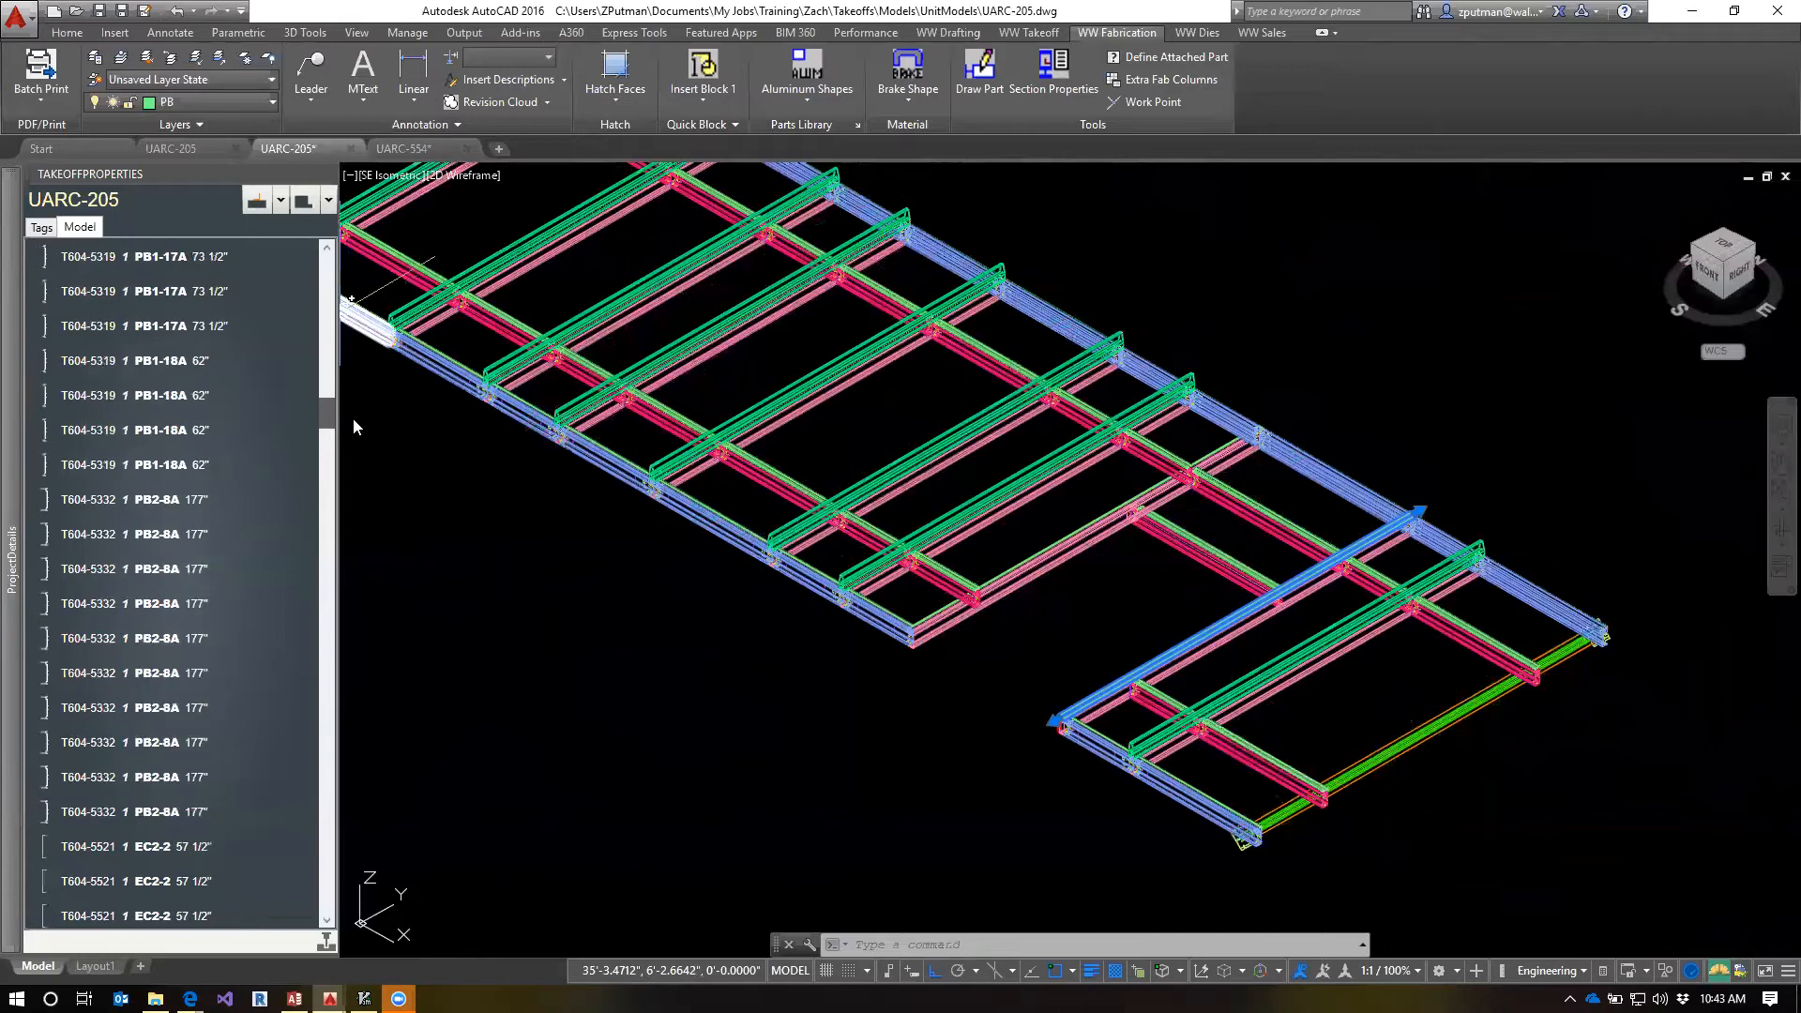
pyautogui.rightClick(67, 509)
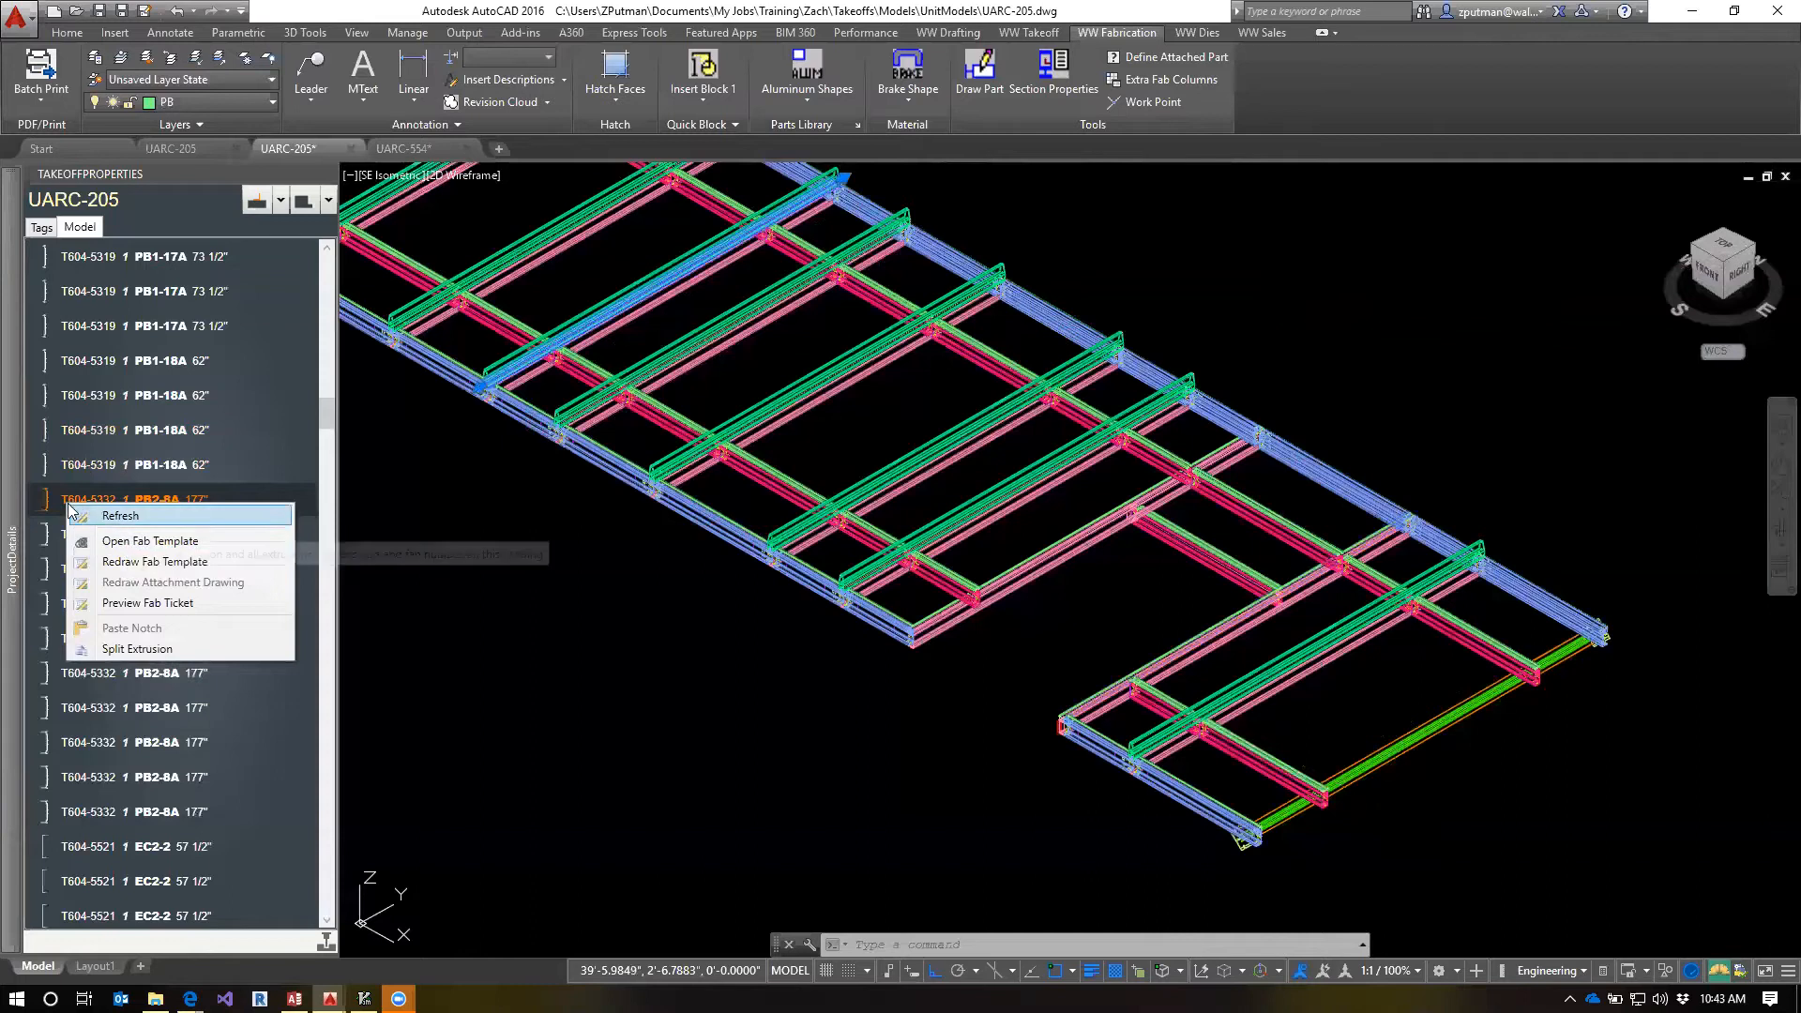
pyautogui.click(98, 515)
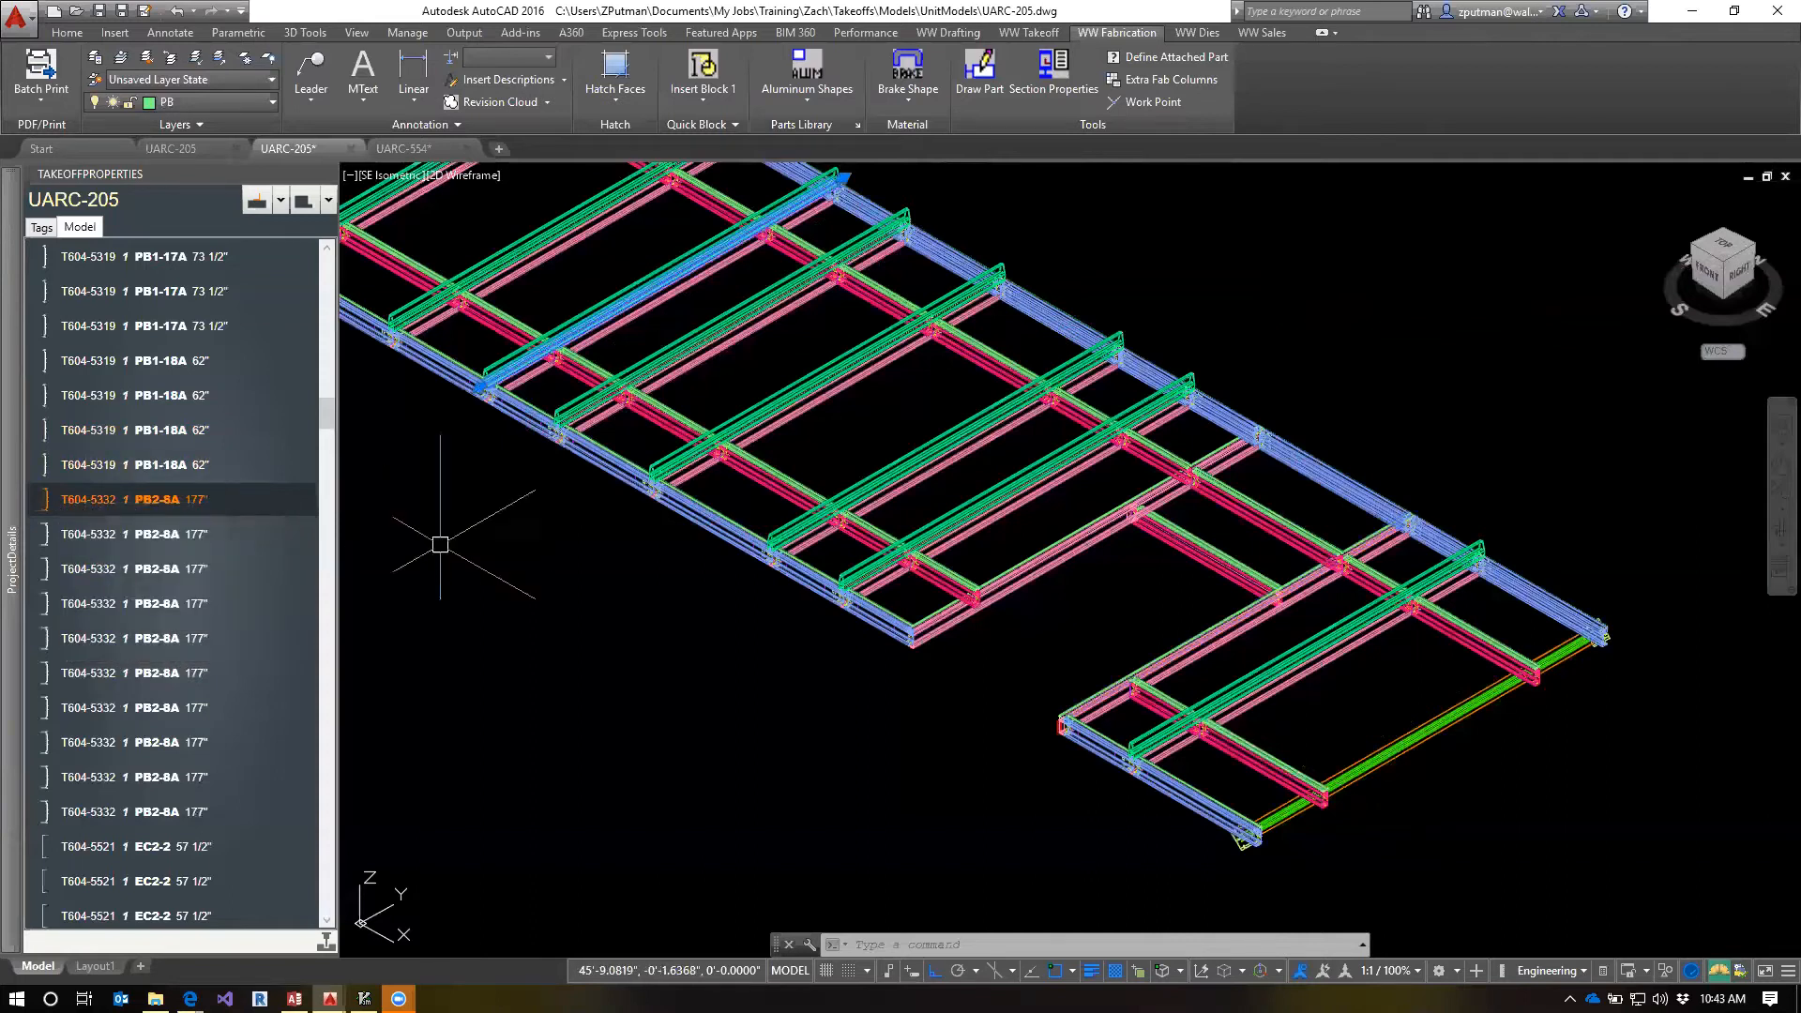
# Inspect the PB2-8A part's end beneath the cover, and open its T604-5332-1 fab template
pyautogui.moveTo(83, 524)
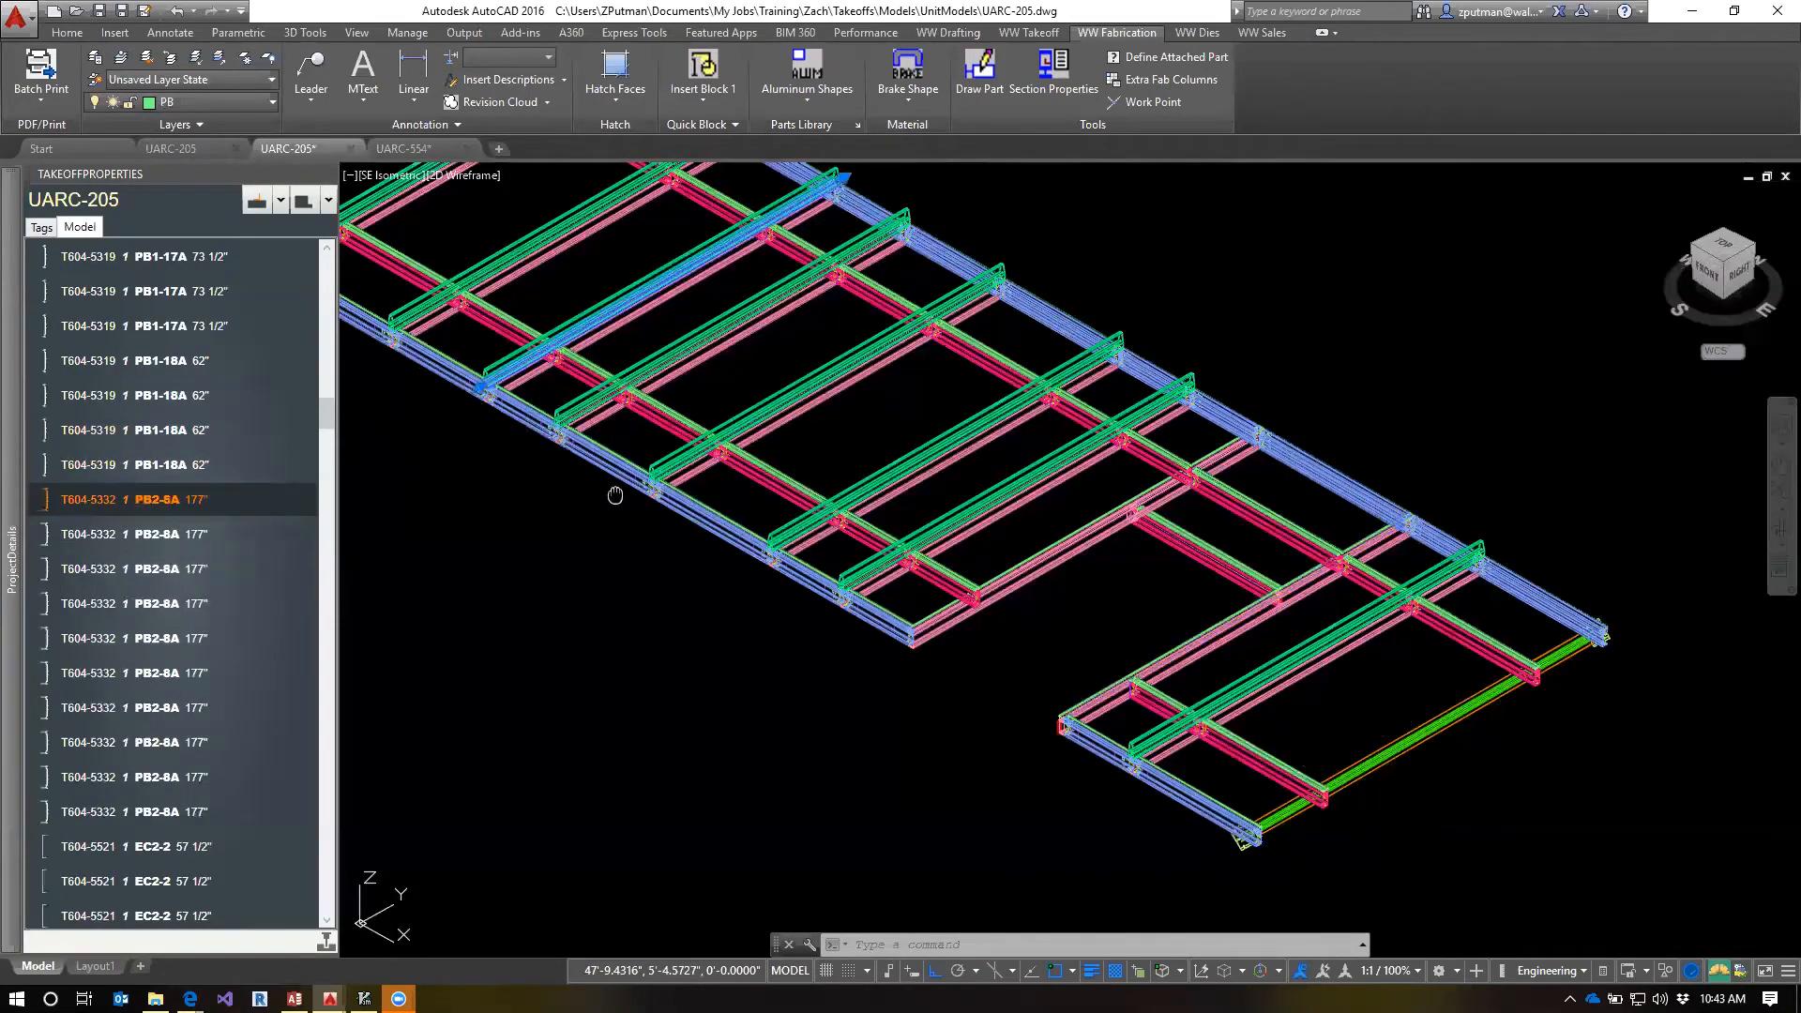
pyautogui.scroll(8, 615, 495)
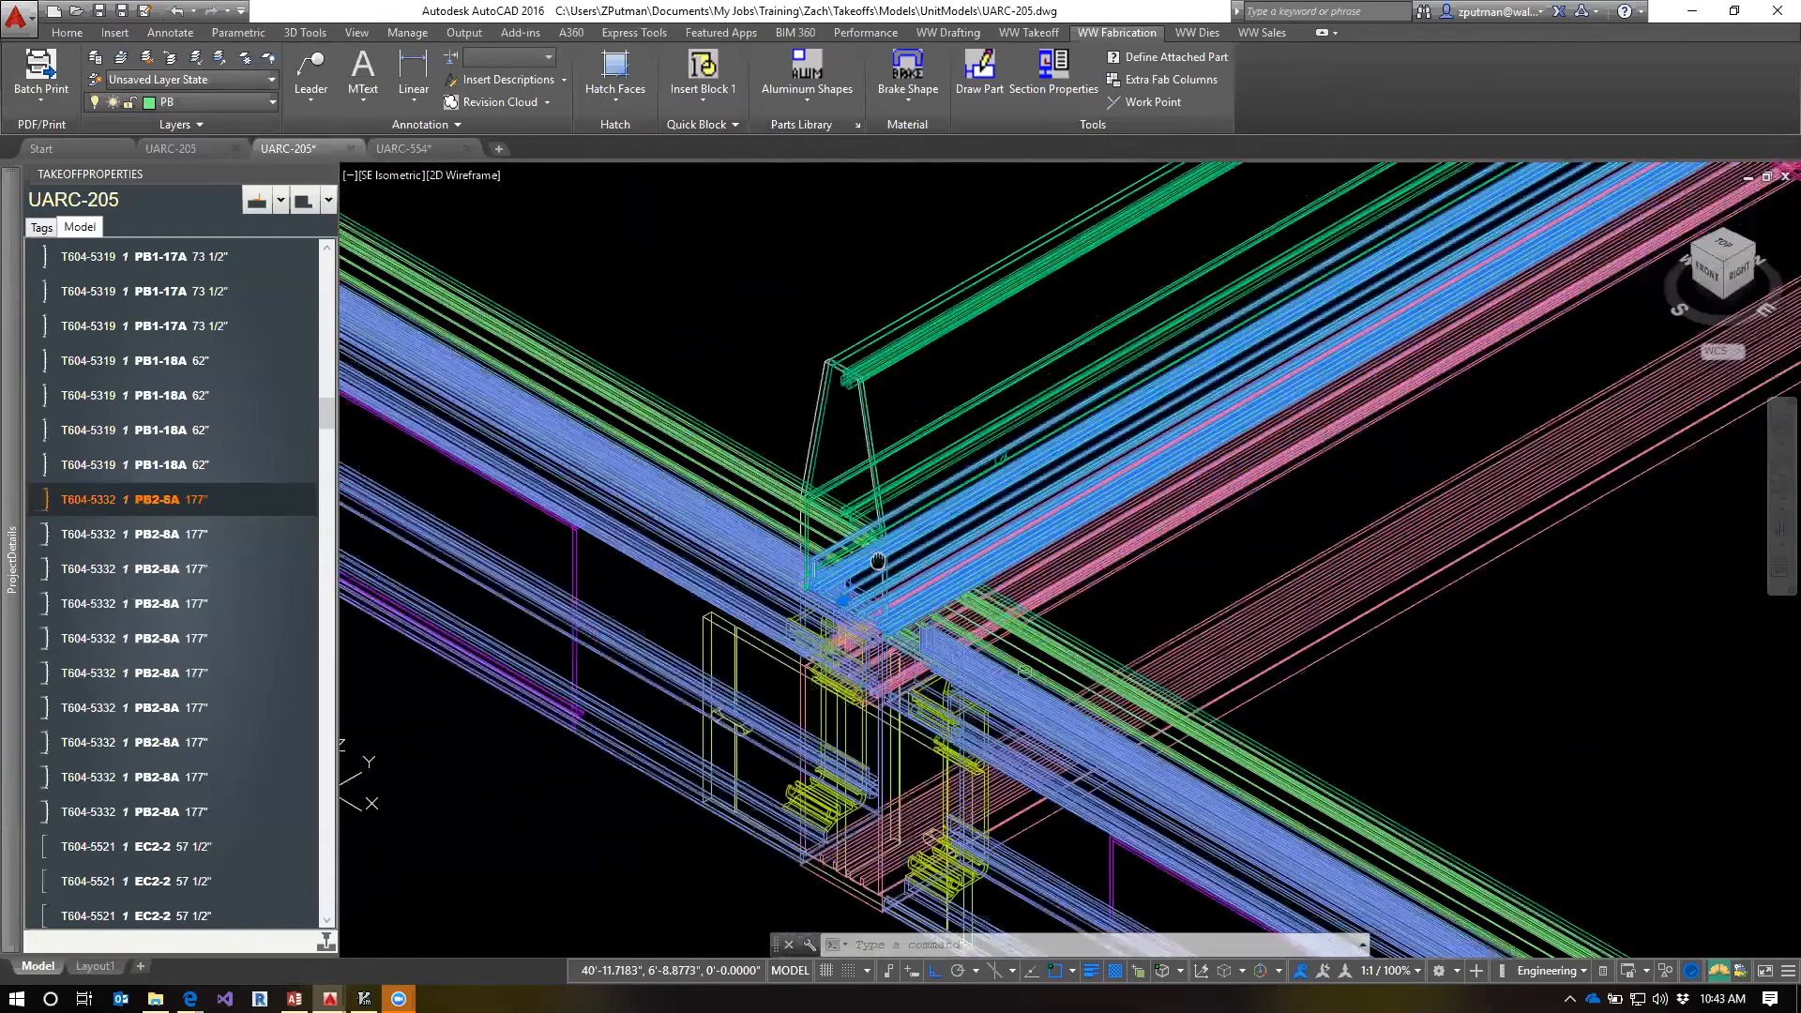
pyautogui.scroll(3, 877, 561)
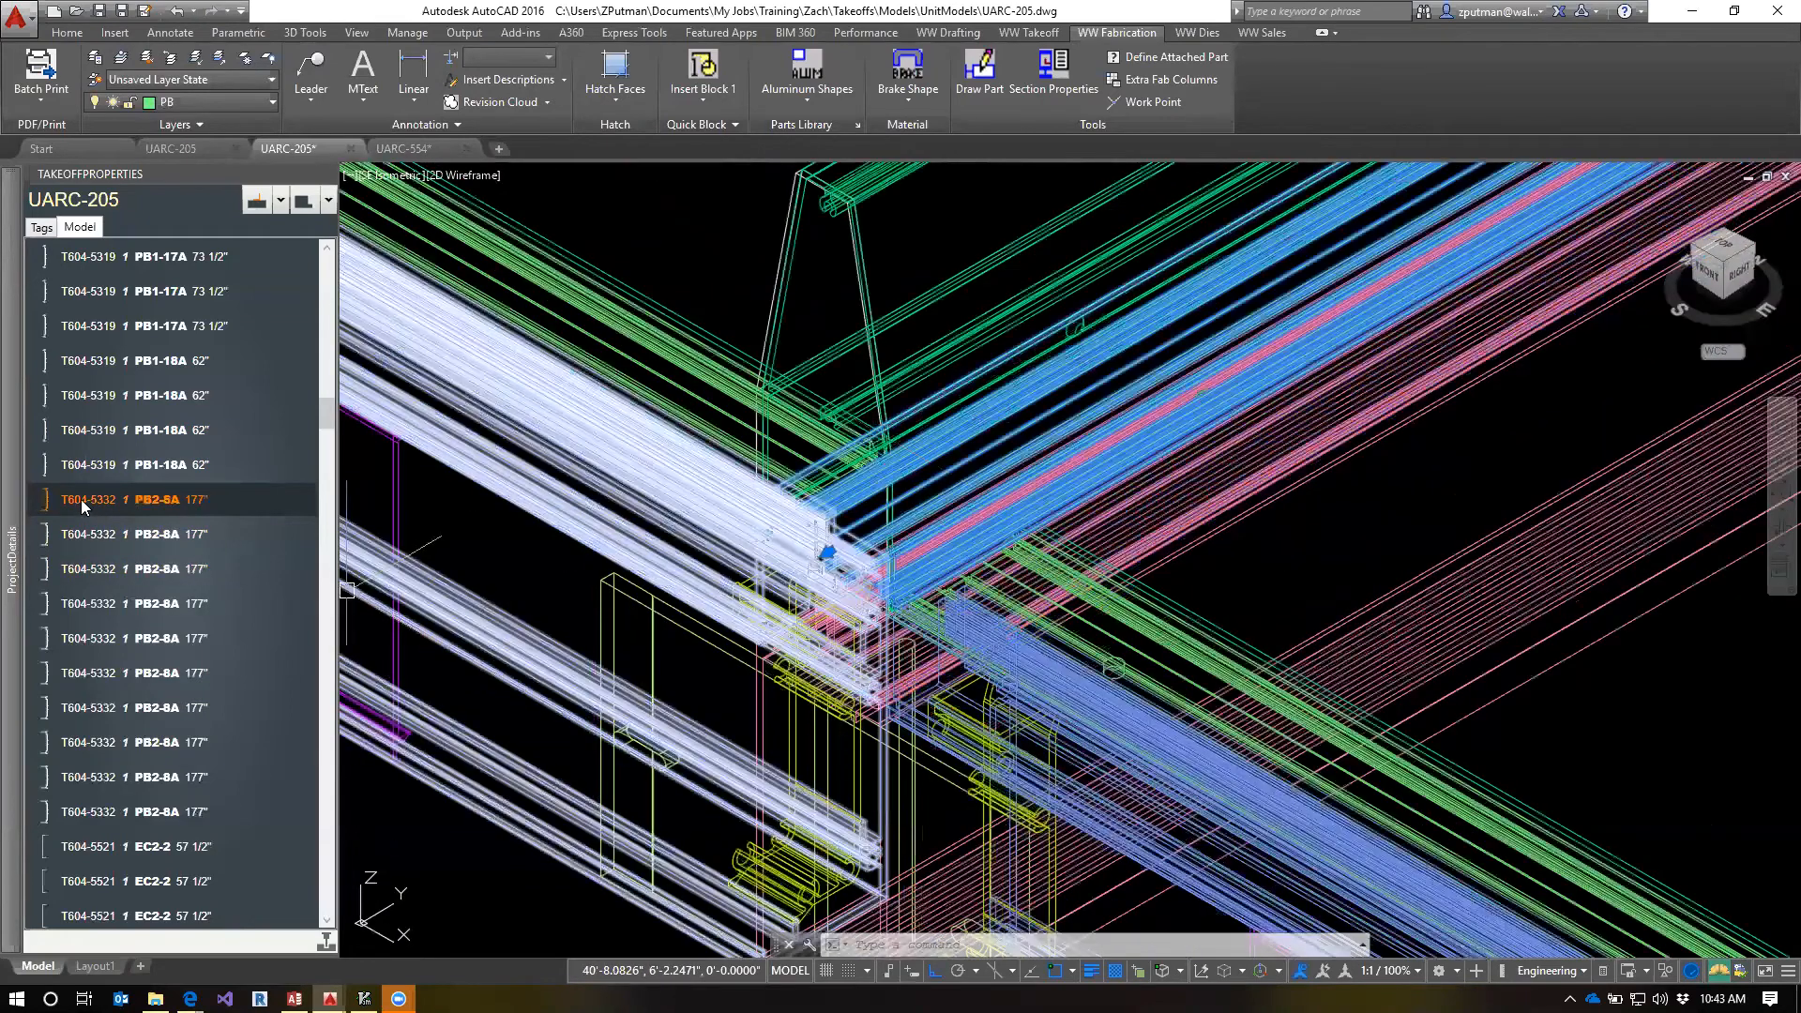
pyautogui.rightClick(82, 506)
pyautogui.click(155, 541)
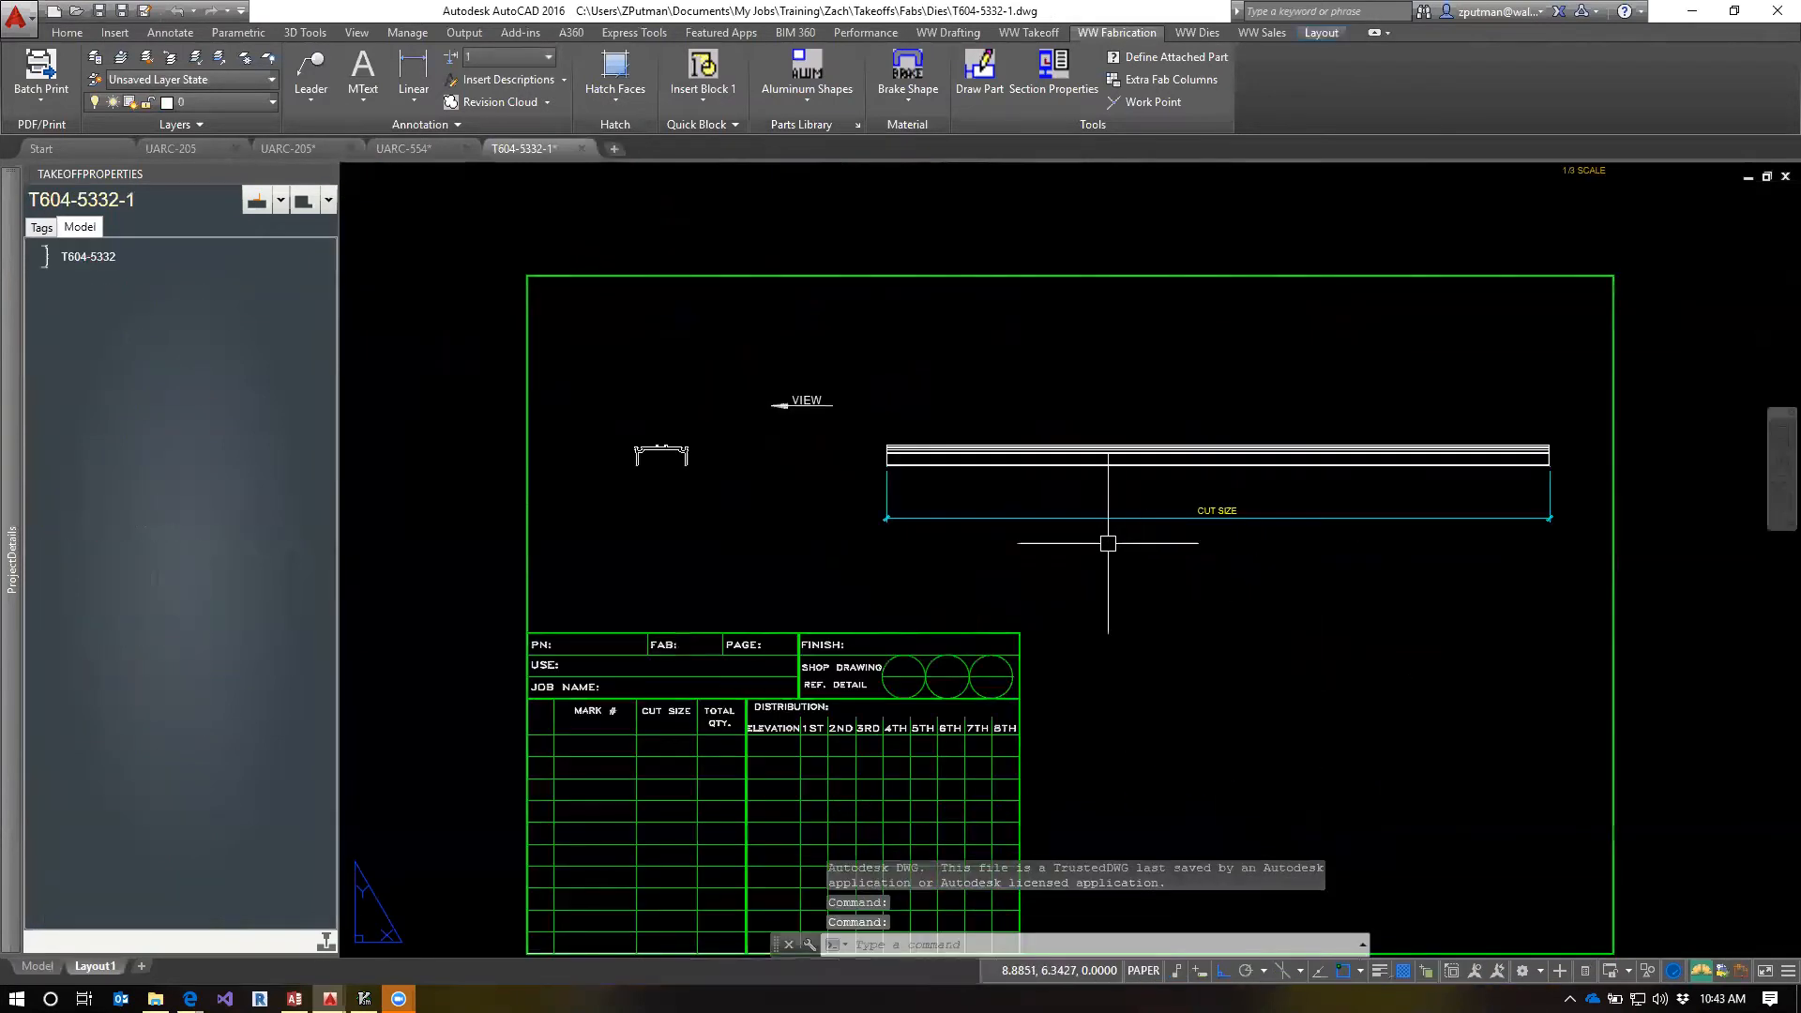
pyautogui.scroll(-10, 865, 498)
pyautogui.scroll(8, 864, 498)
pyautogui.scroll(2, 1347, 436)
pyautogui.scroll(4, 1347, 436)
pyautogui.scroll(-2, 1370, 507)
pyautogui.moveTo(1369, 506); pyautogui.dragTo(1173, 502, button='middle')
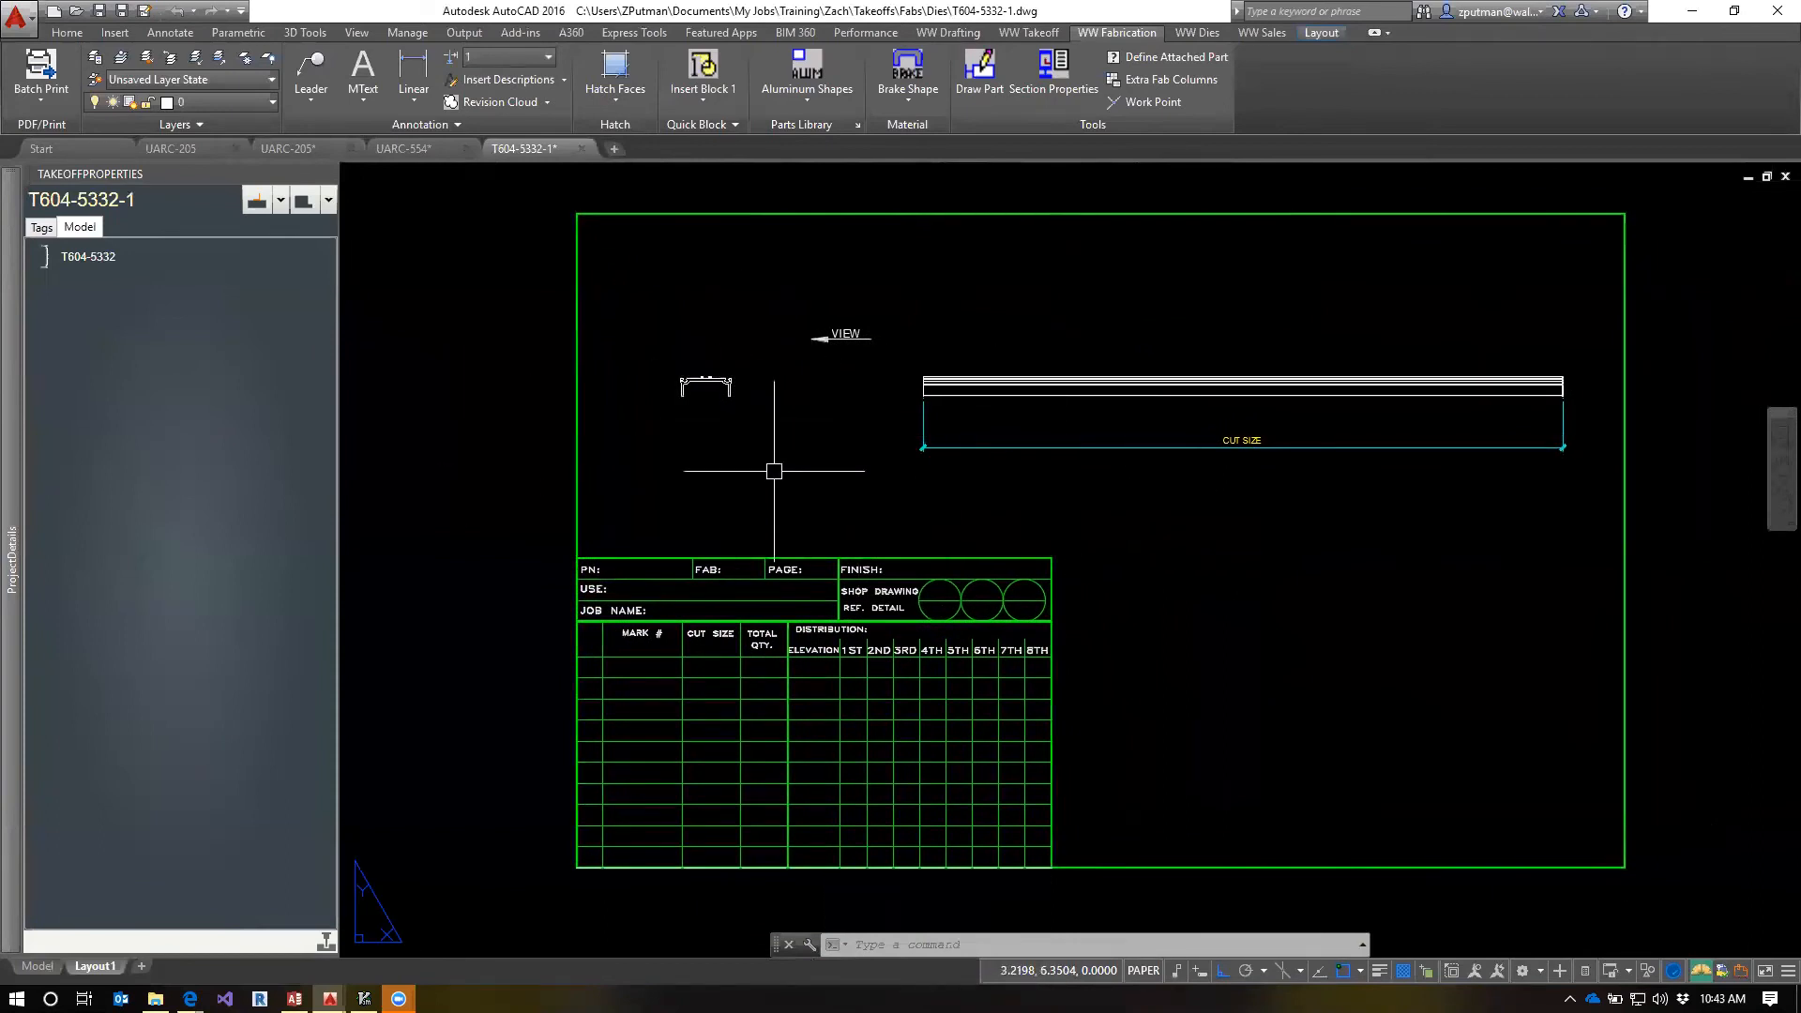
# In the T604-5332-1 layout, turn off layer x-title|BORDER1 and turn on layers x-title|Border4B and VPORTS
pyautogui.click(251, 101)
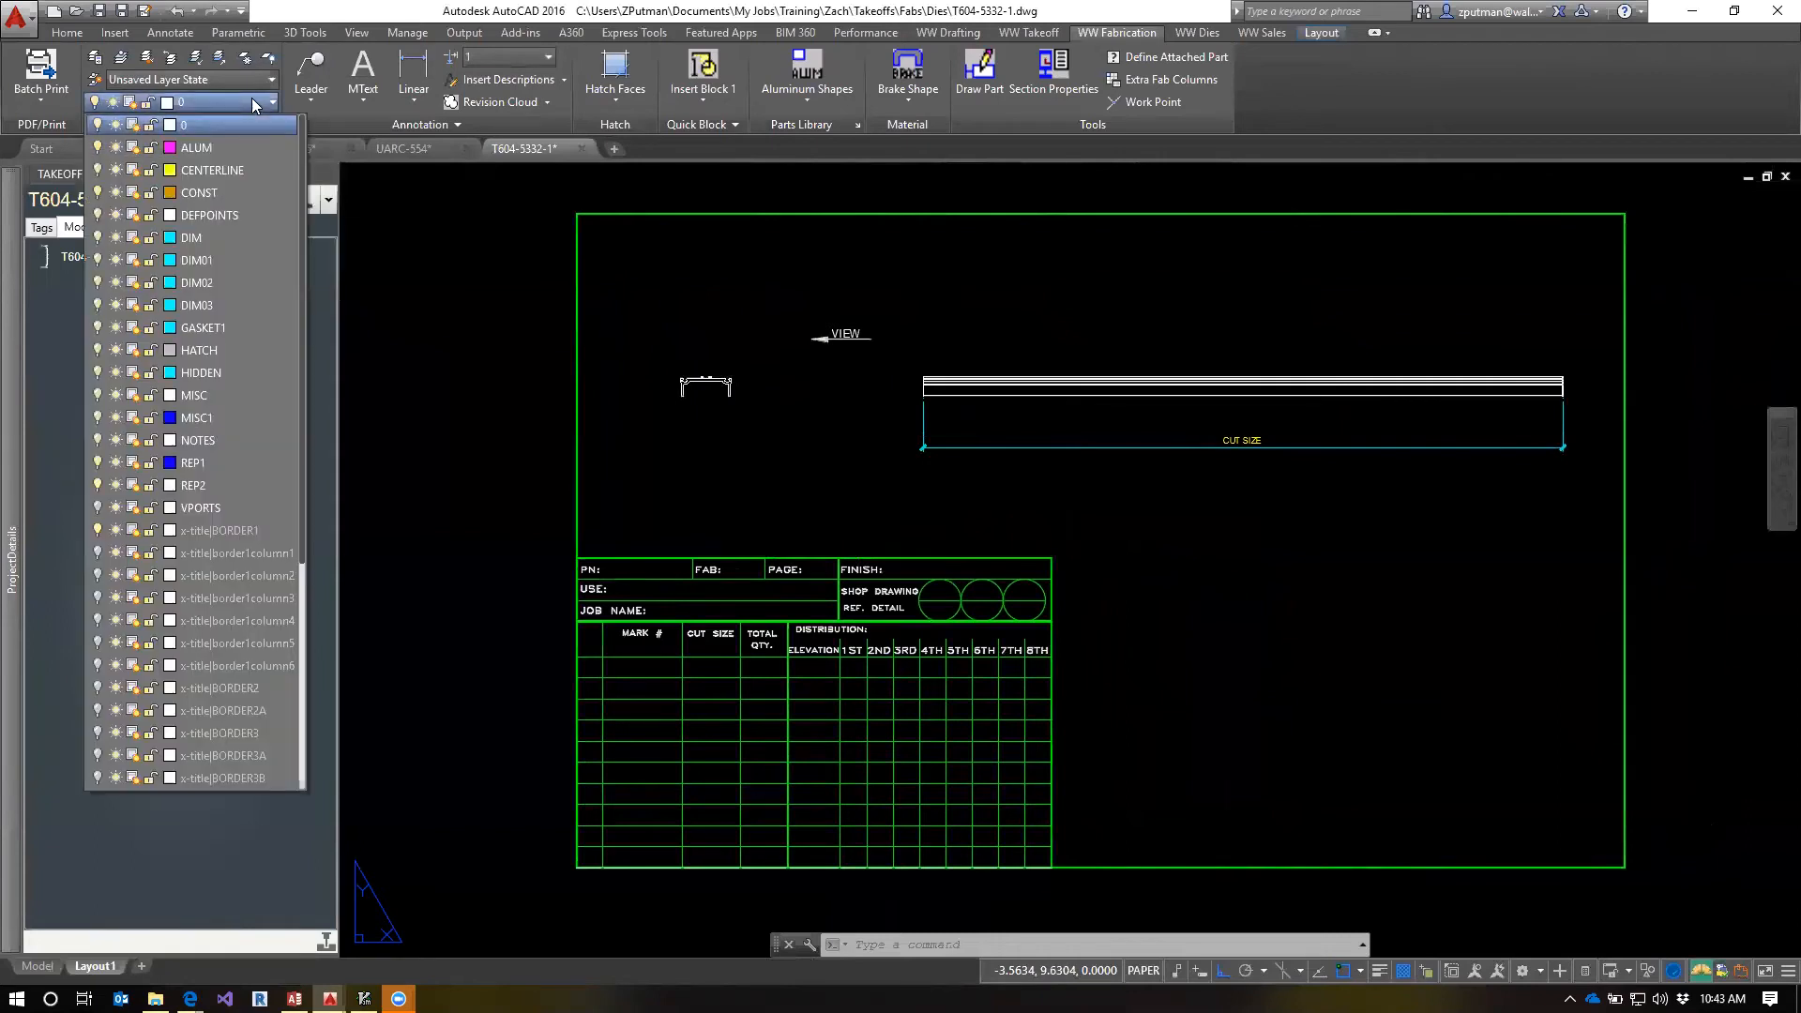
pyautogui.click(97, 531)
pyautogui.scroll(-1, 153, 717)
pyautogui.scroll(-1, 154, 717)
pyautogui.click(98, 687)
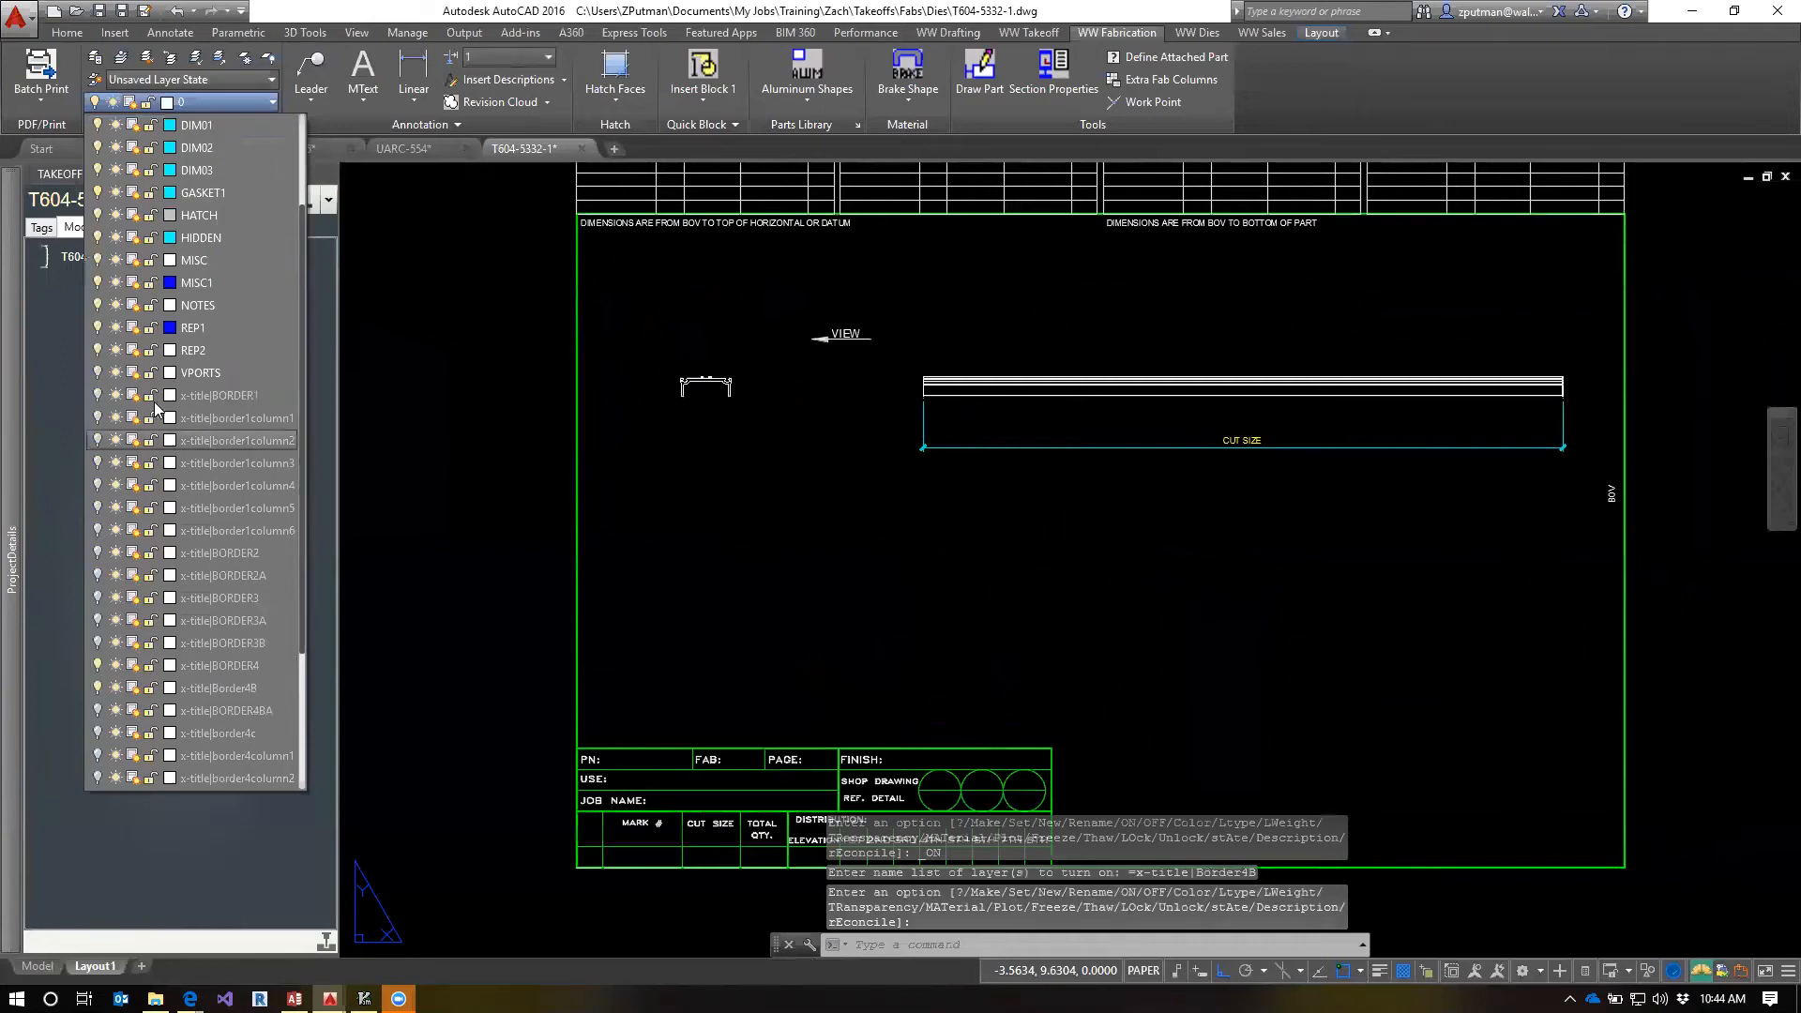
pyautogui.click(98, 372)
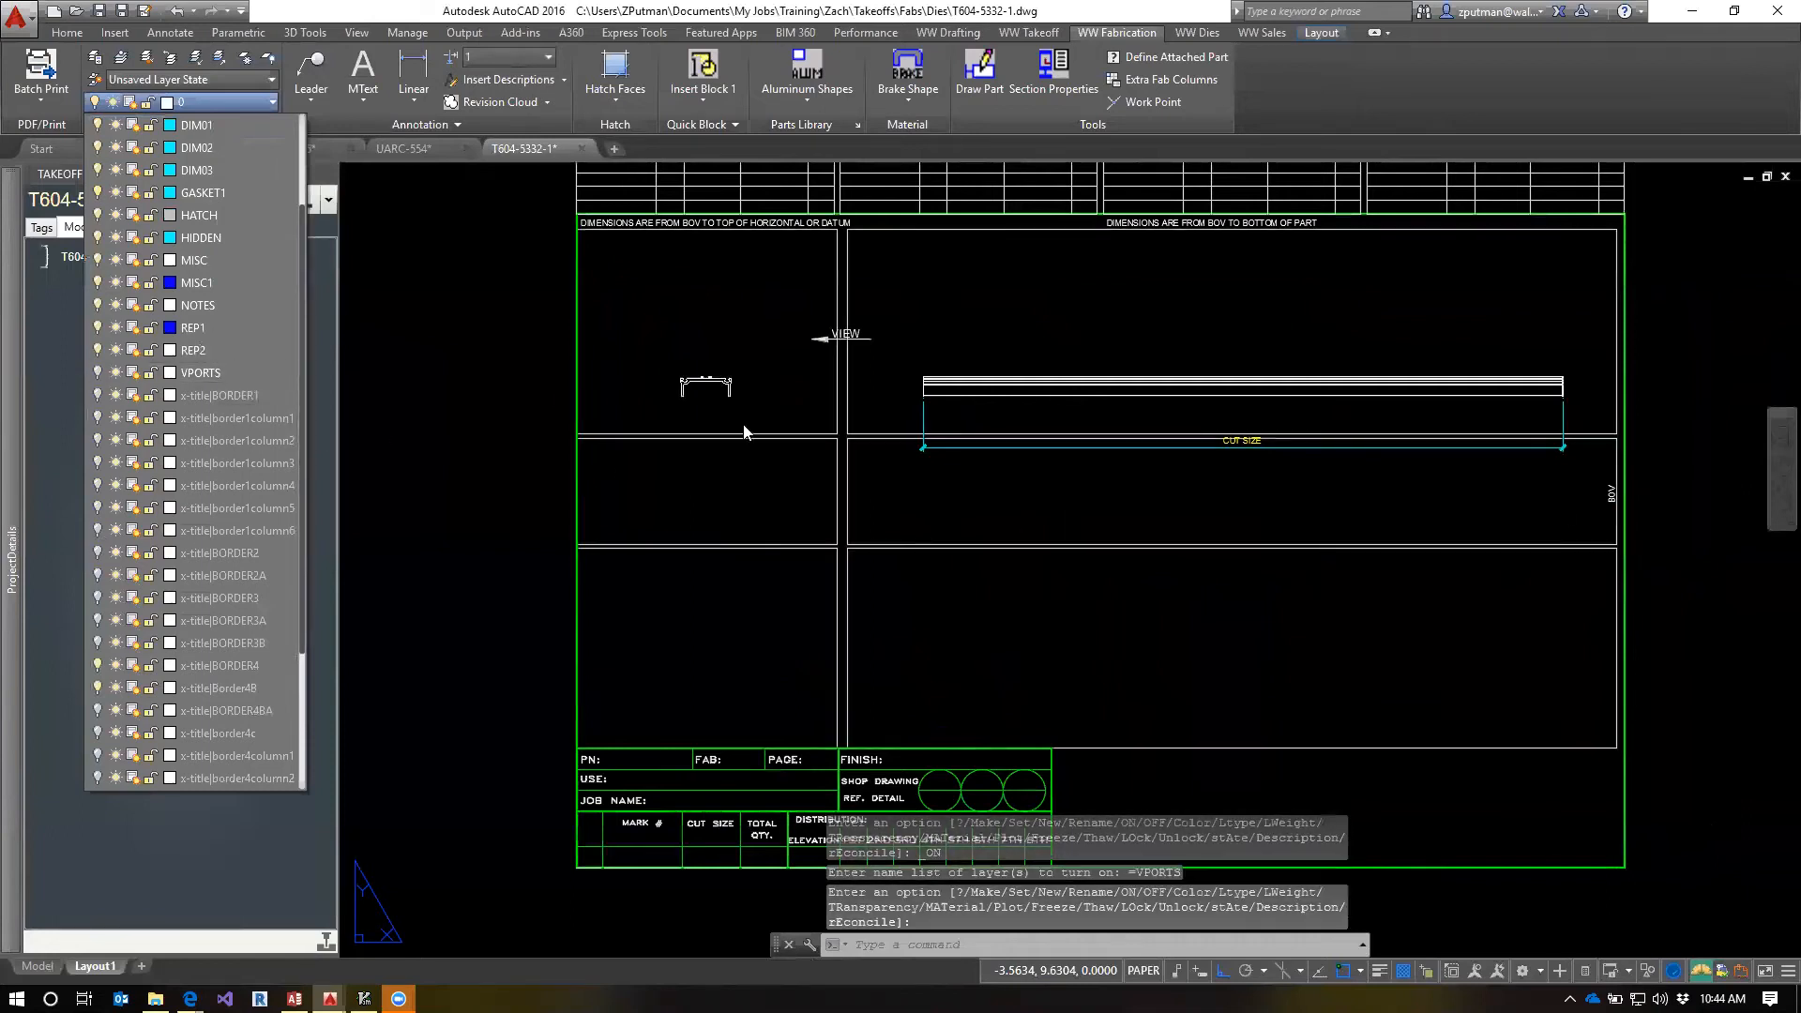
# Turn on the display of viewport objects for the two lower viewports of the T604-5332-1 layout
pyautogui.click(925, 509)
pyautogui.press('Escape')
pyautogui.press('Escape')
pyautogui.click(964, 628)
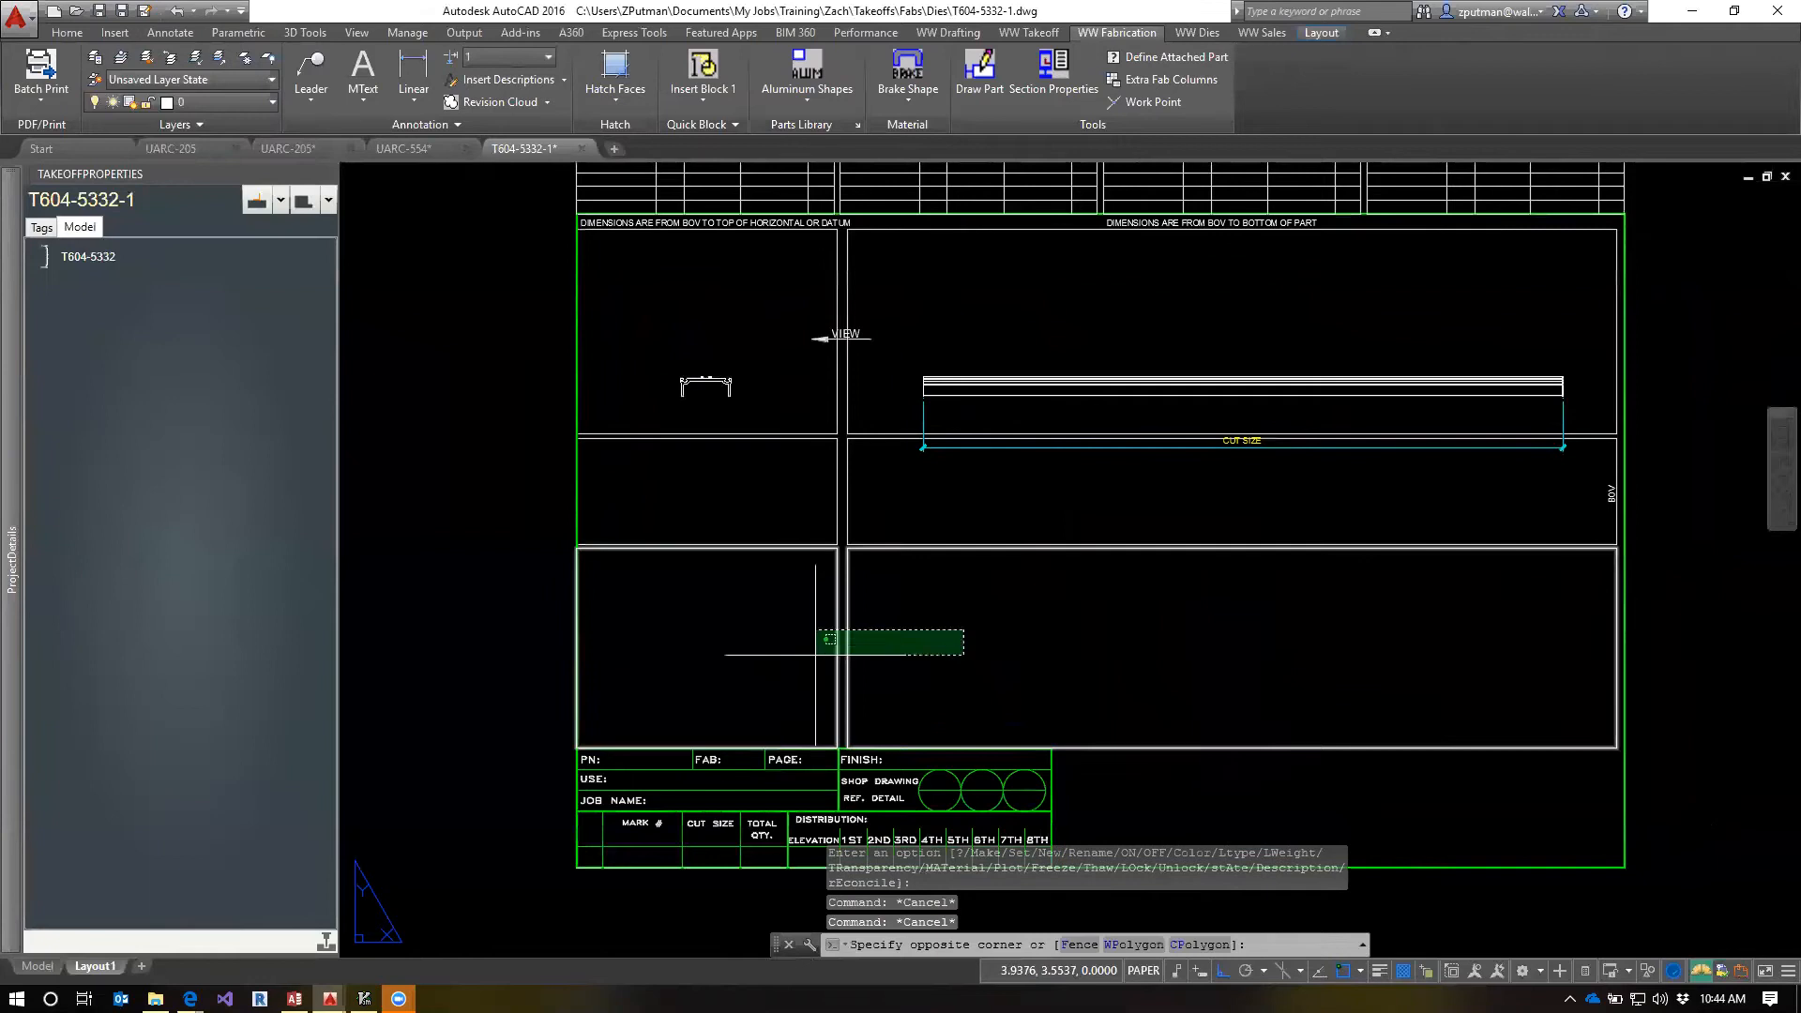
pyautogui.click(775, 674)
pyautogui.rightClick(862, 643)
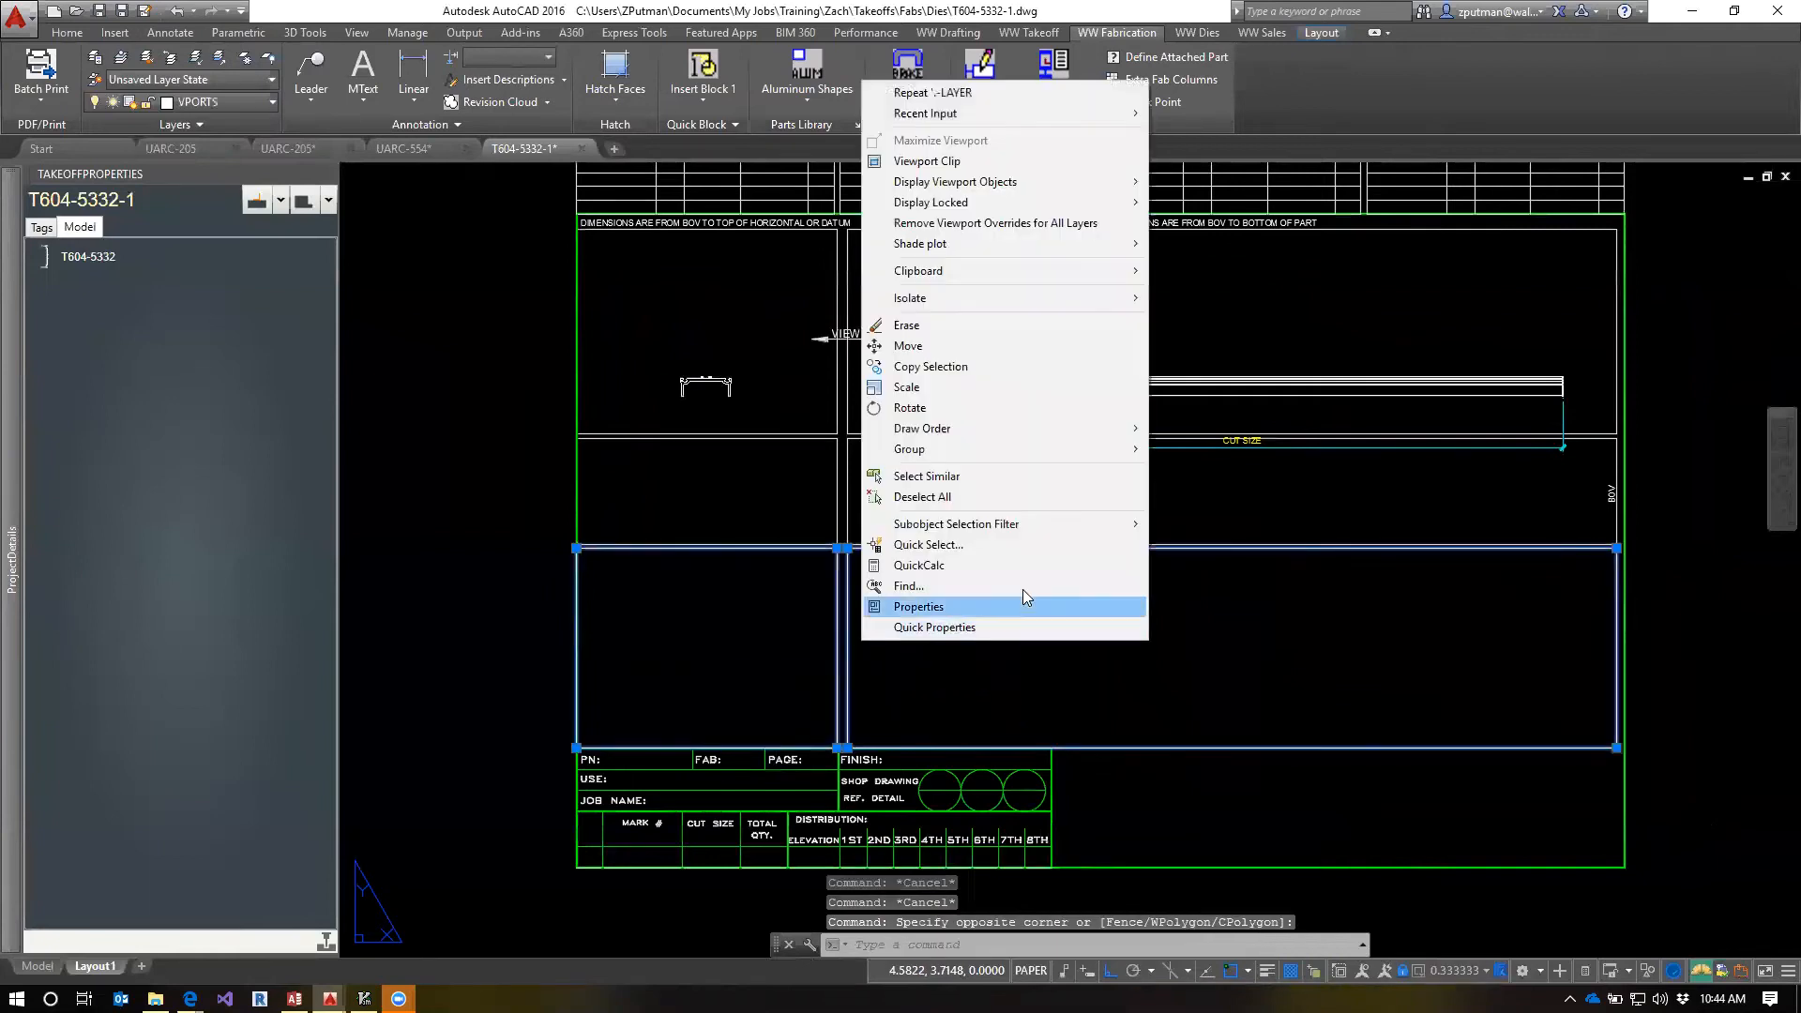
pyautogui.moveTo(971, 187)
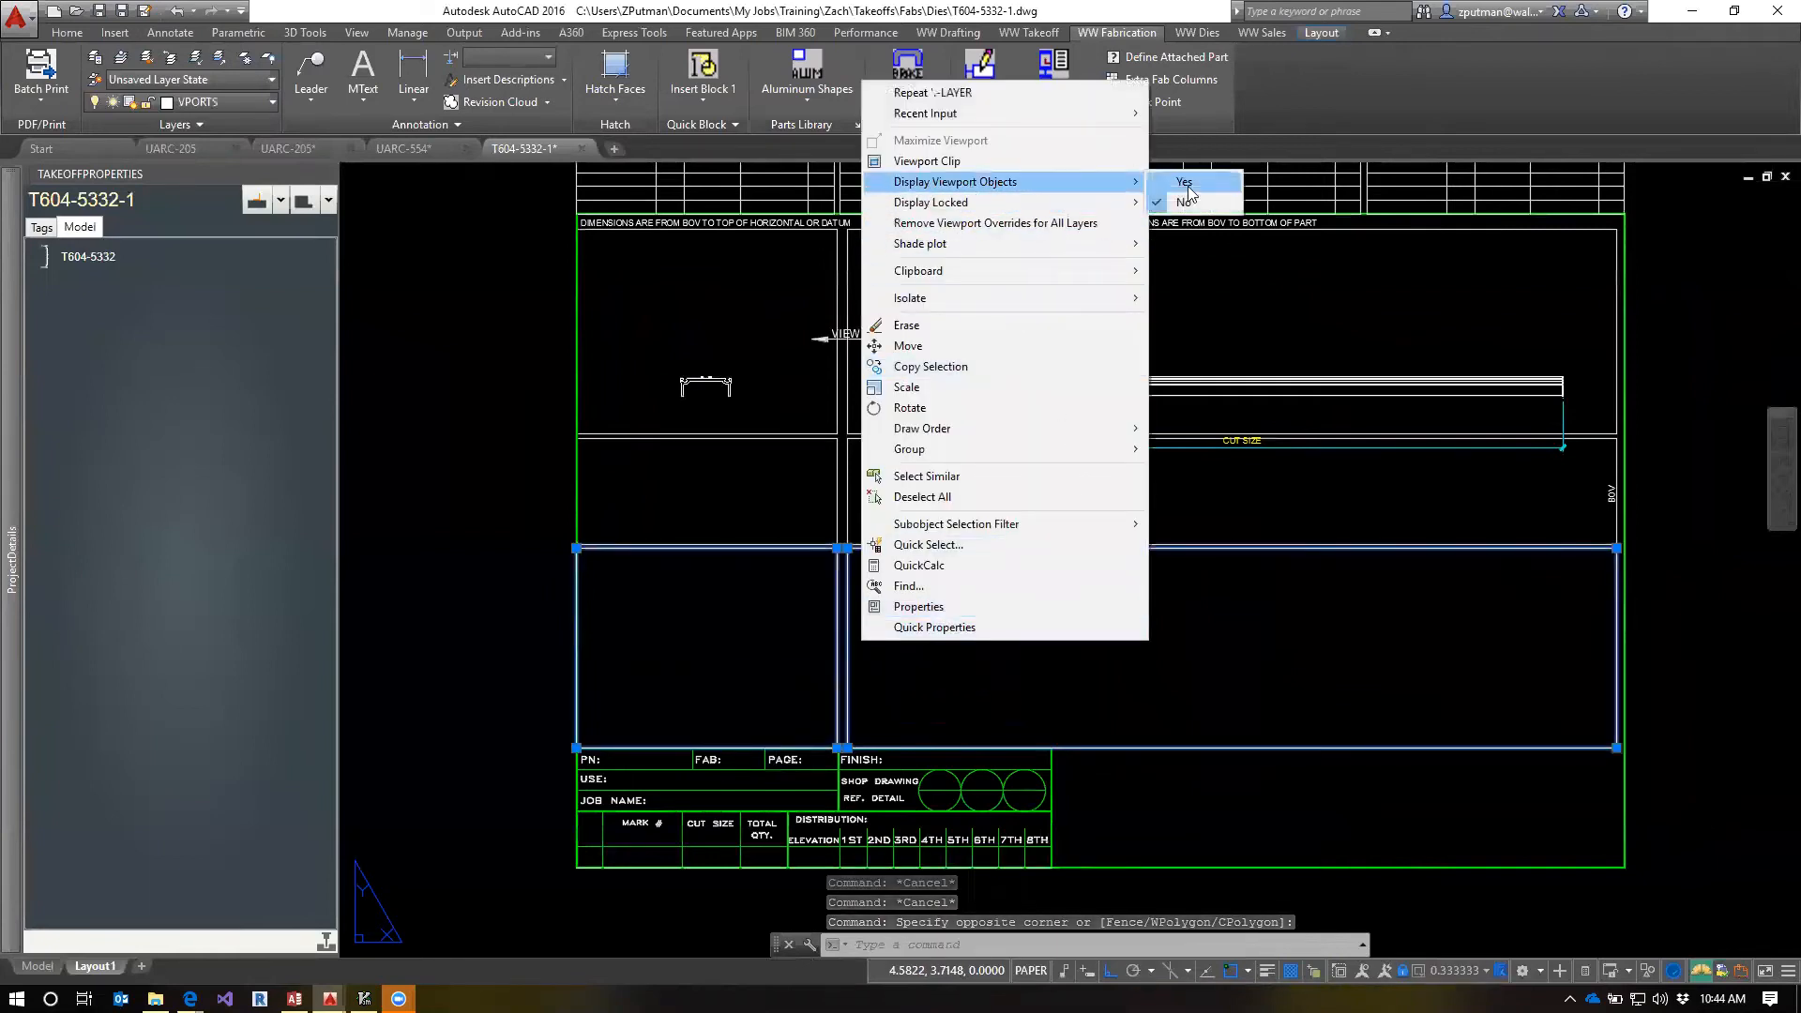
pyautogui.click(1183, 181)
pyautogui.press('Escape')
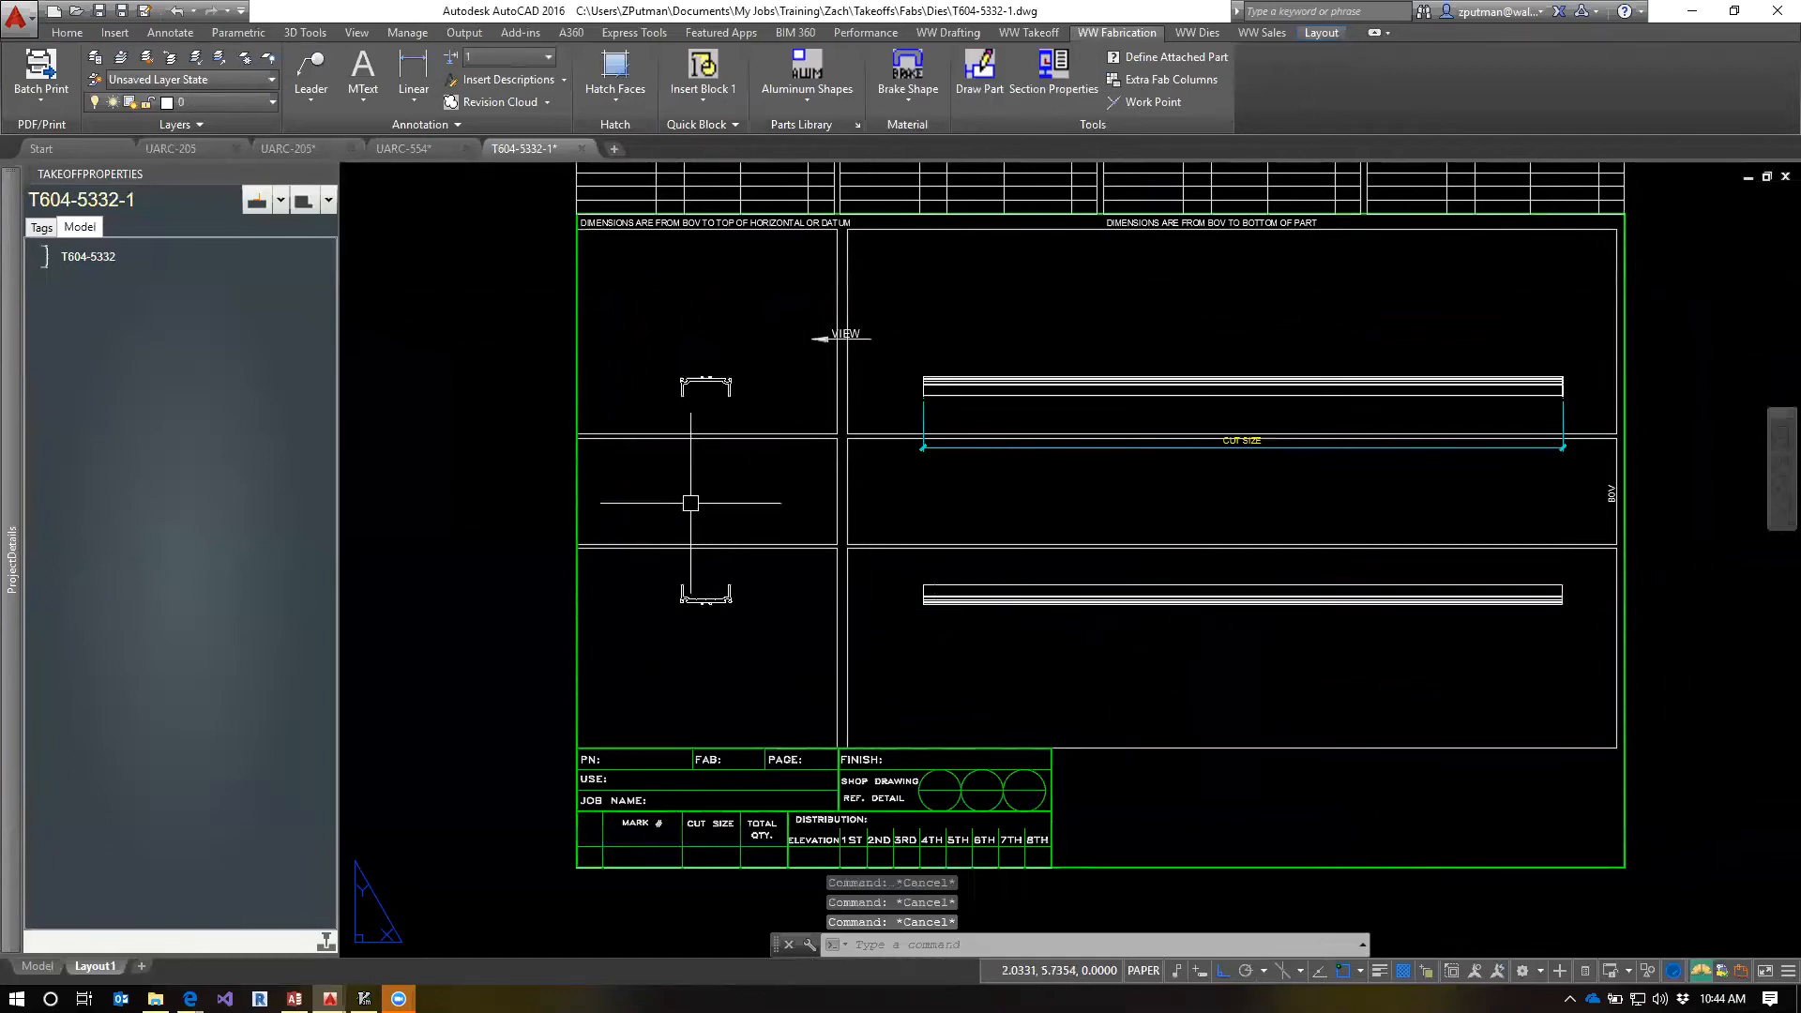
# Turn off the VPORTS layer in the T604-5332-1 layout
pyautogui.click(248, 101)
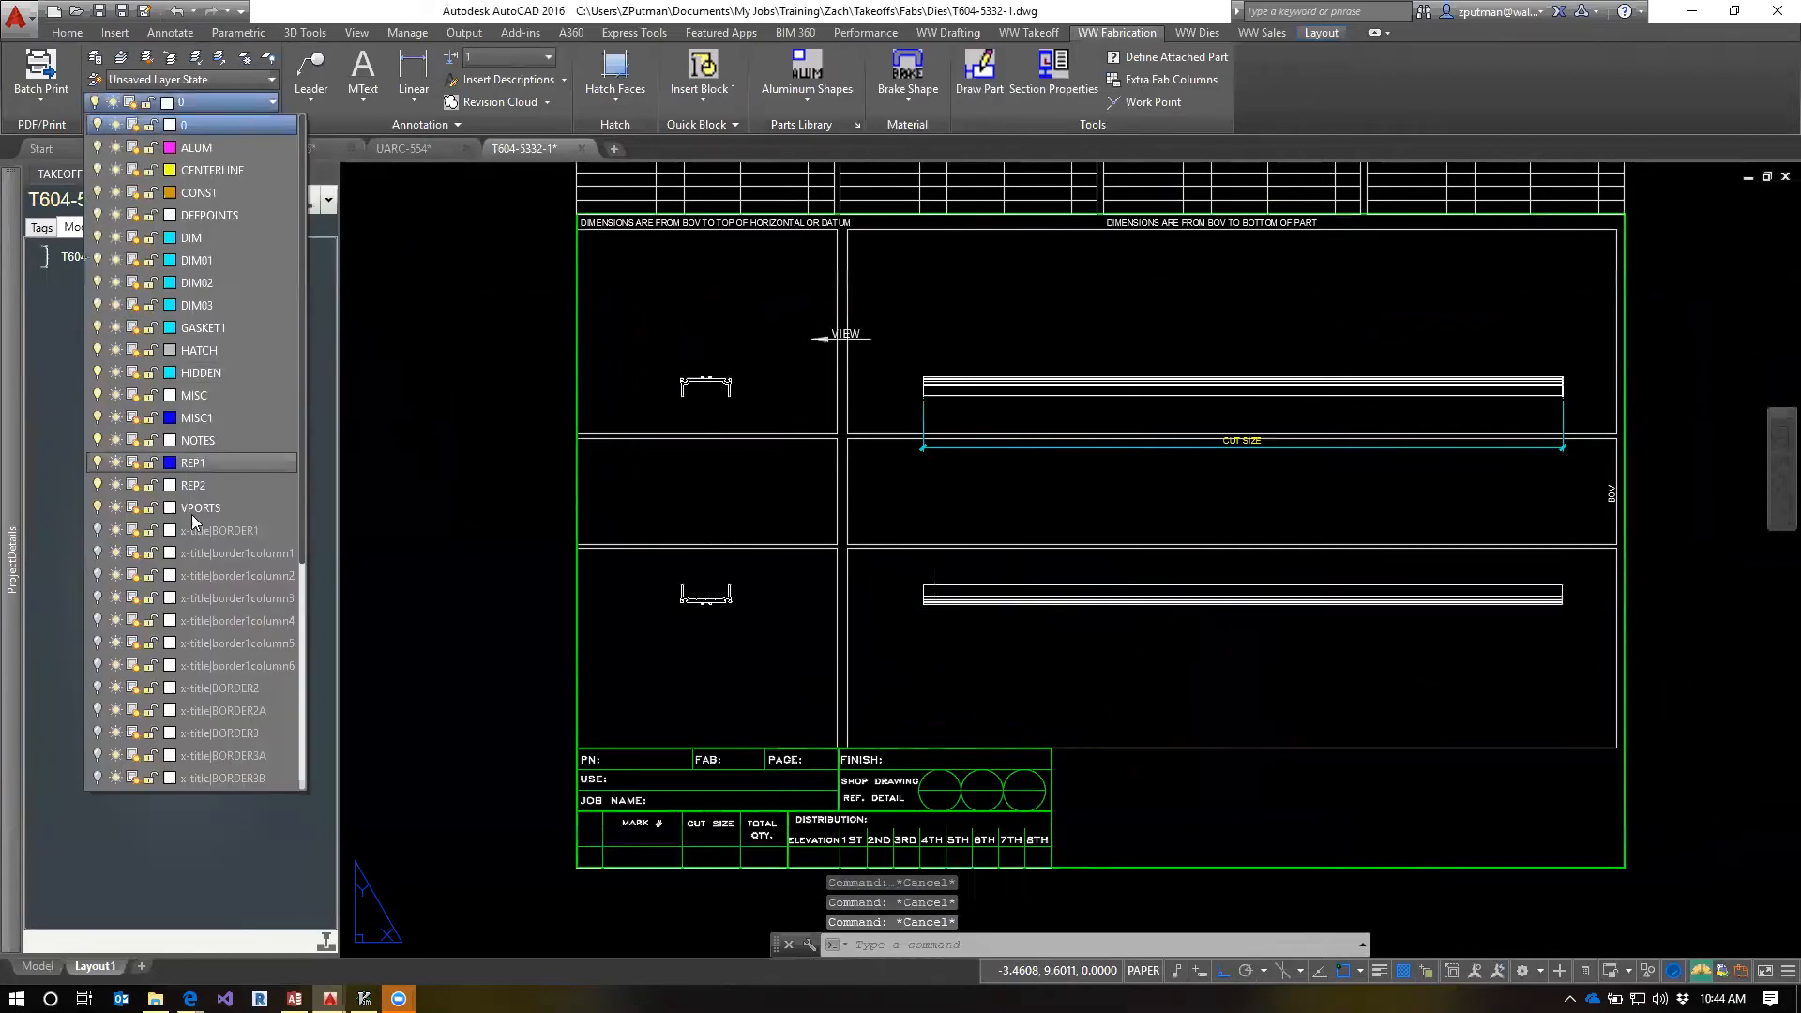
pyautogui.click(97, 508)
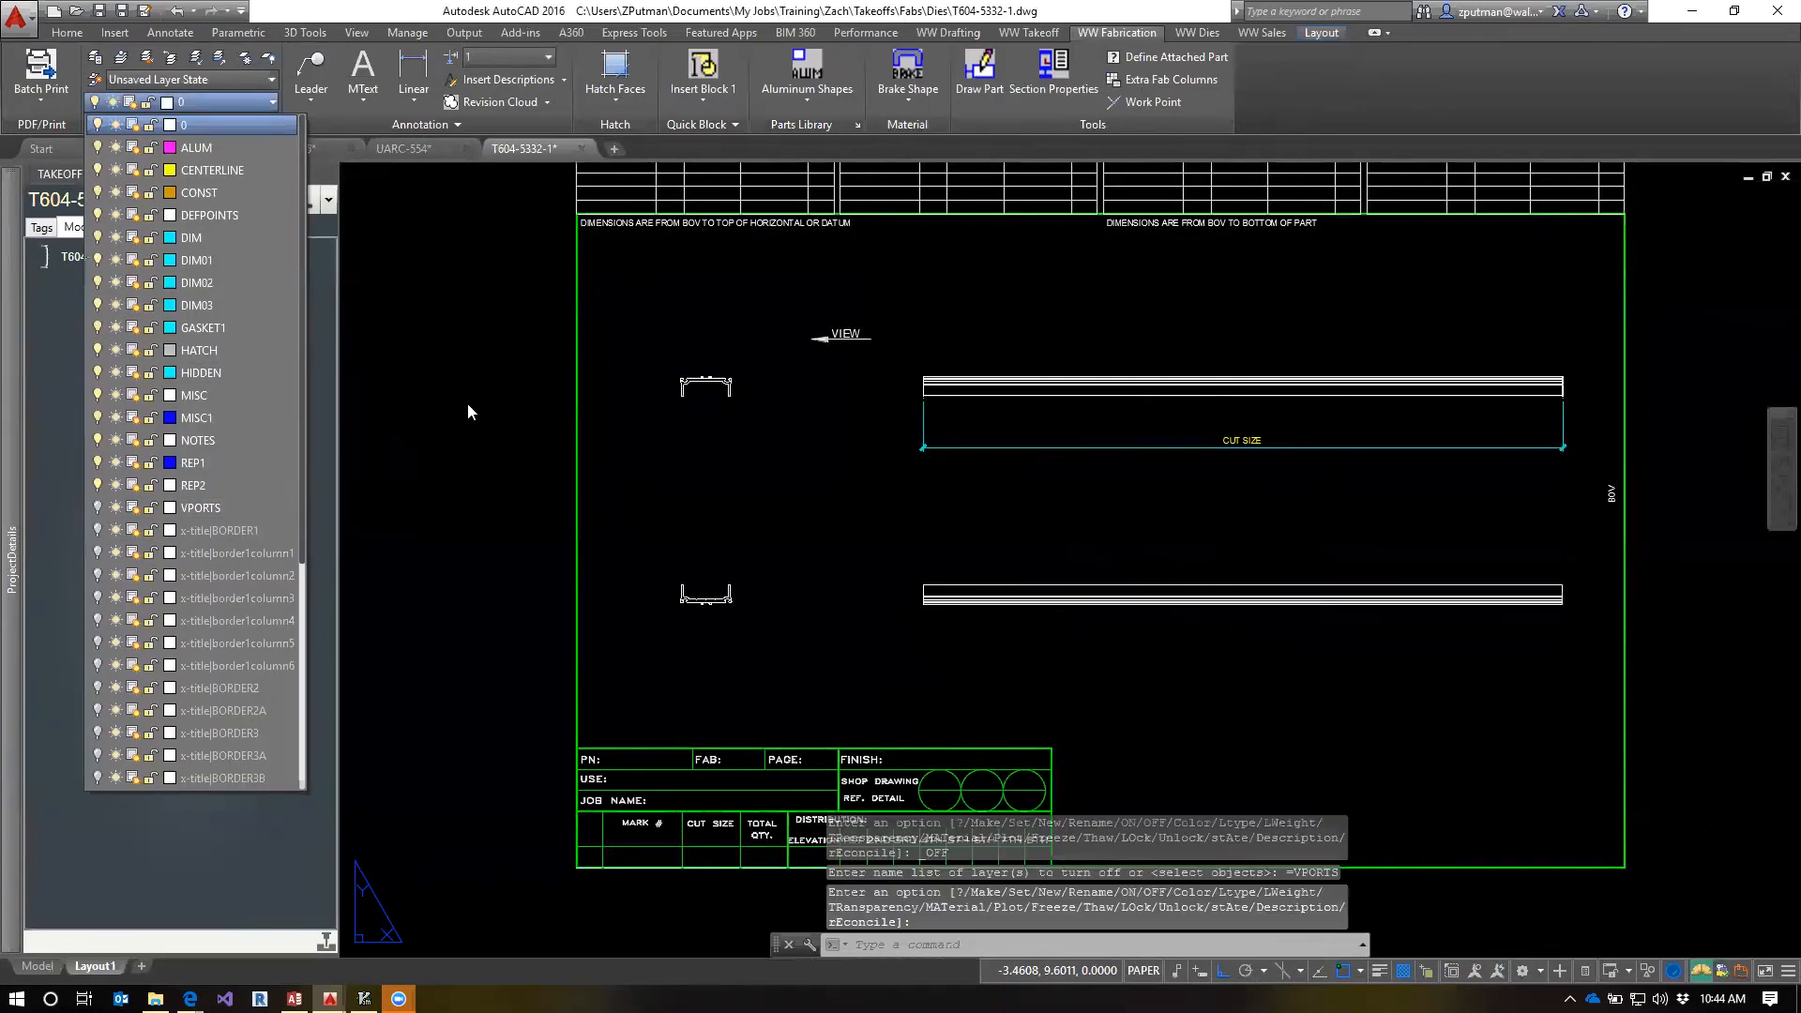
pyautogui.press('Escape')
pyautogui.press('Escape')
pyautogui.press('Escape')
# Refresh the T604-5332 part in the fab template
pyautogui.rightClick(78, 266)
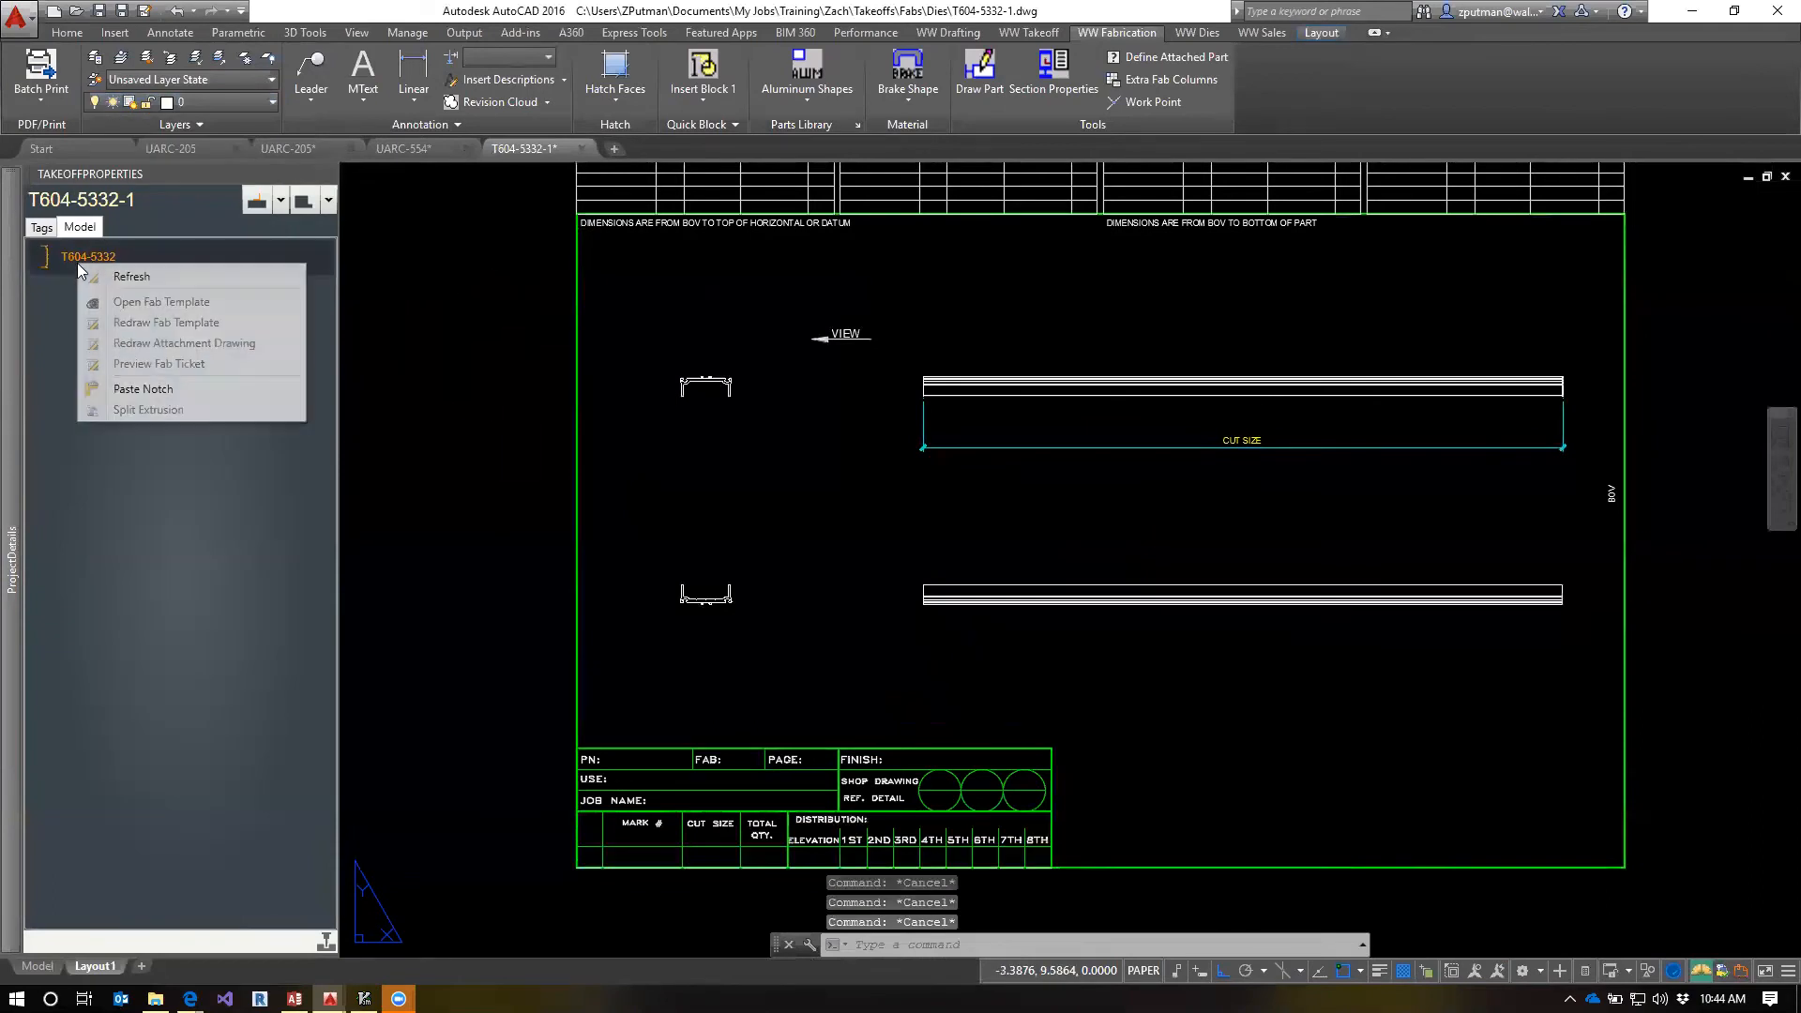
pyautogui.click(149, 277)
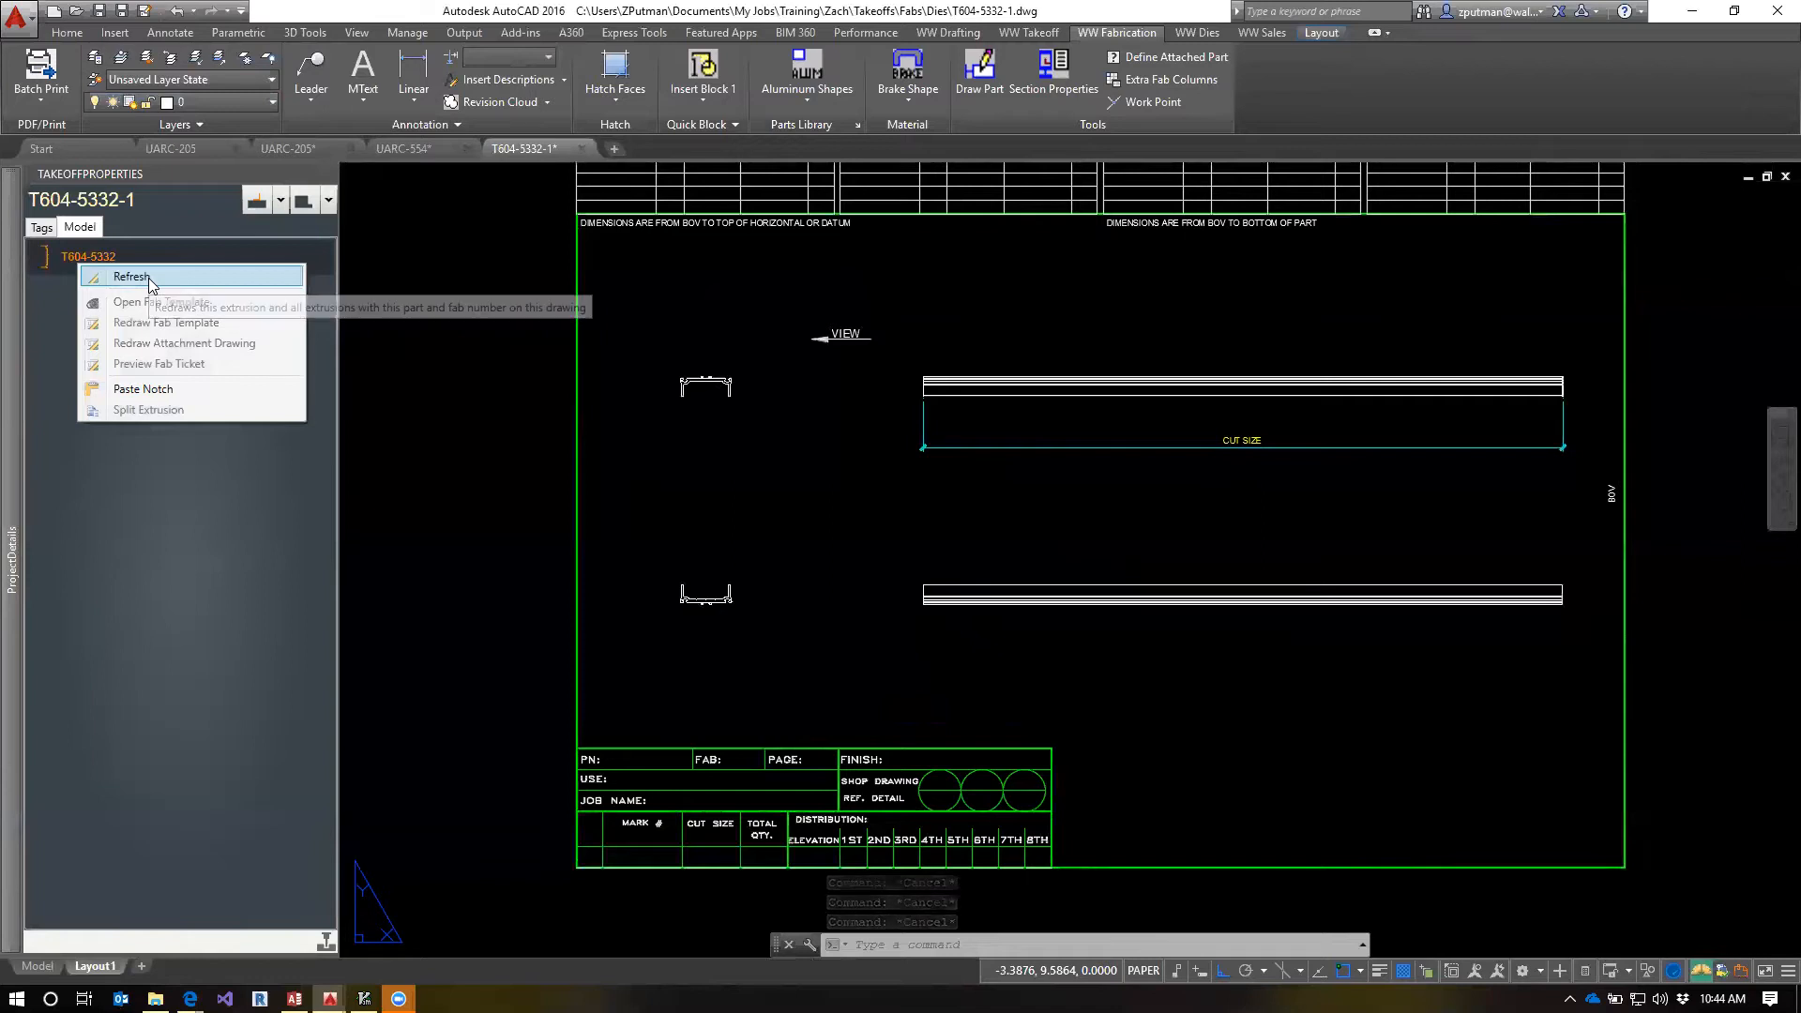
pyautogui.press('Escape')
pyautogui.press('Escape')
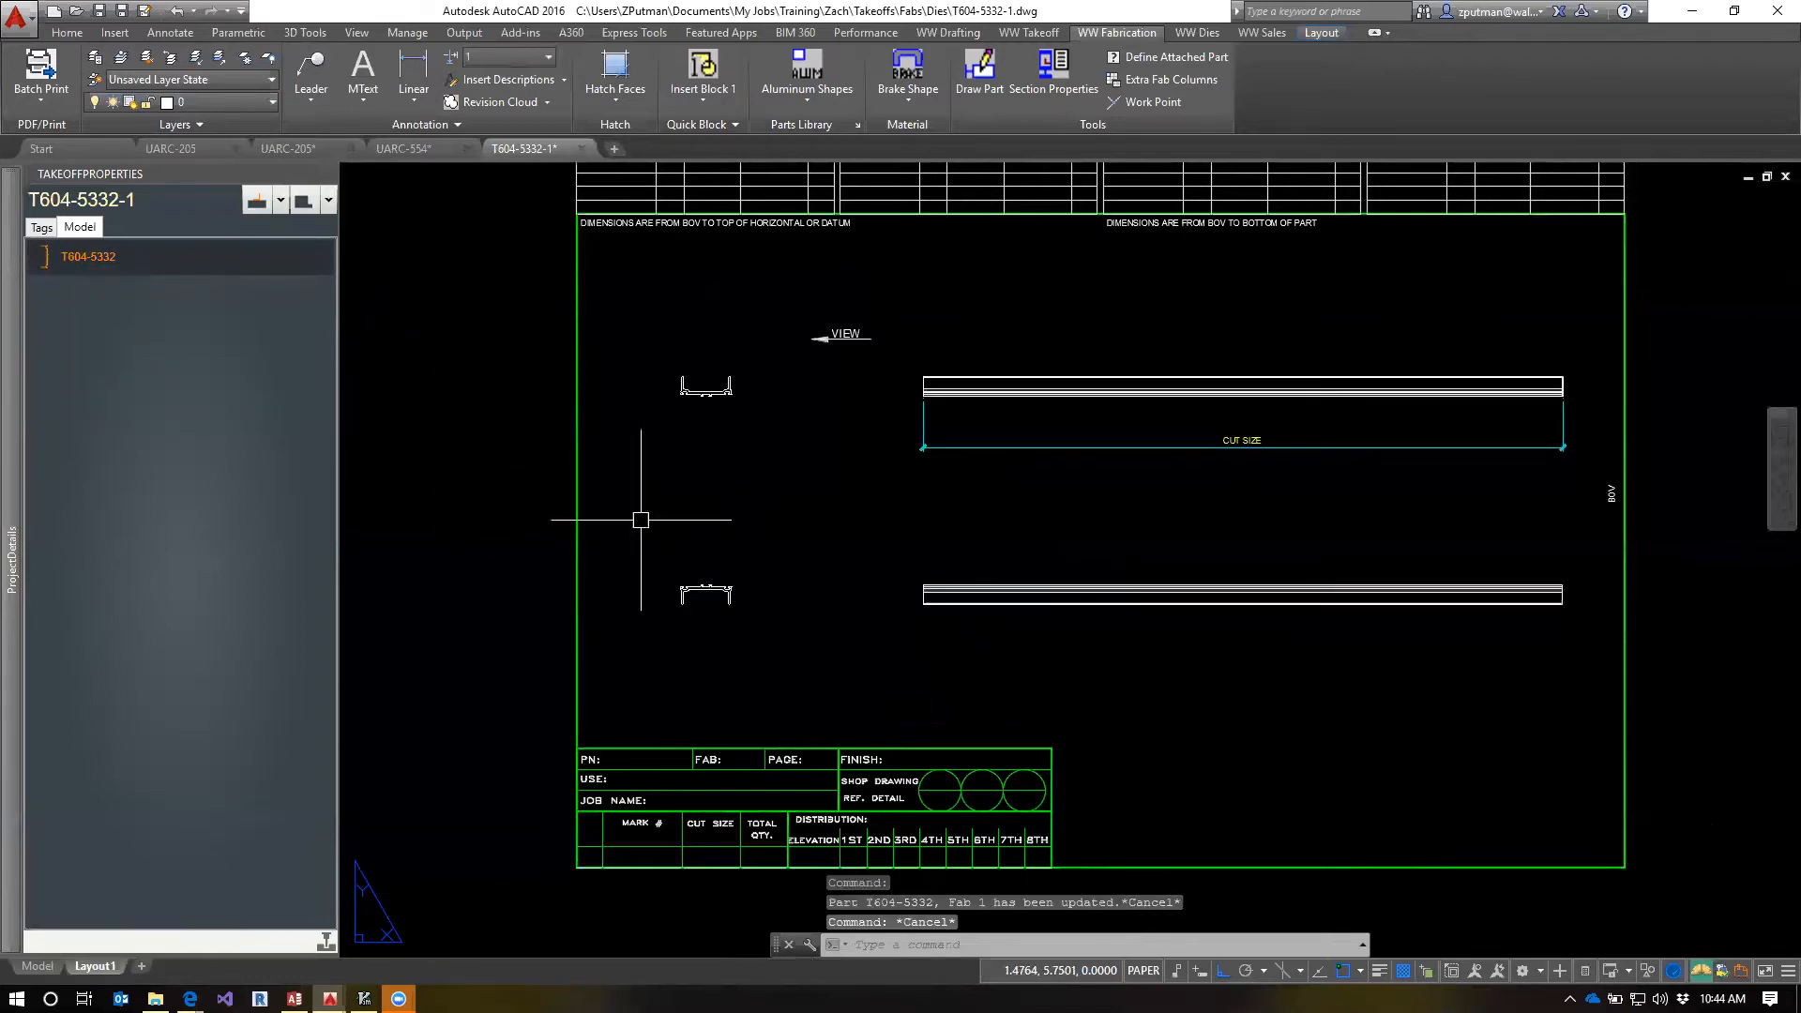
# Examine the refreshed T604-5332 end profiles and length views across the fab template layout
pyautogui.moveTo(804, 523); pyautogui.dragTo(821, 616, button='middle')
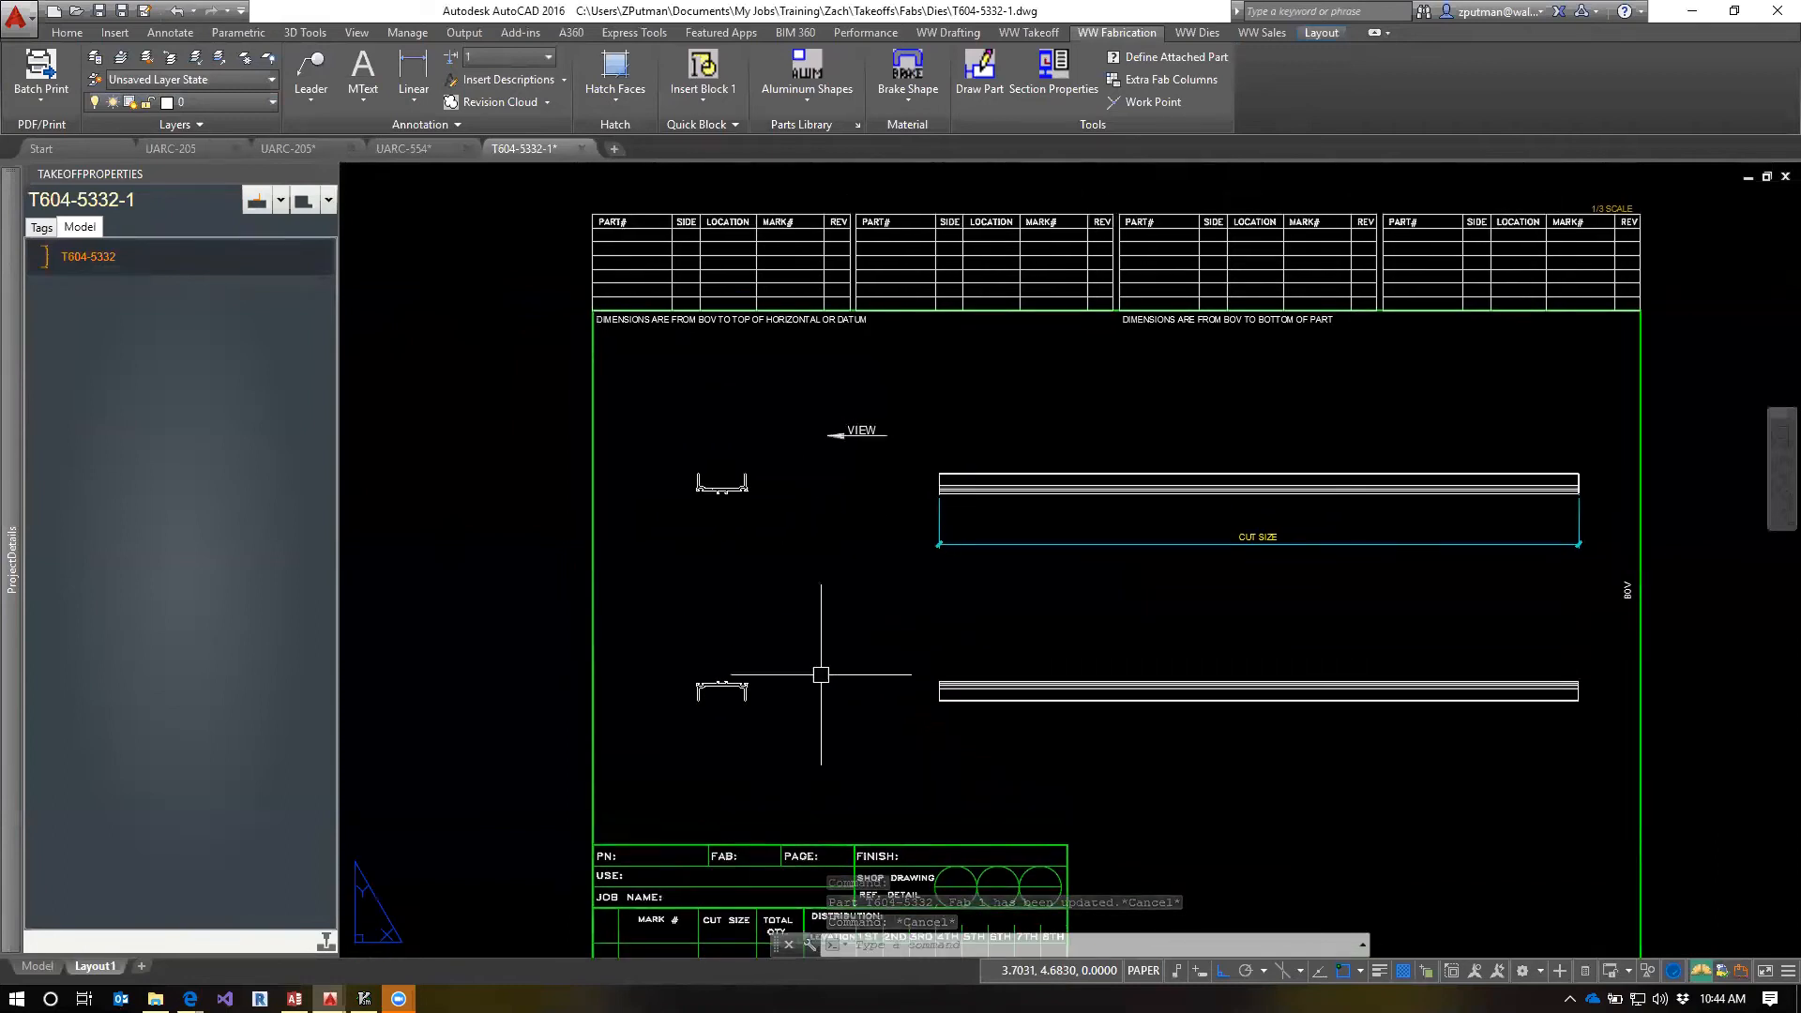
pyautogui.scroll(4, 750, 694)
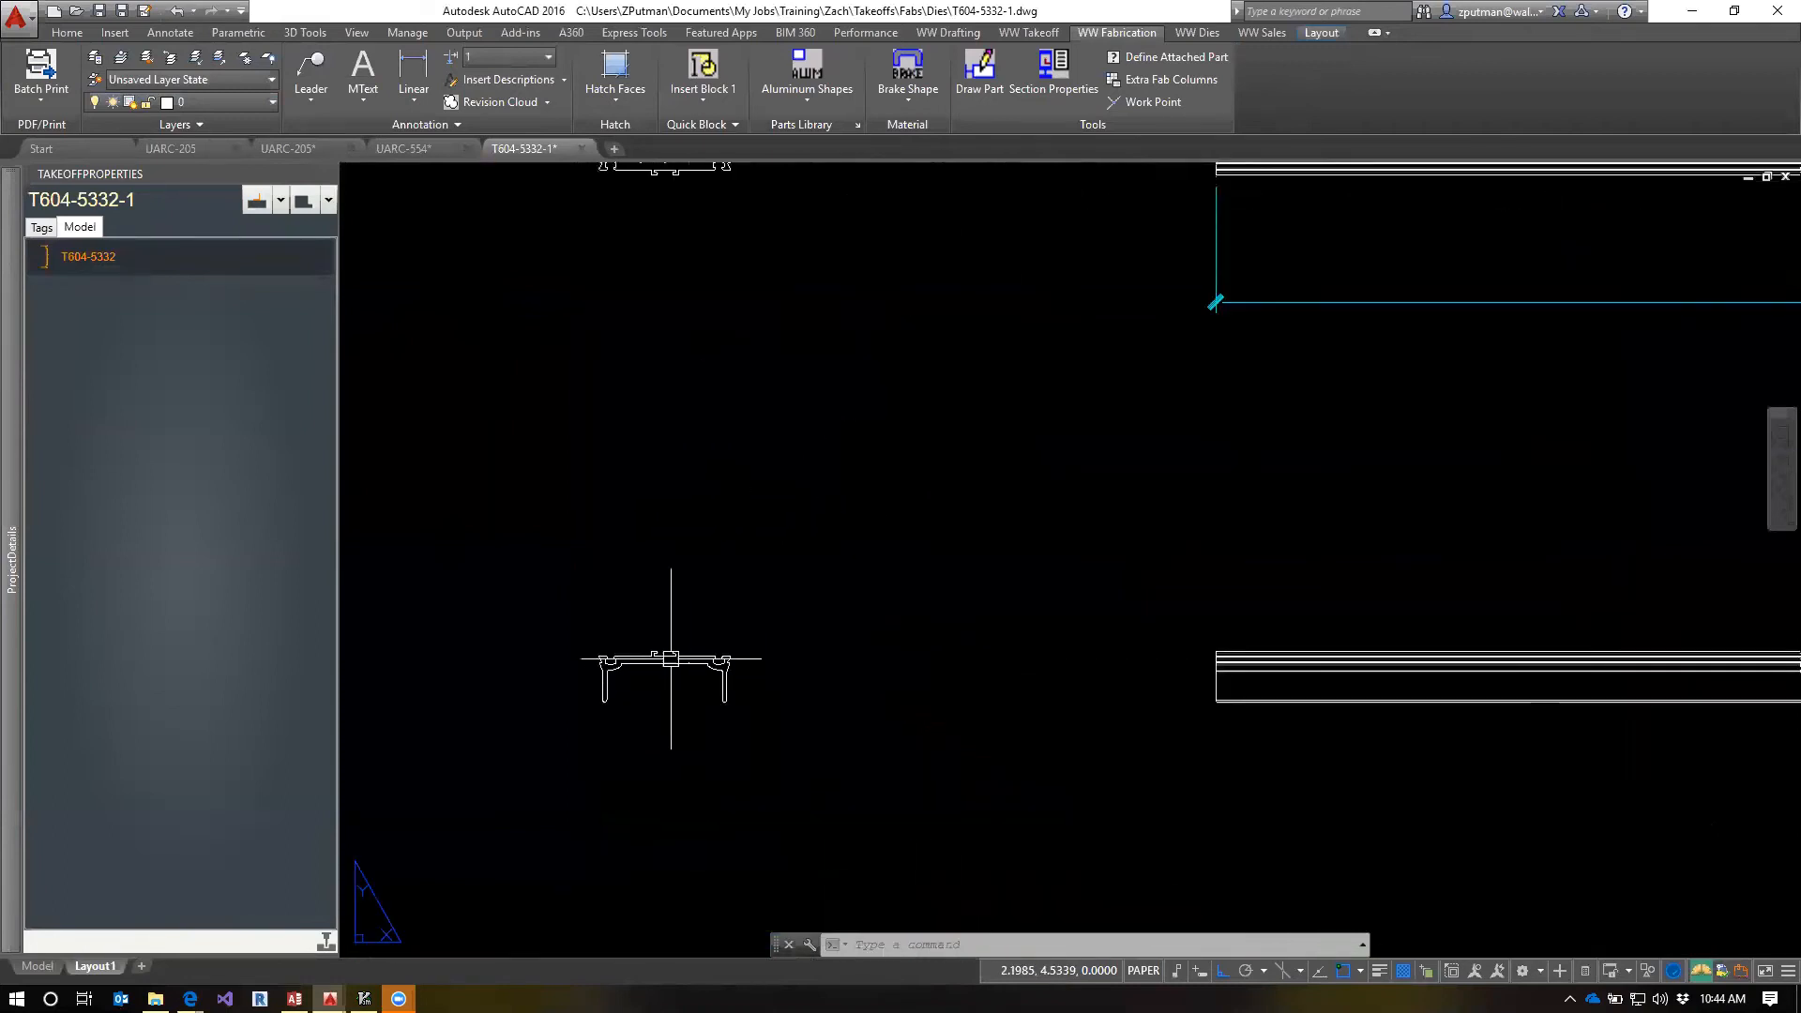
pyautogui.scroll(2, 668, 672)
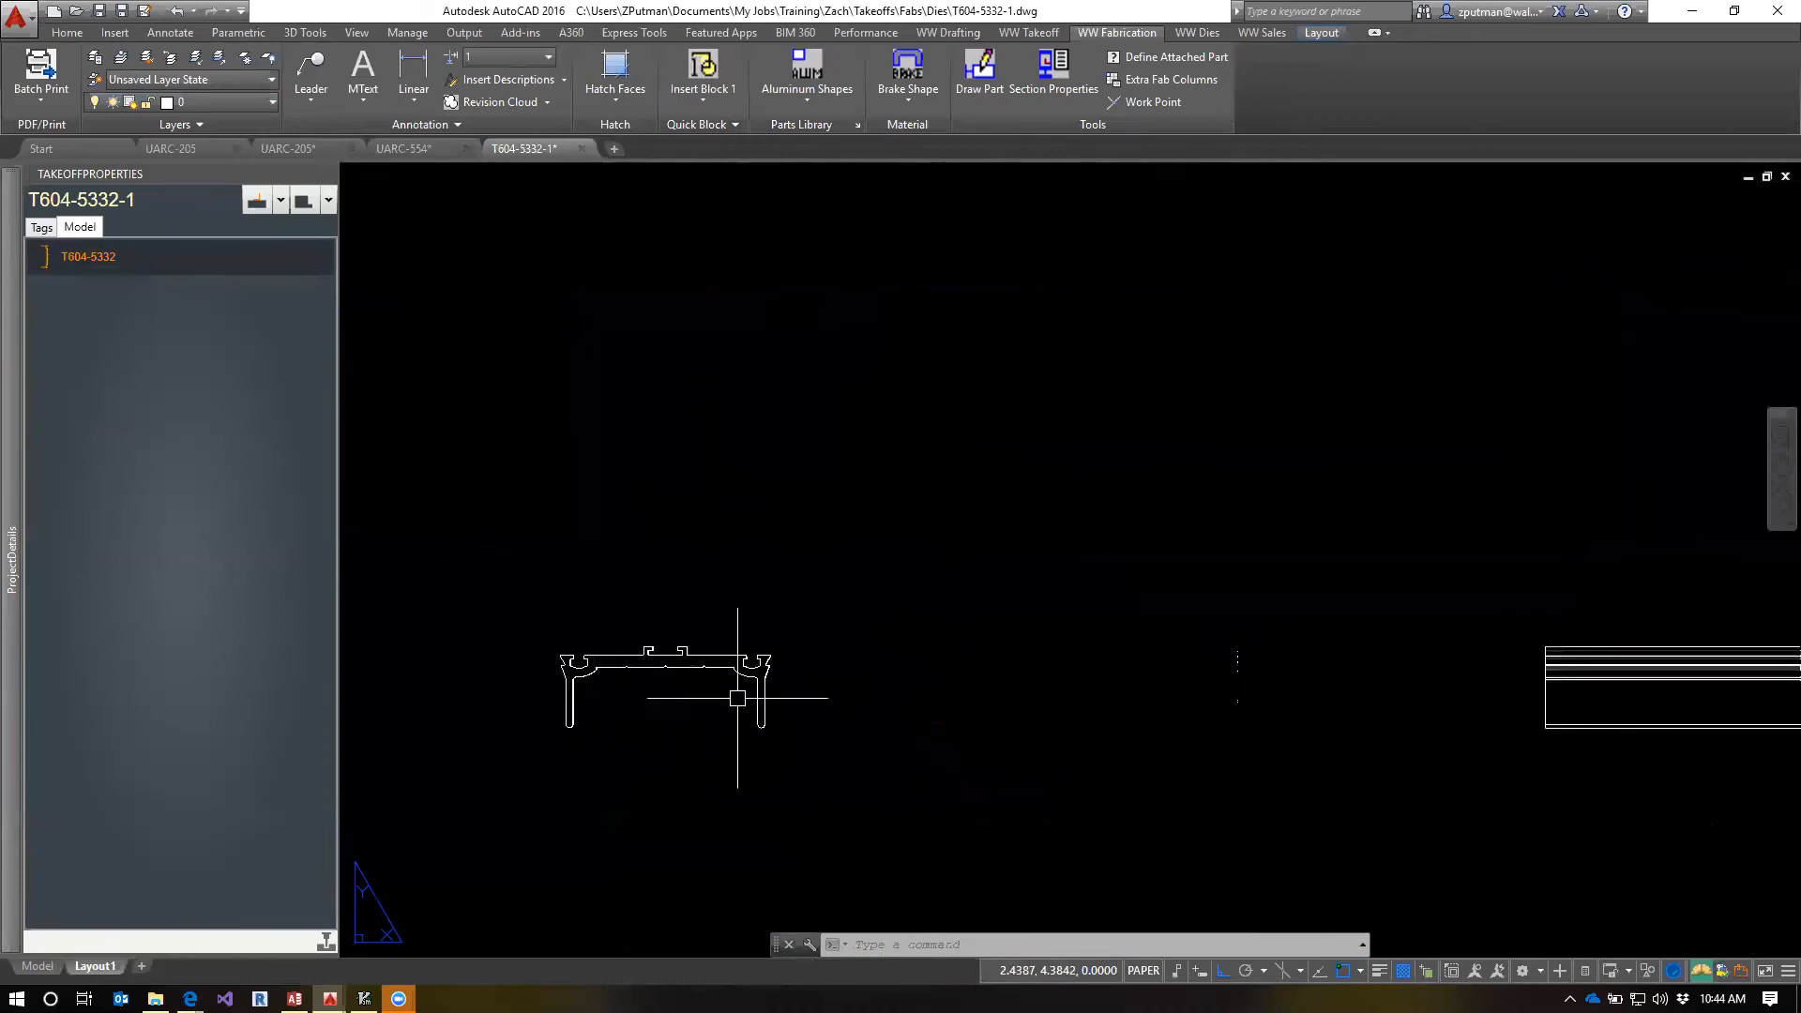
pyautogui.scroll(-5, 695, 666)
pyautogui.scroll(2, 694, 666)
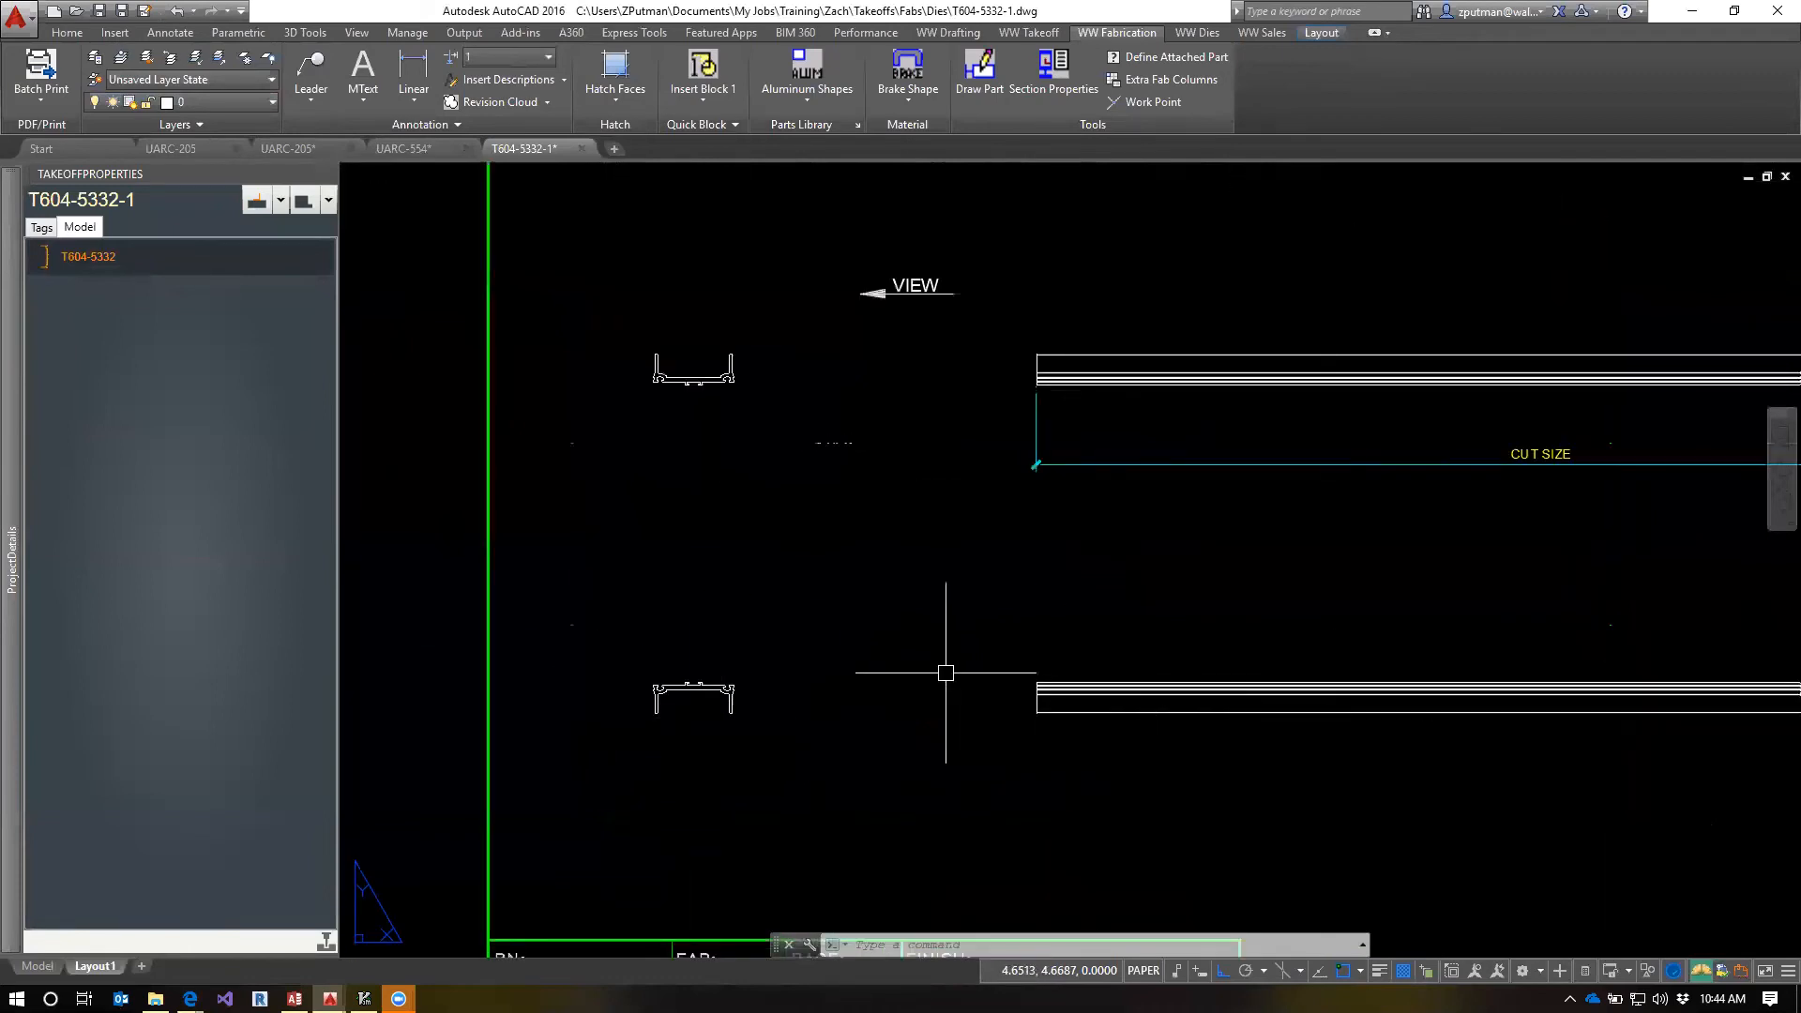
pyautogui.scroll(-2, 948, 679)
pyautogui.moveTo(839, 769); pyautogui.dragTo(659, 644, button='middle')
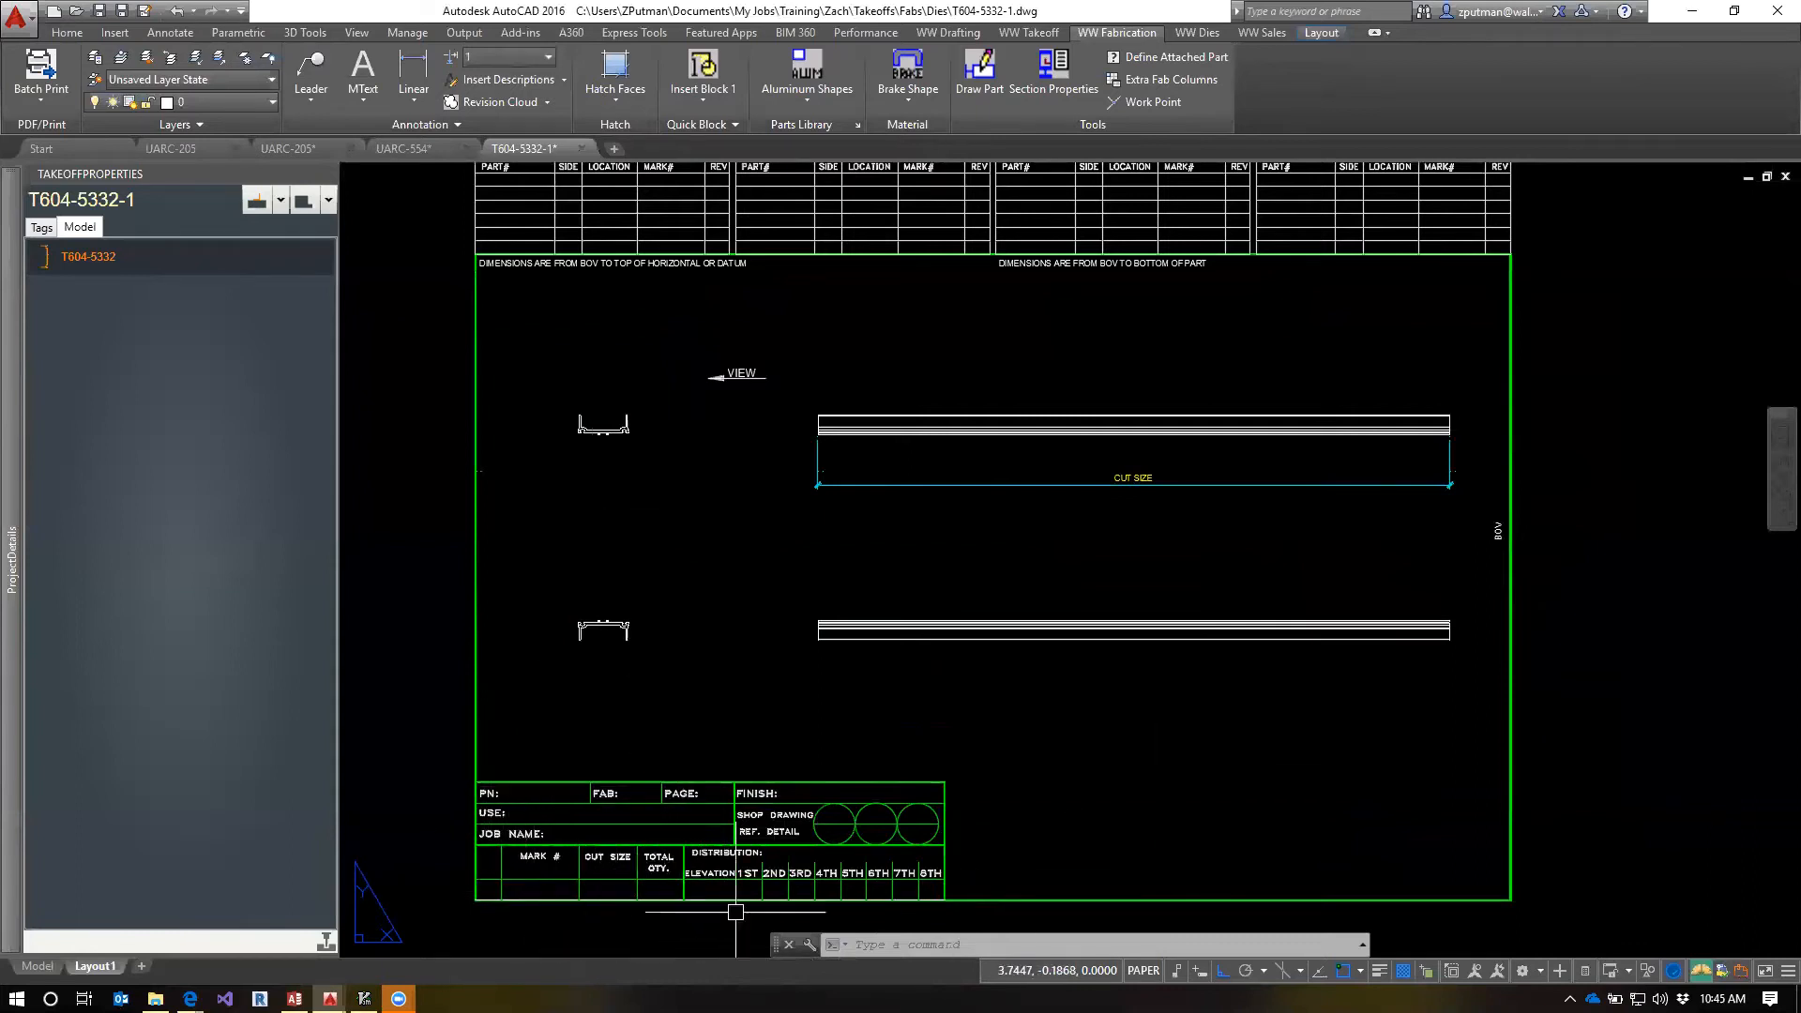
pyautogui.press('Escape')
pyautogui.press('Escape')
pyautogui.press('Escape')
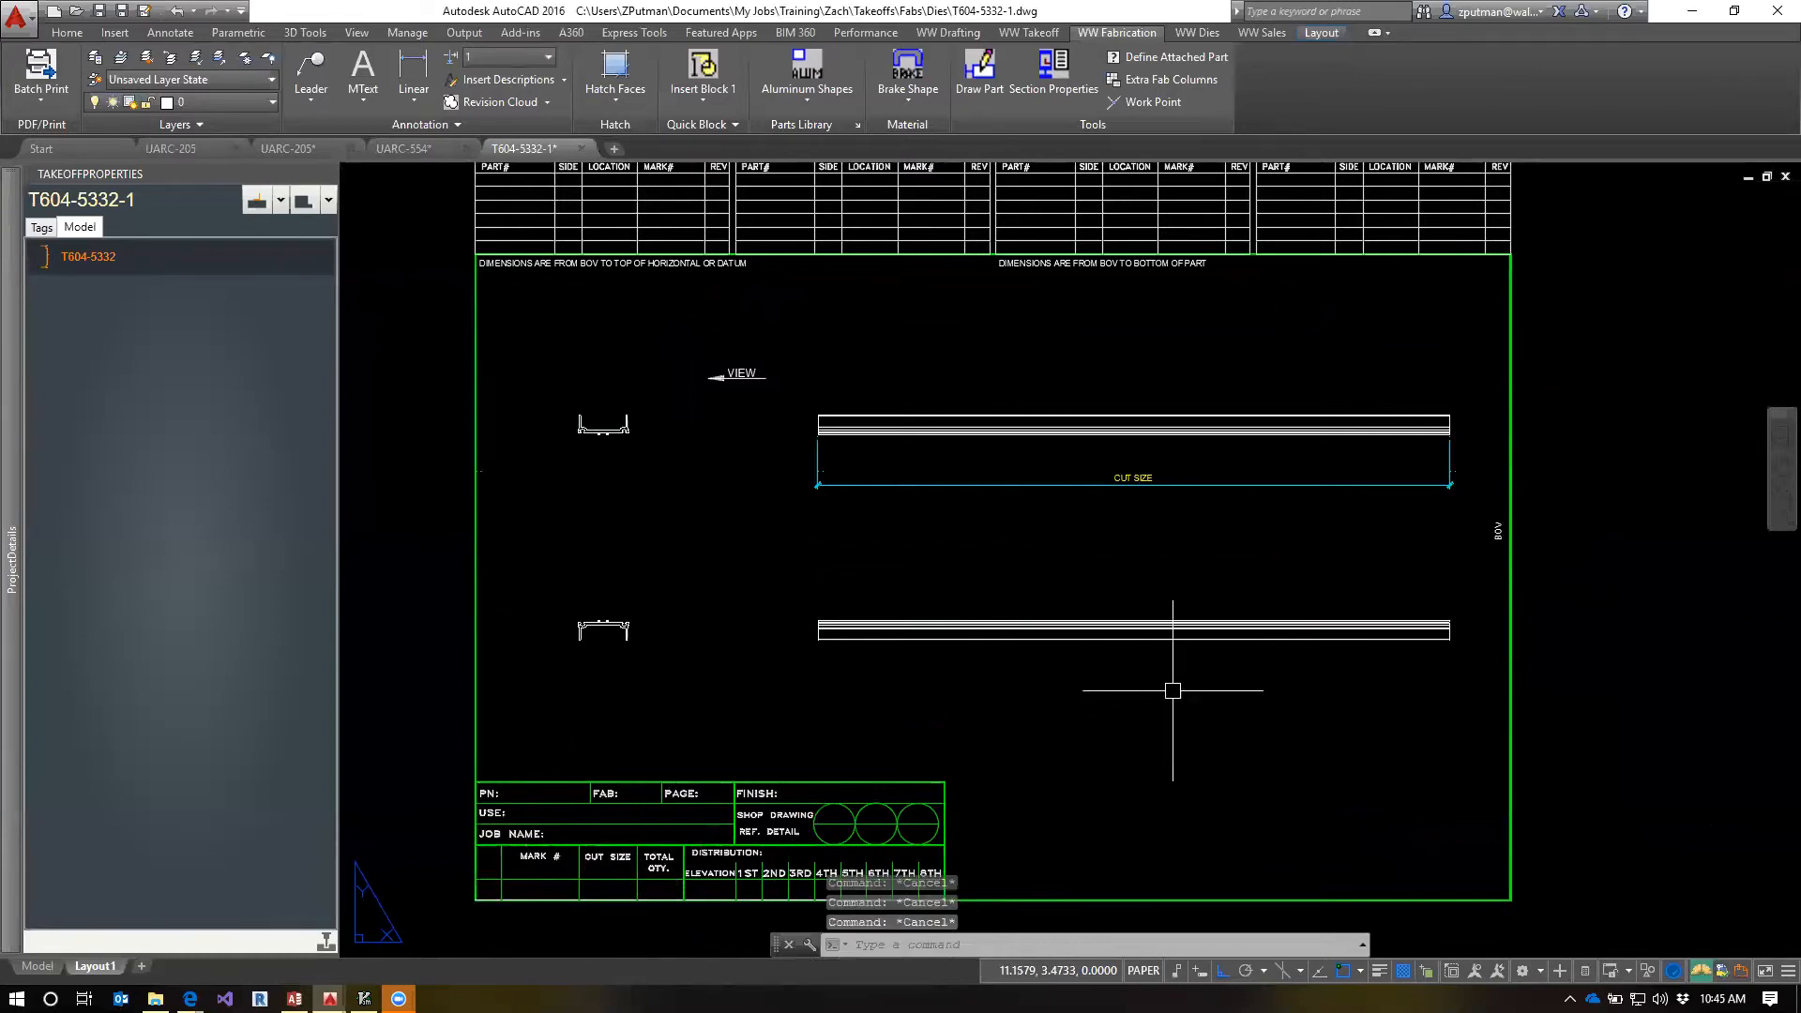
pyautogui.scroll(-2, 1172, 691)
pyautogui.scroll(2, 944, 684)
pyautogui.moveTo(946, 664); pyautogui.dragTo(1018, 625, button='middle')
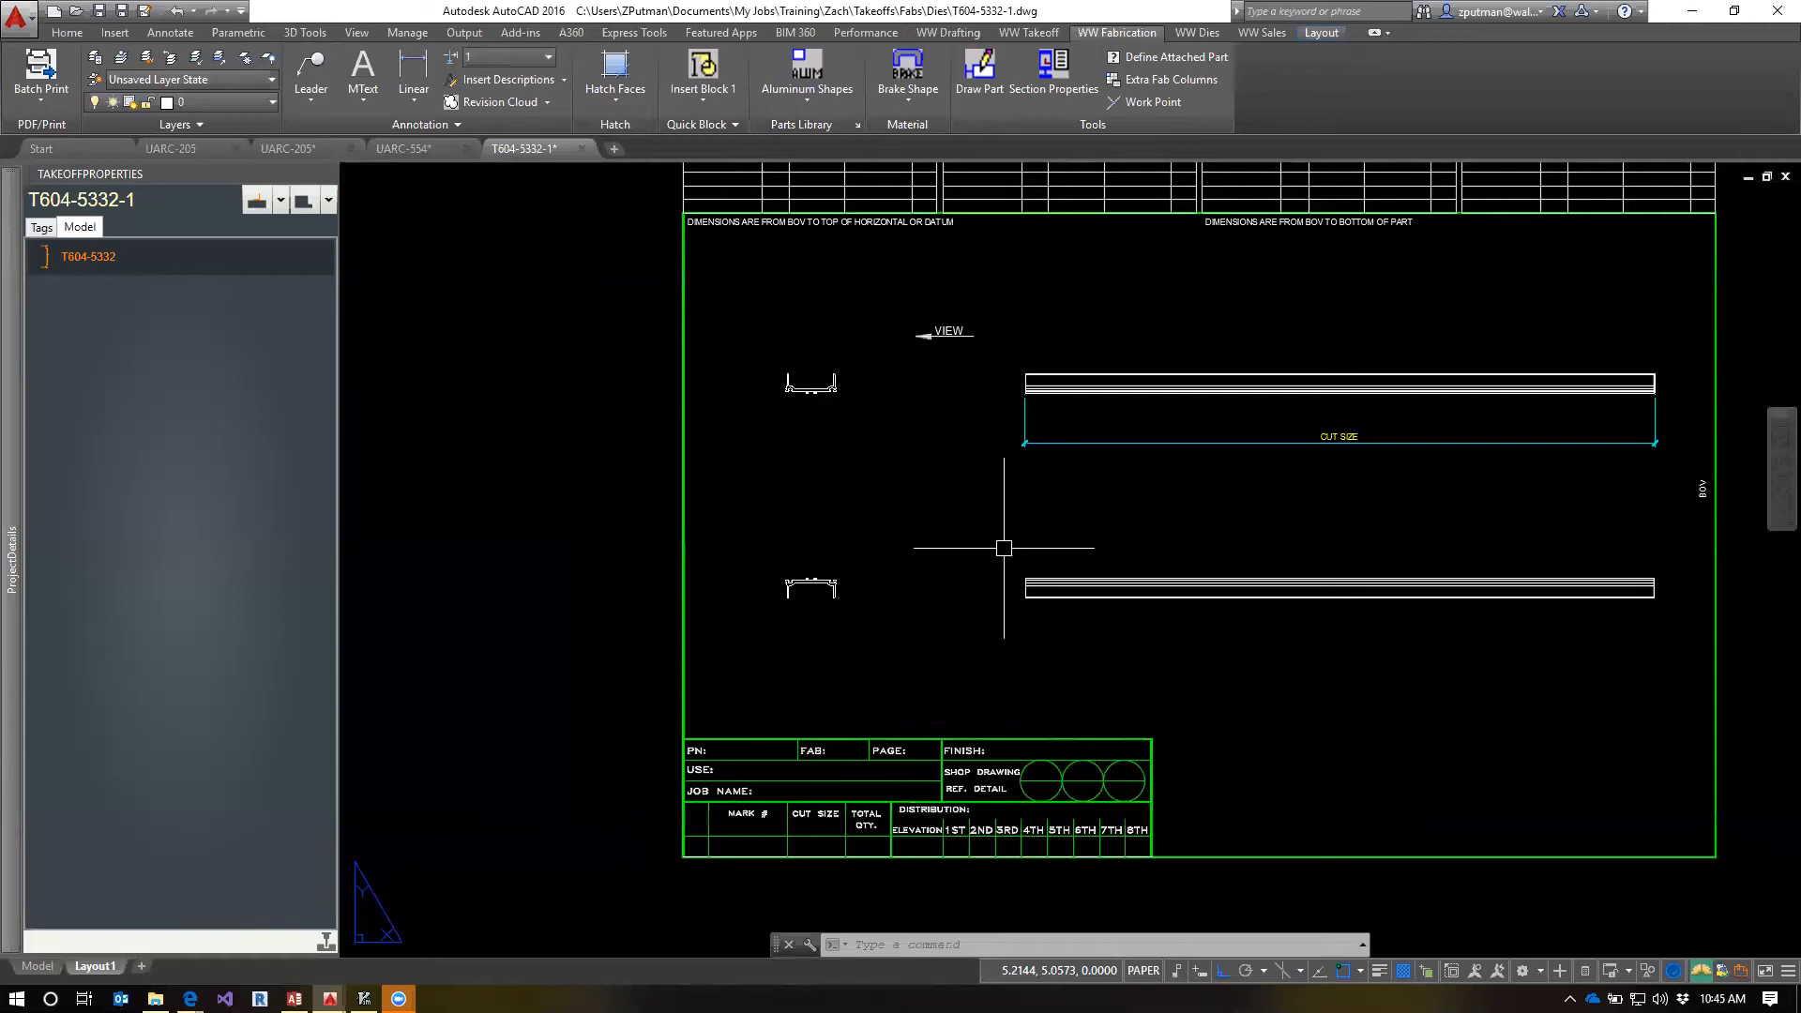
pyautogui.moveTo(963, 486); pyautogui.dragTo(866, 517, button='middle')
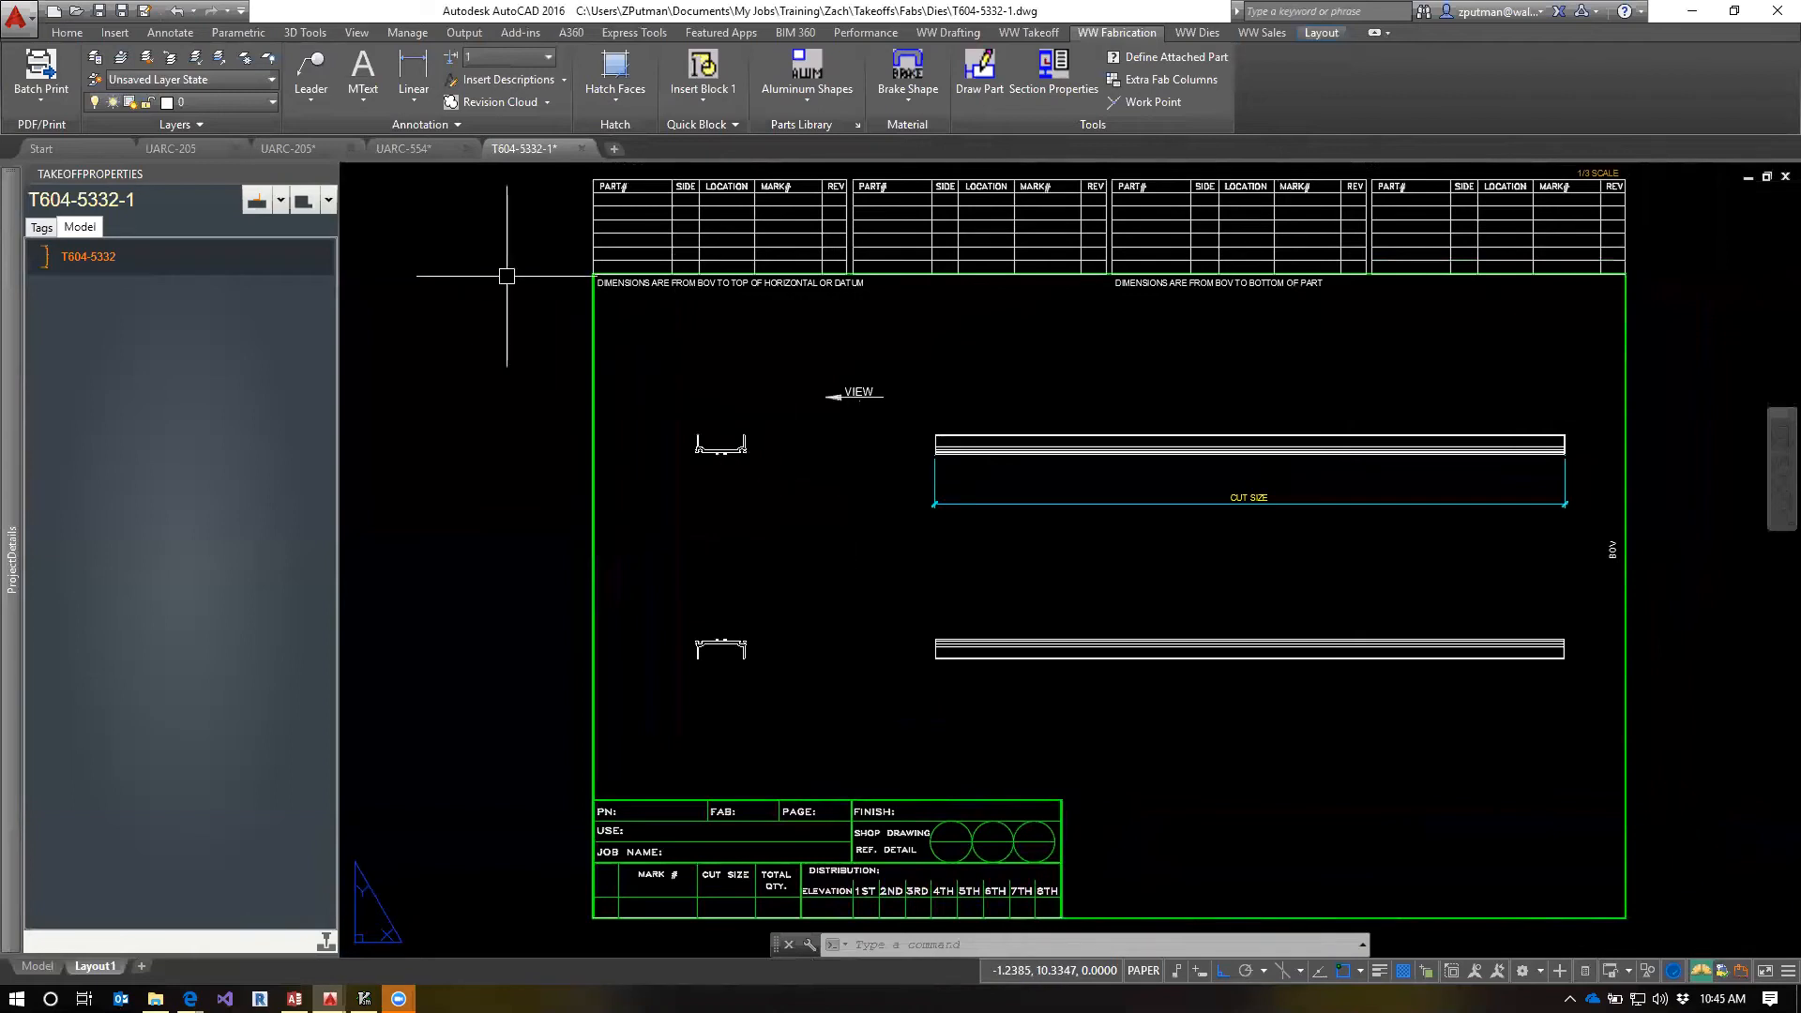
# Switch to the UARC-554 drawing and review its T604-5332 detail and the full section sheet
pyautogui.click(428, 144)
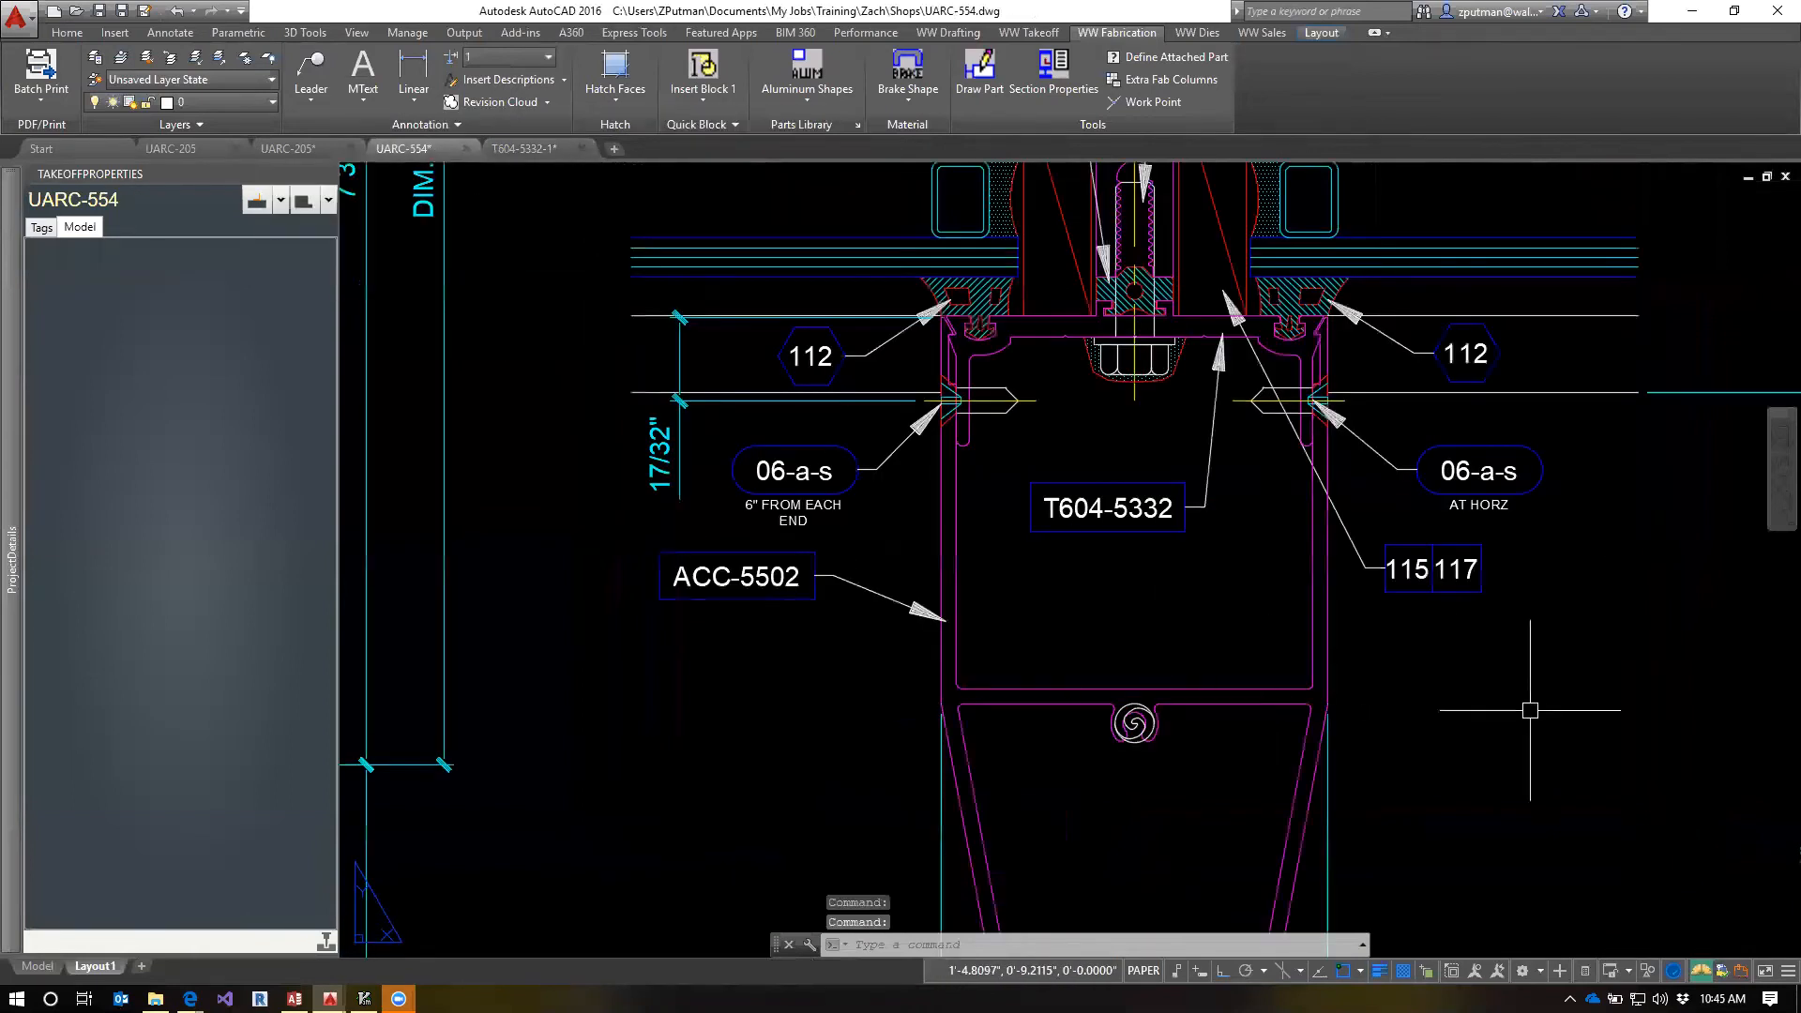
pyautogui.scroll(-4, 1212, 617)
pyautogui.moveTo(1354, 633); pyautogui.dragTo(1226, 581, button='middle')
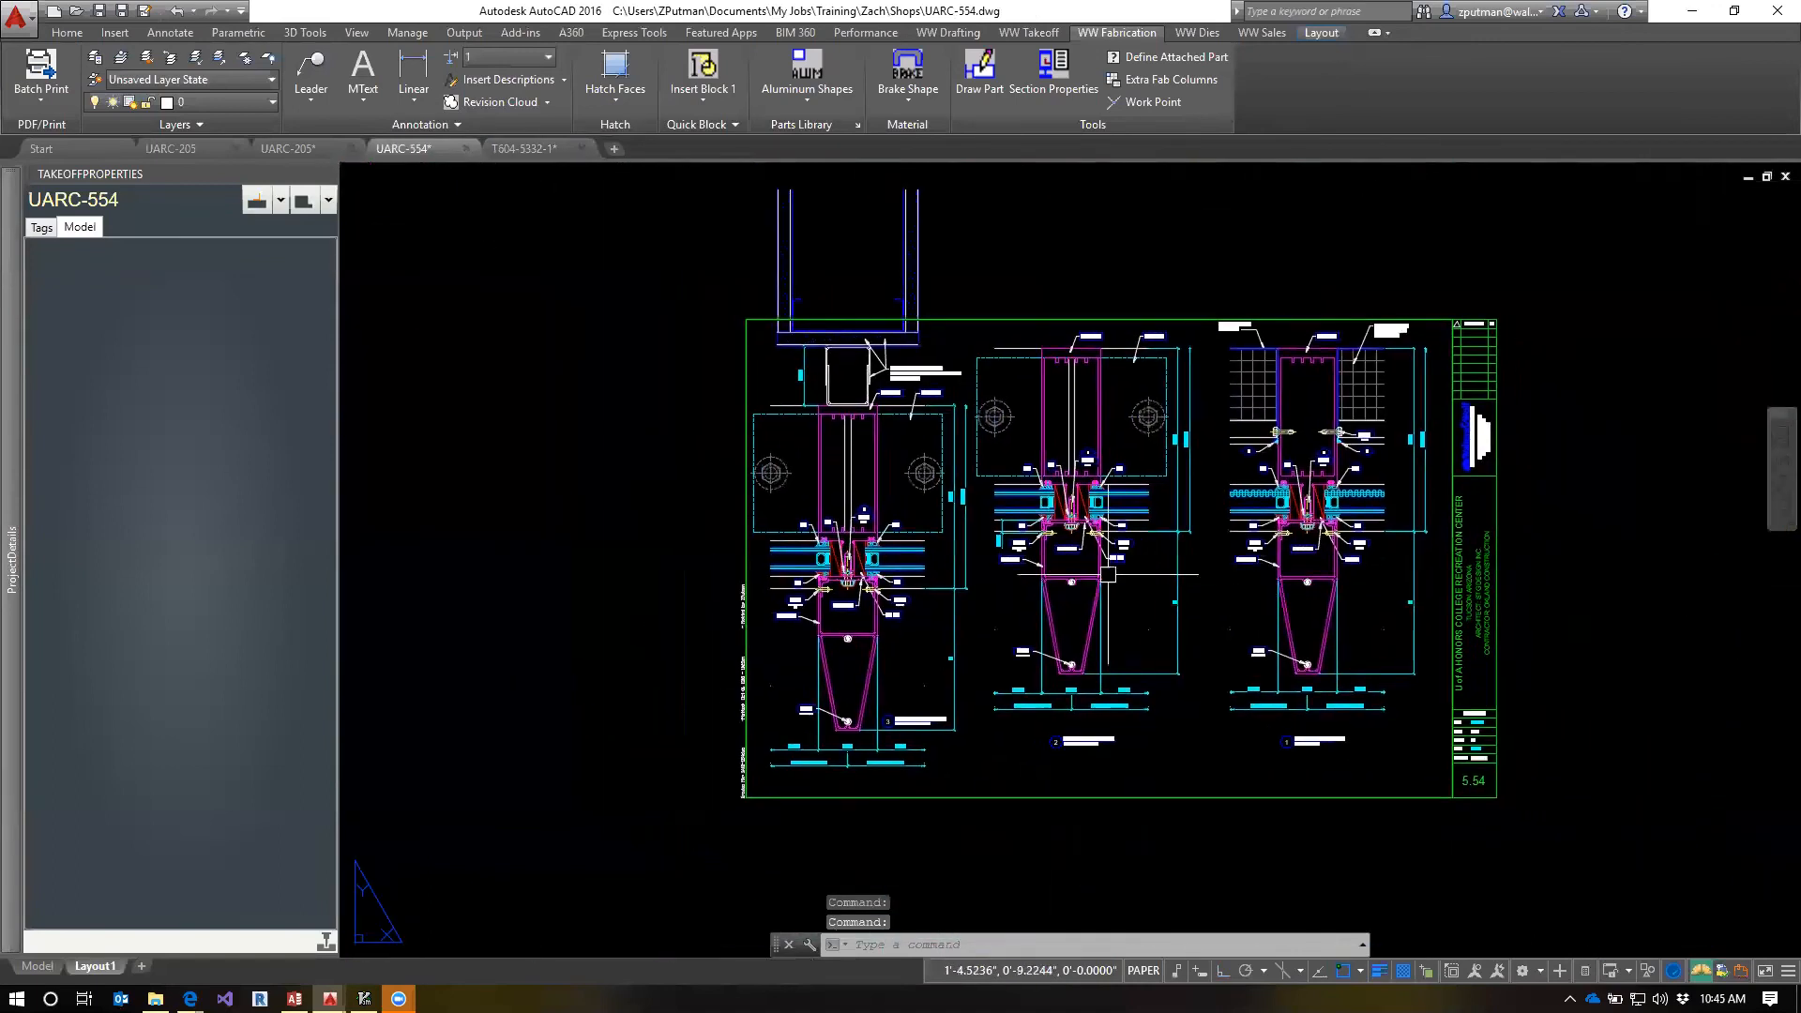
# Turn on all layers in the UARC-205 elevation drawing and check the panel tags near Level 2
pyautogui.click(195, 151)
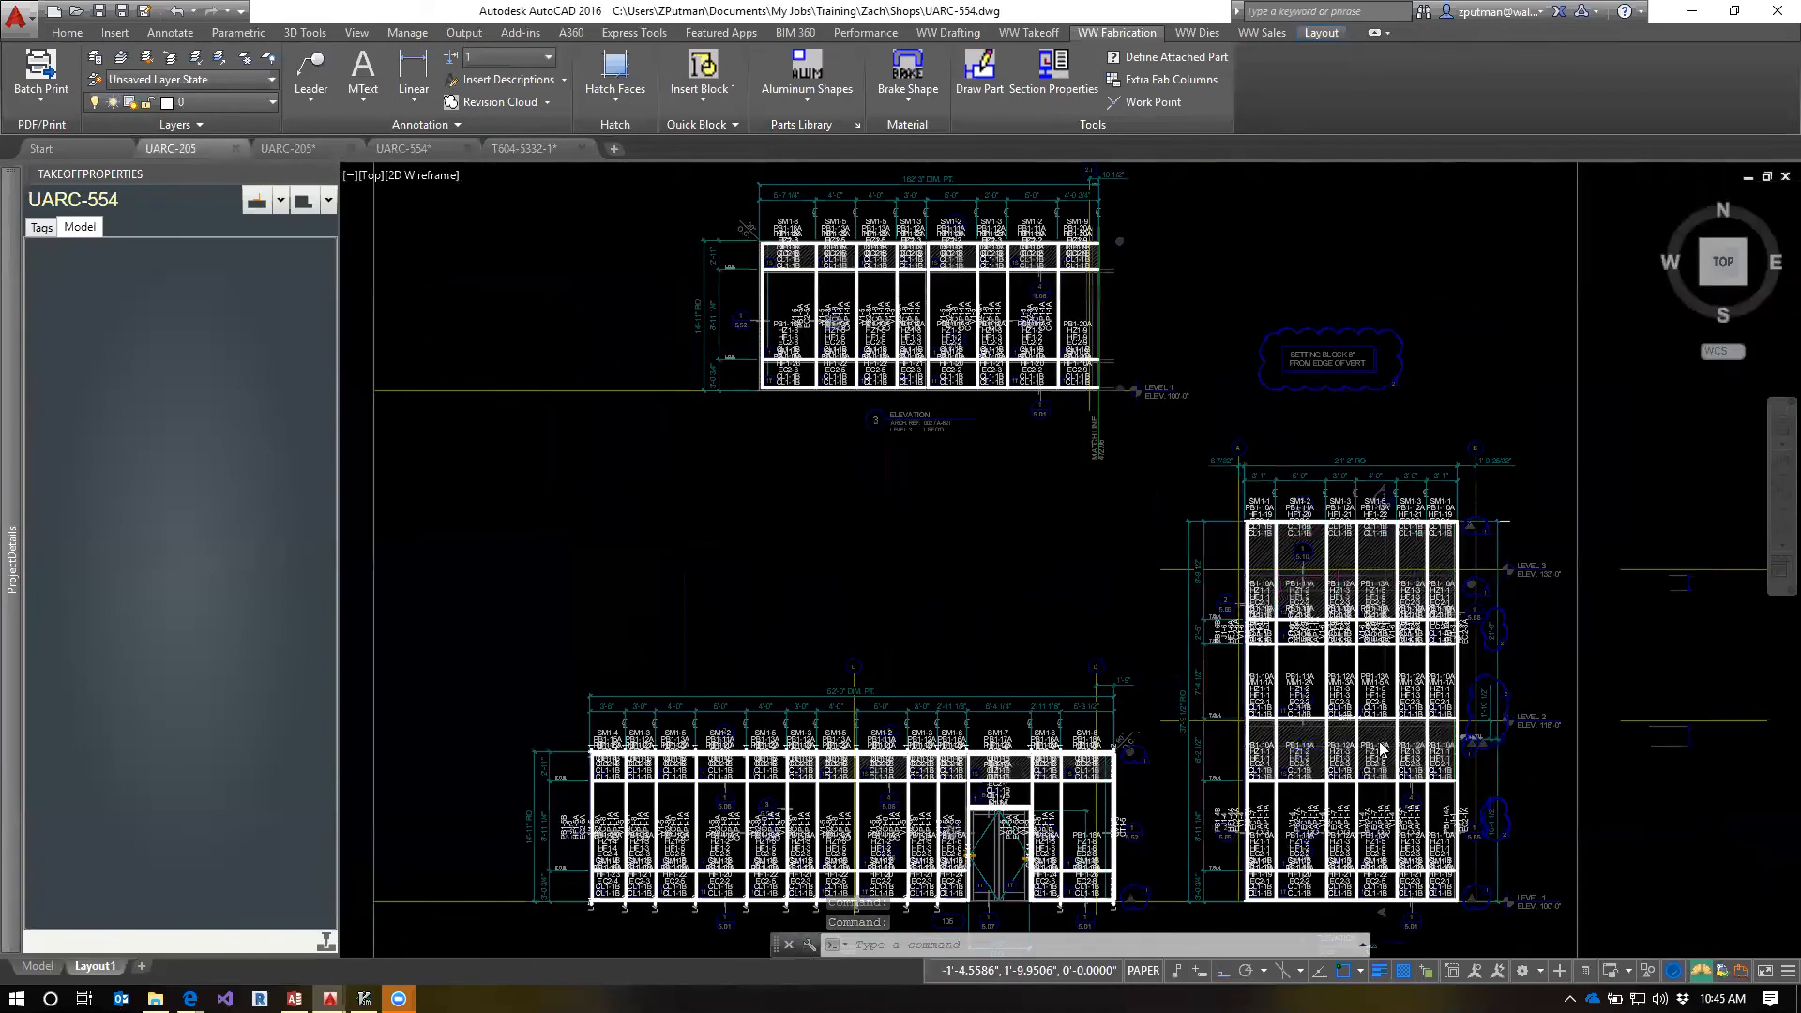
pyautogui.scroll(4, 1302, 764)
pyautogui.moveTo(1358, 795)
pyautogui.mouseDown(button='middle')
pyautogui.moveTo(1218, 677)
pyautogui.moveTo(1005, 551)
pyautogui.mouseUp(button='middle')
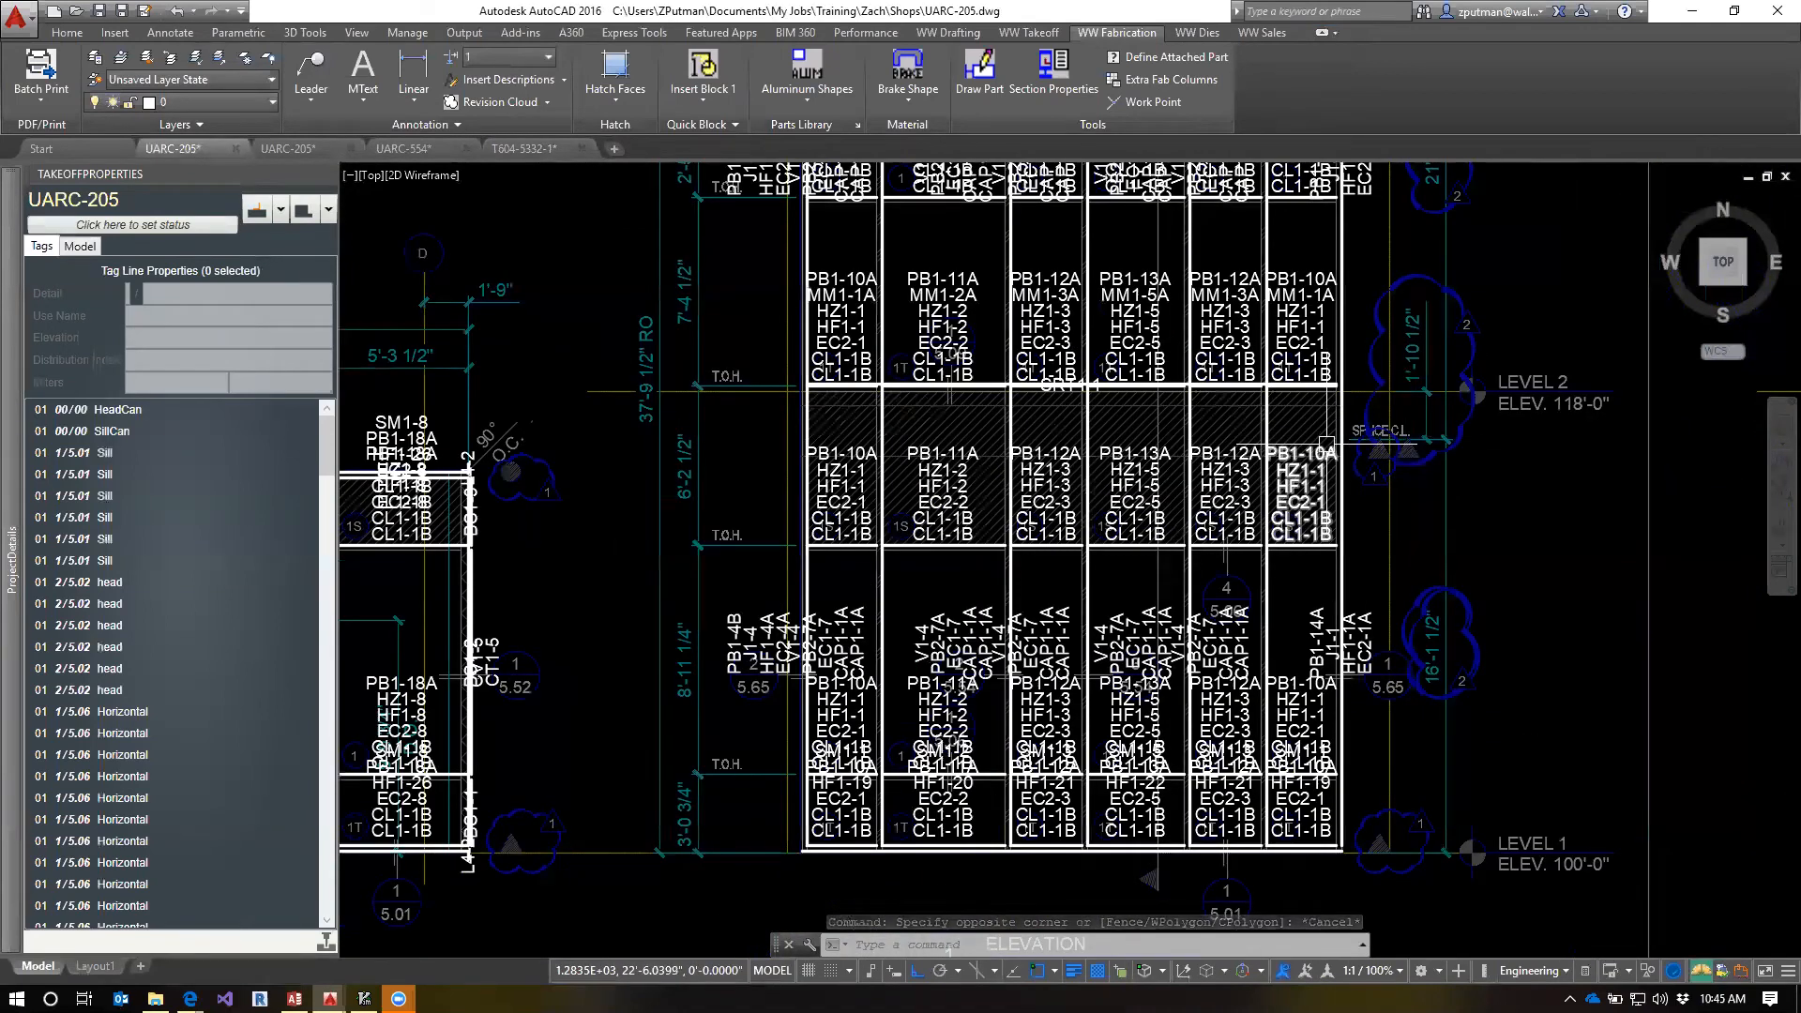
pyautogui.write('1ayon')
pyautogui.press('Return')
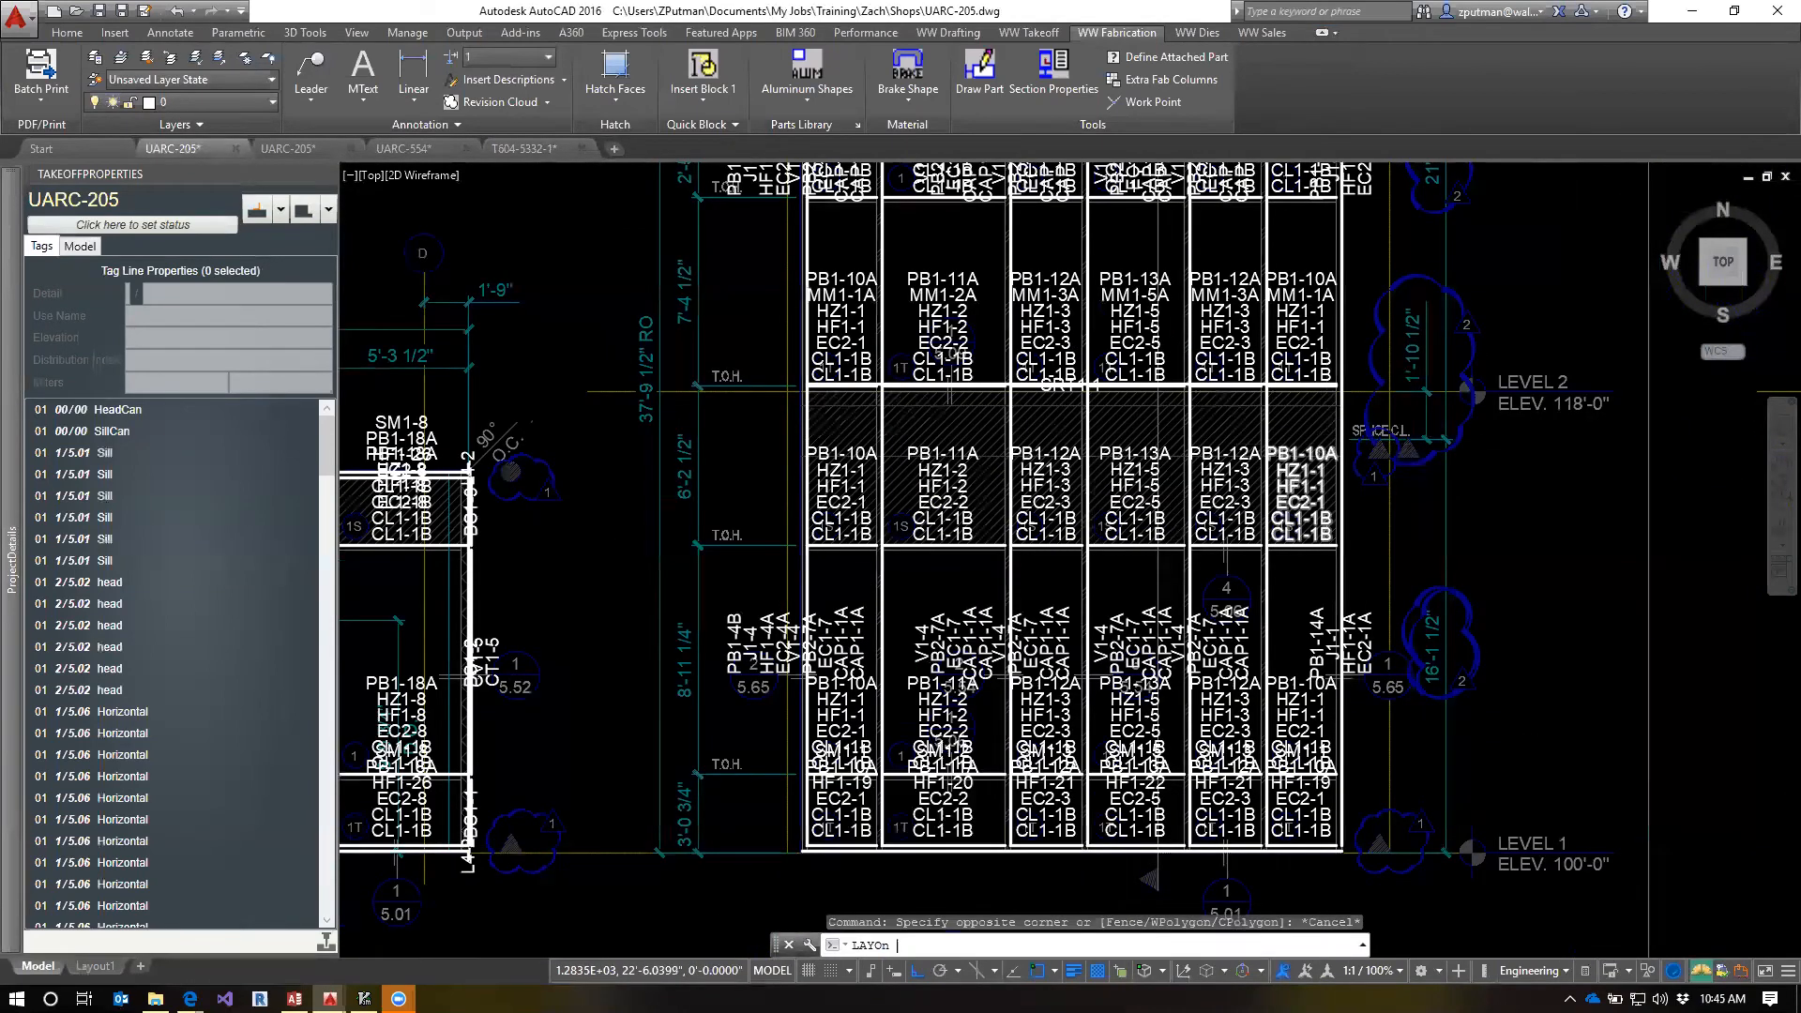
pyautogui.scroll(2, 1249, 486)
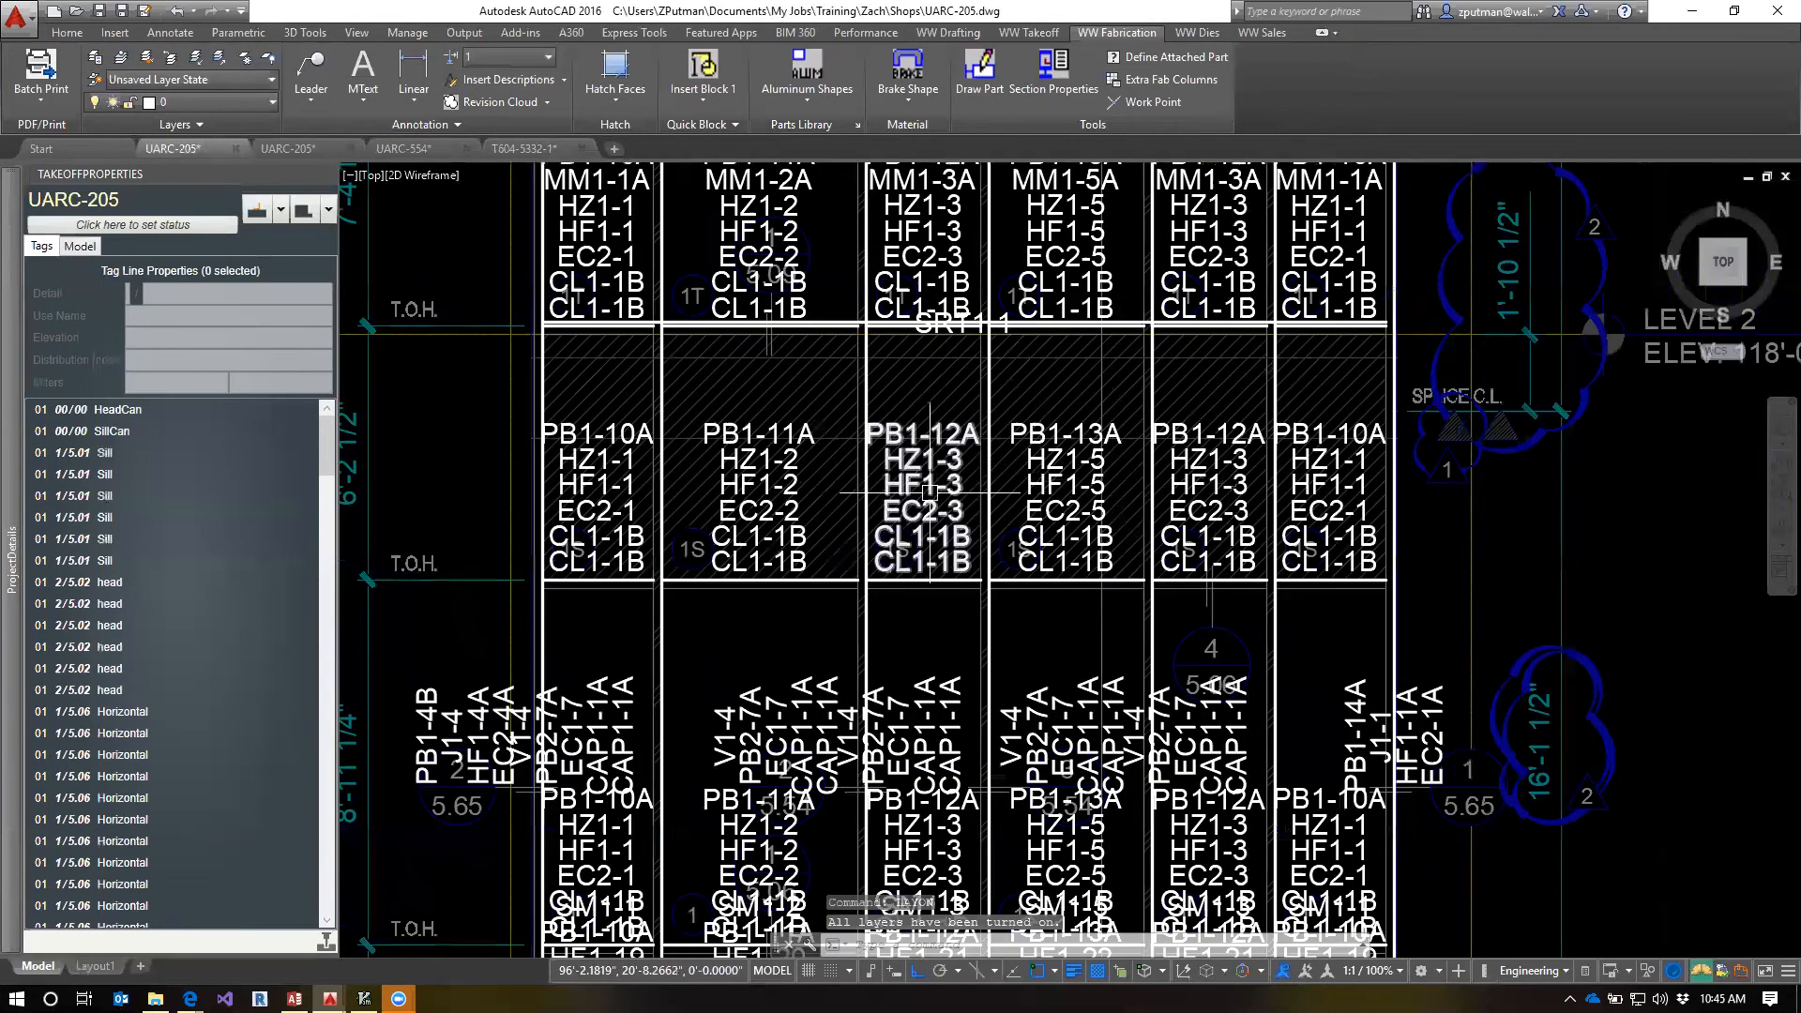
pyautogui.scroll(2, 802, 260)
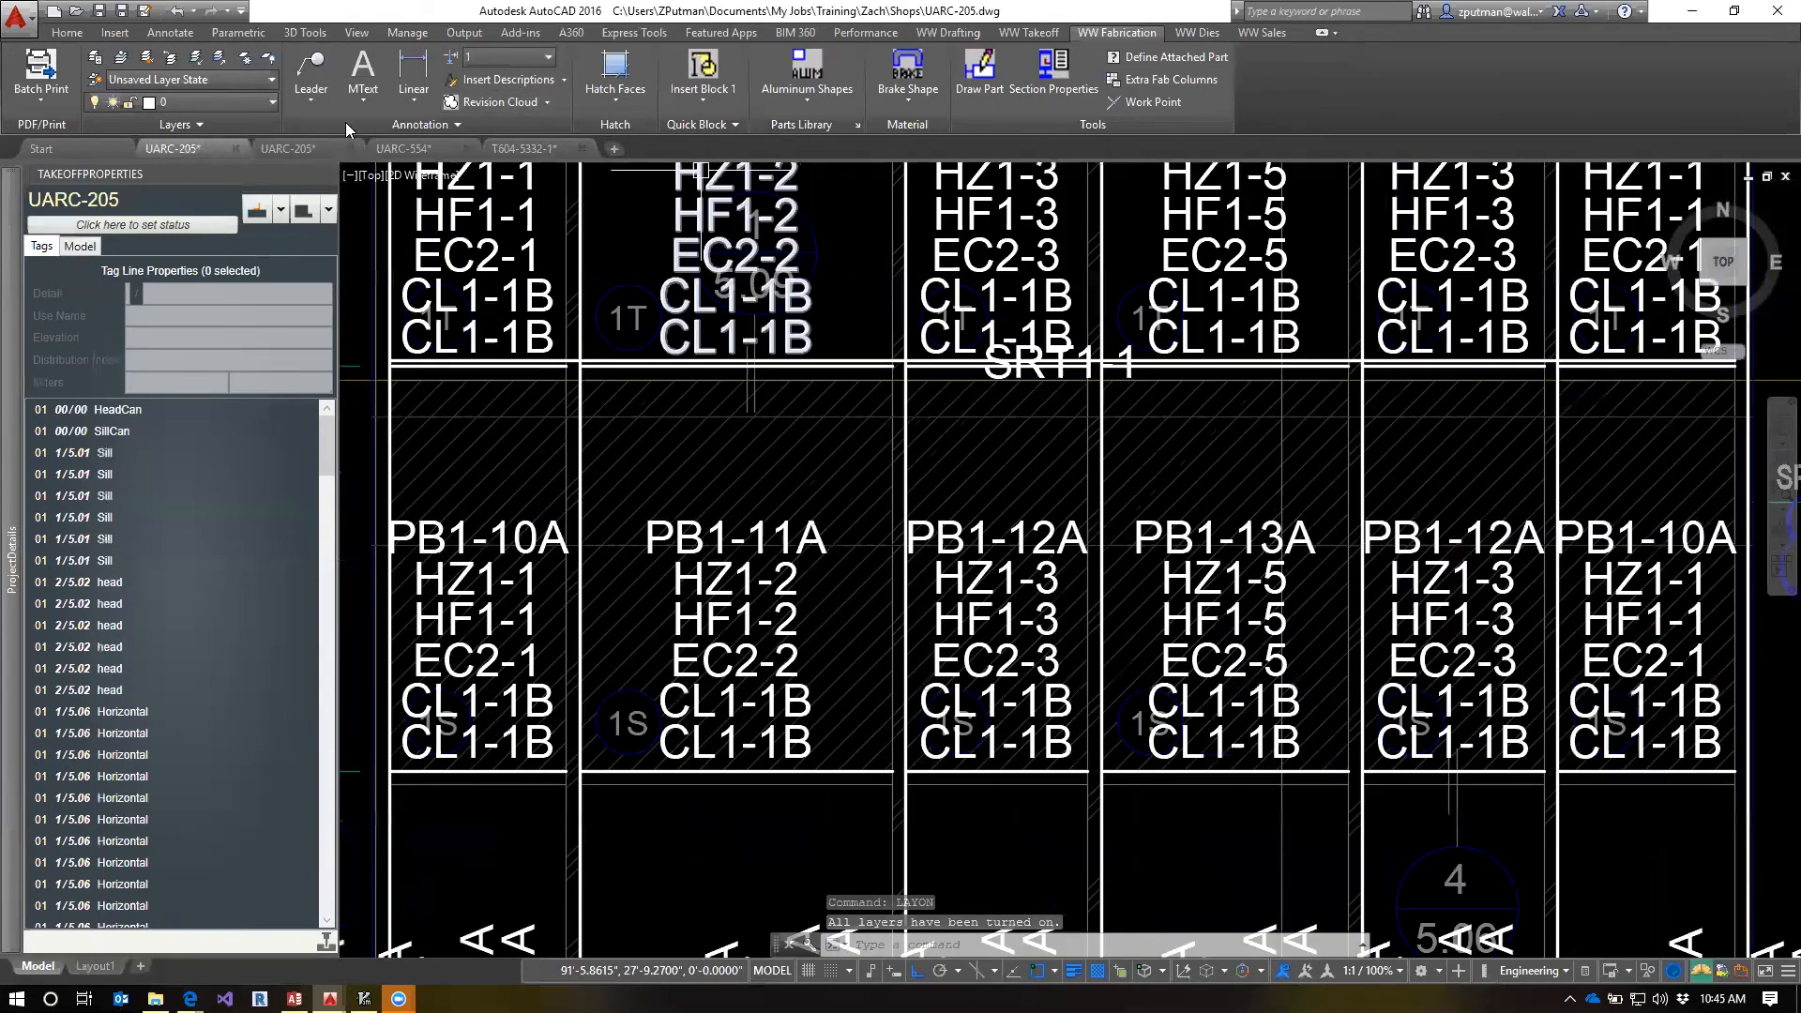
# Close the UARC-554 drawing and open shop drawing UARC-509
pyautogui.click(315, 150)
pyautogui.click(412, 150)
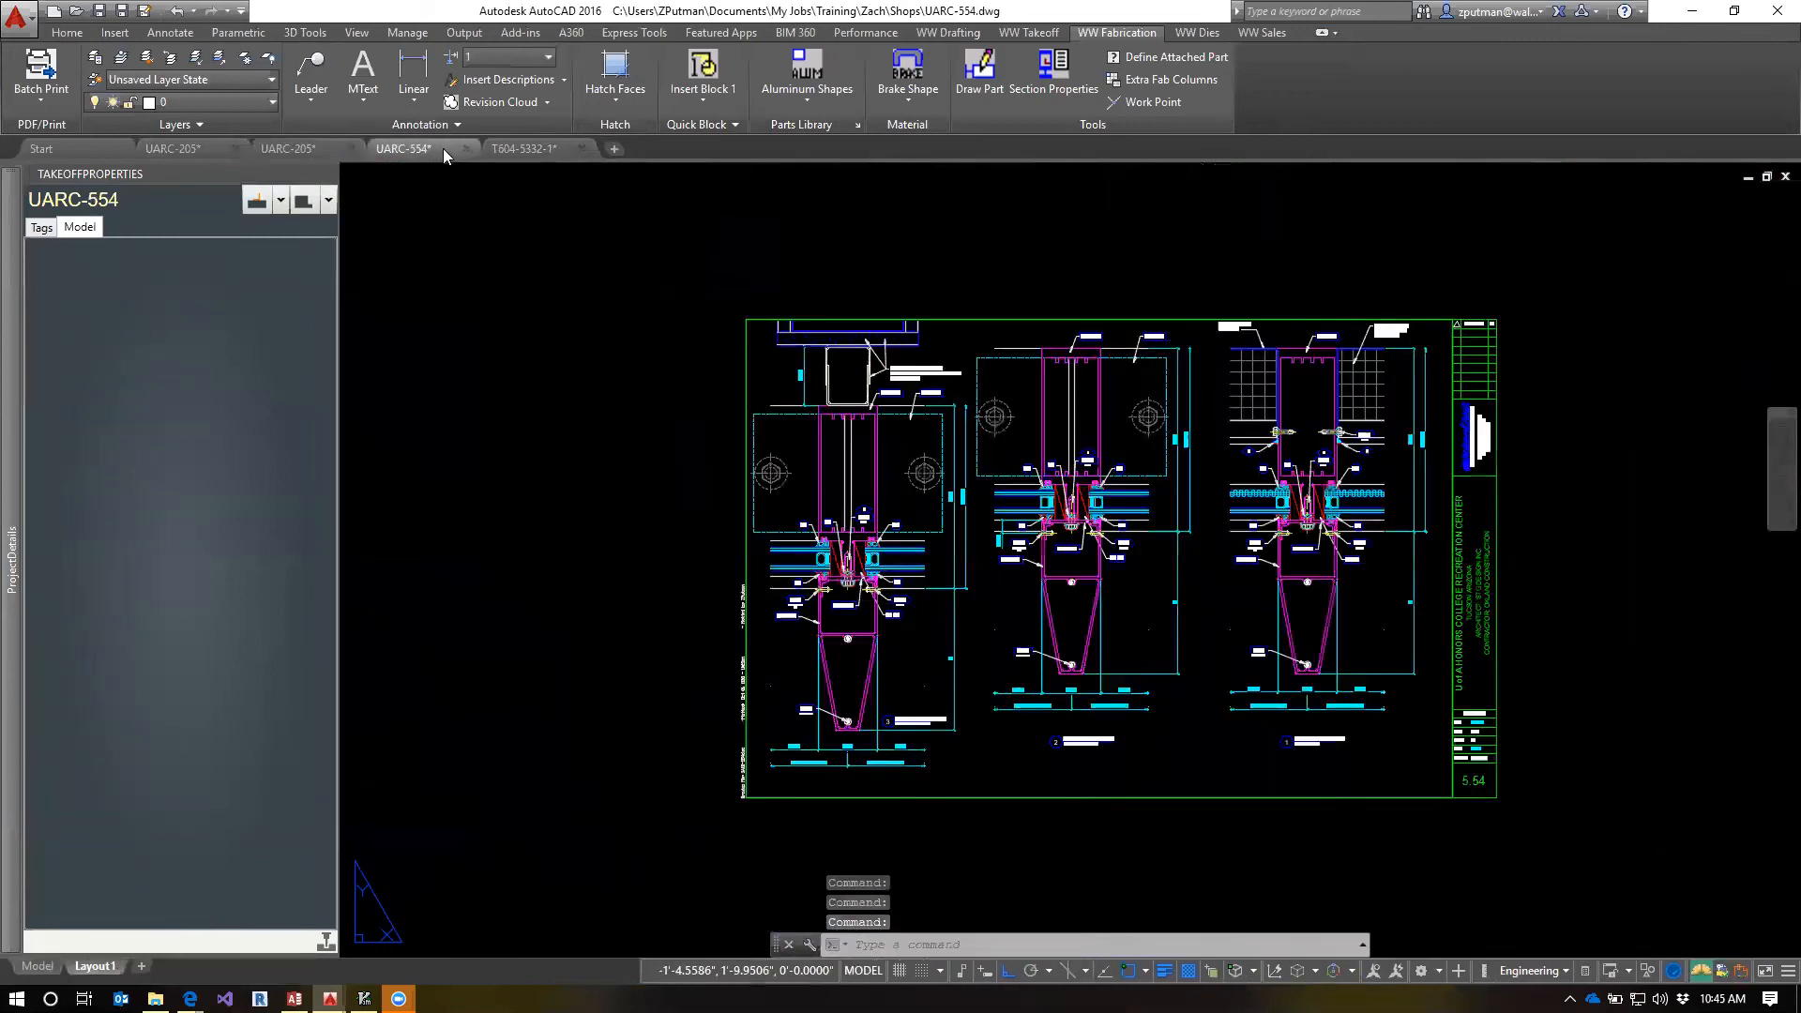
pyautogui.write('q')
pyautogui.write('509')
pyautogui.press('Return')
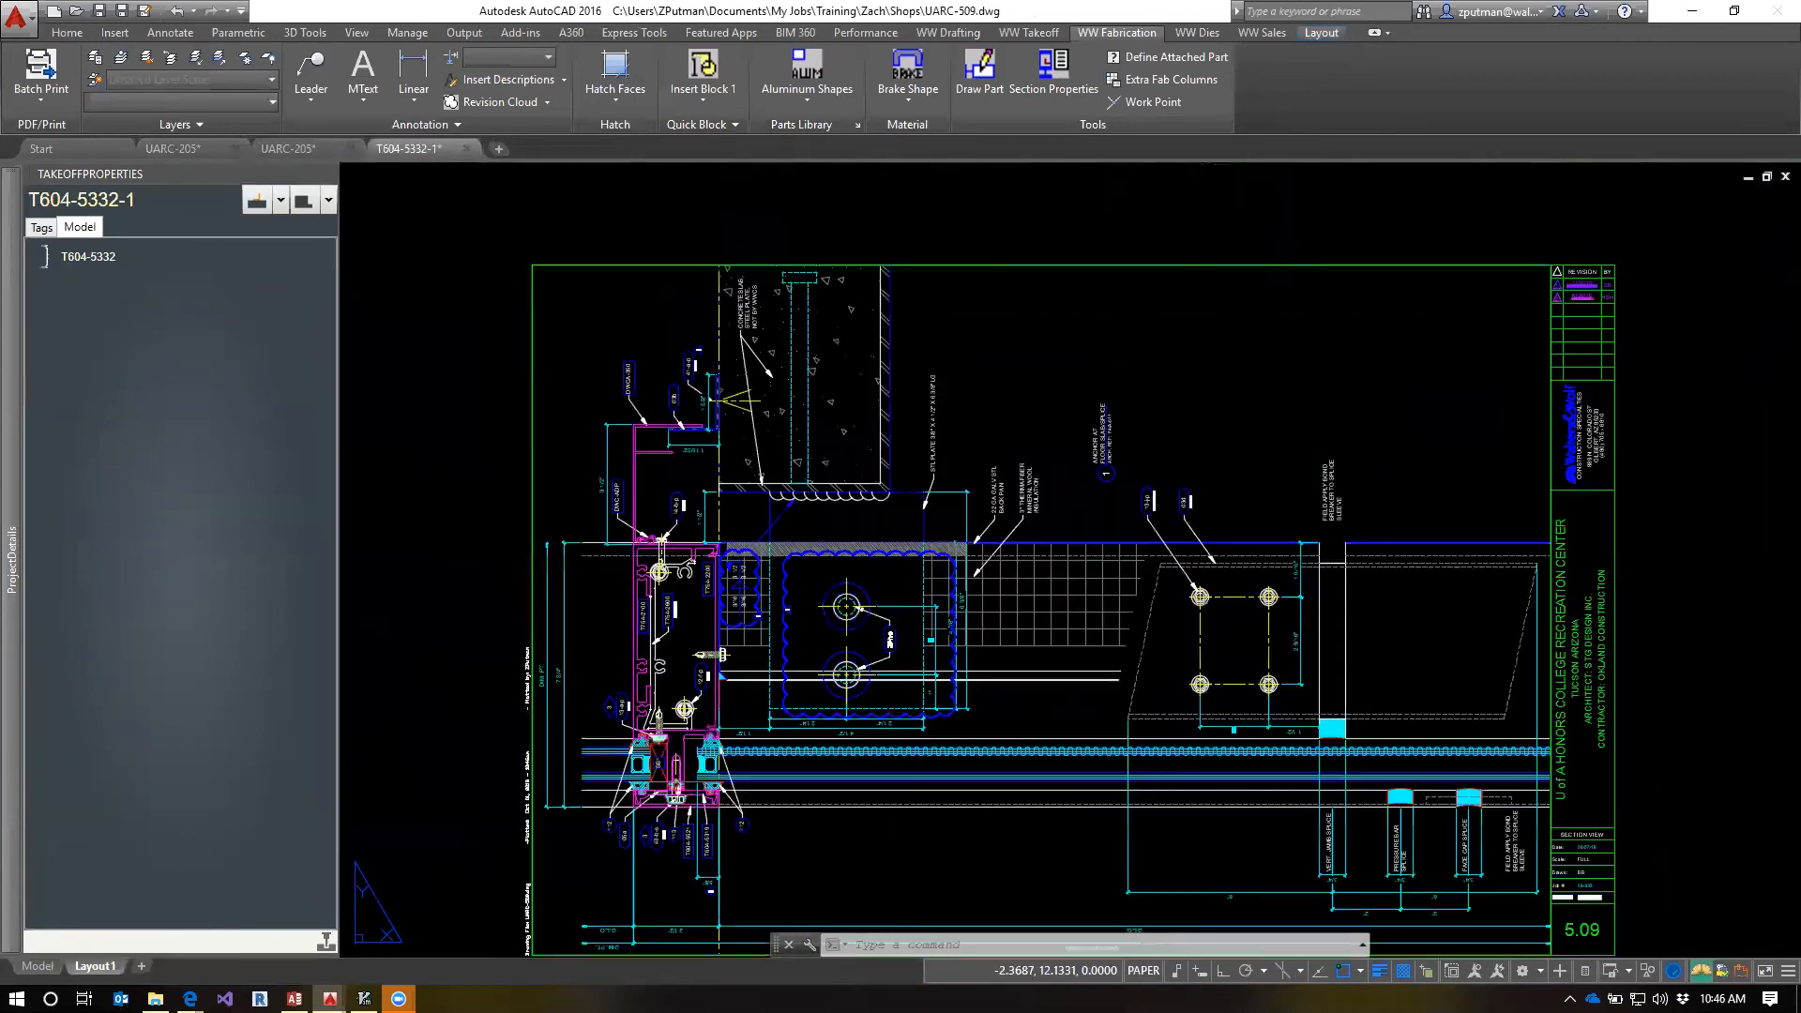
pyautogui.moveTo(1432, 847); pyautogui.dragTo(1335, 754, button='middle')
pyautogui.middleClick(1335, 752)
pyautogui.middleClick(1335, 752)
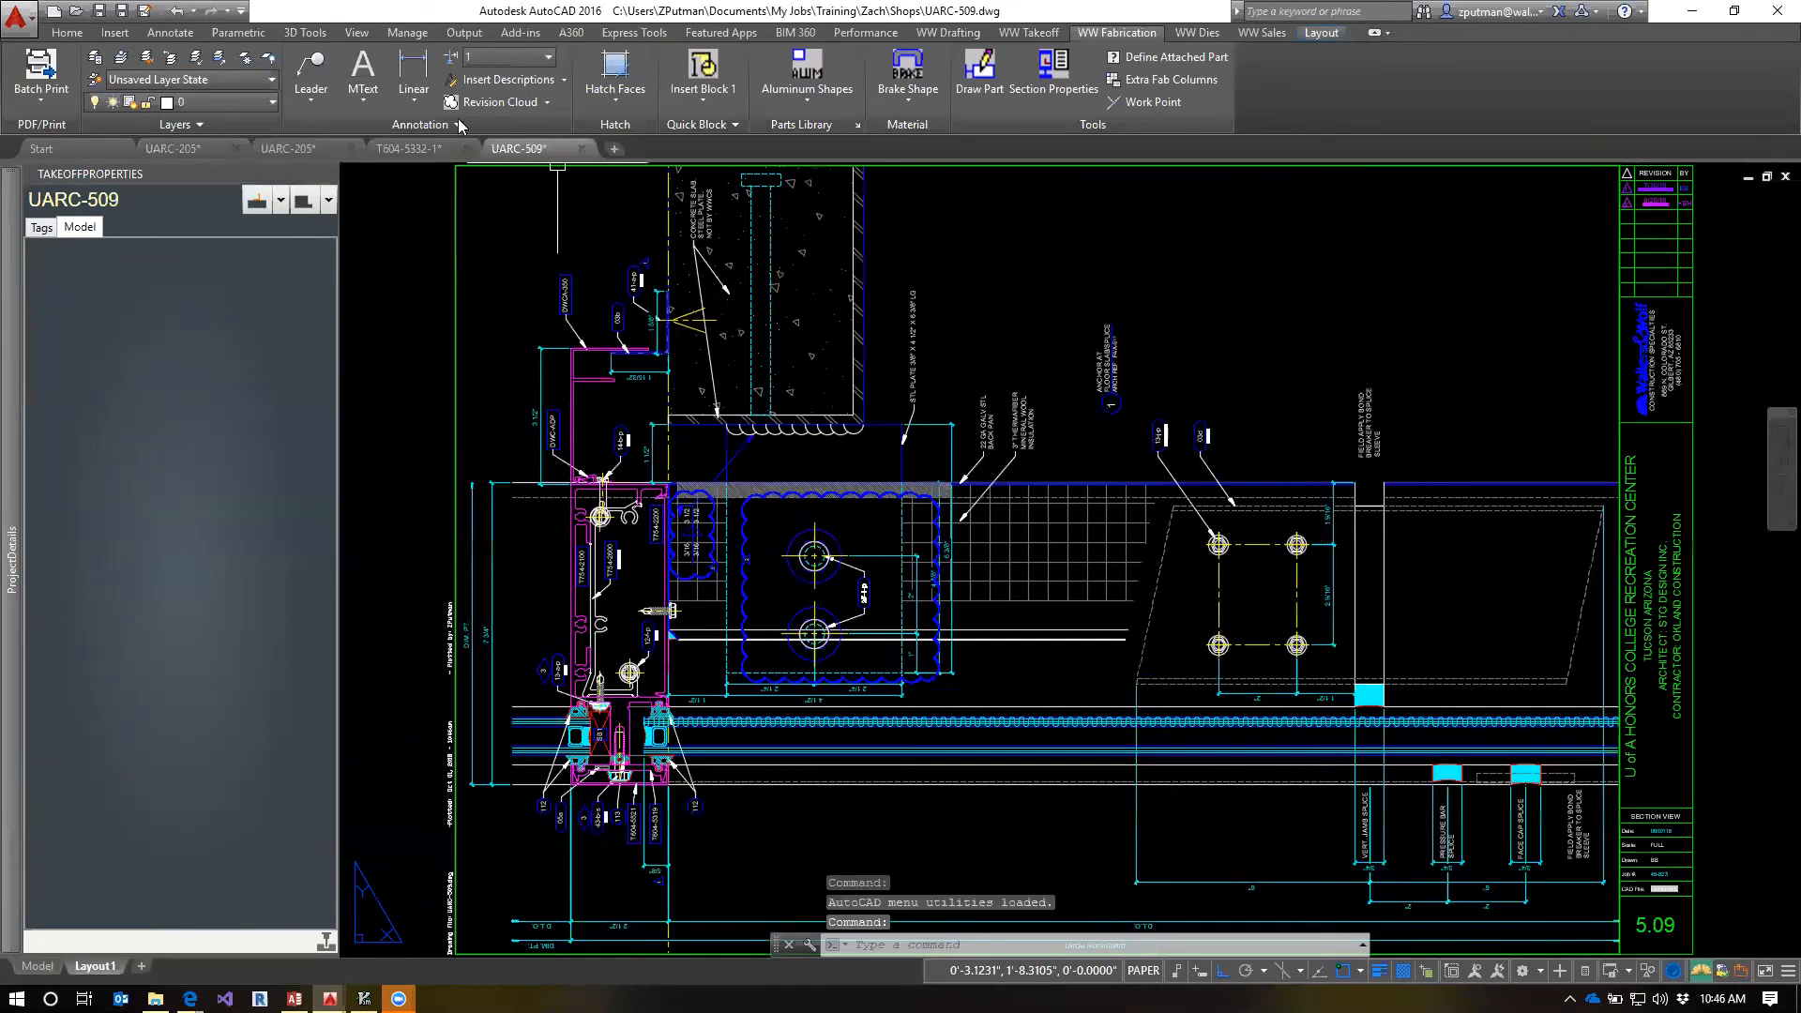
# Examine the vertical jamb, pressure bar and face cap splice spacing in UARC-509 model space, and return to the T604-5332-1 template
pyautogui.write('tm')
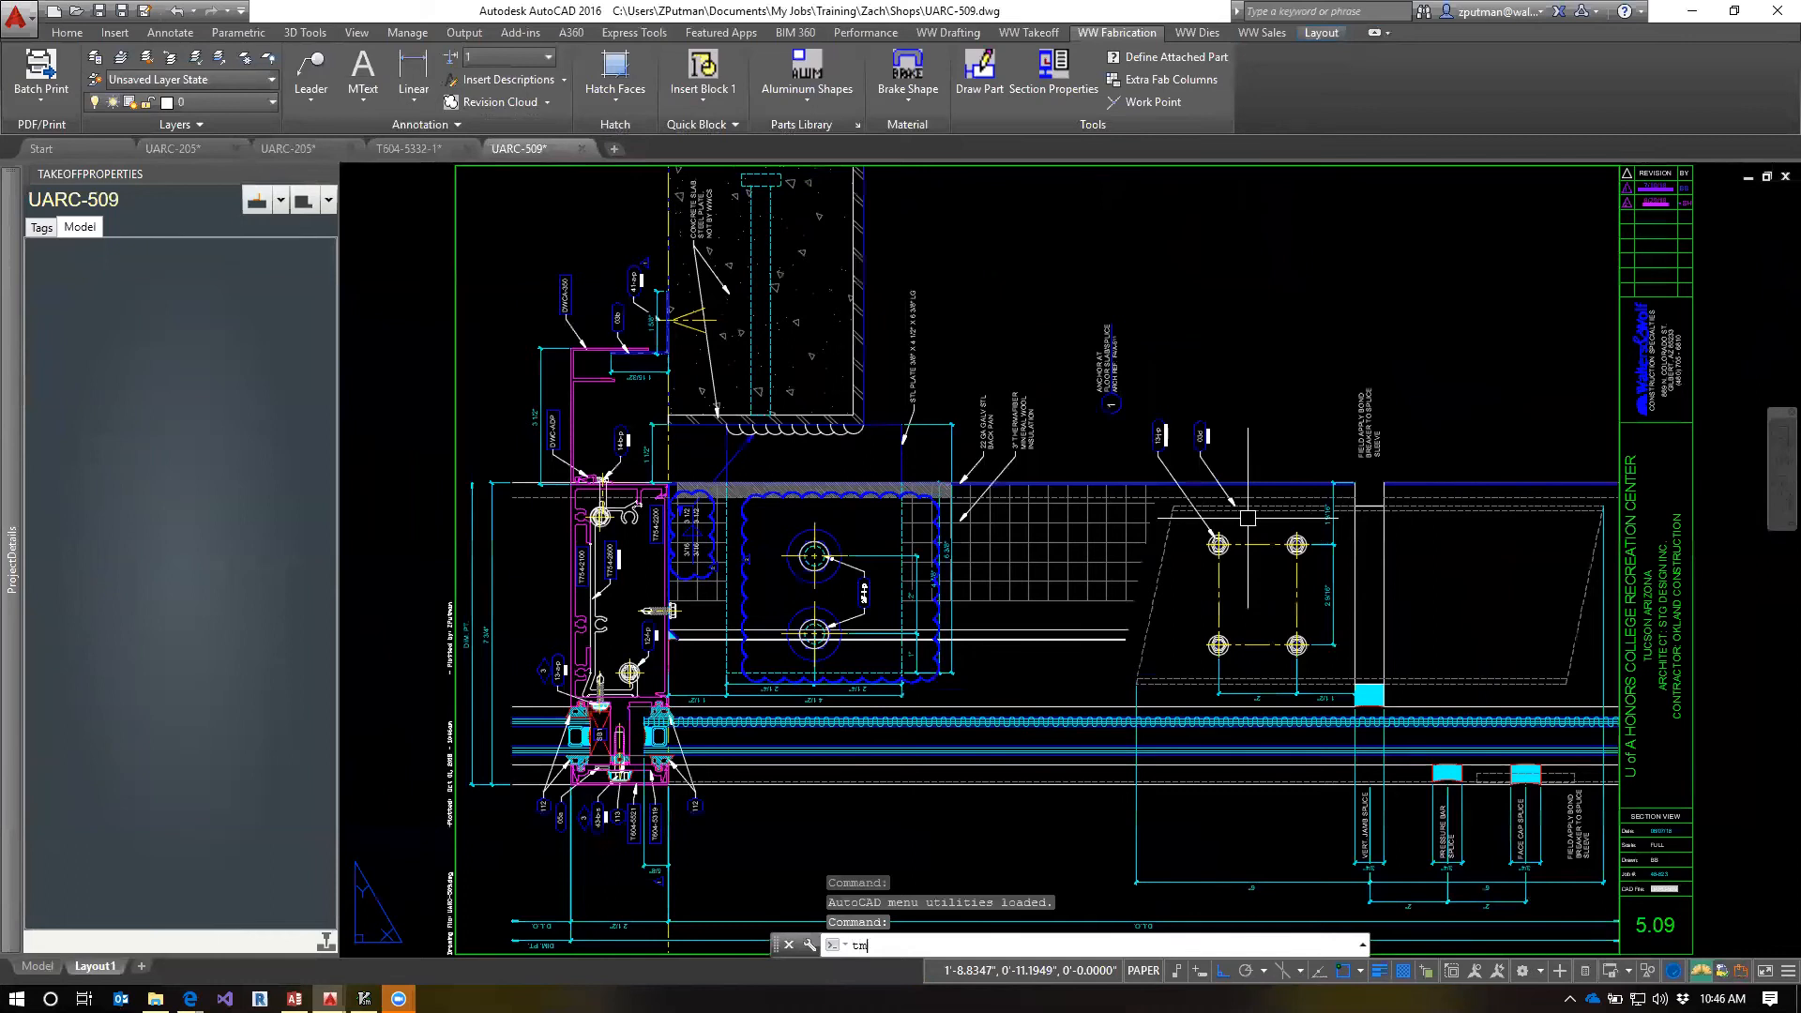
pyautogui.press('Return')
pyautogui.scroll(5, 769, 699)
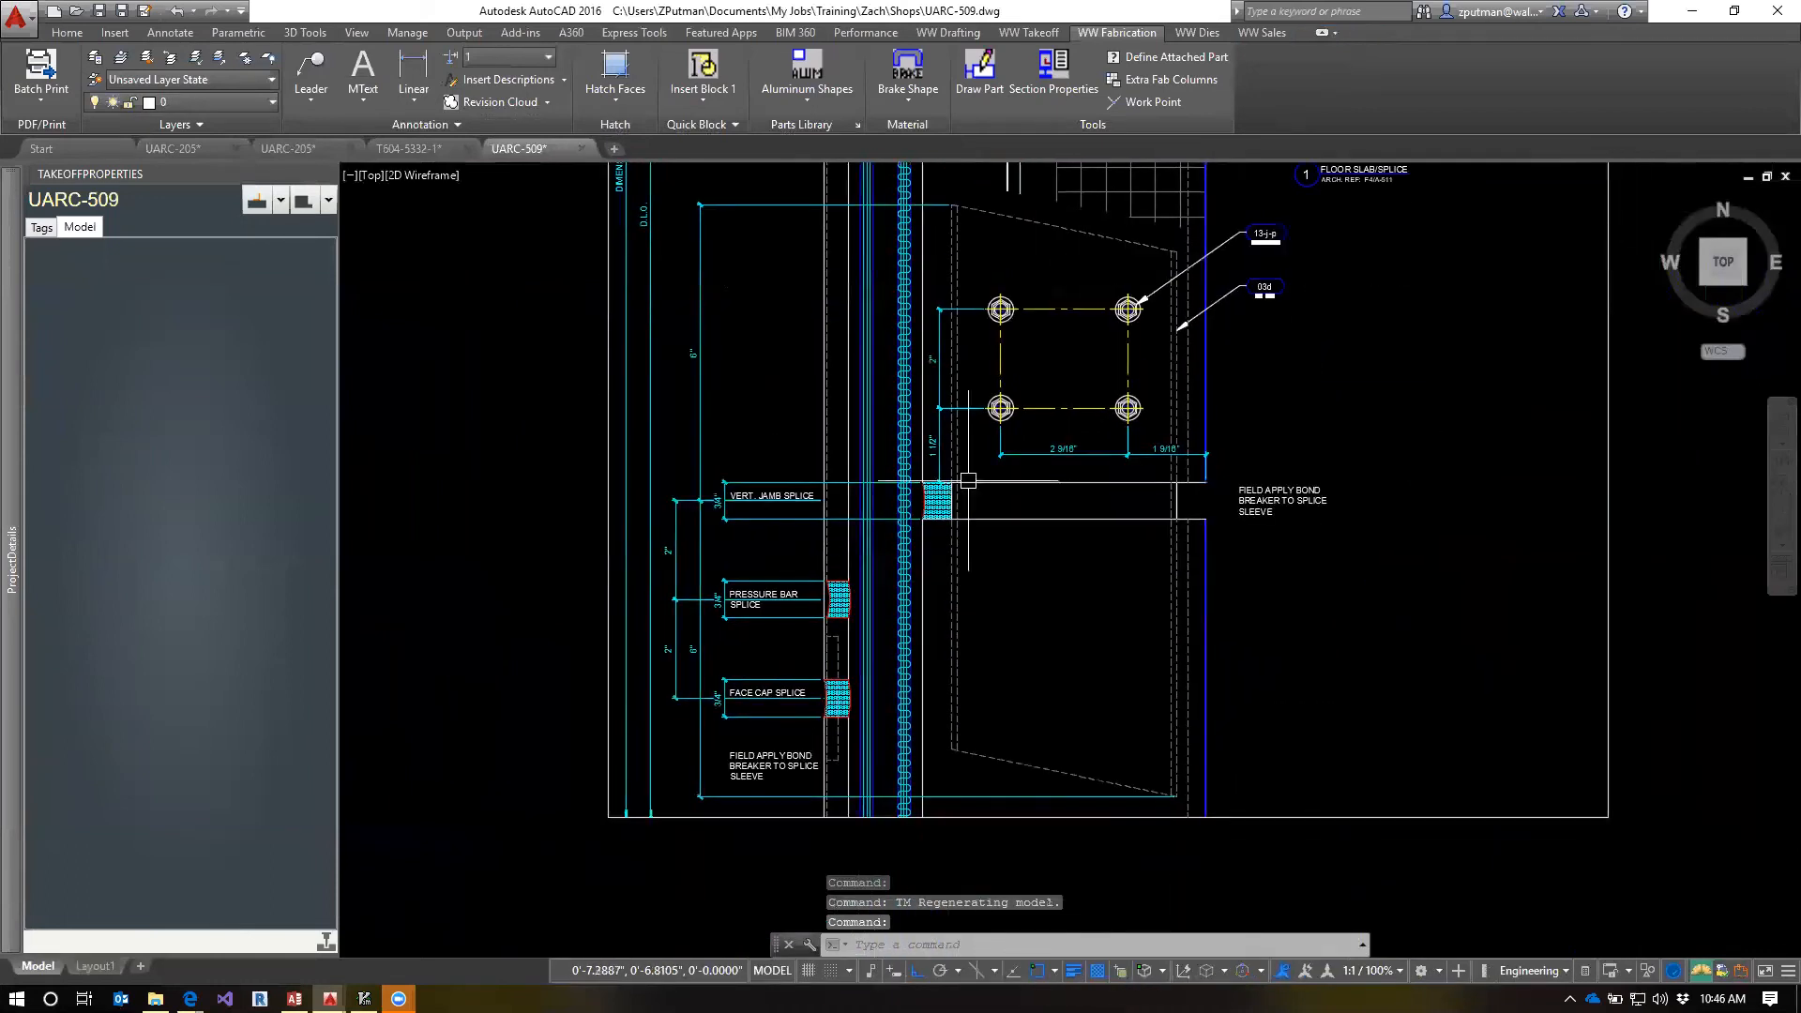
pyautogui.scroll(2, 811, 617)
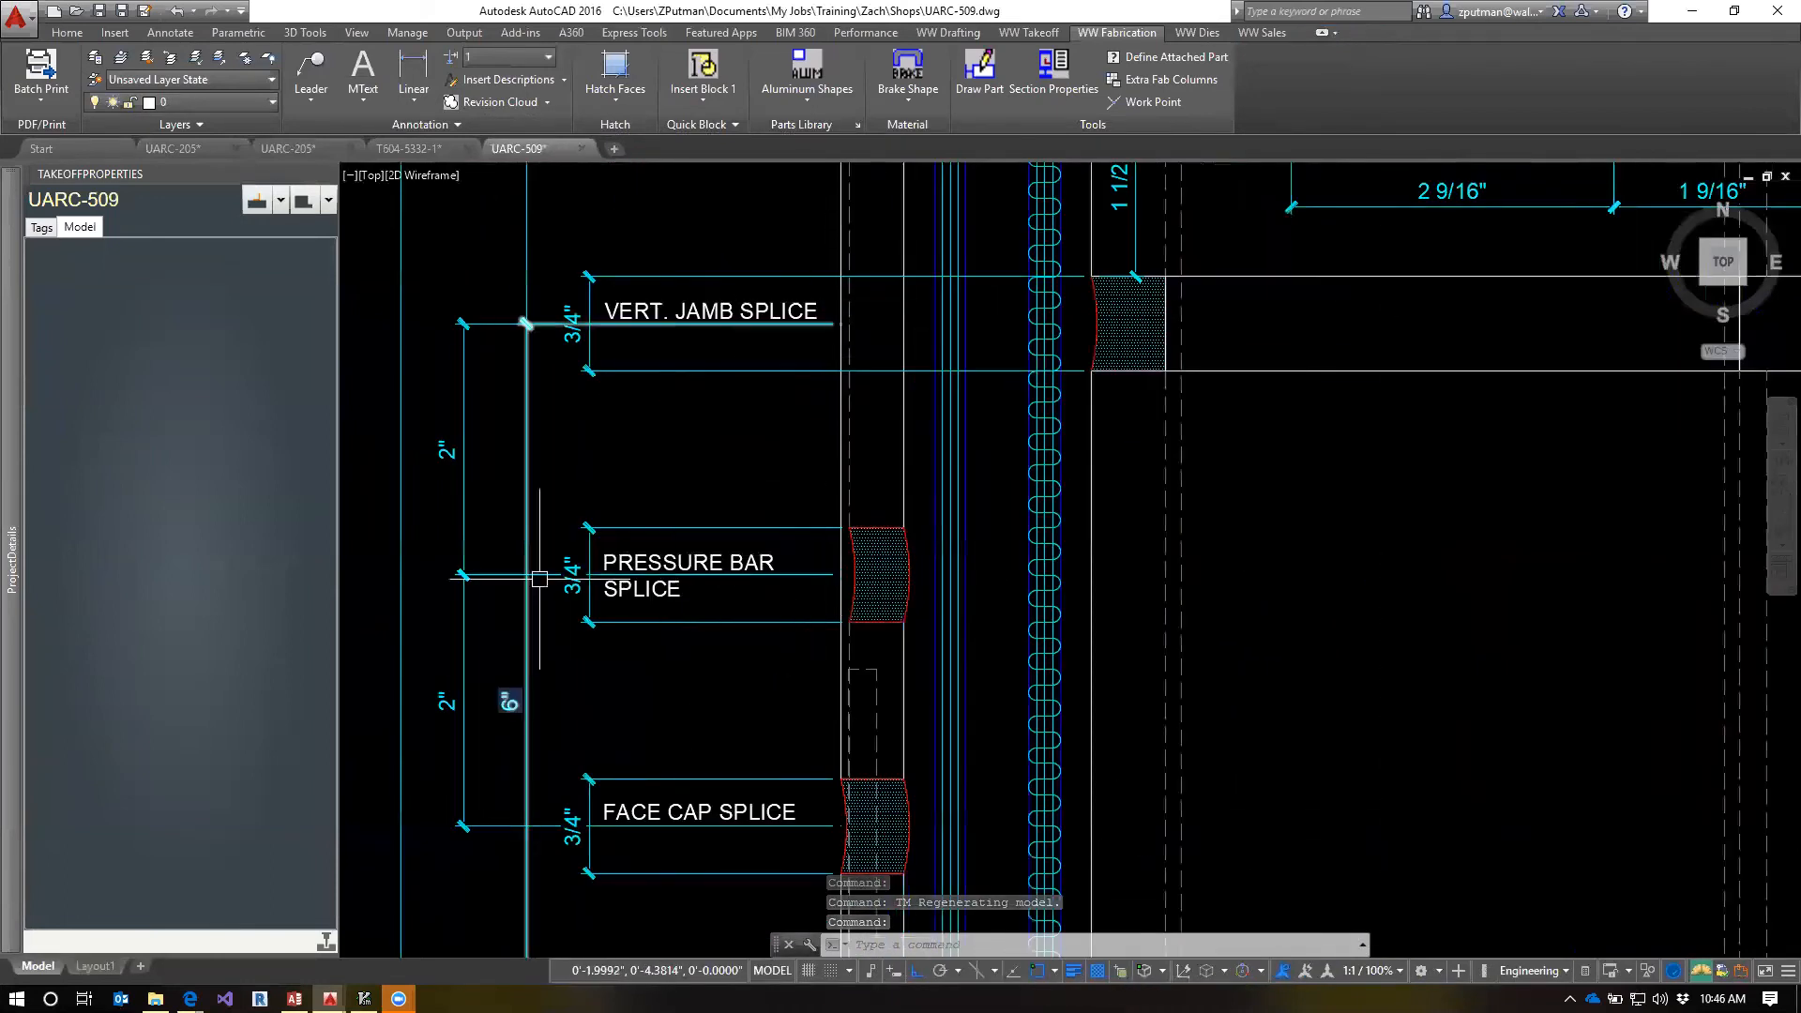
pyautogui.click(467, 516)
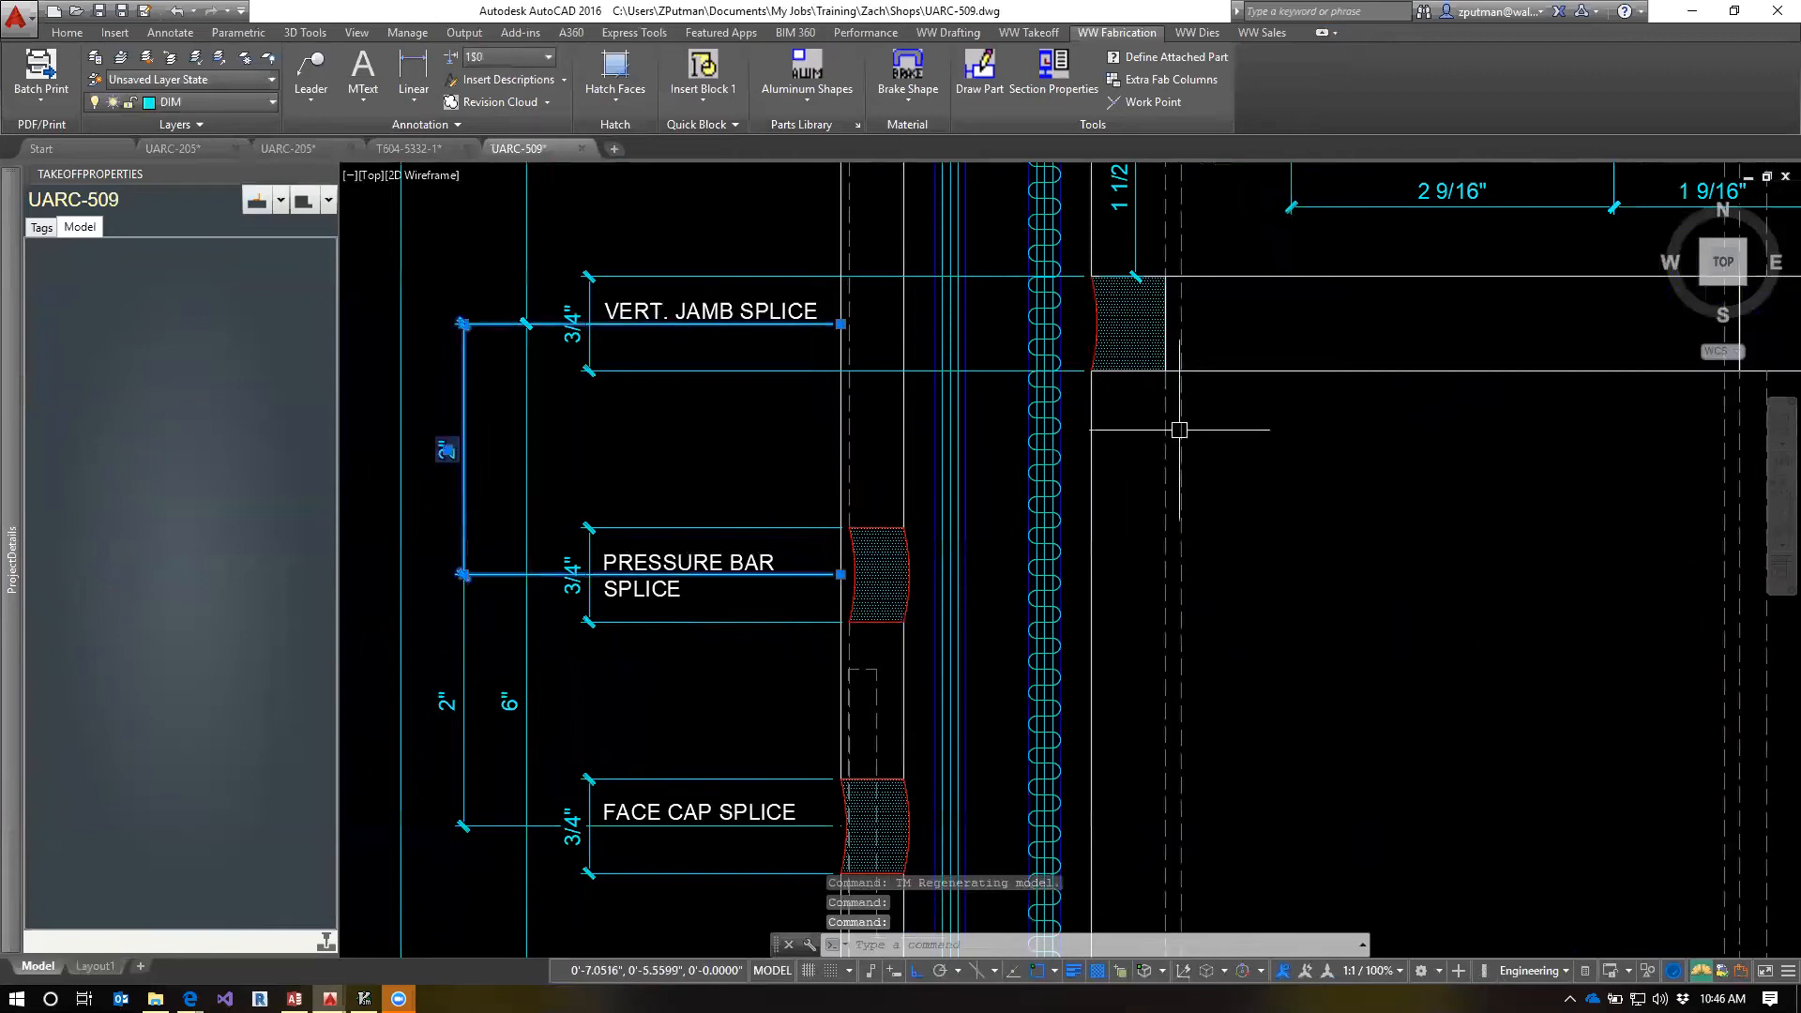
pyautogui.scroll(-4, 1154, 403)
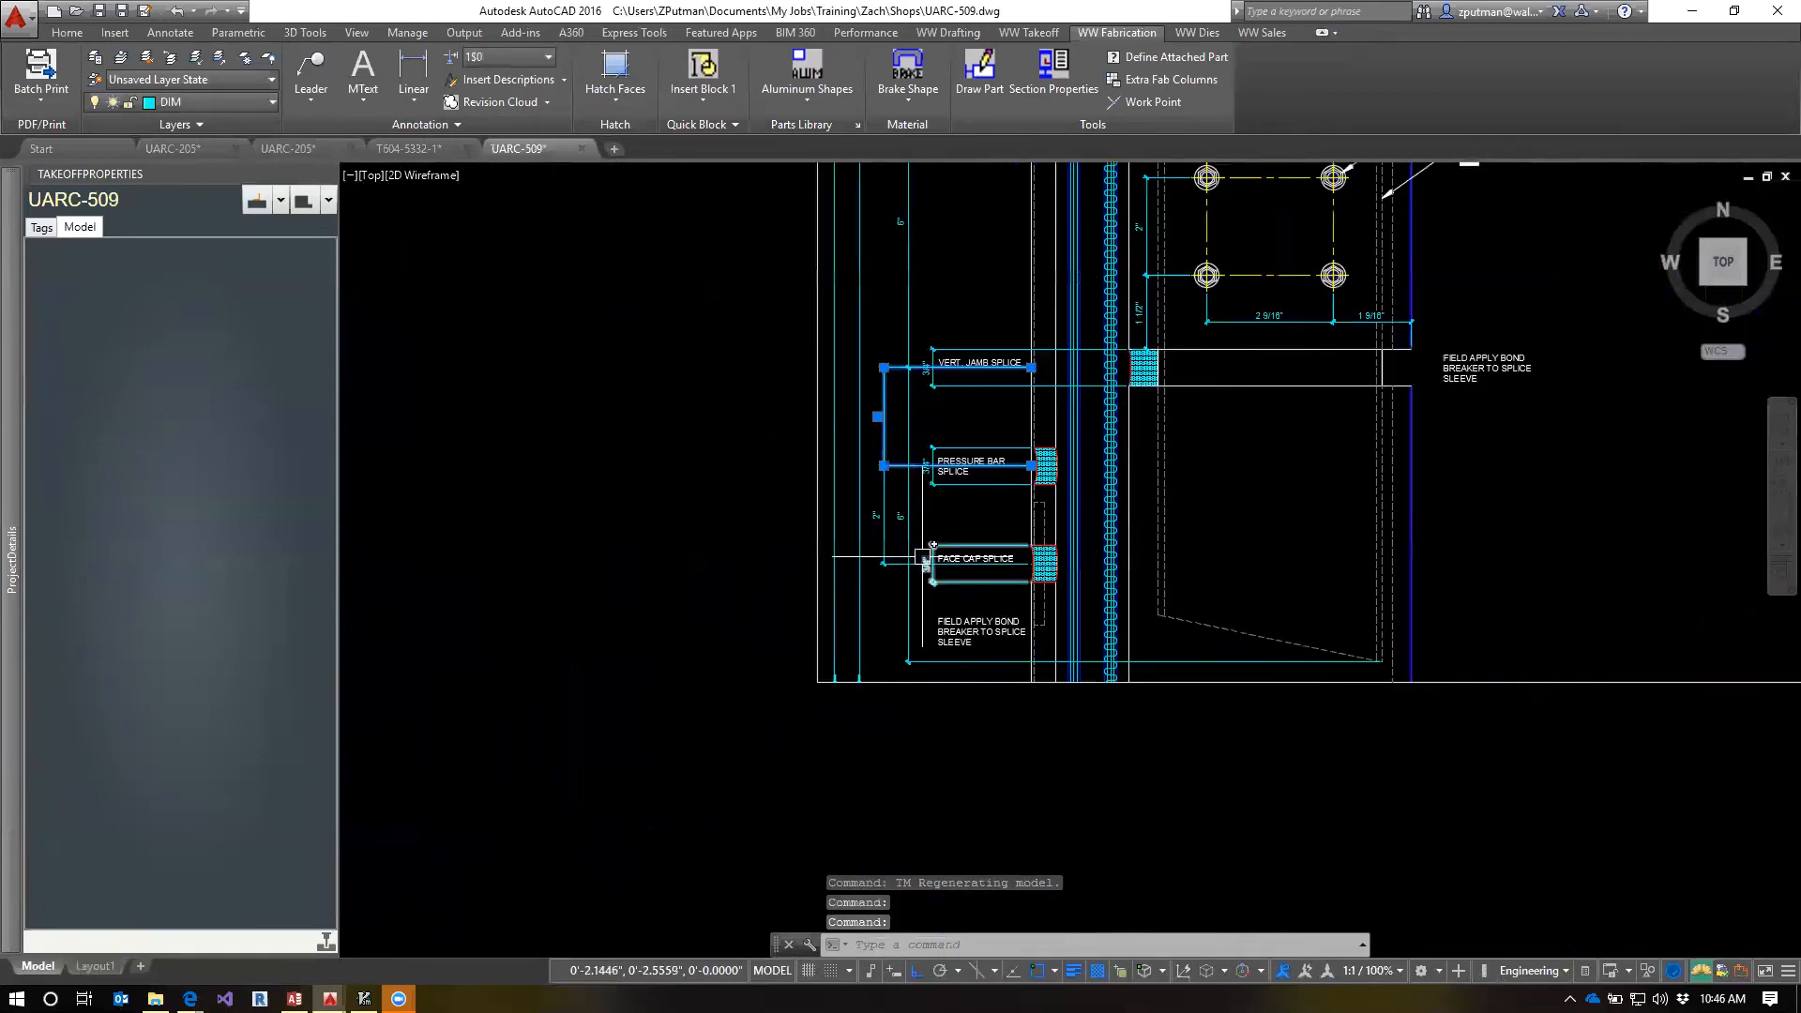
pyautogui.scroll(2, 1008, 569)
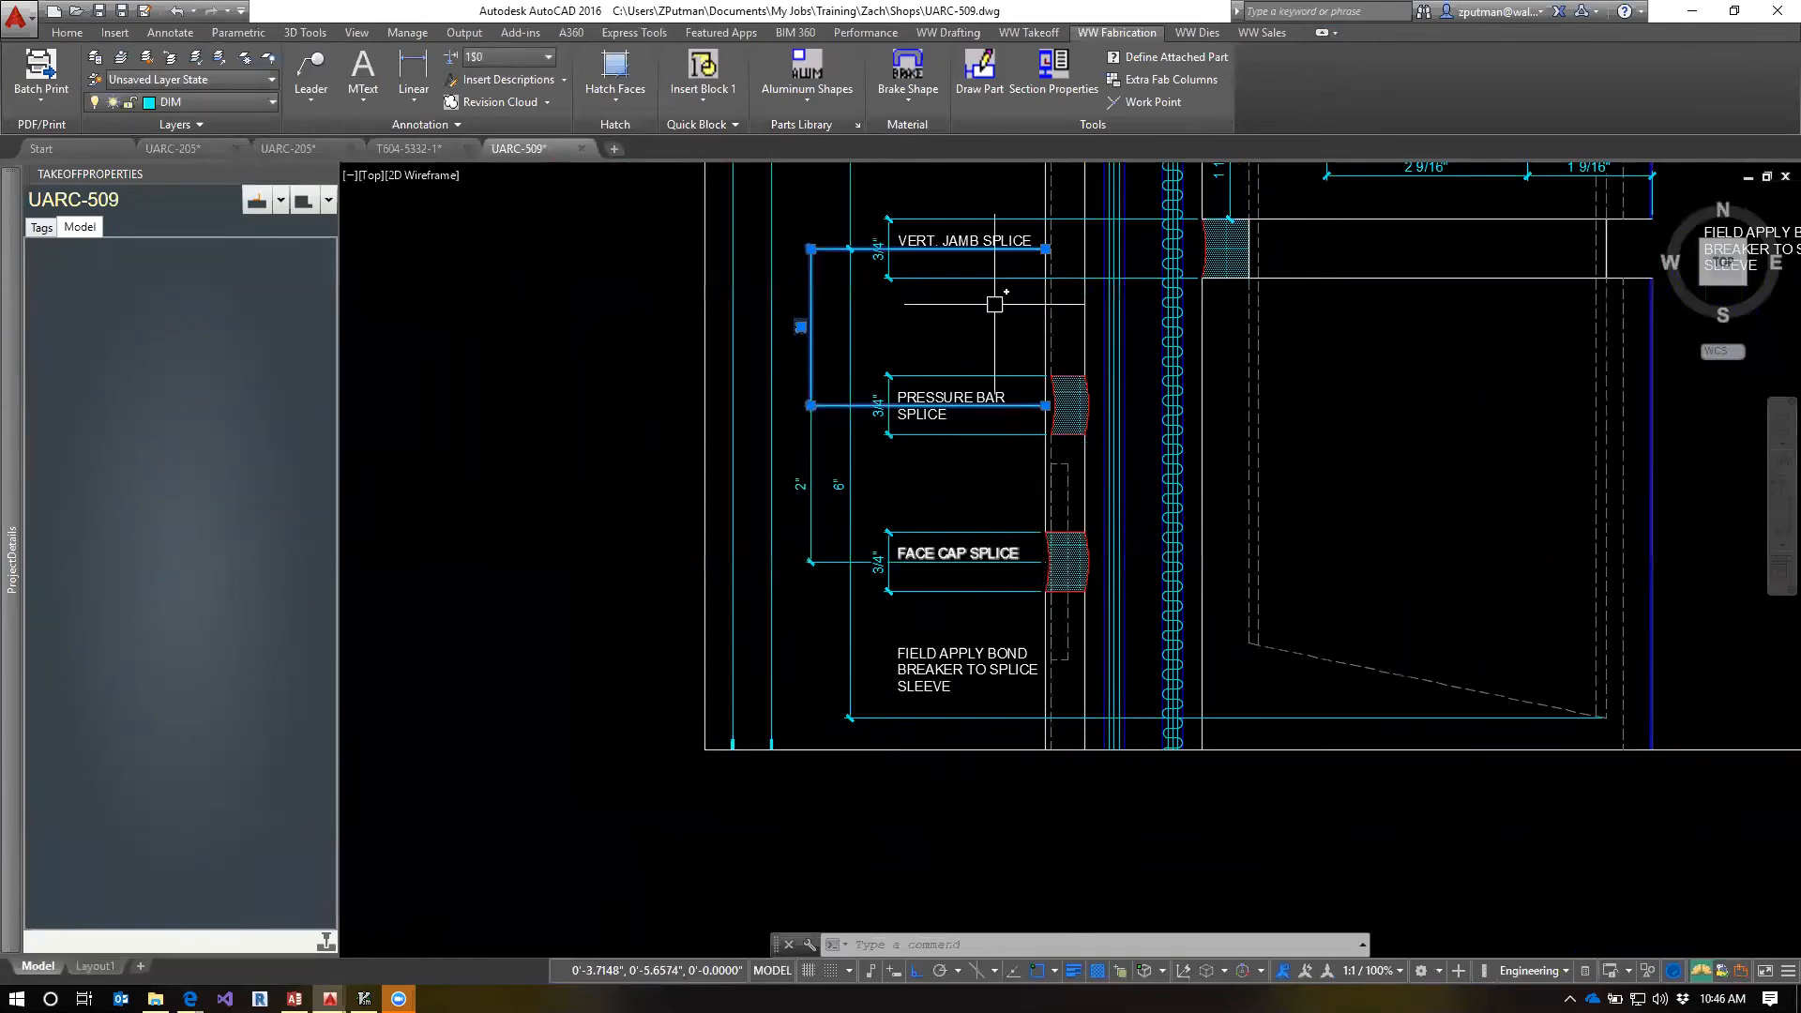
pyautogui.moveTo(1058, 349); pyautogui.dragTo(1072, 631, button='middle')
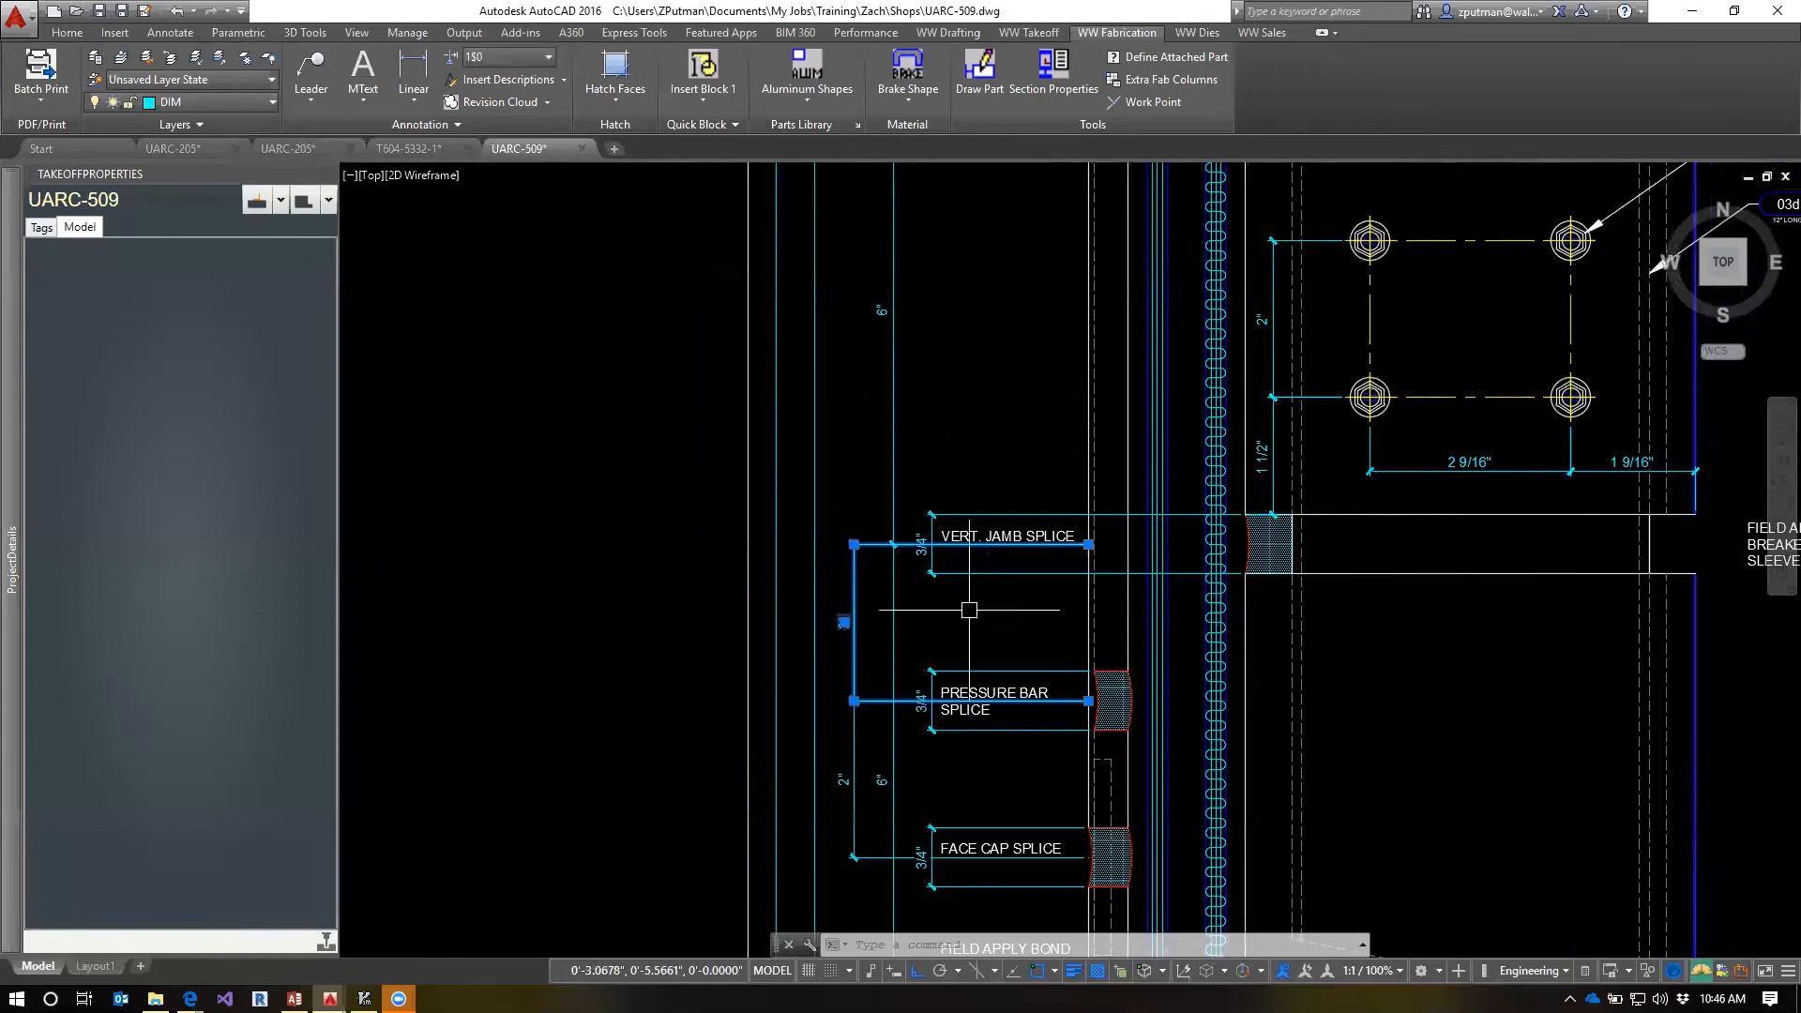
pyautogui.click(413, 148)
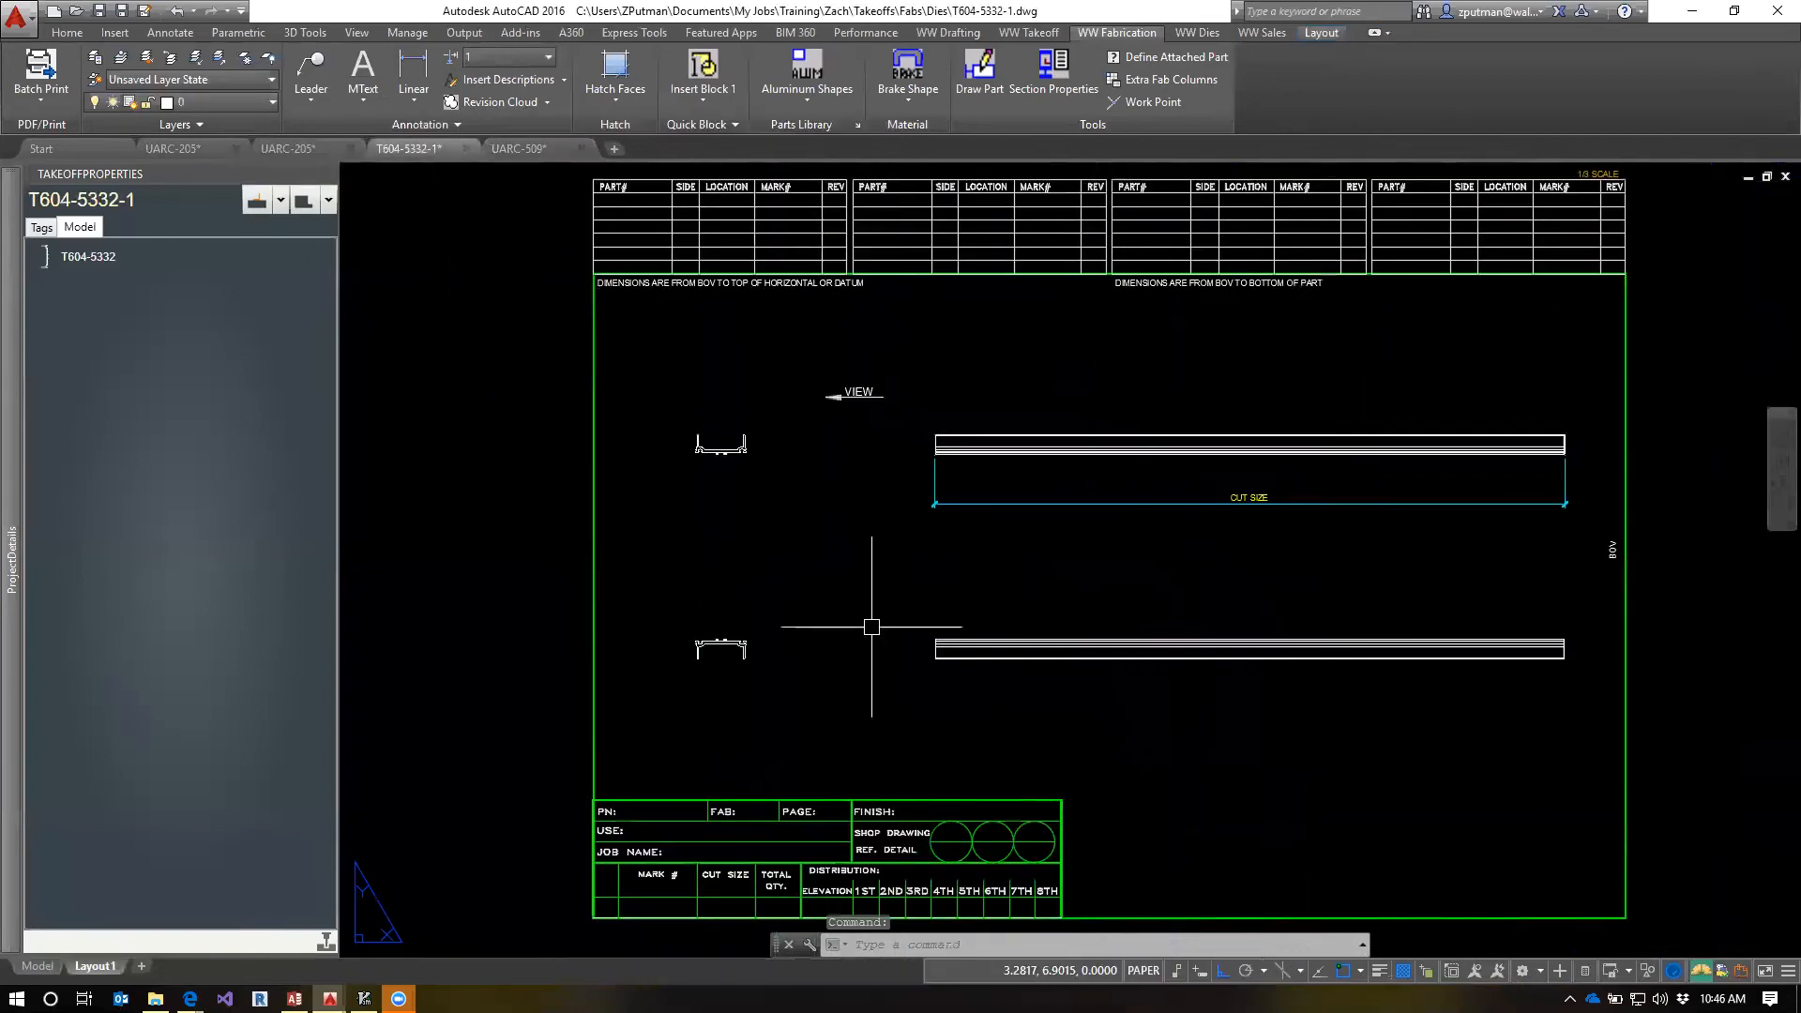
# Check the splice labels and spacing in UARC-509 against the UARC-205 elevation and the T604-5332-1 template
pyautogui.click(182, 149)
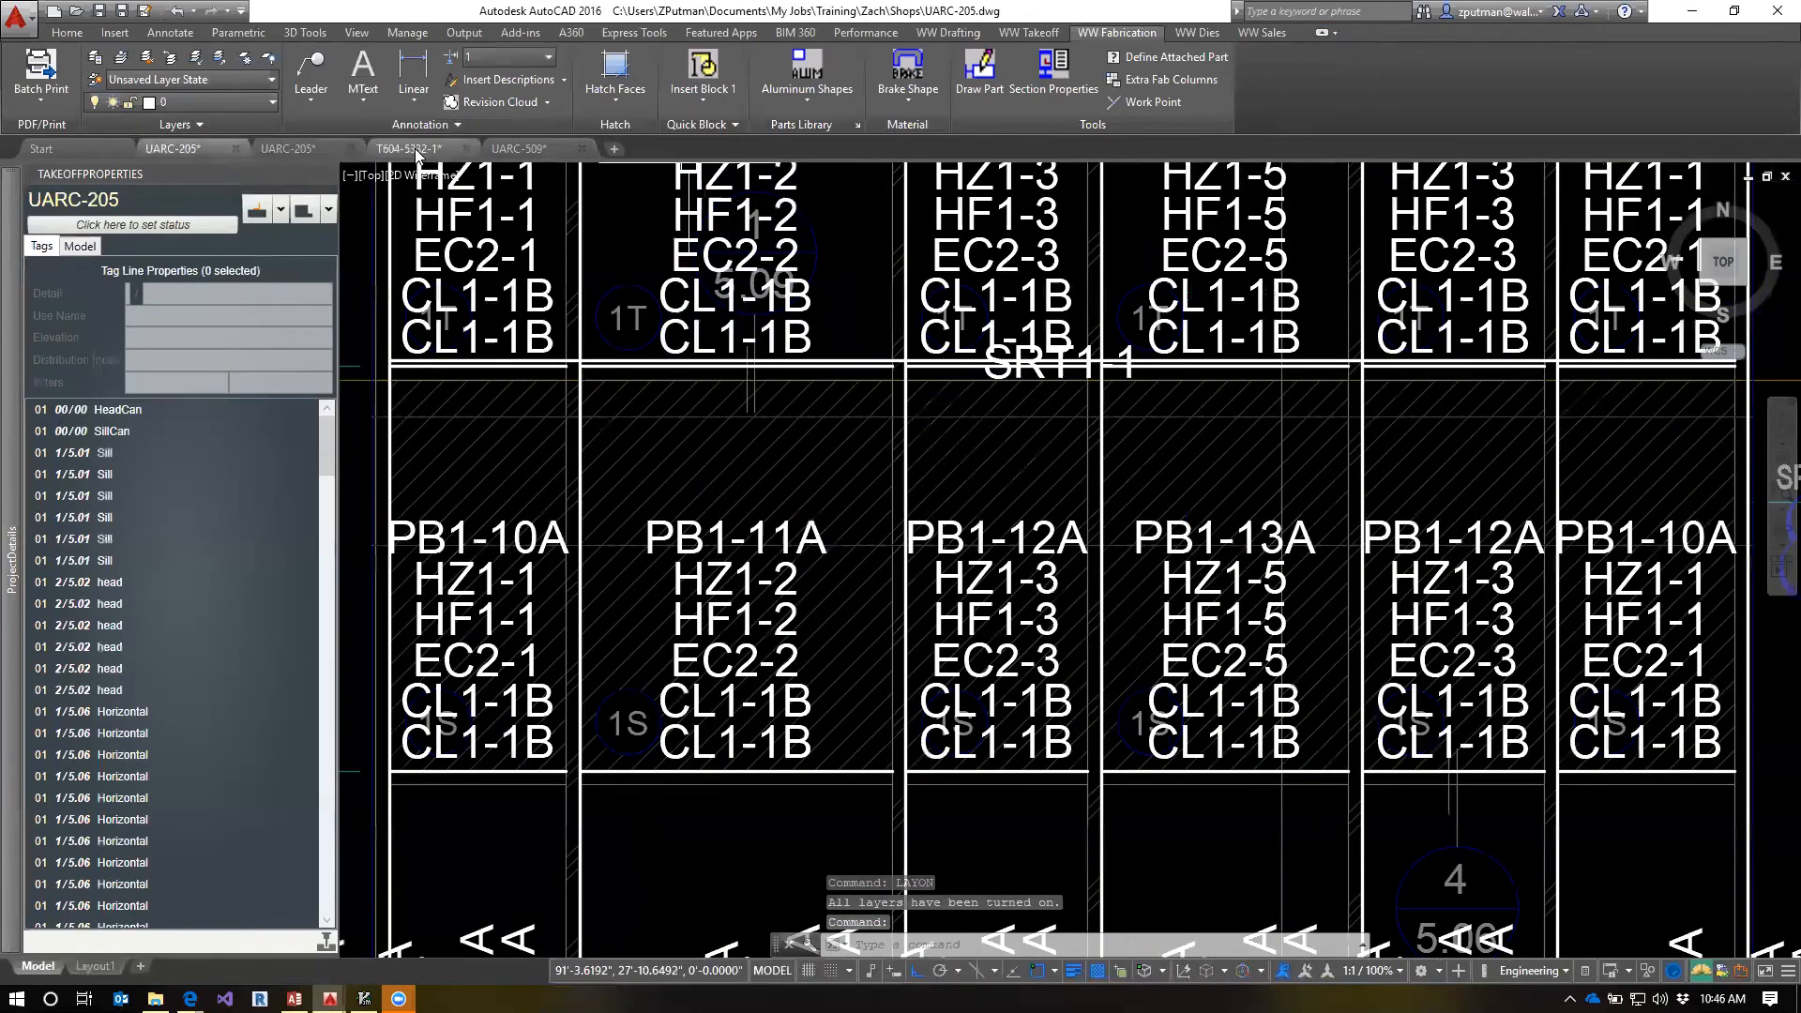
pyautogui.click(409, 148)
pyautogui.click(522, 147)
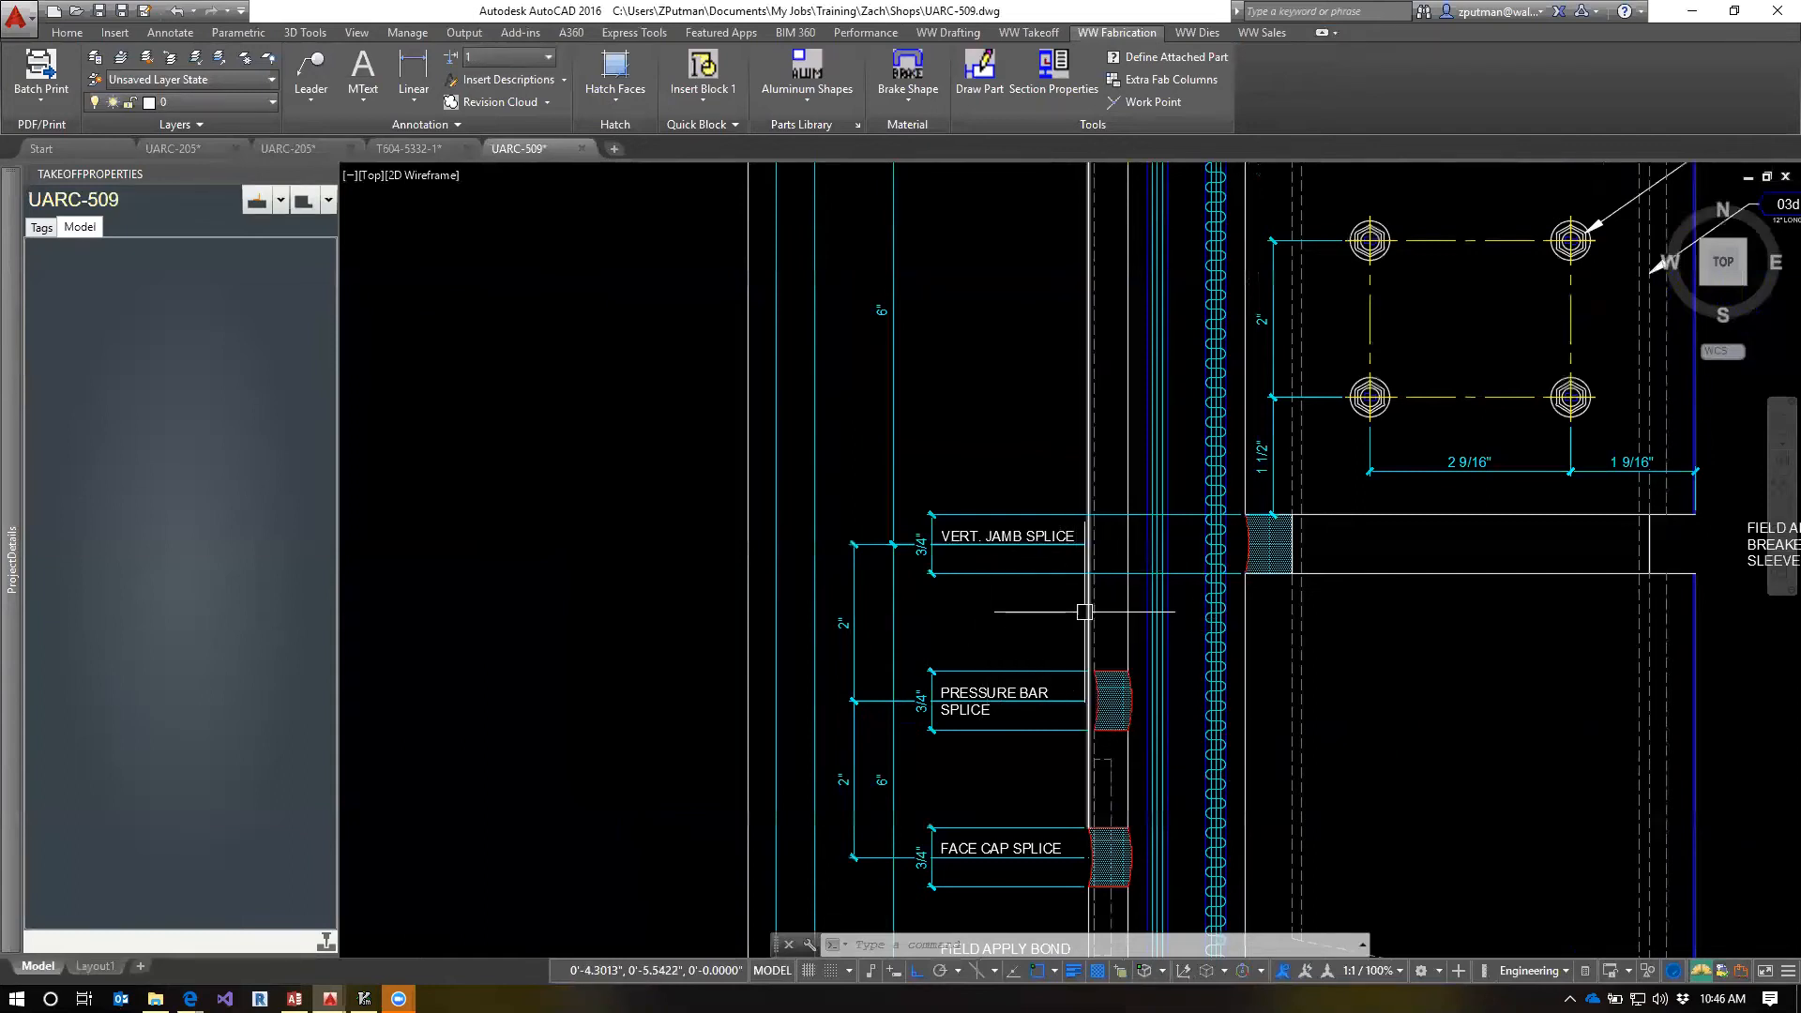
pyautogui.scroll(-3, 1084, 612)
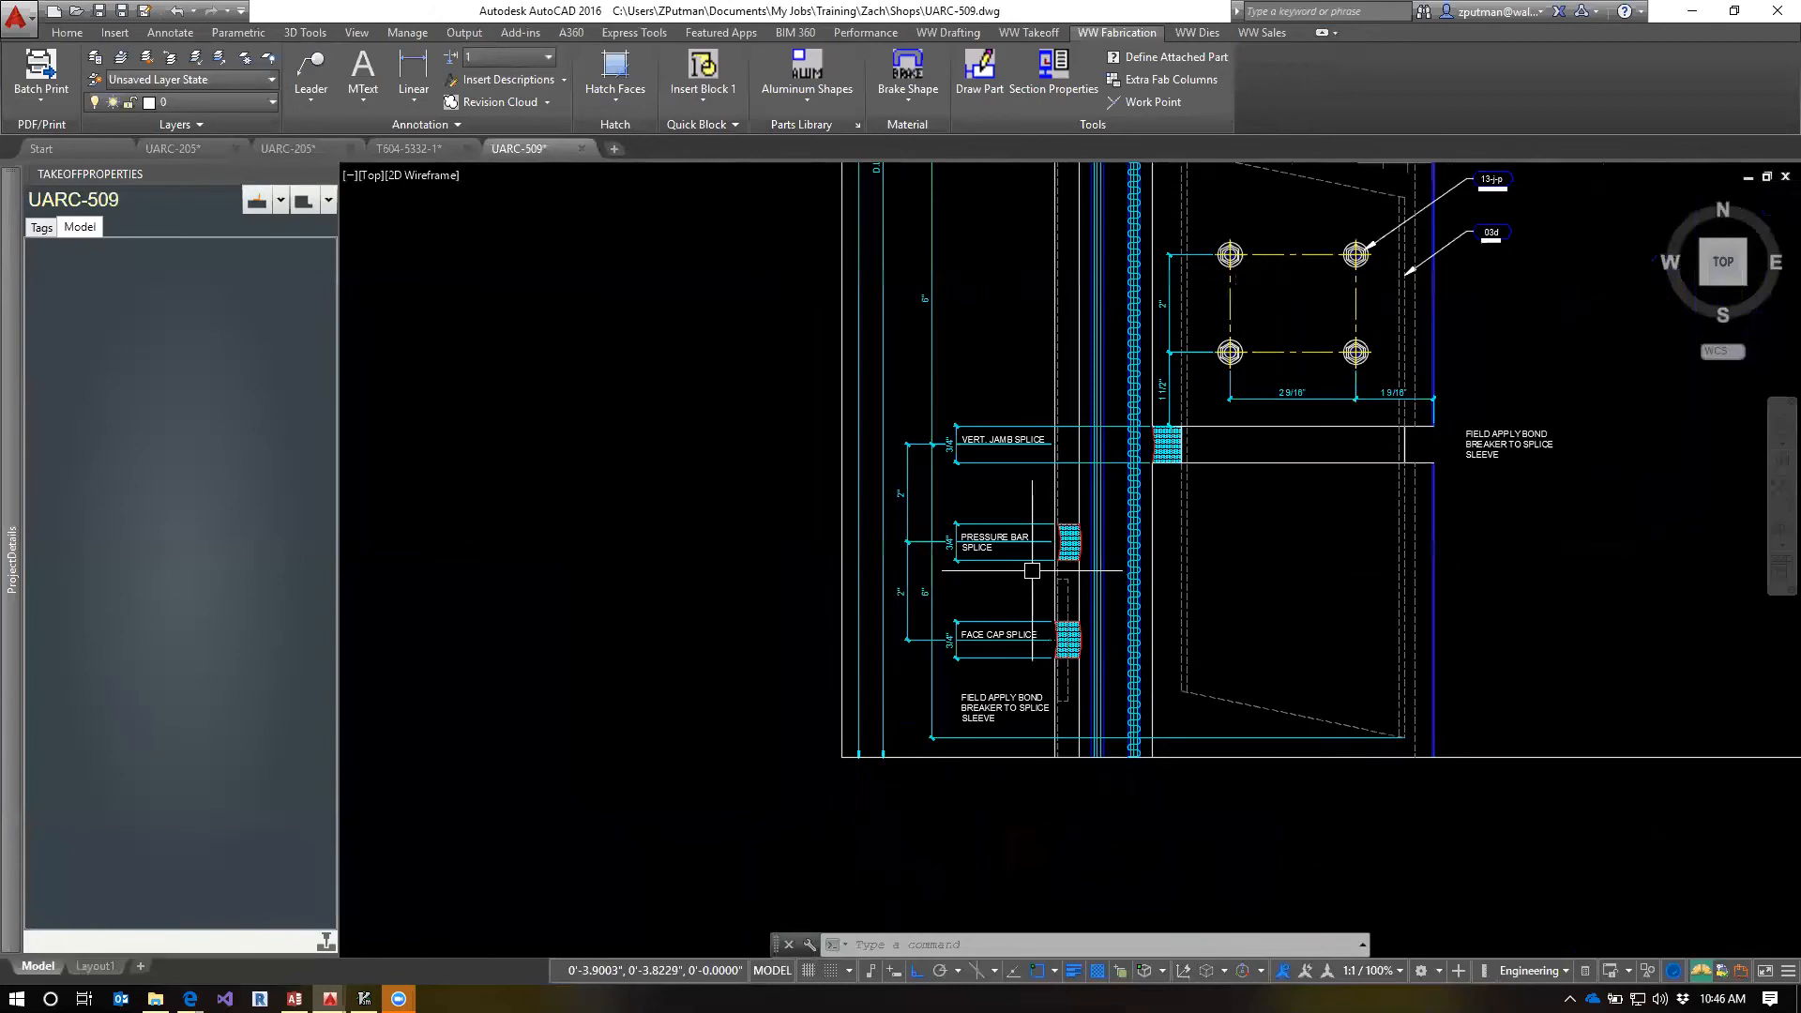
pyautogui.scroll(2, 1068, 632)
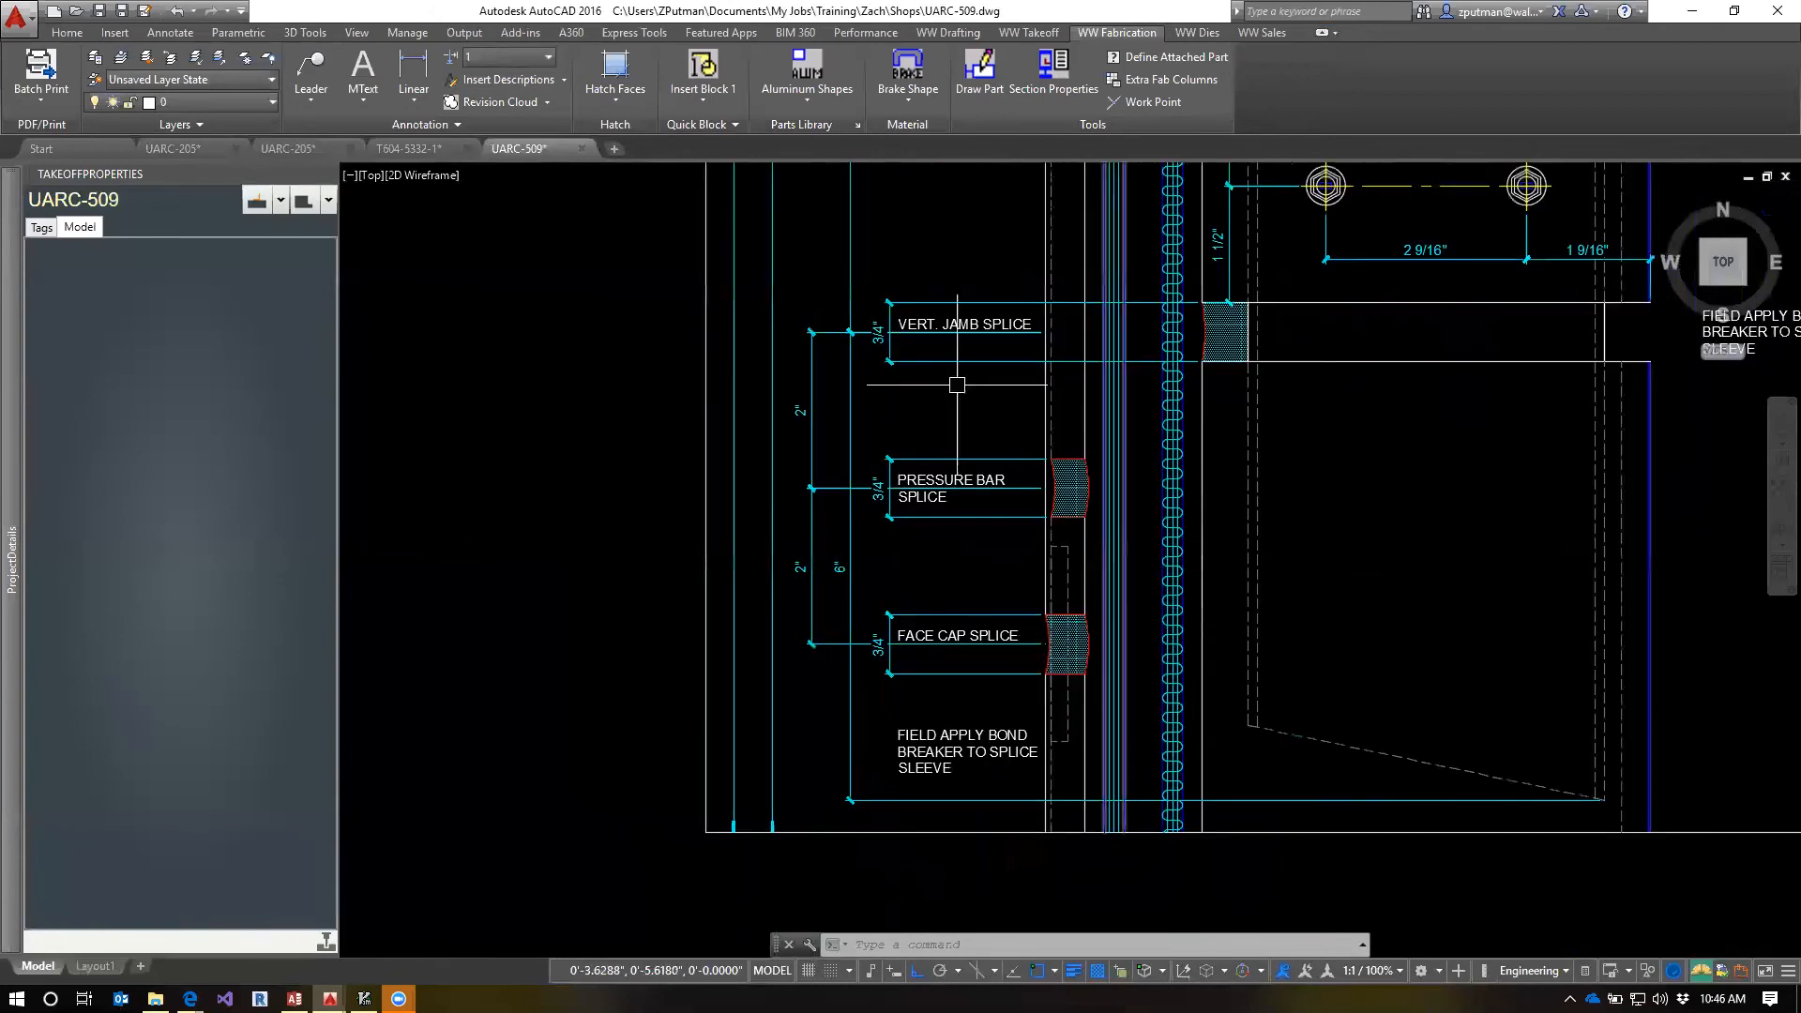
pyautogui.moveTo(305, 152)
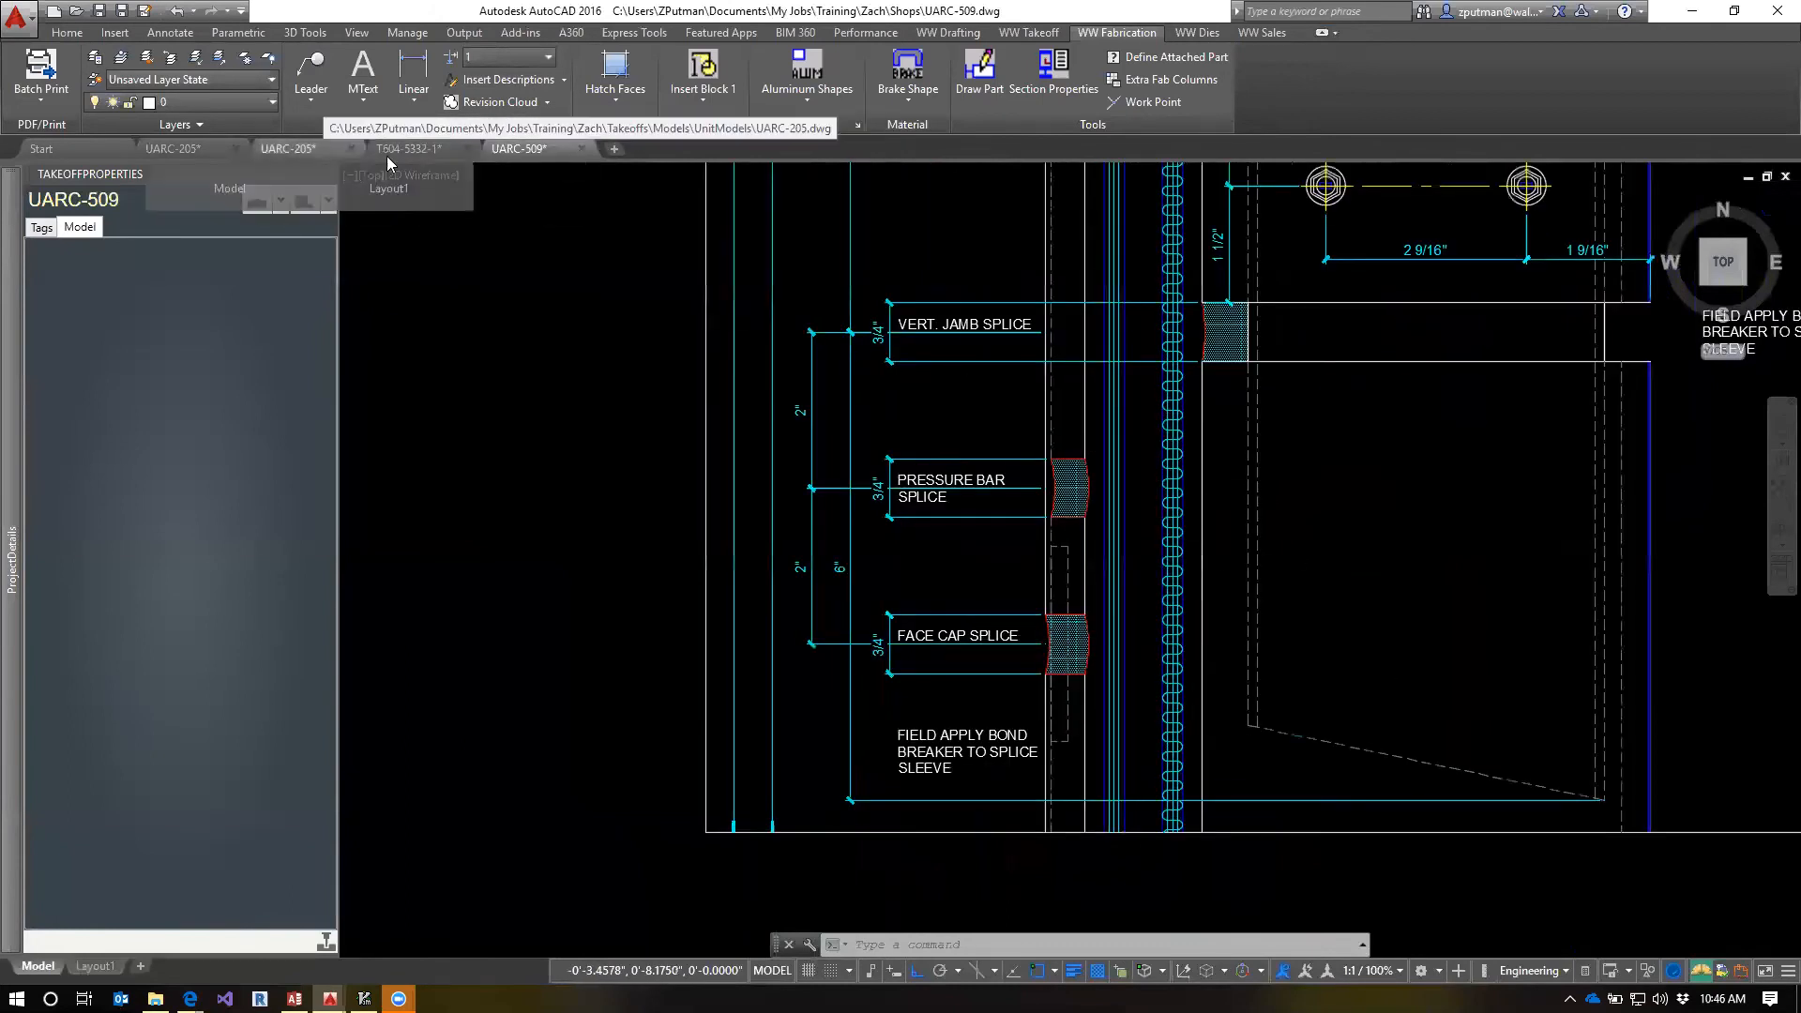
pyautogui.click(396, 152)
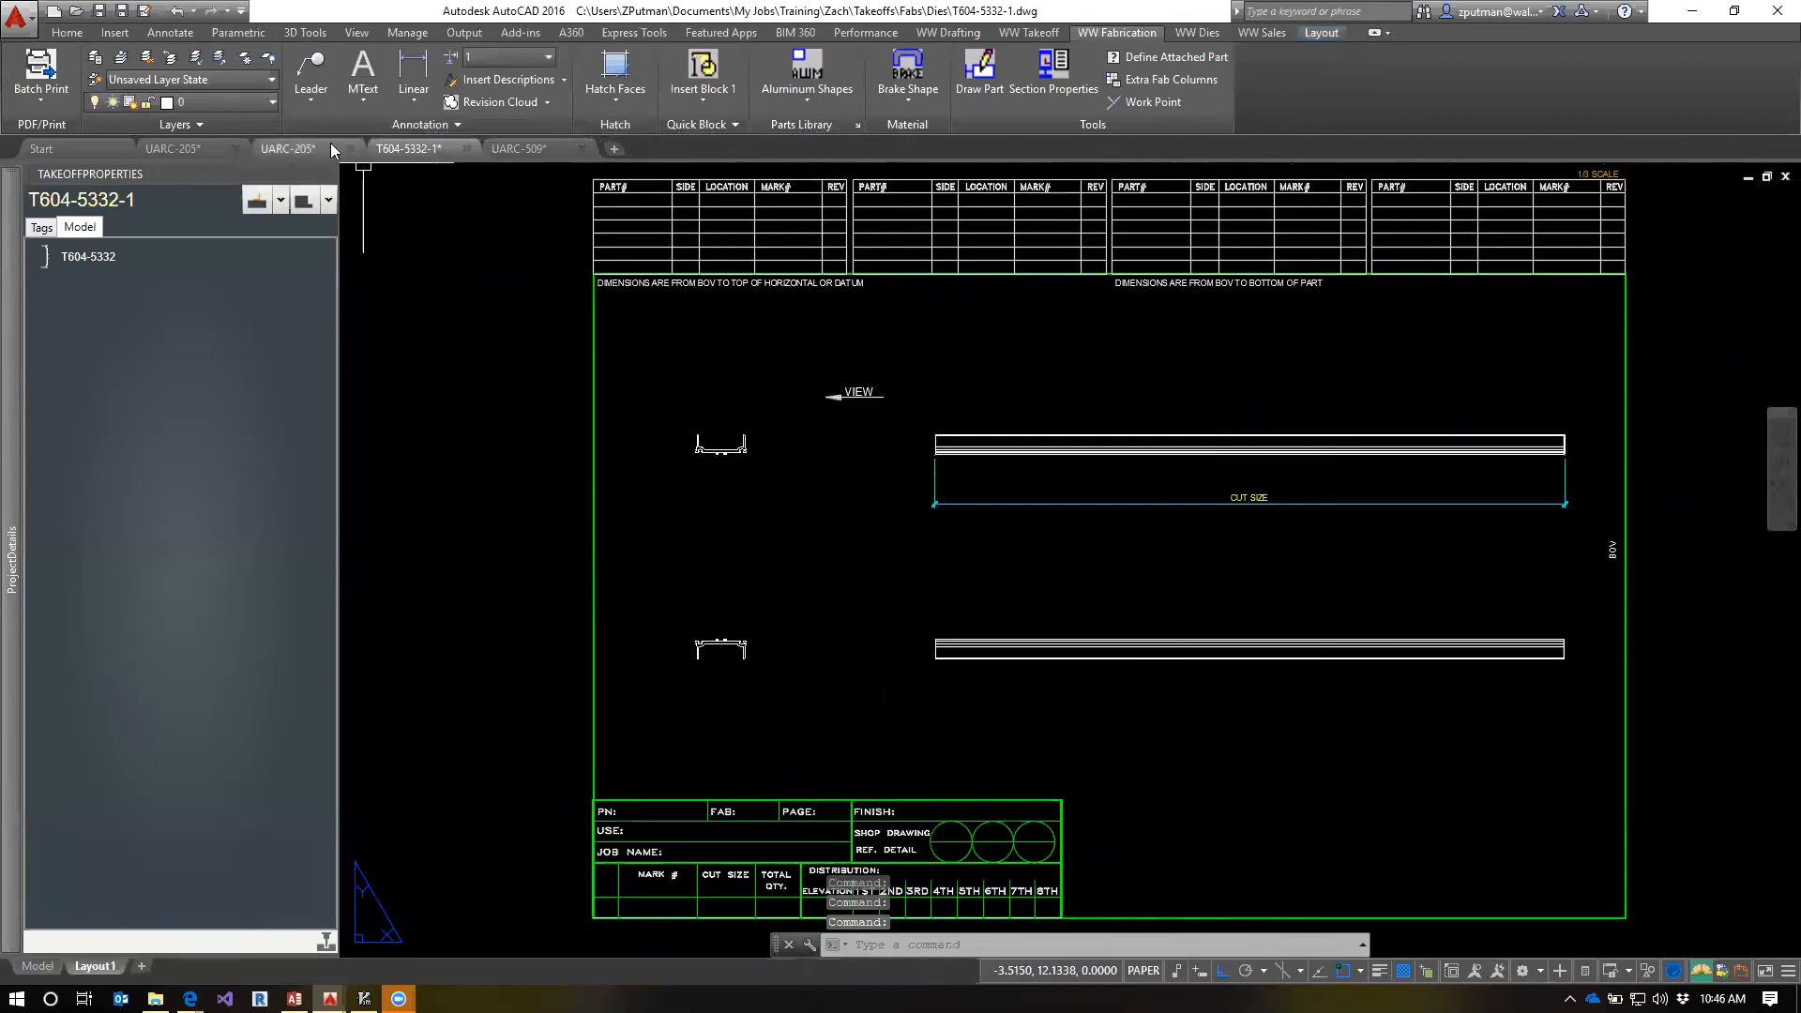
pyautogui.click(524, 149)
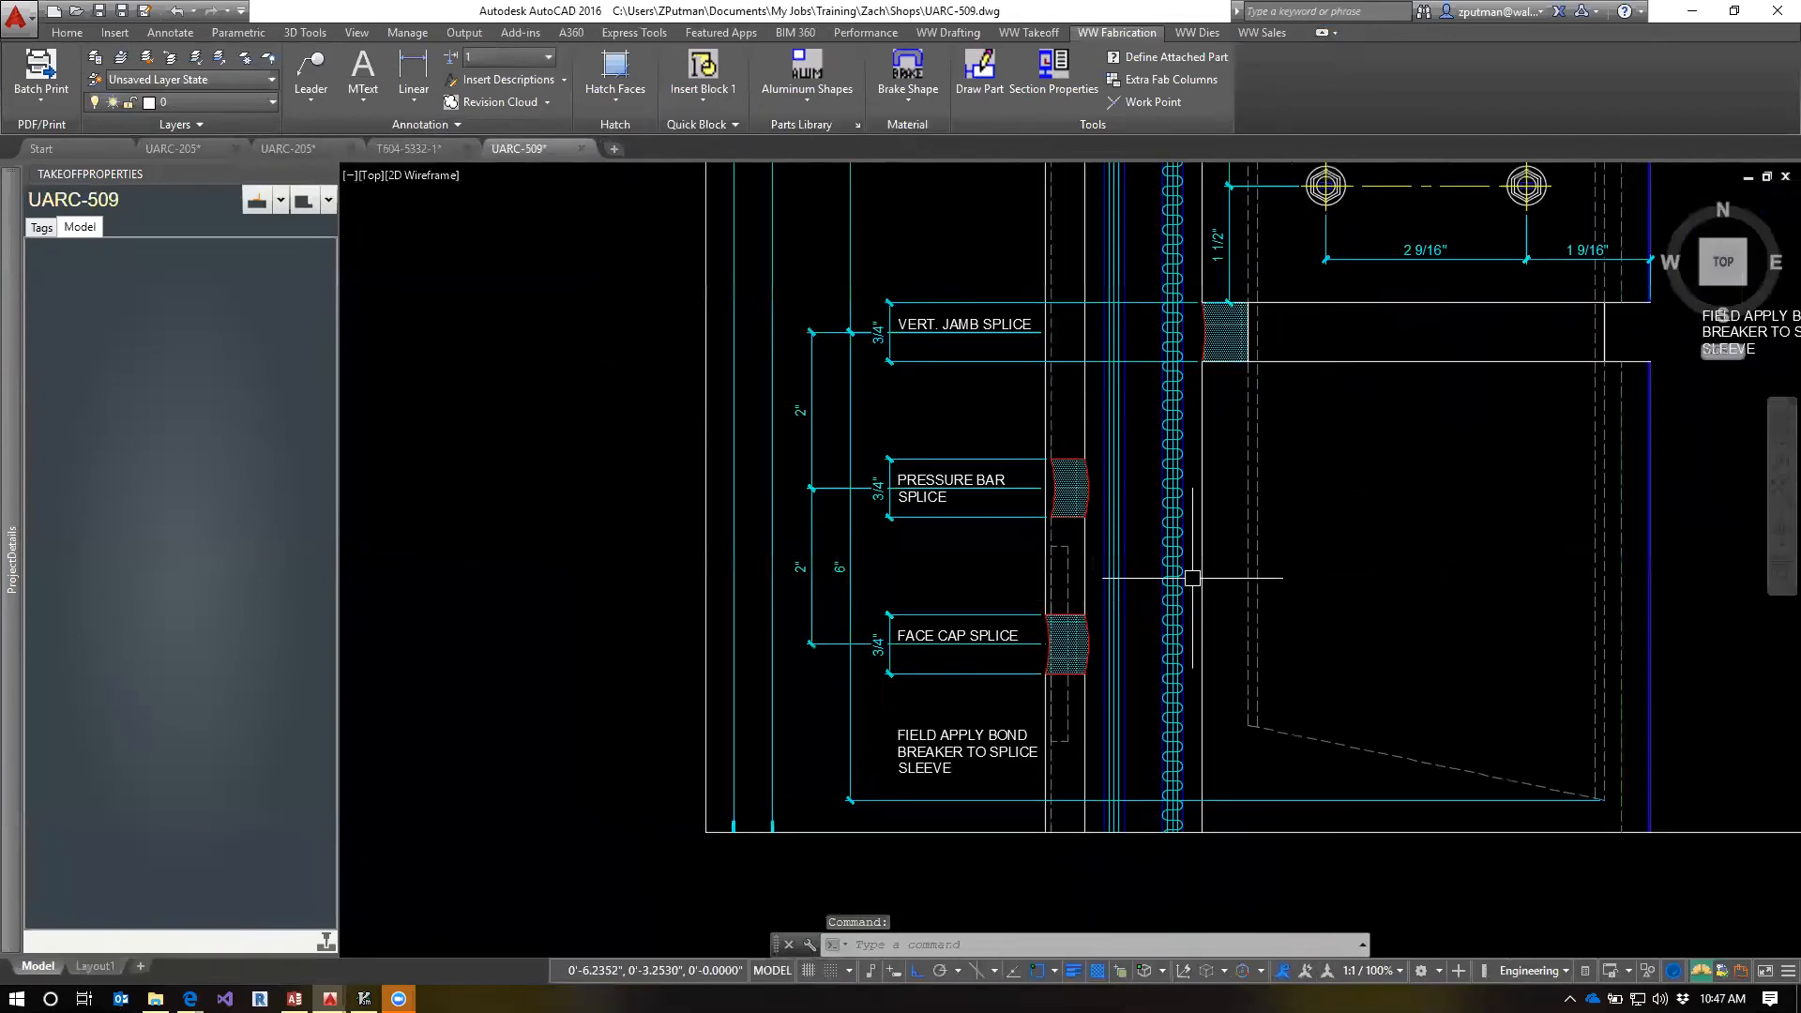
# Open the UARC-554 drawing and examine the T604-5332 pressure bar detail and its fastener callouts, comparing it with the T604-5332-1 template
pyautogui.write('qv')
pyautogui.press('Return')
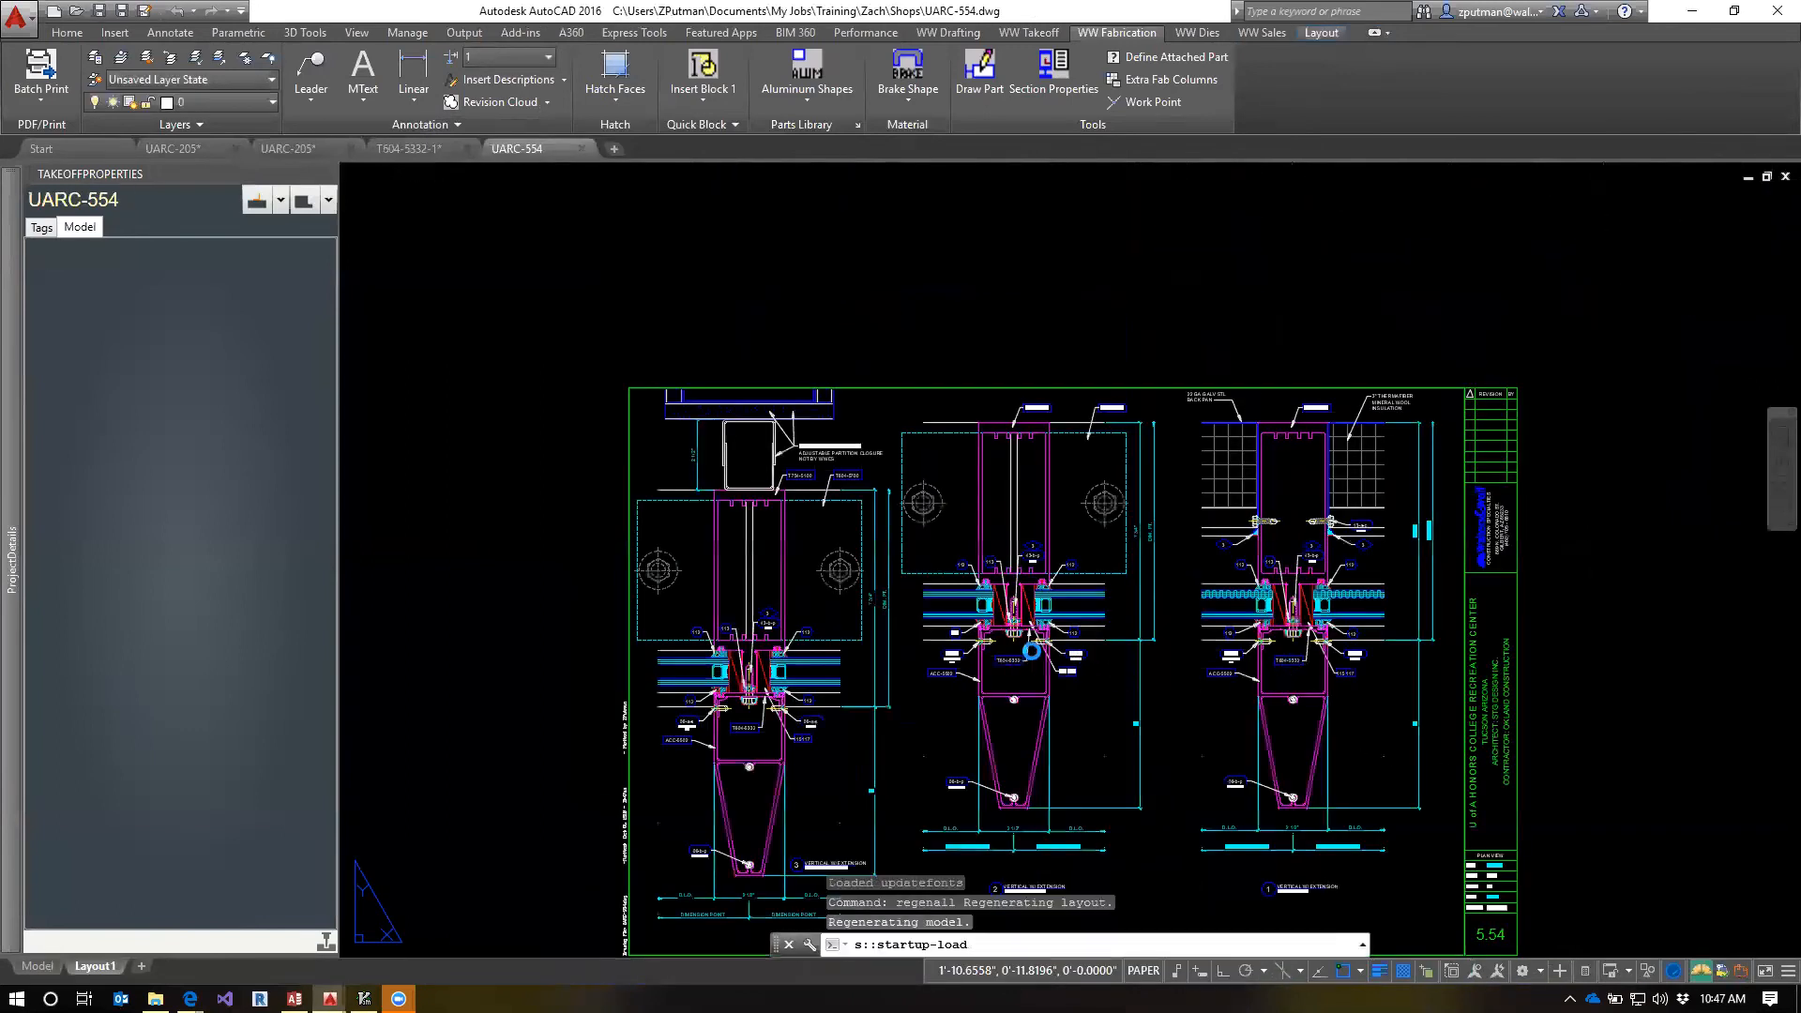
pyautogui.scroll(5, 1031, 572)
pyautogui.scroll(5, 1013, 525)
pyautogui.moveTo(1002, 497); pyautogui.dragTo(1057, 662, button='middle')
pyautogui.scroll(-2, 1048, 732)
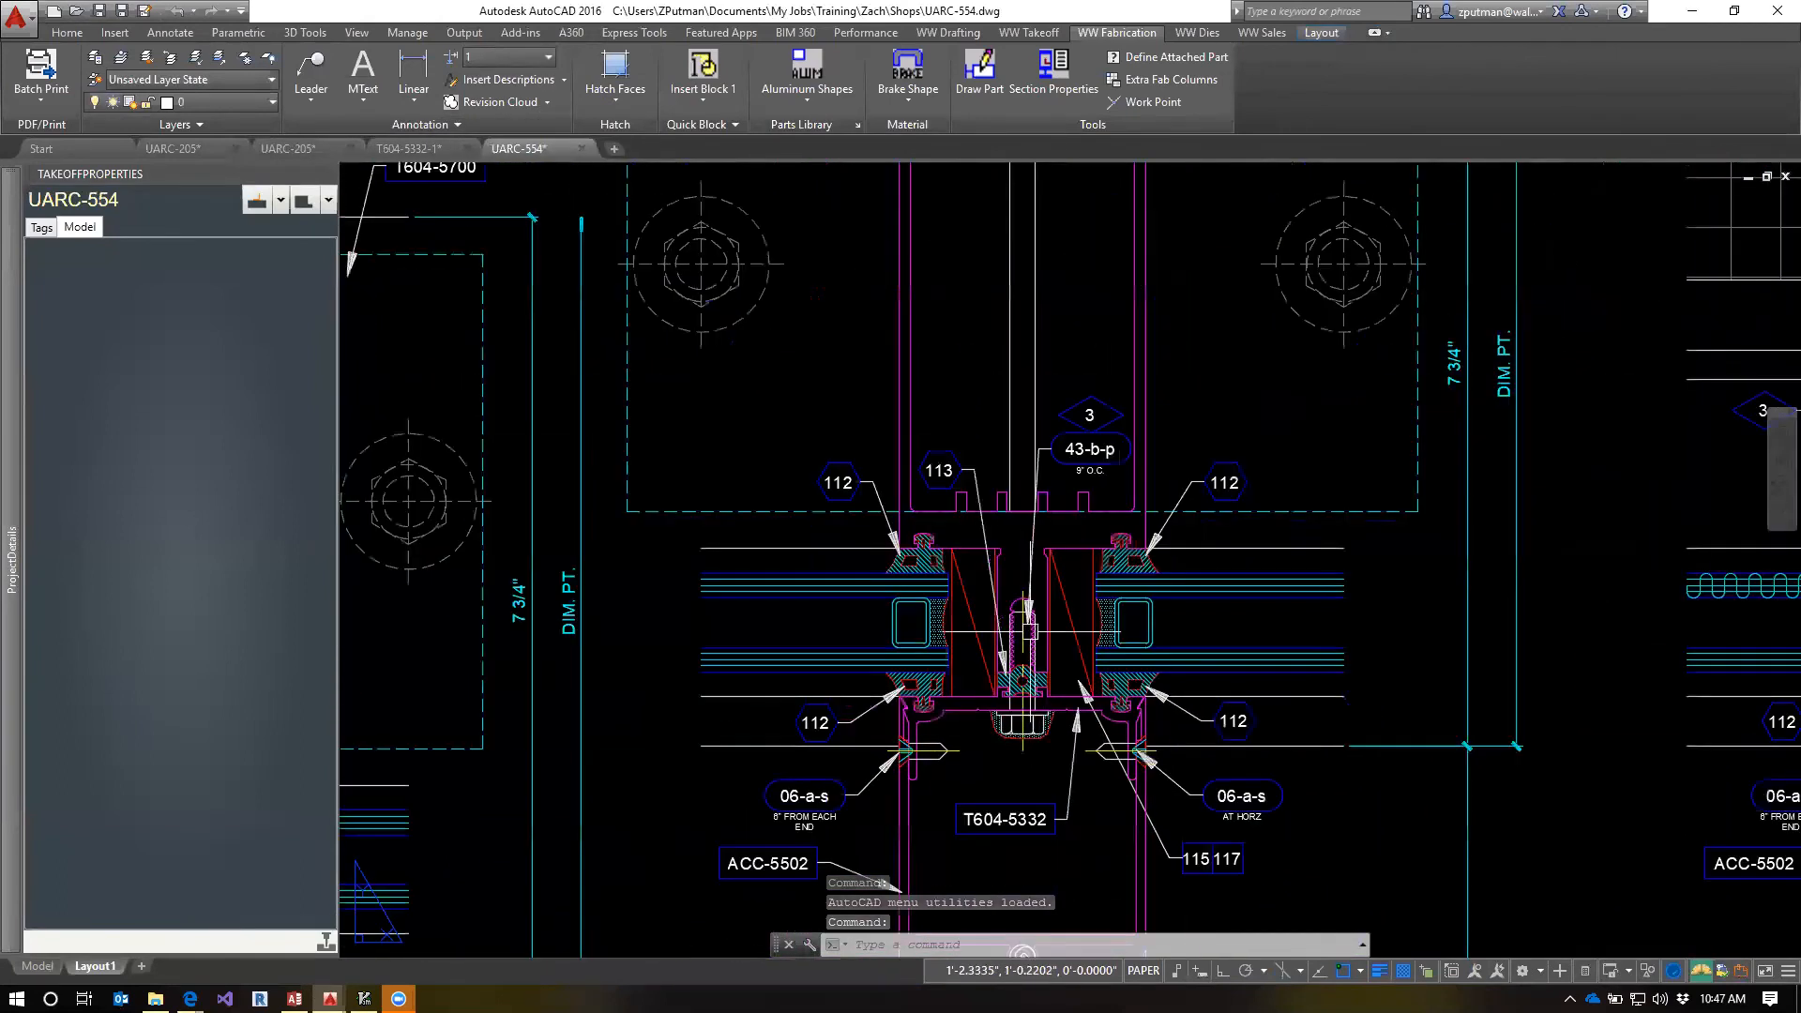
pyautogui.scroll(4, 1200, 526)
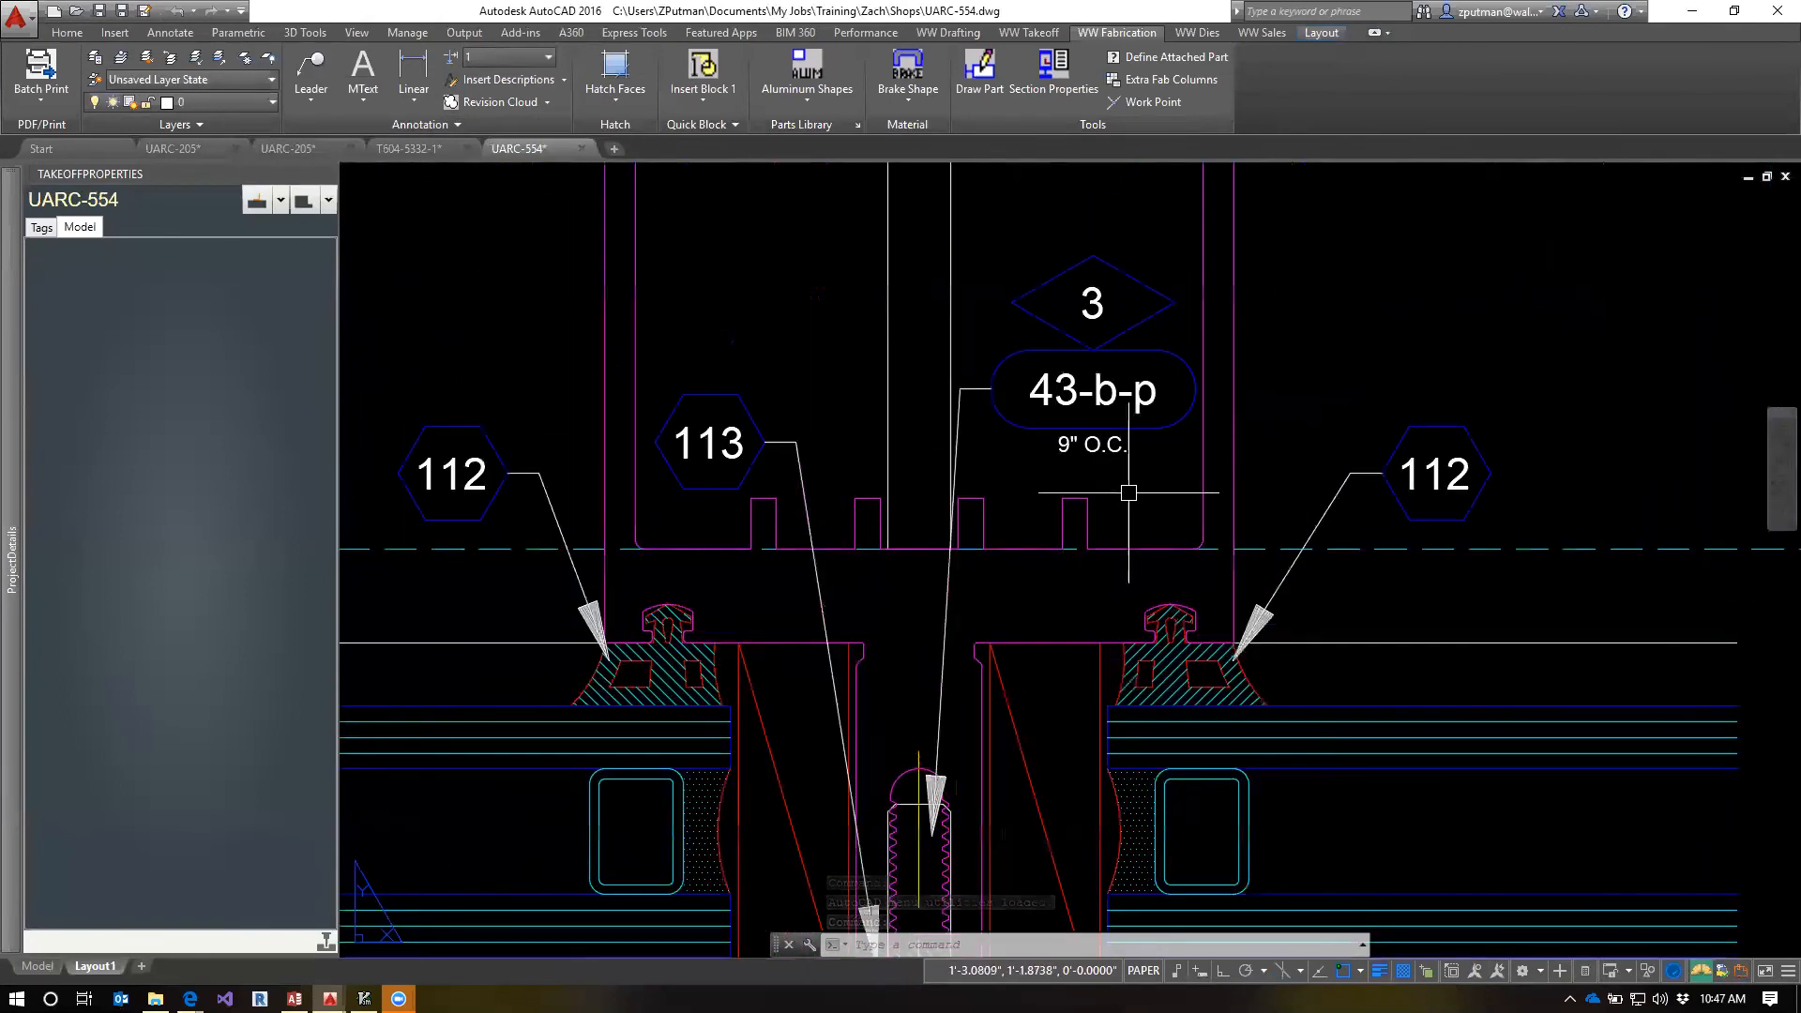
pyautogui.scroll(-2, 1135, 525)
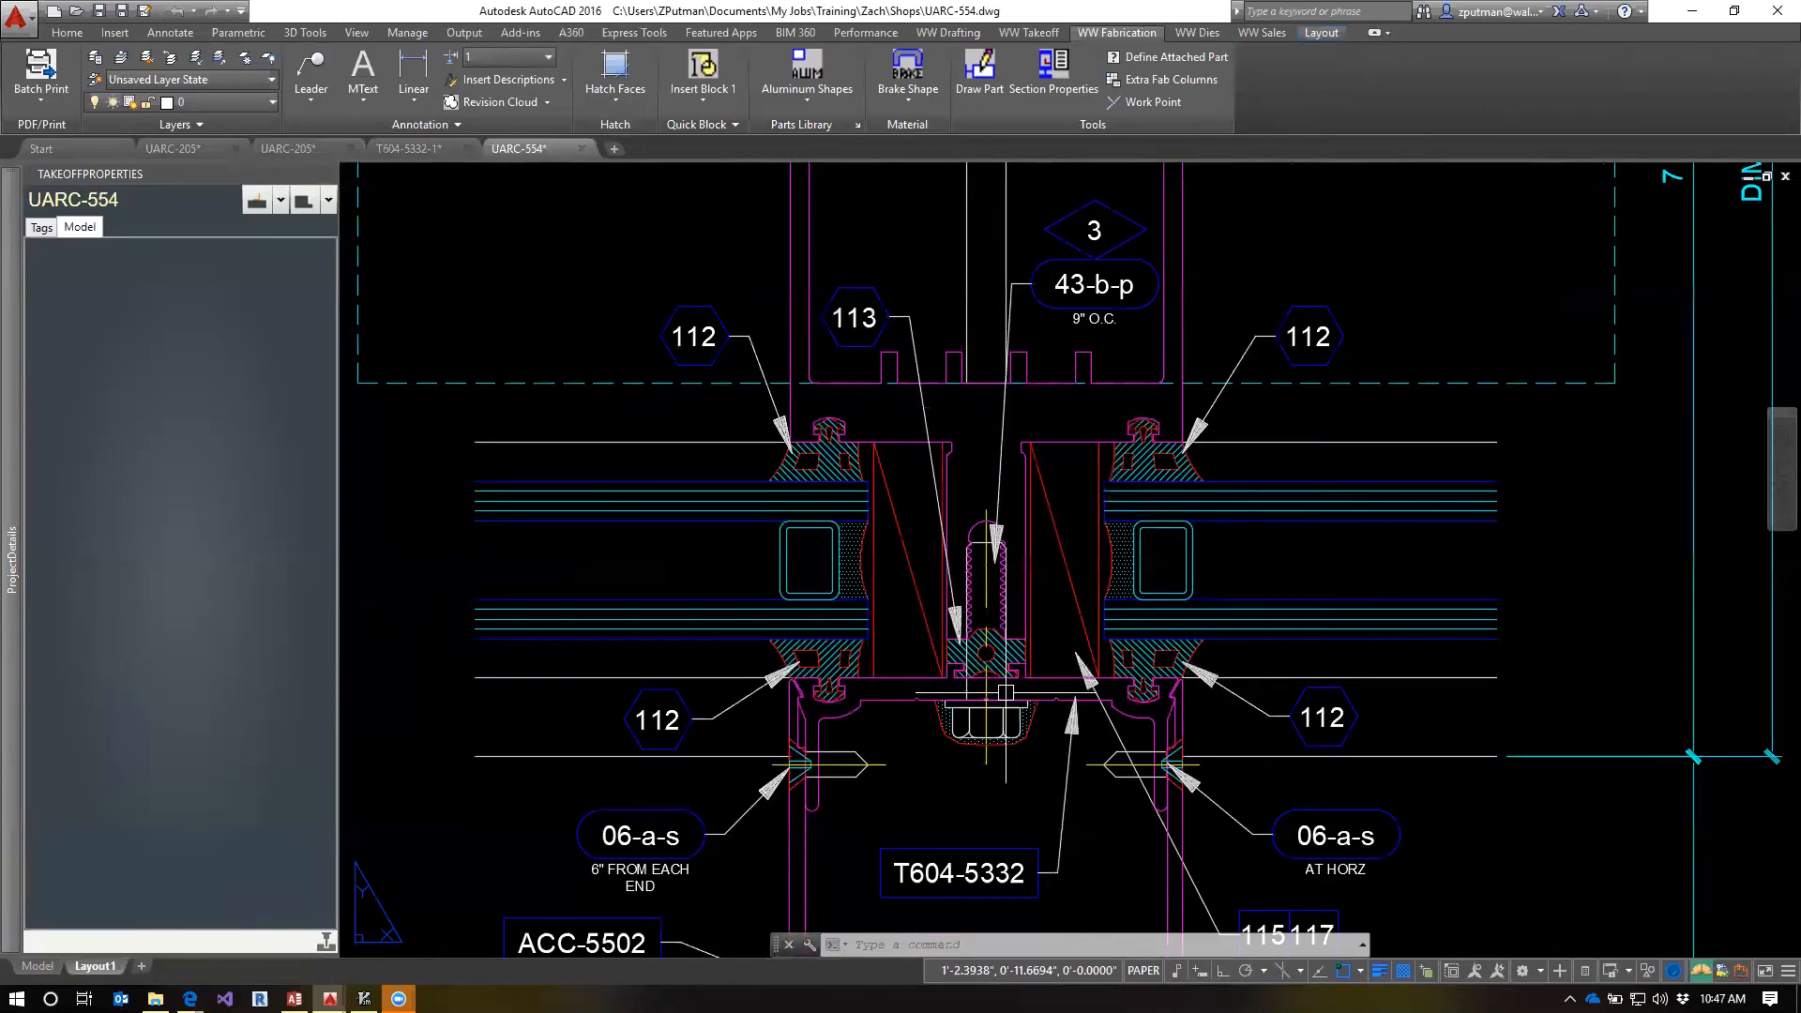
pyautogui.click(409, 148)
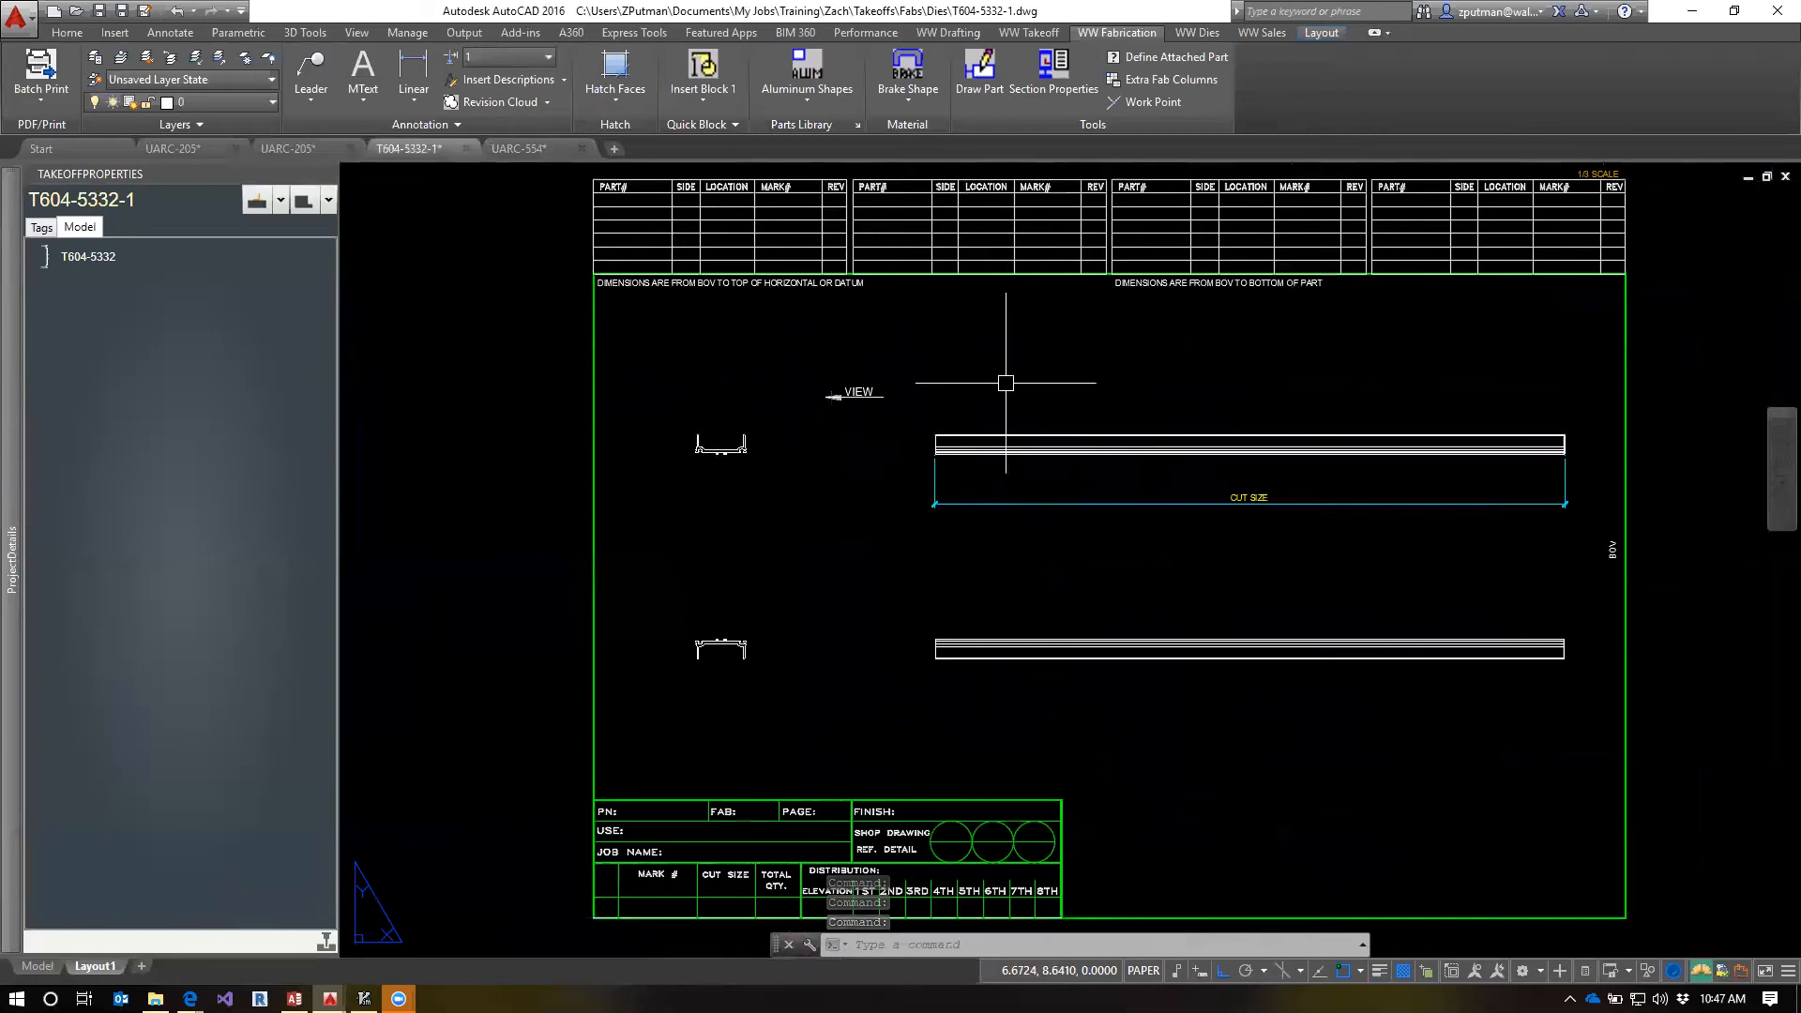
pyautogui.click(563, 147)
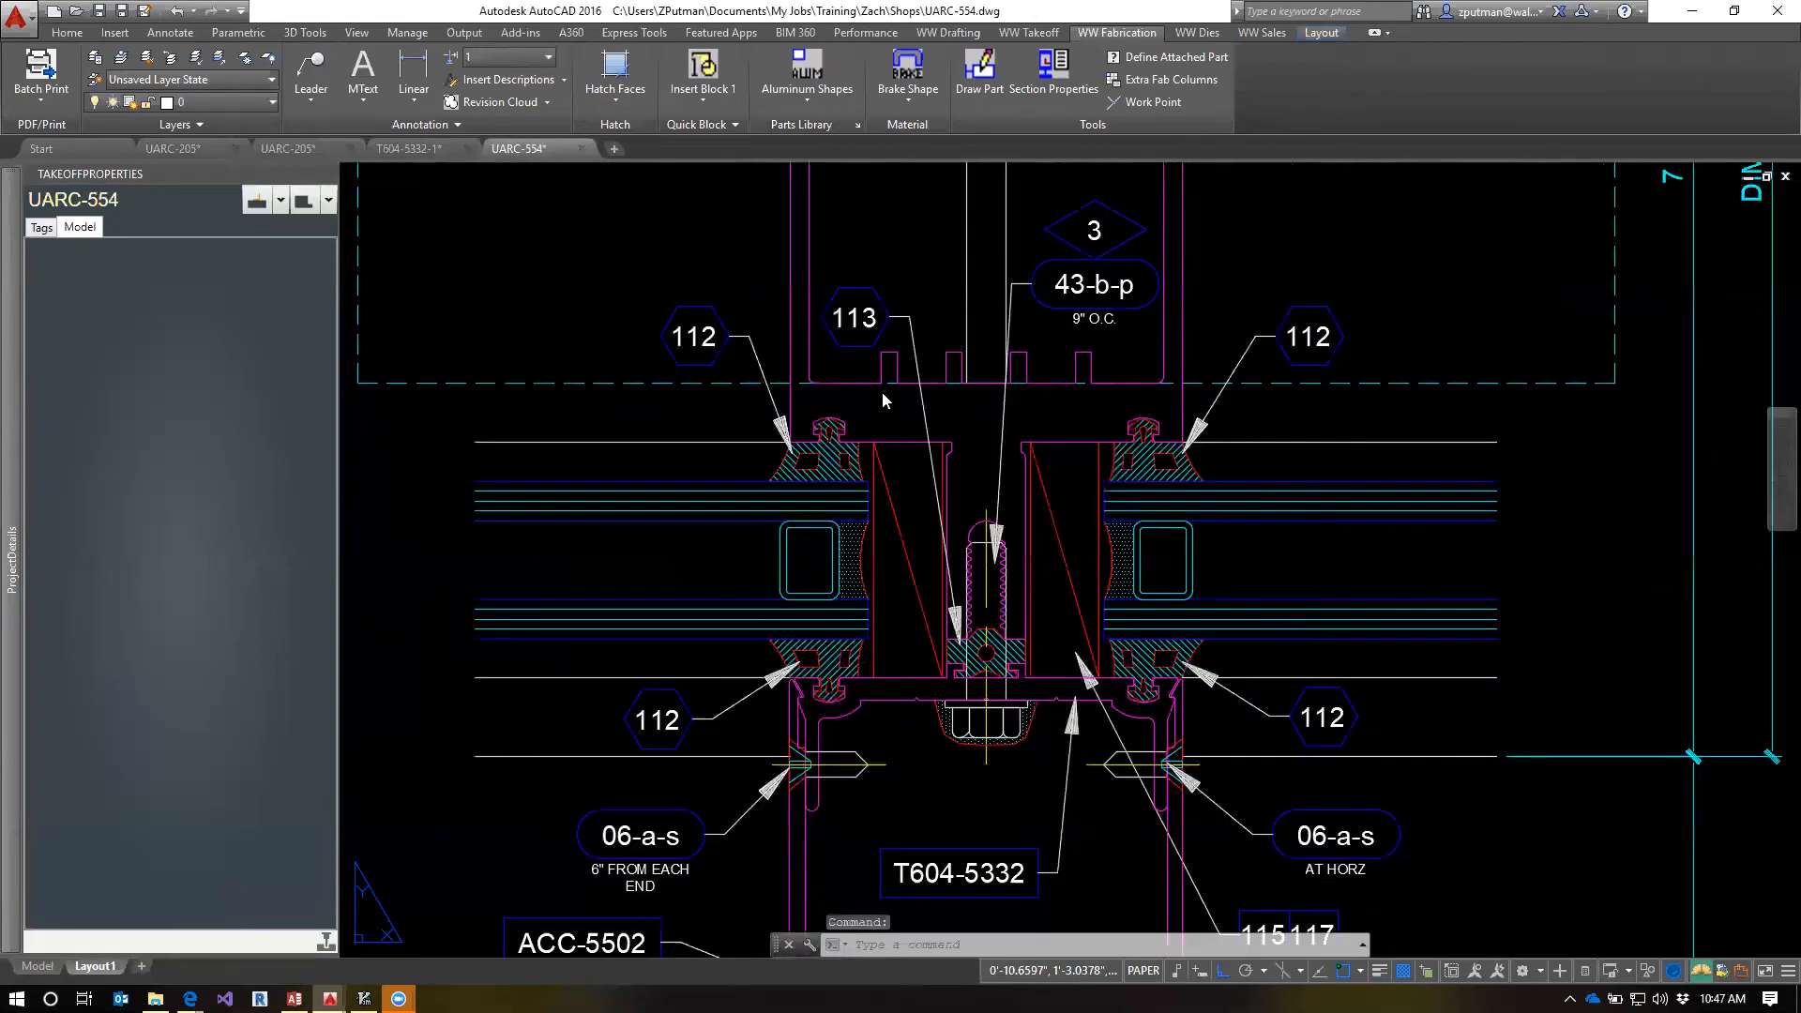
# Reopen shop drawing UARC-509 and inspect the pressure bar splice dimensions in model space
pyautogui.write('qv509')
pyautogui.press('Return')
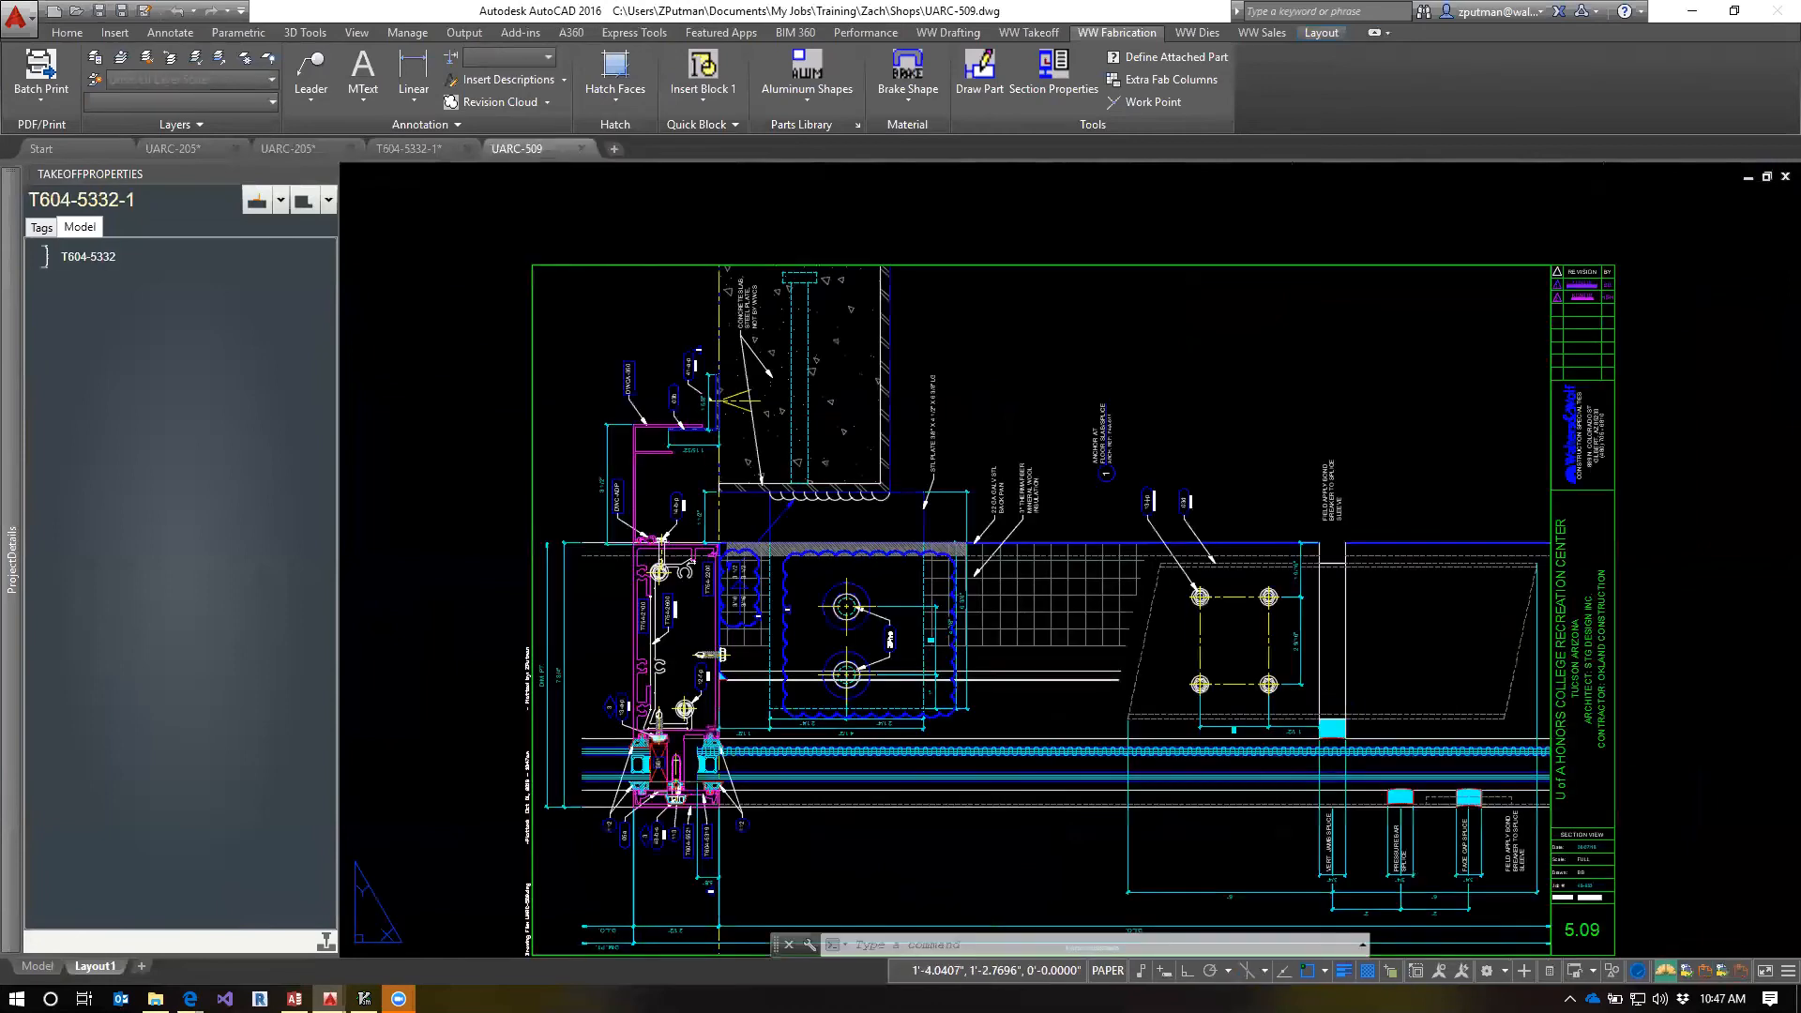
pyautogui.press('Escape')
pyautogui.press('Escape')
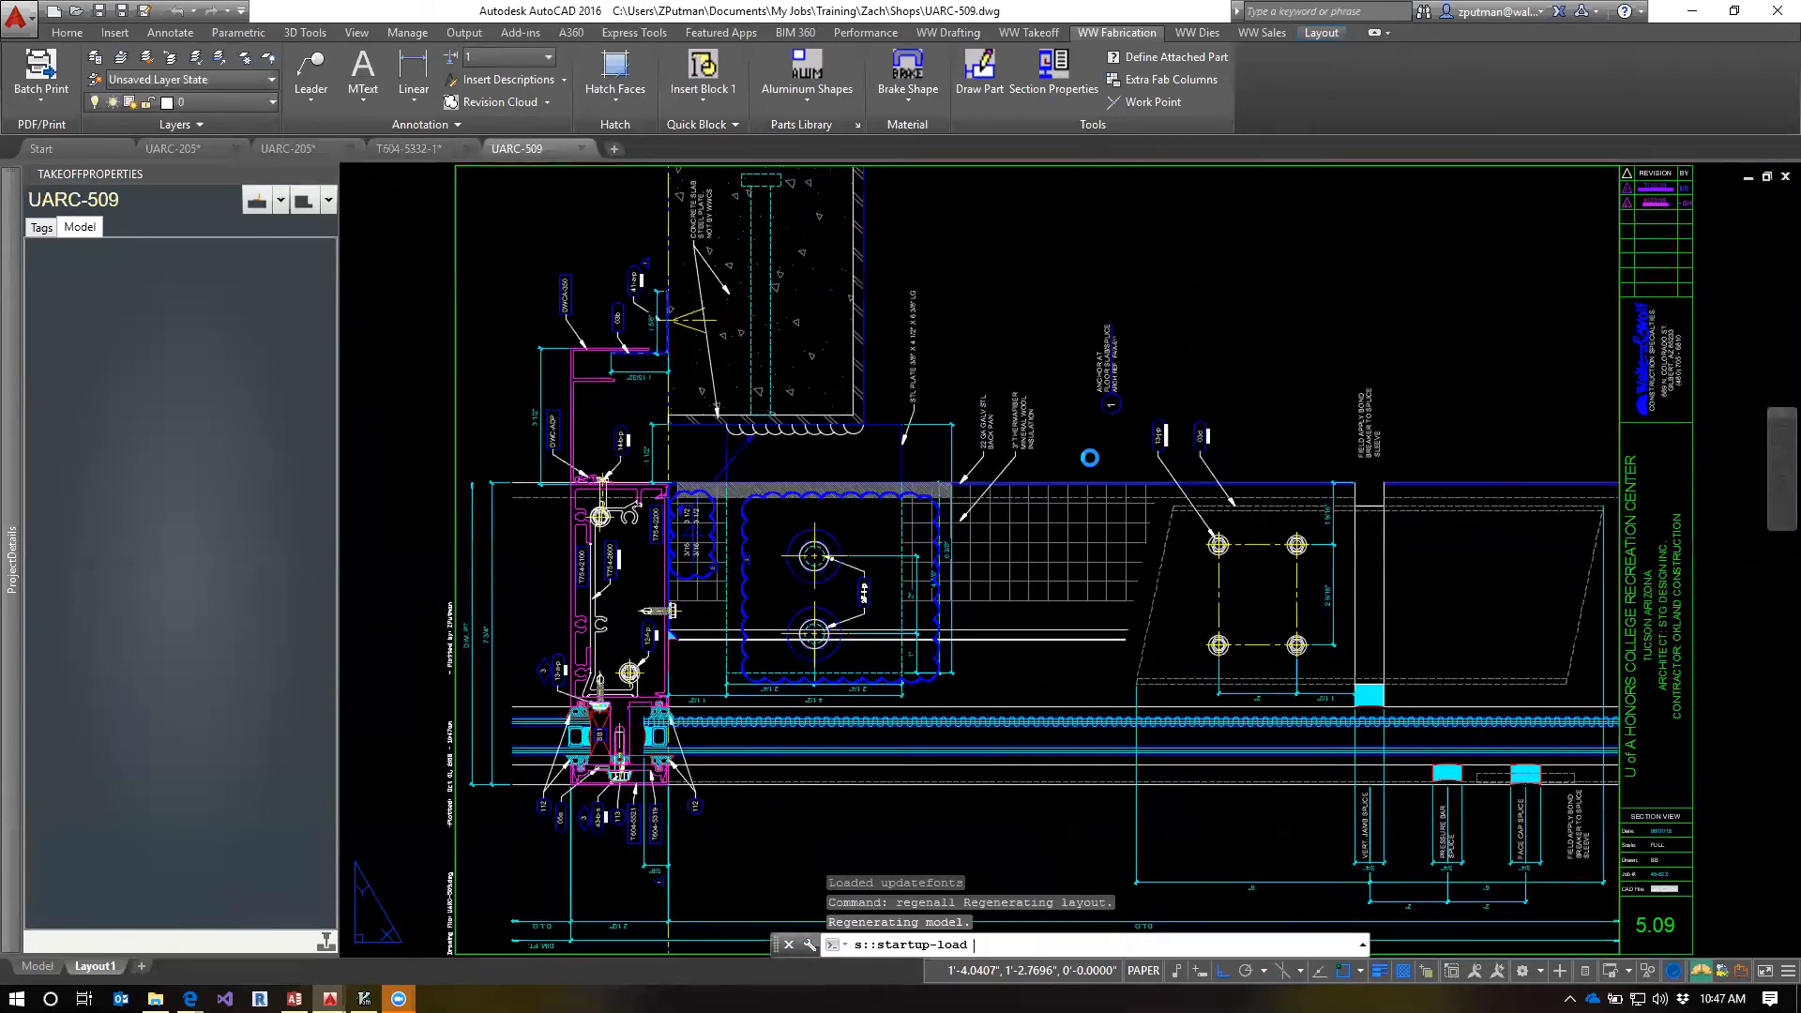
pyautogui.hotkey('ctrl', 'pageup')
pyautogui.press('Escape')
pyautogui.scroll(6, 820, 798)
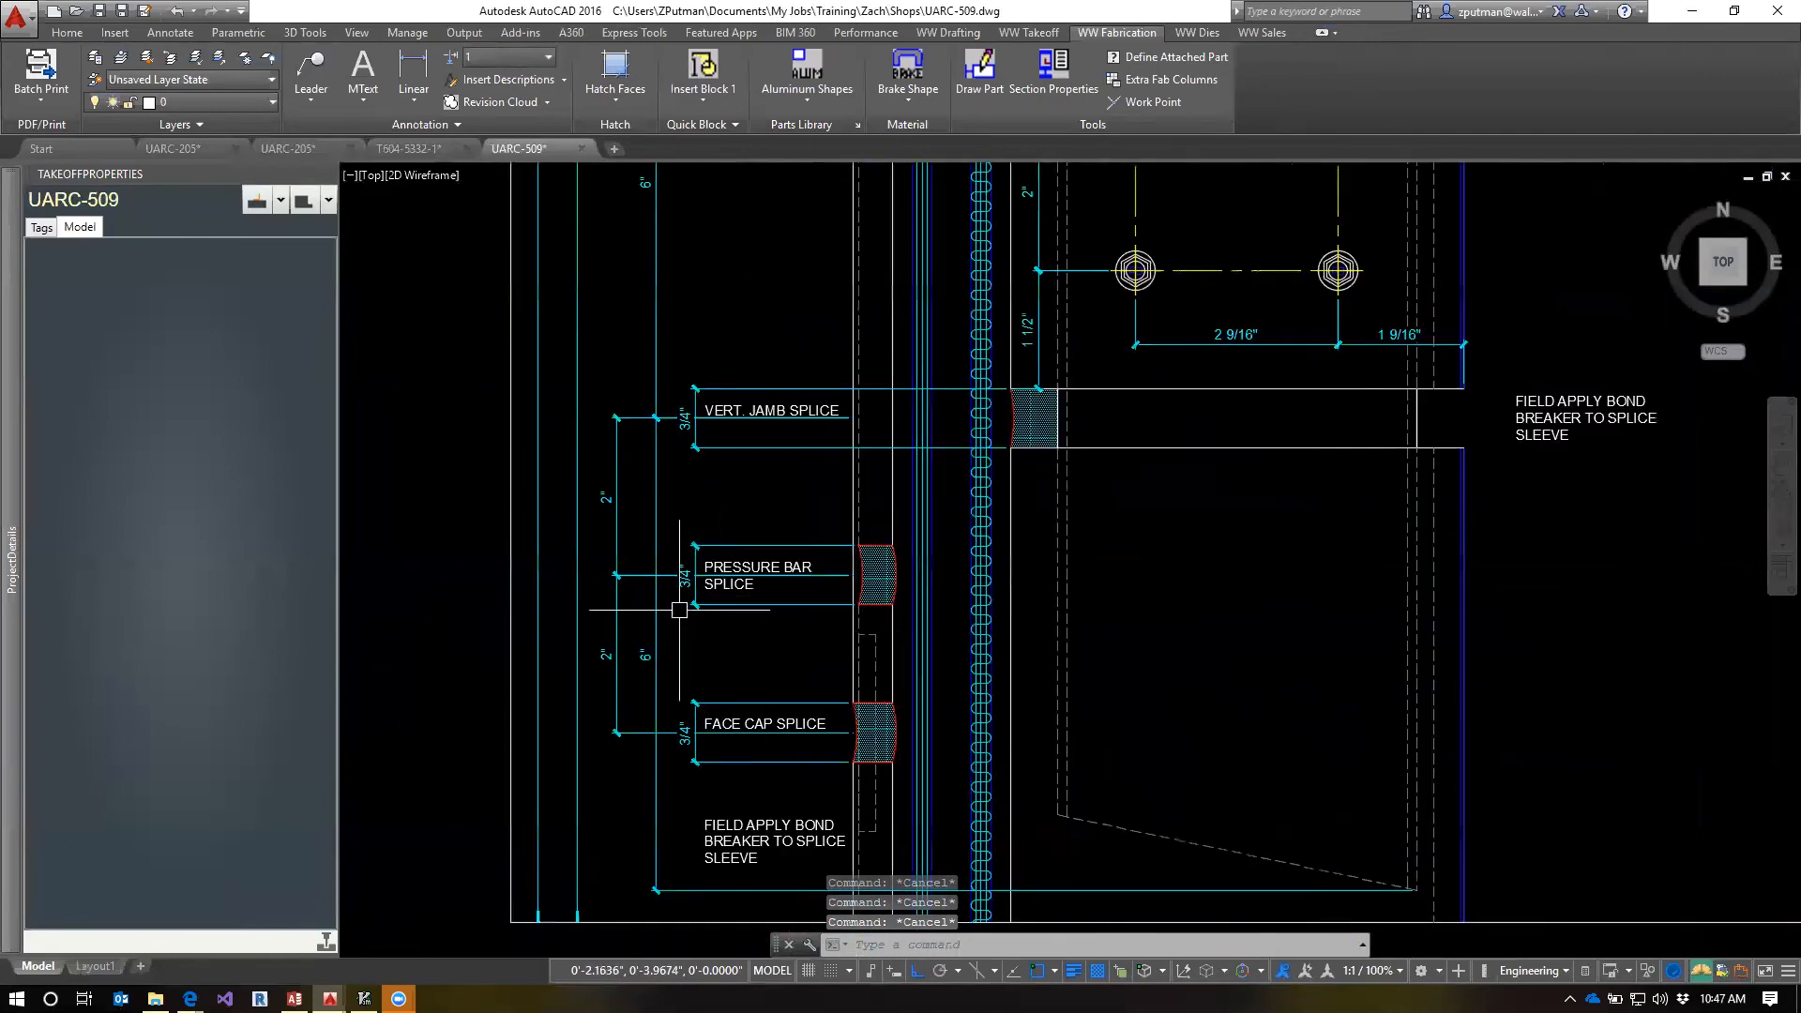
pyautogui.click(666, 575)
pyautogui.press('Escape')
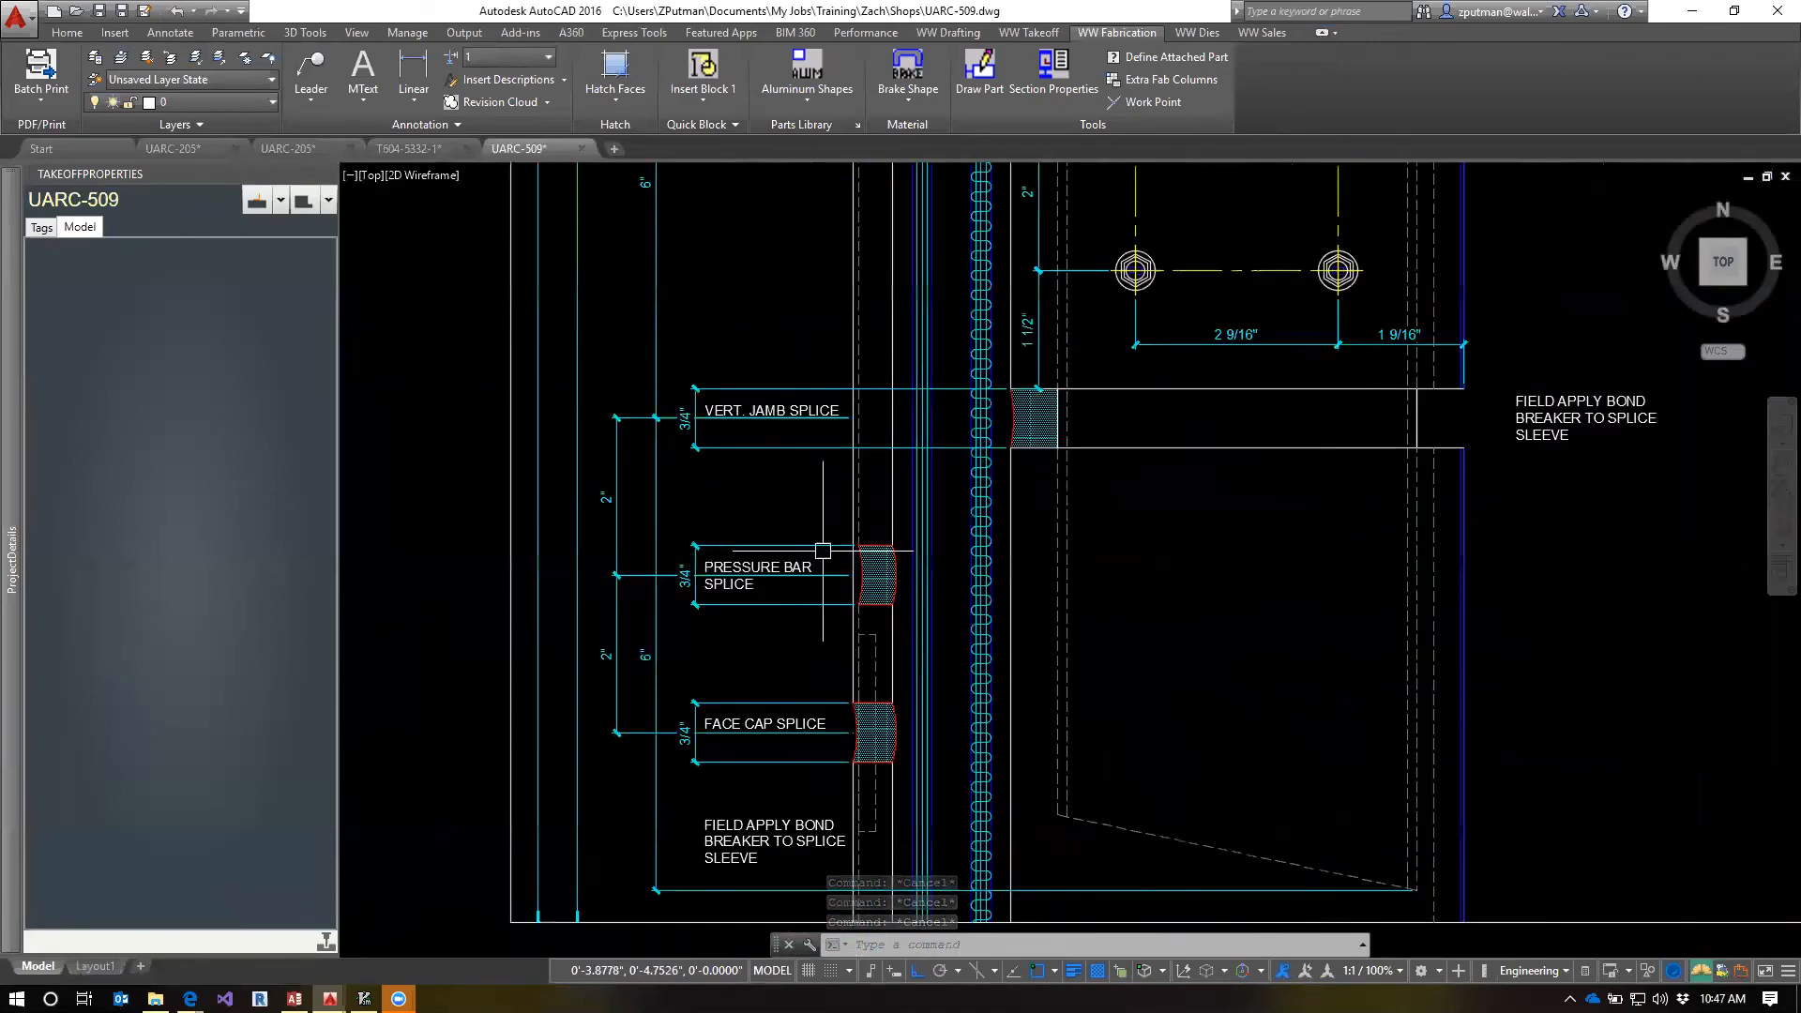
# Draw a horizontal line level with the upper edge of the pressure bar splice and put it on the GASKET layer
pyautogui.scroll(2, 892, 546)
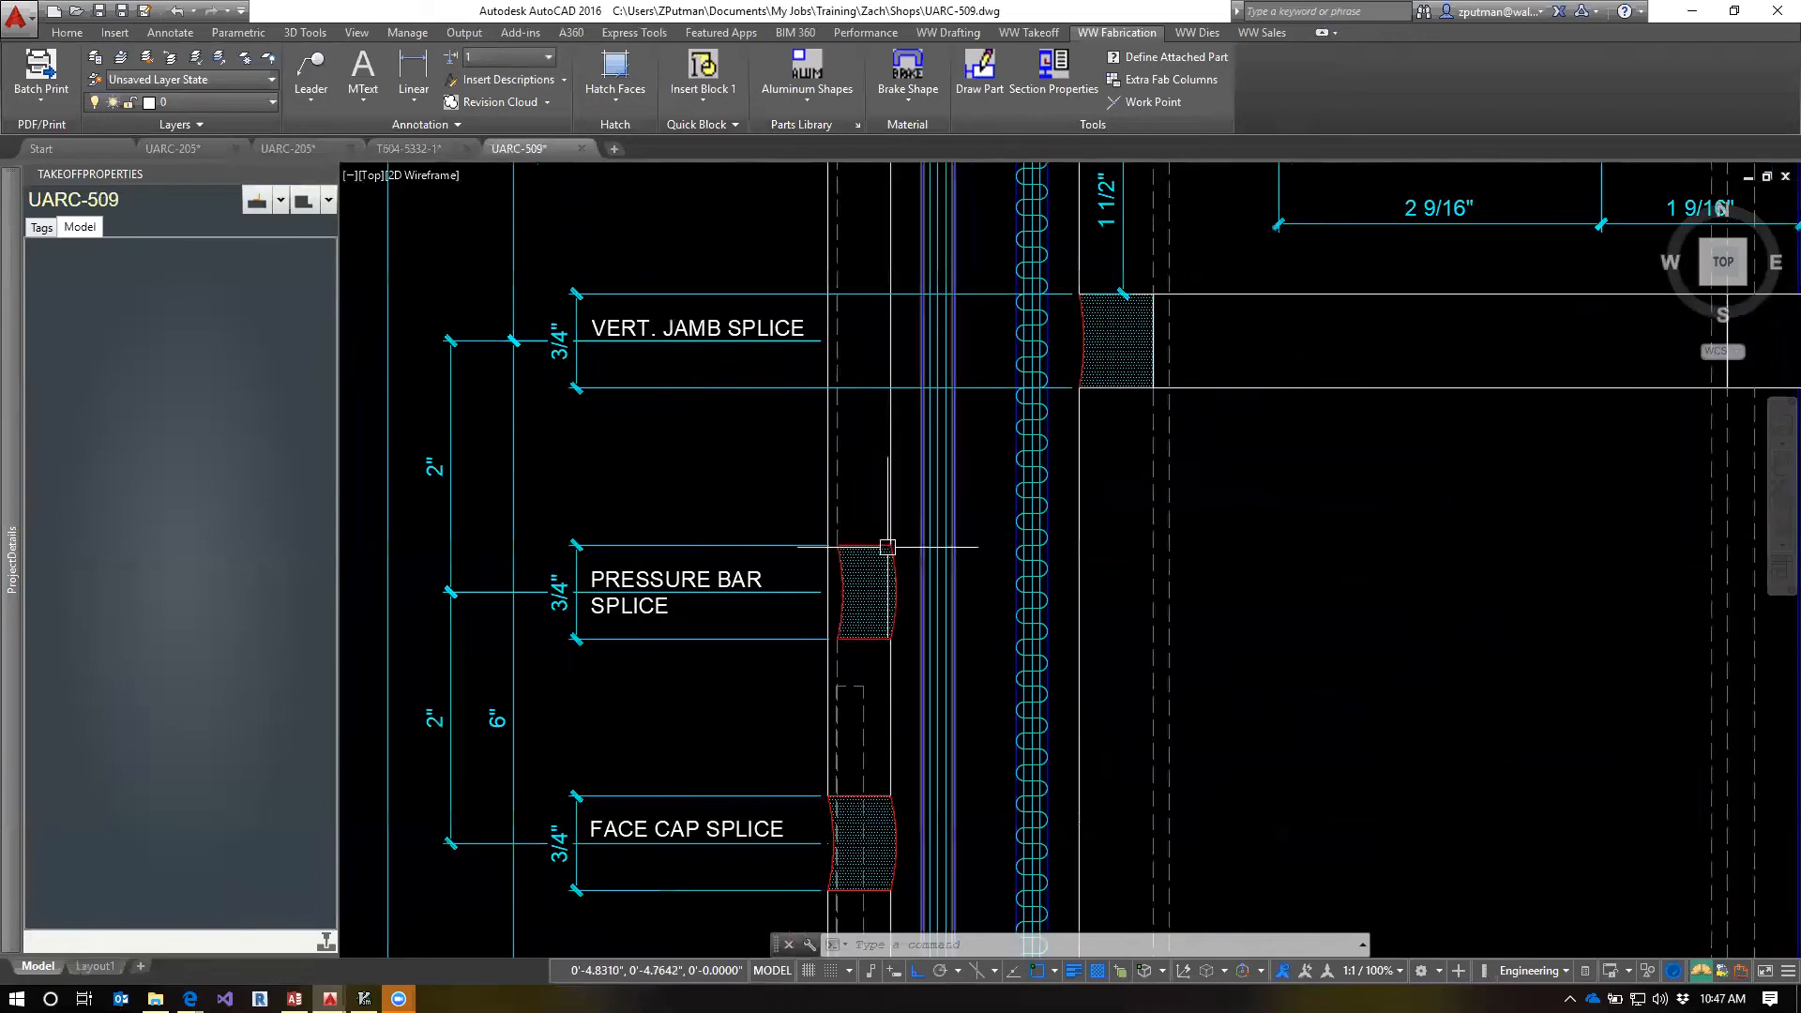
pyautogui.write('l')
pyautogui.press('Return')
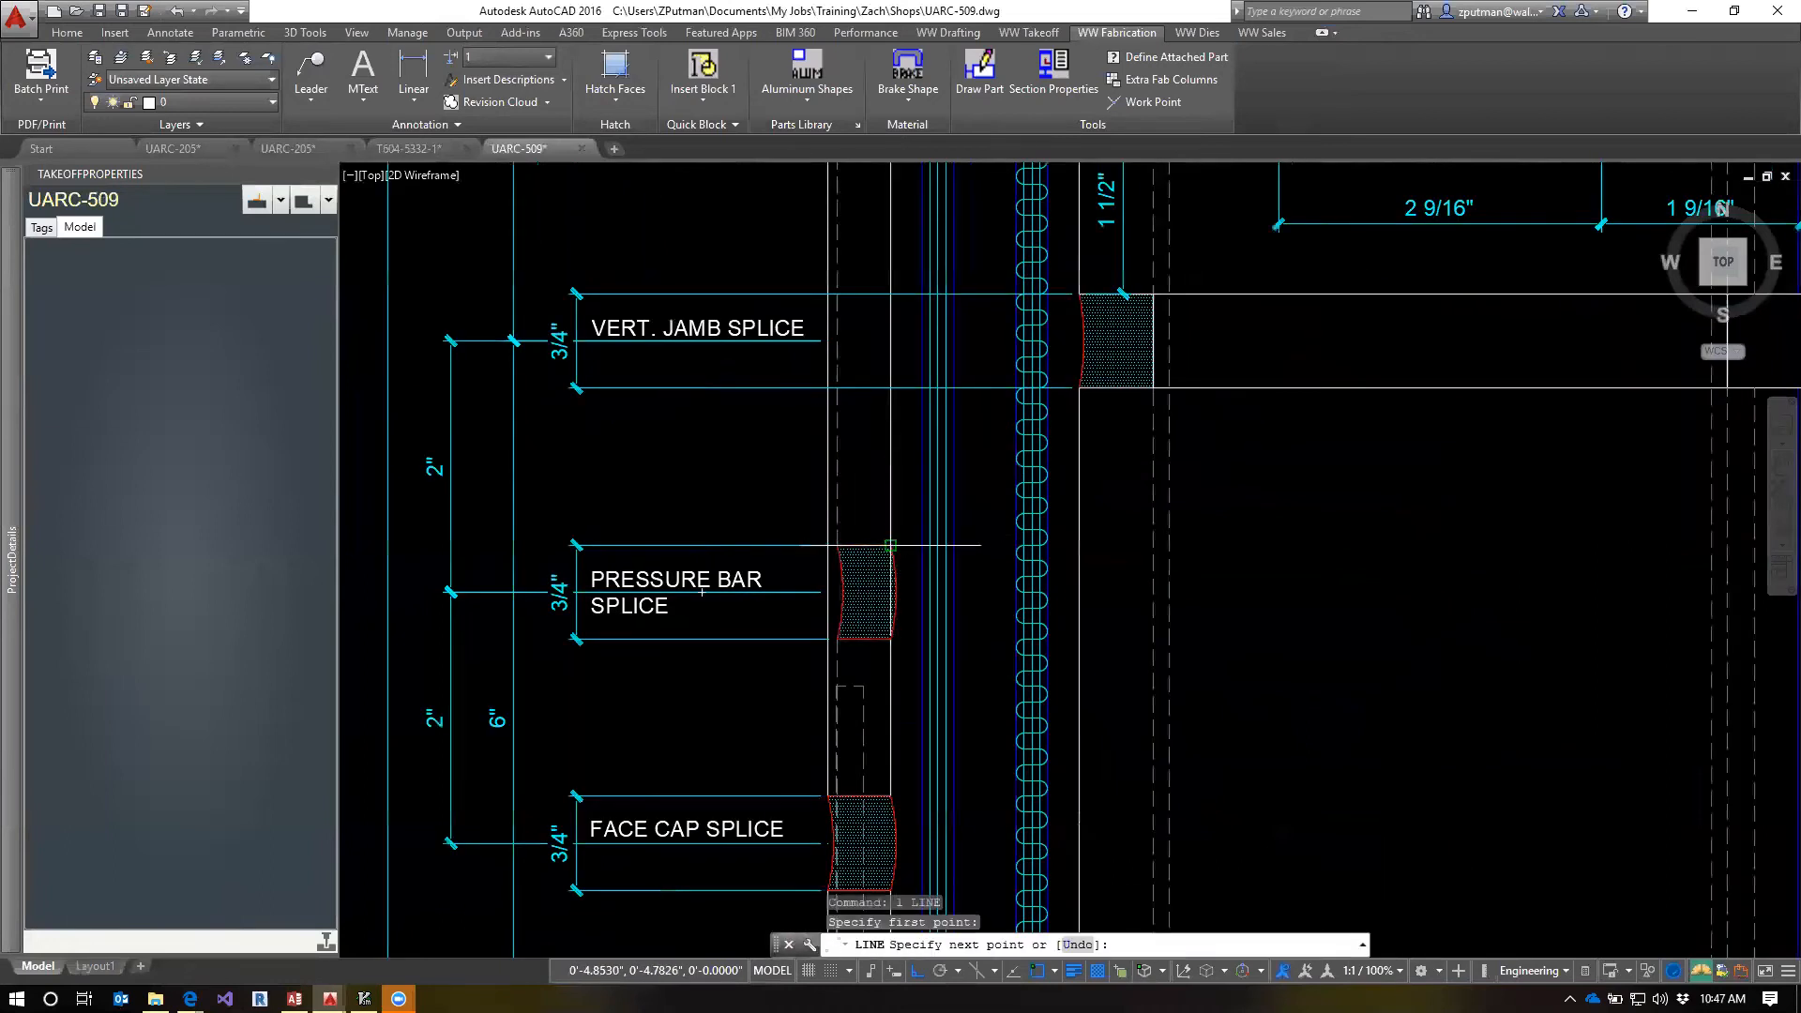
pyautogui.click(668, 497)
pyautogui.press('Return')
pyautogui.click(731, 541)
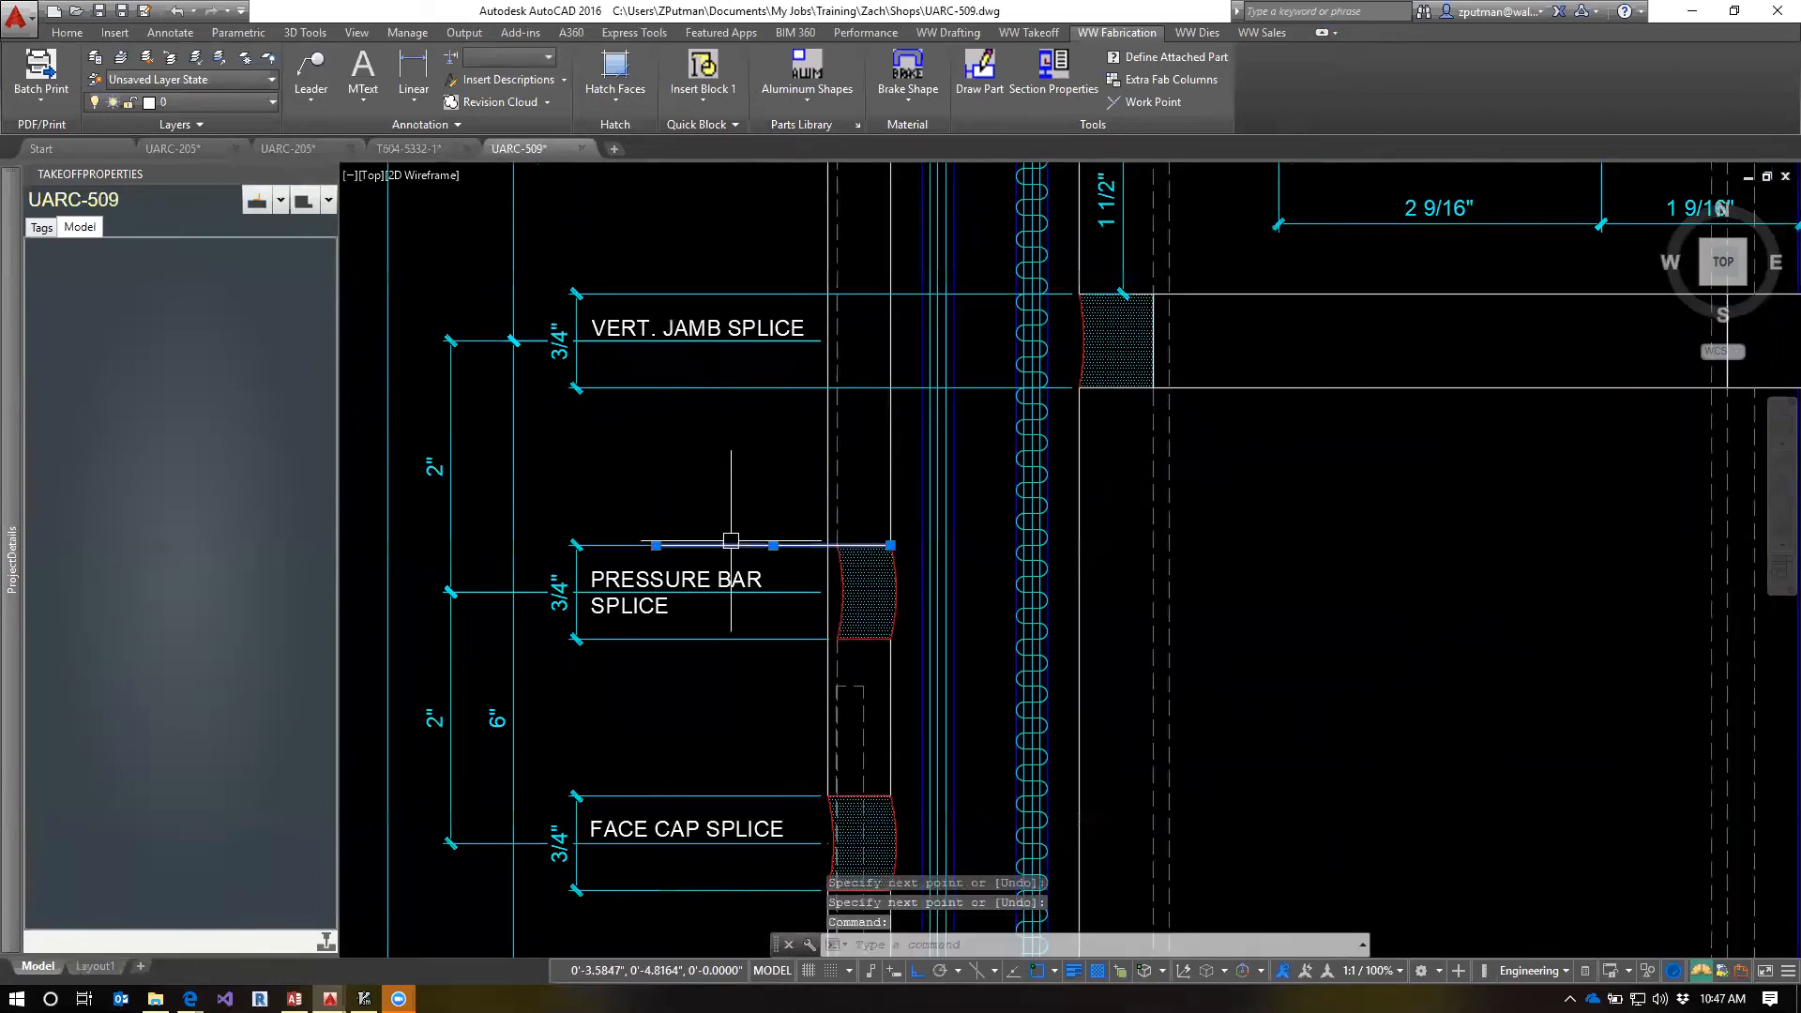
pyautogui.click(247, 103)
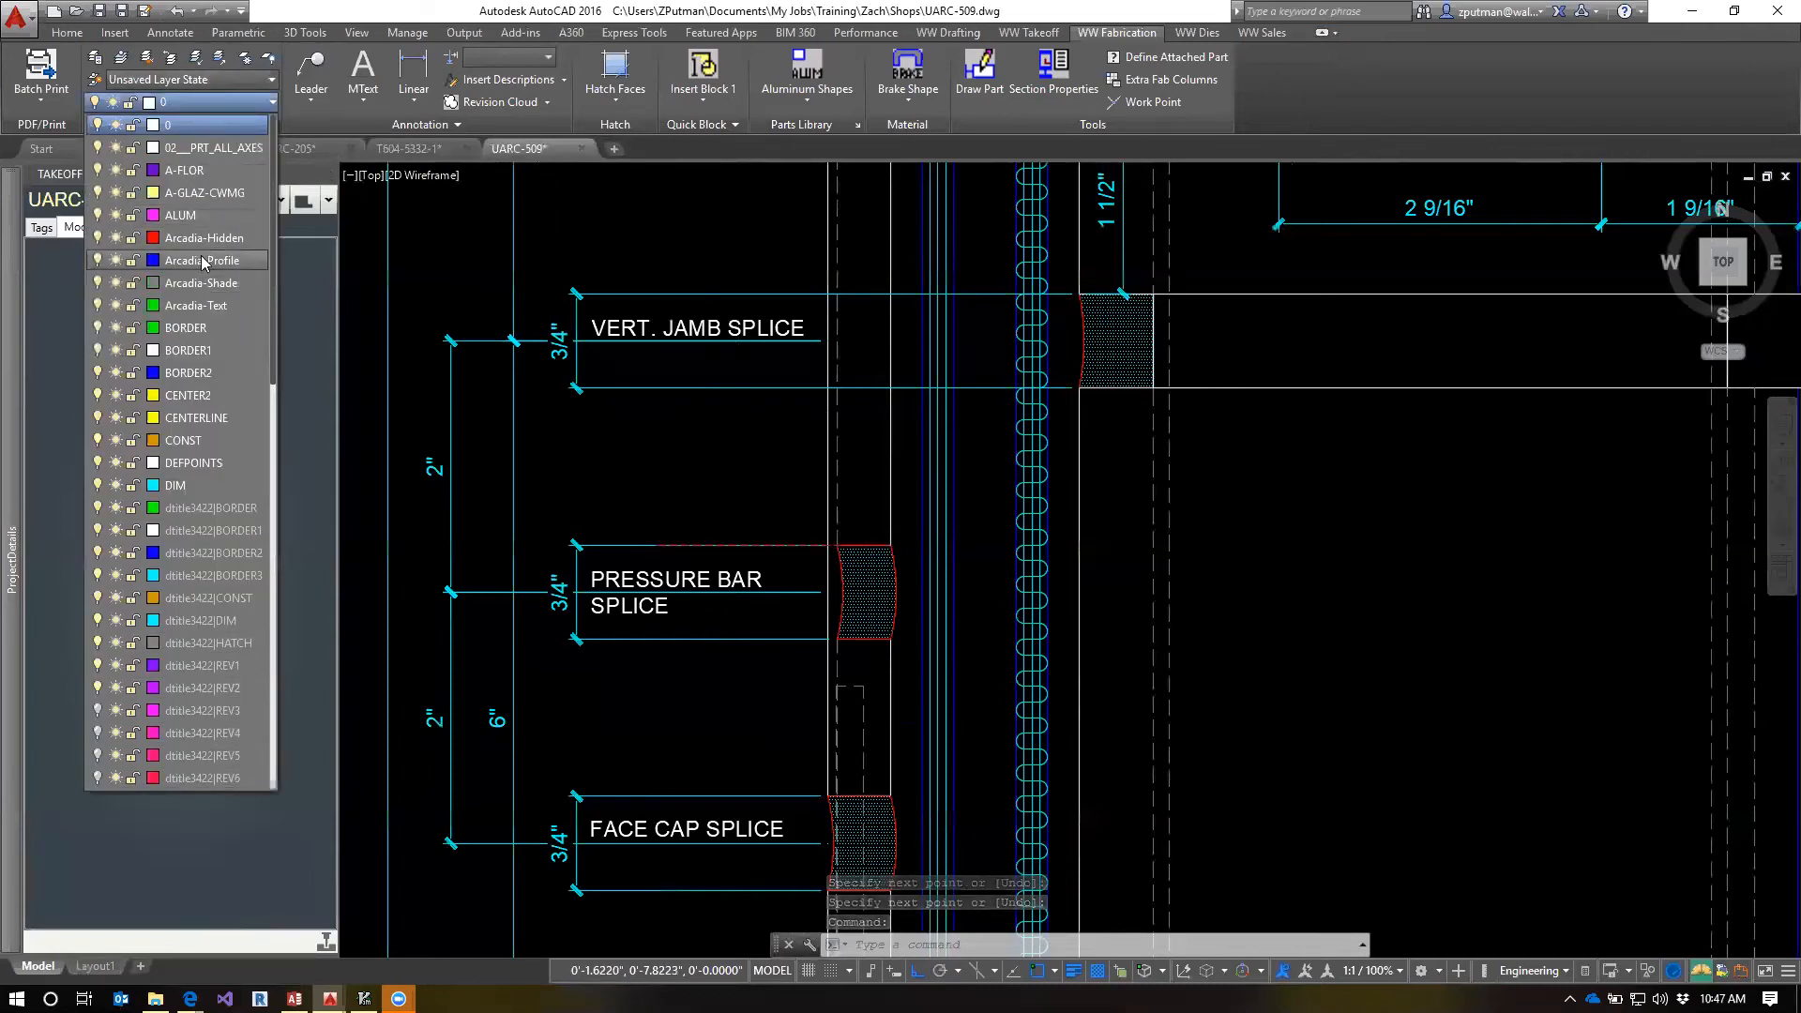
pyautogui.scroll(-6, 205, 273)
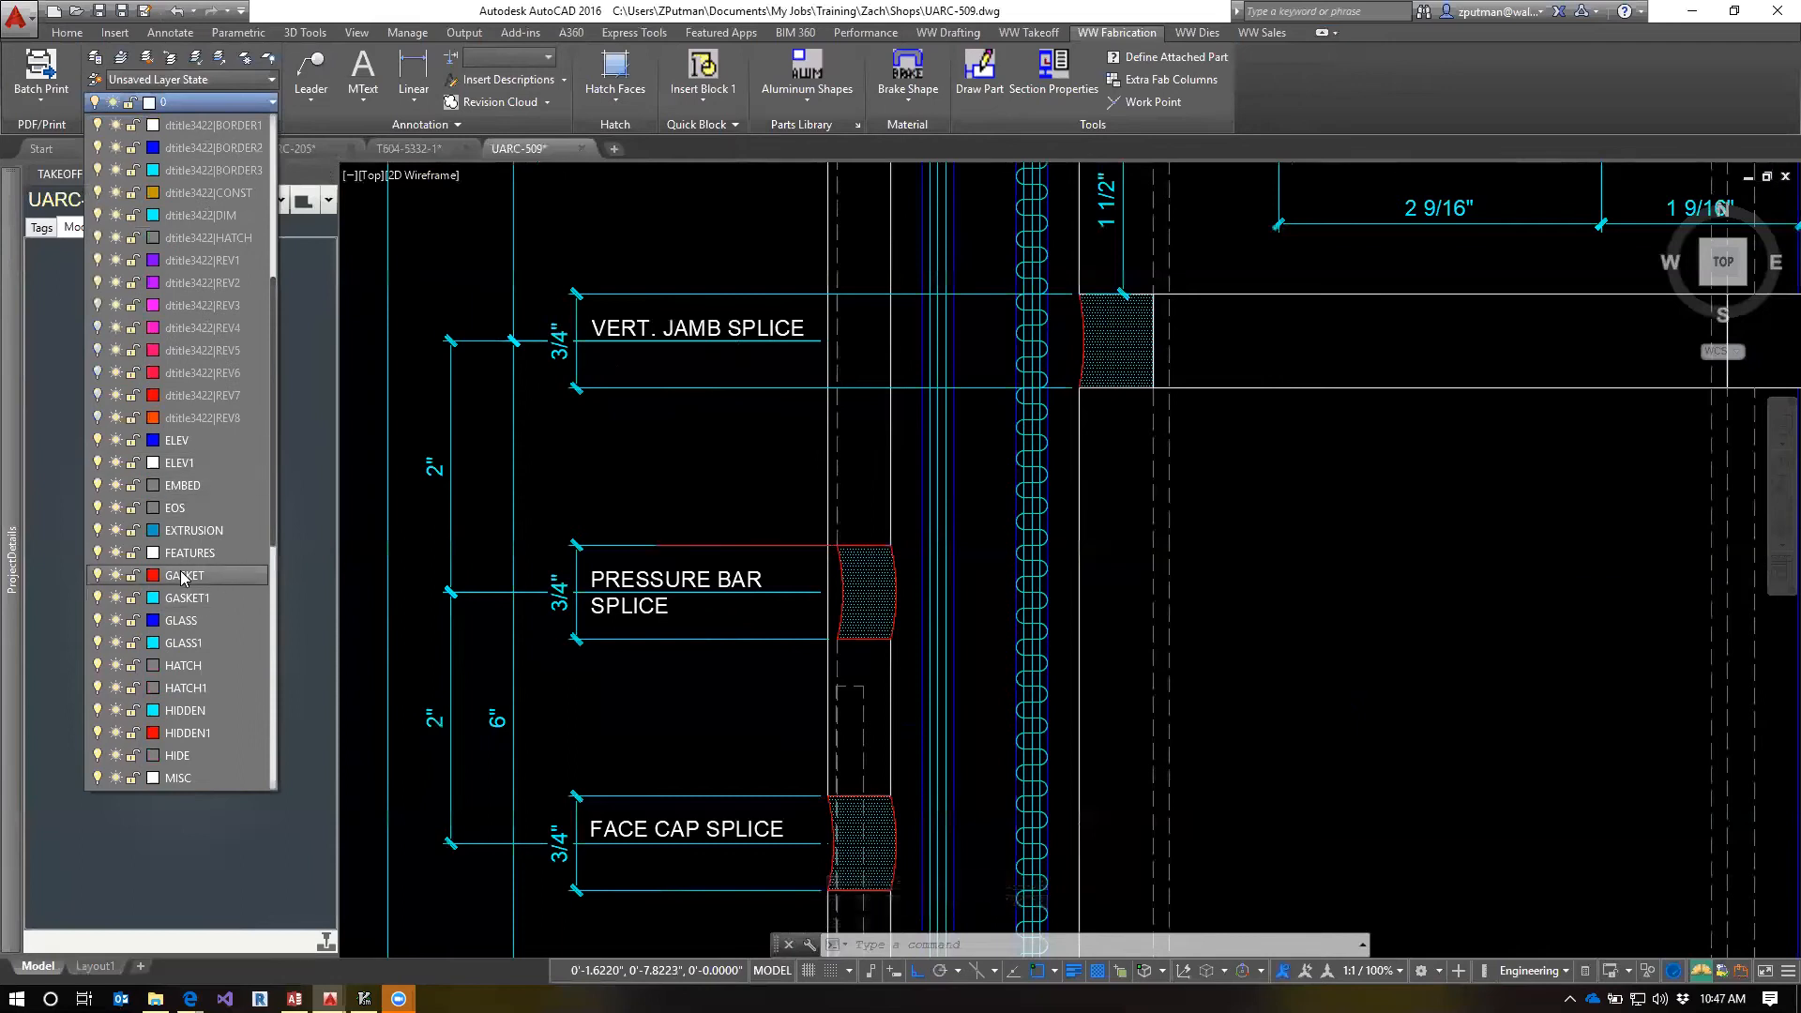
pyautogui.click(182, 576)
pyautogui.press('Escape')
# Move the red line 3 inches straight up from the pressure bar splice edge
pyautogui.write('m')
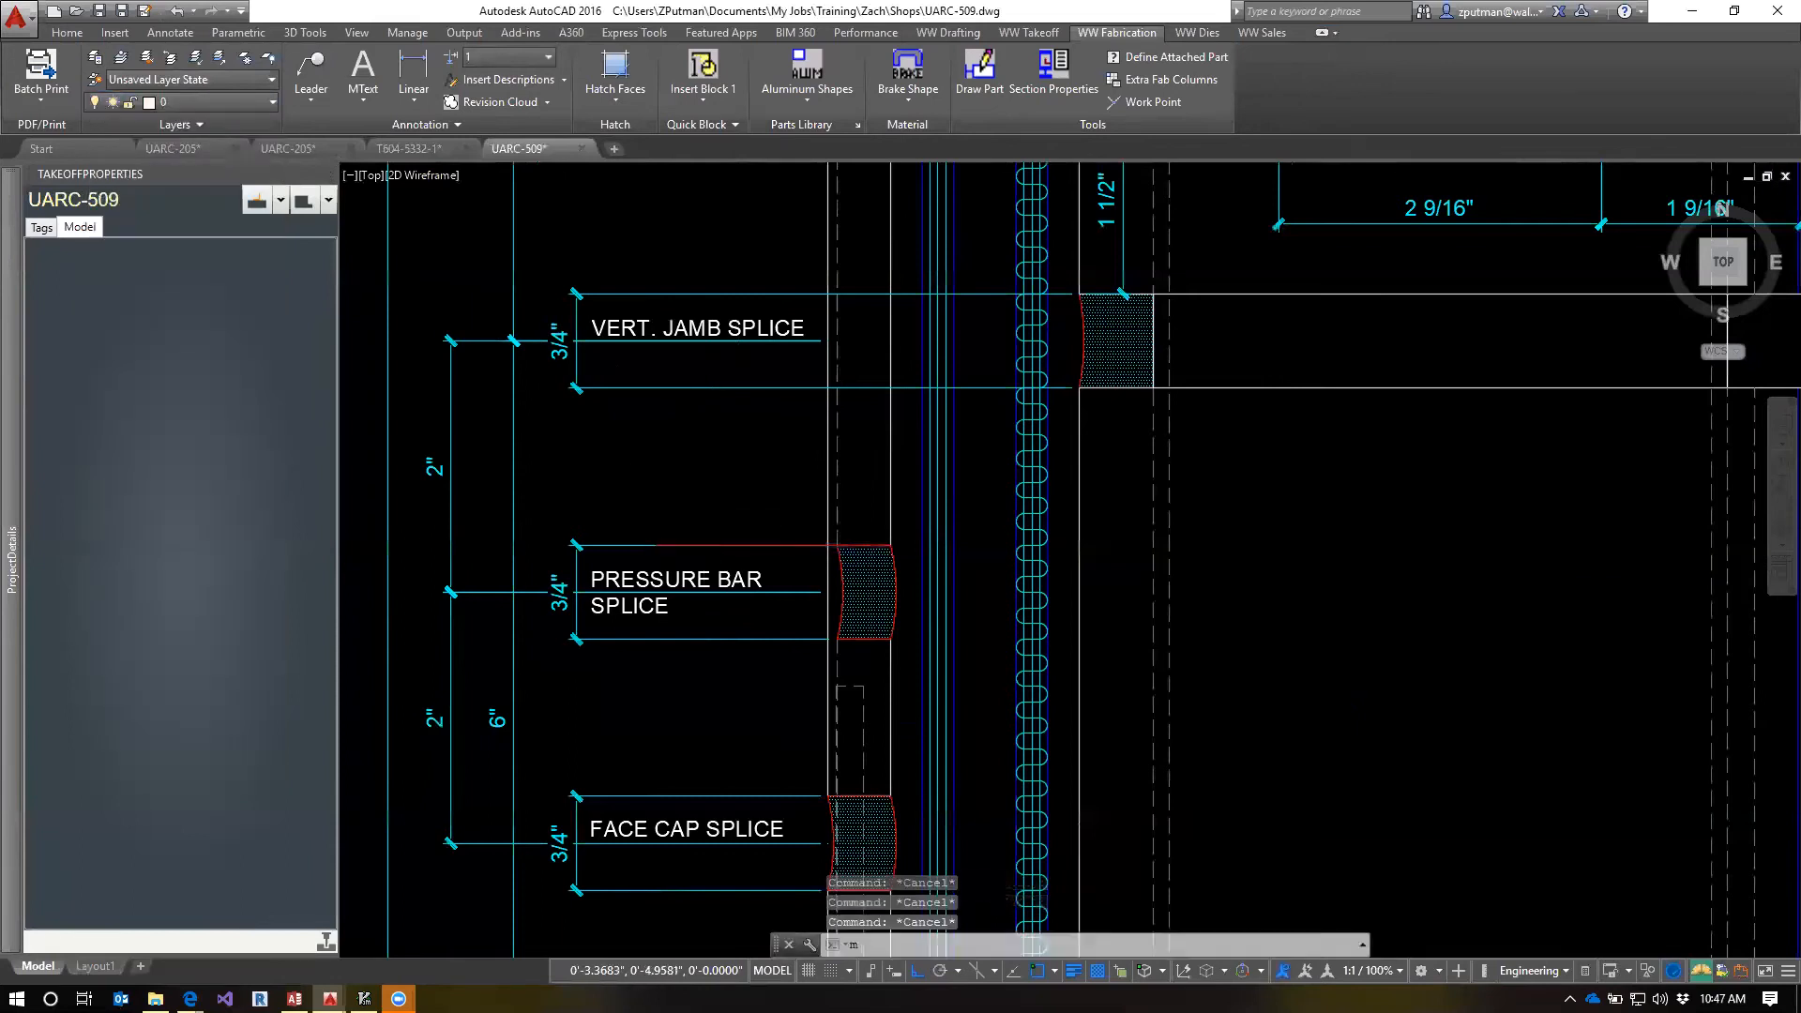
pyautogui.press('Return')
pyautogui.click(713, 545)
pyautogui.press('Return')
pyautogui.click(693, 499)
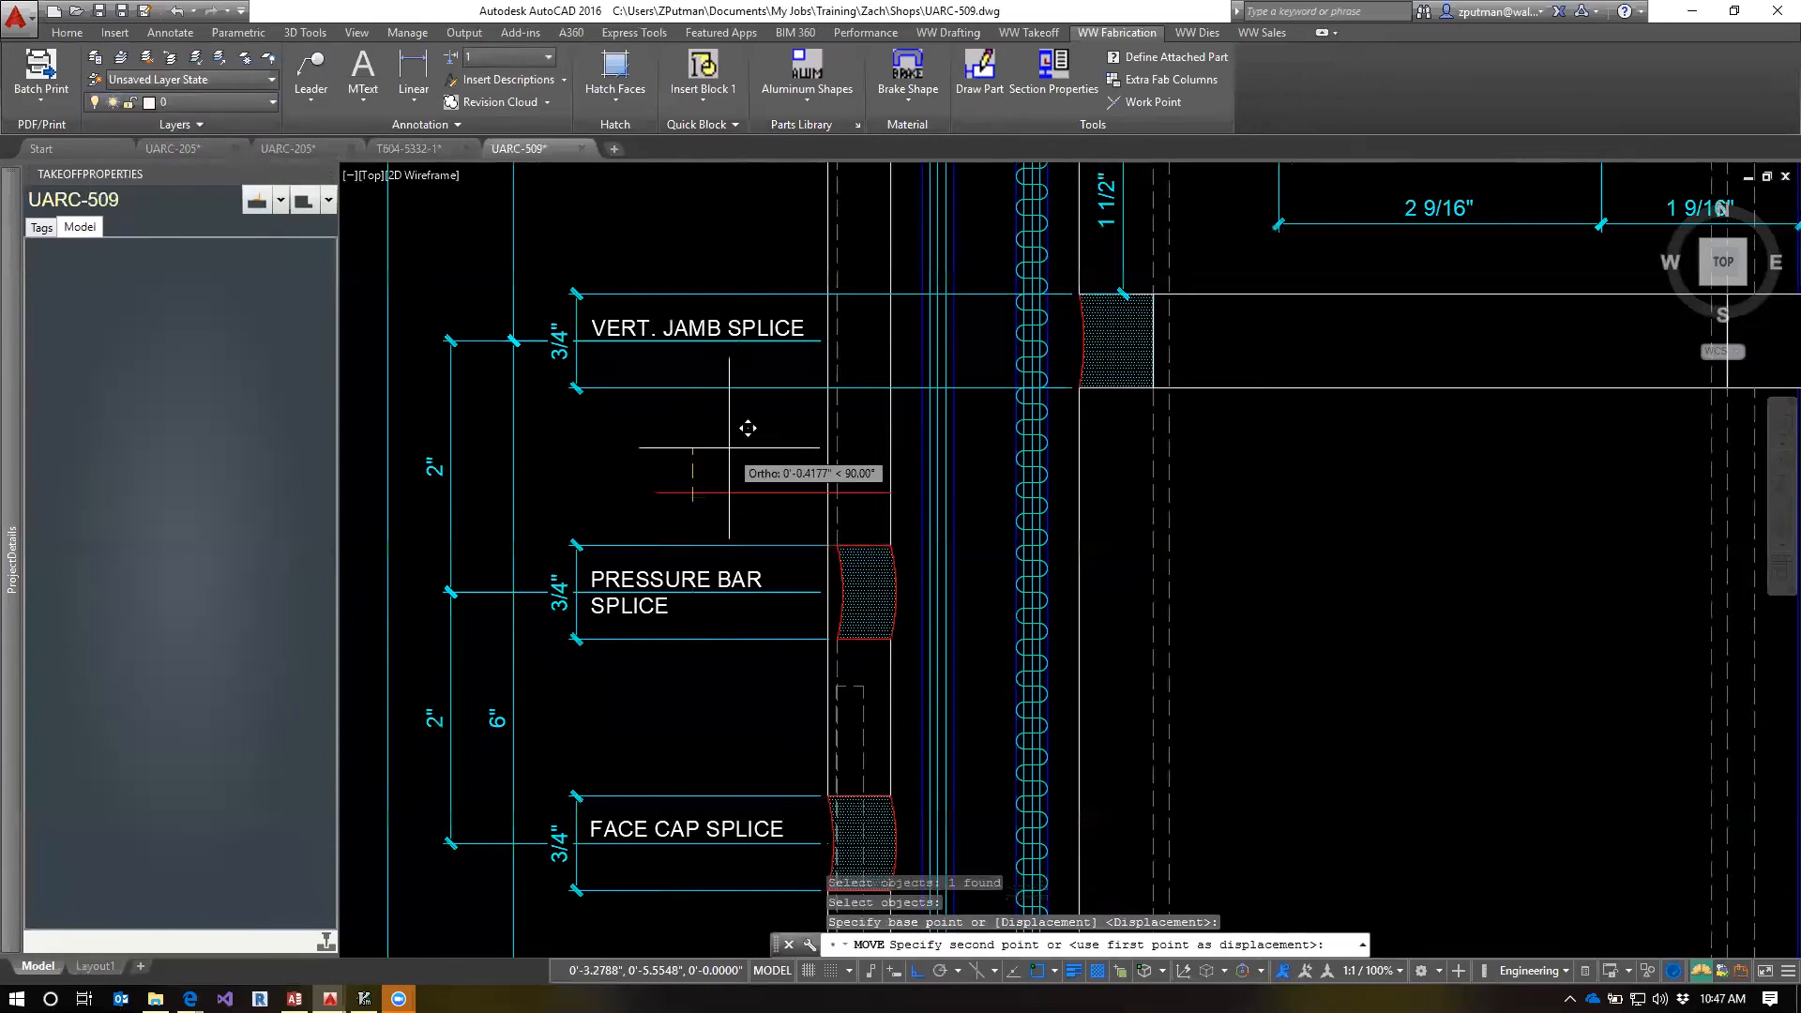
pyautogui.write('3')
pyautogui.press('Return')
# Check the red line's position against the vertical jamb splice bolts, and erase the line
pyautogui.moveTo(748, 427); pyautogui.dragTo(694, 657, button='middle')
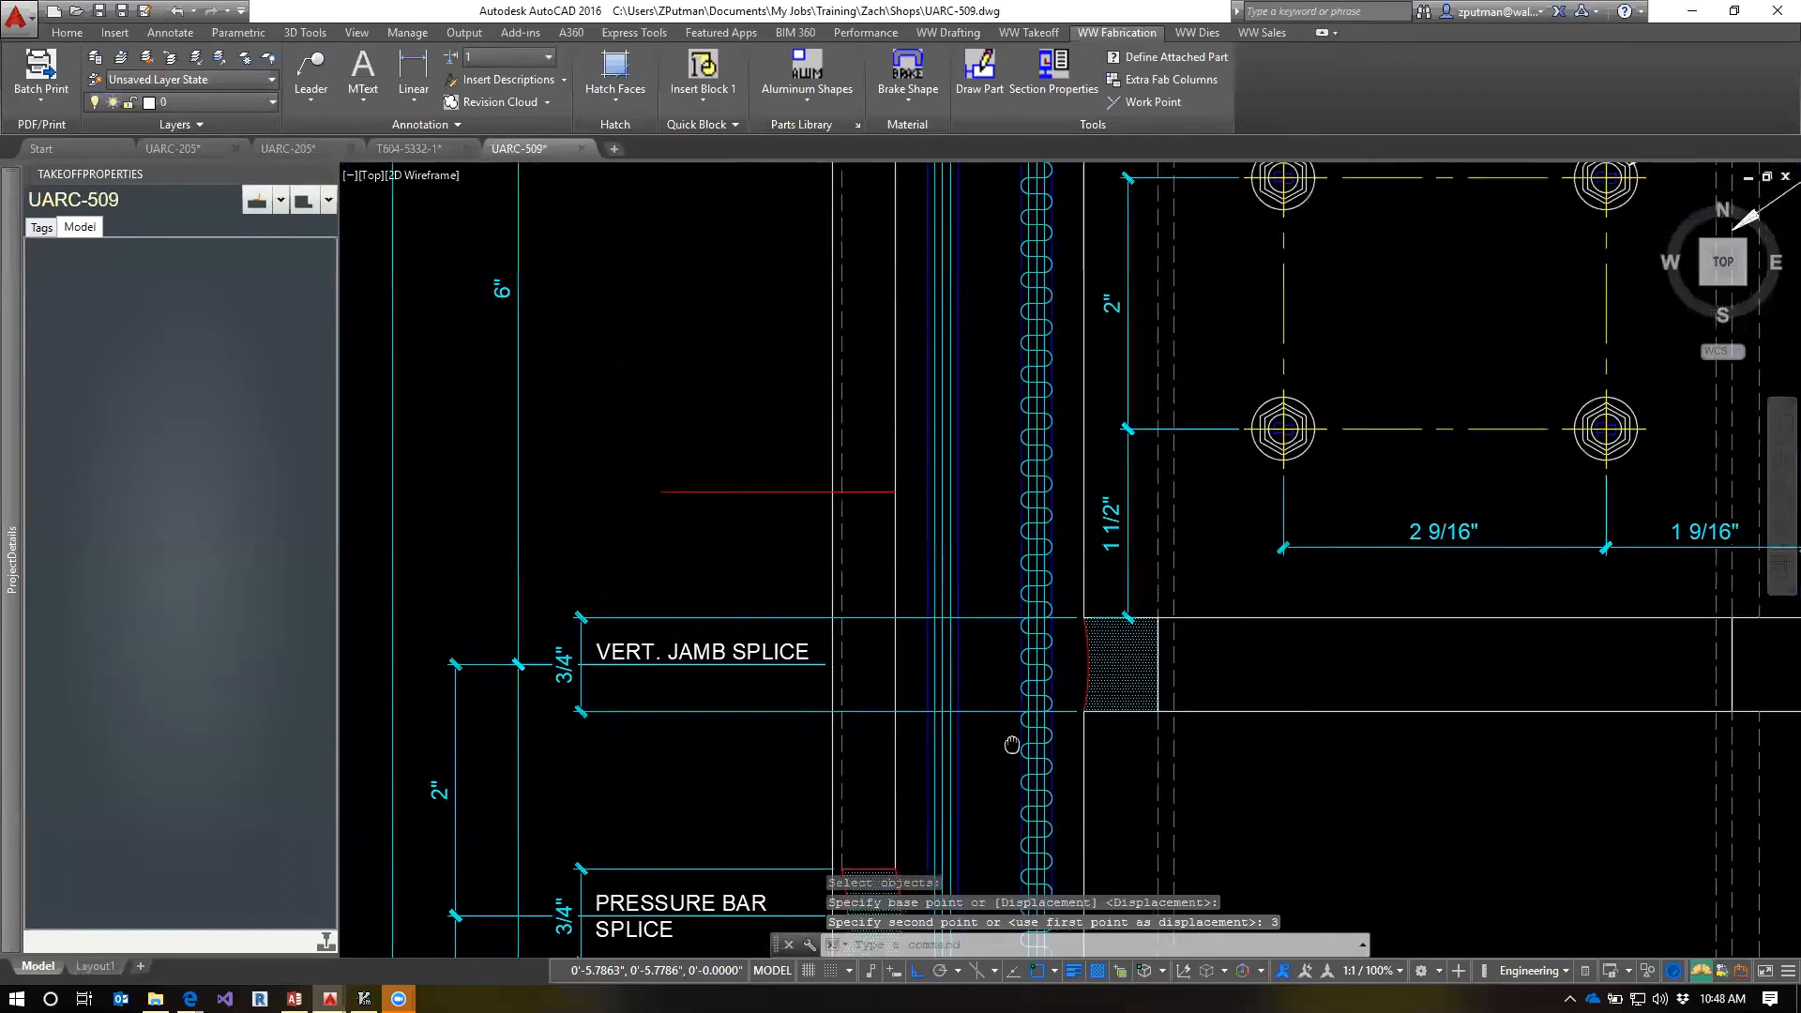
pyautogui.scroll(-2, 1191, 682)
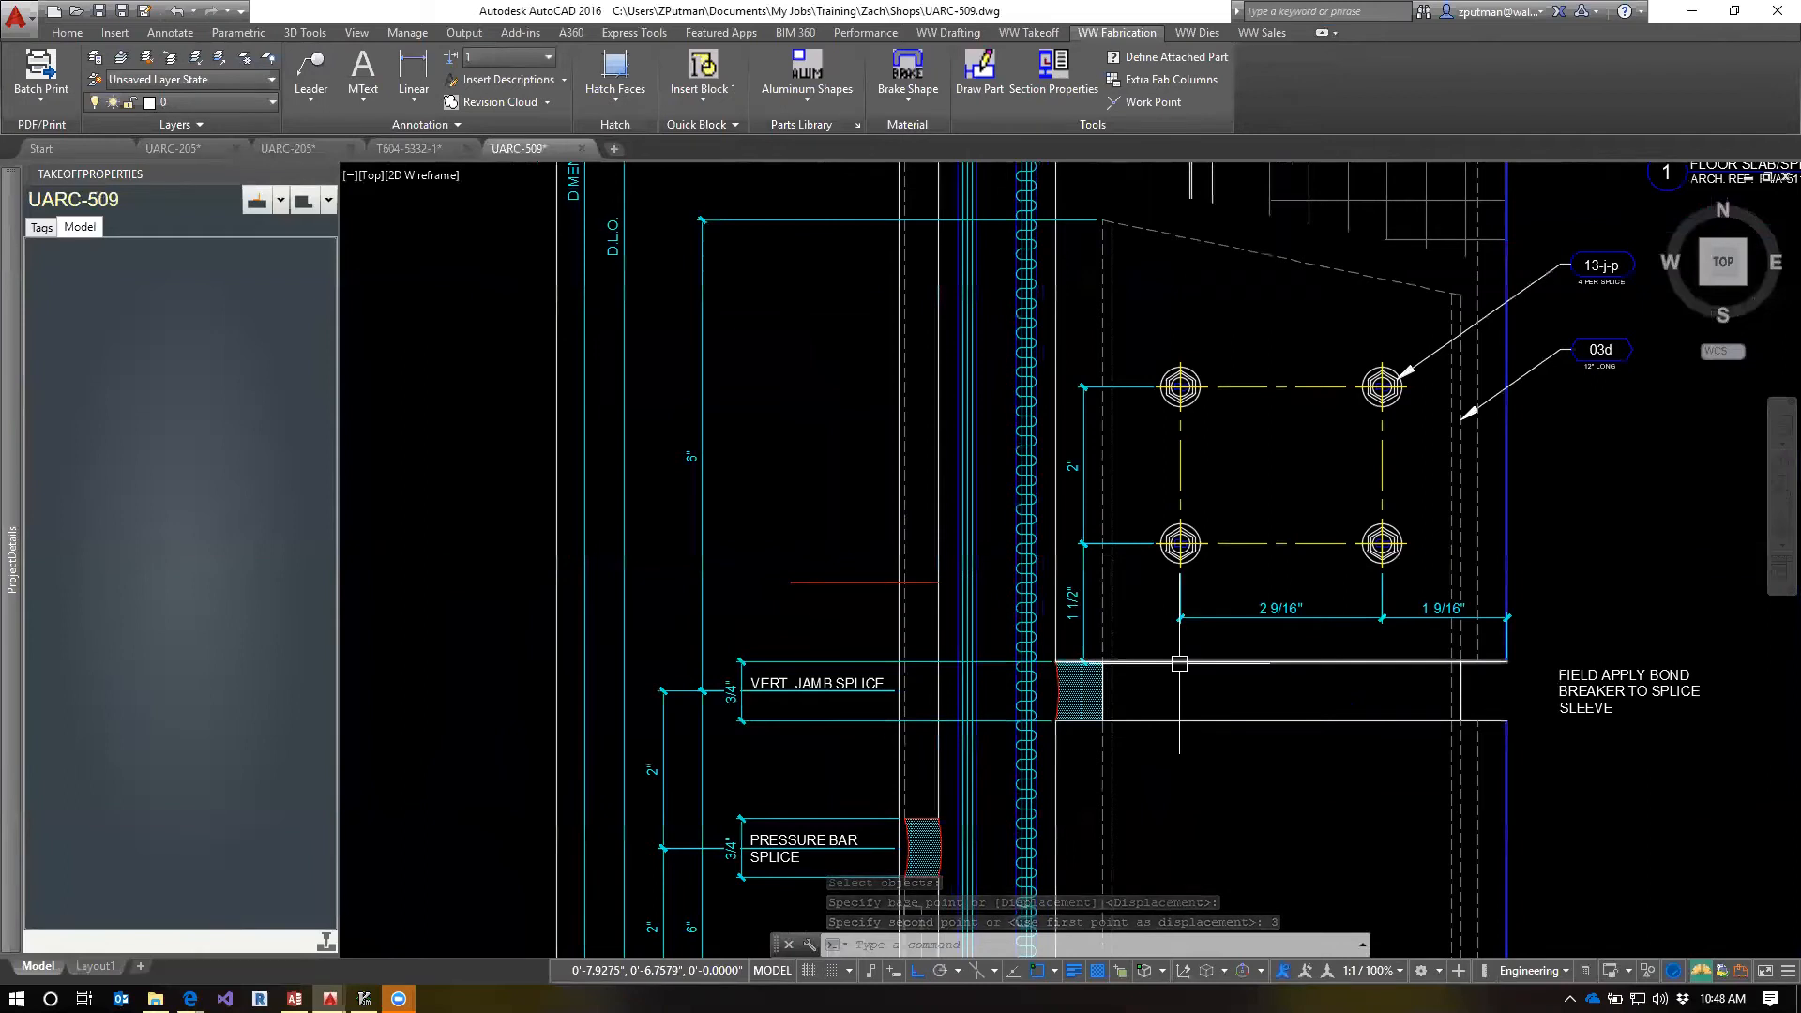
pyautogui.press('Escape')
pyautogui.press('Escape')
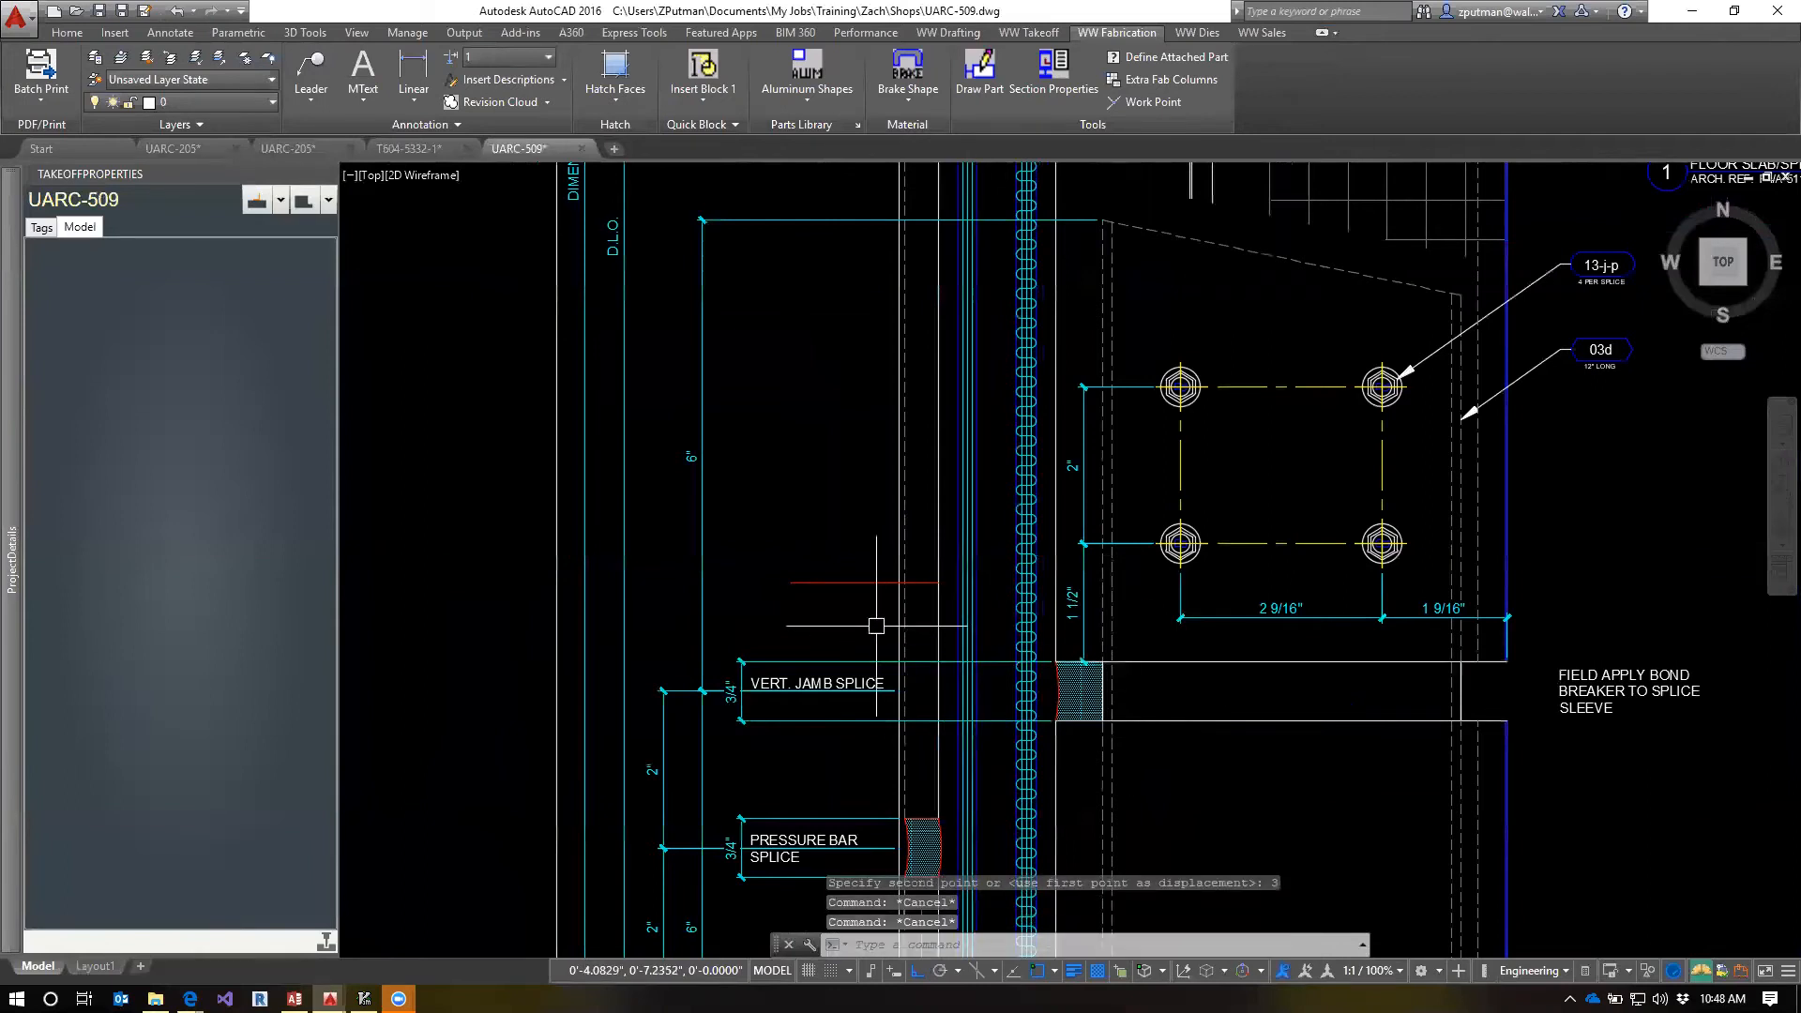
pyautogui.write('e')
pyautogui.press('Return')
pyautogui.click(842, 591)
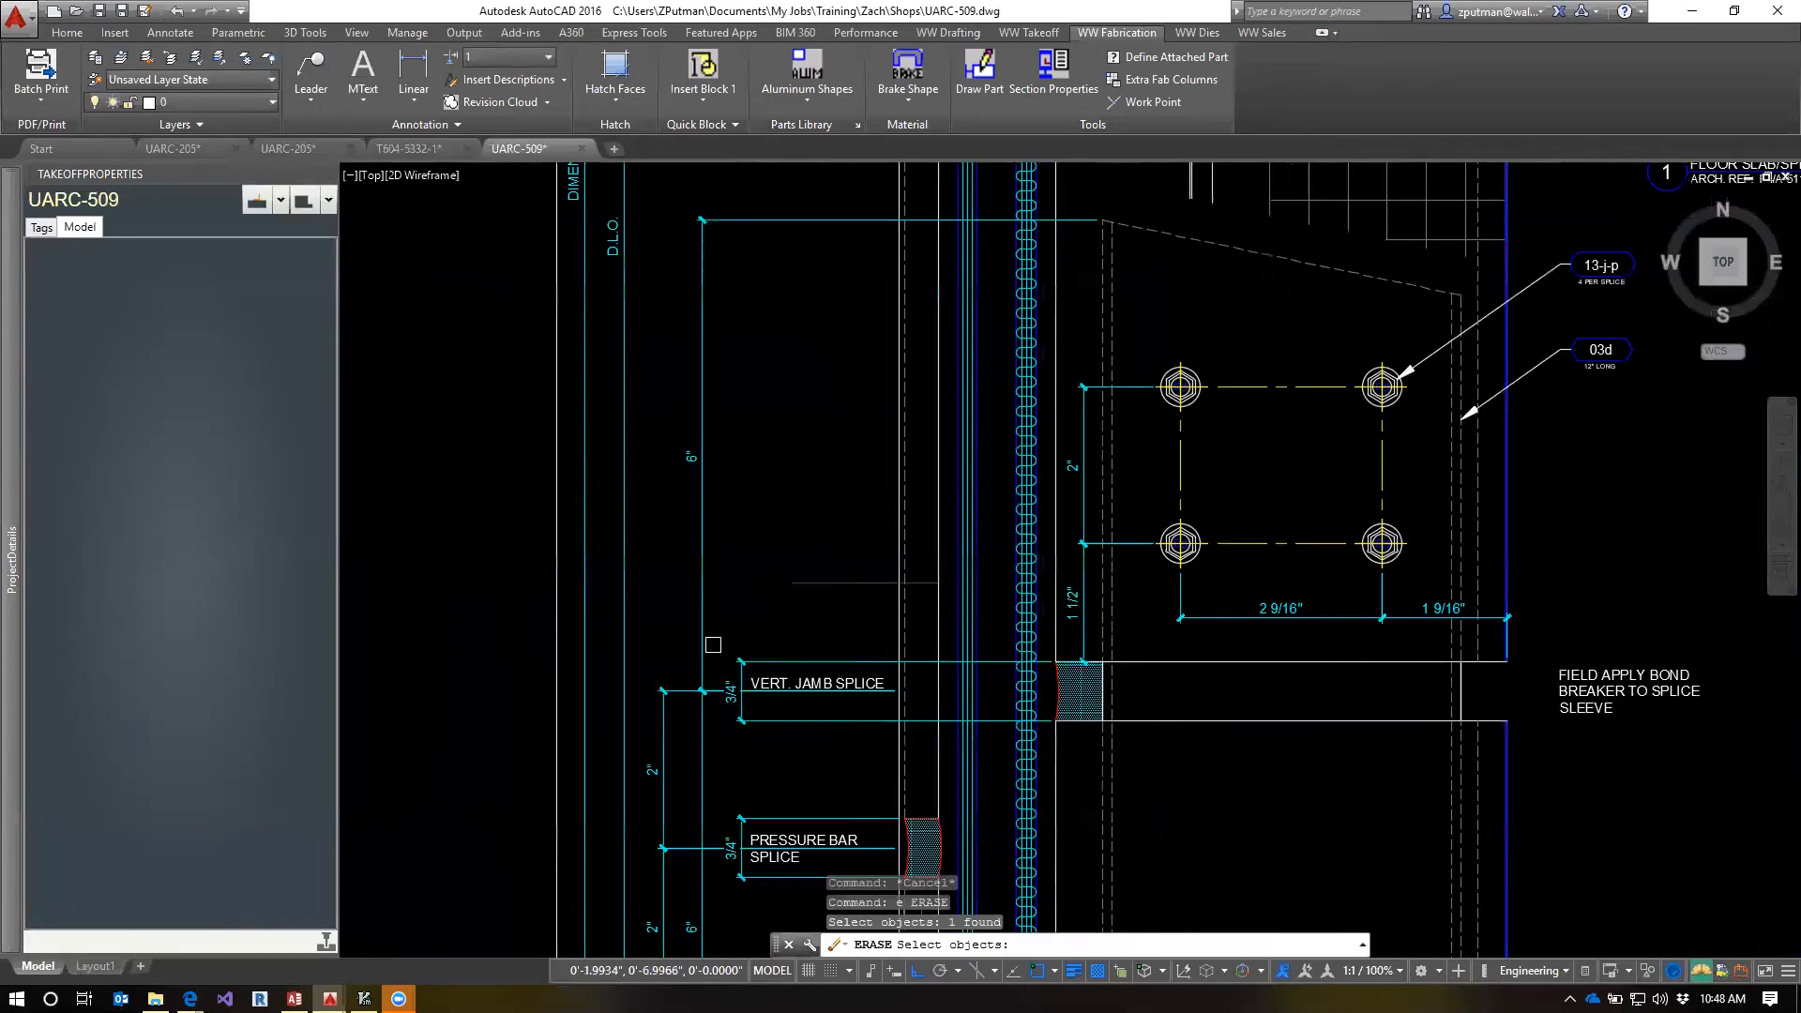
pyautogui.press('Return')
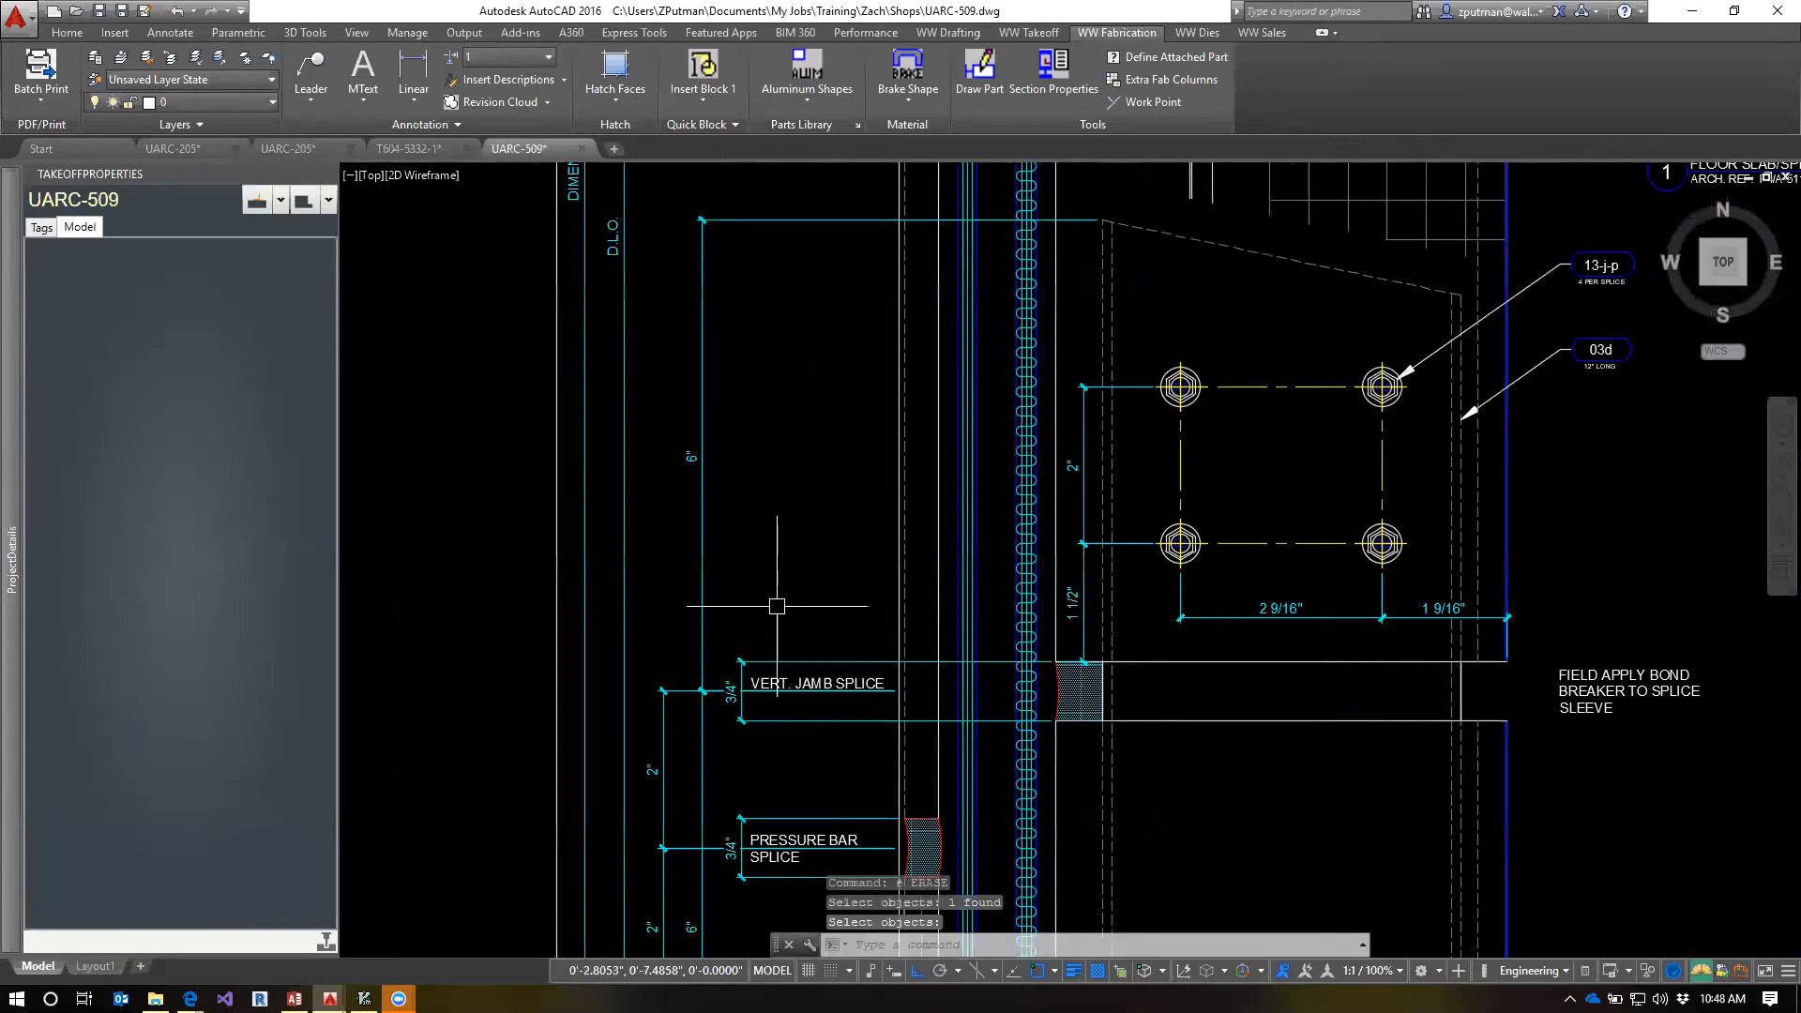
# Compare the T604-5332-1 template with the splice locations in UARC-509, ending on the template's profile and part views
pyautogui.click(419, 148)
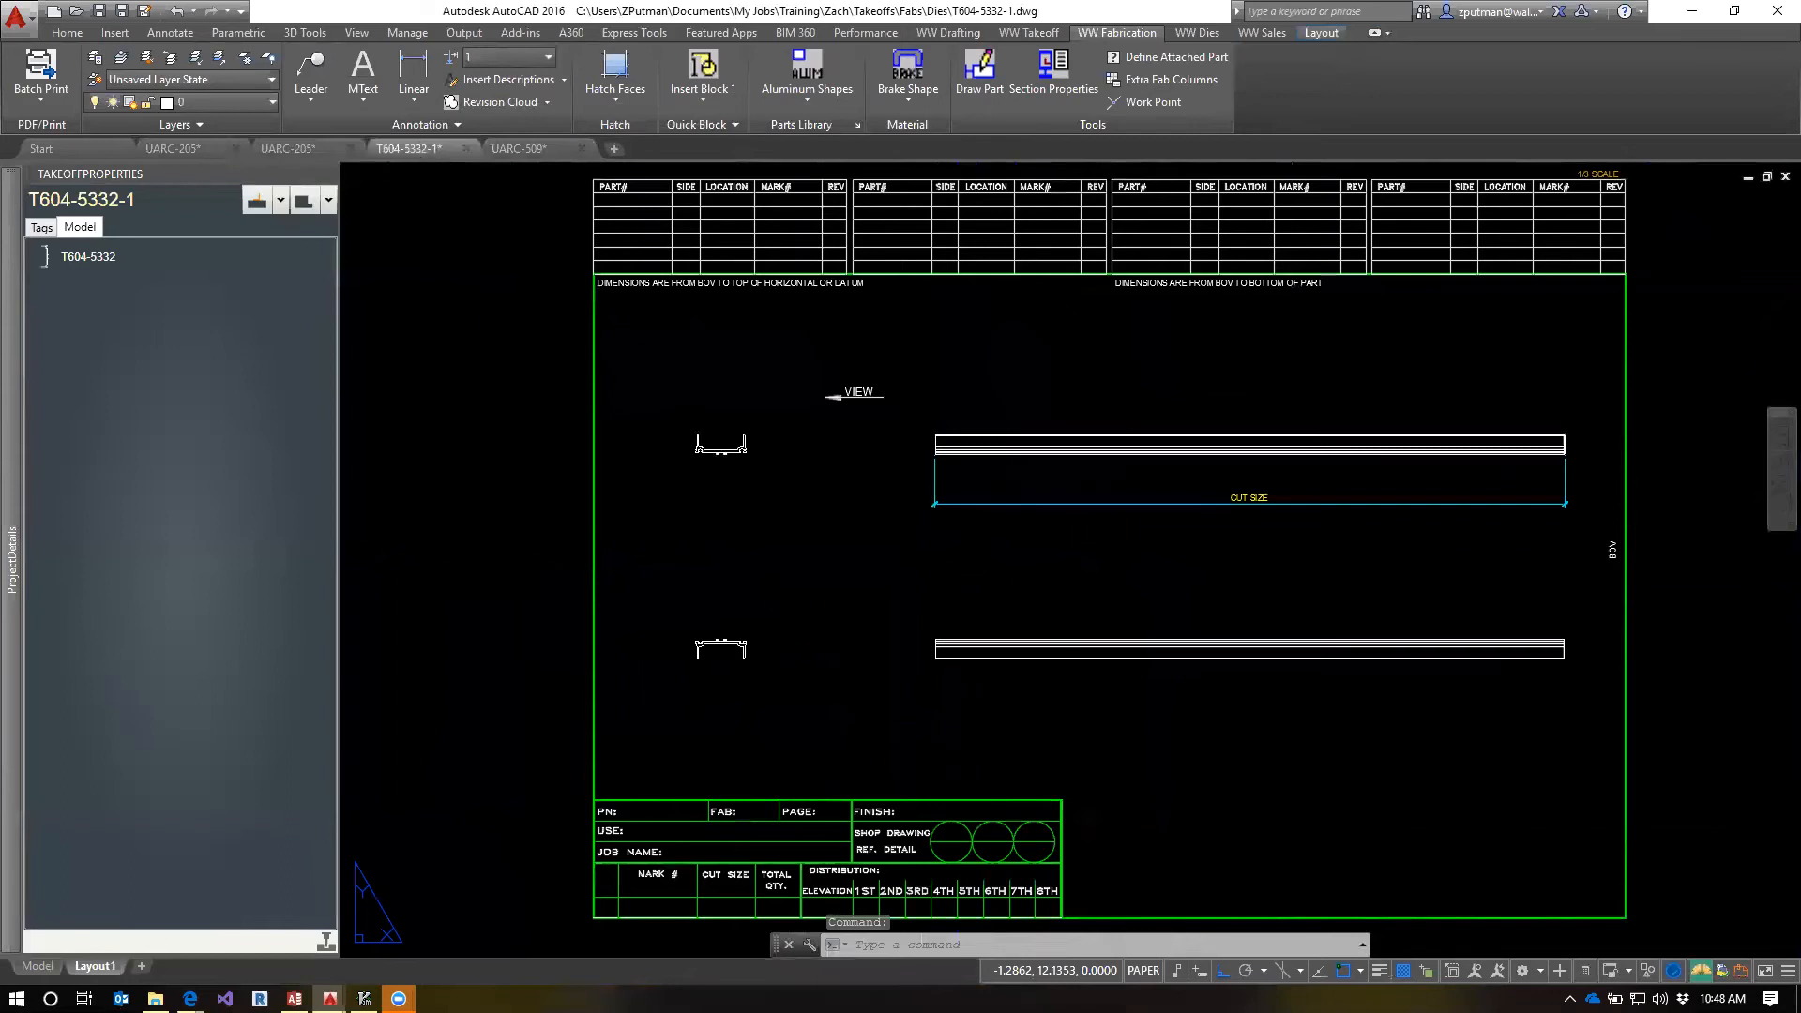
pyautogui.hotkey('ctrl', 'Tab')
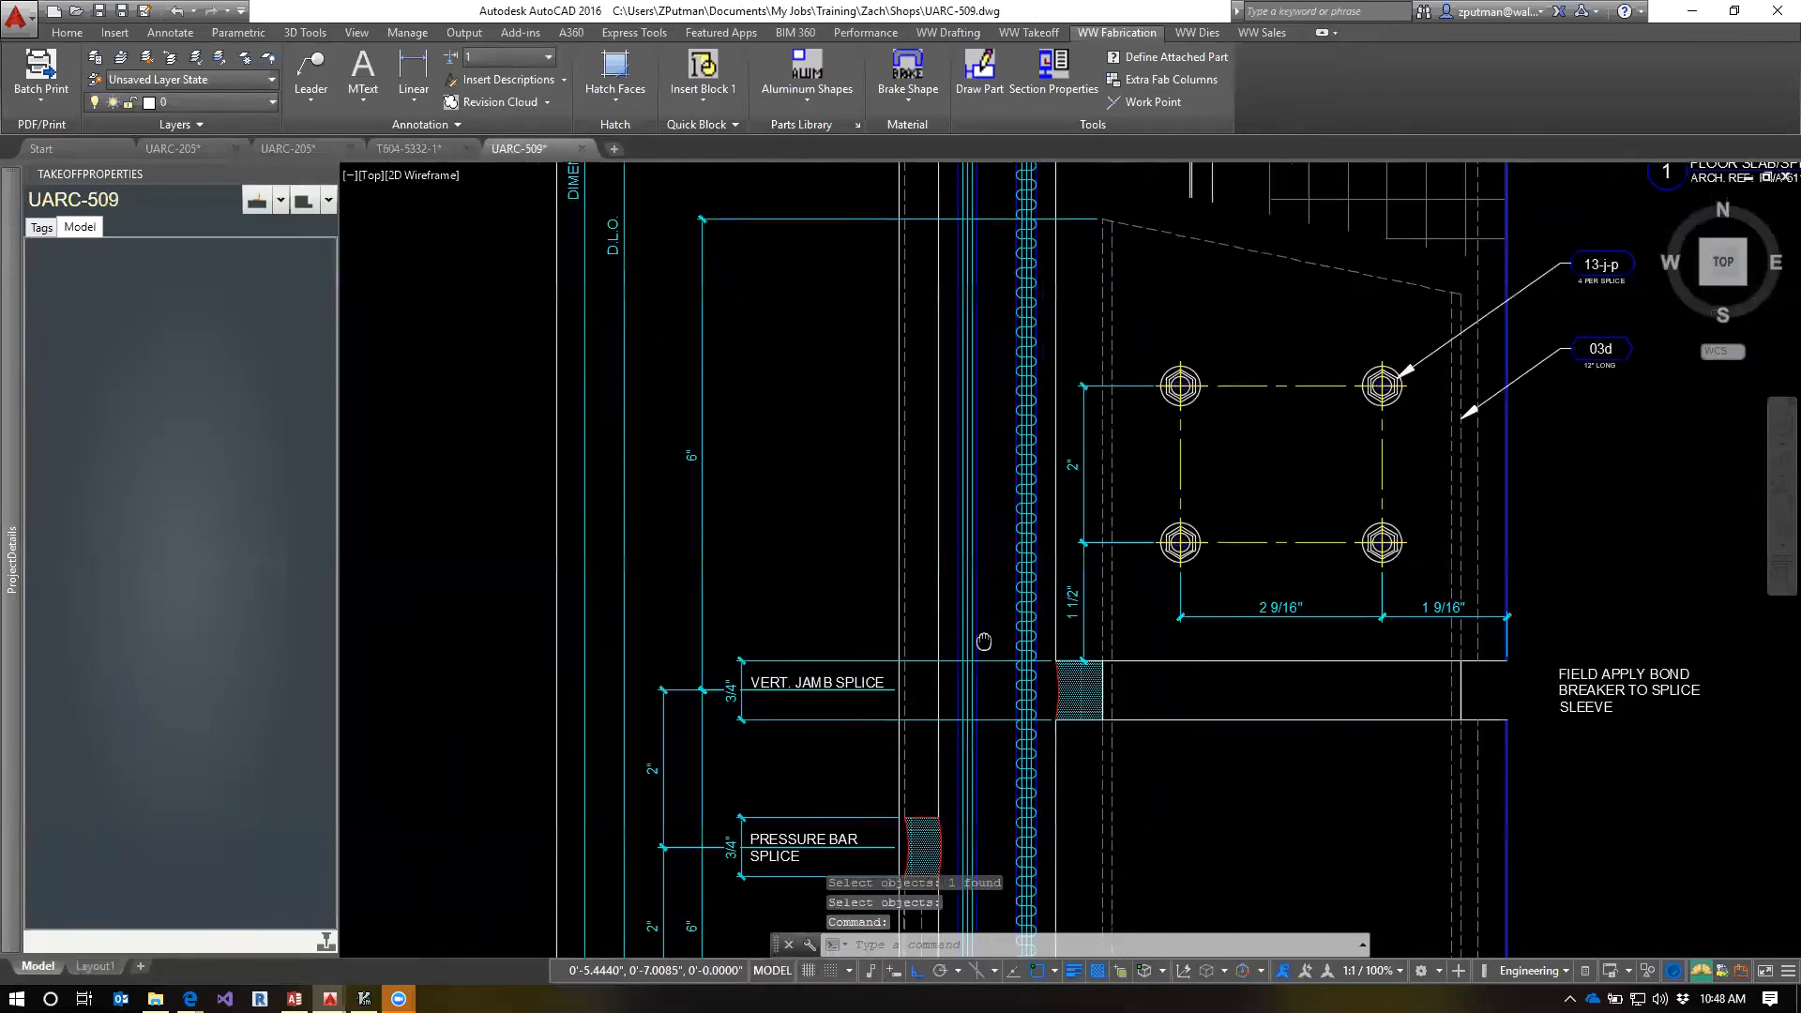
pyautogui.scroll(-3, 992, 660)
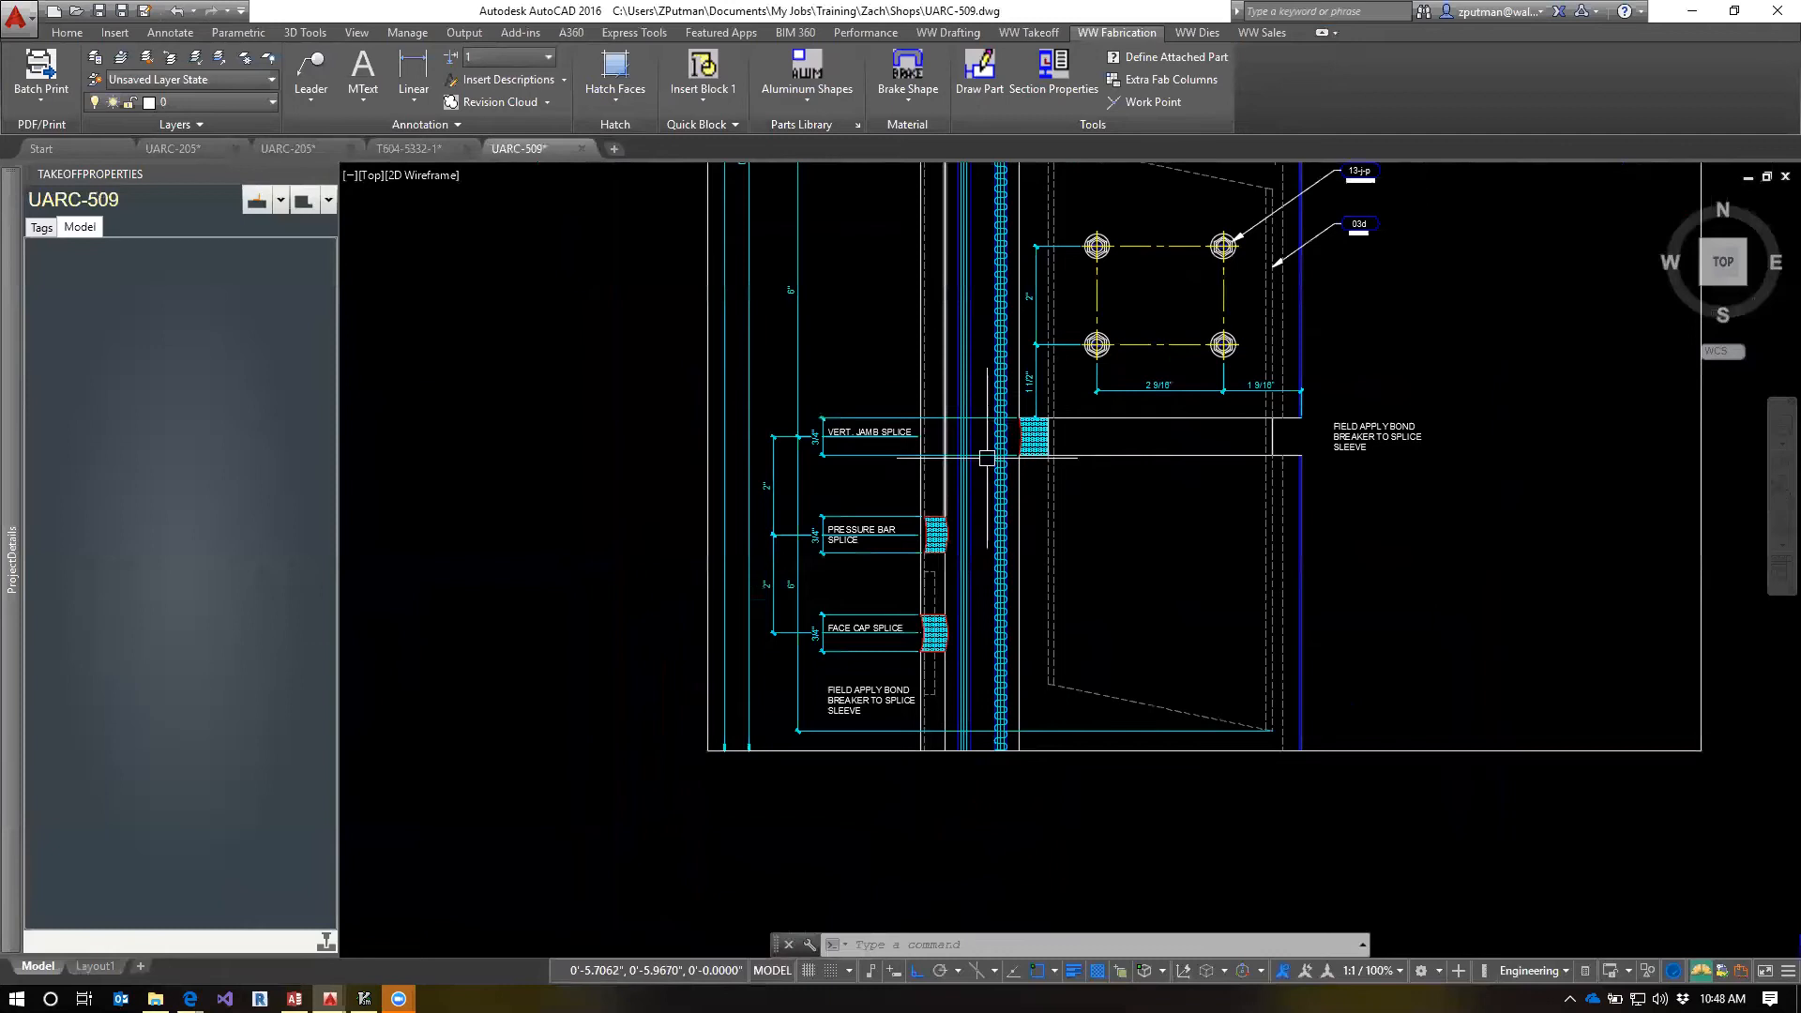
pyautogui.click(409, 150)
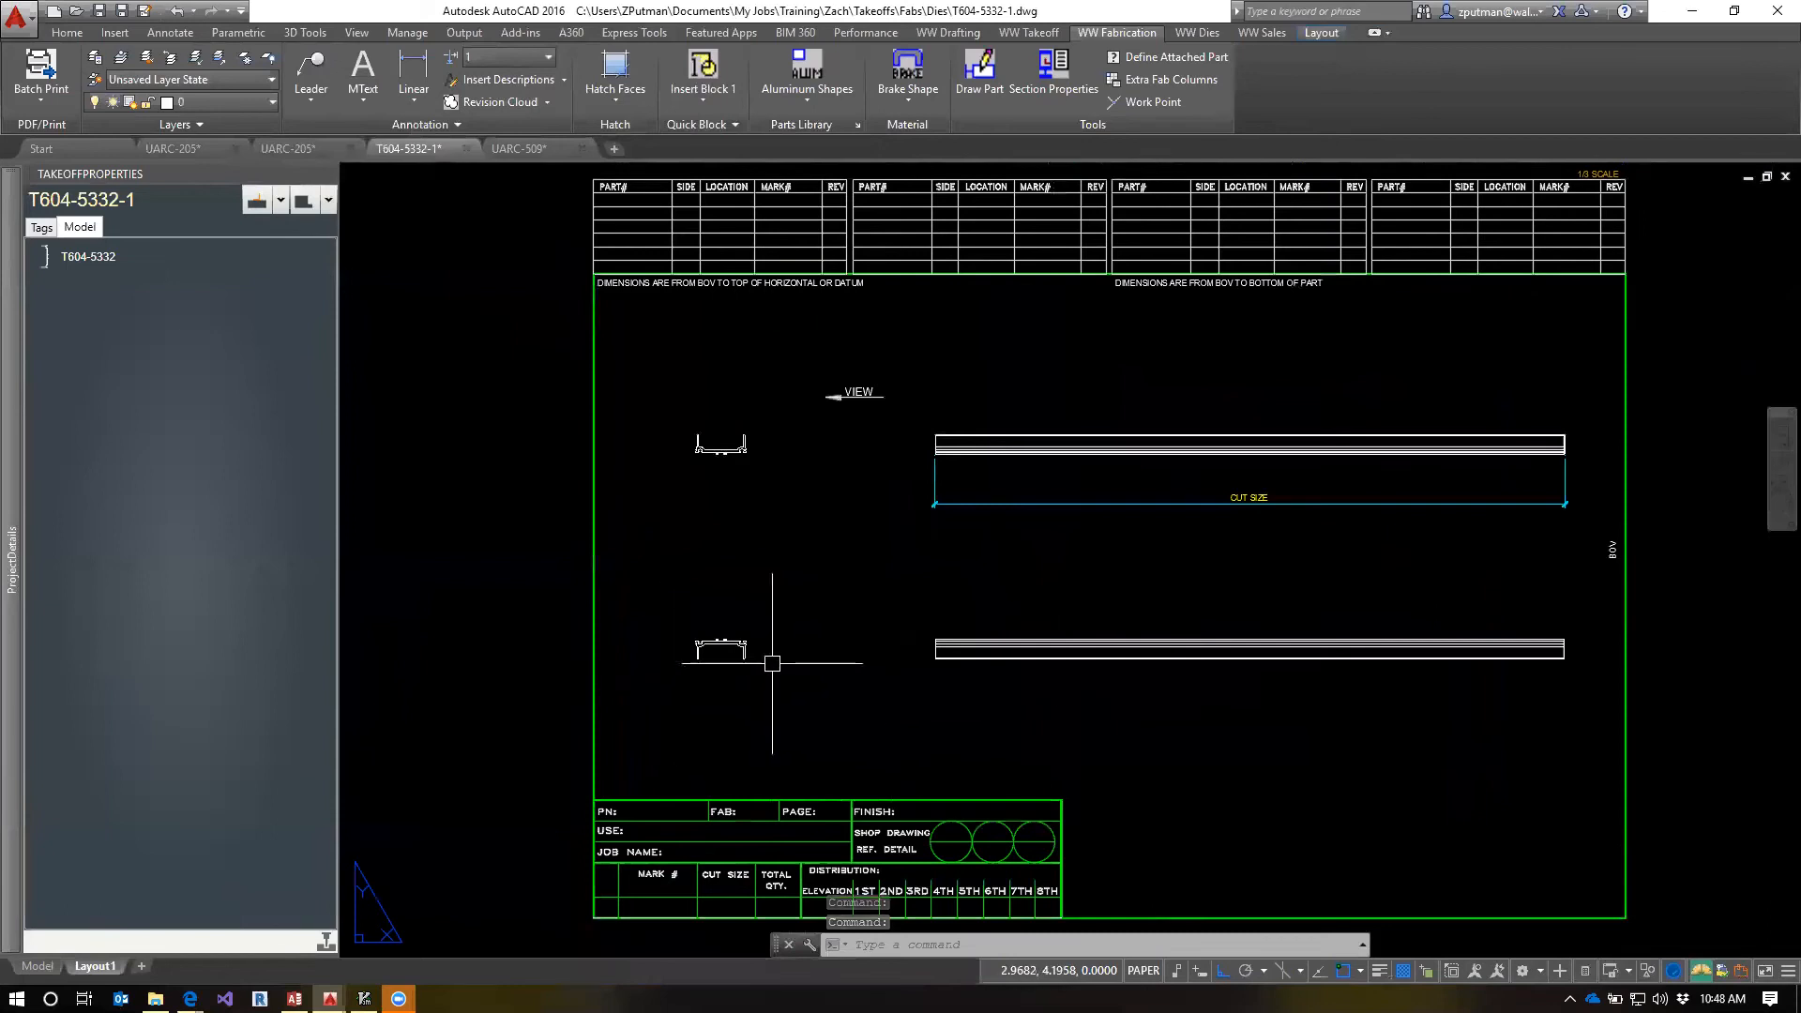
pyautogui.scroll(2, 772, 663)
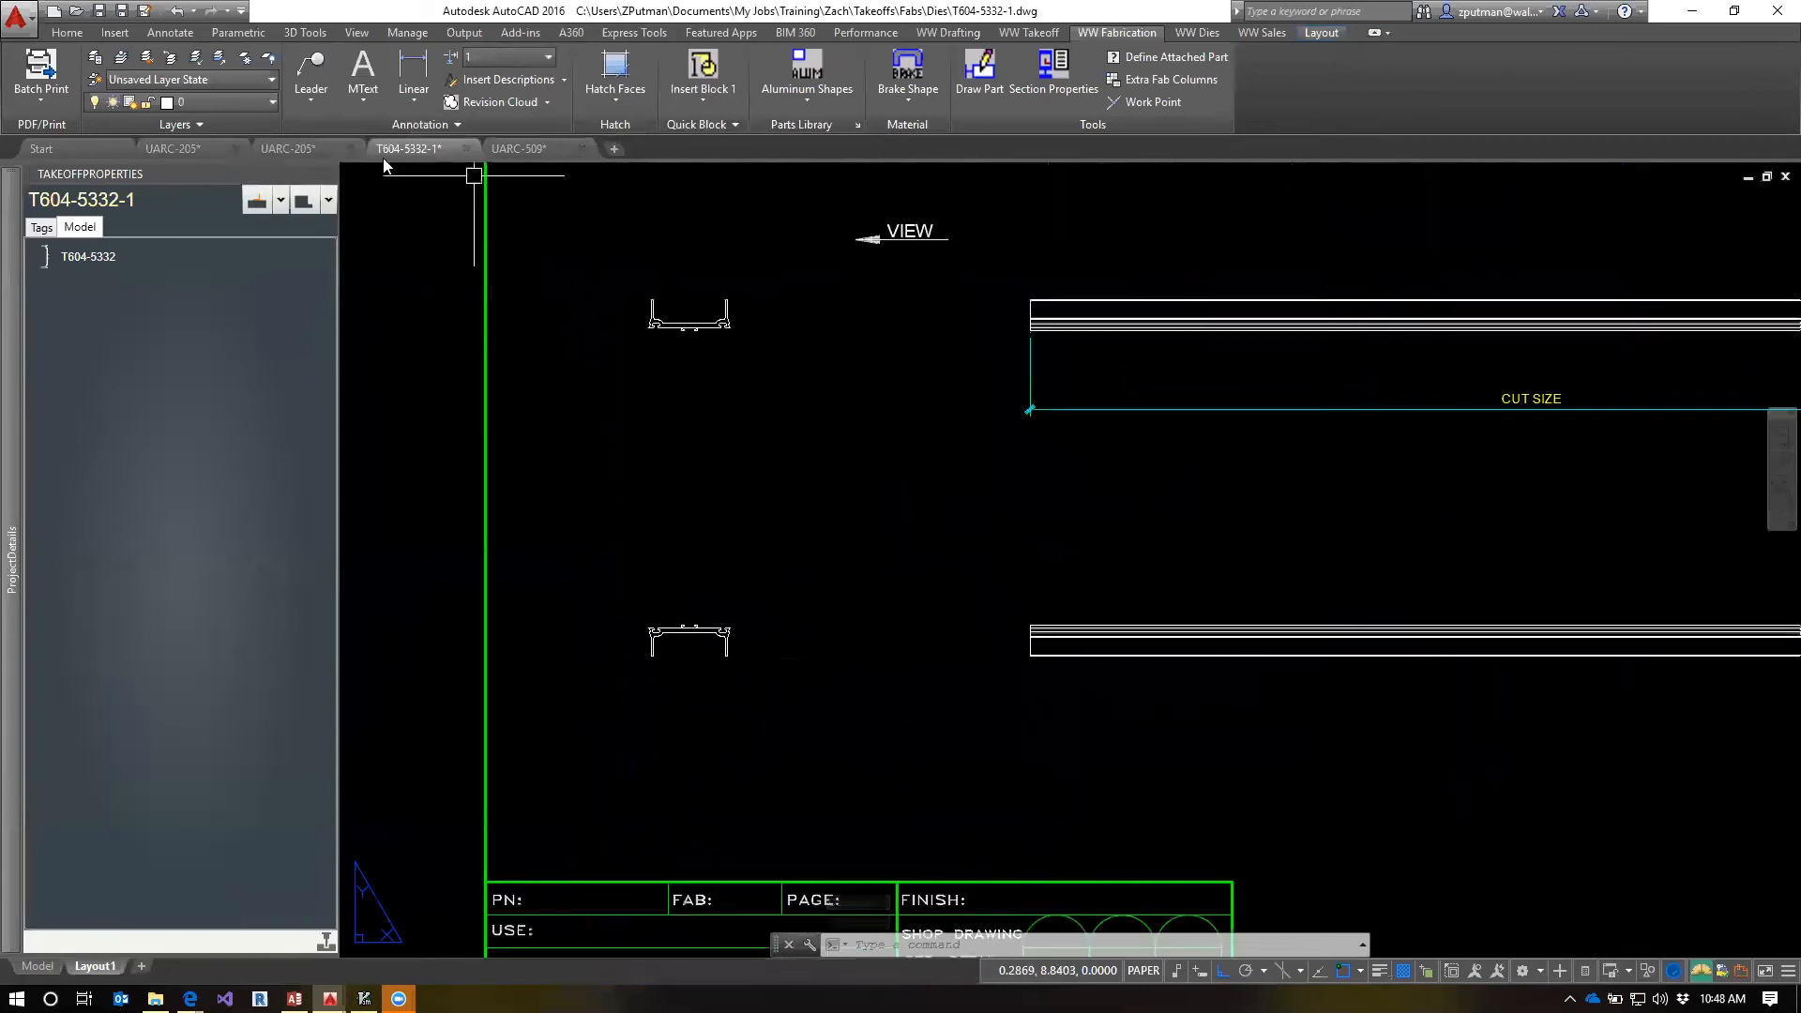
pyautogui.moveTo(307, 157)
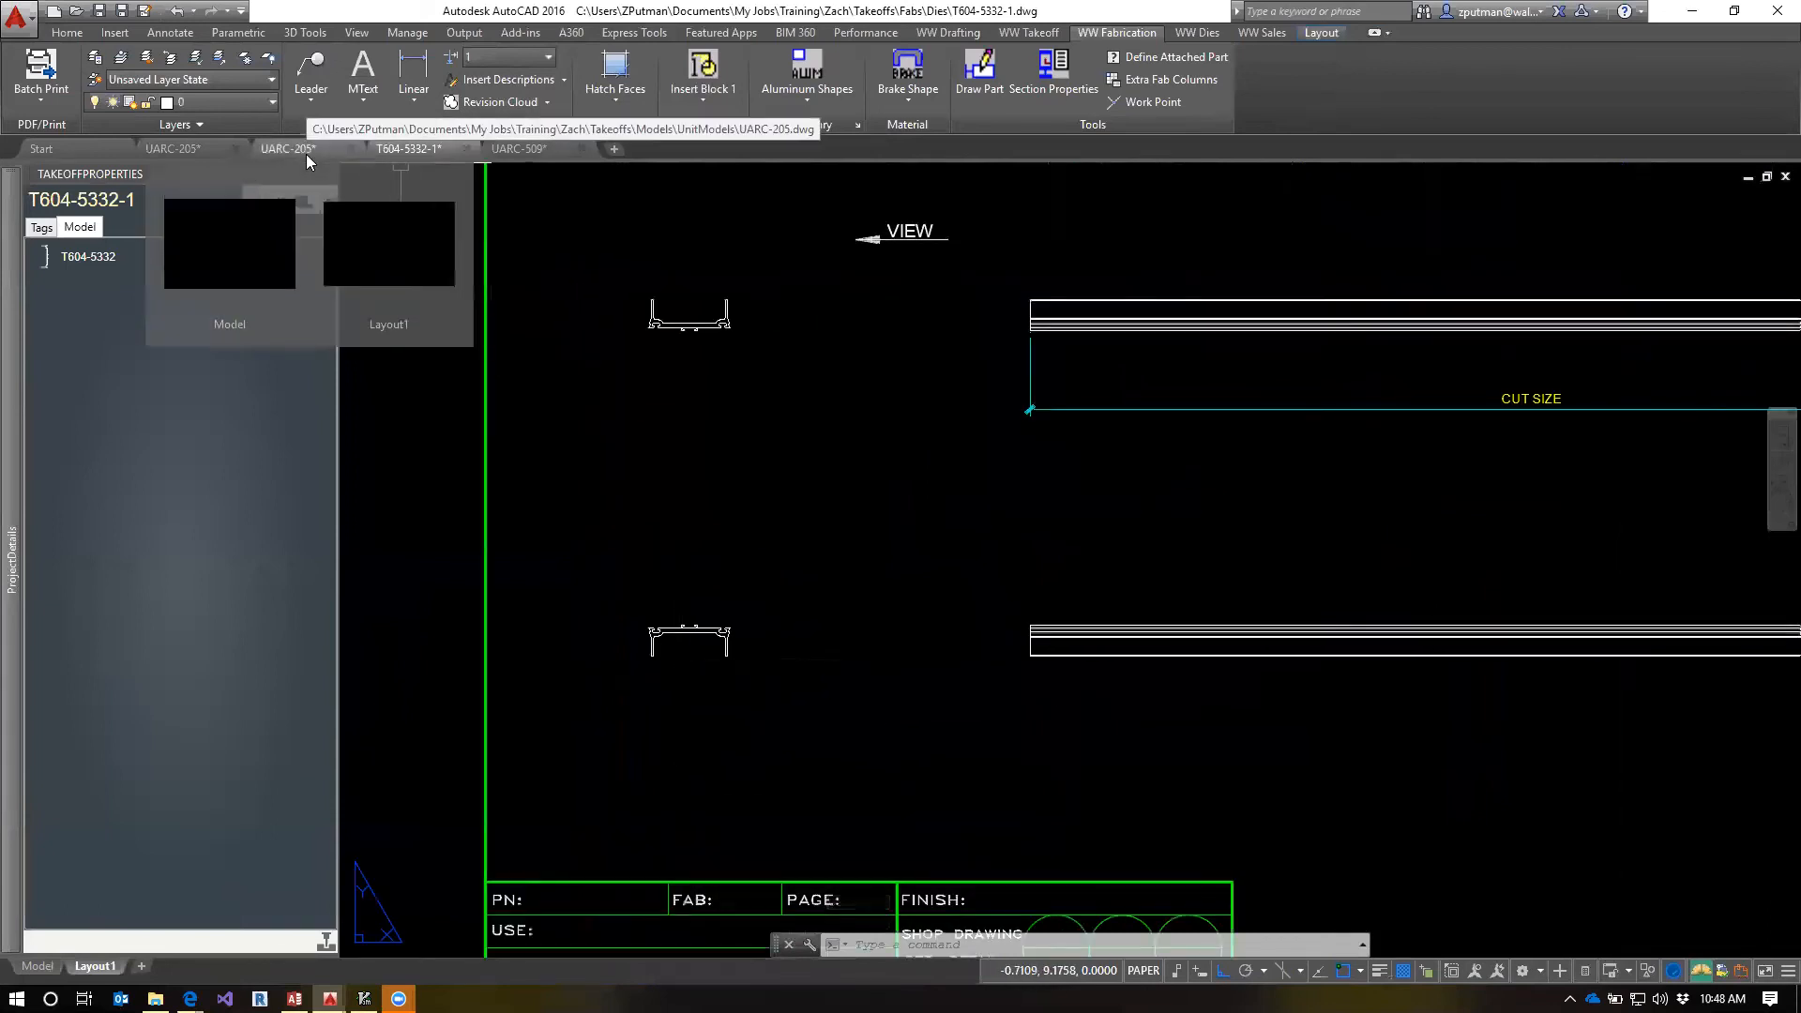
# In the second UARC-205 drawing, select the PB1-5B pressure bar at the frame corner and open its fab template
pyautogui.click(304, 152)
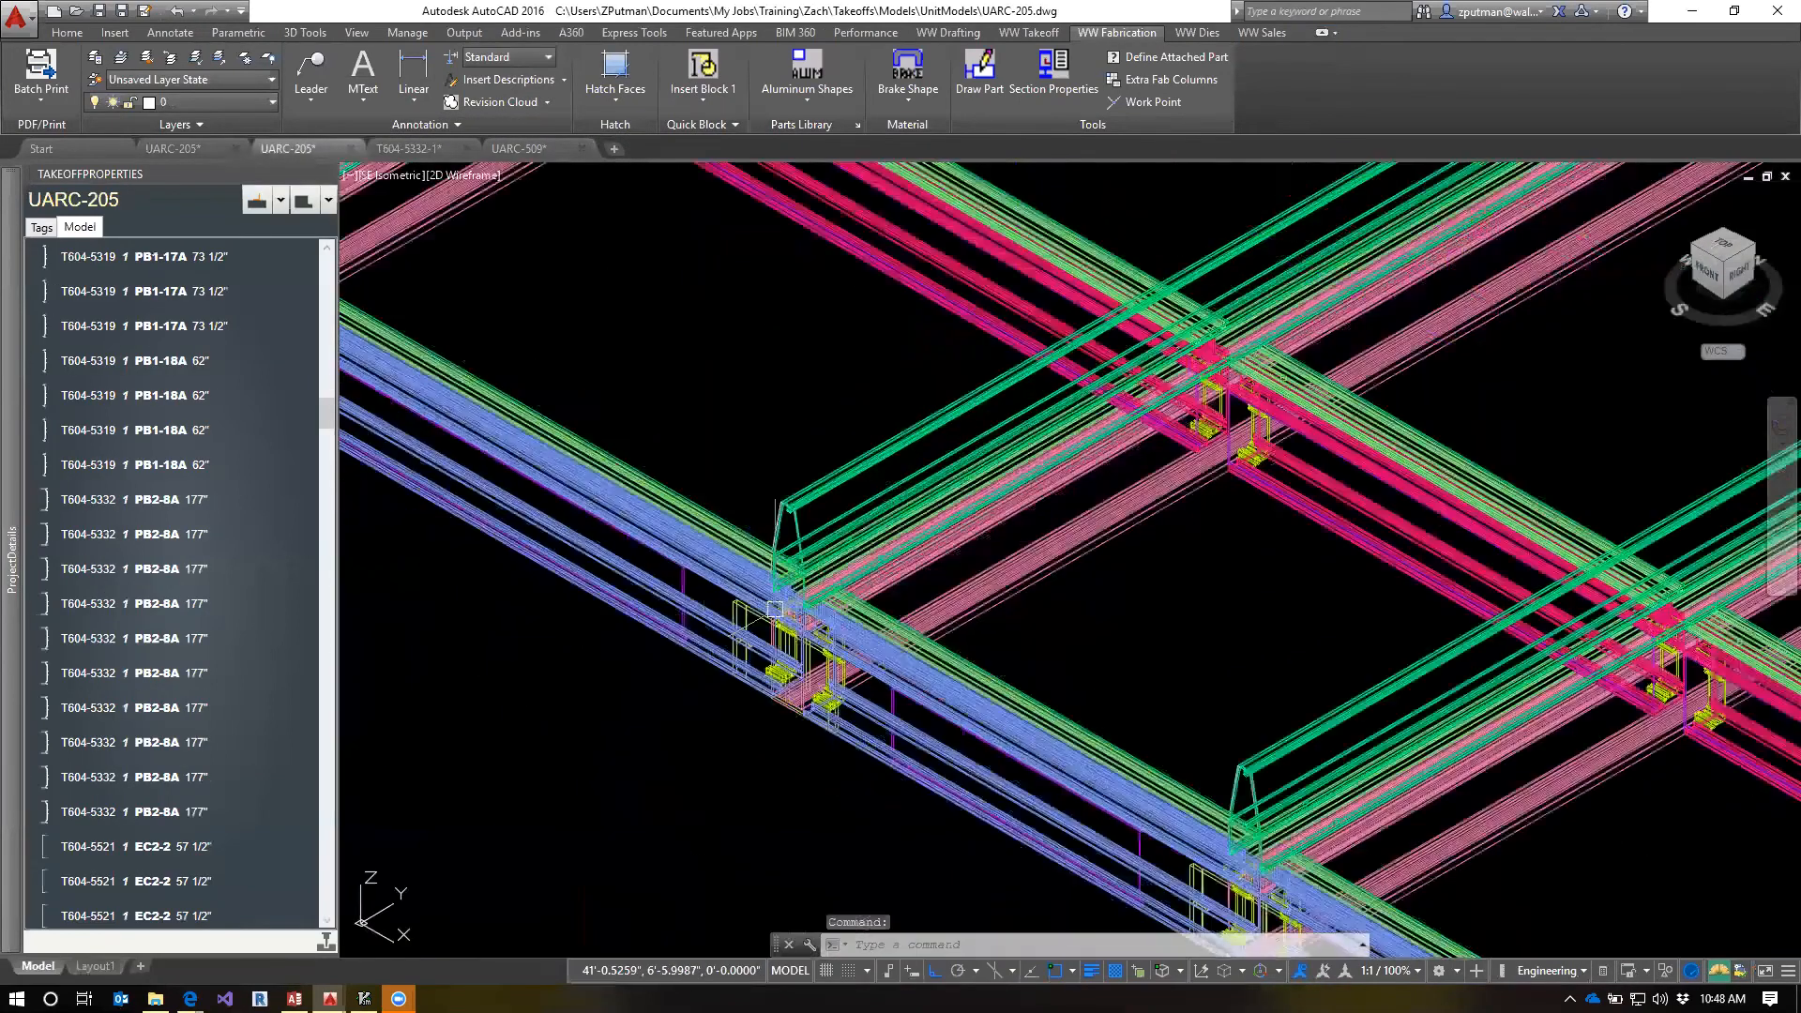
pyautogui.scroll(-5, 775, 609)
pyautogui.scroll(3, 743, 514)
pyautogui.scroll(6, 743, 514)
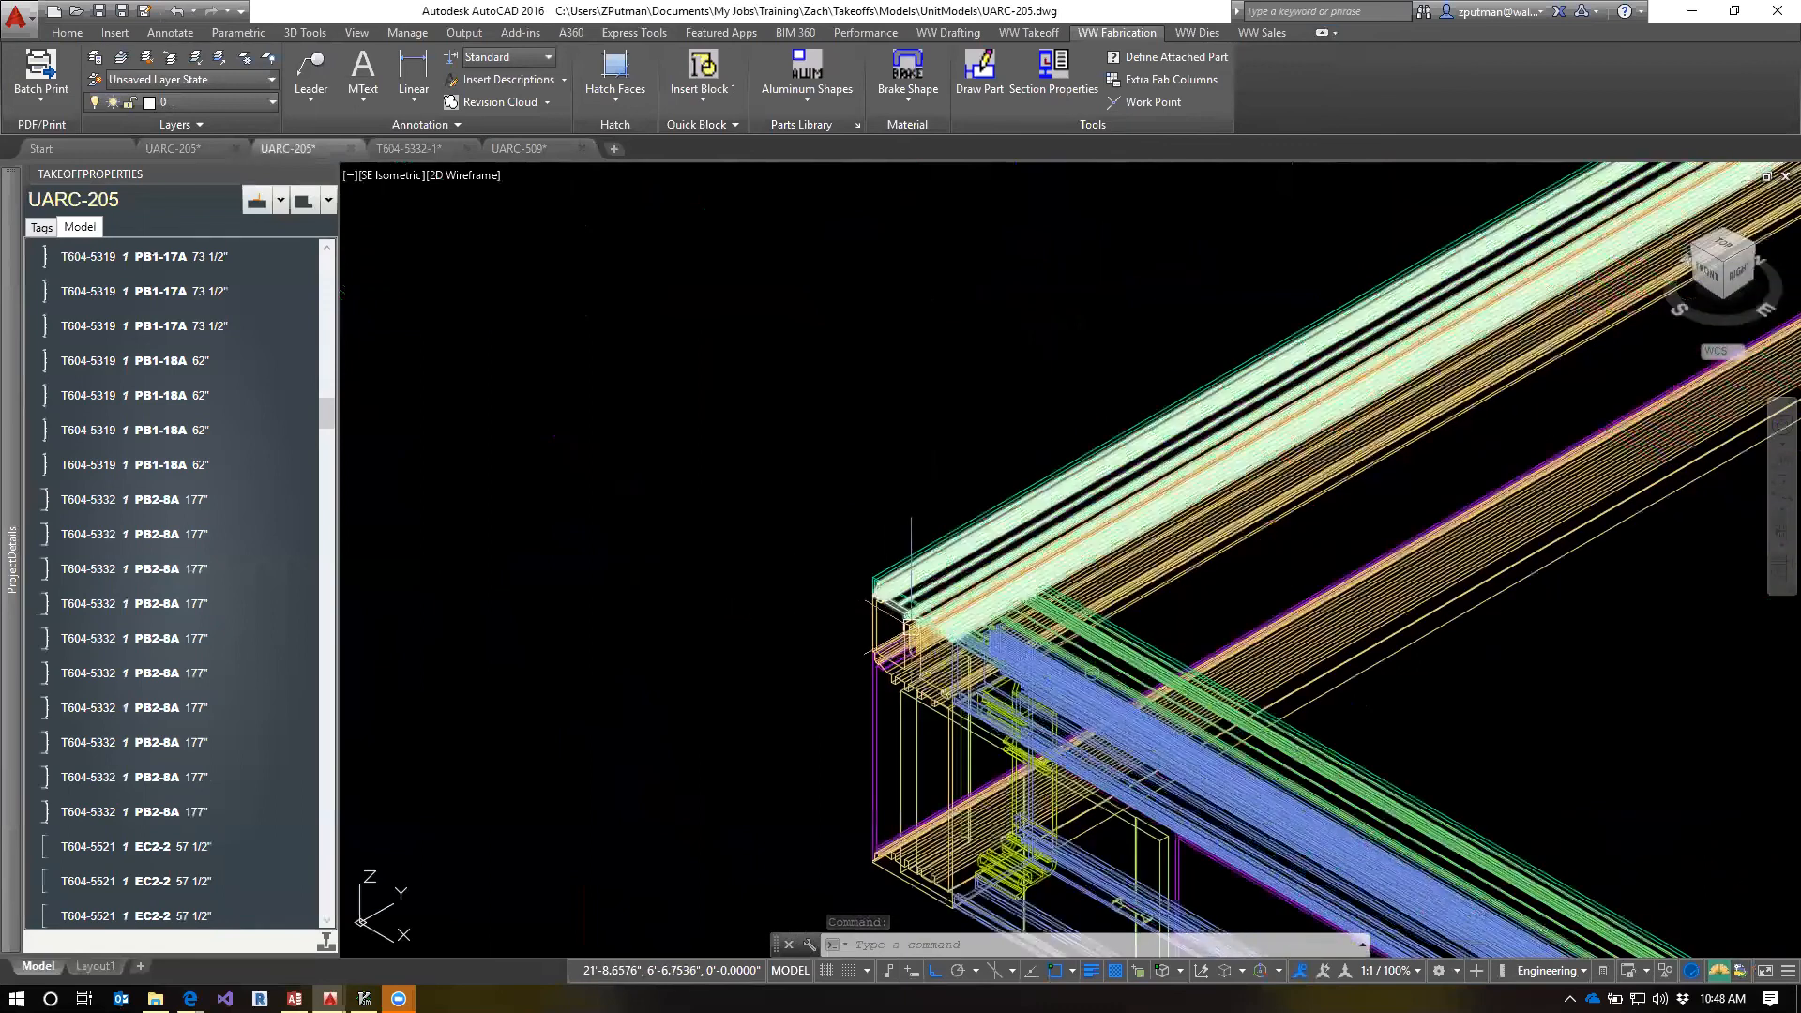
pyautogui.scroll(1, 909, 608)
pyautogui.click(908, 600)
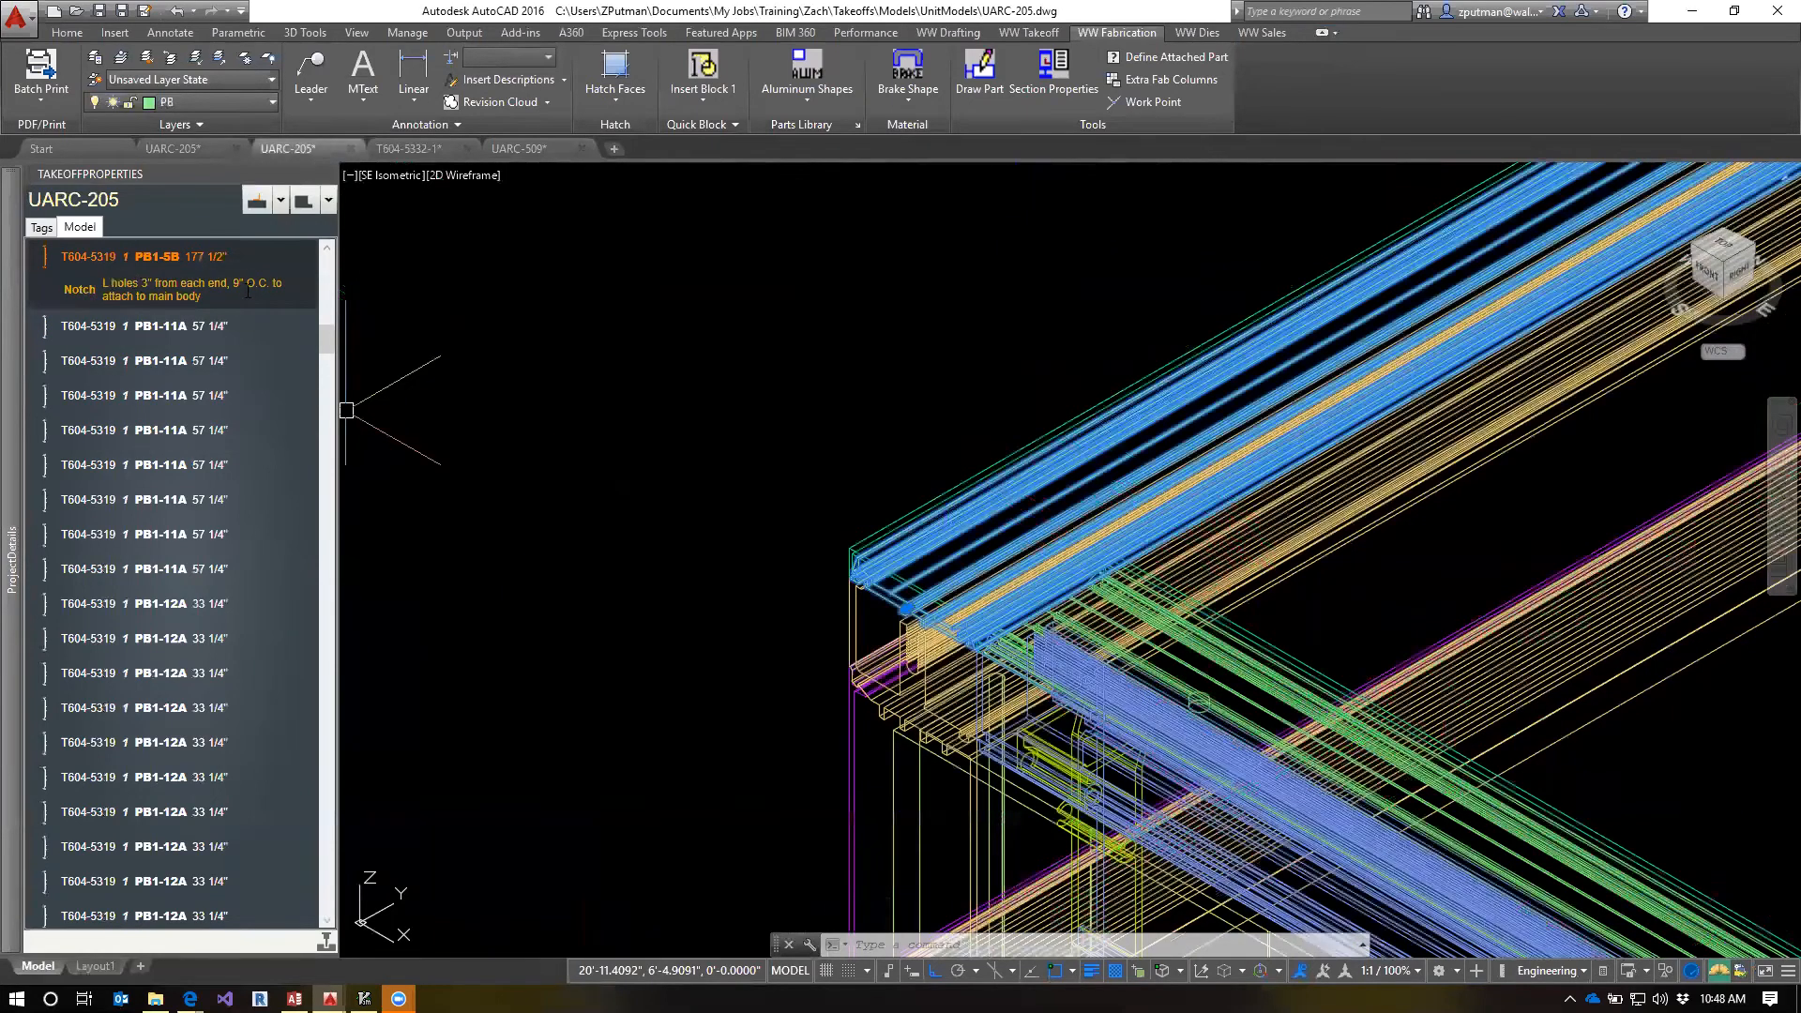
pyautogui.rightClick(80, 261)
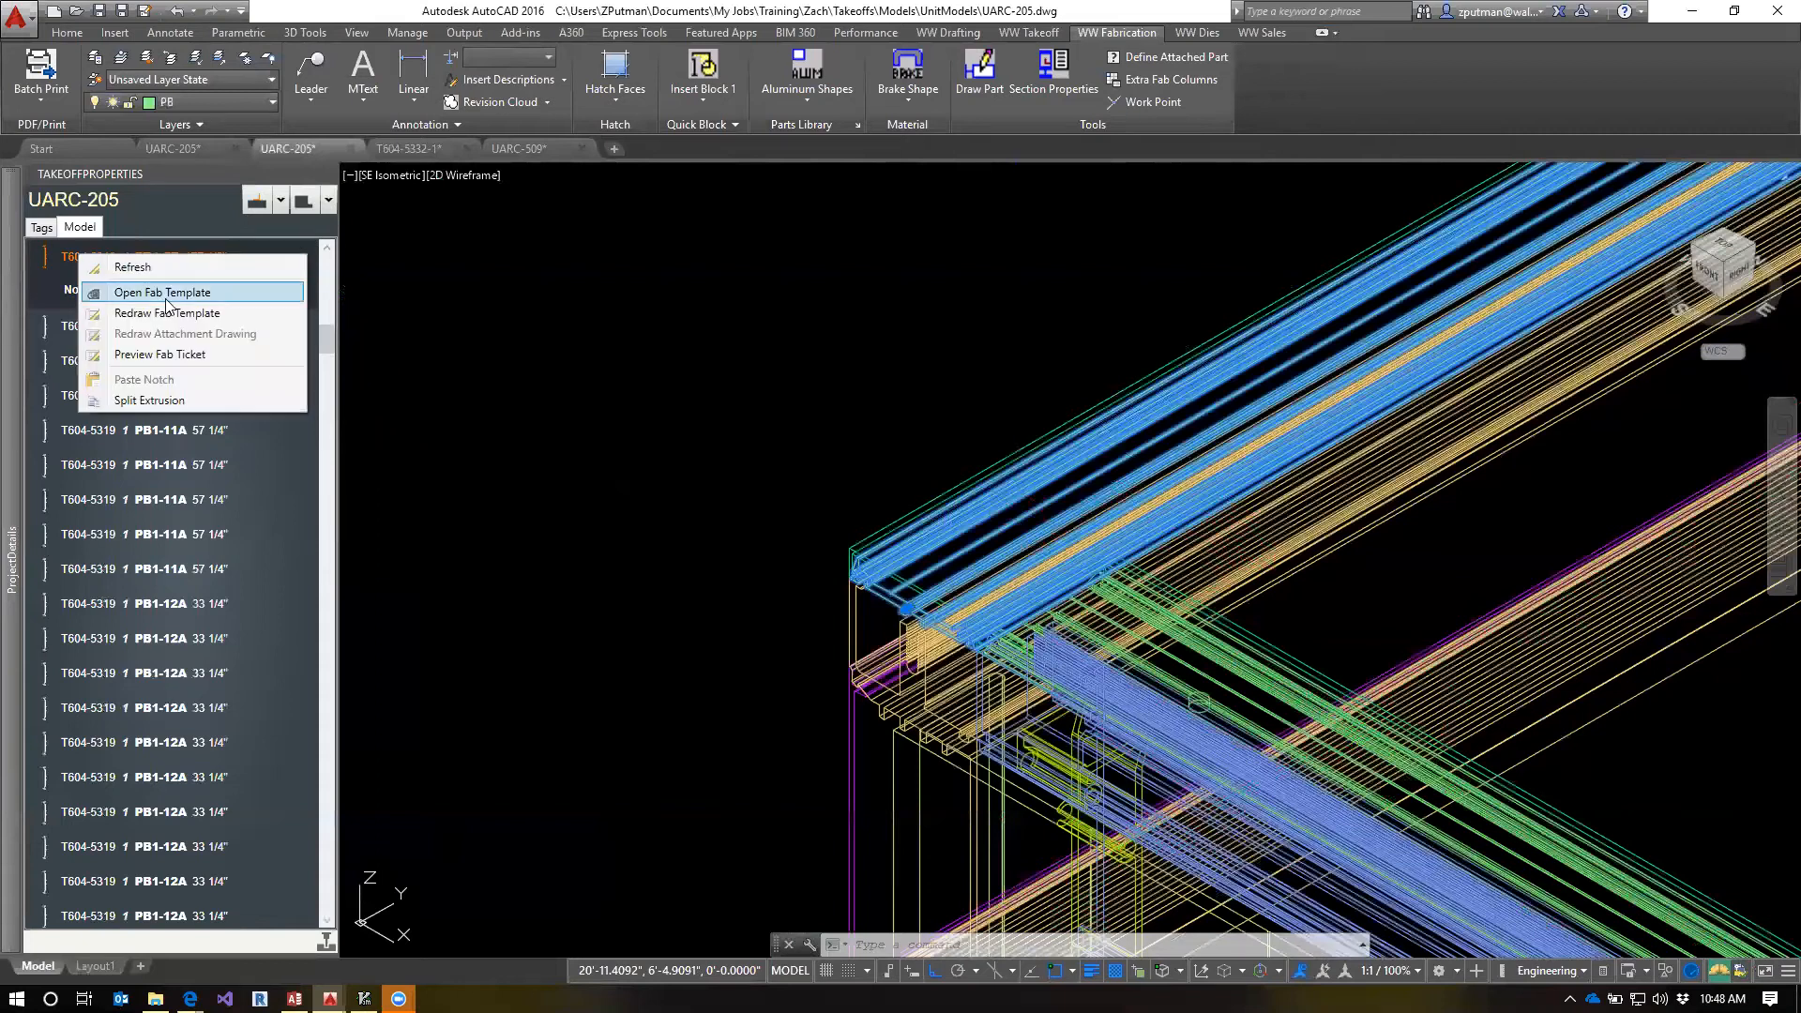
pyautogui.click(151, 292)
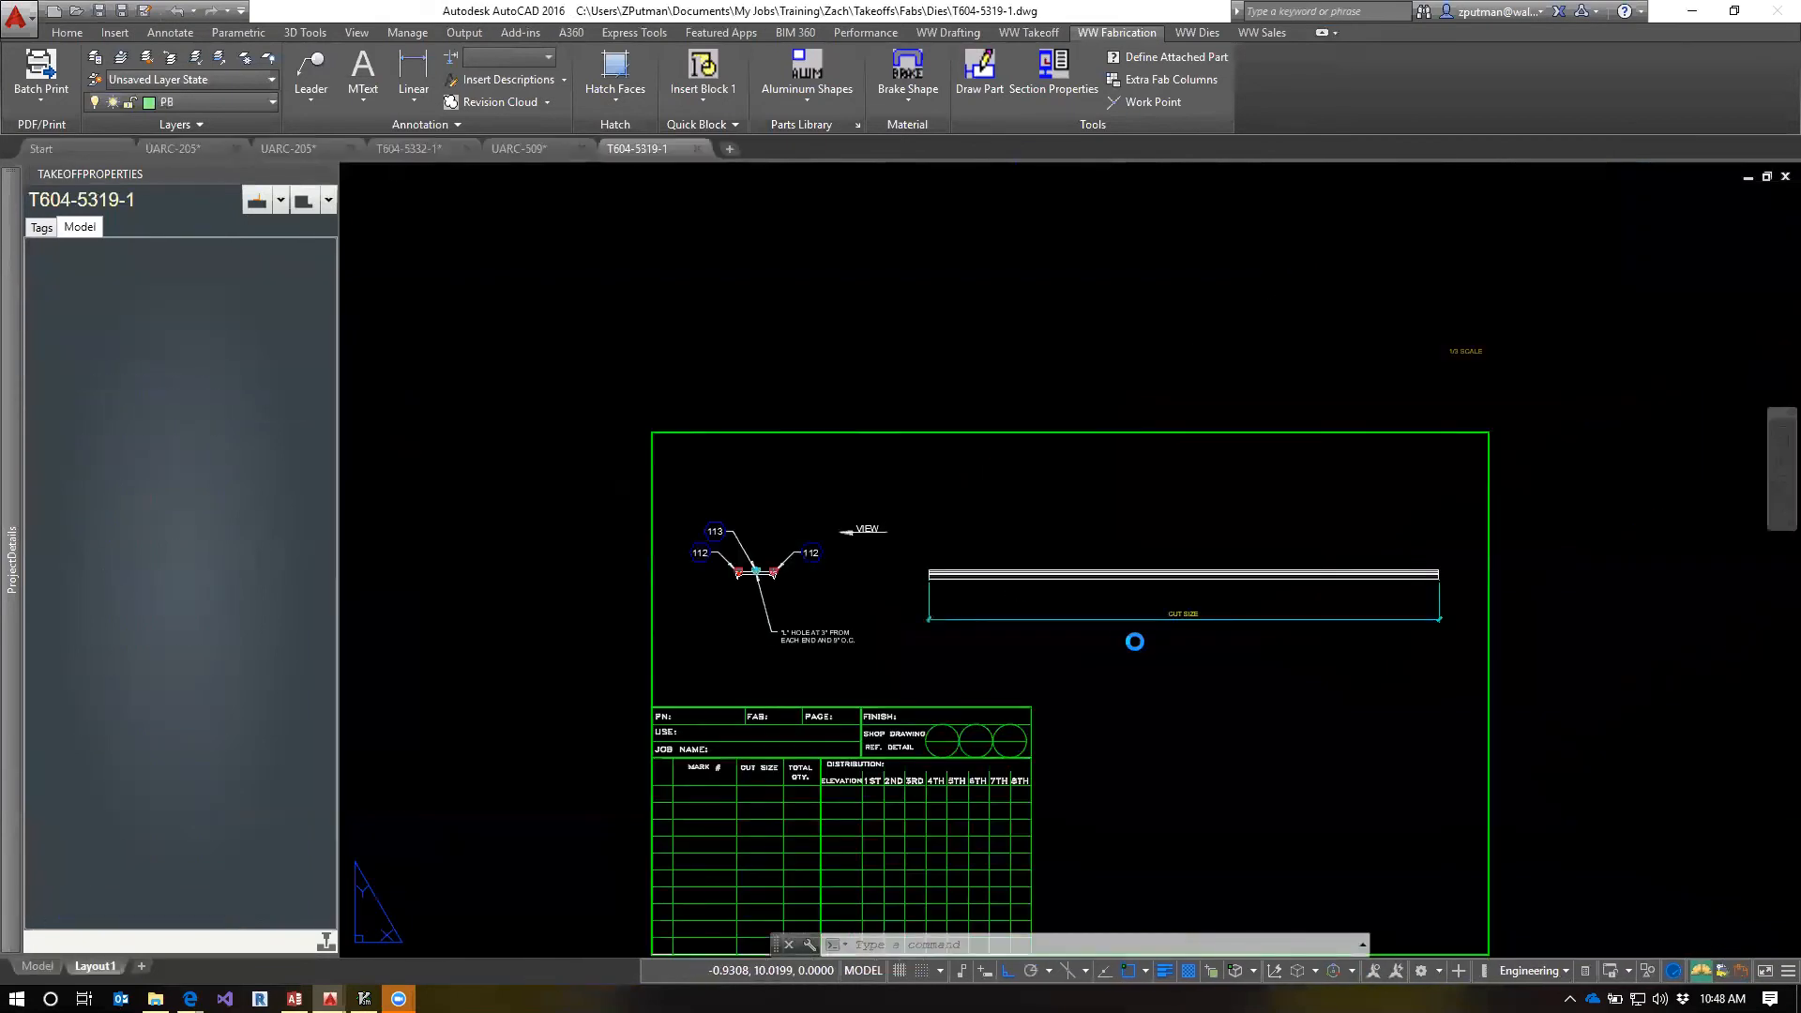
# Copy the notch for L holes 3" from each end and 9" O.C. from the T604-5319-1 template
pyautogui.scroll(6, 656, 479)
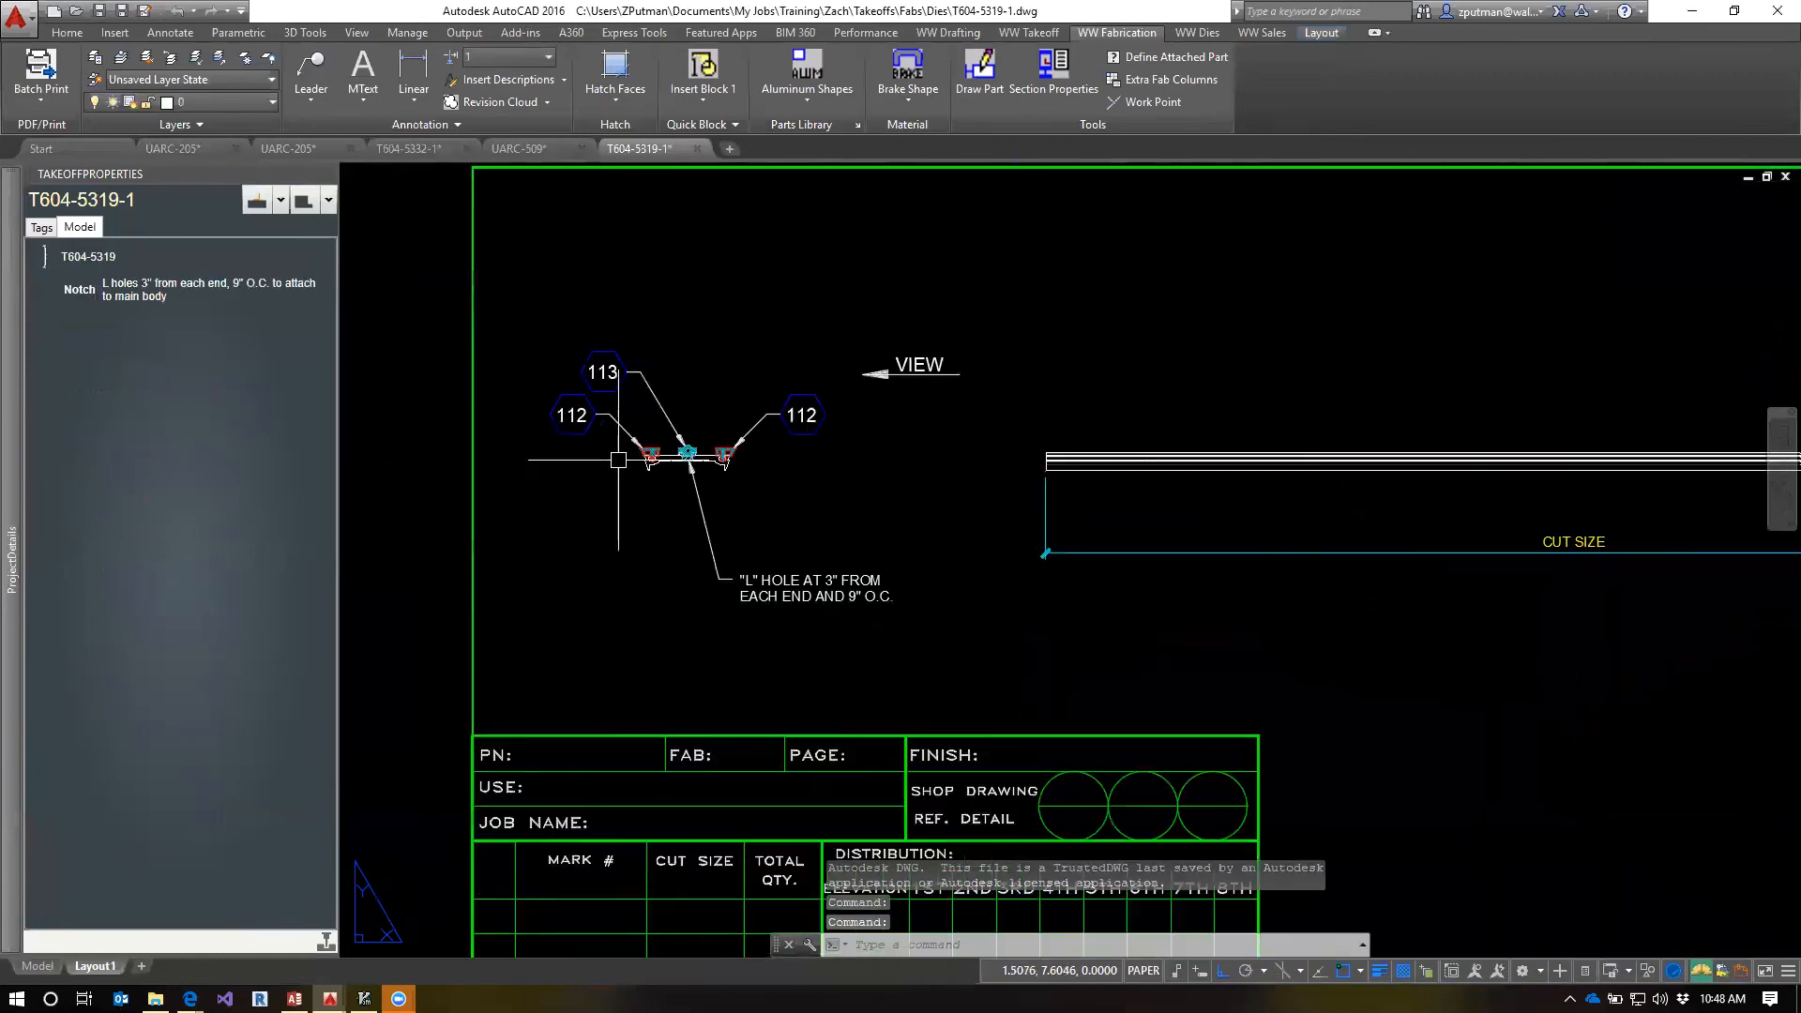
pyautogui.moveTo(874, 565); pyautogui.dragTo(804, 553, button='middle')
pyautogui.scroll(-8, 875, 703)
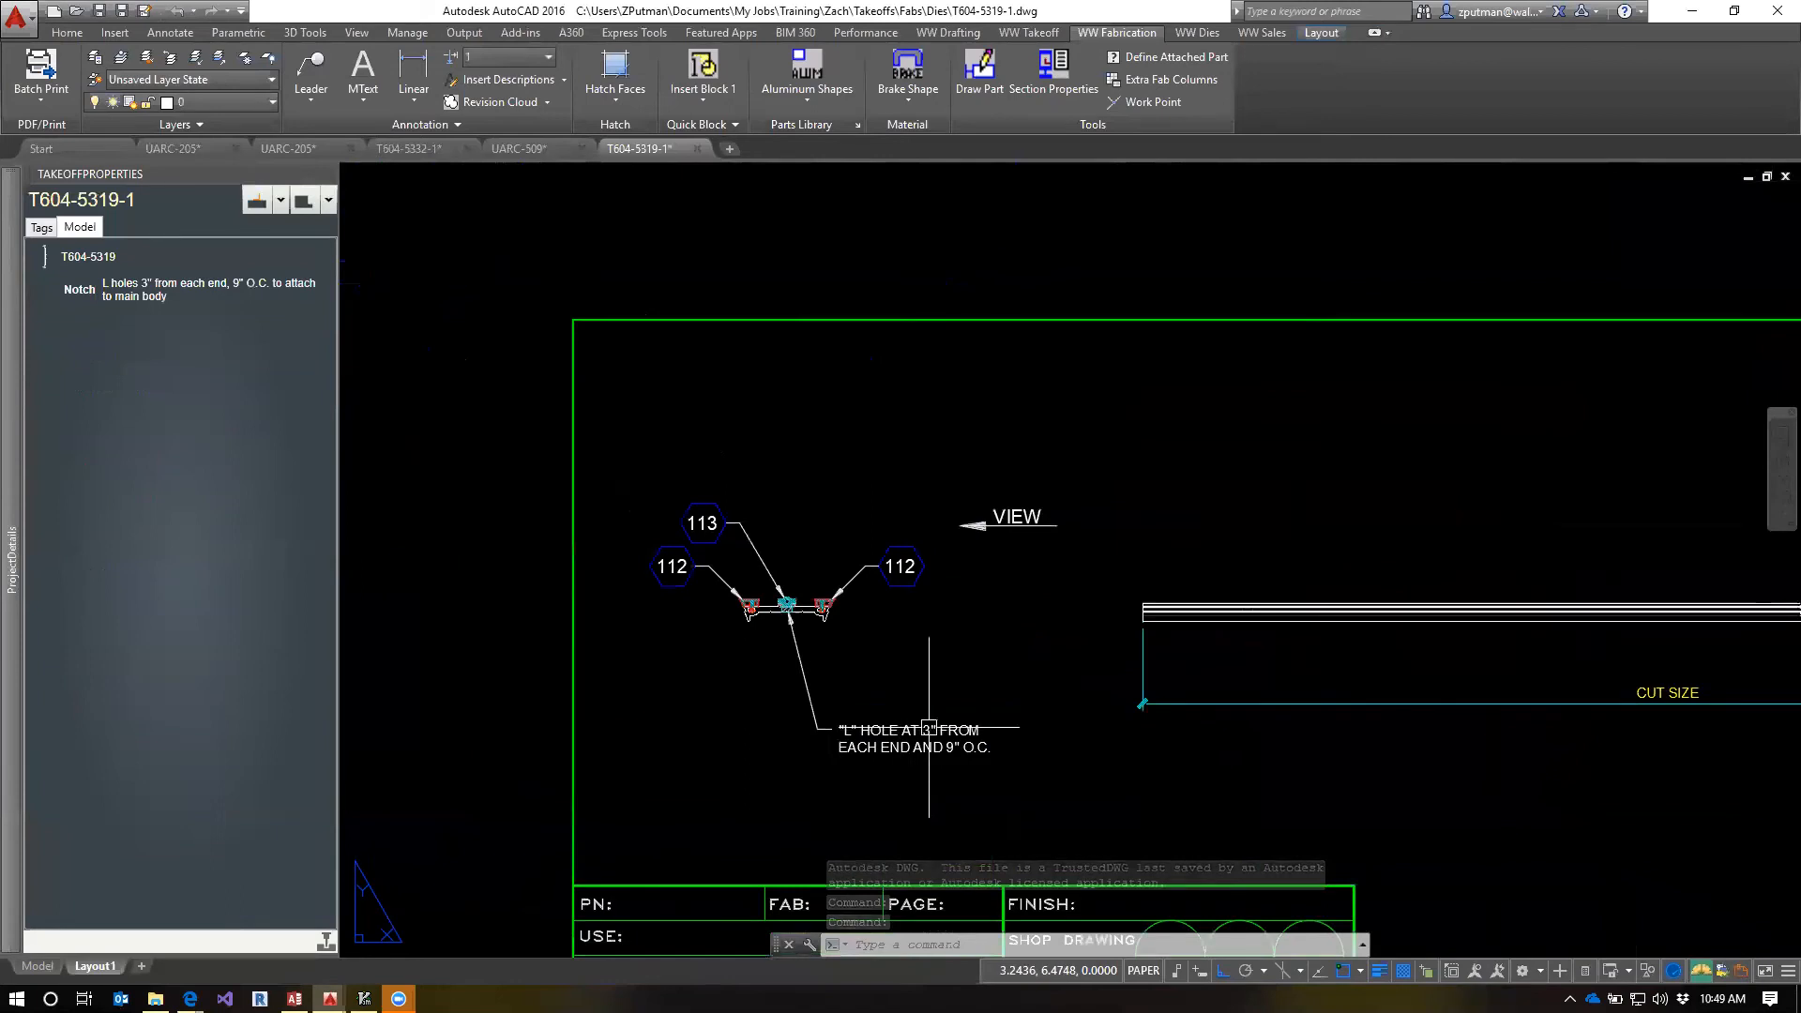
pyautogui.scroll(4, 1032, 723)
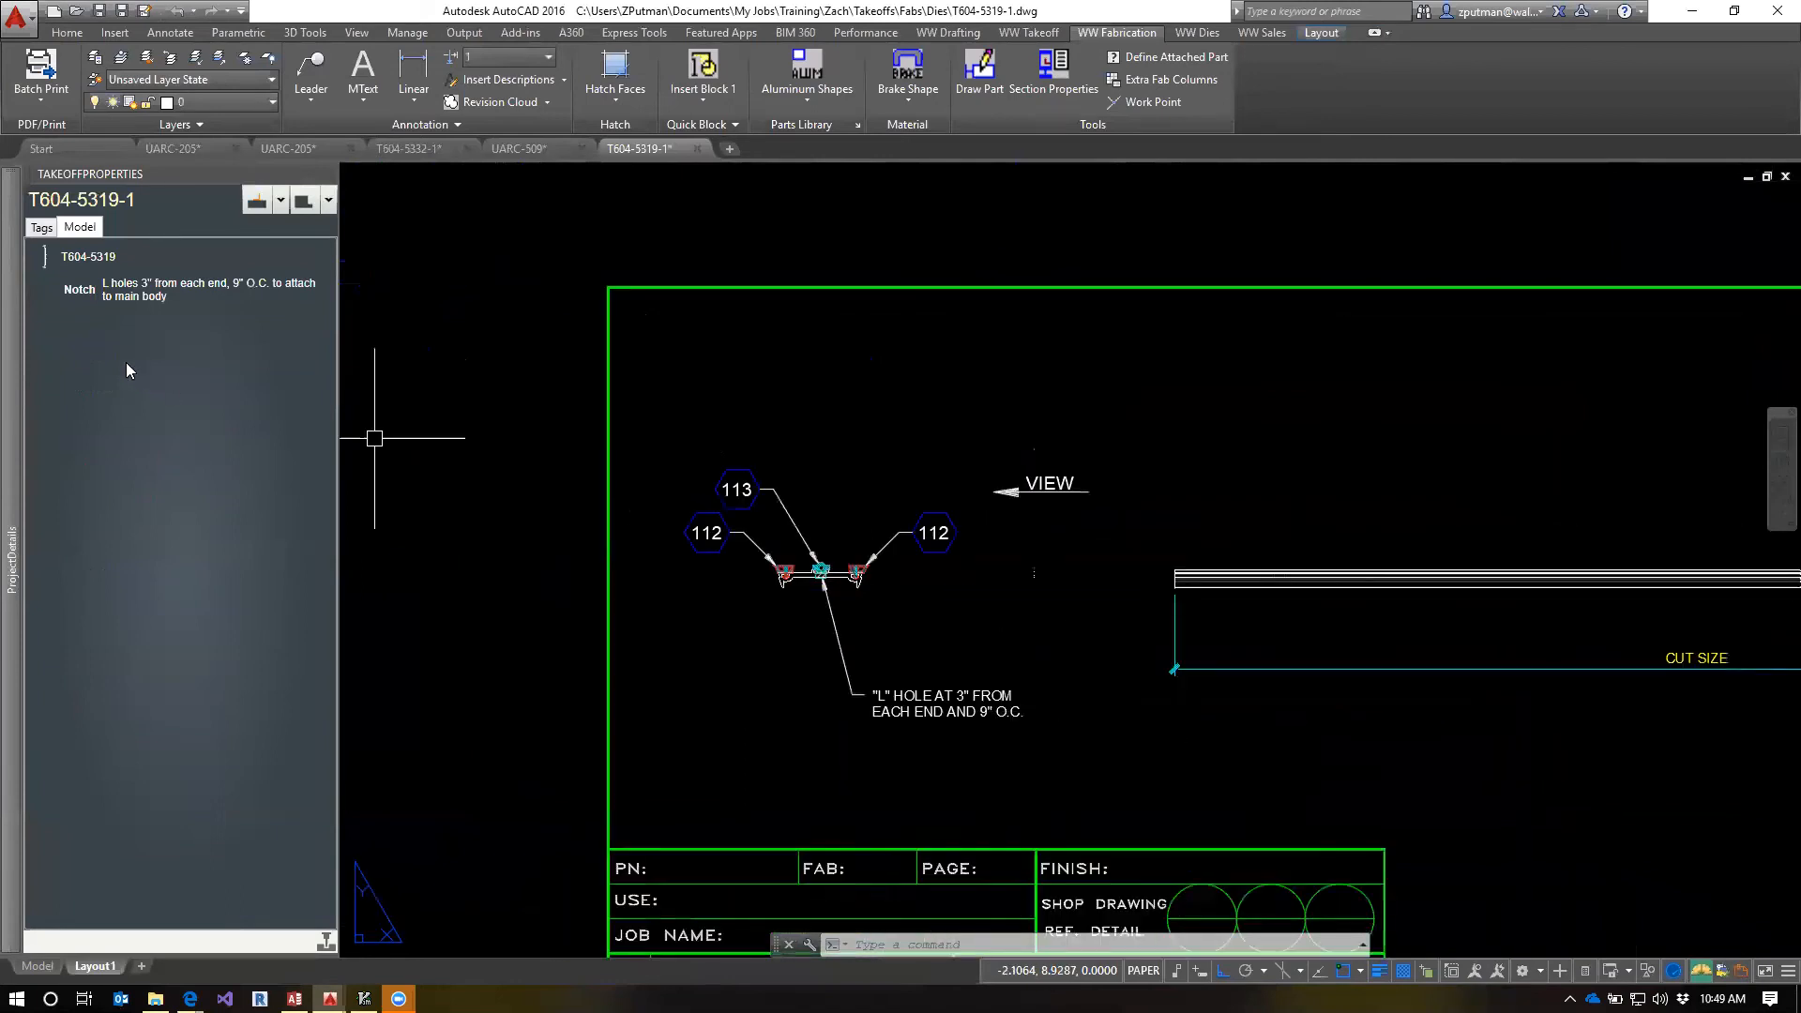
pyautogui.click(79, 288)
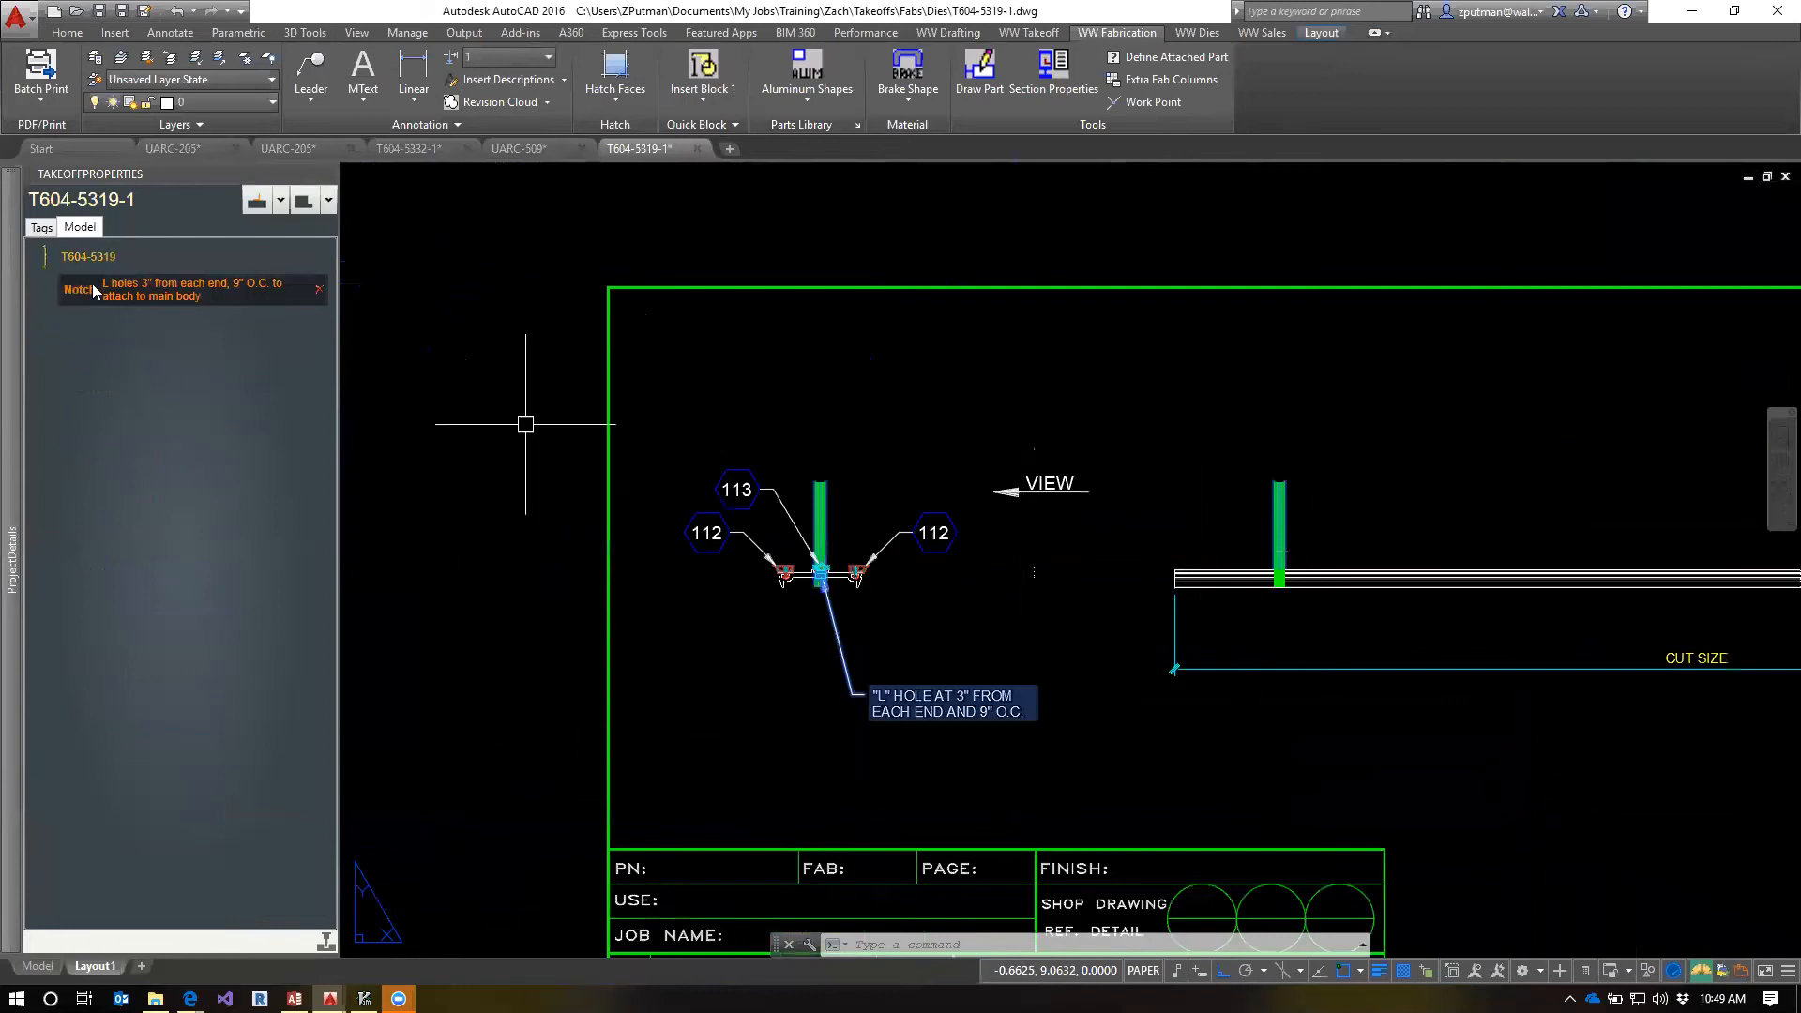
pyautogui.rightClick(73, 294)
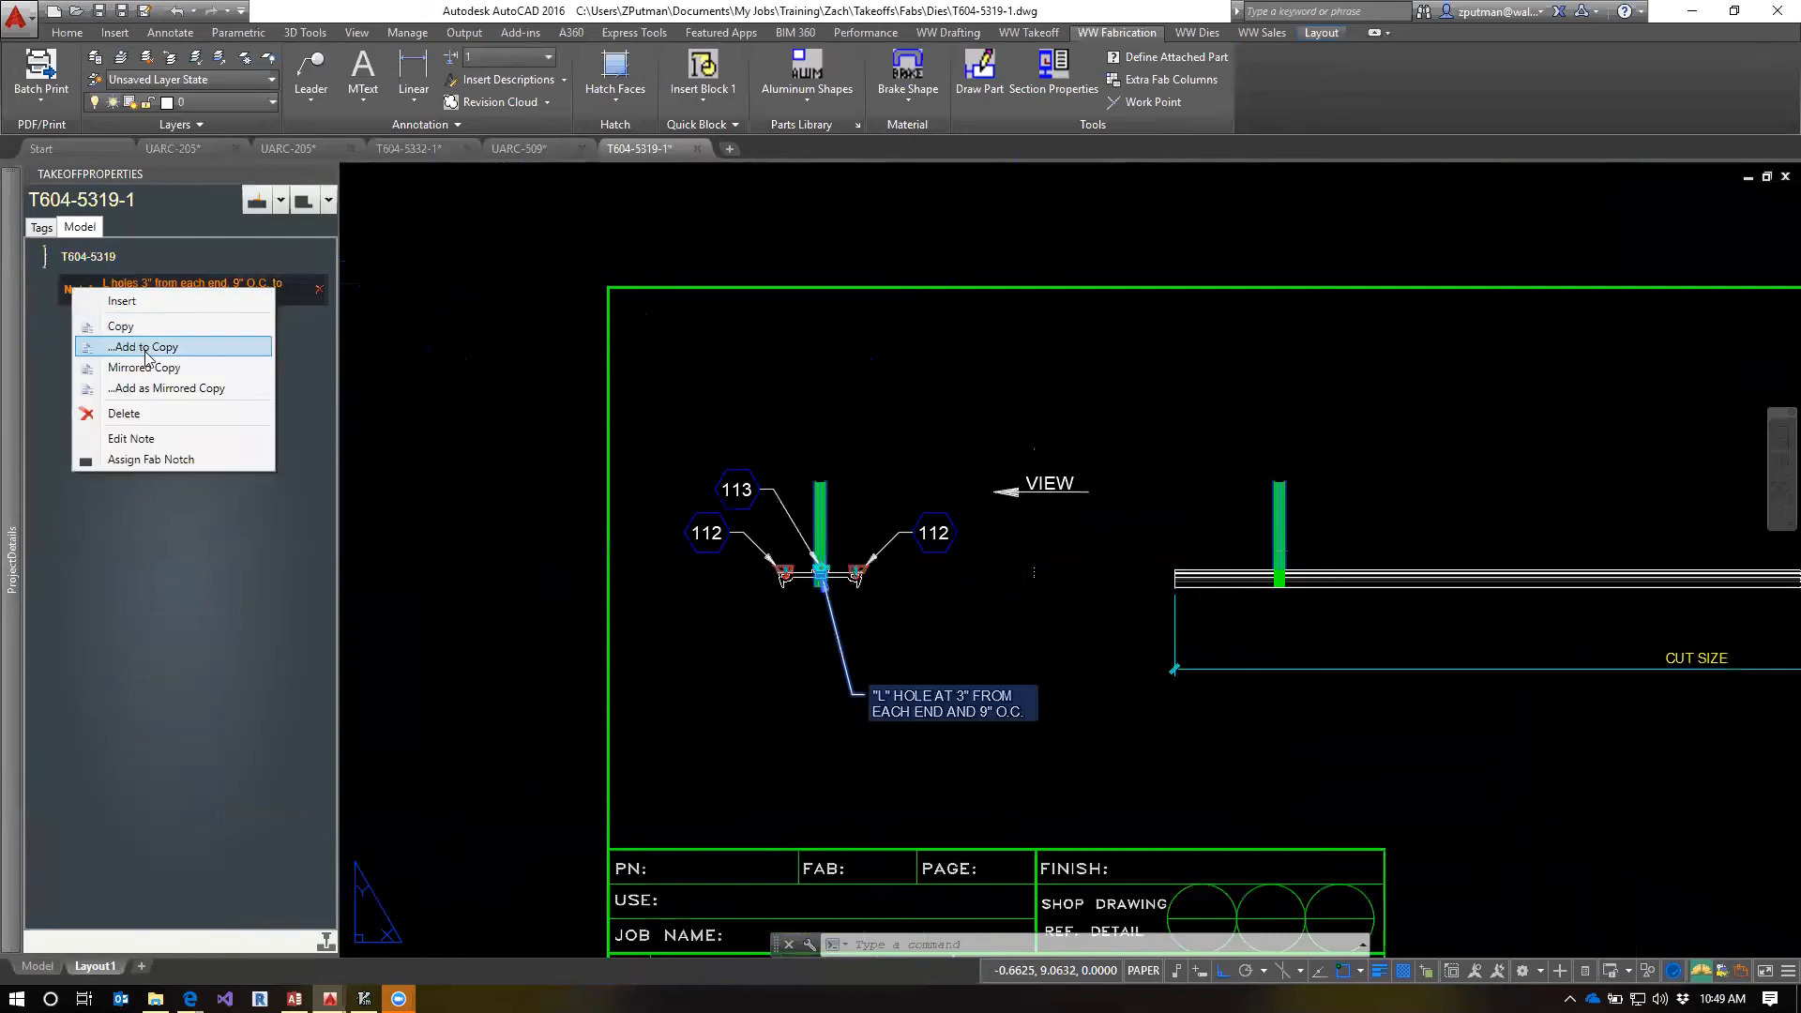
pyautogui.click(122, 327)
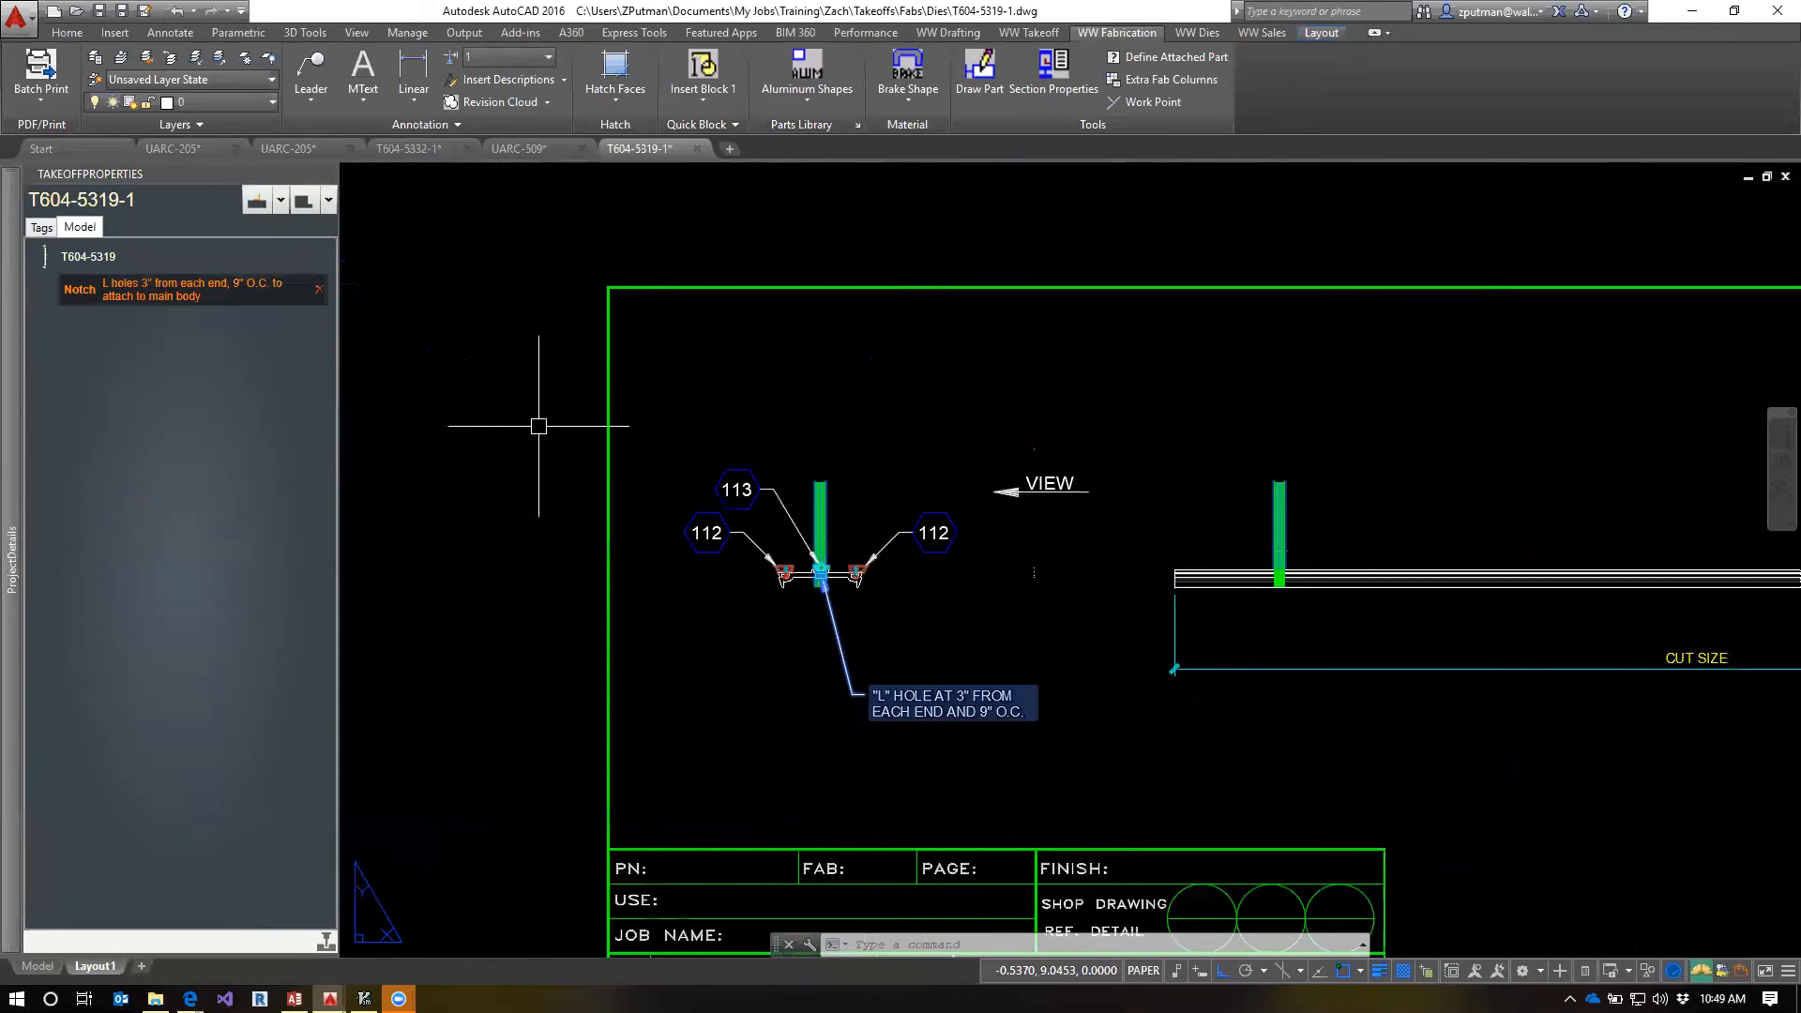
# Paste the copied notch onto the T604-5332 extrusion in the T604-5332-1 template
pyautogui.click(418, 150)
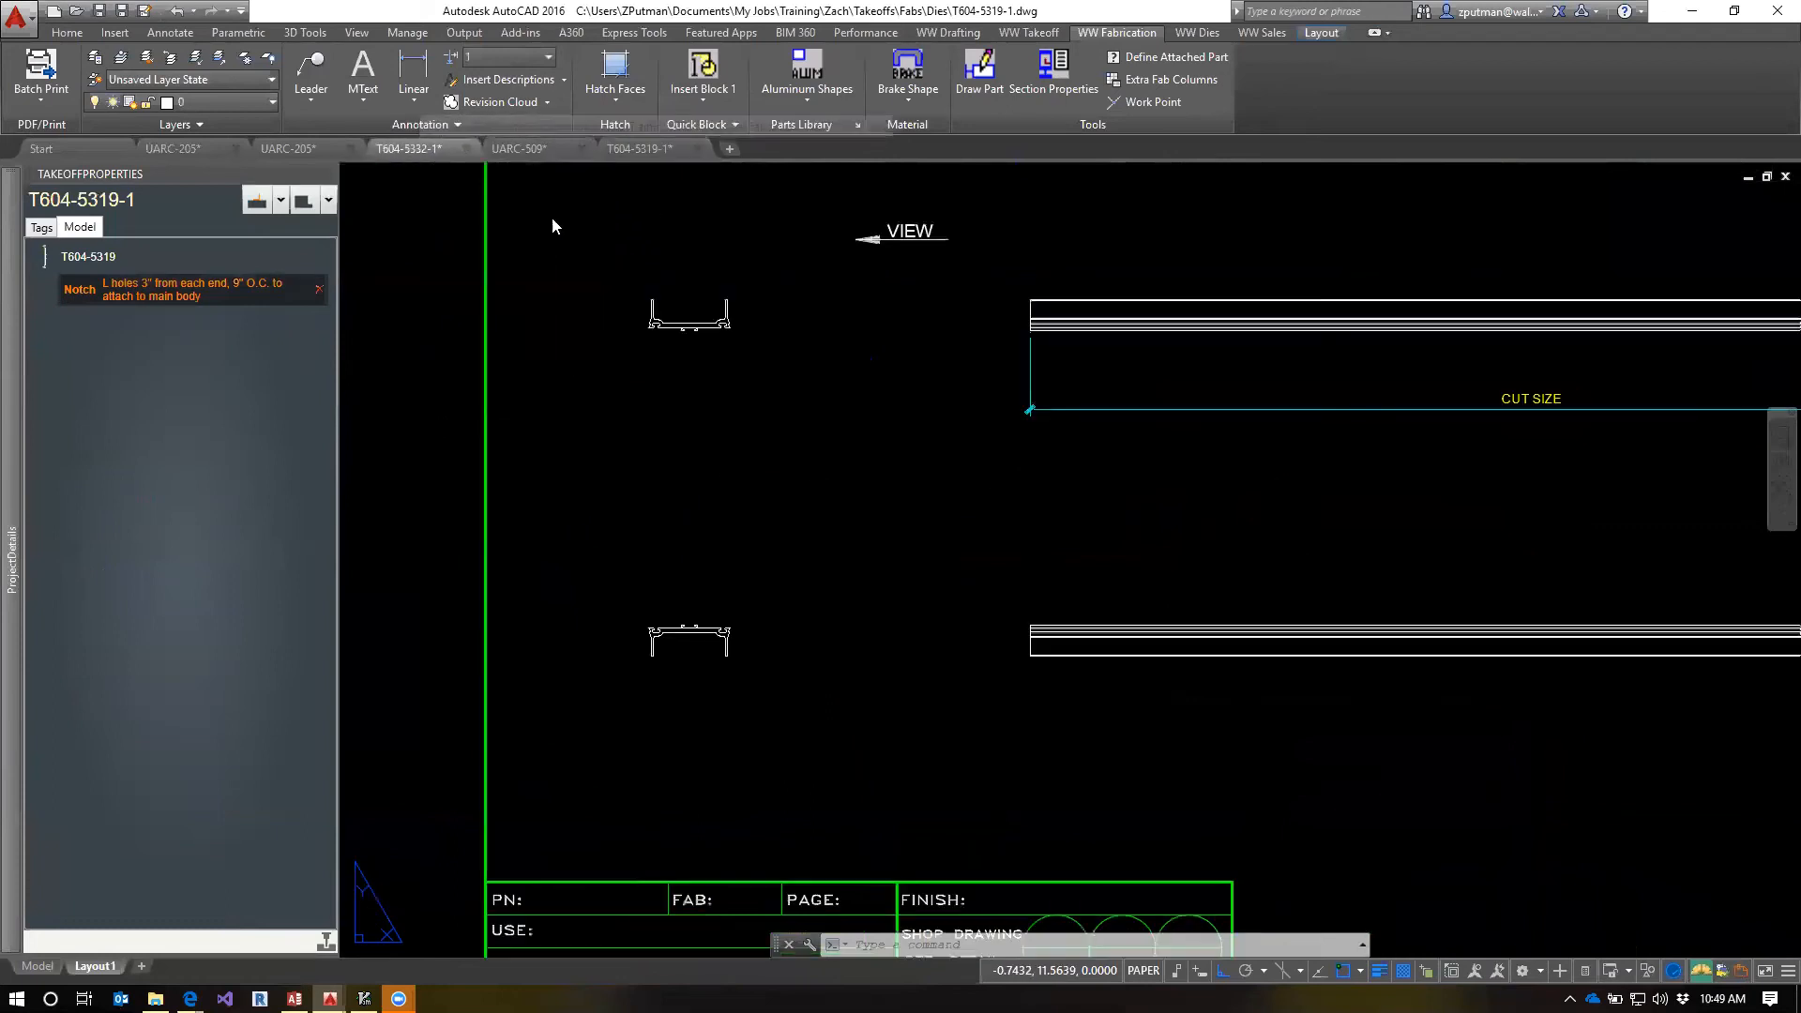
pyautogui.scroll(-4, 840, 535)
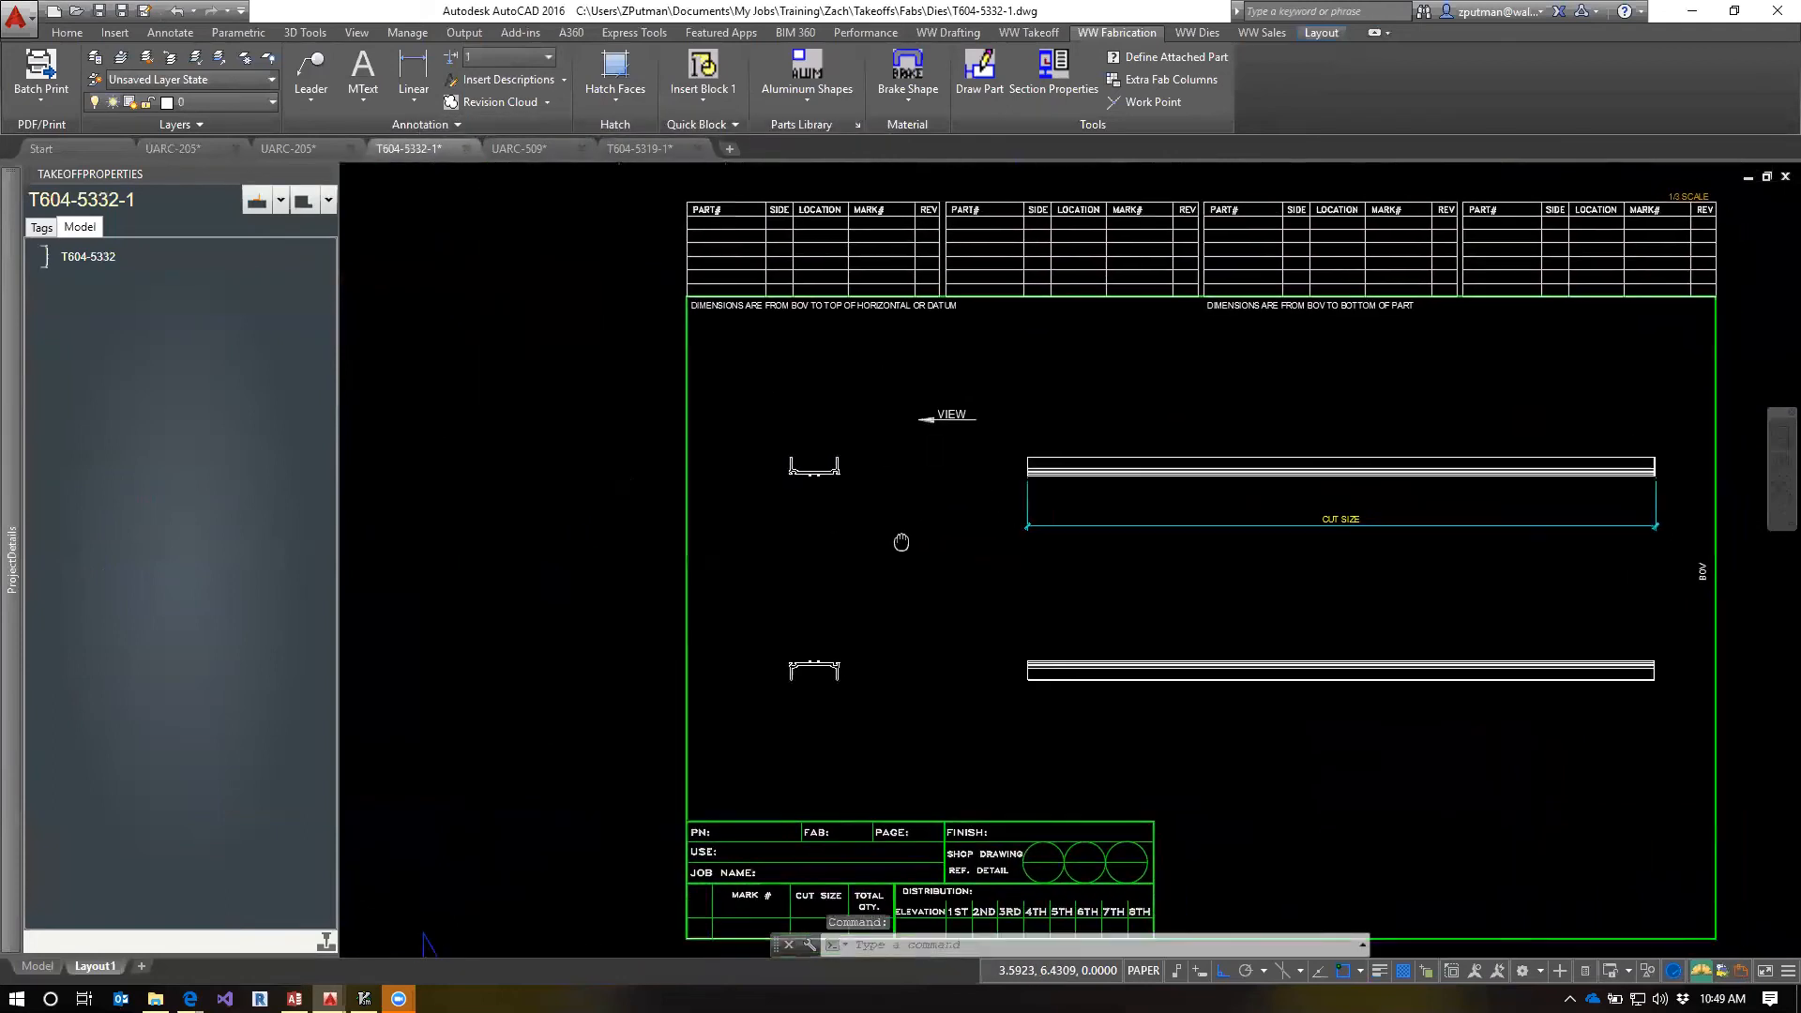
pyautogui.rightClick(52, 263)
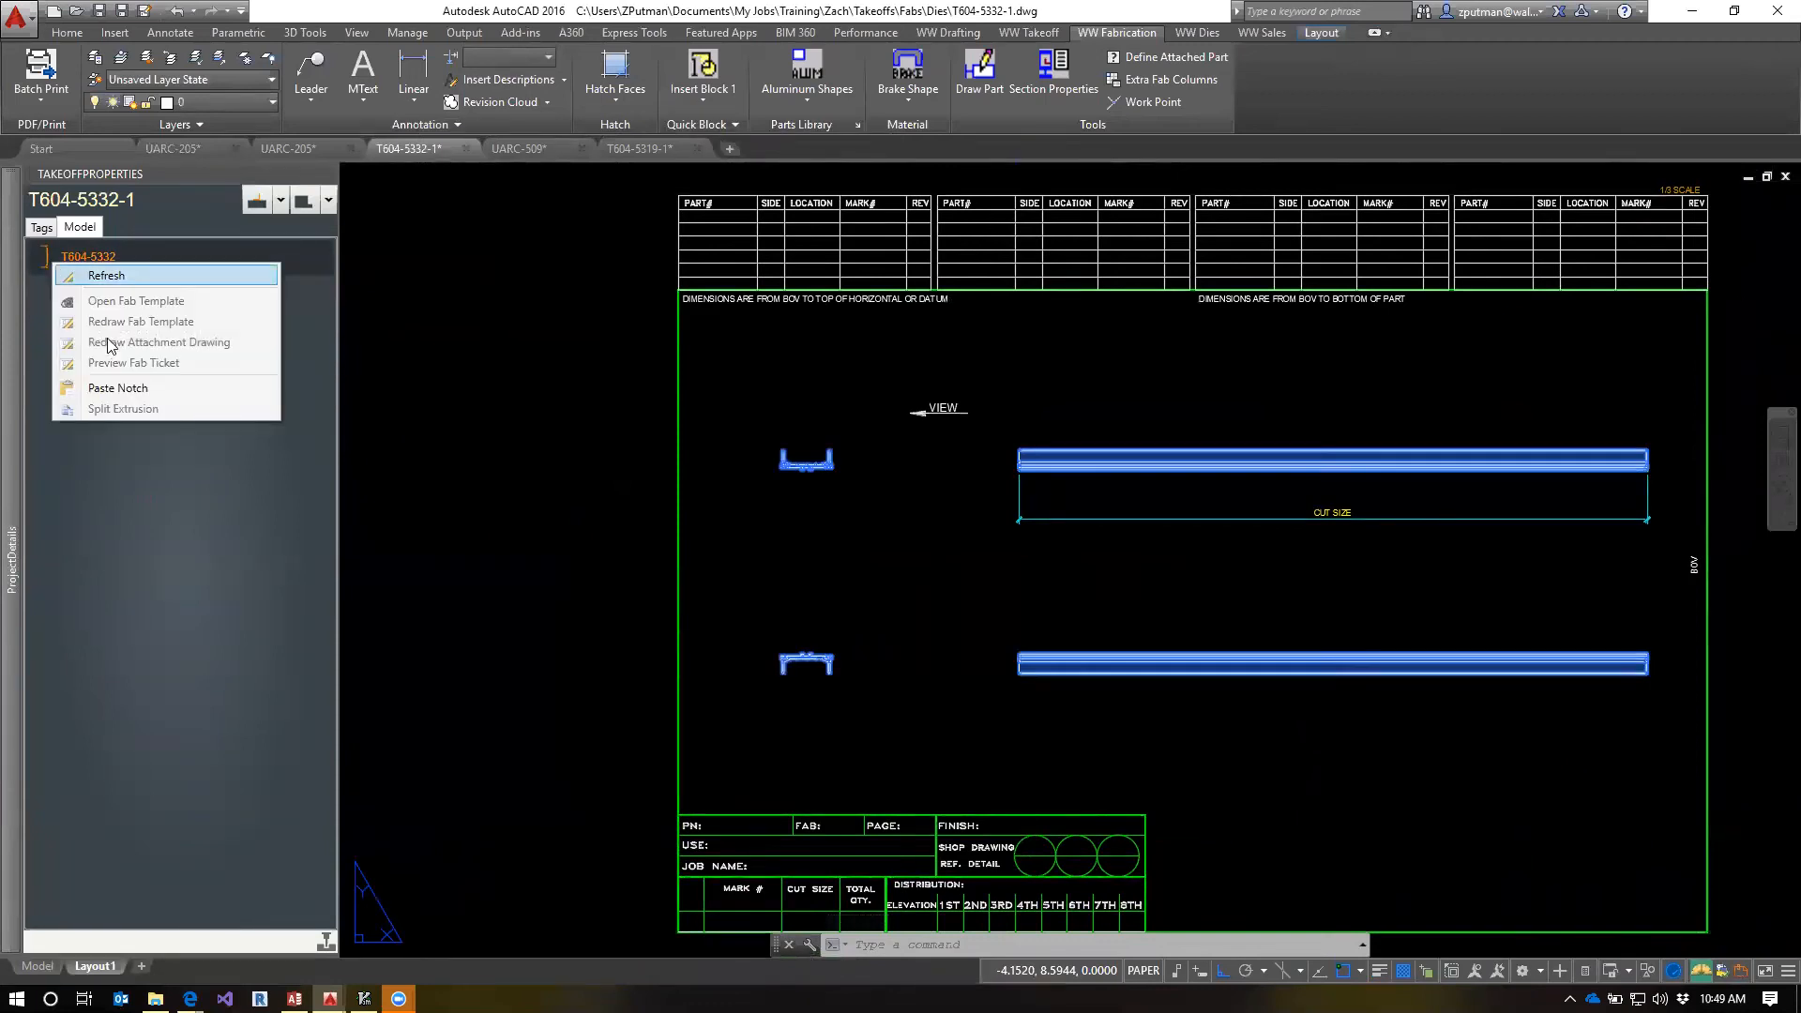
pyautogui.click(112, 395)
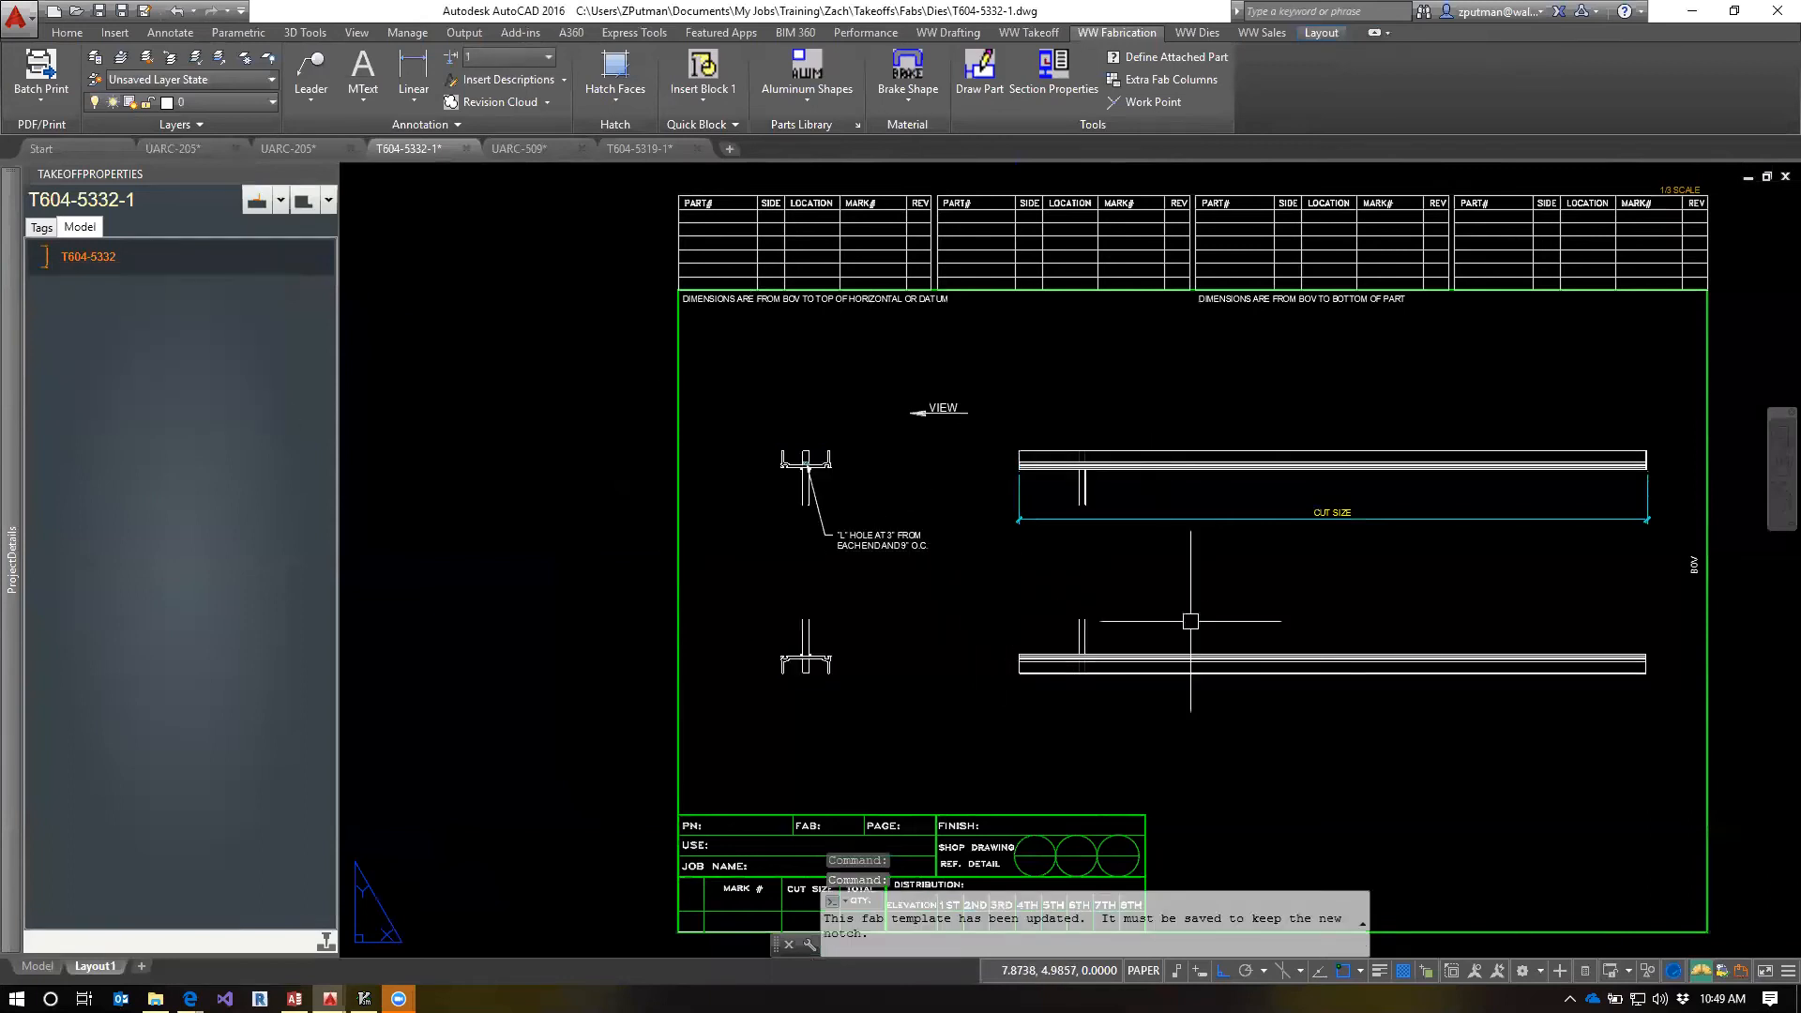
# Examine the pasted hole and its note in the layout views, and the hole cylinder in the model from the right side and in isometric
pyautogui.scroll(4, 866, 544)
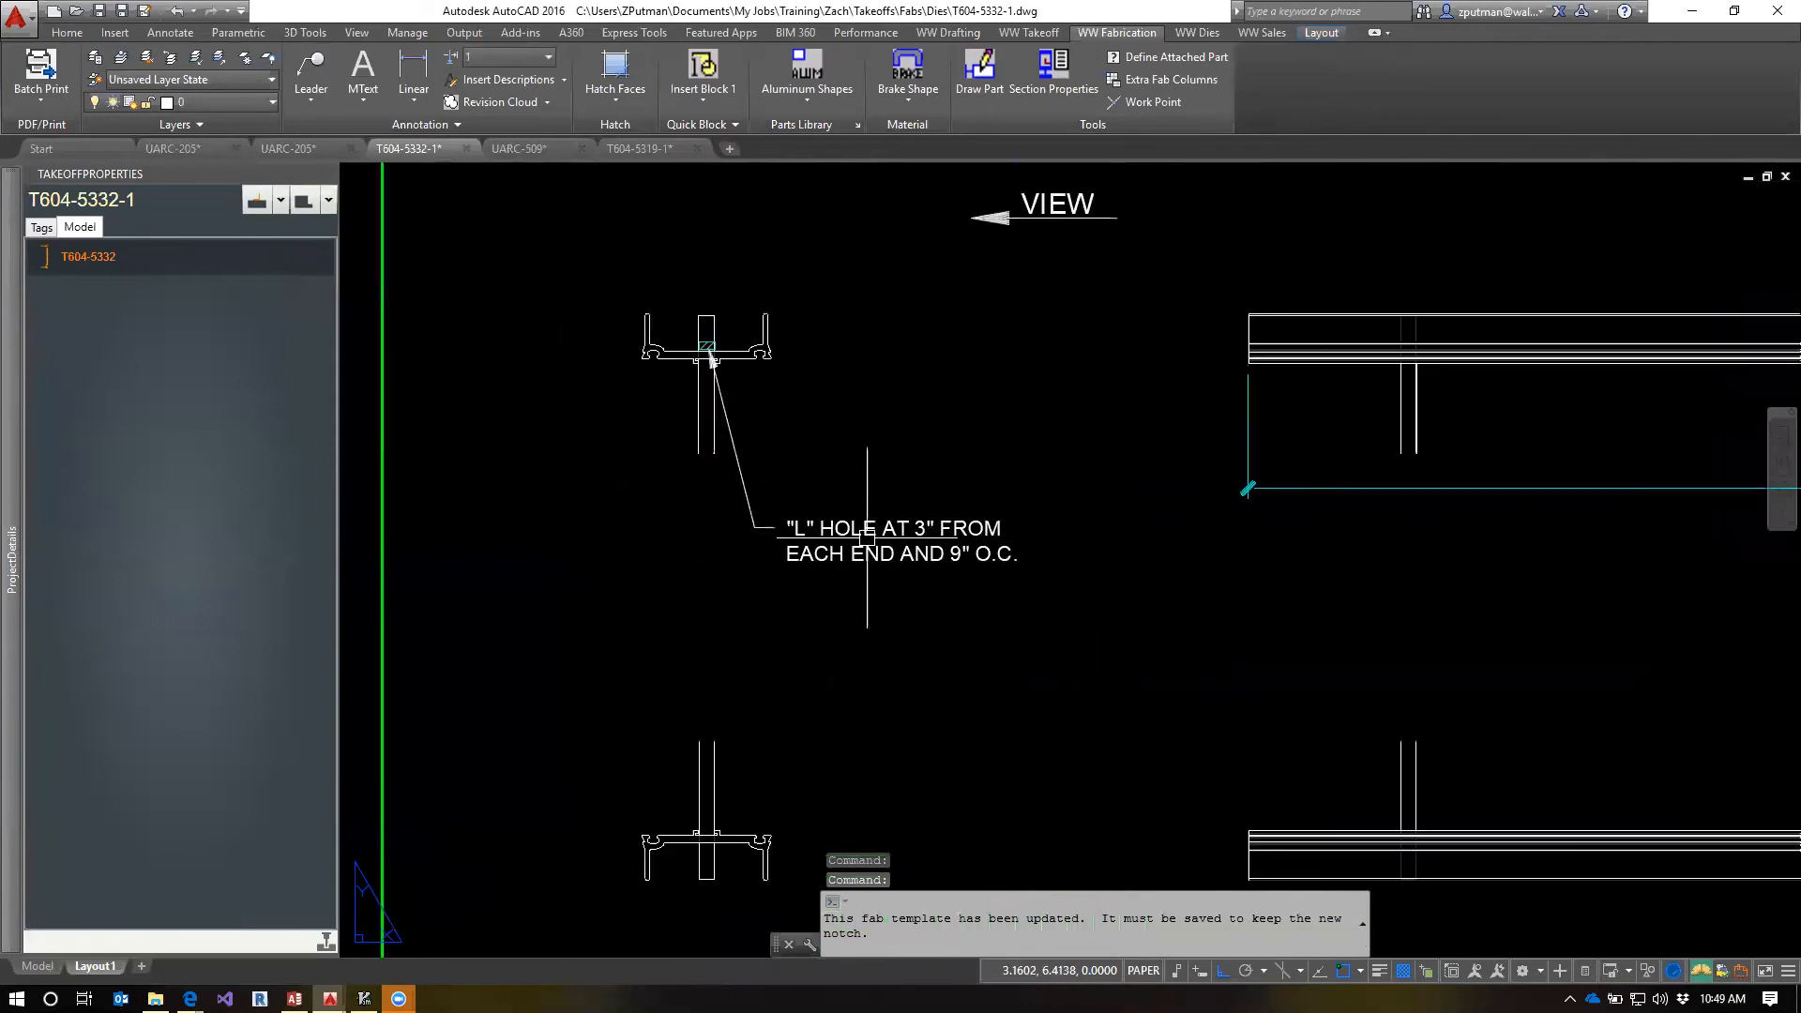
pyautogui.scroll(9, 710, 340)
pyautogui.scroll(-5, 694, 352)
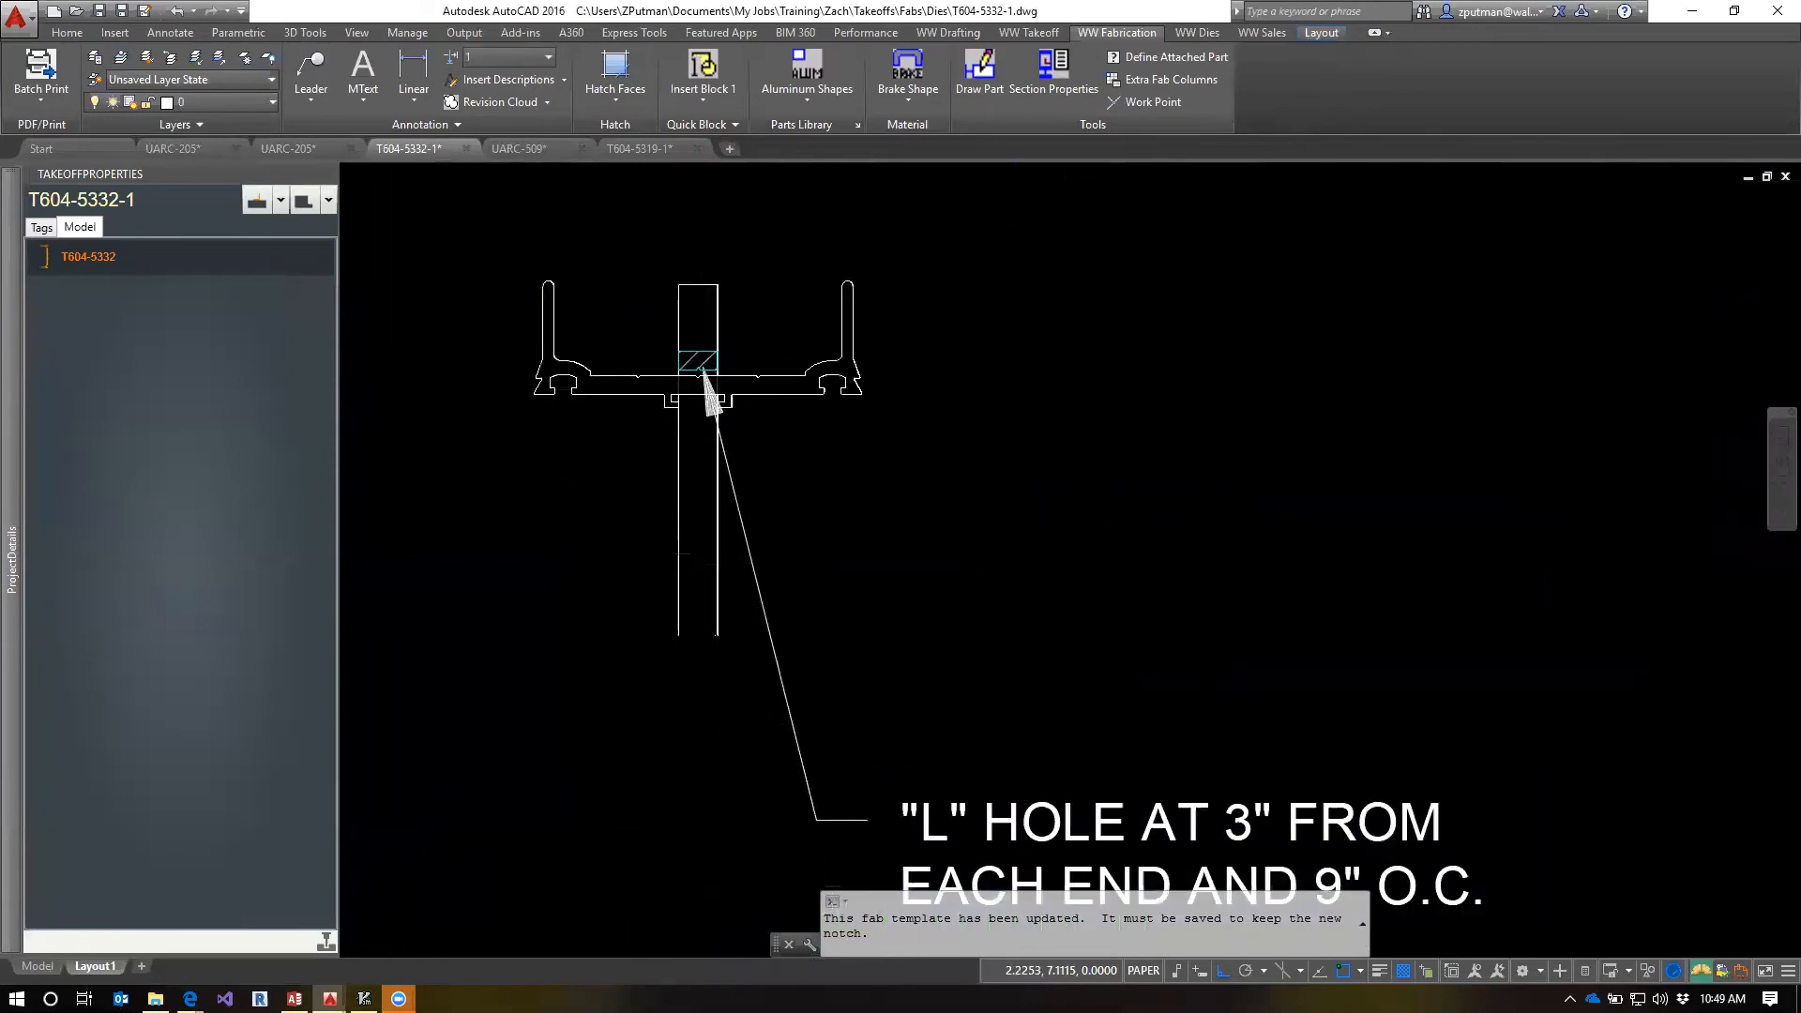
pyautogui.scroll(-5, 728, 563)
pyautogui.scroll(2, 1166, 535)
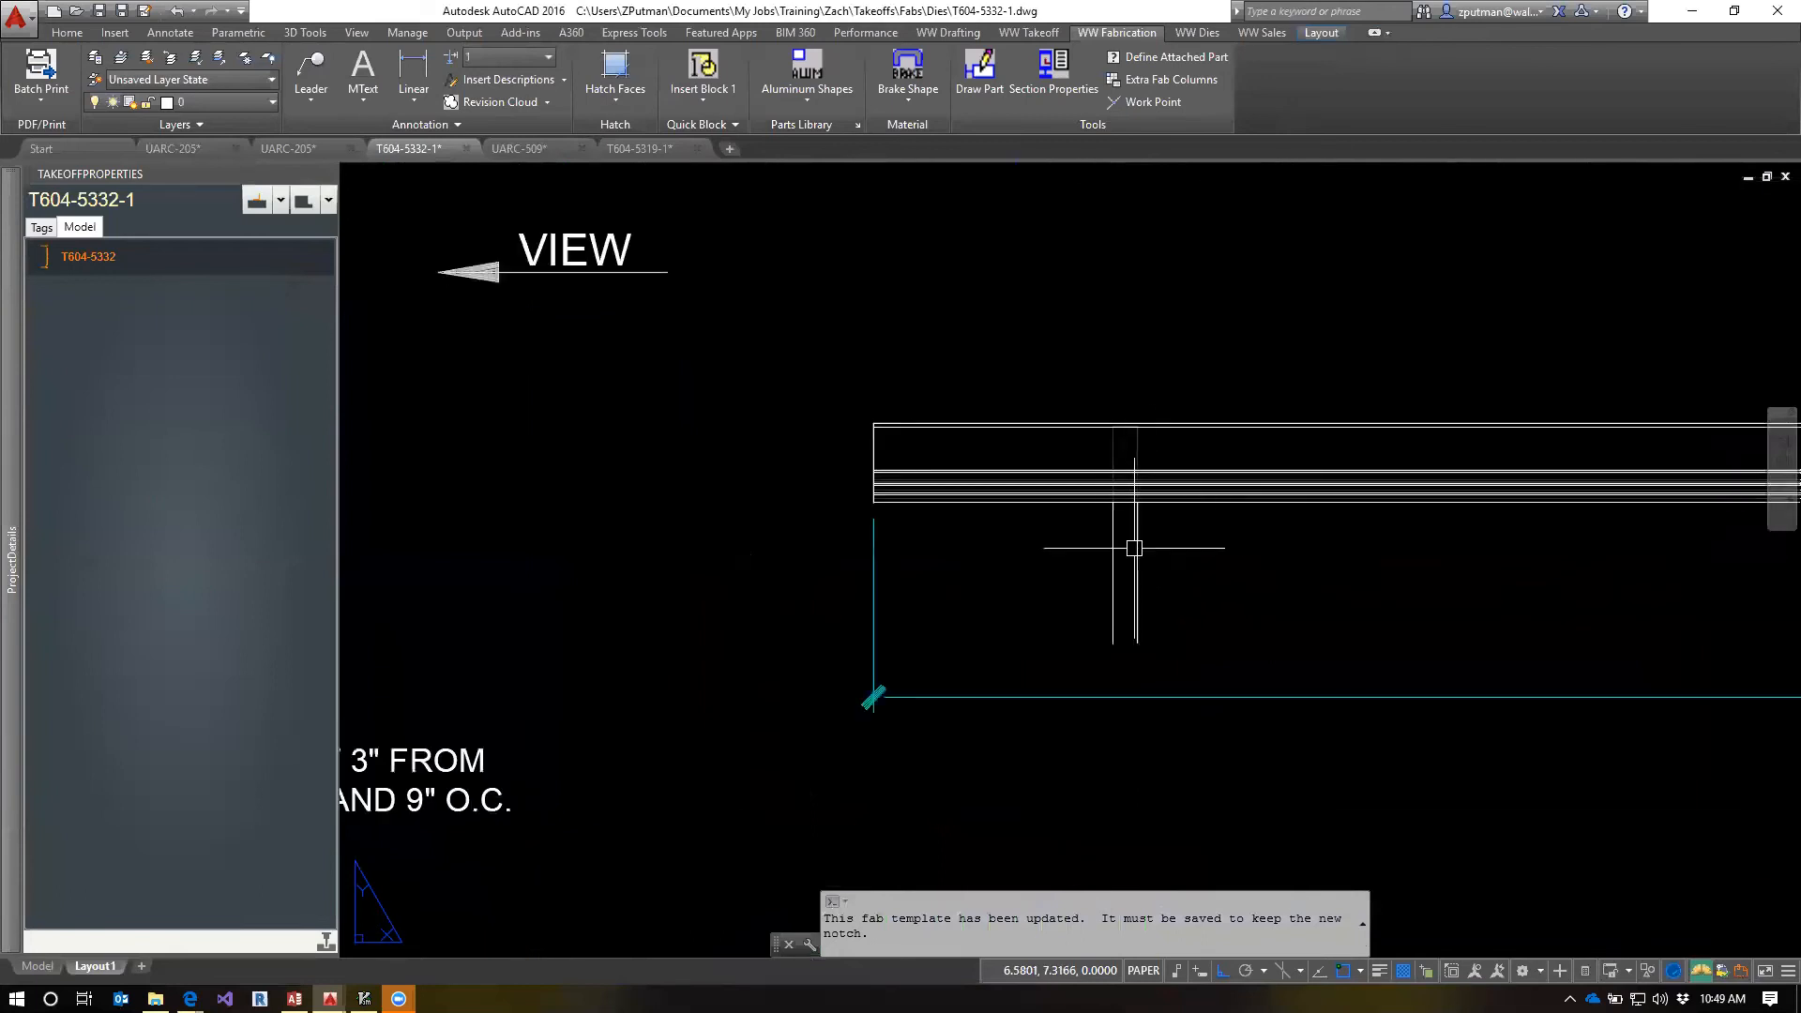
pyautogui.scroll(-2, 800, 514)
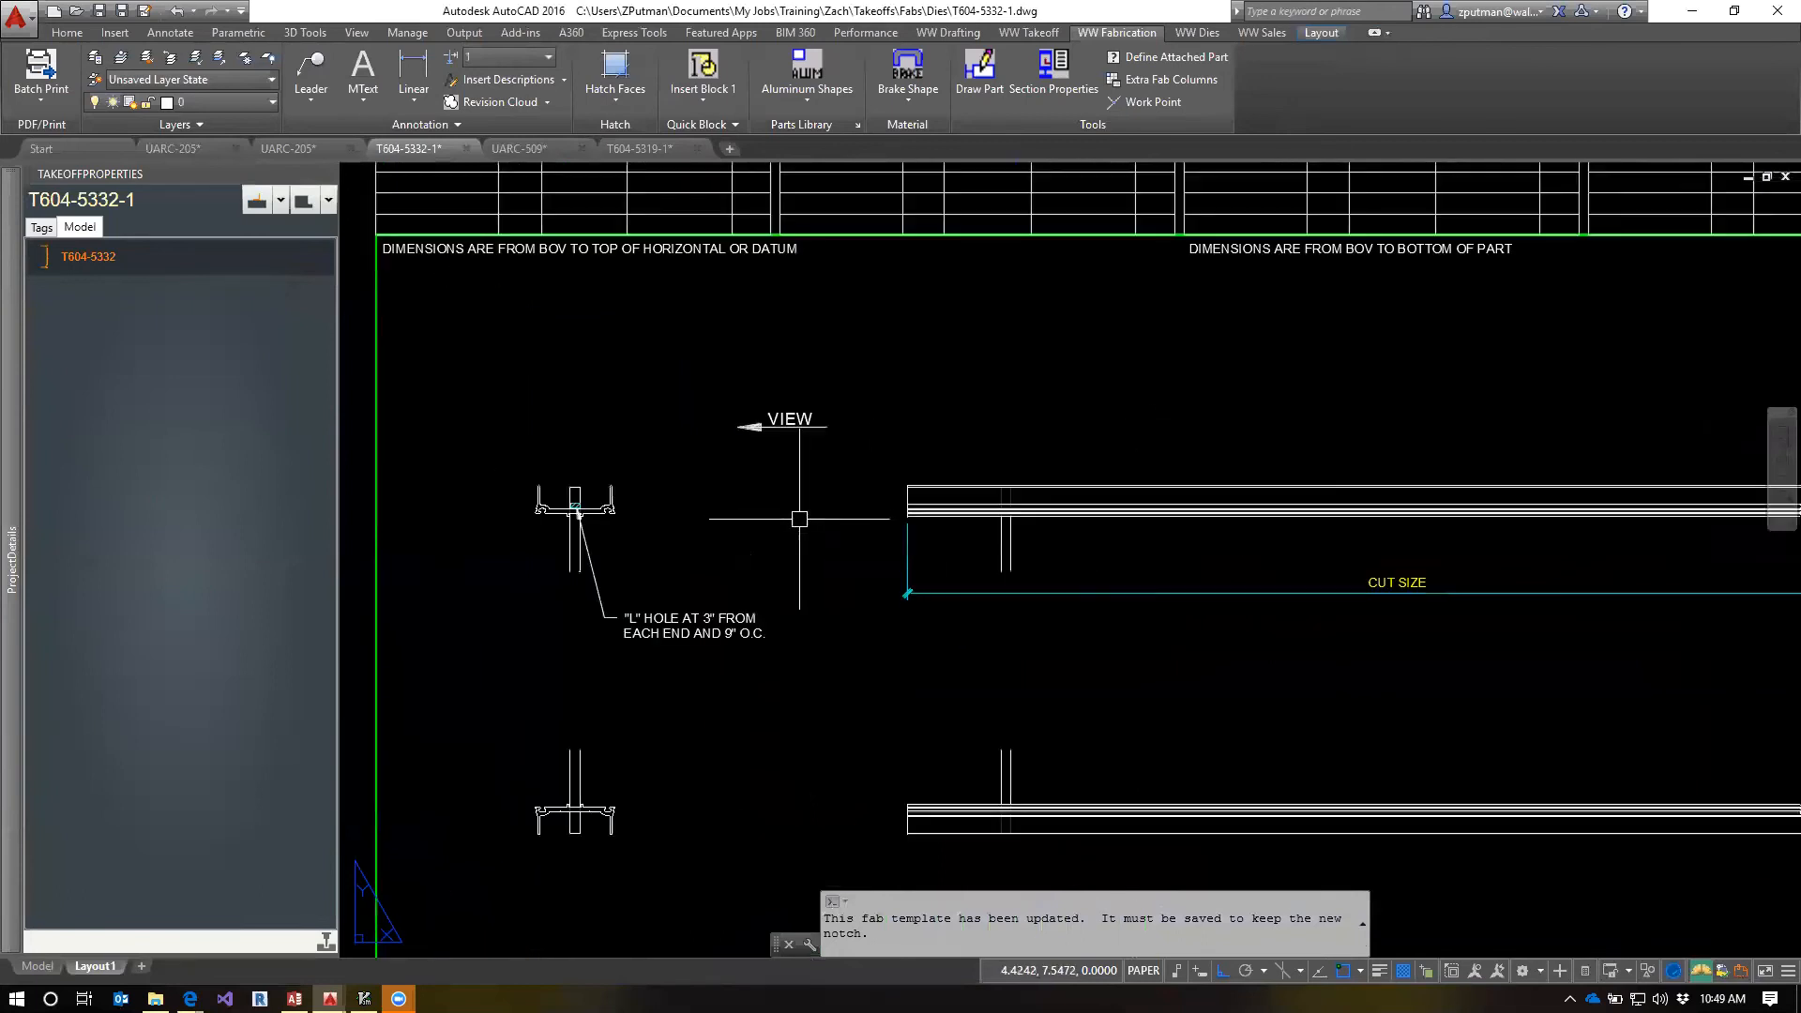
pyautogui.write('tm')
pyautogui.press('Return')
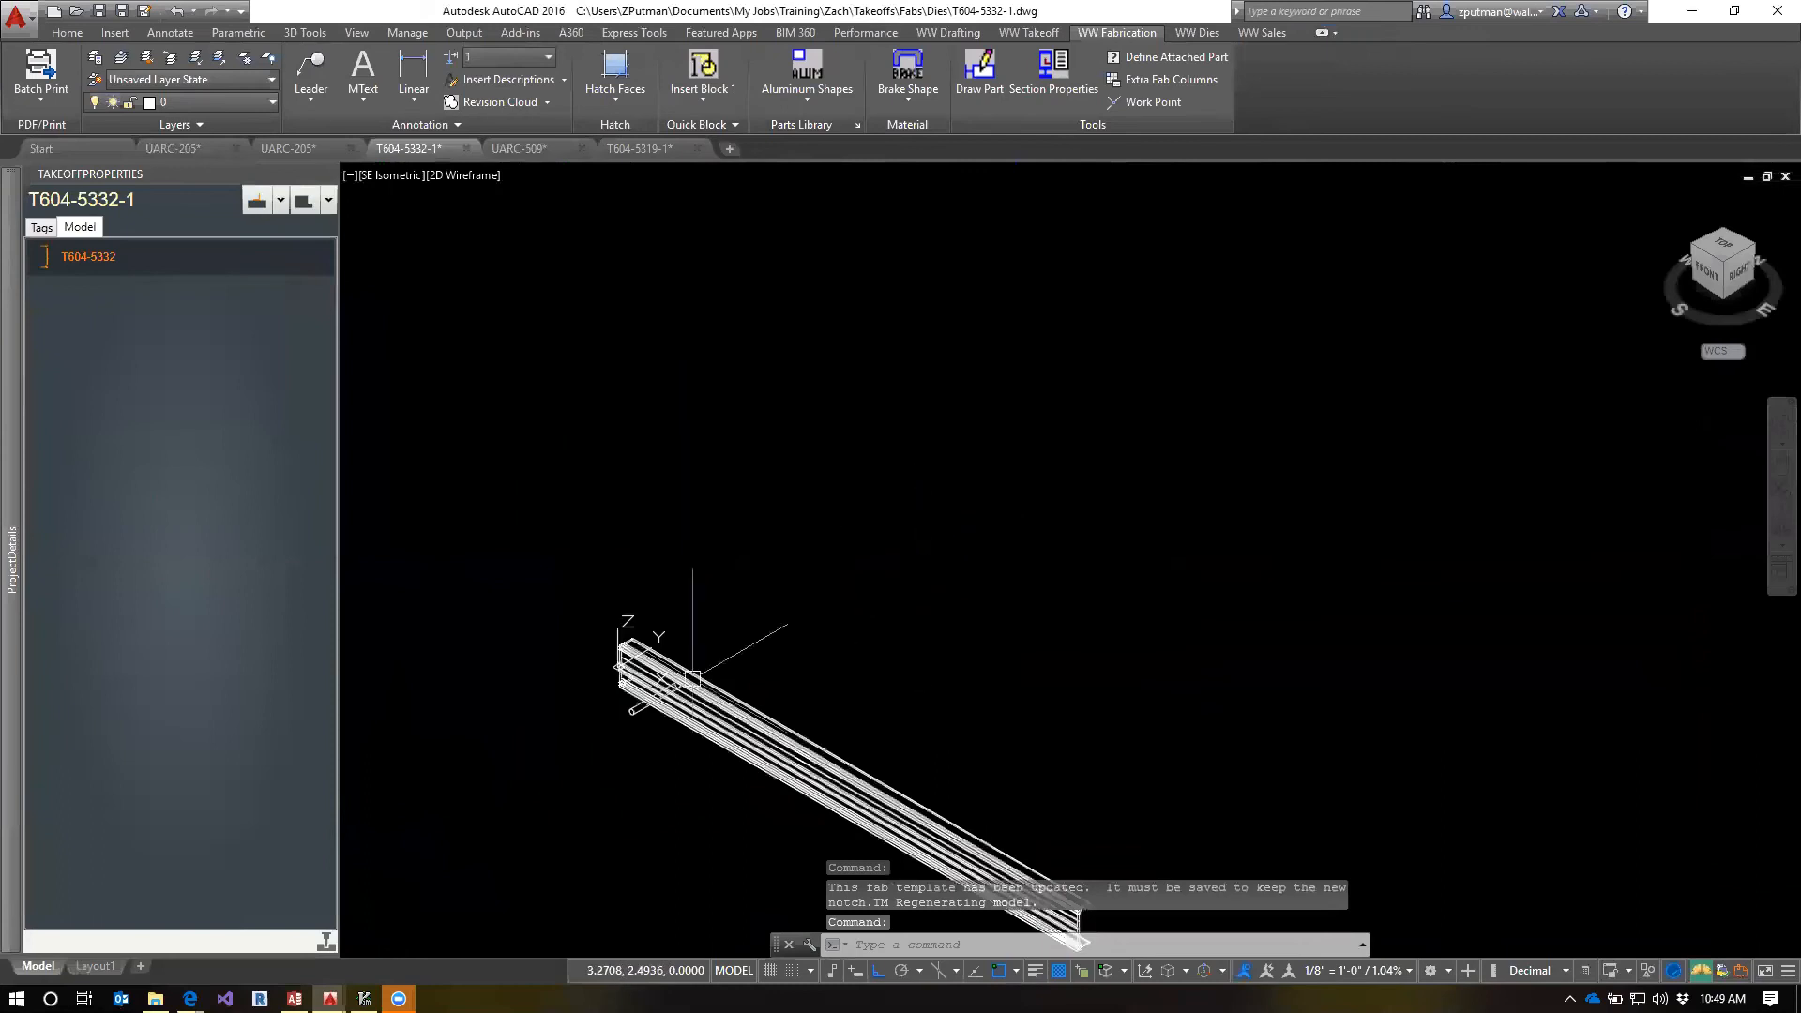
pyautogui.scroll(4, 622, 715)
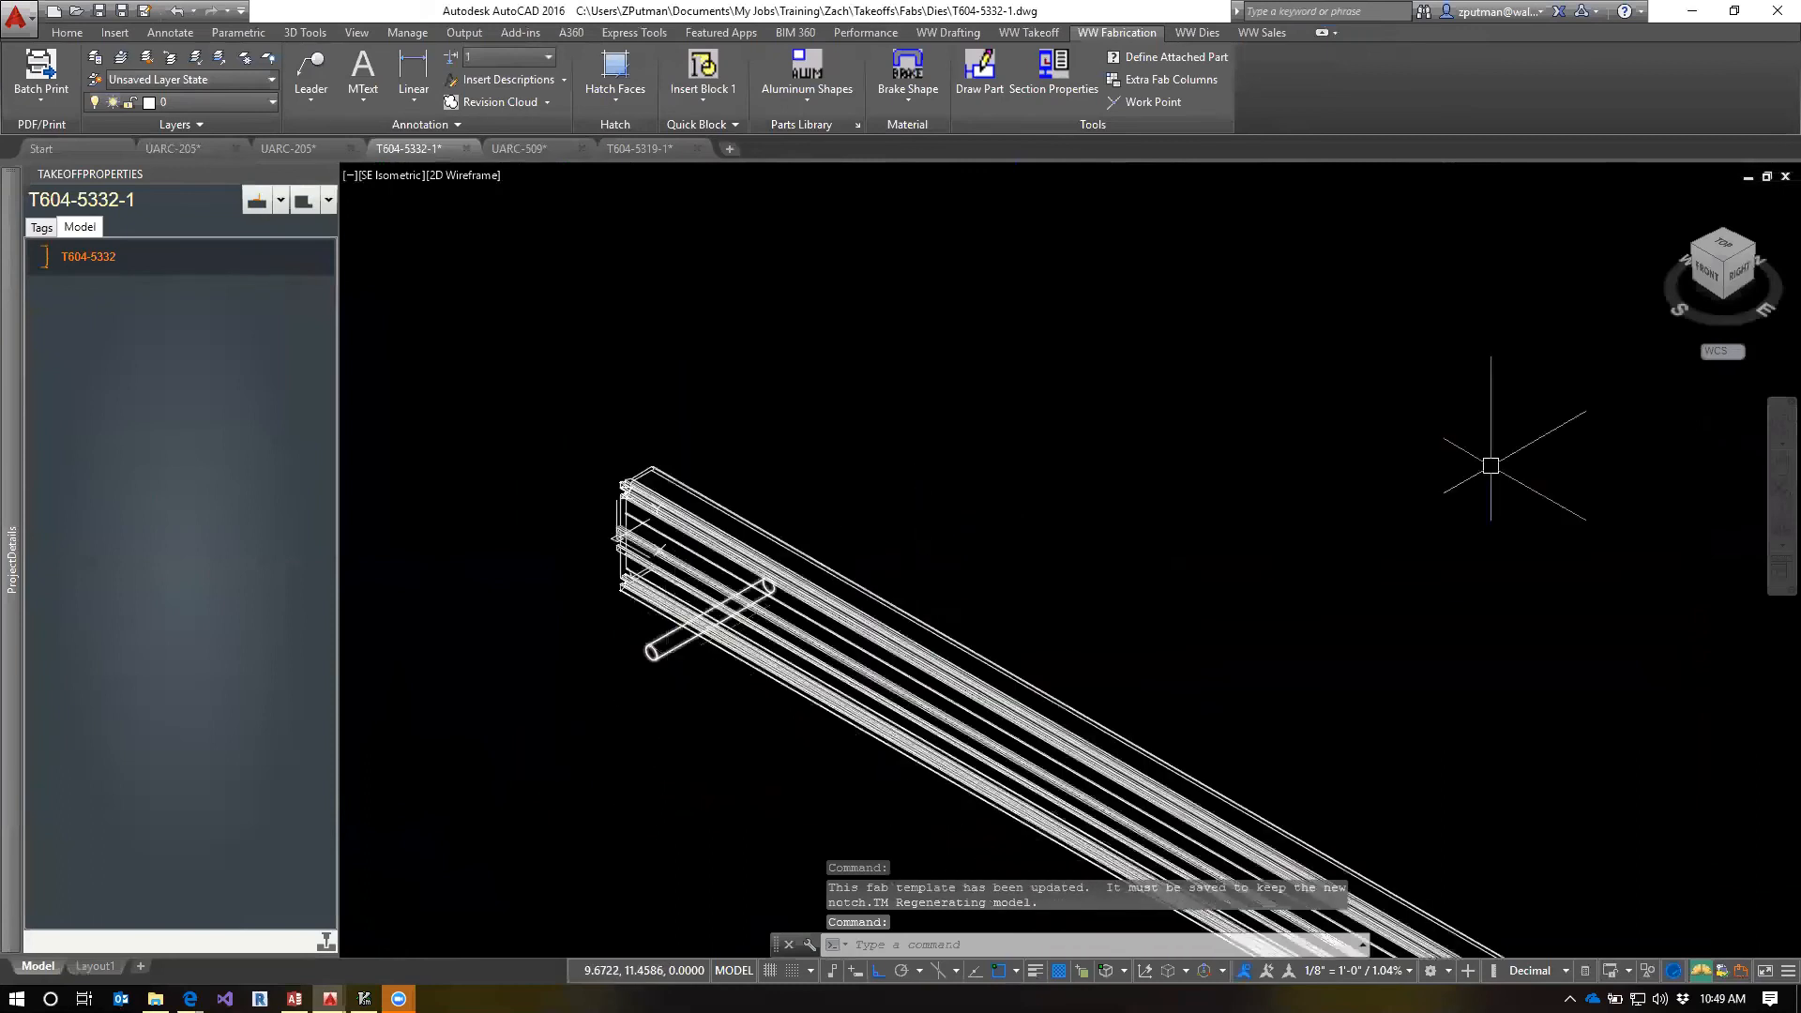
pyautogui.click(1736, 274)
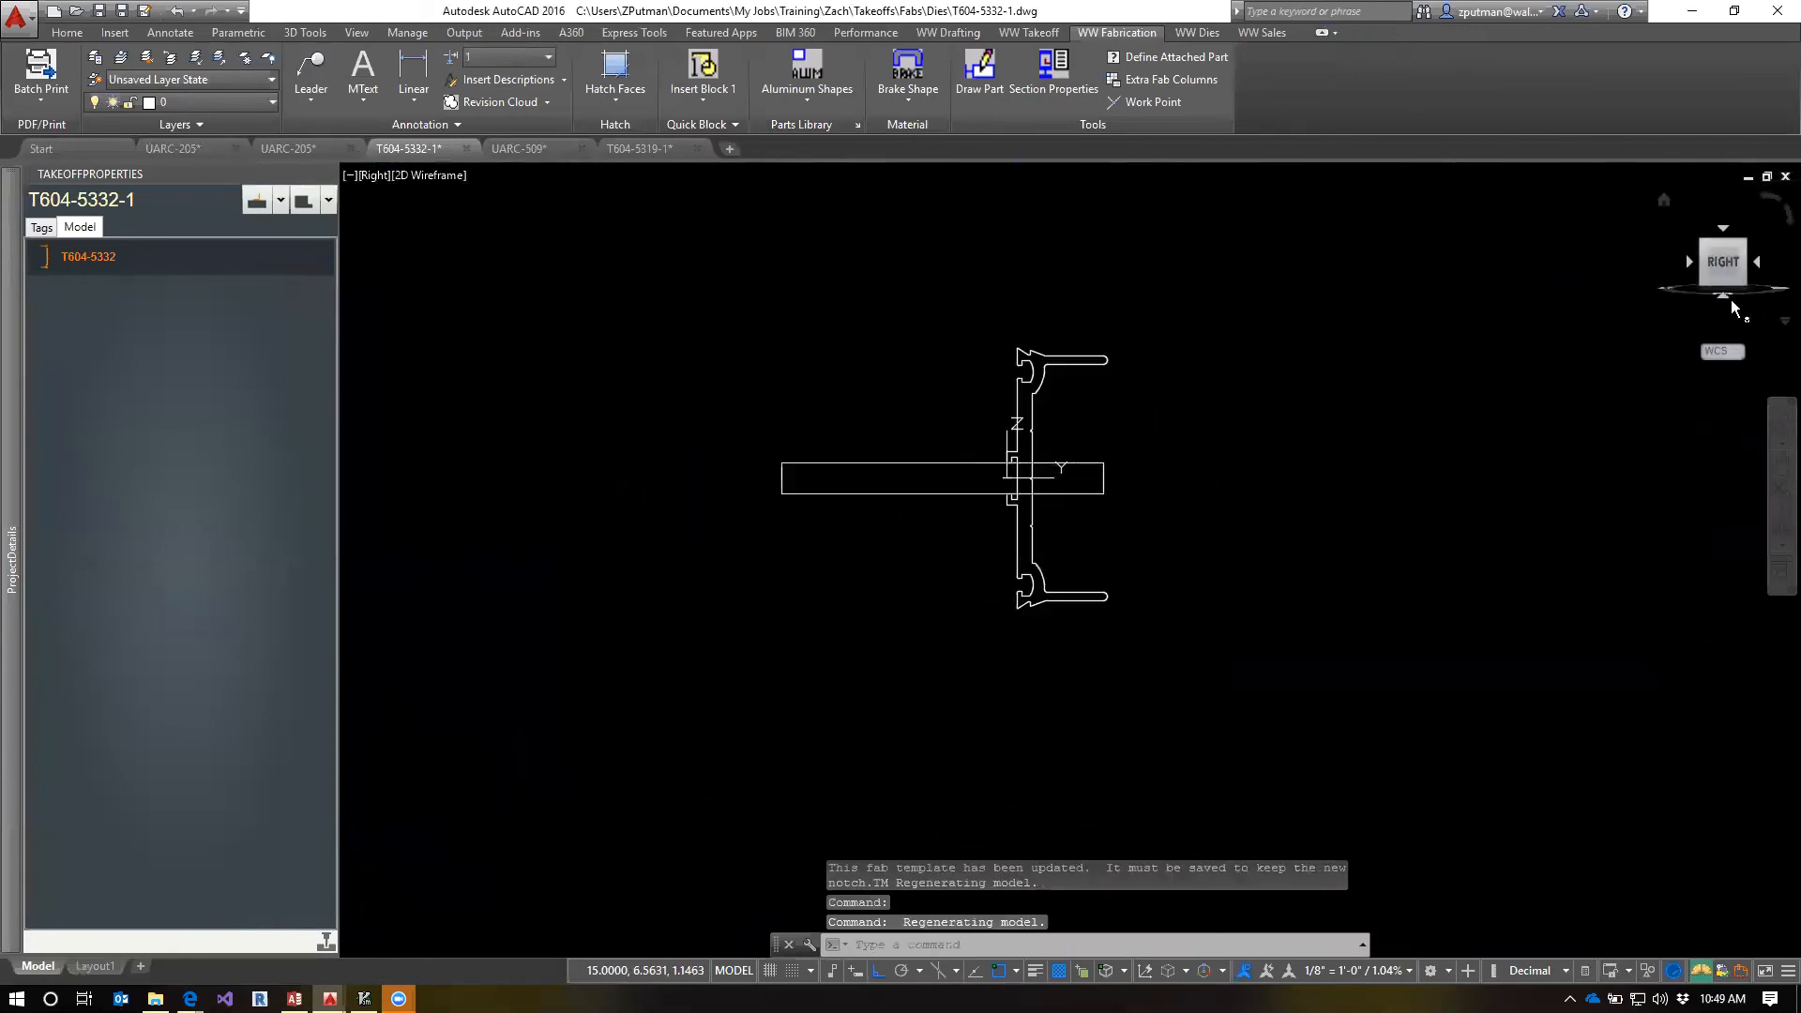
pyautogui.click(1704, 248)
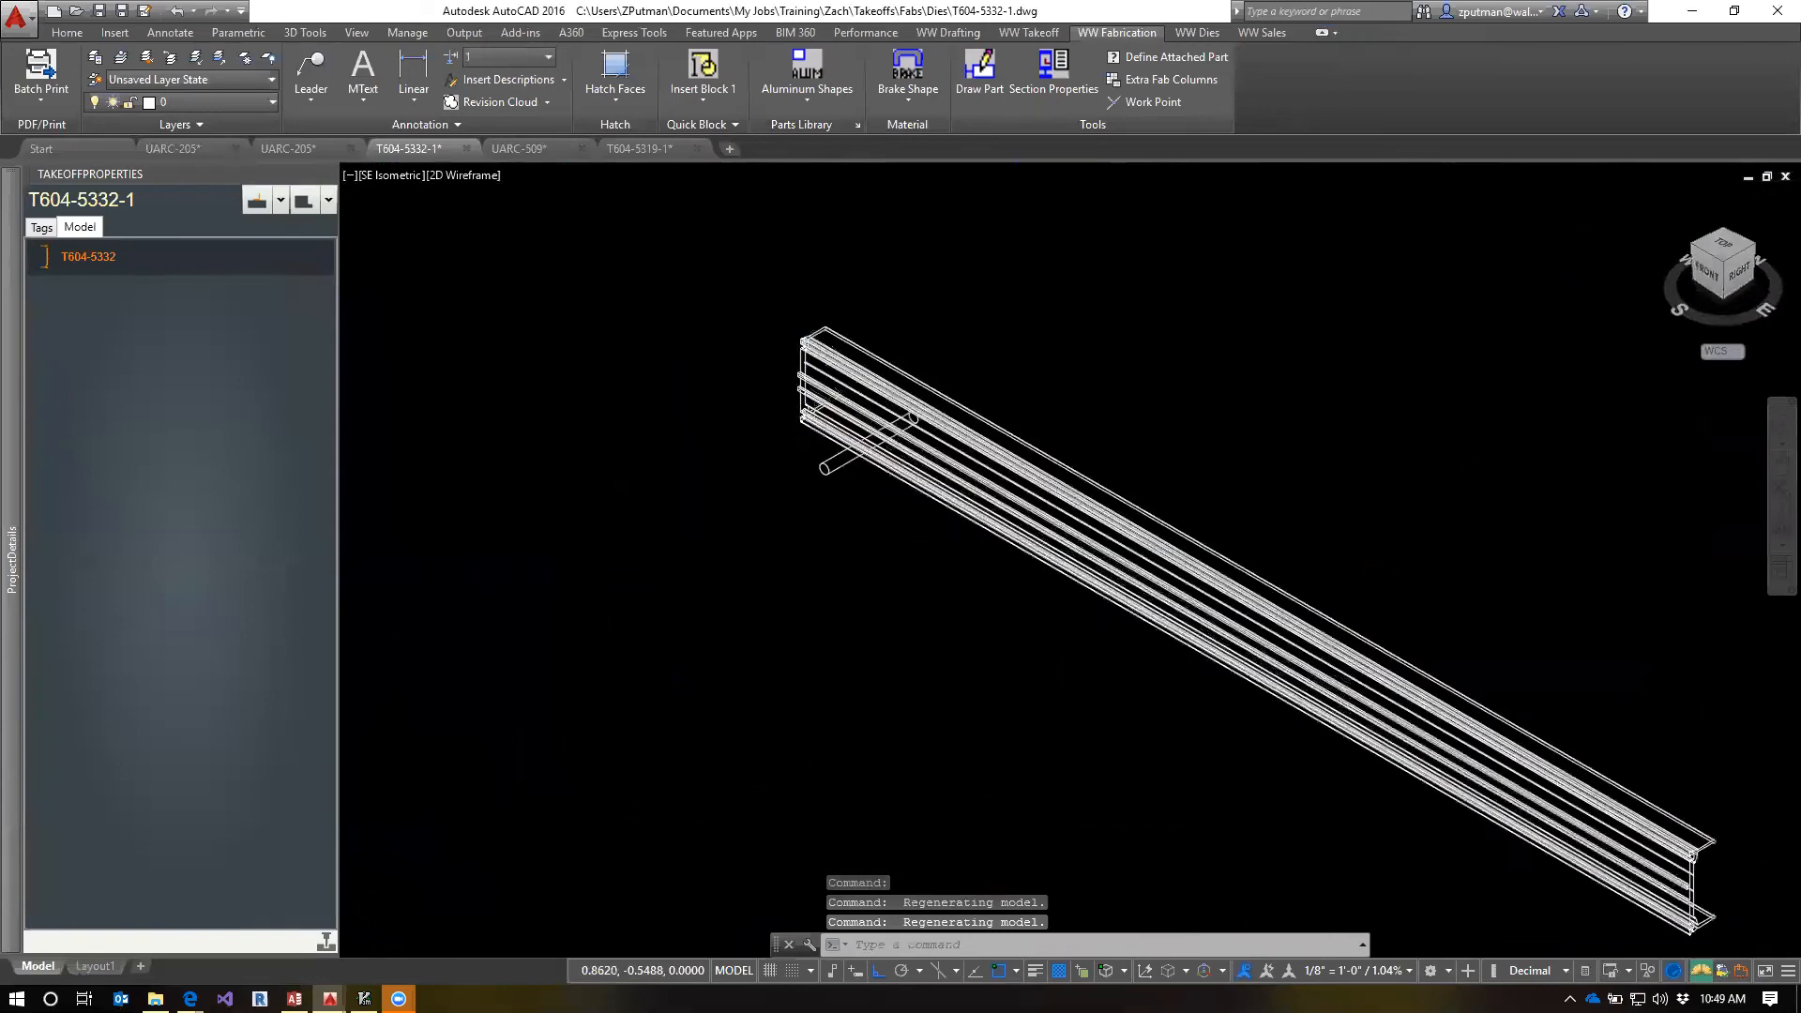
# Check the hole cylinder's offset from the extrusion's end with a linear dimension, without placing it
pyautogui.write('d')
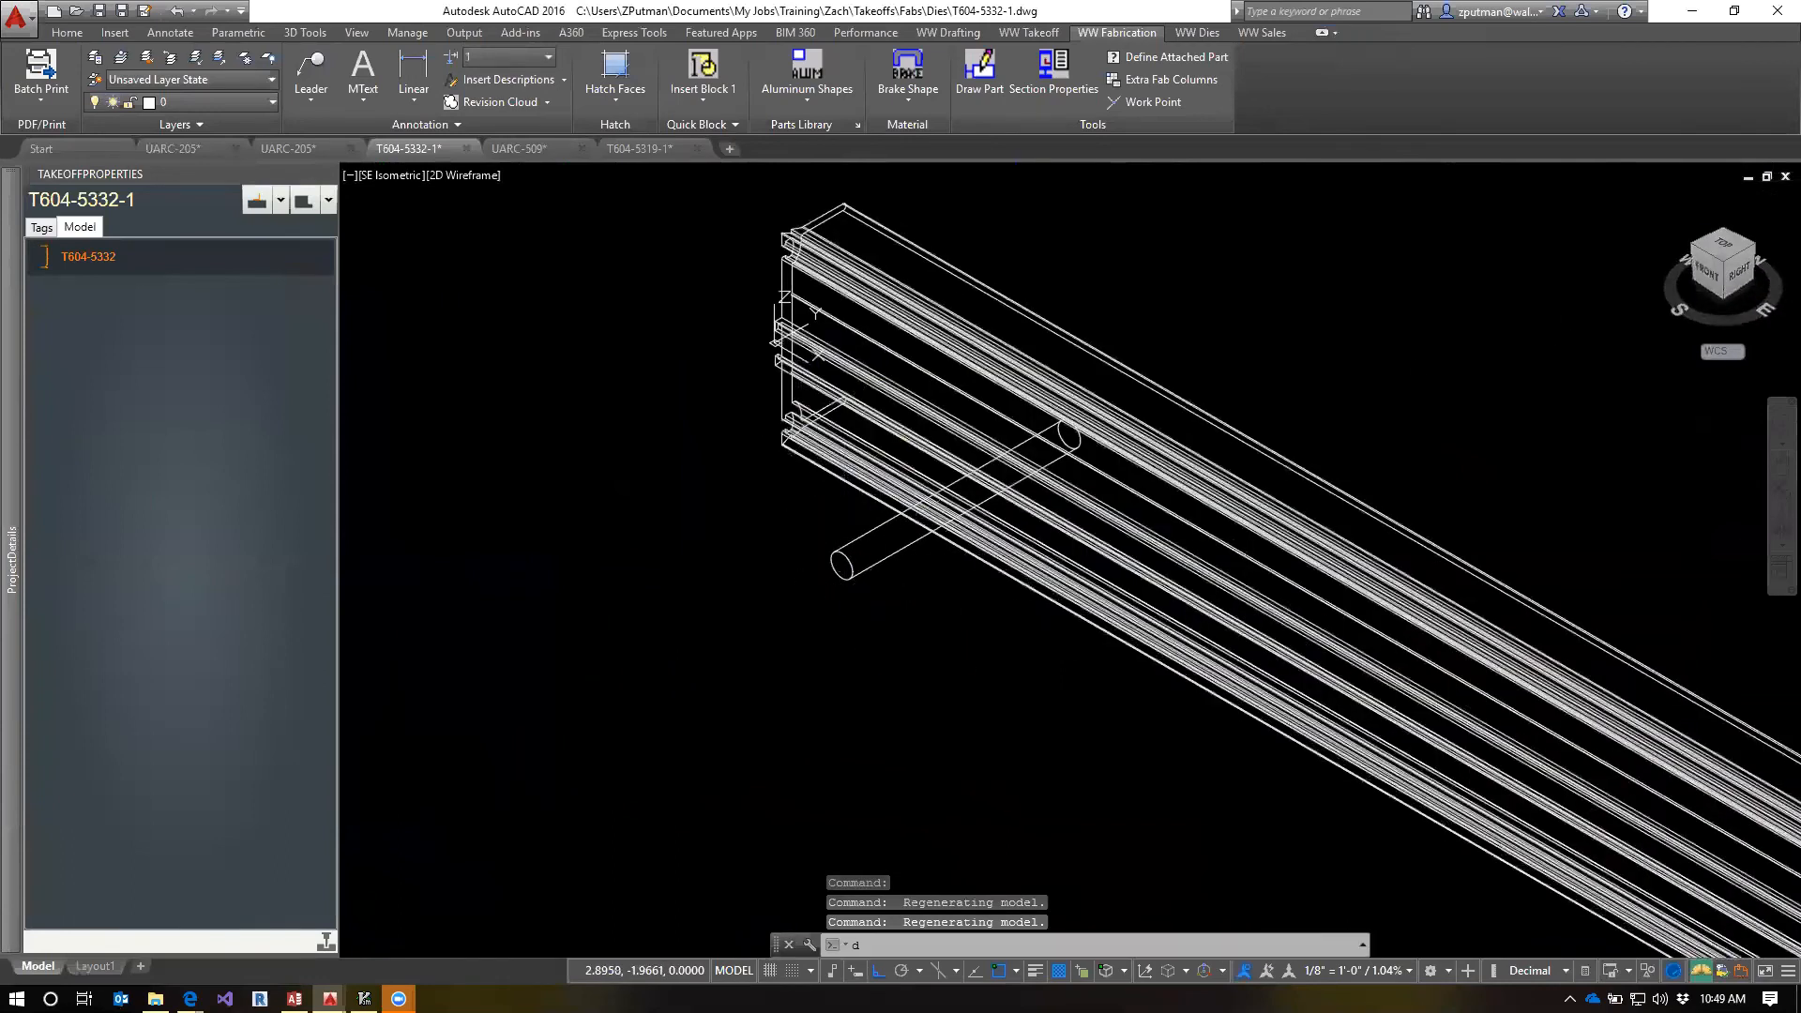
pyautogui.press('Escape')
pyautogui.press('Escape')
pyautogui.click(430, 66)
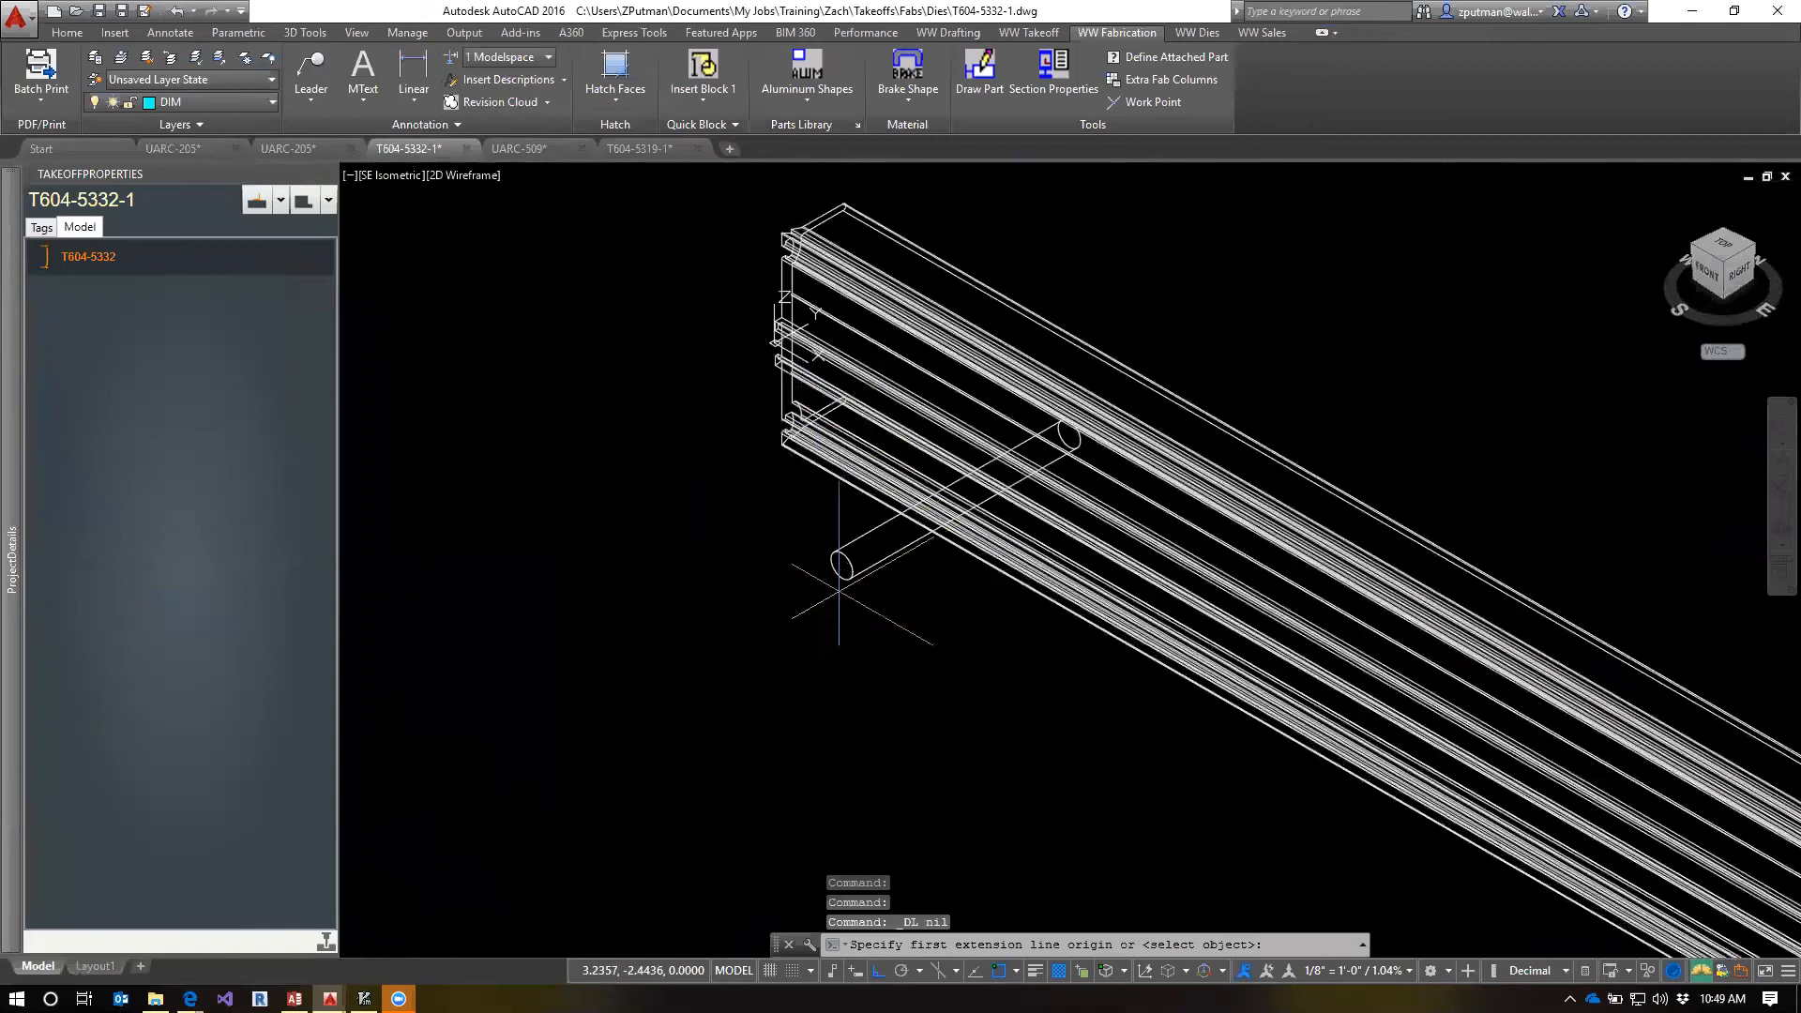
pyautogui.click(842, 574)
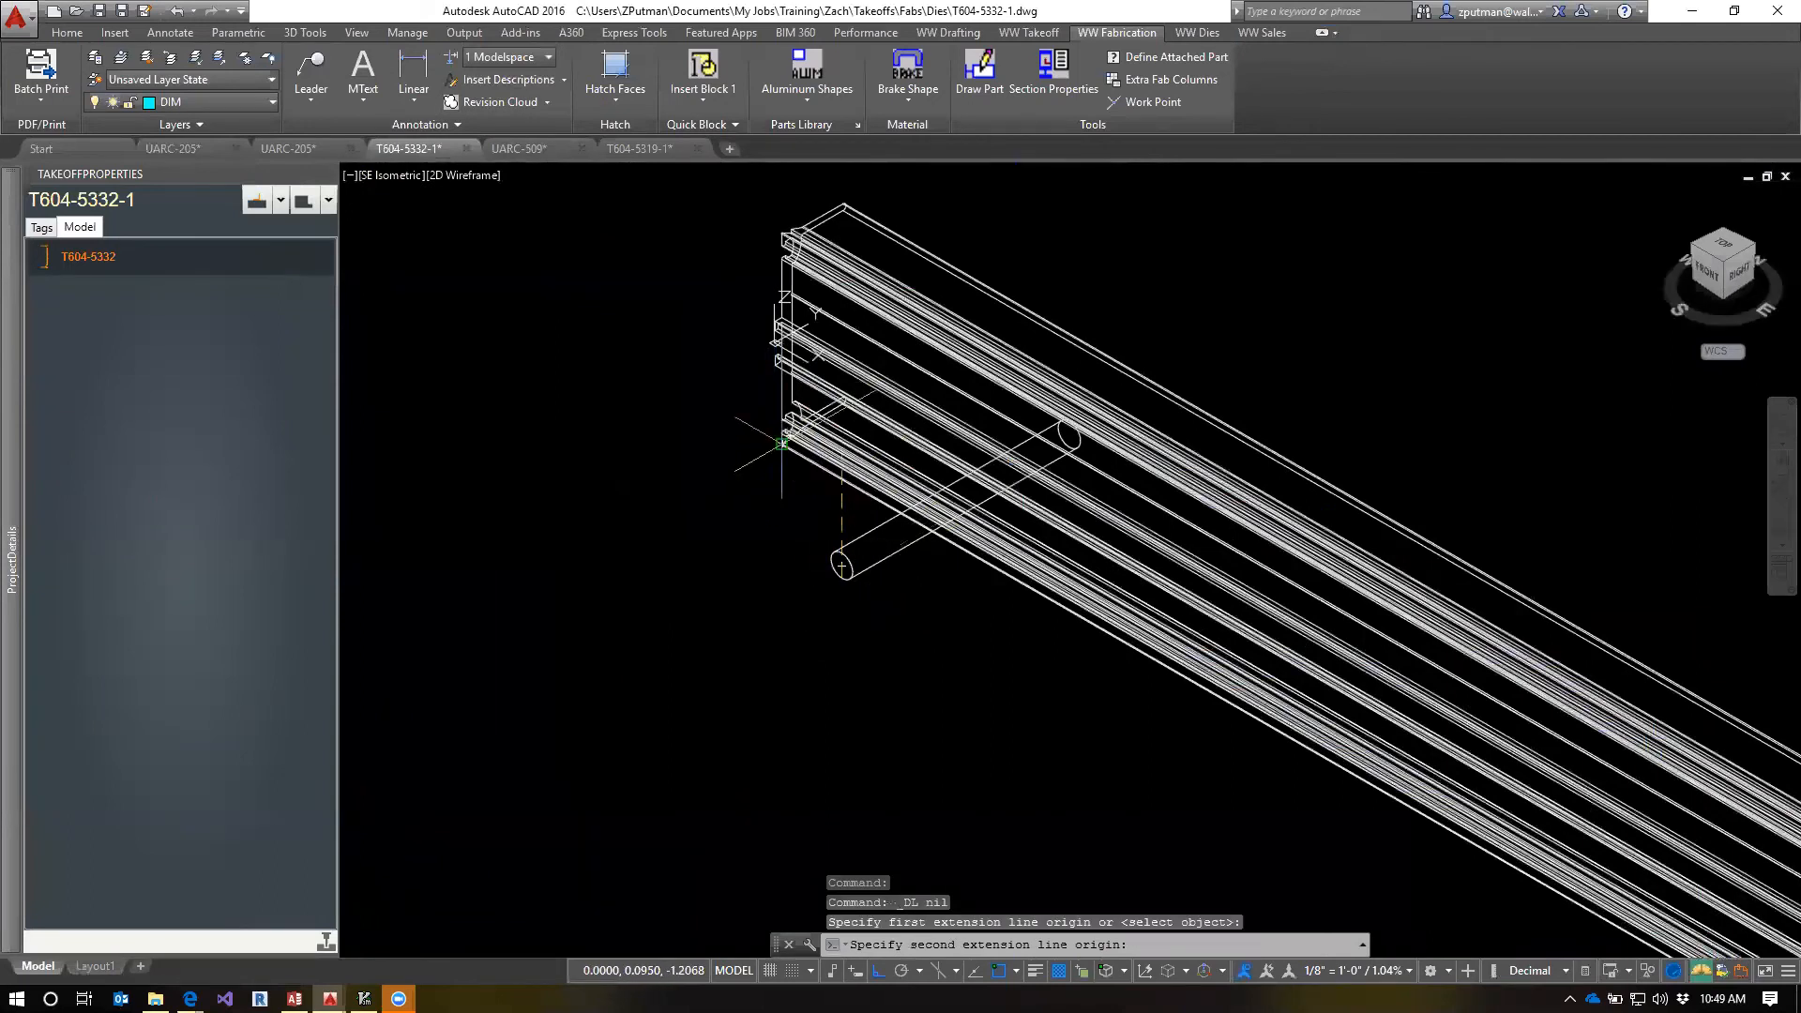
pyautogui.click(775, 345)
pyautogui.press('Escape')
pyautogui.press('Escape')
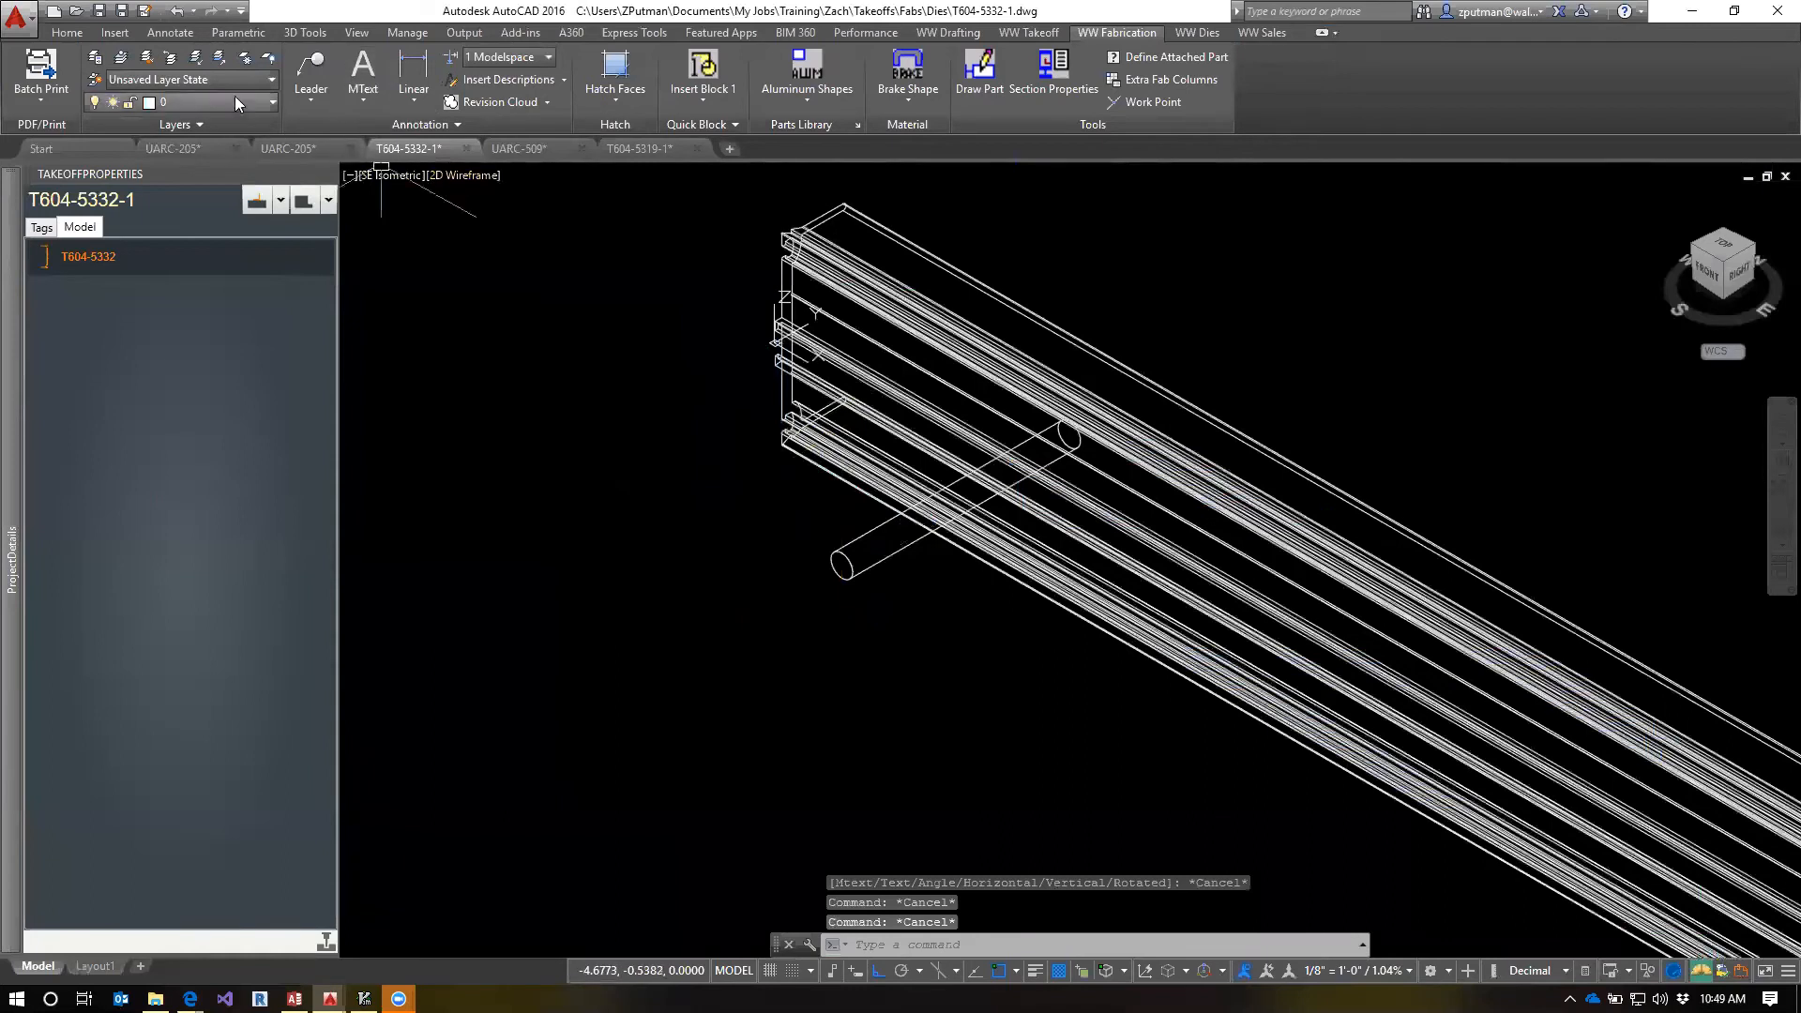
# Notch the T604-5332 extrusion with the hole cylinder near its end using NOTCHEXTRUSION, and accept adding the notch to the fab template
pyautogui.write('NOTCHEXTRUSION')
pyautogui.press('Return')
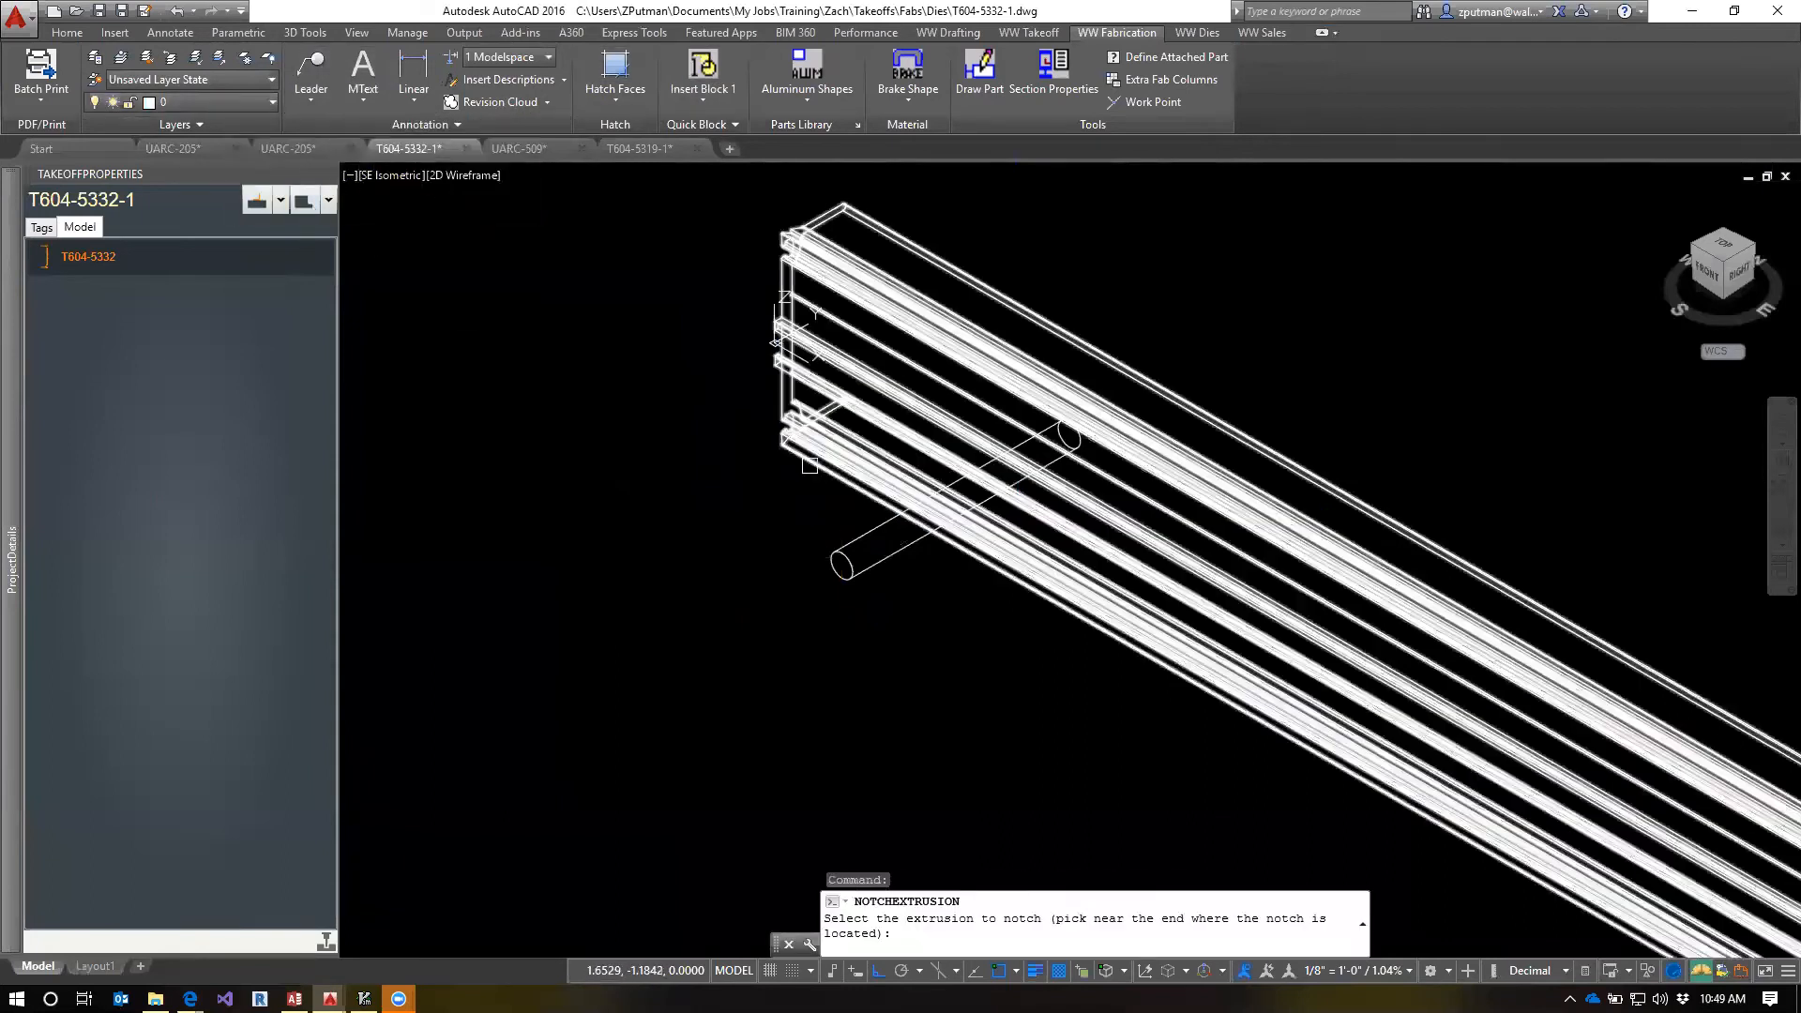
pyautogui.click(807, 460)
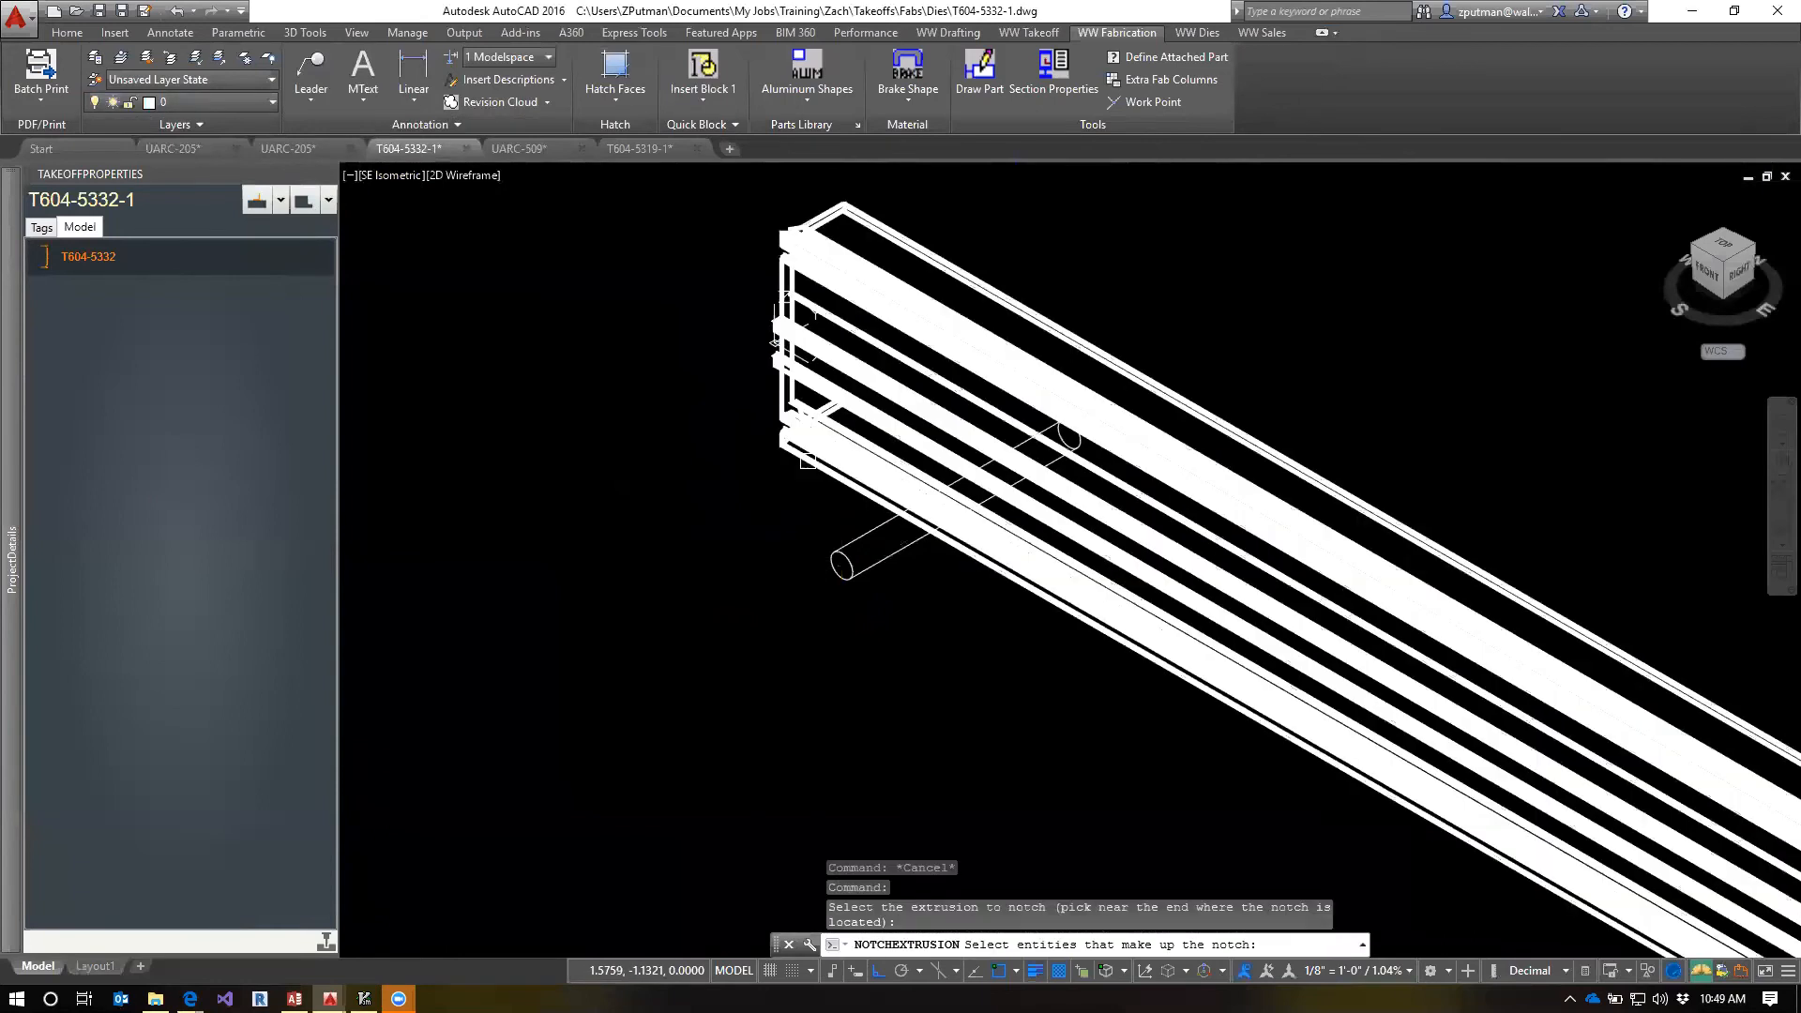
pyautogui.scroll(-3, 750, 596)
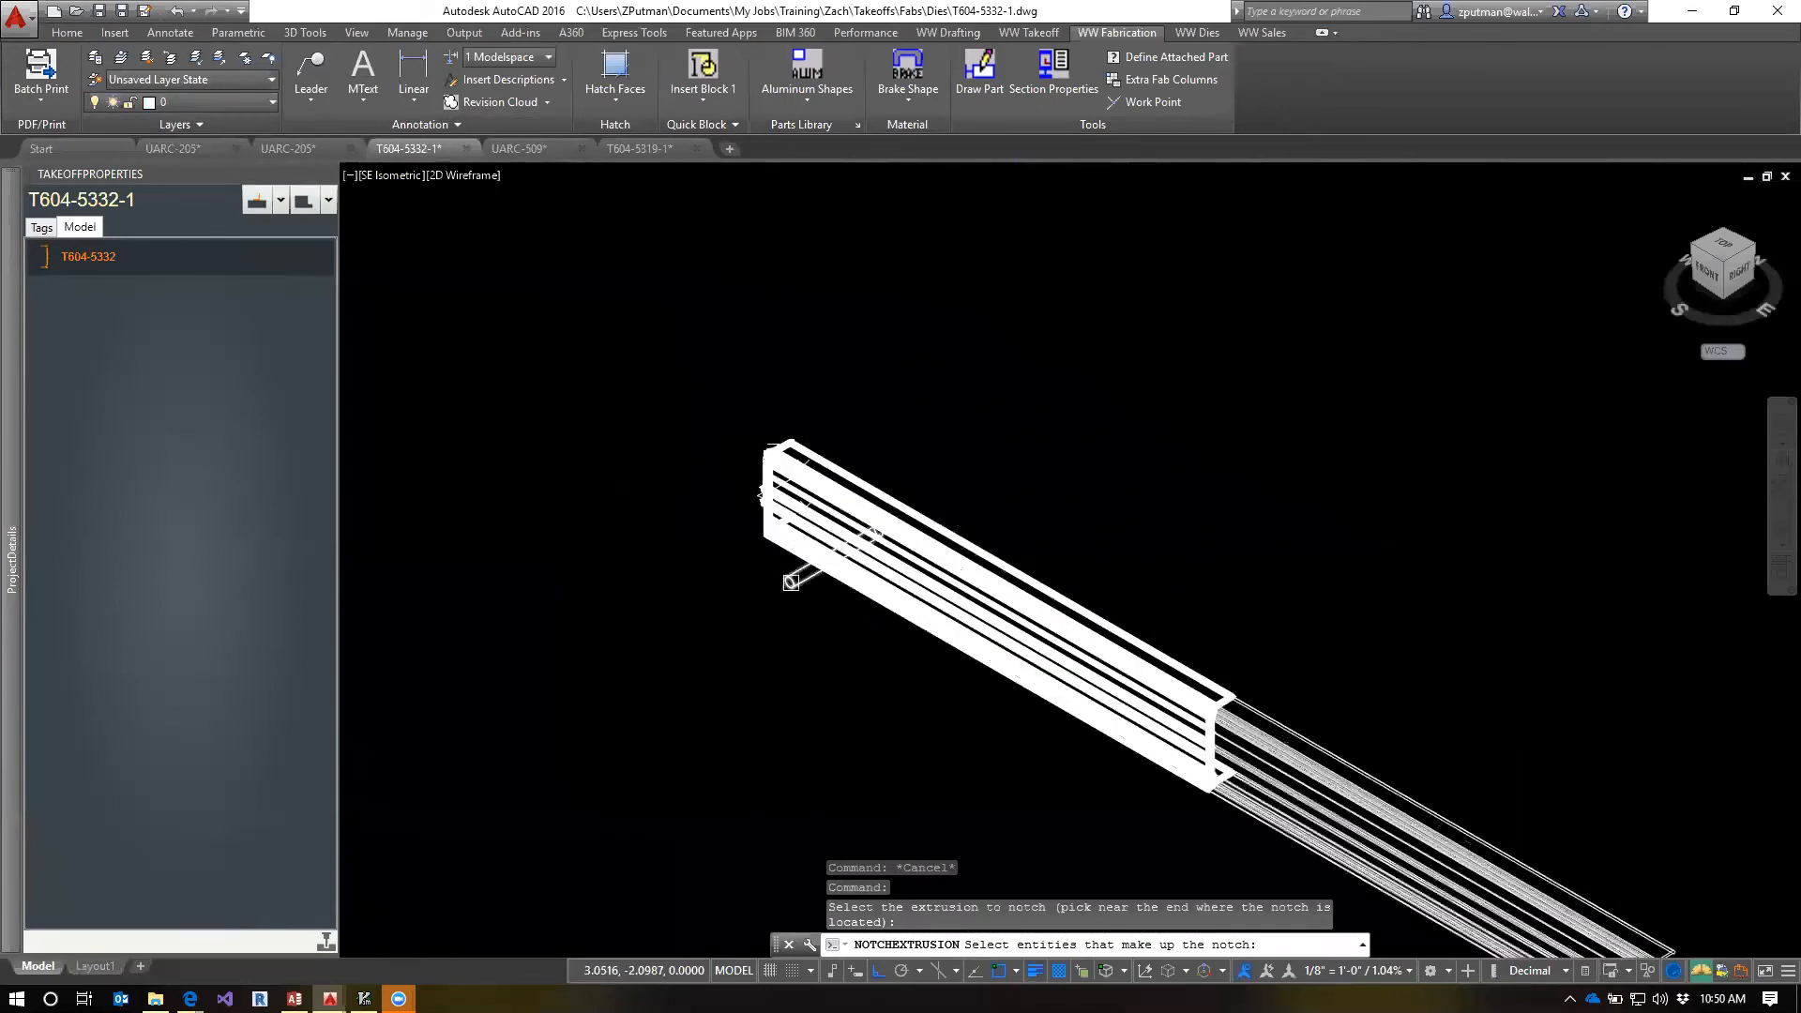
pyautogui.click(790, 582)
pyautogui.press('Return')
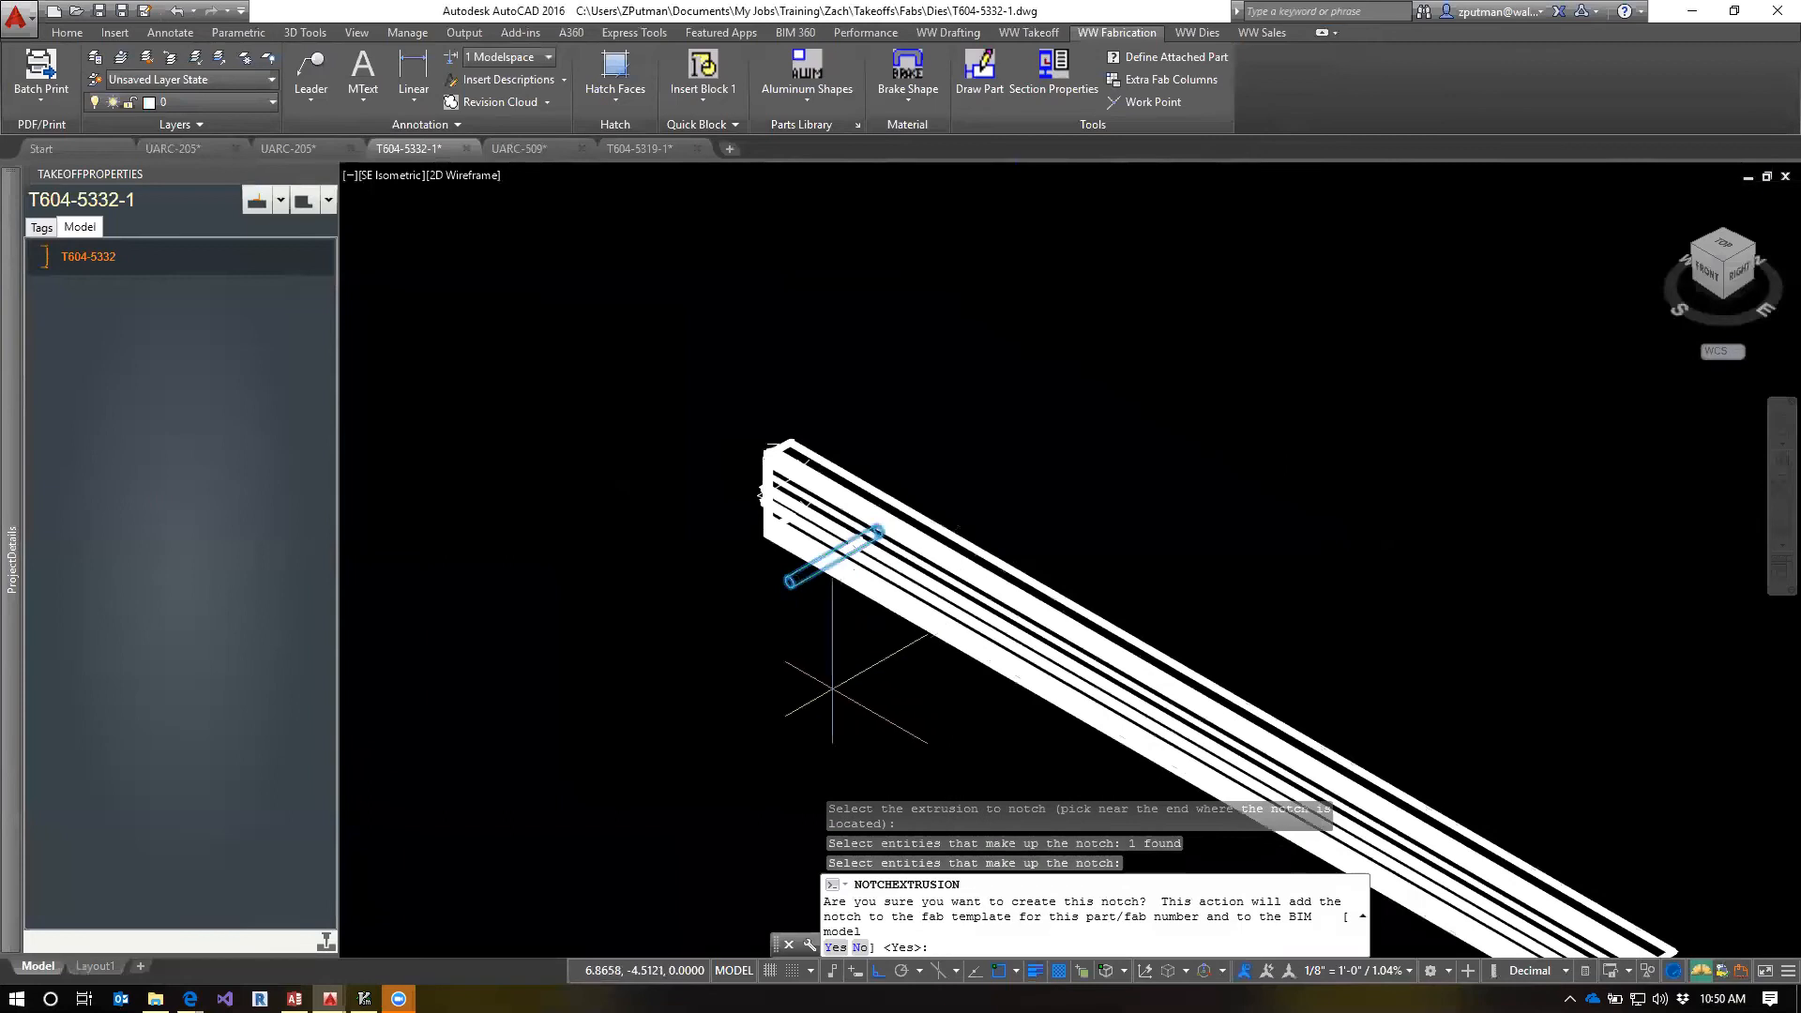
pyautogui.press('Return')
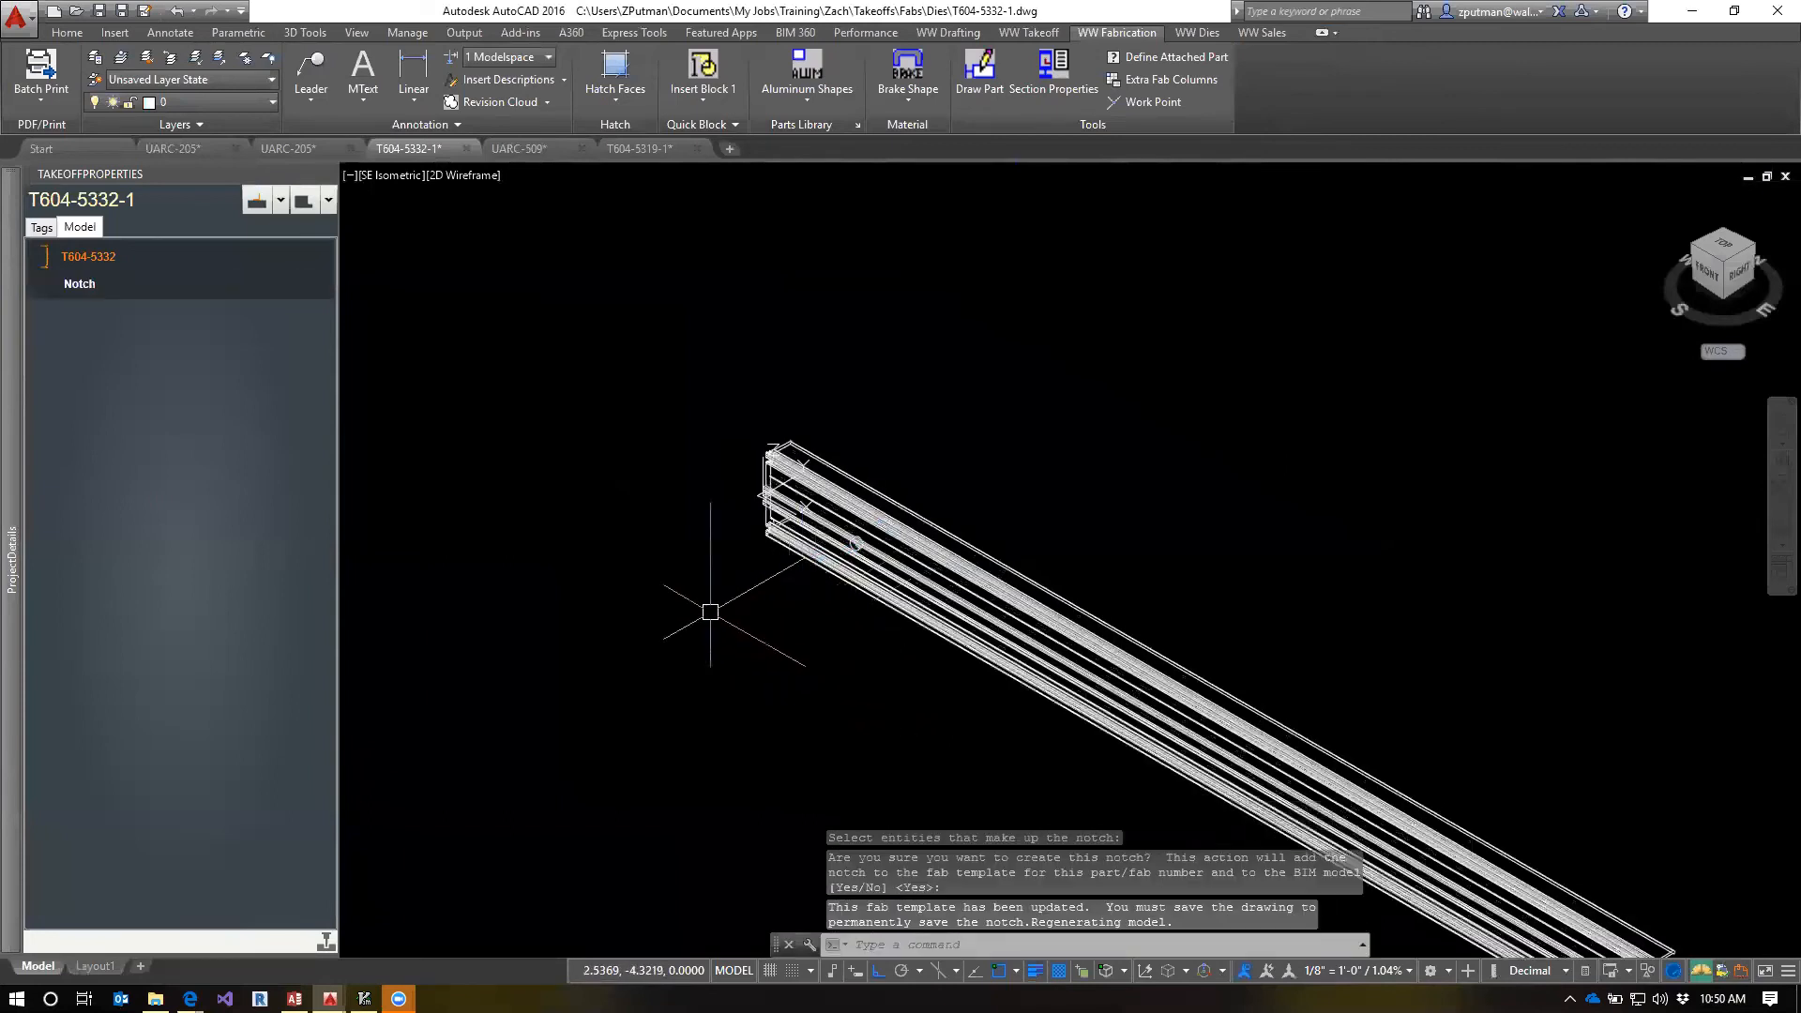
# Return to the template's layout and erase the hatched rectangle above the web in the upper profile view
pyautogui.write('tm')
pyautogui.press('Return')
pyautogui.scroll(5, 656, 511)
pyautogui.write('e')
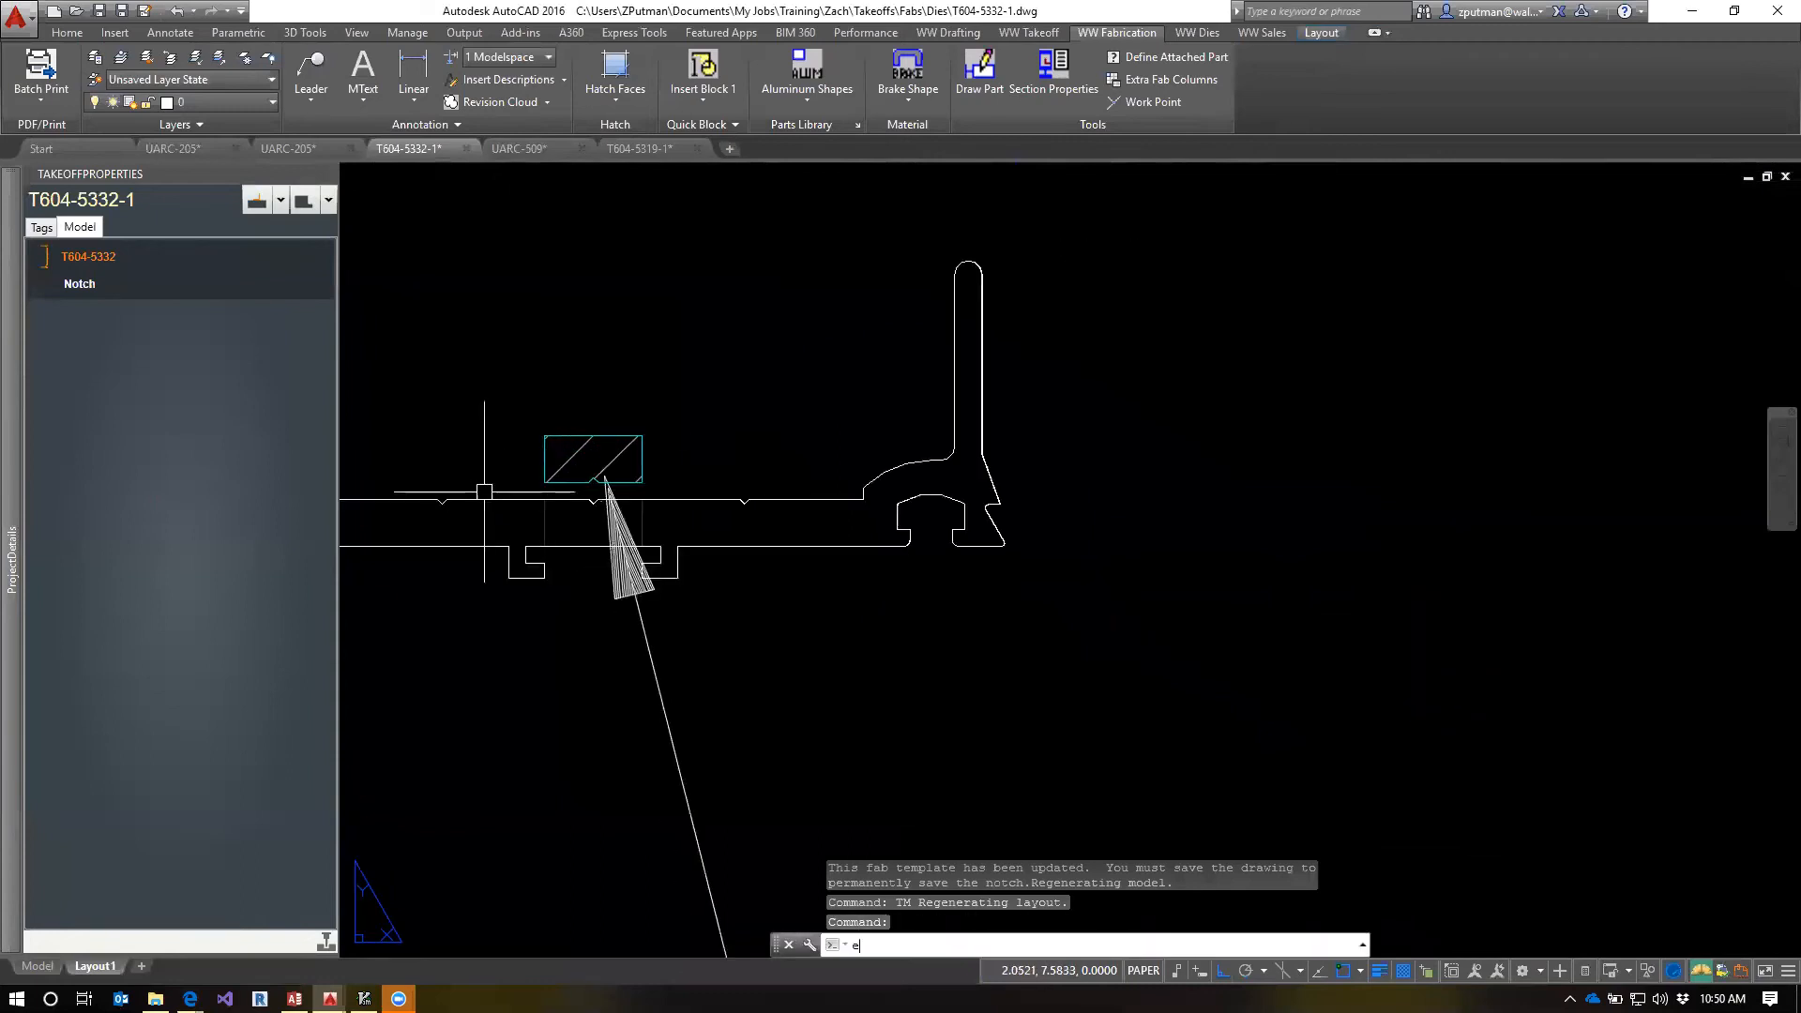
pyautogui.press('Return')
pyautogui.click(484, 493)
pyautogui.click(712, 412)
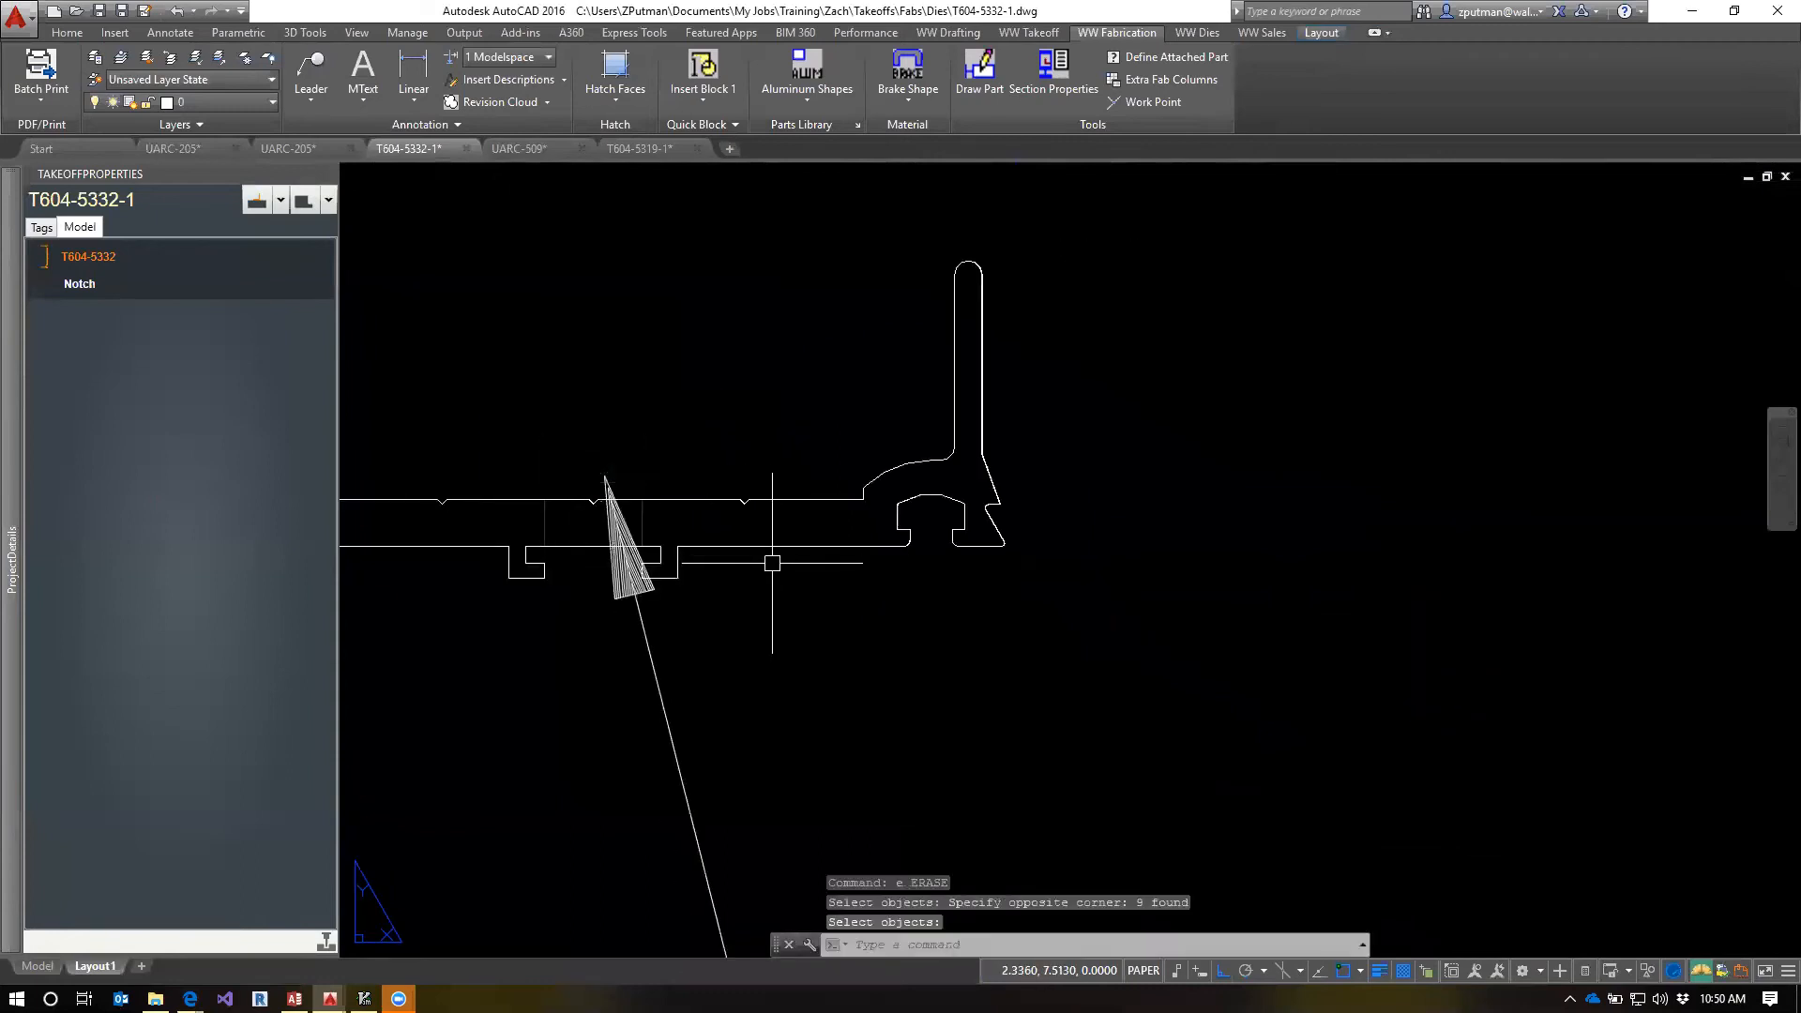
pyautogui.scroll(-5, 806, 601)
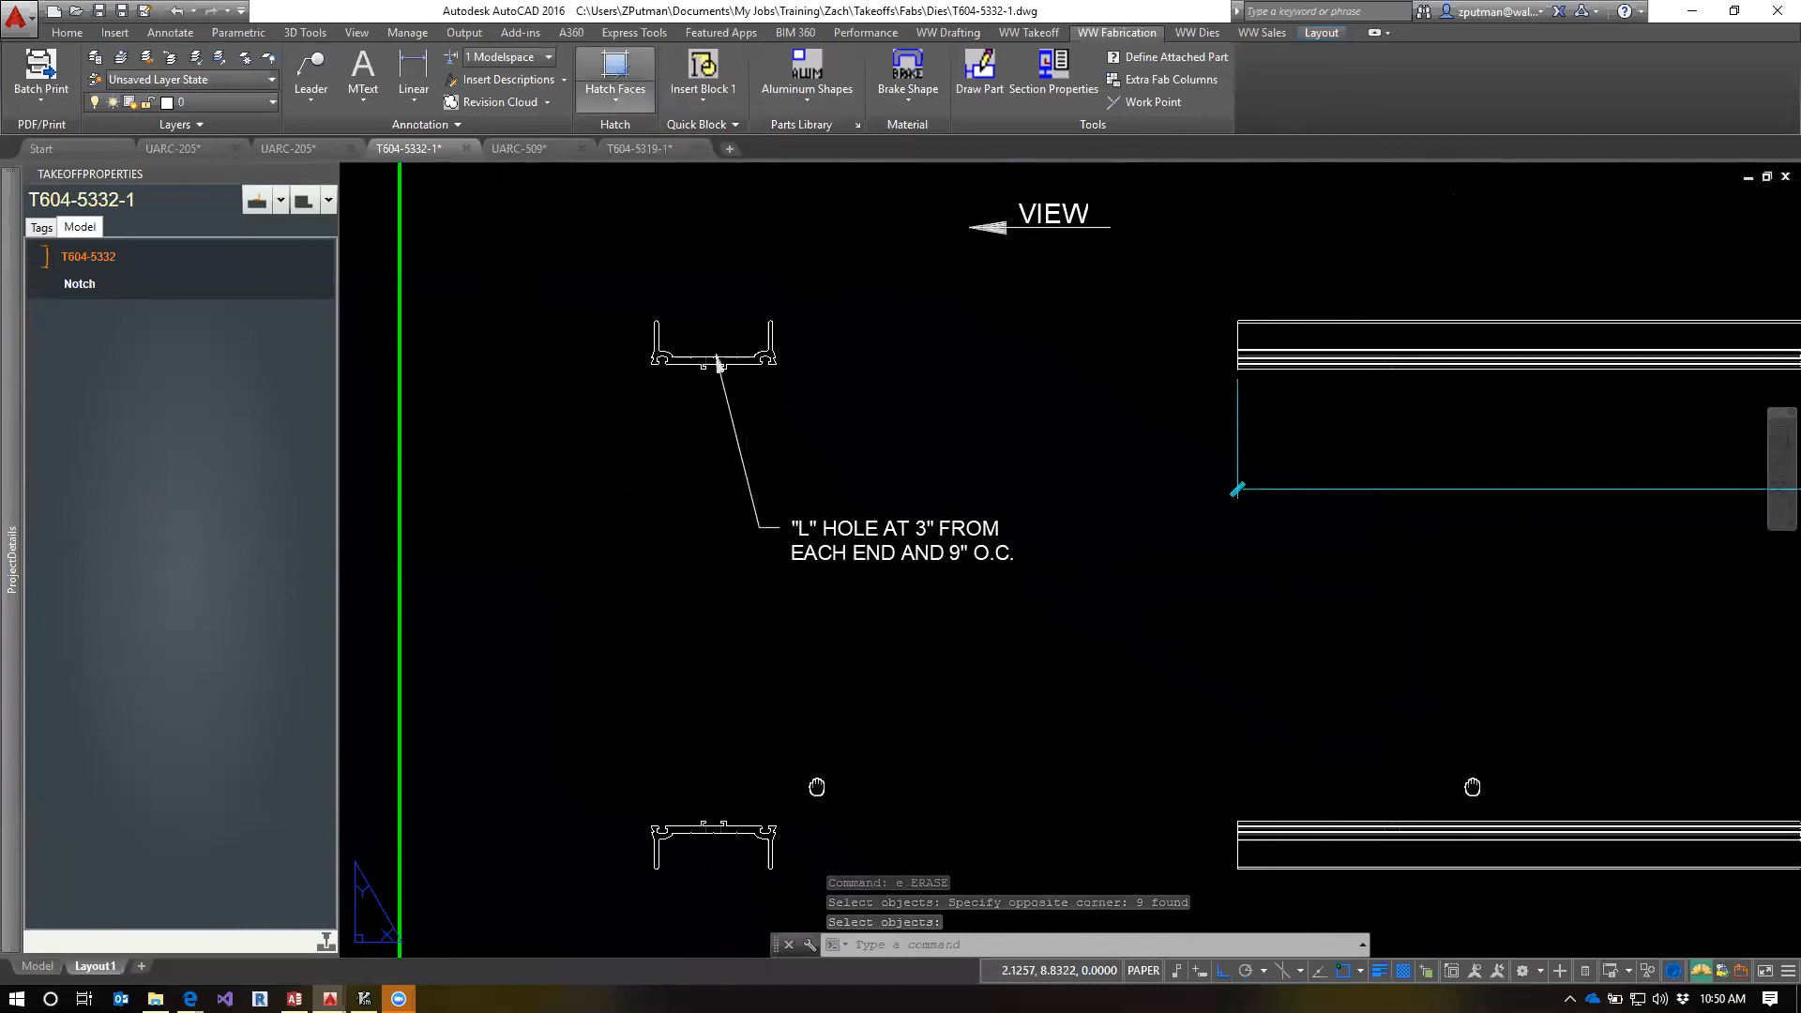
# Hatch the face of the L-hole cylinder in the model with Hatch Faces
pyautogui.click(616, 70)
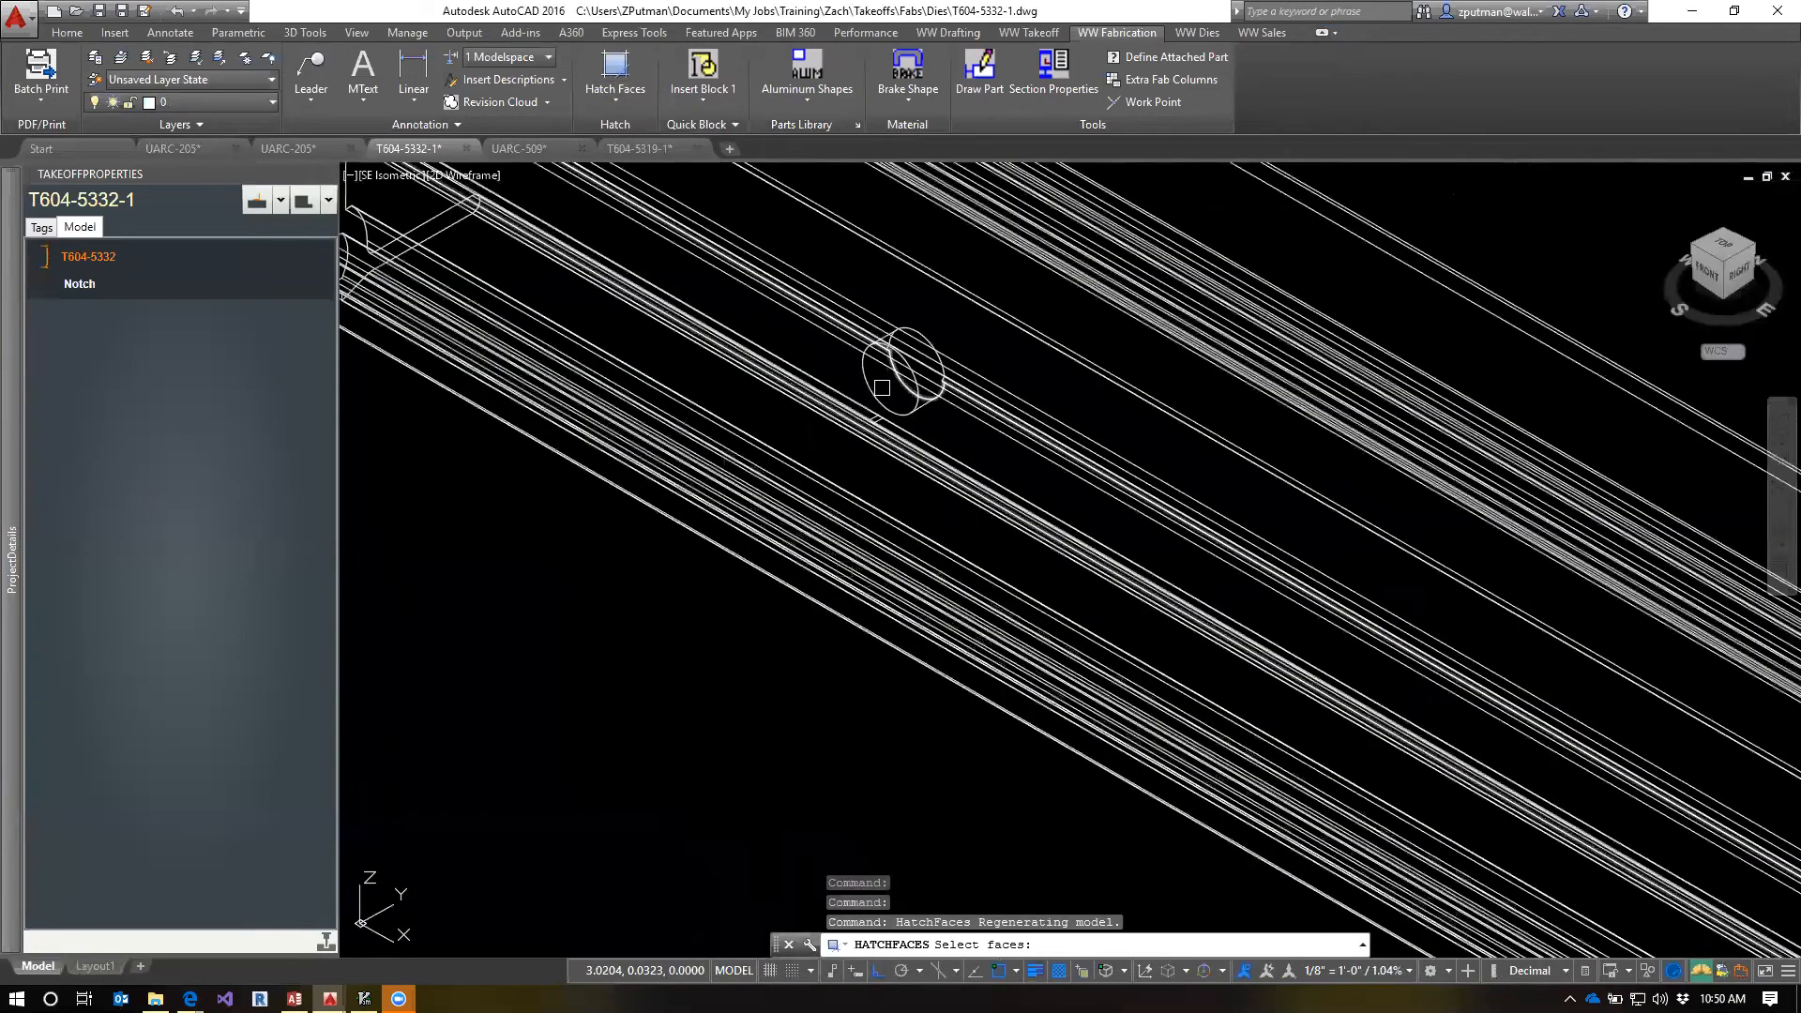
pyautogui.click(882, 387)
pyautogui.press('Return')
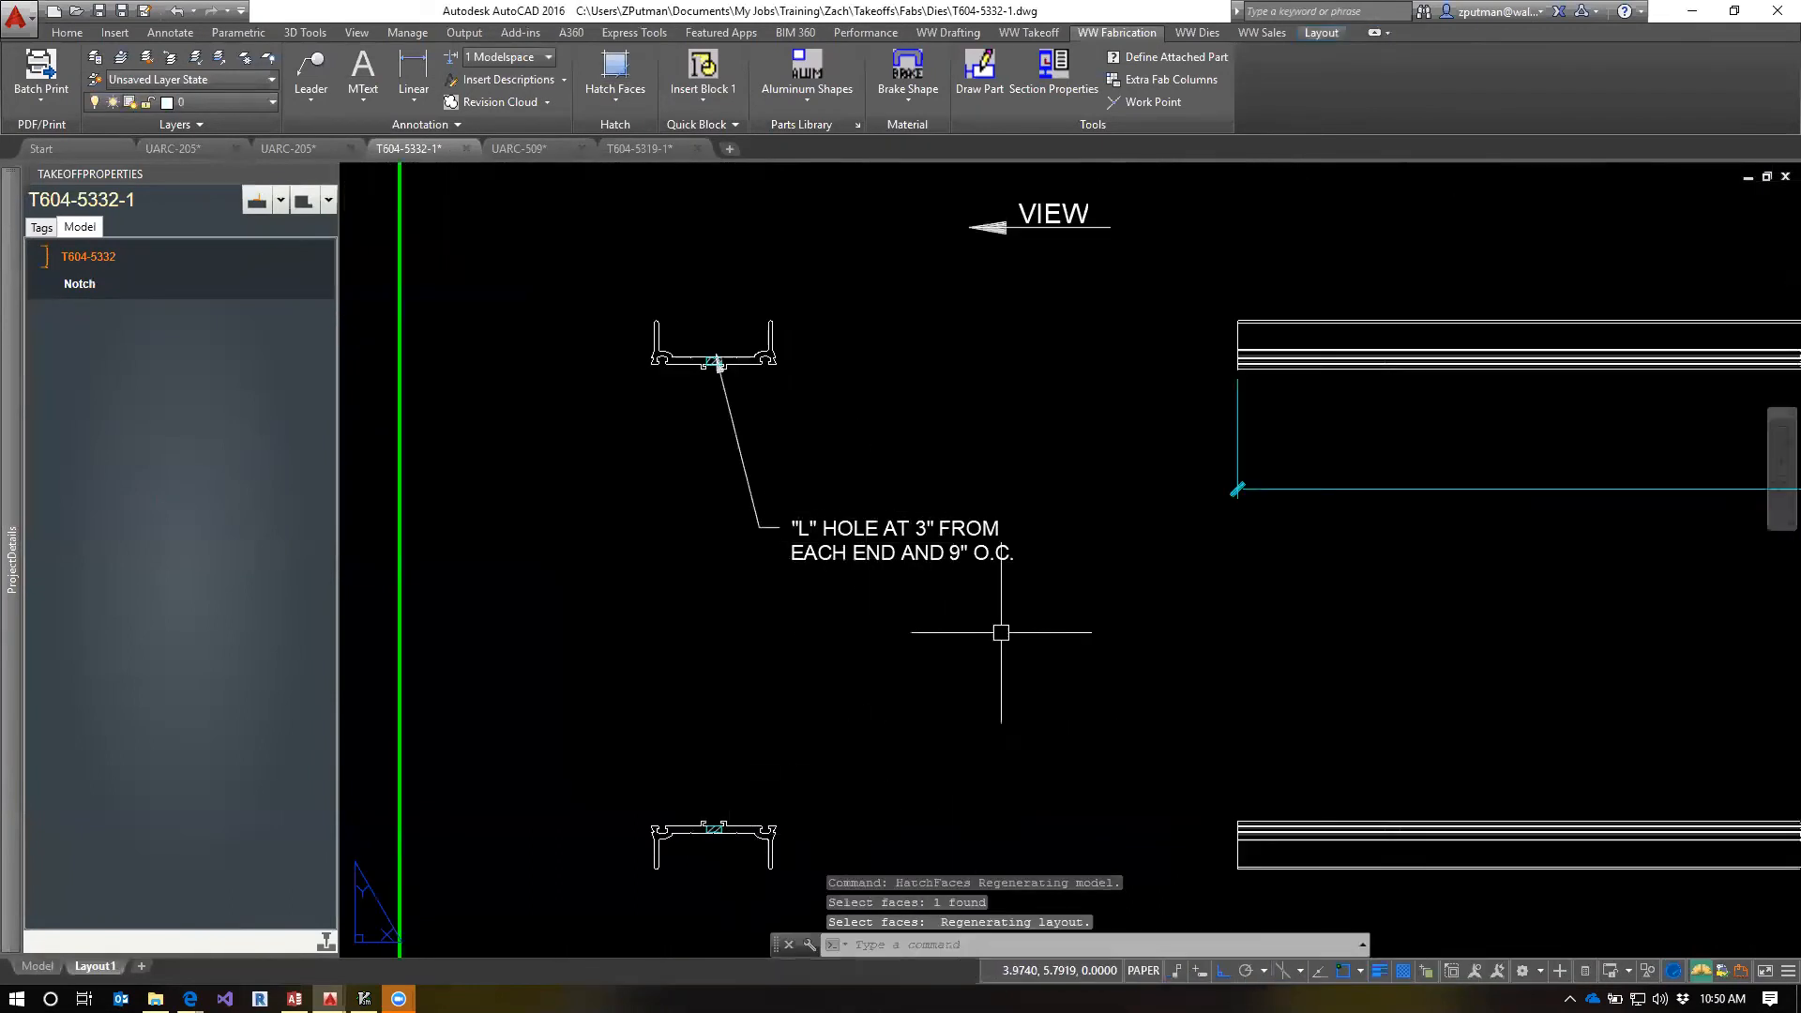
# Move the L-hole note above the upper profile view, keeping its leader arrow on the hole in the web
pyautogui.click(716, 366)
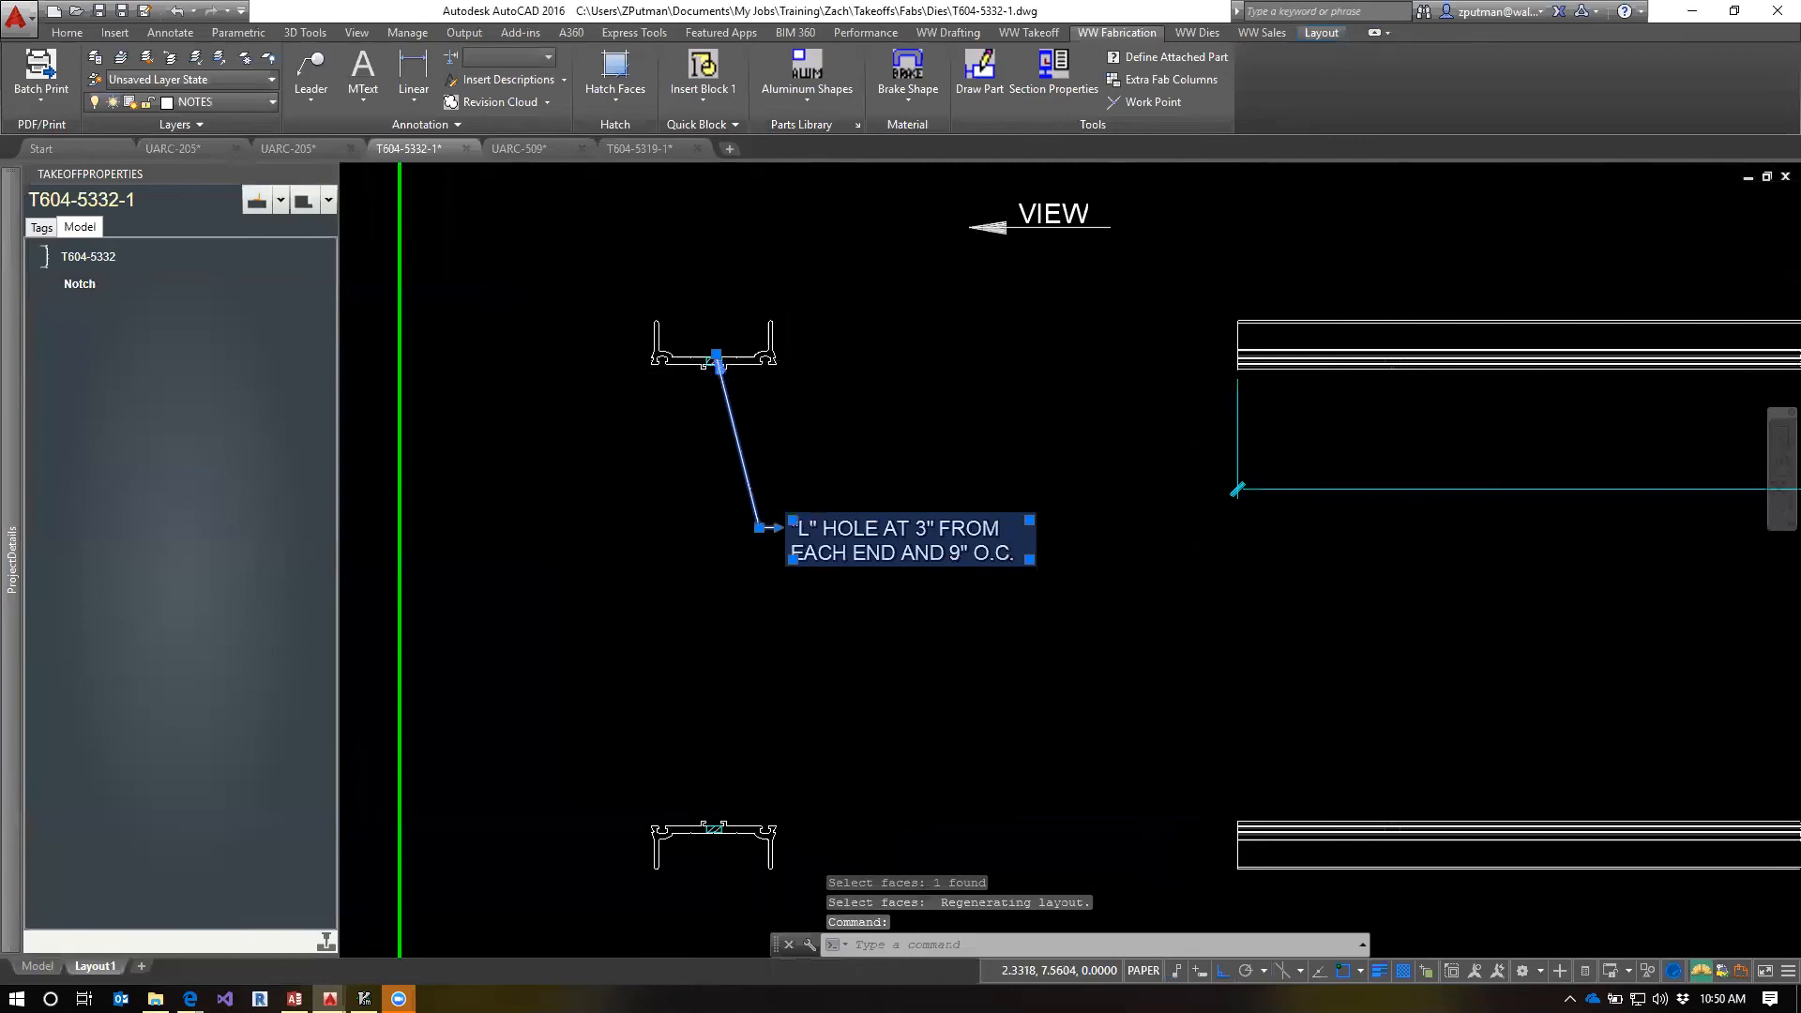
pyautogui.scroll(4, 722, 352)
pyautogui.scroll(-2, 780, 422)
pyautogui.scroll(-2, 803, 667)
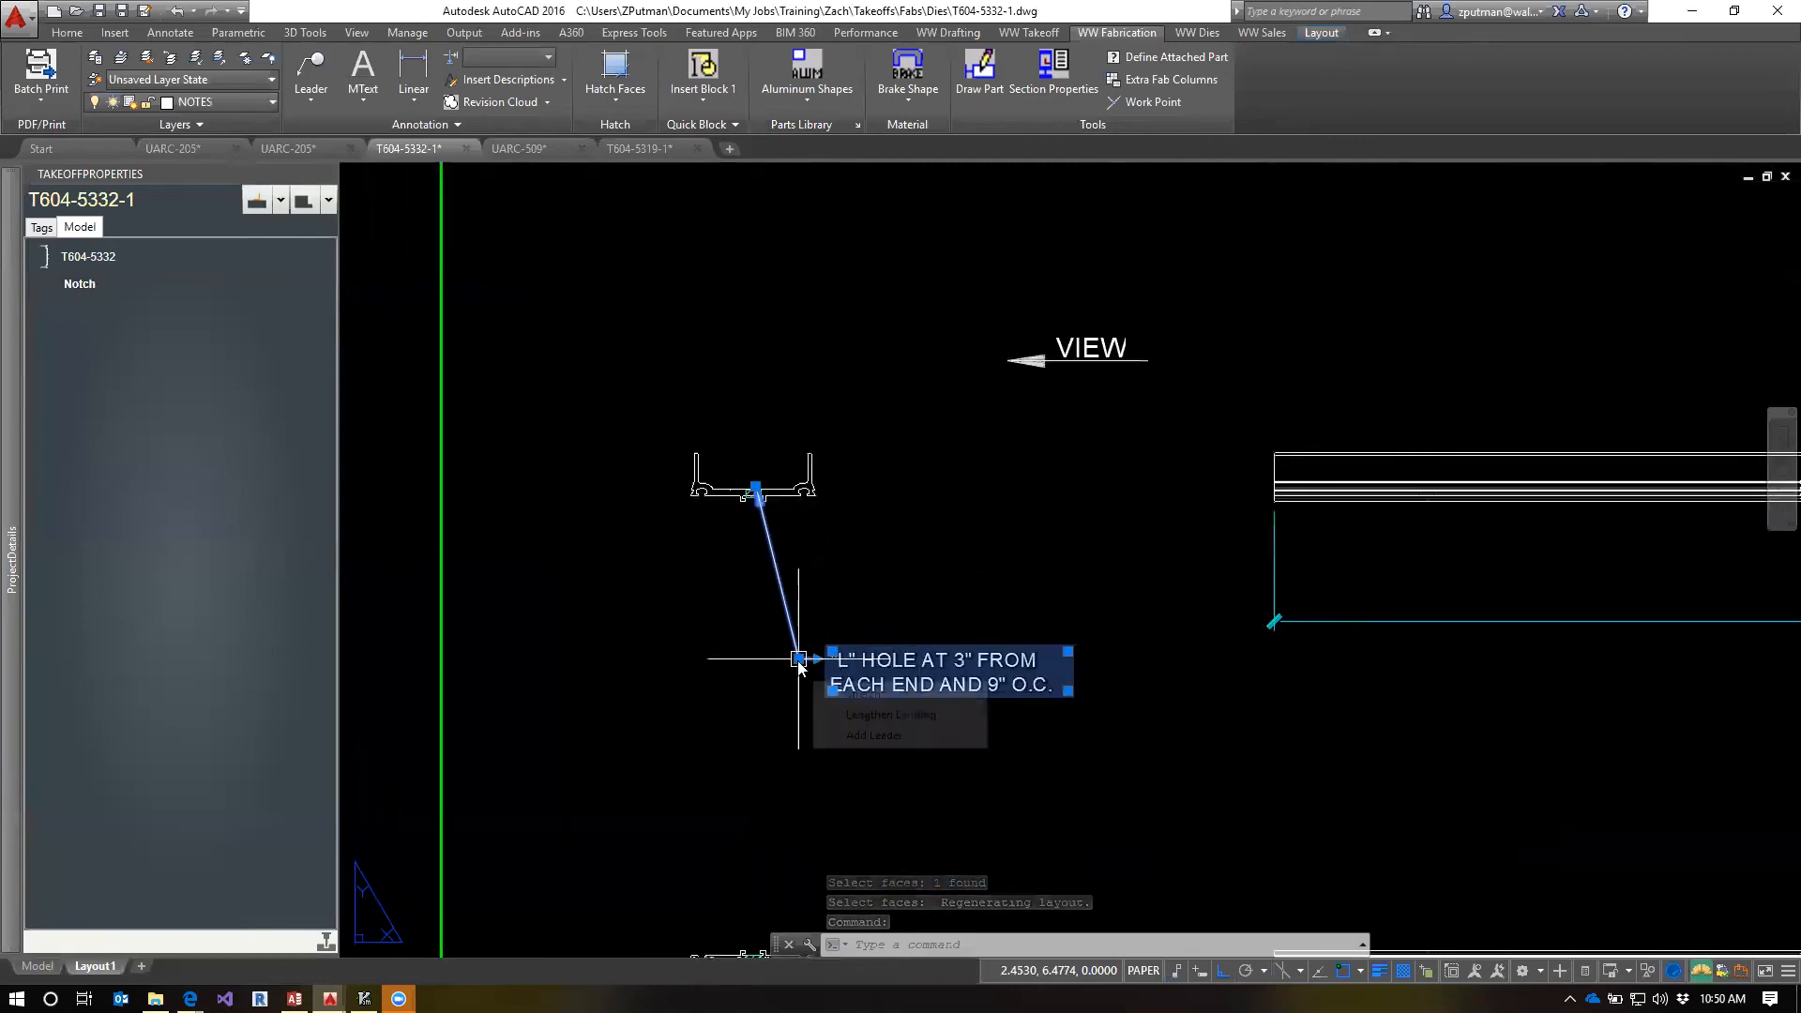
pyautogui.click(798, 659)
pyautogui.click(916, 276)
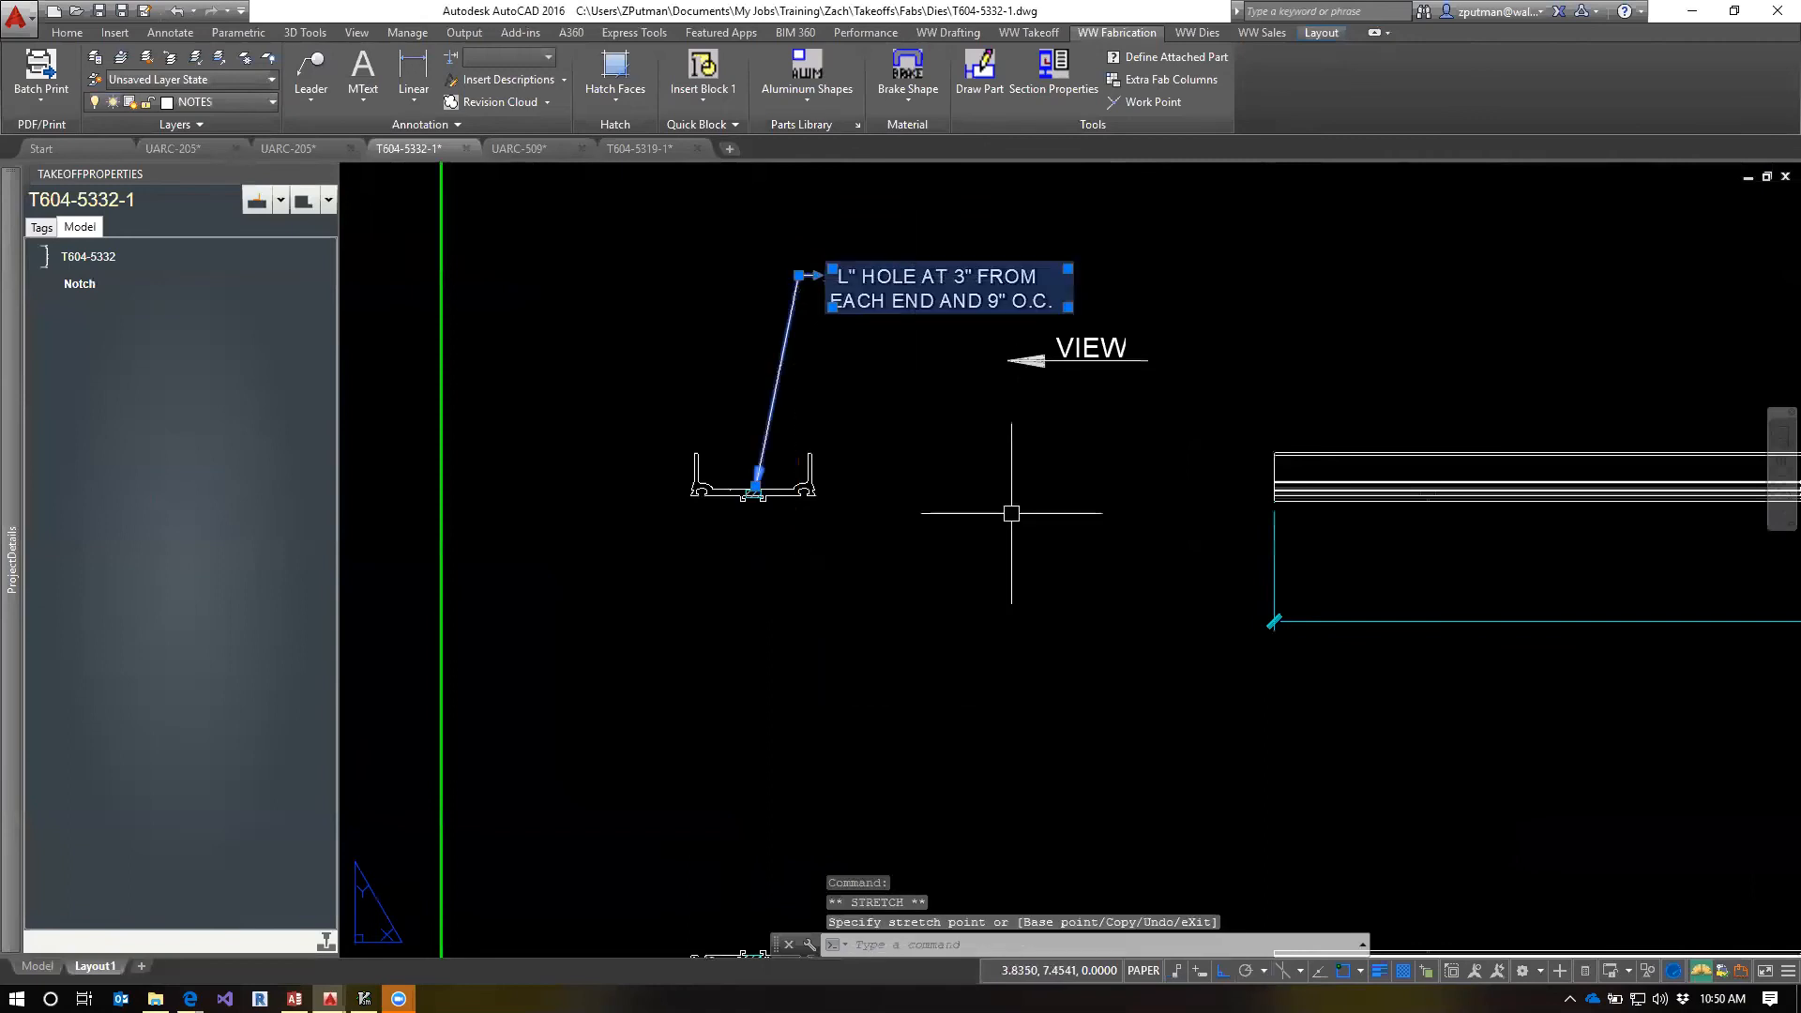
pyautogui.press('Escape')
pyautogui.press('Escape')
pyautogui.press('Escape')
# Regenerate the layout and examine the hatched hole in the upper and lower profile views
pyautogui.scroll(3, 746, 507)
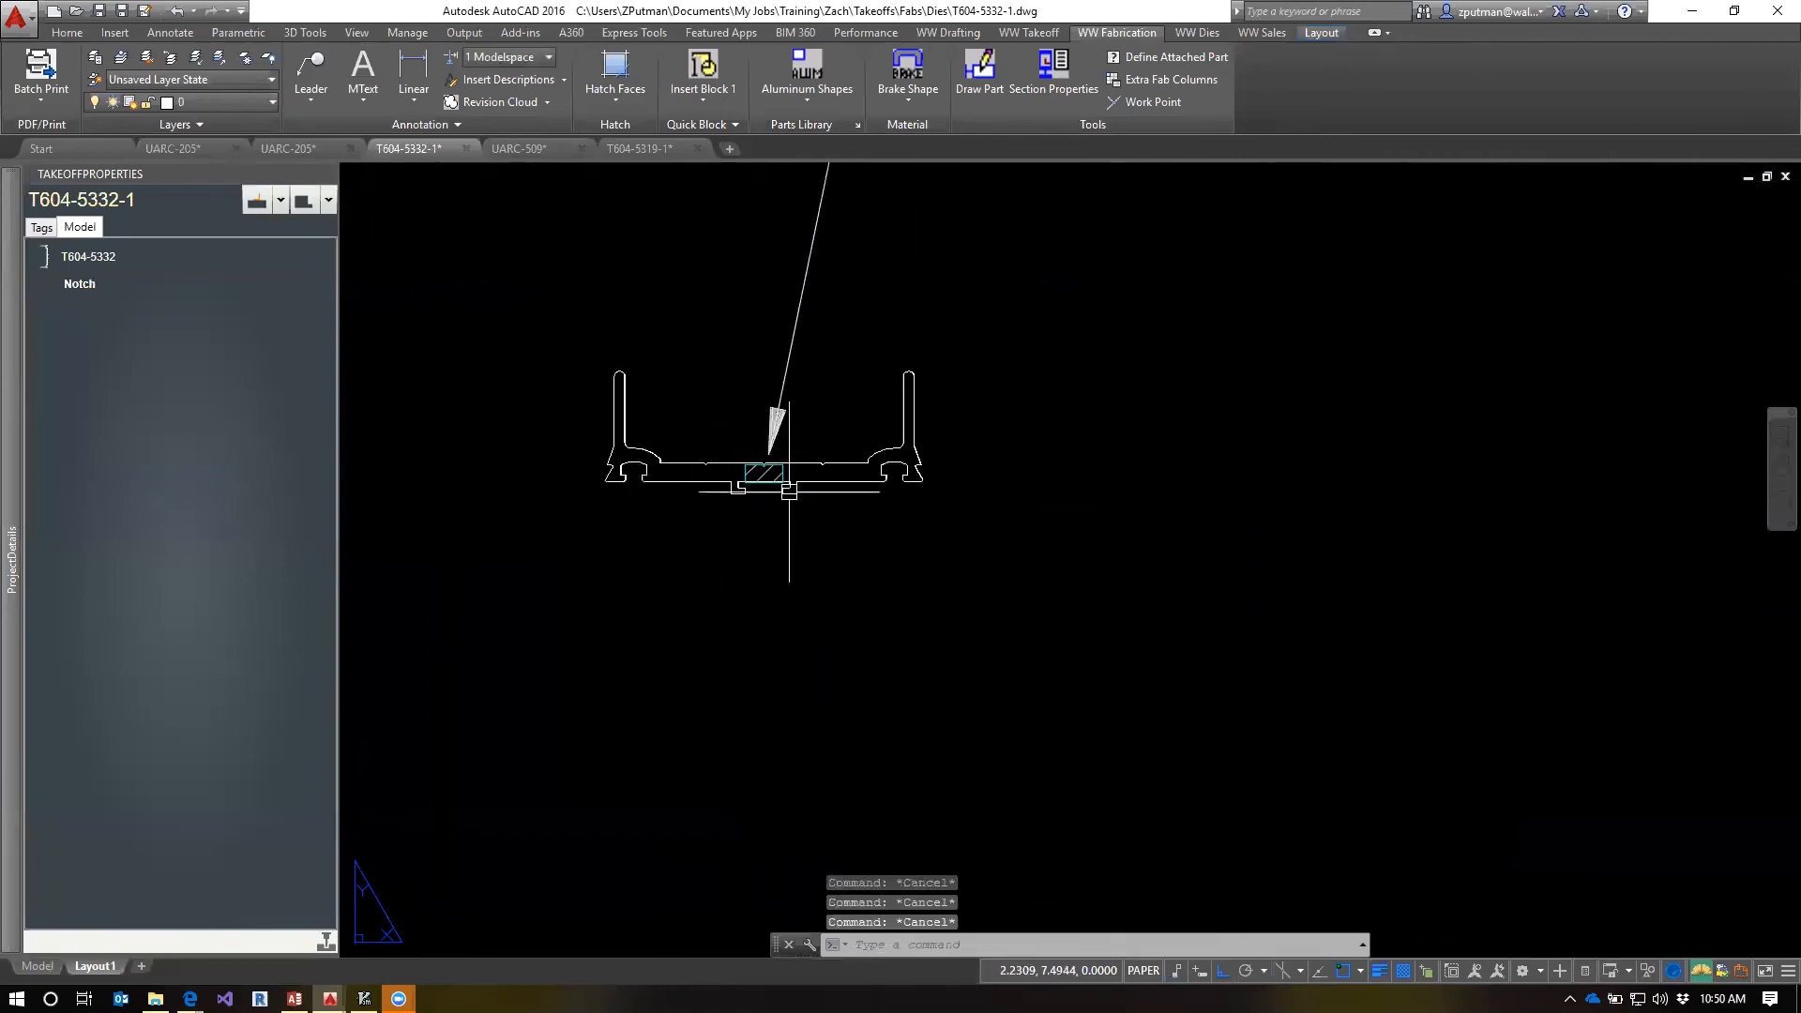
pyautogui.scroll(4, 758, 485)
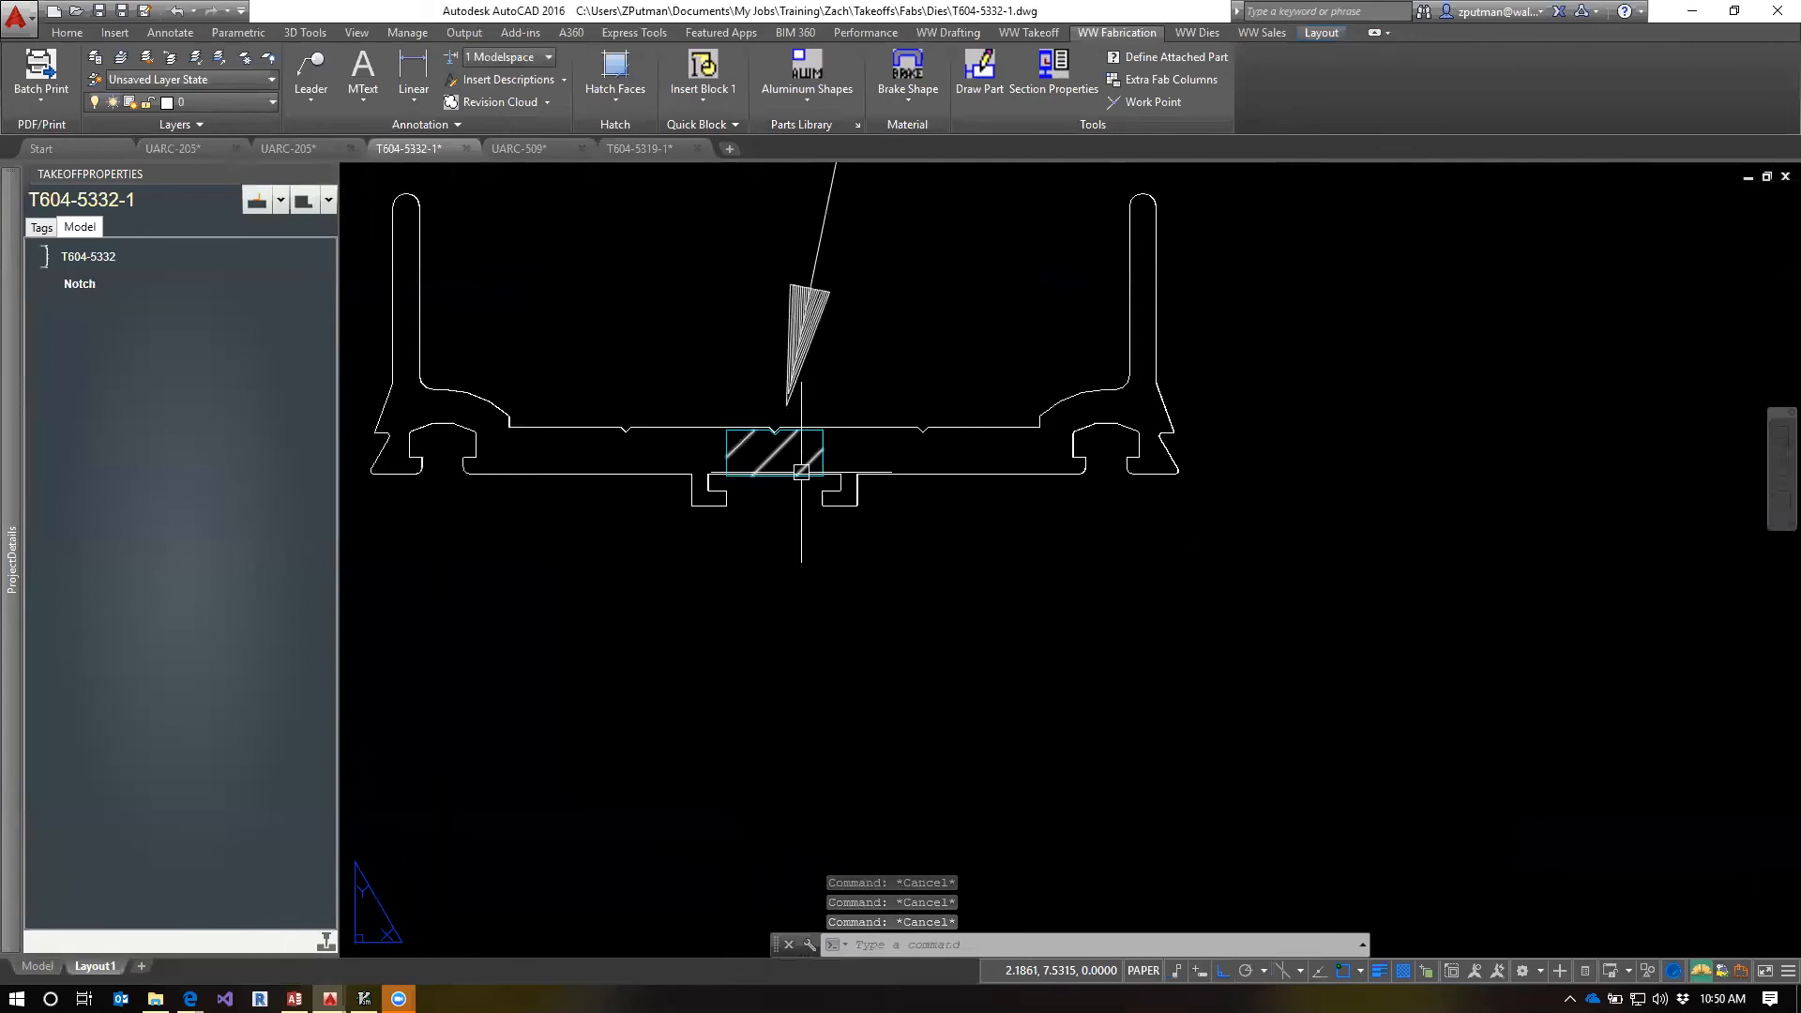
pyautogui.write('re')
pyautogui.press('Return')
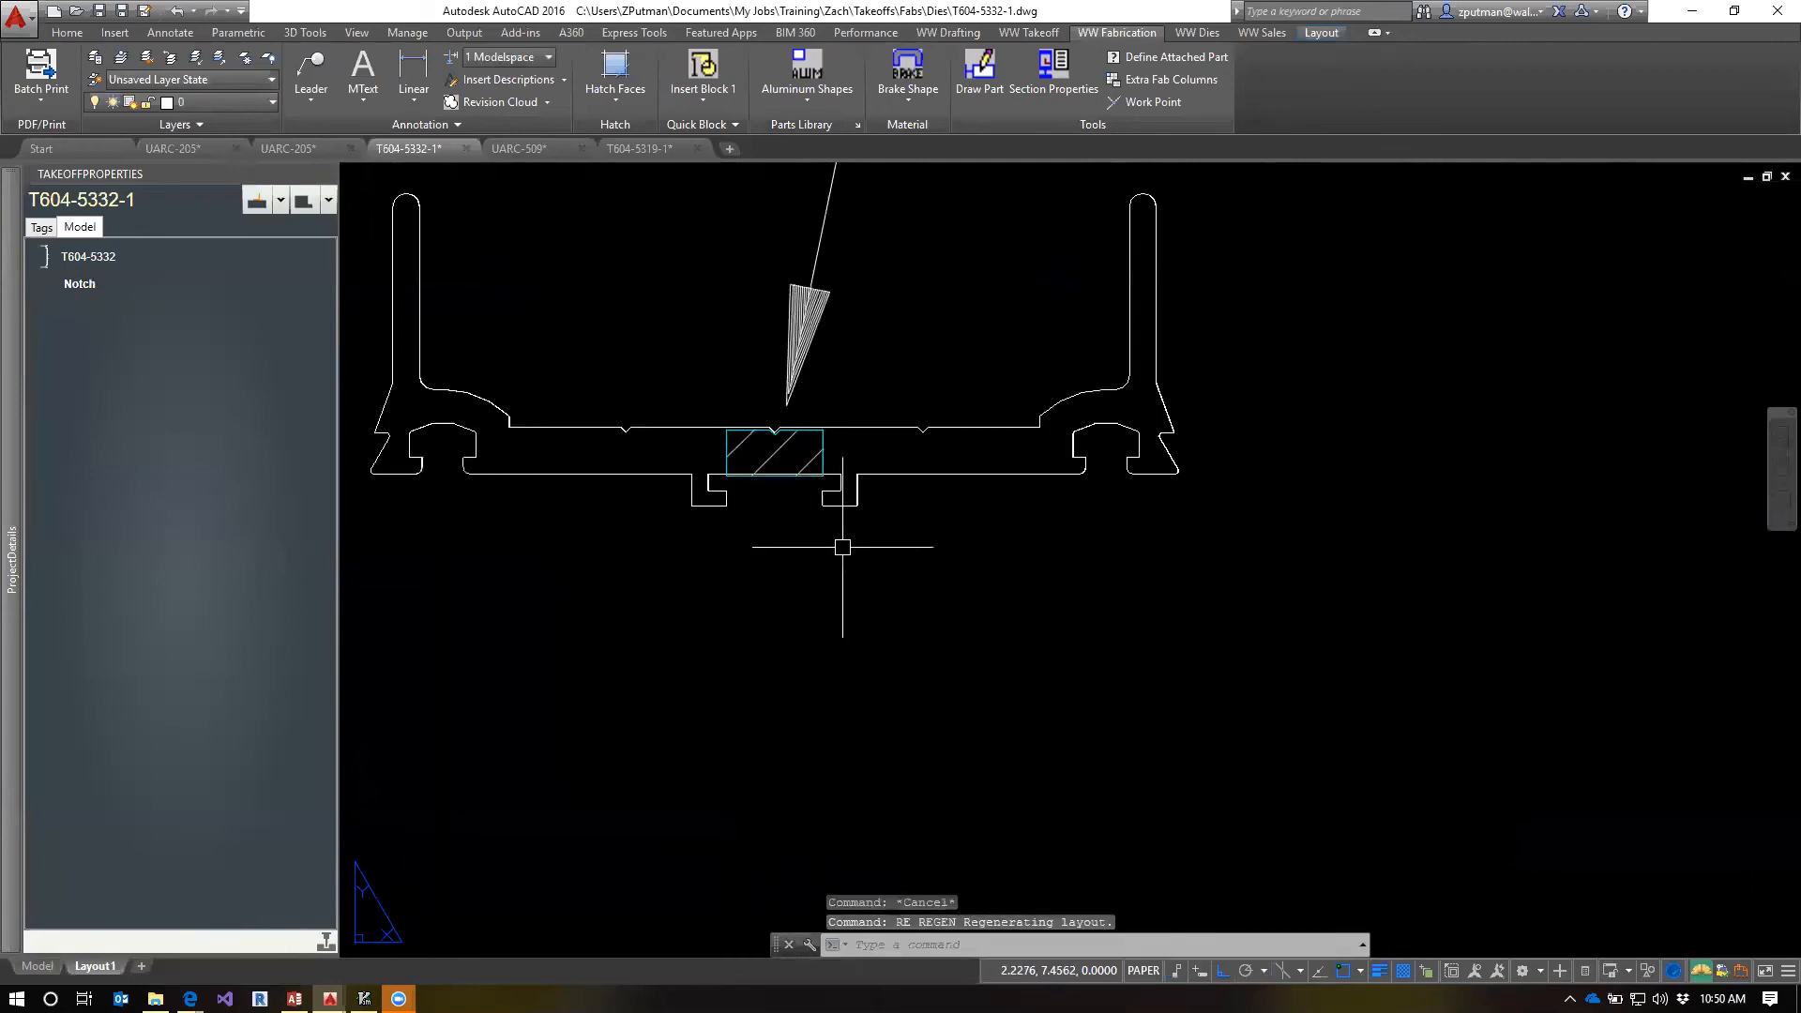
pyautogui.scroll(-5, 842, 547)
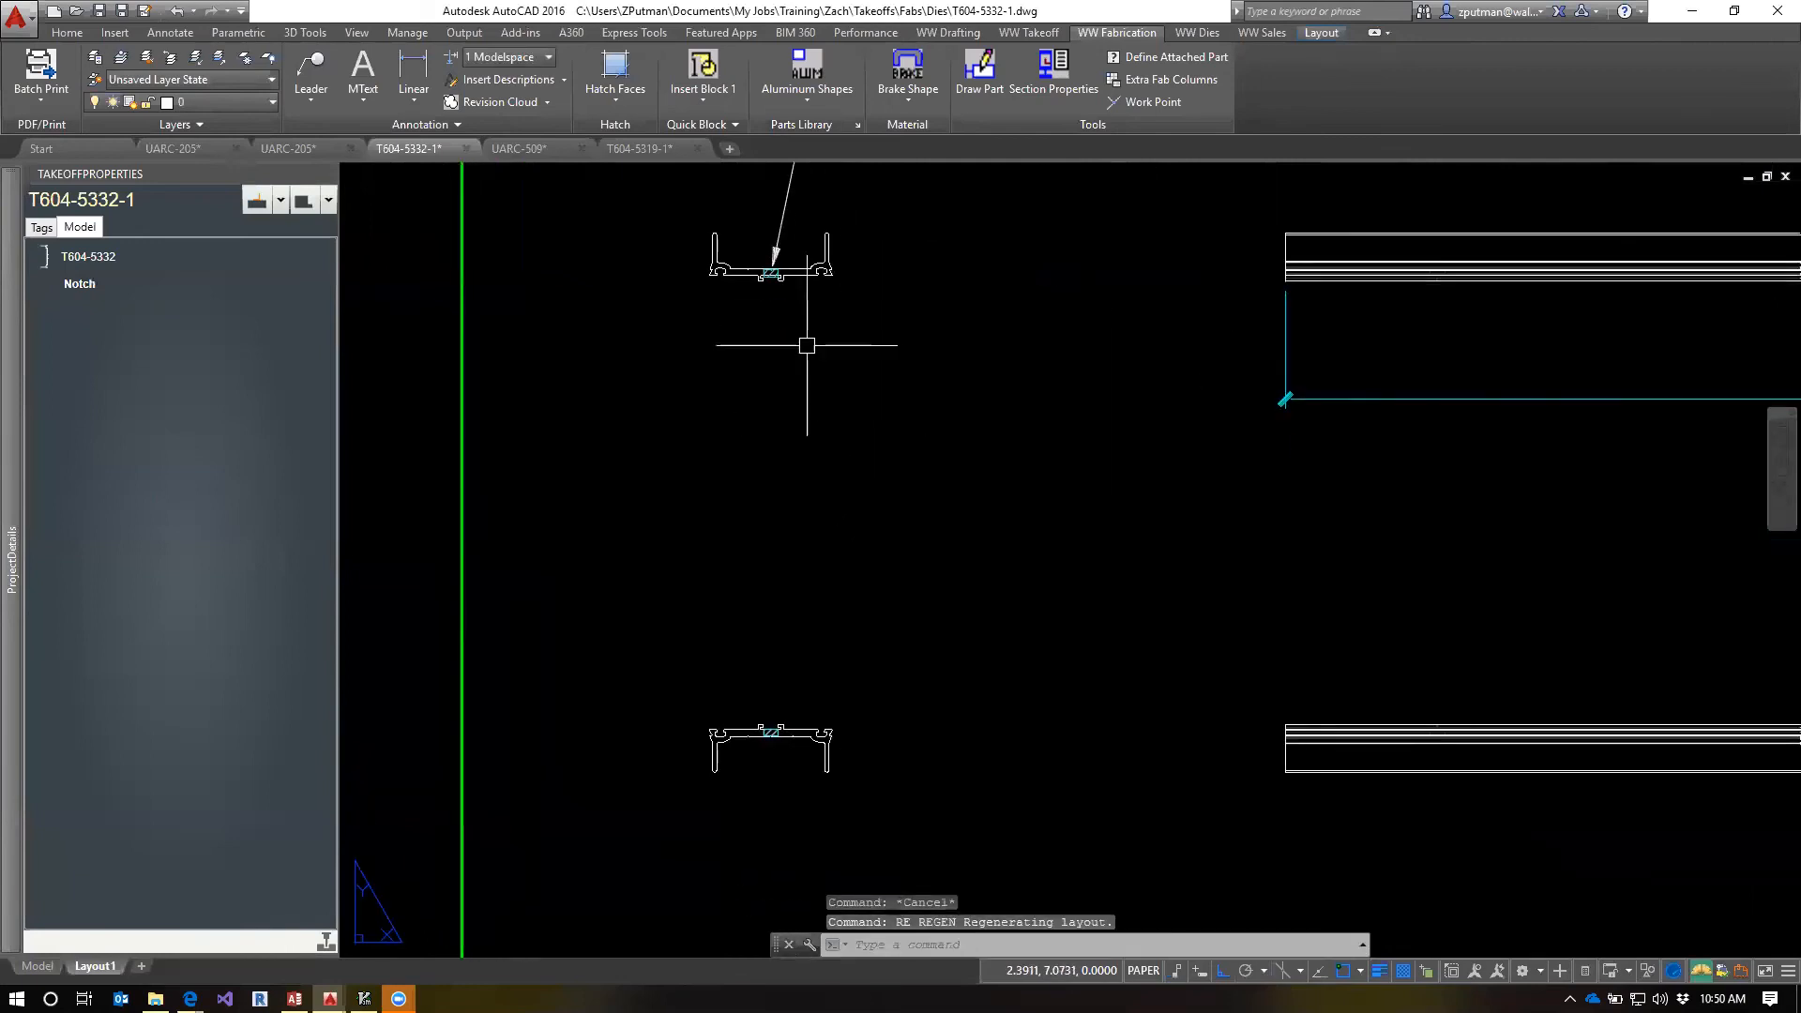
pyautogui.moveTo(807, 345); pyautogui.dragTo(837, 595, button='middle')
pyautogui.scroll(5, 809, 525)
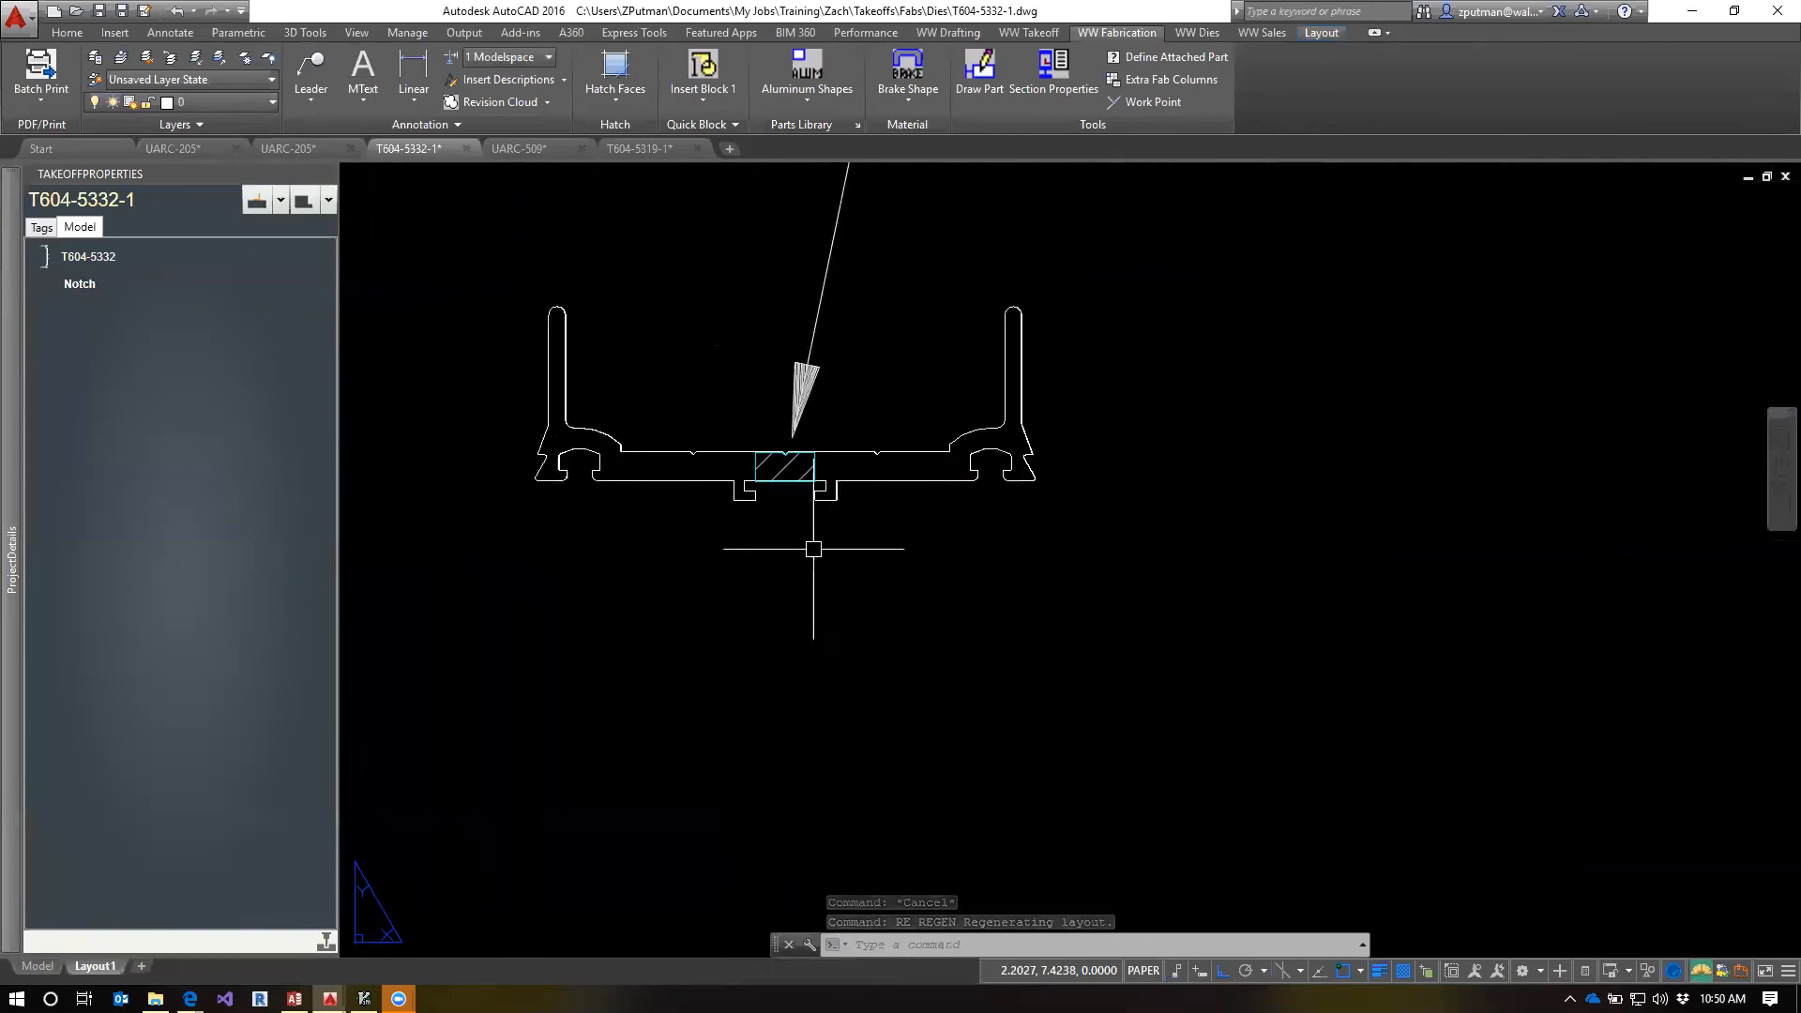
pyautogui.write('l')
pyautogui.press('Return')
pyautogui.press('Escape')
pyautogui.press('Escape')
pyautogui.press('Escape')
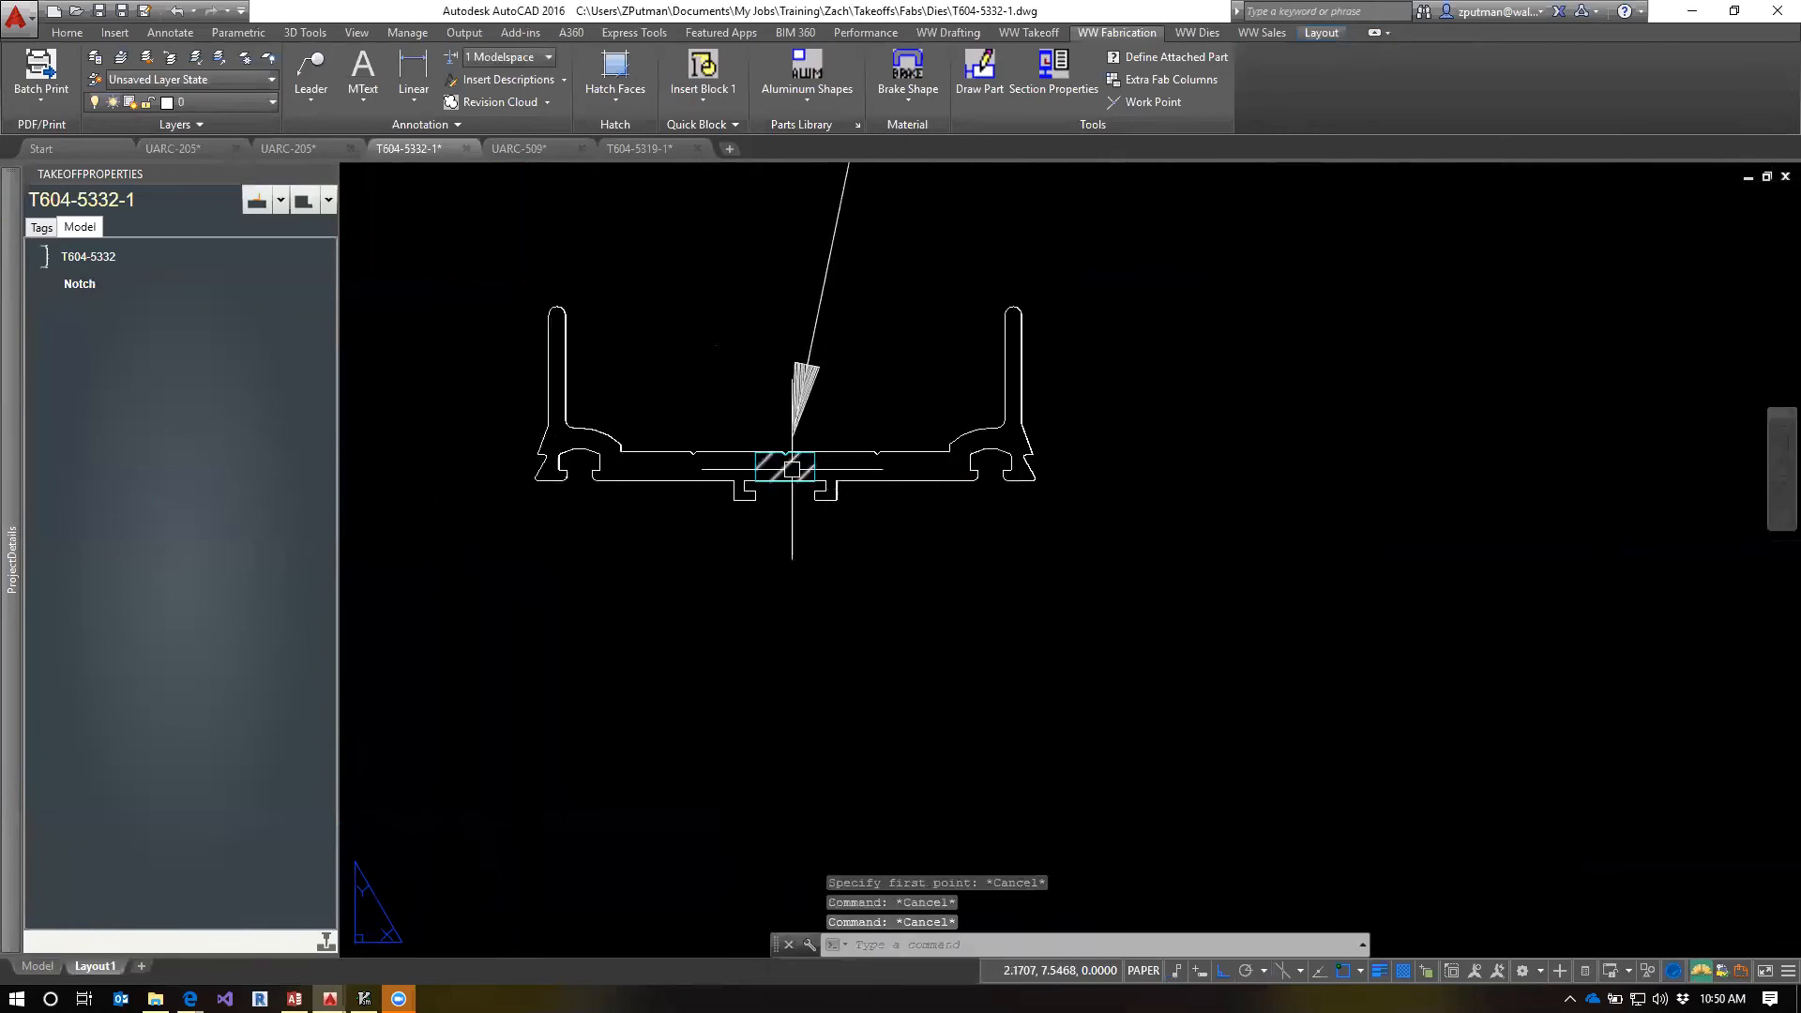
# Open the note of the T604-5332 extrusion's notch for editing
pyautogui.scroll(-2, 852, 632)
pyautogui.moveTo(852, 632); pyautogui.dragTo(807, 466, button='middle')
pyautogui.scroll(-3, 804, 460)
pyautogui.moveTo(938, 654); pyautogui.dragTo(854, 619, button='middle')
pyautogui.scroll(-2, 820, 585)
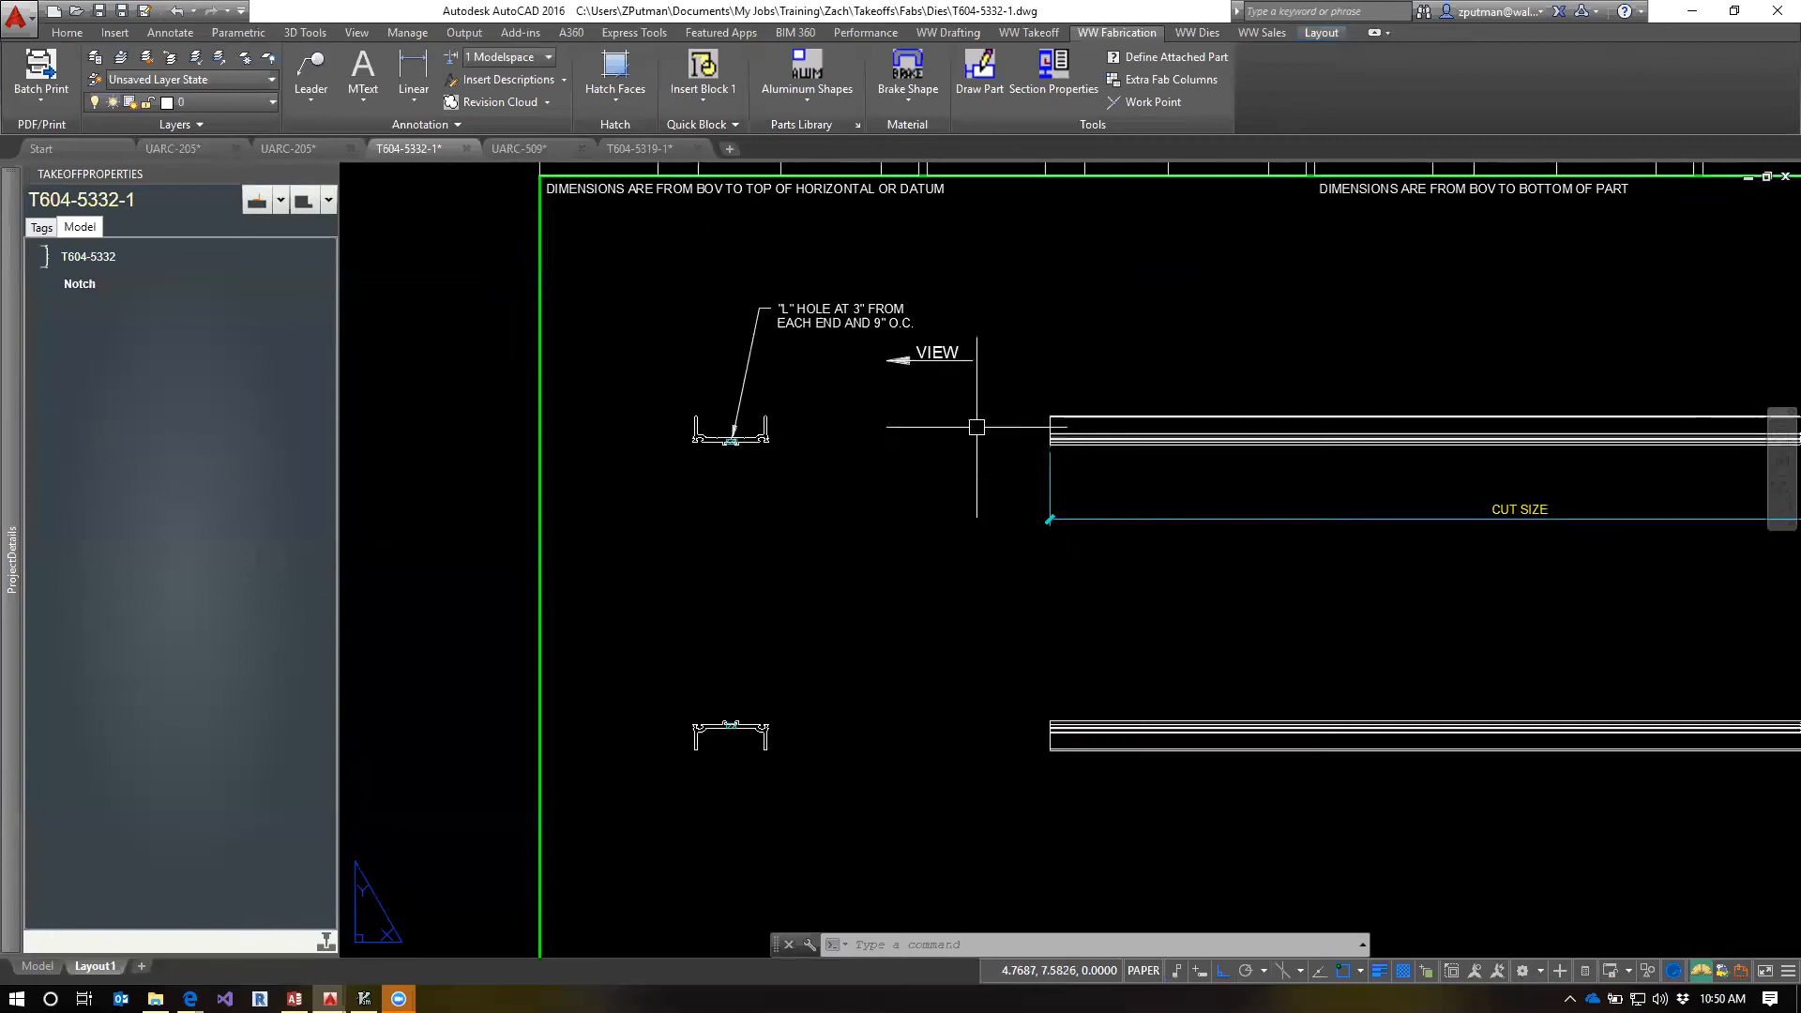
pyautogui.rightClick(75, 284)
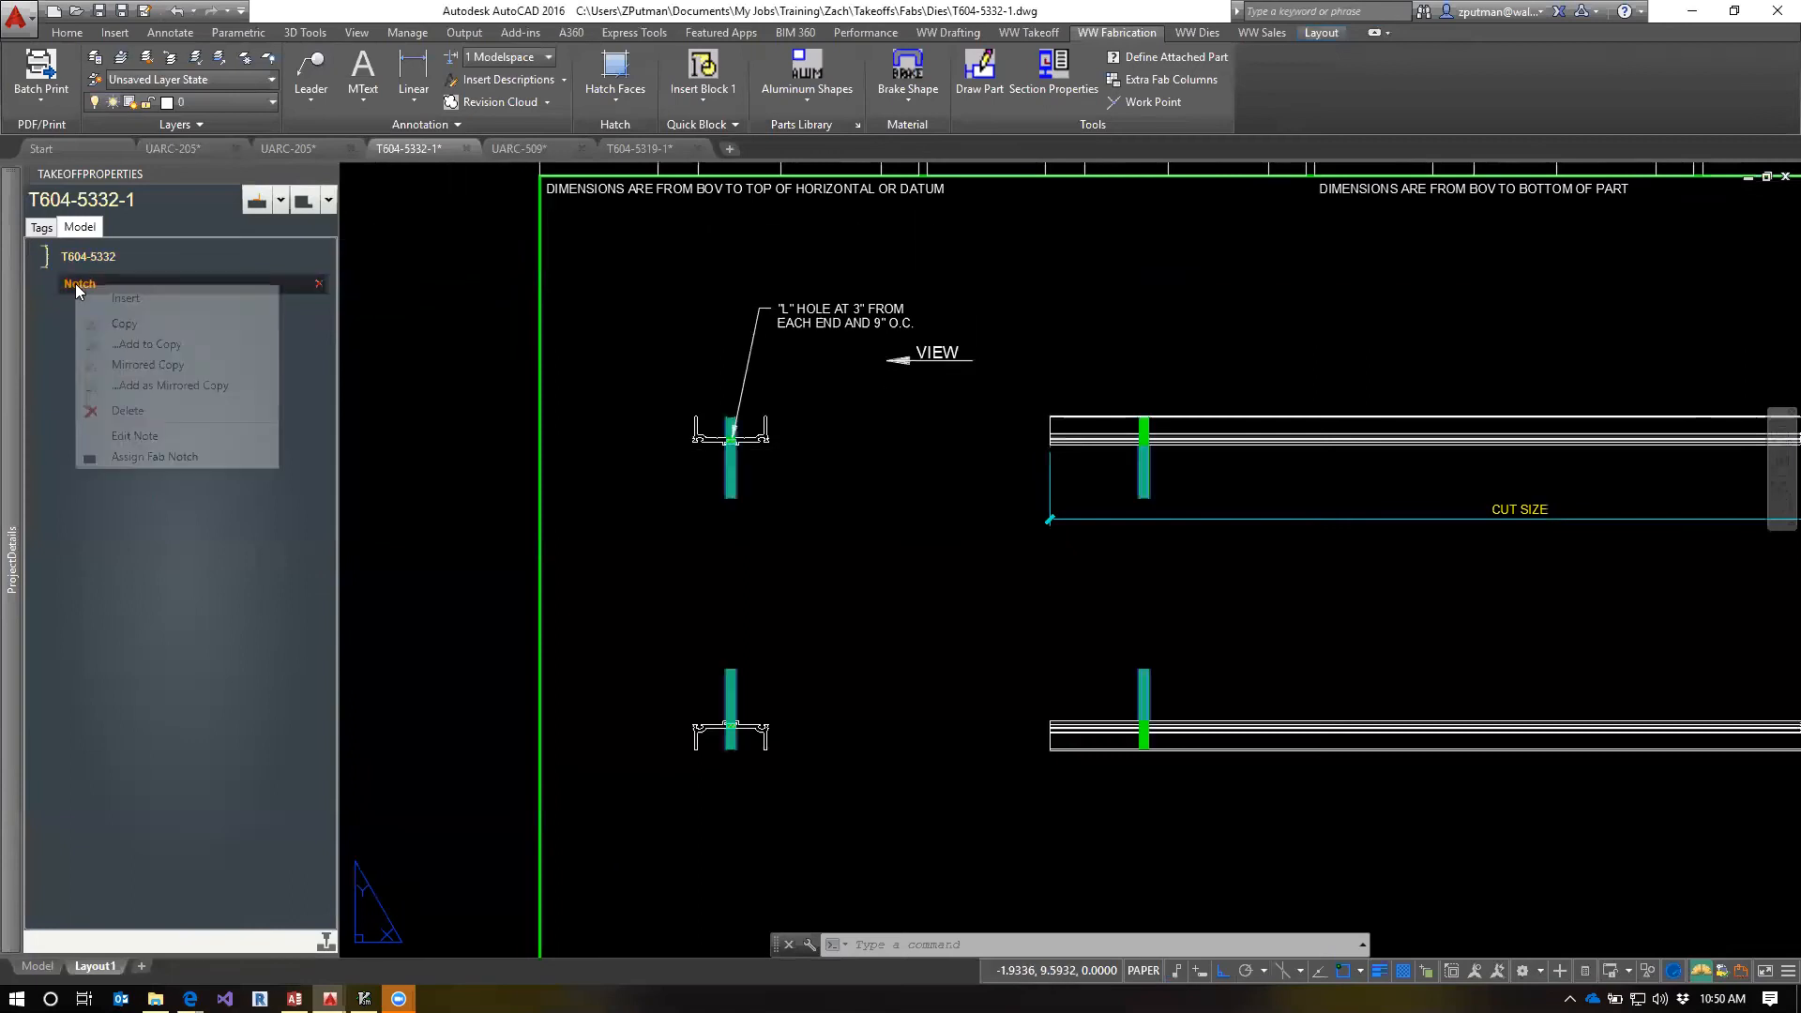
pyautogui.click(141, 436)
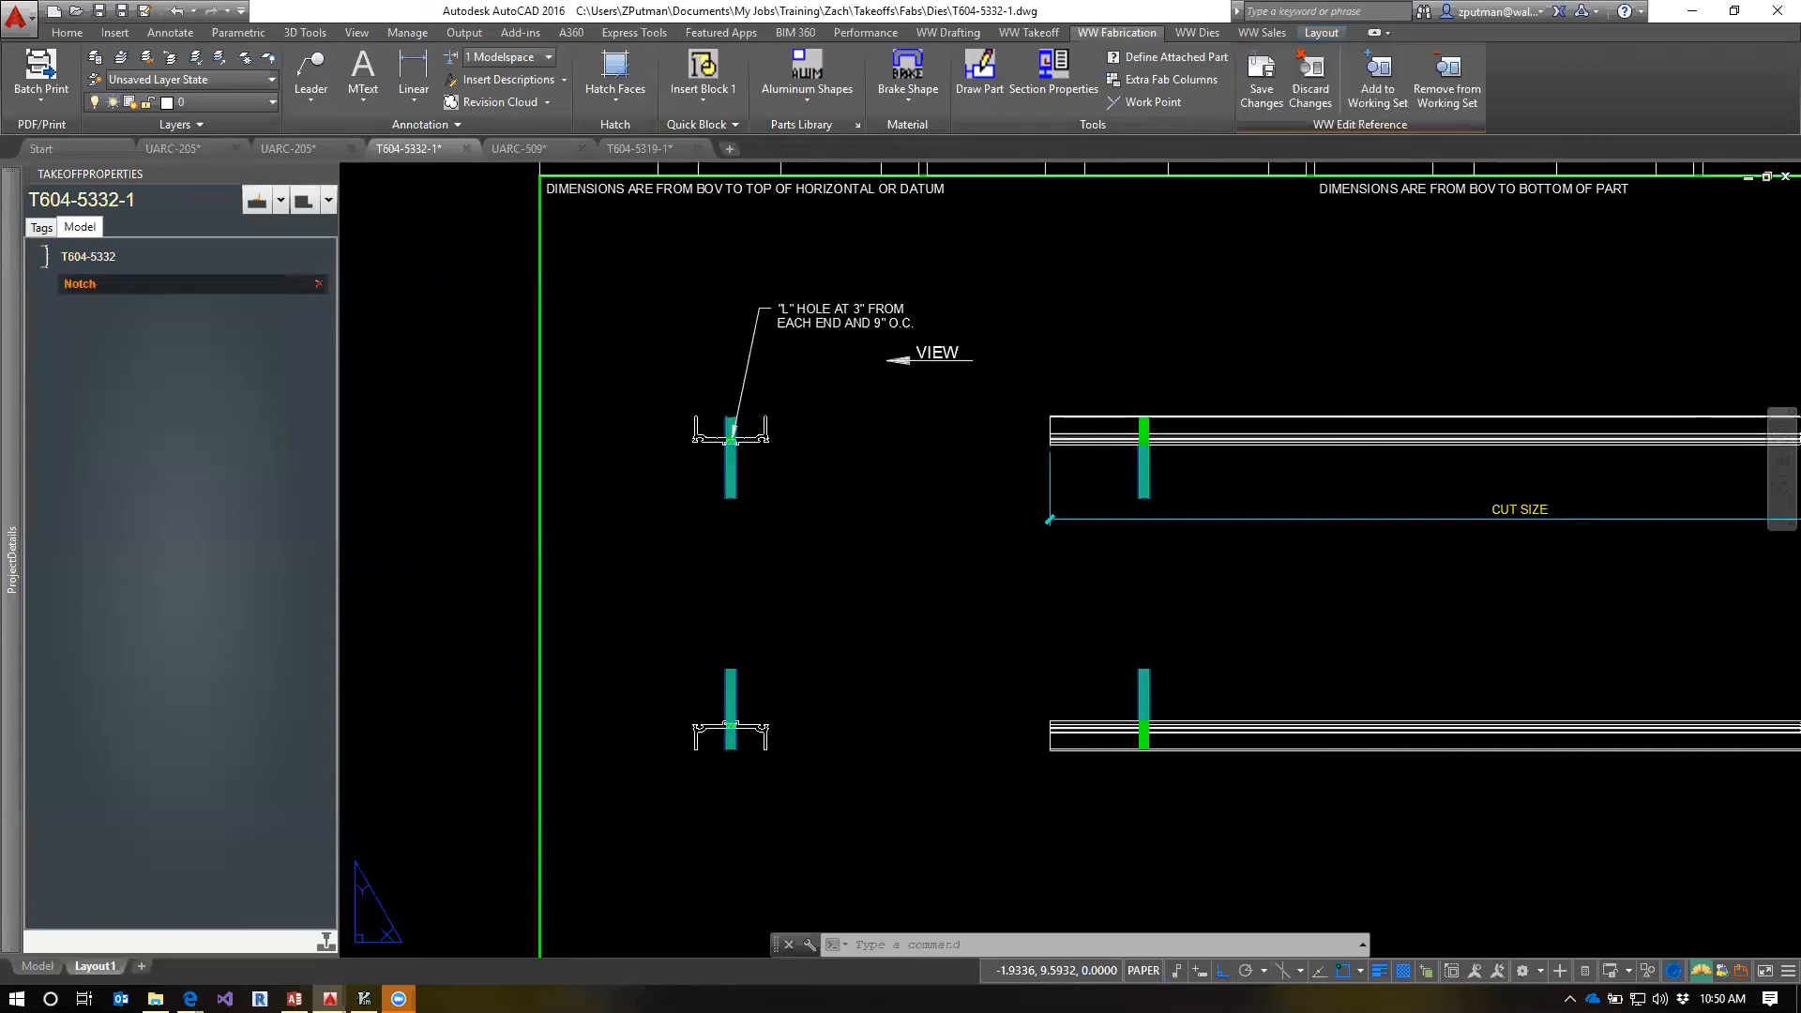
# Add the L-hole leader note and the hole hatches in both profile views to the notch's working set, and save the reference changes
pyautogui.click(1372, 85)
pyautogui.click(790, 327)
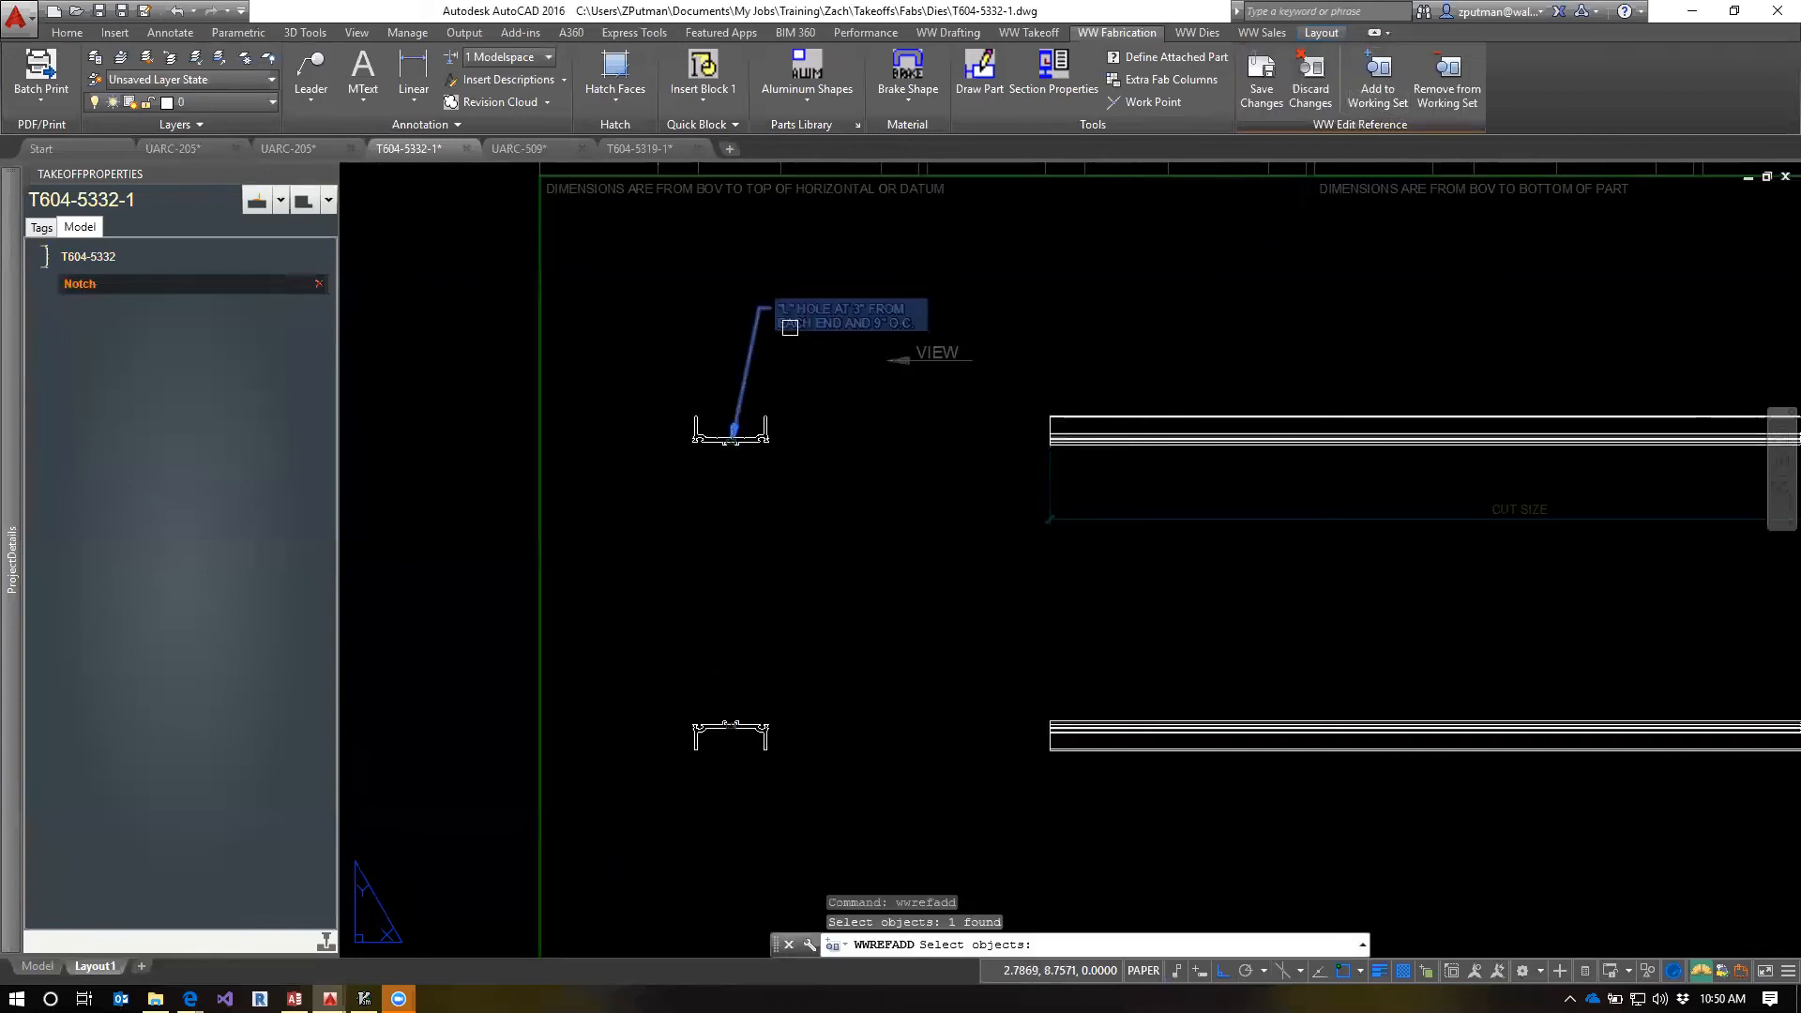
pyautogui.click(663, 488)
pyautogui.click(662, 791)
pyautogui.click(829, 687)
pyautogui.scroll(5, 1153, 460)
pyautogui.scroll(-4, 1164, 426)
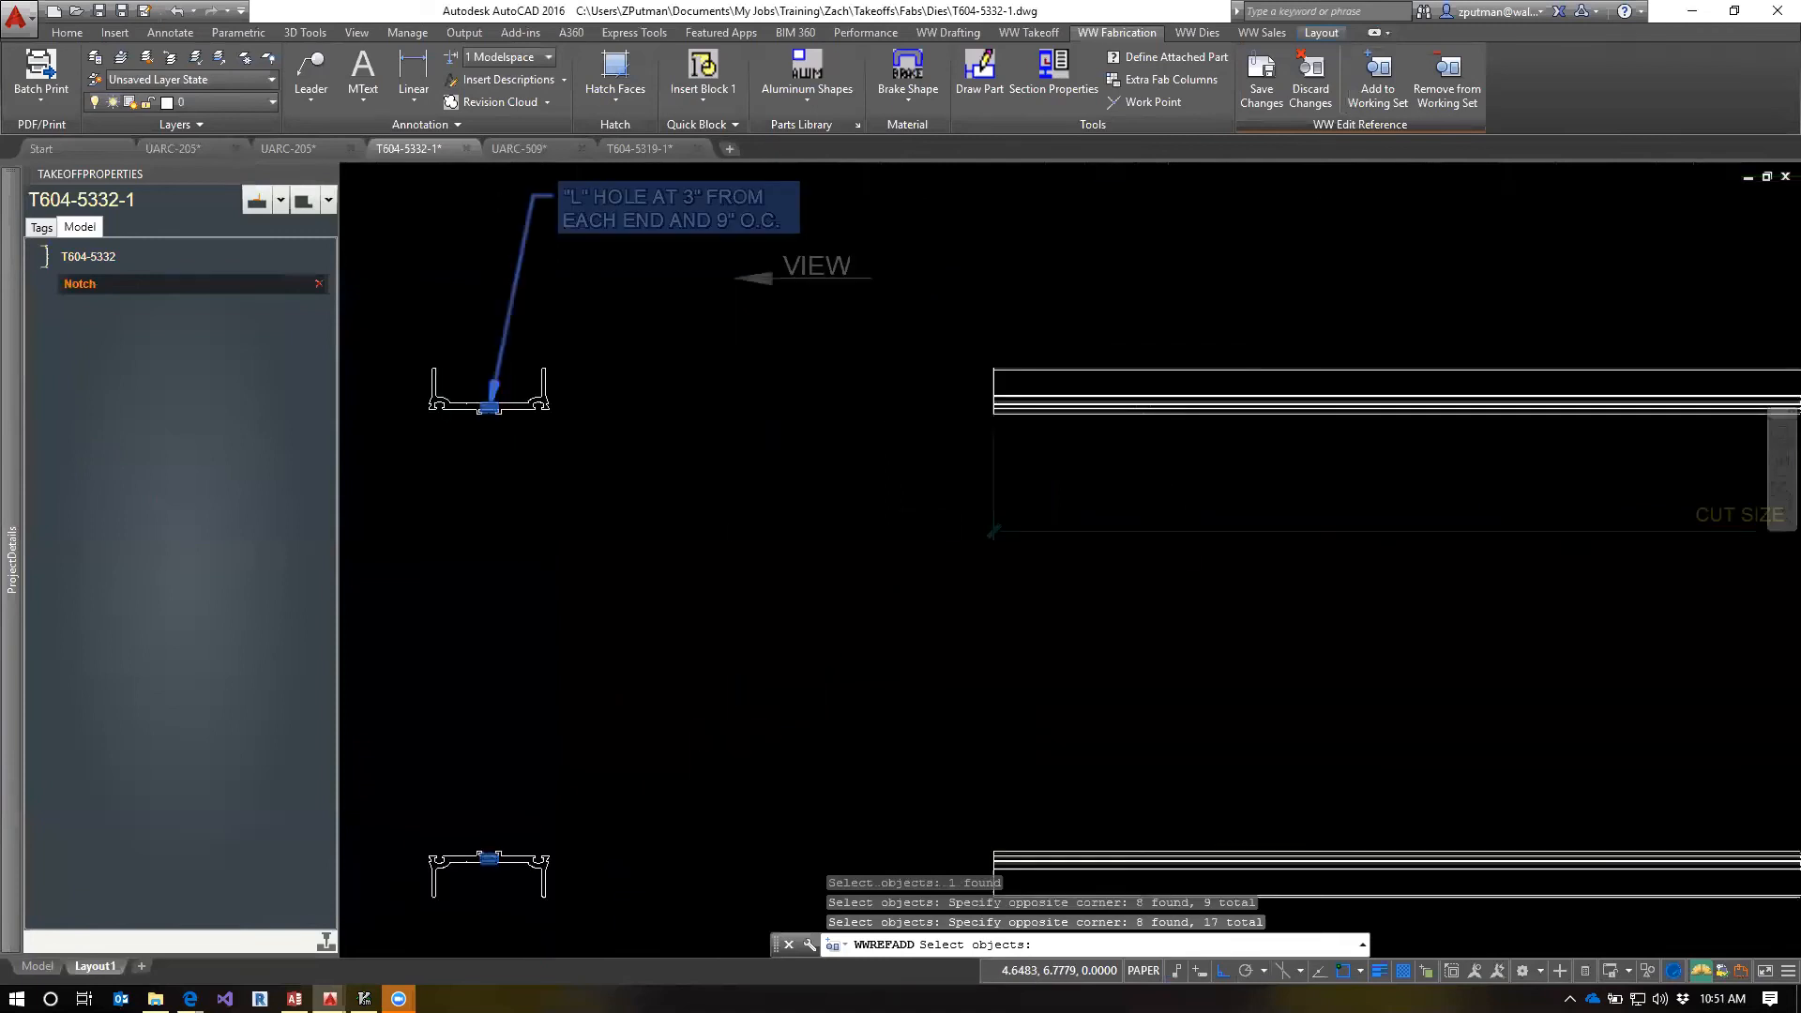
pyautogui.scroll(-3, 819, 543)
pyautogui.press('Return')
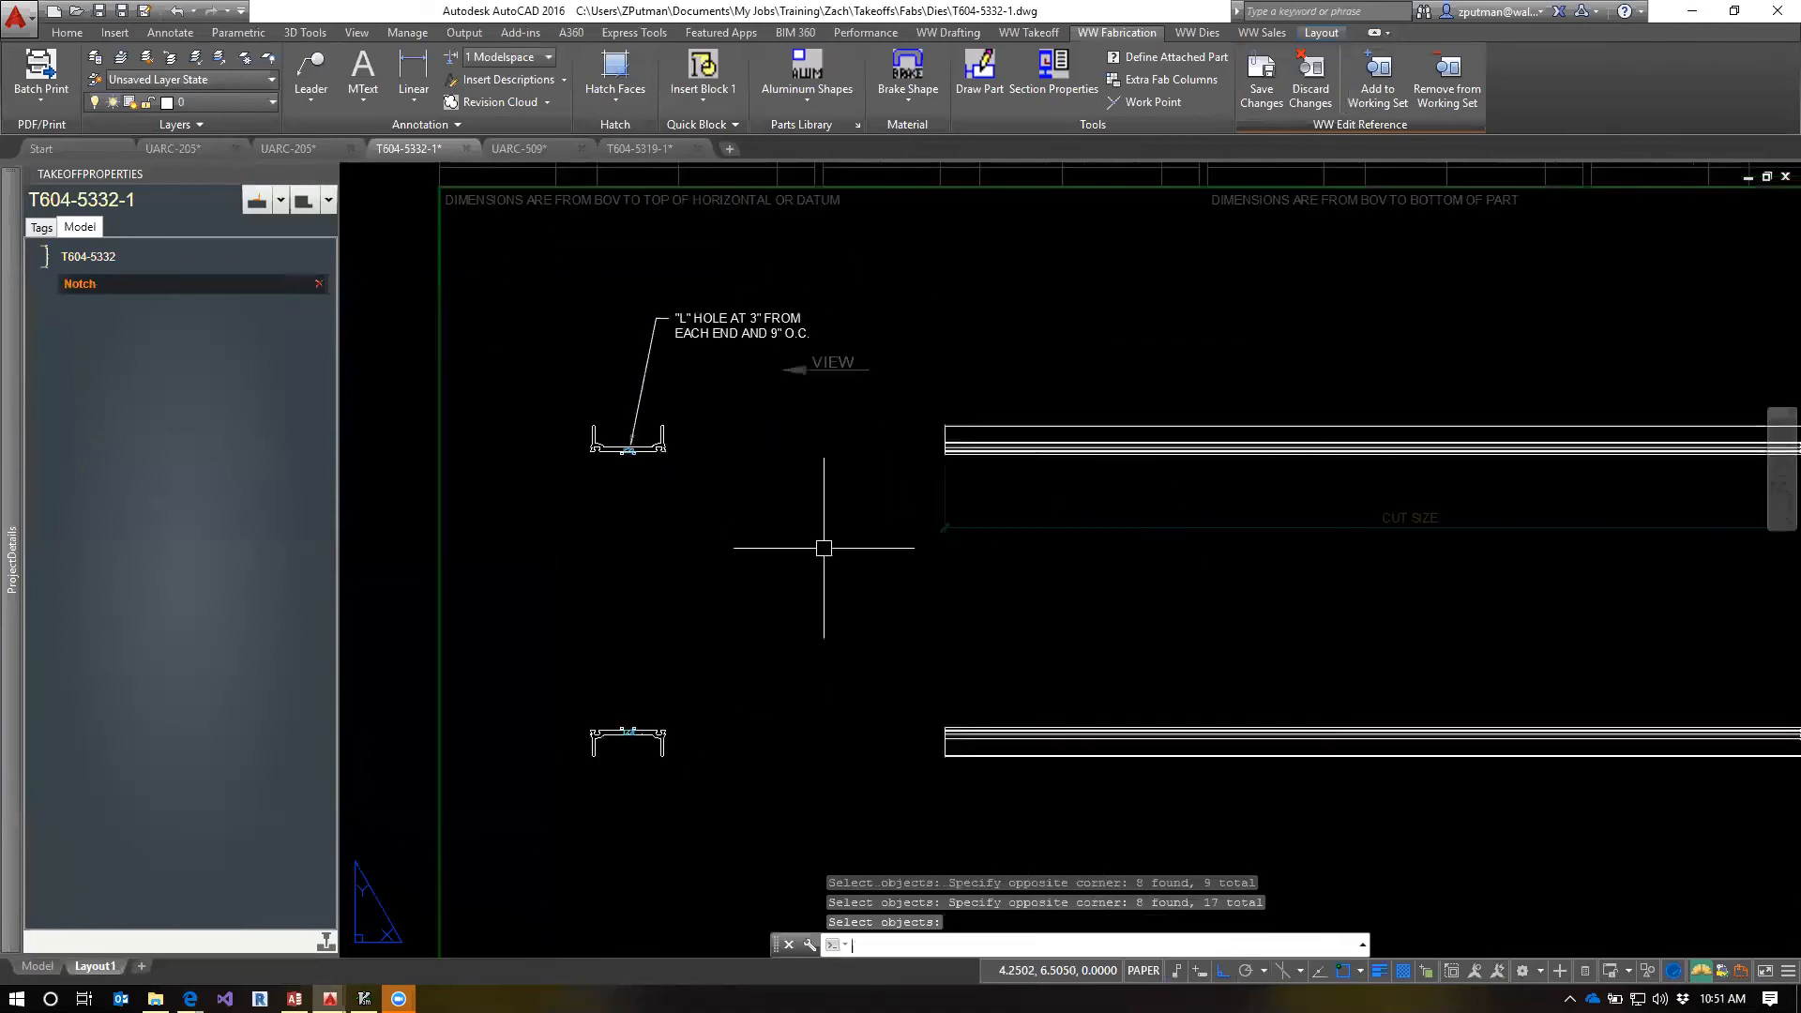
pyautogui.click(1266, 94)
pyautogui.scroll(-2, 841, 586)
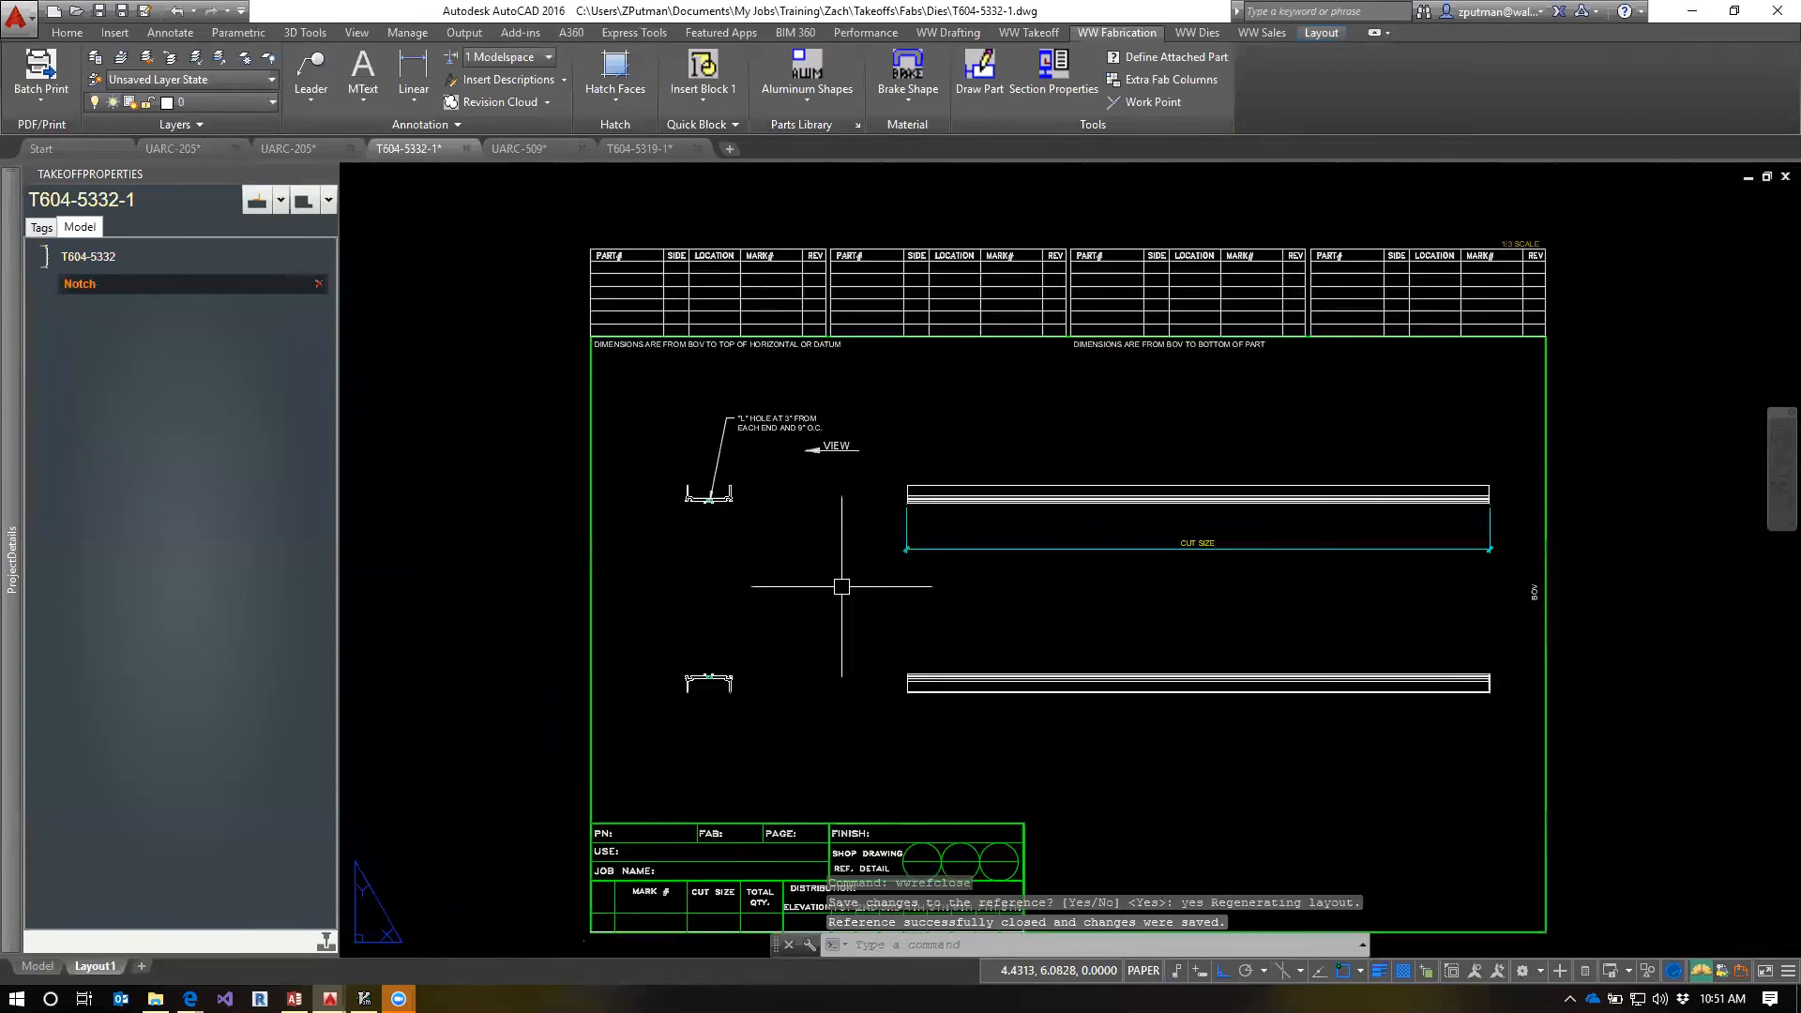
# Highlight the T604-5332 extrusion and its notch to check which geometry and note belong to each
pyautogui.click(84, 259)
pyautogui.click(73, 284)
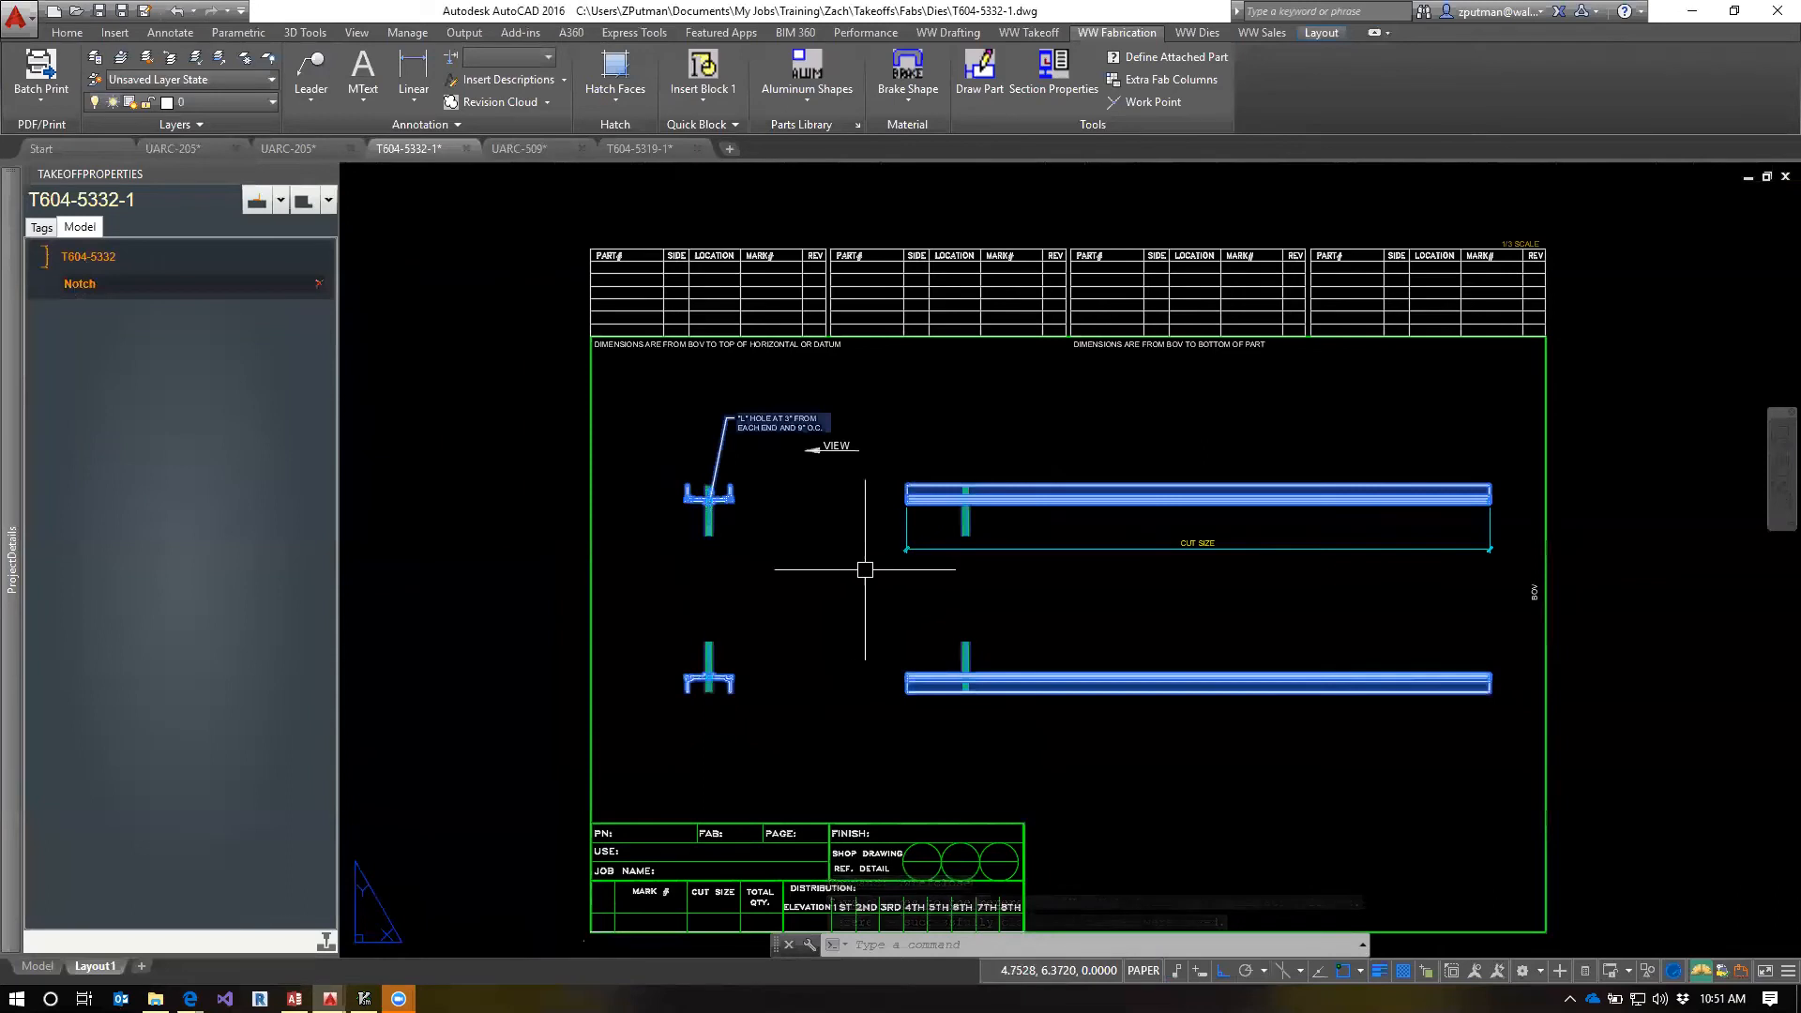
pyautogui.press('Escape')
pyautogui.press('Escape')
# Zoom the layout to its extents and save the T604-5332-1 template
pyautogui.write('ze')
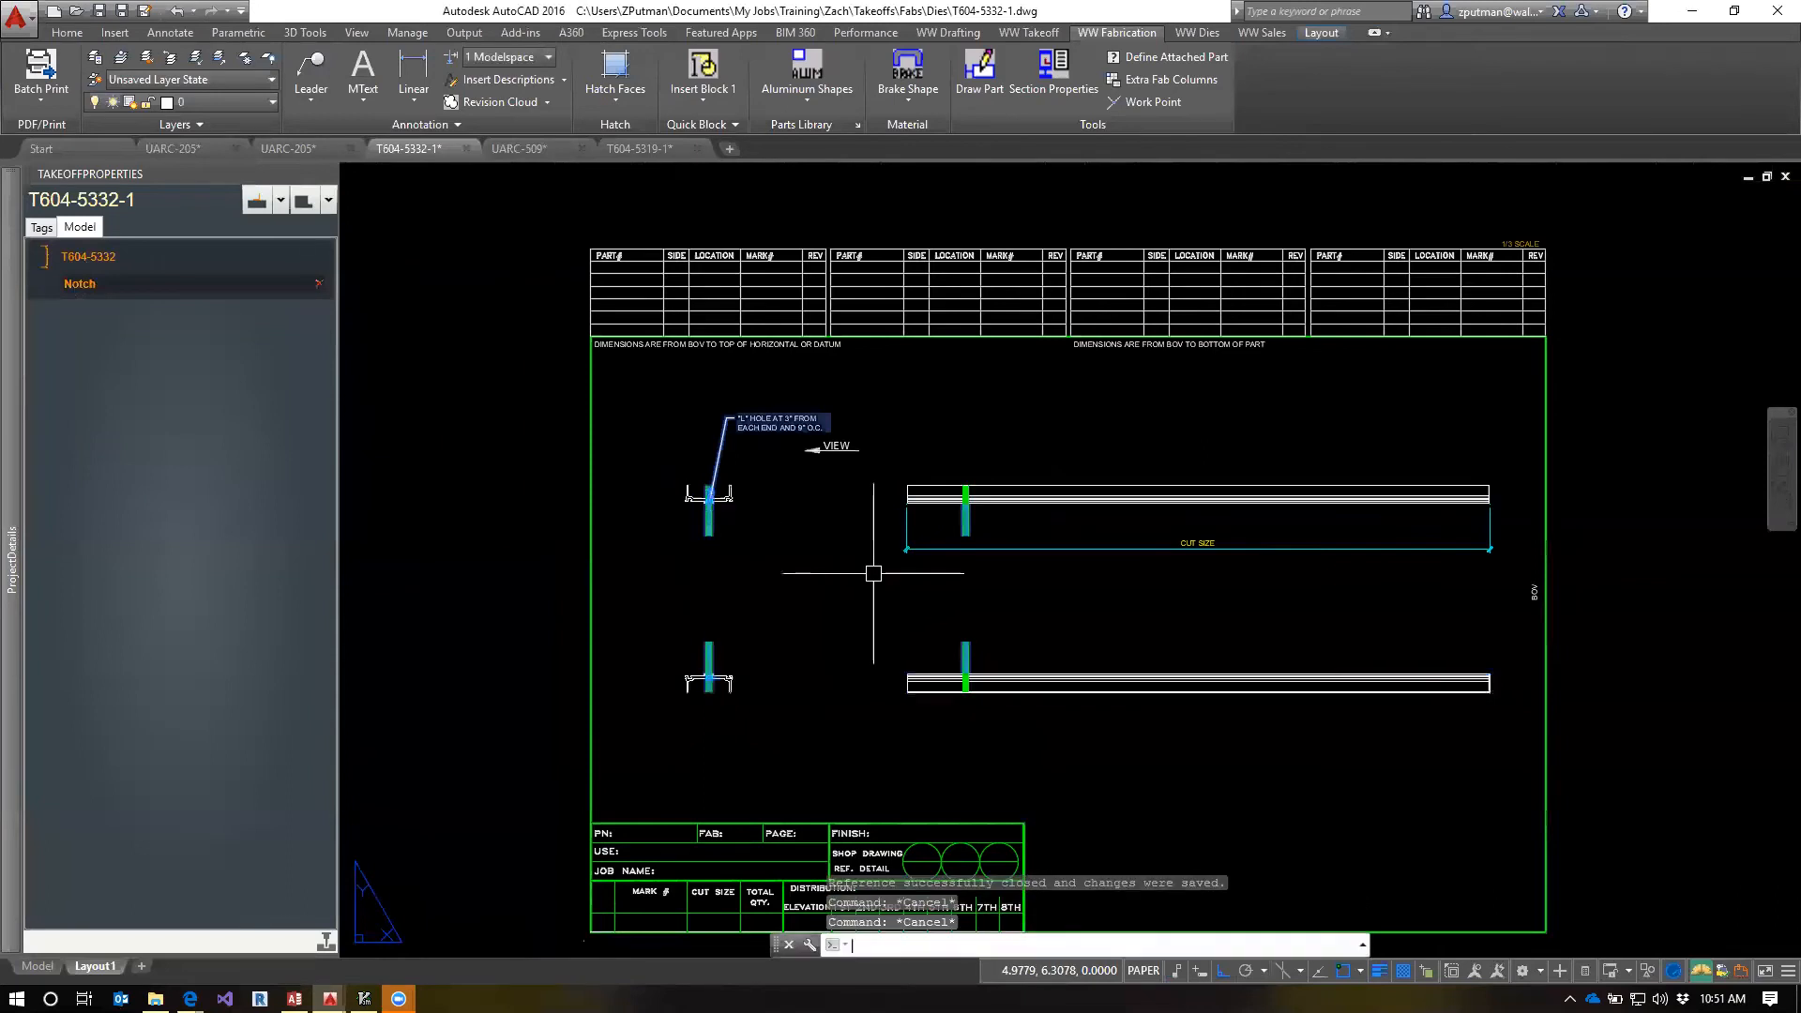
pyautogui.press('space')
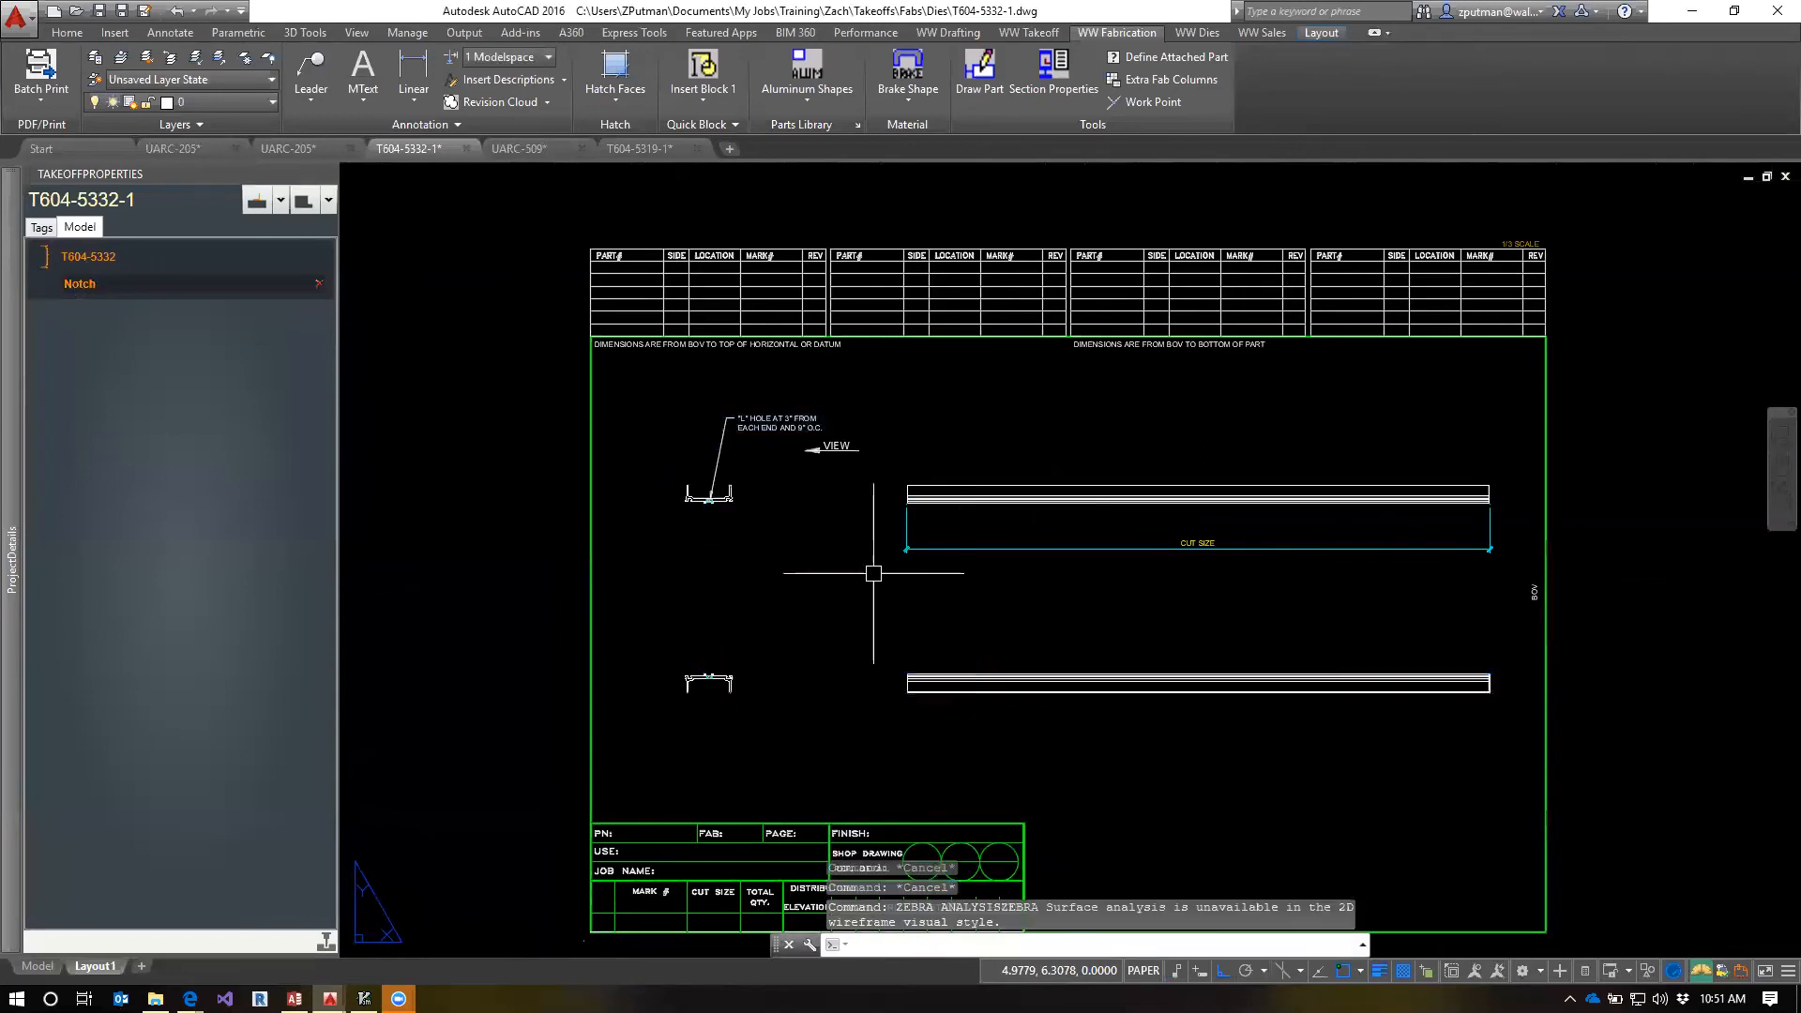
pyautogui.write('z')
pyautogui.press('space')
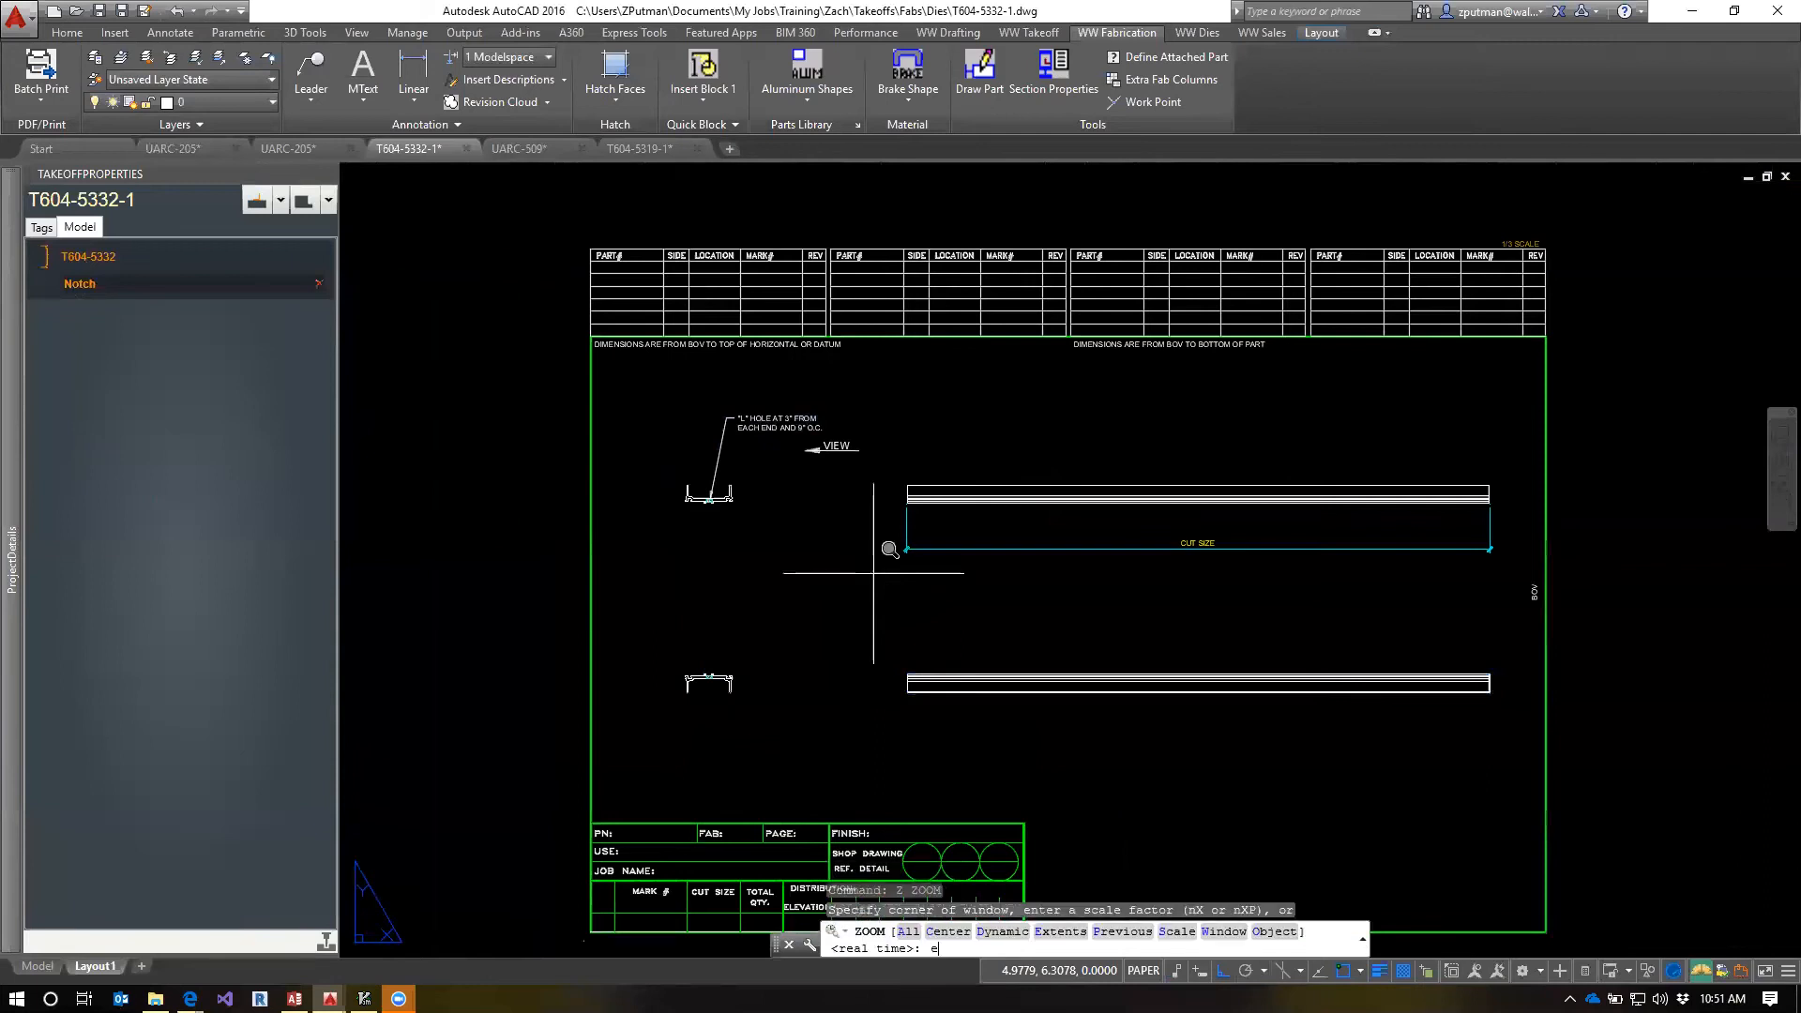
pyautogui.write('e')
pyautogui.press('space')
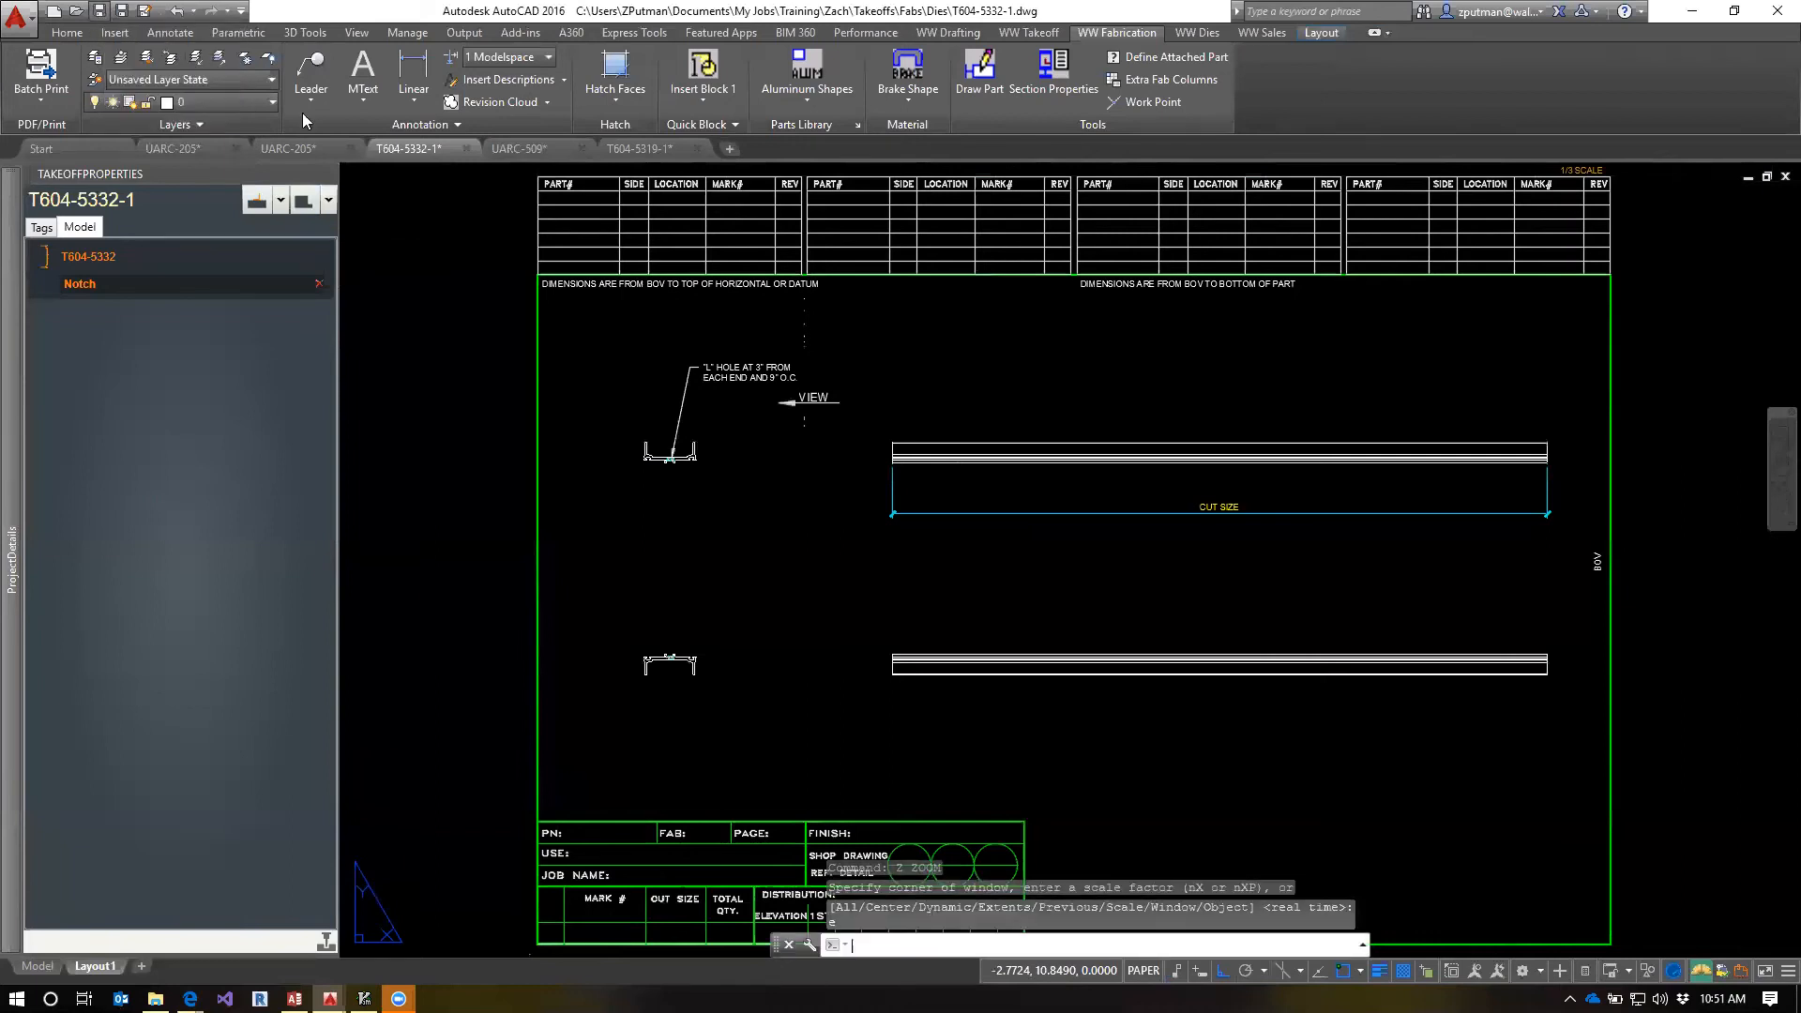
pyautogui.hotkey('ctrl', 's')
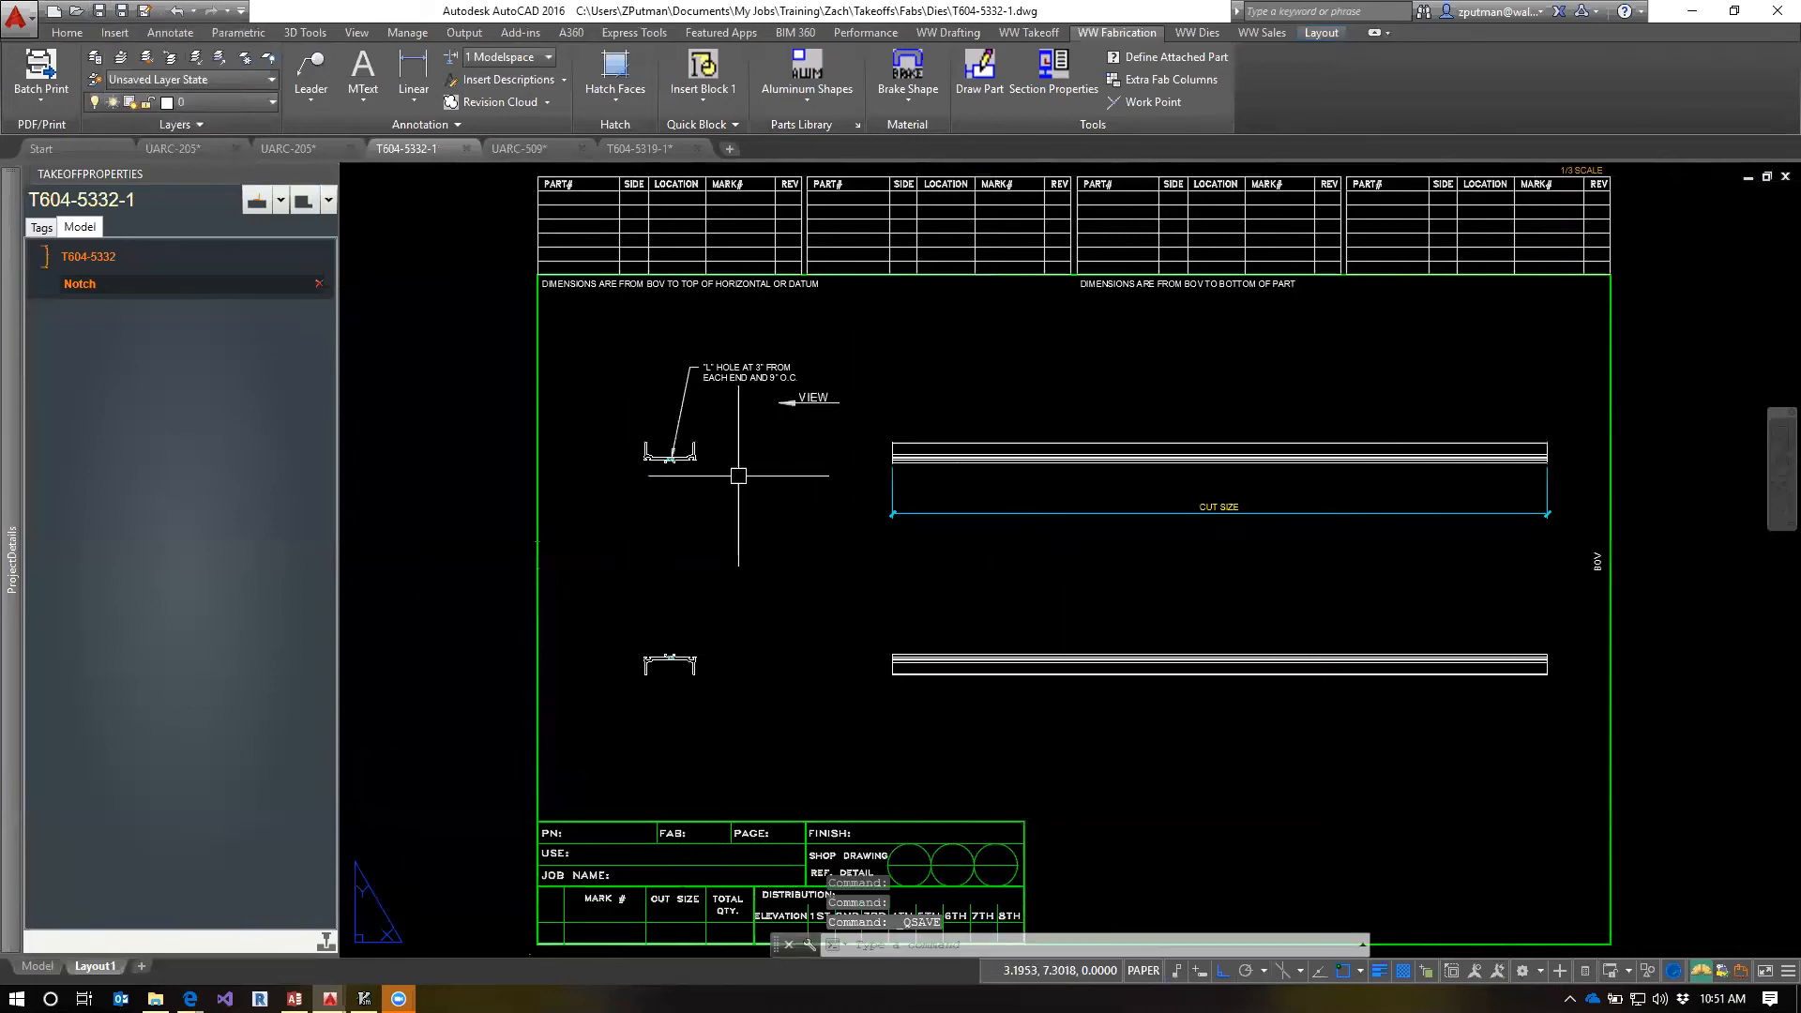
# Examine the L-hole note and the hatched hole against the profile and side views of the sheet
pyautogui.scroll(5, 710, 319)
pyautogui.scroll(2, 662, 454)
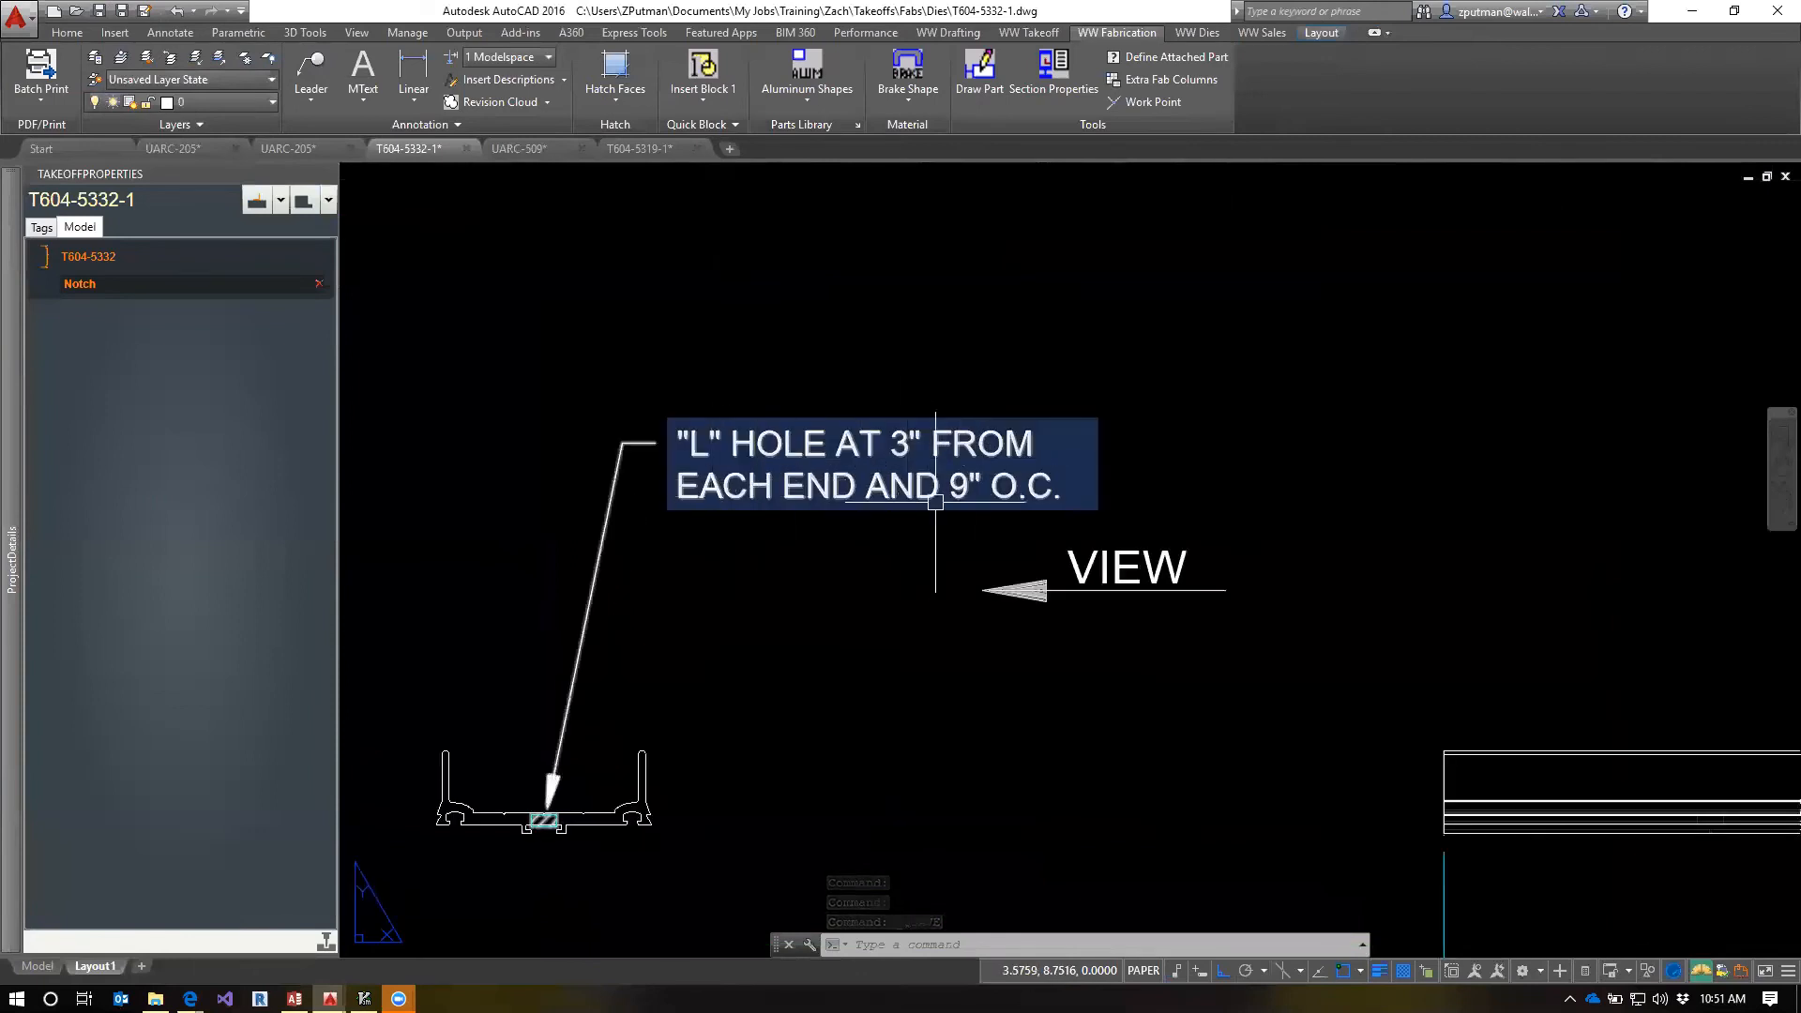
pyautogui.scroll(-6, 986, 502)
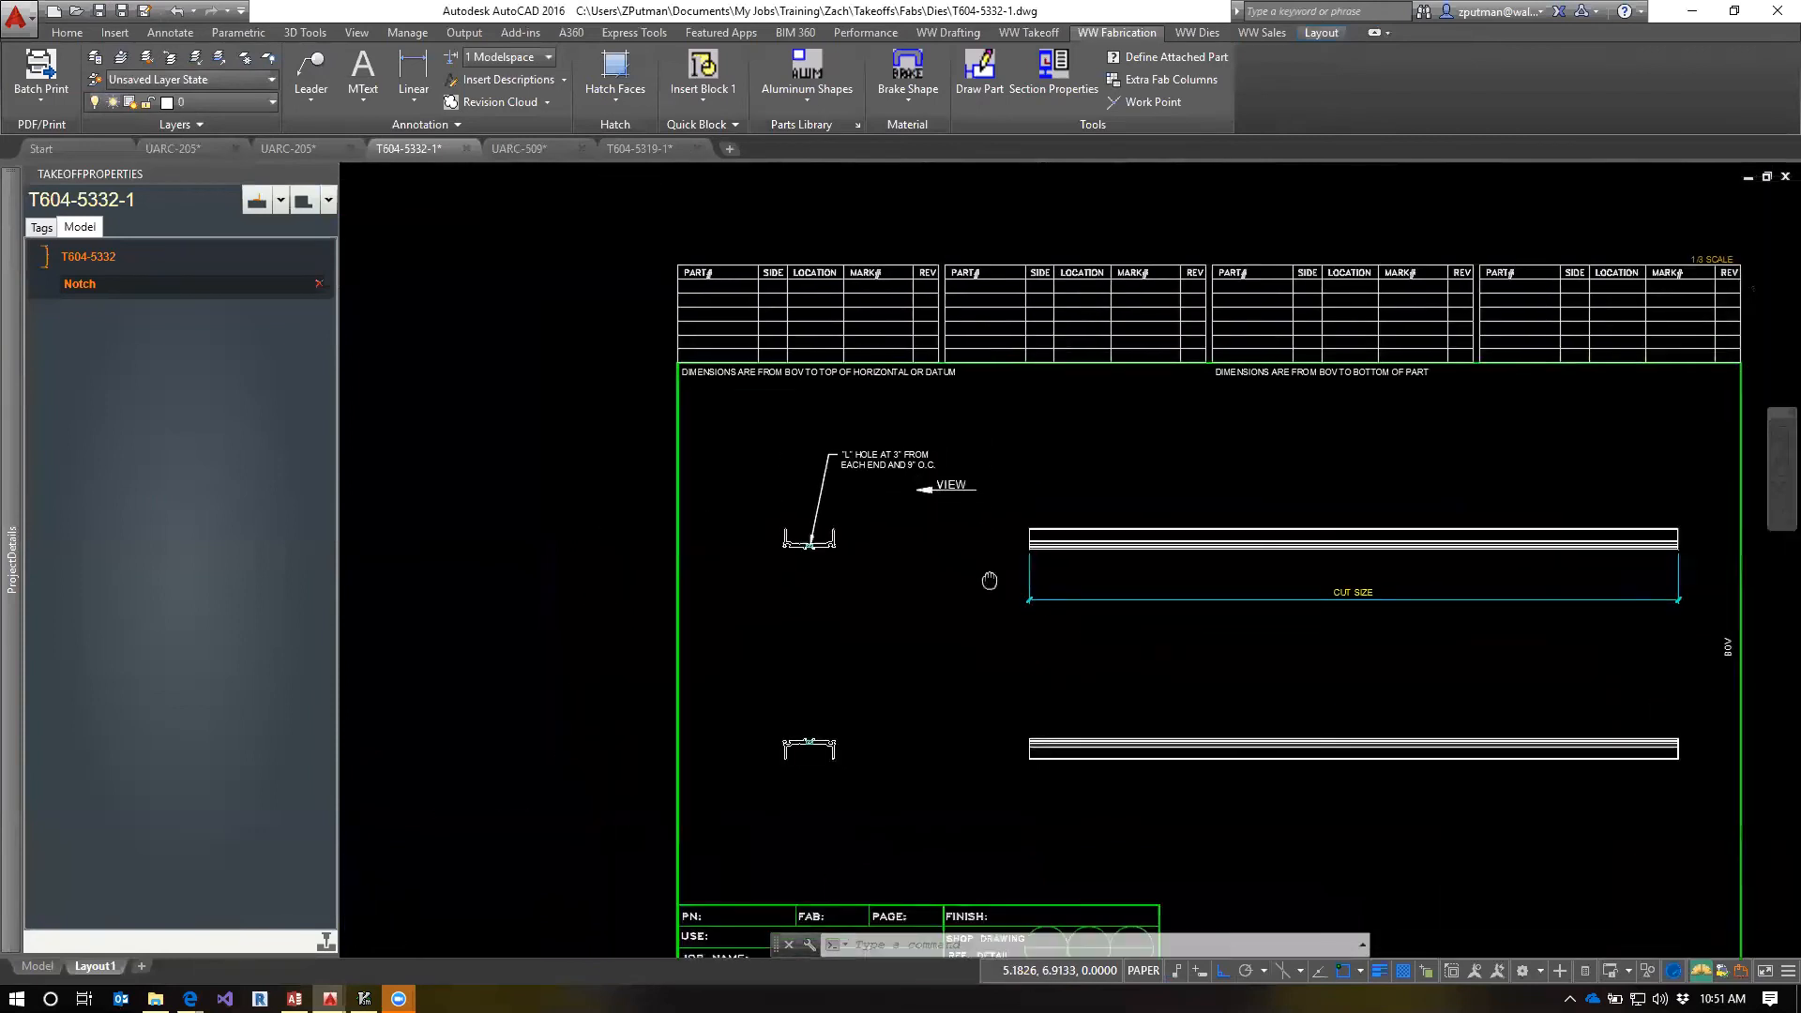
pyautogui.scroll(4, 810, 432)
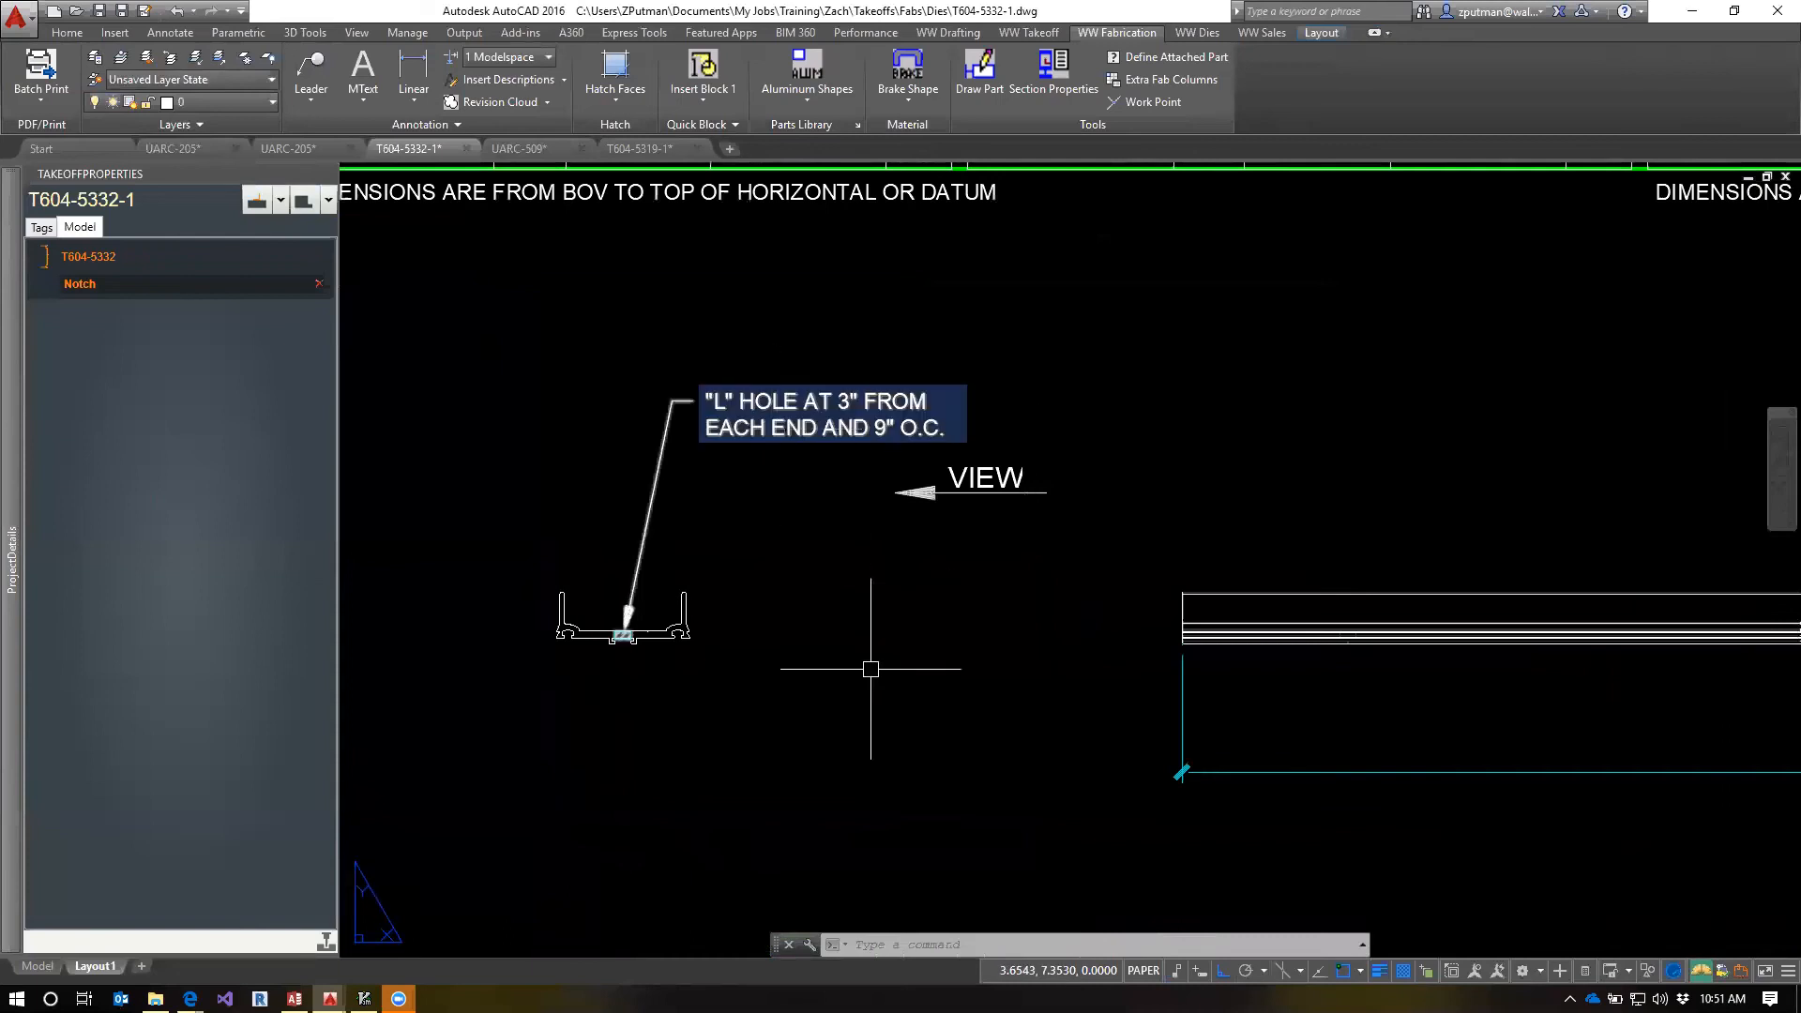
pyautogui.scroll(-4, 867, 661)
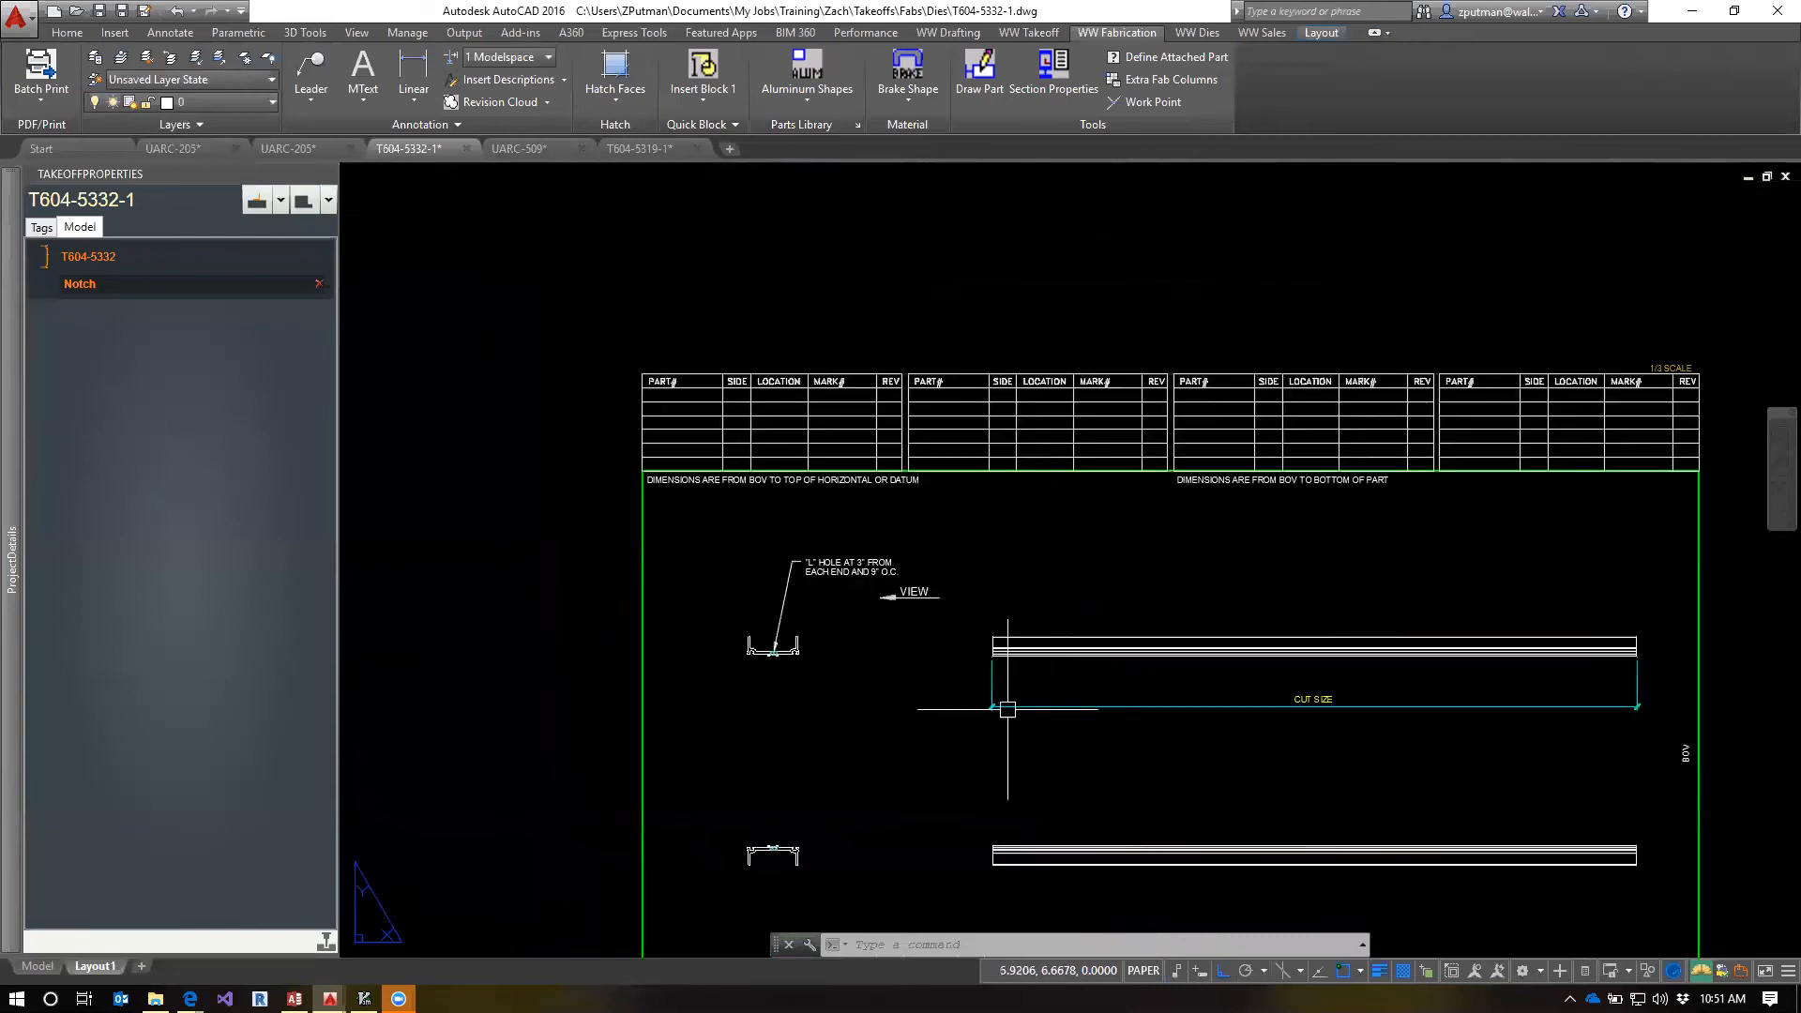
pyautogui.moveTo(1008, 709); pyautogui.dragTo(997, 600, button='middle')
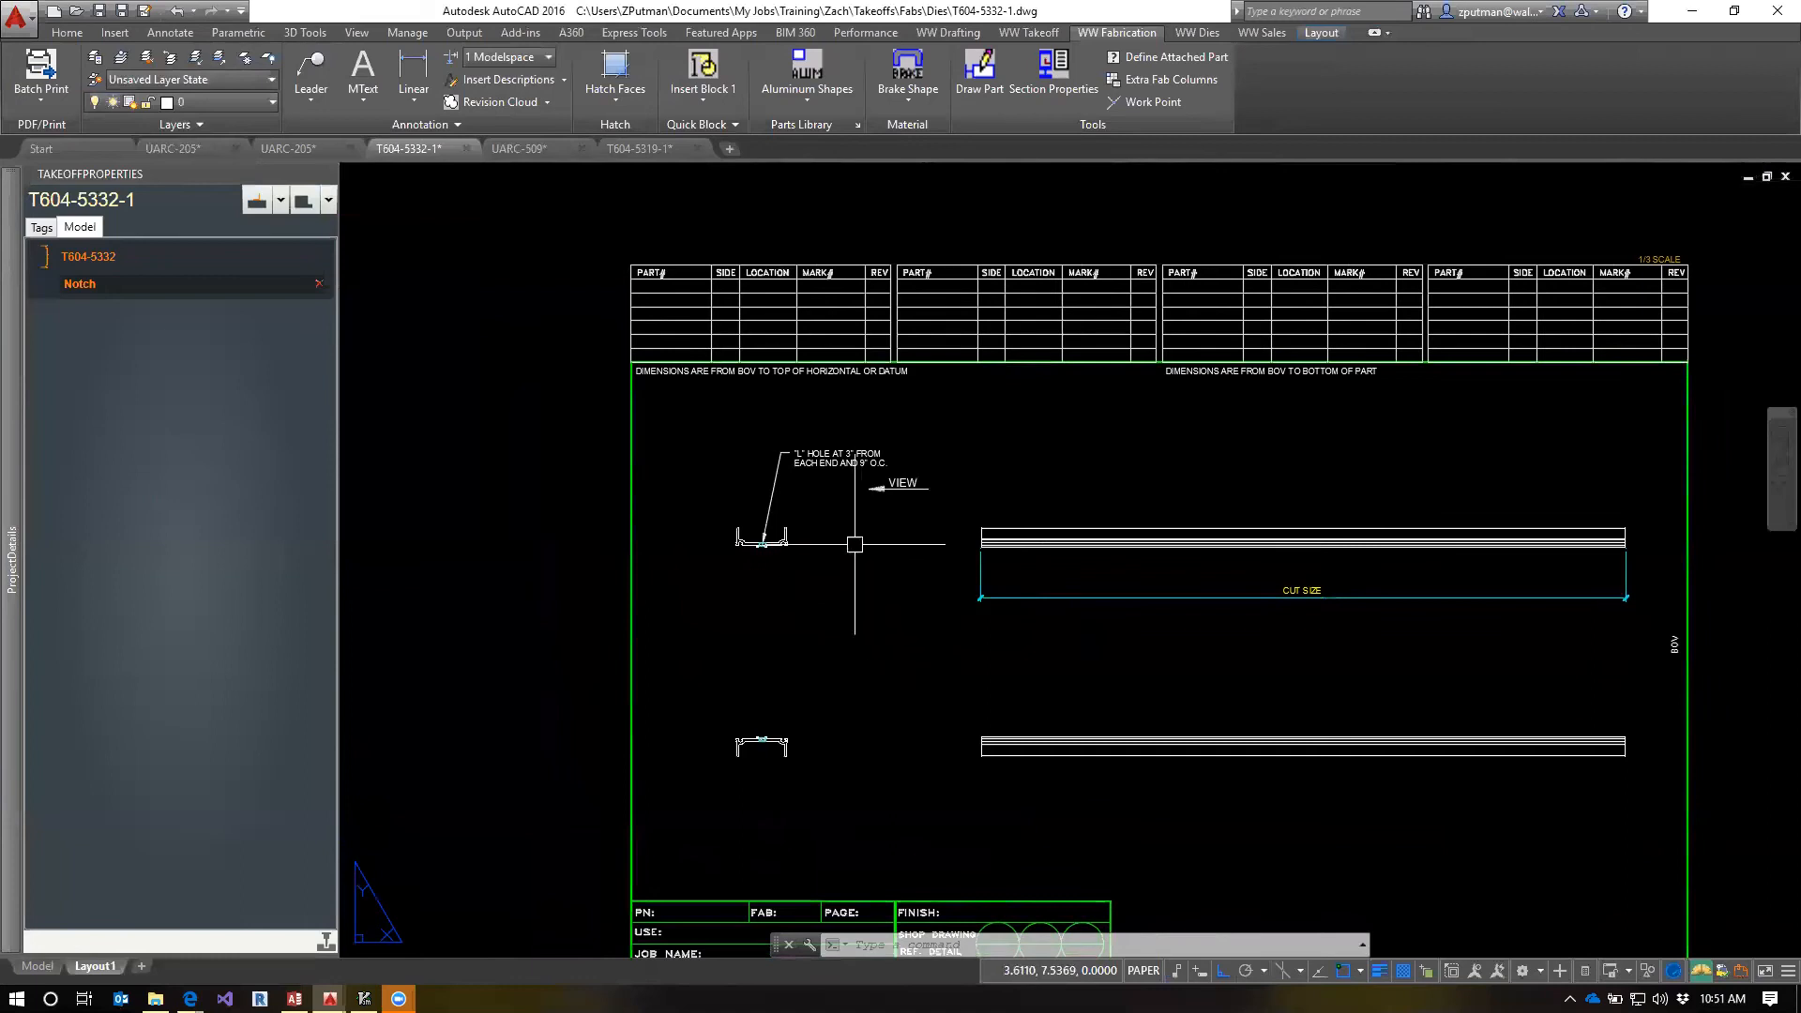
pyautogui.scroll(2, 855, 544)
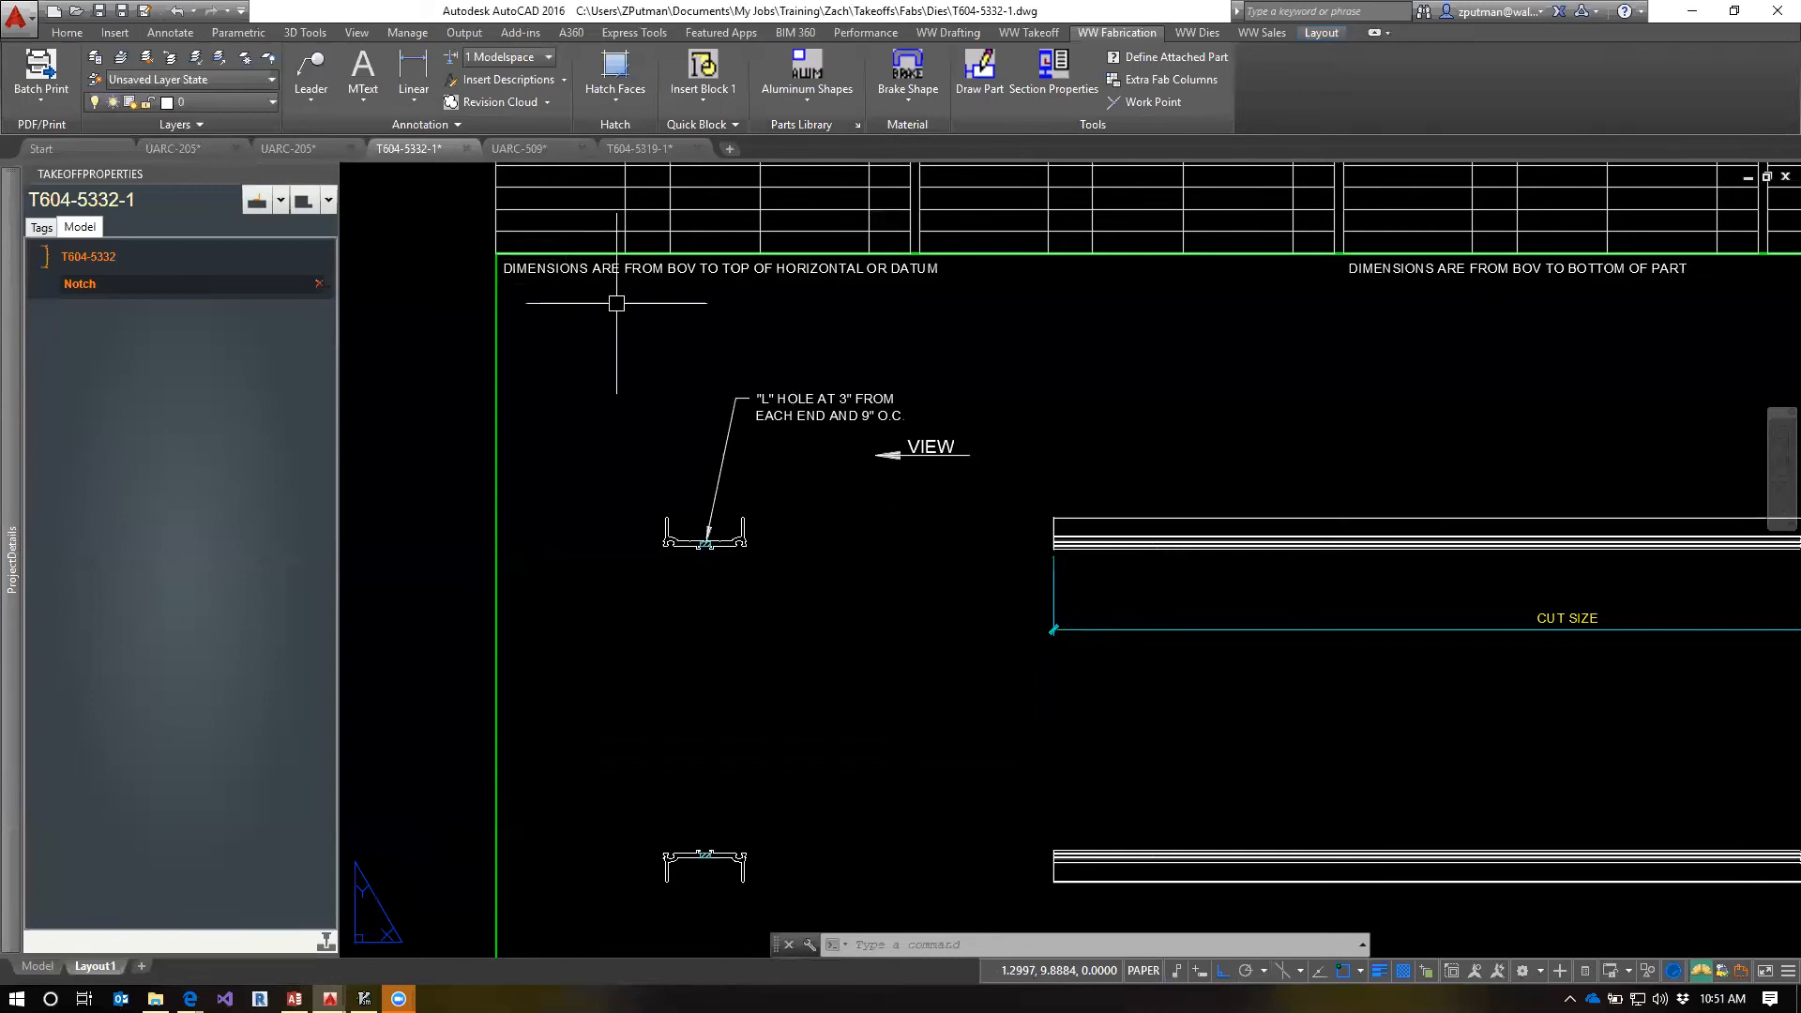
# Switch to the UARC-509 shop drawing, bring up sheet 554 from it with QV, and go to model space with TM
pyautogui.click(559, 146)
pyautogui.write('QV')
pyautogui.press('Return')
pyautogui.write('554')
pyautogui.press('Return')
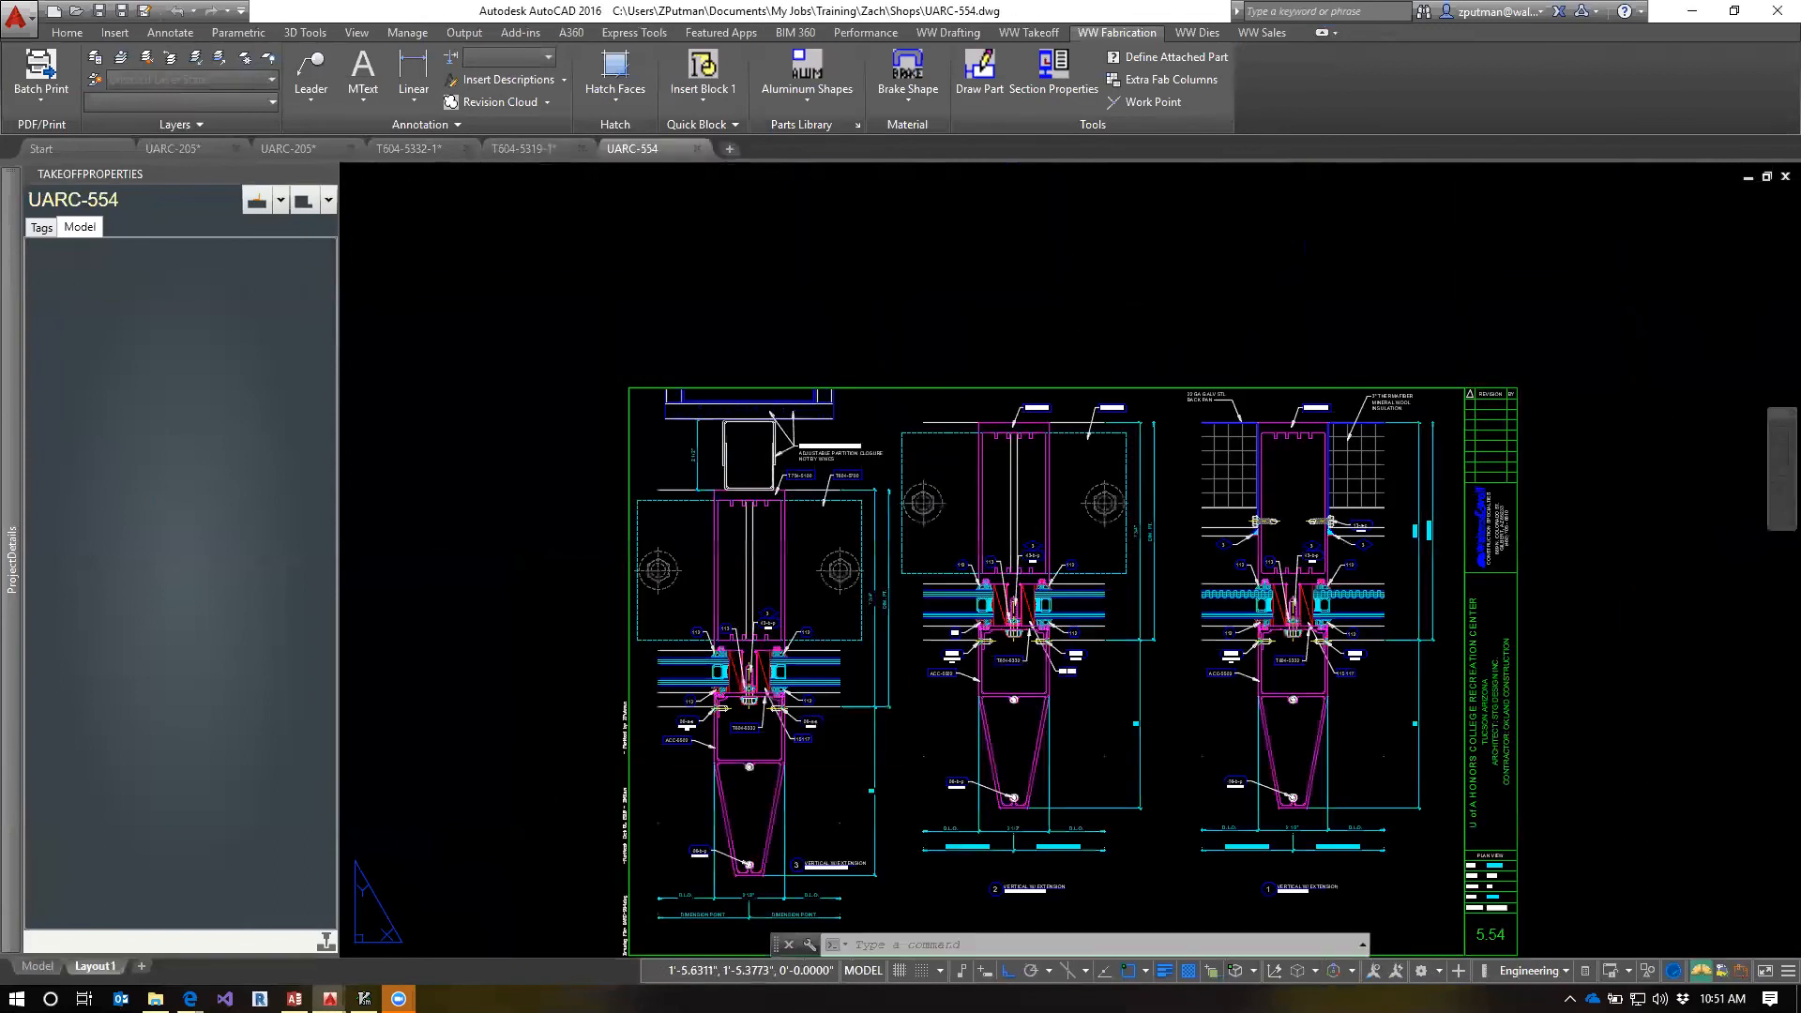
pyautogui.scroll(1, 1111, 587)
pyautogui.write('TM')
pyautogui.press('Return')
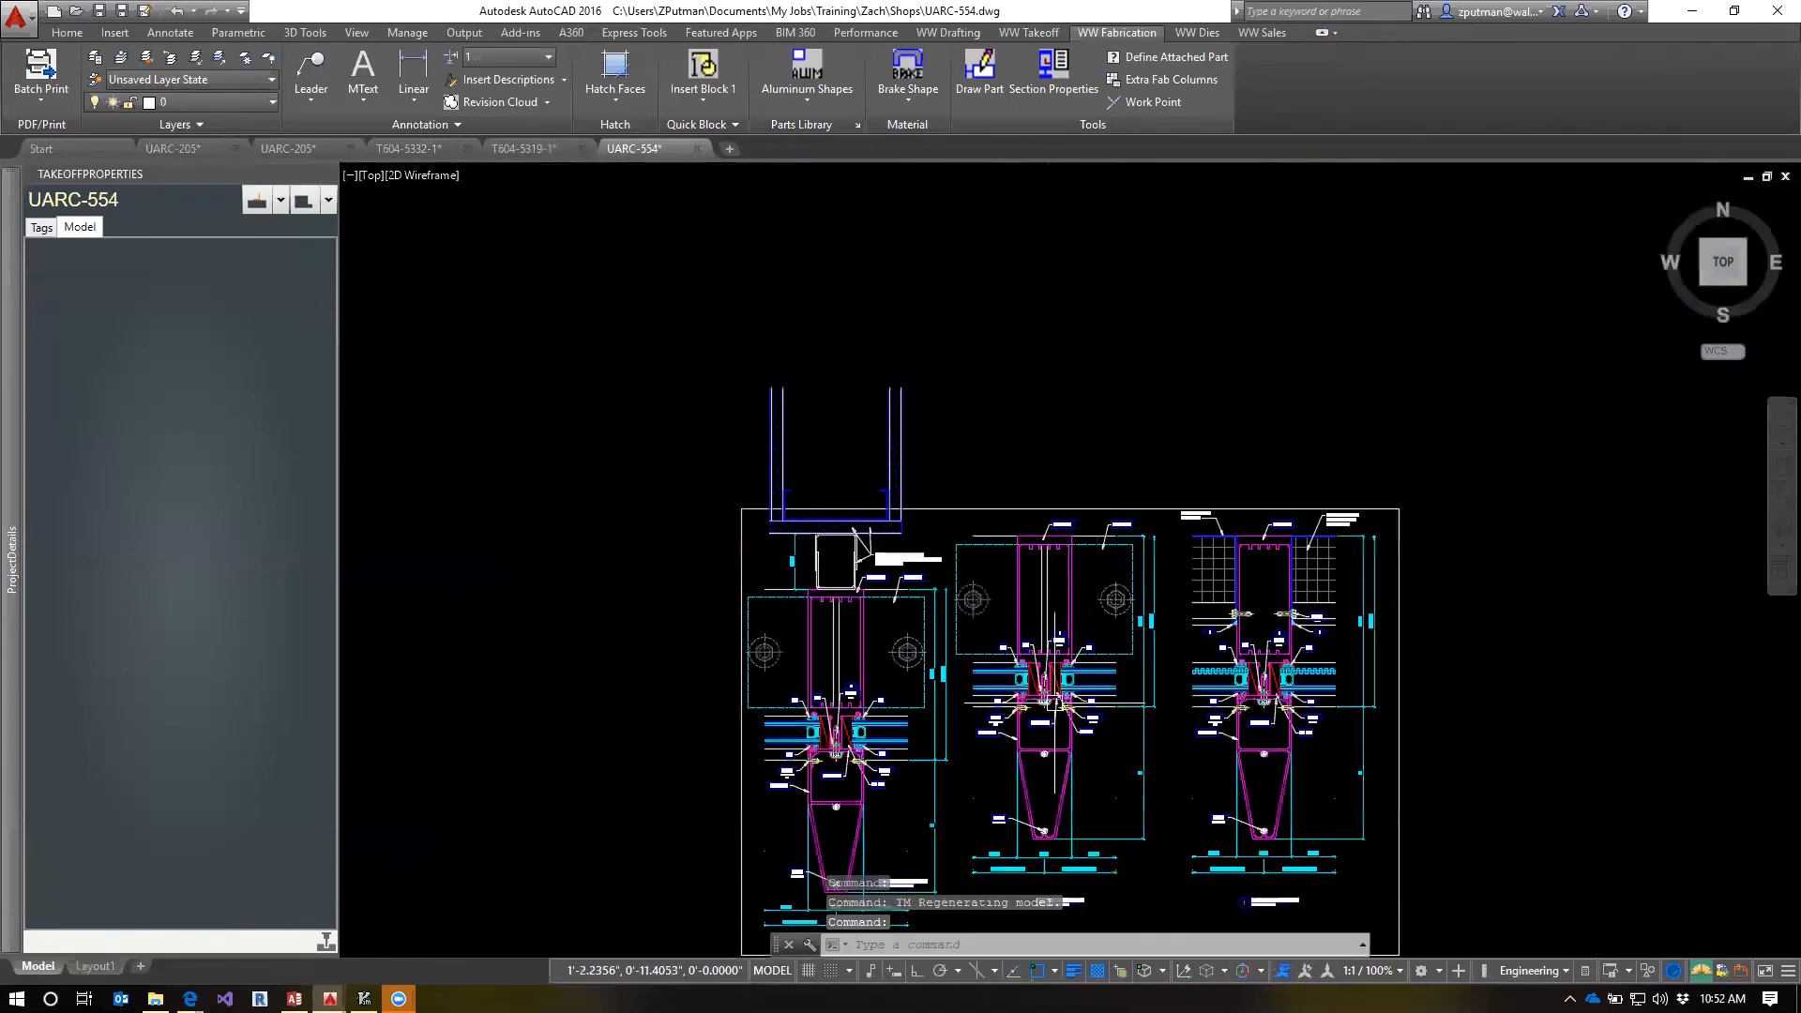
pyautogui.scroll(6, 1054, 700)
pyautogui.moveTo(1012, 659); pyautogui.dragTo(1023, 584, button='middle')
pyautogui.scroll(3, 1027, 572)
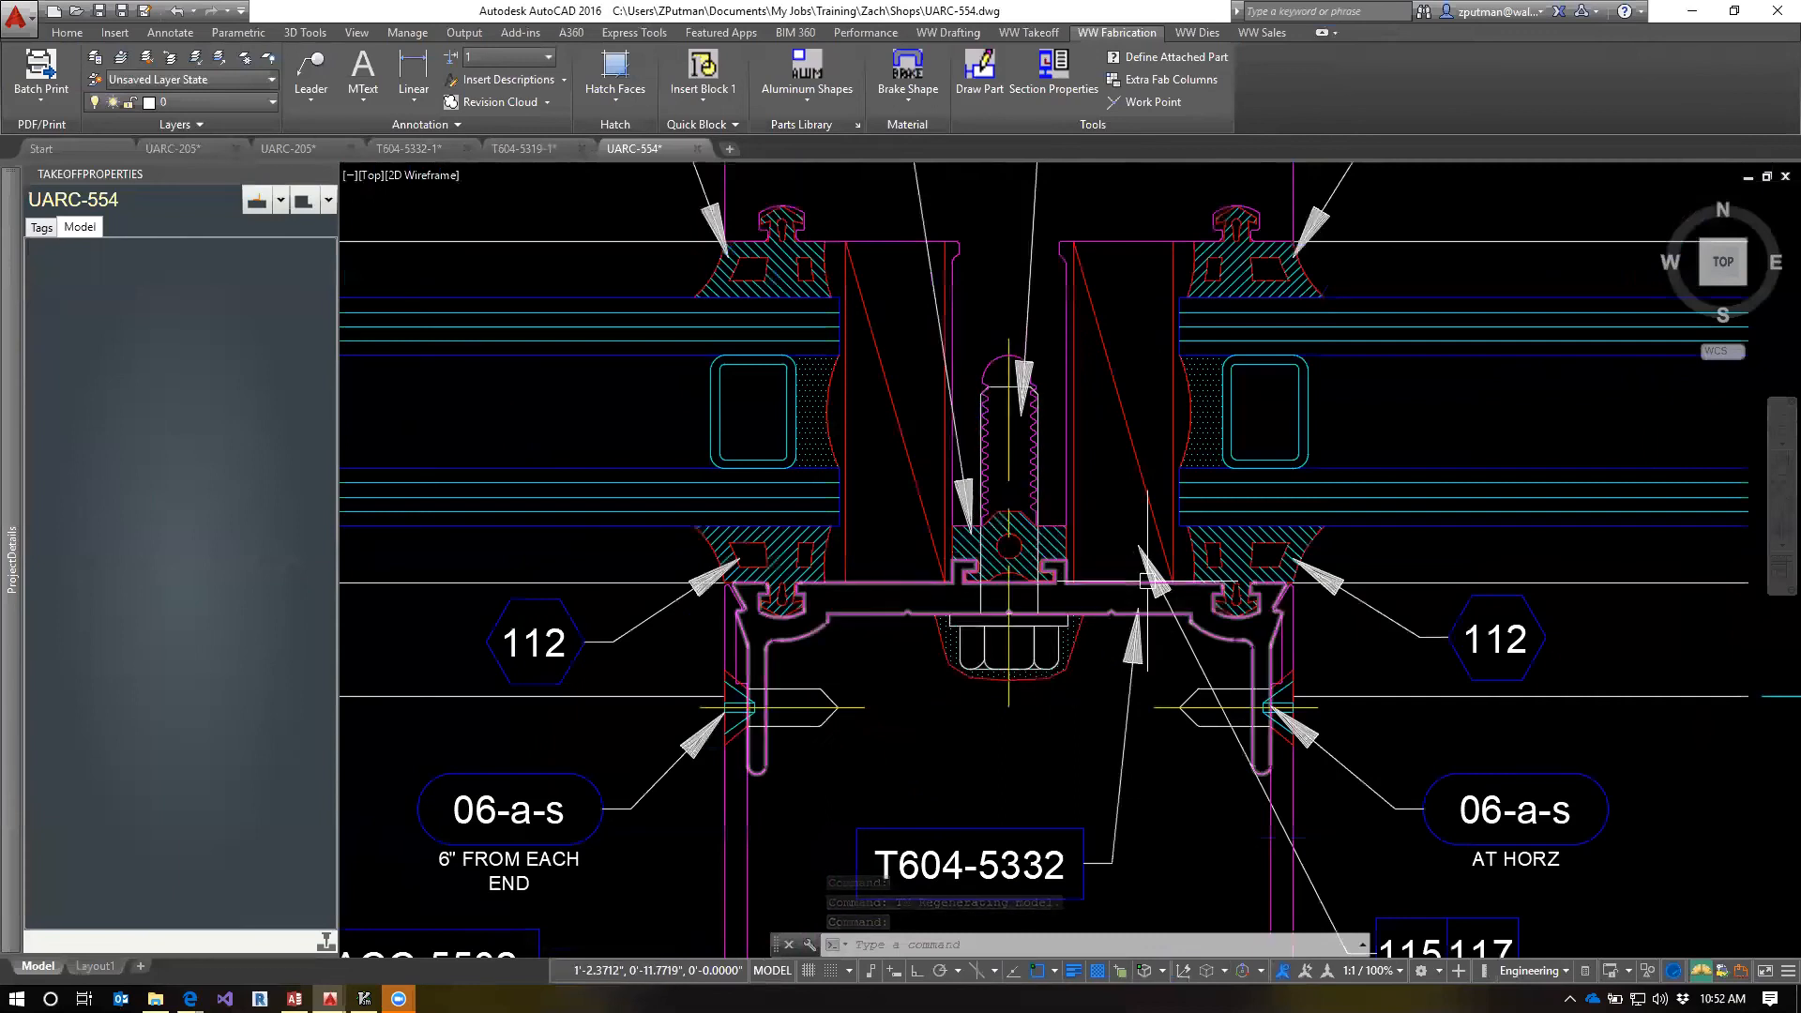
pyautogui.write('cp')
pyautogui.press('Return')
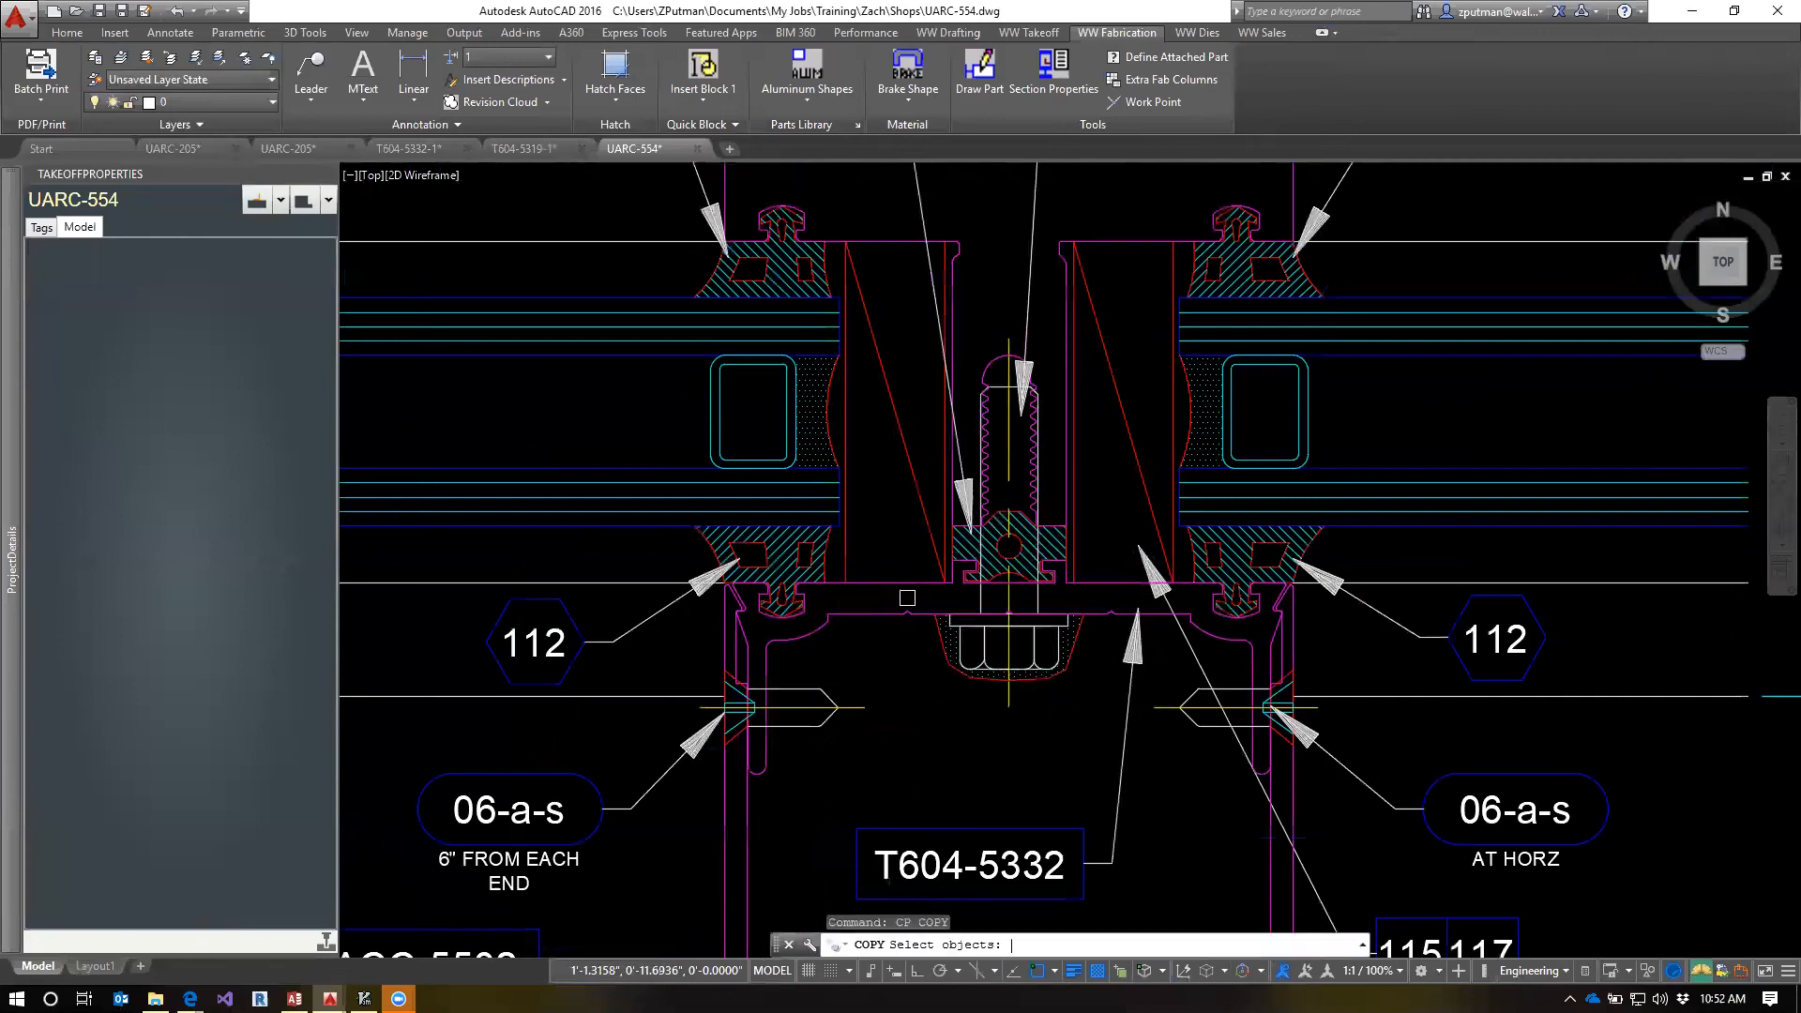
pyautogui.scroll(2, 830, 559)
pyautogui.click(833, 544)
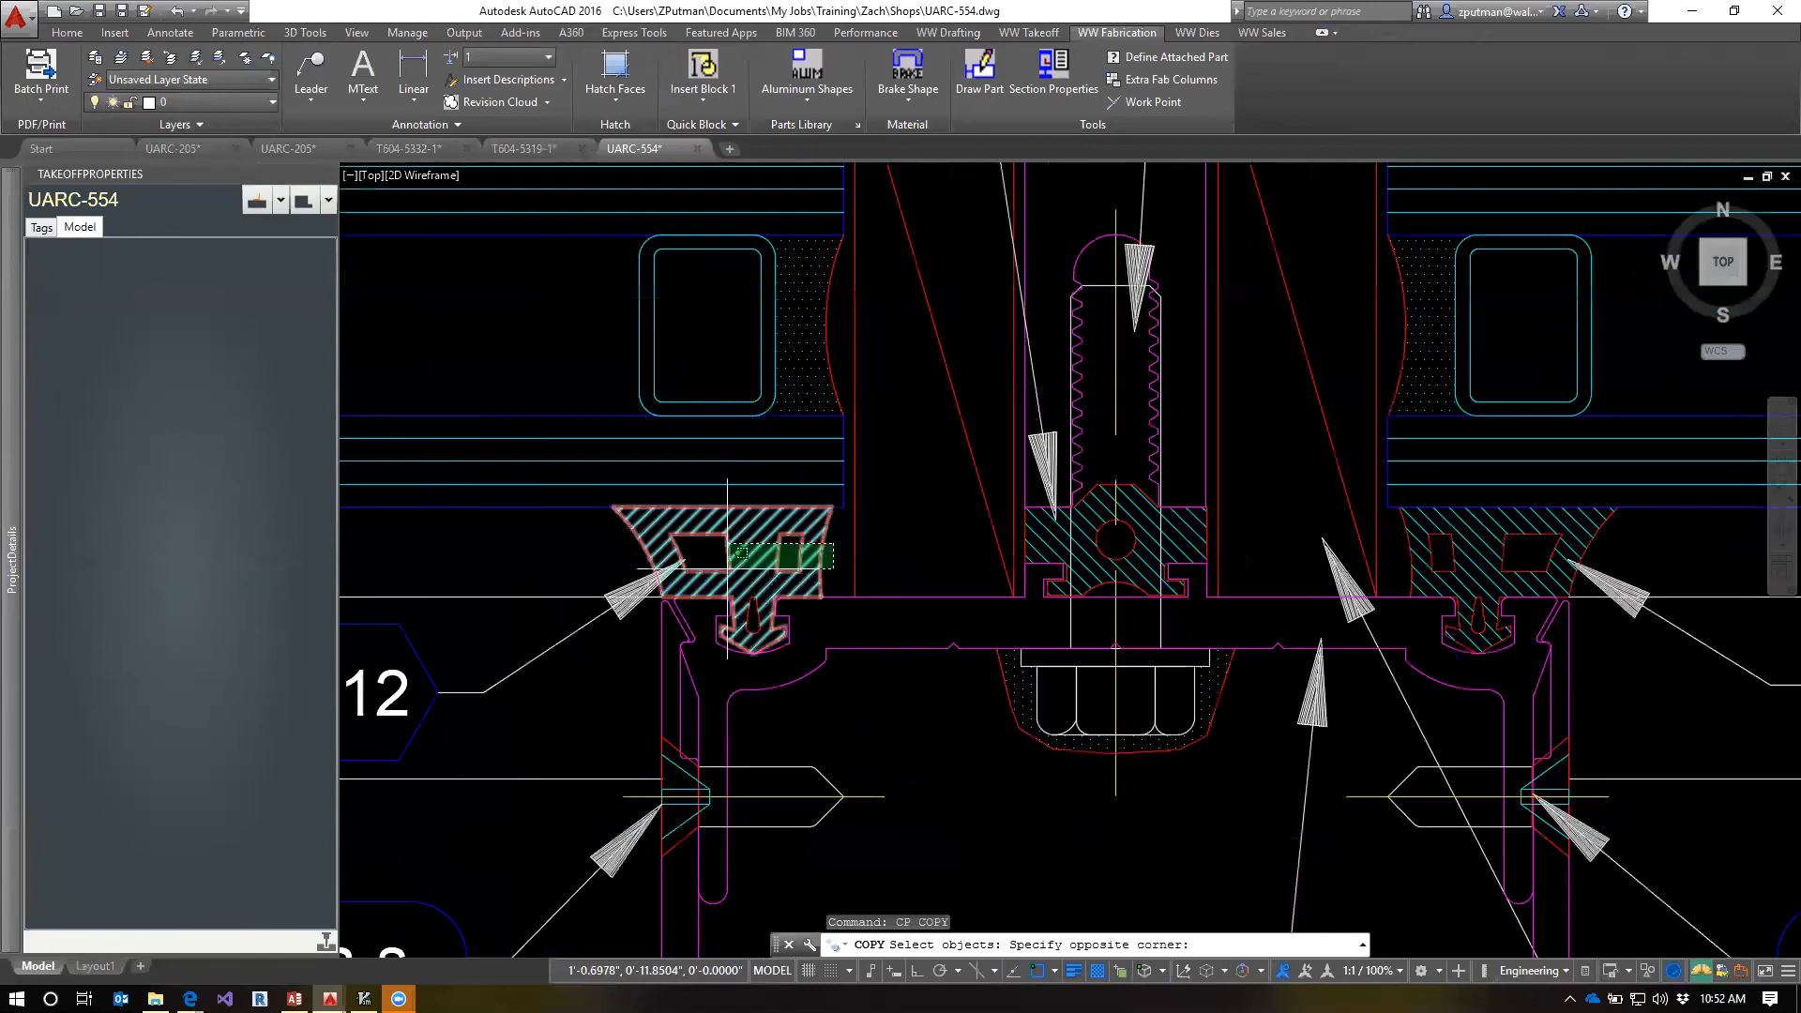
pyautogui.click(720, 572)
pyautogui.scroll(4, 750, 620)
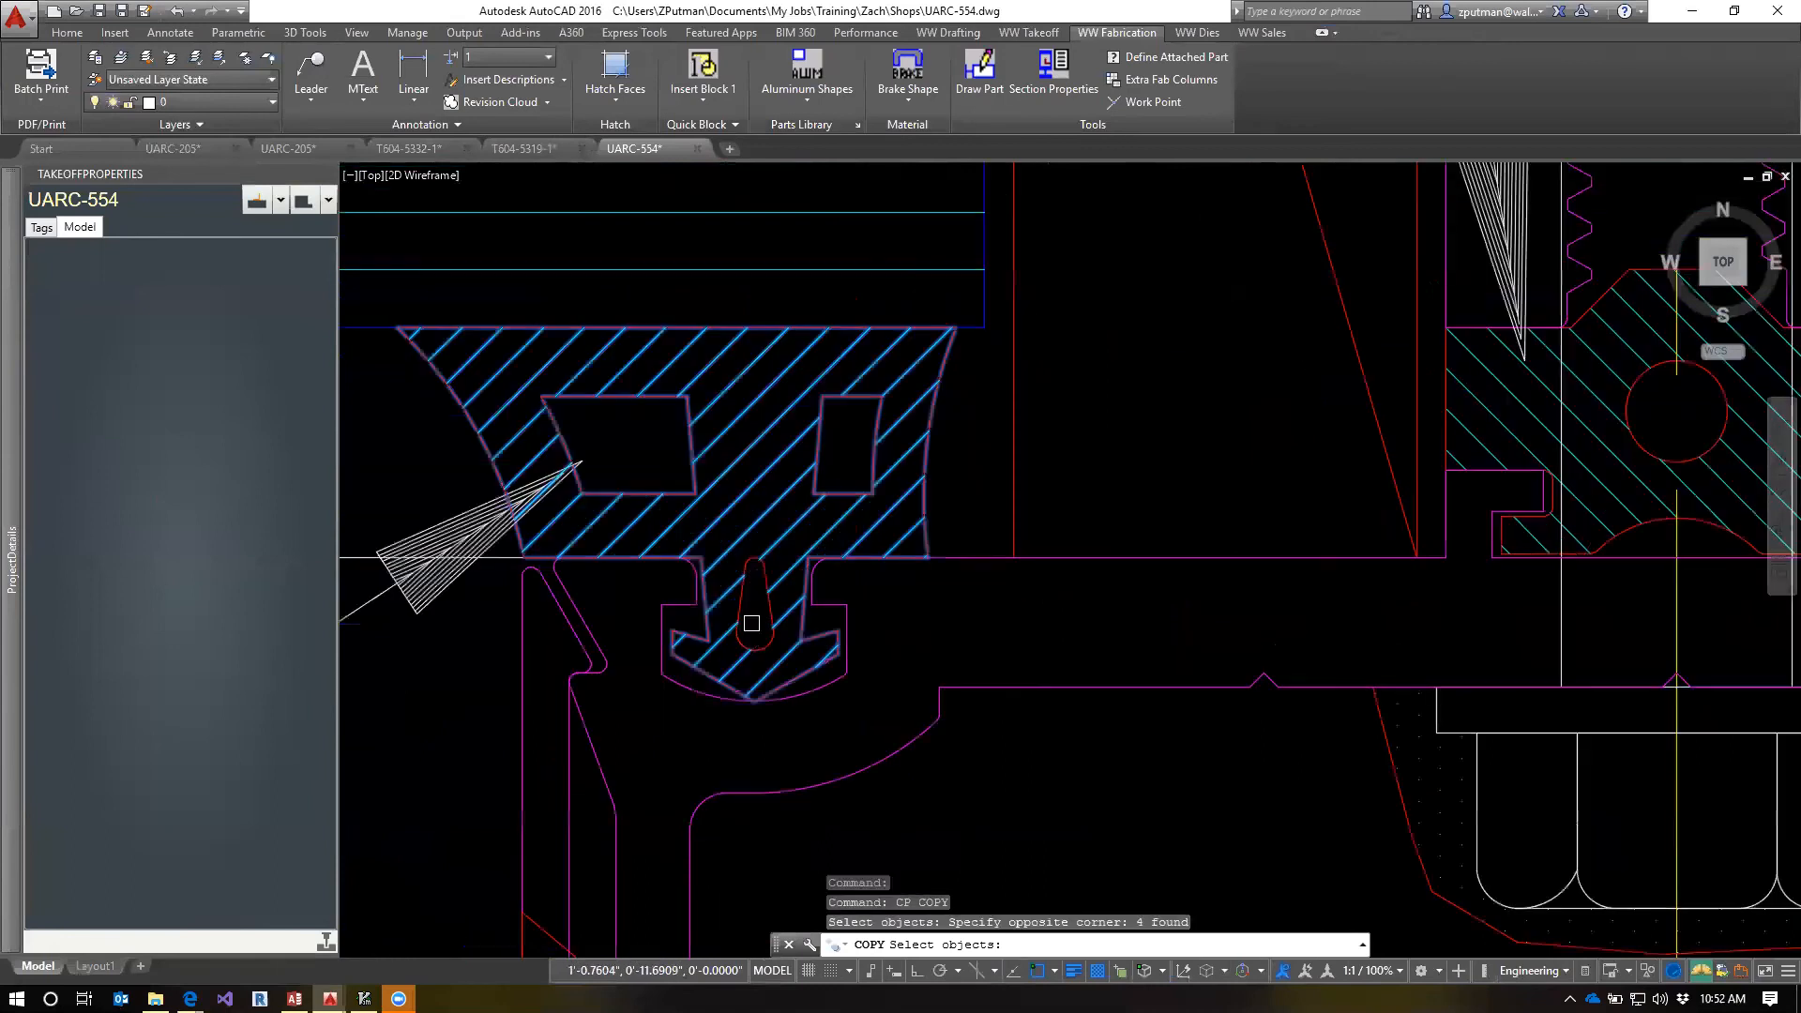
pyautogui.click(764, 604)
pyautogui.scroll(-2, 764, 604)
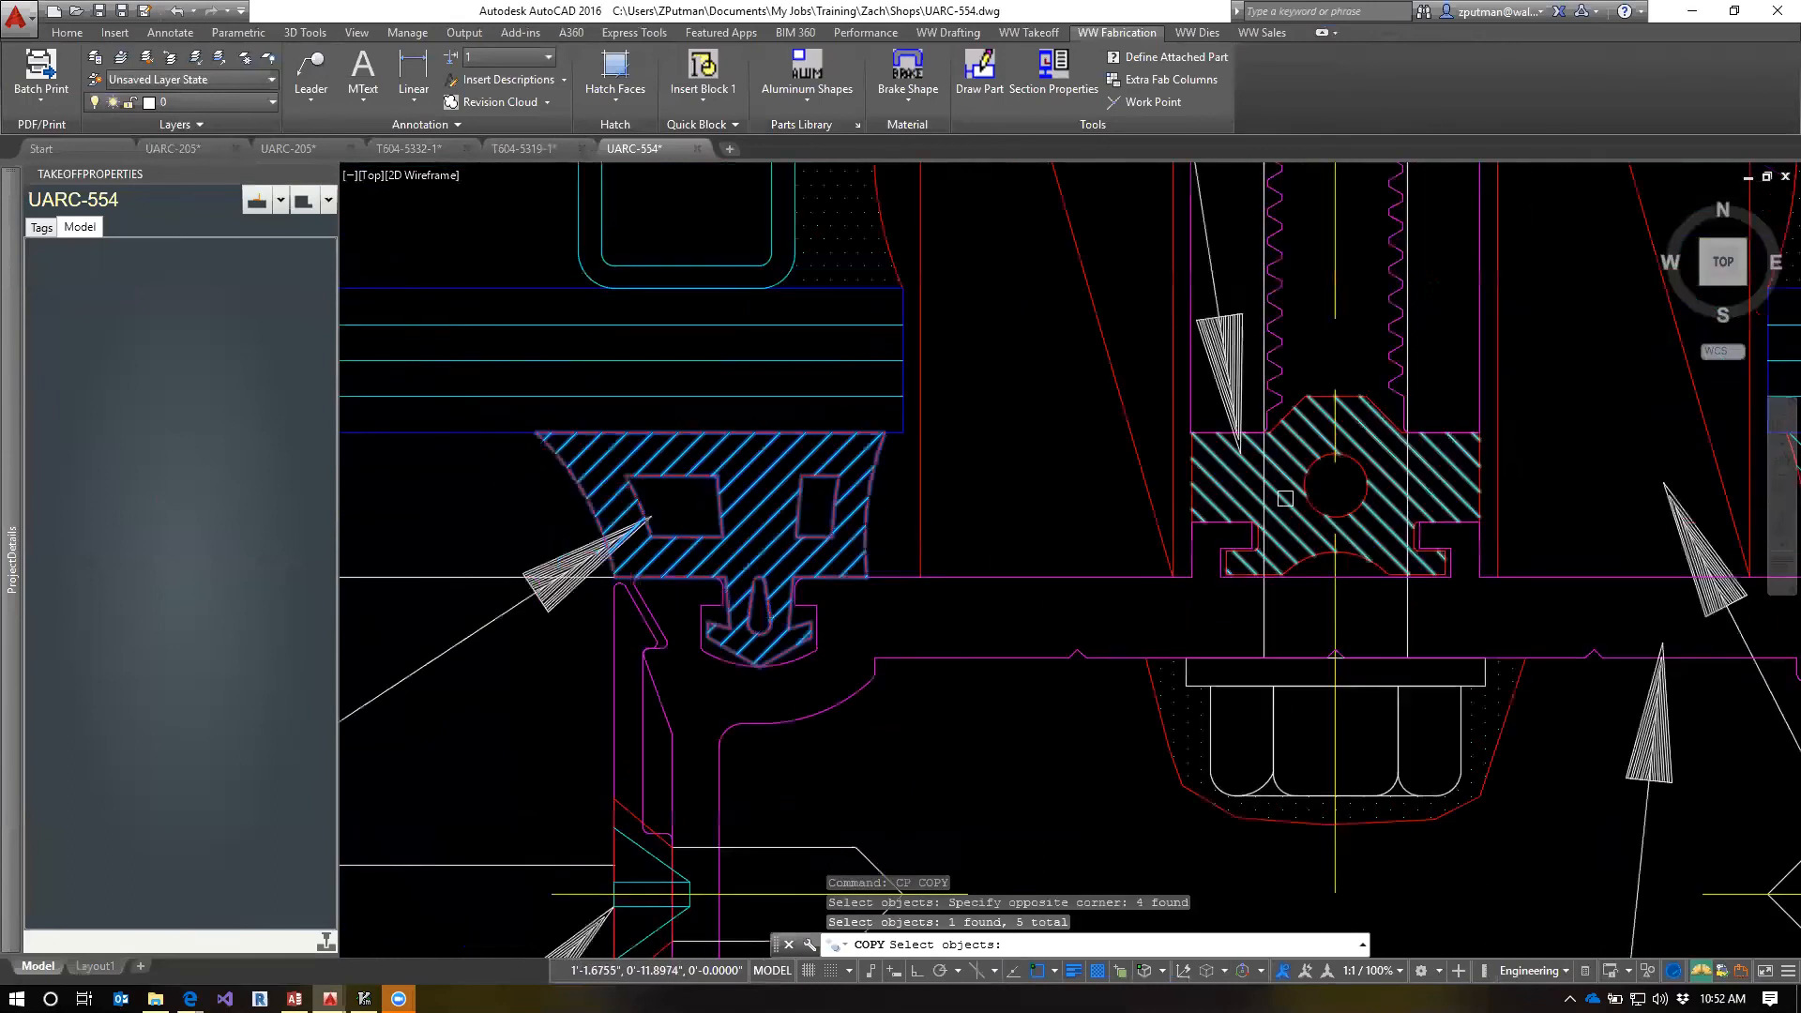
pyautogui.click(1317, 379)
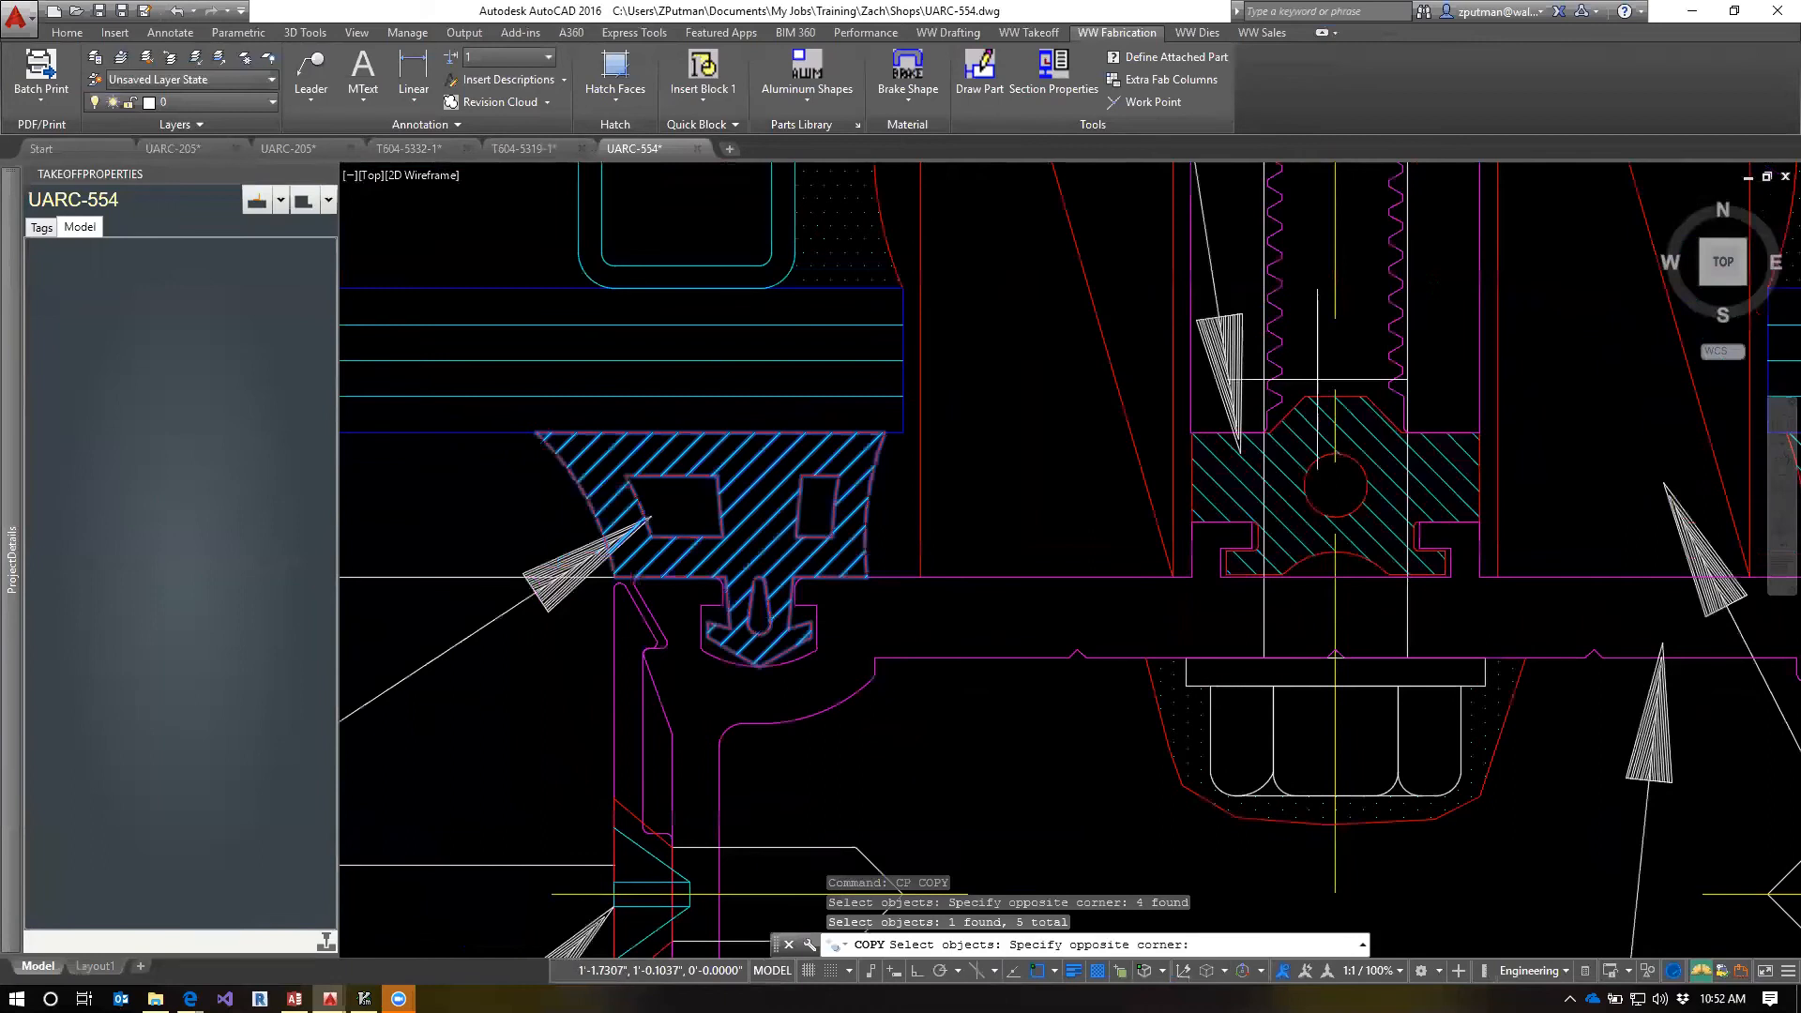
pyautogui.click(1310, 559)
pyautogui.moveTo(1505, 494); pyautogui.dragTo(761, 517, button='middle')
pyautogui.click(1212, 527)
pyautogui.click(1107, 556)
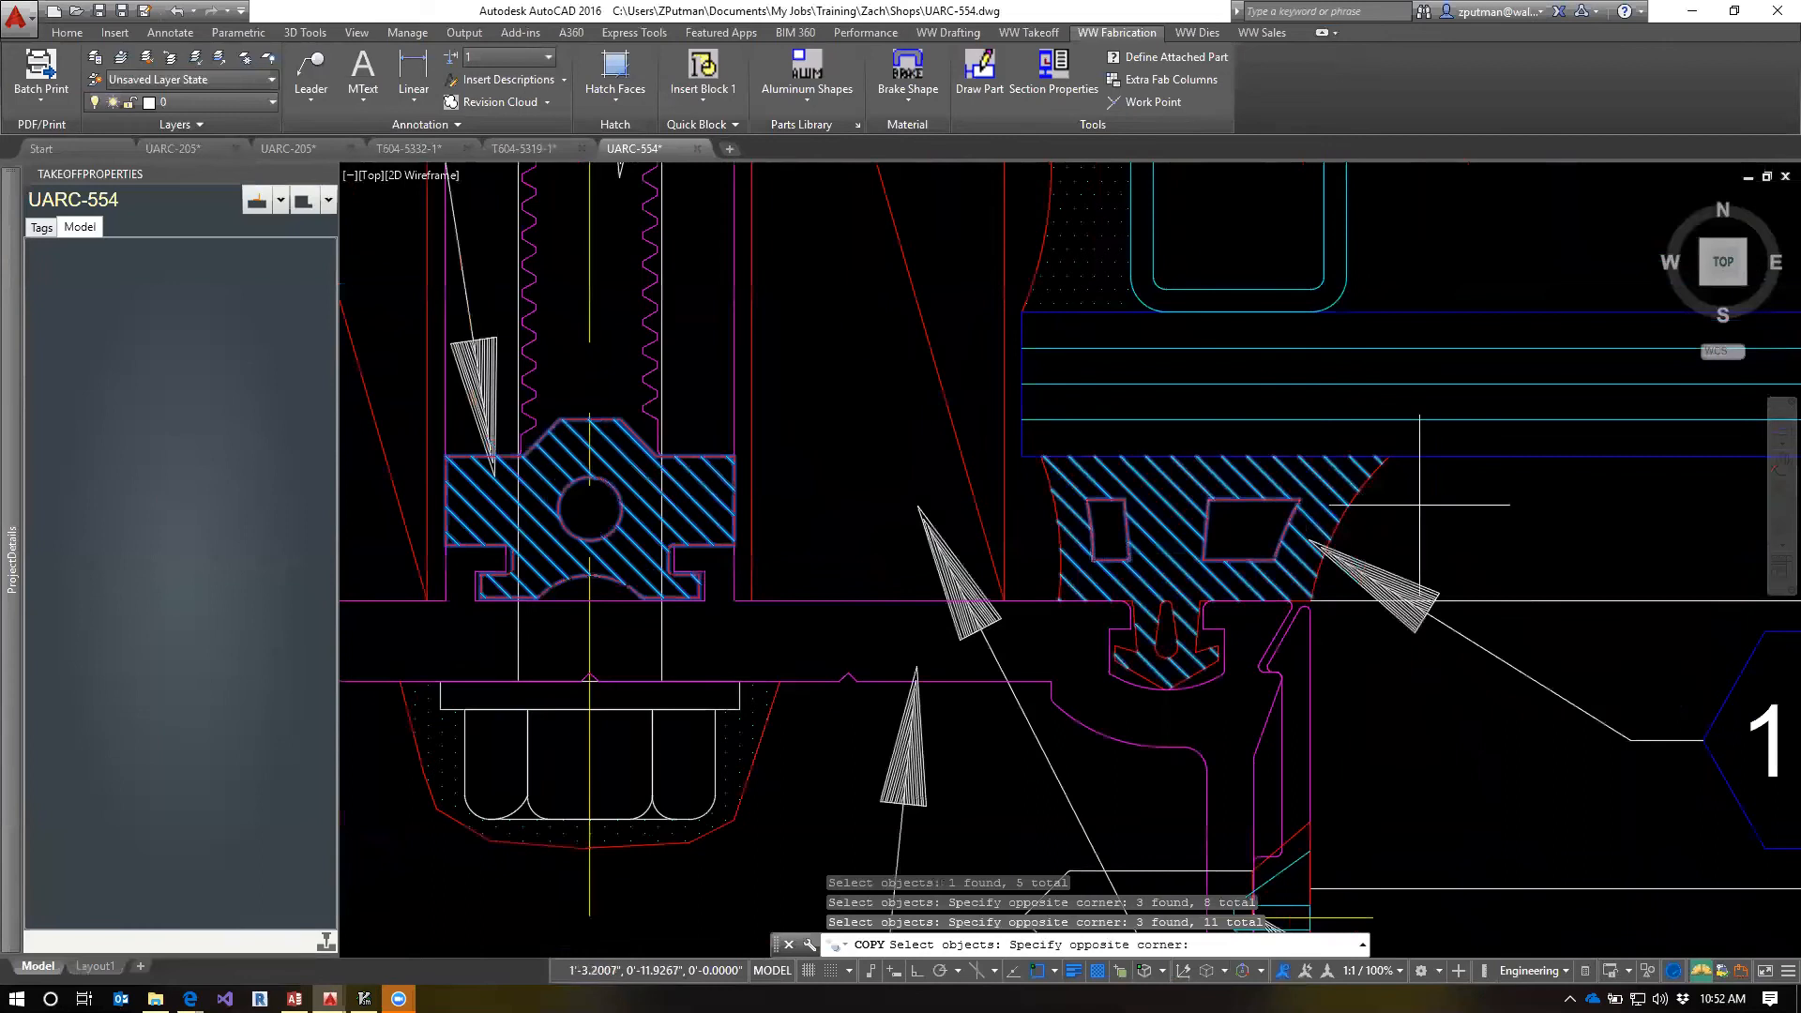
pyautogui.click(1042, 527)
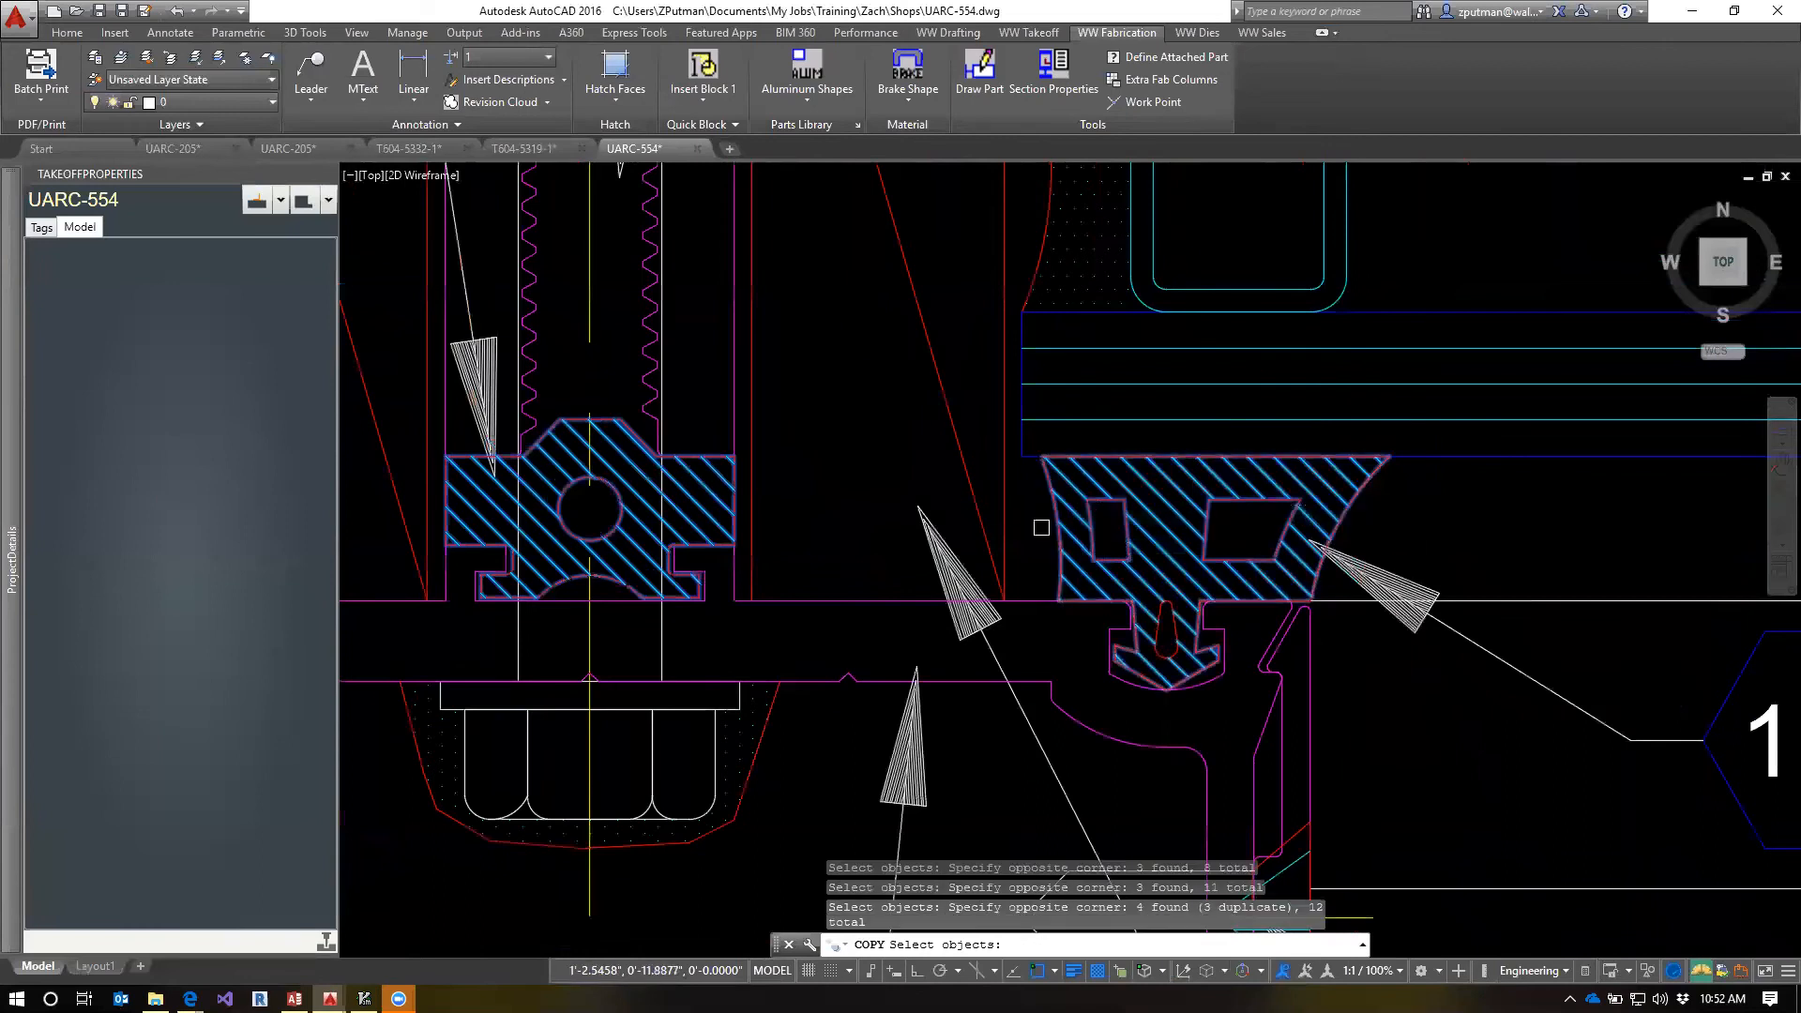
pyautogui.click(1173, 629)
pyautogui.scroll(-2, 1066, 617)
pyautogui.moveTo(645, 545); pyautogui.dragTo(1072, 564, button='middle')
pyautogui.scroll(2, 799, 608)
pyautogui.moveTo(1101, 623); pyautogui.dragTo(873, 537, button='middle')
pyautogui.scroll(-1, 879, 535)
pyautogui.scroll(-1, 1051, 522)
pyautogui.moveTo(1099, 592); pyautogui.dragTo(900, 601, button='middle')
pyautogui.scroll(-3, 845, 531)
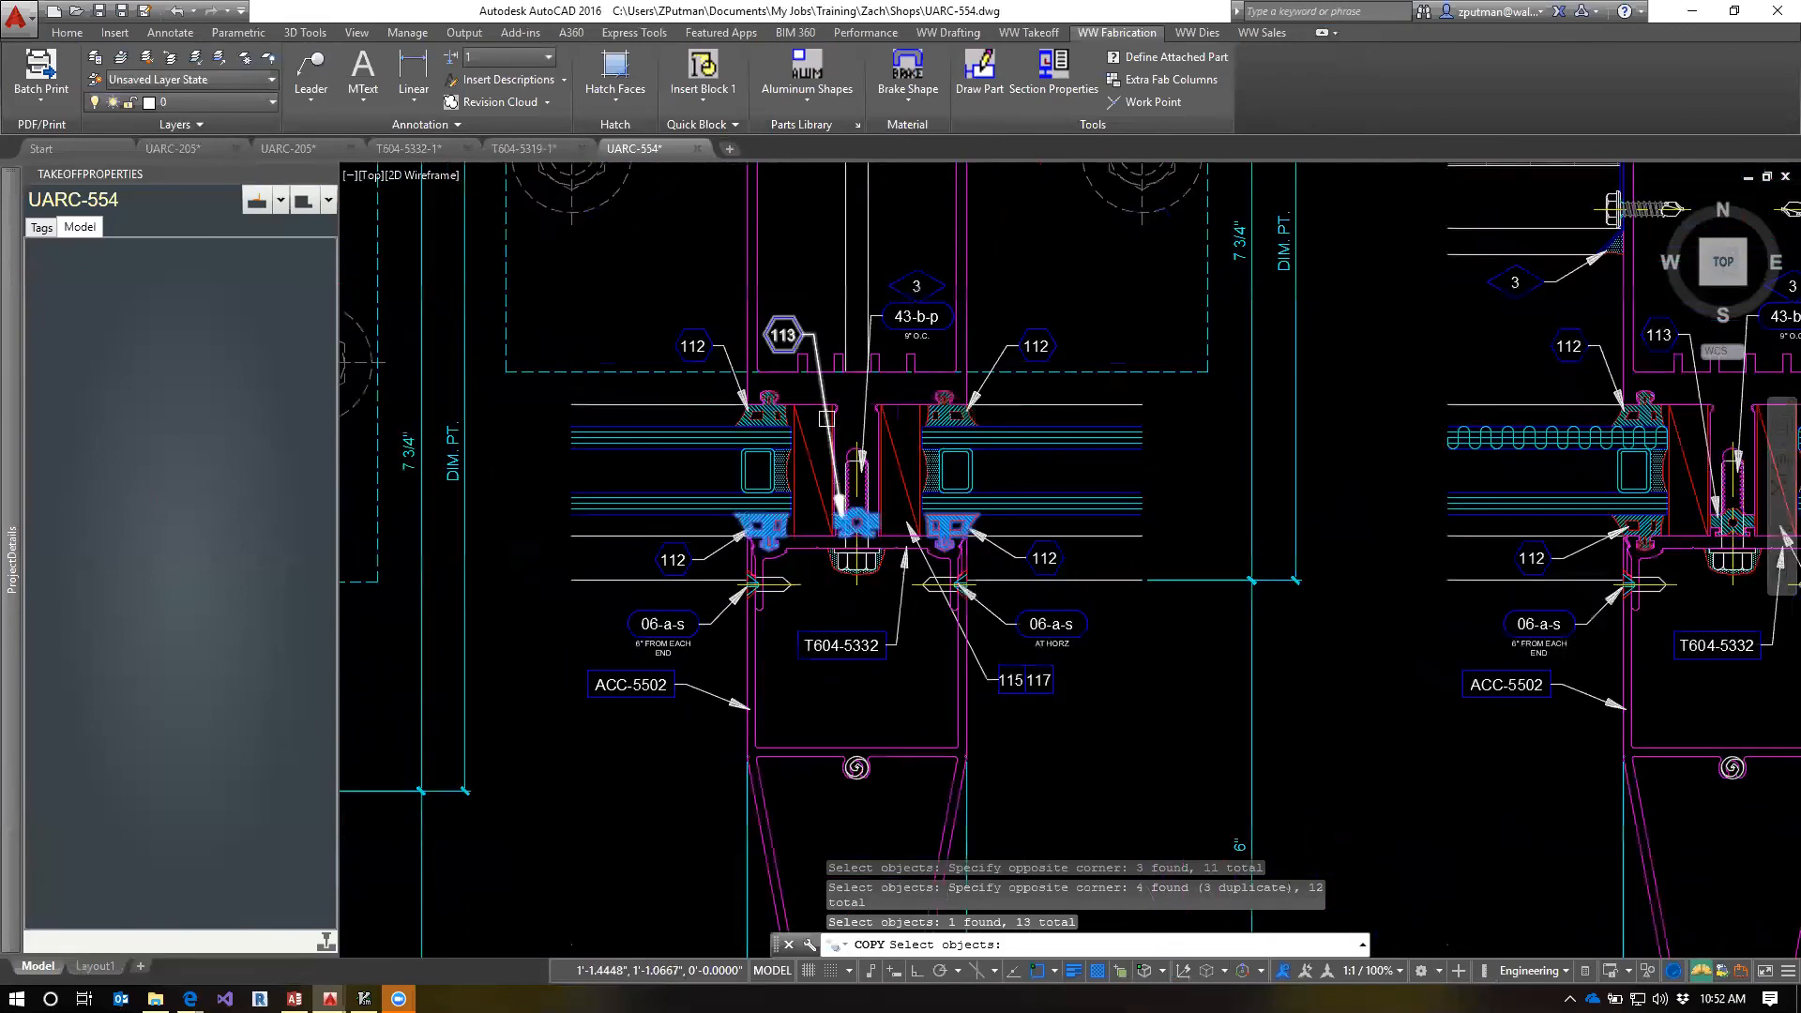
pyautogui.scroll(2, 861, 524)
pyautogui.press('Return')
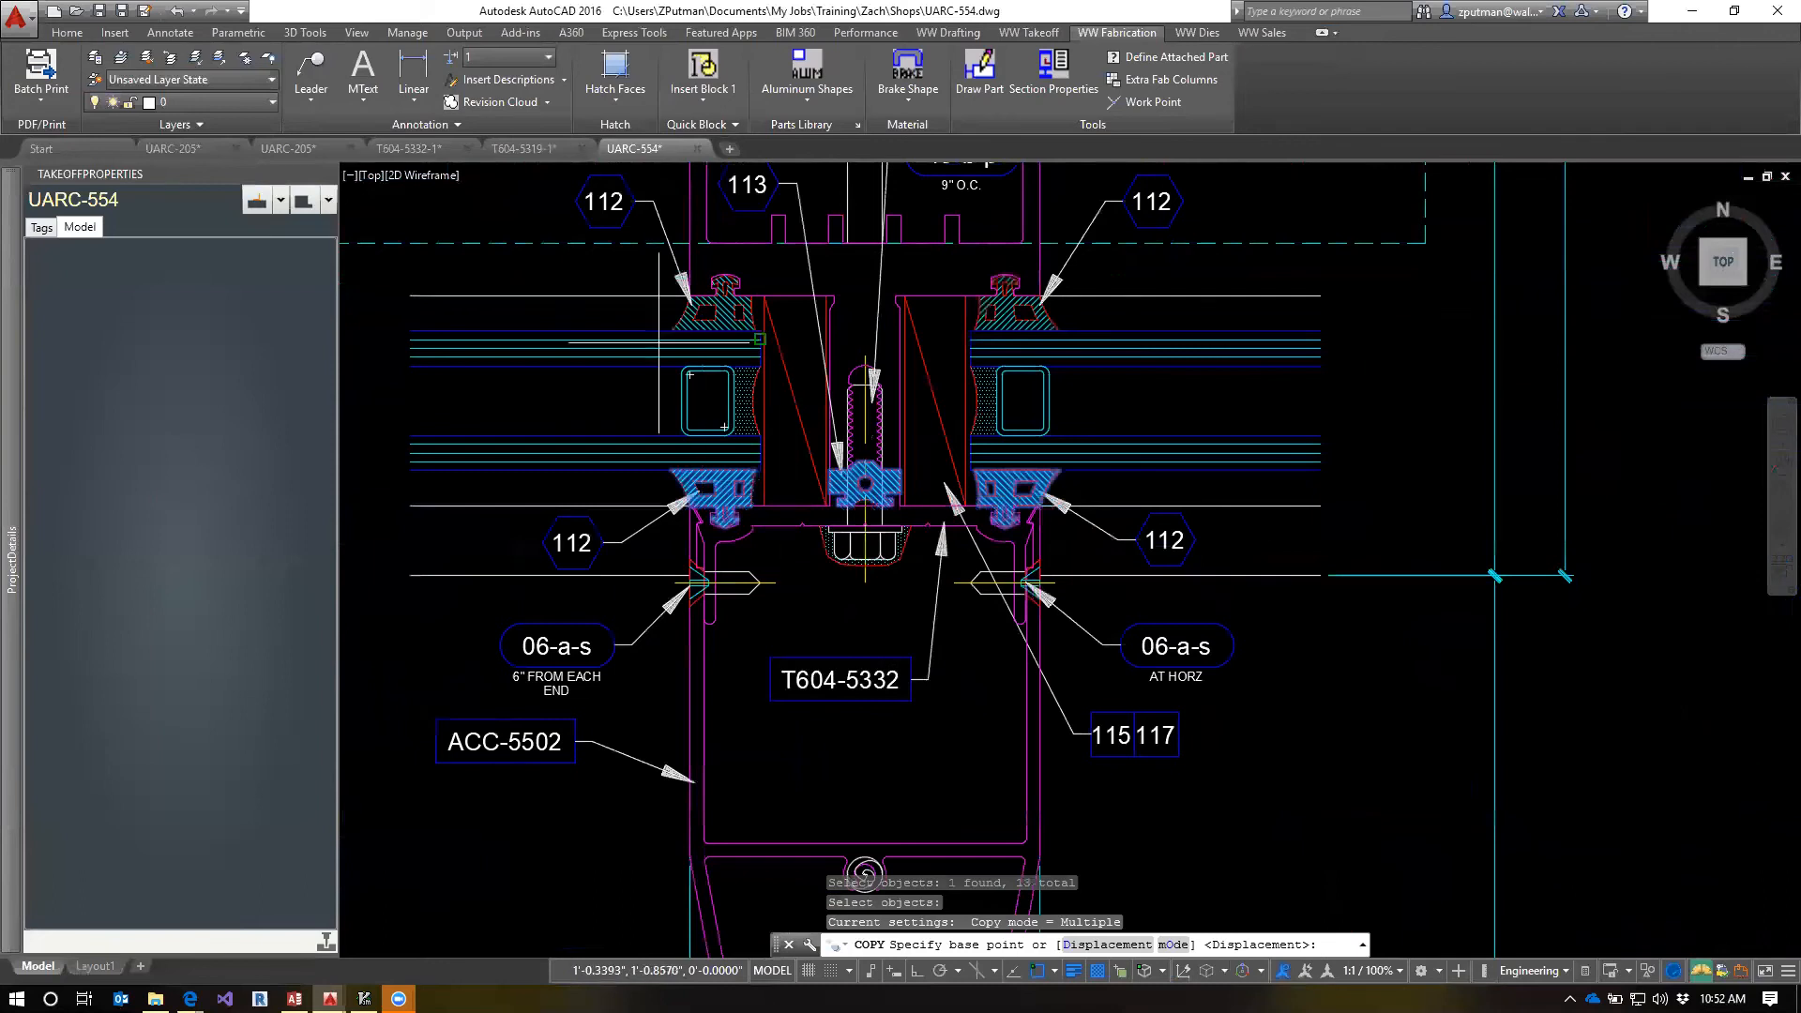
pyautogui.click(428, 148)
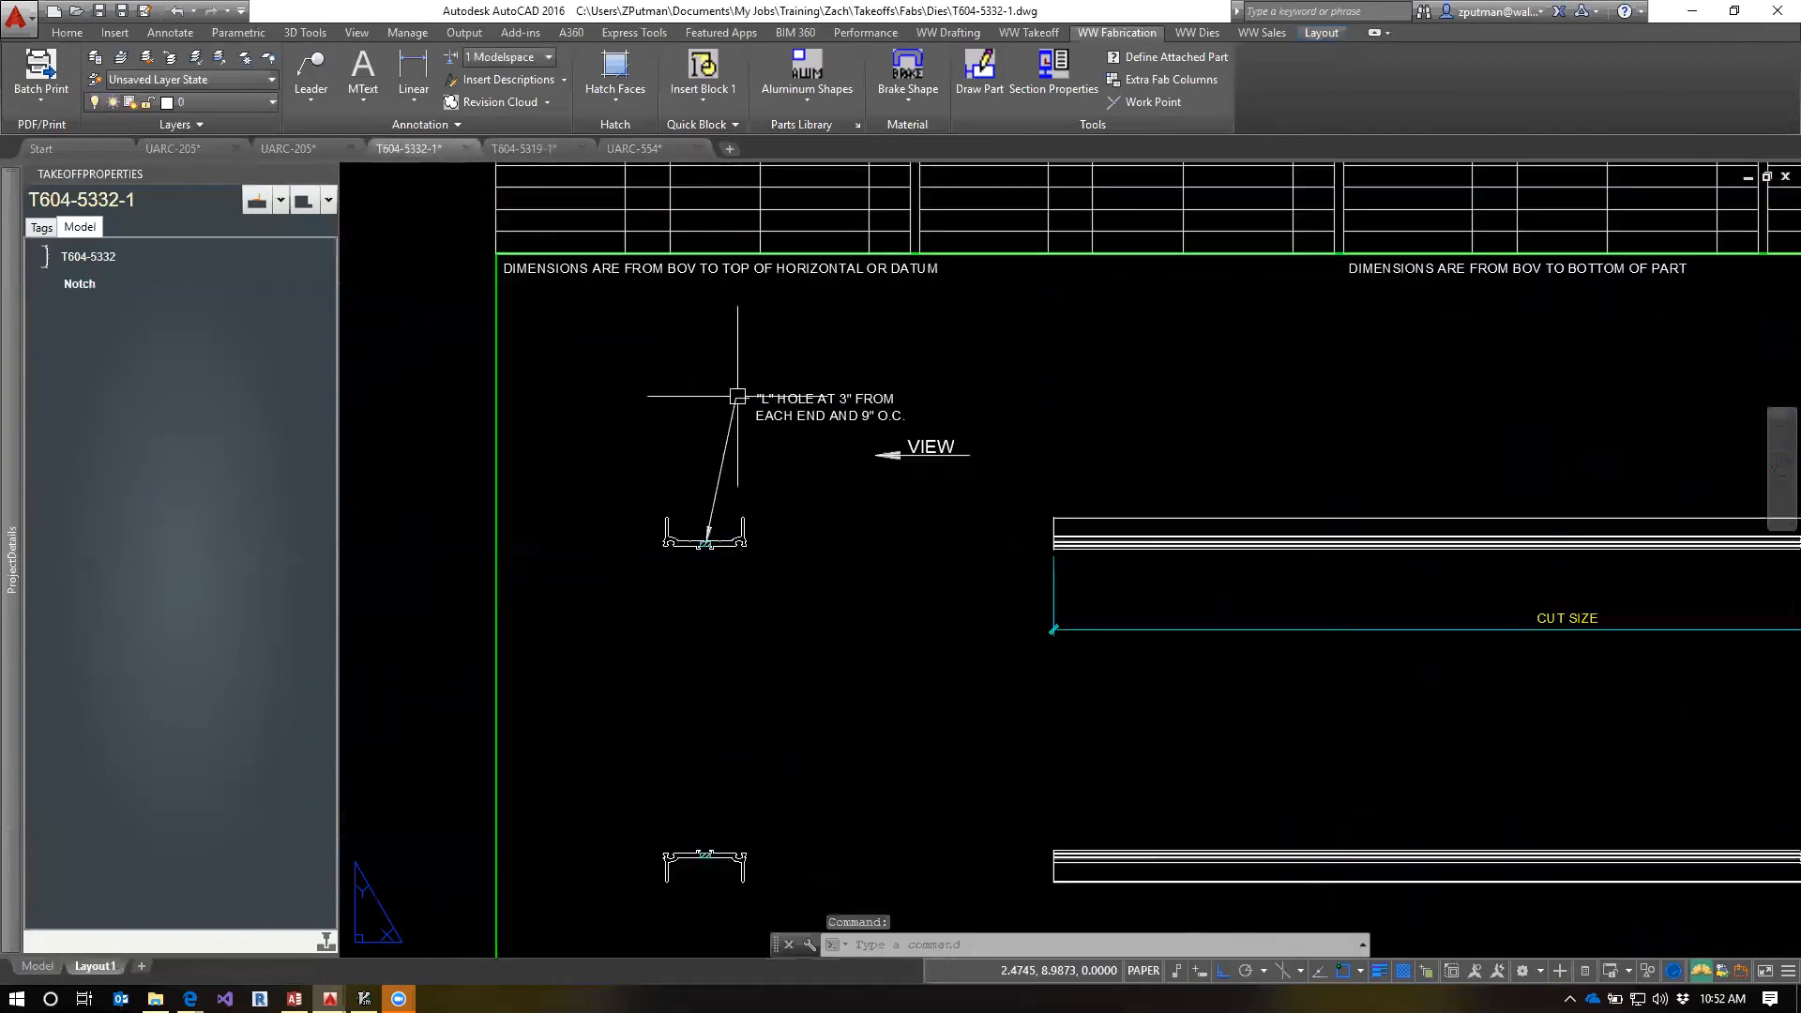
pyautogui.scroll(-3, 851, 519)
pyautogui.scroll(6, 741, 748)
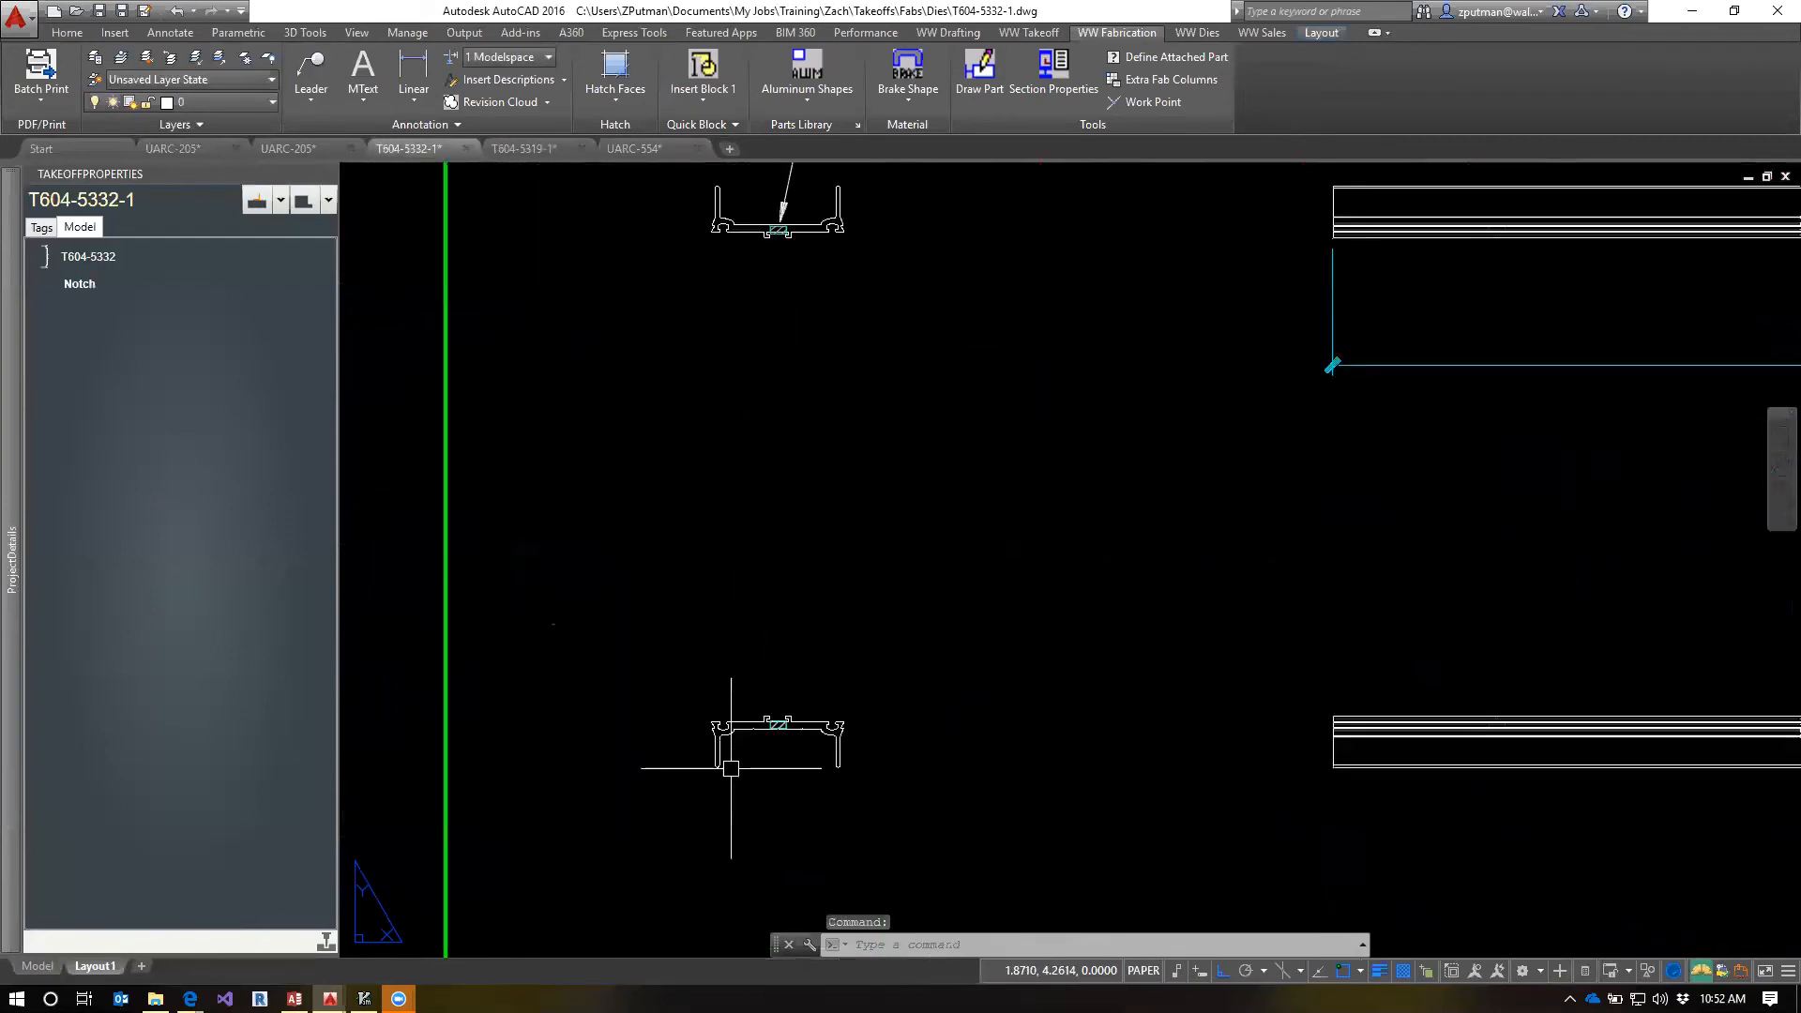
pyautogui.moveTo(764, 735); pyautogui.dragTo(809, 626, button='middle')
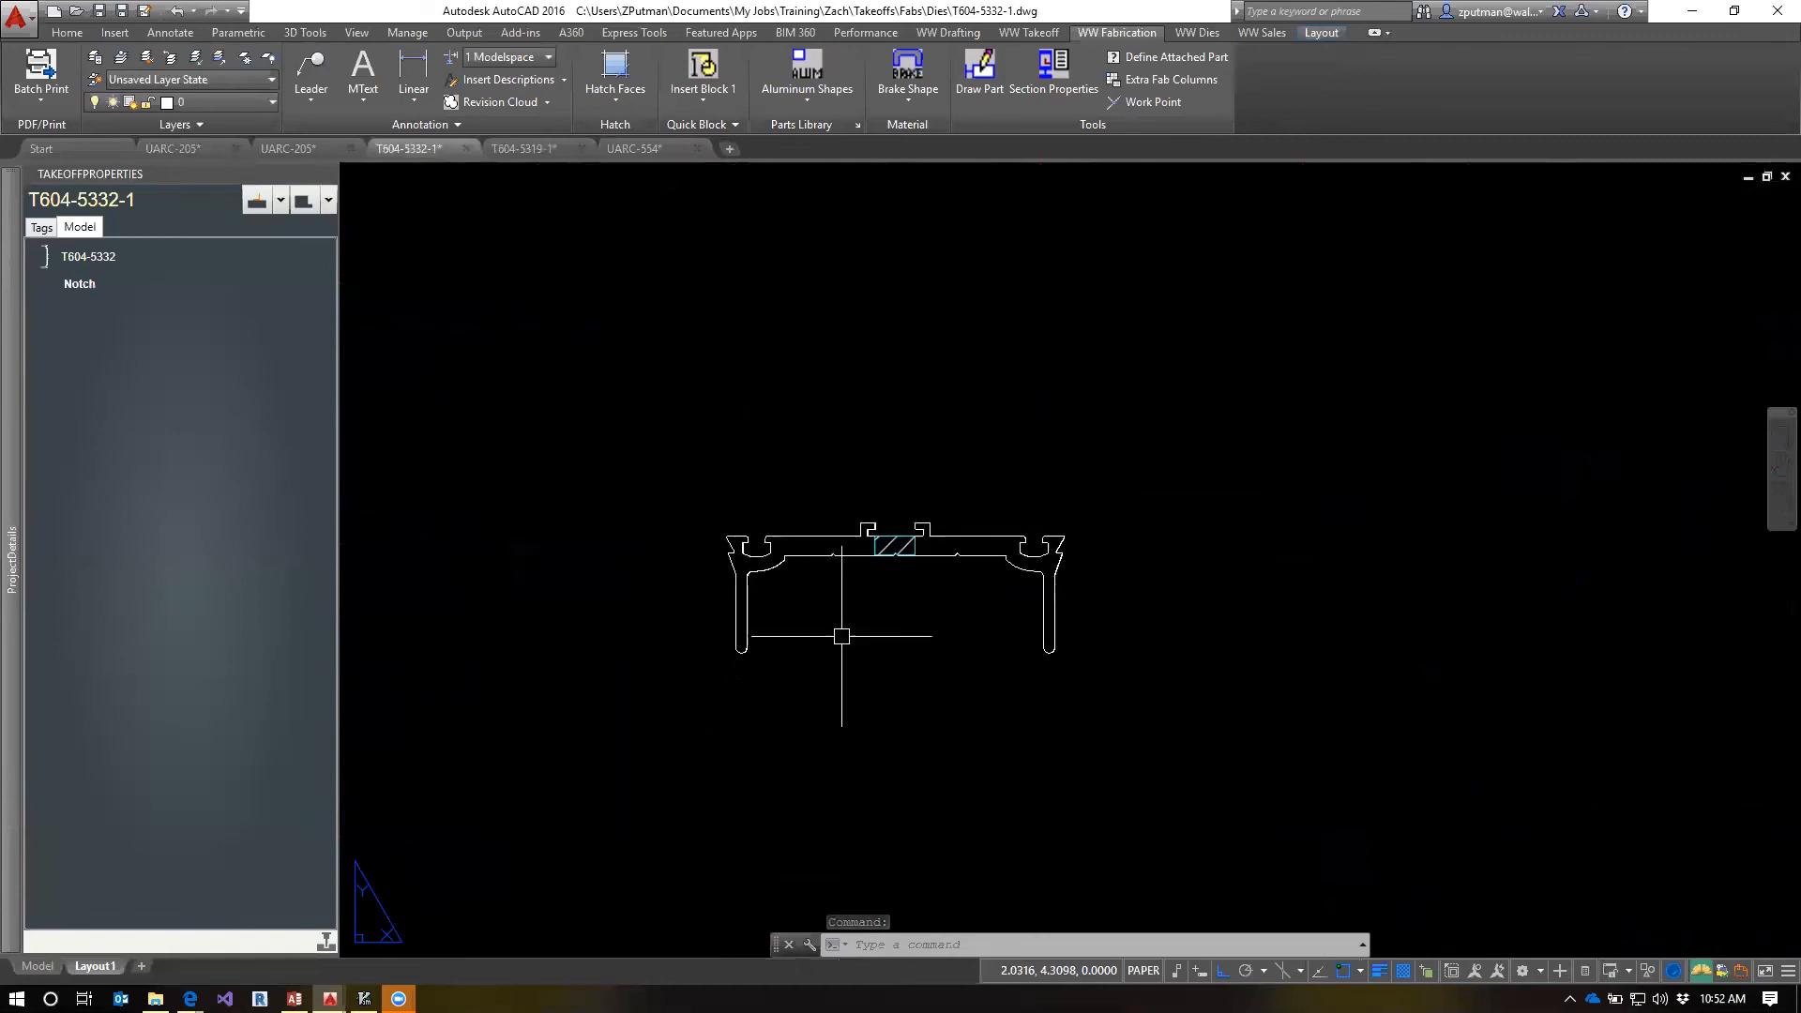
pyautogui.hotkey('ctrl', 'v')
pyautogui.scroll(-4, 849, 605)
pyautogui.press('Escape')
pyautogui.press('Escape')
pyautogui.press('Escape')
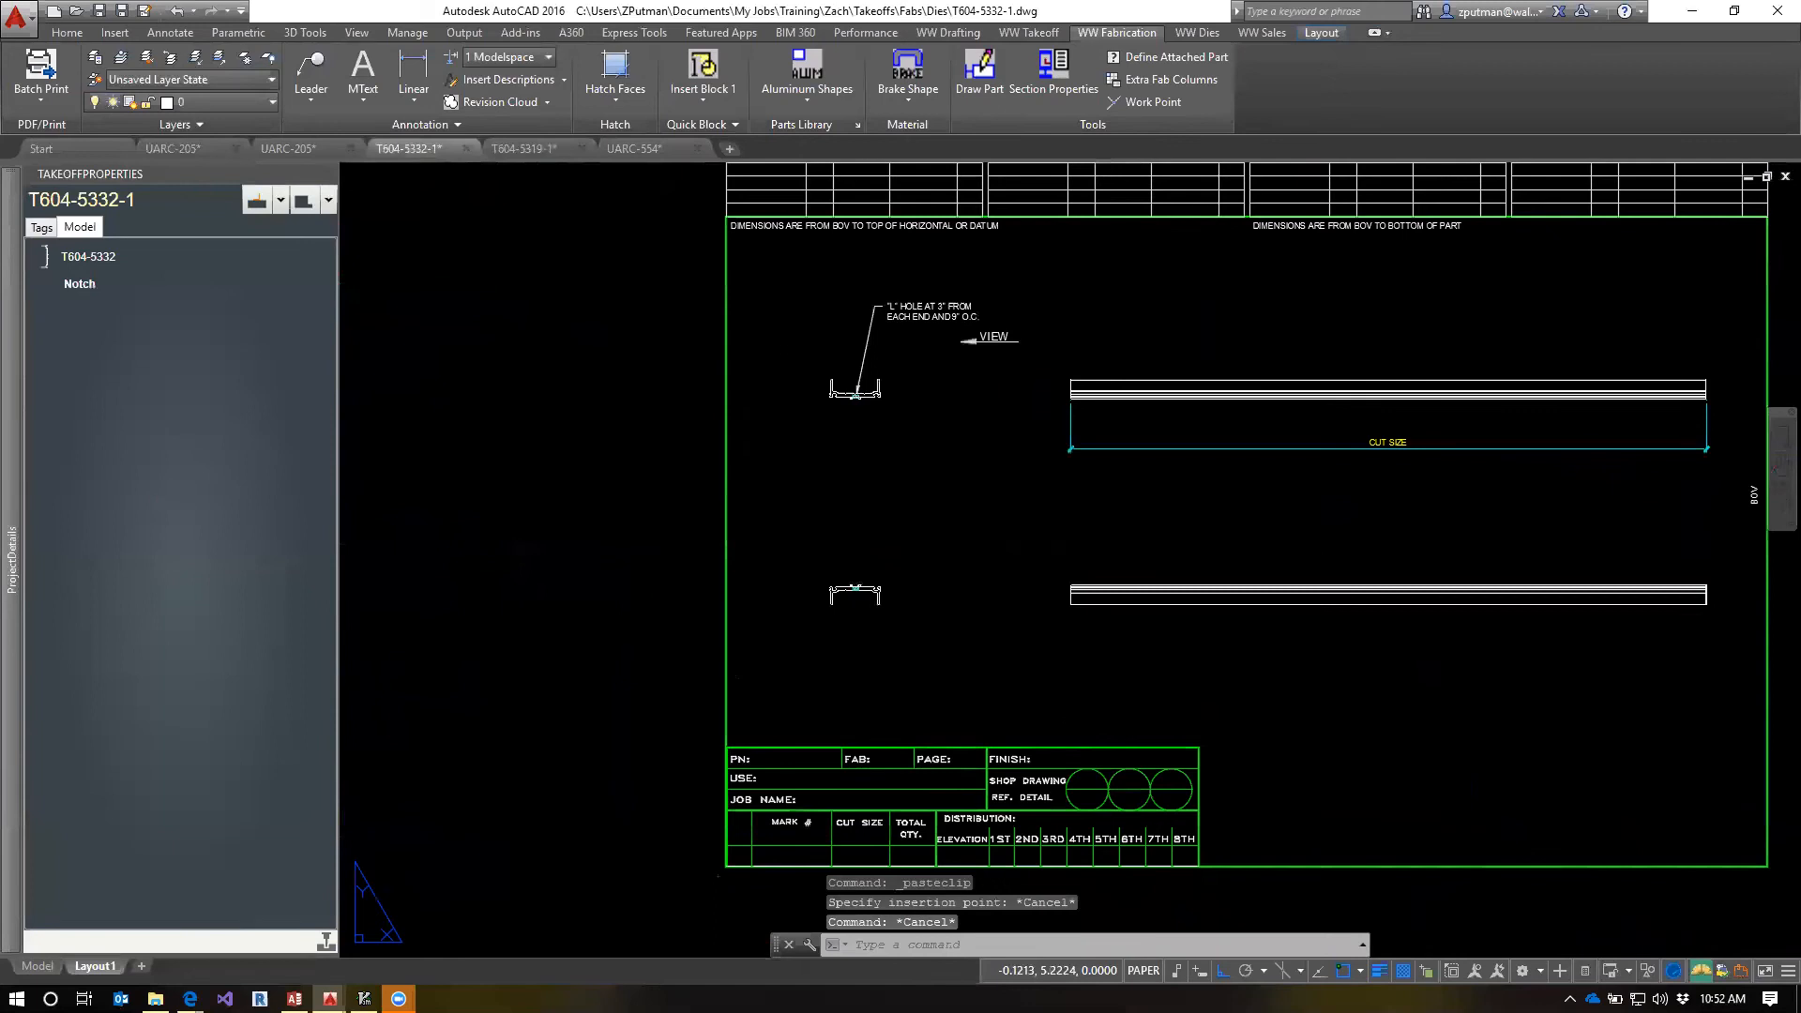
# In UARC-554, copy the two lower 112 gaskets and the 113 gasket with a base point at T604-5332's left gasket groove
pyautogui.click(654, 146)
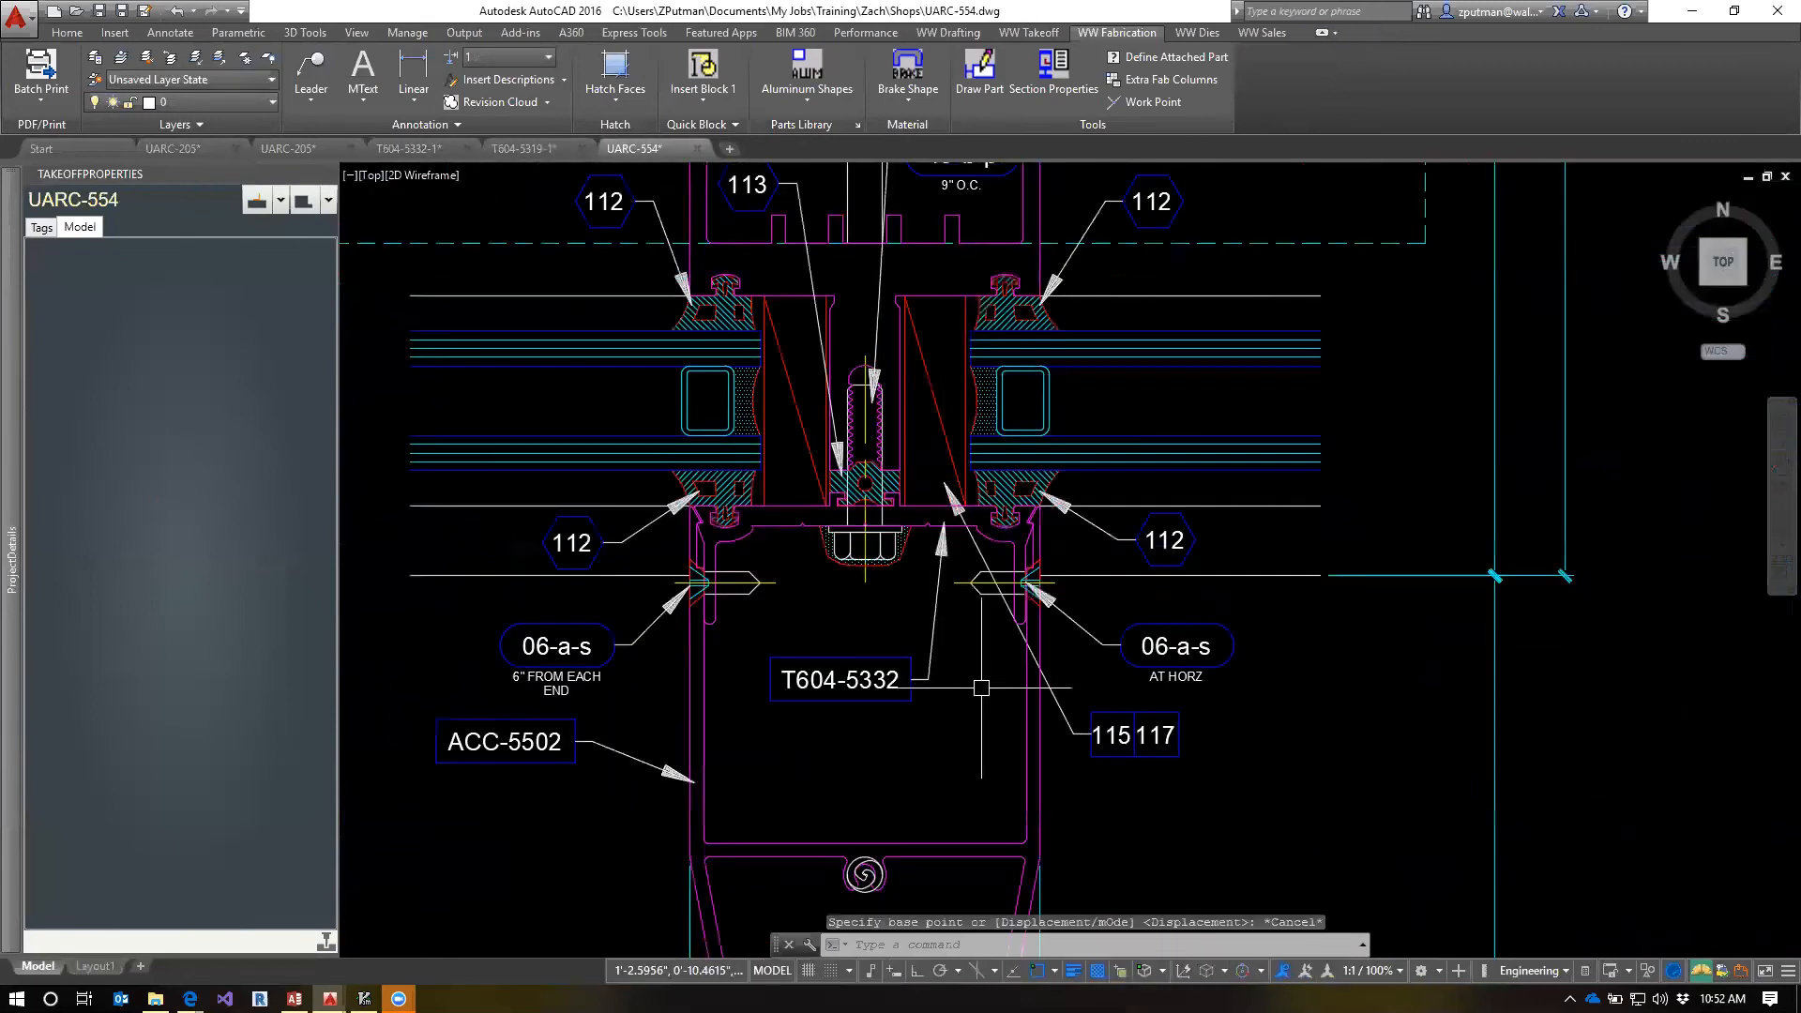
pyautogui.hotkey('ctrl', 'shift', 'c')
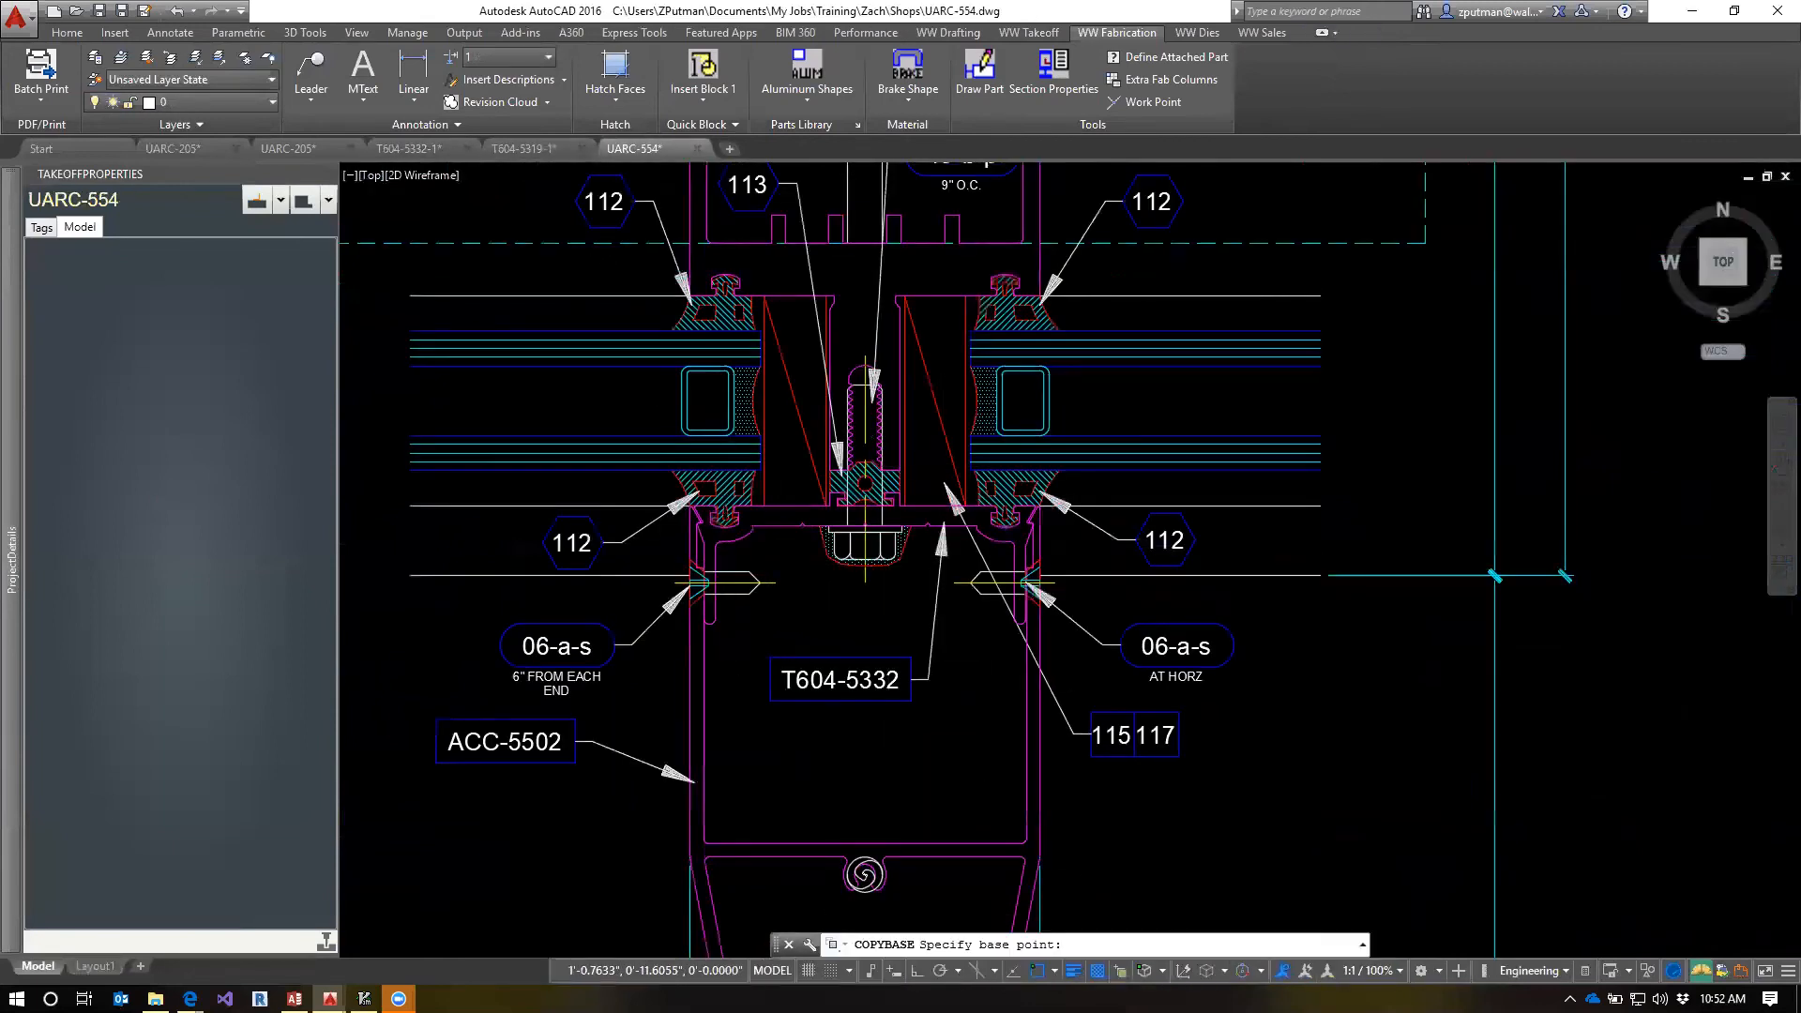
pyautogui.scroll(4, 679, 509)
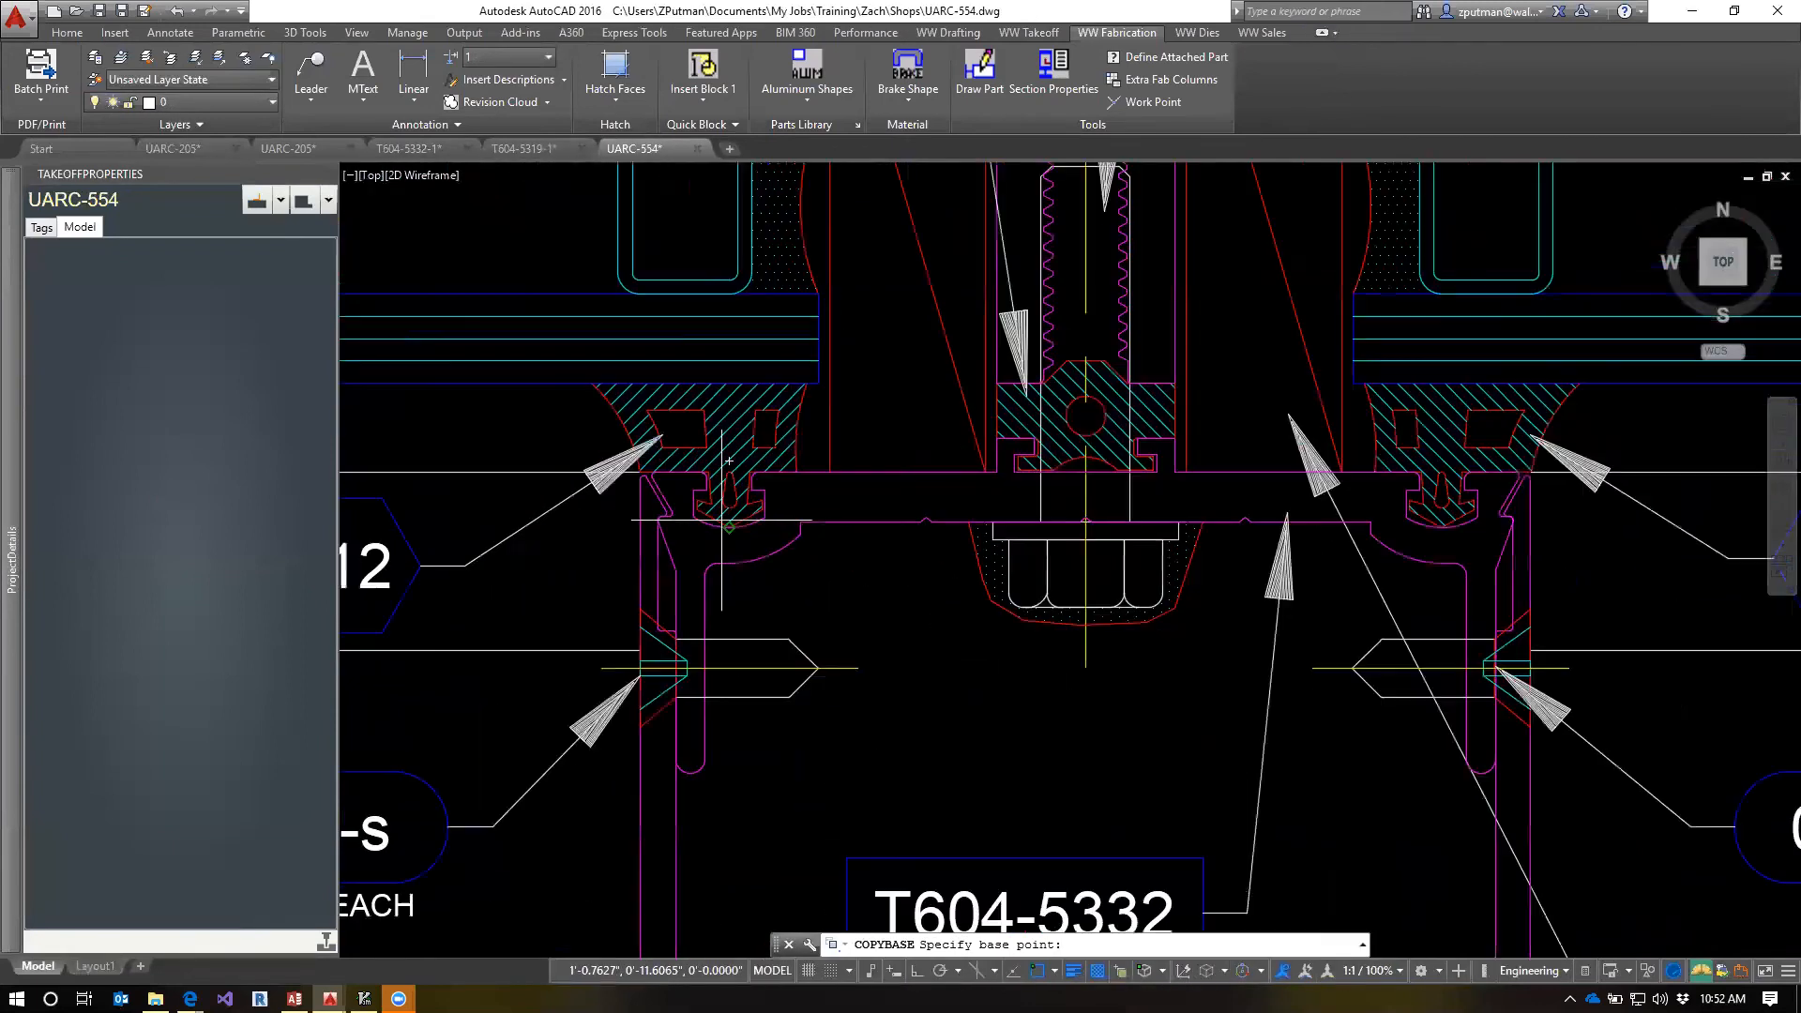
pyautogui.scroll(2, 829, 481)
pyautogui.click(887, 469)
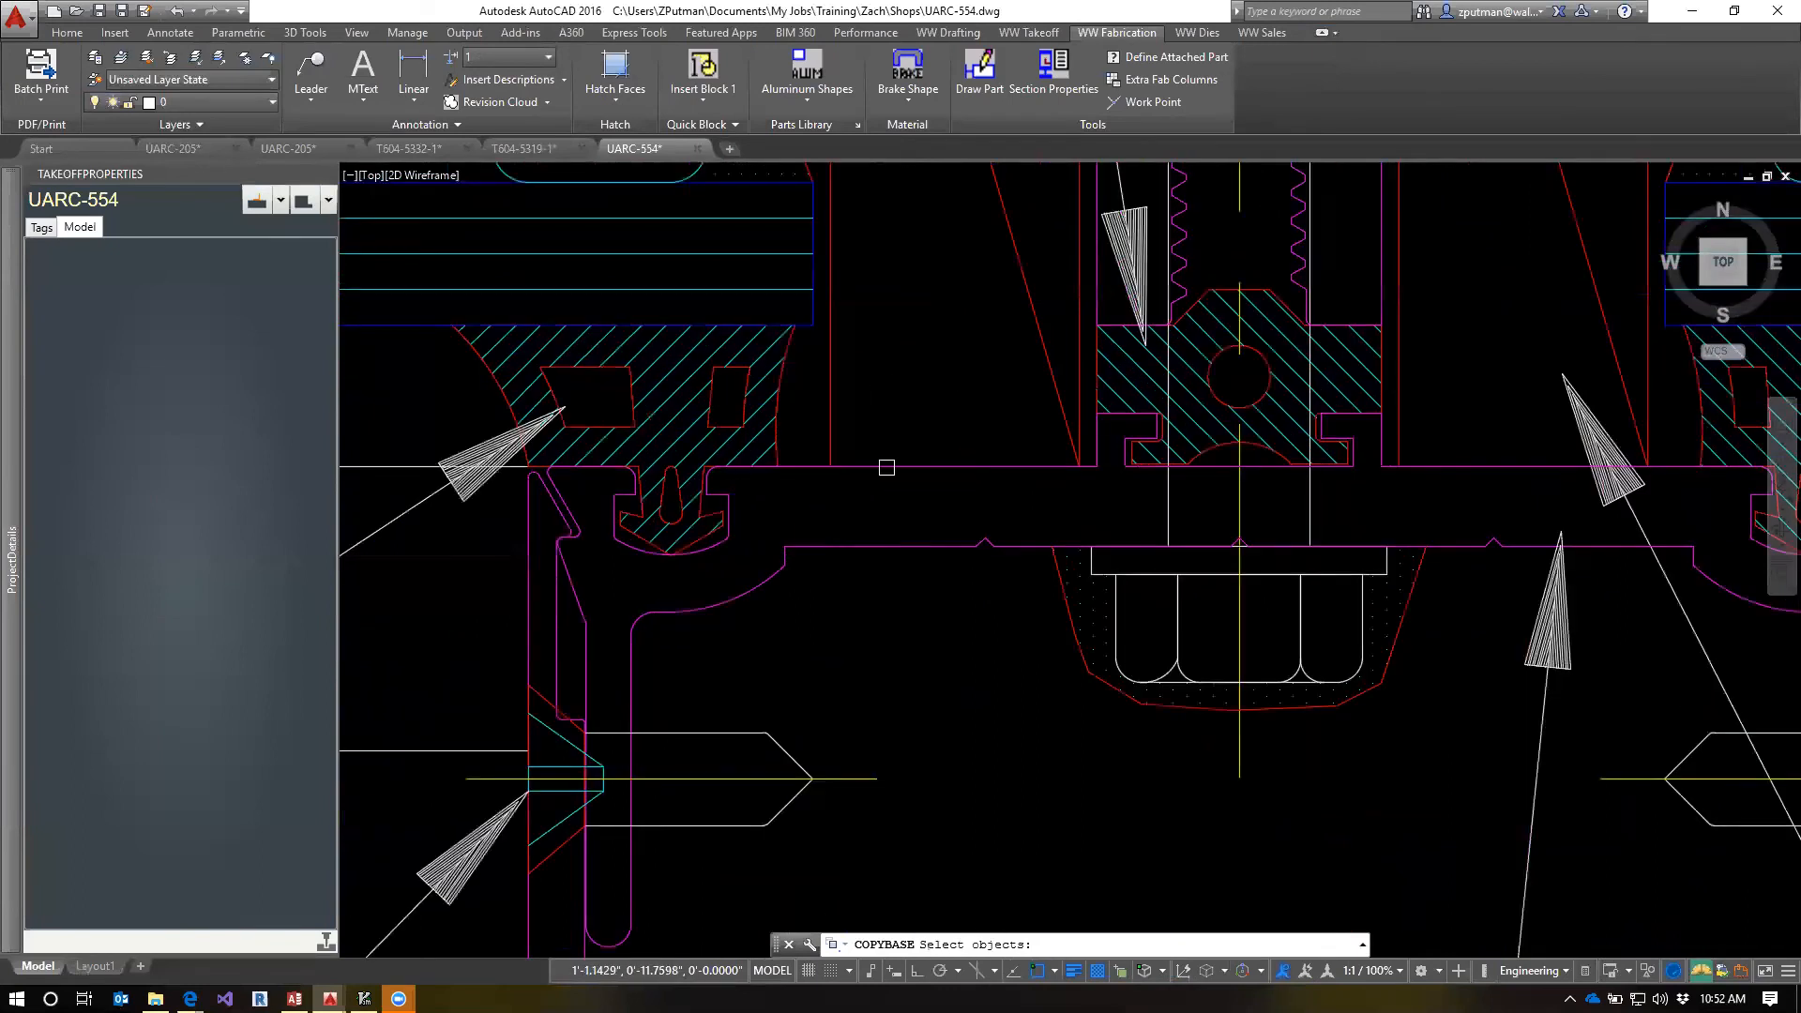
pyautogui.click(796, 430)
pyautogui.click(666, 488)
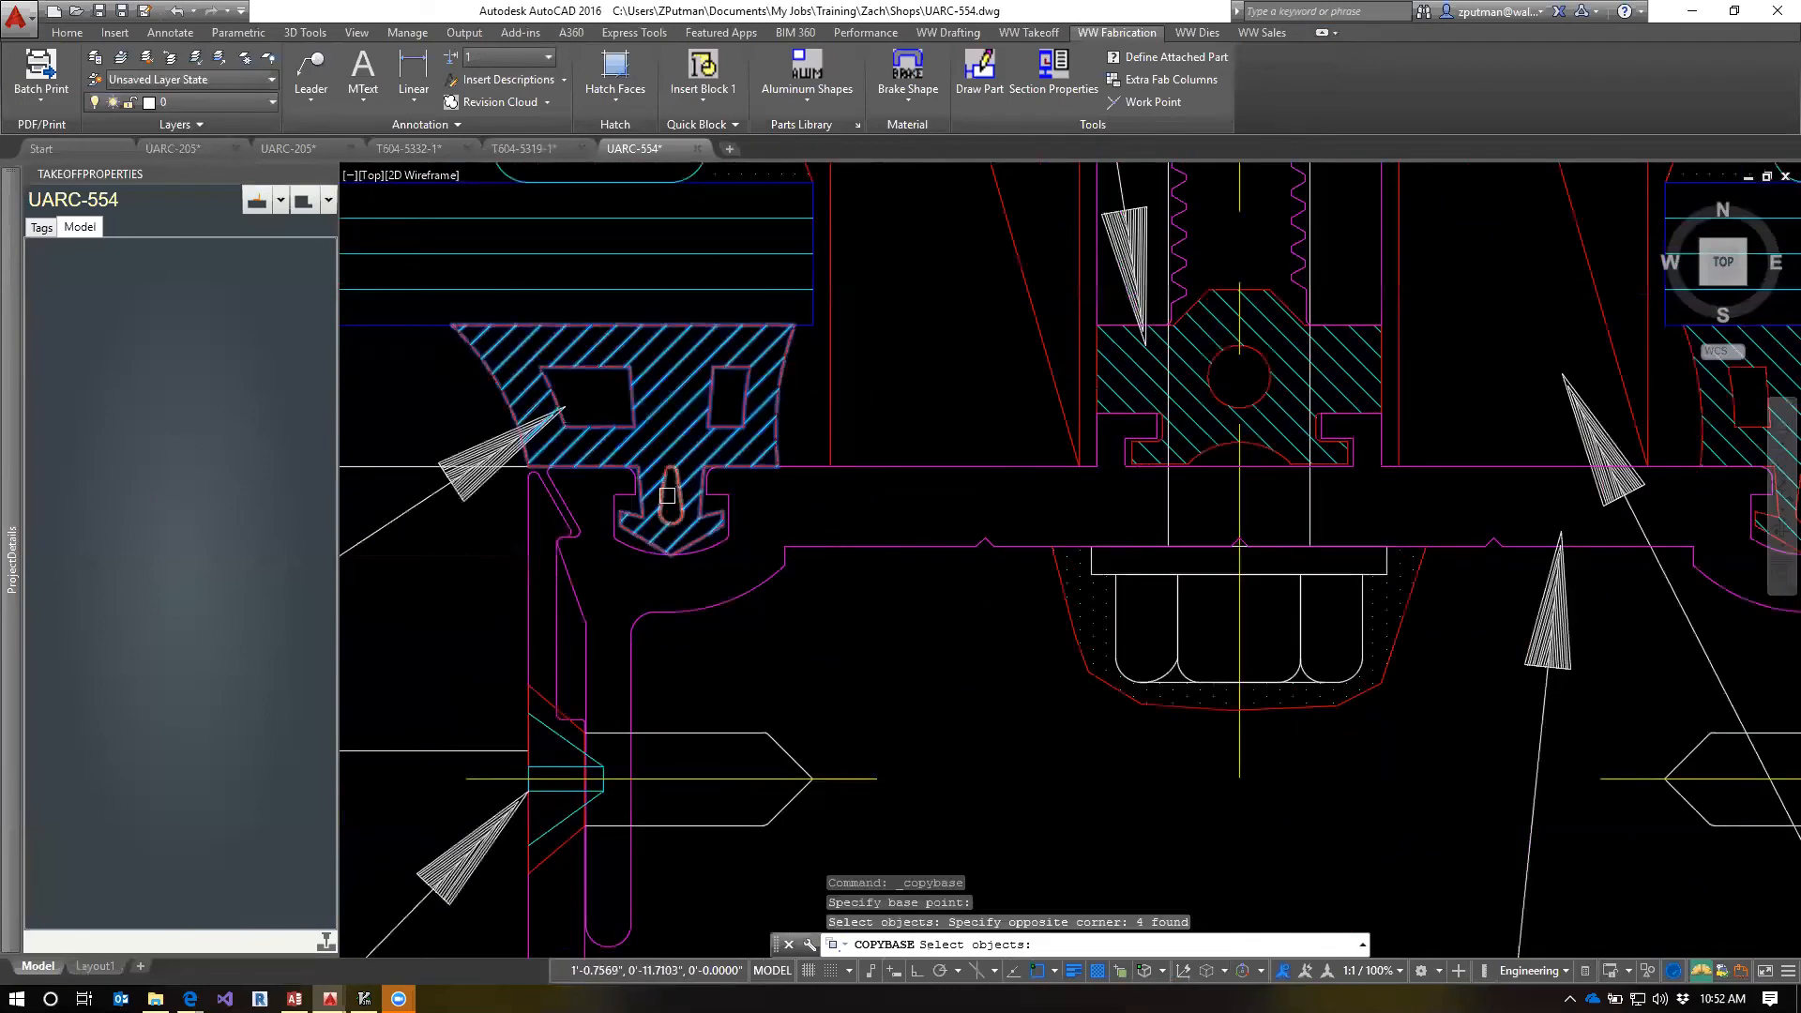
pyautogui.click(667, 495)
pyautogui.click(1222, 284)
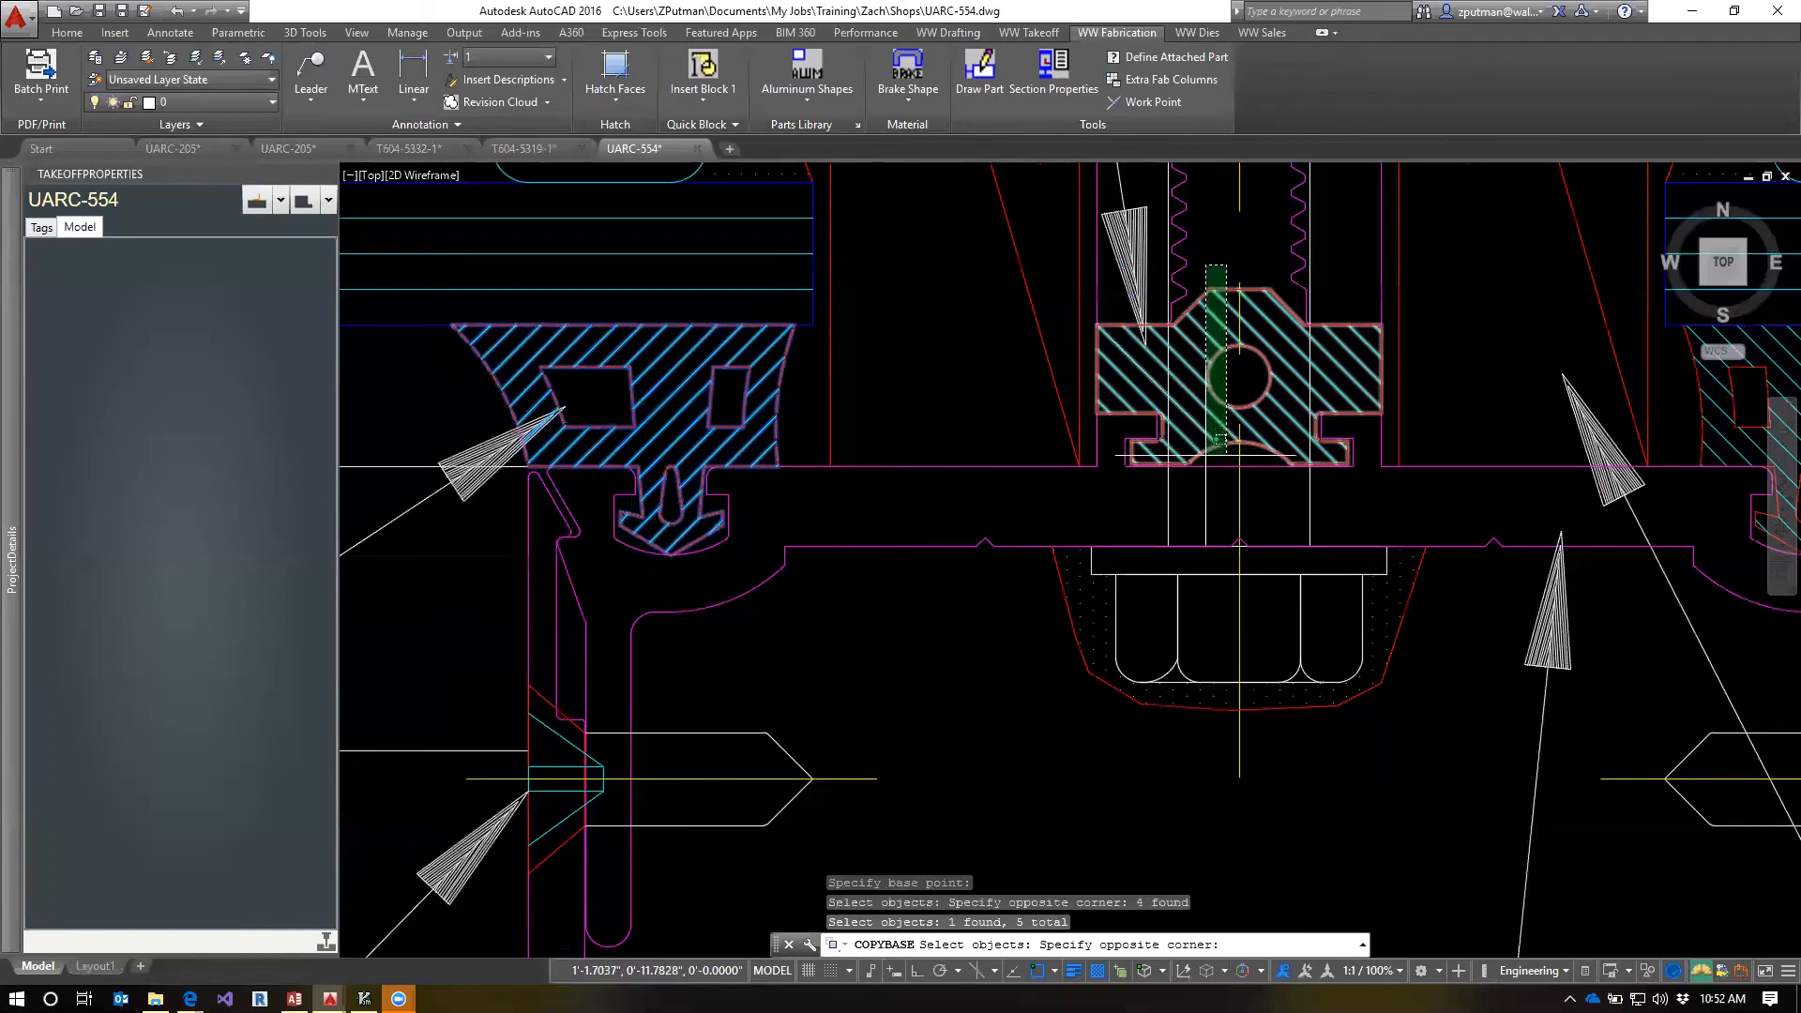
pyautogui.click(1209, 542)
pyautogui.moveTo(1439, 456); pyautogui.dragTo(731, 505, button='middle')
pyautogui.click(1277, 423)
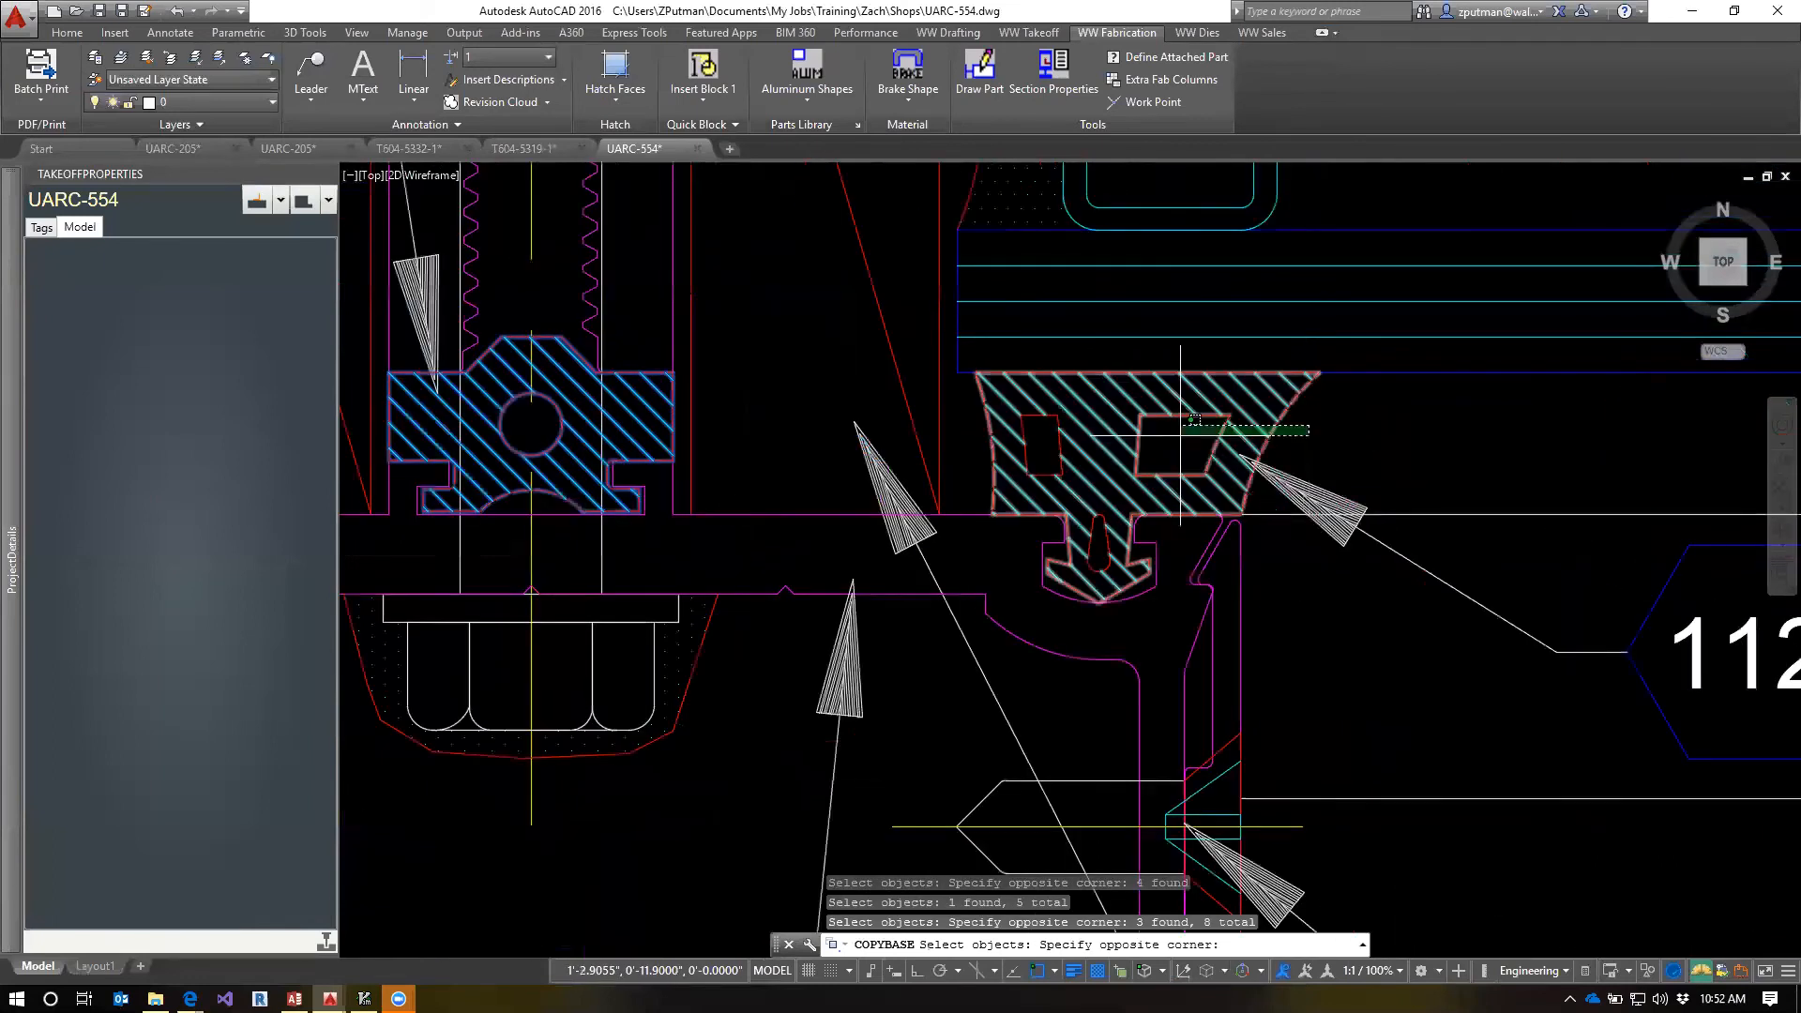
pyautogui.click(1009, 451)
pyautogui.click(1104, 540)
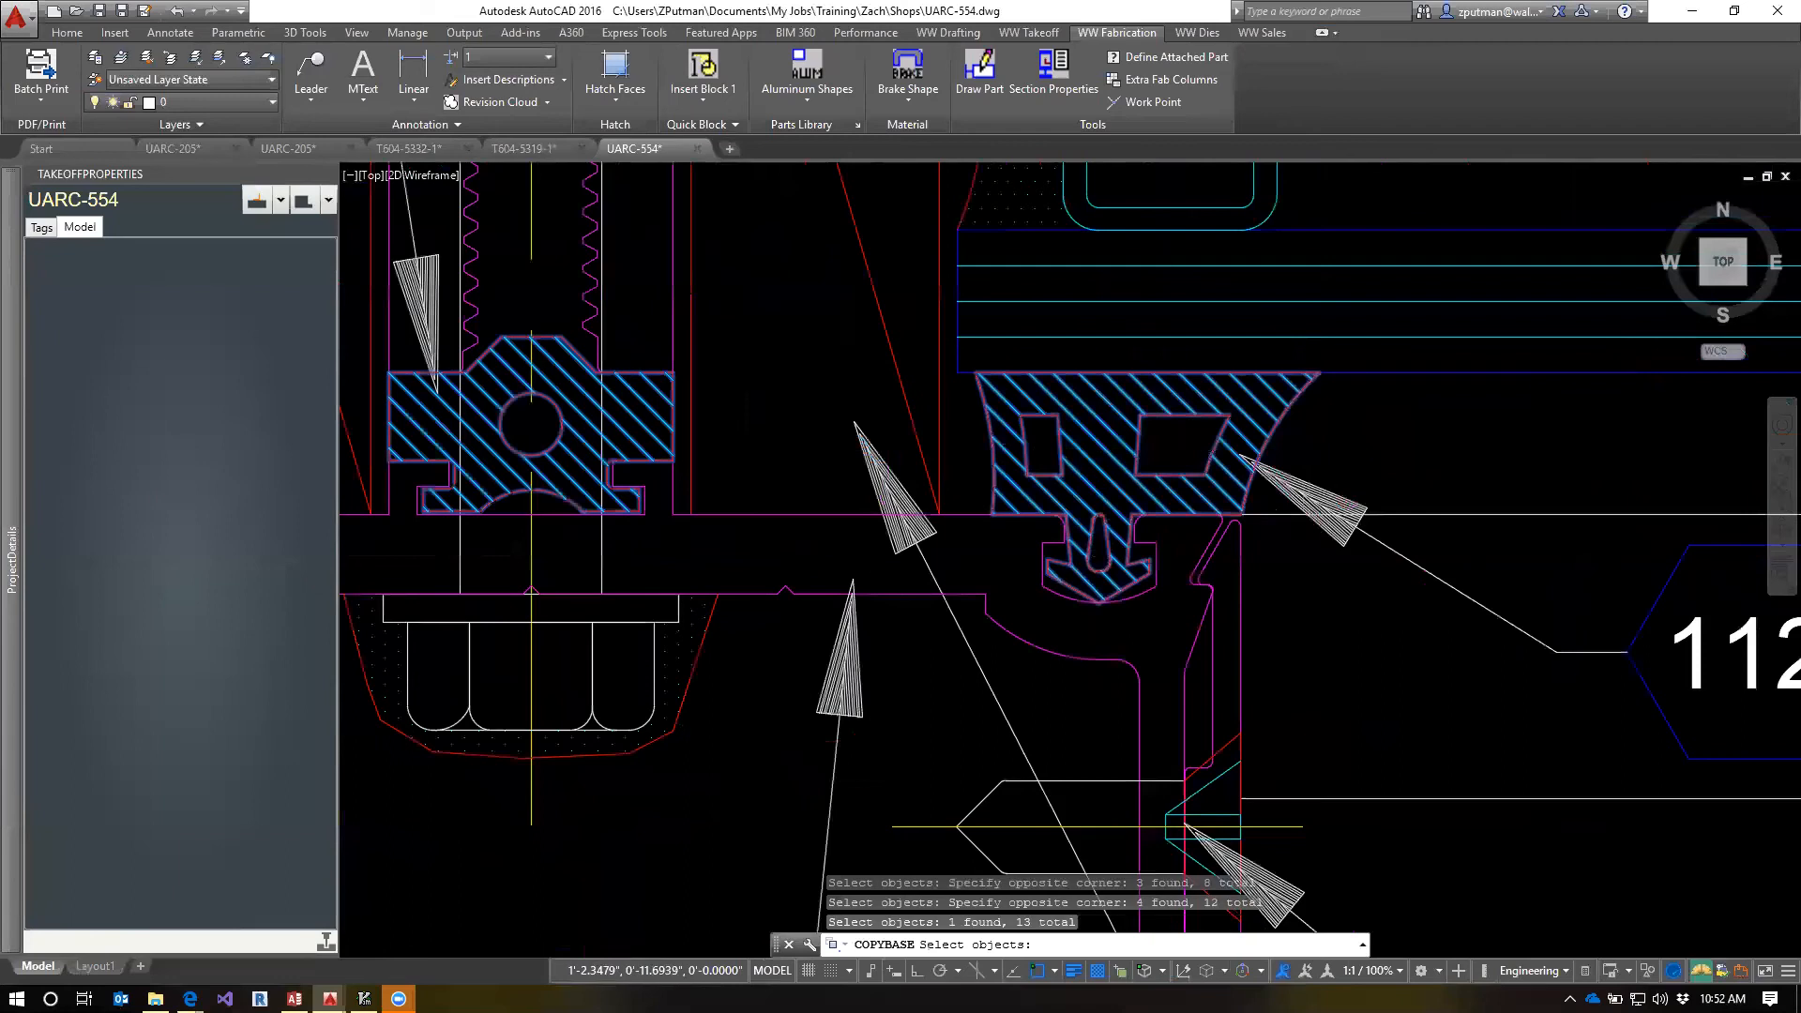
pyautogui.scroll(-3, 848, 553)
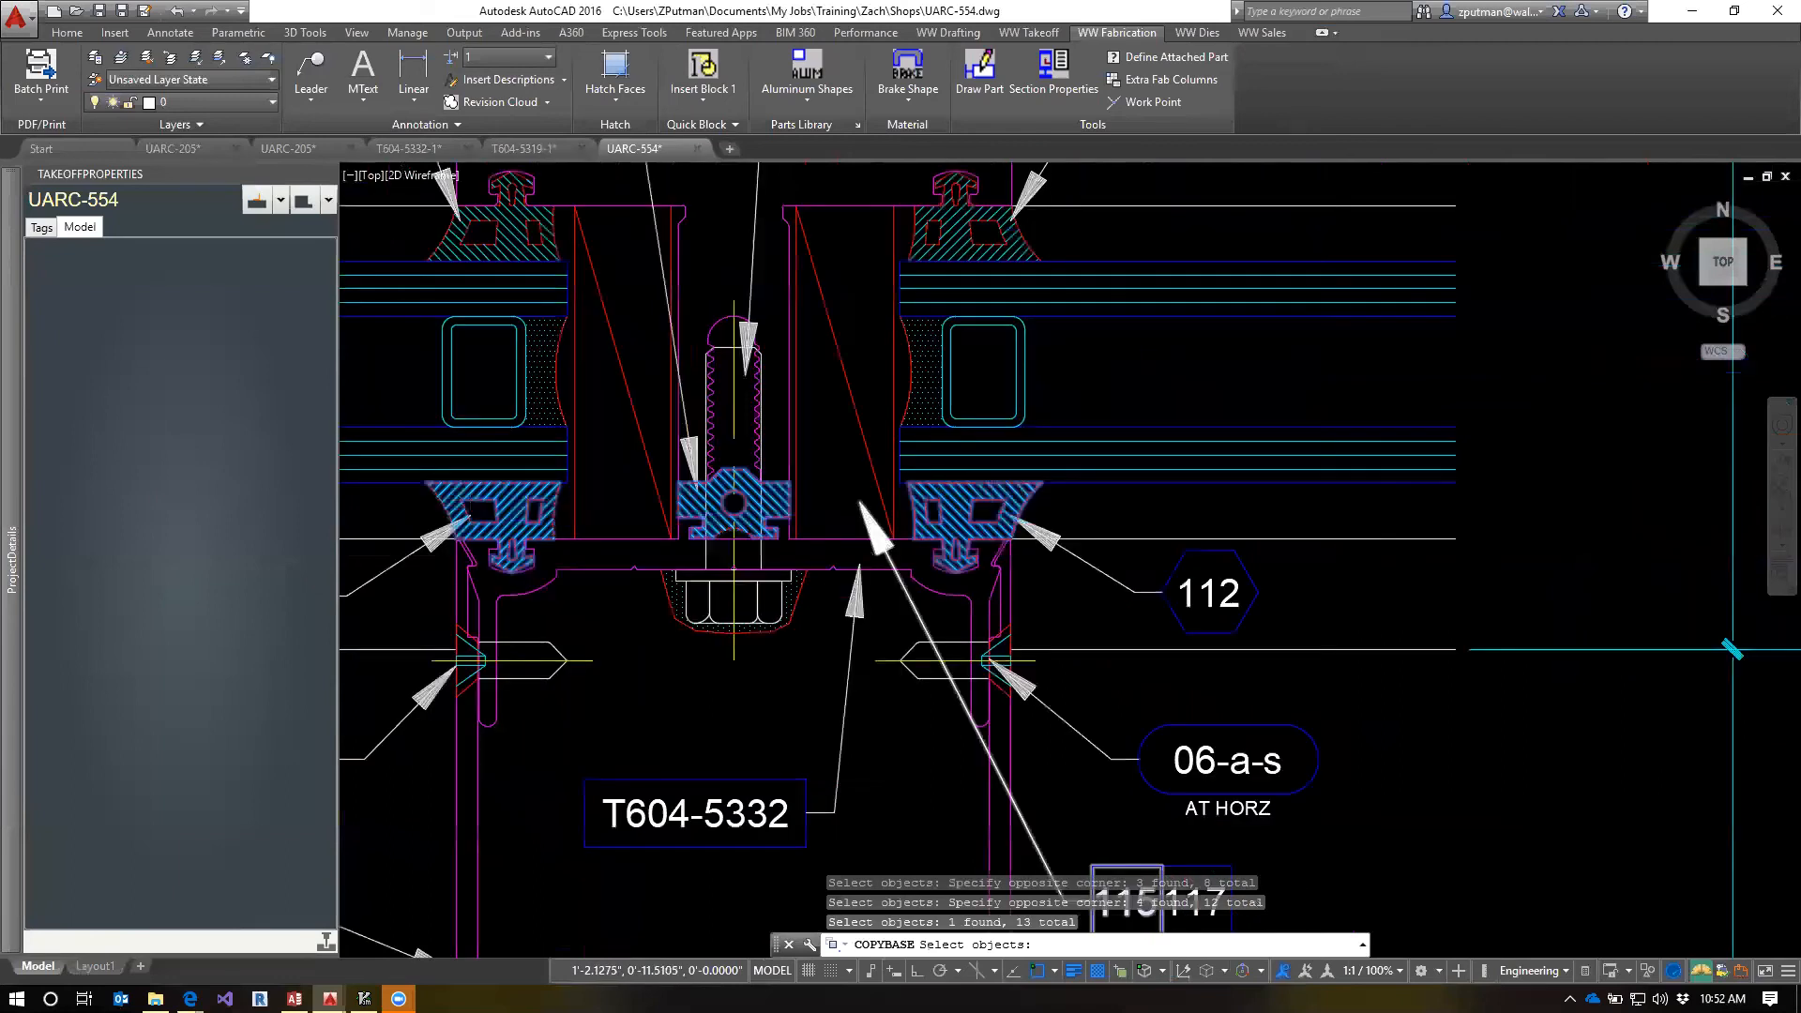
# Paste the gaskets into the T604-5332-1 layout at the left gasket groove endpoint of the lower profile section
pyautogui.click(424, 152)
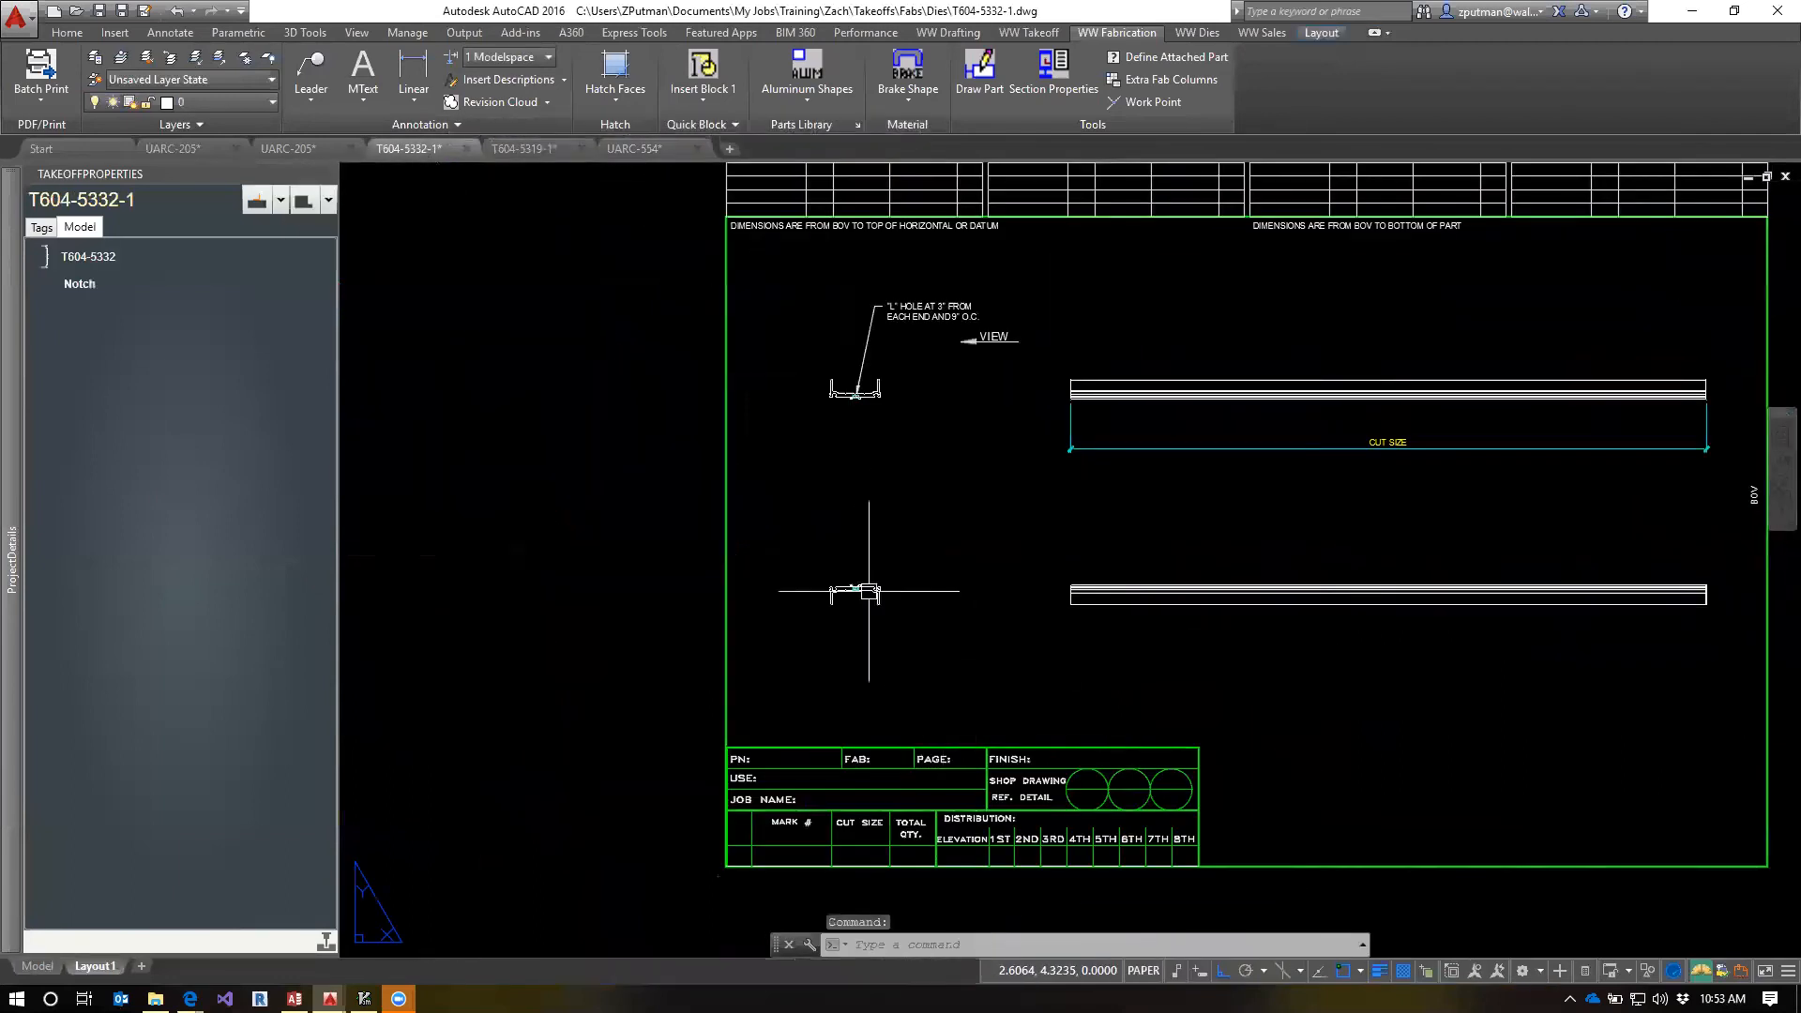
pyautogui.hotkey('ctrl', 'v')
pyautogui.scroll(2, 803, 584)
pyautogui.scroll(4, 810, 591)
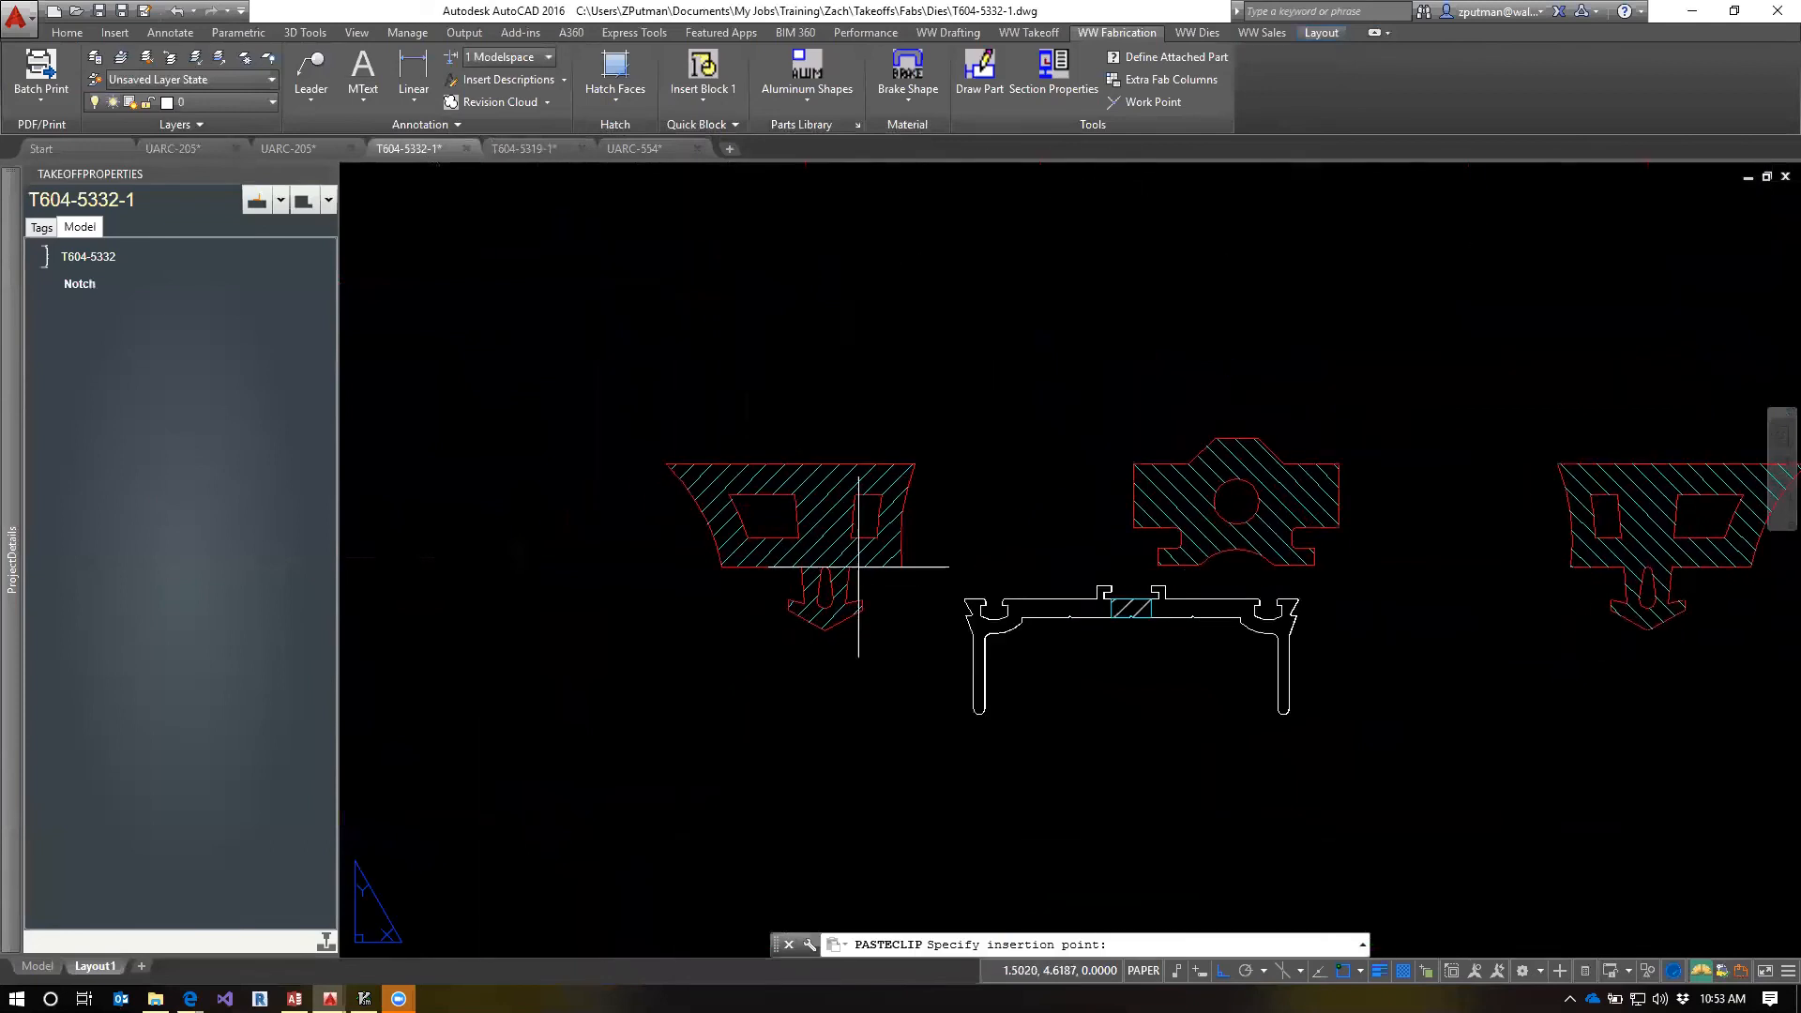
pyautogui.scroll(3, 994, 589)
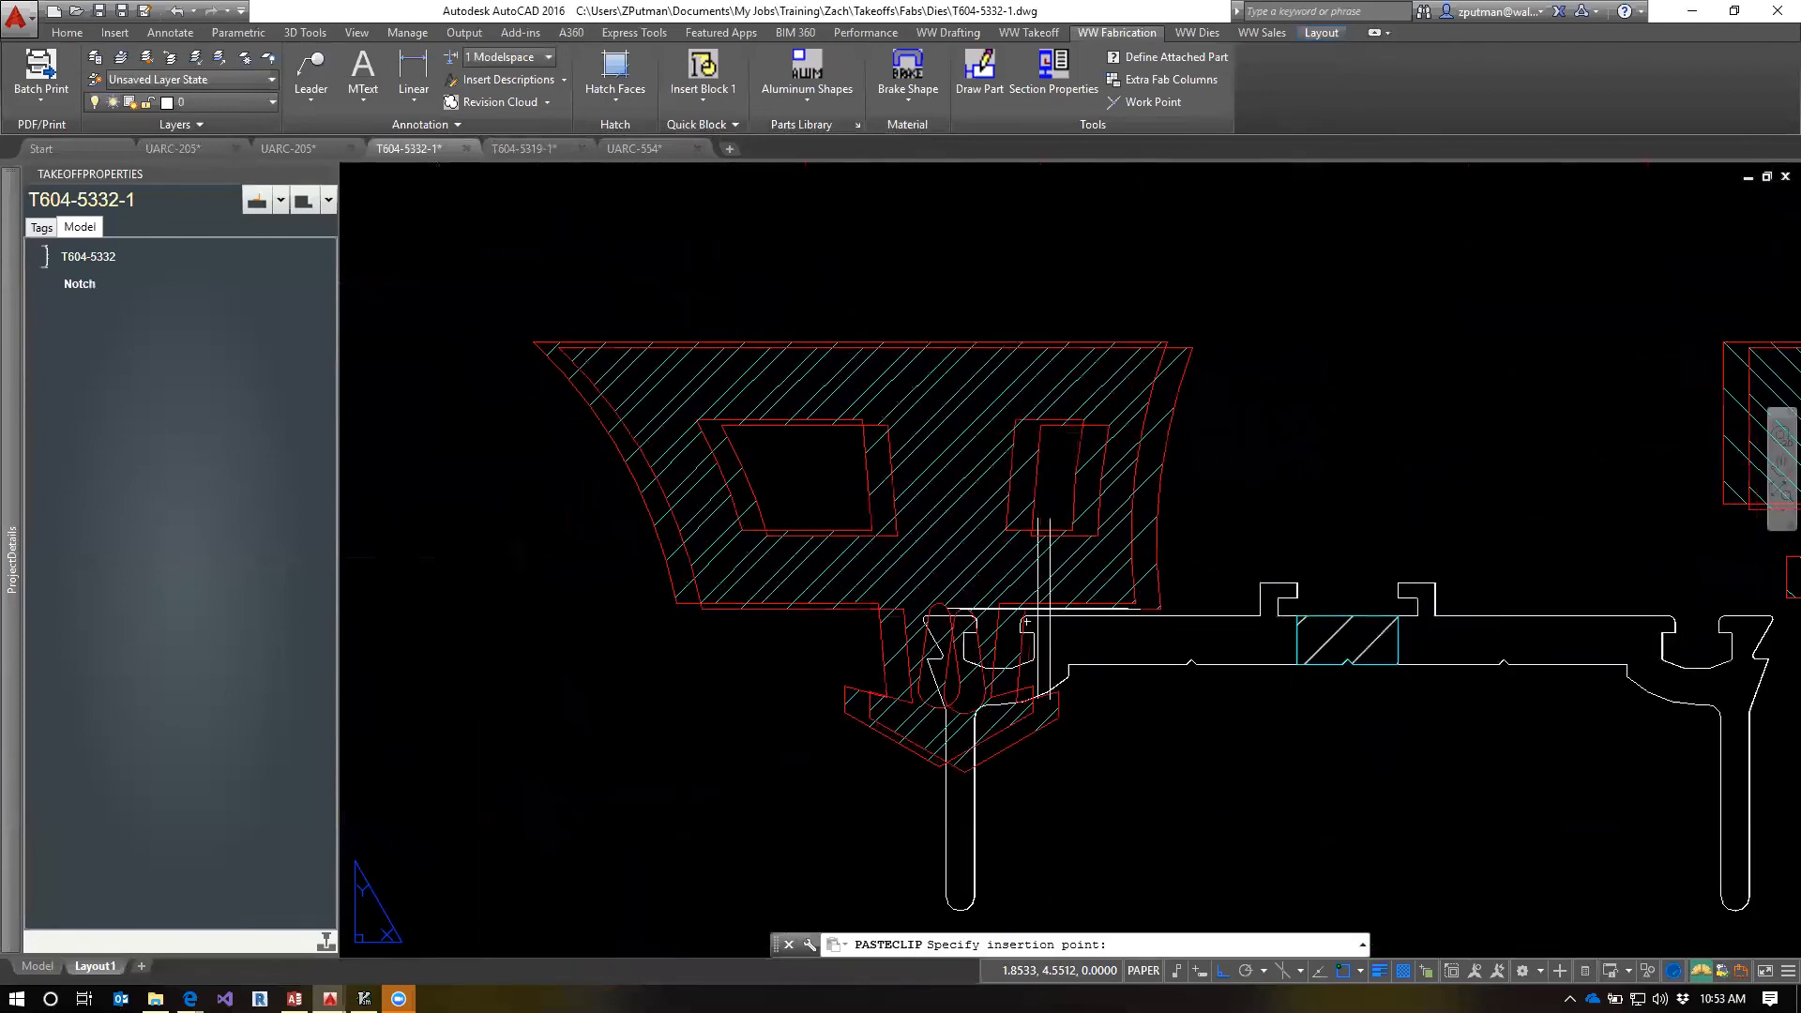
pyautogui.click(994, 600)
# Scale all three pasted gaskets by 1/3 about the left gasket groove endpoint of the lower profile section
pyautogui.scroll(-6, 1131, 692)
pyautogui.moveTo(1326, 797)
pyautogui.mouseDown(button='middle')
pyautogui.moveTo(1095, 720)
pyautogui.moveTo(1074, 668)
pyautogui.mouseUp(button='middle')
pyautogui.write('sc')
pyautogui.press('space')
pyautogui.click(1460, 403)
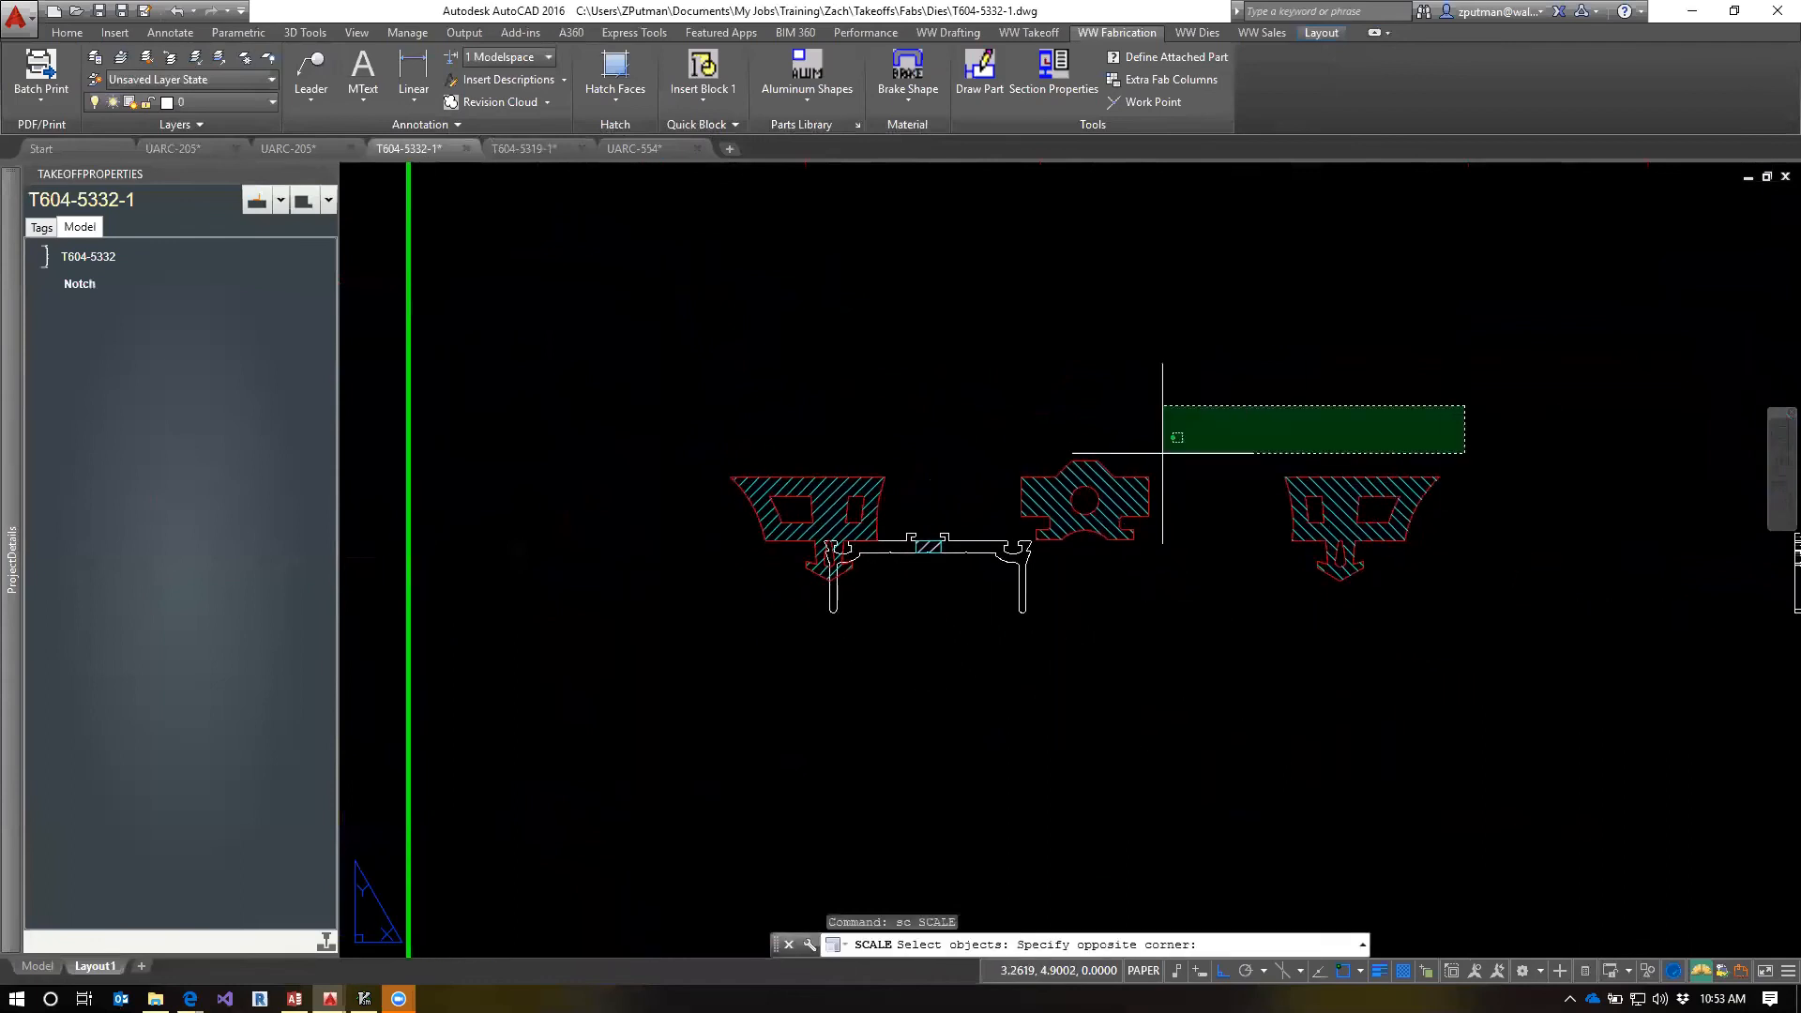
pyautogui.click(723, 523)
pyautogui.click(1297, 521)
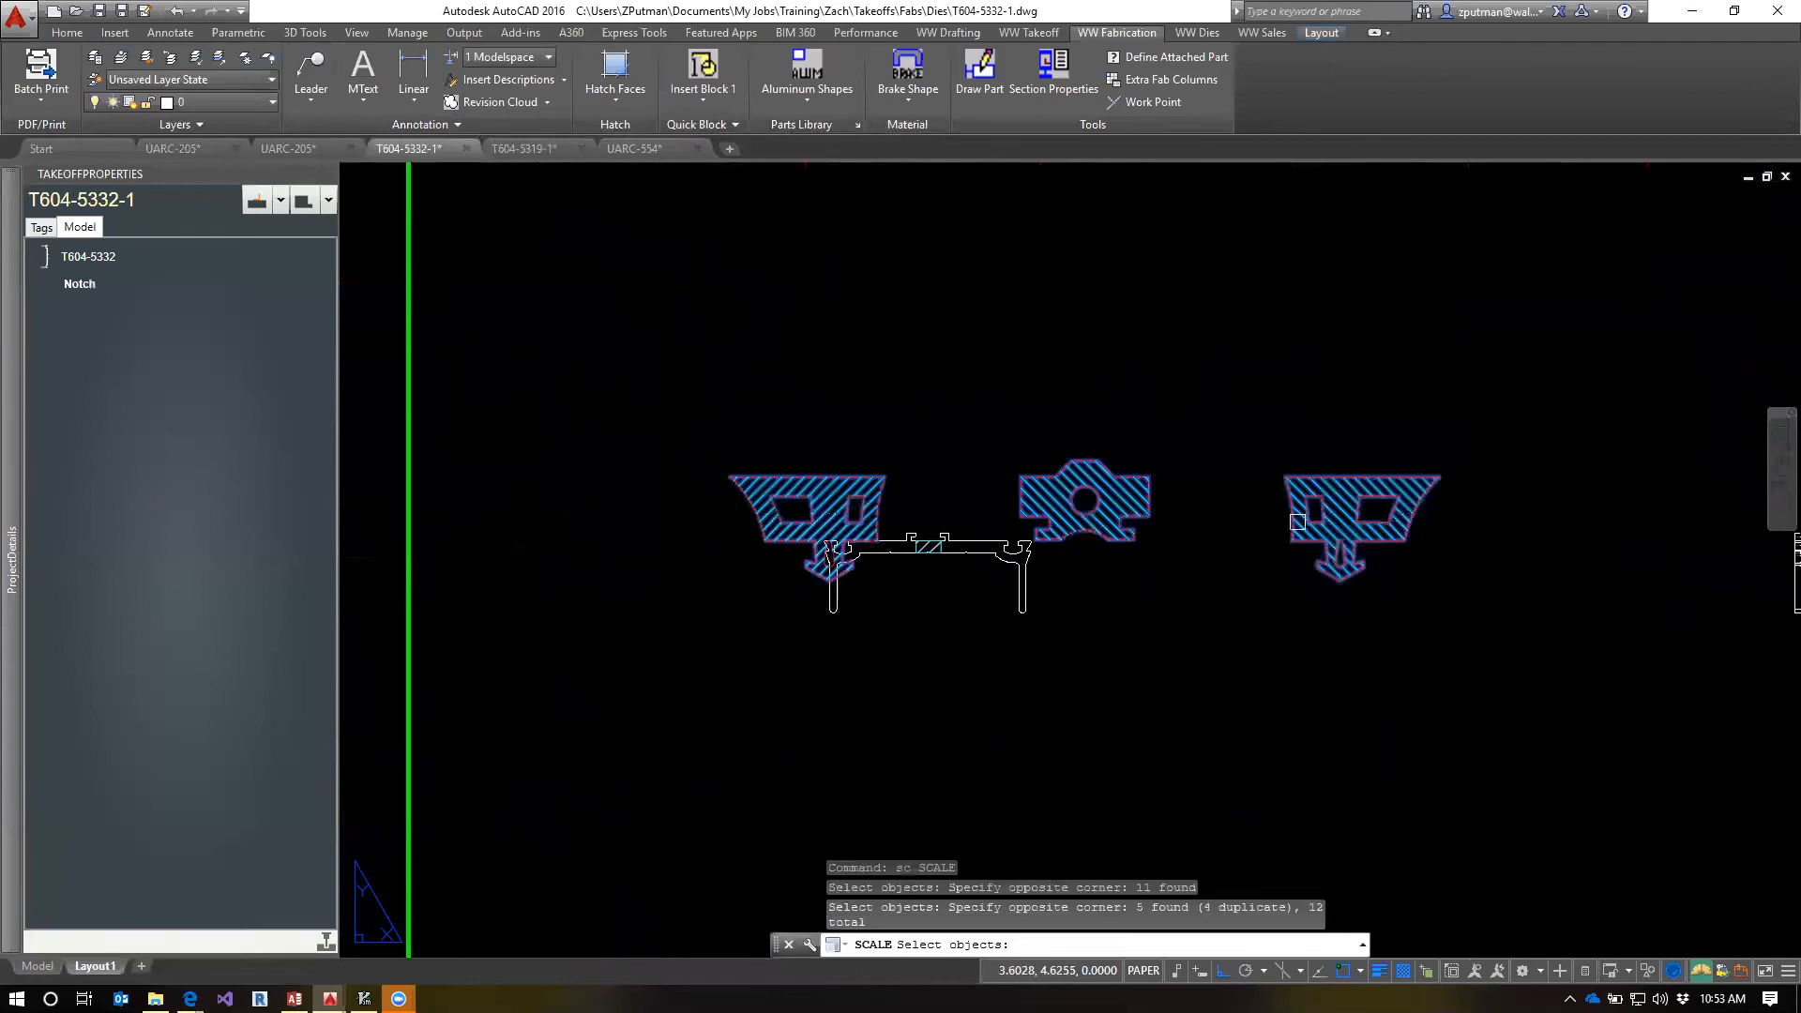
pyautogui.click(887, 644)
pyautogui.click(765, 547)
pyautogui.press('Return')
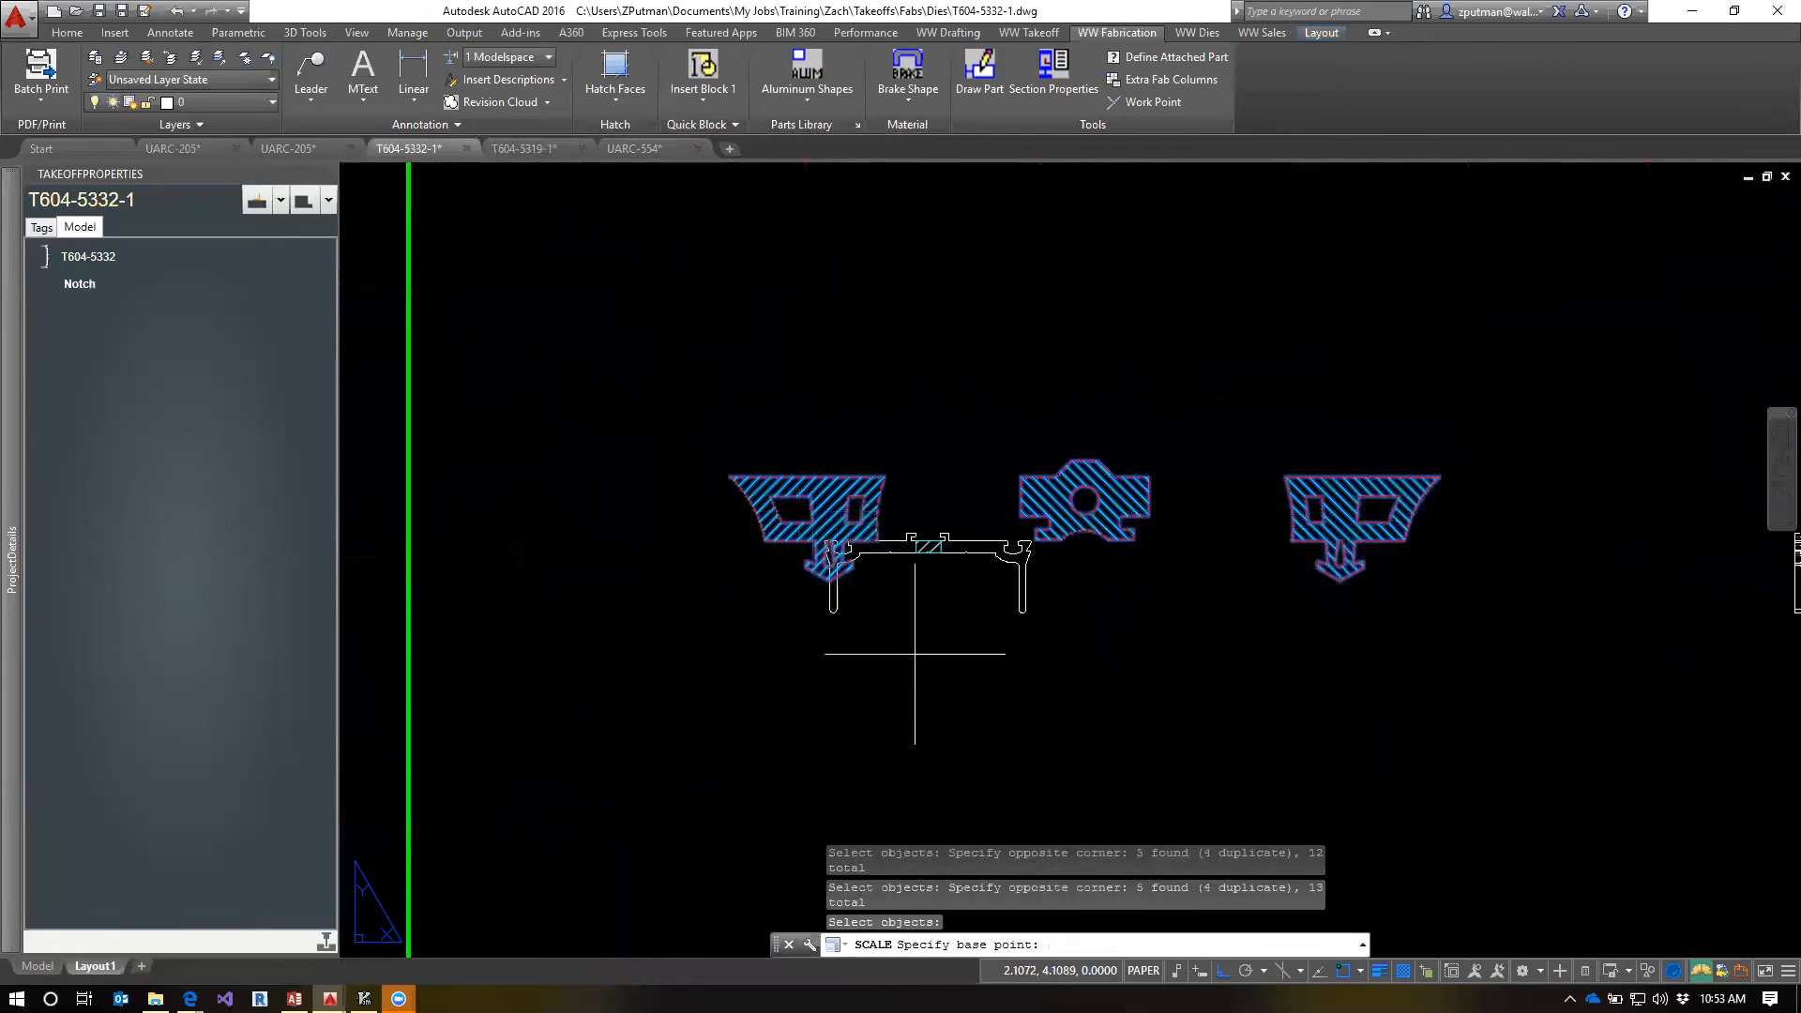
pyautogui.scroll(4, 911, 535)
pyautogui.scroll(5, 920, 514)
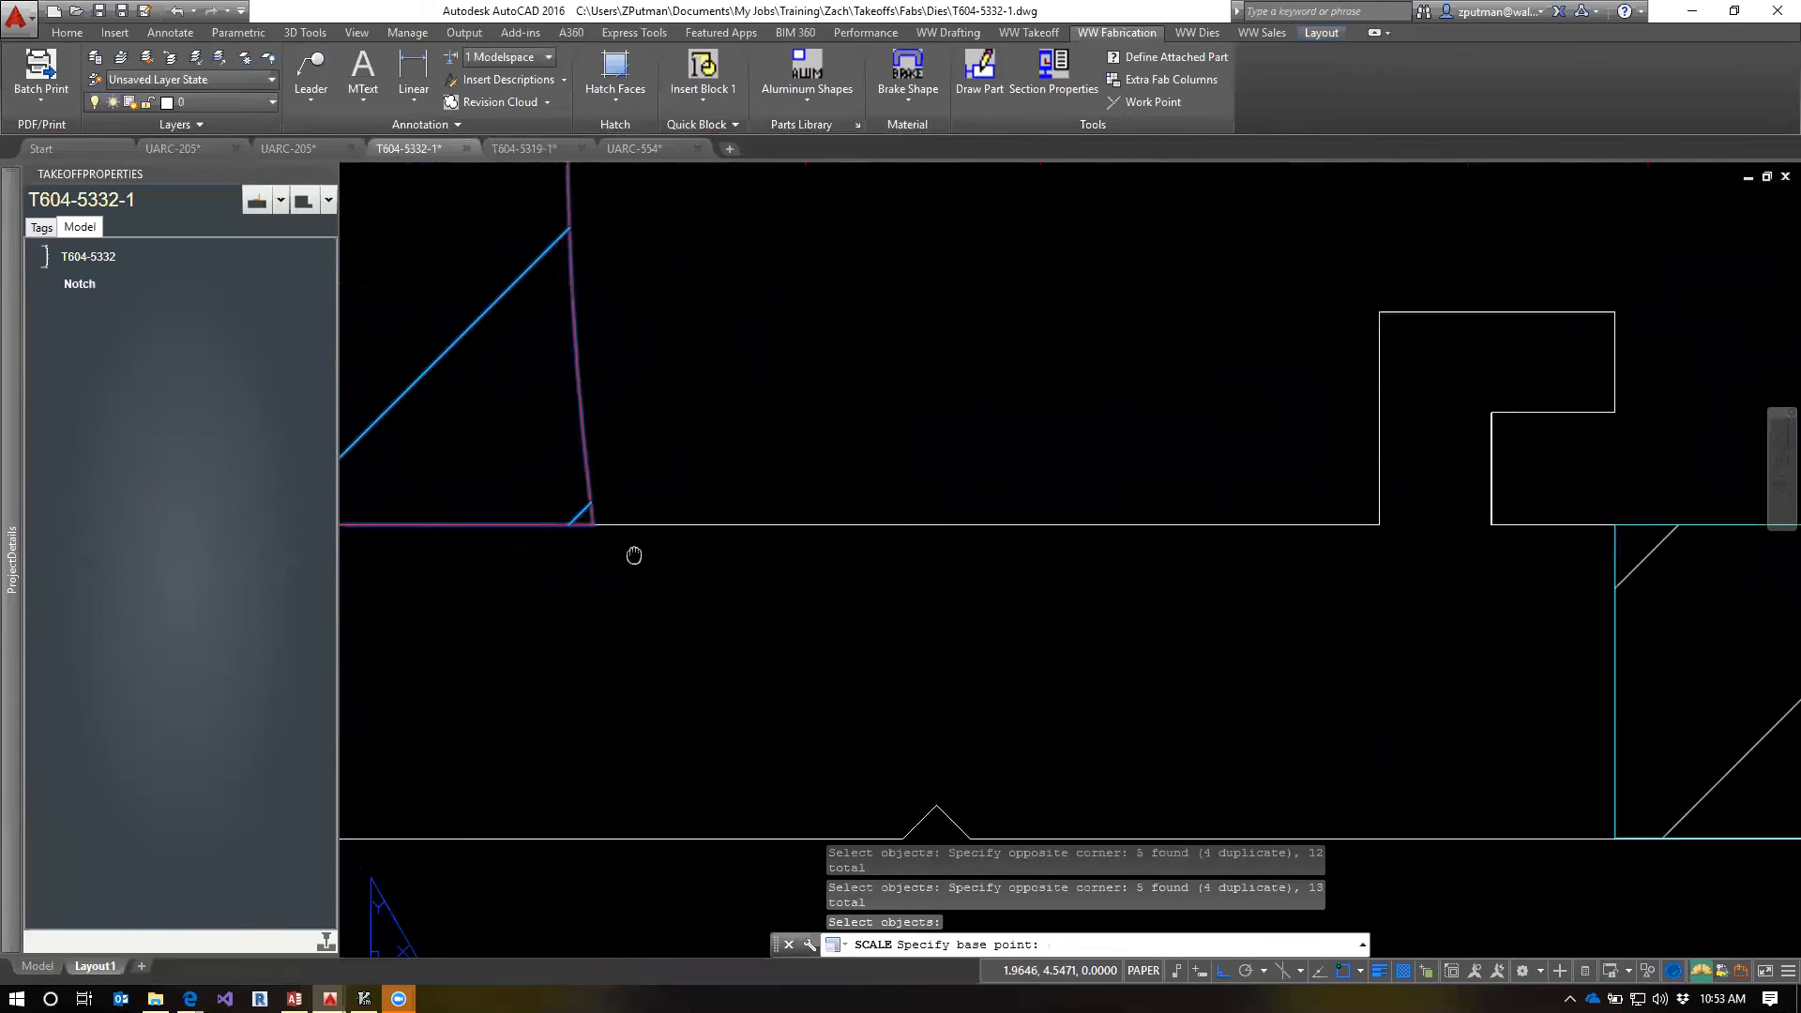
pyautogui.click(868, 609)
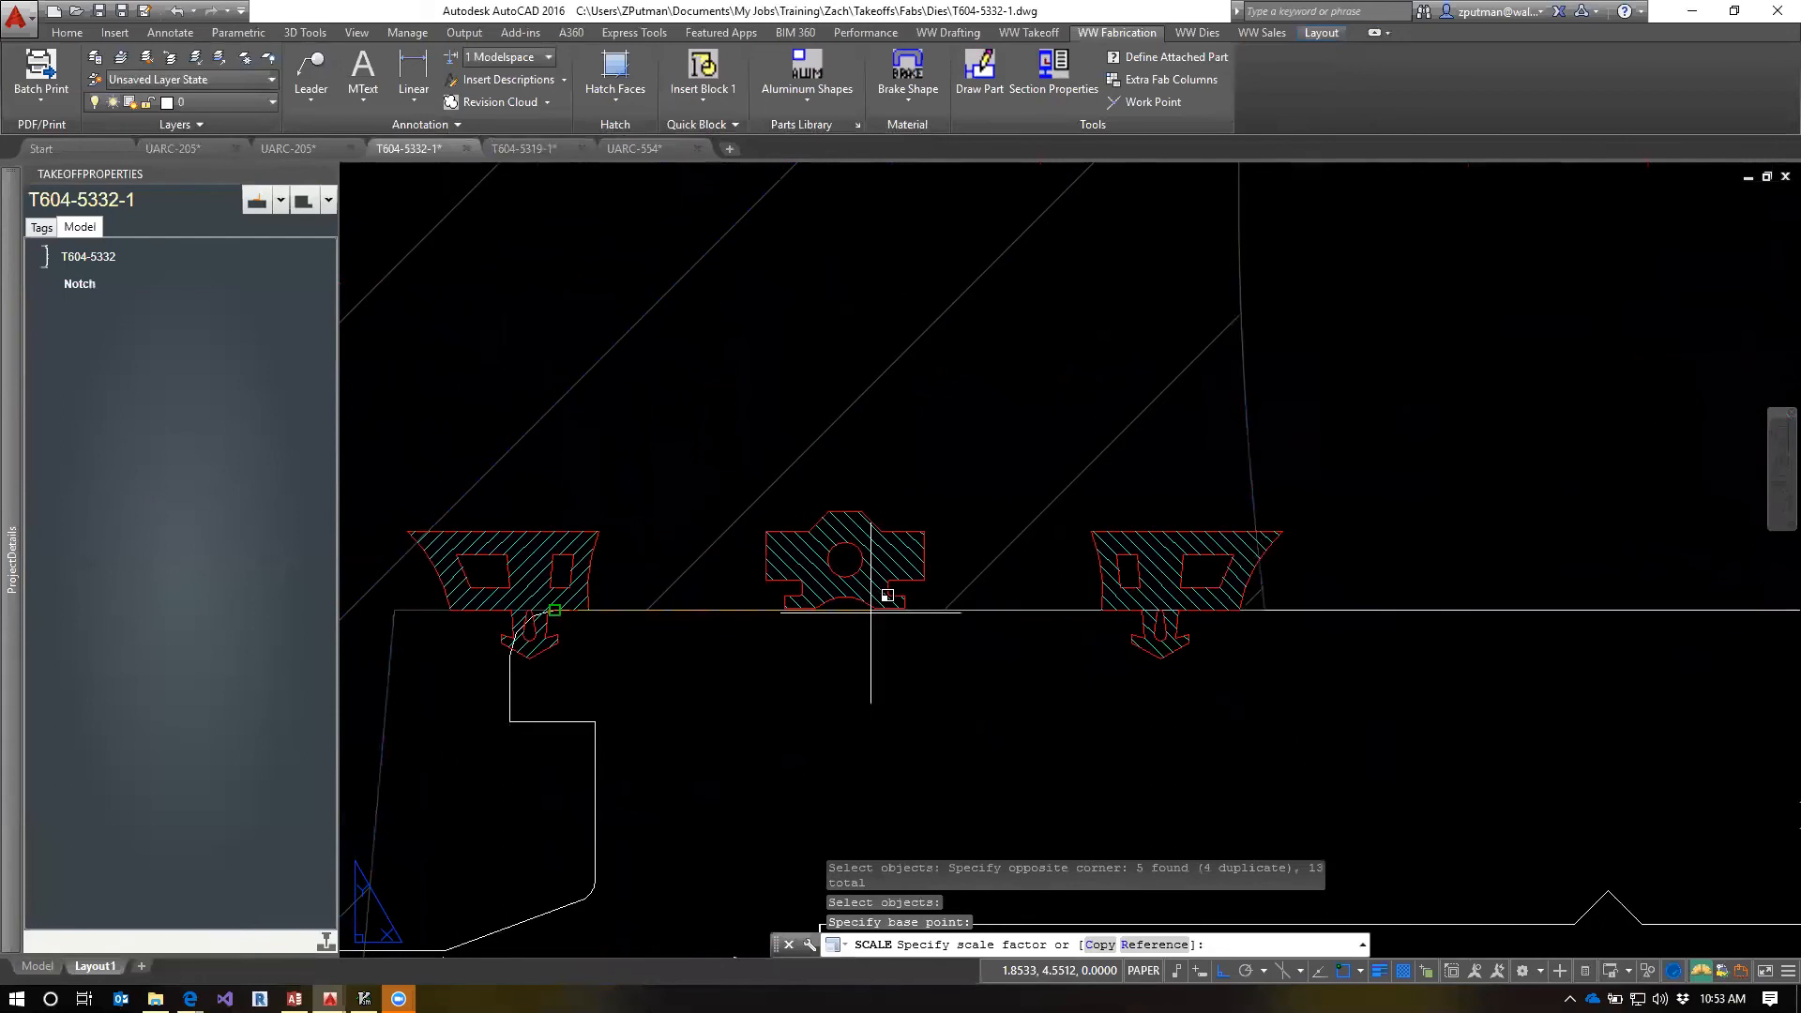
pyautogui.scroll(-5, 869, 623)
pyautogui.scroll(-4, 868, 627)
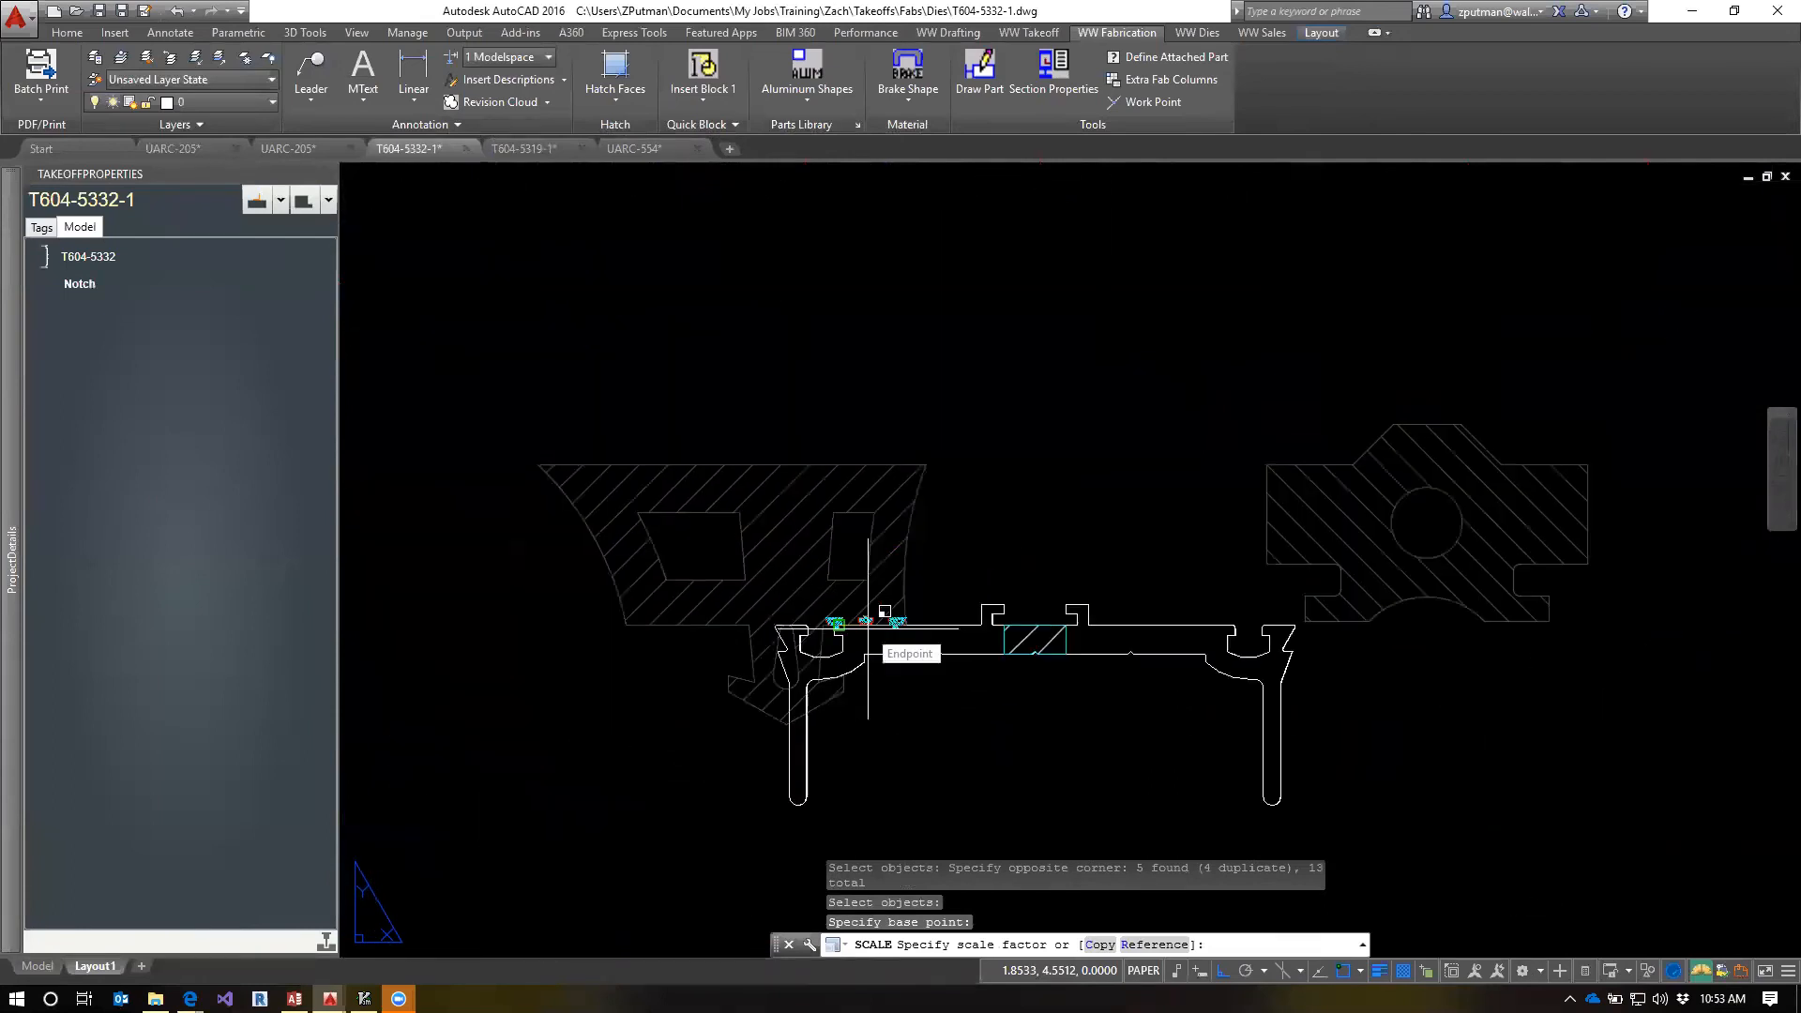
pyautogui.scroll(-6, 867, 627)
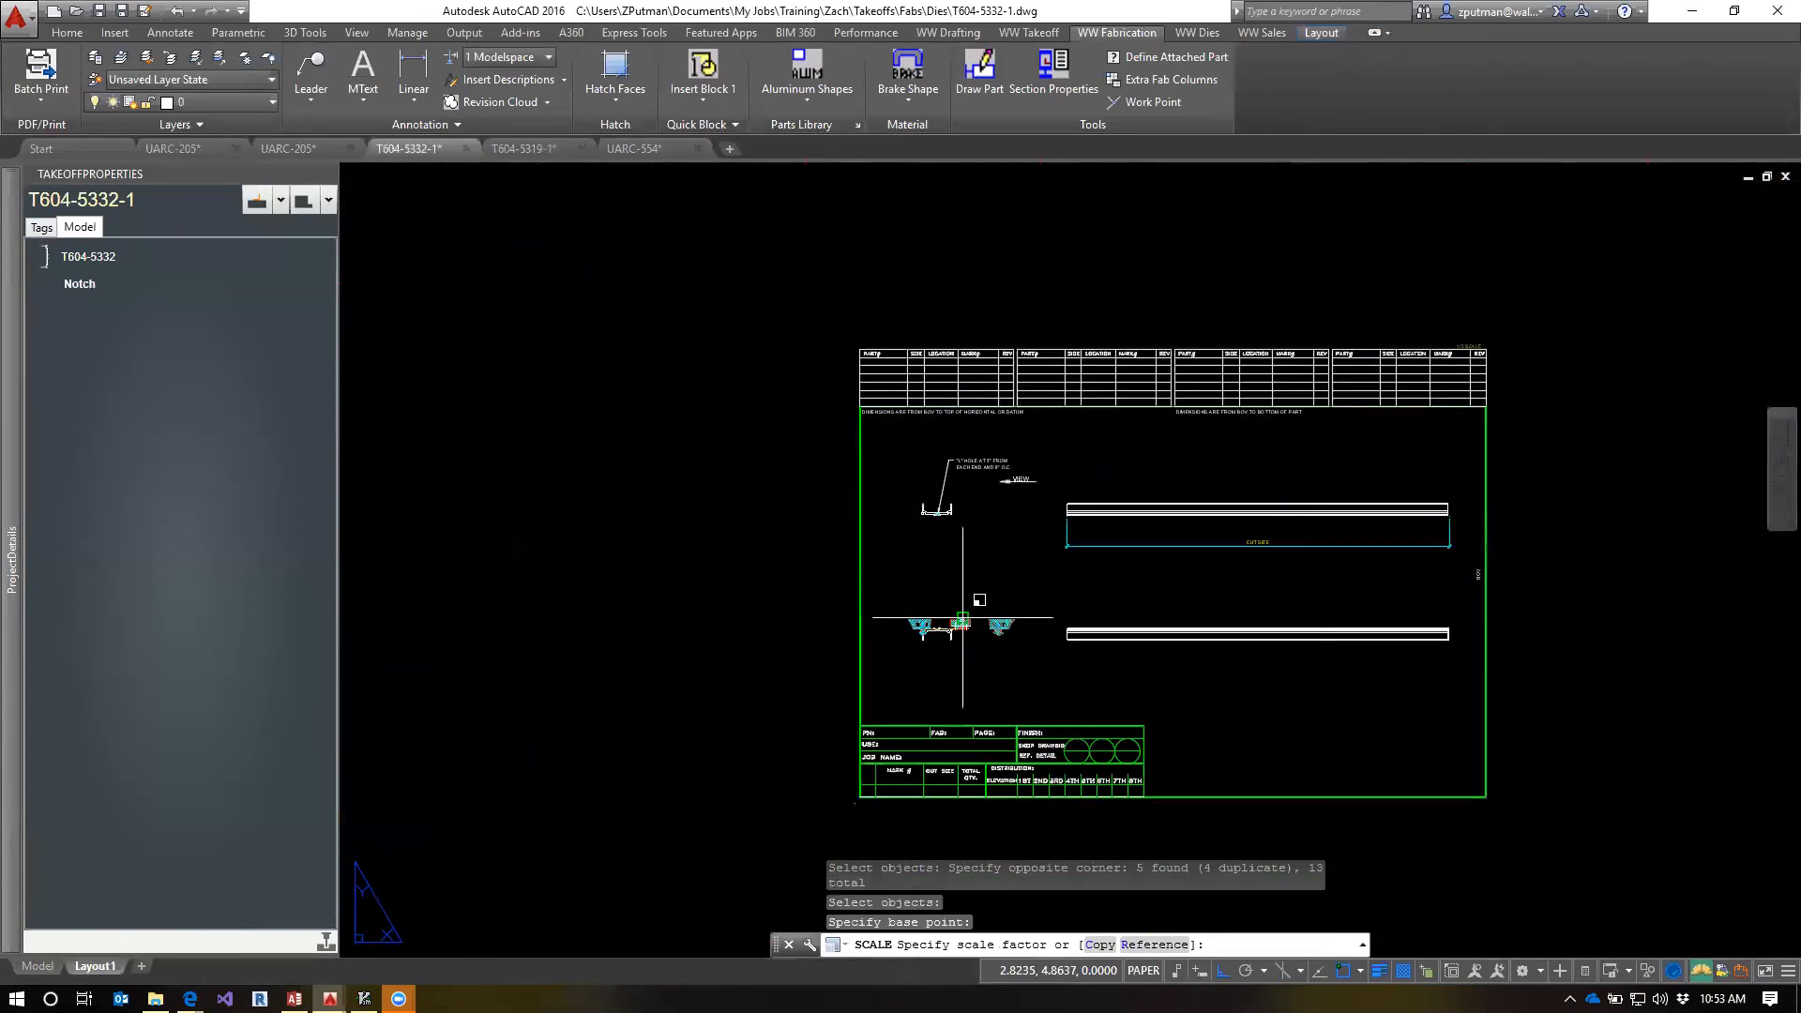
pyautogui.scroll(6, 1522, 362)
pyautogui.scroll(-6, 1521, 361)
pyautogui.scroll(8, 1039, 616)
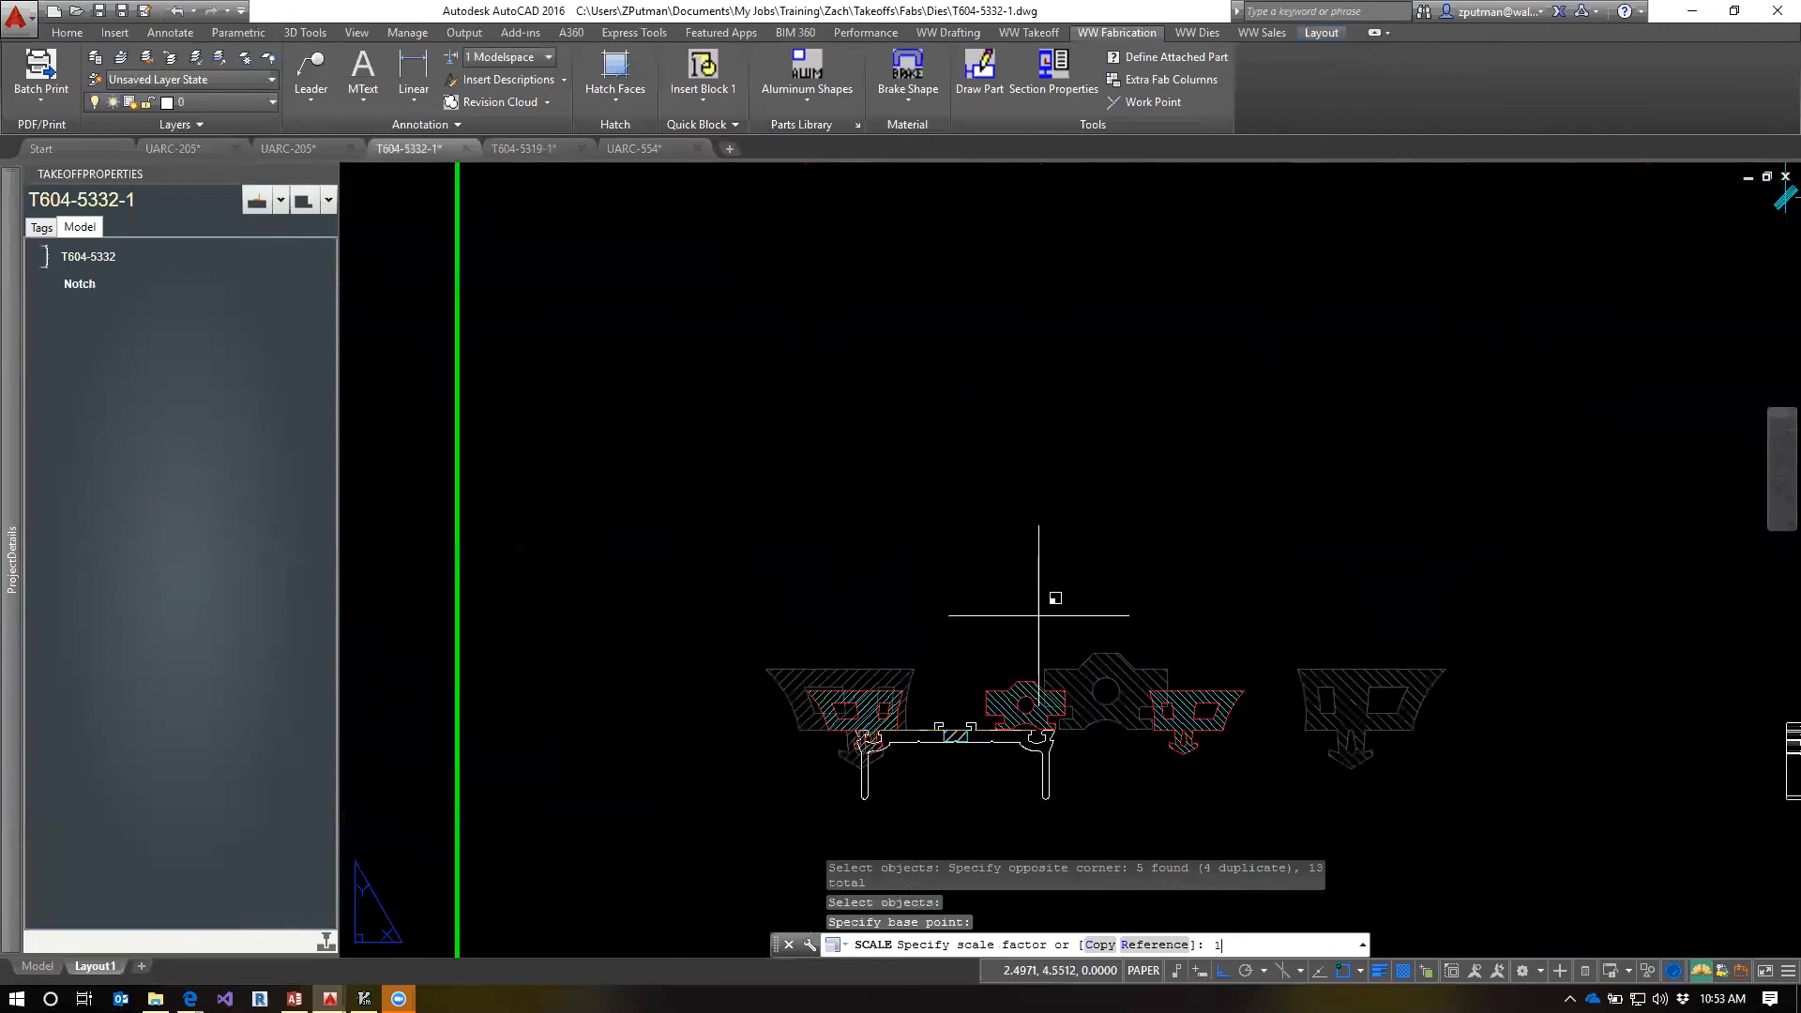
pyautogui.press('Return')
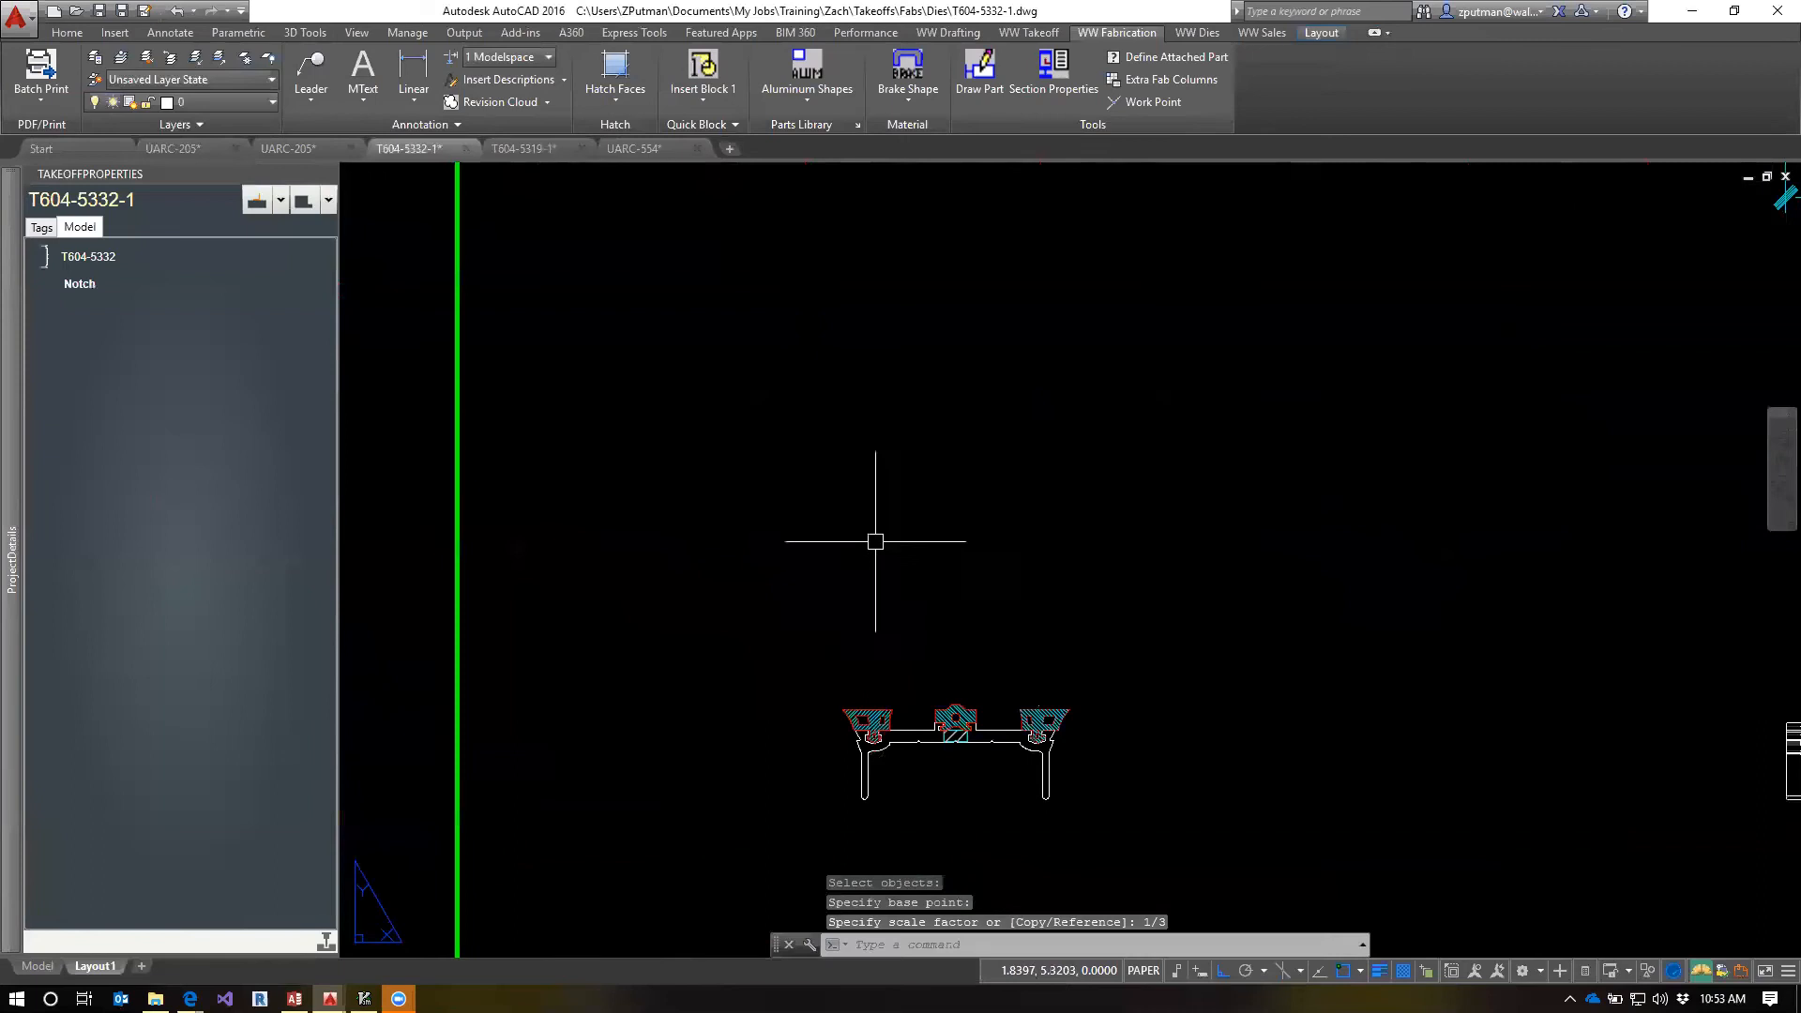
# Mirror the three gaskets from the lower profile section onto the upper one about the horizontal midline between the sections, keeping the originals
pyautogui.scroll(-3, 1050, 751)
pyautogui.scroll(6, 994, 750)
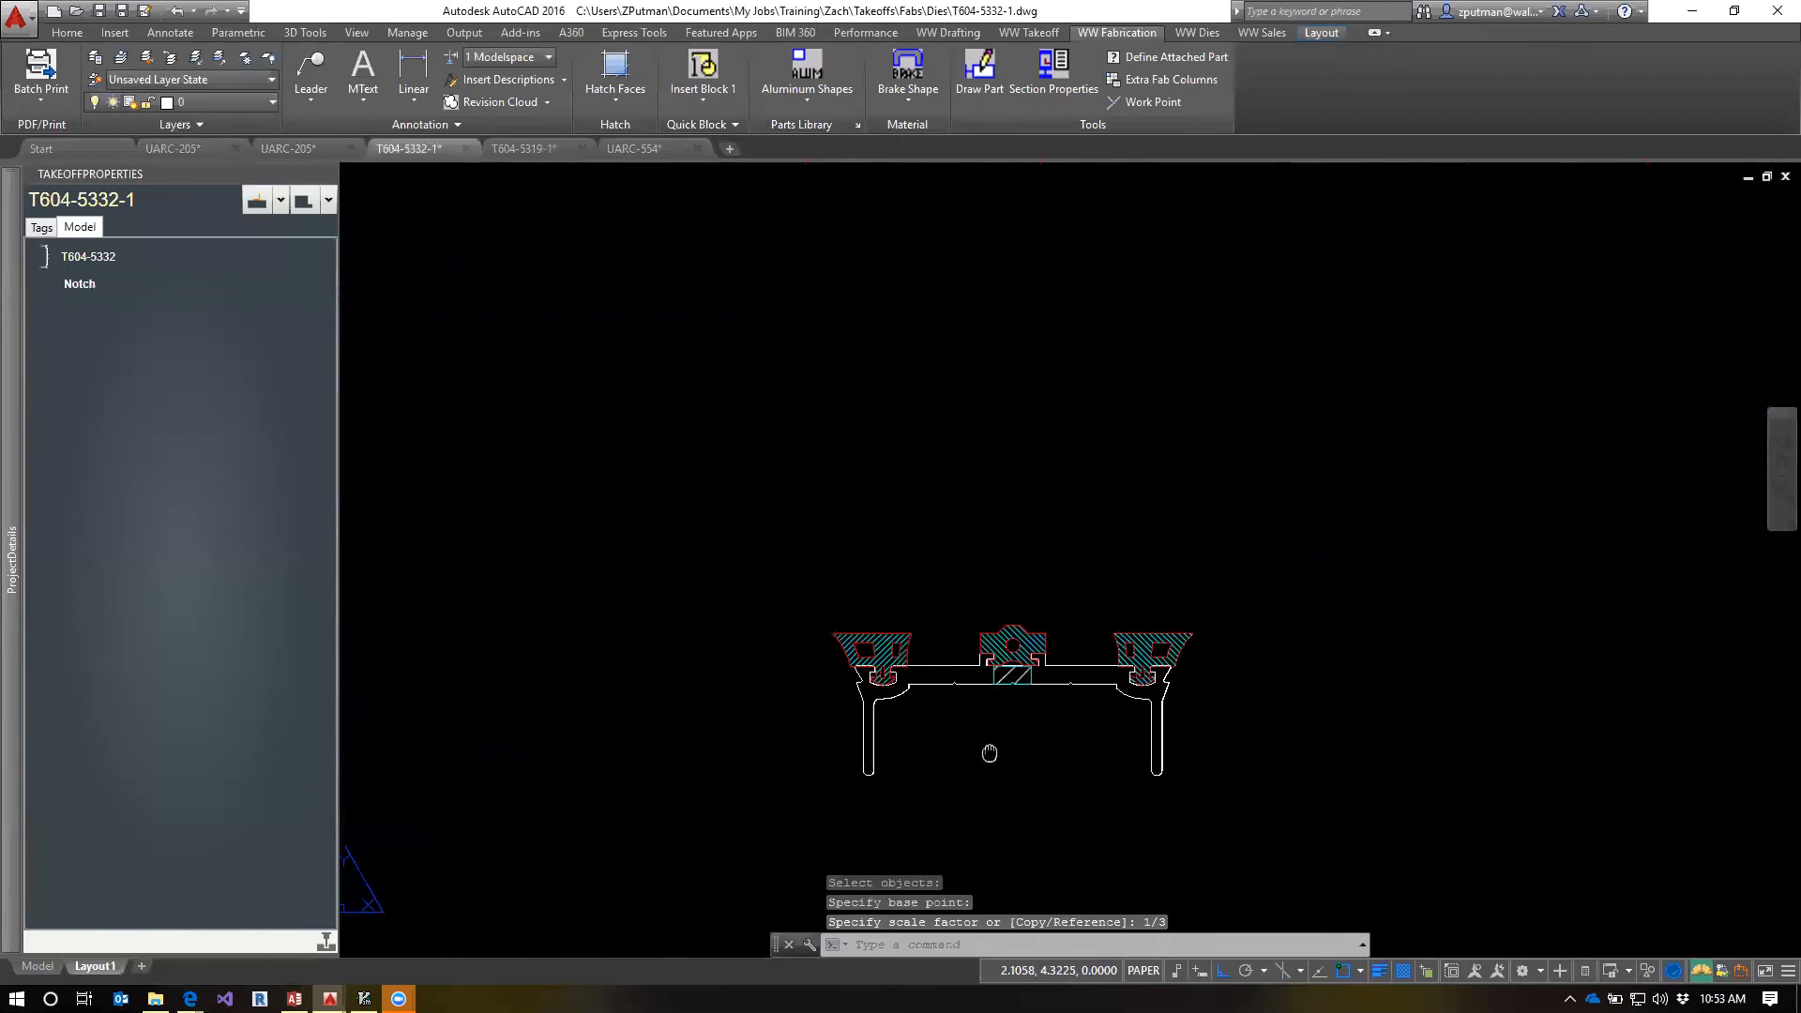
pyautogui.scroll(3, 967, 679)
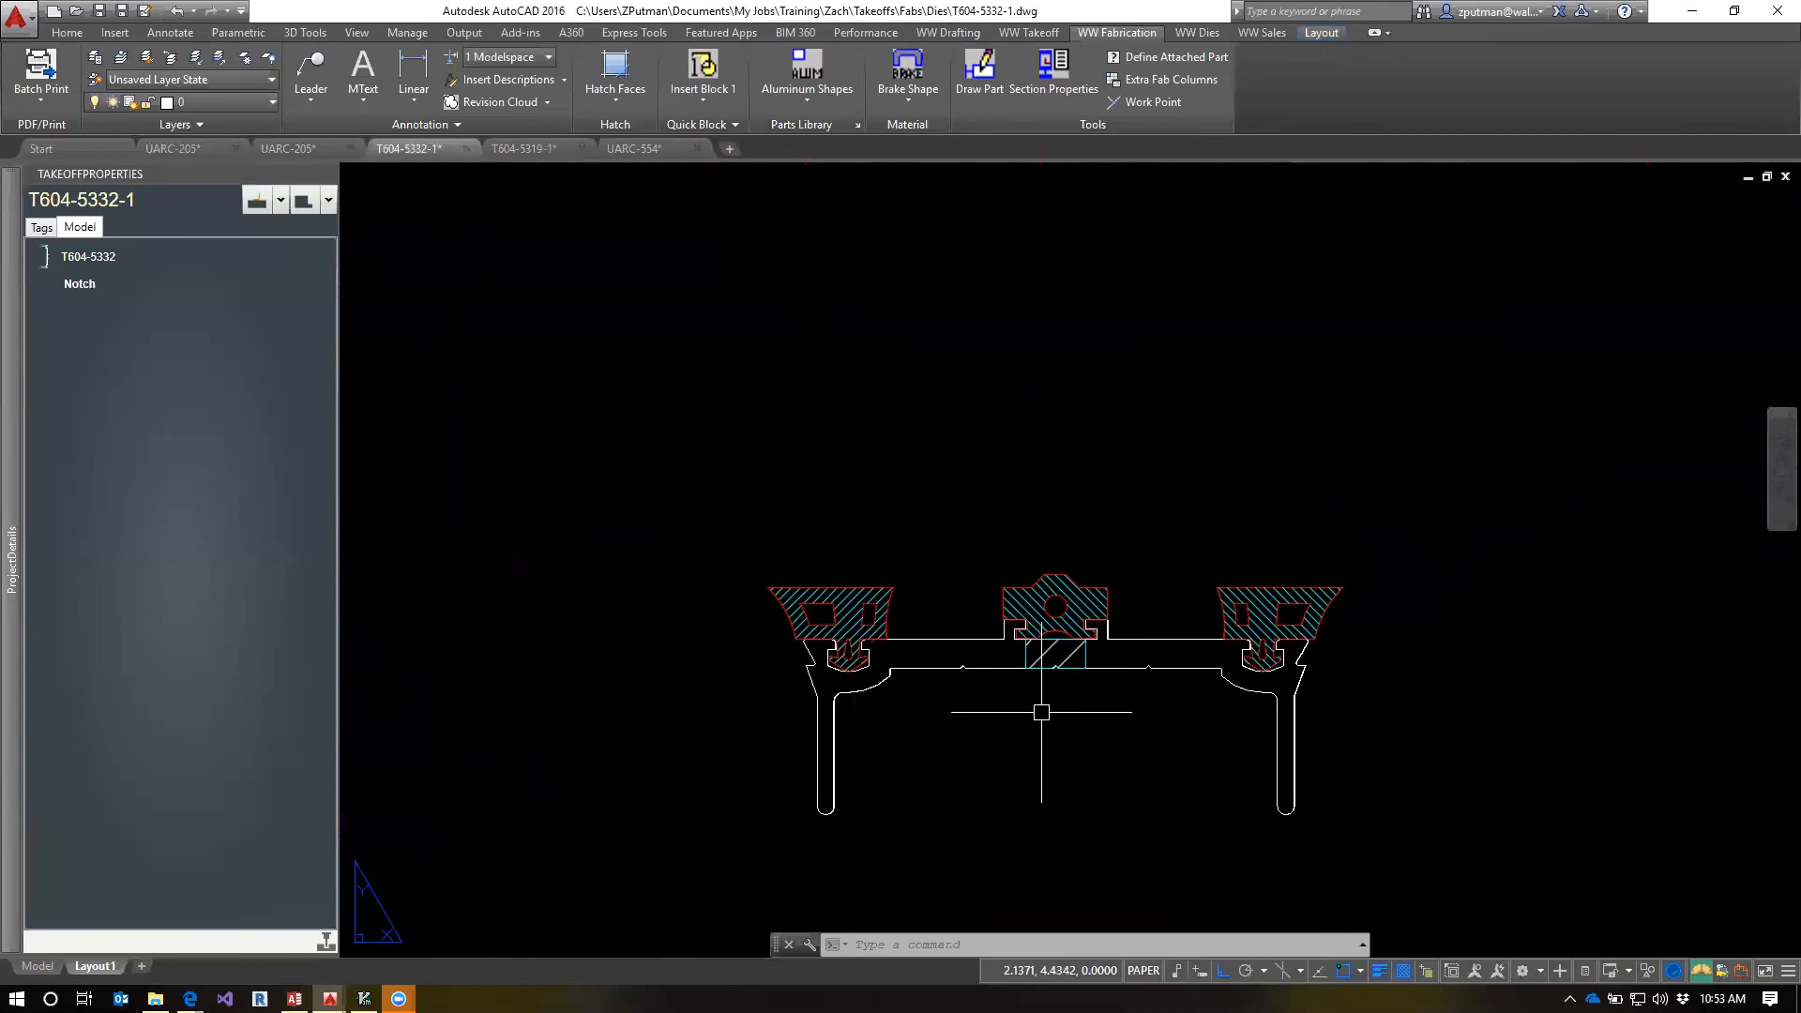
pyautogui.write('mi')
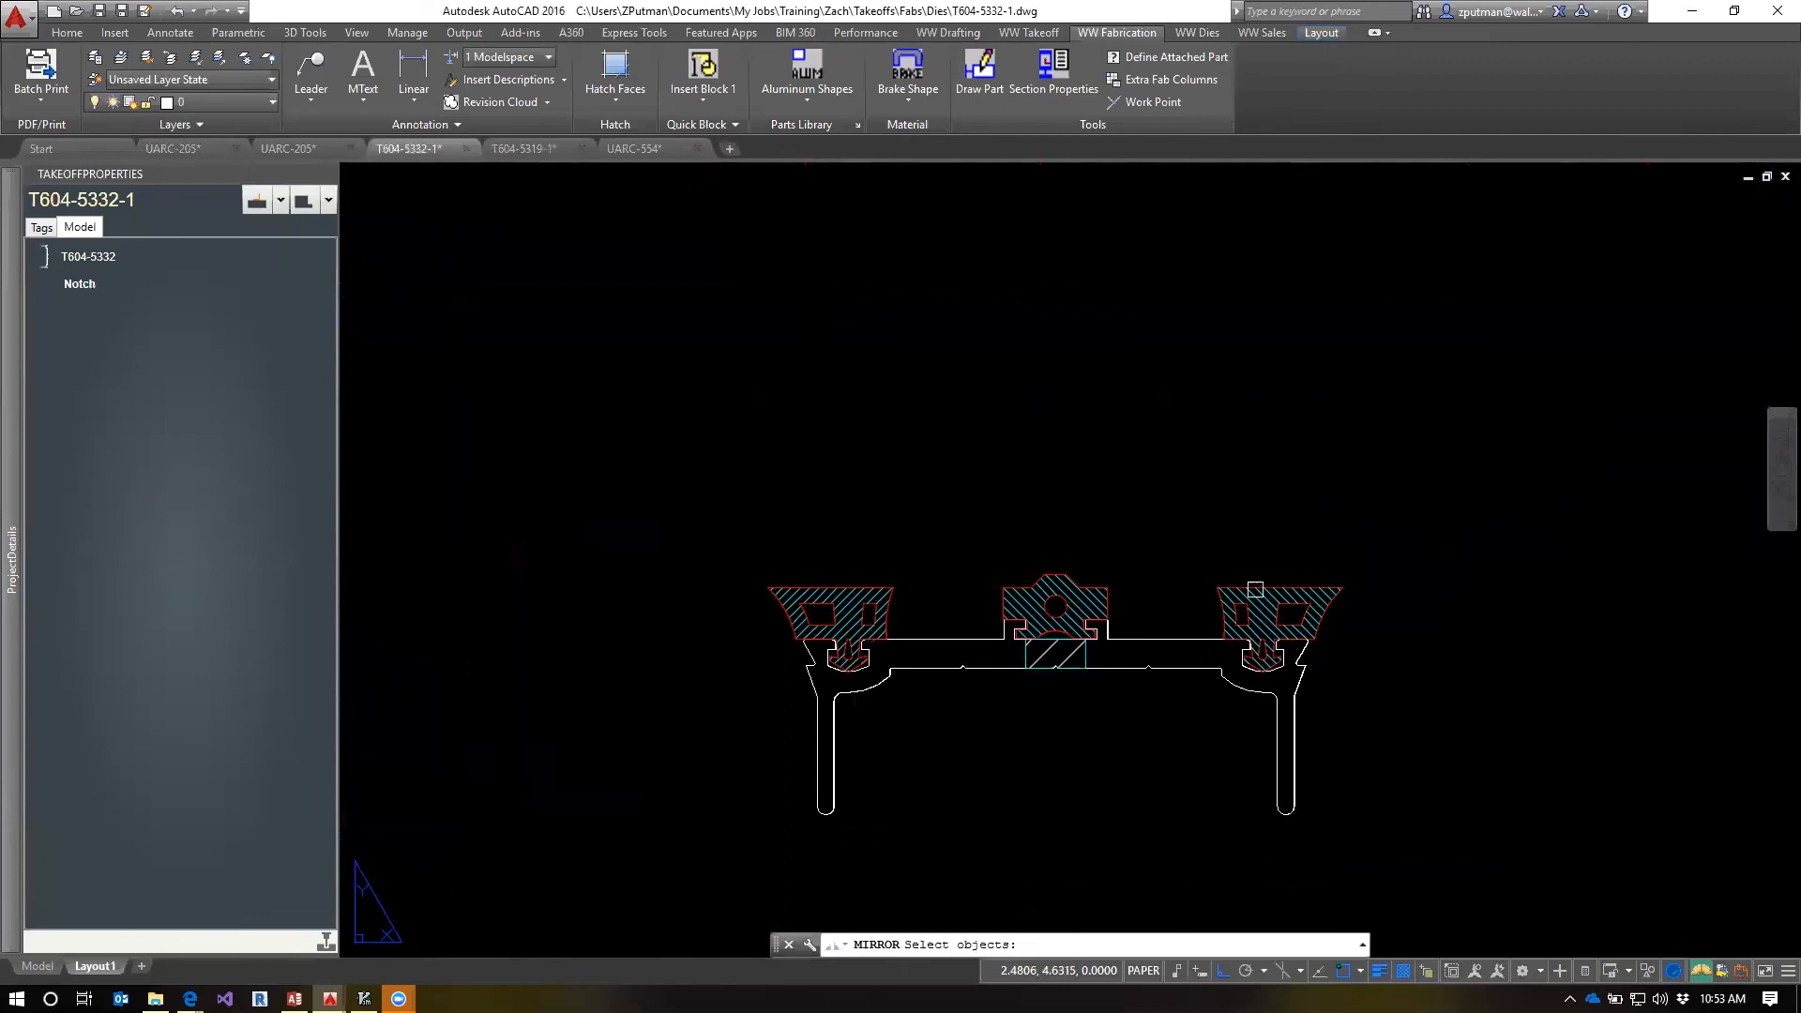
pyautogui.press('Return')
pyautogui.write('p')
pyautogui.press('Return')
pyautogui.press('Return')
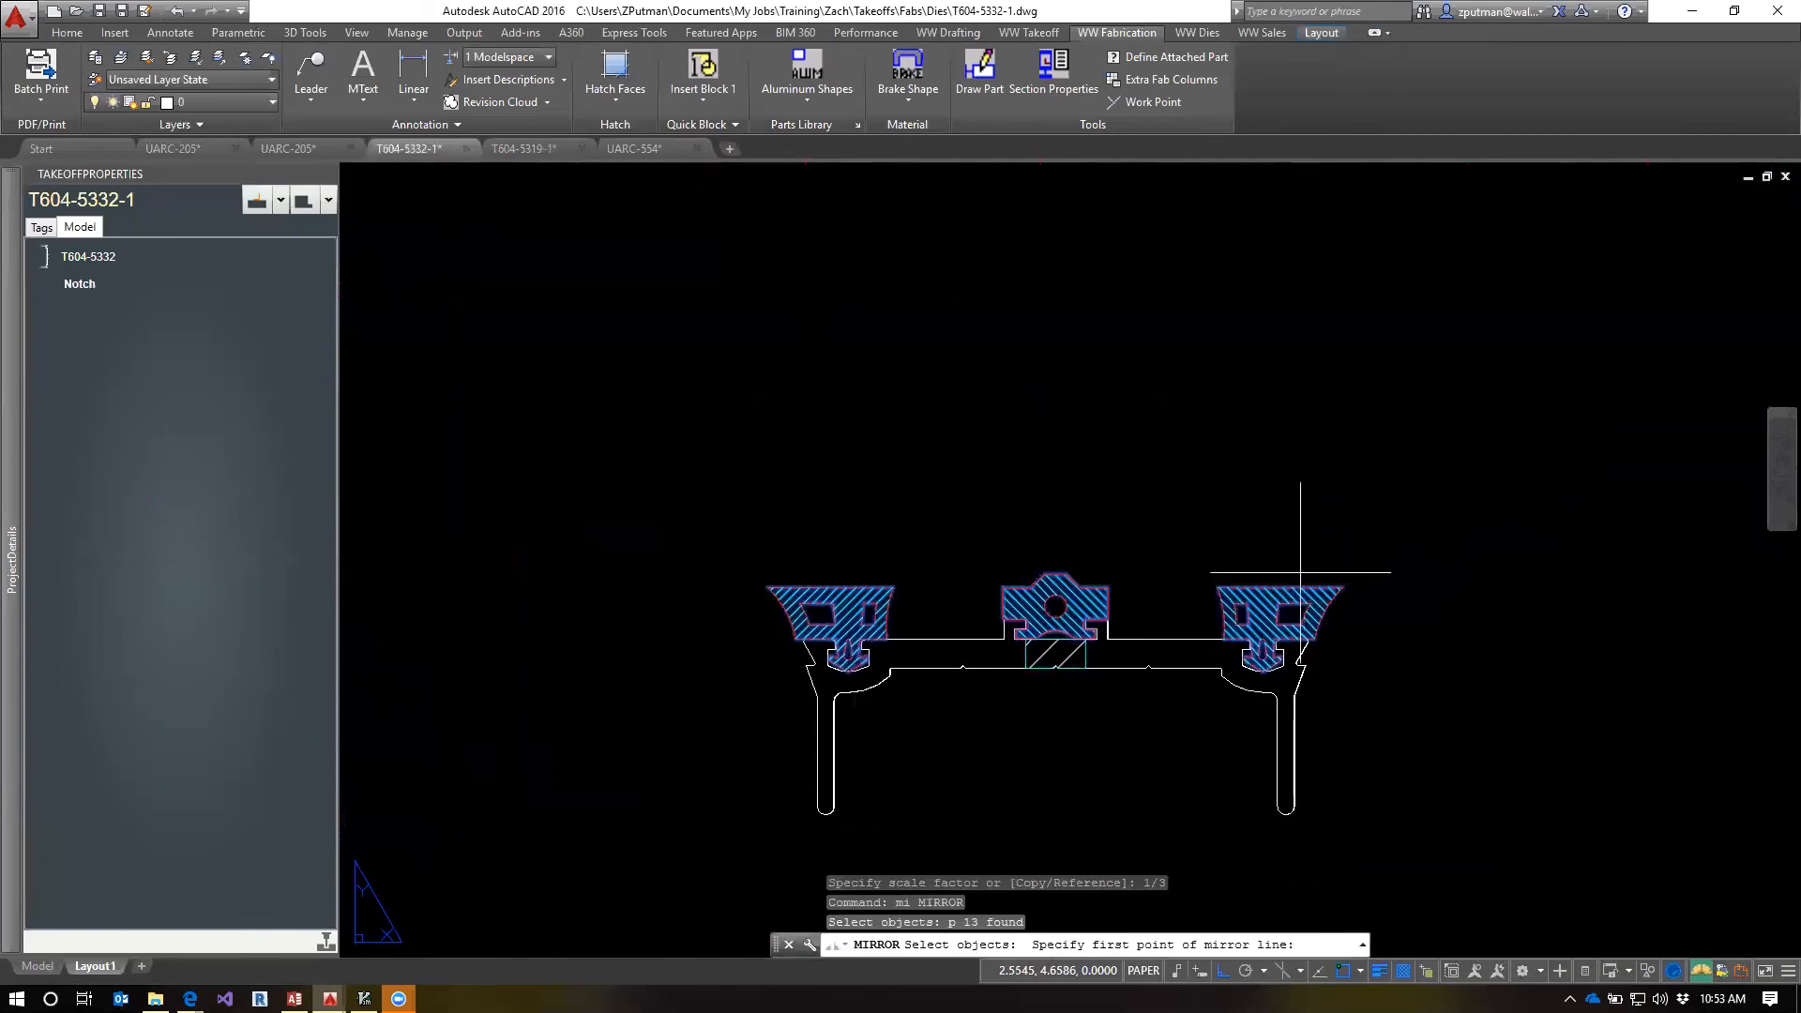
pyautogui.write('m2p')
pyautogui.press('Return')
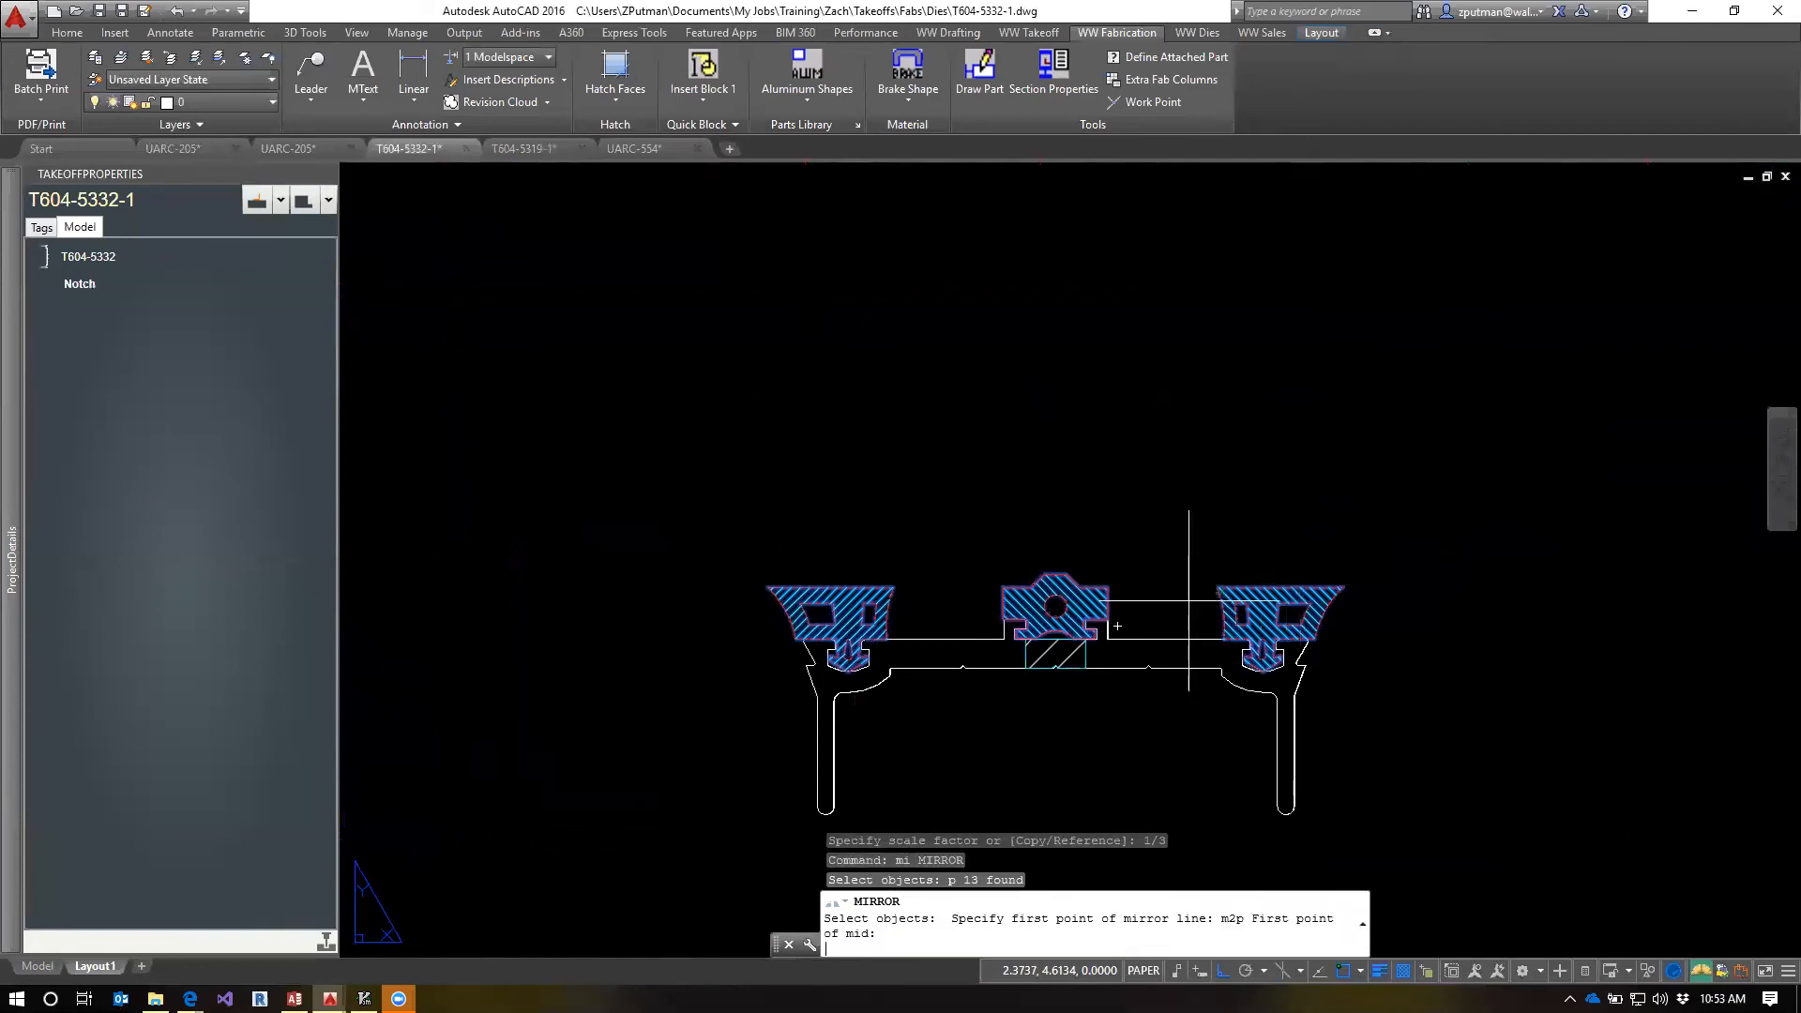
pyautogui.scroll(-5, 945, 627)
pyautogui.moveTo(955, 460); pyautogui.dragTo(949, 751, button='middle')
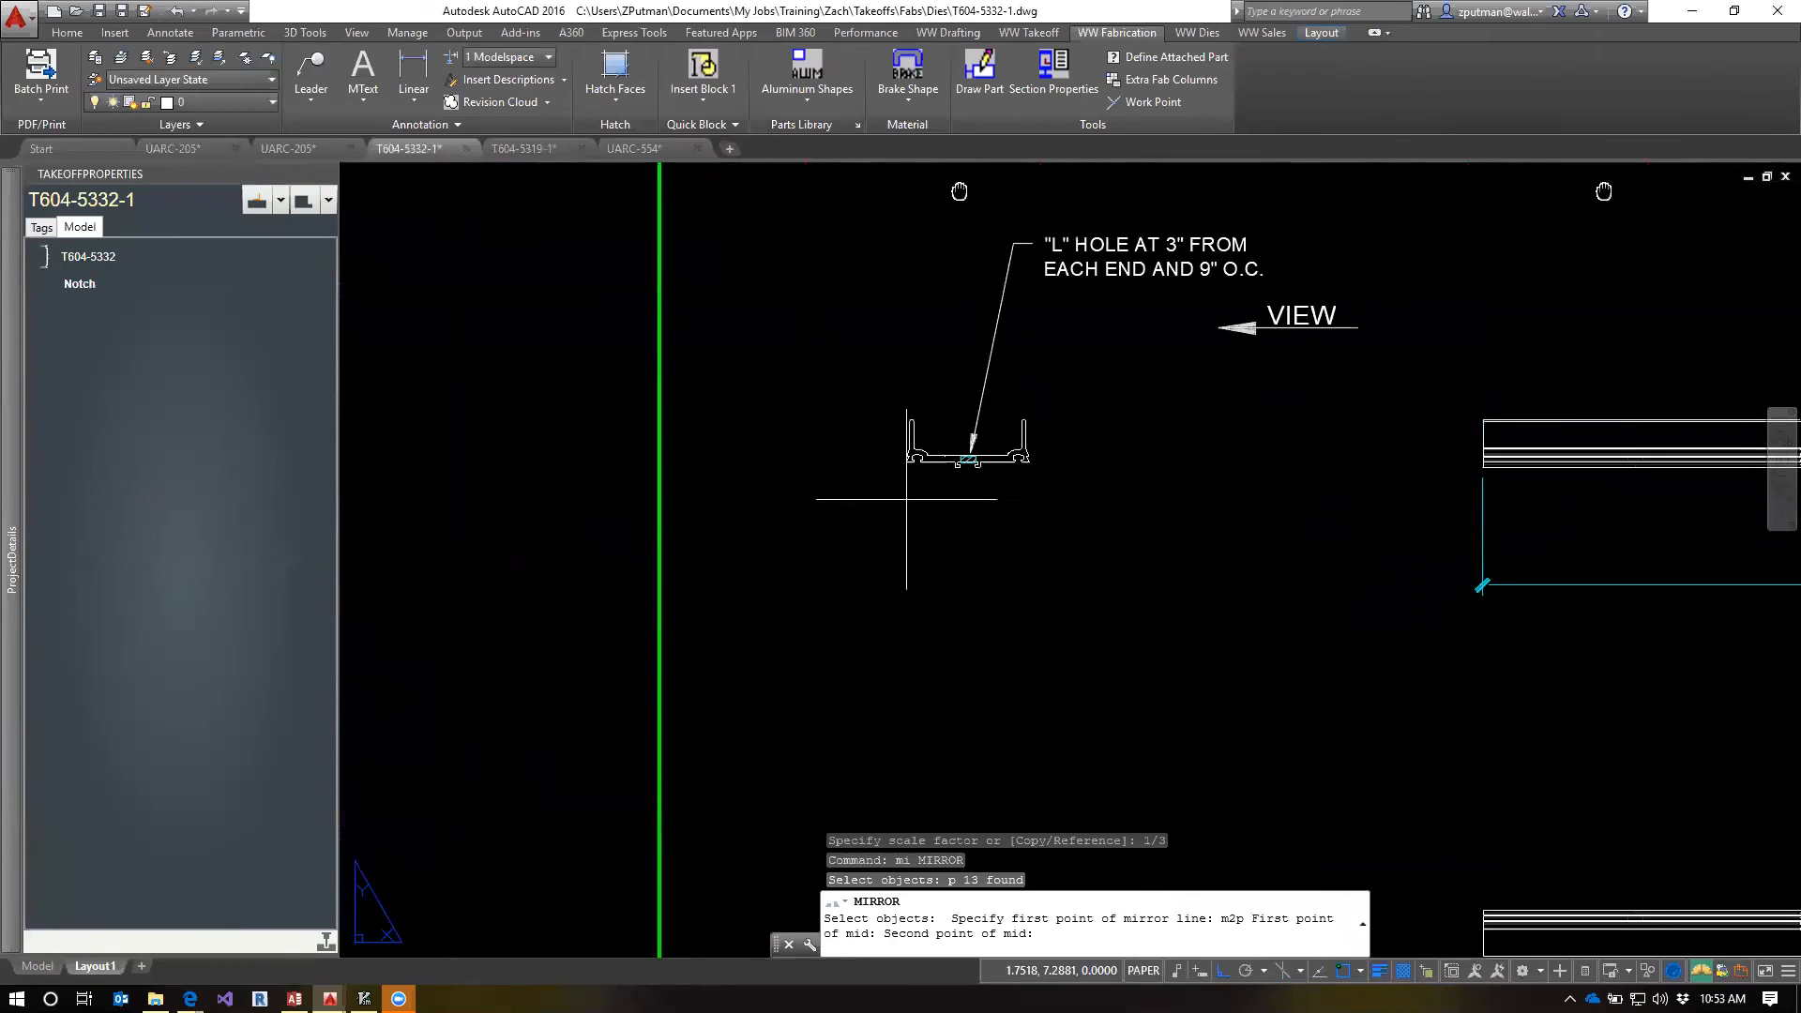
pyautogui.click(935, 462)
pyautogui.click(1260, 680)
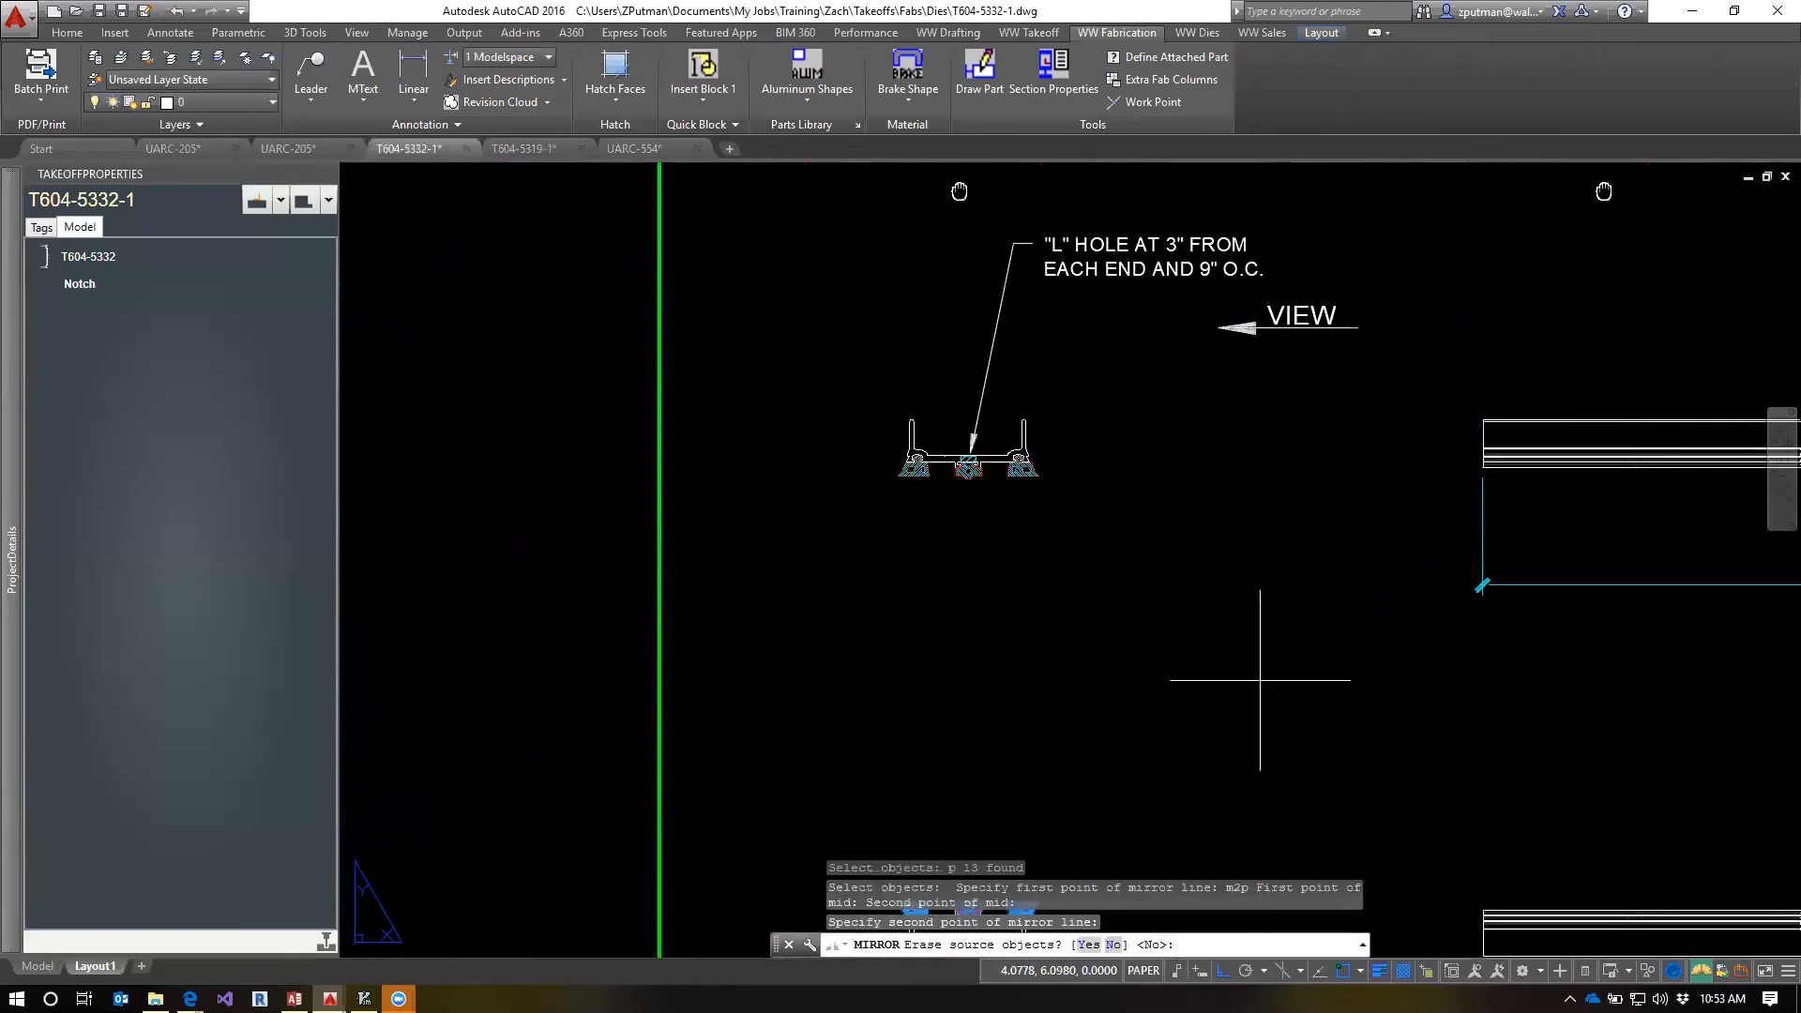
pyautogui.moveTo(1158, 735); pyautogui.dragTo(1154, 620, button='middle')
pyautogui.write('n')
pyautogui.press('Return')
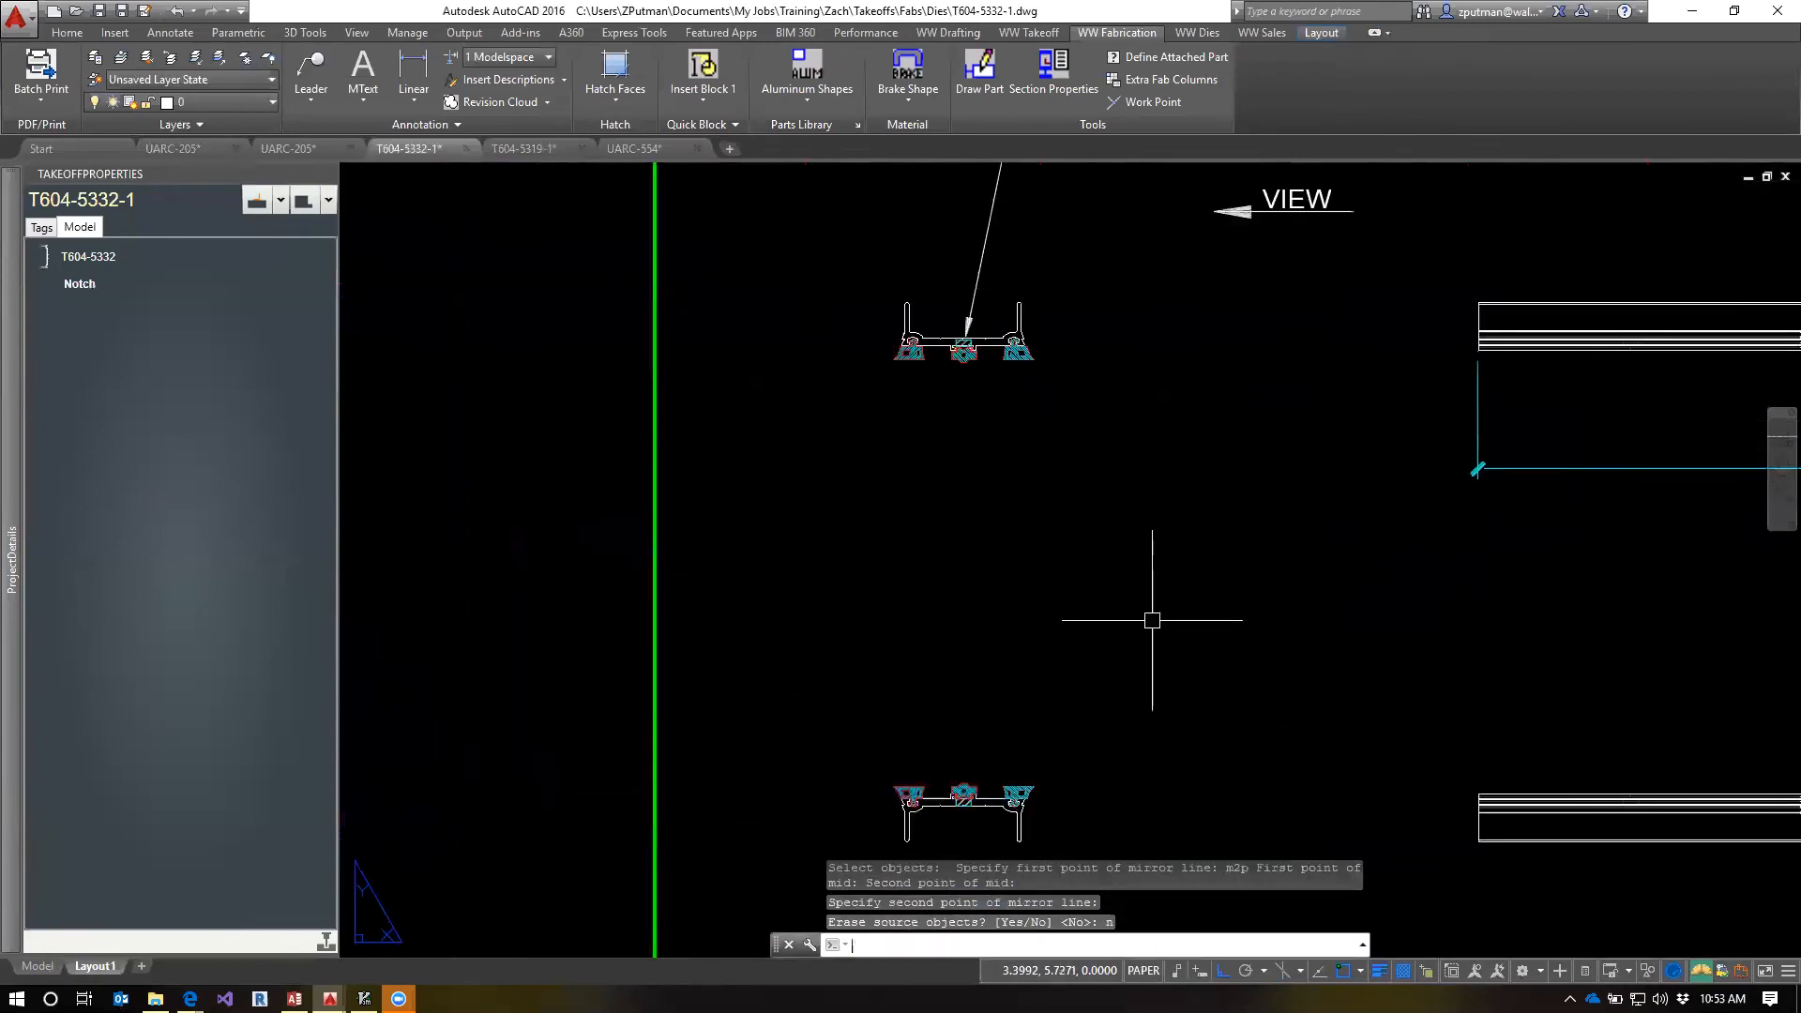
pyautogui.press('Escape')
pyautogui.press('Escape')
pyautogui.press('Escape')
# Add gasket symbol 112 with a leader to the left gasket of the lower profile section
pyautogui.moveTo(1166, 793); pyautogui.dragTo(1159, 681, button='middle')
pyautogui.click(311, 94)
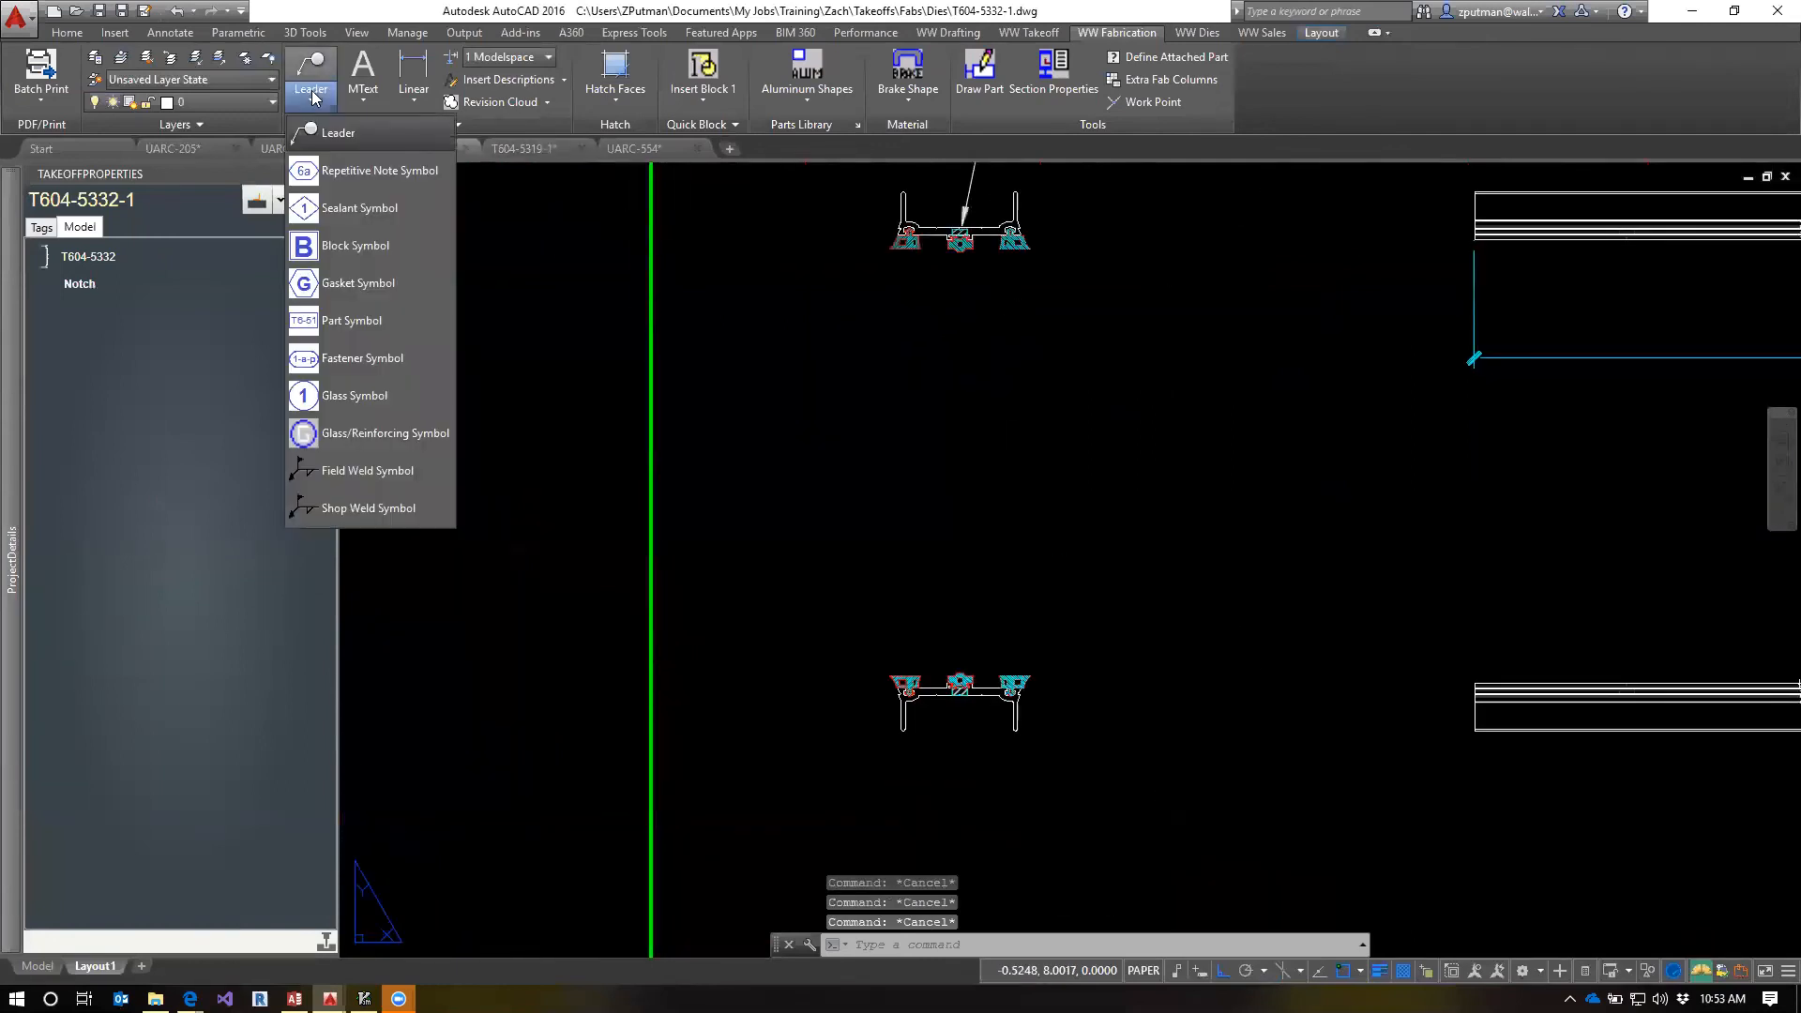
pyautogui.click(347, 298)
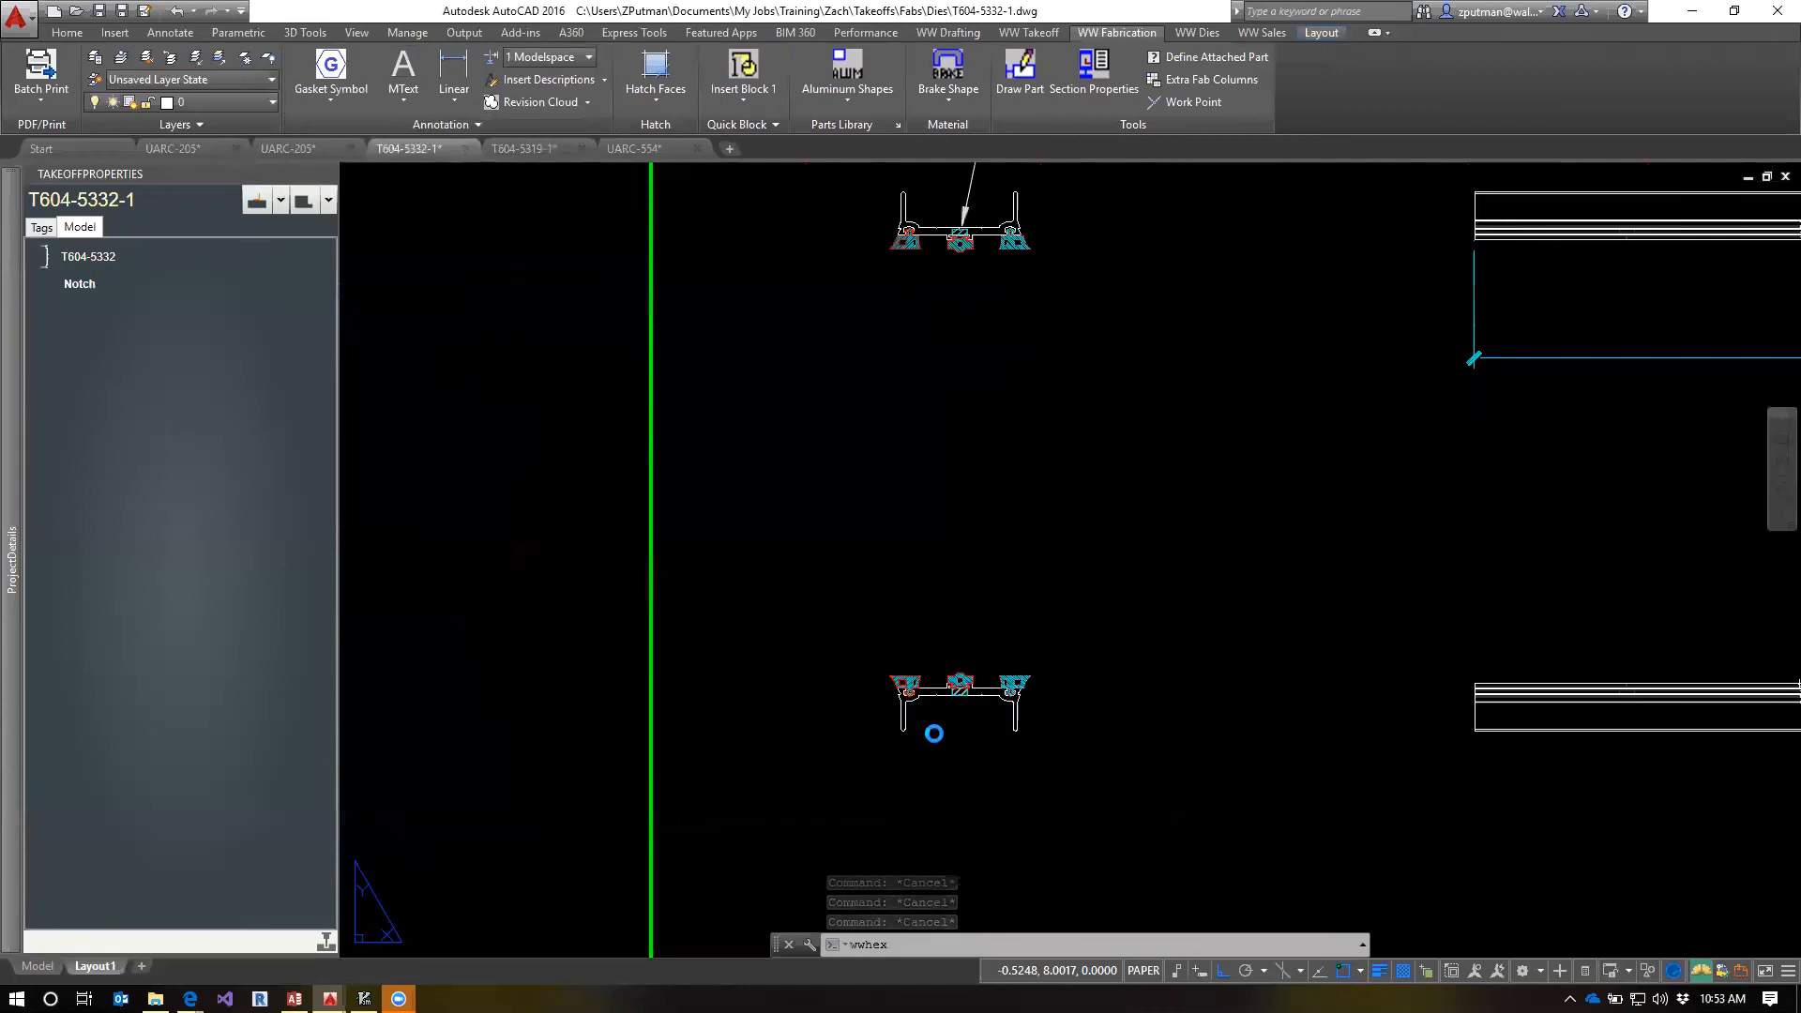
pyautogui.scroll(4, 867, 710)
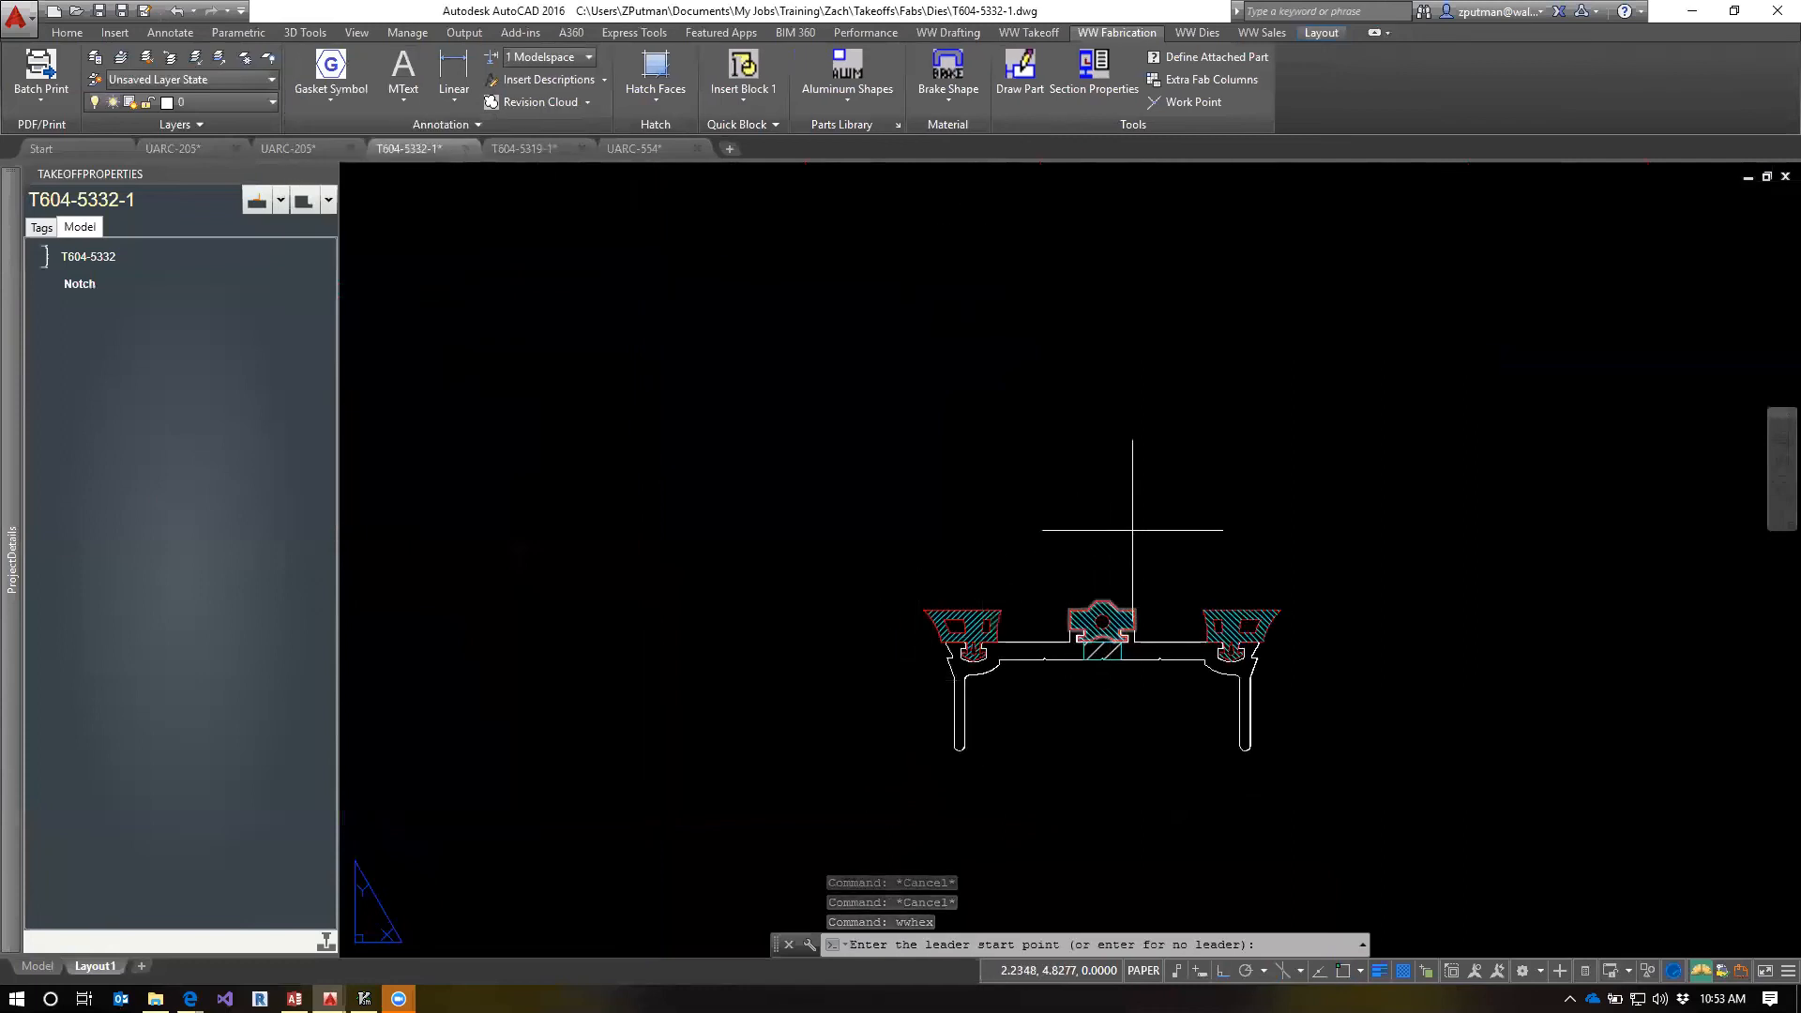
pyautogui.click(969, 610)
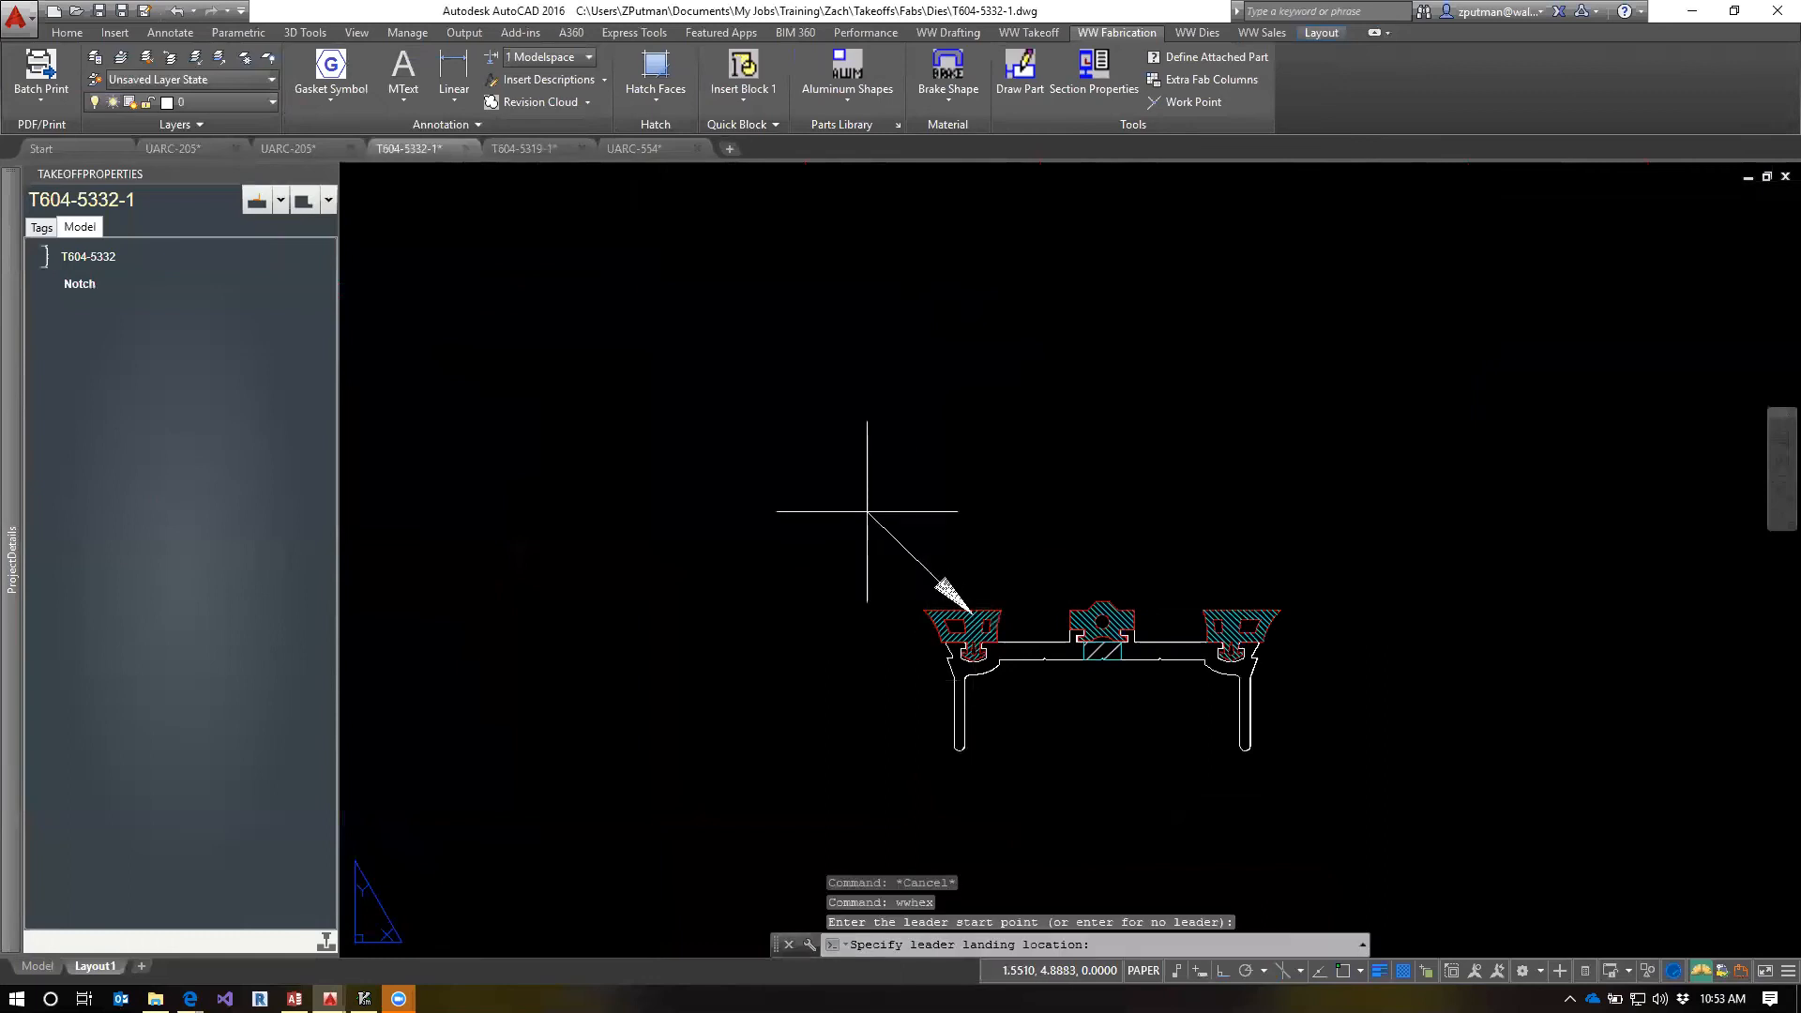
pyautogui.click(846, 448)
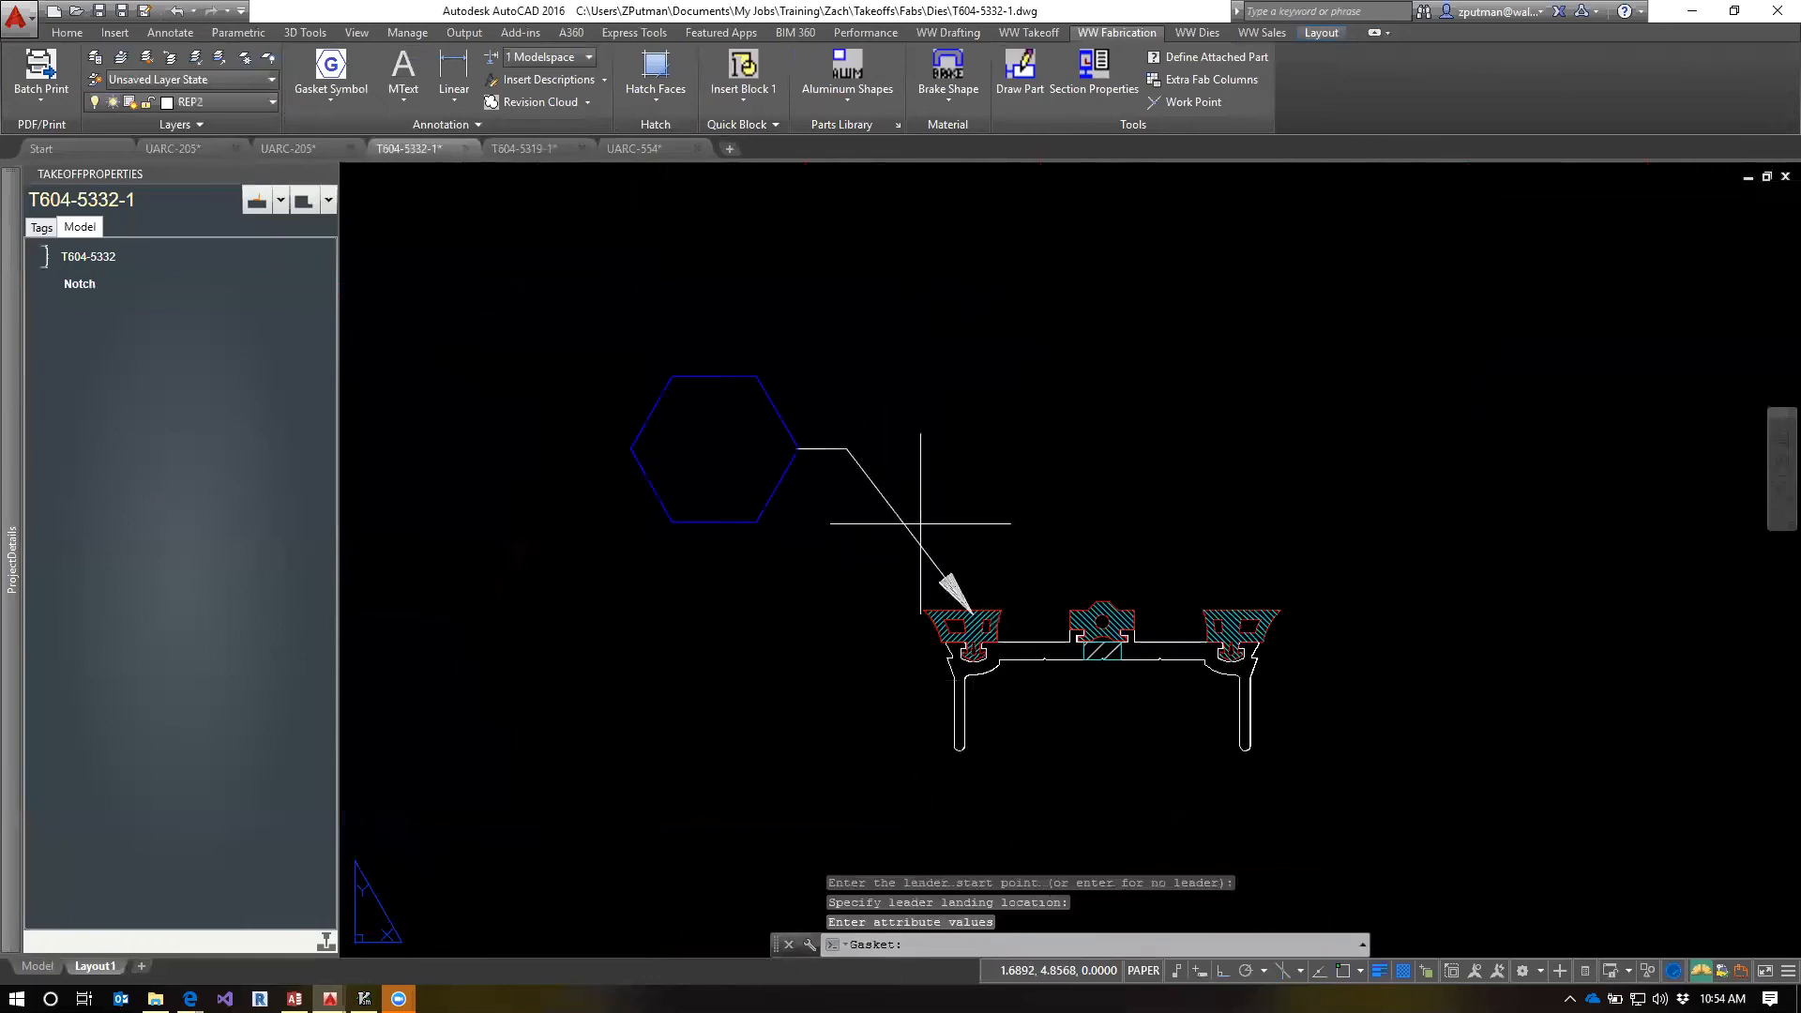
pyautogui.write('112')
pyautogui.press('Return')
pyautogui.press('Escape')
pyautogui.press('Escape')
pyautogui.press('Escape')
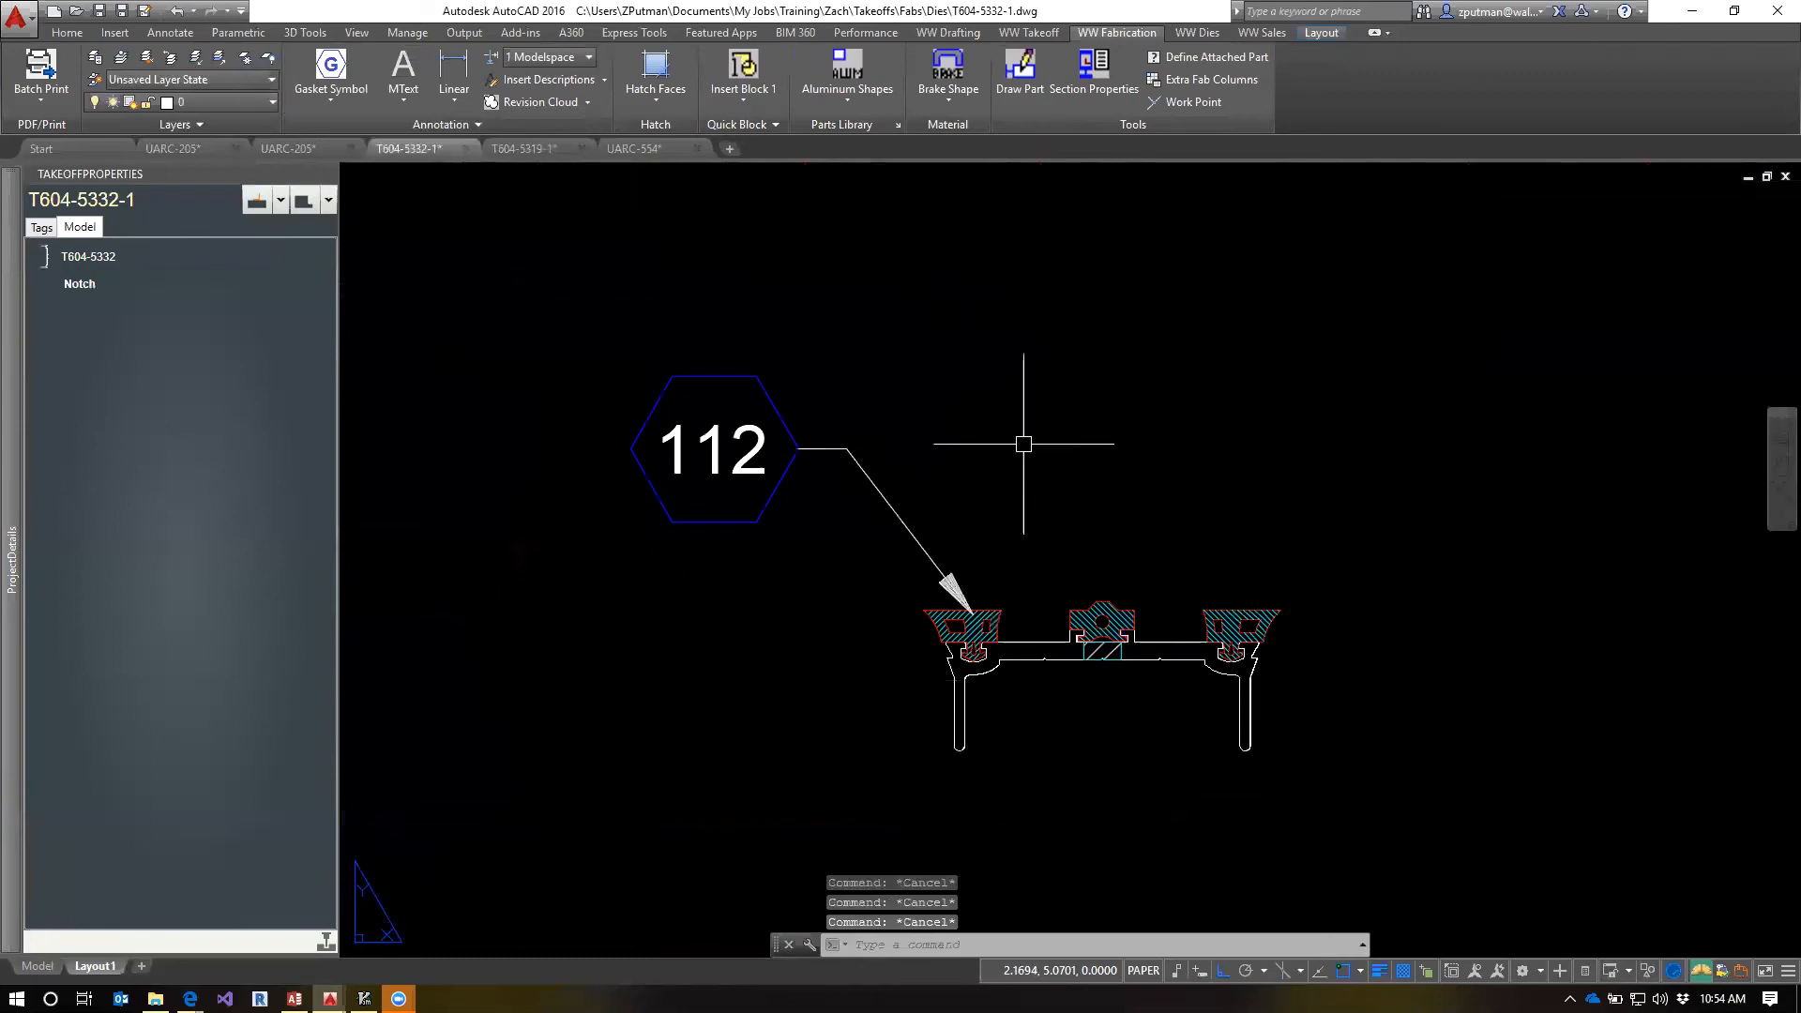
# Add a second leader from gasket symbol 112 to the right gasket of the lower profile section
pyautogui.click(867, 480)
pyautogui.moveTo(846, 448)
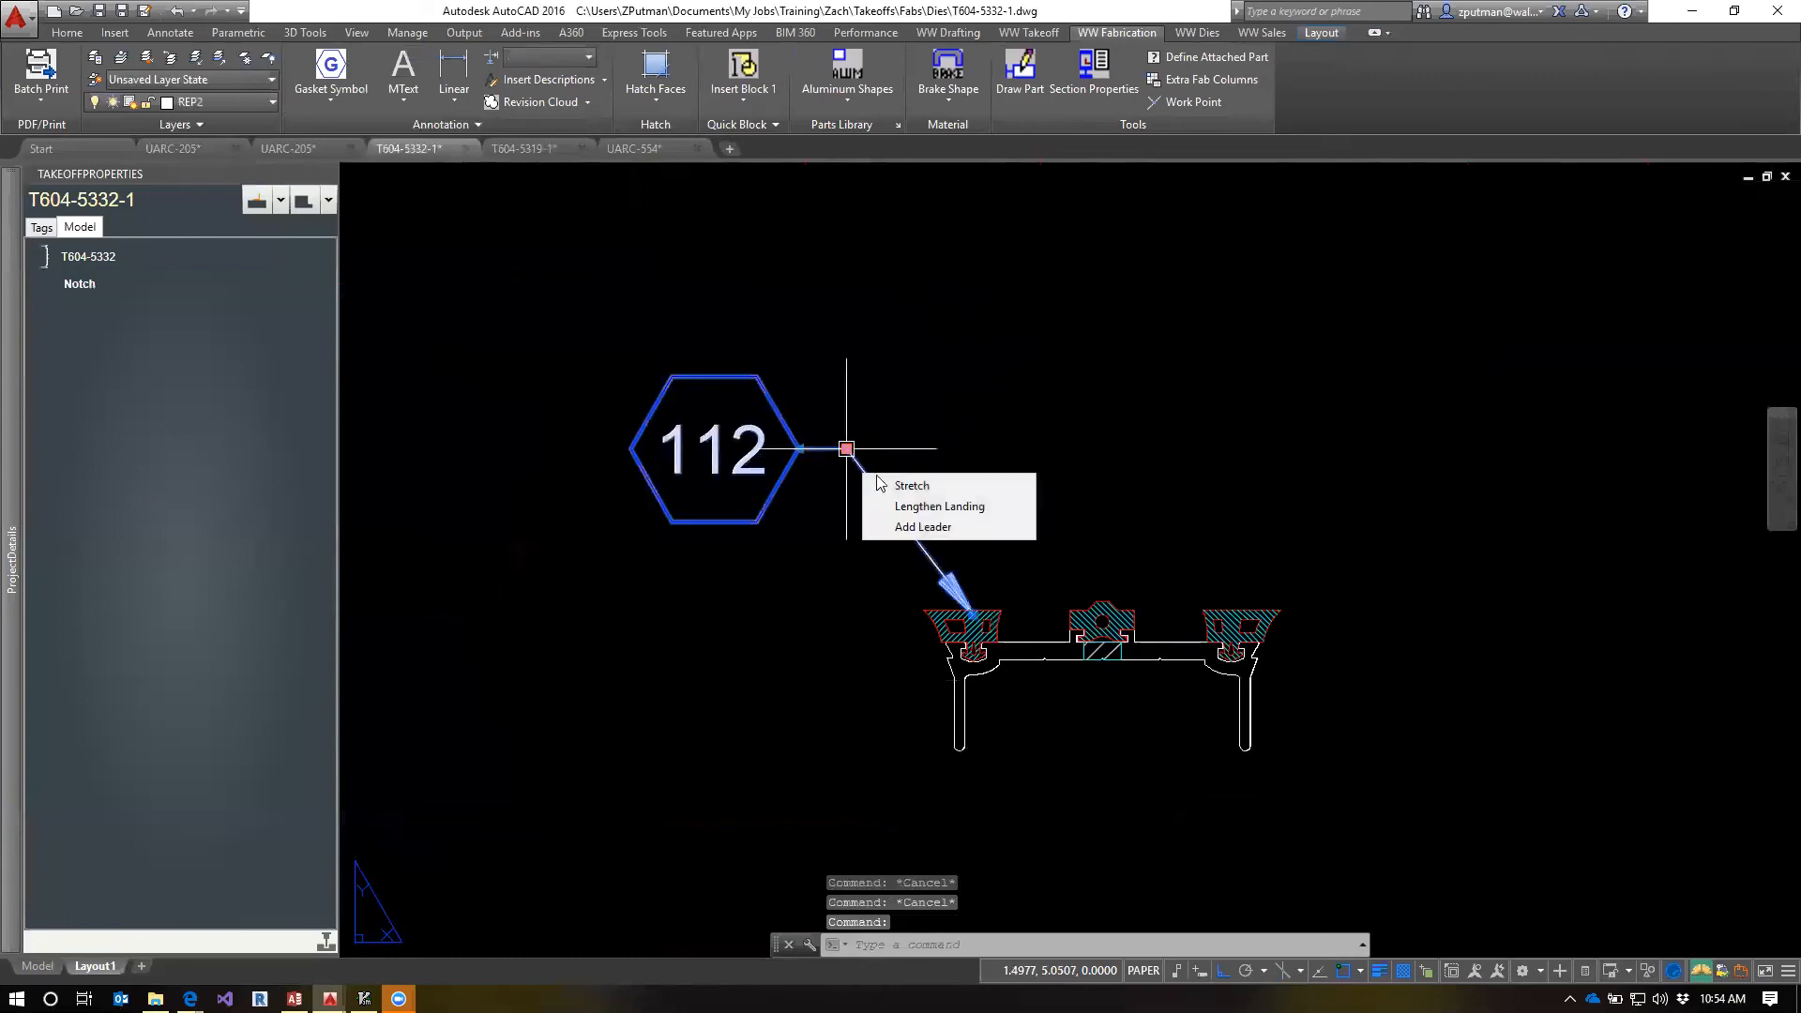
pyautogui.click(932, 531)
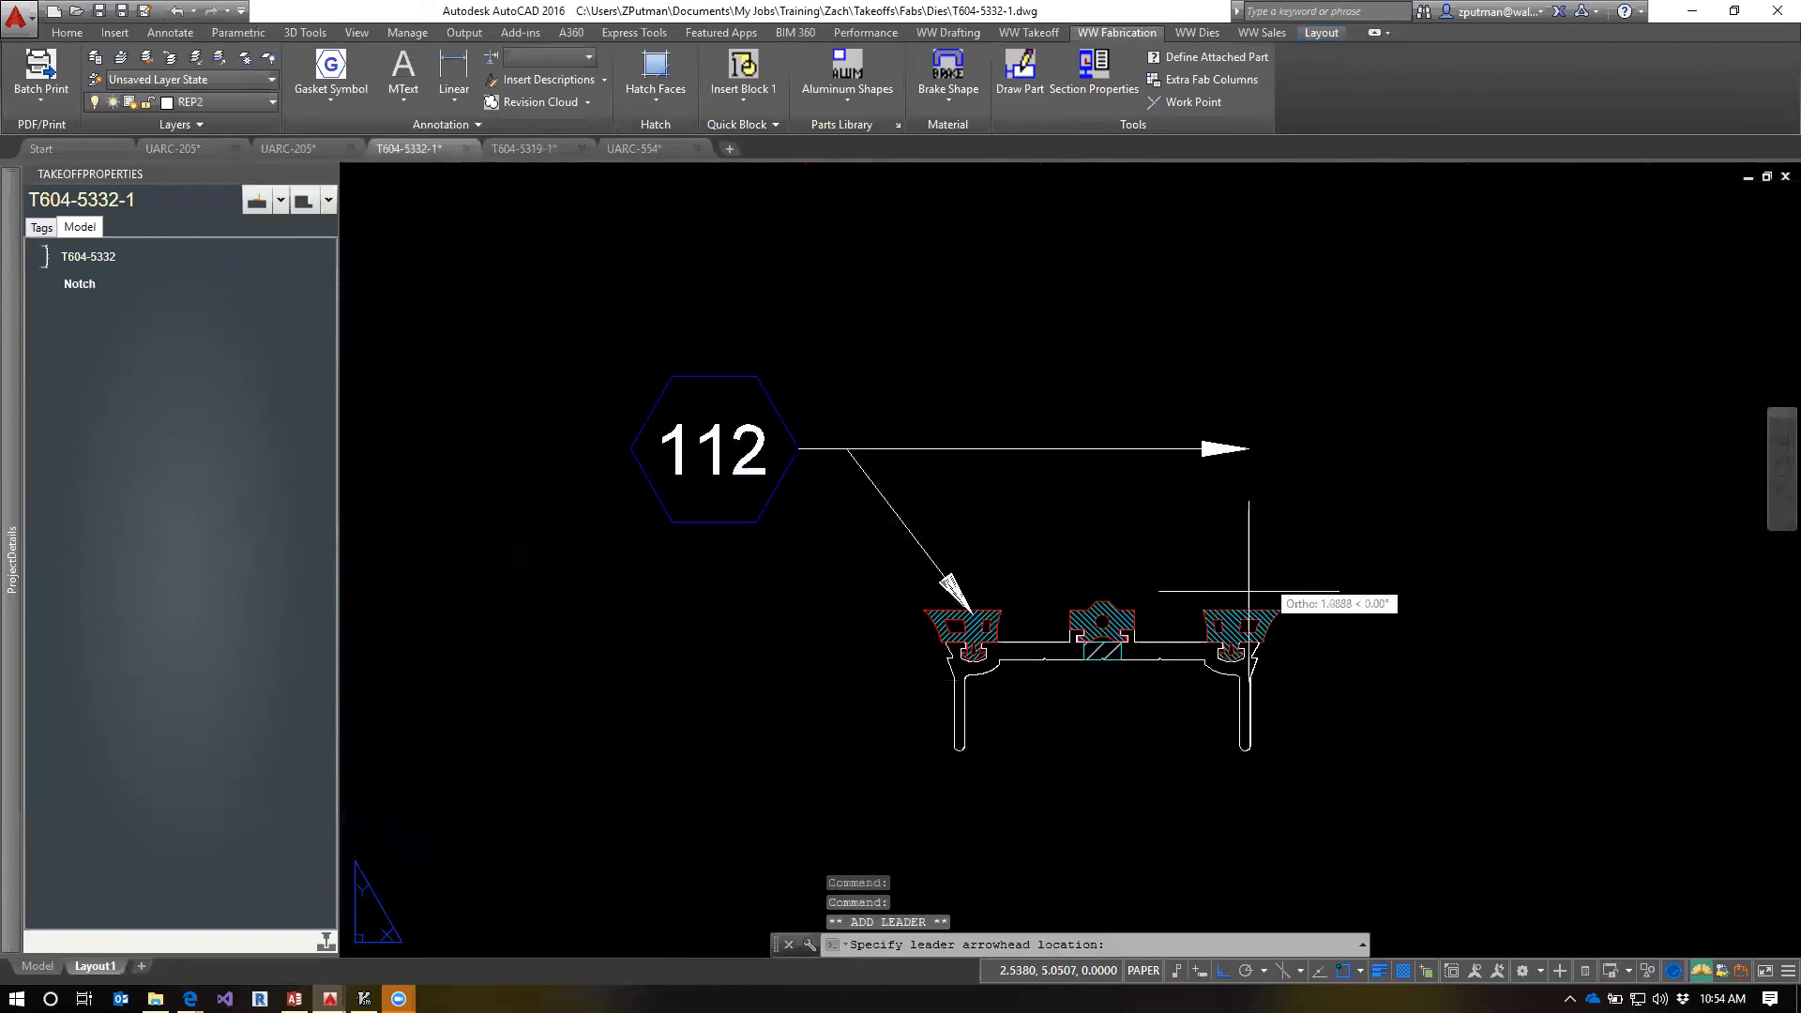
pyautogui.click(1223, 603)
pyautogui.press('Escape')
pyautogui.press('Escape')
pyautogui.press('Escape')
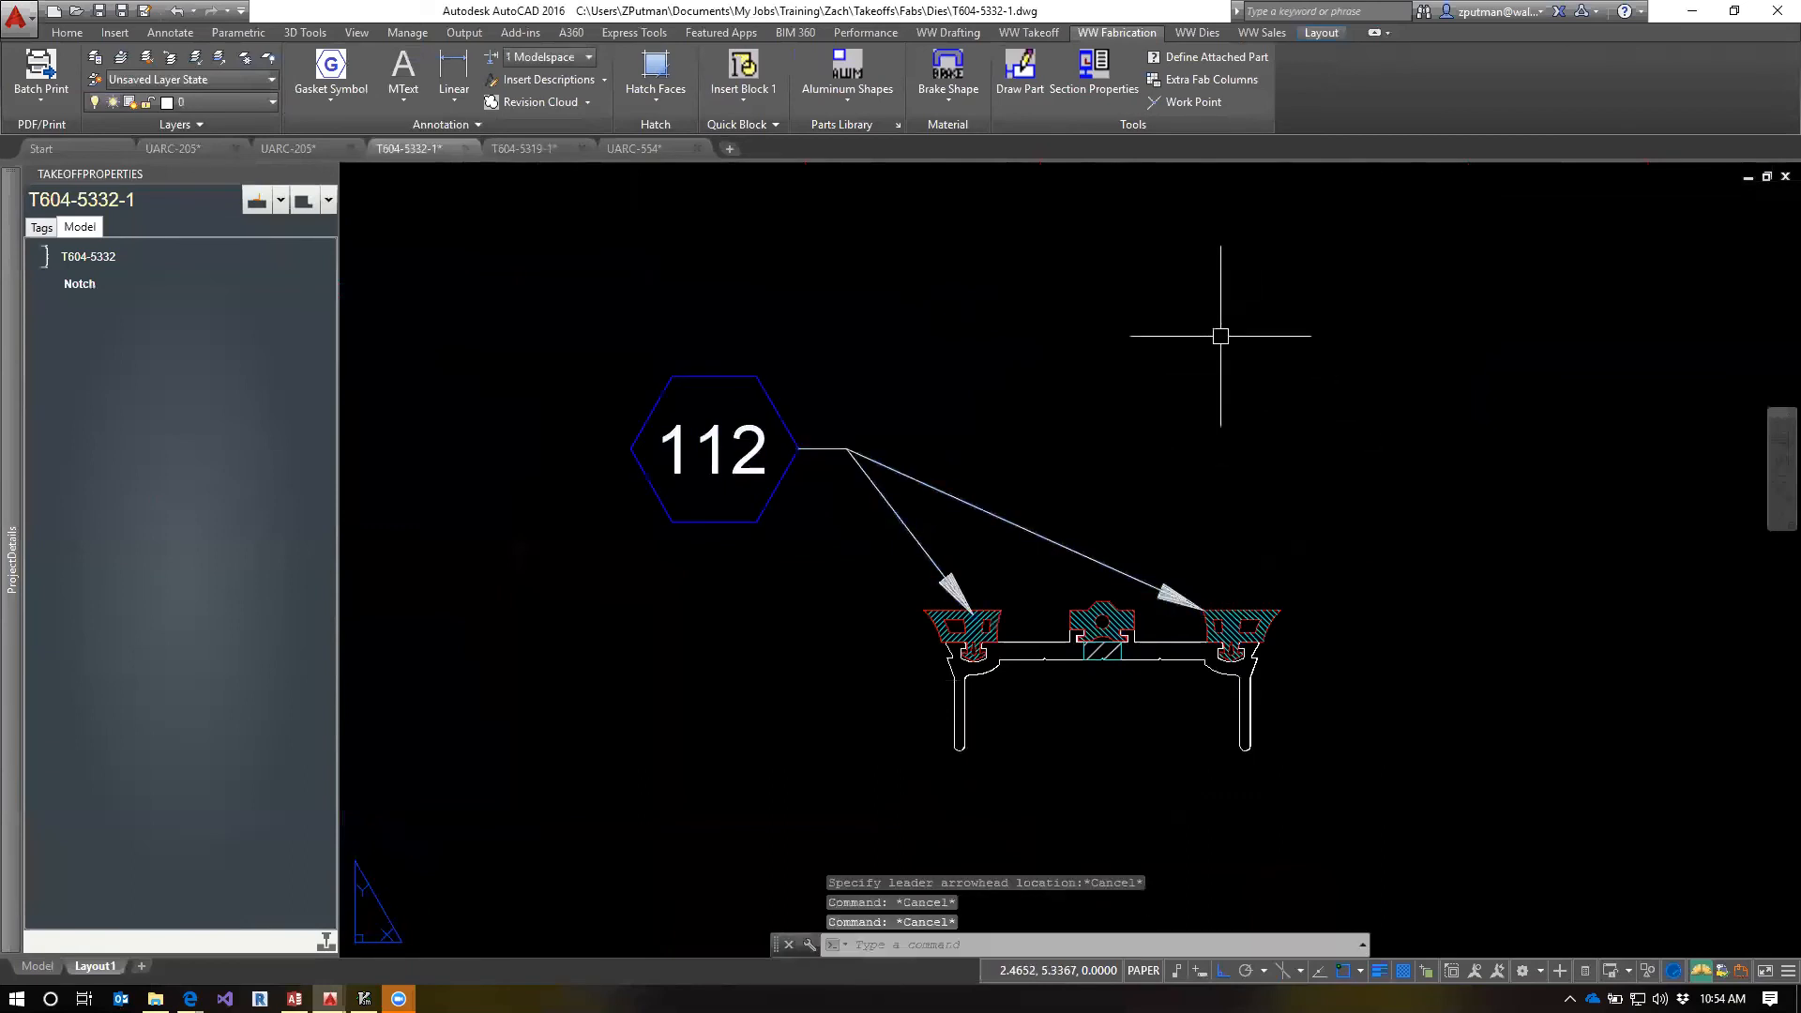
# Add gasket symbol 113 with a leader to the middle gasket of the upper profile section
pyautogui.moveTo(1206, 334); pyautogui.dragTo(1235, 712, button='middle')
pyautogui.scroll(-2, 1234, 712)
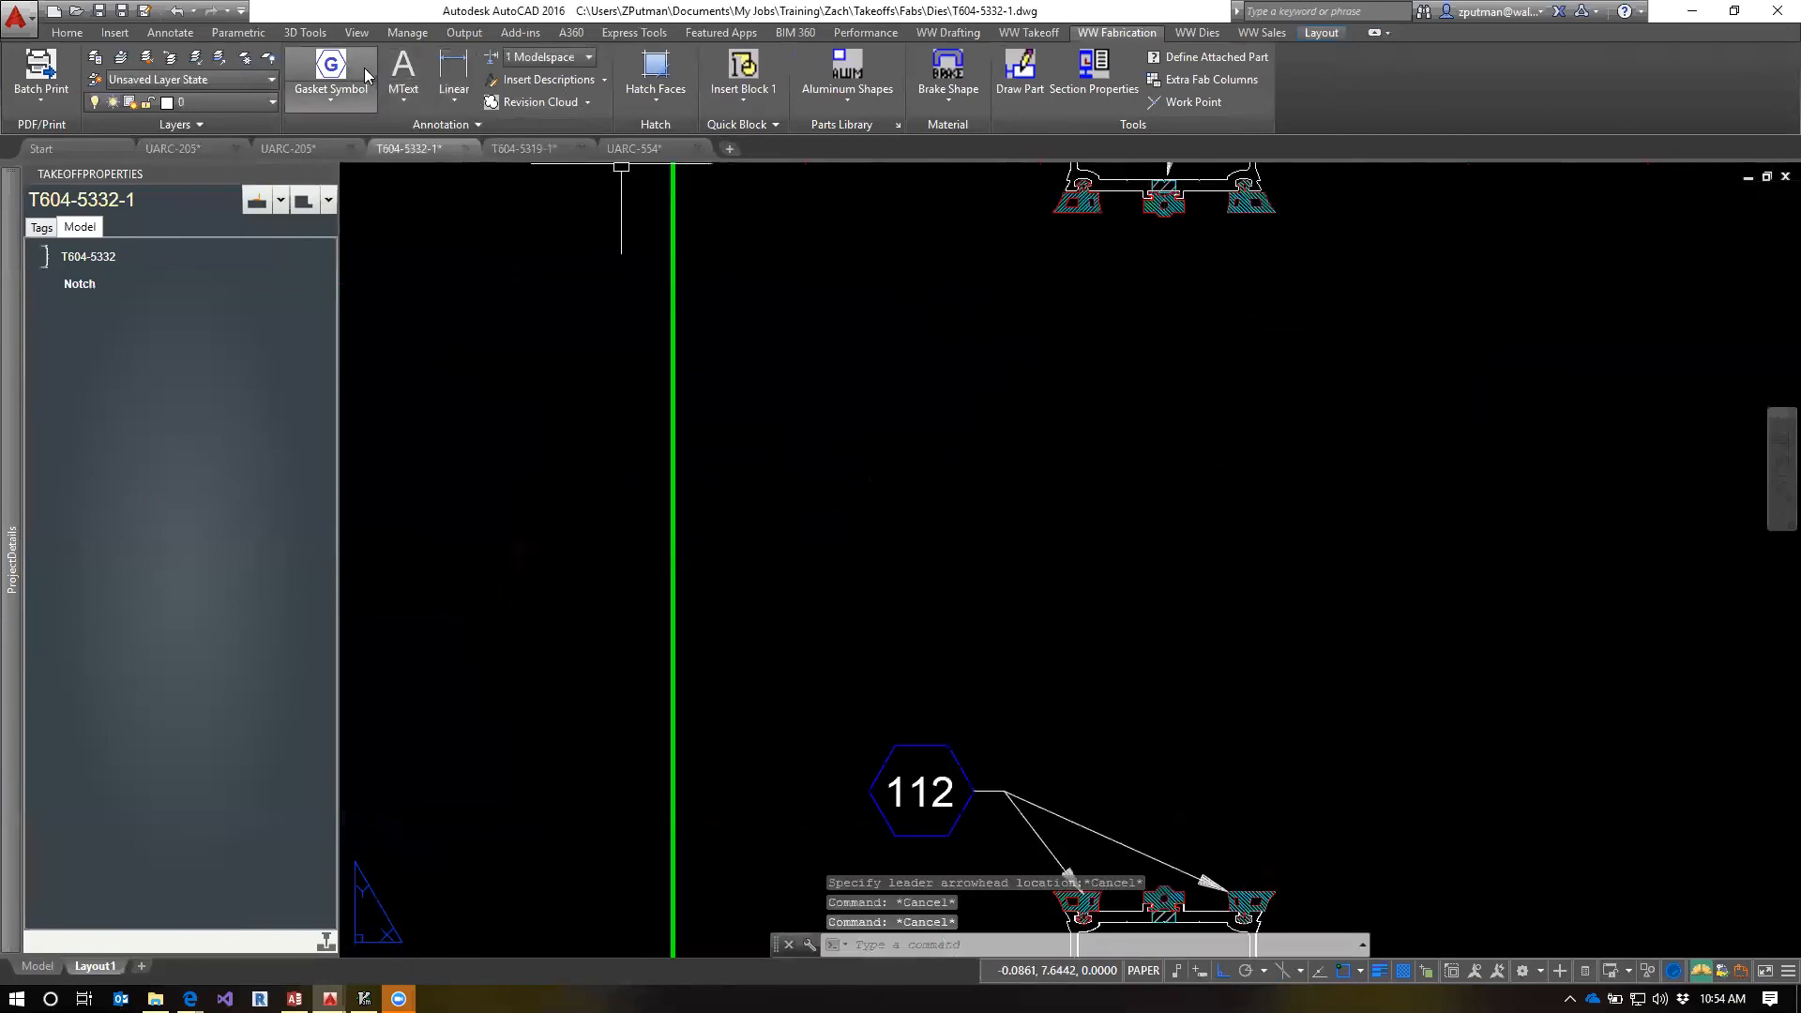
pyautogui.click(333, 92)
pyautogui.click(334, 89)
pyautogui.click(331, 66)
pyautogui.click(1167, 217)
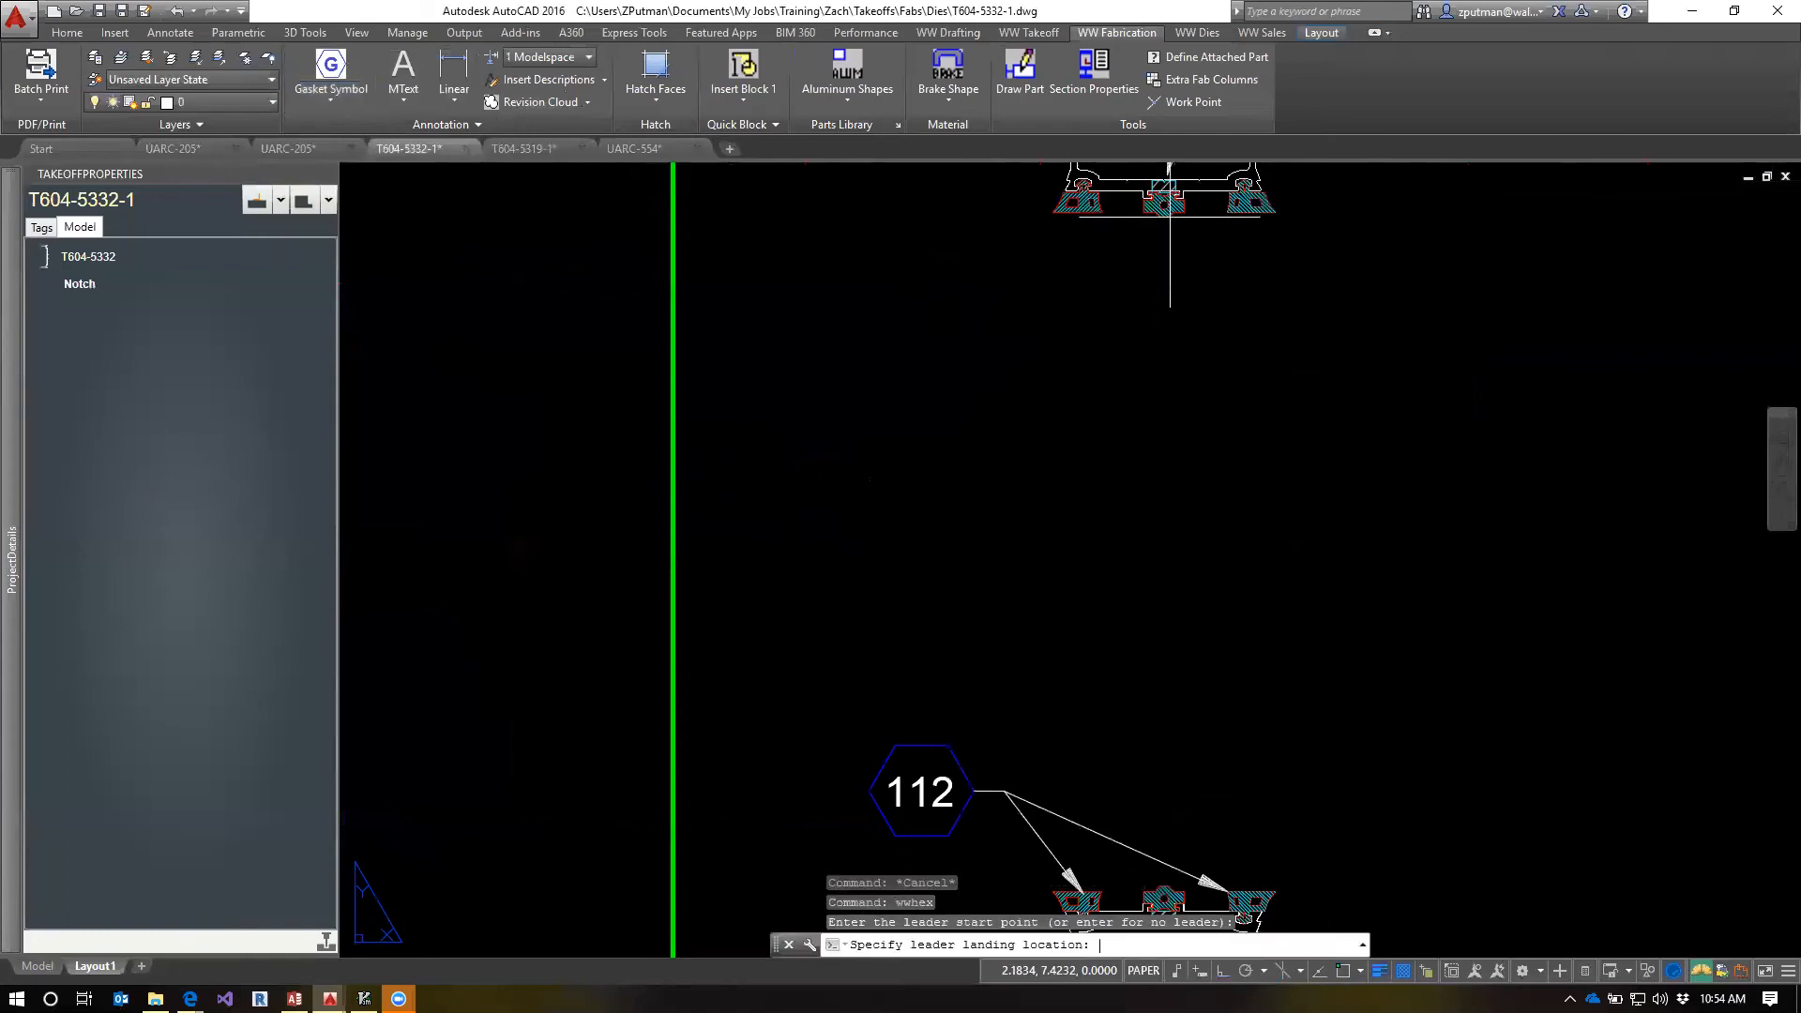
pyautogui.click(1279, 346)
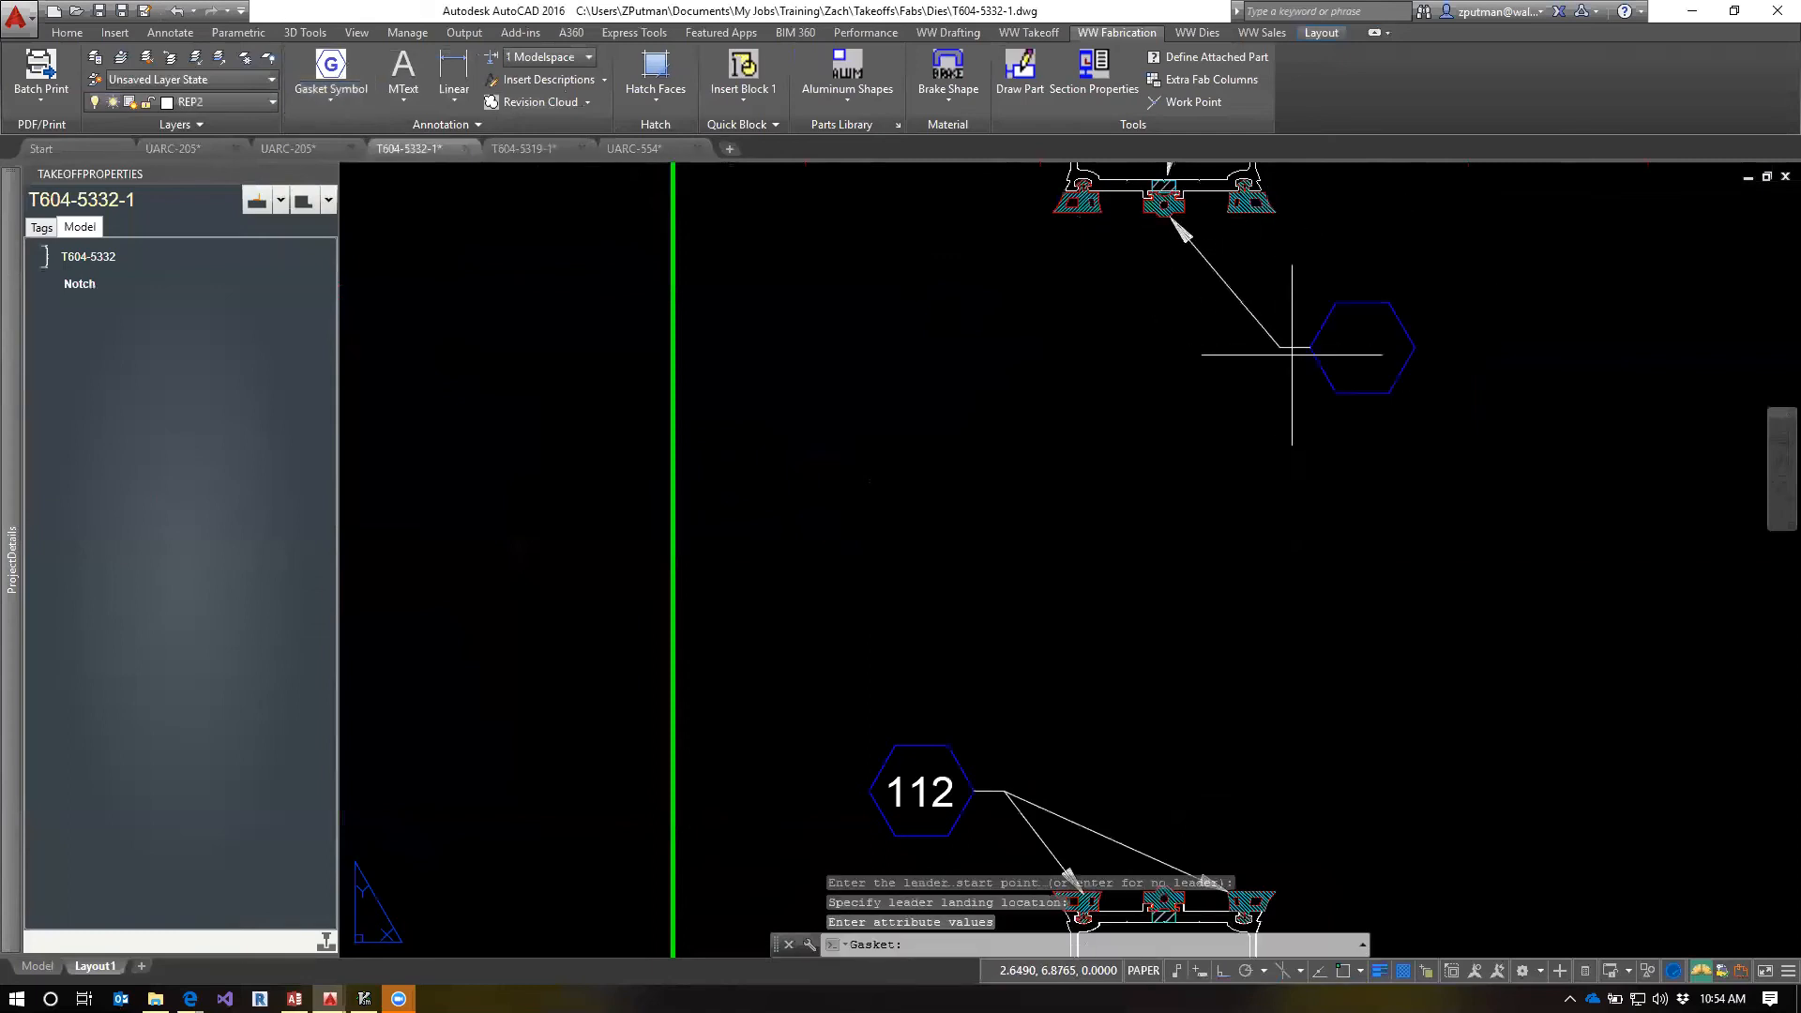
pyautogui.write('113')
pyautogui.press('Return')
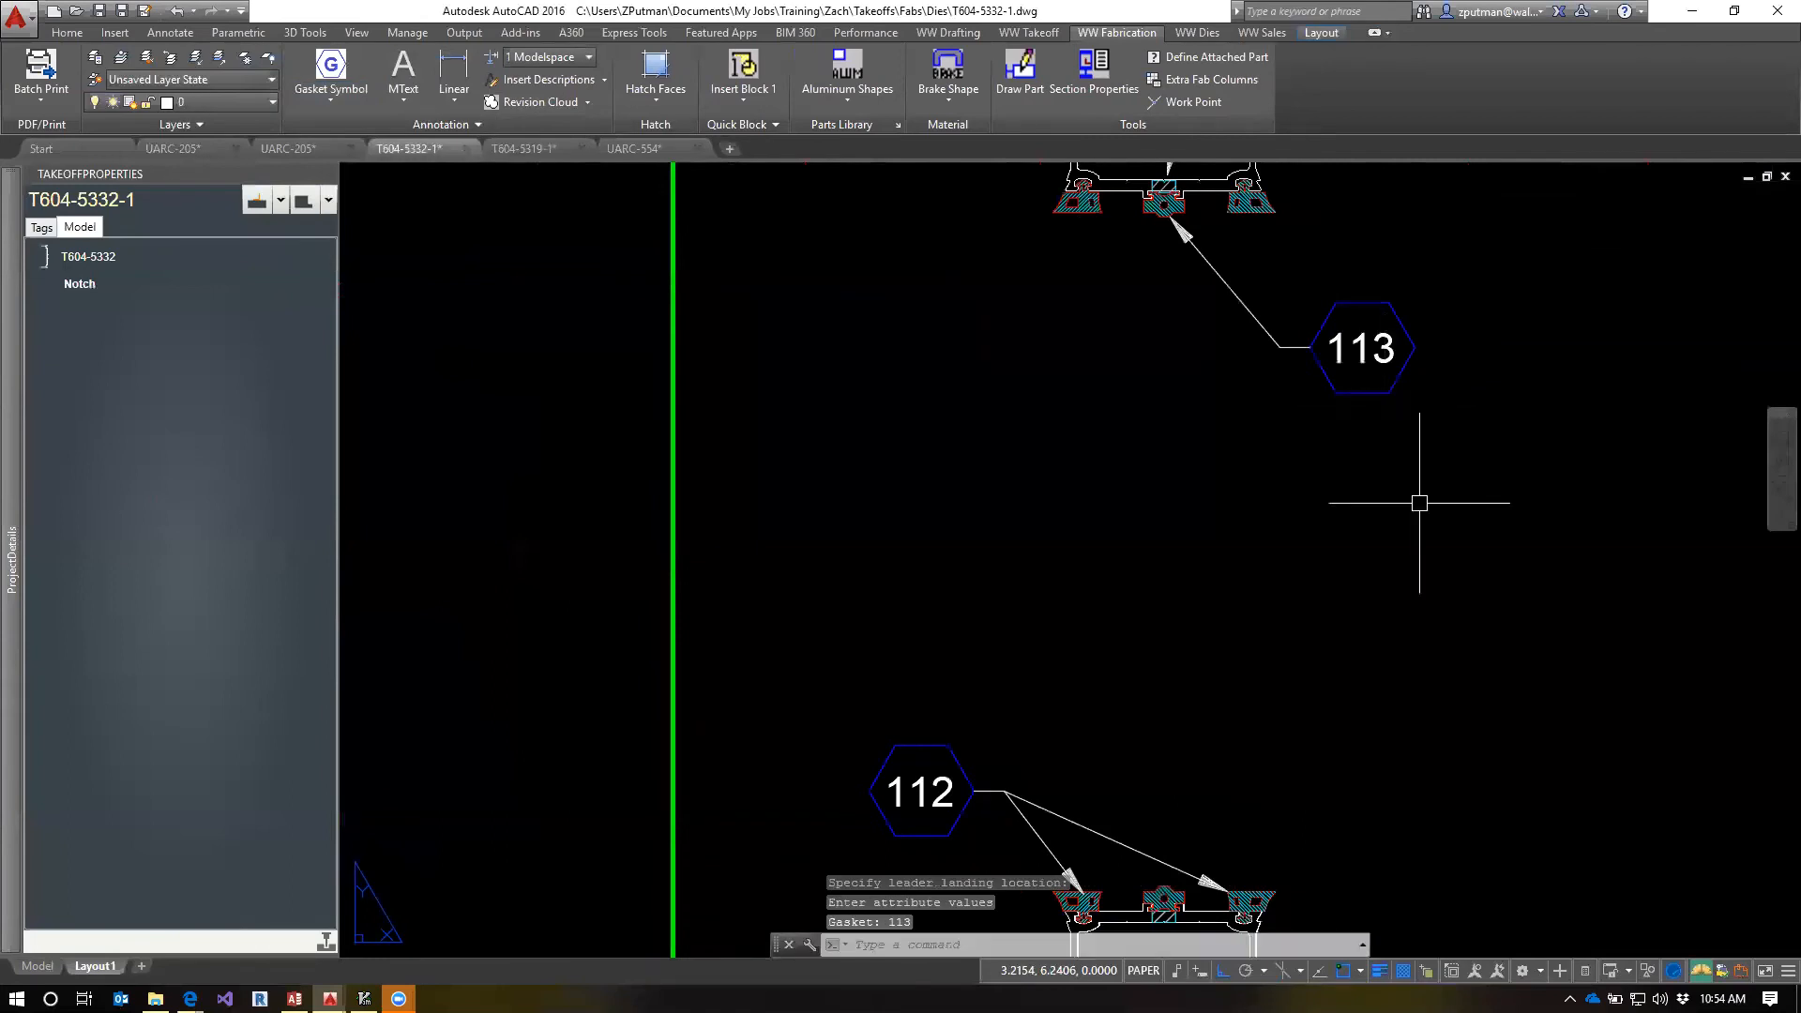
pyautogui.press('Escape')
pyautogui.press('Escape')
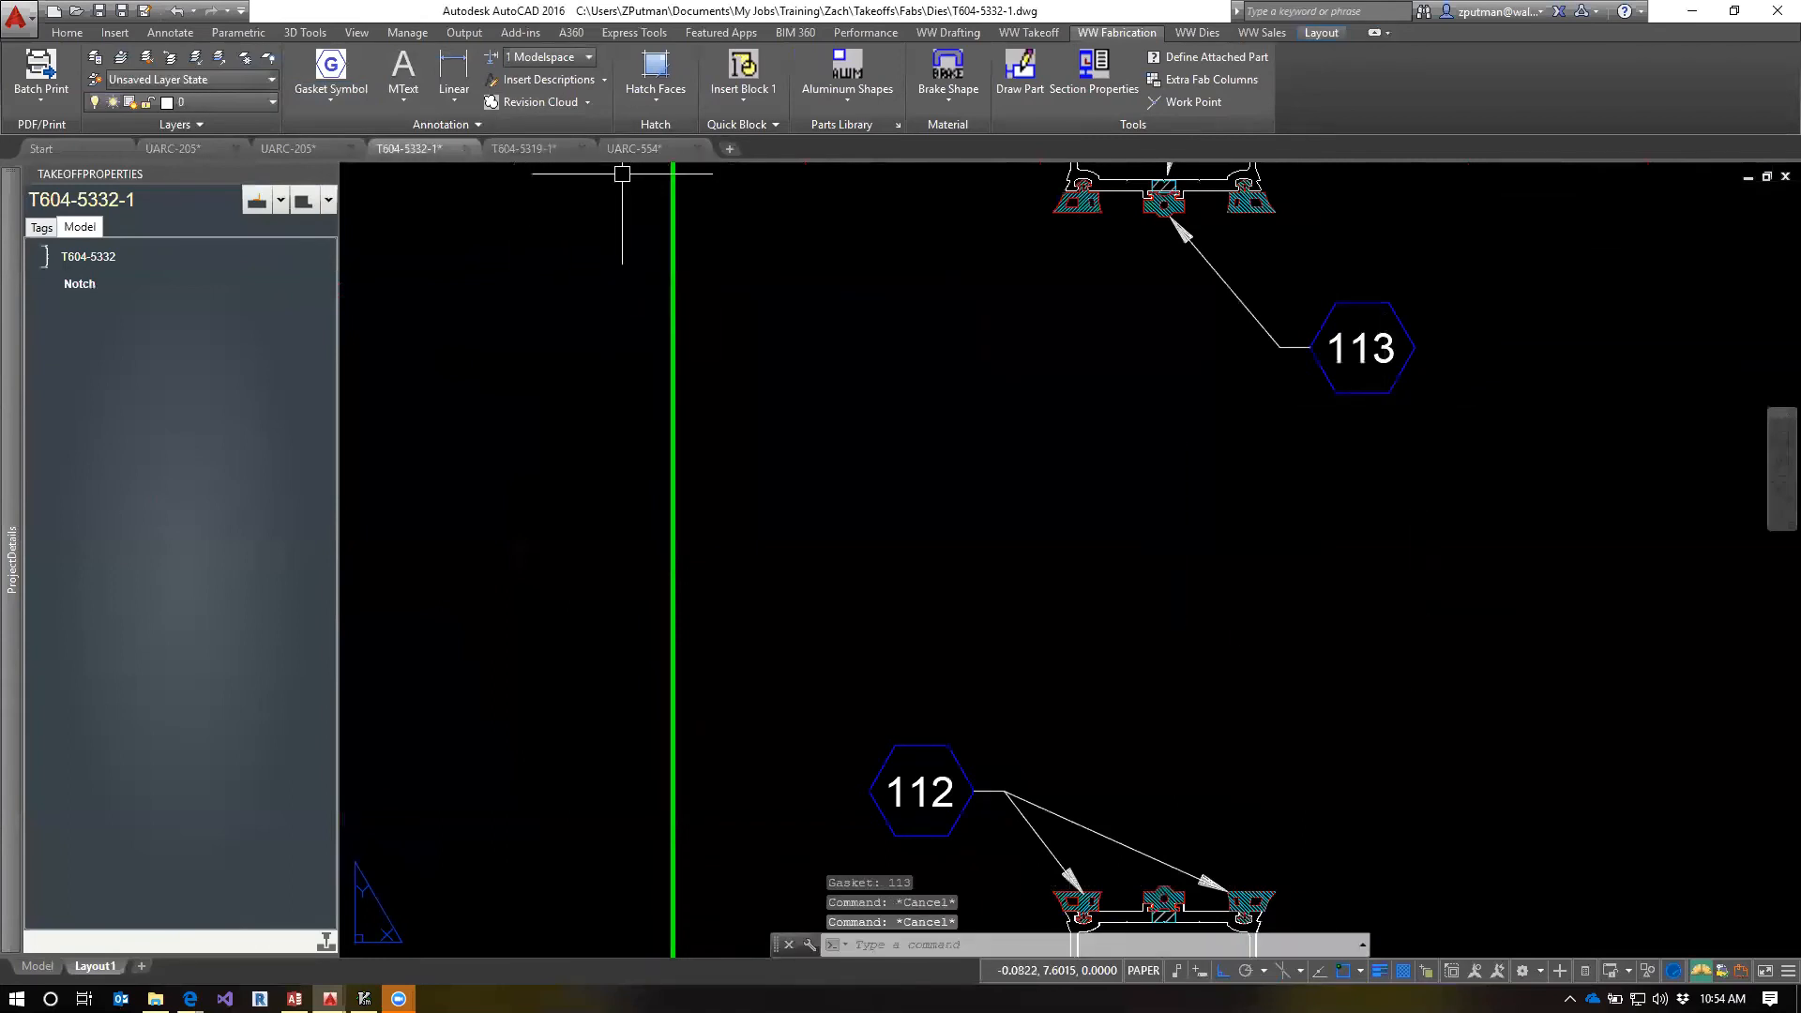
# Check the gasket labels in shop drawing UARC-554, and return to the T604-5332-1 layout to review both profile sections
pyautogui.click(637, 148)
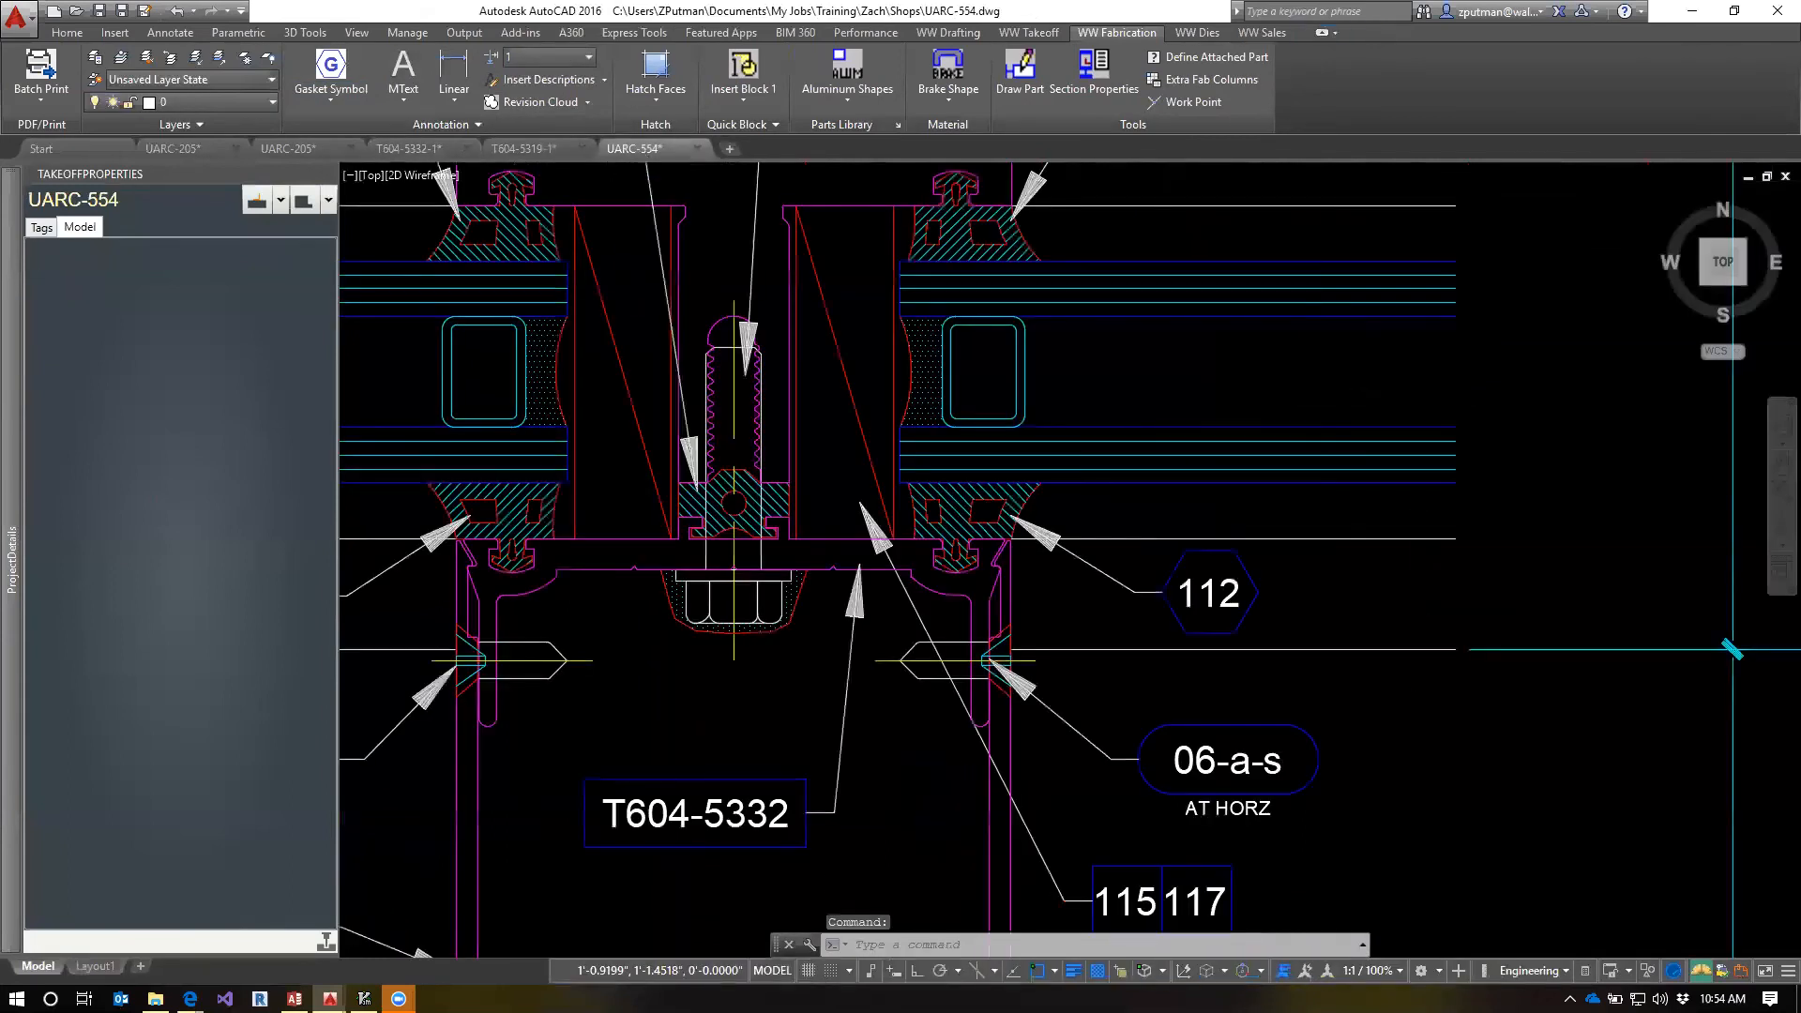
pyautogui.click(408, 148)
pyautogui.scroll(-3, 1275, 554)
pyautogui.scroll(-2, 1061, 575)
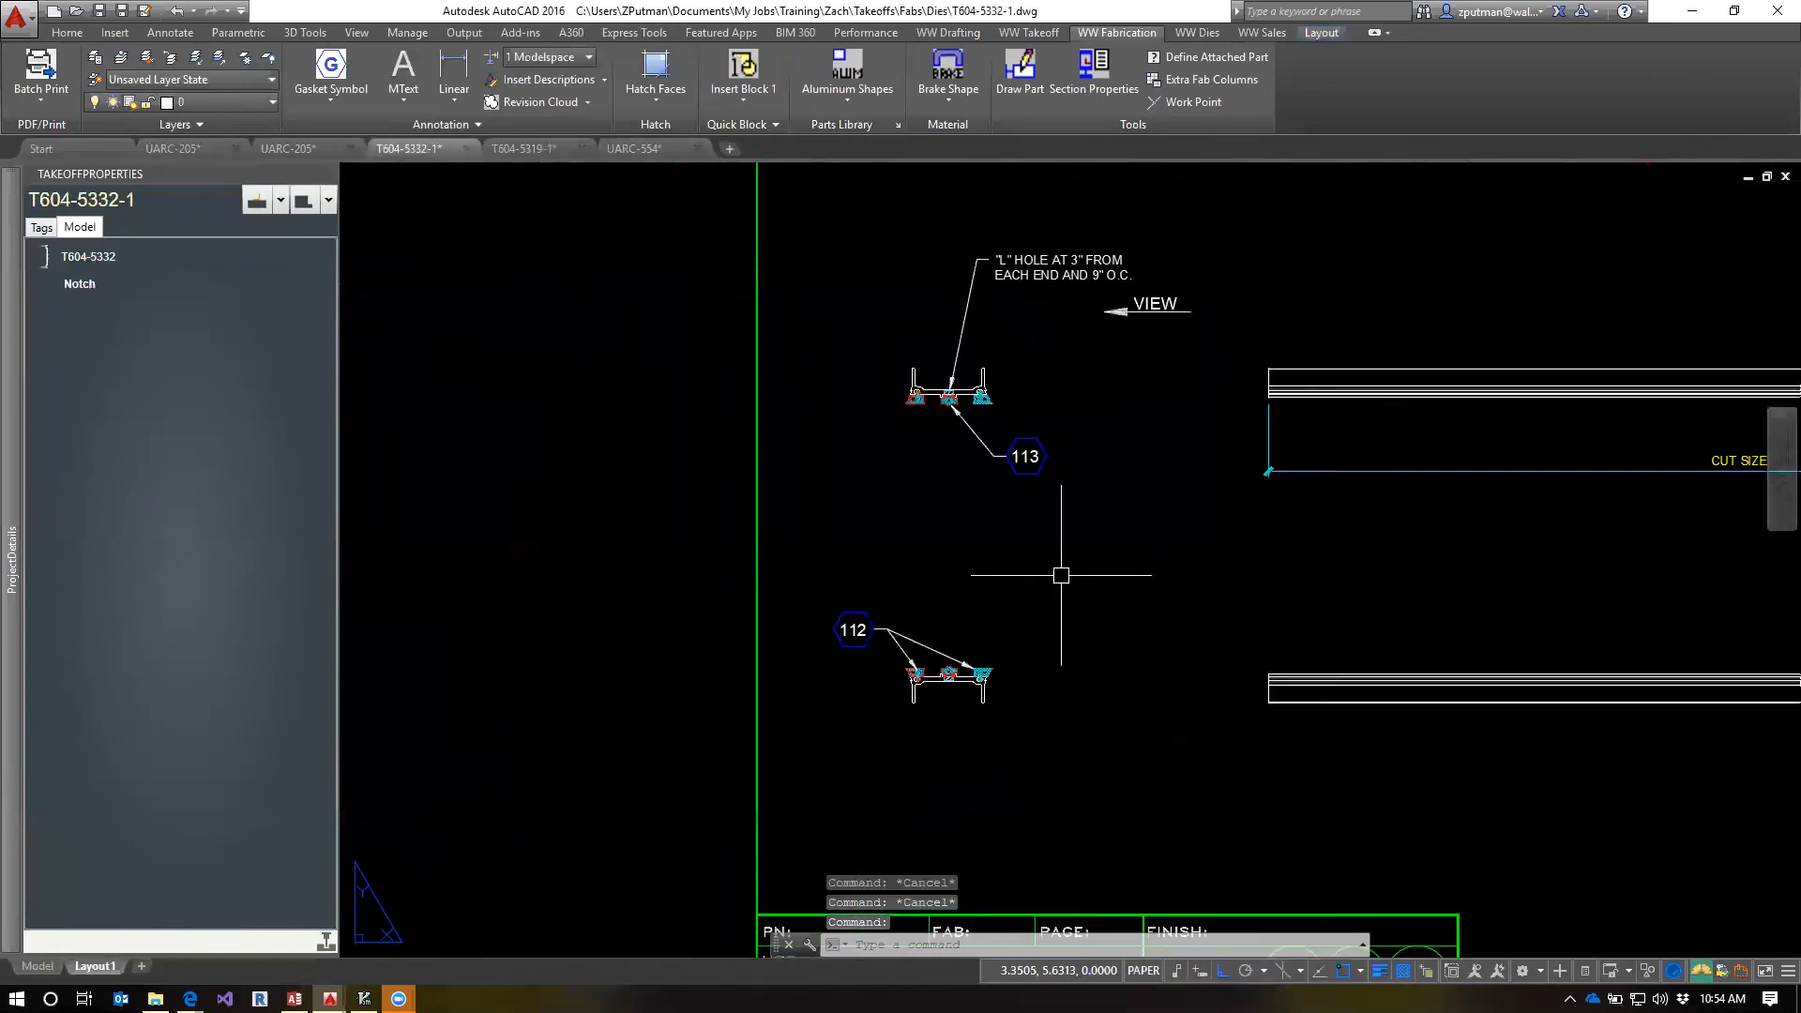
pyautogui.moveTo(1094, 575); pyautogui.dragTo(897, 563, button='middle')
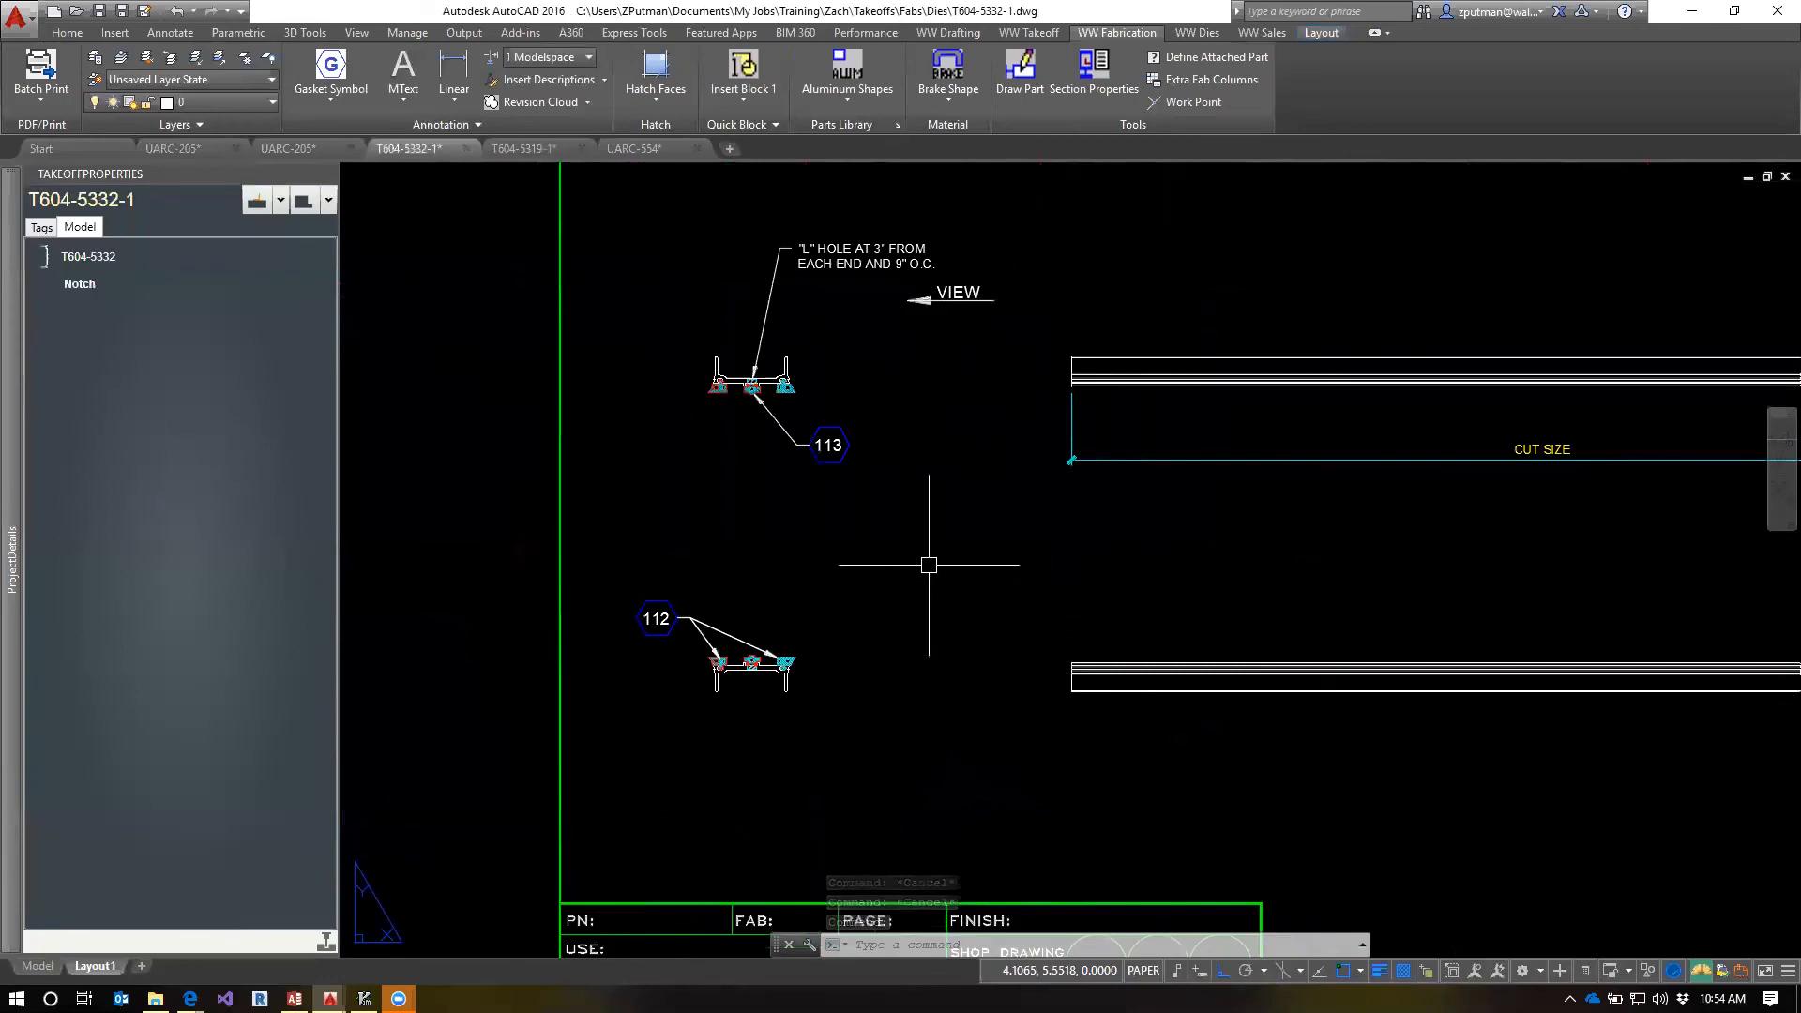
pyautogui.scroll(3, 1045, 563)
pyautogui.moveTo(1051, 502); pyautogui.dragTo(1056, 540, button='middle')
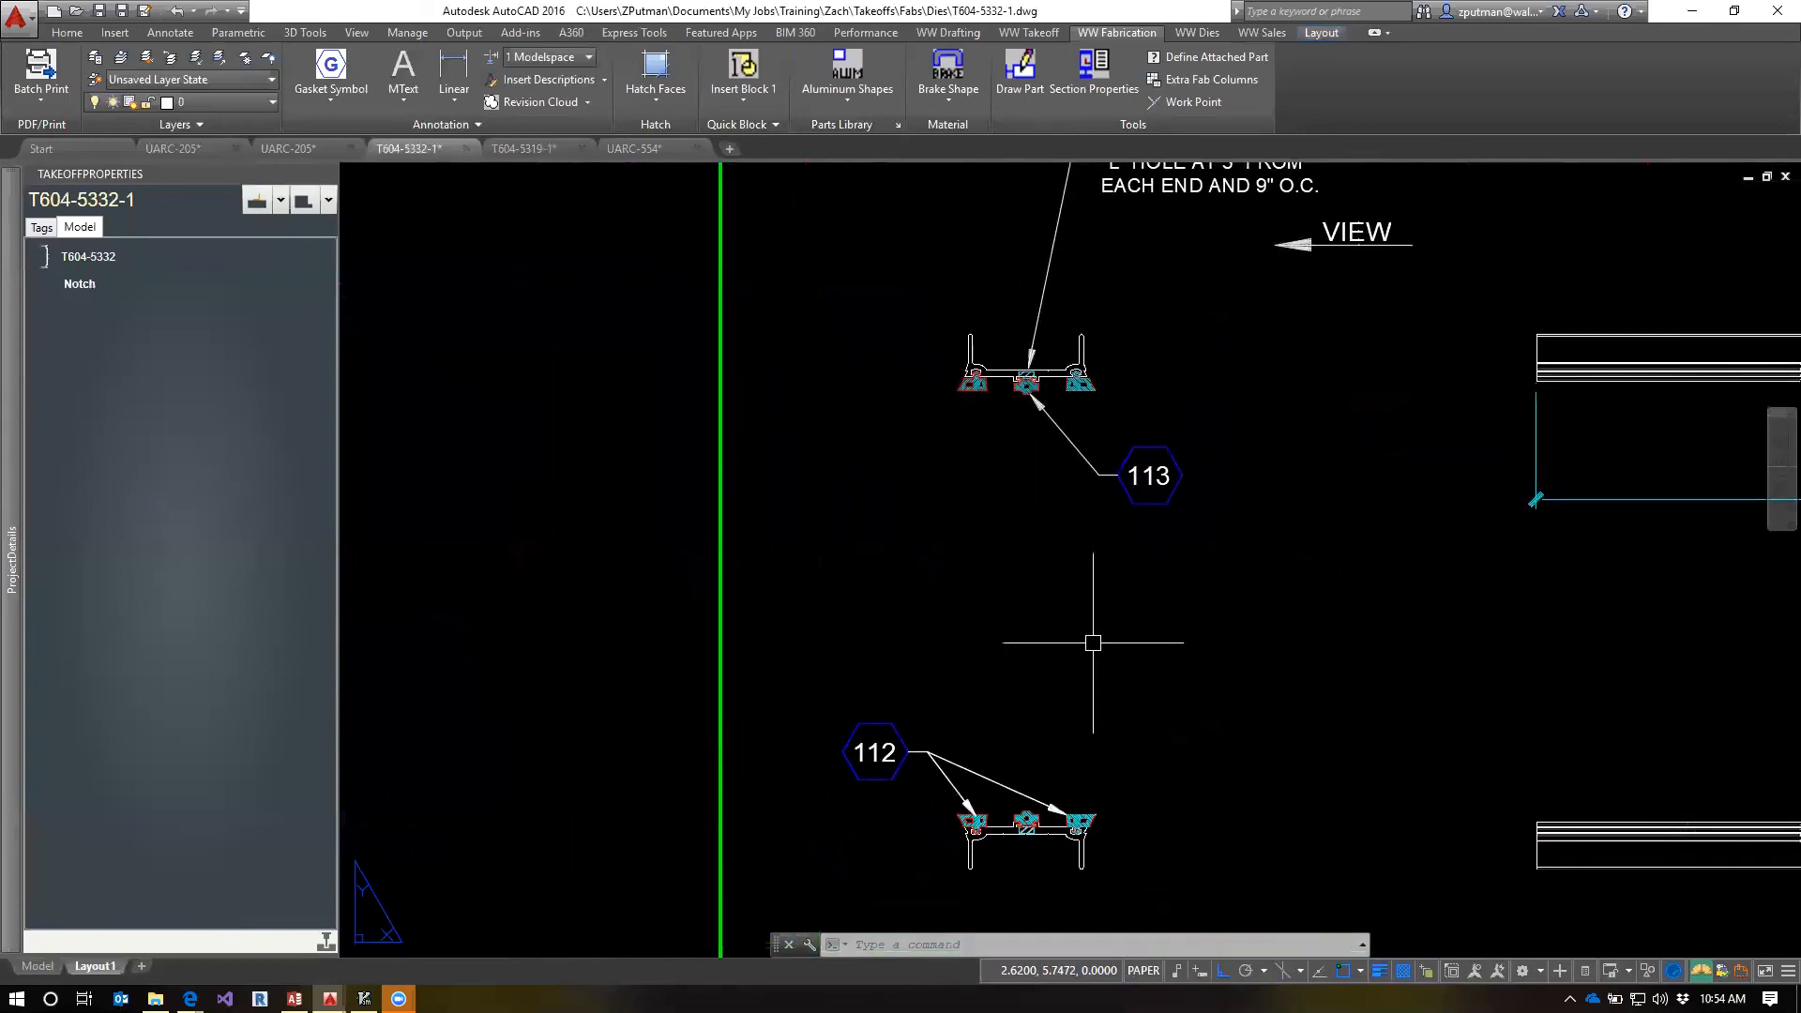
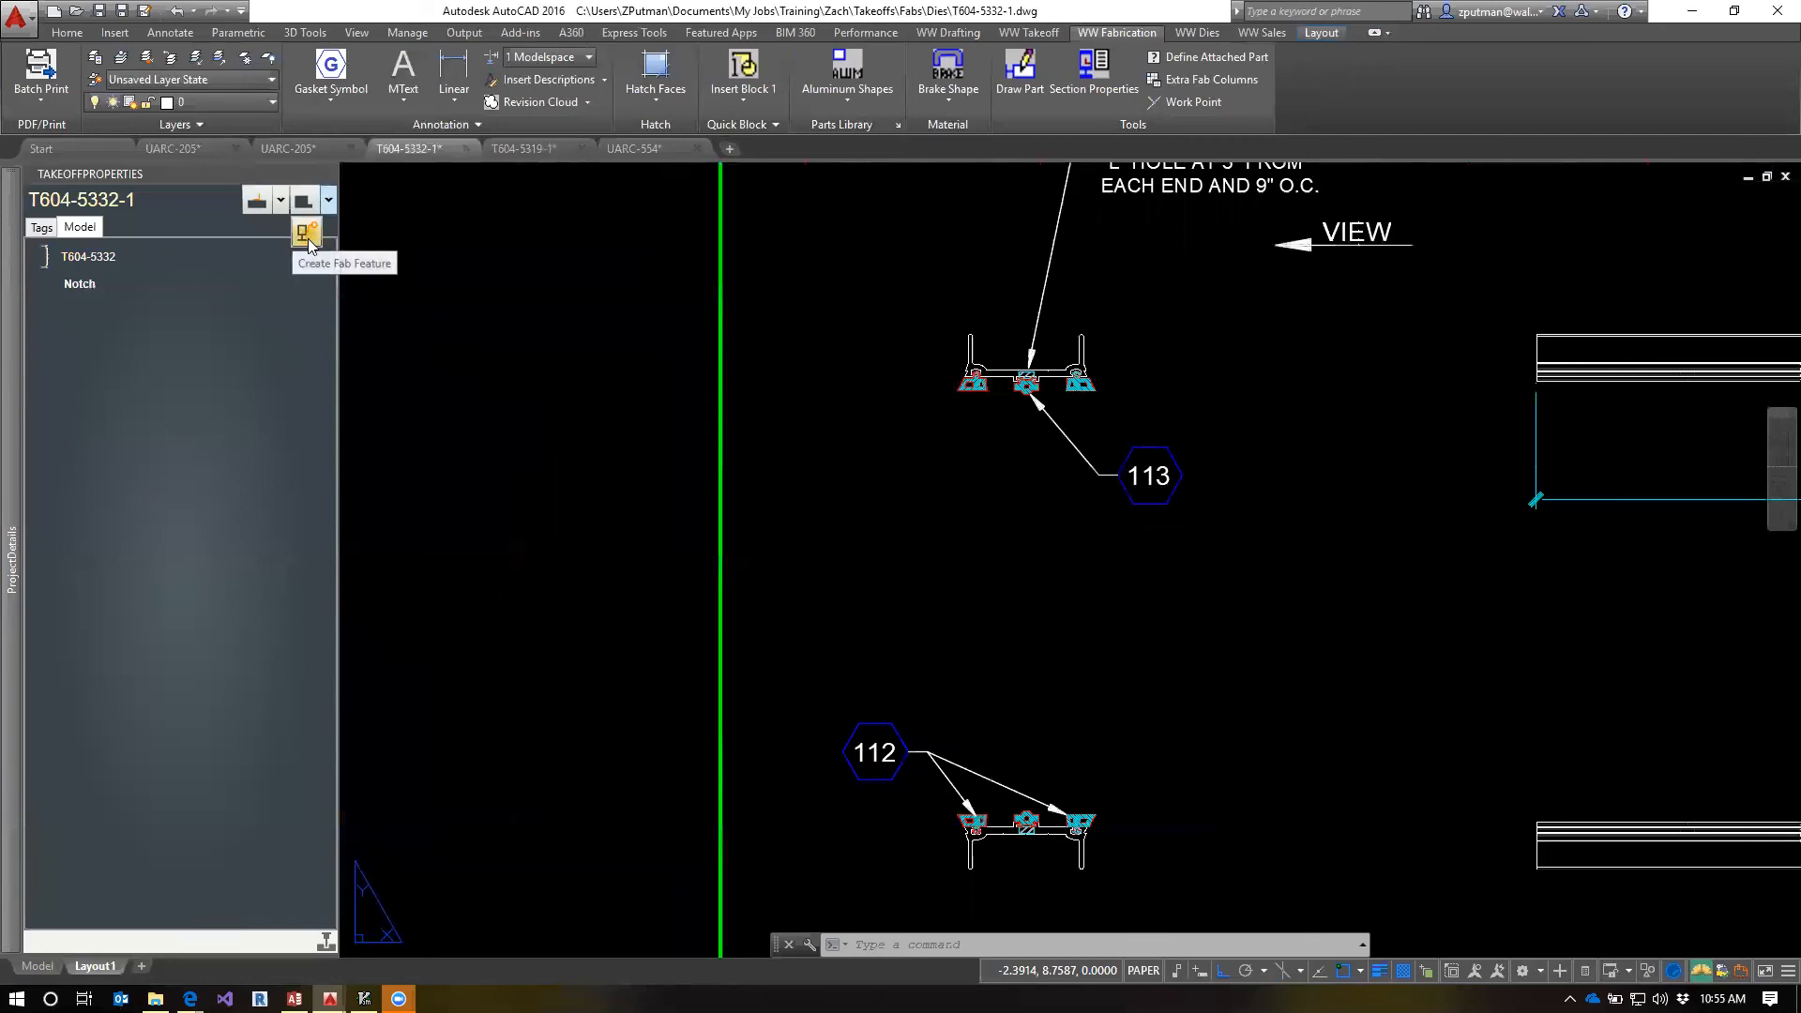
# Create a fab feature with the None option for the extrusion, and give it the note Gasket 112
pyautogui.click(309, 232)
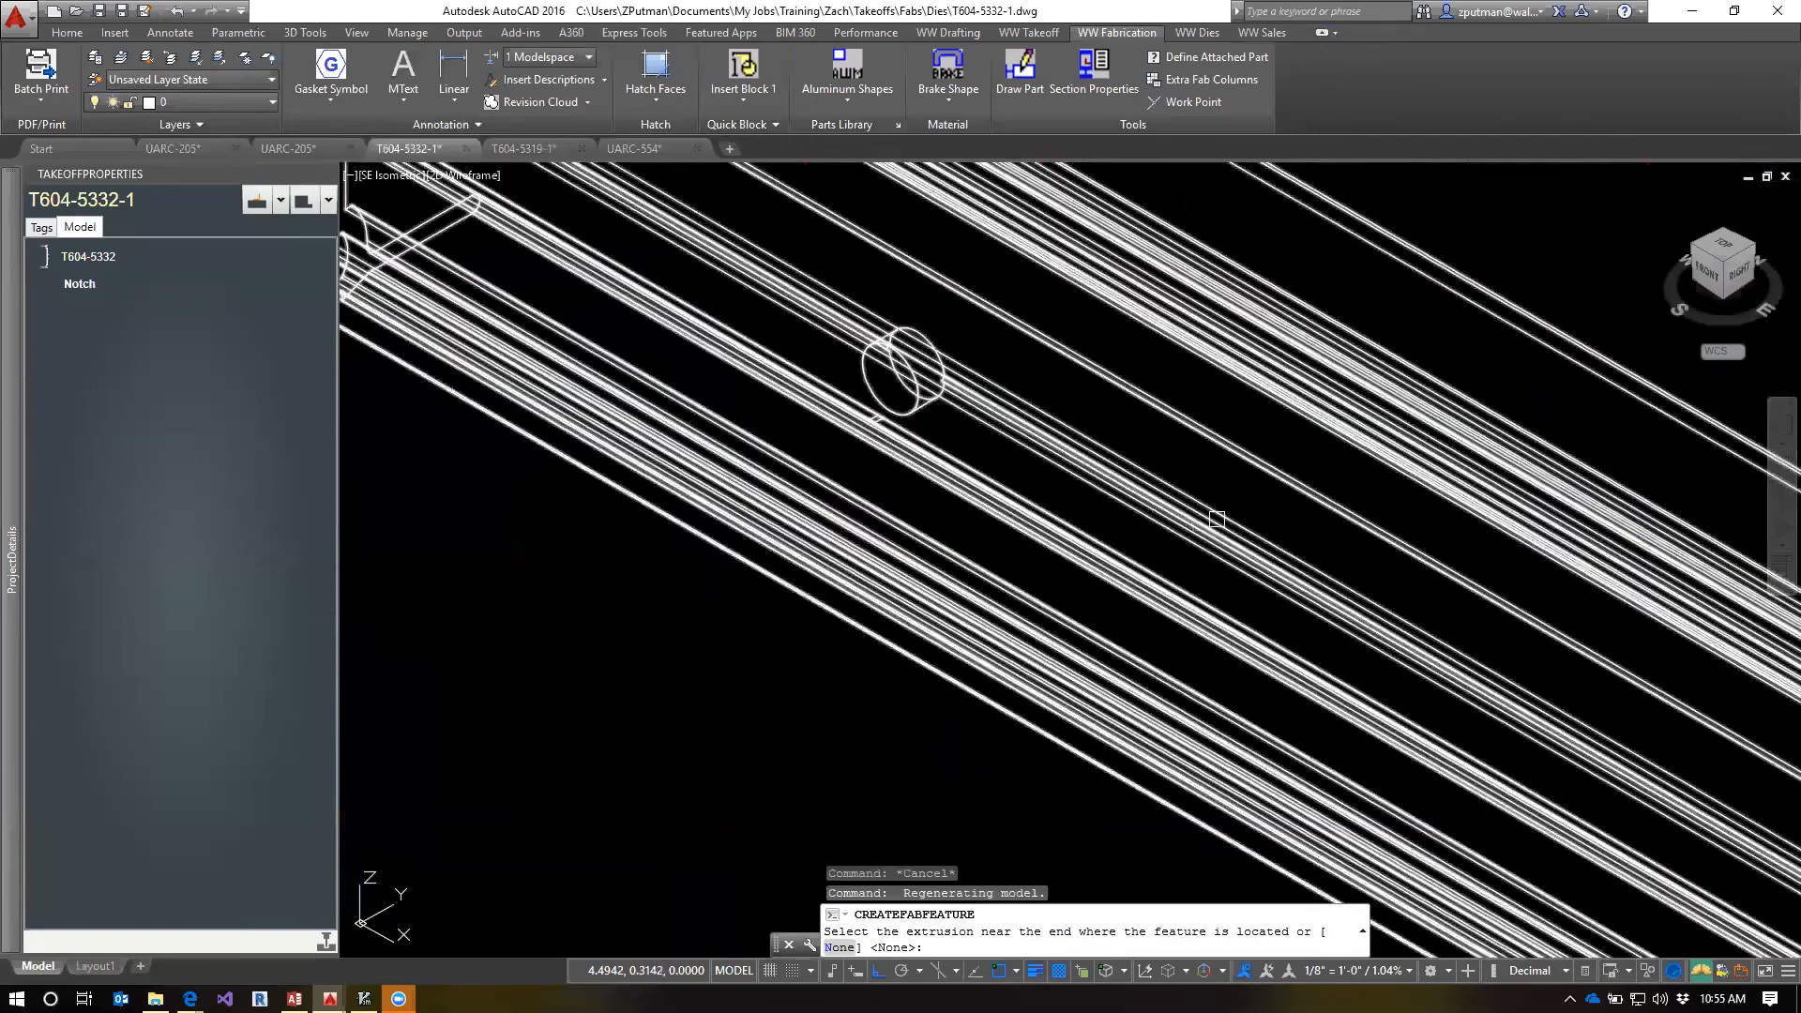
pyautogui.scroll(-5, 709, 724)
pyautogui.moveTo(1157, 595); pyautogui.dragTo(1086, 394, button='middle')
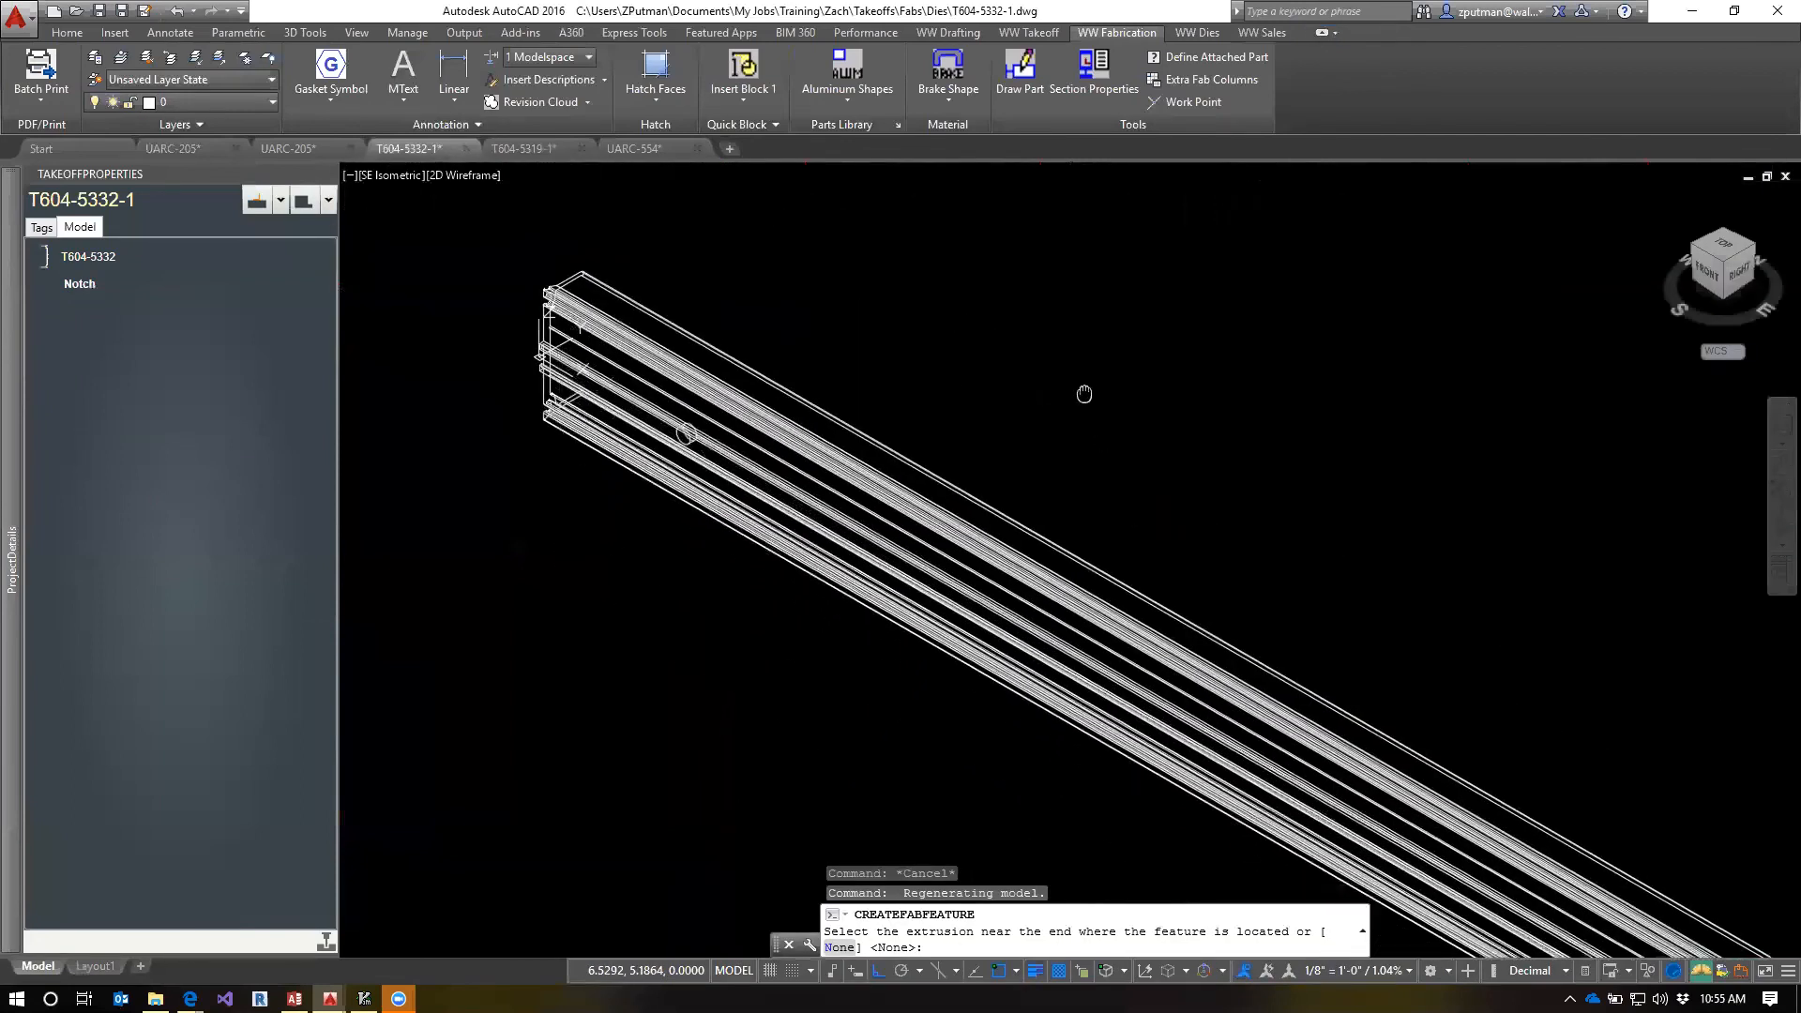
pyautogui.scroll(-3, 1080, 382)
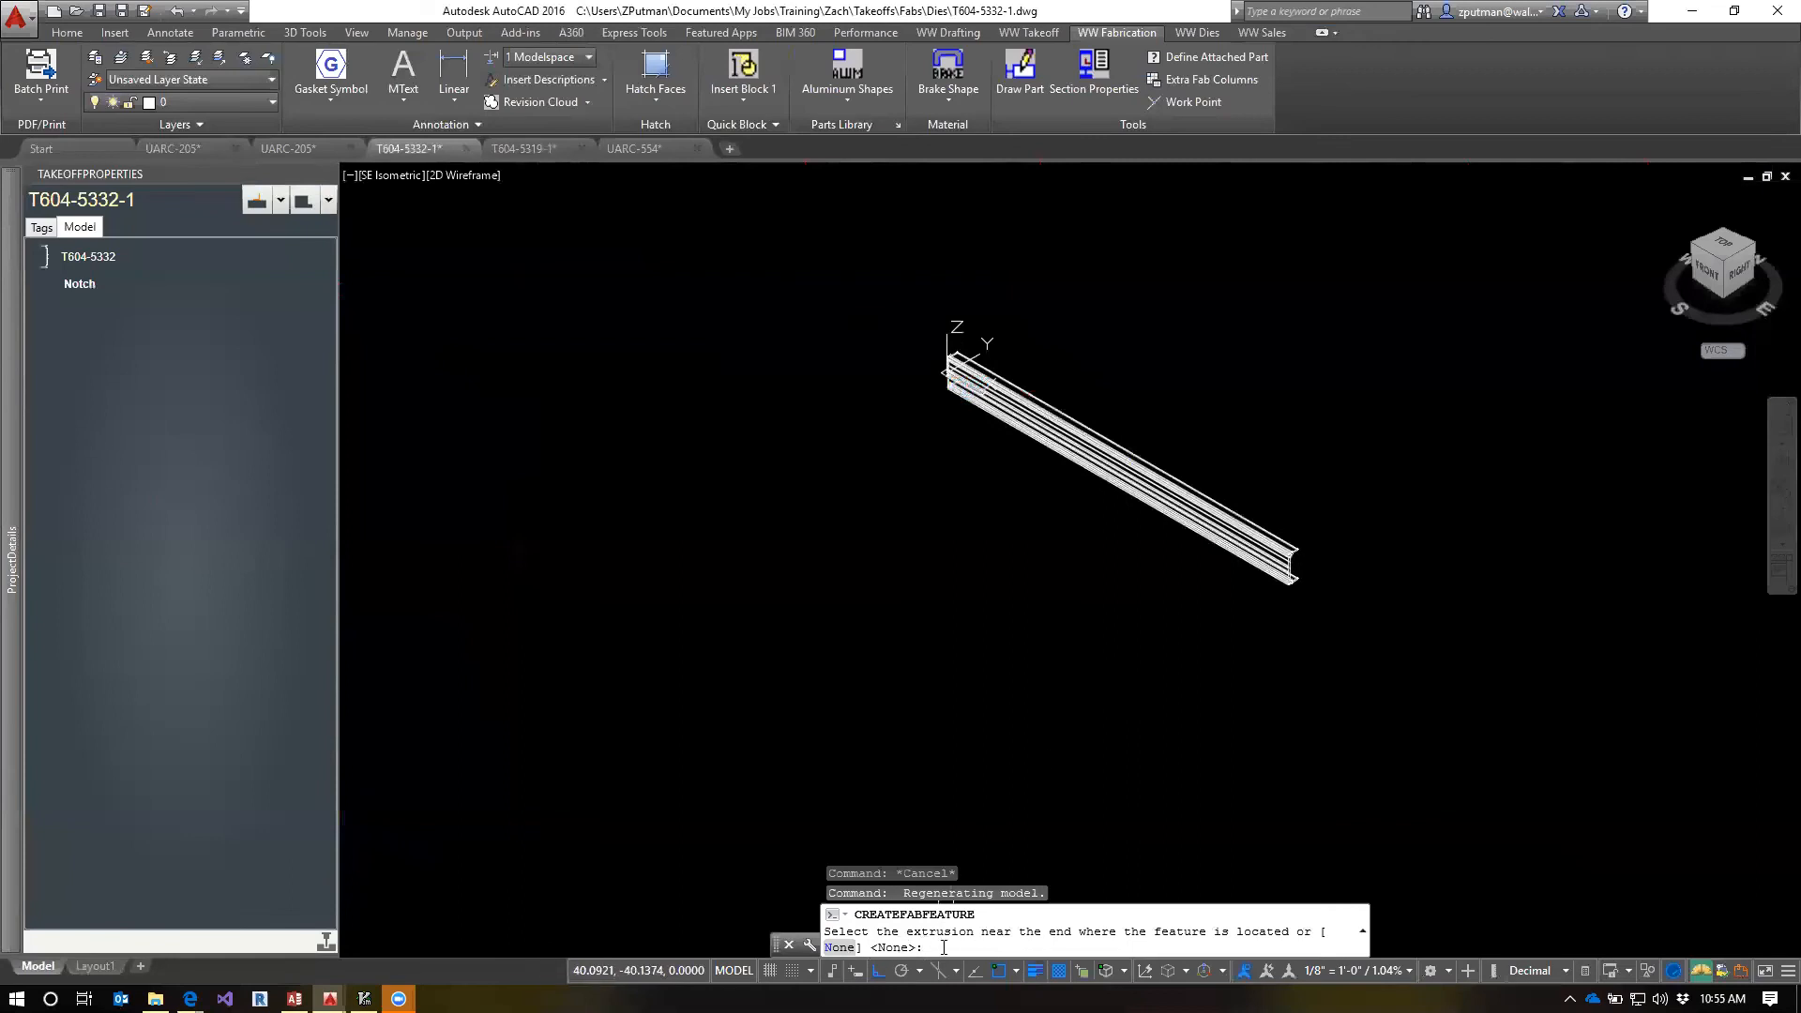
pyautogui.press('Return')
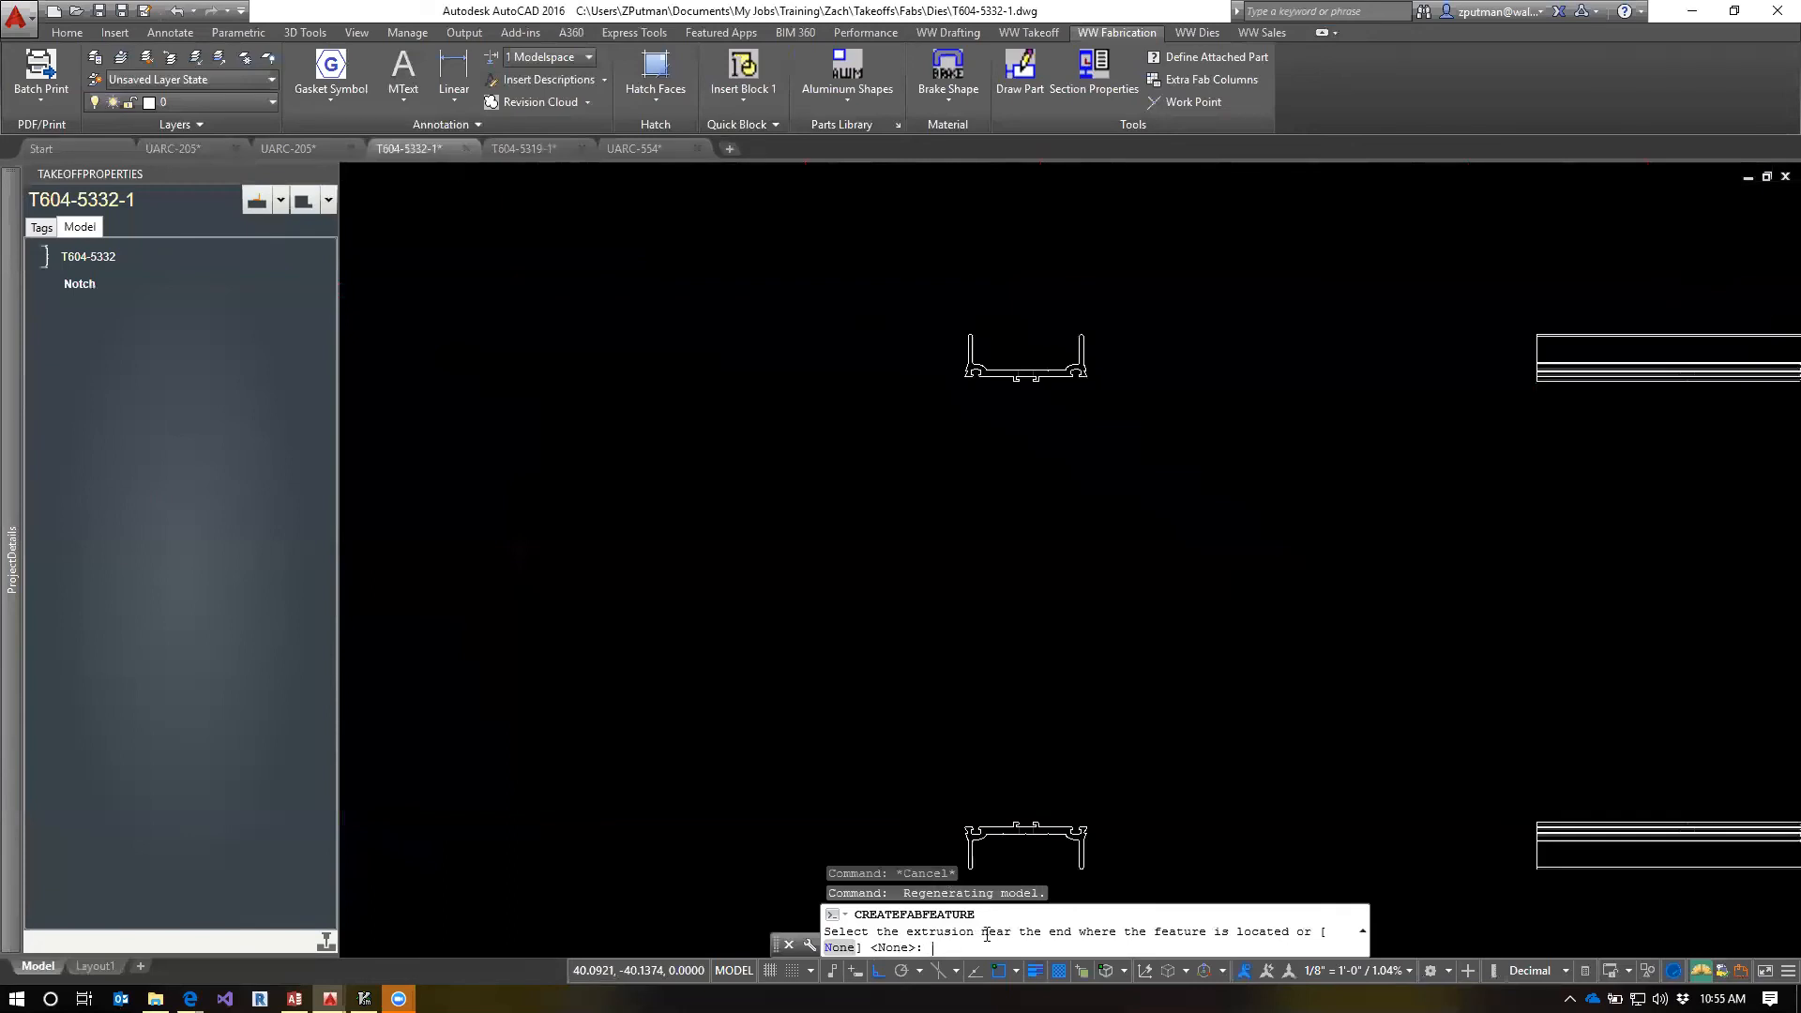
pyautogui.click(73, 313)
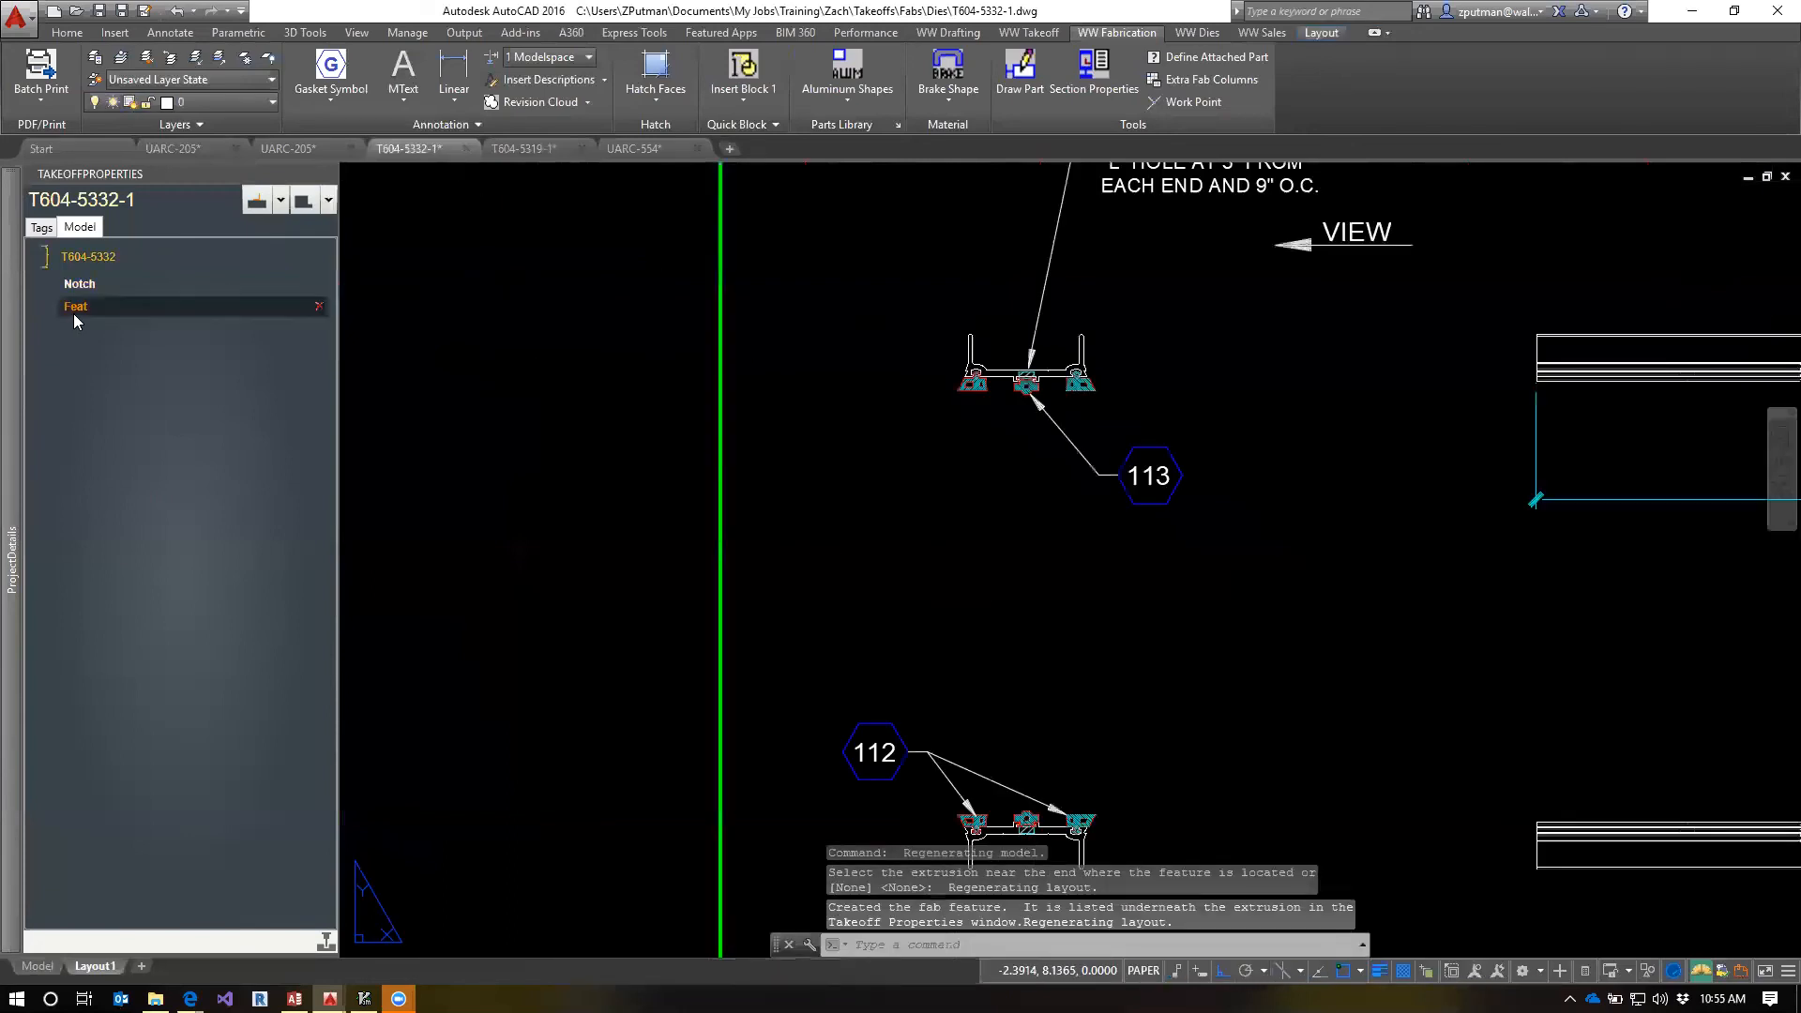
pyautogui.scroll(-2, 1073, 572)
pyautogui.moveTo(1223, 576); pyautogui.dragTo(911, 565, button='middle')
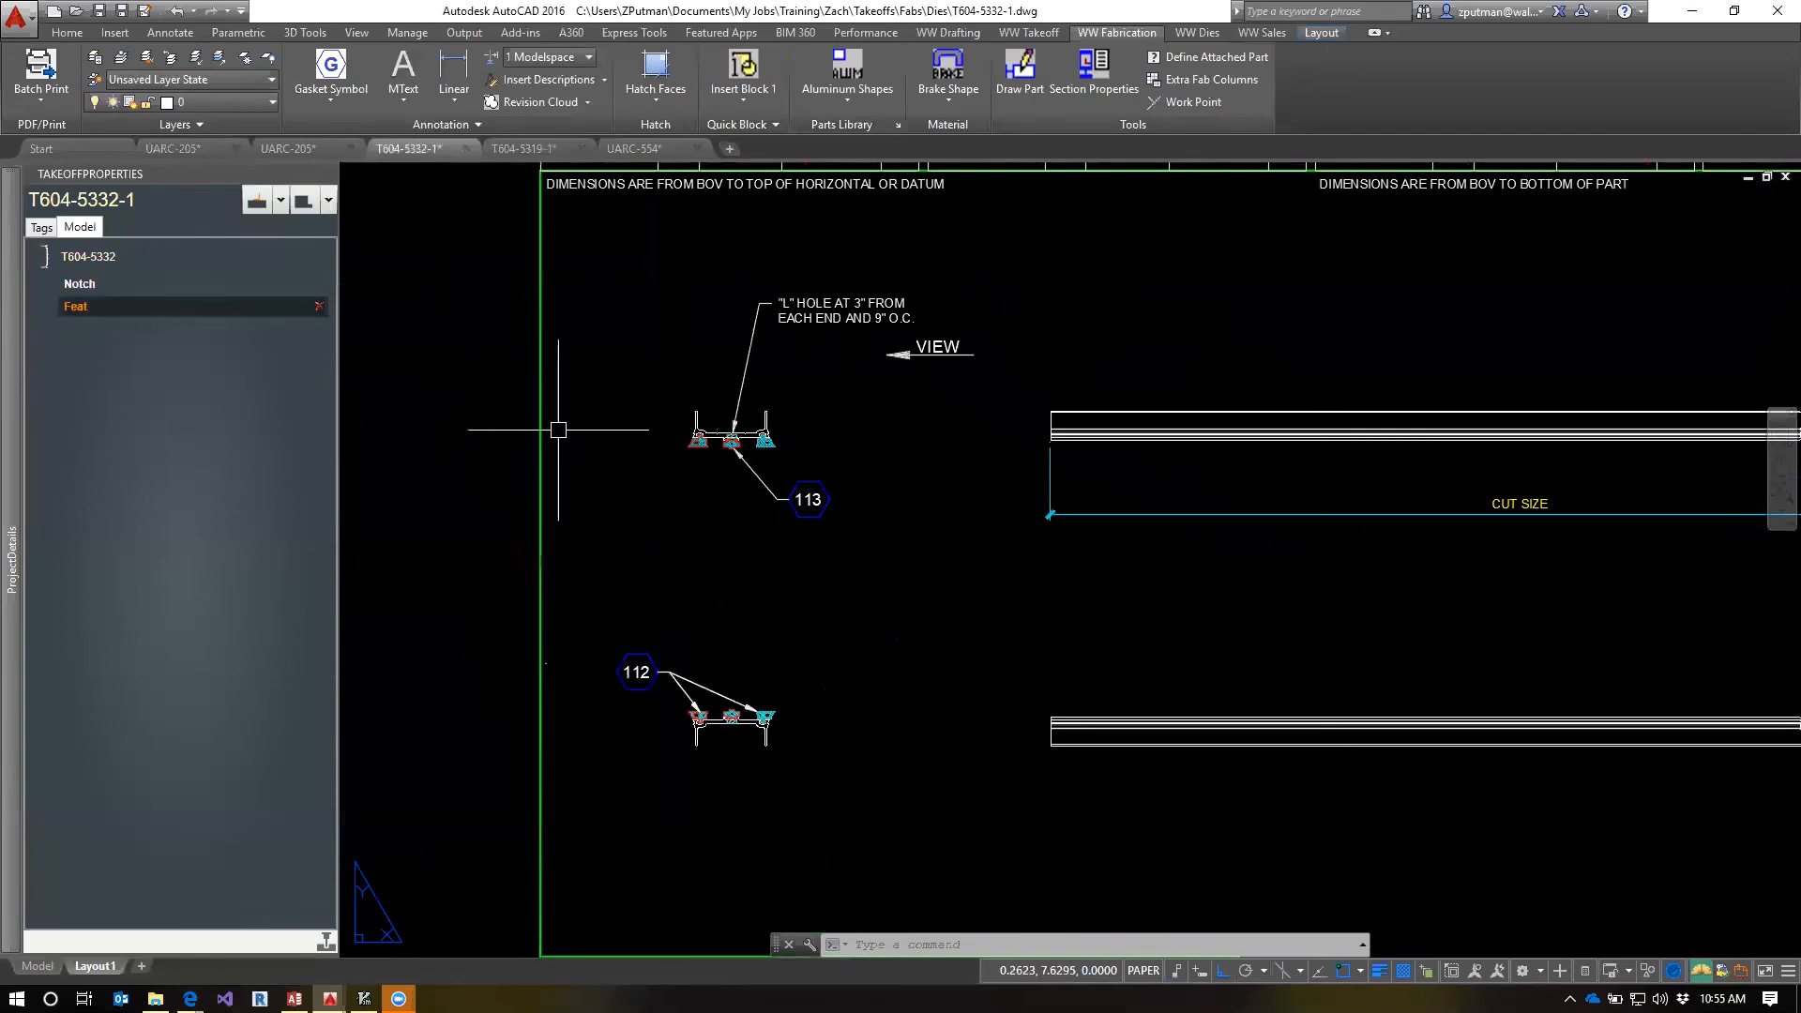
pyautogui.moveTo(15, 302)
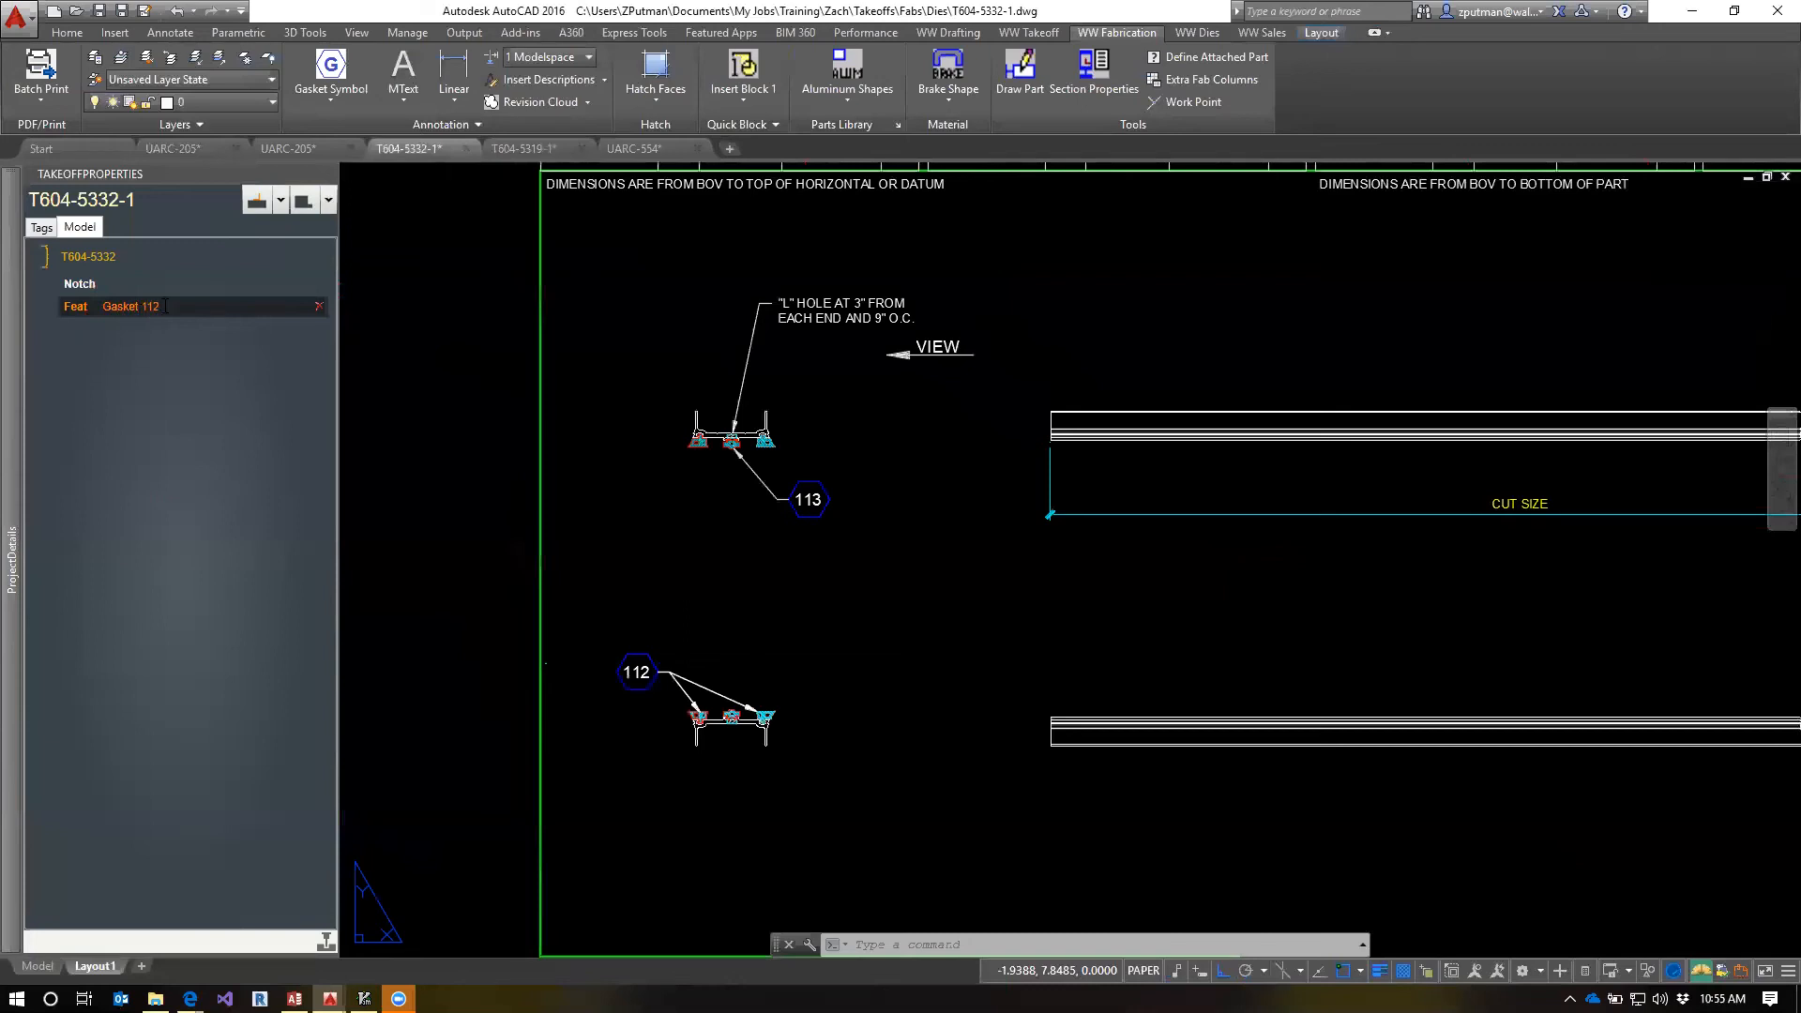
# Open the Gasket 112 feature for editing and add symbol 112 and the lower section's two outer gaskets to its working set
pyautogui.rightClick(77, 315)
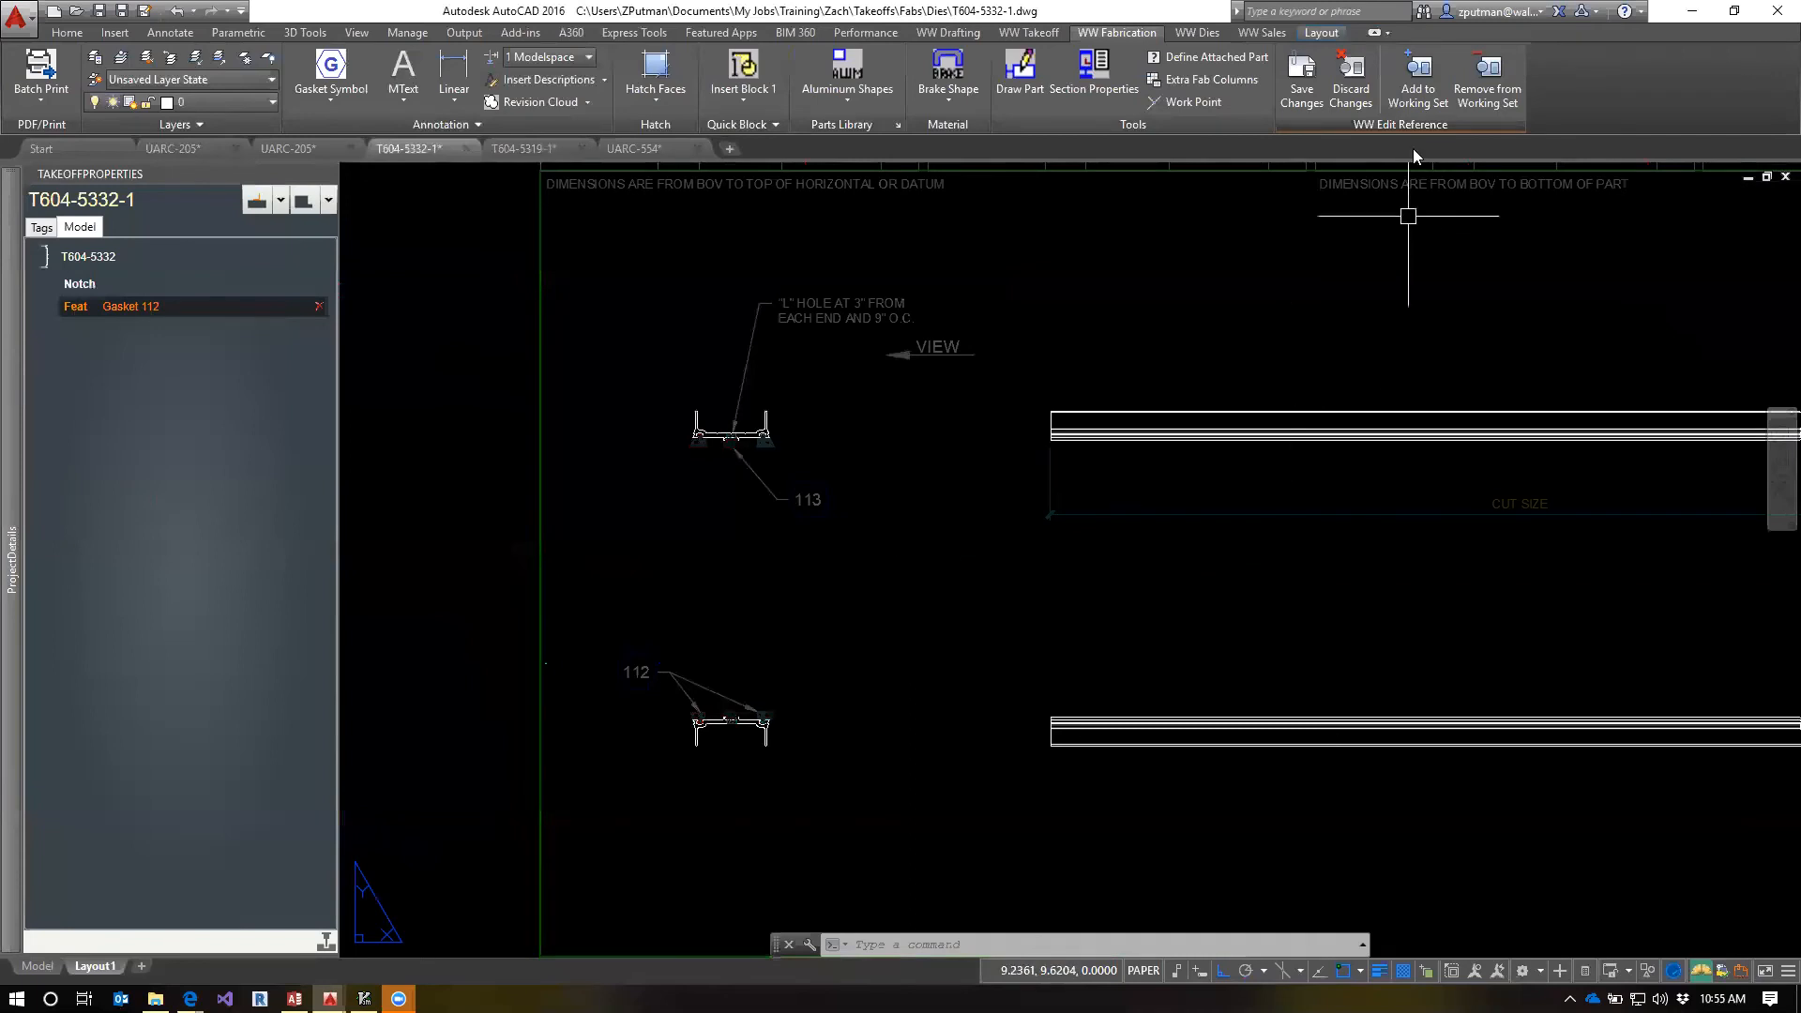
pyautogui.click(1424, 93)
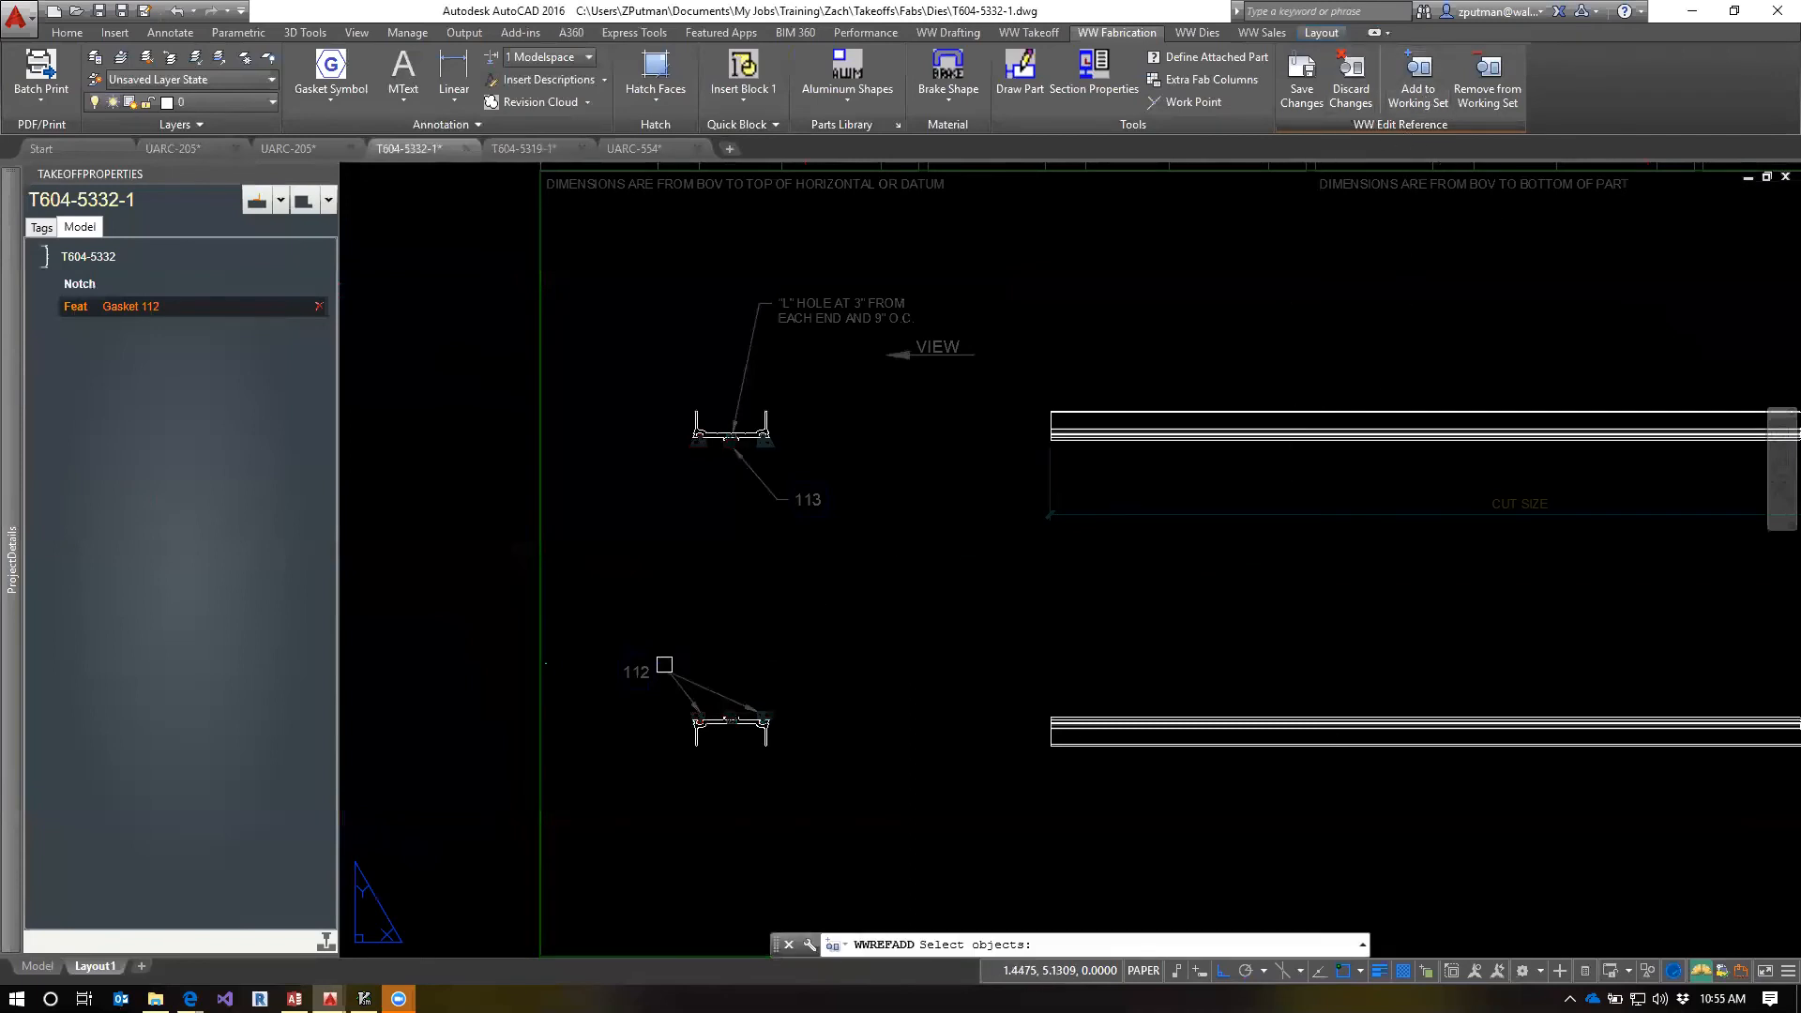
pyautogui.click(664, 666)
pyautogui.scroll(6, 761, 711)
pyautogui.click(902, 638)
pyautogui.click(699, 763)
pyautogui.click(511, 650)
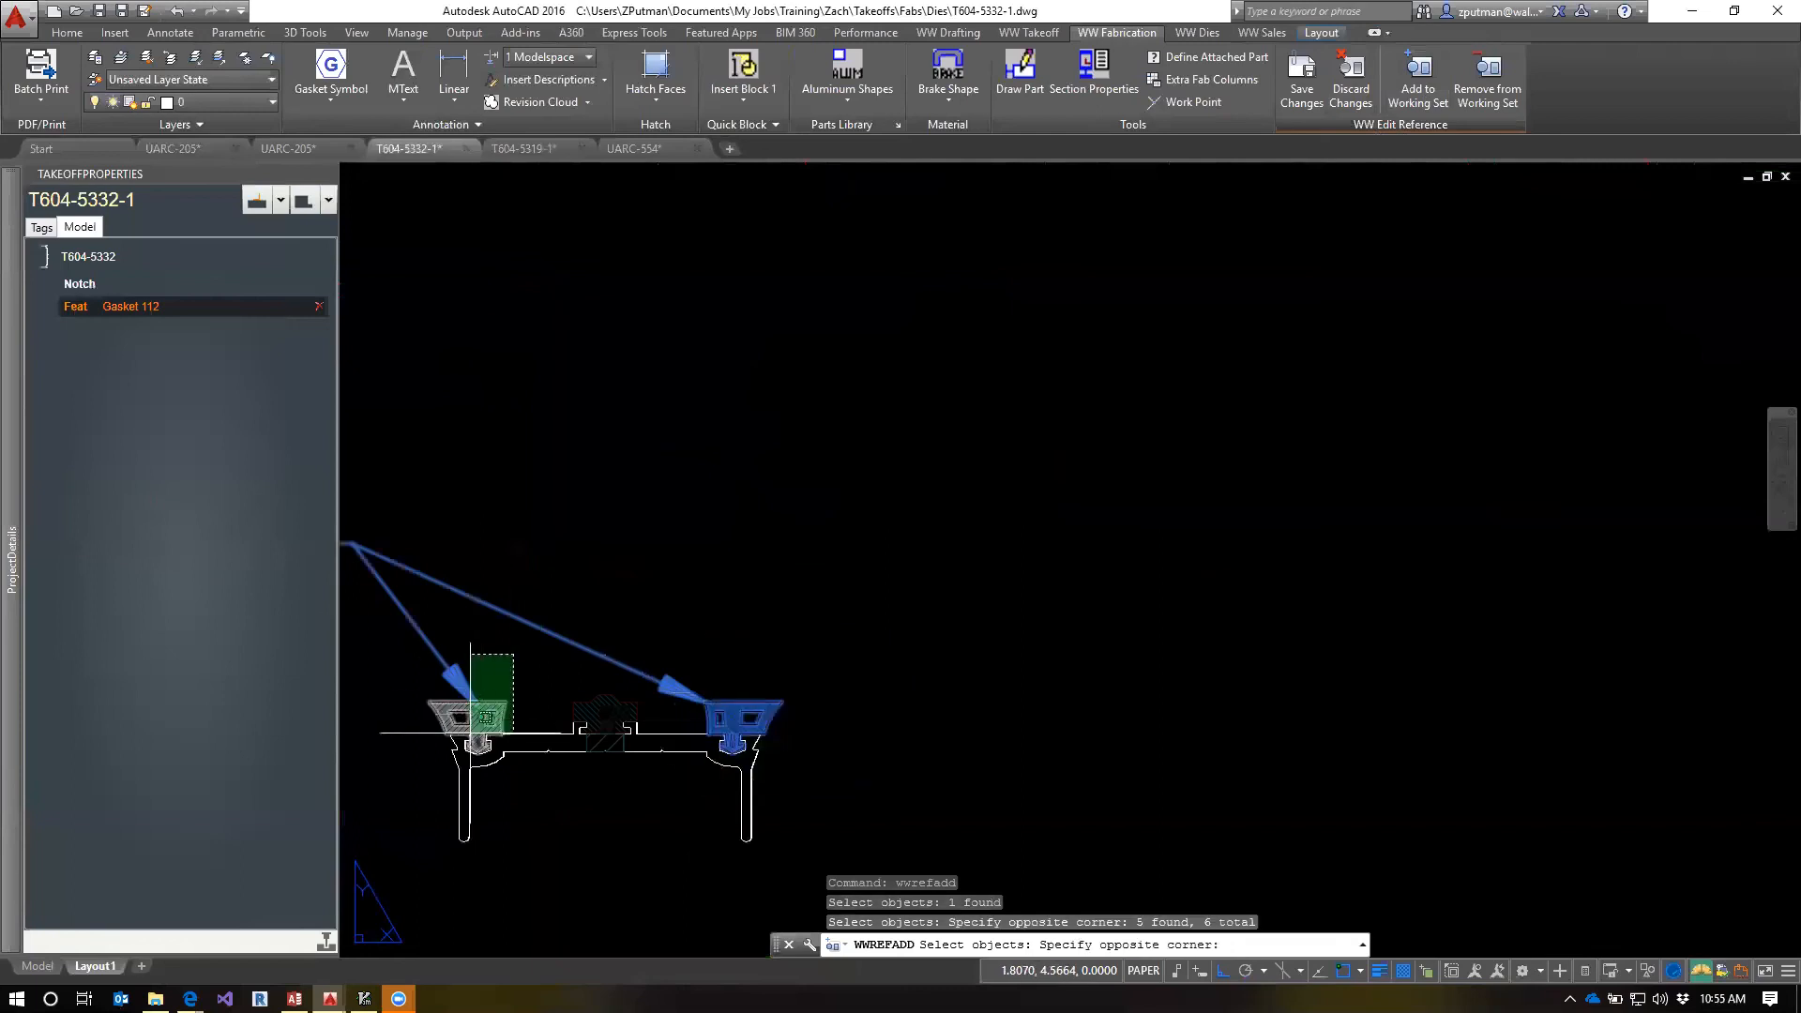
pyautogui.click(441, 769)
pyautogui.scroll(-2, 505, 710)
pyautogui.moveTo(646, 373); pyautogui.dragTo(778, 900, button='middle')
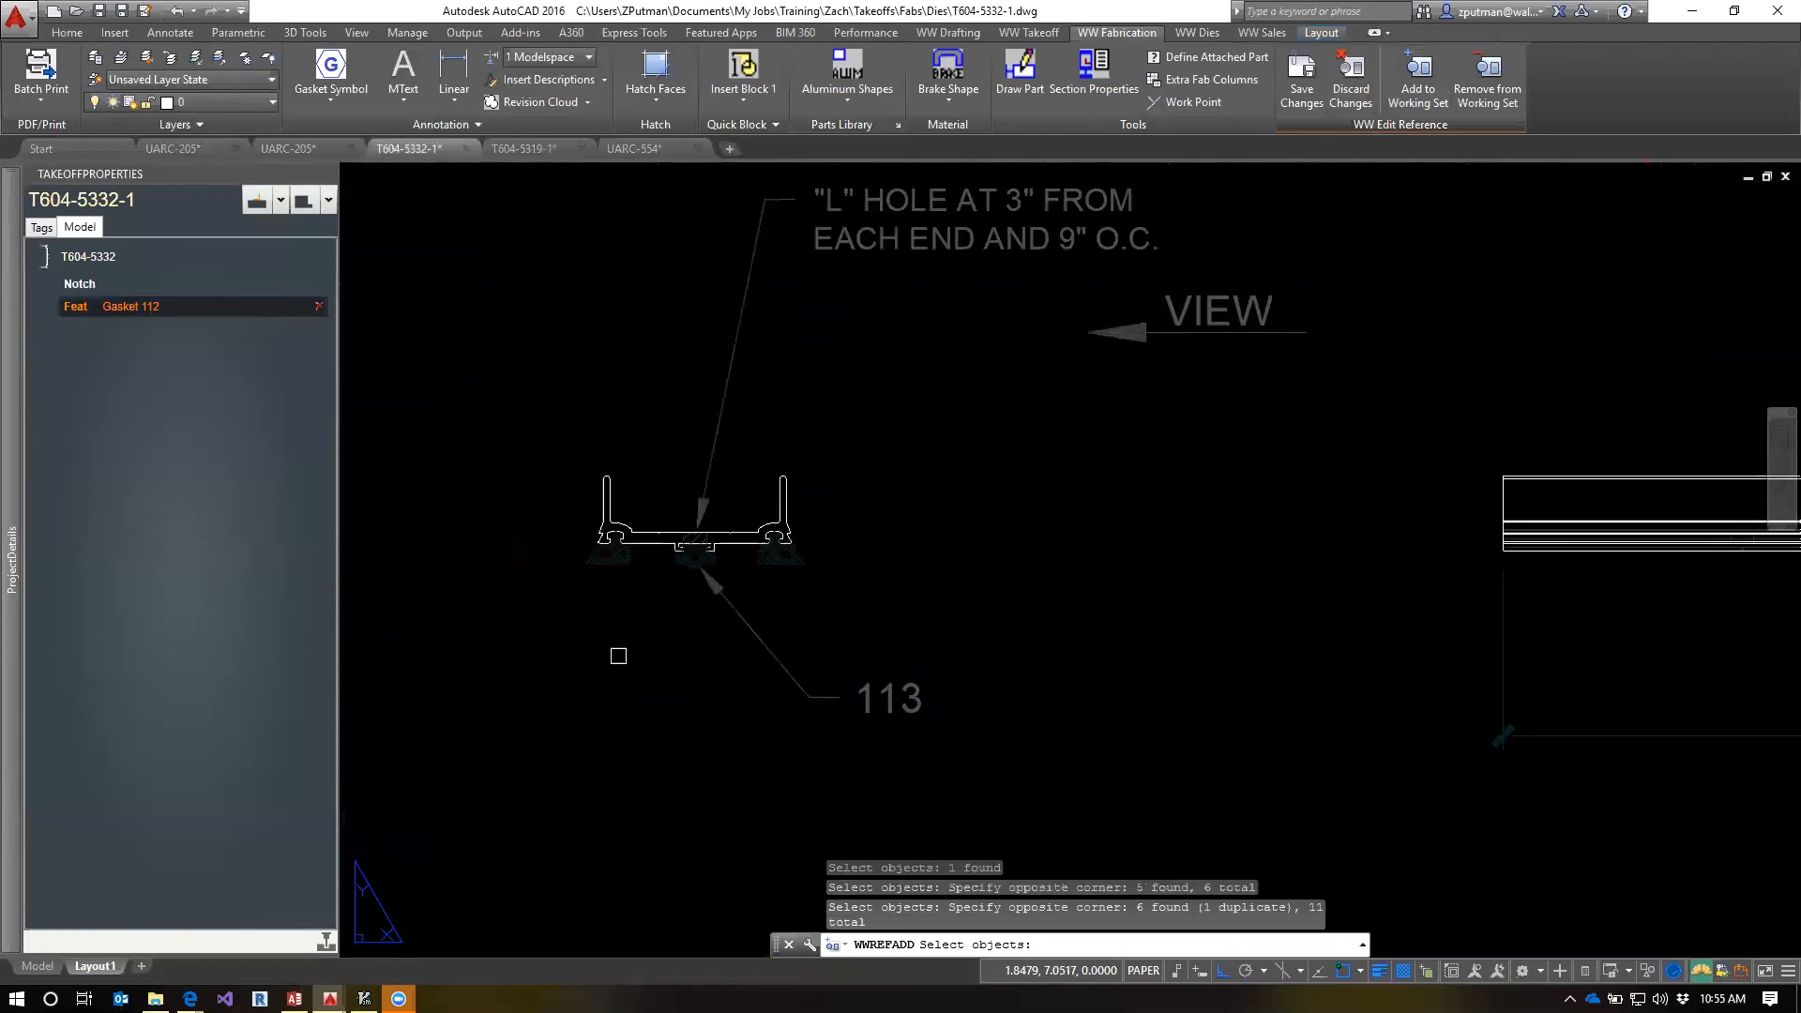
# Add the upper section's two outer gaskets to the Gasket 112 working set and save the feature changes
pyautogui.scroll(2, 616, 618)
pyautogui.click(678, 574)
pyautogui.click(507, 404)
pyautogui.click(944, 565)
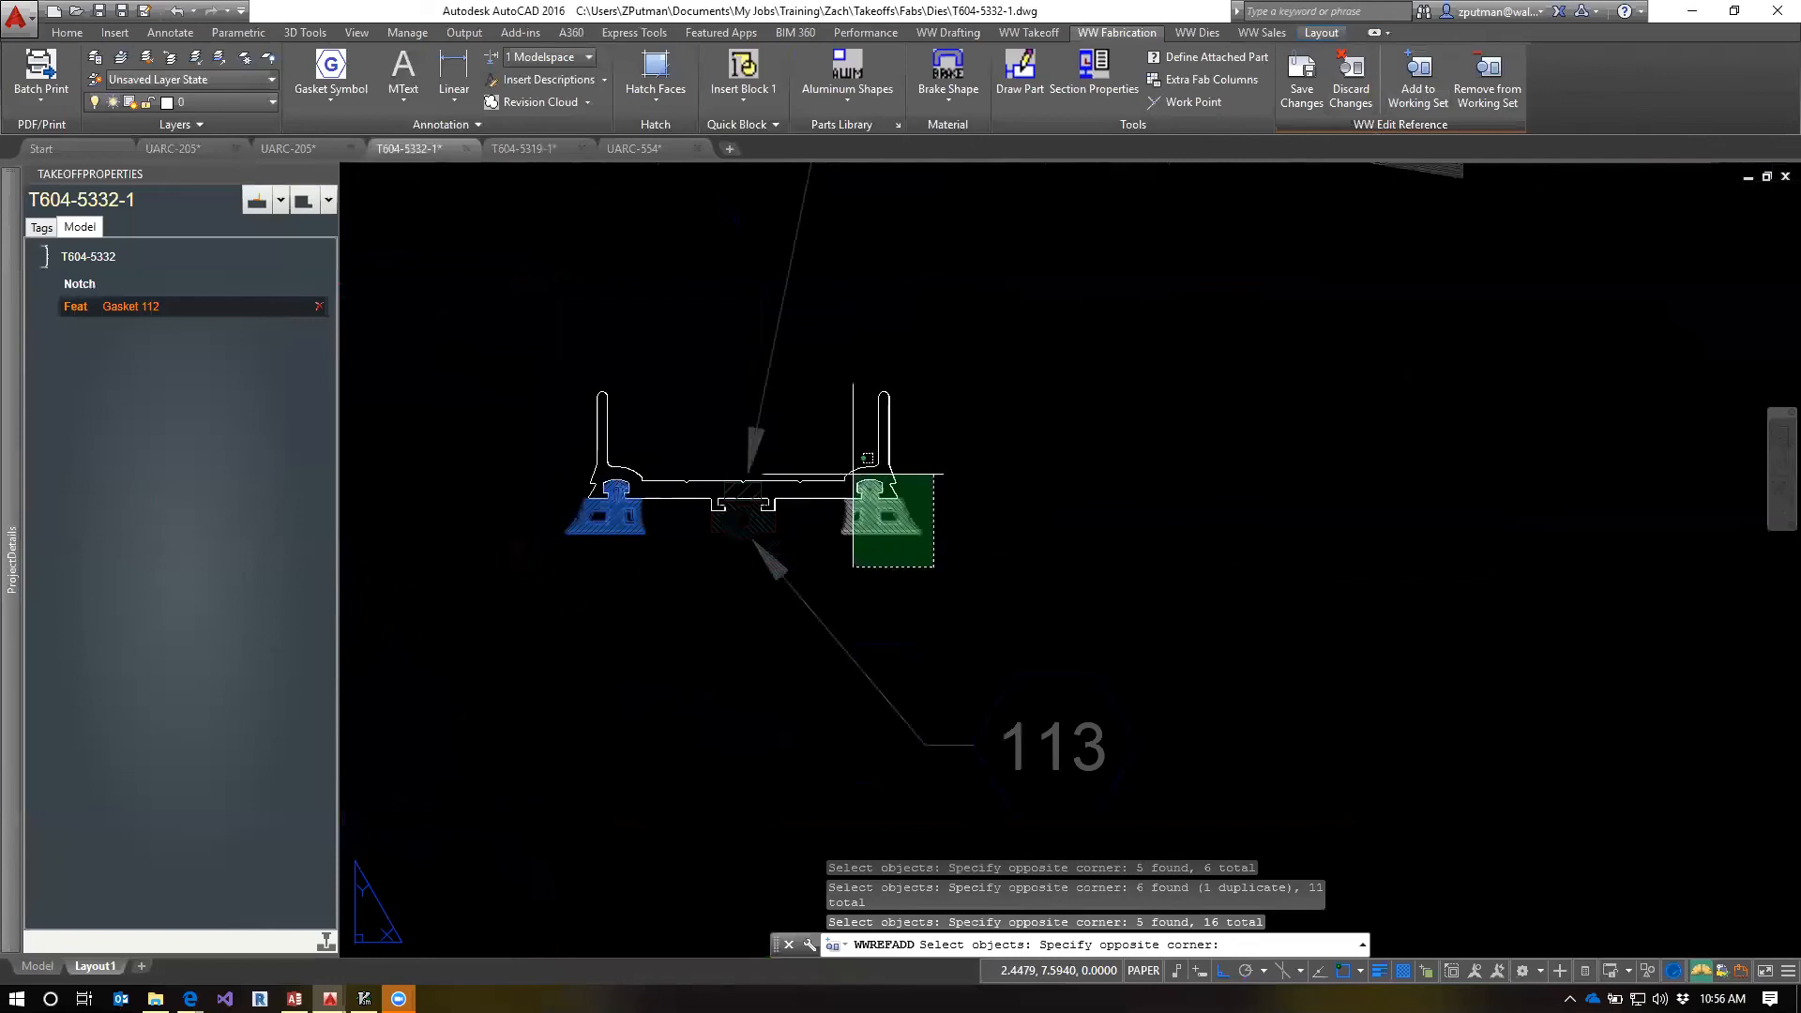
pyautogui.click(761, 376)
pyautogui.scroll(-1, 1022, 600)
pyautogui.press('Return')
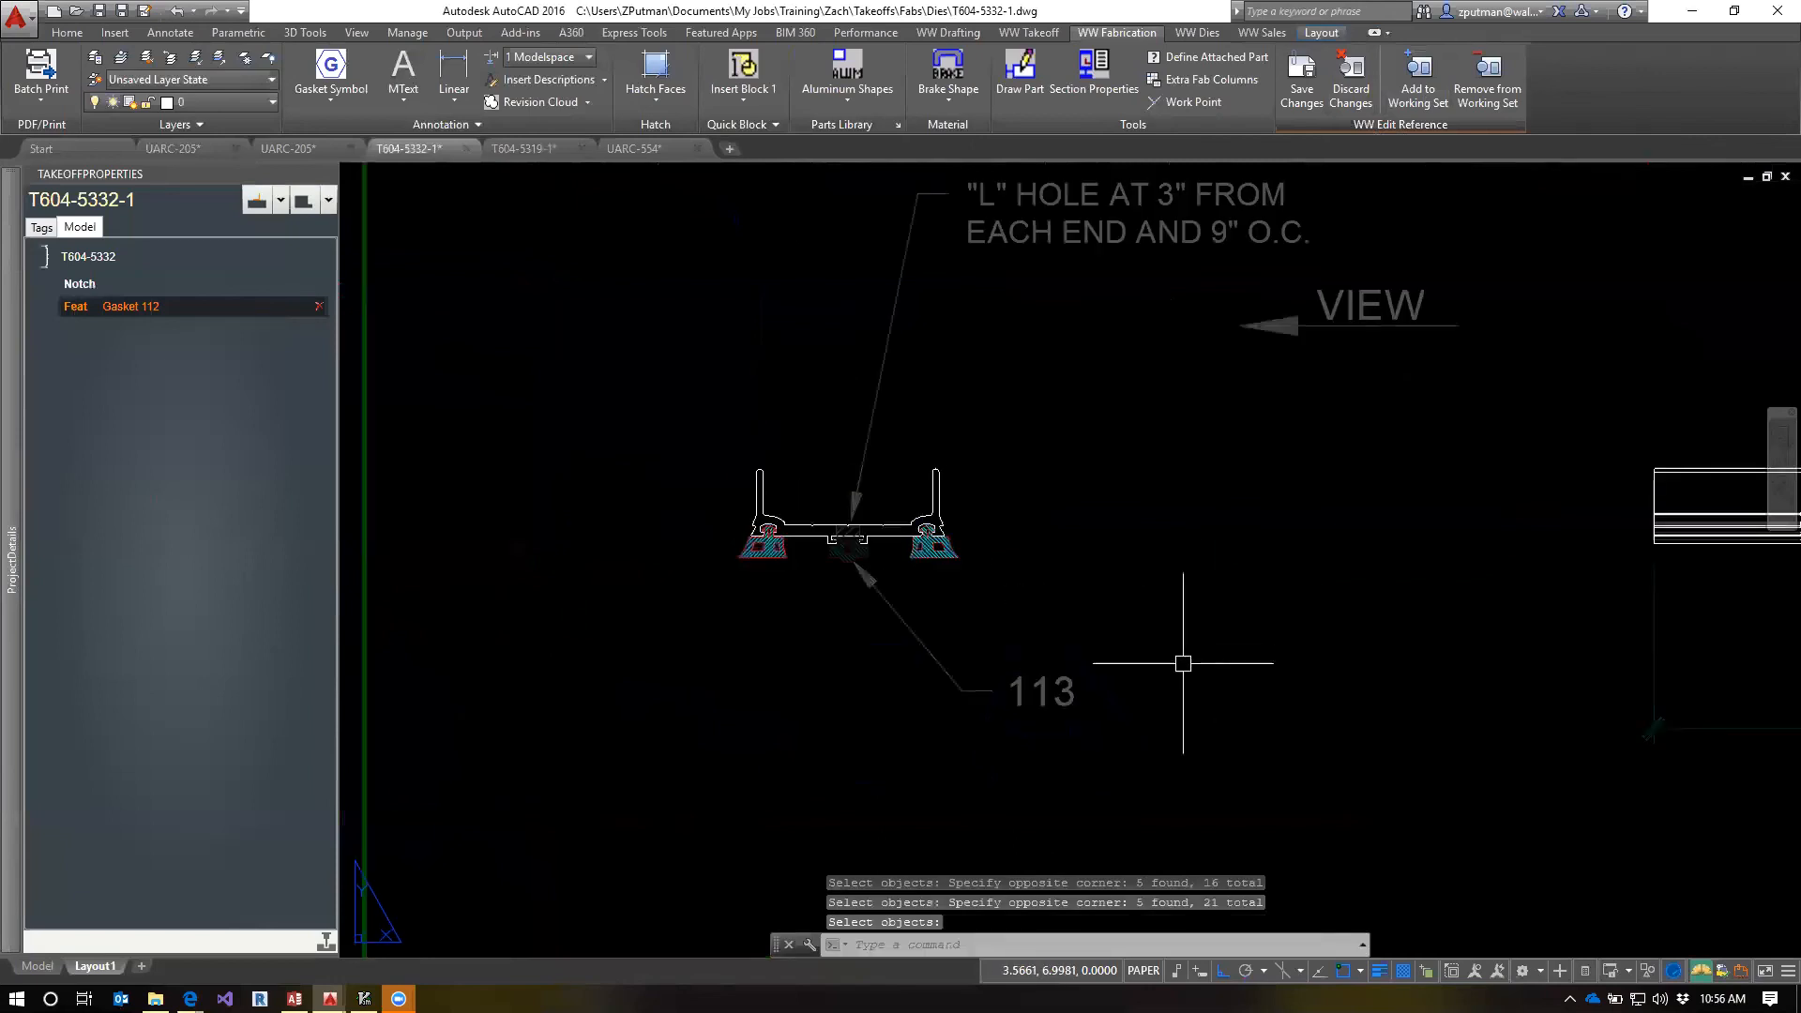
pyautogui.scroll(-3, 1125, 442)
pyautogui.click(1302, 75)
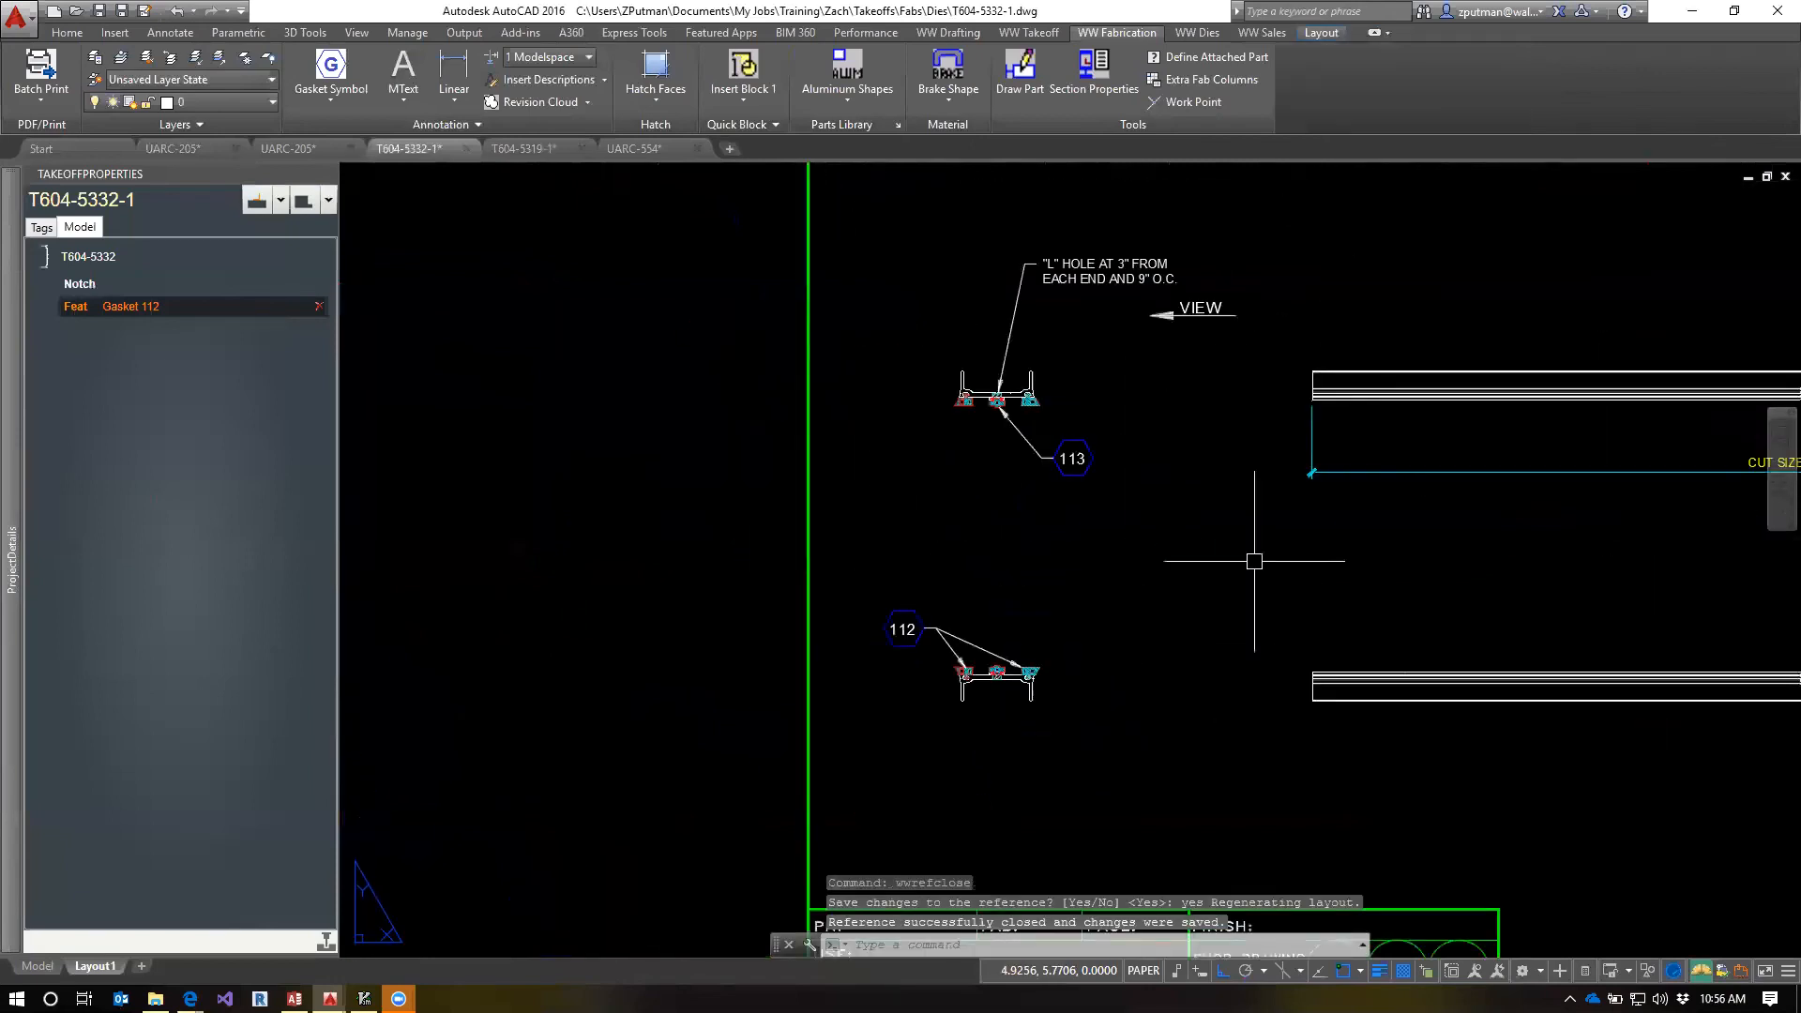
pyautogui.moveTo(1100, 643); pyautogui.dragTo(950, 646, button='middle')
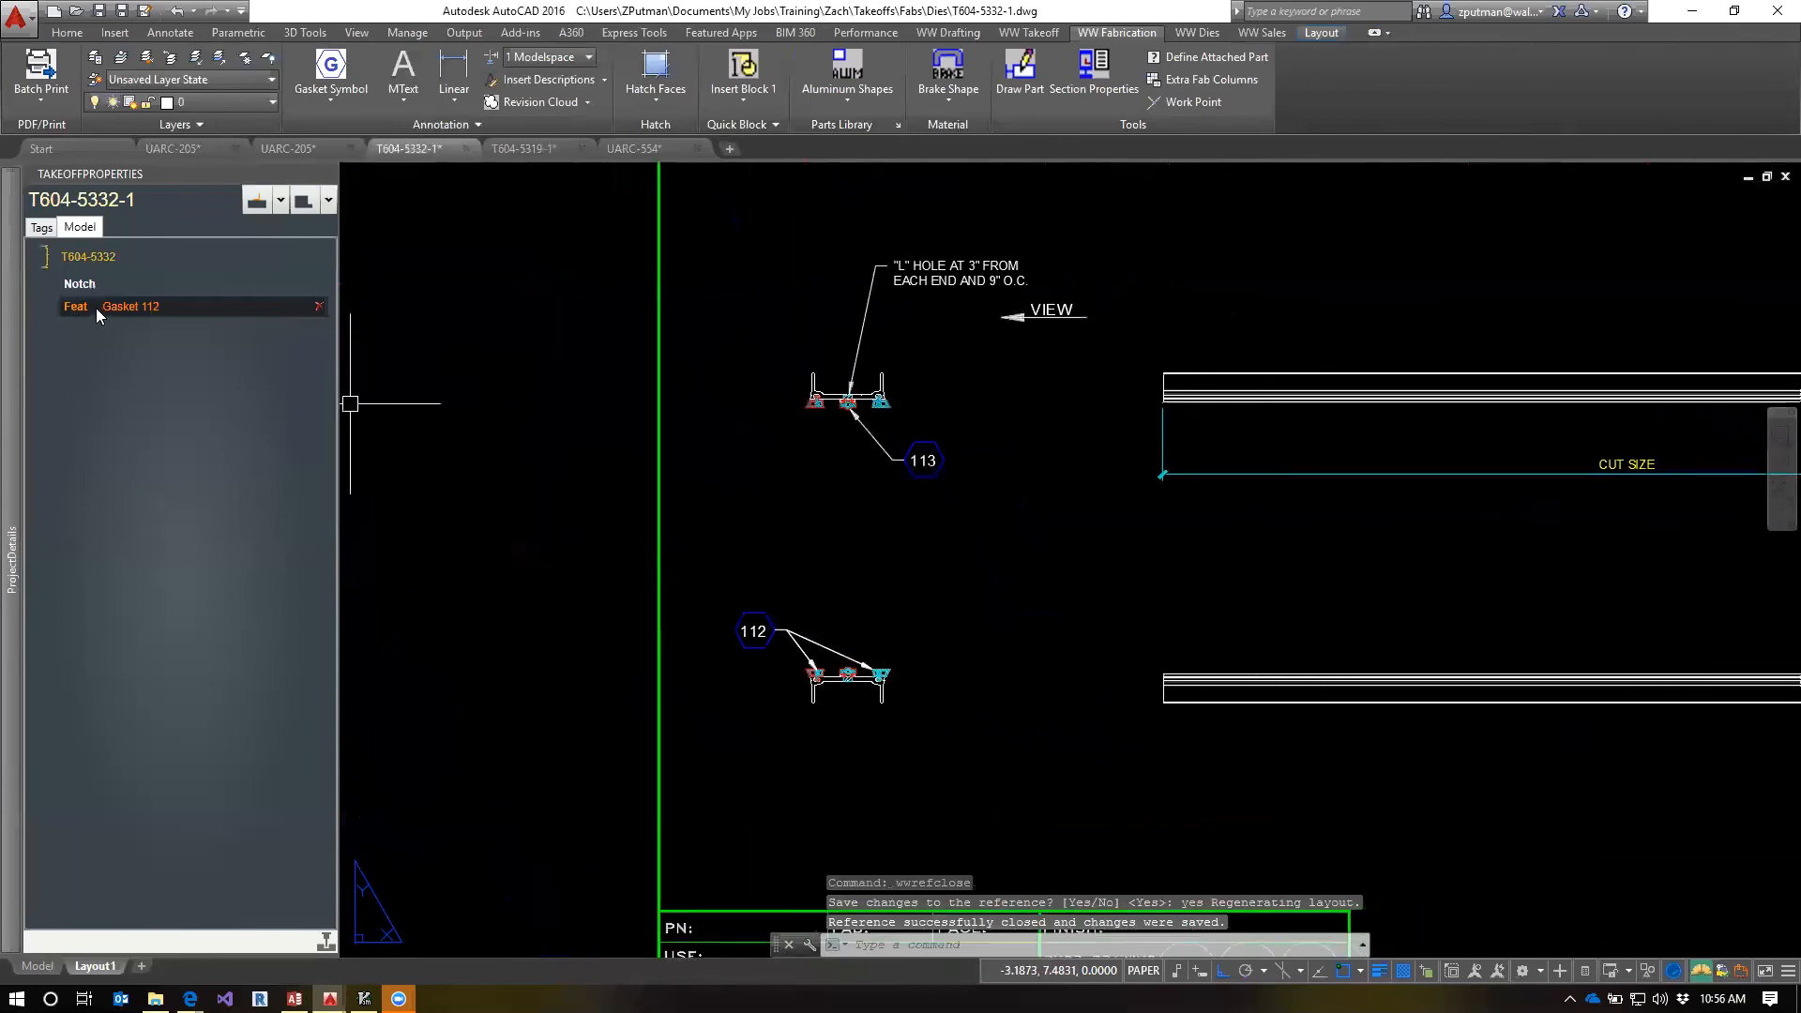
# Create a second fab feature with the None option for the extrusion, and give it the note Gasket 113
pyautogui.click(327, 205)
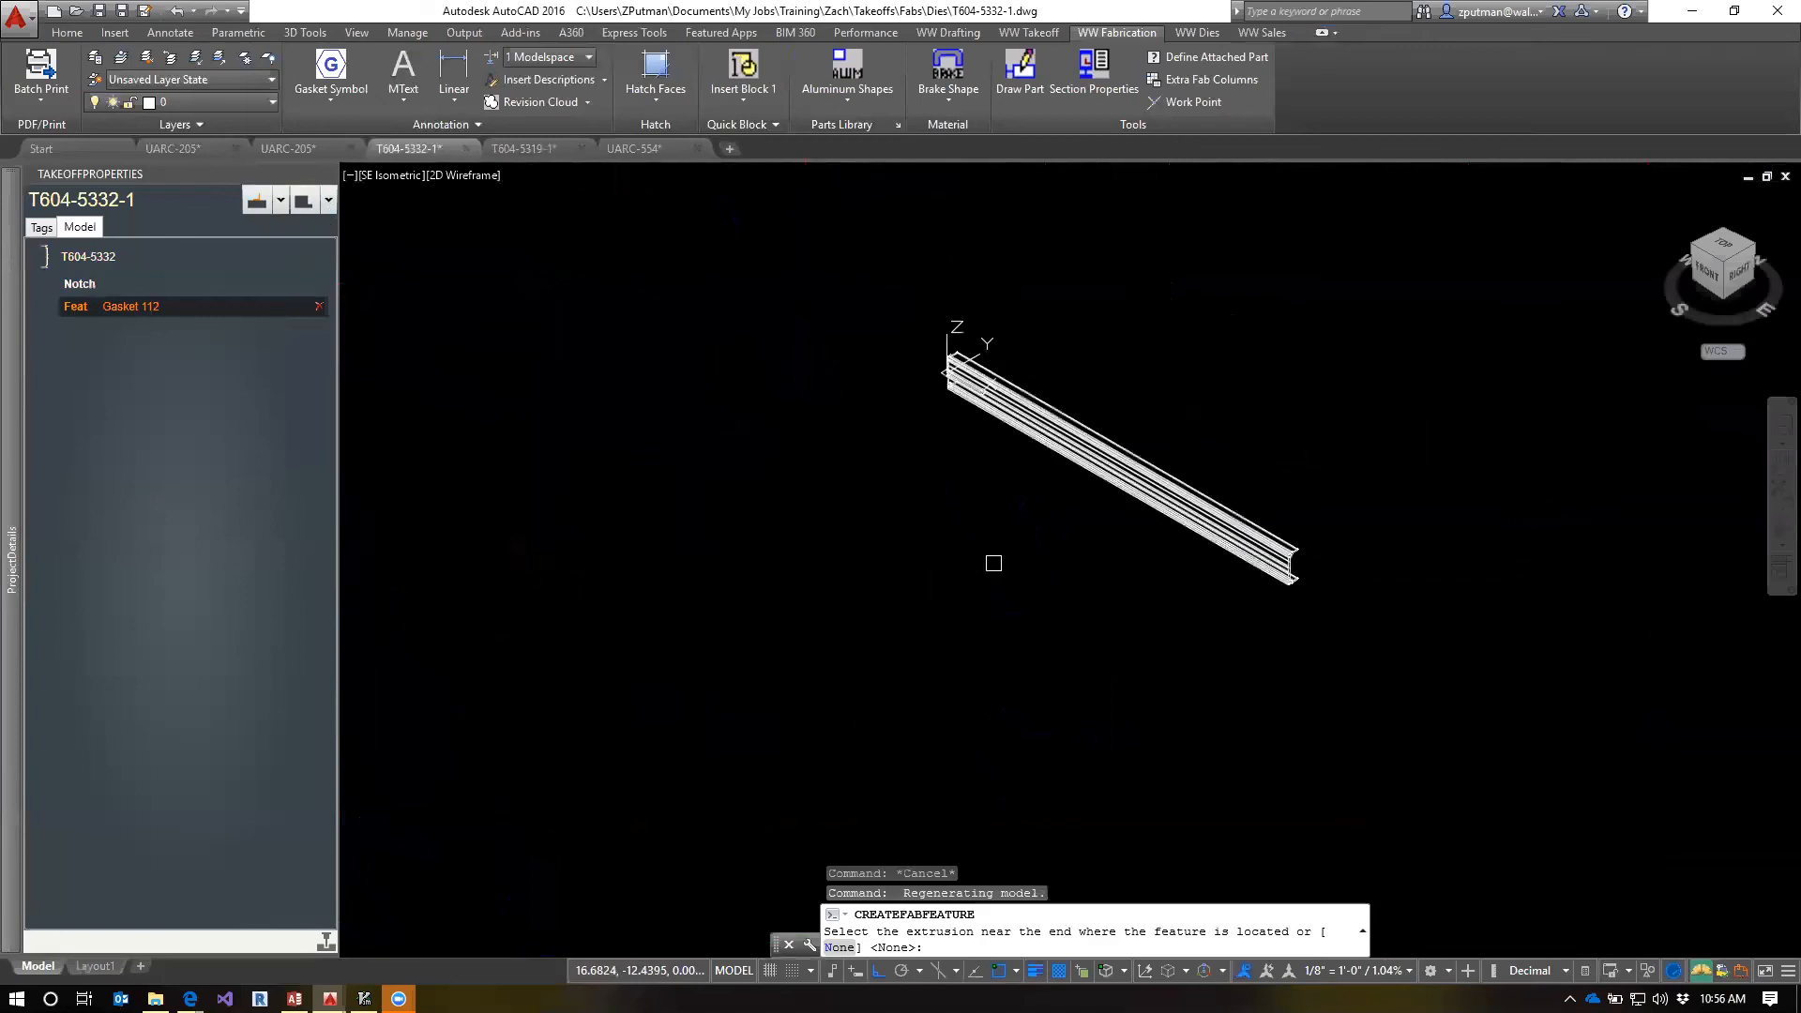
pyautogui.press('Return')
pyautogui.scroll(2, 858, 710)
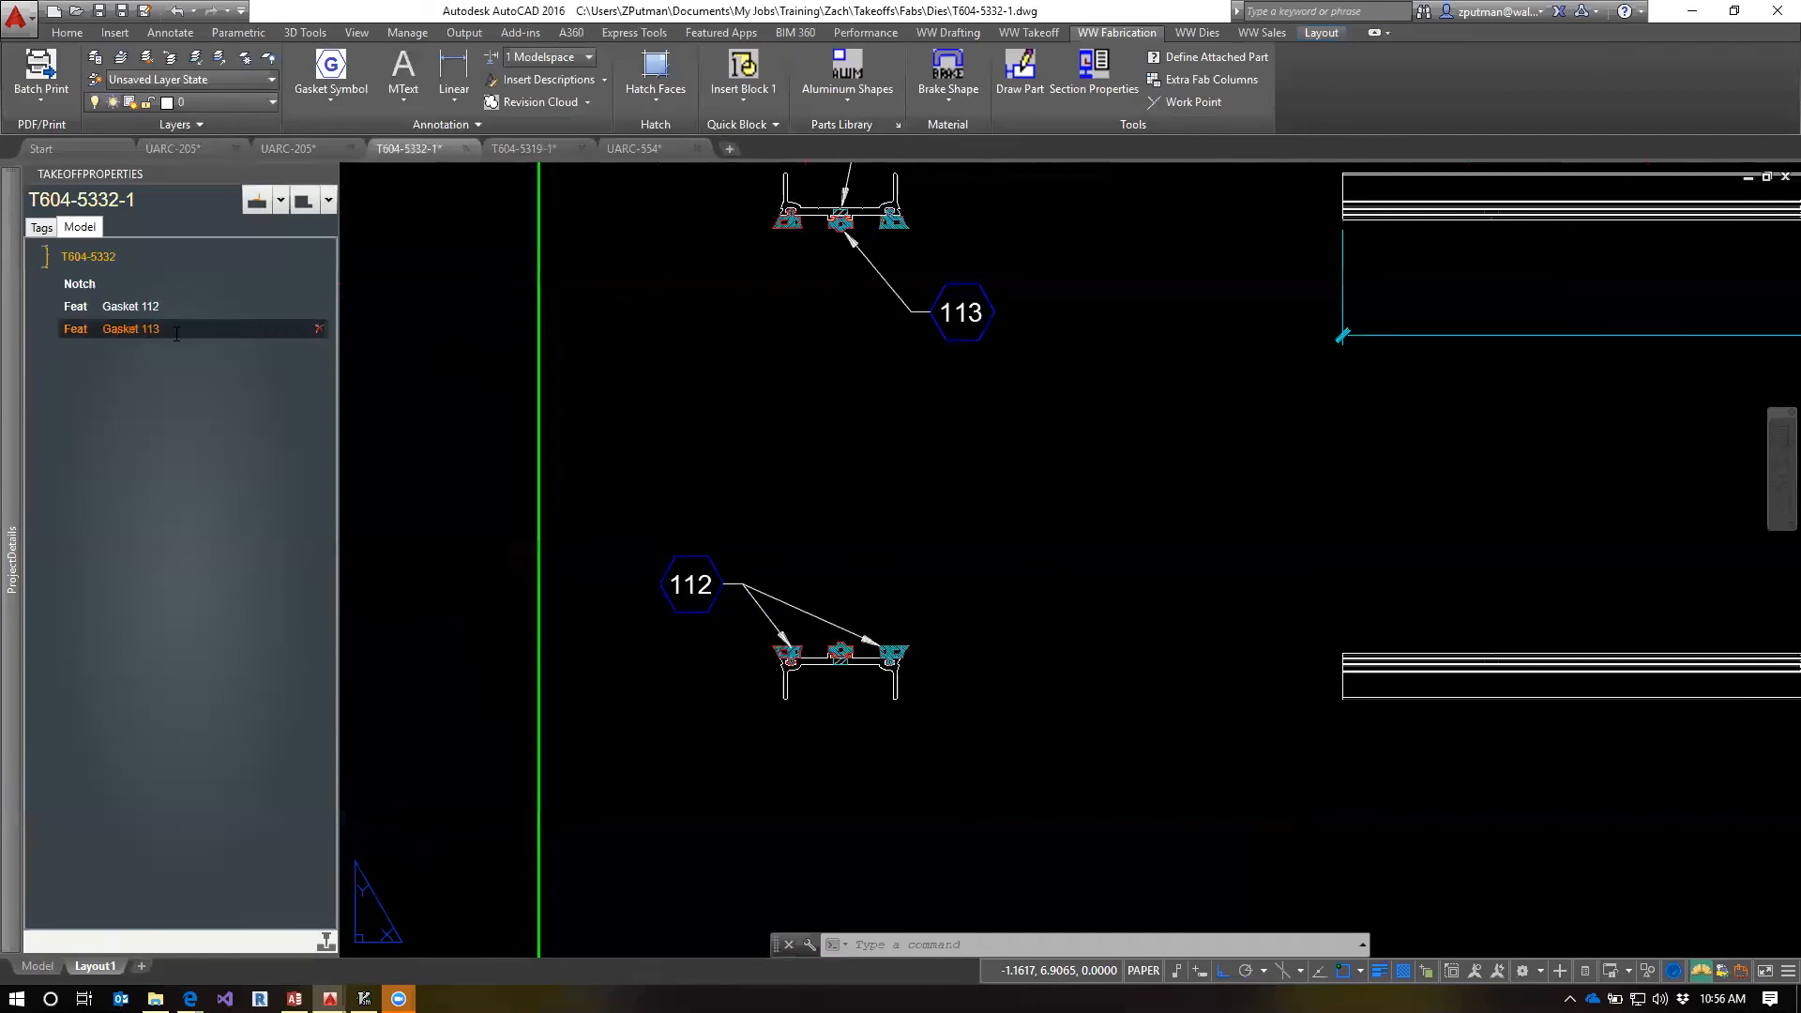
pyautogui.rightClick(73, 331)
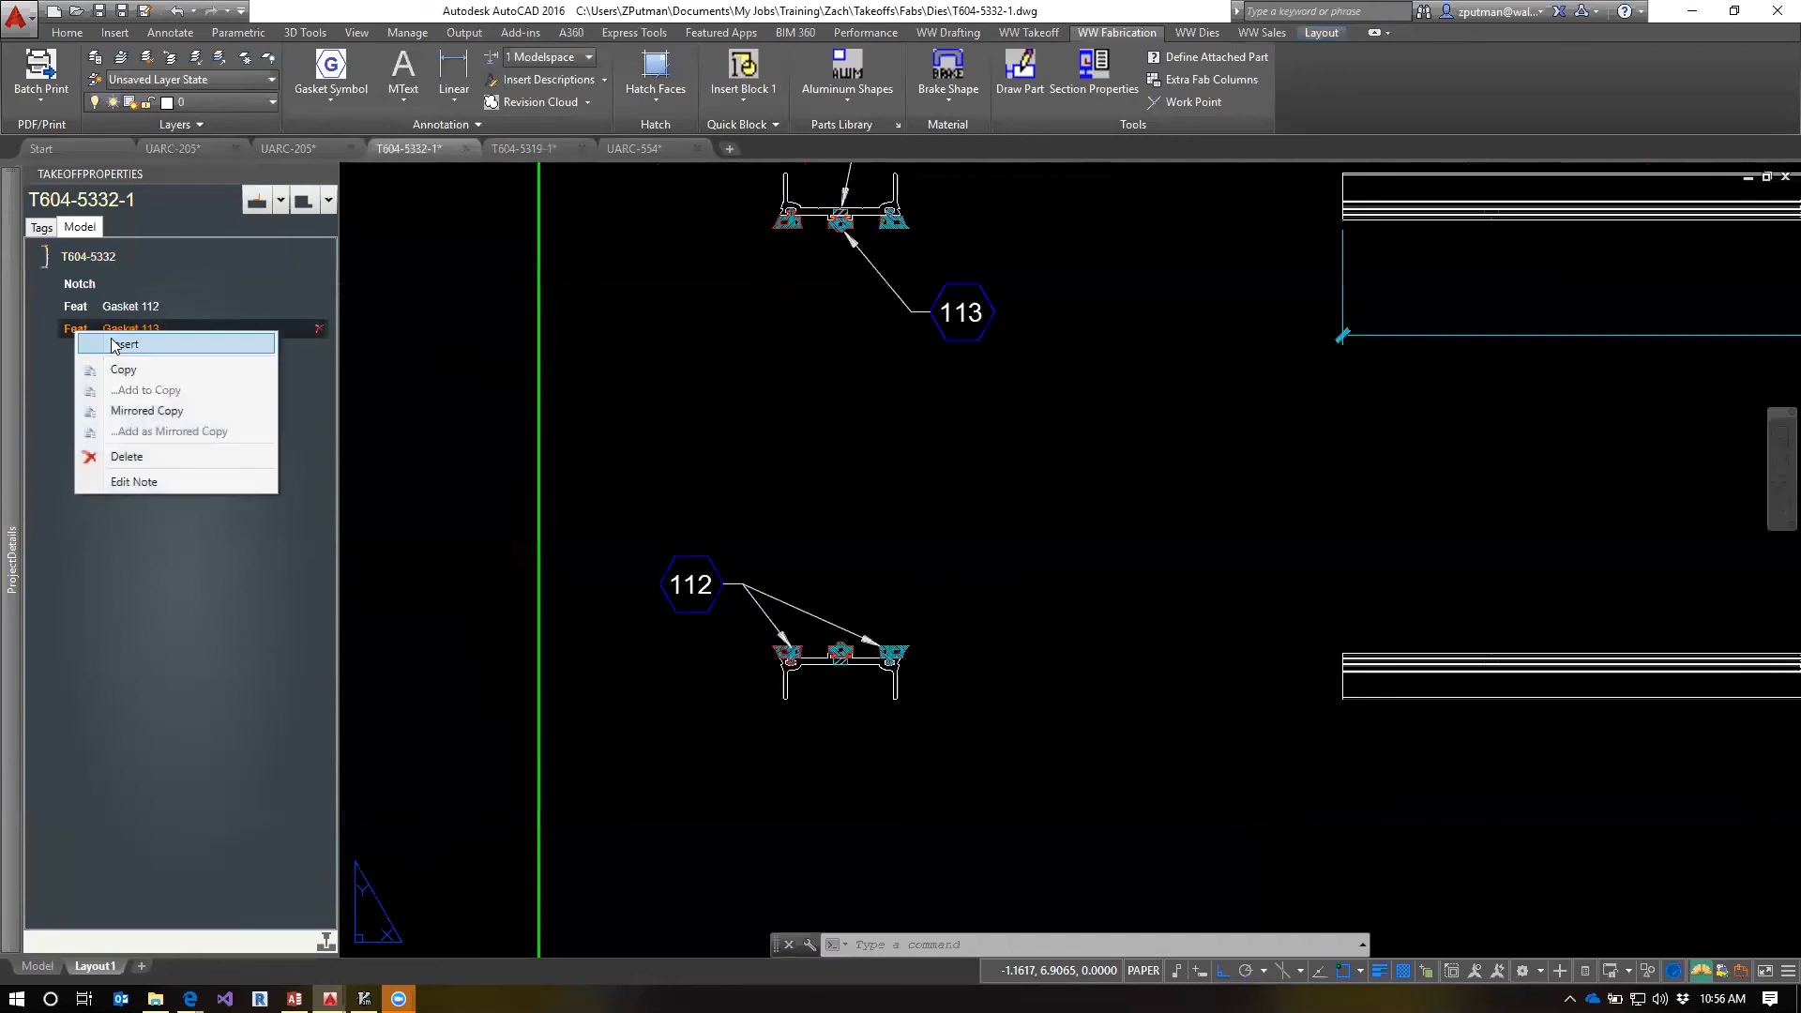
pyautogui.click(140, 482)
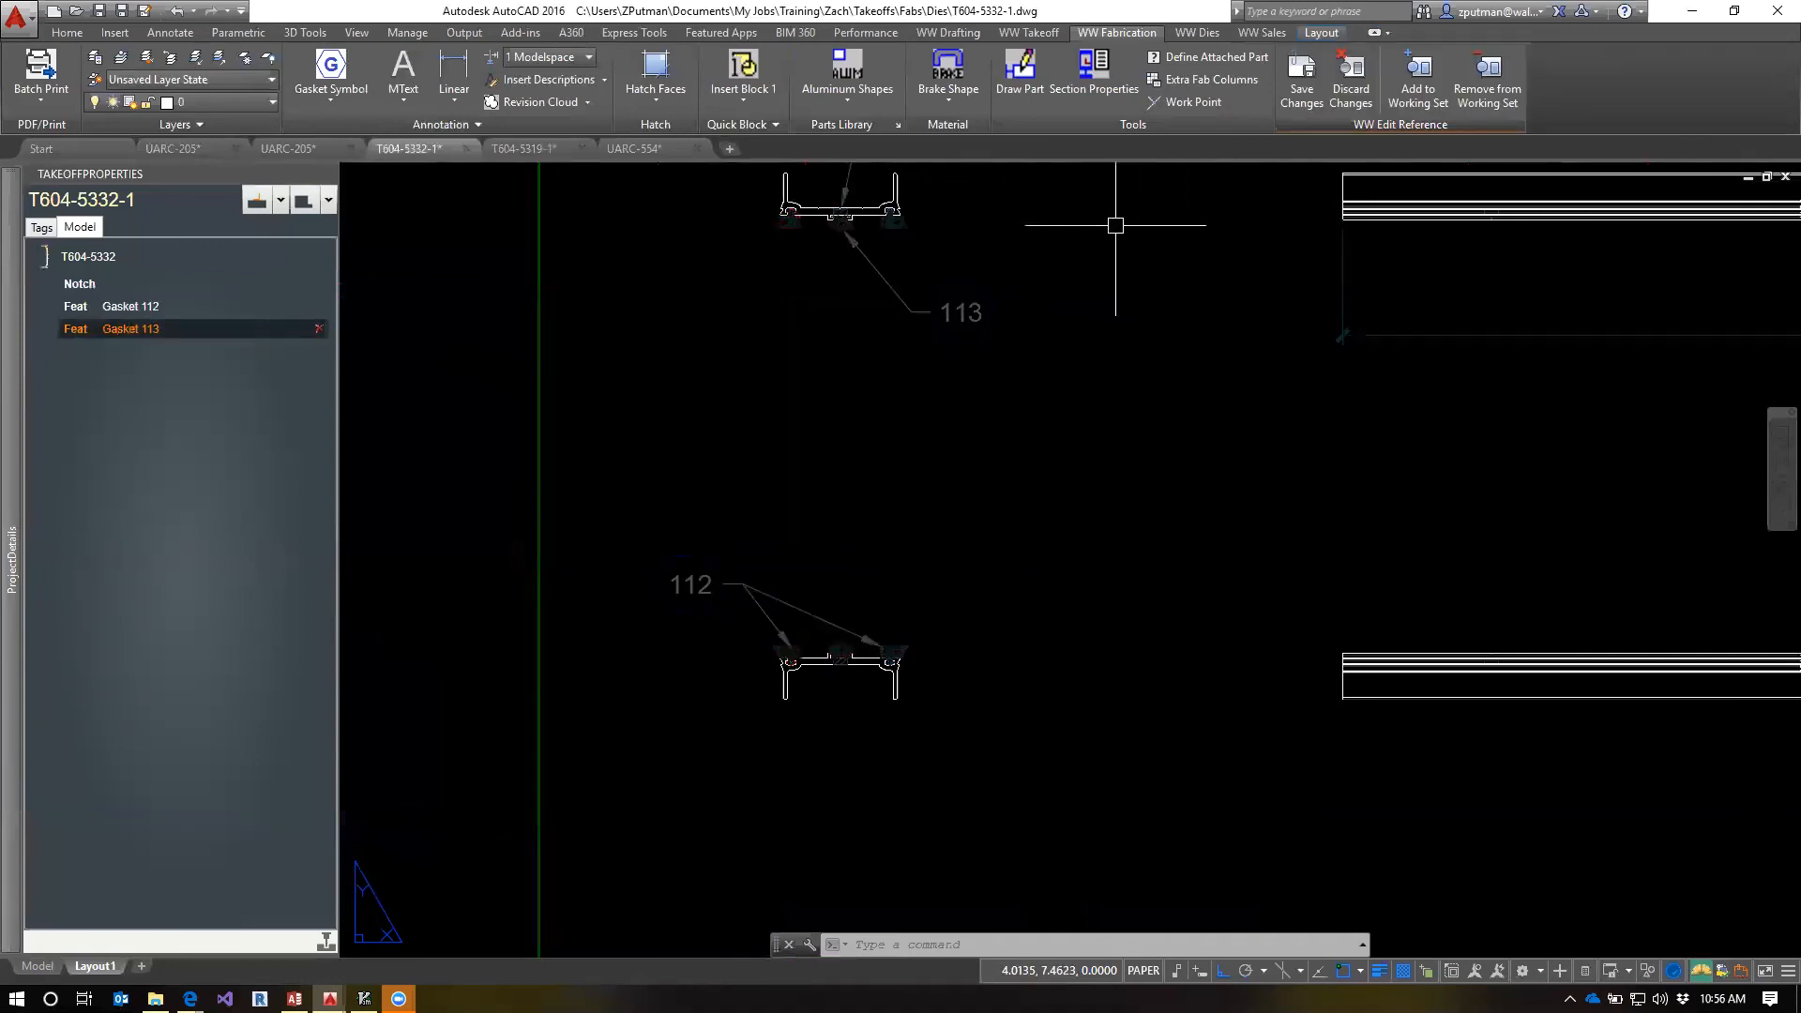
# Add symbol 113 and the upper section's middle gasket to the working set of the Gasket 113 feature
pyautogui.moveTo(1118, 225); pyautogui.dragTo(1094, 382, button='middle')
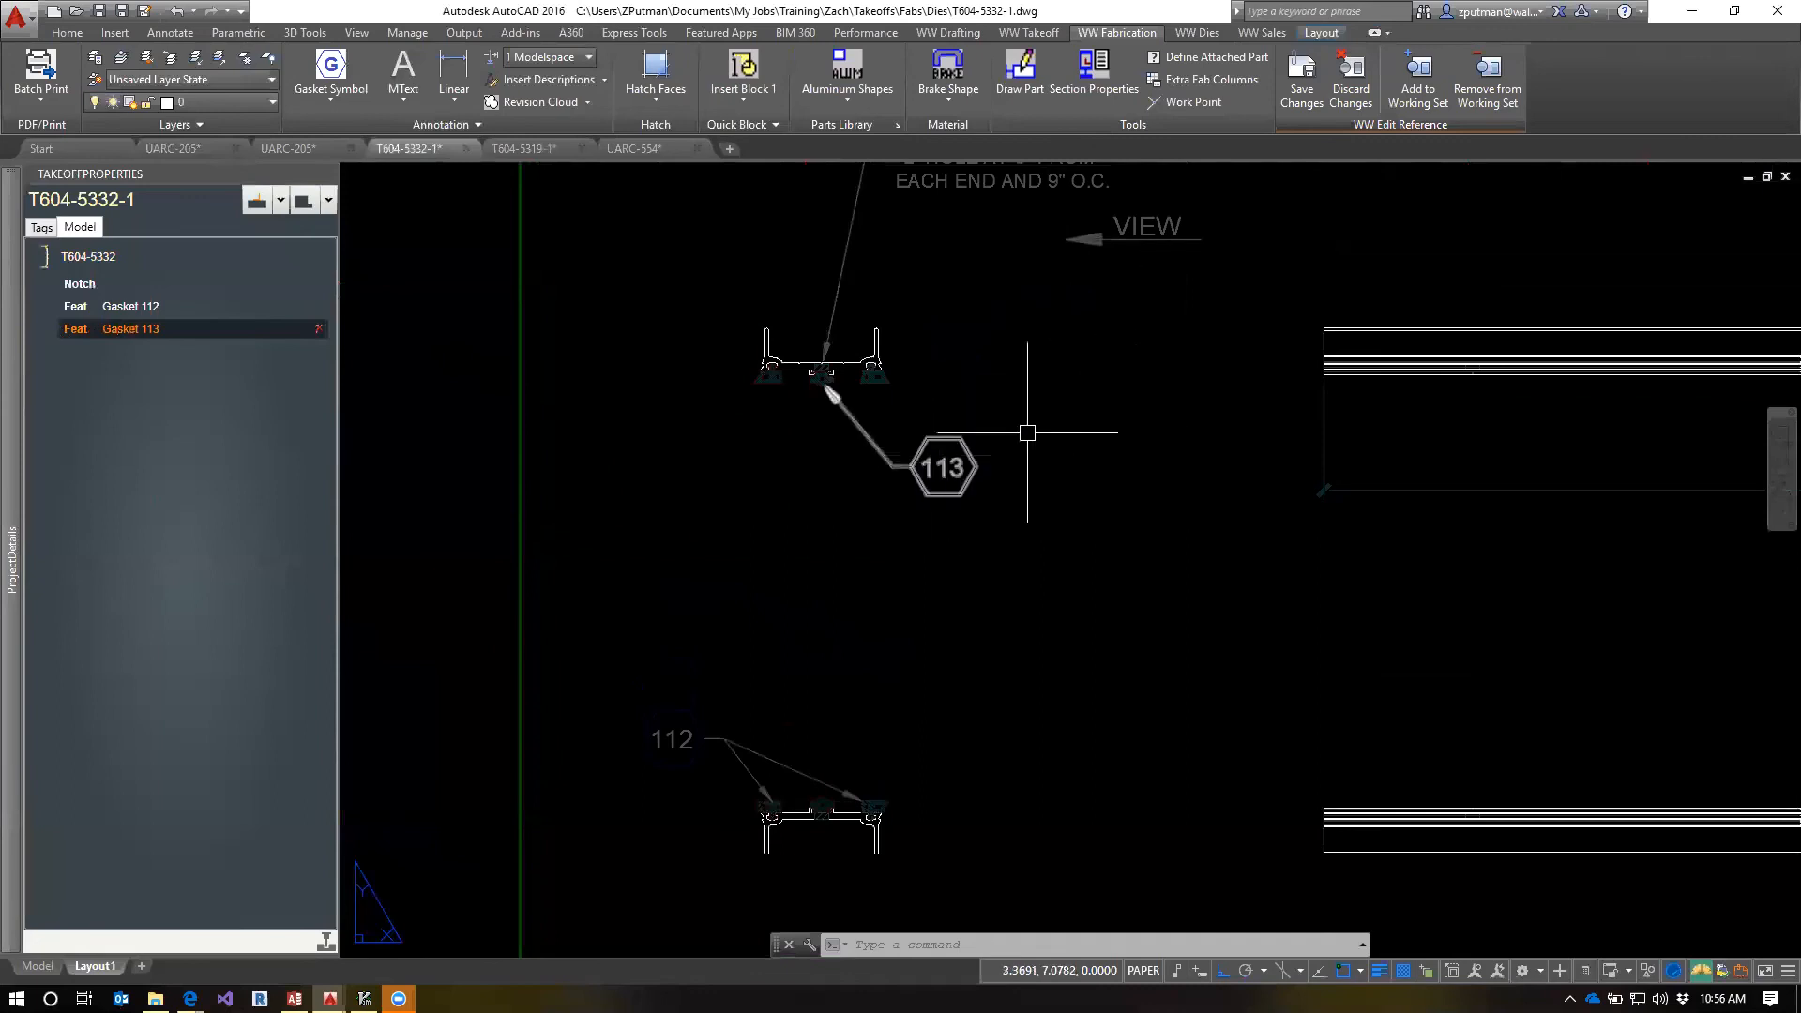
pyautogui.click(1418, 75)
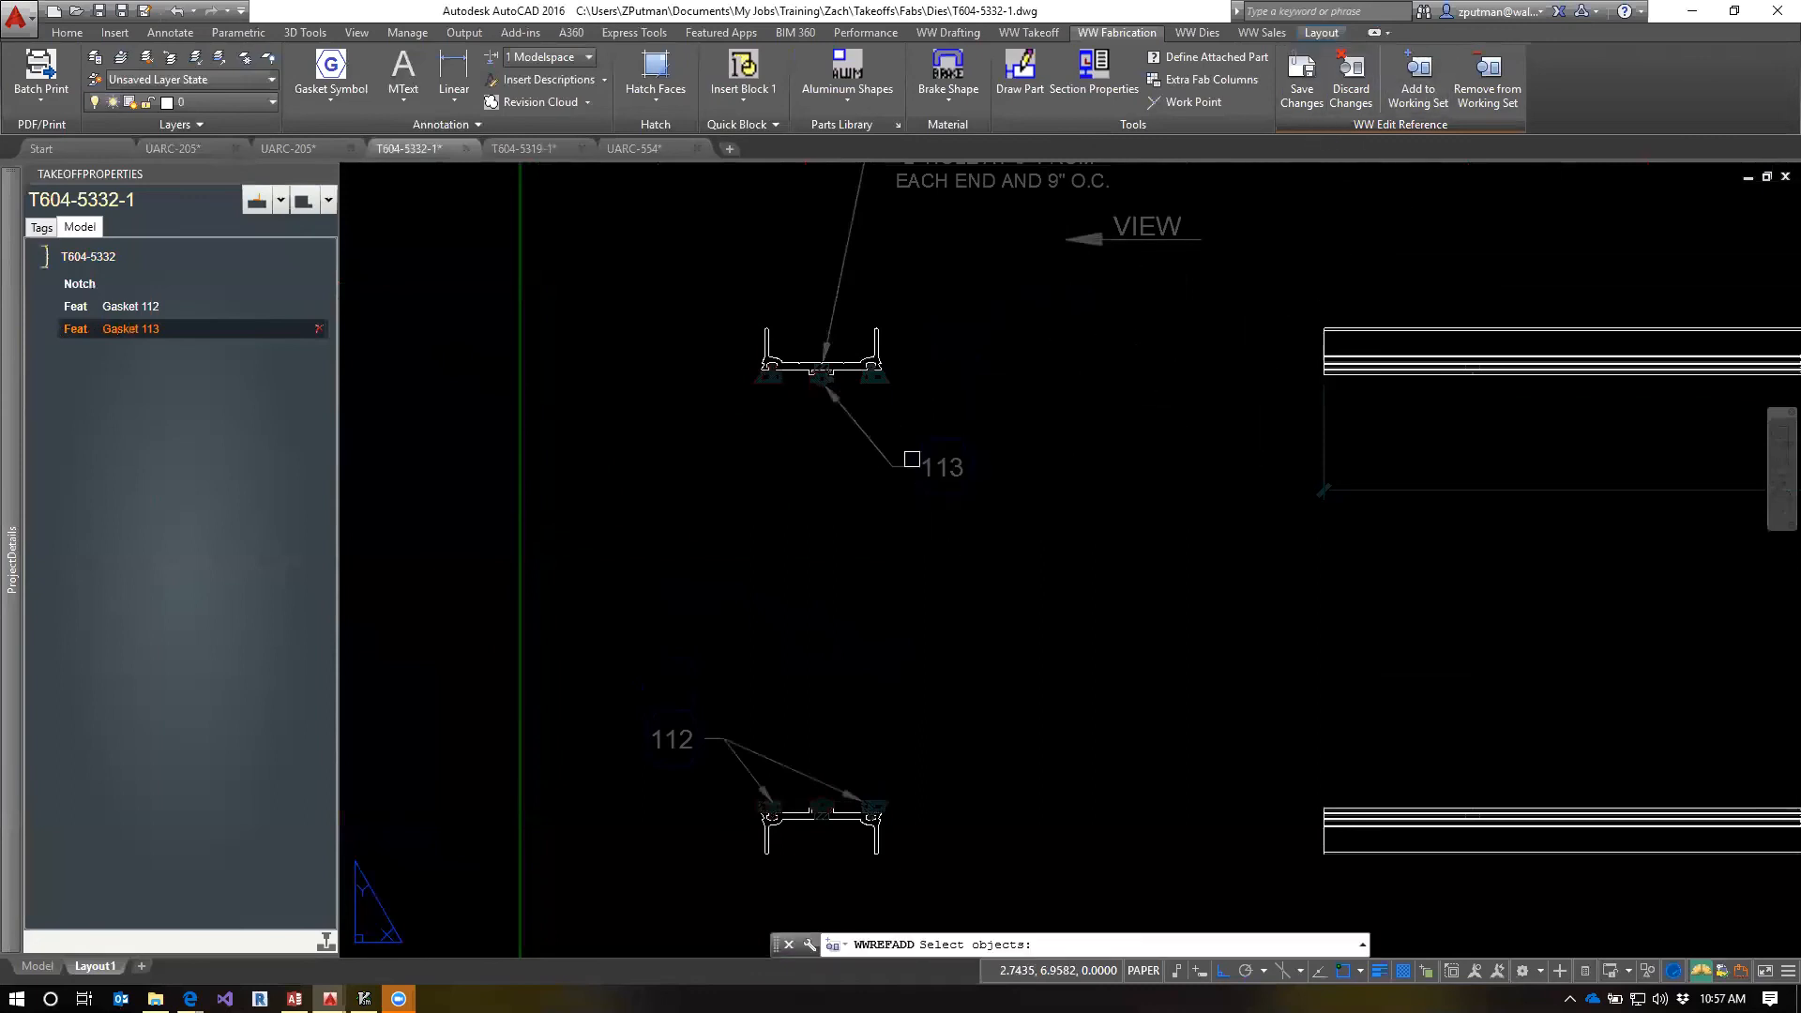
pyautogui.click(834, 398)
pyautogui.scroll(4, 833, 398)
pyautogui.click(735, 364)
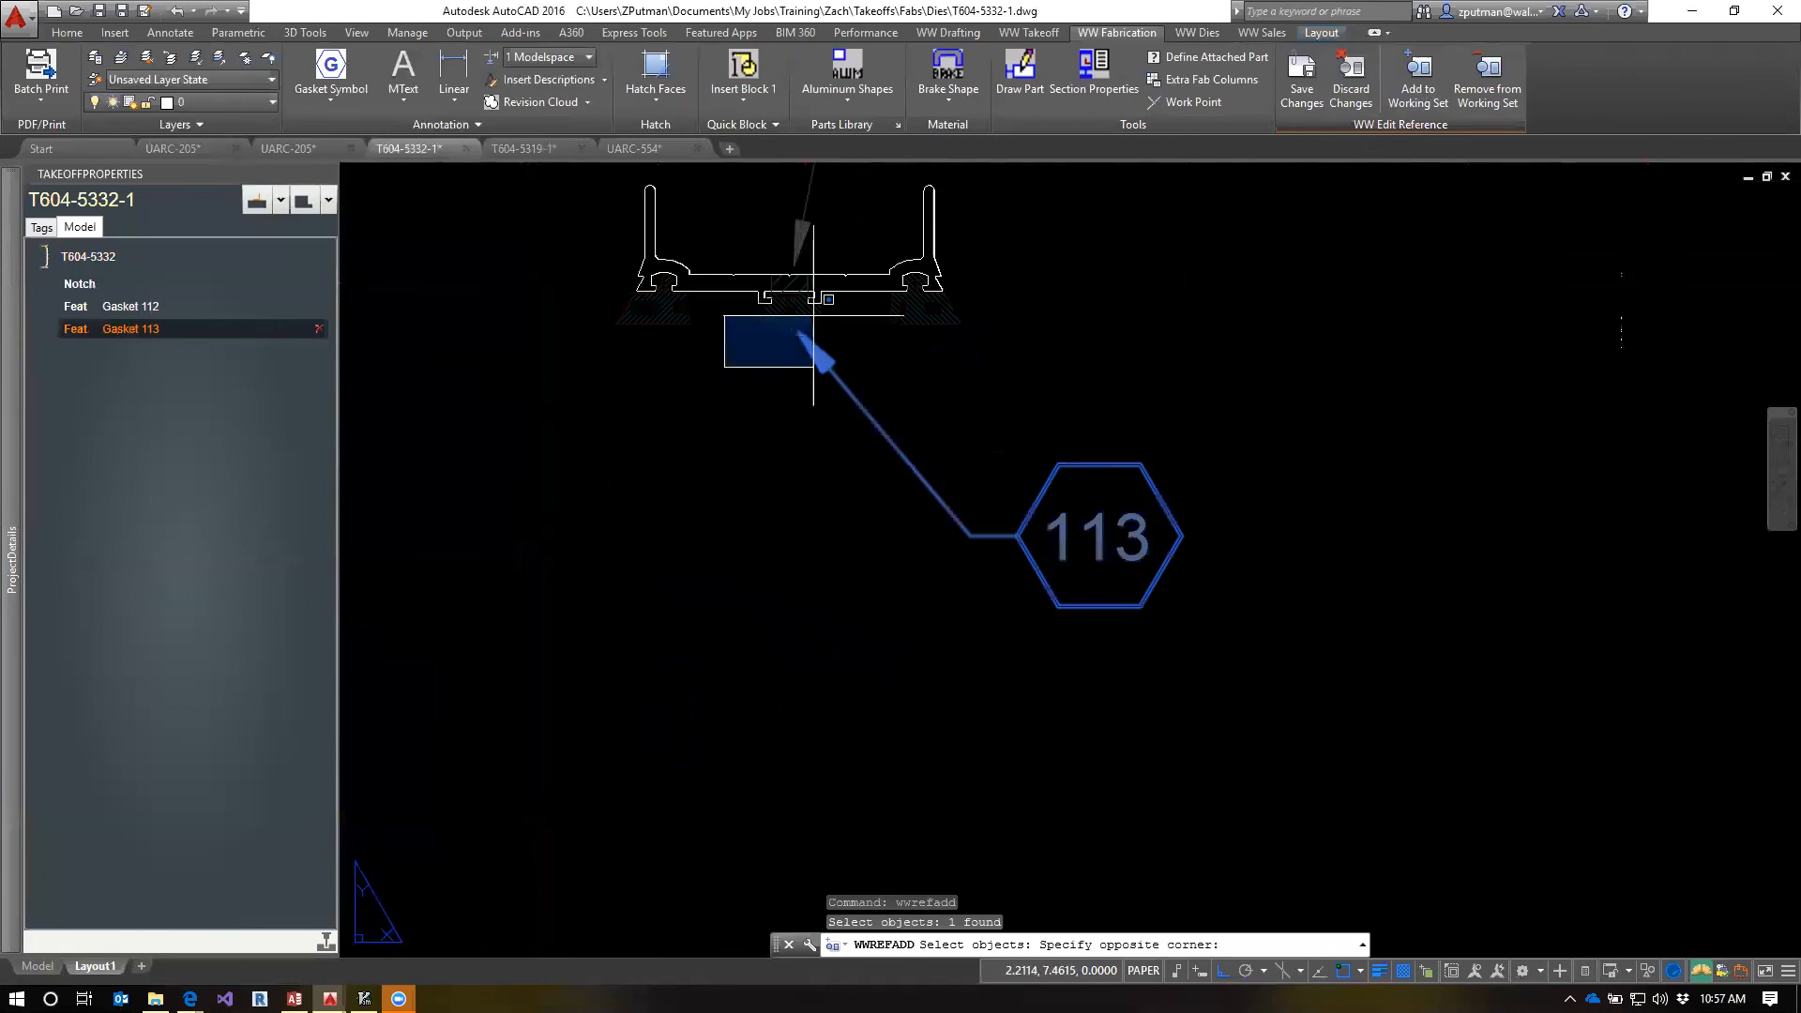
pyautogui.click(853, 265)
# Add the lower section's middle gasket to the Gasket 113 working set and save the feature changes
pyautogui.scroll(-4, 817, 464)
pyautogui.moveTo(841, 847); pyautogui.dragTo(849, 640, button='middle')
pyautogui.scroll(6, 798, 616)
pyautogui.click(882, 656)
pyautogui.click(777, 688)
pyautogui.click(858, 667)
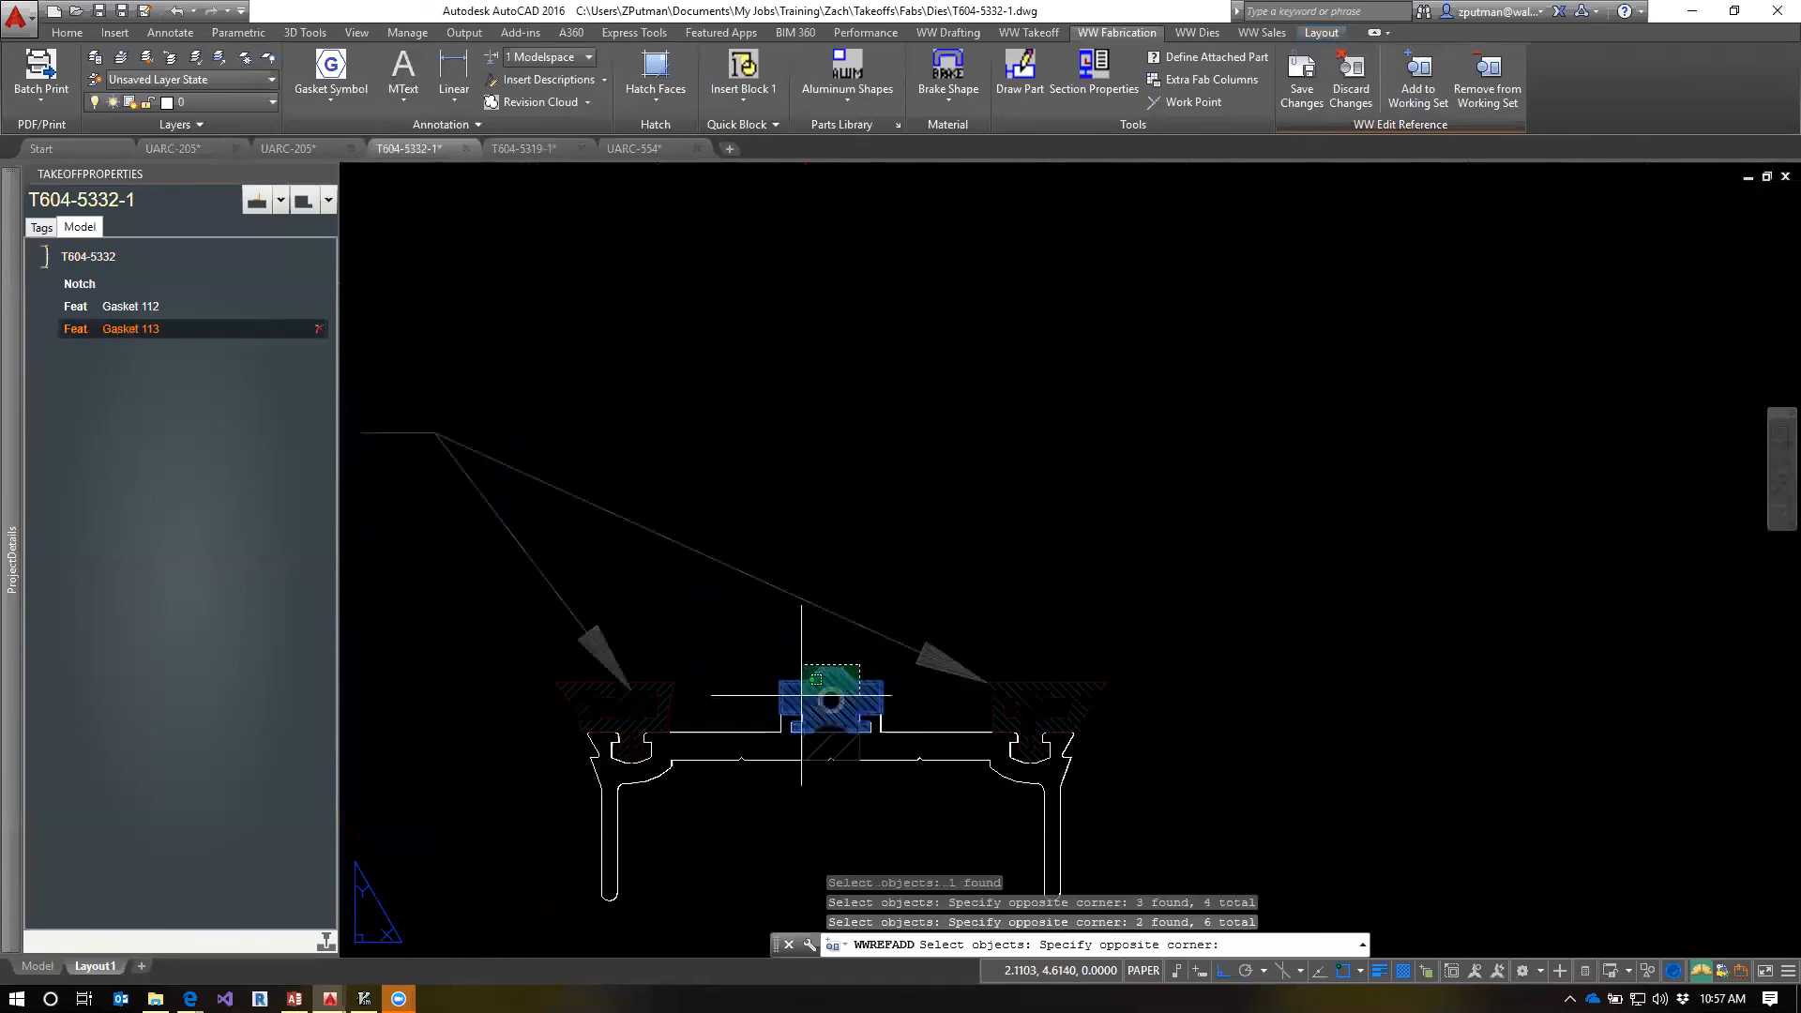
pyautogui.click(801, 696)
pyautogui.press('Return')
pyautogui.scroll(-3, 856, 490)
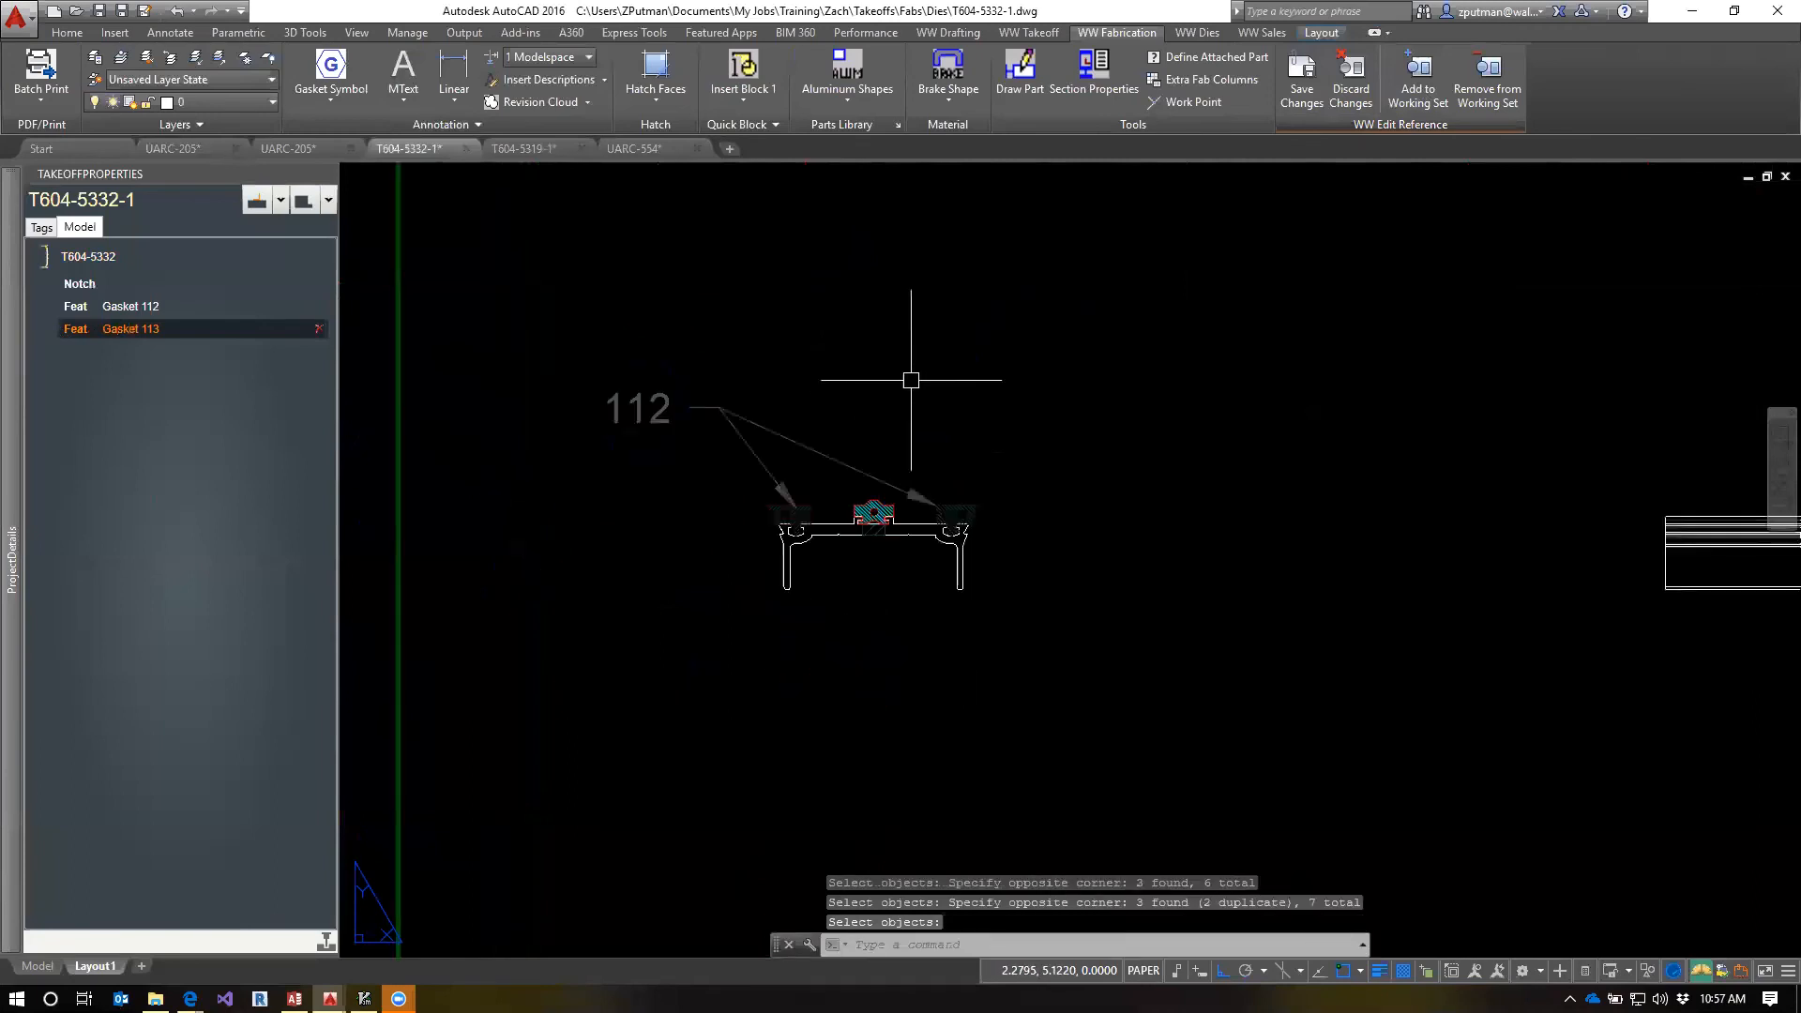
pyautogui.click(1301, 89)
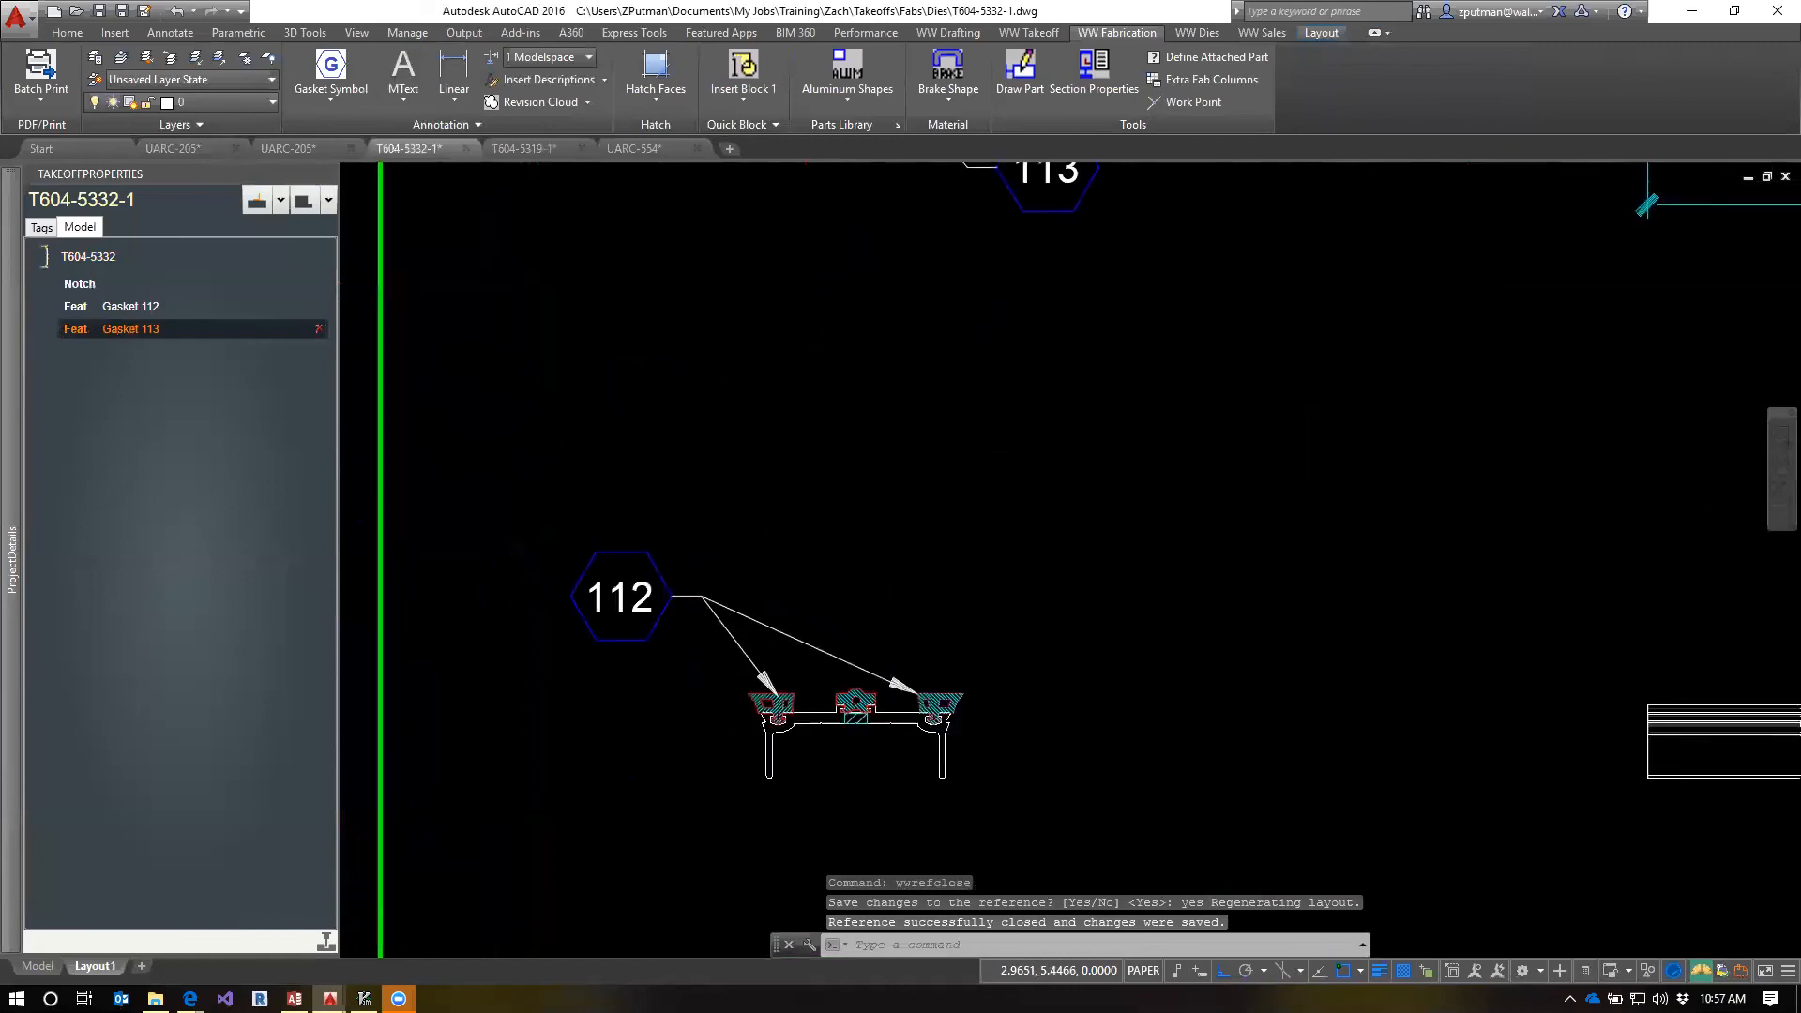
pyautogui.scroll(-4, 936, 510)
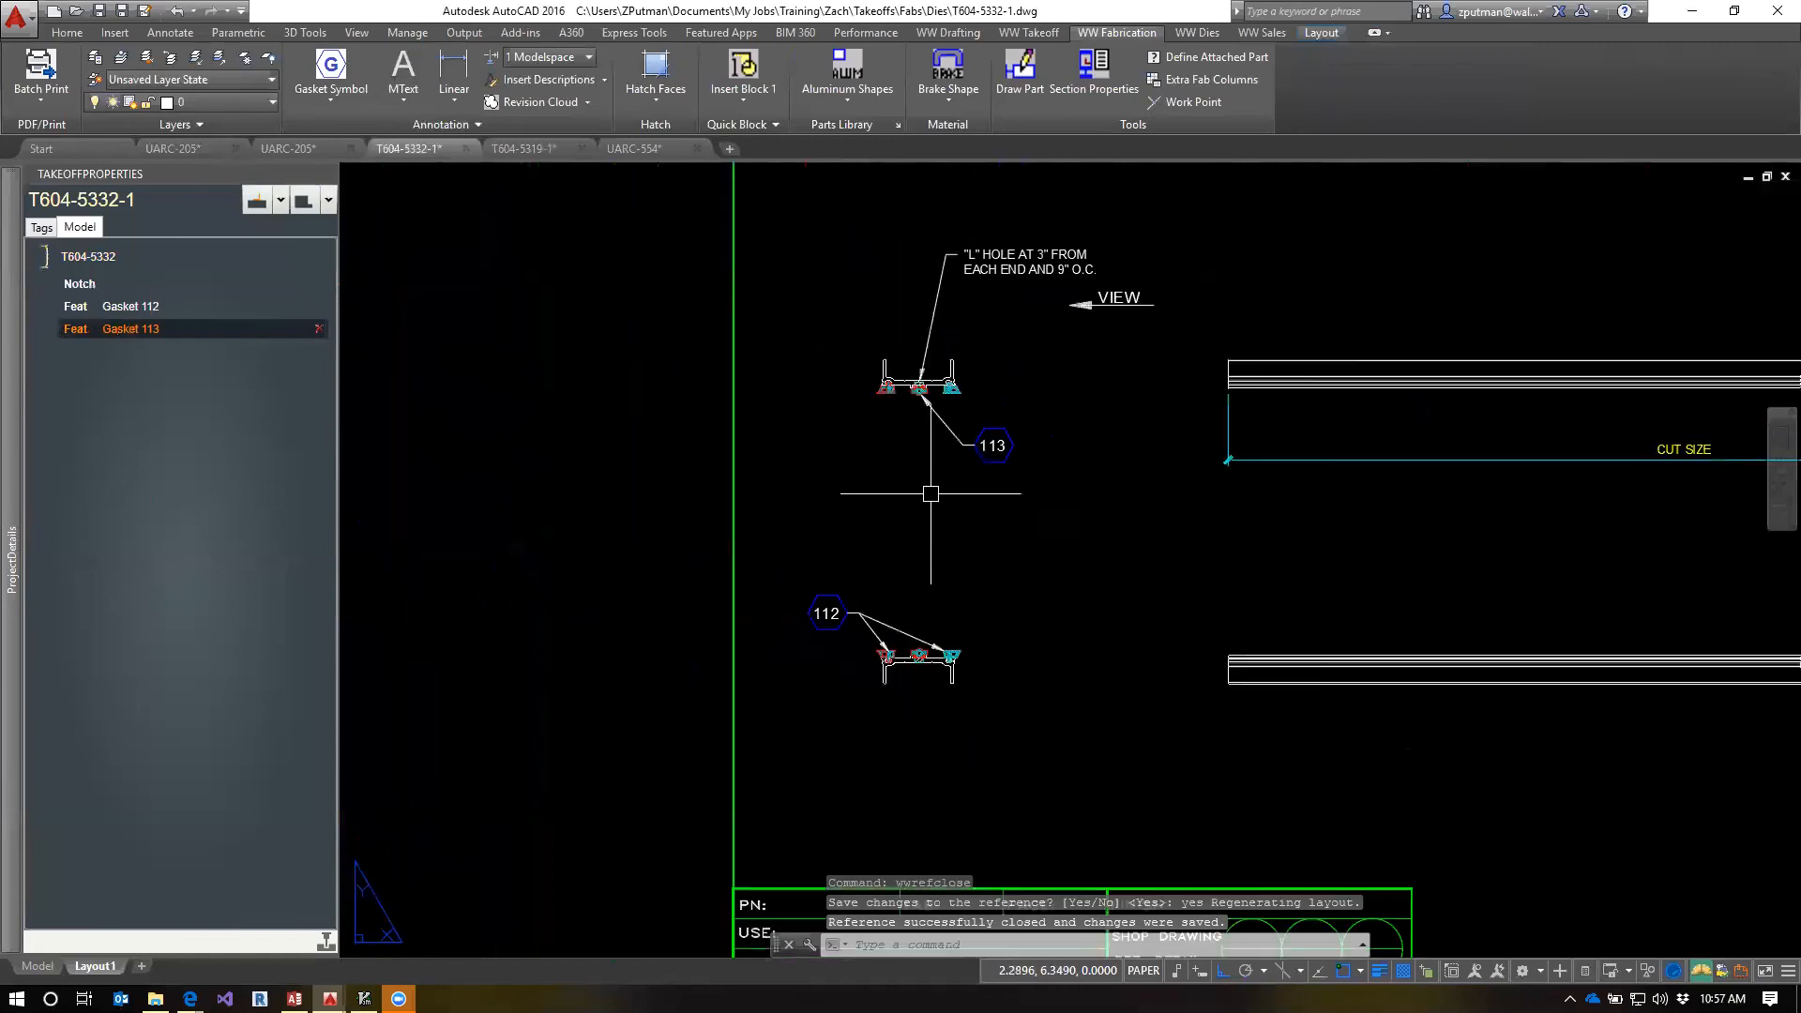
# Check which objects belong to the Gasket 112 and Gasket 113 features by highlighting each one in turn
pyautogui.click(69, 310)
pyautogui.click(73, 328)
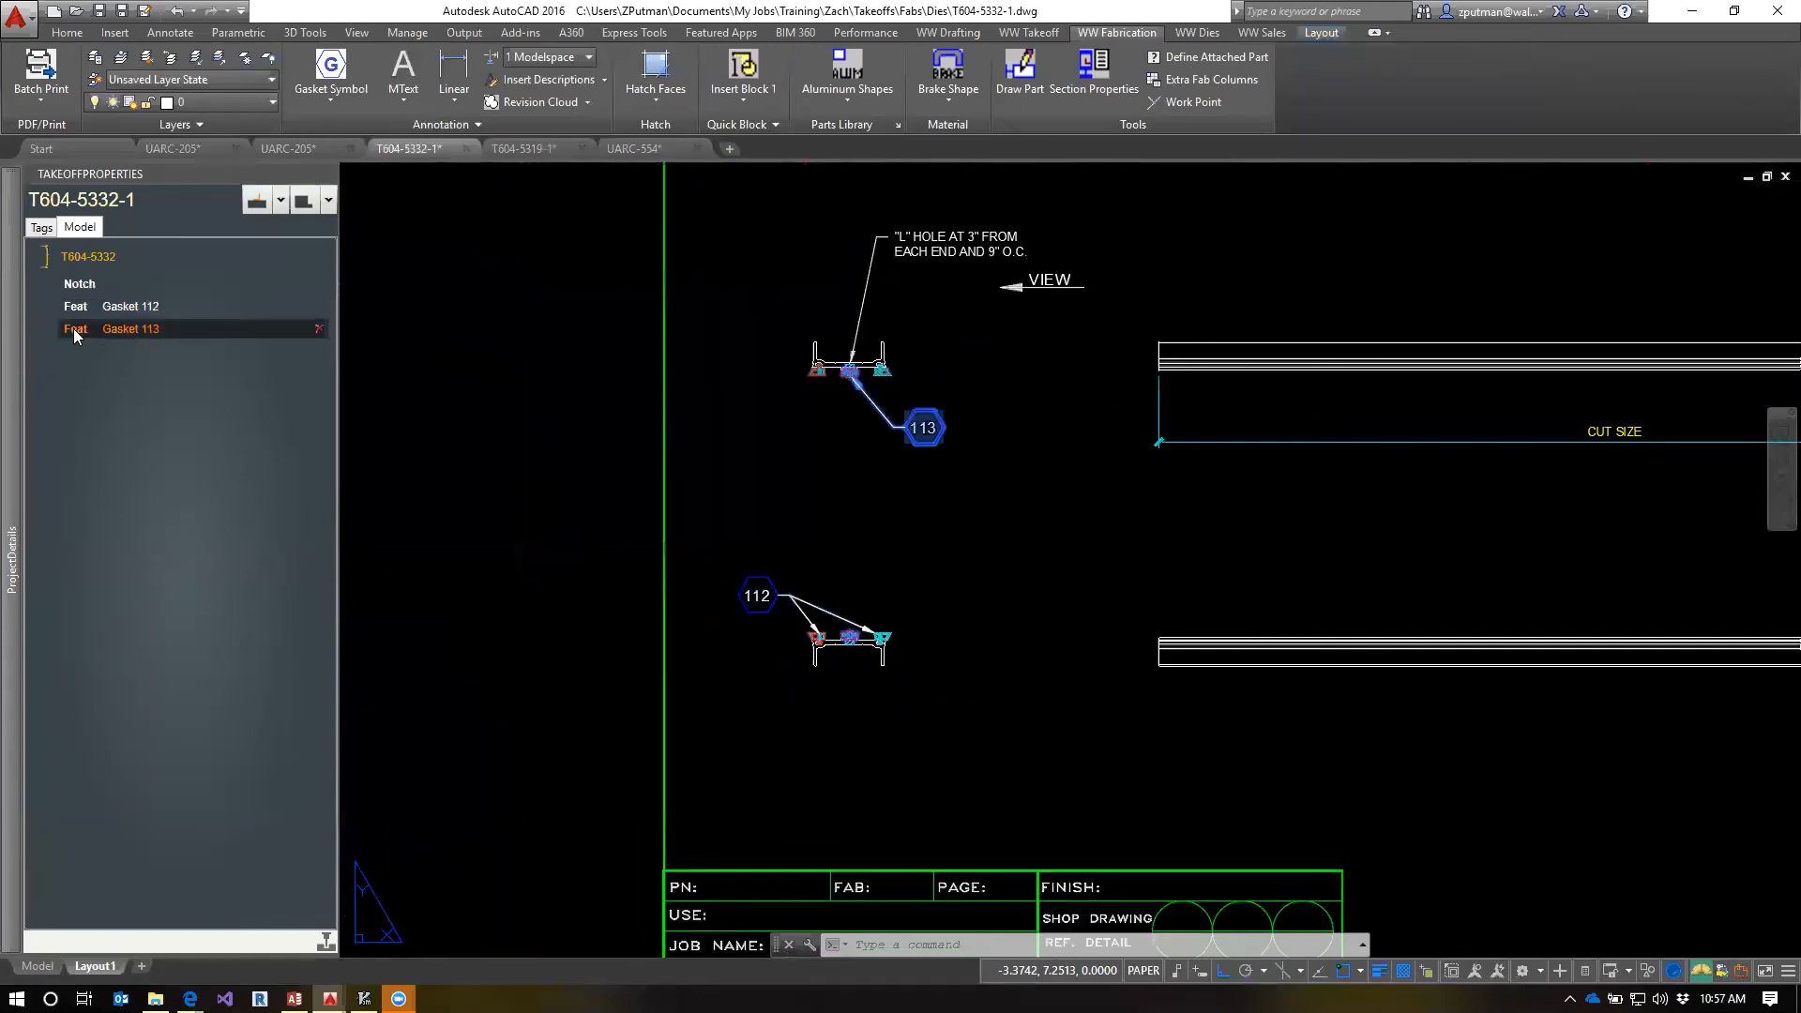
pyautogui.click(82, 308)
pyautogui.click(75, 328)
pyautogui.click(81, 312)
pyautogui.click(77, 333)
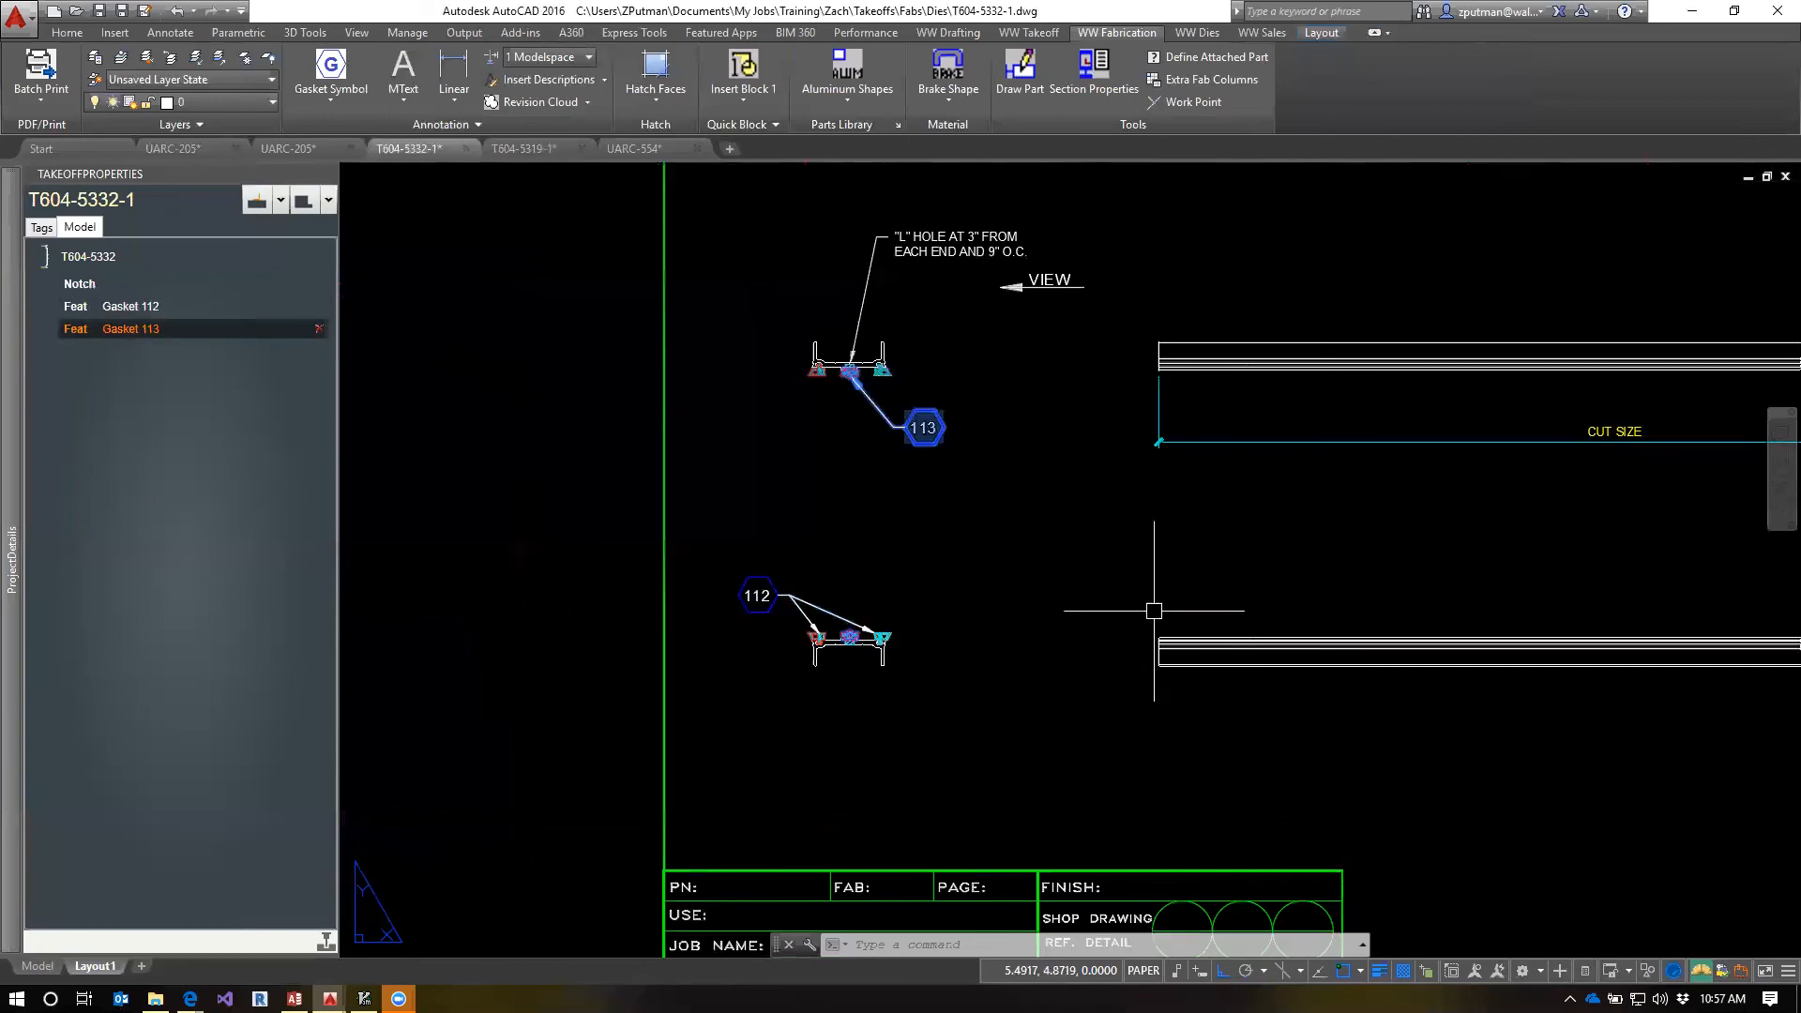
# Zoom the T604-5332-1 layout to its extents and save the drawing
pyautogui.press('Escape')
pyautogui.press('Escape')
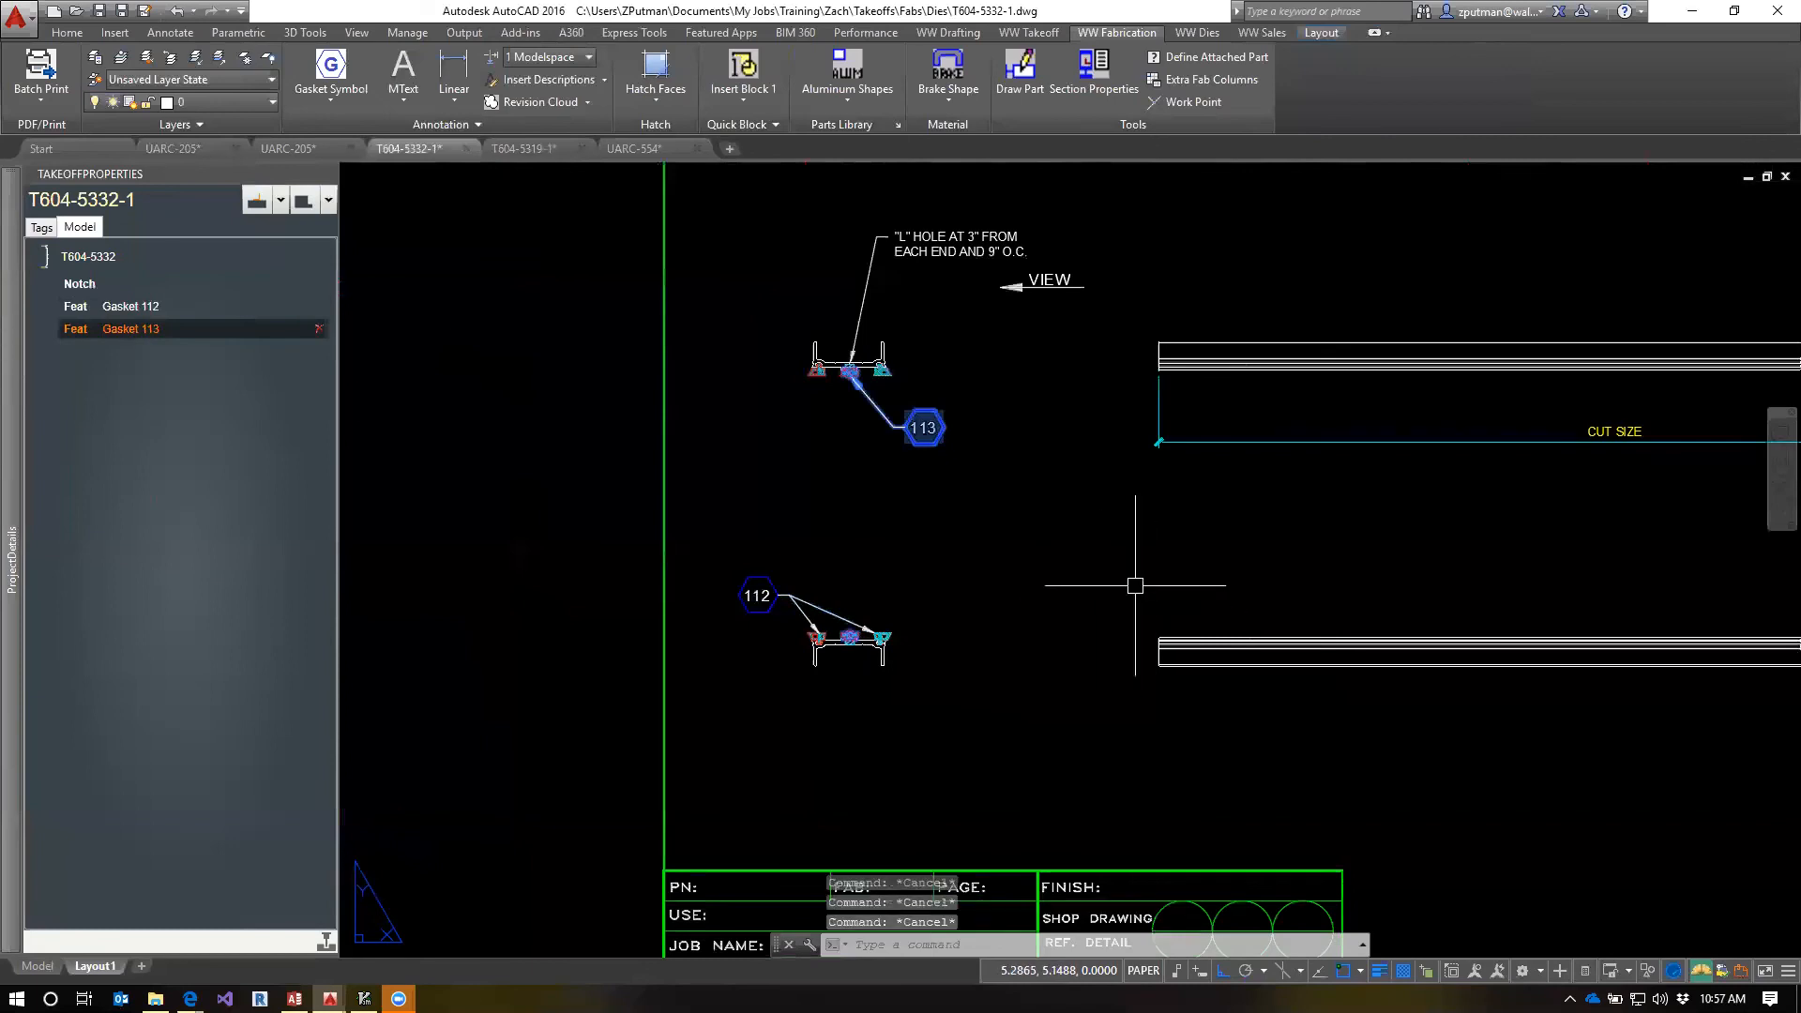
pyautogui.write('z')
pyautogui.press('Return')
pyautogui.write('e')
pyautogui.press('Return')
pyautogui.write('q')
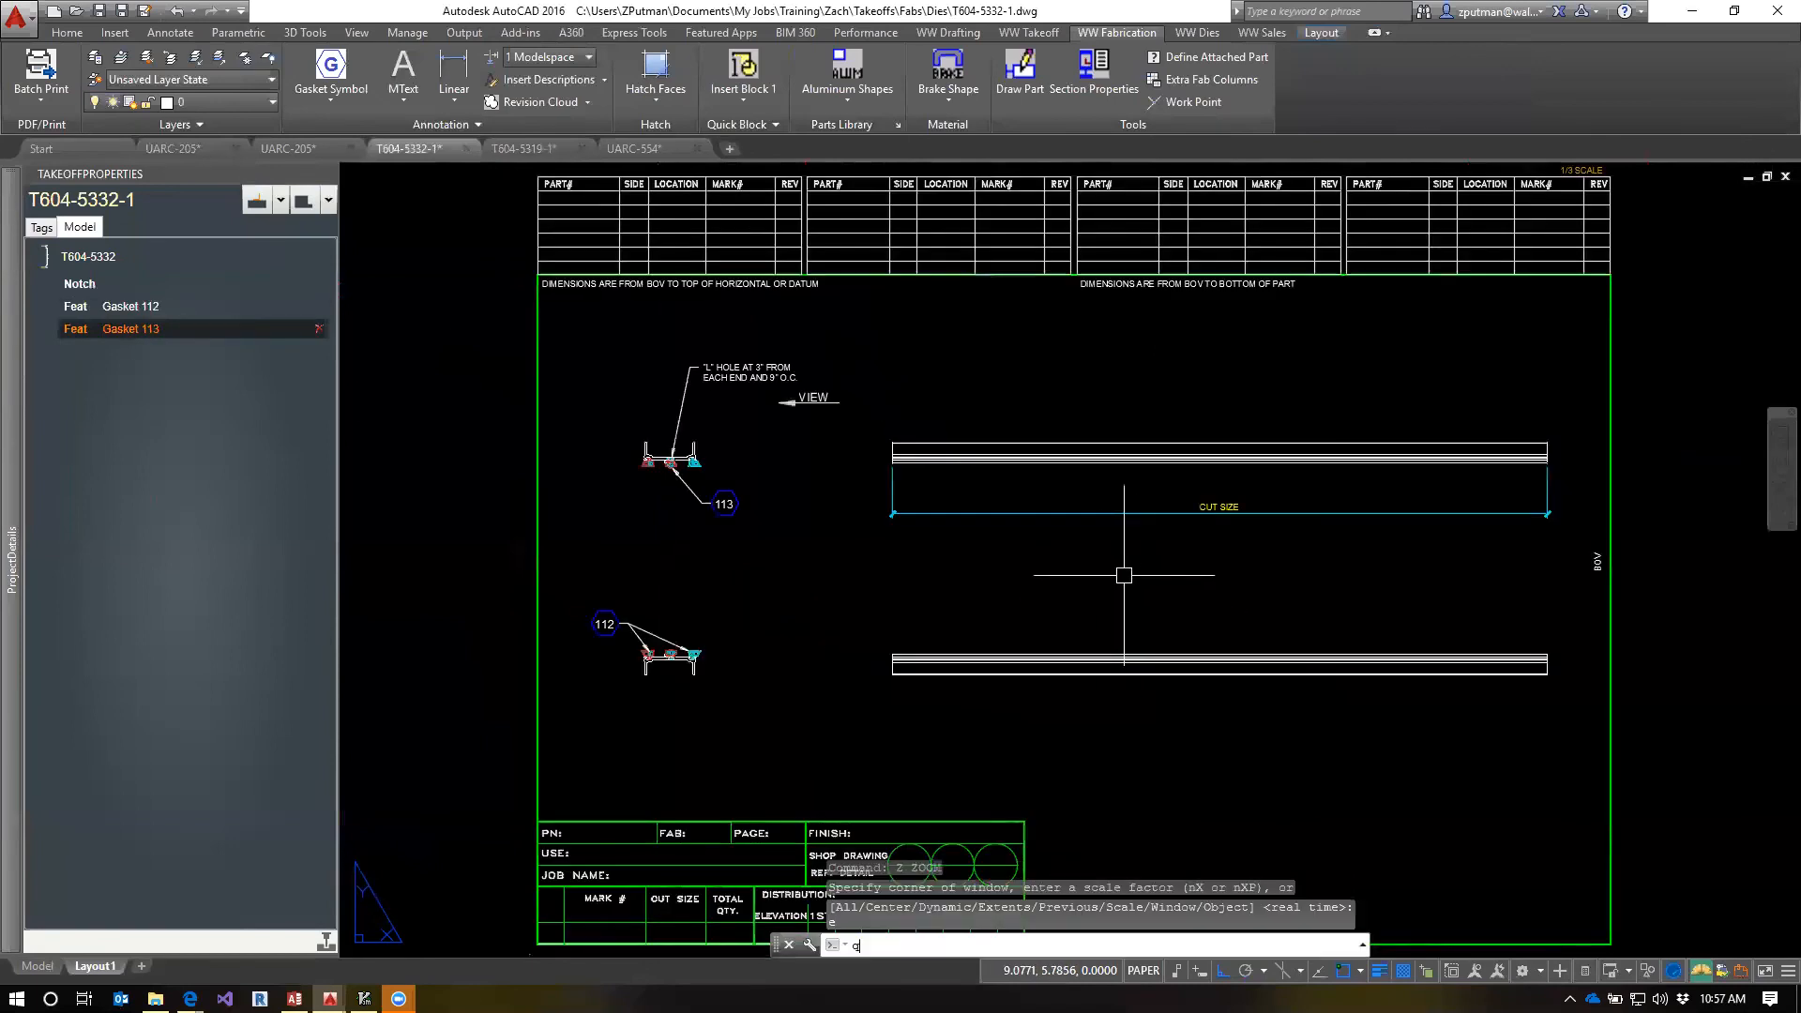
pyautogui.write('save')
pyautogui.press('Return')
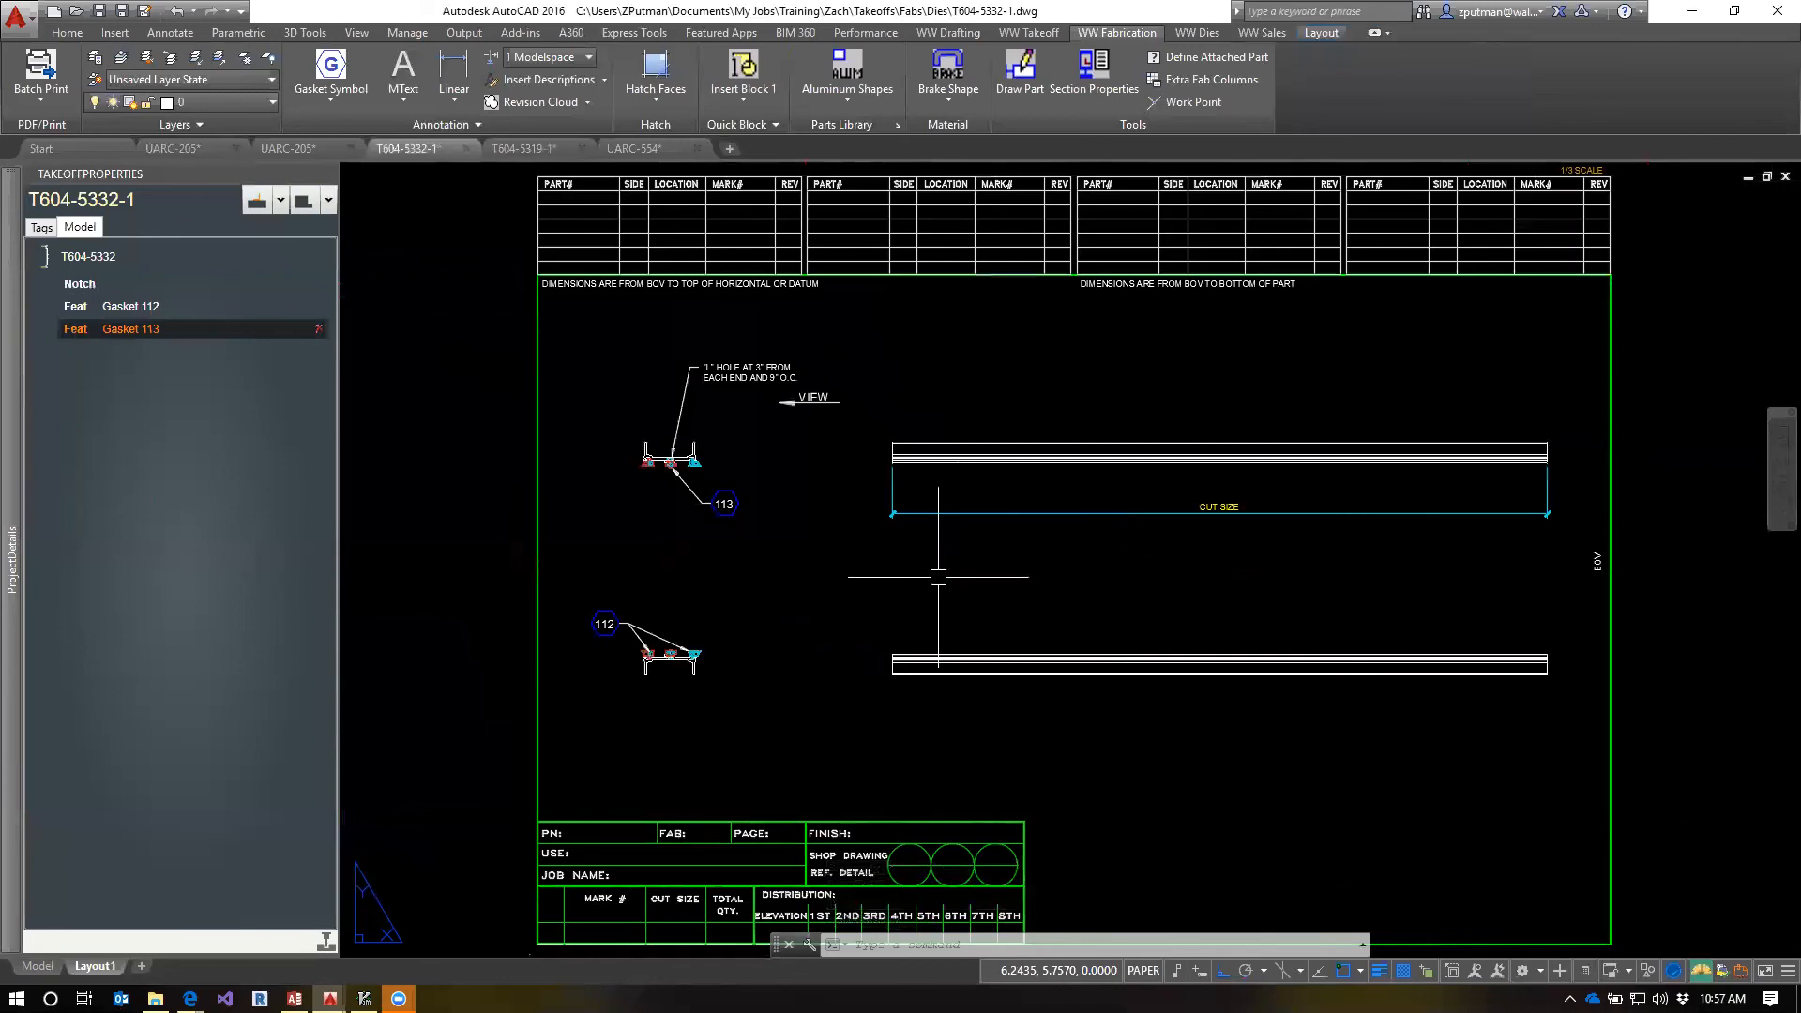
# Close the T604-5332-1 drawing and switch to shop drawing UARC-554
pyautogui.click(464, 148)
pyautogui.click(549, 150)
pyautogui.click(388, 151)
pyautogui.click(516, 152)
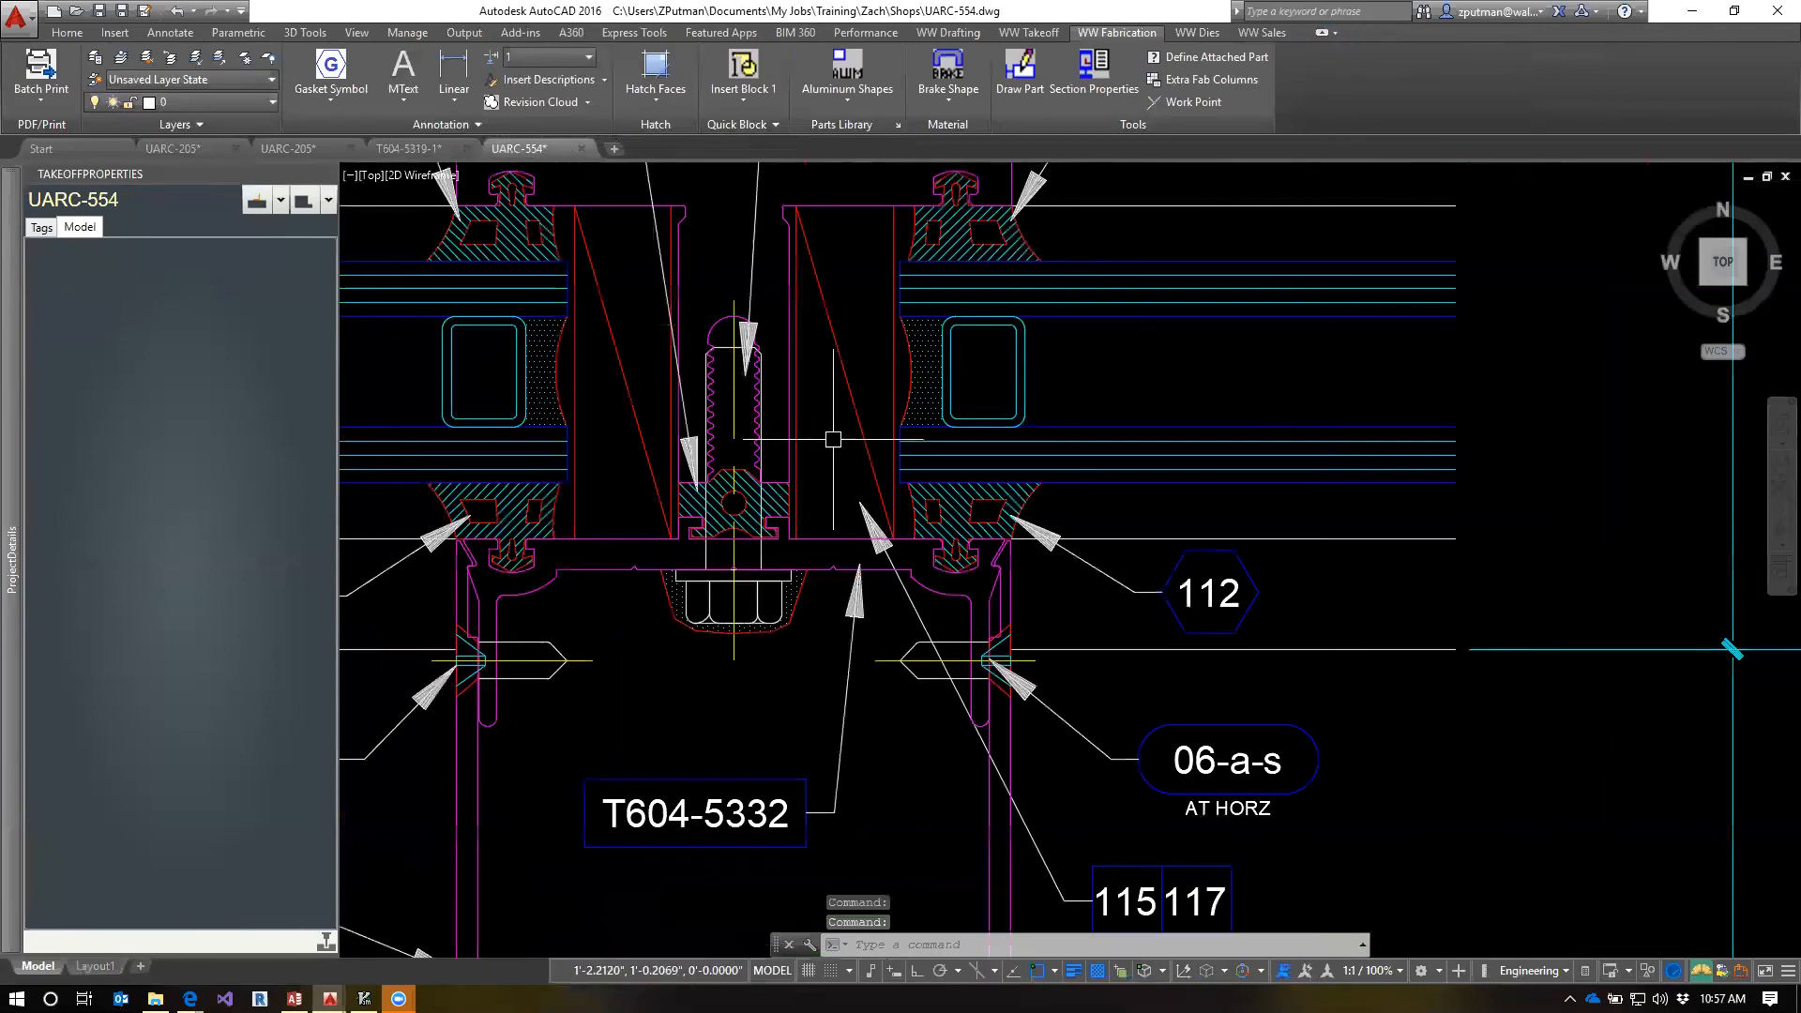
# Open shop drawing UARC-501 with the QV command by entering 501 as the file name part, and view its sill details
pyautogui.scroll(-5, 1027, 476)
pyautogui.write('qv')
pyautogui.press('Return')
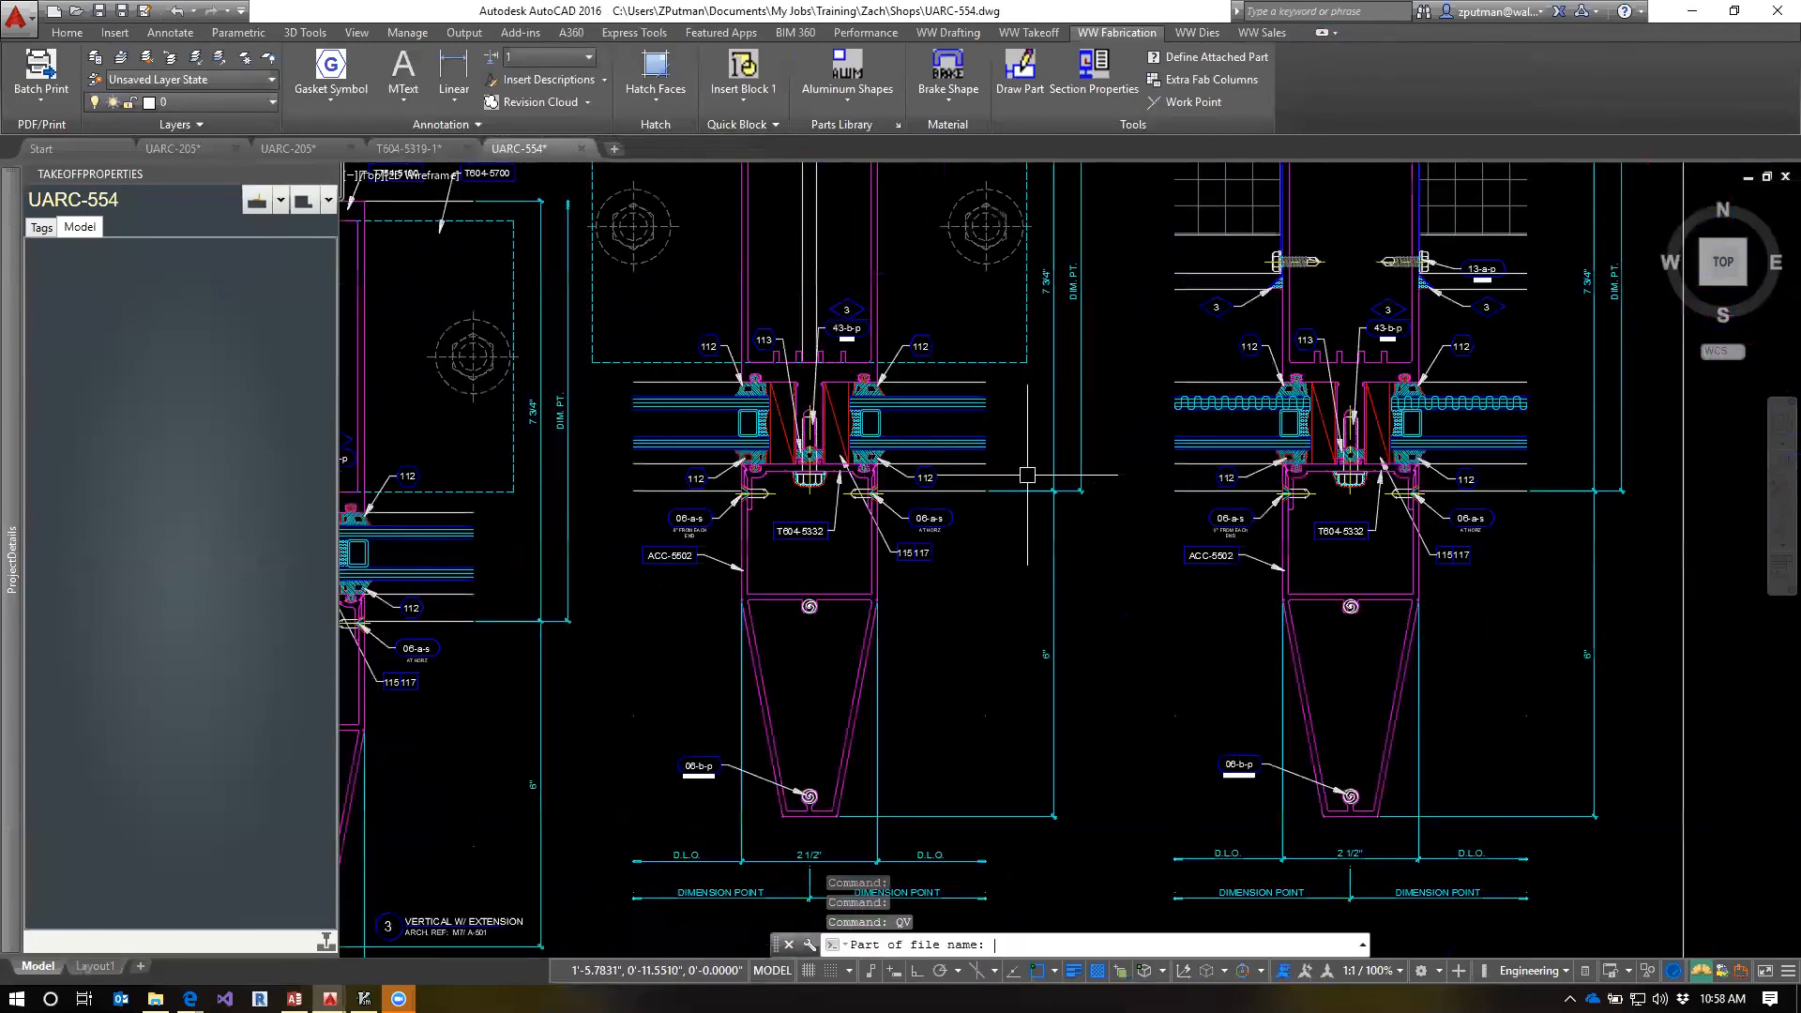
pyautogui.write('501')
pyautogui.press('Return')
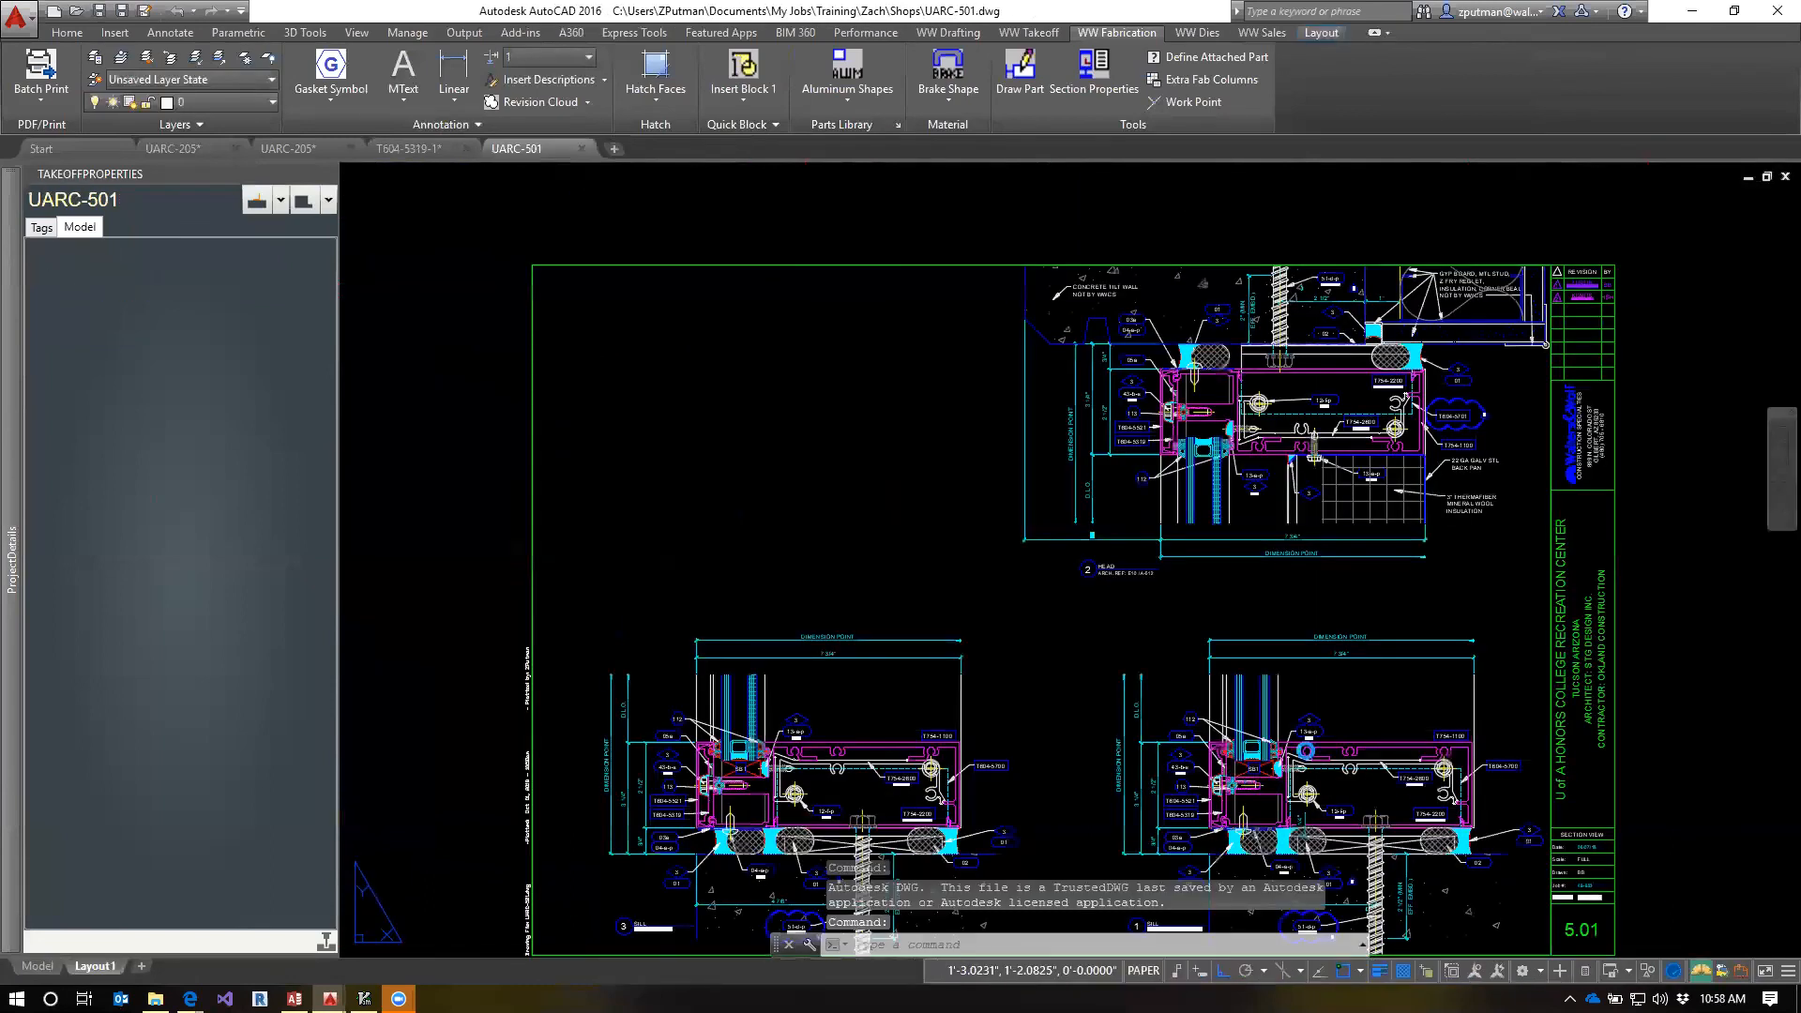
pyautogui.scroll(1, 1307, 750)
pyautogui.moveTo(1398, 710); pyautogui.dragTo(1264, 613, button='middle')
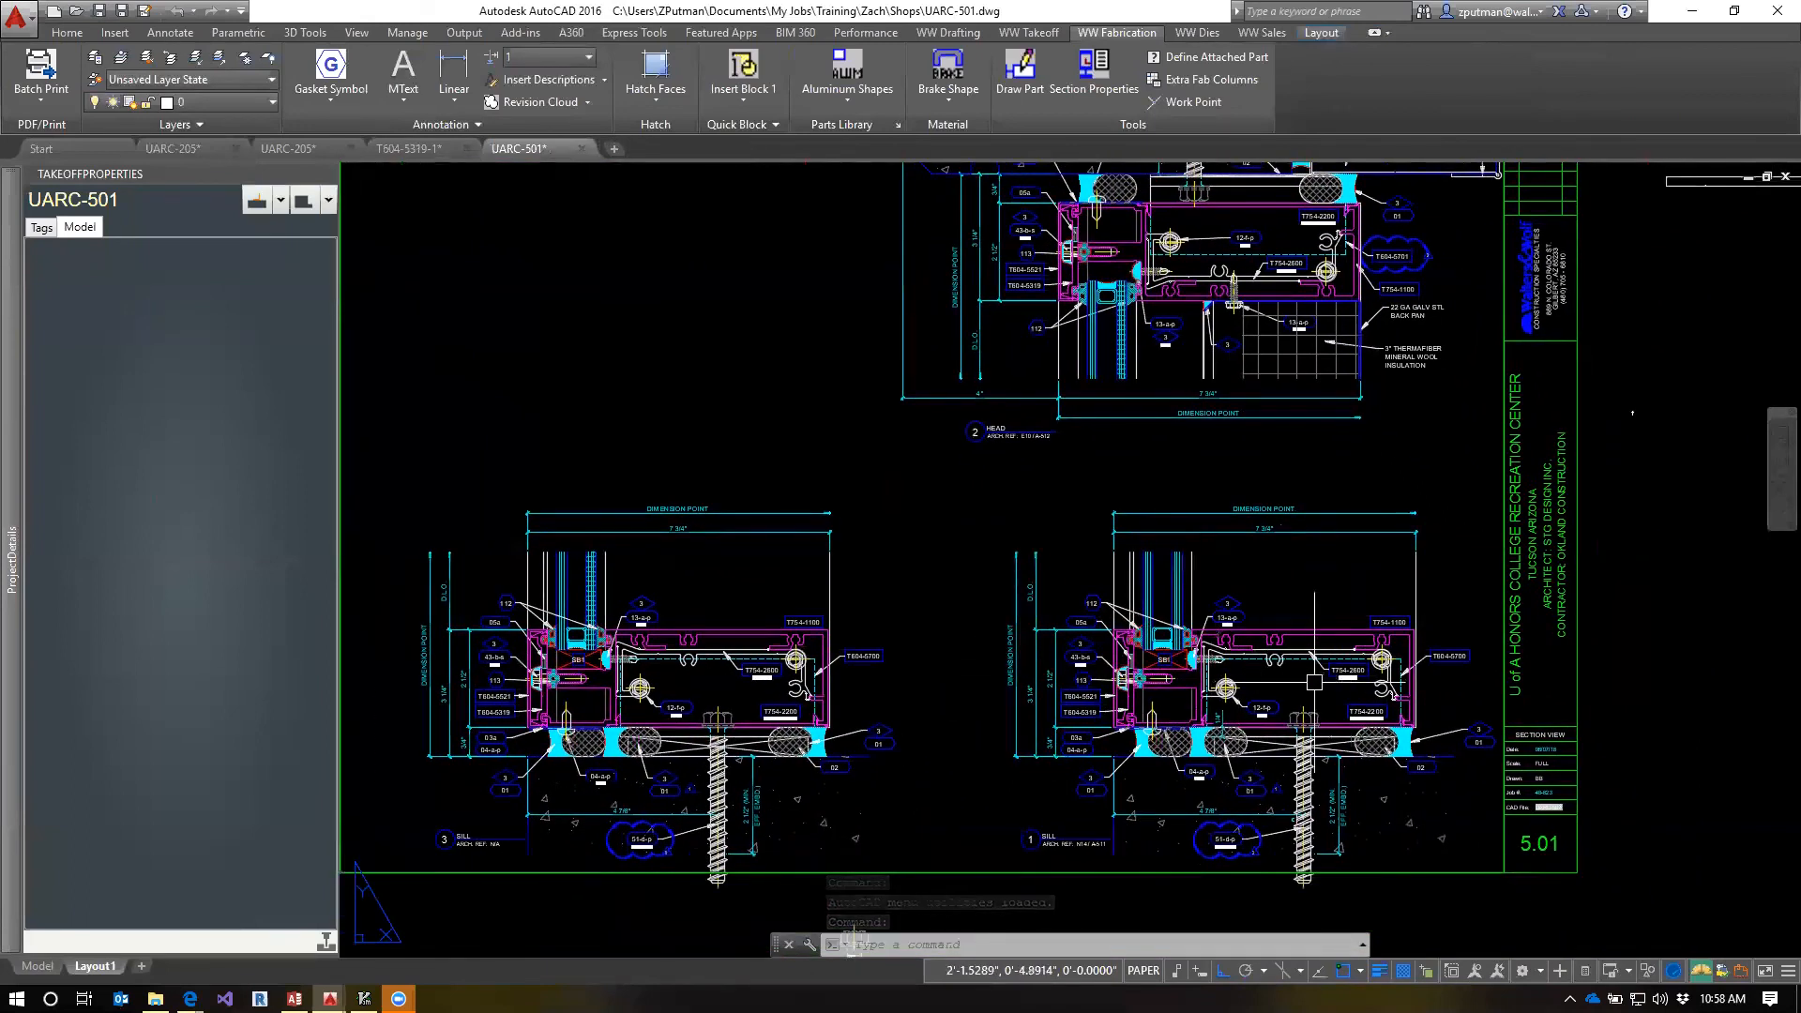
# Examine how gaskets 112 and 113 sit on pressure bar T604-5319 in the sill and head details of UARC-501
pyautogui.scroll(4, 793, 750)
pyautogui.moveTo(1114, 571); pyautogui.dragTo(877, 603, button='middle')
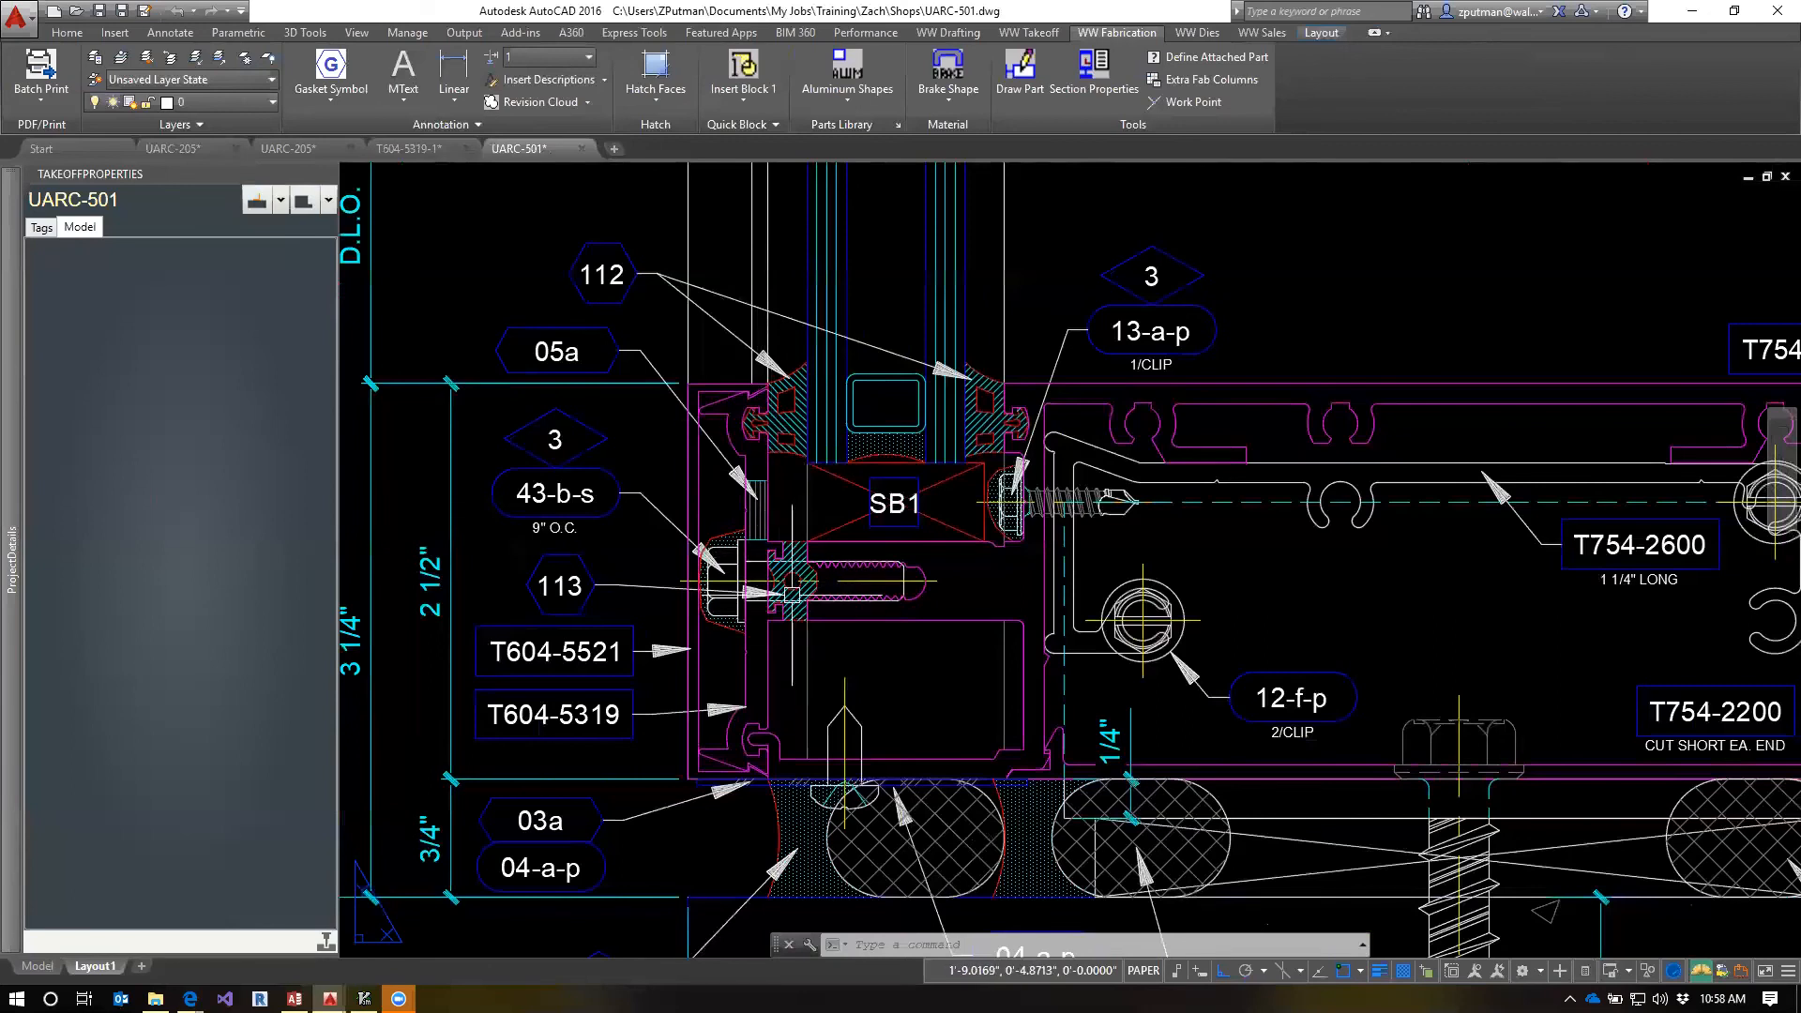
pyautogui.scroll(-5, 779, 436)
pyautogui.scroll(3, 925, 498)
pyautogui.moveTo(901, 464); pyautogui.dragTo(947, 726, button='middle')
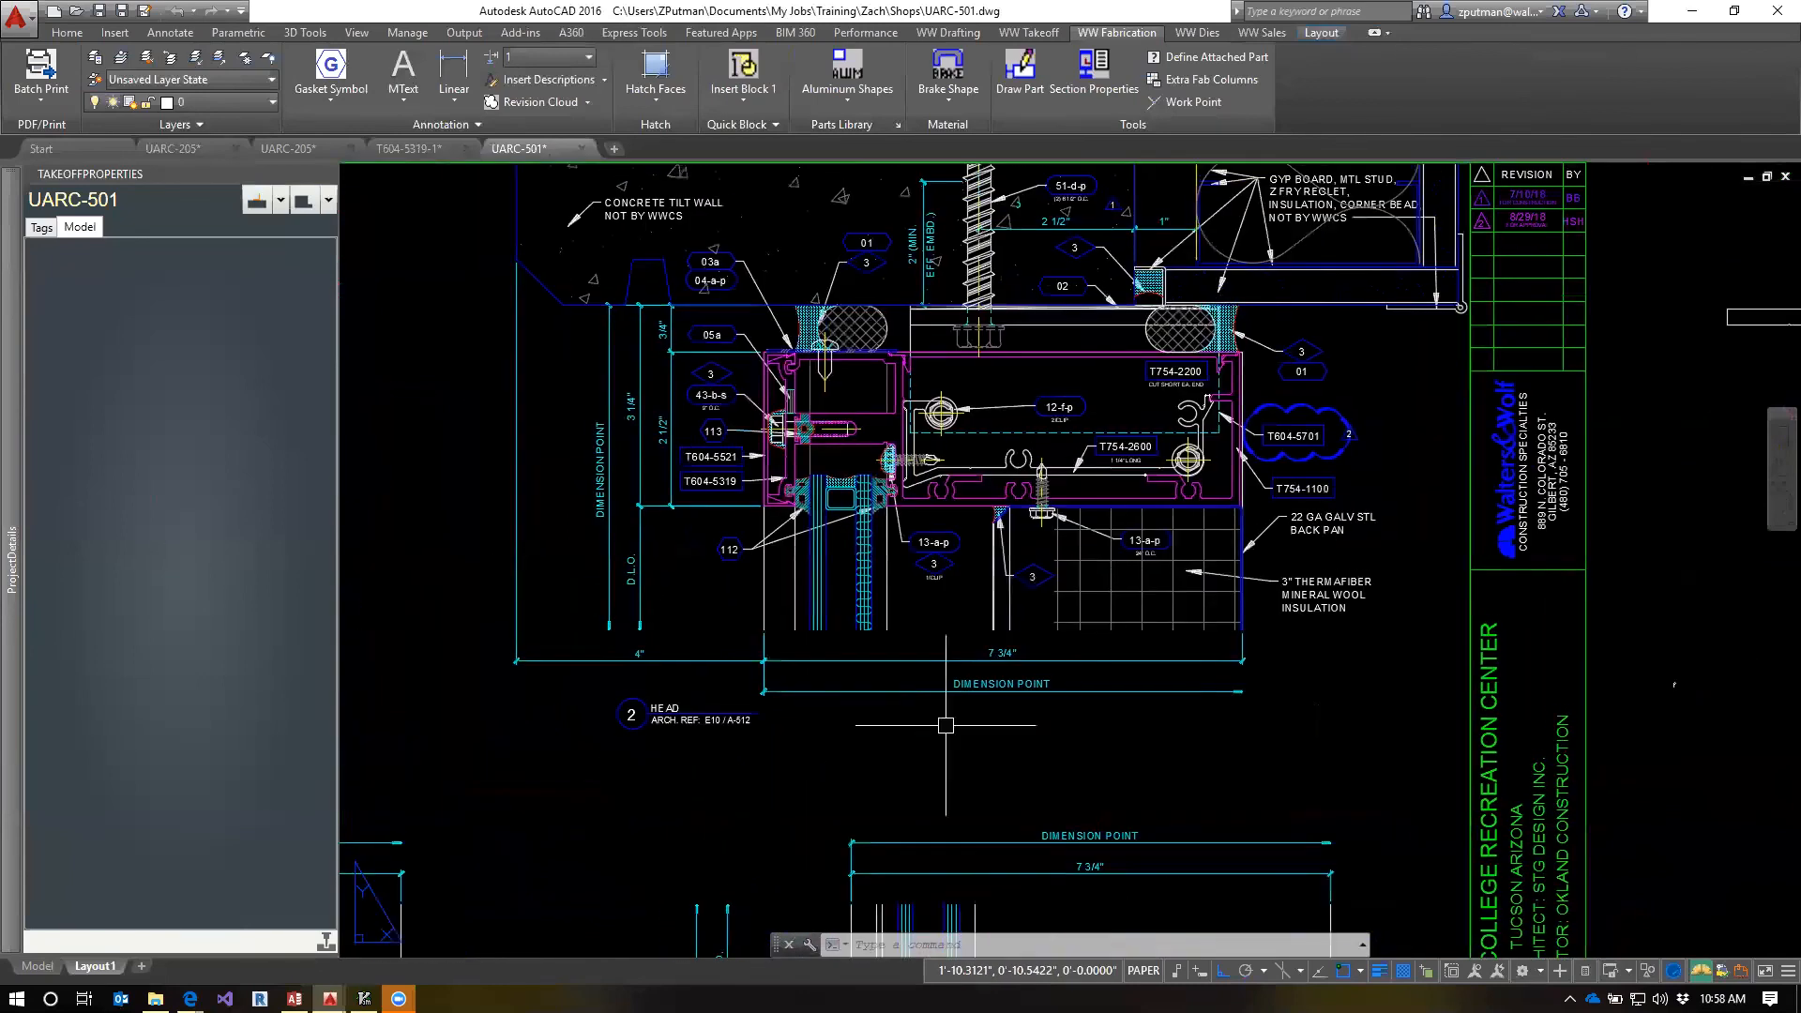
pyautogui.scroll(2, 777, 445)
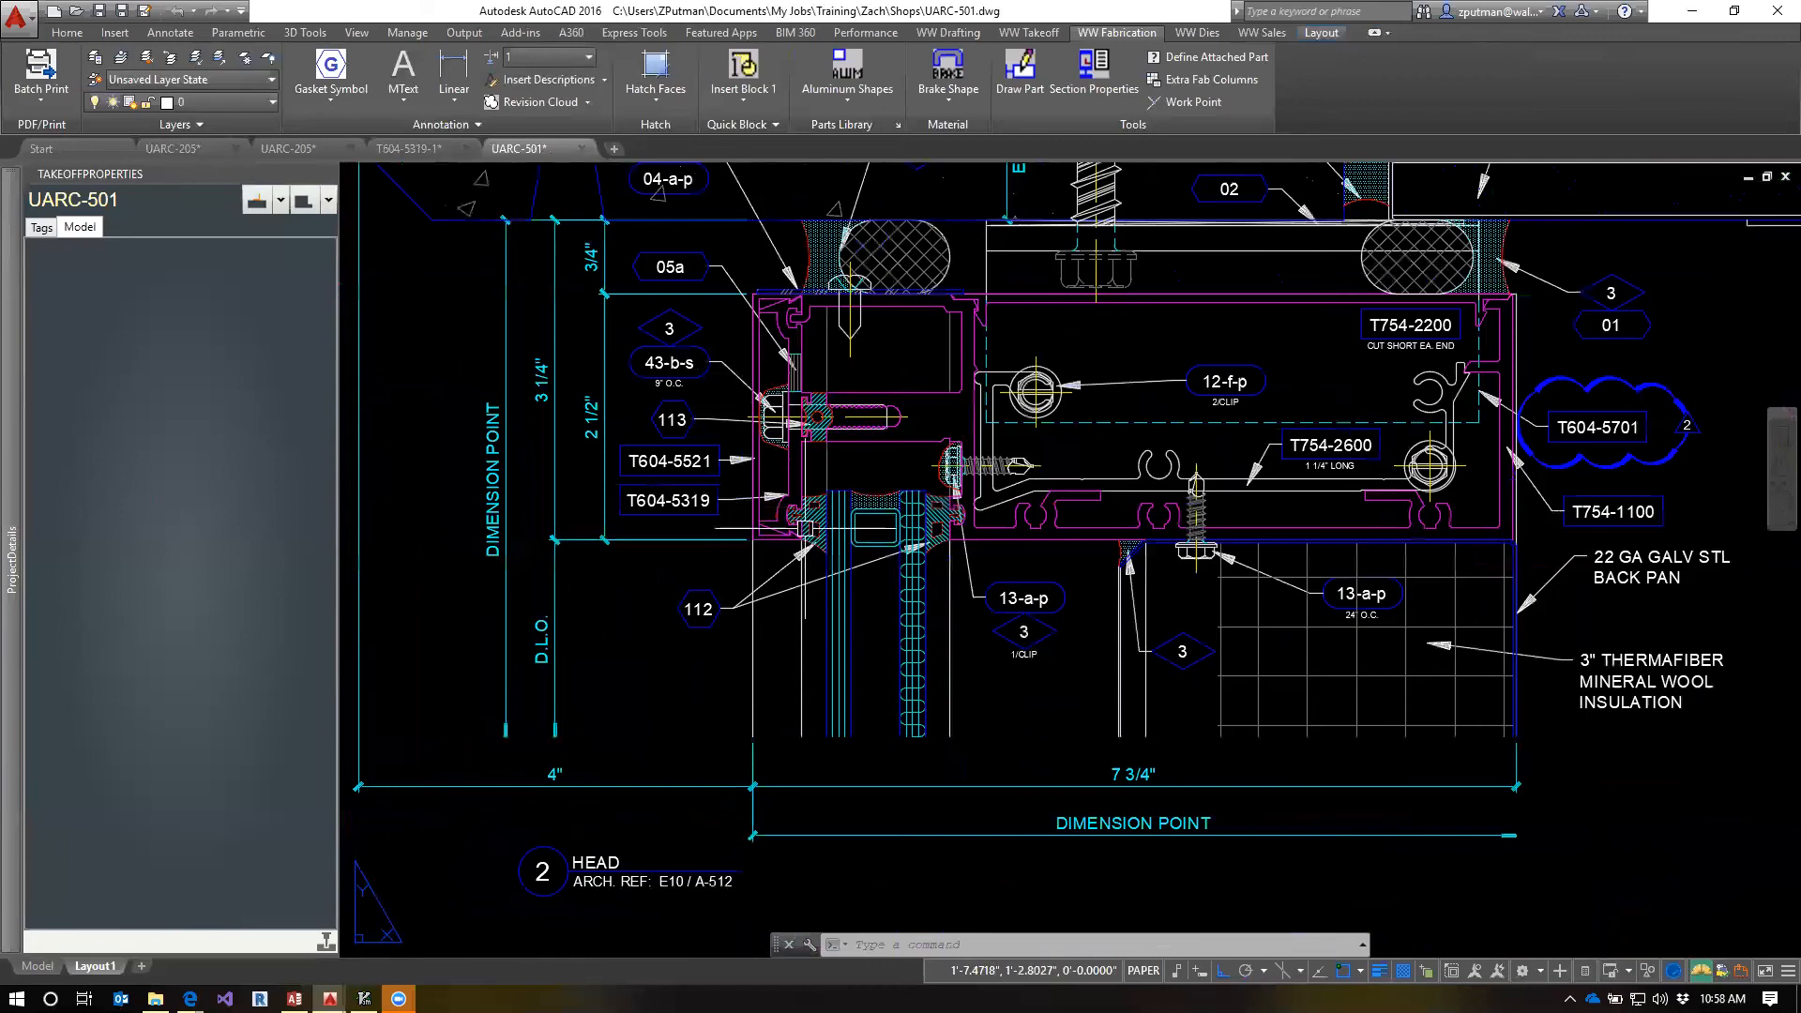
pyautogui.scroll(-8, 803, 528)
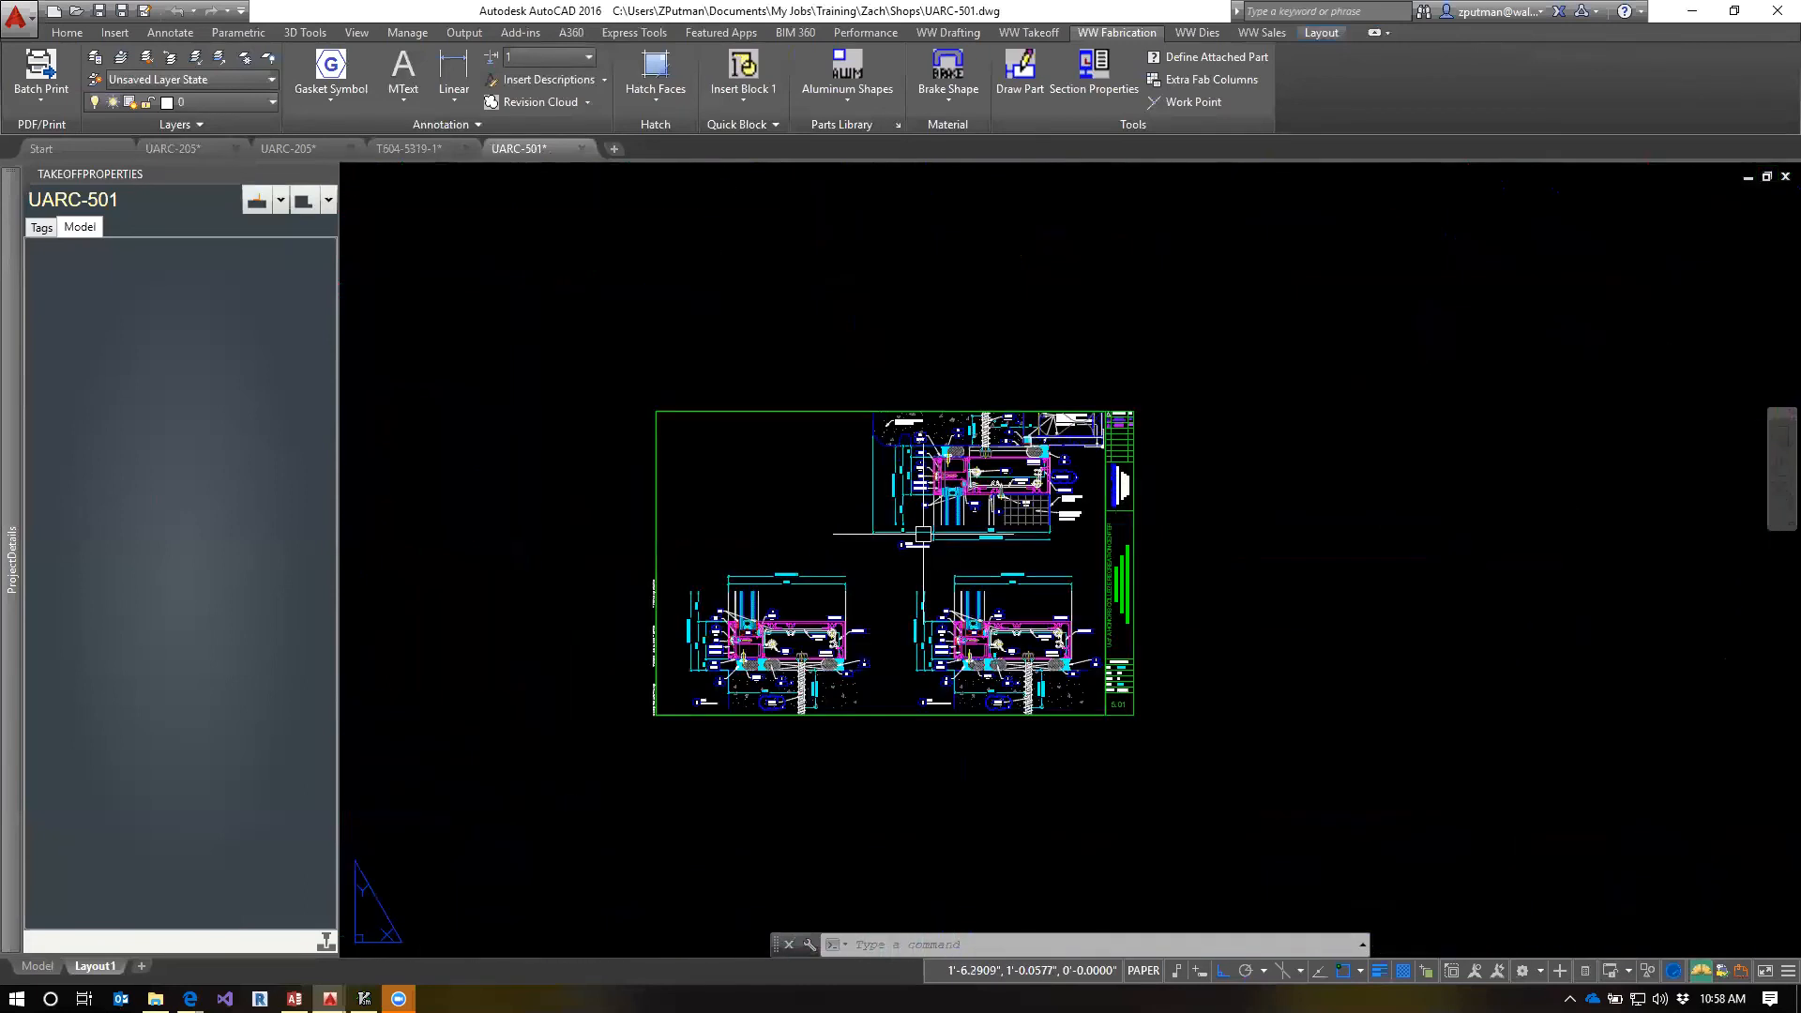
pyautogui.scroll(4, 901, 637)
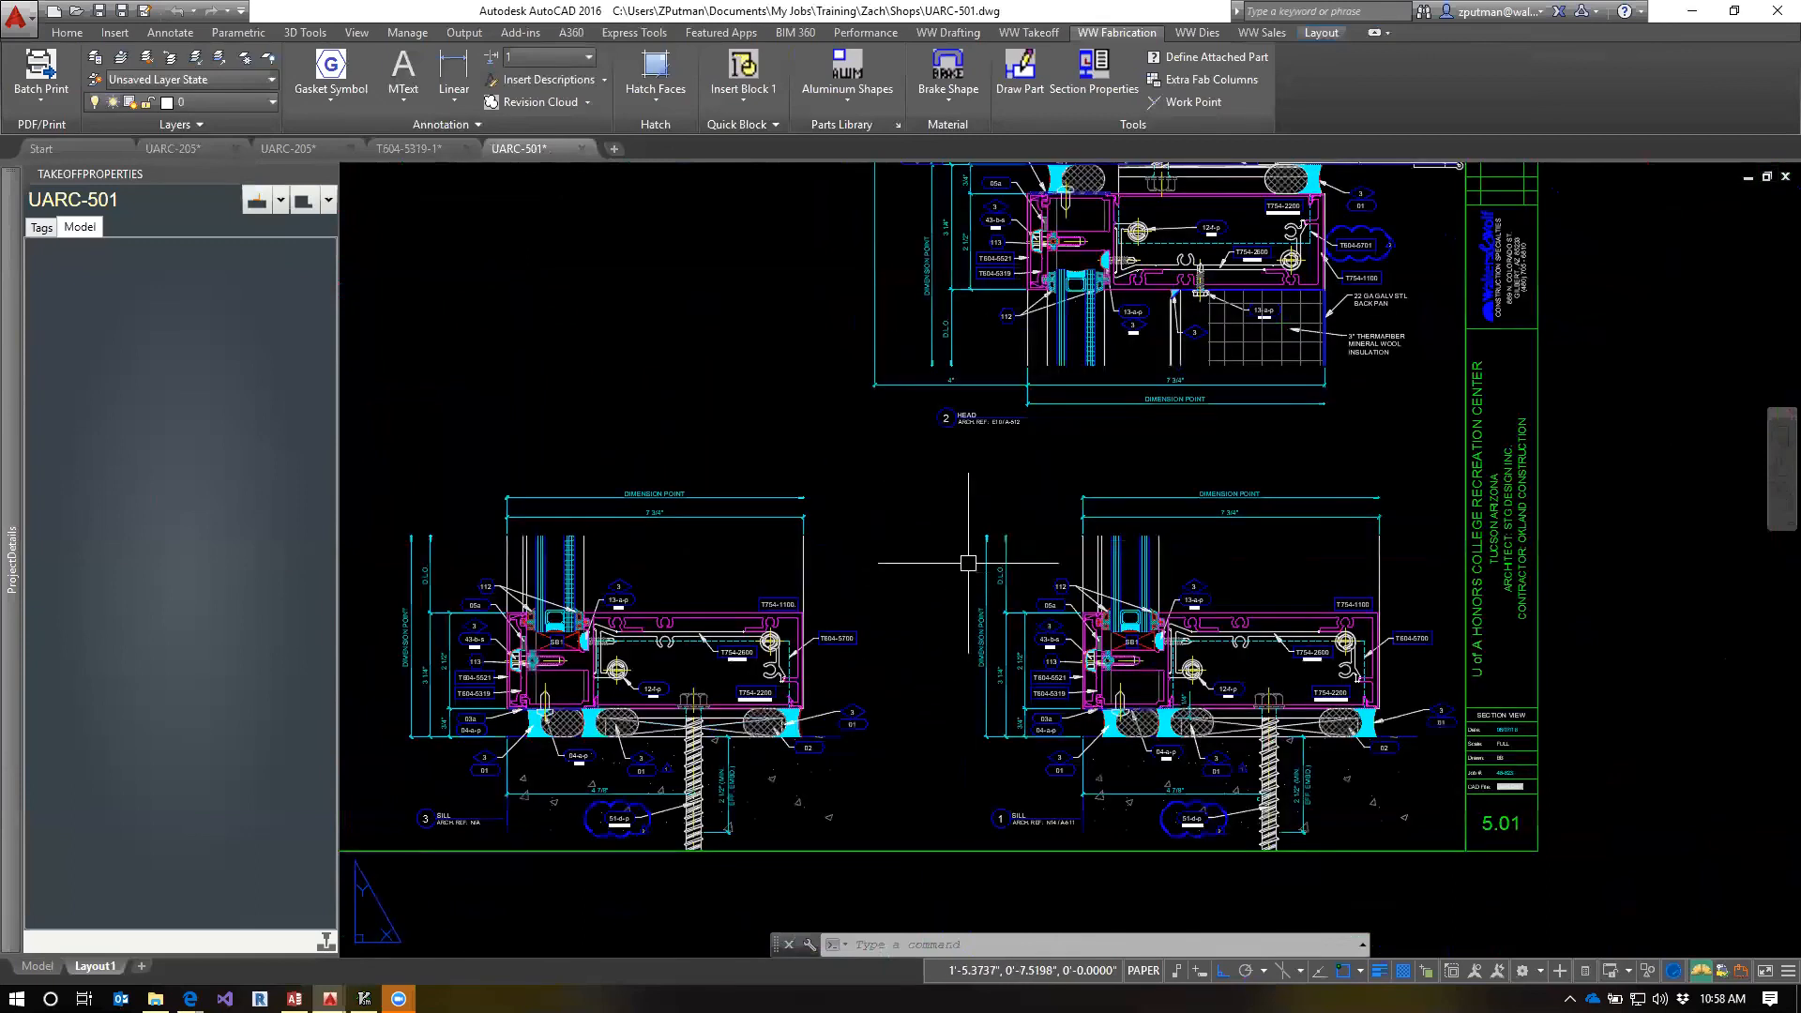
pyautogui.press('Escape')
pyautogui.press('Escape')
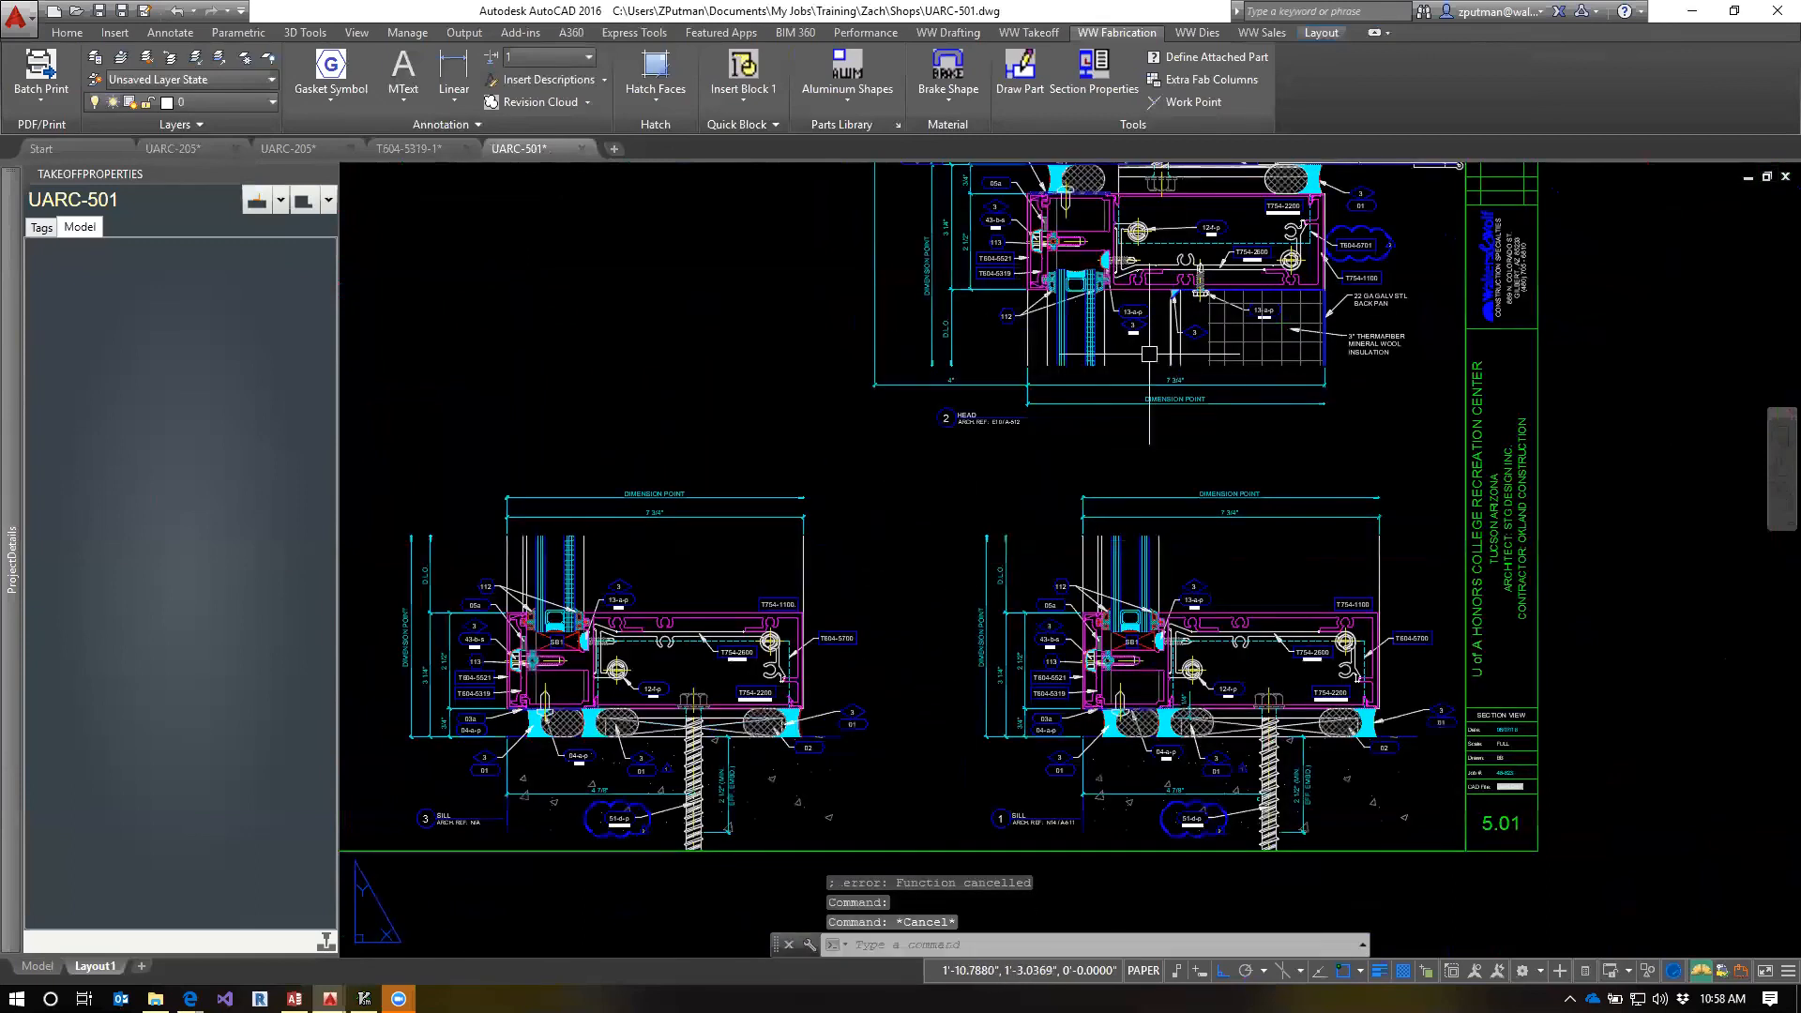
pyautogui.scroll(4, 1041, 216)
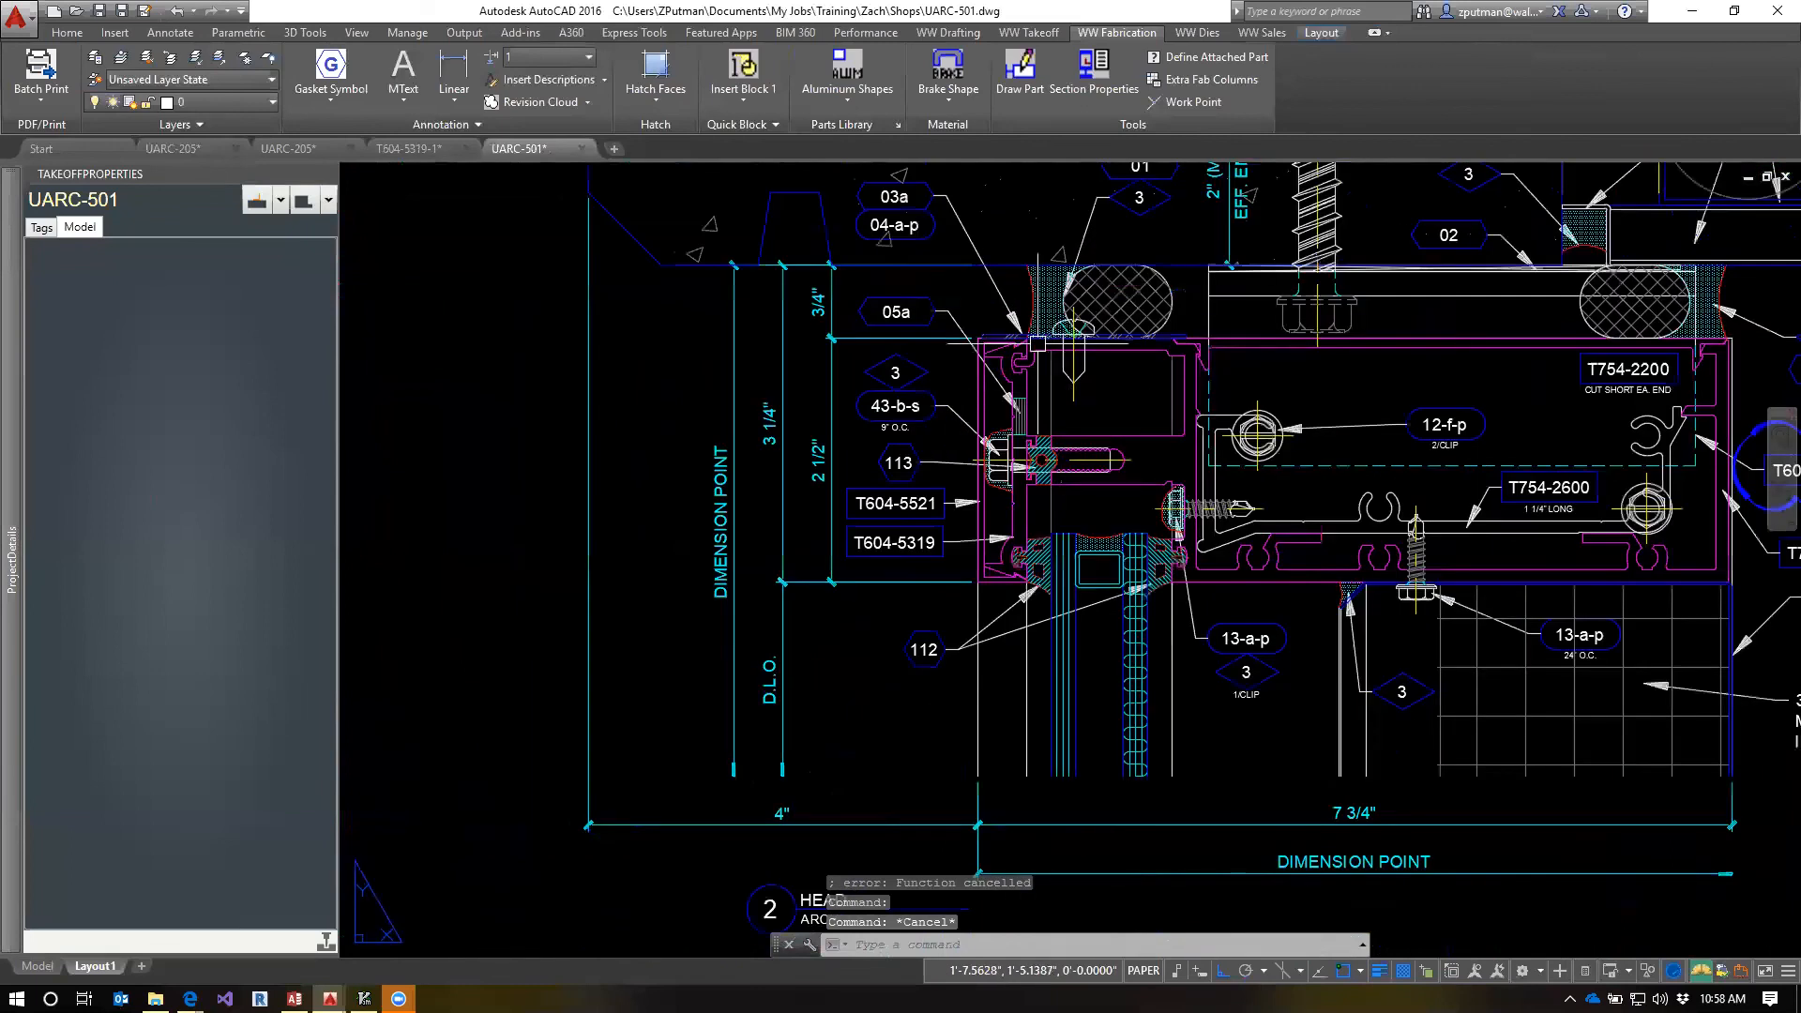
pyautogui.scroll(2, 1038, 344)
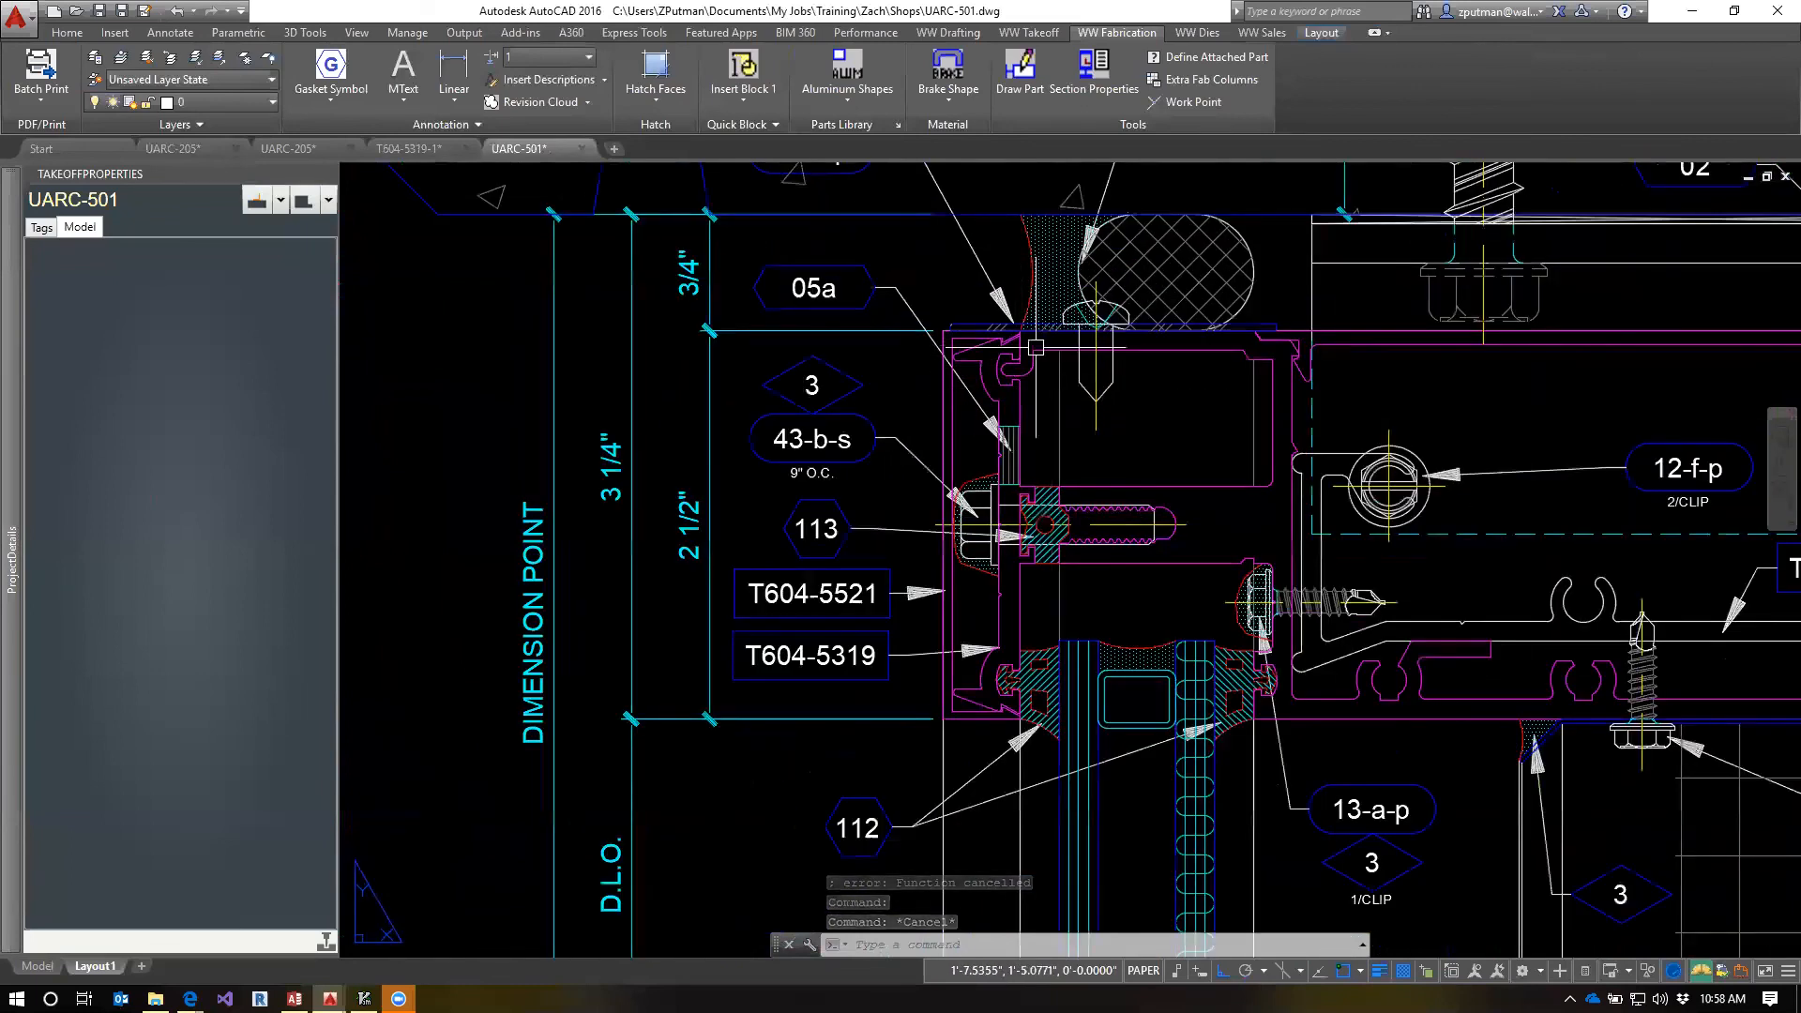
pyautogui.scroll(-4, 1007, 451)
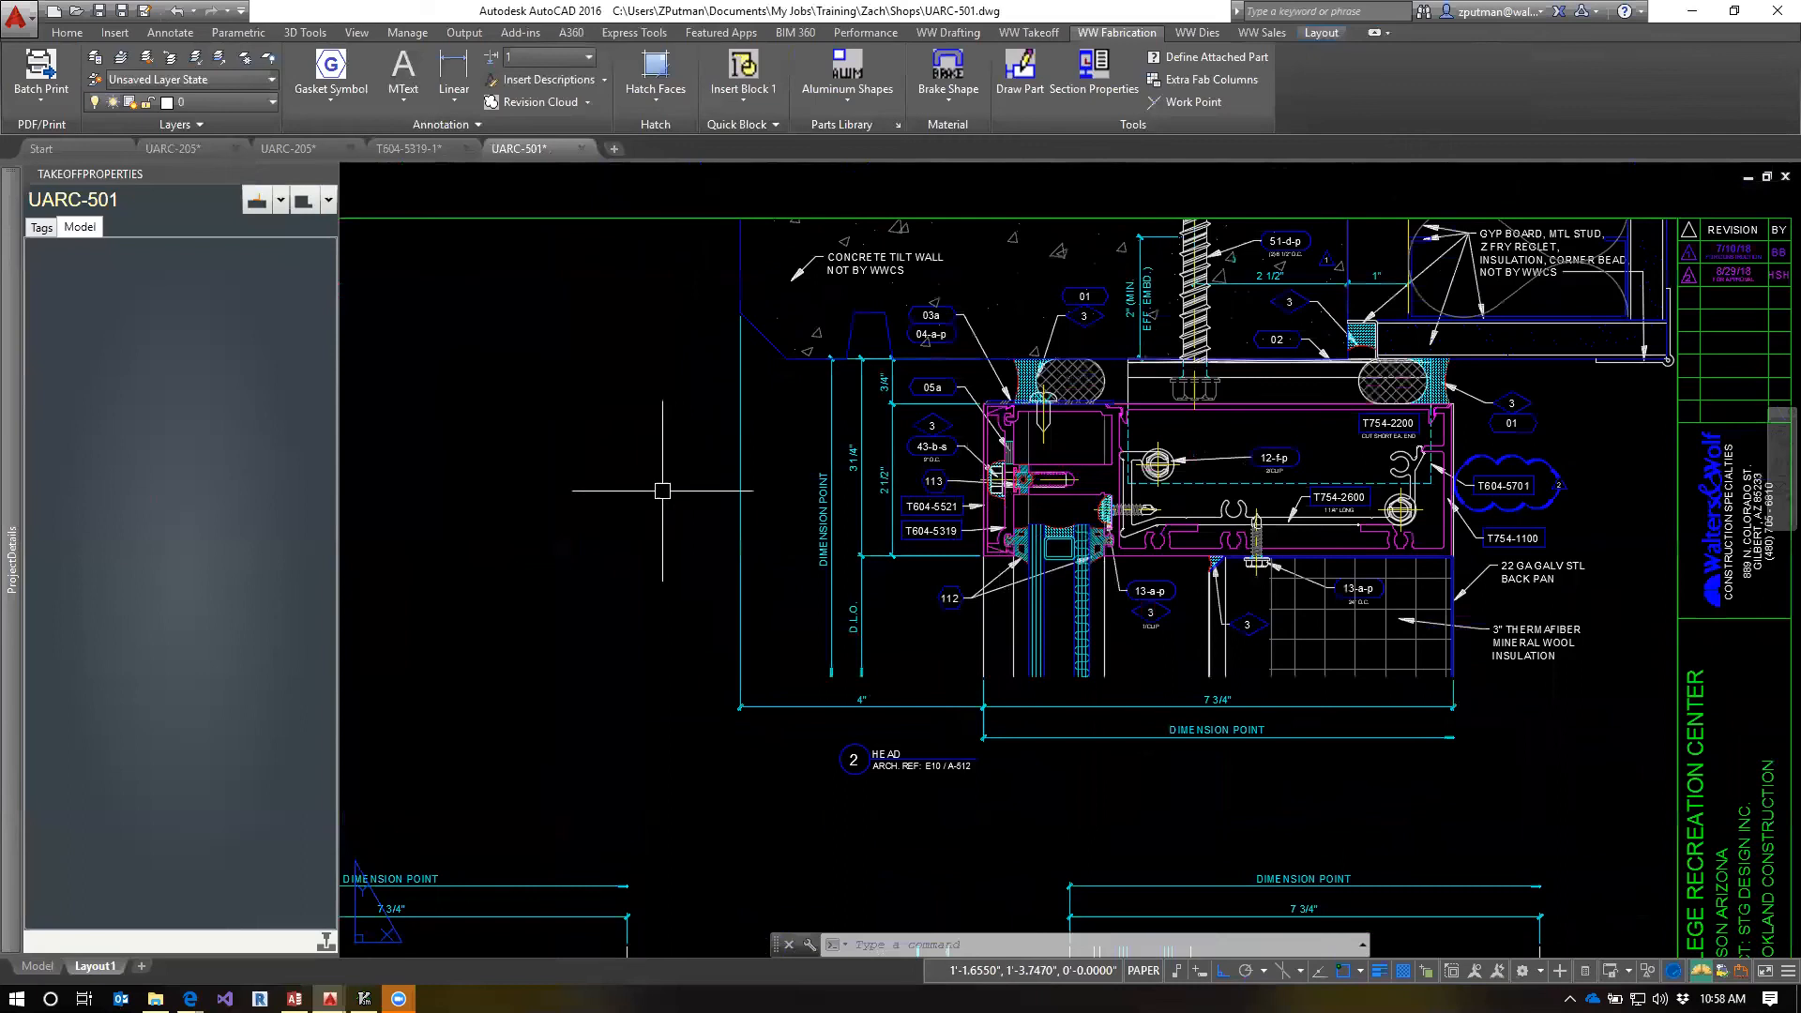
# Switch to File Explorer and go from the T754-2100 folder to the T604-5319 folder in S:\Fabs
pyautogui.moveTo(419, 156)
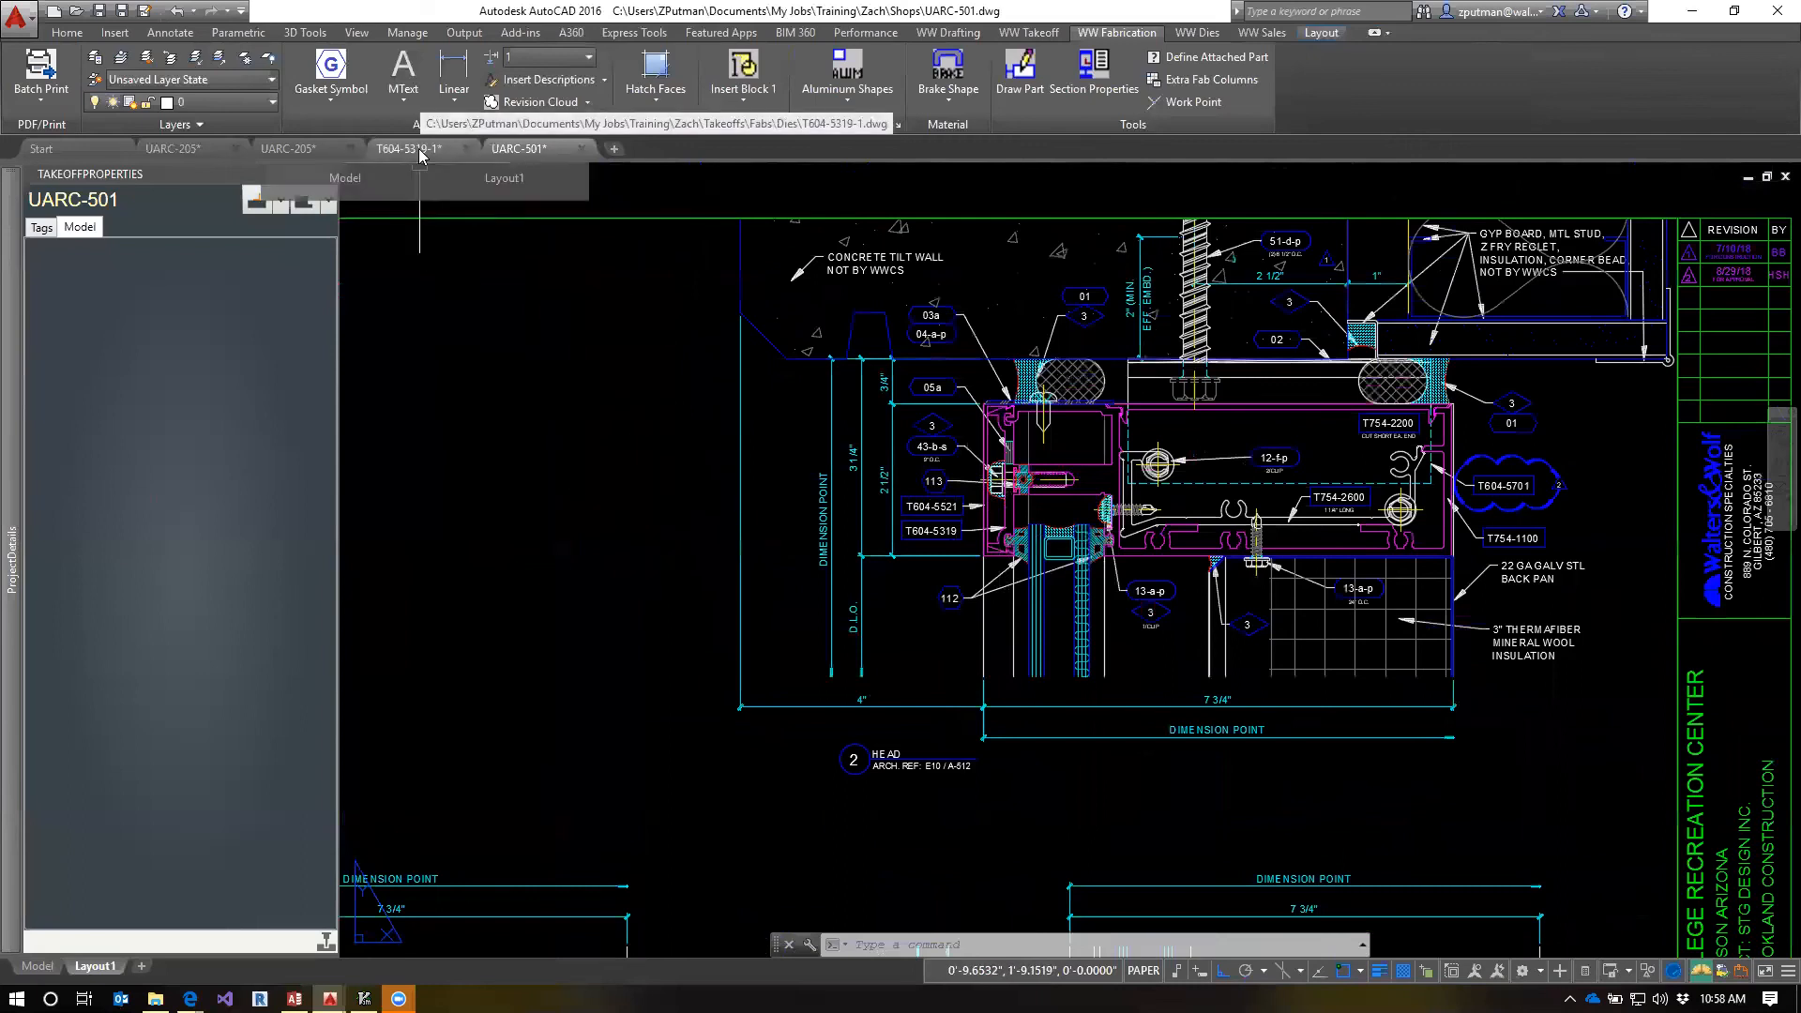
pyautogui.click(308, 154)
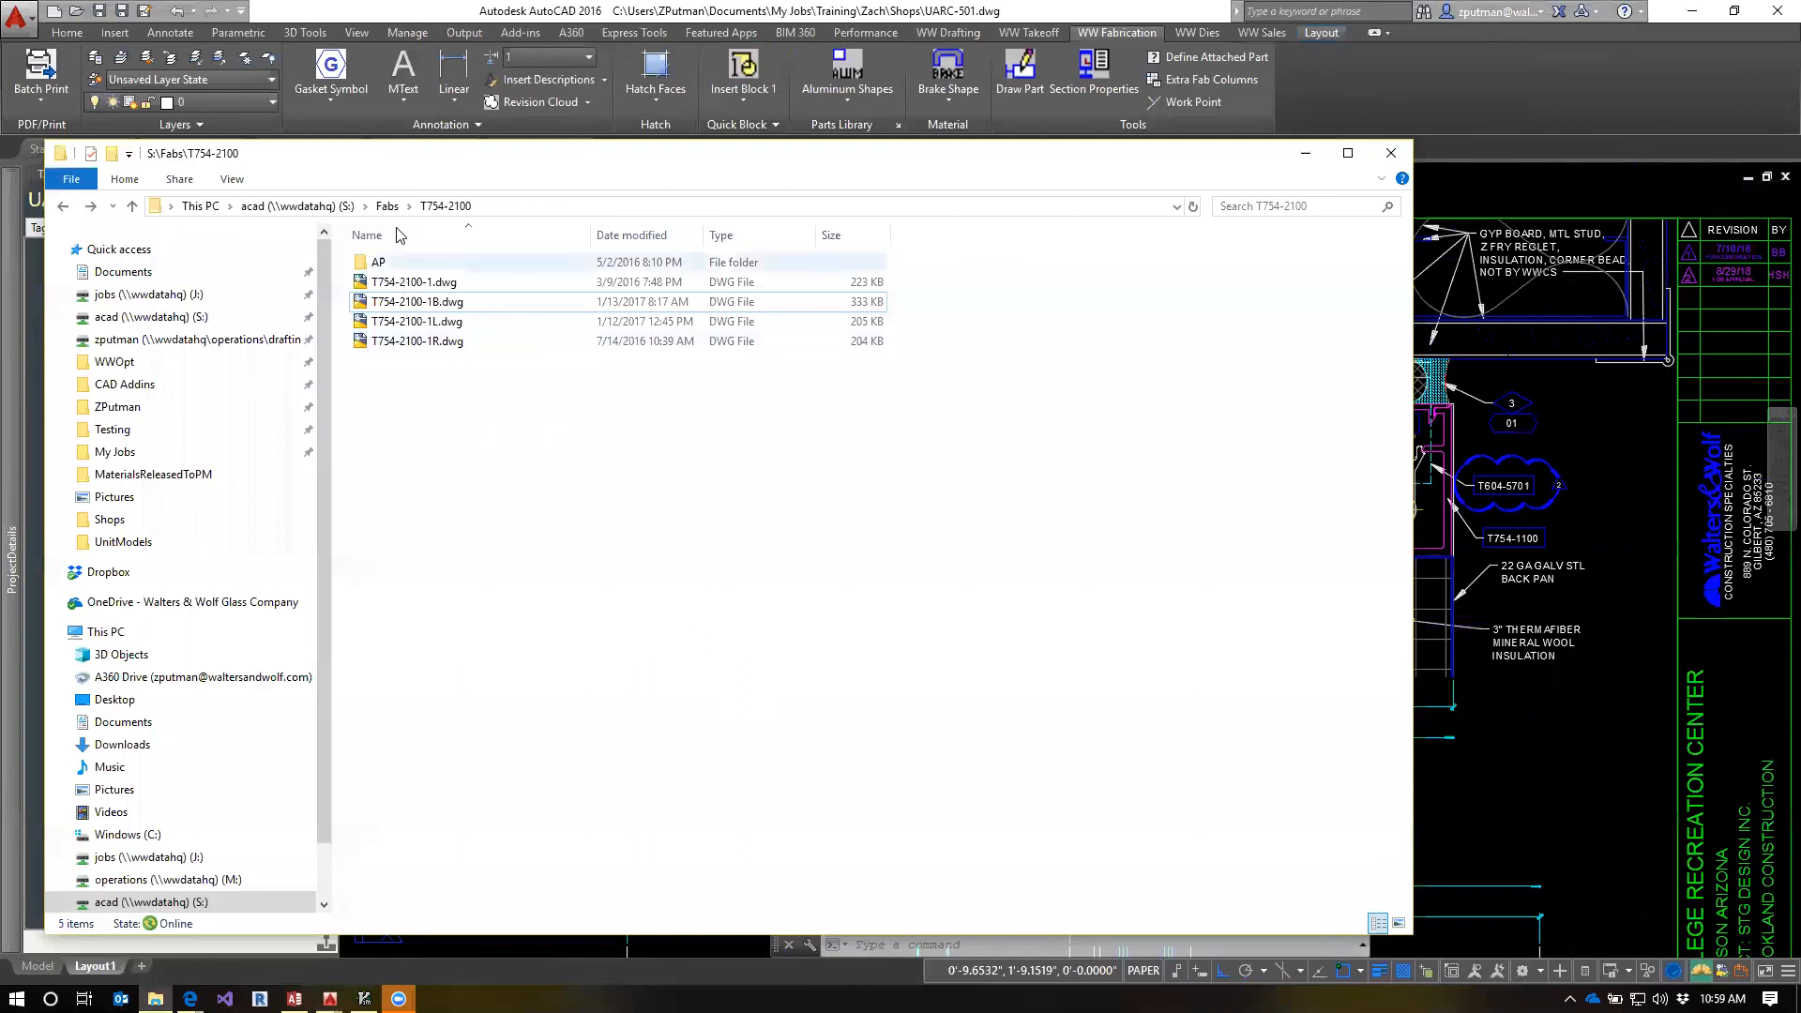
pyautogui.click(388, 207)
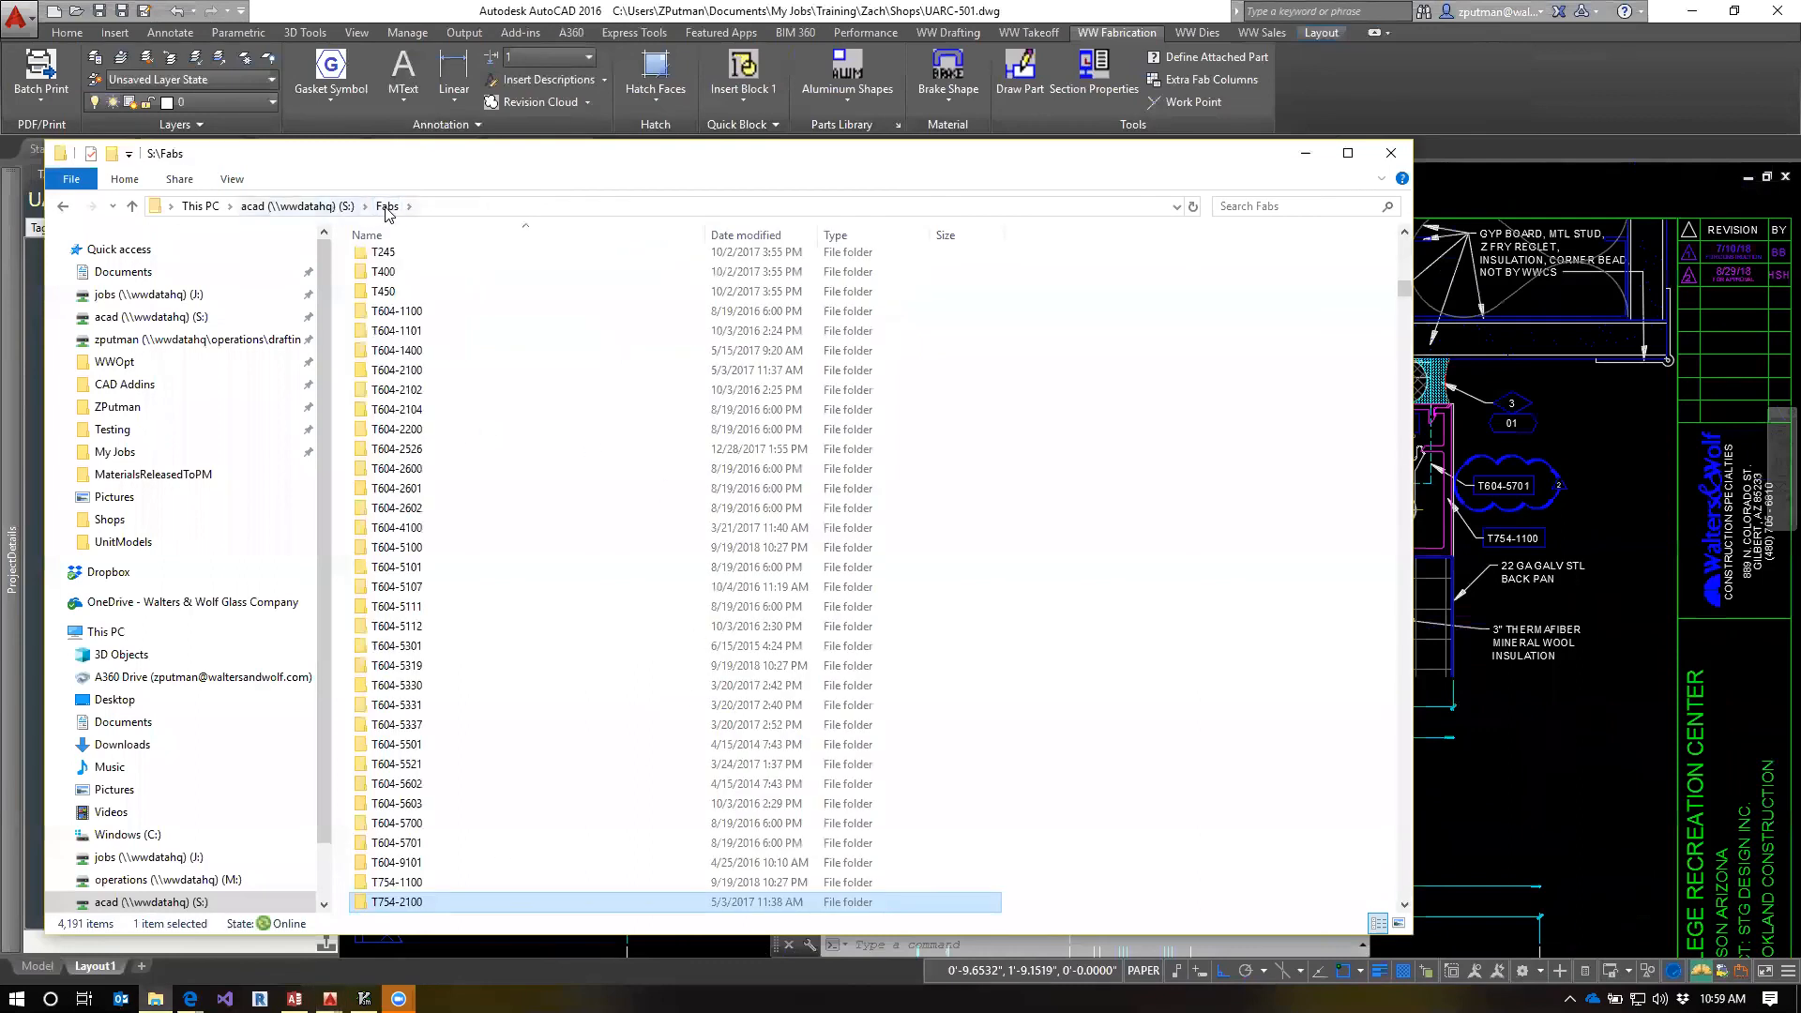
pyautogui.click(441, 784)
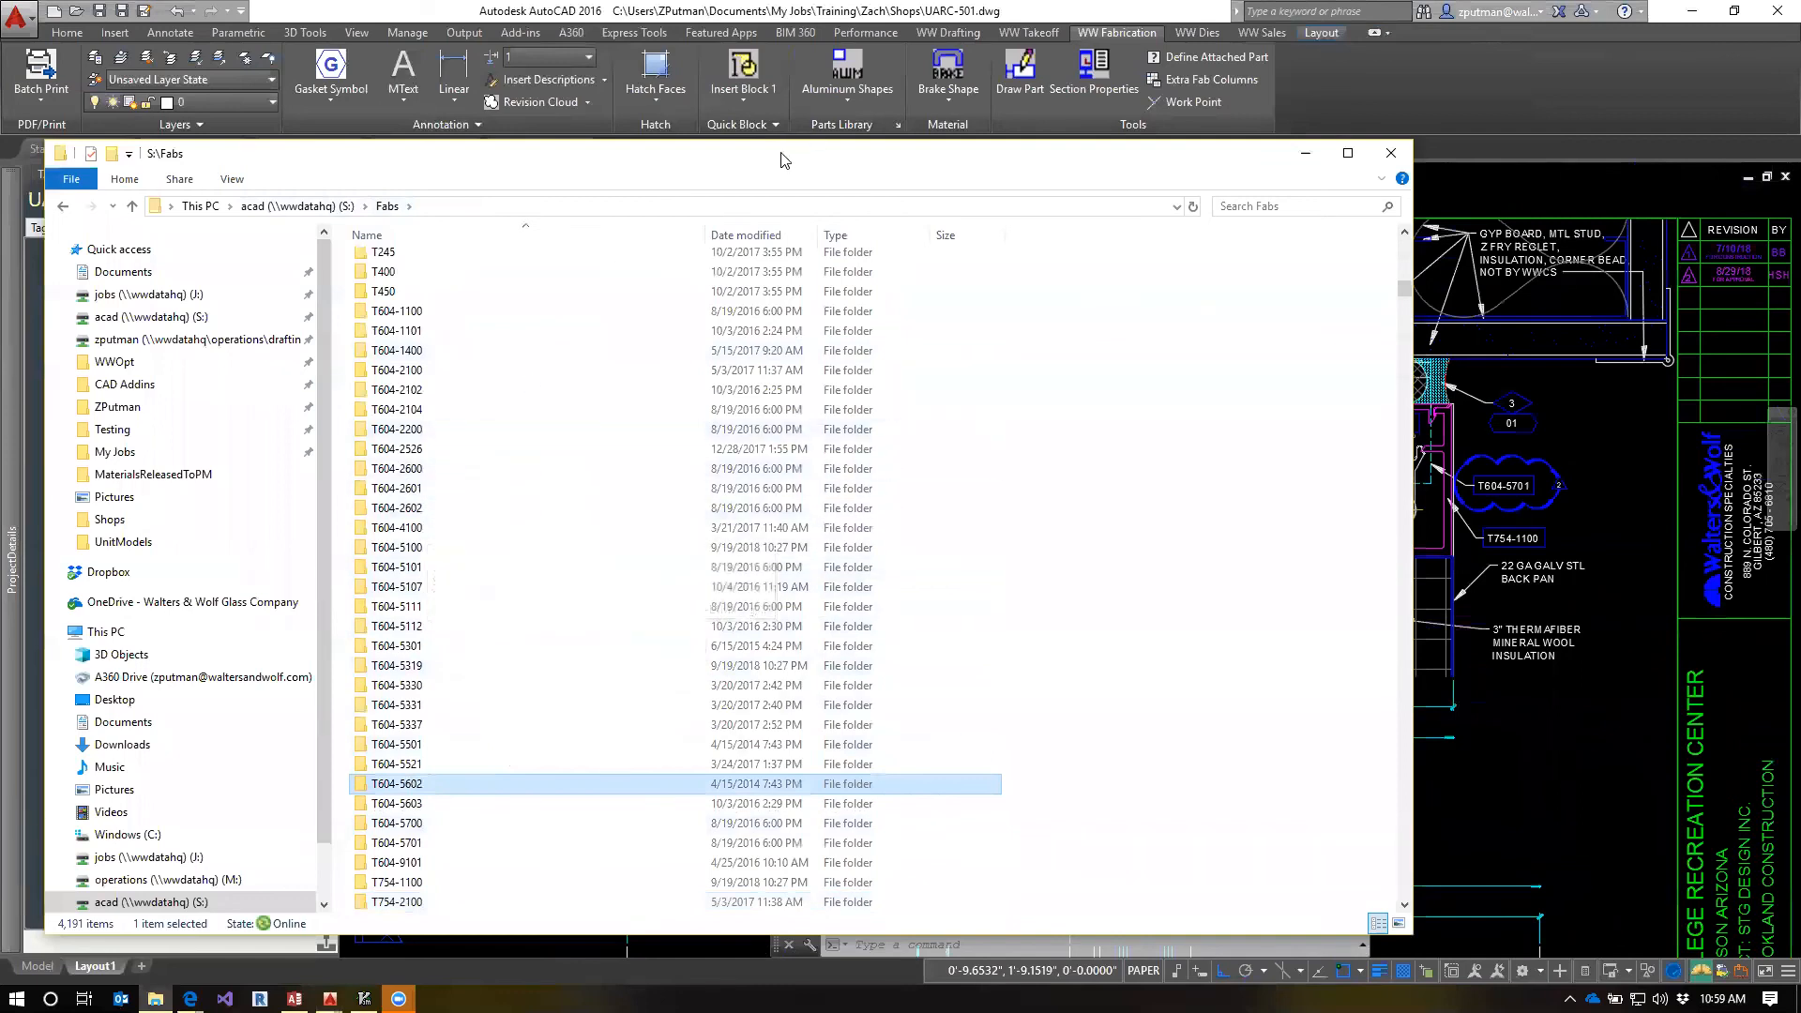
pyautogui.moveTo(784, 160); pyautogui.dragTo(831, 179)
pyautogui.click(434, 685)
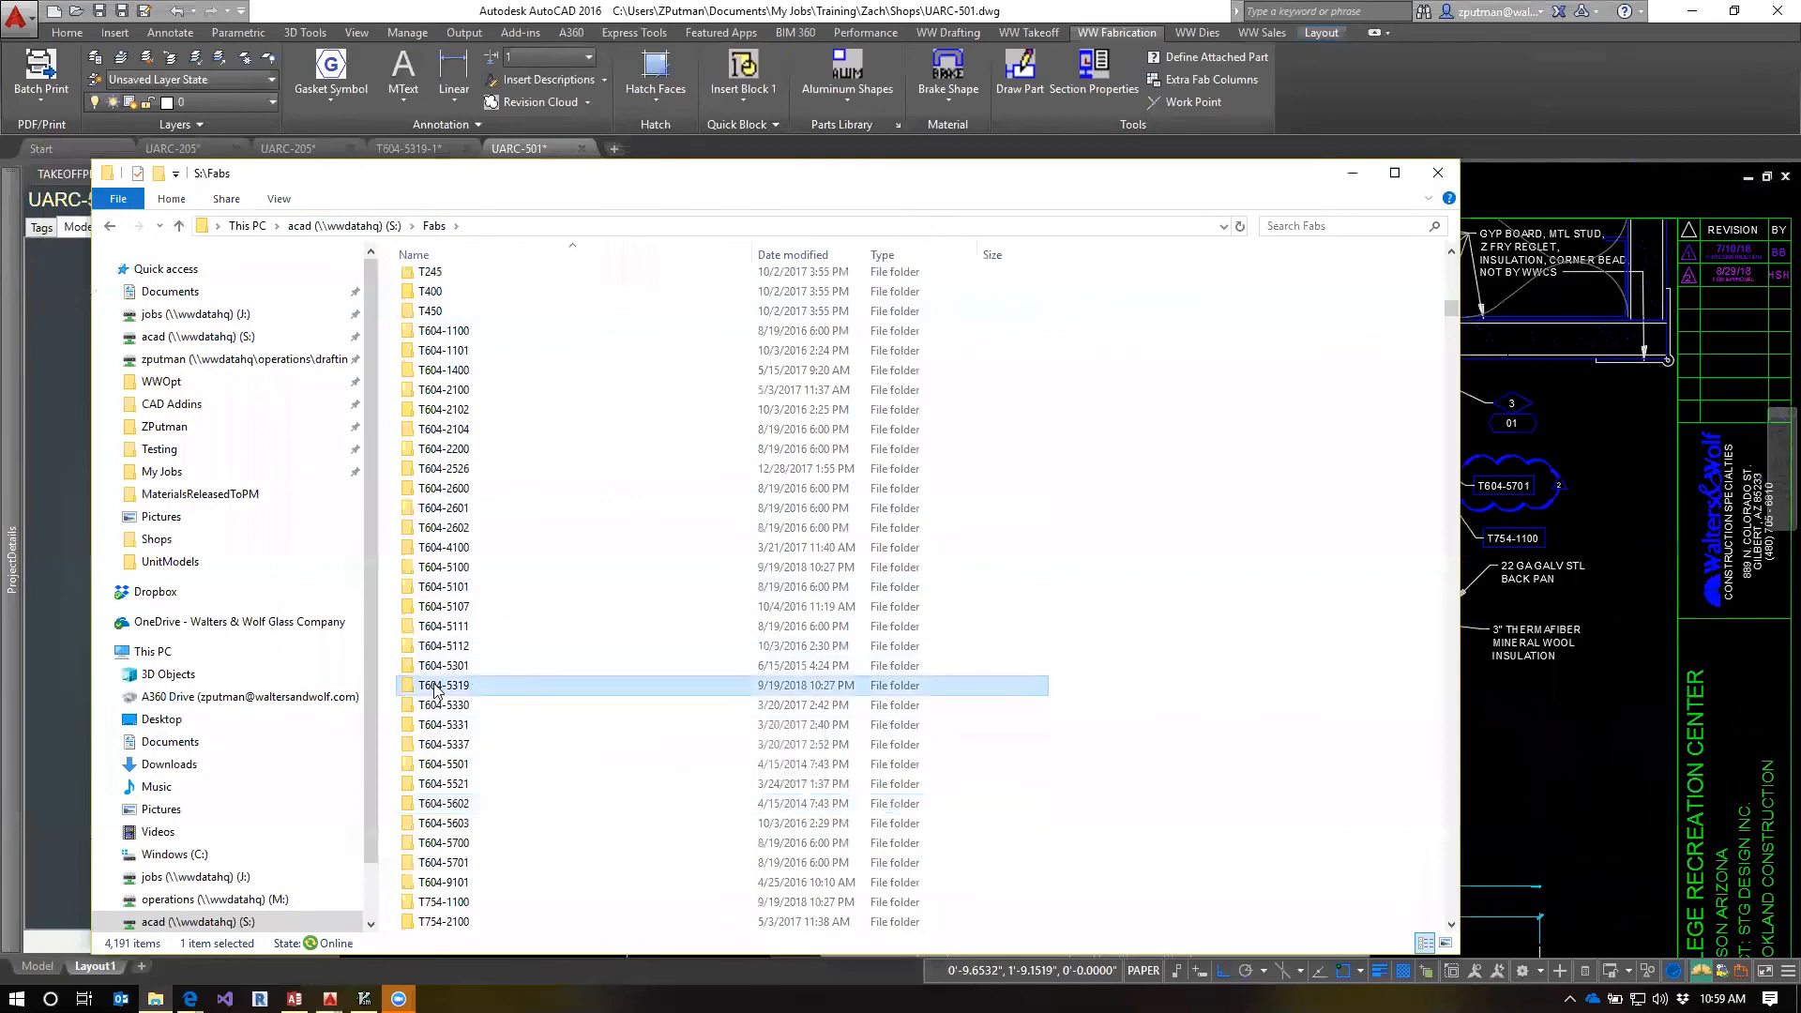
pyautogui.doubleClick(434, 688)
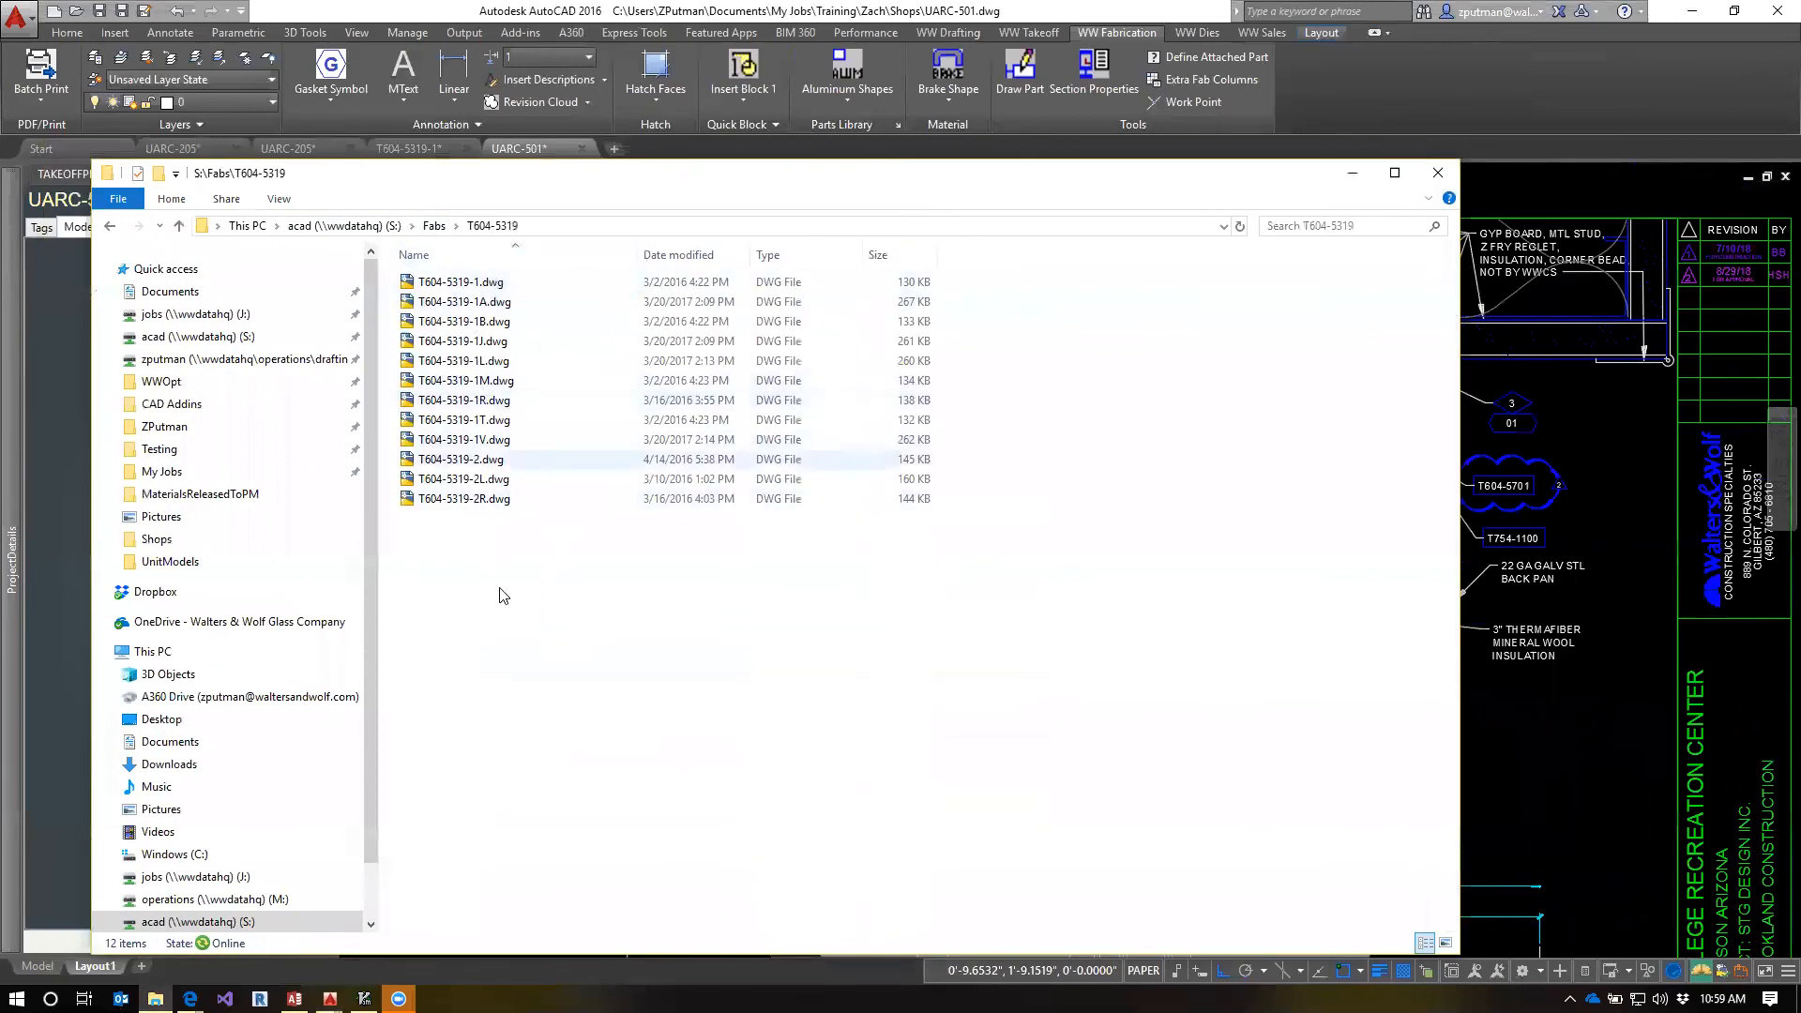
# Open T604-5319-1B.dwg and inspect the gasket and hole callouts on its pressure bar profile
pyautogui.click(437, 328)
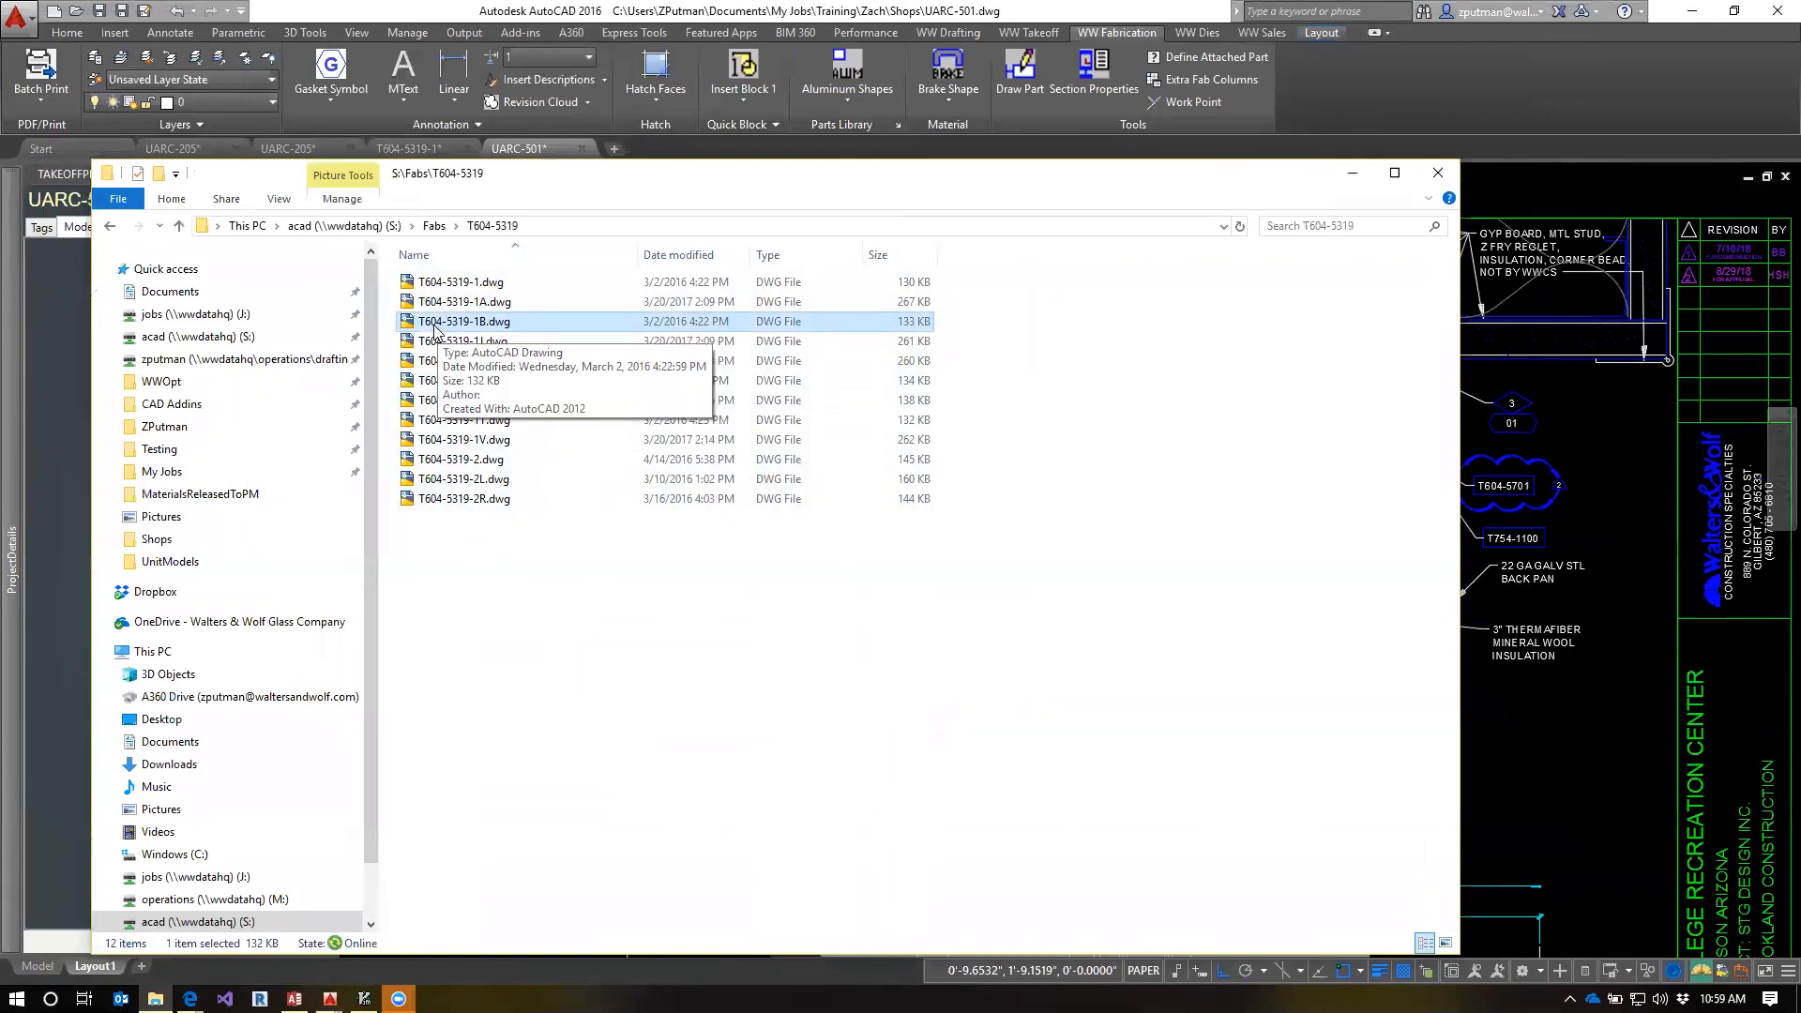
pyautogui.doubleClick(434, 322)
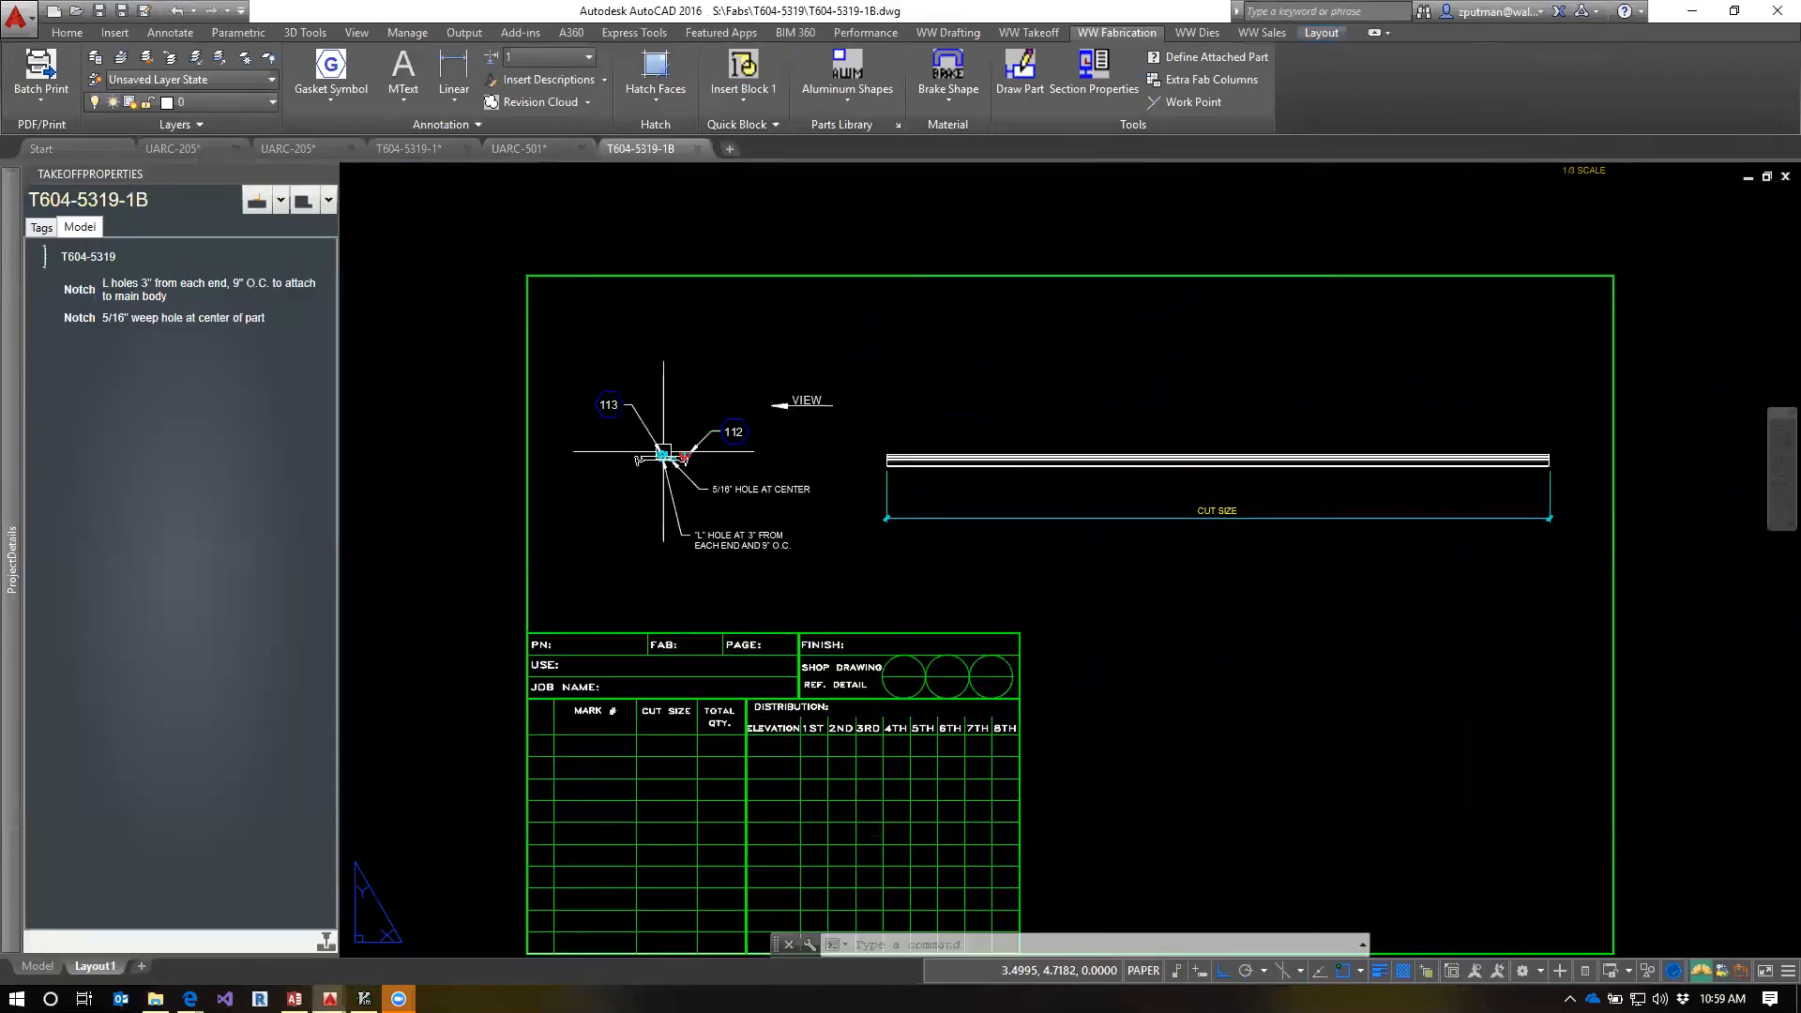
pyautogui.scroll(6, 663, 451)
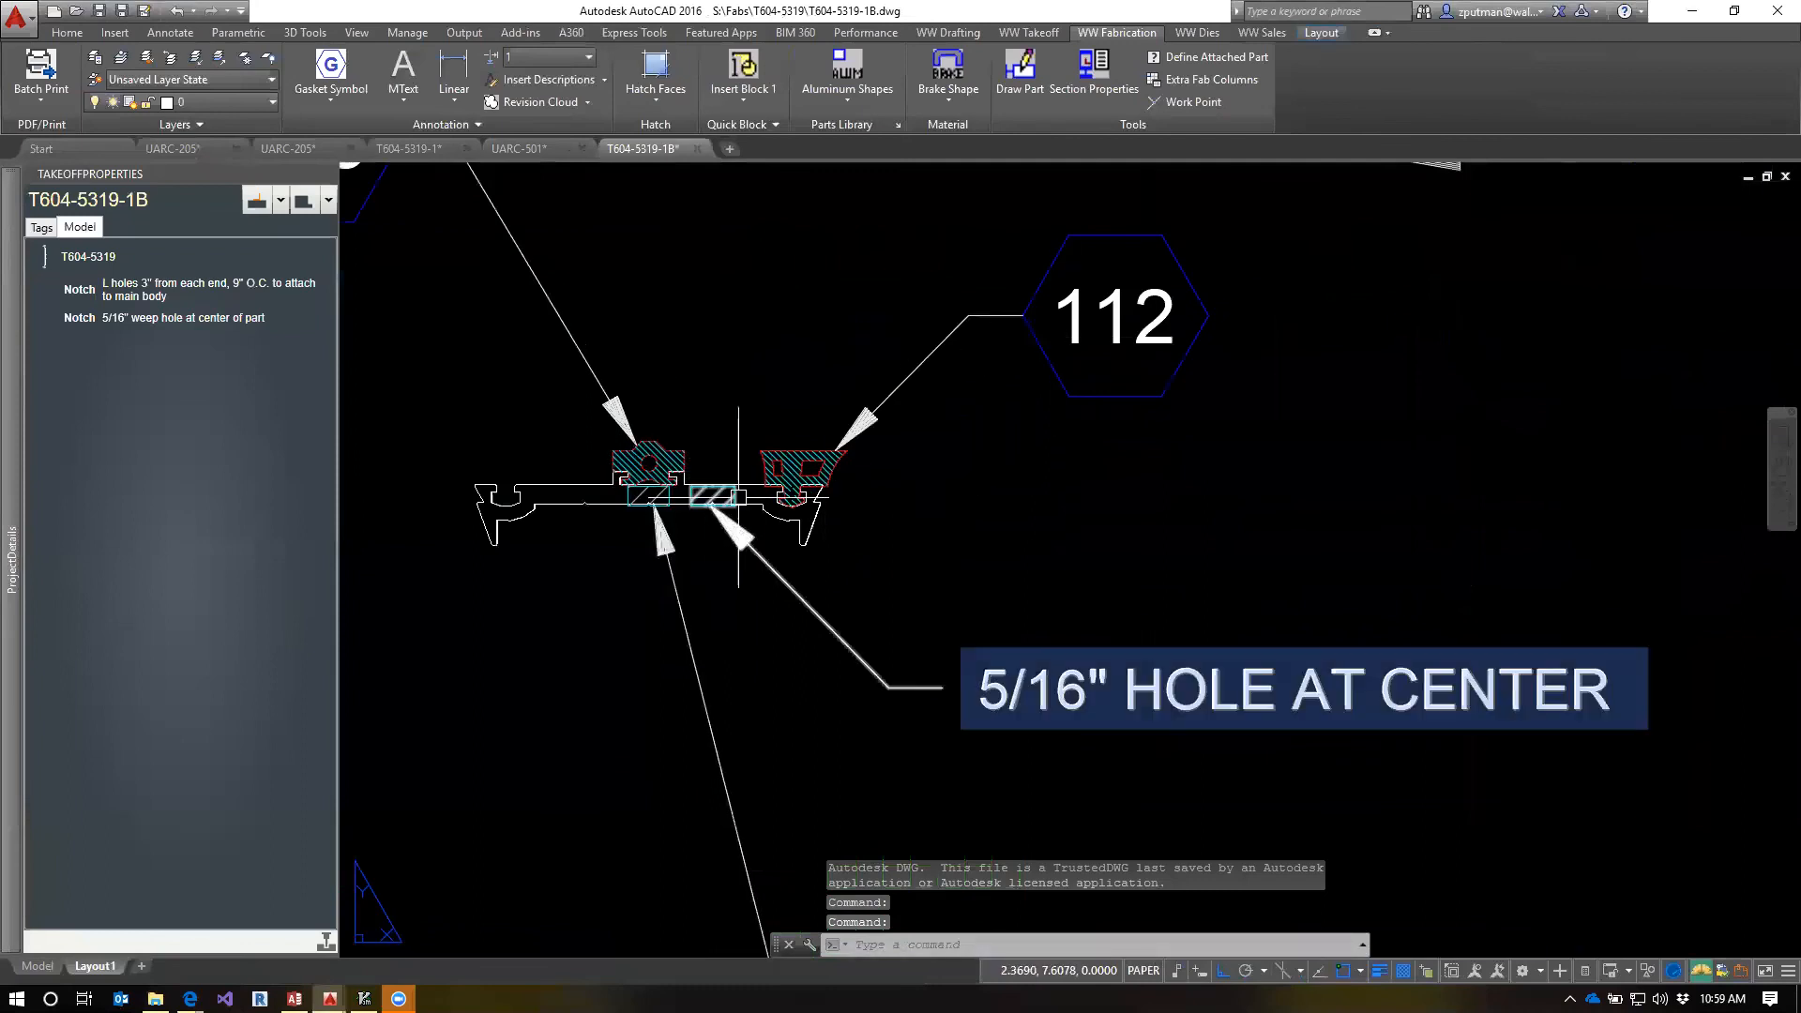
pyautogui.scroll(-4, 718, 500)
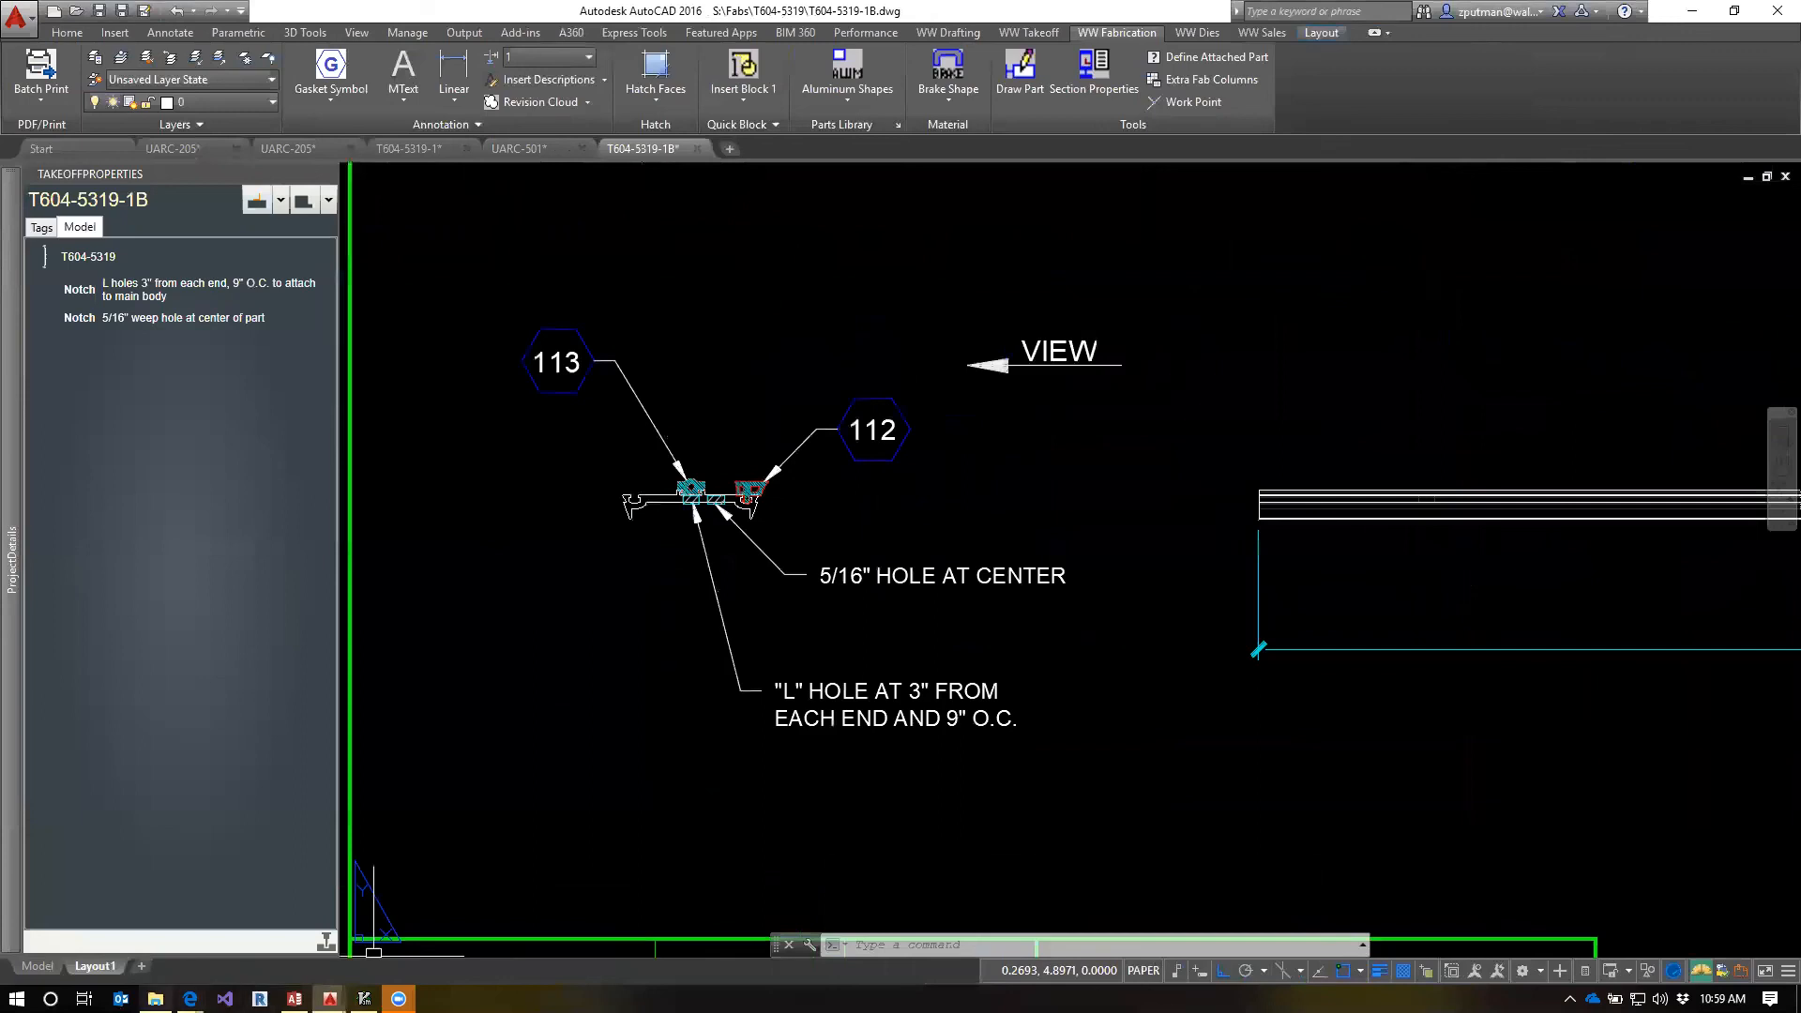
# Open T604-5319-1M.dwg from the same fab folder and inspect the gasket callouts on its profile
pyautogui.click(155, 998)
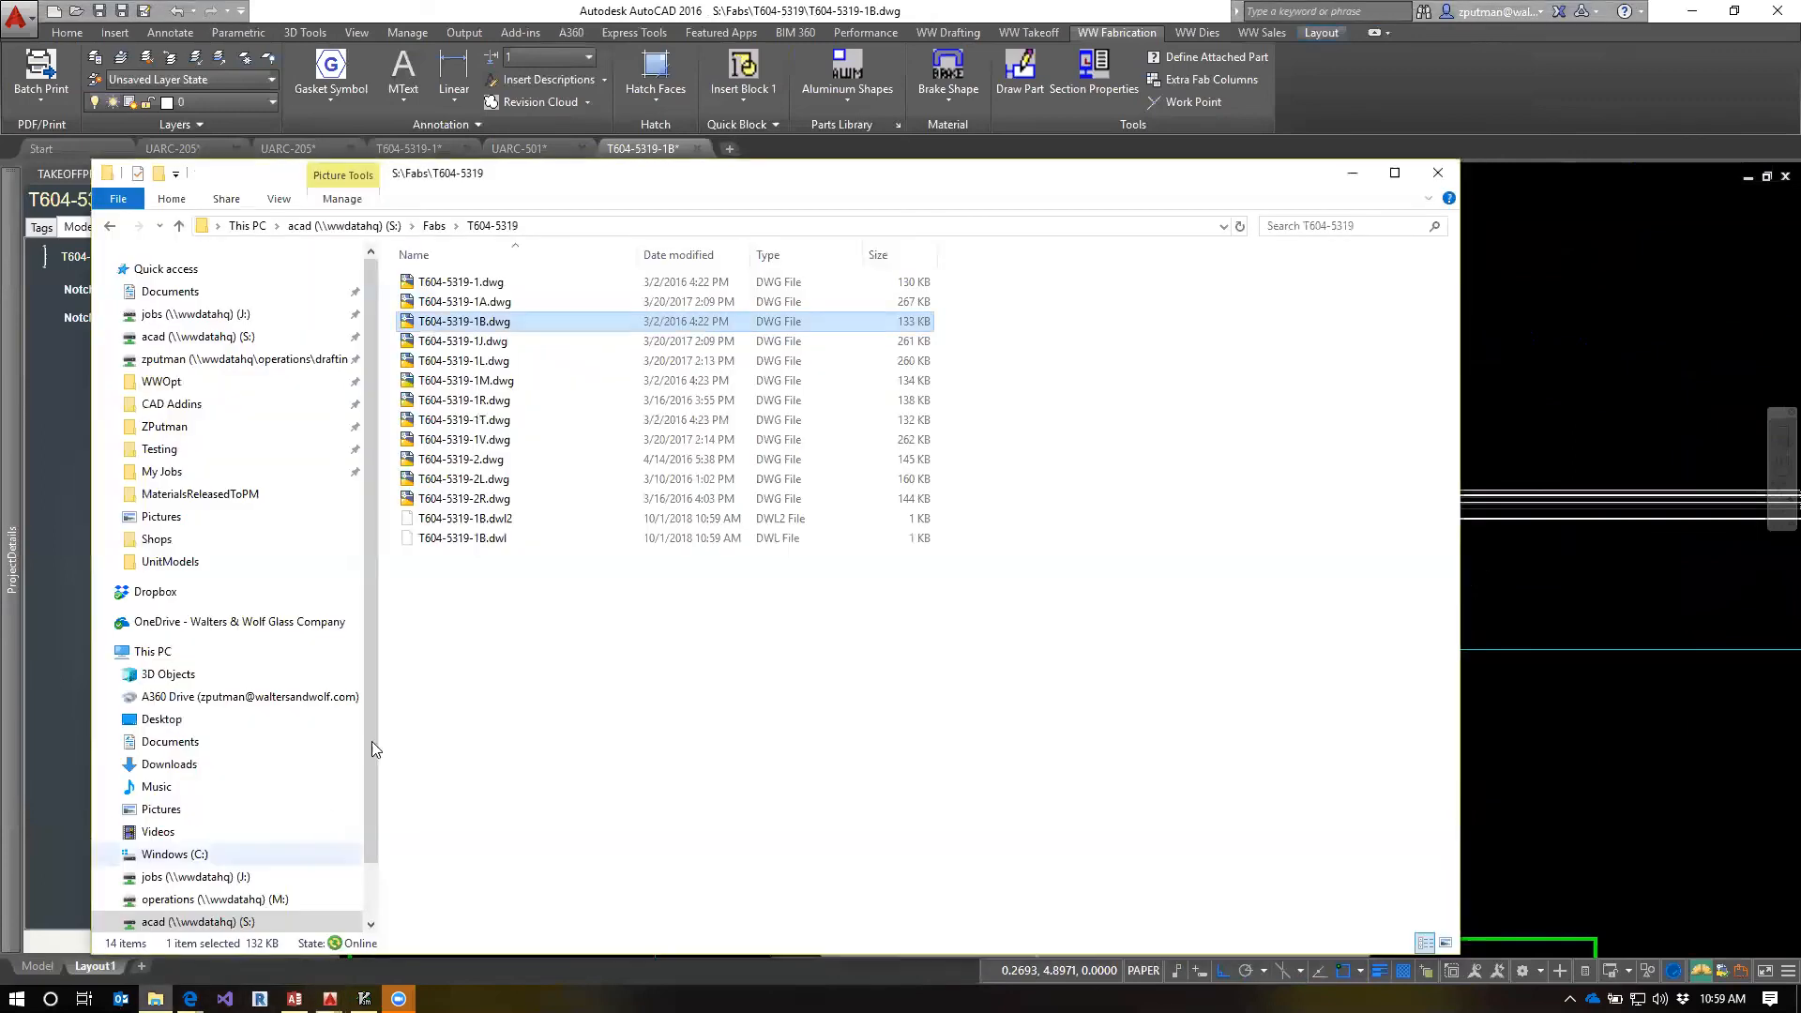
pyautogui.click(489, 385)
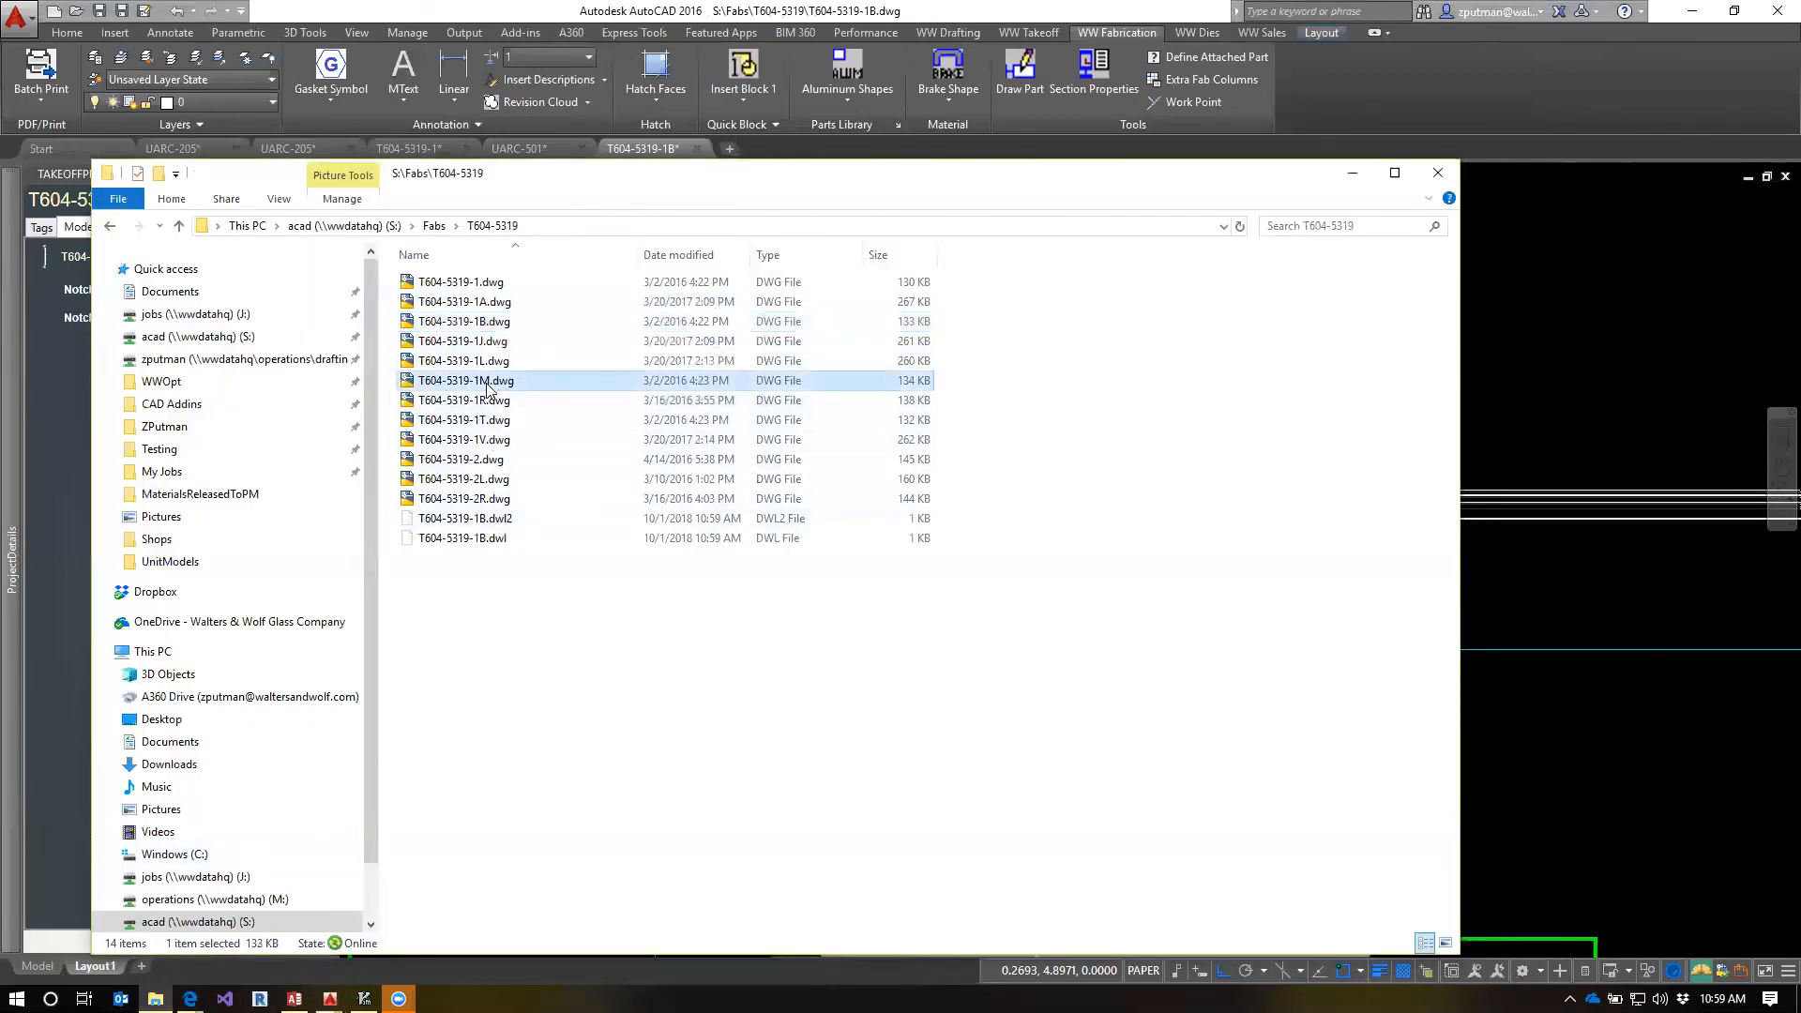
pyautogui.doubleClick(489, 385)
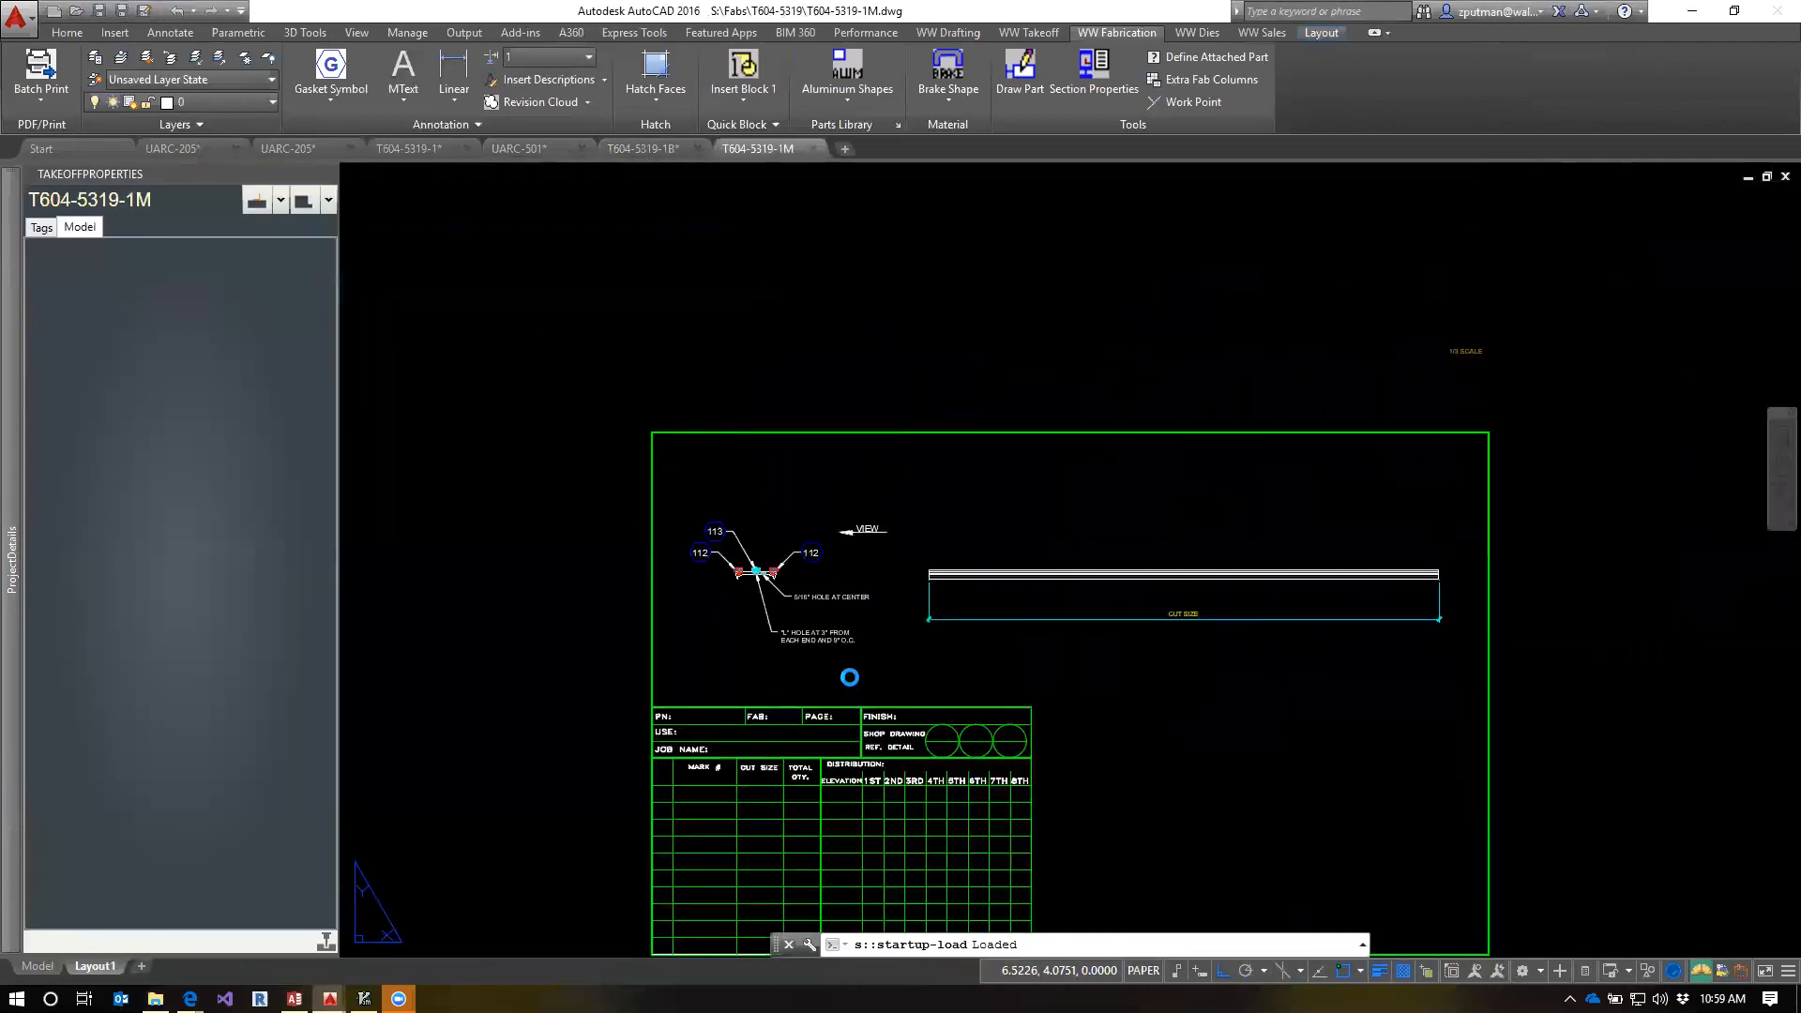
pyautogui.scroll(2, 849, 672)
pyautogui.scroll(4, 672, 434)
pyautogui.scroll(2, 672, 434)
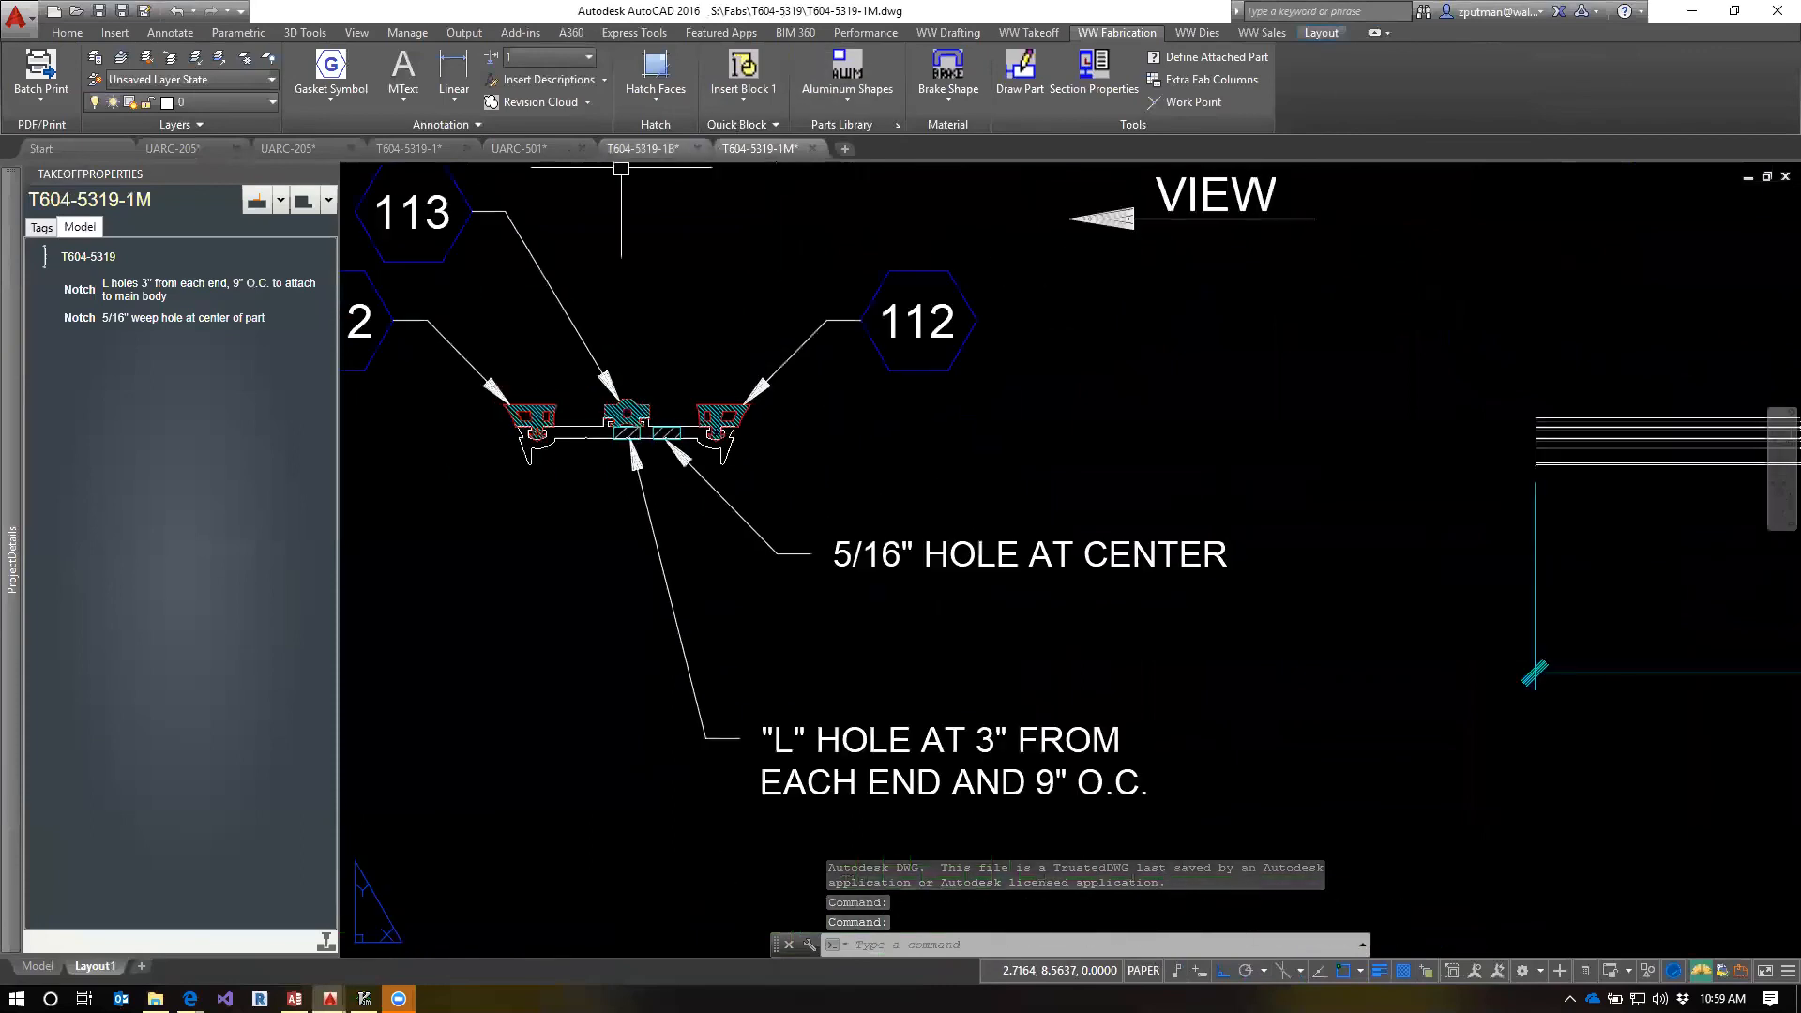
# Open T604-5319-1T.dwg from the fab folder and inspect which side of its profile carries gasket 112
pyautogui.click(155, 998)
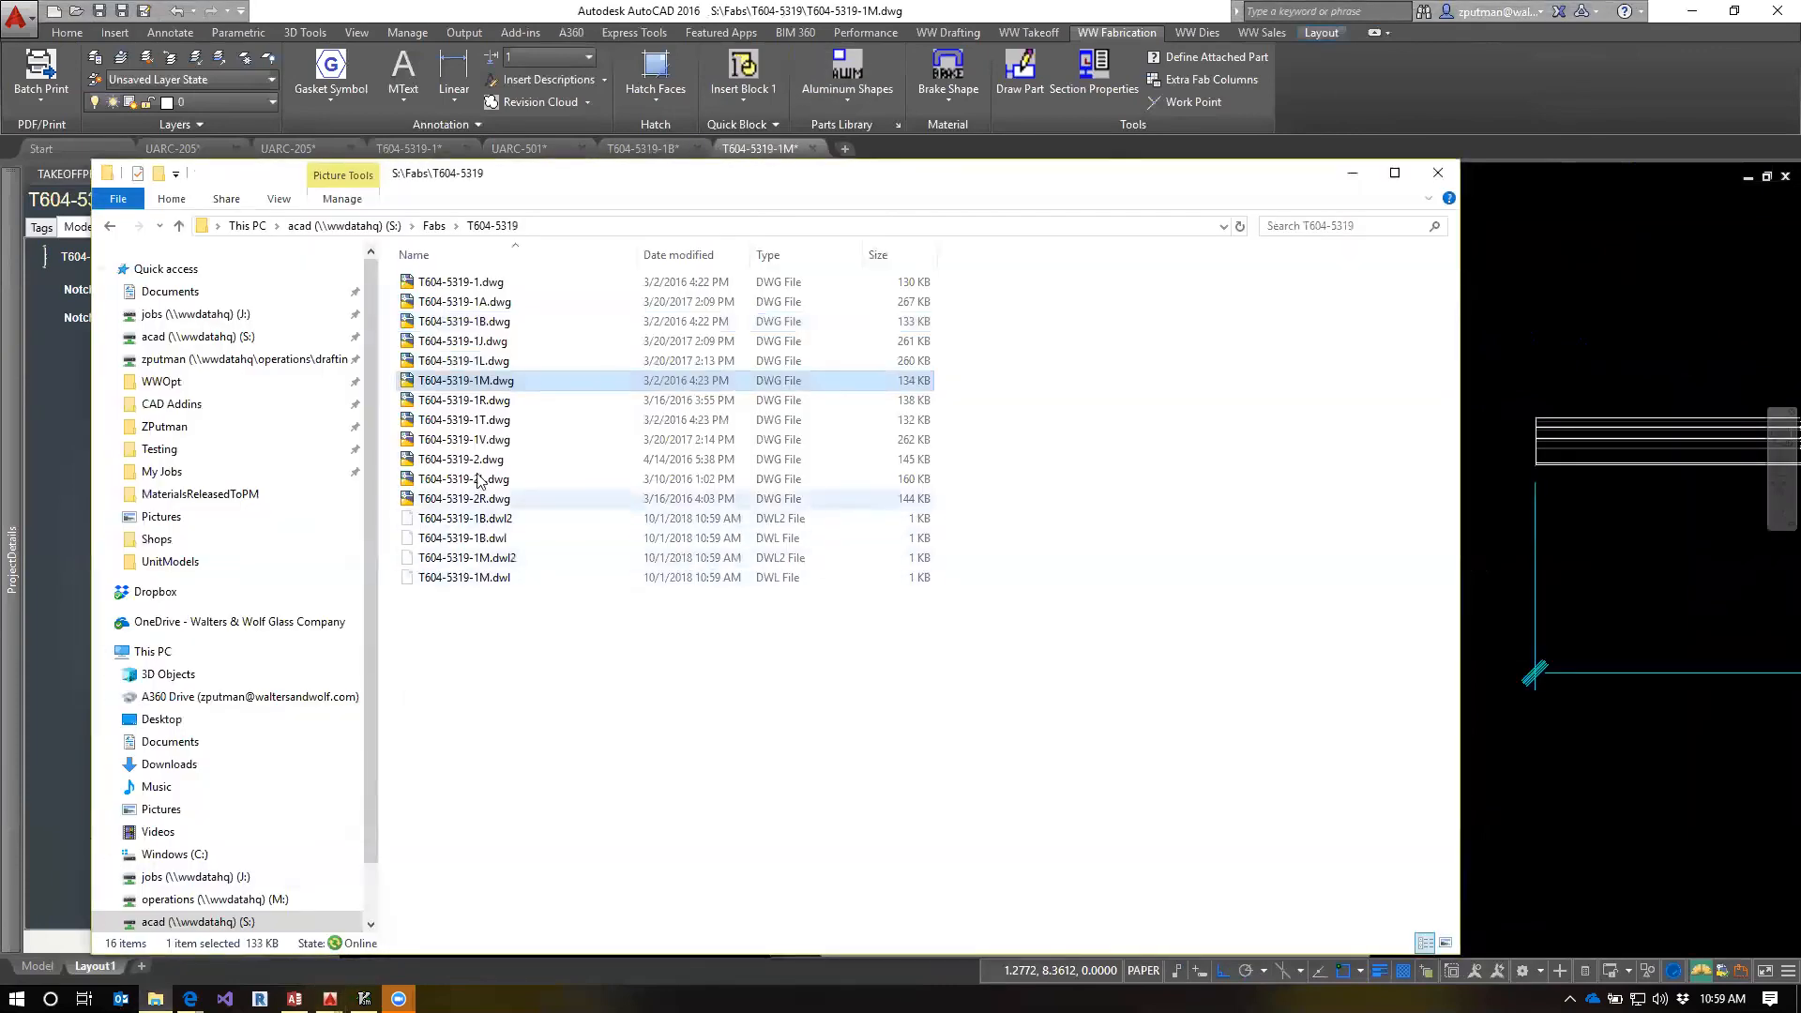
pyautogui.click(499, 420)
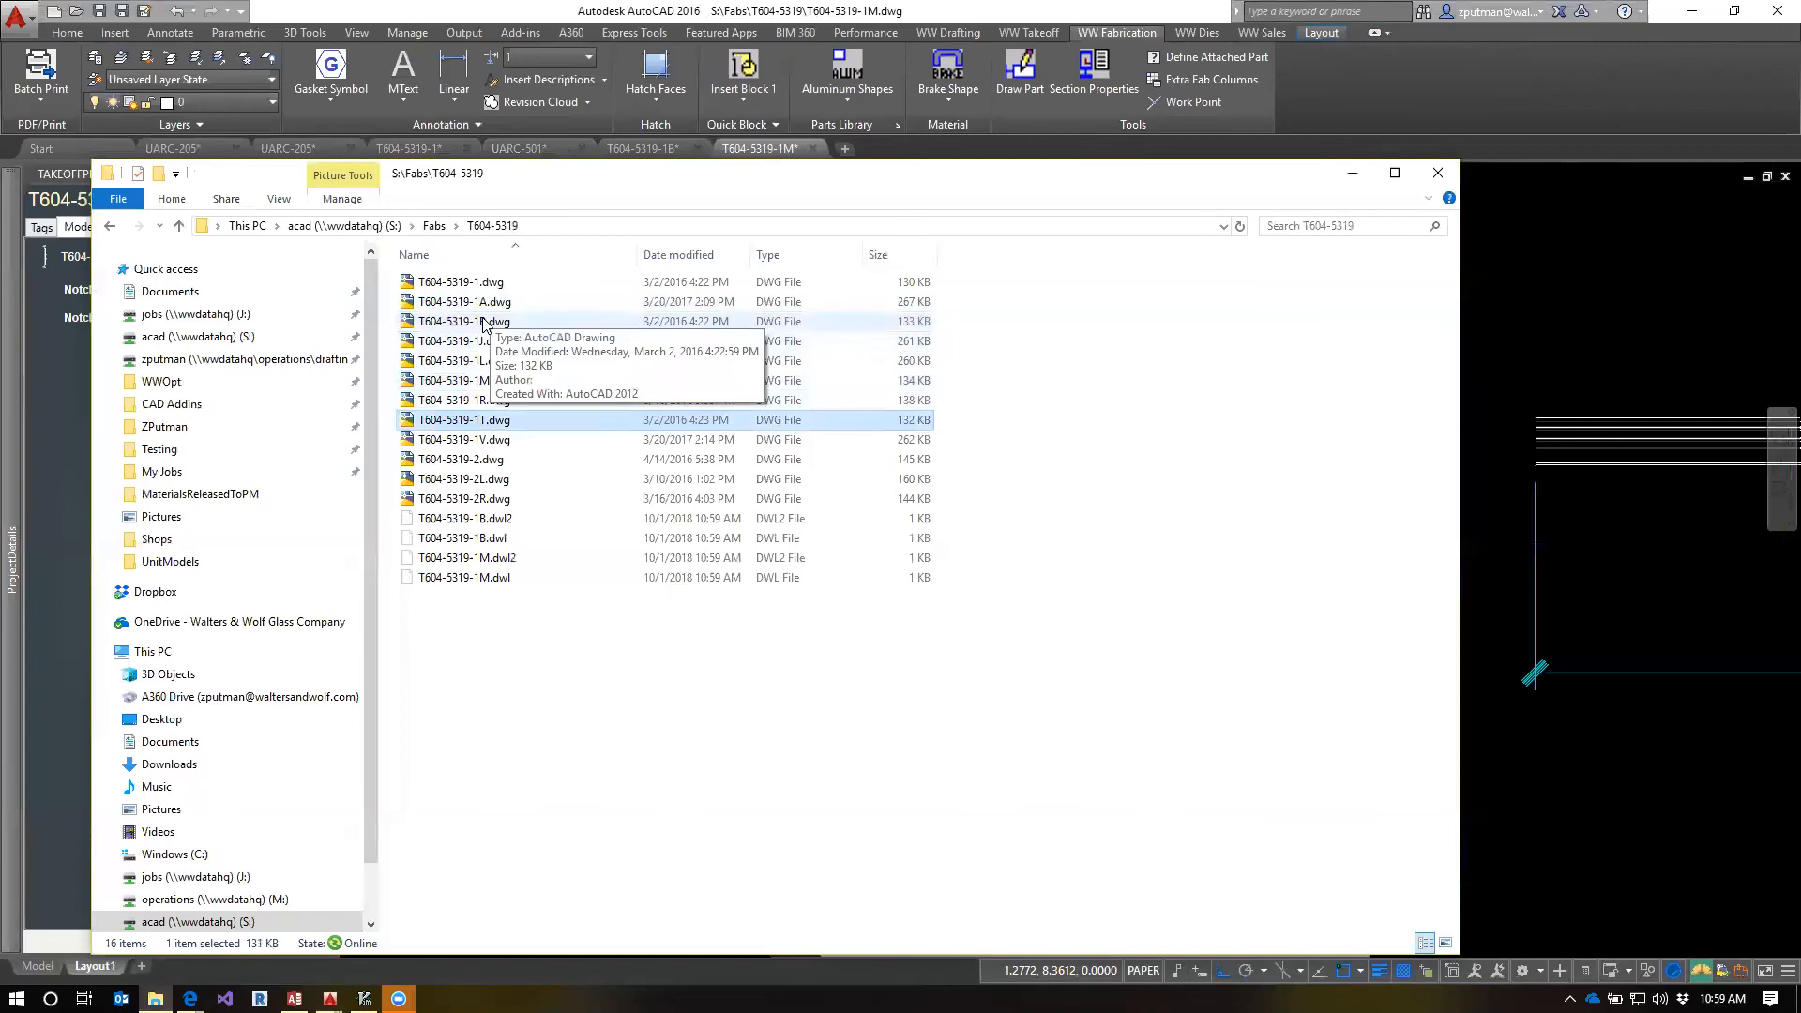
pyautogui.doubleClick(472, 423)
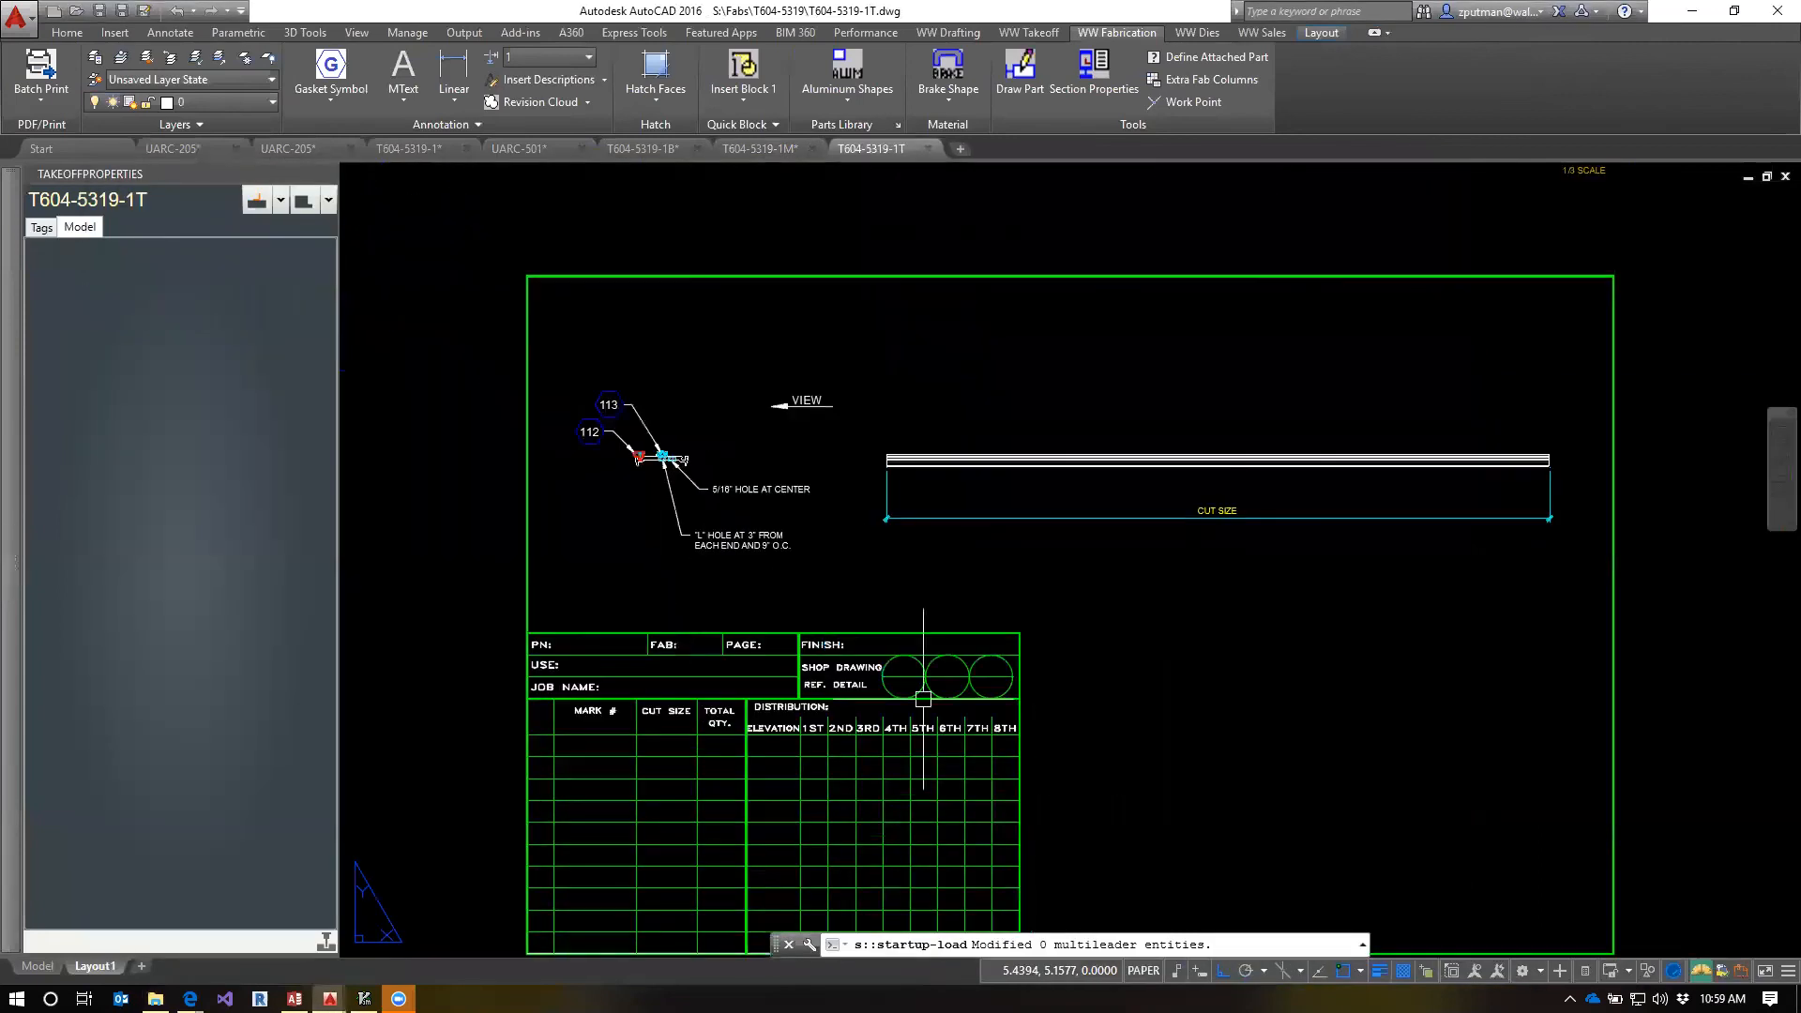
pyautogui.scroll(5, 644, 452)
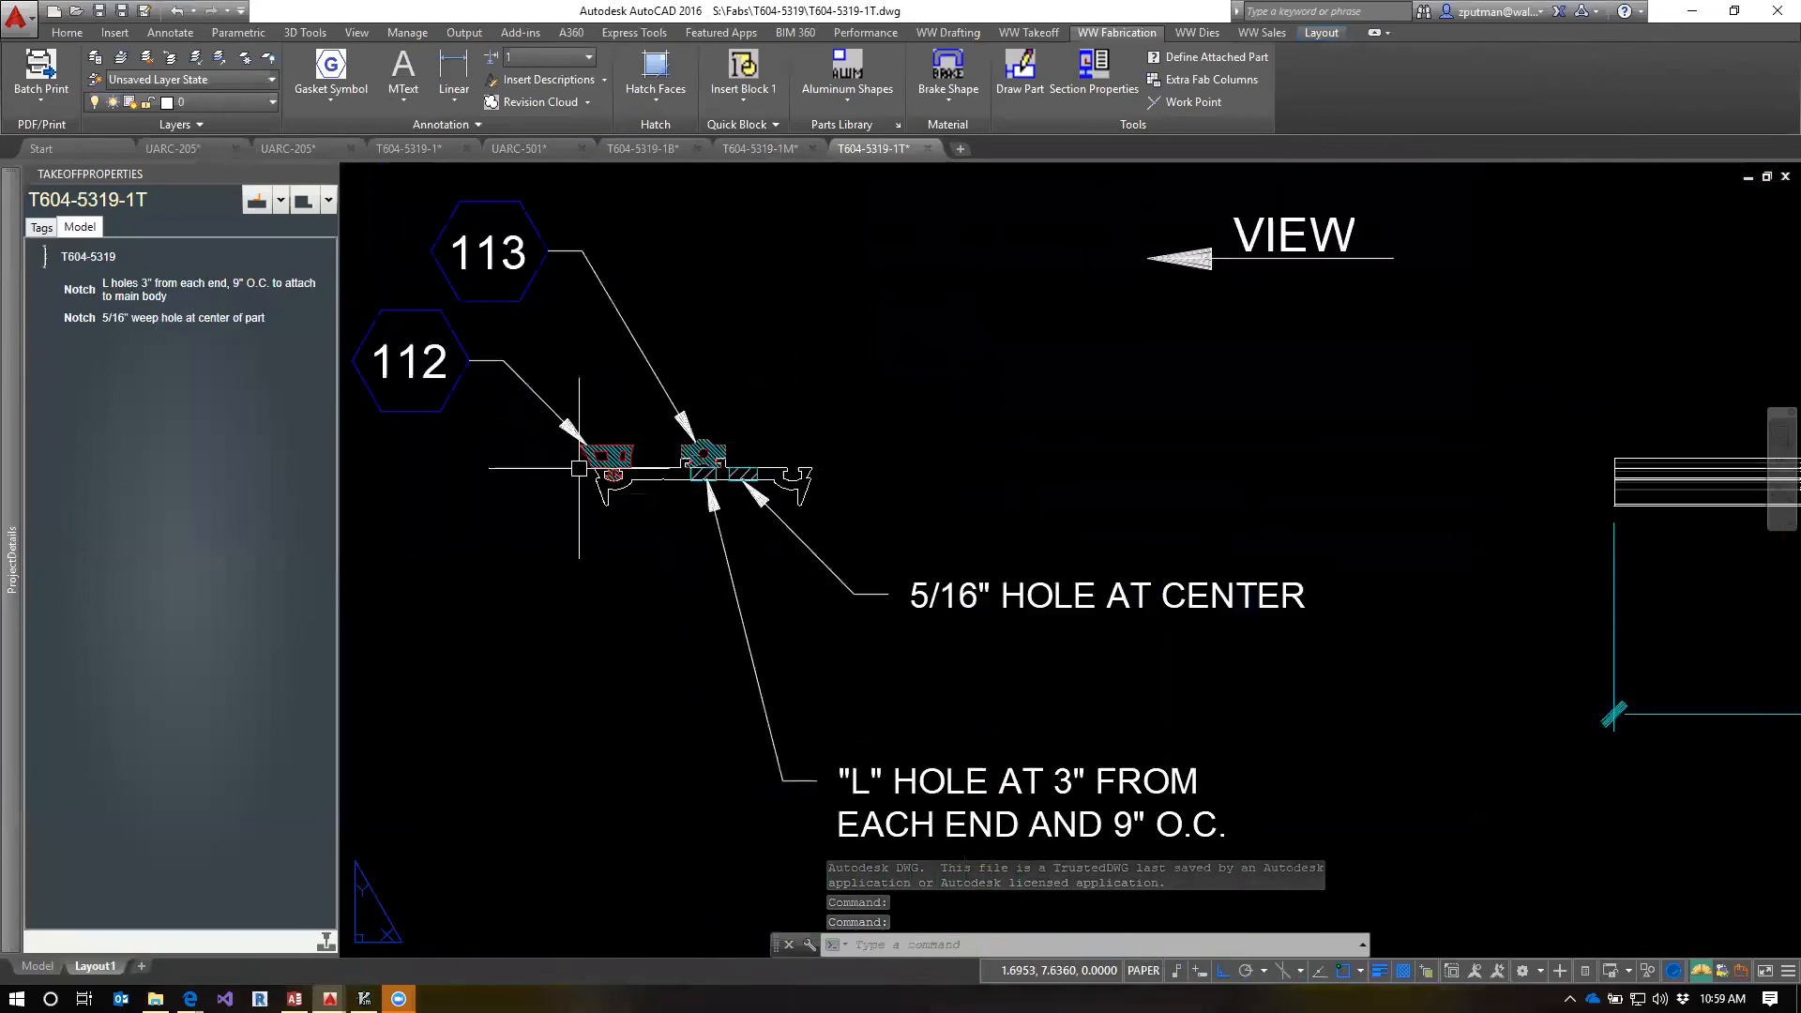
# Close the T604-5319-1T, T604-5319-1M and T604-5319-1B drawings without saving changes
pyautogui.click(928, 147)
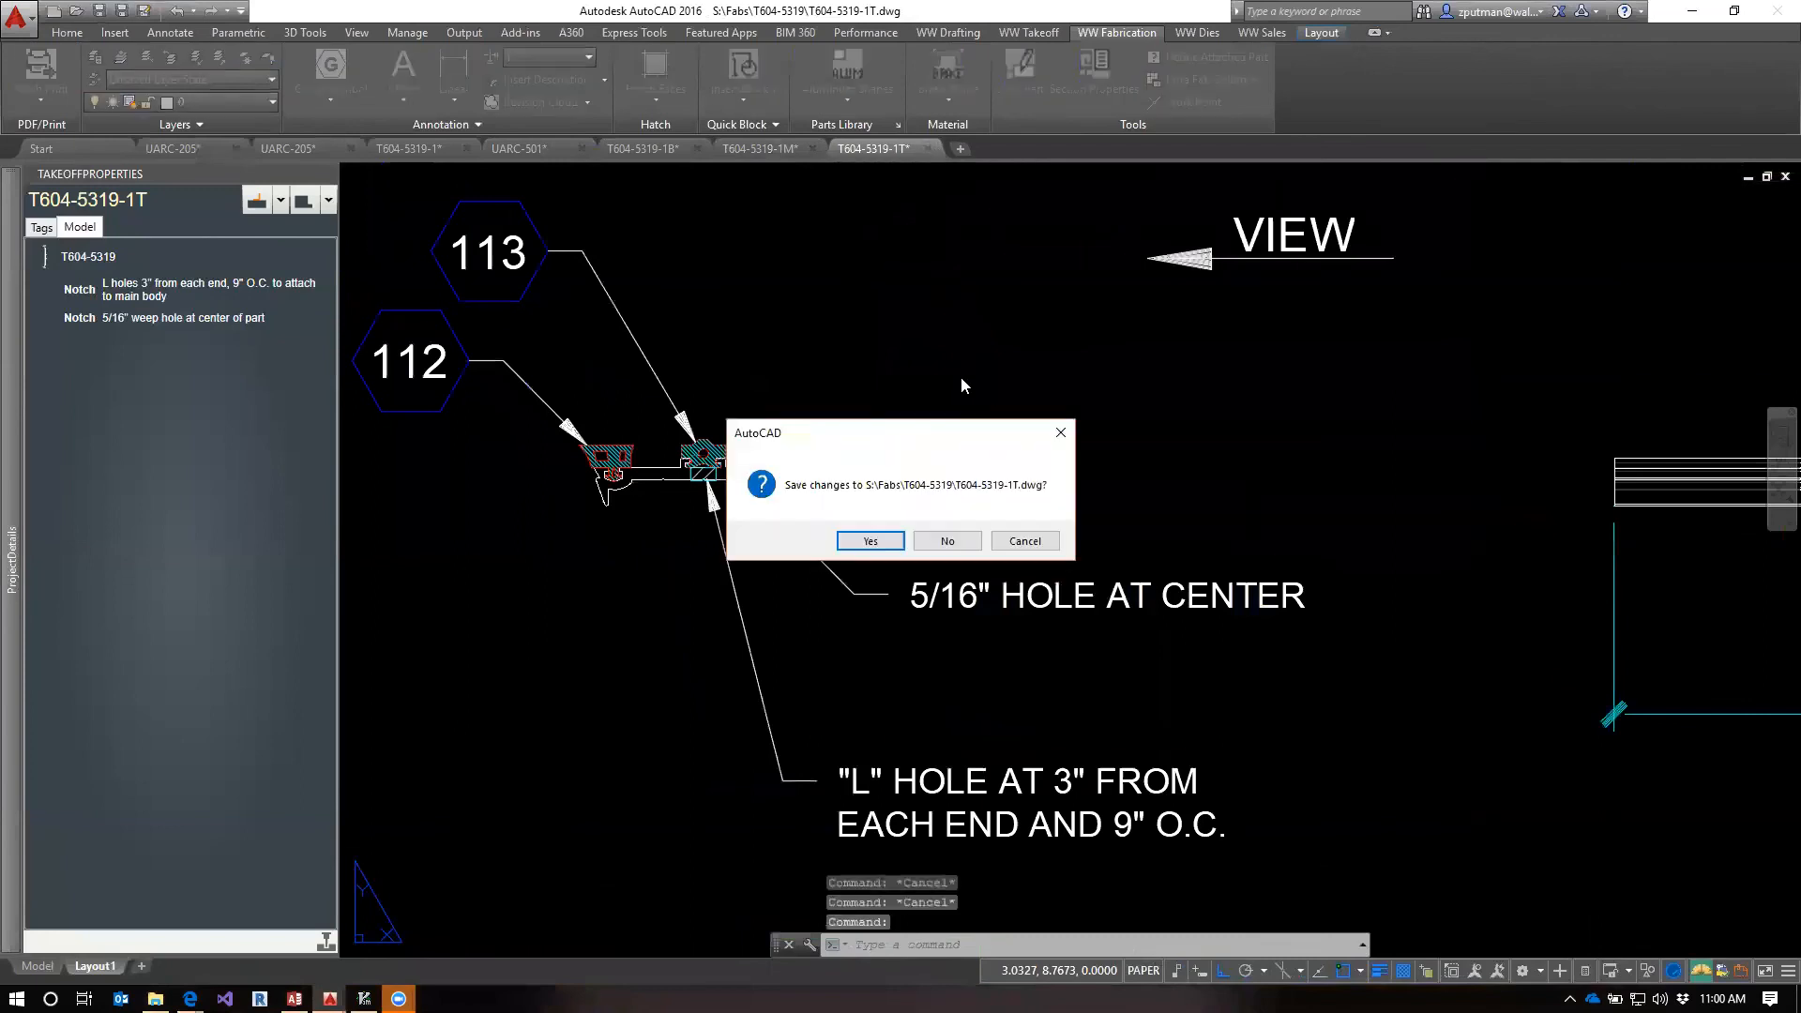
pyautogui.click(947, 542)
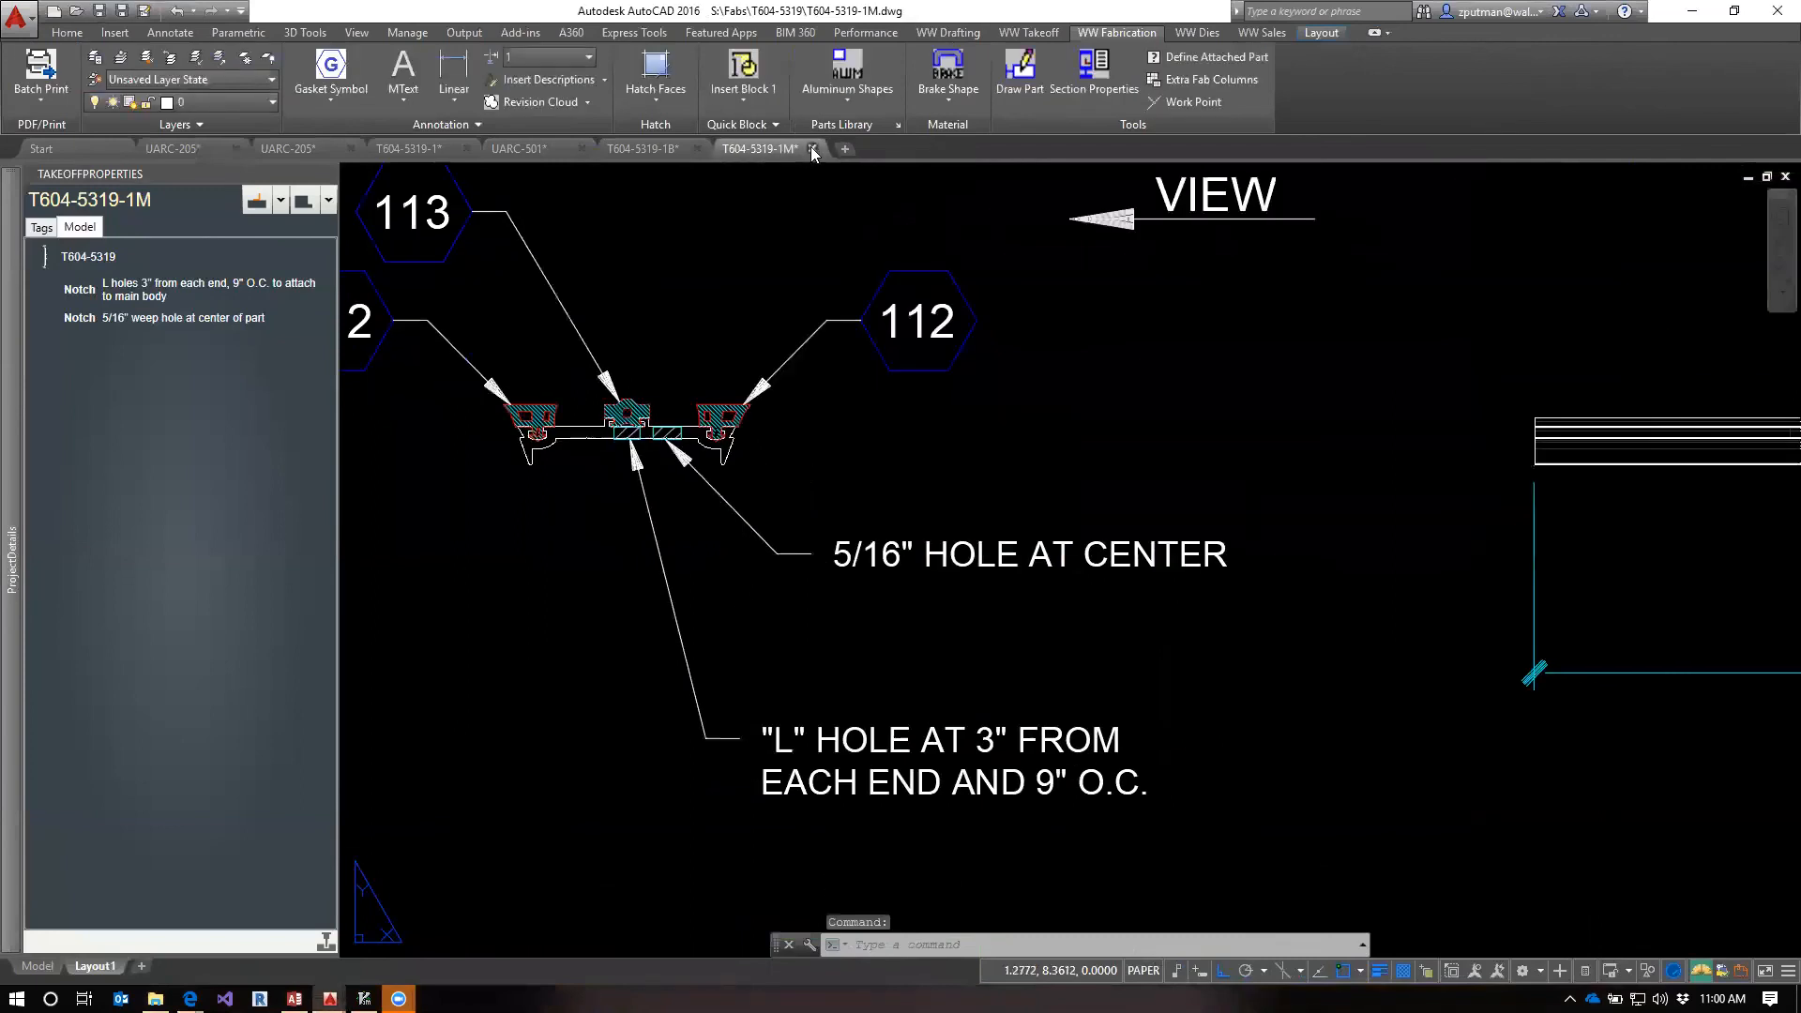
pyautogui.click(812, 147)
pyautogui.click(970, 553)
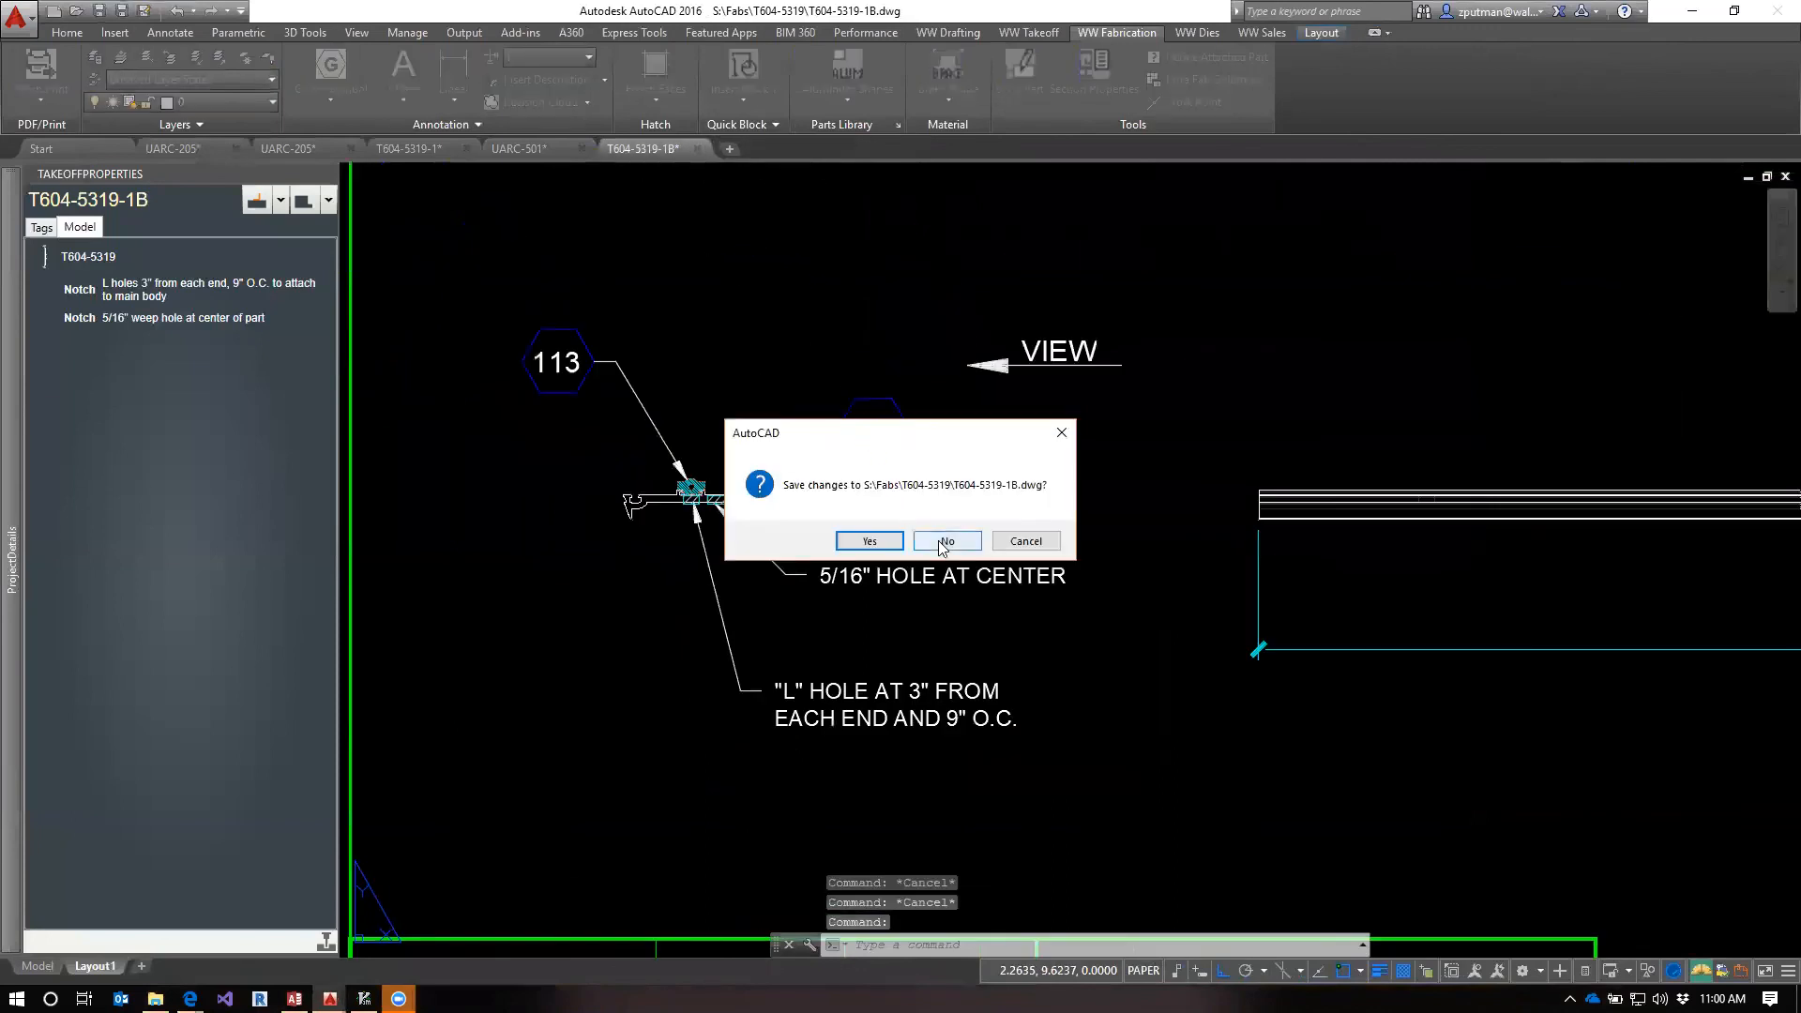
pyautogui.click(945, 541)
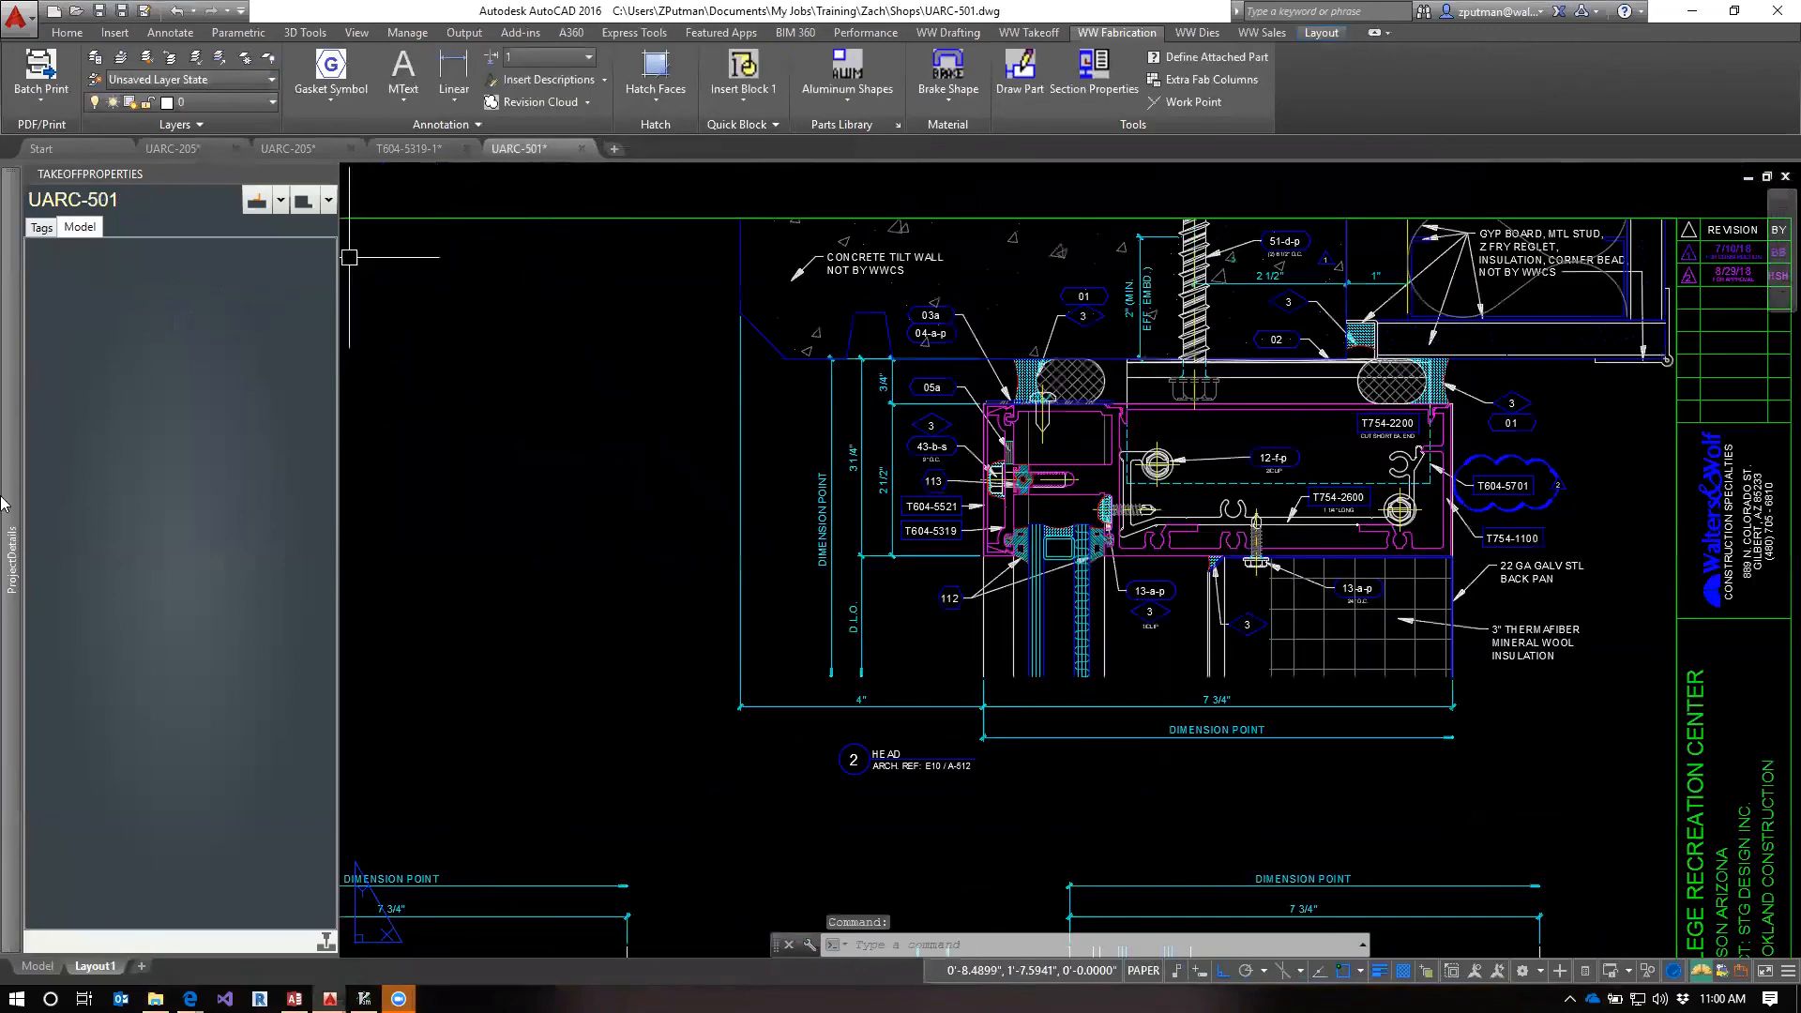
# In the Training Project details, set pressure bar T604-5319's Fab to 1M for Horizontal, 1B for Sill and 1T for Head
pyautogui.moveTo(5, 506)
pyautogui.click(445, 346)
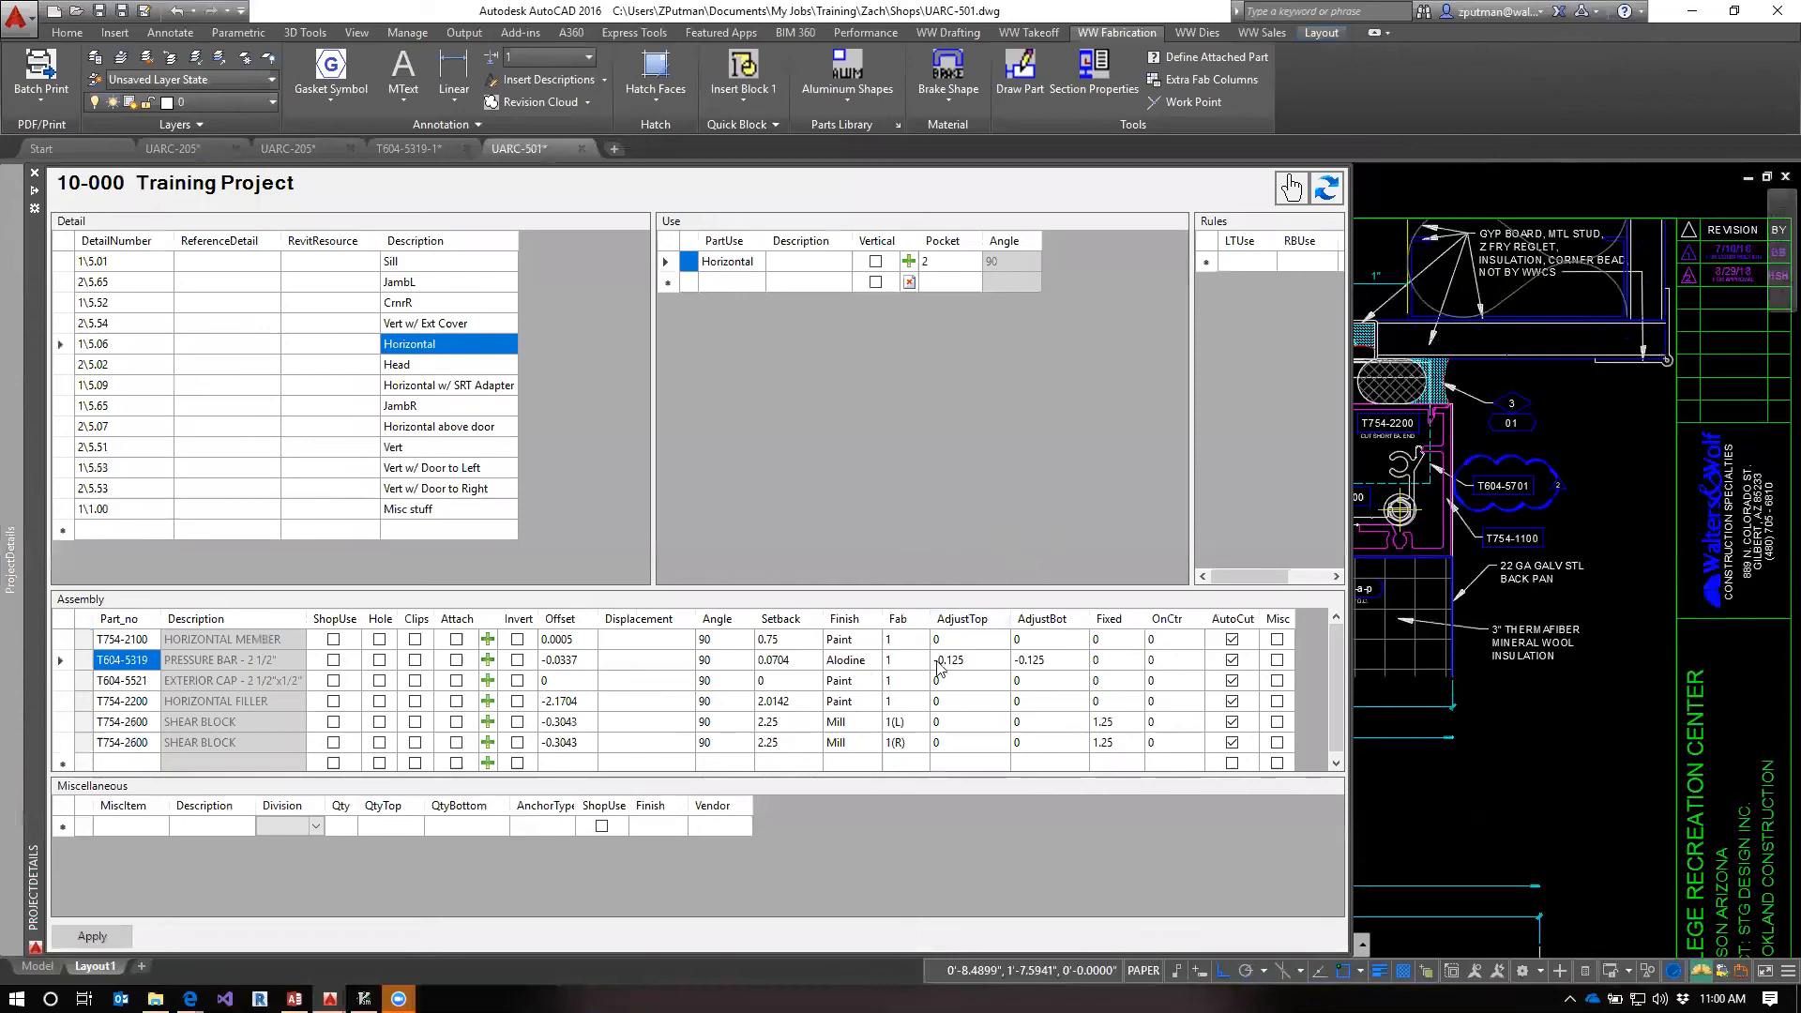
pyautogui.click(908, 661)
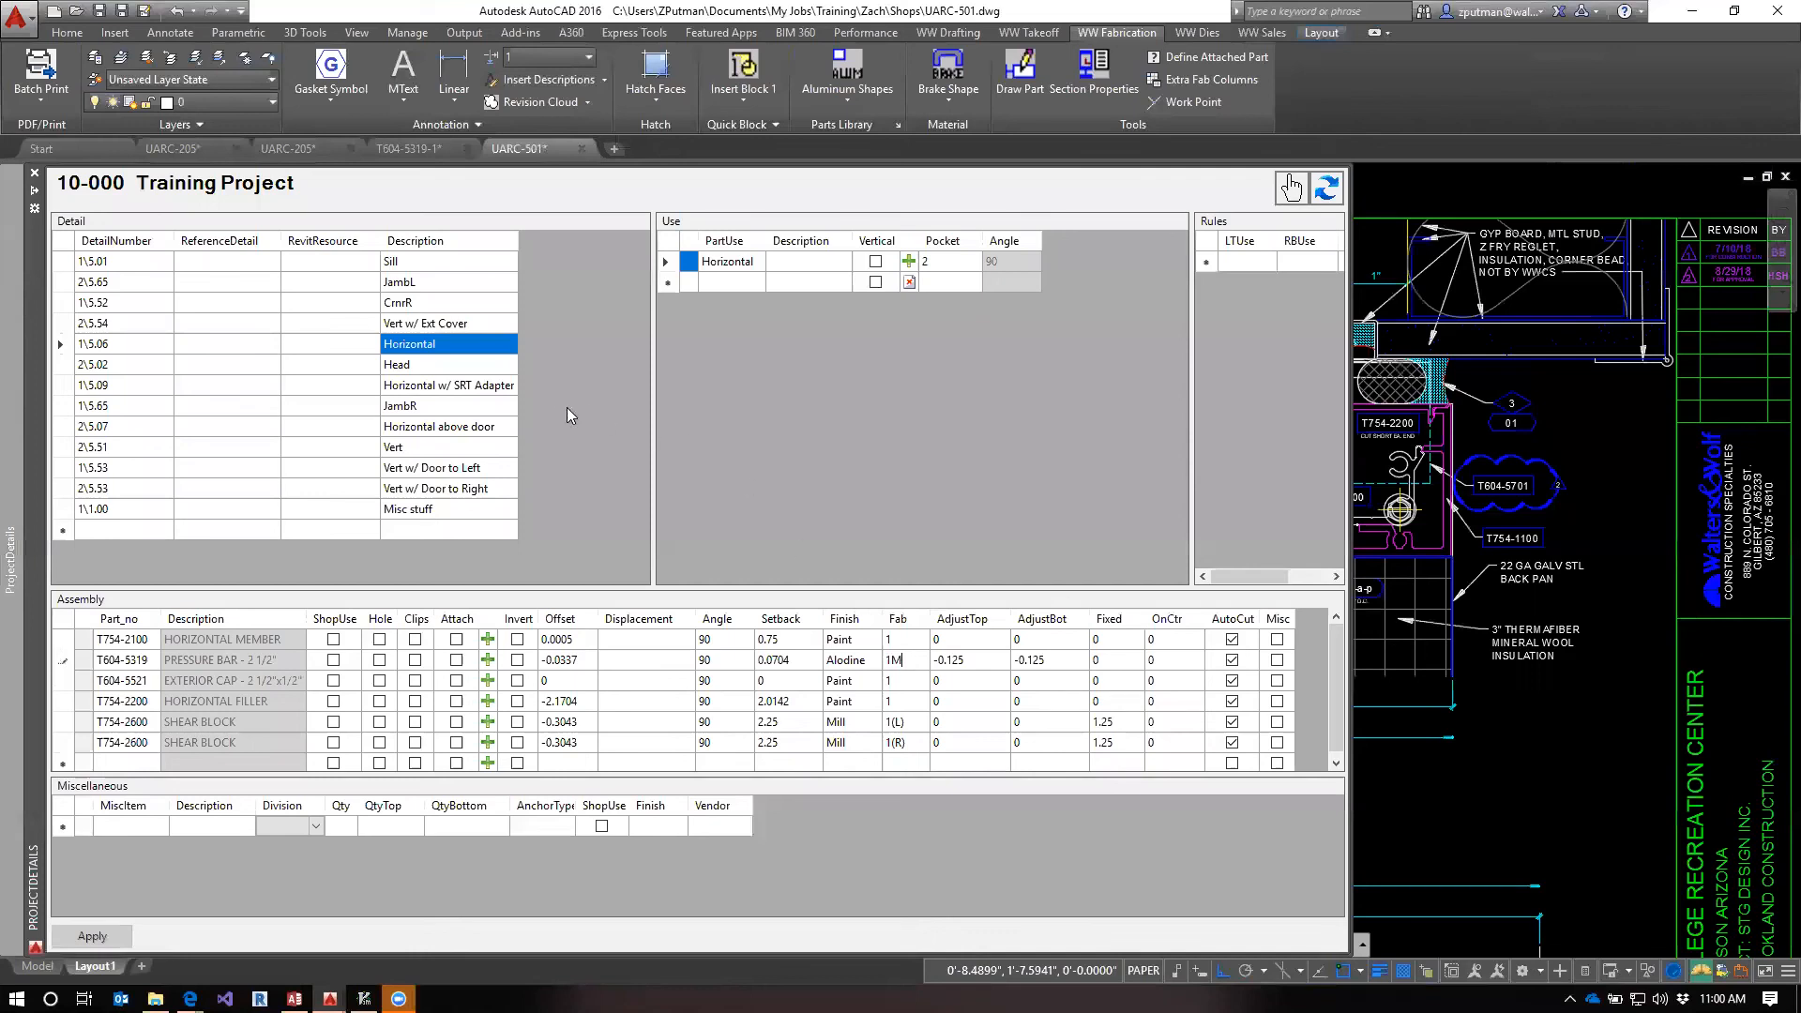
pyautogui.click(410, 265)
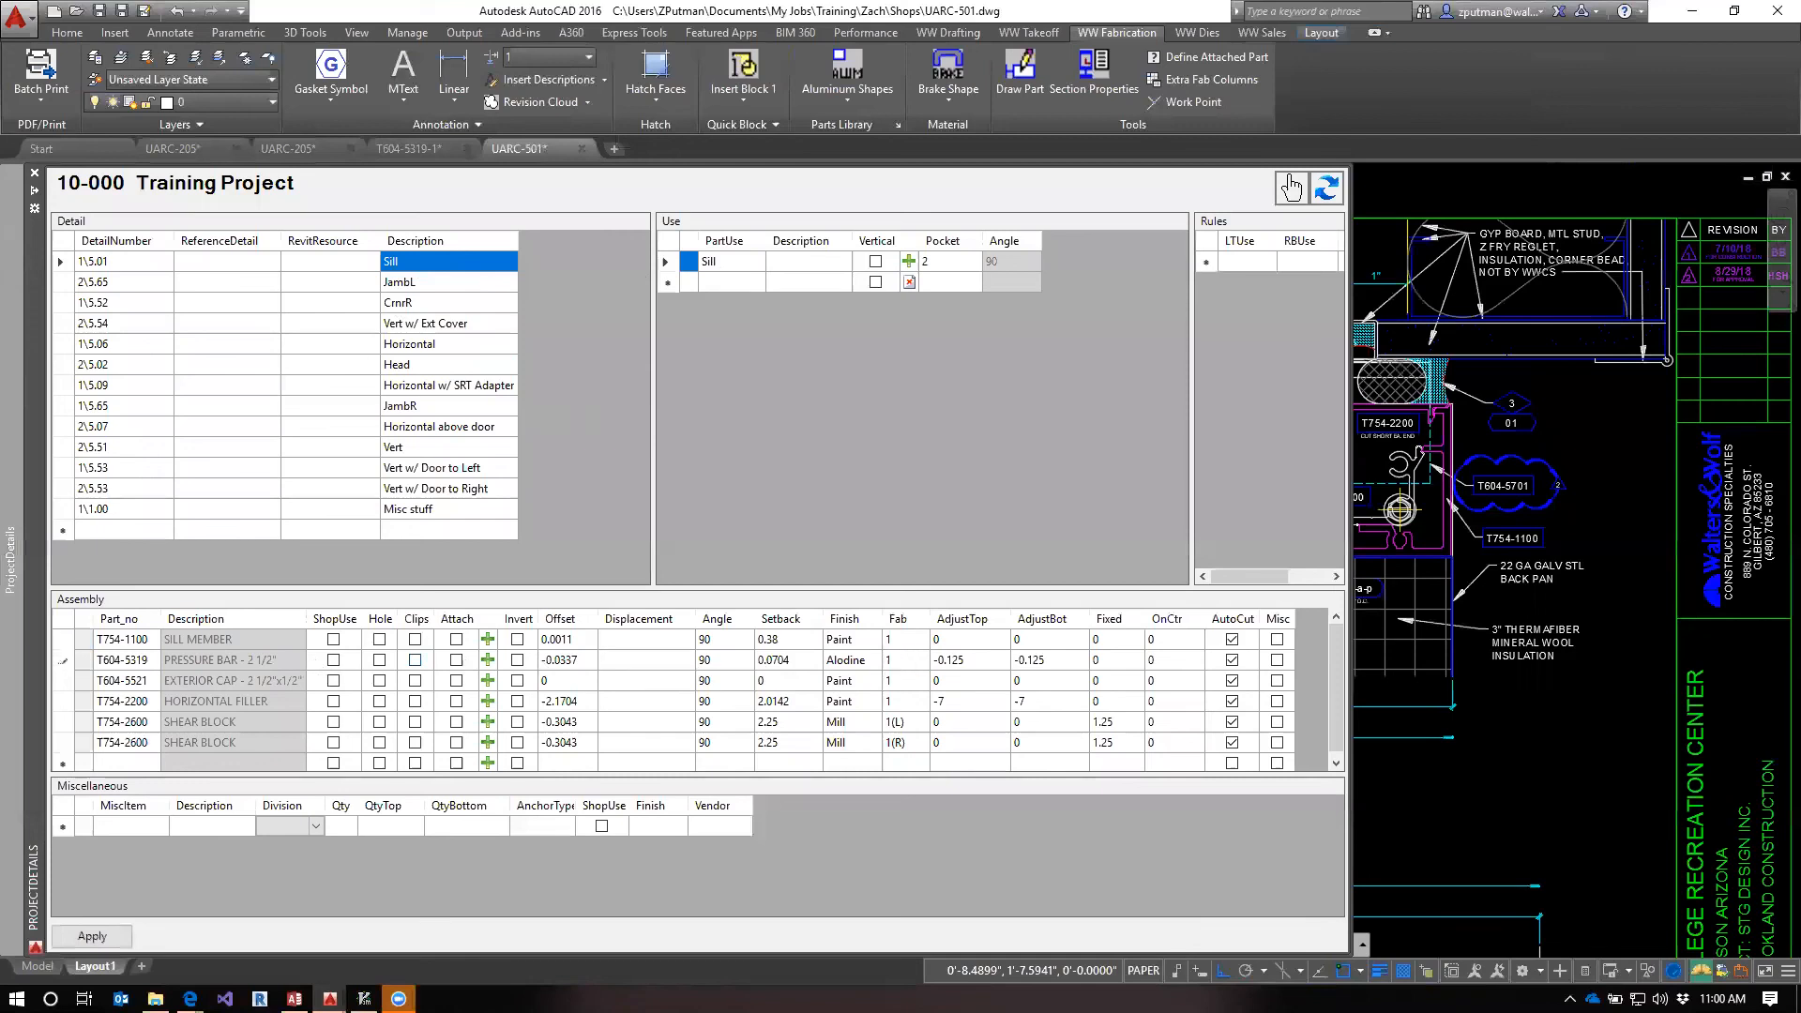
pyautogui.click(414, 366)
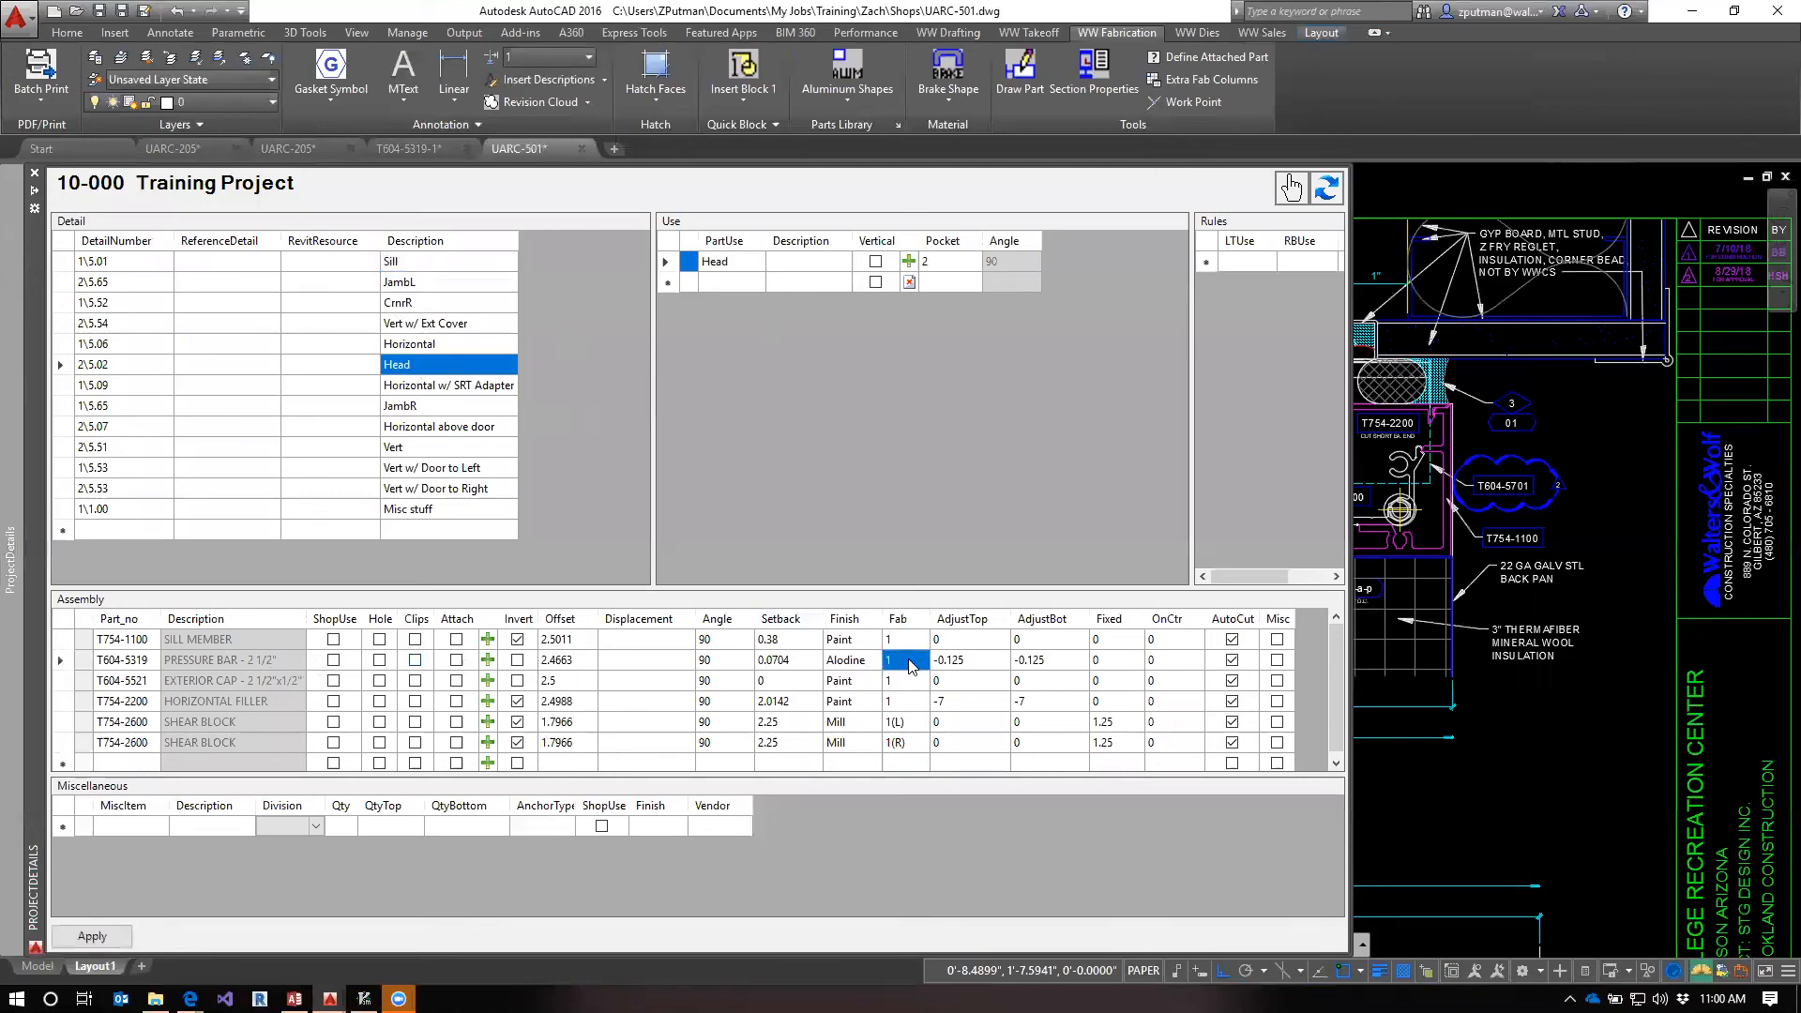
# Apply the Training Project details and close the UARC-205 unit model and T604-5319-1 drawings with their changes saved
pyautogui.click(744, 269)
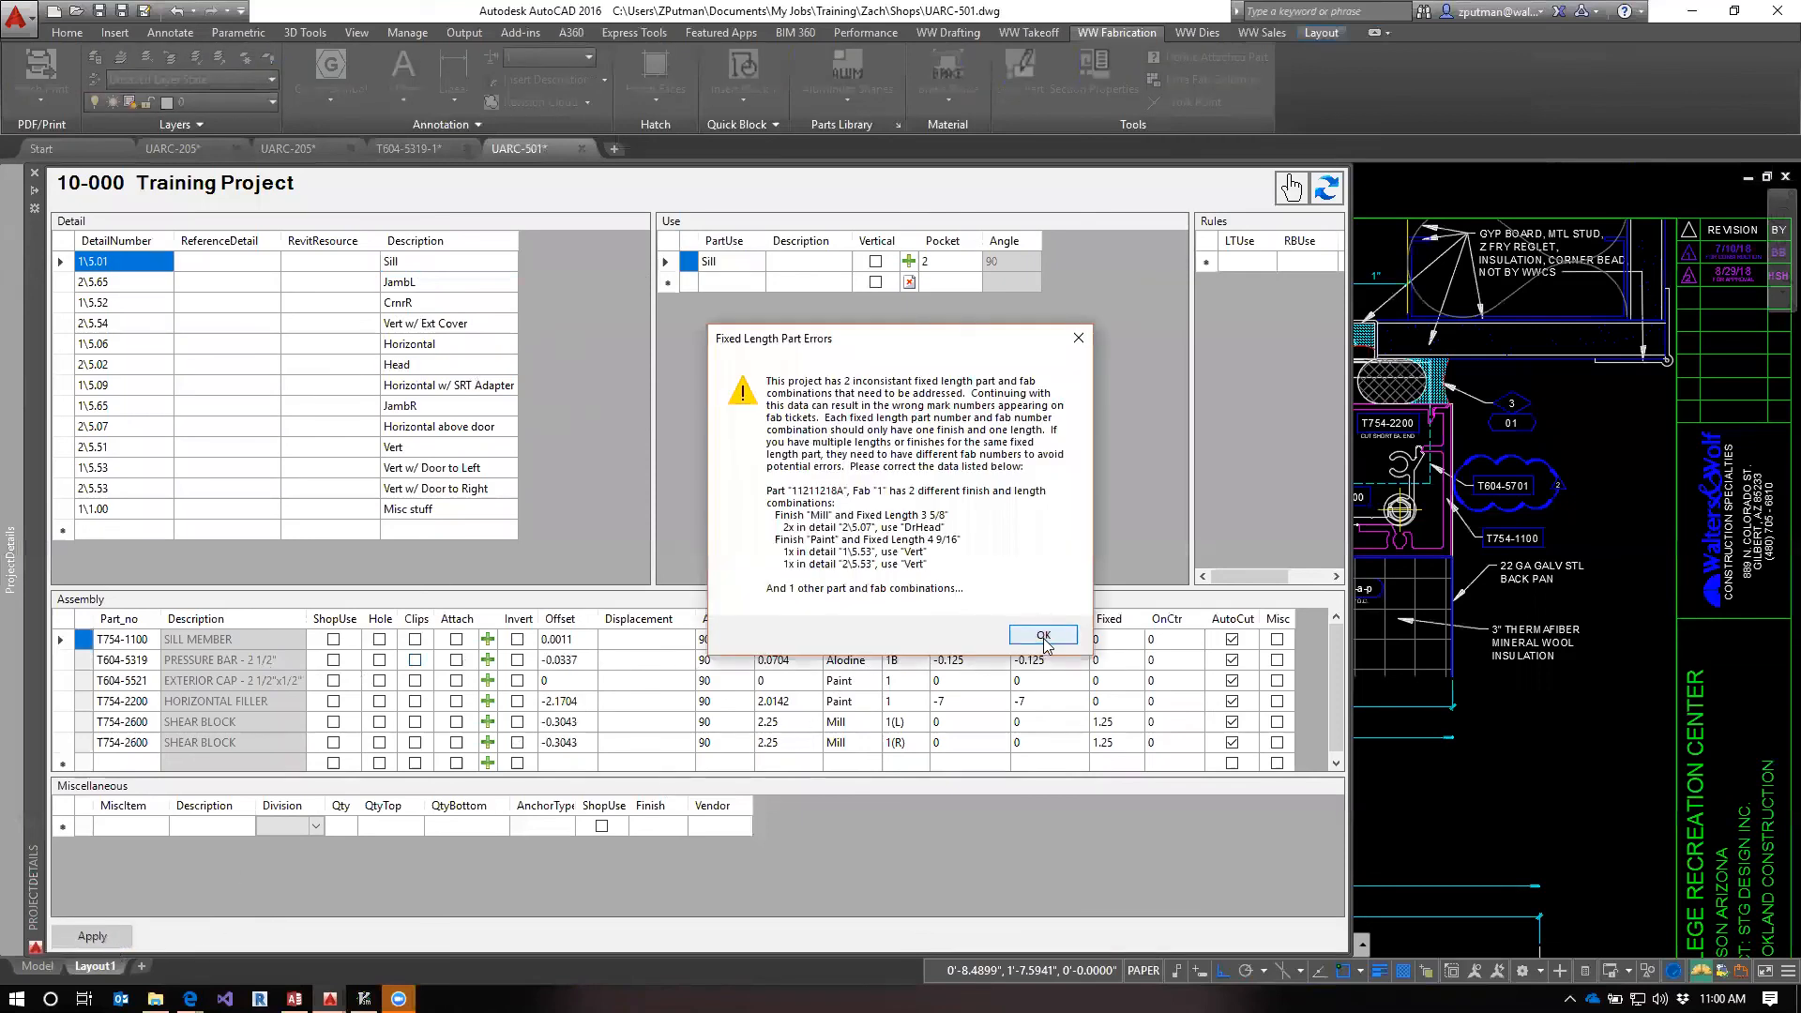
pyautogui.click(1043, 636)
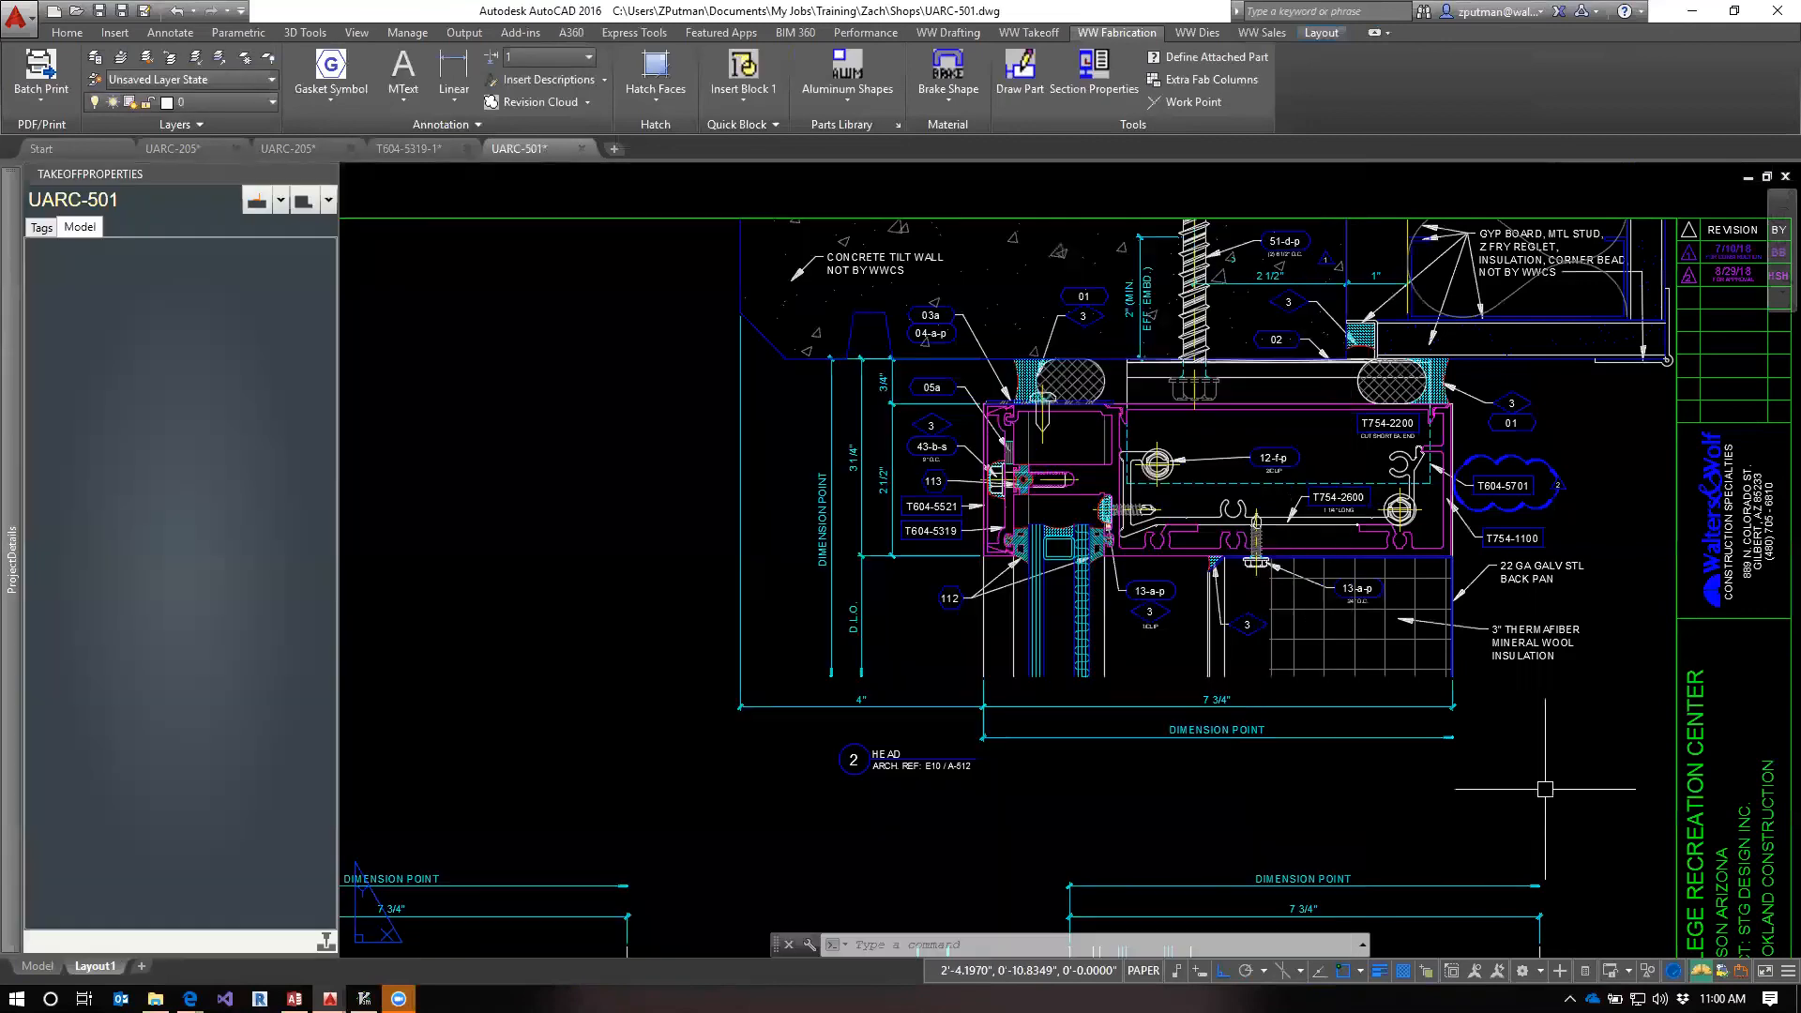
pyautogui.click(317, 150)
pyautogui.click(352, 149)
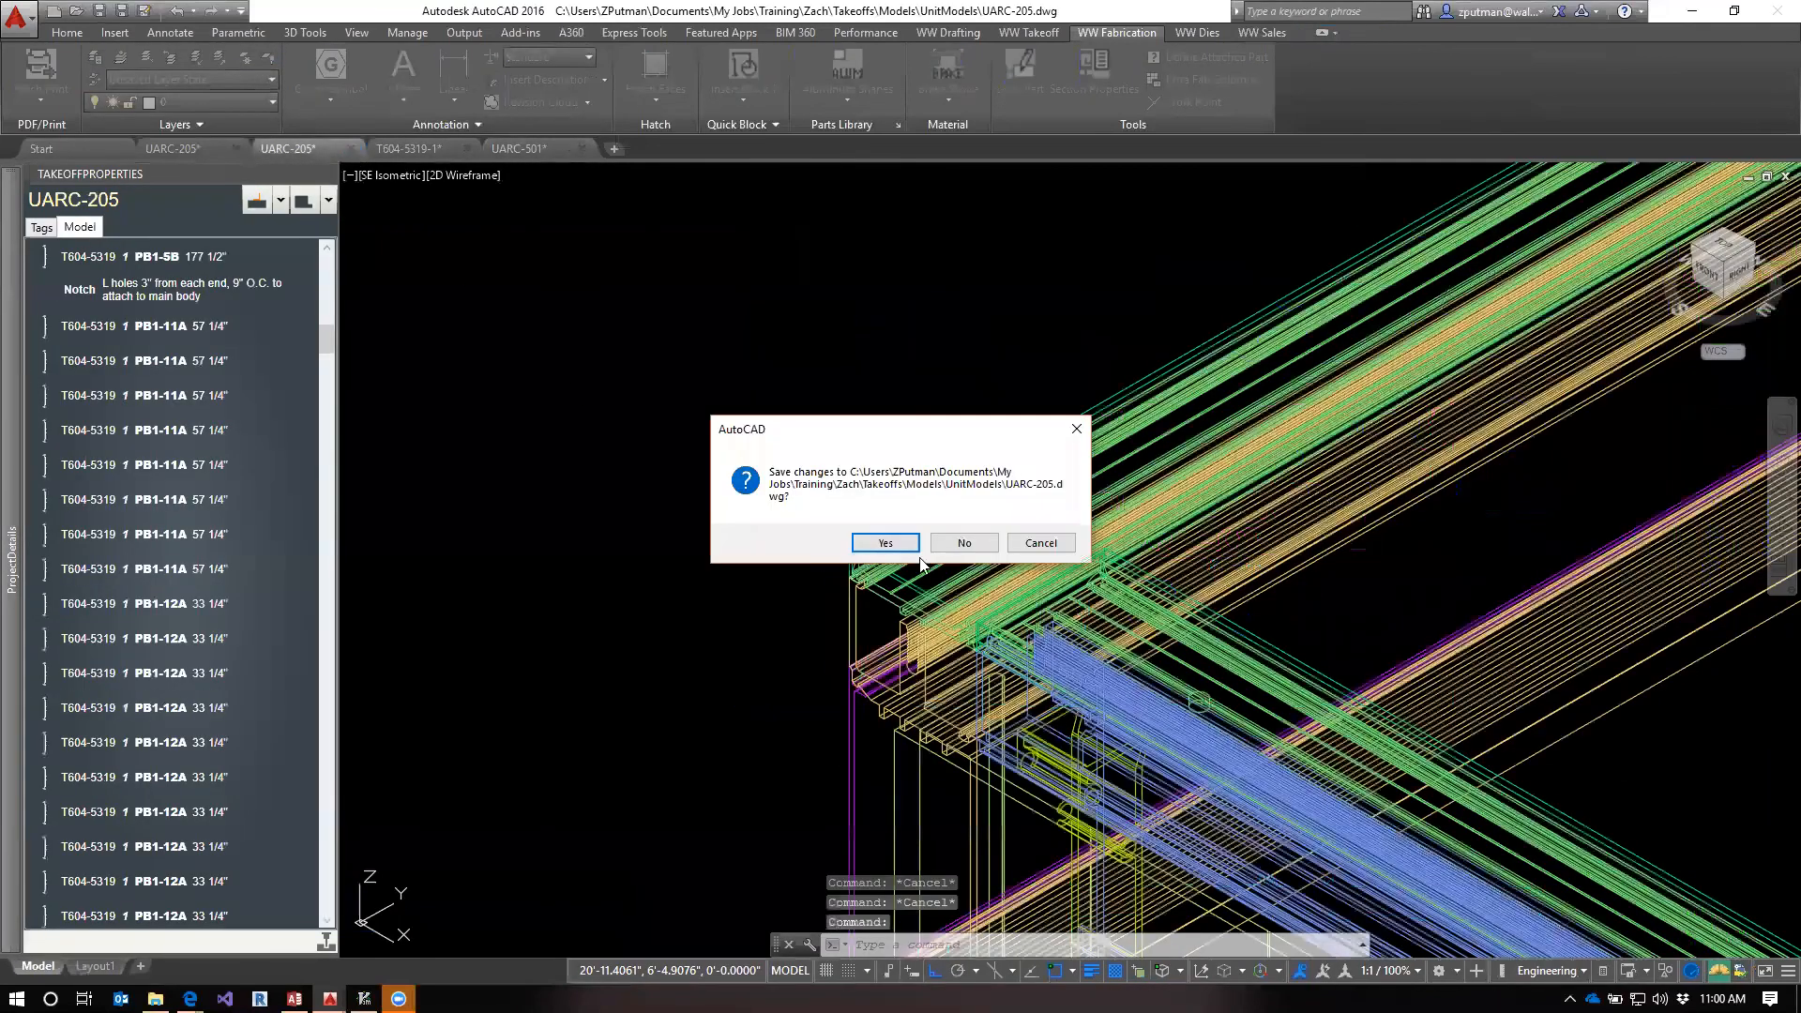
pyautogui.click(885, 543)
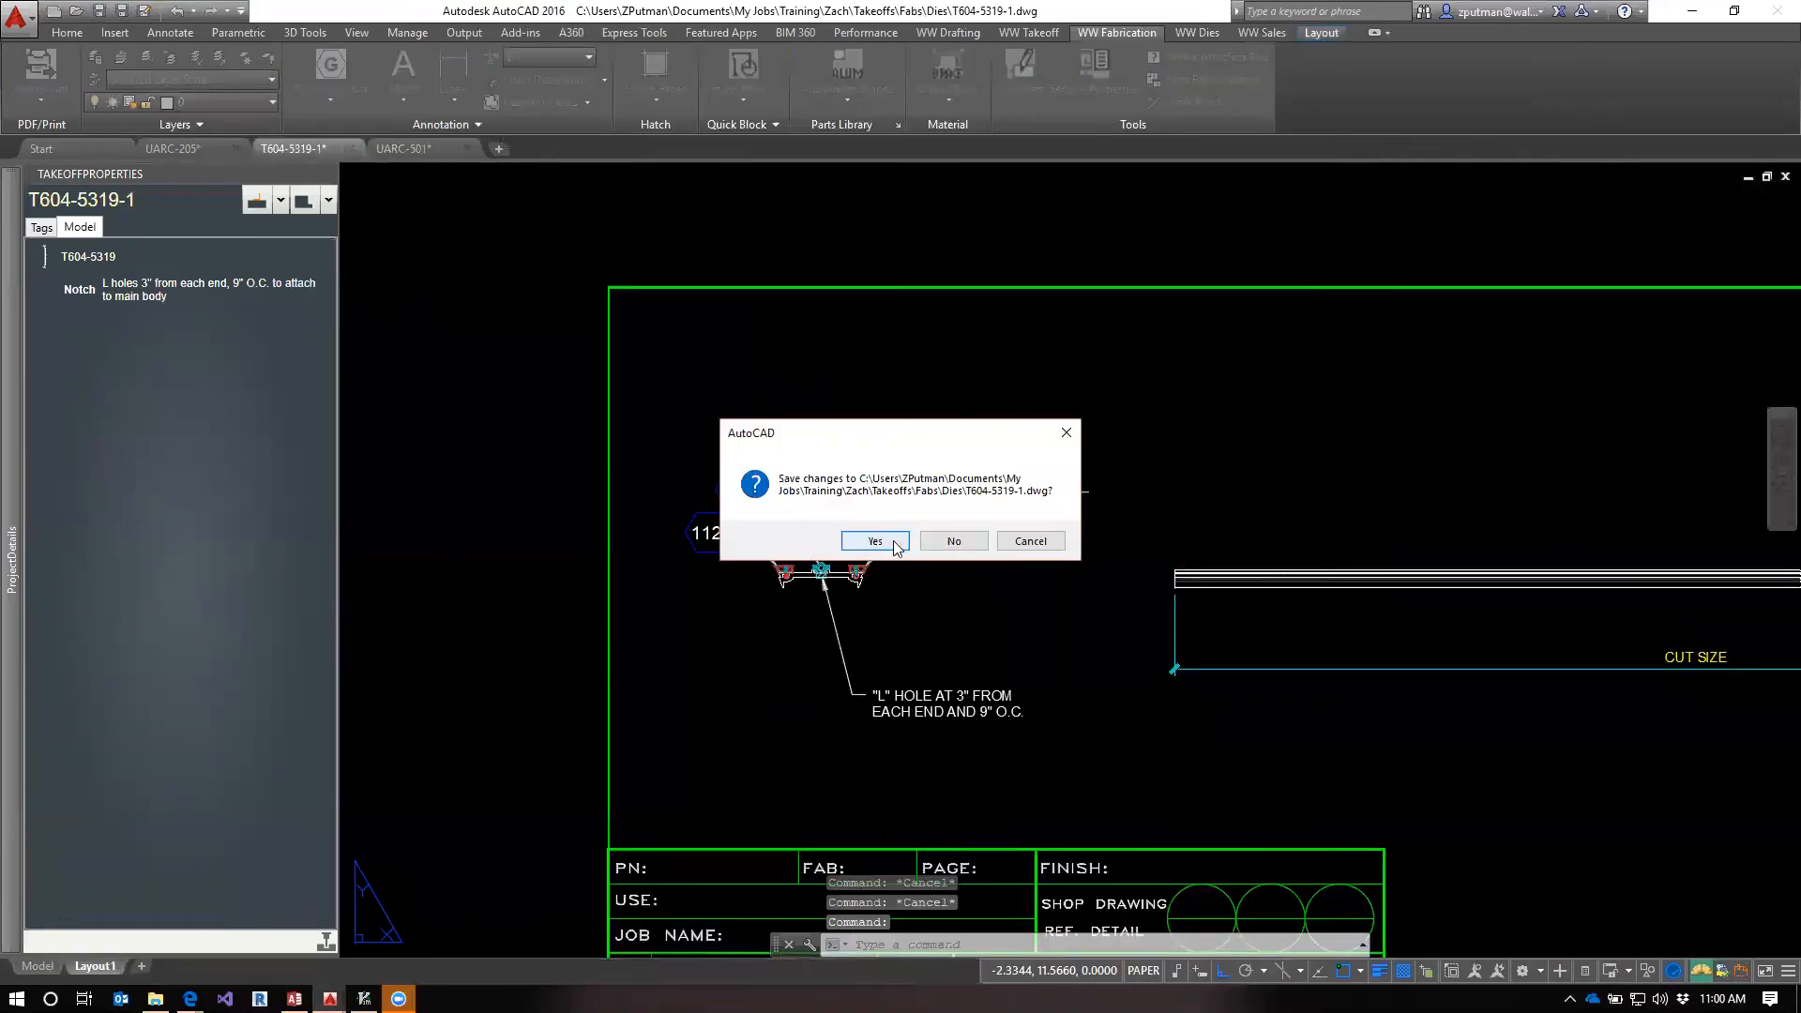
pyautogui.click(875, 542)
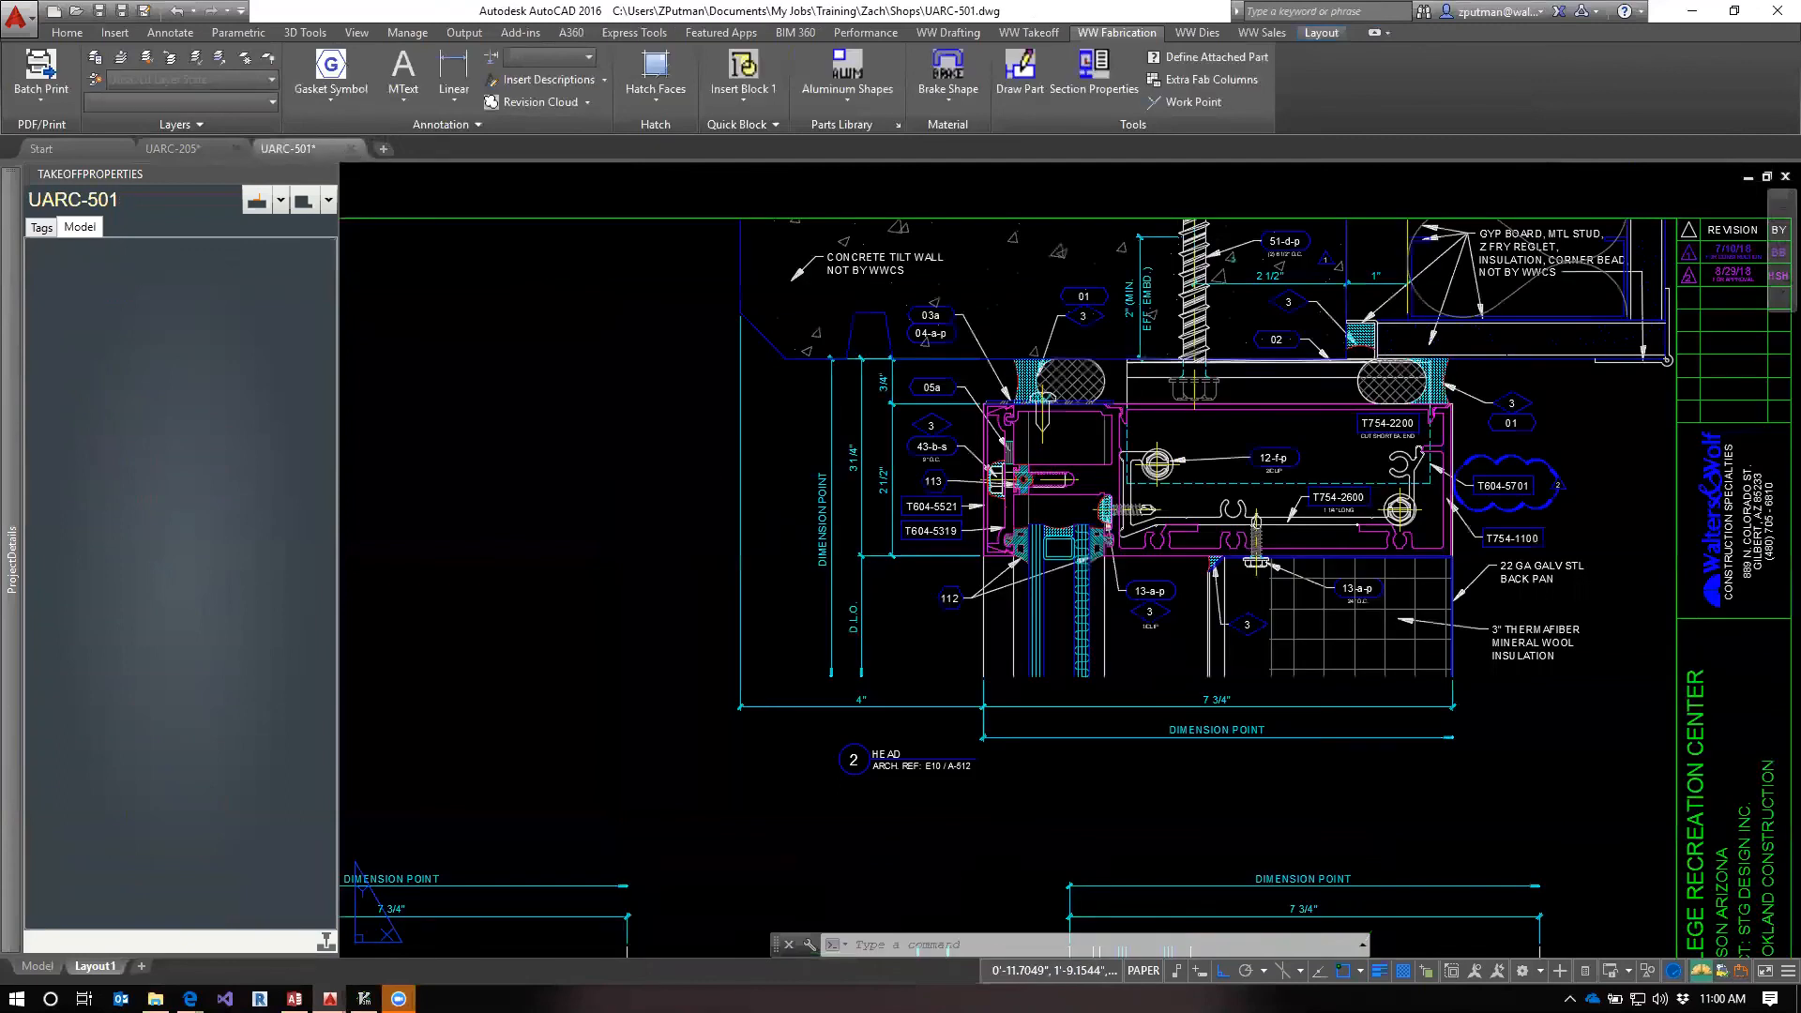
# Update the database from the UARC-205 shop drawing with the UPD command
pyautogui.click(182, 146)
pyautogui.write('UPD')
pyautogui.press('Return')
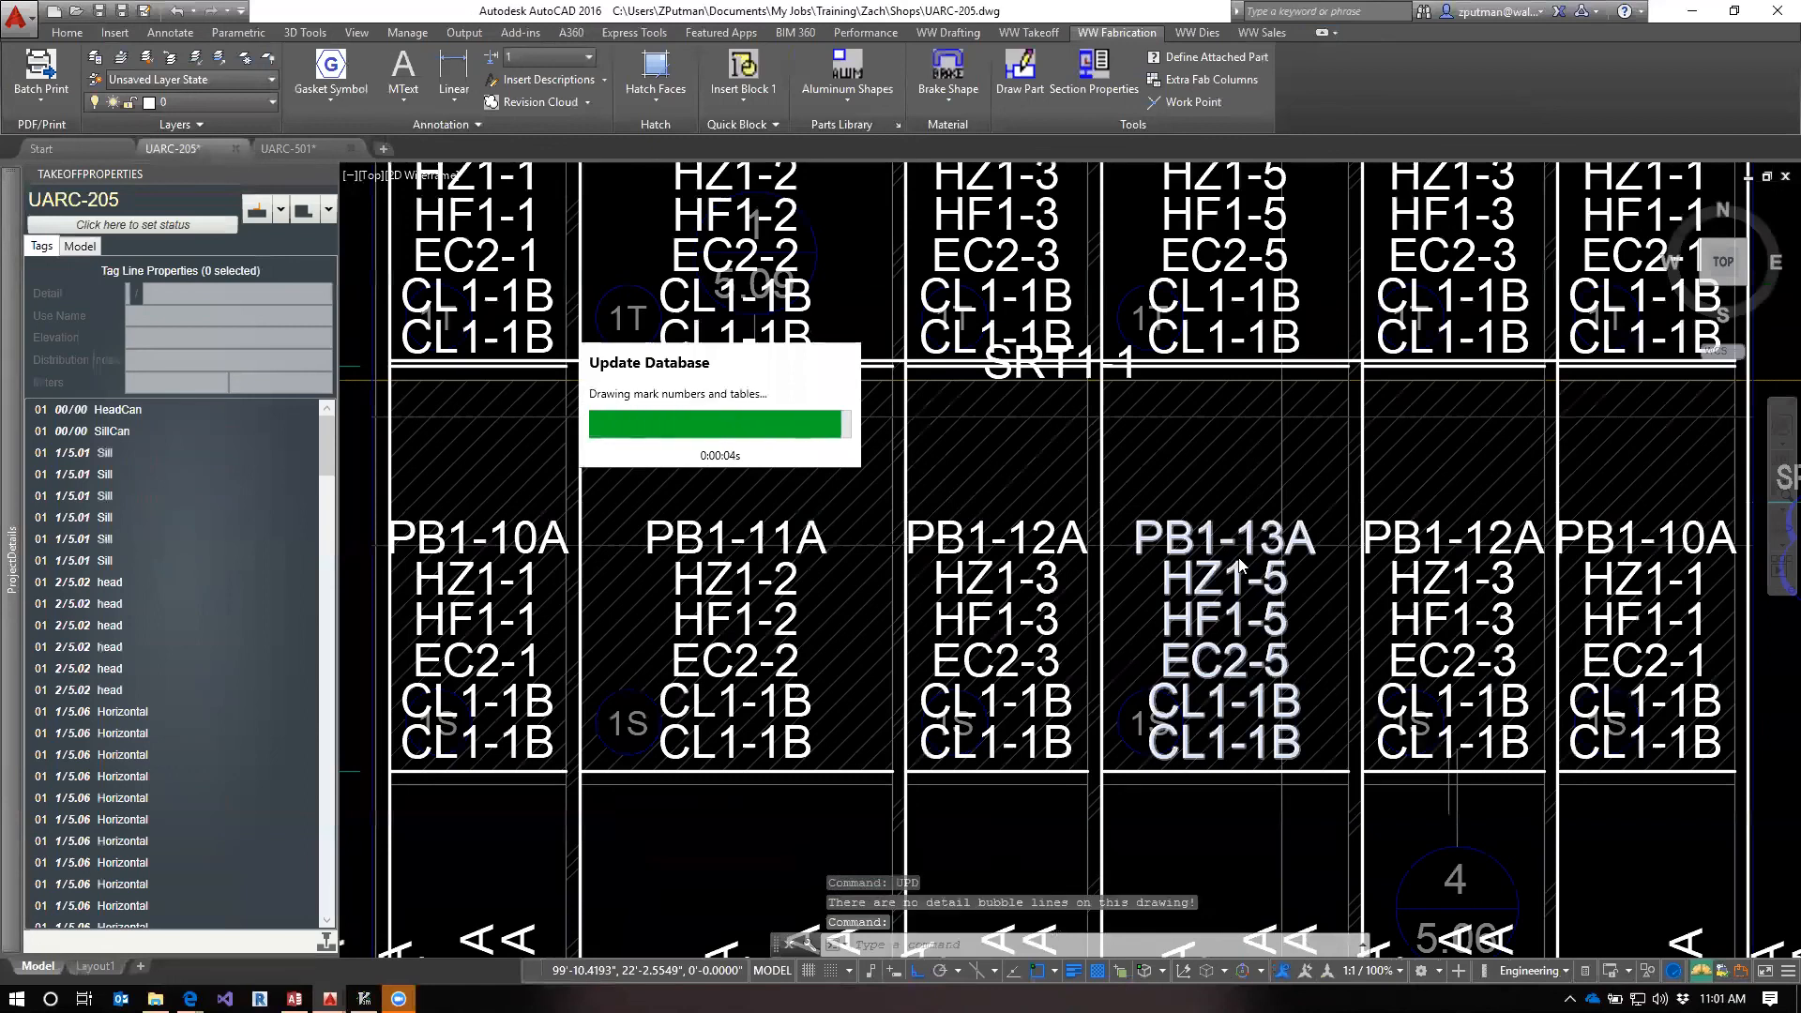
# Move the SM1-5 / PB1-13C mark number block in elevation 2 straight down, clear of the marks overlapping it
pyautogui.scroll(-6, 813, 629)
pyautogui.moveTo(727, 681)
pyautogui.mouseDown(button='middle')
pyautogui.moveTo(852, 655)
pyautogui.moveTo(1357, 447)
pyautogui.mouseUp(button='middle')
pyautogui.scroll(5, 706, 662)
pyautogui.moveTo(804, 603); pyautogui.dragTo(1041, 726, button='middle')
pyautogui.moveTo(944, 450); pyautogui.dragTo(957, 647, button='middle')
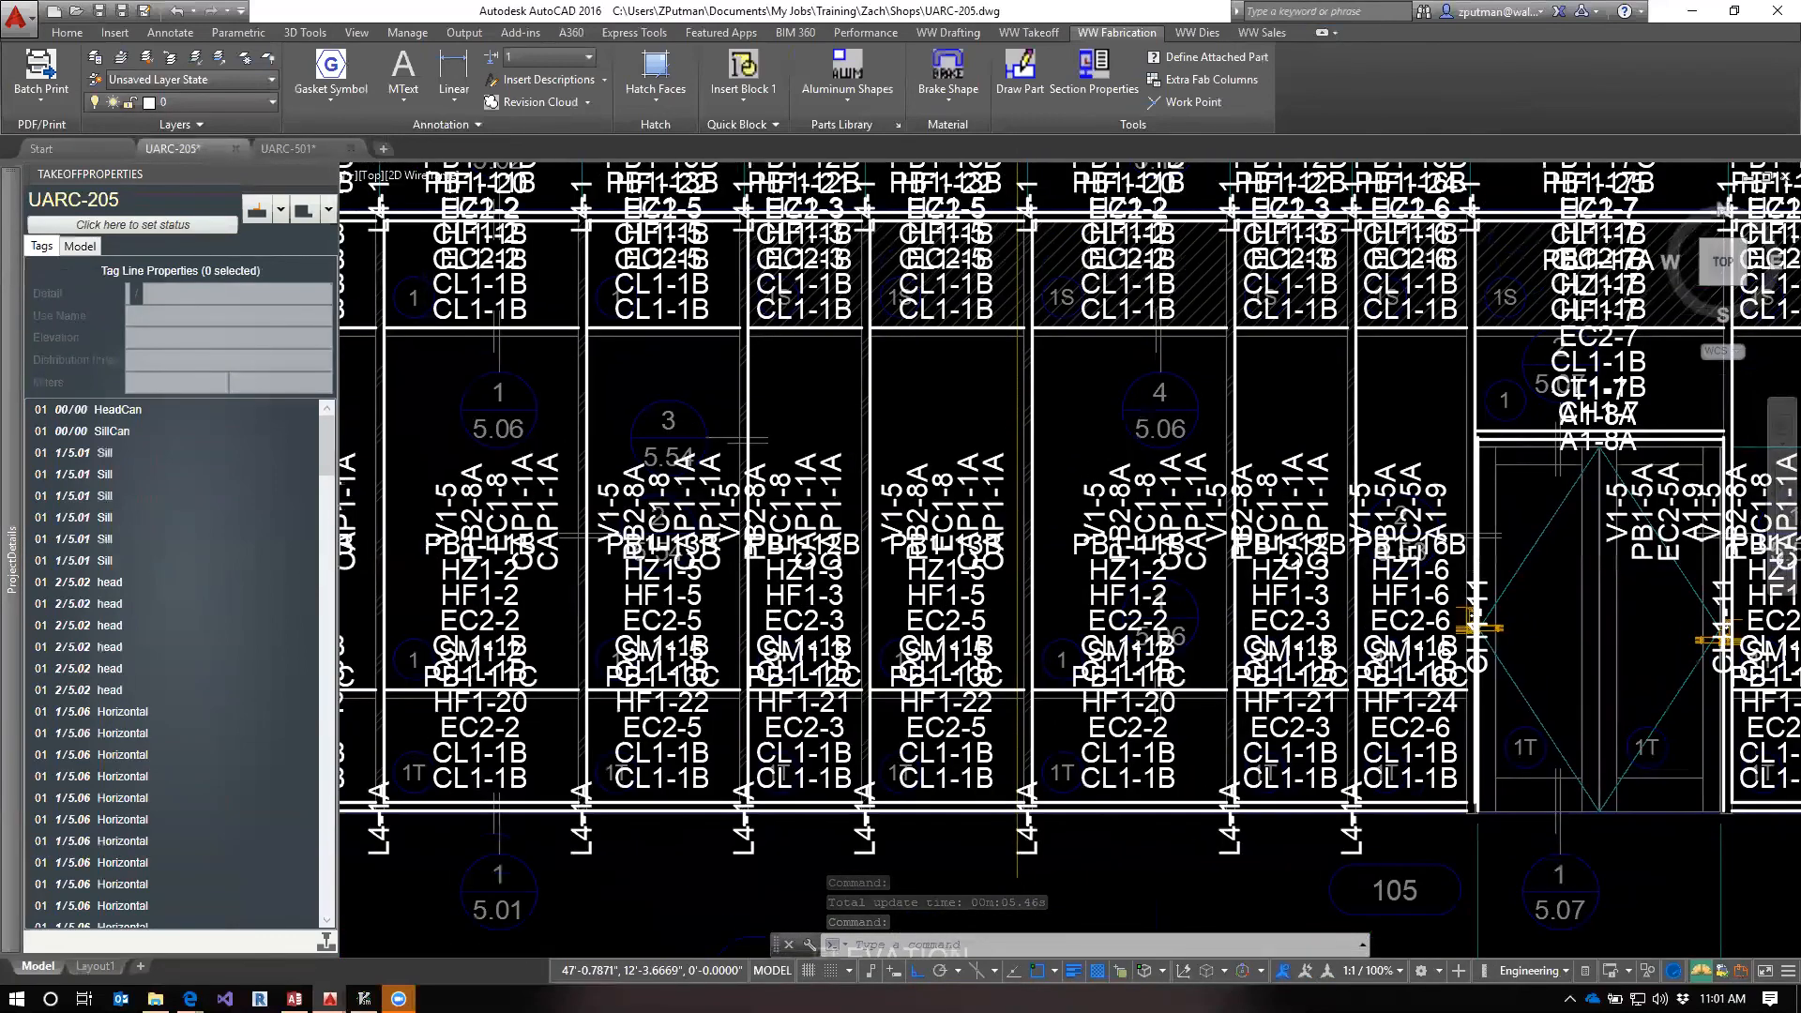
pyautogui.scroll(2, 985, 732)
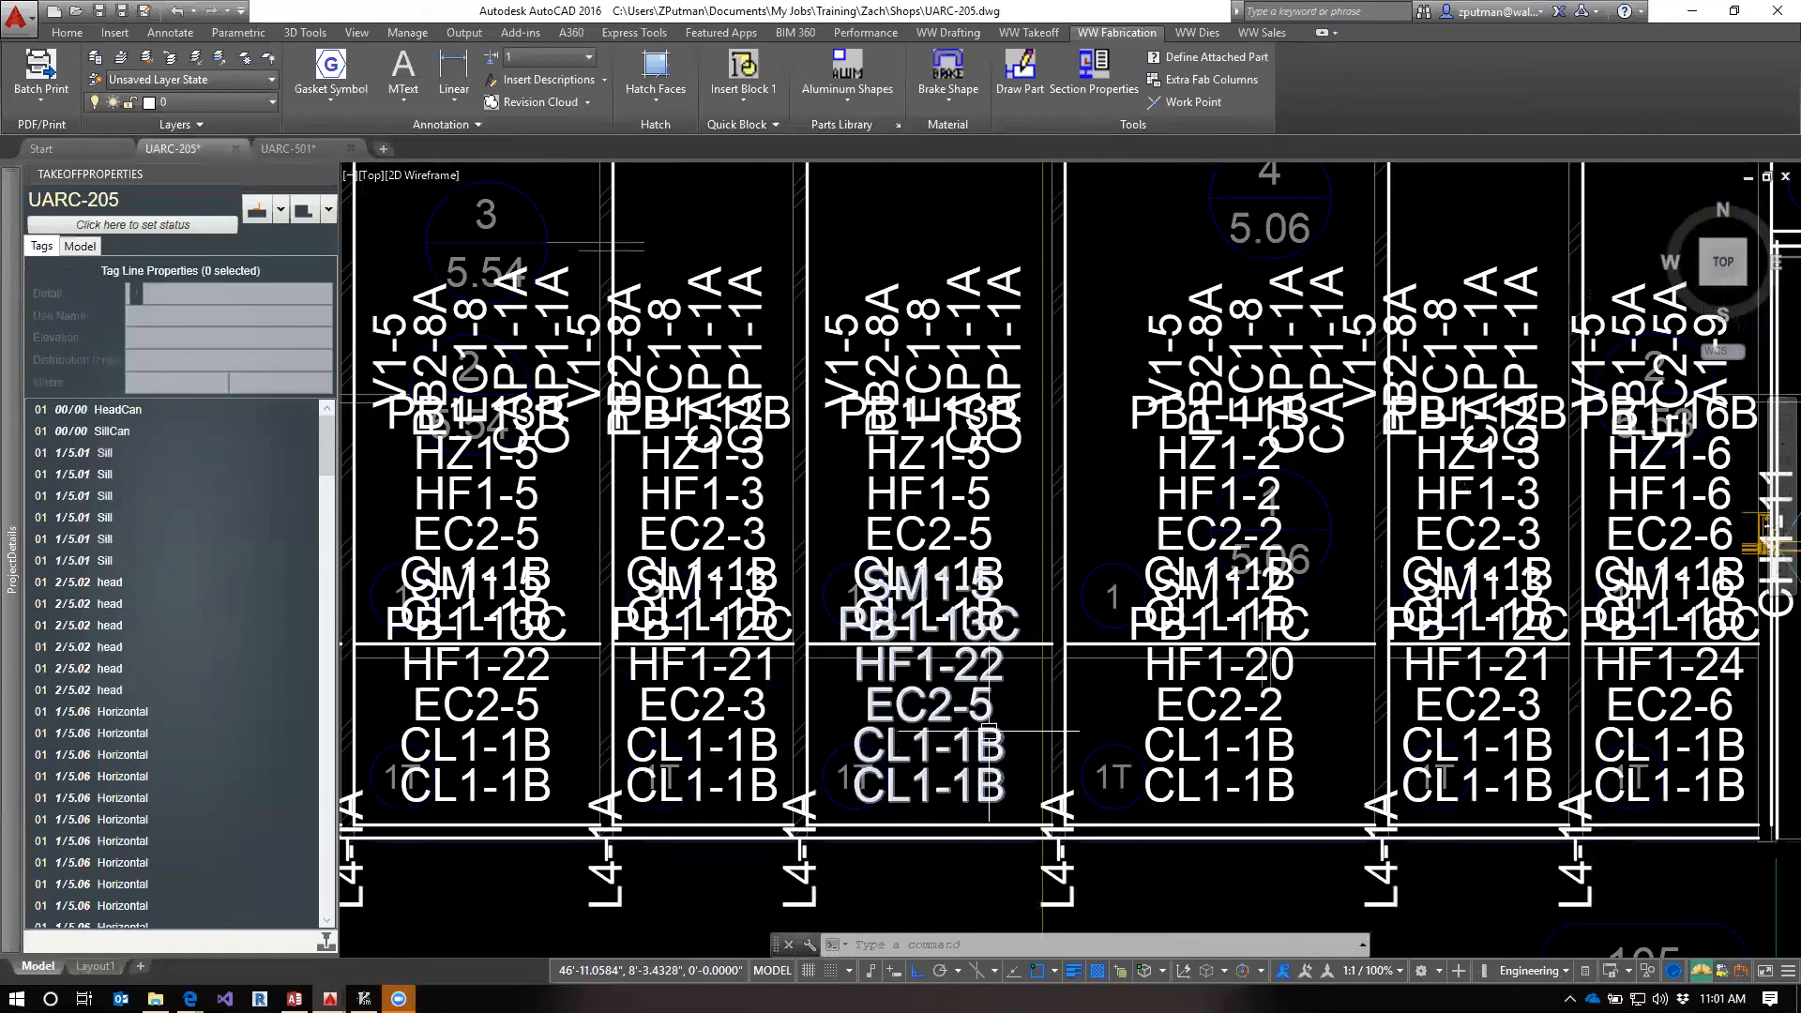
pyautogui.click(989, 730)
pyautogui.scroll(2, 886, 659)
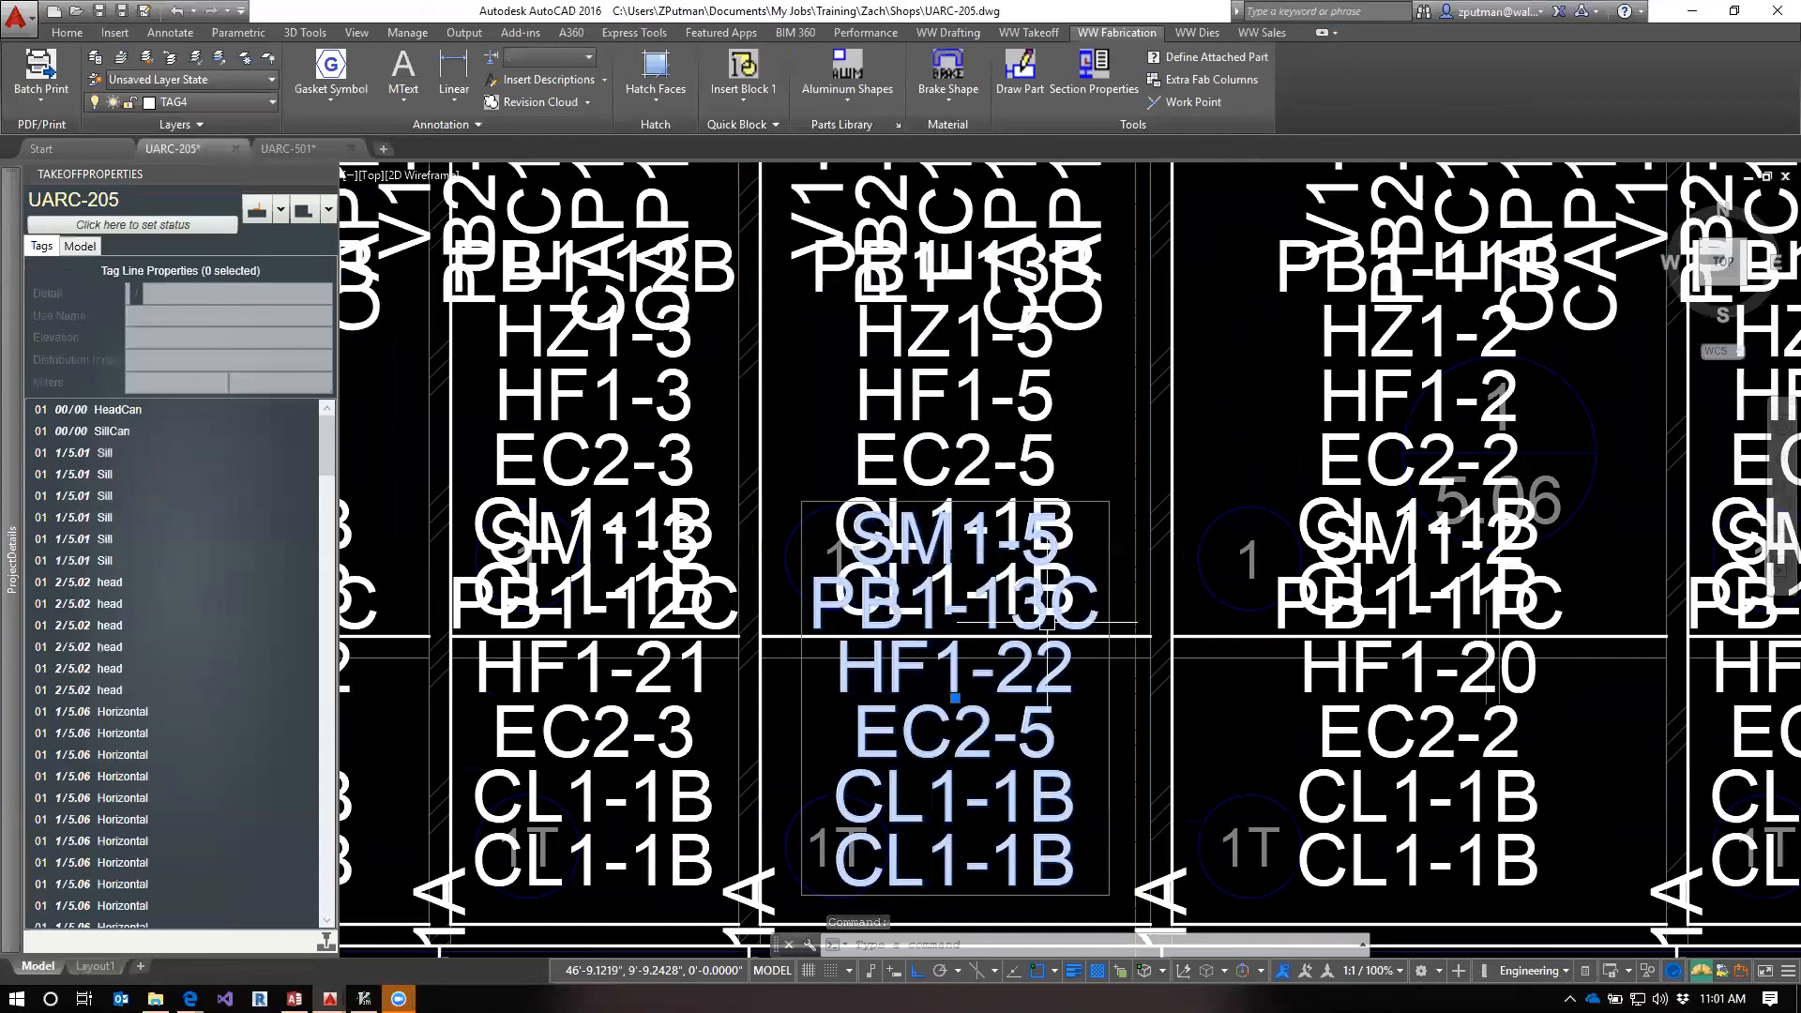
pyautogui.write('m')
pyautogui.press('Return')
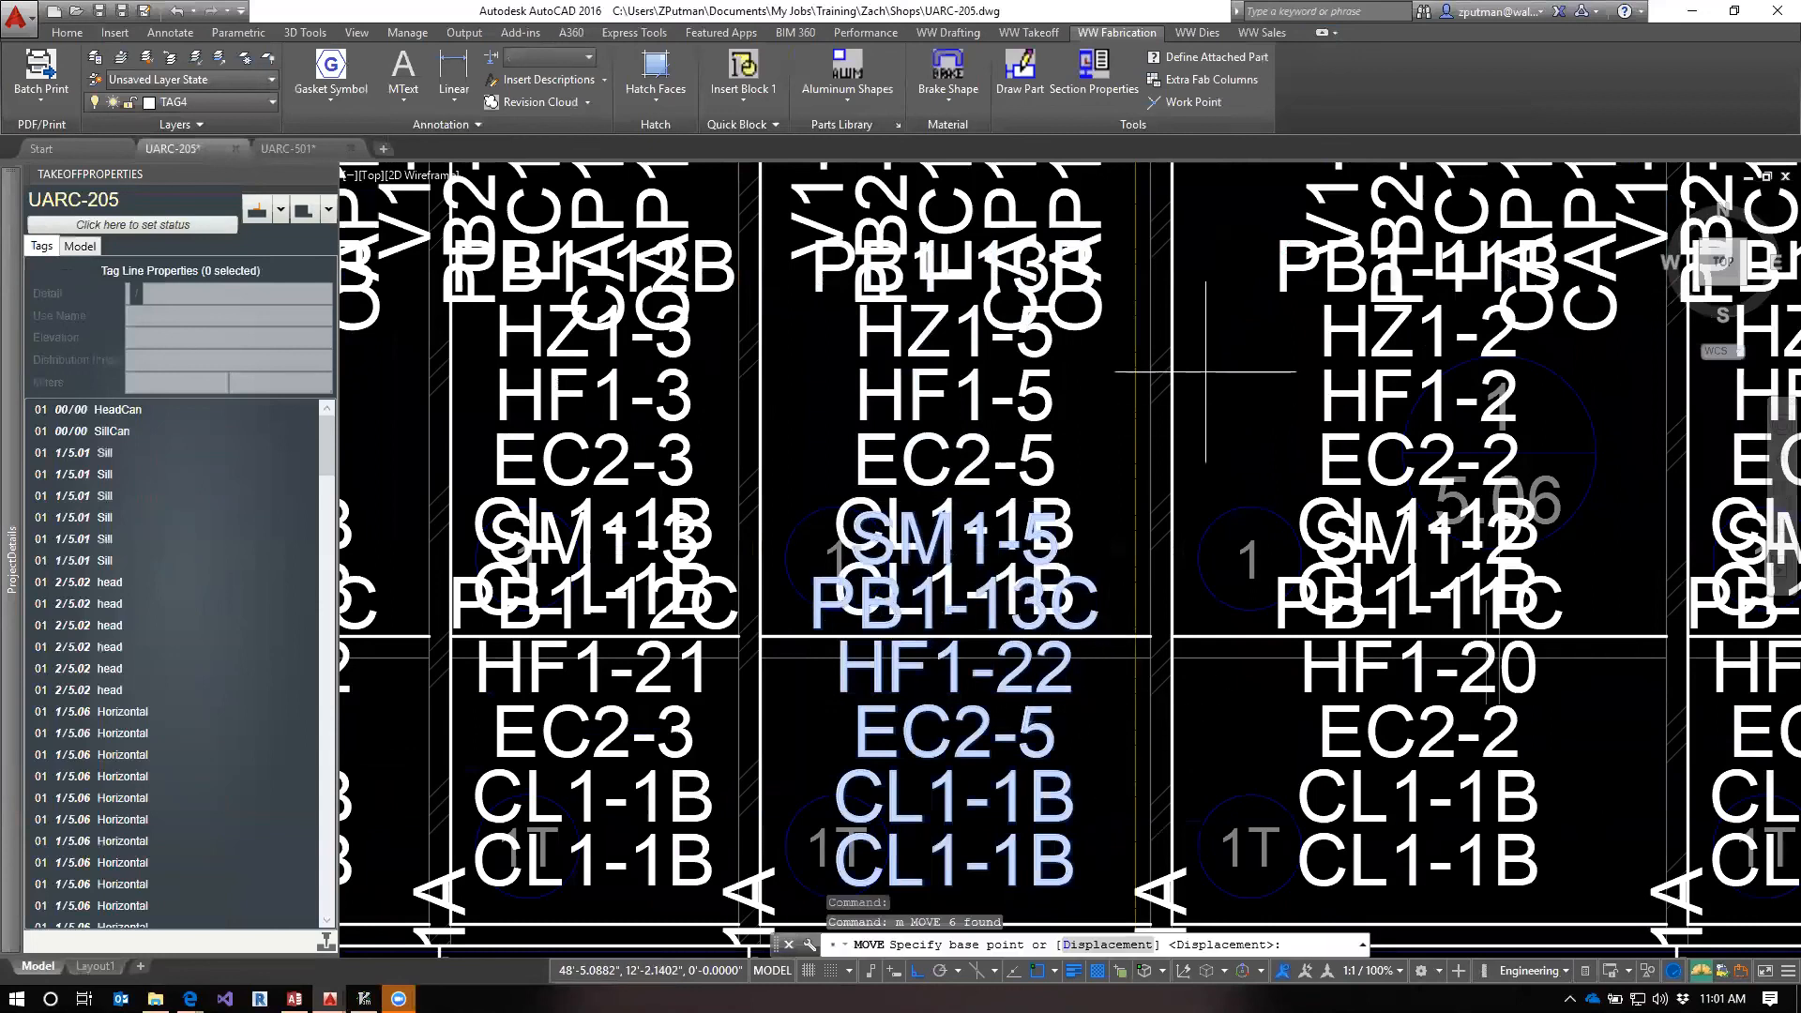
pyautogui.click(1207, 372)
pyautogui.click(1228, 465)
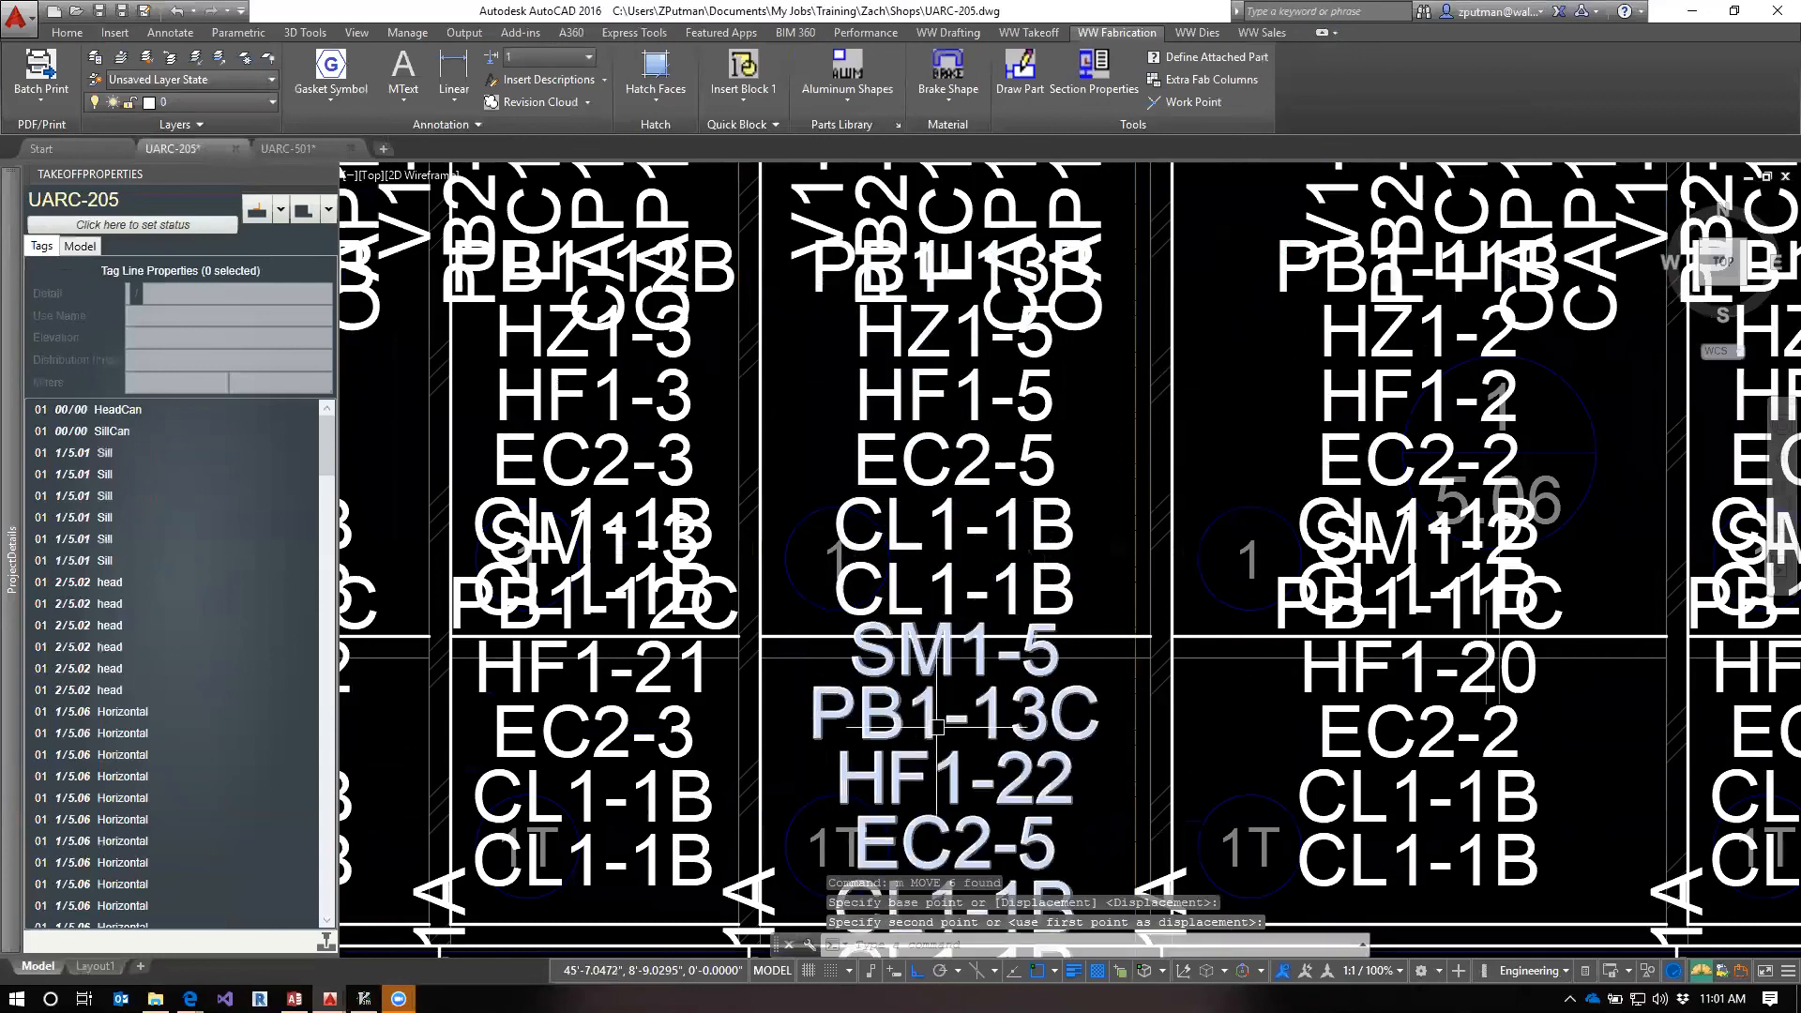
pyautogui.click(1075, 338)
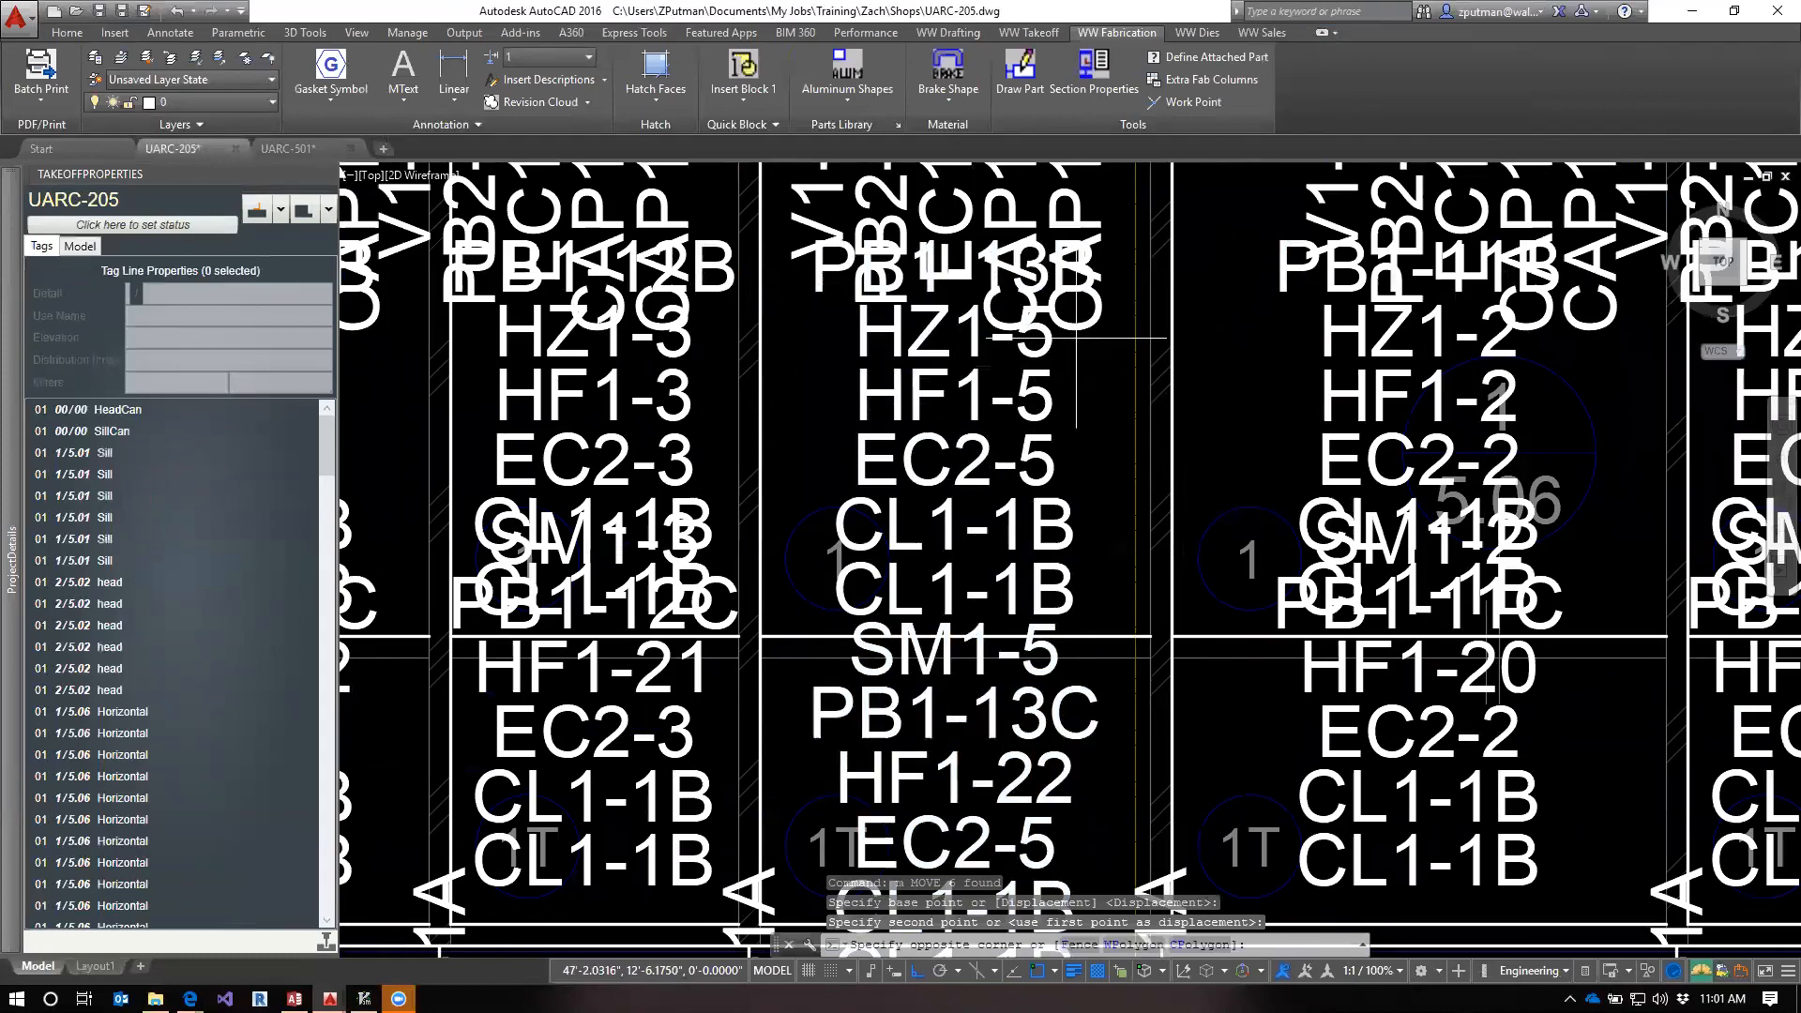
pyautogui.press('Escape')
pyautogui.press('Escape')
# Move the PB1-13B / HZ1-5 mark number block in the same bay straight down, clear of the vertical marks
pyautogui.scroll(-4, 1070, 423)
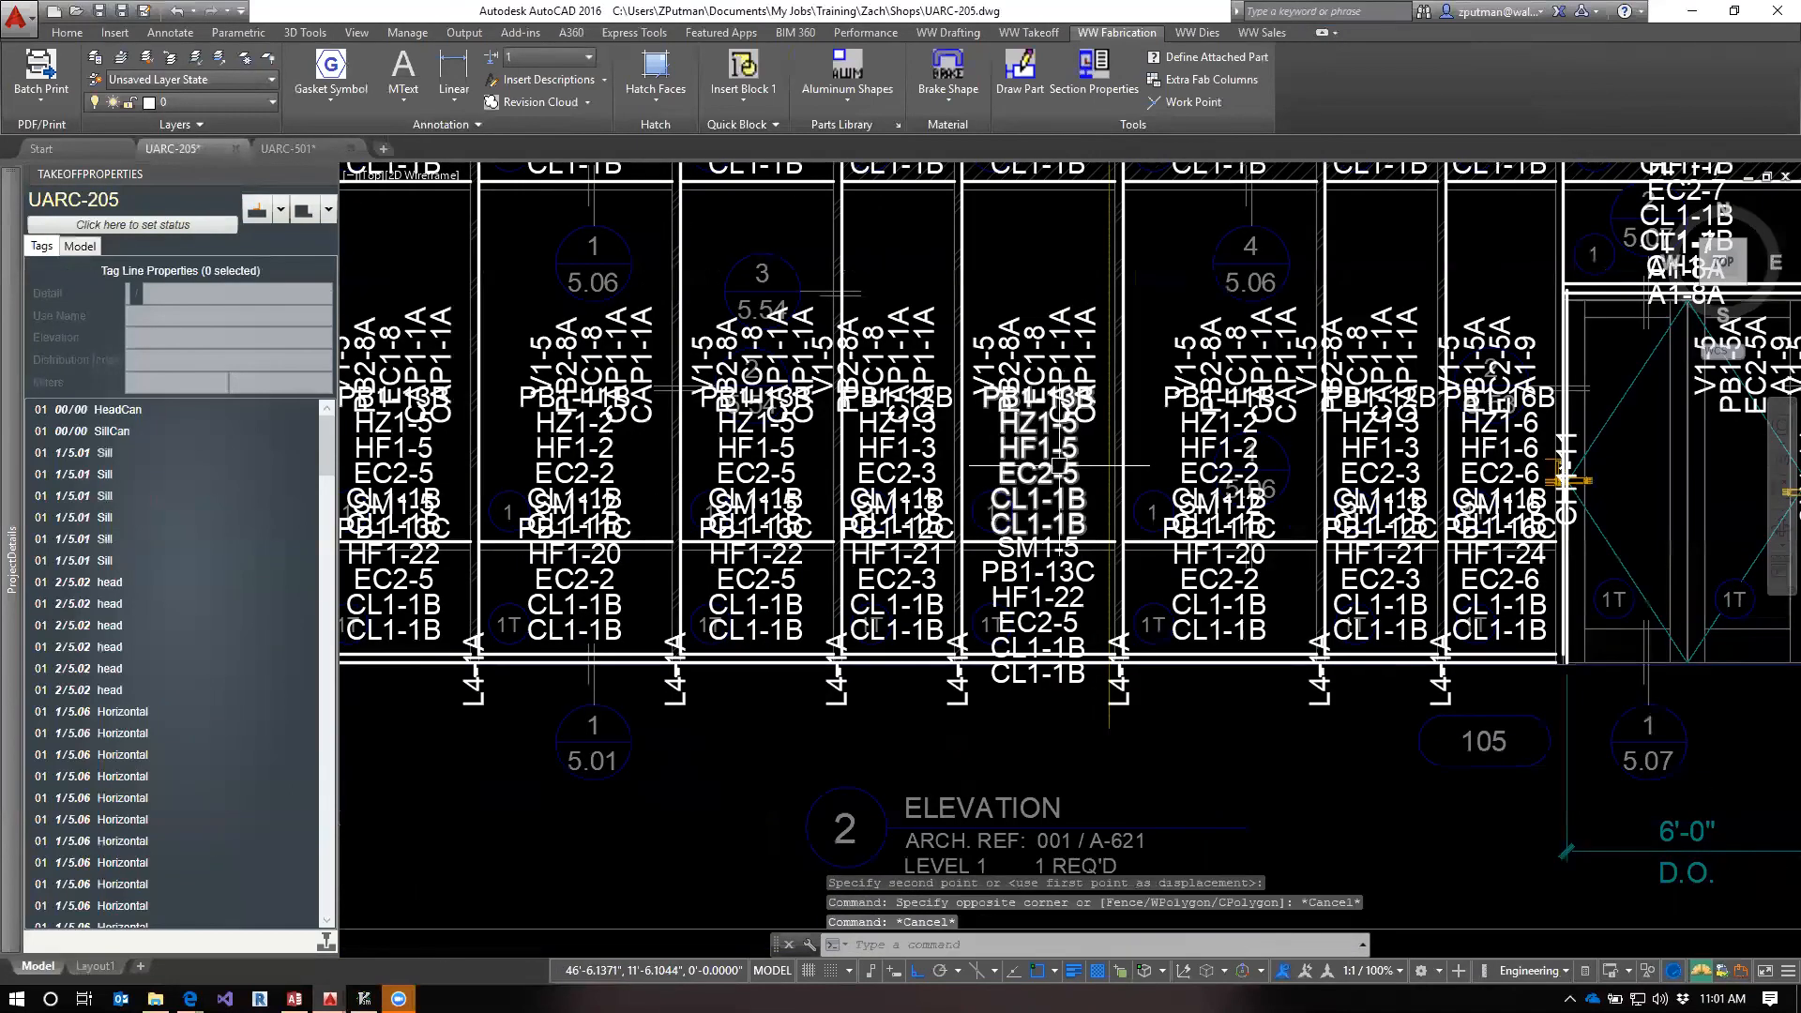
pyautogui.click(1060, 451)
pyautogui.write('m')
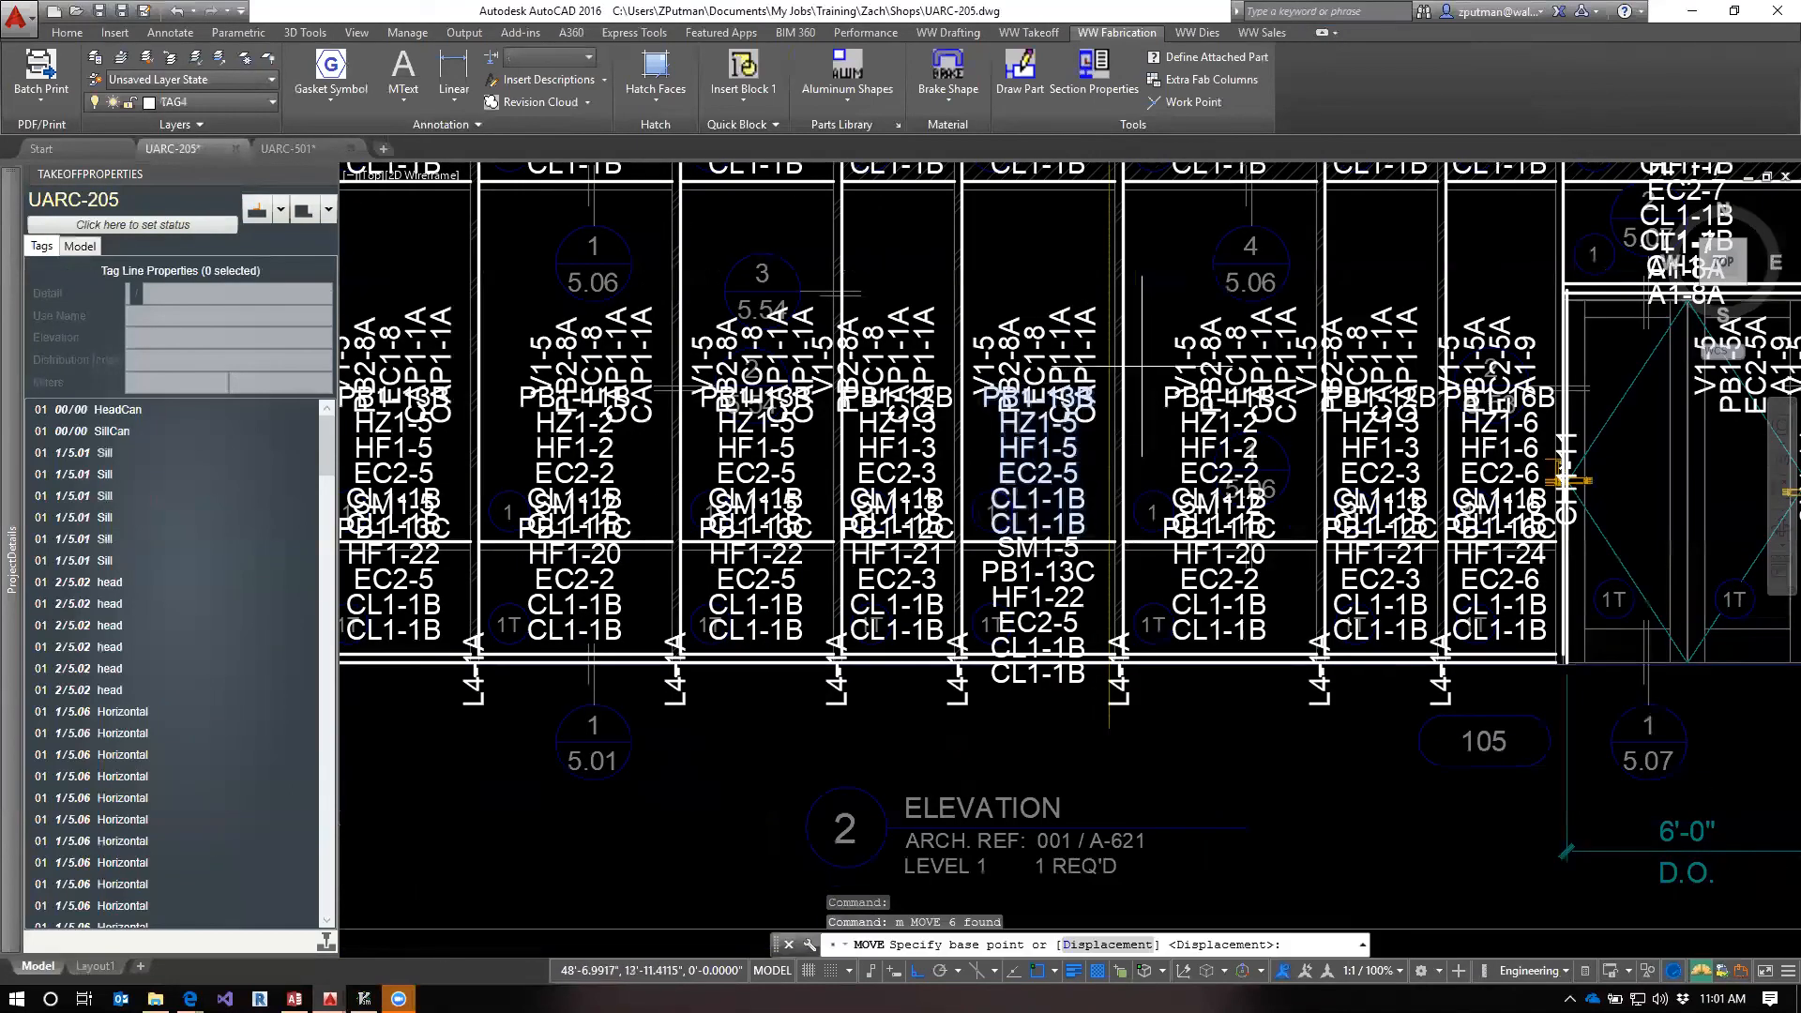
pyautogui.press('Return')
pyautogui.click(1165, 293)
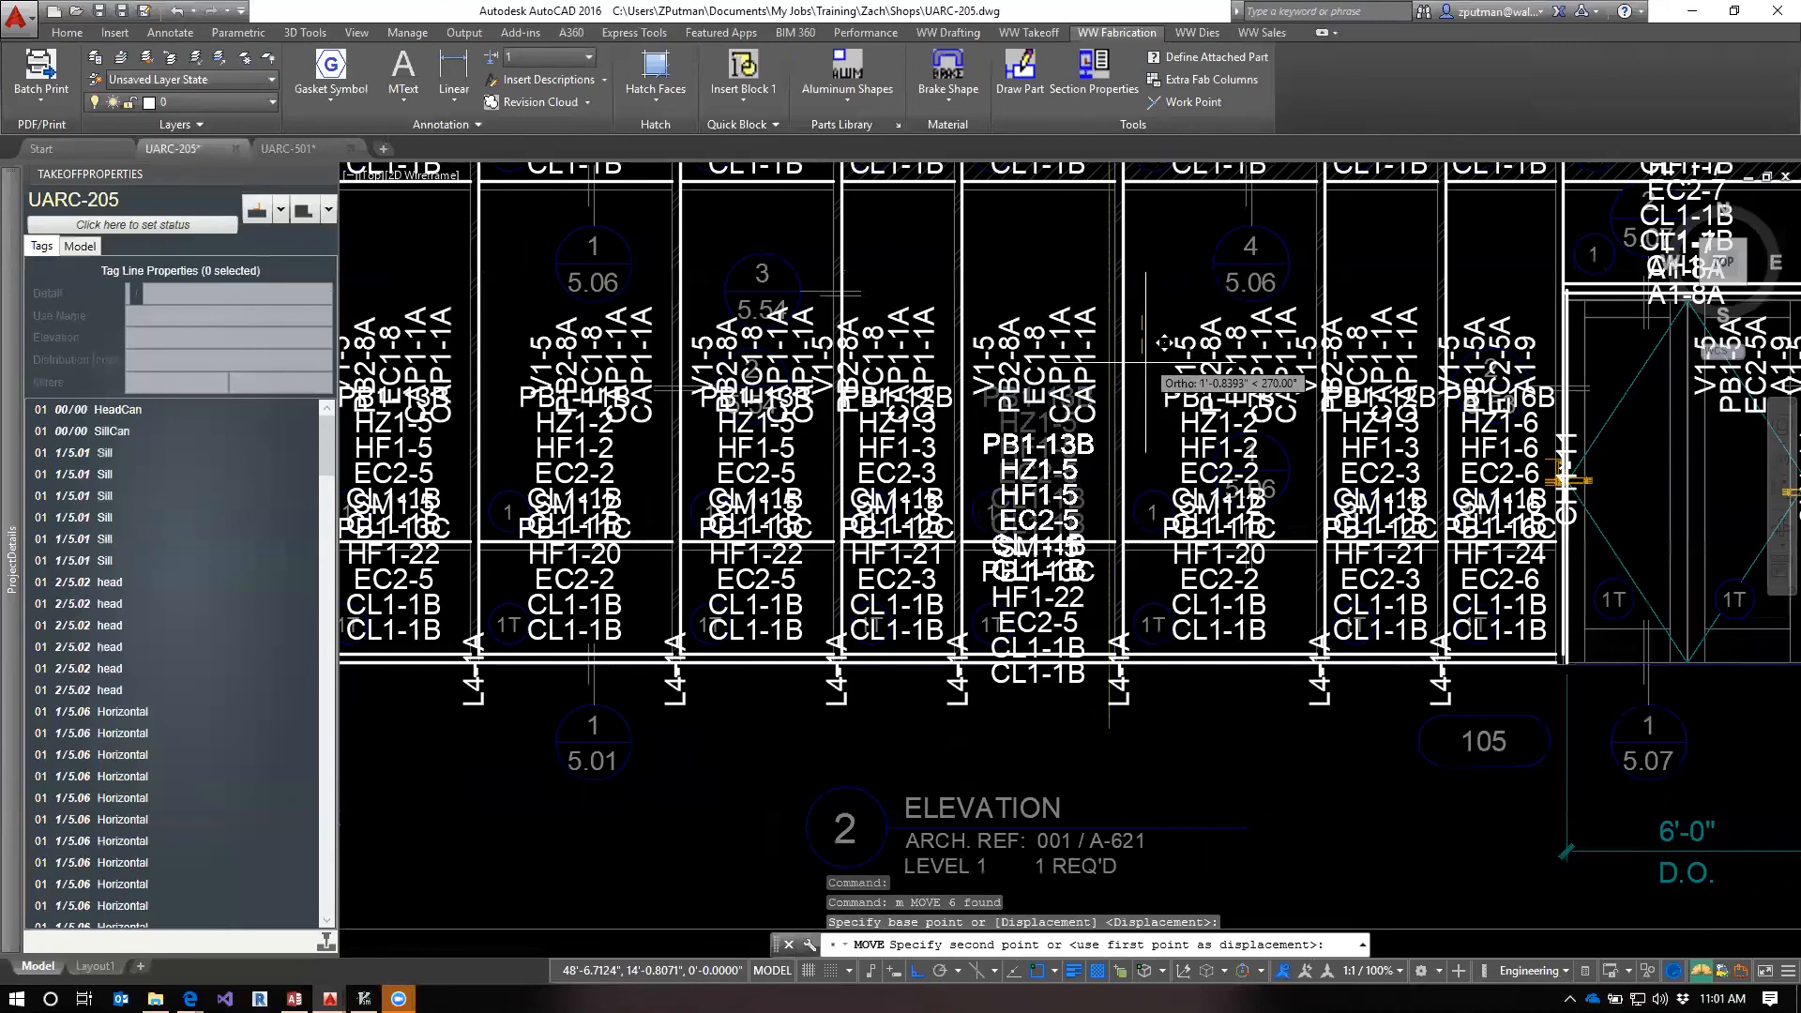
pyautogui.press('Escape')
pyautogui.press('Escape')
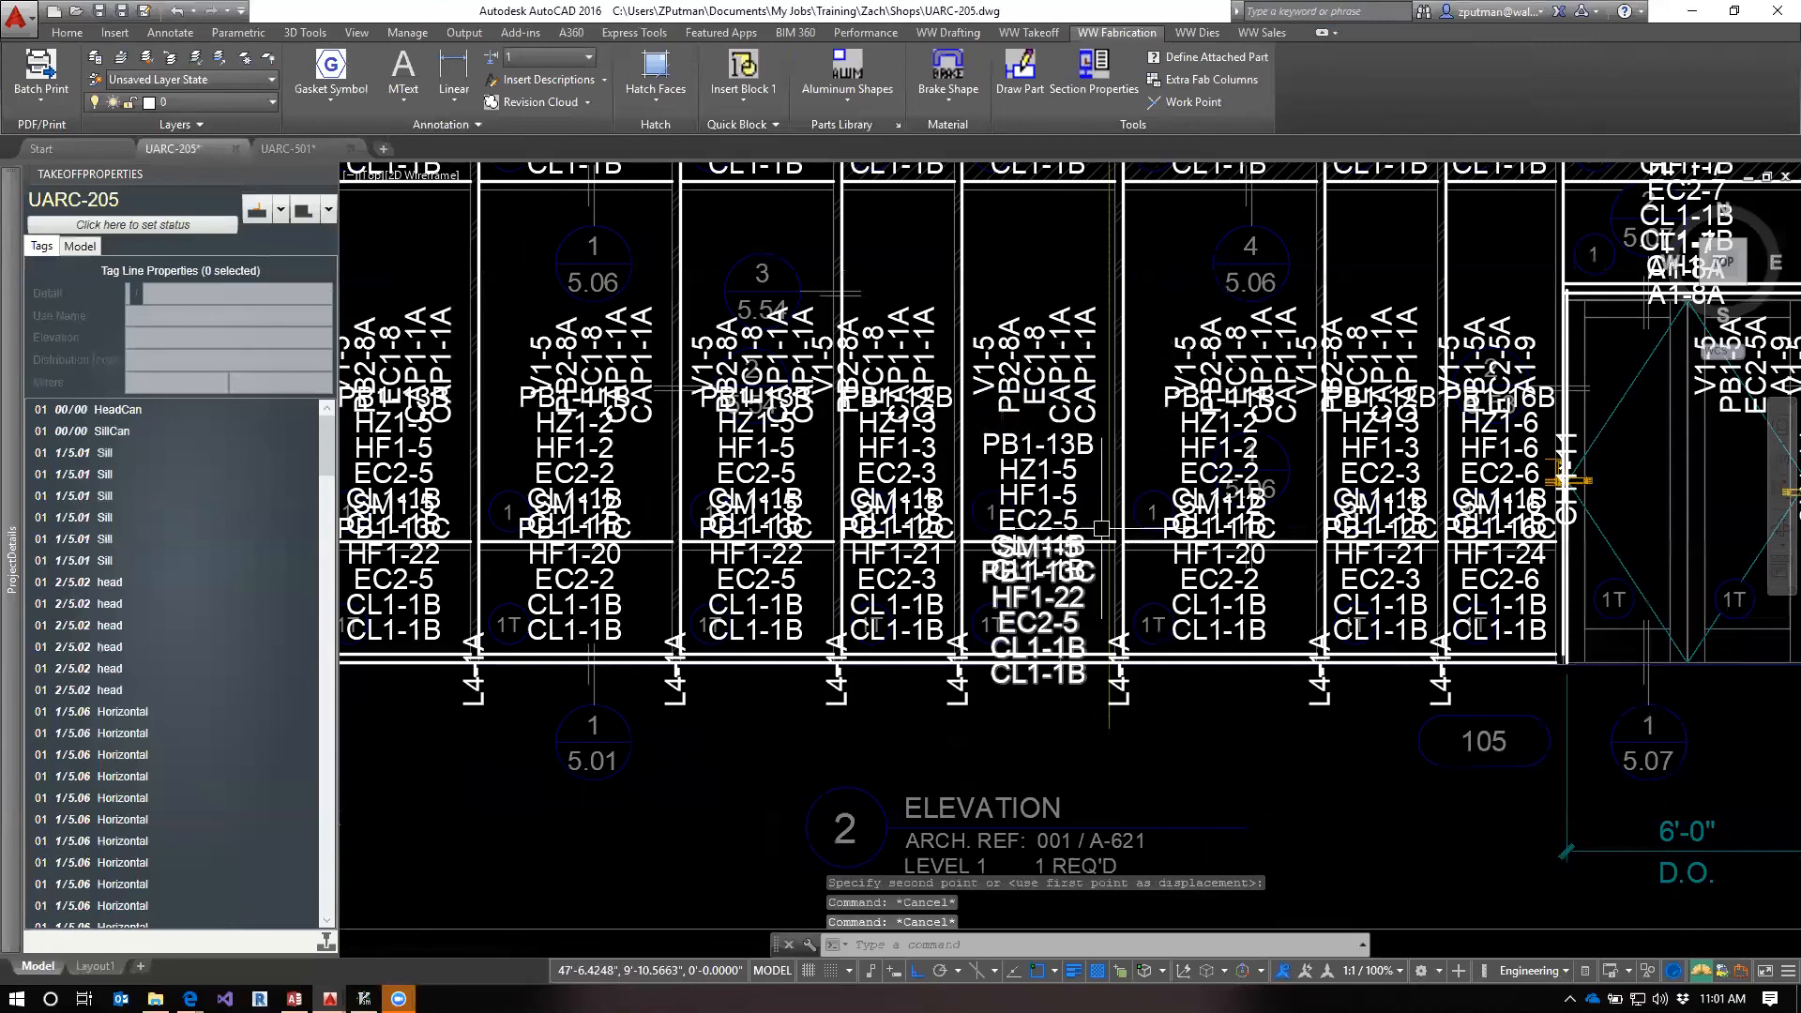
# Generate a 3D unit model with QBIM from the tags crossing the middle bays of elevation 2
pyautogui.scroll(-4, 1060, 511)
pyautogui.write('QBIm')
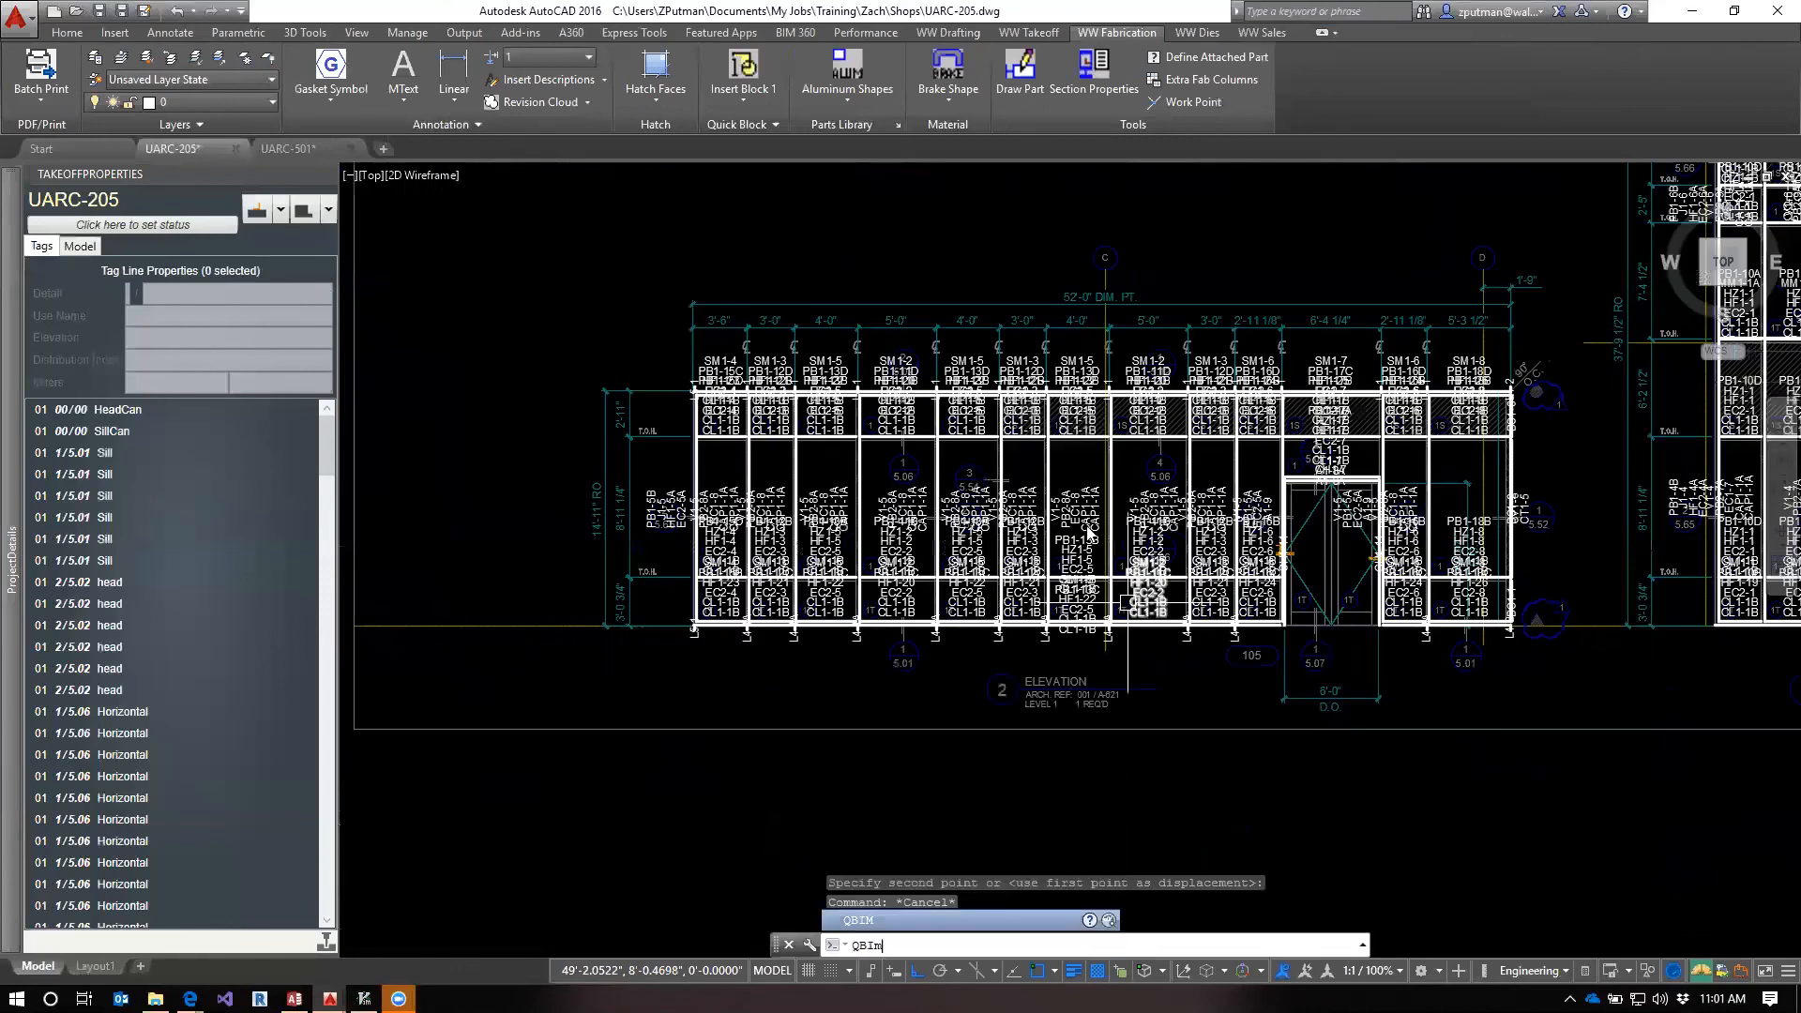
pyautogui.press('Return')
pyautogui.click(1081, 338)
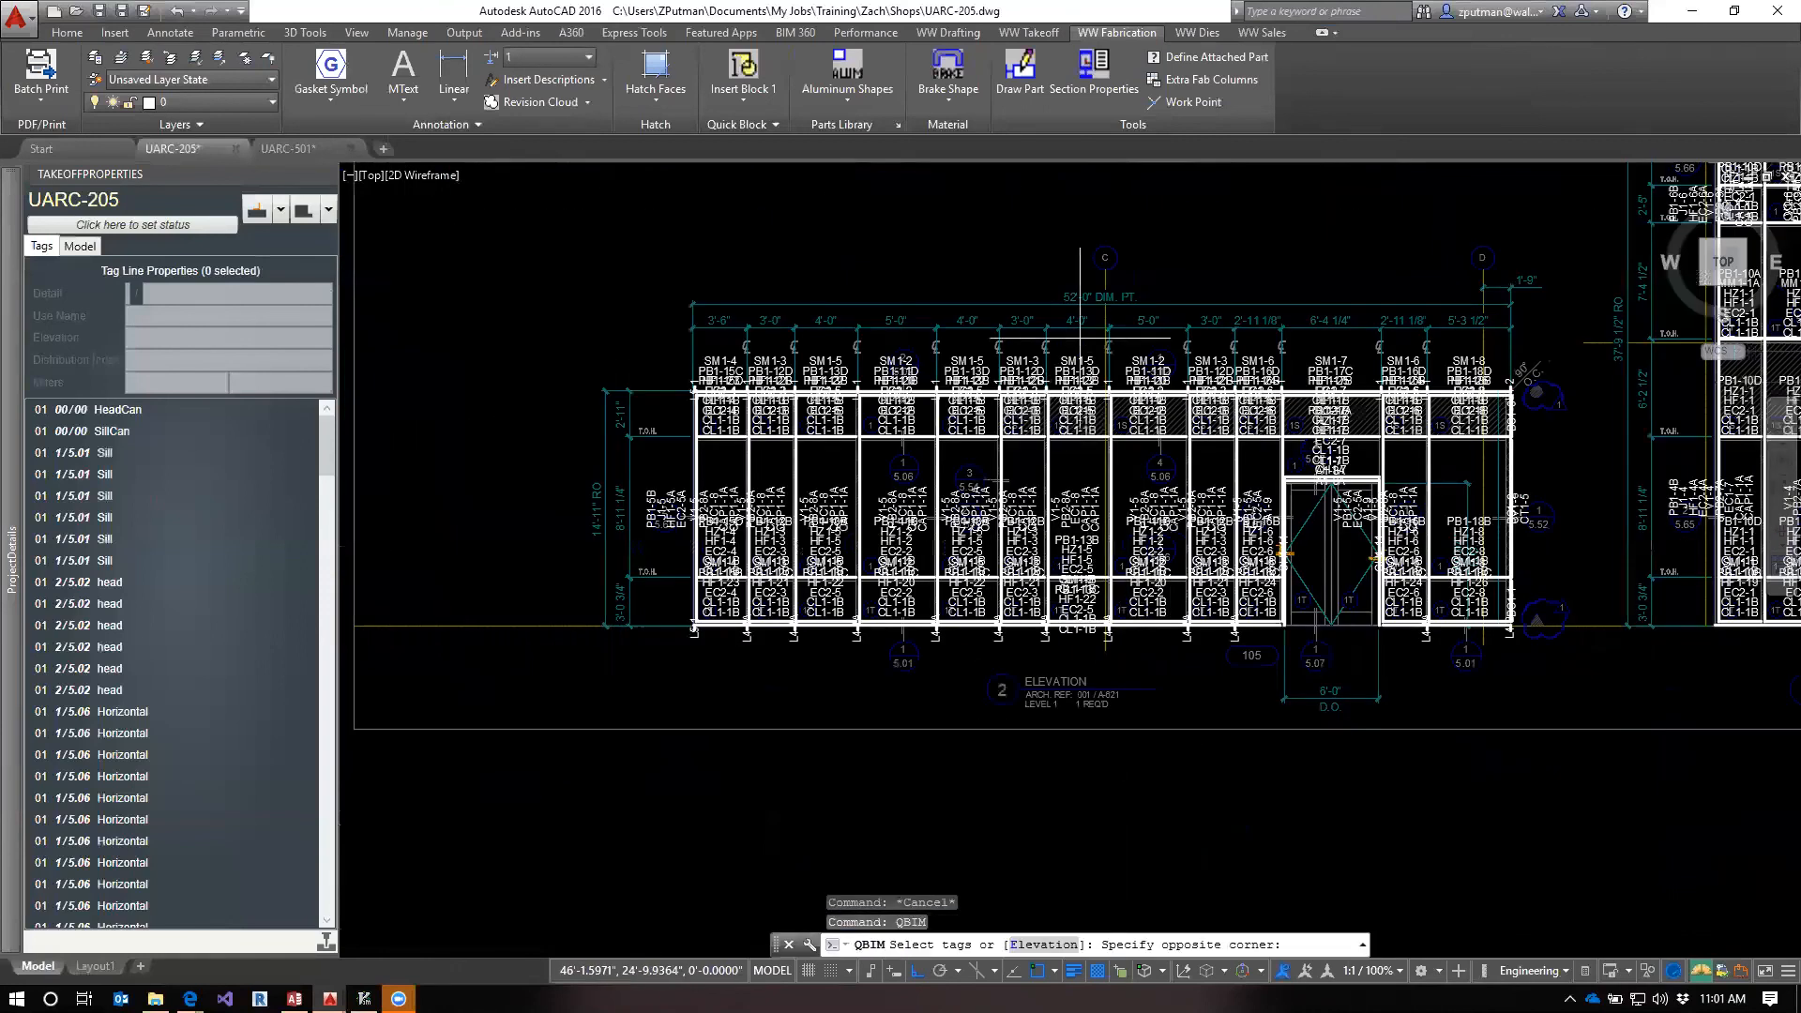
pyautogui.click(976, 656)
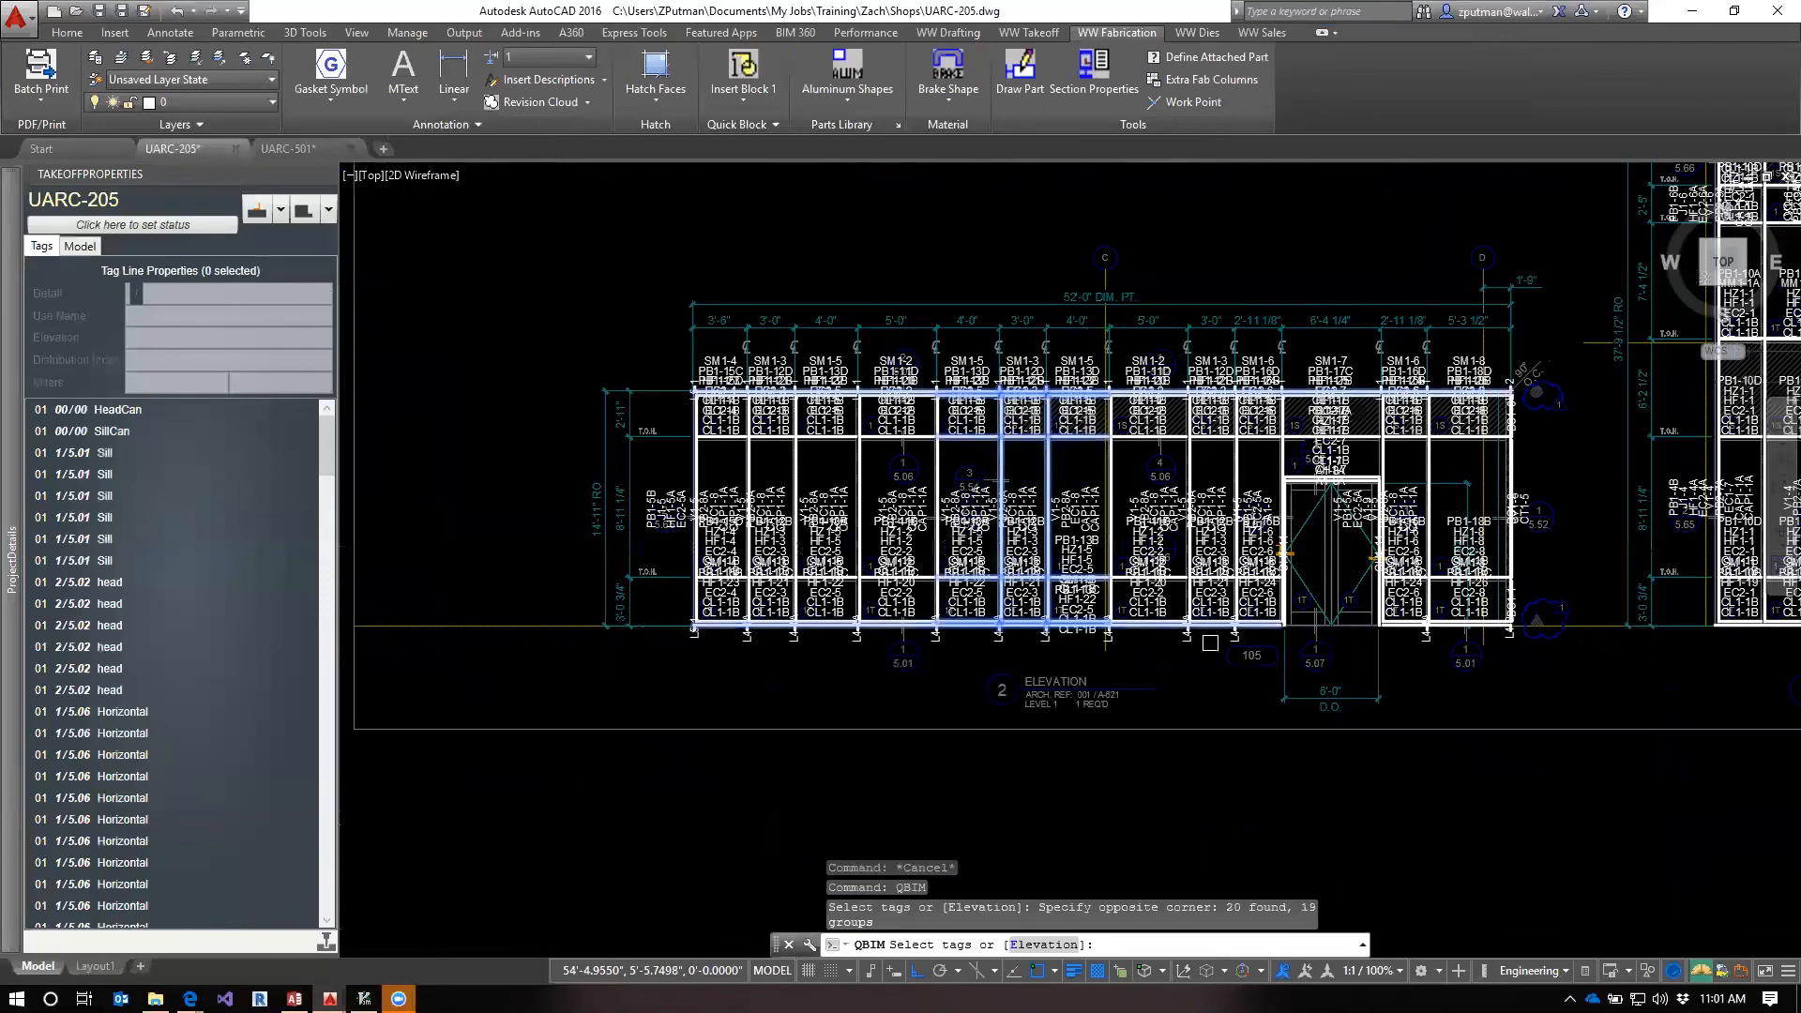
pyautogui.press('Return')
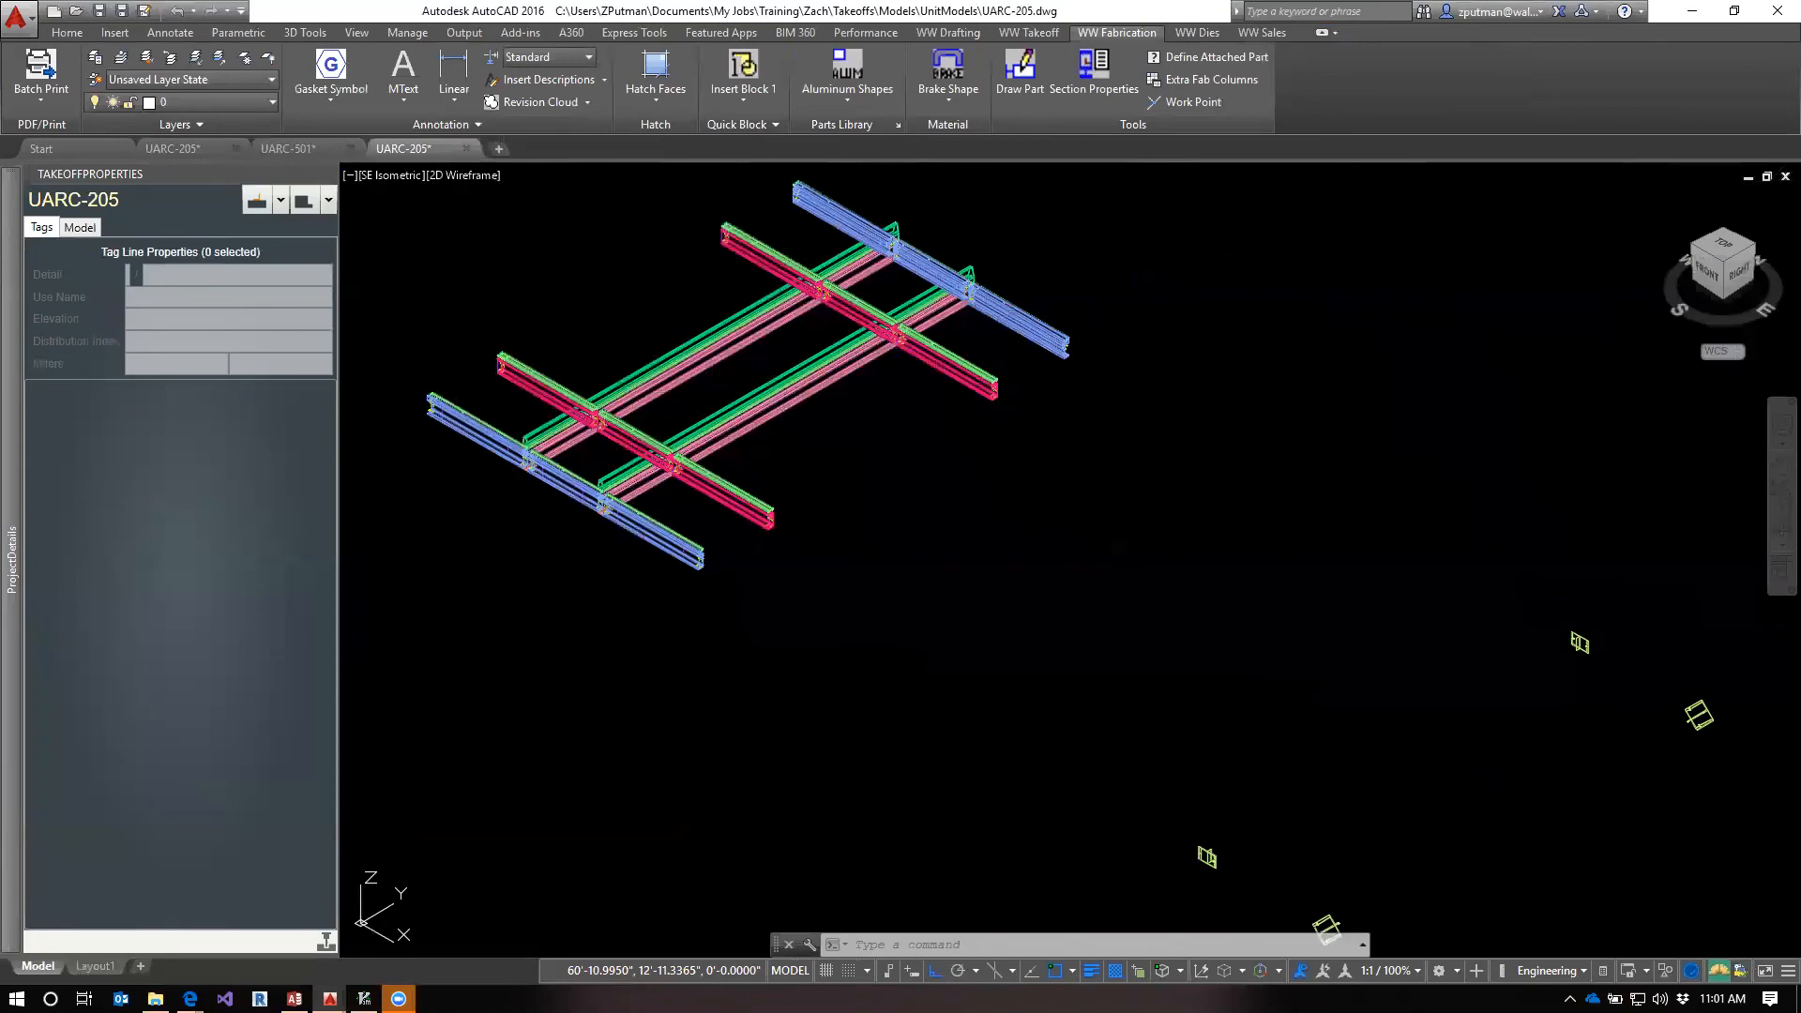
# Open the fab template of pressure bar PB1-12C from the model's part list, inspect it and close it without saving
pyautogui.moveTo(866, 612); pyautogui.dragTo(1286, 735, button='middle')
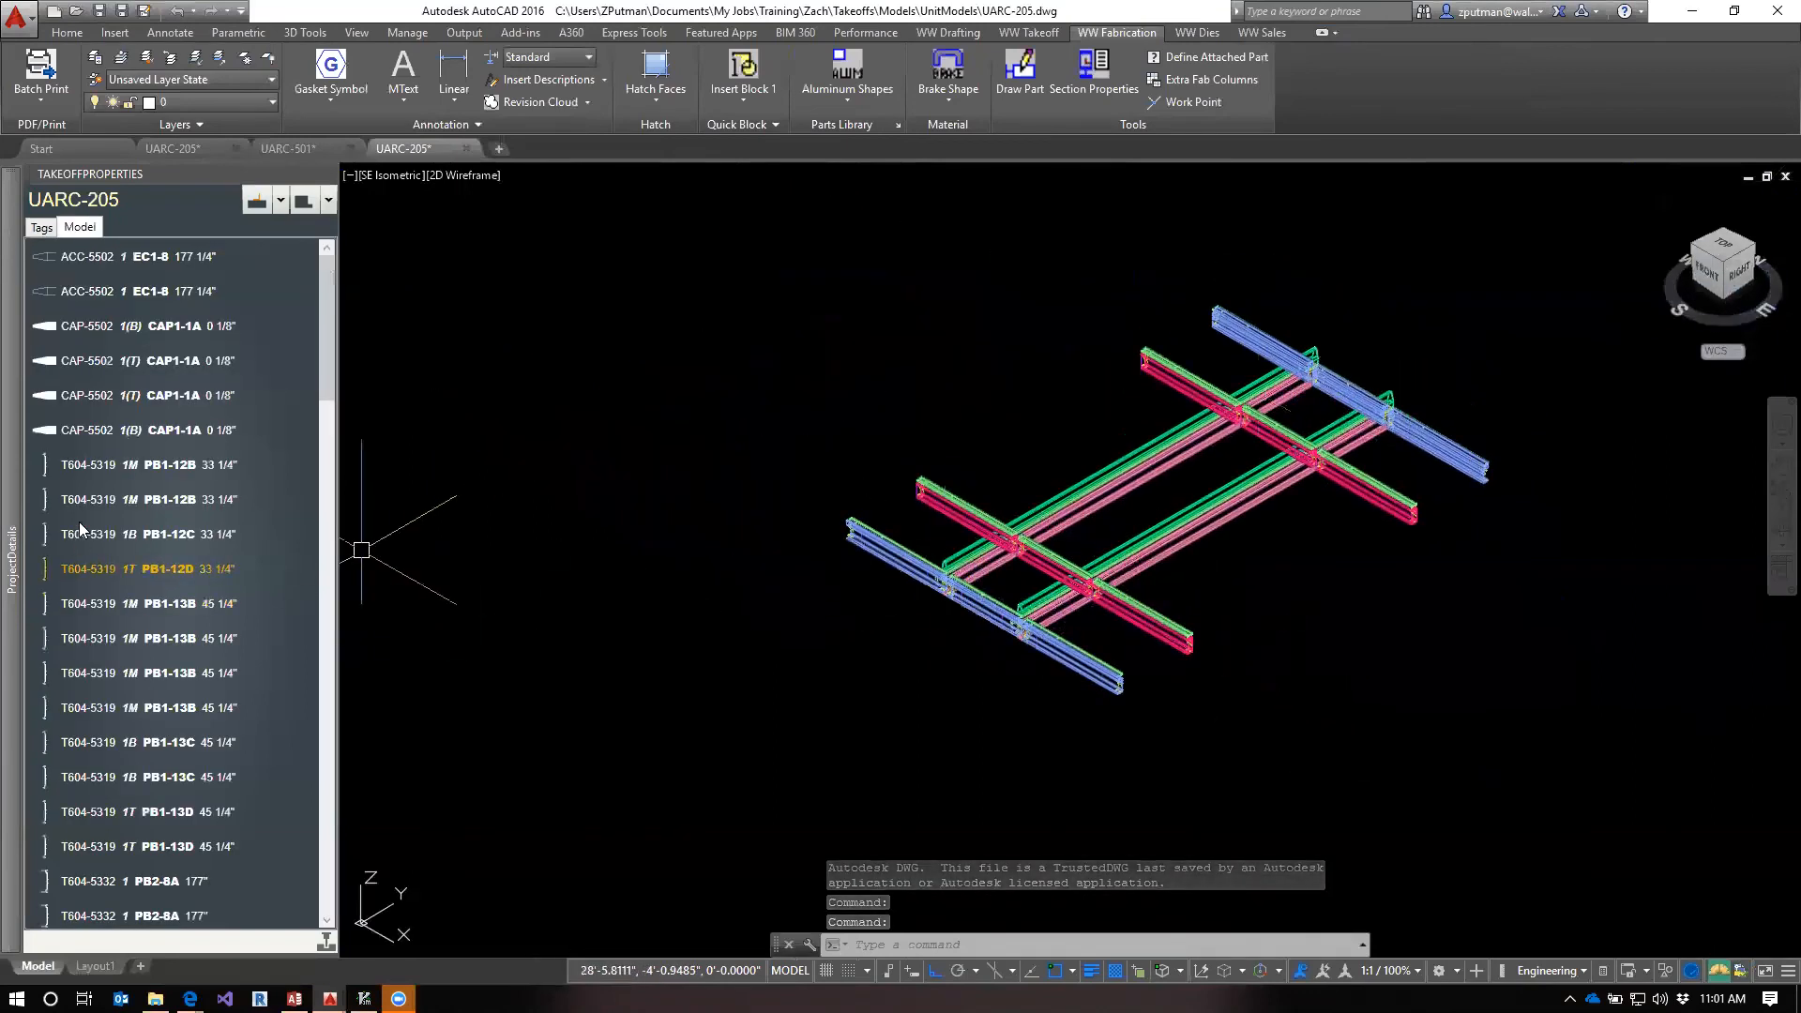
pyautogui.click(127, 537)
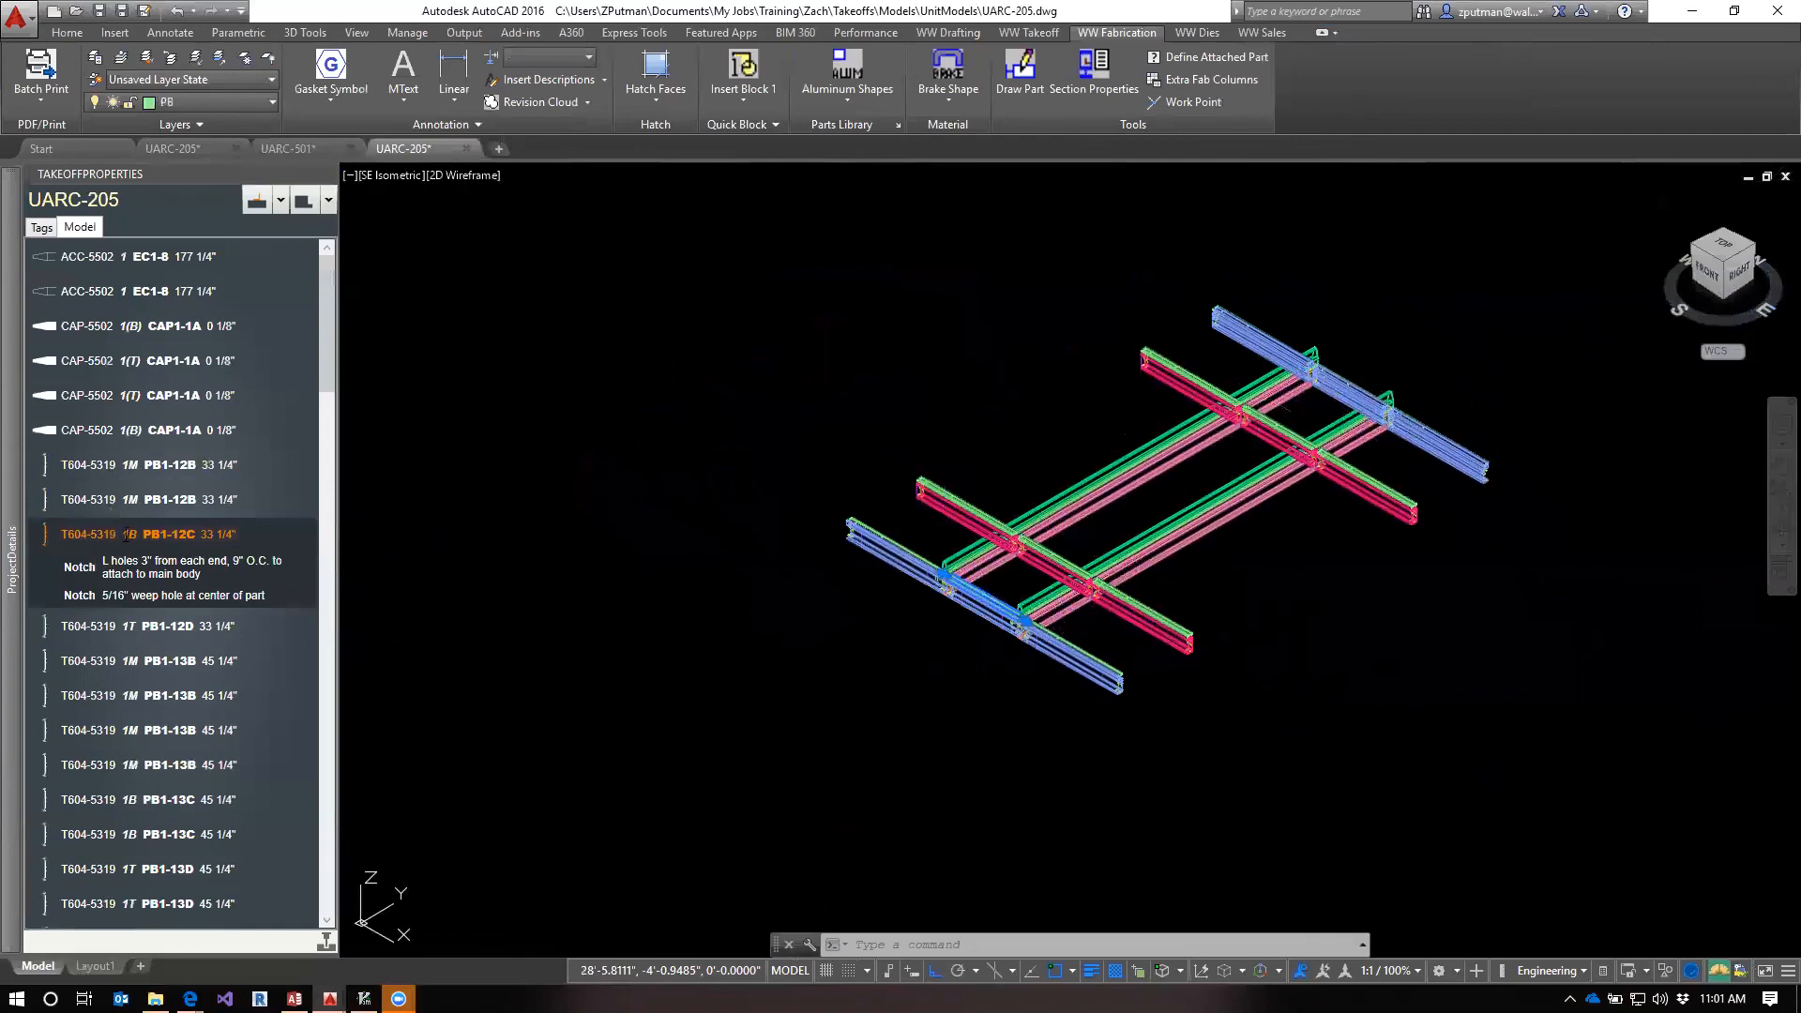
pyautogui.rightClick(97, 537)
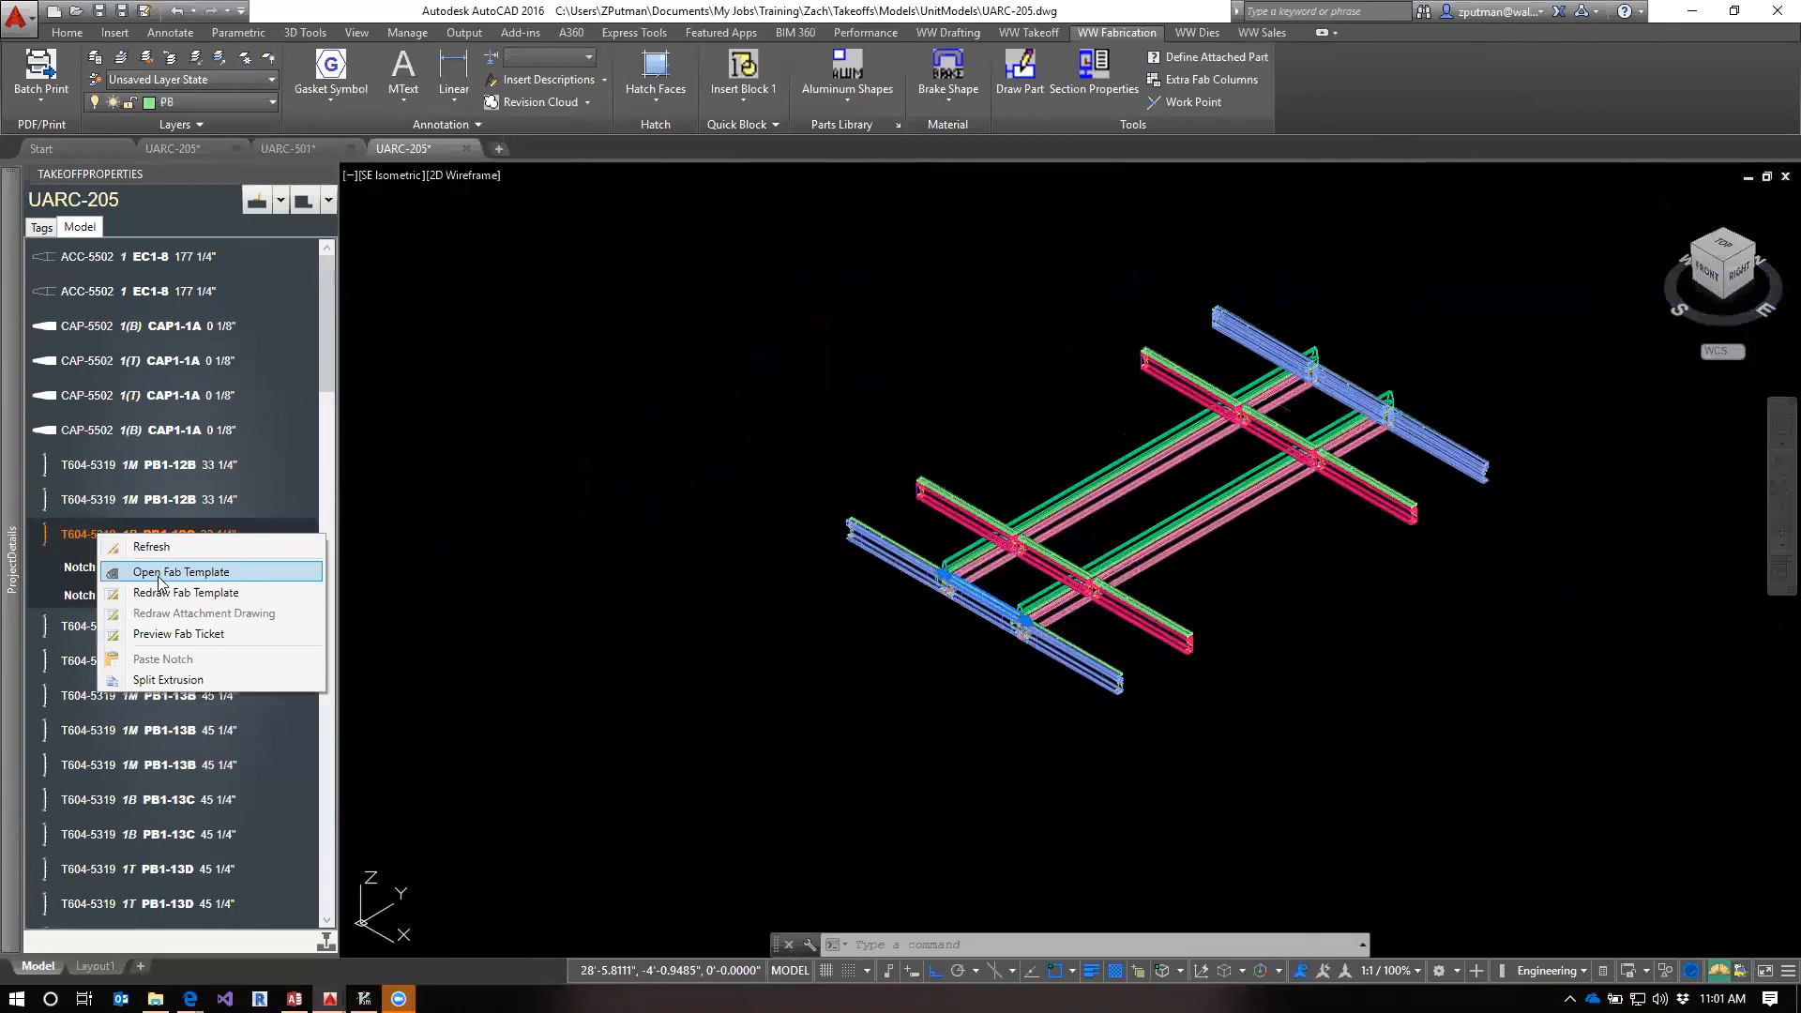
pyautogui.click(122, 571)
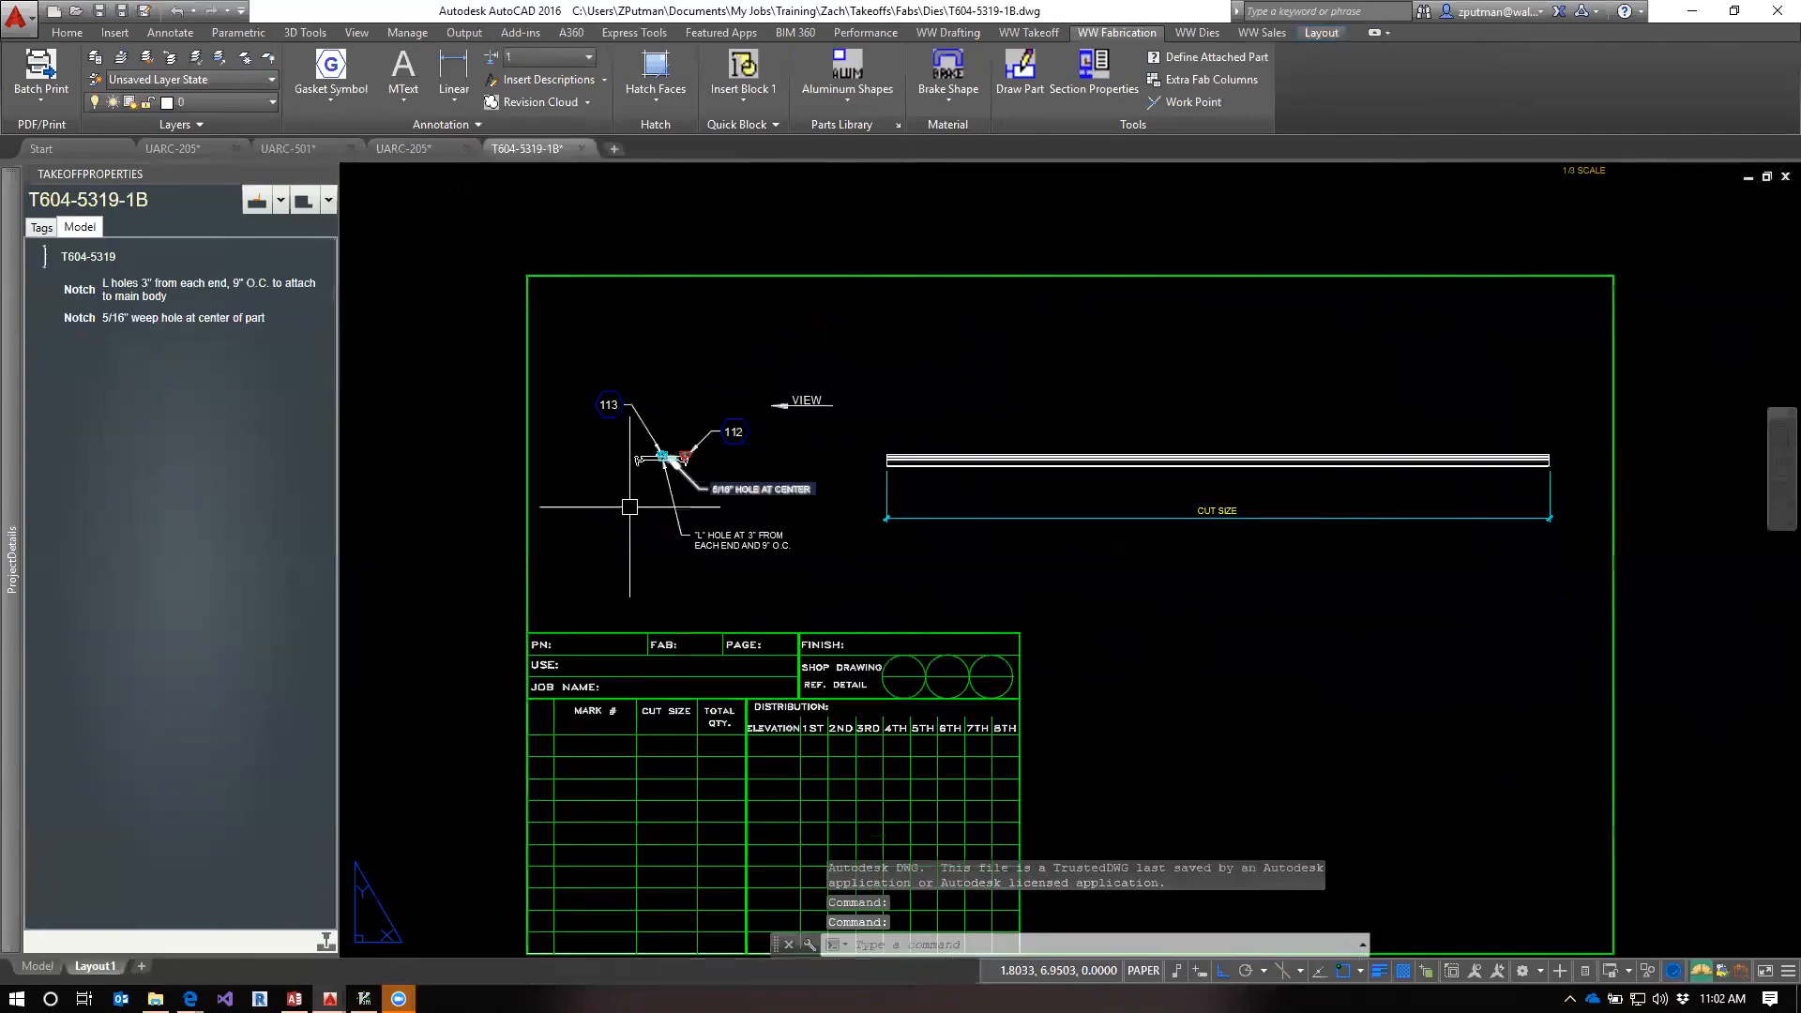
pyautogui.click(584, 147)
pyautogui.click(957, 548)
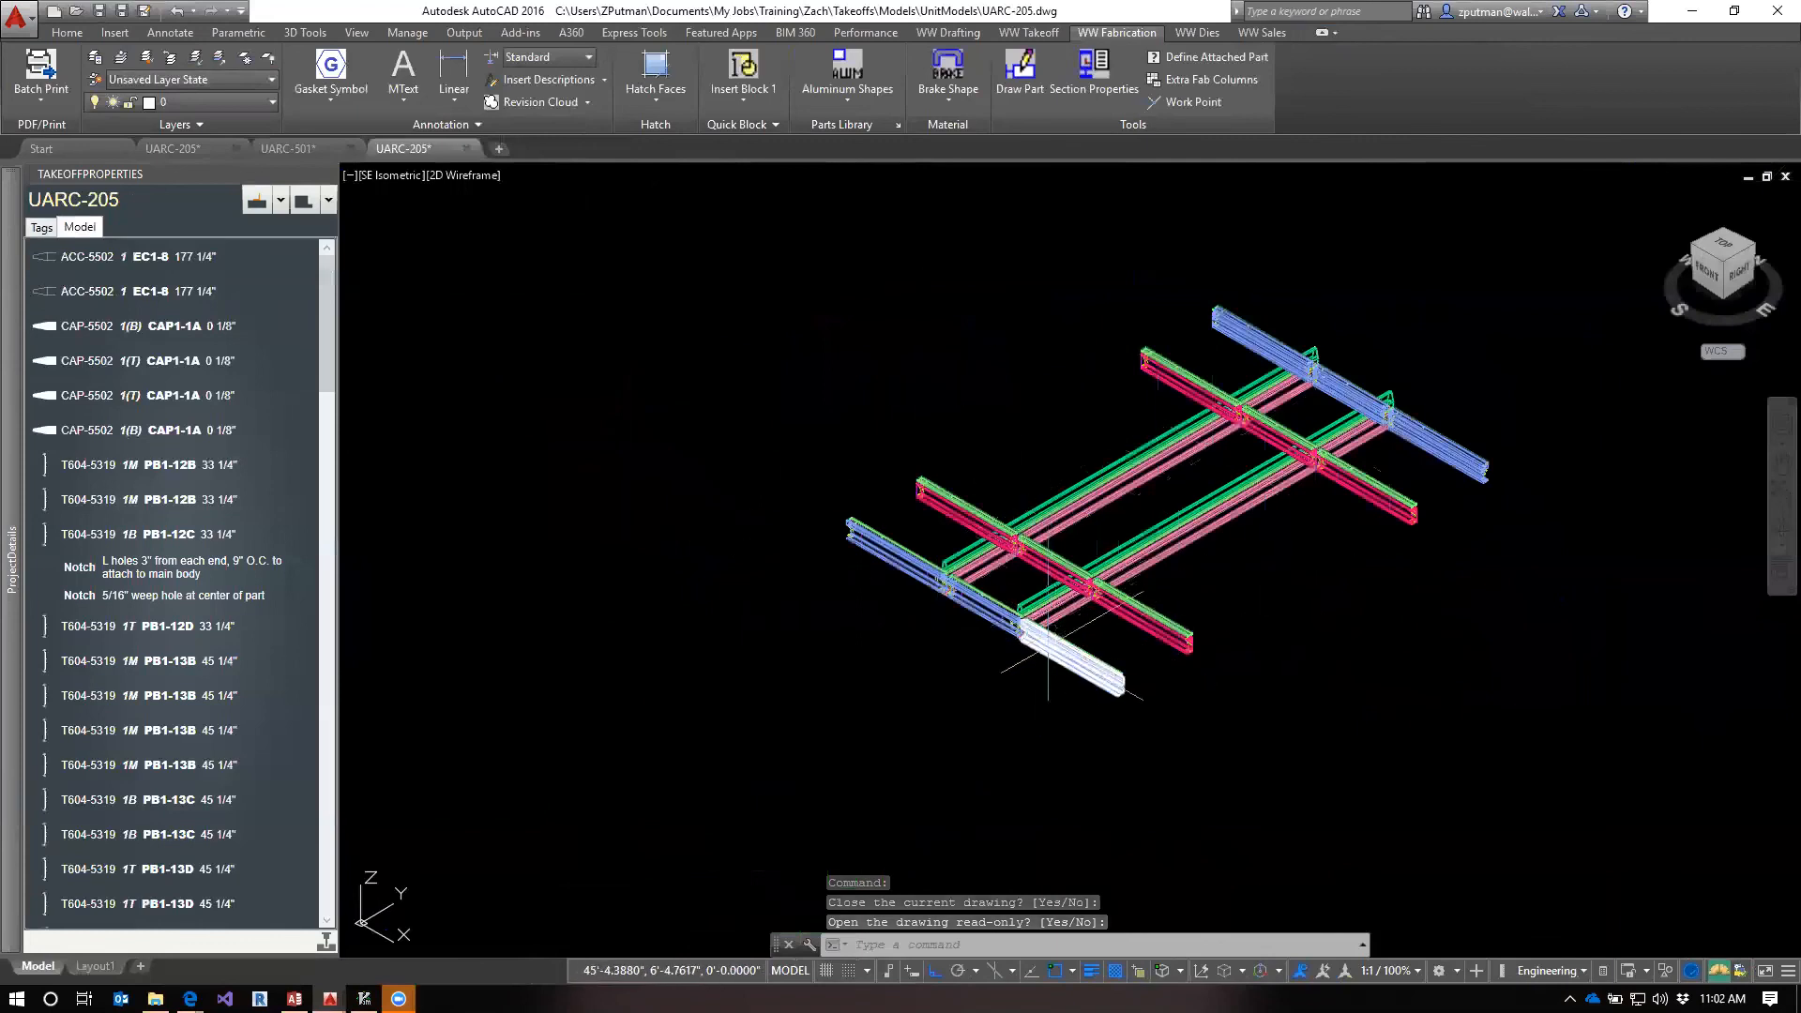
# Switch to File Explorer, review the 1M, 1R, 1L and 1J variants in the T604-5319 fab folder, and return to AutoCAD
pyautogui.hotkey('alt', 'Tab')
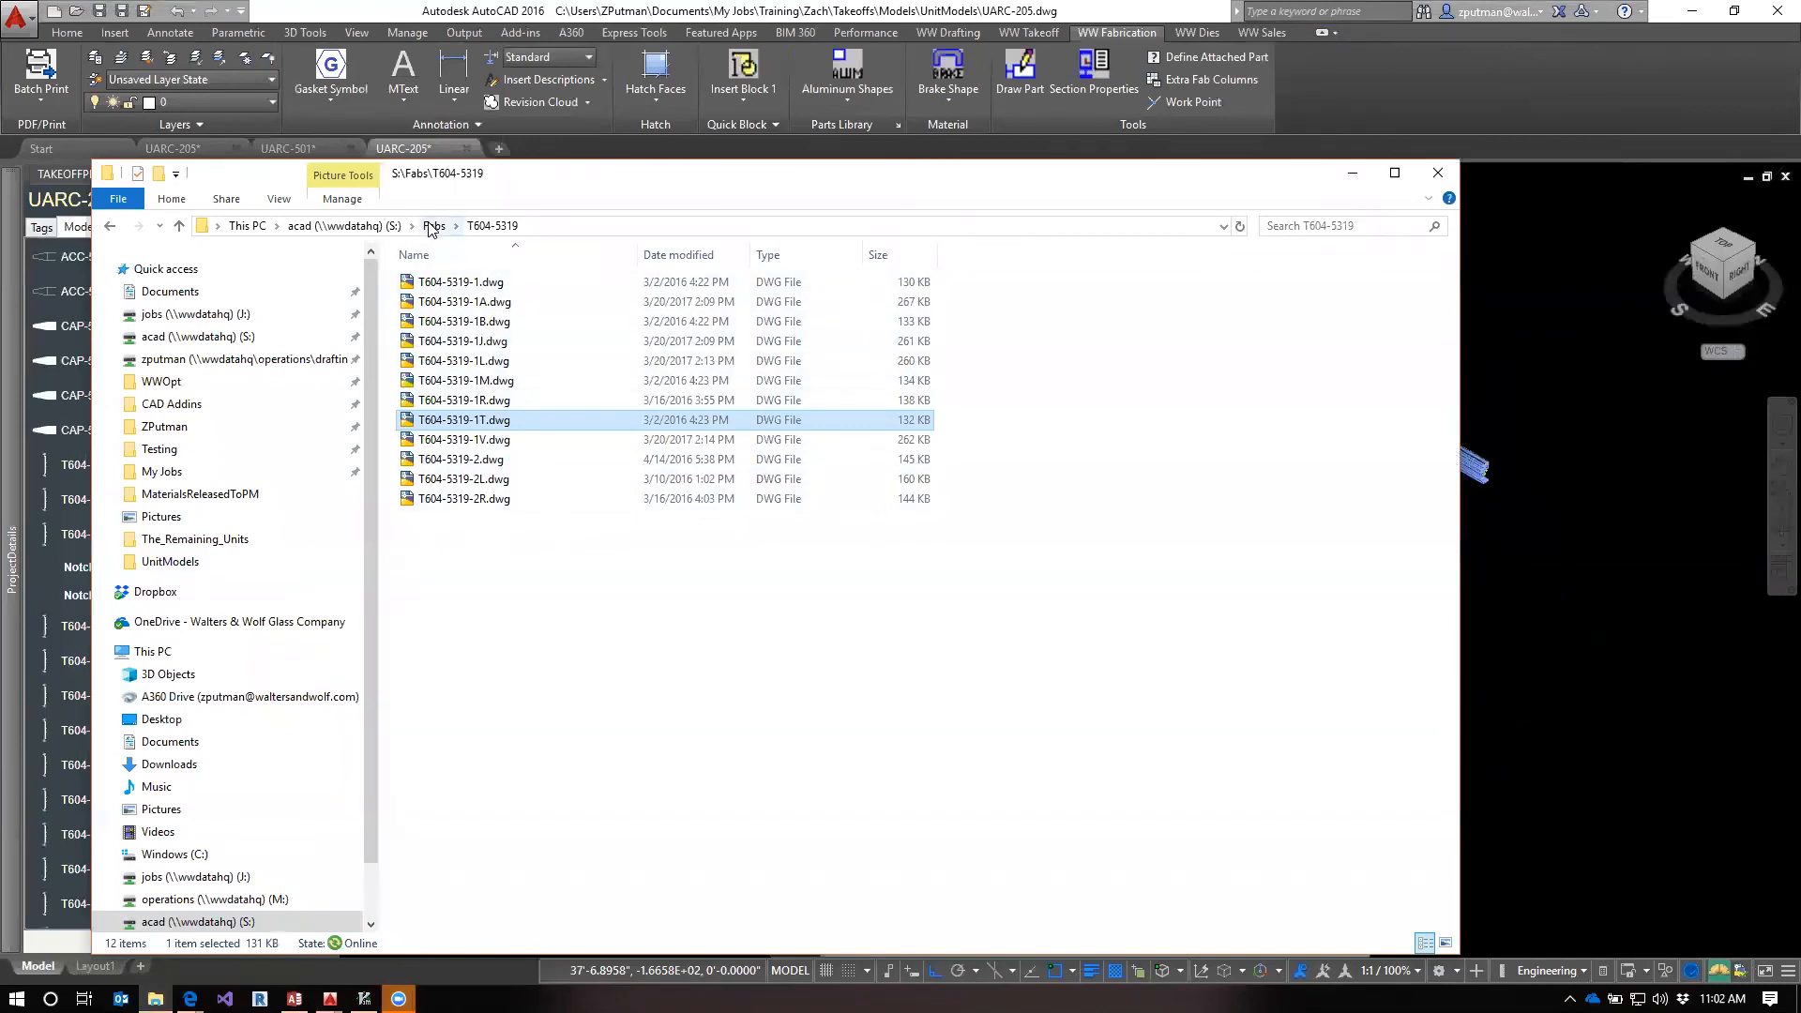
pyautogui.click(483, 380)
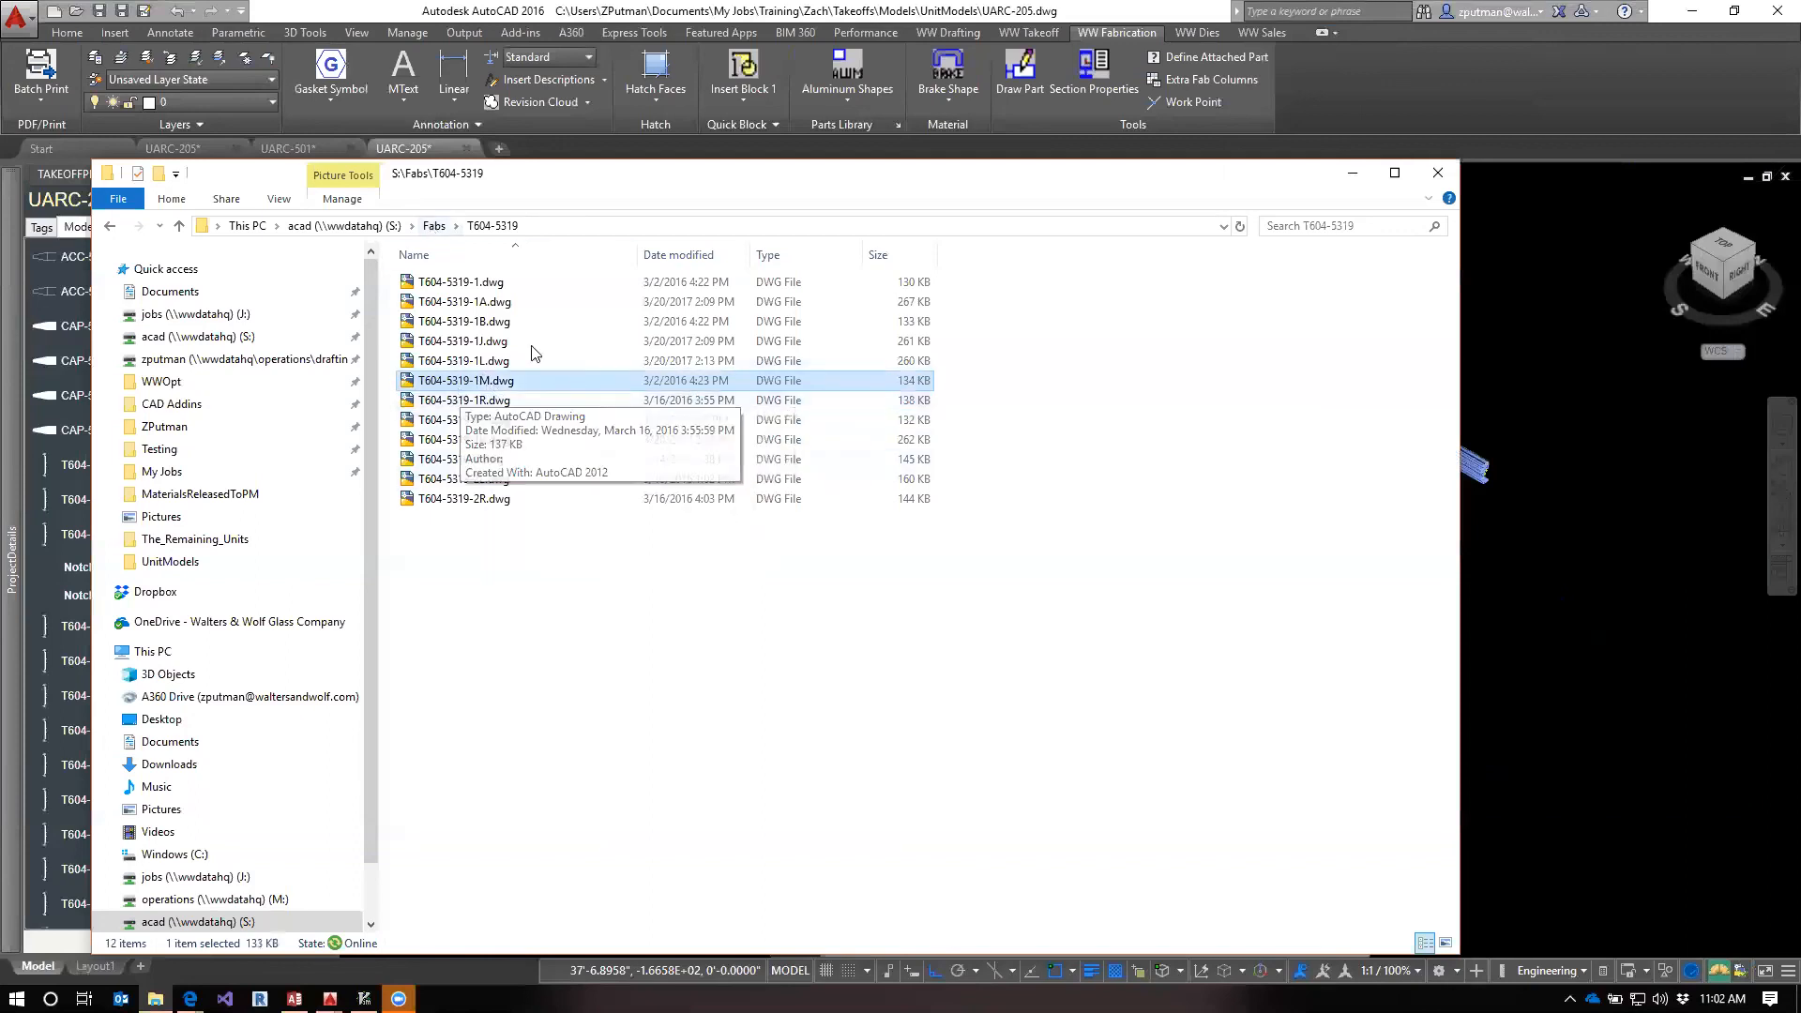
pyautogui.click(477, 402)
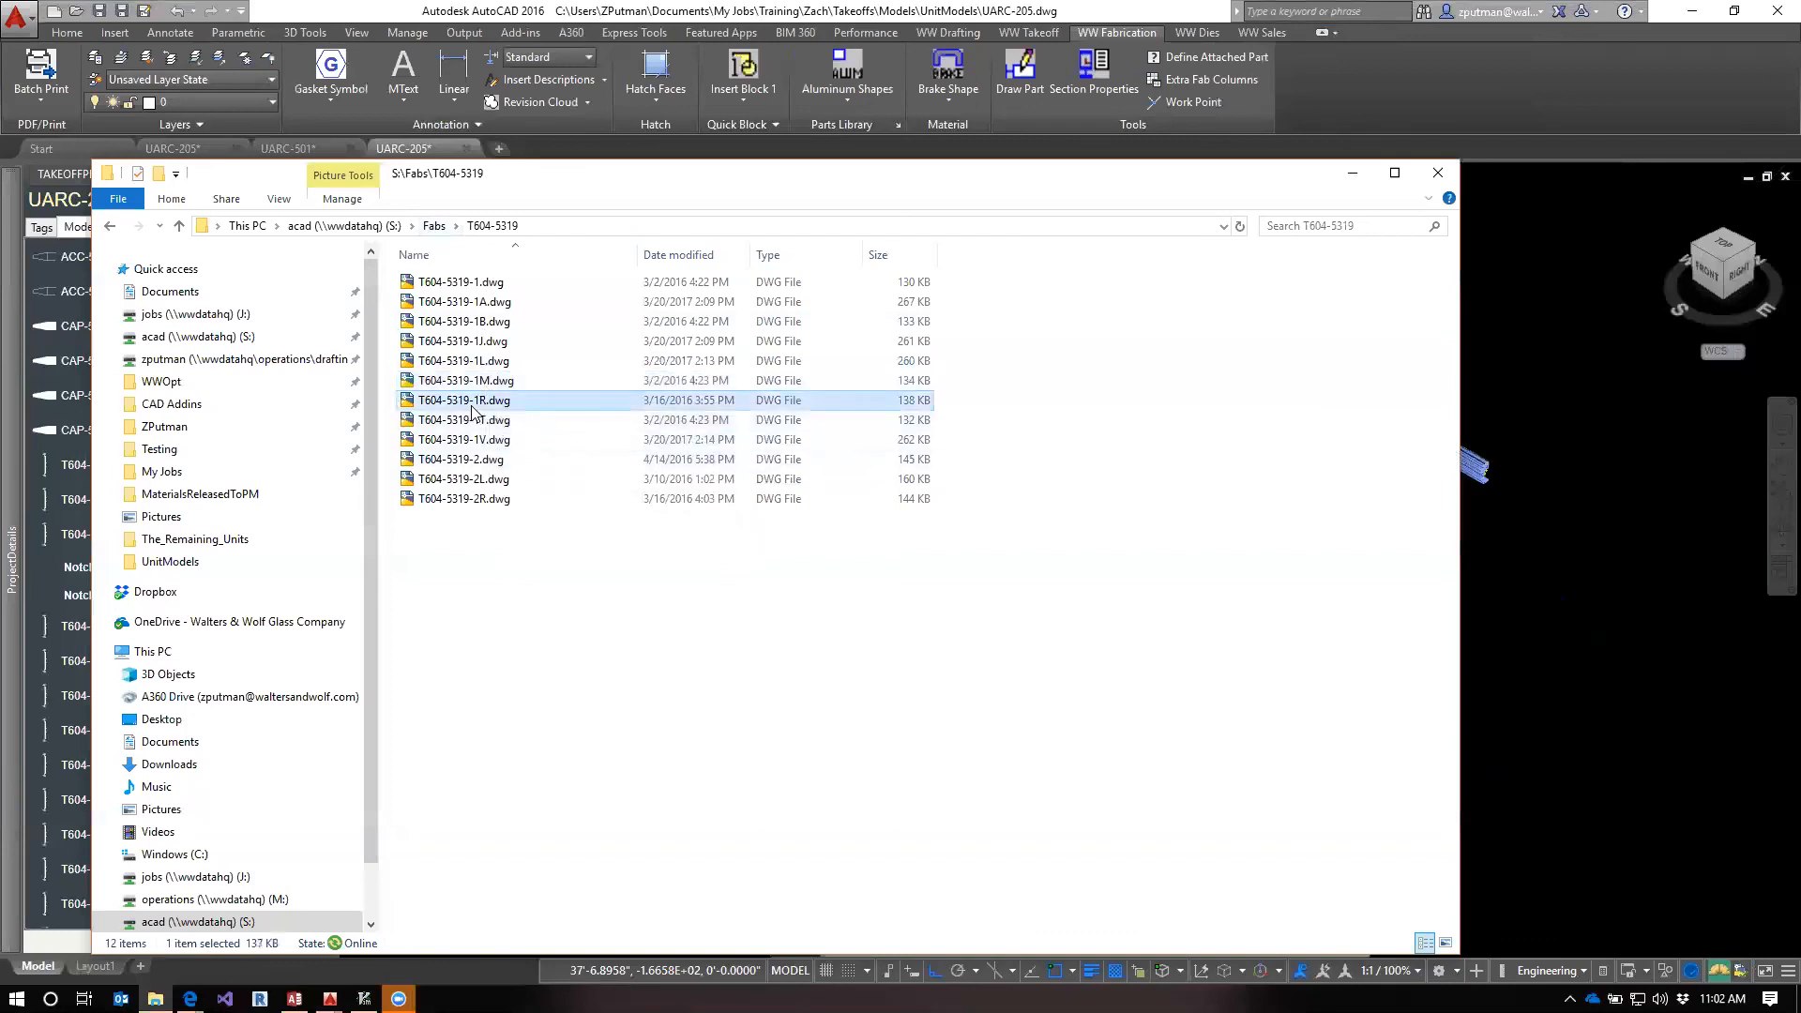
pyautogui.click(472, 385)
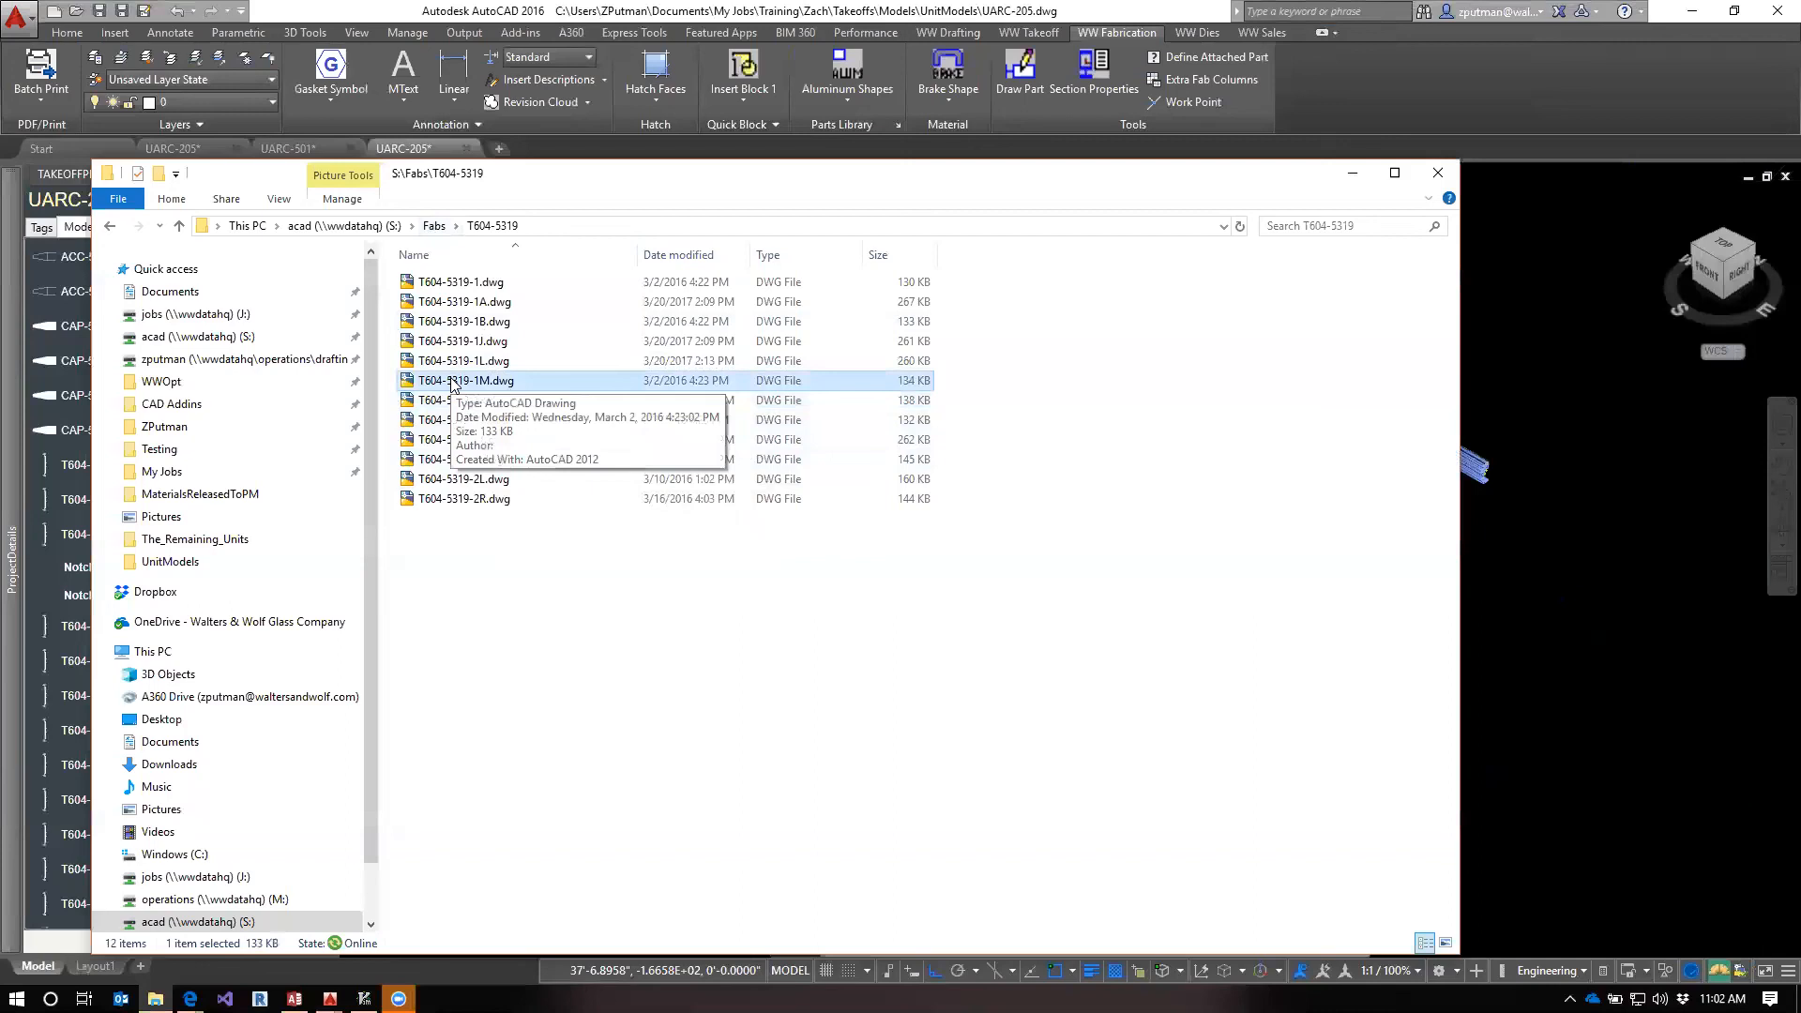
pyautogui.click(453, 366)
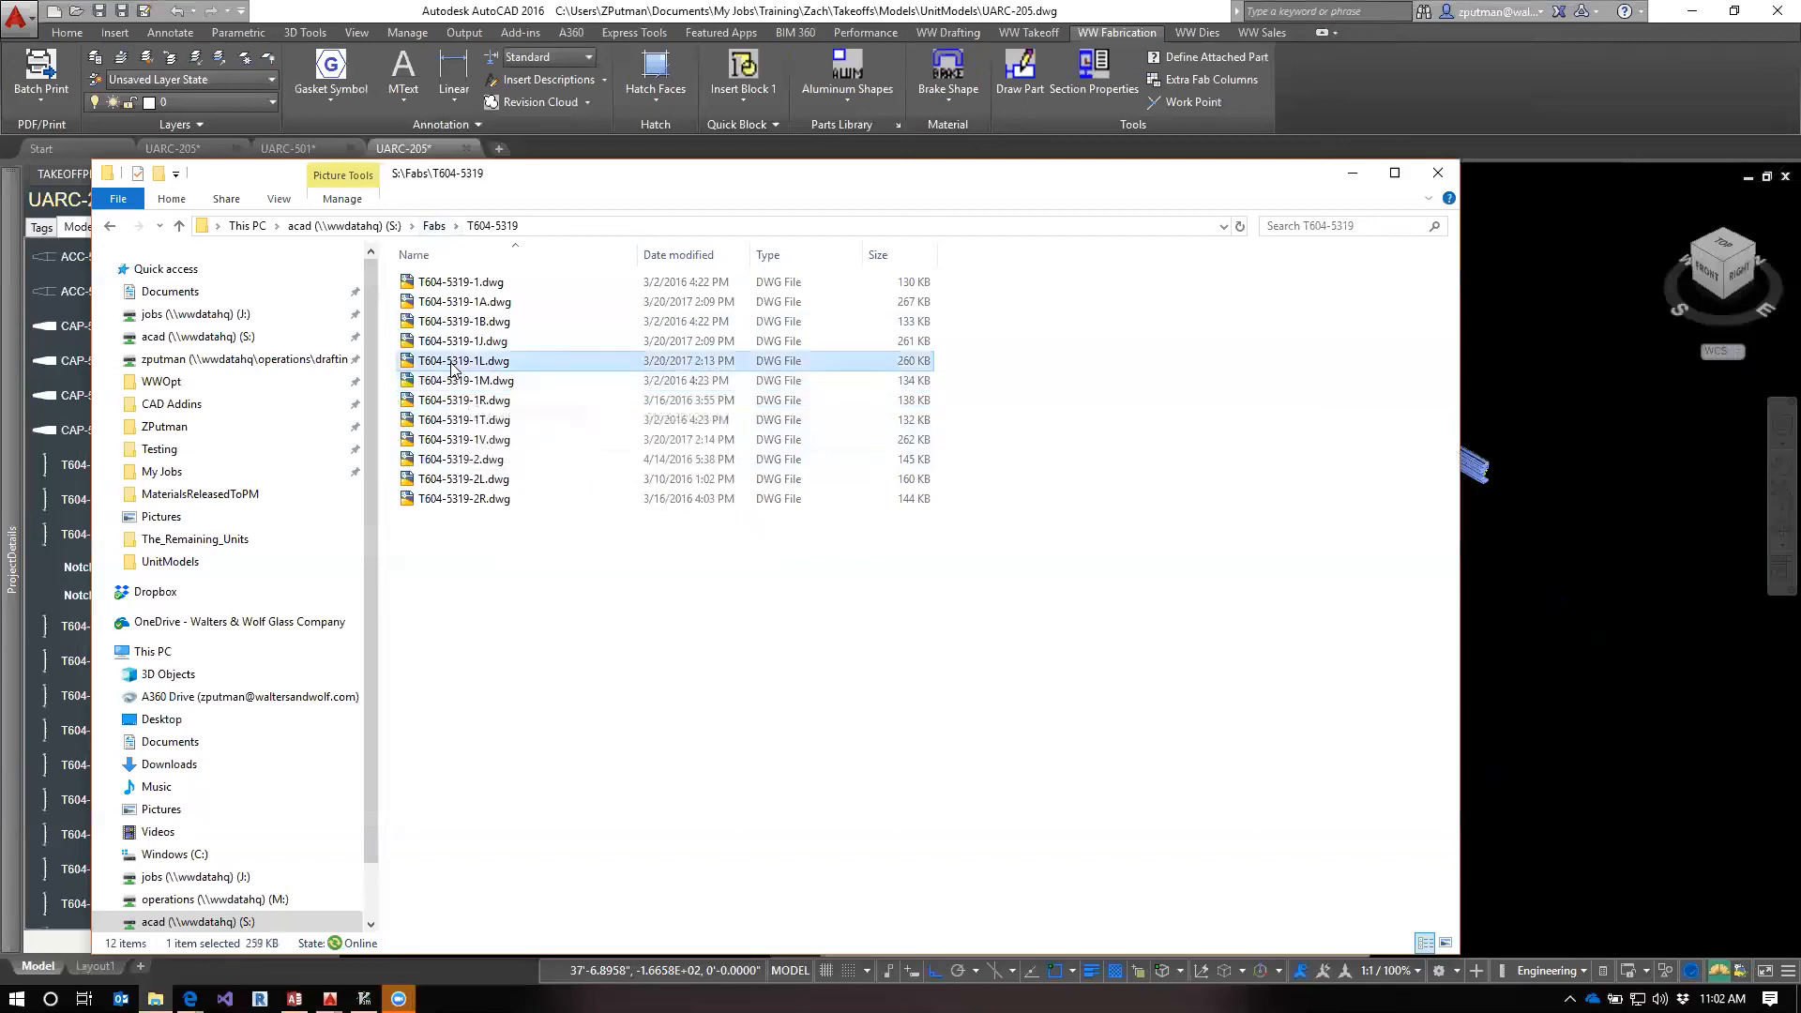
pyautogui.click(449, 349)
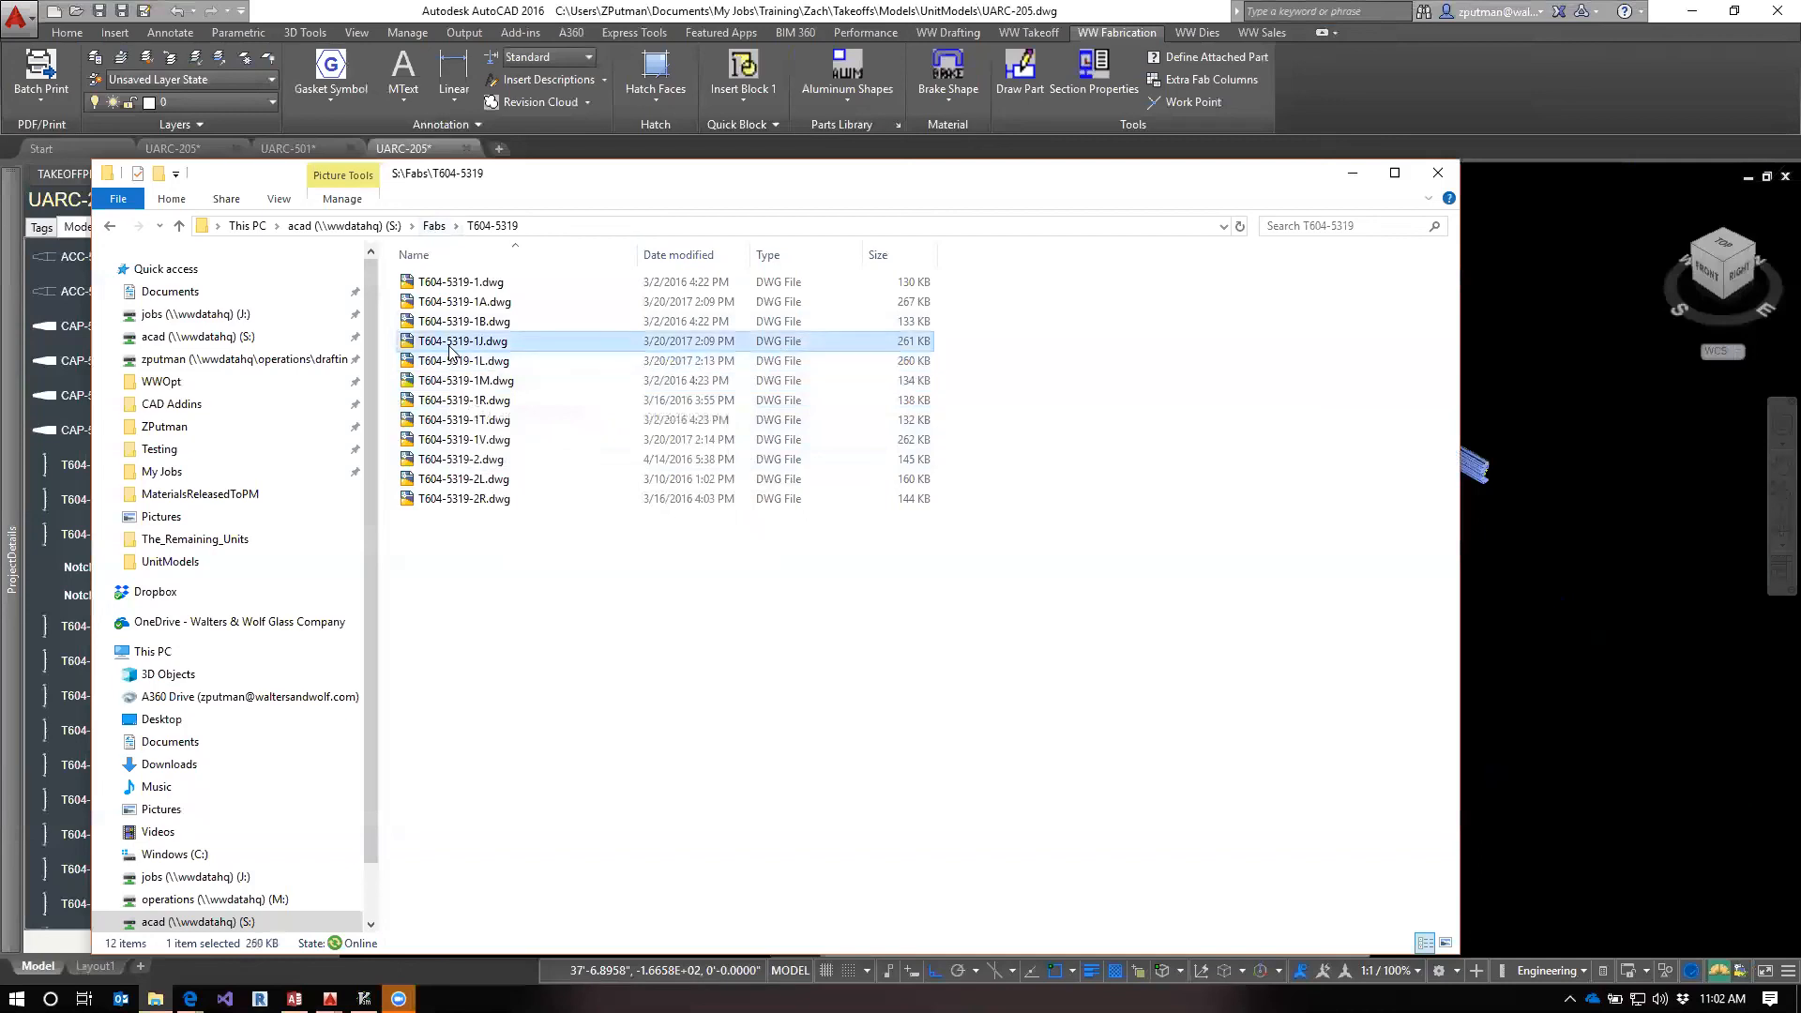
pyautogui.click(455, 362)
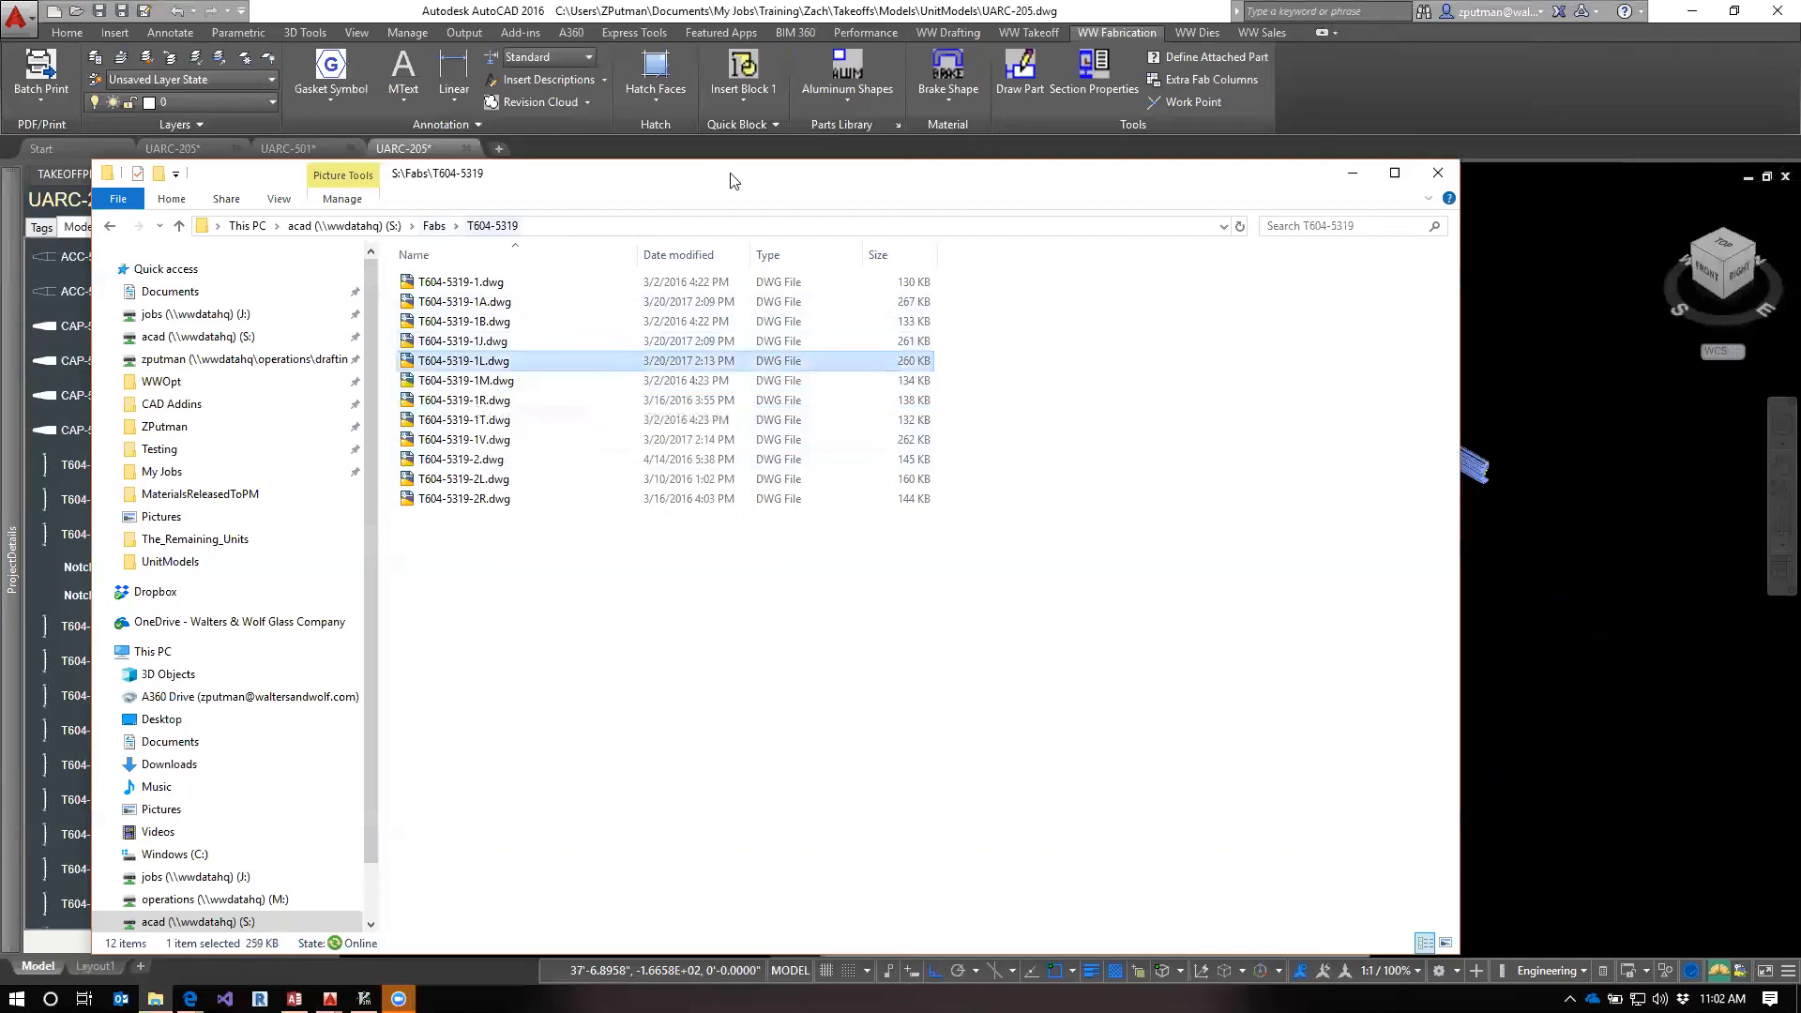
pyautogui.click(1516, 97)
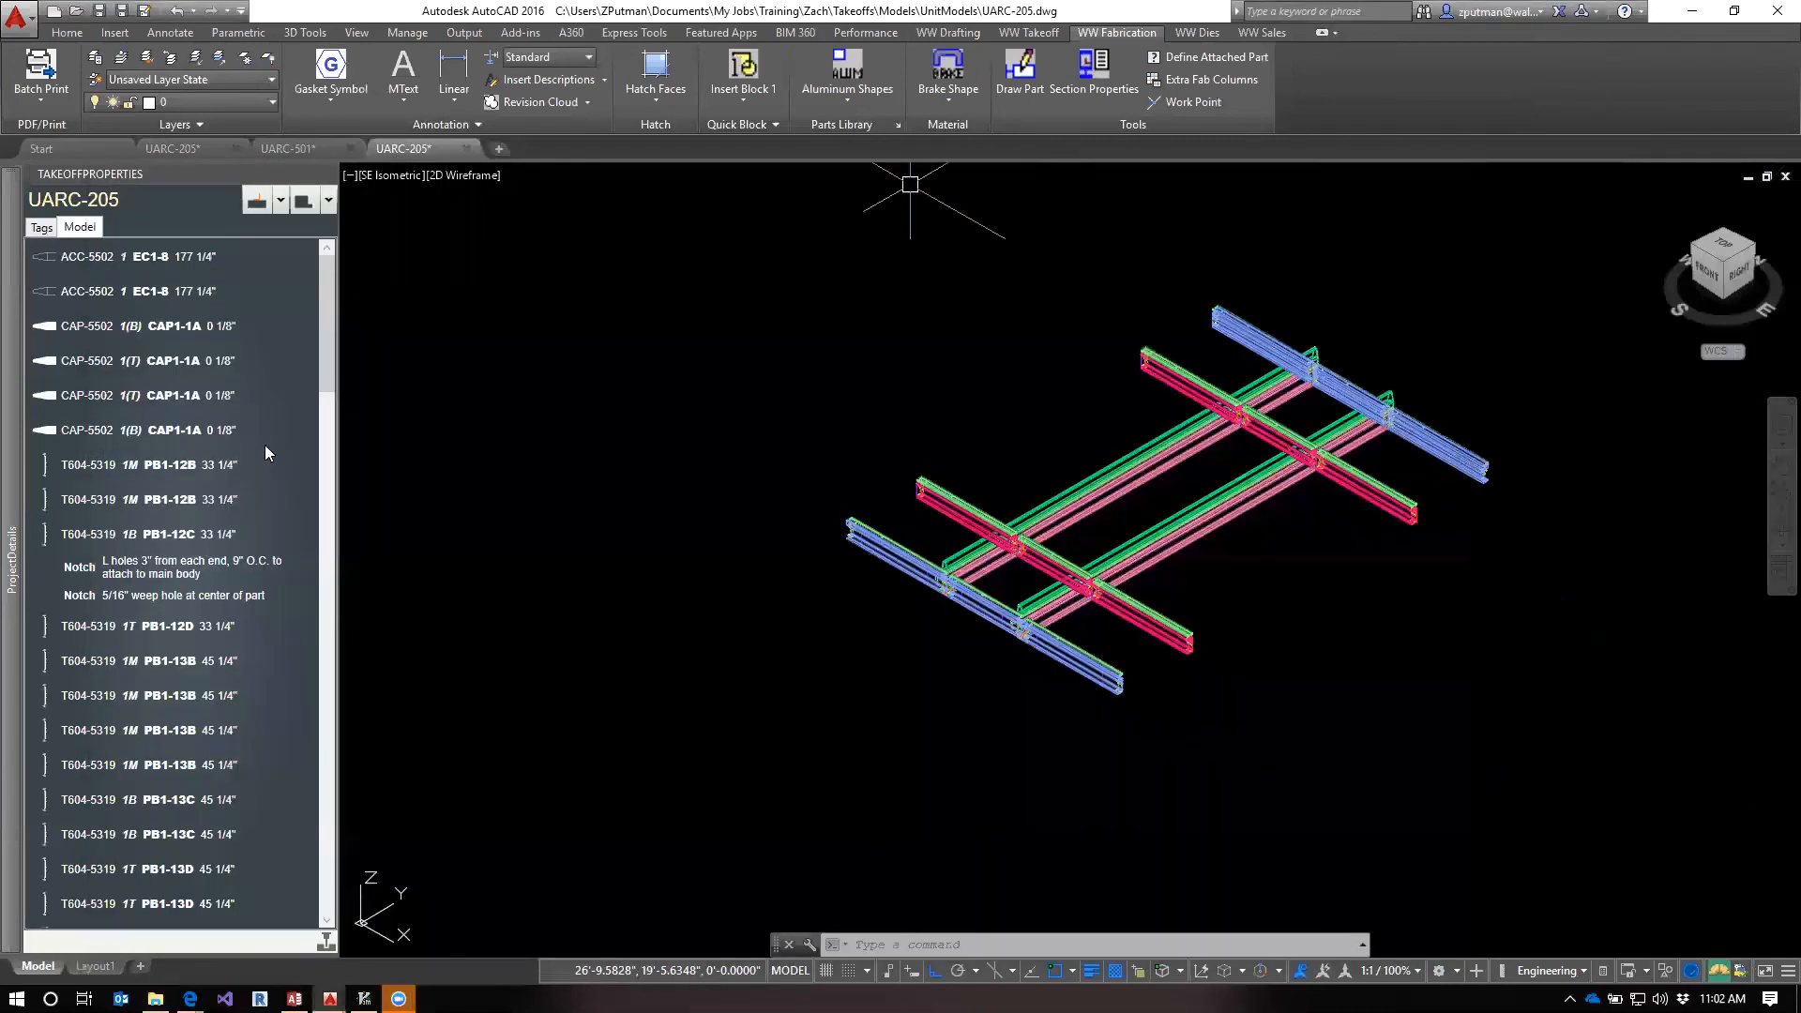
# Select the L holes notch listed under pressure bar PB1-12C in the model's part list
pyautogui.click(79, 569)
pyautogui.rightClick(80, 572)
pyautogui.click(80, 574)
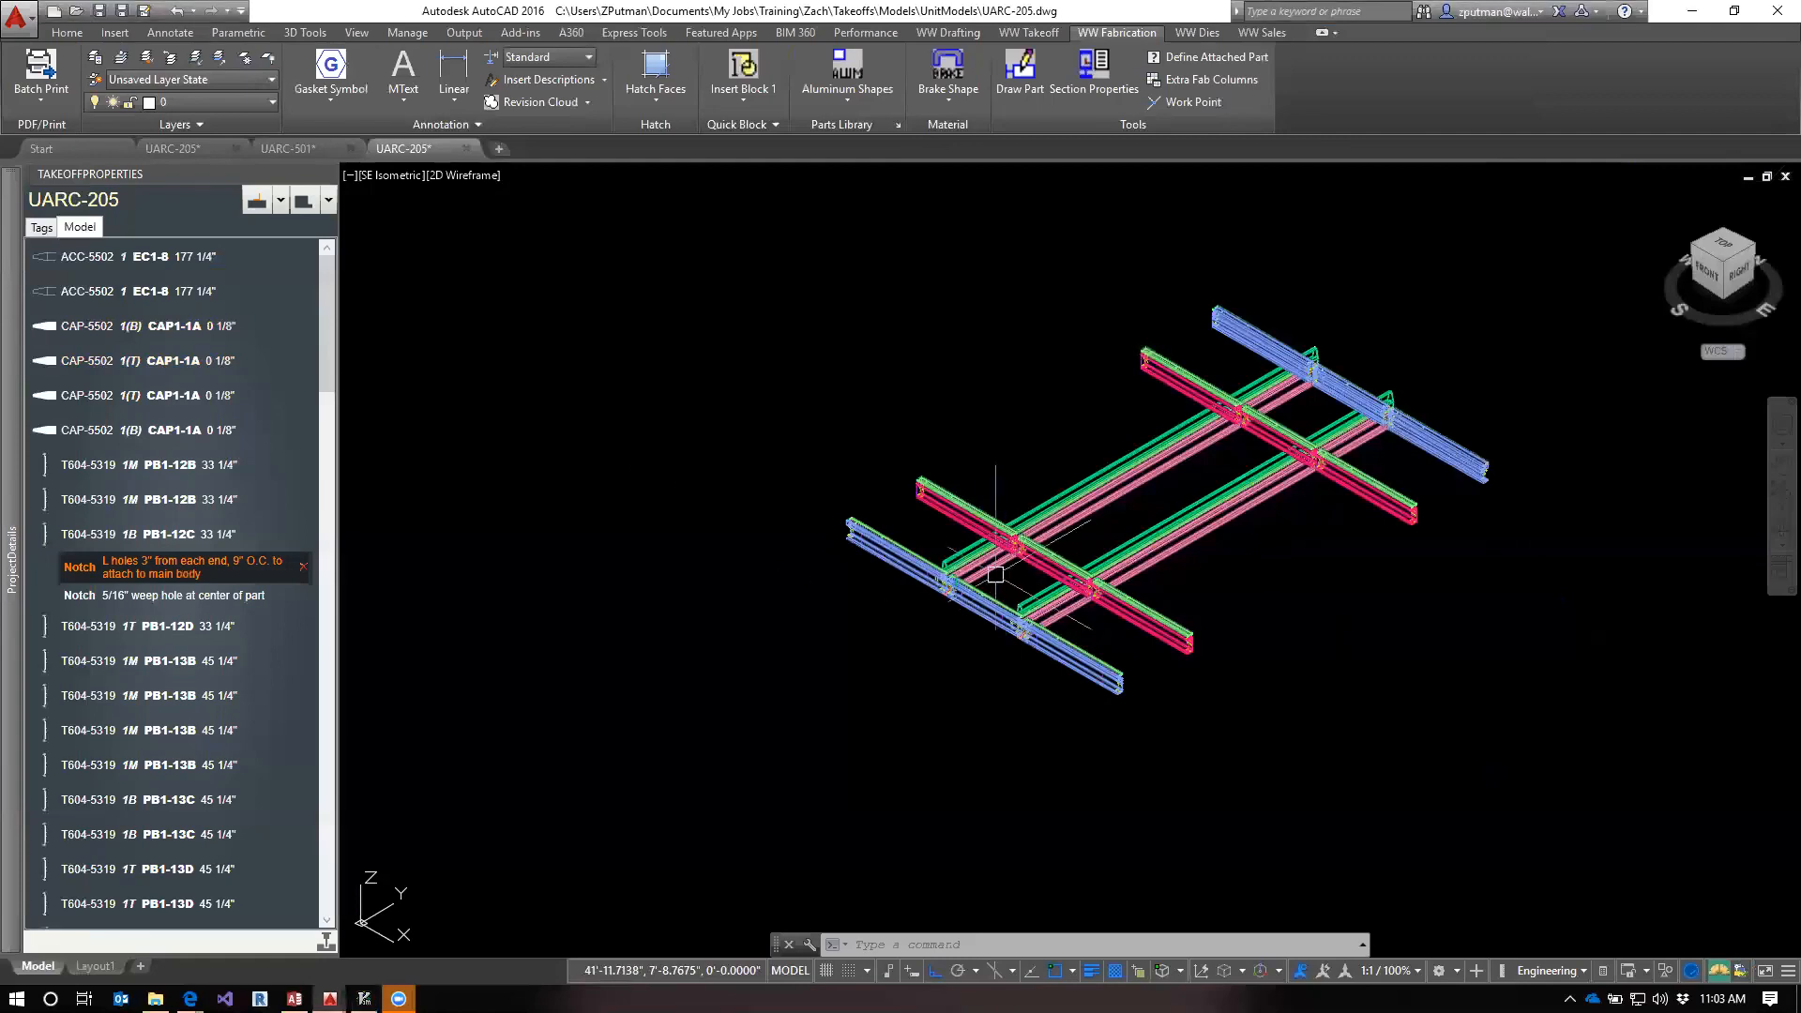
# Select vertical pressure bar PB2-8A in the 3D model and examine its joints with the horizontals up close
pyautogui.scroll(6, 995, 574)
pyautogui.scroll(3, 905, 660)
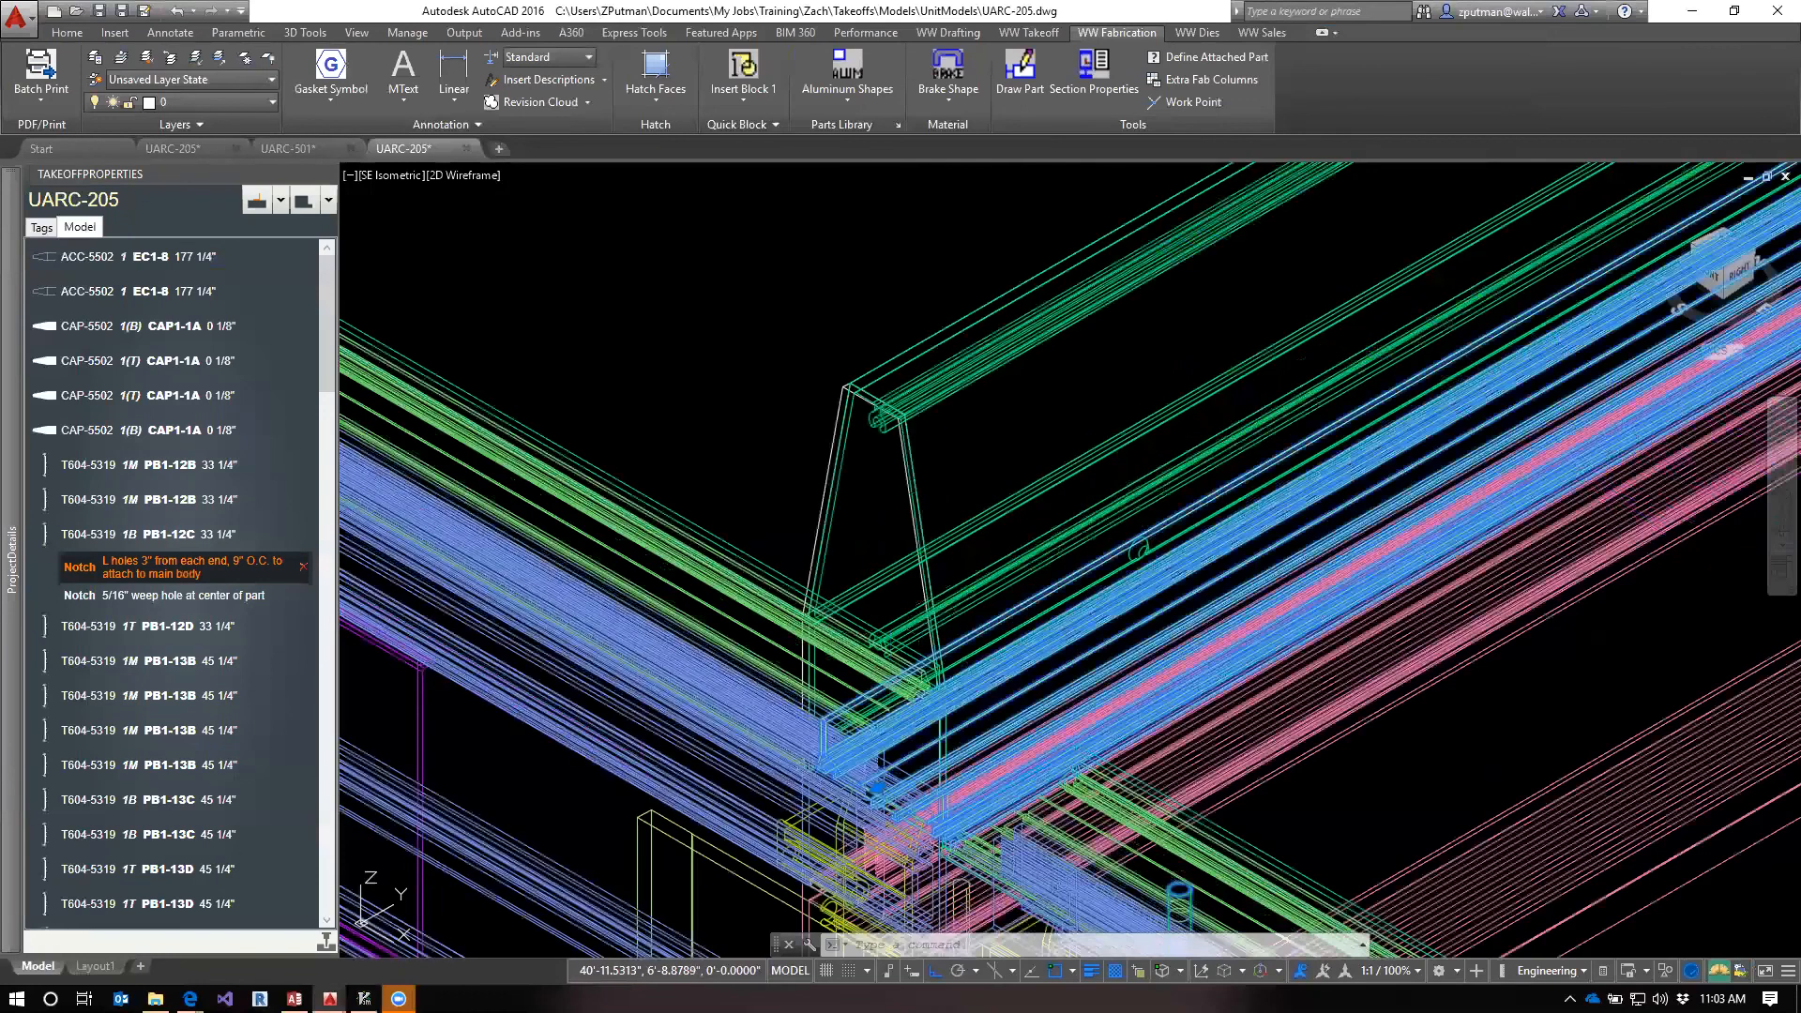
pyautogui.scroll(-8, 918, 737)
pyautogui.moveTo(732, 425); pyautogui.dragTo(760, 470, button='middle')
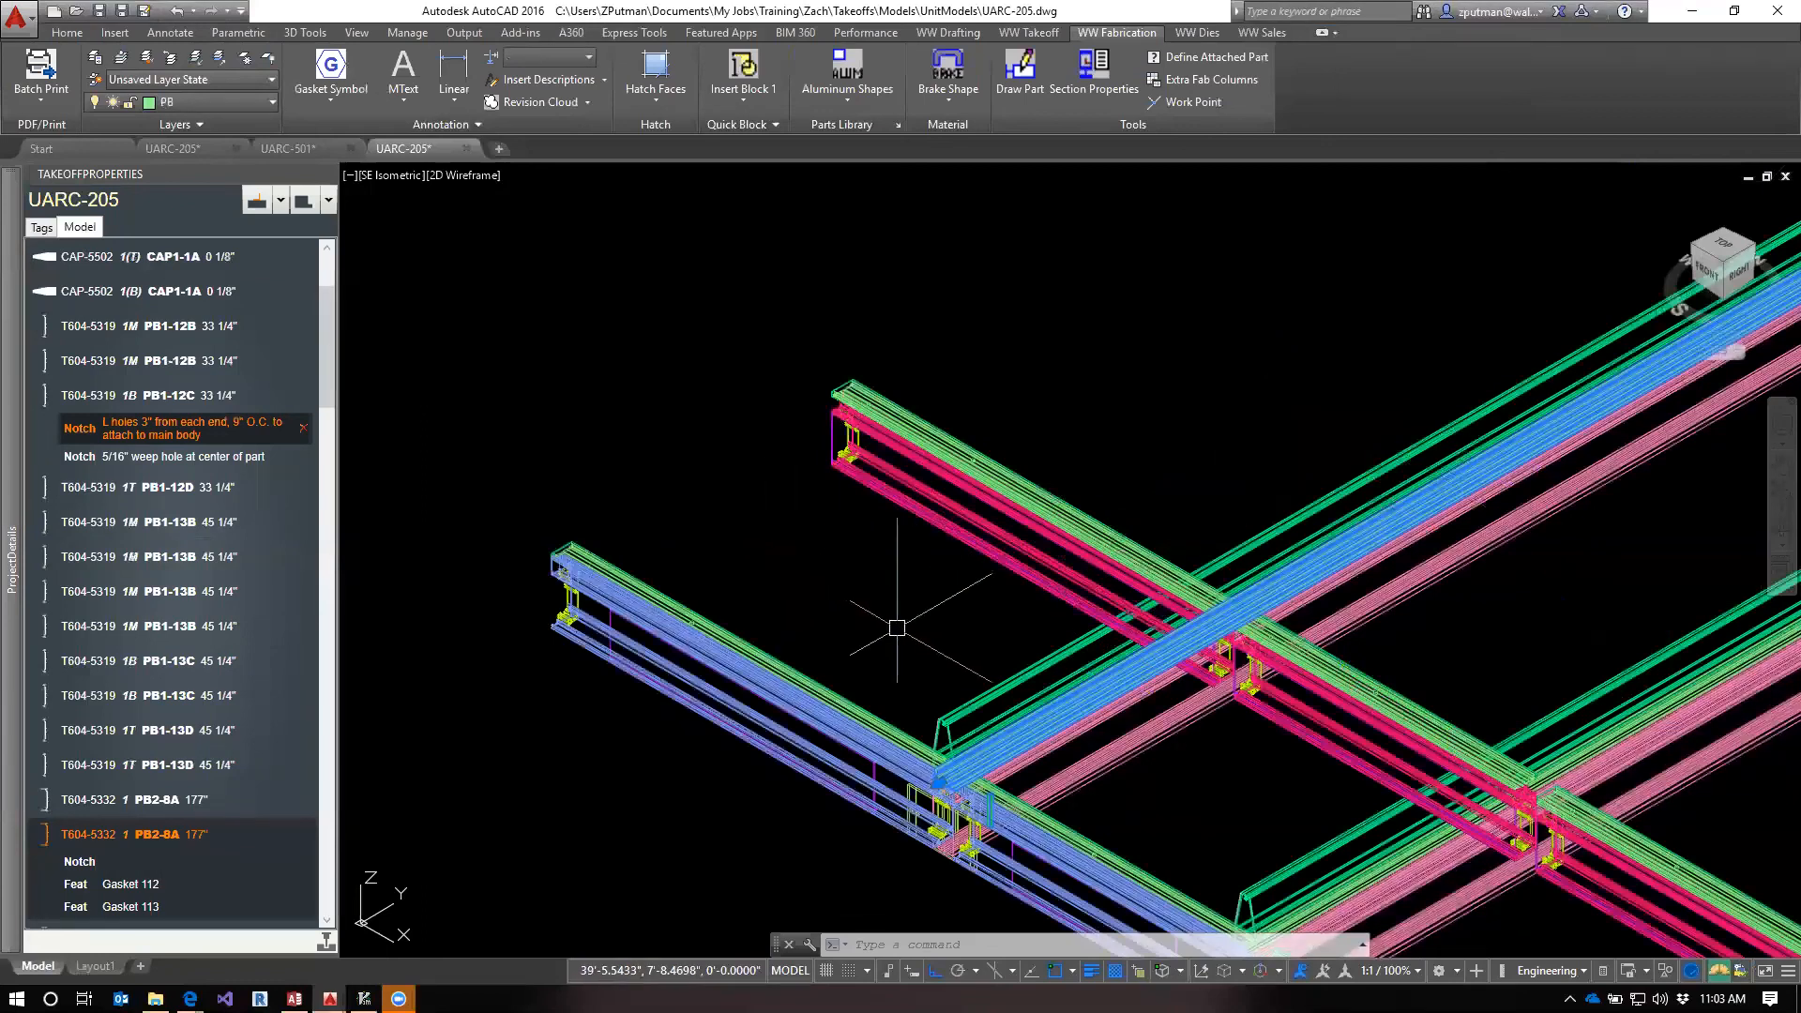
pyautogui.scroll(-6, 863, 591)
pyautogui.scroll(3, 758, 522)
pyautogui.moveTo(704, 563); pyautogui.dragTo(985, 676, button='middle')
pyautogui.scroll(4, 985, 675)
pyautogui.scroll(4, 987, 678)
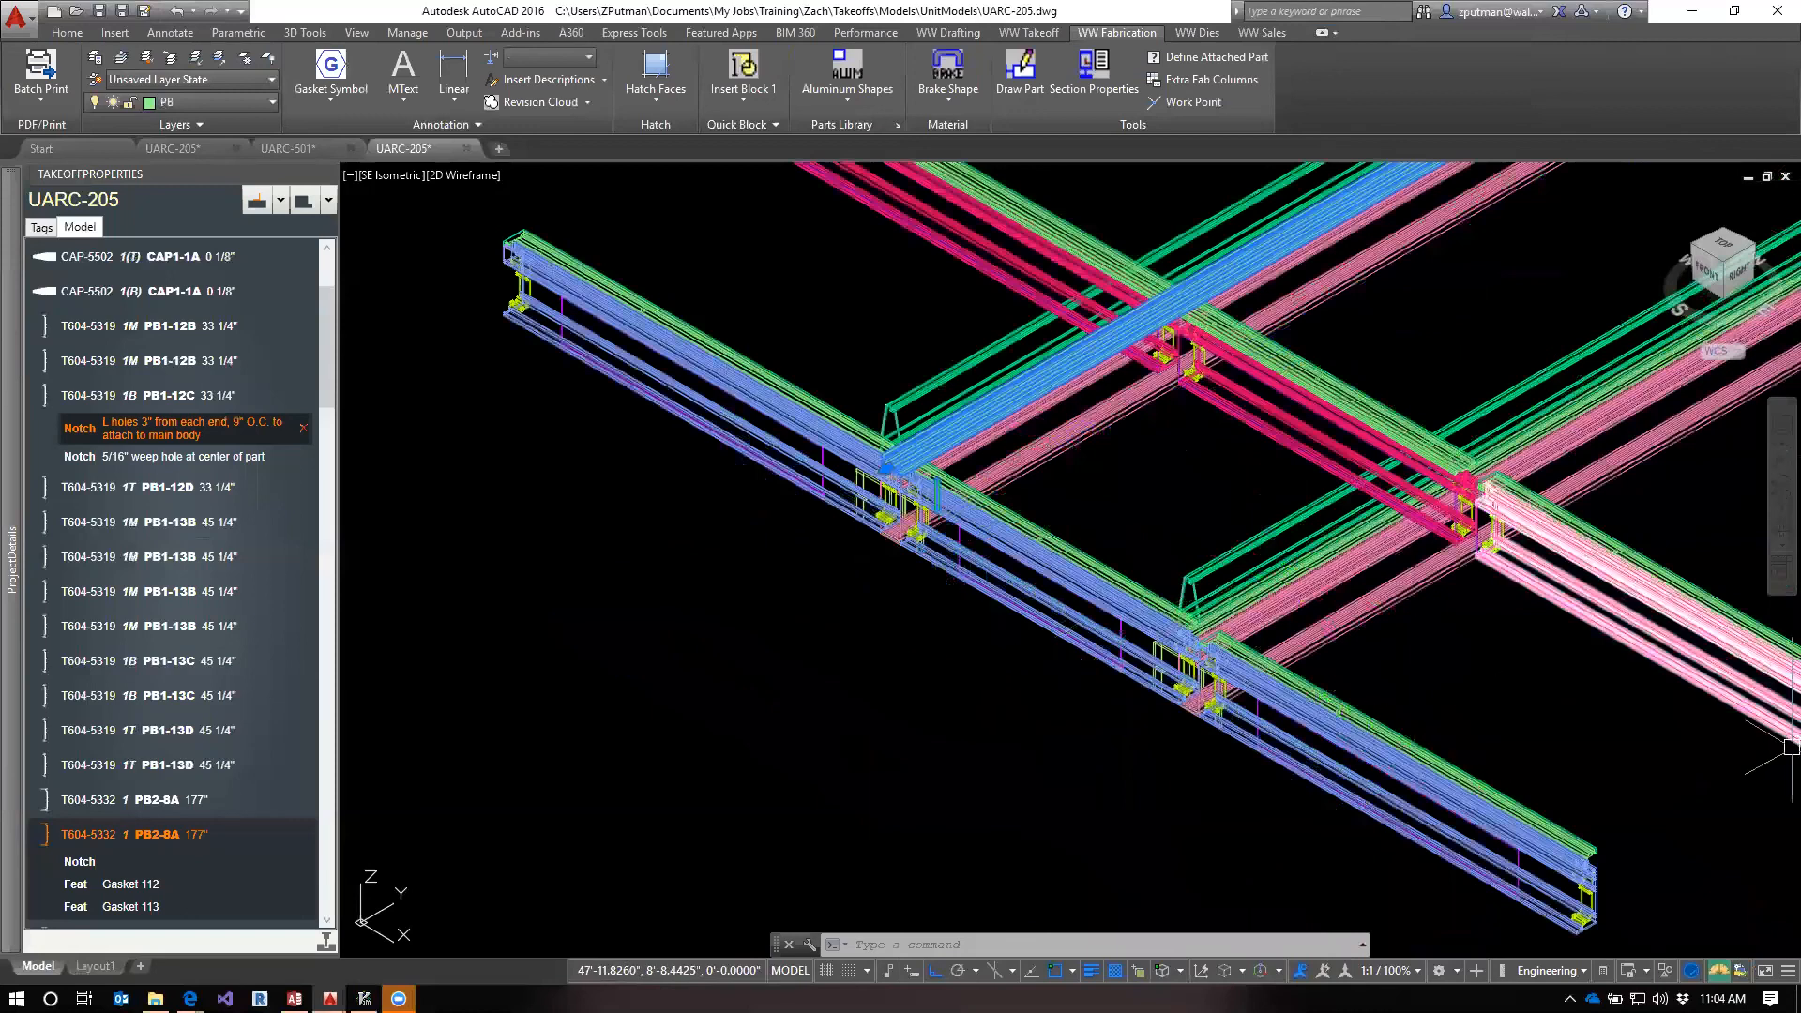
# Switch to the Lessons page in Edge and highlight the homework item about finding similar fab templates for the horizontal parts
pyautogui.moveTo(191, 999)
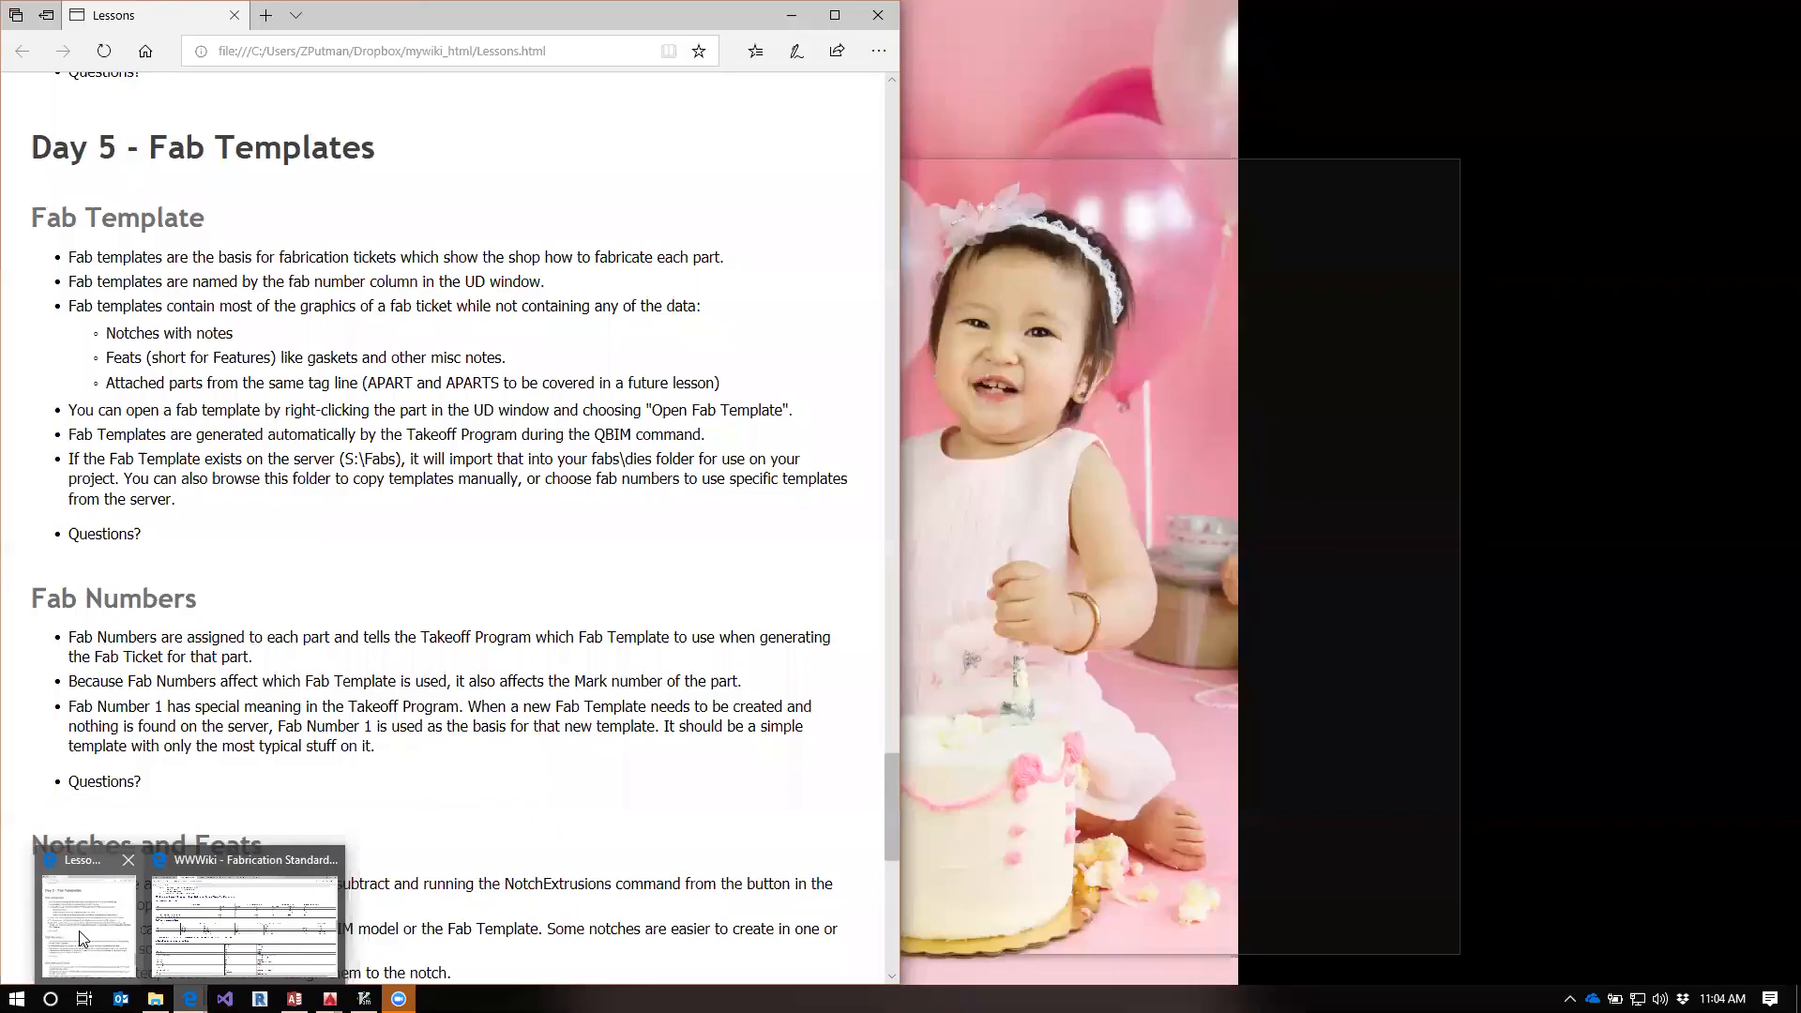
pyautogui.click(79, 930)
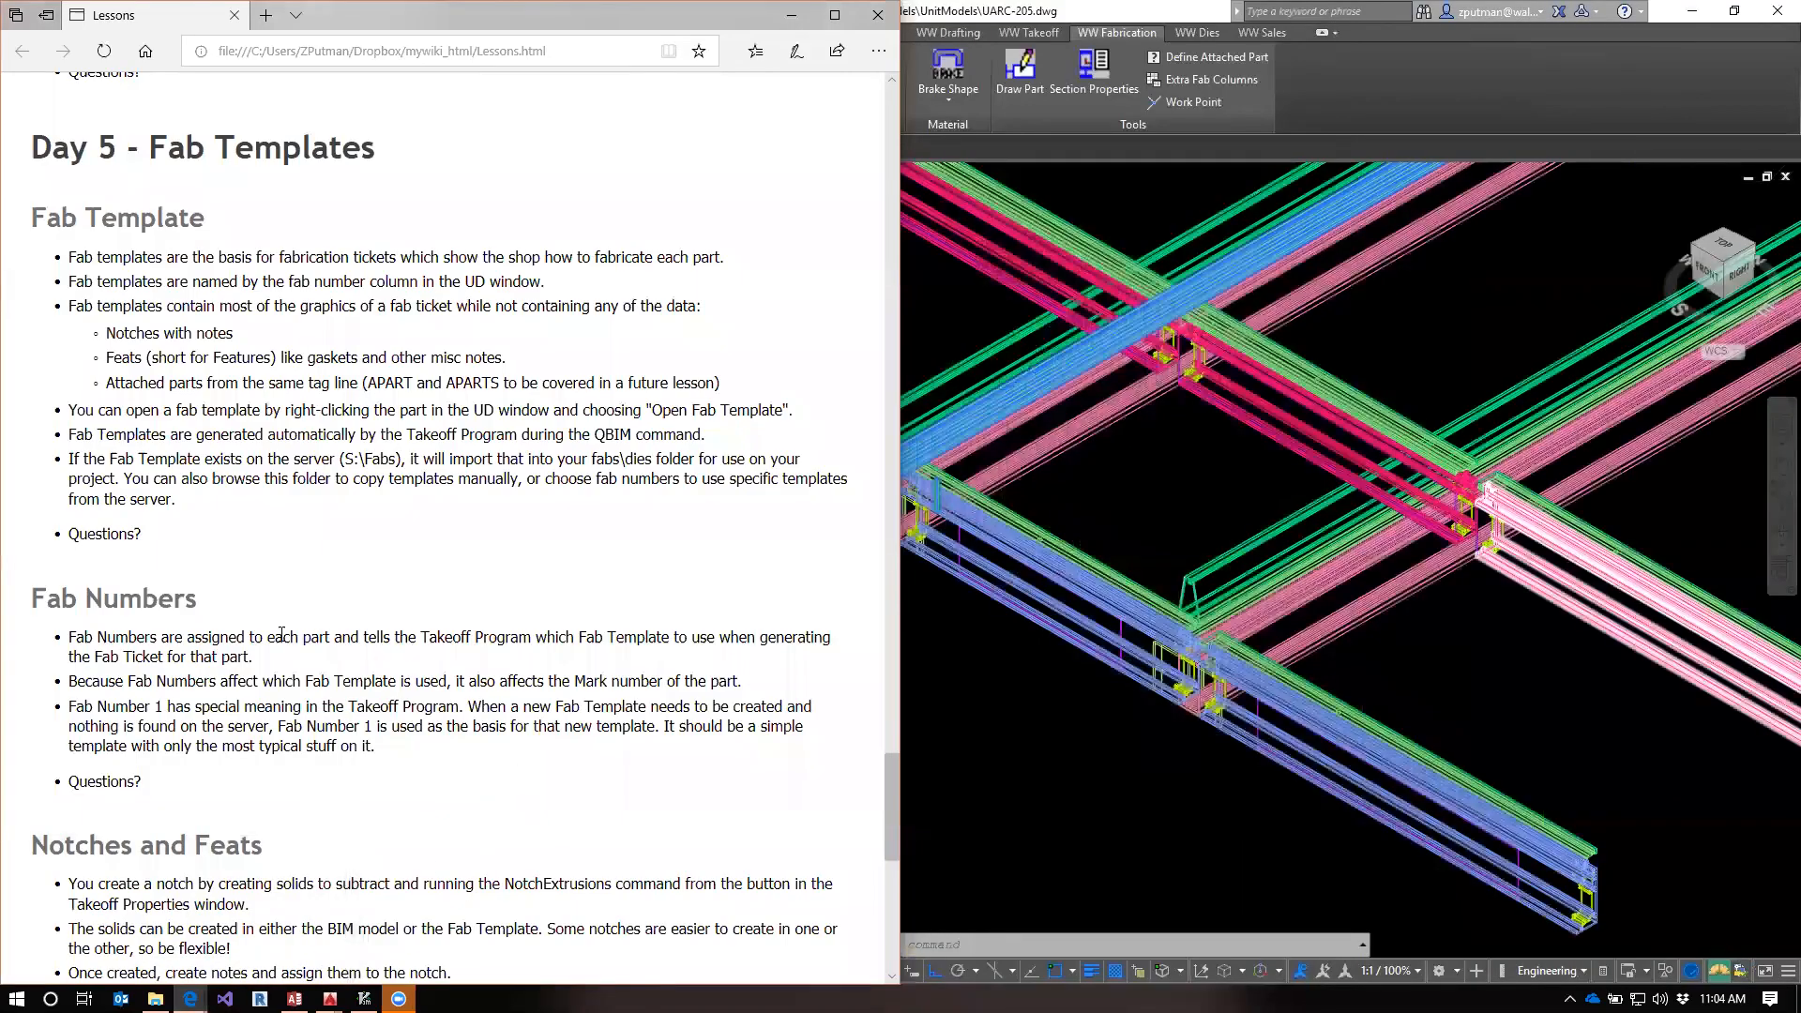
pyautogui.scroll(-7, 234, 630)
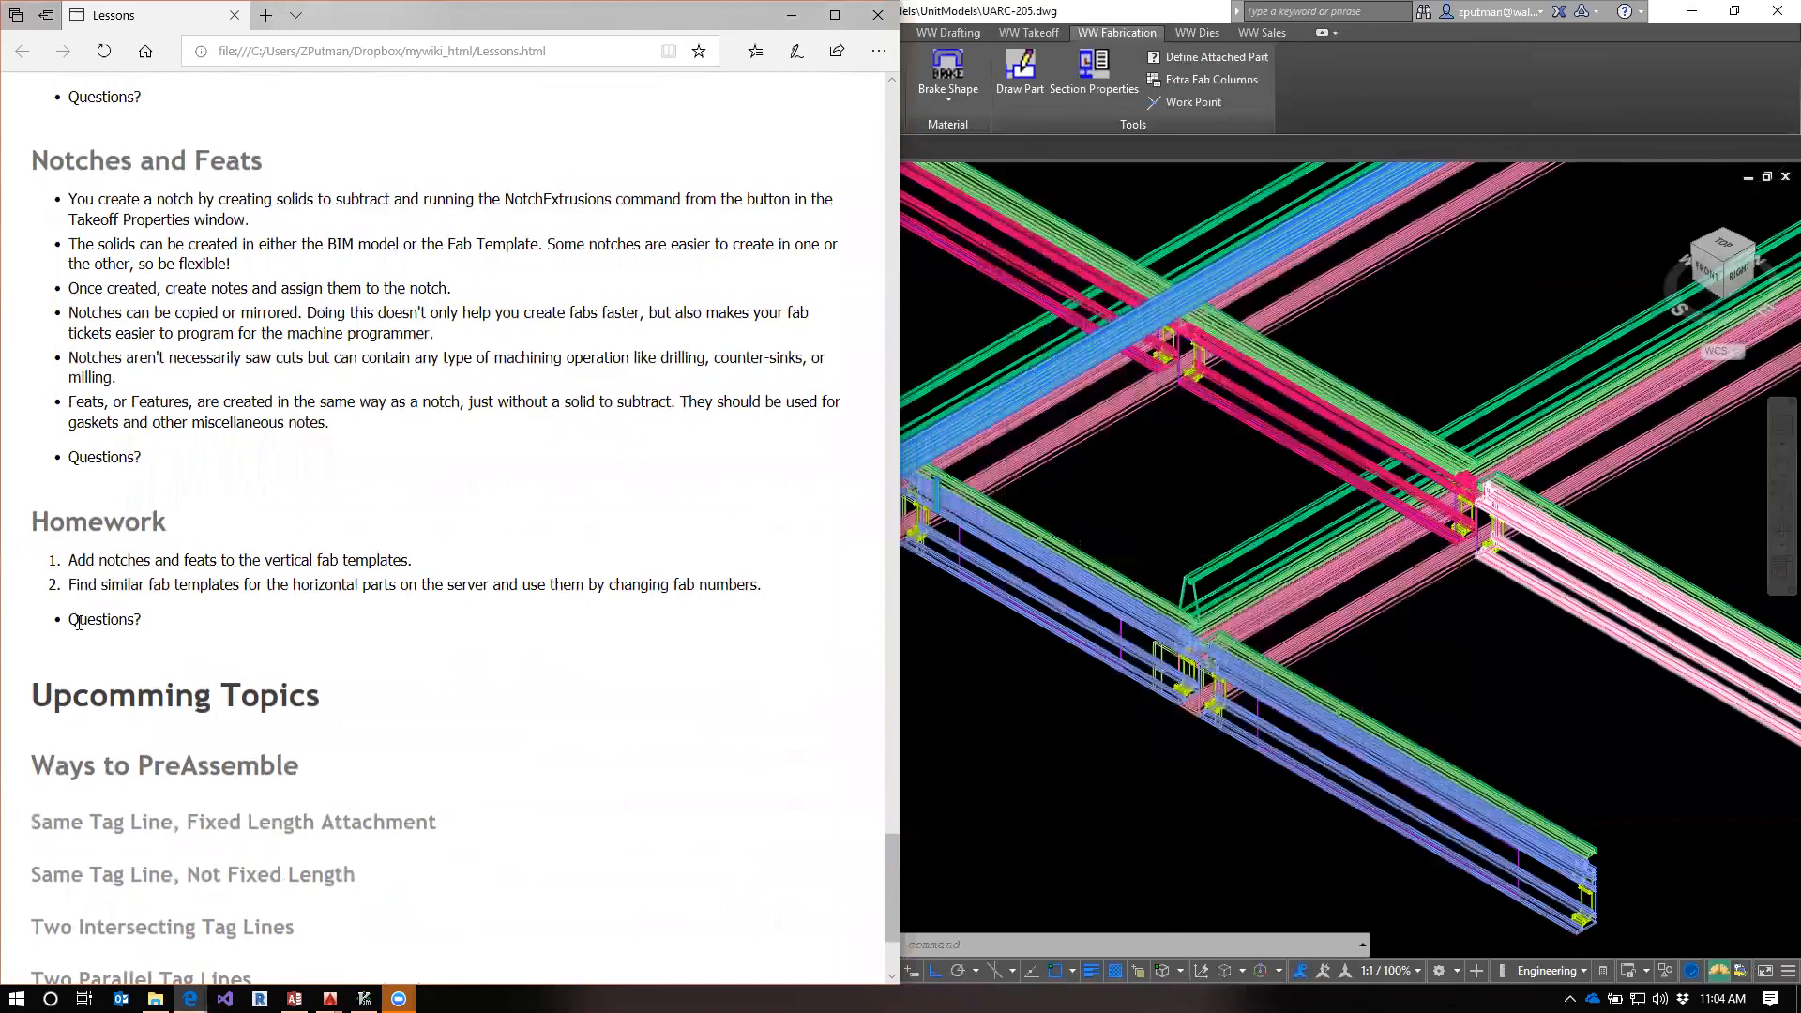
pyautogui.moveTo(68, 586); pyautogui.dragTo(769, 592)
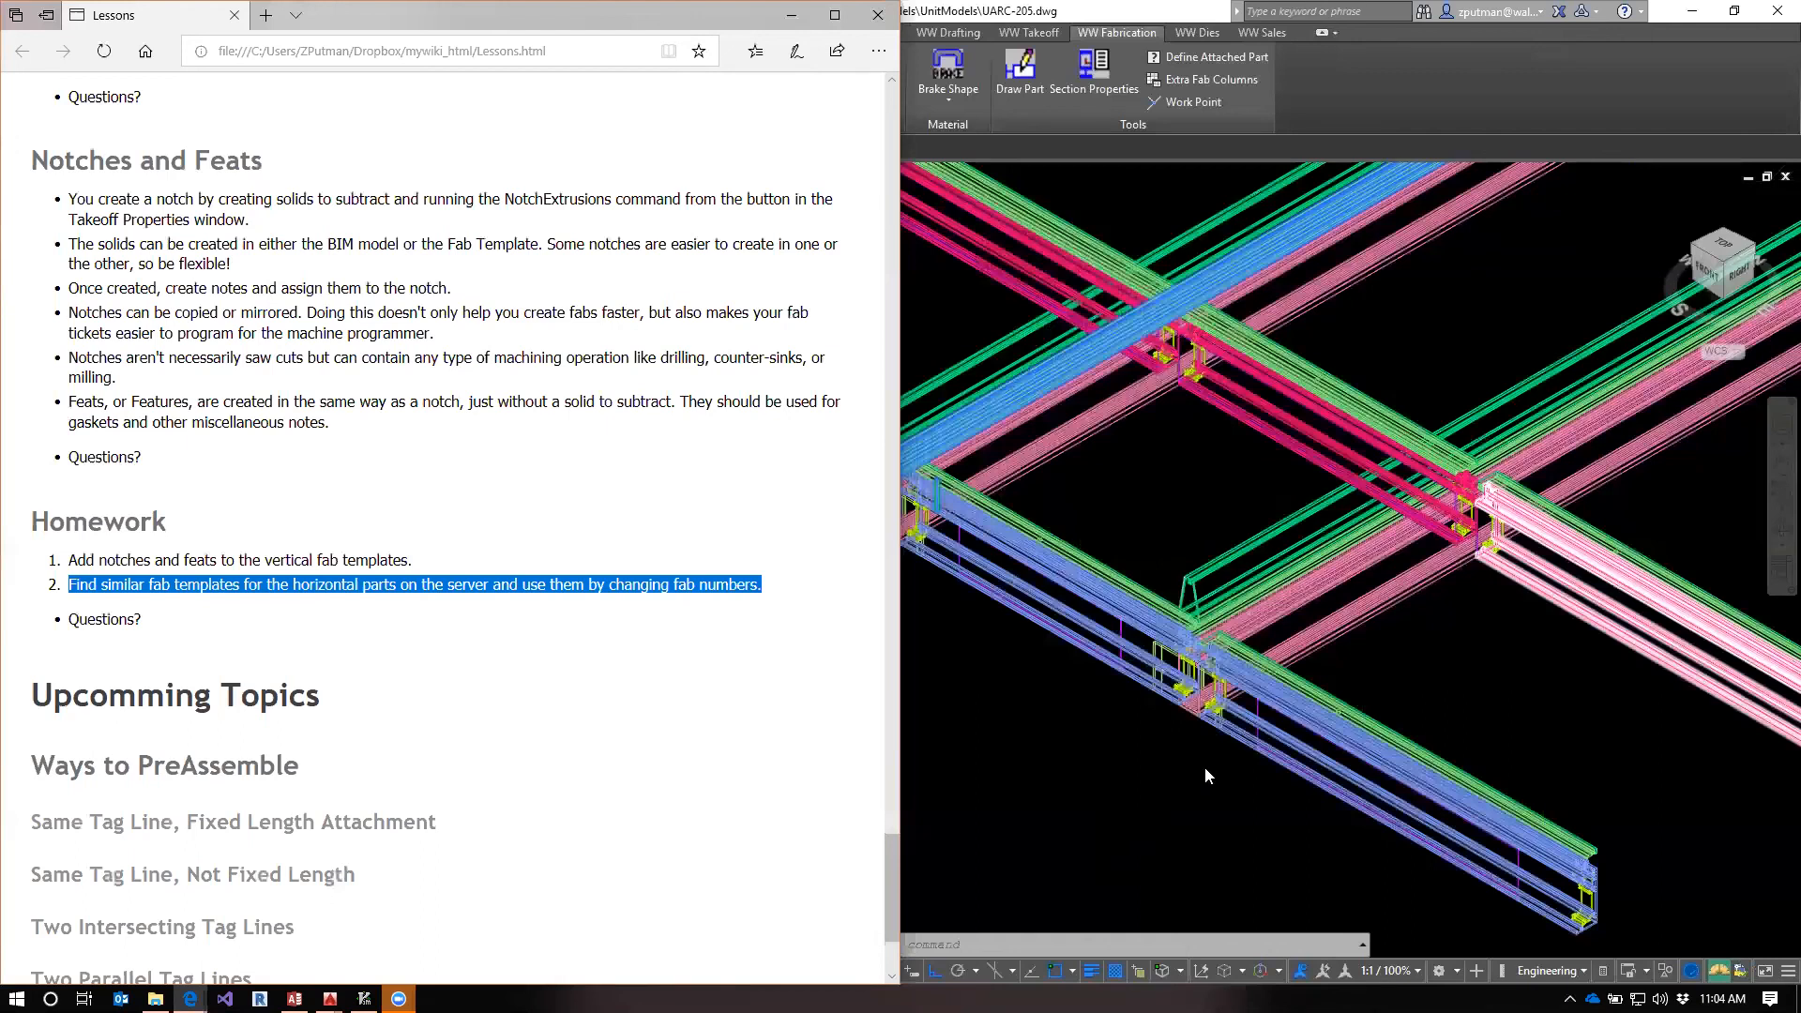
# Return to AutoCAD, select the V1-S vertical in the unit model to identify it, and clear the selection
pyautogui.click(1379, 662)
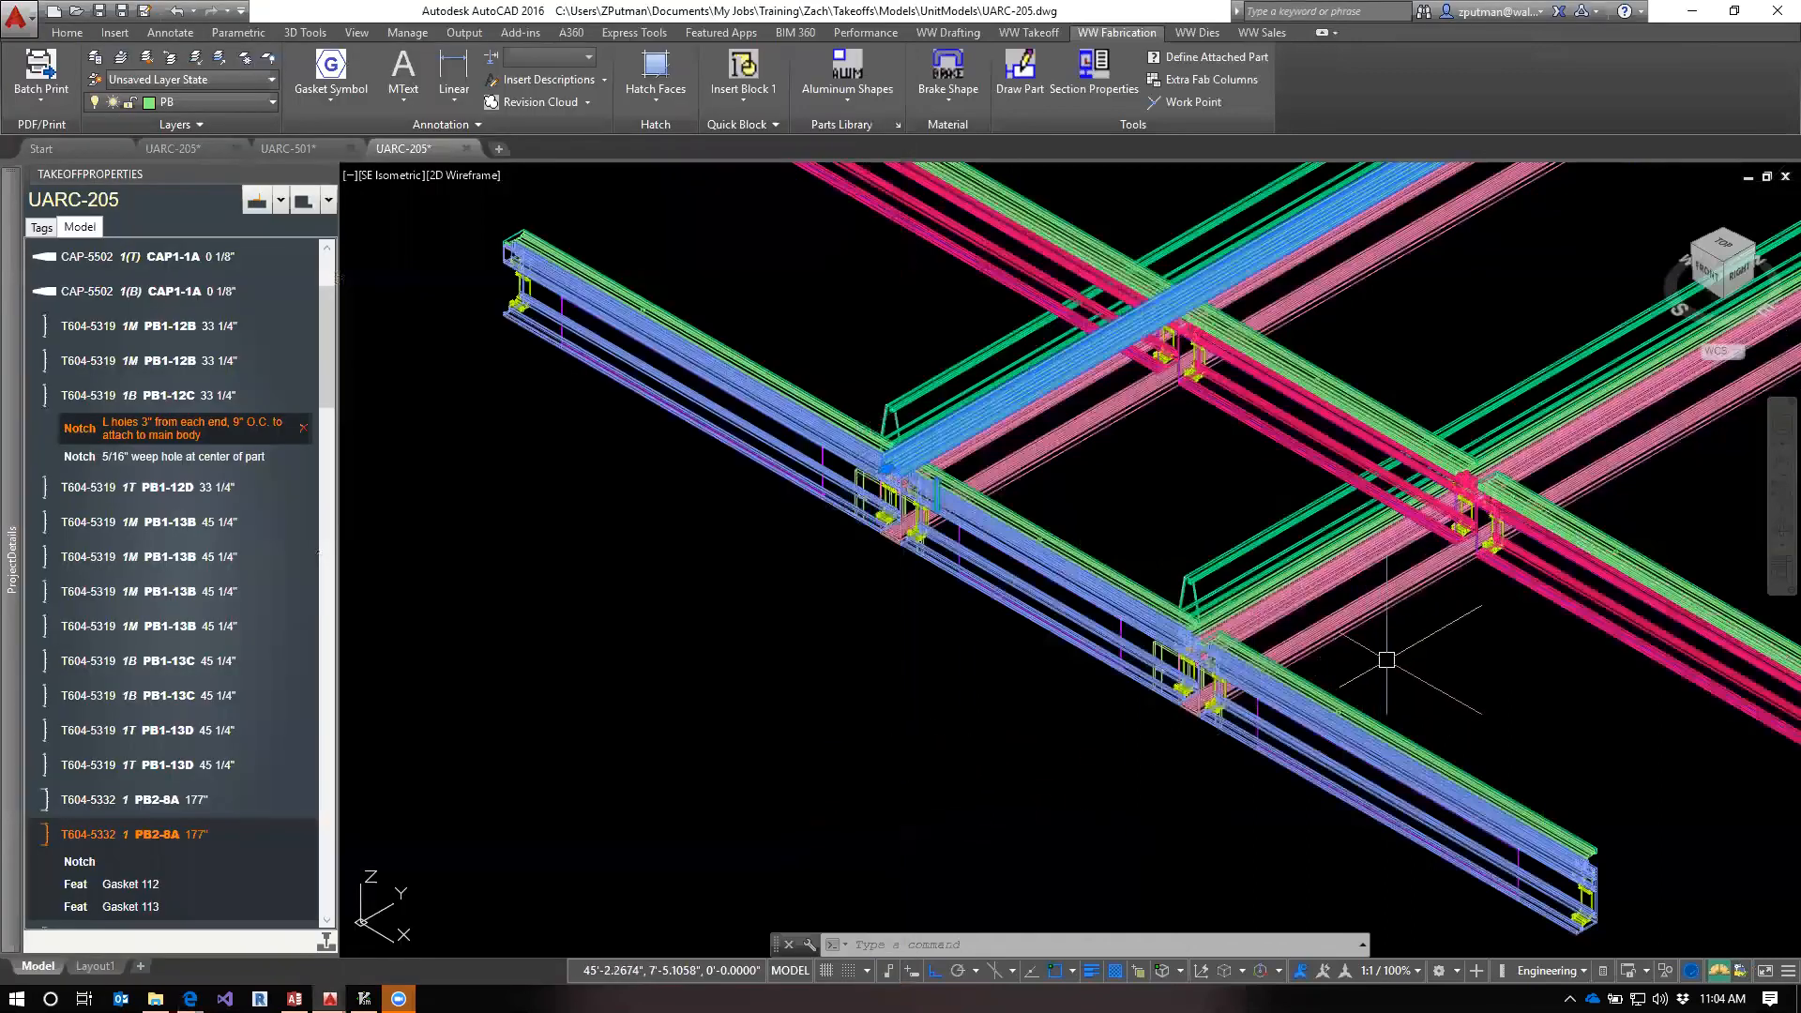
pyautogui.click(1360, 608)
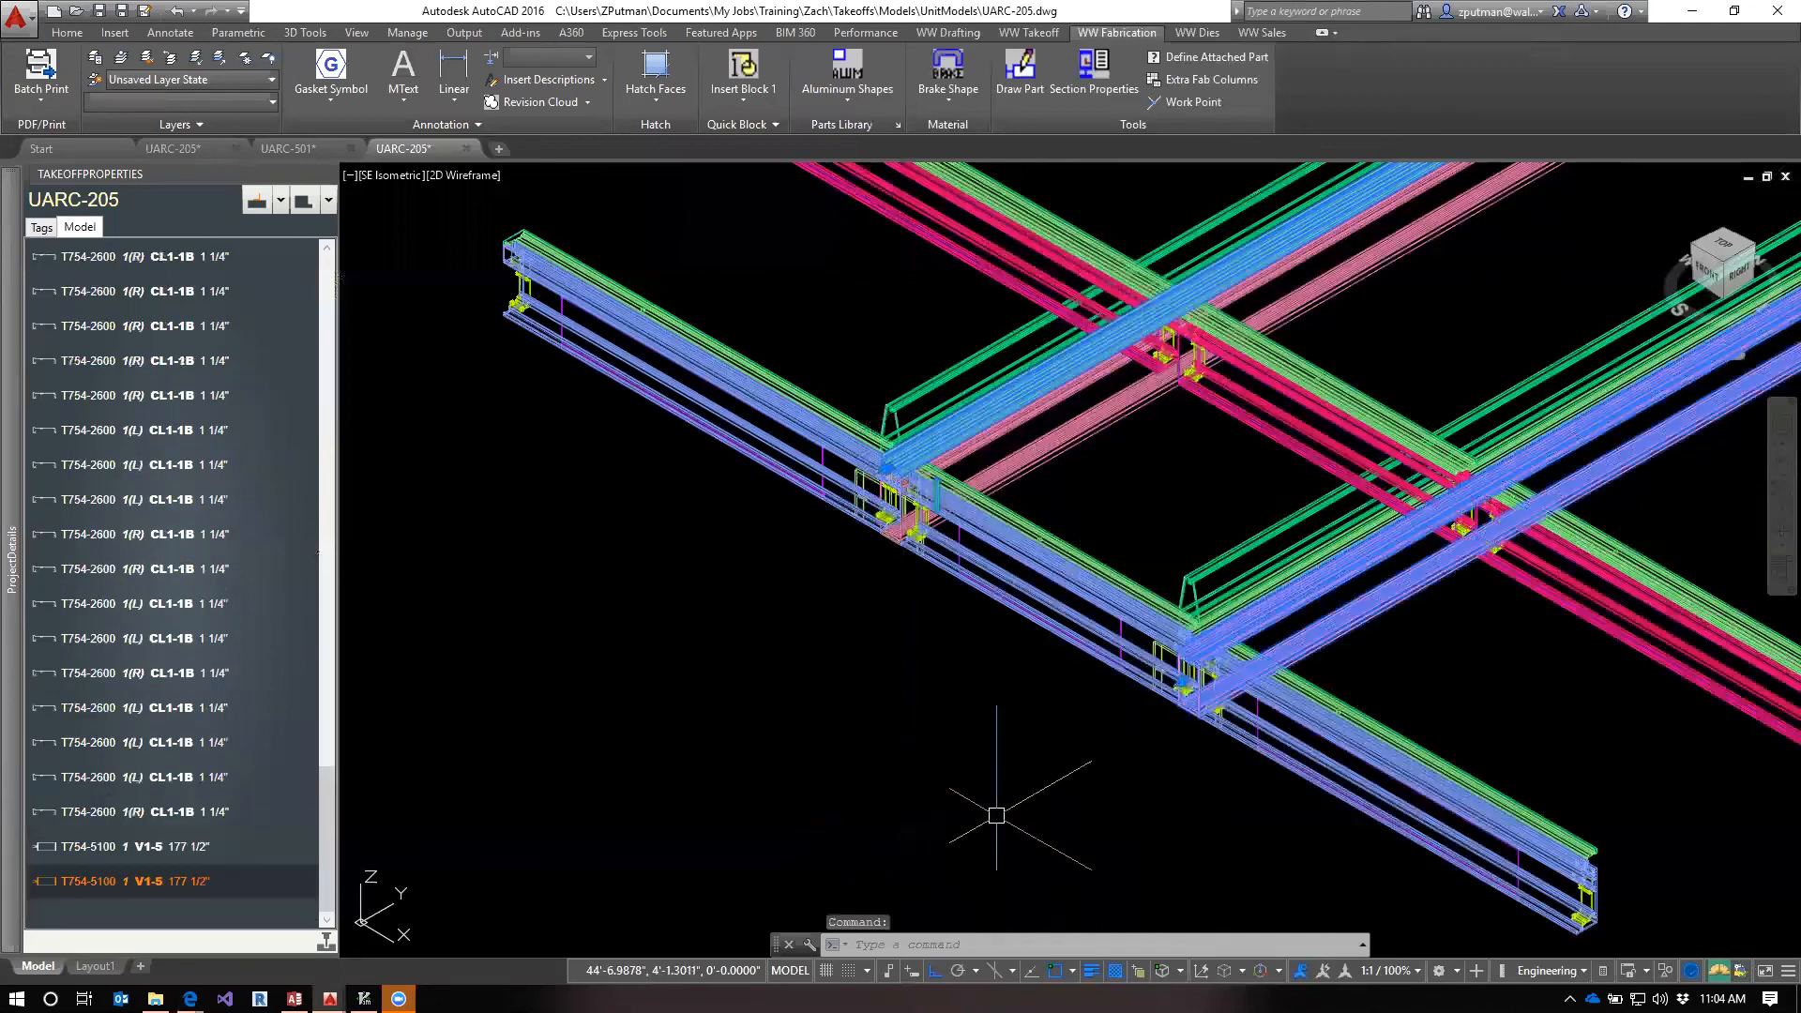
pyautogui.scroll(-3, 937, 663)
pyautogui.scroll(2, 937, 664)
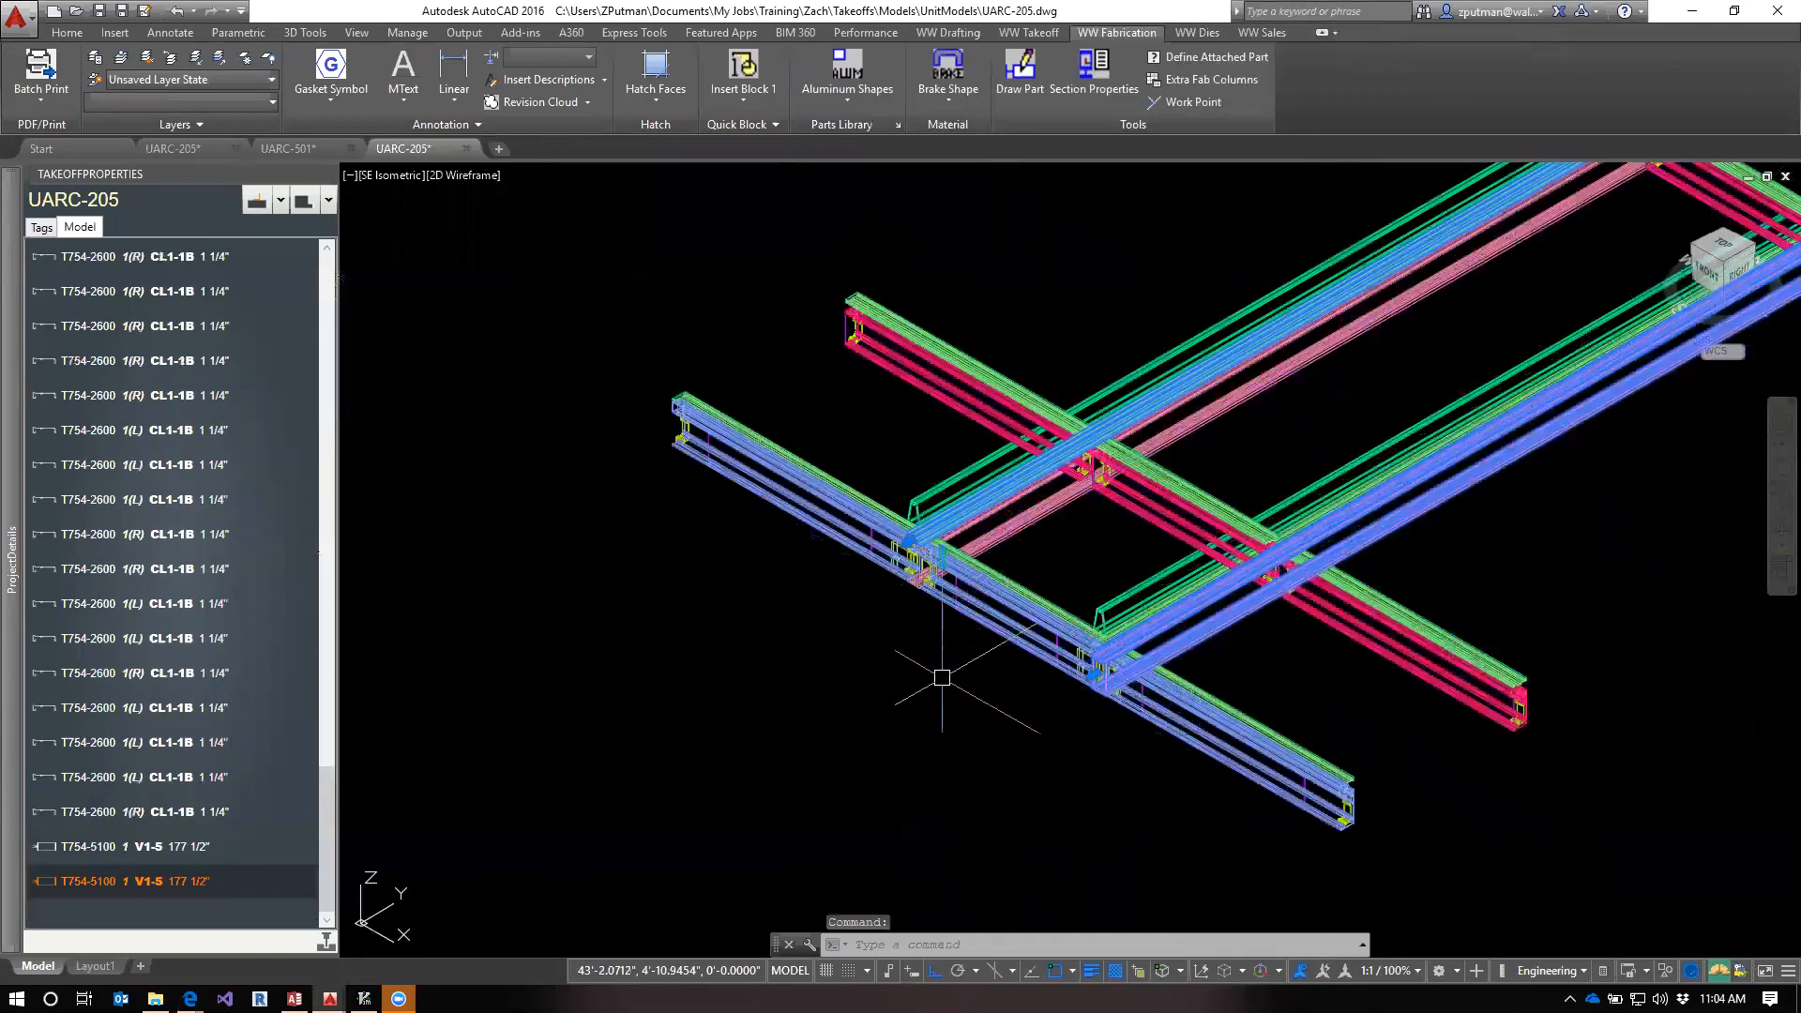
pyautogui.press('Escape')
pyautogui.press('Escape')
pyautogui.press('Escape')
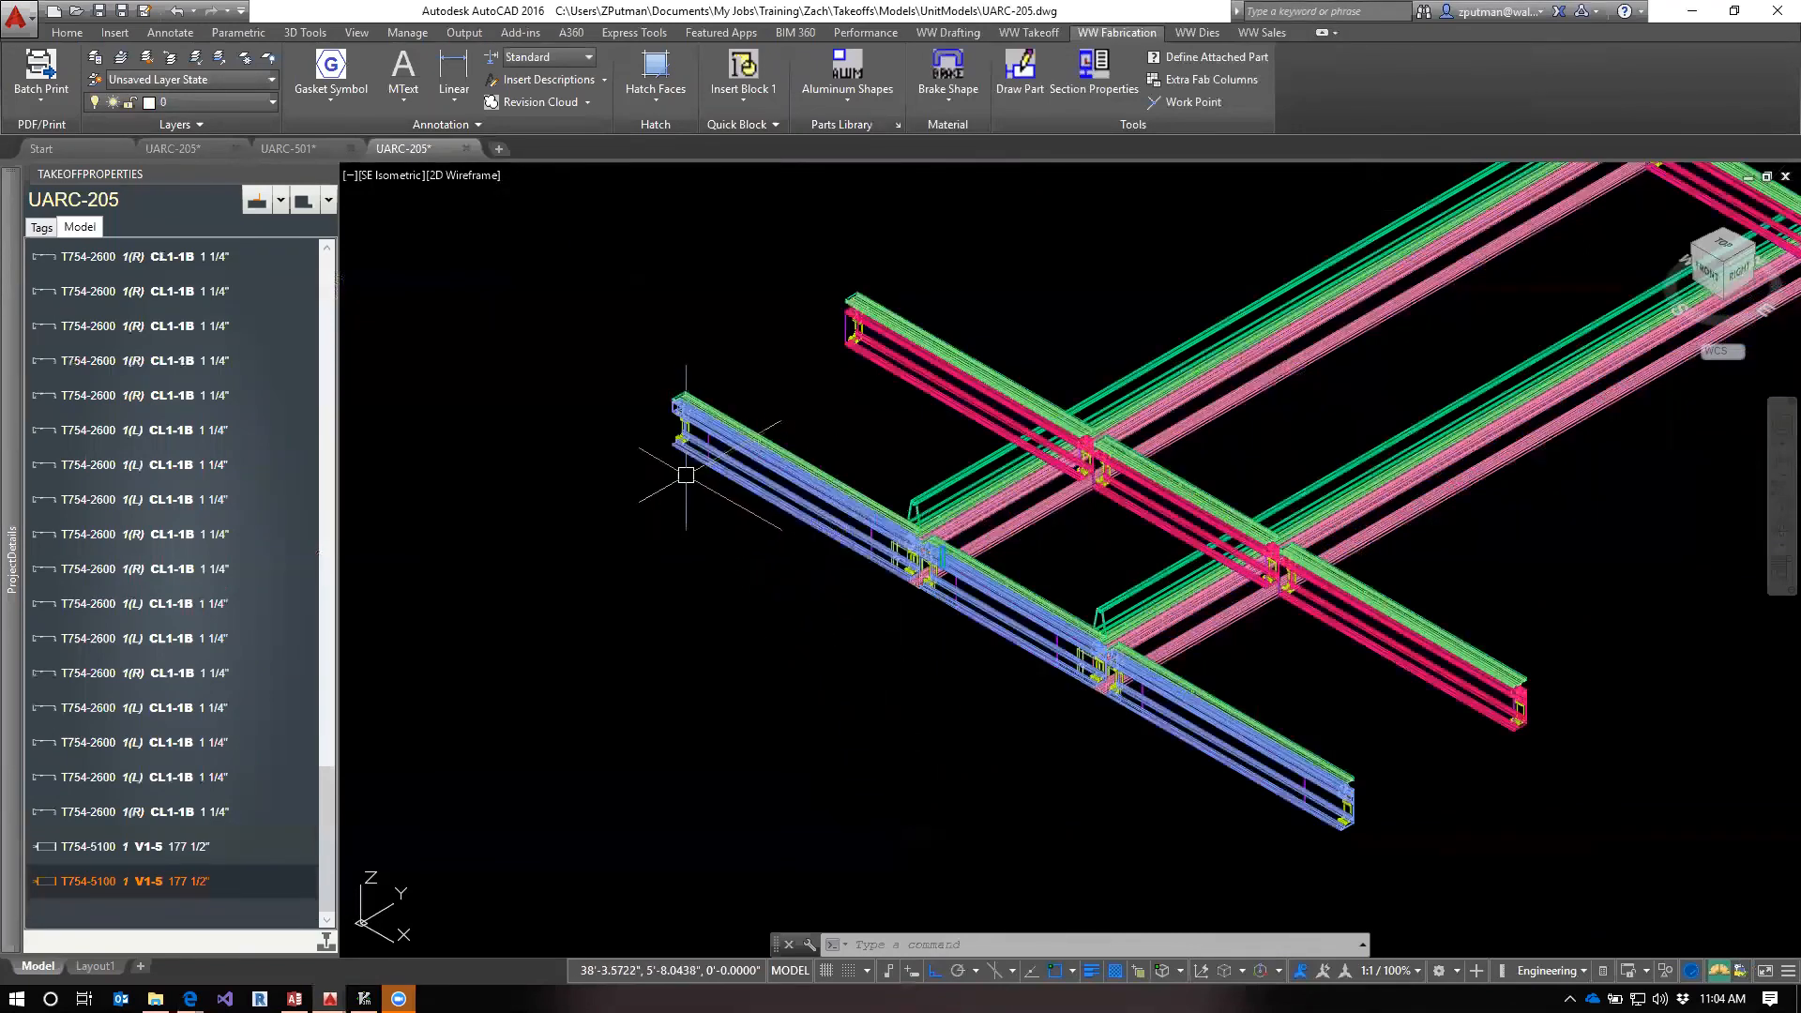
pyautogui.scroll(3, 672, 491)
pyautogui.scroll(3, 736, 582)
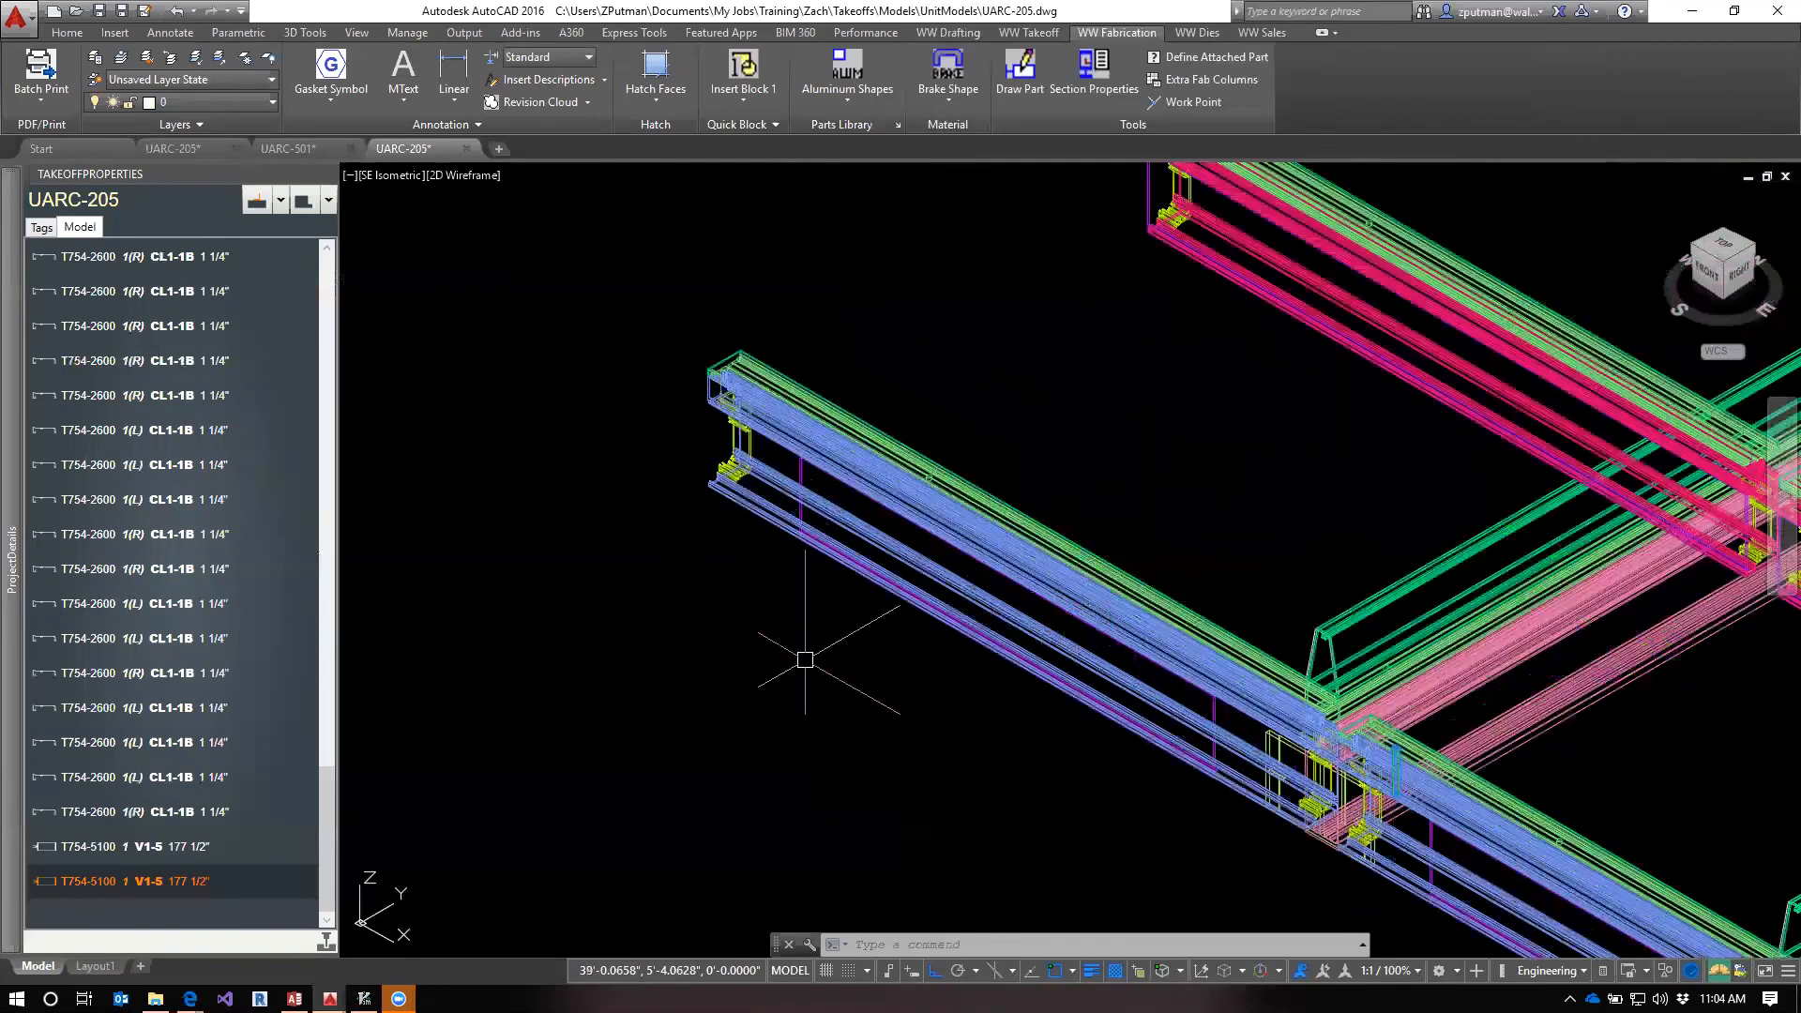
pyautogui.press('Escape')
pyautogui.press('Escape')
pyautogui.press('Escape')
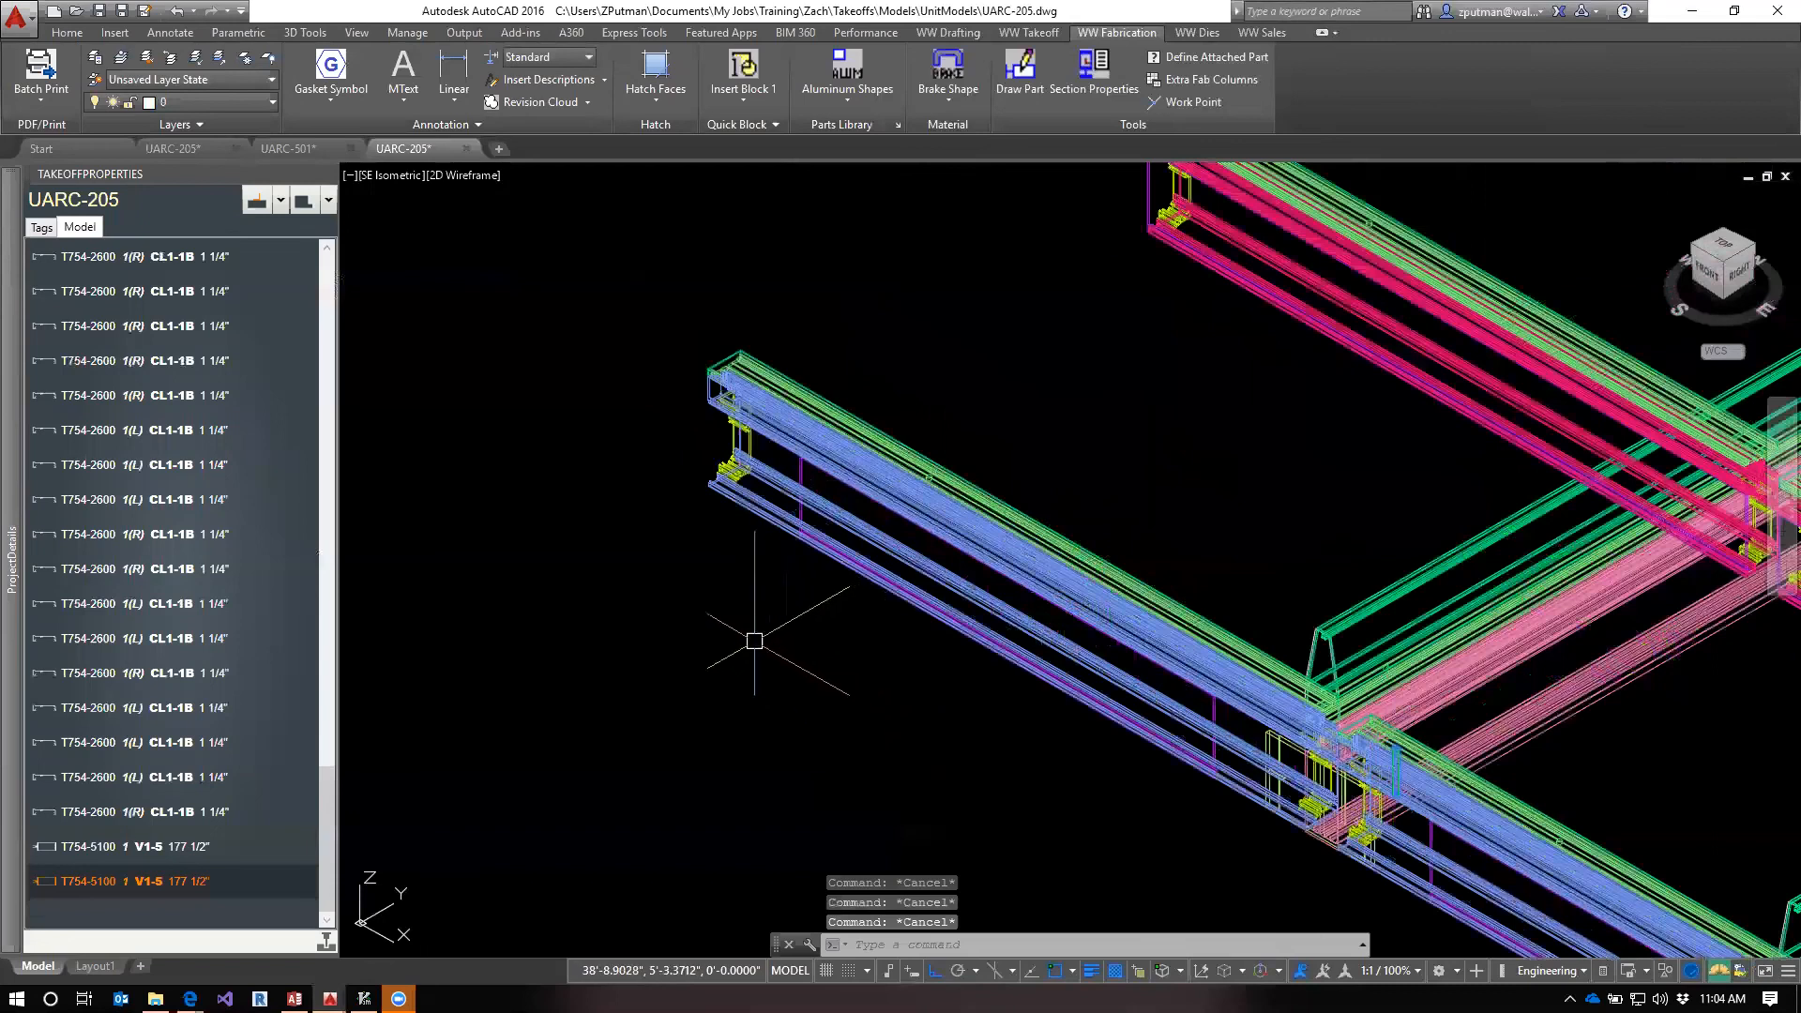